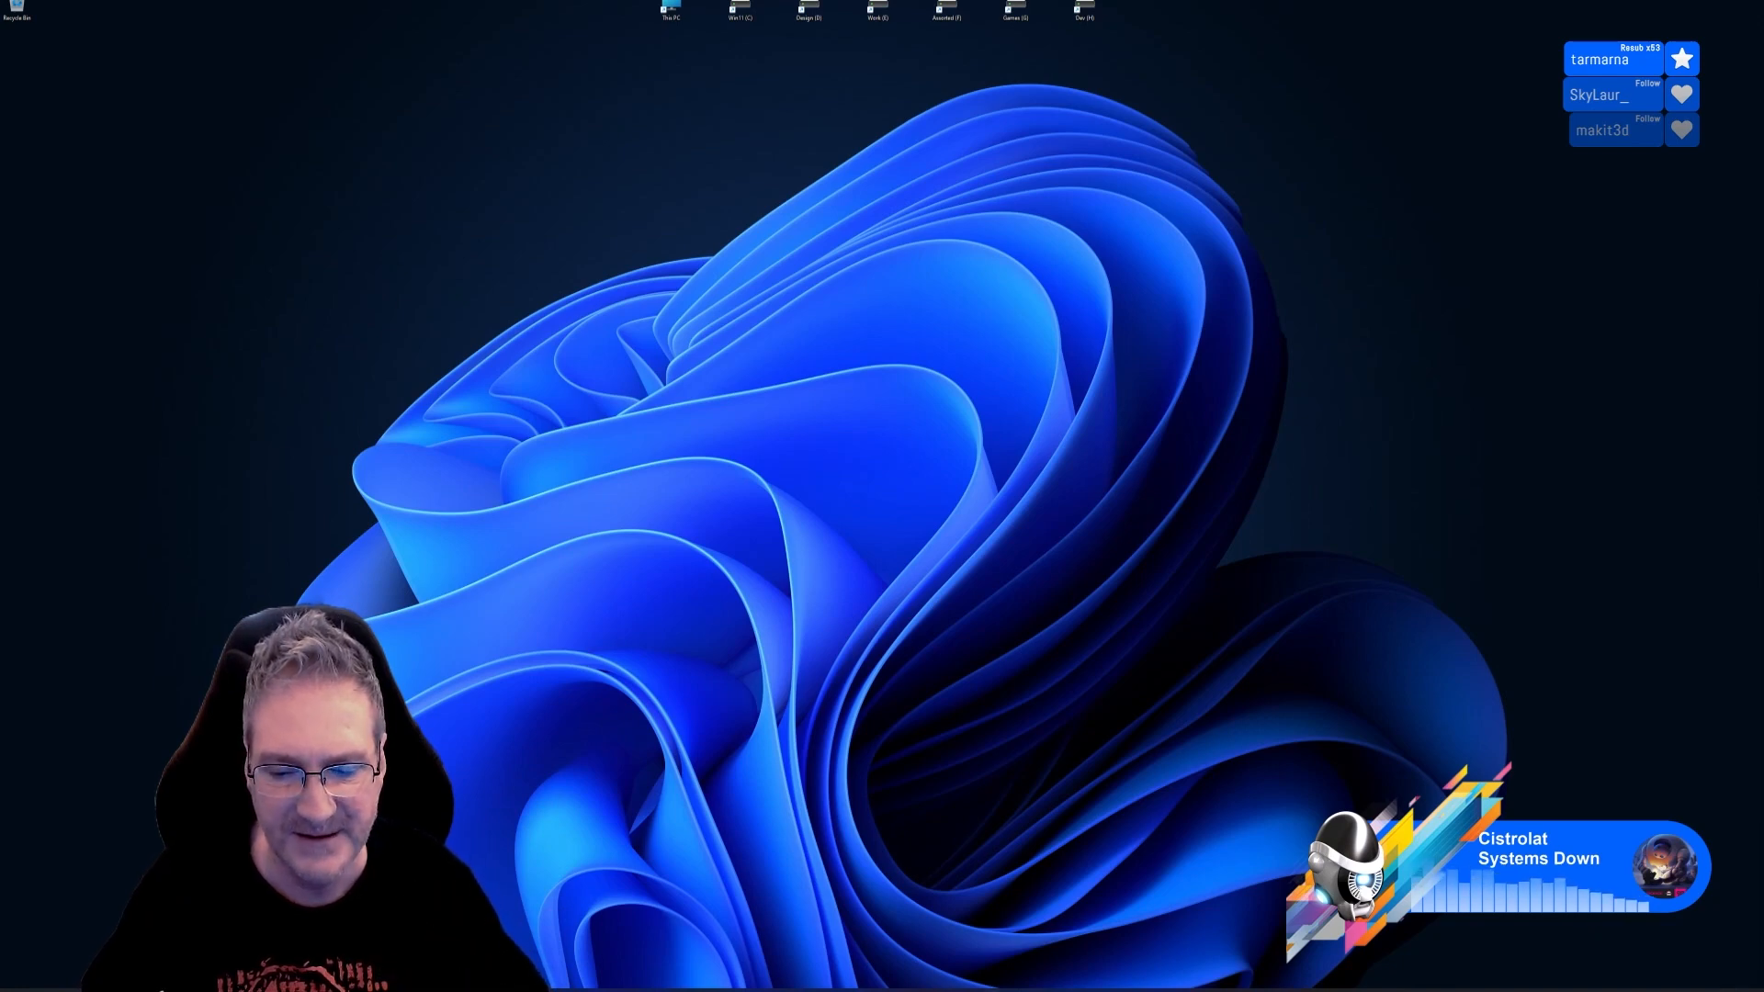
Switch to the Ivy Generator application
left_click(1010, 988)
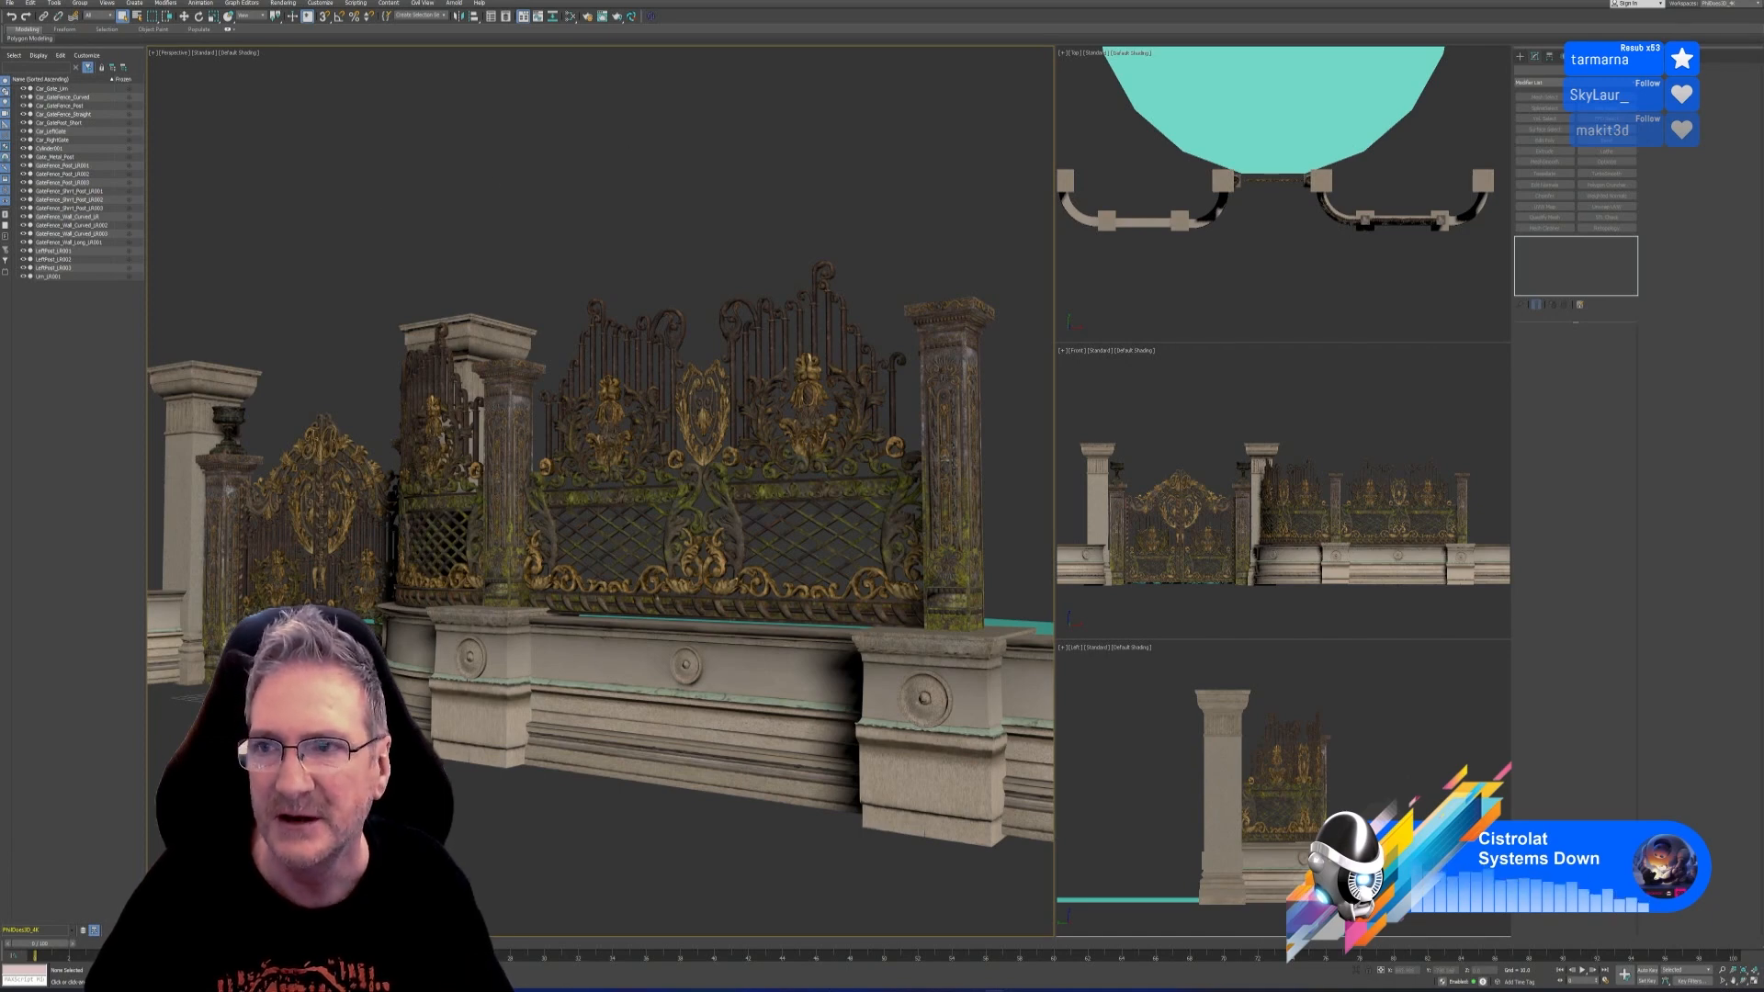
key("super+d")
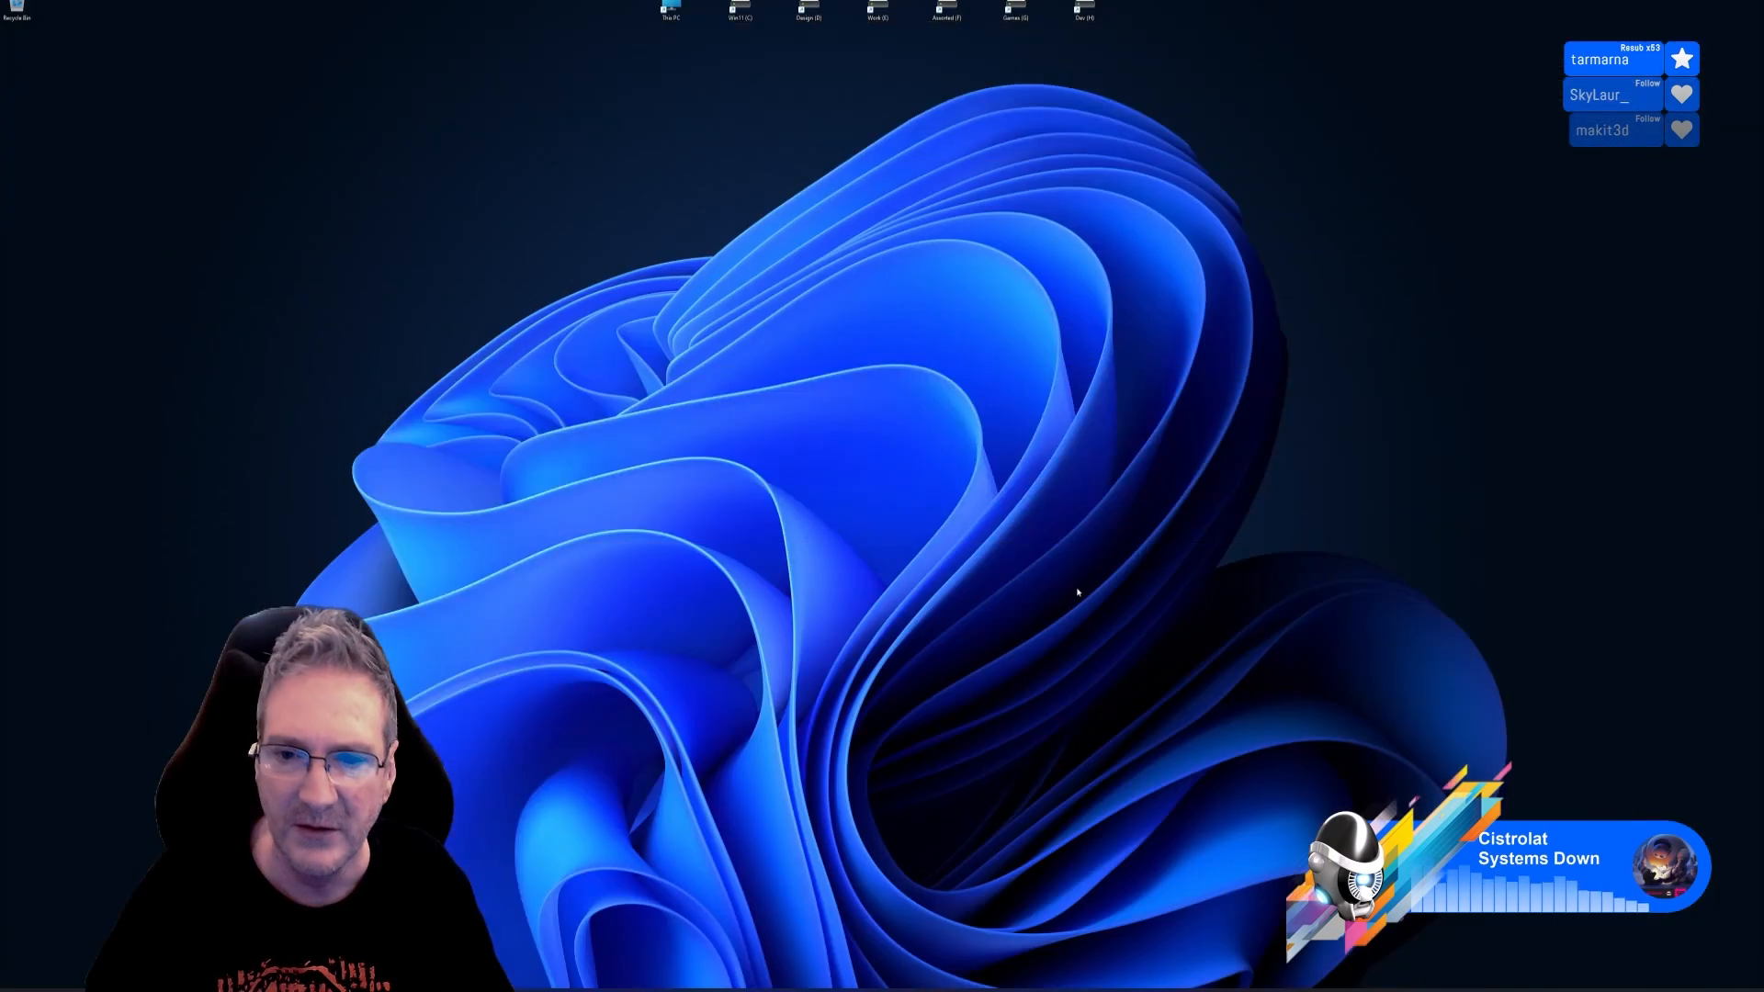
left_click(1006, 981)
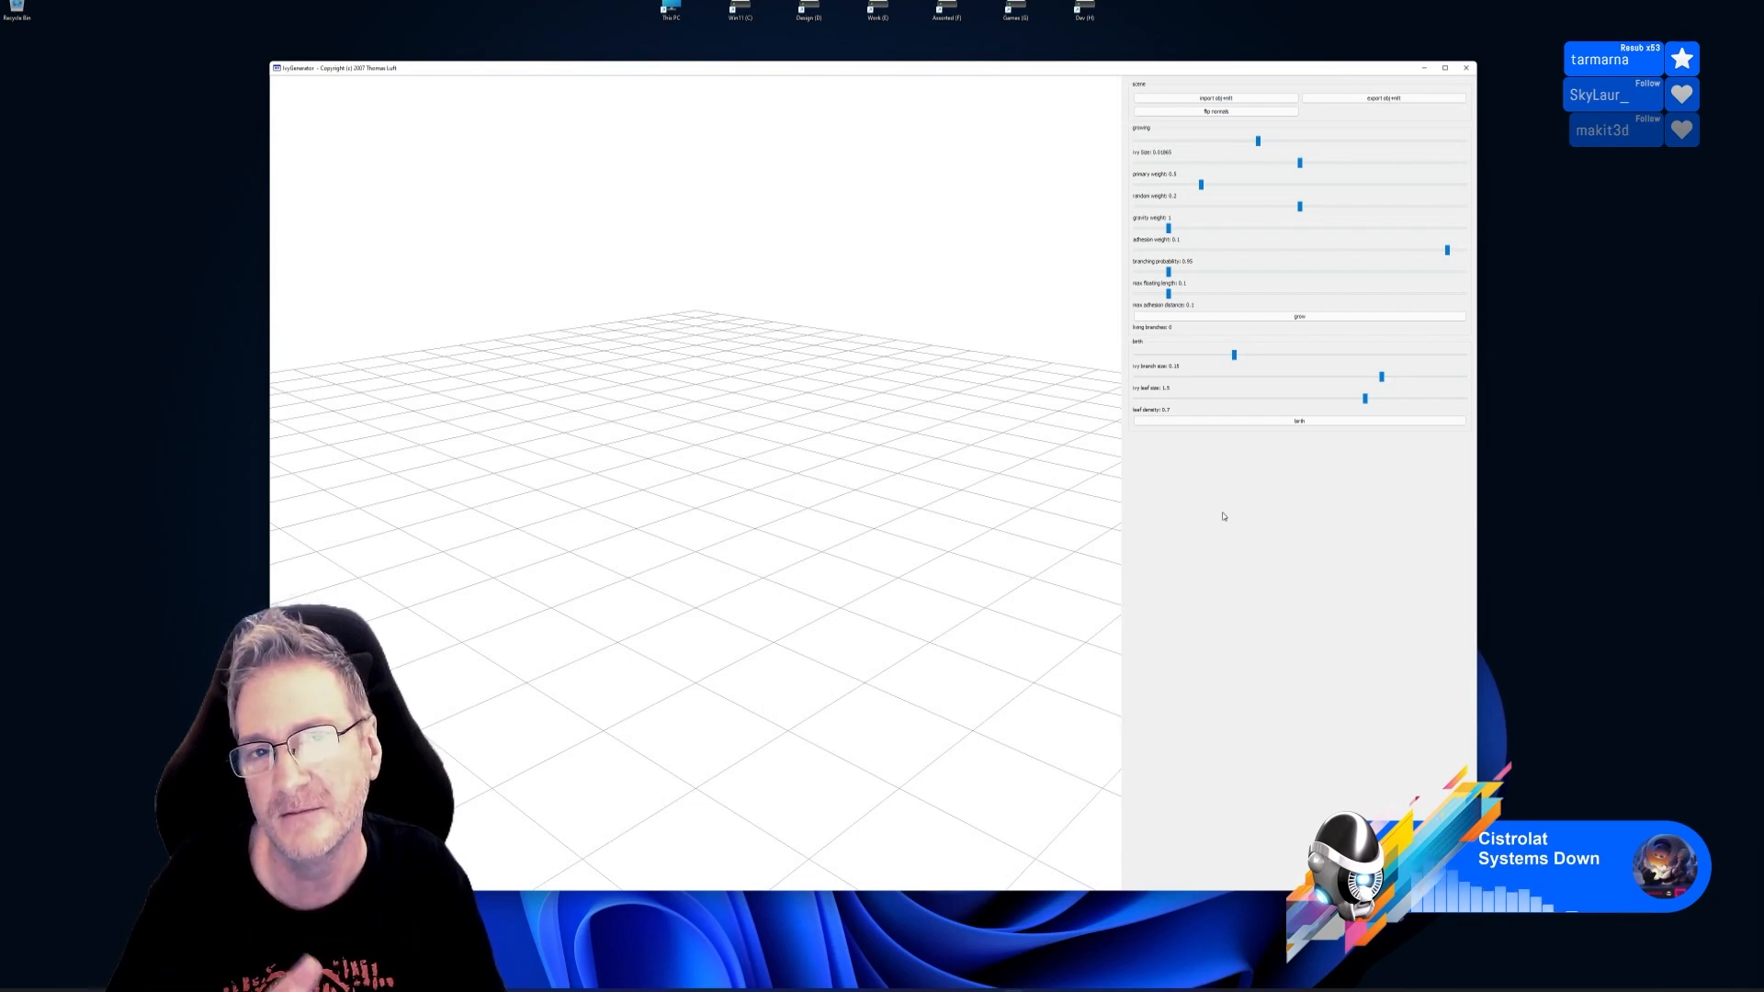
left_click(1214, 99)
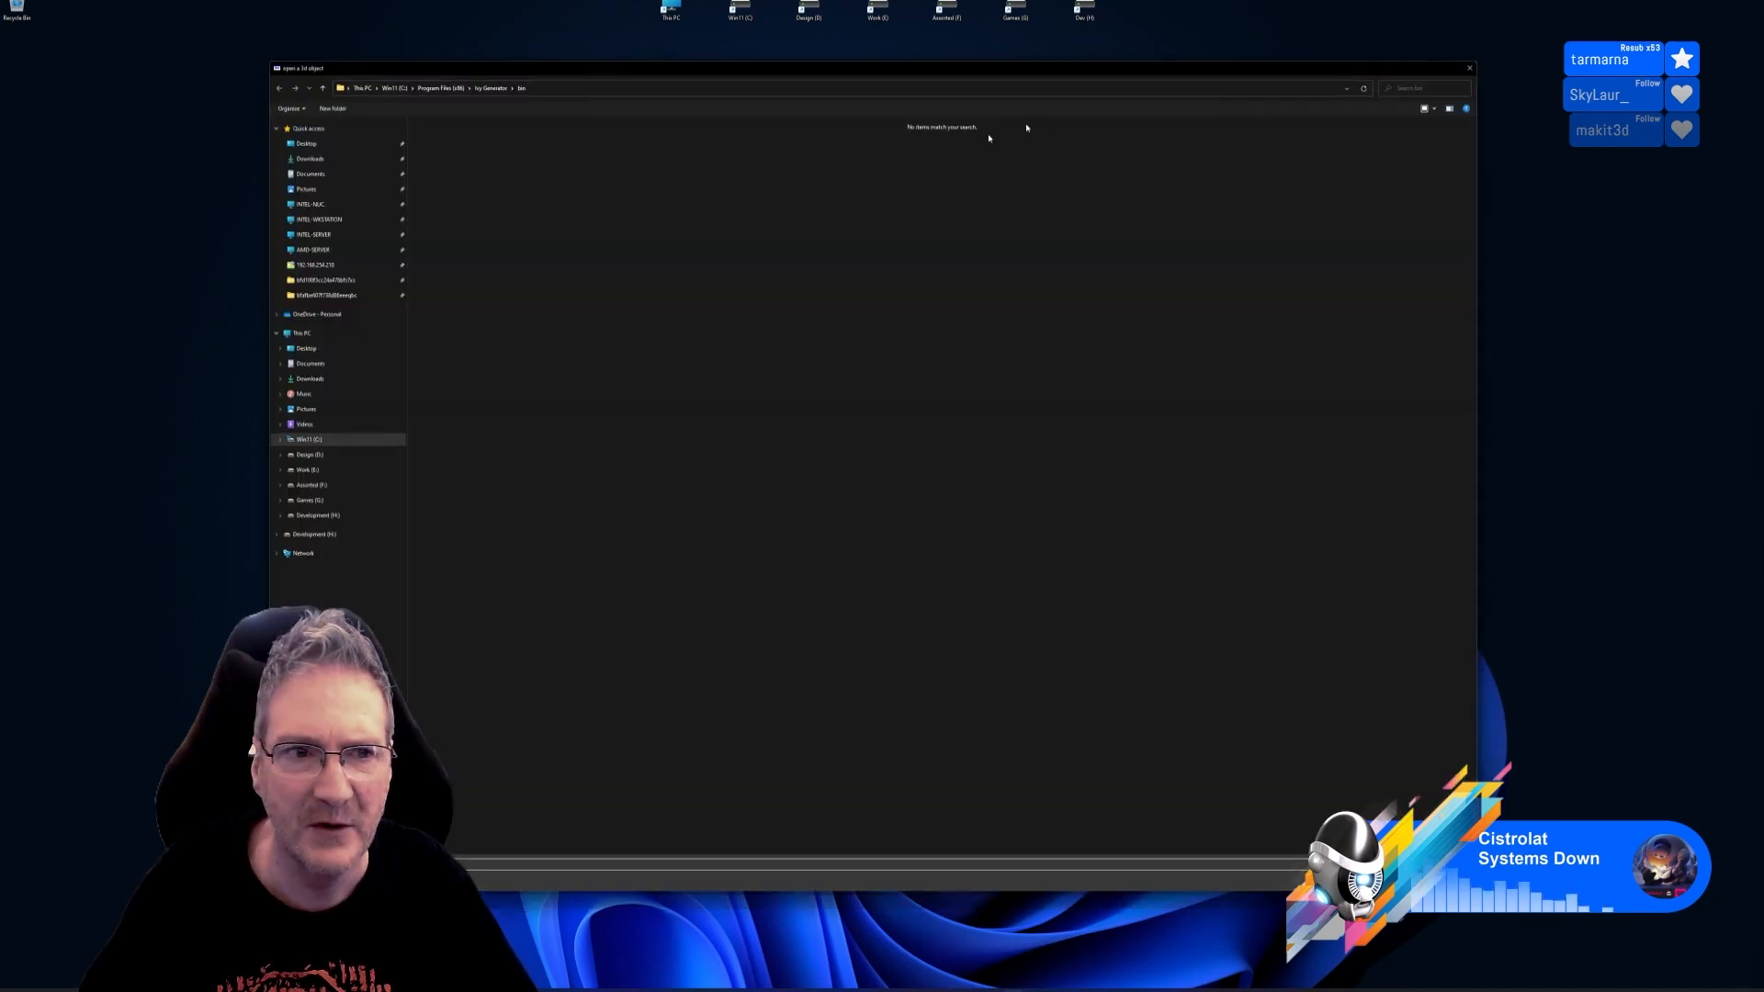
left_click(315, 471)
double_click(894, 161)
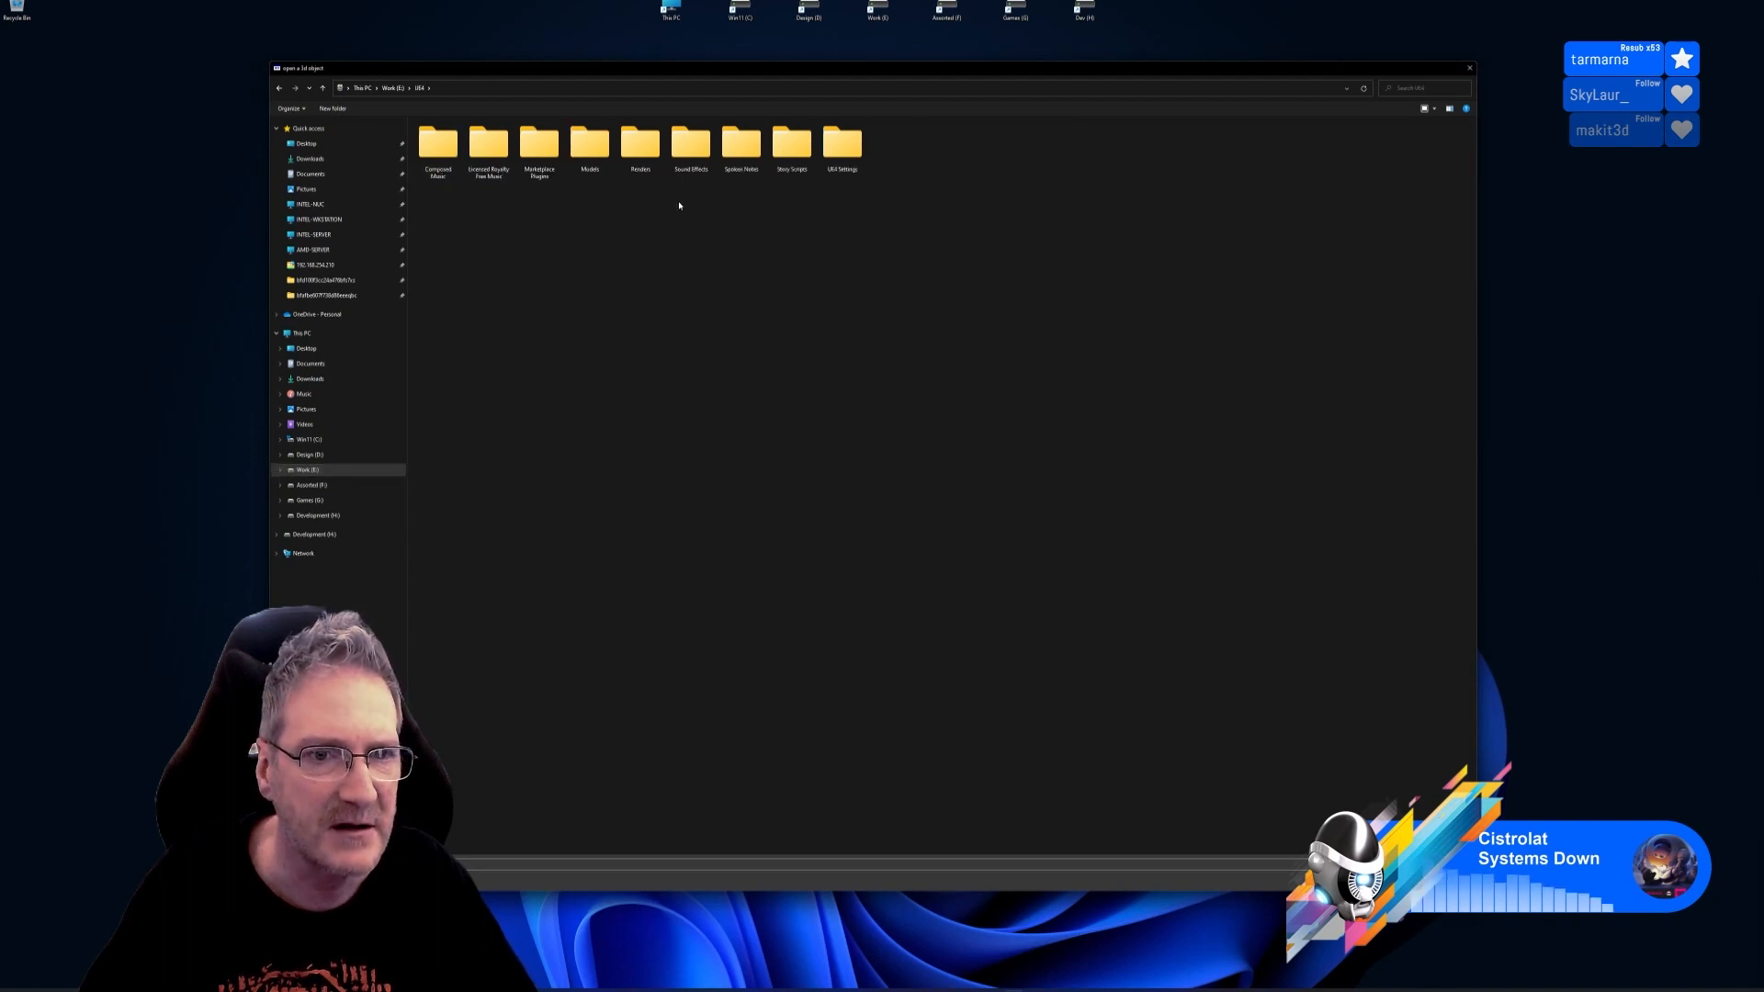
double_click(590, 147)
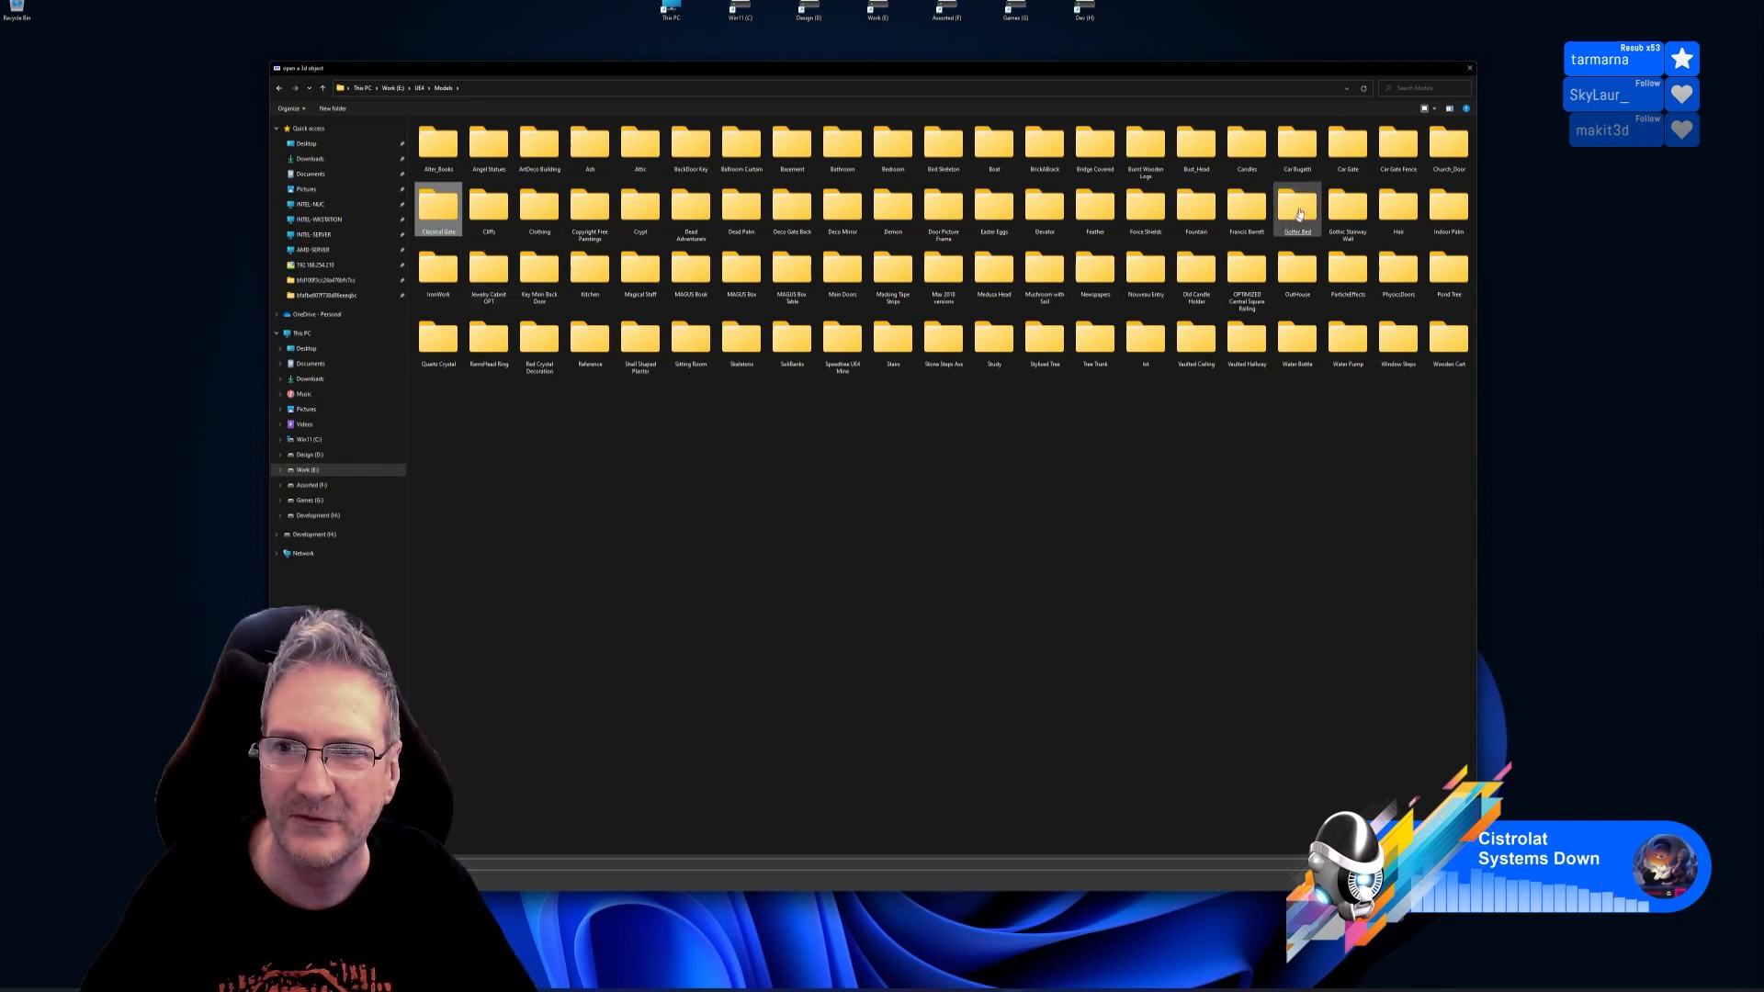
left_click(1357, 152)
double_click(1358, 153)
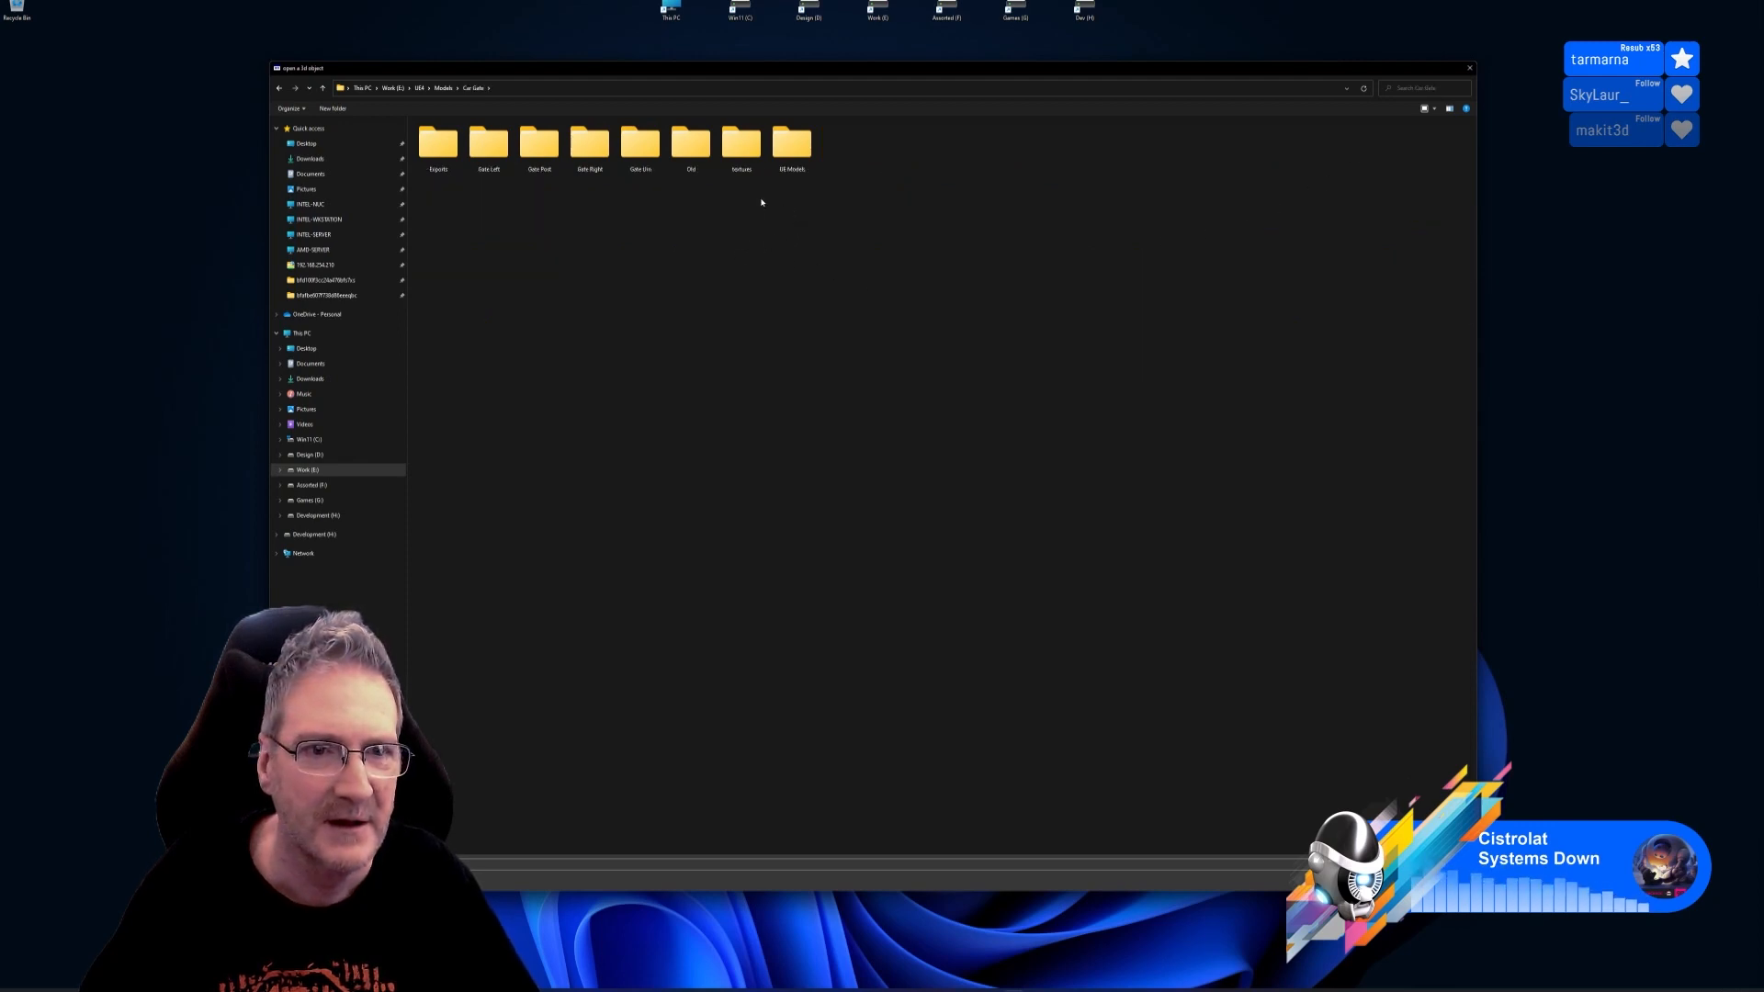
double_click(792, 151)
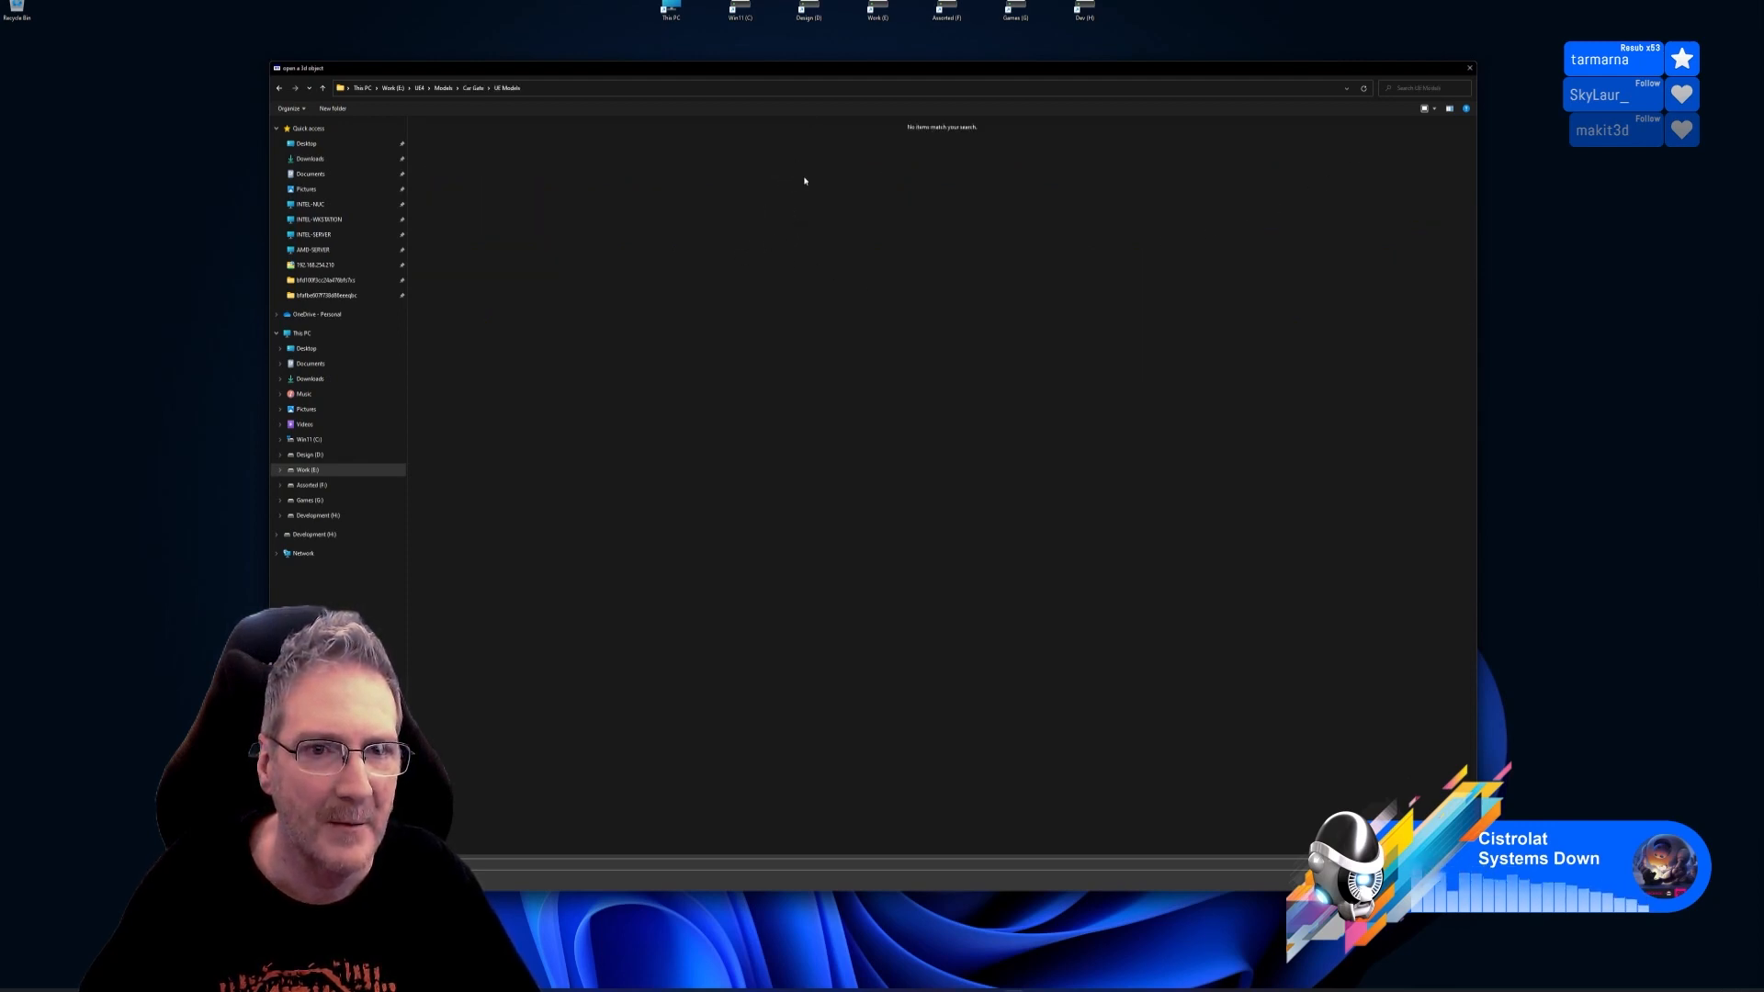
left_click(477, 89)
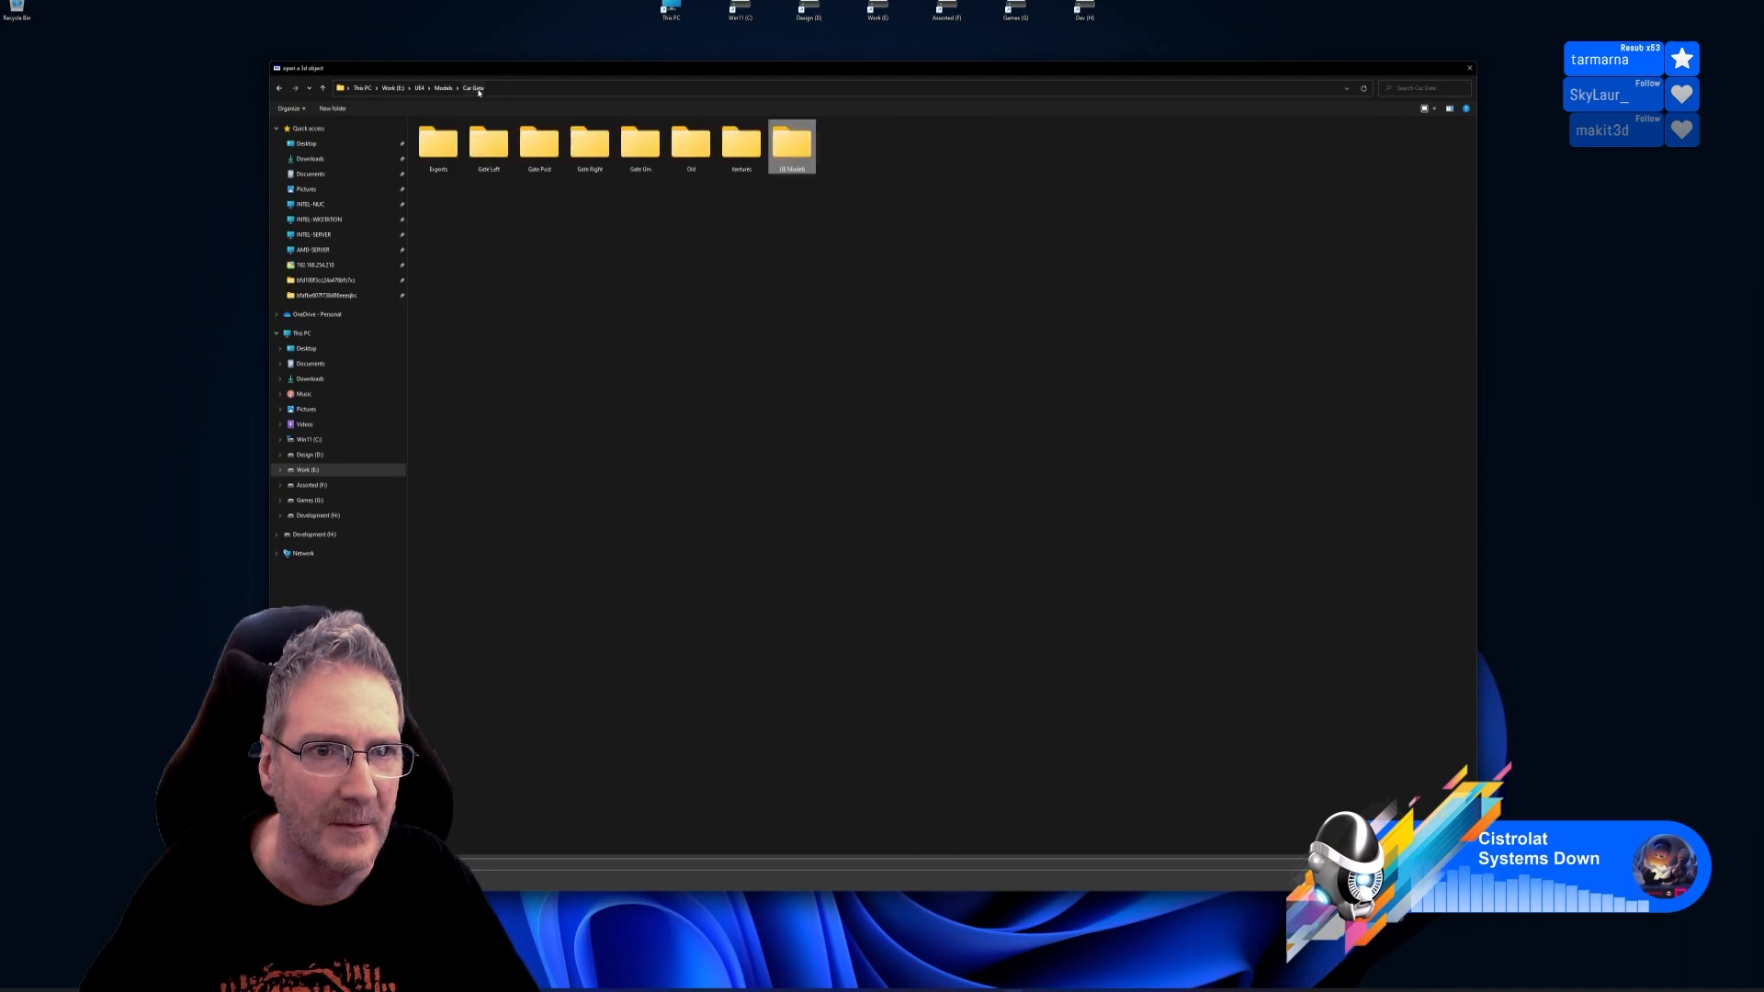
double_click(487, 162)
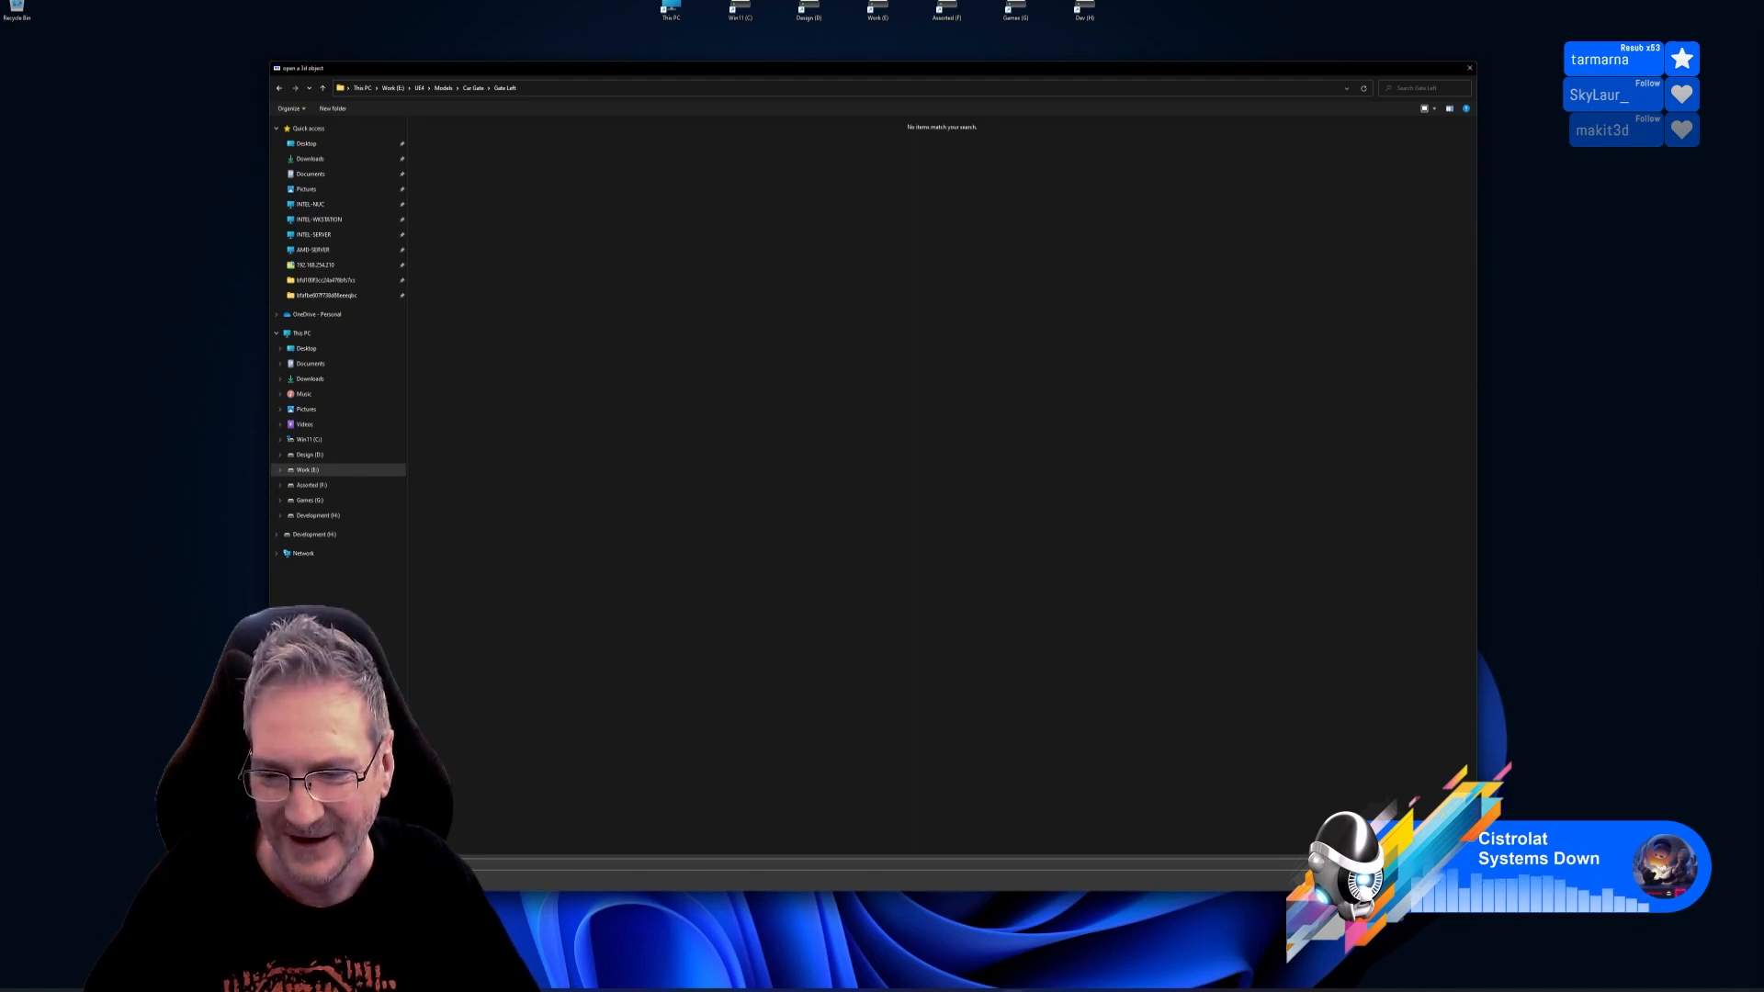
left_click(1439, 879)
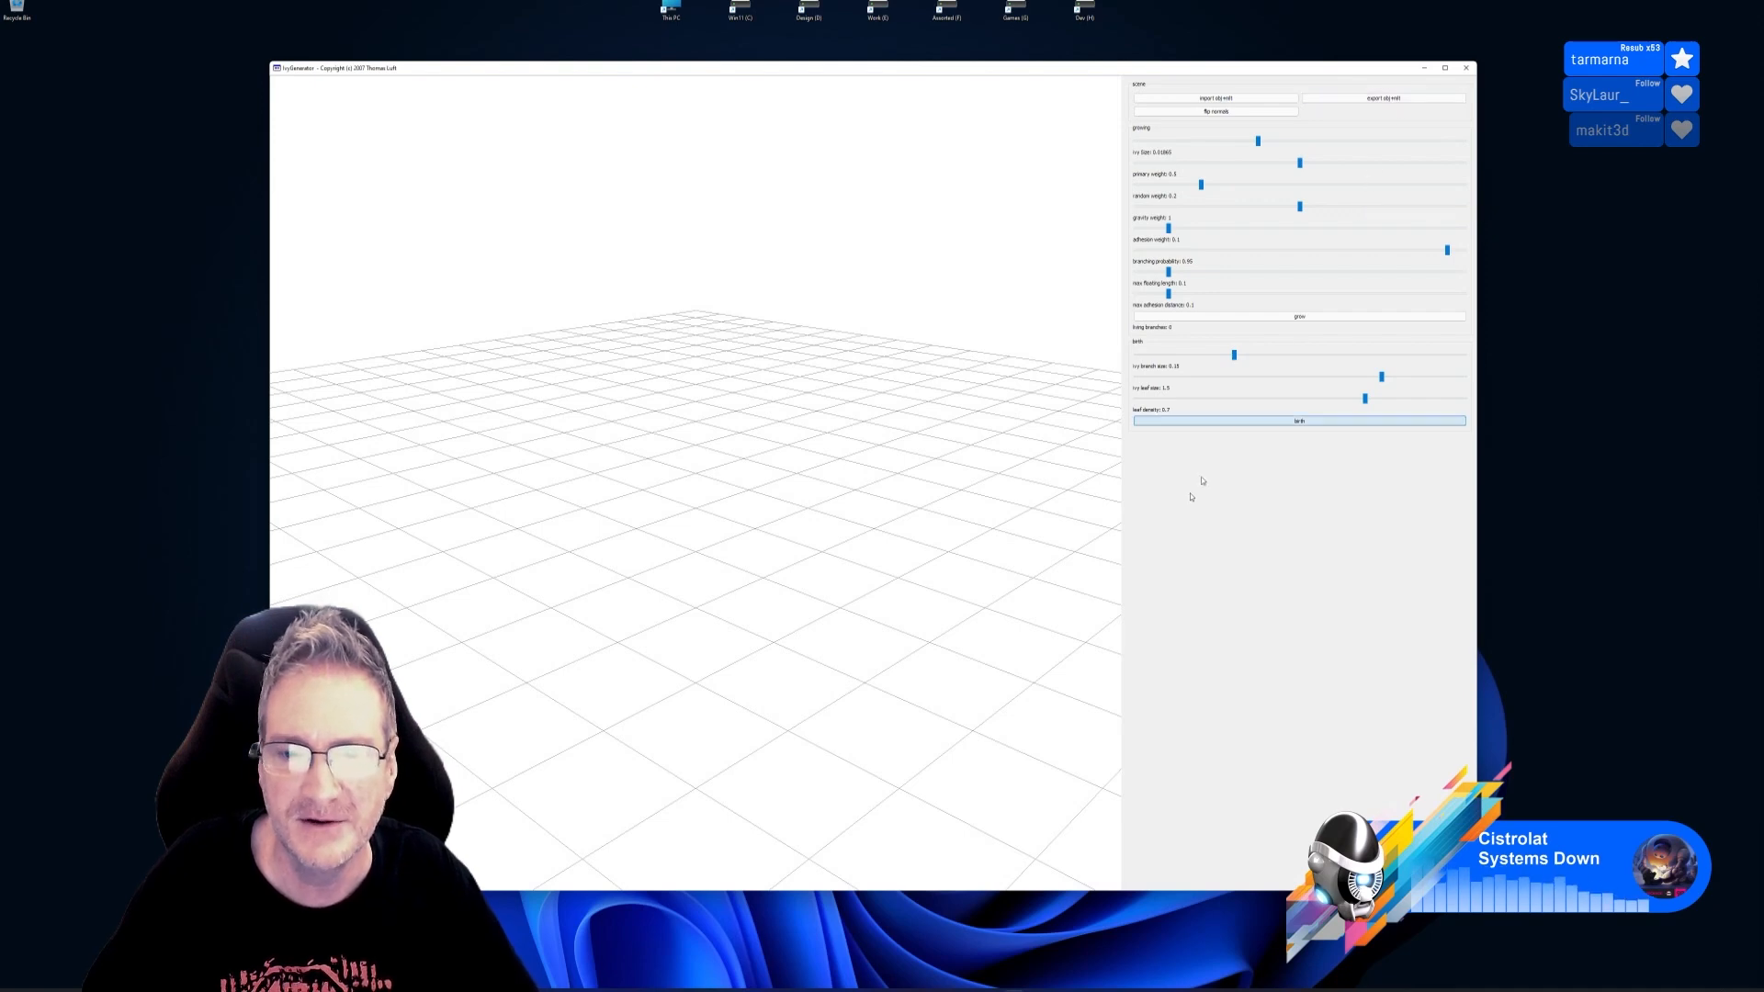
Switch to 3ds Max and select the left leaf of the double entrance gate
left_click(991, 988)
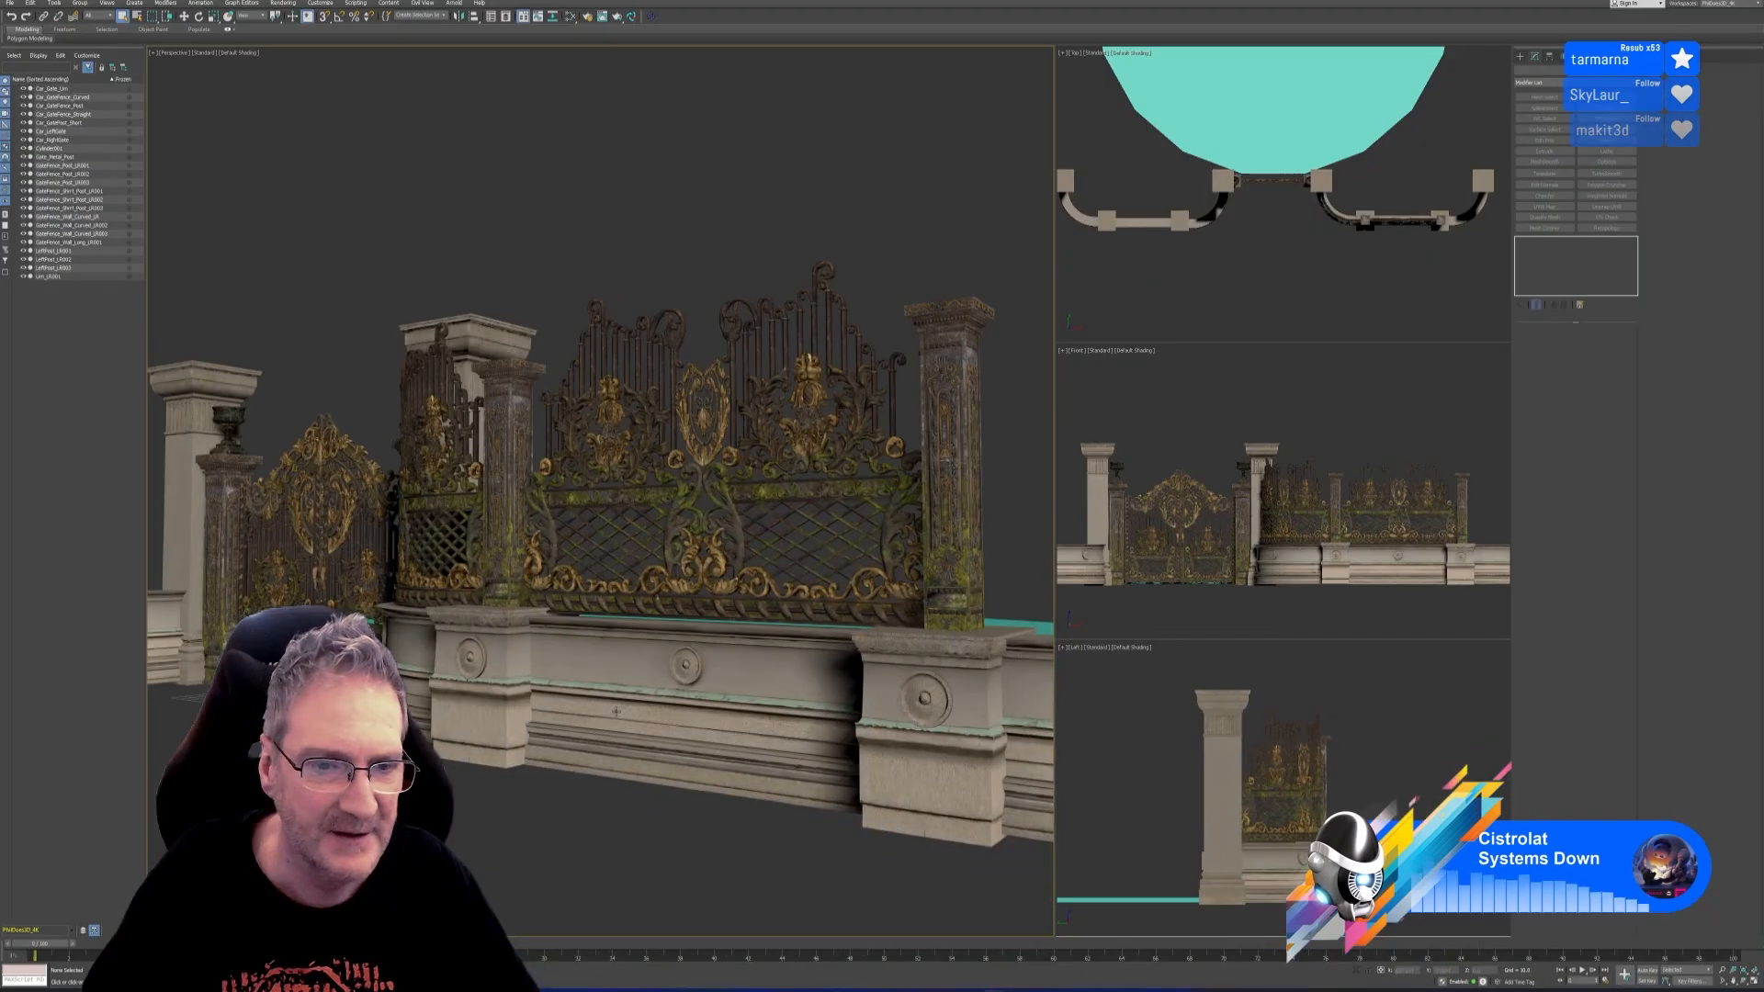
middle_click_drag(920, 755, 950, 755)
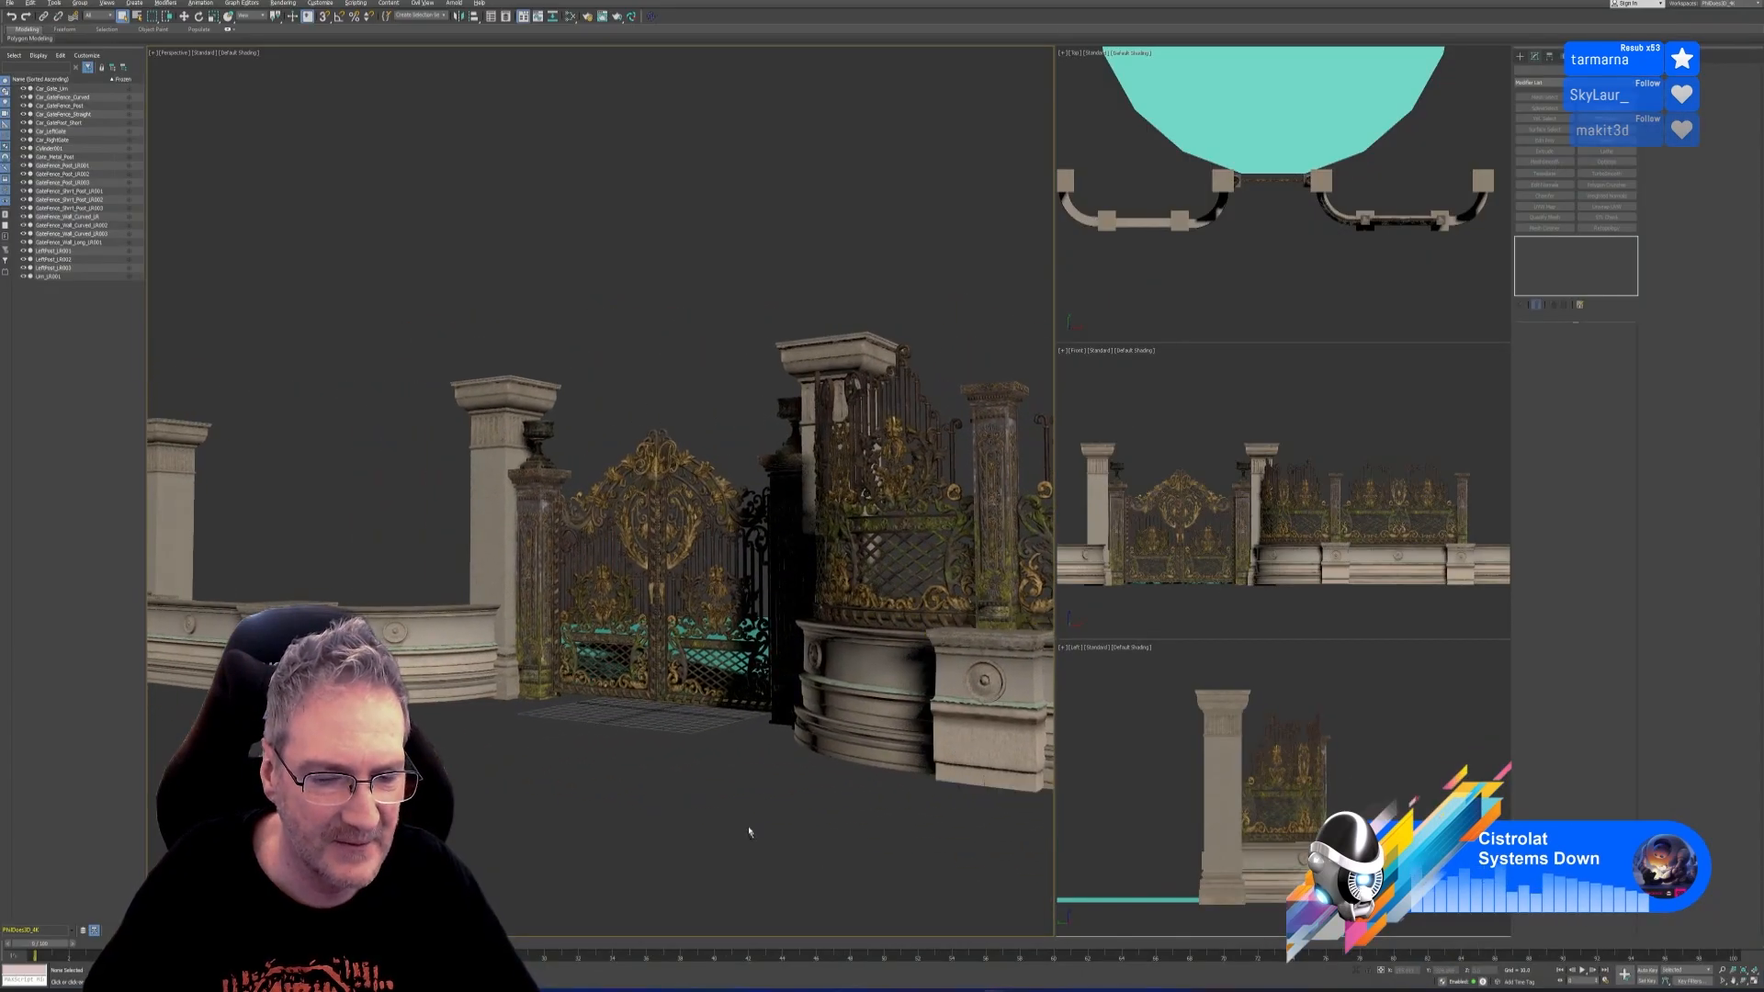
middle_click_drag(712, 797, 618, 671, "alt")
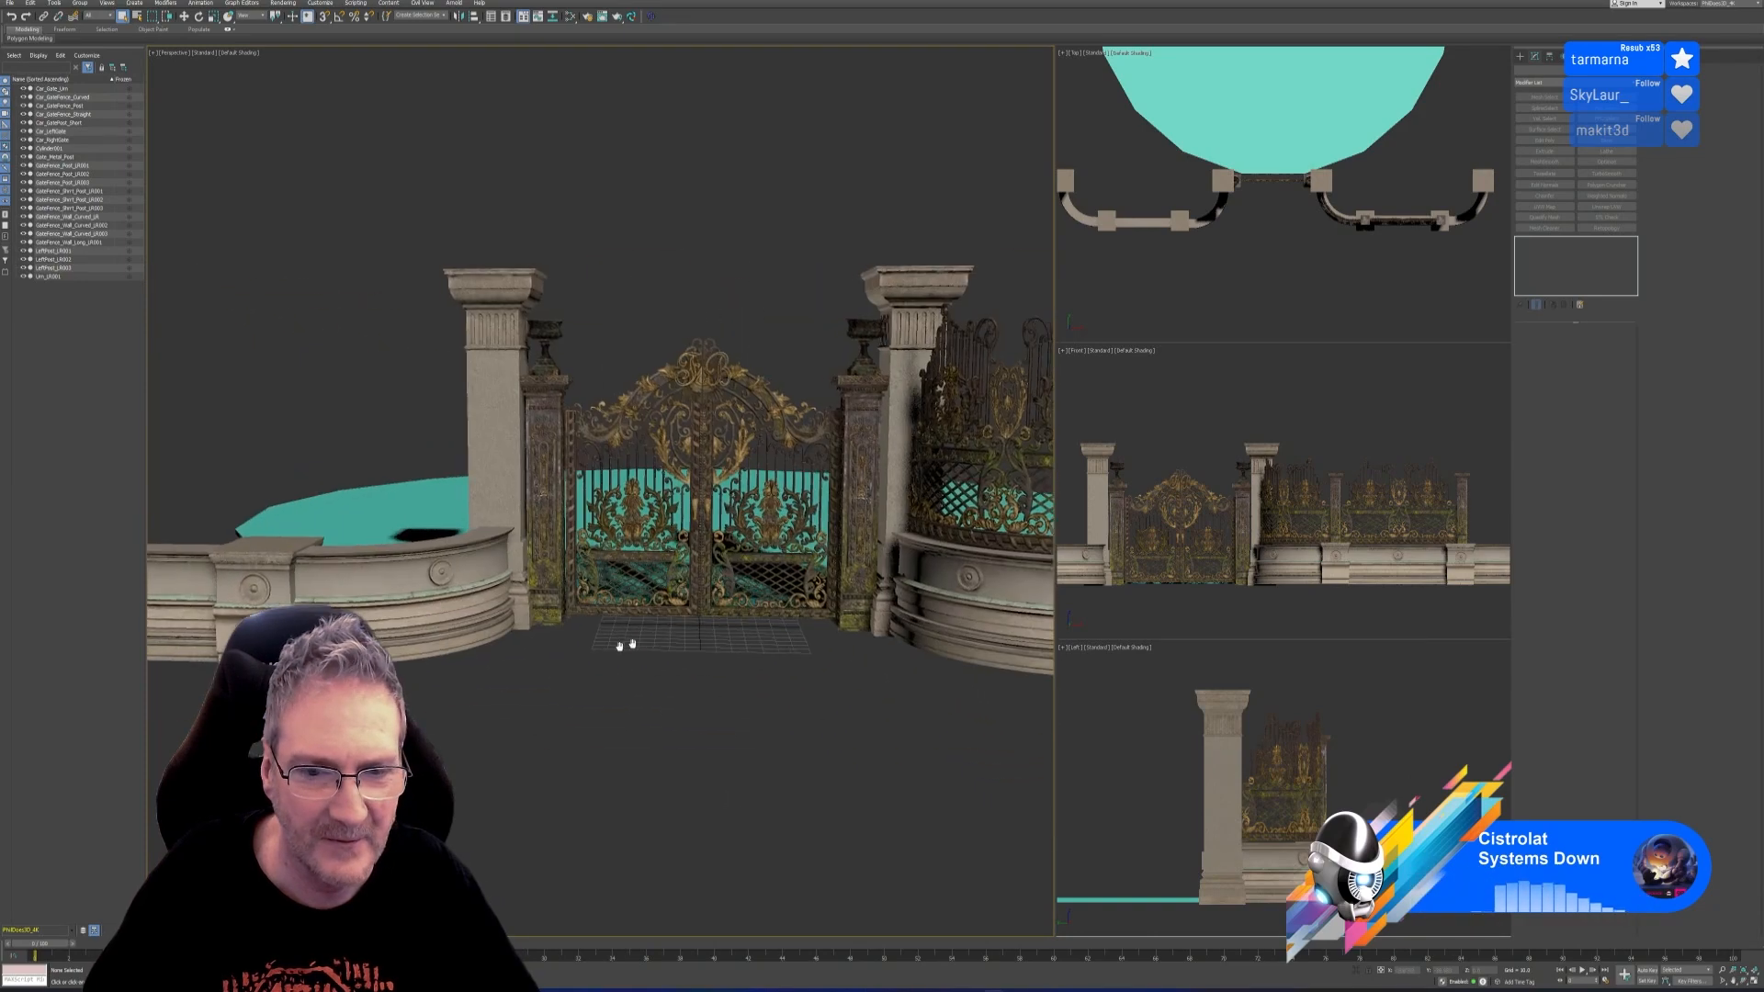
scroll(618, 671, "up", 3)
left_click(618, 670)
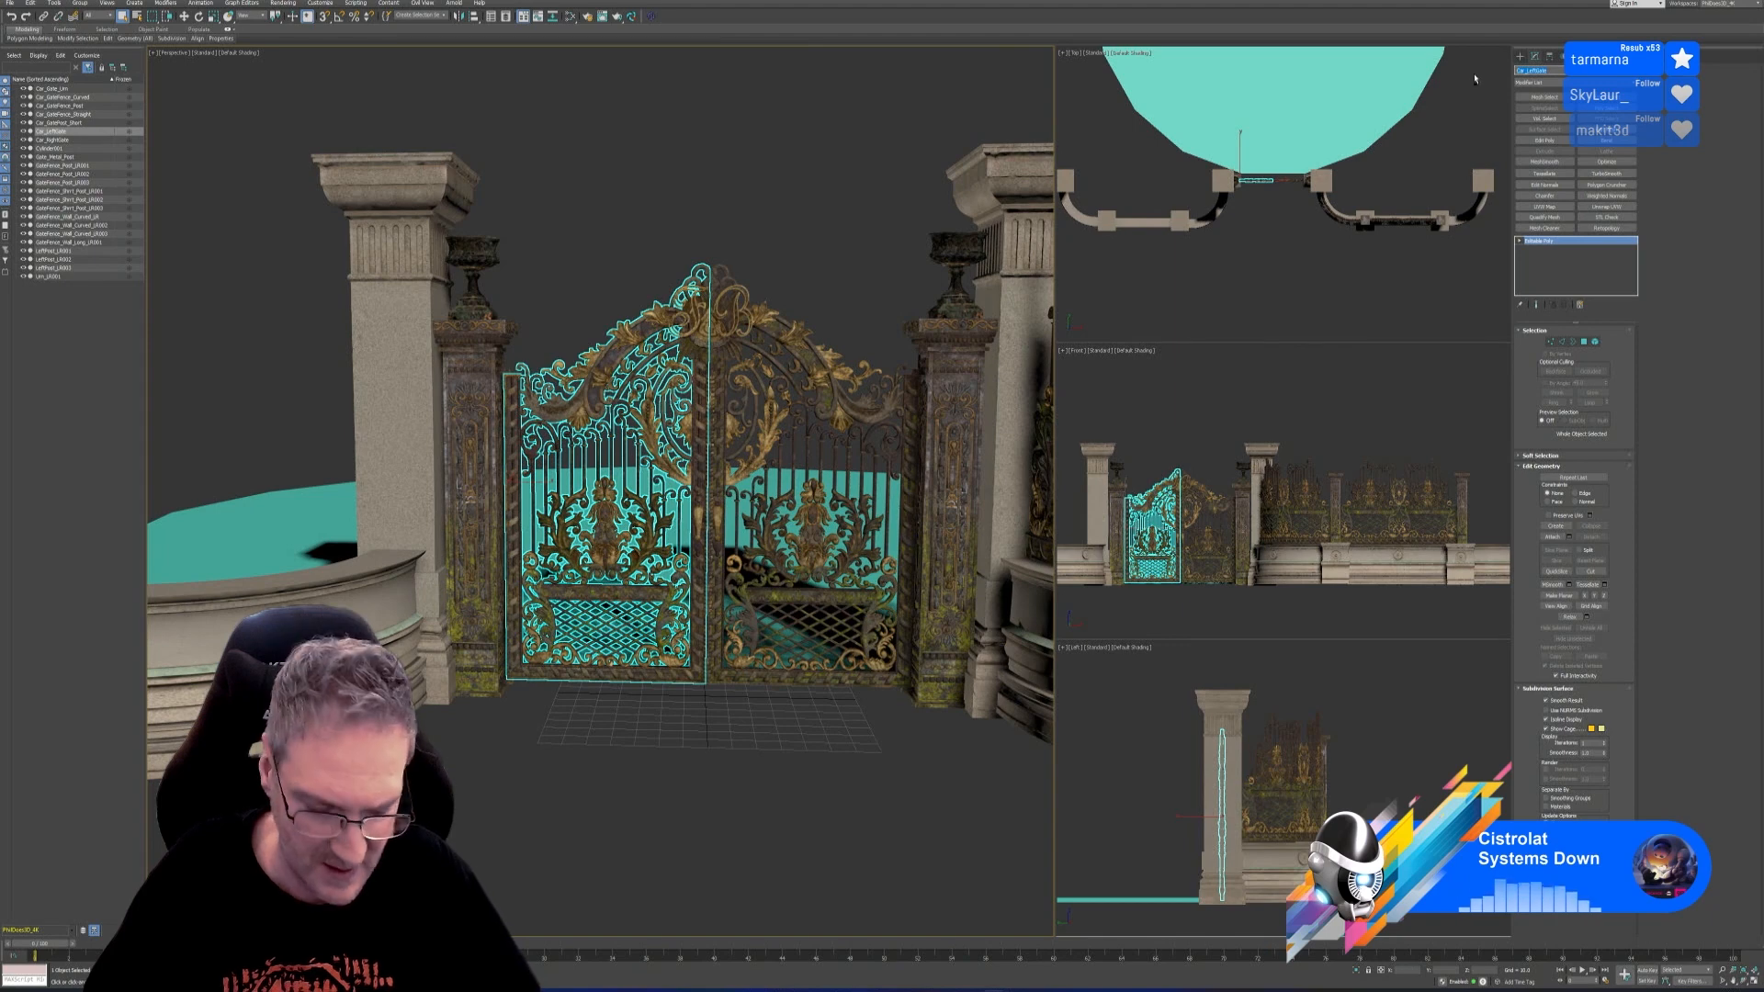
Start exporting only the selected gate leaf, choosing UE4\Models\Car Gate\Exports on the Work (E:) drive as the destination folder
left_click(7, 4)
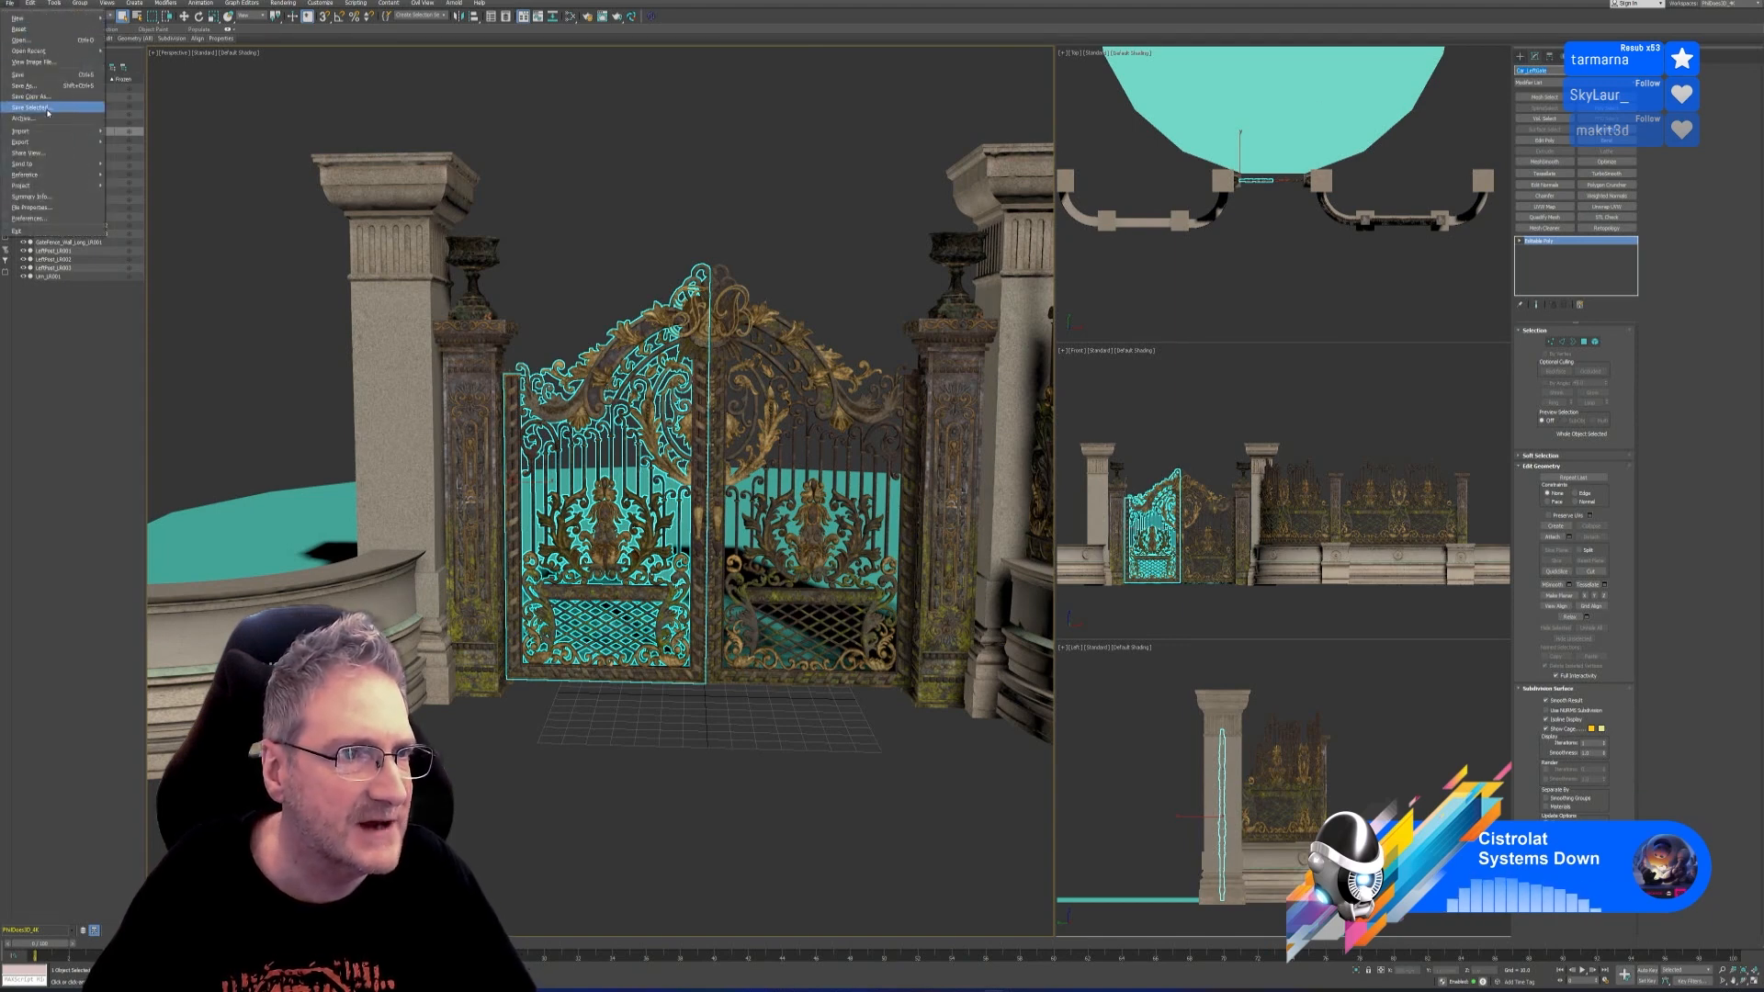
mouse_move(68, 144)
left_click(146, 153)
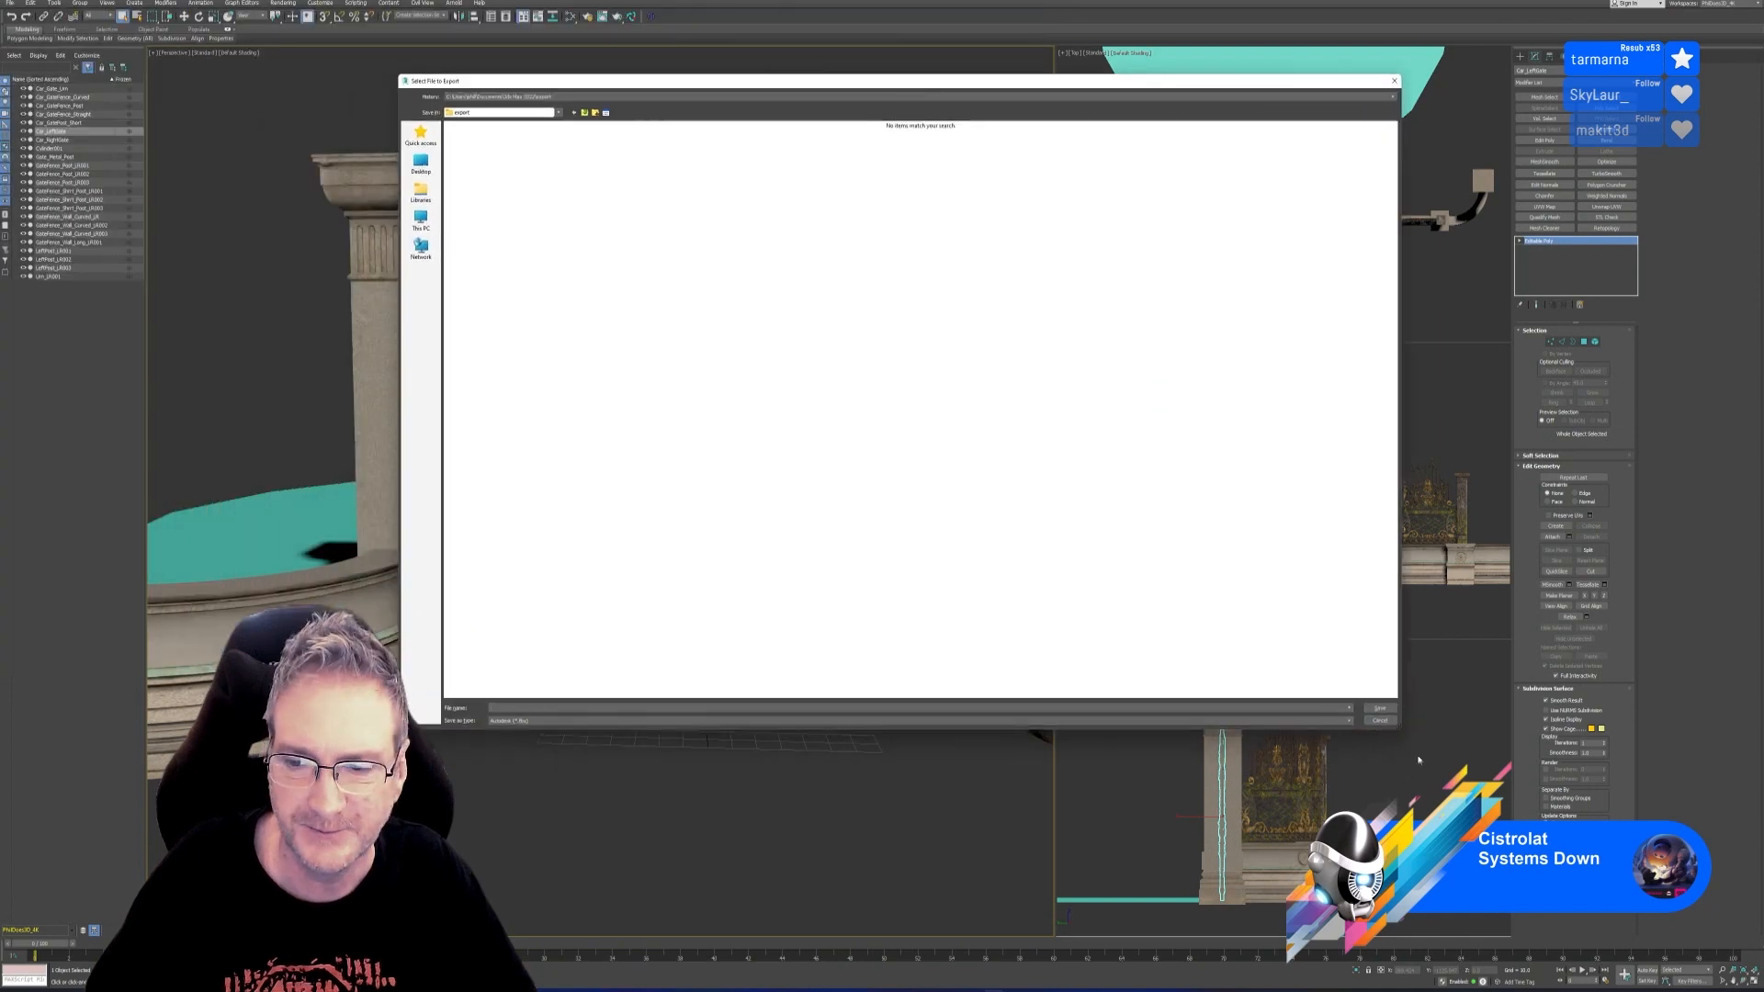
left_click_drag(1402, 729, 1485, 788)
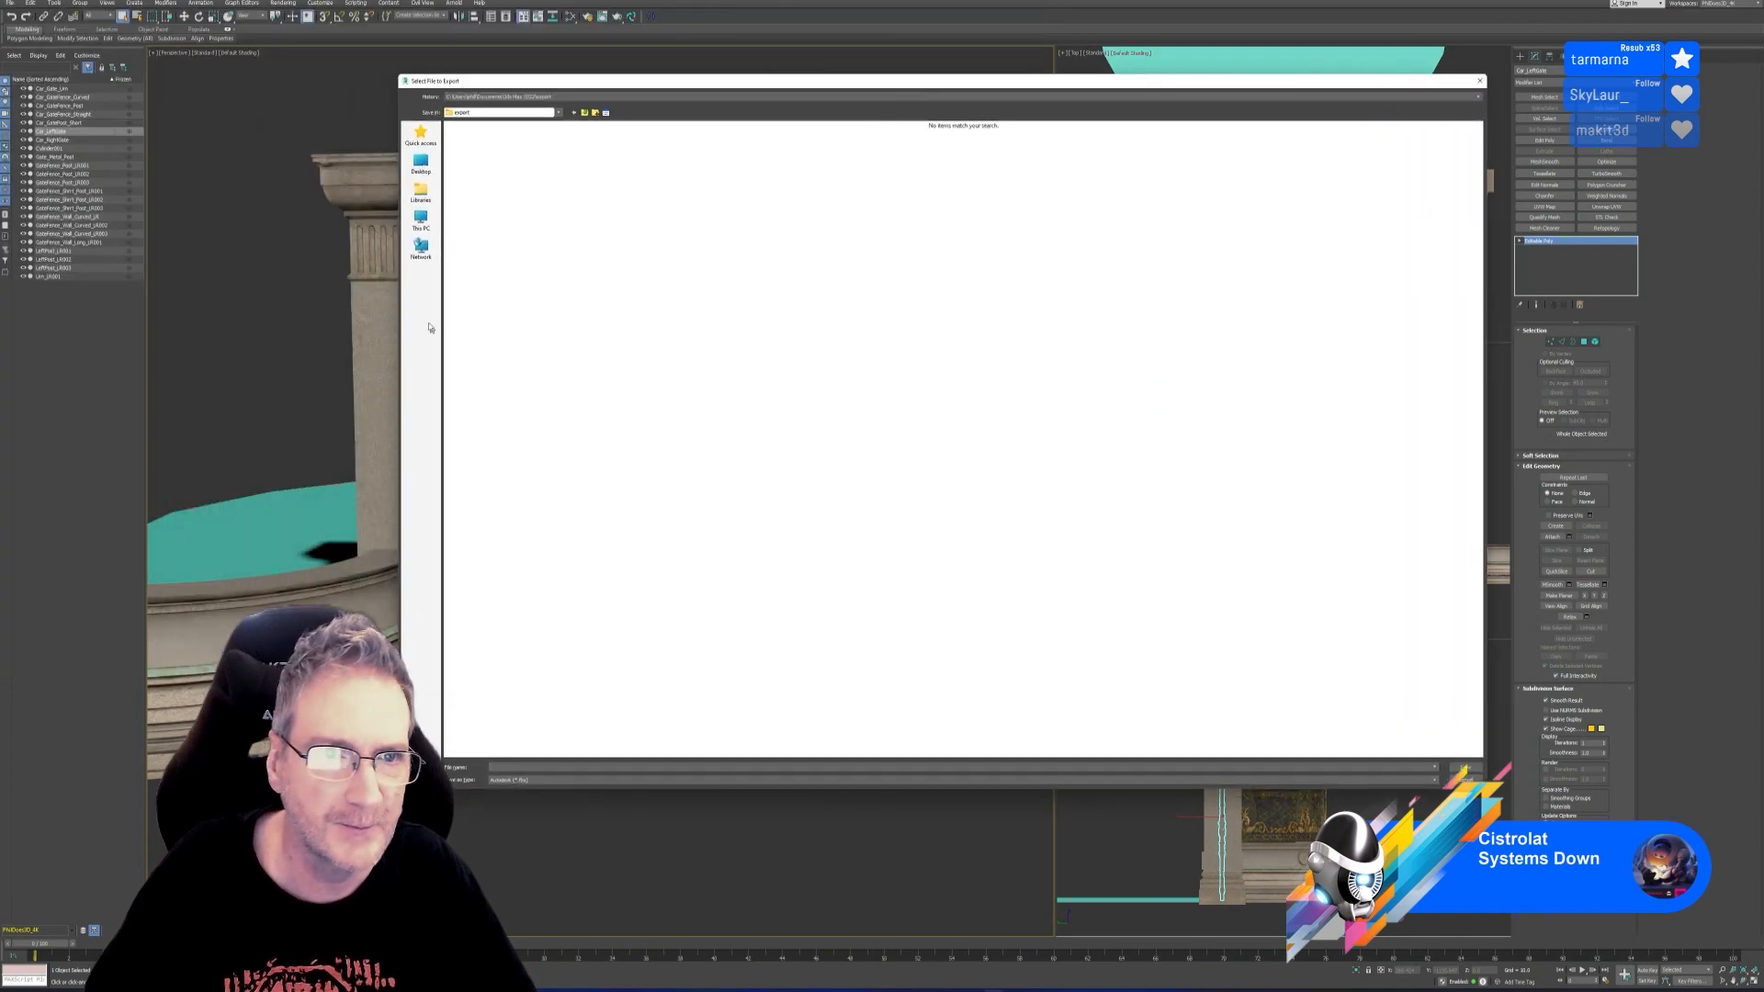
left_click(421, 220)
double_click(690, 179)
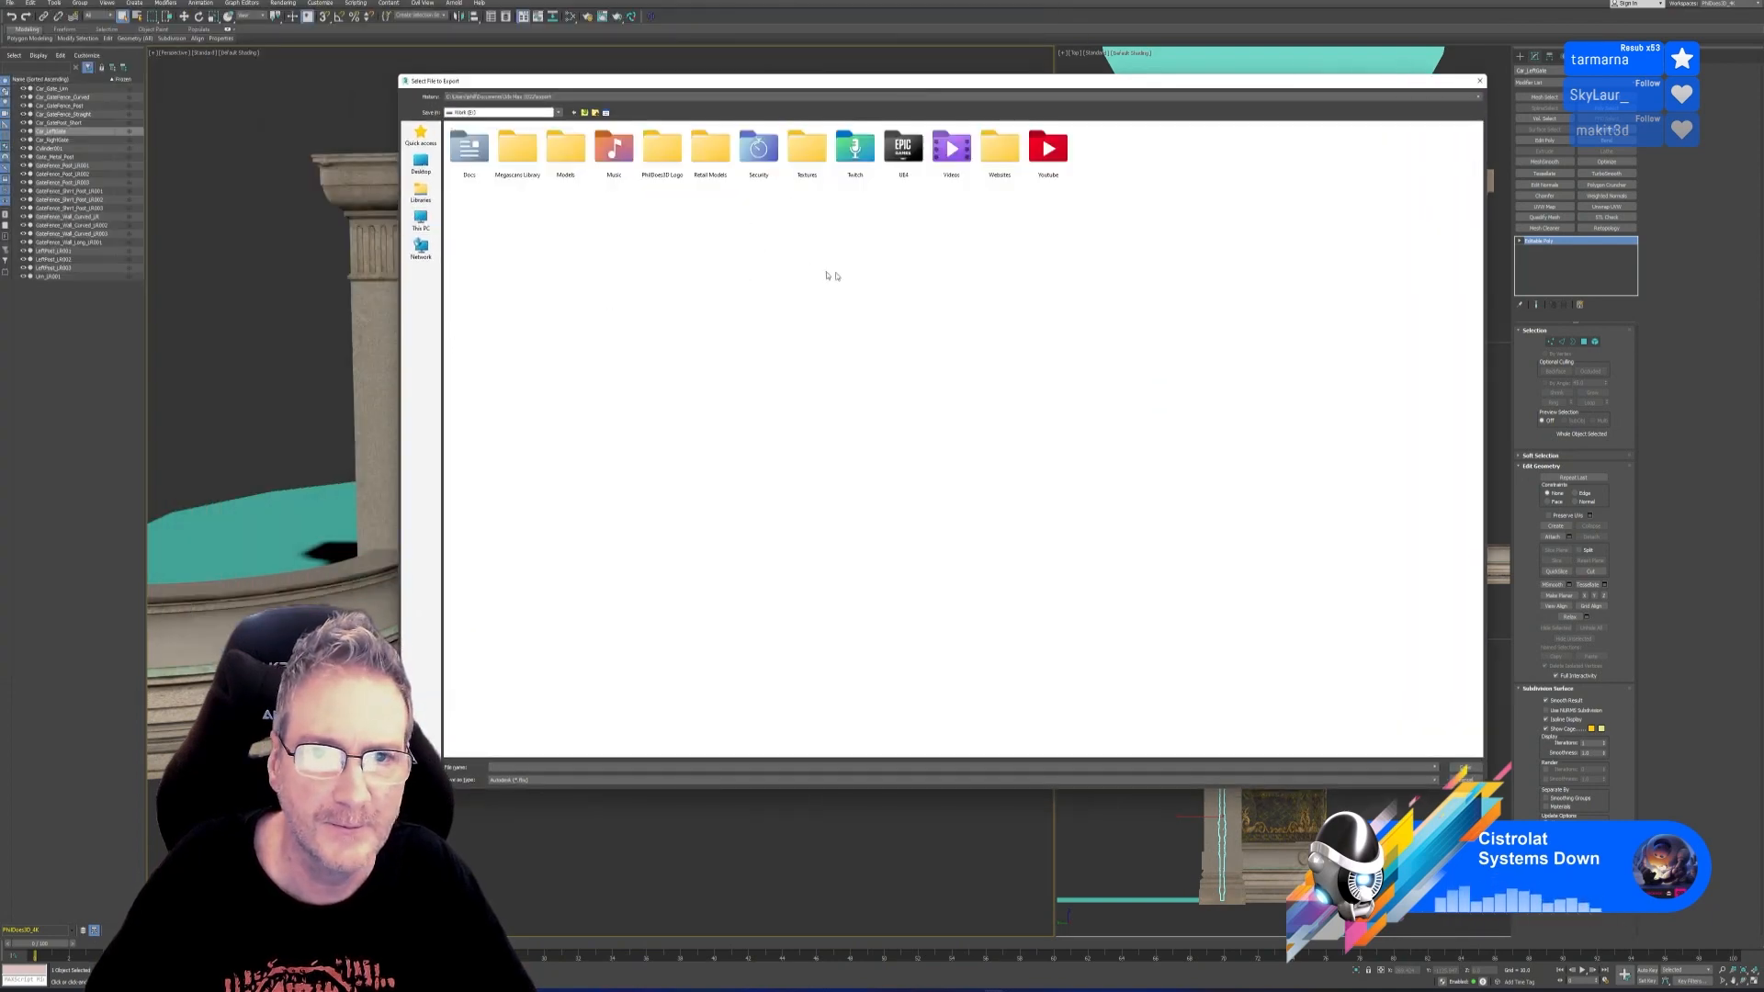
double_click(899, 156)
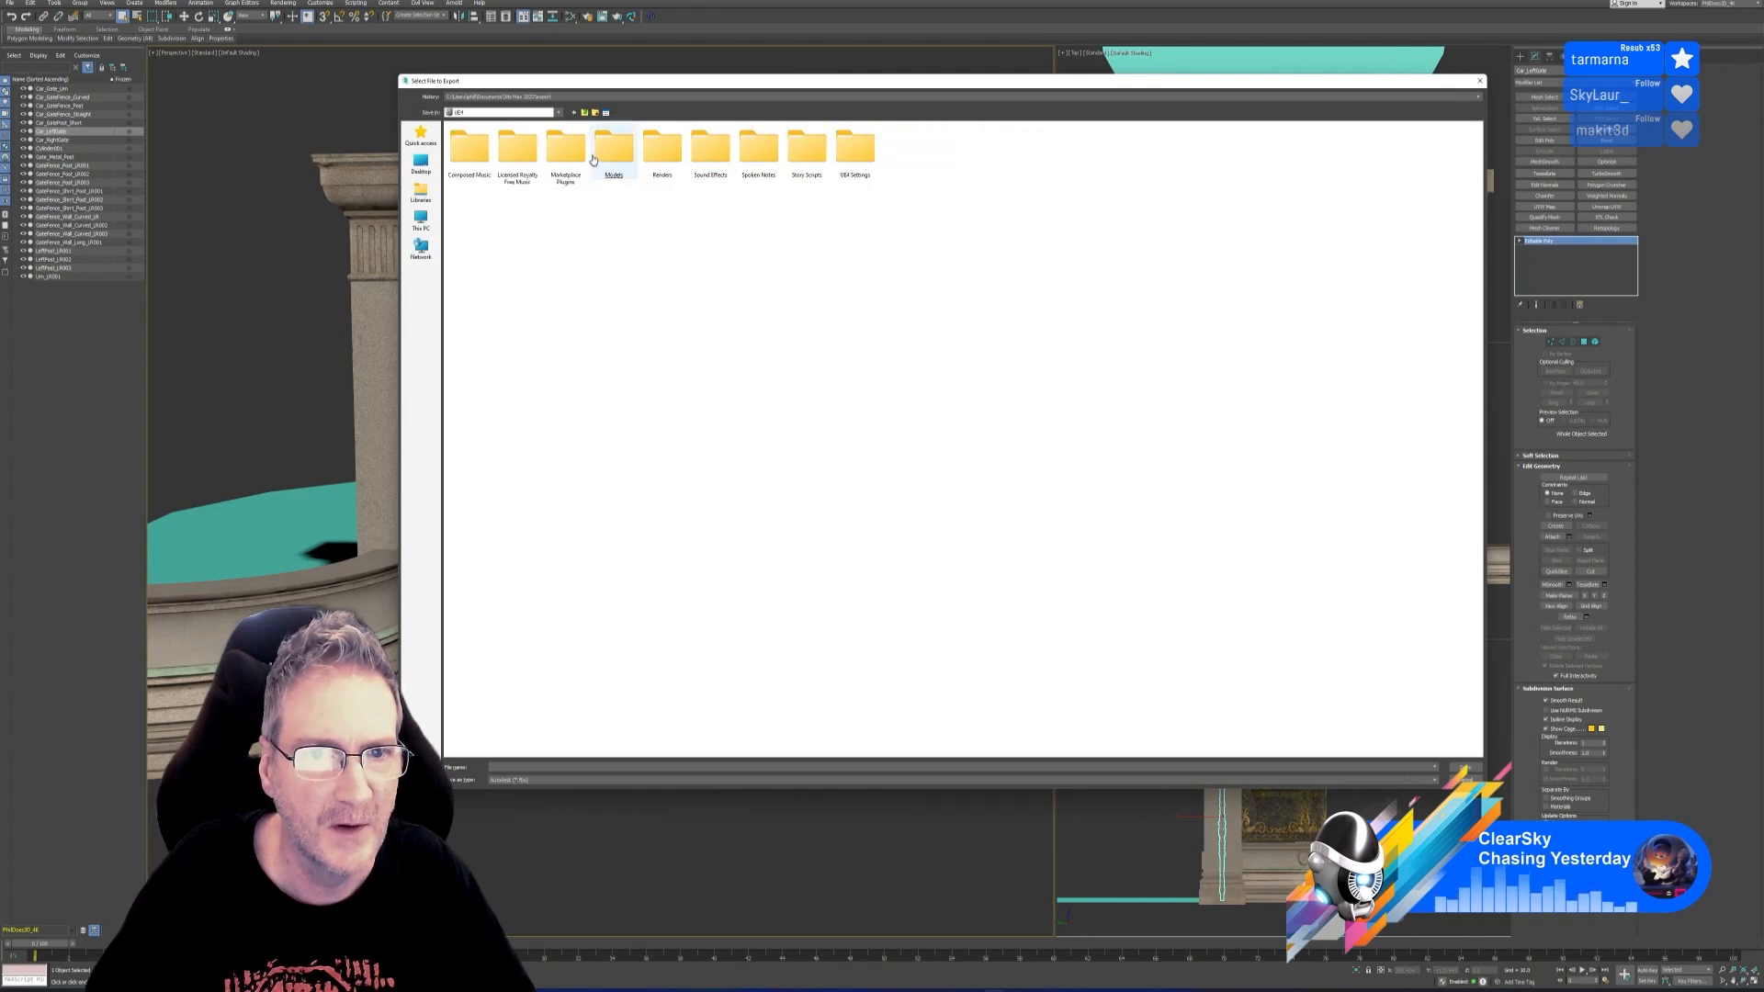
double_click(614, 149)
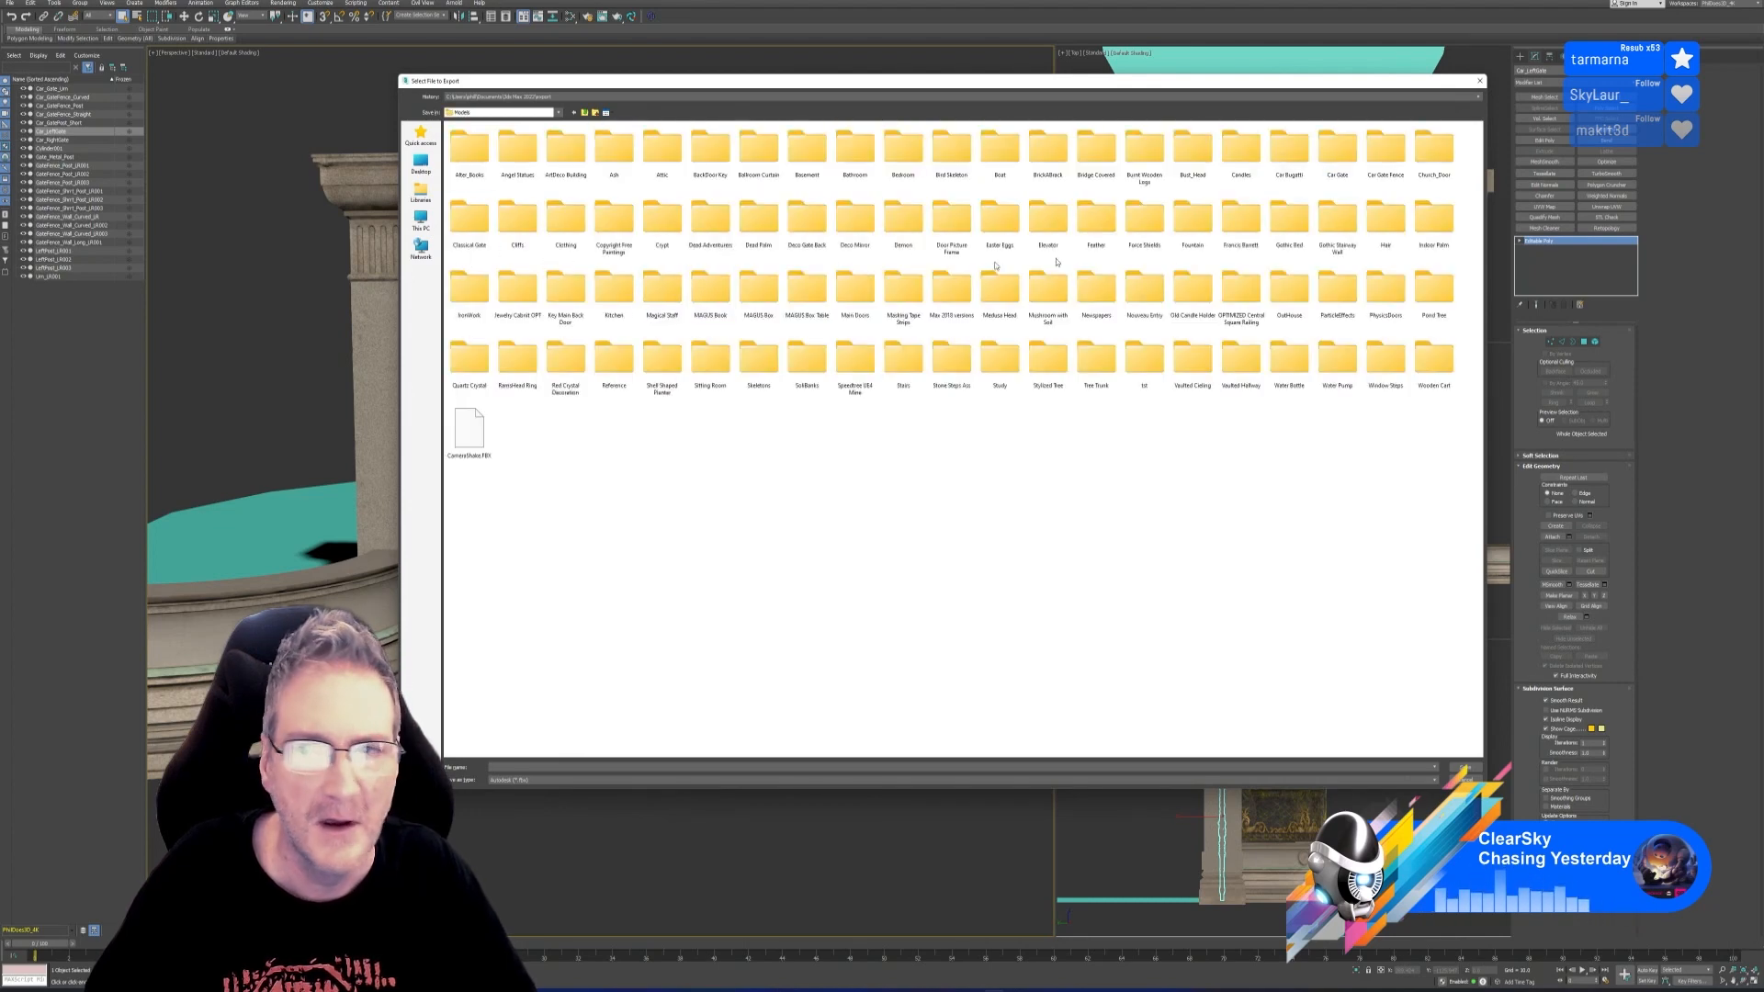
double_click(1338, 147)
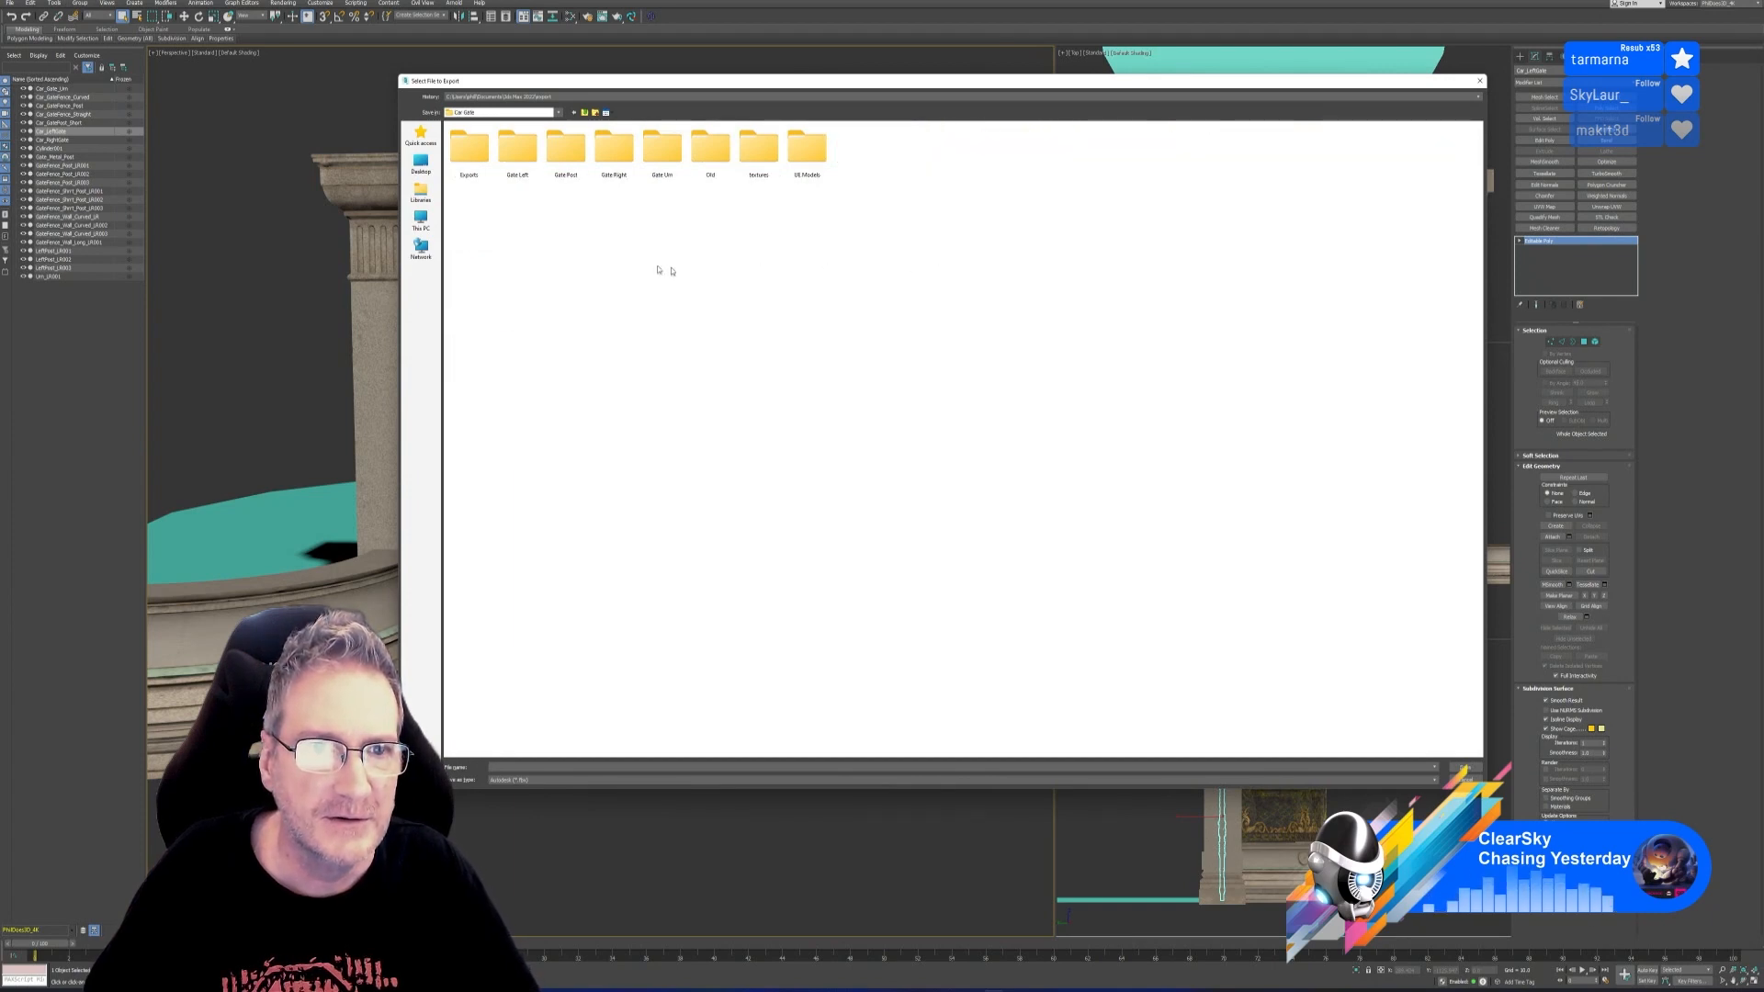
double_click(469, 147)
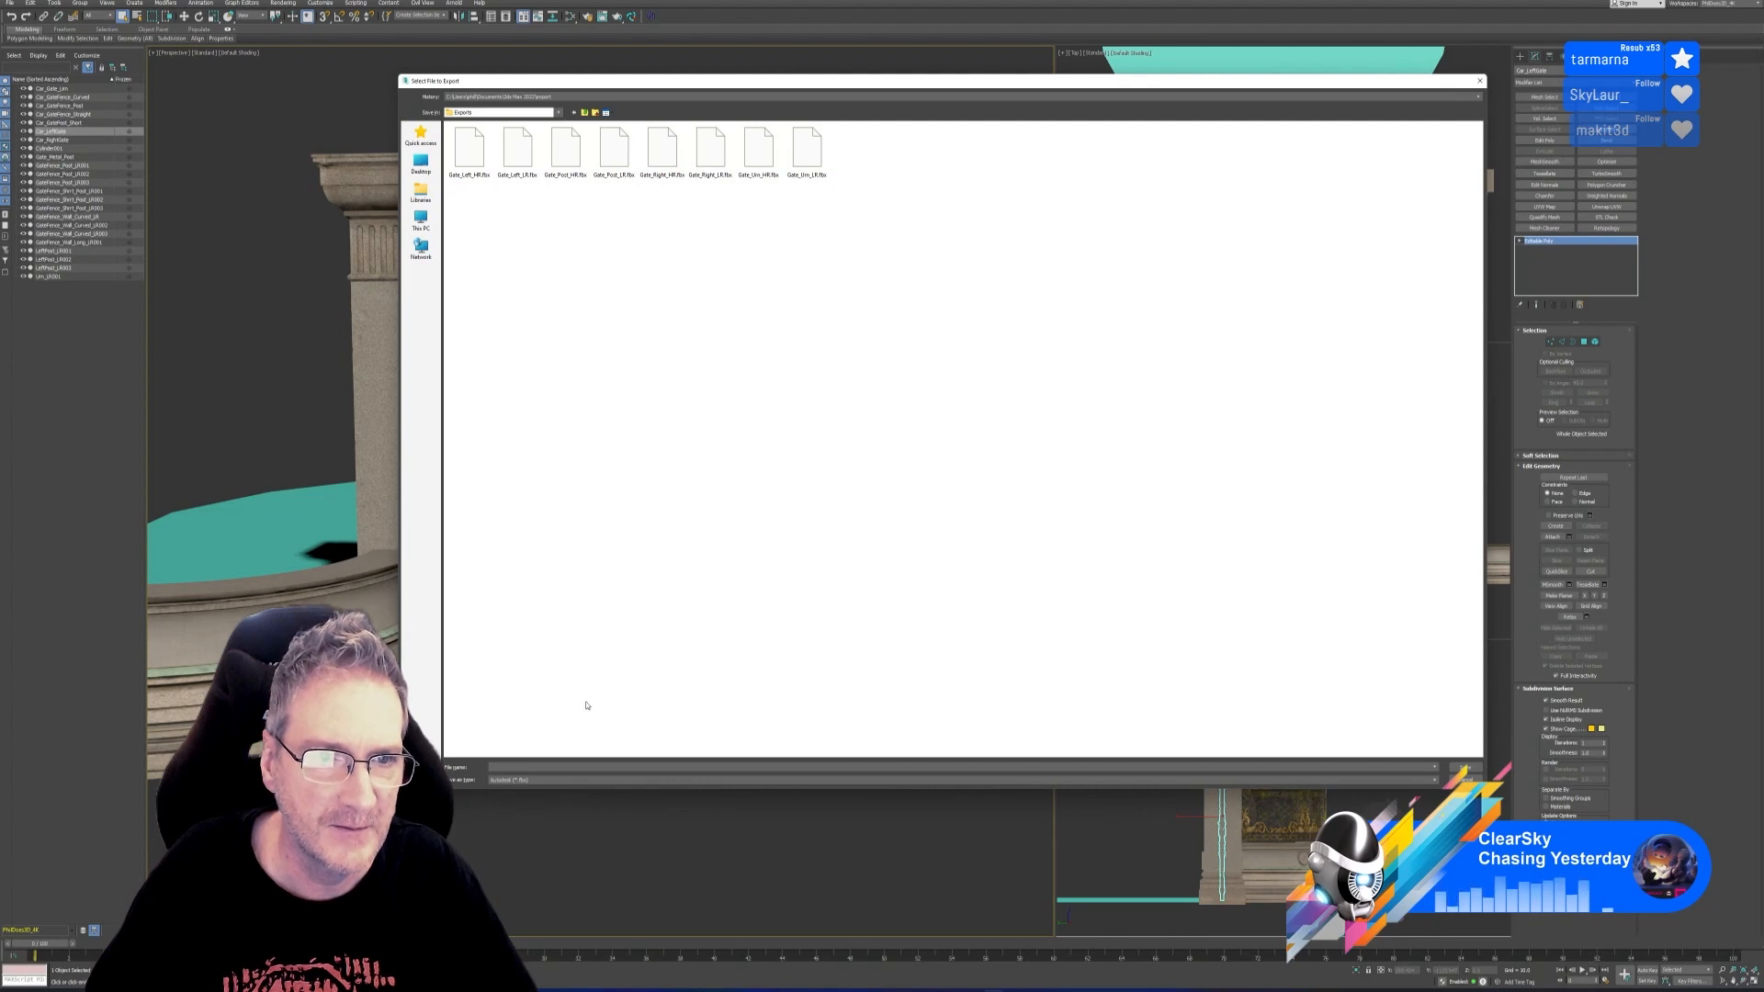
Export the gate leaf in OBJ format under the file name Car_LeftGate with the existing export options
left_click(529, 780)
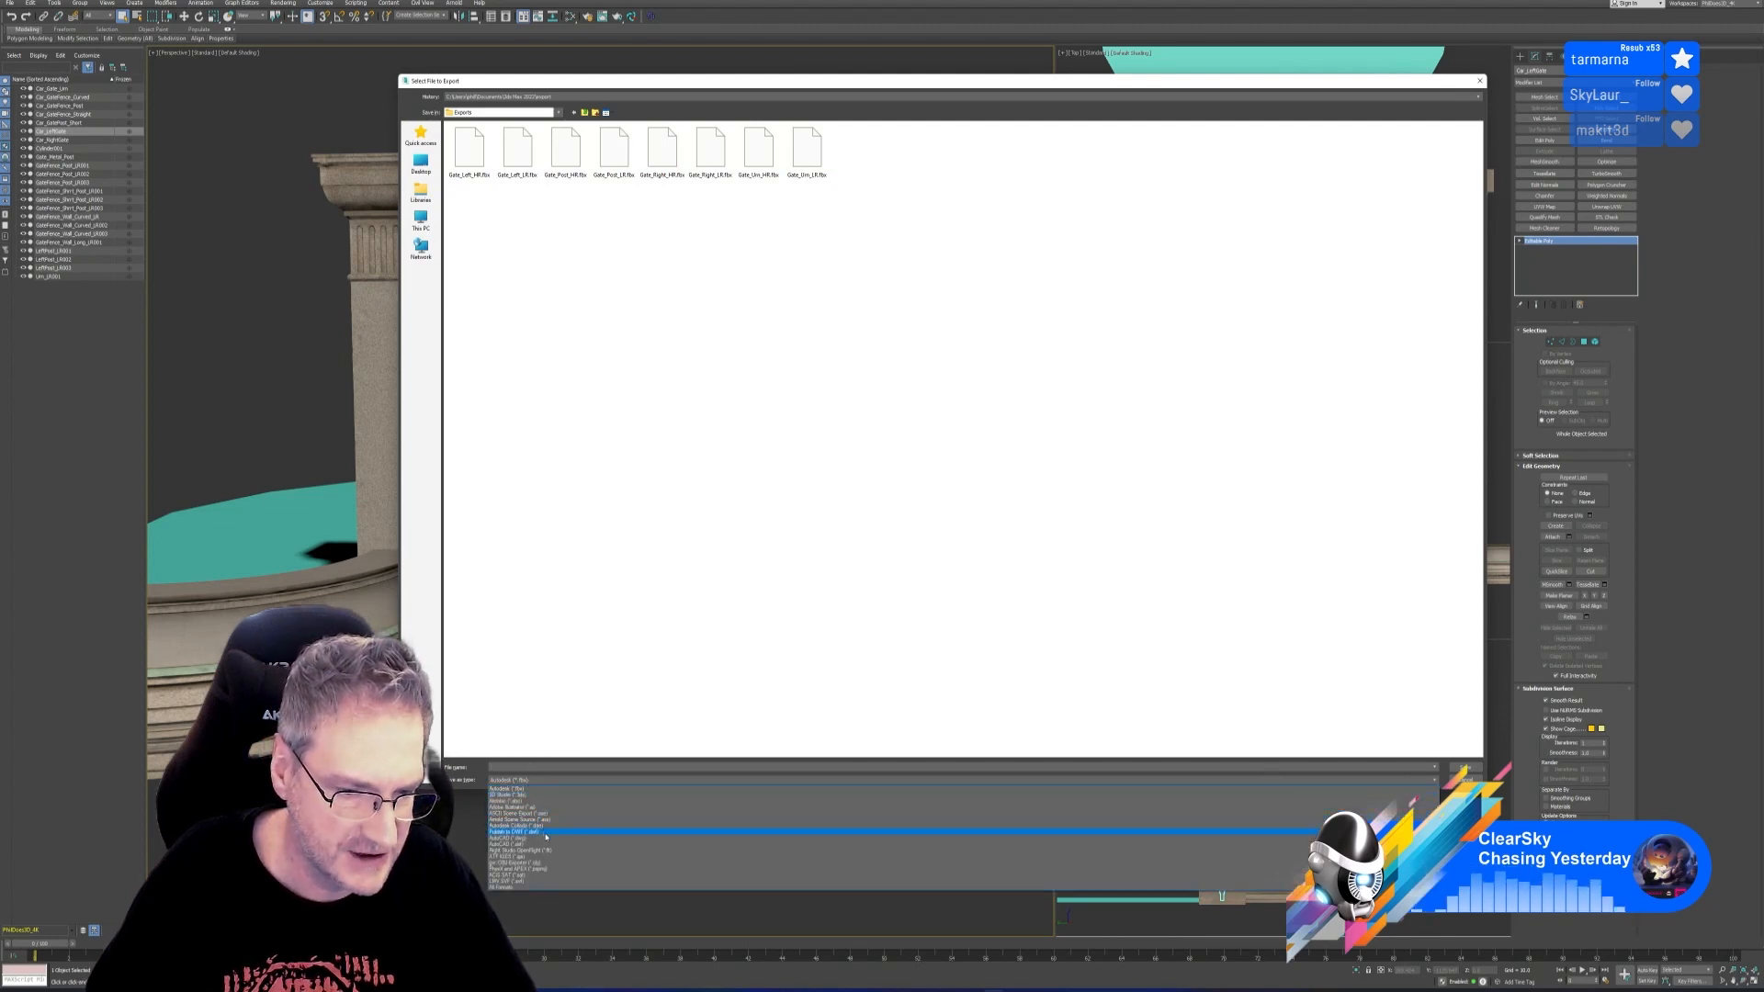
left_click(545, 863)
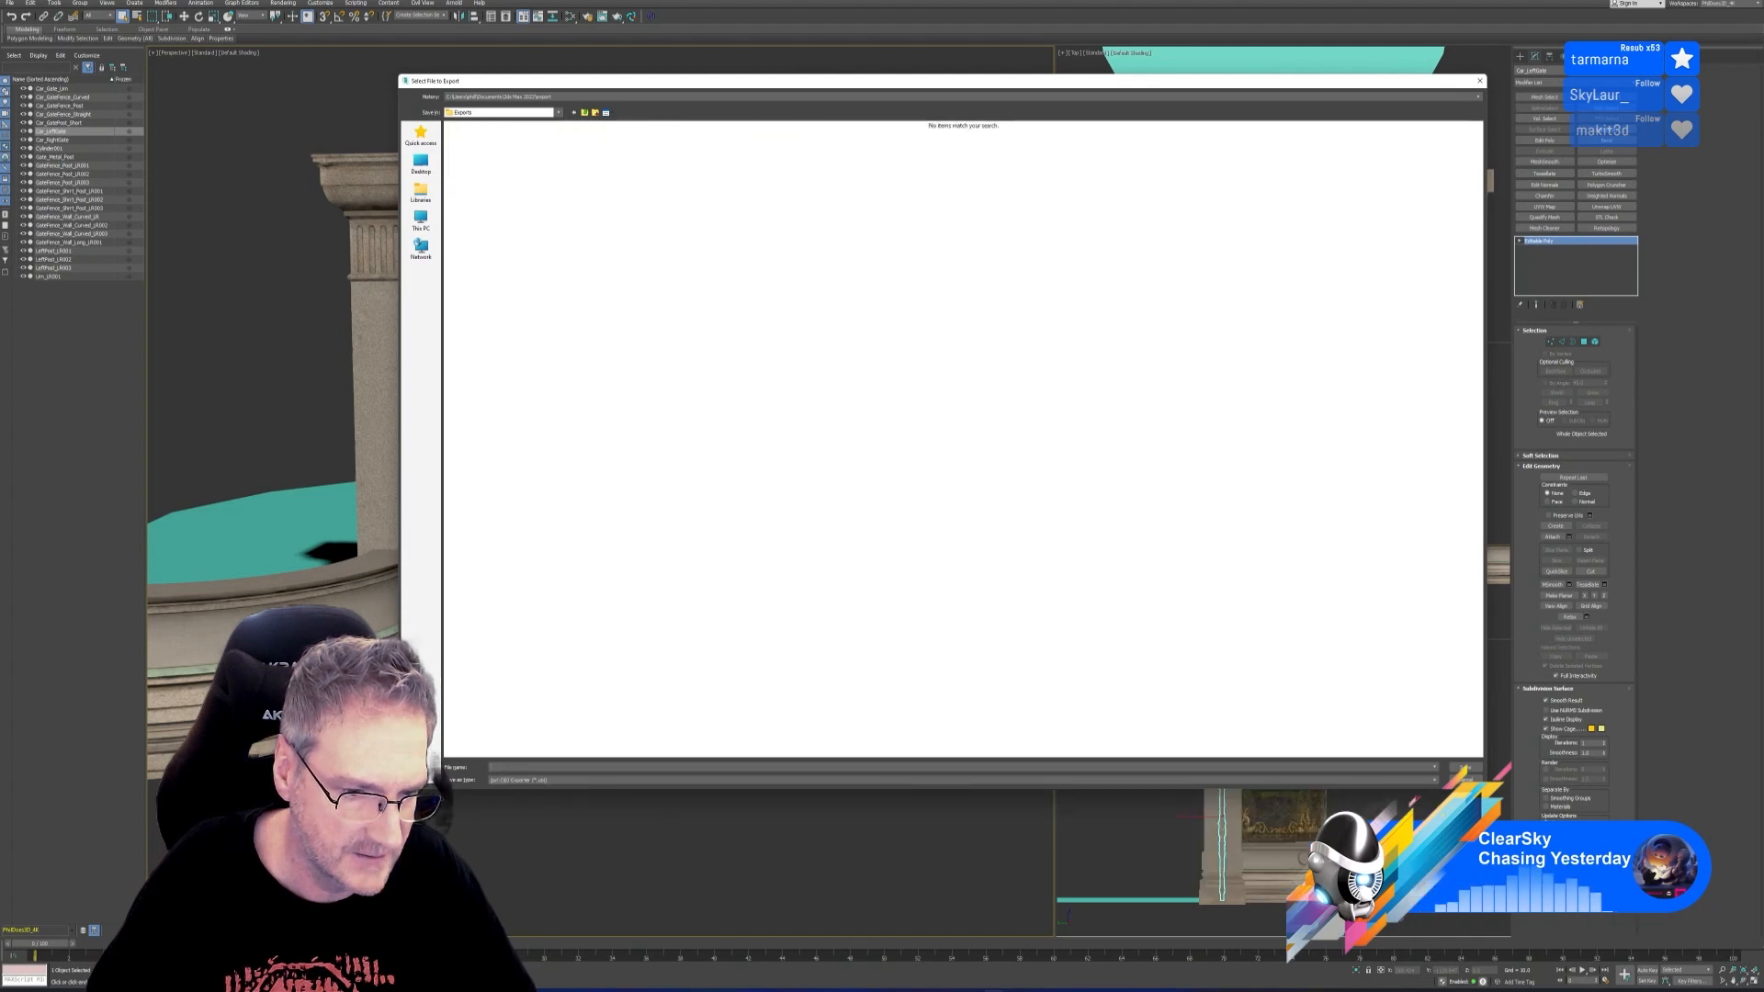
type("Car_LeftGate")
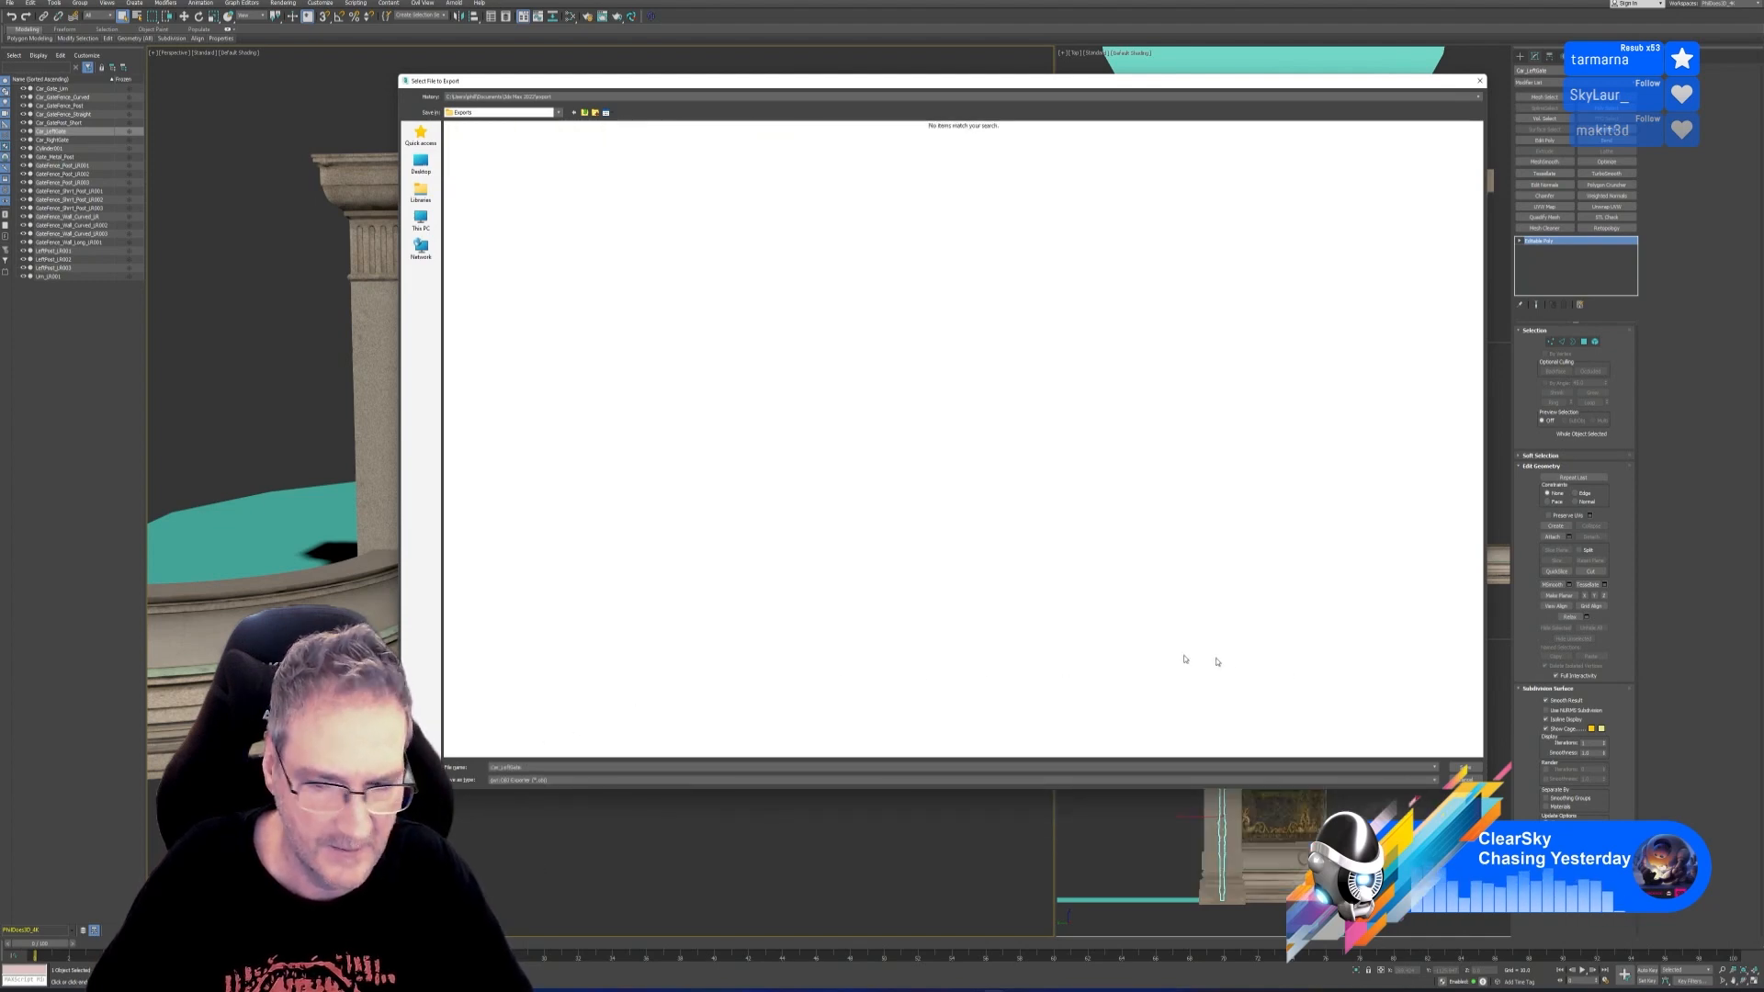
left_click(1465, 767)
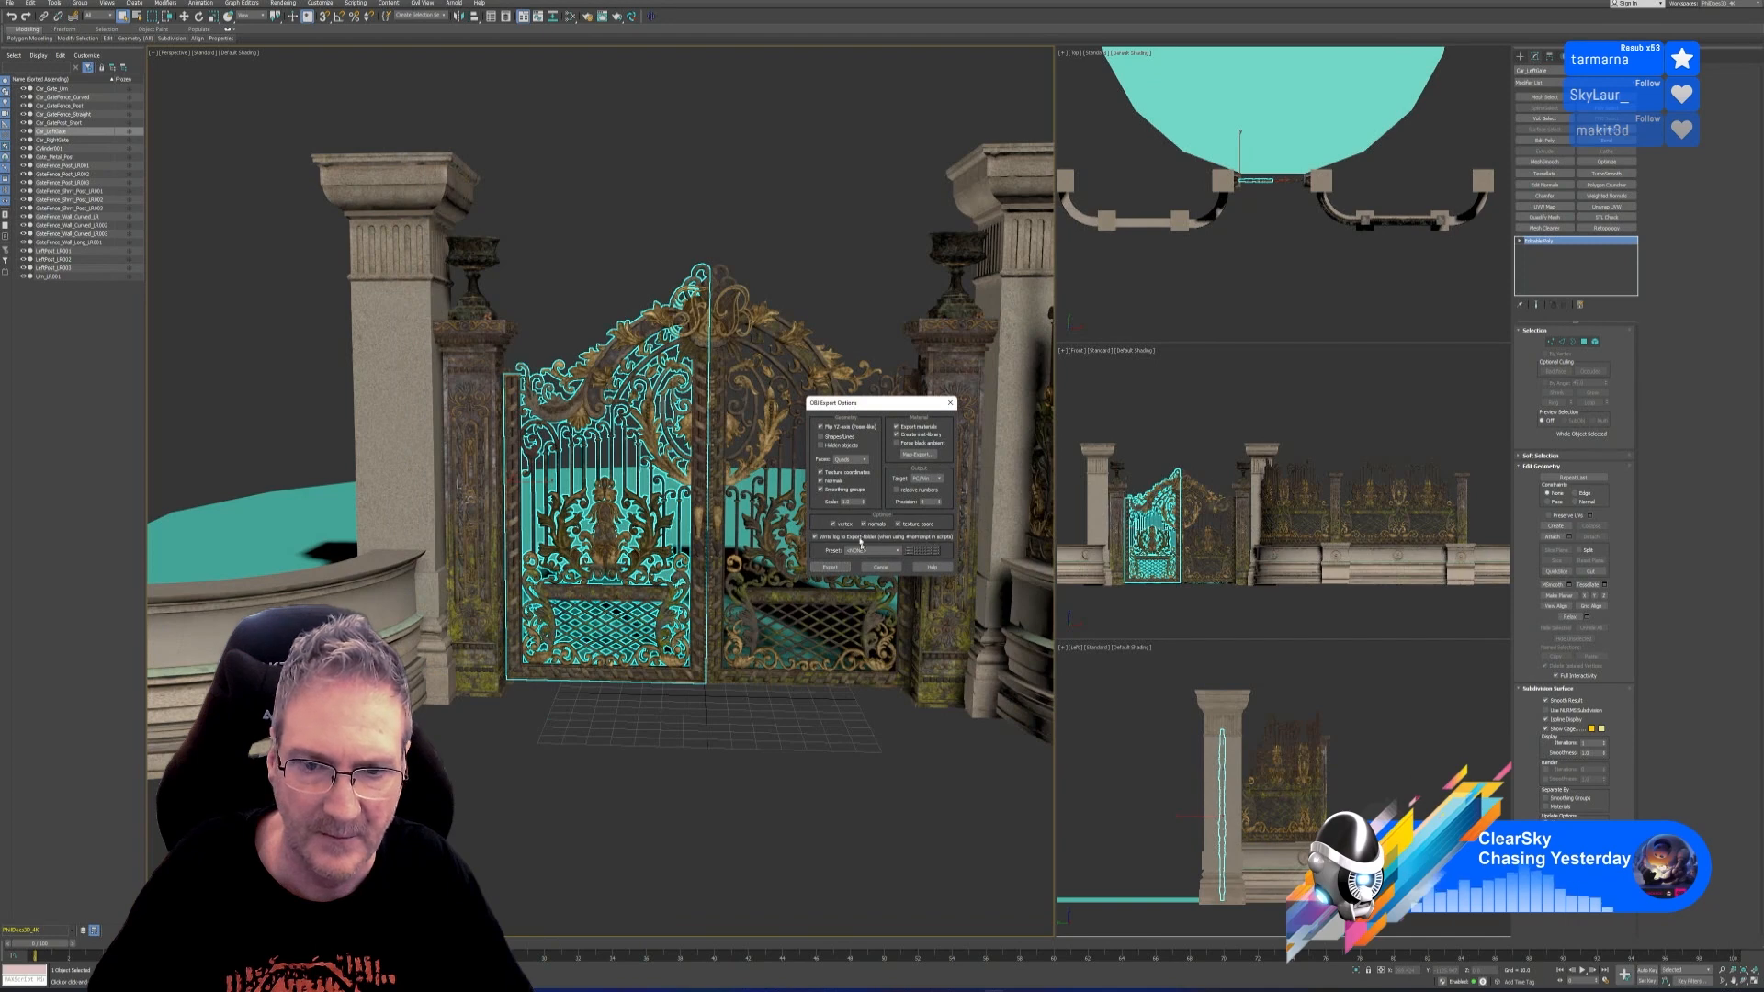
left_click(851, 571)
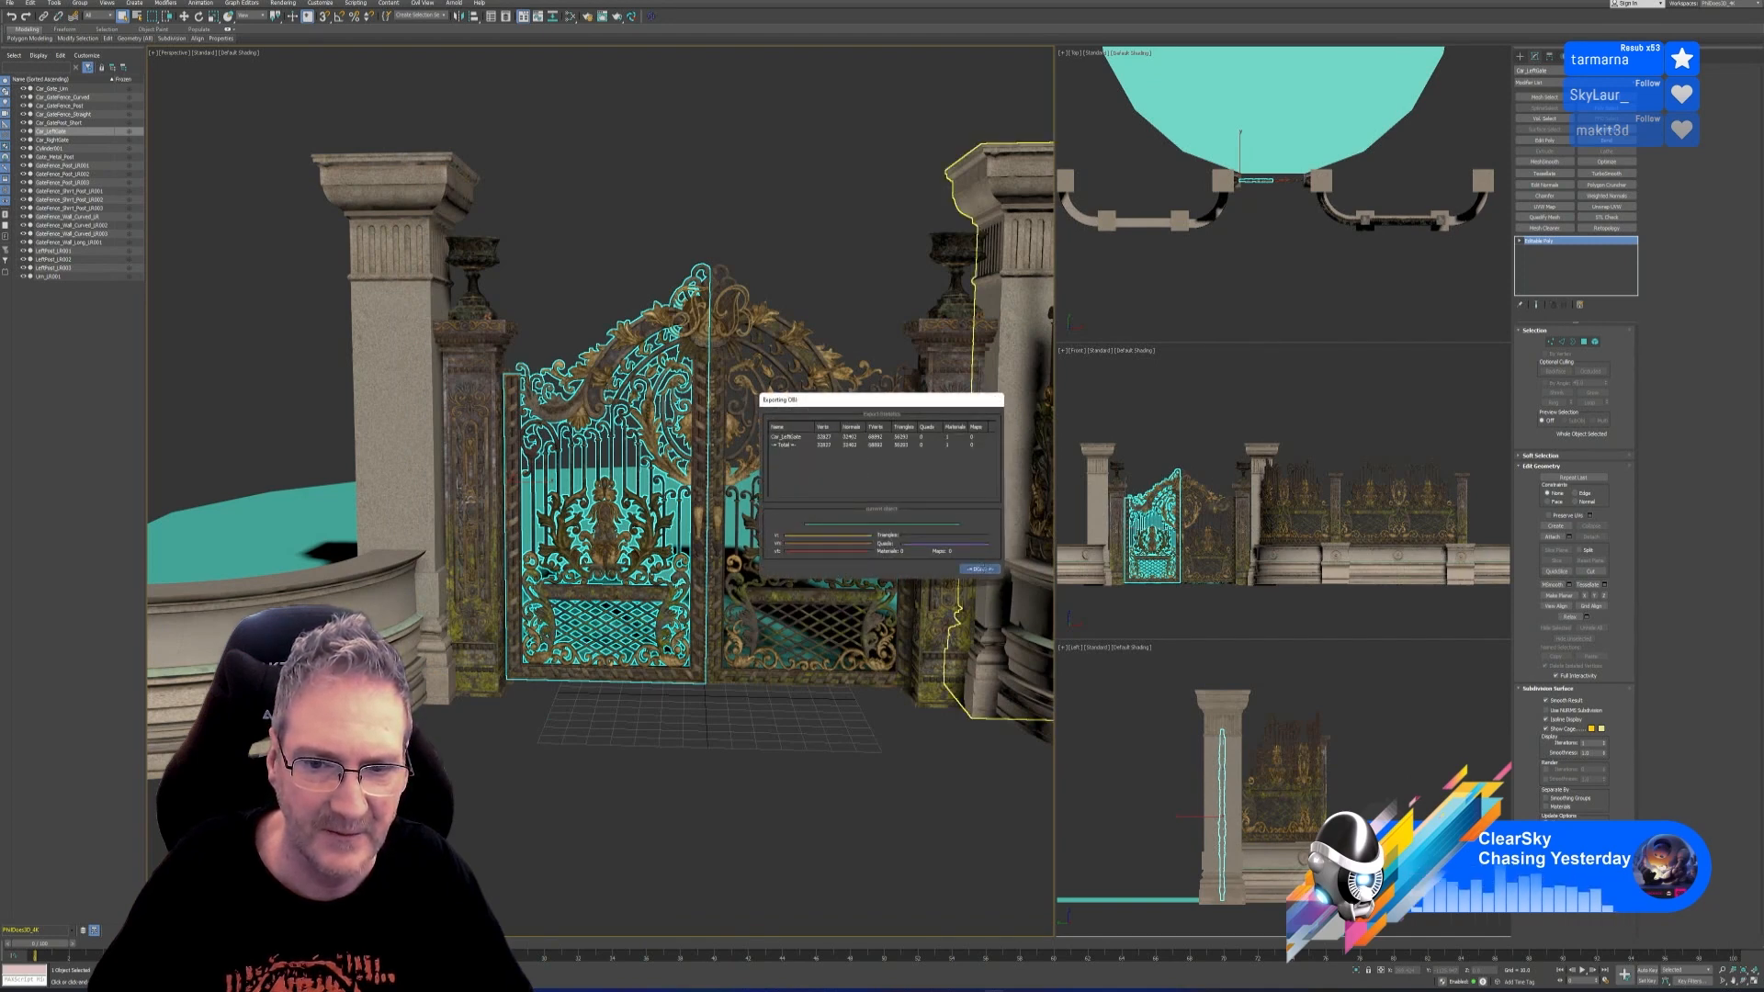
left_click(979, 570)
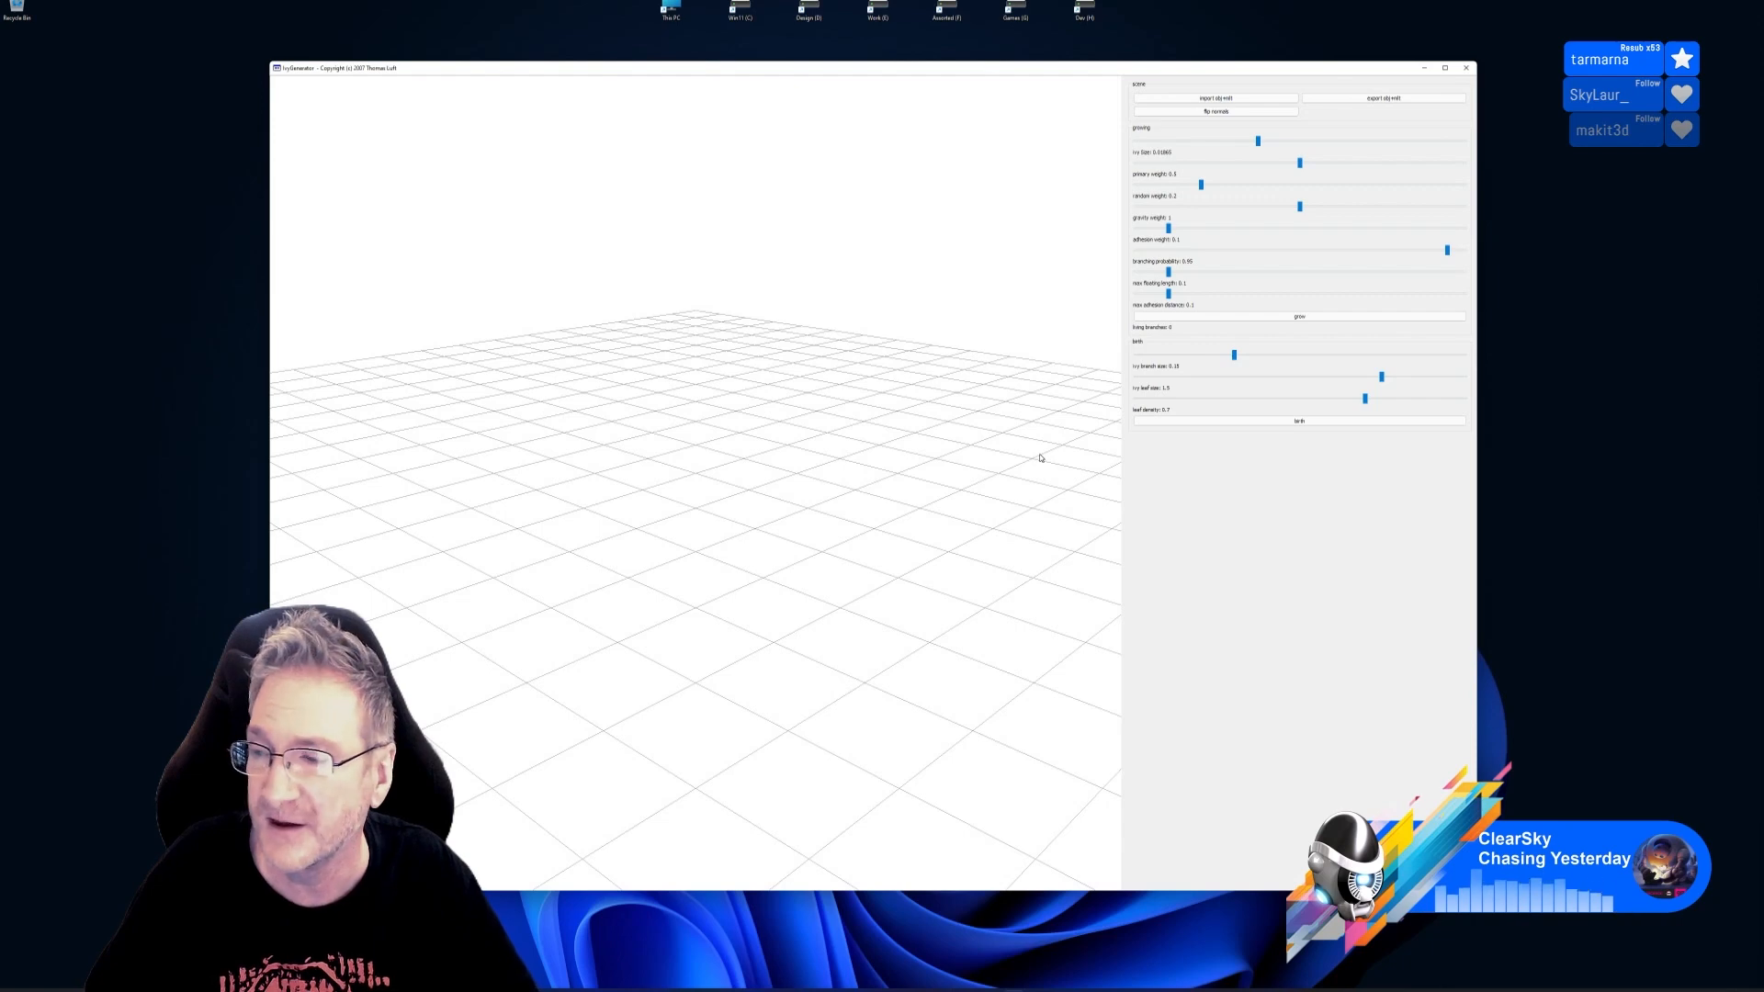
Import Car_LeftGate.obj from the UE4\Models\Car Gate\Exports folder on the Work (E:) drive
left_click(1216, 98)
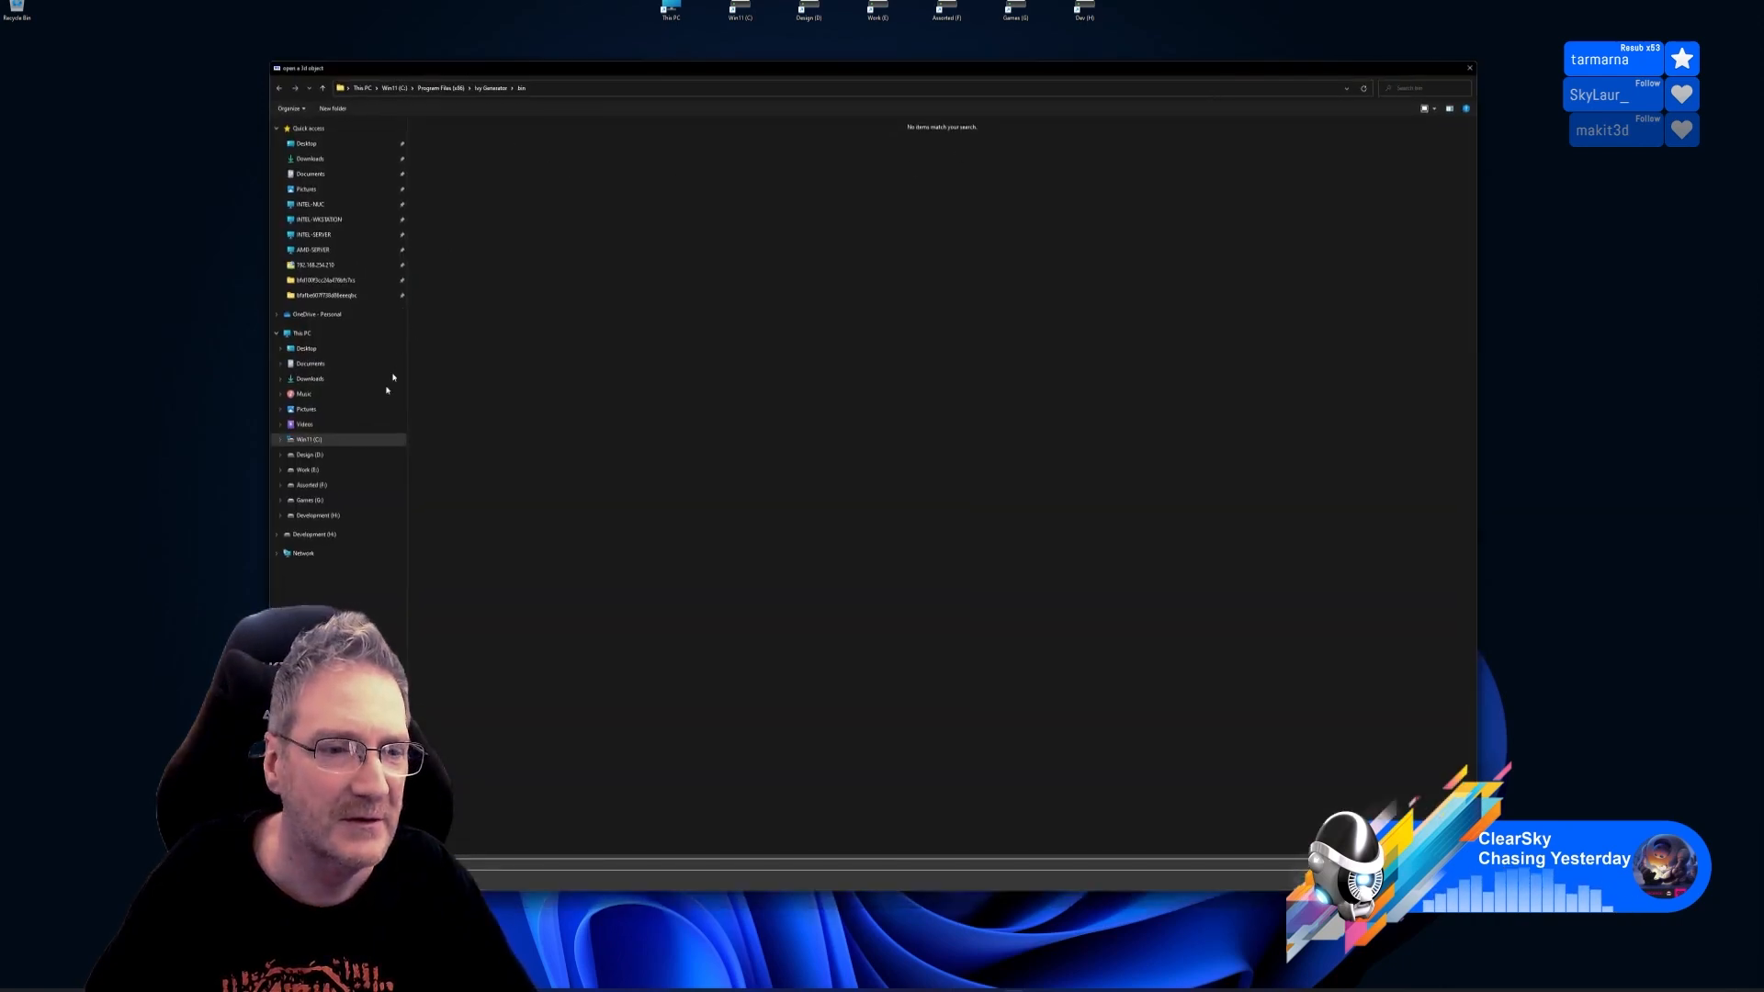
left_click(307, 470)
double_click(896, 147)
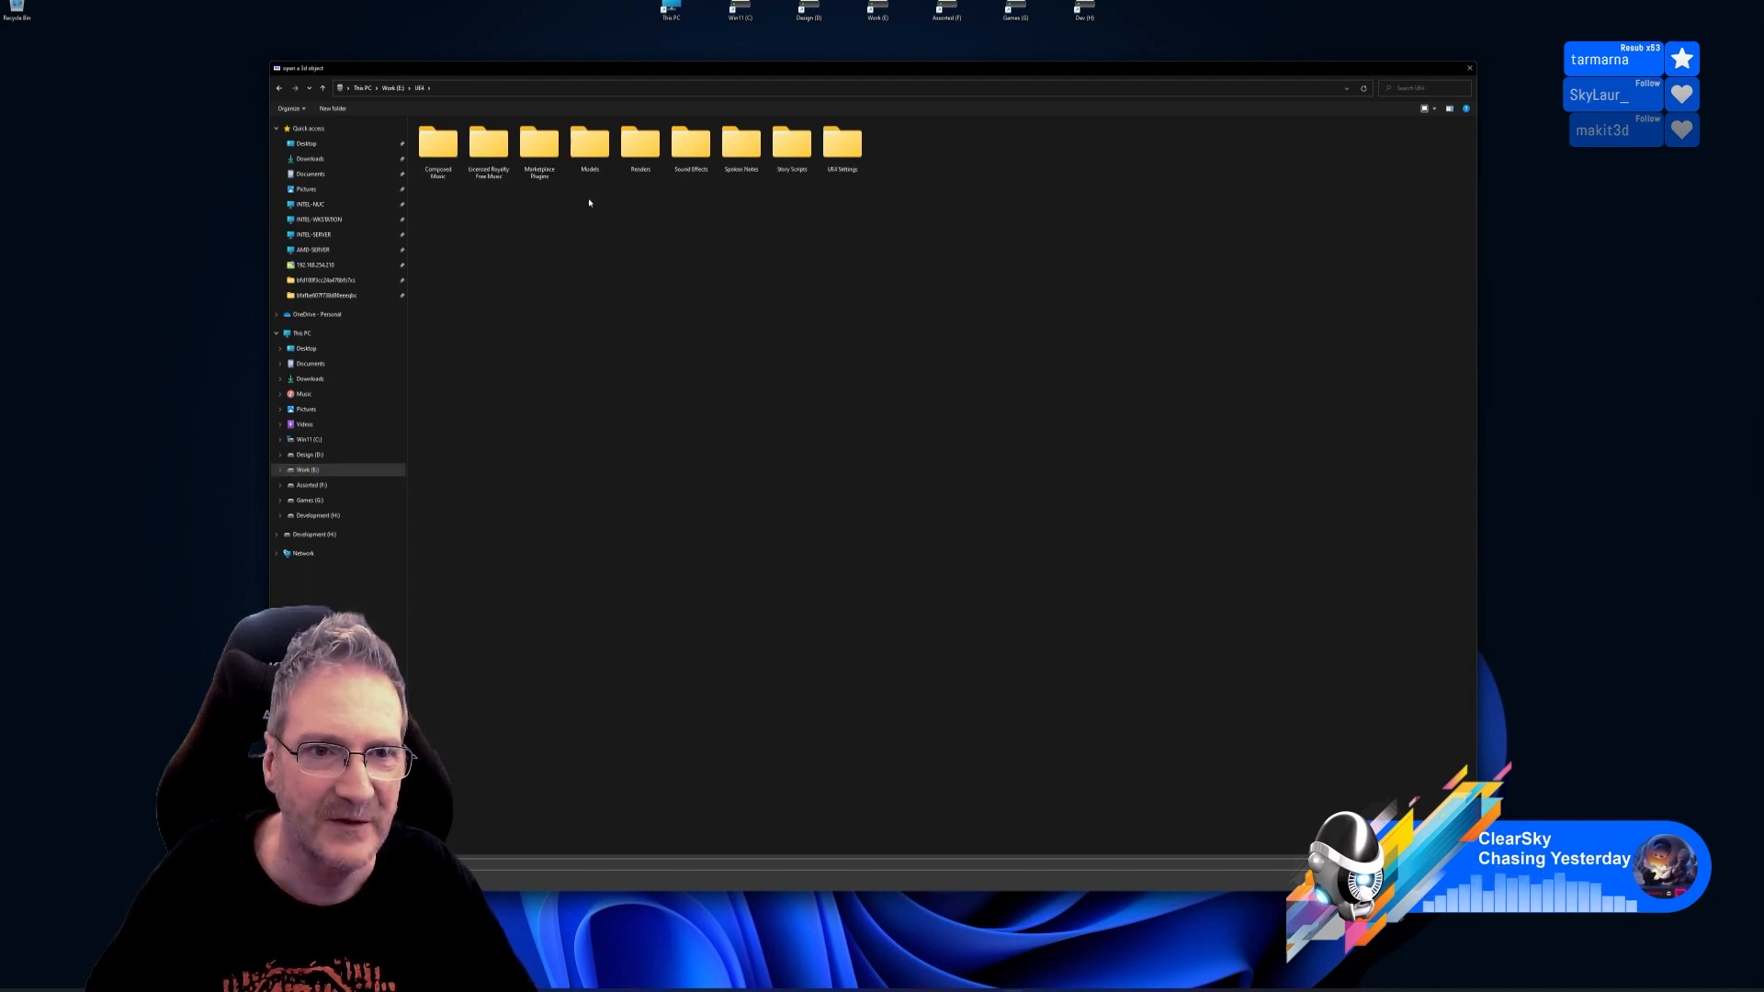
double_click(588, 146)
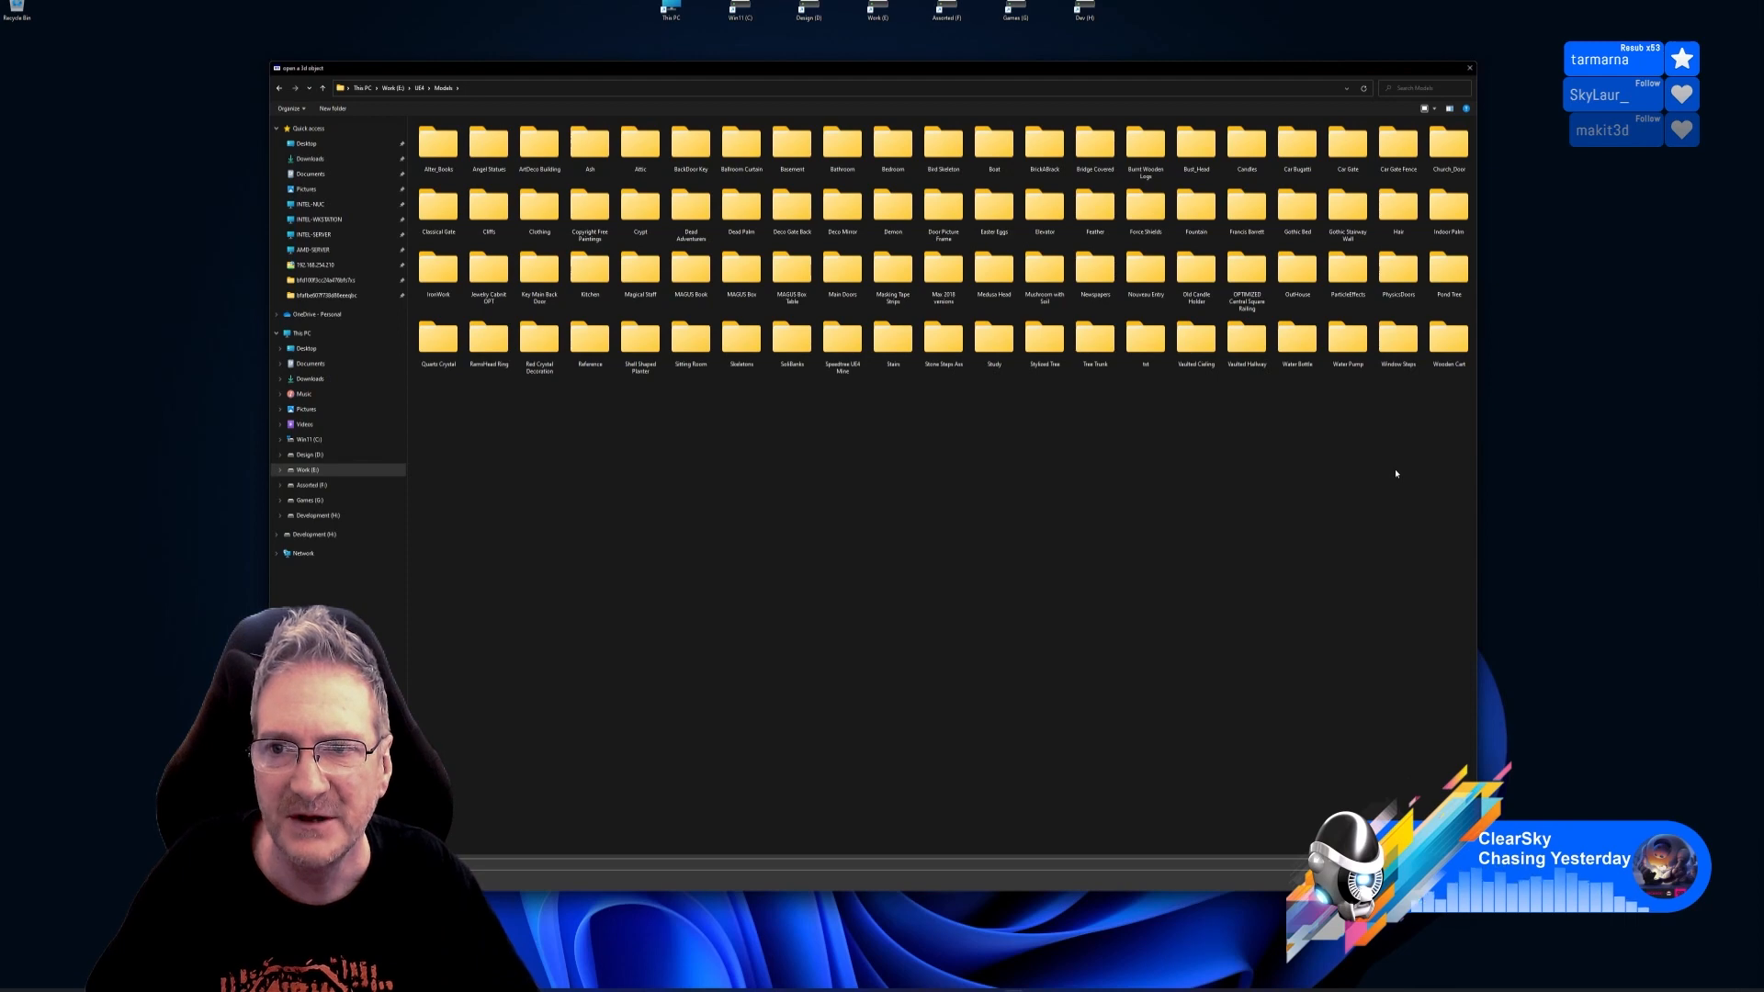
double_click(1353, 145)
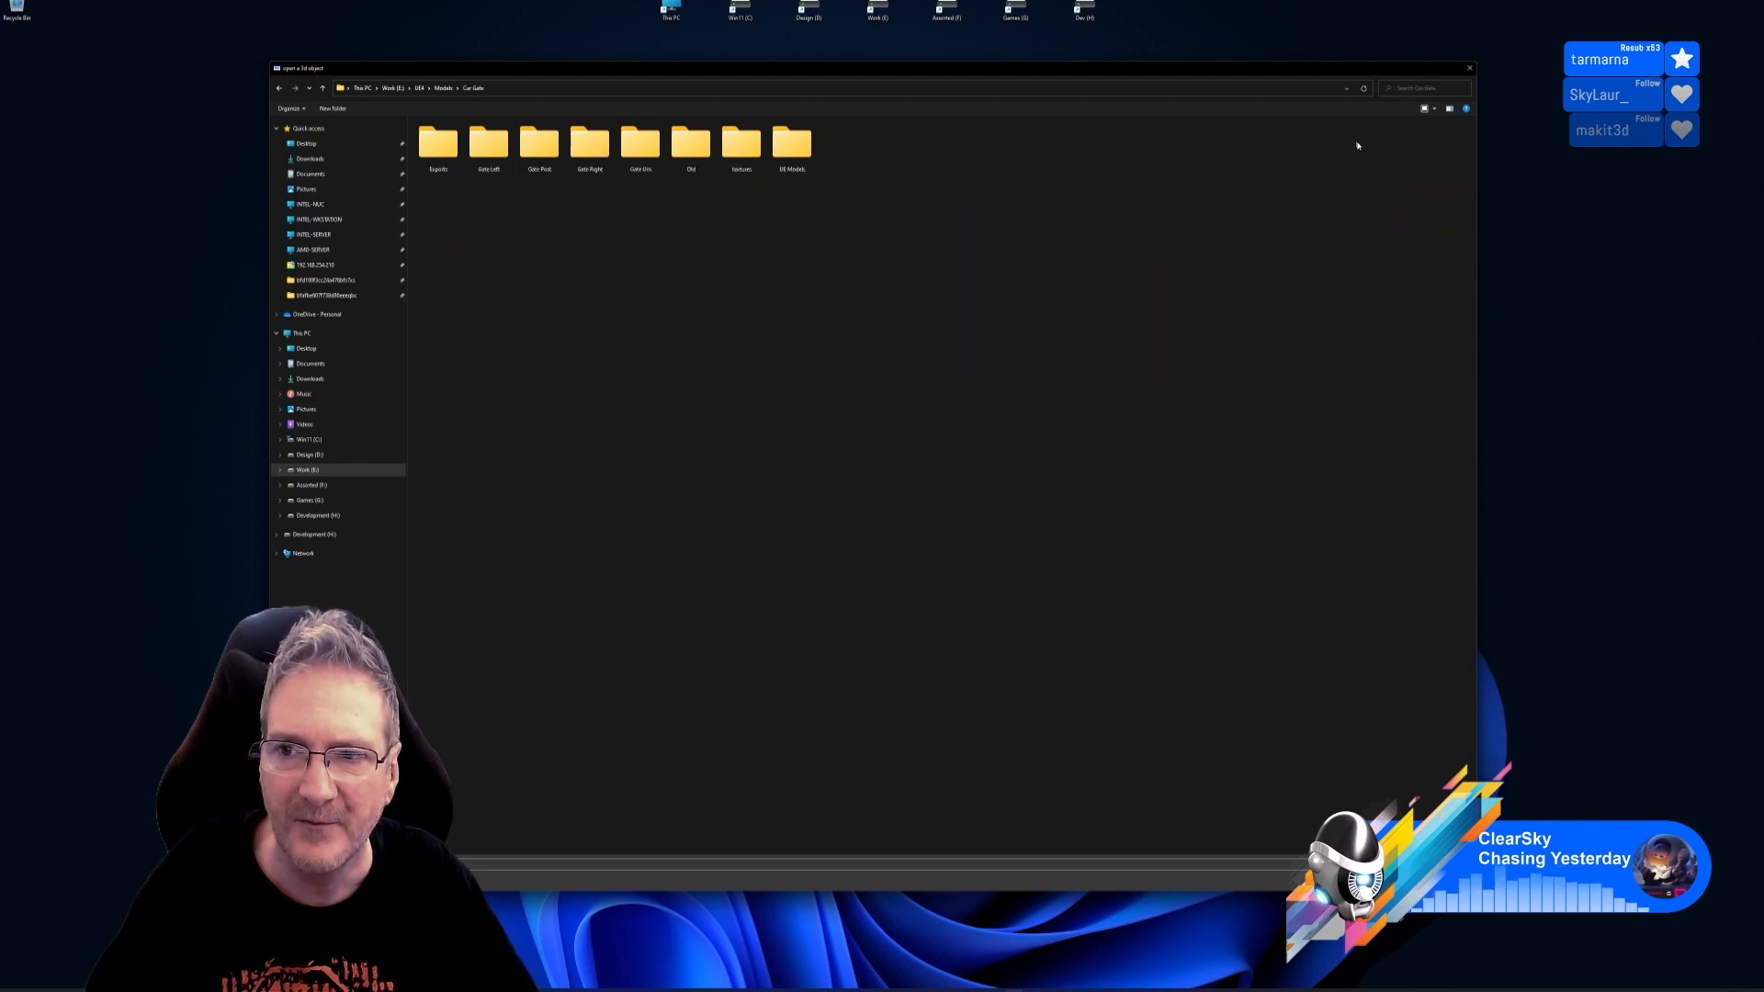
double_click(439, 145)
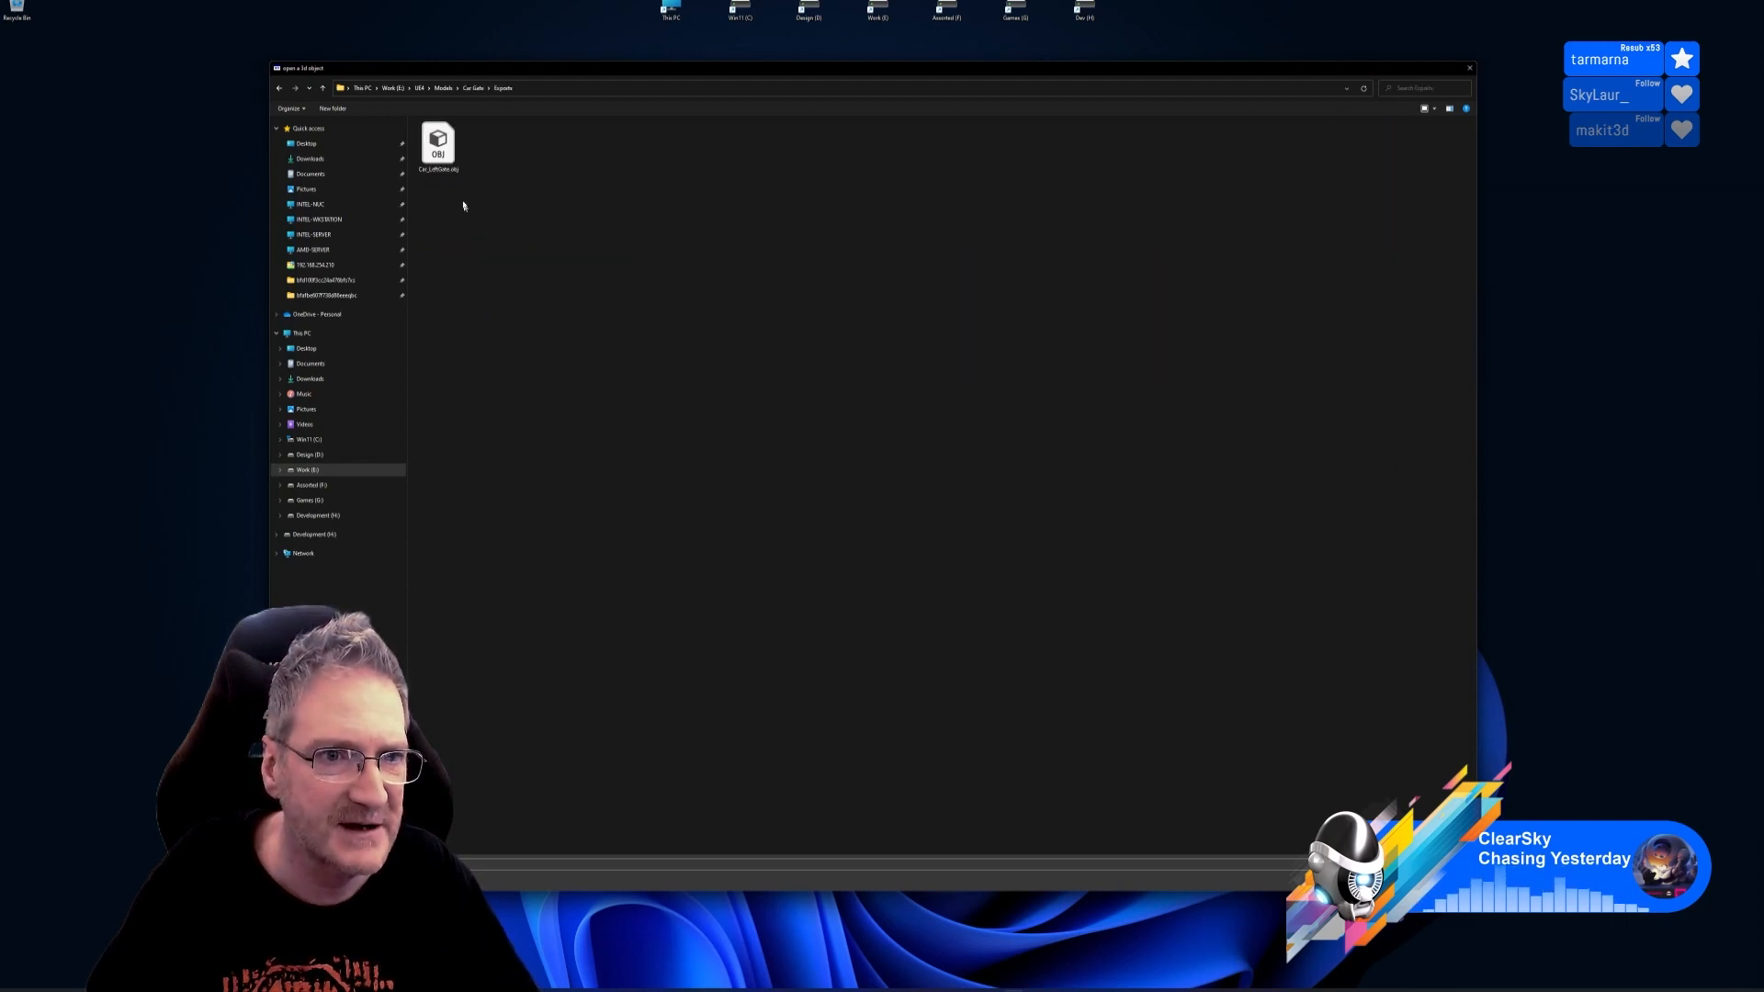
double_click(438, 144)
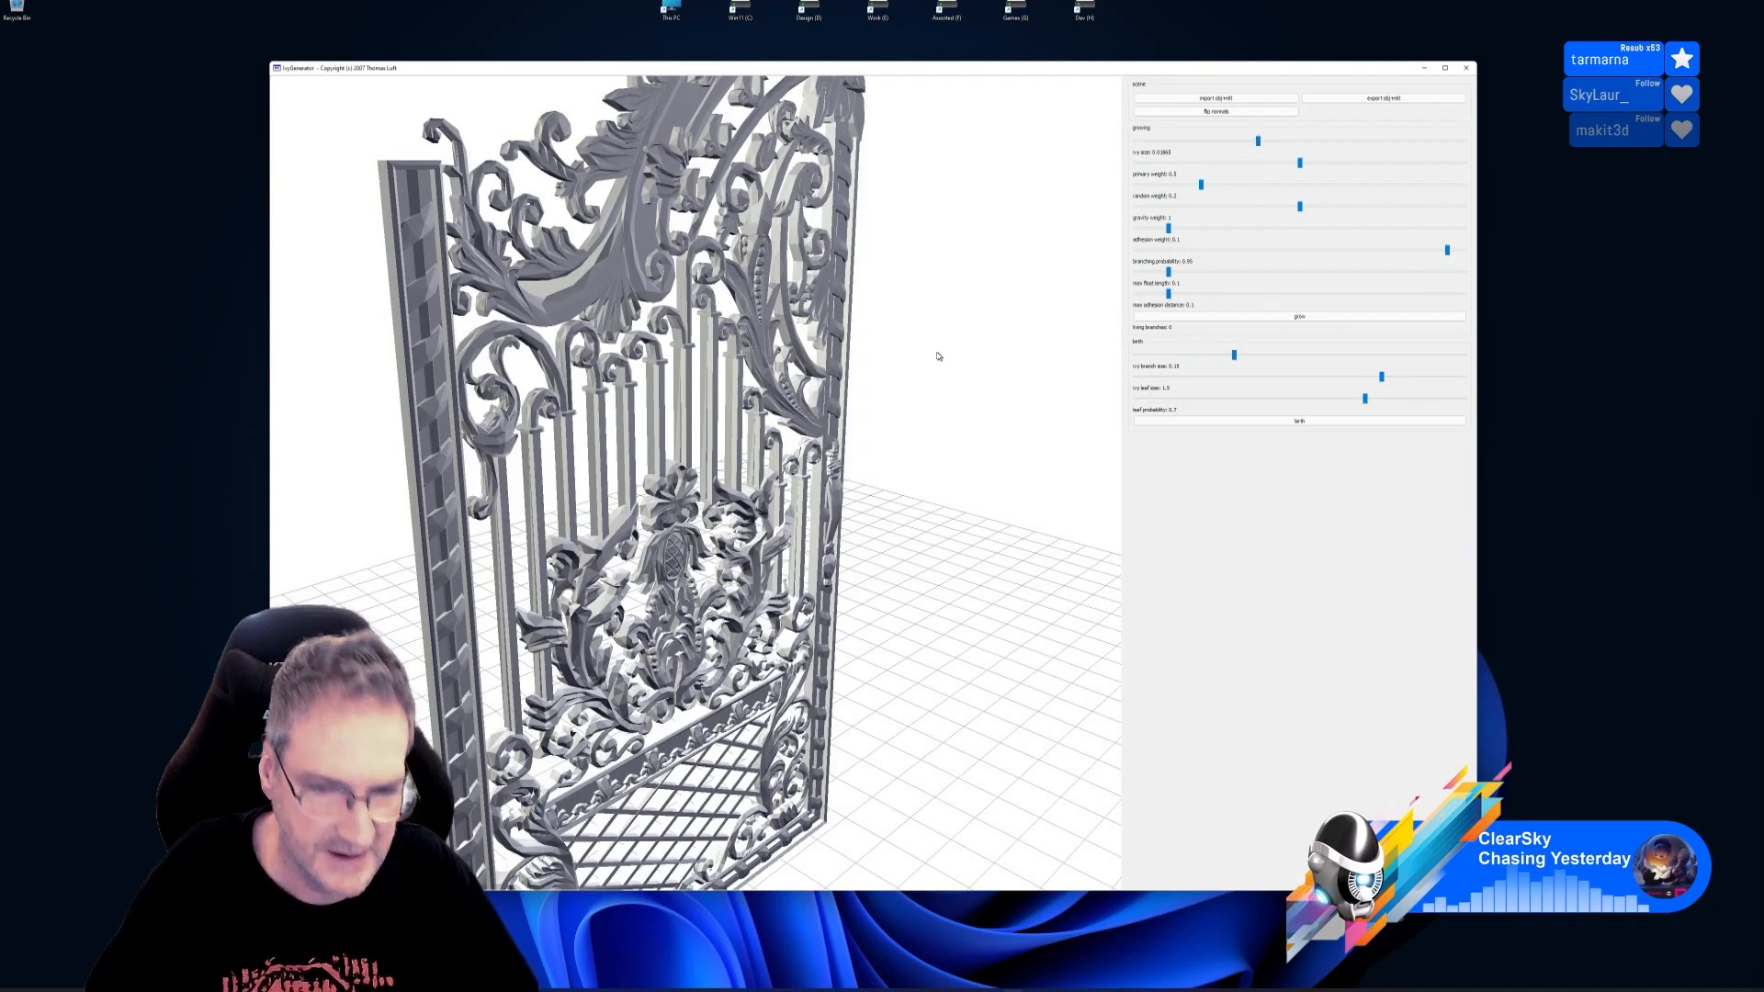
Try to grow ivy from the base of the imported gate using the existing growth settings
left_click_drag(938, 356, 831, 427)
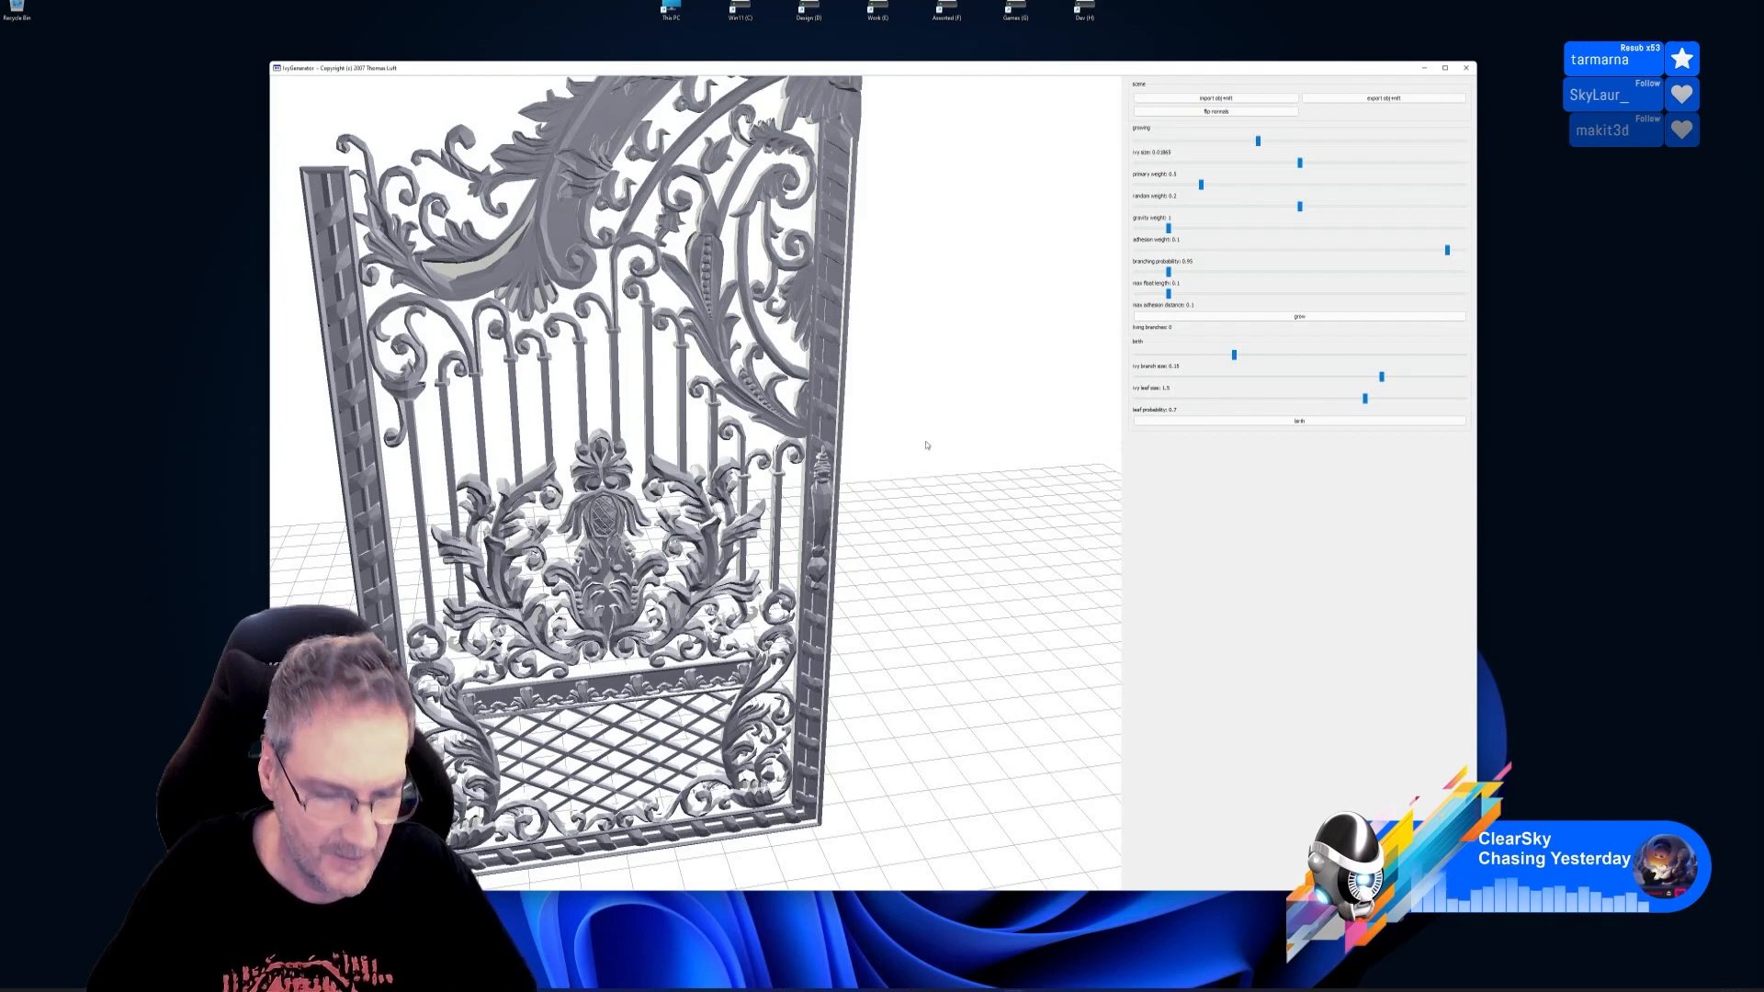
left_click_drag(937, 445, 558, 519)
left_click_drag(877, 542, 1040, 475)
left_click_drag(929, 444, 58, 452)
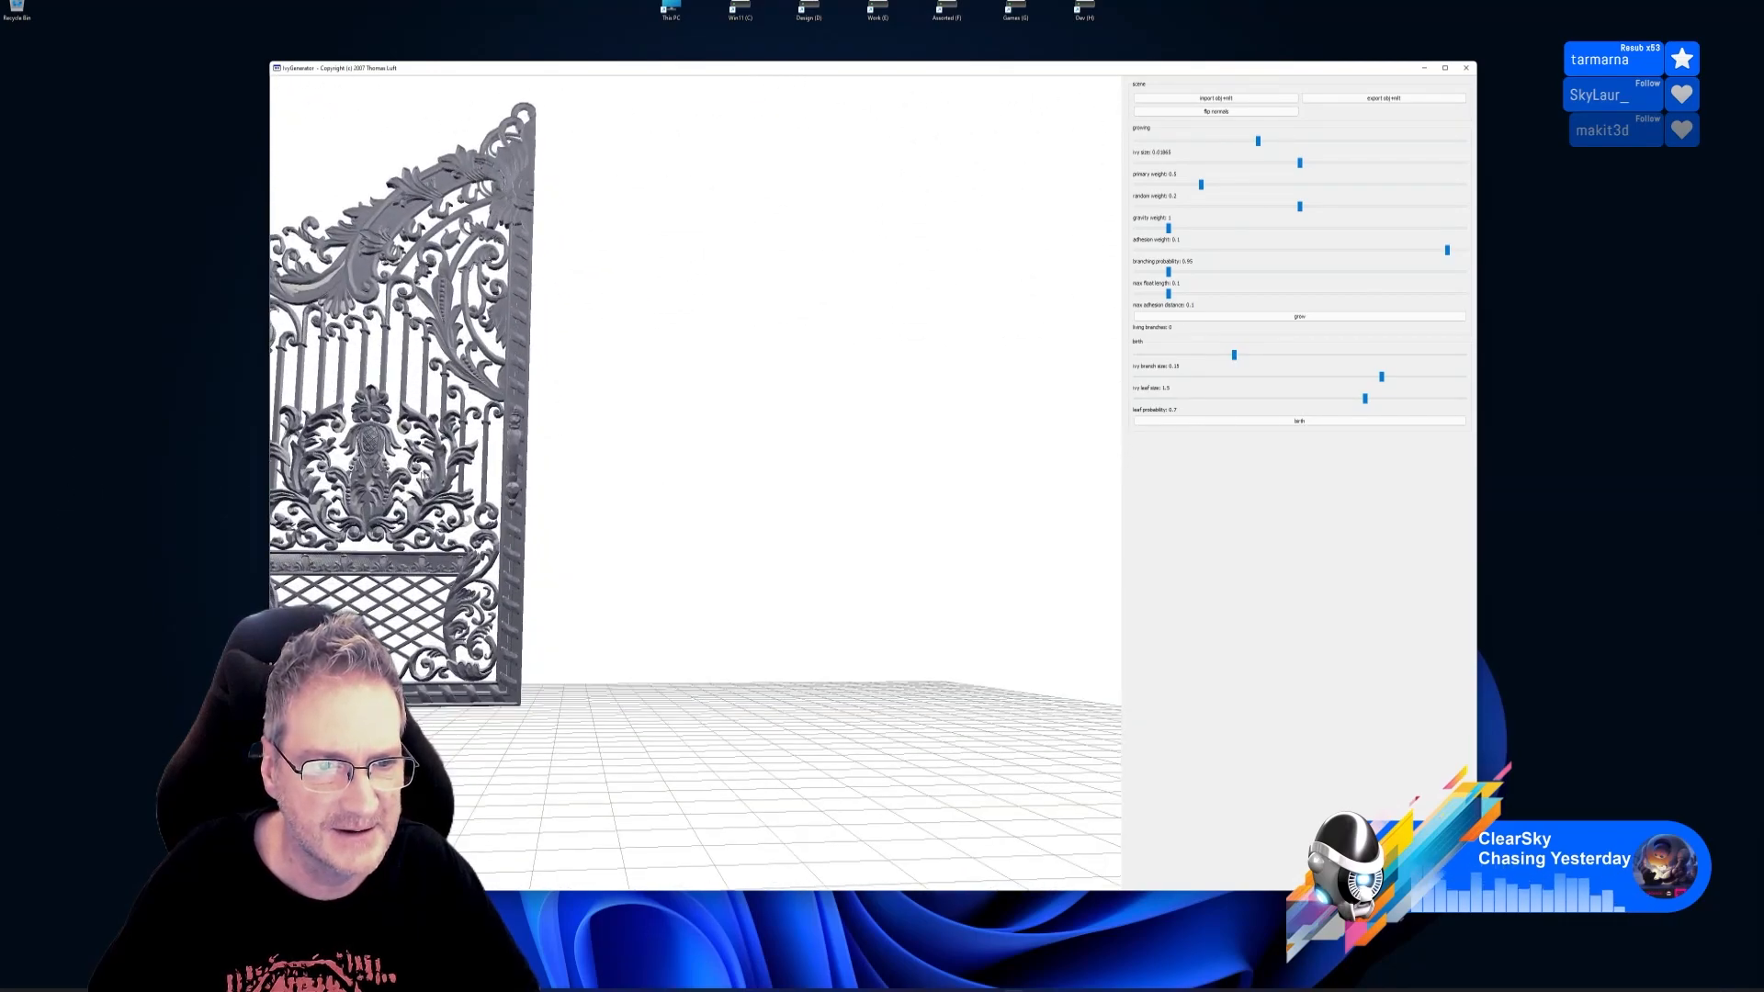
mouse_move(569, 494)
left_mouse_down()
mouse_move(654, 503)
mouse_move(535, 499)
left_mouse_up()
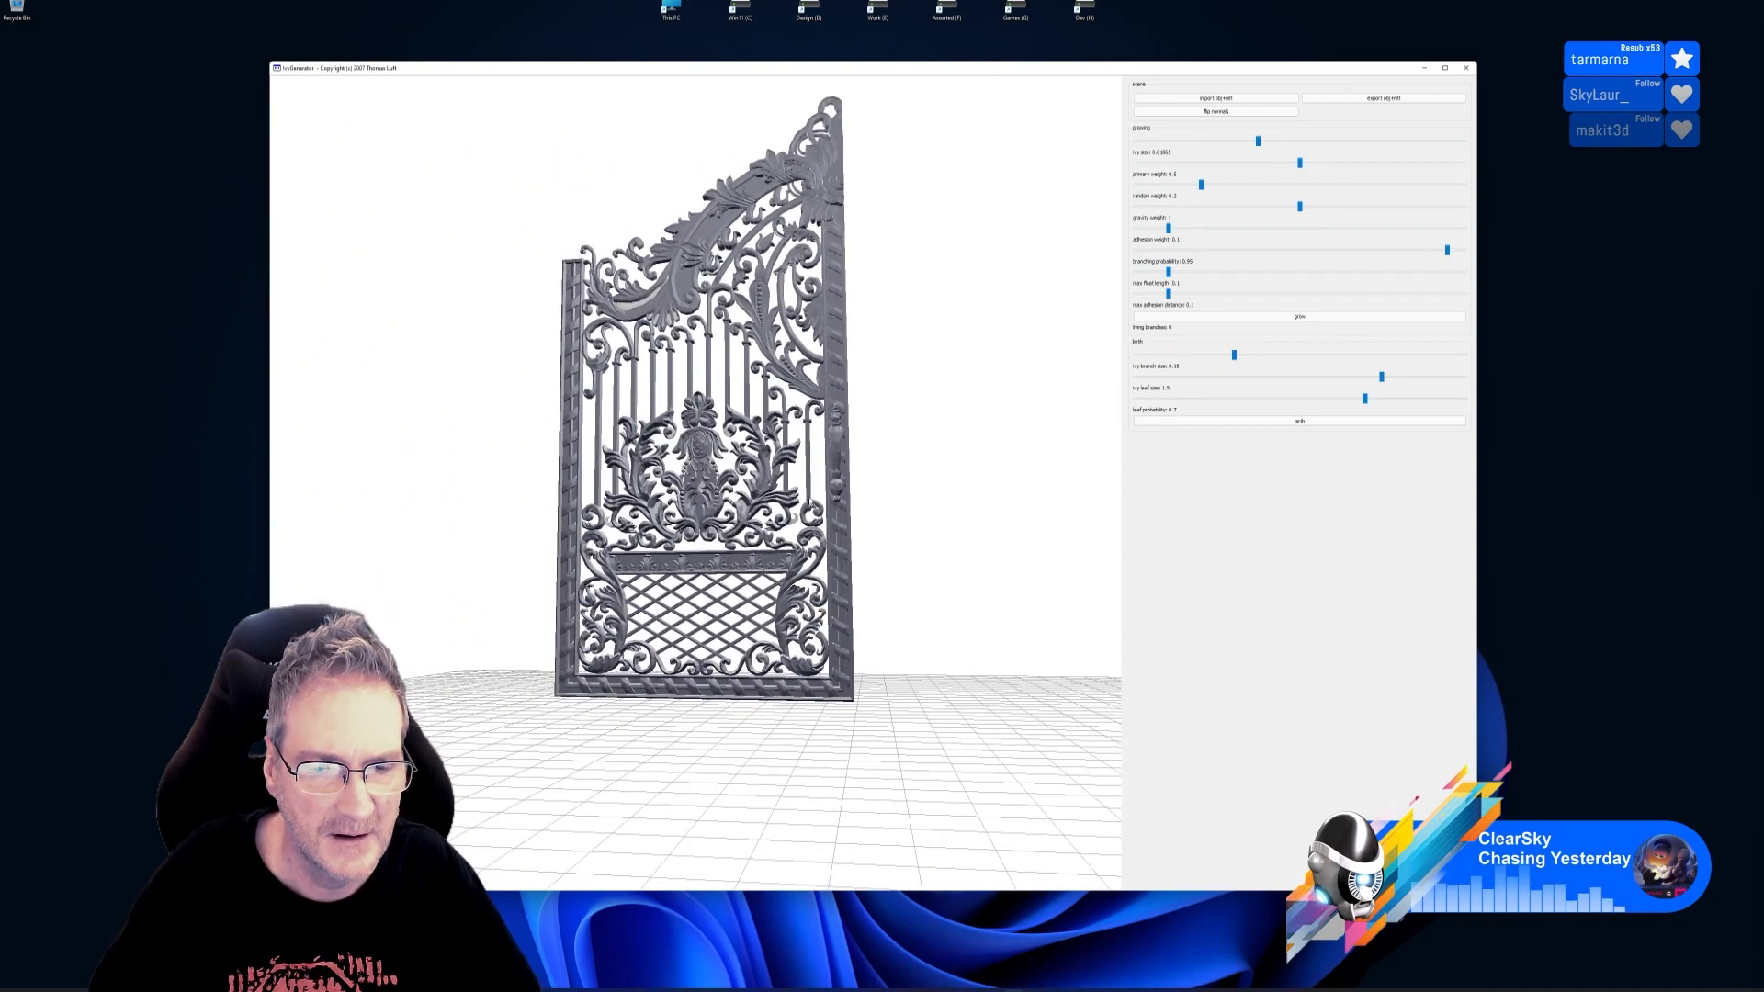
left_click_drag(846, 475, 858, 422)
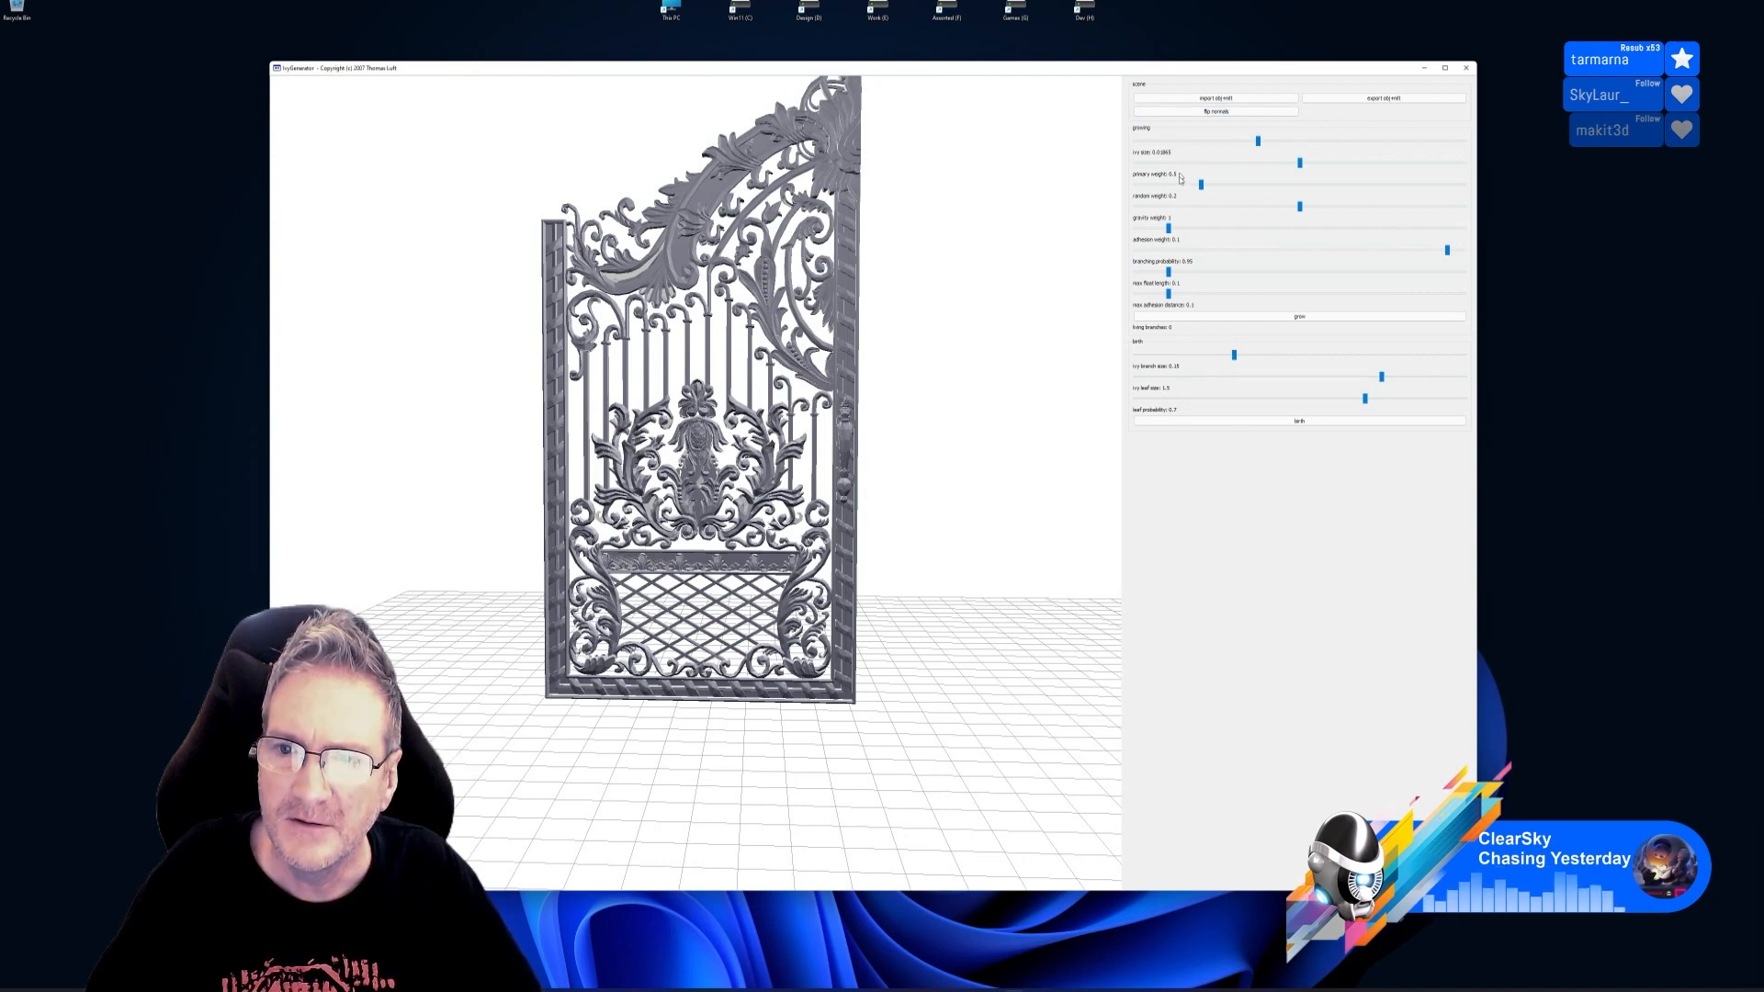
left_click(1297, 319)
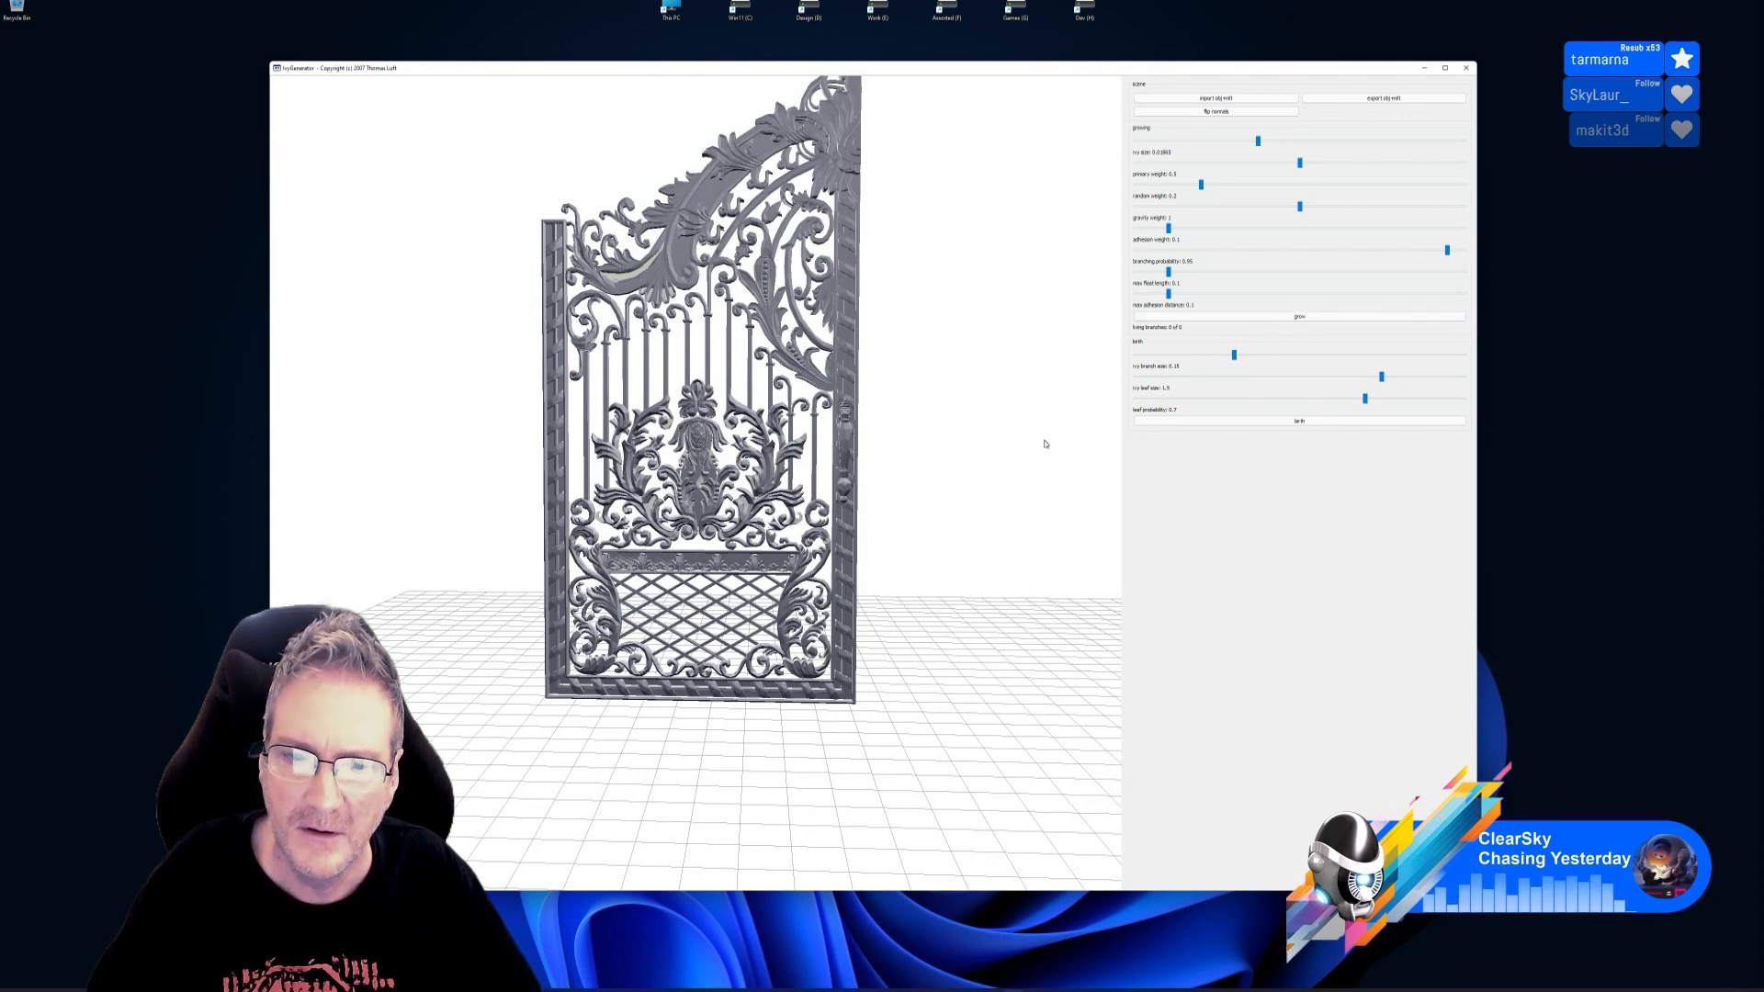
left_click_drag(595, 704, 557, 706)
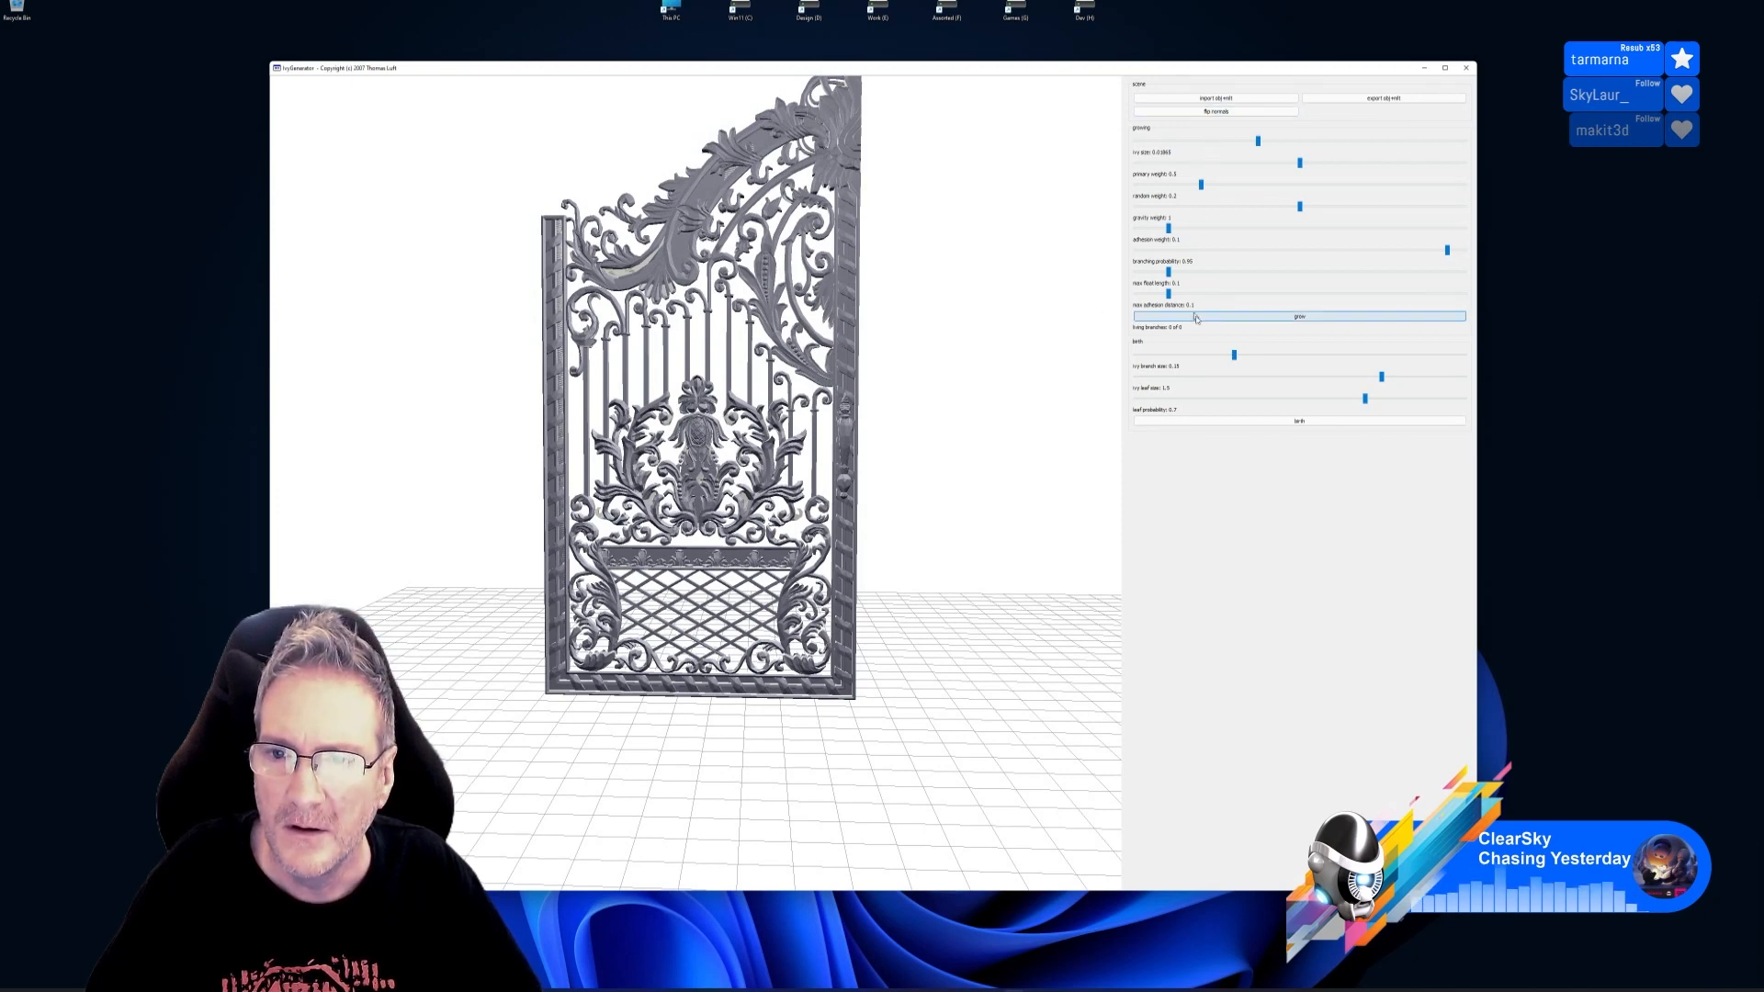
left_click(1296, 317)
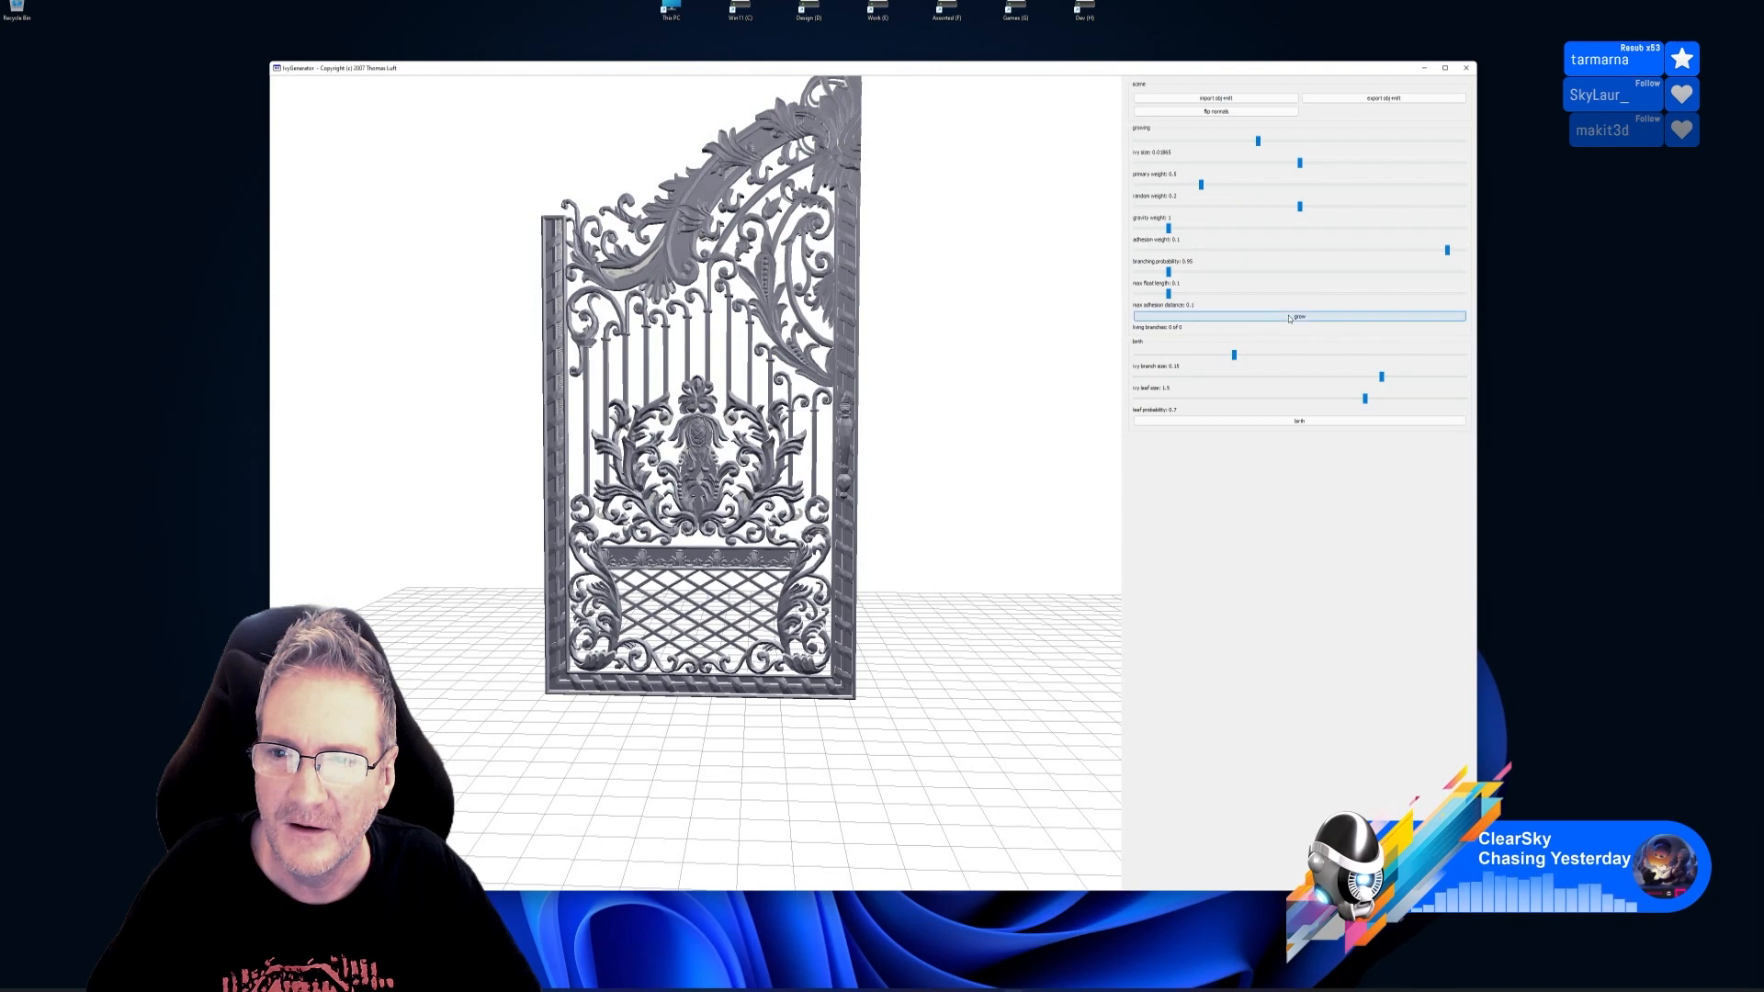
Place an ivy root point on the ground beside the lower-left corner of the gate
left_click_drag(556, 702, 559, 704)
double_click(559, 704)
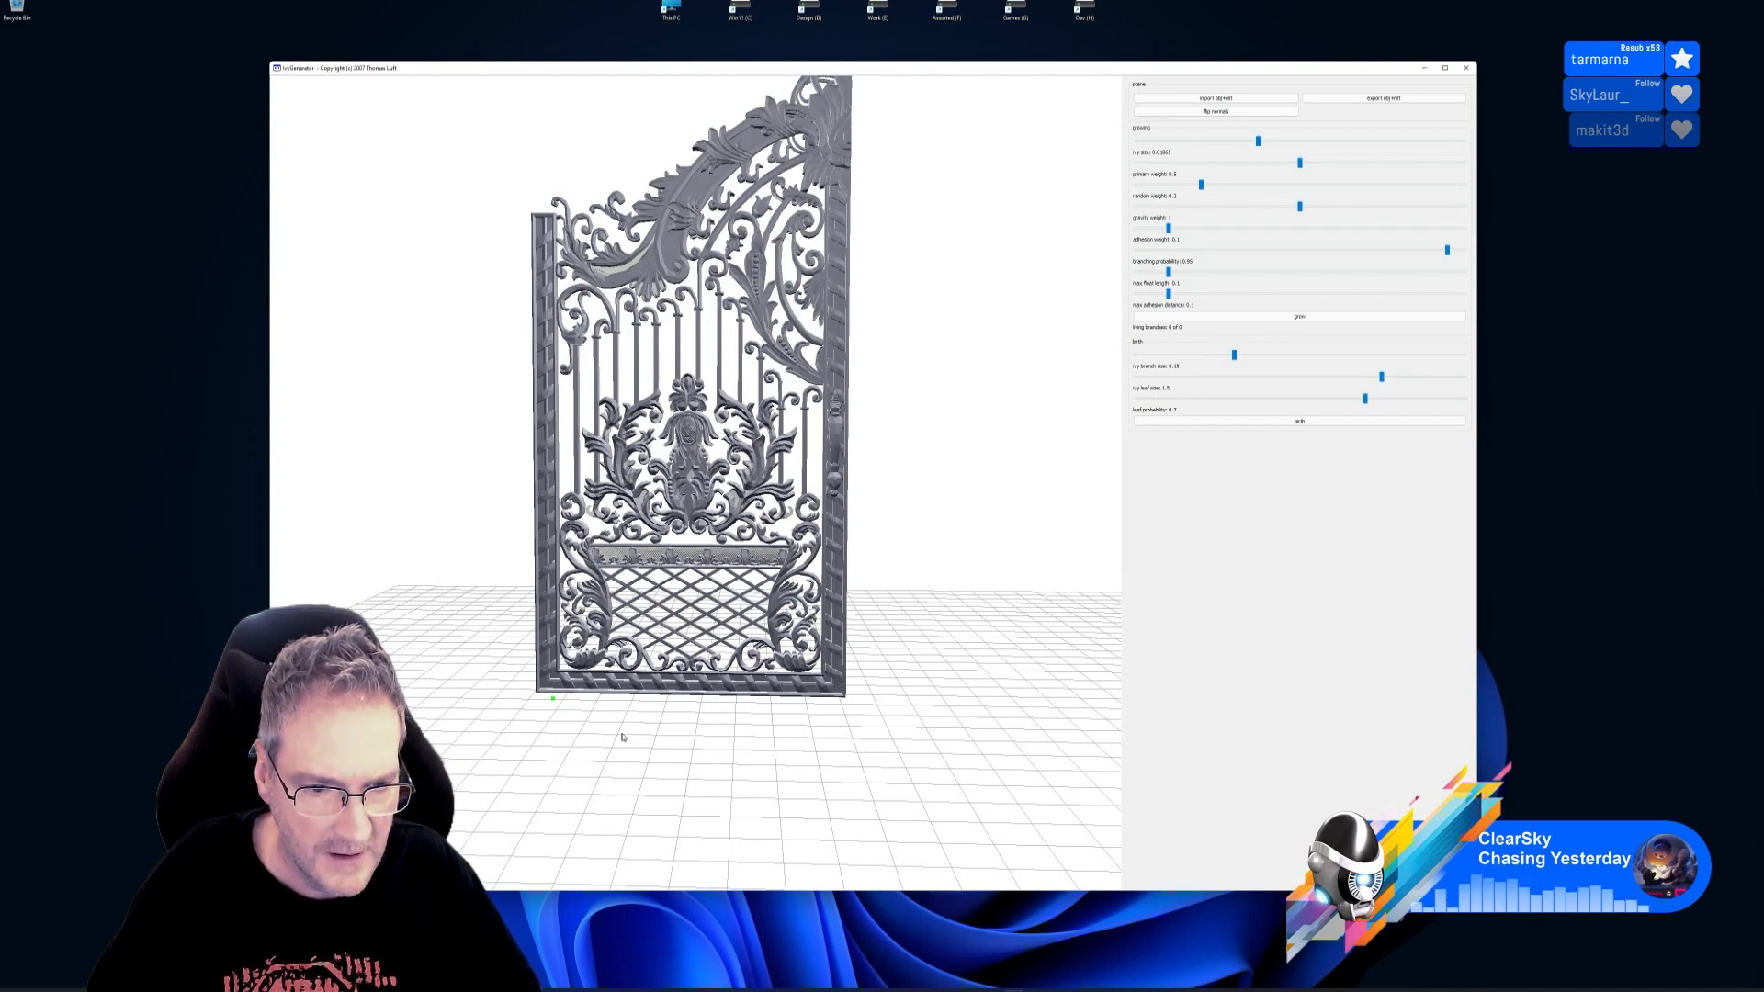
left_click_drag(622, 737, 463, 718)
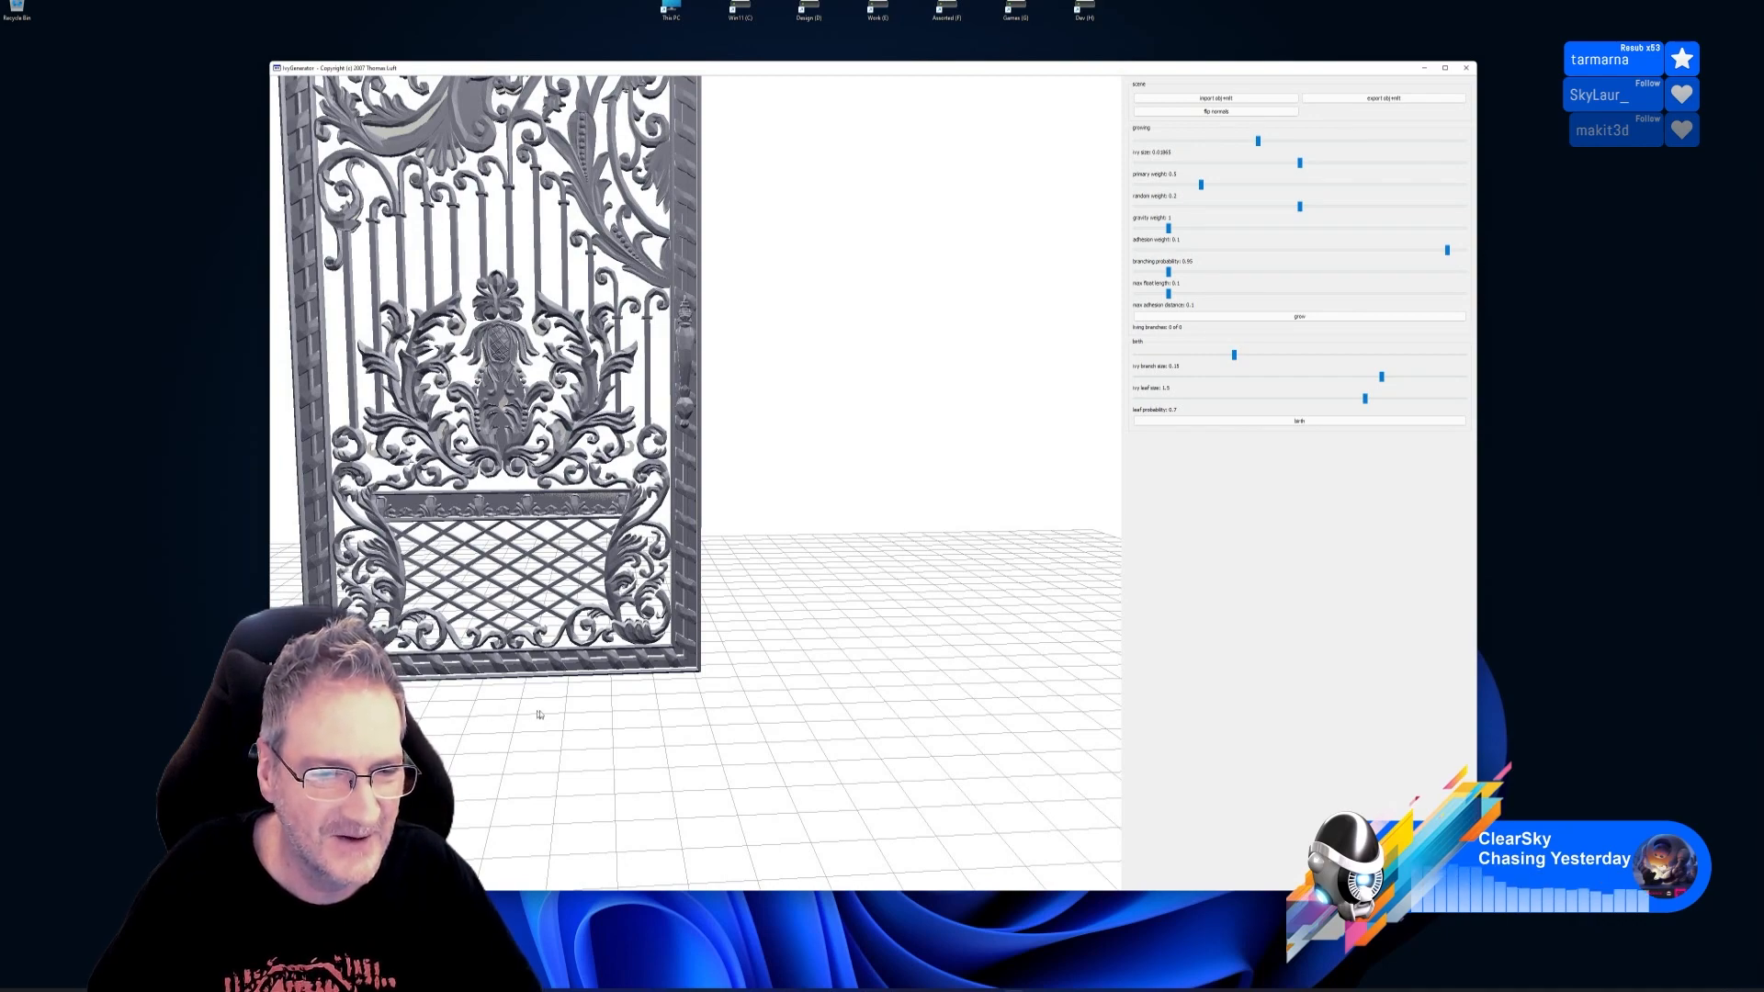
left_click_drag(526, 714, 456, 715)
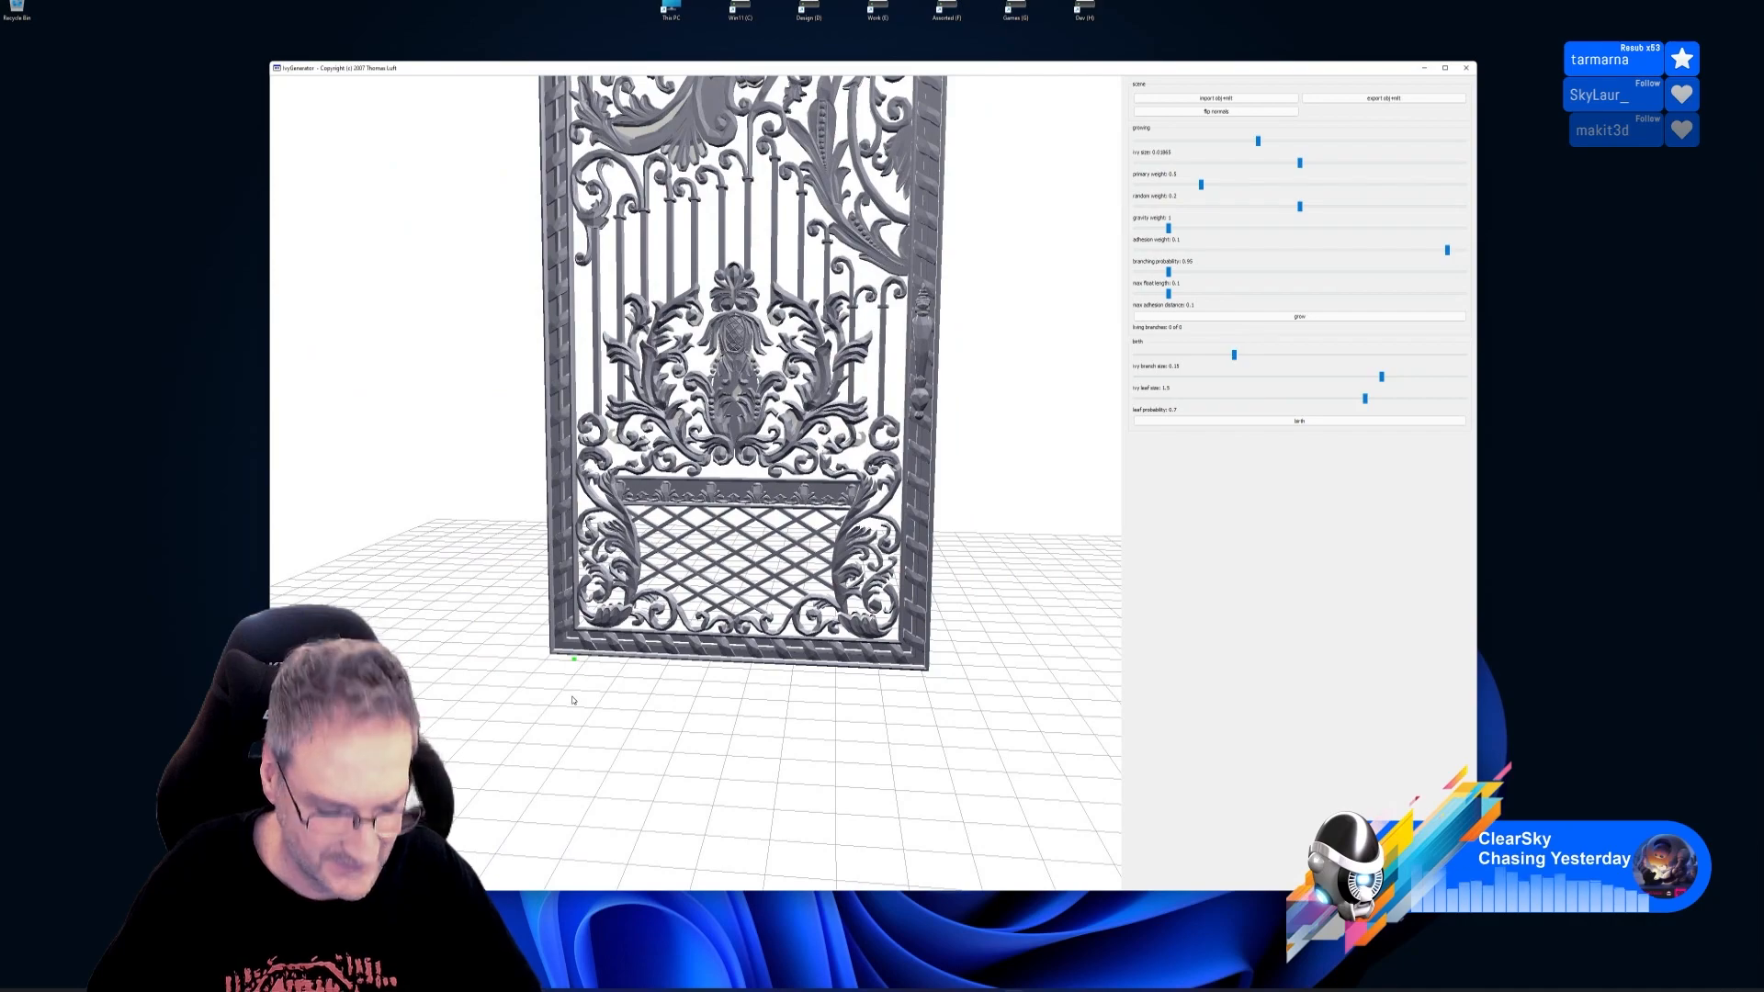
Check the root point's position against the gate's lower-left corner from several angles and start growing the ivy from it
left_click_drag(574, 690, 919, 772)
left_click_drag(551, 763, 486, 754)
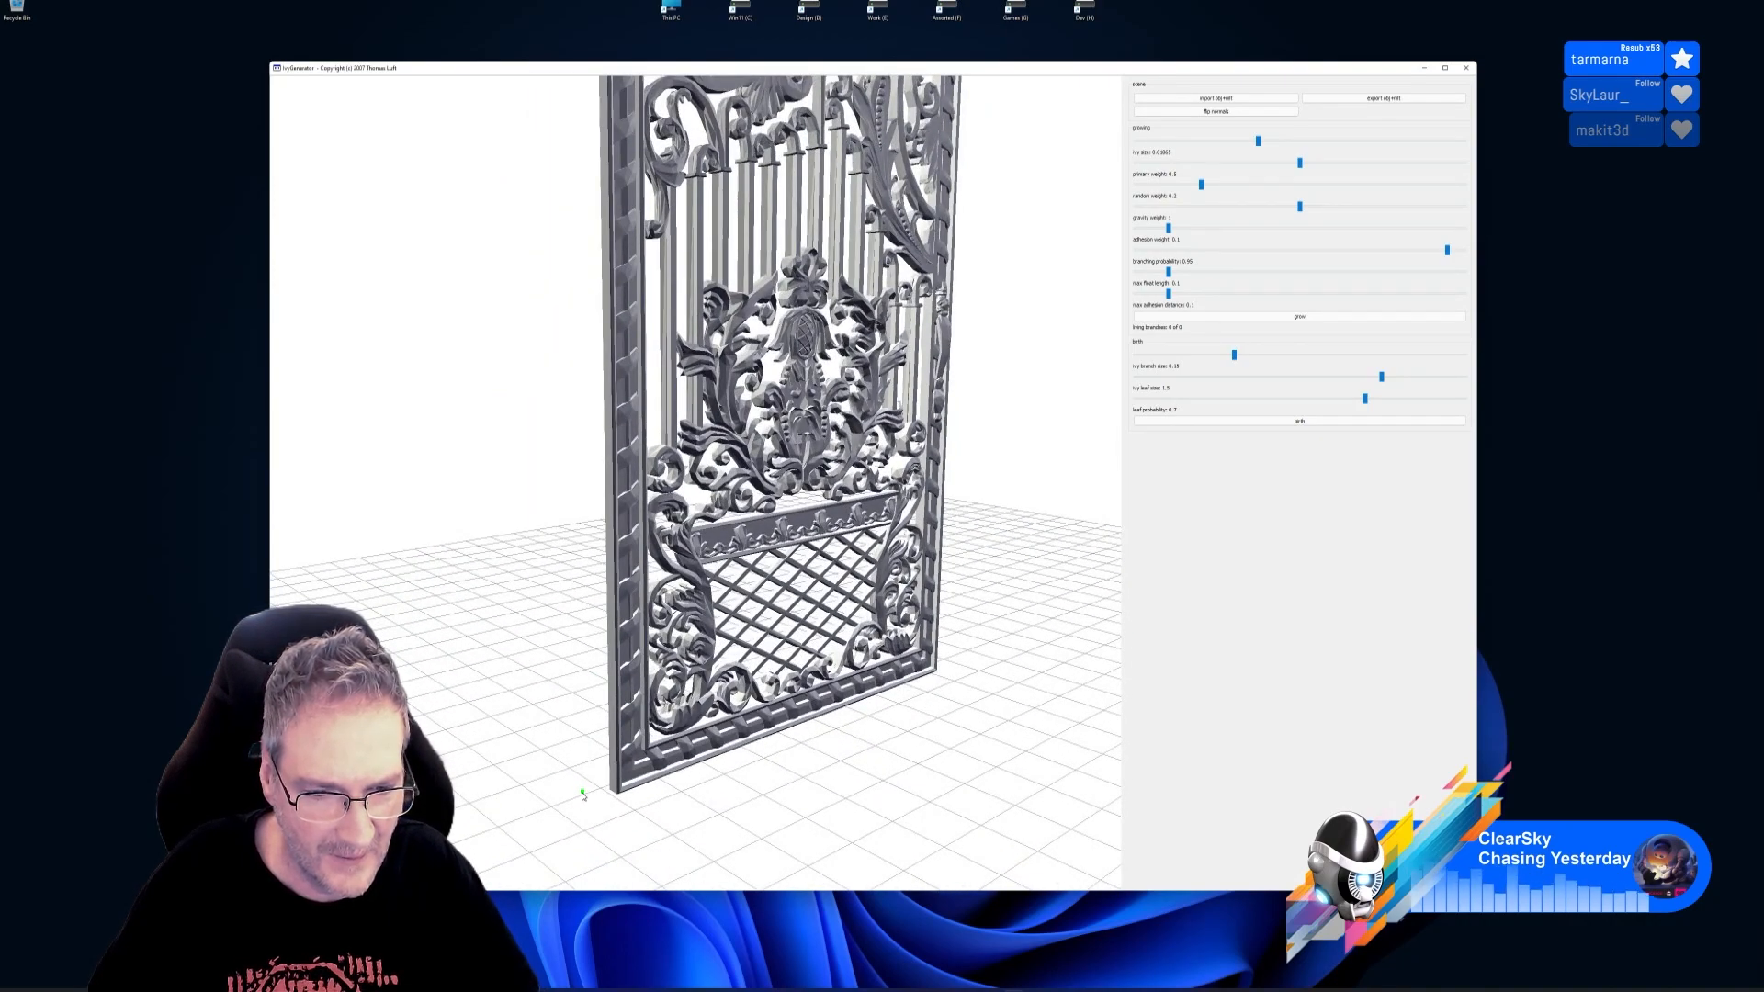
left_click_drag(583, 796, 554, 802)
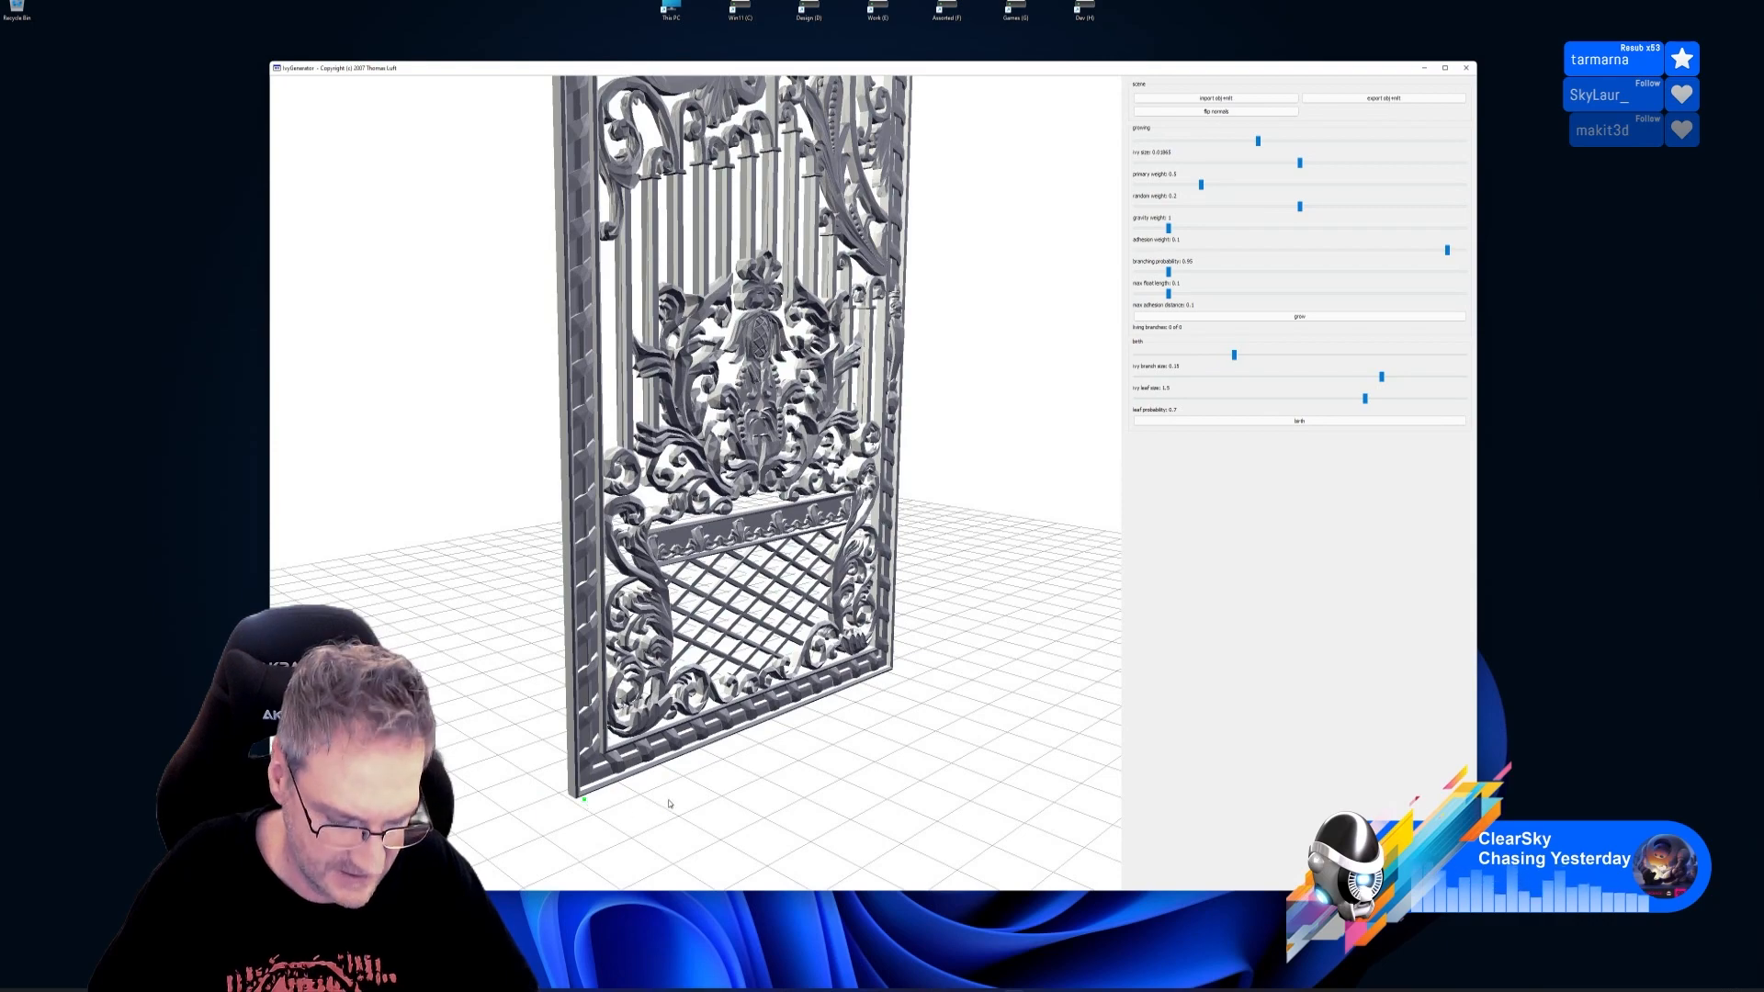
left_click_drag(673, 797, 565, 854)
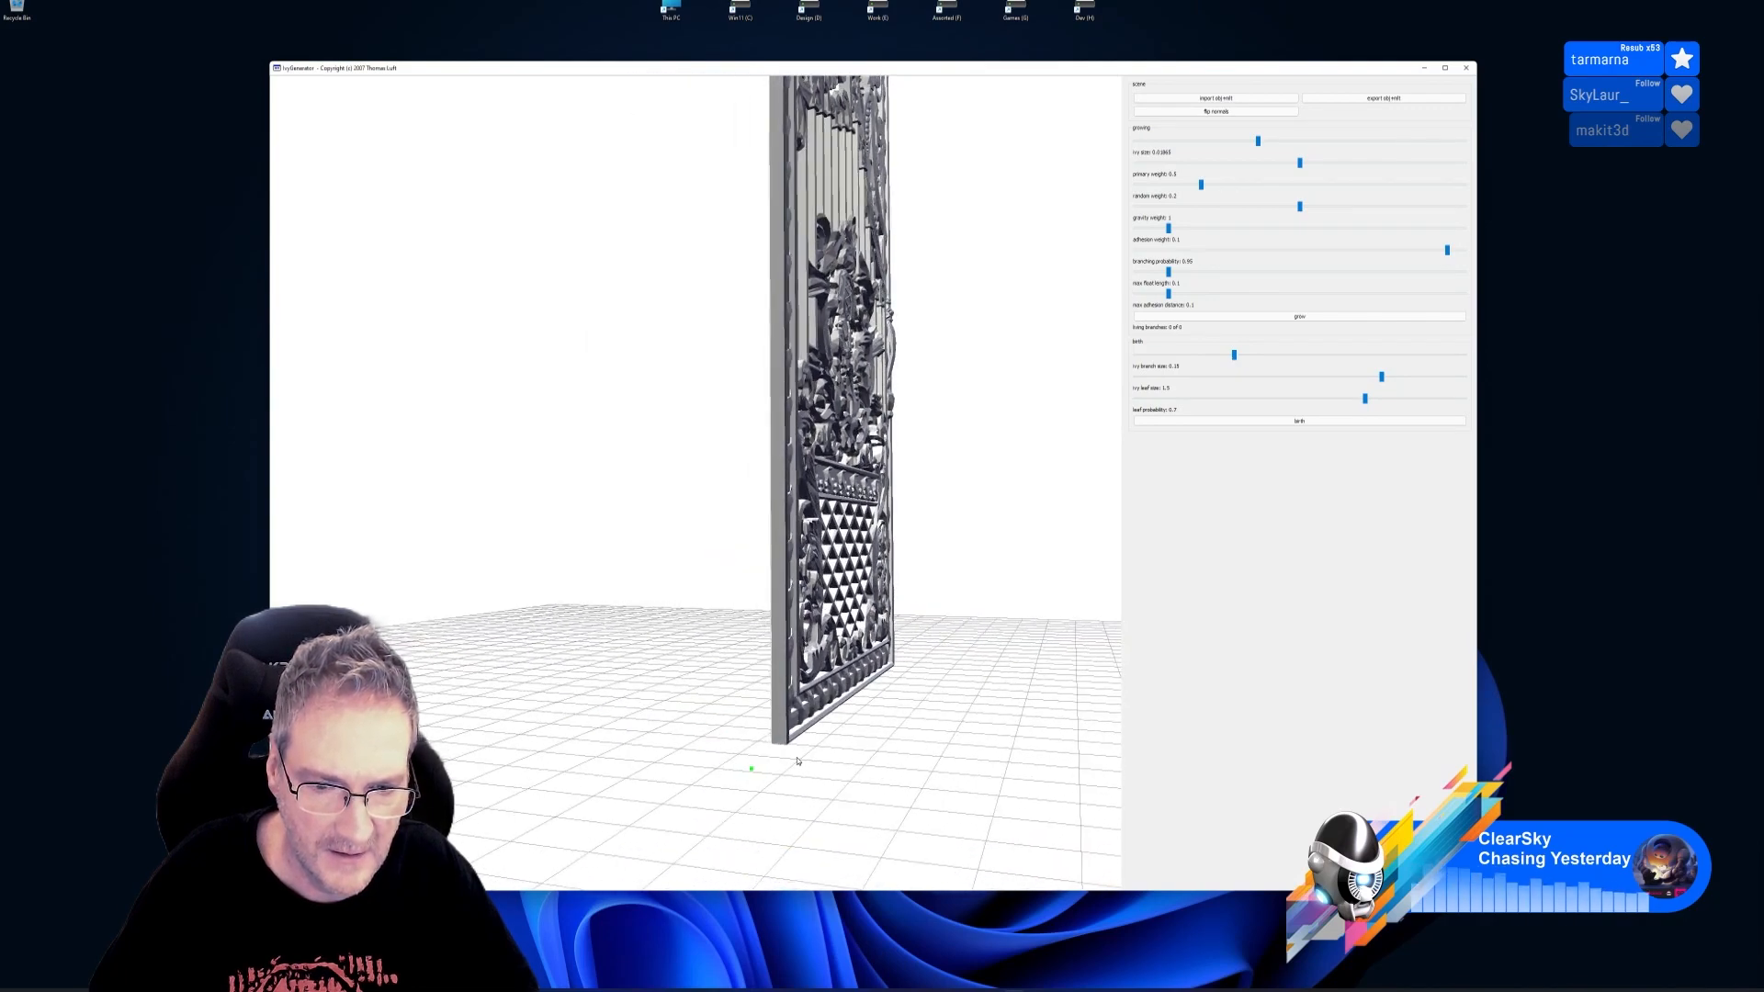
left_click_drag(825, 774, 511, 825)
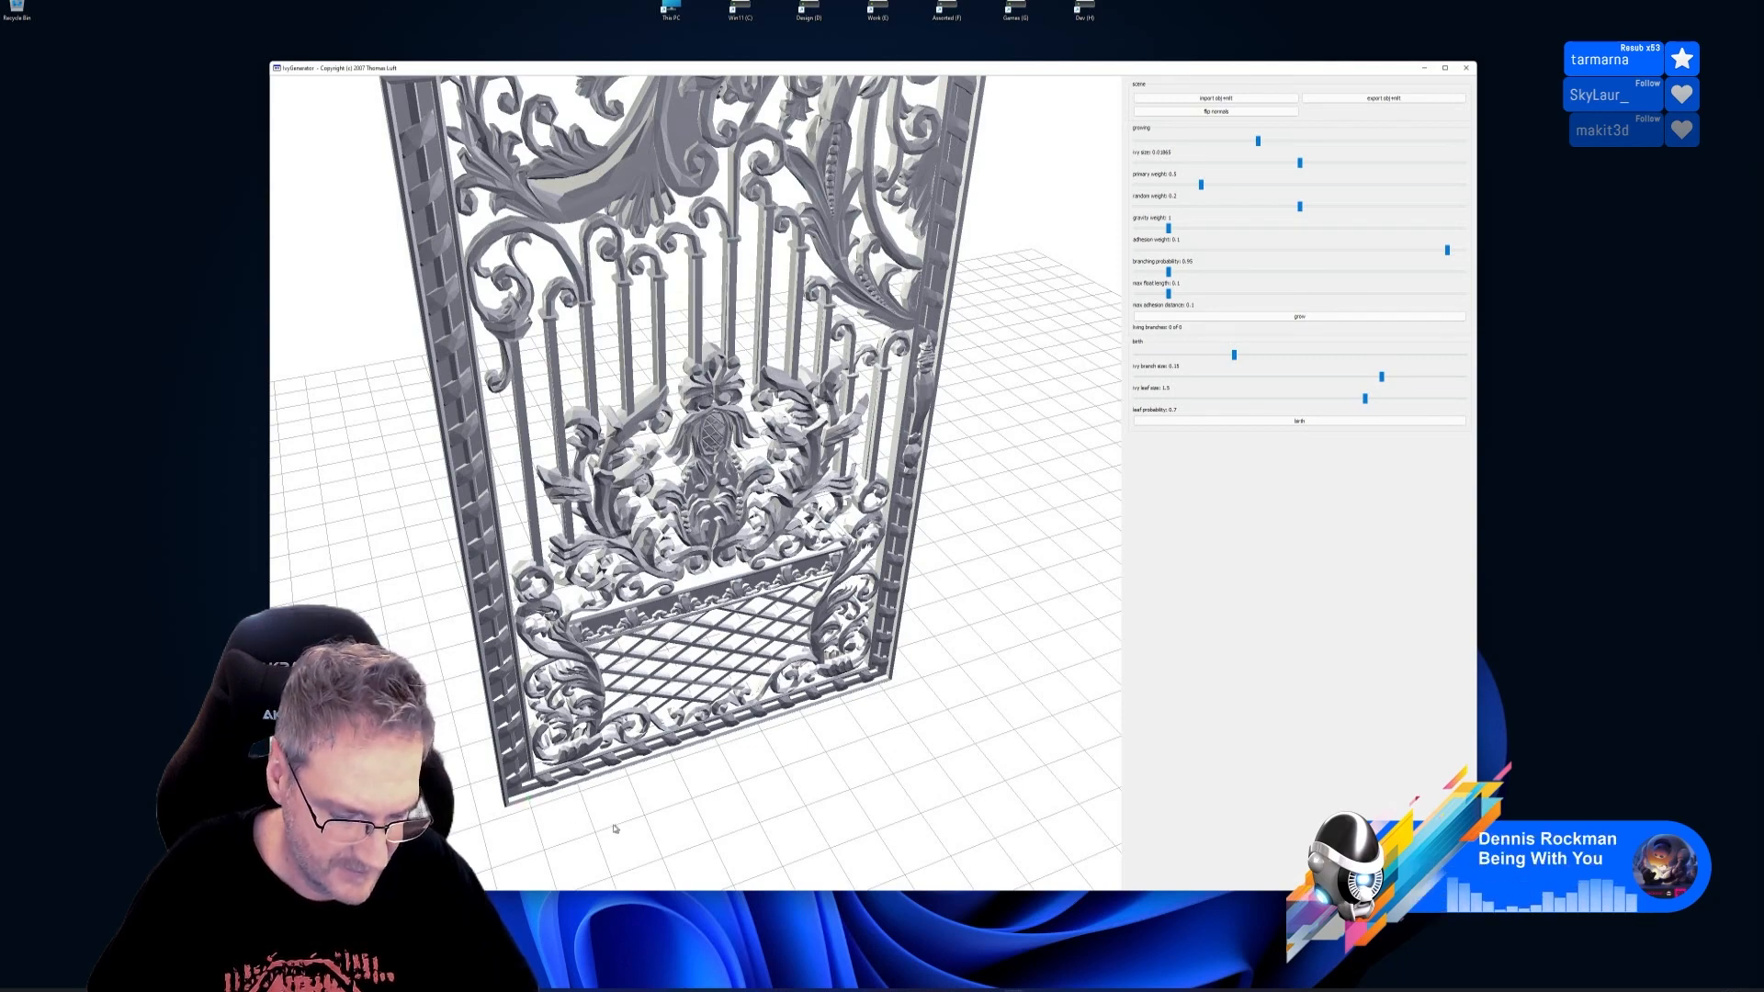
left_click_drag(588, 820, 560, 855)
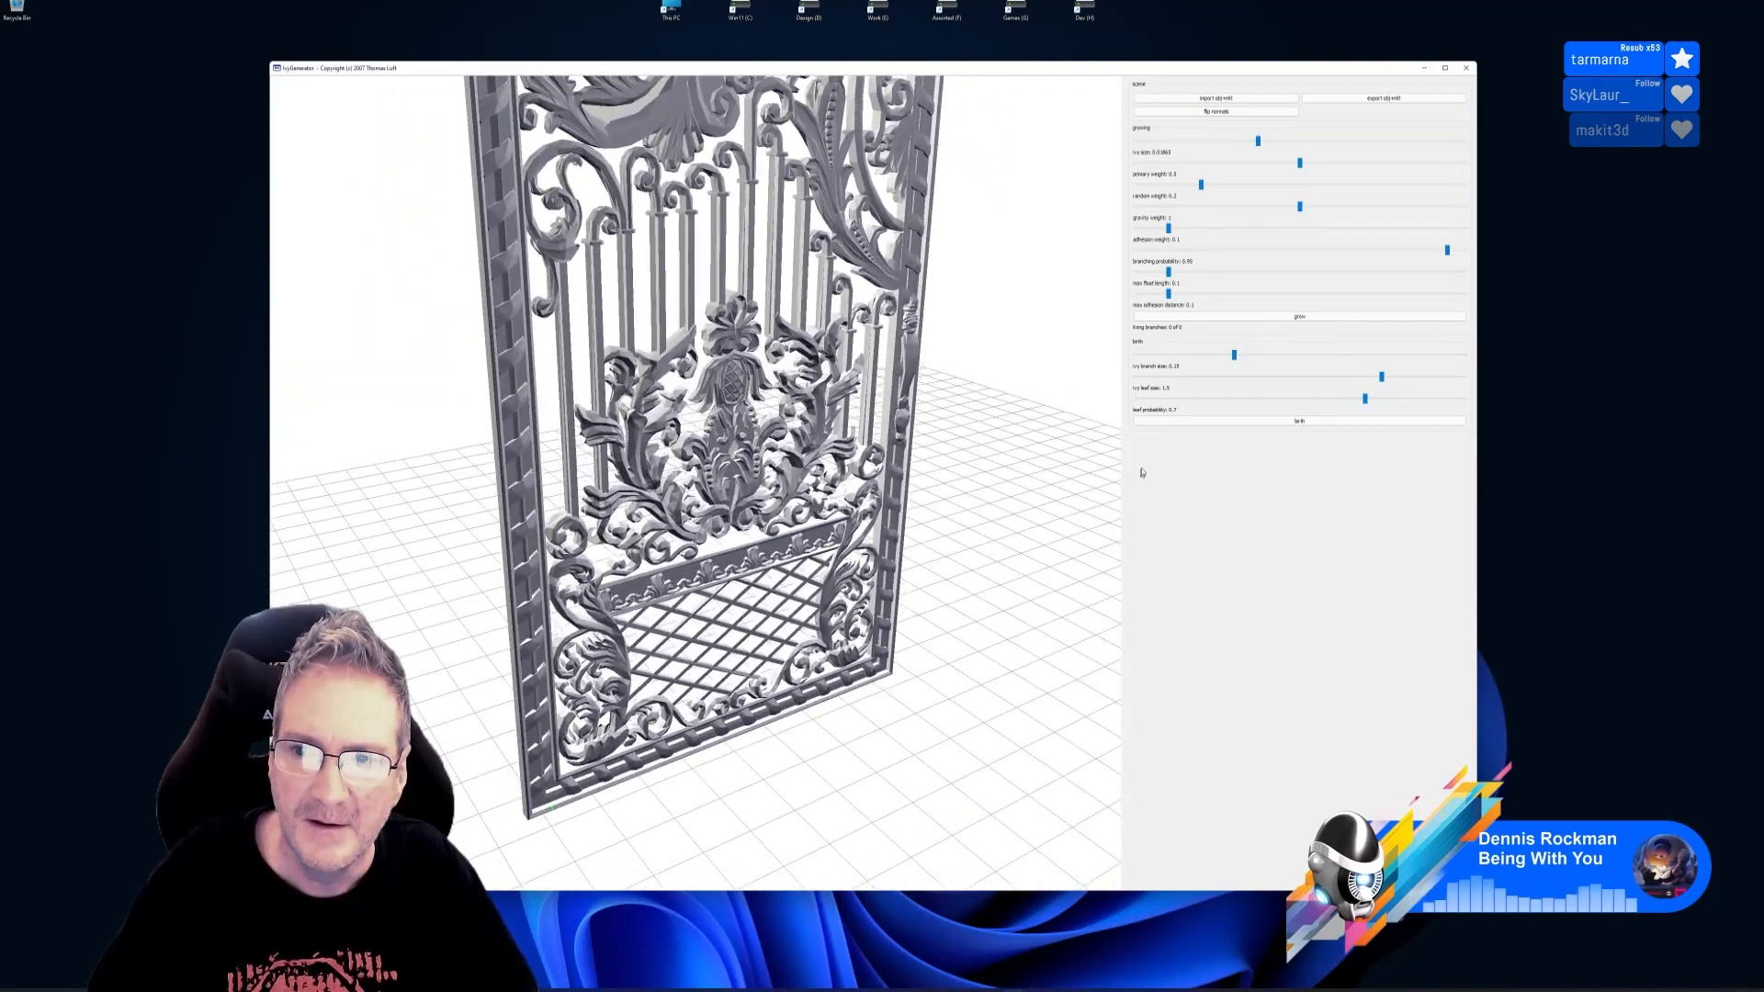
left_click(1299, 316)
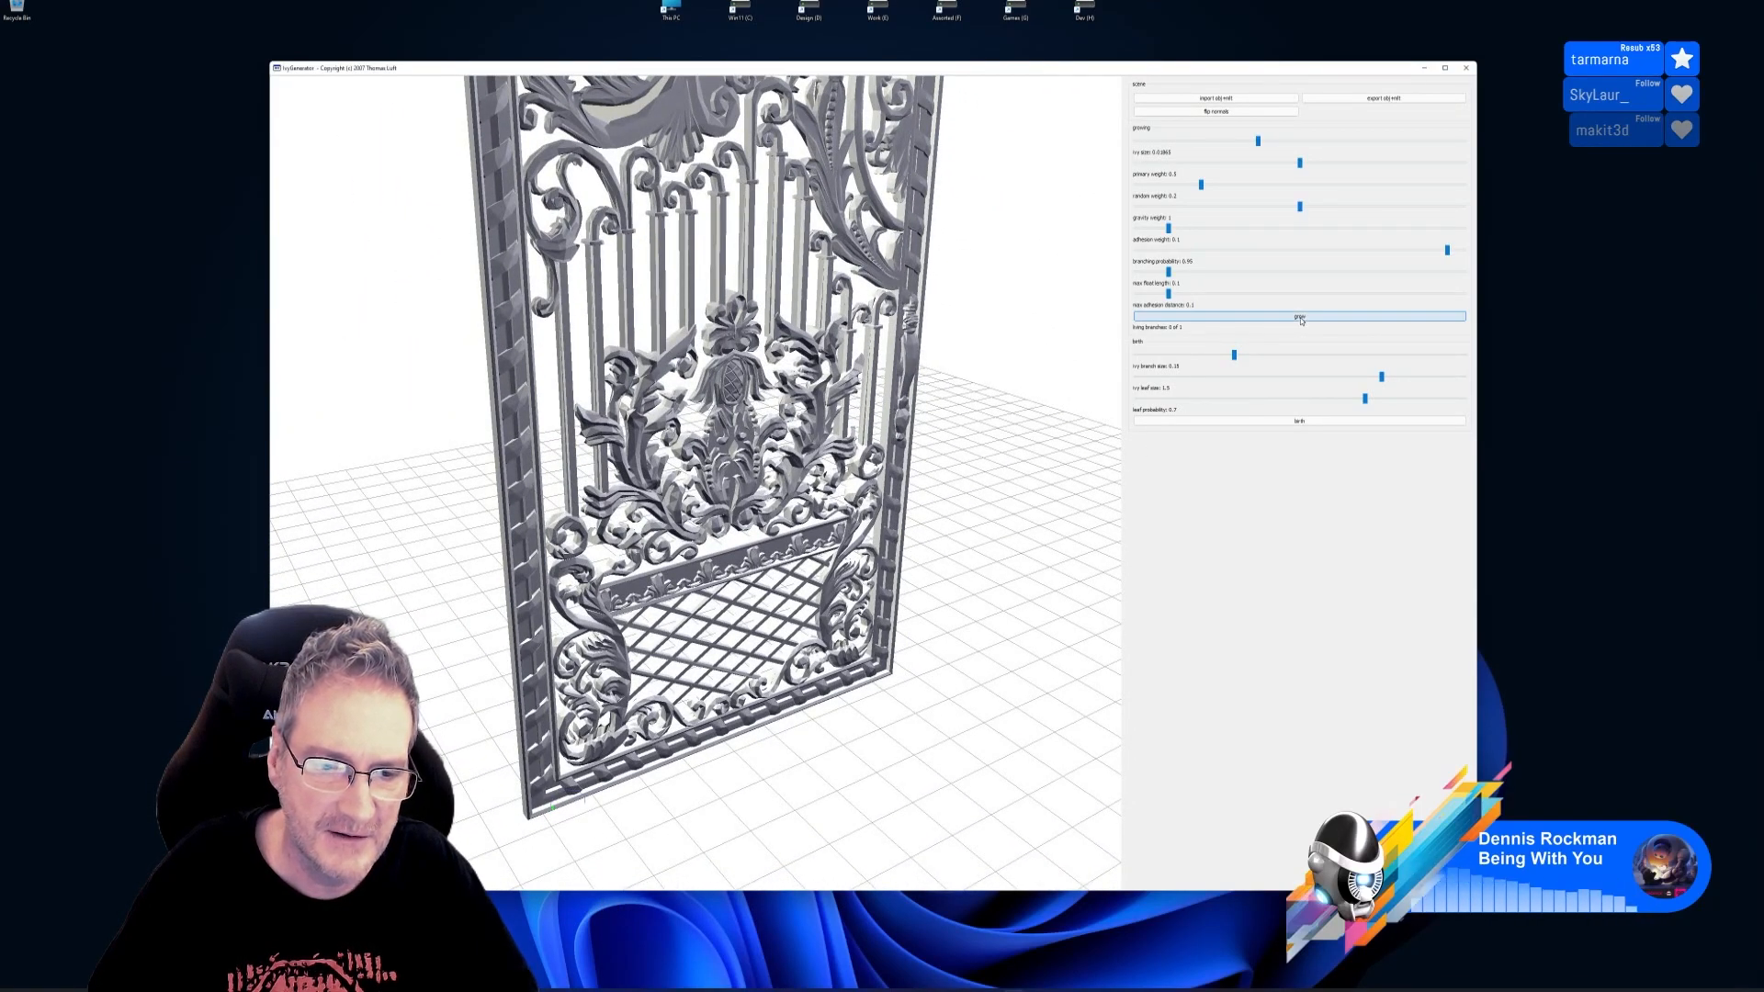
Raise the ivy size to about 0.04 and the max float length to about 0.34
left_click_drag(878, 754, 932, 726)
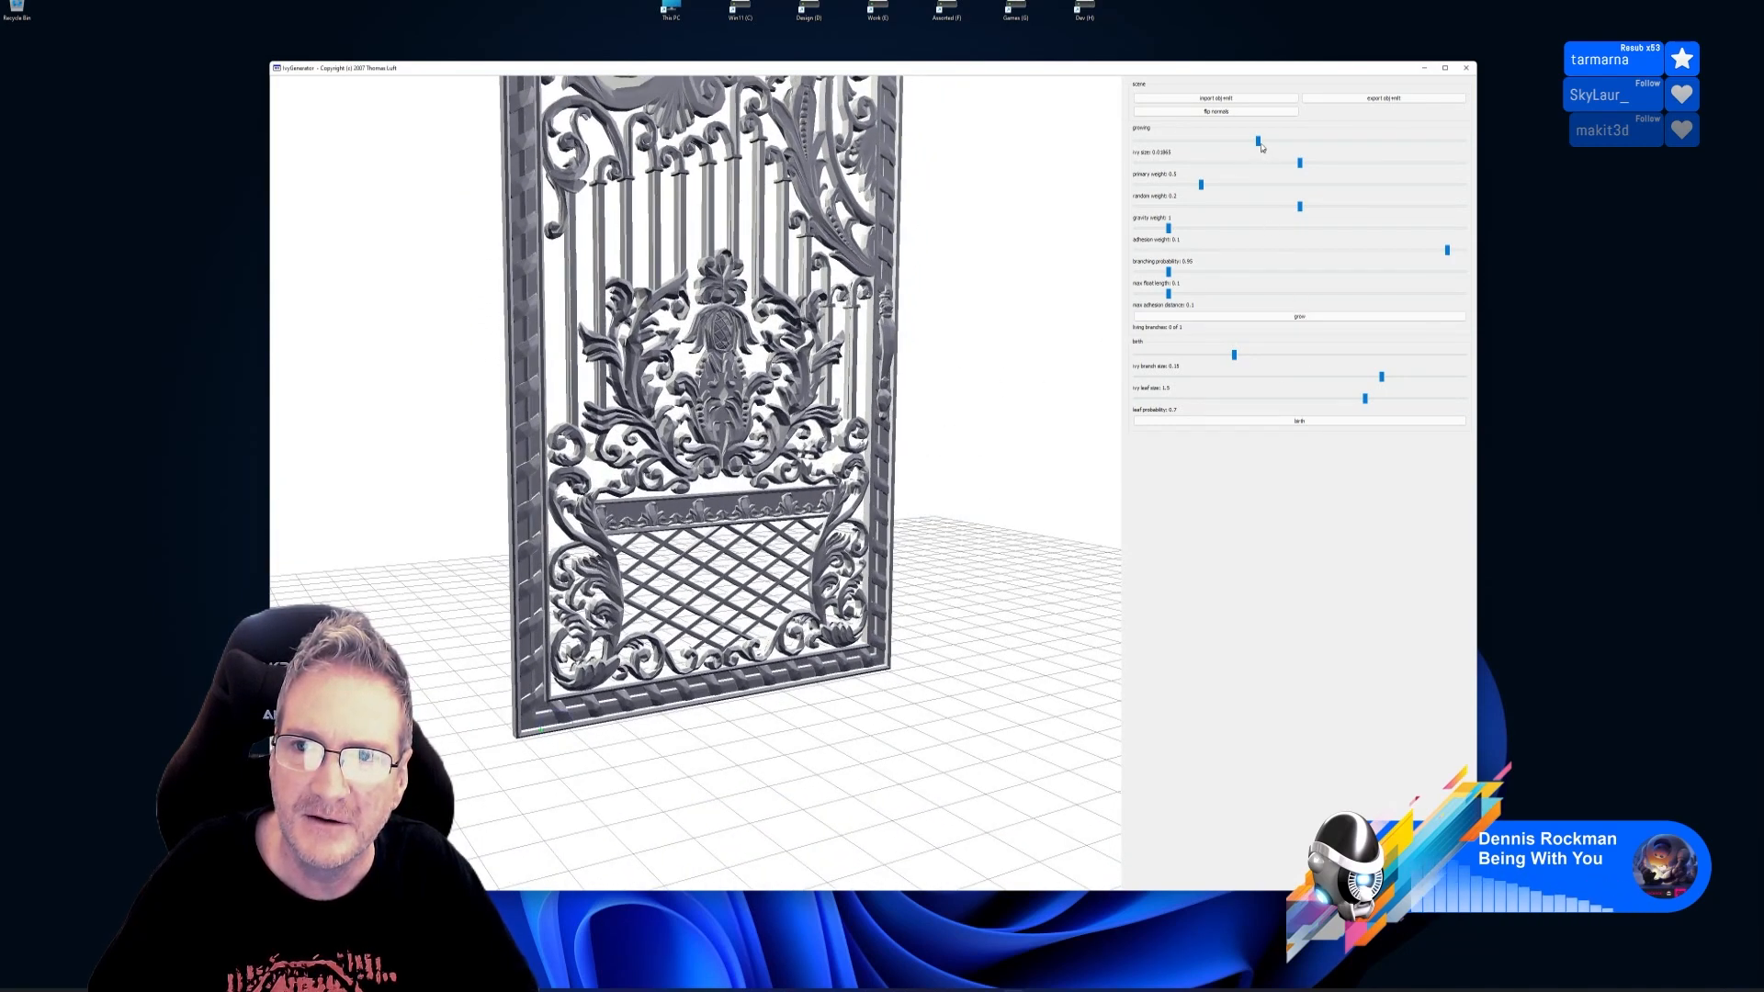
left_click_drag(1258, 142, 1315, 144)
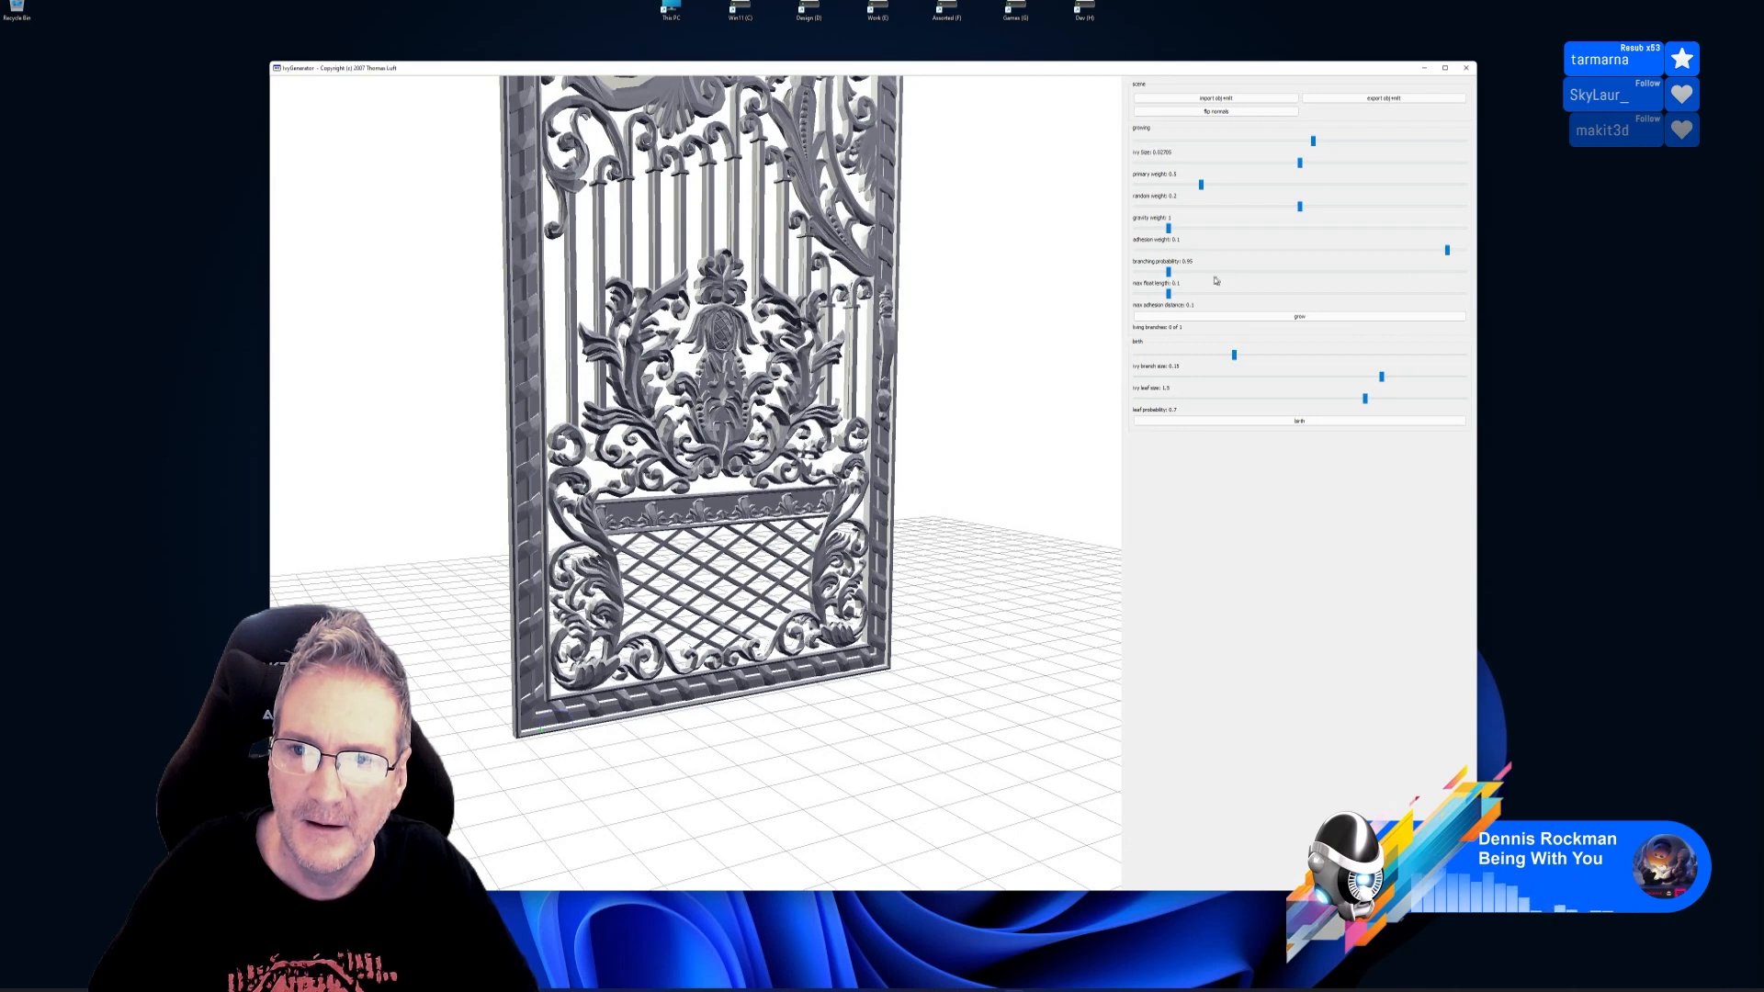
left_click_drag(1169, 272, 1223, 282)
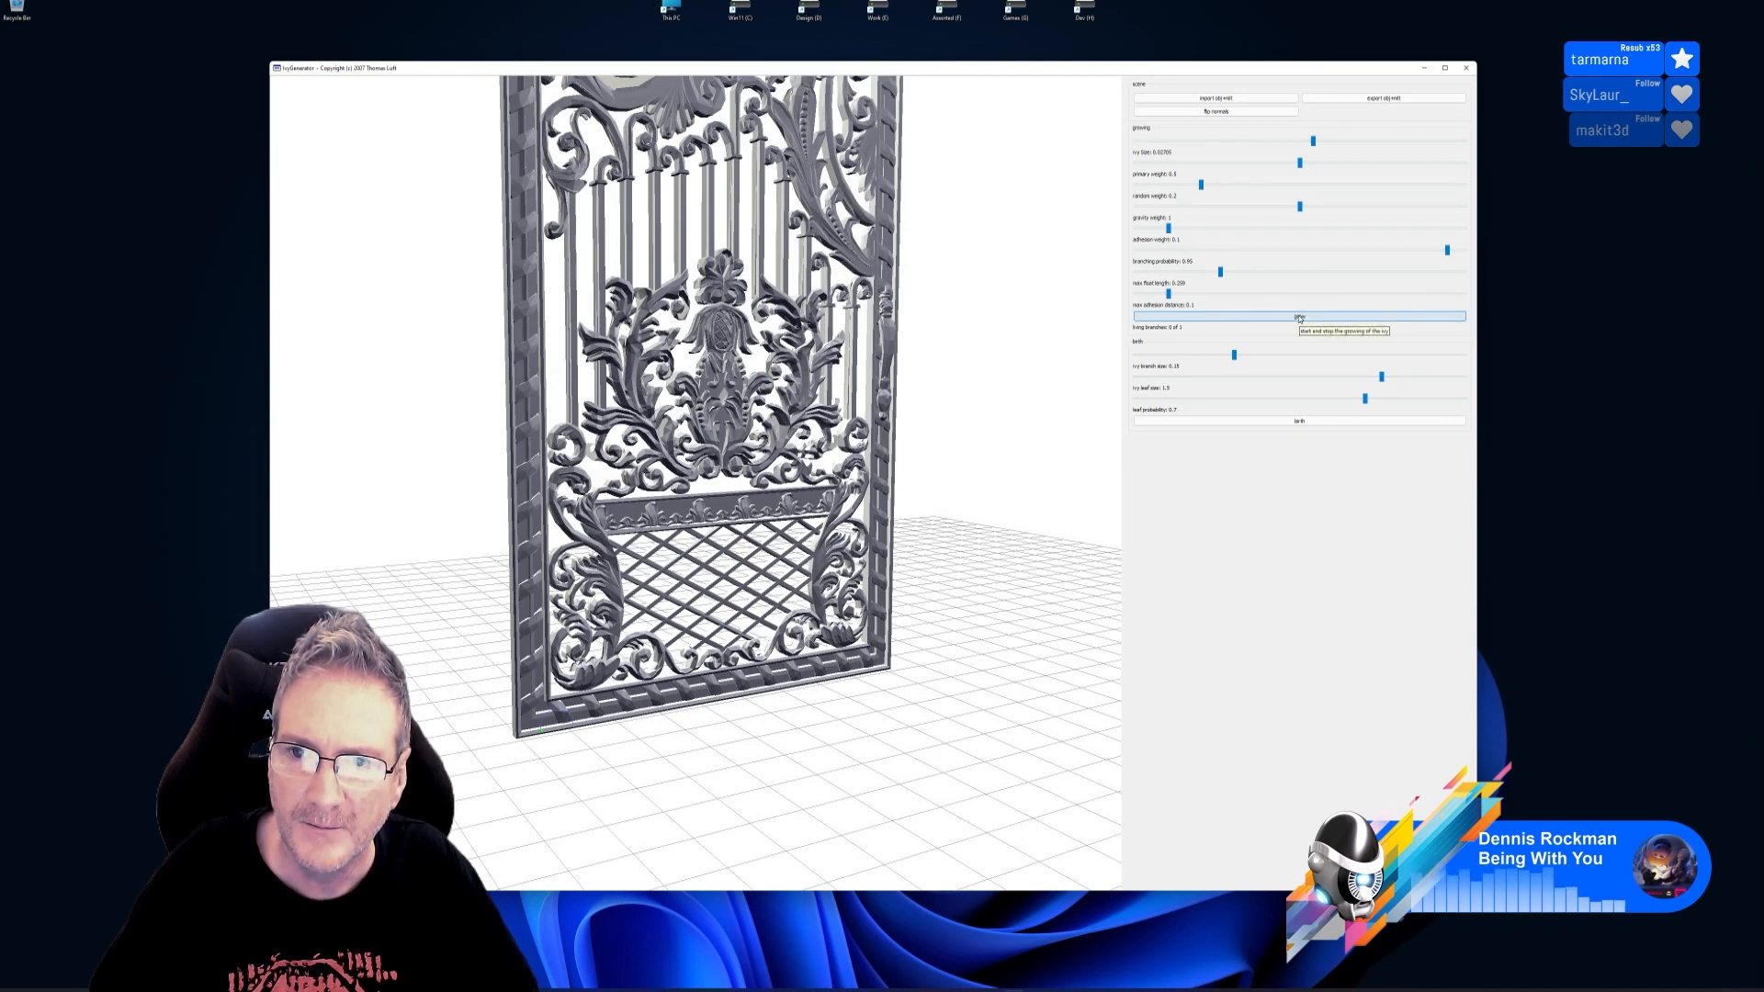
left_click_drag(1224, 271, 1248, 273)
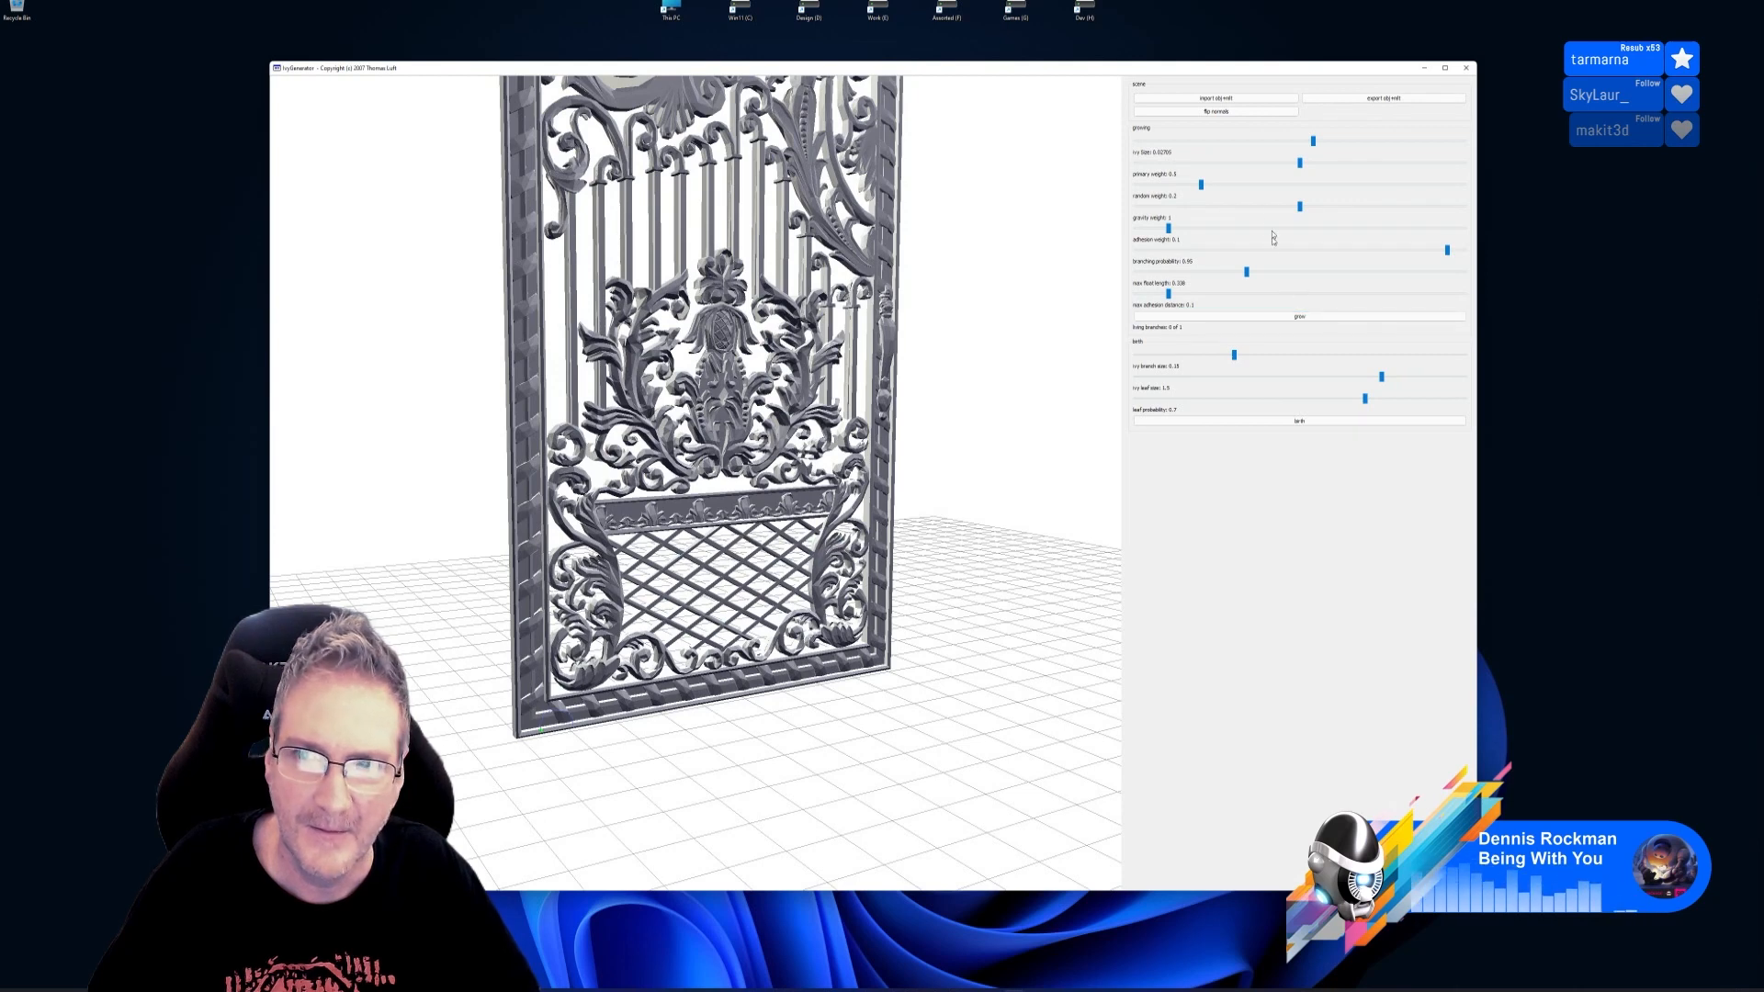
left_click_drag(1314, 142, 1401, 147)
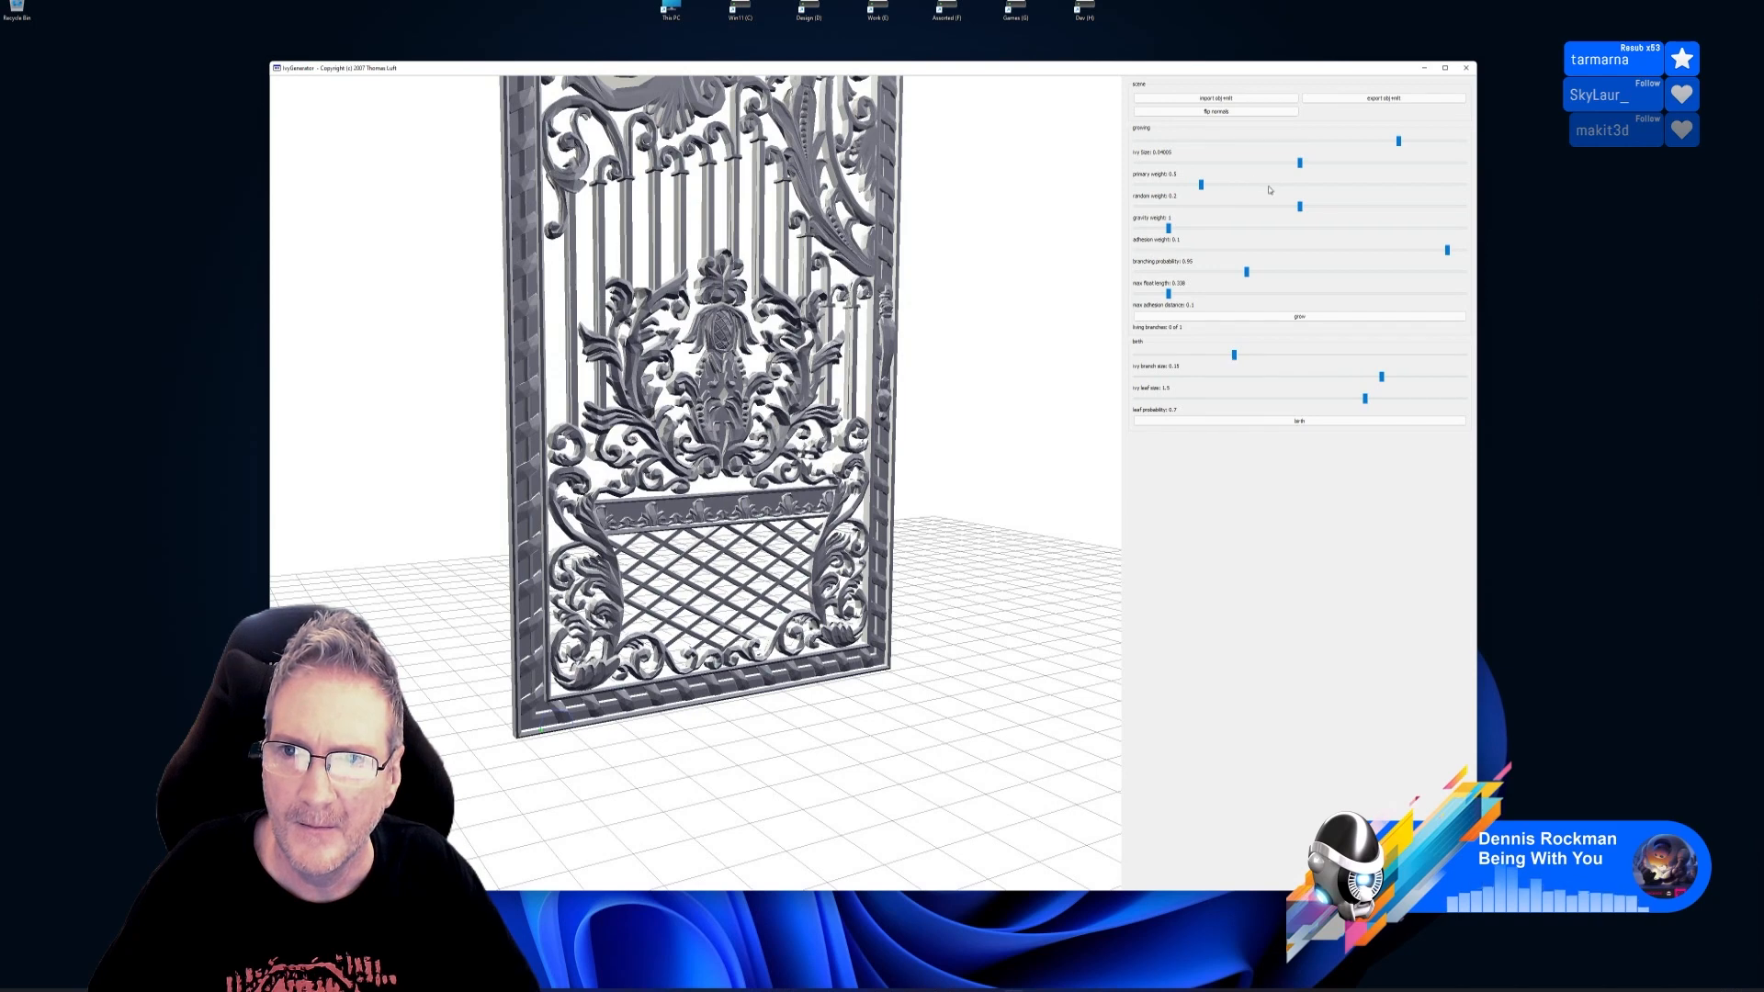
Birth the ivy to preview its leaves at the gate's lower-left corner, and start its growth again
left_click(1298, 421)
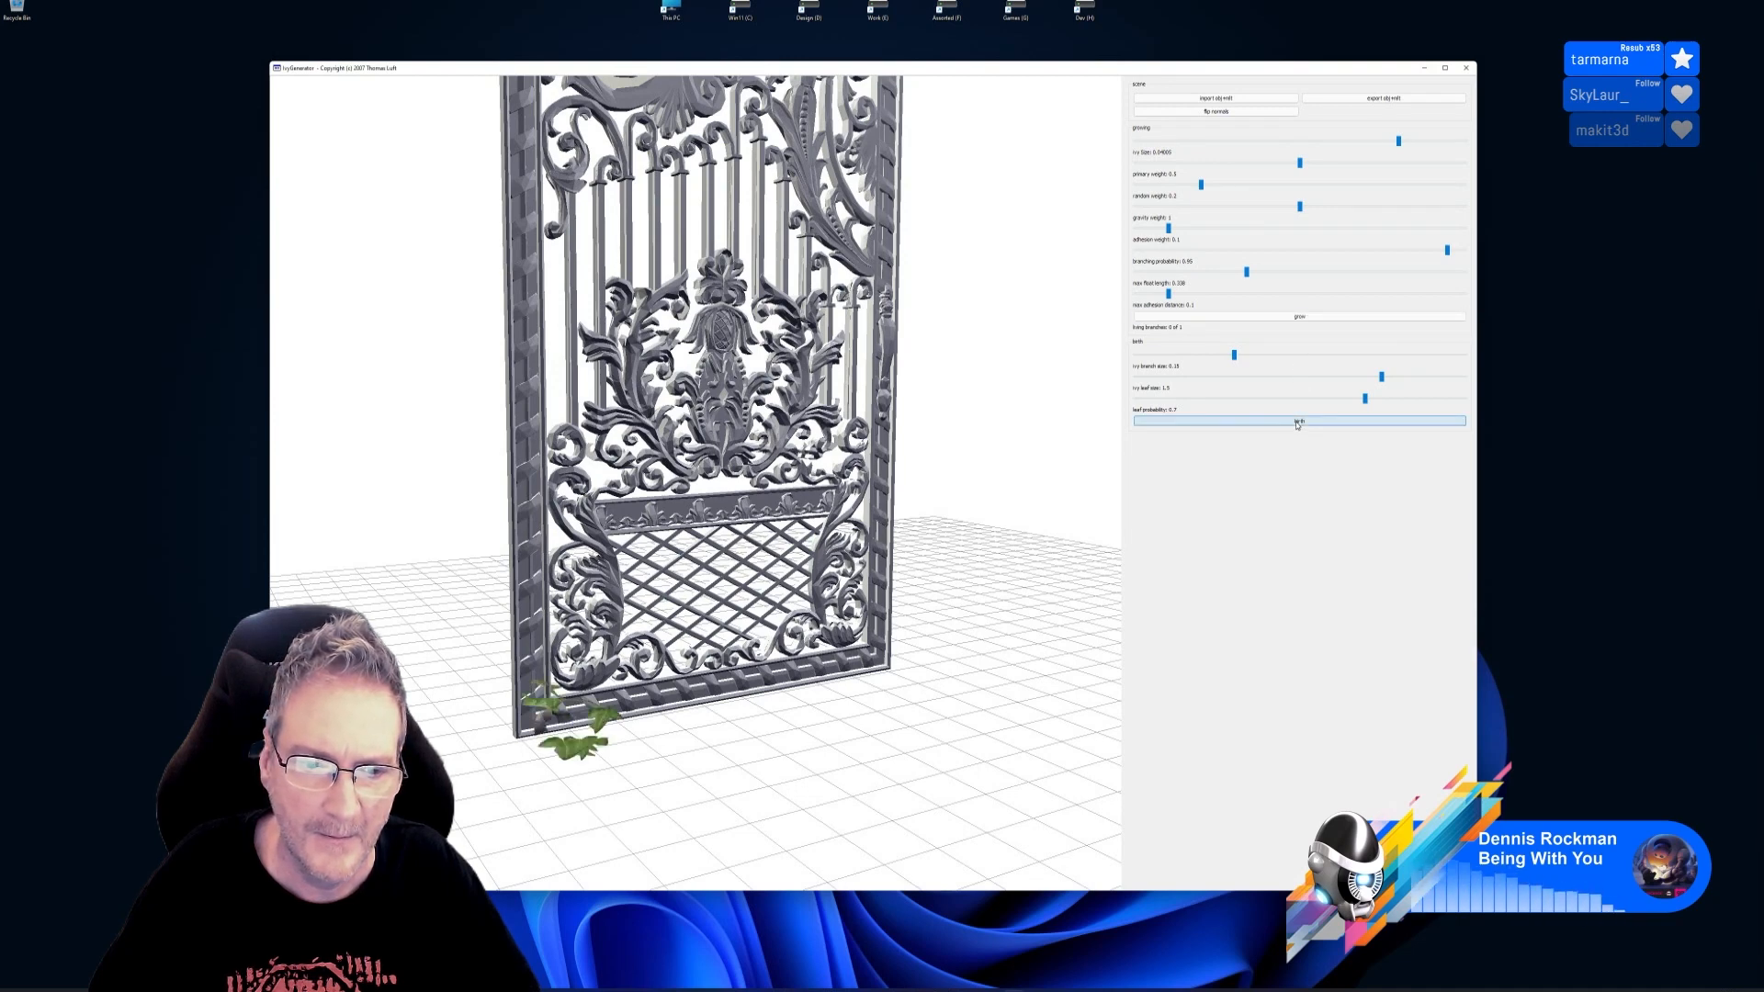
left_click(1296, 317)
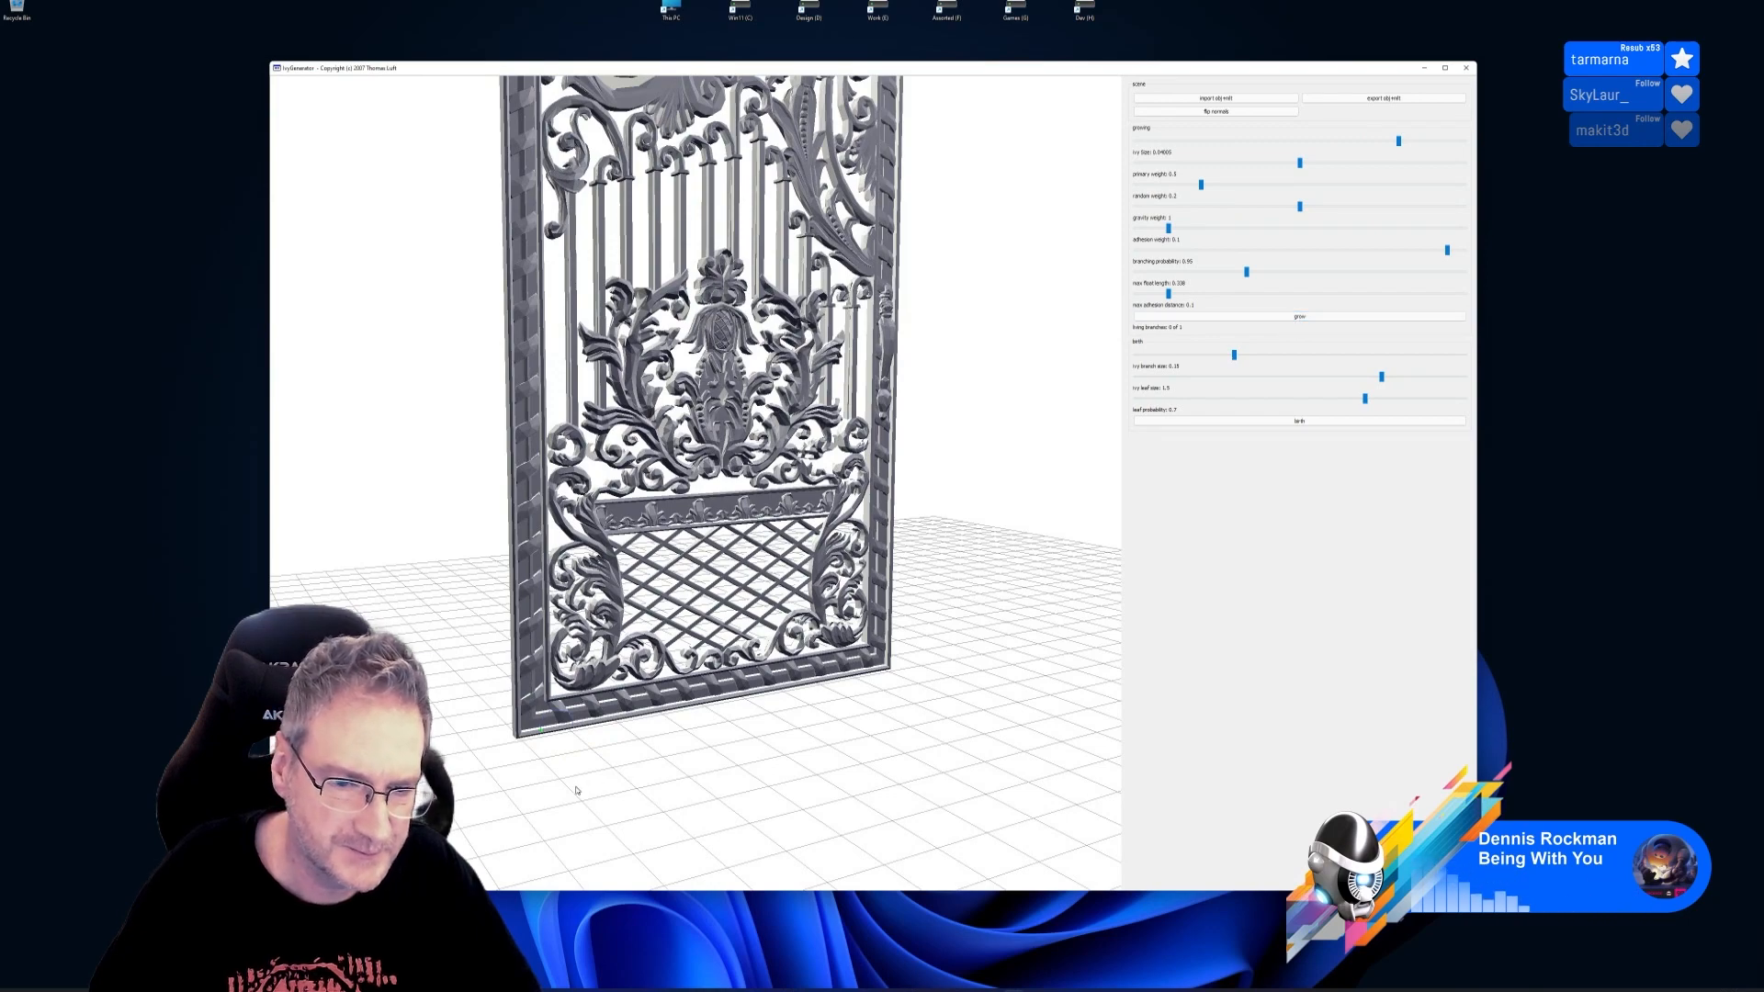
right_click_drag(616, 747, 514, 772)
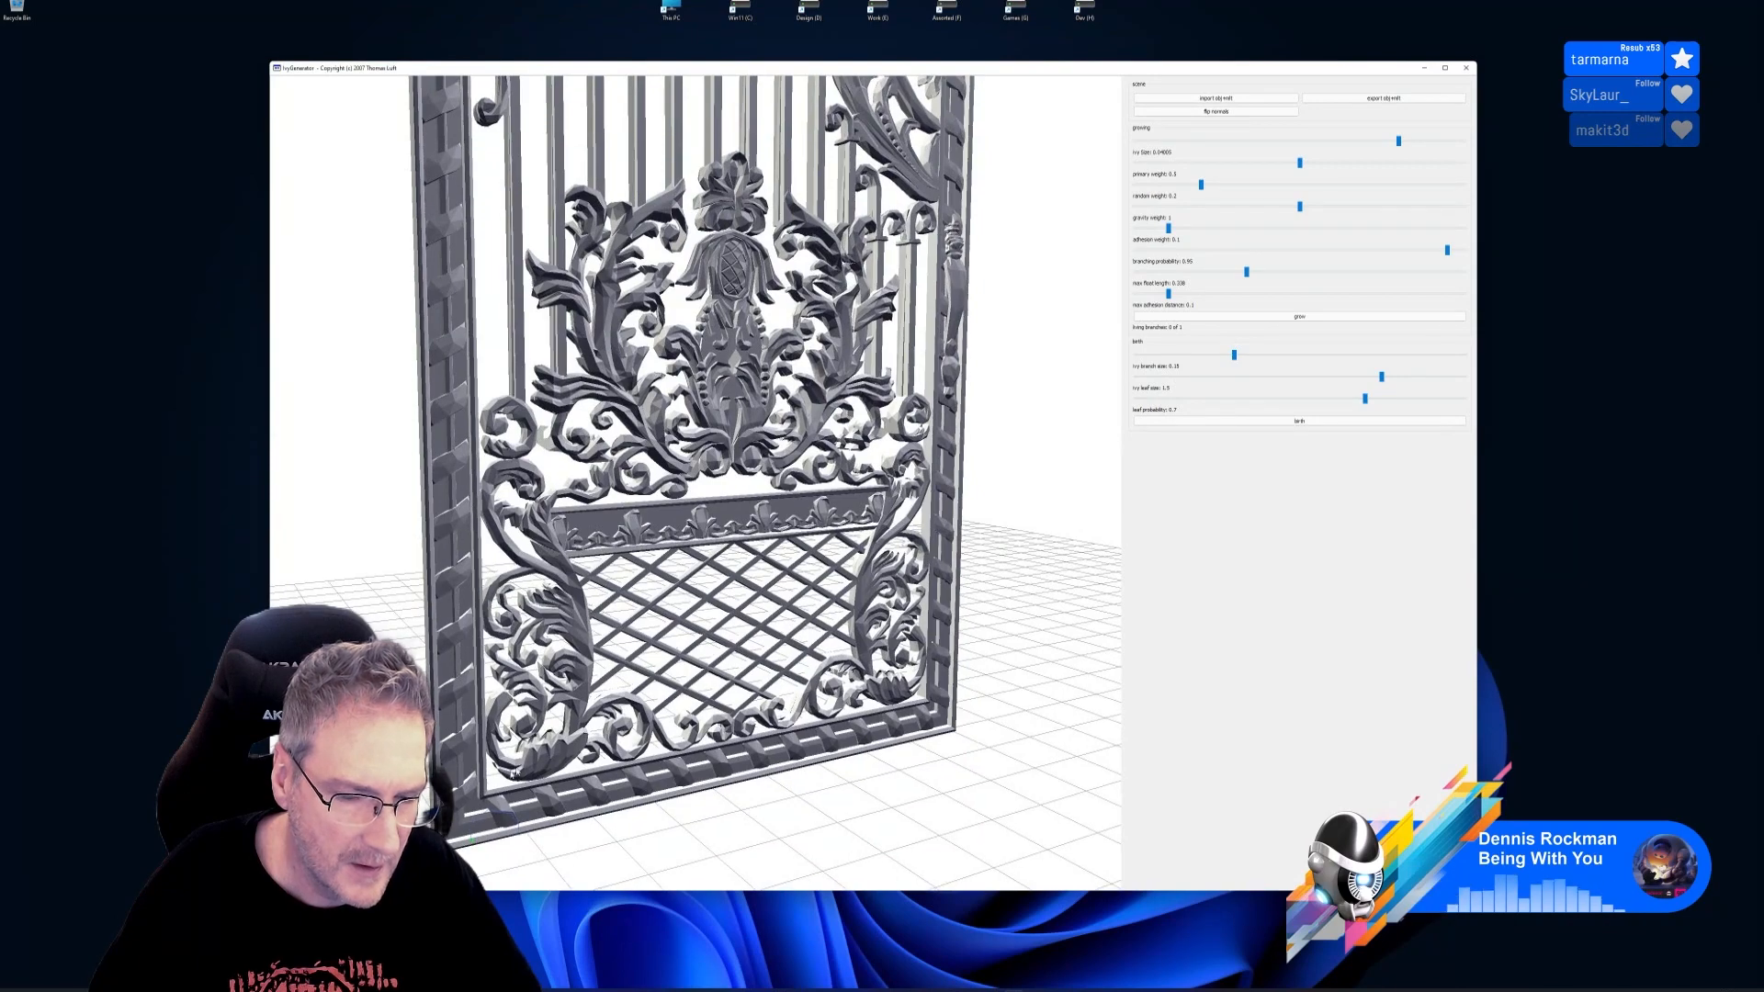
left_click_drag(549, 711, 620, 830)
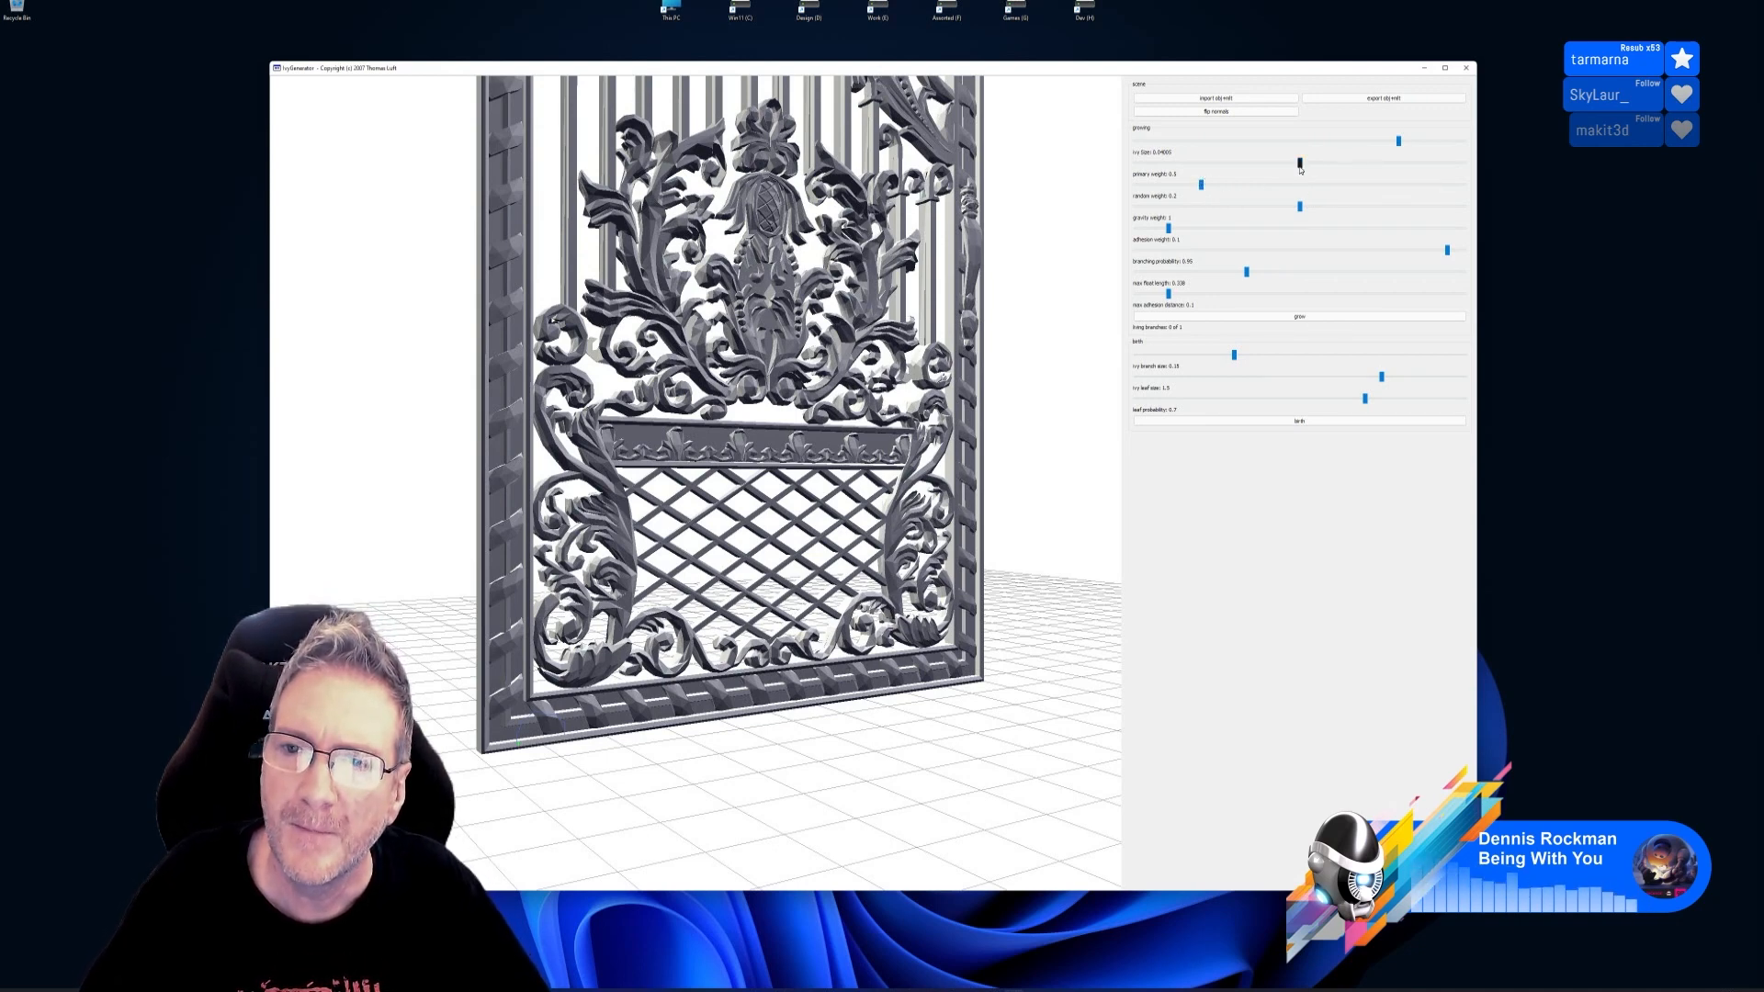
Raise the primary weight to about 0.73 and the ivy size to about 0.049
left_click_drag(1301, 165, 1376, 165)
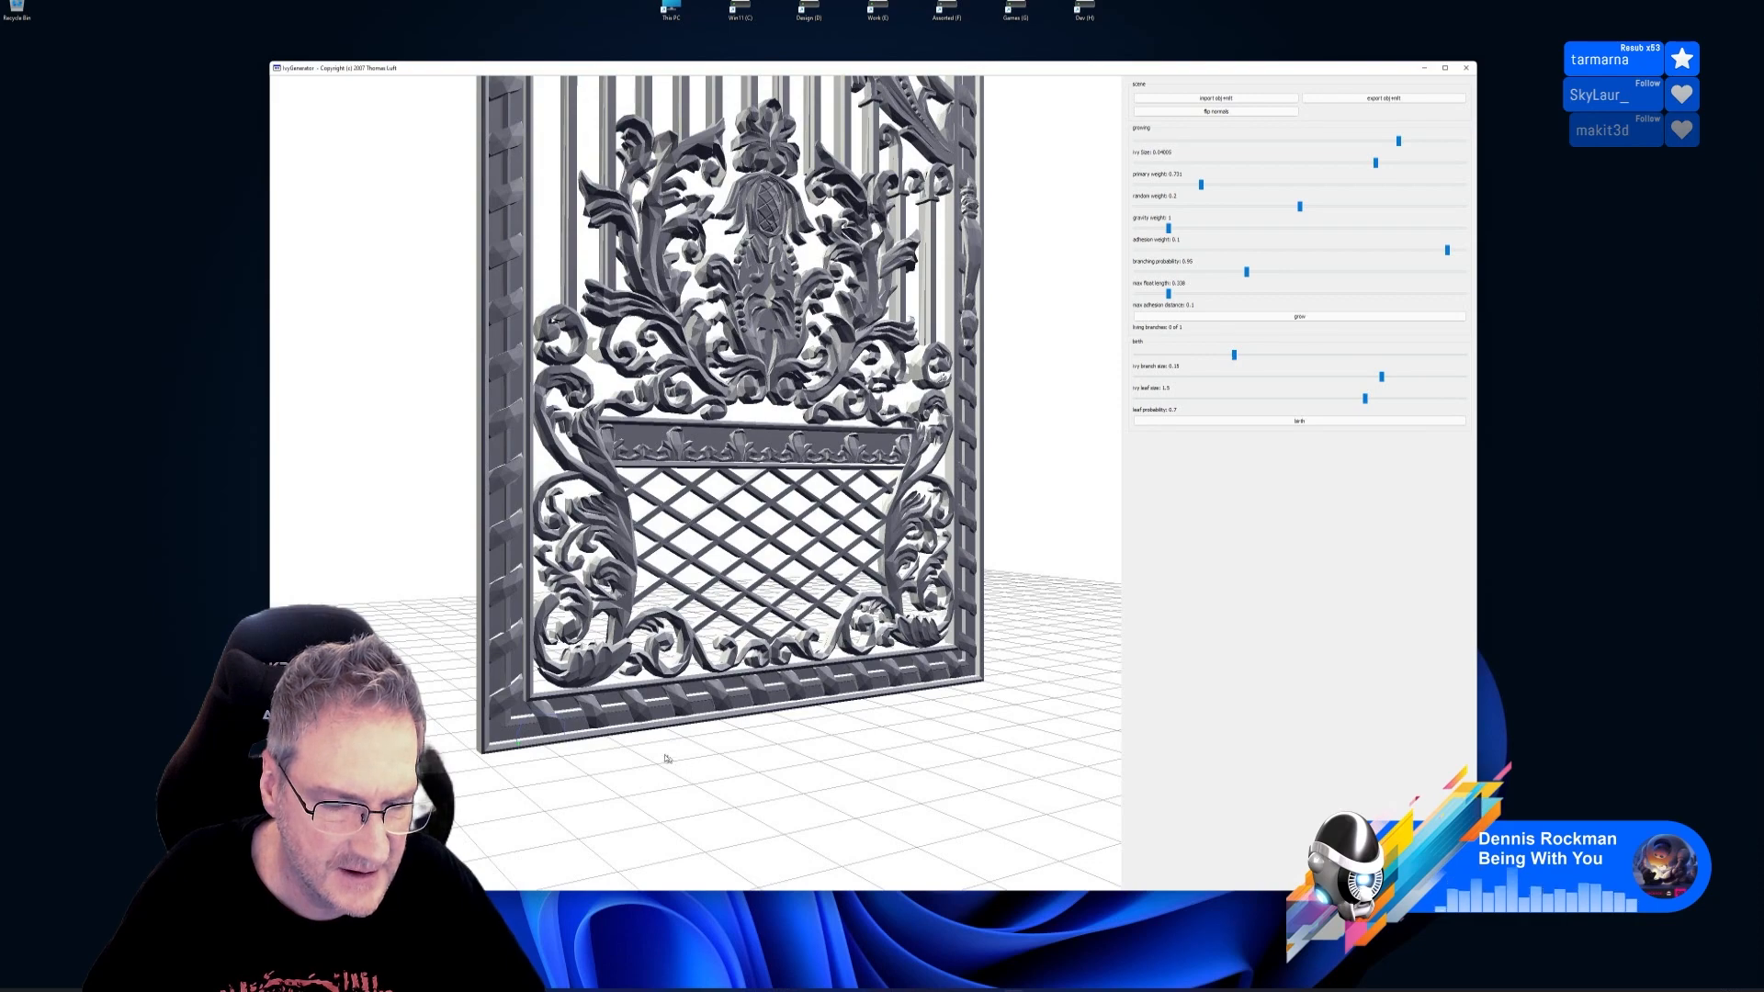
middle_click_drag(676, 765, 550, 664)
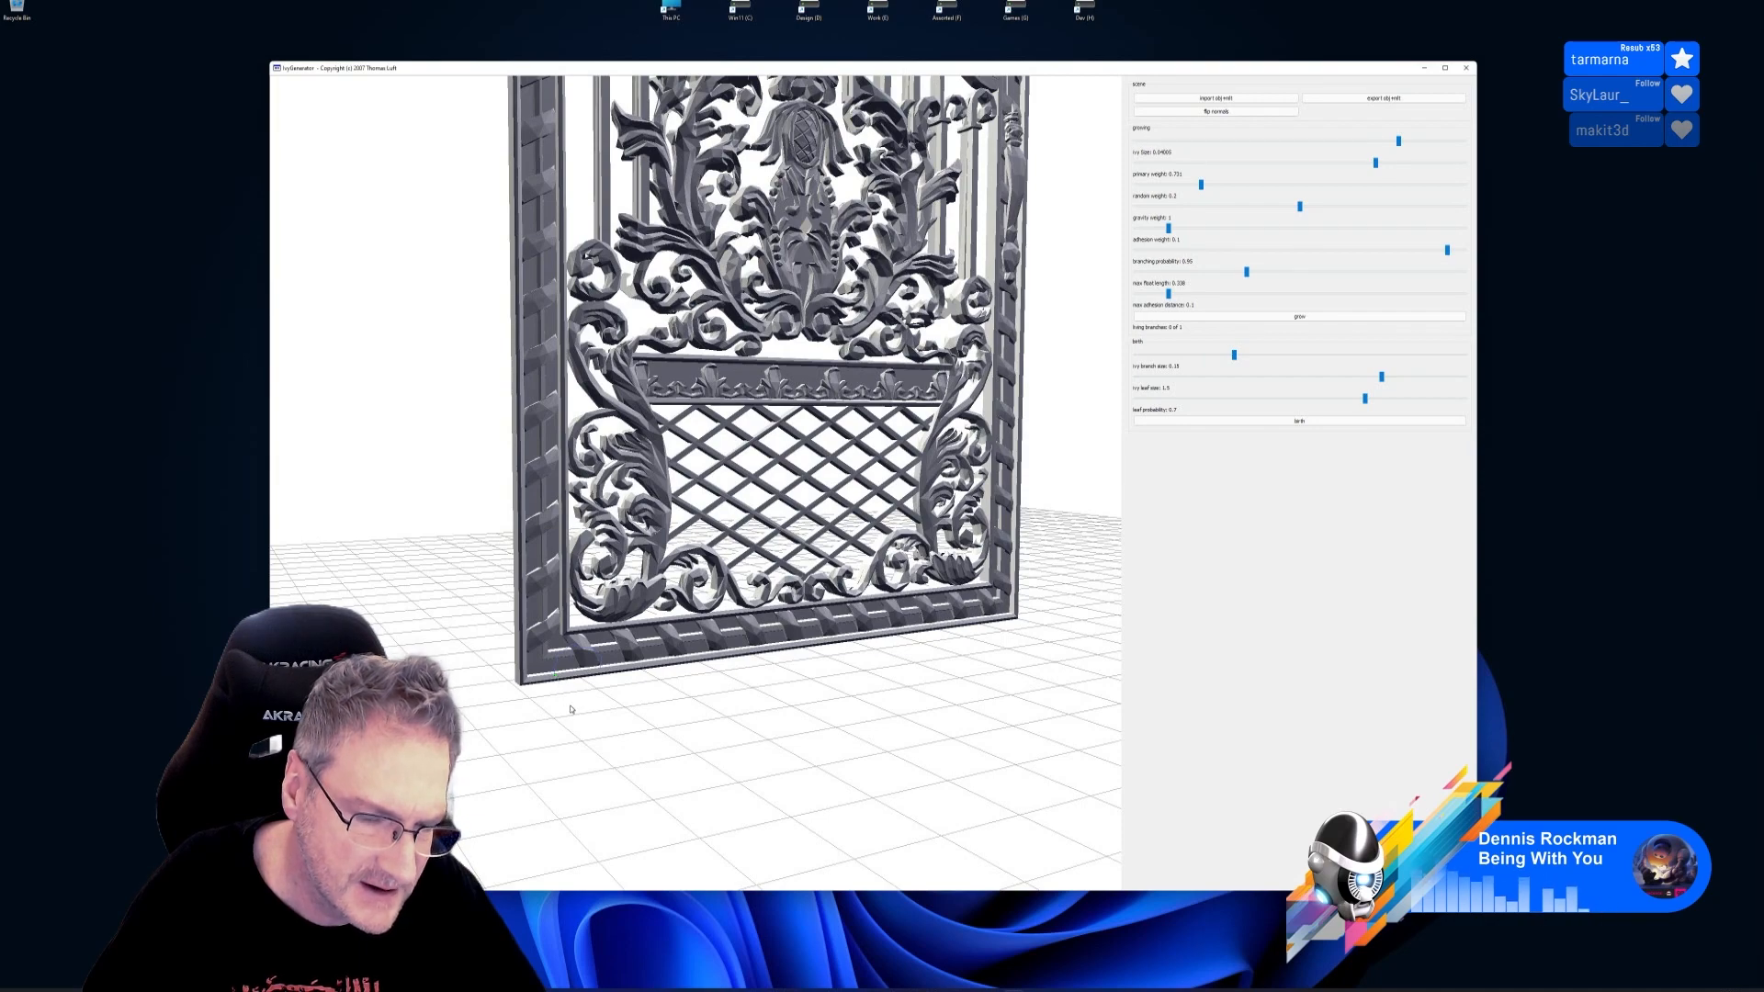
mouse_move(600, 718)
left_mouse_down()
mouse_move(441, 721)
mouse_move(591, 734)
mouse_move(591, 713)
left_mouse_up()
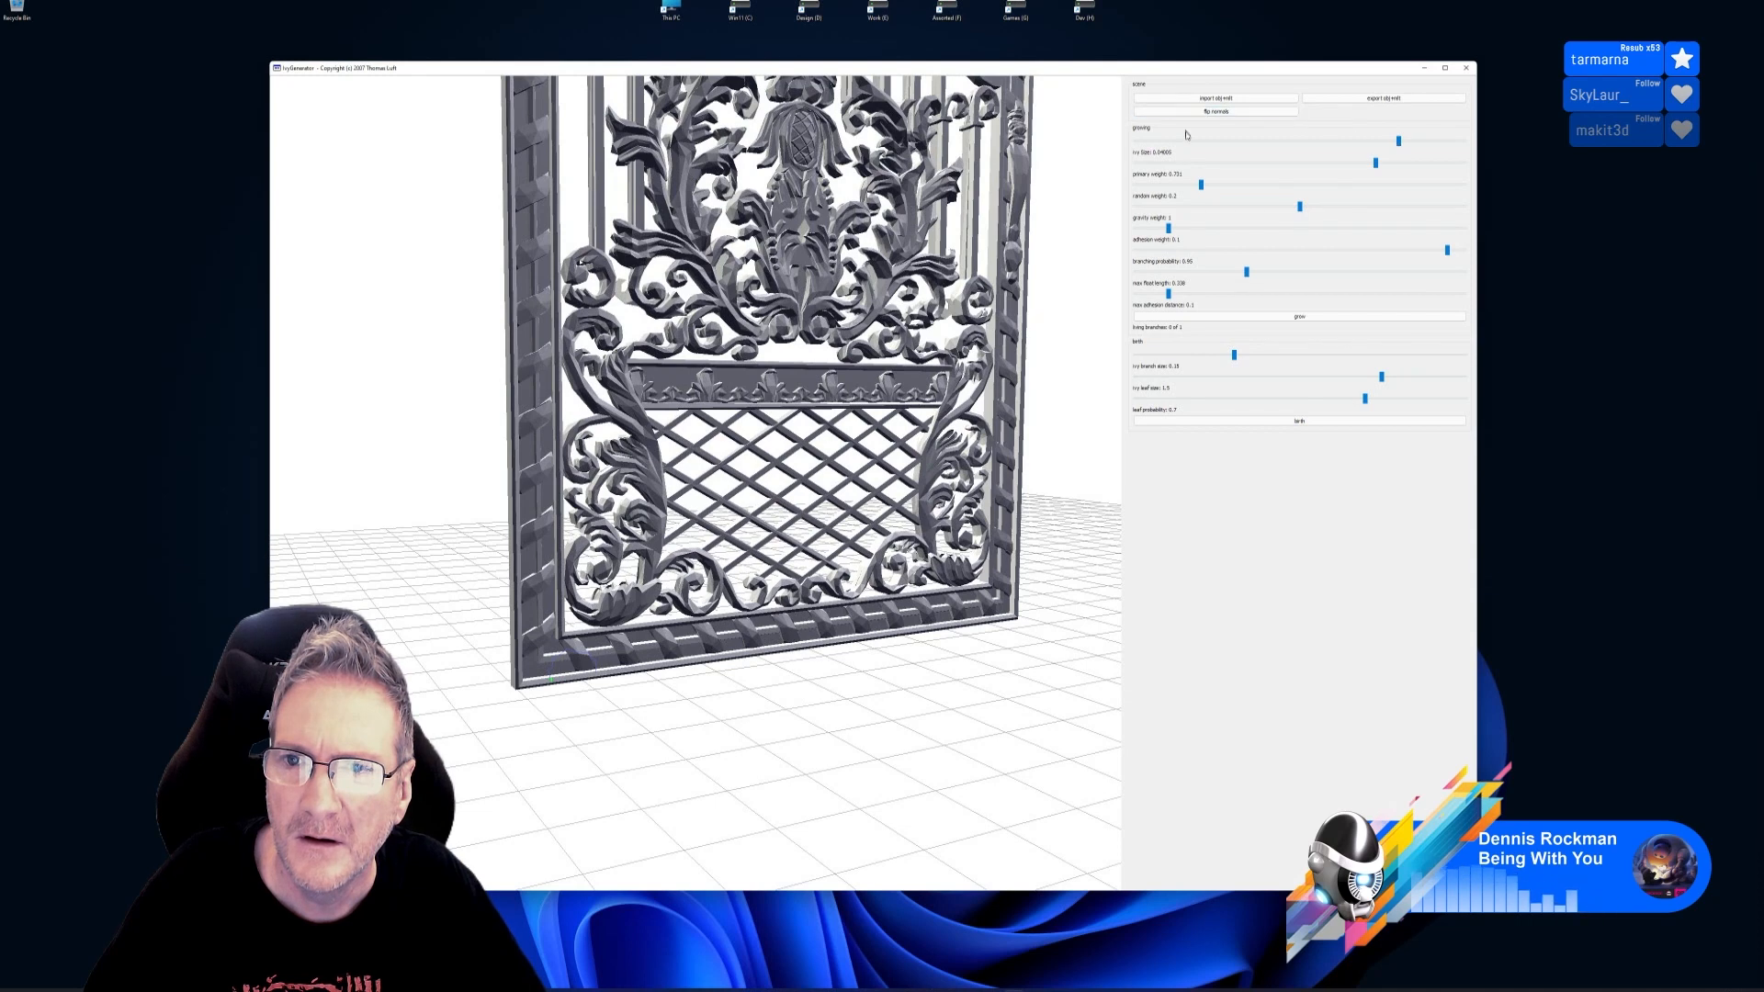
left_click_drag(1401, 141, 1455, 141)
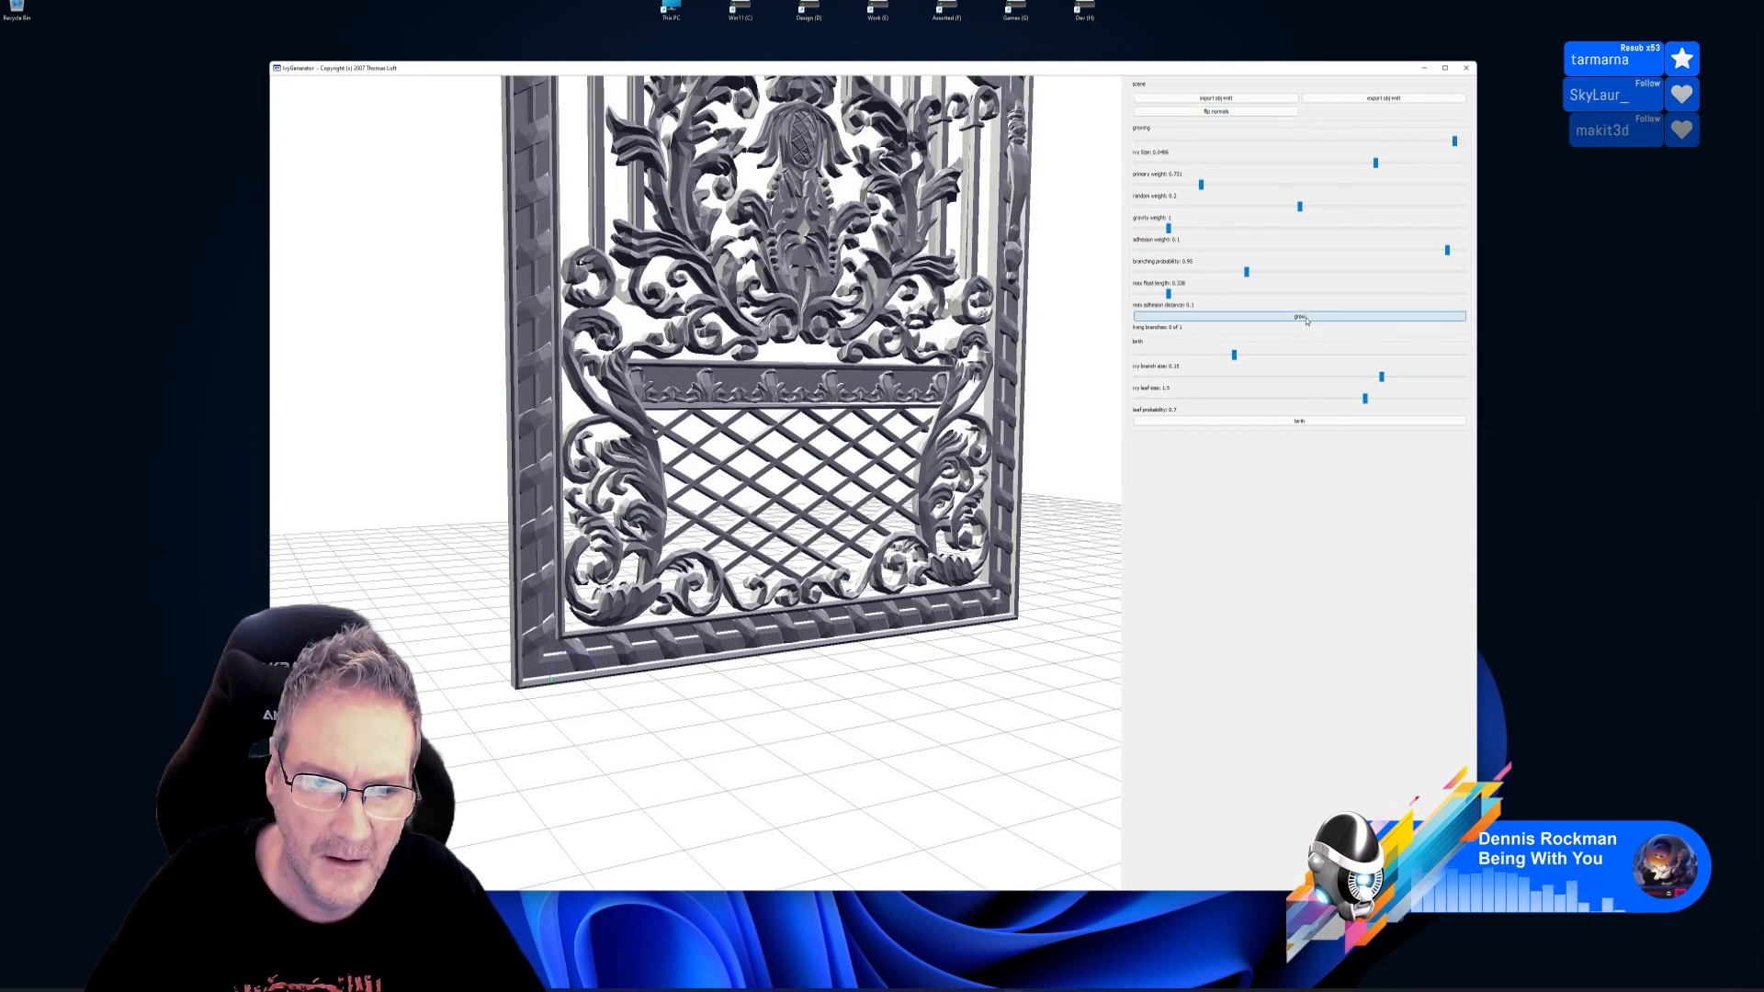
Set the ivy size to 0.03 and the primary weight to about 0.69
left_click_drag(1455, 141, 1332, 141)
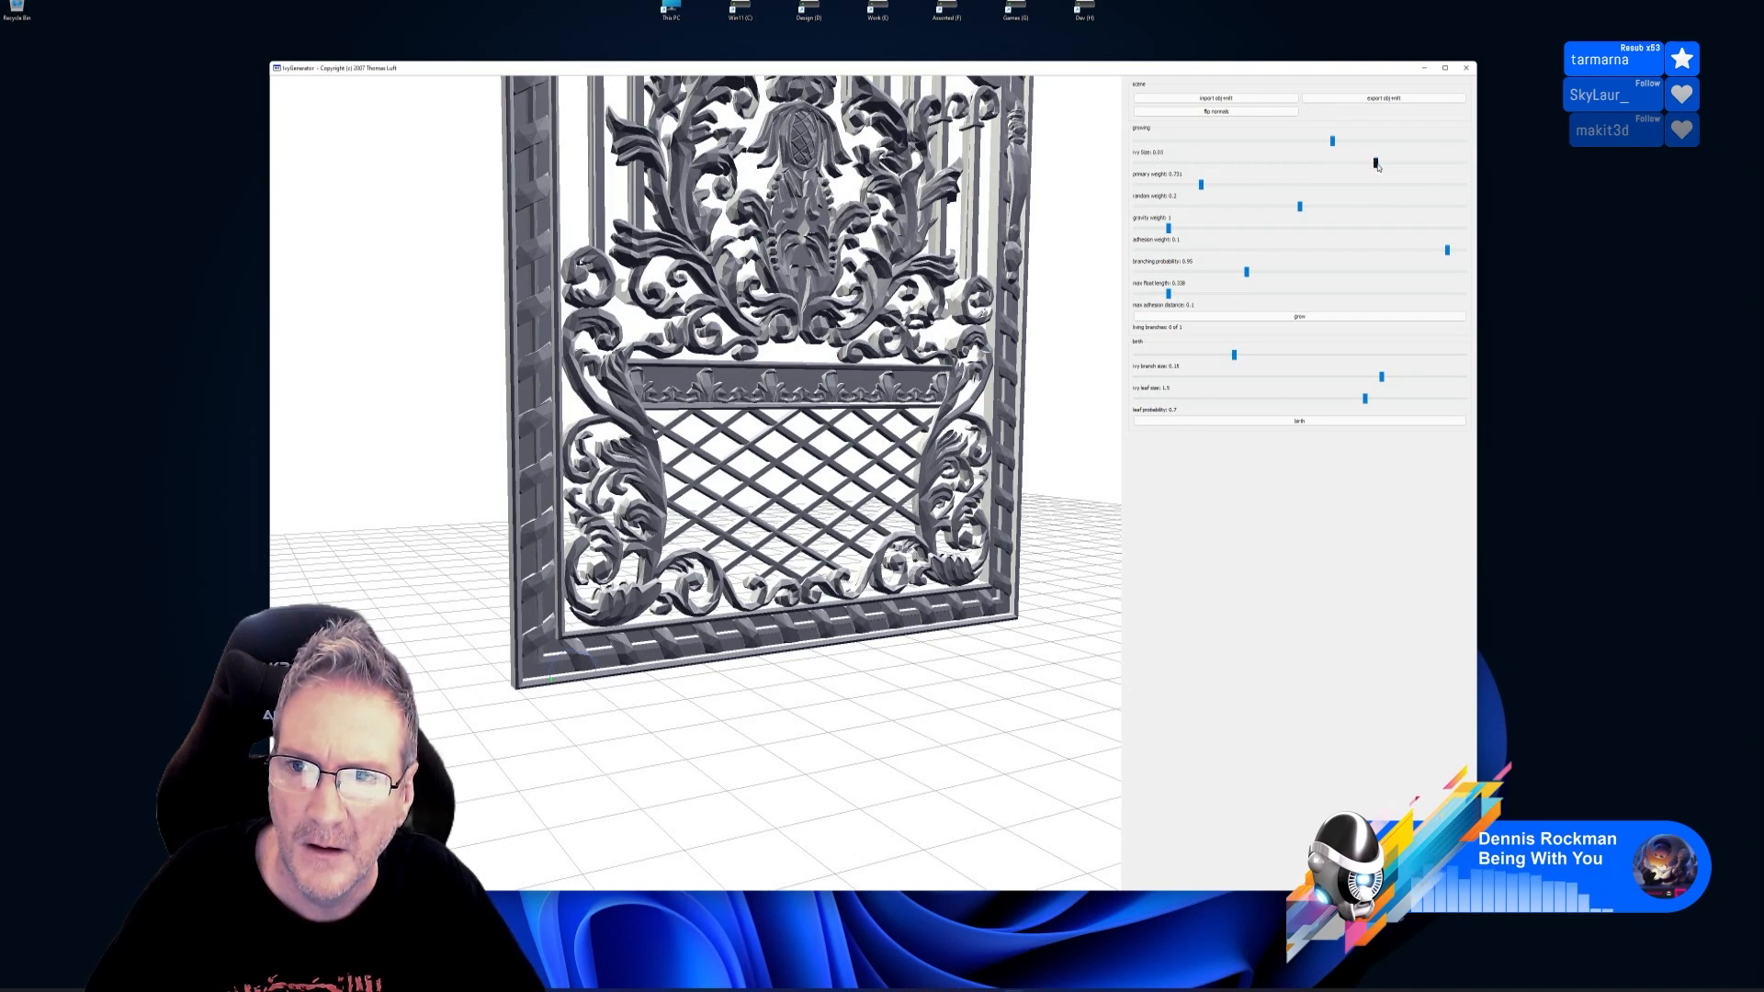
left_click_drag(1377, 166, 1203, 165)
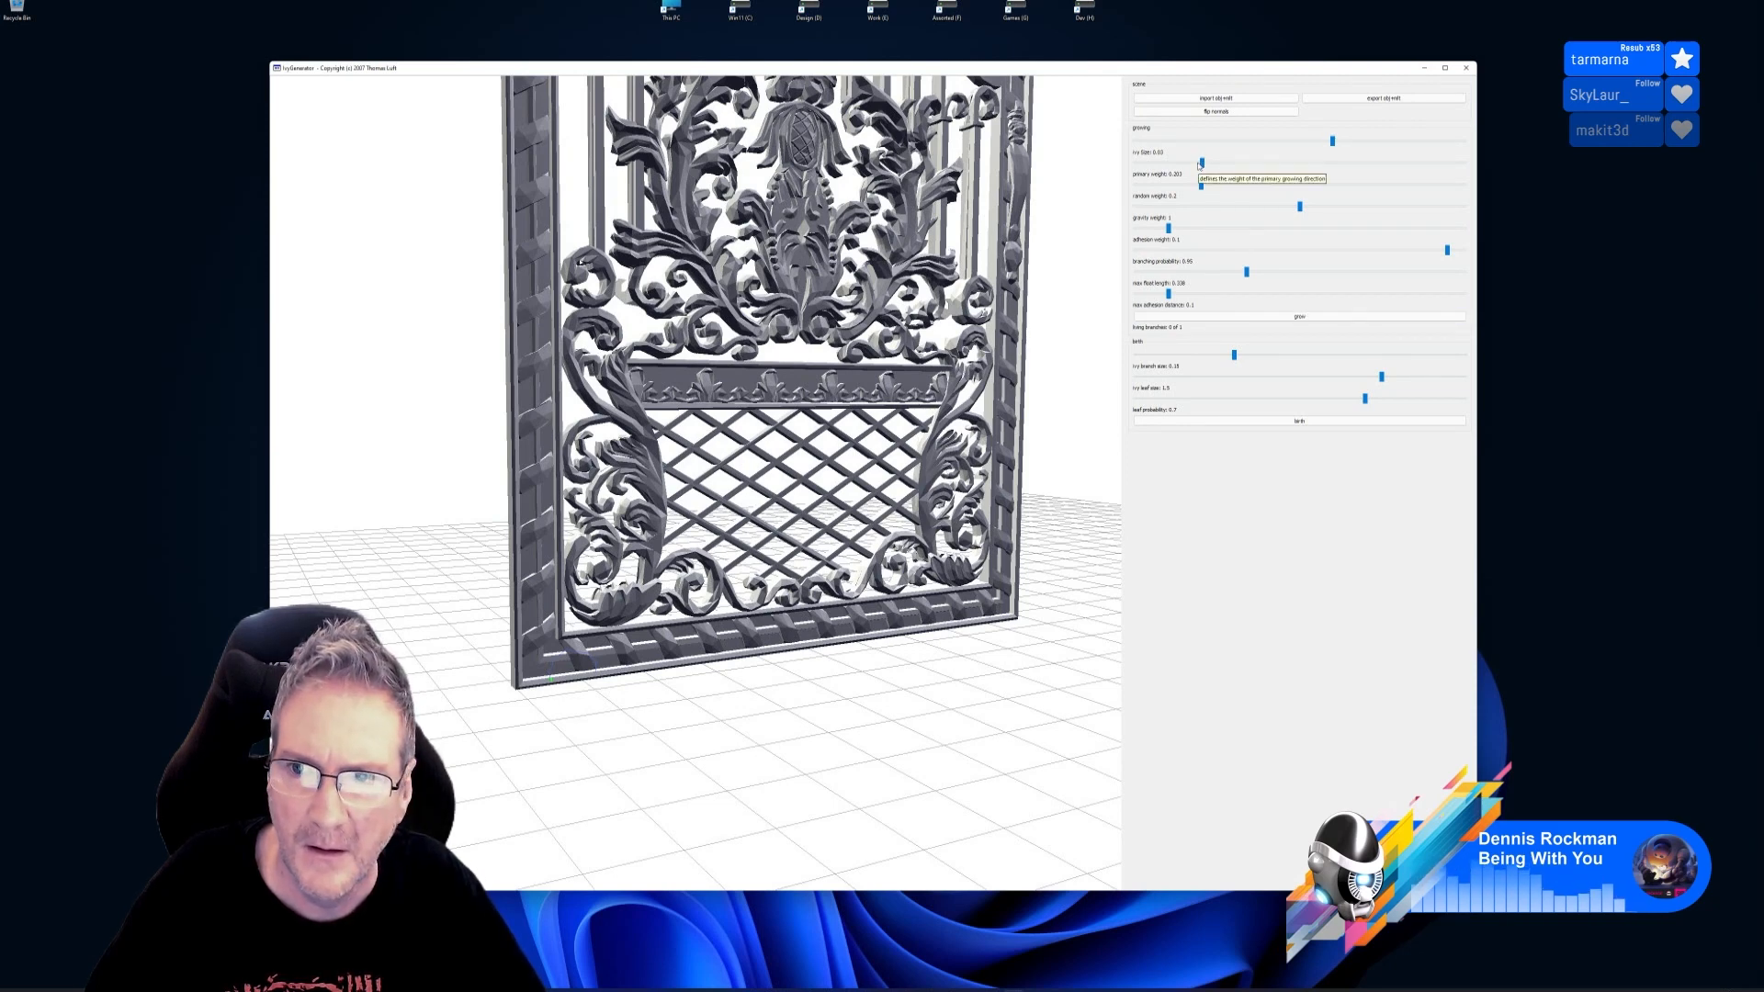
left_click_drag(1203, 162, 1246, 170)
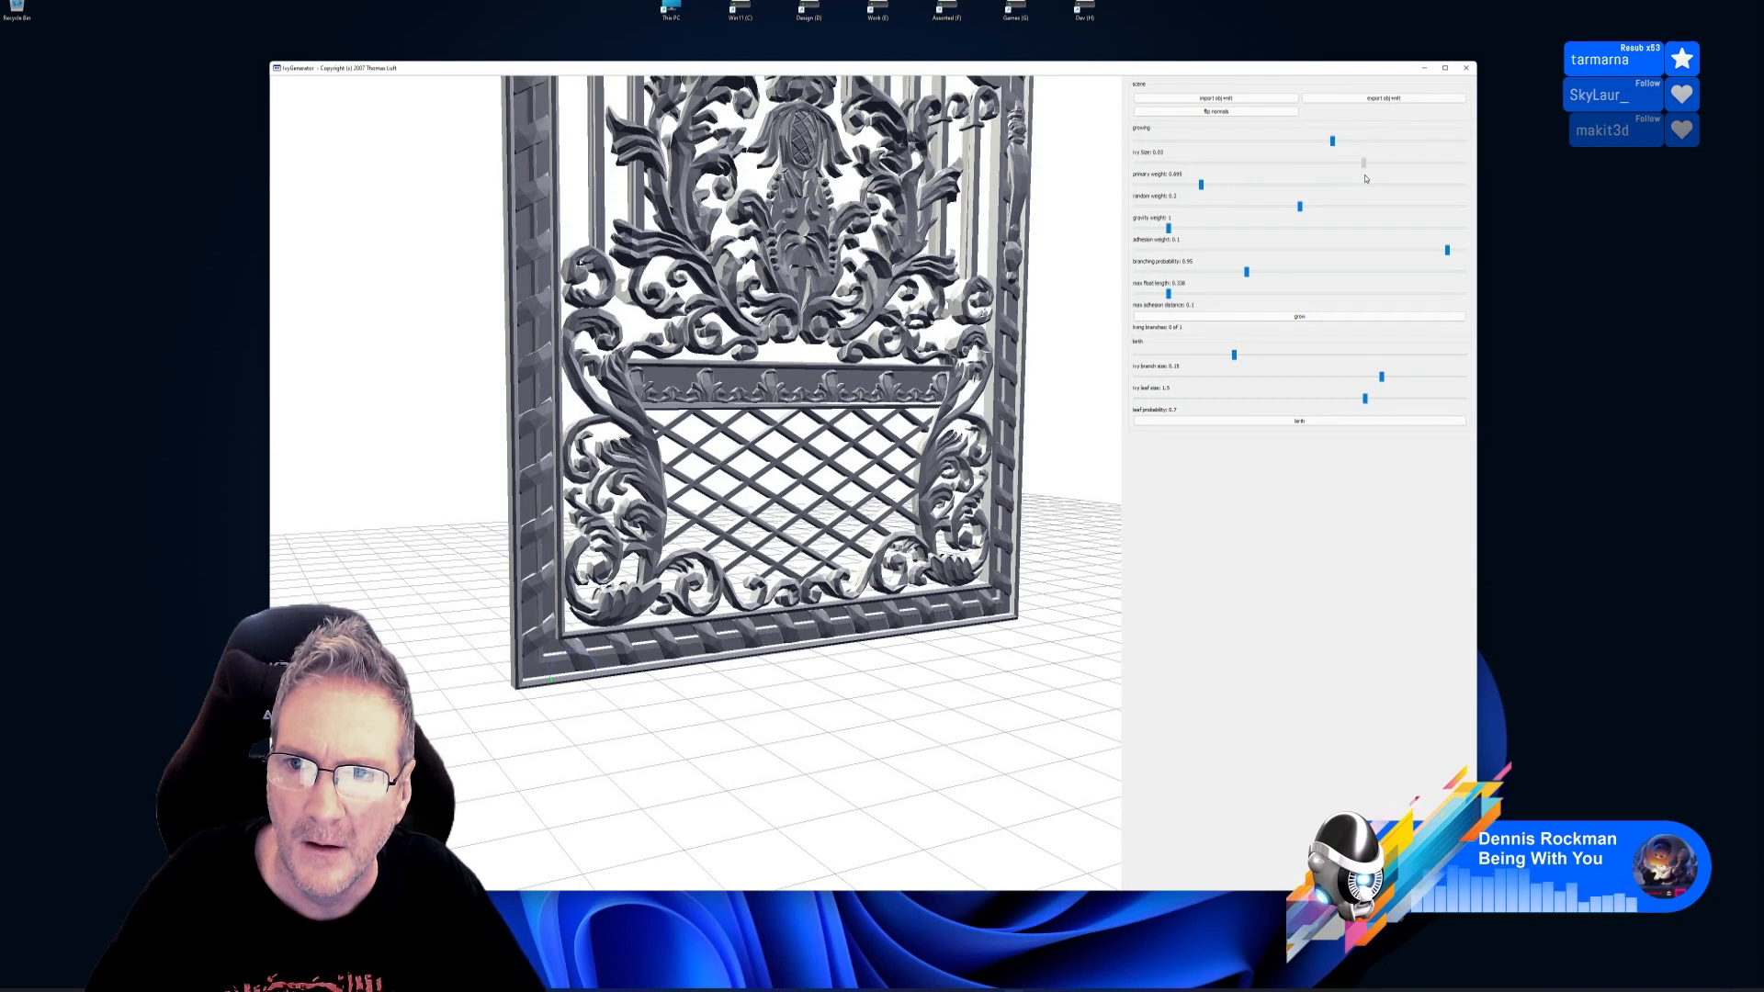
left_click_drag(1366, 179, 1365, 180)
Set the random weight to about 0.18 and lower the branching probability to 0.12
left_click_drag(1200, 185, 1376, 197)
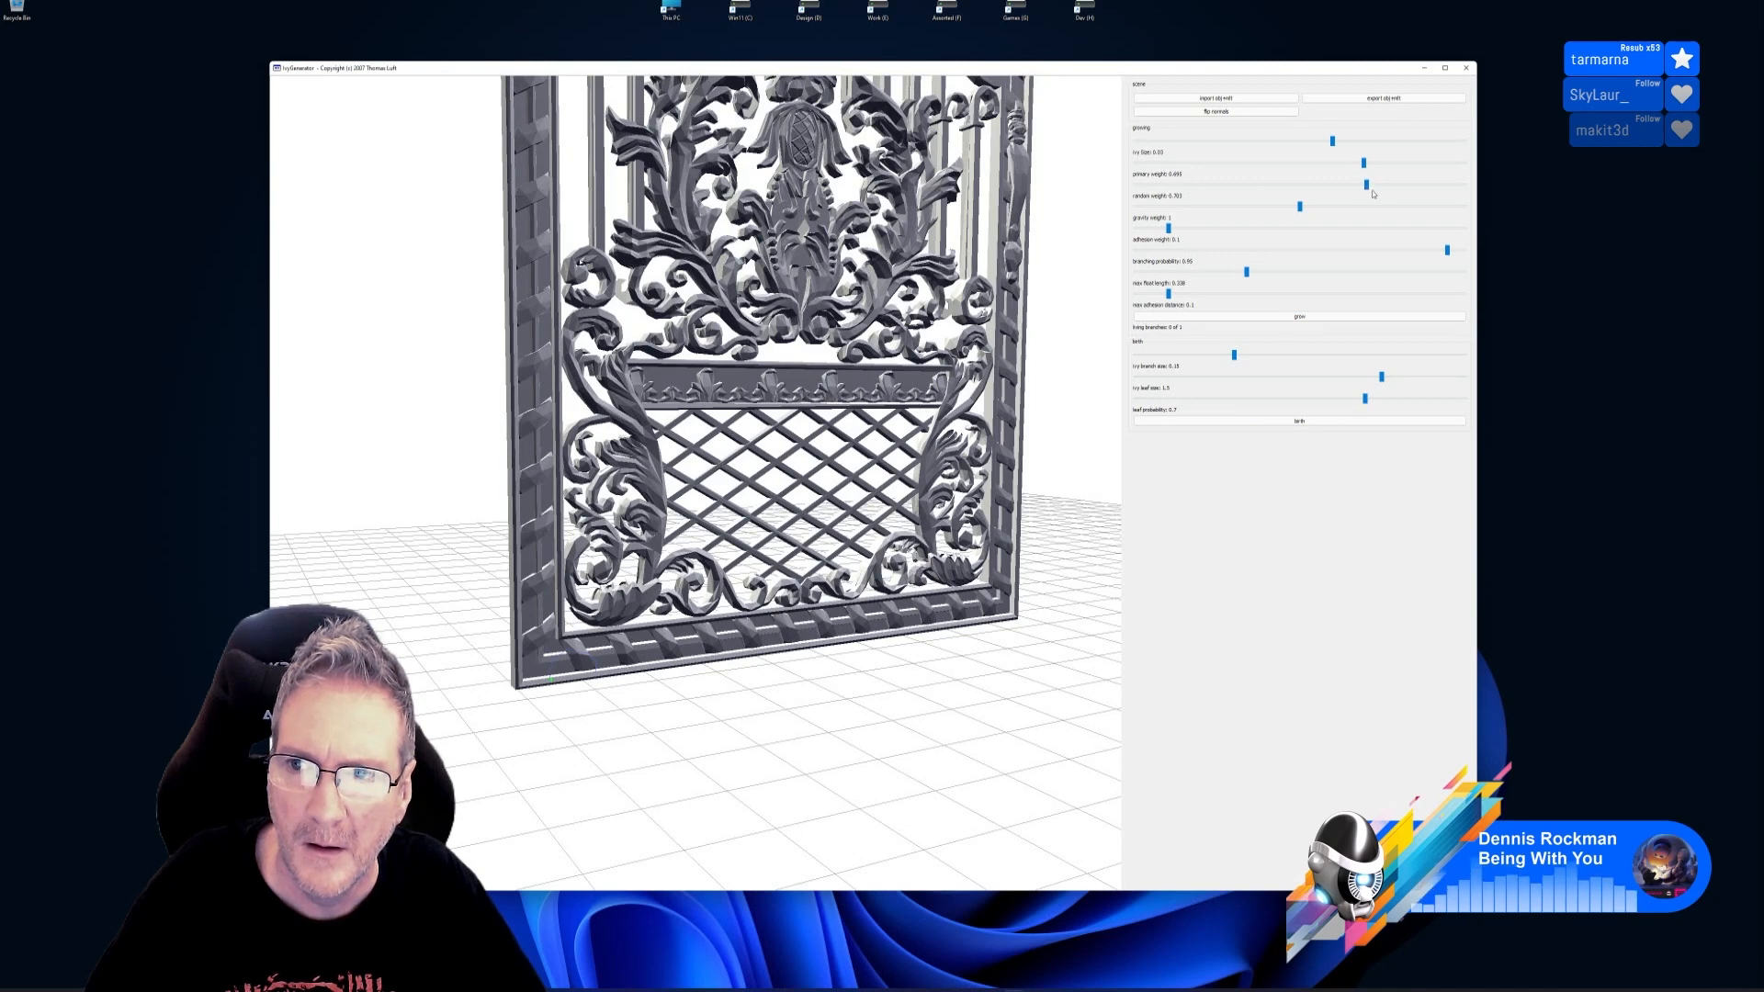
left_click_drag(1374, 194, 1215, 182)
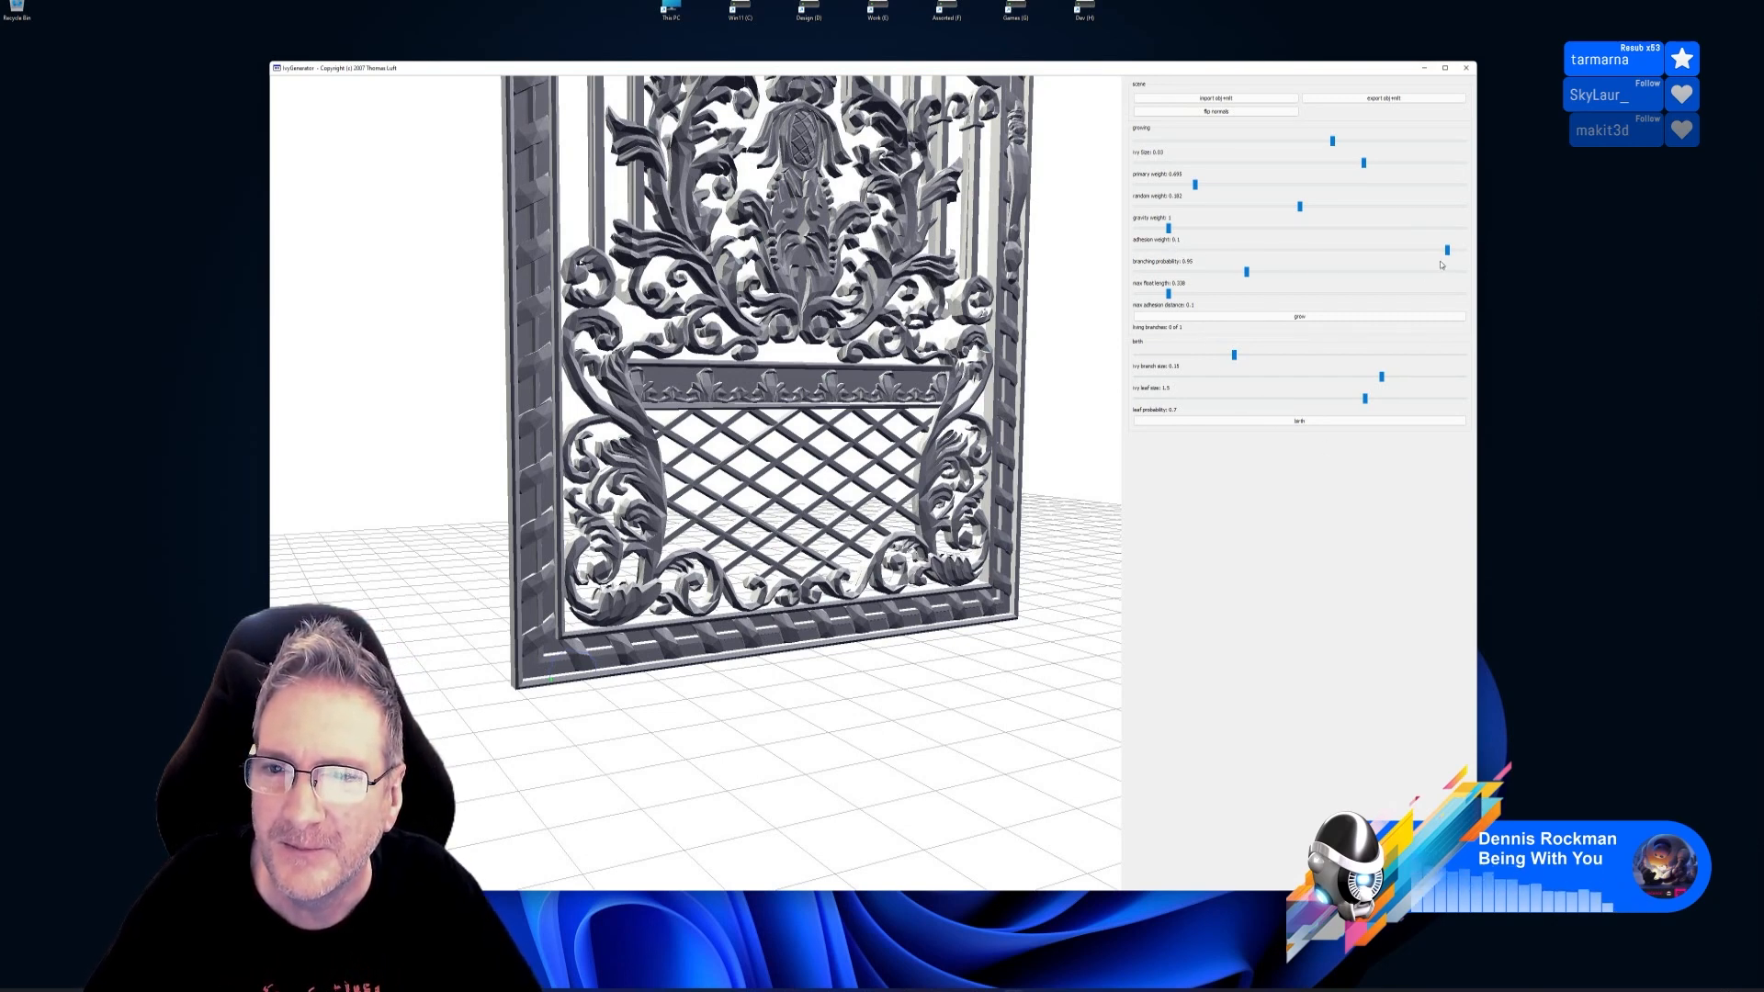
left_click_drag(1343, 255, 1176, 254)
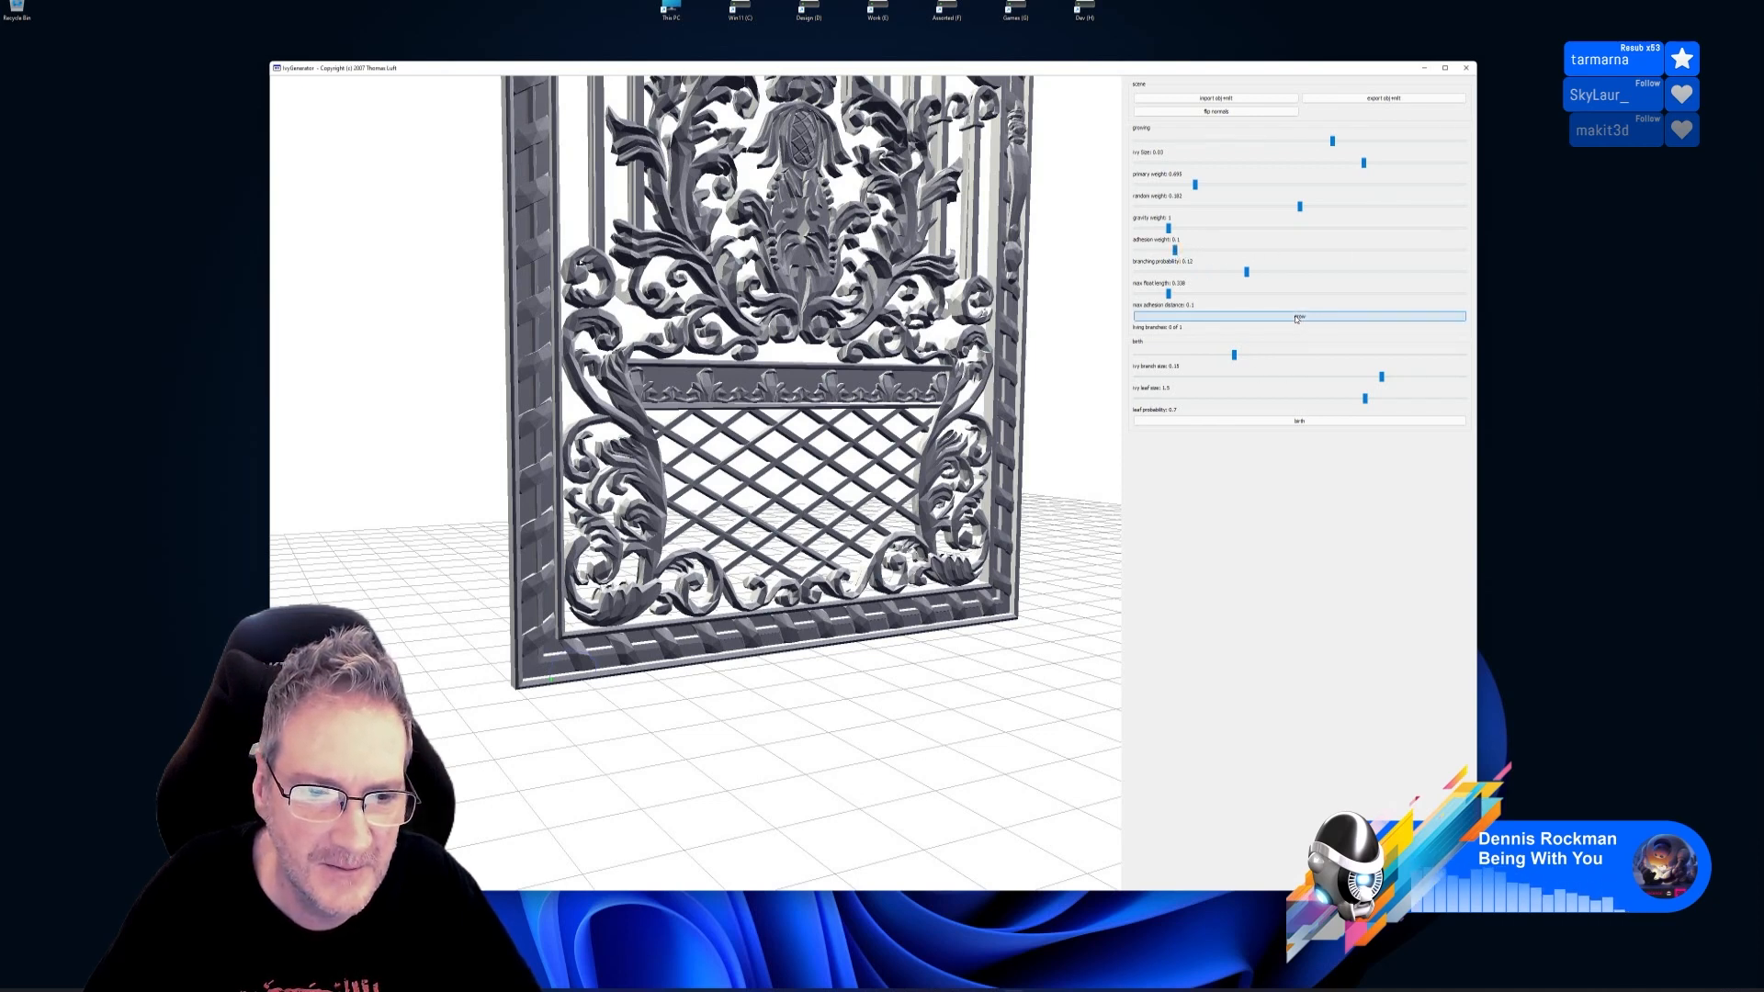
Set adhesion weight to about 0.4, branching probability to about 0.72, max float length to about 0.77 and max adhesion distance to about 0.47
left_click_drag(1171, 228, 1371, 250)
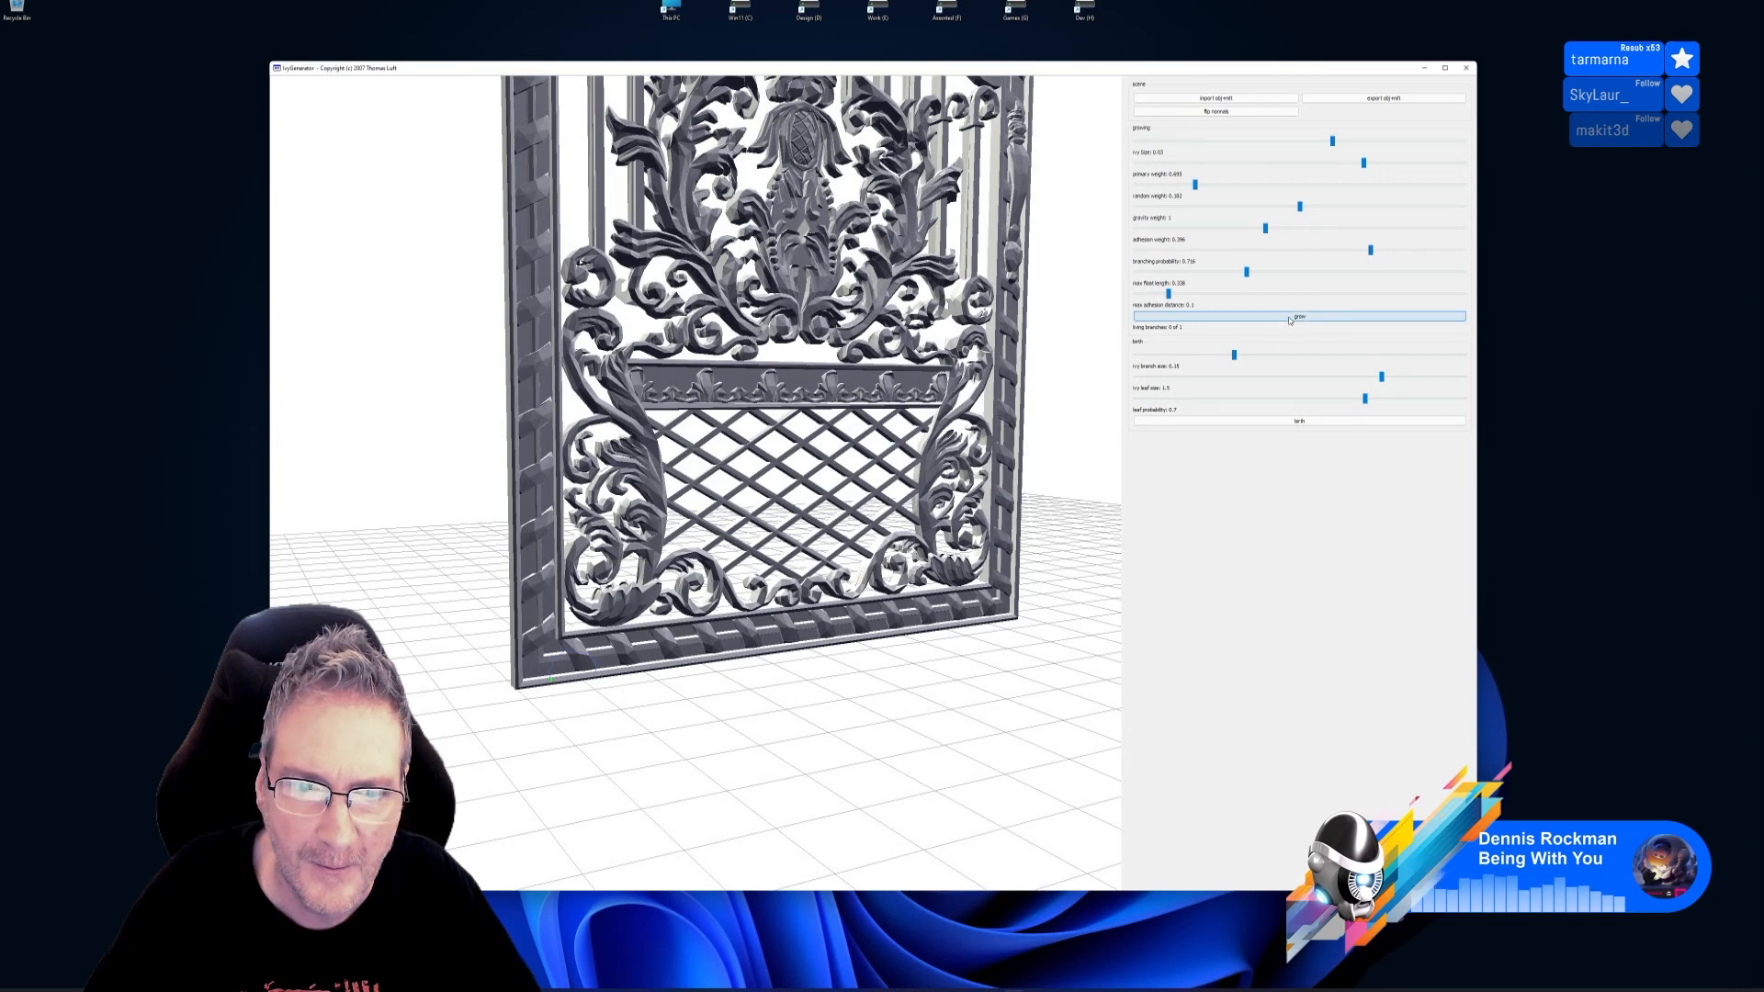
left_click_drag(1250, 283, 1393, 290)
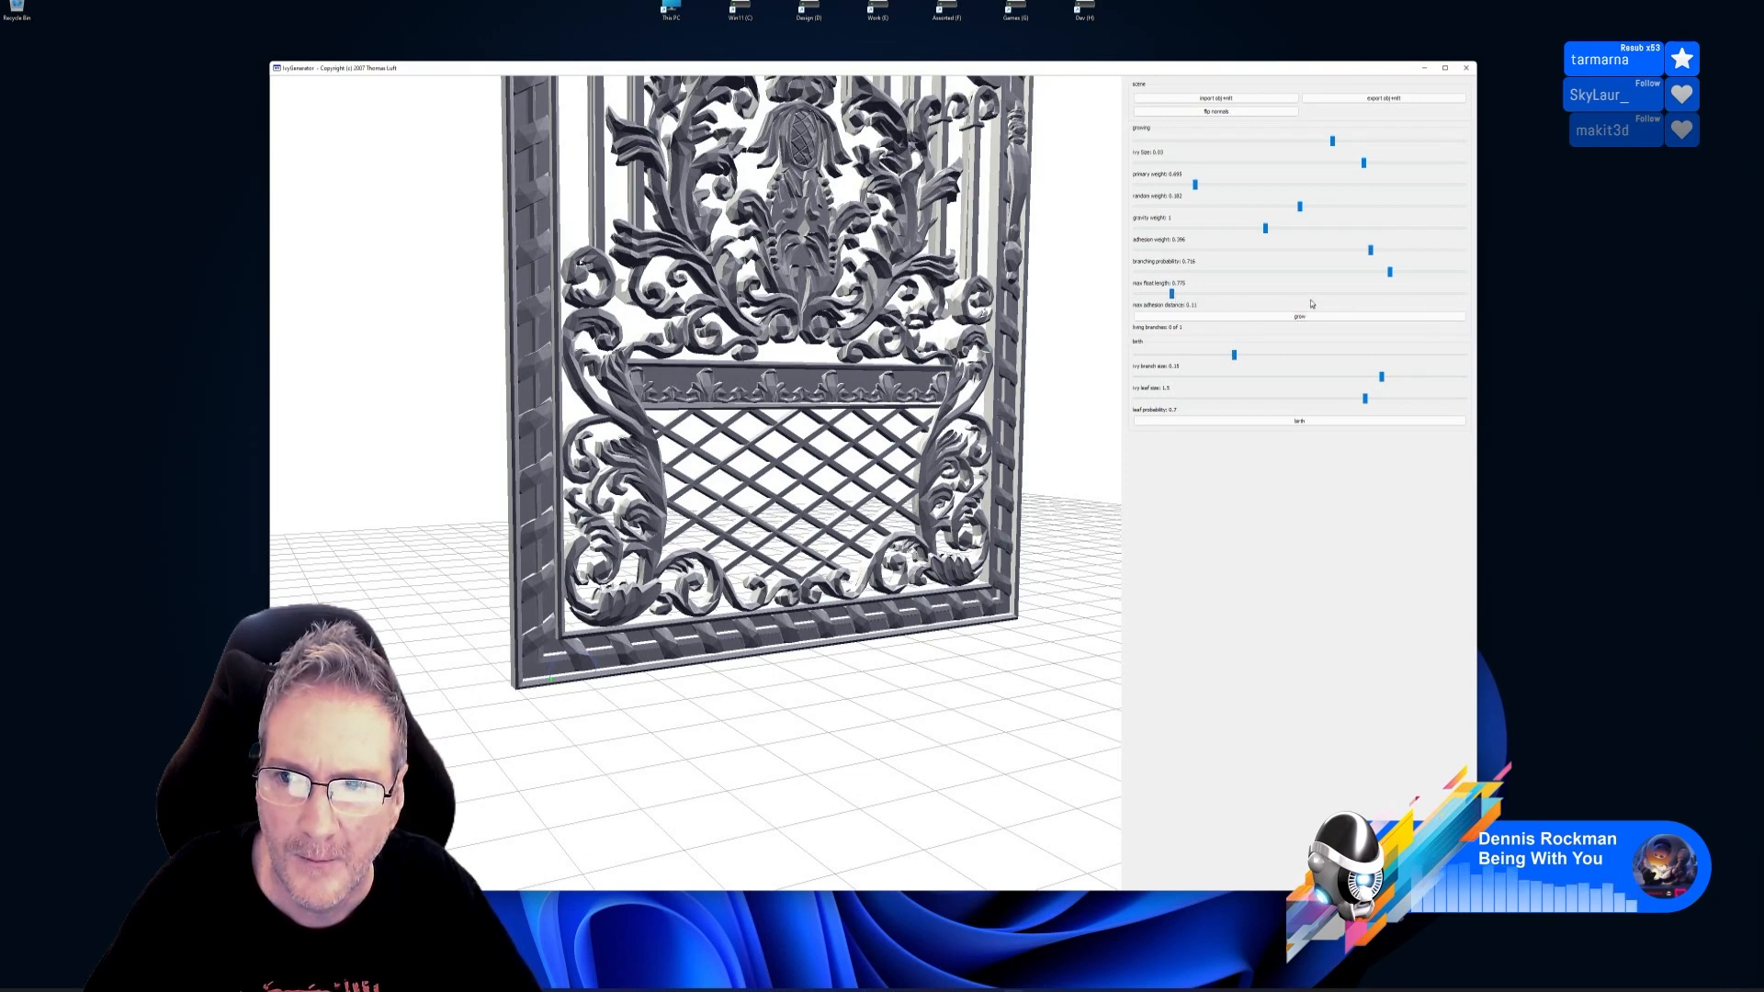
left_click_drag(1172, 294, 1289, 295)
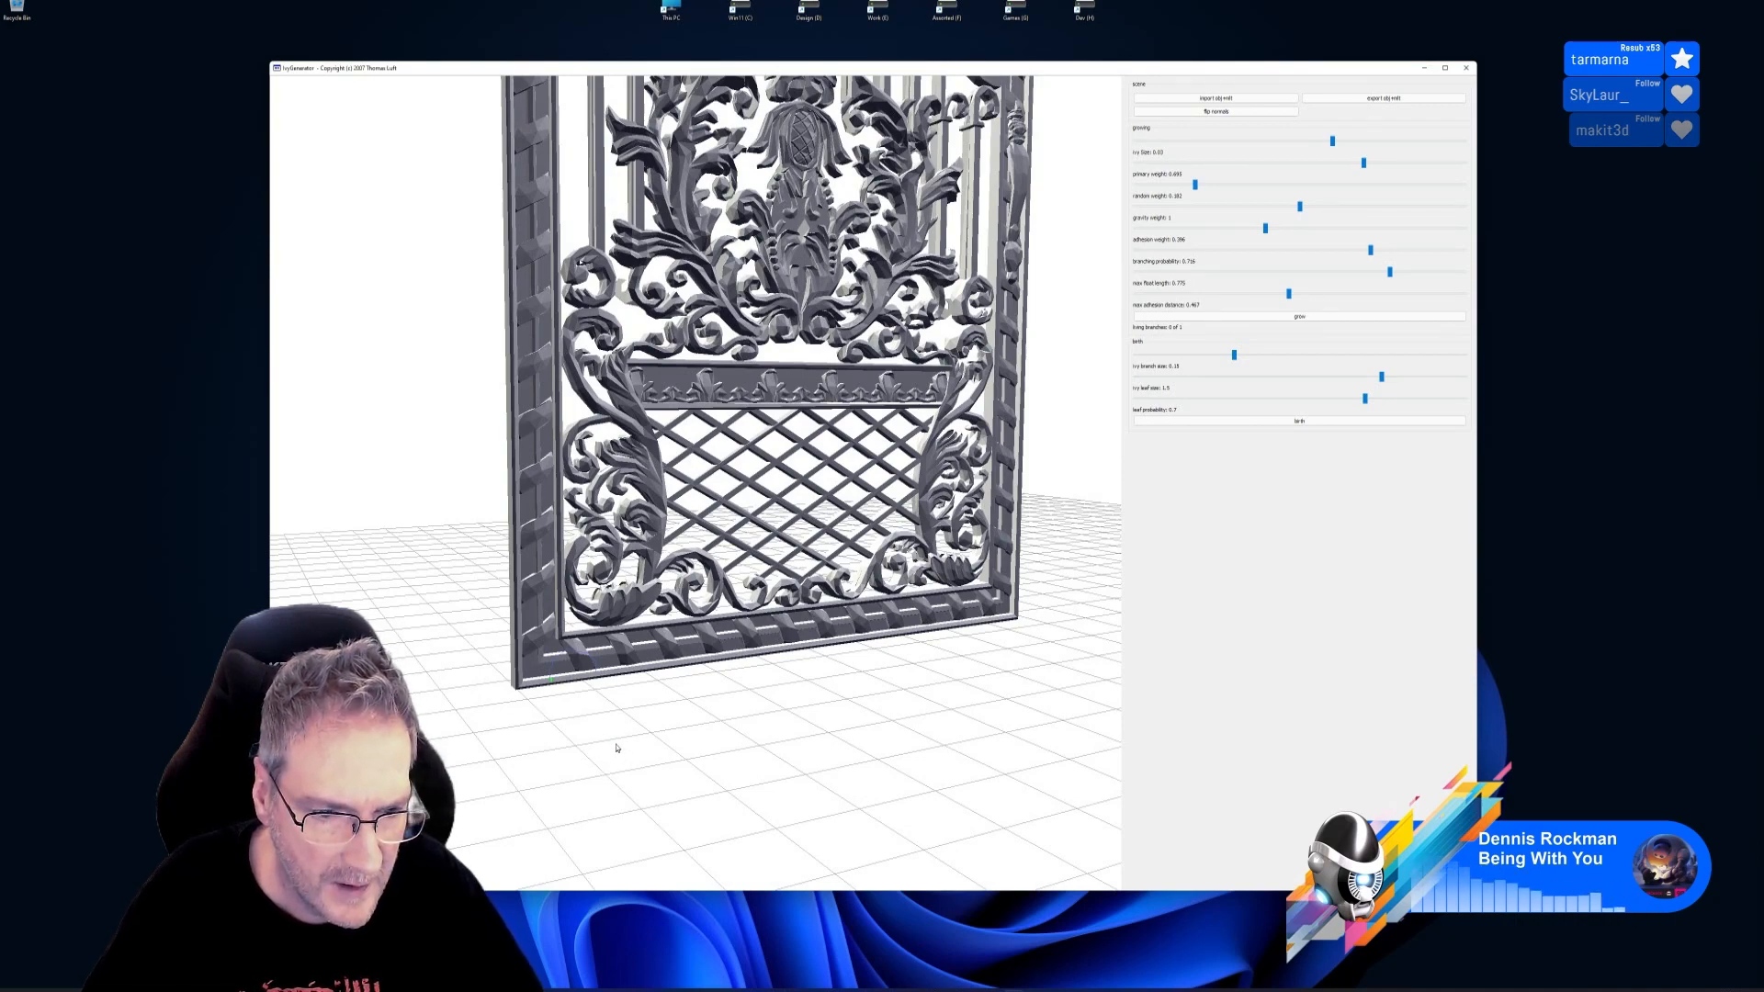
Grow the ivy at the gate's lower-left corner with the new settings, birth its leaves and inspect the result
left_click_drag(595, 734, 533, 675)
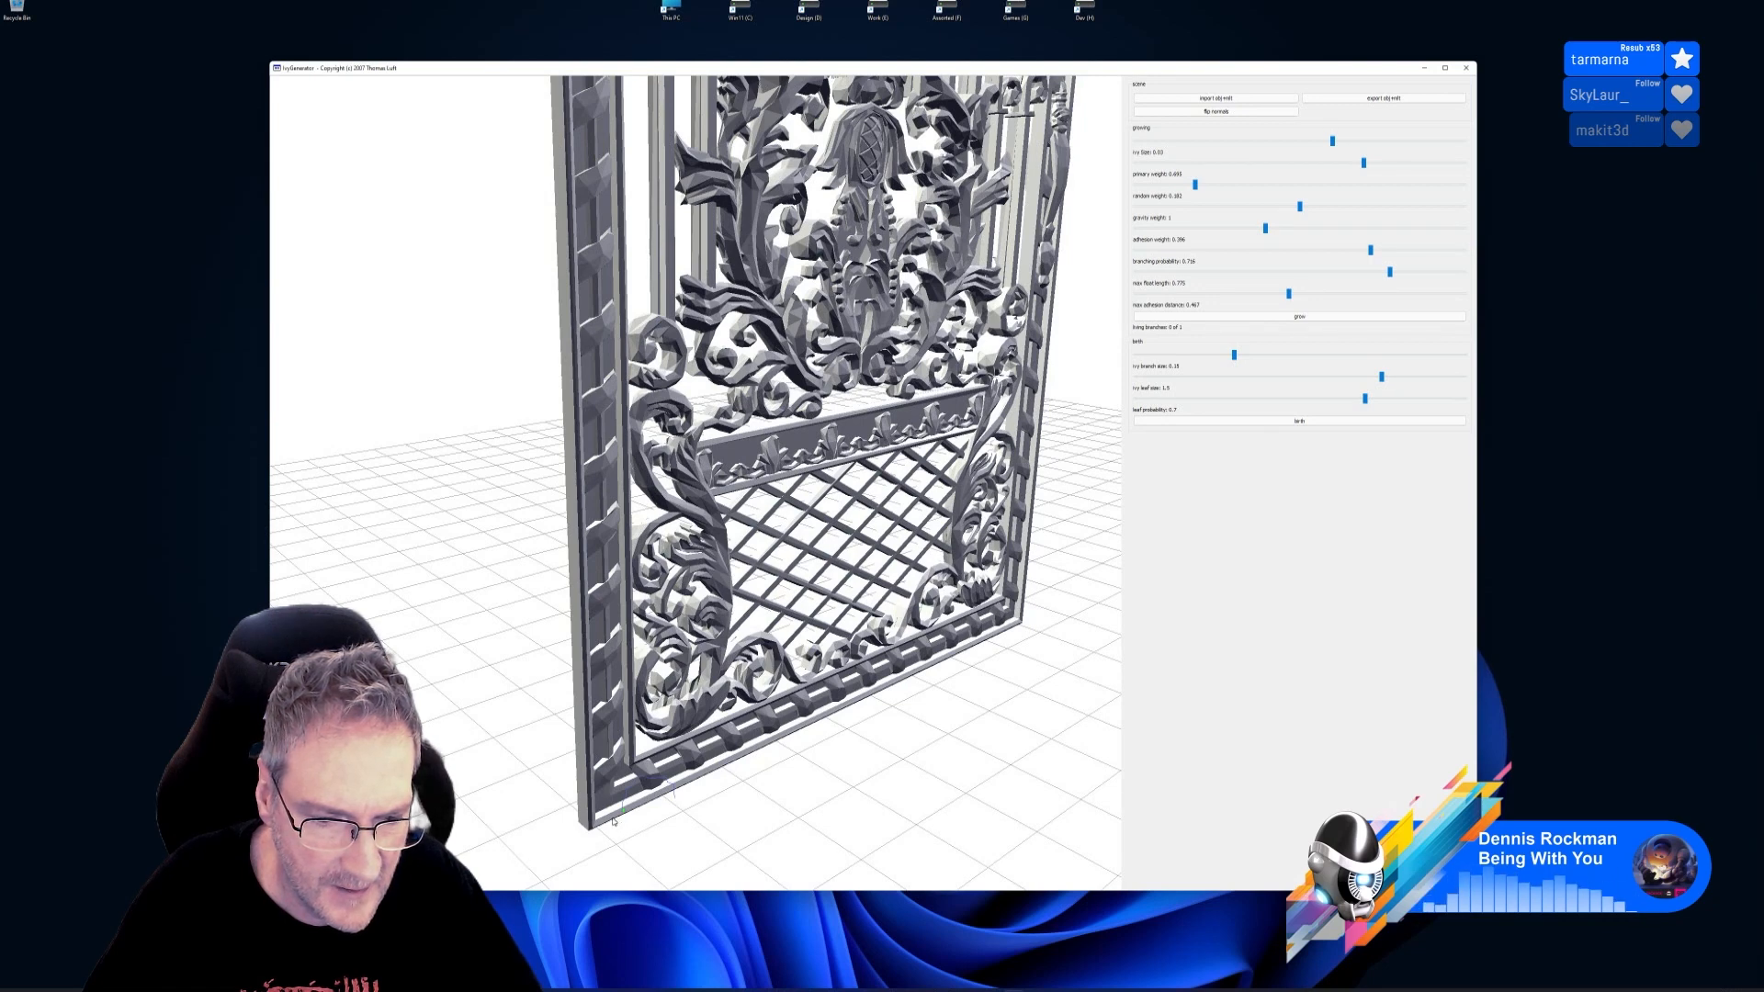
left_click(1303, 318)
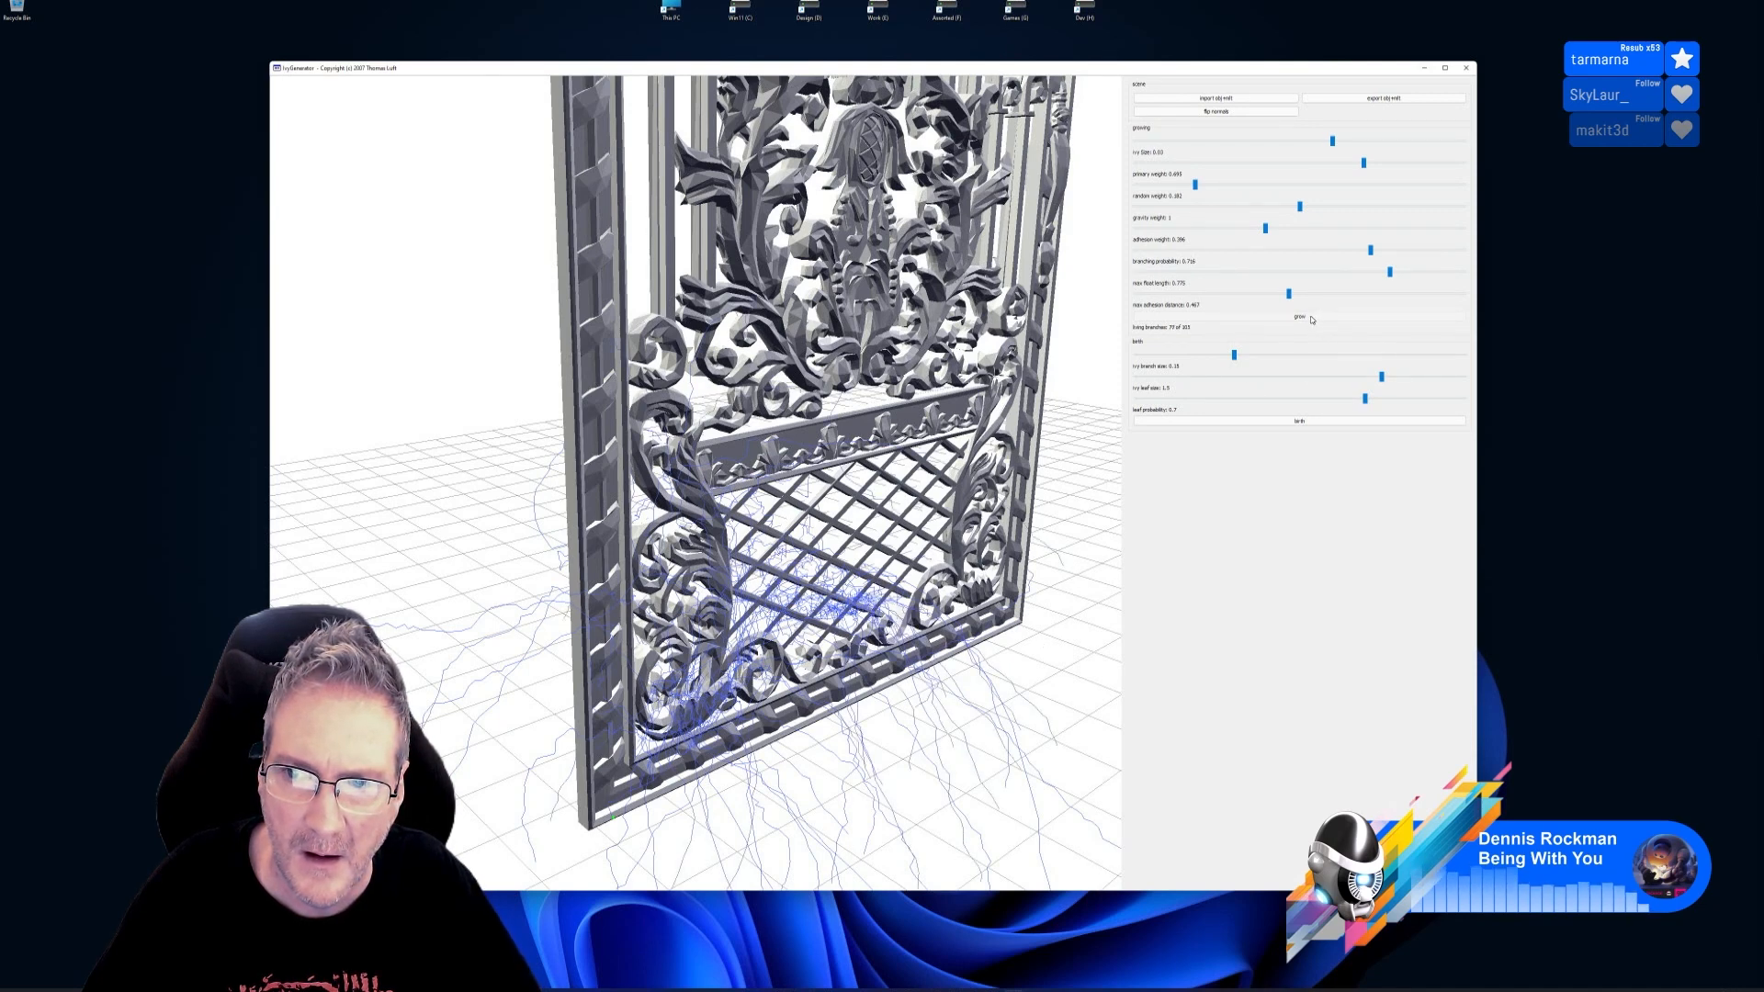
left_click(1297, 421)
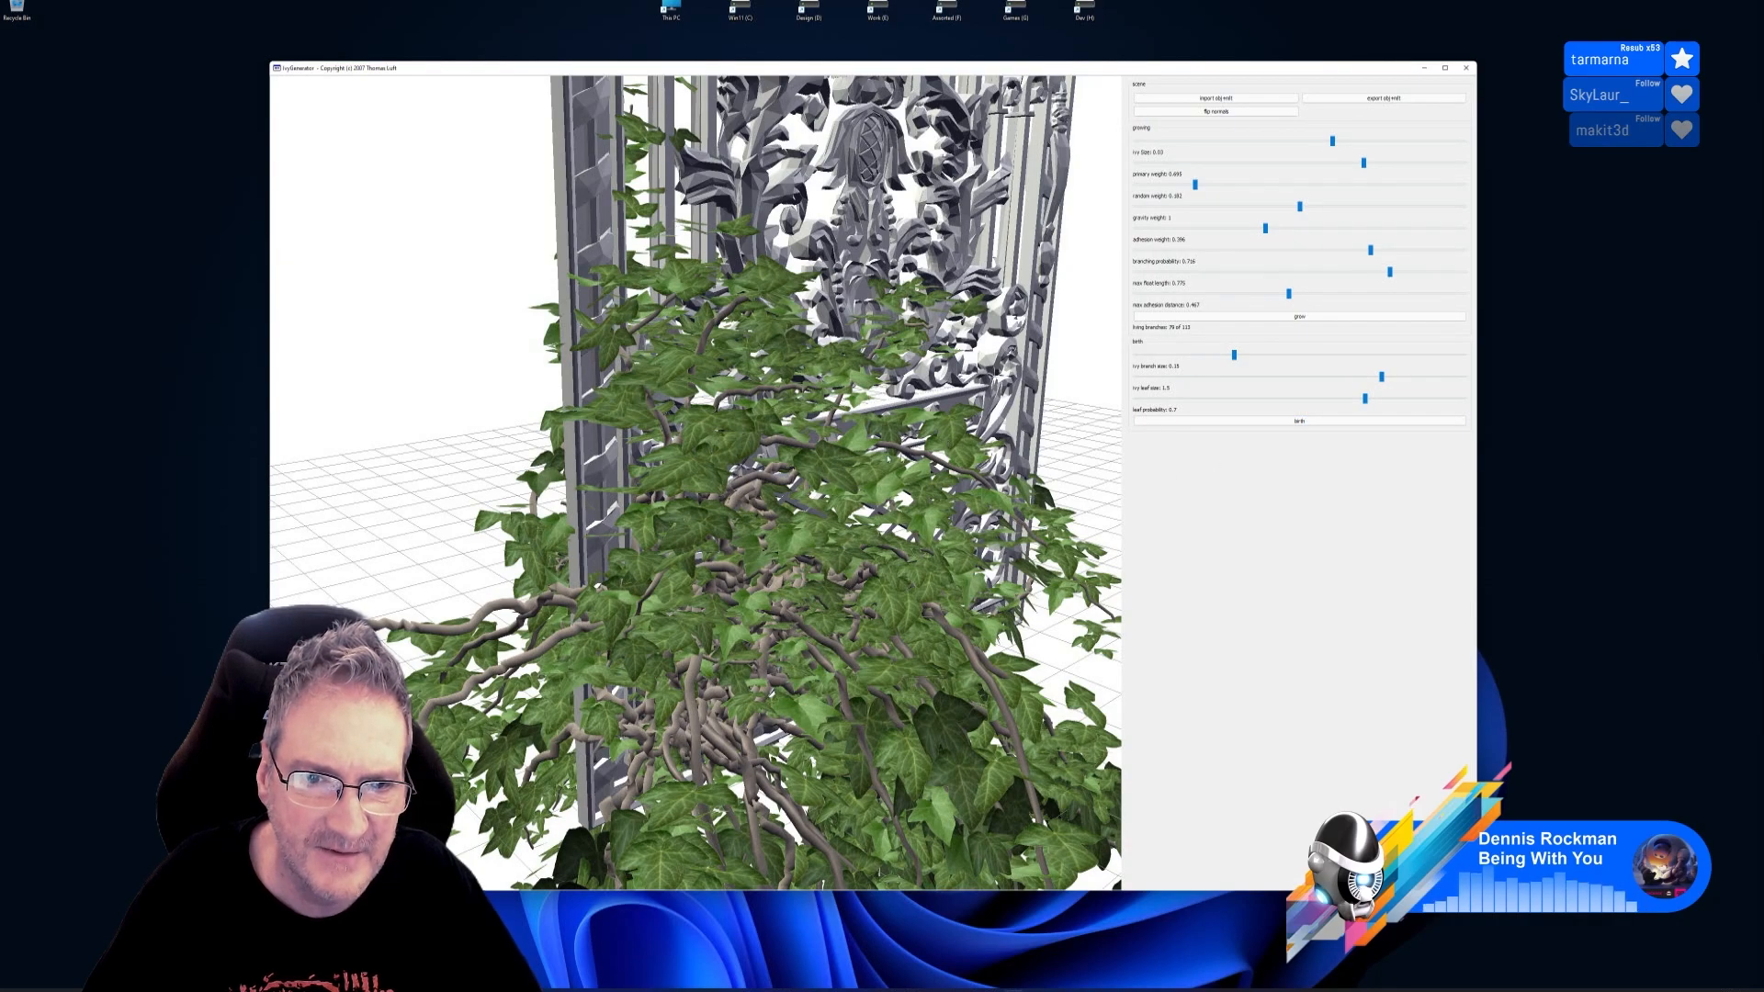
mouse_move(1011, 435)
left_mouse_down()
mouse_move(928, 432)
mouse_move(1226, 382)
mouse_move(1133, 432)
mouse_move(1004, 435)
left_mouse_up()
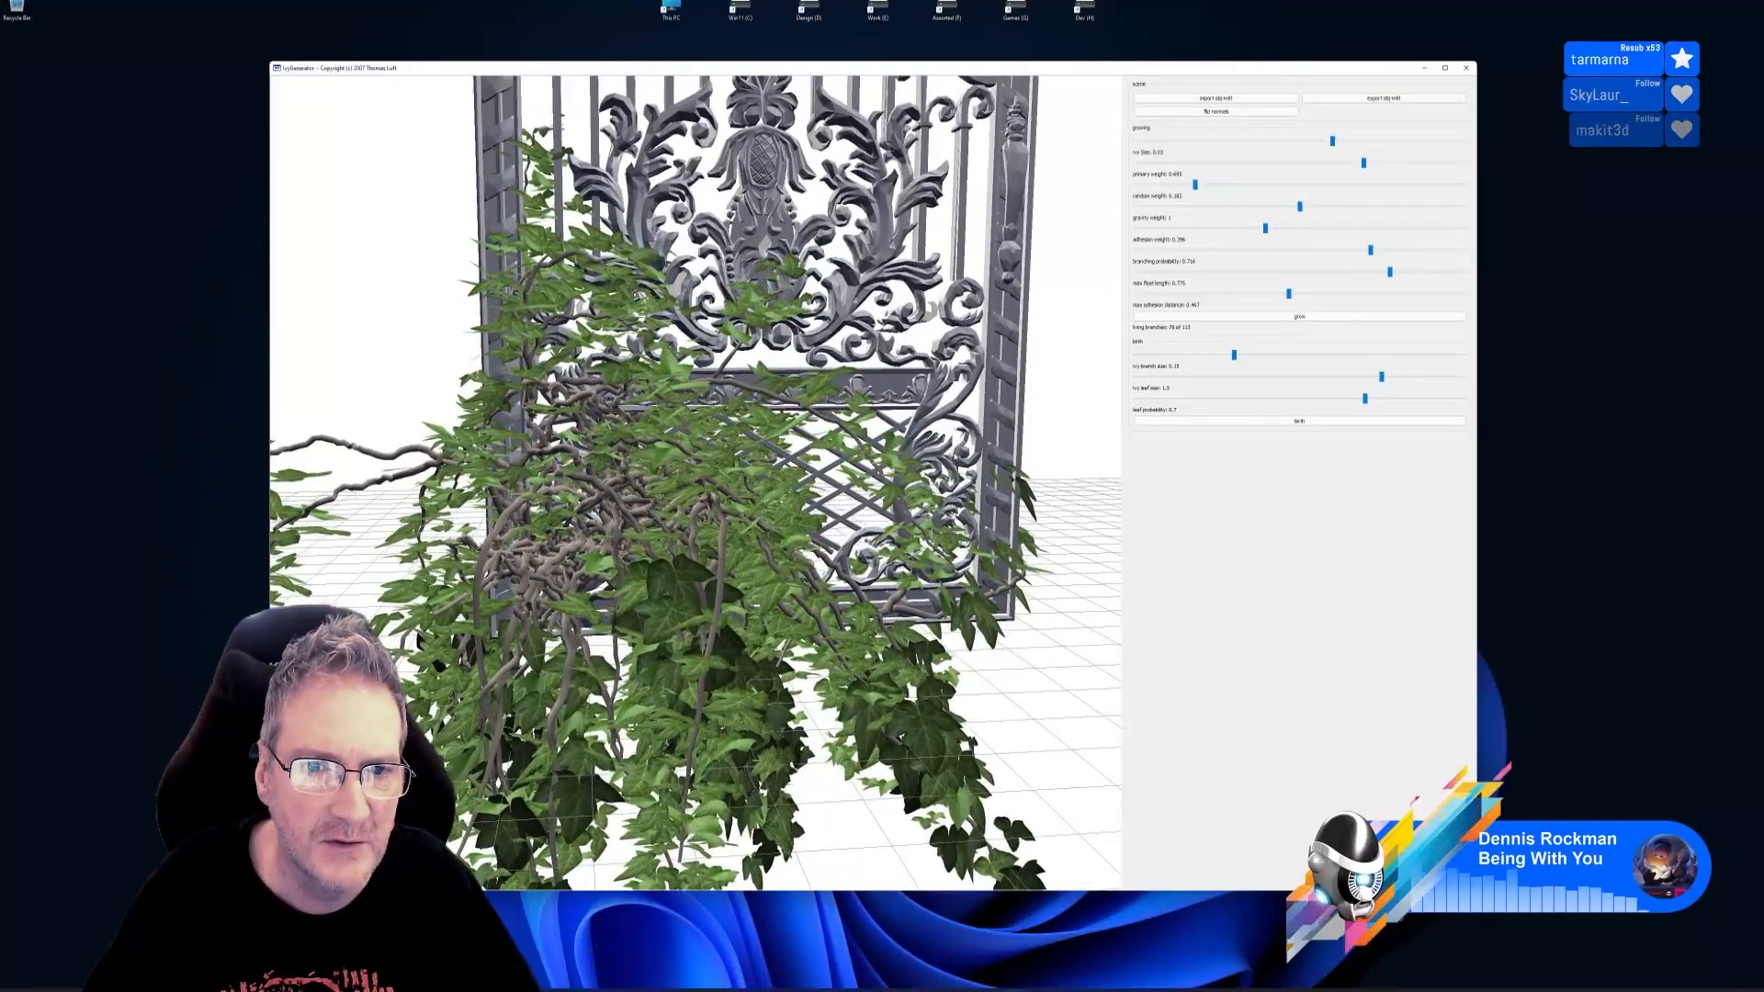
right_click_drag(1033, 459, 1408, 434)
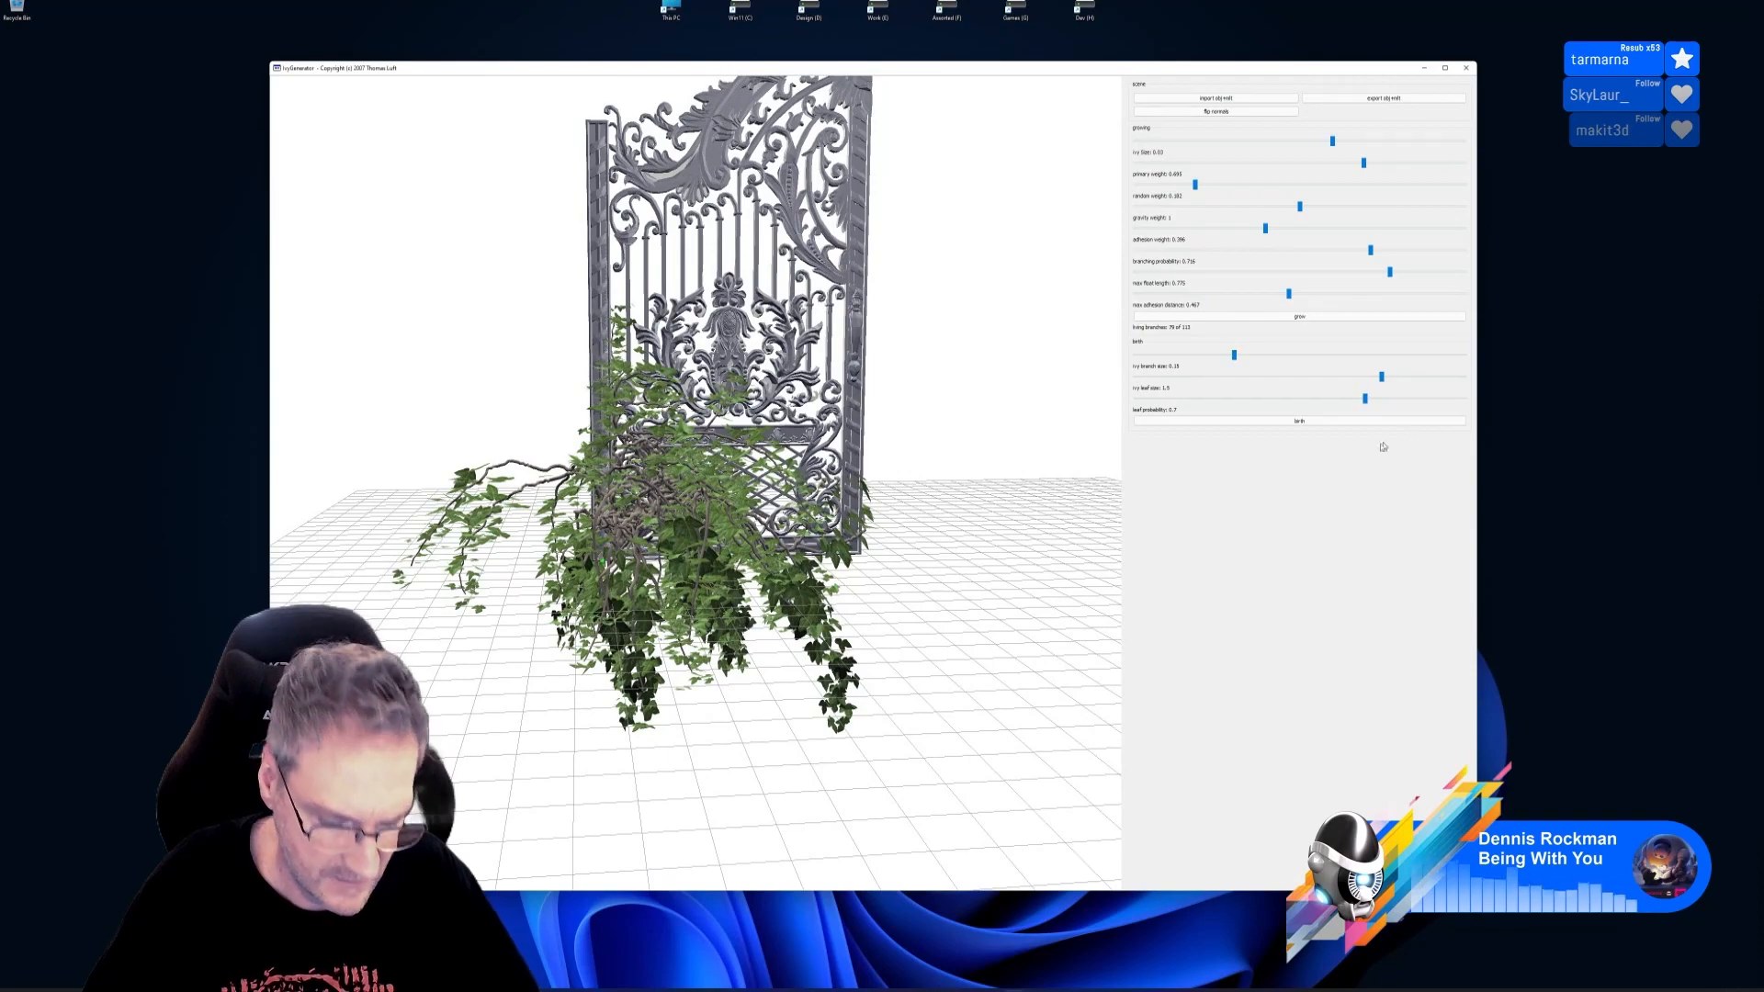
left_click_drag(875, 463, 901, 433)
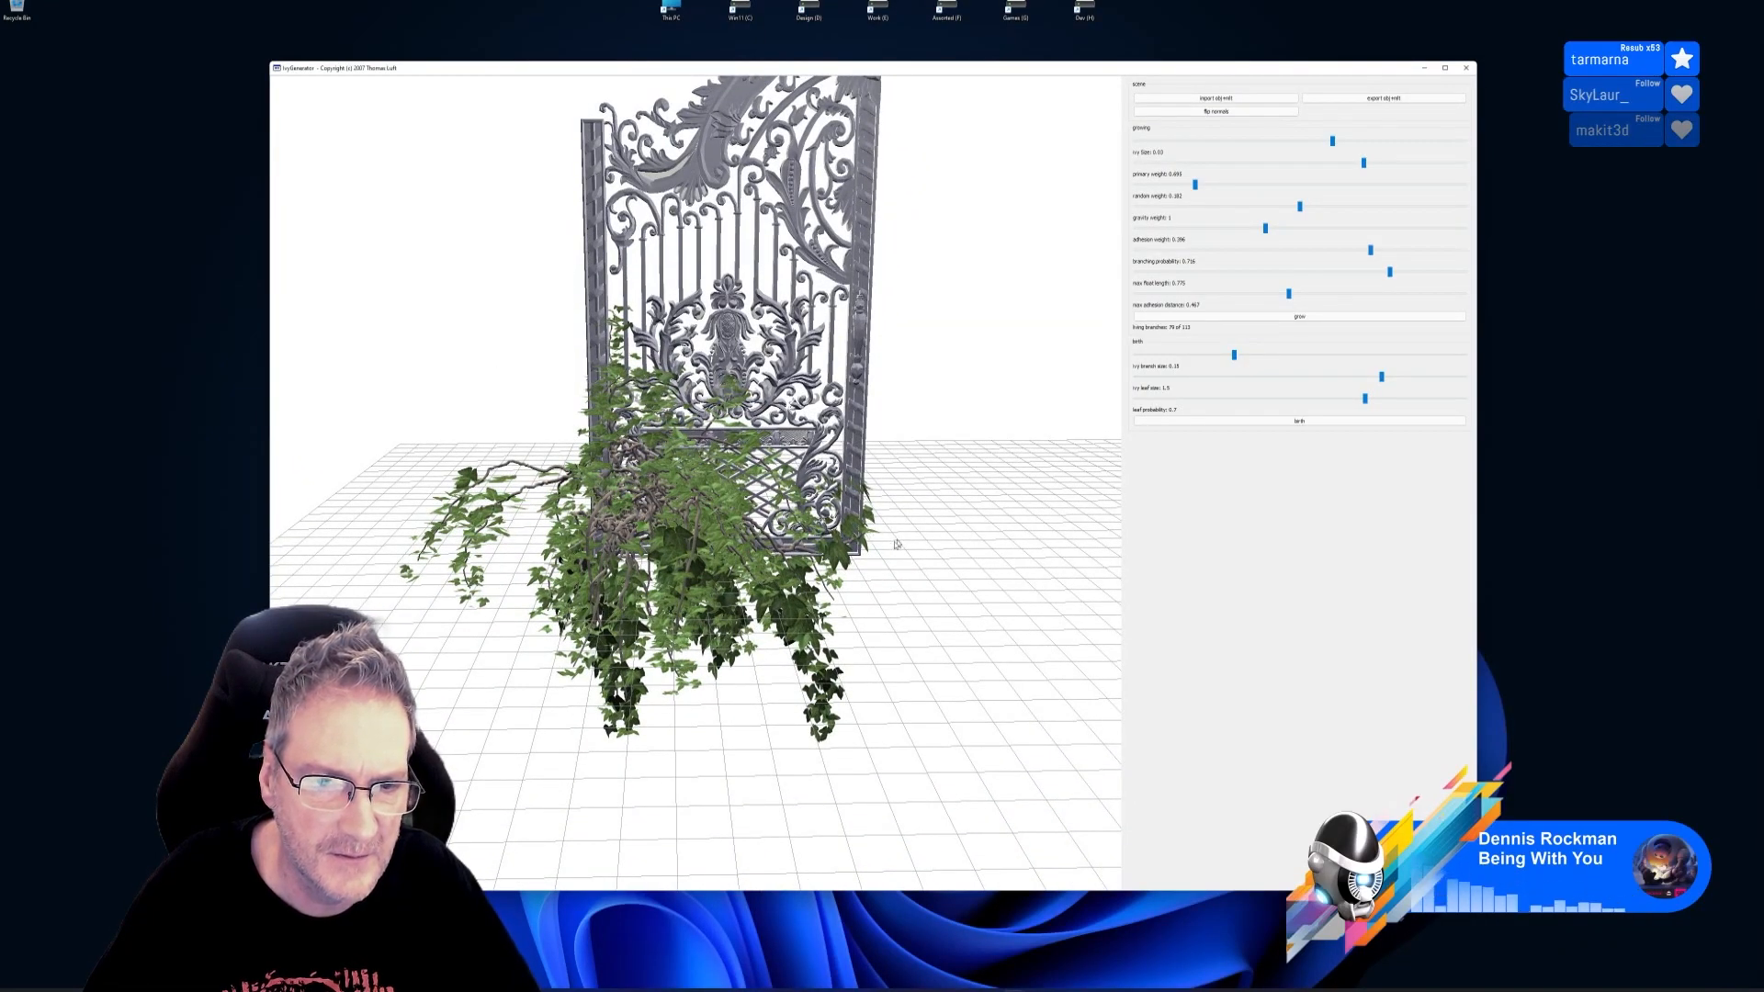
right_click_drag(981, 556, 705, 585)
left_click_drag(896, 669, 797, 691)
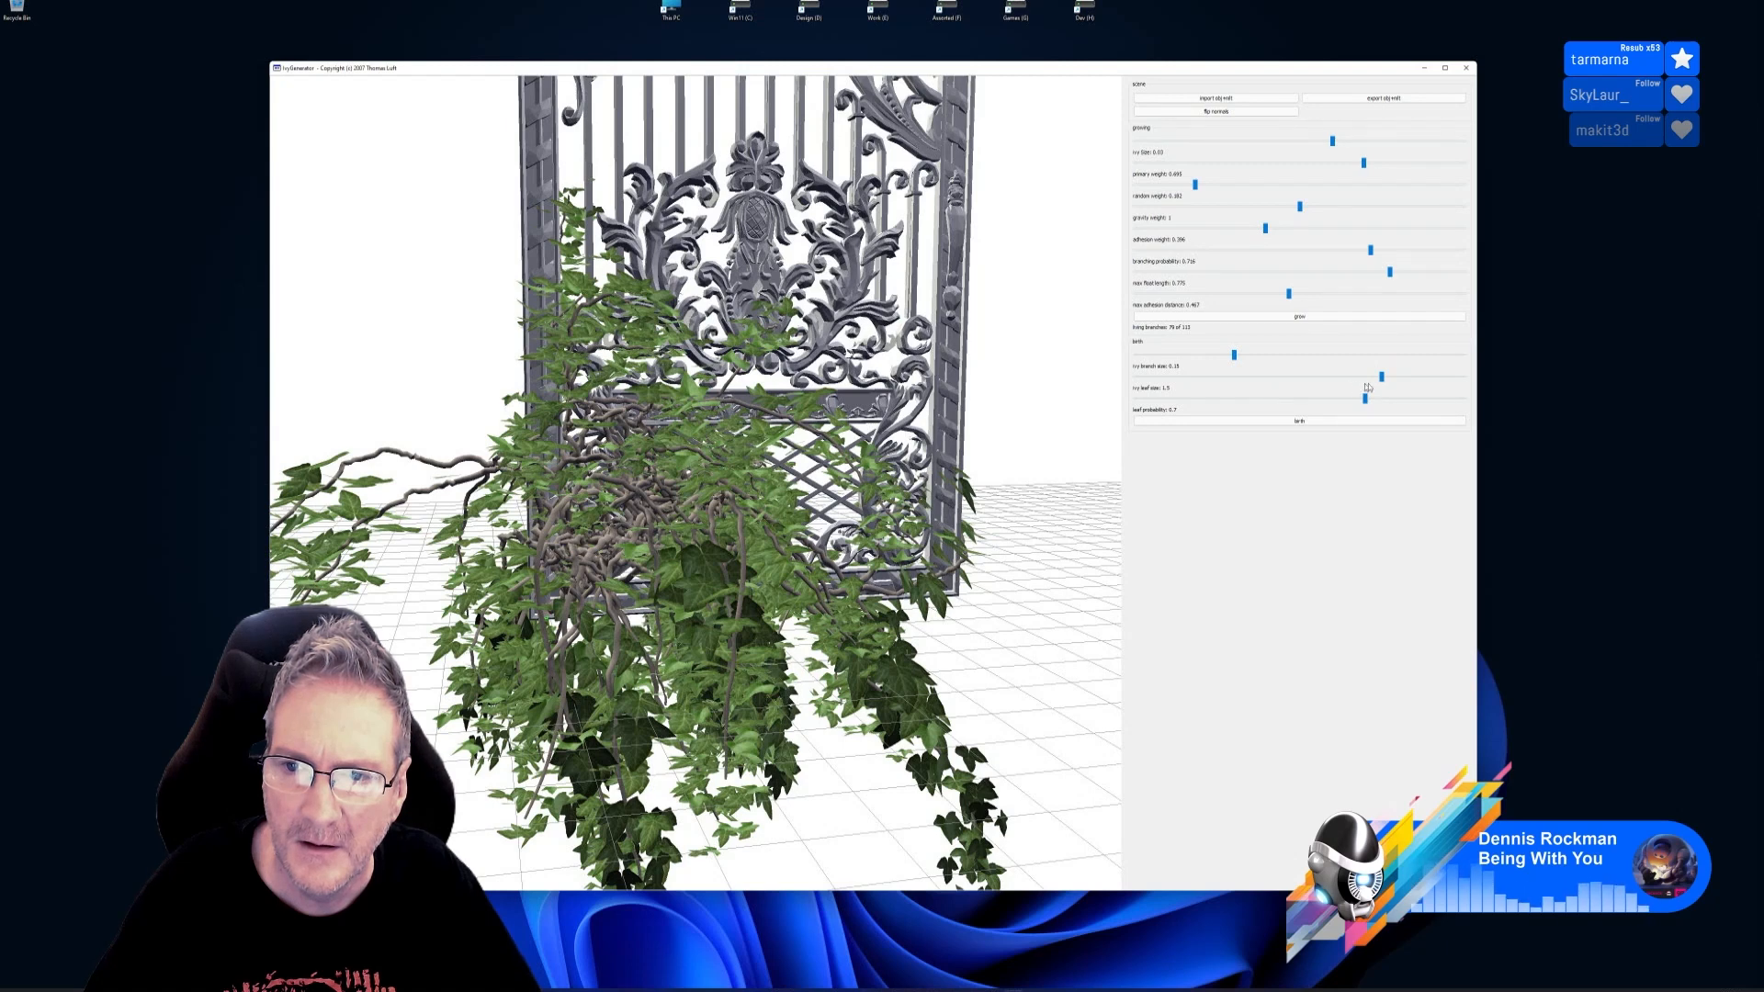
Set the ivy leaf size to about 0.56, regrow the ivy from its root and birth it
left_click_drag(1381, 377, 1225, 377)
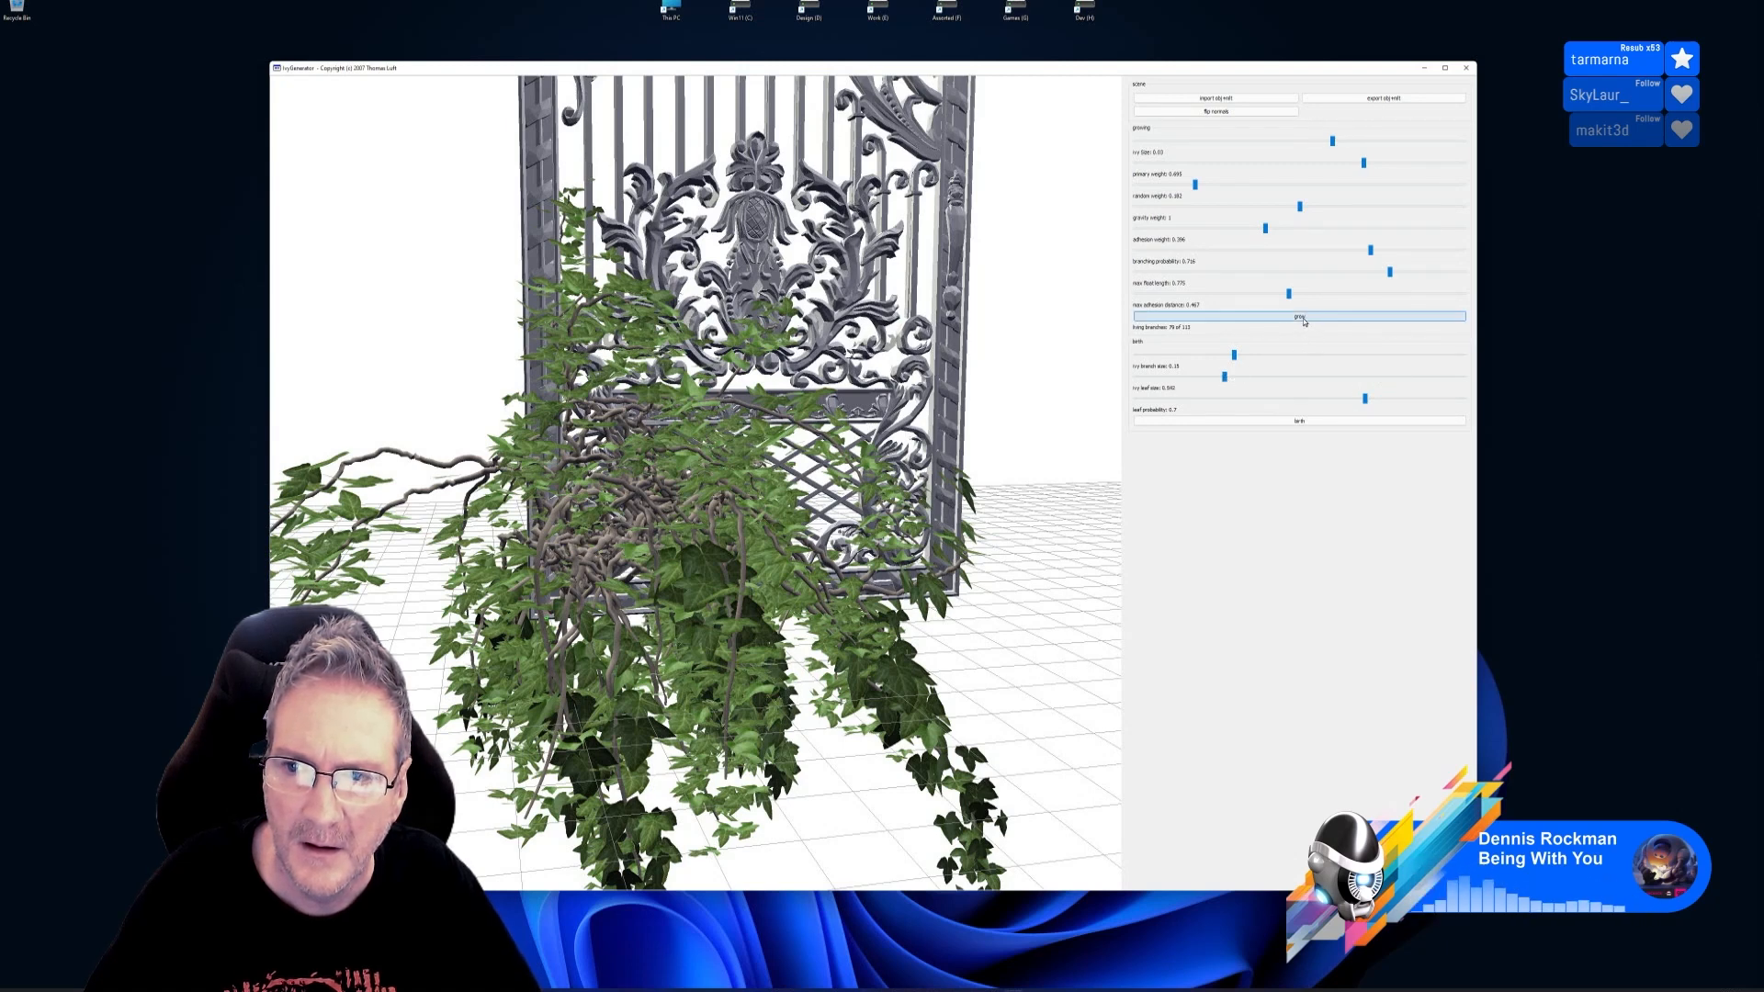
left_click(1300, 317)
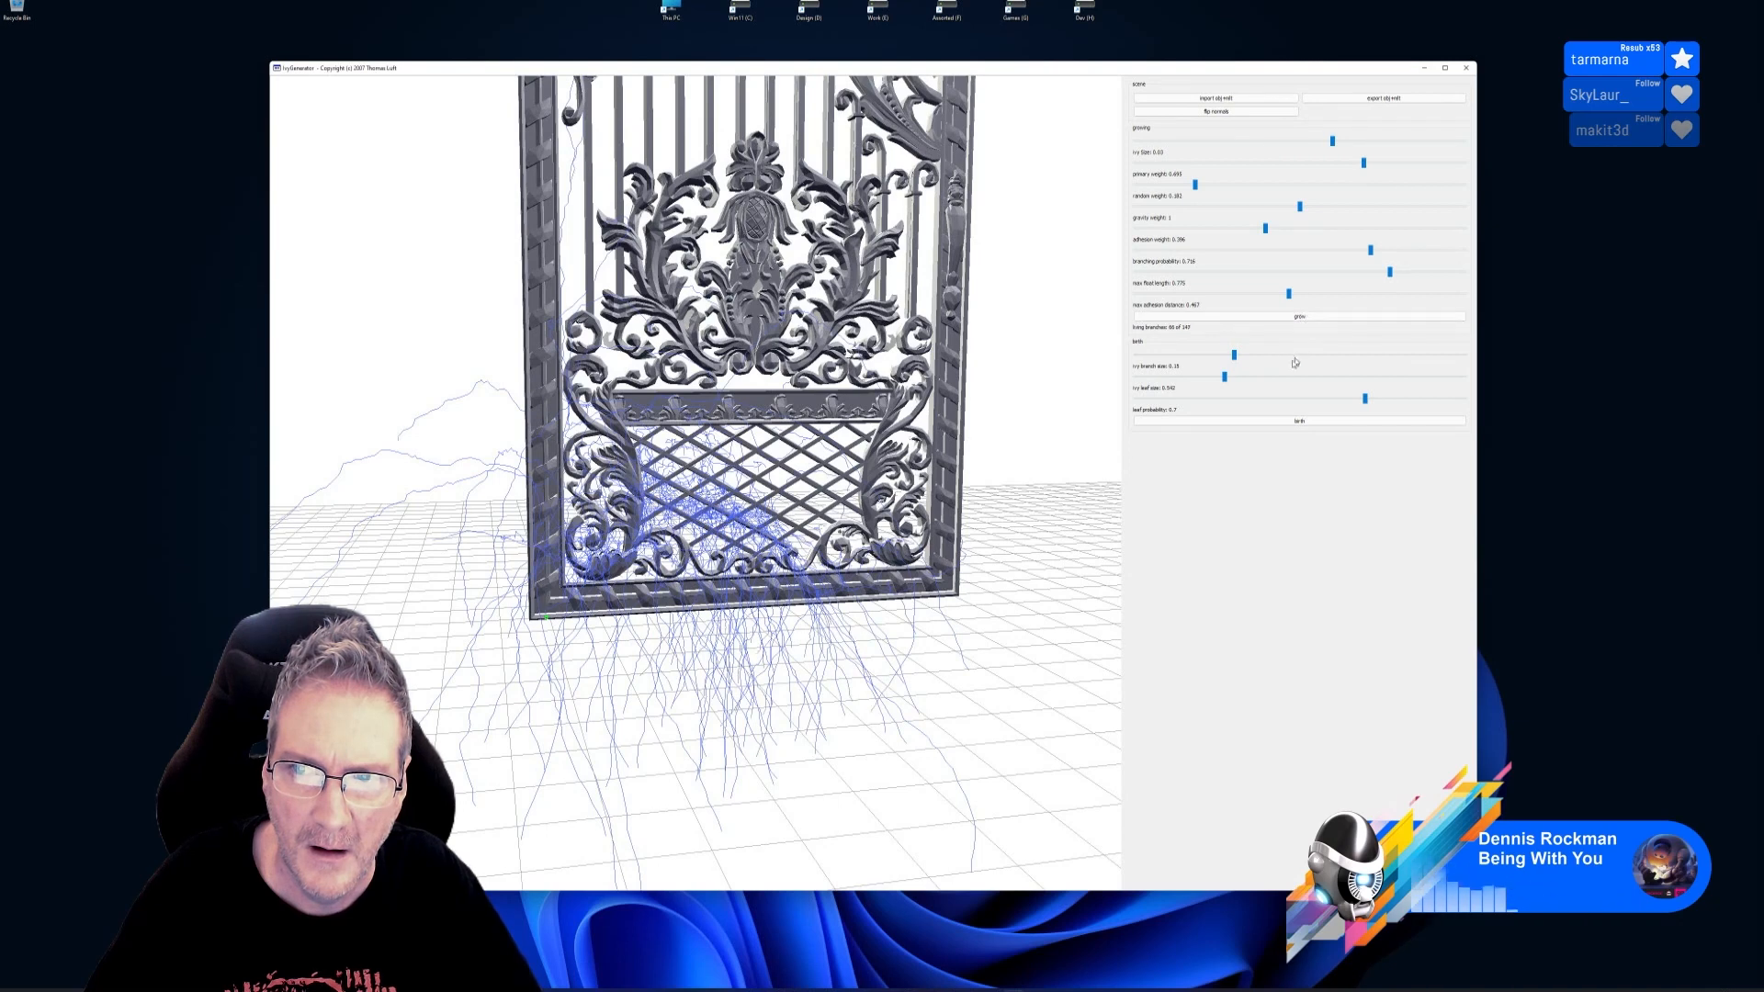
left_click(1286, 421)
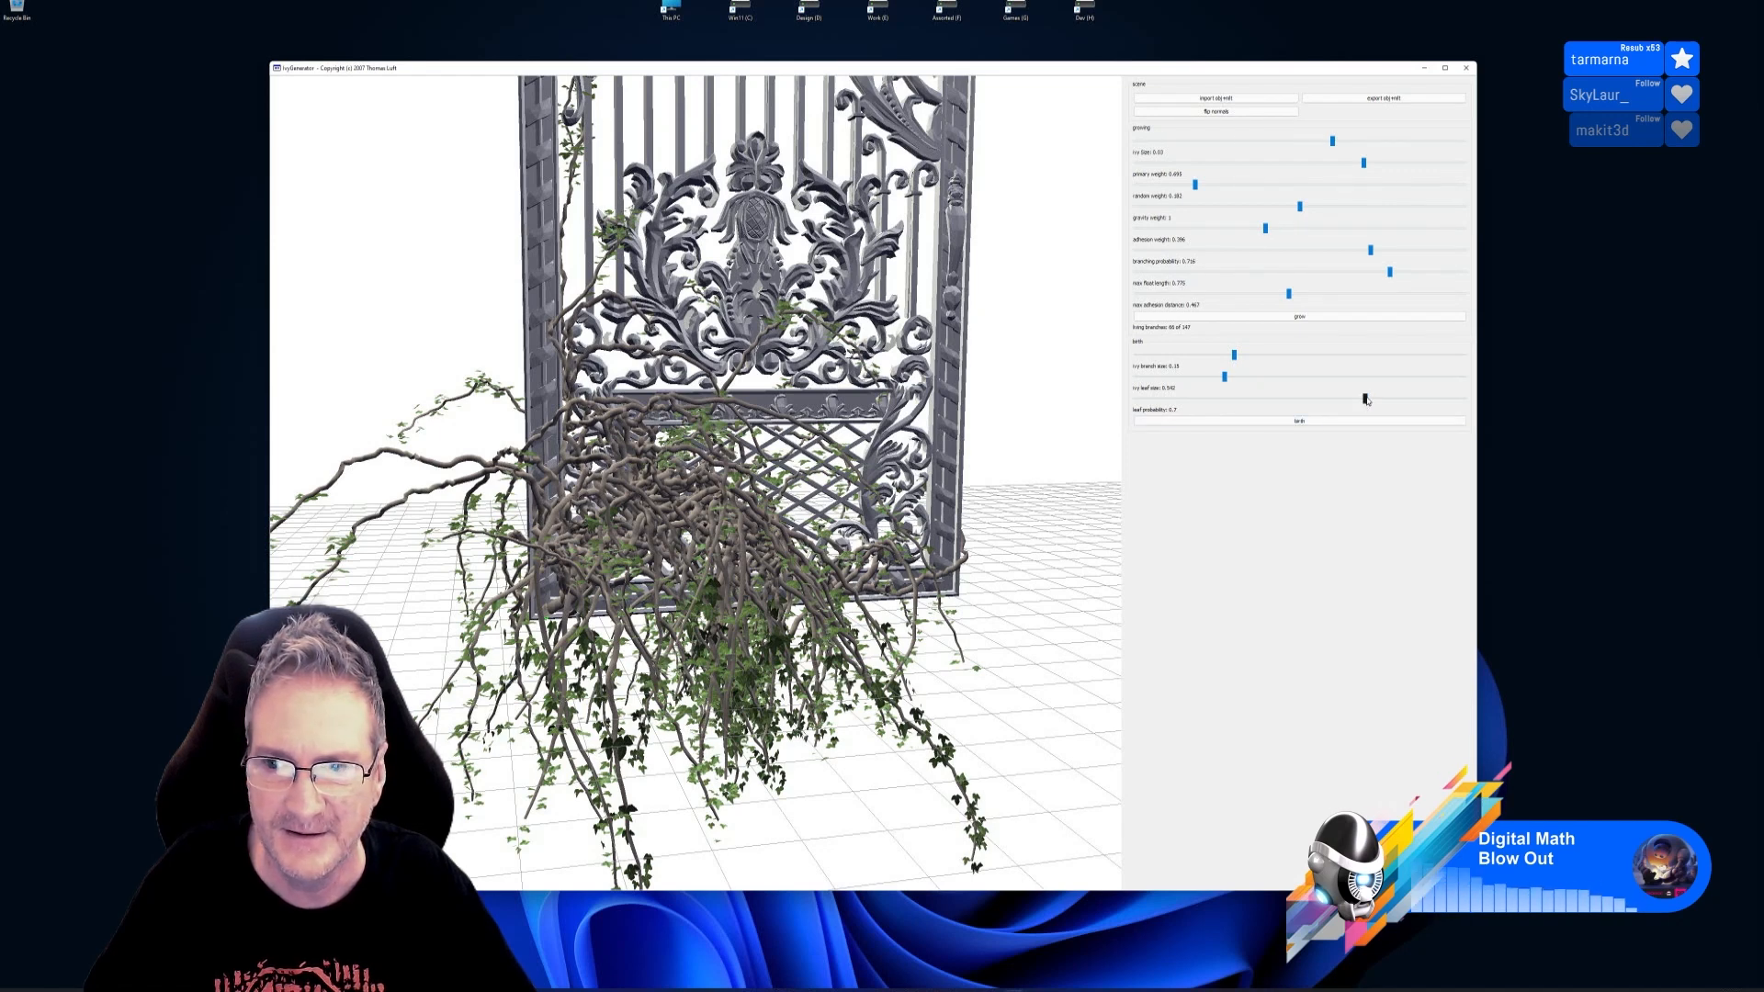
Try leaf probabilities of about 0.87, 0.25 and 0.76, birthing the ivy after each change to compare leaf density
left_click_drag(1366, 400, 1423, 401)
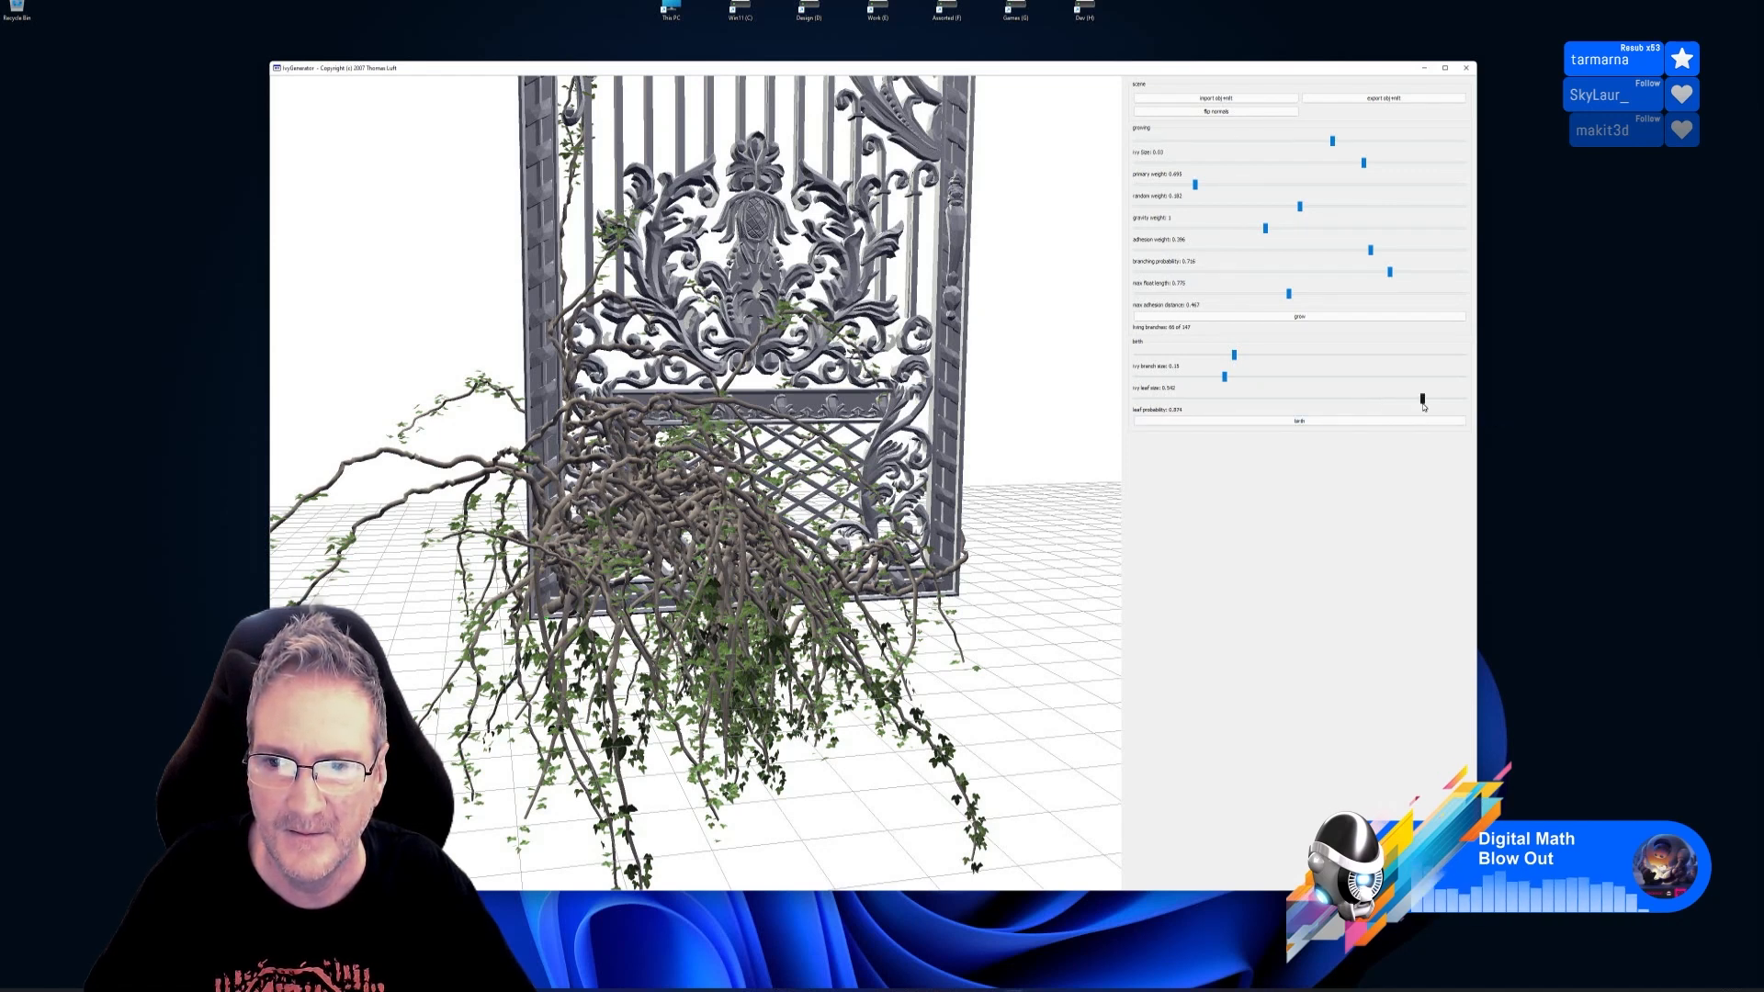
left_click(1301, 423)
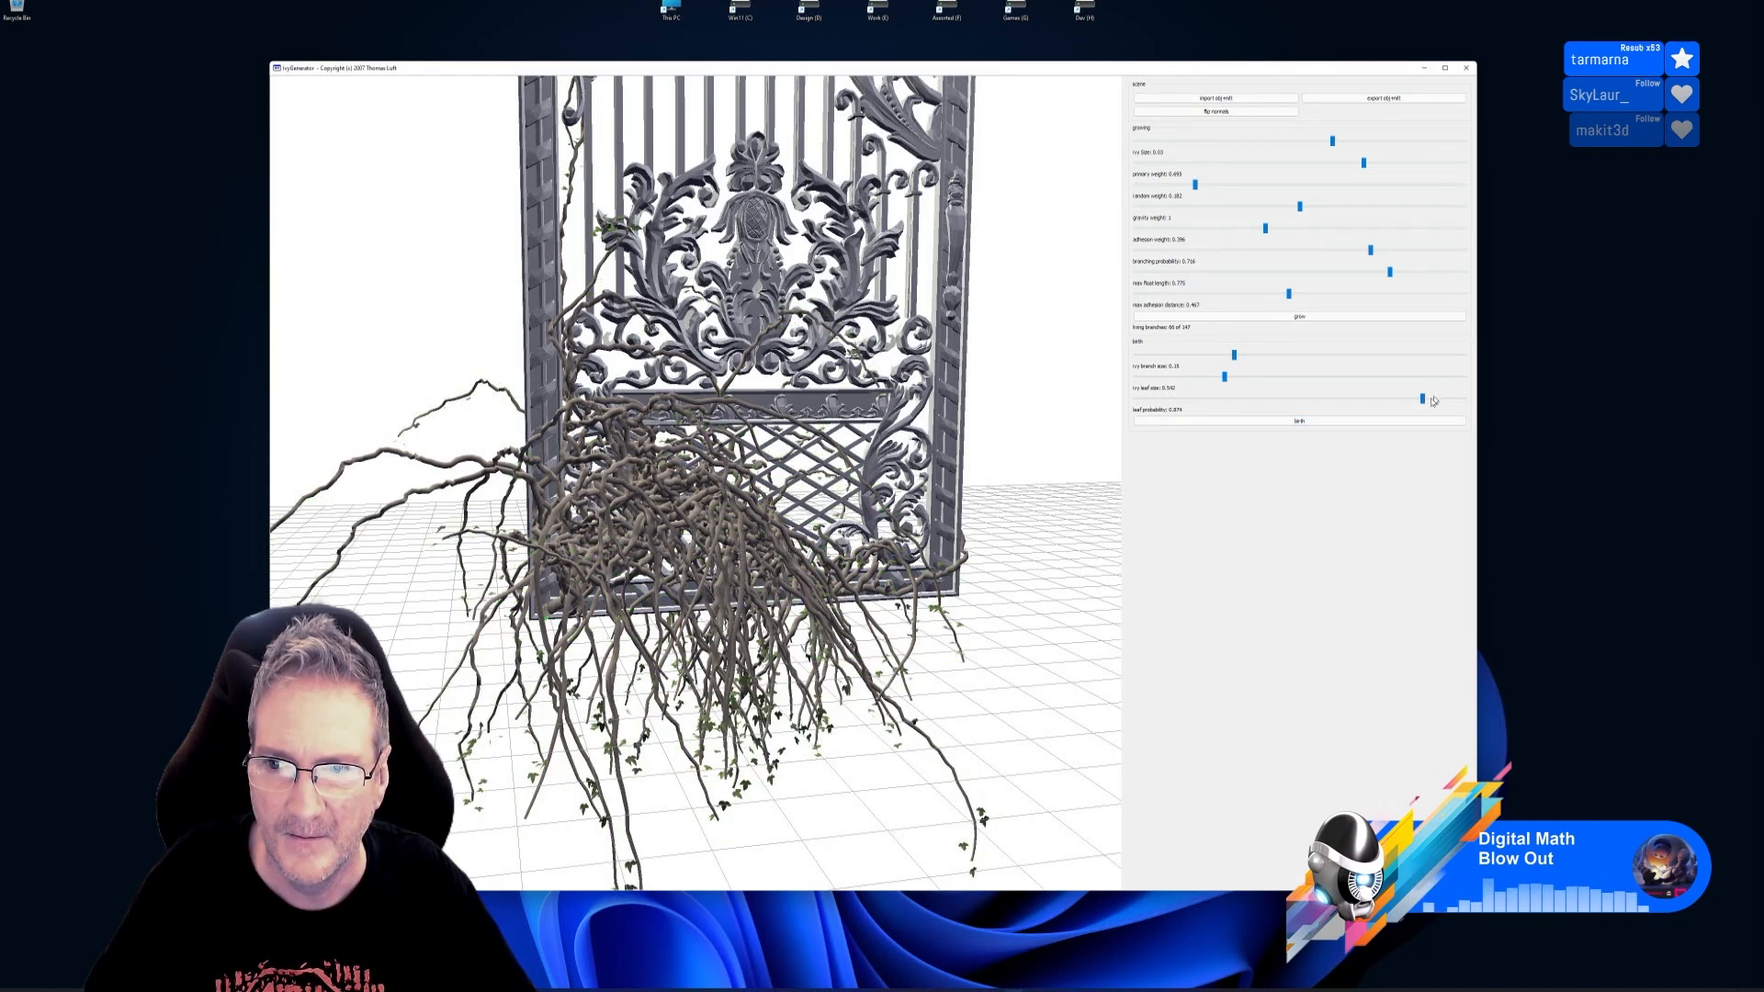
left_click_drag(1420, 401, 1216, 400)
left_click(1297, 423)
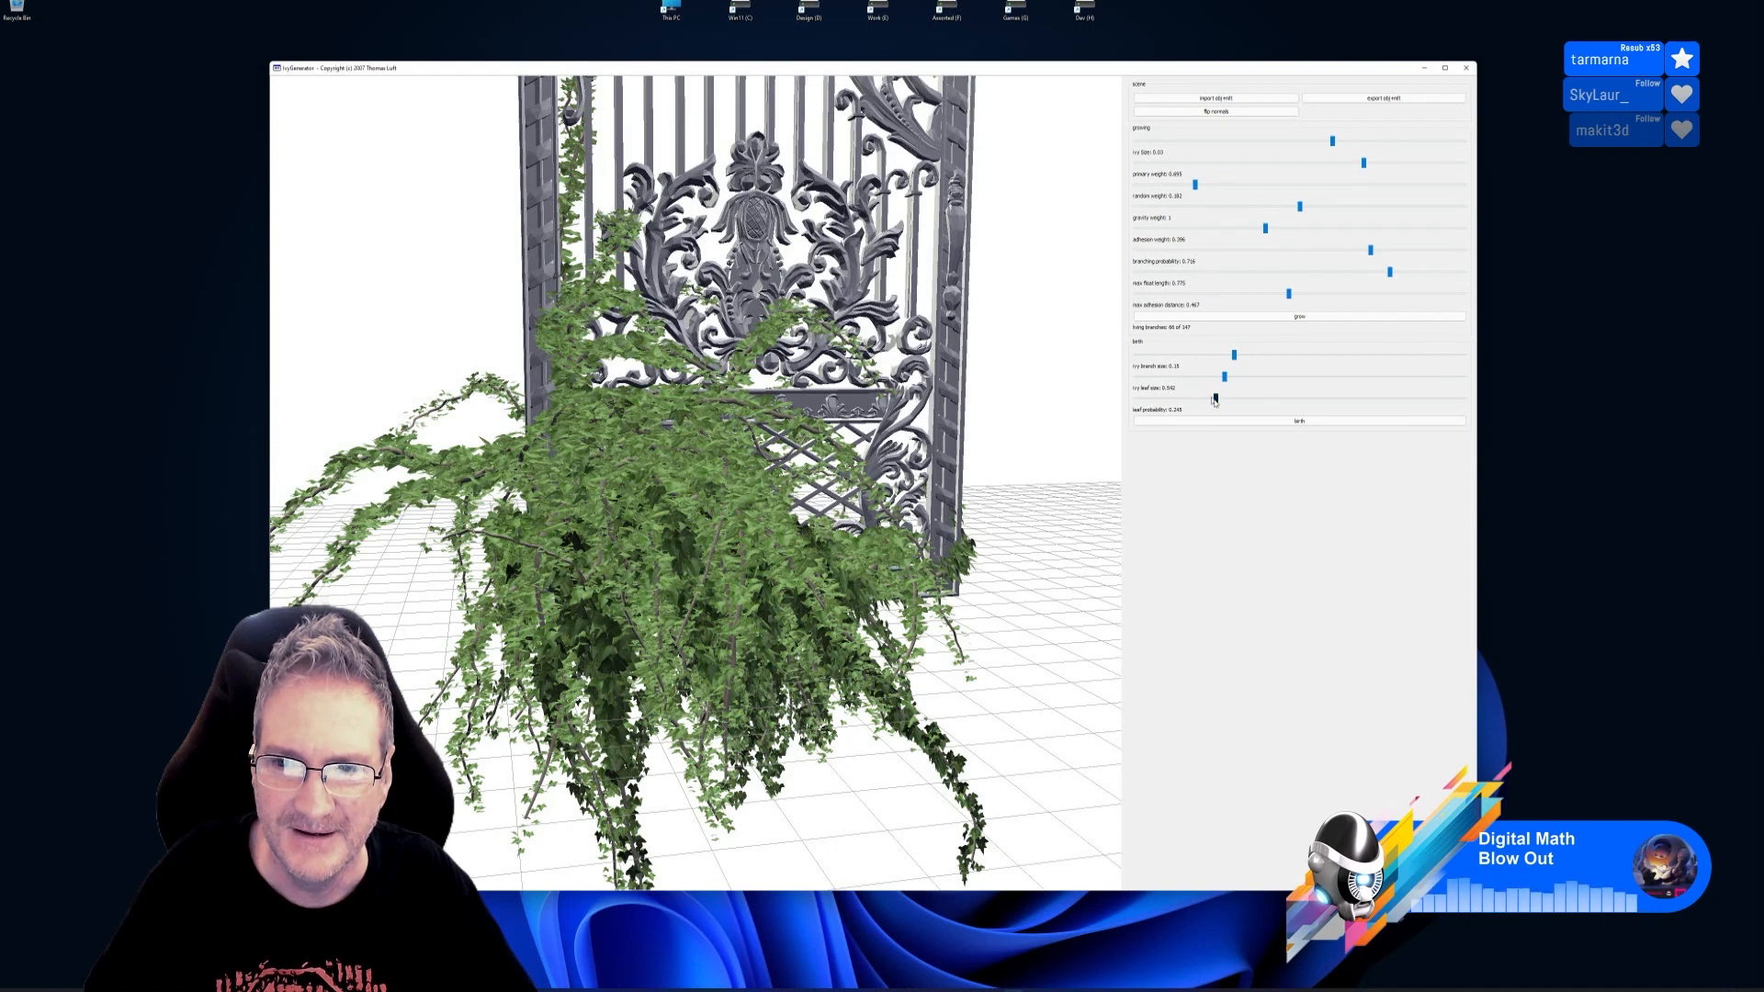
left_click_drag(1217, 403, 1386, 414)
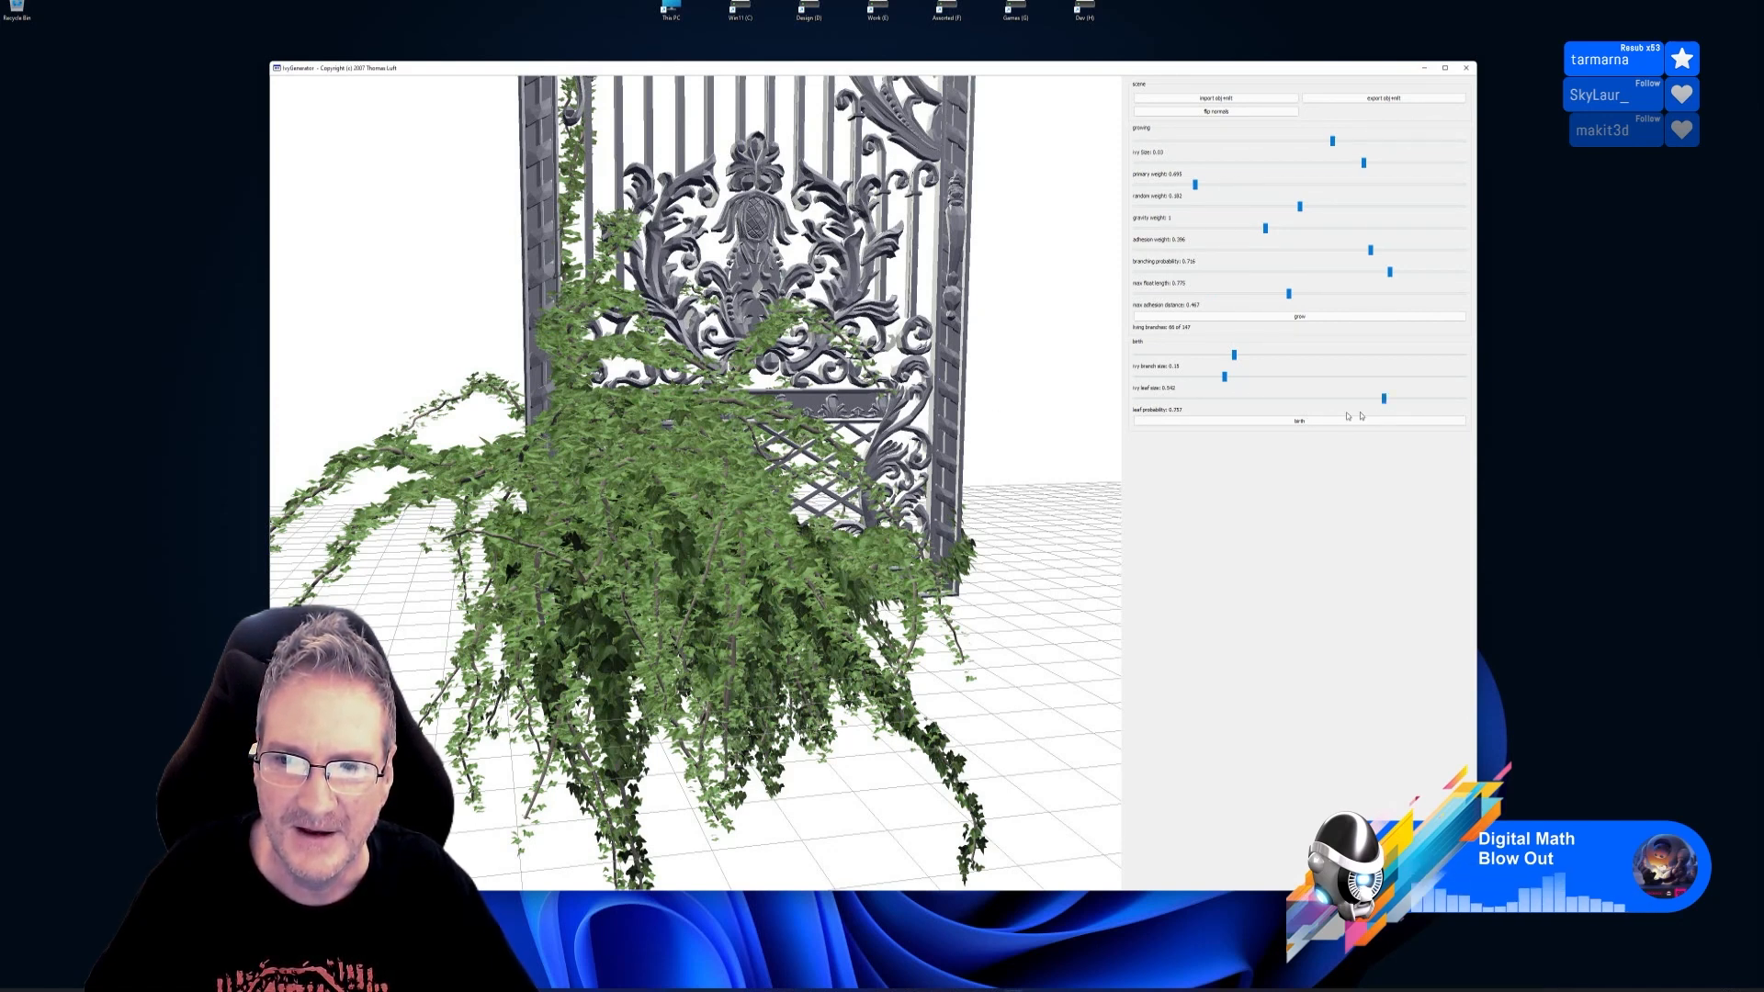
left_click(1303, 420)
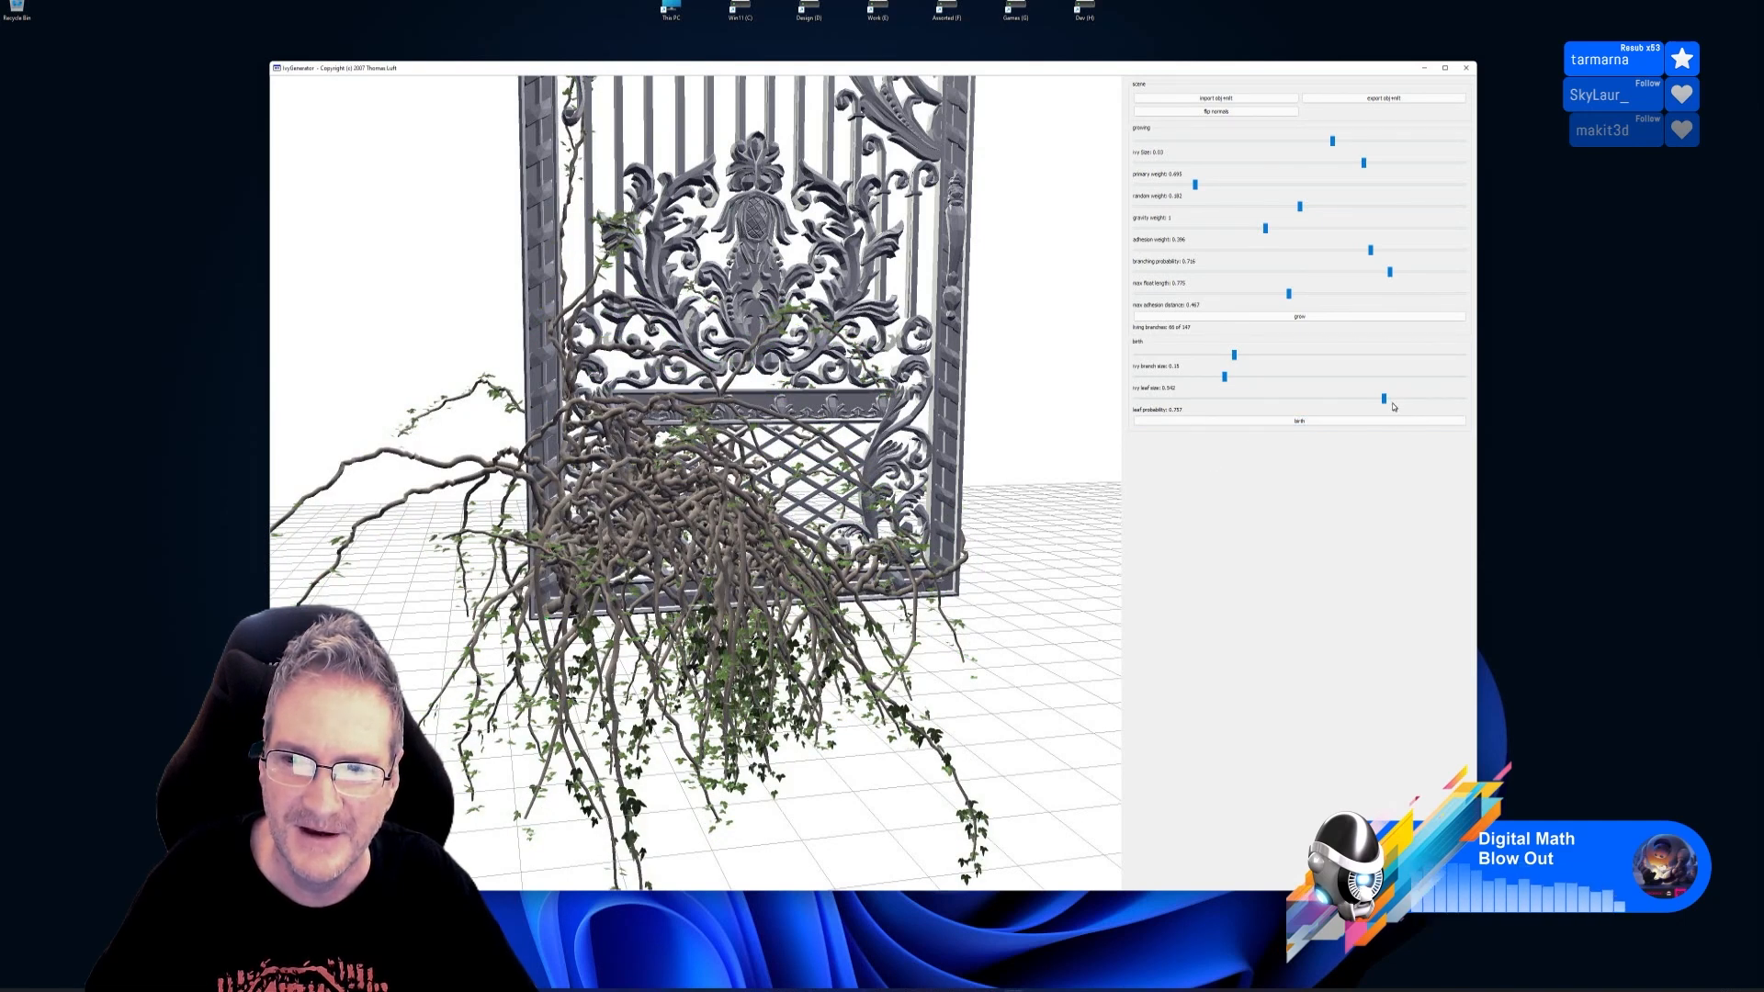
Lower the leaf probability to about 0.12, birth the ivy and inspect its foliage
left_click_drag(1383, 398, 1218, 397)
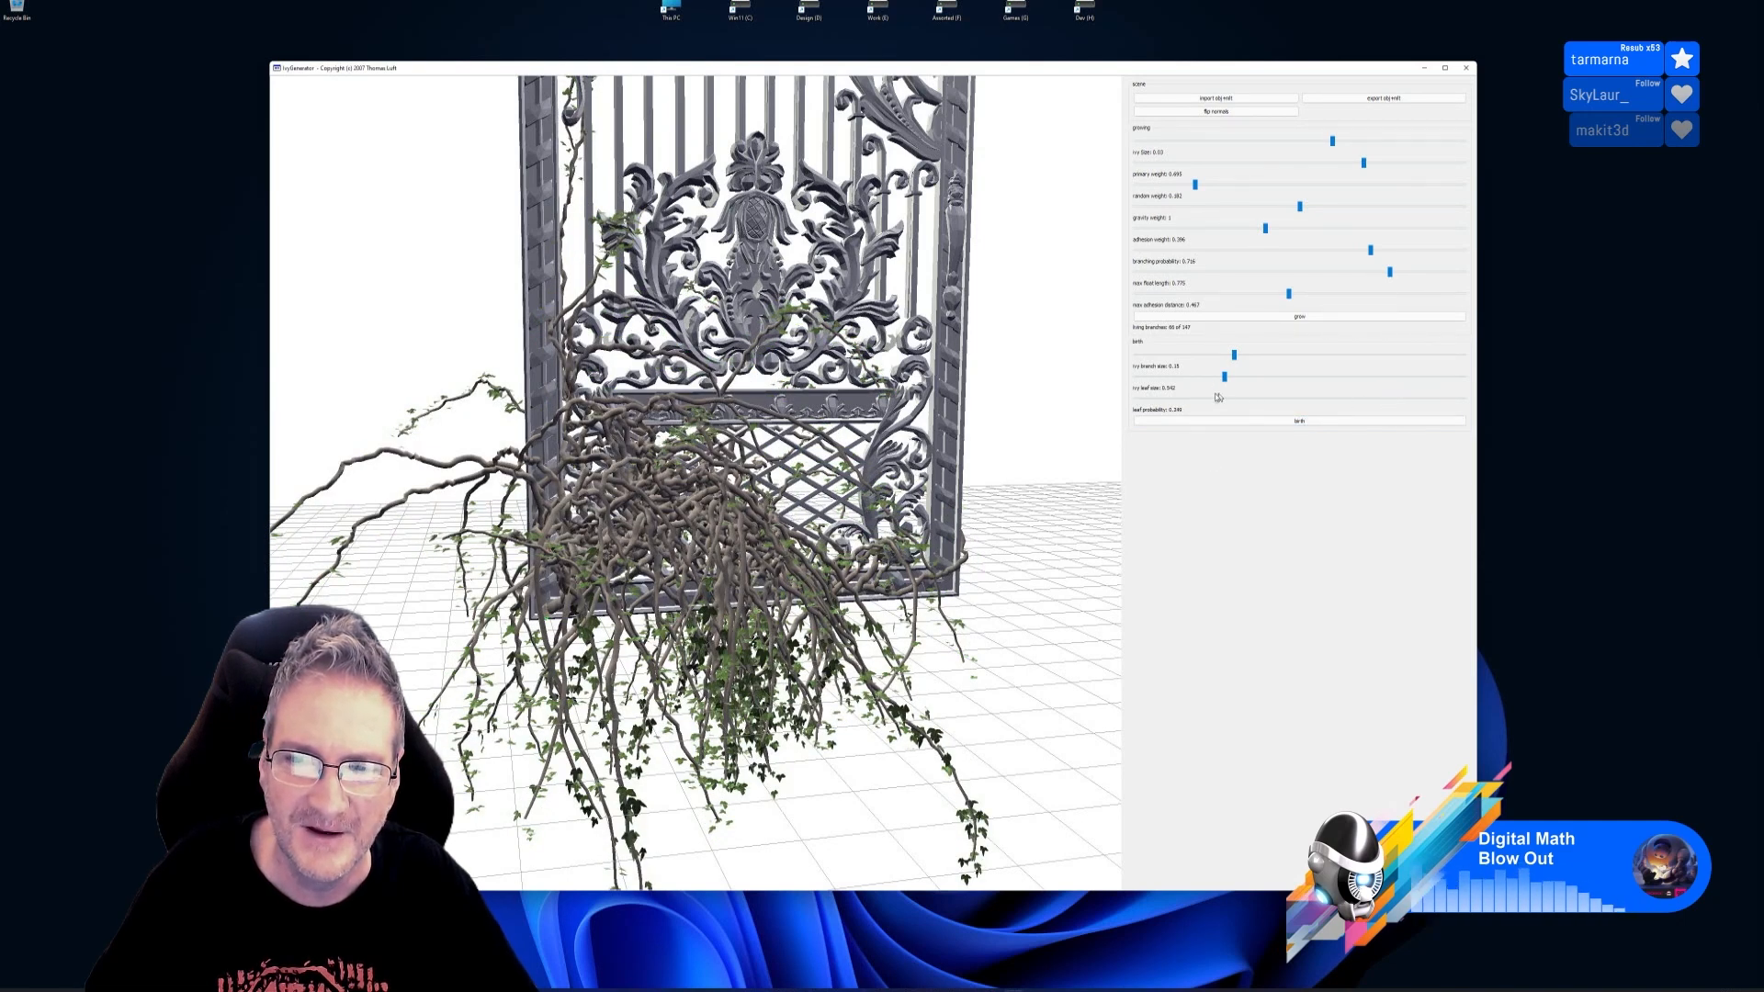
left_click(1300, 422)
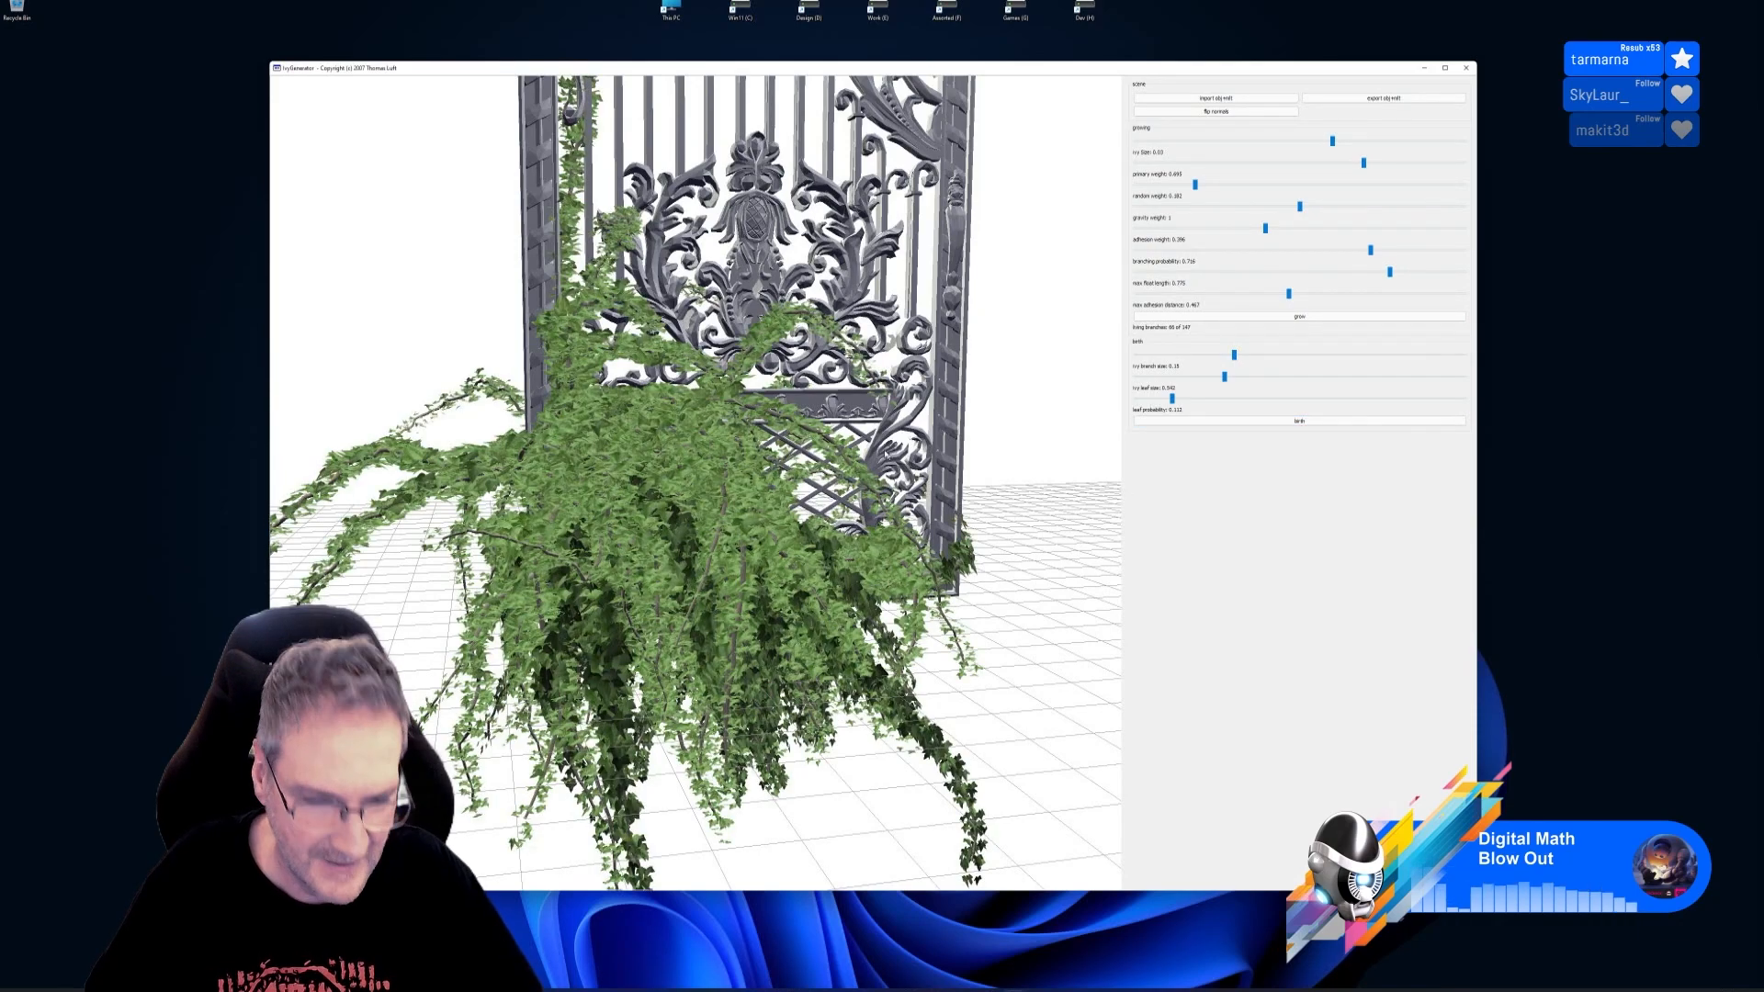
left_click_drag(885, 454, 804, 310)
left_click_drag(802, 306, 862, 379)
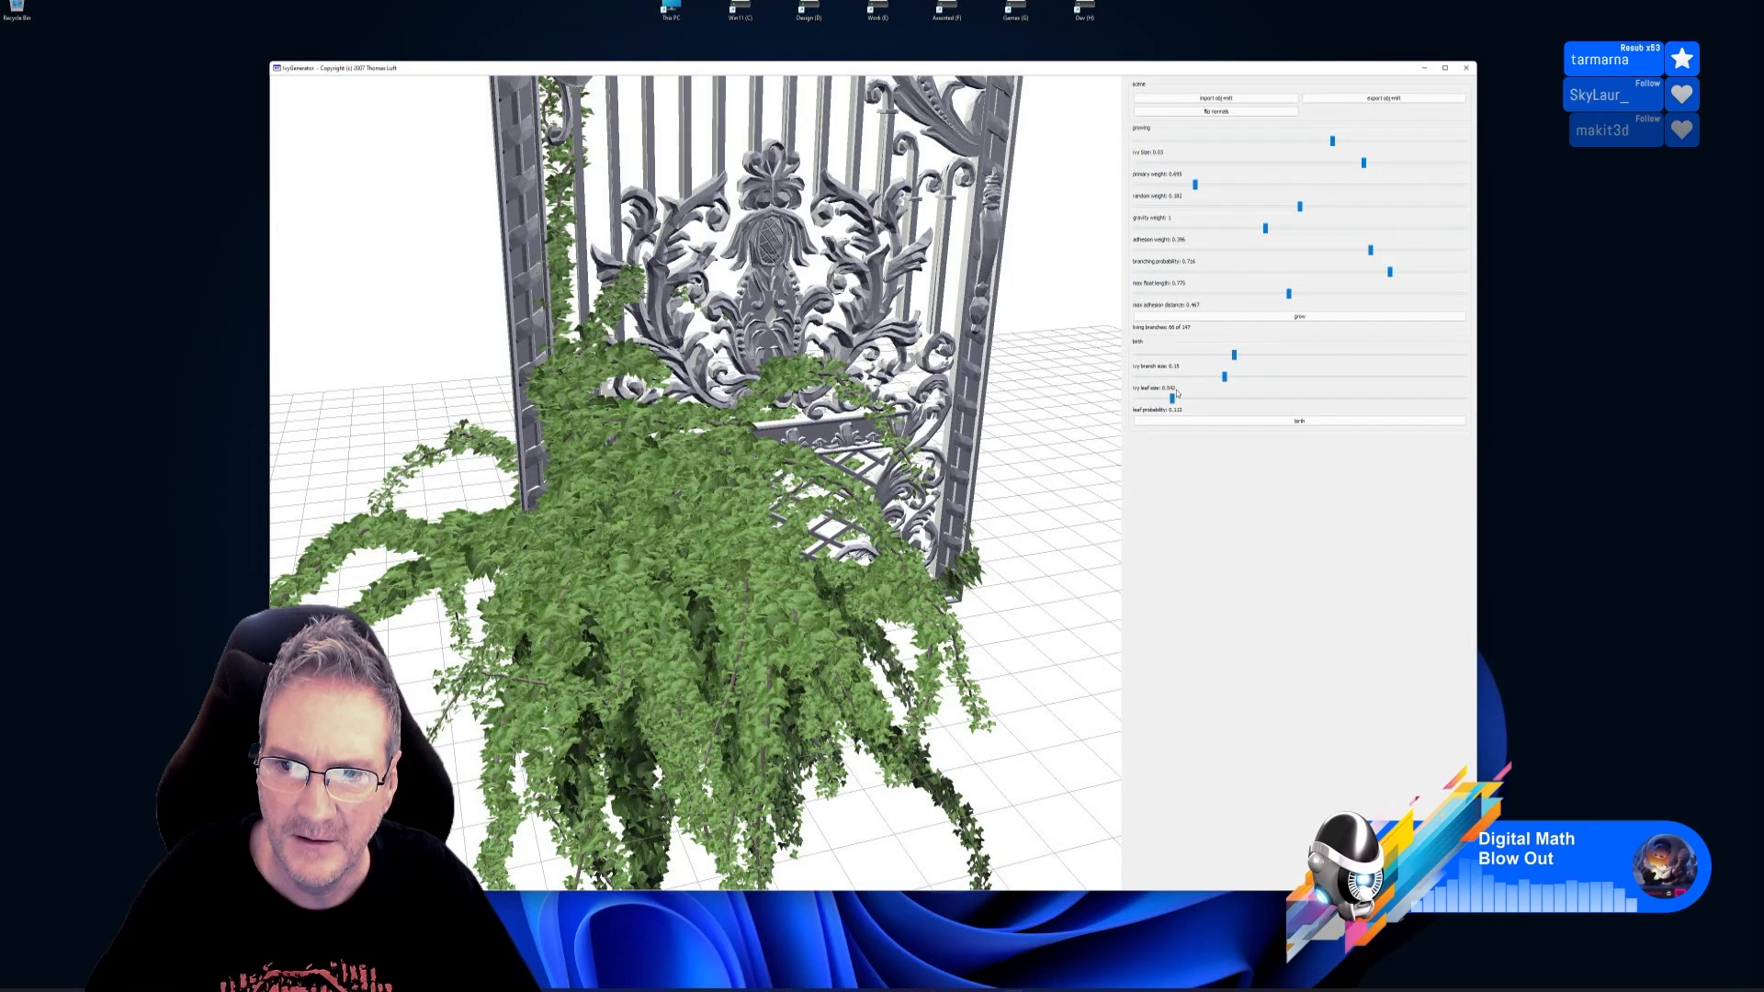
Set the leaf probability to about 0.17 and the ivy leaf size to about 1.02, and birth the ivy again
left_click_drag(1177, 394, 1191, 402)
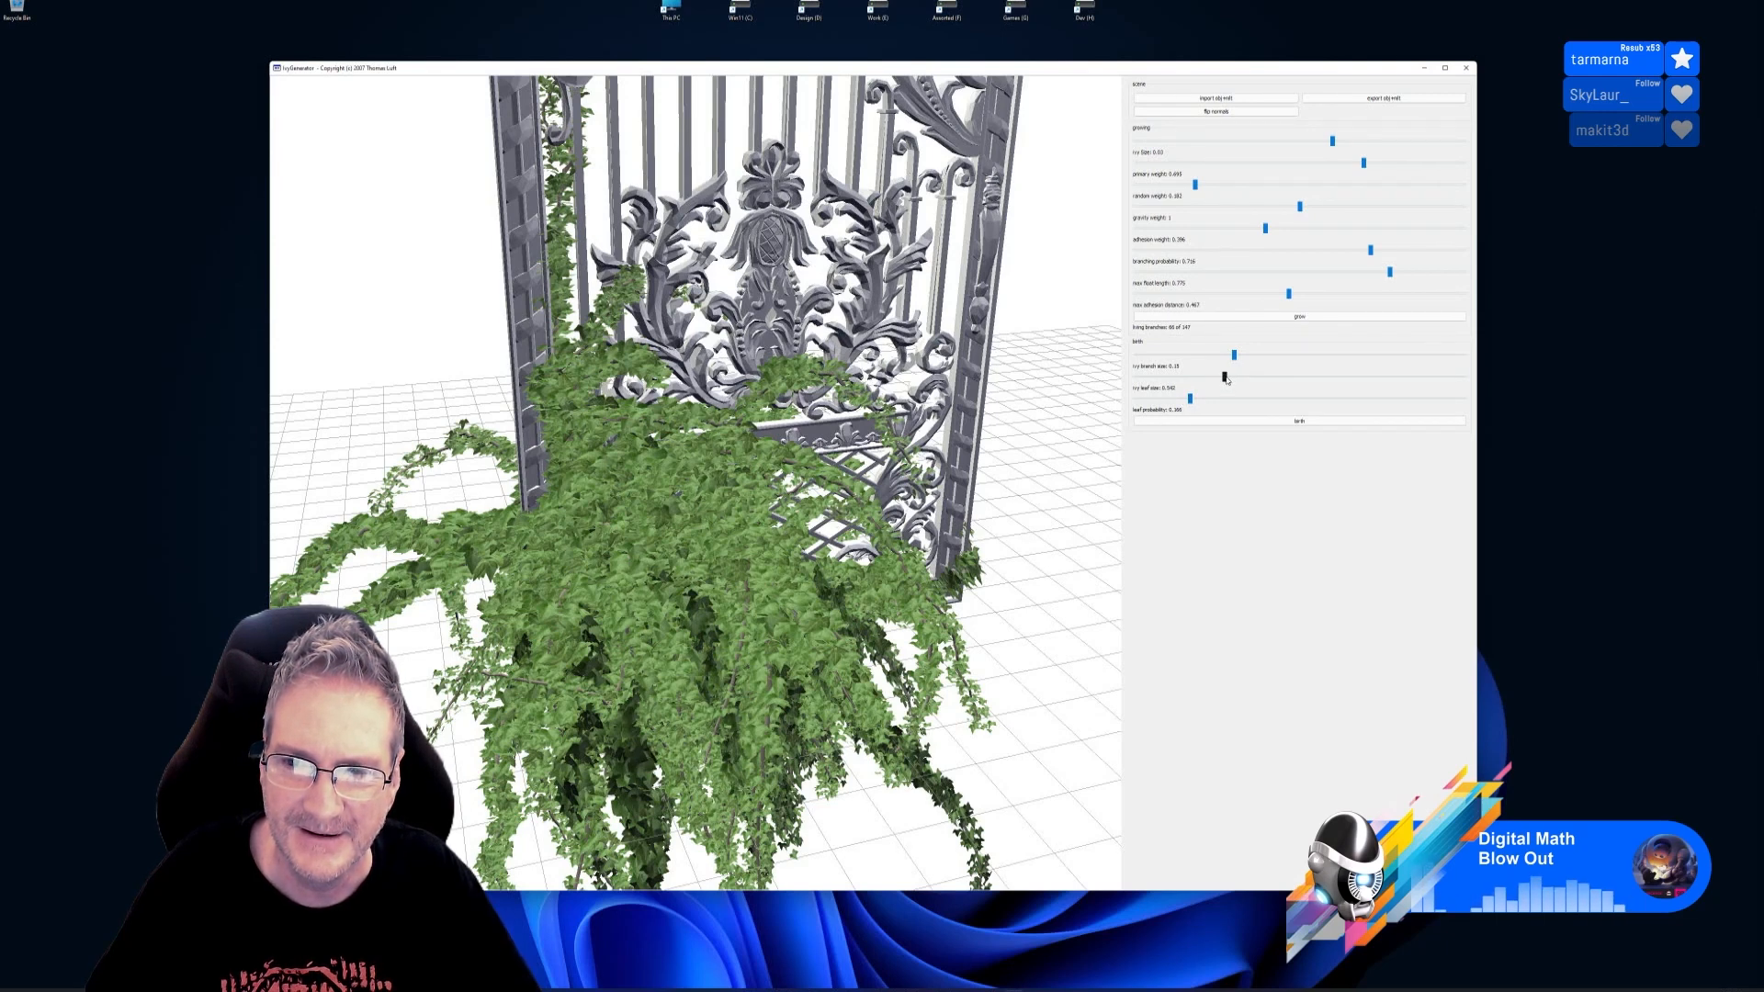
left_click_drag(1224, 378, 1303, 378)
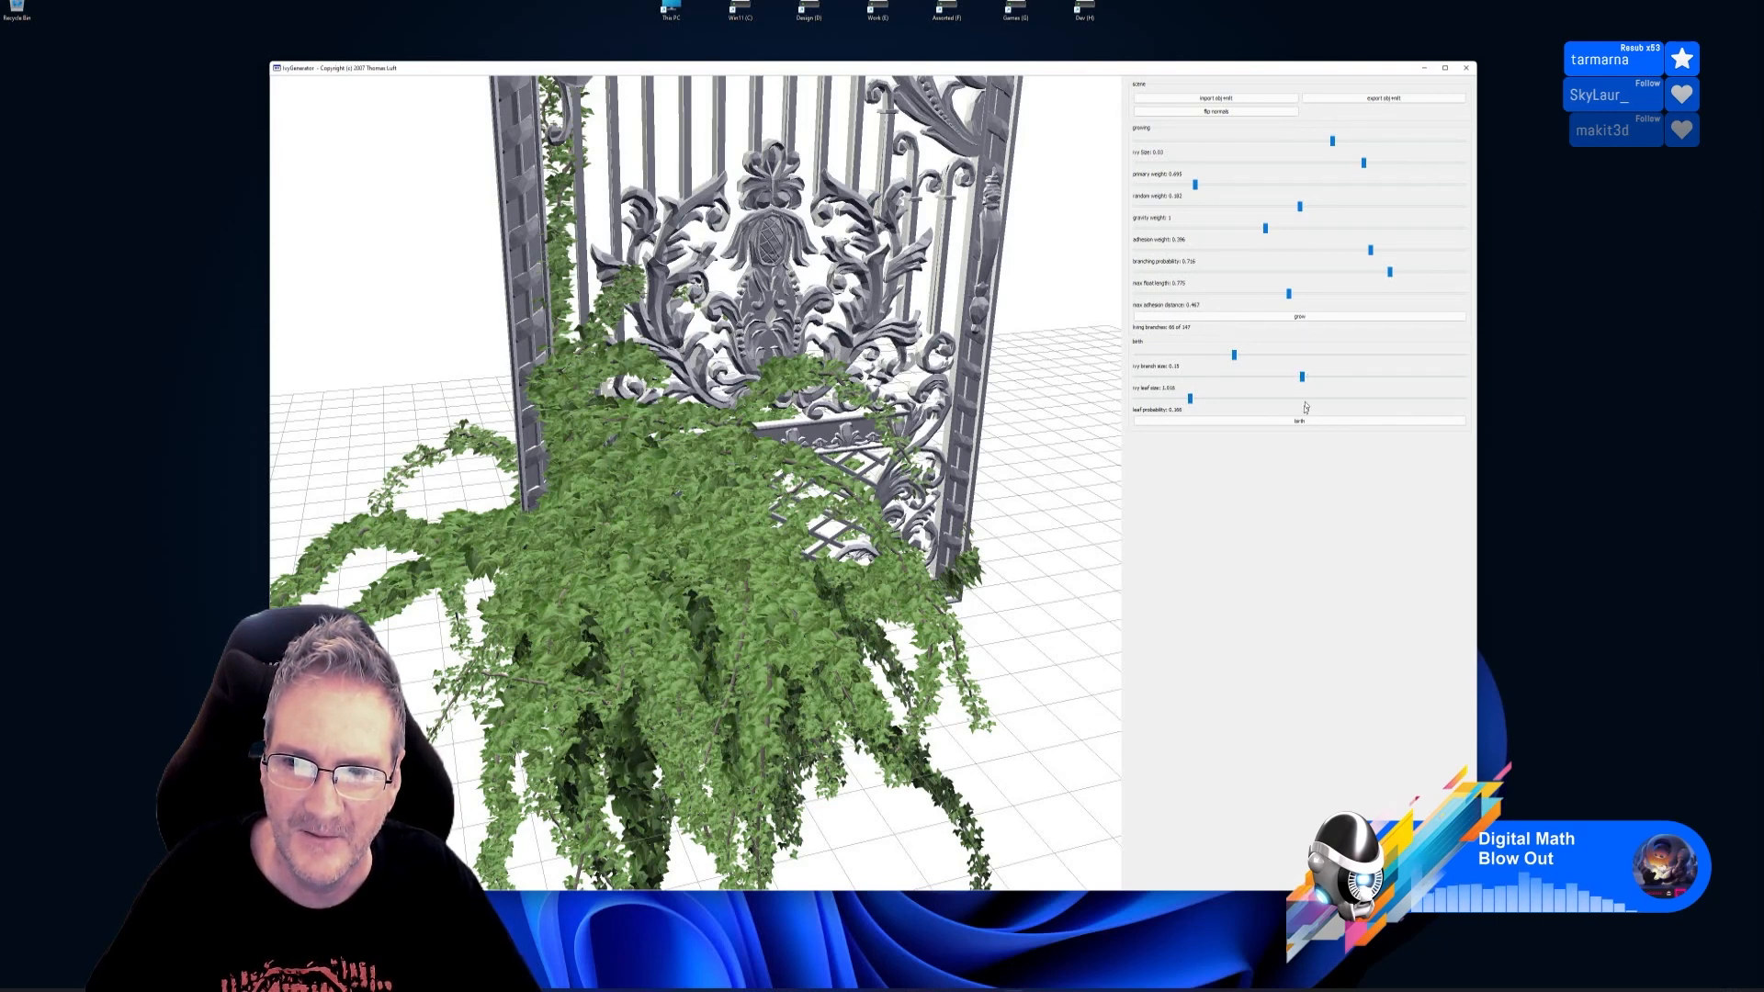
left_click(1299, 422)
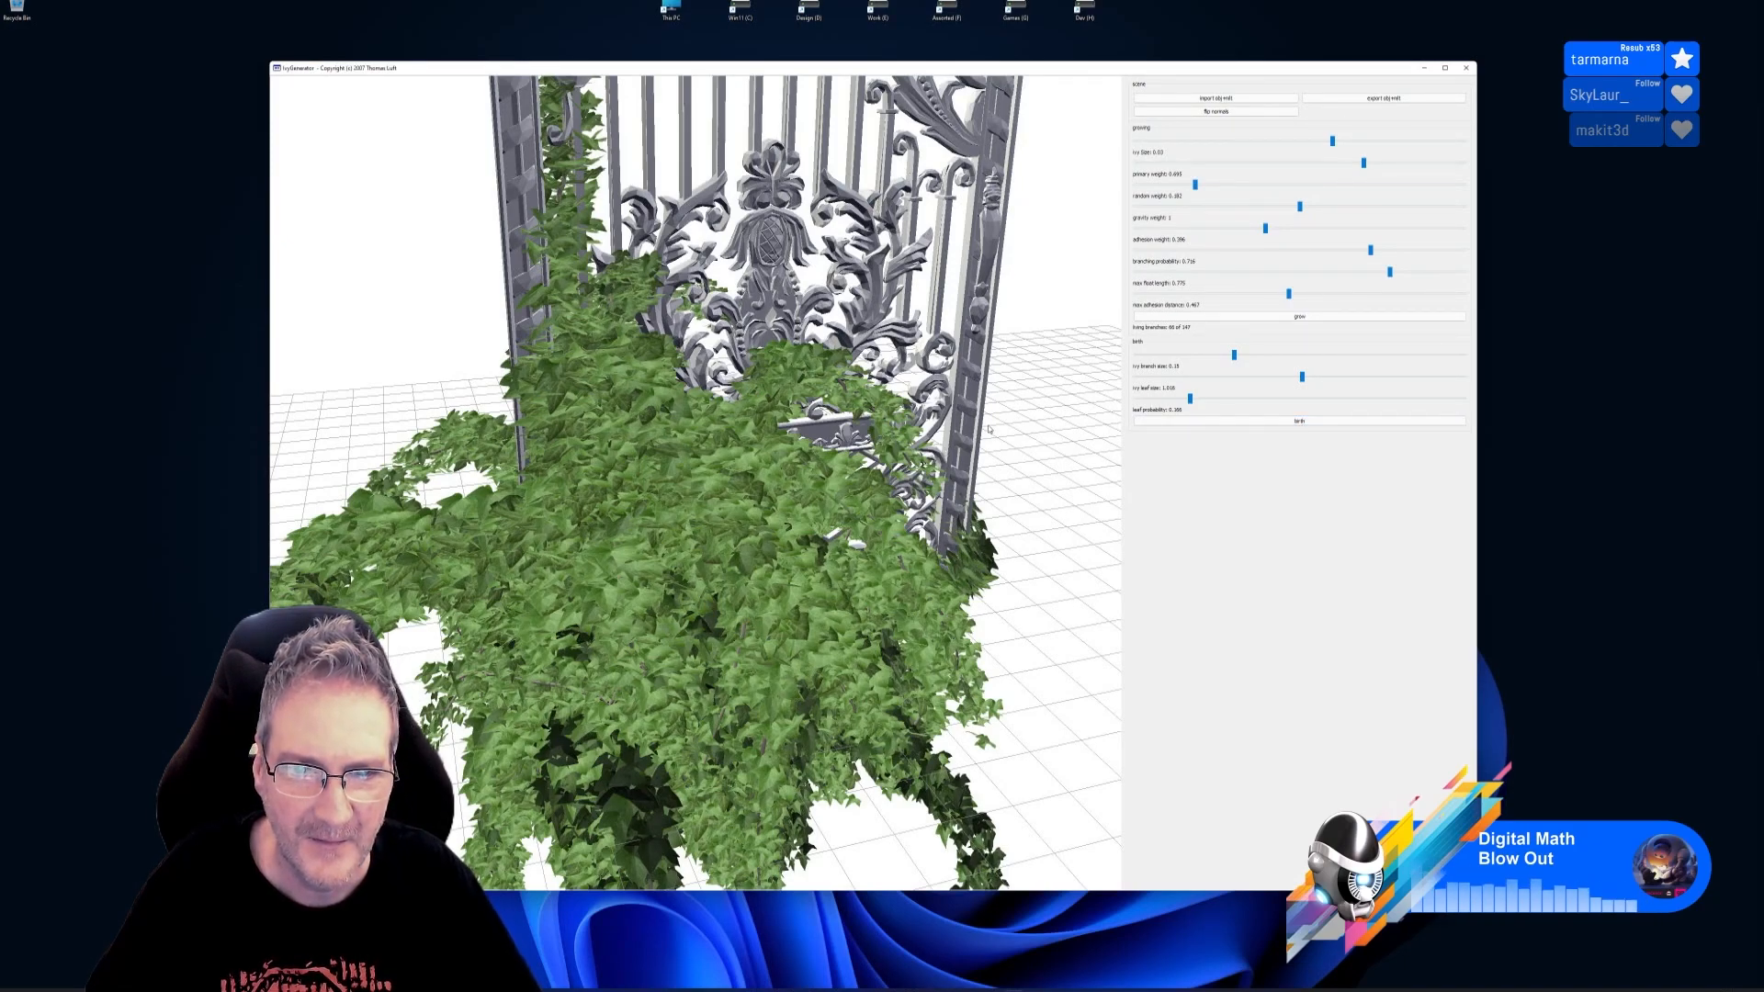
left_click_drag(995, 432, 1209, 441)
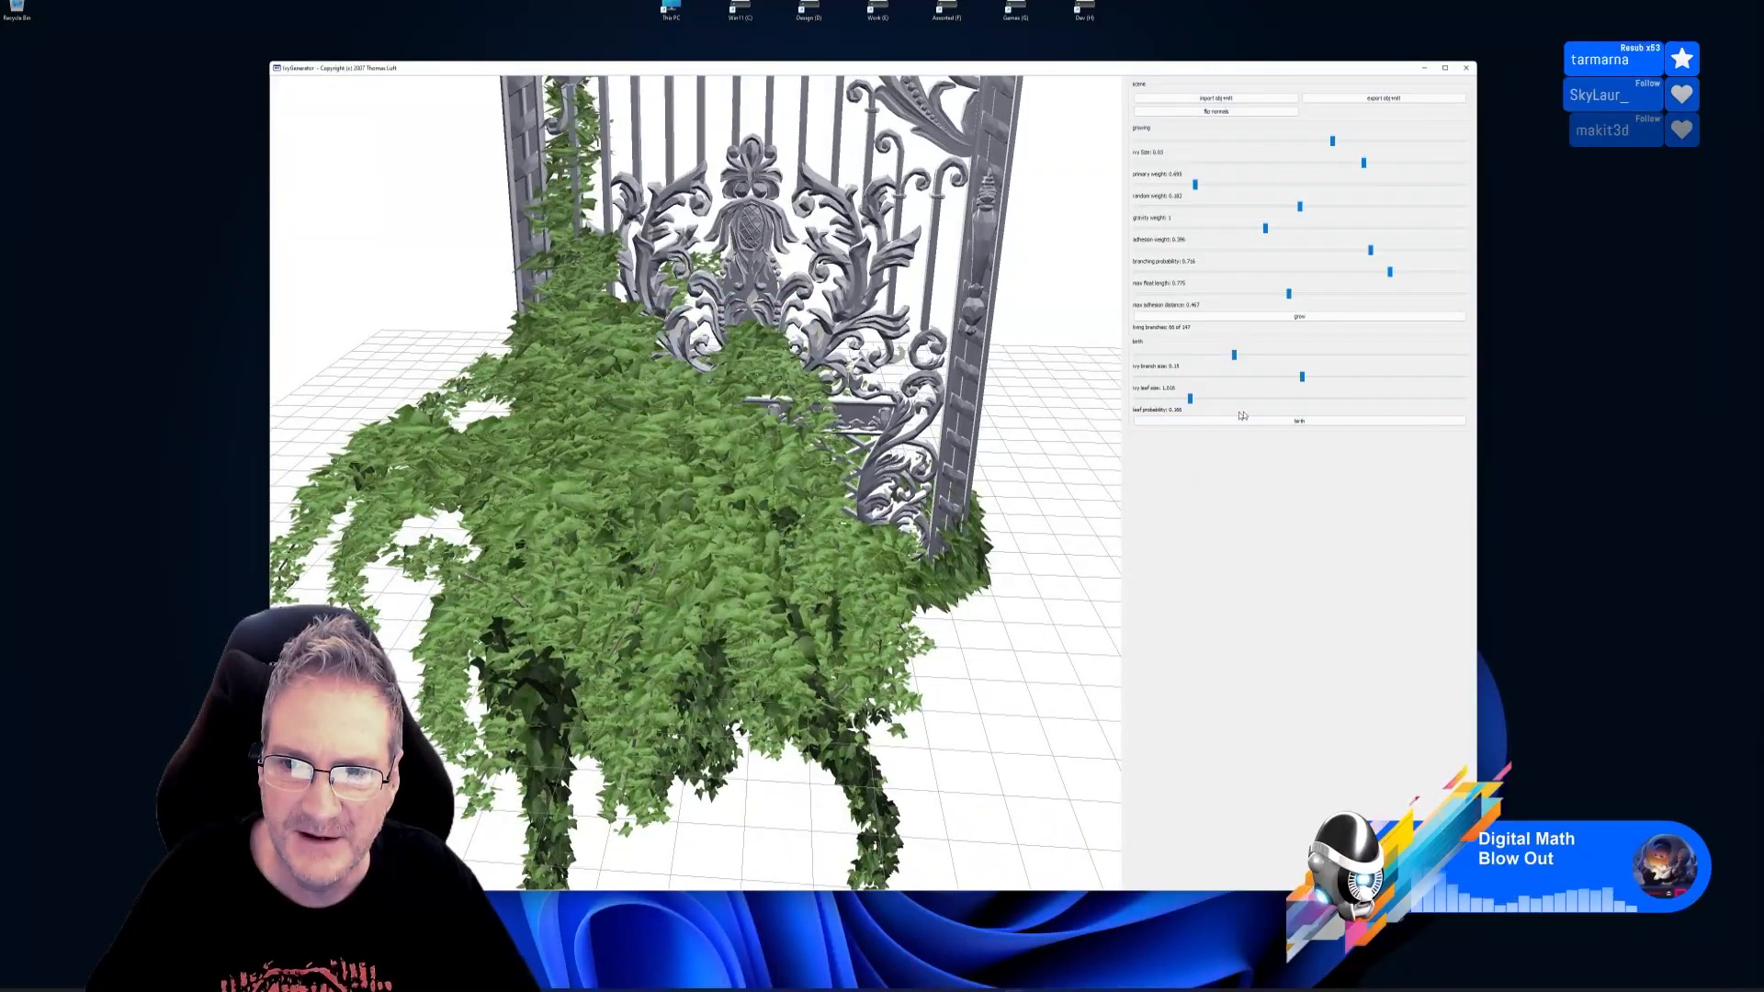
Try ivy branch sizes of about 0.05 and 0.16, birthing the ivy after each change
left_click_drag(1235, 356, 1167, 357)
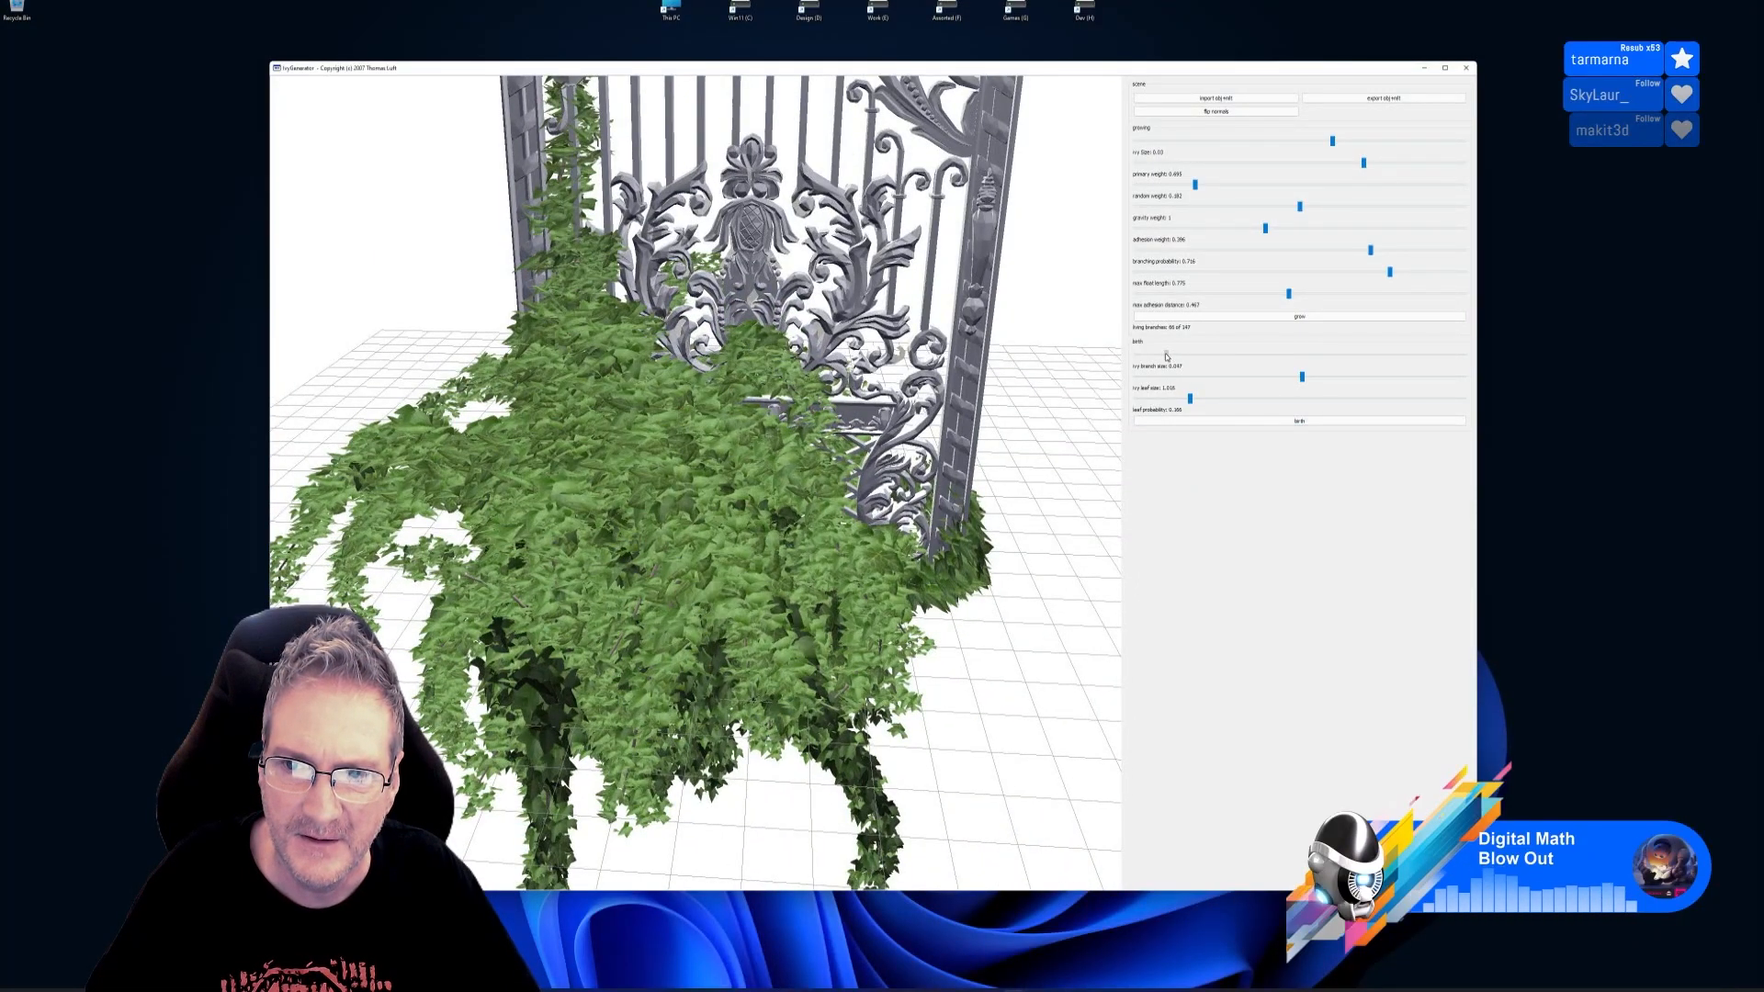
left_click(1299, 420)
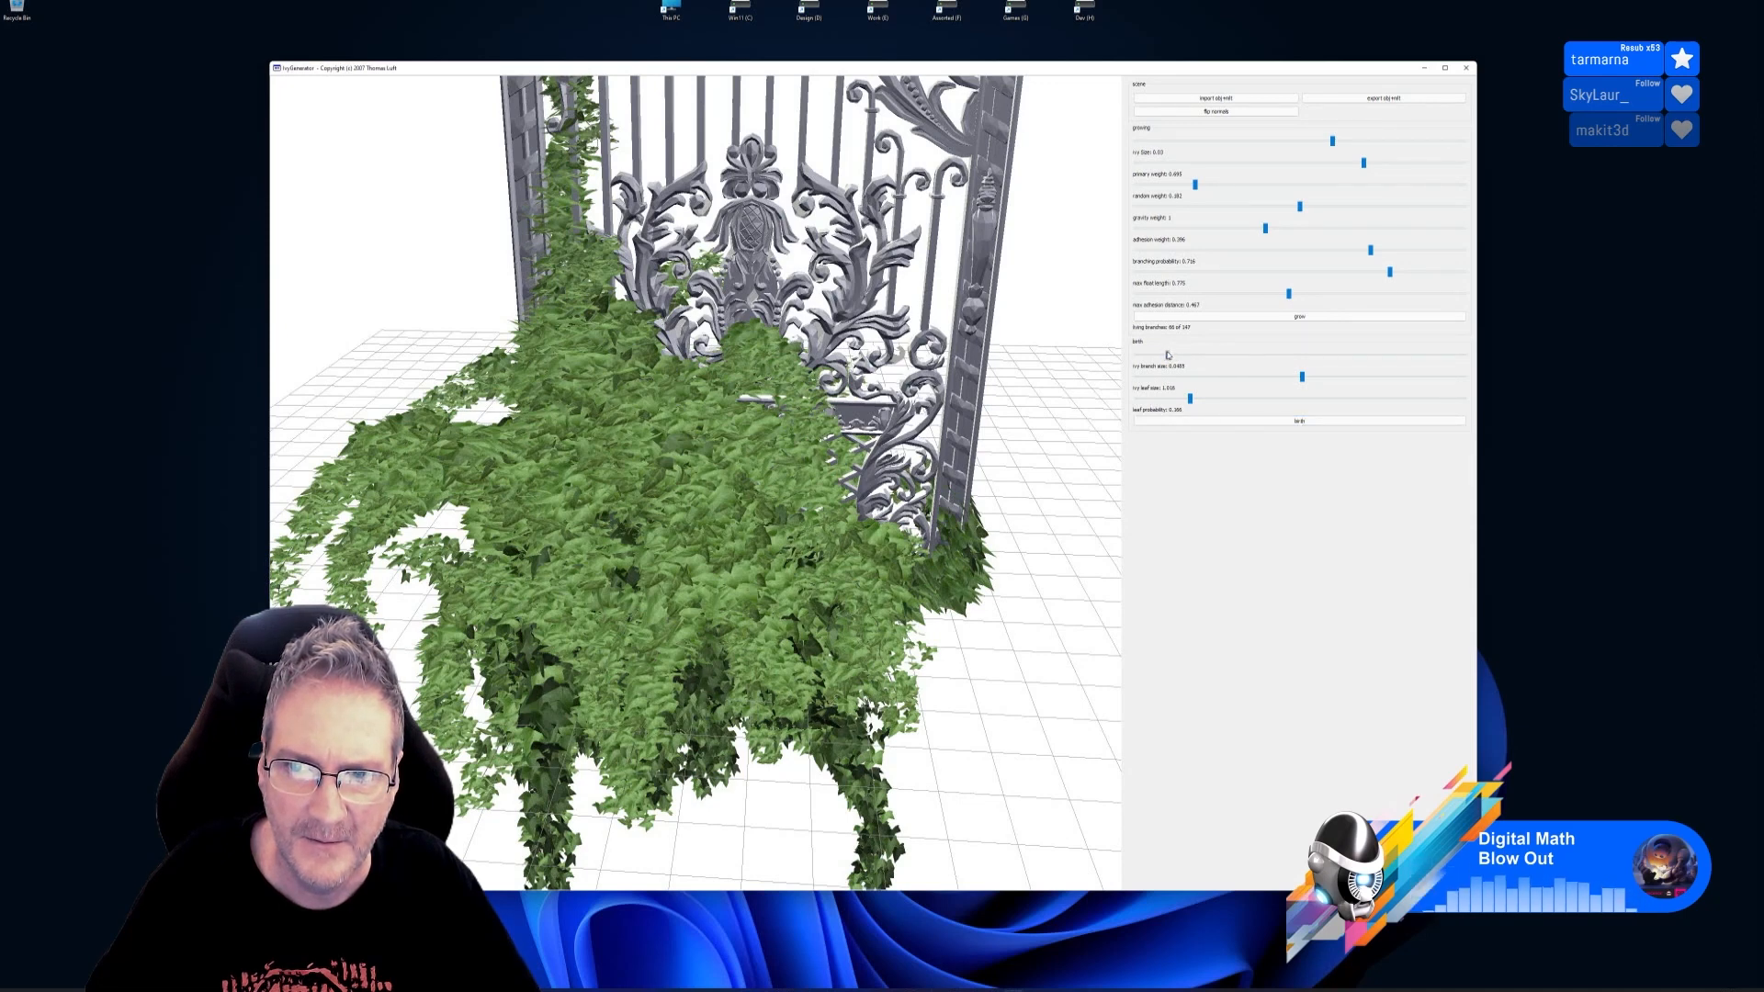
left_click_drag(1168, 356, 1340, 355)
left_click(1311, 425)
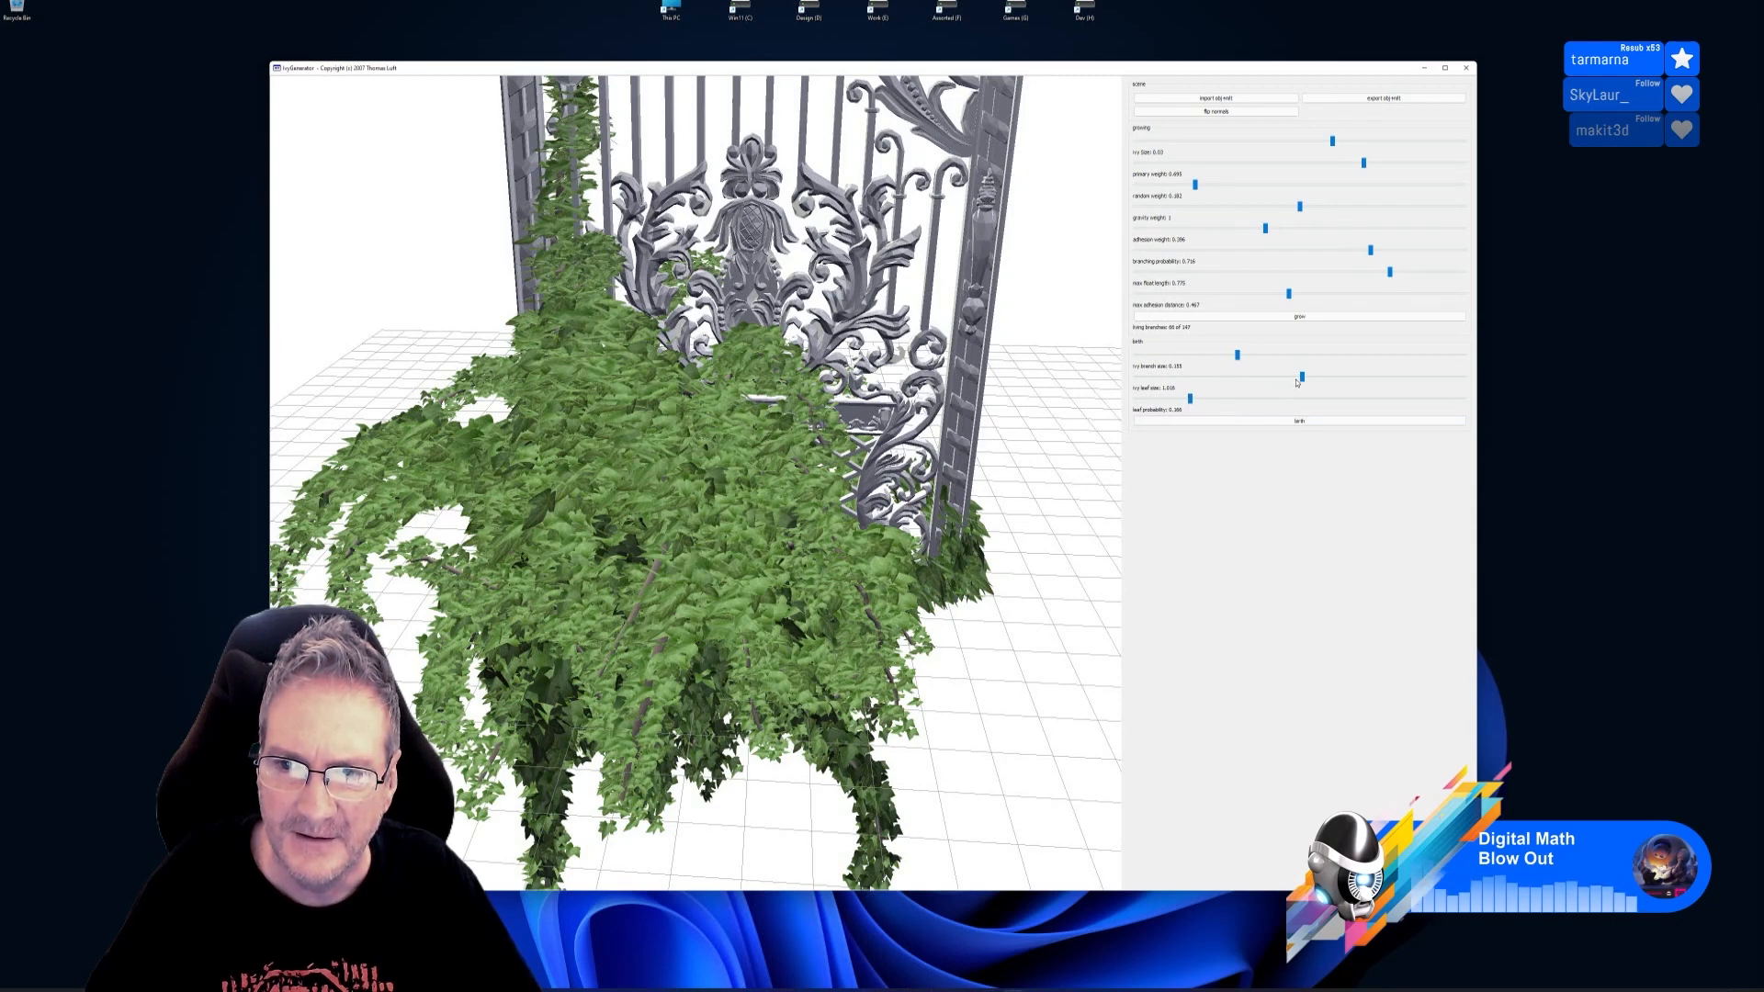
Set the ivy branch size to about 0.06, birth the ivy and inspect its leaves and stems up close
left_click_drag(1237, 357, 1176, 356)
left_click(1299, 422)
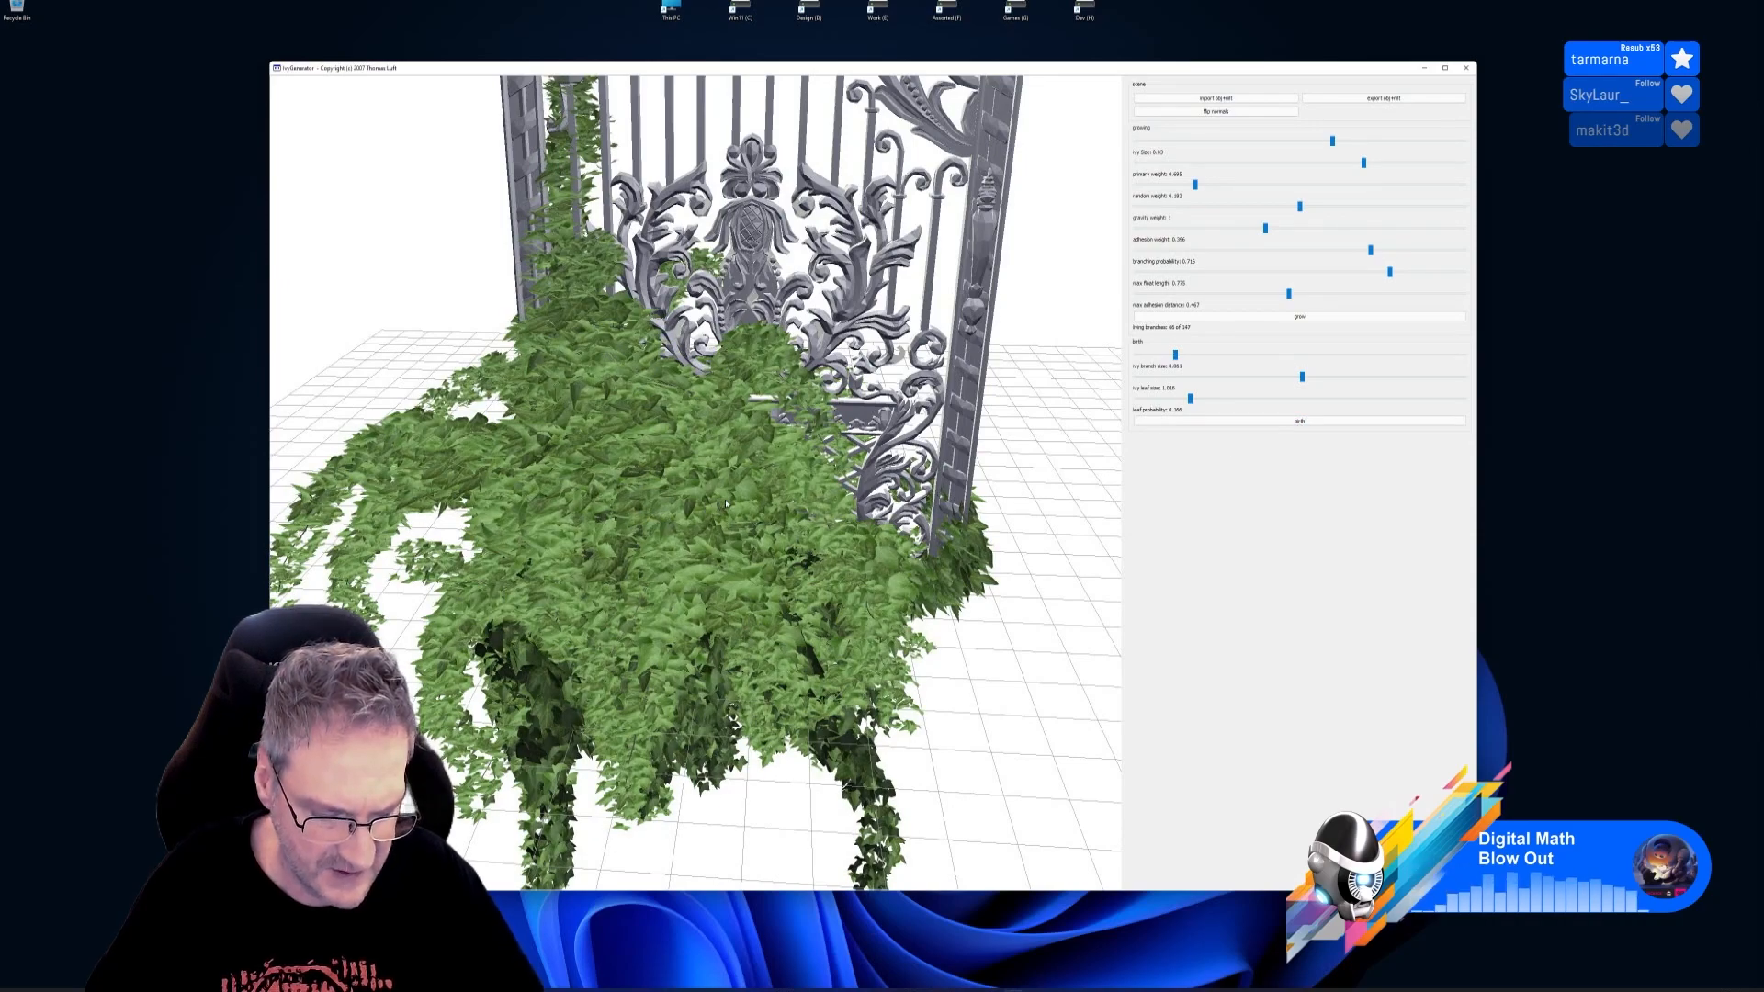
left_click_drag(725, 503, 662, 367)
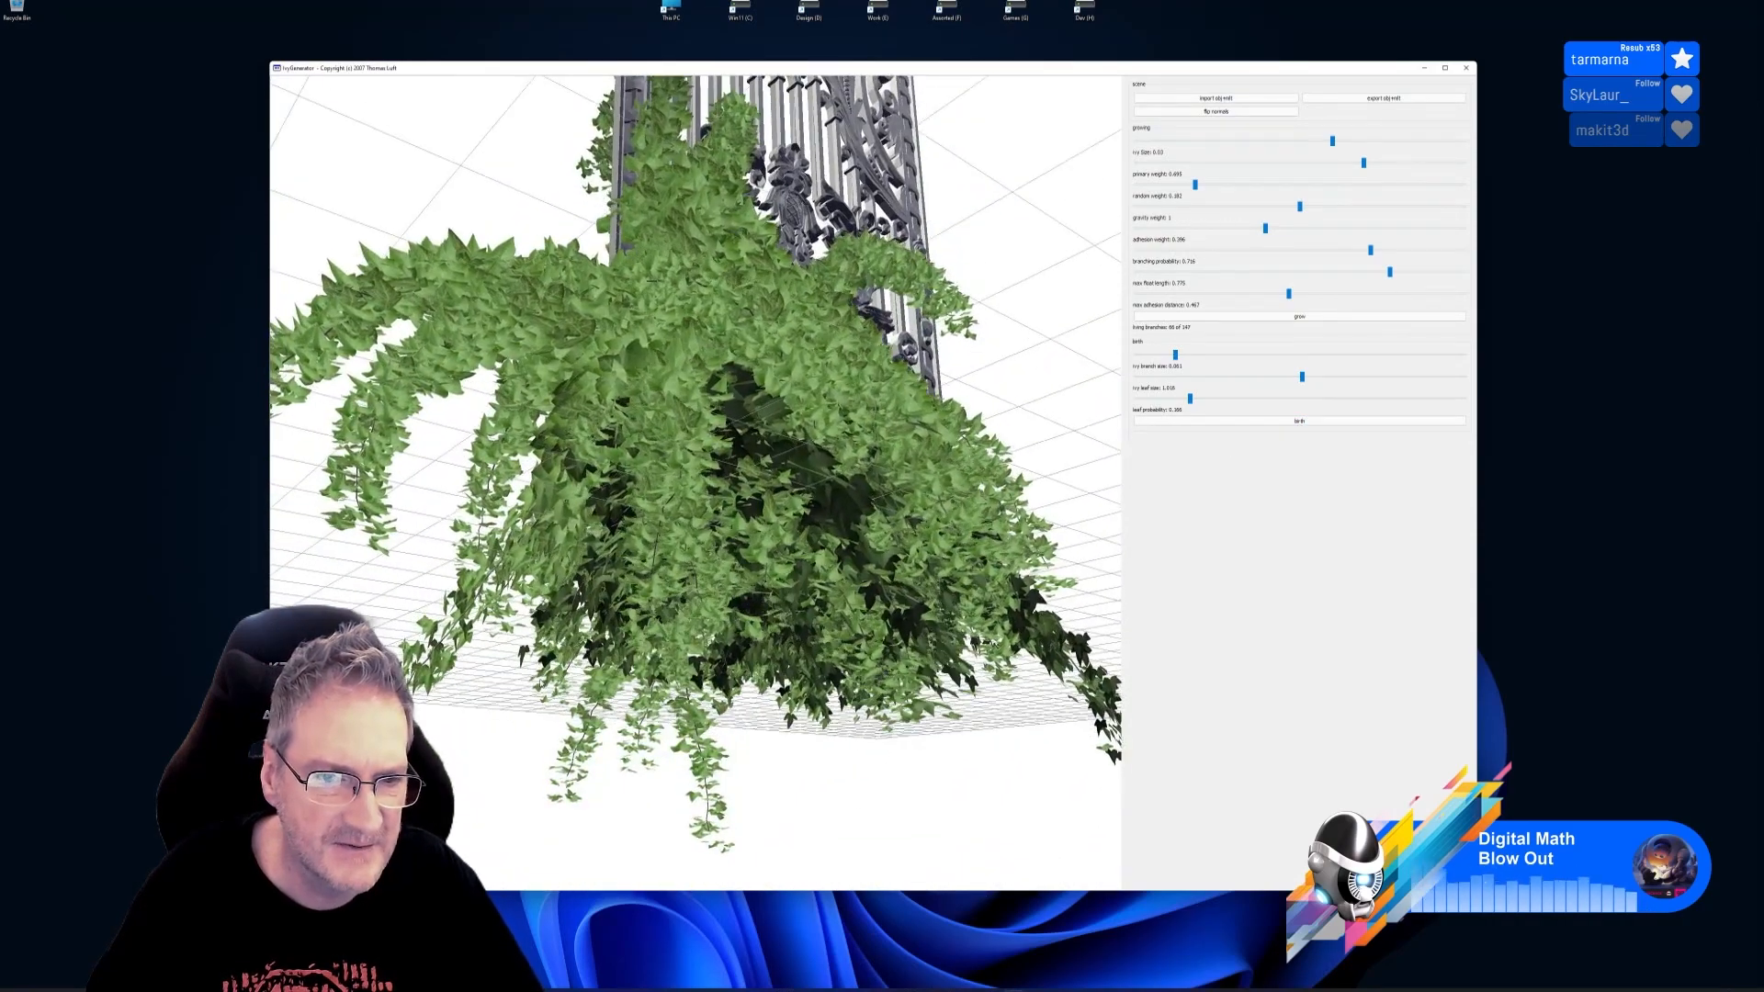
left_click_drag(371, 586, 383, 573)
scroll(410, 497, "up", 8)
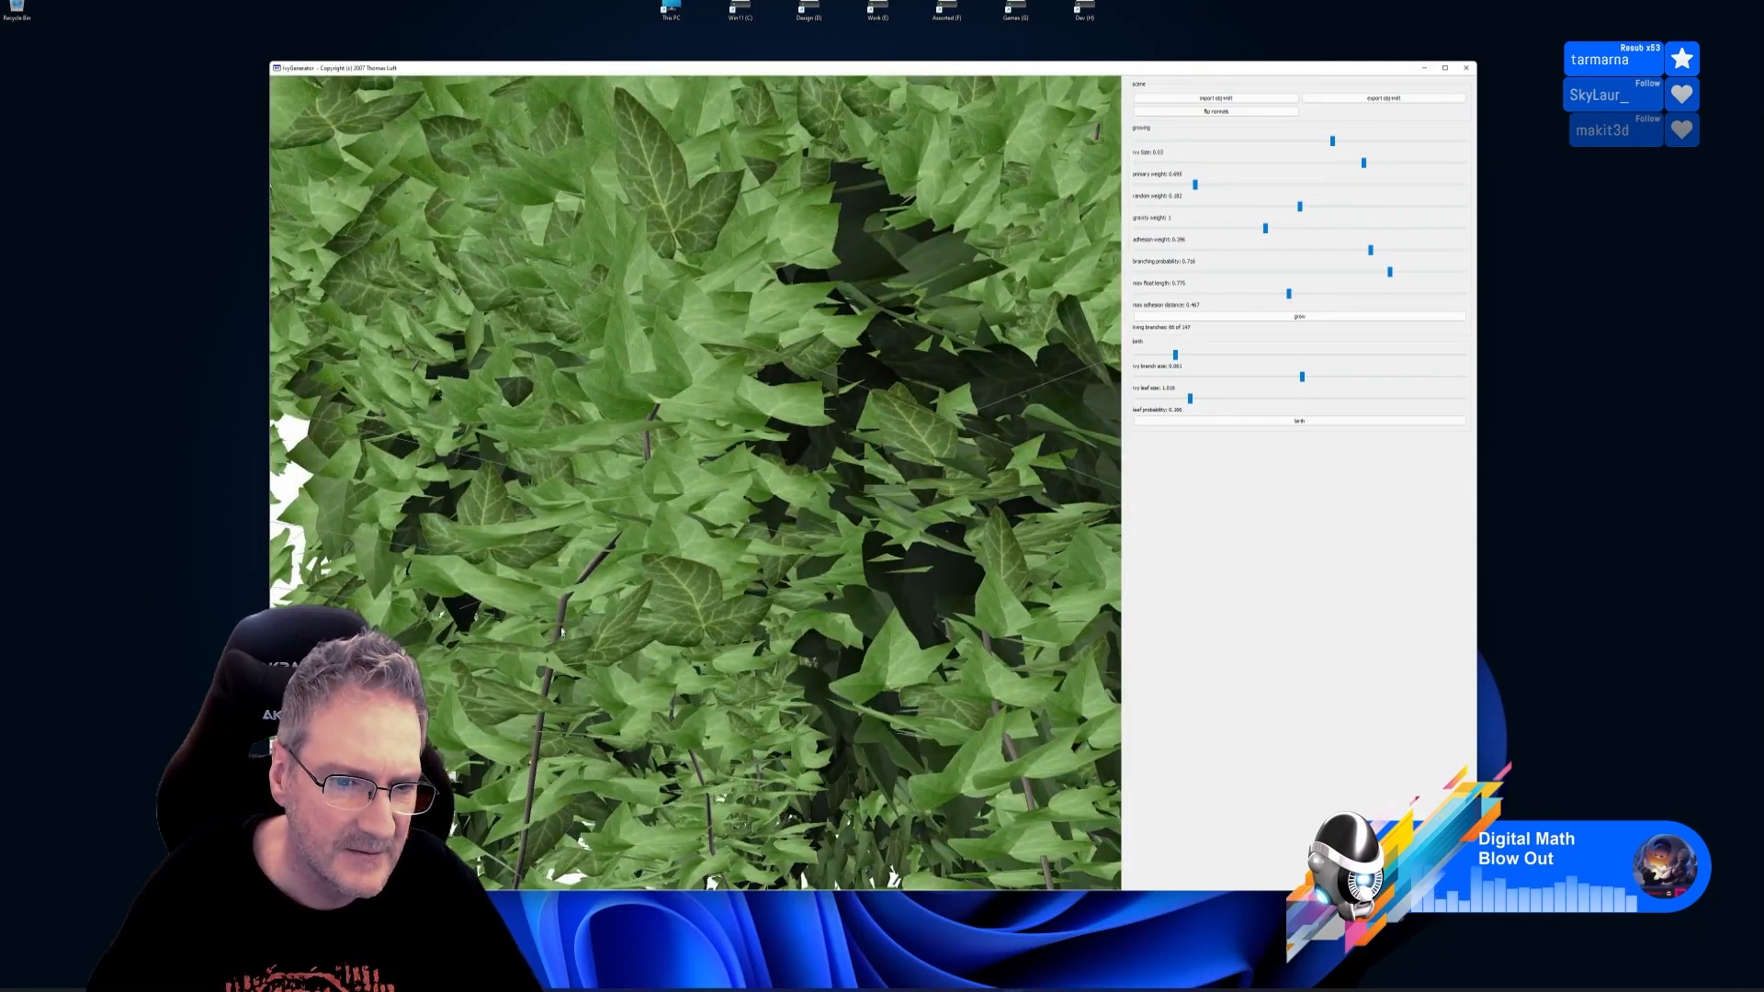
scroll(564, 620, "down", 8)
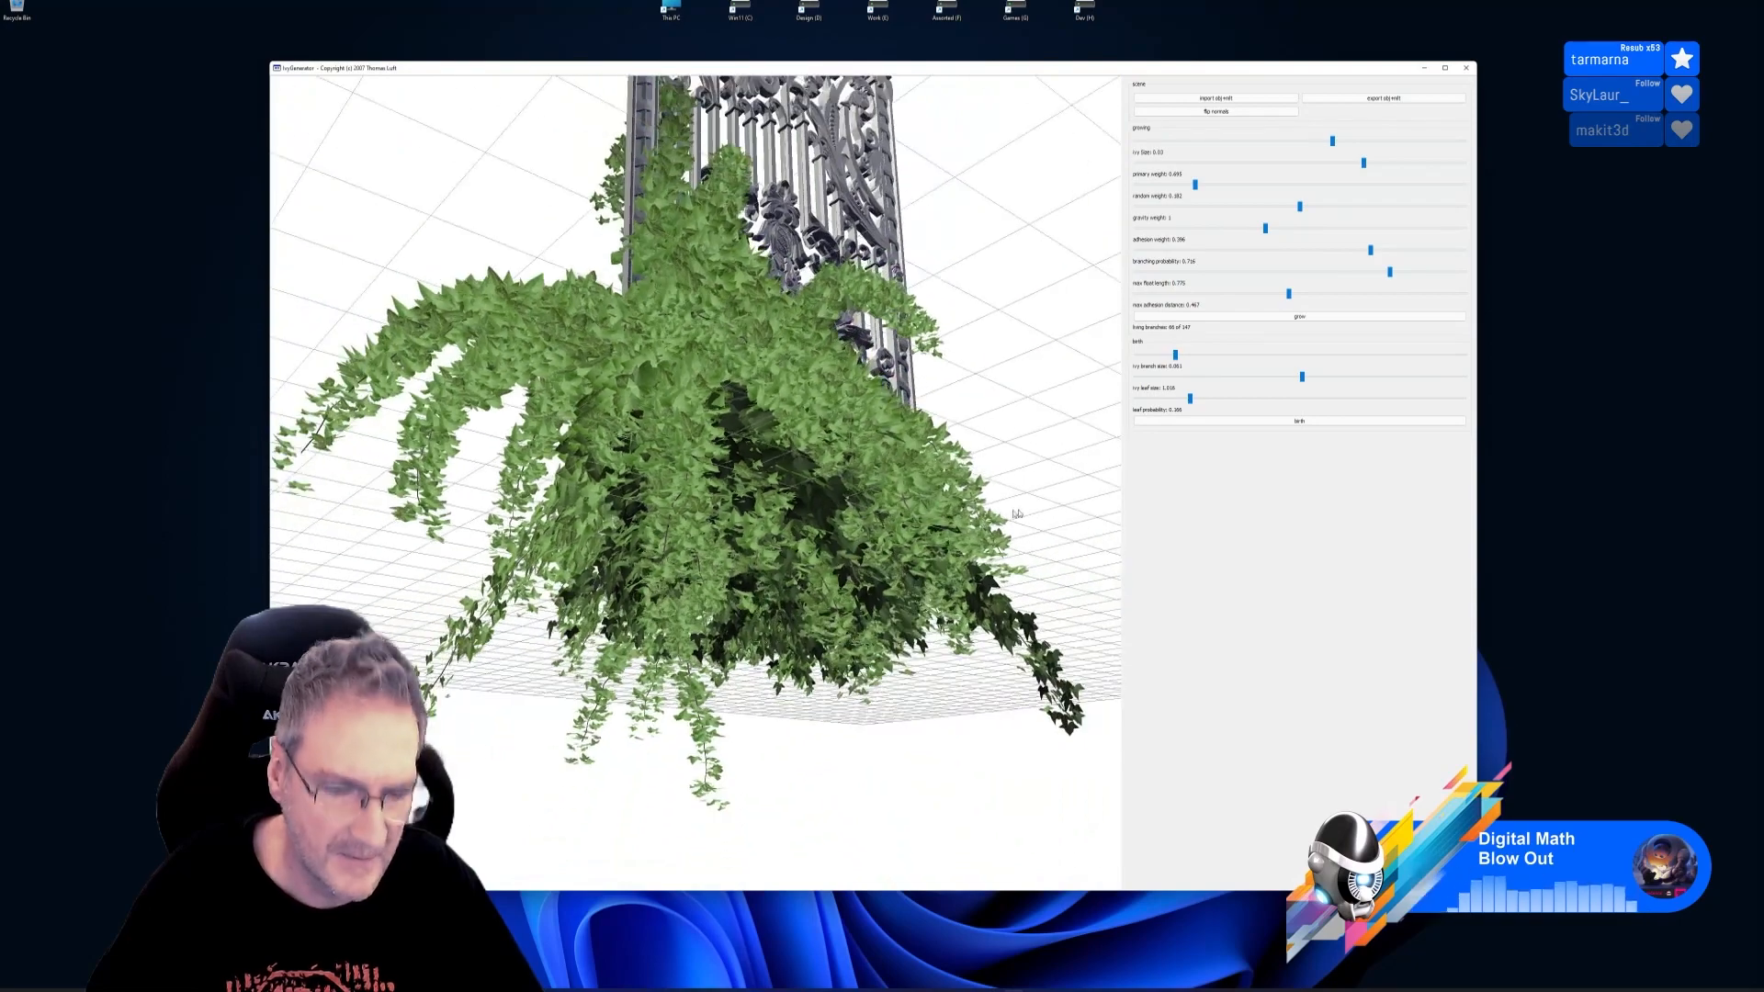
left_click_drag(1017, 514, 1088, 407)
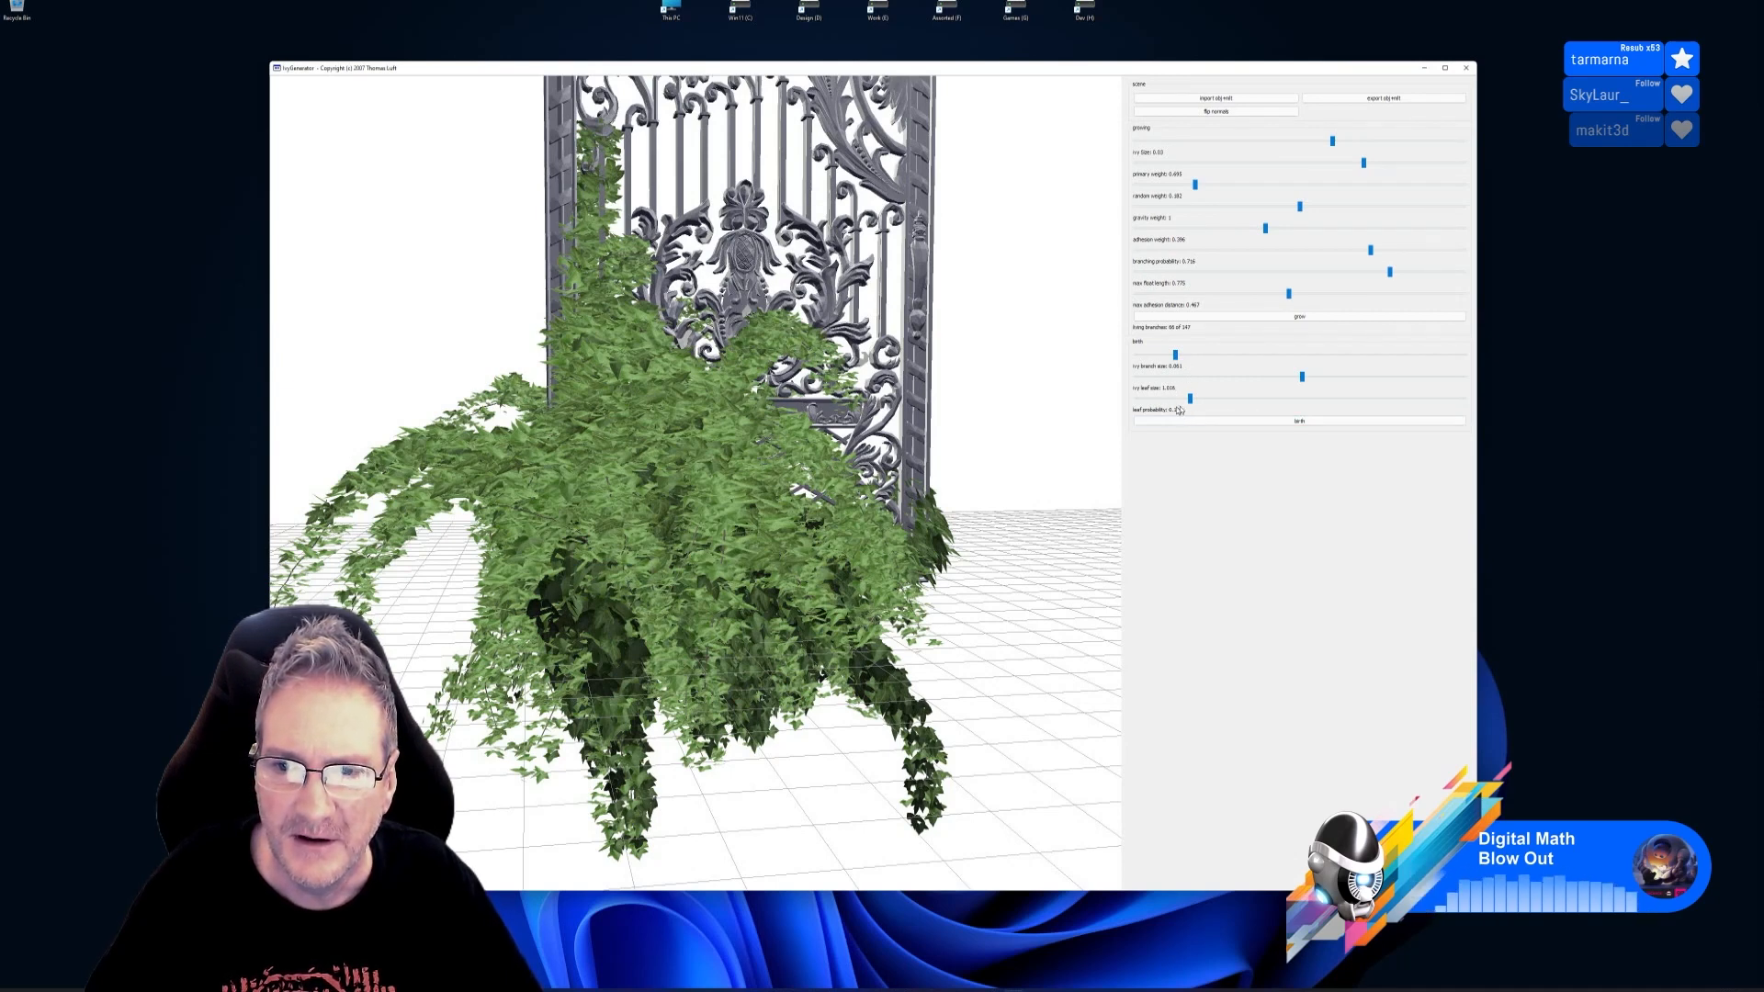
Set the leaf probability to about 0.08 and birth the ivy with that foliage density
left_click_drag(1191, 401, 1169, 403)
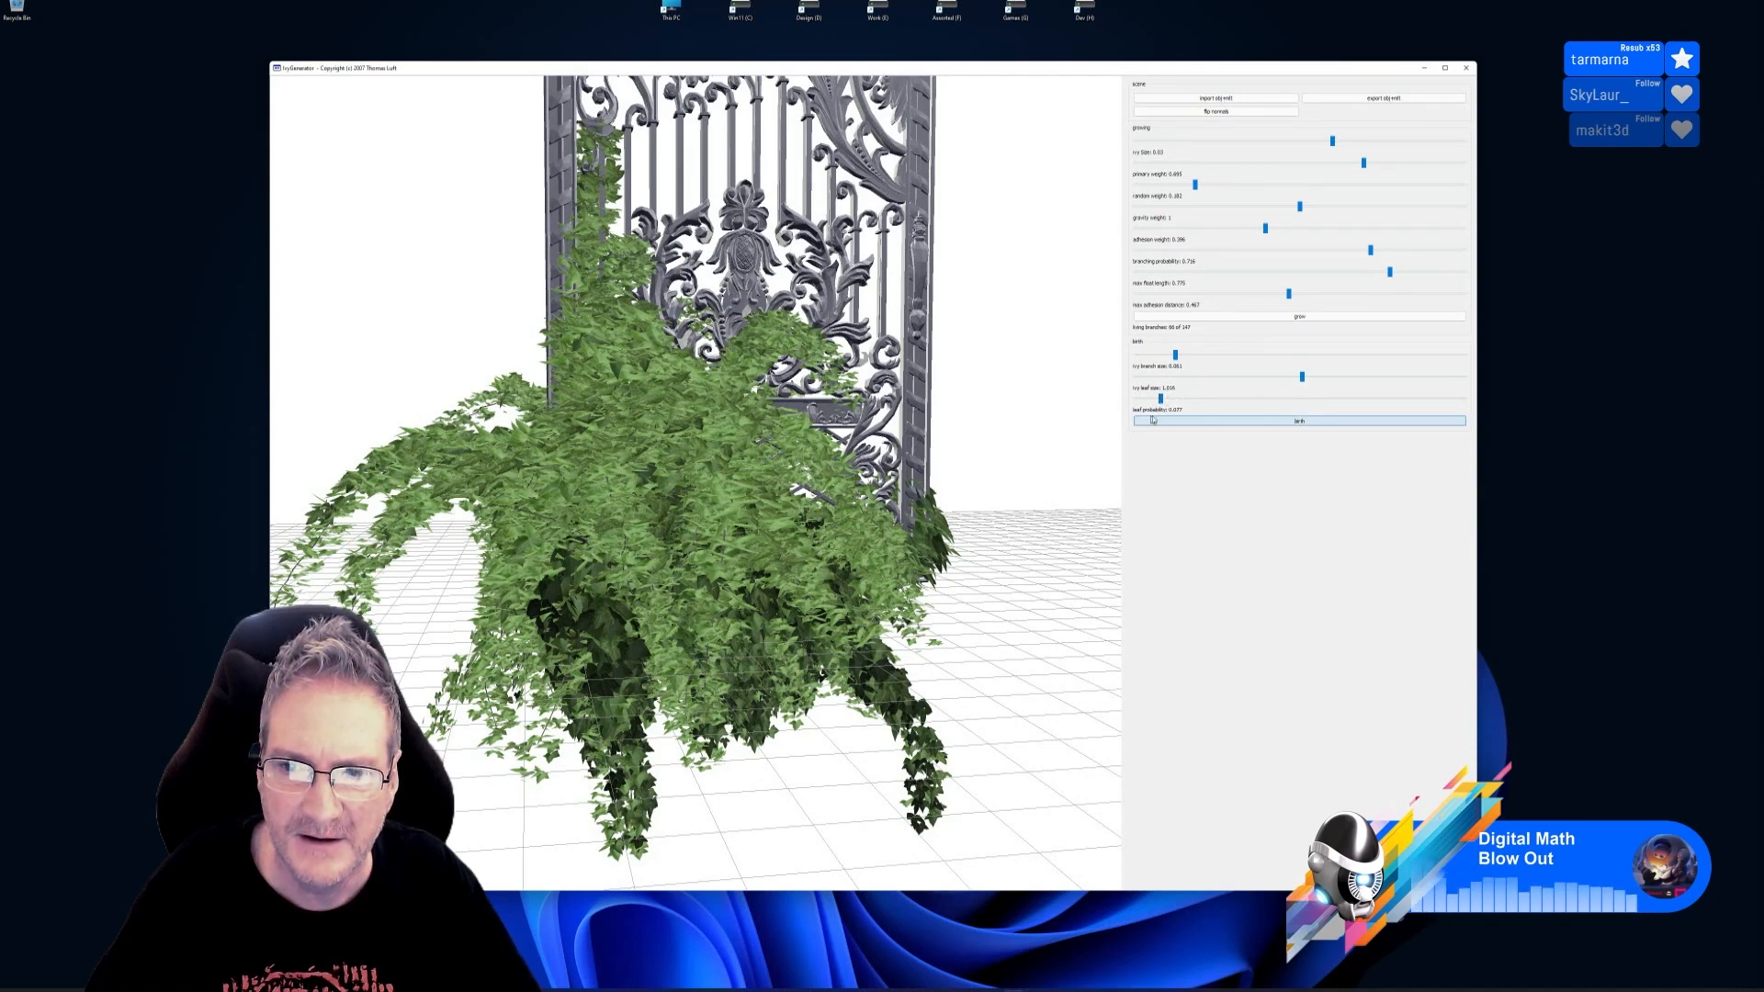
left_click(1308, 425)
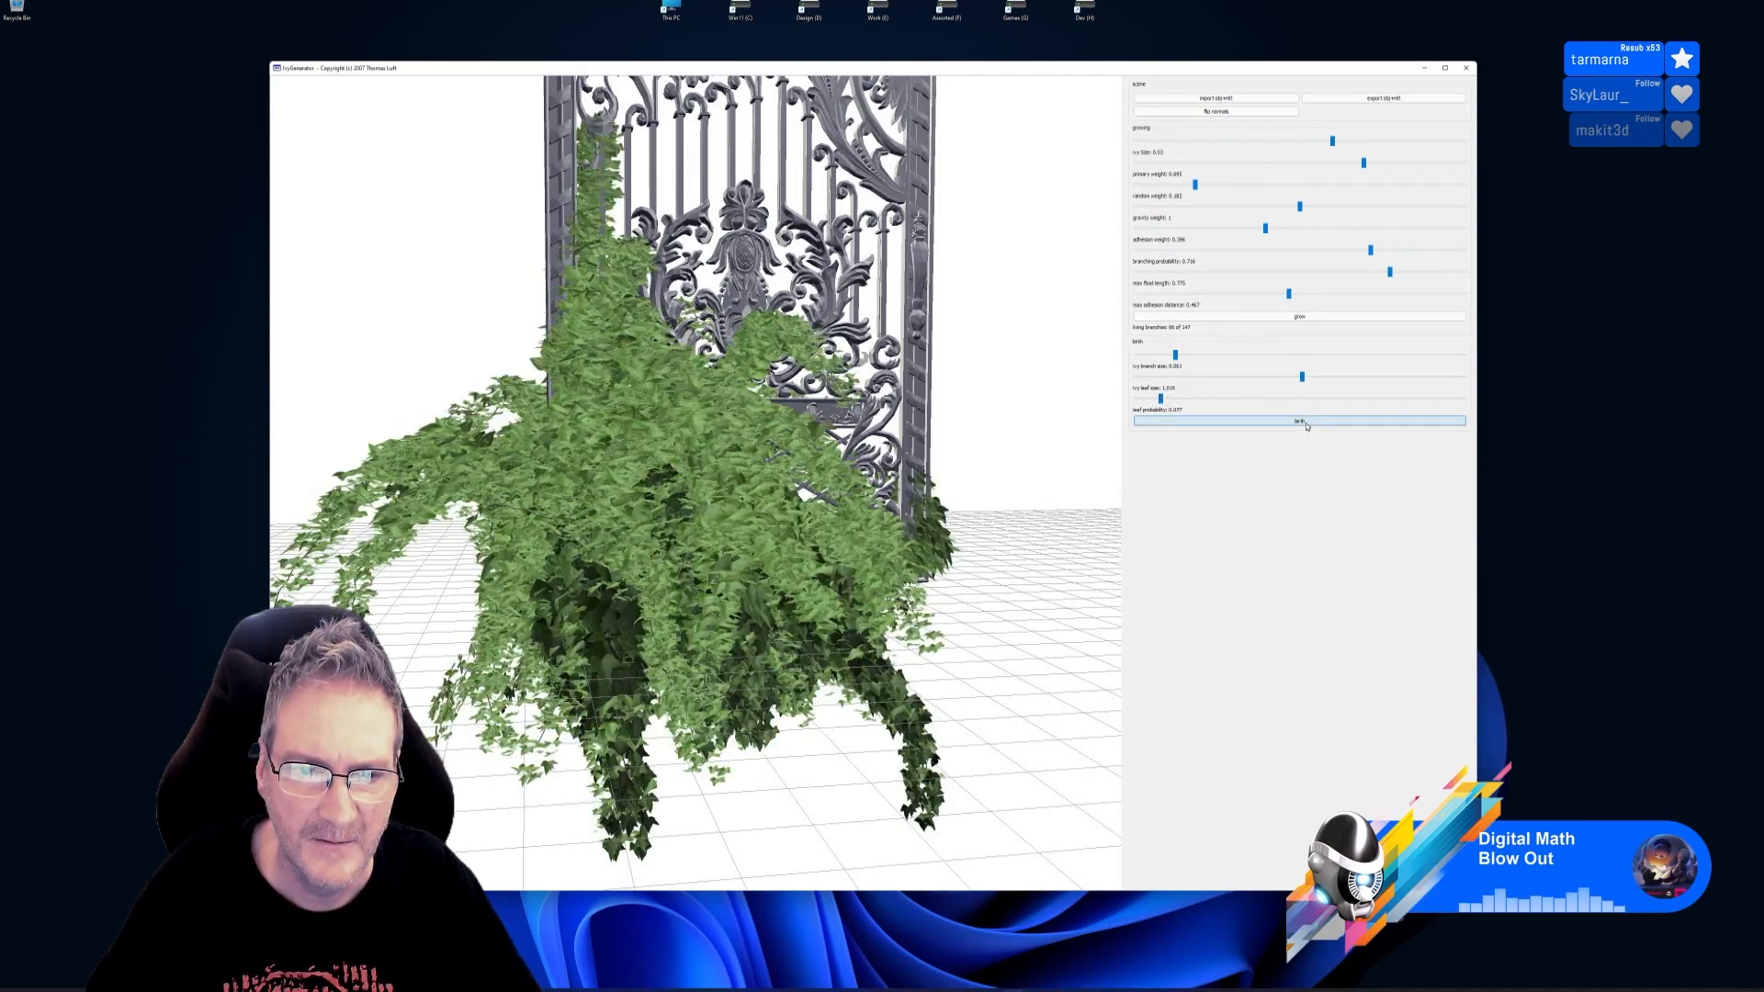
Set the leaf probability to about 0.6 and birth the ivy again
left_click_drag(1160, 400, 1334, 399)
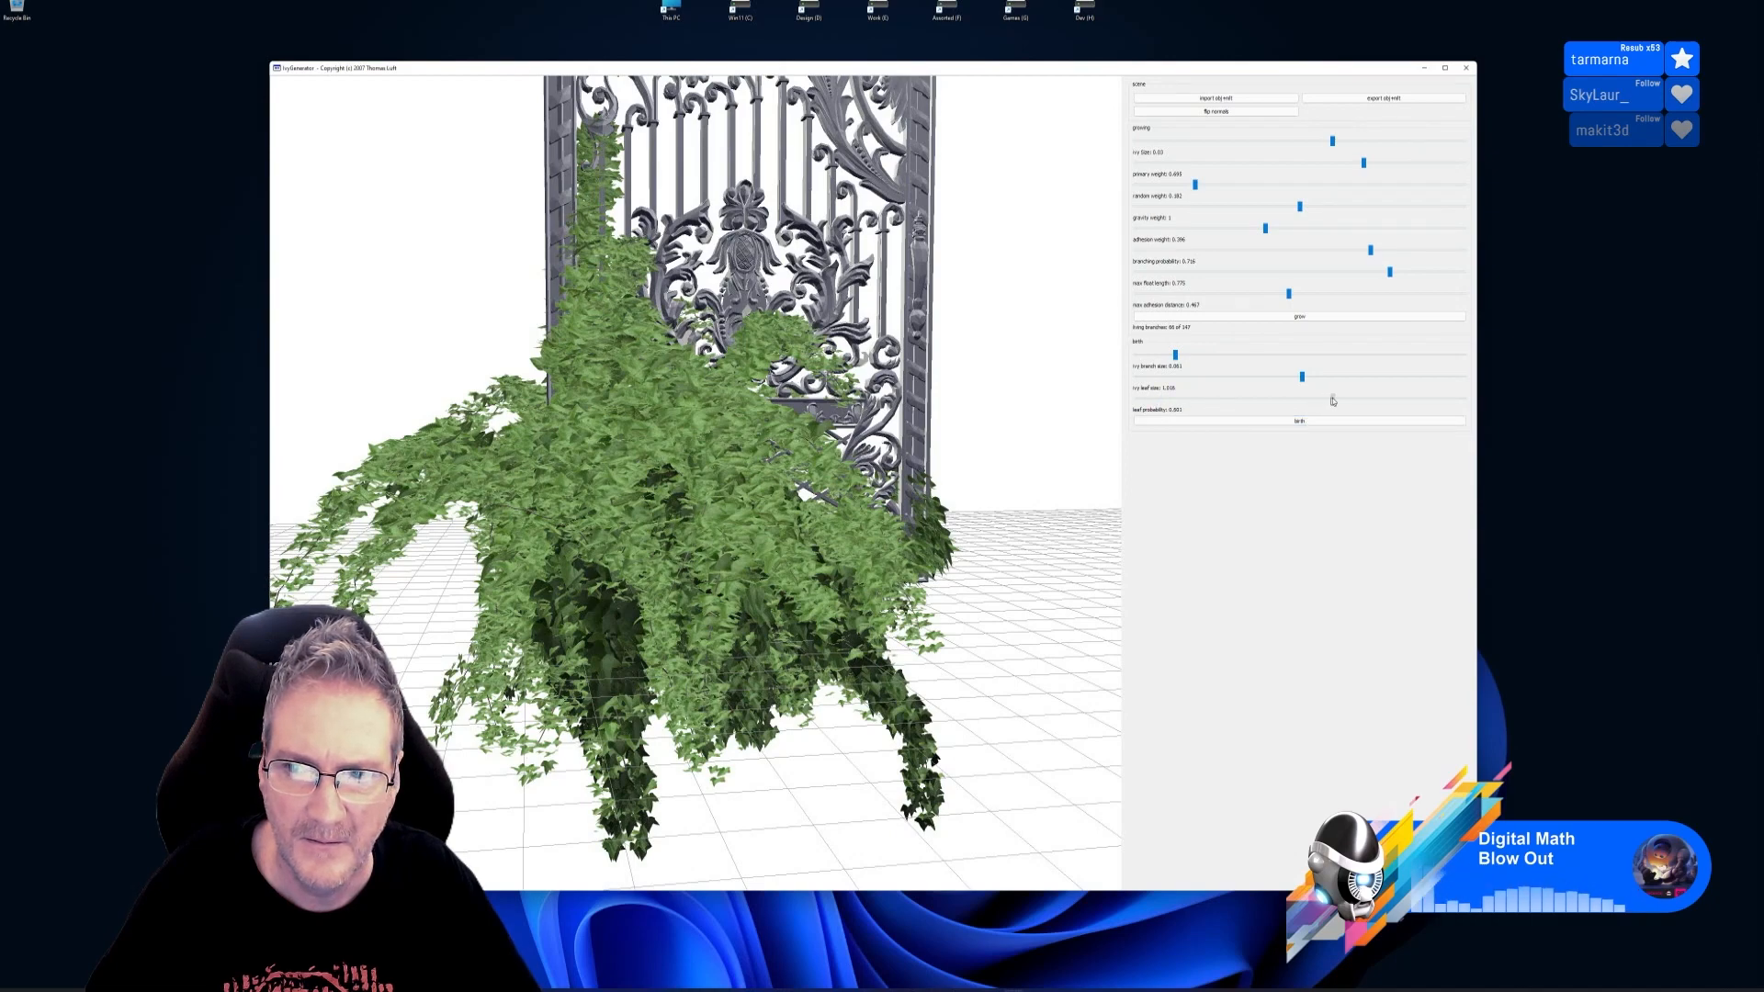
left_click(1303, 423)
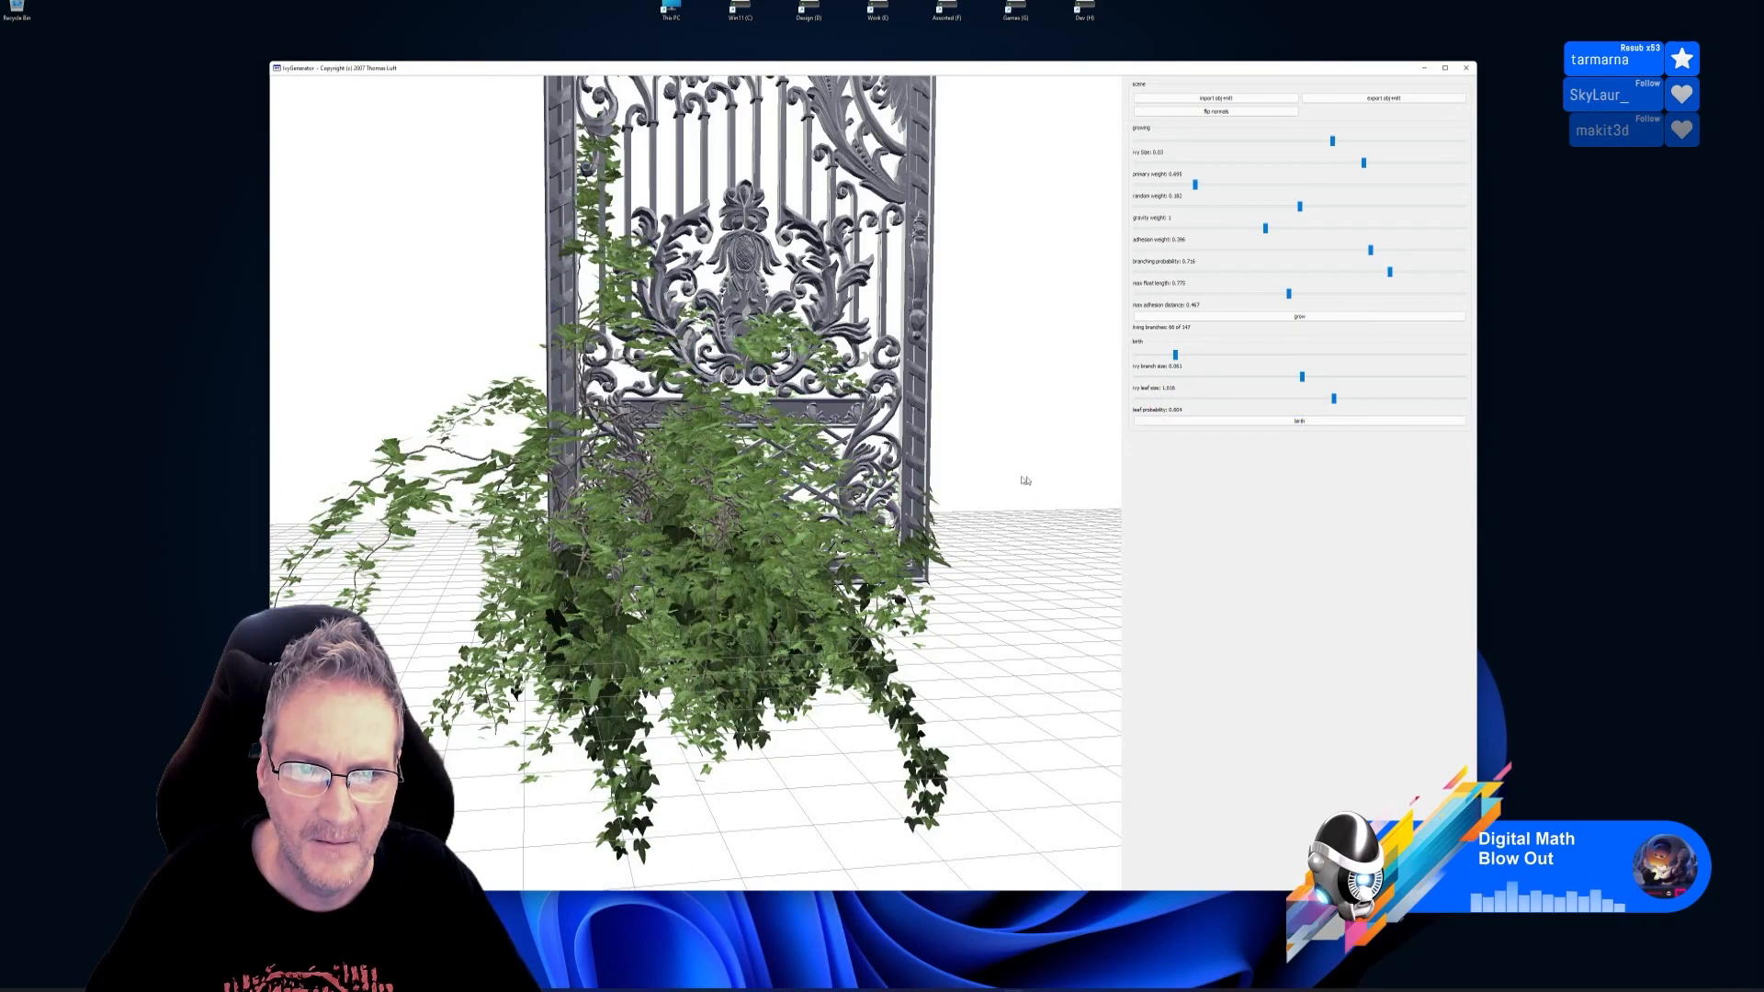
left_click_drag(952, 447, 932, 395)
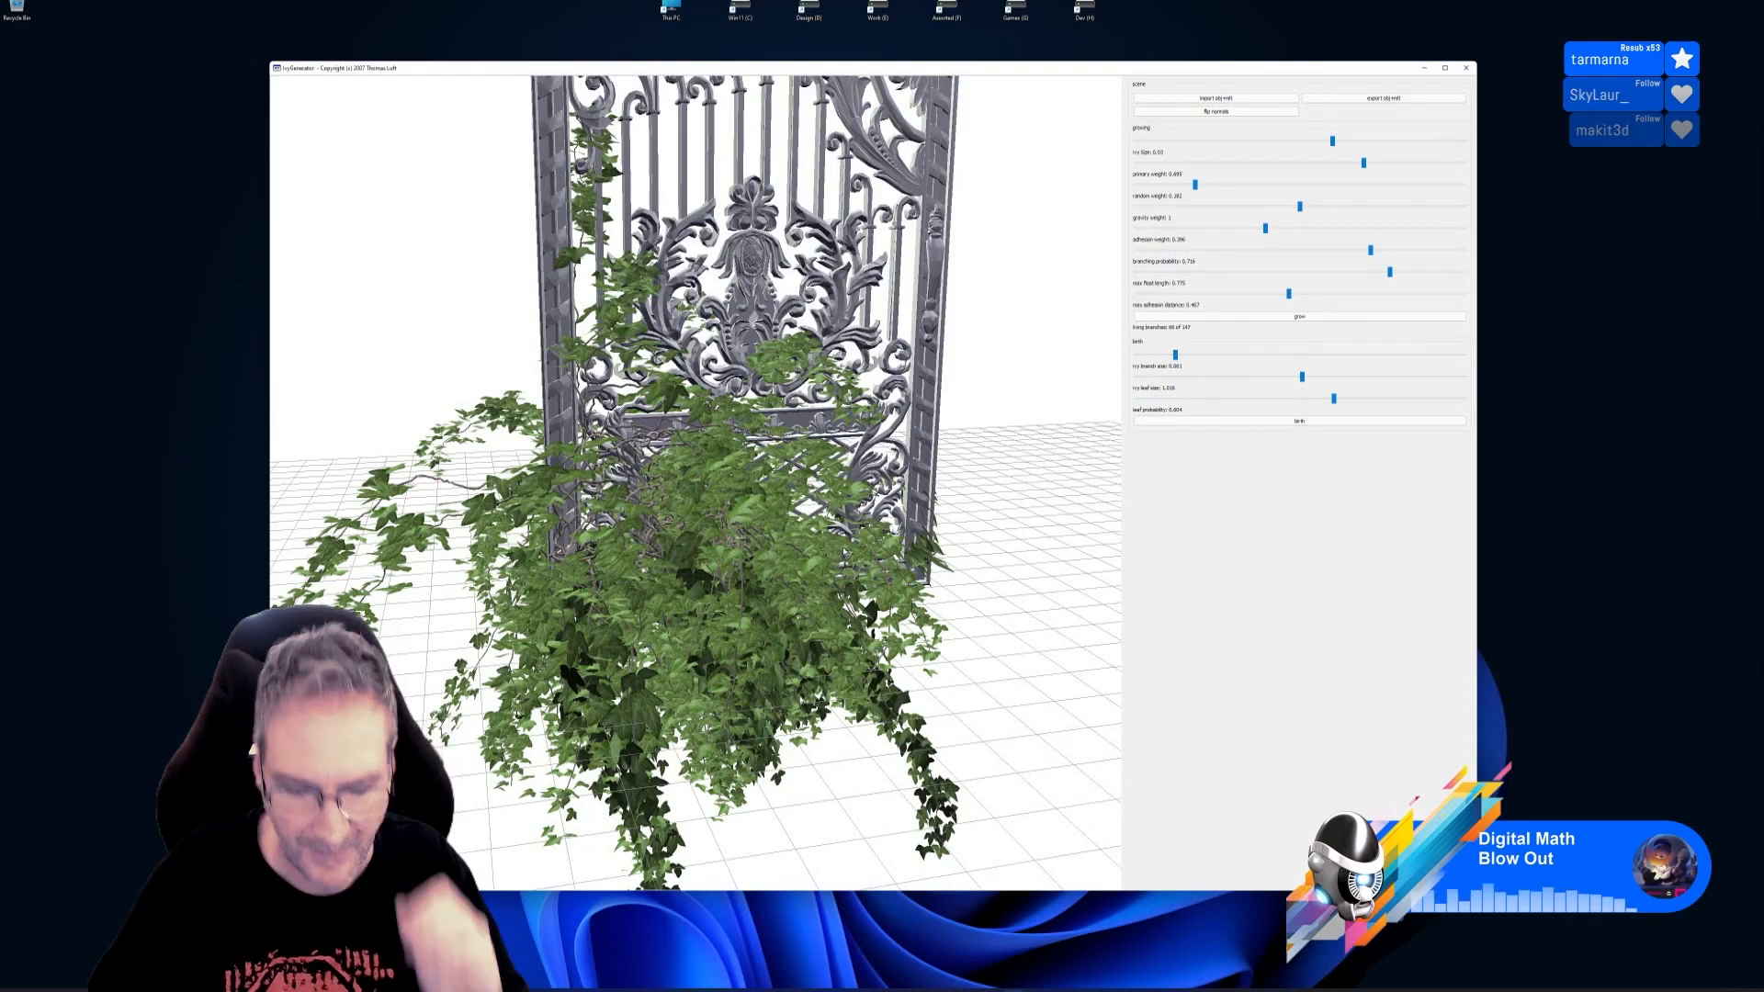
mouse_move(698, 597)
left_mouse_down()
mouse_move(643, 589)
mouse_move(689, 569)
mouse_move(739, 594)
mouse_move(672, 581)
left_mouse_up()
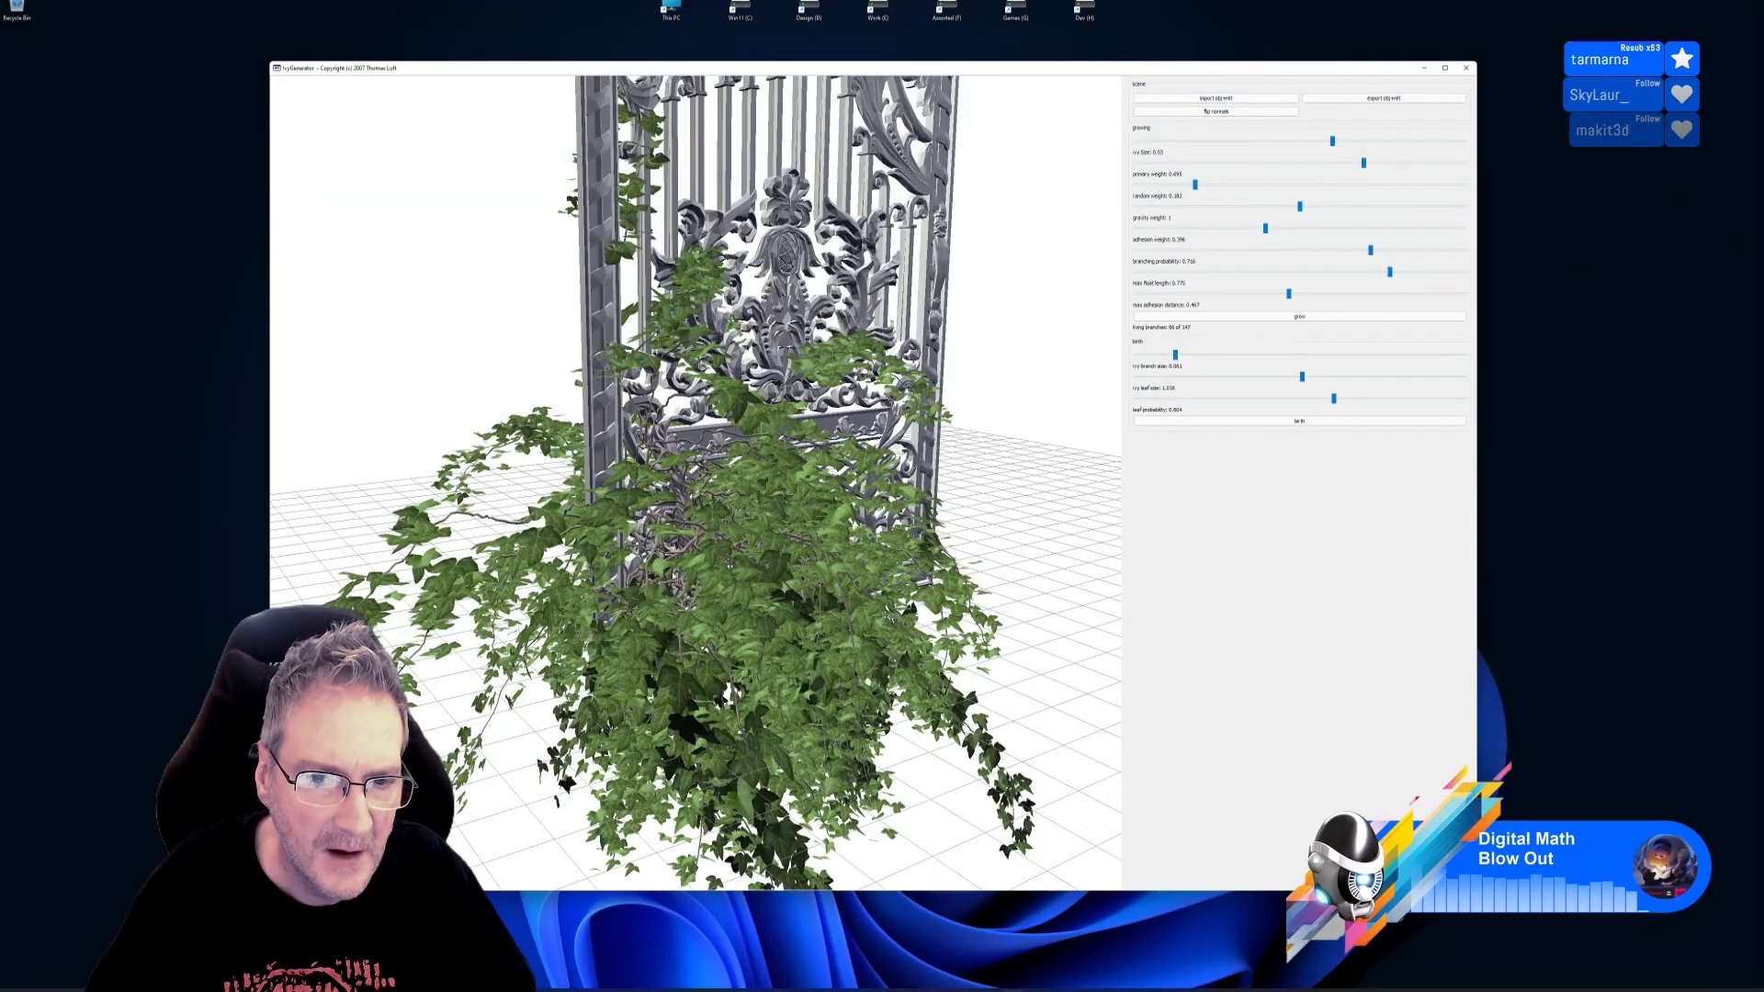
Examine the ivy's foliage and stems up close and its spread around the whole gate from the front and side
scroll(674, 576, "down", 2)
scroll(673, 577, "up", 8)
scroll(536, 592, "down", 4)
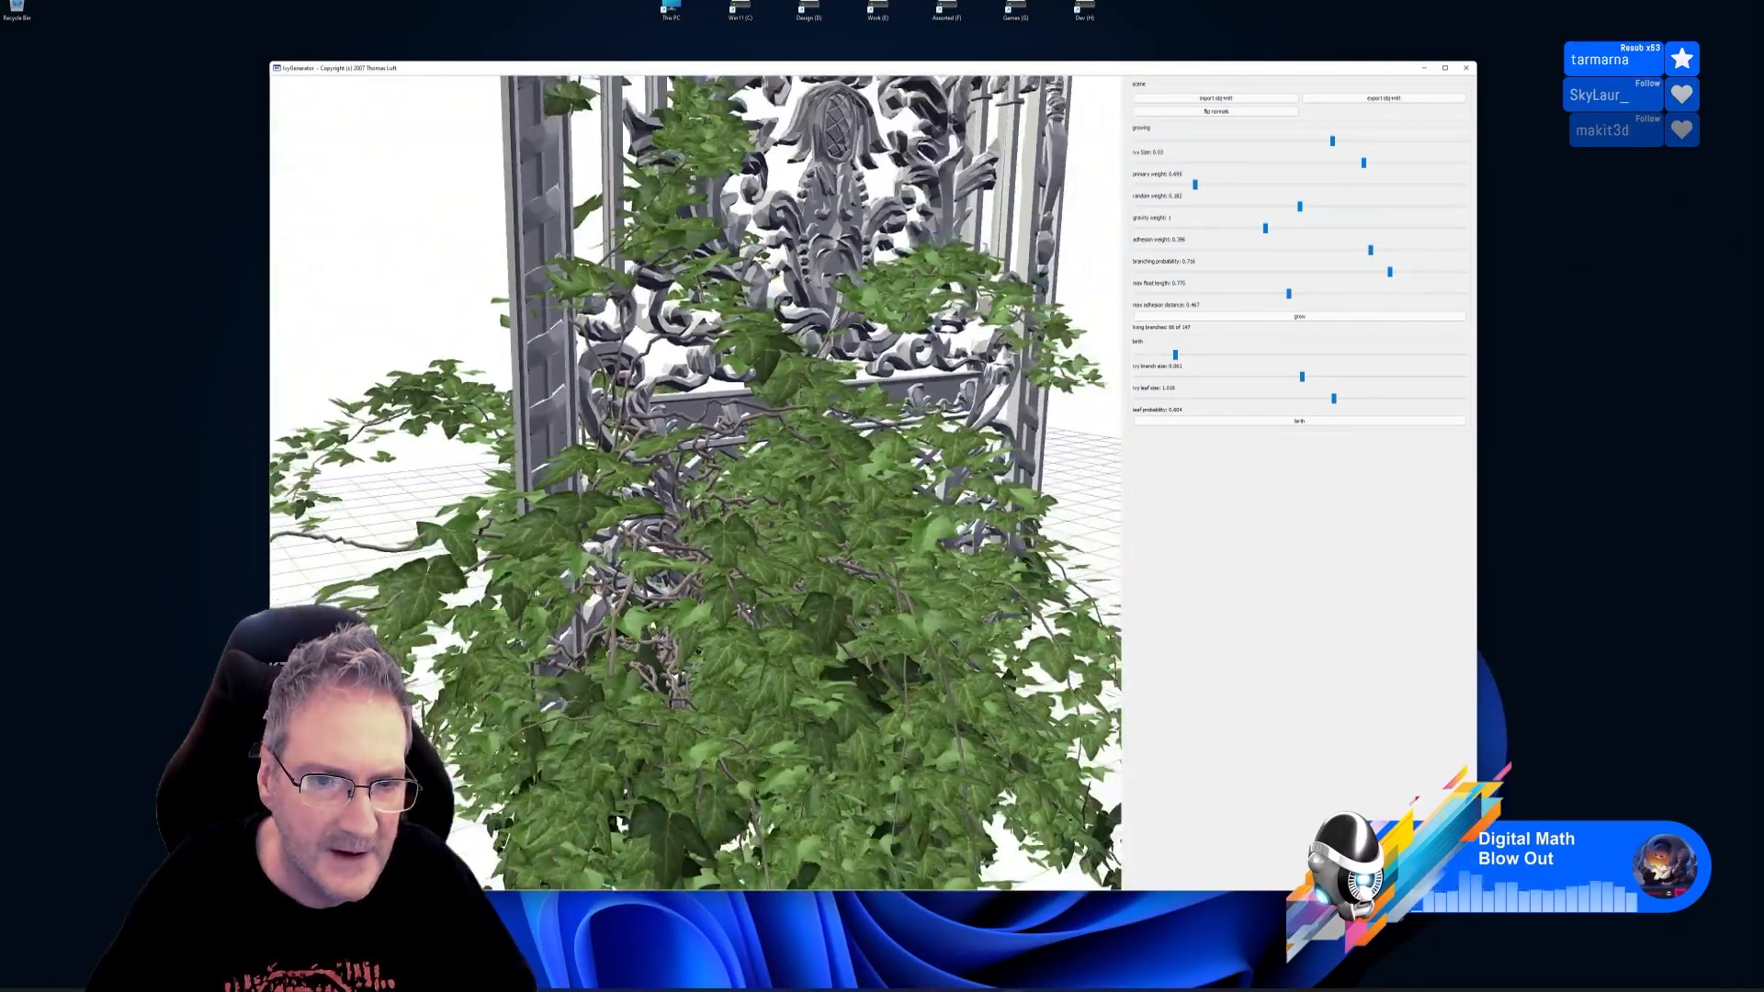
scroll(536, 592, "down", 3)
left_click_drag(693, 563, 637, 567)
left_click_drag(893, 617, 913, 587)
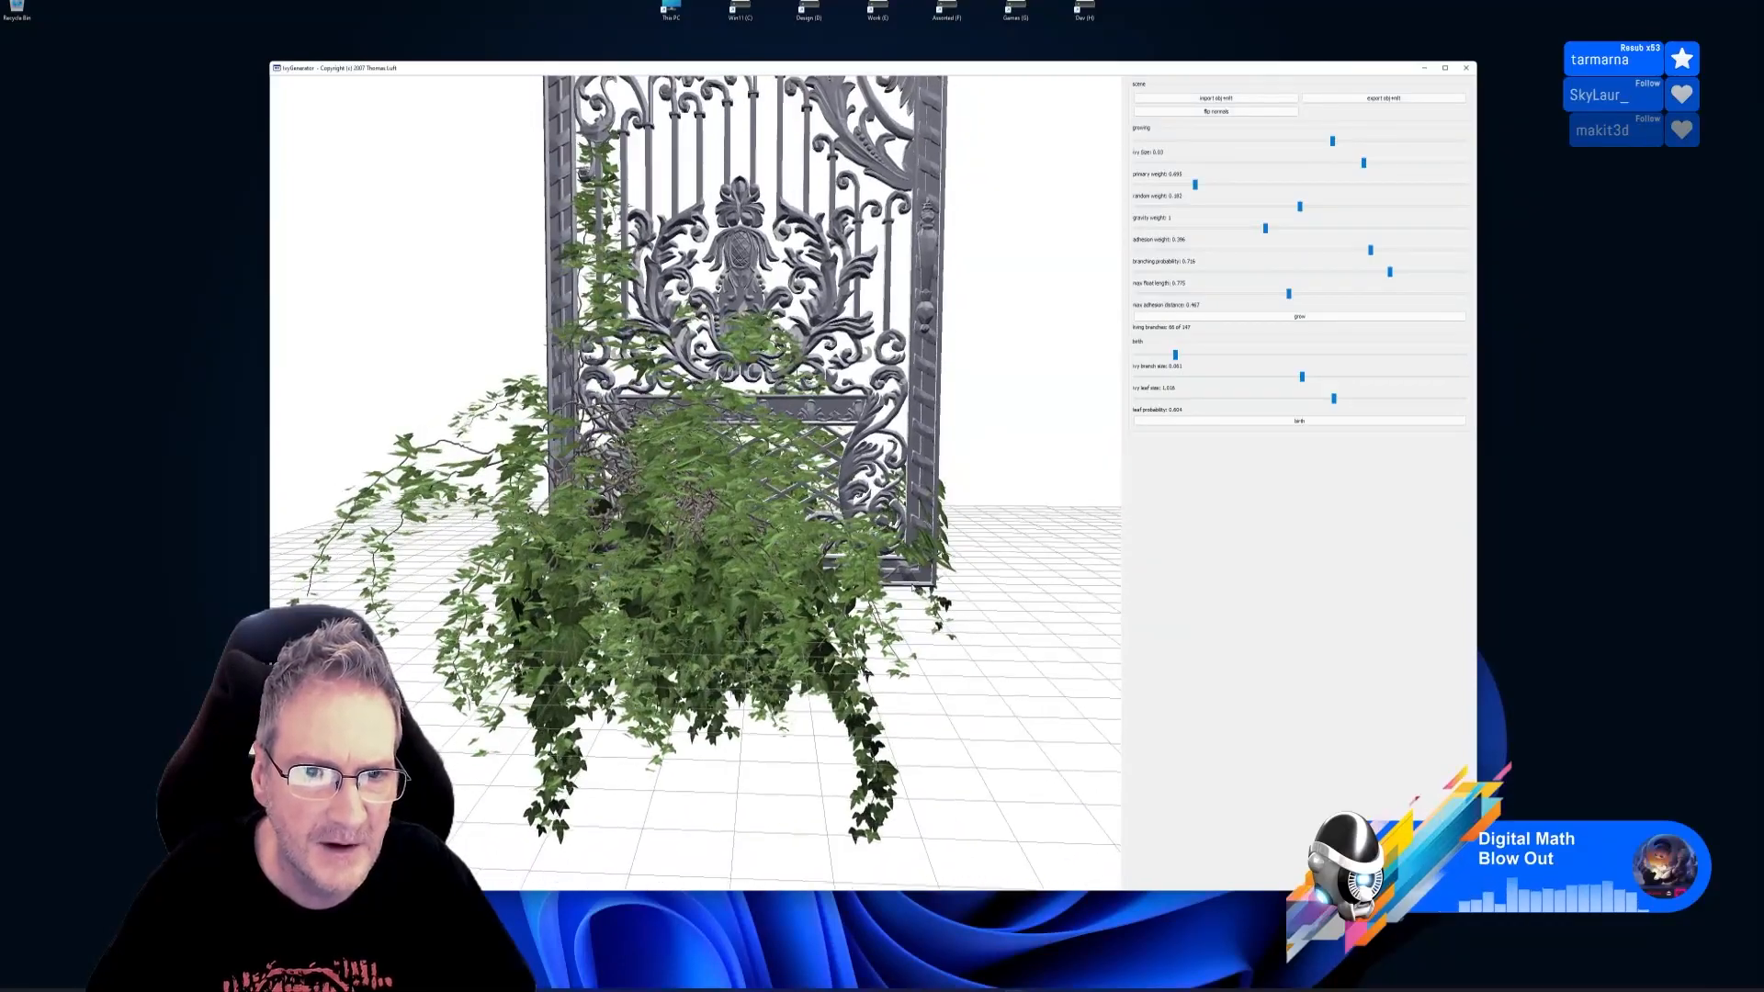
left_click_drag(1007, 538, 1134, 499)
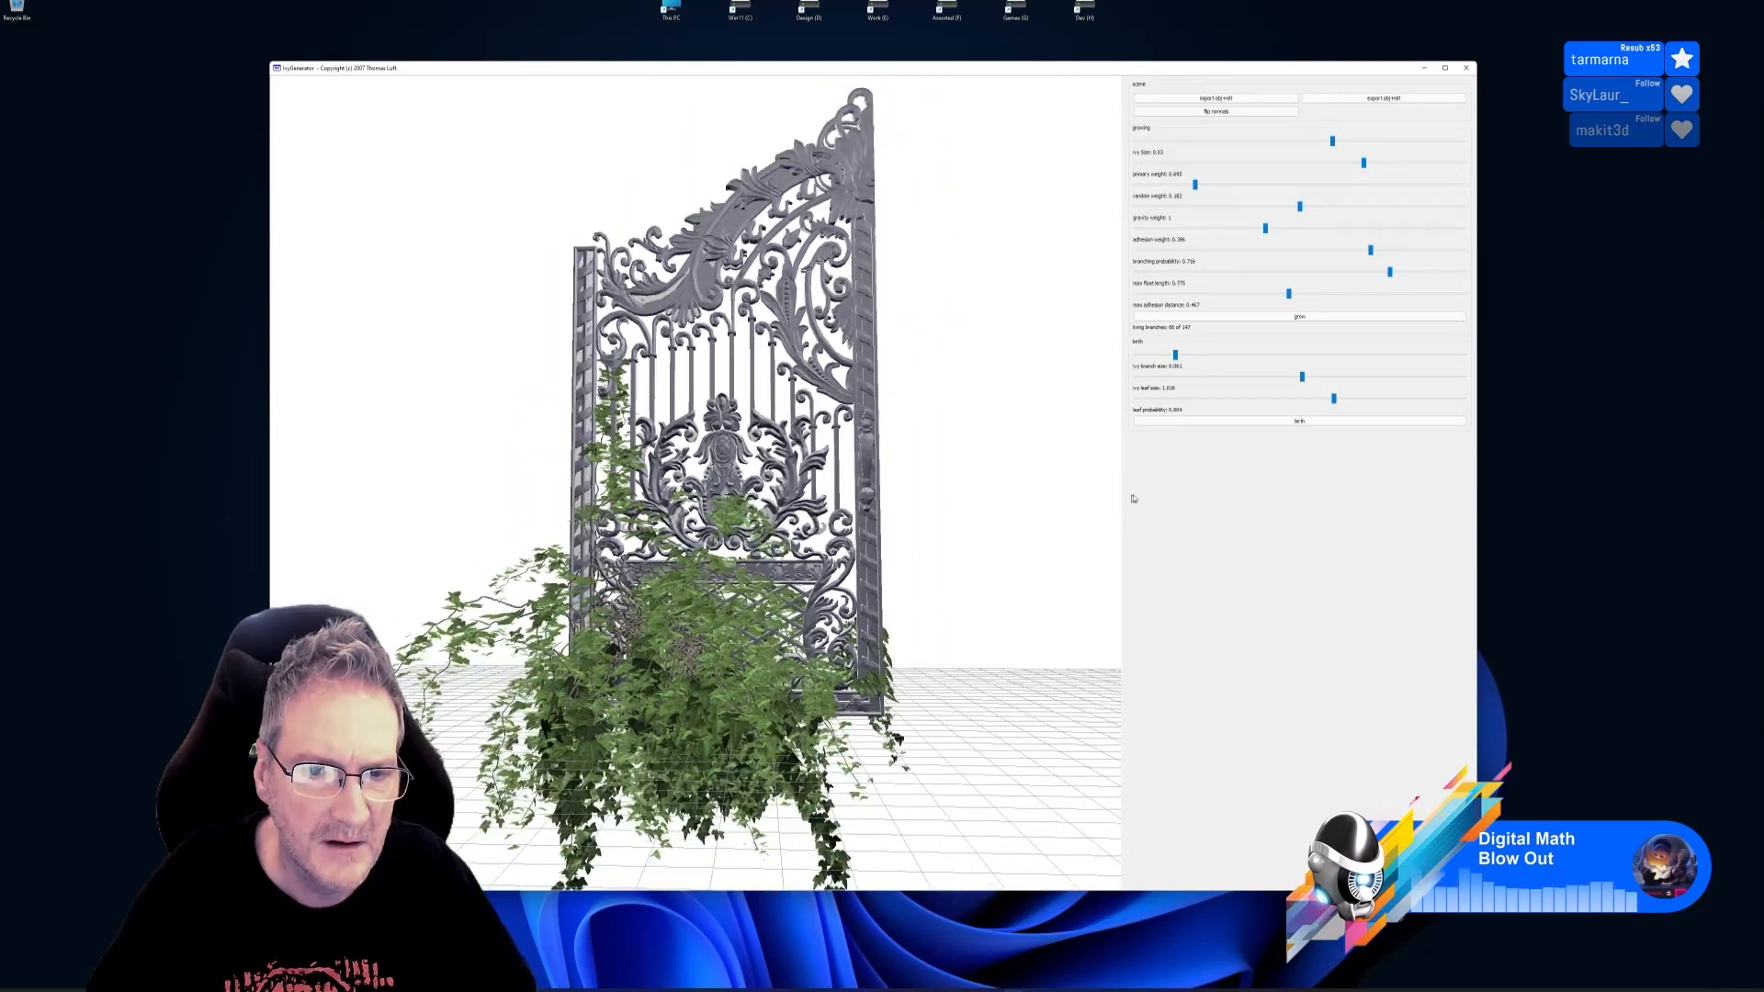
mouse_move(963, 495)
left_mouse_down()
mouse_move(980, 504)
mouse_move(964, 495)
left_mouse_up()
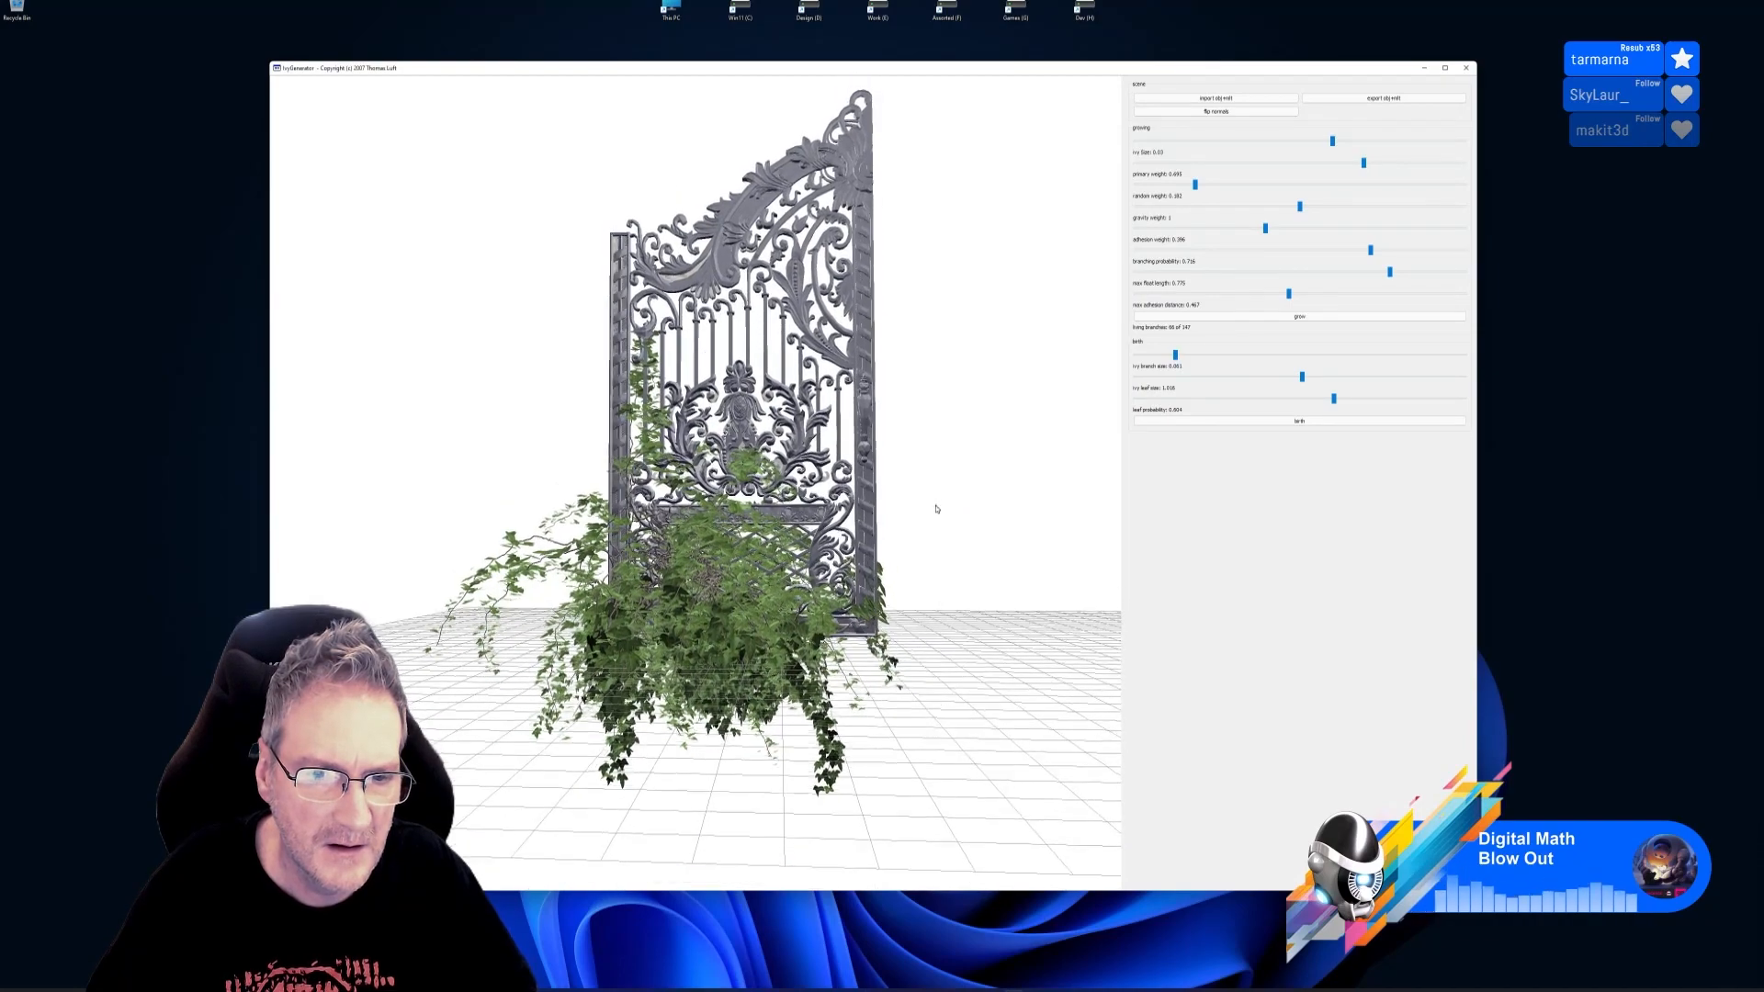
left_click_drag(942, 495, 796, 464)
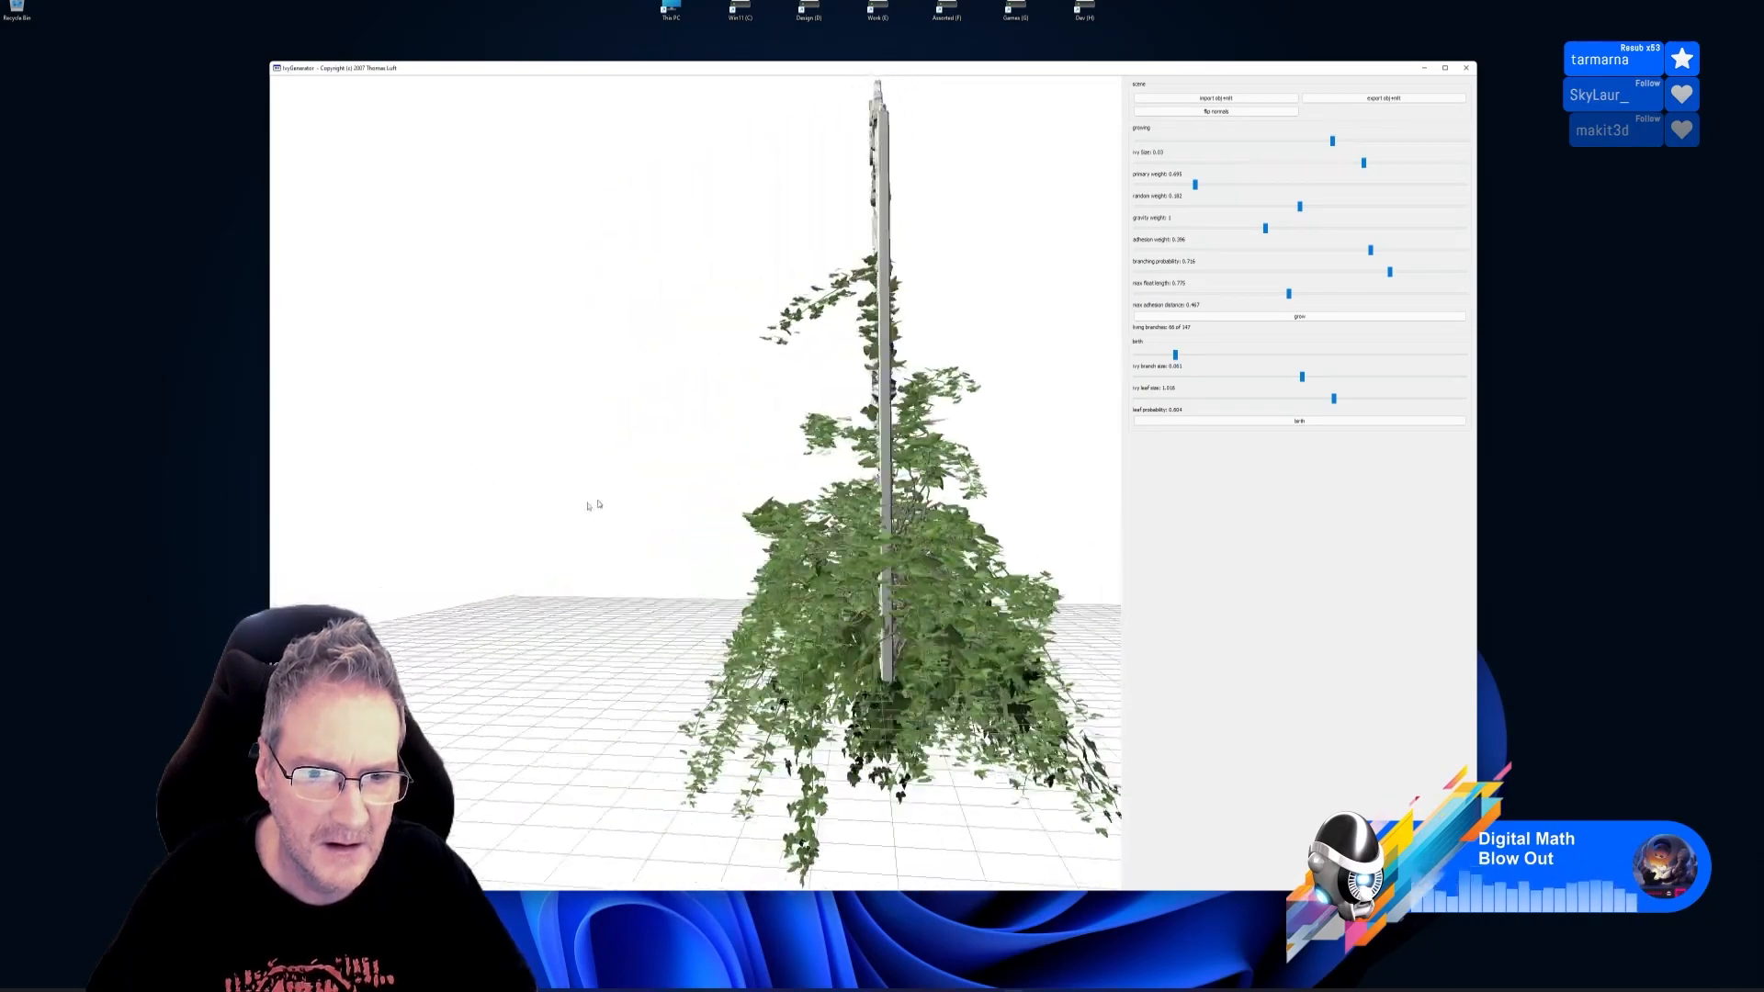
left_click_drag(598, 505, 956, 487)
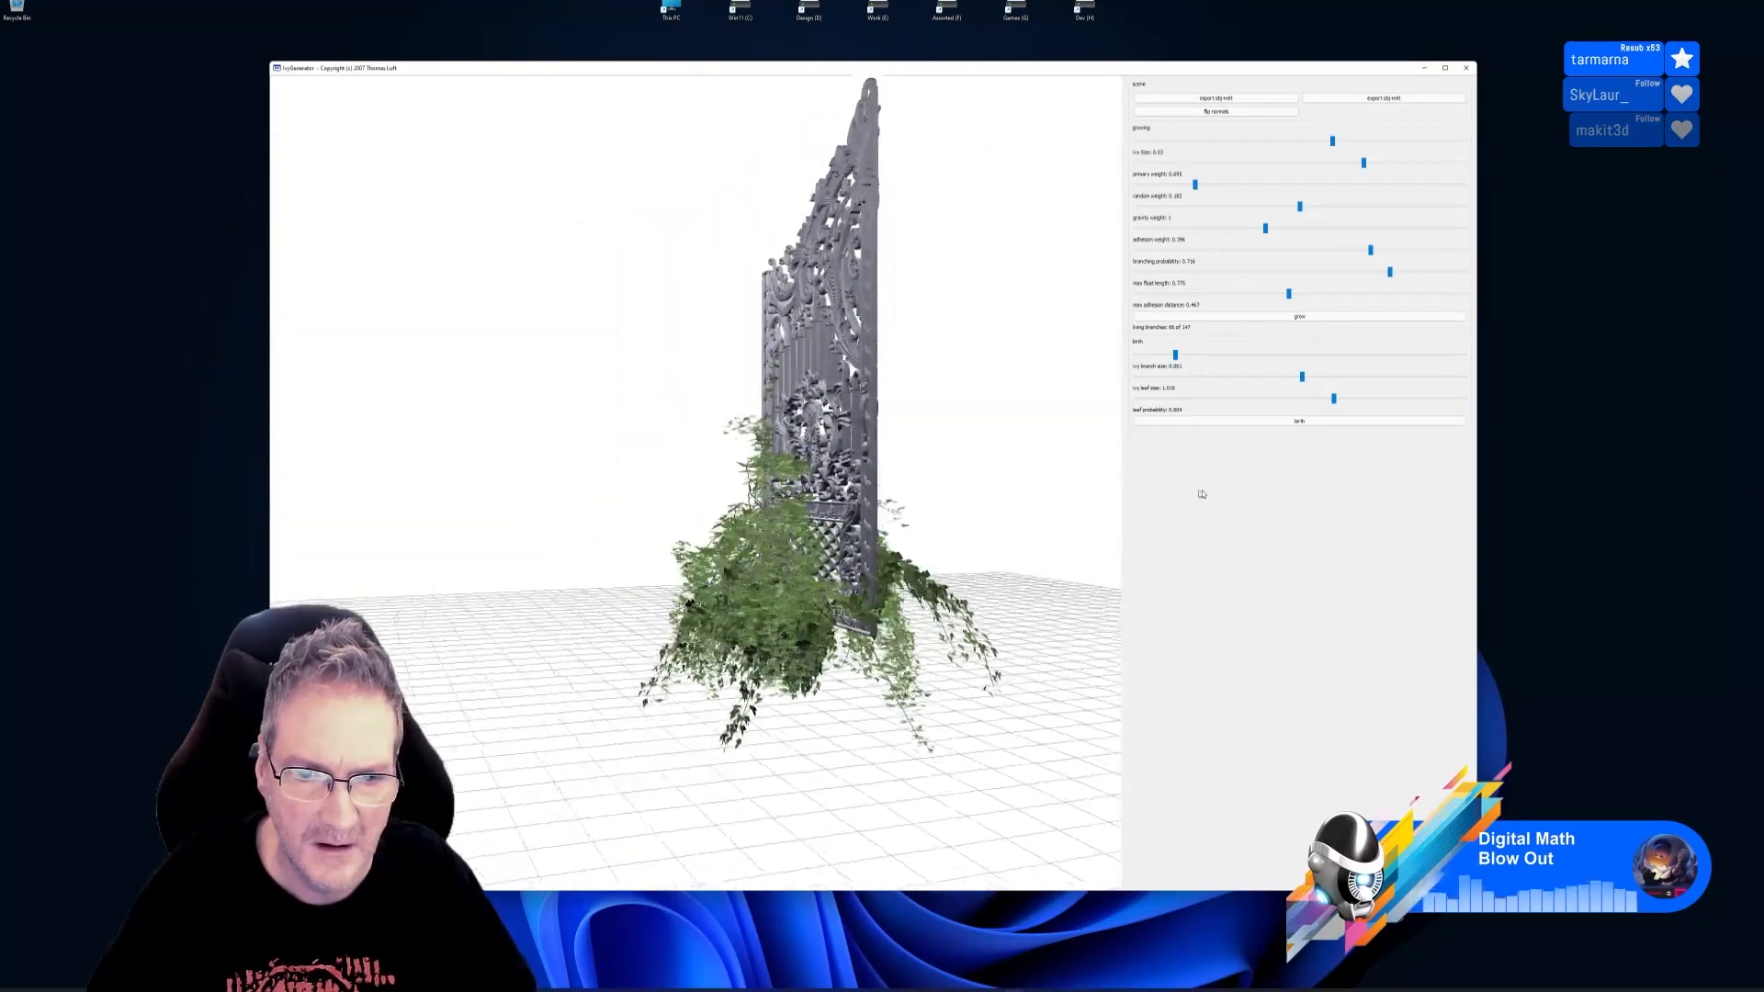
left_click_drag(1116, 497, 848, 430)
left_click_drag(848, 588, 1002, 504)
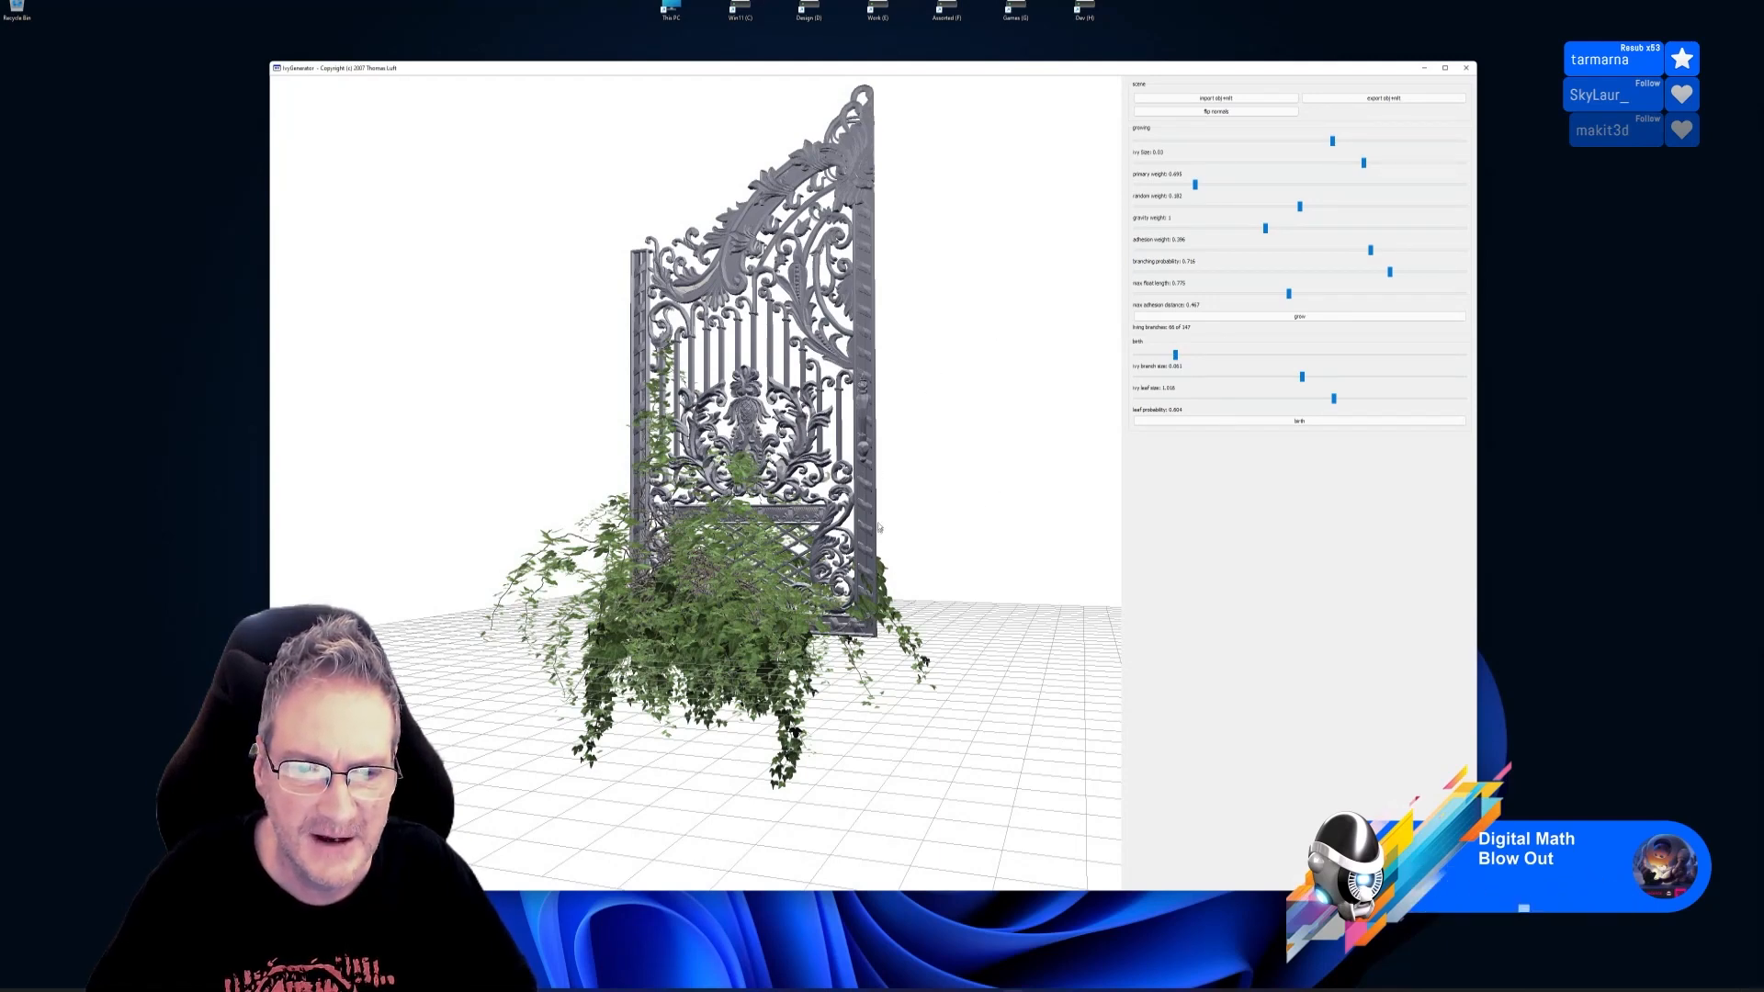
left_click_drag(879, 528, 1038, 781)
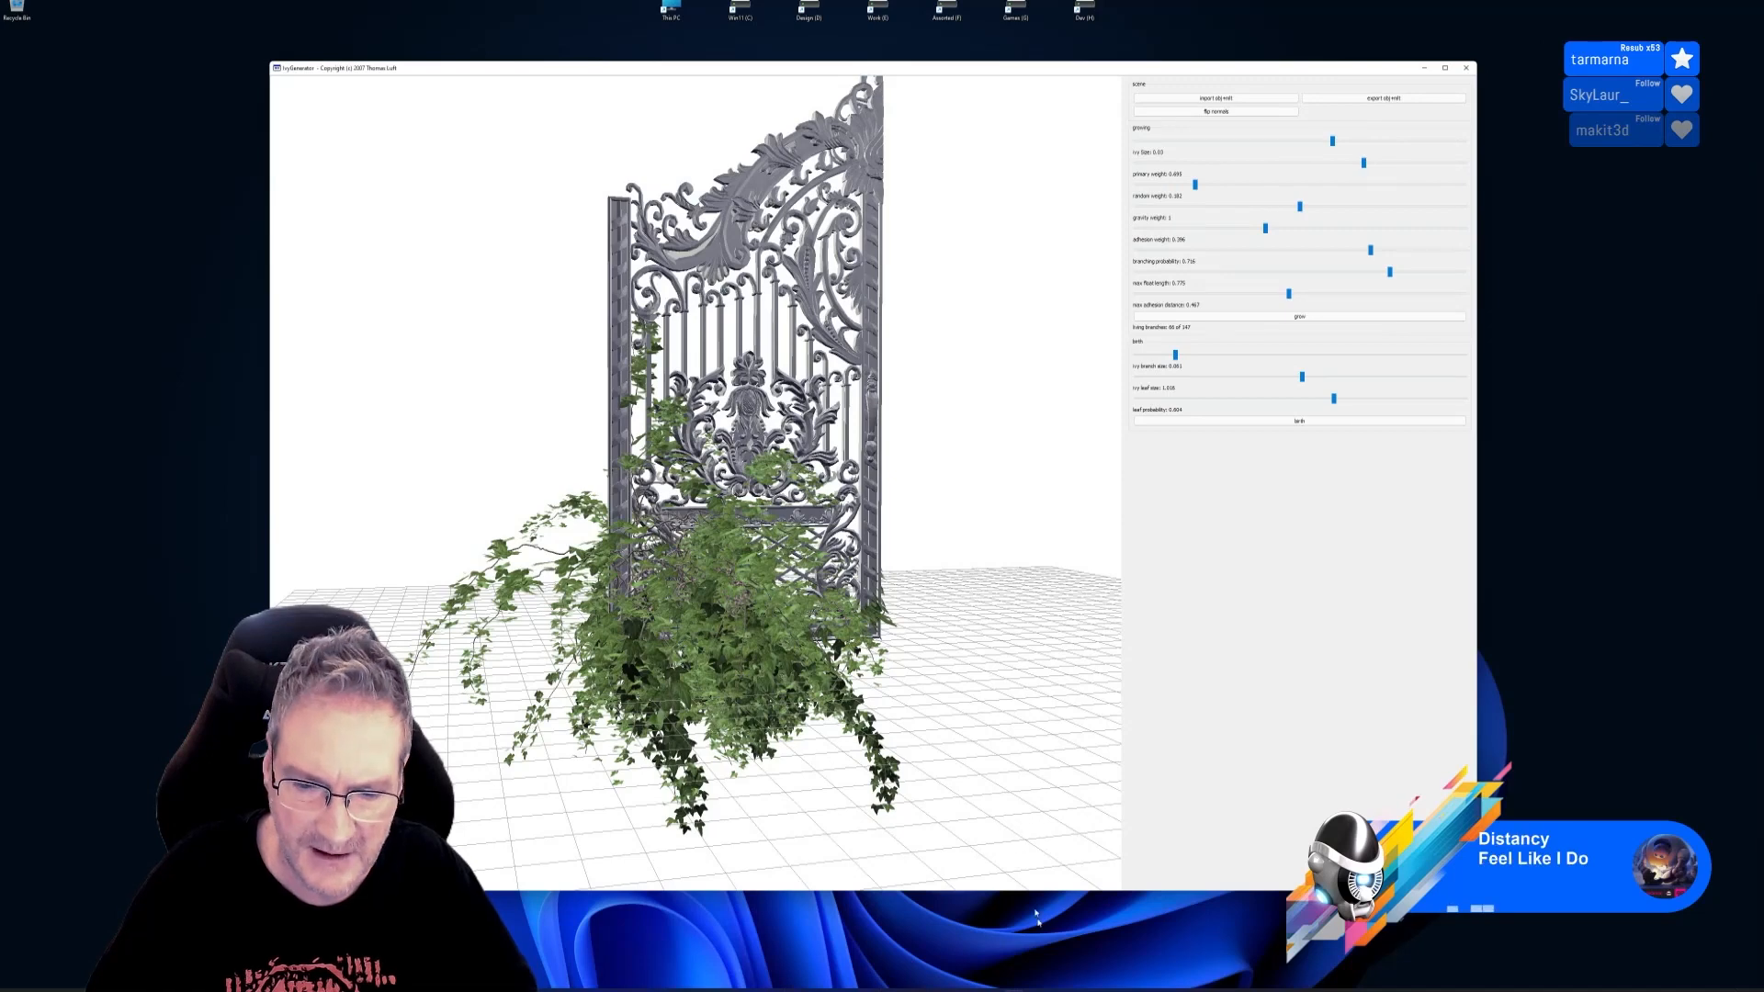
Switch to 3ds Max and isolate the selected left gate
key("alt+Tab")
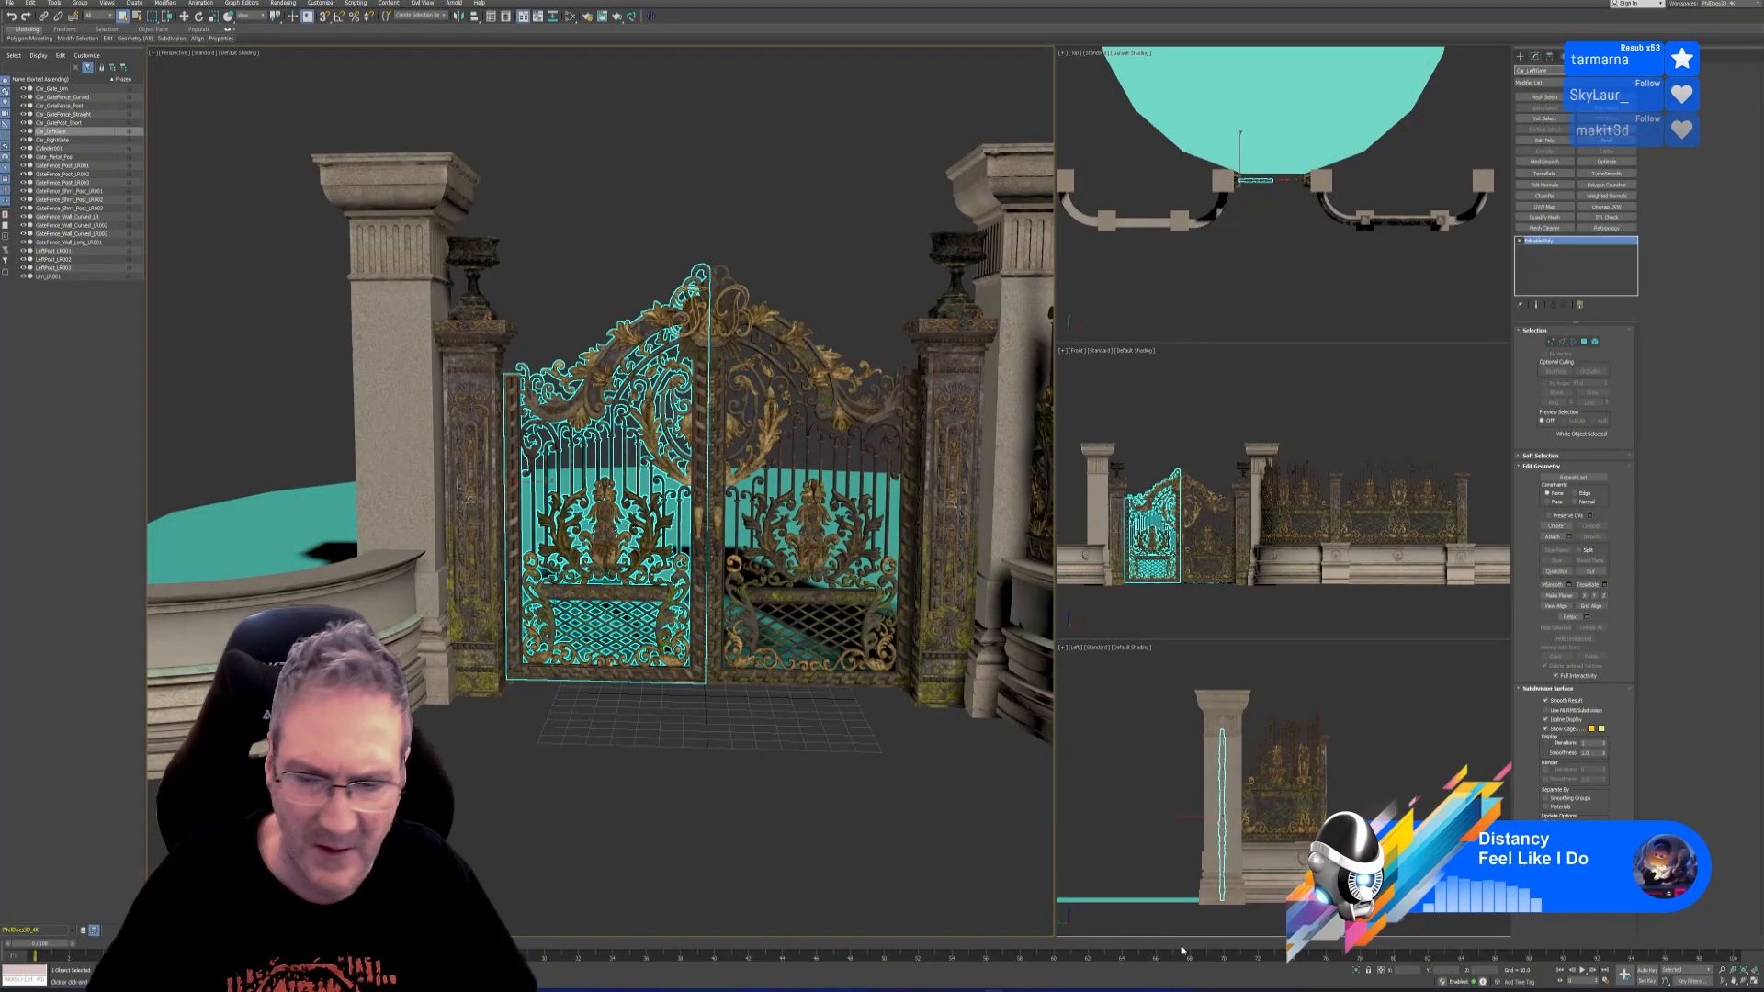
left_click(1357, 971)
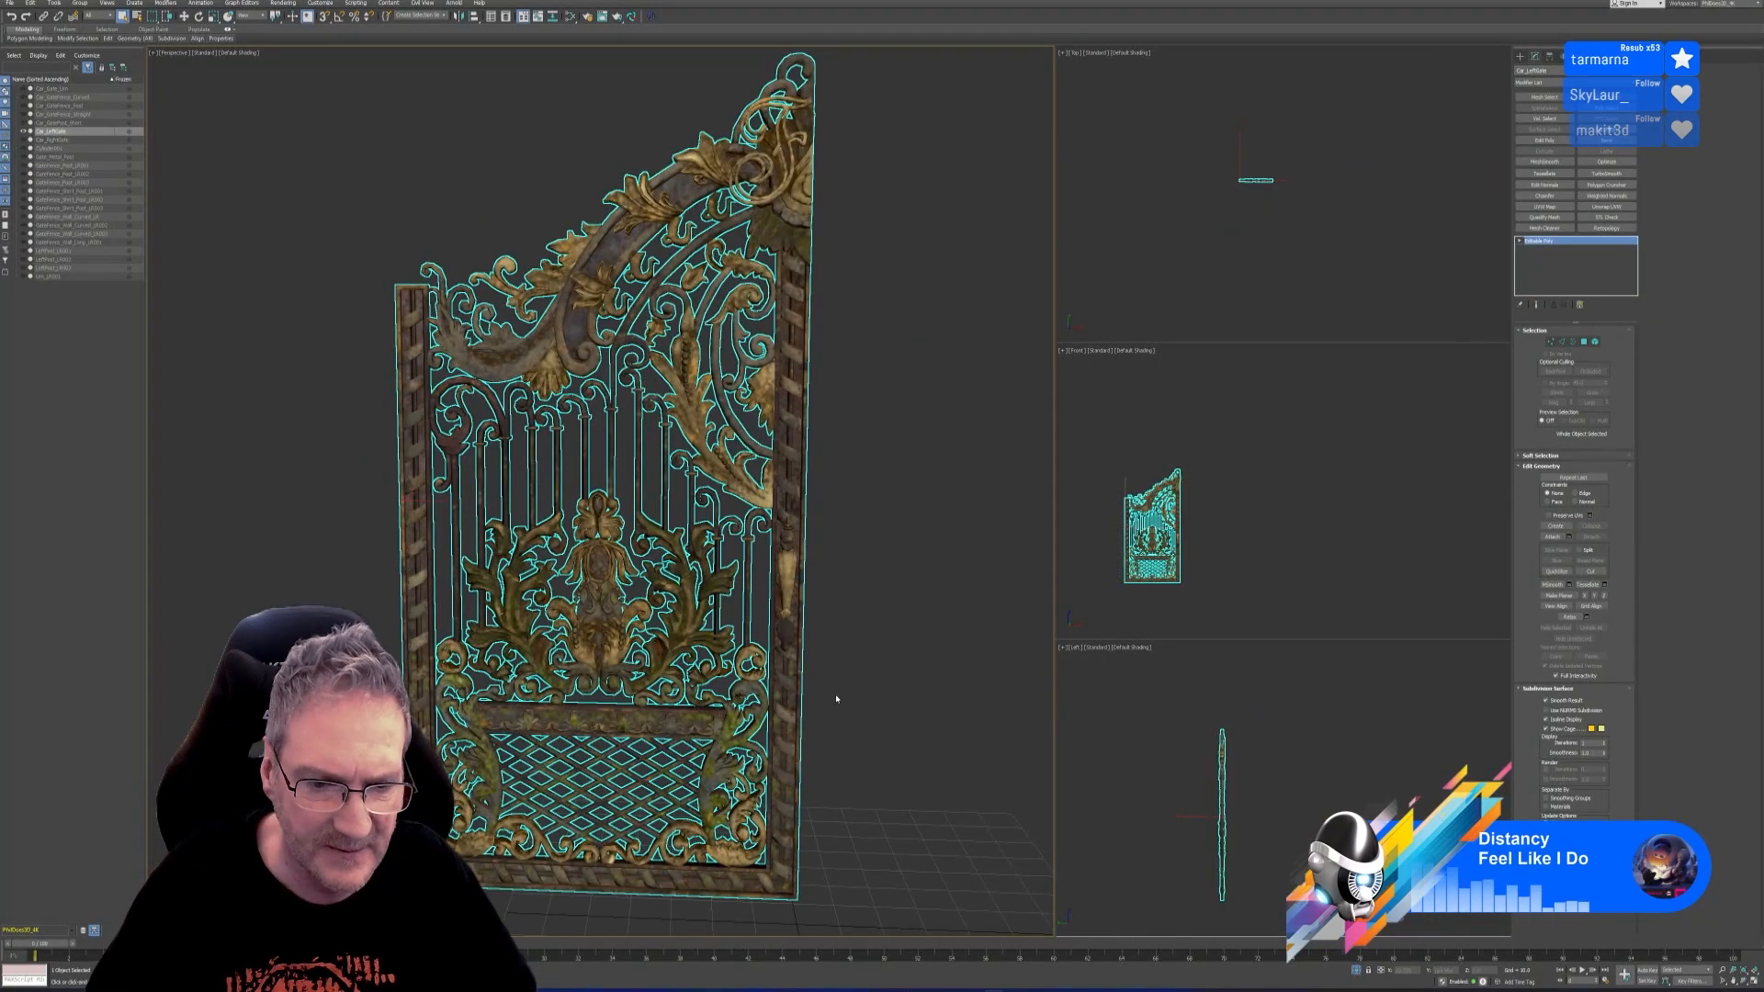
scroll(836, 699, "down", 3)
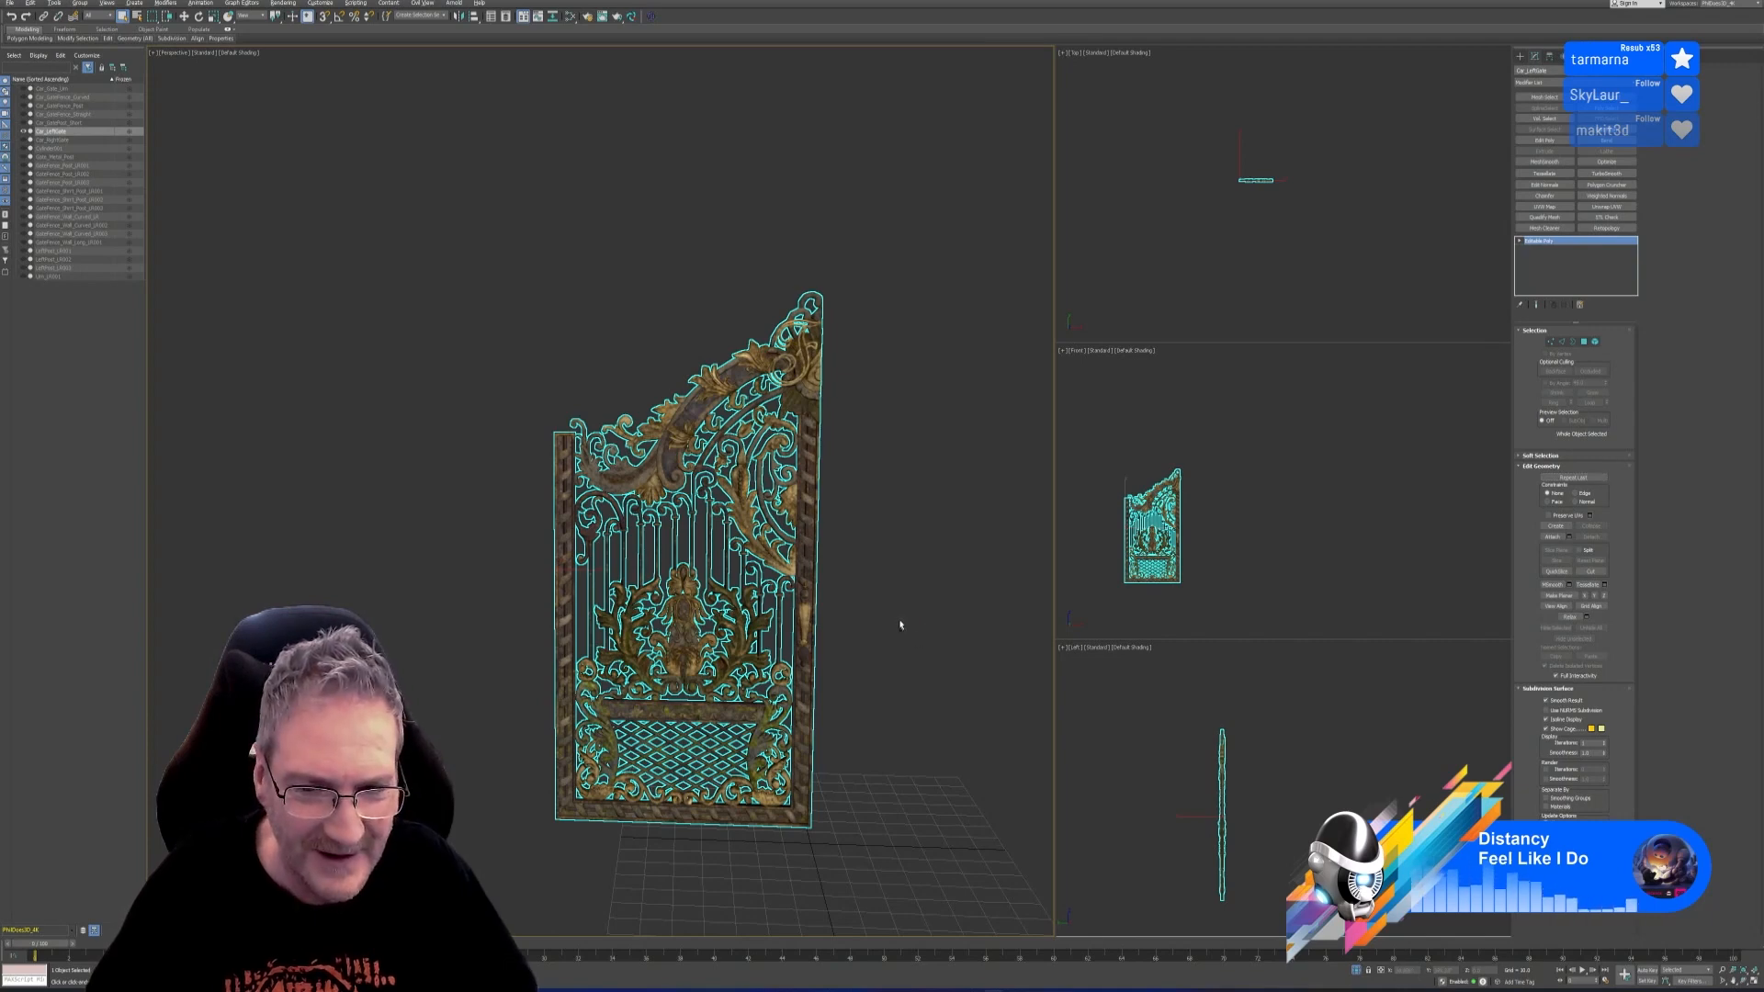
mouse_move(906, 622)
middle_mouse_down("alt")
mouse_move(819, 615)
mouse_move(937, 607)
mouse_move(919, 621)
middle_mouse_up("alt")
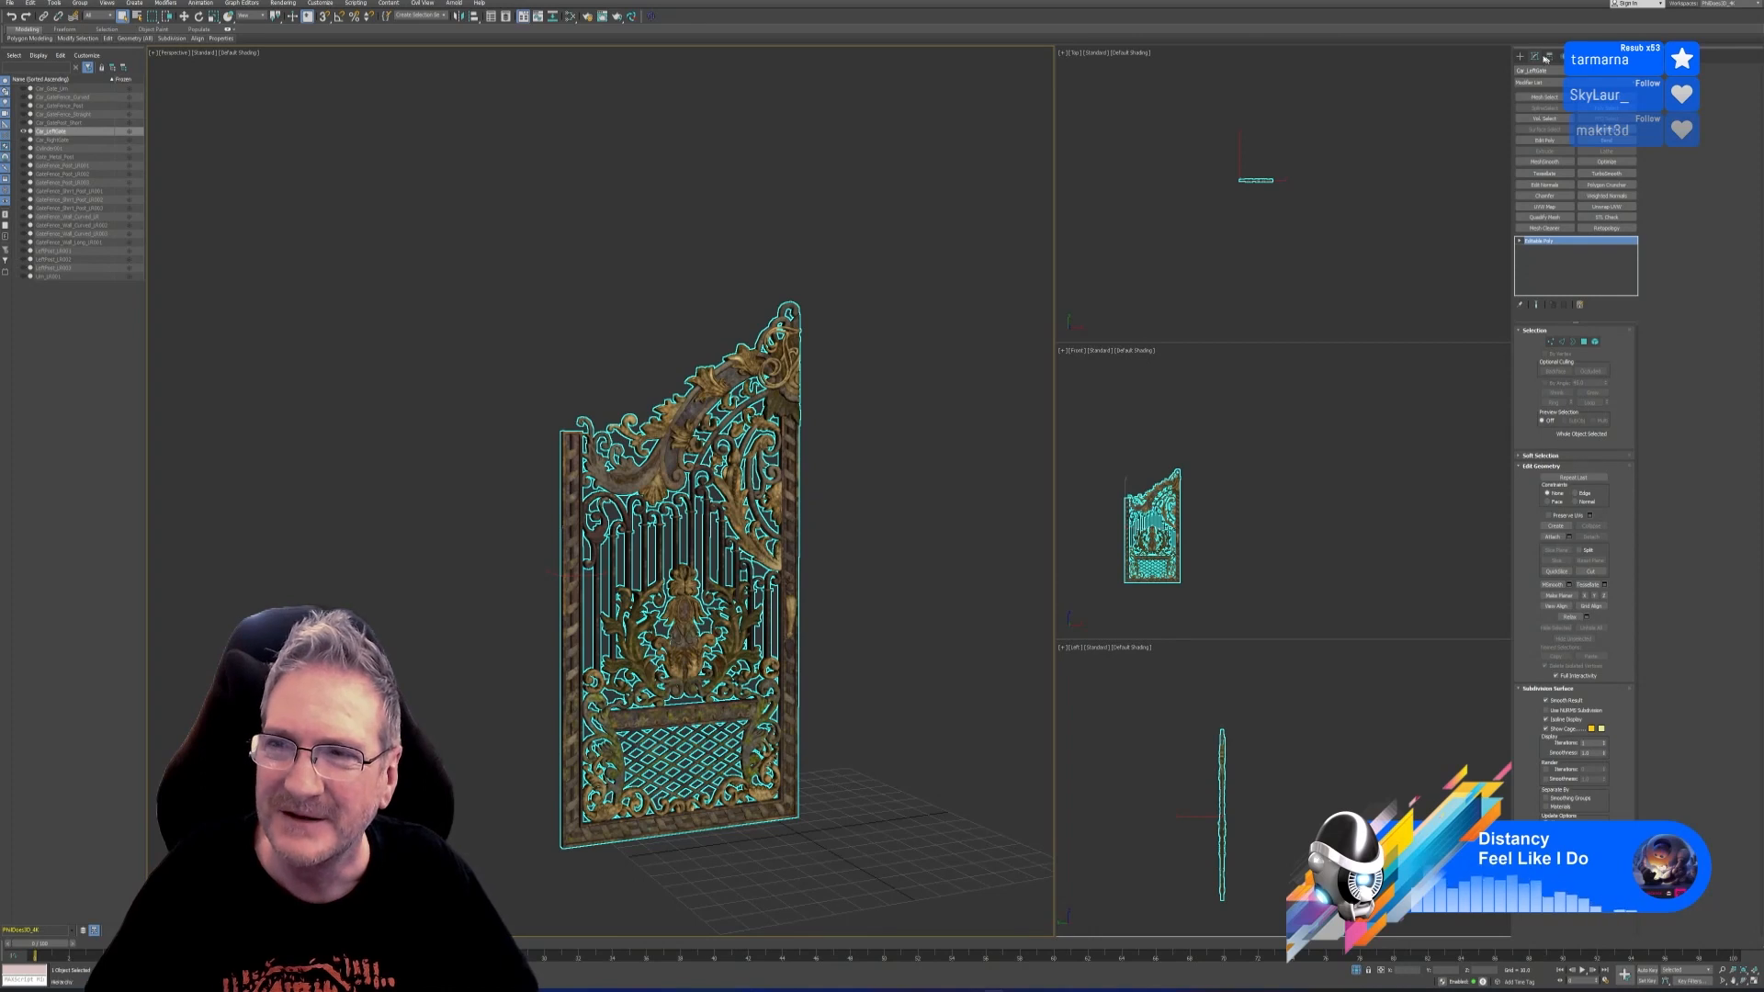
Create a square ground plane around the base of the left gate in the Top view
left_click(1520, 57)
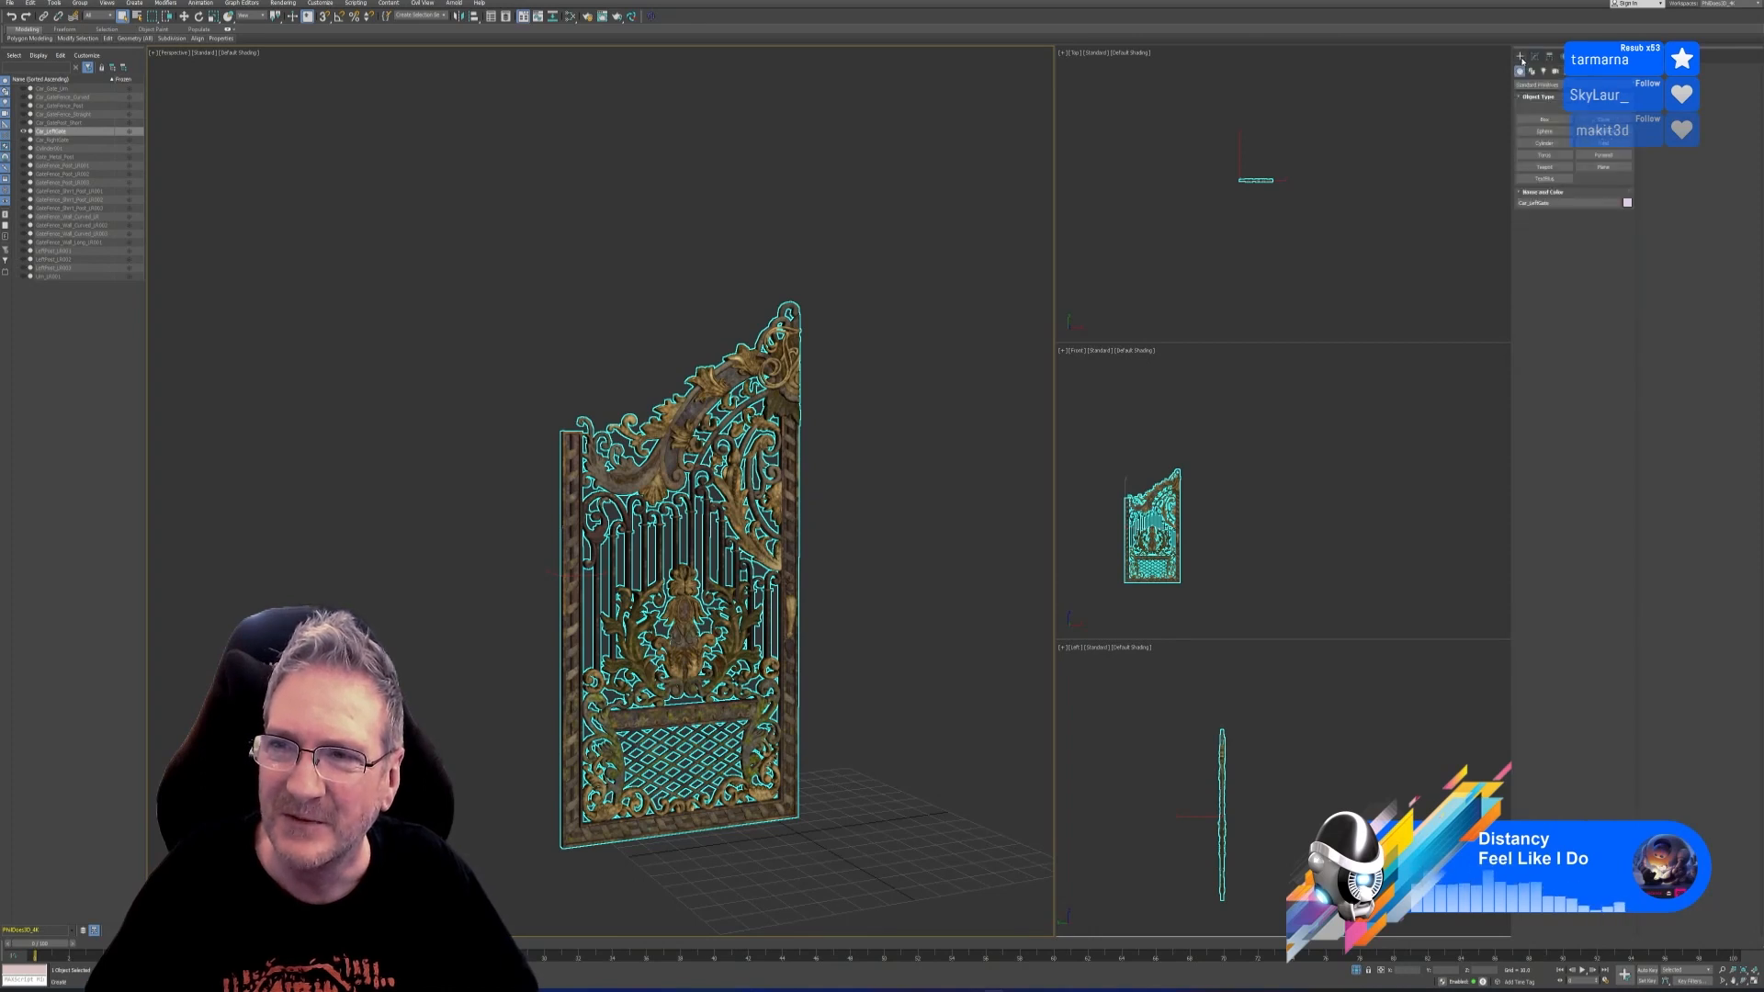
left_click(1604, 167)
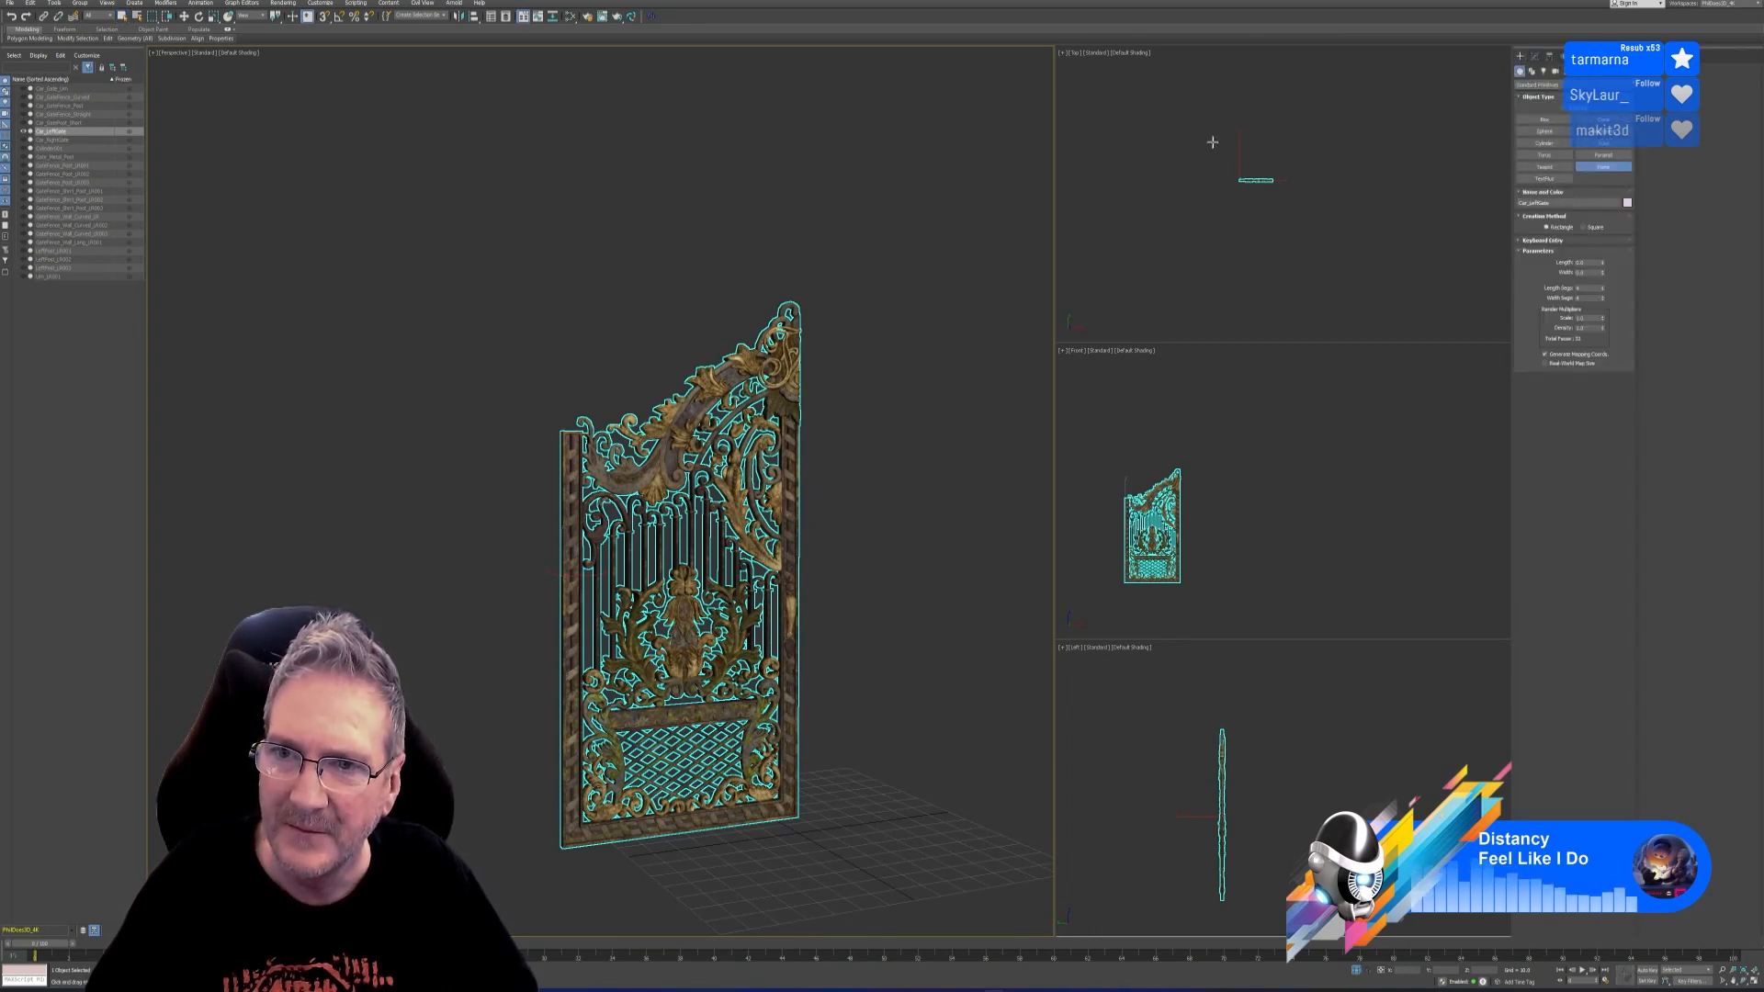
left_click_drag(1204, 139, 1307, 240)
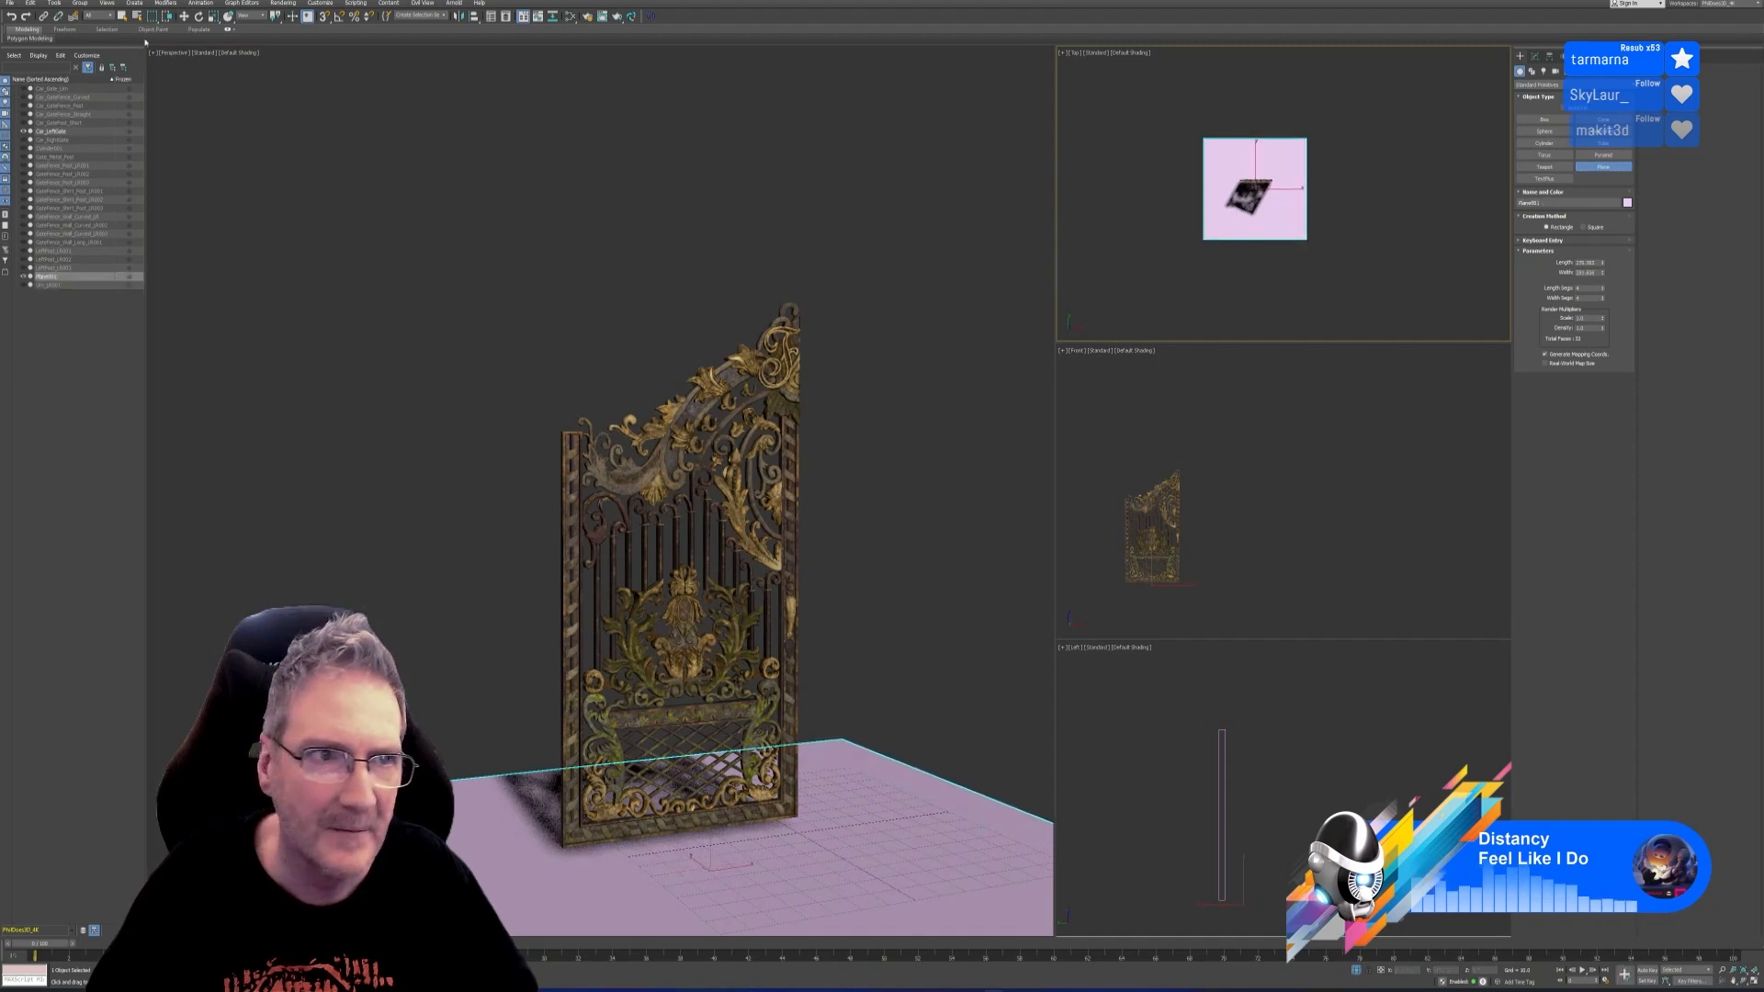
key("w")
middle_click_drag(818, 577, 769, 593, "alt")
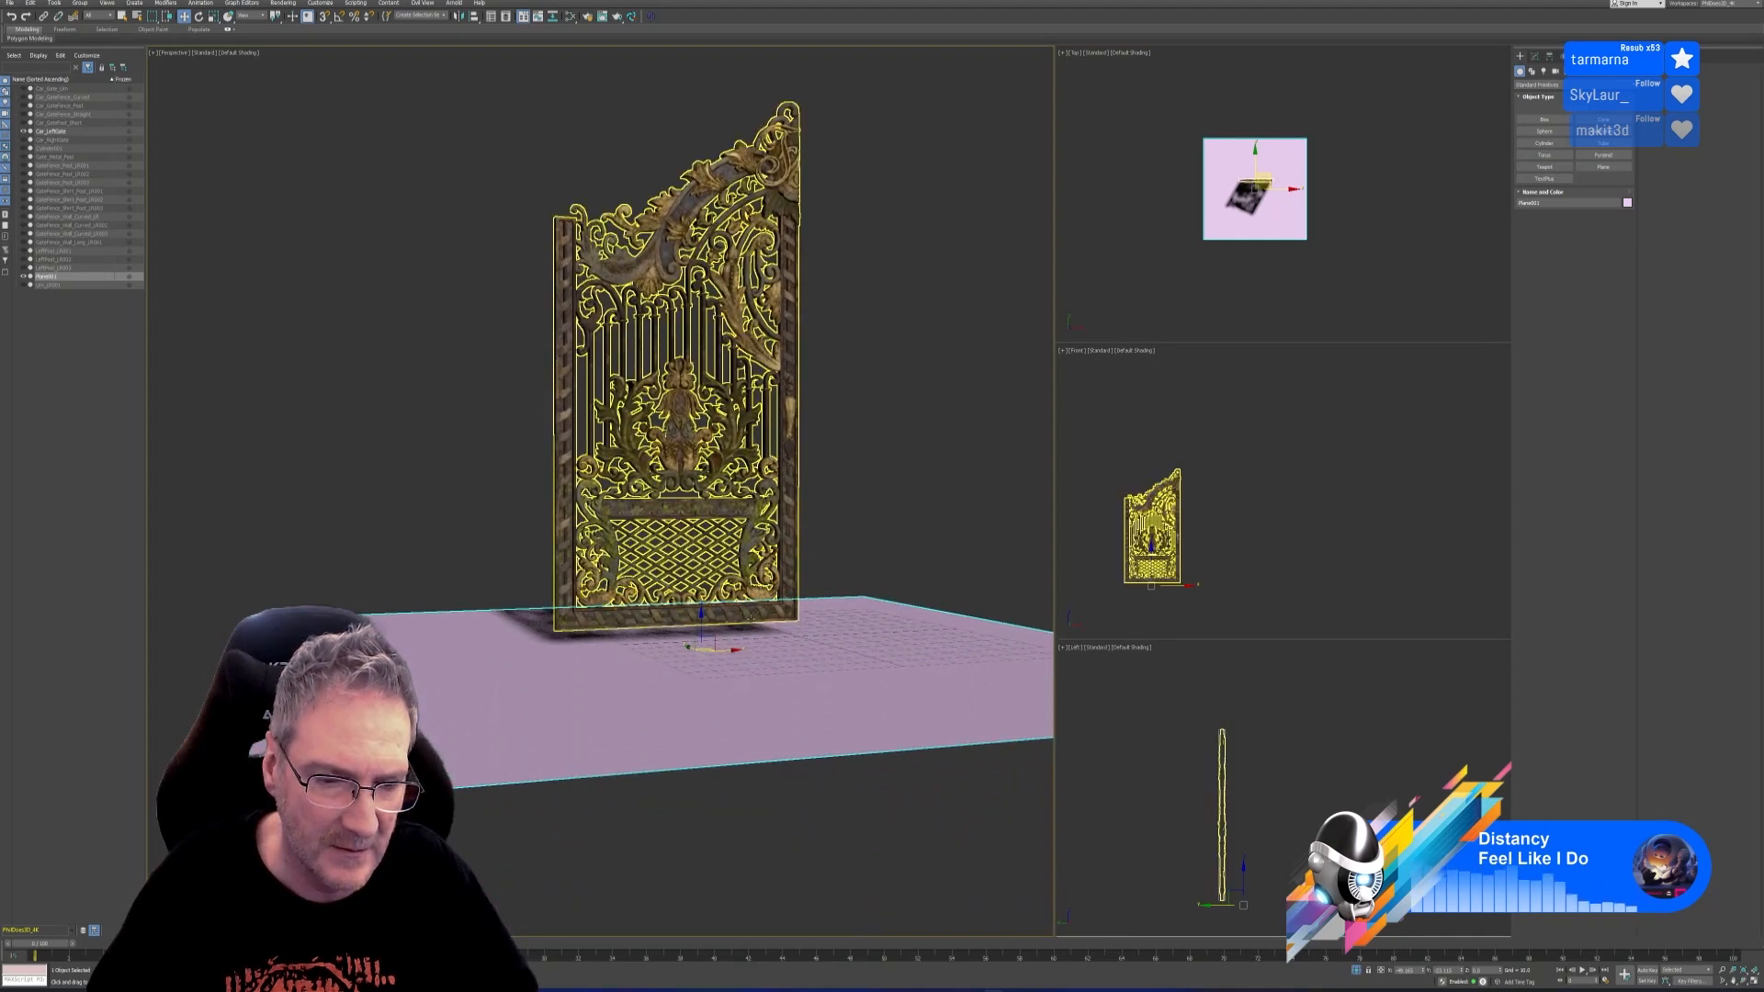
Exit isolation, select the left gate together with the new plane, and isolate both
left_click(1357, 972)
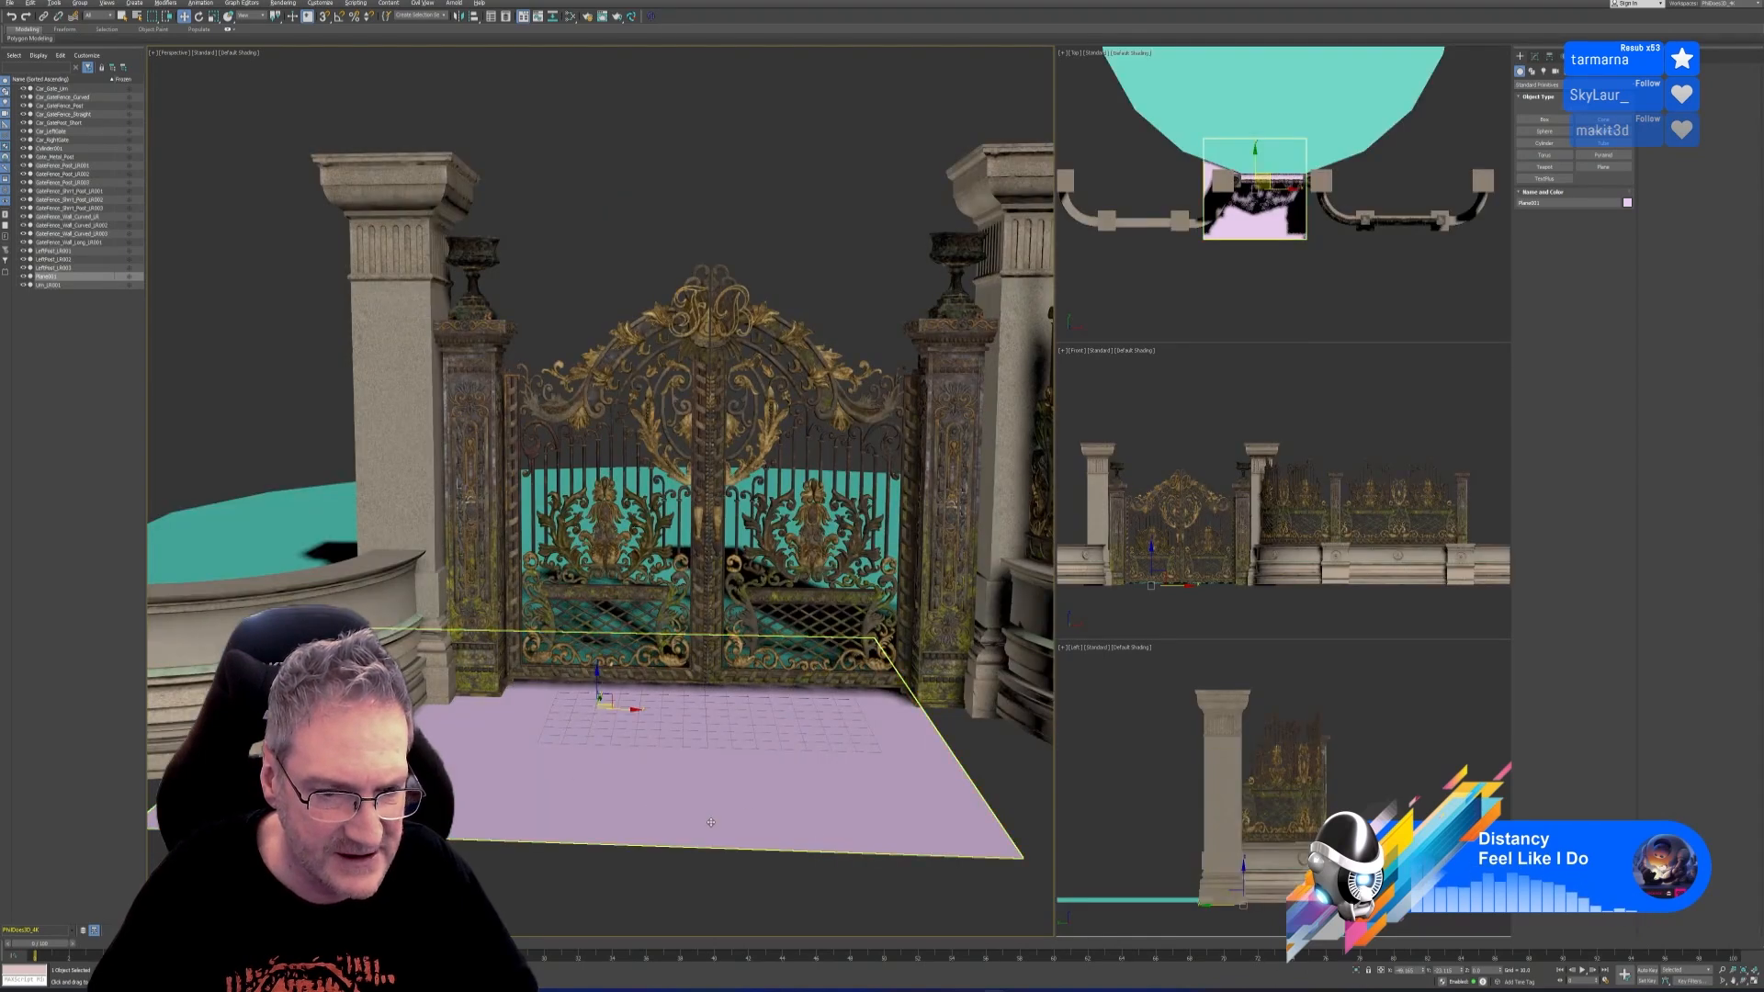
mouse_move(710, 822)
middle_mouse_down("alt")
mouse_move(729, 802)
mouse_move(700, 803)
mouse_move(725, 821)
middle_mouse_up("alt")
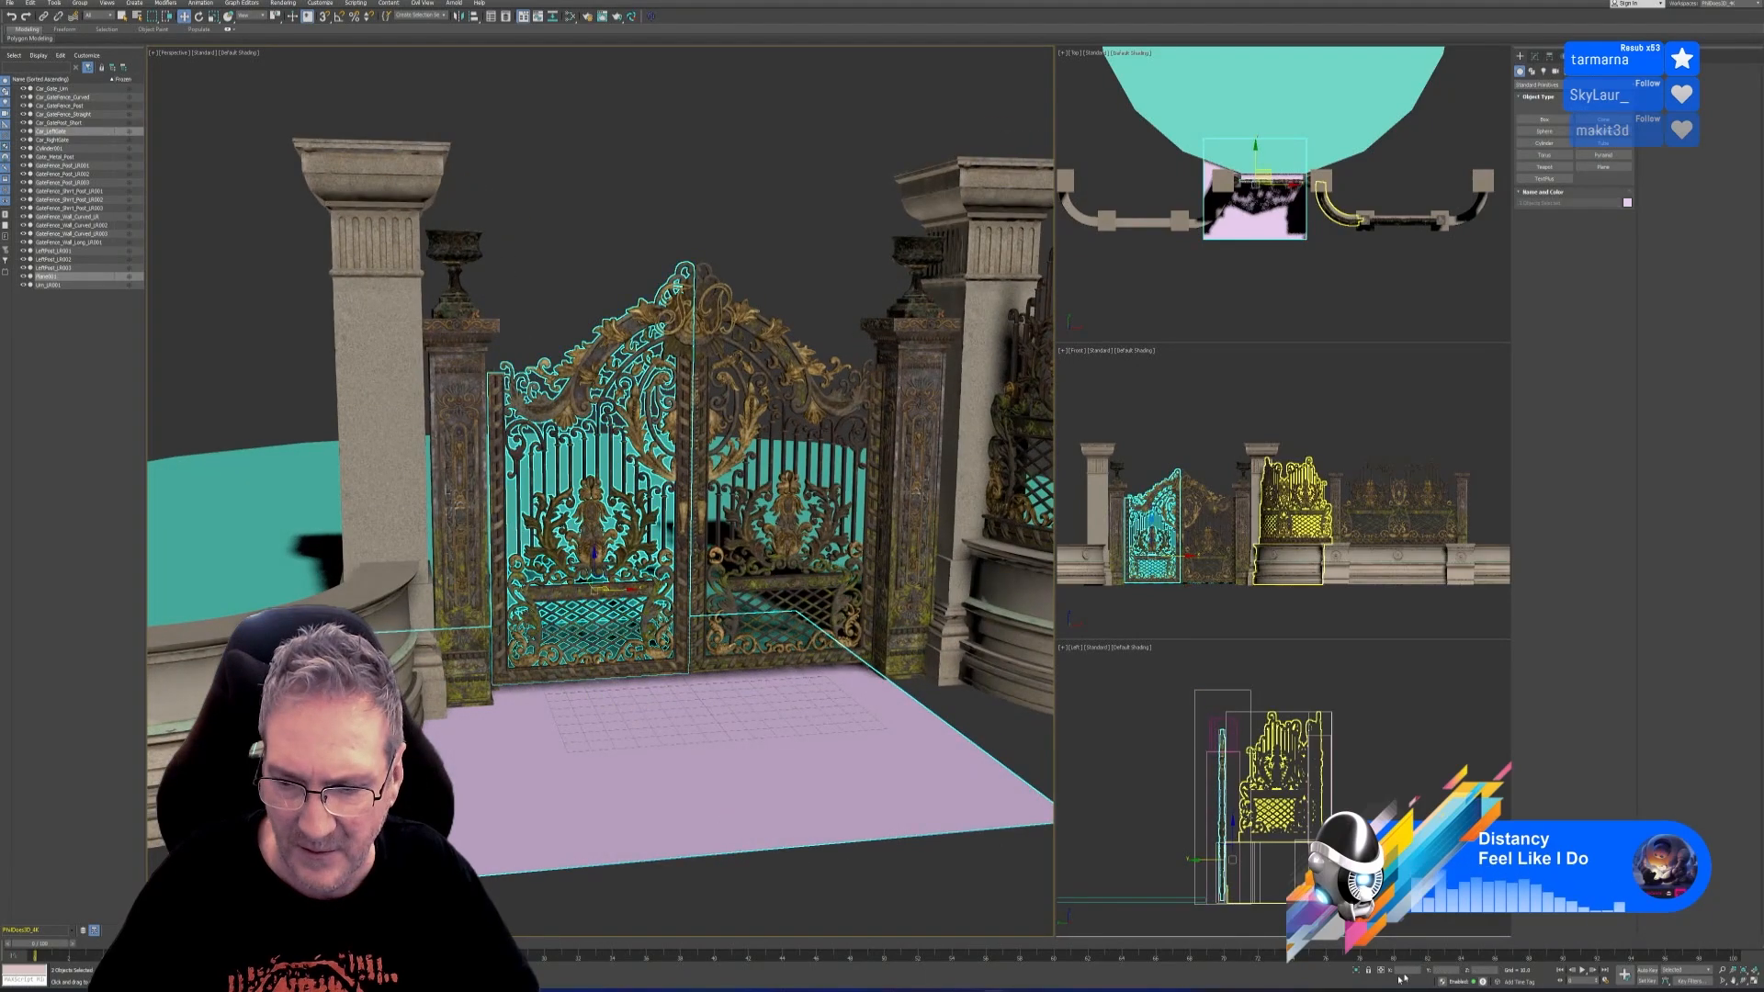
key("alt+q")
left_click(814, 515)
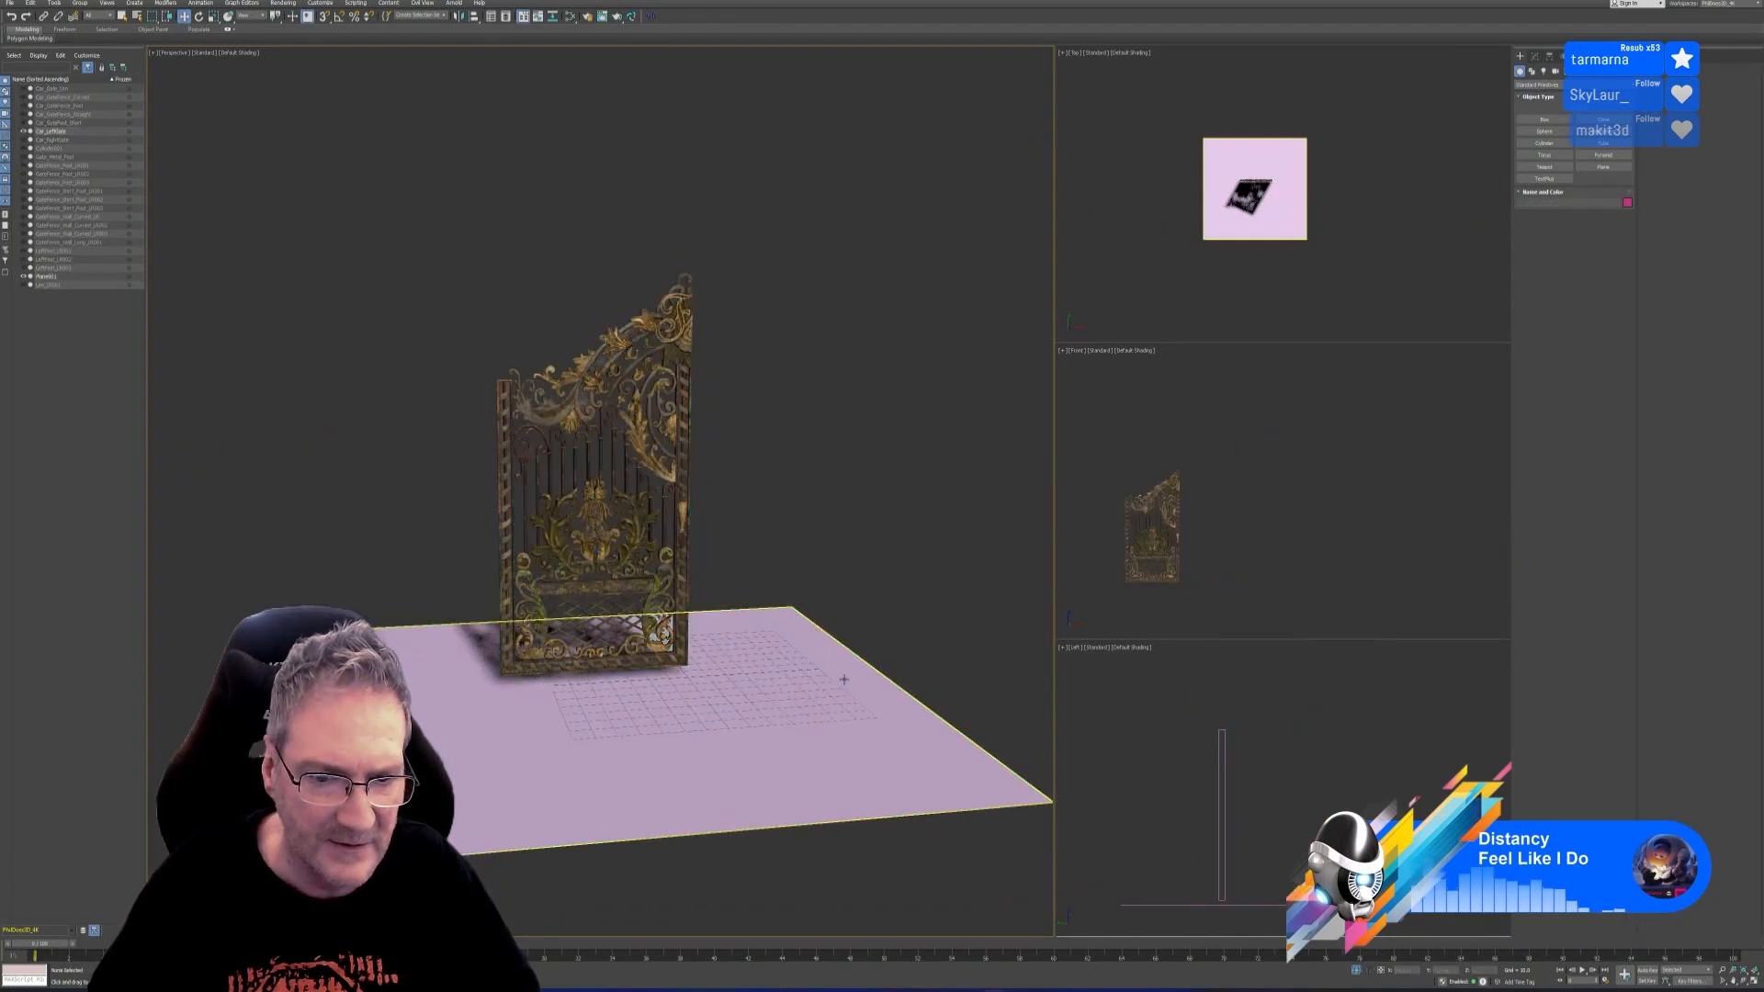
Move the ground plane so that it is roughly centred beneath the left gate
middle_click_drag(689, 788, 727, 811, "alt")
left_click(598, 662)
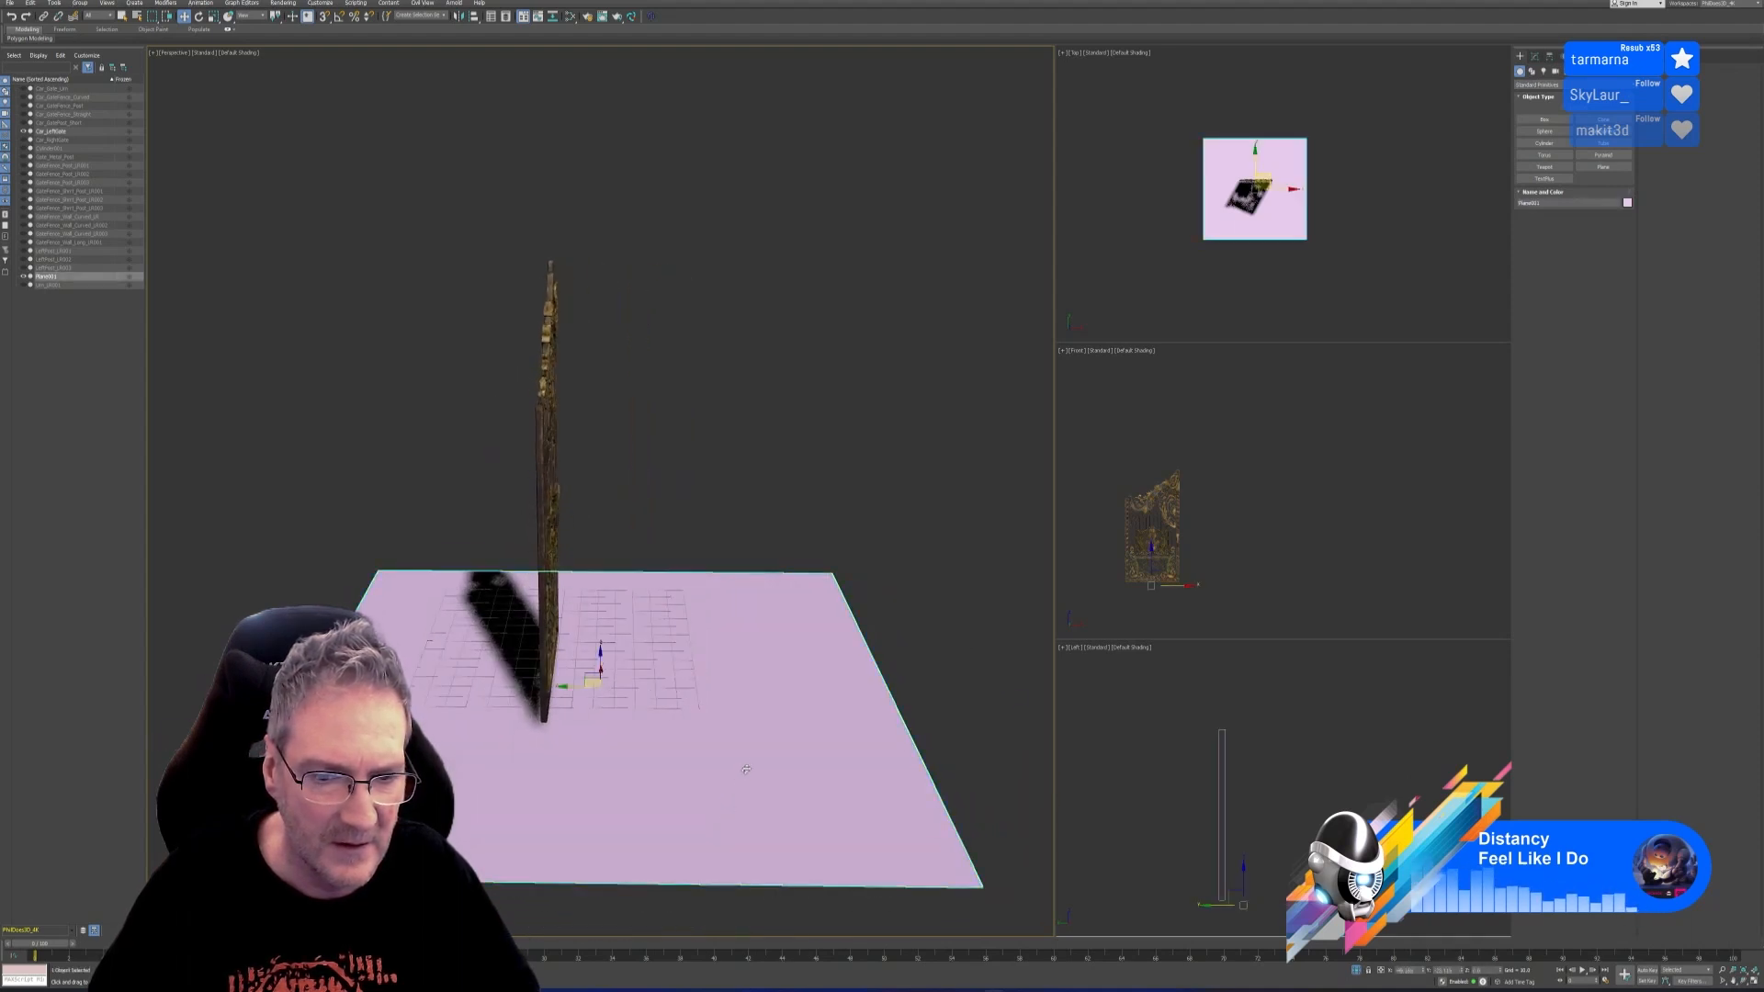
left_click_drag(598, 662, 524, 687)
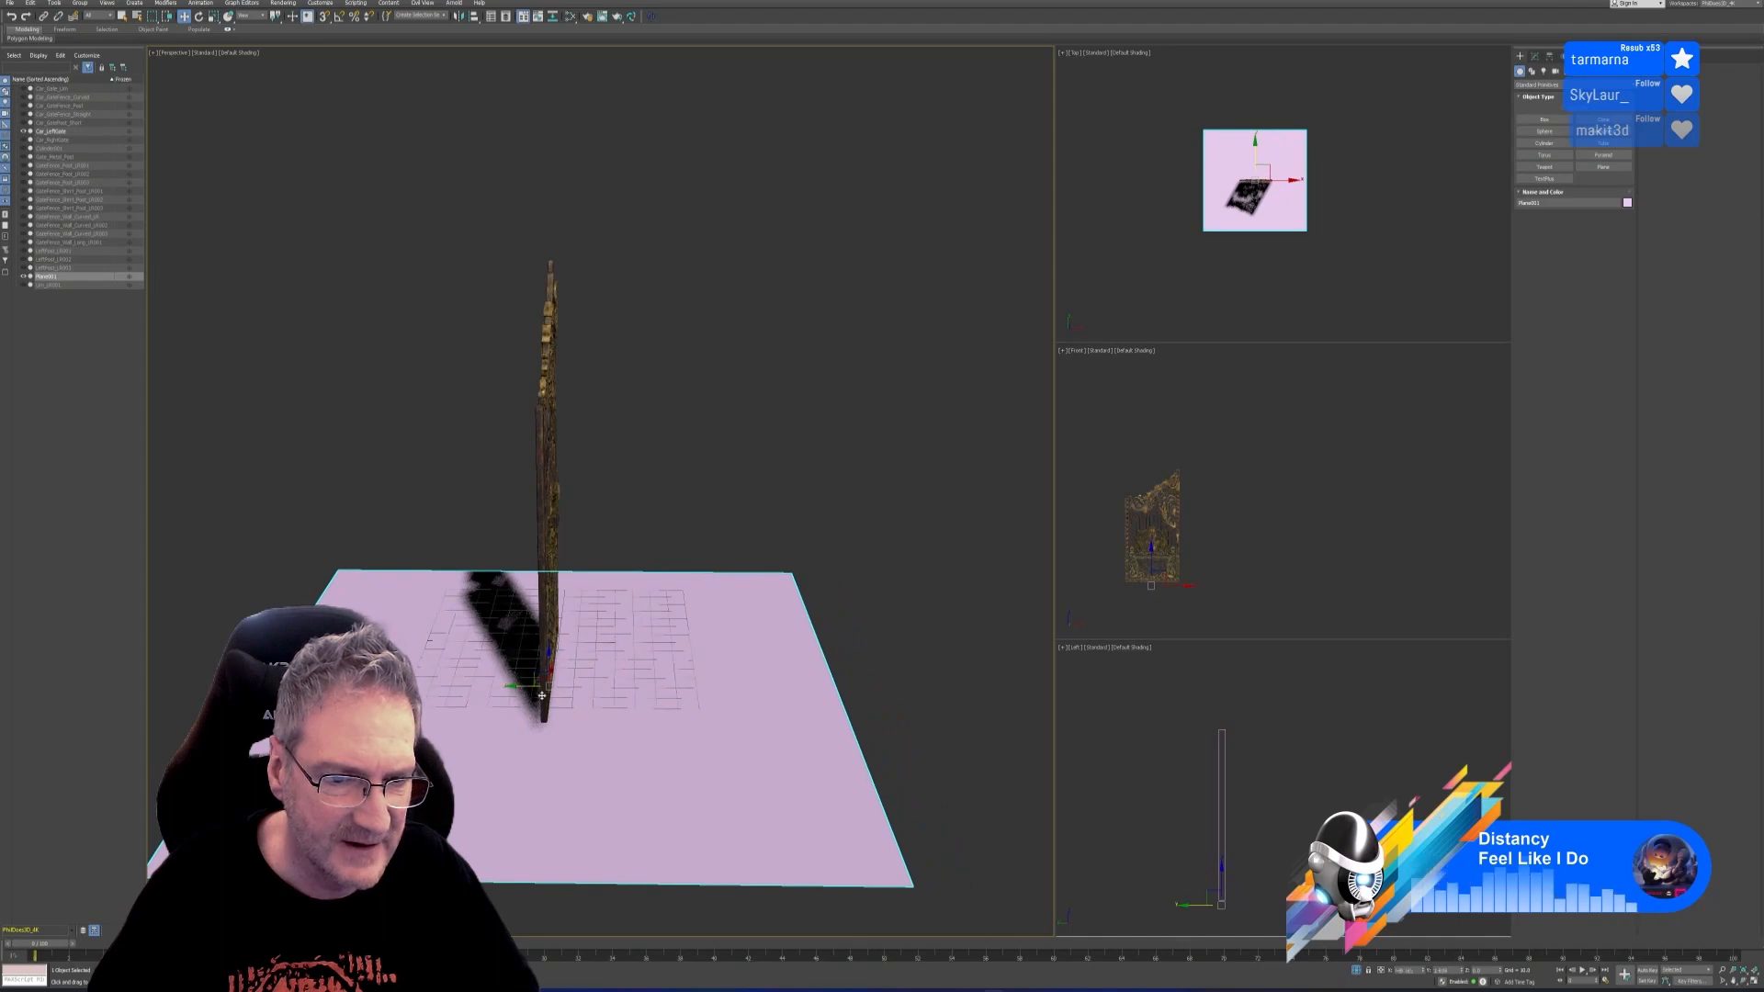
middle_click_drag(751, 769, 778, 731, "alt")
left_click_drag(584, 686, 590, 687)
Export the selected gate and plane as an OBJ, overwriting Car_LeftGate.obj with the existing export options
middle_click_drag(589, 686, 634, 740, "alt")
left_click(630, 494, "ctrl")
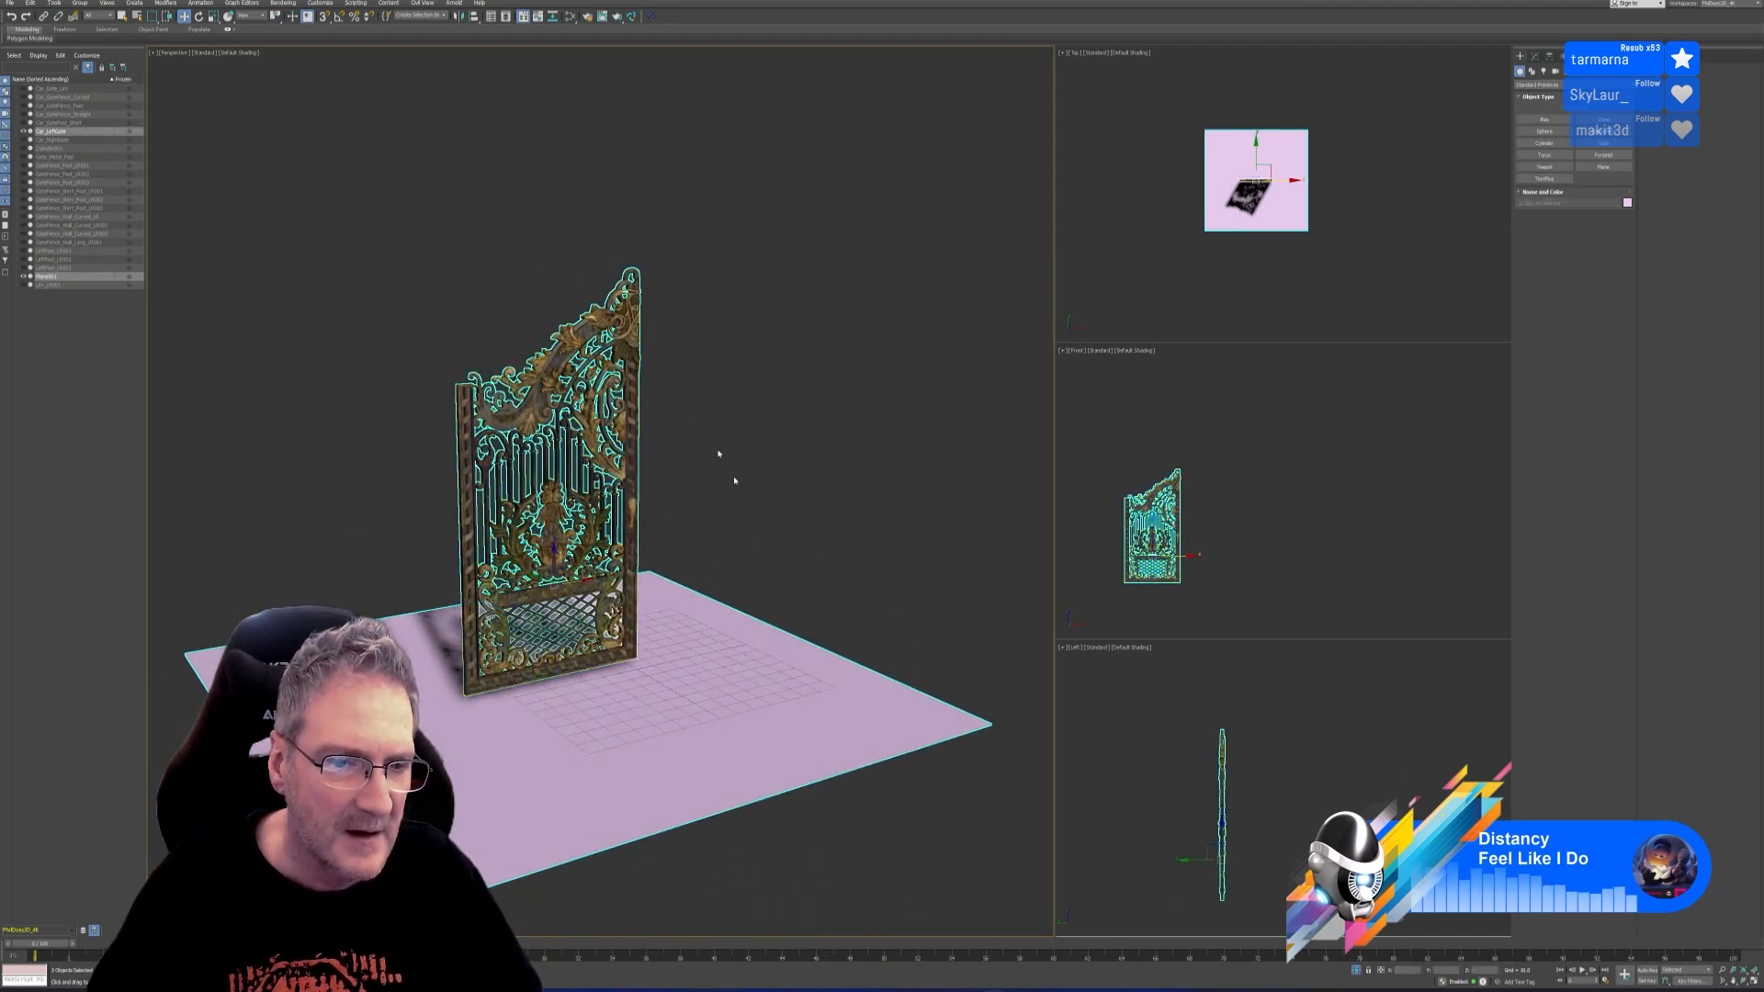
left_click(10, 3)
mouse_move(55, 141)
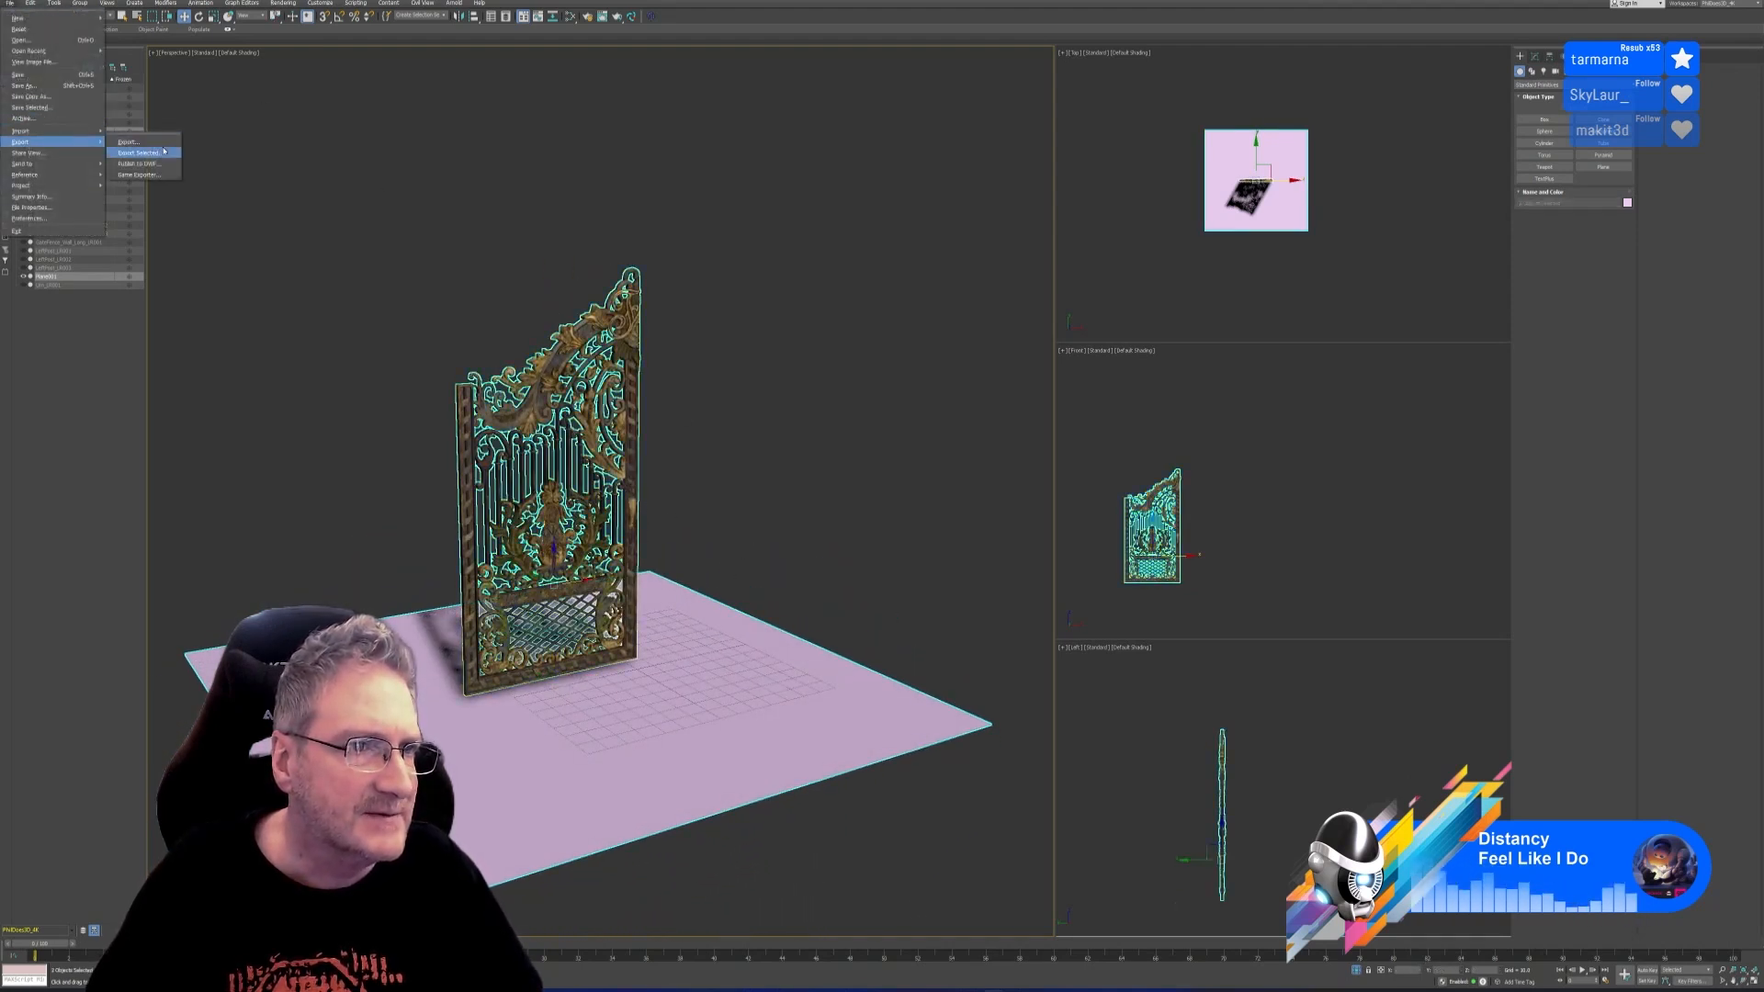
left_click(138, 152)
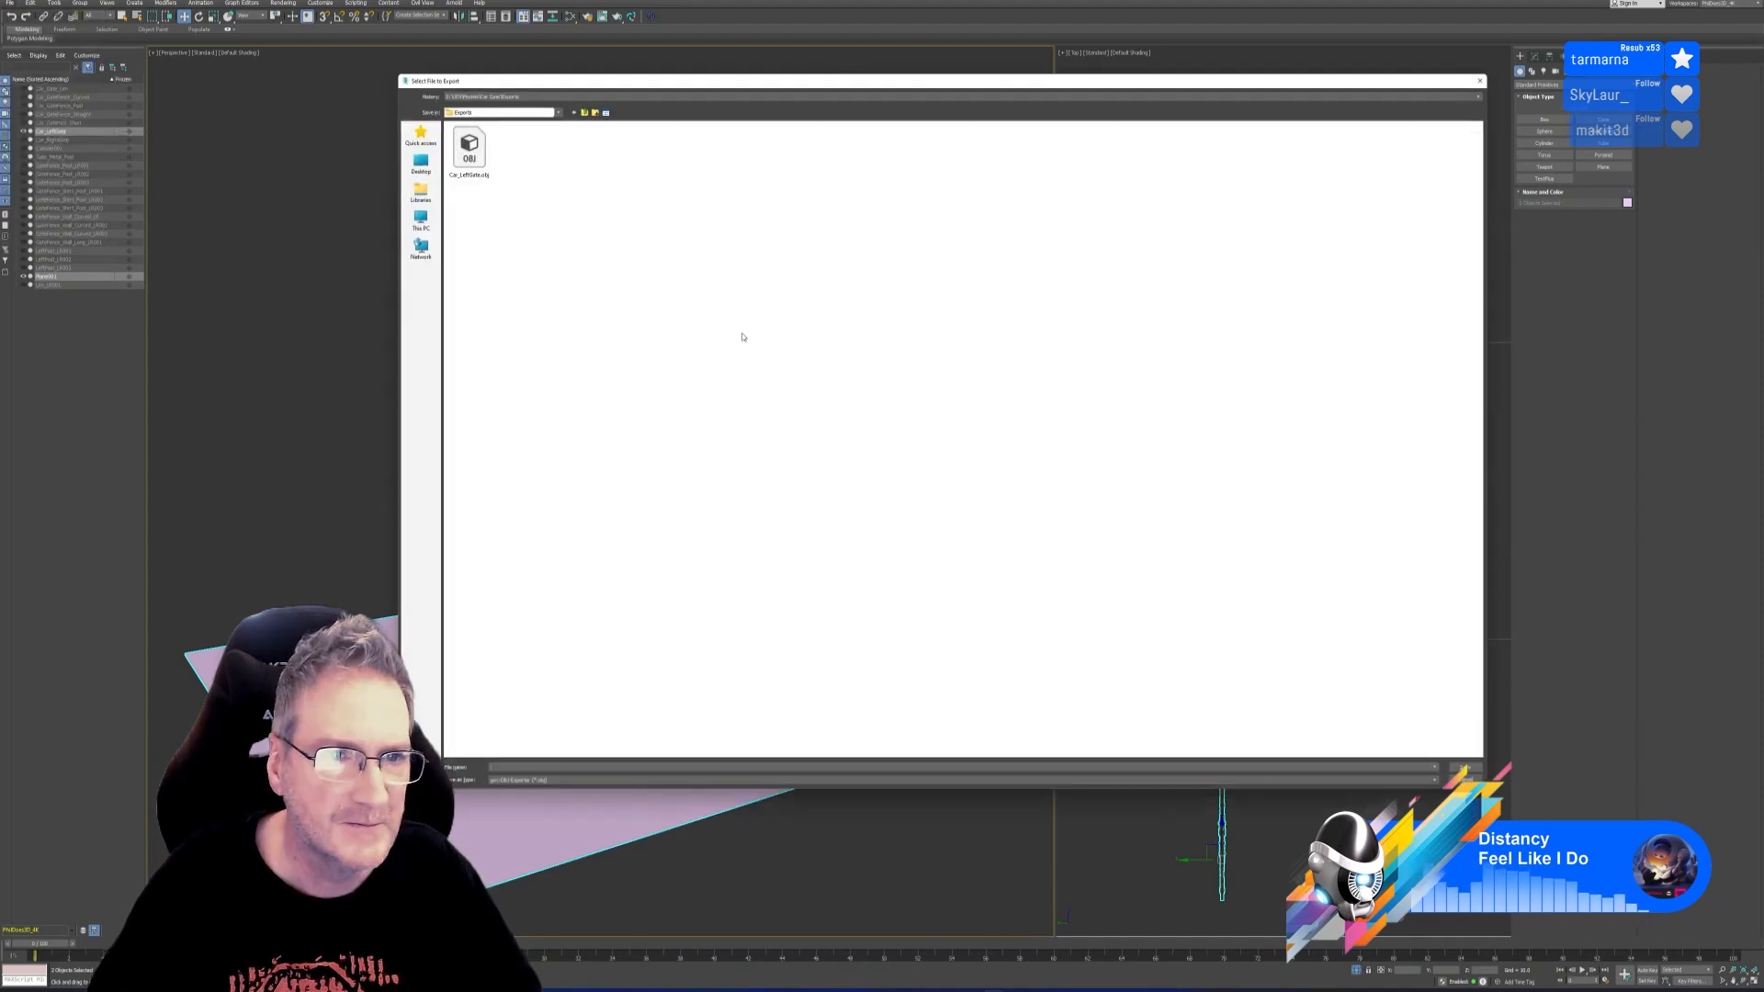
double_click(469, 147)
left_click(926, 503)
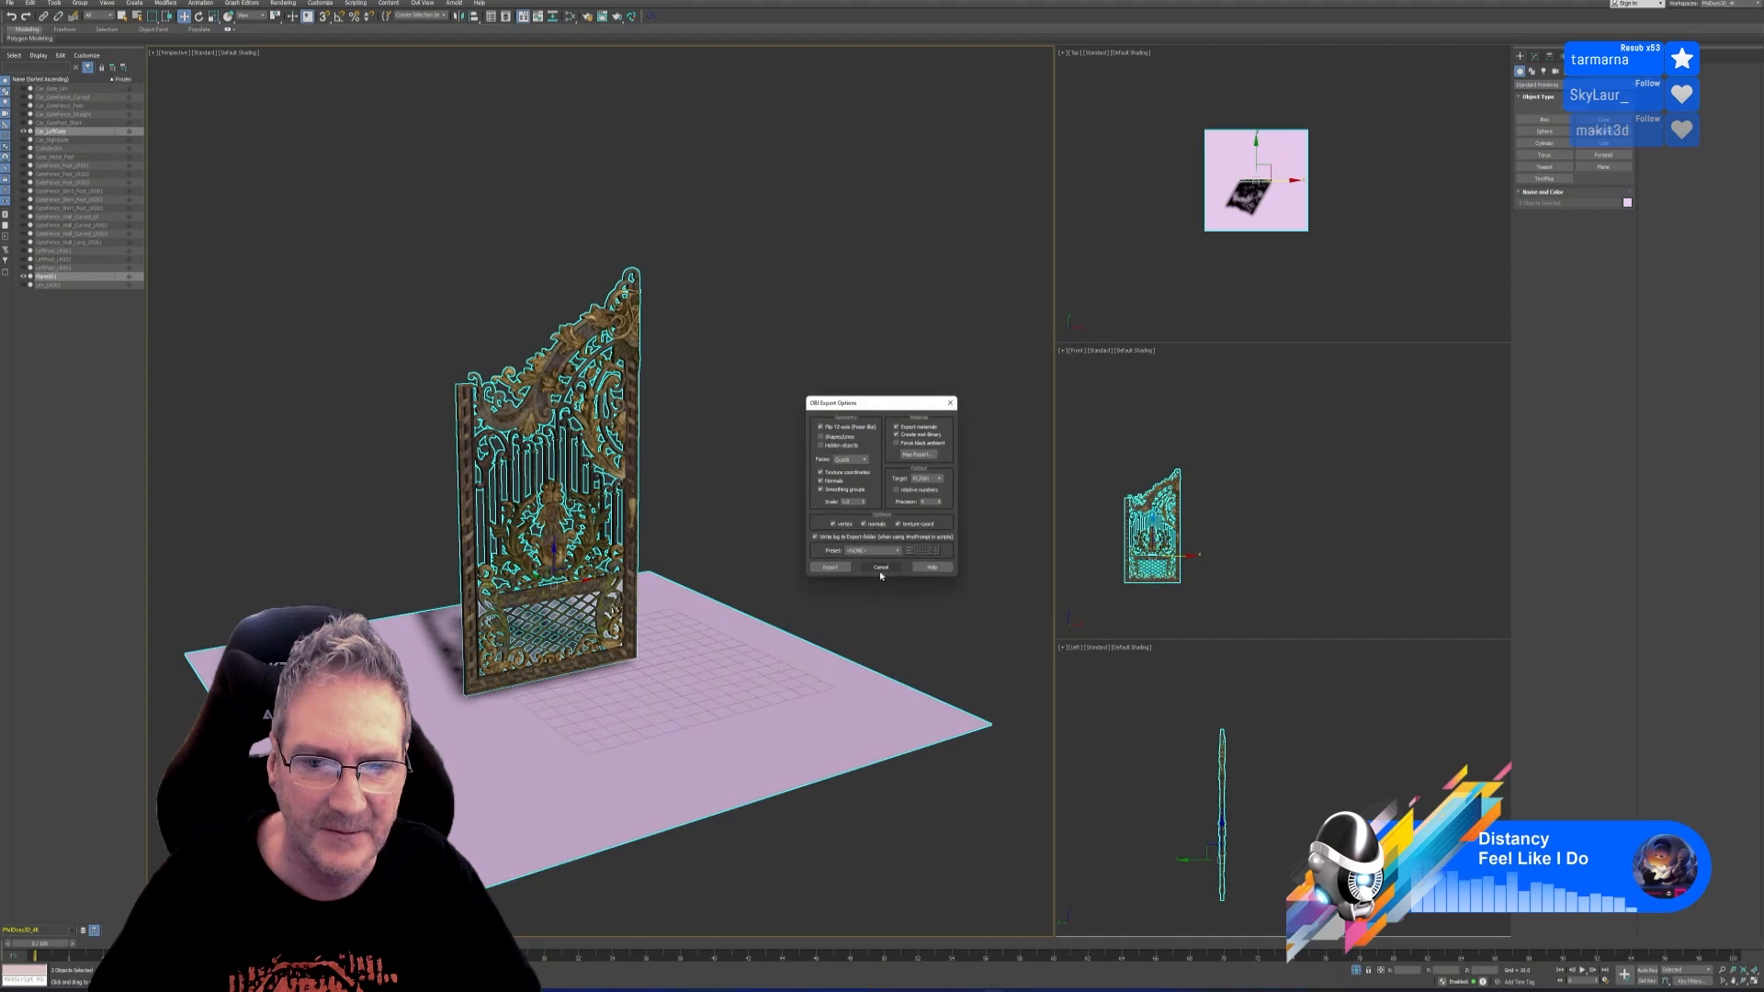
left_click(832, 570)
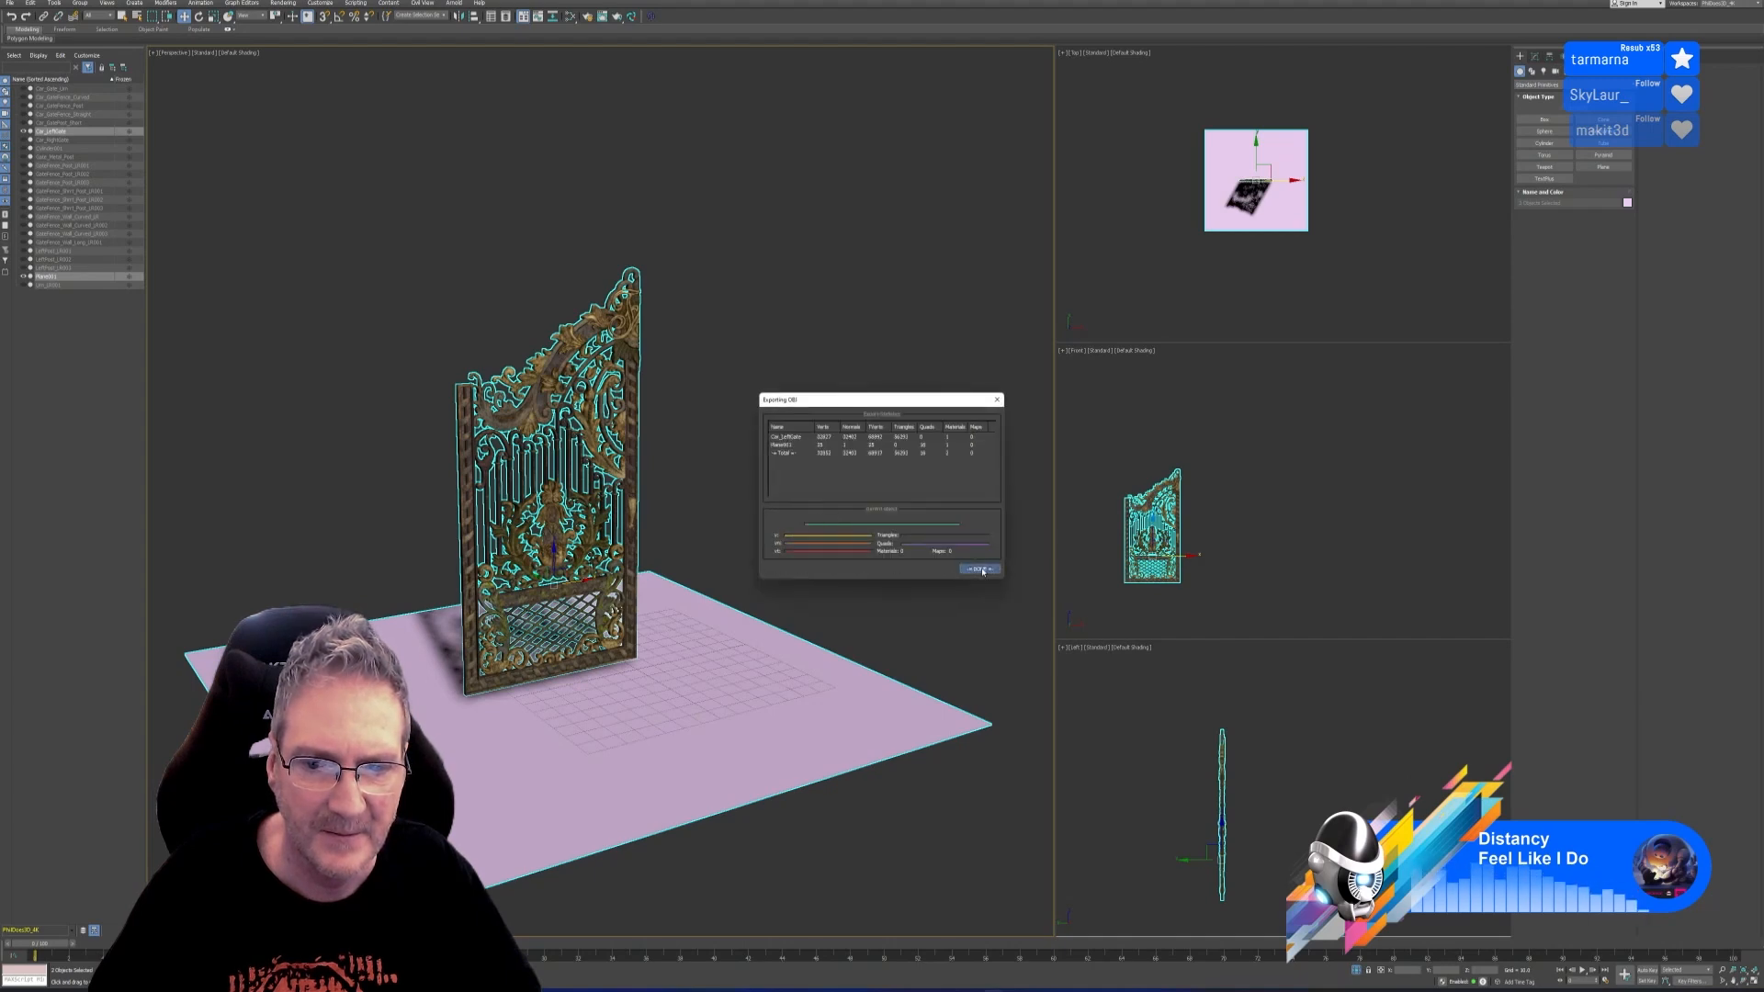
Switch to Ivy Generator, import the re-exported Car_LeftGate.obj, and view the gate from above
key("alt+Tab")
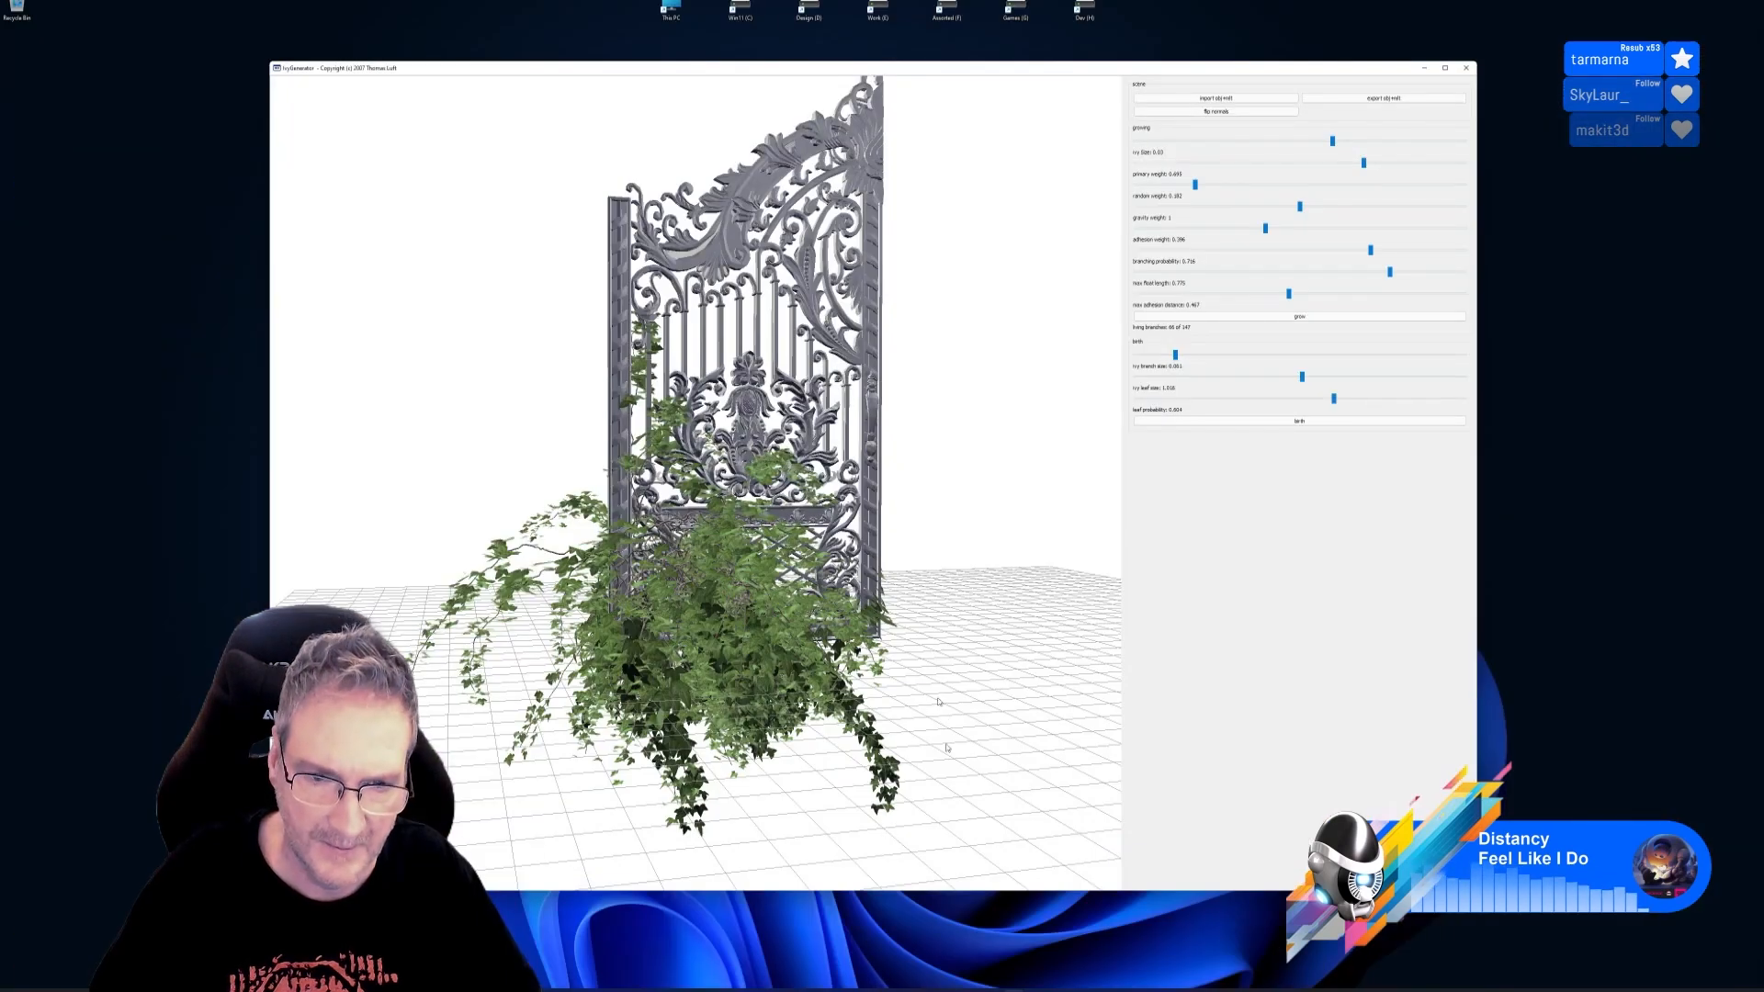
left_click(1226, 99)
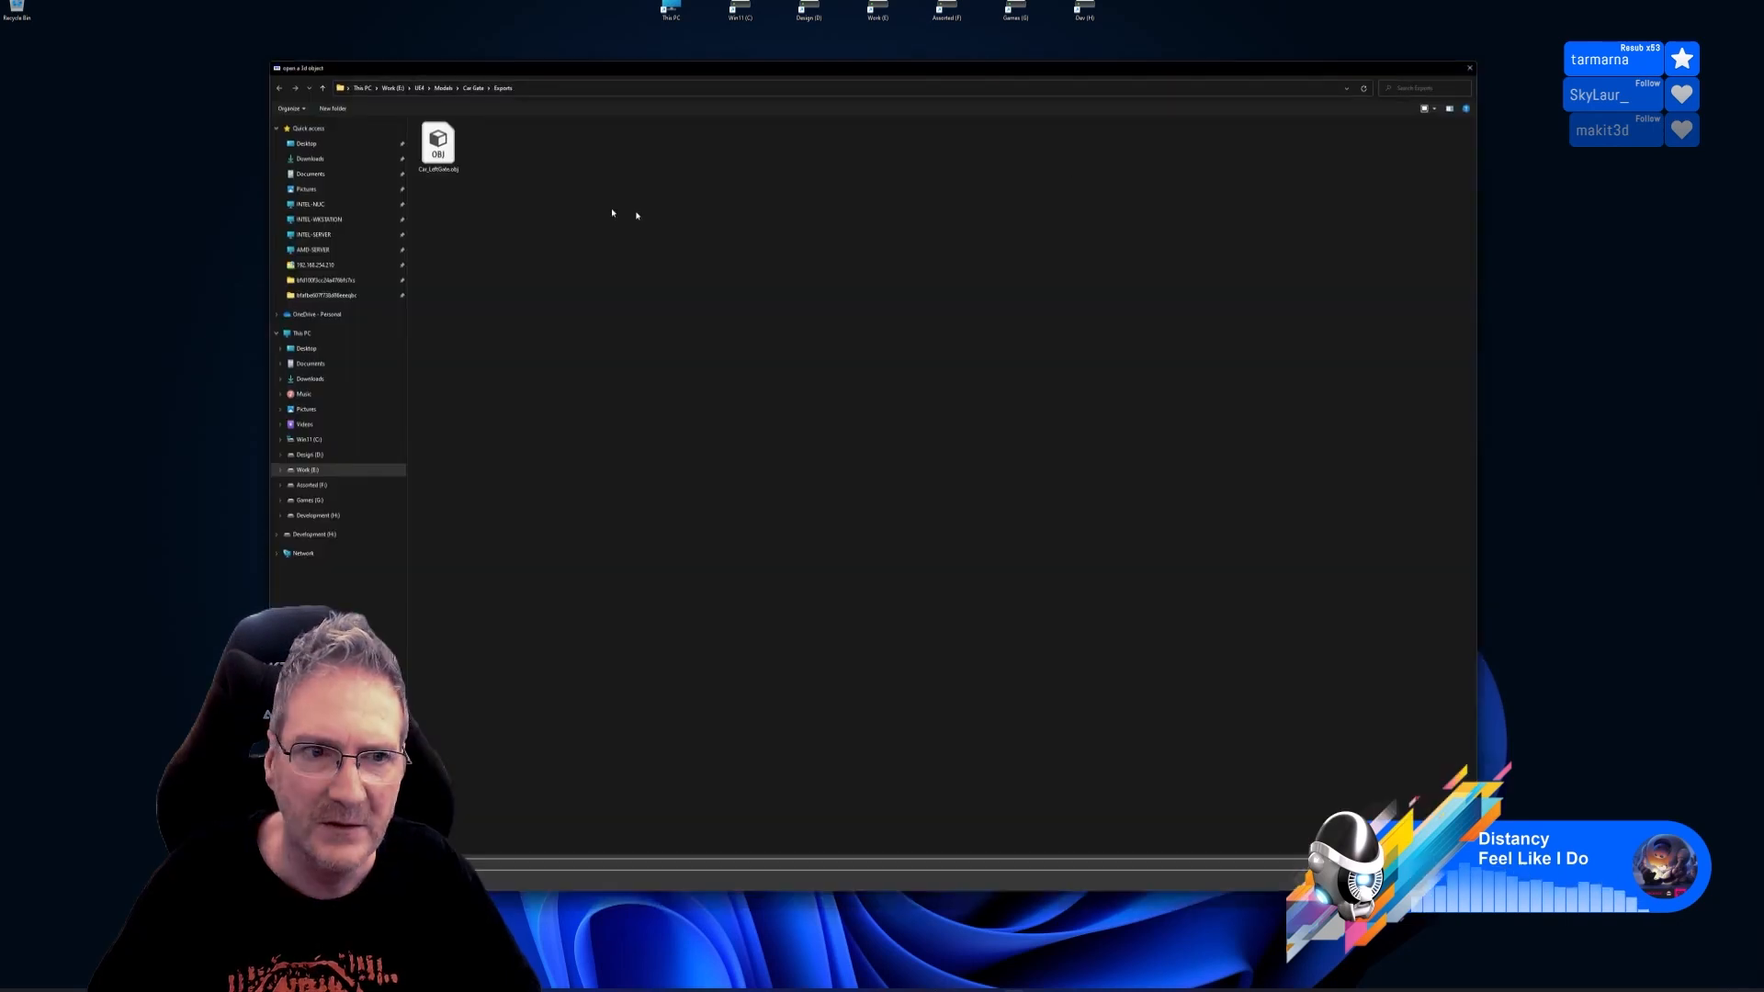
key("Escape")
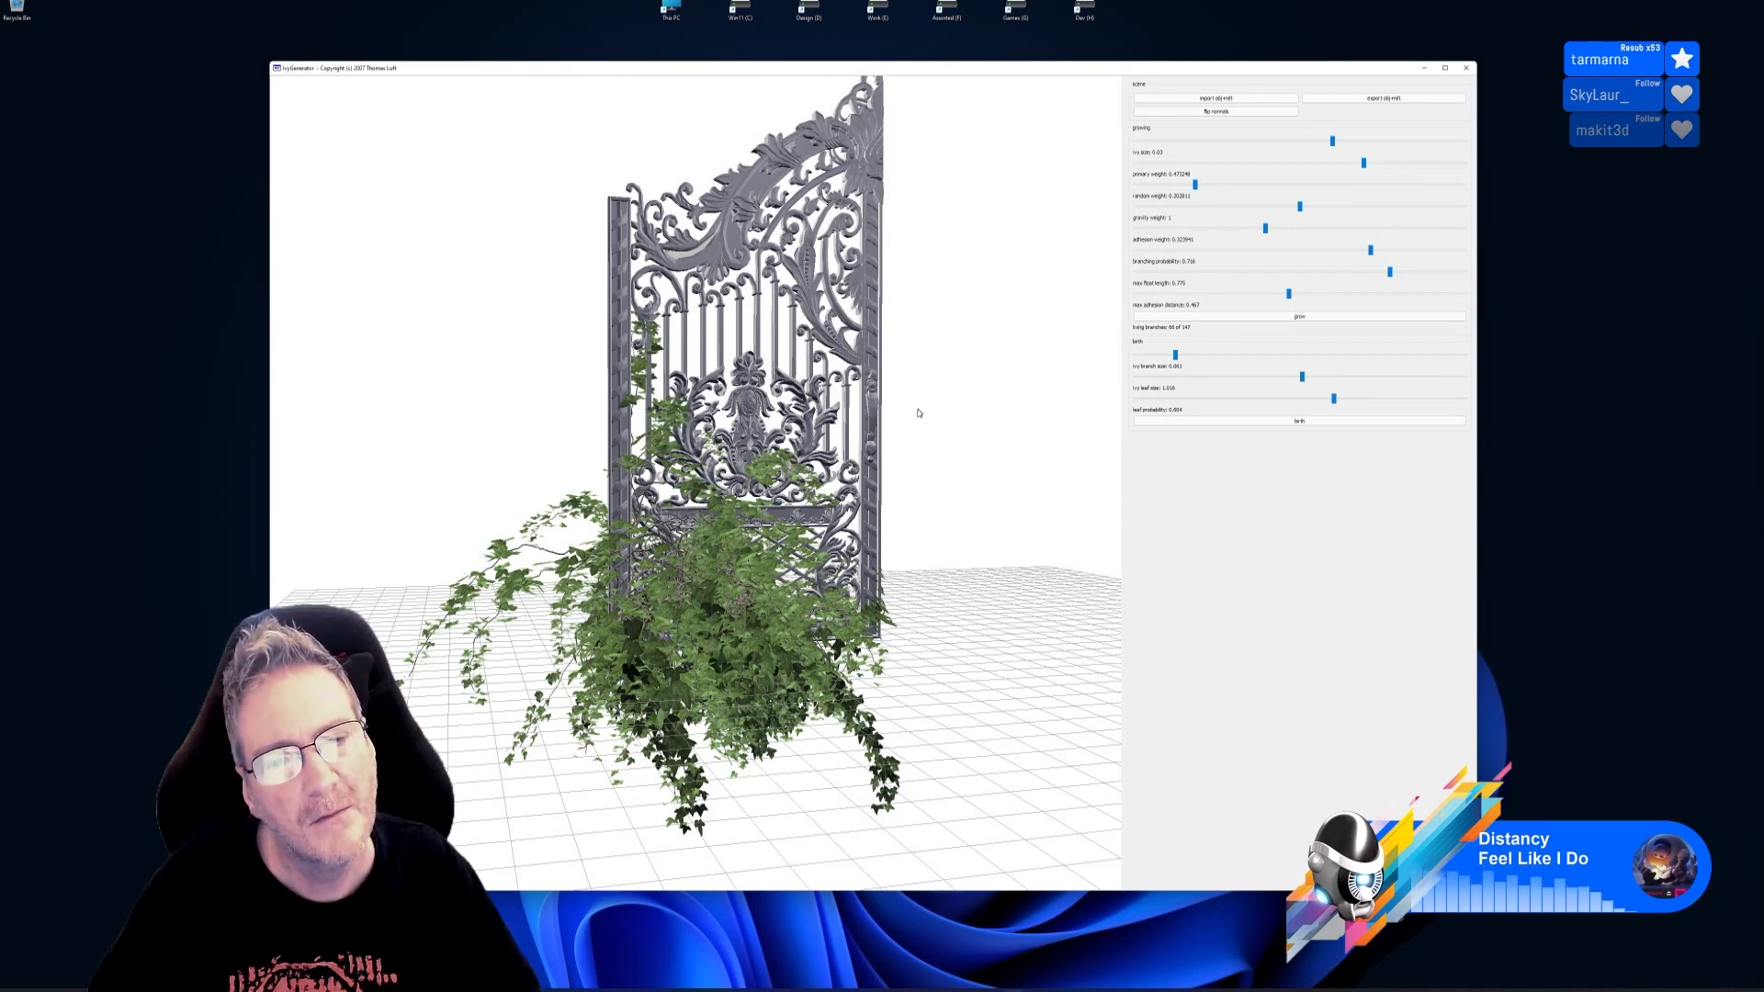
left_click_drag(917, 431, 913, 433)
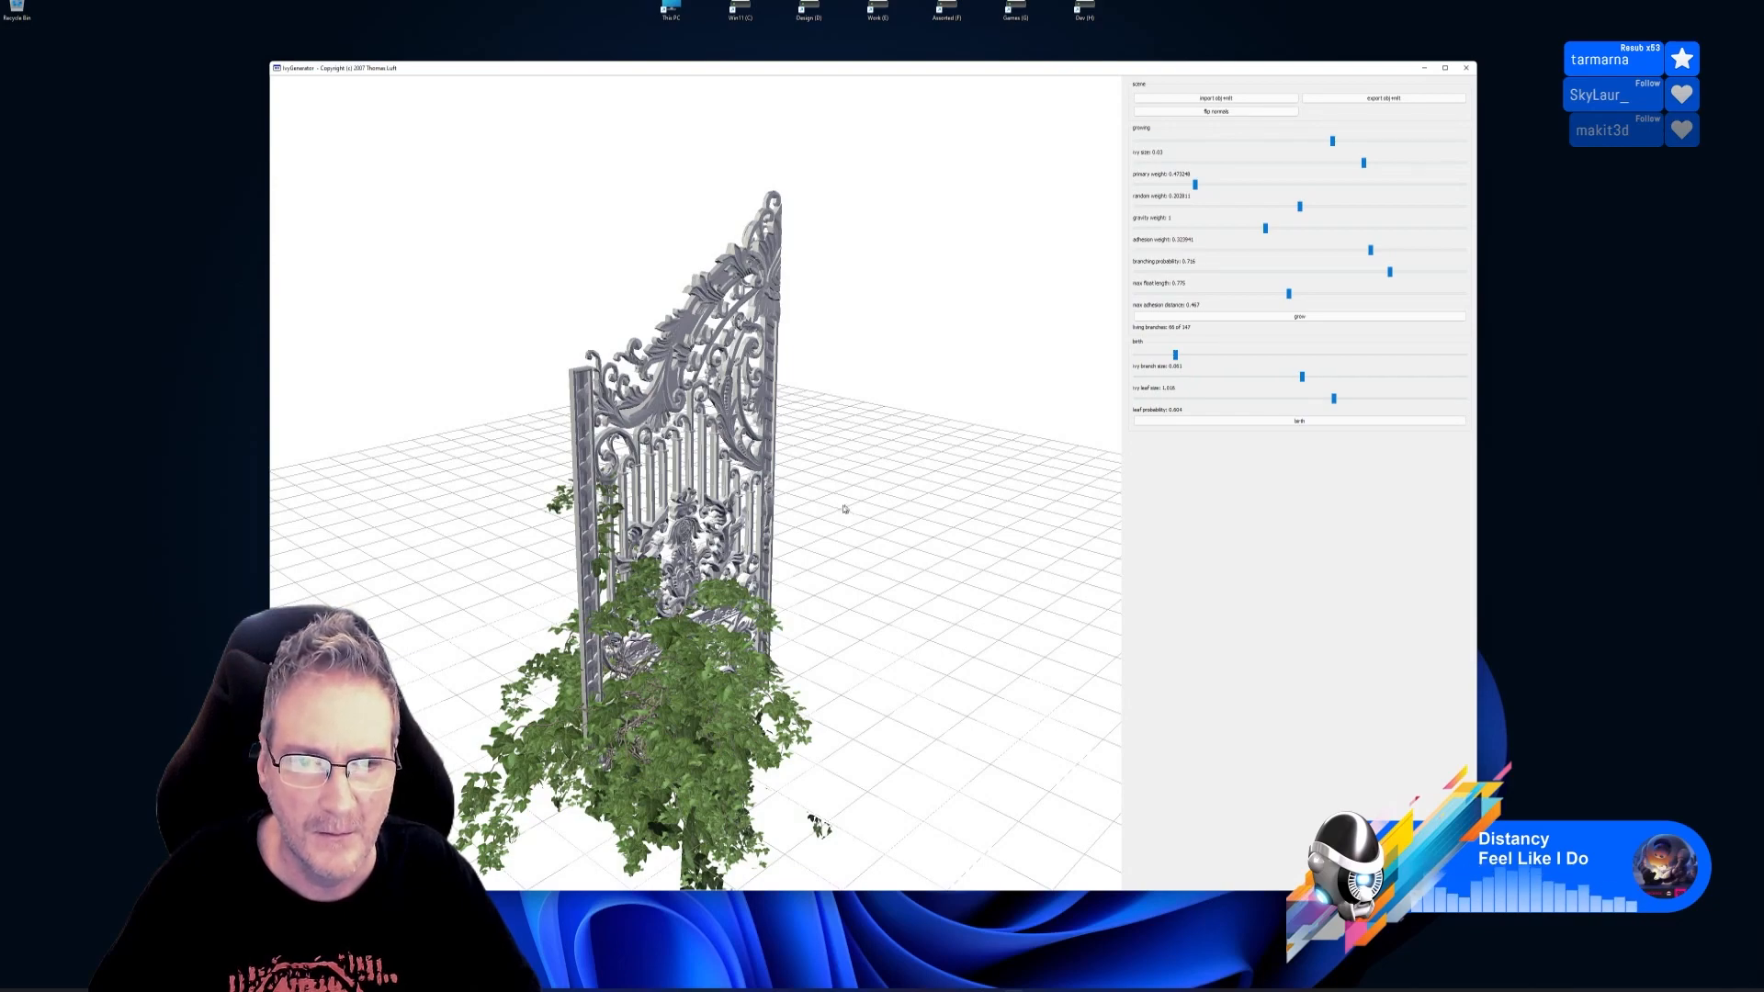
left_click_drag(858, 511, 873, 746)
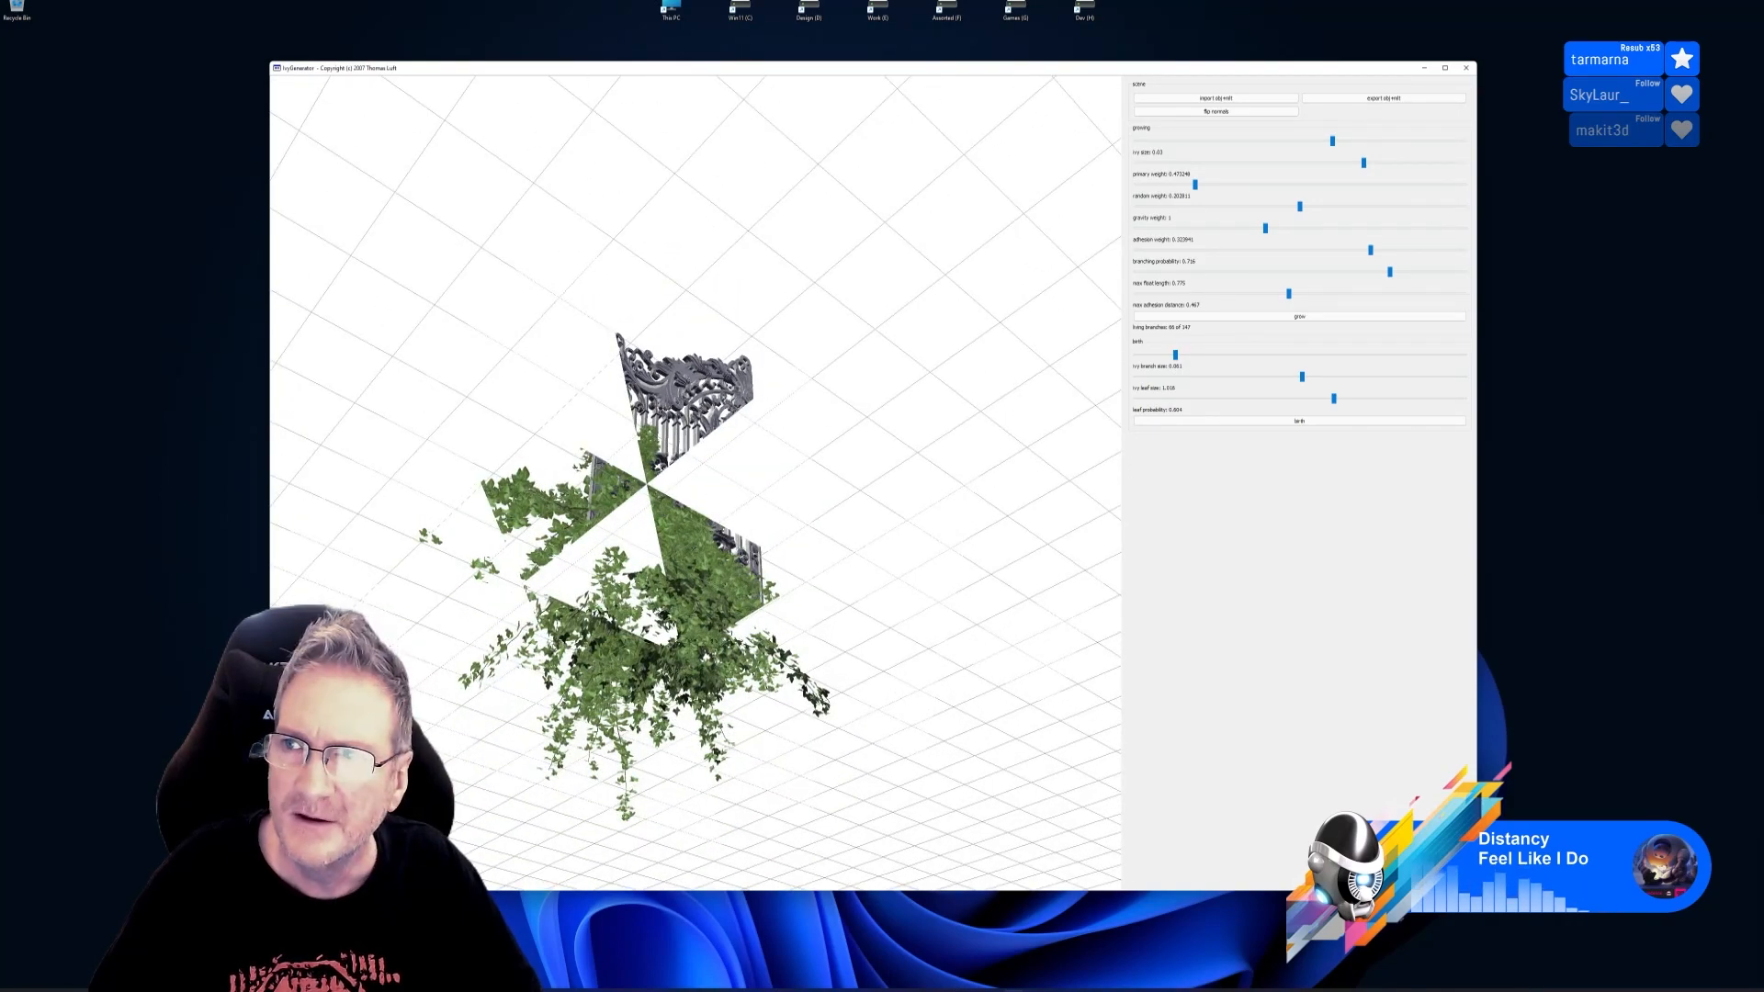
Switch to 3ds Max, select only the ground plane beneath the left gate, and delete it
key("alt+Tab")
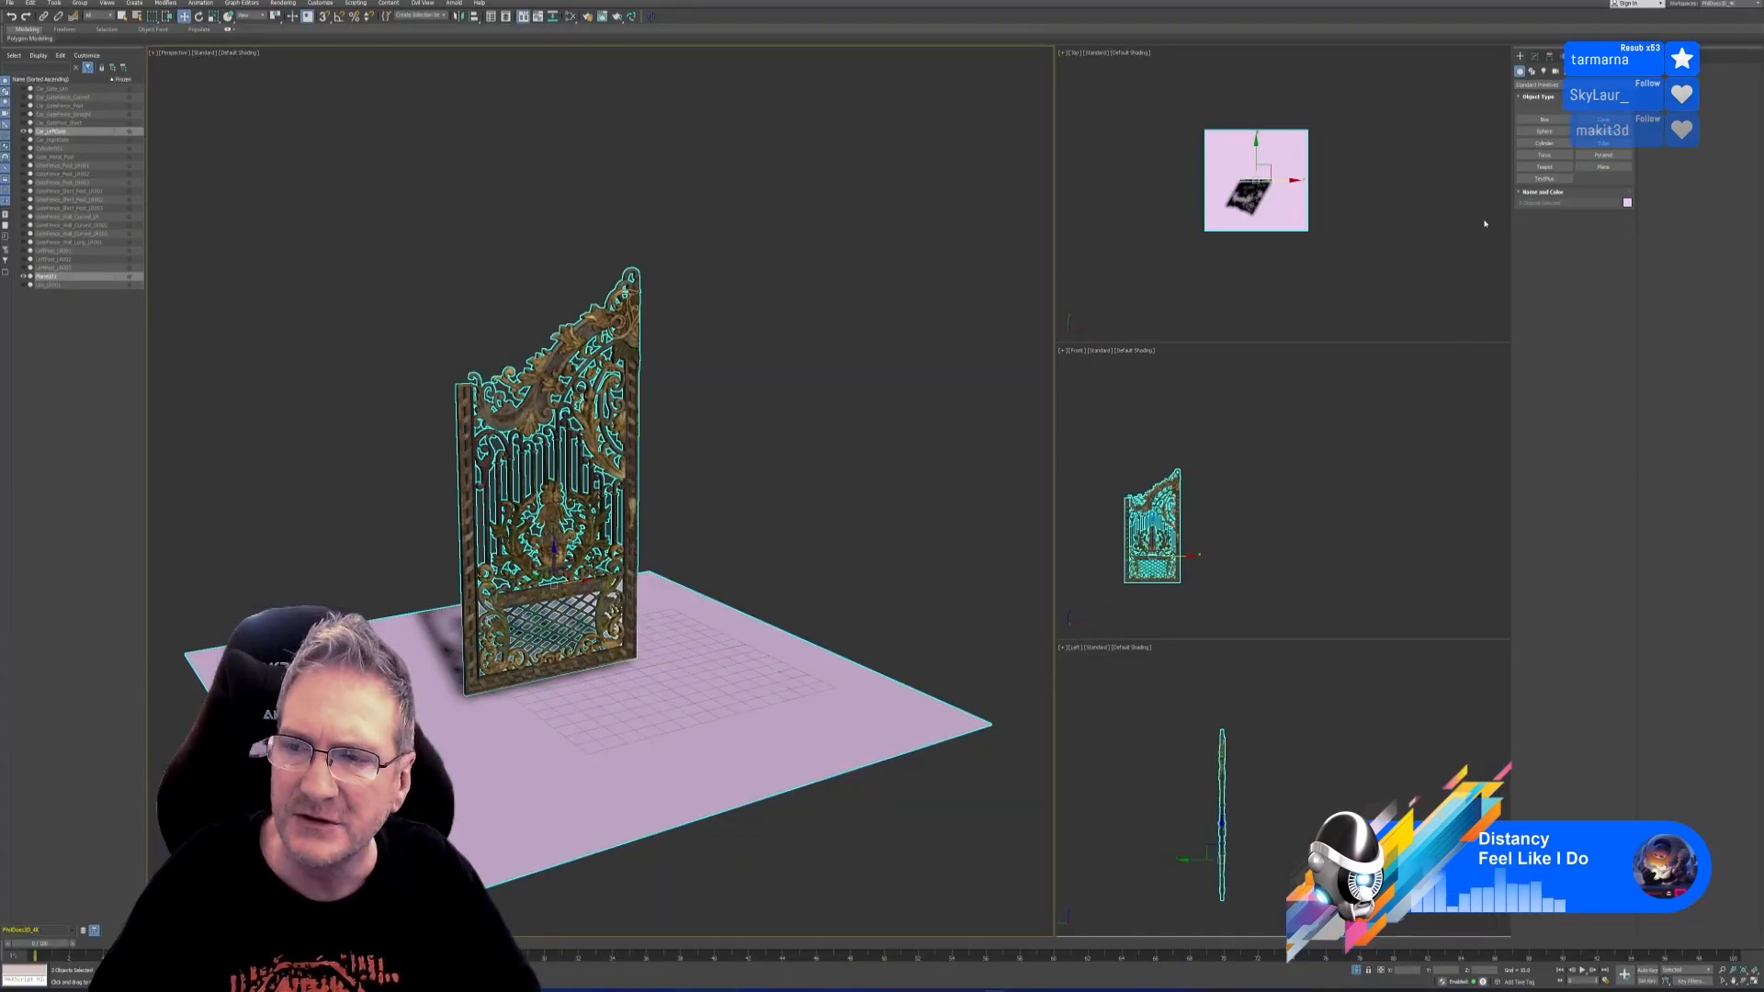
left_click(1544, 120)
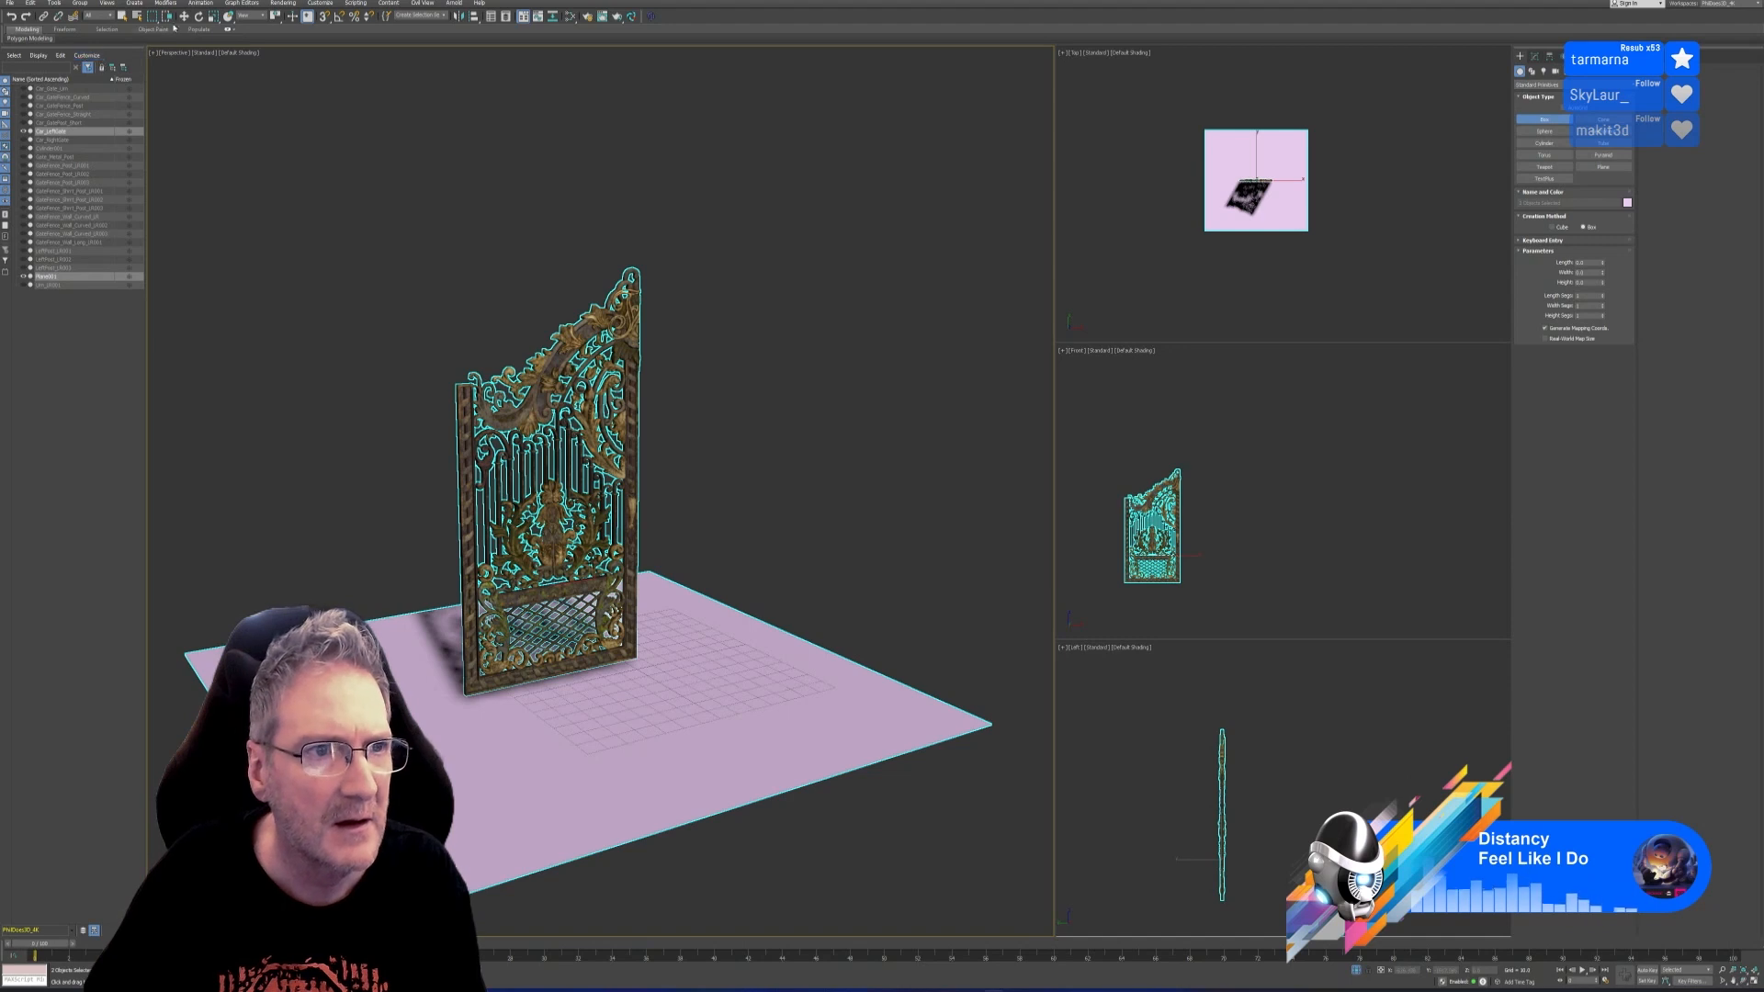
left_click(123, 17)
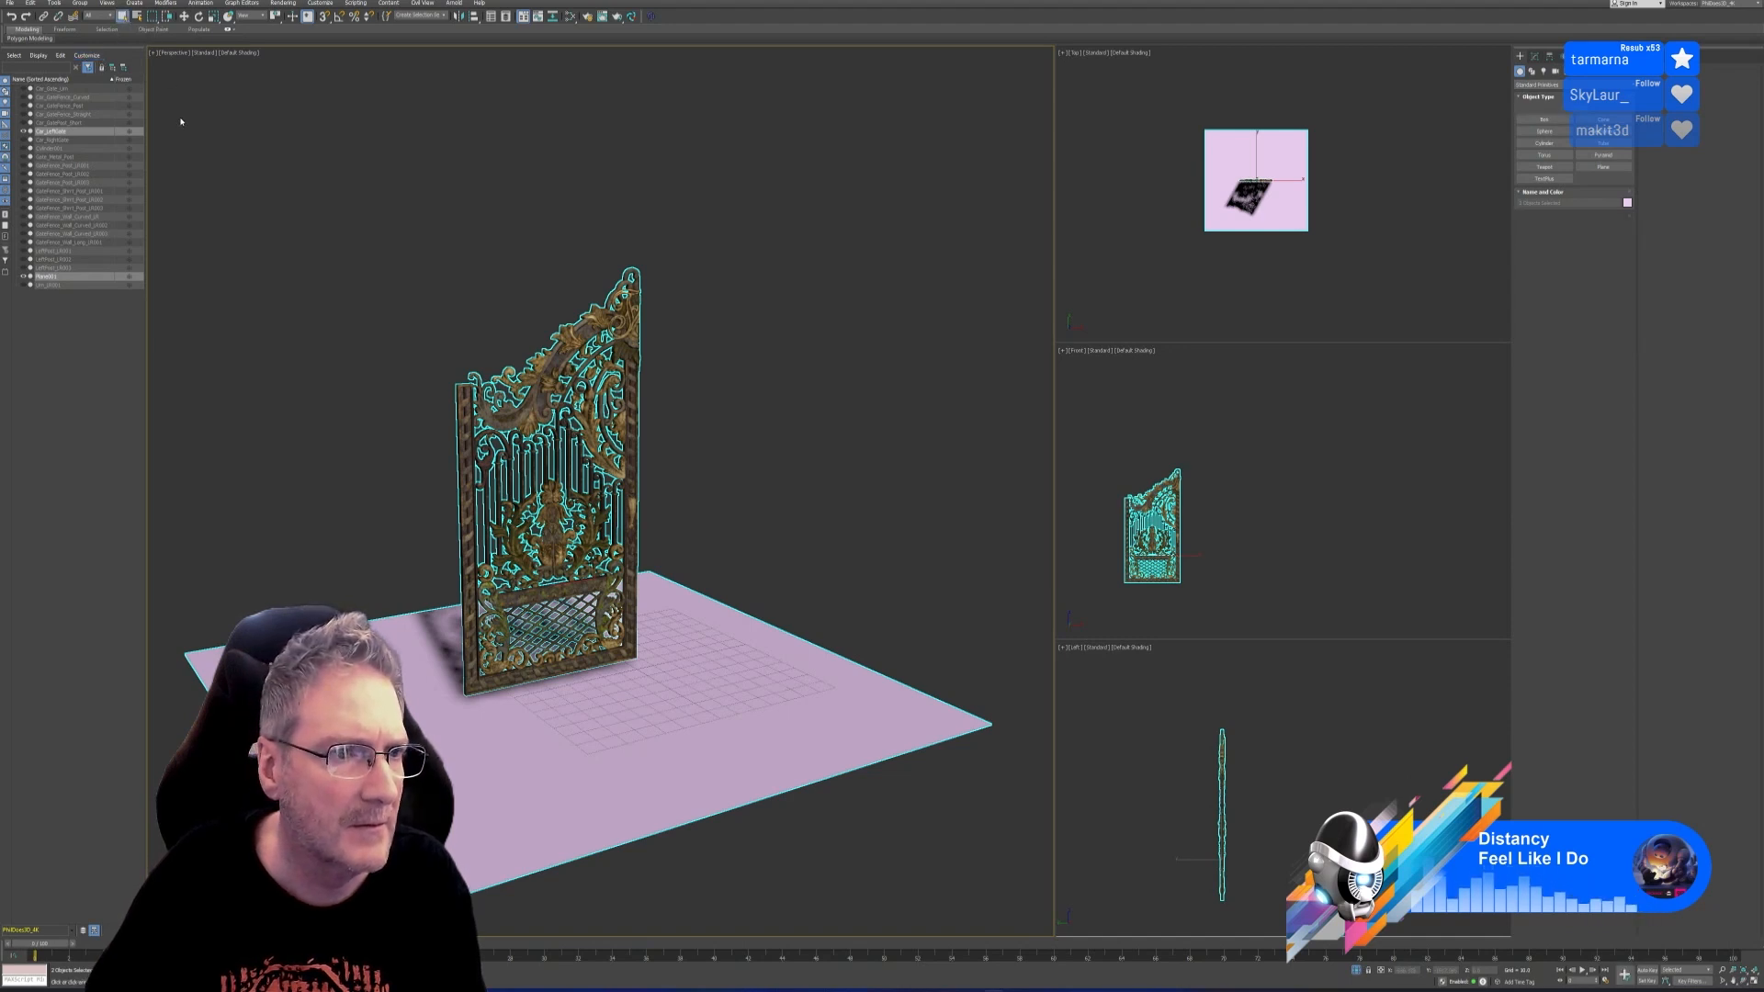
left_click(707, 601)
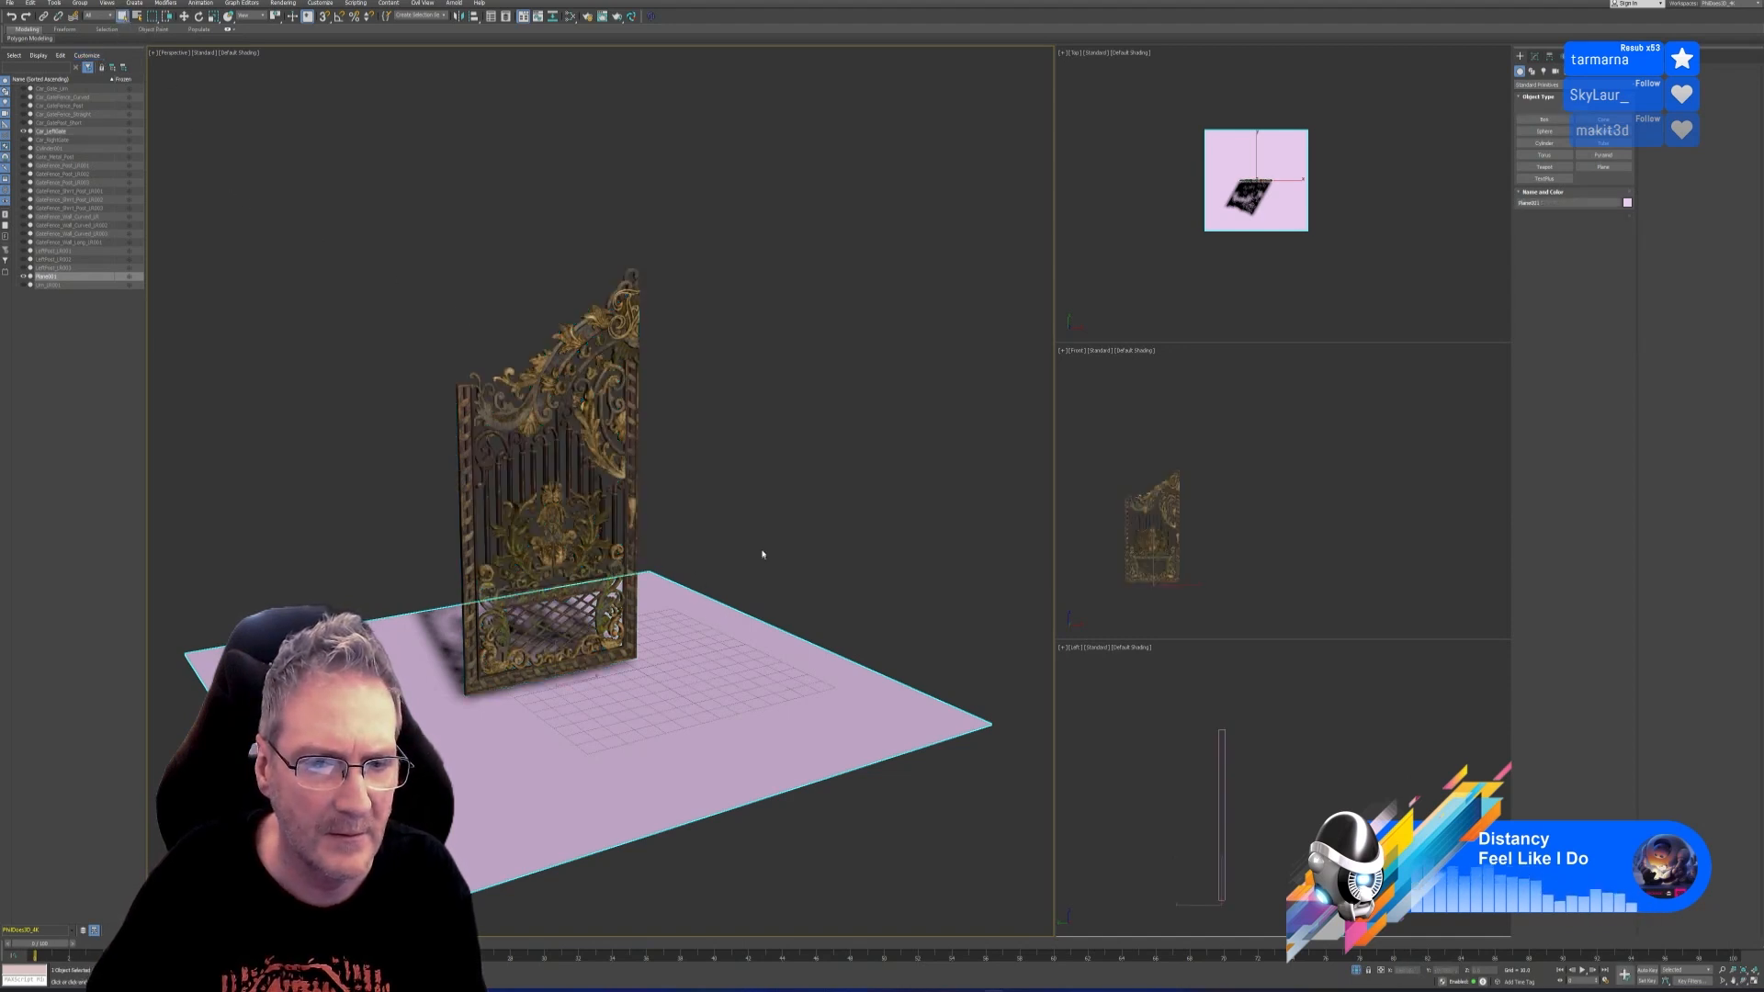
key("Delete")
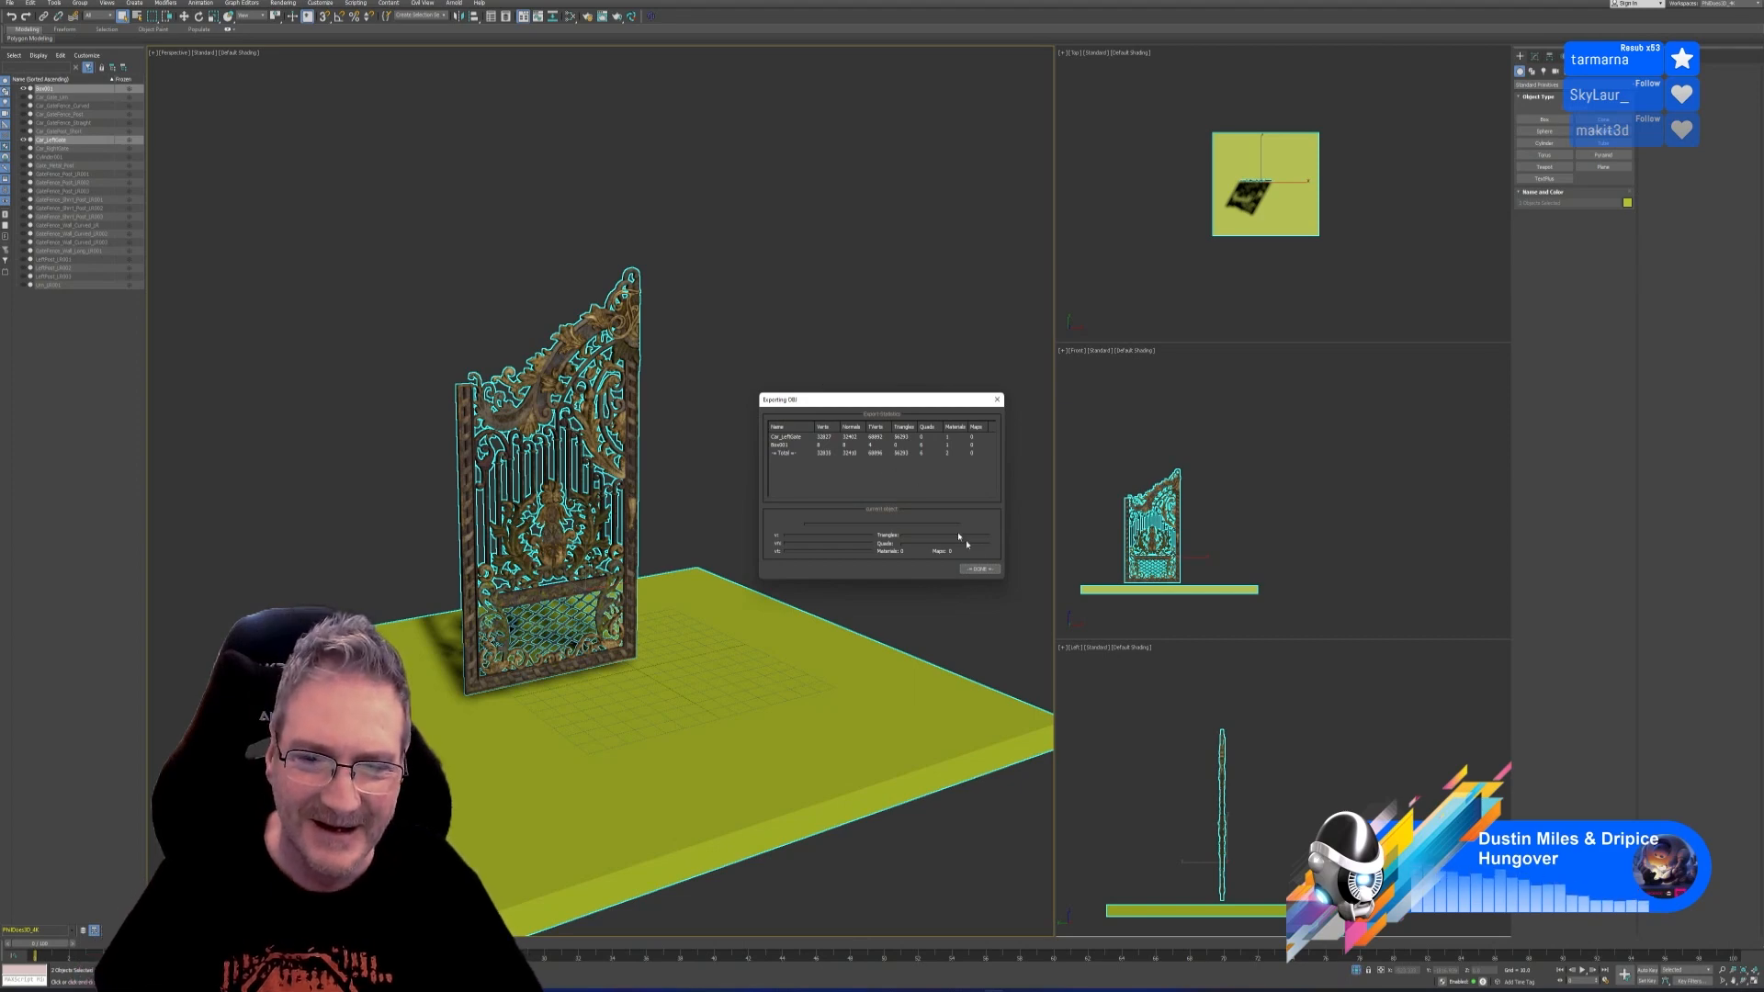
Complete the OBJ export of the gate and box, and import Car_LeftGate.obj into Ivy Generator
left_click(978, 570)
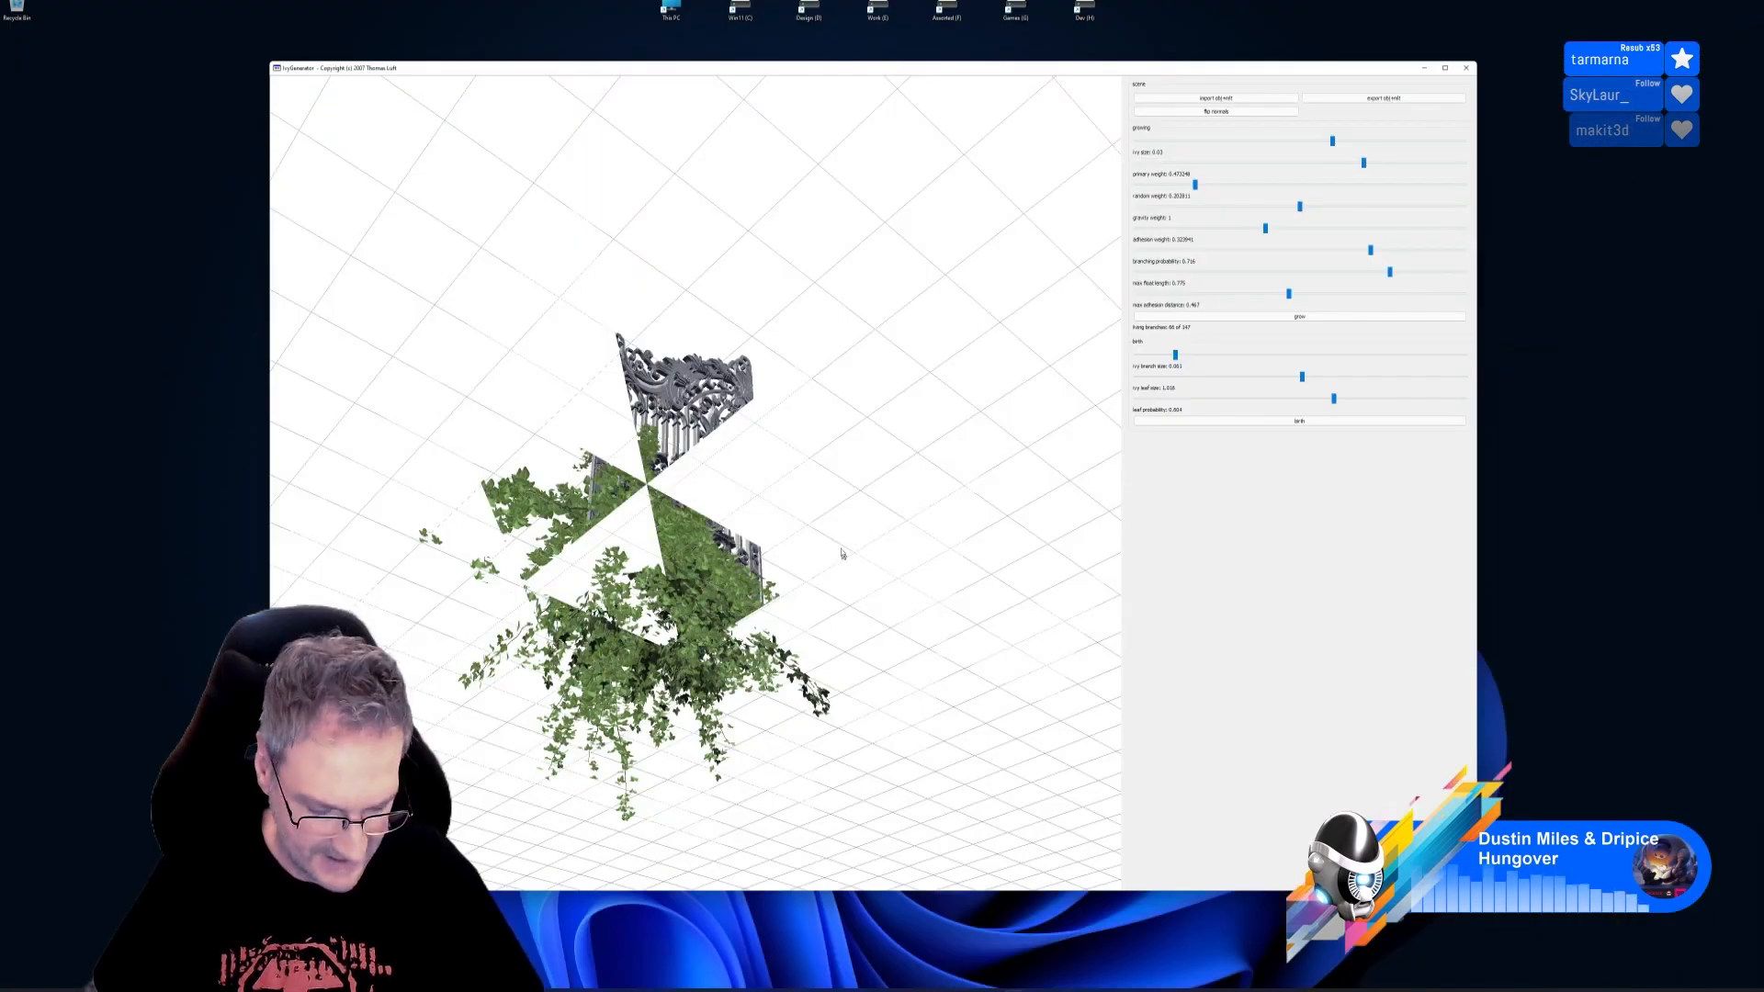
left_click_drag(831, 510, 841, 323)
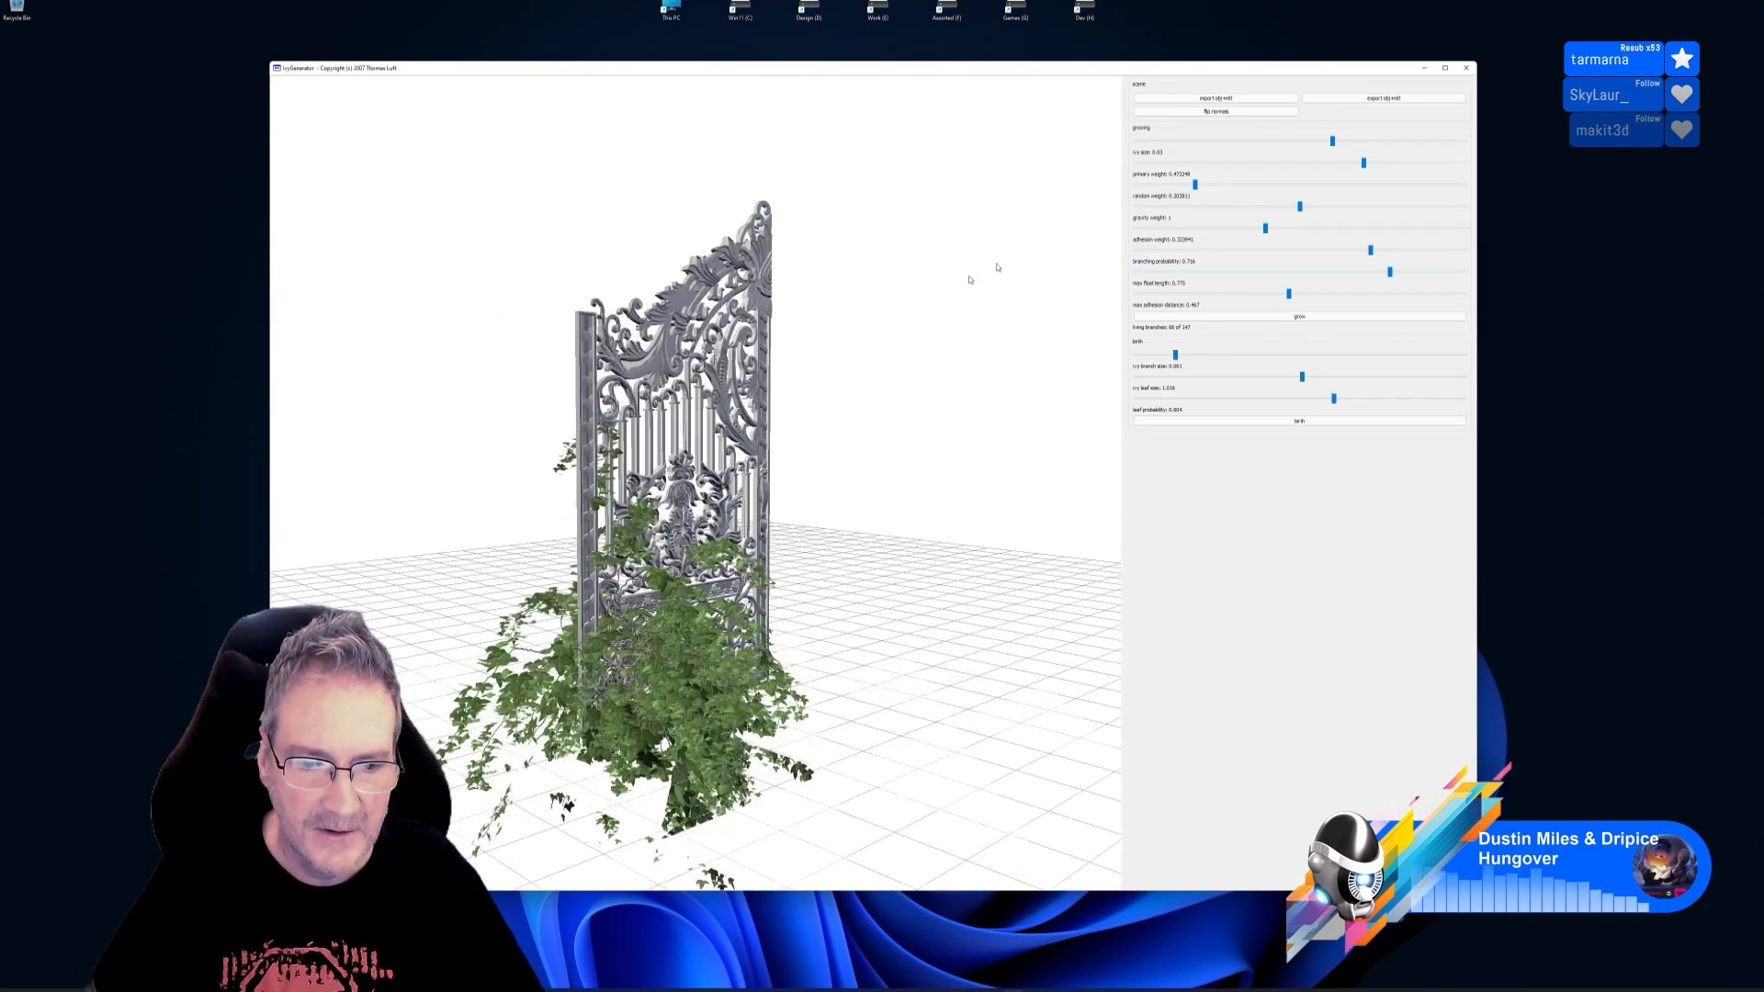
left_click(1203, 98)
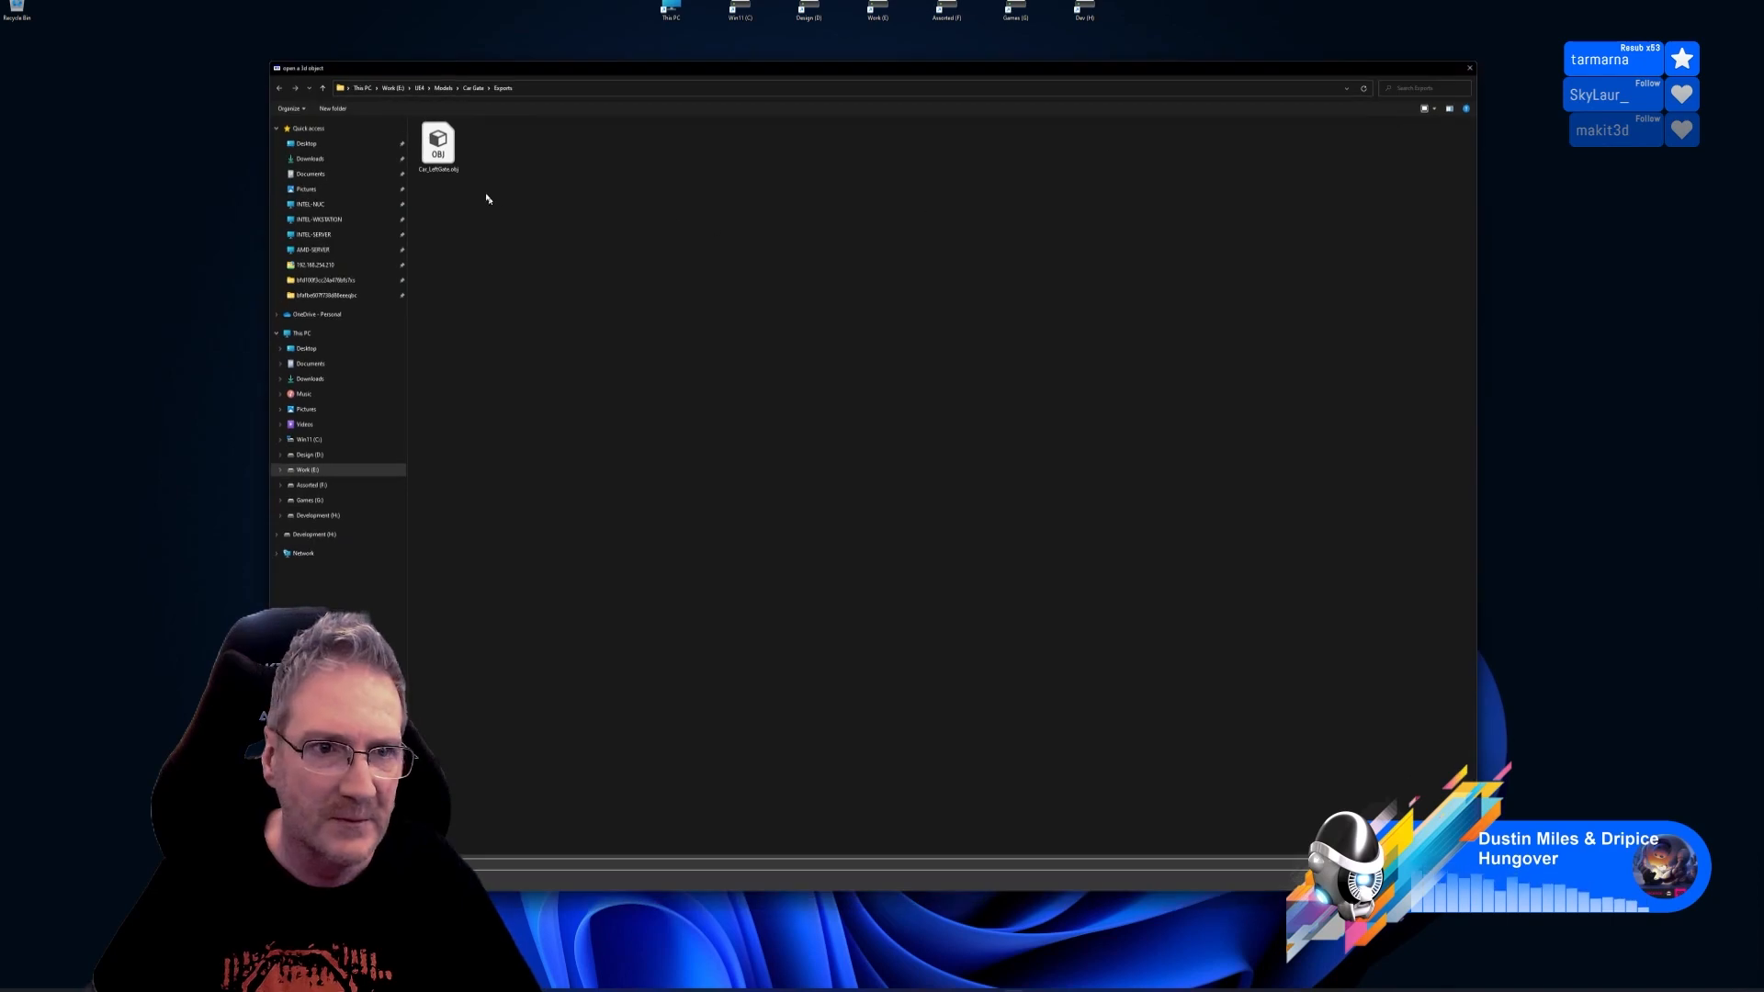
double_click(445, 156)
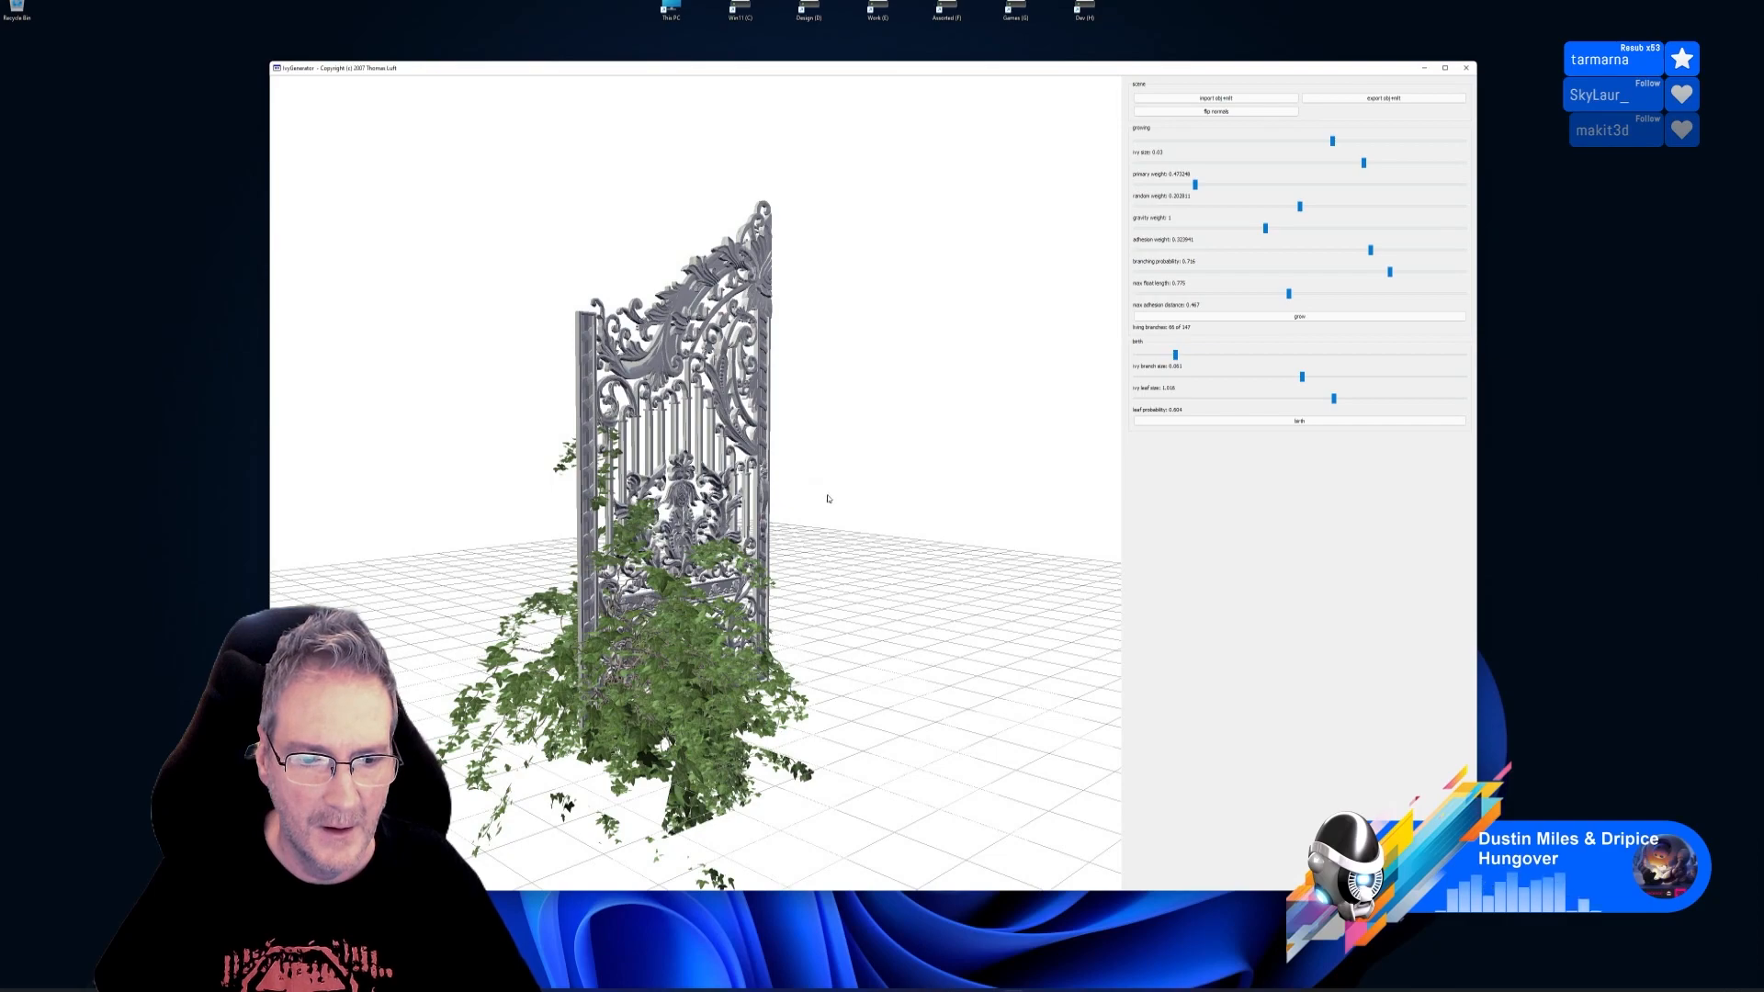
Check the imported gate and ground box from several angles, and grow new ivy with the existing growth settings
left_click_drag(834, 477, 841, 525)
left_click_drag(932, 569, 880, 578)
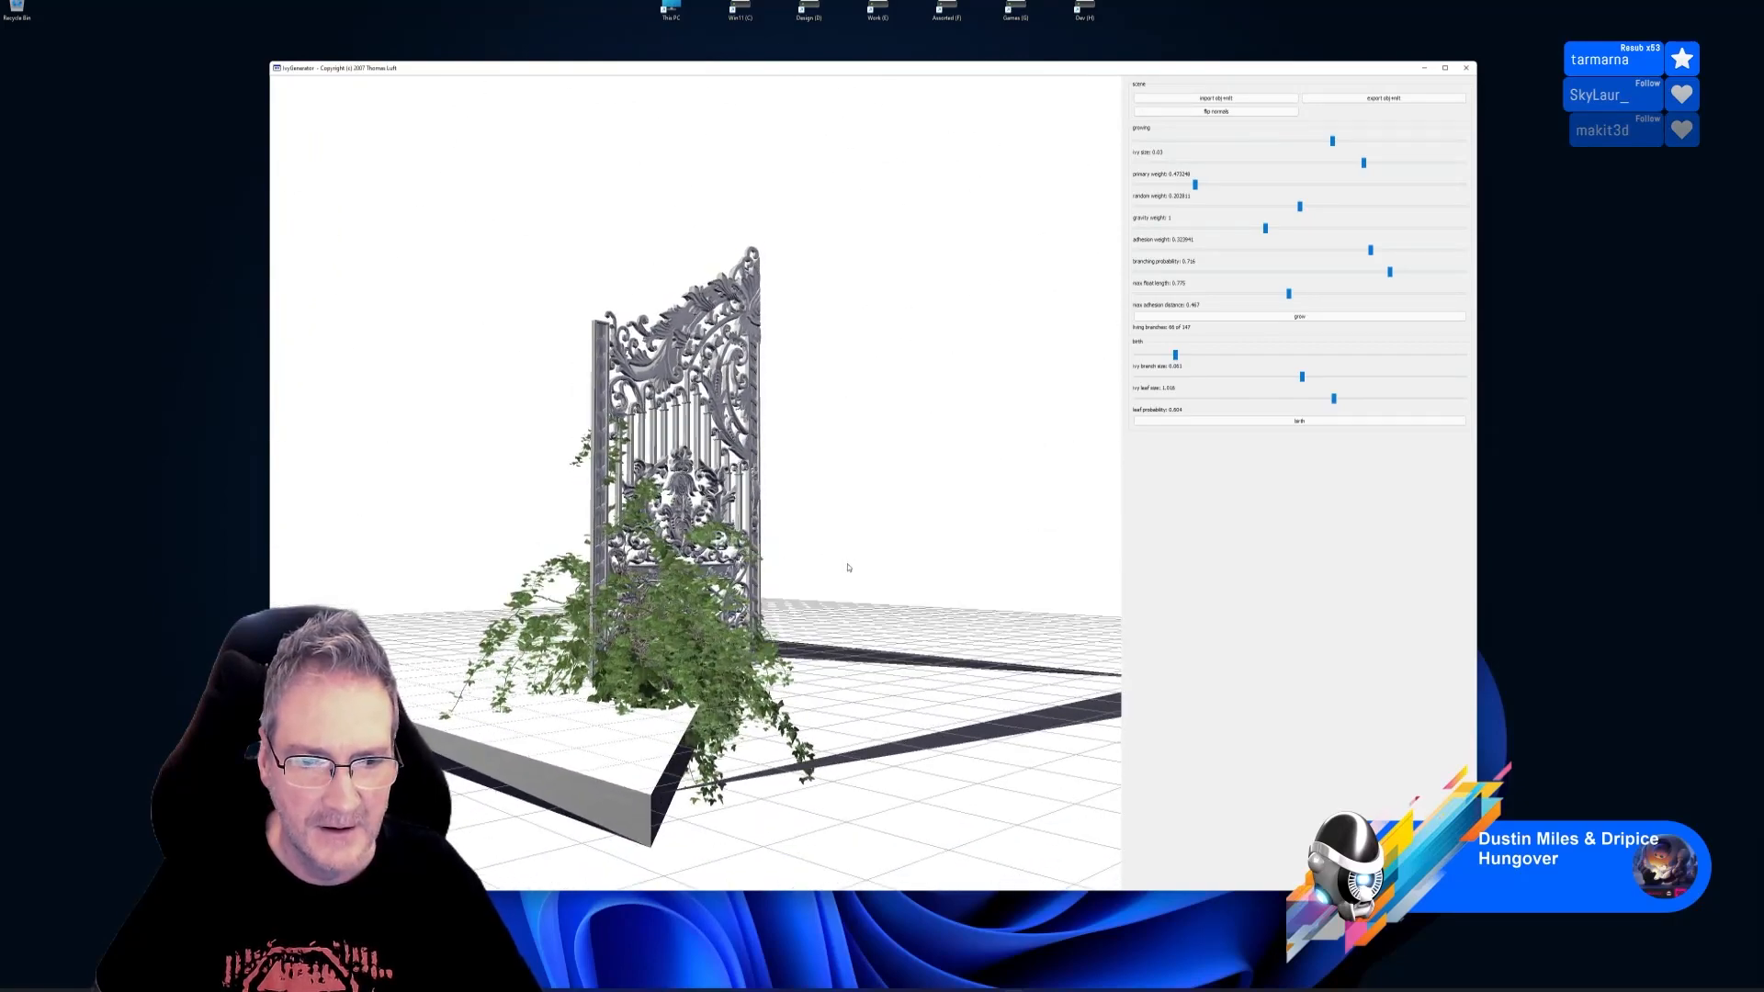
left_click_drag(817, 572, 831, 642)
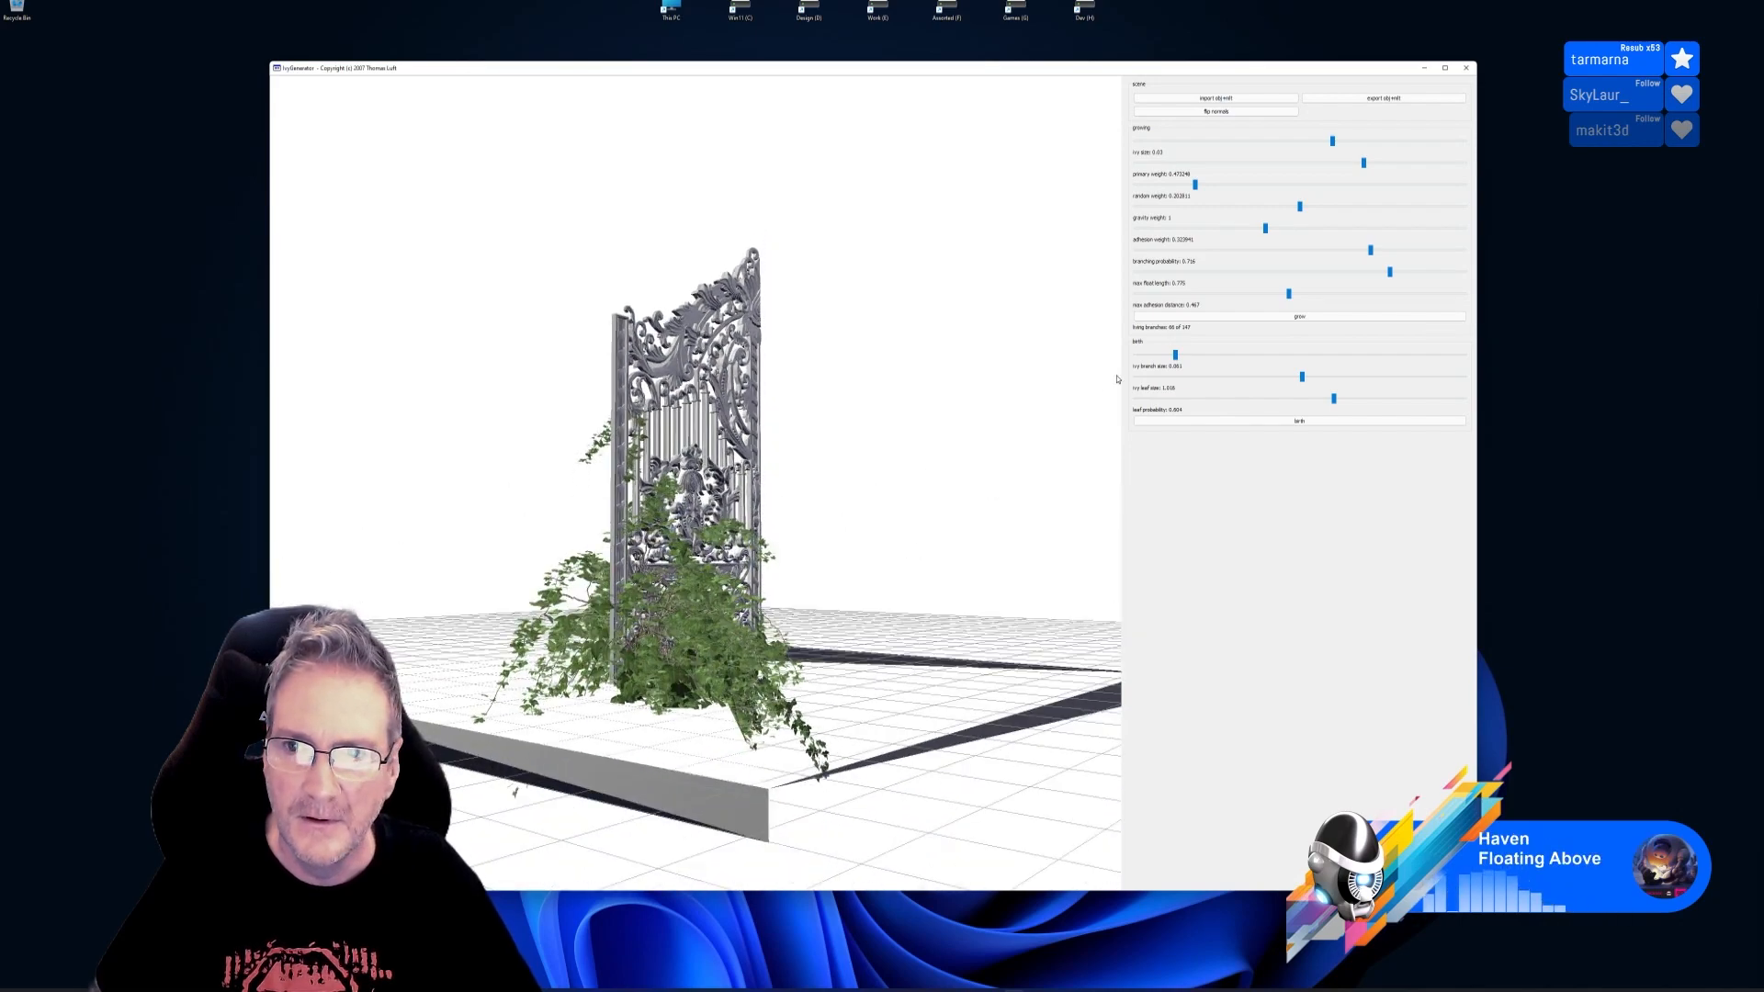
left_click_drag(922, 420, 967, 416)
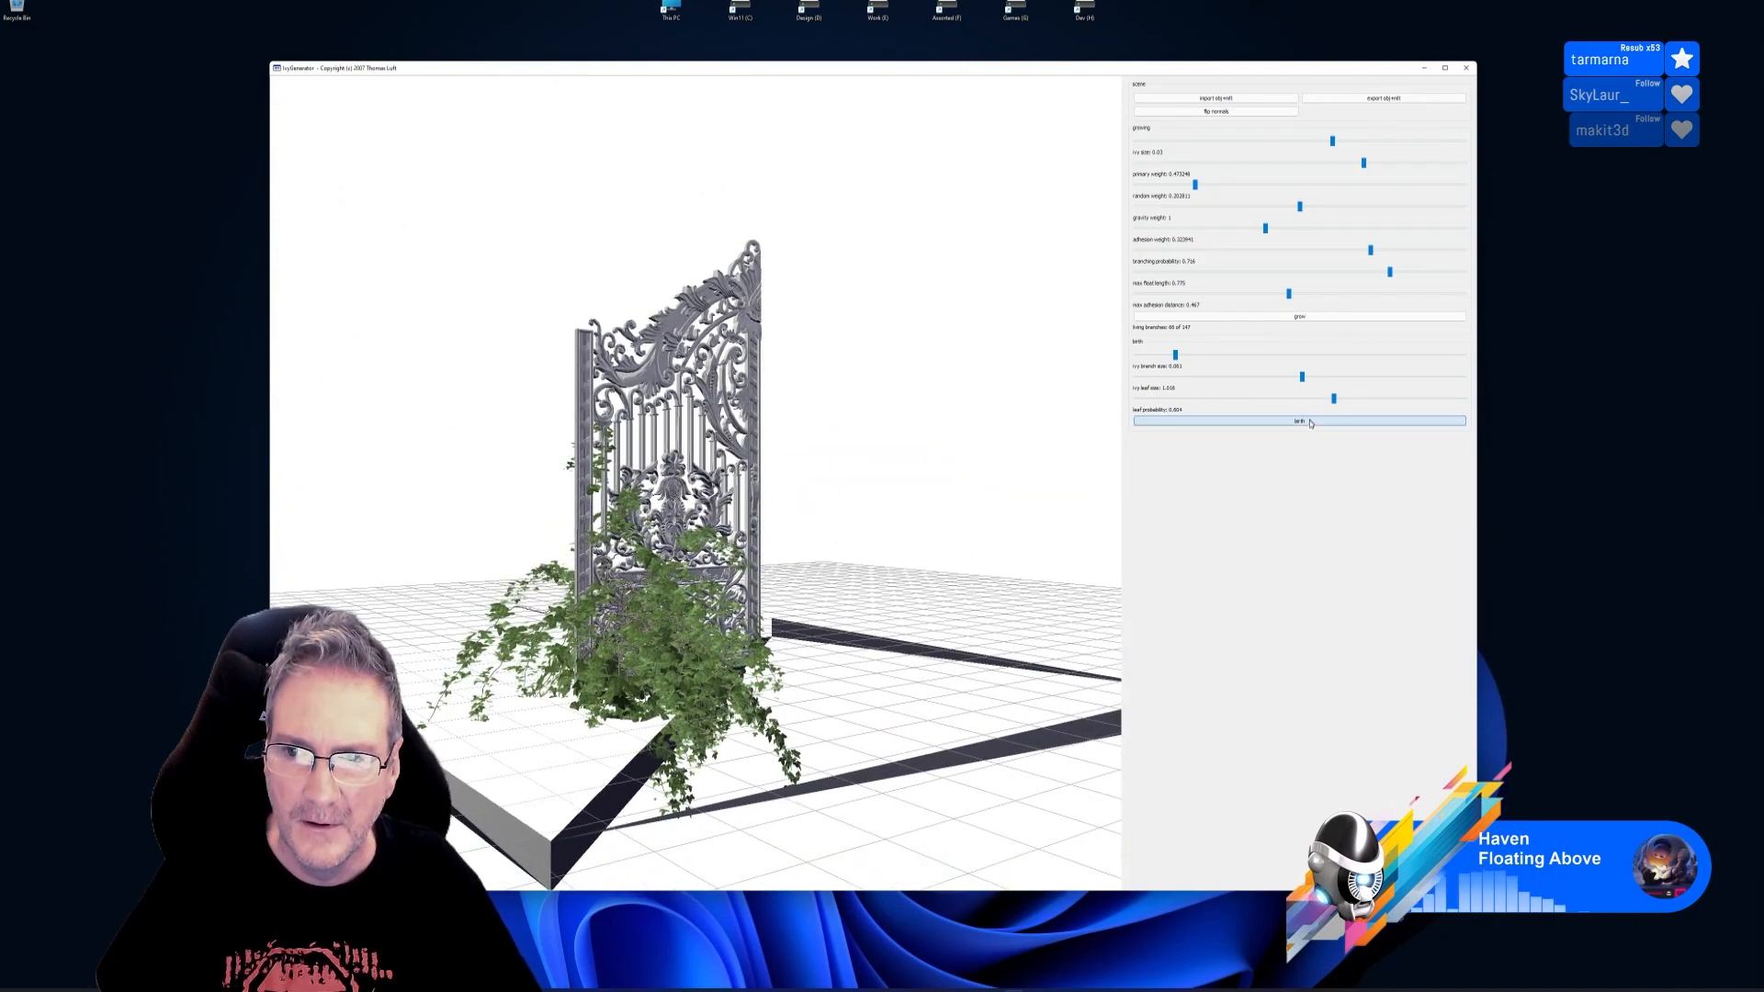
left_click(1299, 317)
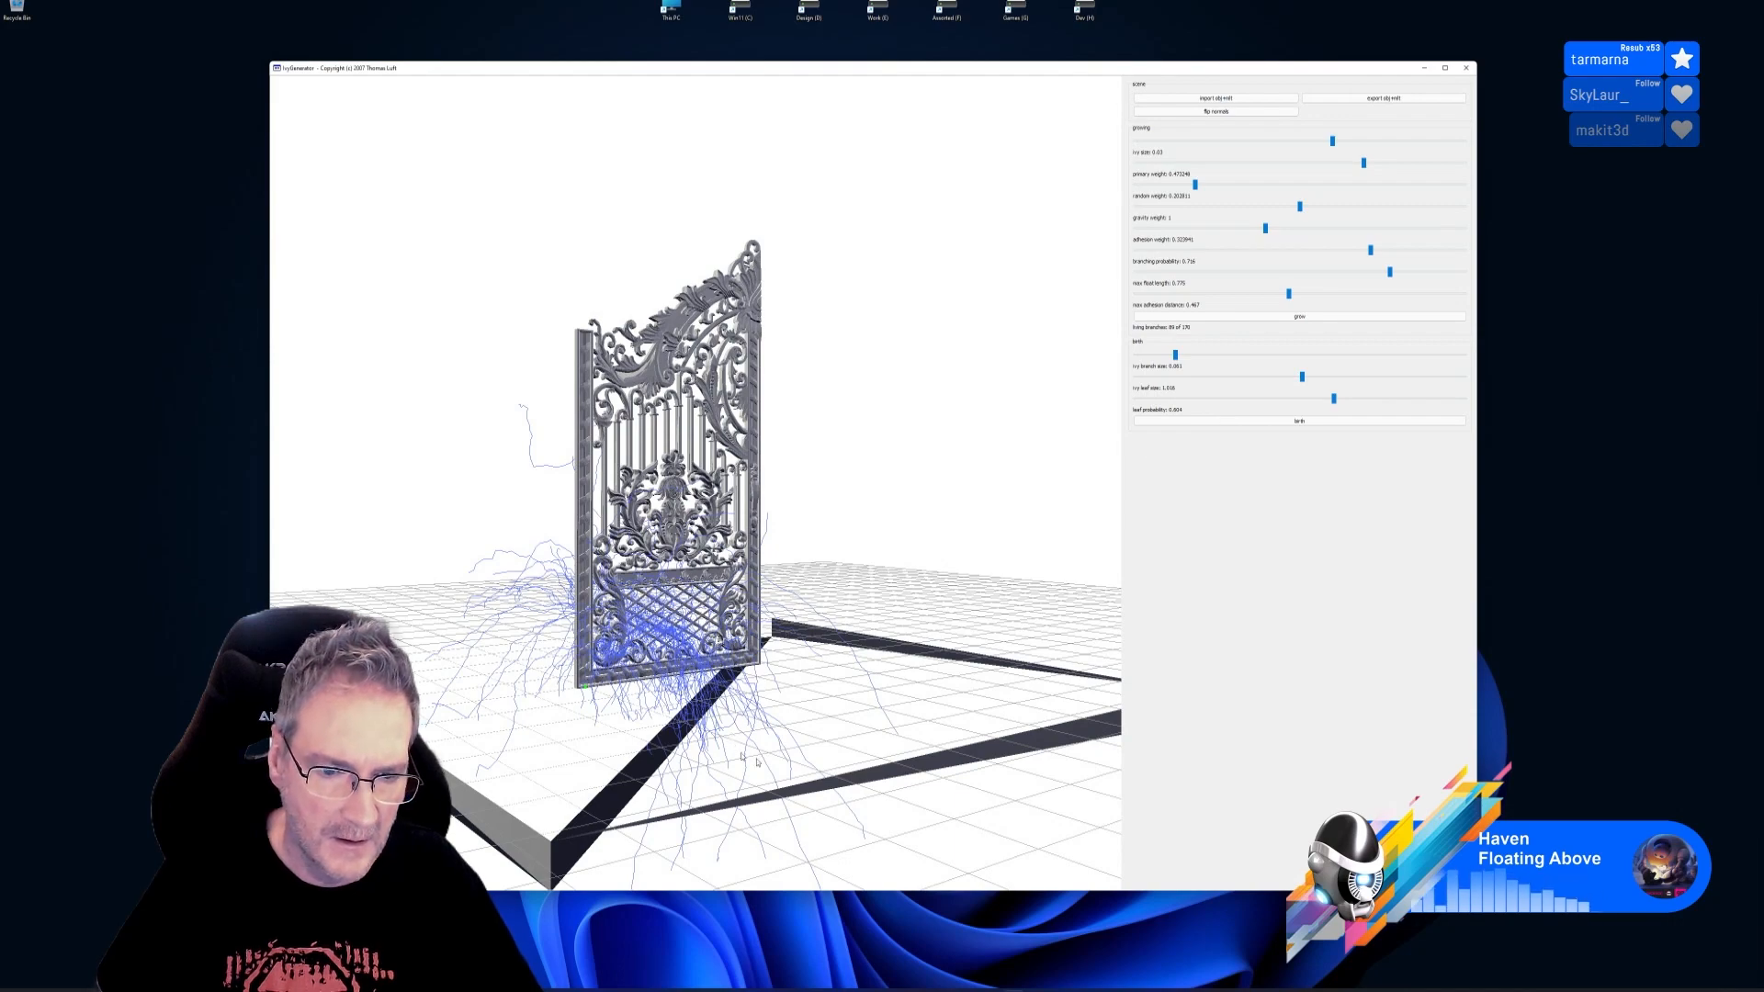
Flip the normals of the imported model and inspect the gate and ground box up close
left_click_drag(899, 678, 1054, 443)
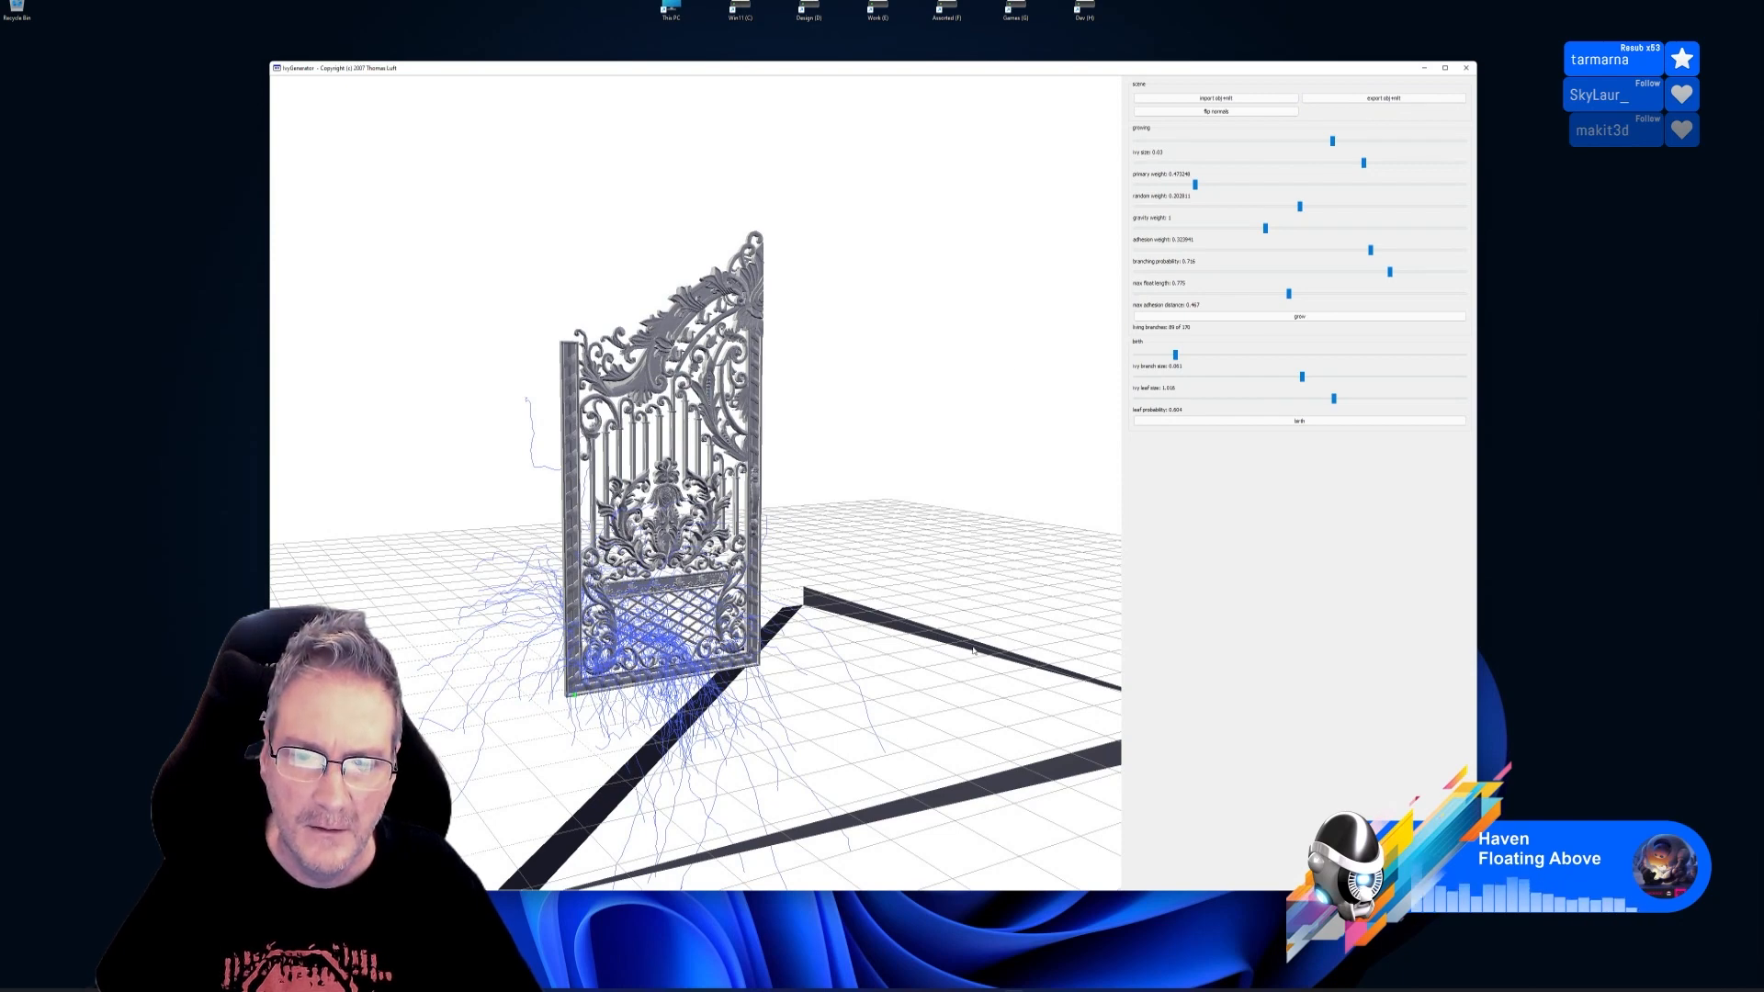
left_click(1217, 111)
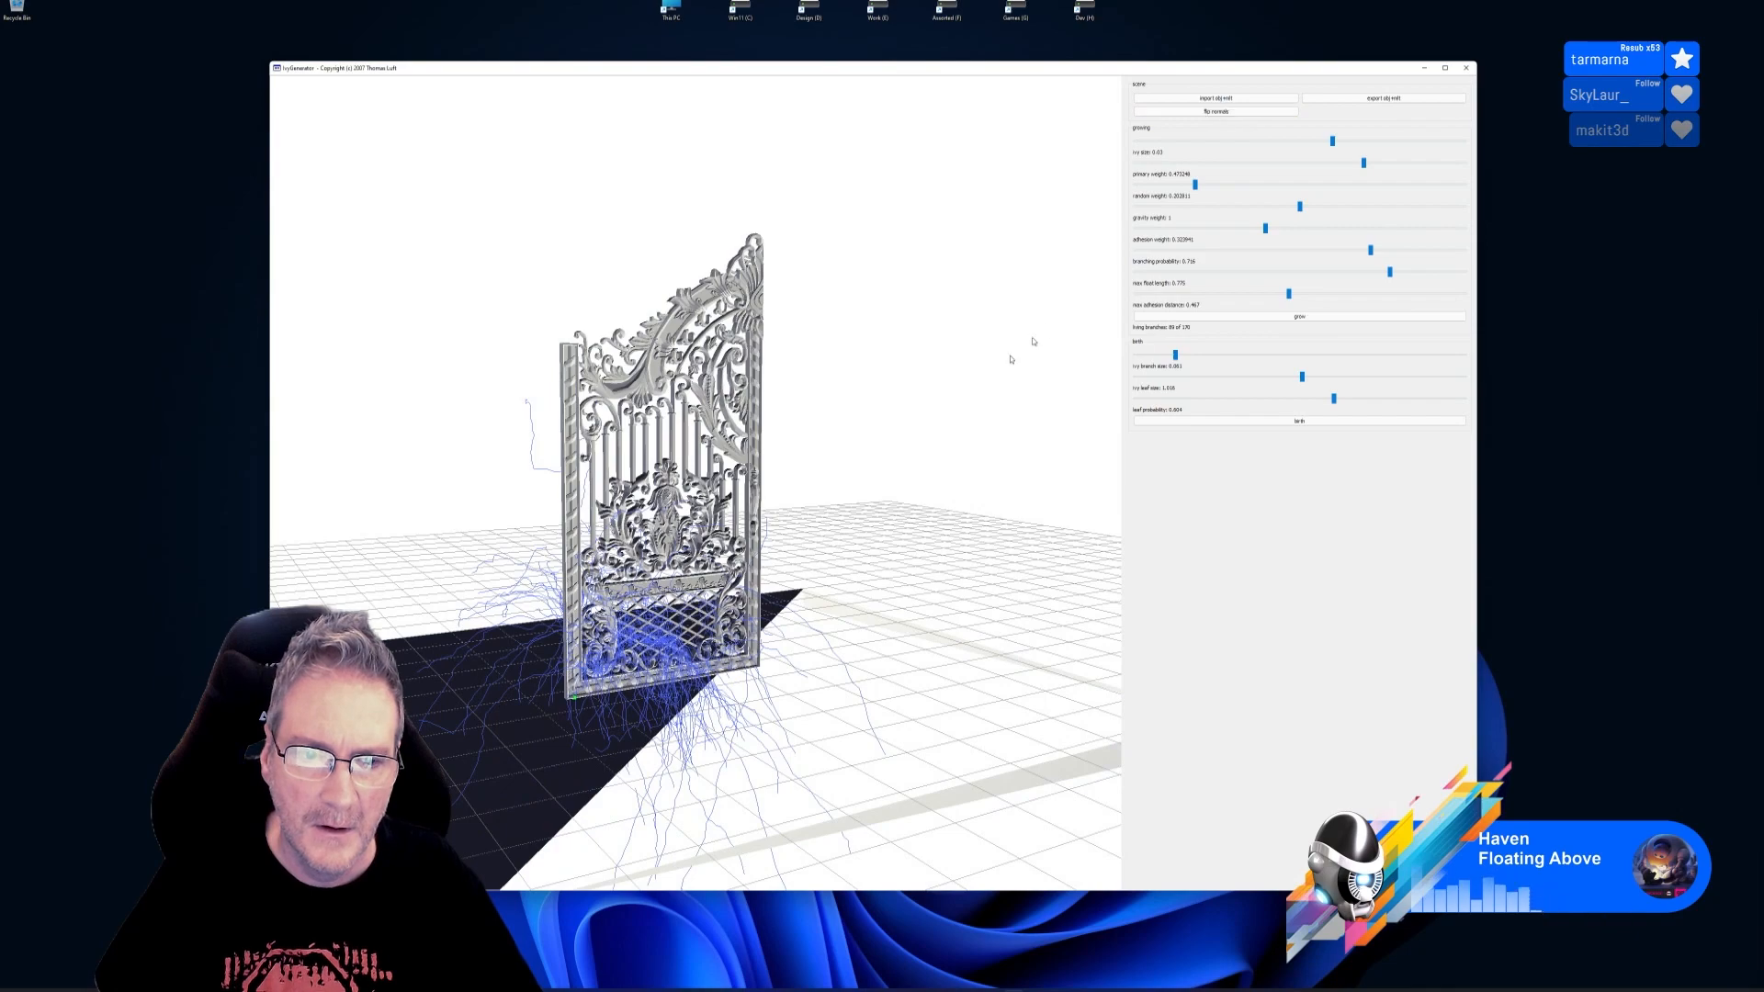
left_click_drag(1016, 347, 686, 428)
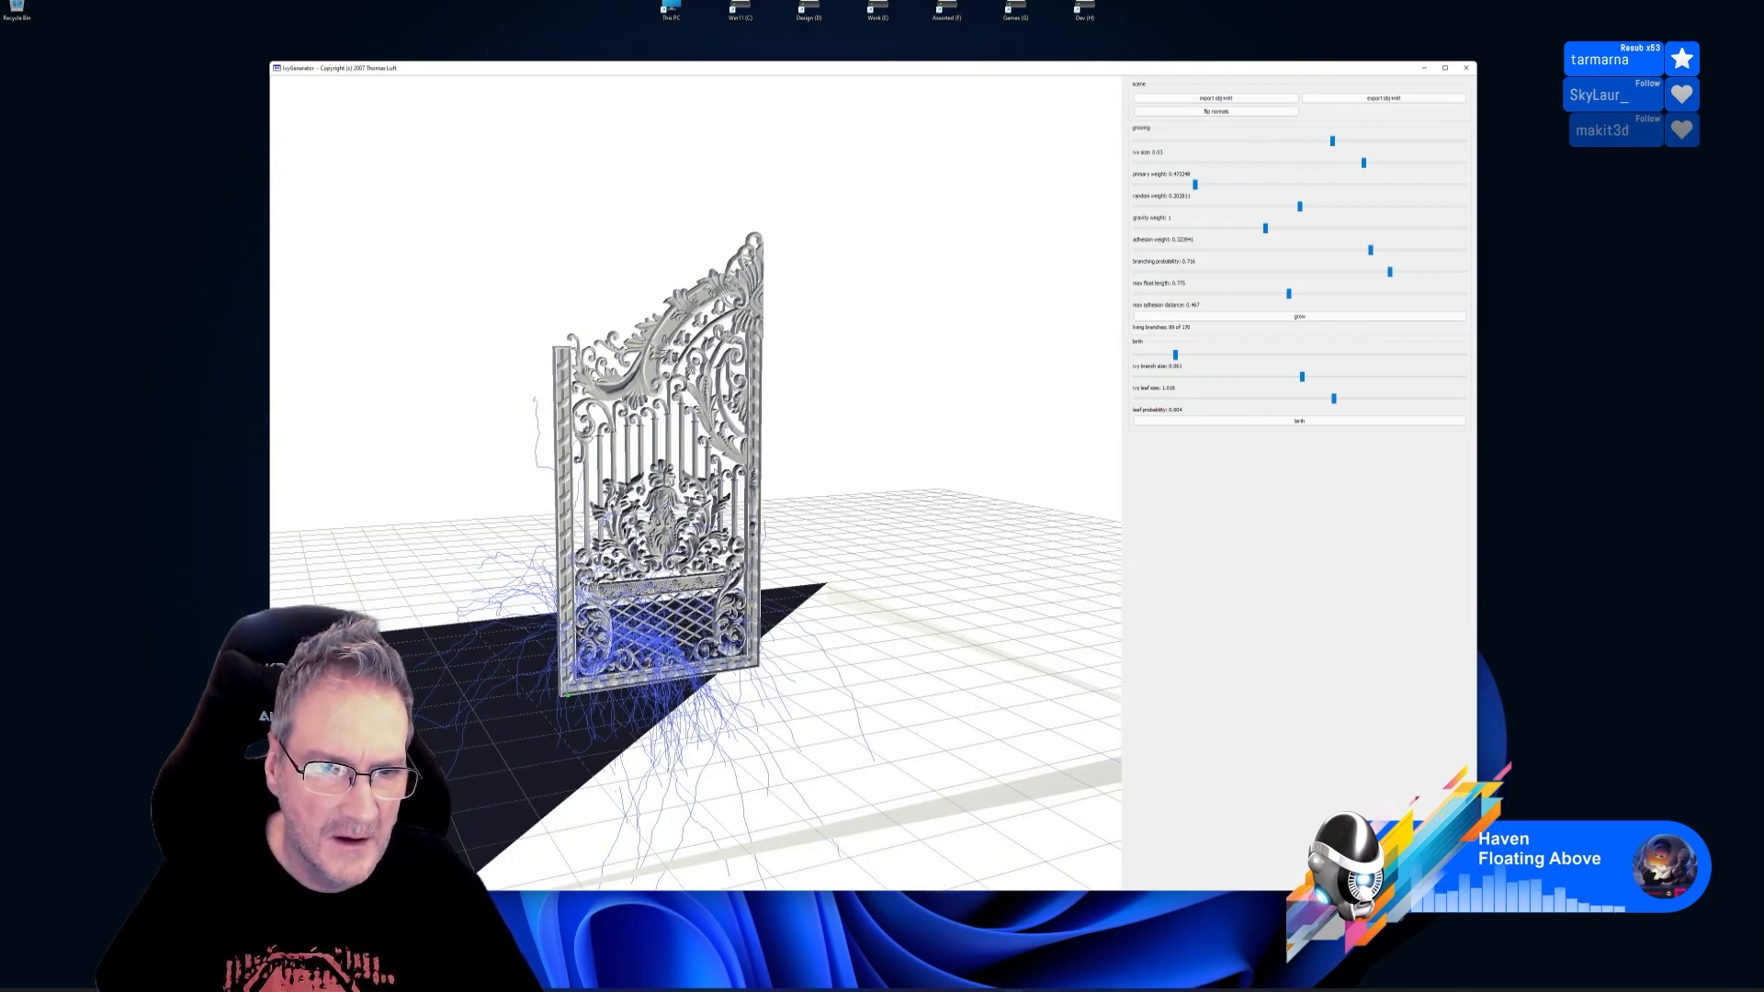
left_click_drag(801, 469, 818, 486)
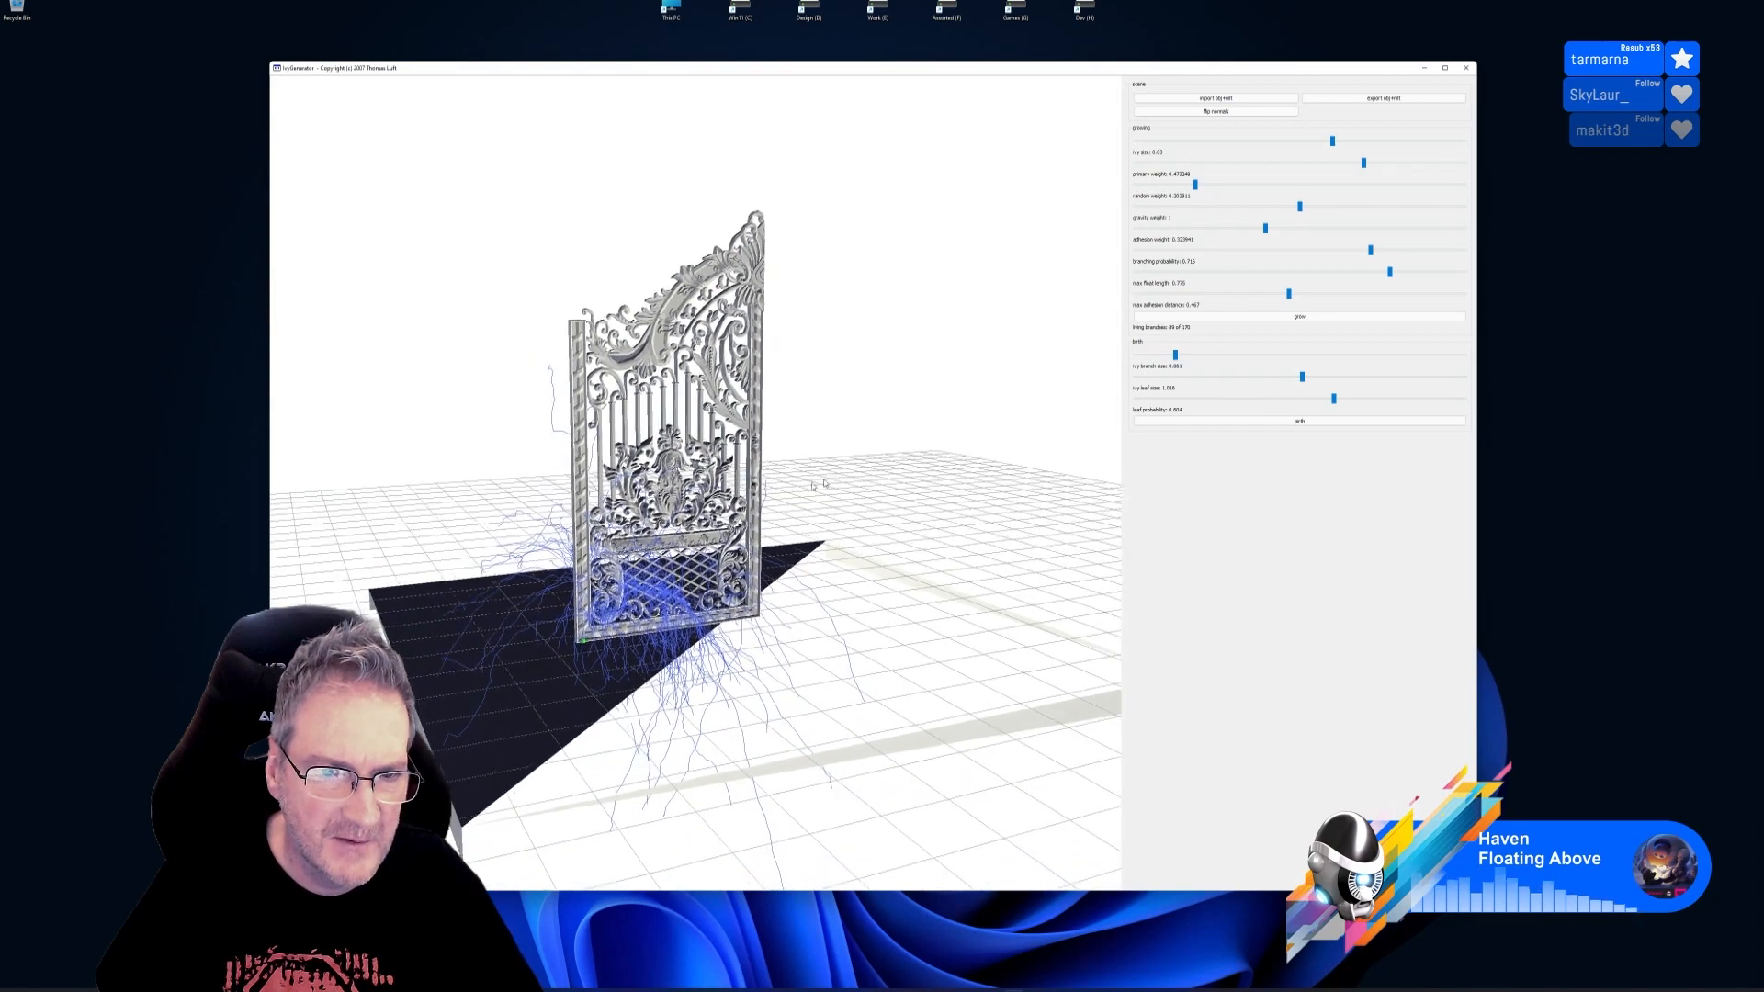
scroll(821, 487, "up", 5)
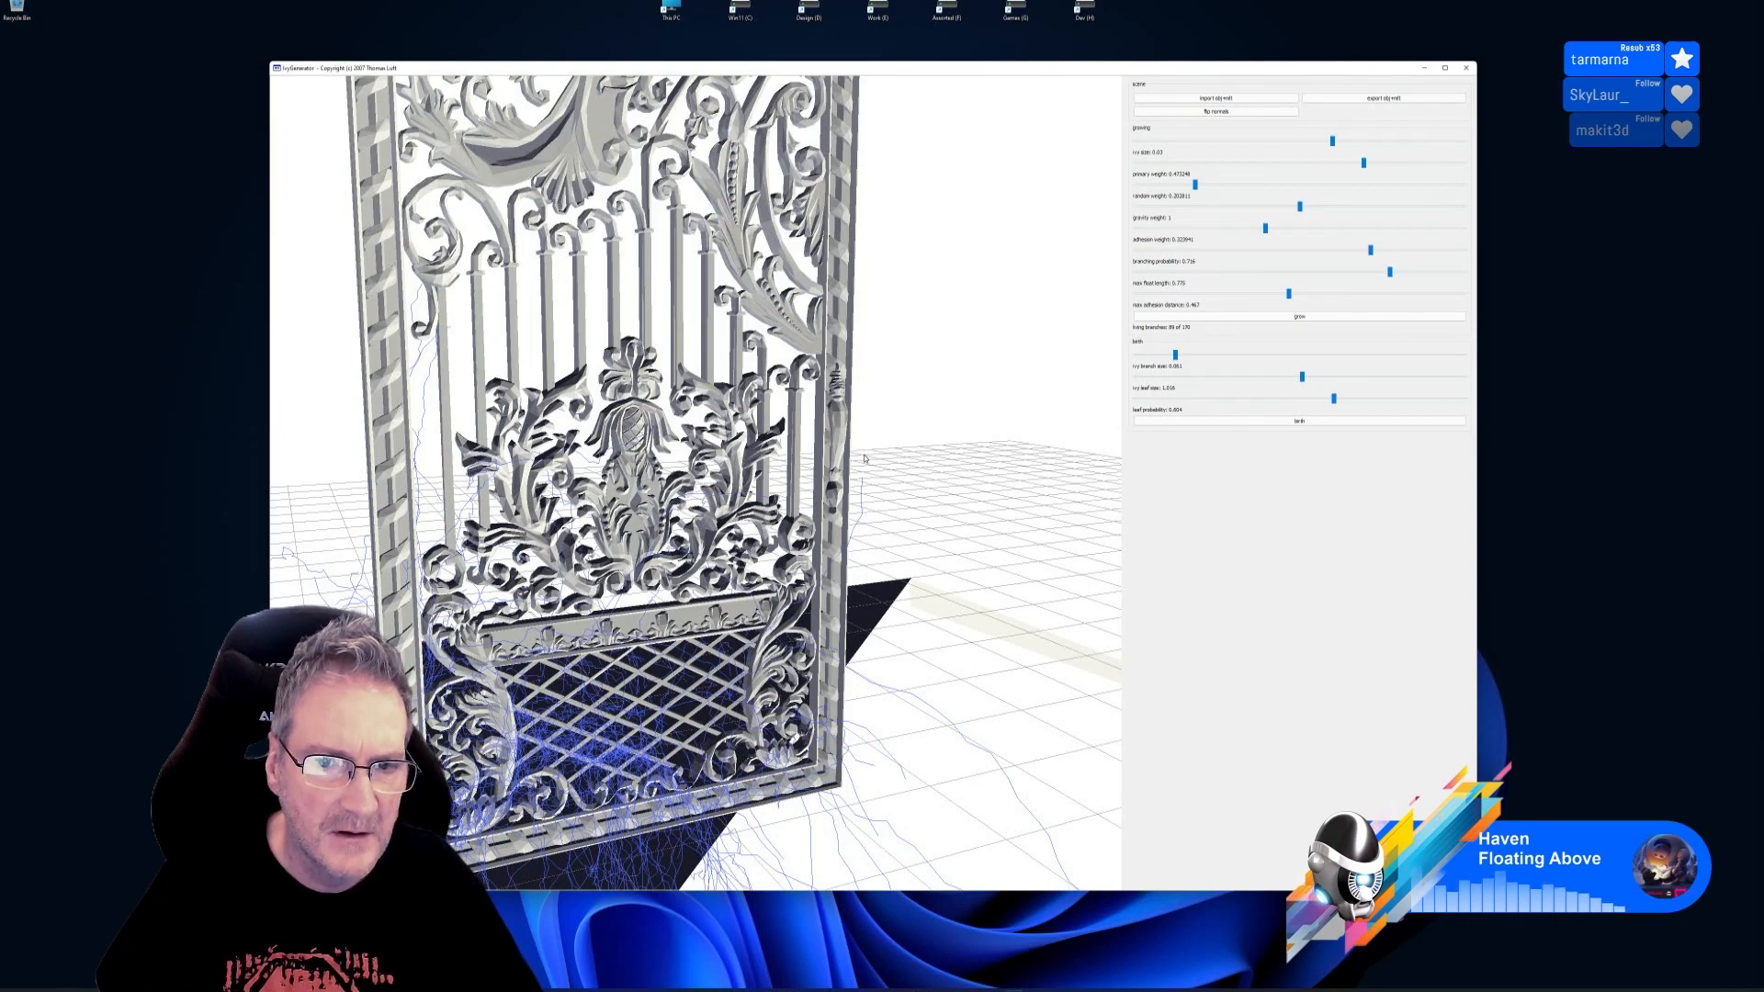
left_click_drag(864, 458, 533, 437)
left_click_drag(777, 442, 717, 459)
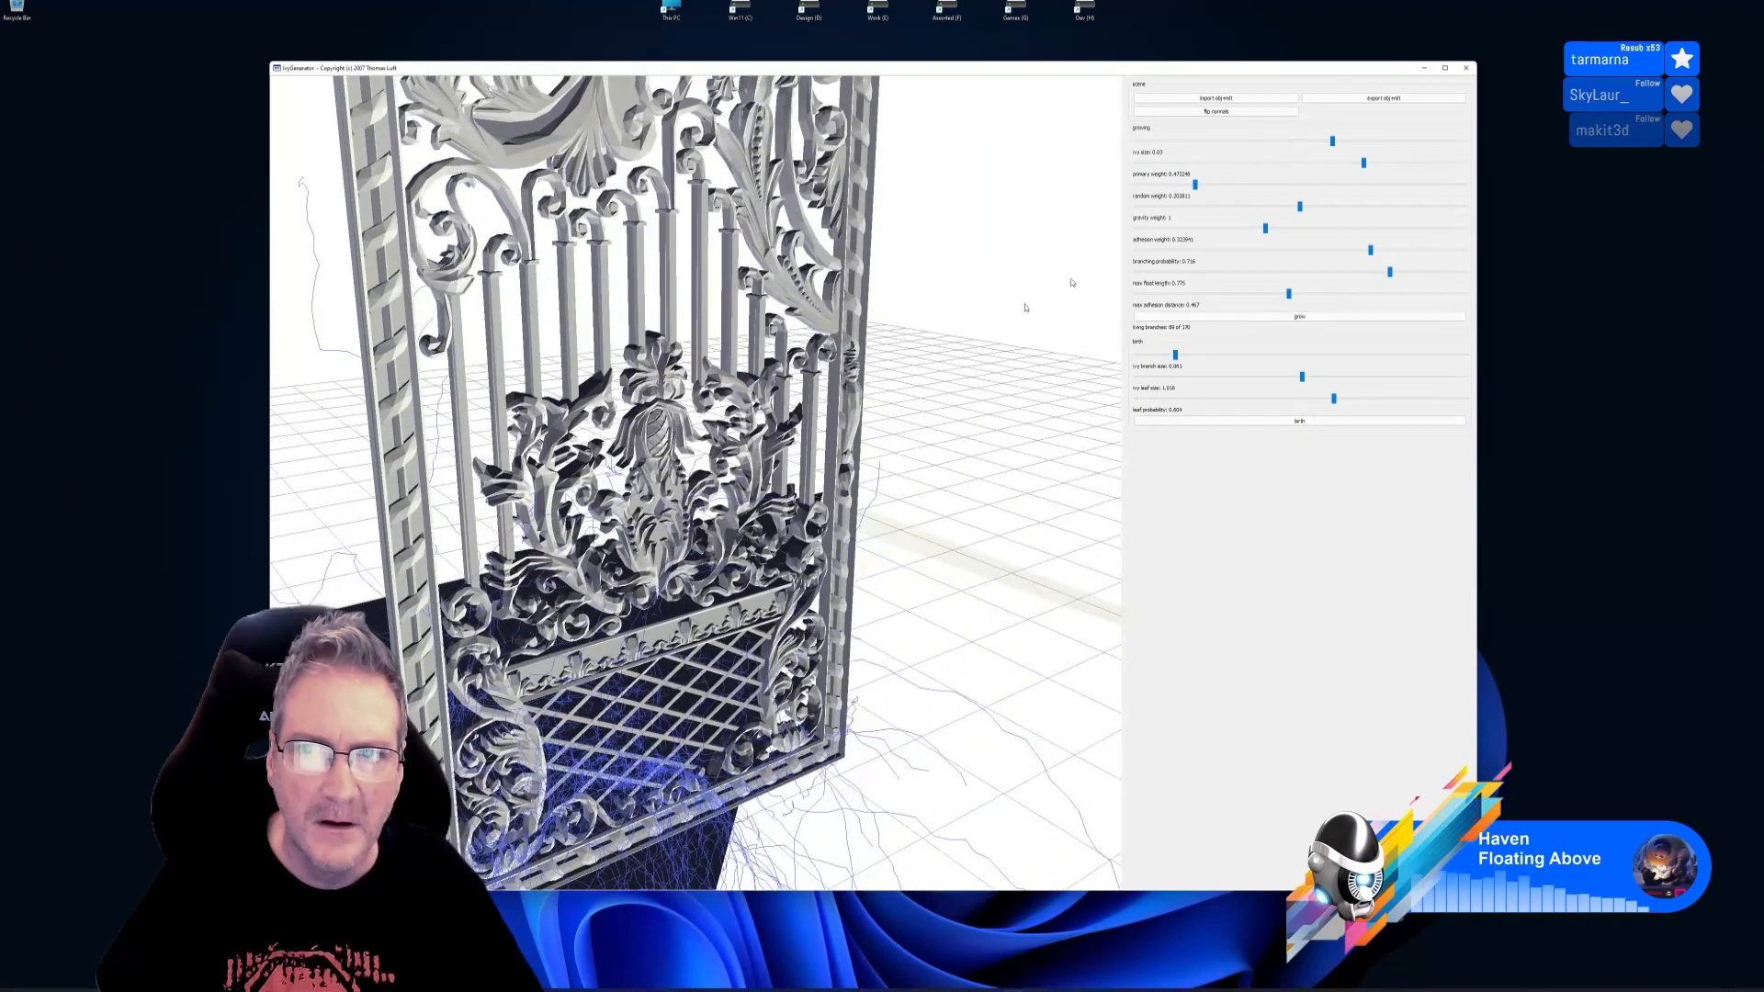
Flip the model's normals back and forth to compare the shading of the gate and ground box
left_click(1221, 113)
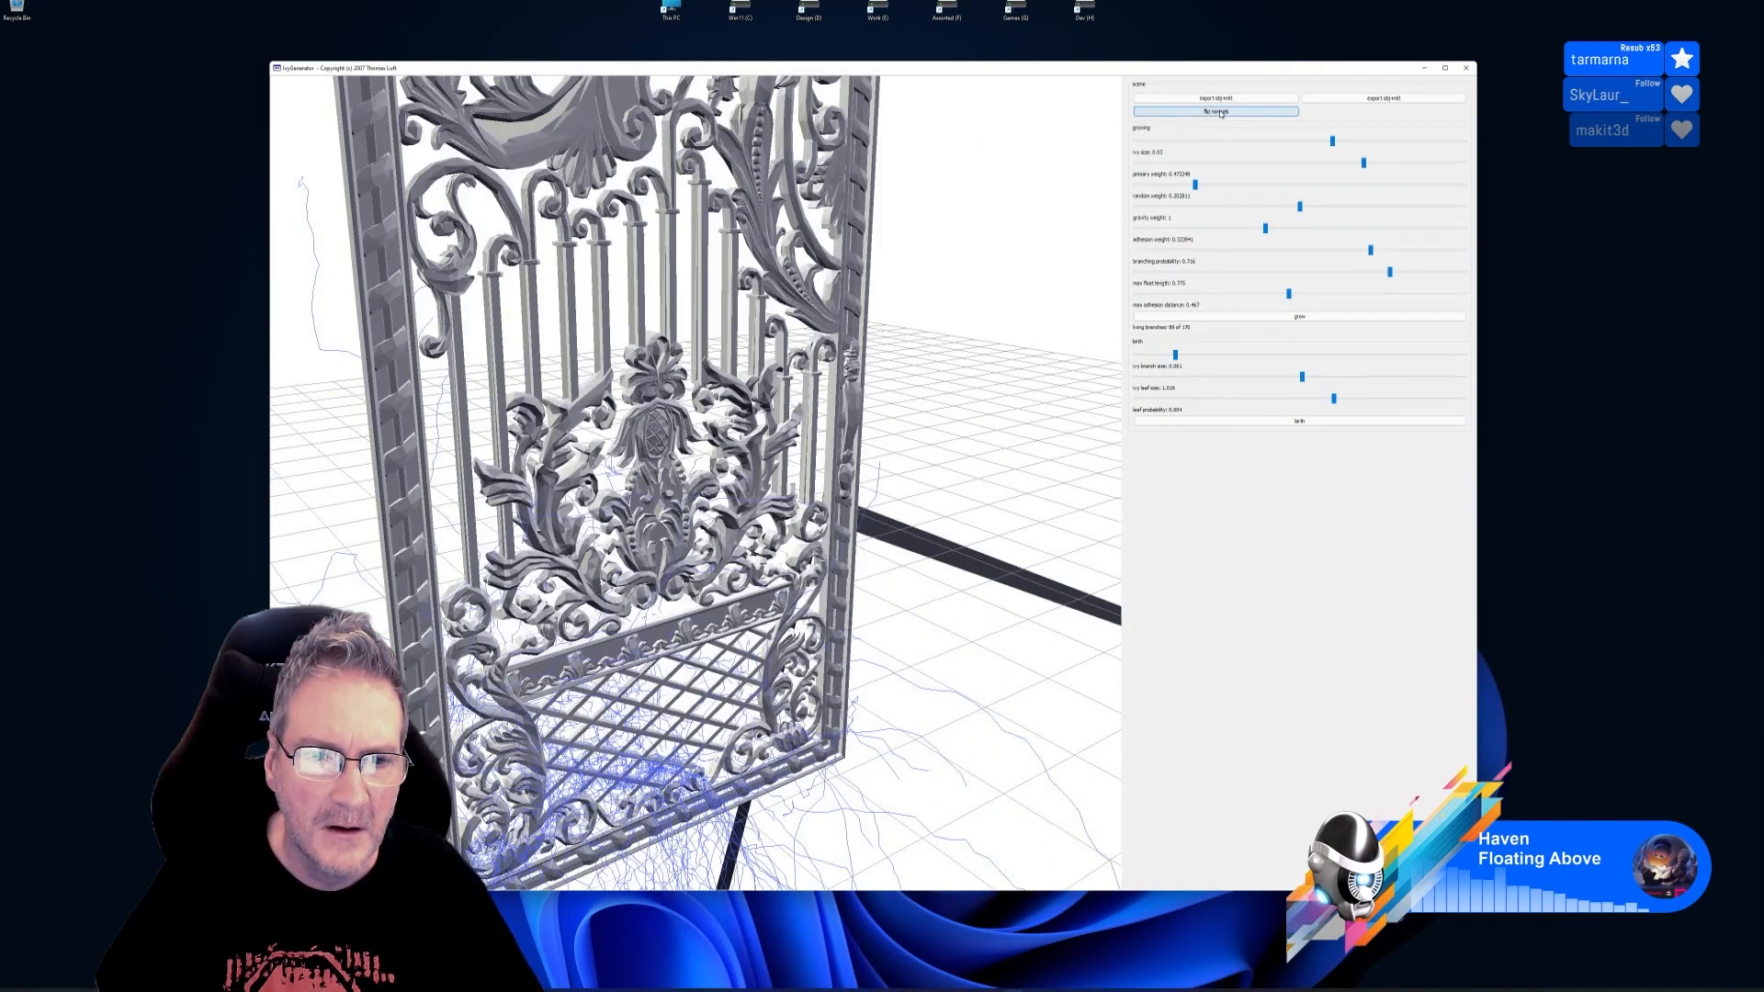
left_click(1221, 113)
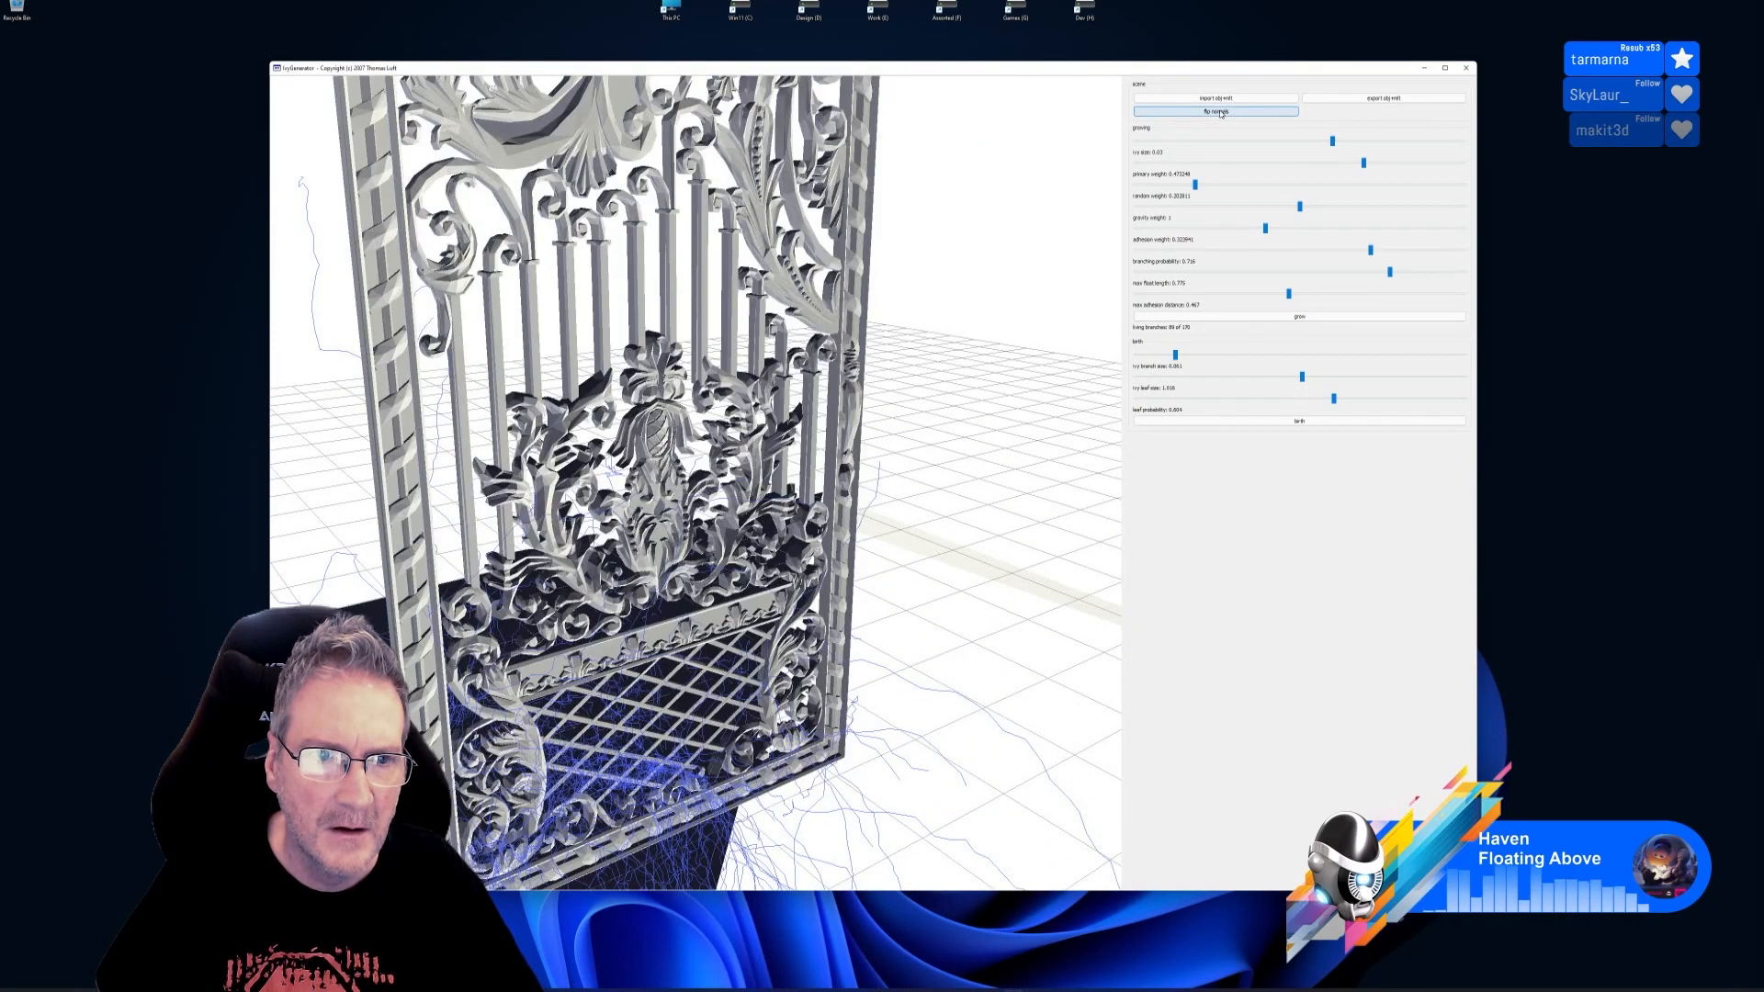
left_click(1221, 112)
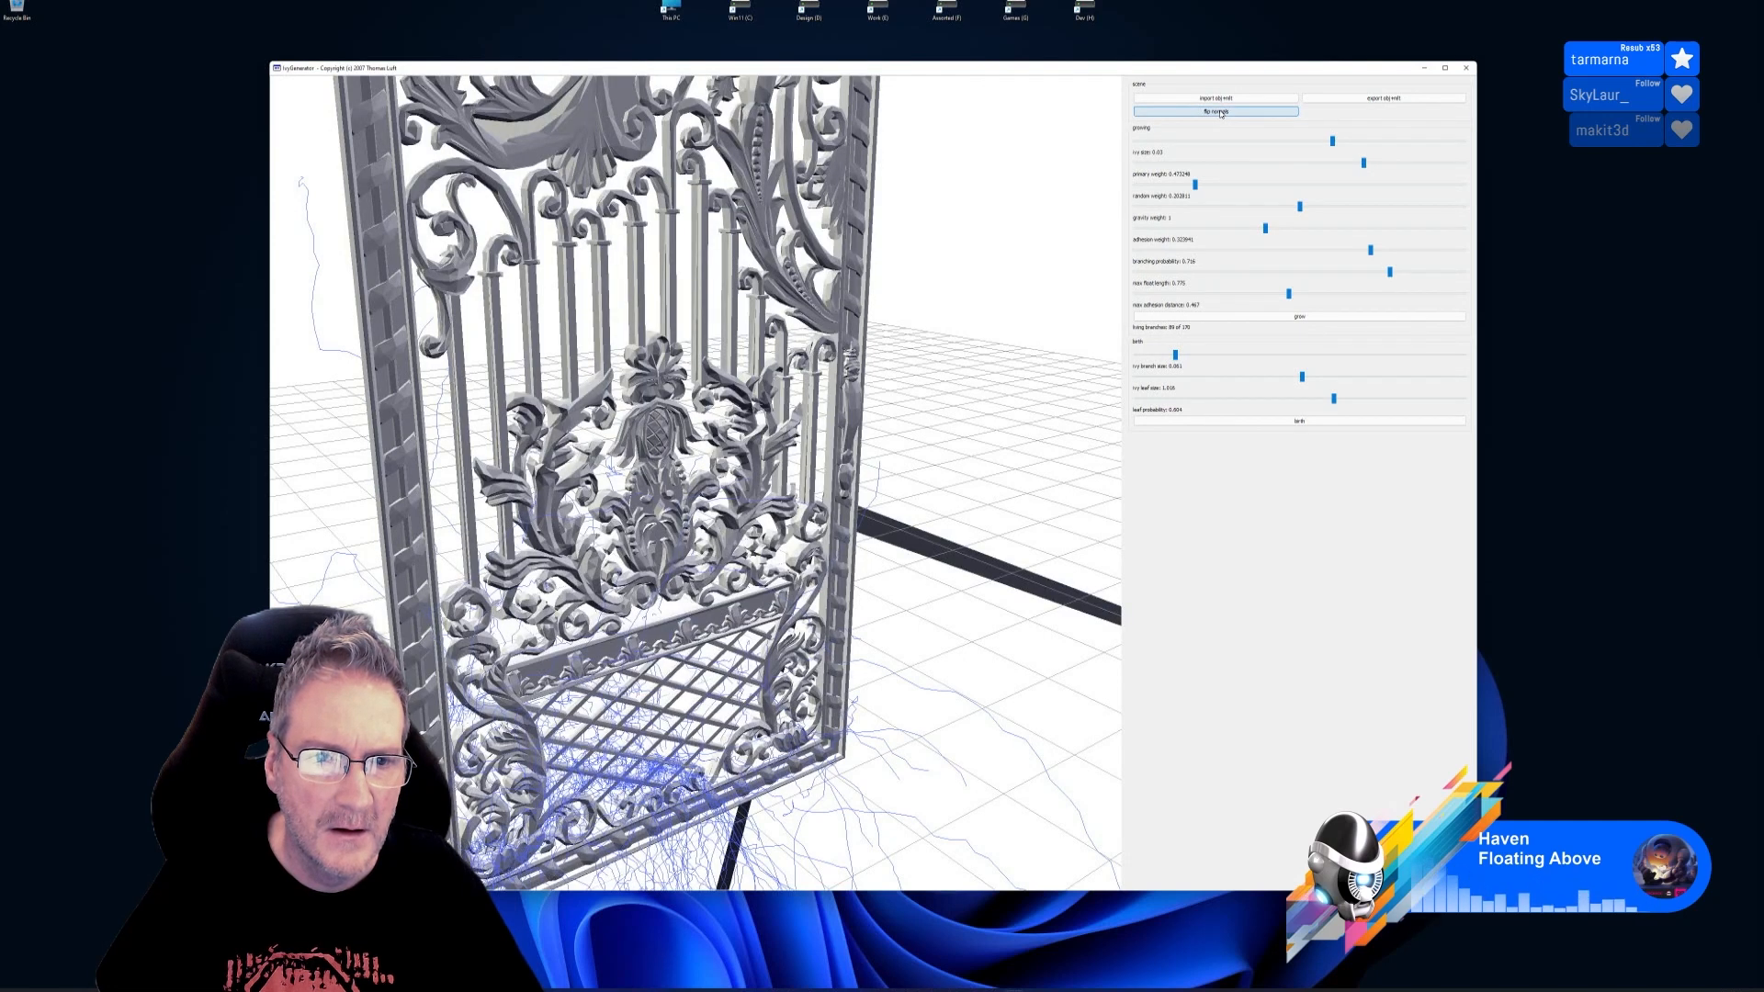
left_click(1221, 112)
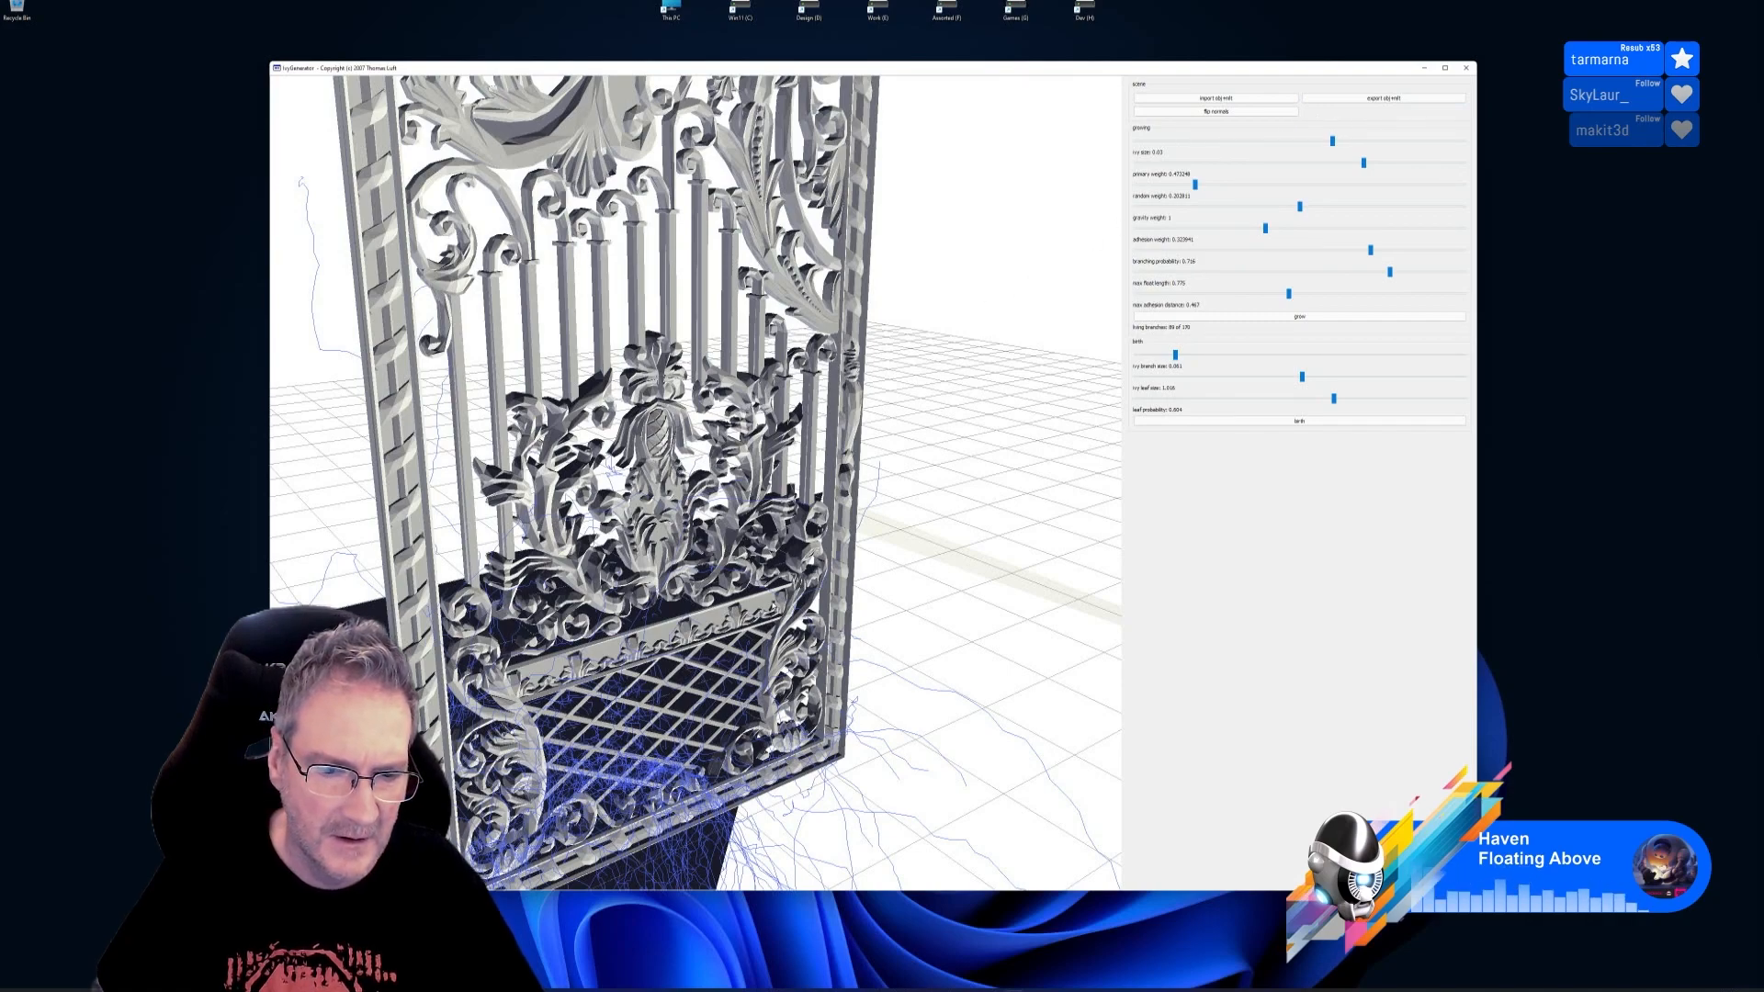
left_click_drag(896, 542, 1025, 534)
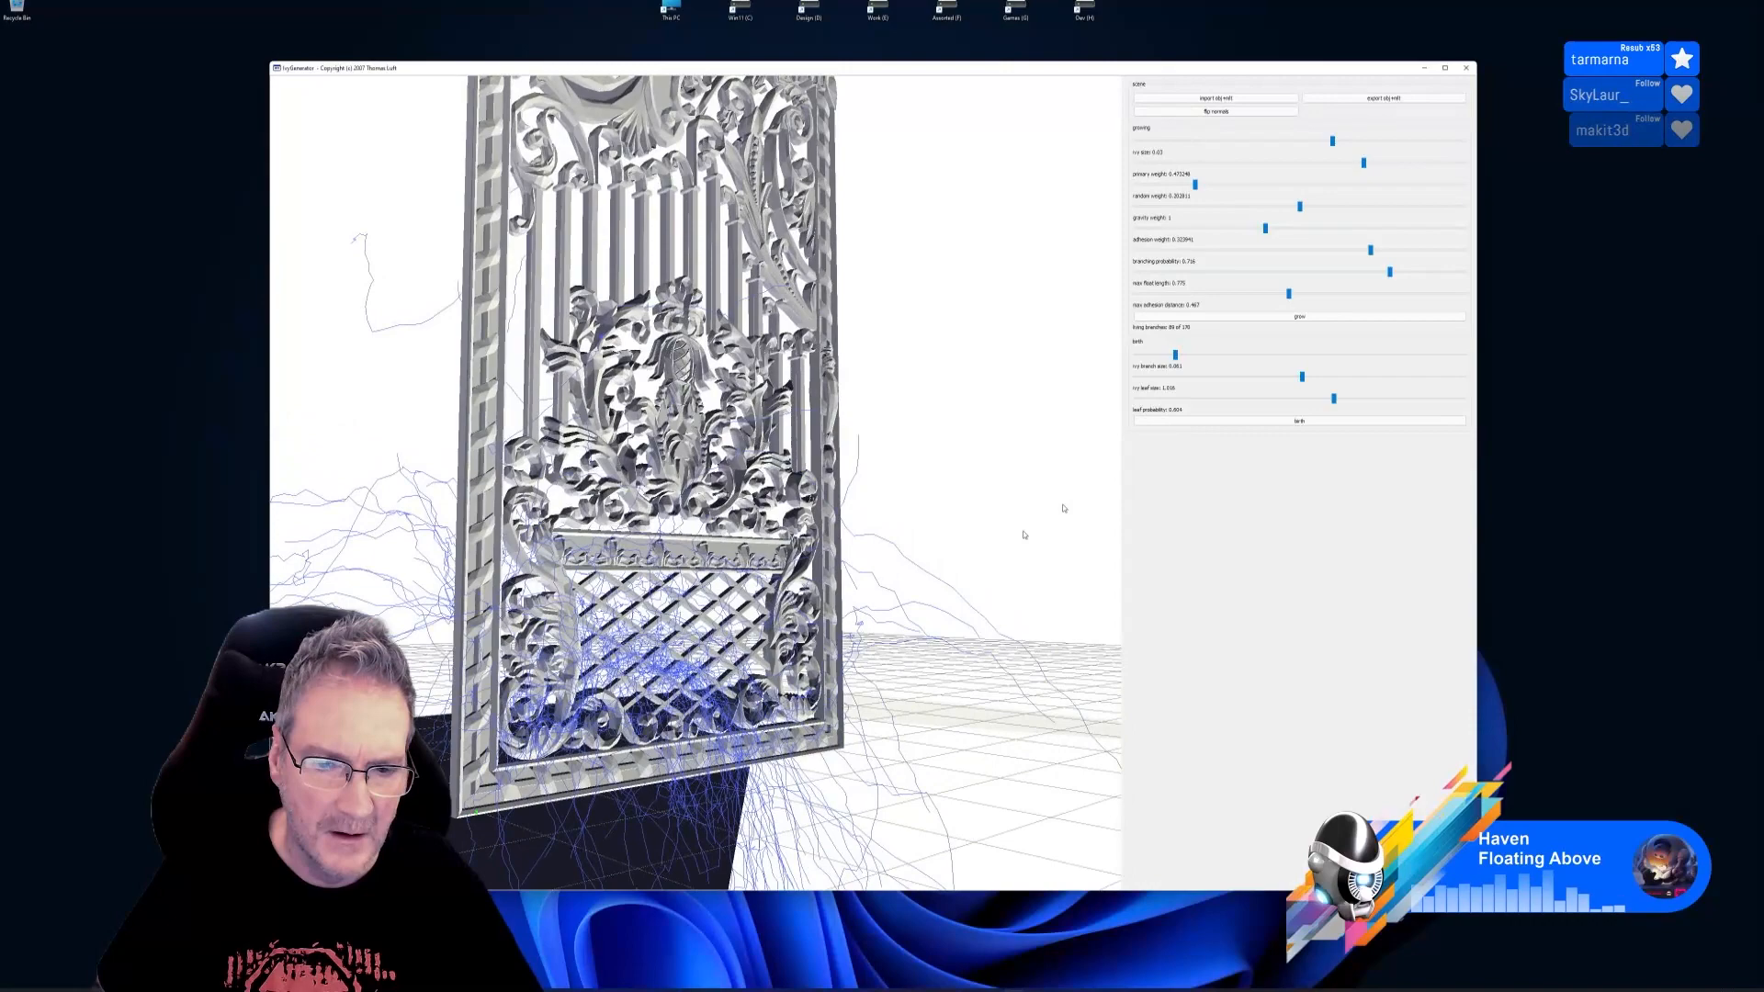
left_click(1233, 112)
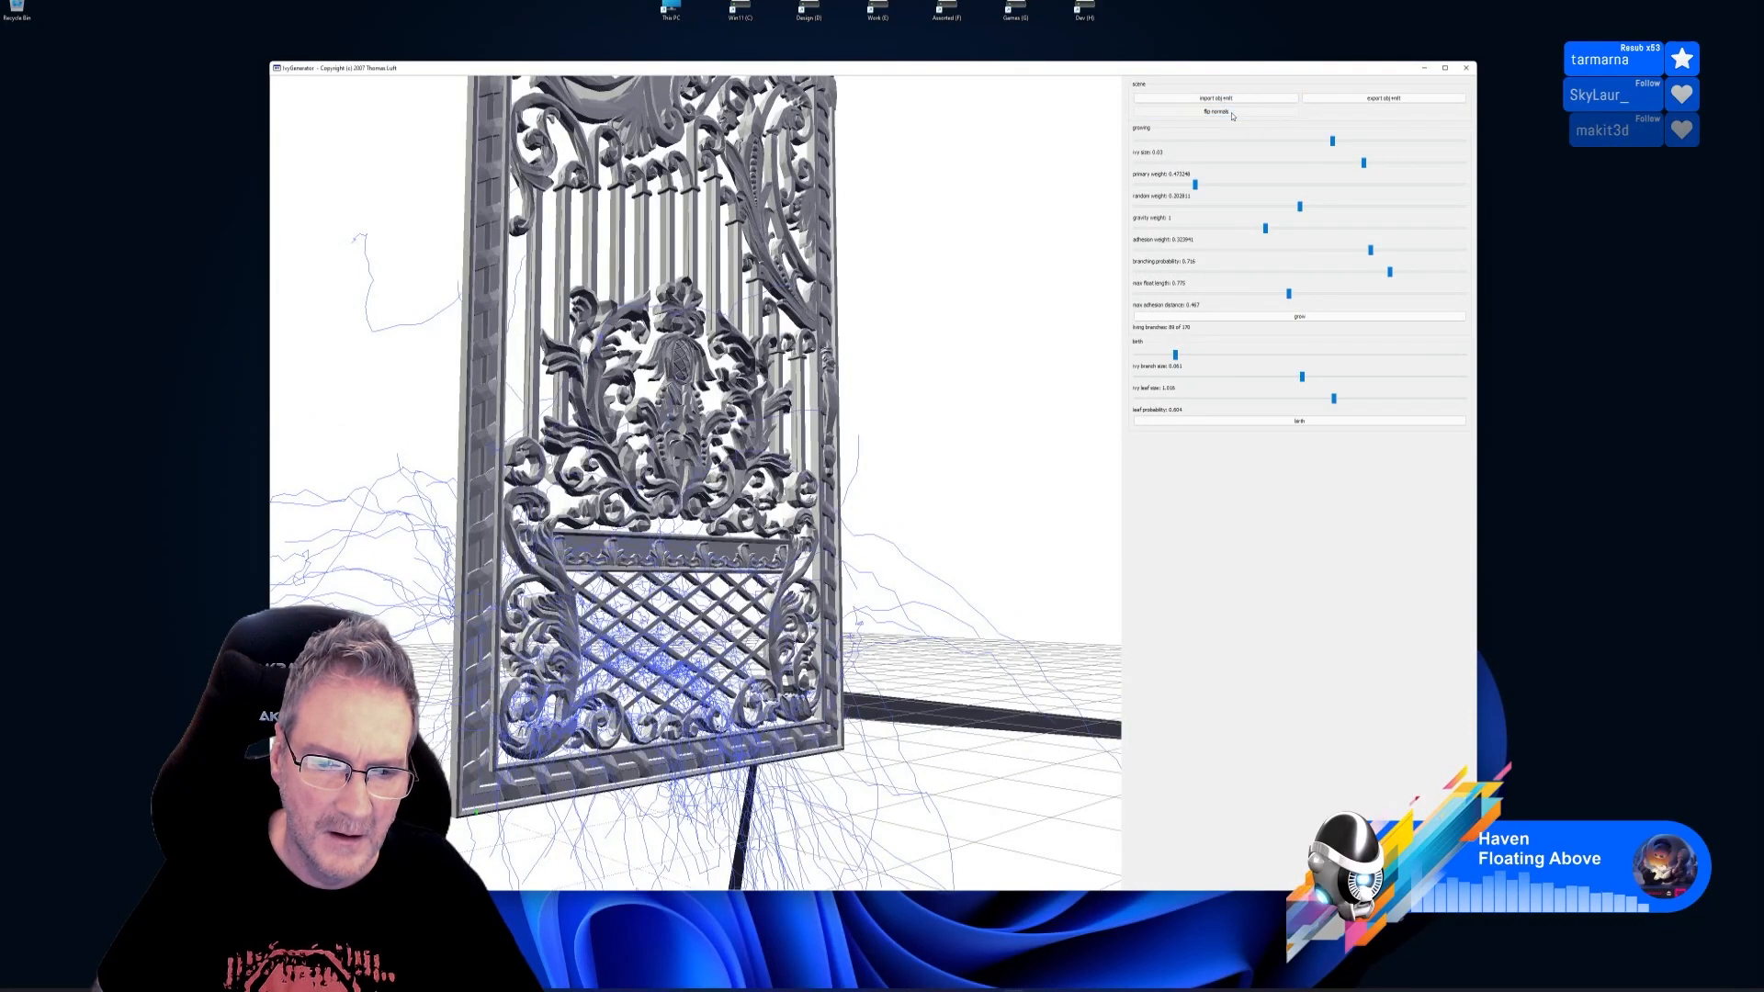
left_click(1232, 113)
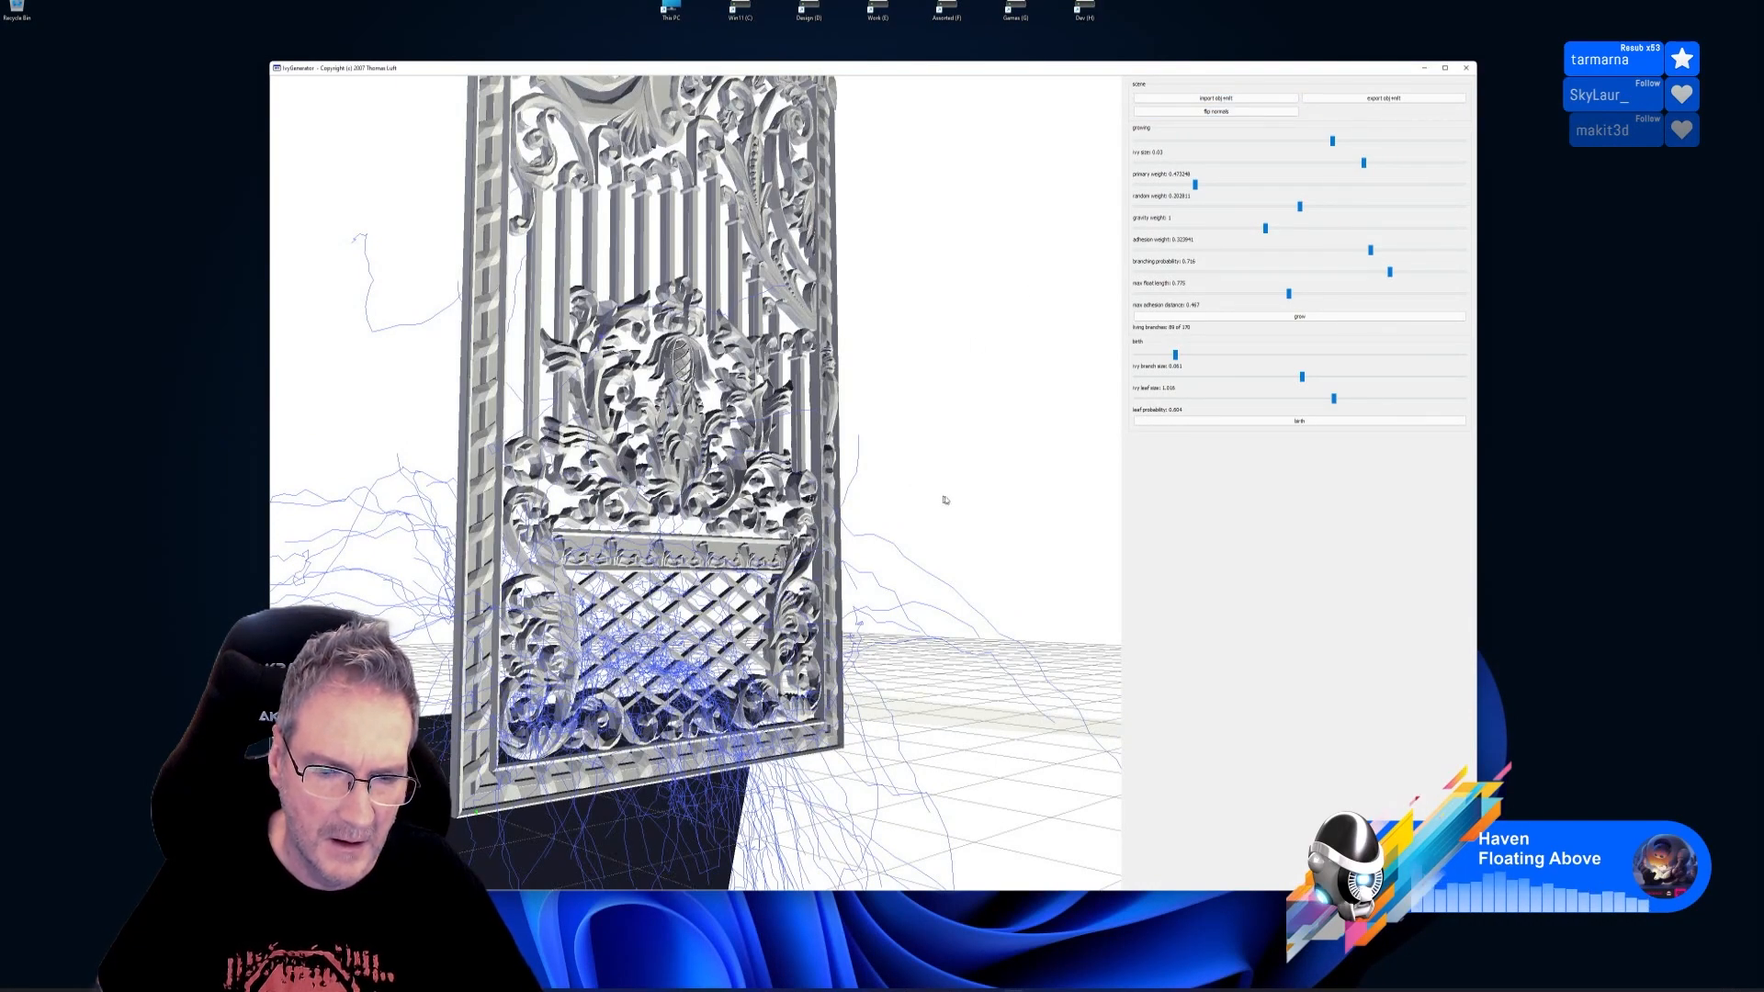
right_click_drag(945, 499, 1192, 435)
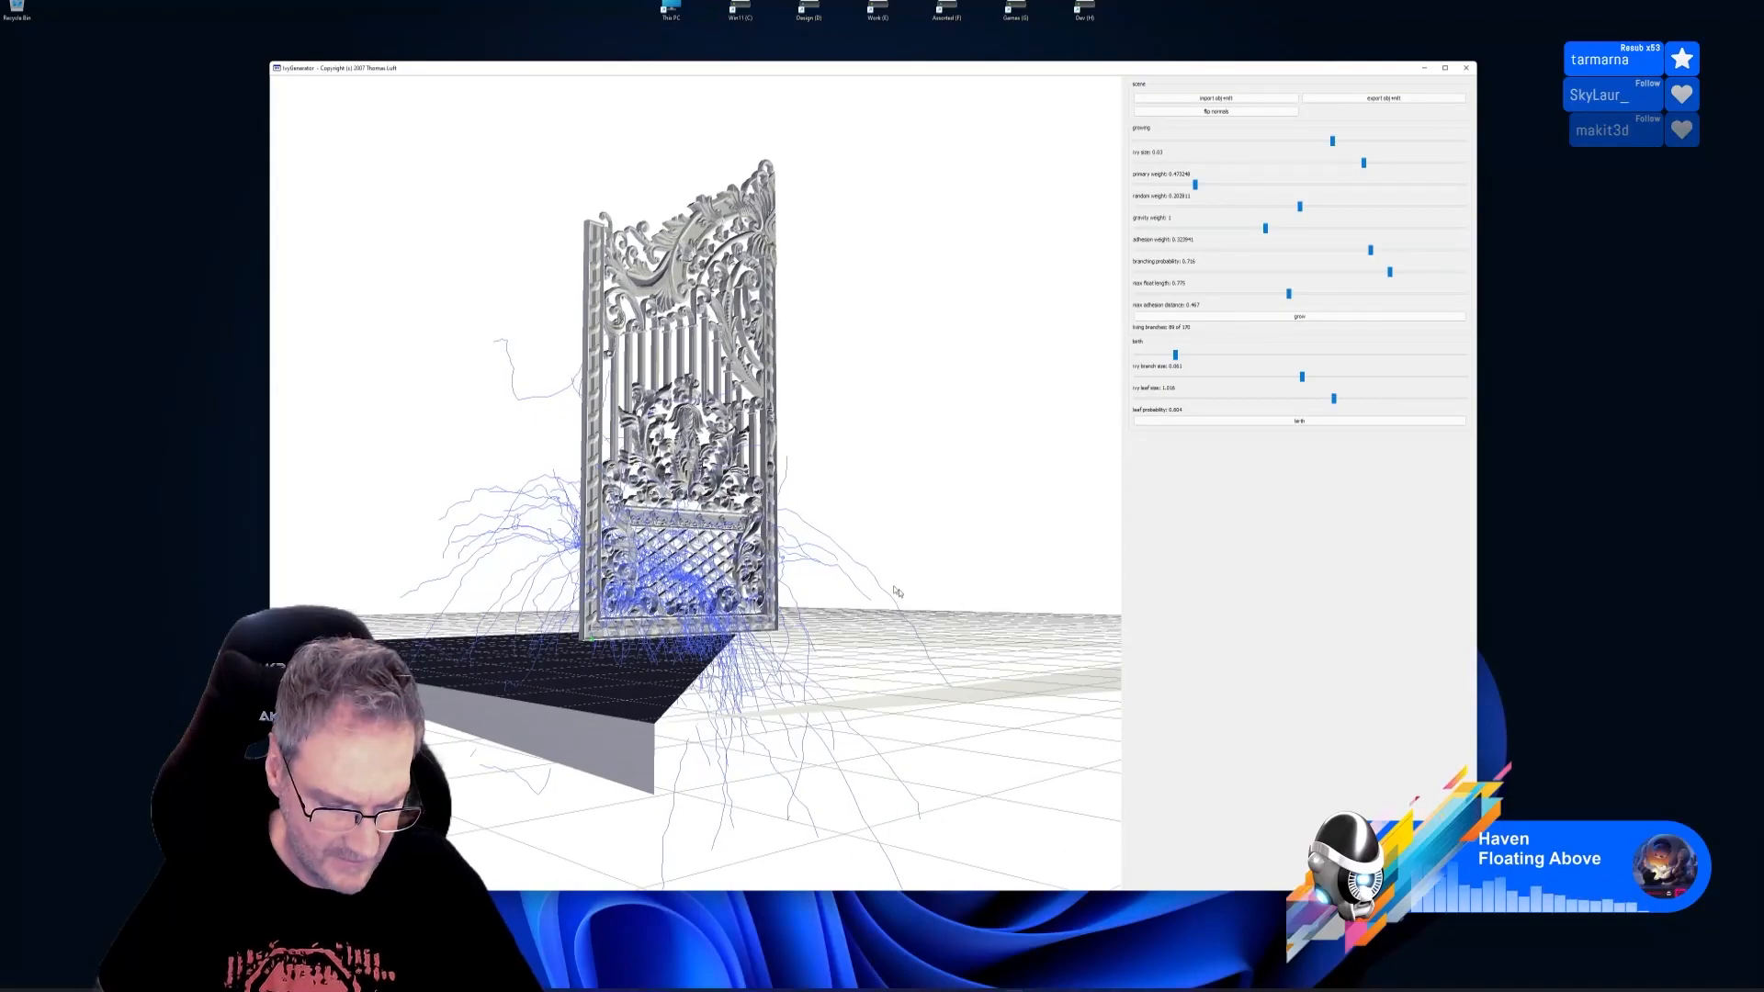
left_click_drag(897, 590, 963, 492)
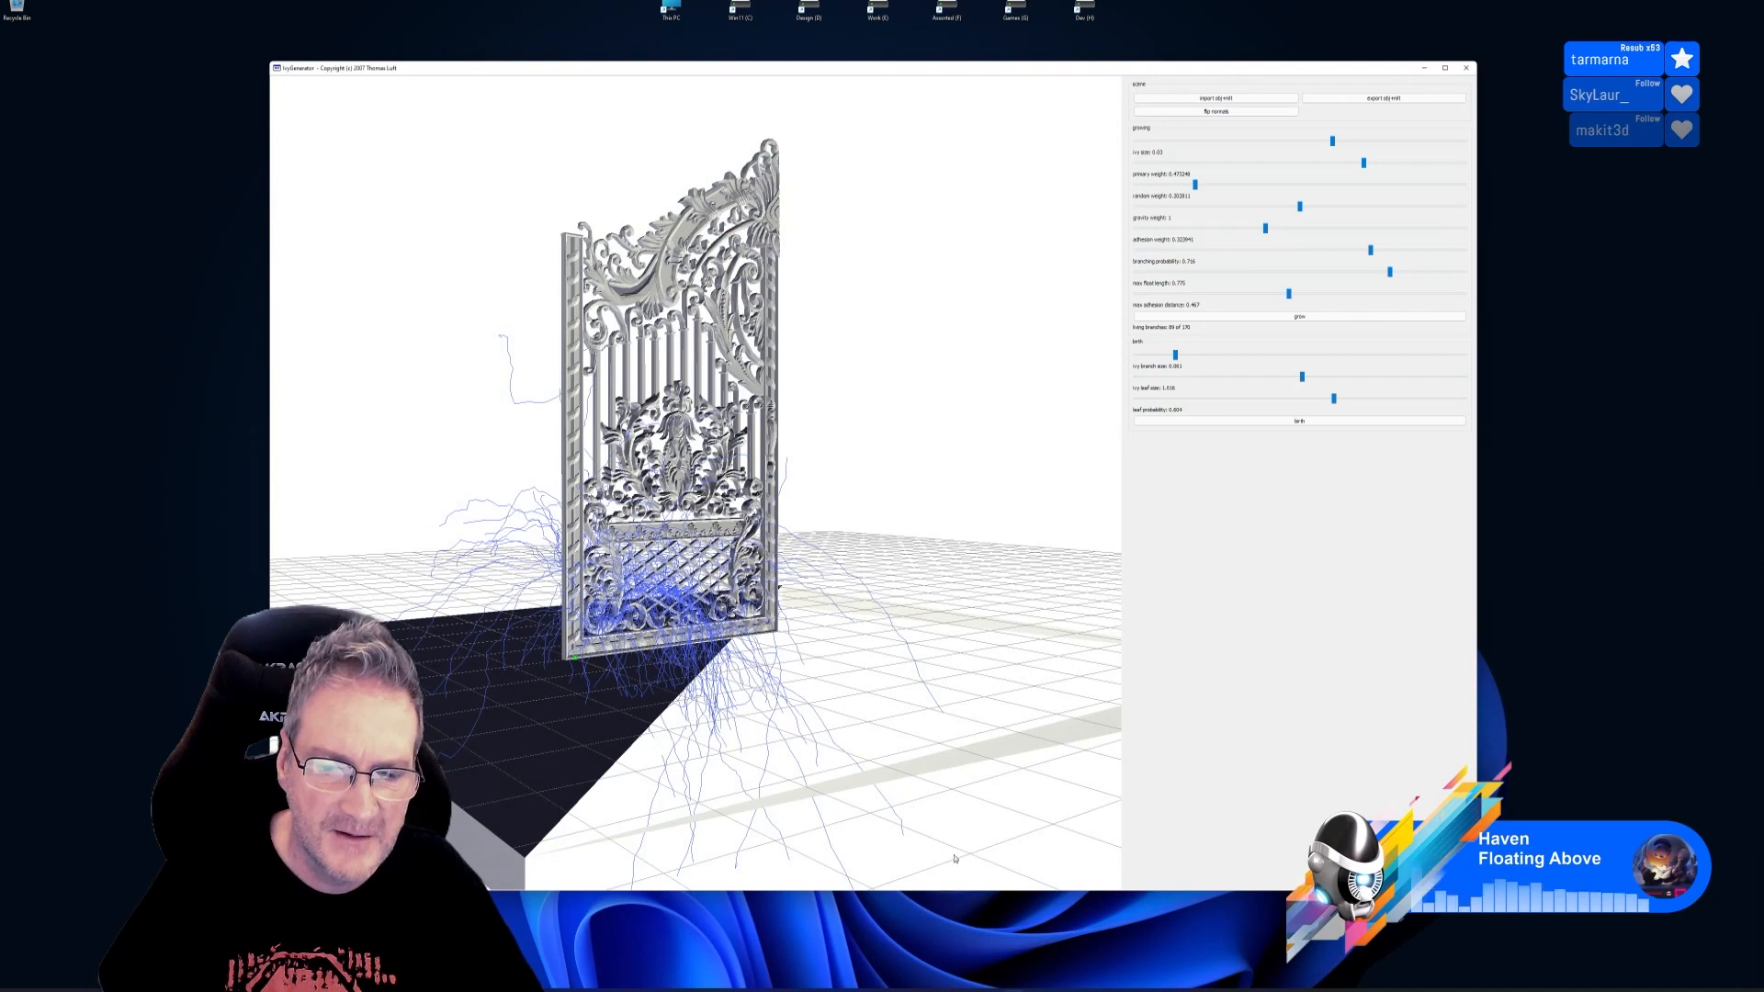
Switch to 3ds Max and convert the ground box beneath the gate to an Editable Poly
key("alt+Tab")
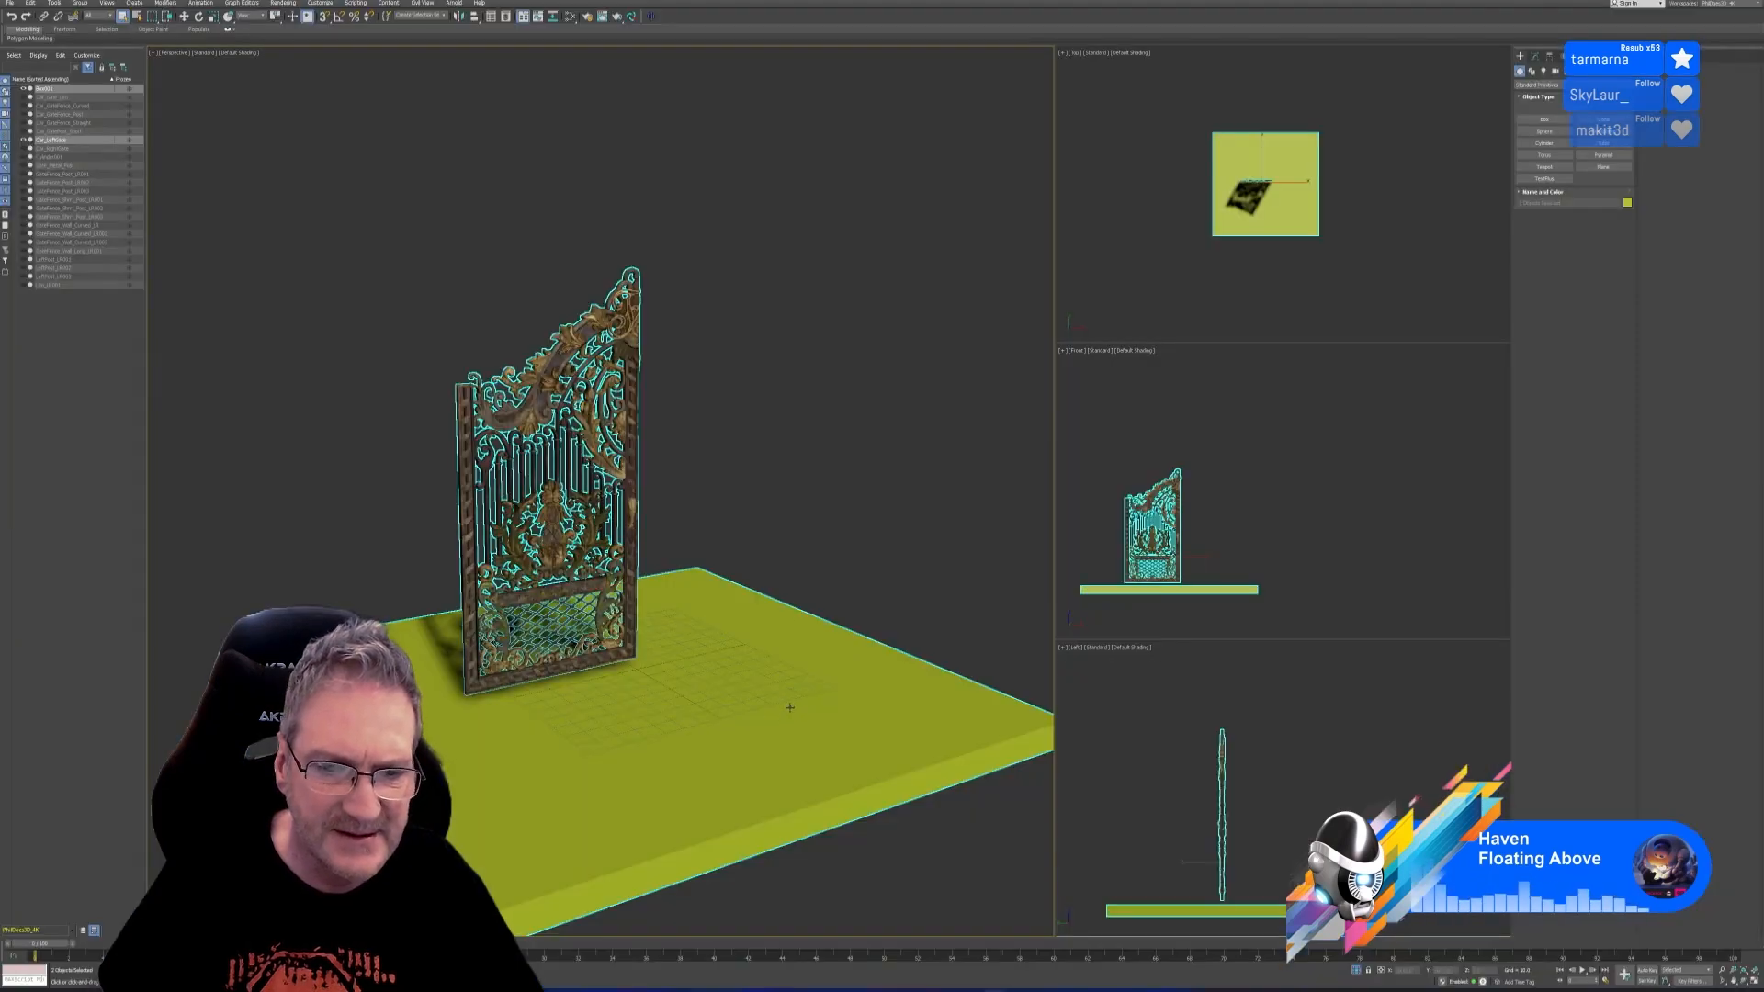
left_click(827, 668)
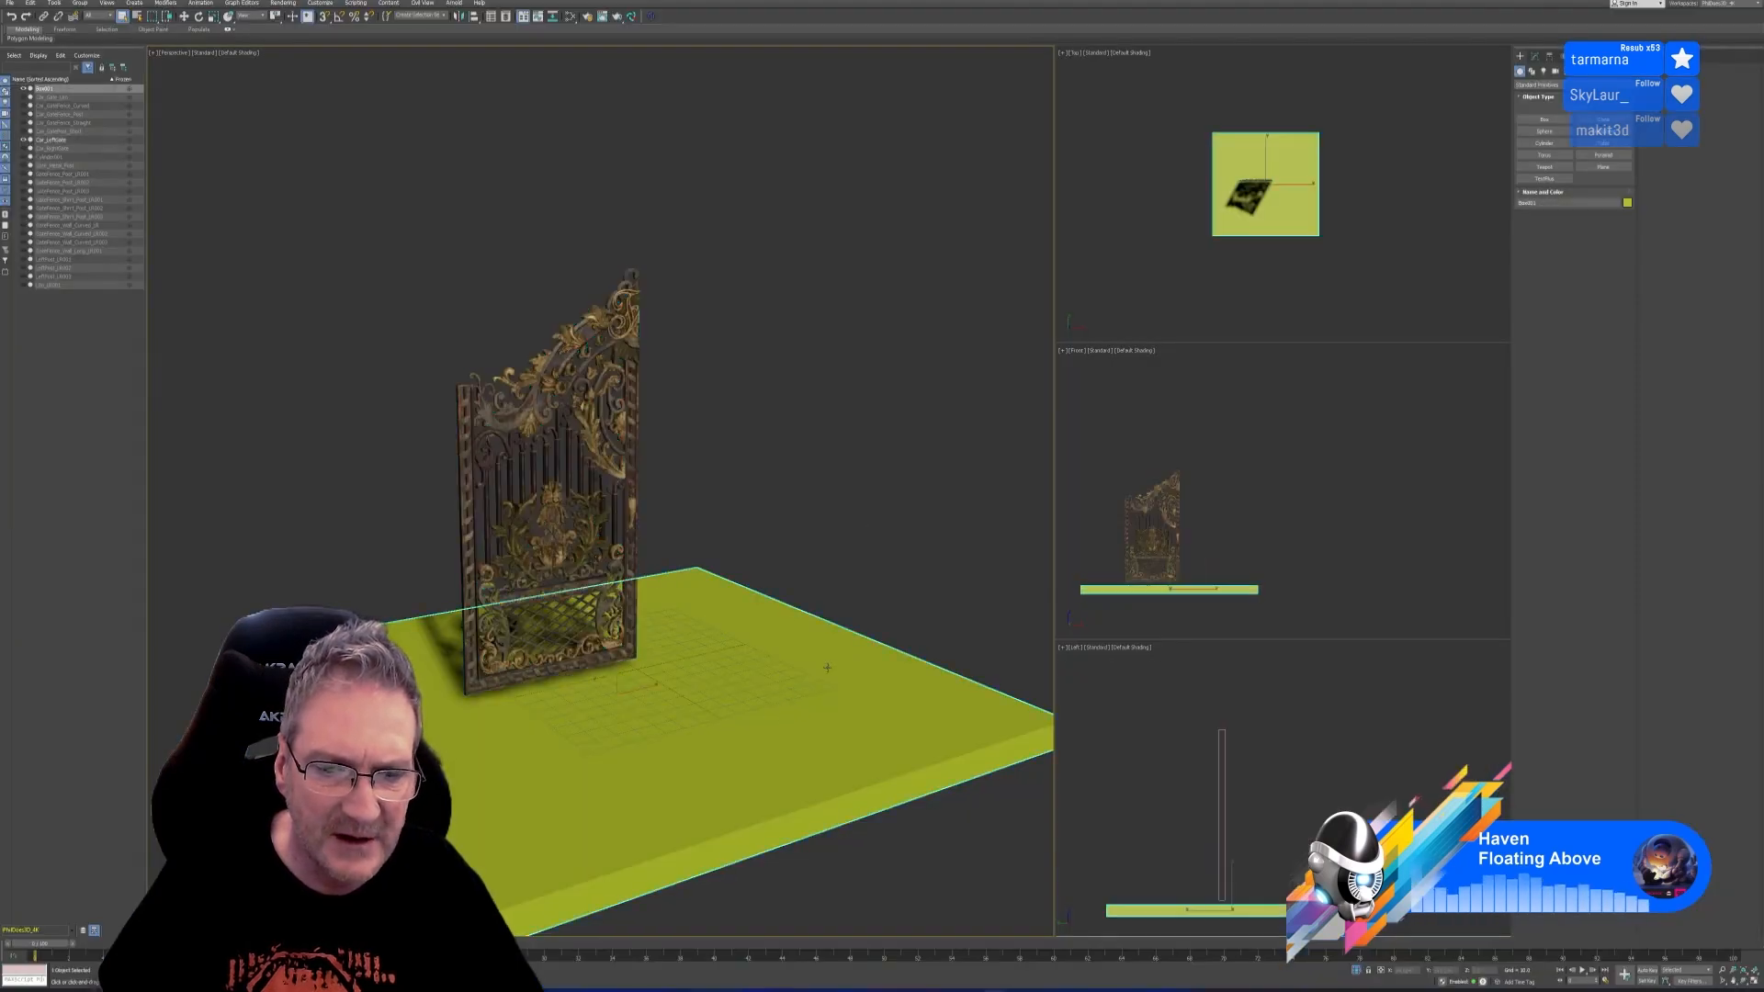
left_click(1535, 56)
right_click(1537, 242)
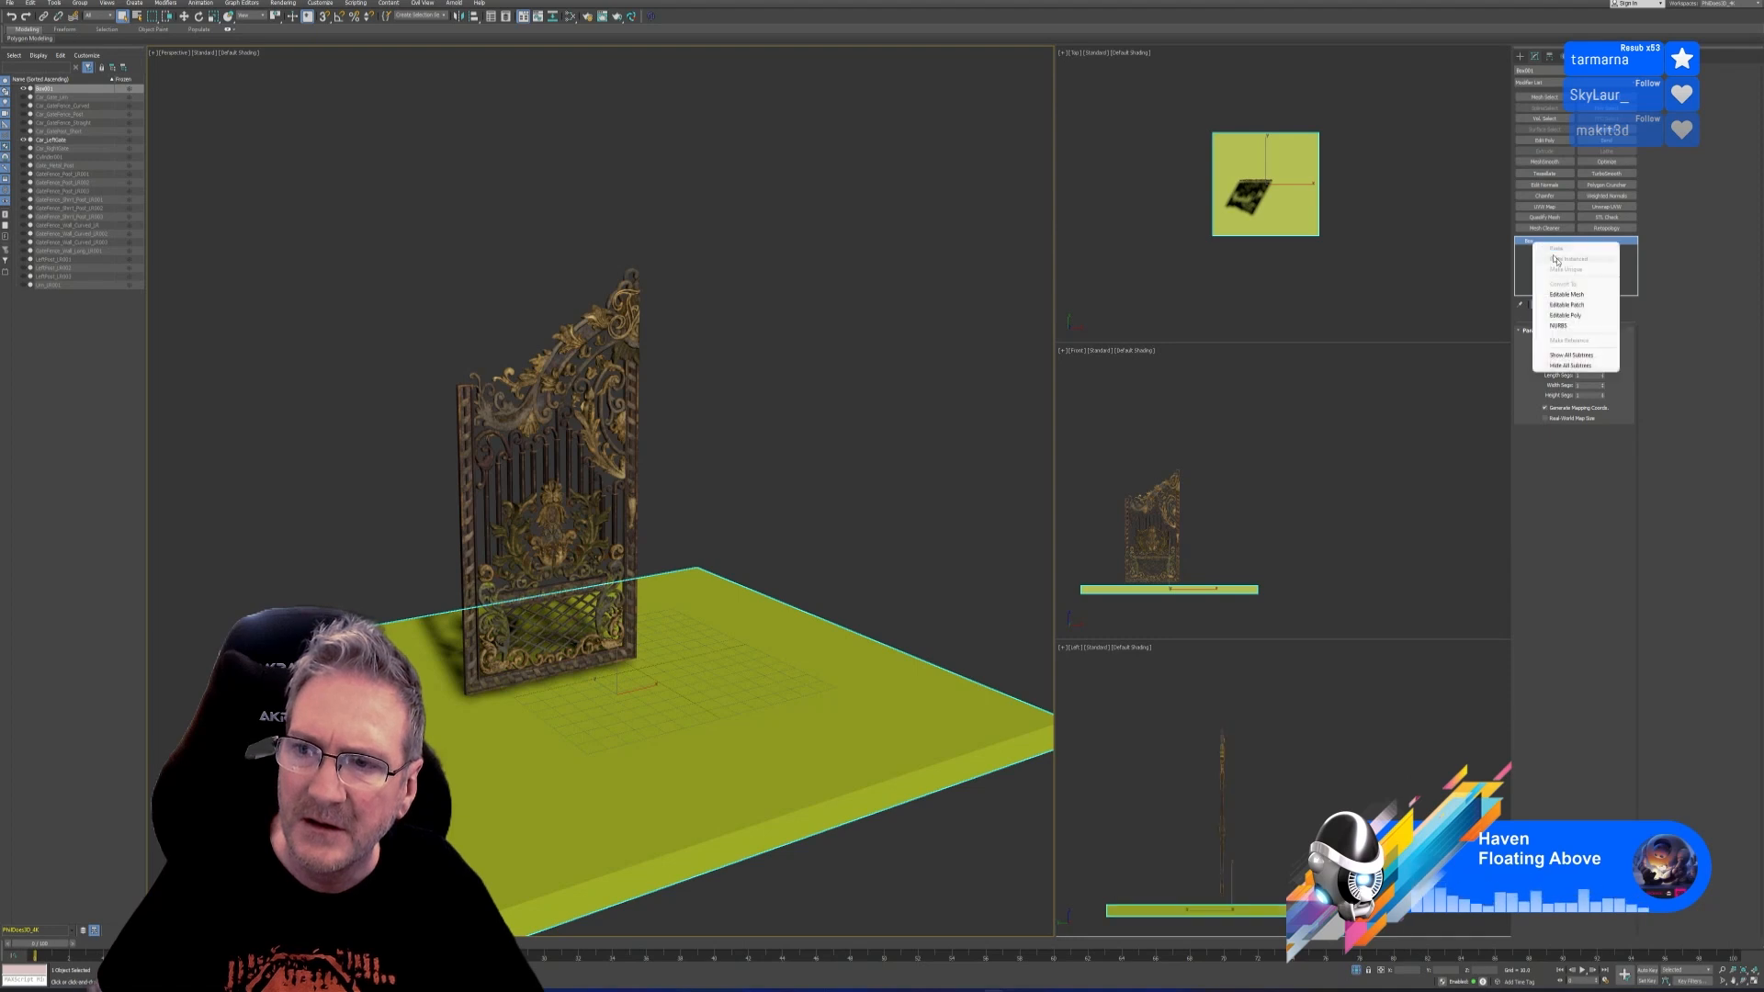
left_click(1564, 315)
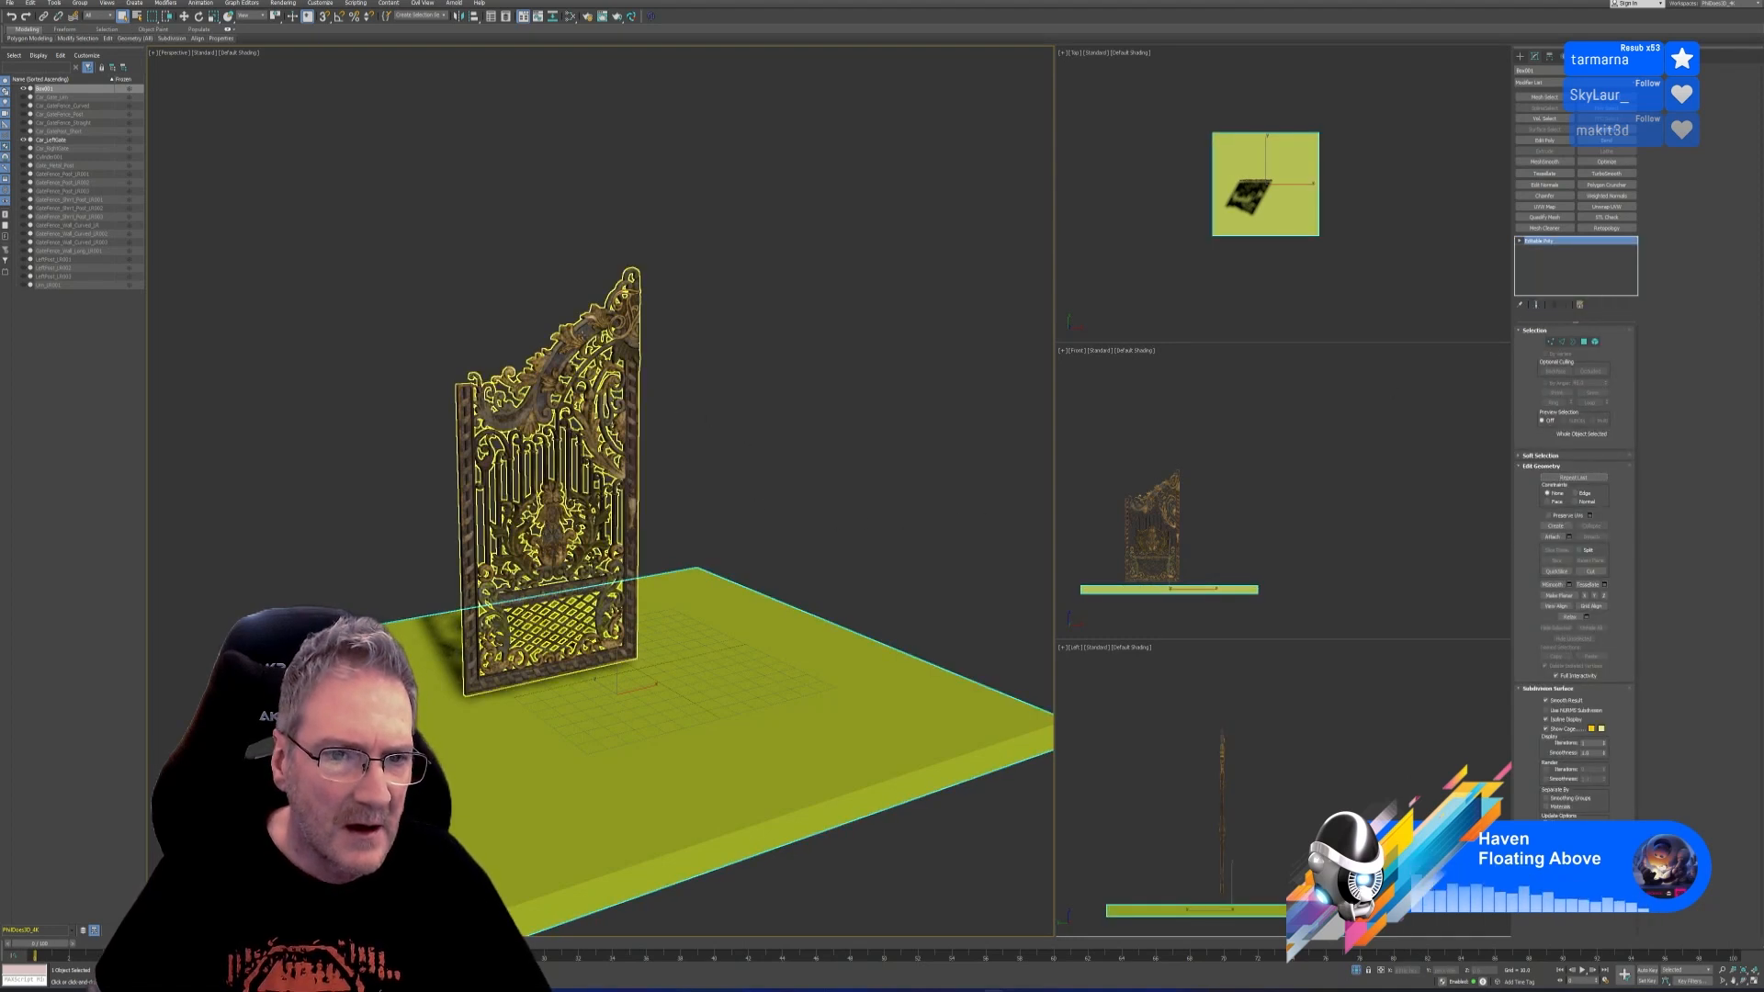
Add the gate to the ground box selection and export both as OBJ, overwriting Car_LeftGate.obj with the existing export options
left_click(581, 332, "ctrl")
left_click(10, 3)
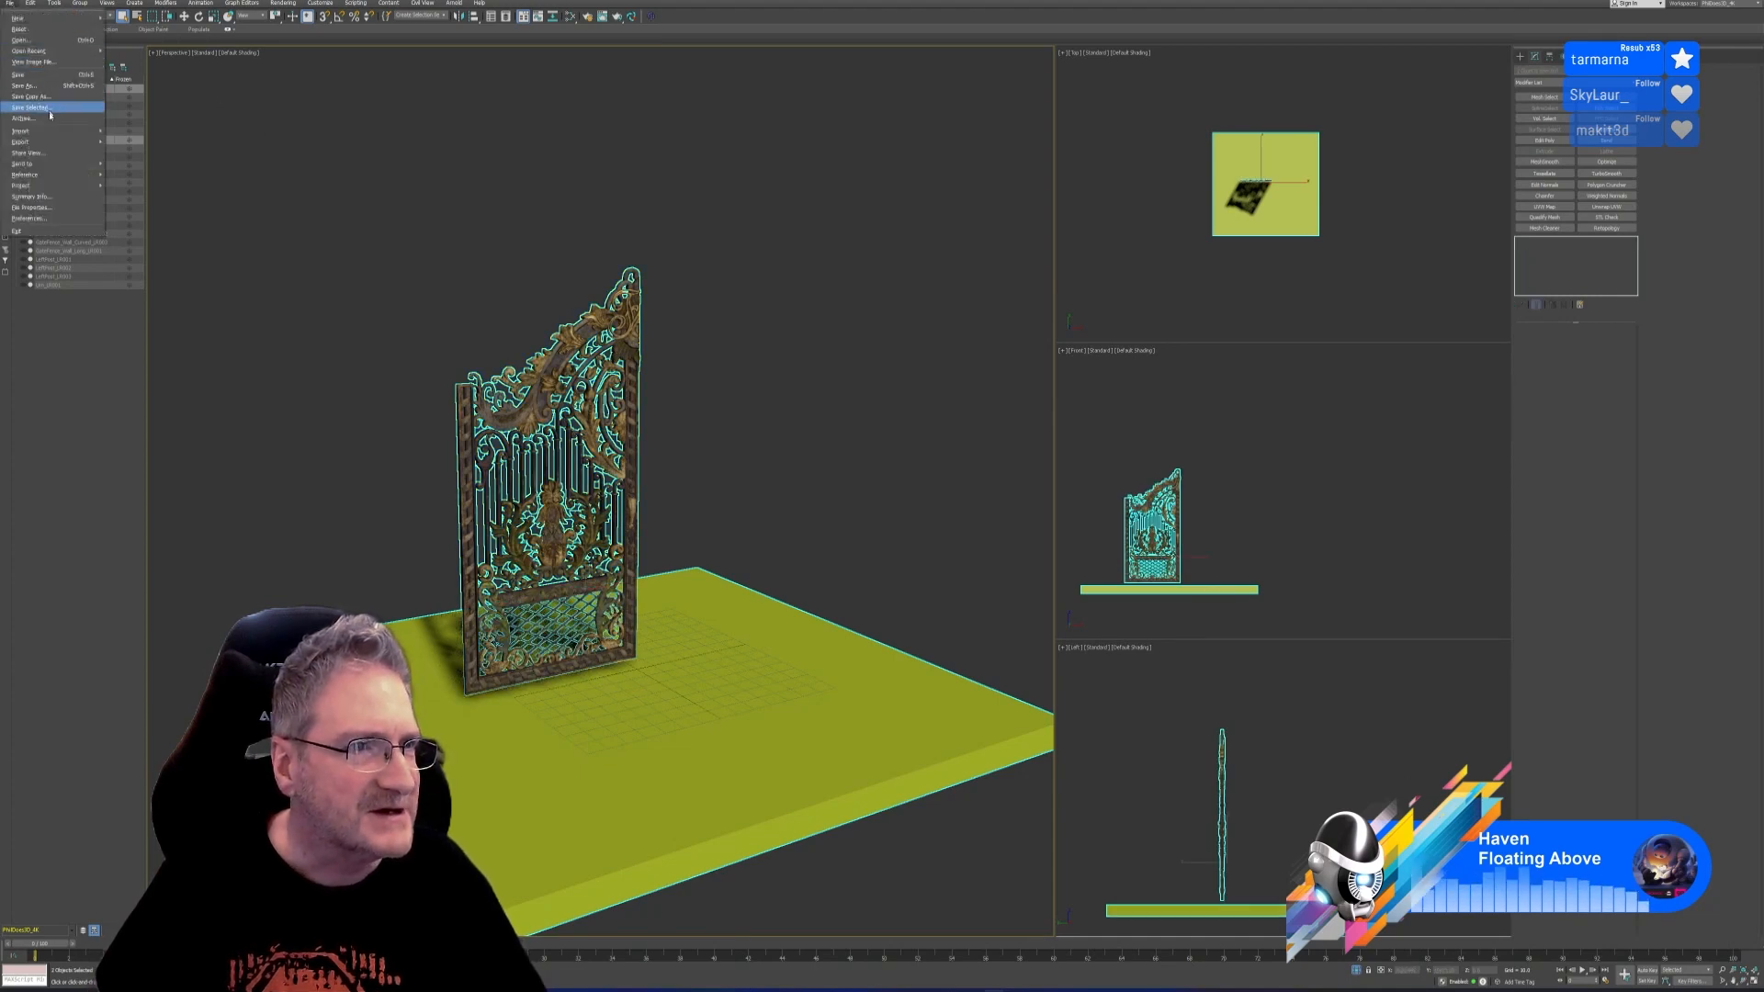
mouse_move(55, 142)
left_click(137, 153)
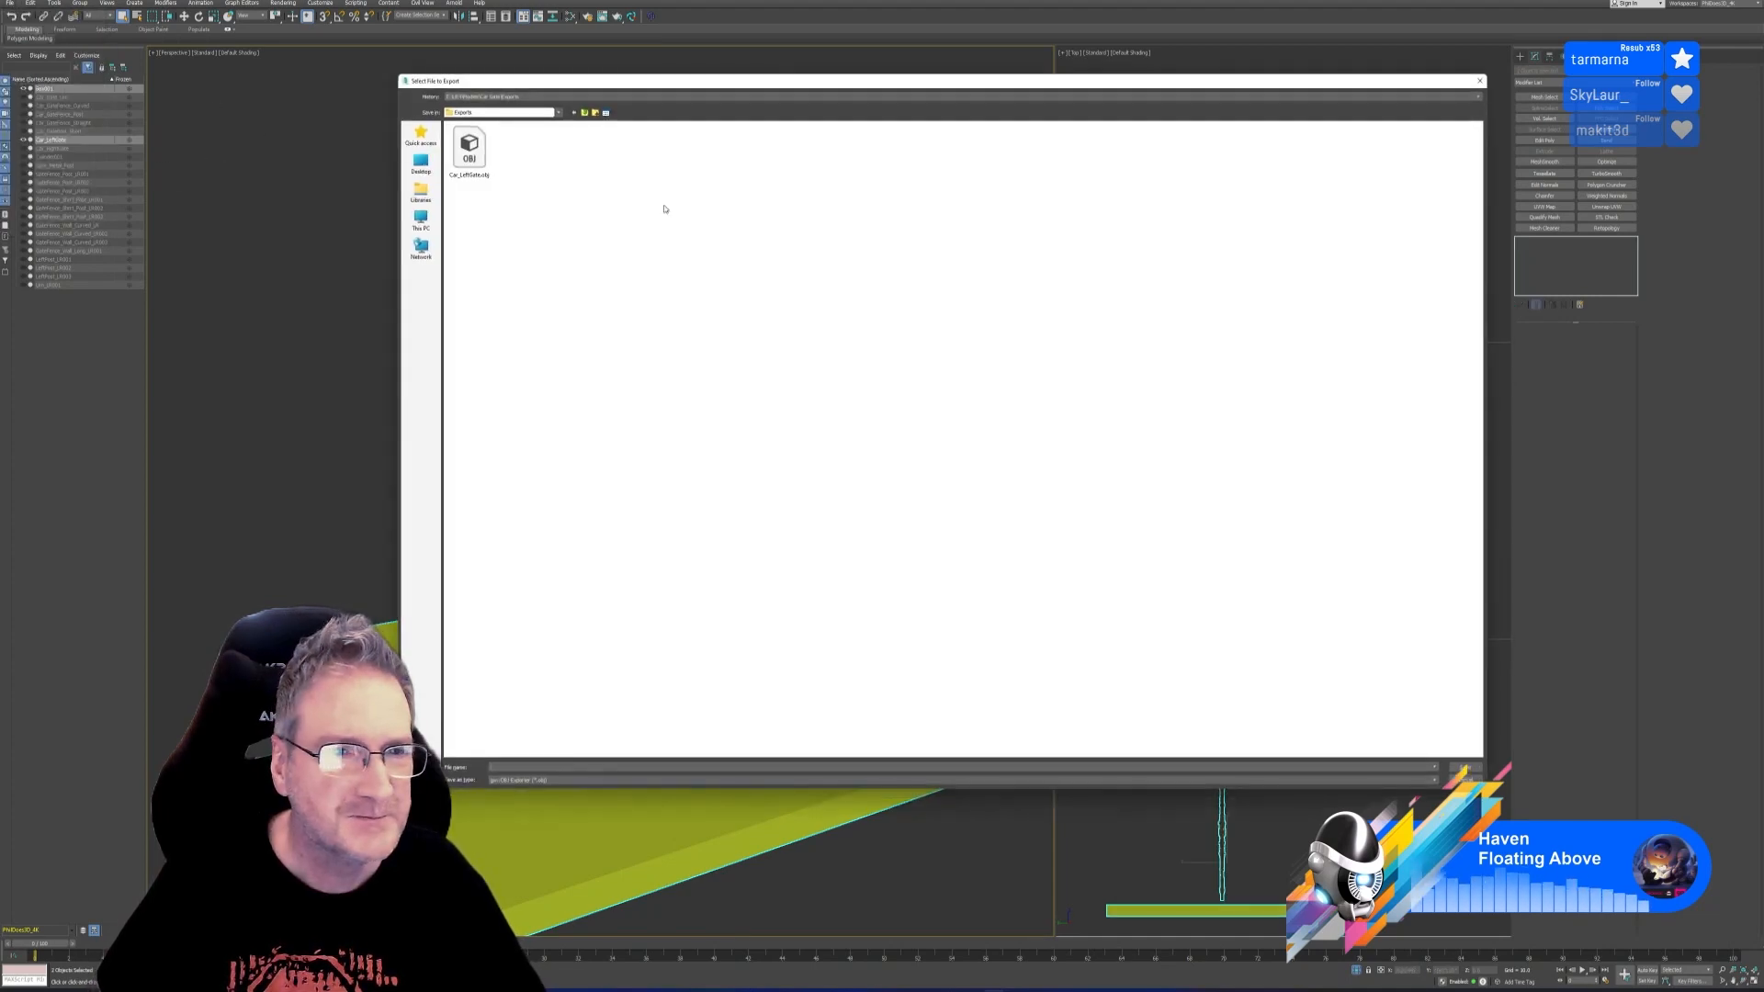
left_click(469, 147)
key("Return")
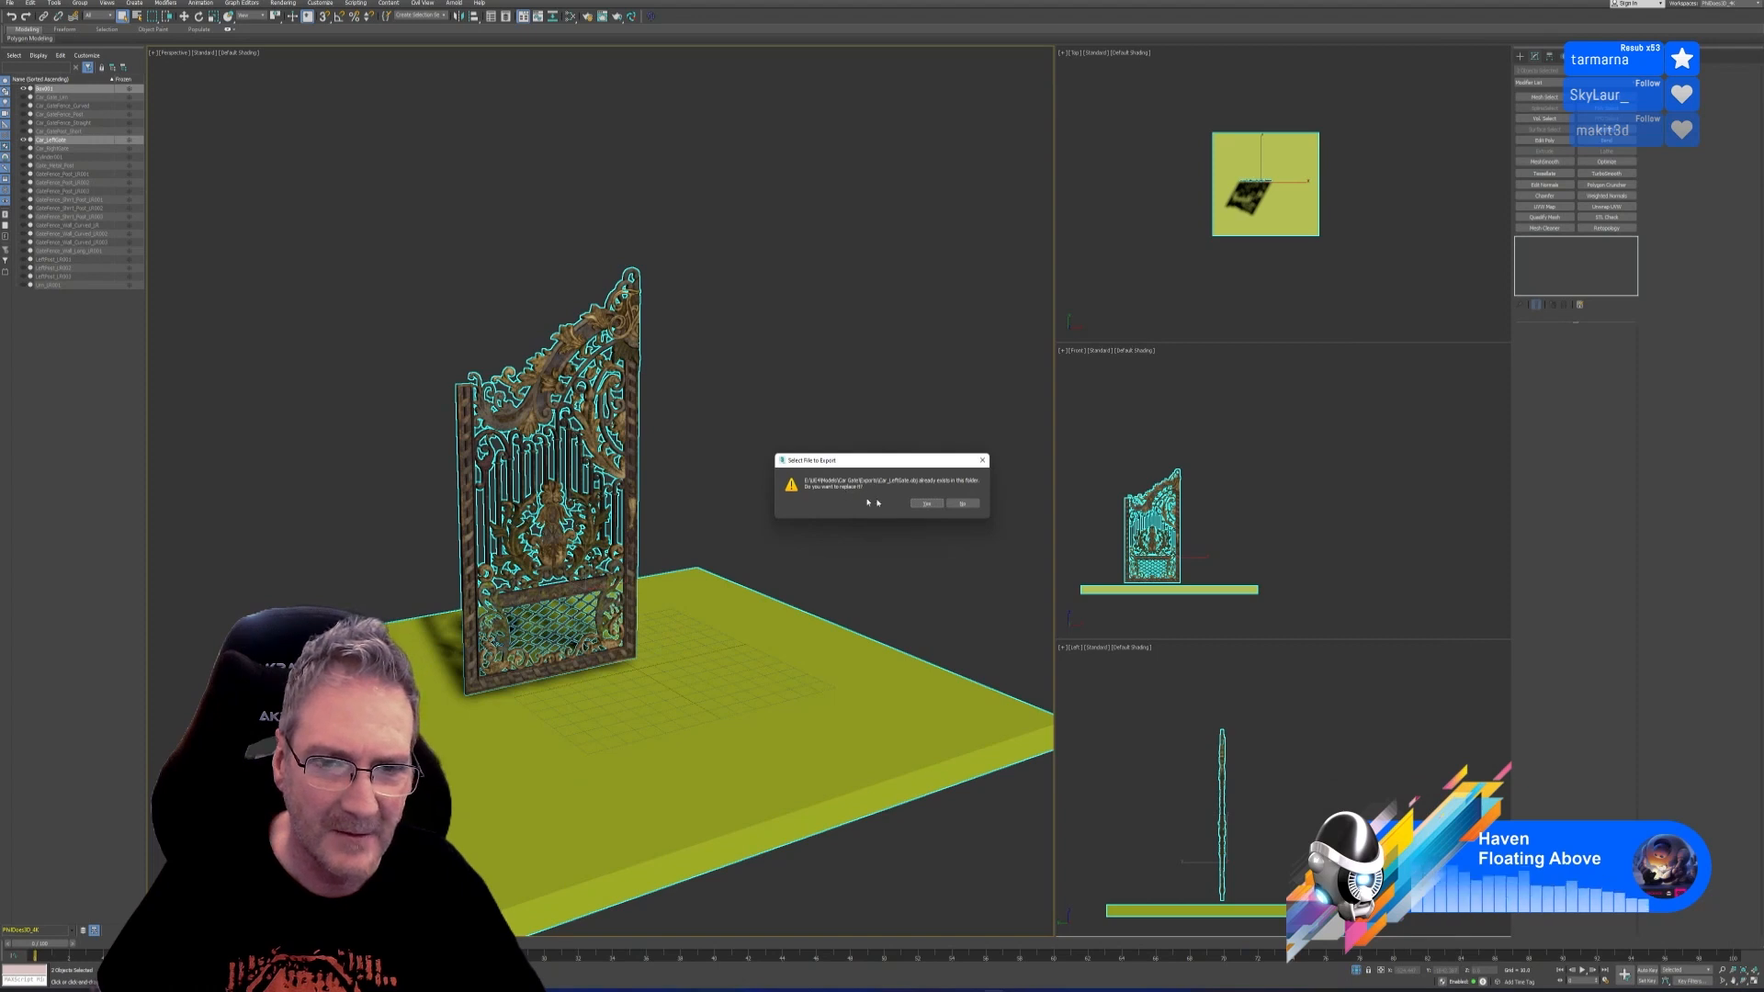
key("Return")
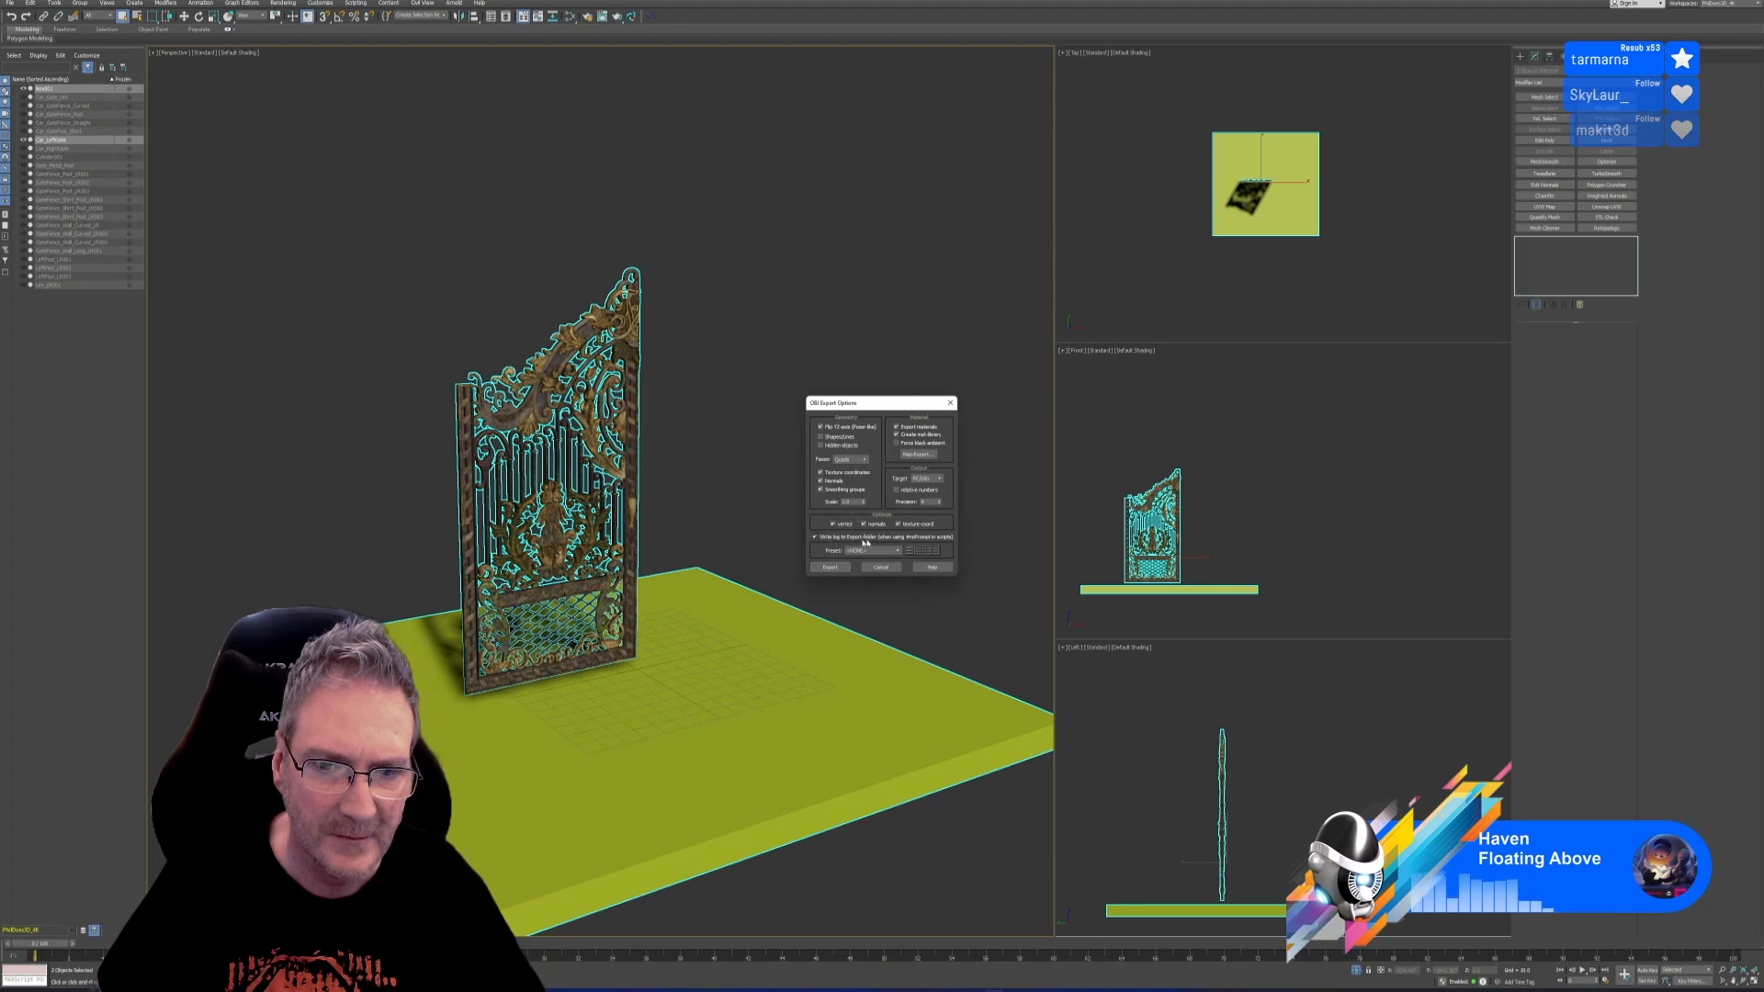
left_click(830, 566)
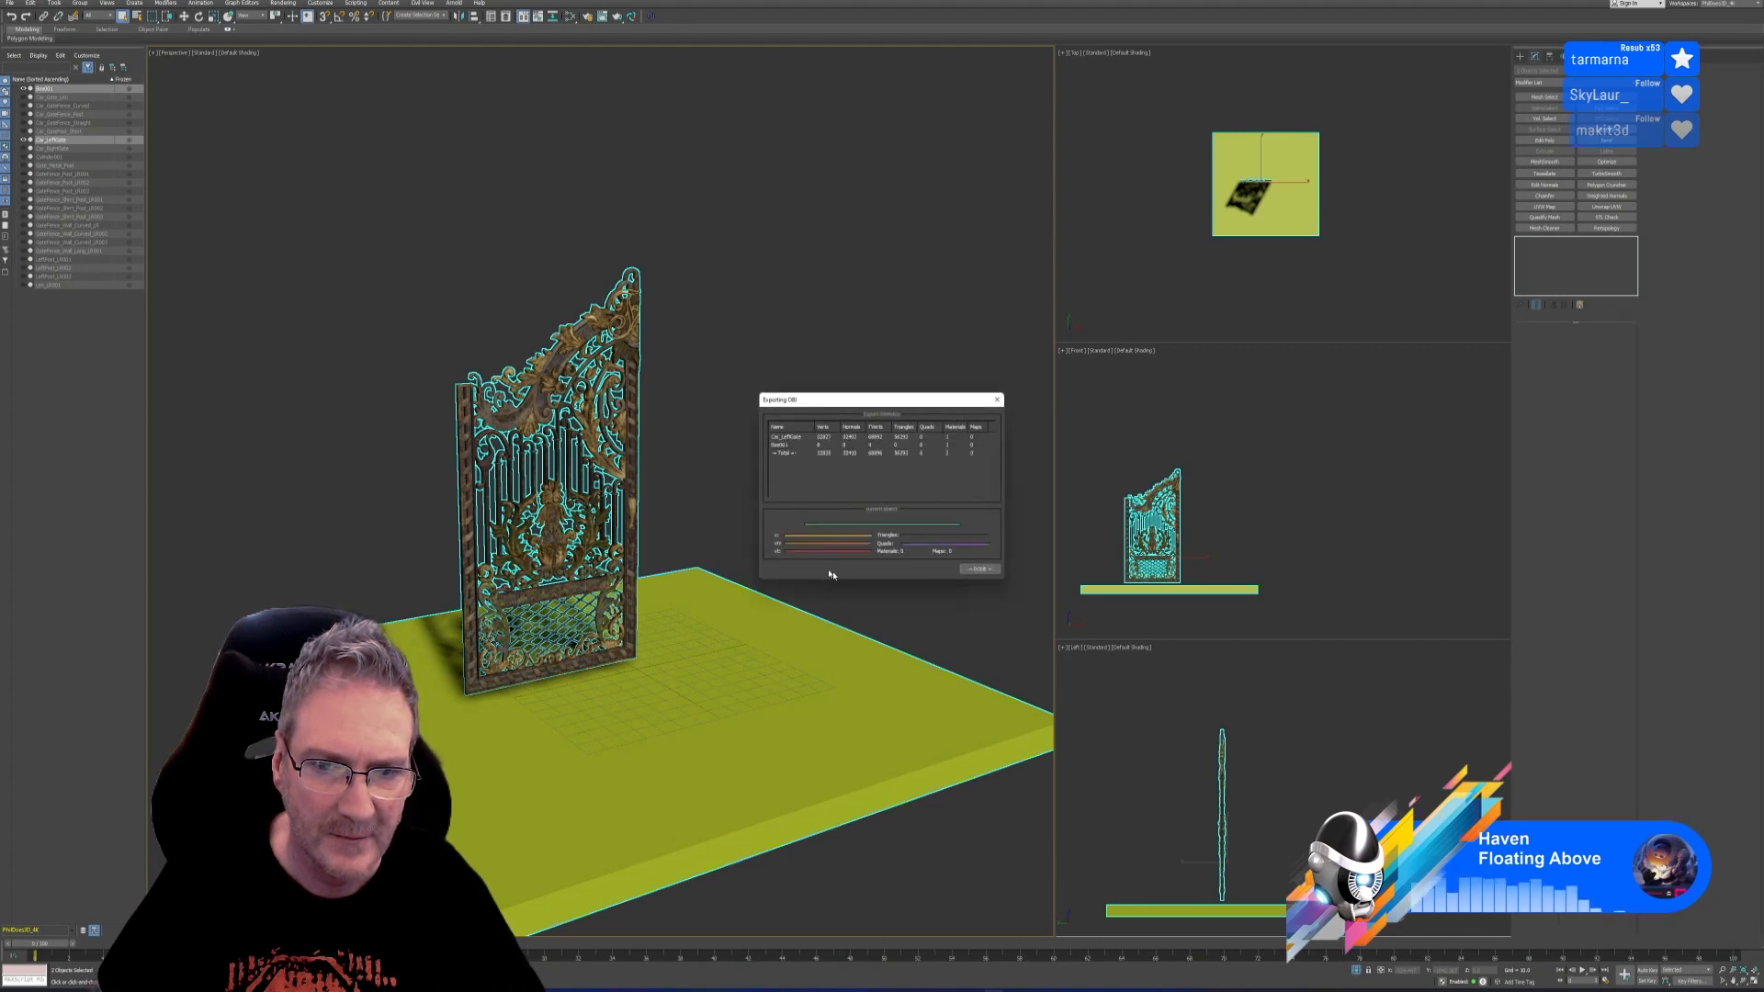
left_click(980, 569)
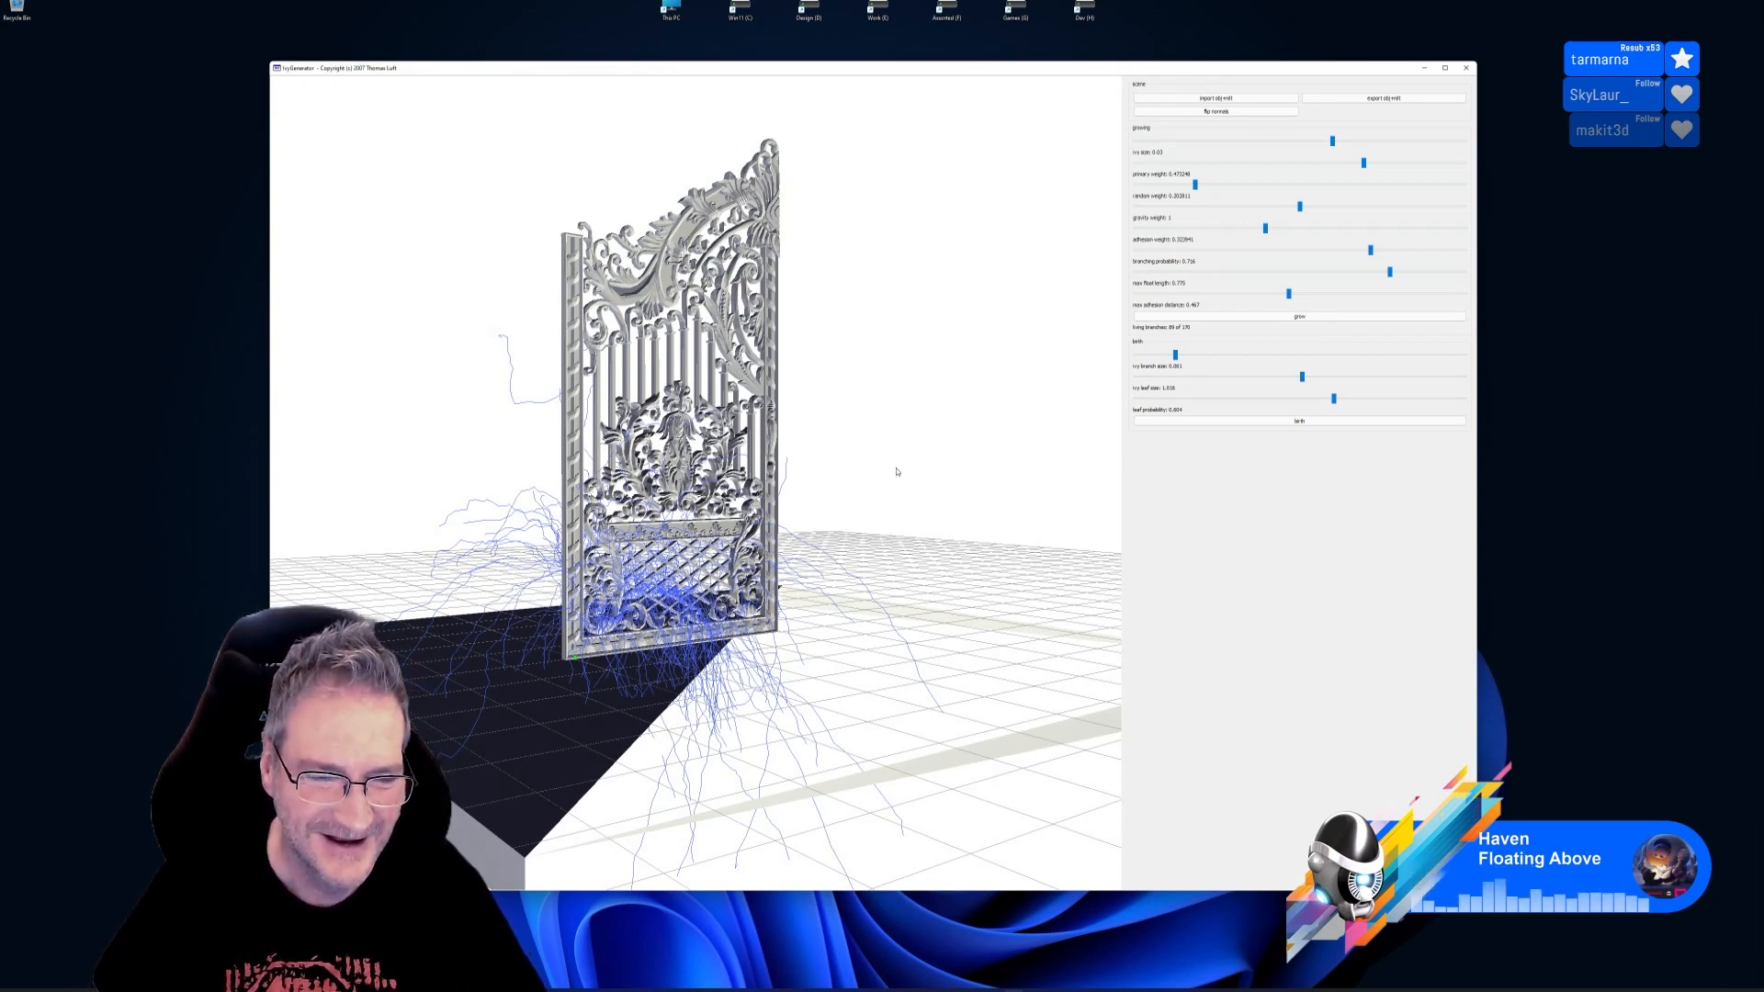
Switch to Ivy Generator, re-import Car_LeftGate.obj and flip the normals of the imported model
left_click(1176, 98)
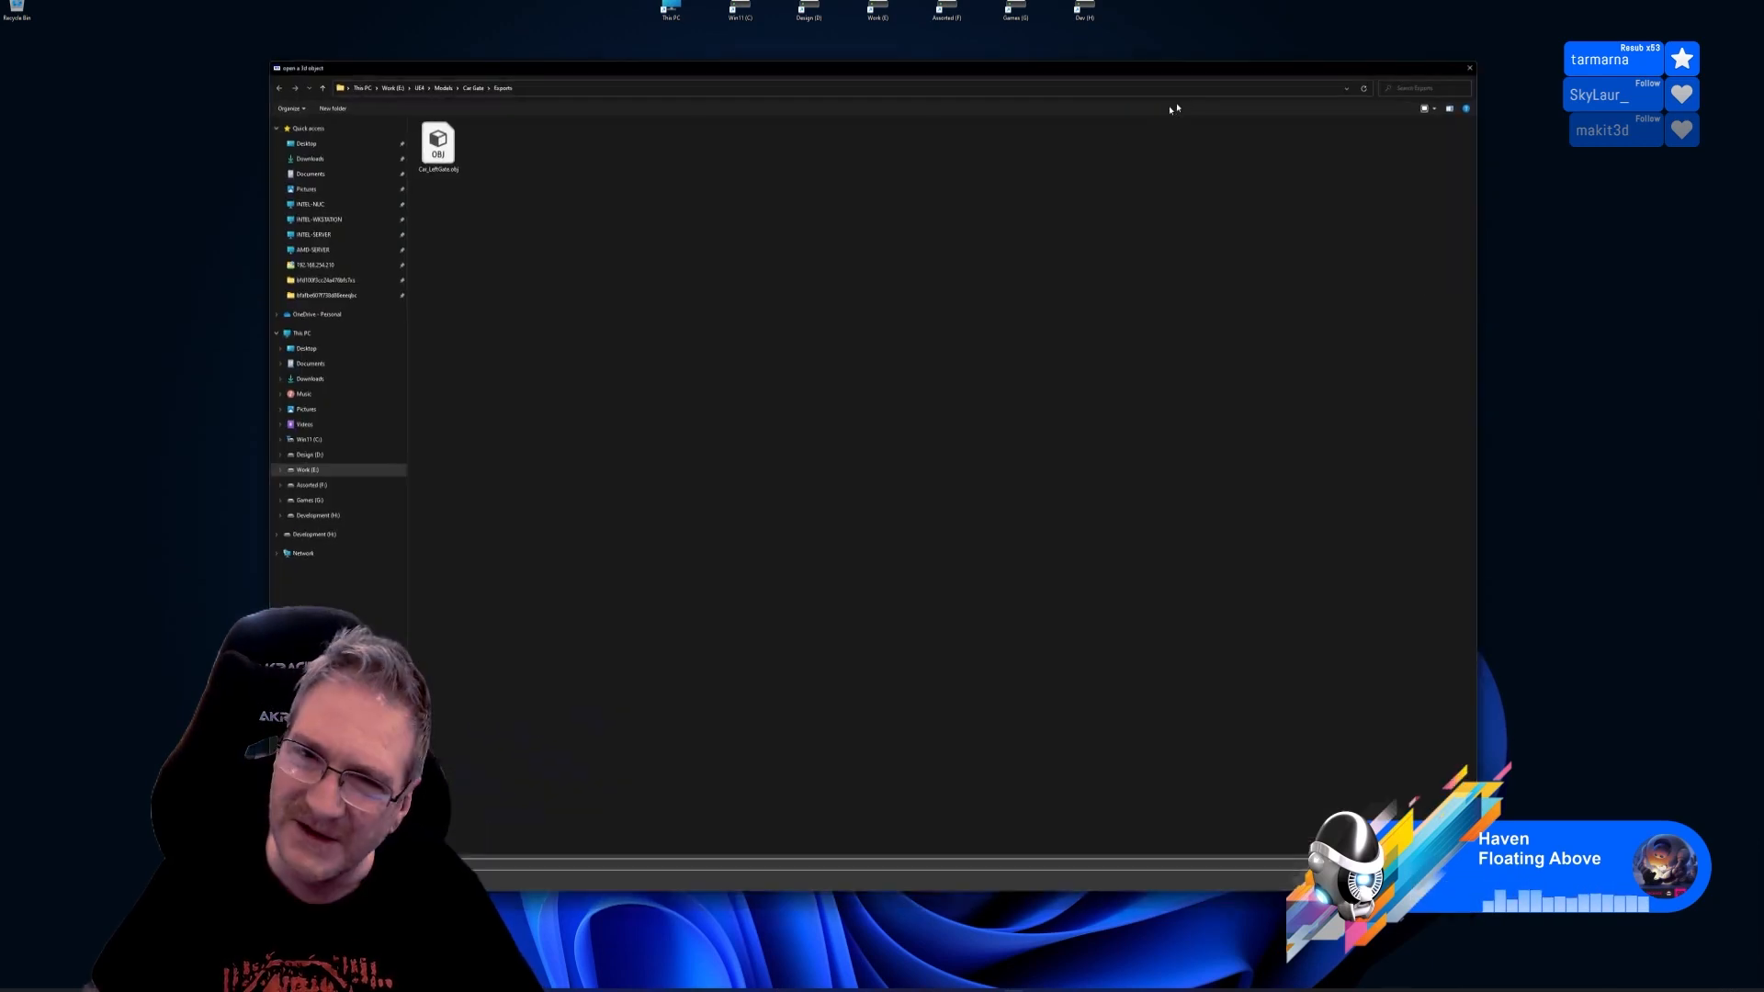
double_click(439, 144)
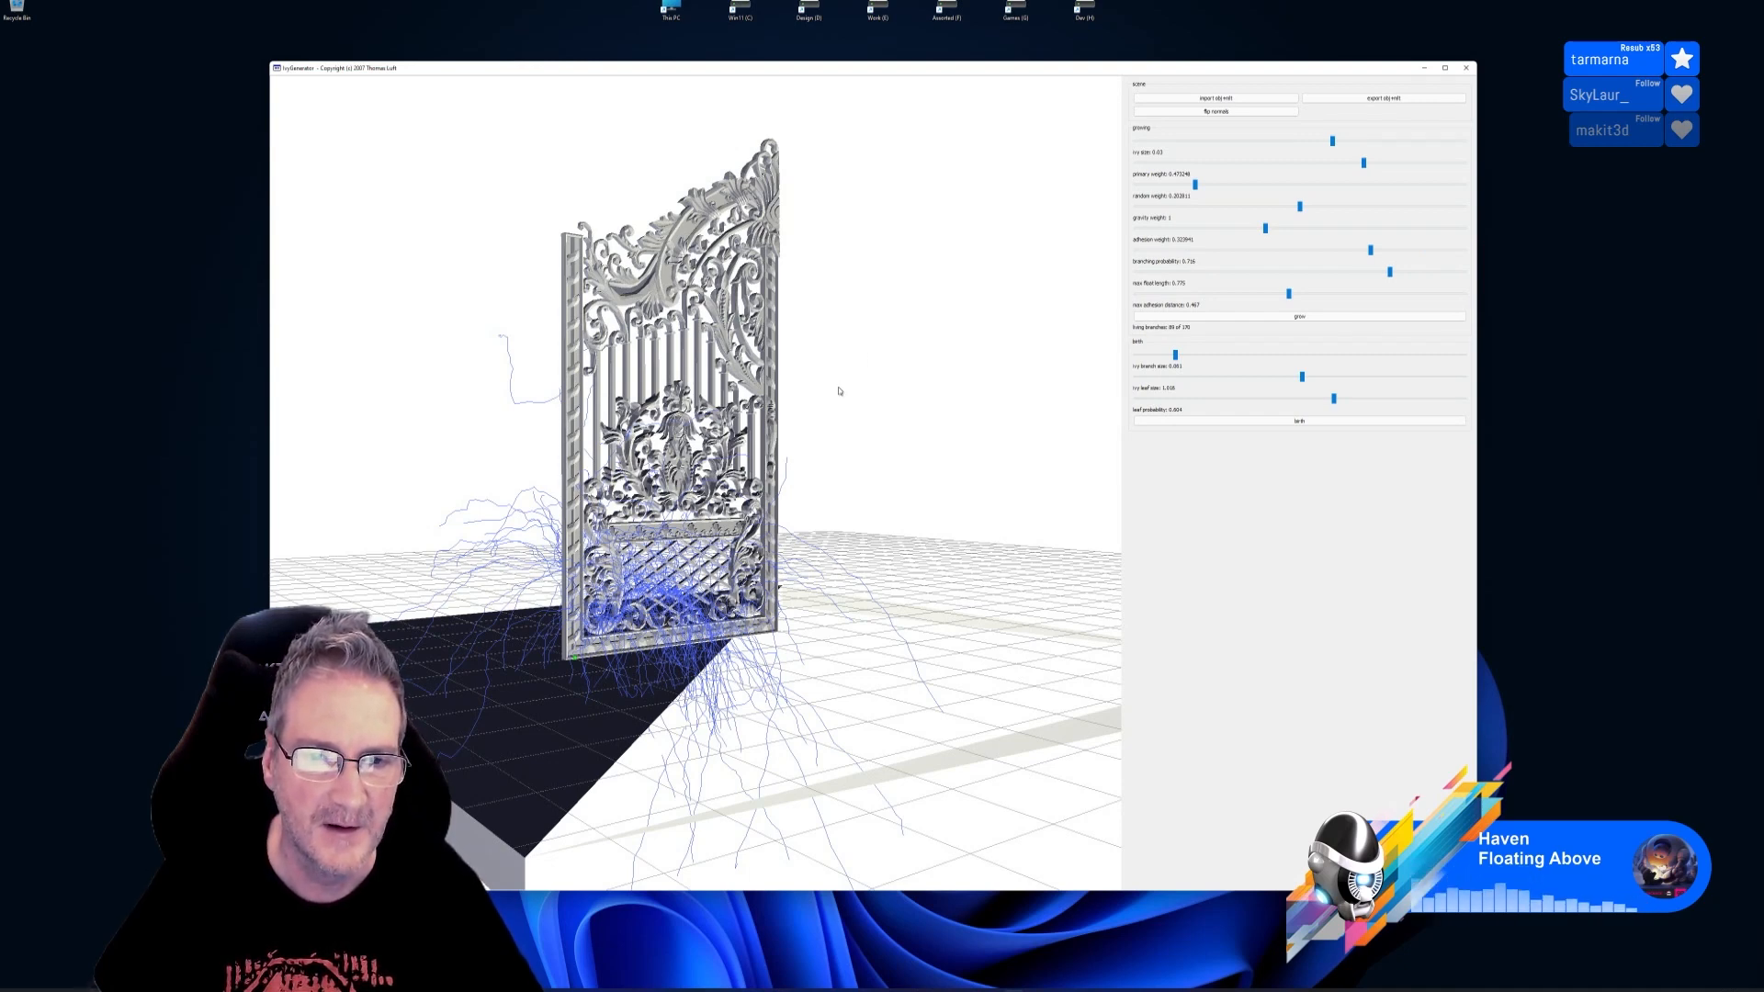
left_click_drag(833, 390, 830, 379)
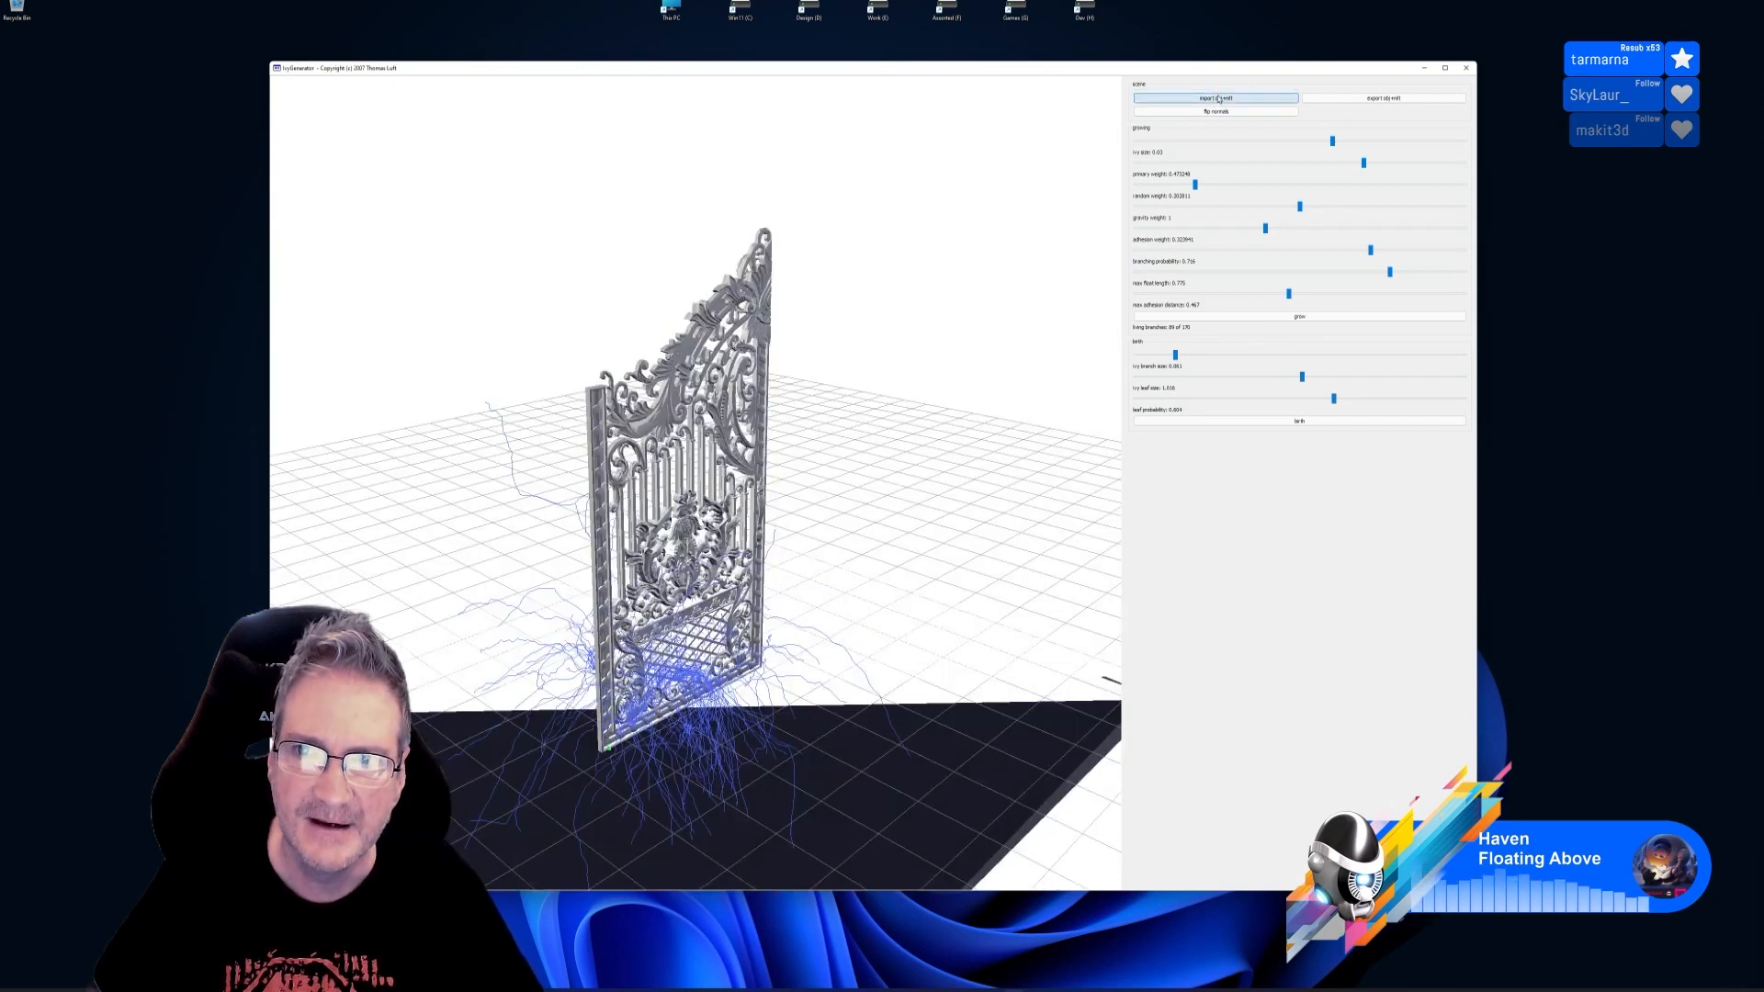
left_click(1265, 111)
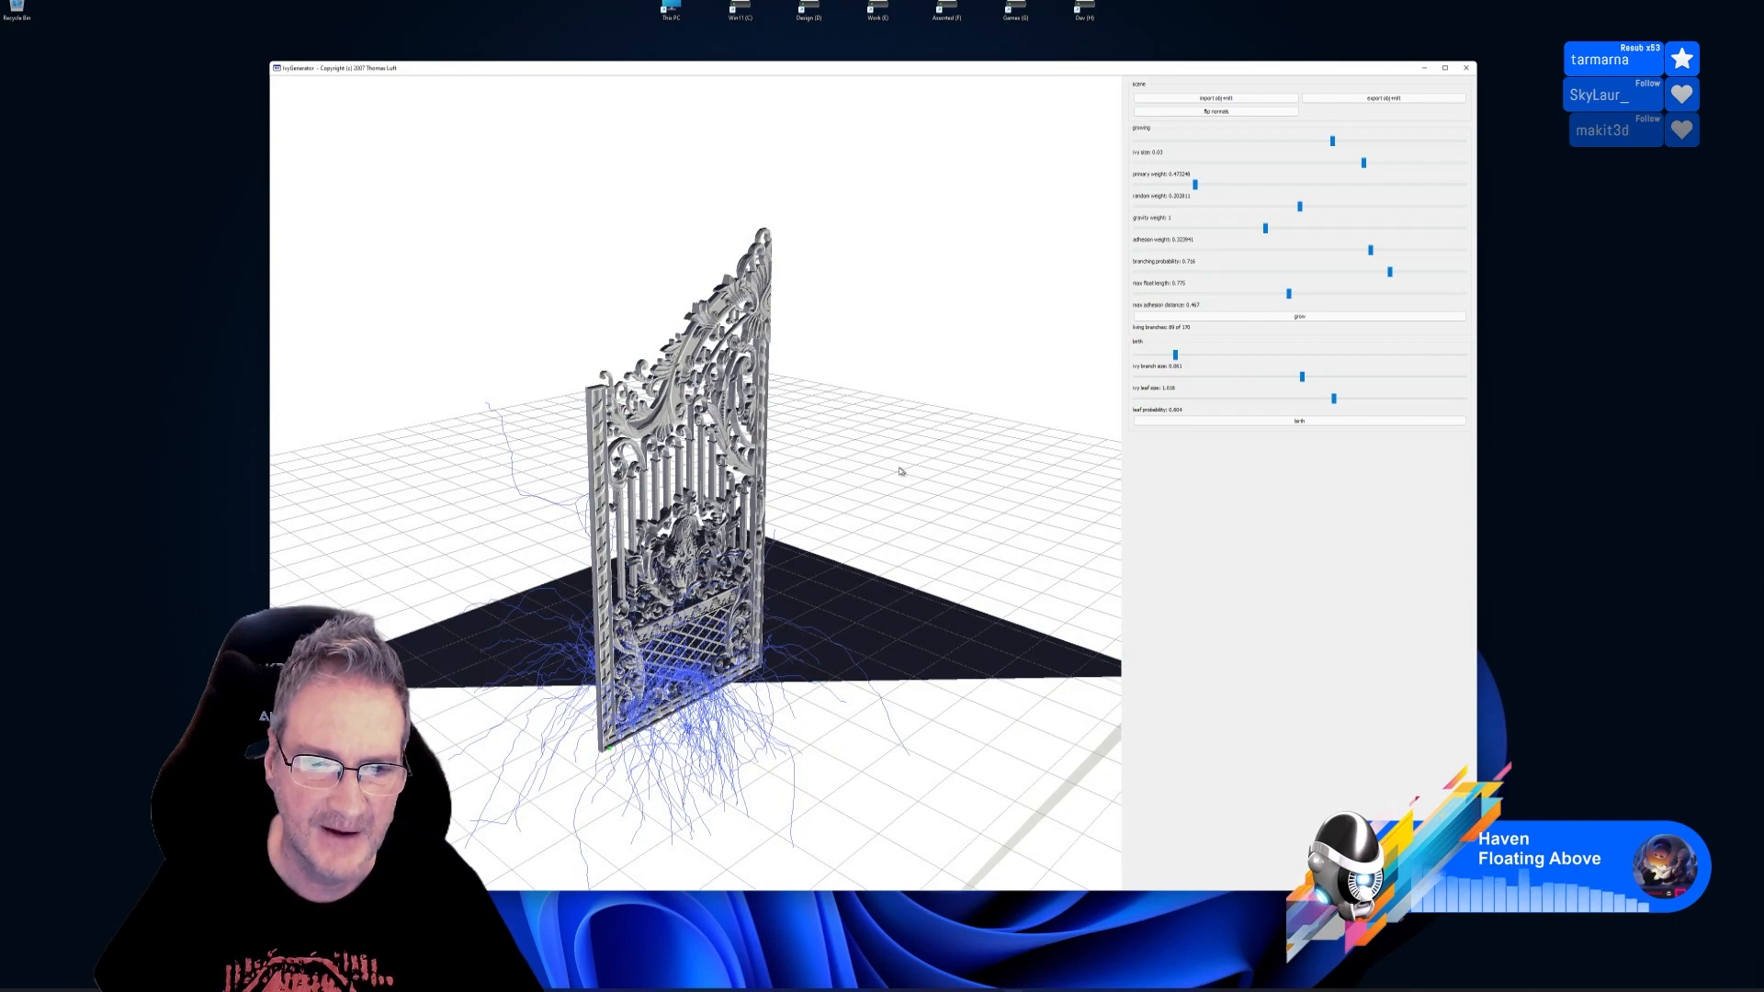
Inspect the gate and ground from several angles, place an ivy root at the foot of the gate and start growing
left_click_drag(891, 484, 914, 532)
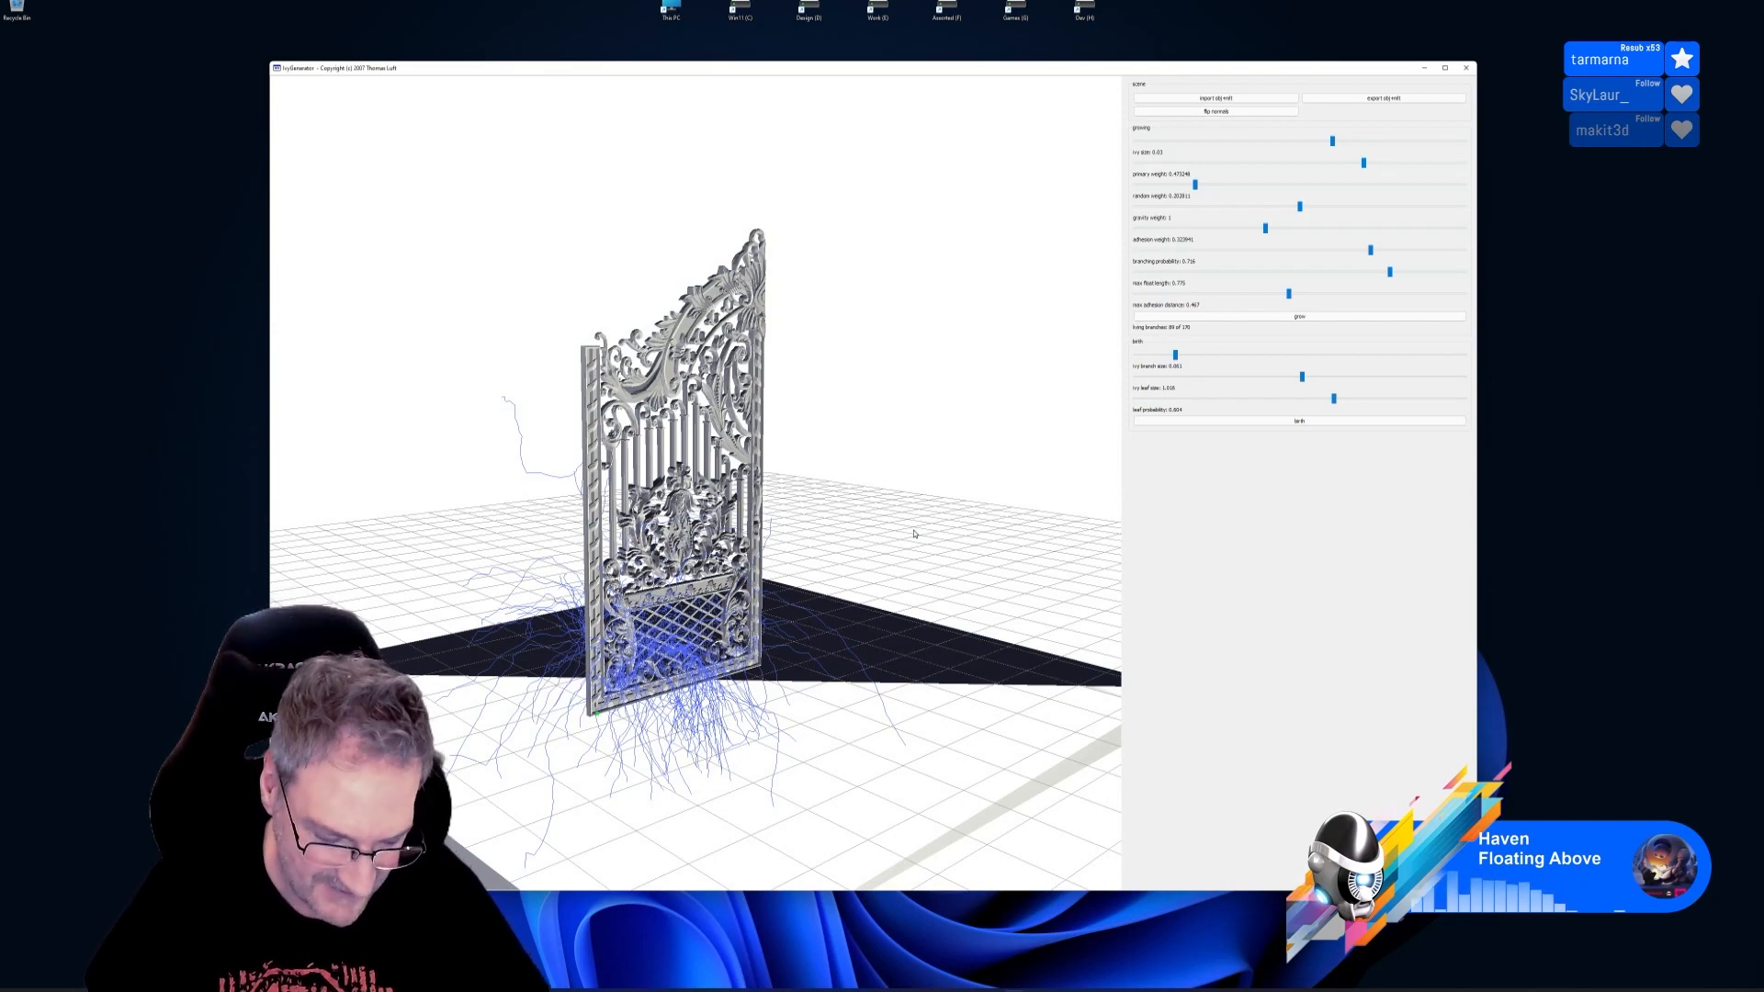
left_click_drag(933, 550, 906, 484)
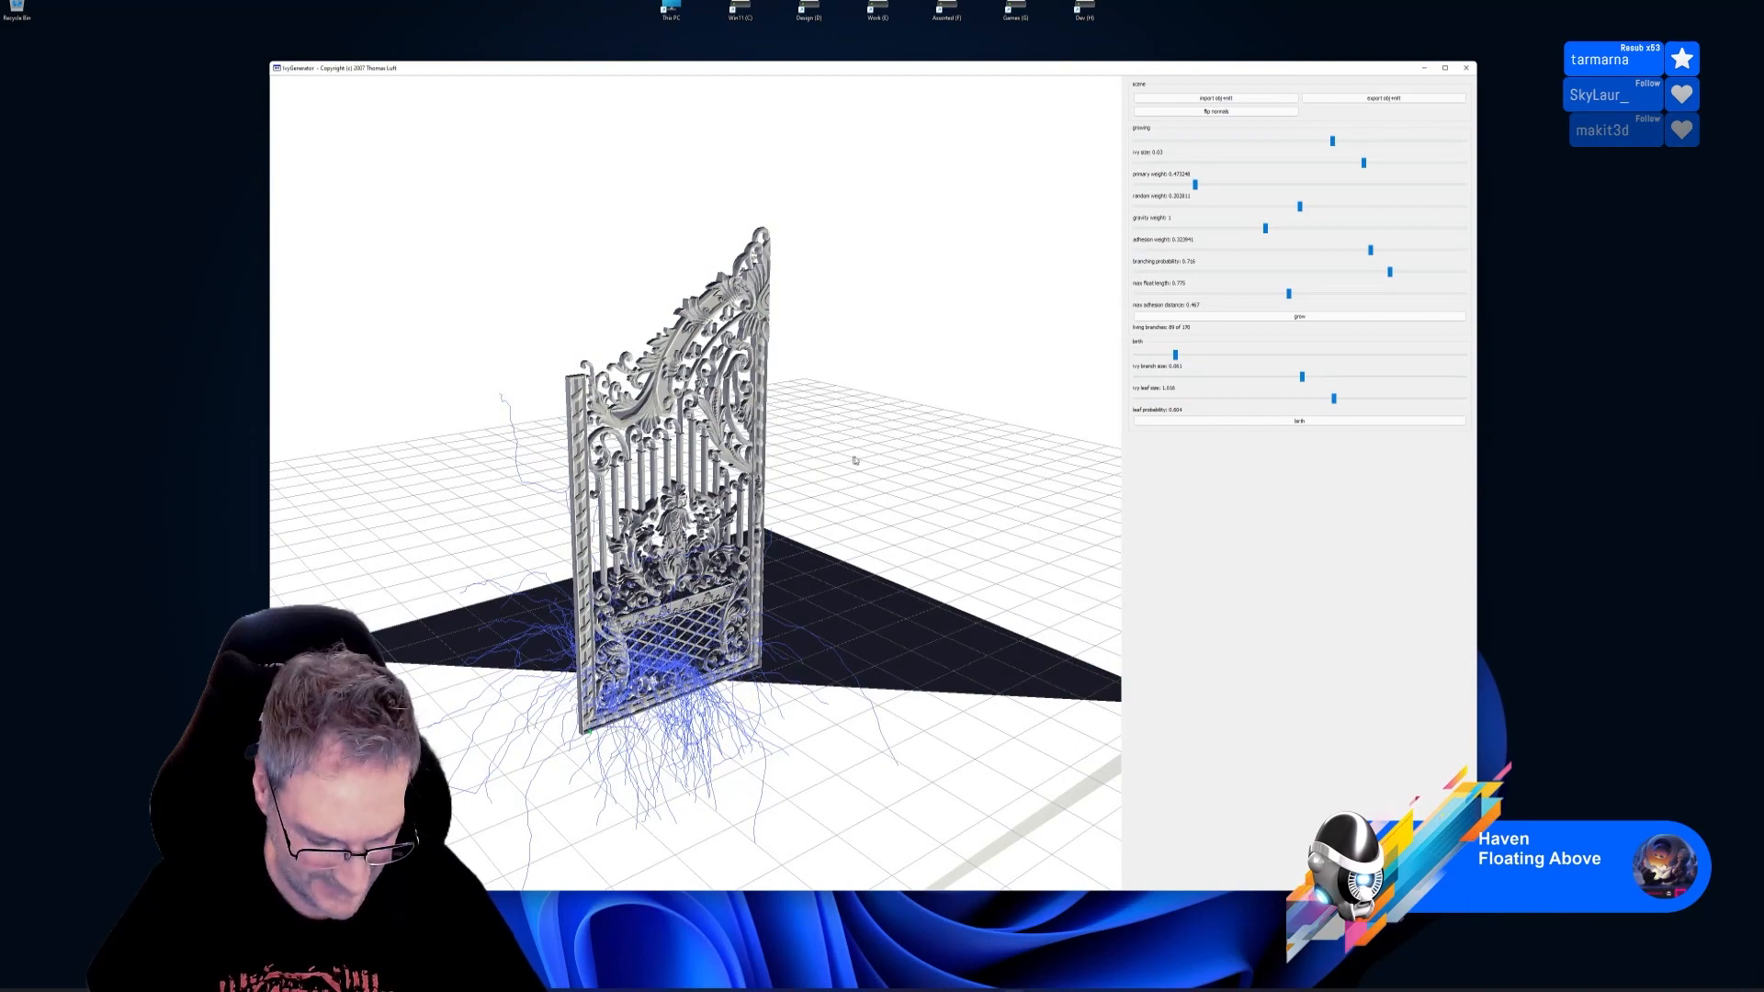
right_click_drag(880, 441, 707, 503)
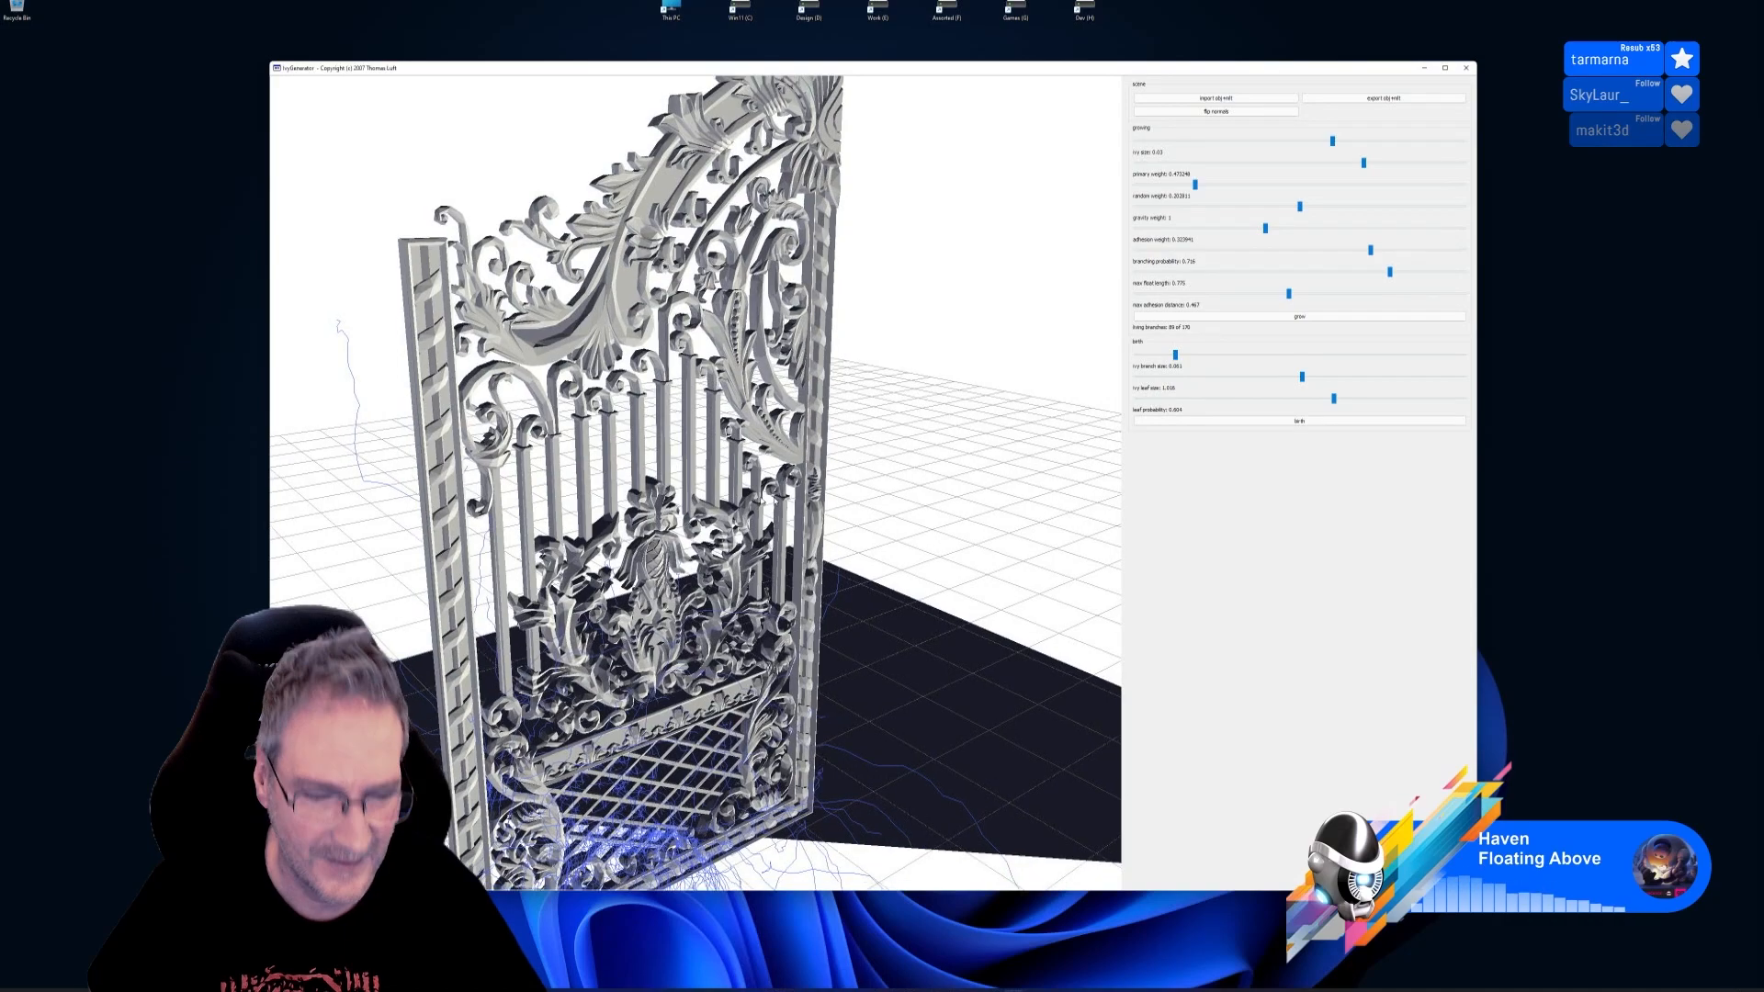
left_click_drag(949, 488, 929, 591)
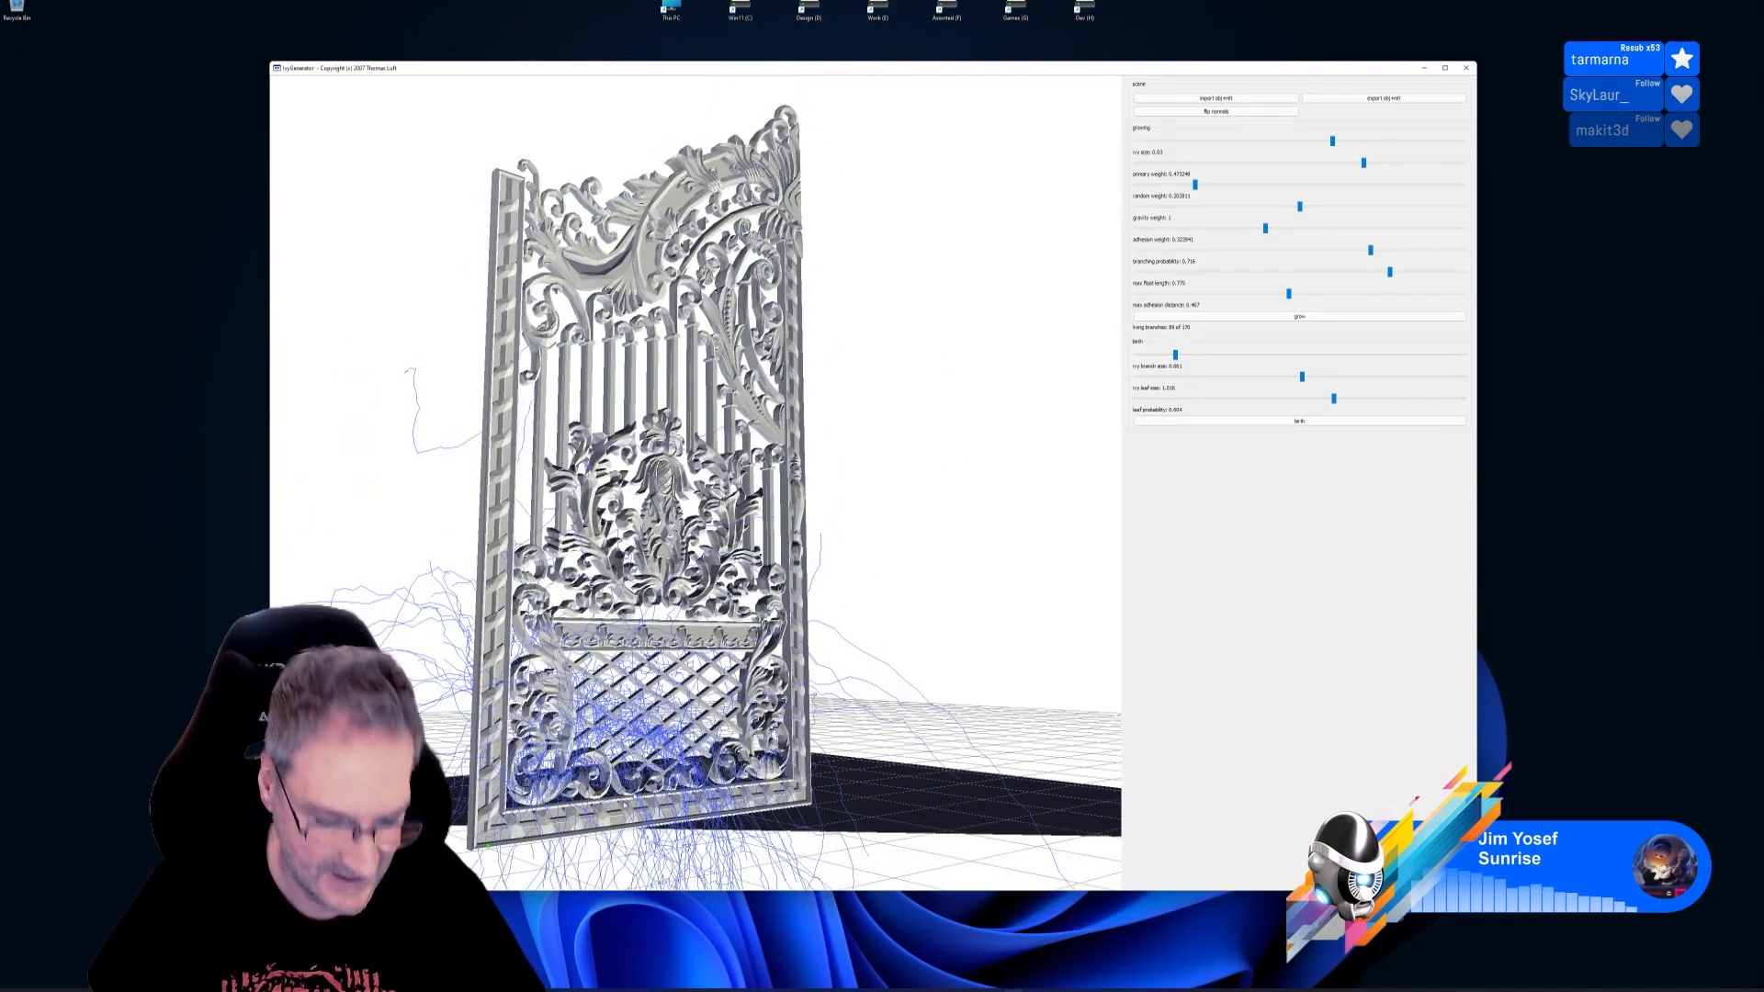
left_click_drag(784, 626, 819, 526)
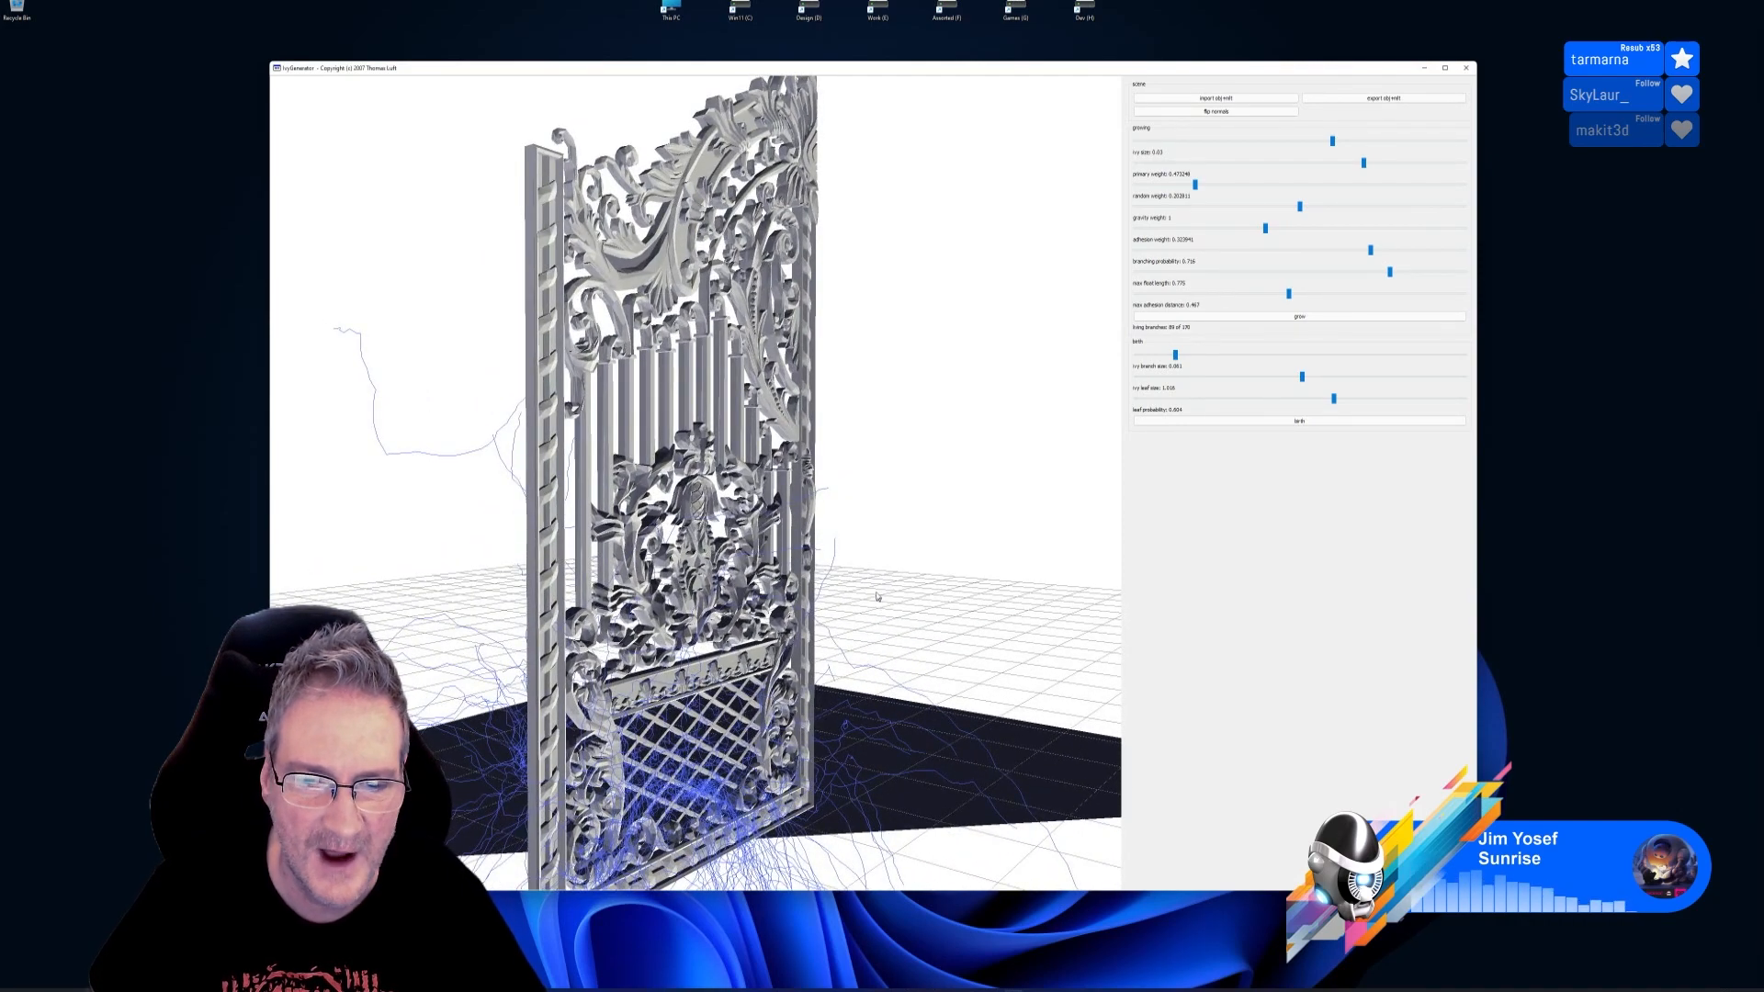
left_click_drag(876, 597, 742, 788)
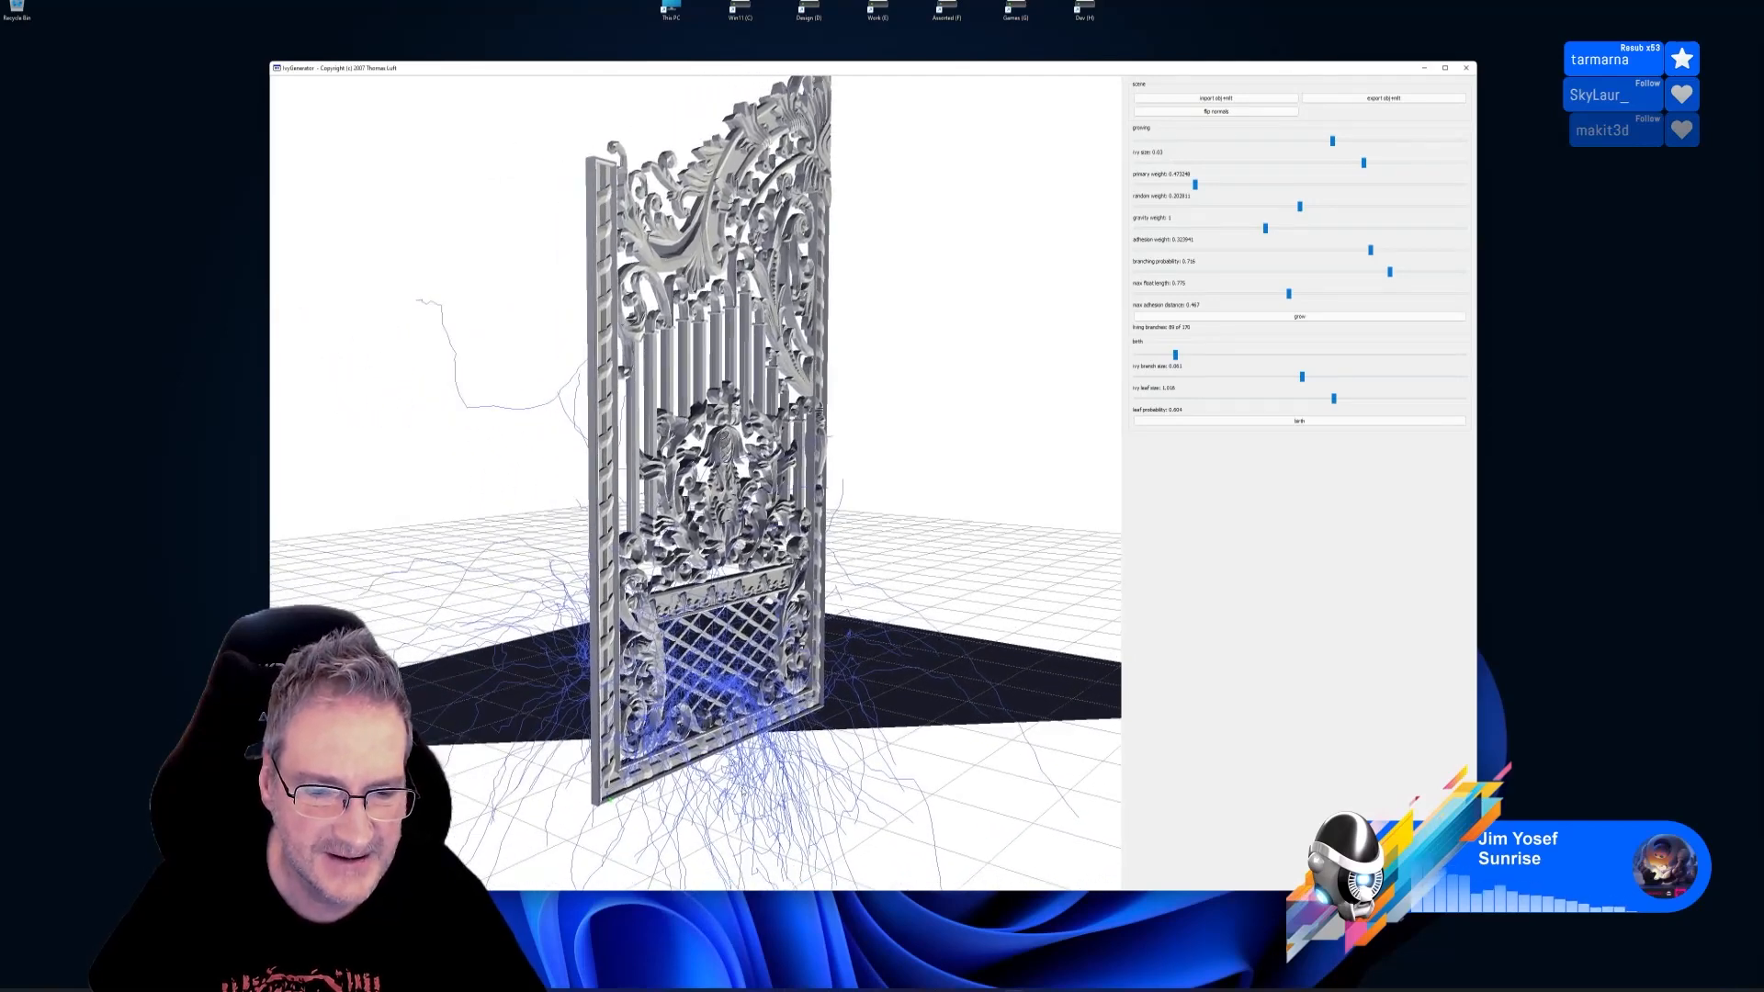
double_click(615, 801)
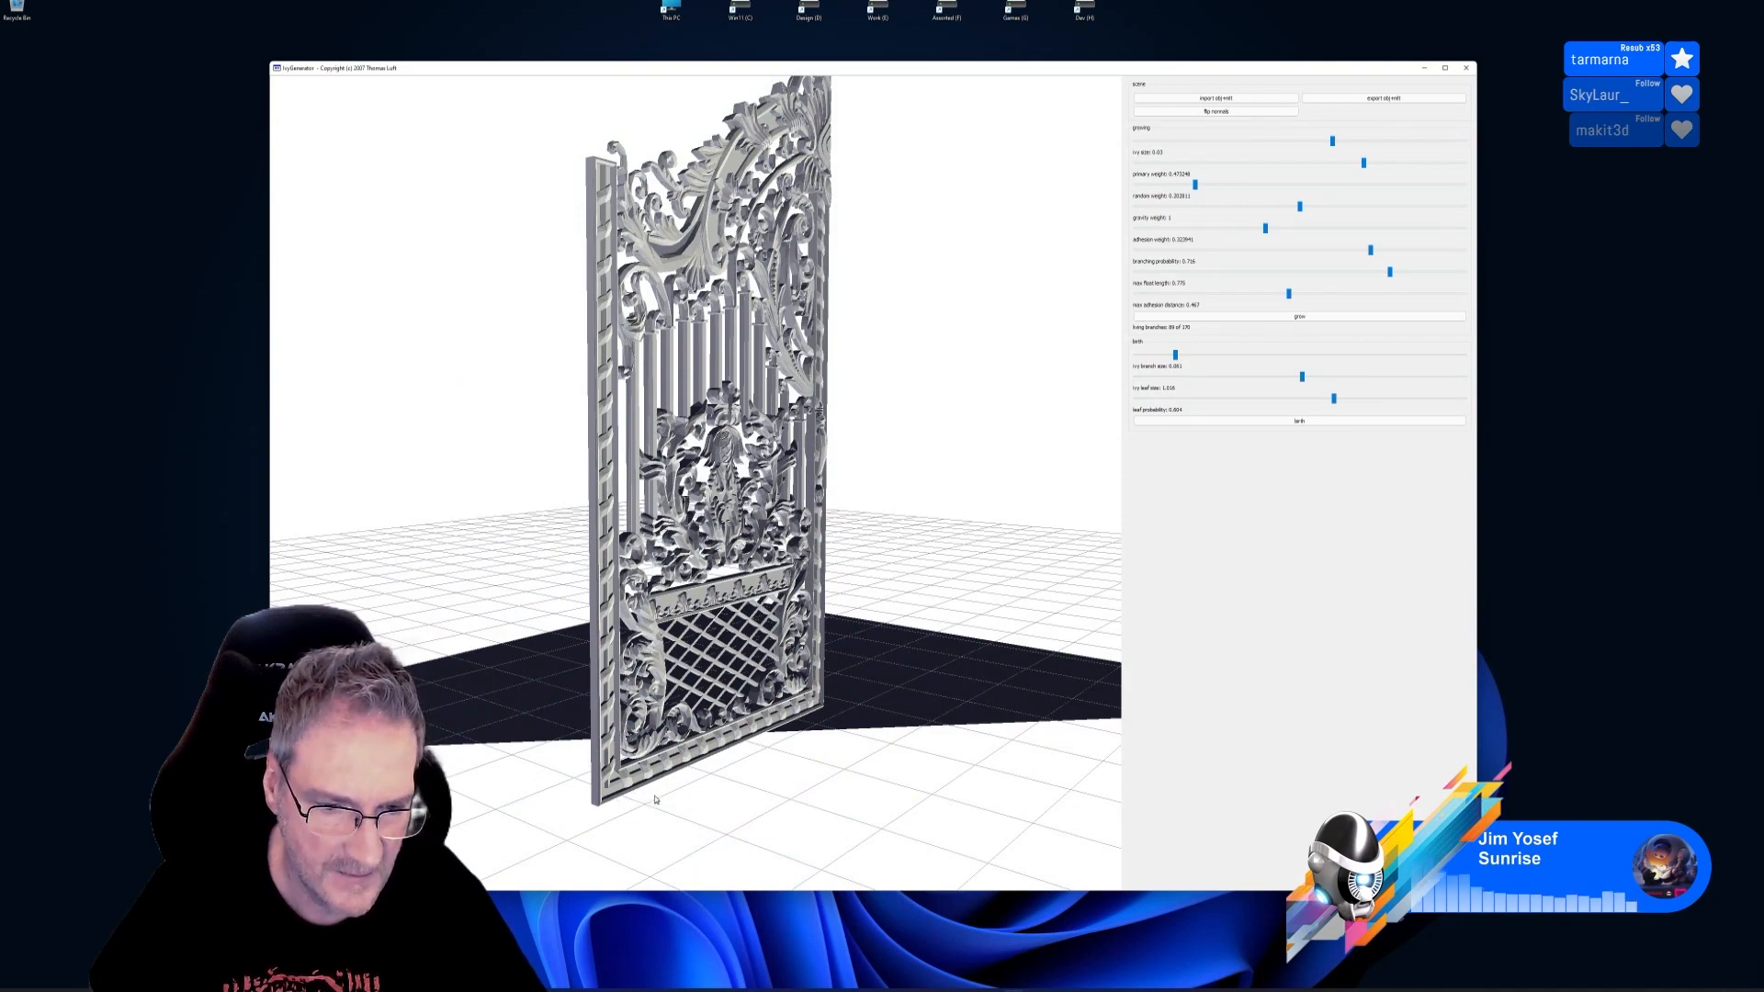
mouse_move(634, 796)
left_mouse_down()
mouse_move(670, 808)
mouse_move(500, 847)
mouse_move(583, 784)
mouse_move(644, 802)
mouse_move(608, 783)
left_mouse_up()
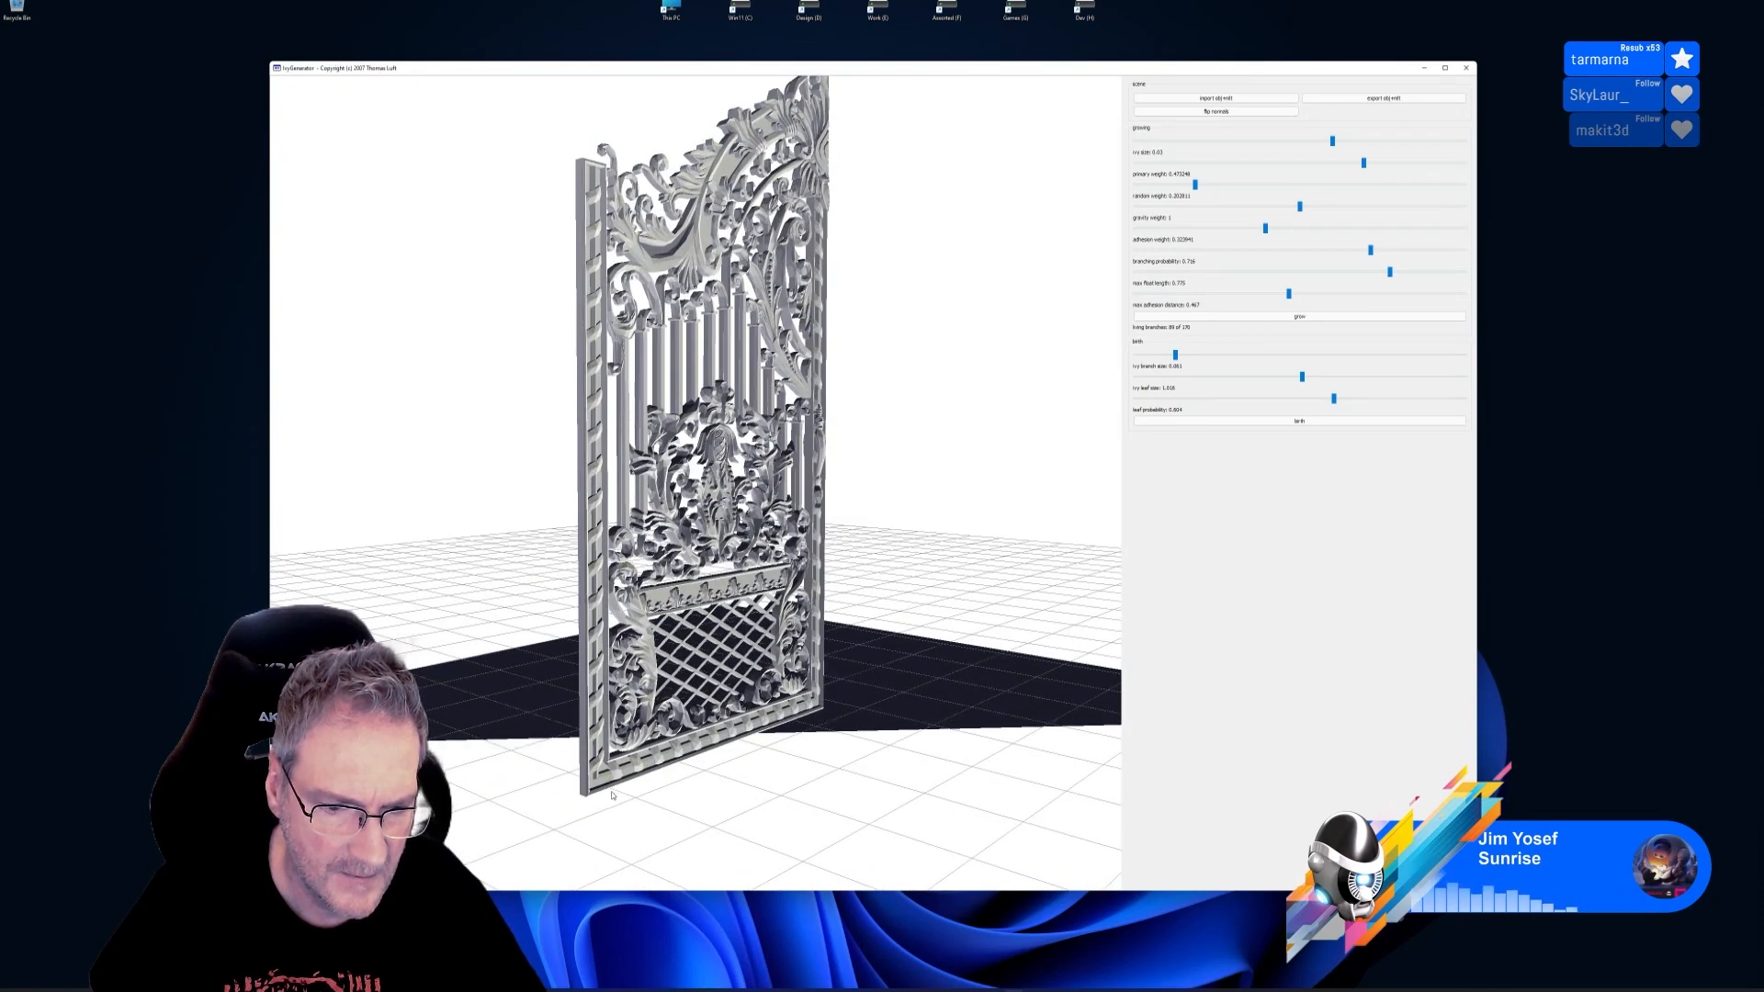
left_click_drag(640, 800, 628, 835)
left_click_drag(645, 822, 657, 810)
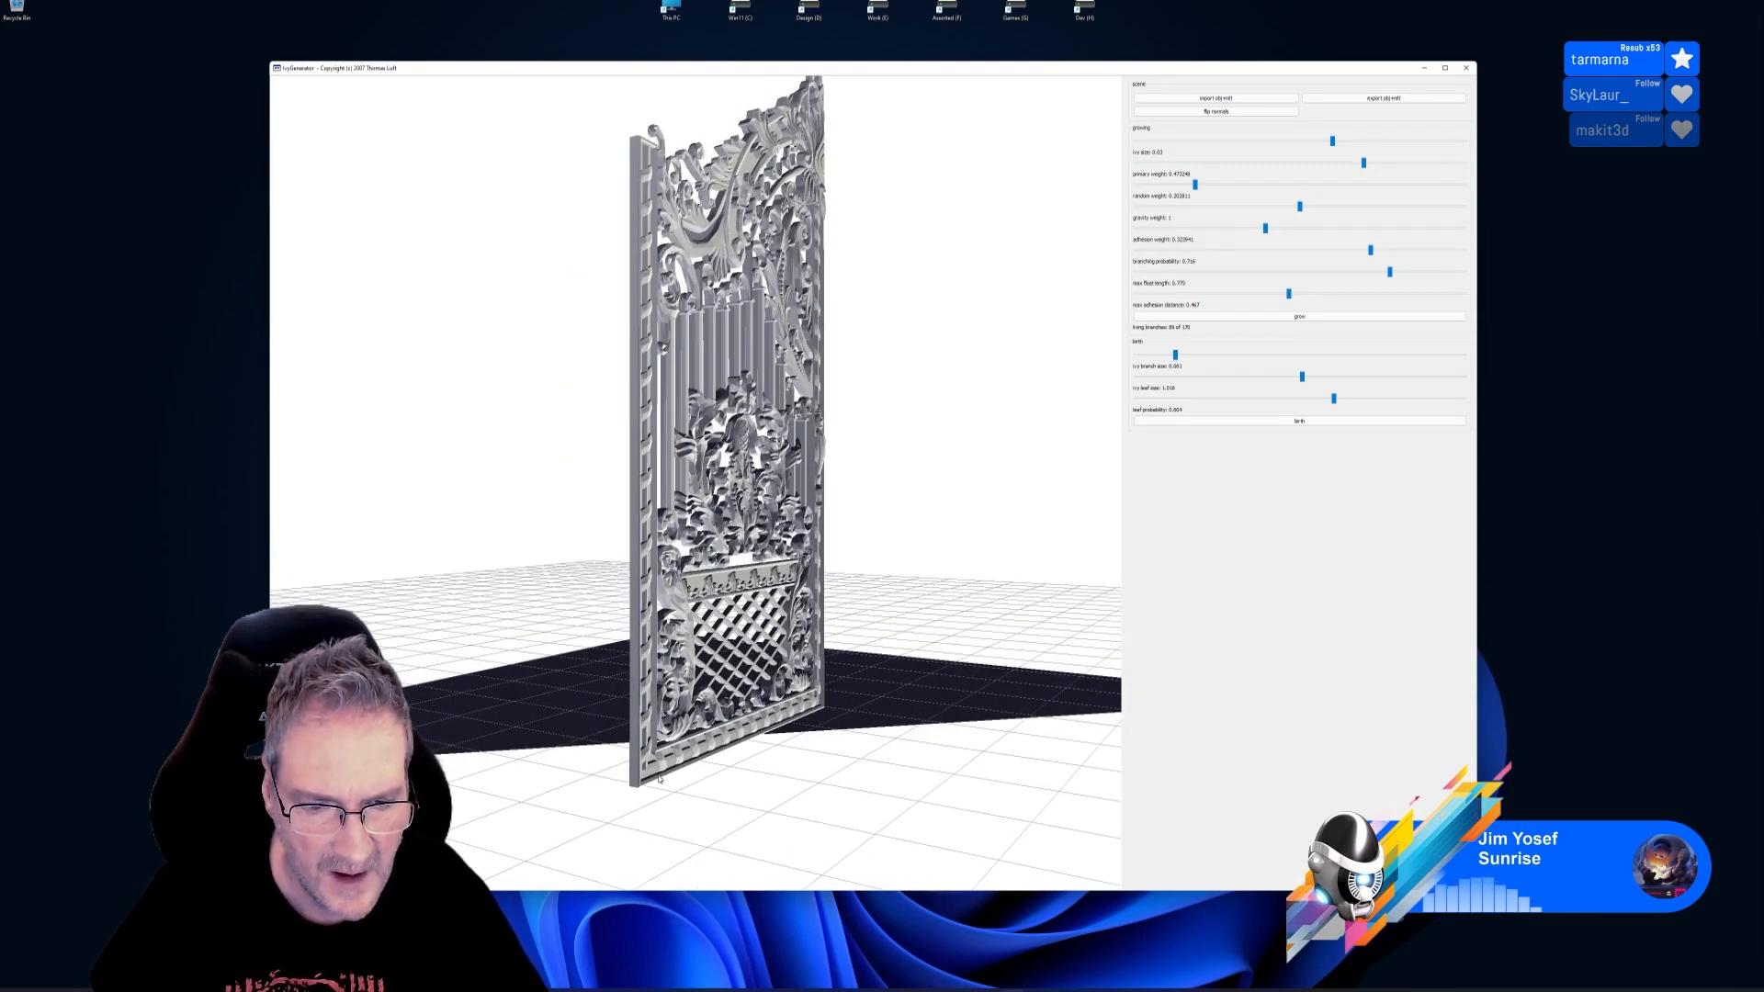
left_click_drag(660, 778, 759, 794)
left_click(1299, 317)
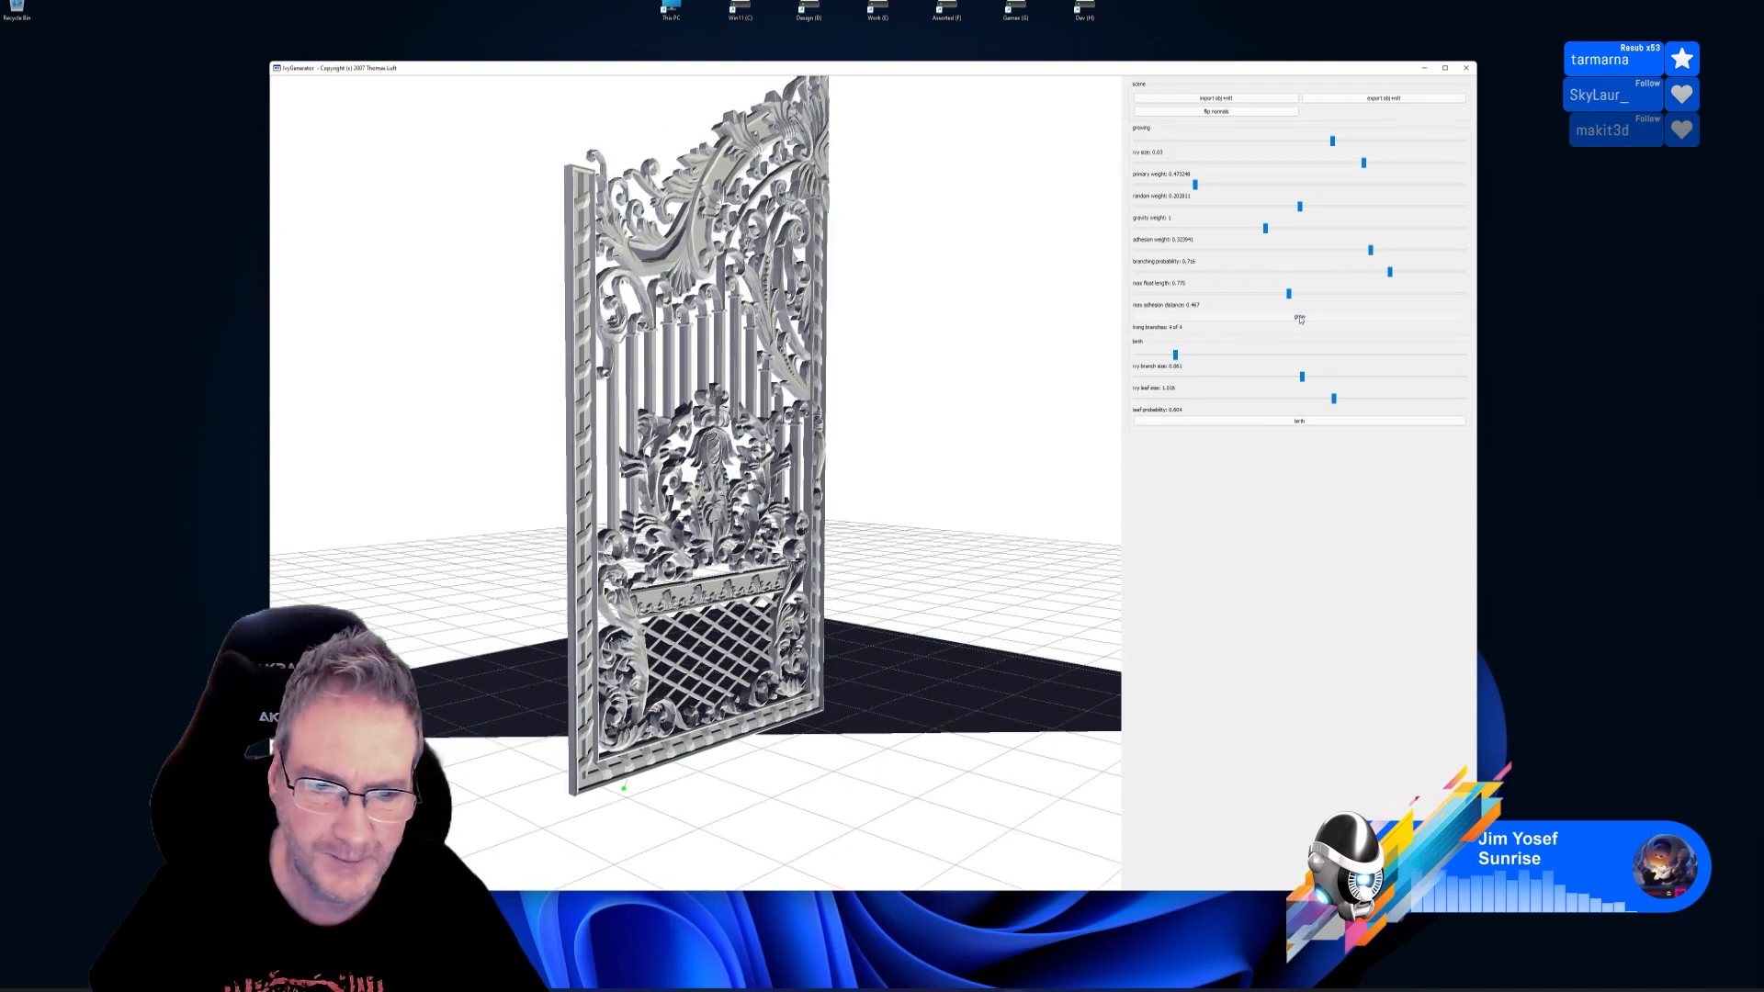
Restart the ivy from a new root at the gate's lower corner, birth its leaves and check the result
left_click_drag(847, 762, 801, 770)
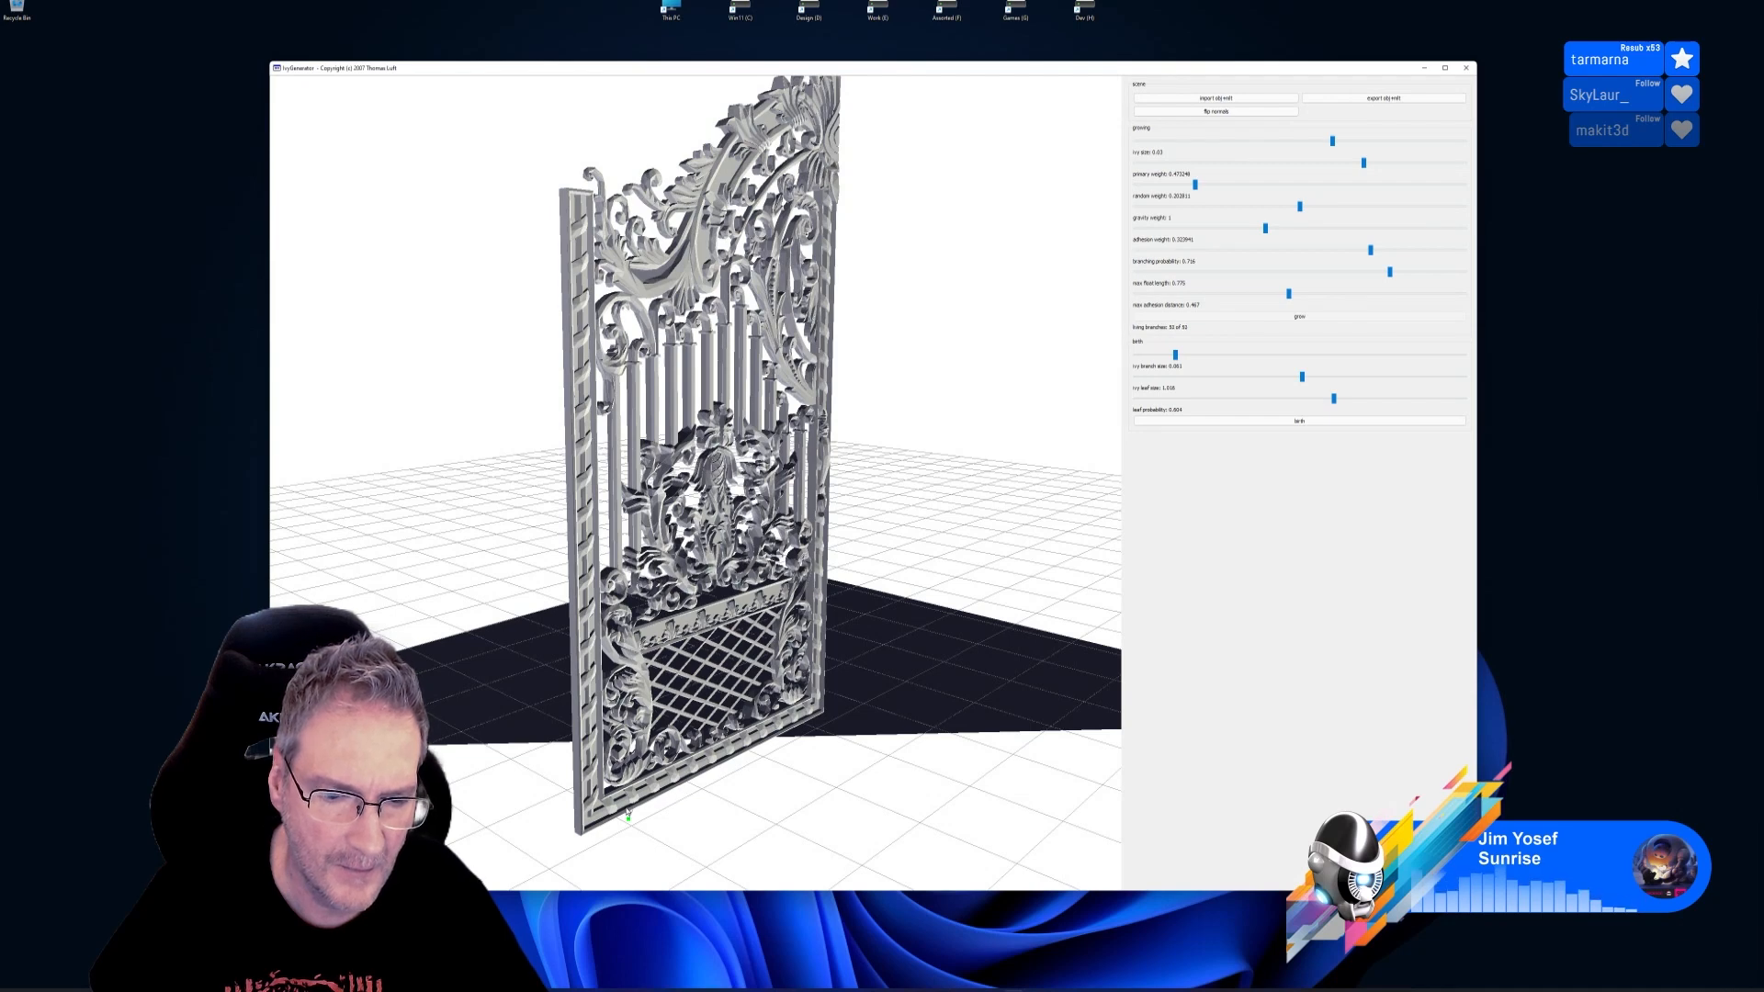
double_click(598, 818)
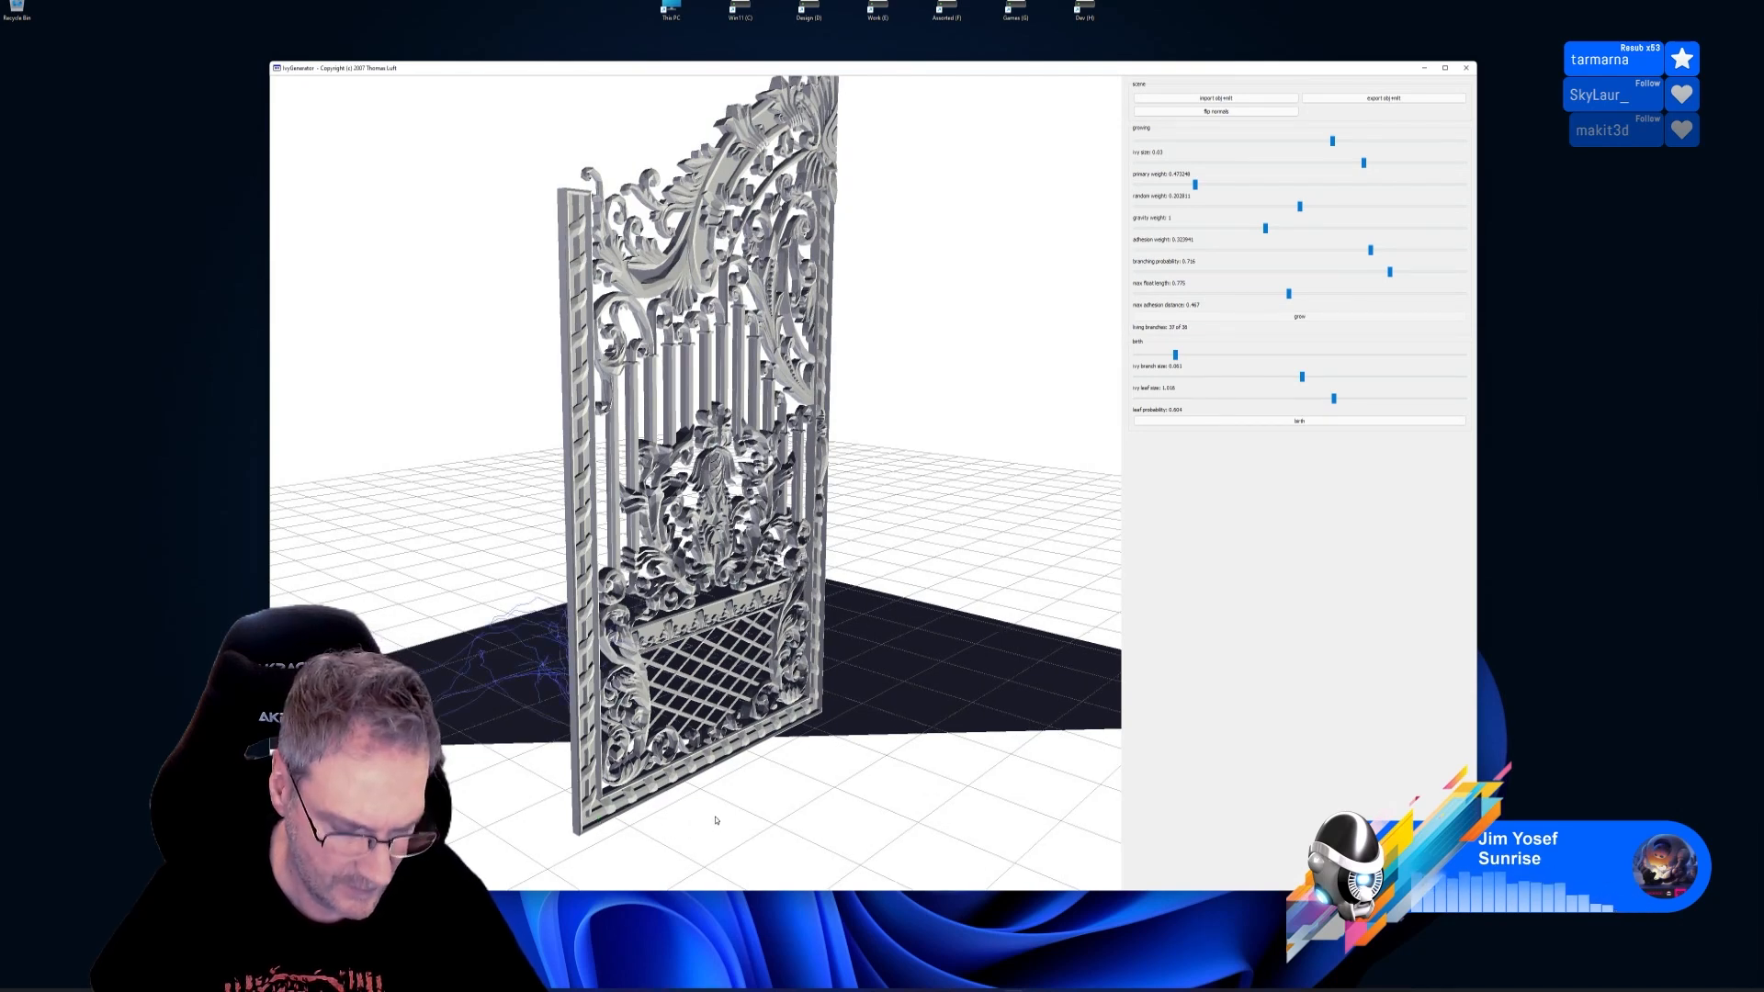
left_click_drag(715, 824, 791, 825)
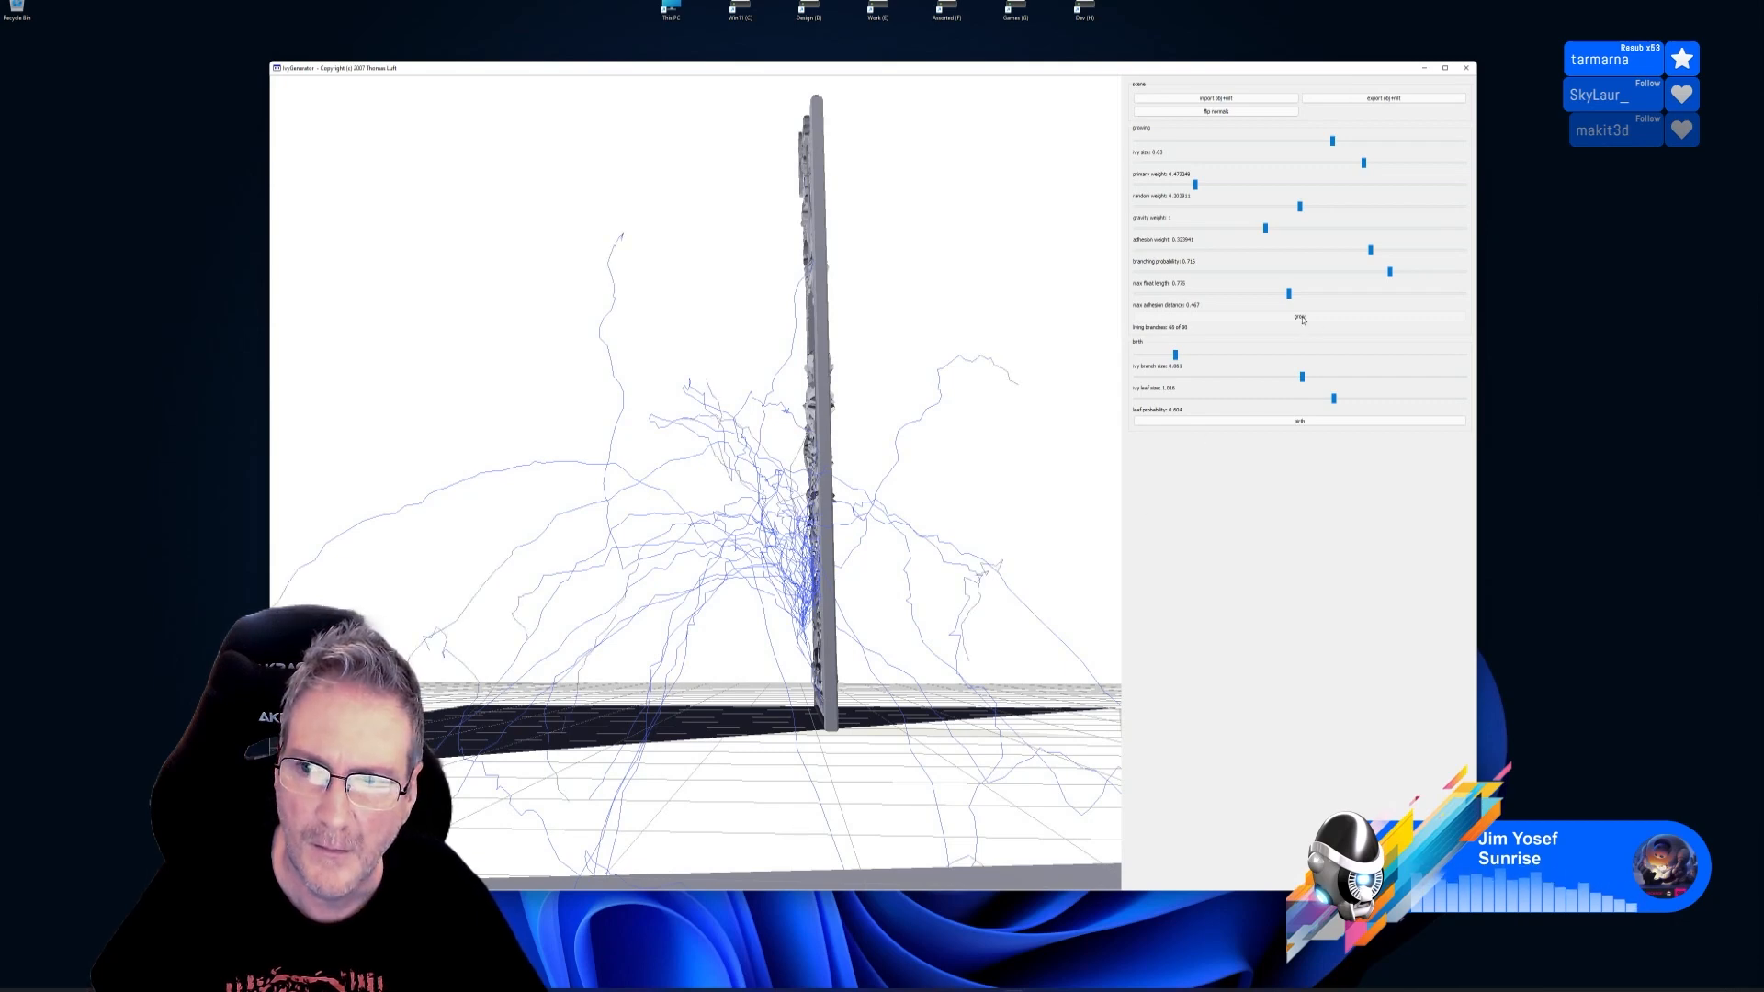
left_click(1291, 422)
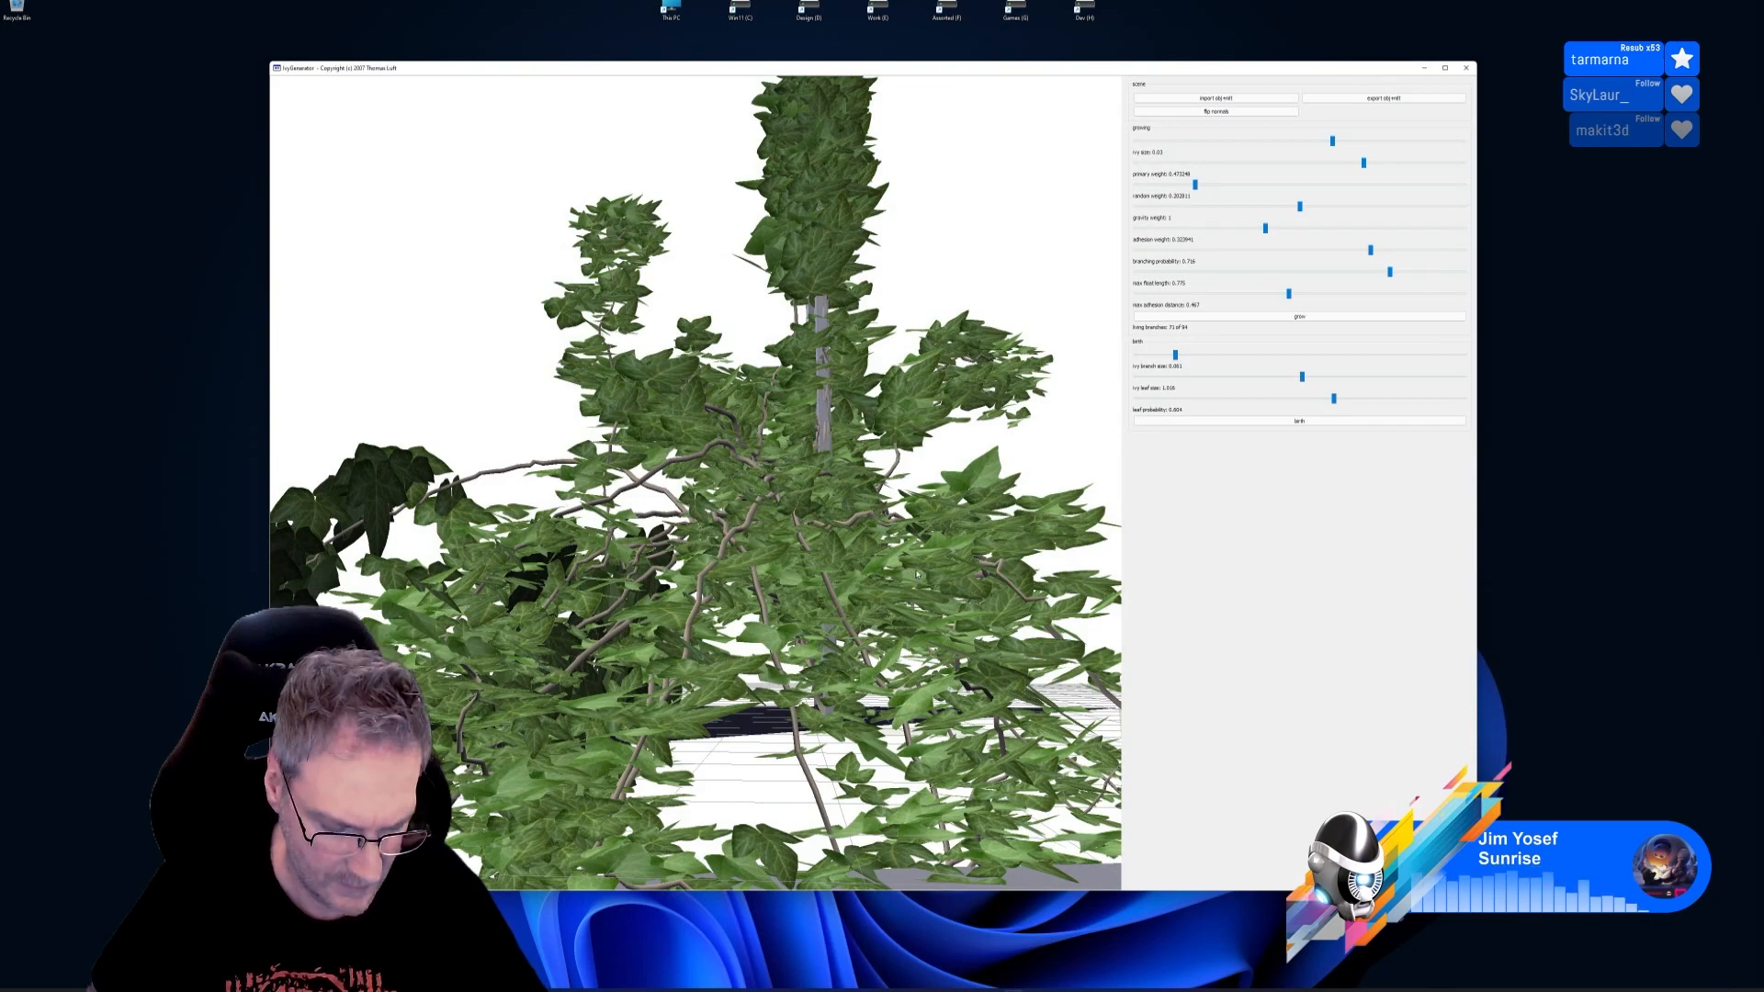
left_click_drag(916, 574, 1065, 544)
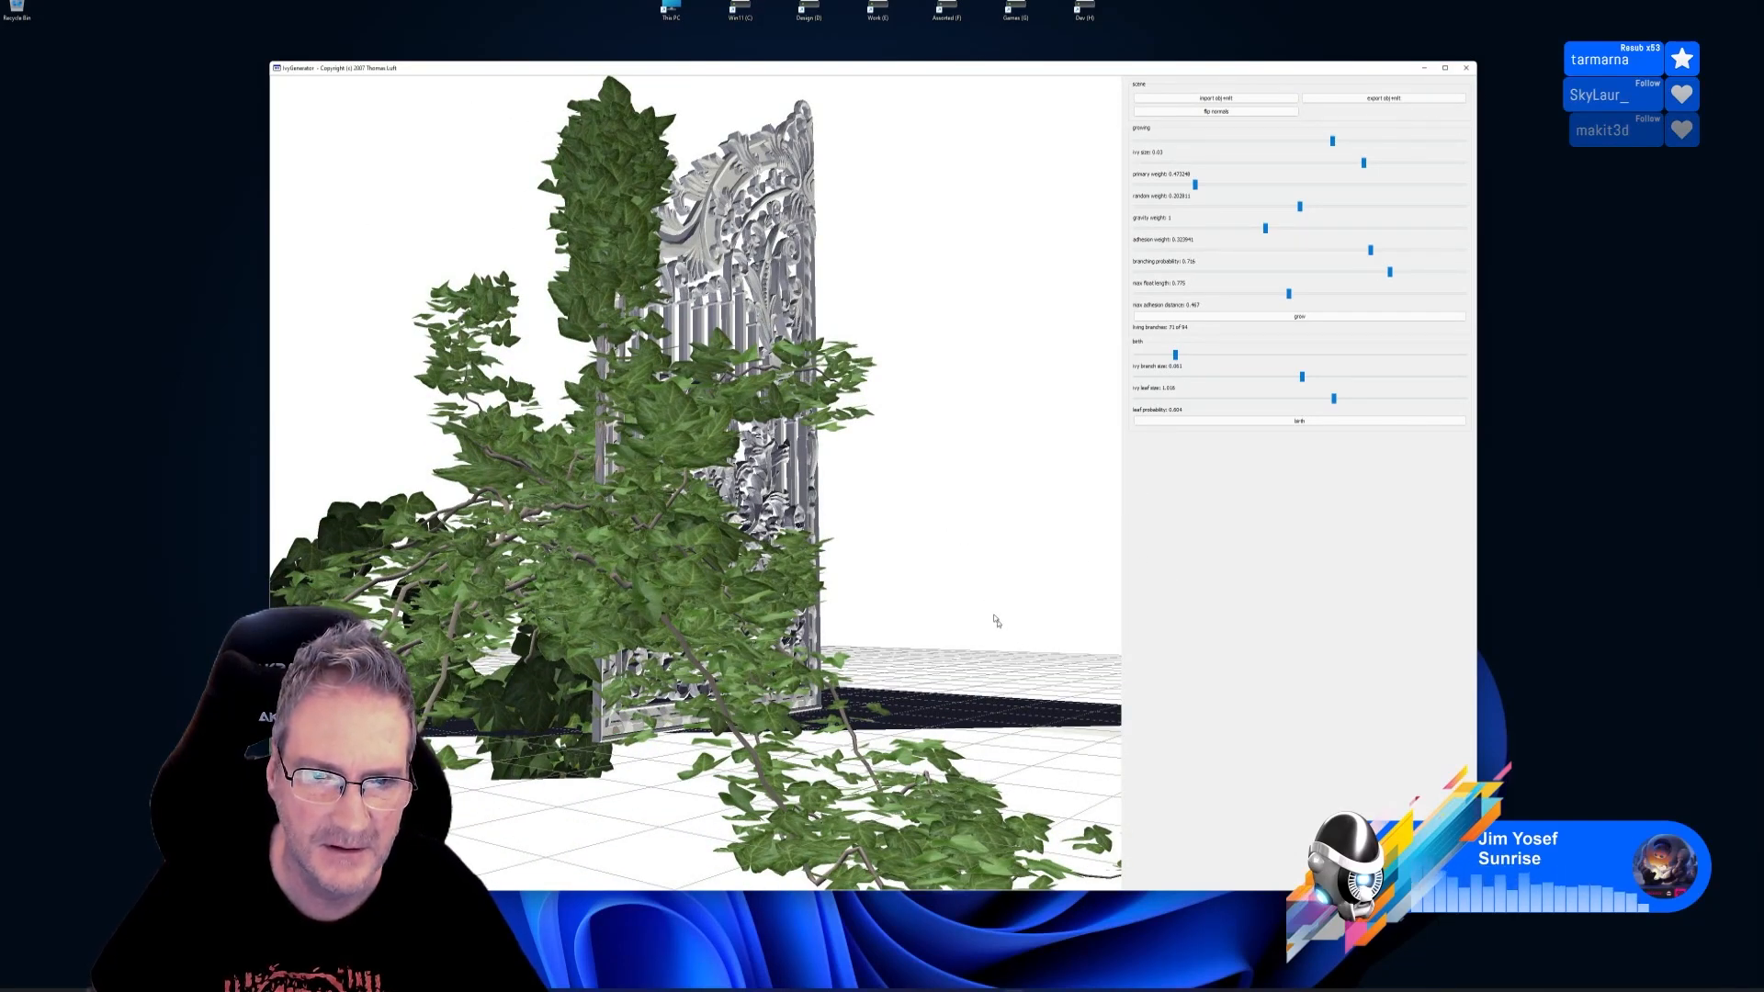
left_click_drag(996, 622, 1136, 513)
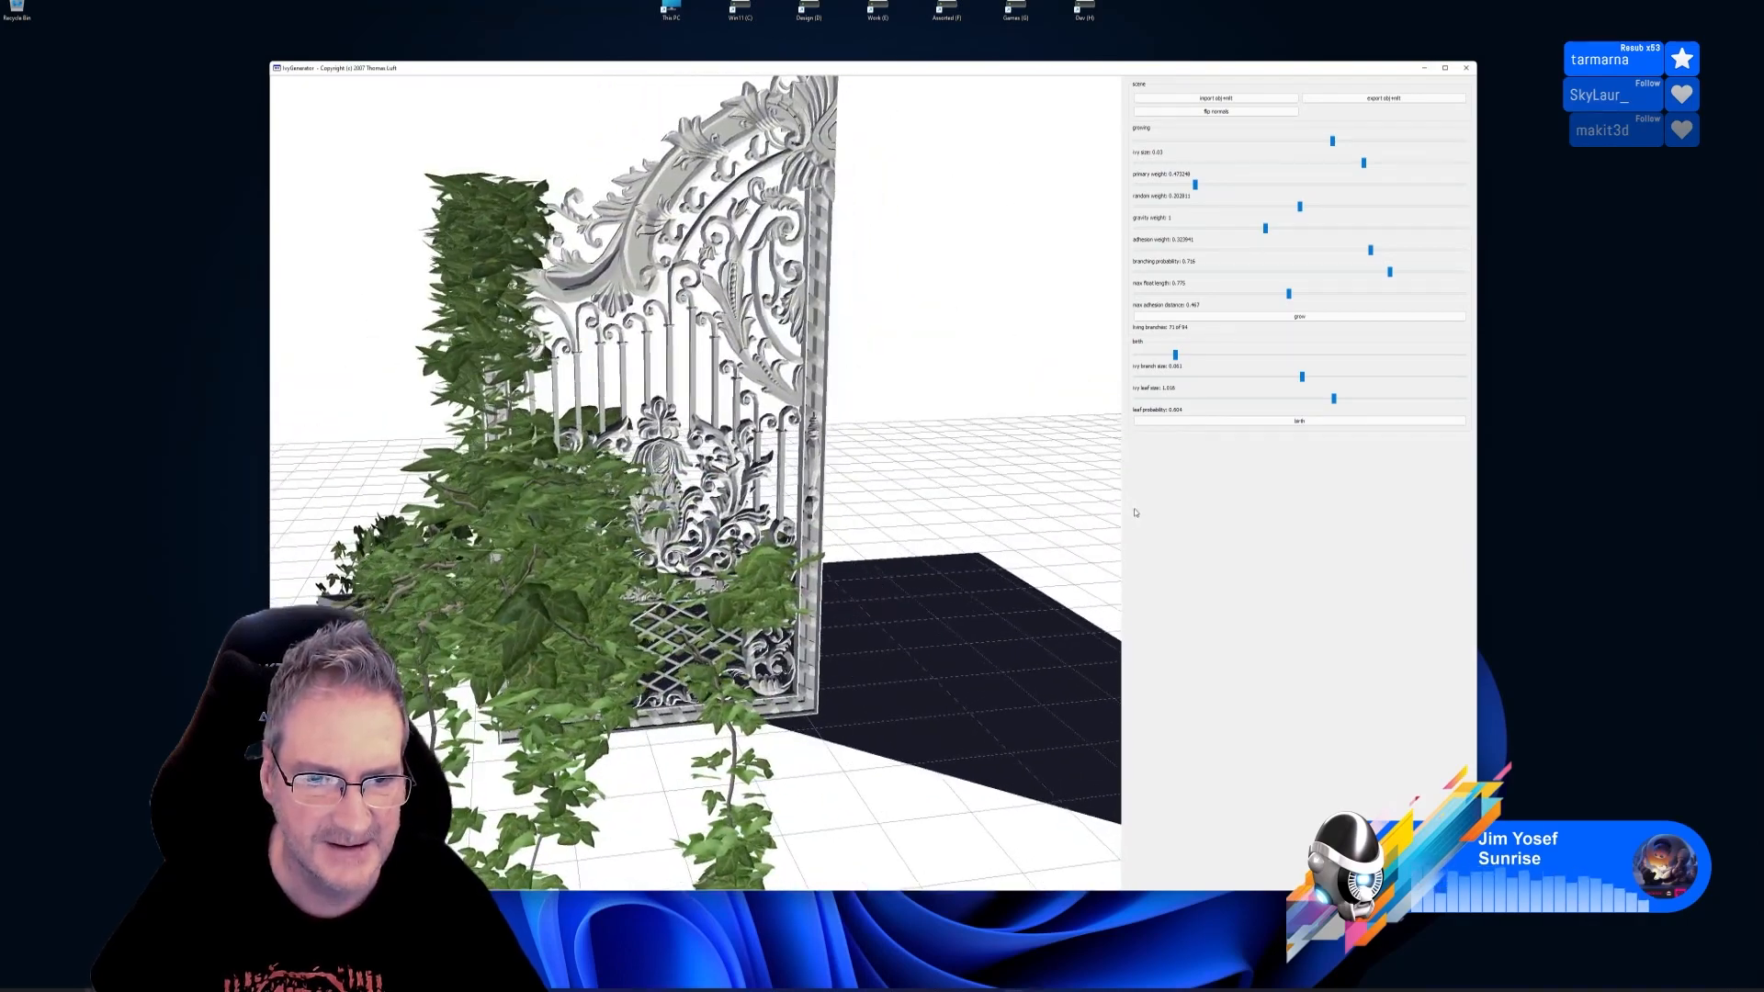
Close and relaunch Ivy Generator, and import Car_LeftGate.obj into the empty scene
left_click(1469, 69)
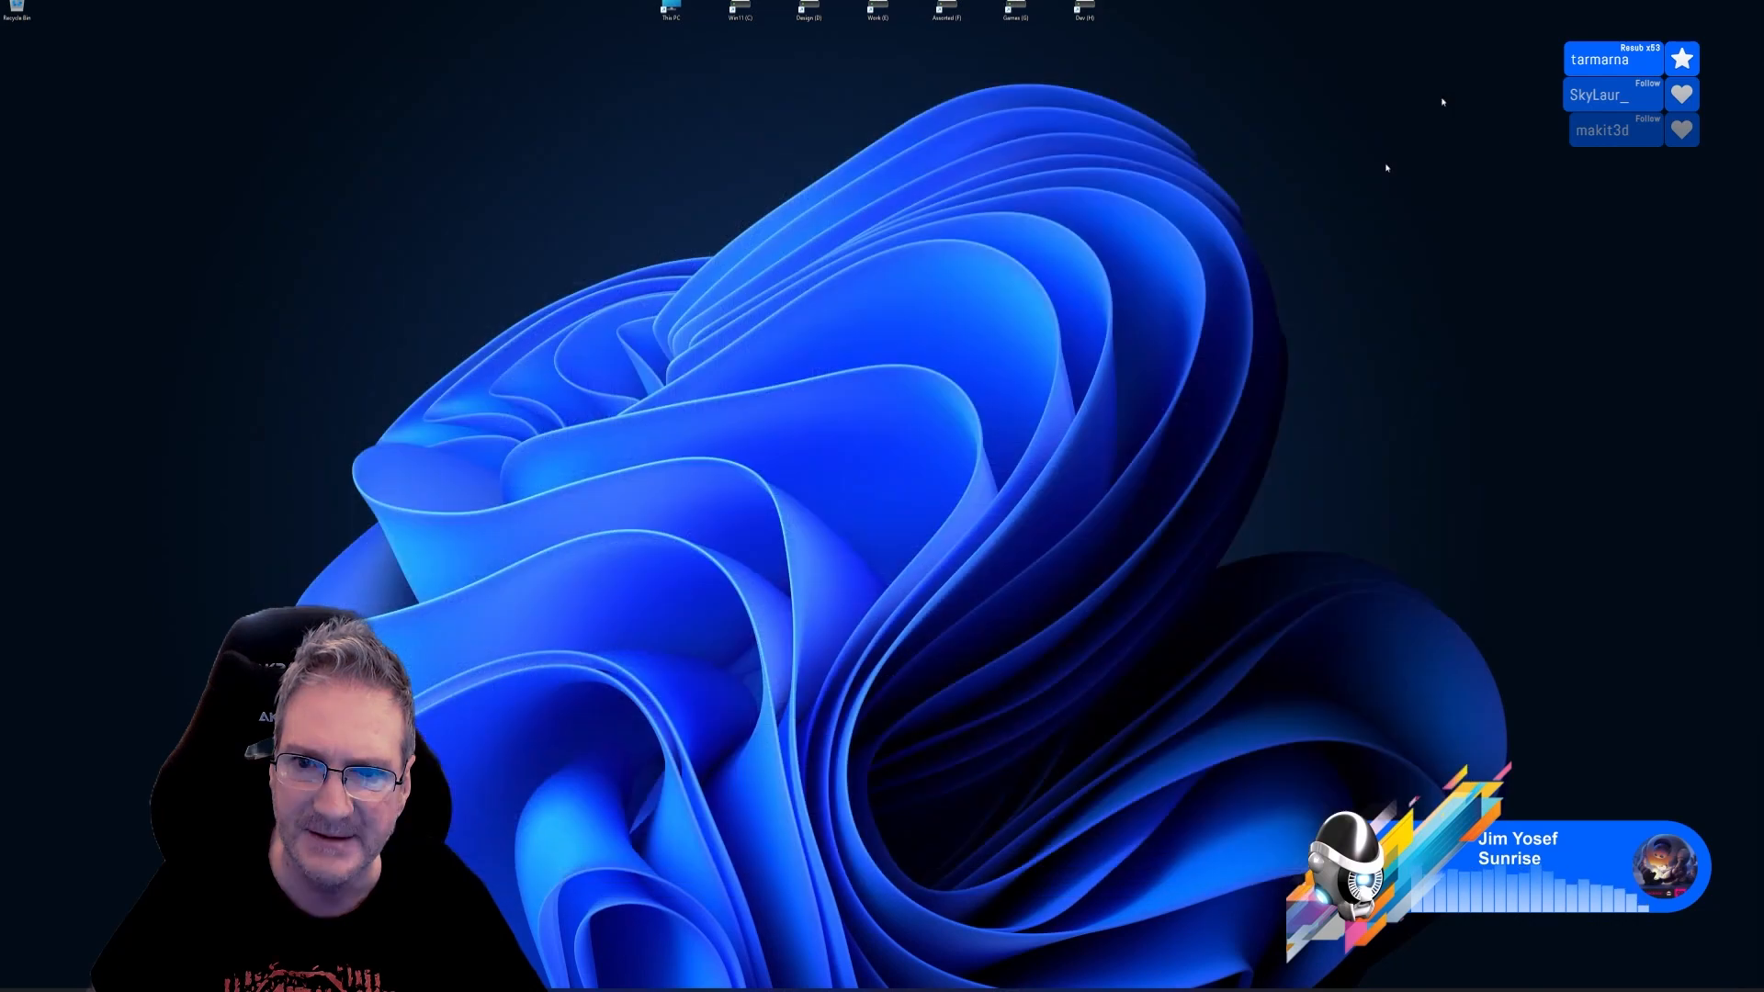
key("super")
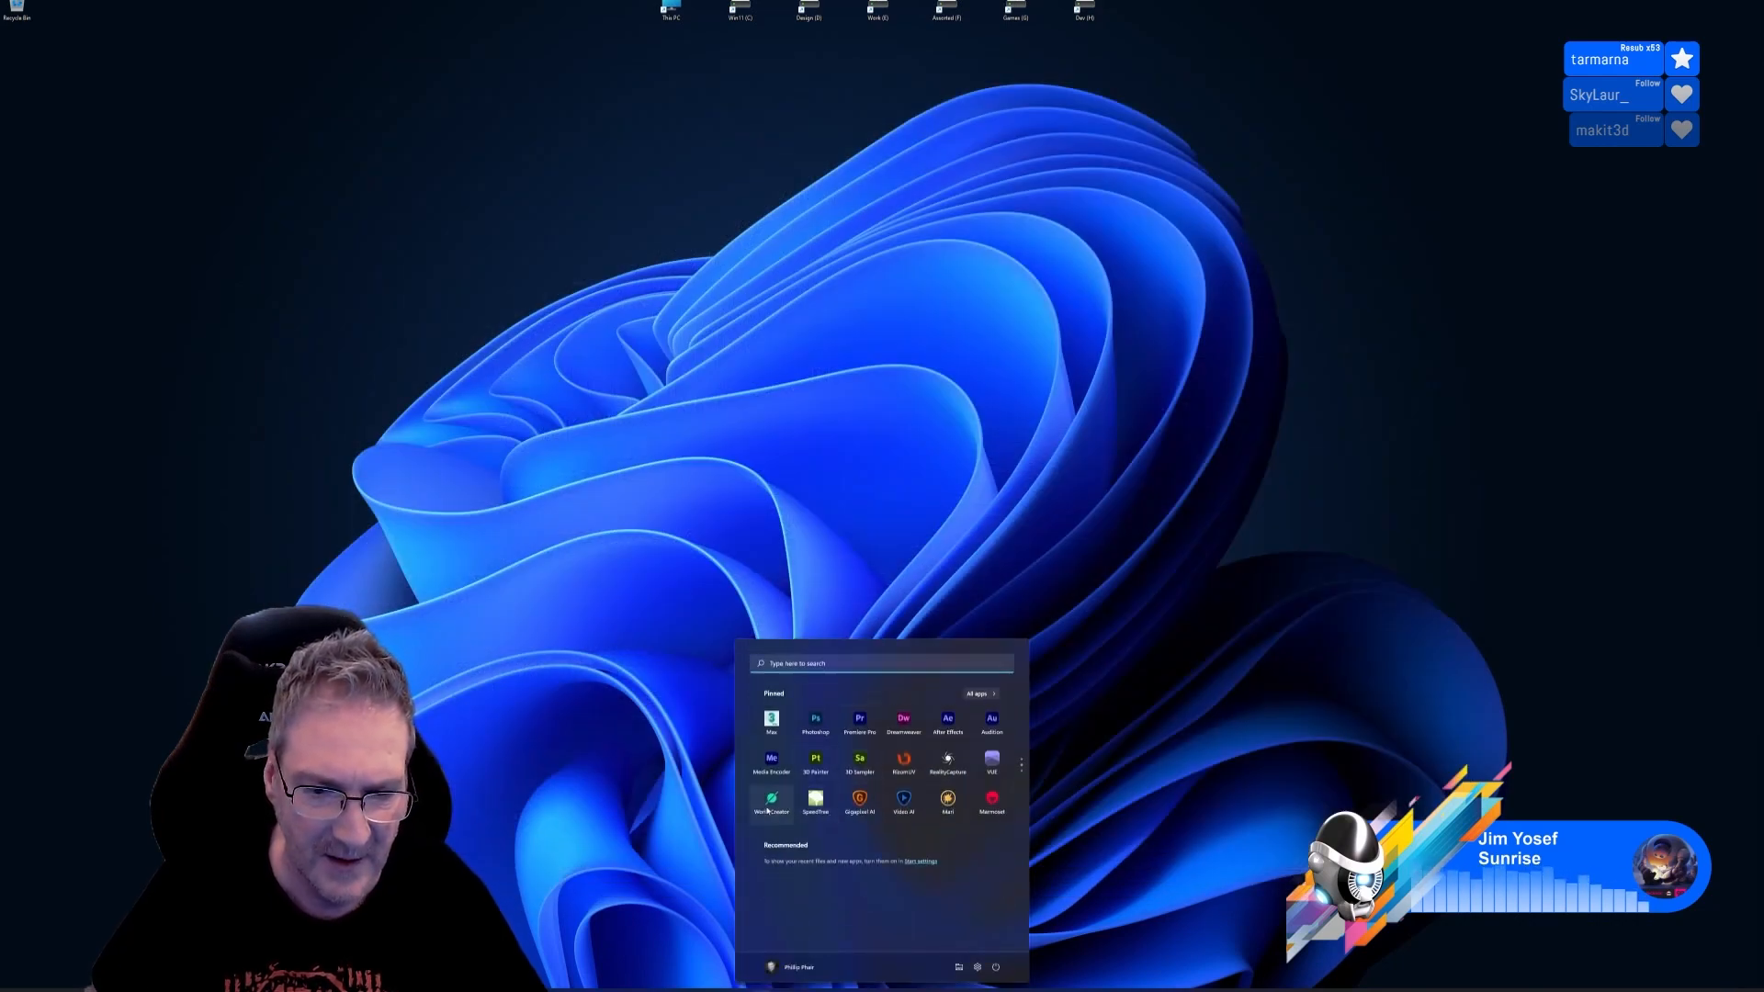
scroll(845, 768, "down", 1)
left_click(856, 725)
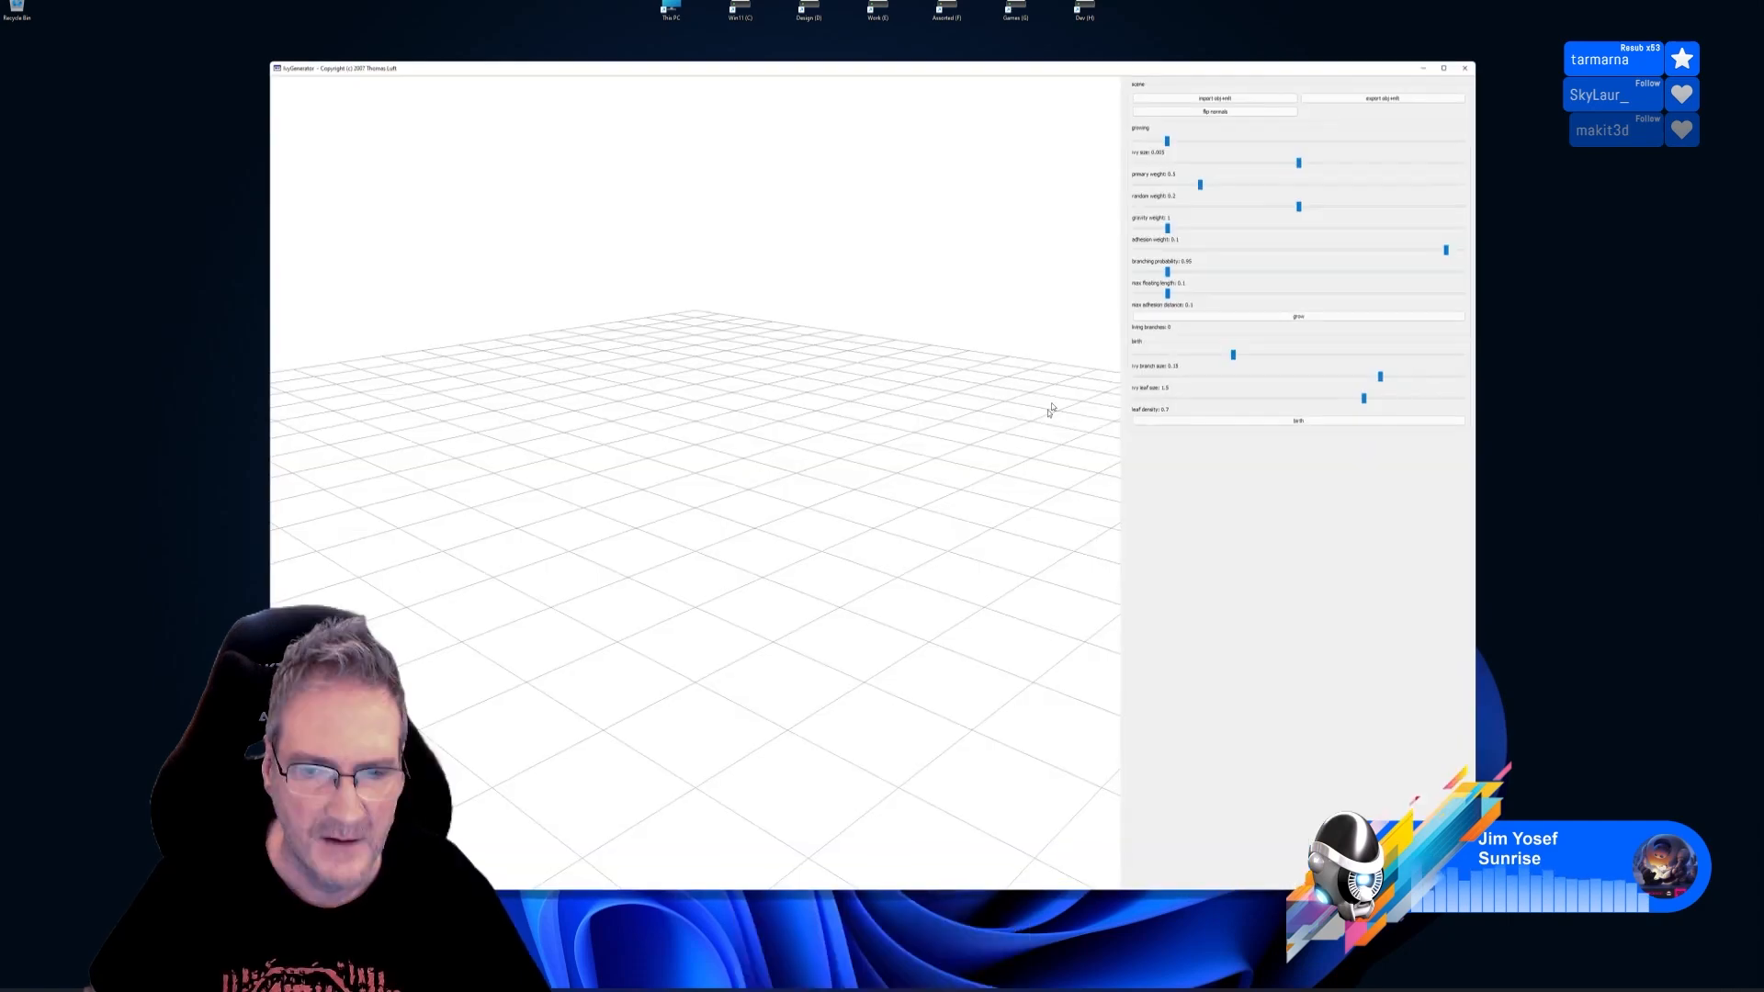
left_click(1216, 97)
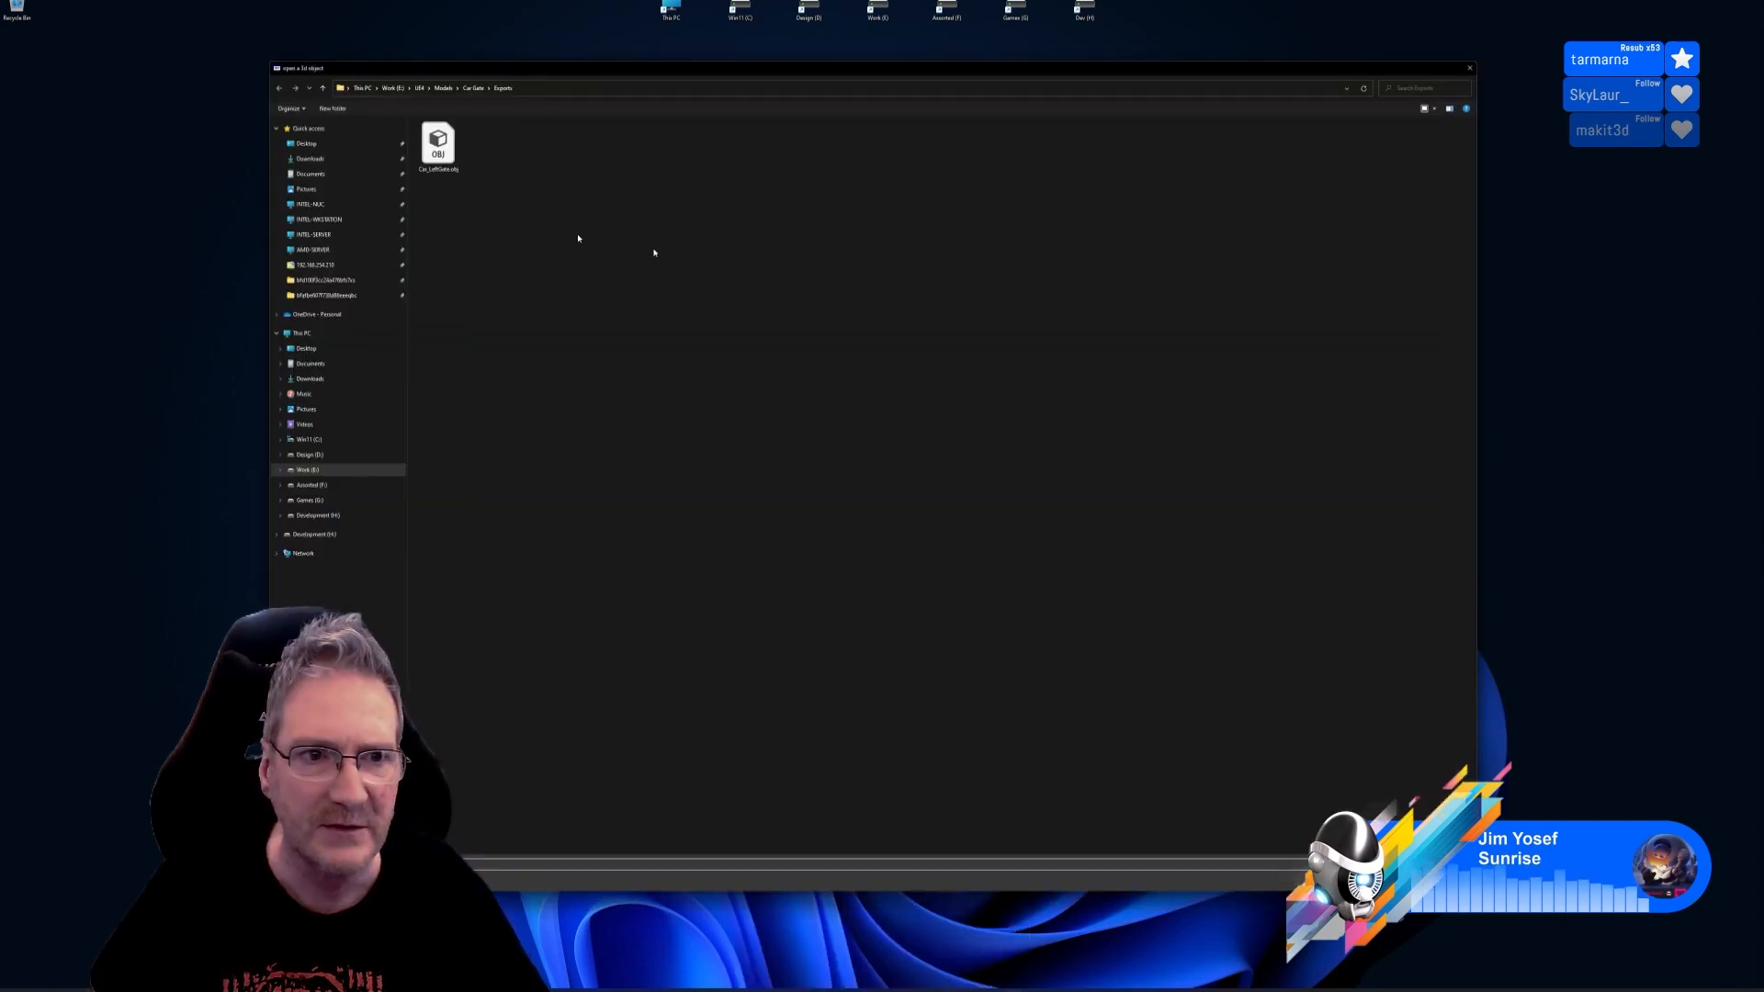
double_click(452, 154)
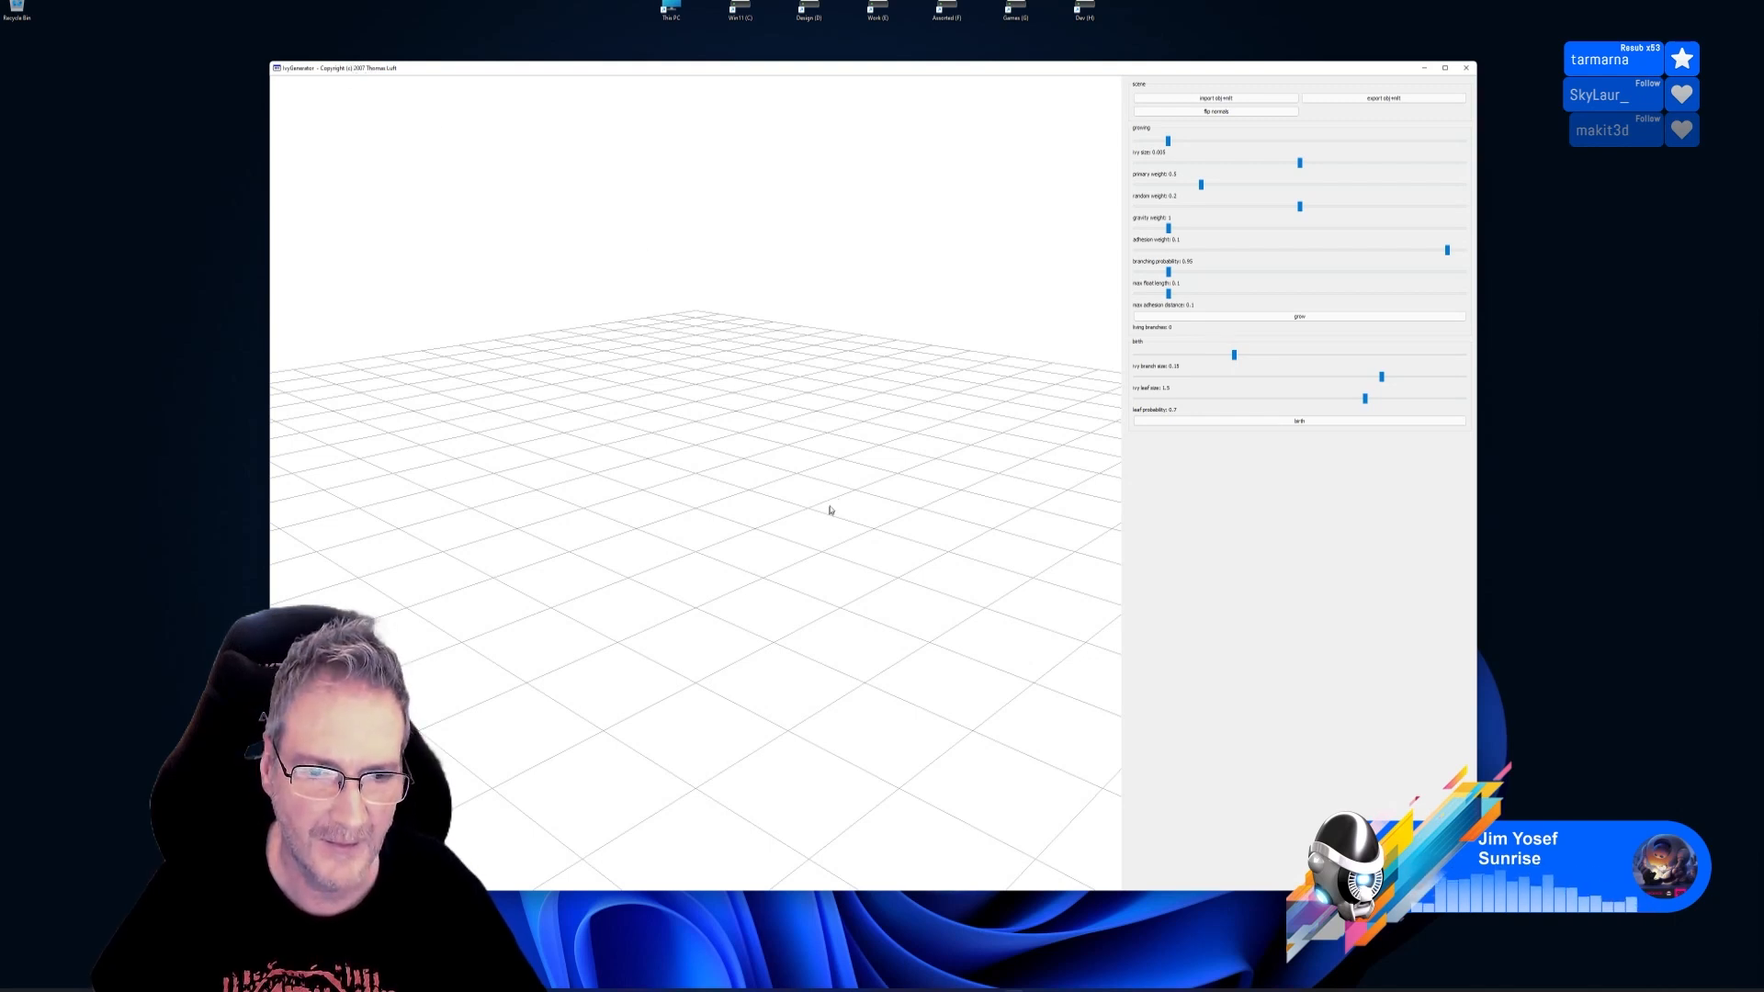
left_click_drag(823, 504, 1055, 578)
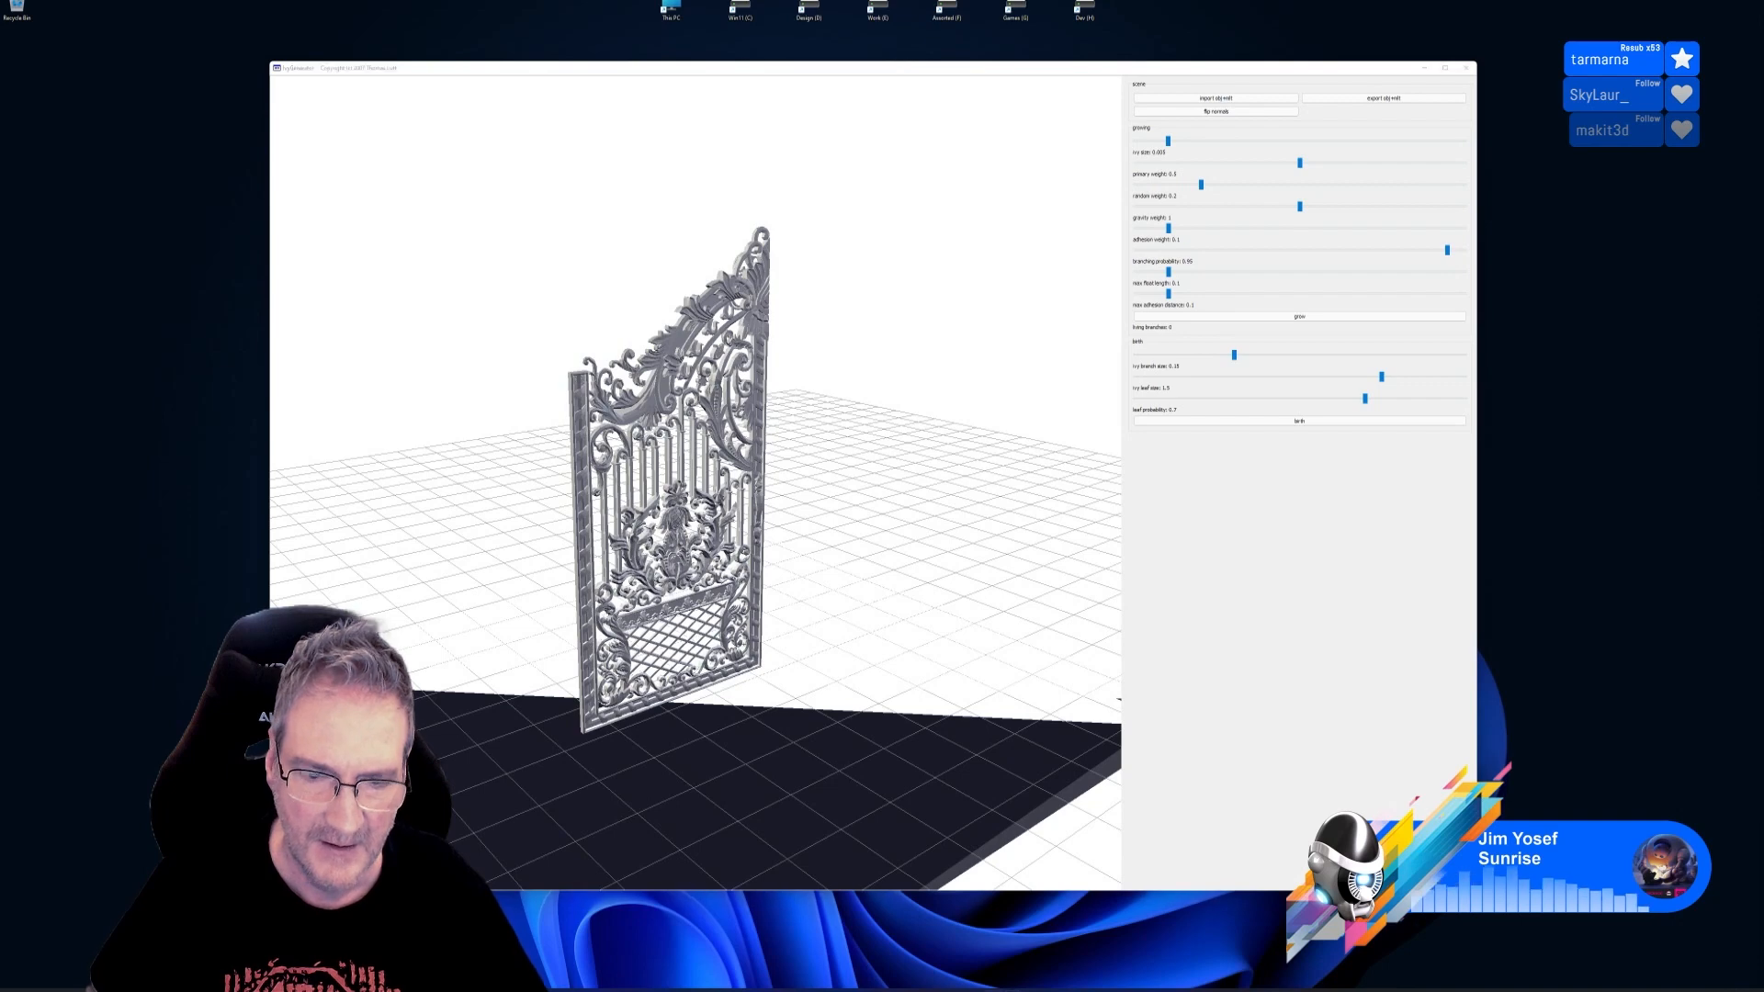
Switch to 3ds Max and attach the ground box to the left gate's editable poly
key("alt+Tab")
left_click(735, 557)
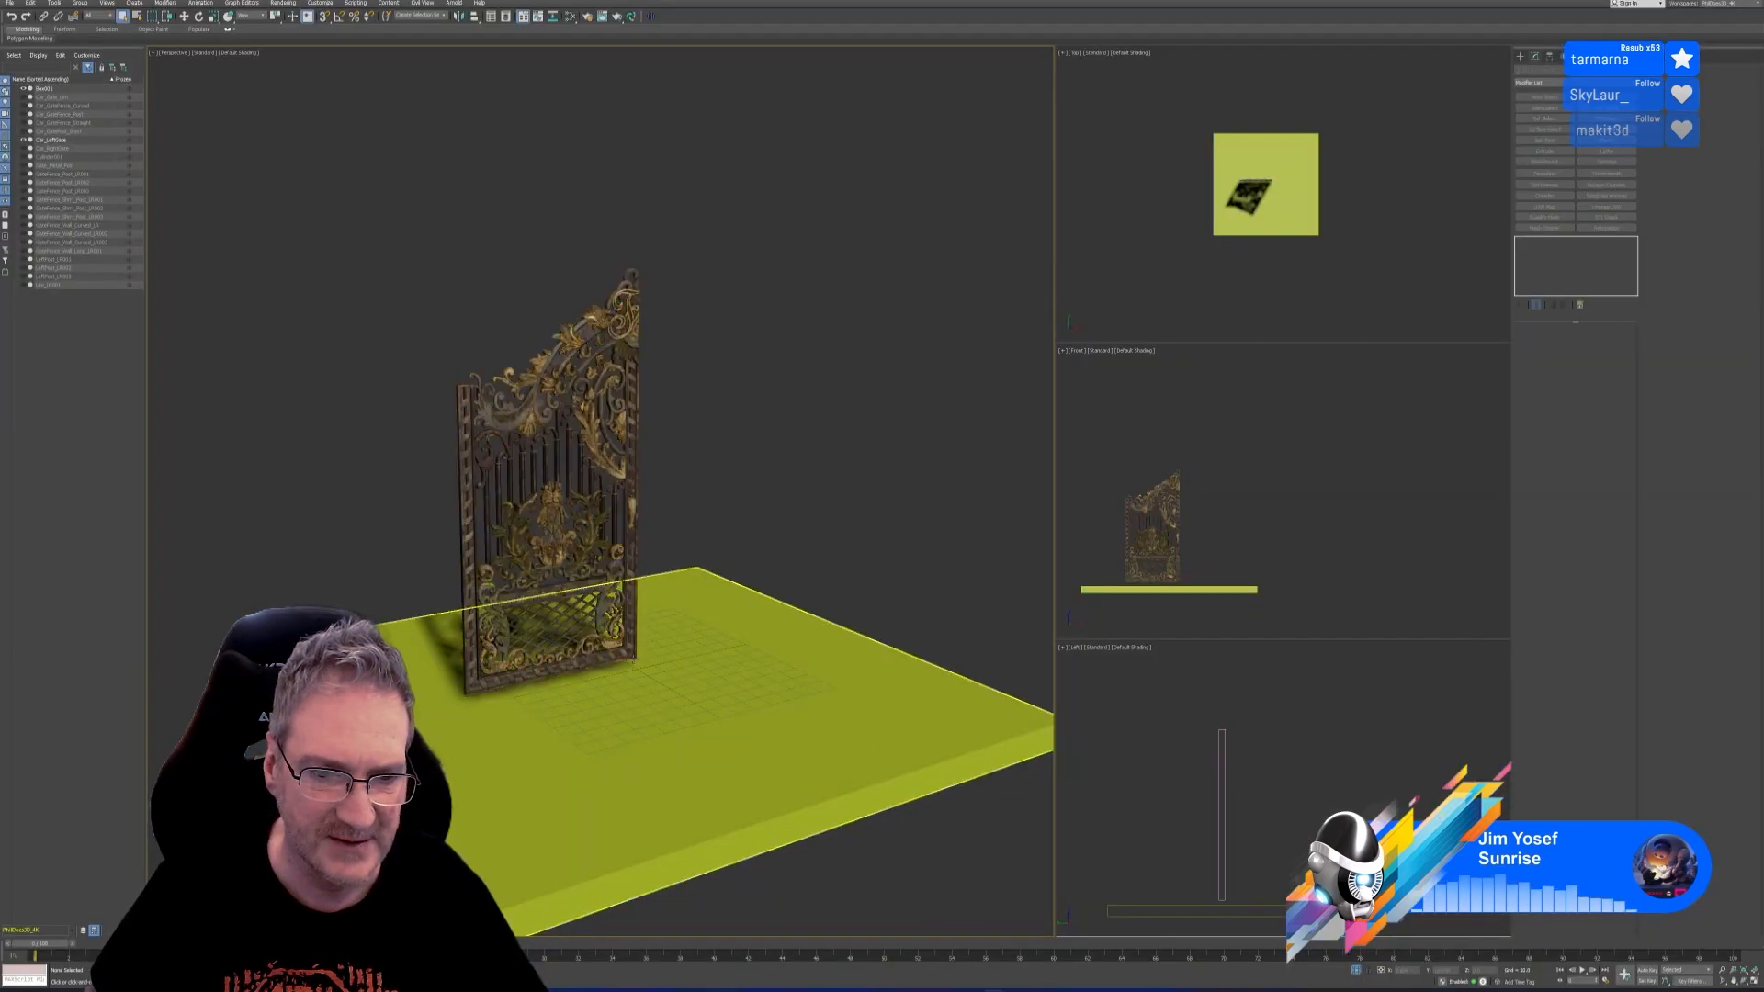
left_click(617, 533)
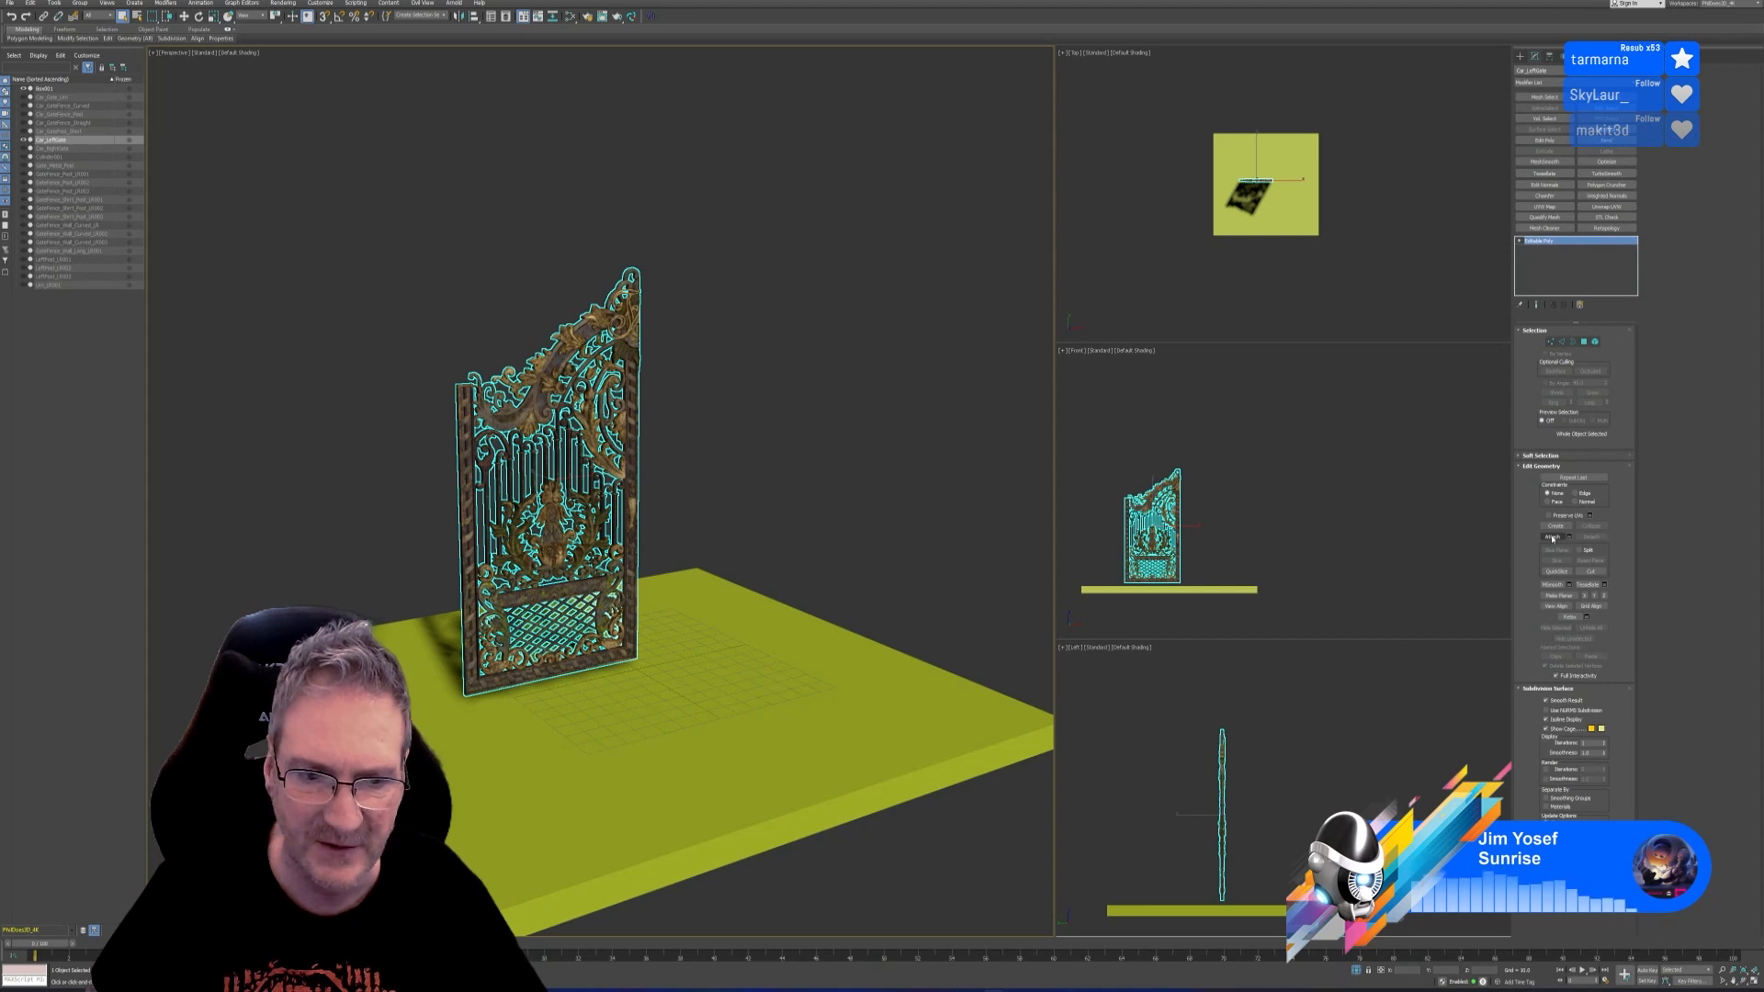
left_click(1553, 538)
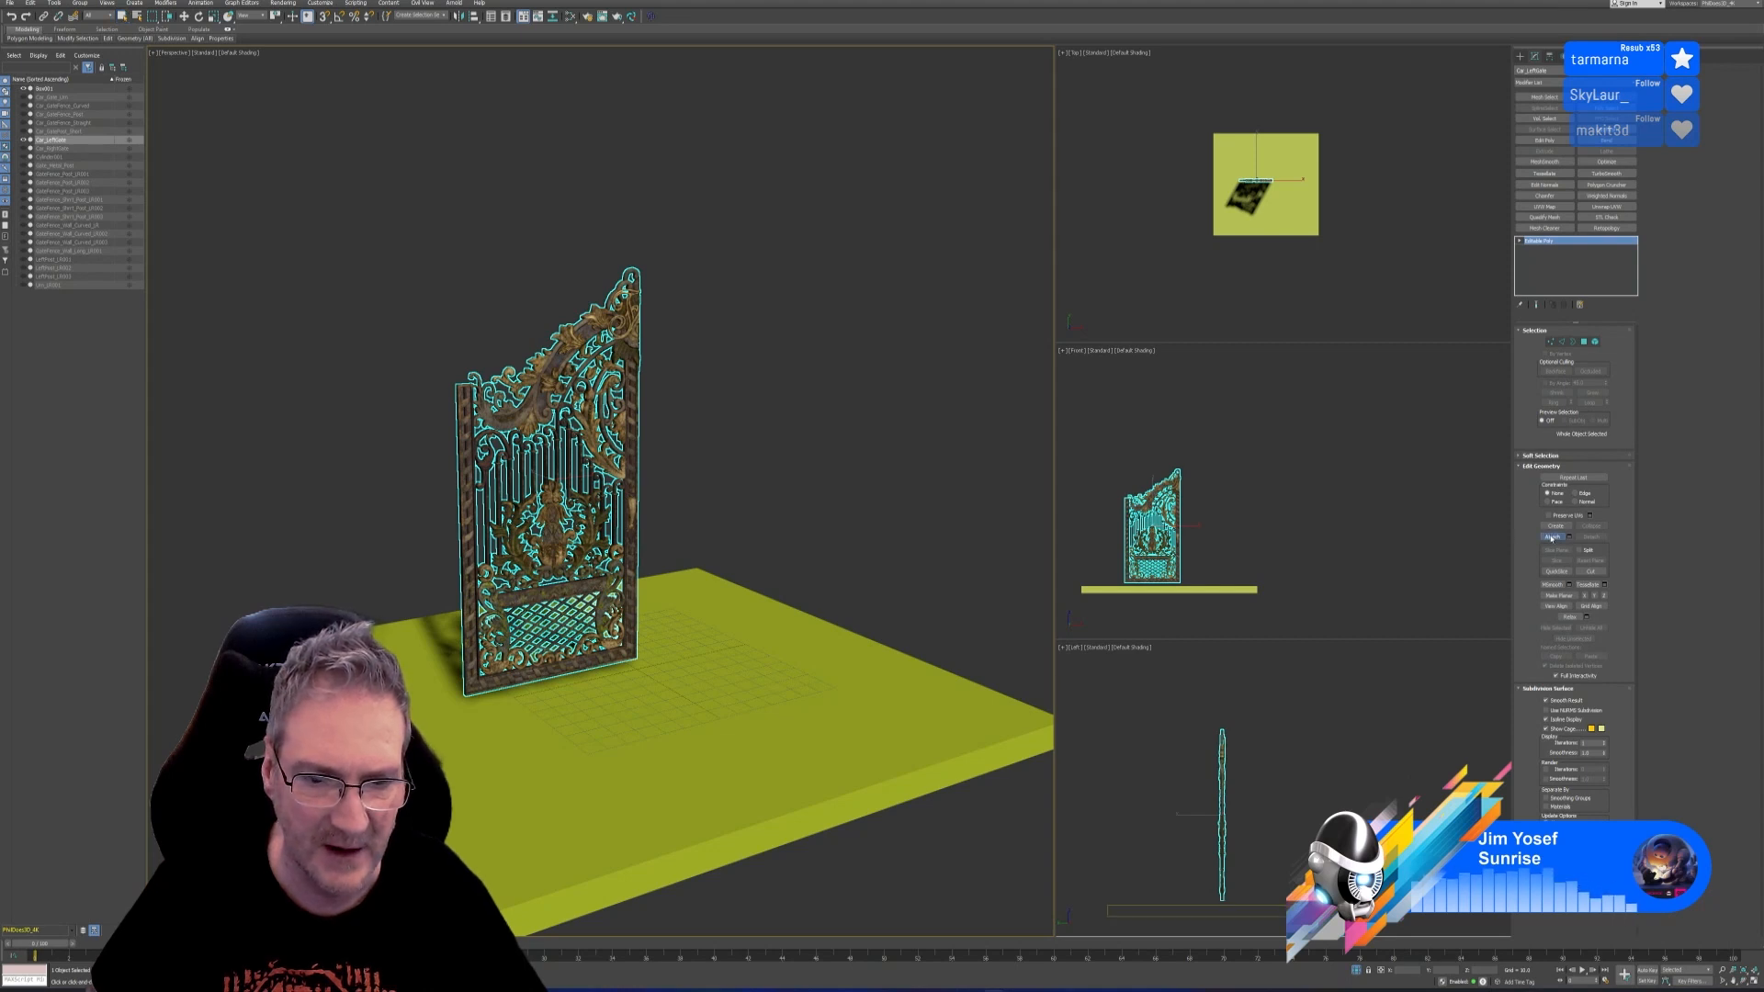
left_click(908, 671)
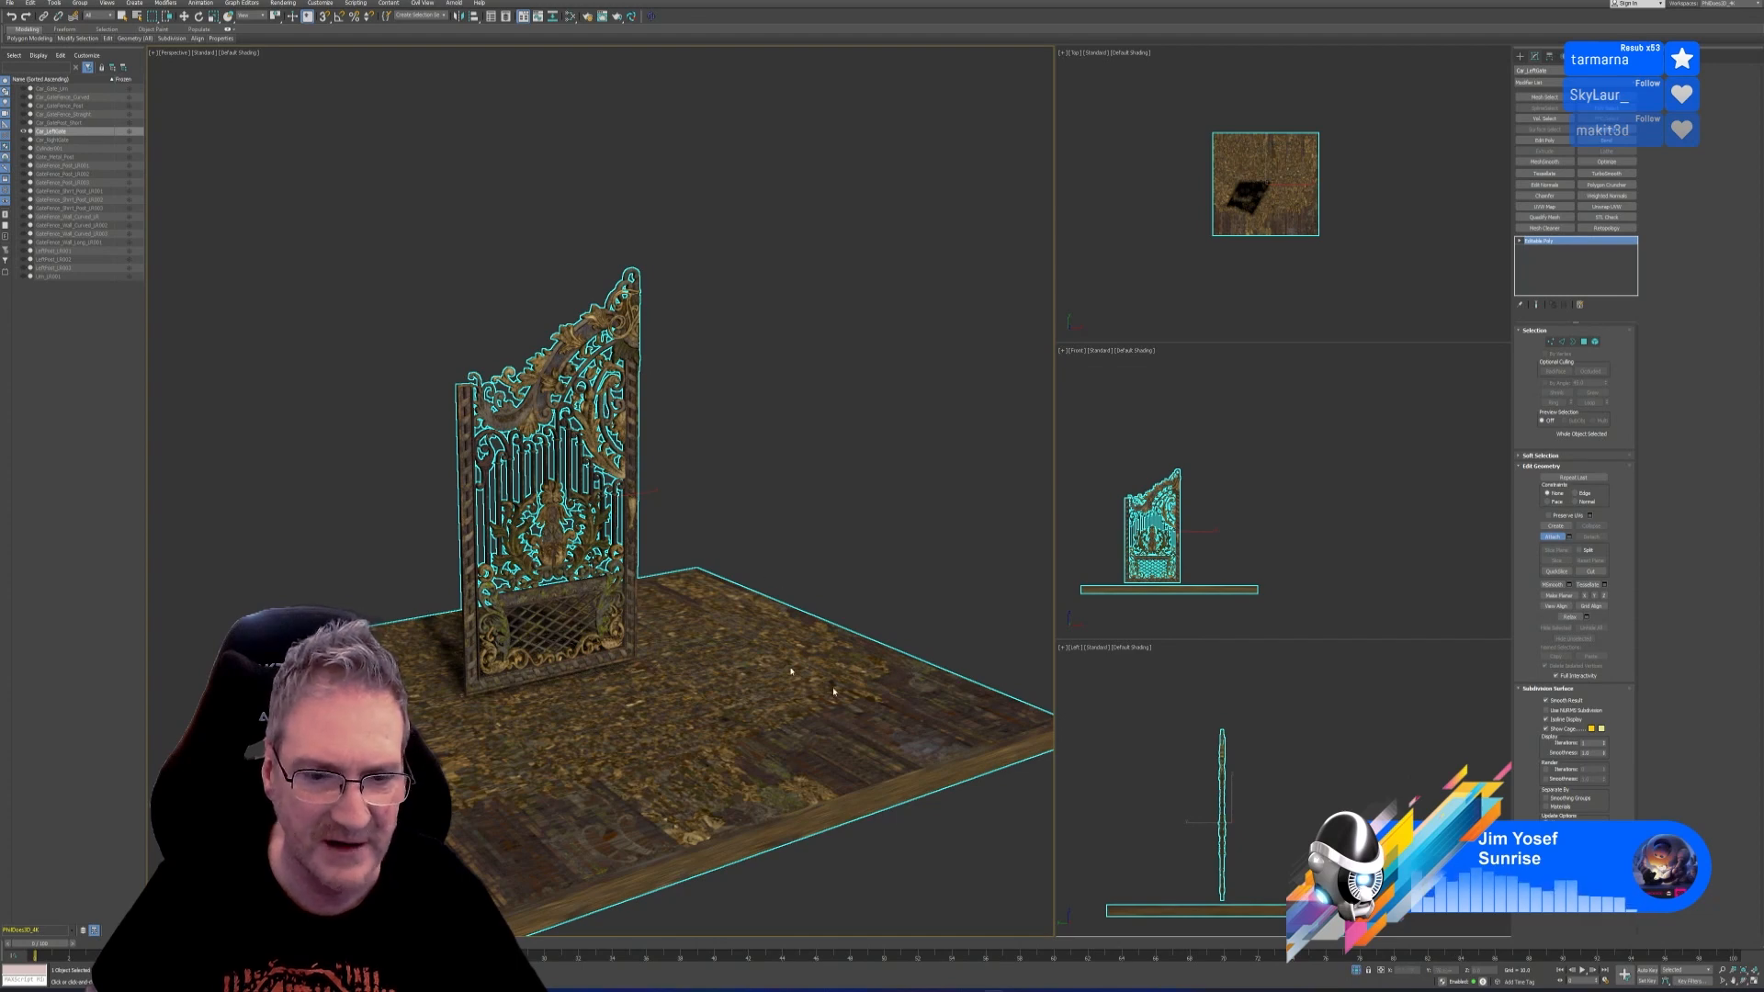
Export the combined gate and ground mesh as OBJ, overwriting Car_LeftGate.obj with the current export options
left_click(10, 3)
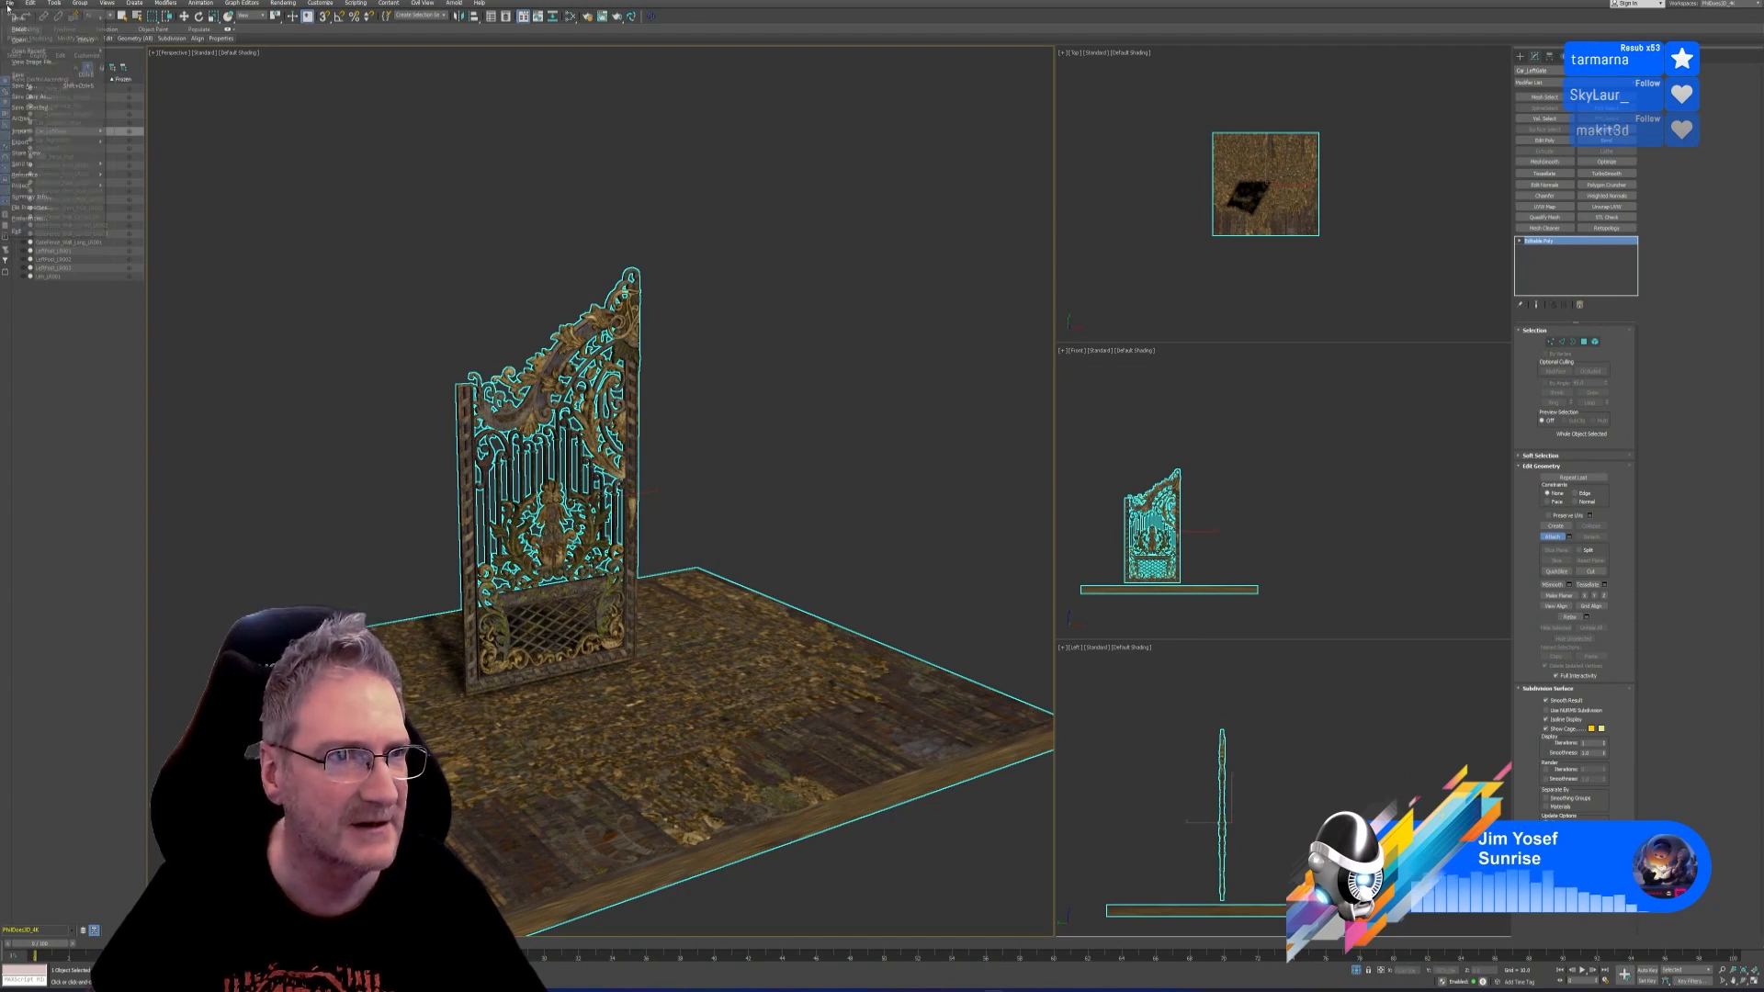
mouse_move(20, 141)
left_click(147, 152)
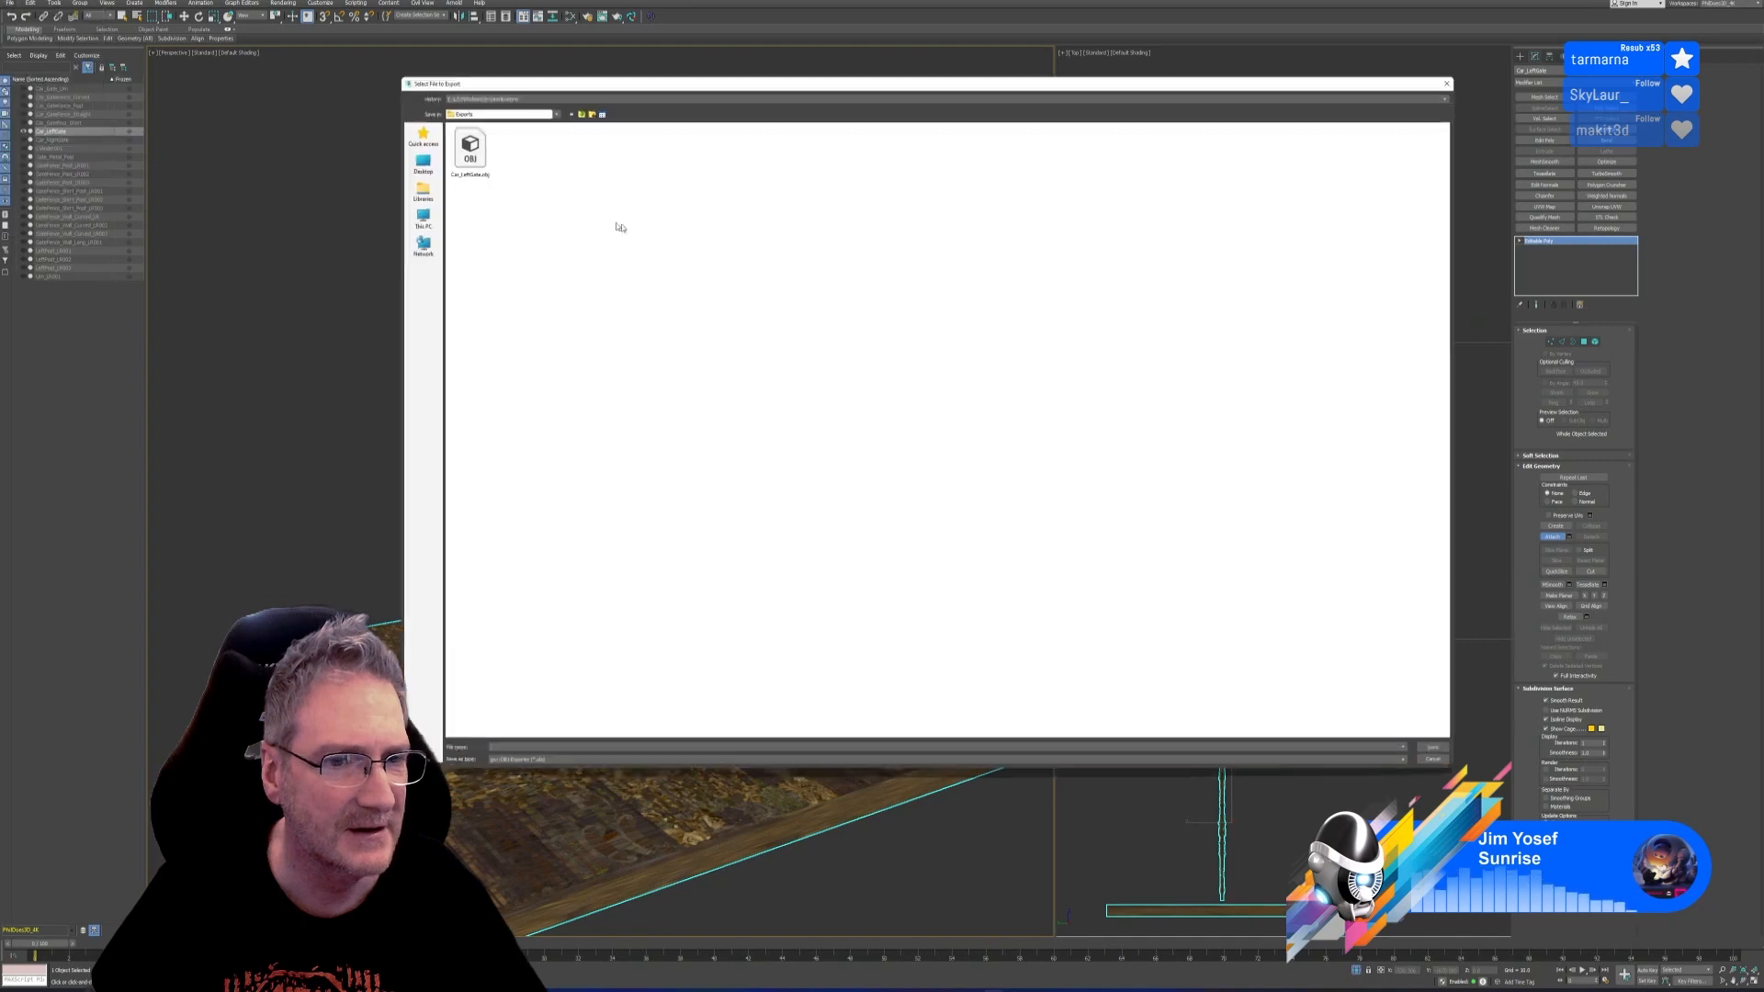
double_click(468, 148)
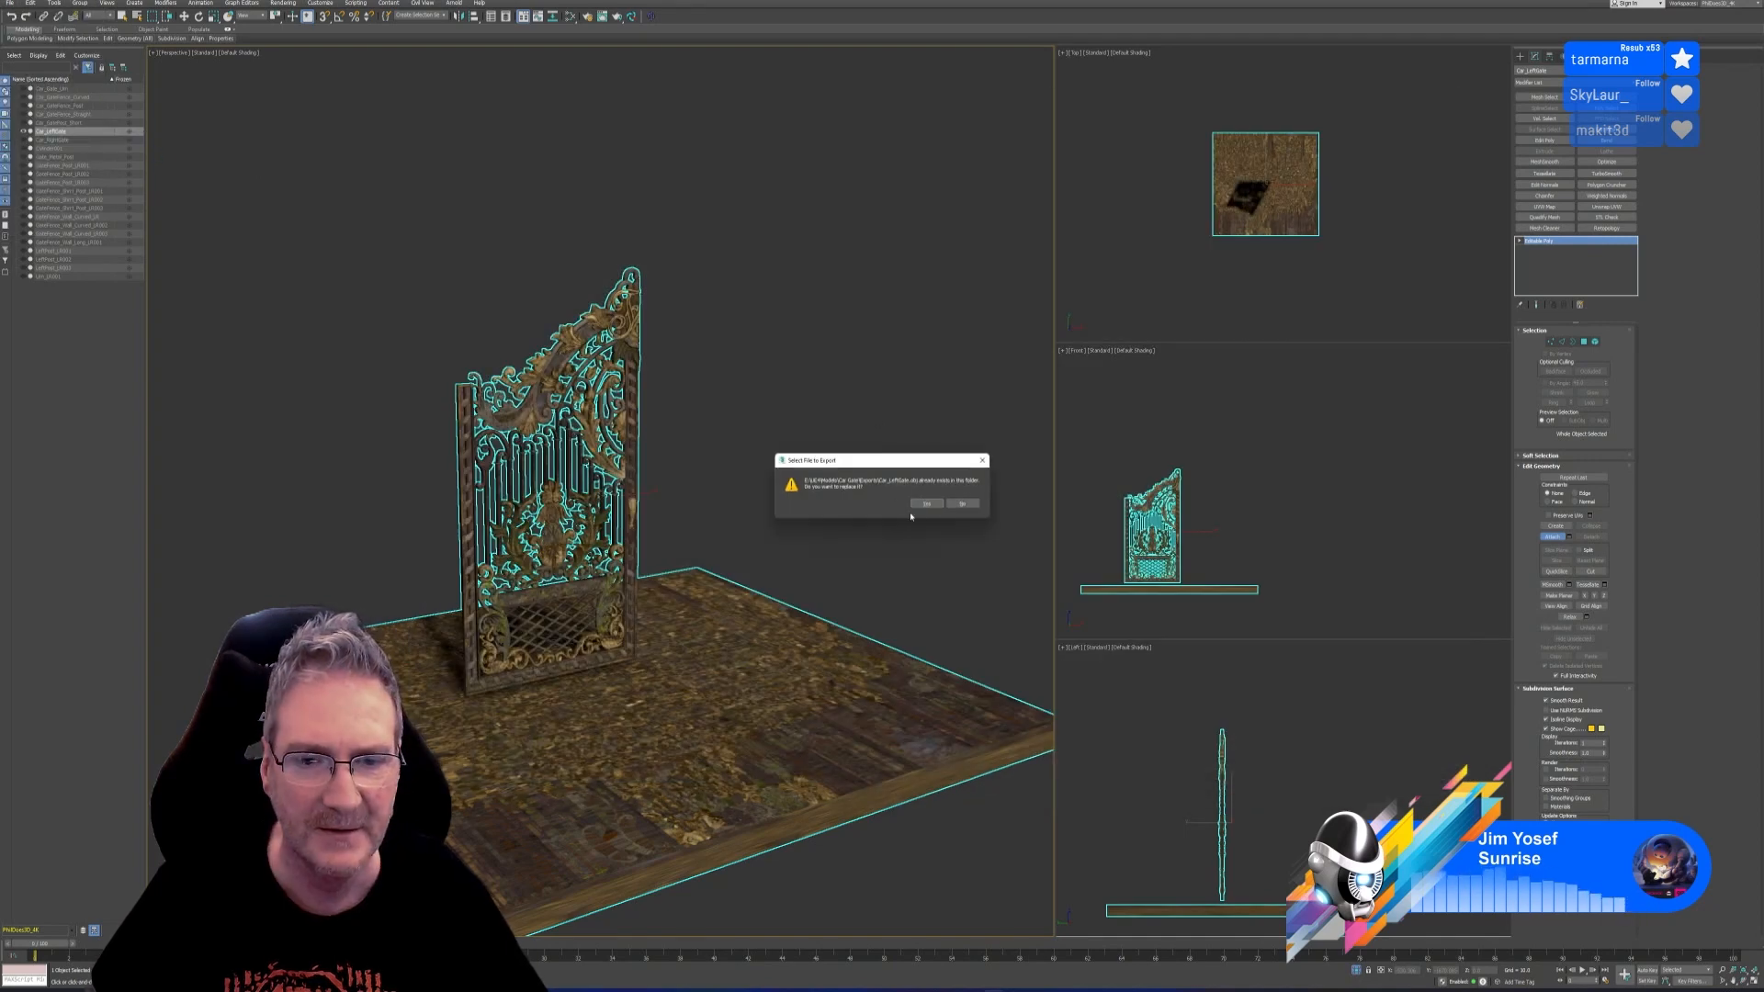
left_click(923, 504)
left_click(830, 568)
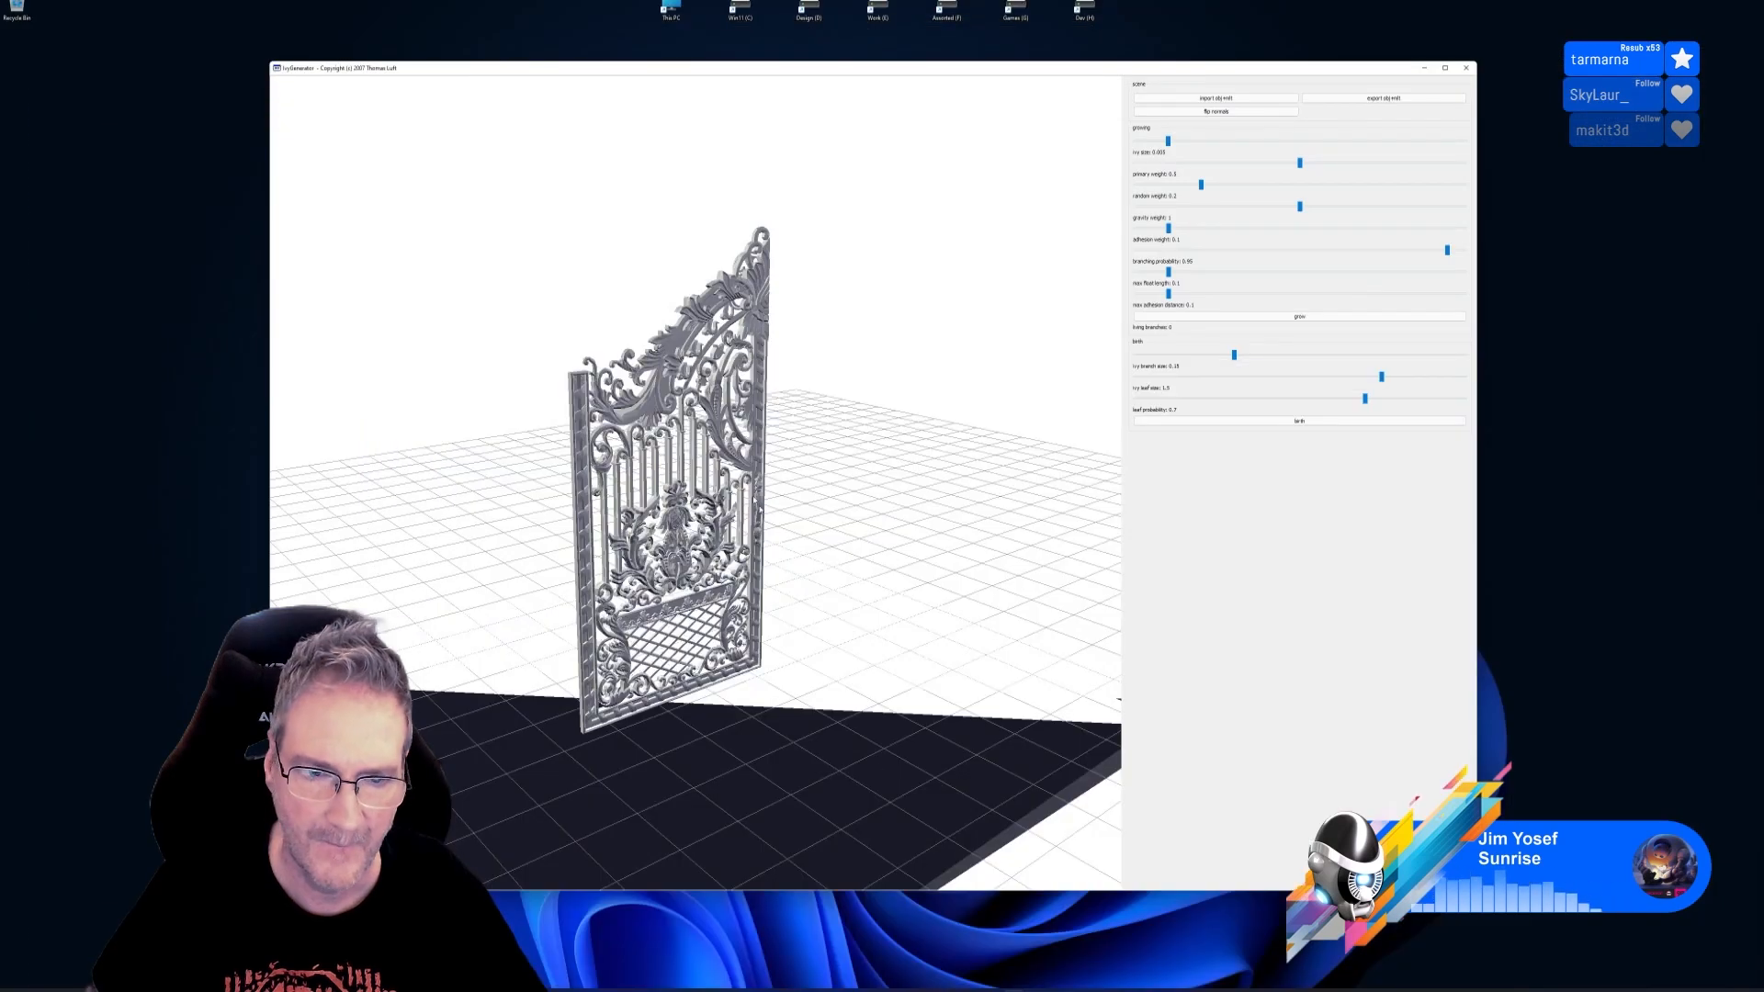
Import Car_LeftGate.obj into Ivy Generator, flip its normals and inspect the gate and ground from other angles
left_click(1216, 98)
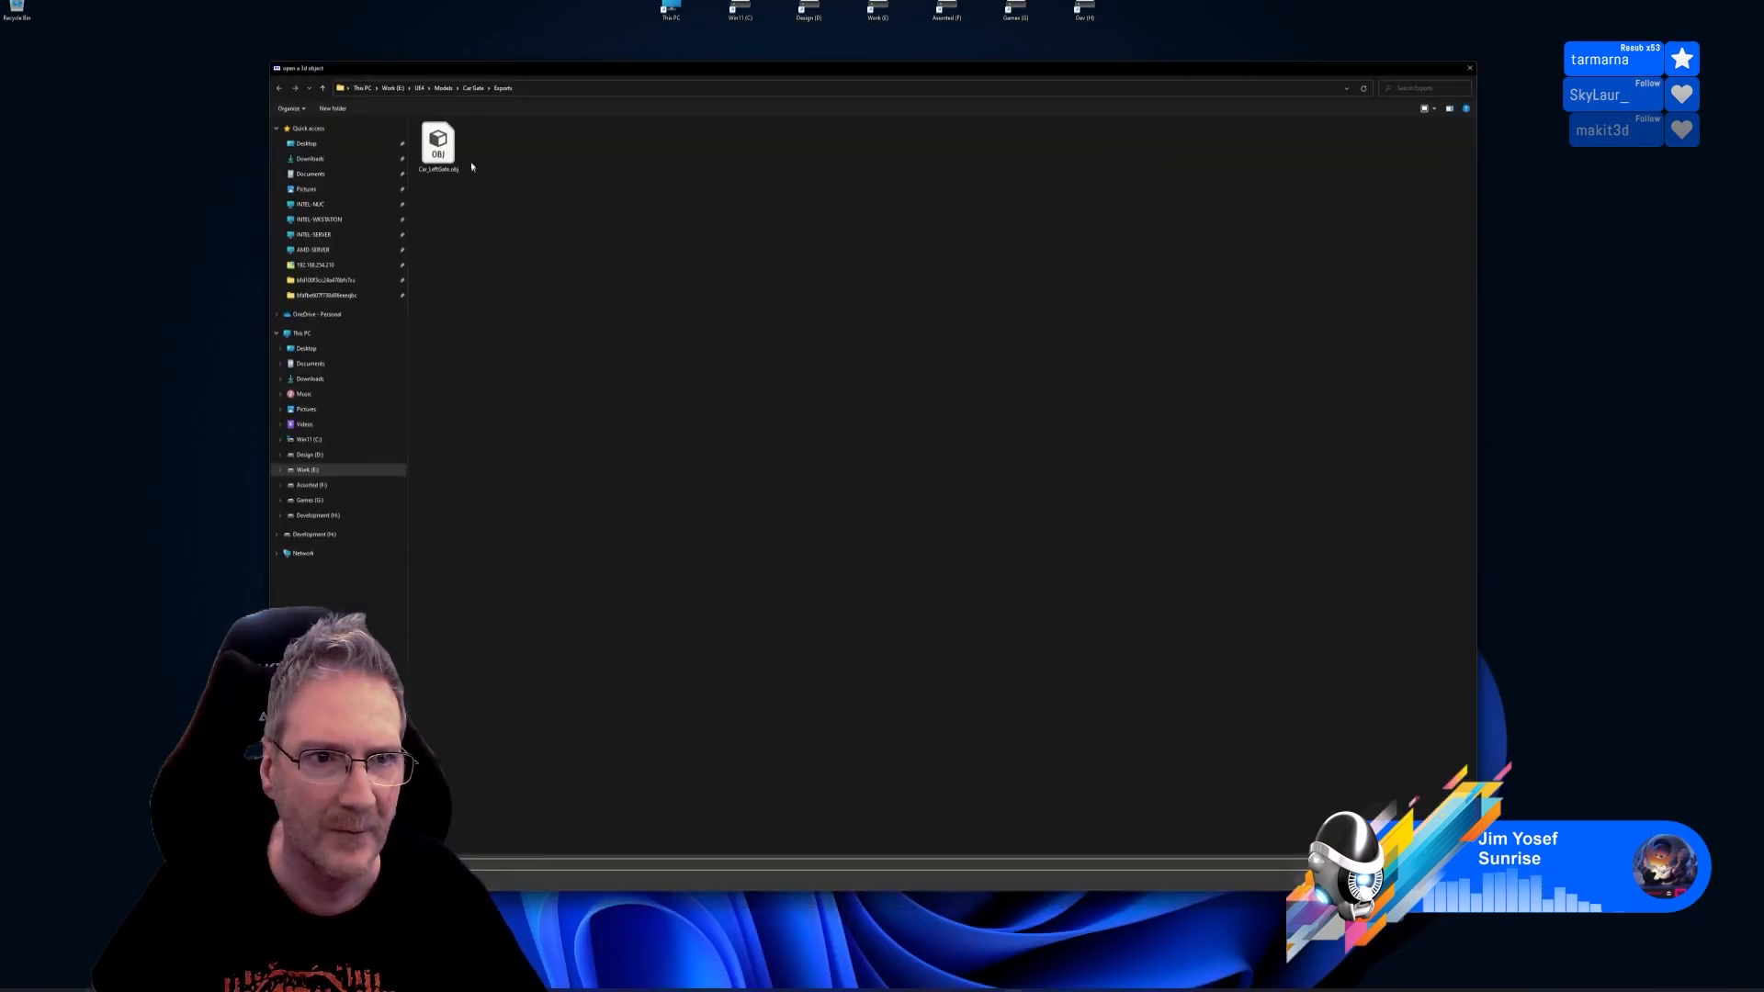
double_click(457, 159)
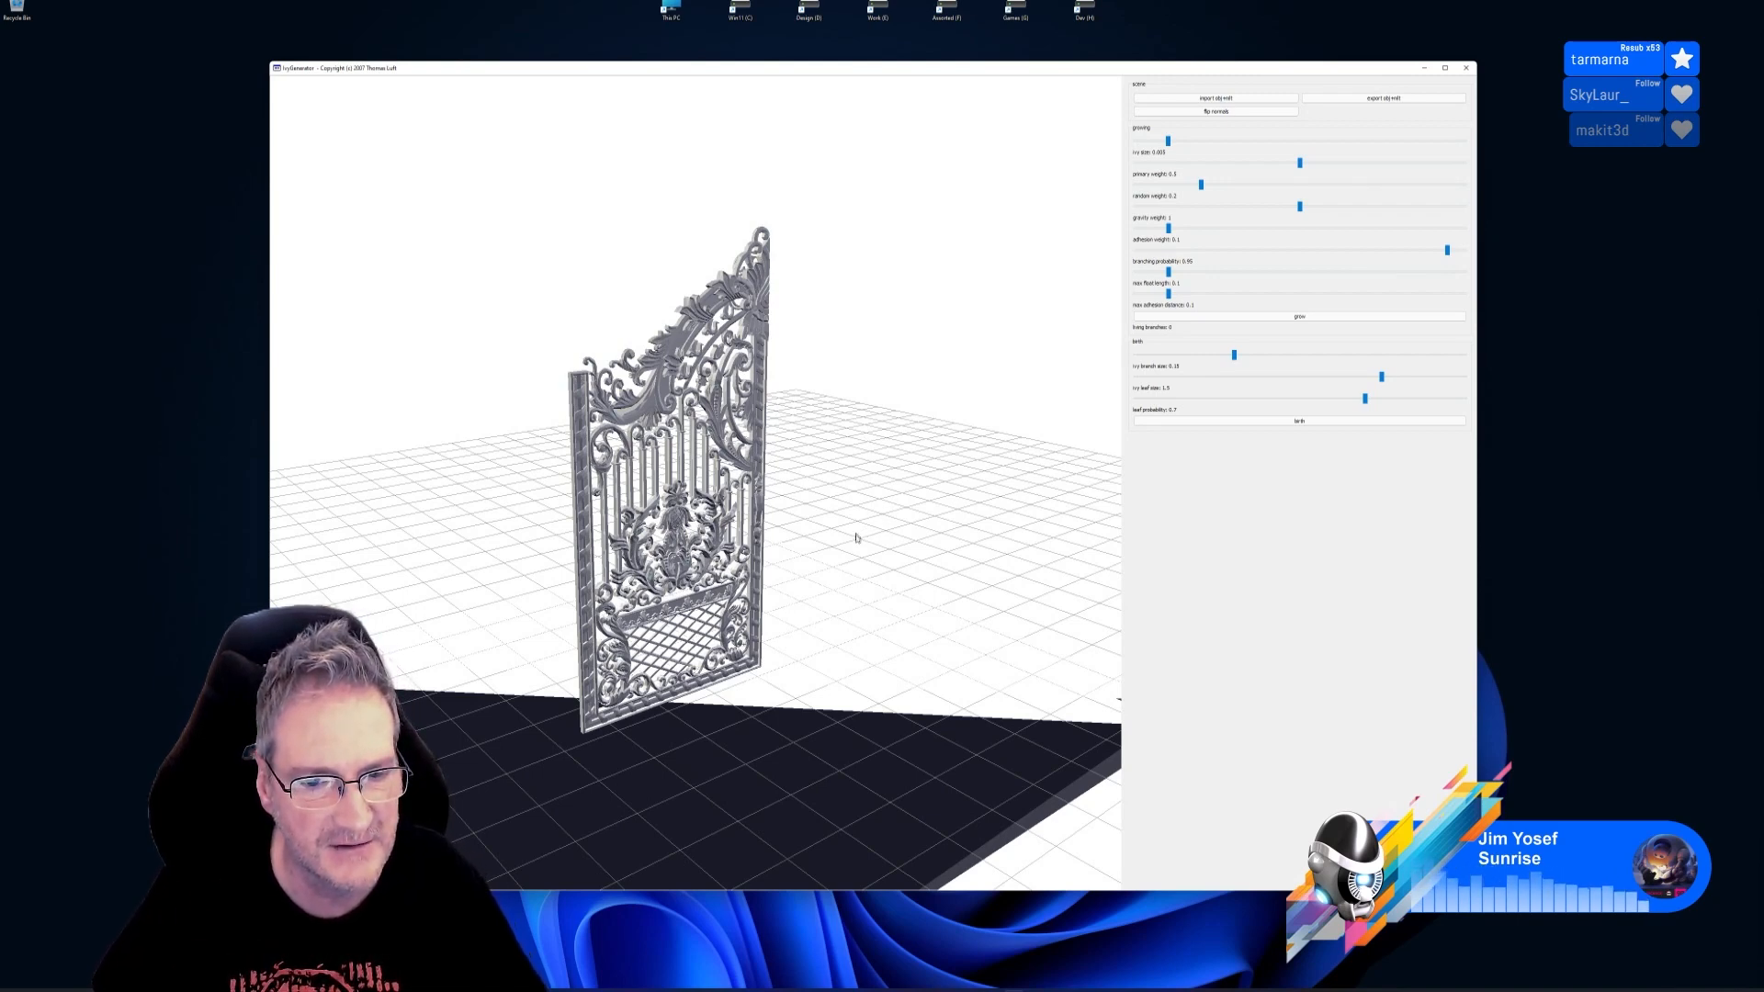
left_click_drag(855, 537, 884, 656)
left_click(1211, 111)
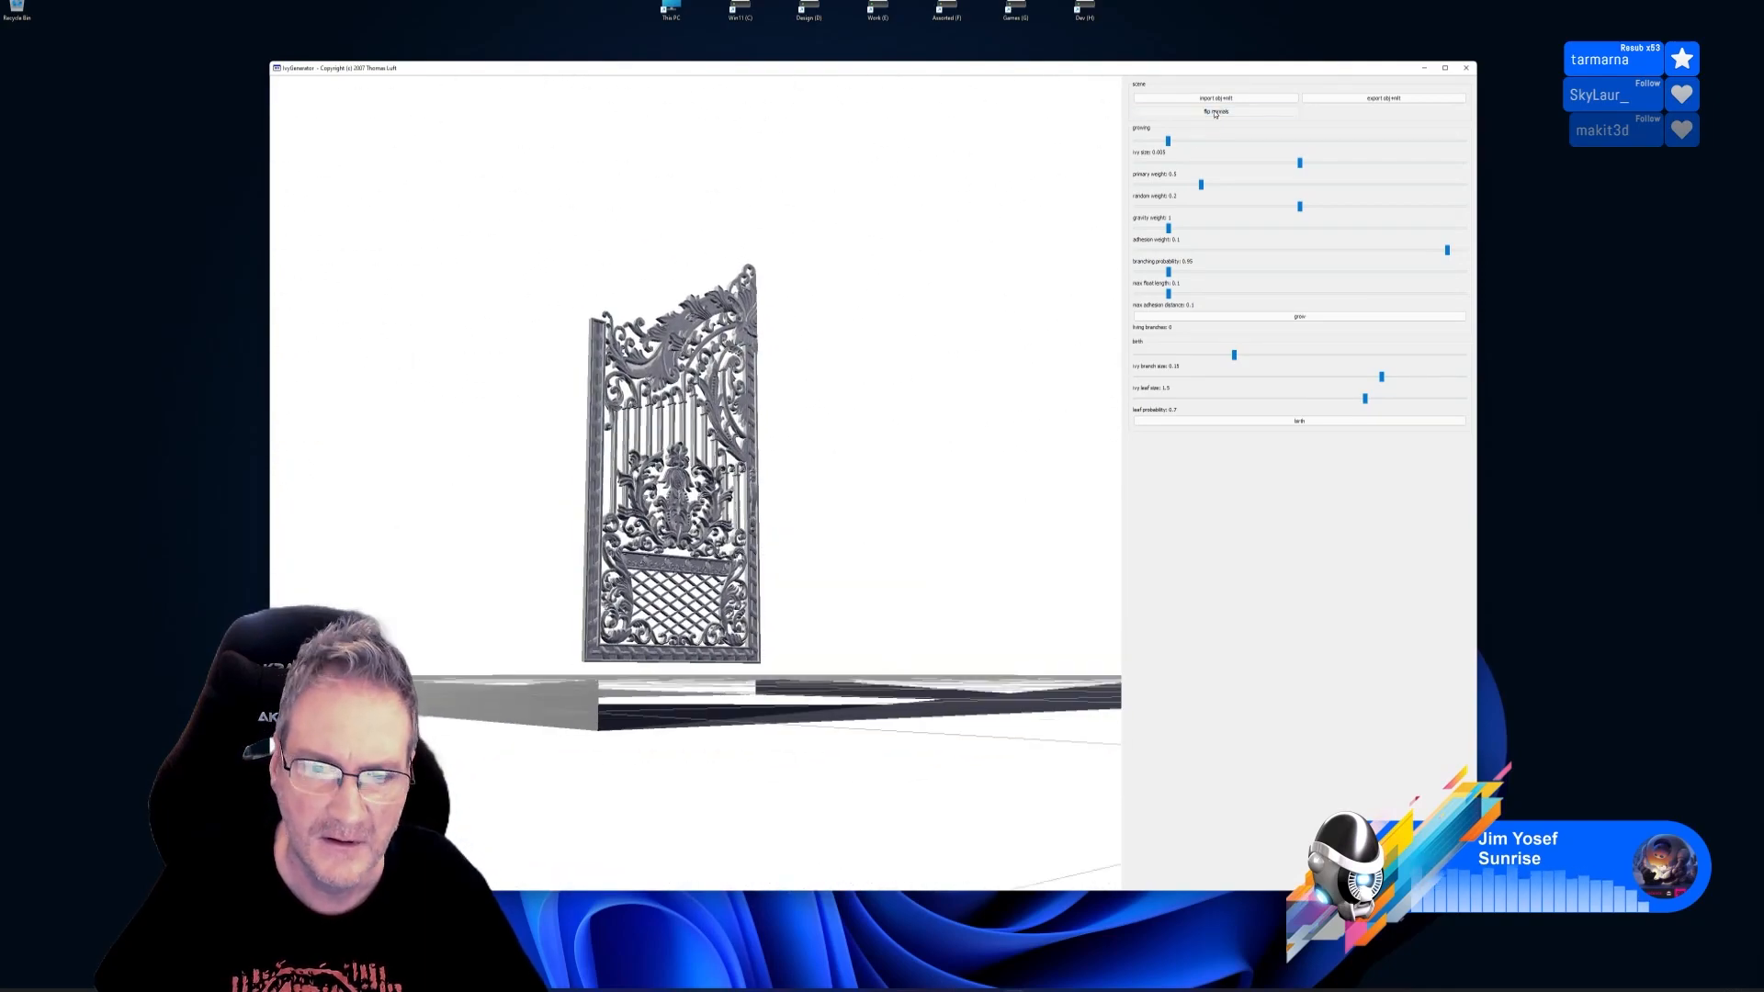
mouse_move(905, 478)
left_mouse_down()
mouse_move(890, 508)
mouse_move(863, 456)
mouse_move(850, 528)
mouse_move(880, 428)
mouse_move(910, 437)
mouse_move(898, 465)
left_mouse_up()
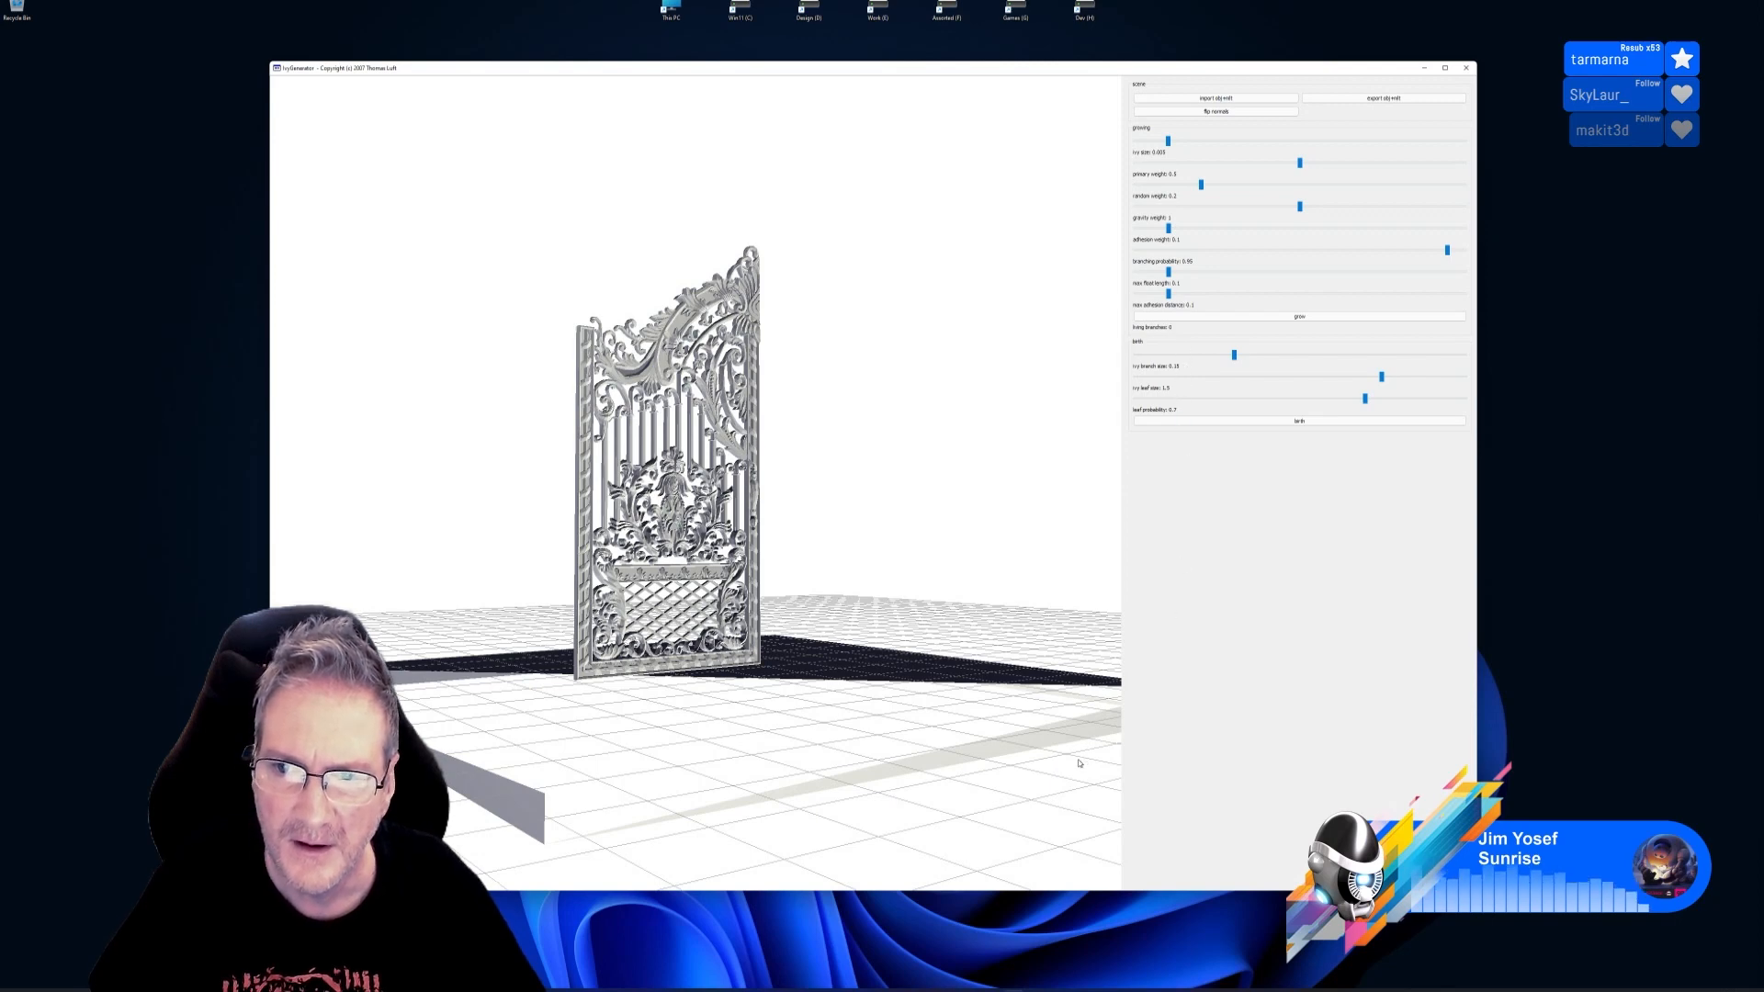
Return to 3ds Max, undo attaching the ground box to the gate and leave attach mode
key("alt+Tab")
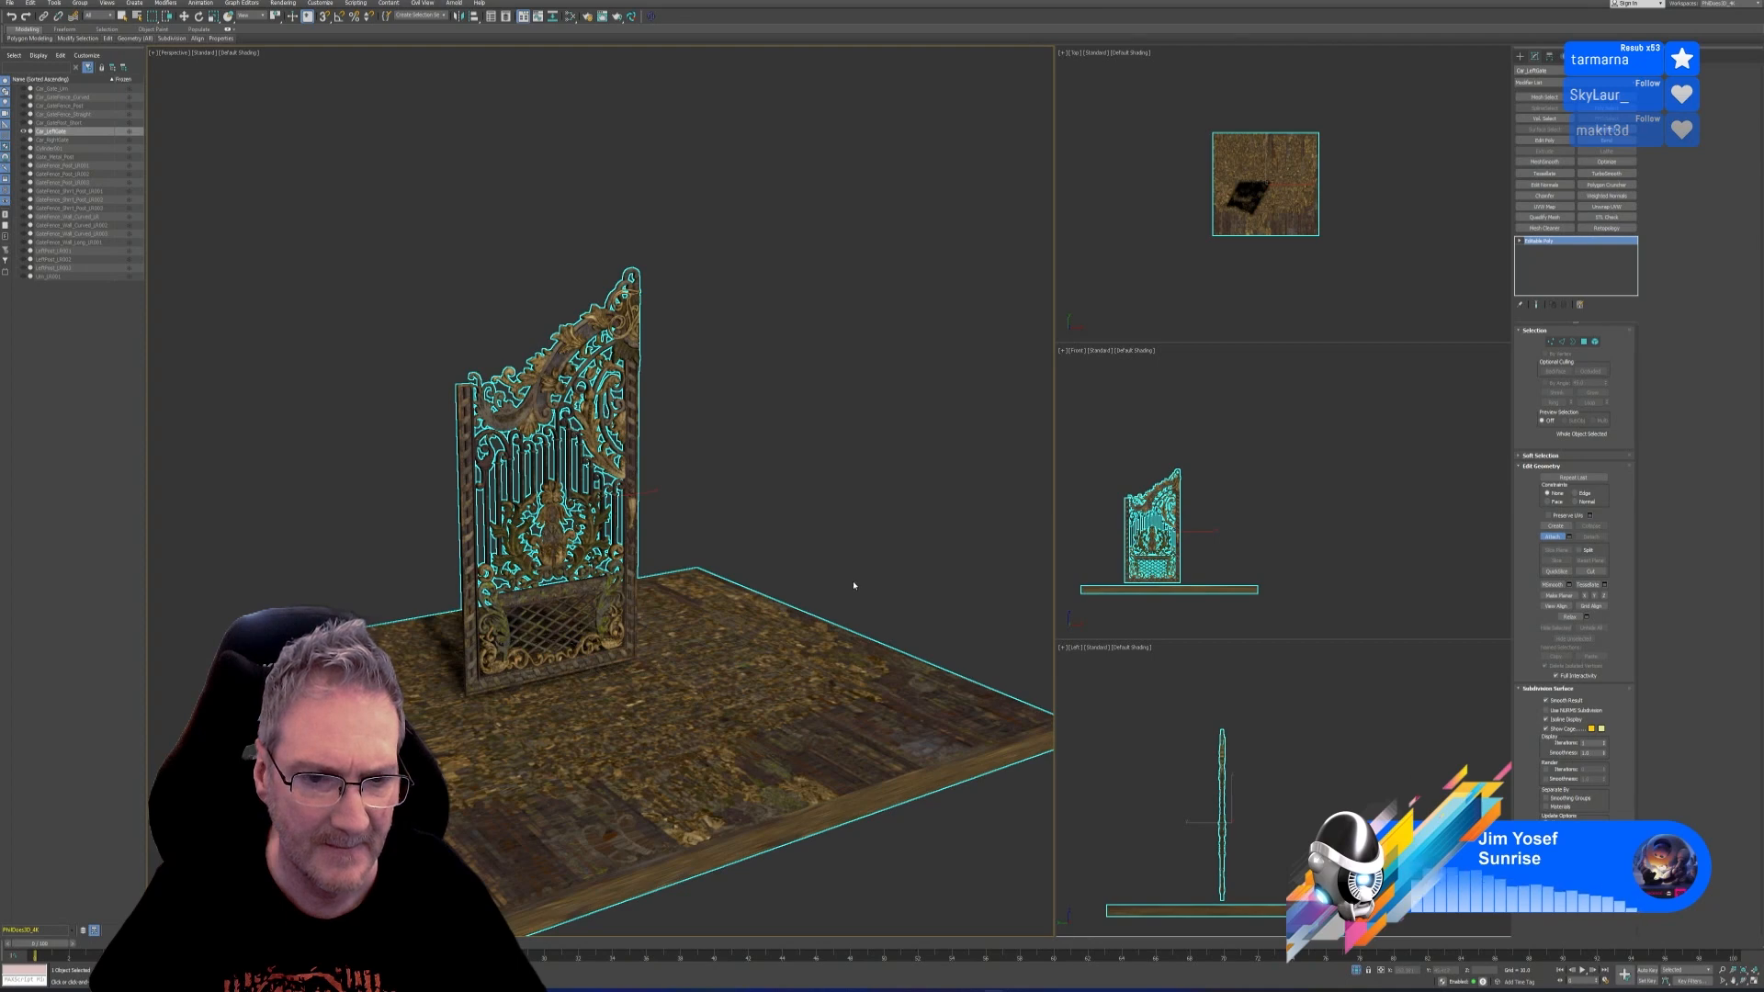
key("ctrl+z")
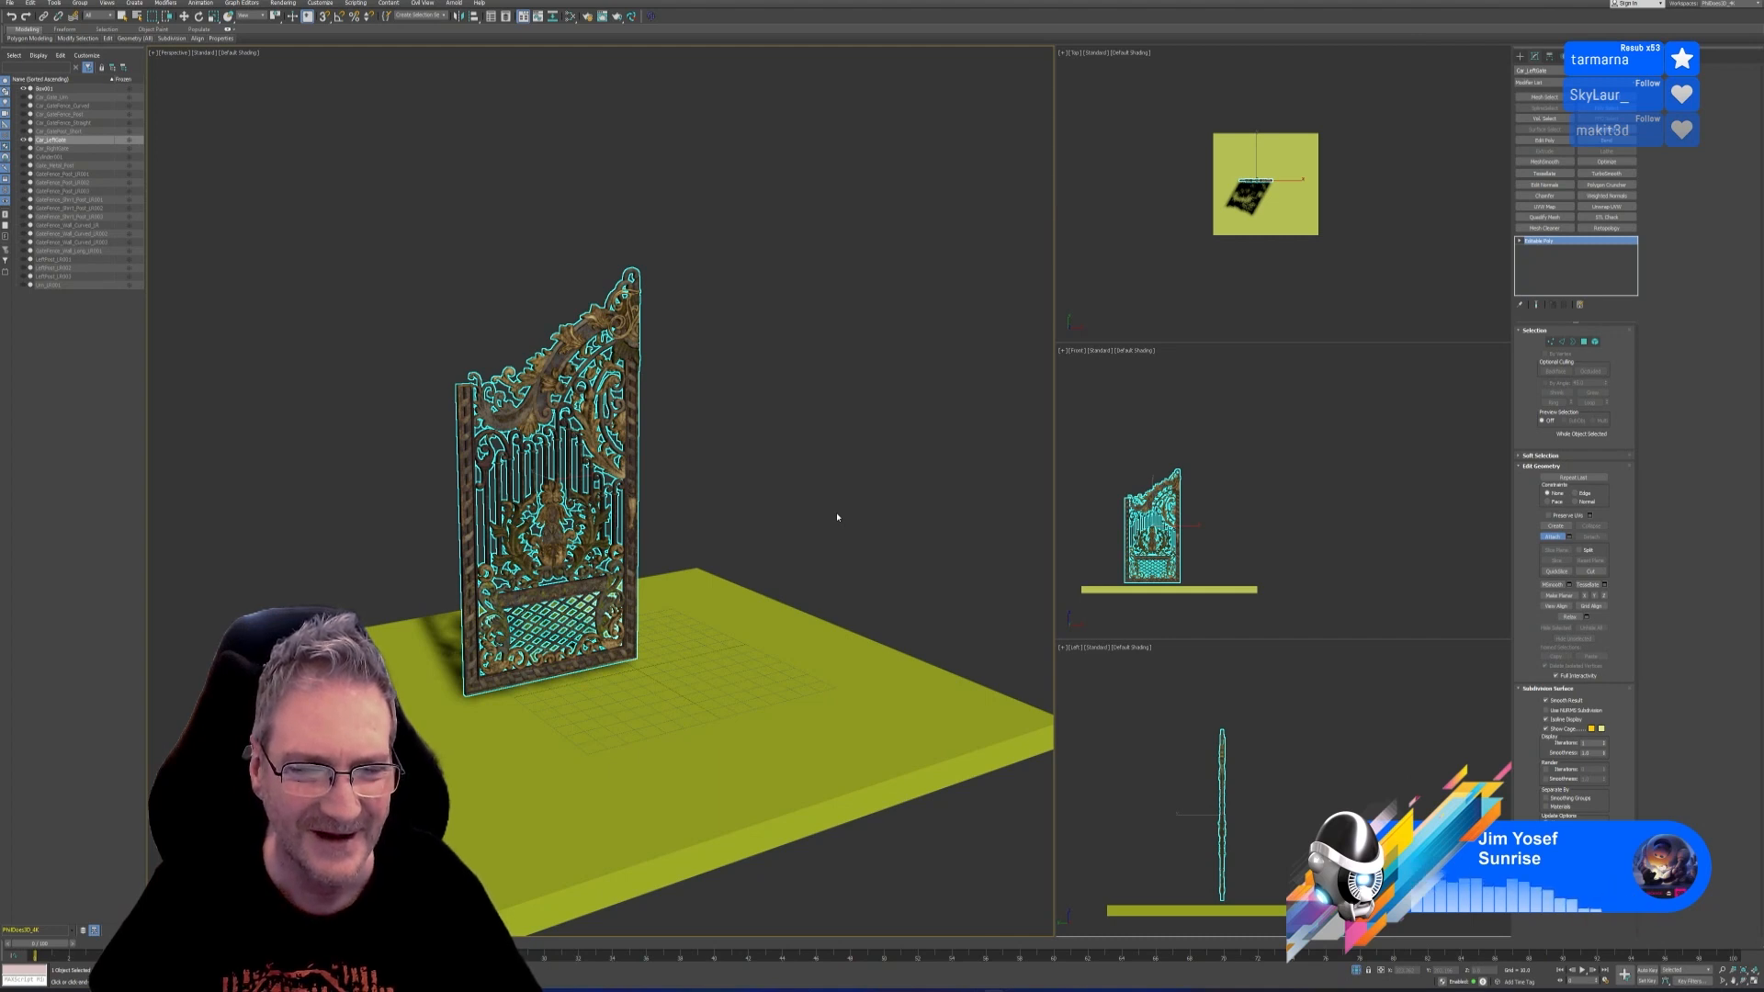
left_click(768, 687)
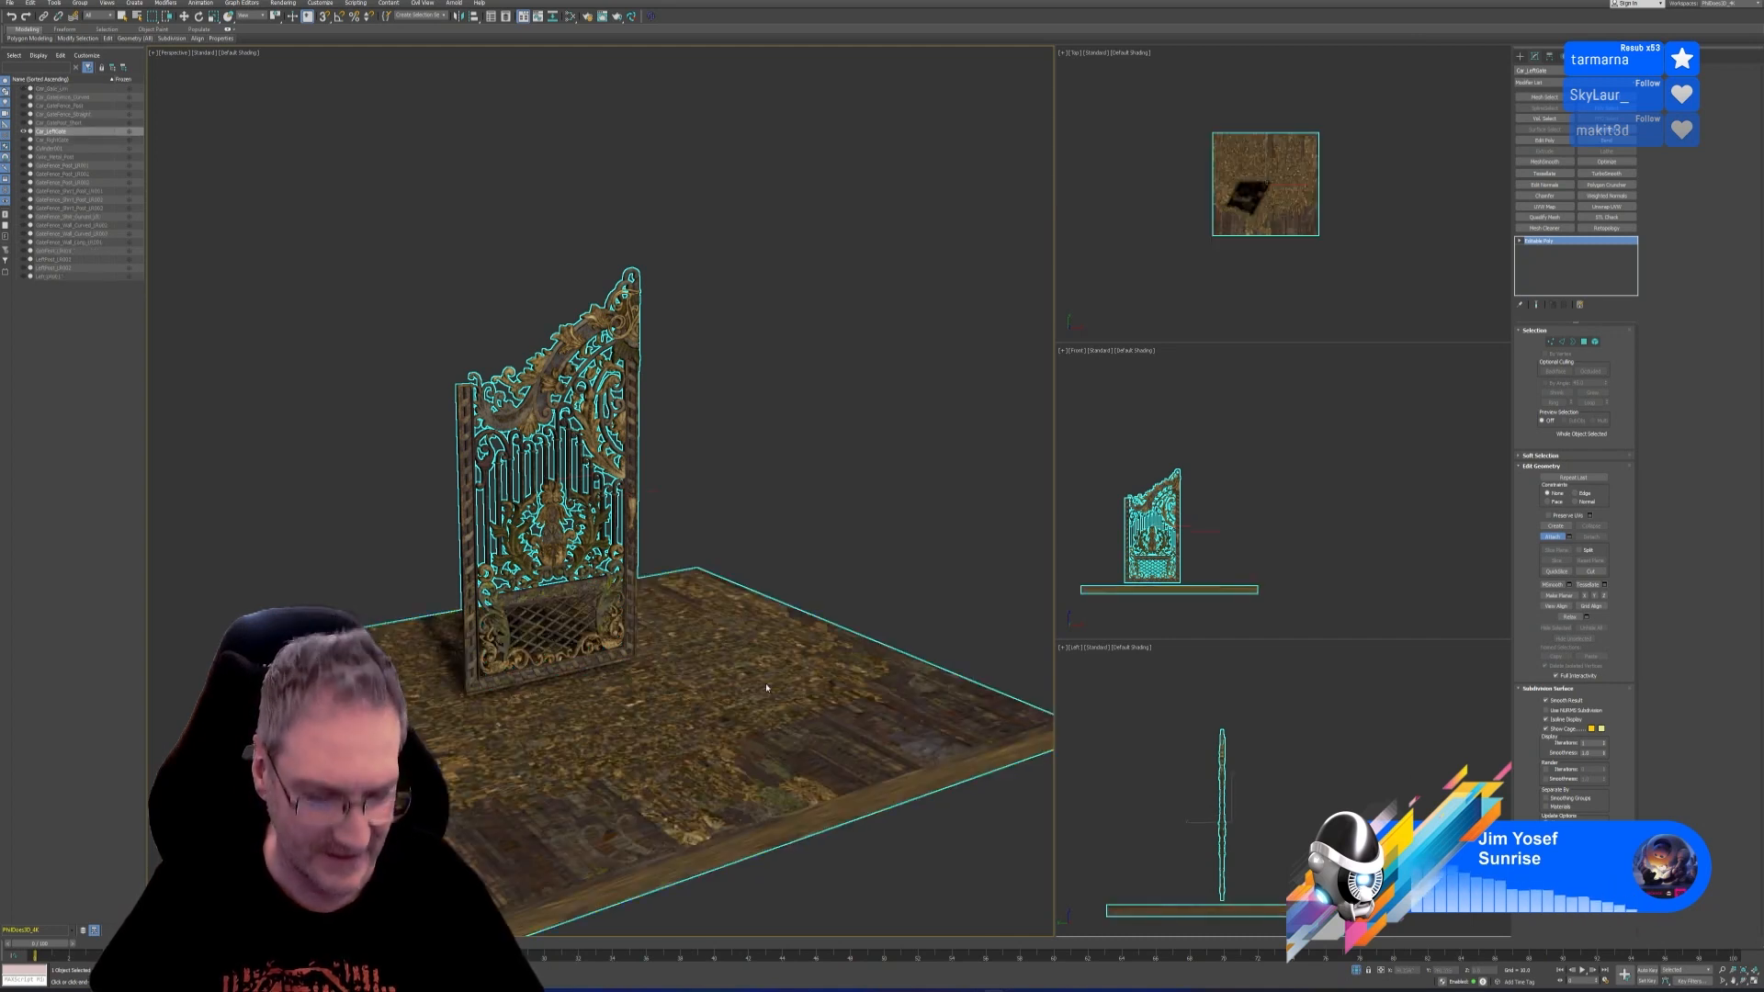
key("ctrl+z")
left_click(1553, 538)
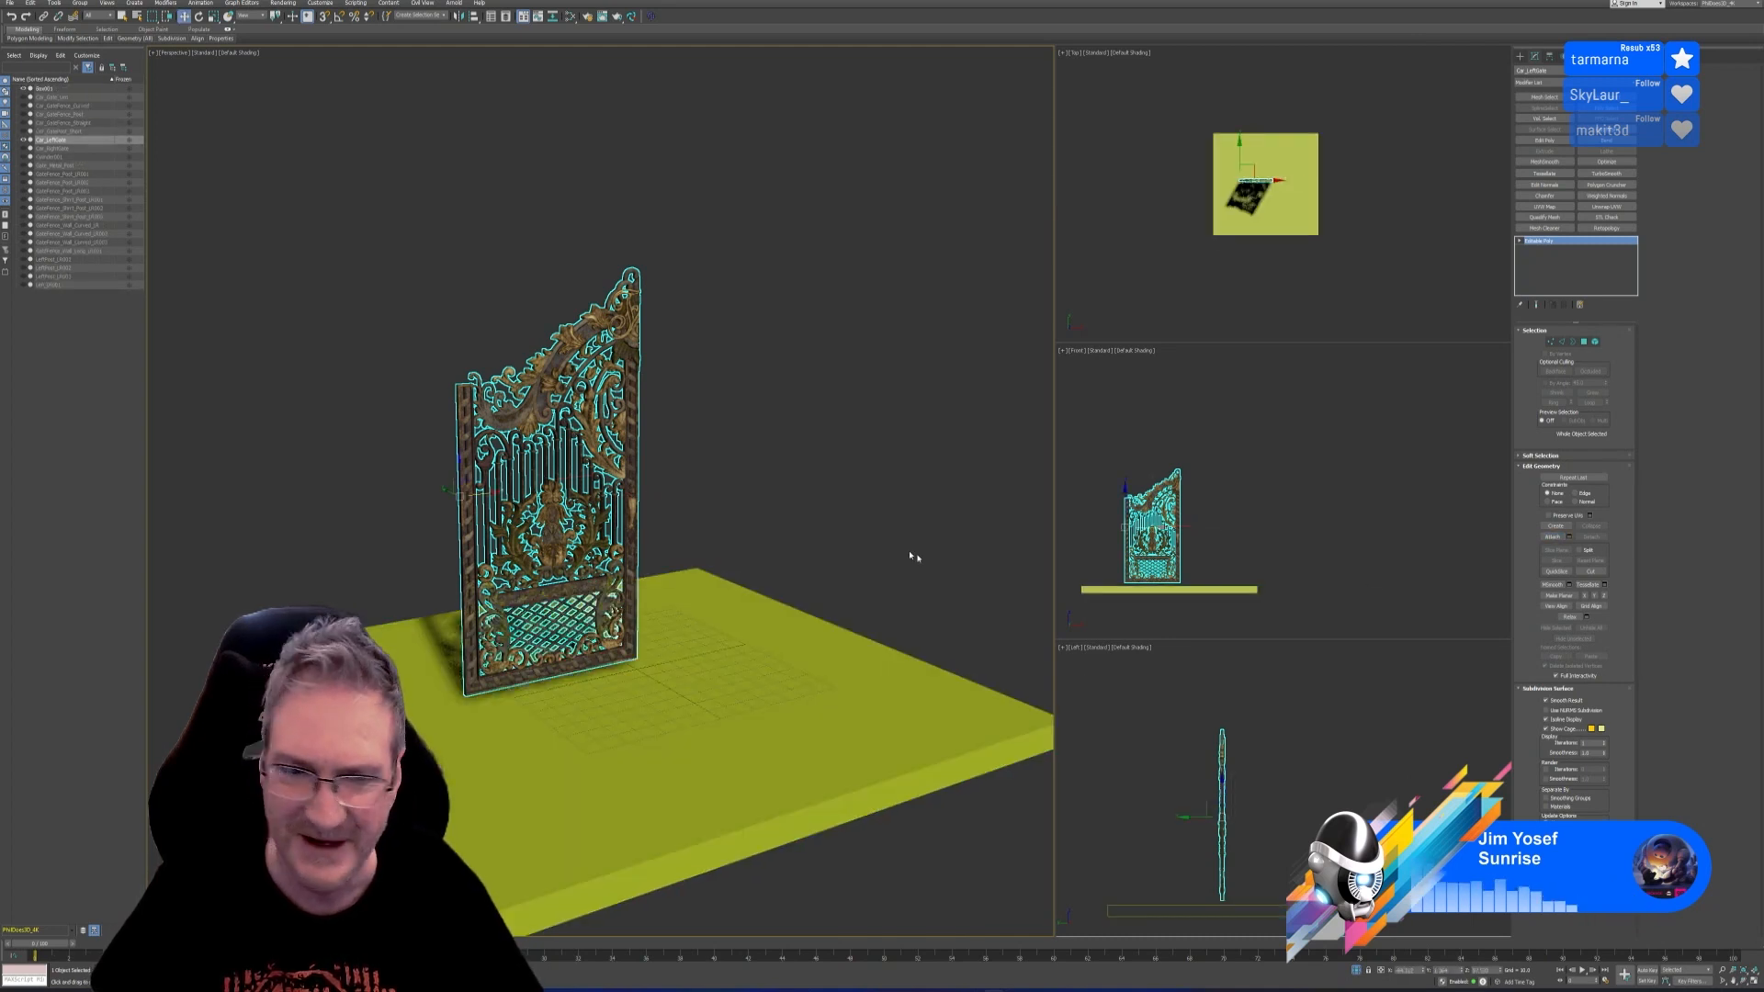
left_click(906, 549)
Apply a Quadify Mesh modifier to the ground box with a quad size of 2%
left_click(843, 677)
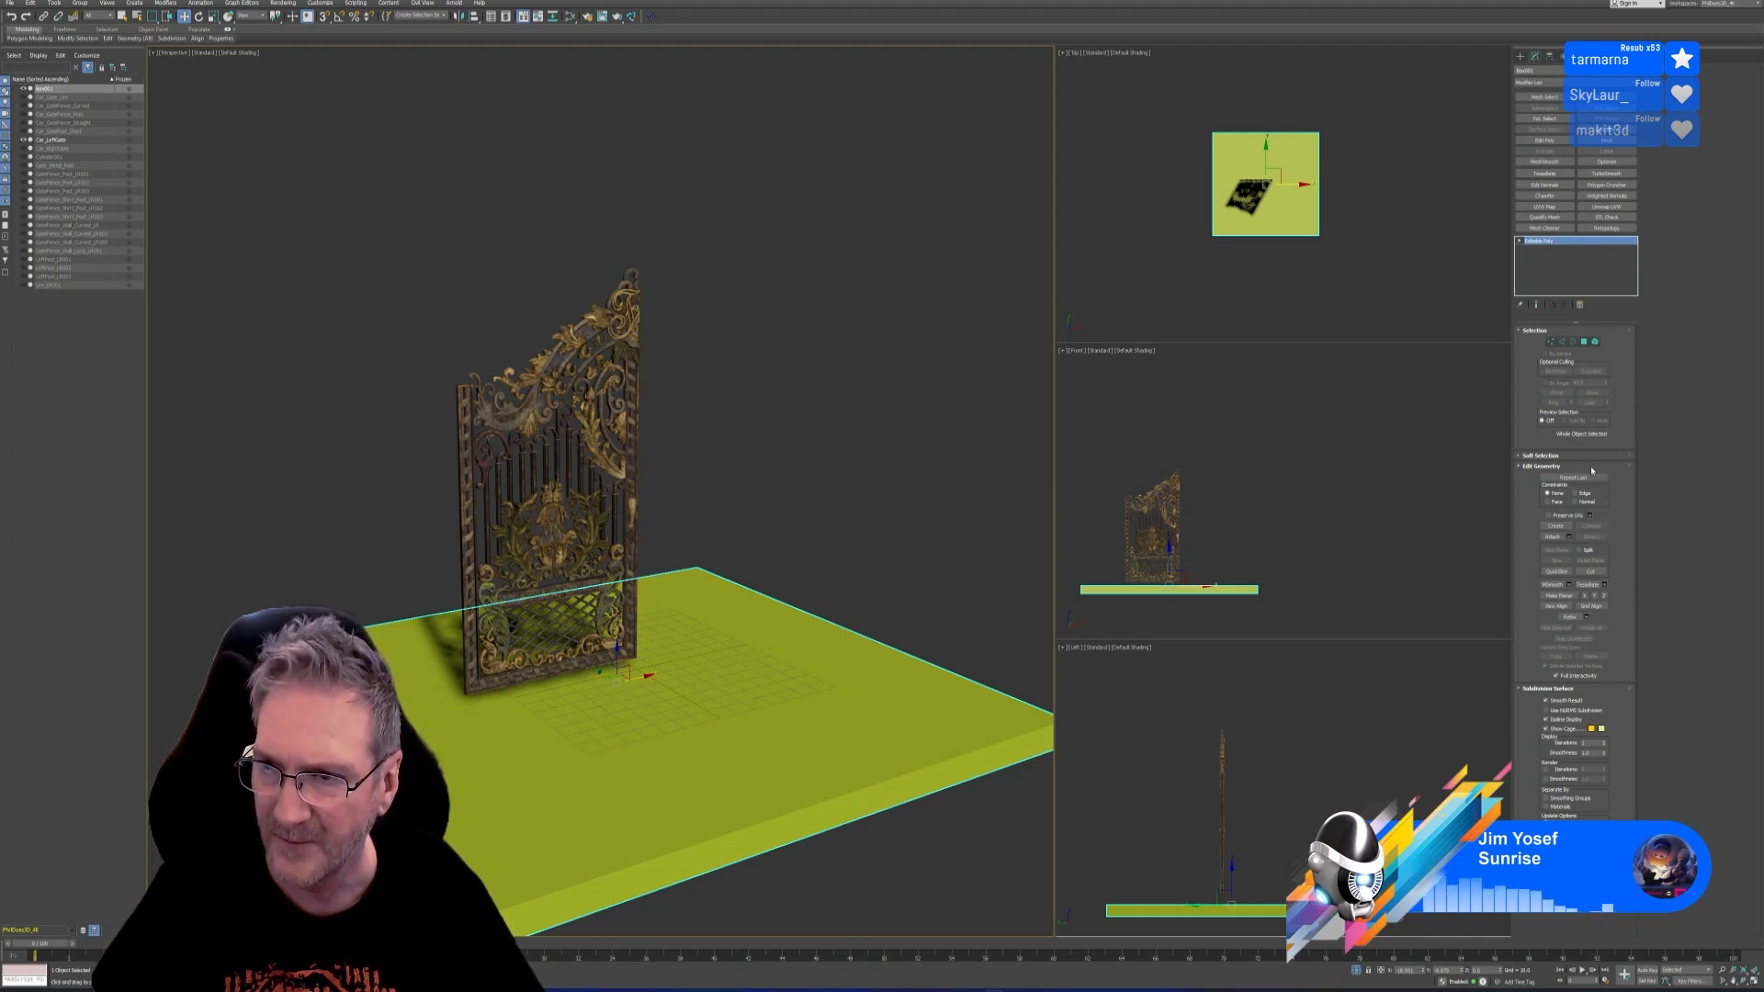
left_click(1544, 218)
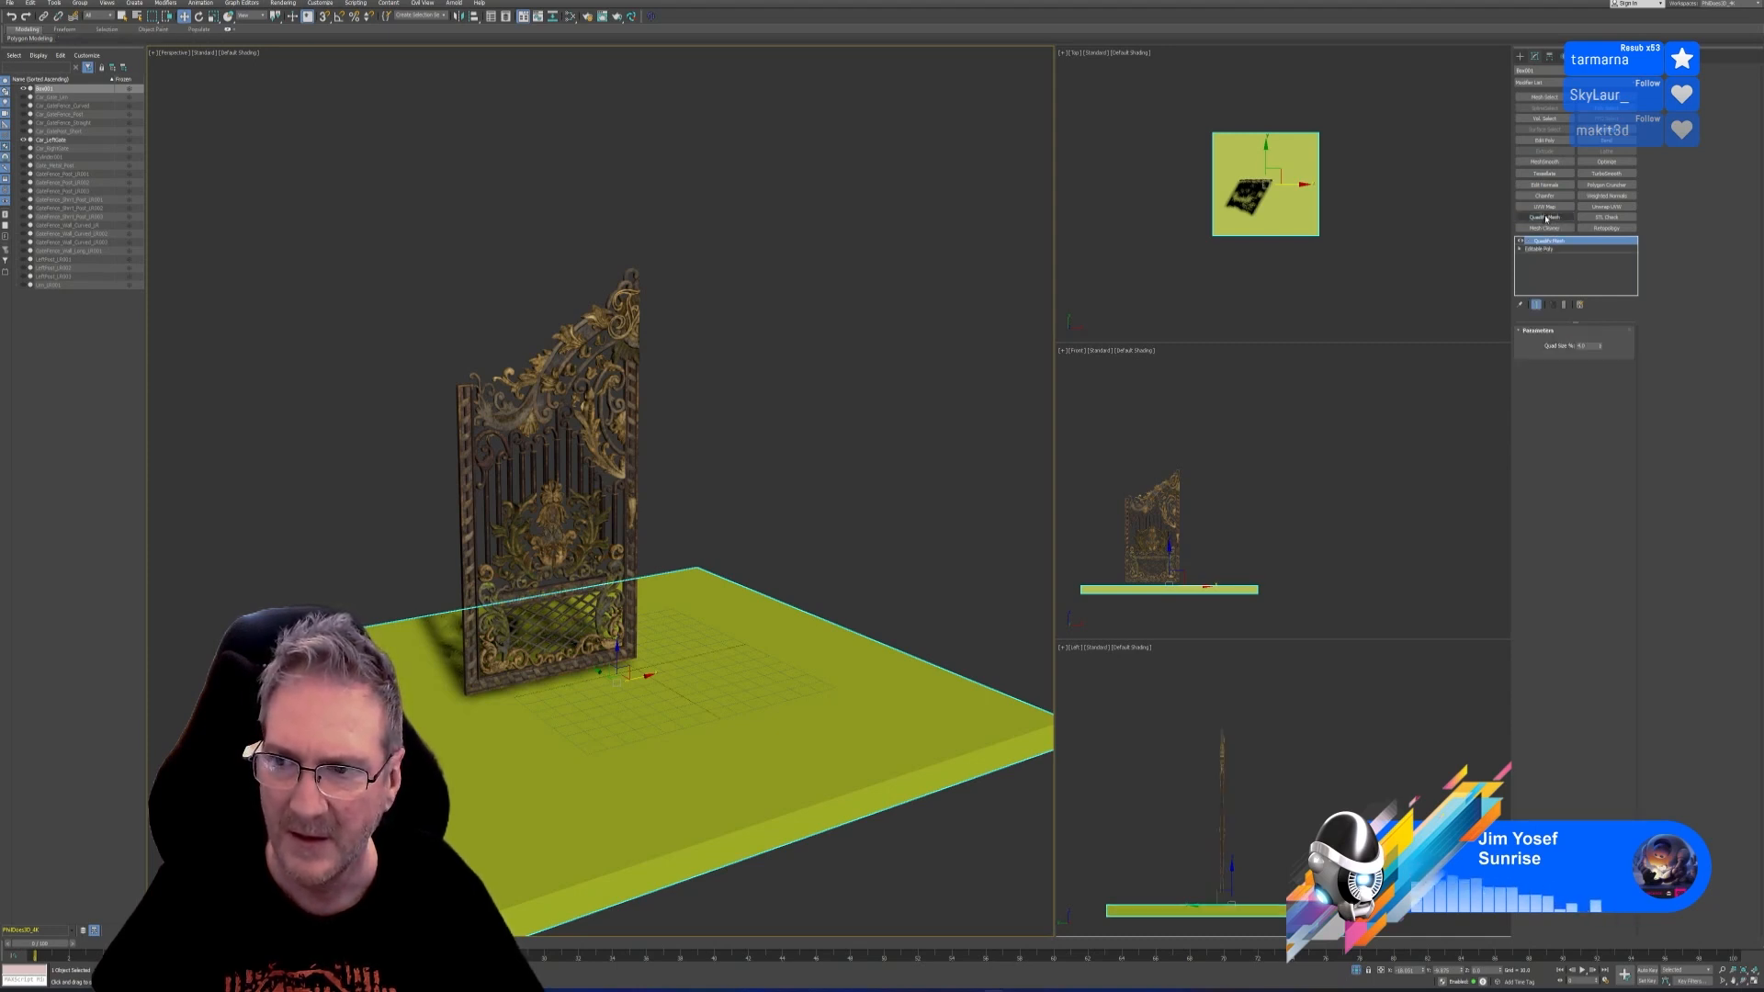
left_click_drag(1596, 345, 1568, 355)
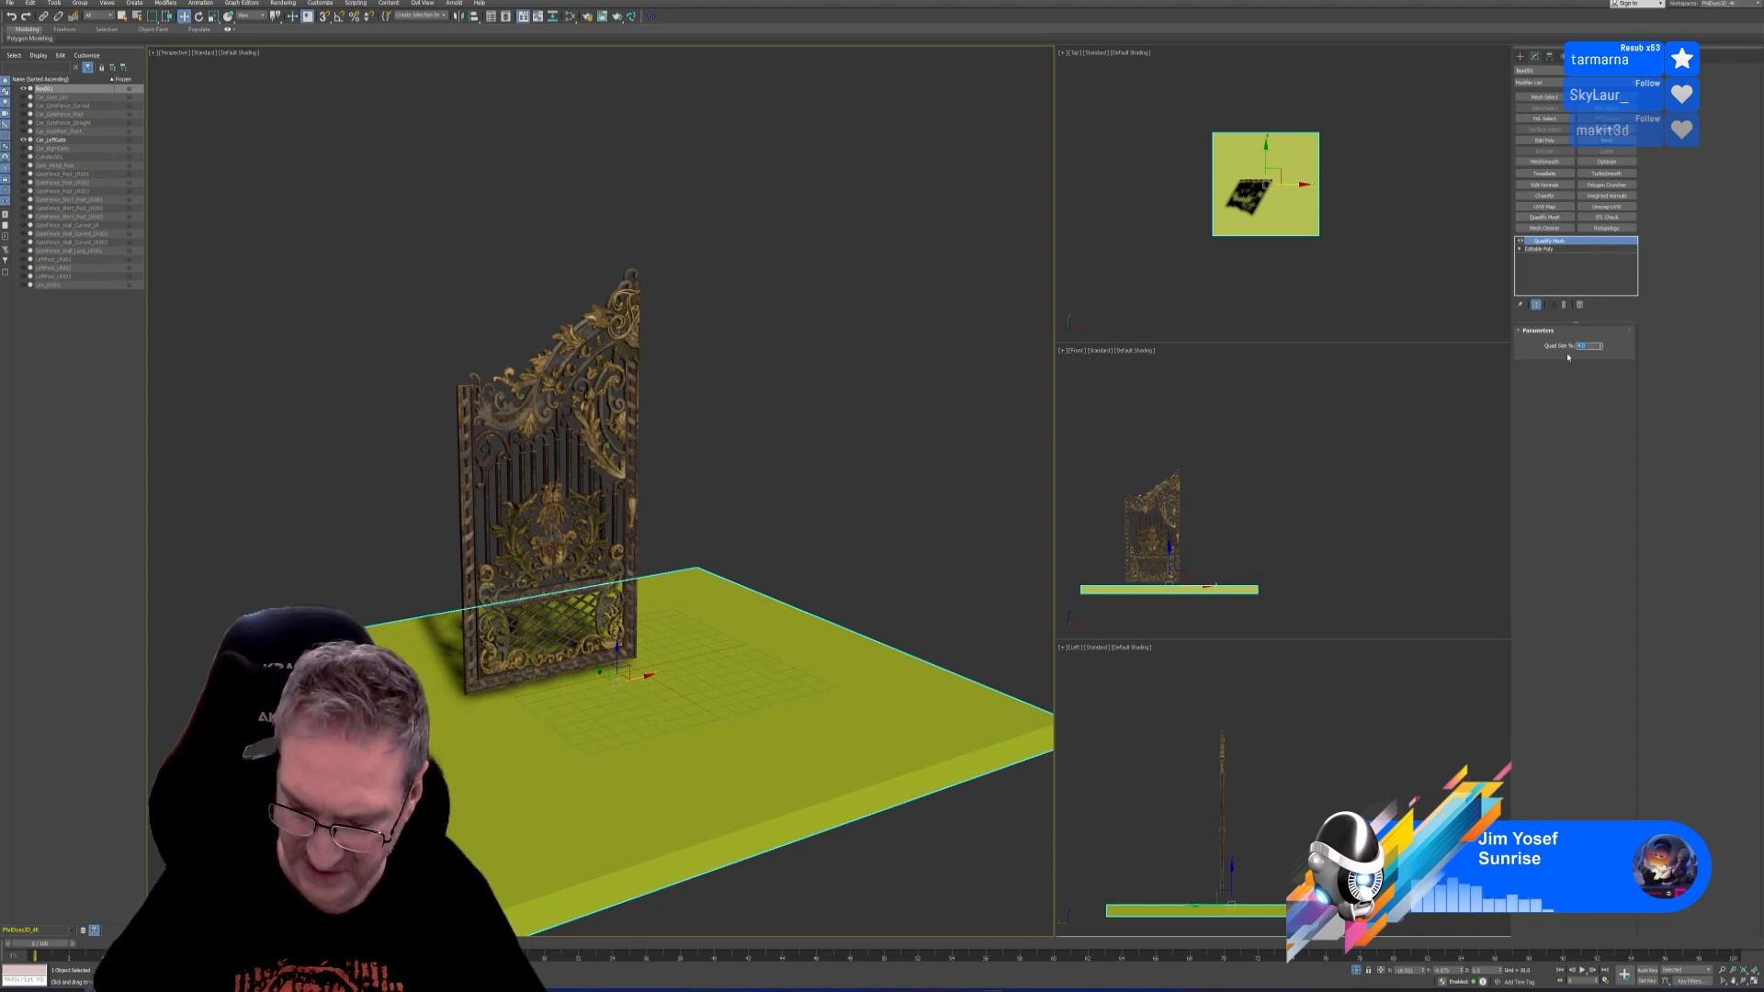
type("2")
key("Return")
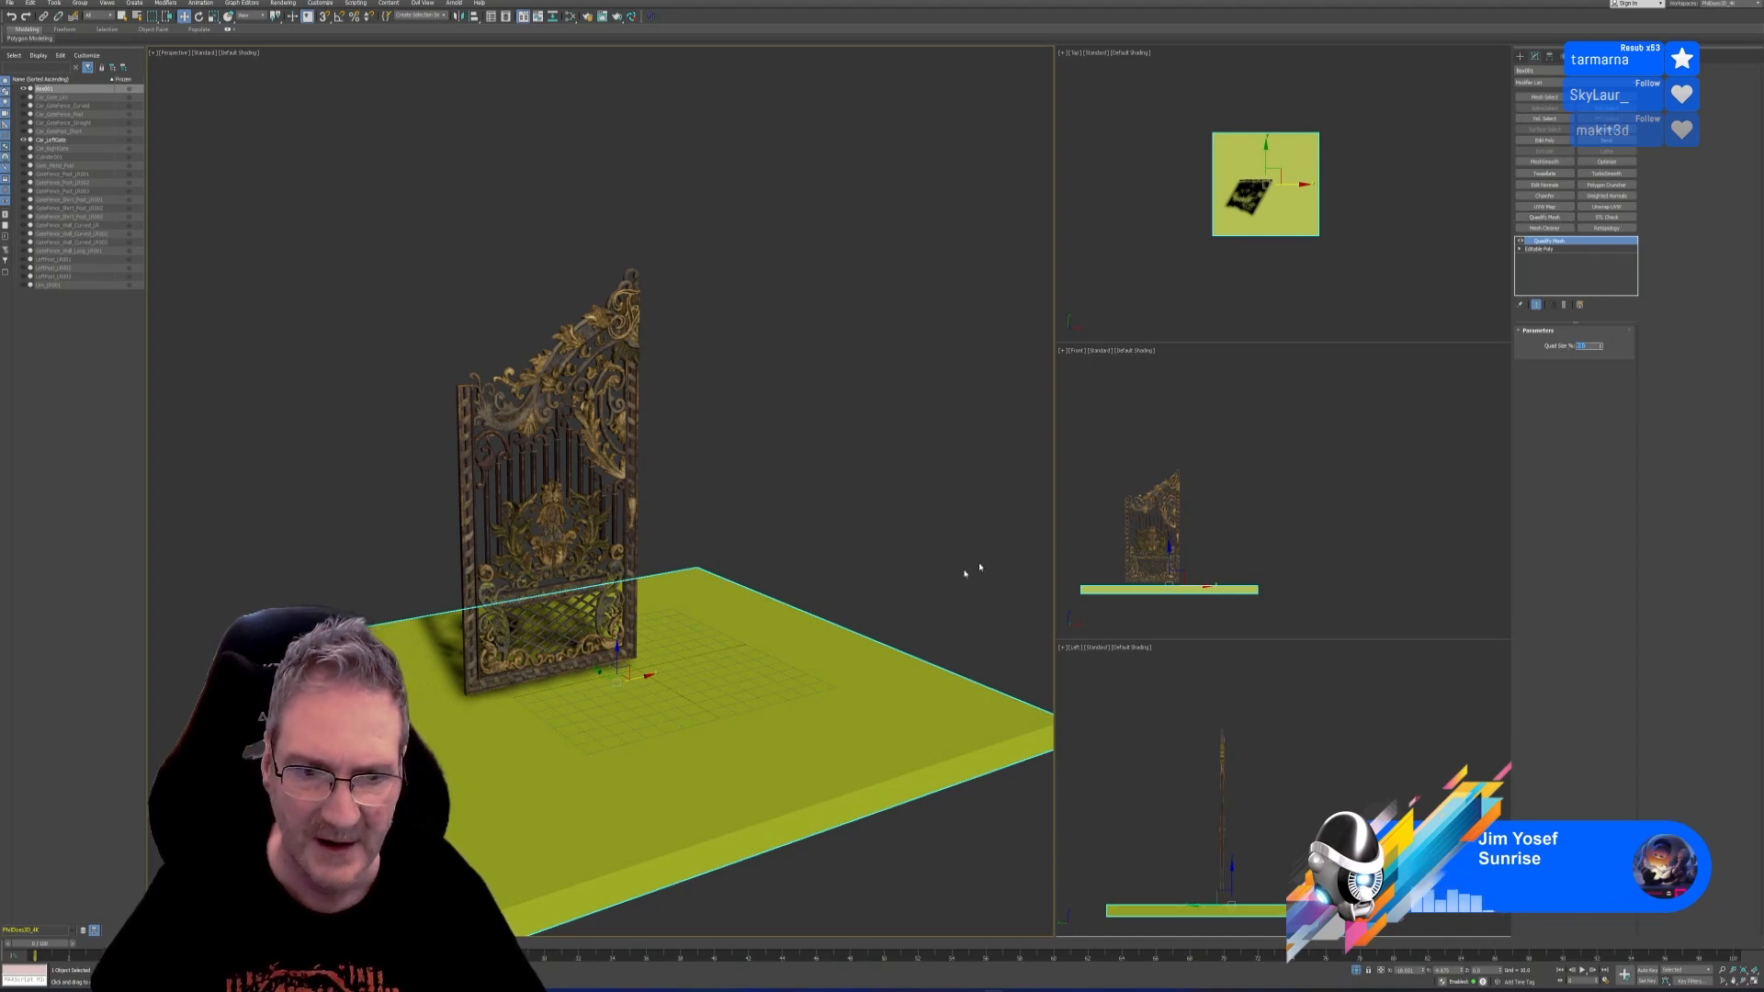
Select both the gate and the ground box and export the selection as OBJ over Car_LeftGate.obj
left_click(681, 236)
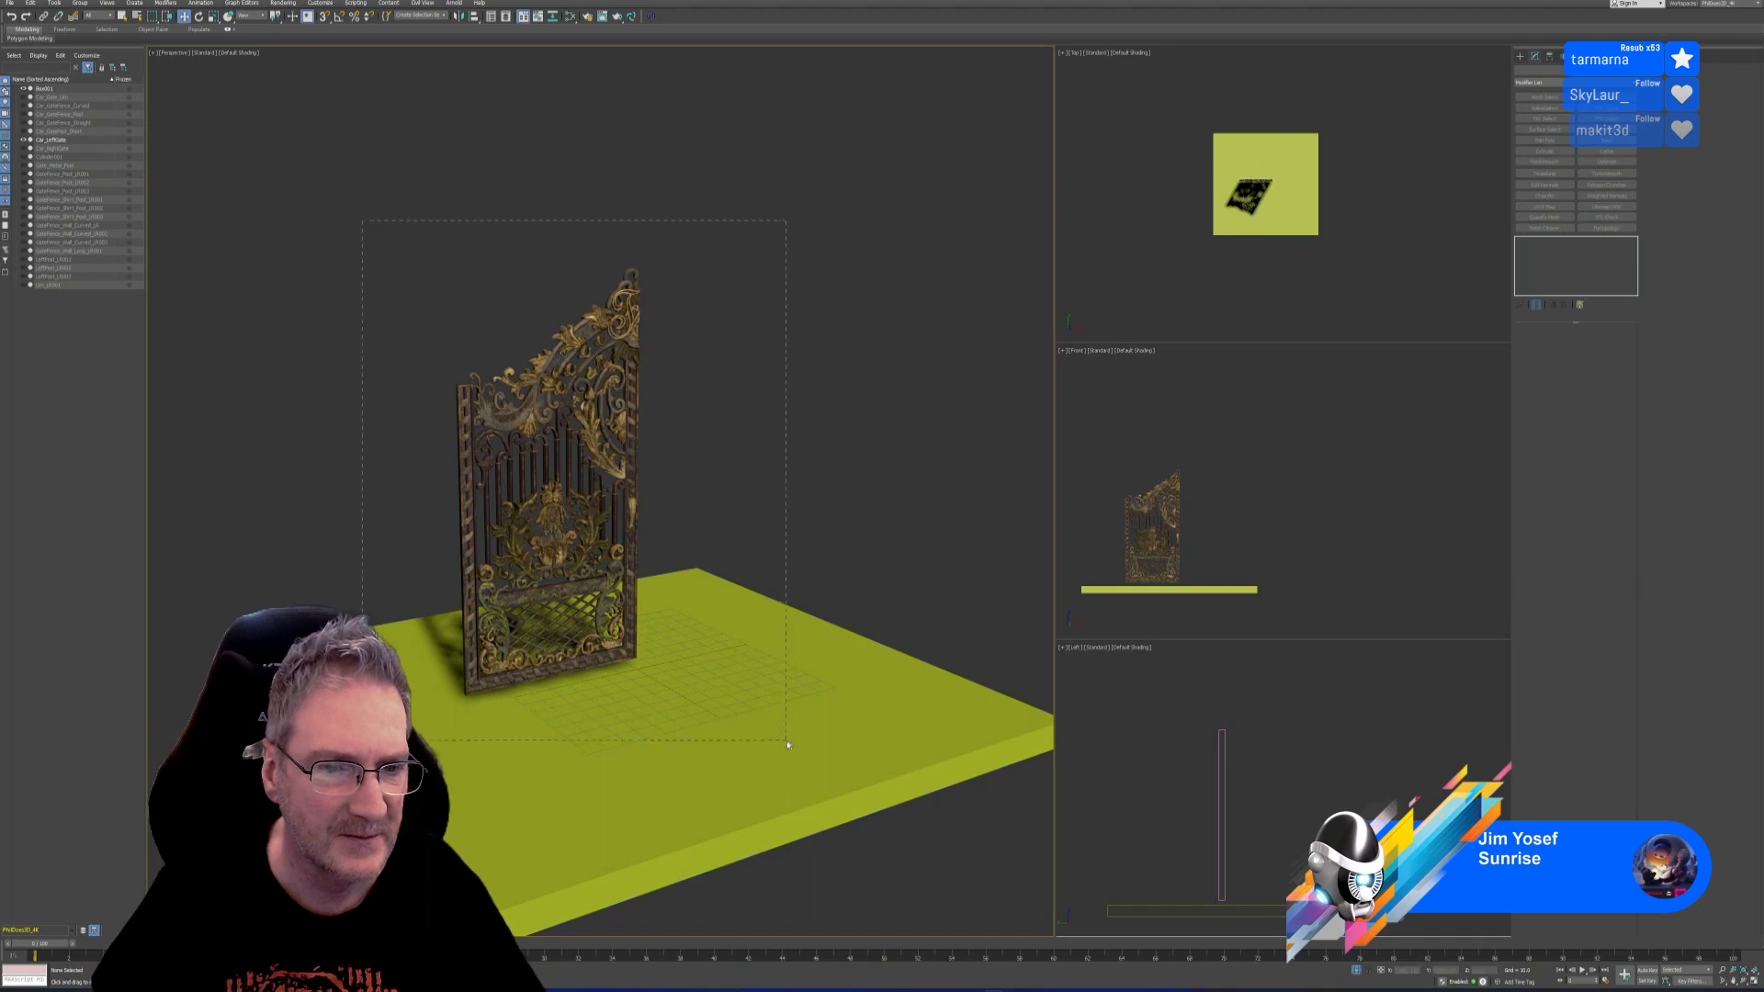
left_click_drag(788, 744, 789, 745)
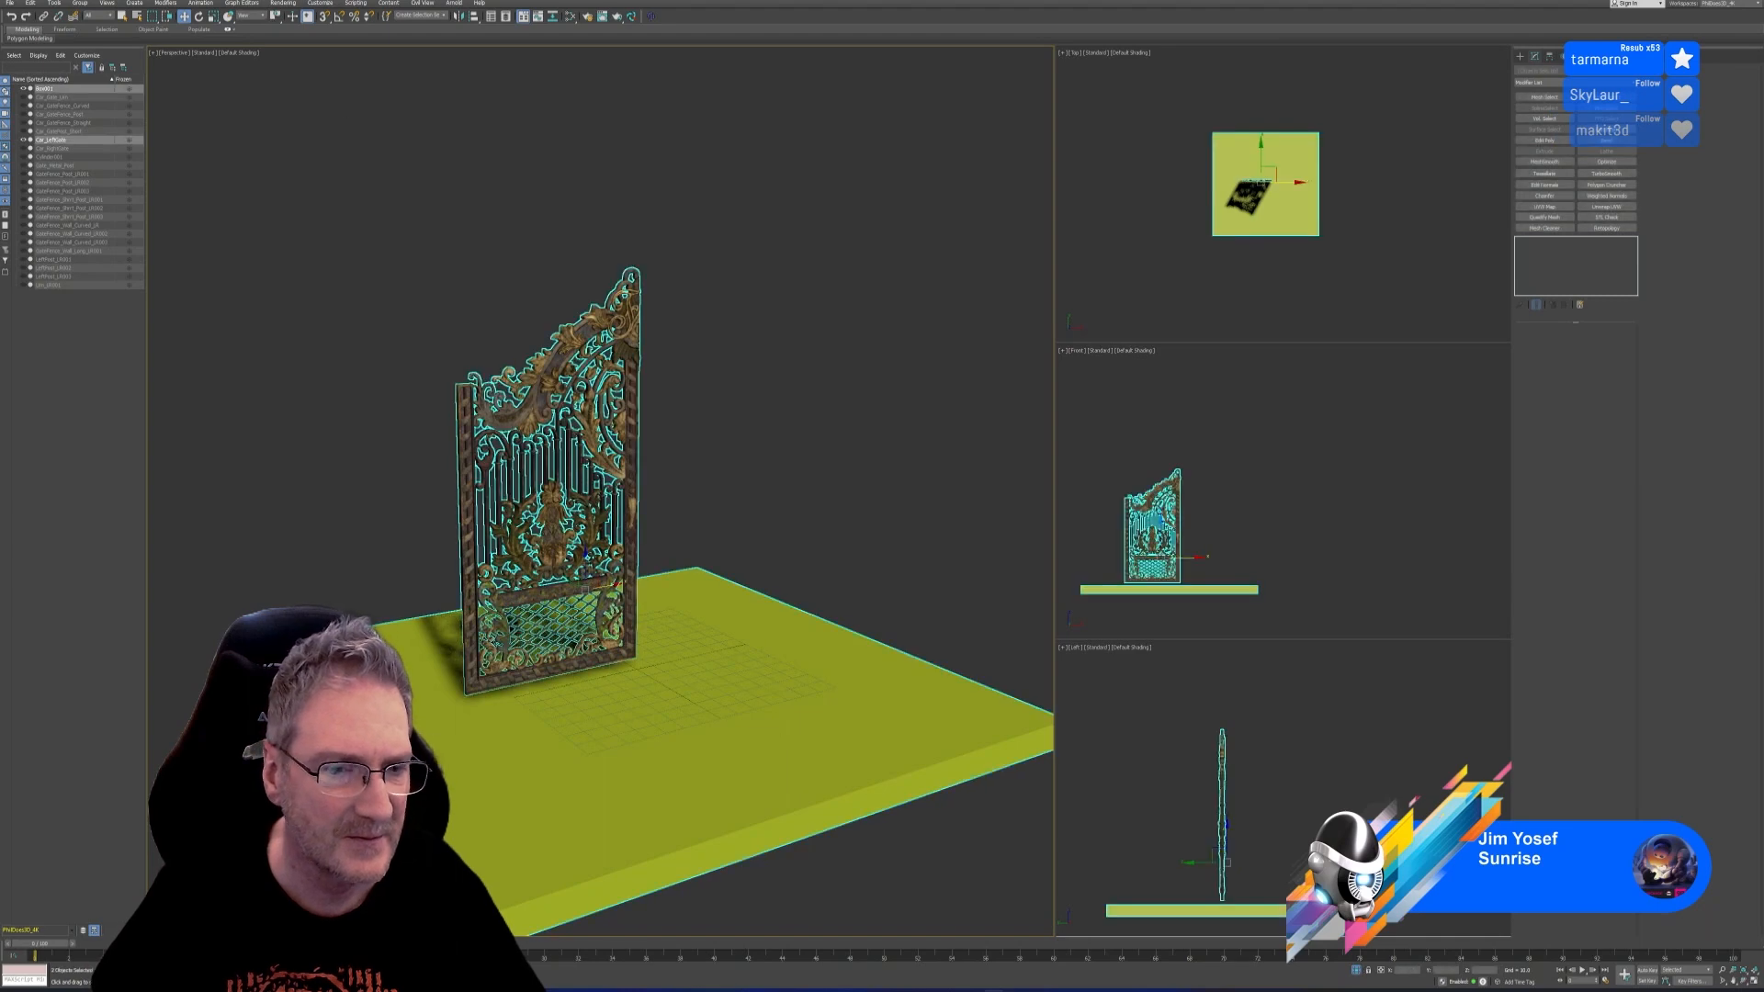
left_click(17, 6)
mouse_move(56, 141)
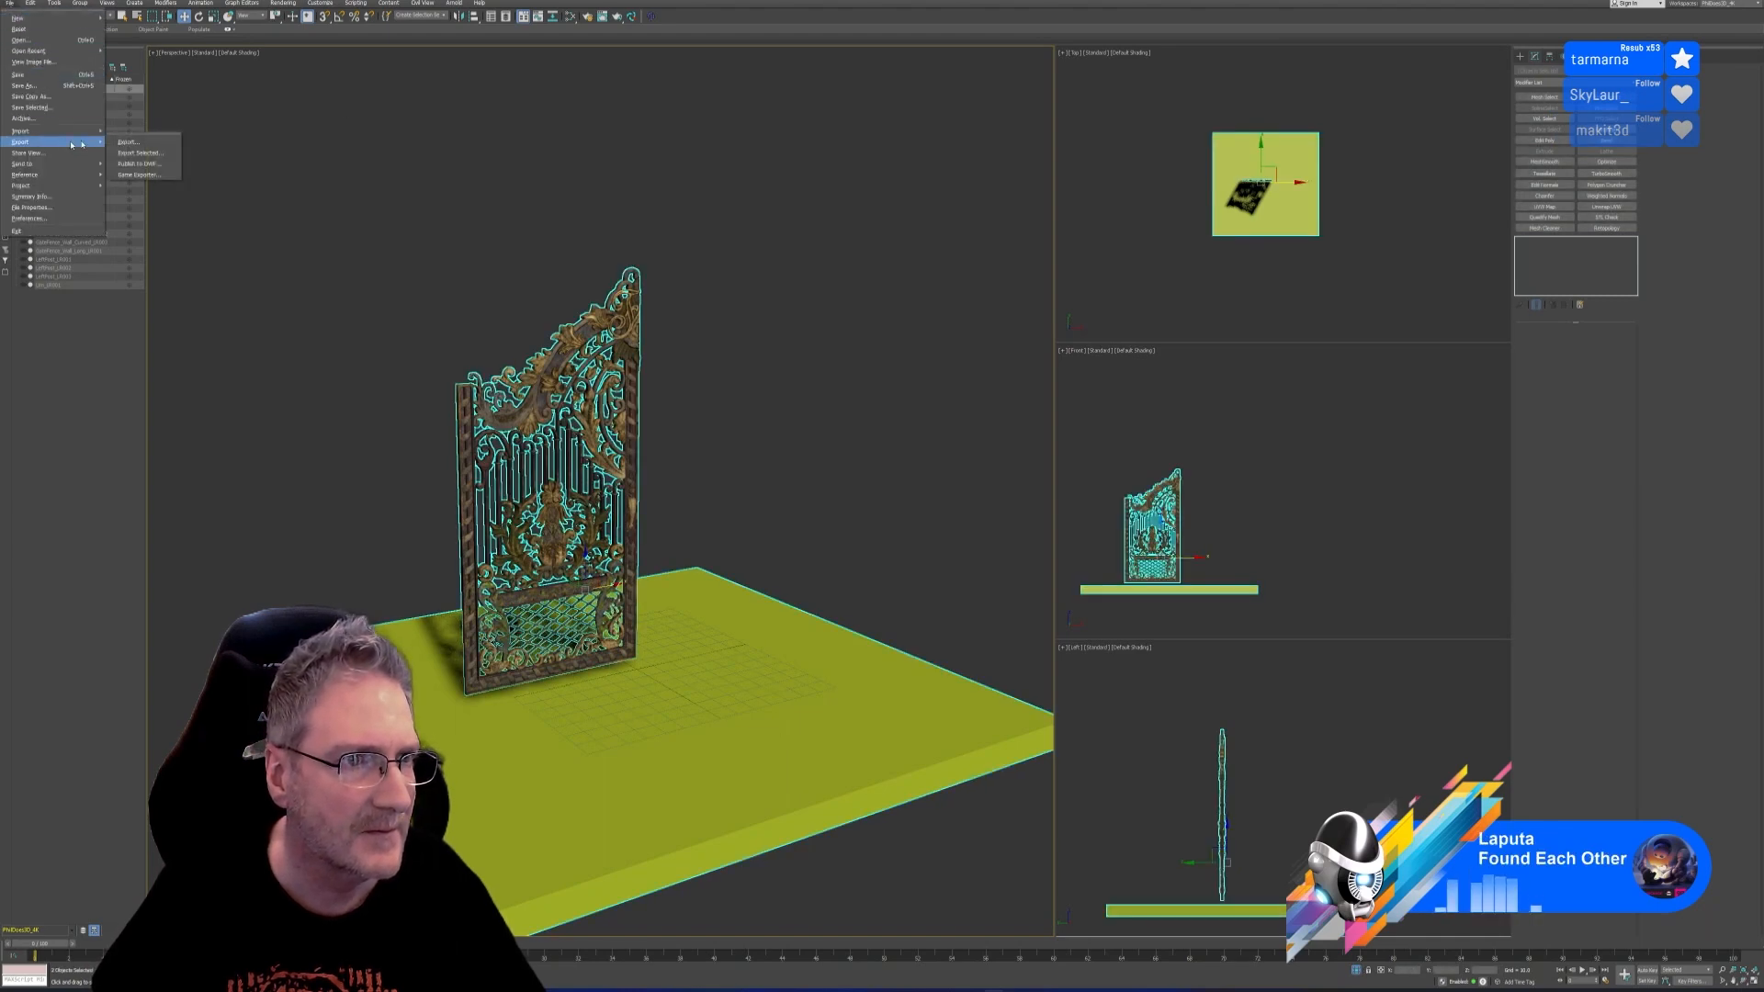
left_click(135, 152)
key("Return")
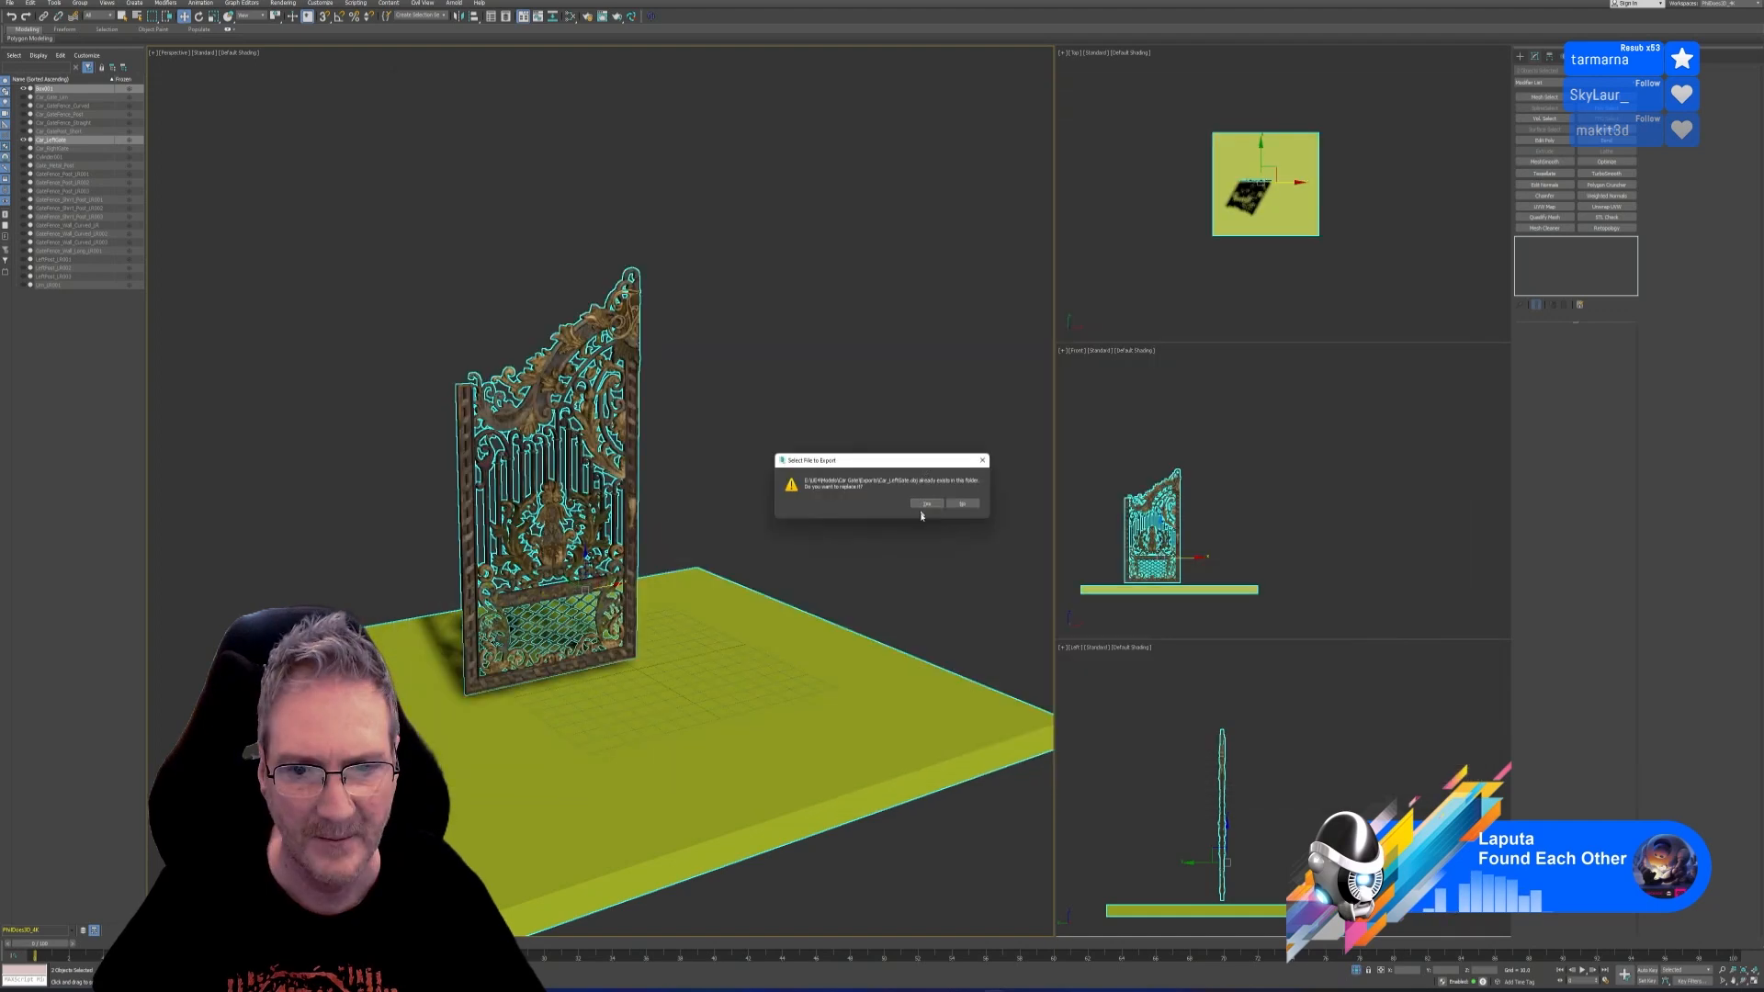
left_click(926, 504)
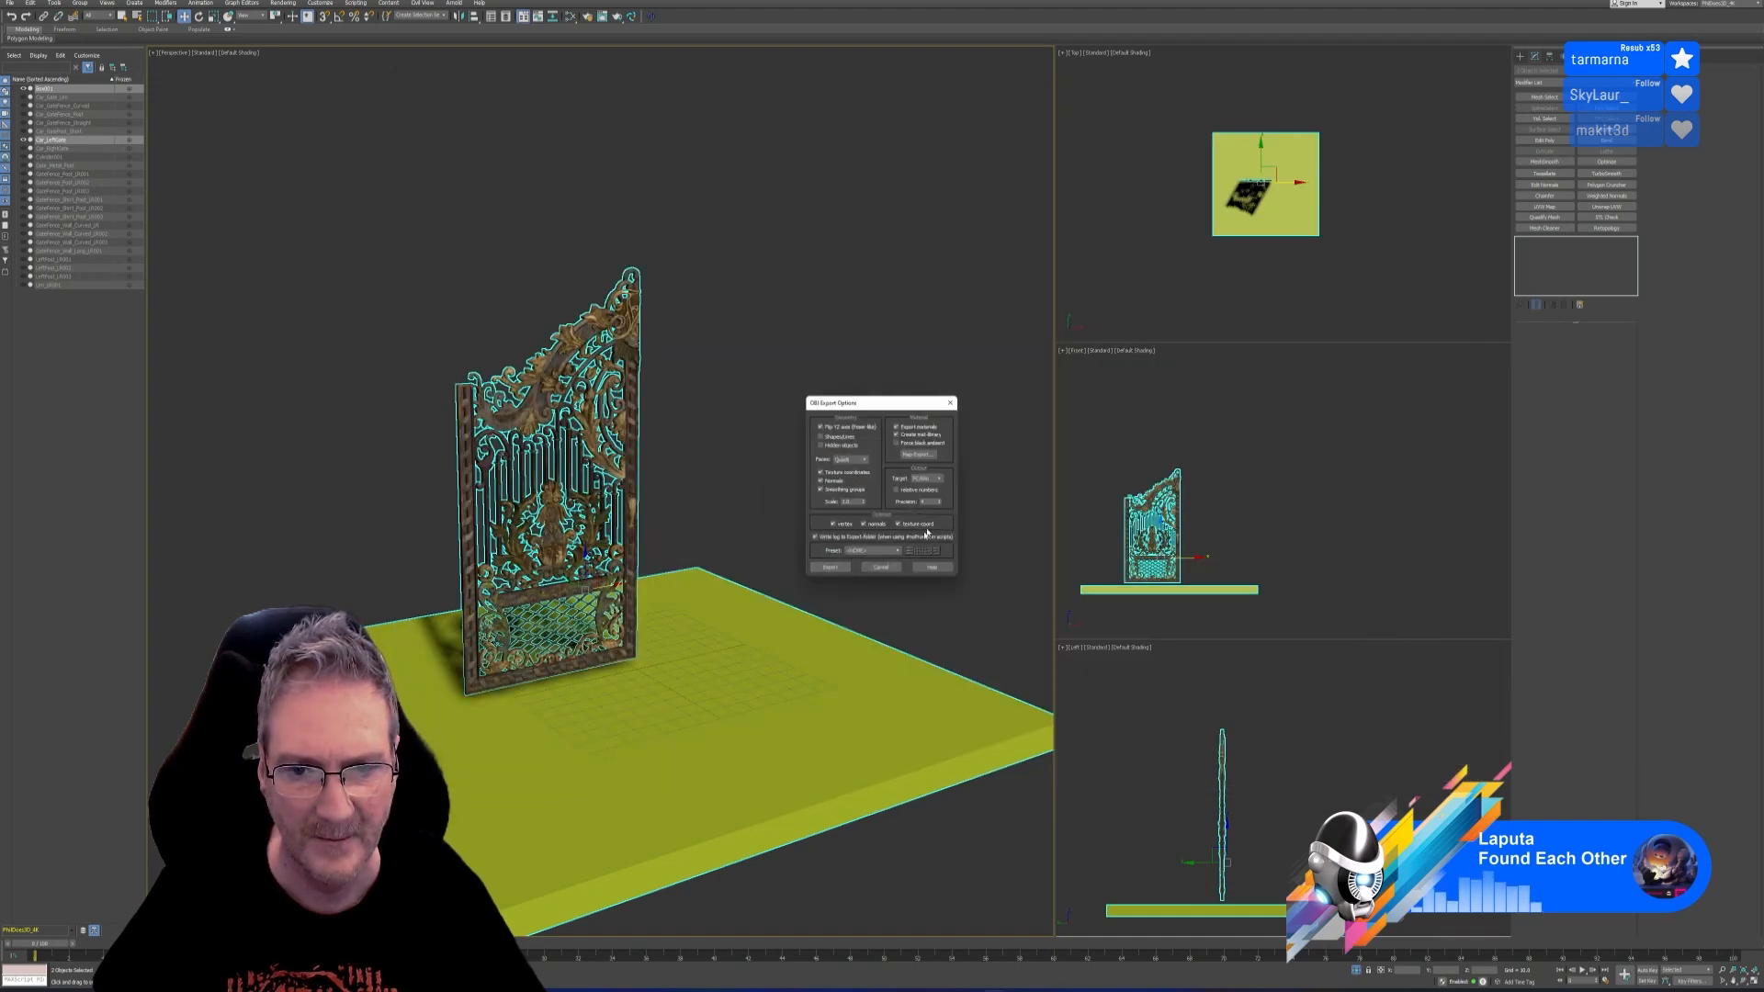
left_click(830, 568)
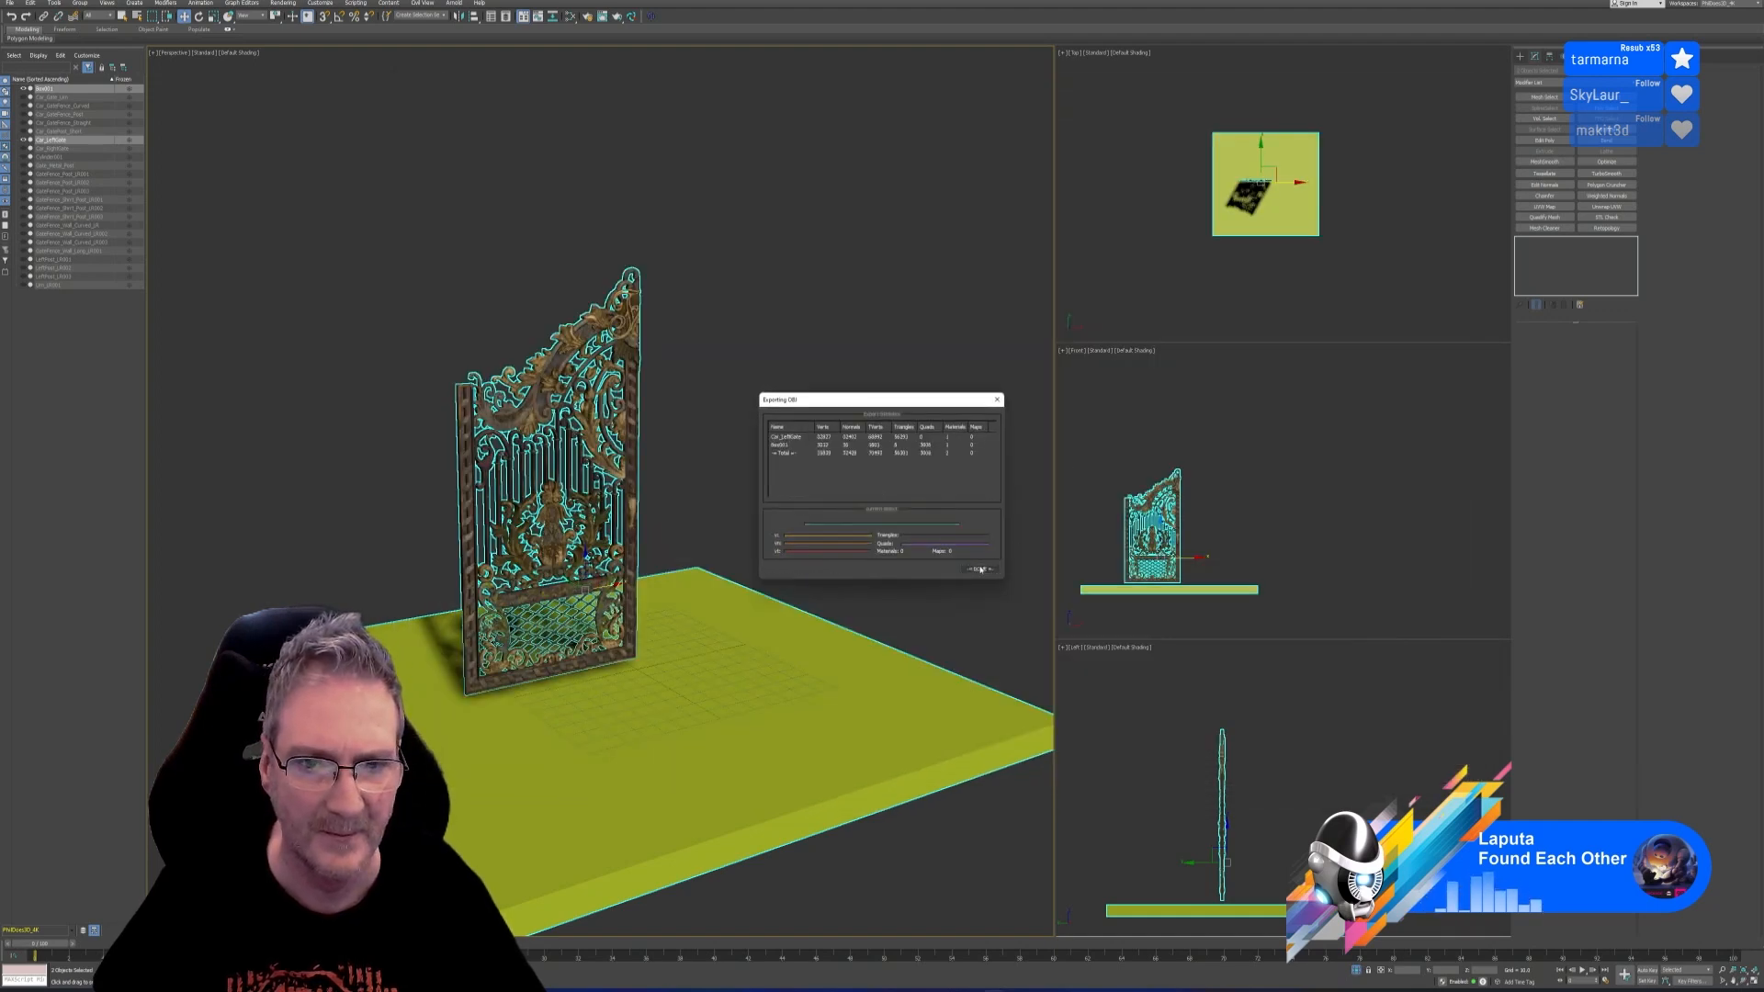
left_click(983, 568)
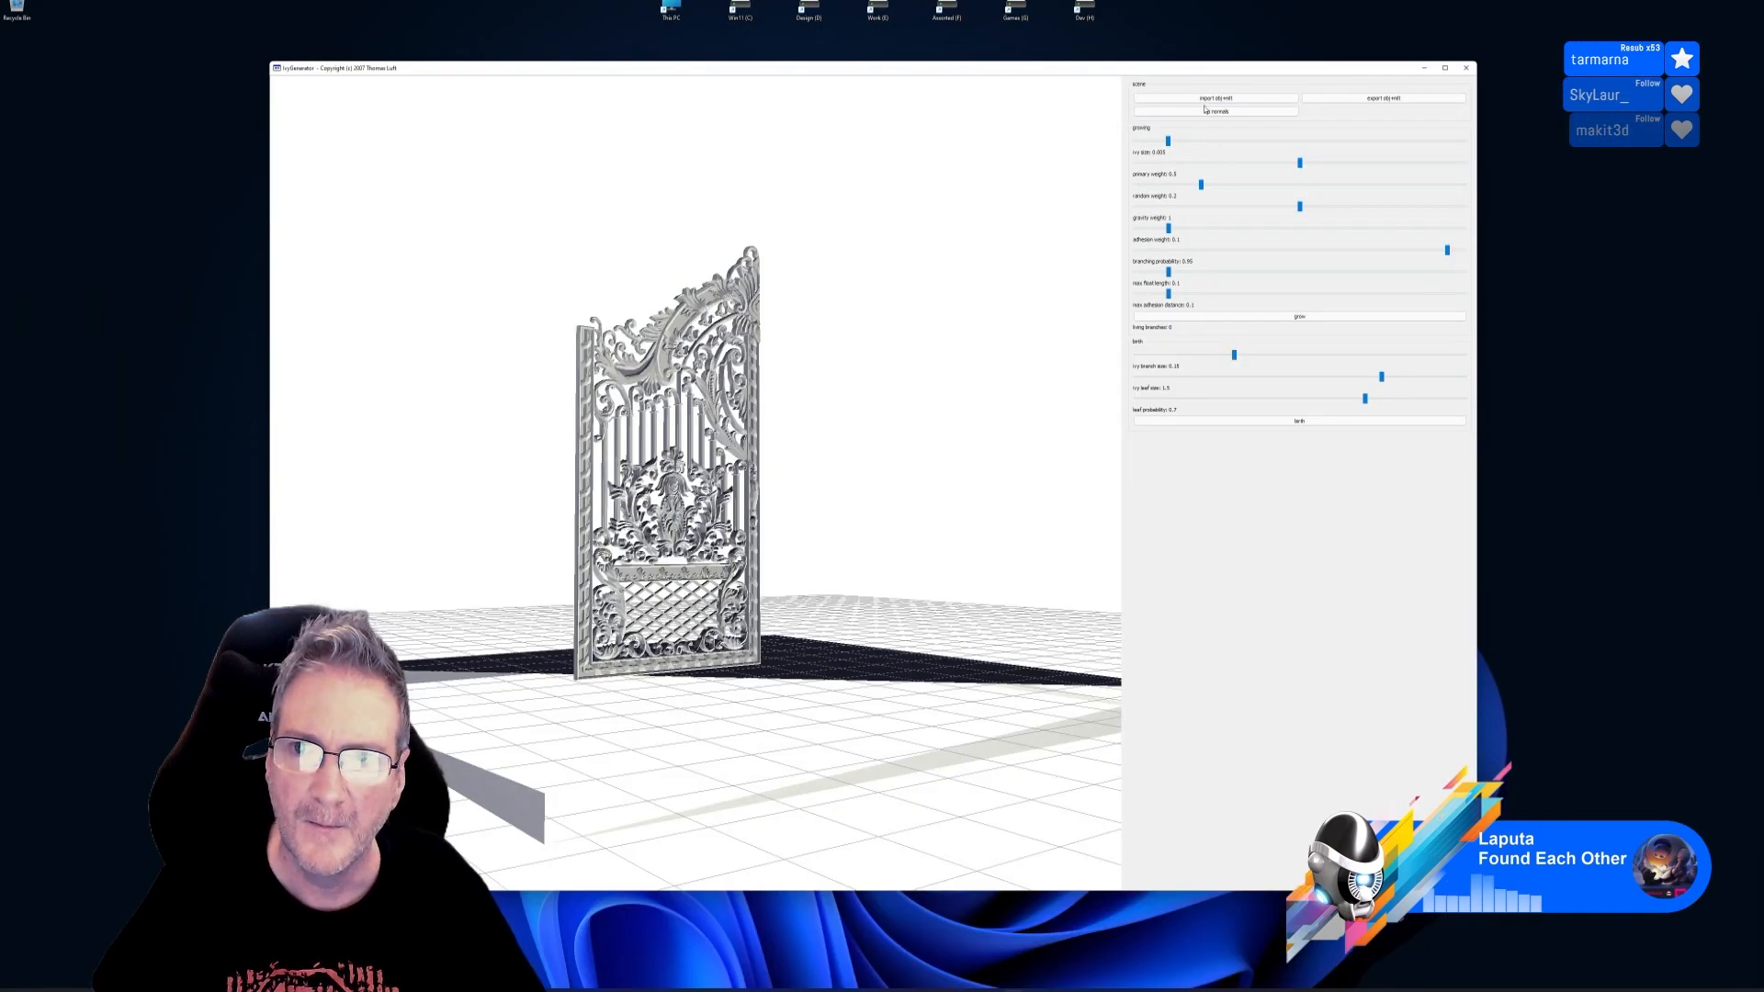
Import the updated Car_LeftGate.obj in Ivy Generator and orbit around to inspect the ground's faces
left_click(1209, 98)
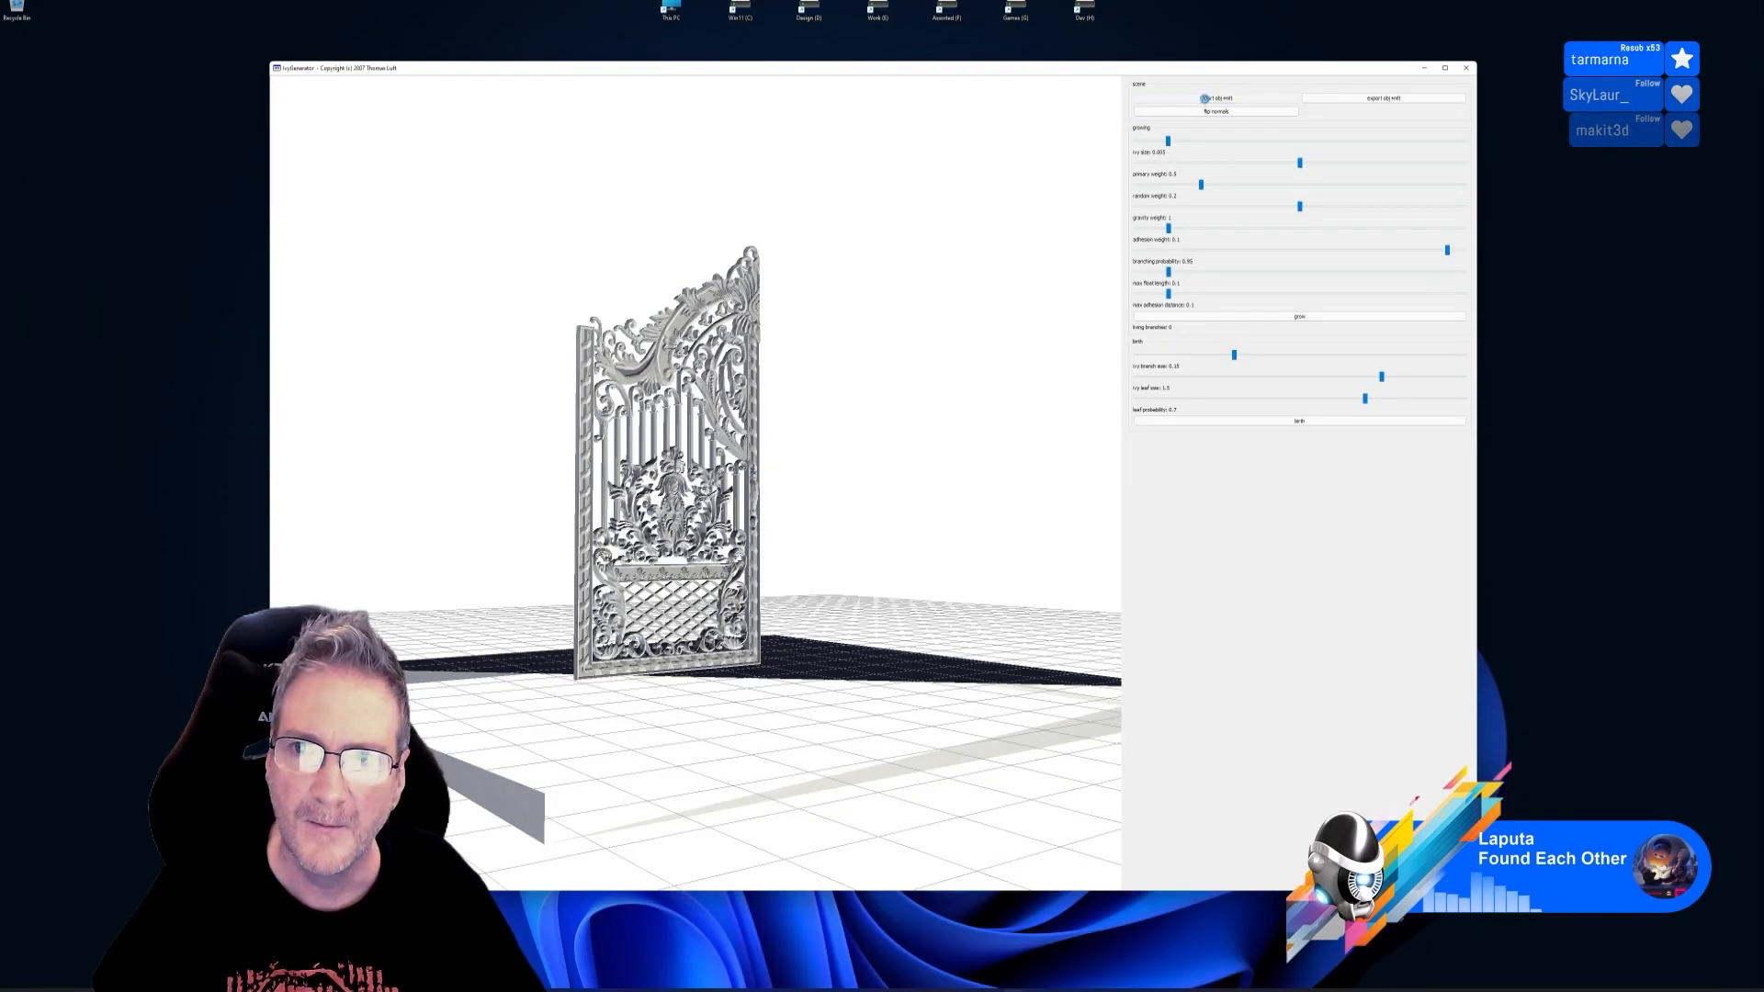
double_click(439, 147)
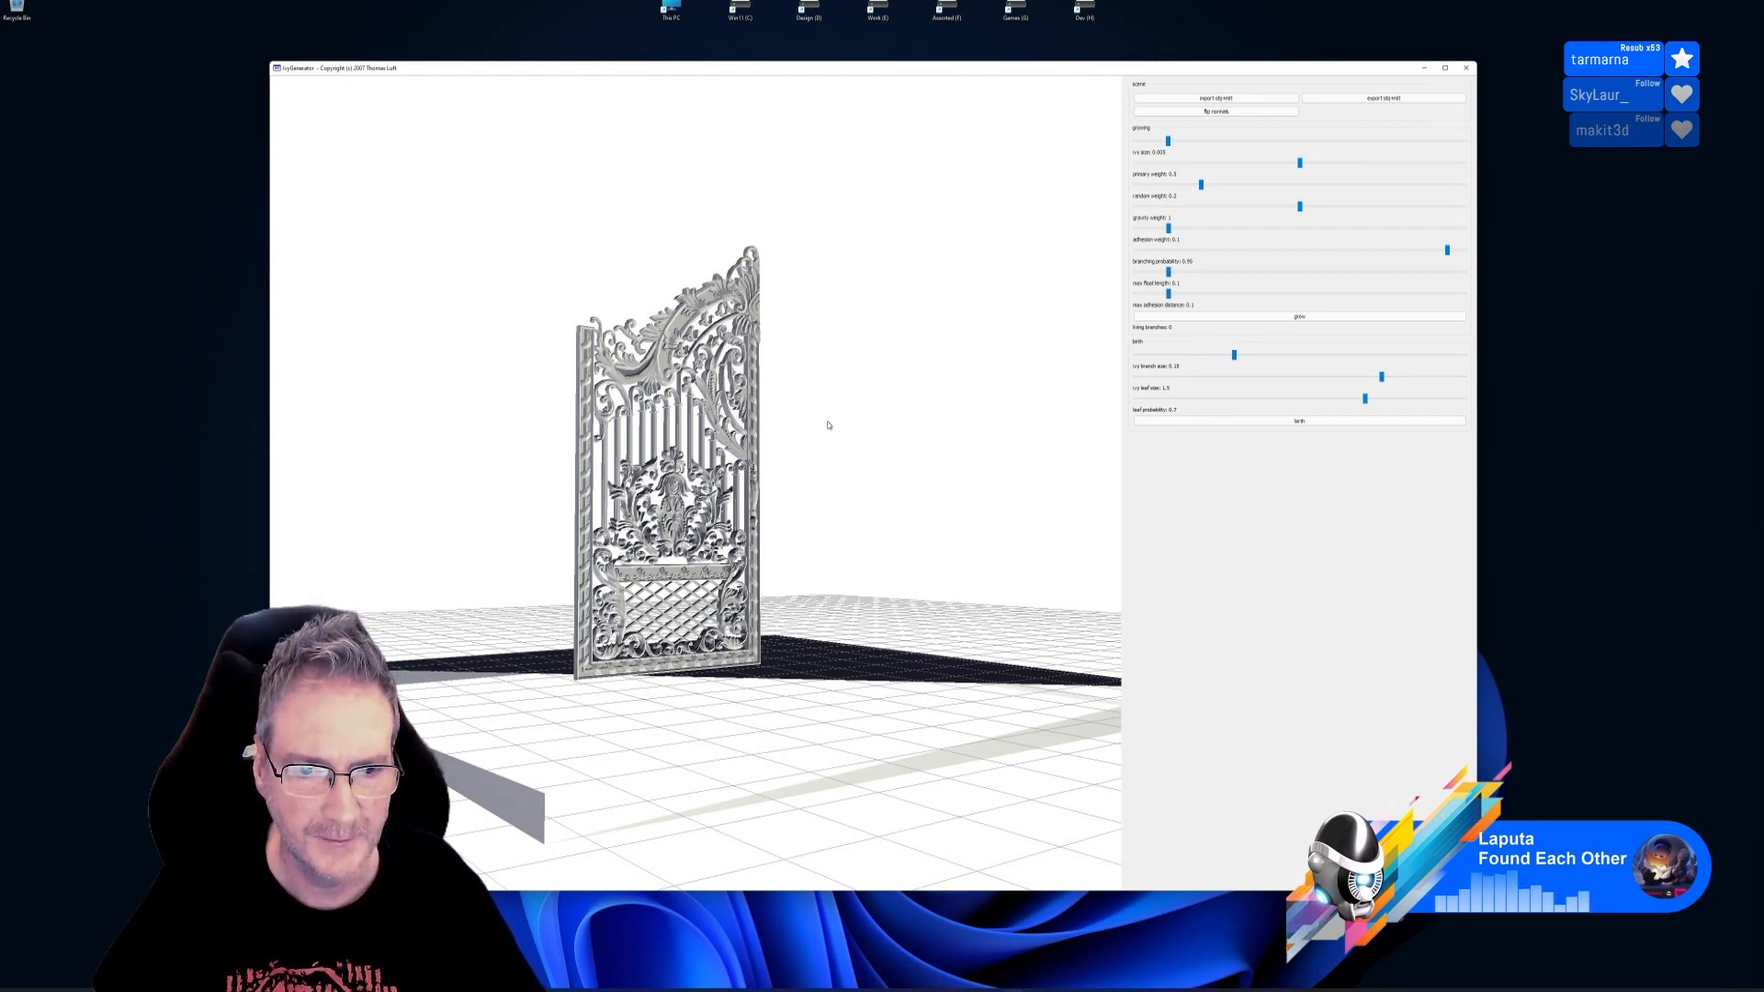
left_click_drag(835, 435, 834, 515)
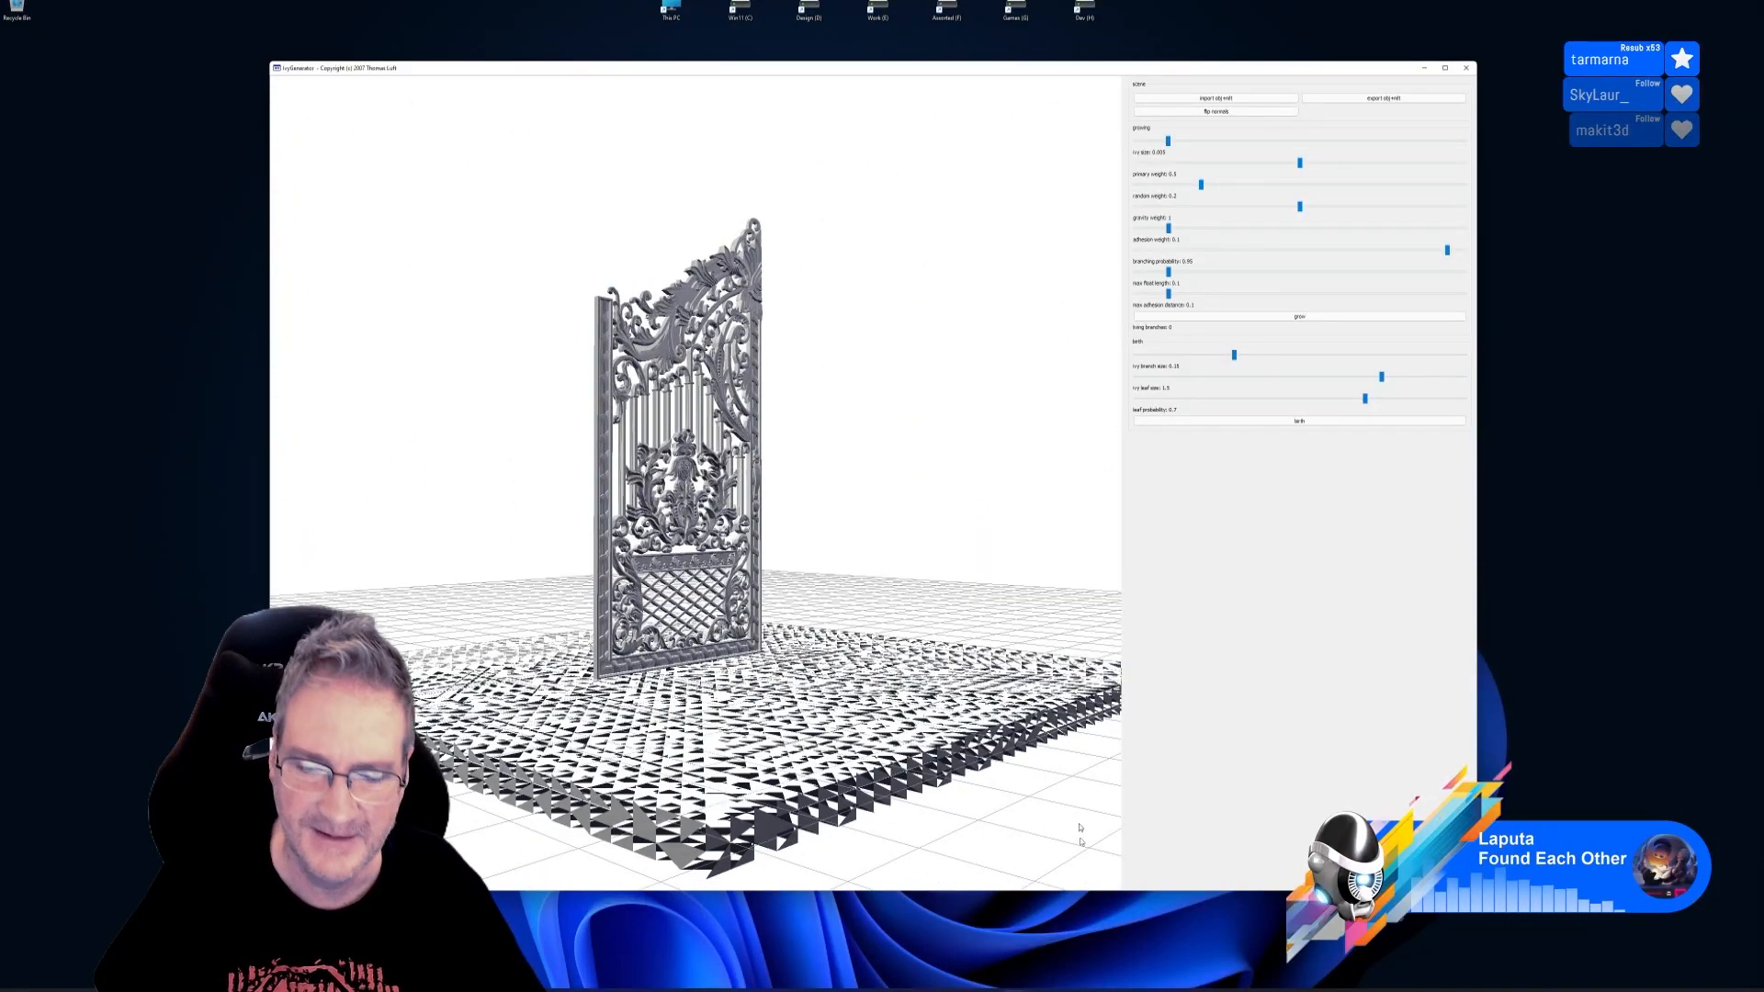
Switch to 3ds Max and export the selected gate and ground box as OBJ over Car_LeftGate.obj, with faces set to Triangles
key("alt+Tab")
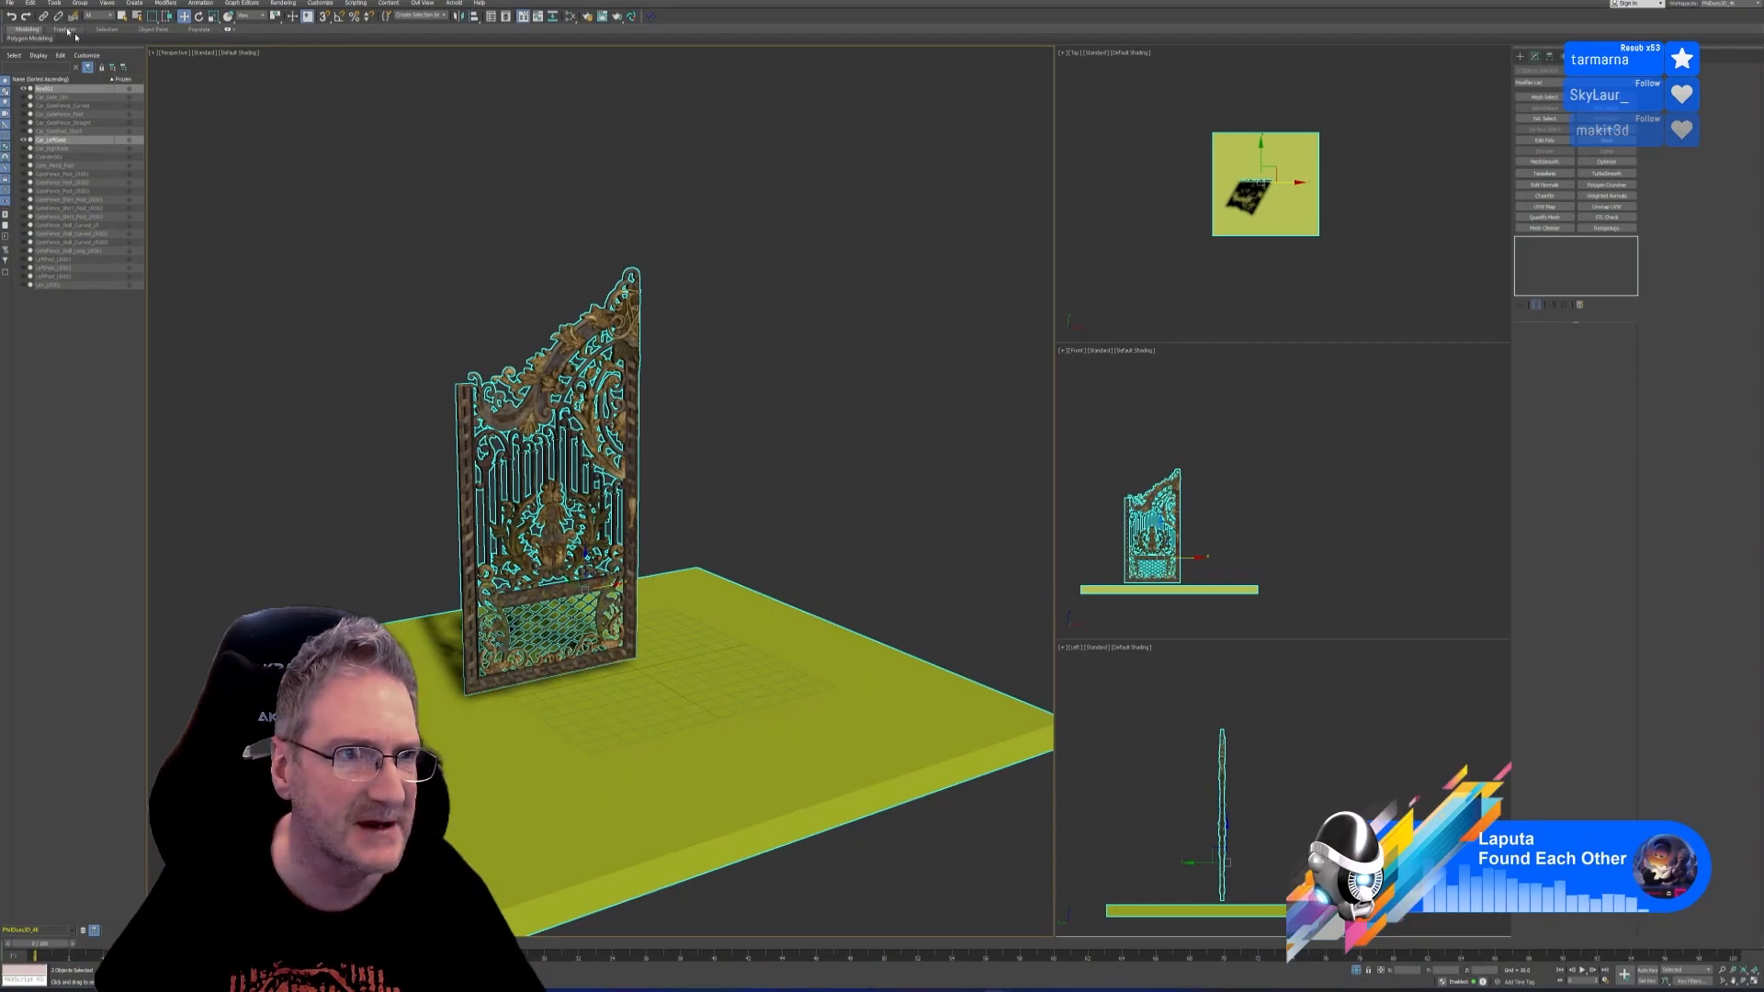
left_click(11, 3)
mouse_move(55, 142)
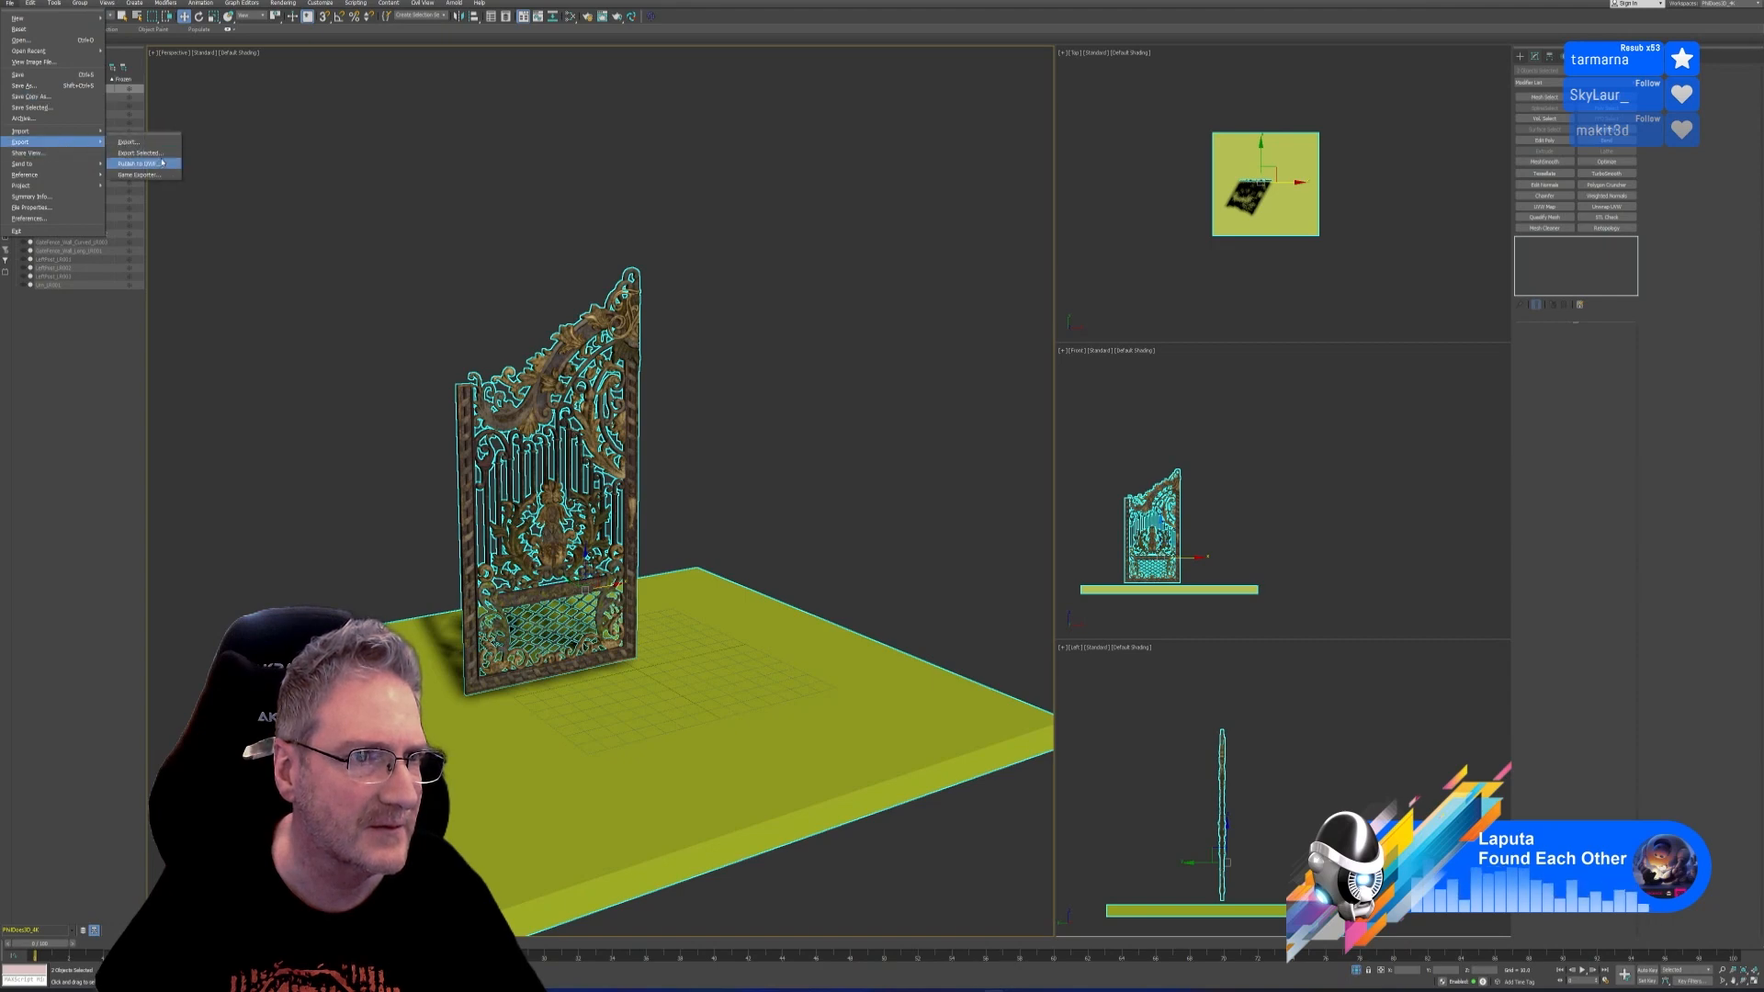
left_click(138, 152)
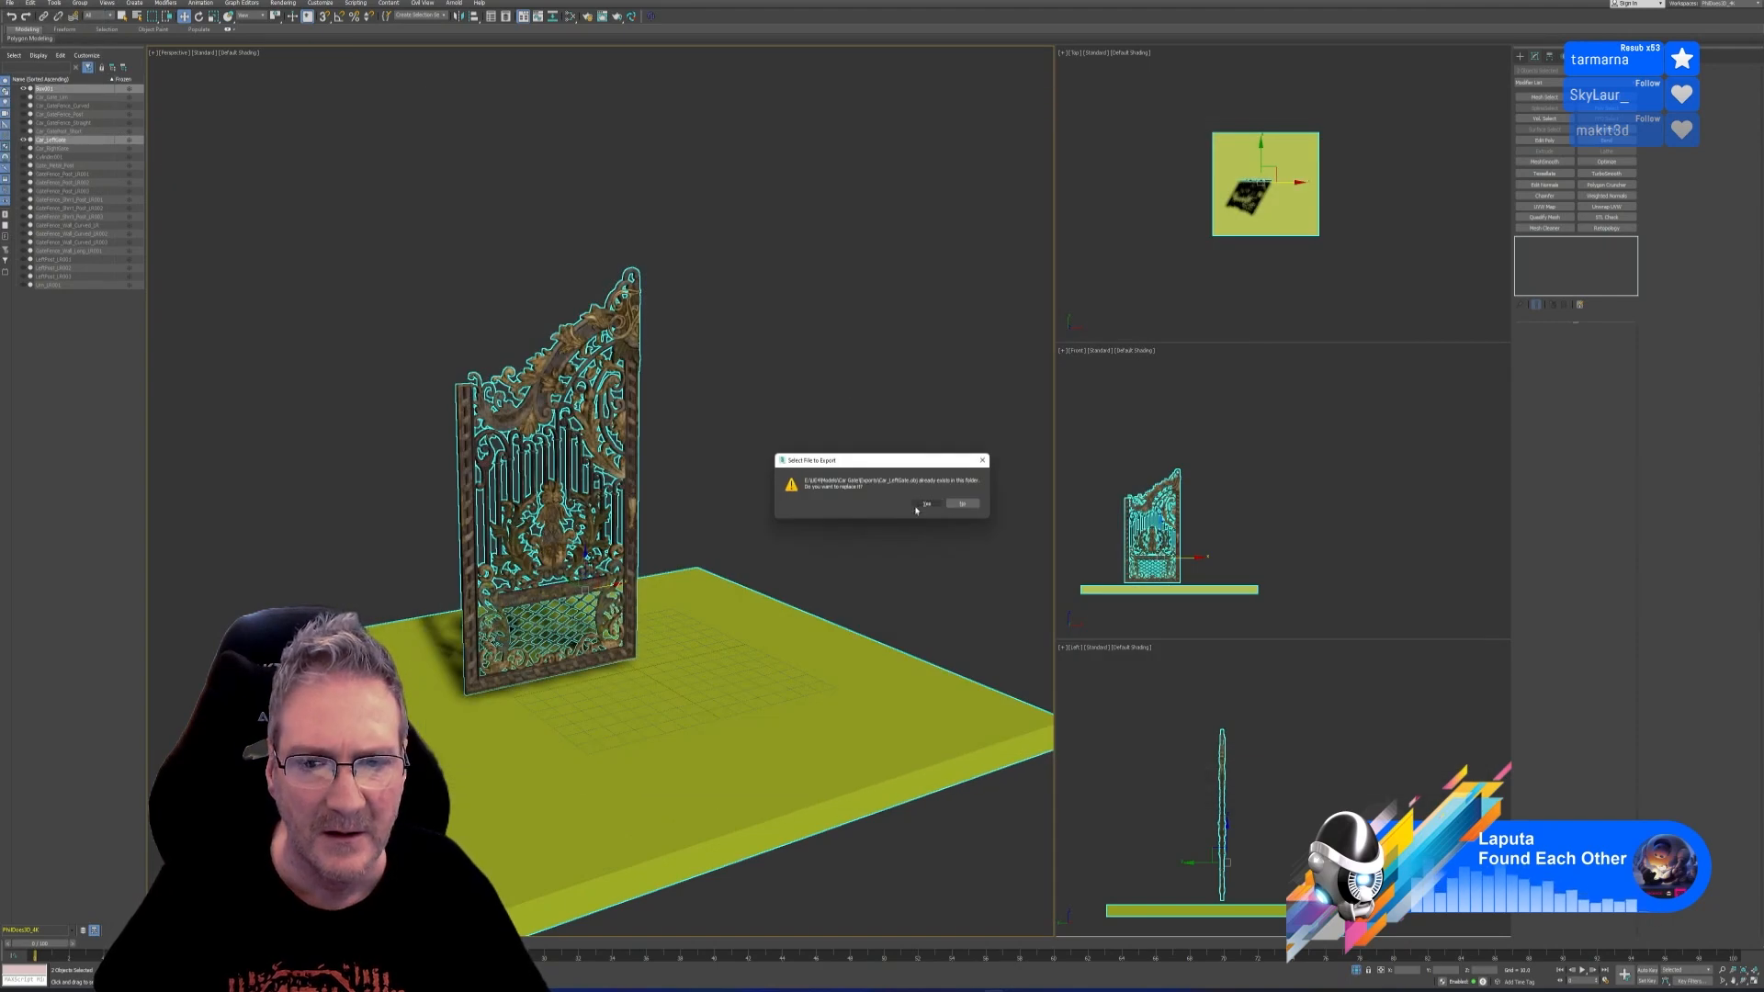
left_click(921, 507)
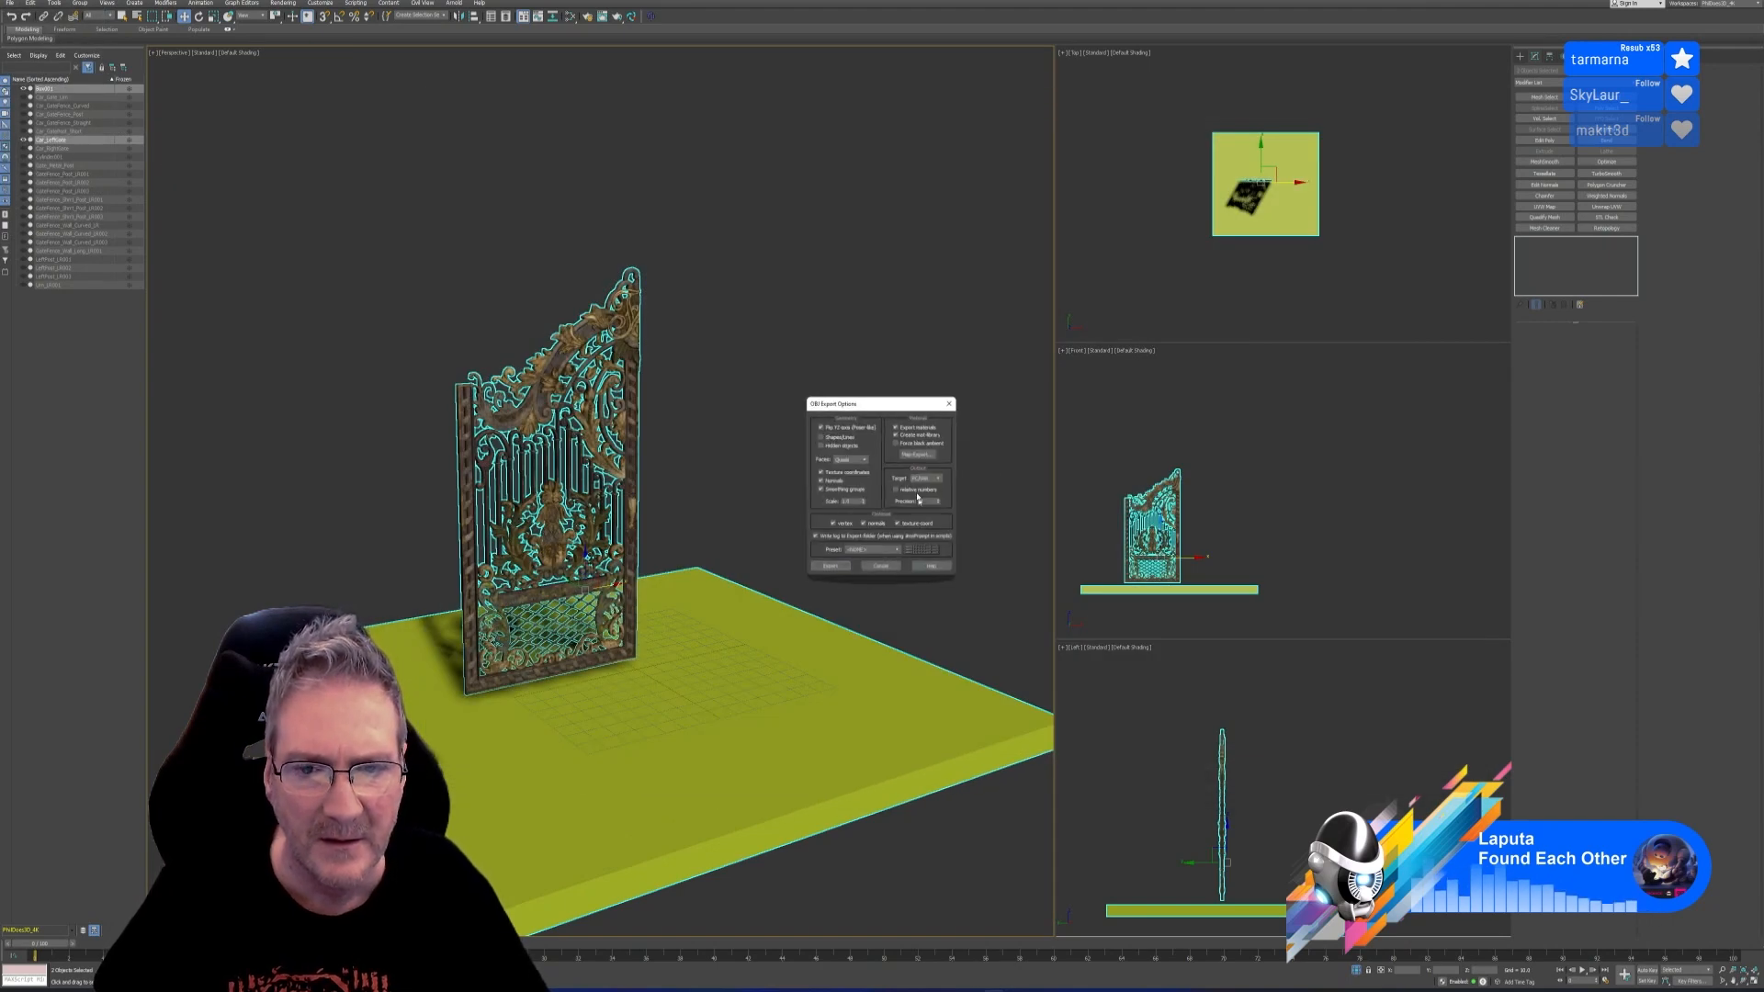
left_click(864, 459)
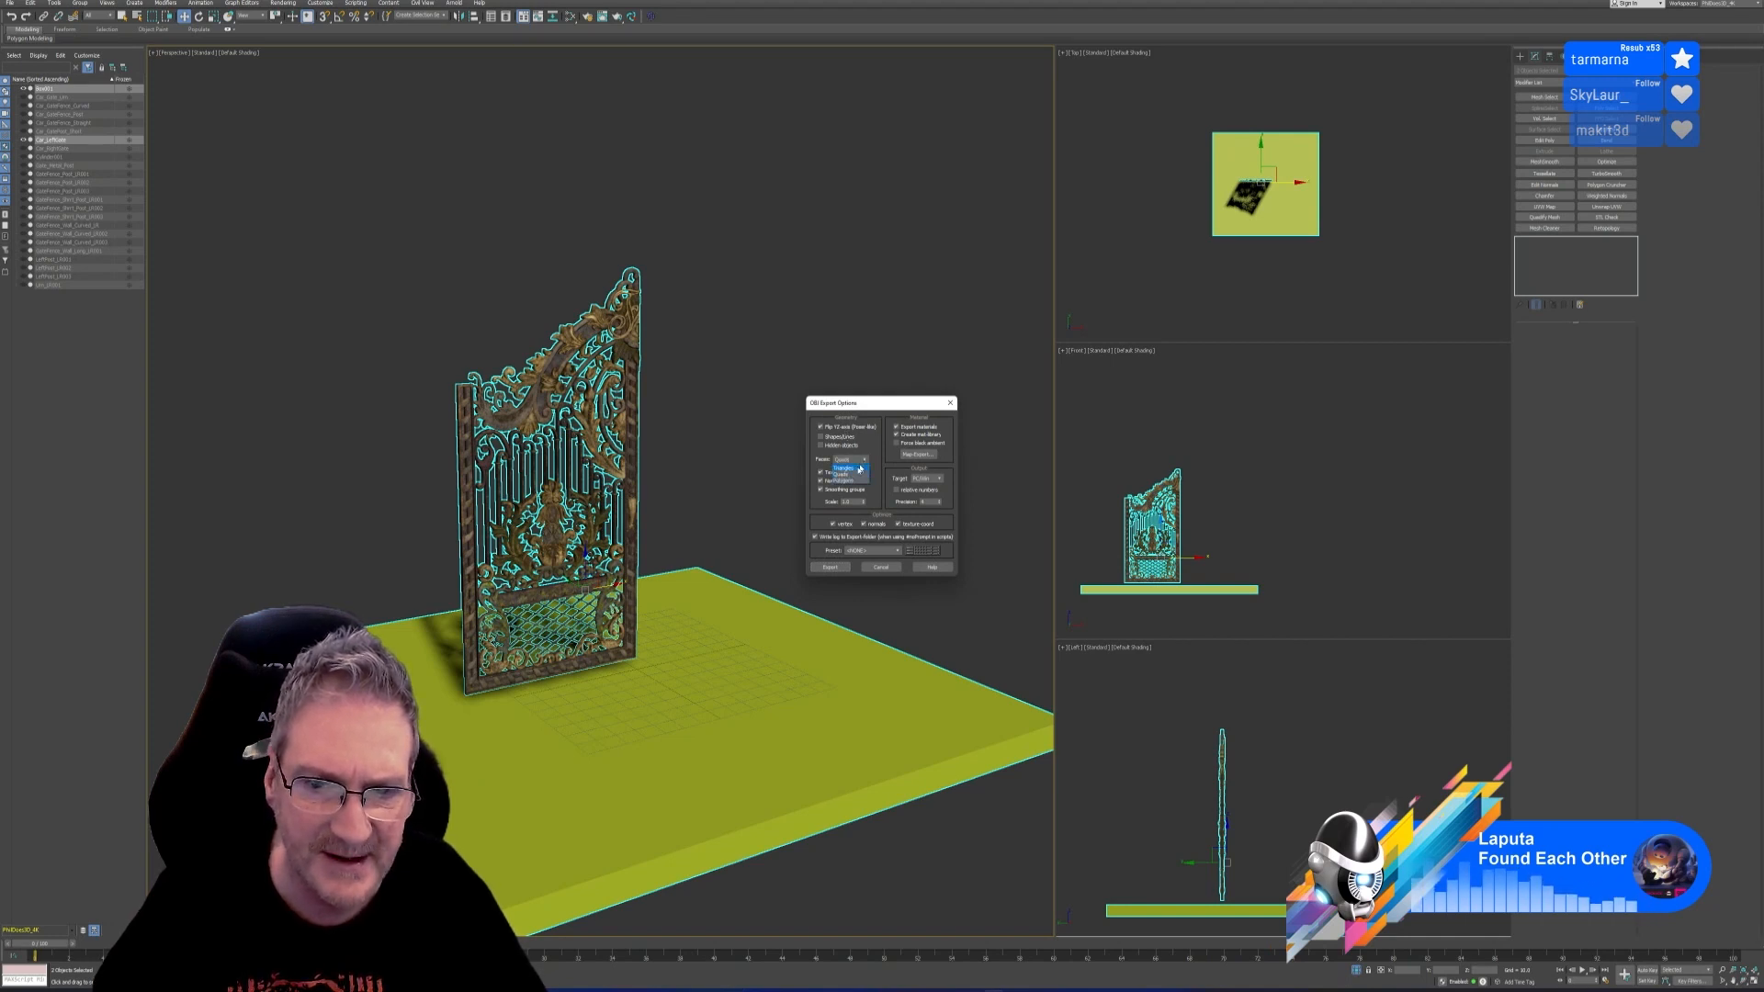
left_click(850, 468)
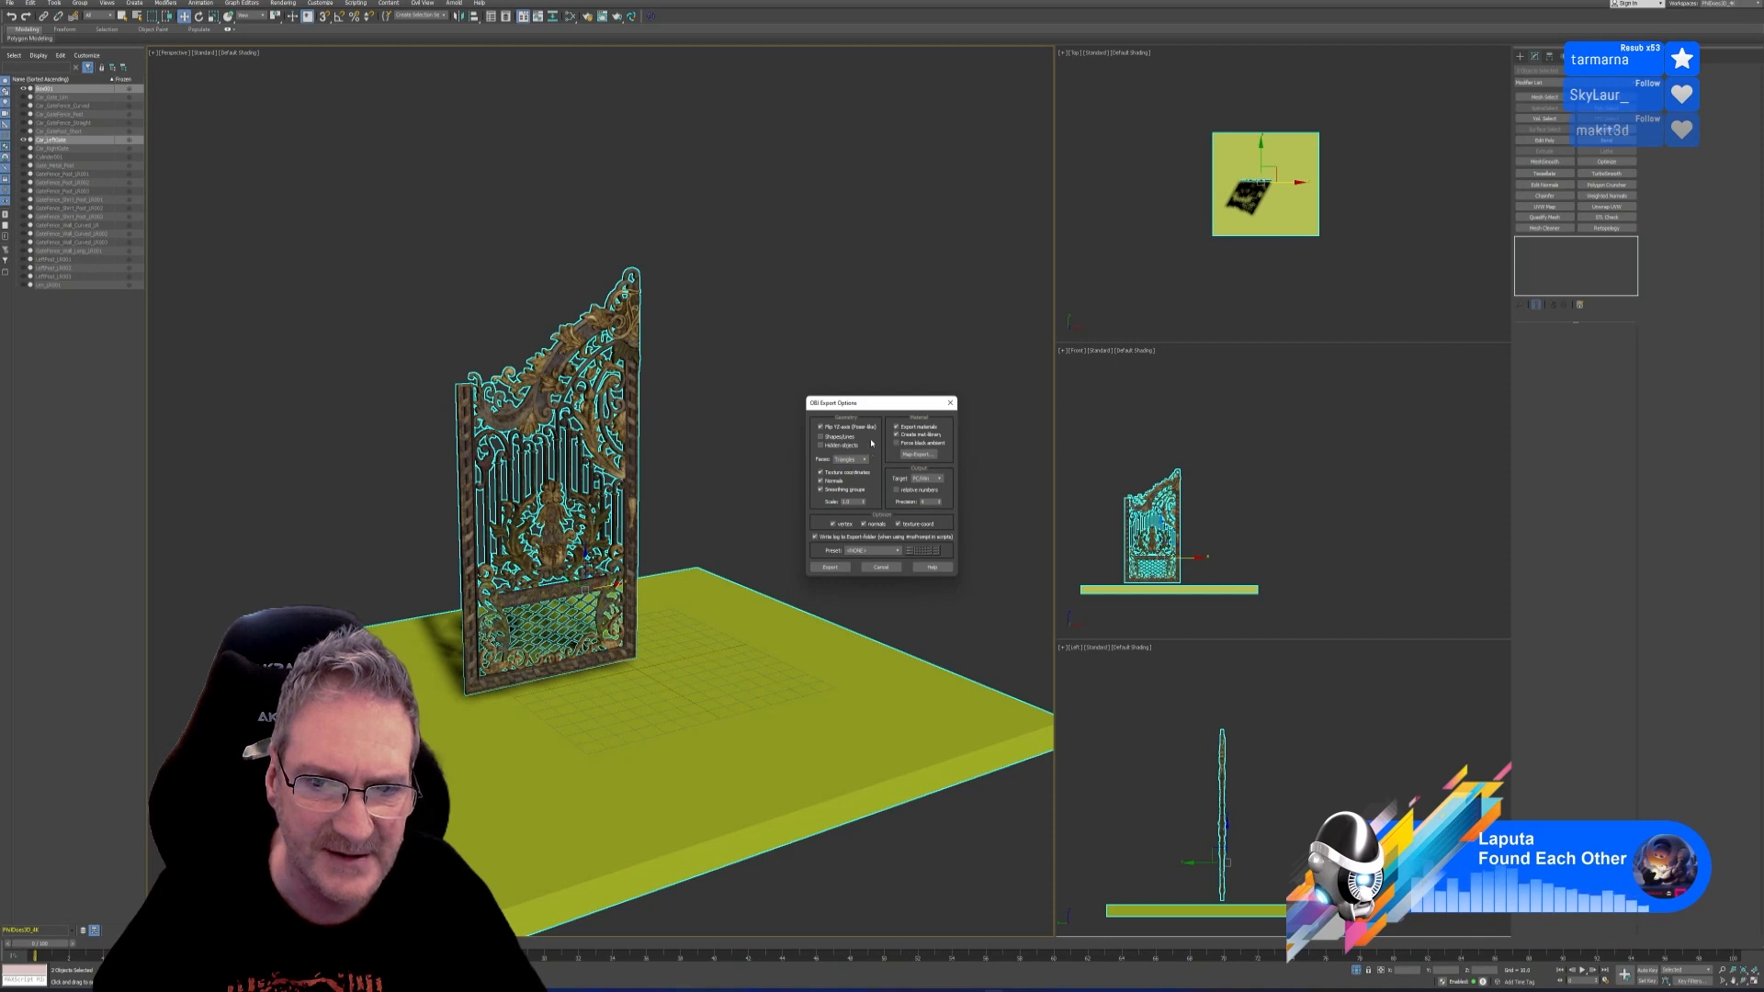
left_click(830, 567)
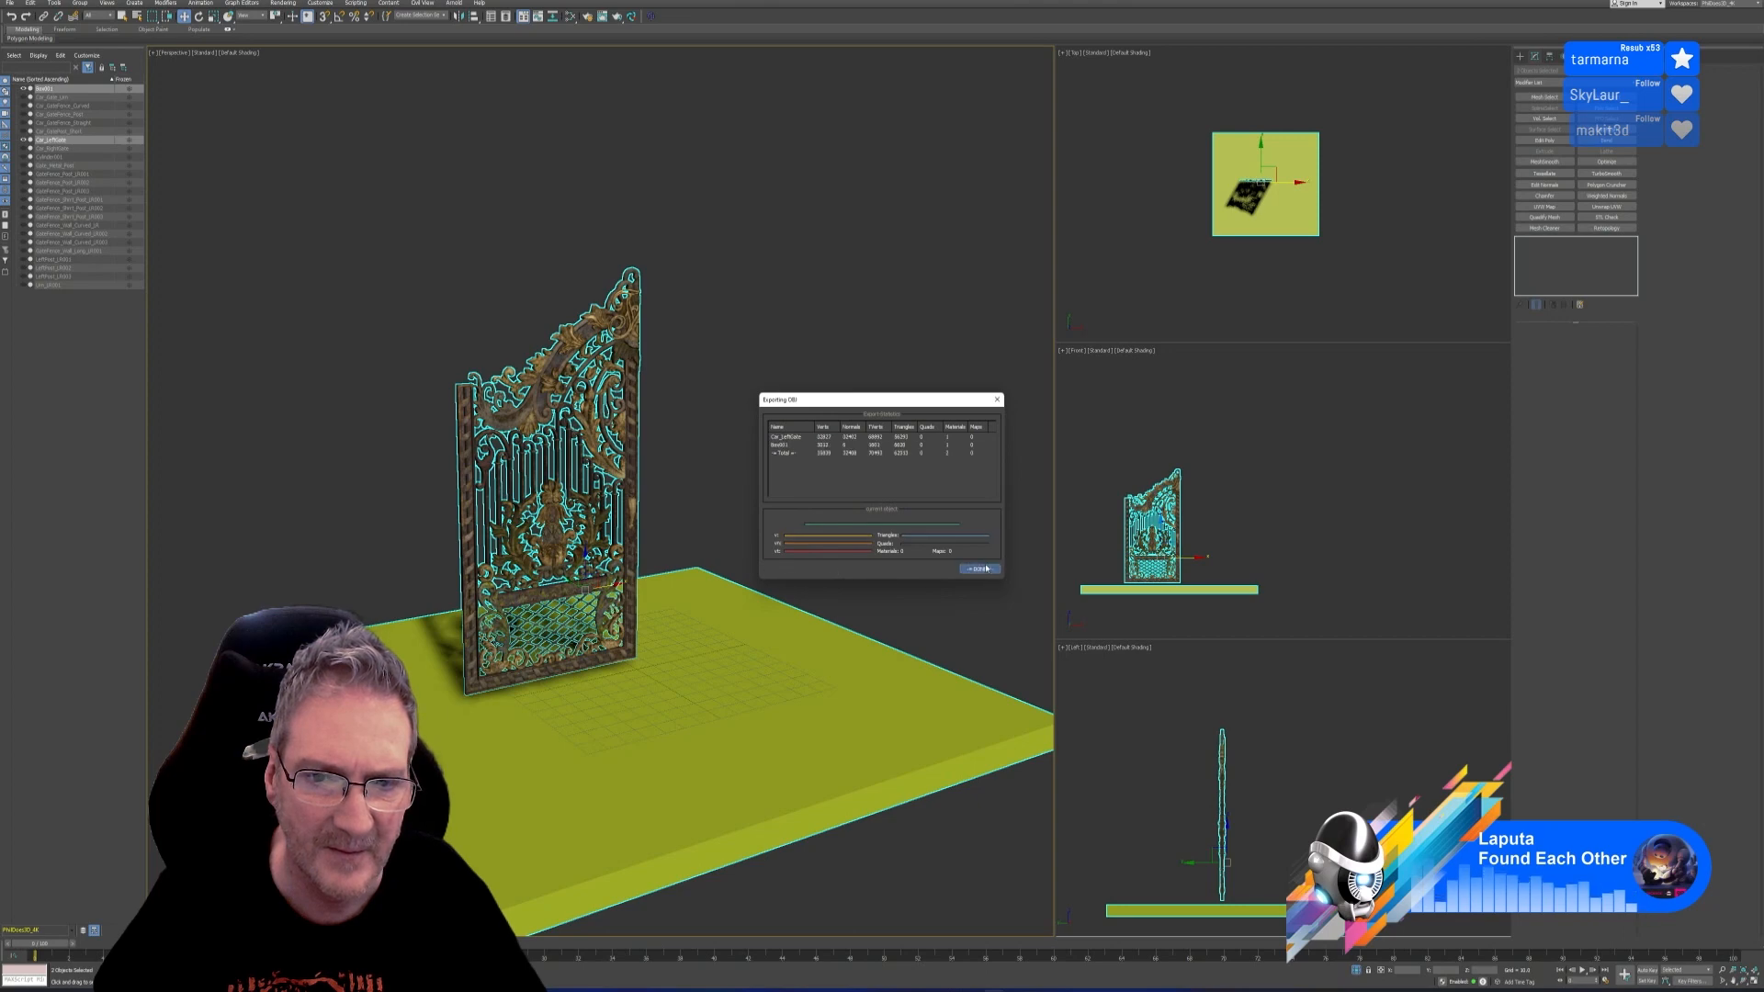
left_click(980, 569)
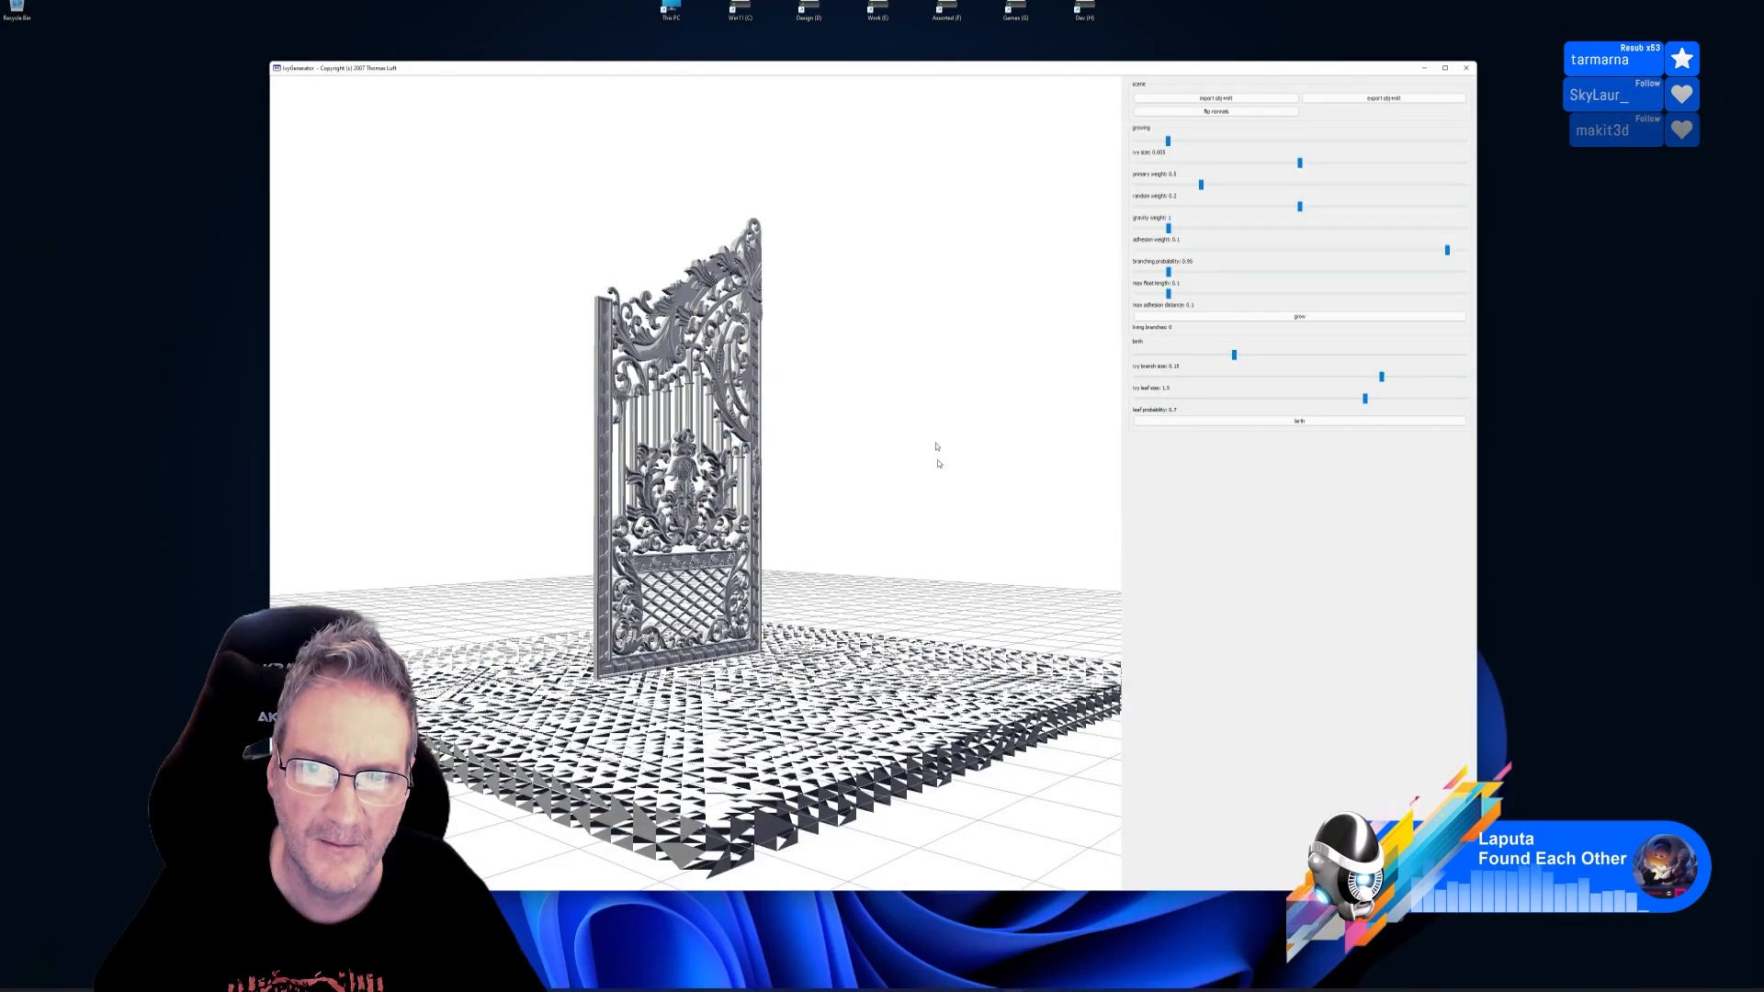
Return to Ivy Generator and import the re-exported Car_LeftGate.obj
left_click(1215, 98)
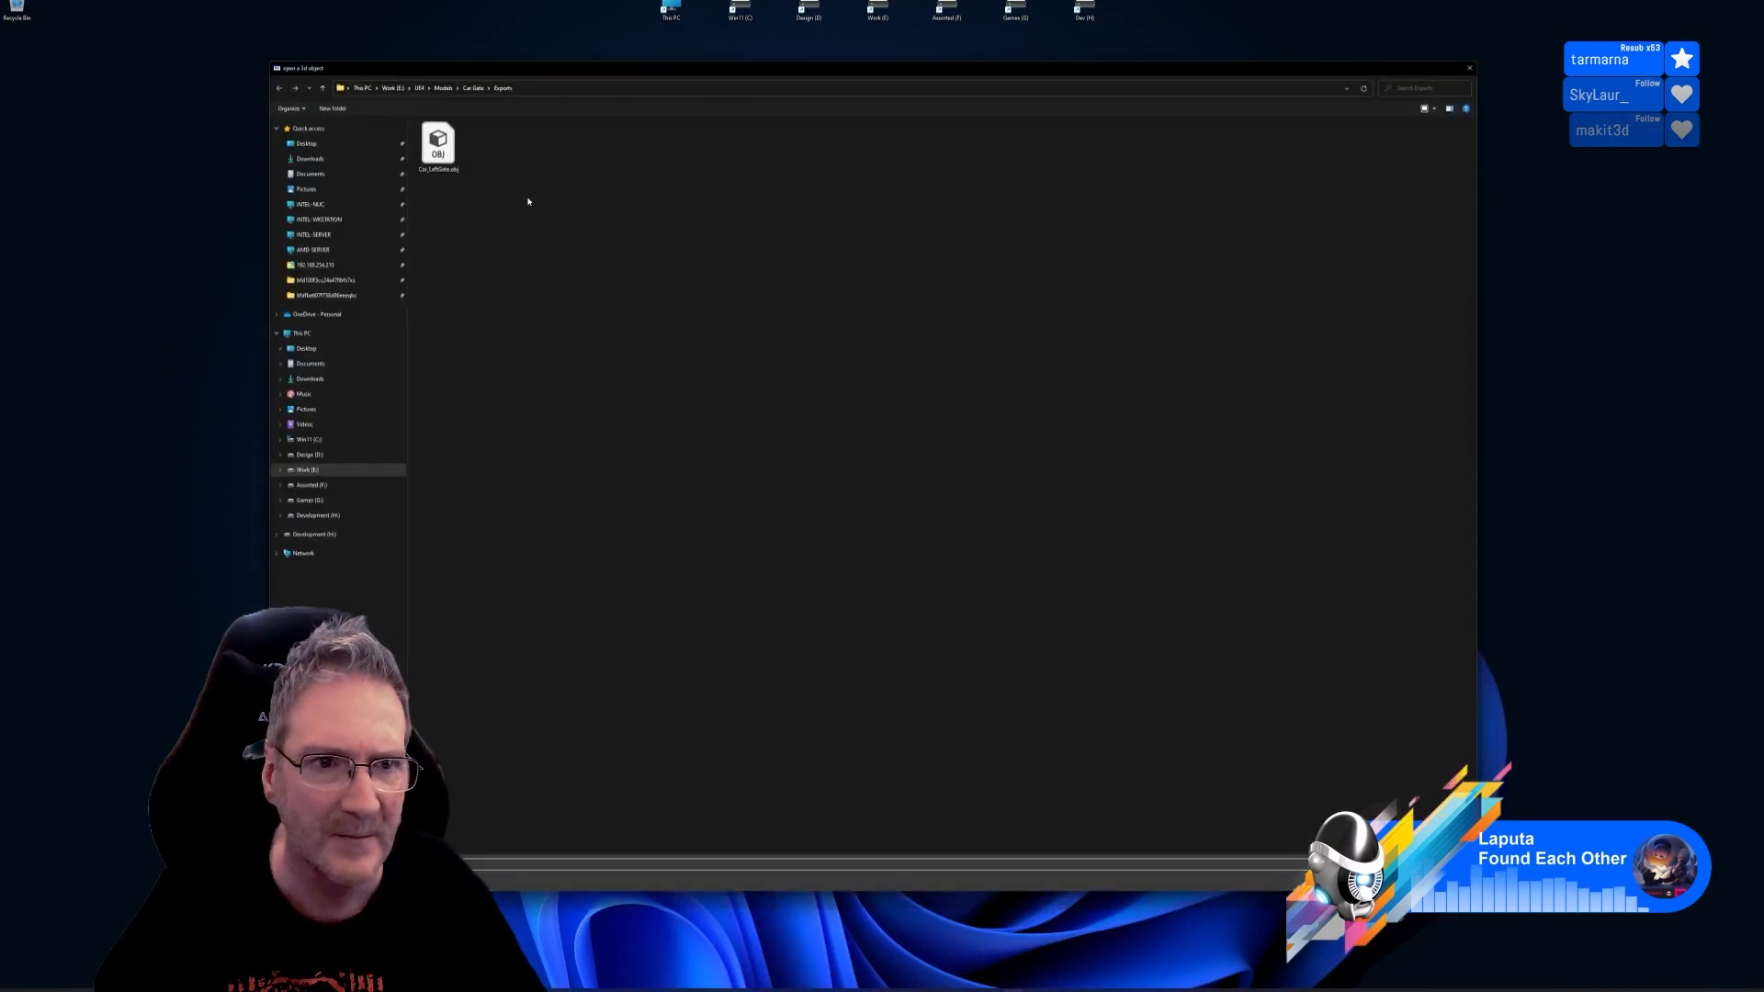
double_click(436, 147)
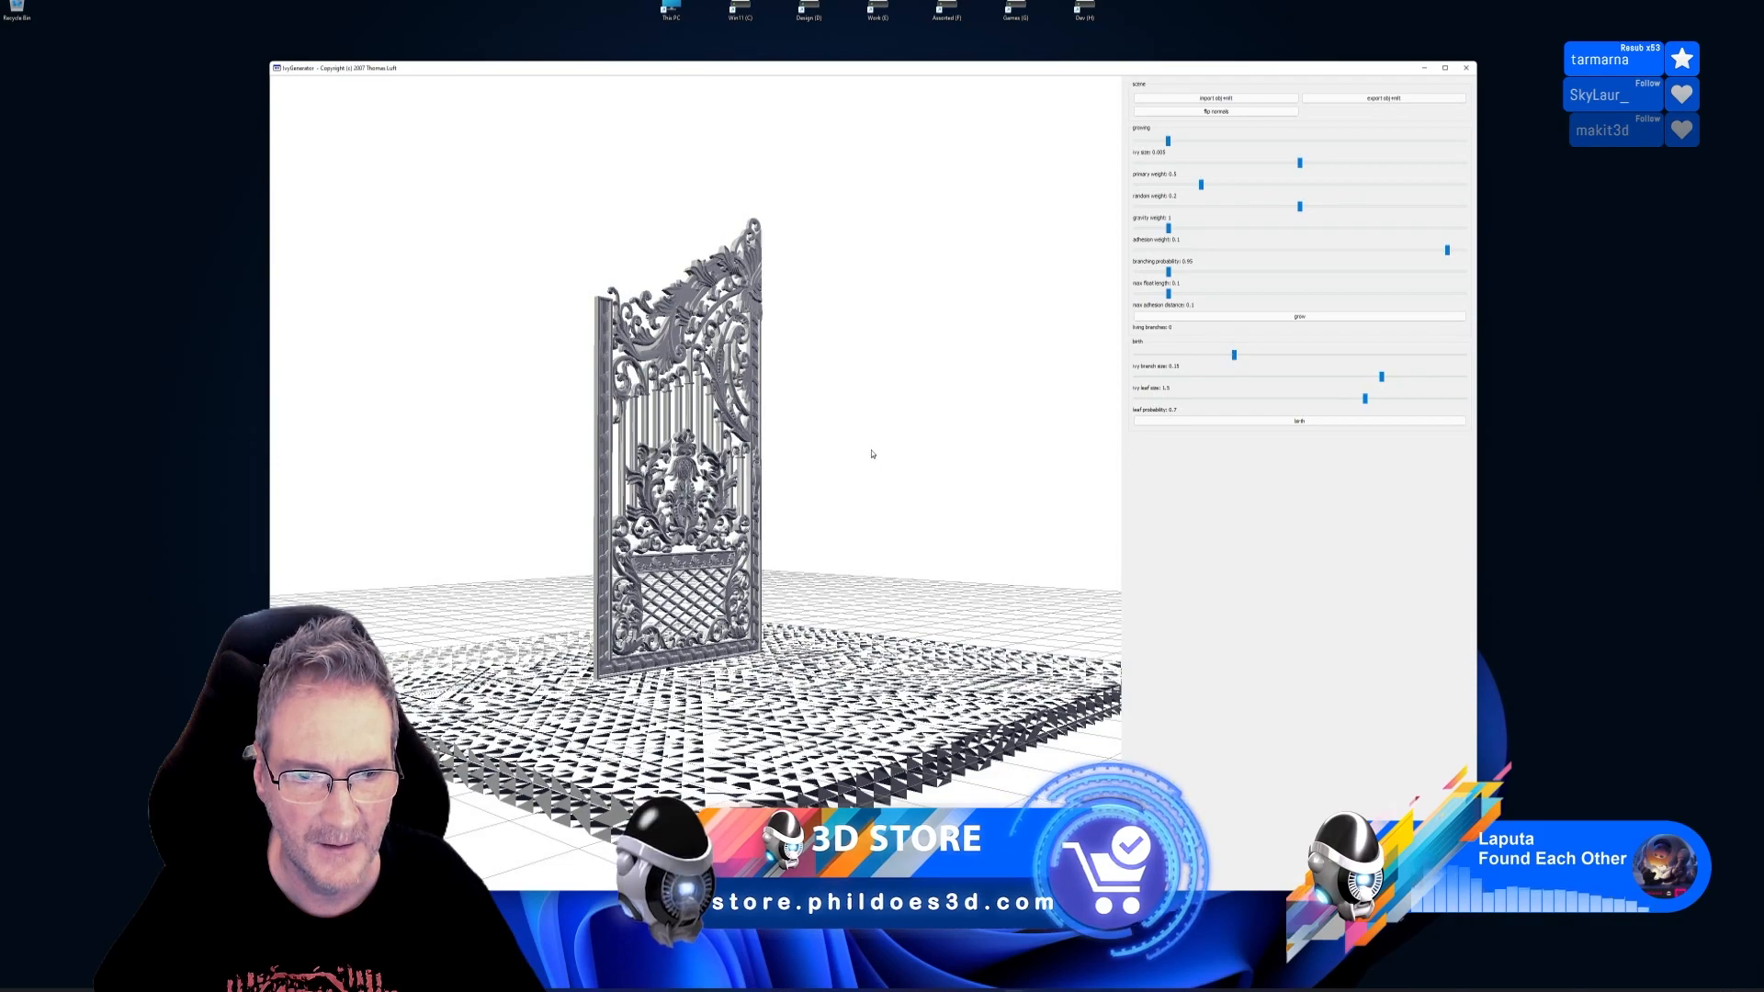
left_click_drag(873, 453, 878, 538)
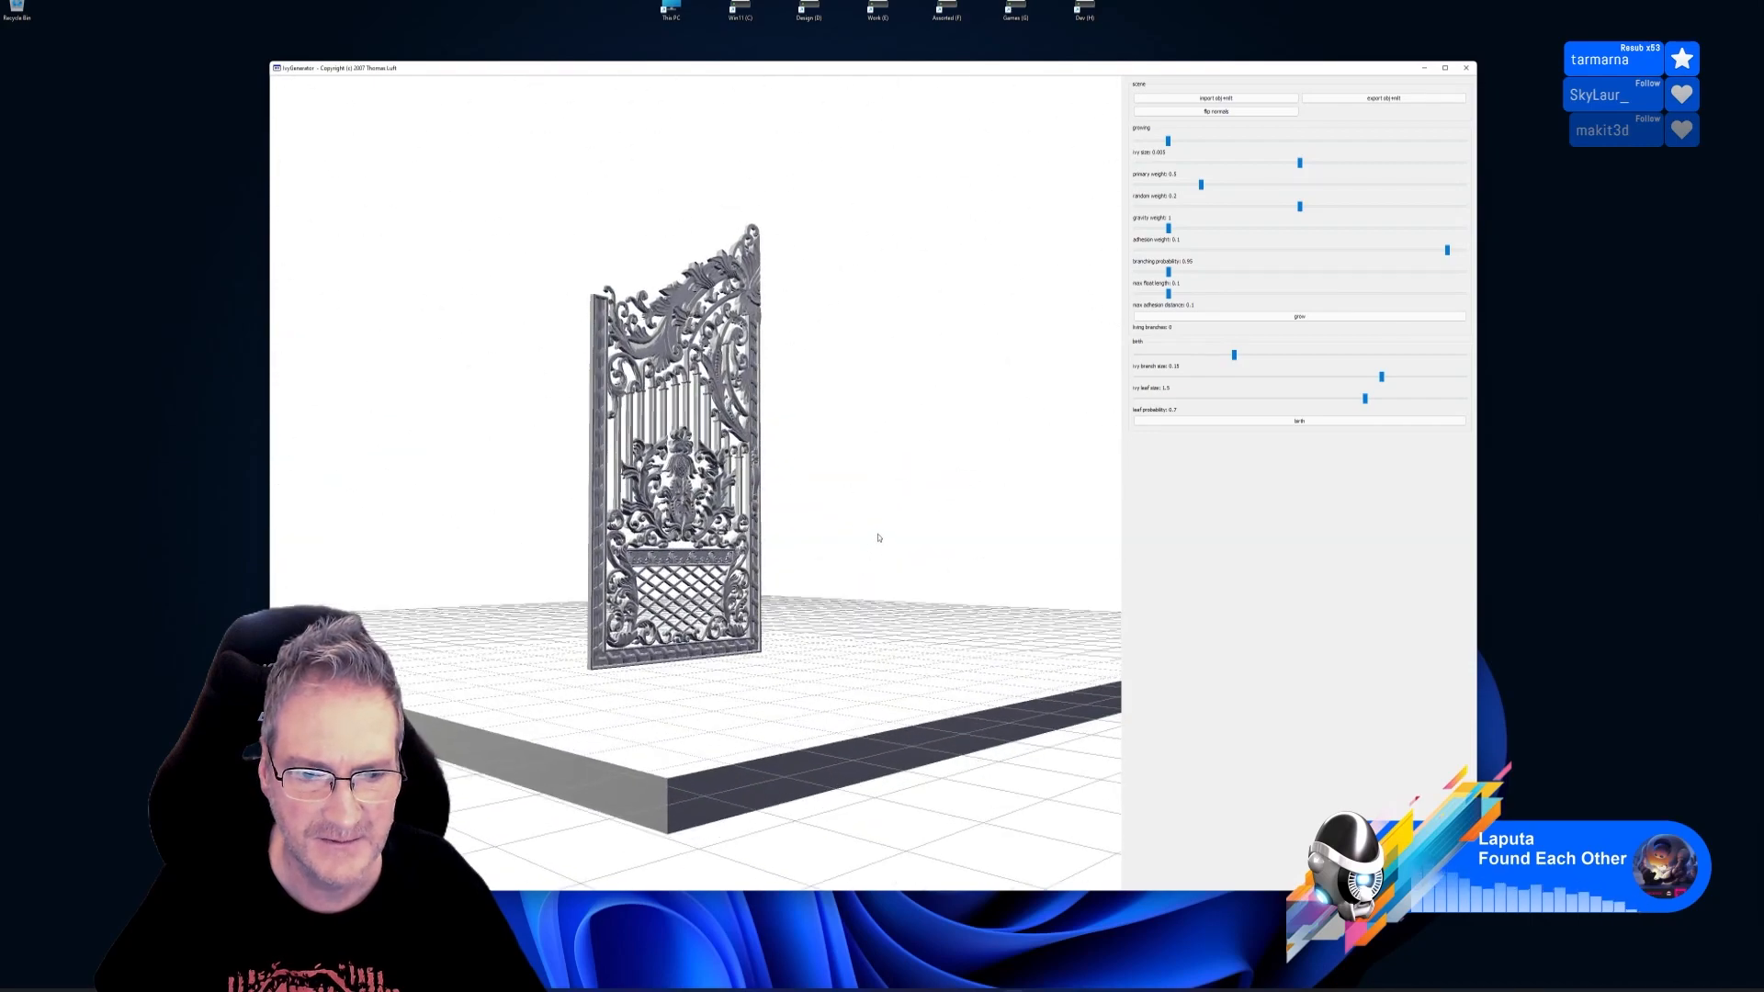
Compare the gate and ground with their normals flipped from several angles and restore the original normals
left_click(1219, 112)
left_click_drag(882, 533, 695, 430)
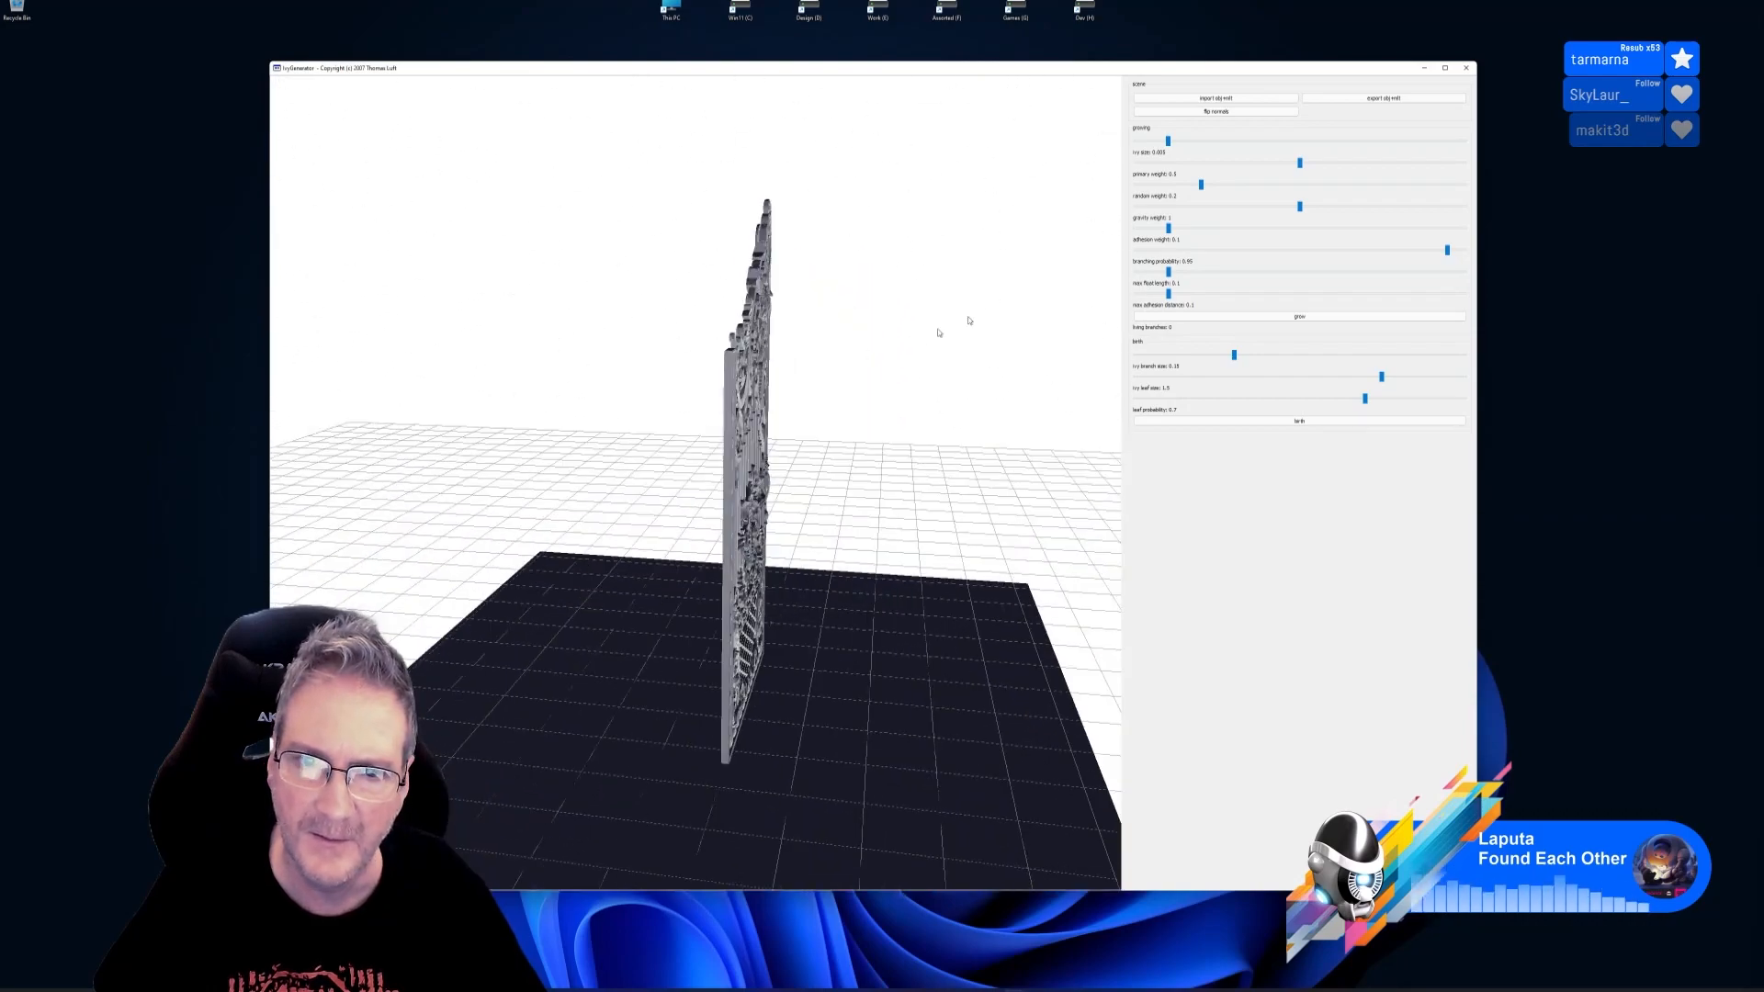
left_click_drag(941, 330, 962, 596)
left_click(1216, 111)
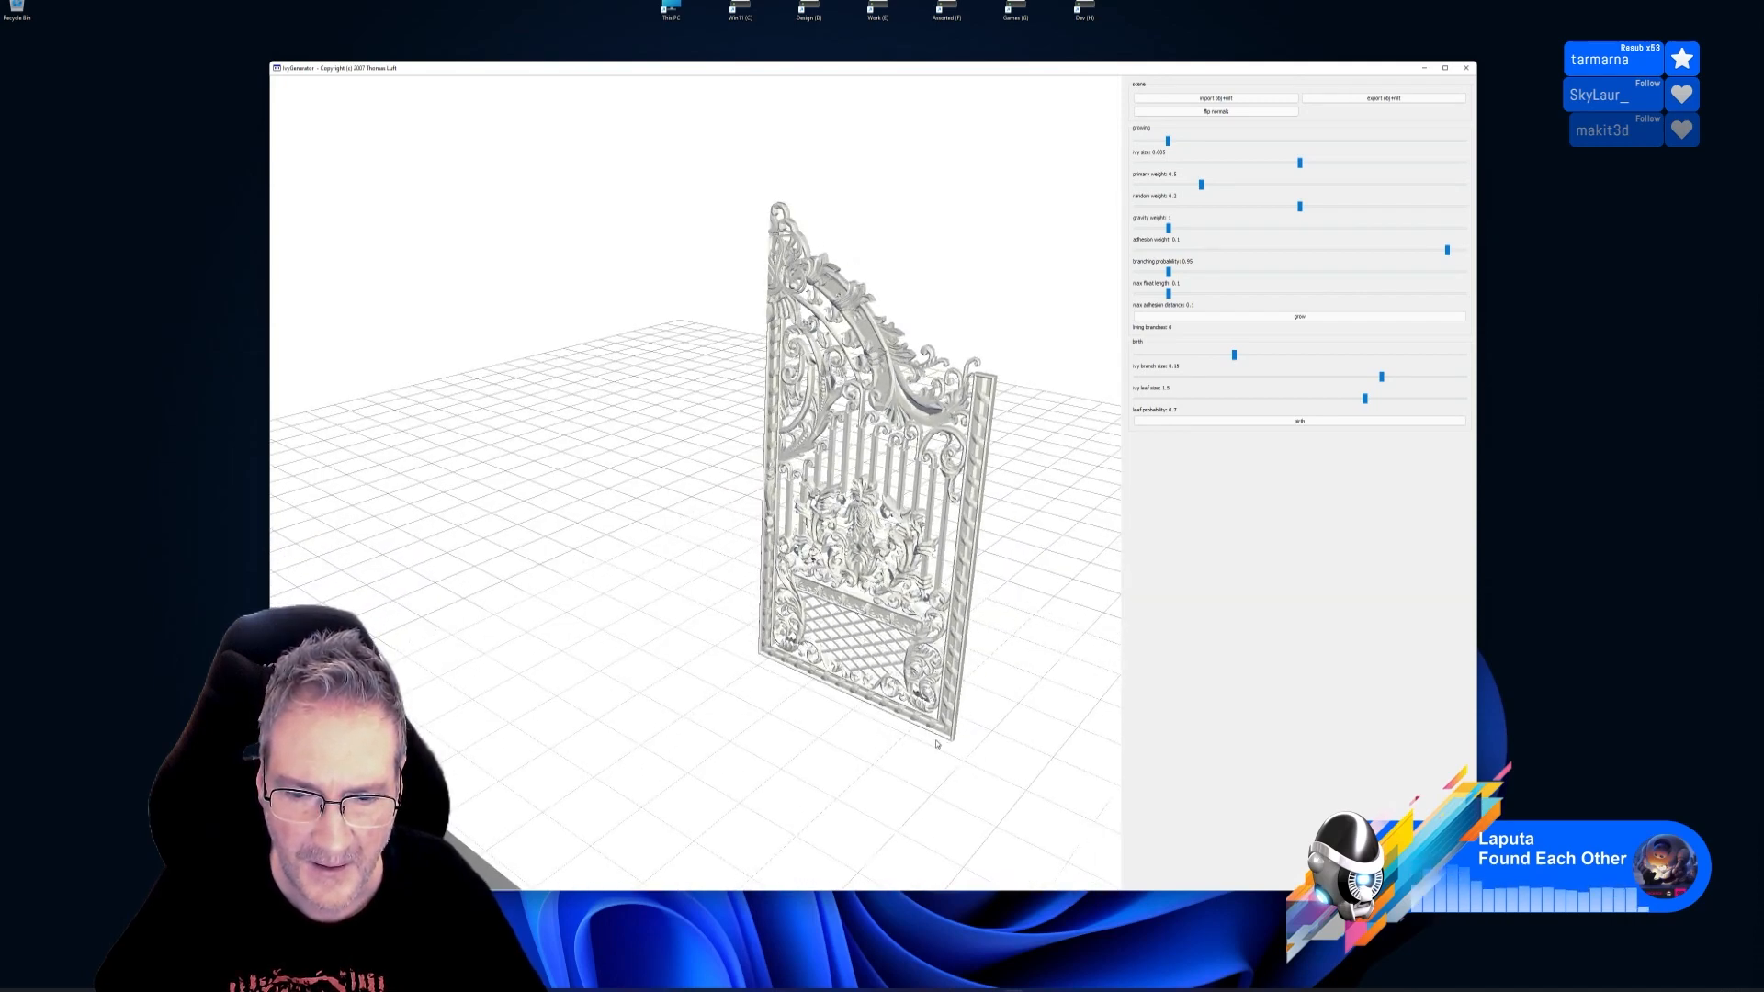
Place an ivy root on the ground at the base of the gate's outer post and test its growth
left_click_drag(932, 786, 1085, 877)
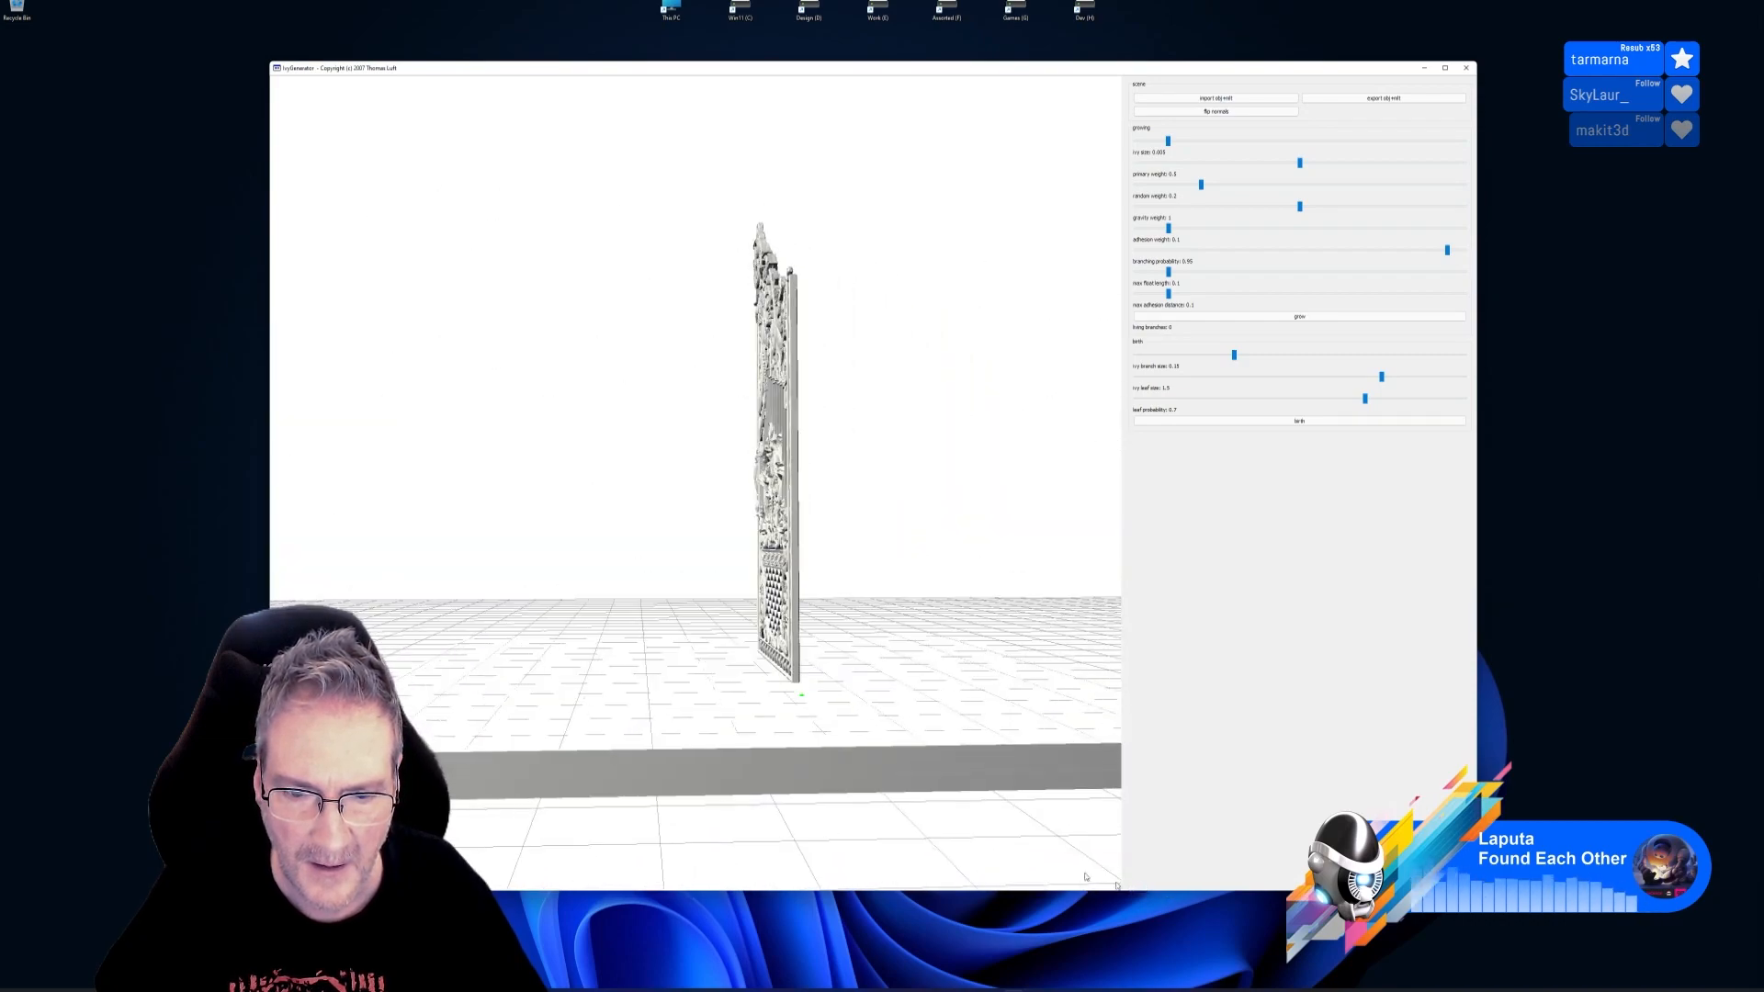
left_click_drag(786, 694, 621, 706)
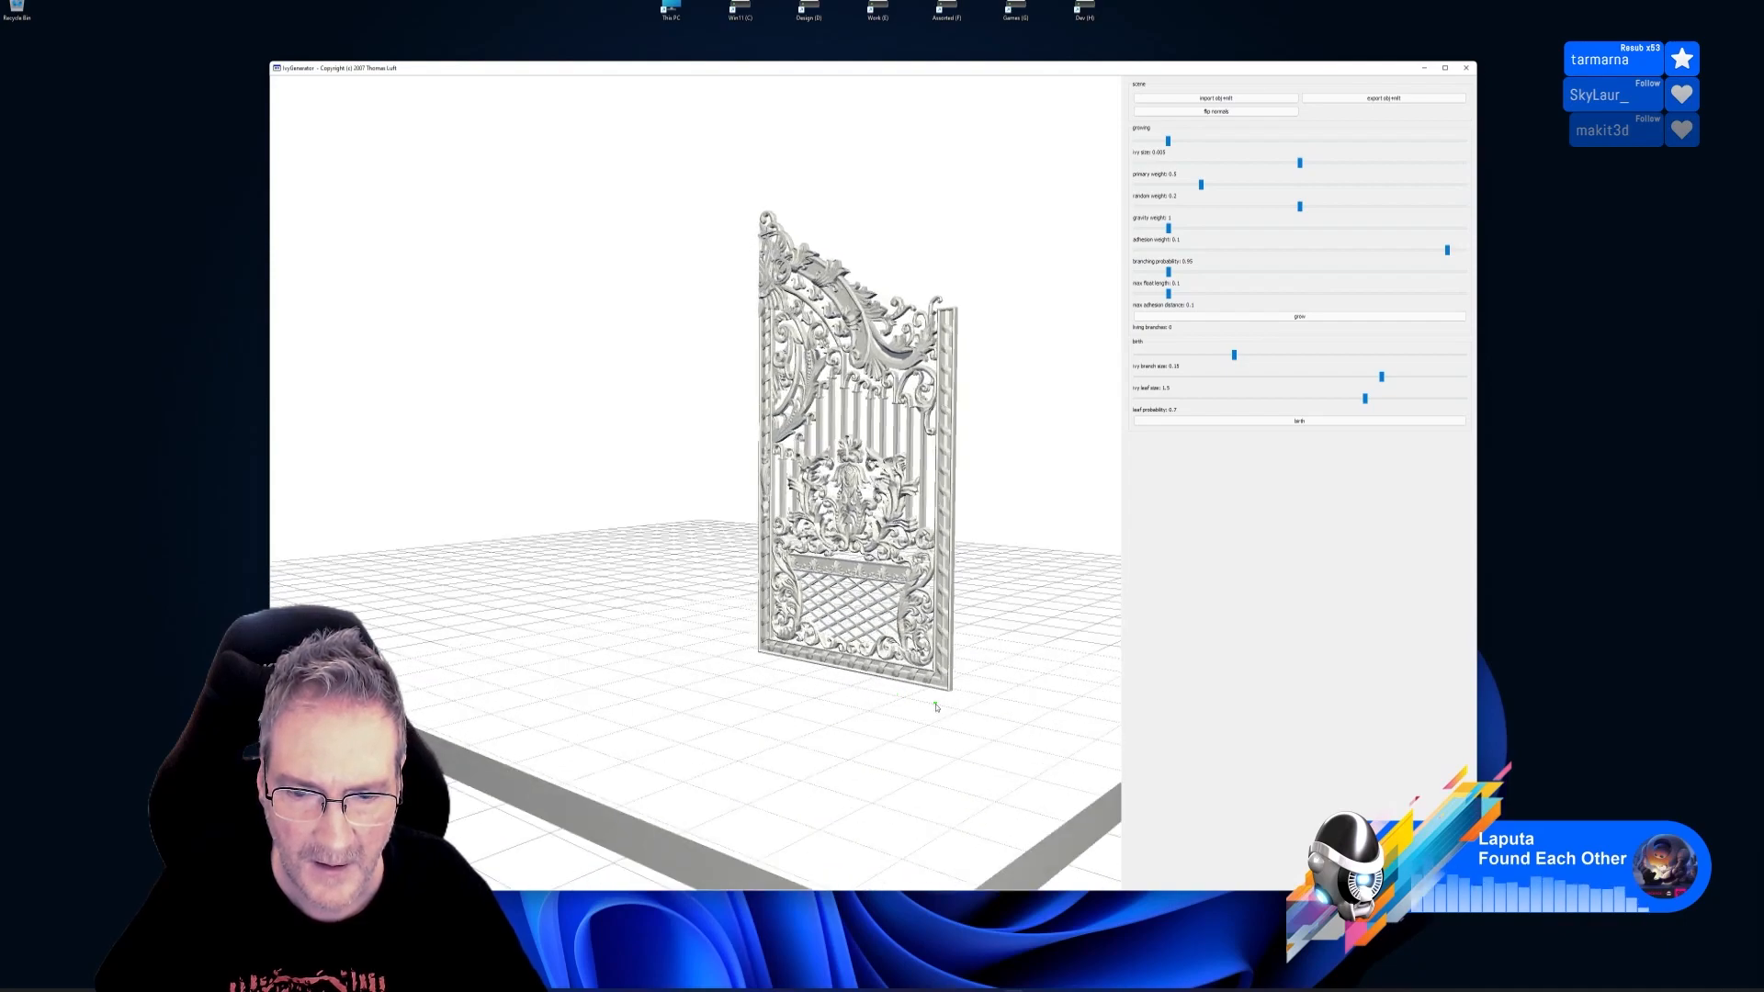
left_click_drag(937, 707, 977, 733)
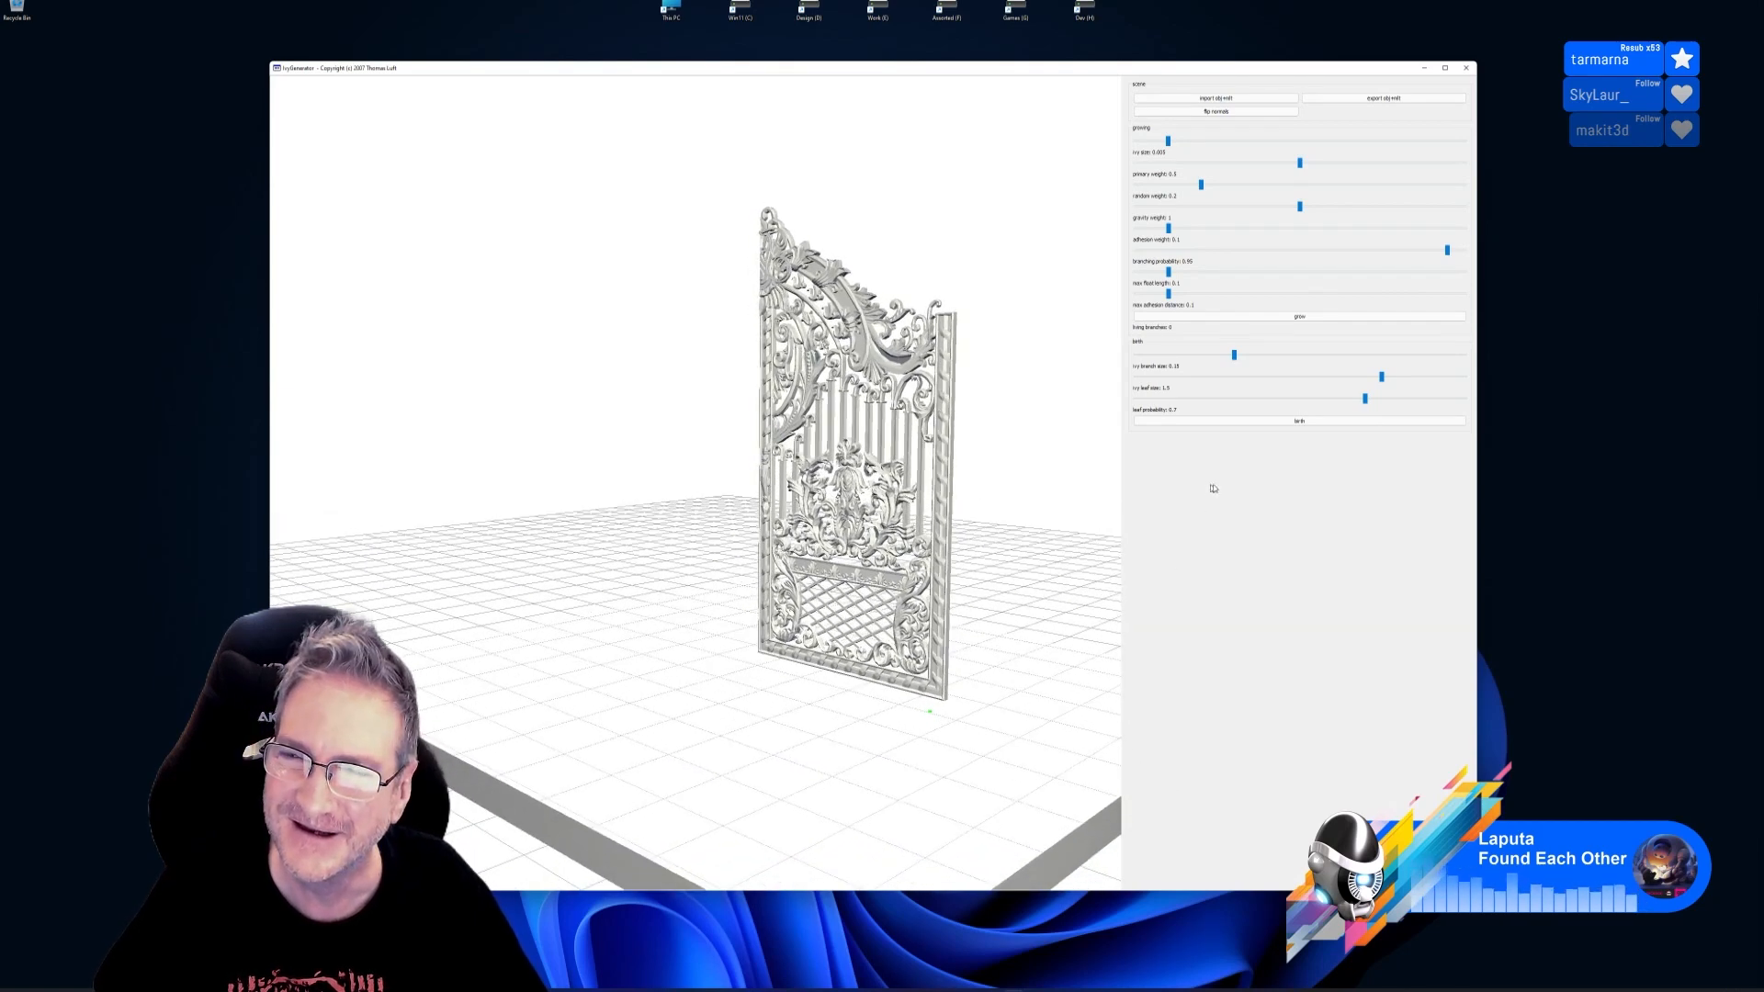
left_click(1300, 317)
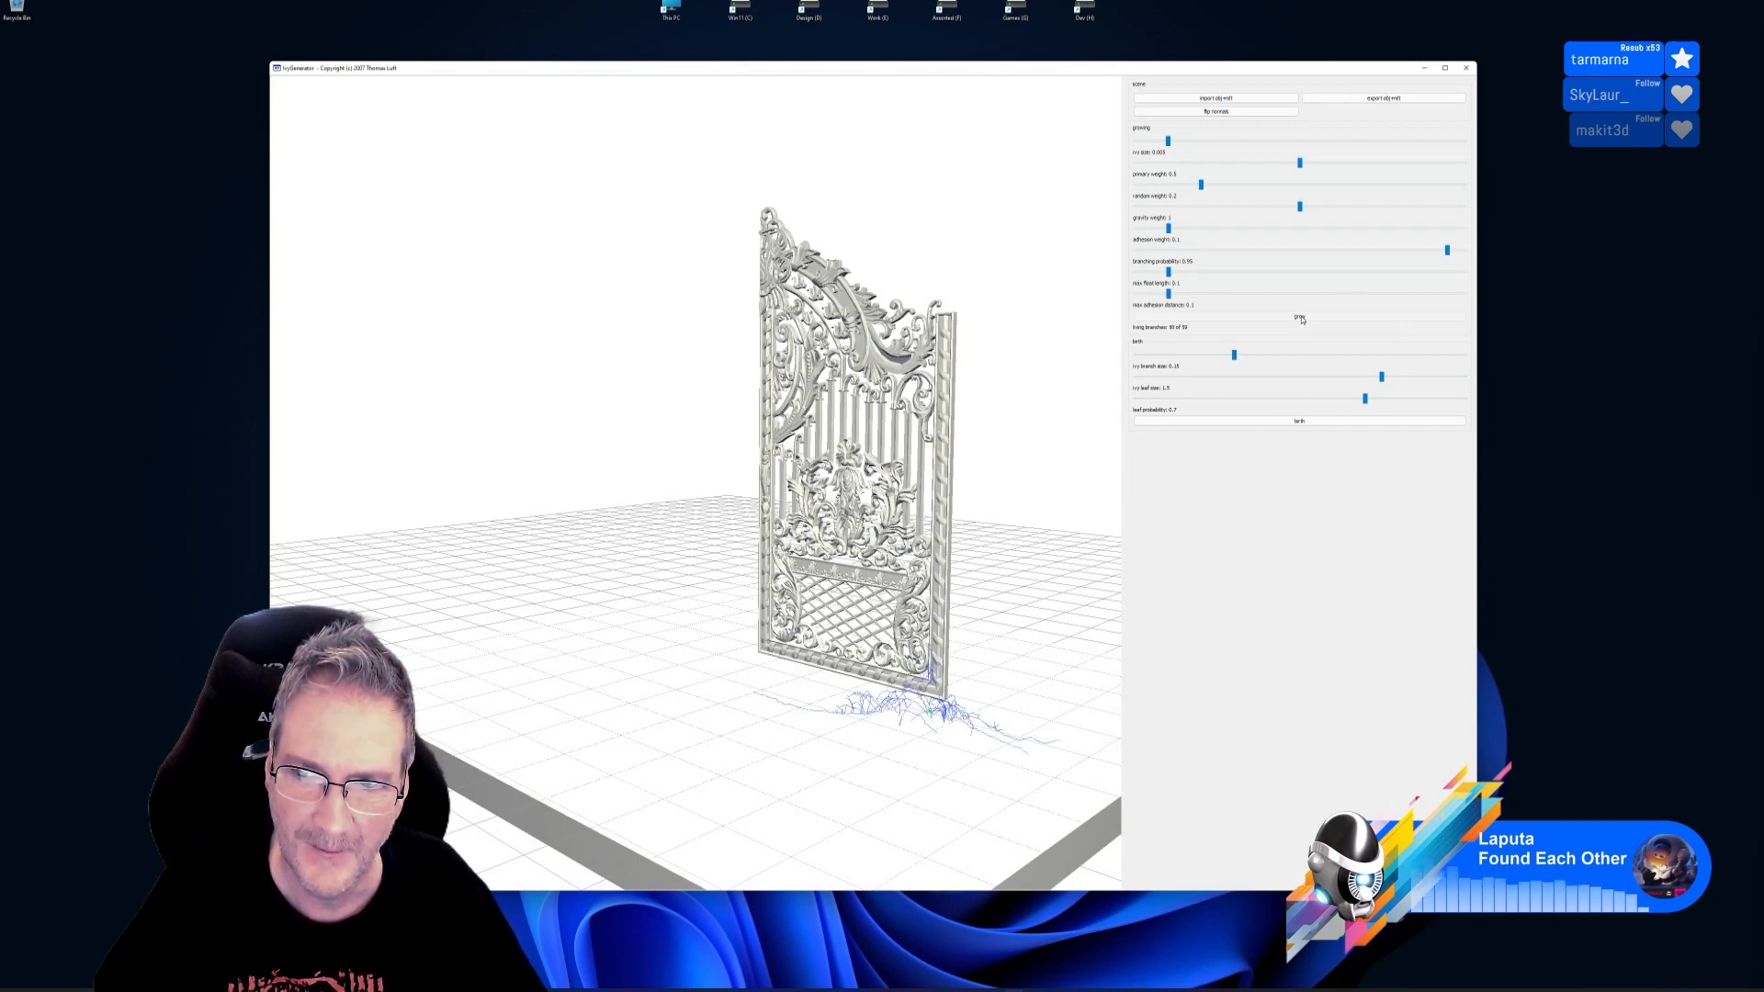
left_click(1302, 318)
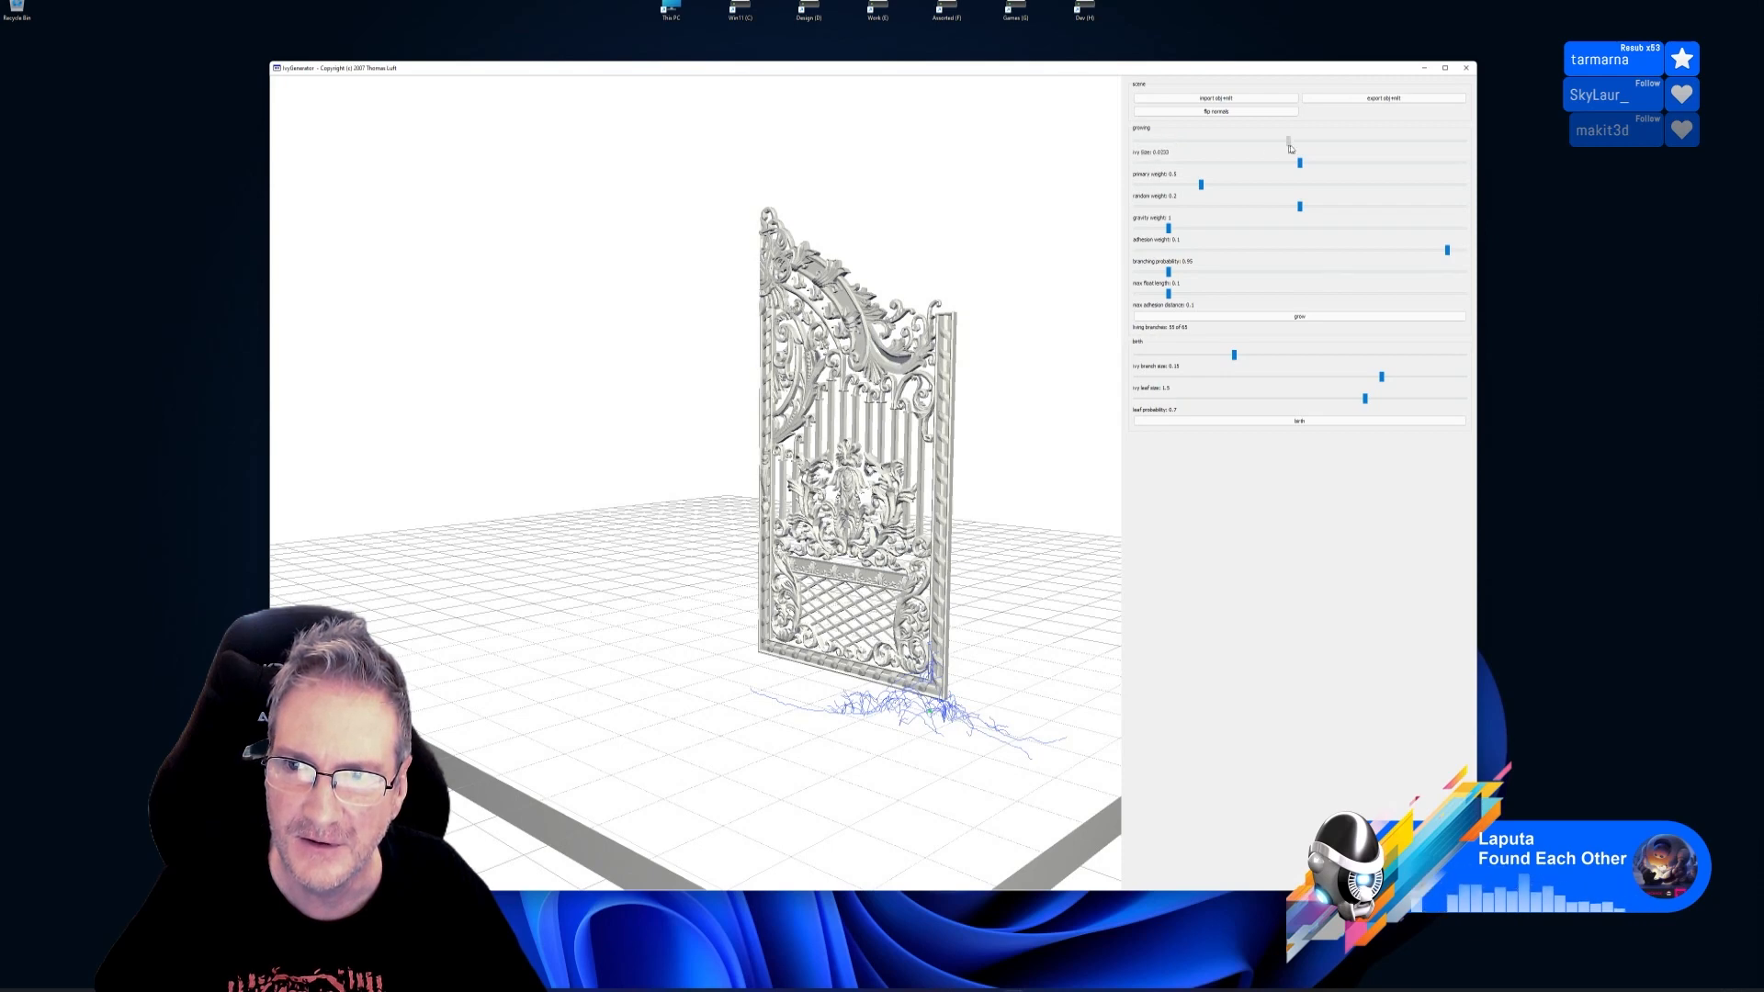
Increase the ivy size, raise the max float length to about 0.3, grow the ivy further and birth its leaves
left_click_drag(1290, 147, 1305, 153)
left_click(1298, 318)
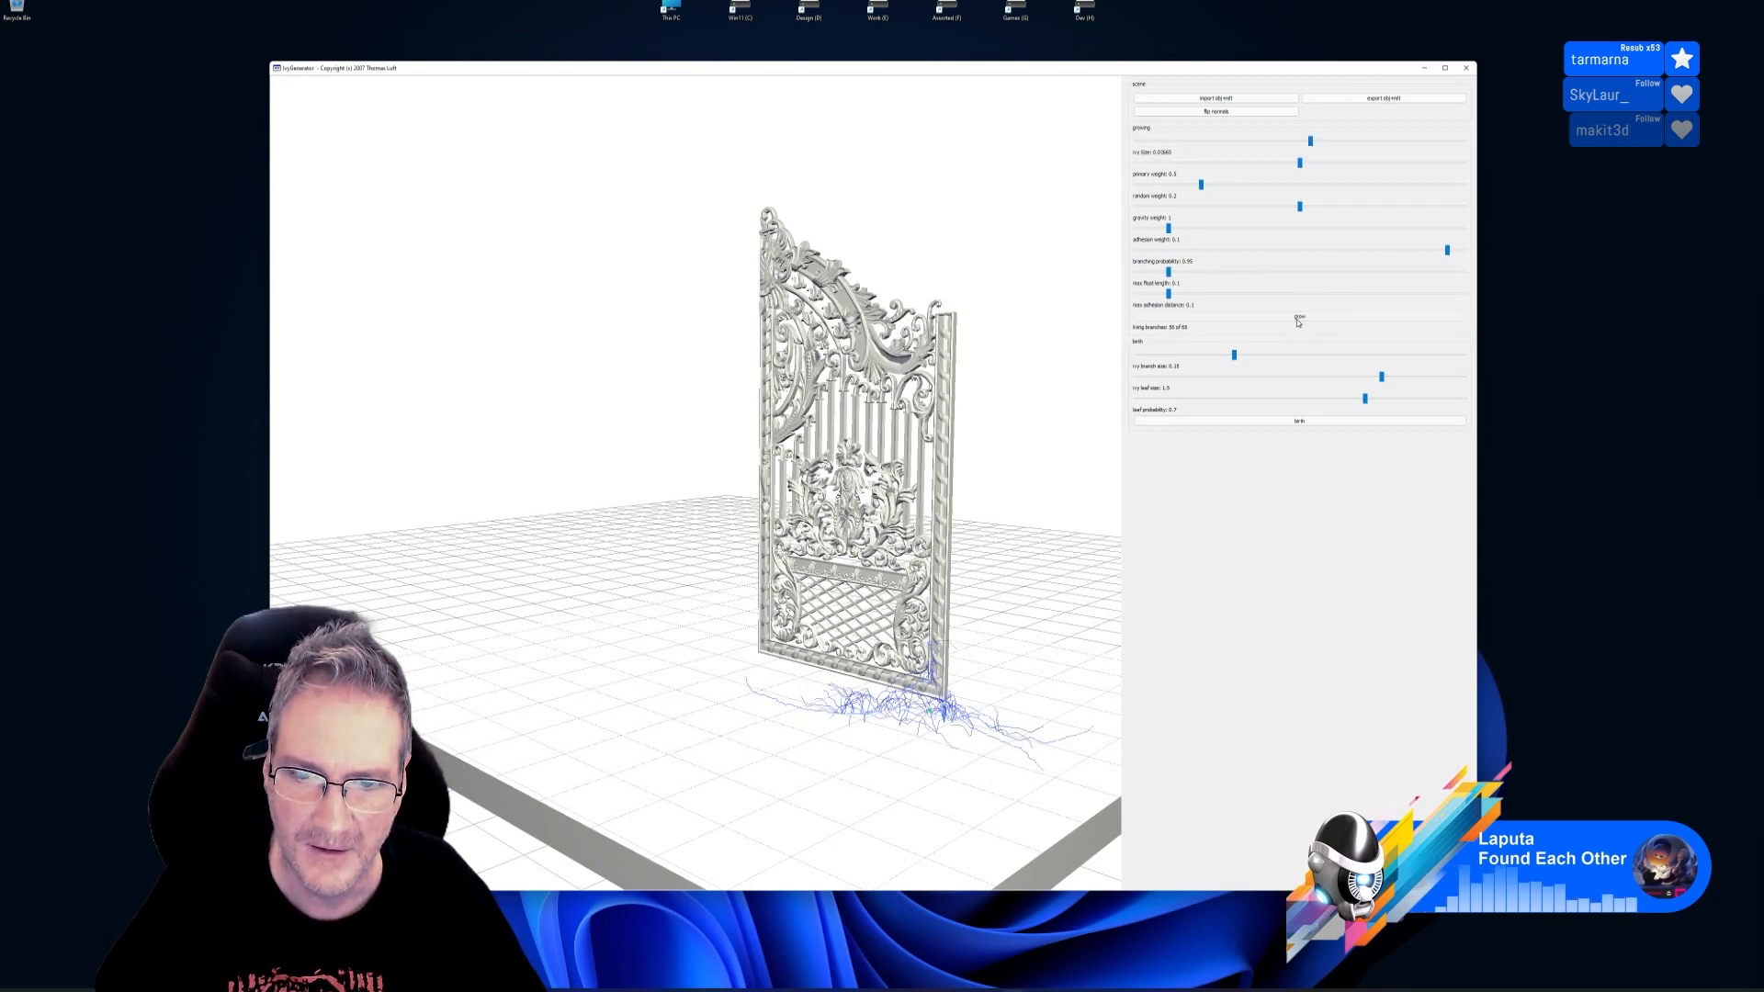
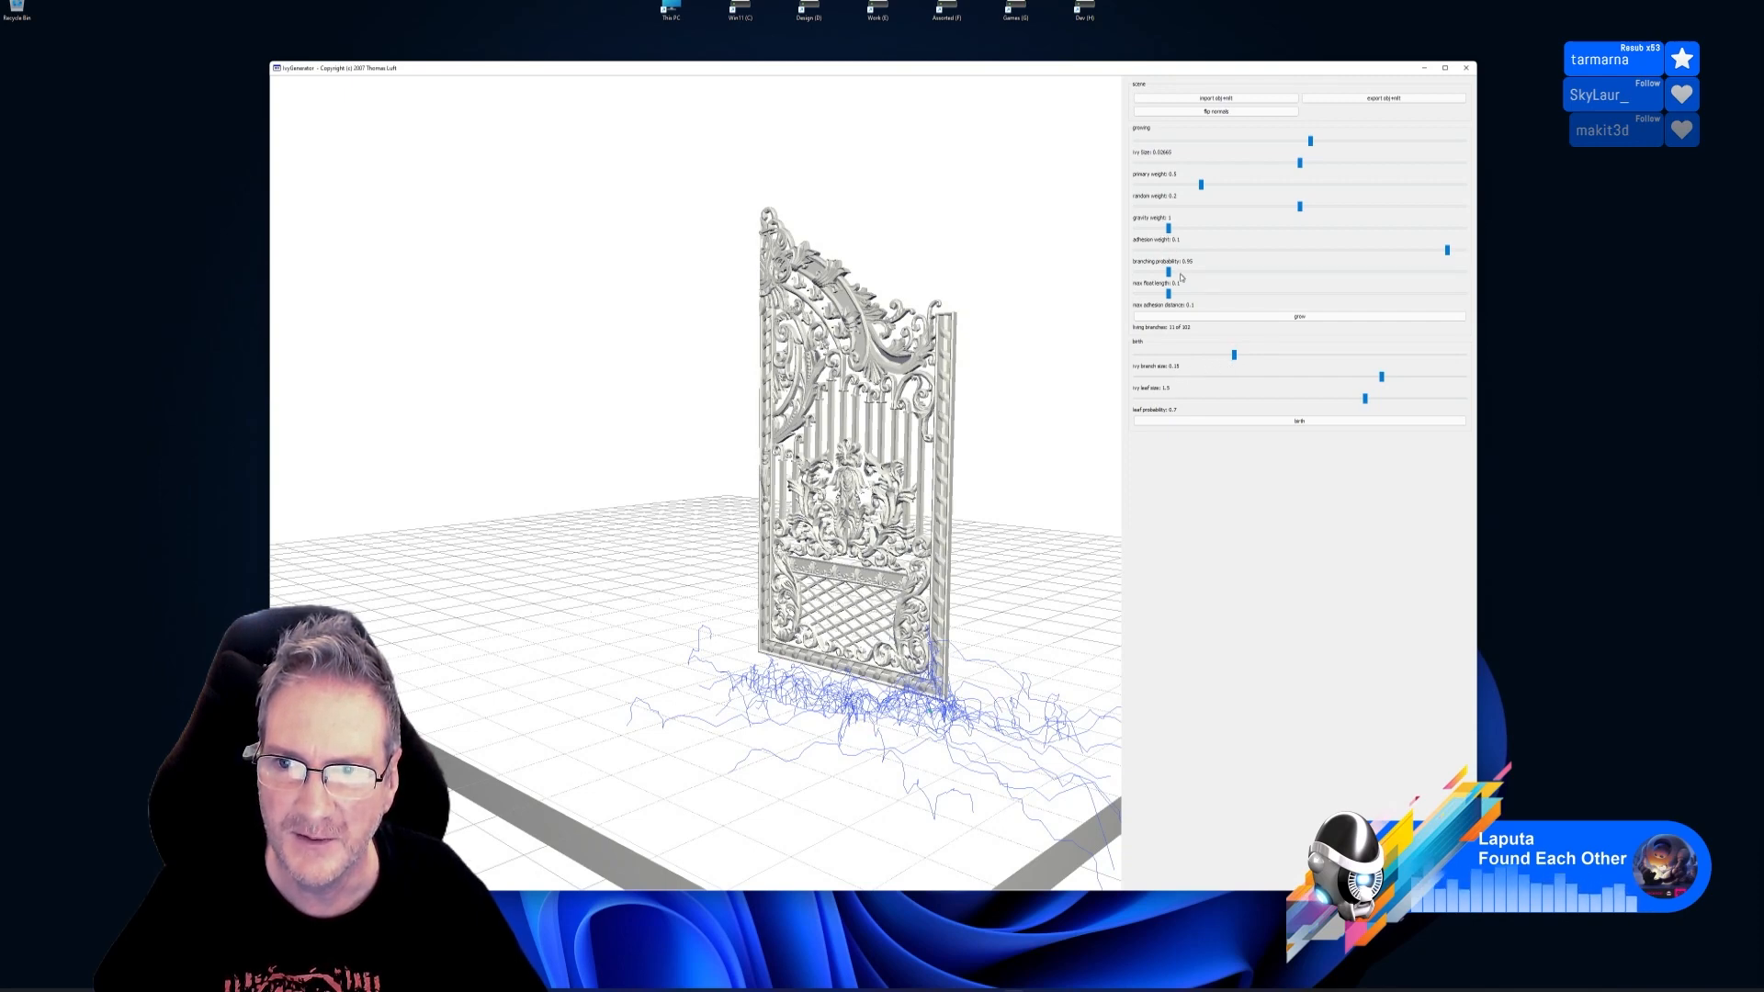
left_click_drag(1170, 275, 1237, 275)
left_click(1302, 317)
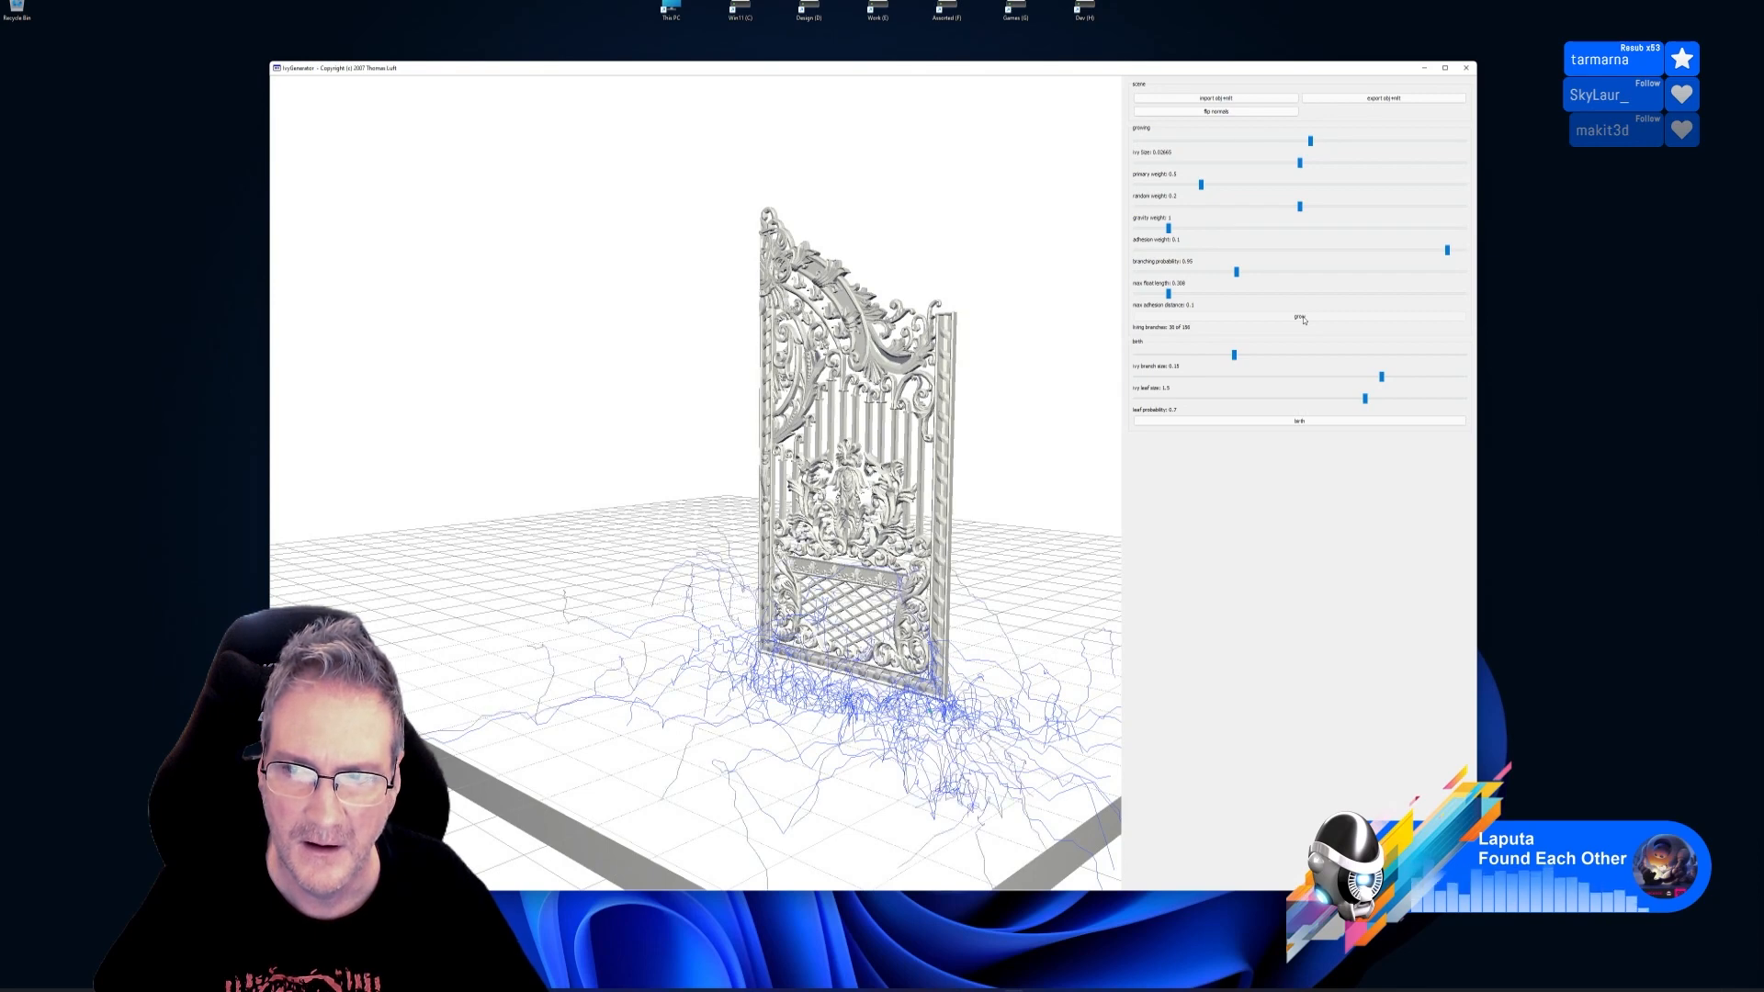
left_click(1299, 422)
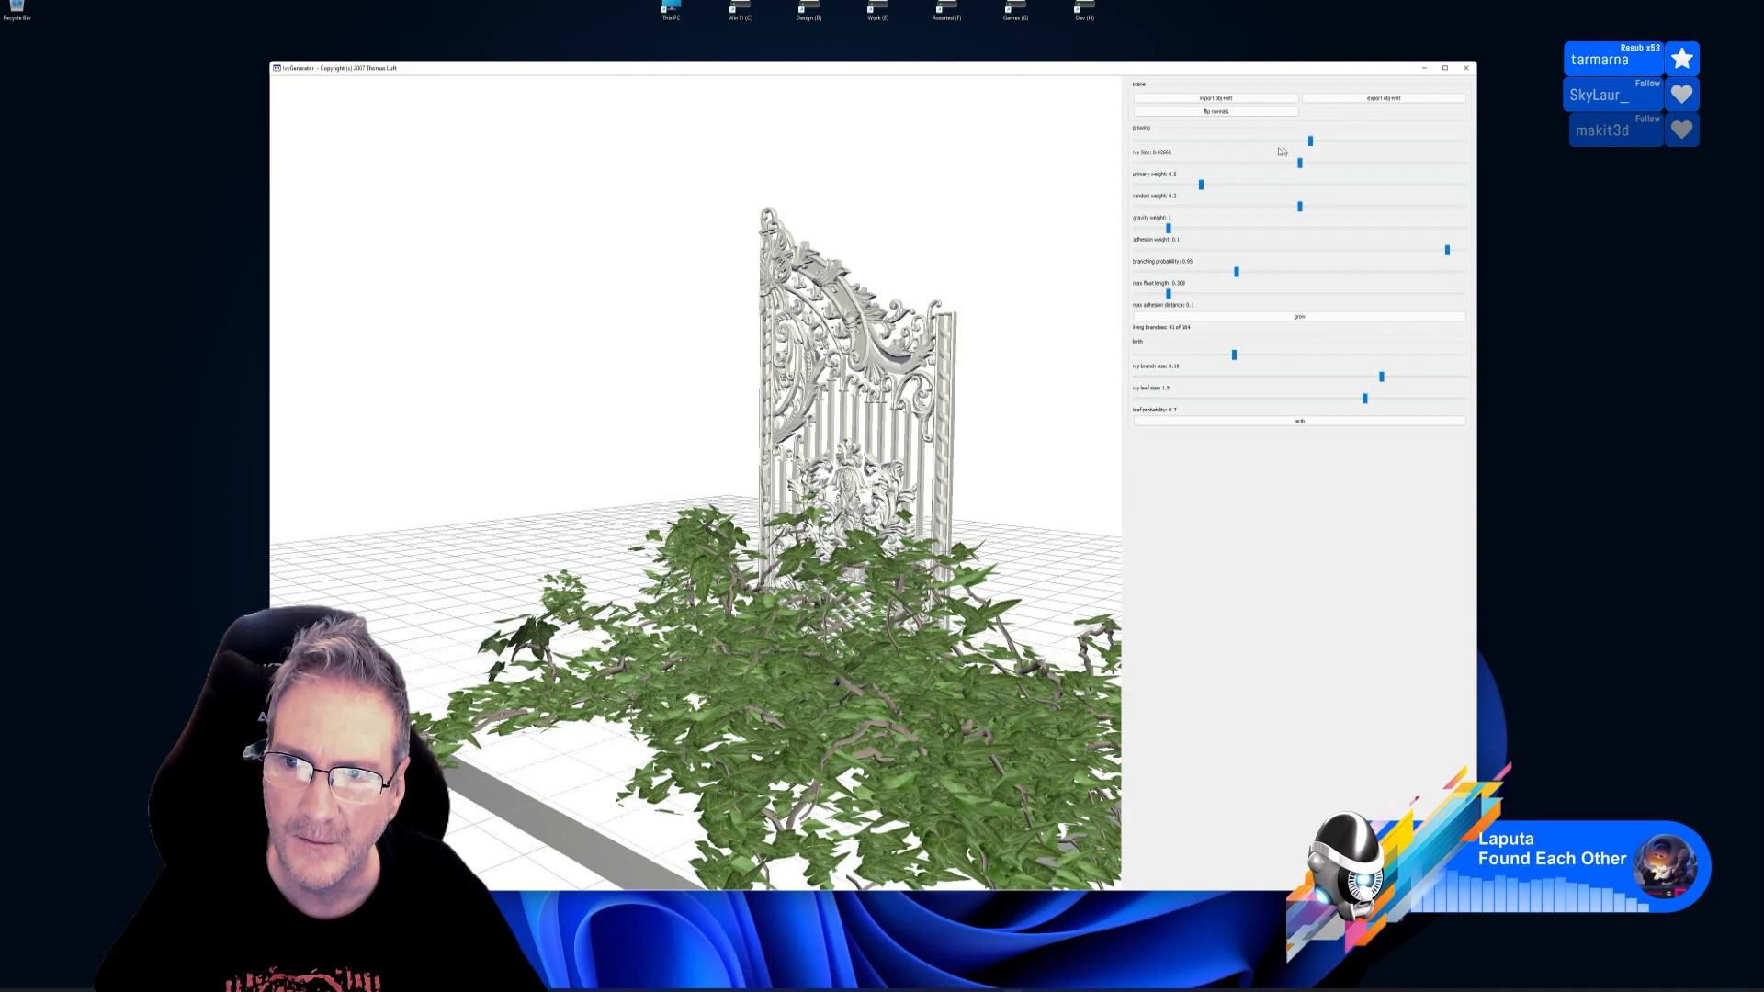
Reduce the ivy size to about 0.014, birth the ivy again and inspect it from both sides of the gate
left_click_drag(1310, 142, 1215, 139)
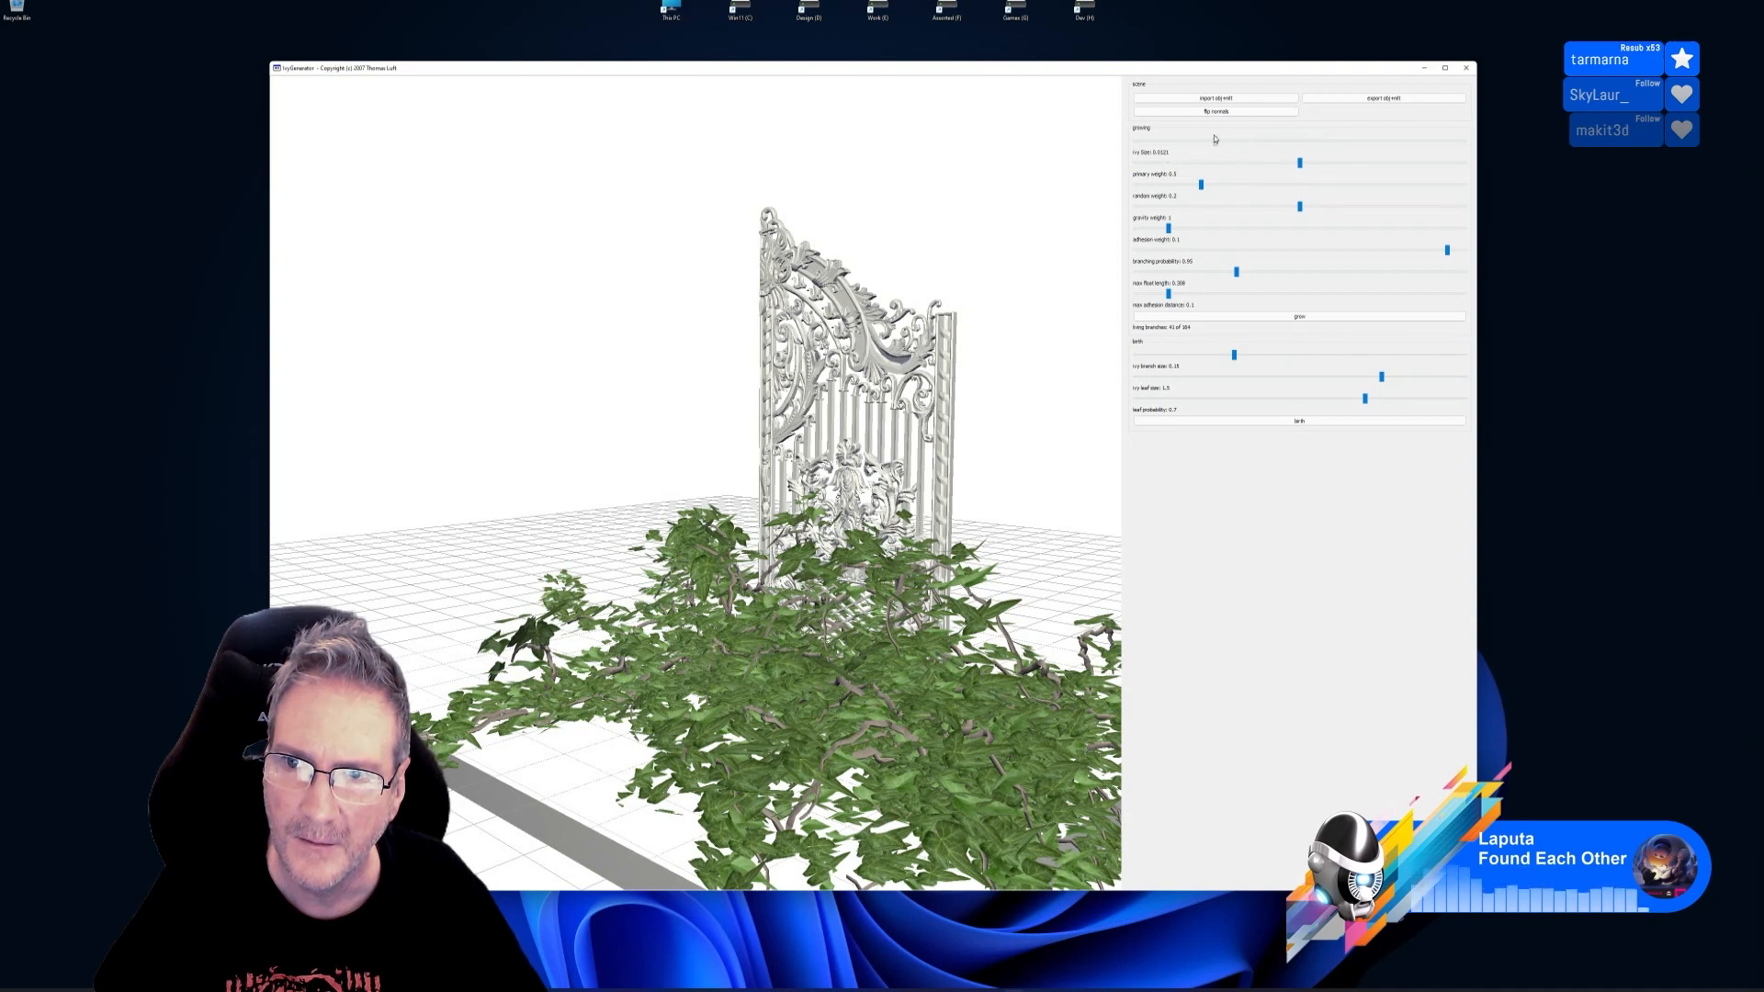
left_click(1299, 423)
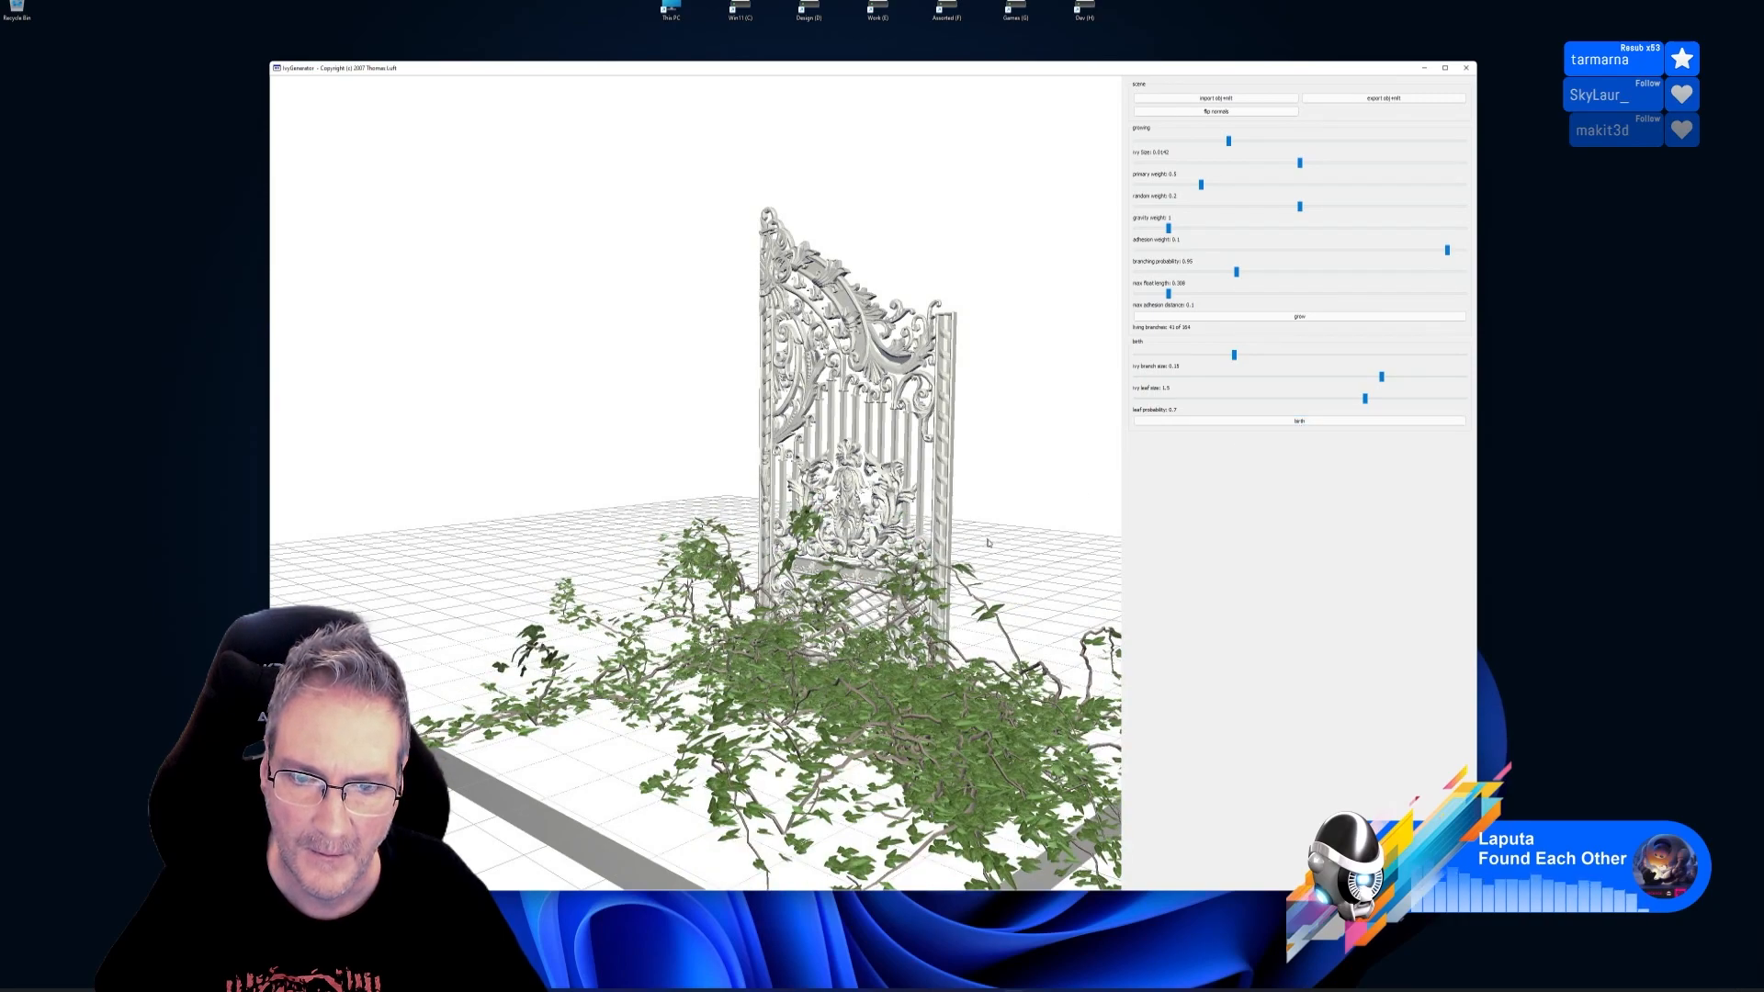
left_click_drag(997, 535, 951, 517)
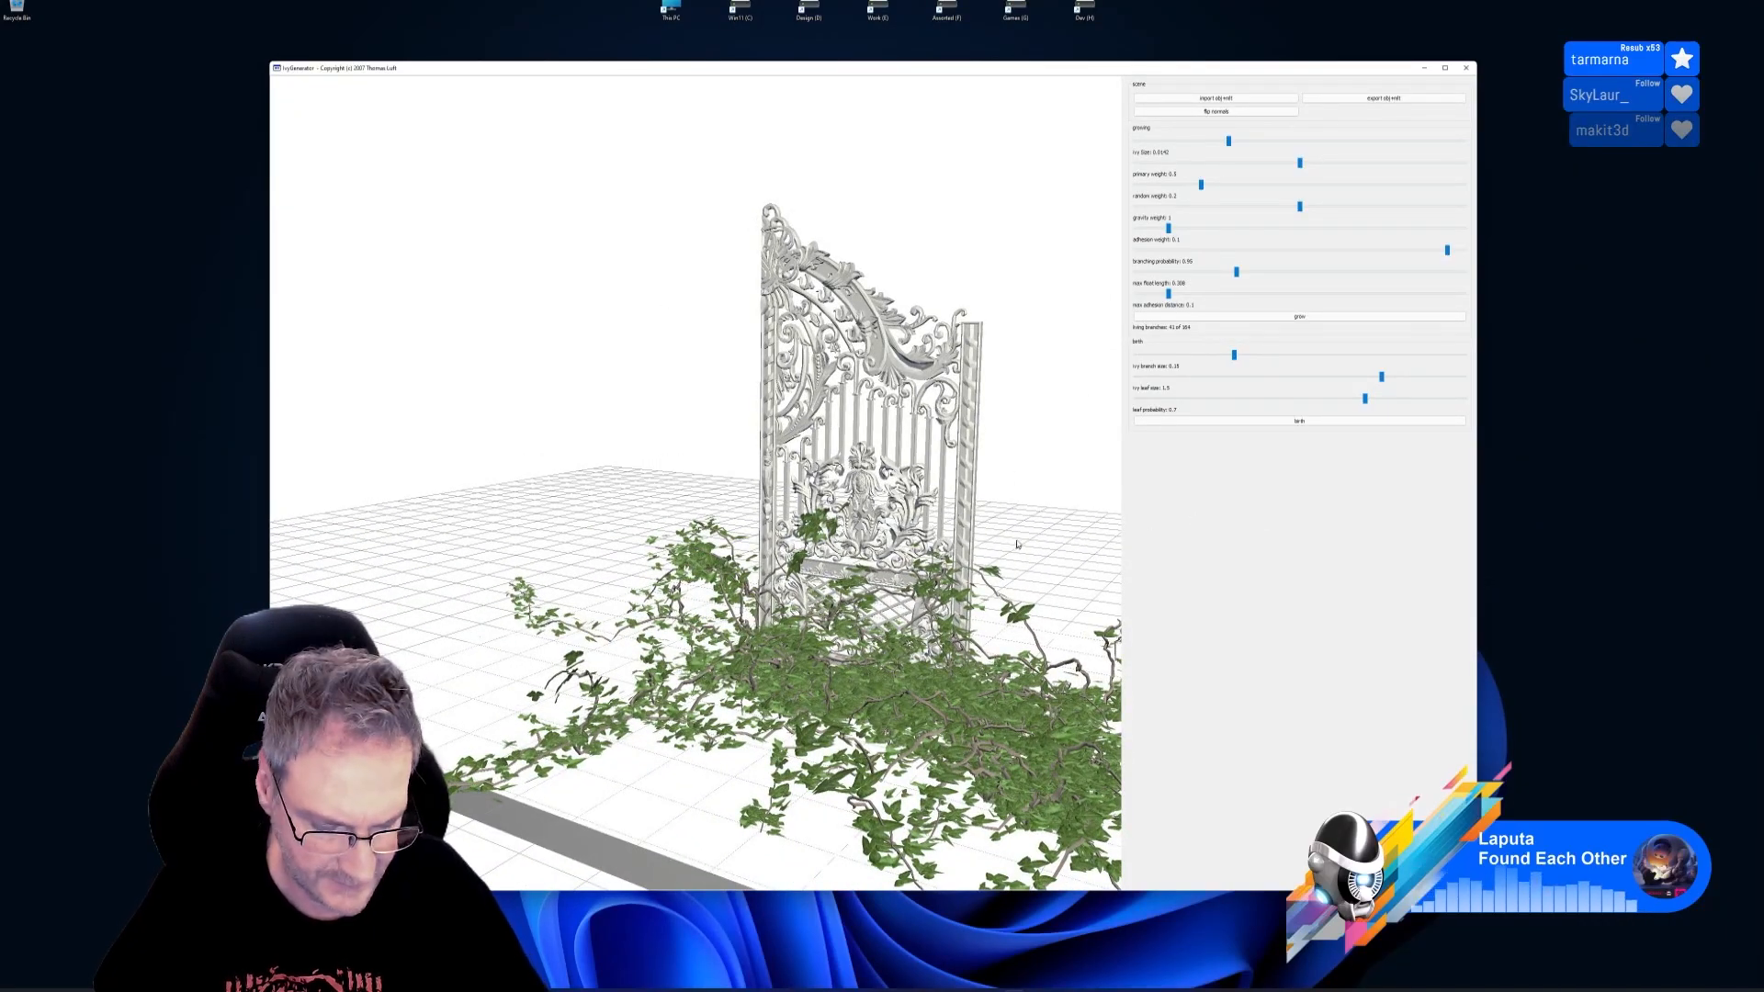
left_click_drag(1053, 425, 1382, 484)
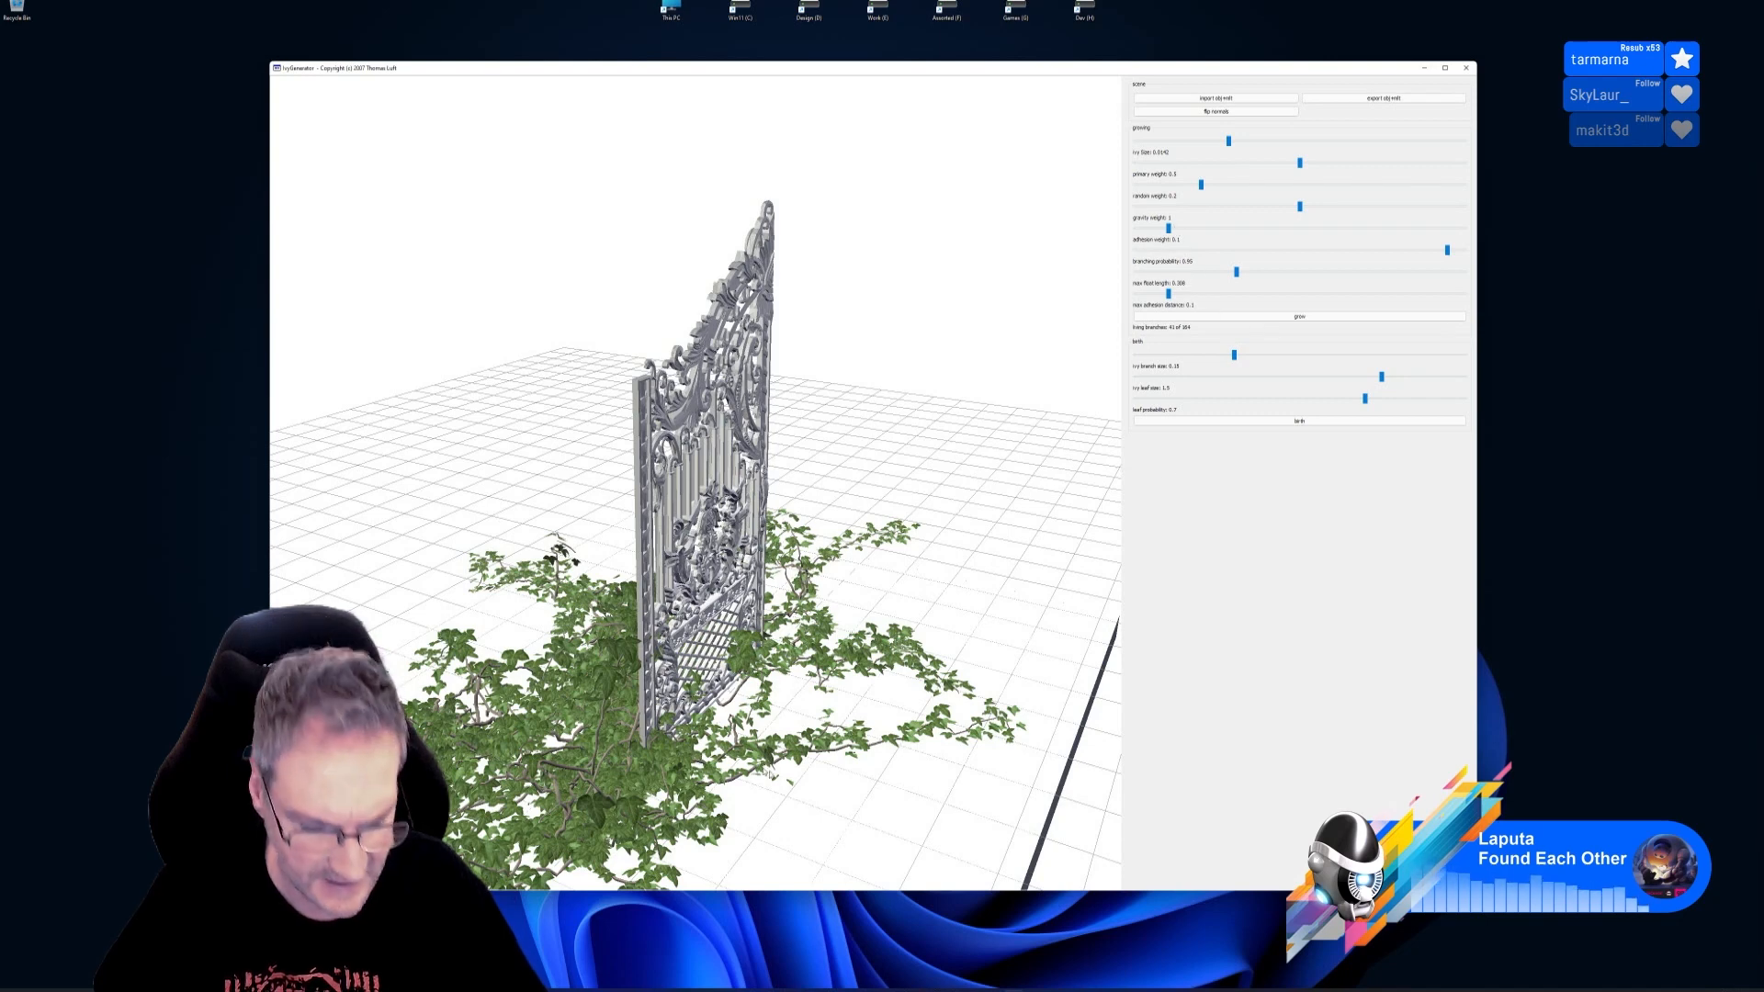
Place a new ivy root on the ground beside the gate's outer post, grow it and check the branches from both sides
left_click_drag(827, 774, 767, 776)
double_click(646, 793)
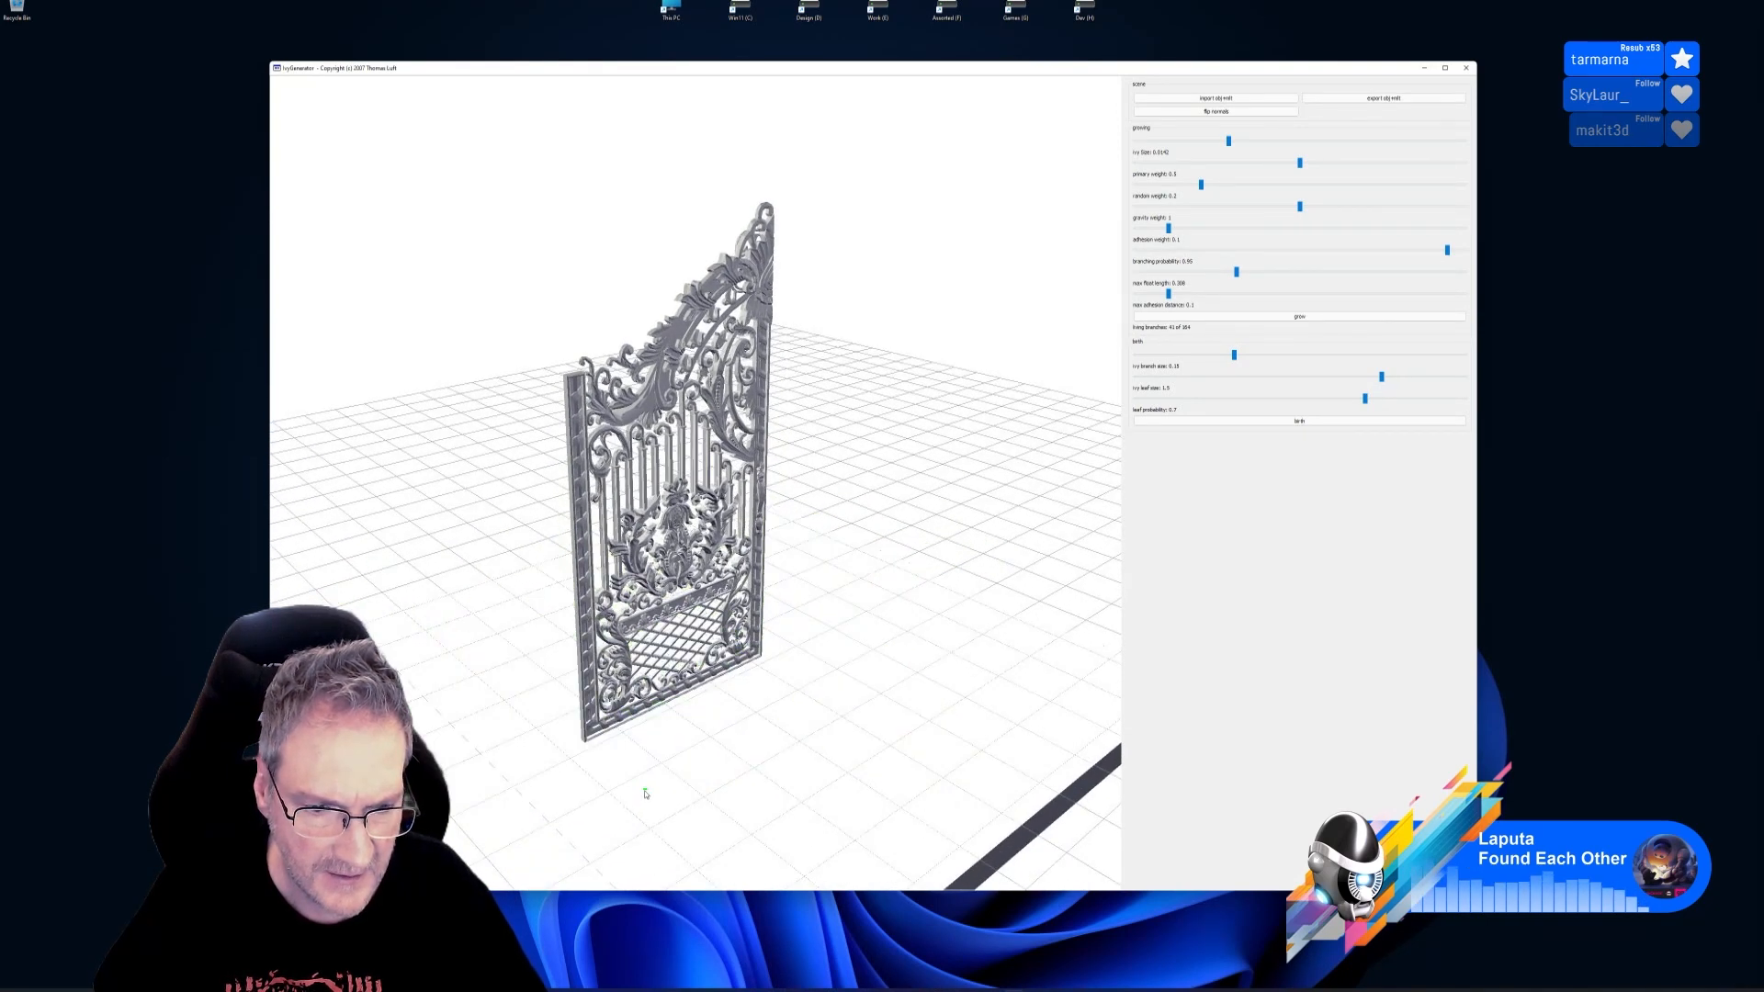
left_click_drag(607, 781, 803, 819)
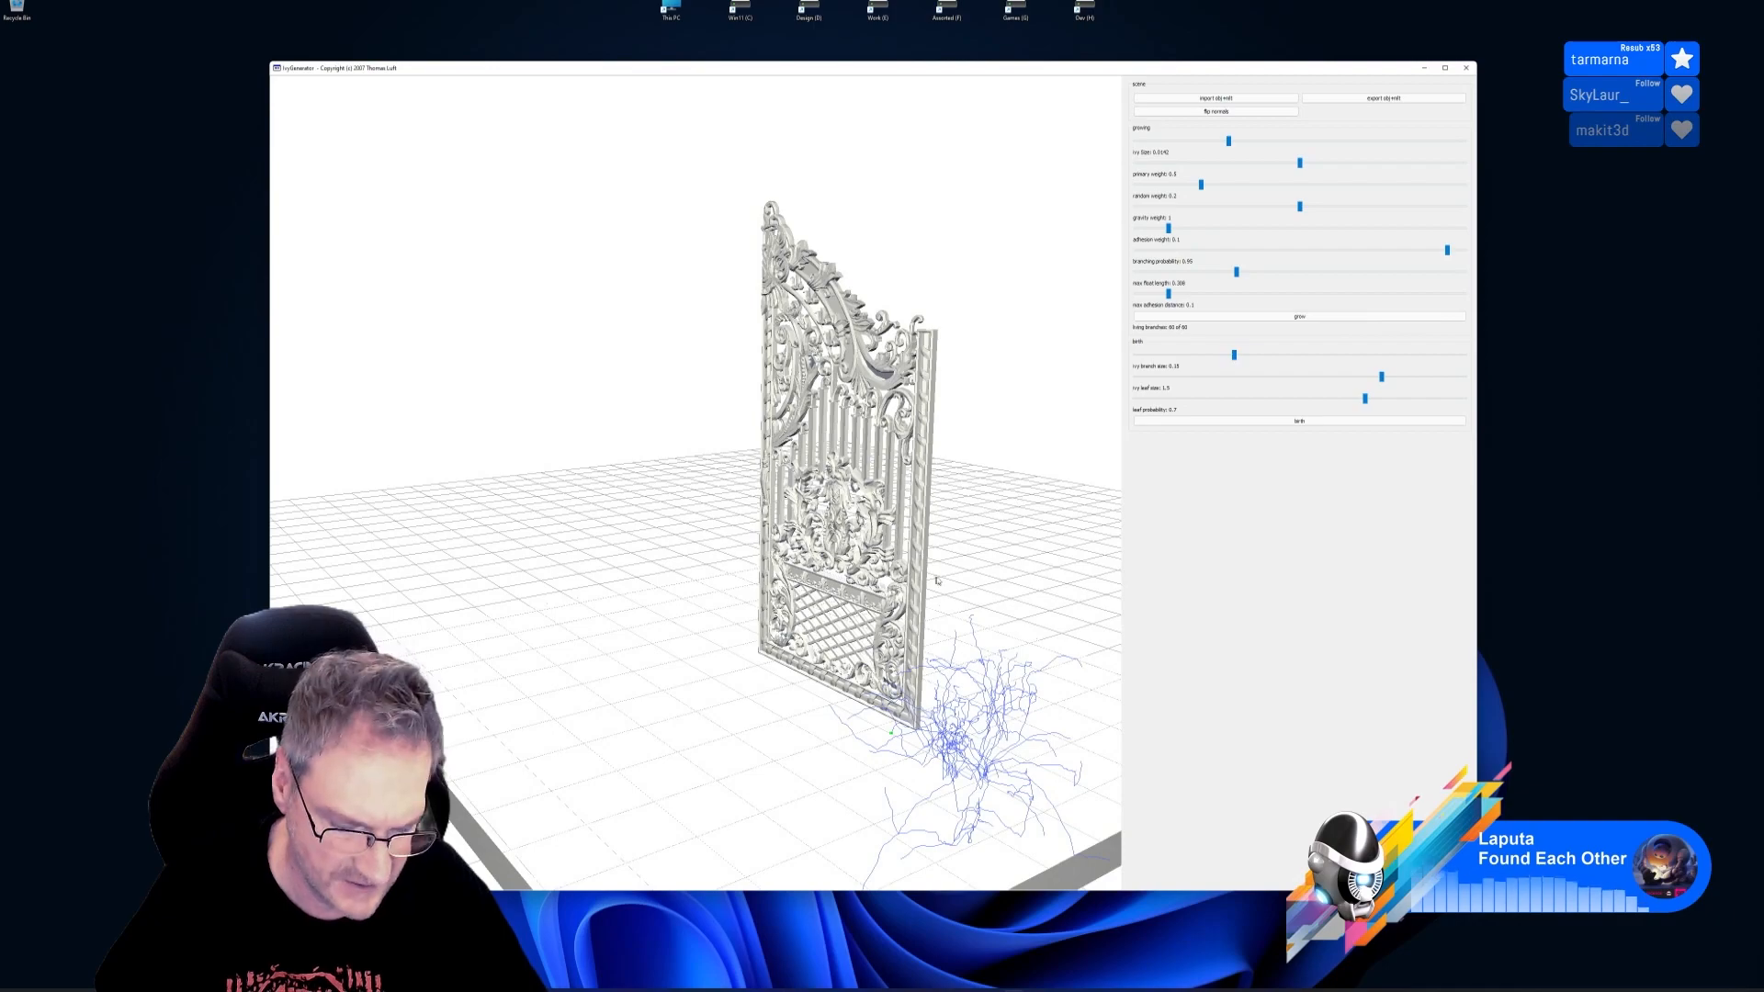
left_click_drag(937, 581, 993, 672)
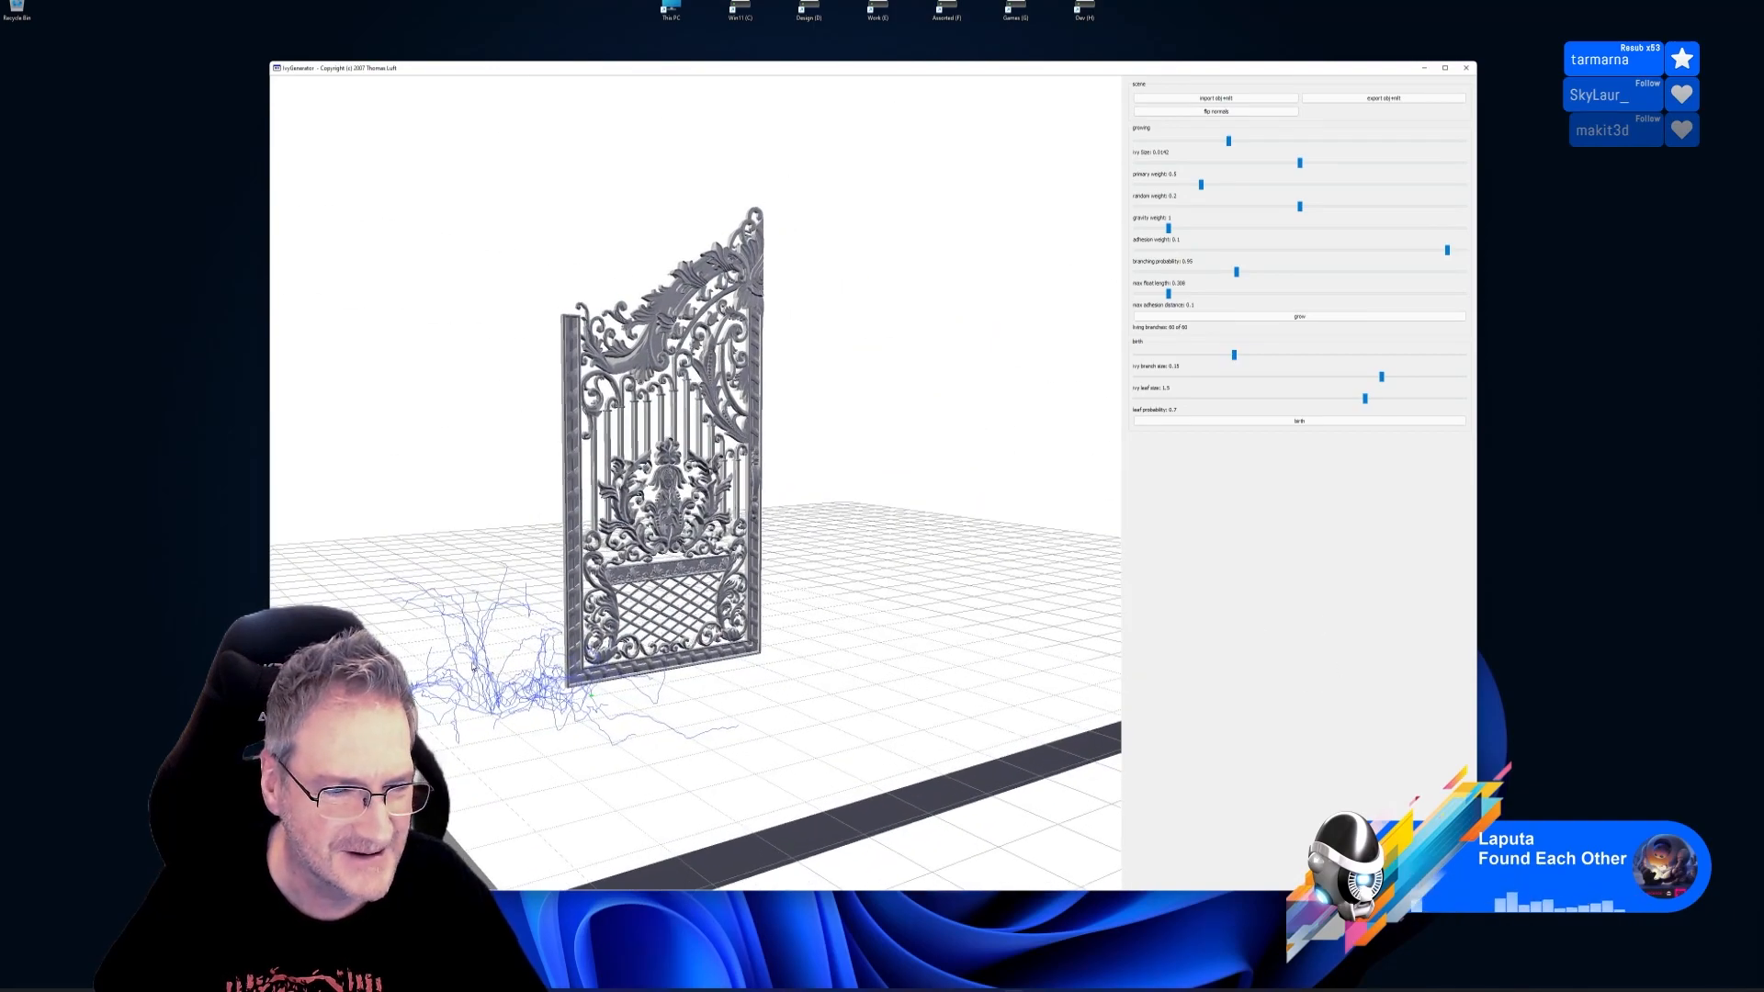
left_click_drag(474, 668, 862, 466)
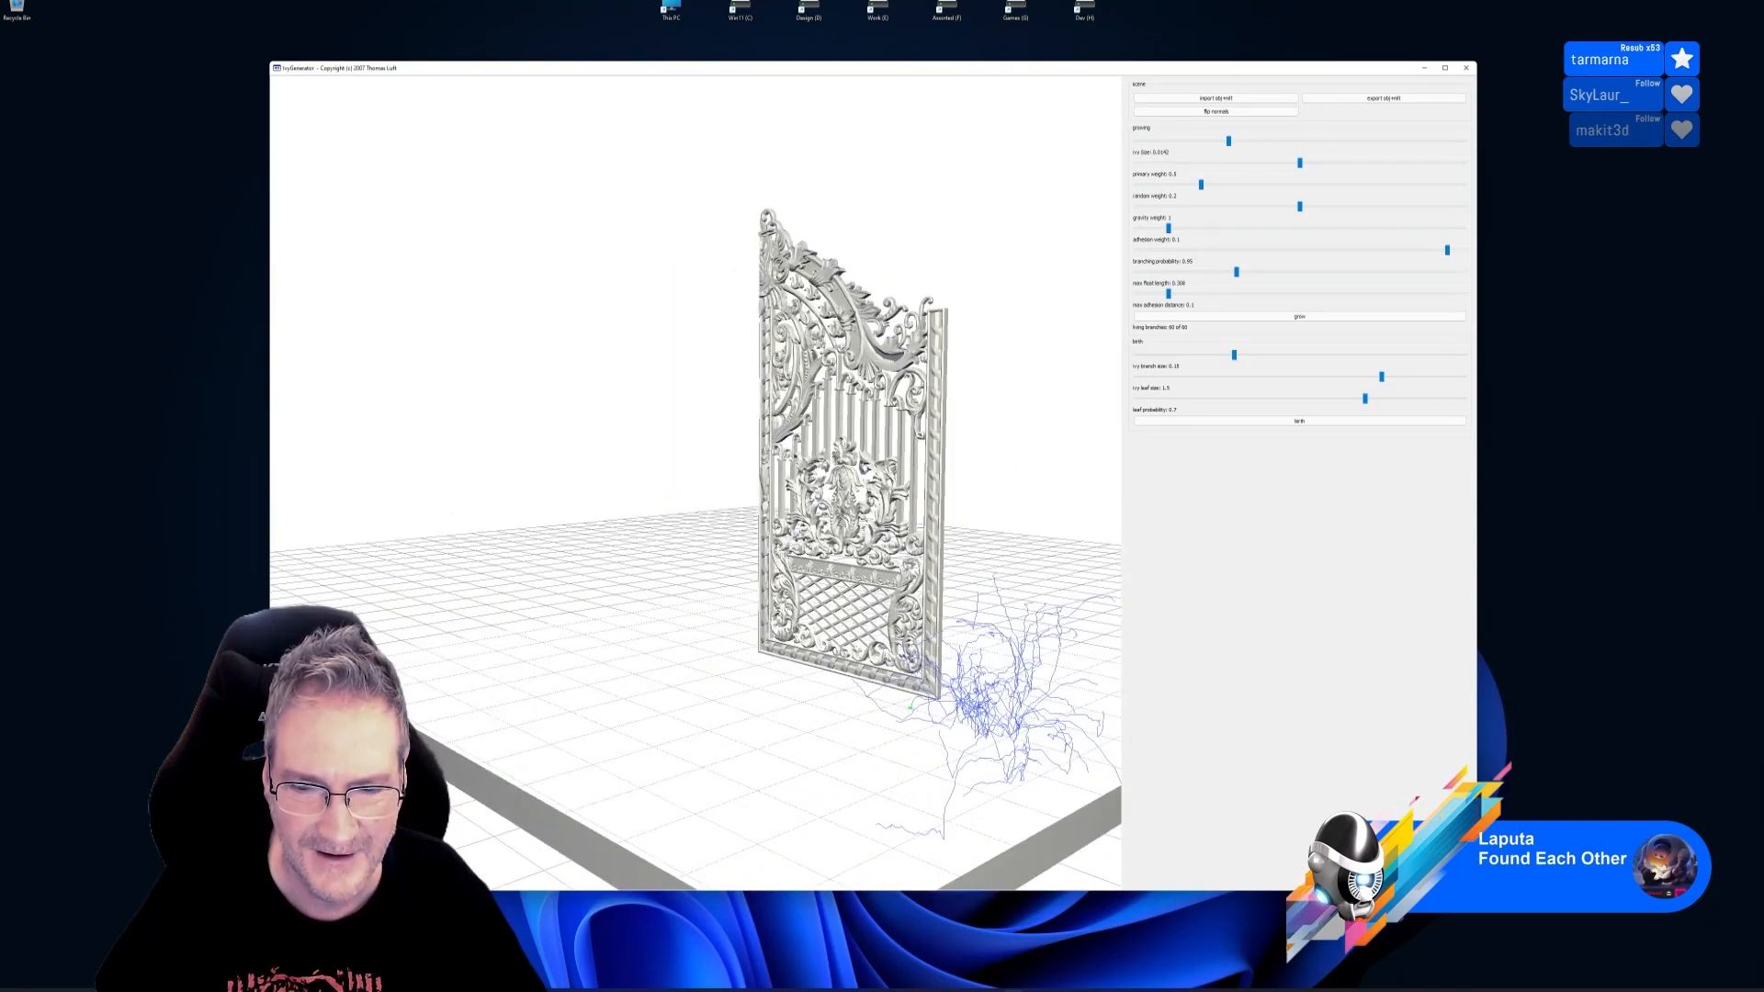
Replace the ivy with a new root right at the foot of the outer post, grow it and check the branches
double_click(917, 694)
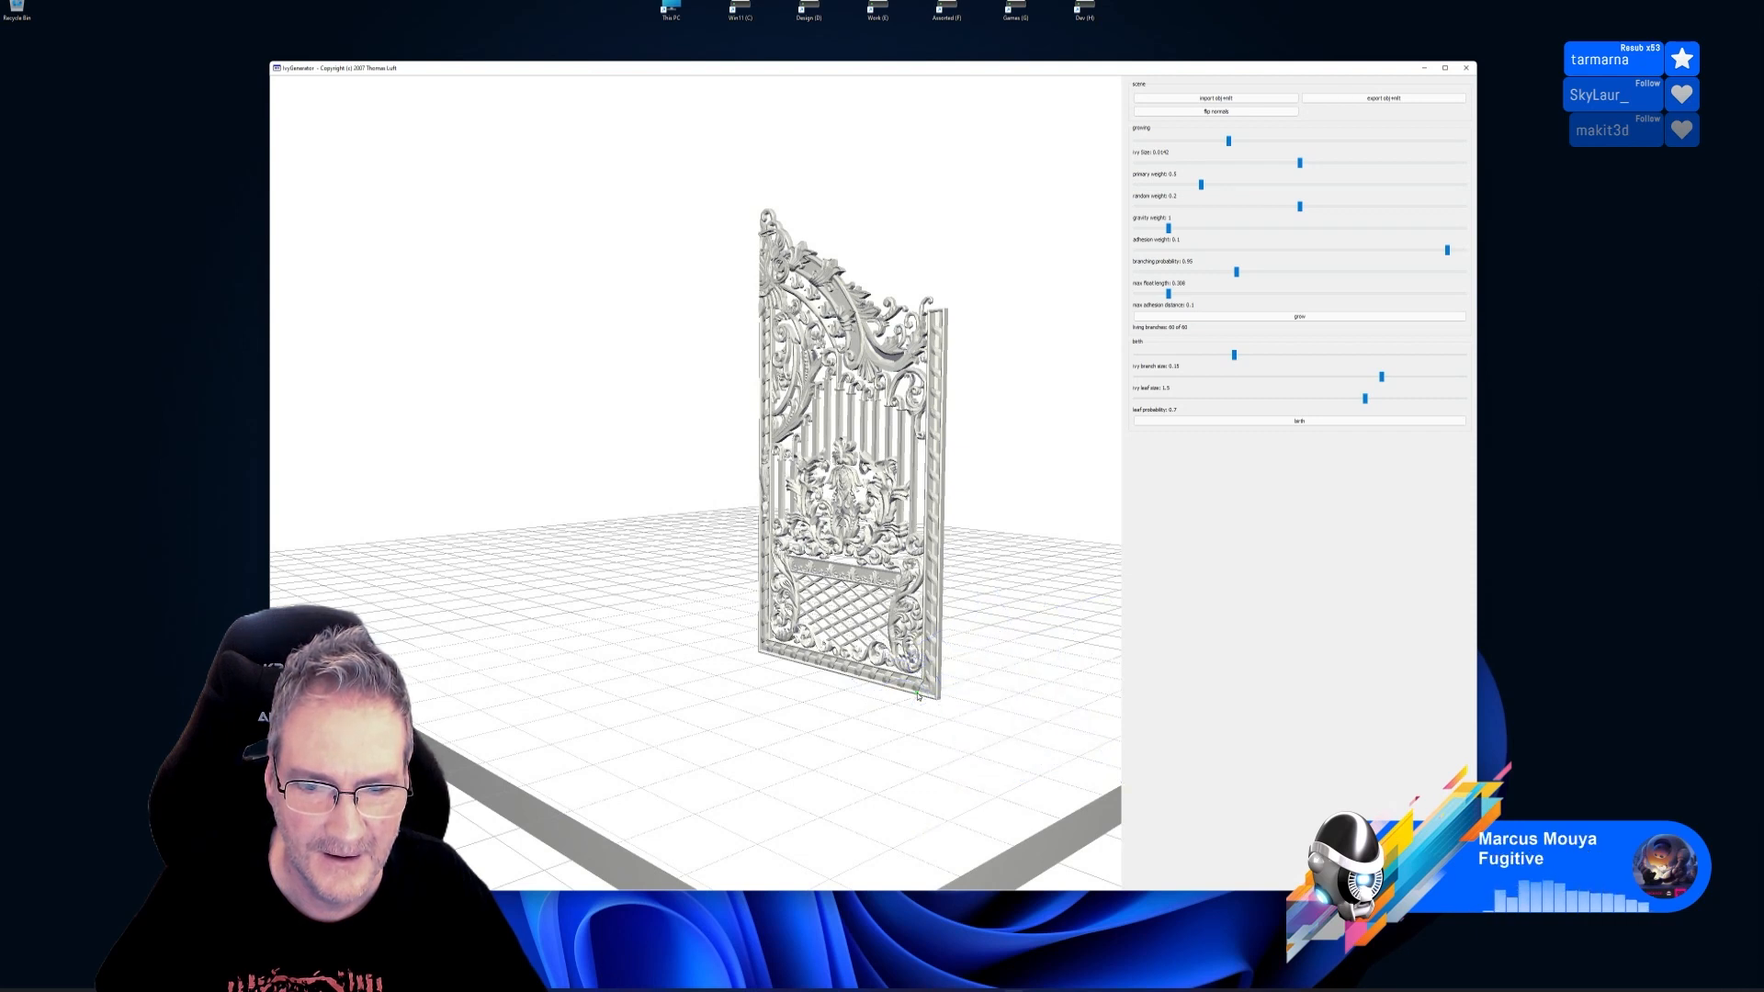
left_click(1299, 316)
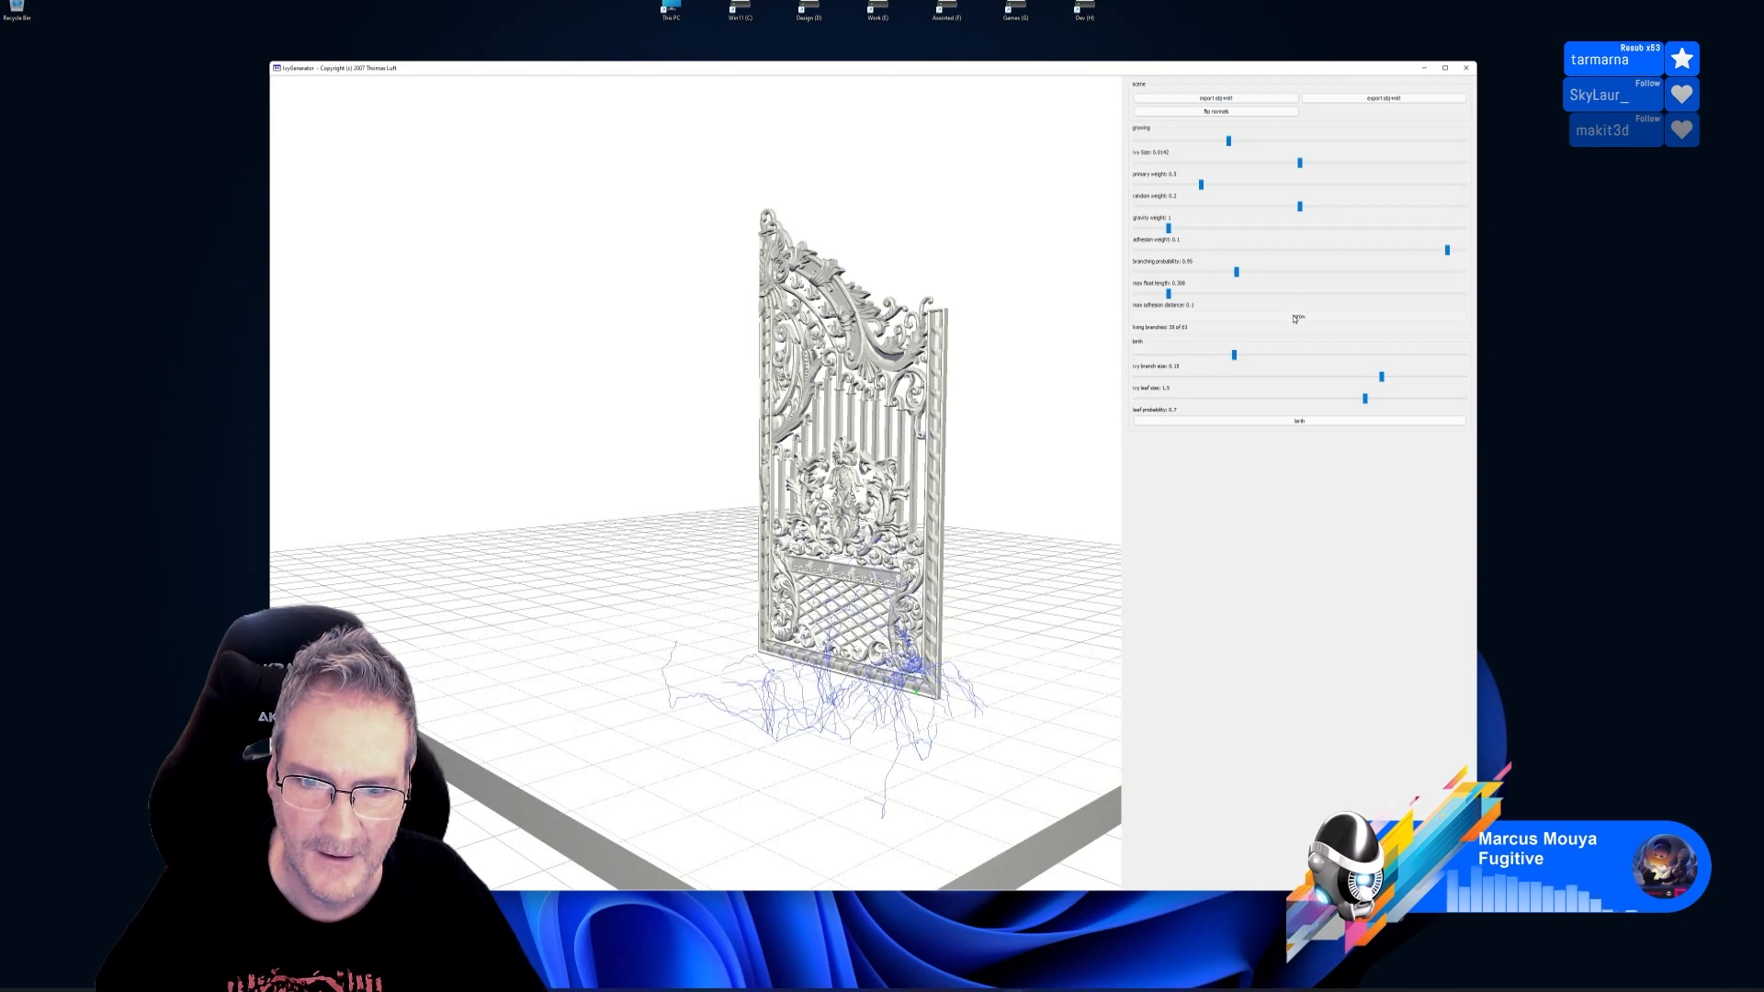
left_click(1294, 318)
left_click_drag(680, 538, 758, 564)
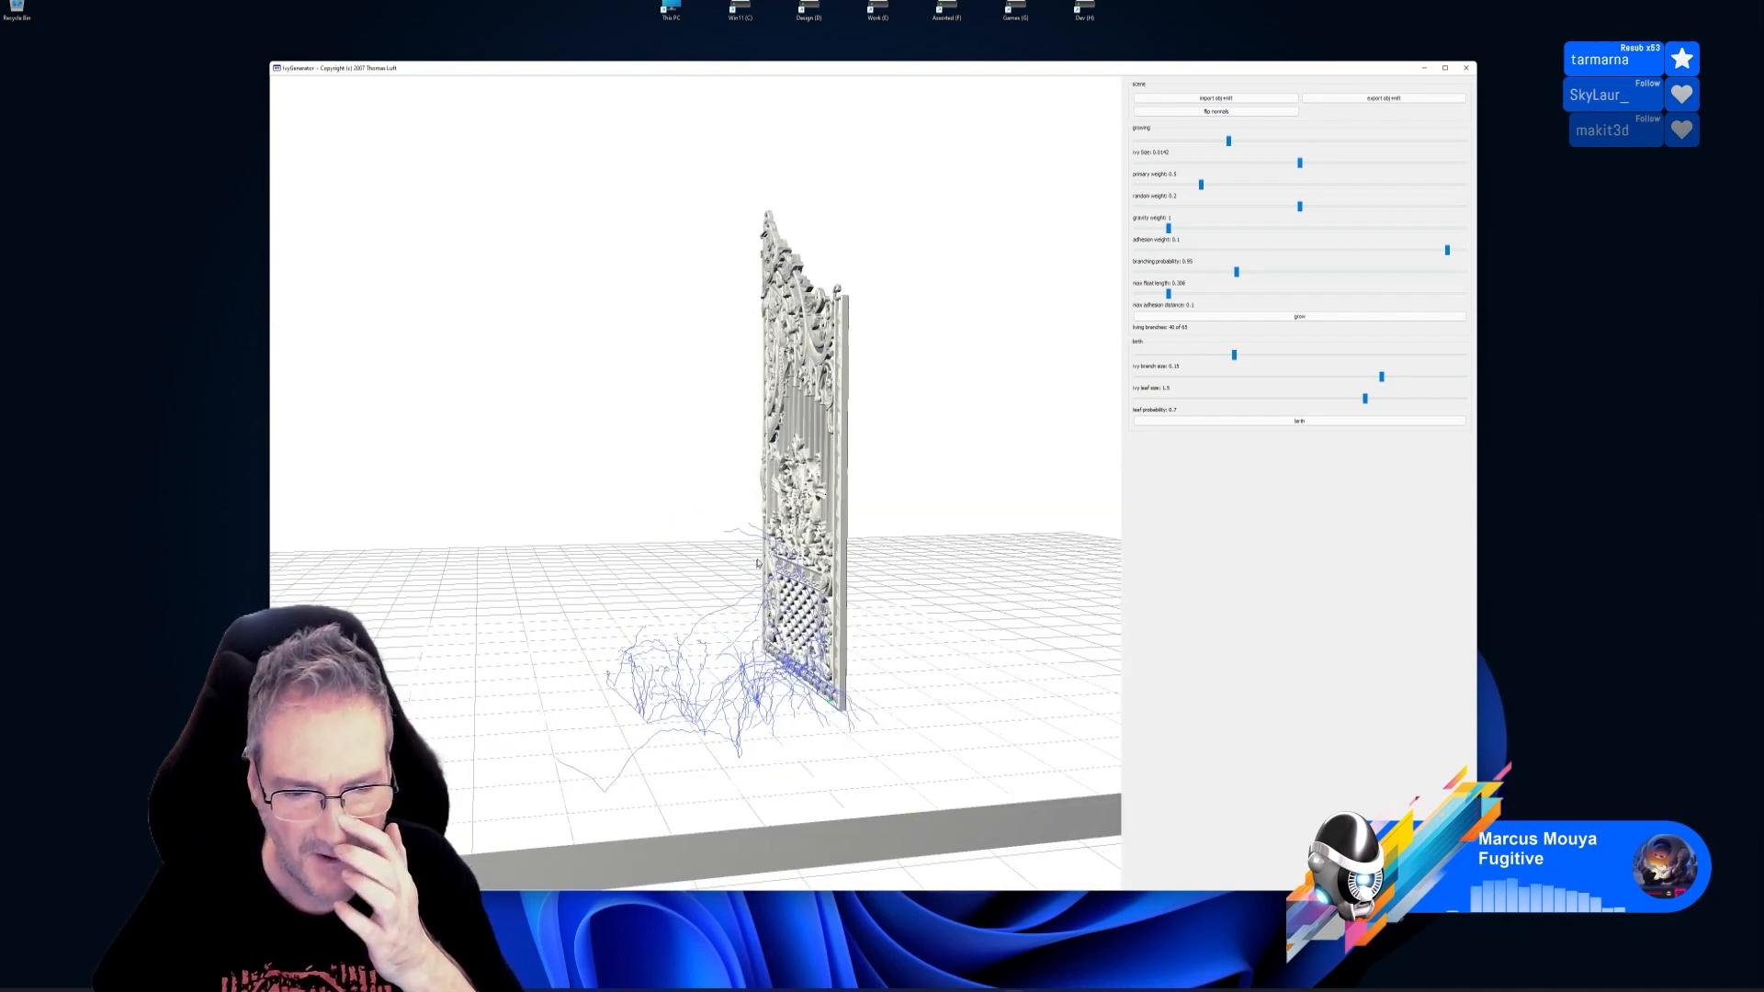
Flip the scene's normals and place a fresh ivy root on the ground near the base of the outer post
left_click(1230, 112)
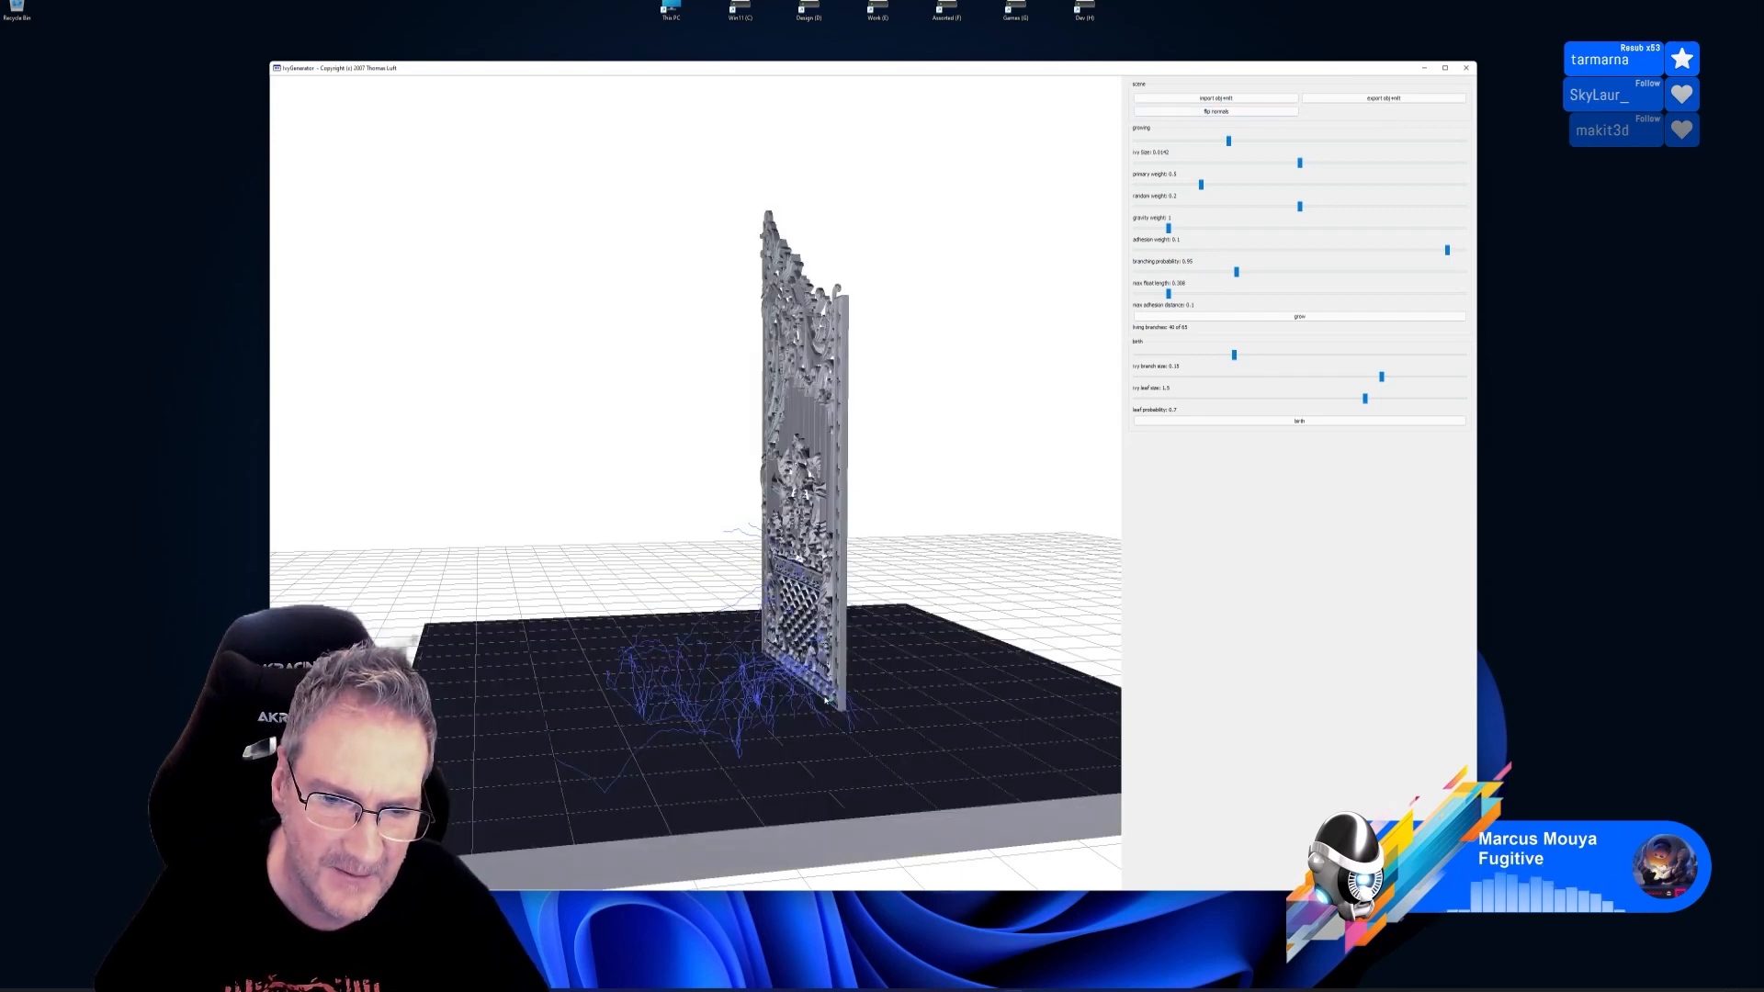
left_click_drag(874, 721, 1008, 662)
double_click(859, 745)
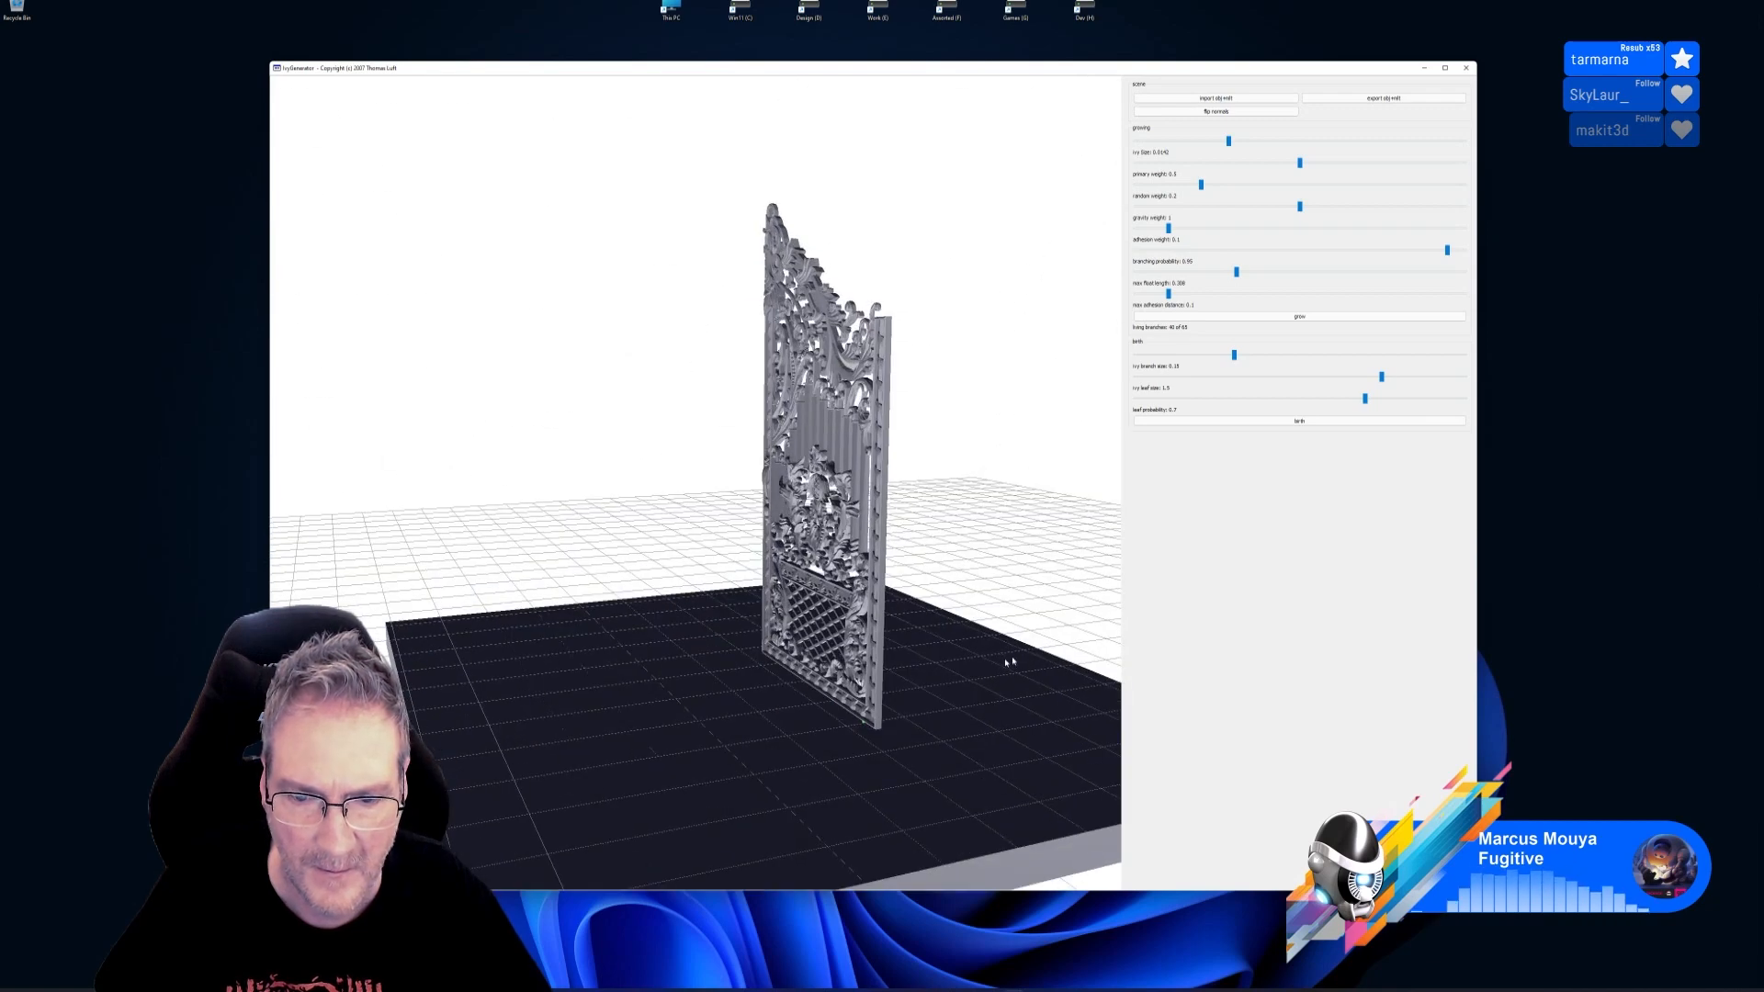
Grow the ivy from the ground root beside the outer post, flipping the scene's normals while it grows
left_click(1299, 317)
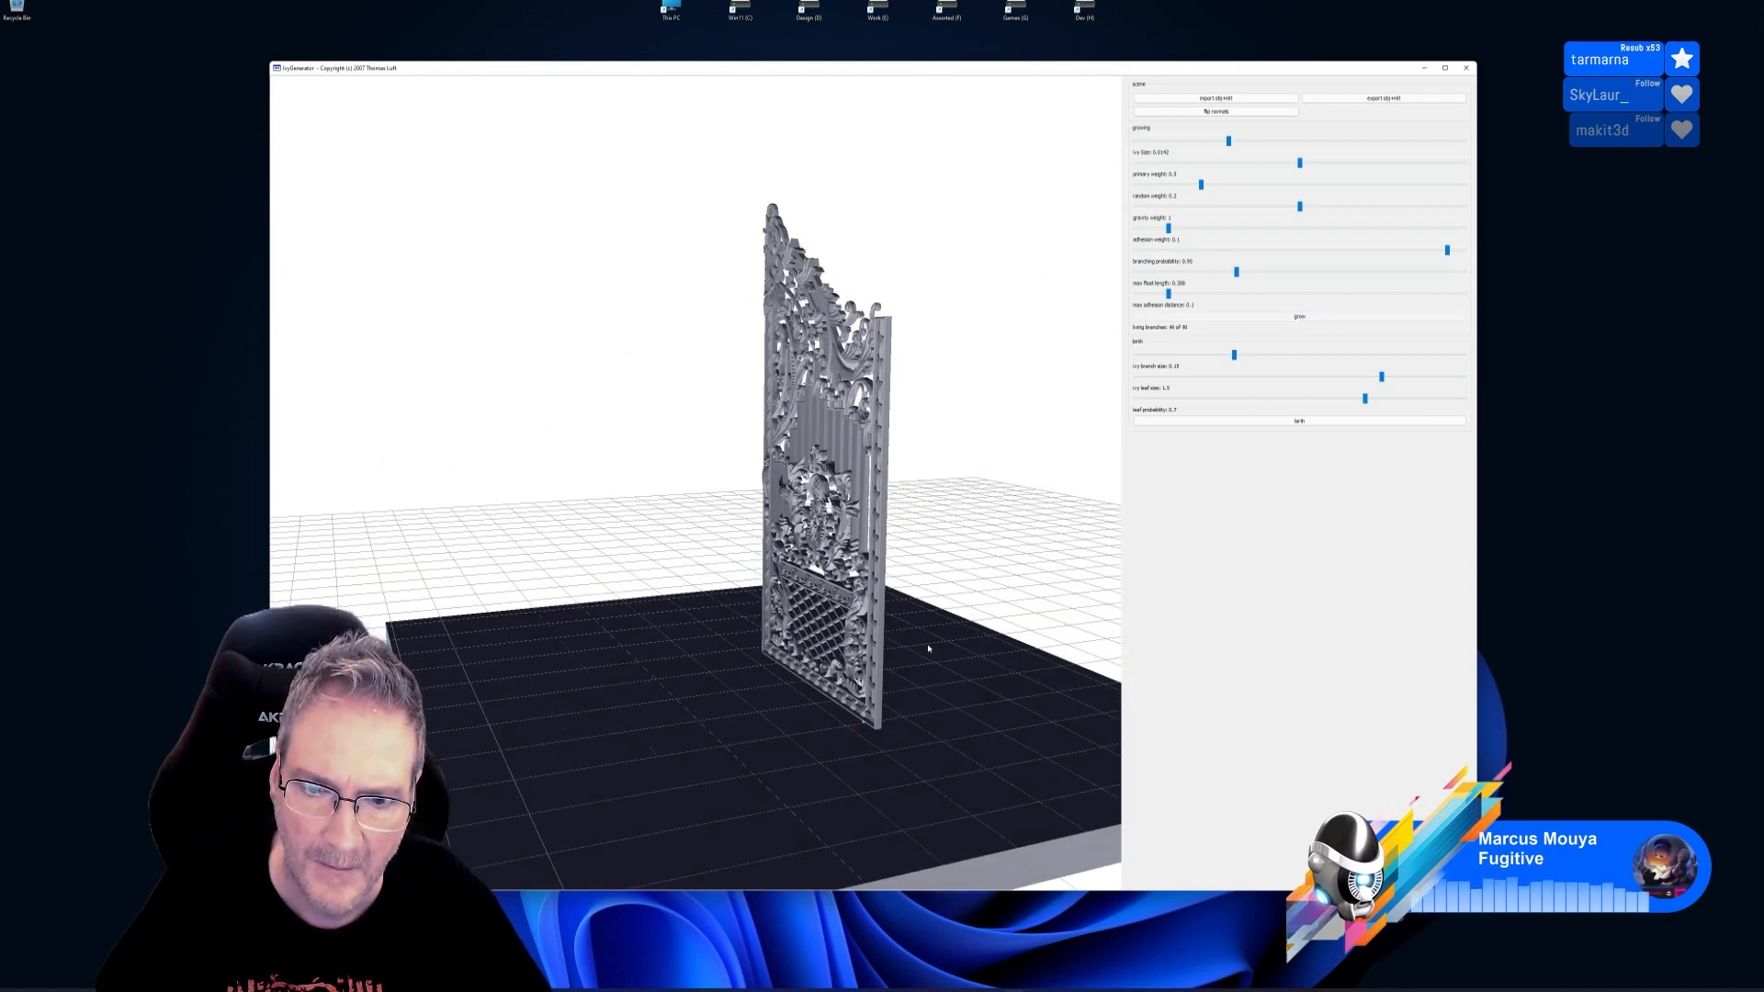
left_click_drag(928, 648, 987, 655)
left_click_drag(1100, 445, 1189, 528)
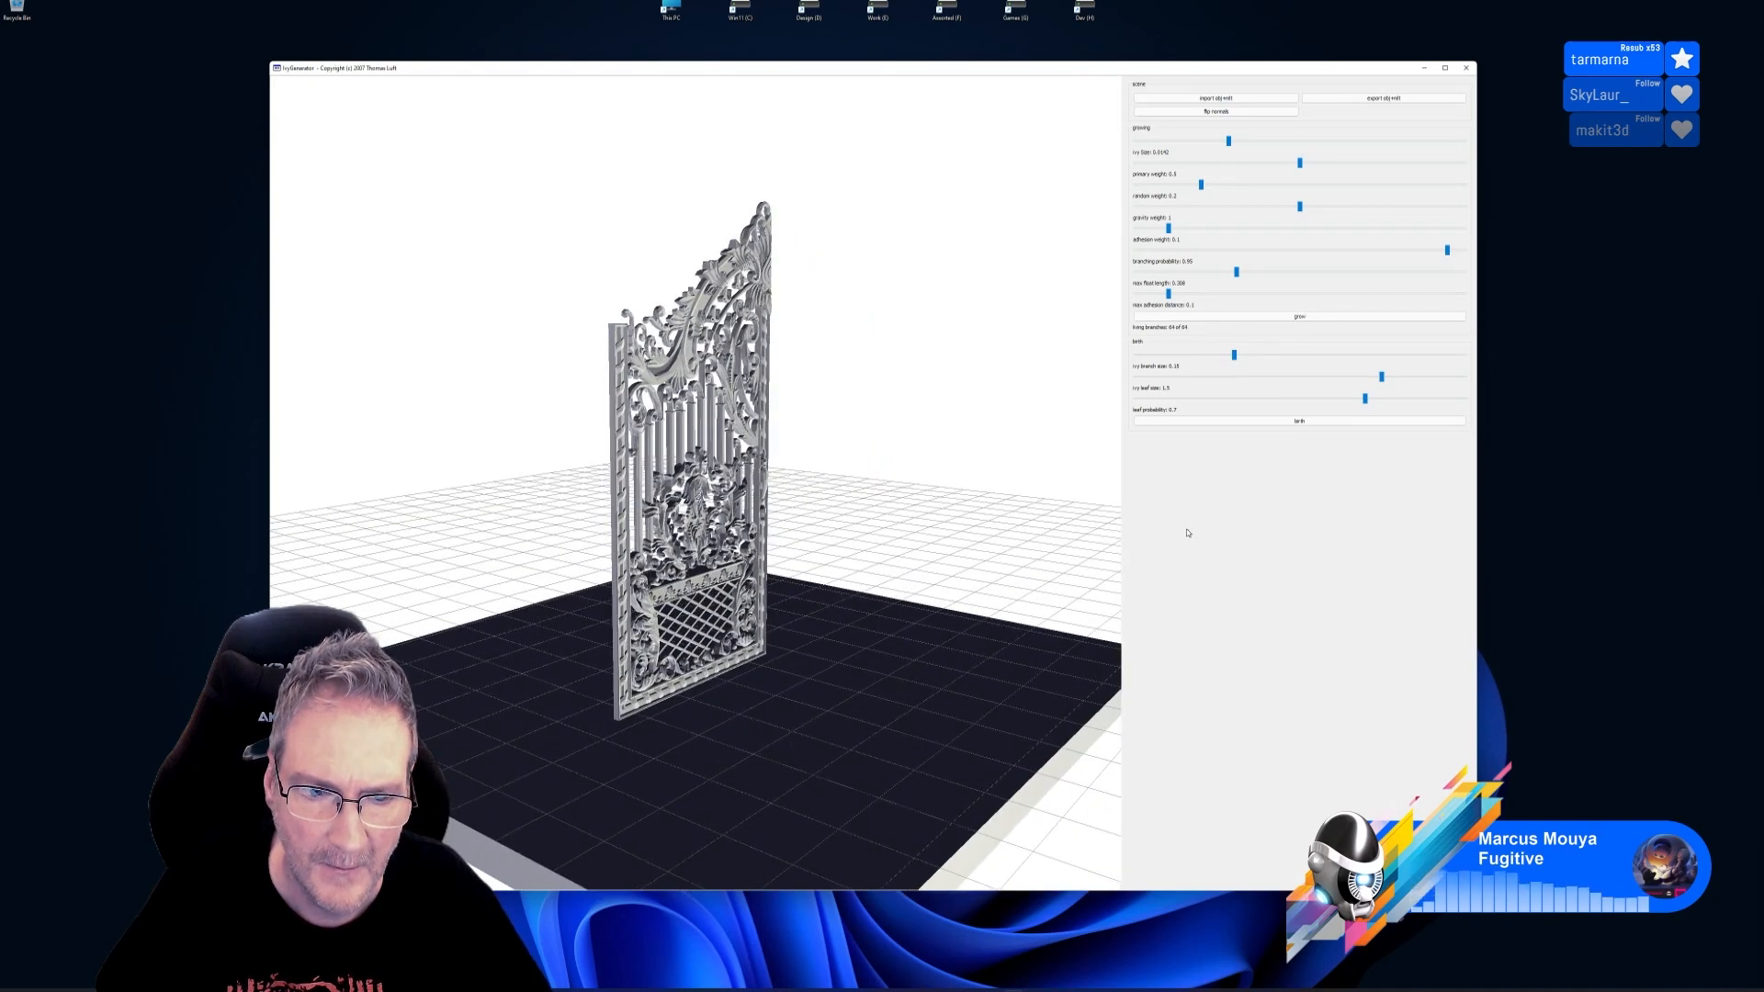
left_click(1226, 113)
left_click_drag(799, 630, 427, 637)
left_click(1302, 319)
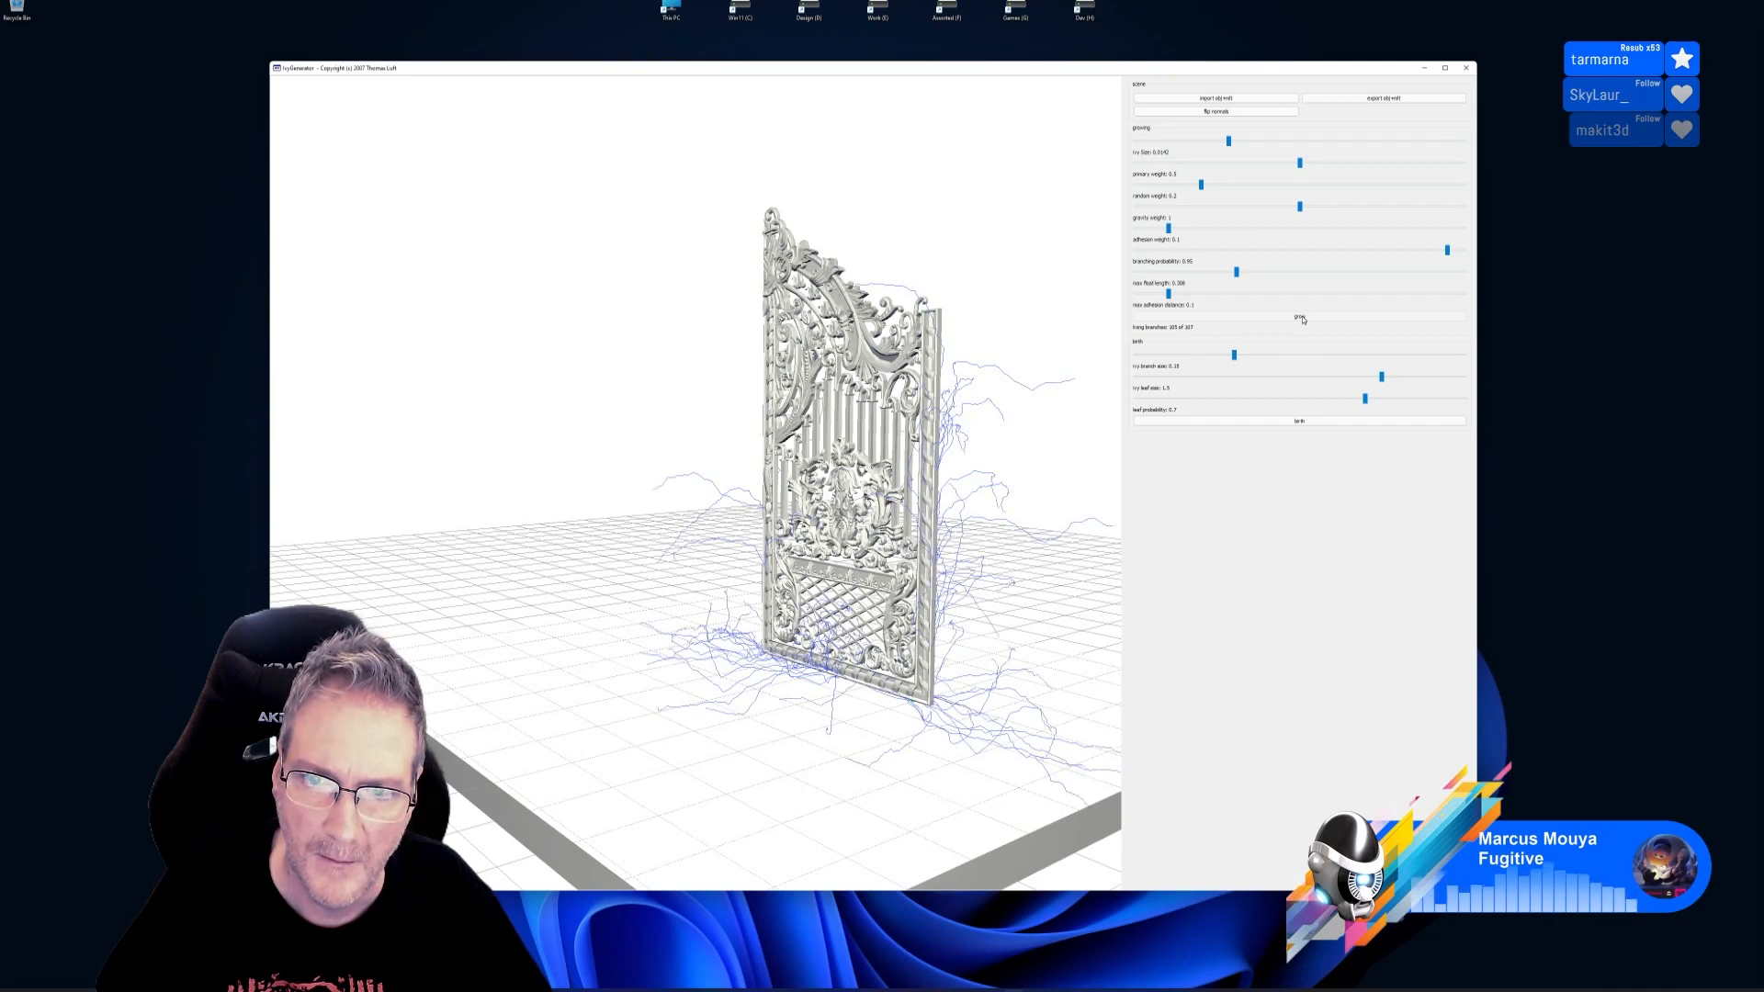
Birth the grown ivy's leaves and inspect the result from above and from both sides of the gate
left_click(1291, 422)
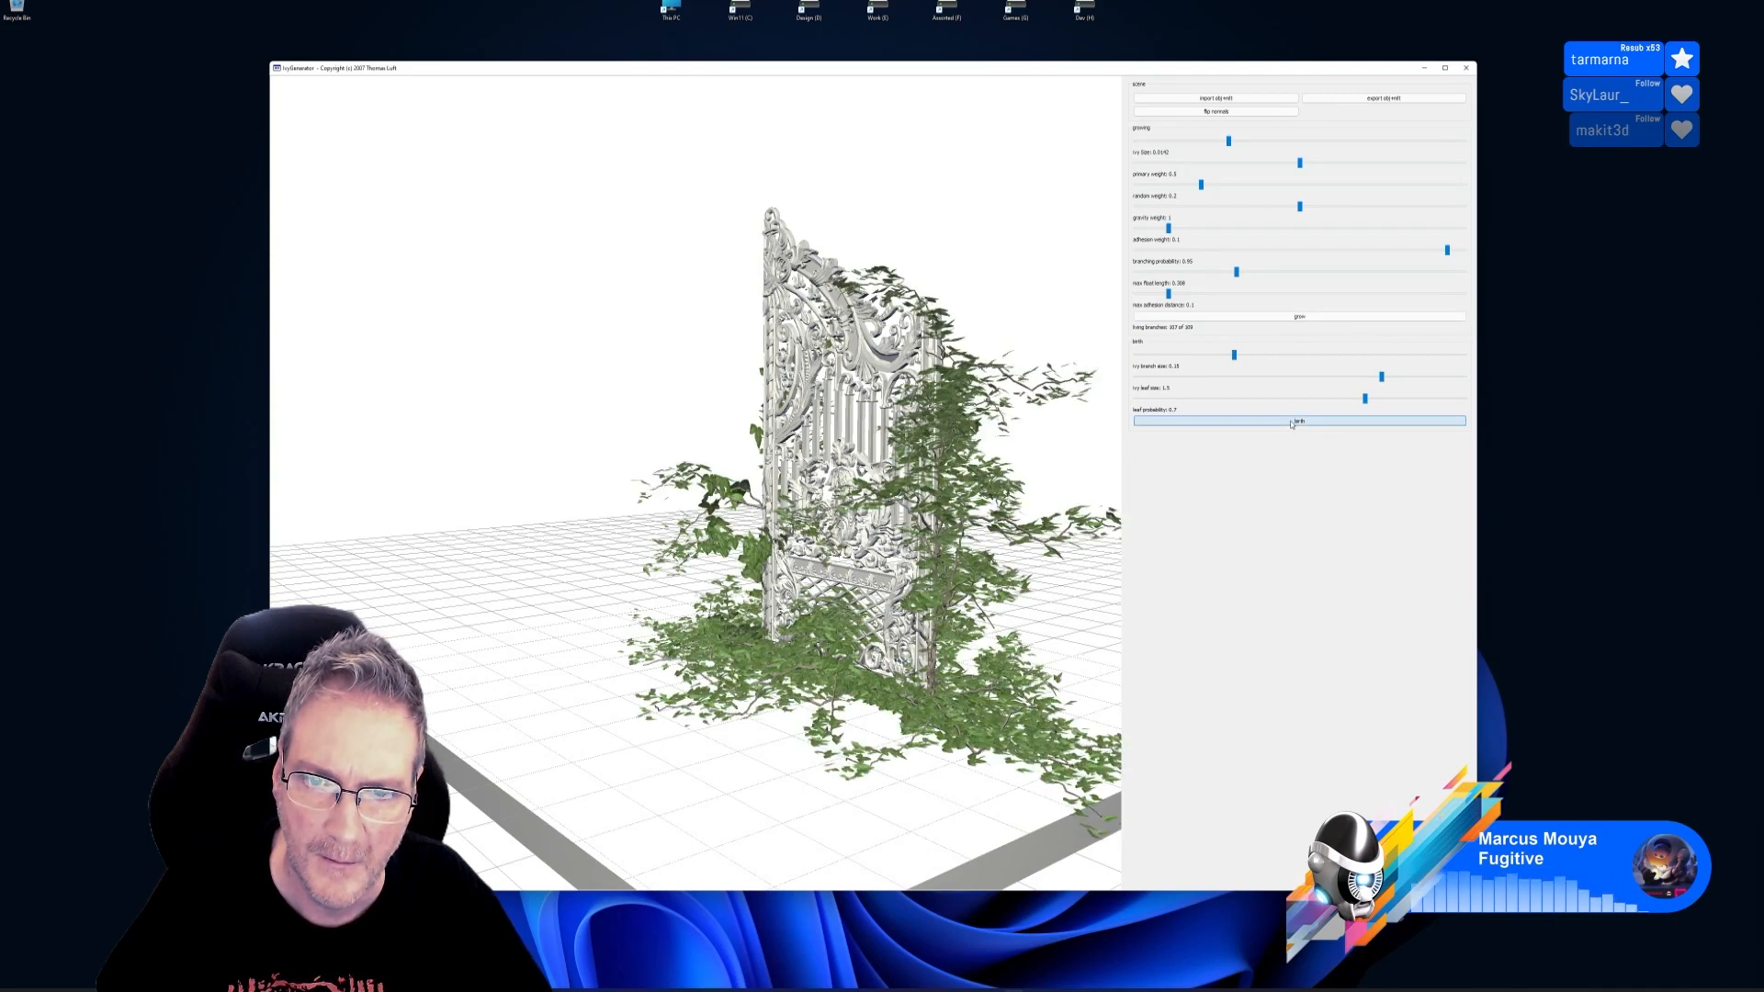
left_click_drag(905, 574, 856, 698)
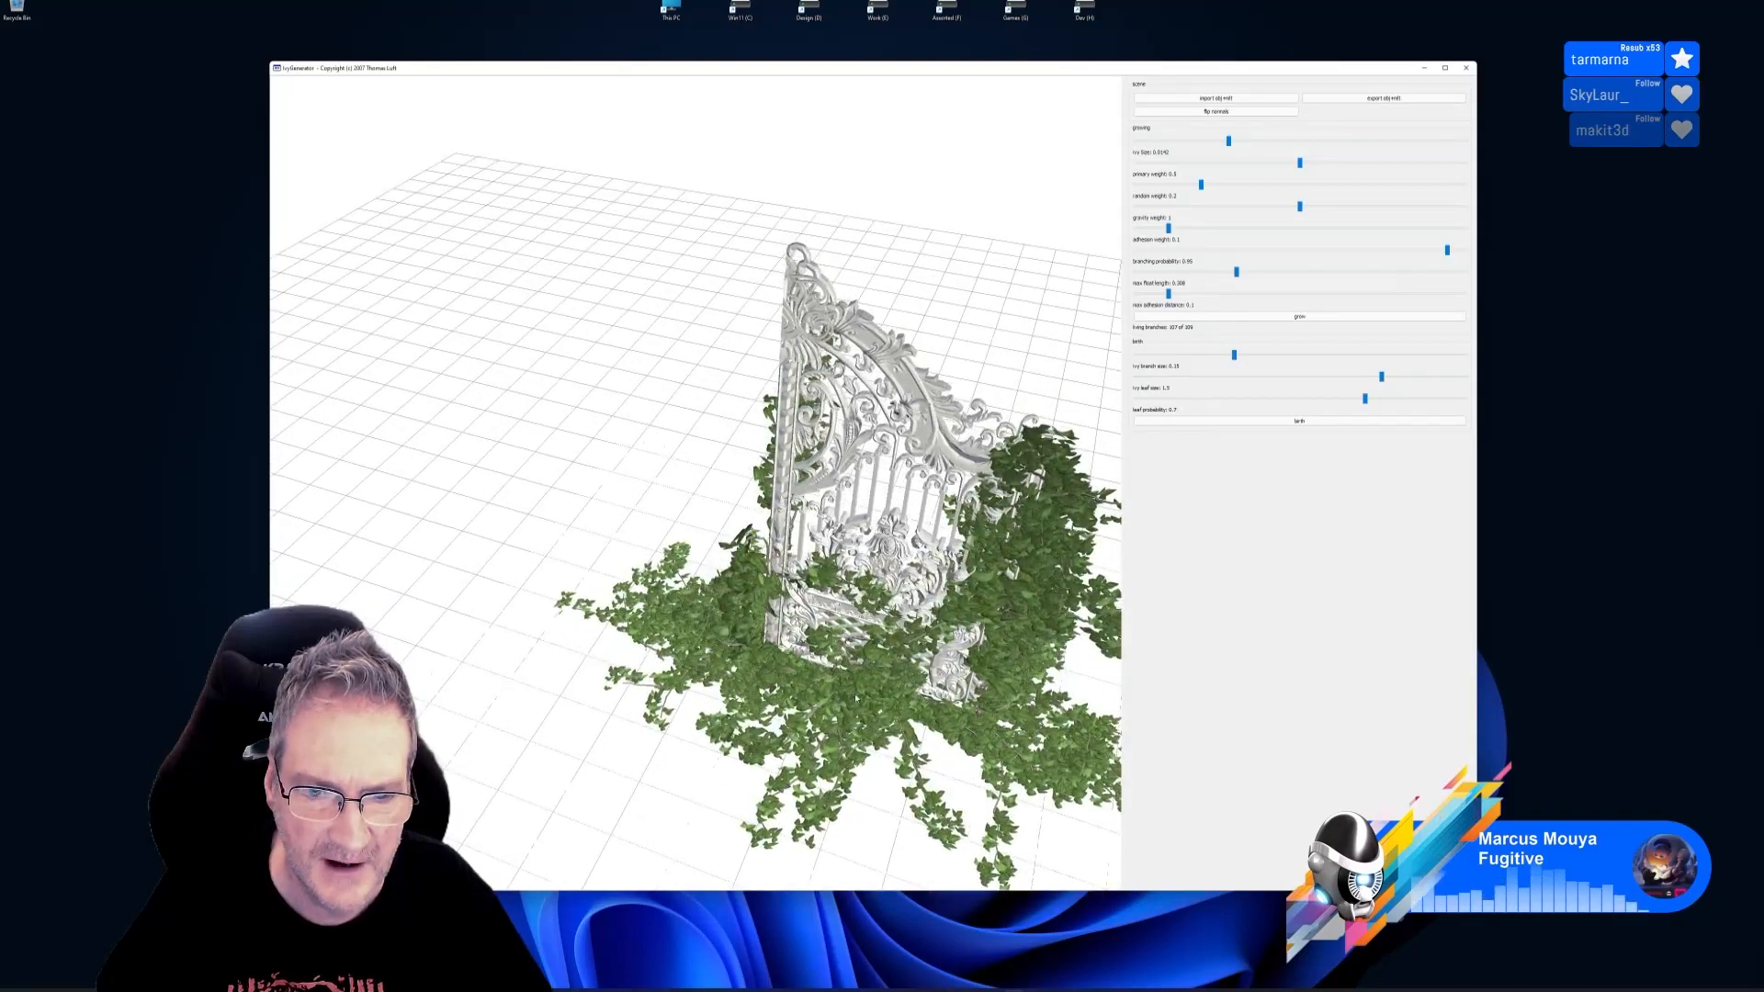
left_click_drag(973, 716, 920, 887)
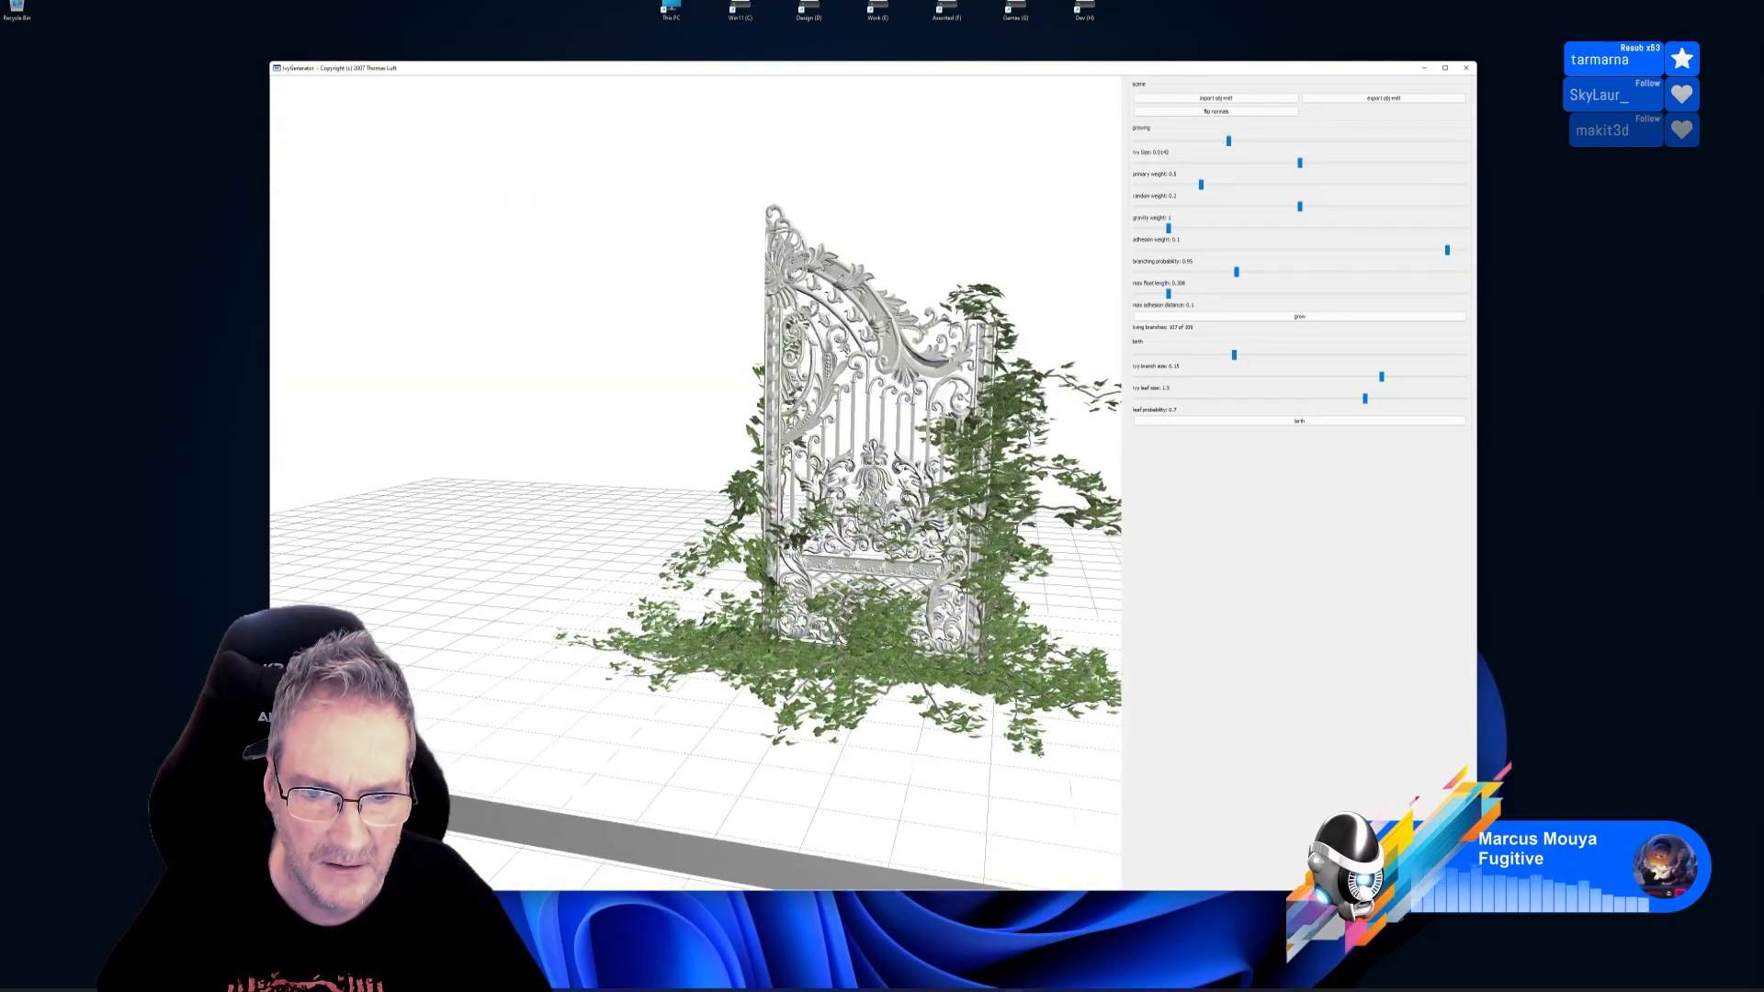
left_click_drag(833, 670, 154, 689)
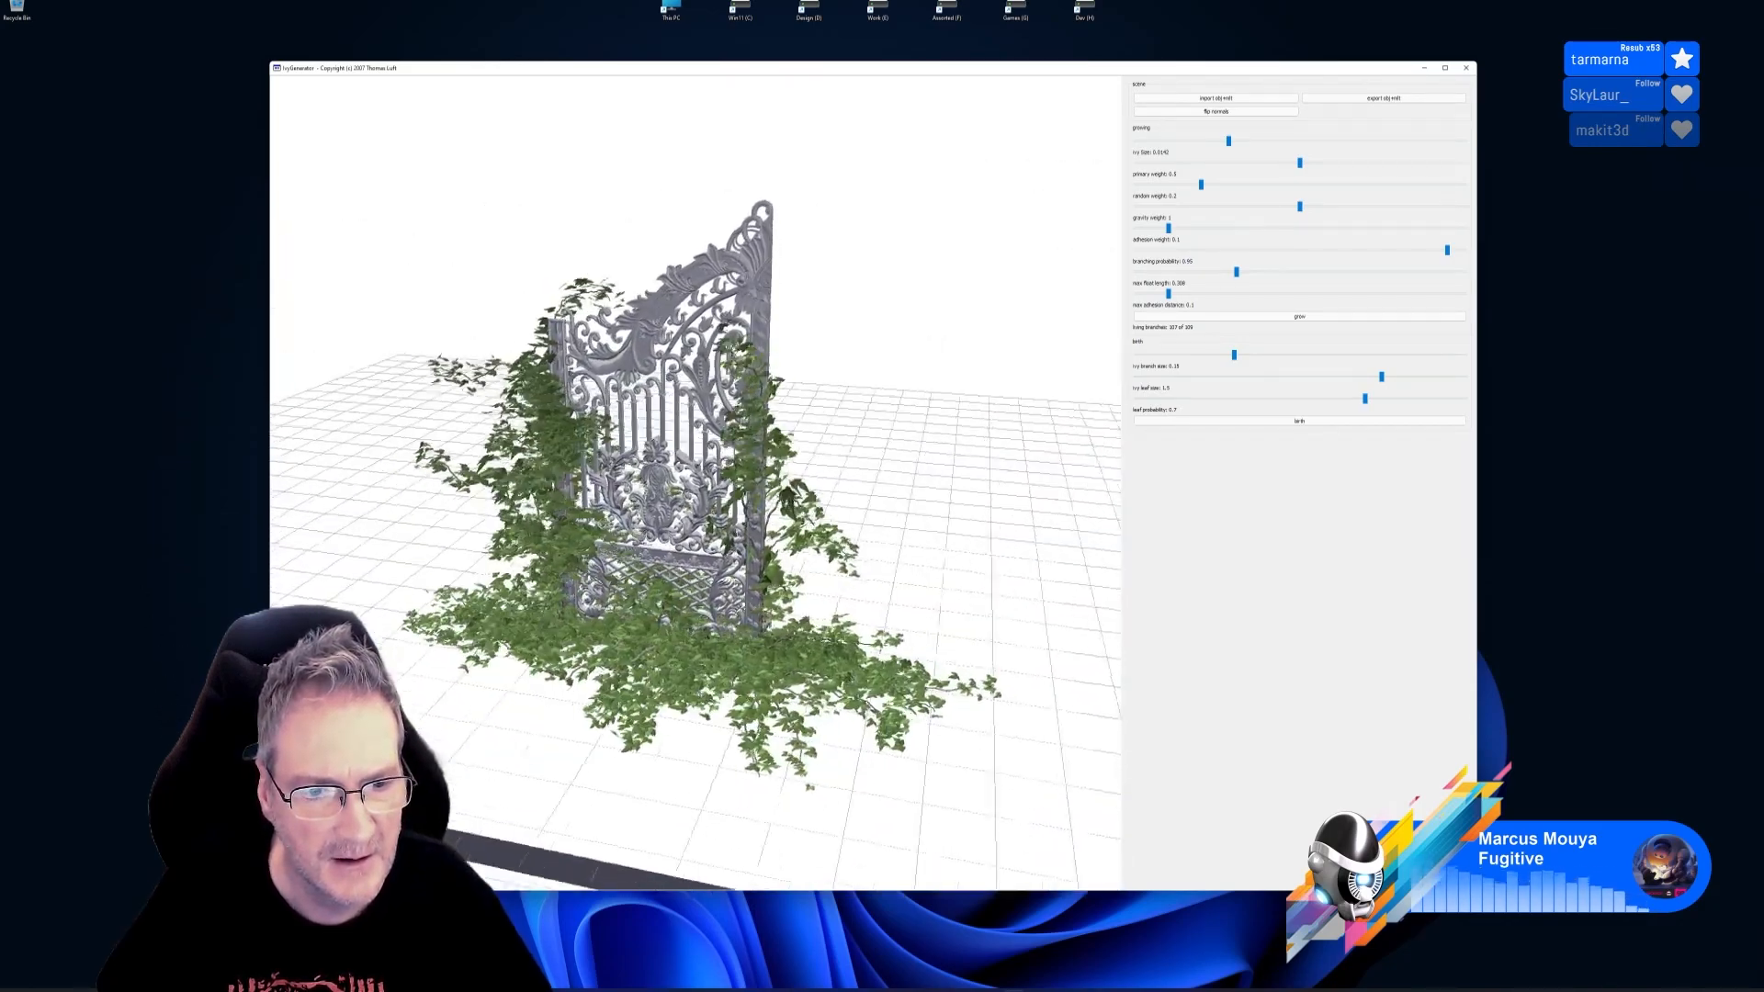
left_click_drag(234, 517, 1173, 722)
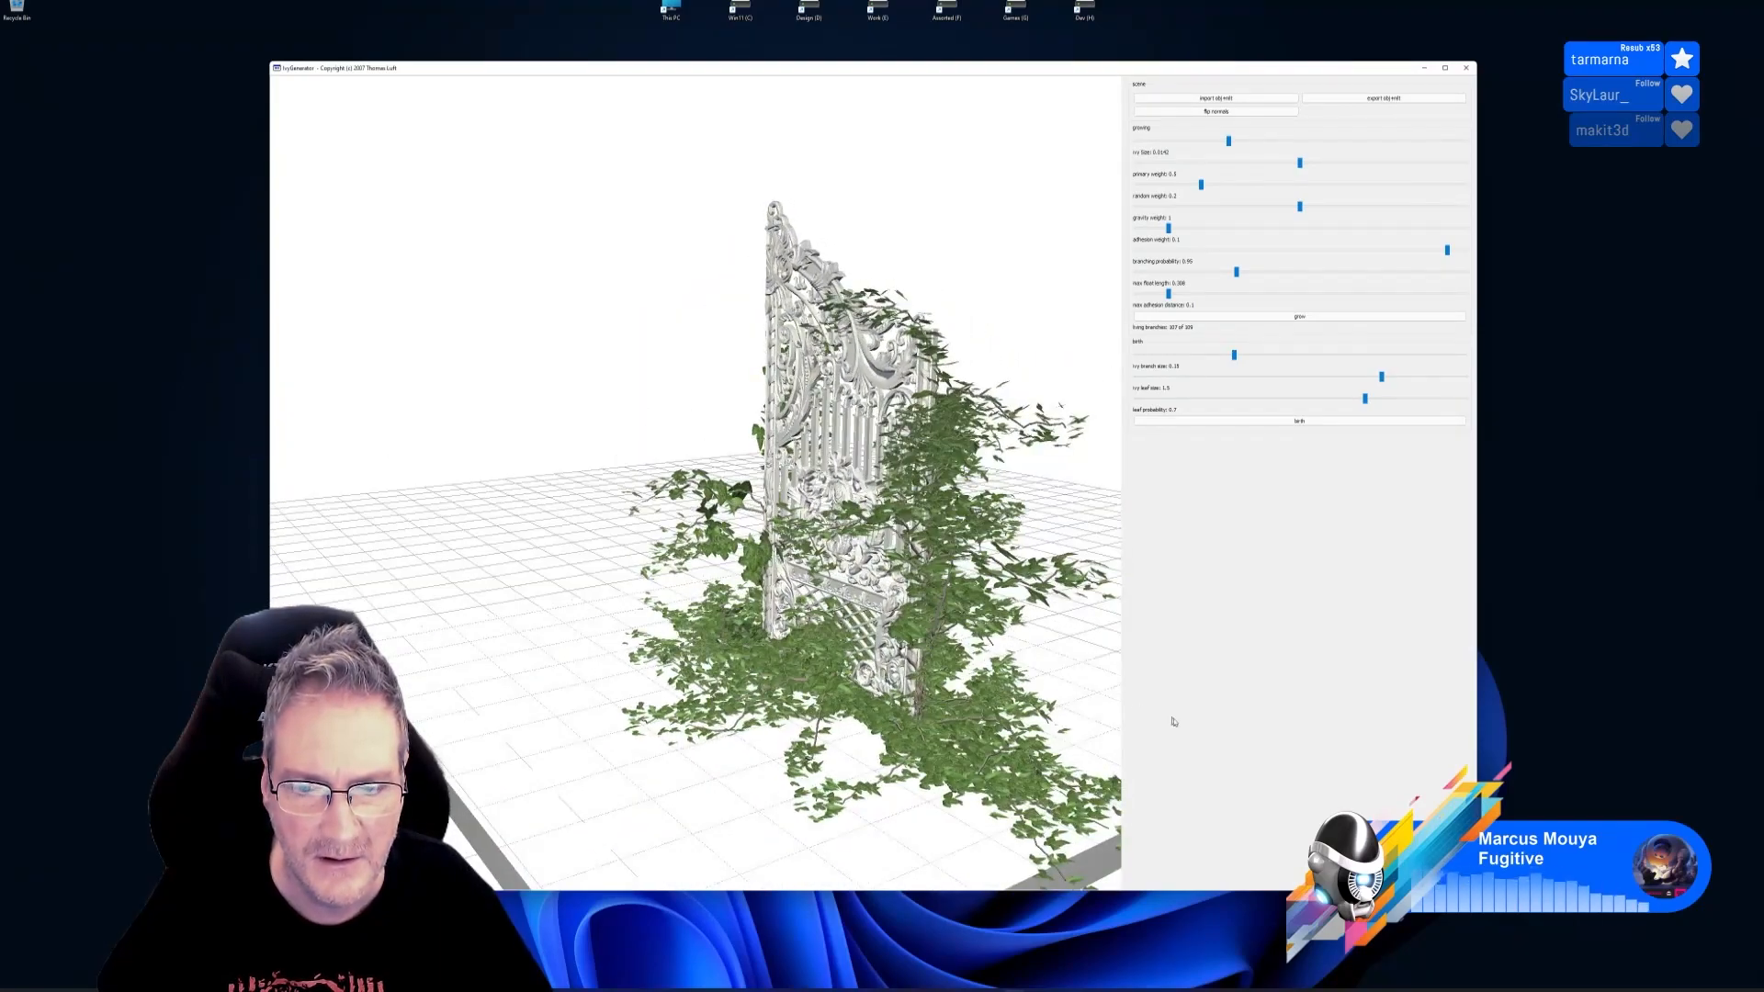
Replace the ivy with a new root on the gate's lower frame at the foot of the outer post
double_click(862, 753)
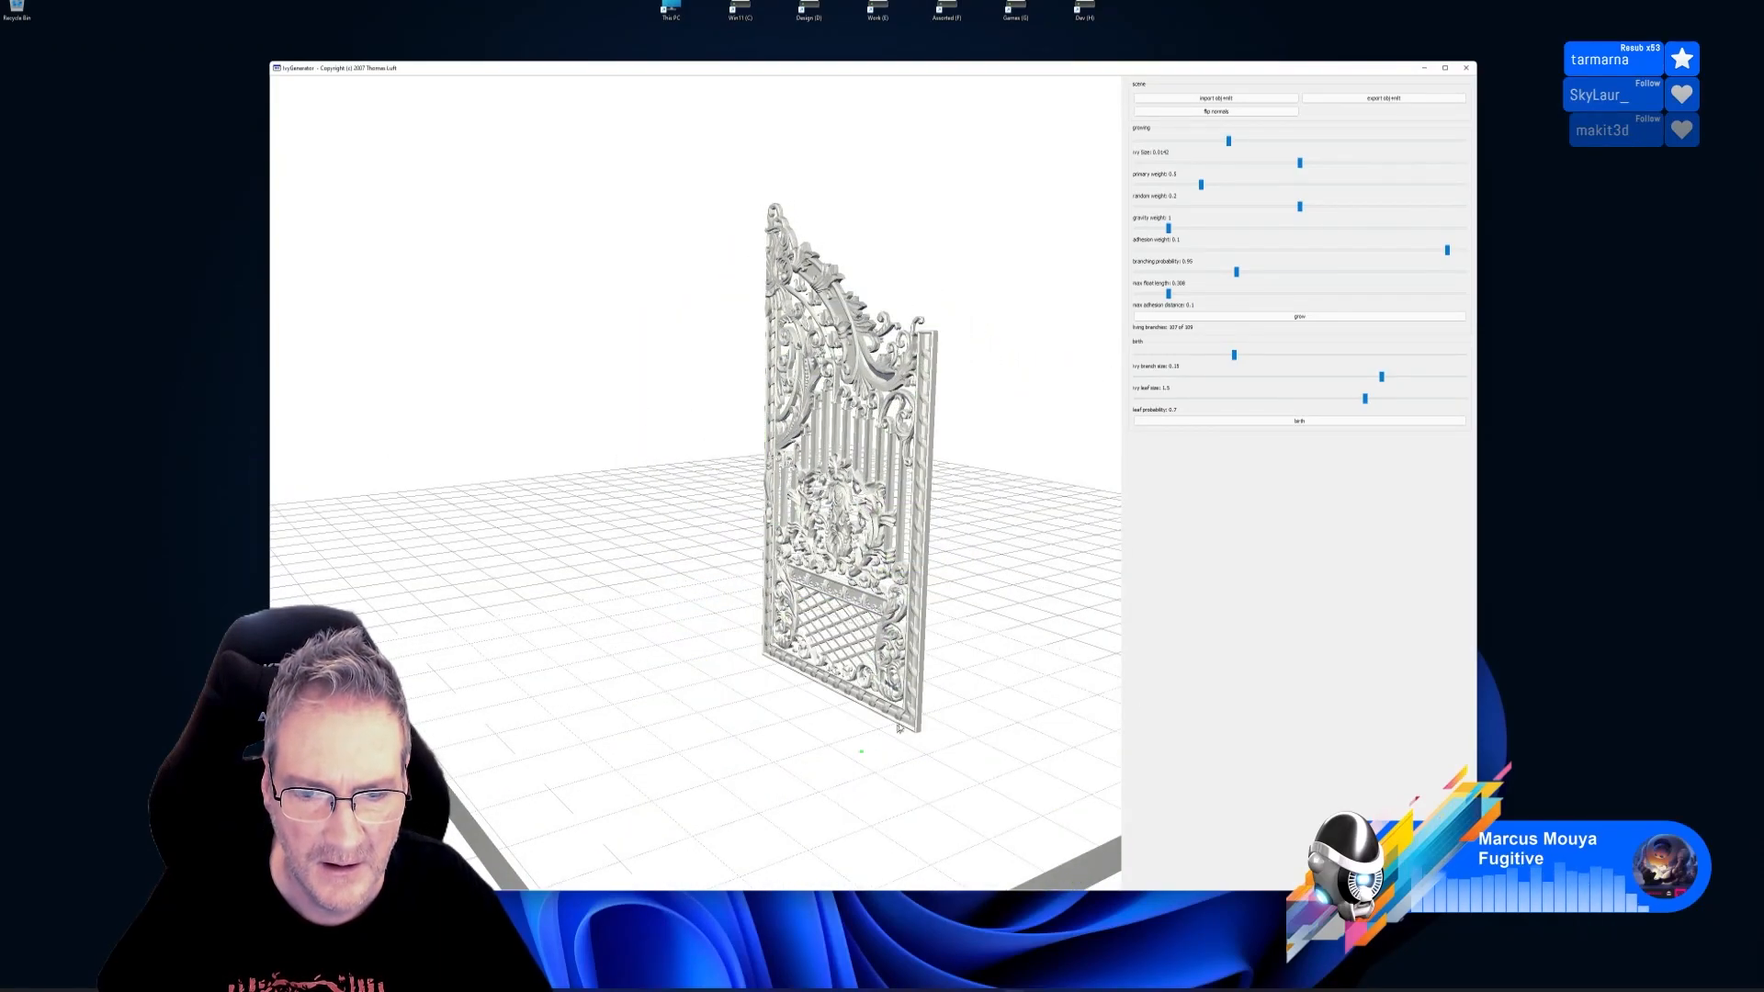
left_click_drag(931, 747, 858, 782)
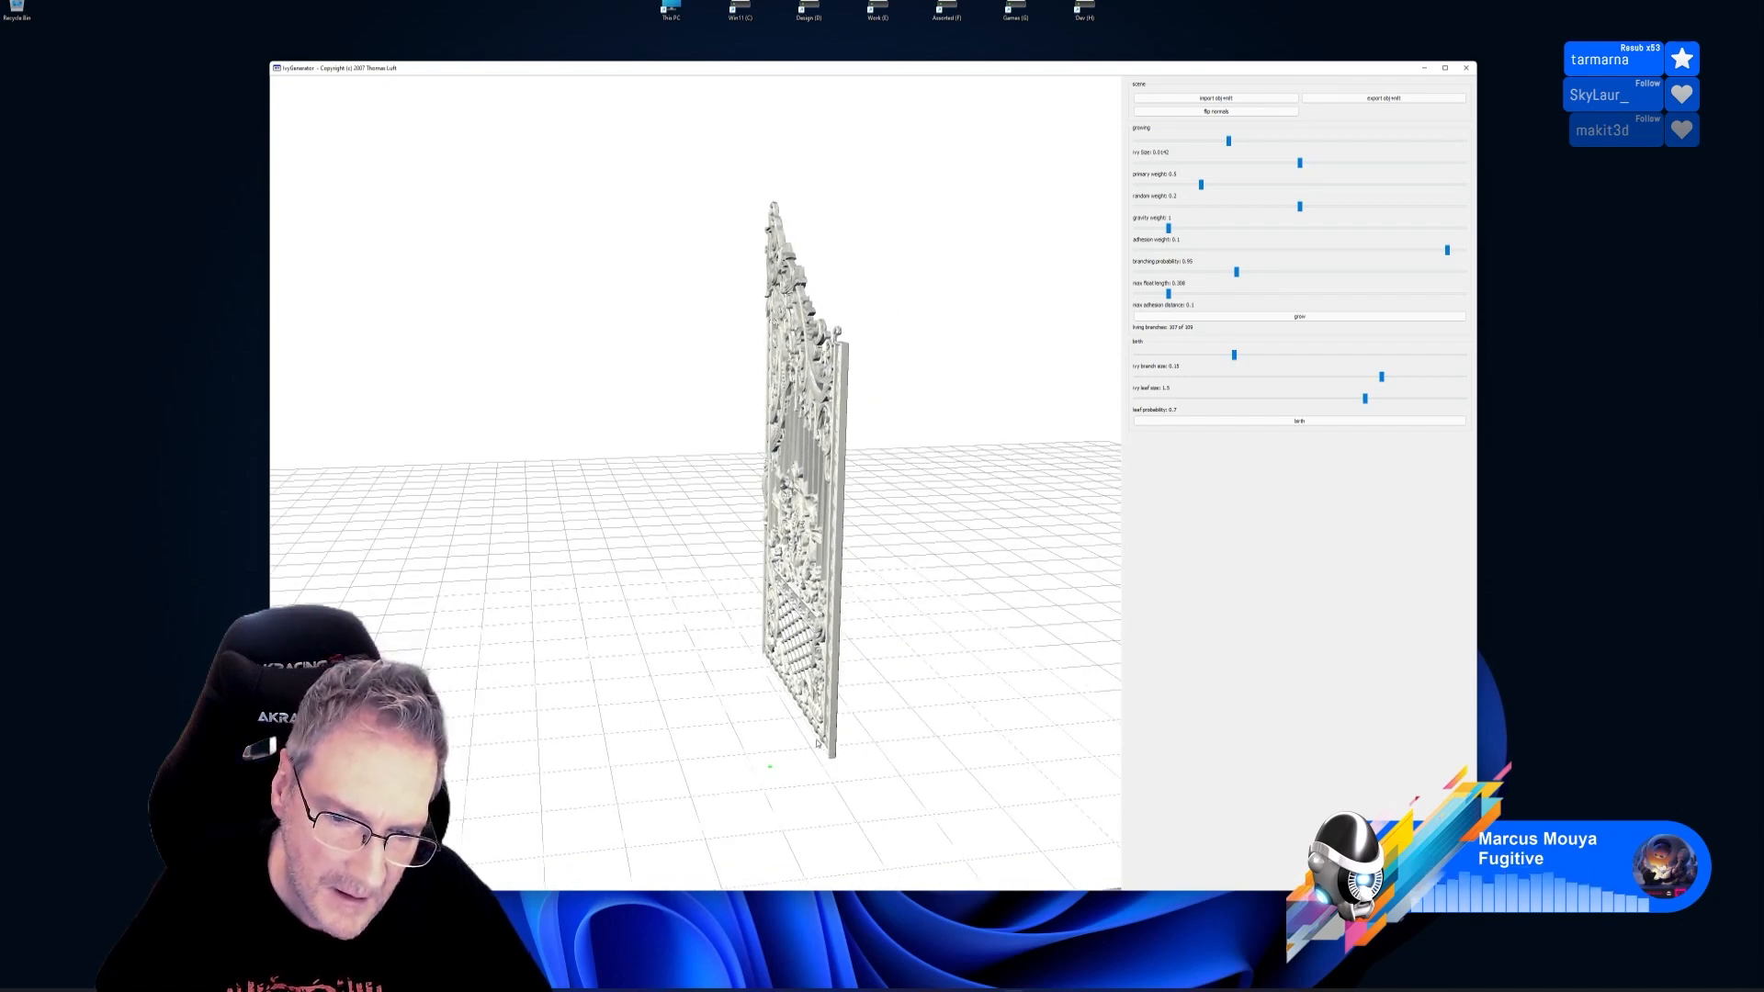
left_click_drag(817, 752, 837, 804)
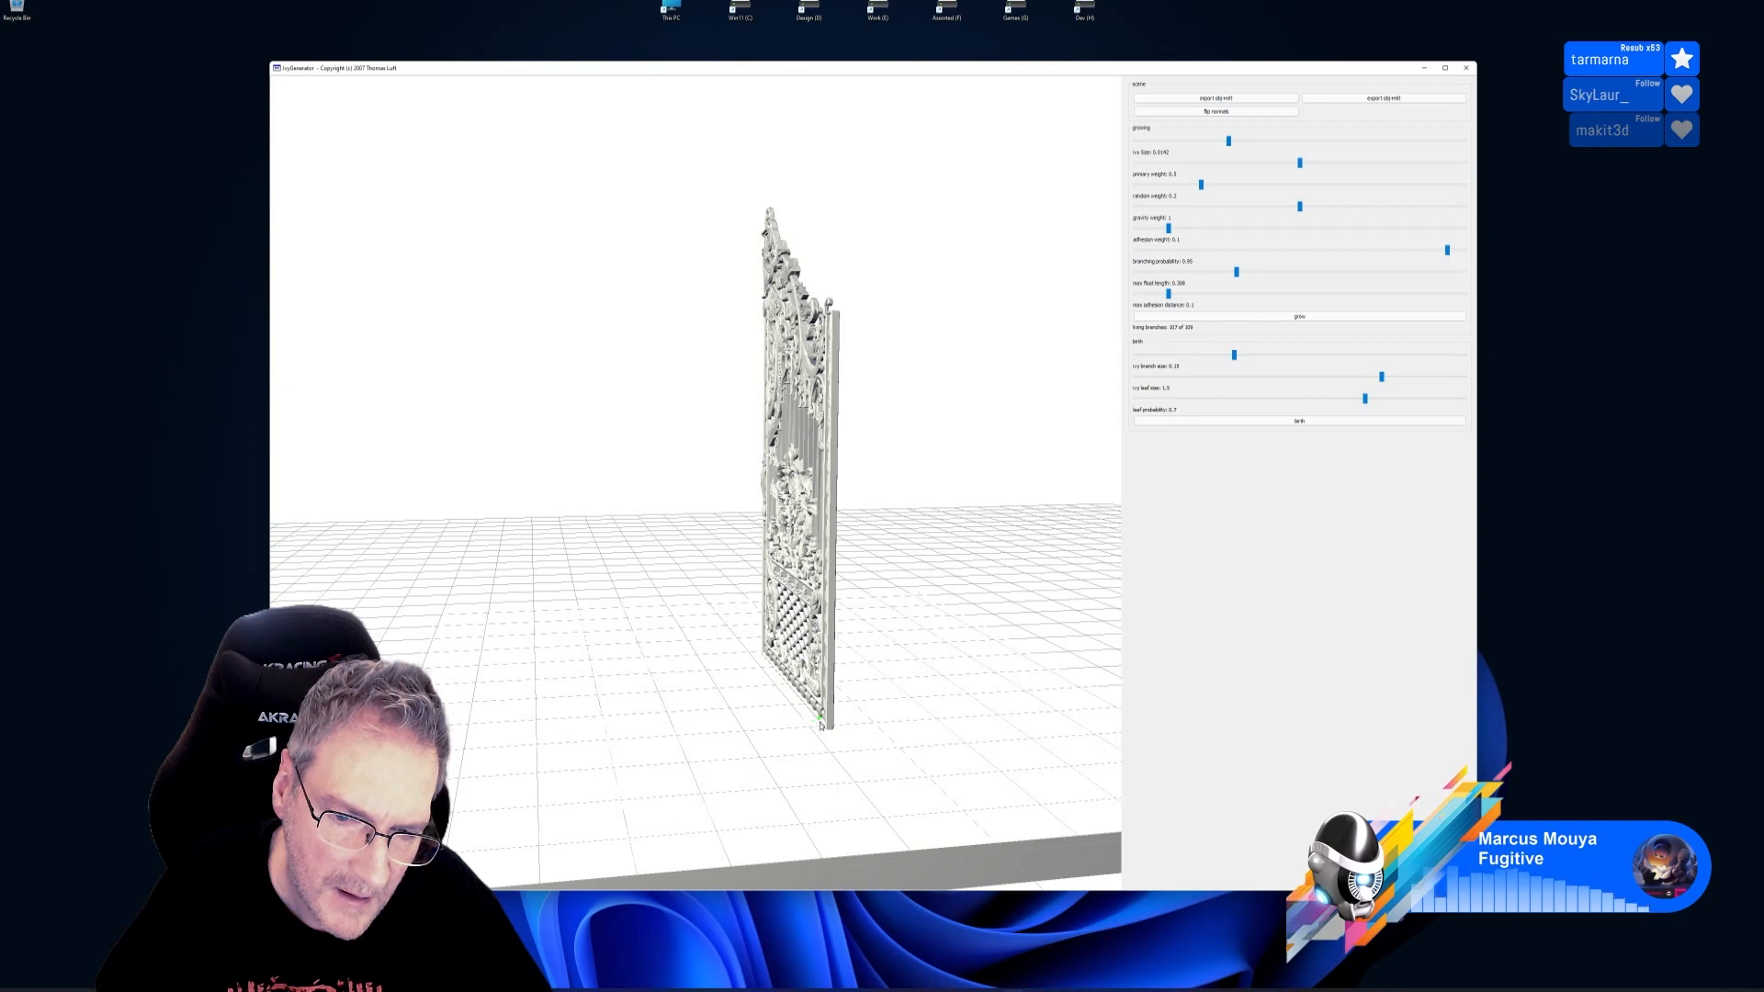
left_click_drag(821, 725, 720, 764)
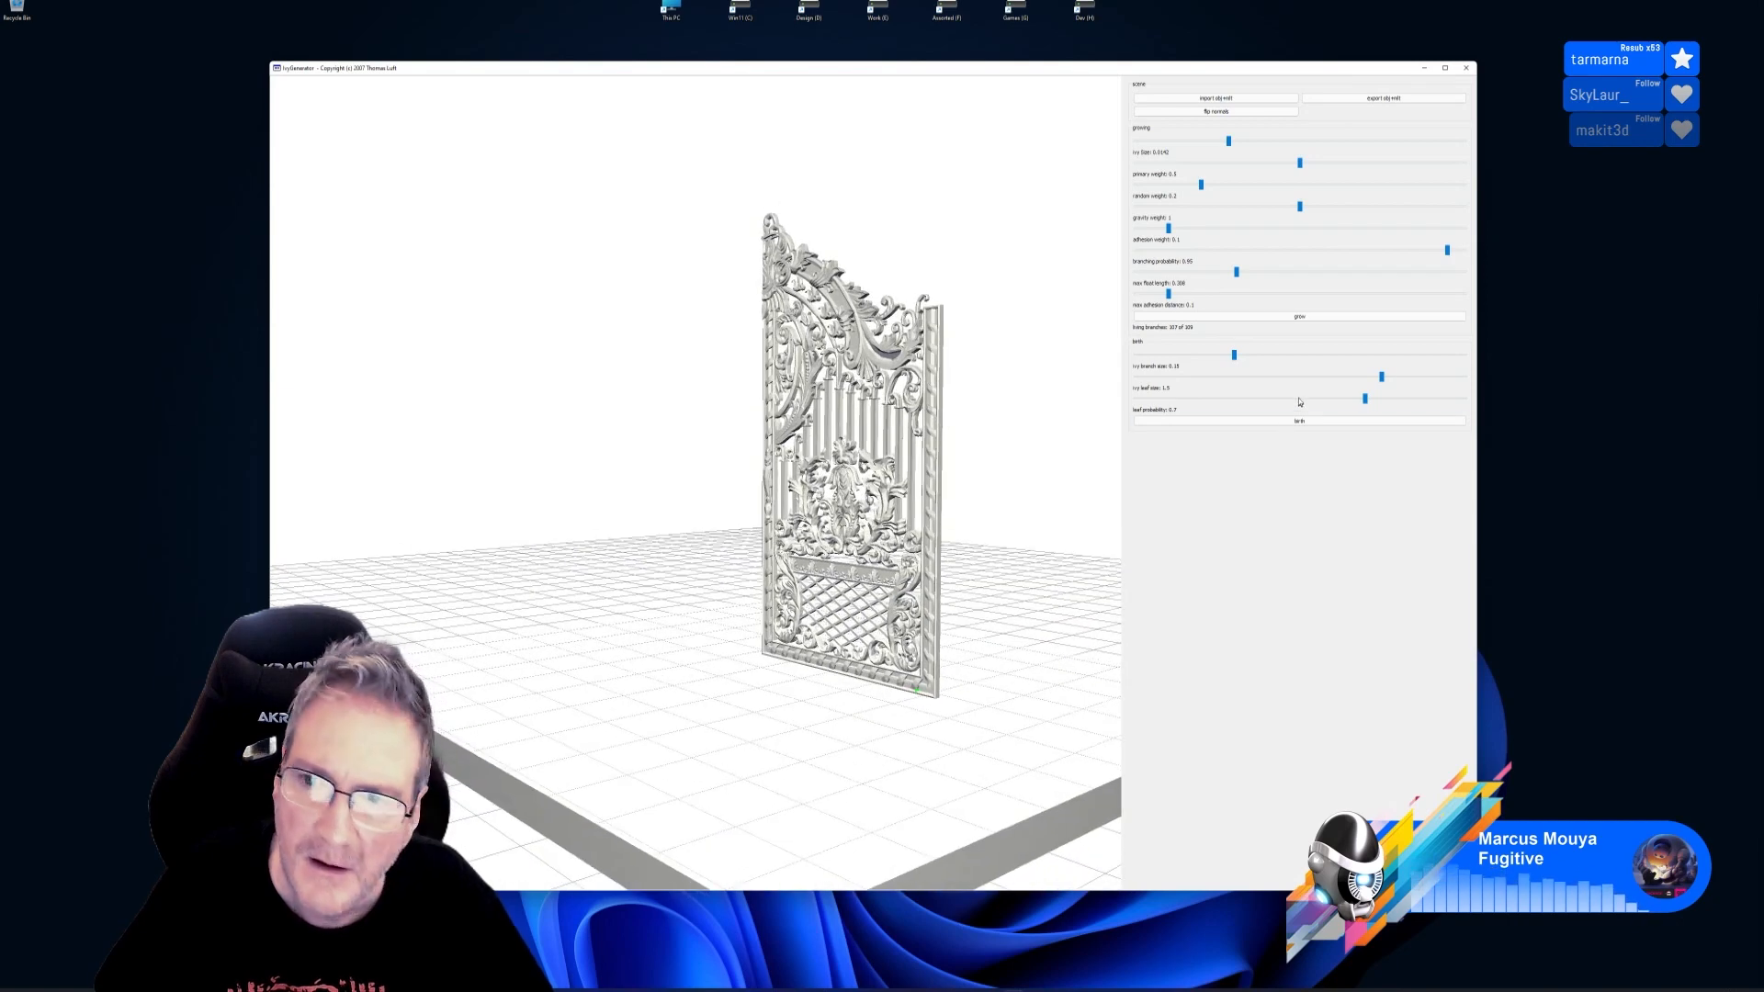
Grow the ivy briefly from the new root, birth its leaves and view it around the gate
left_click(1300, 316)
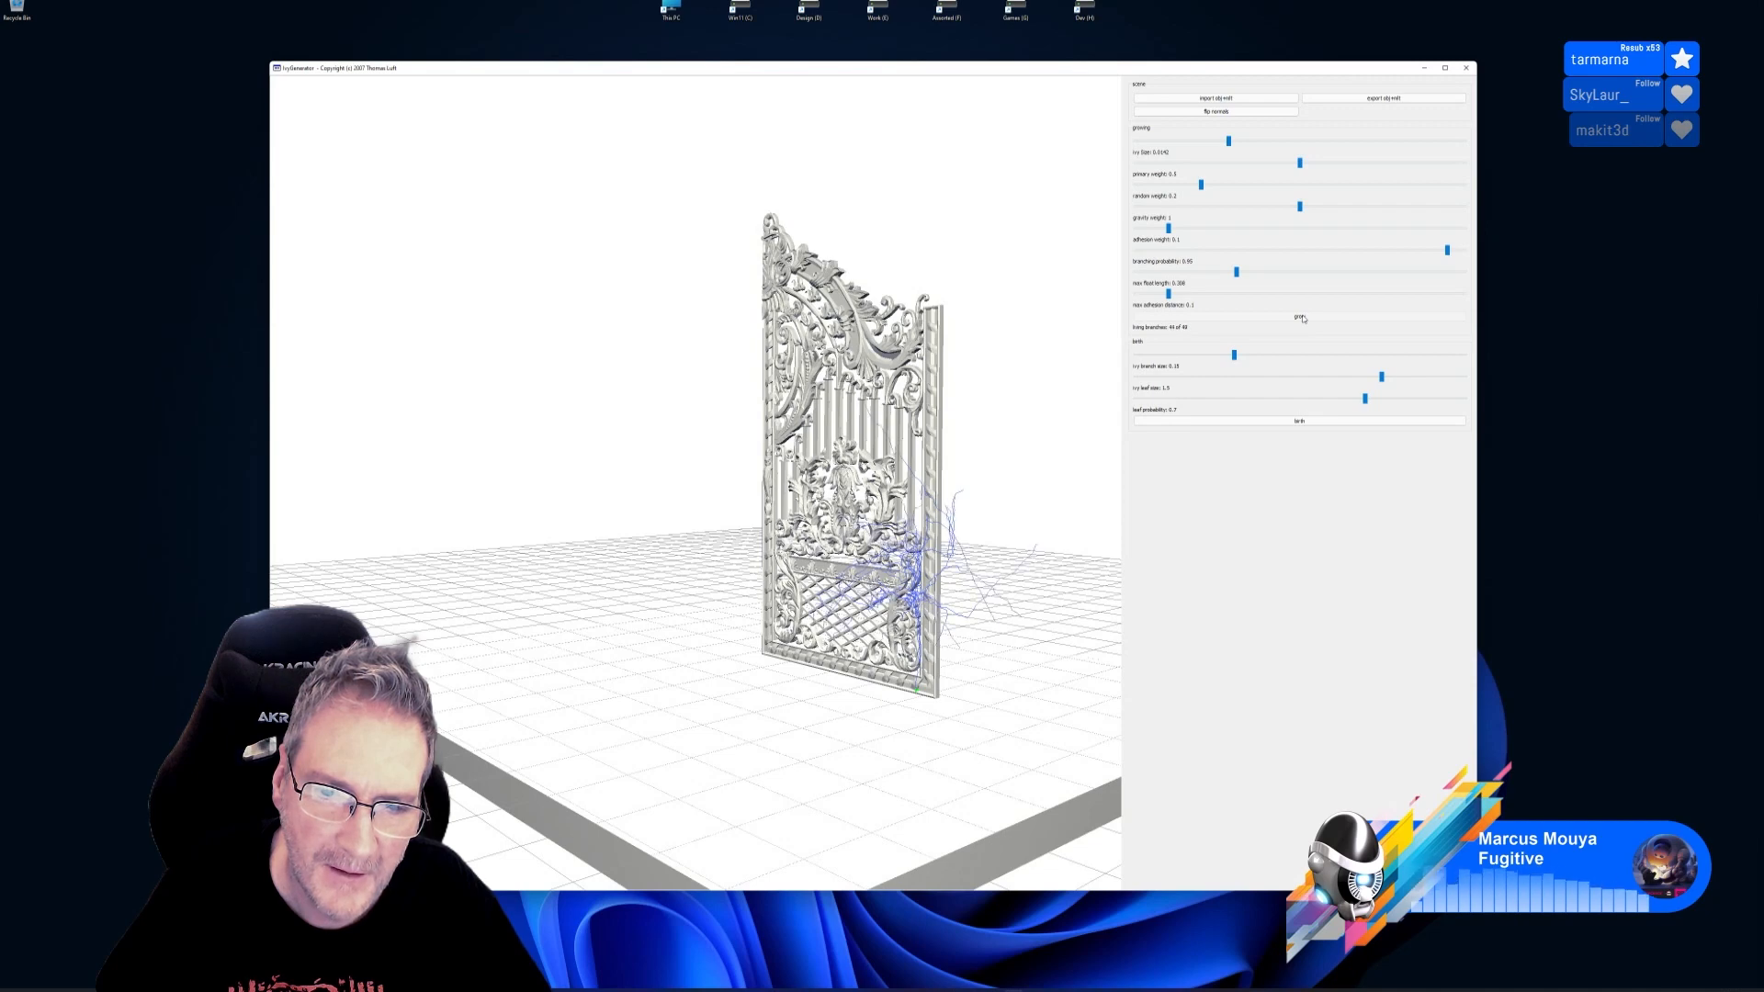
left_click(1303, 318)
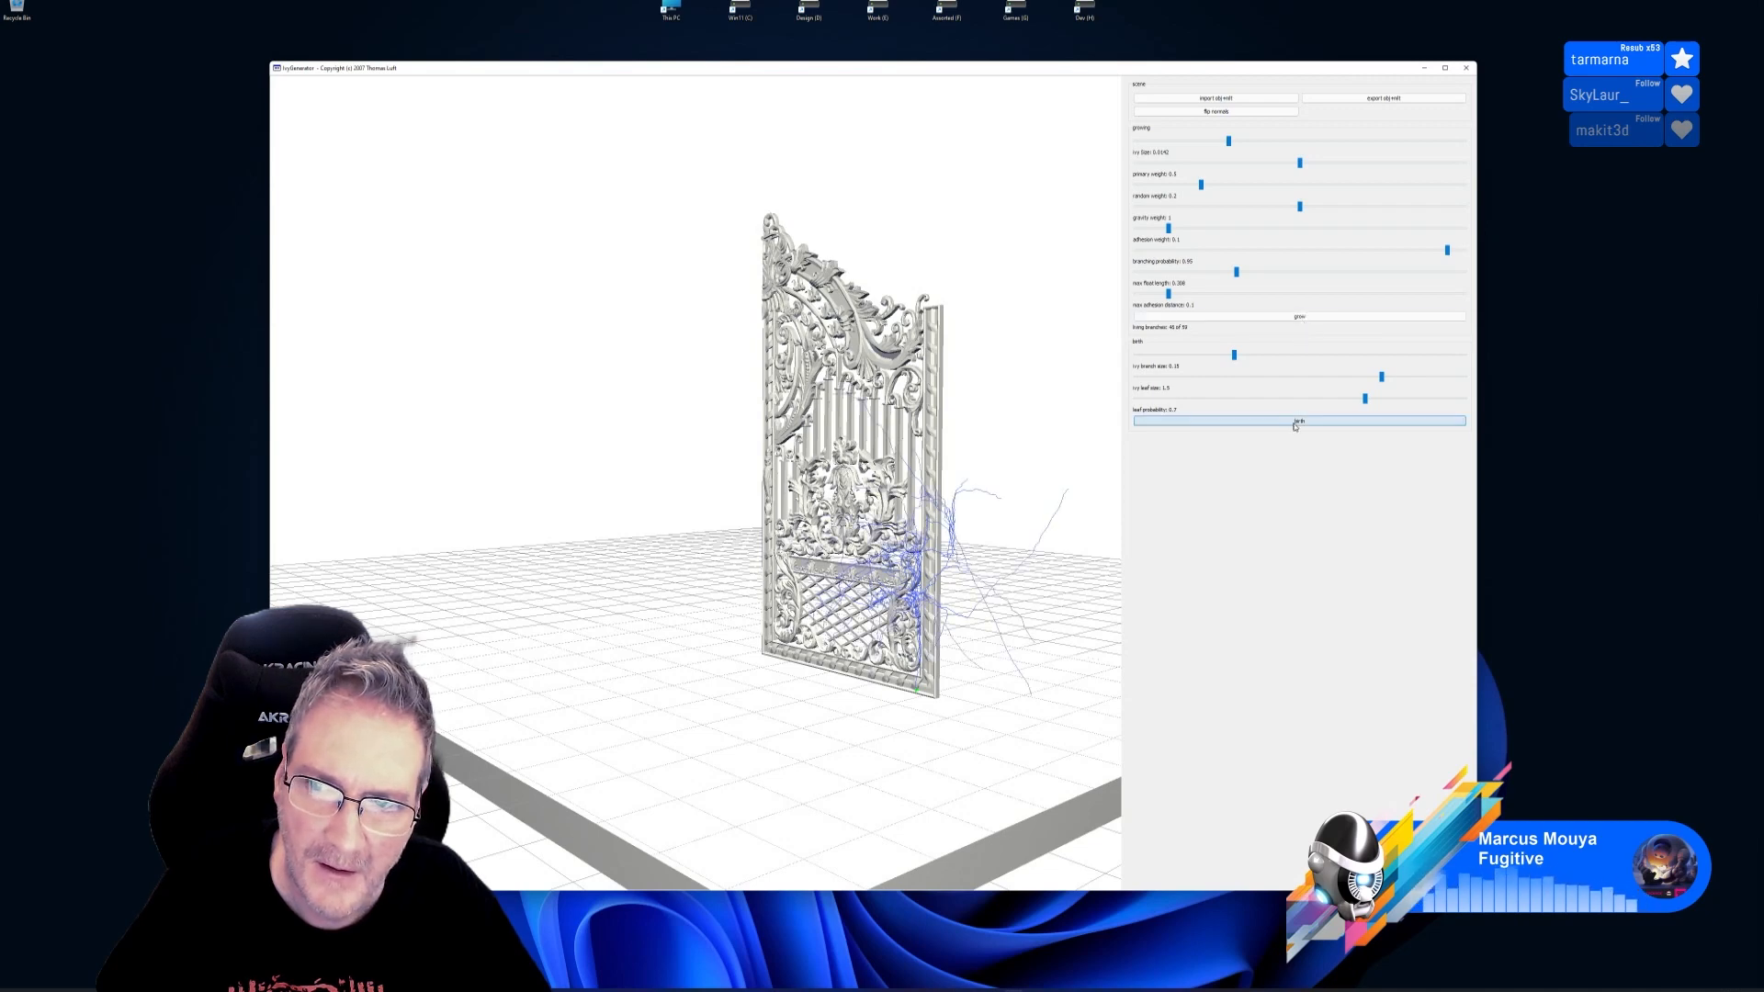
left_click(1293, 425)
left_click_drag(892, 643, 423, 652)
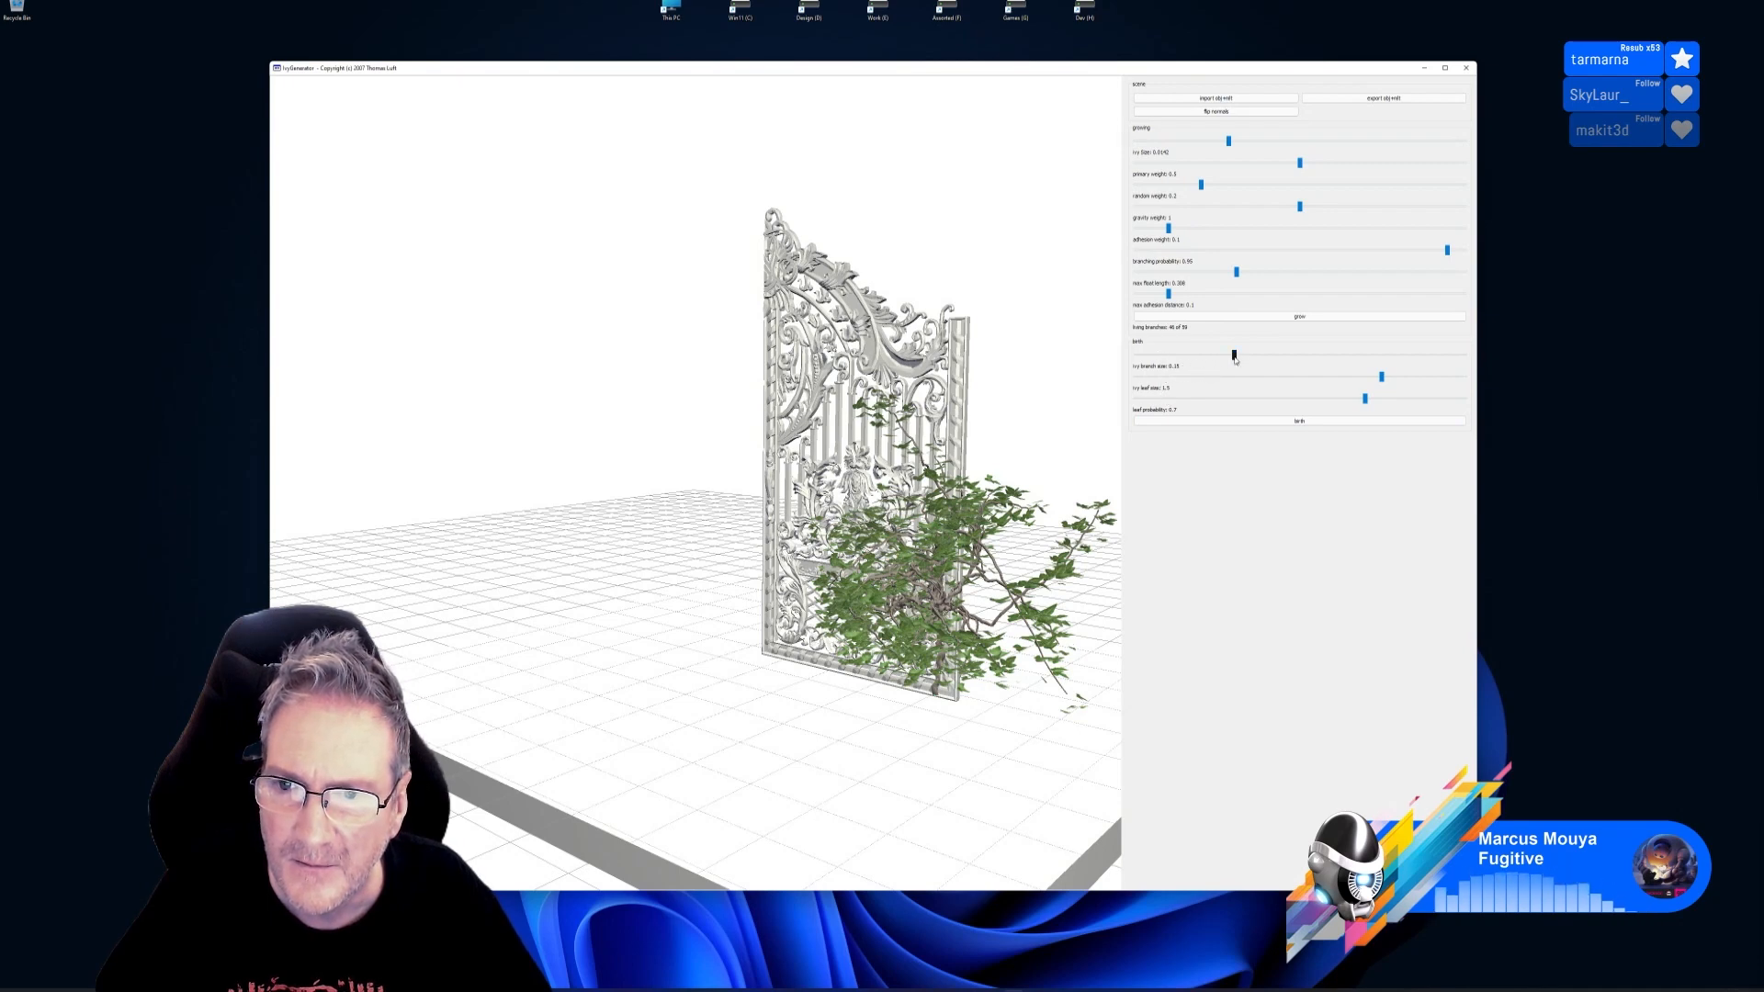
Reduce the ivy branch size to about 0.075, birth the ivy again and inspect it up close
left_click(1298, 424)
left_click_drag(1011, 611, 942, 614)
scroll(942, 468, "up", 3)
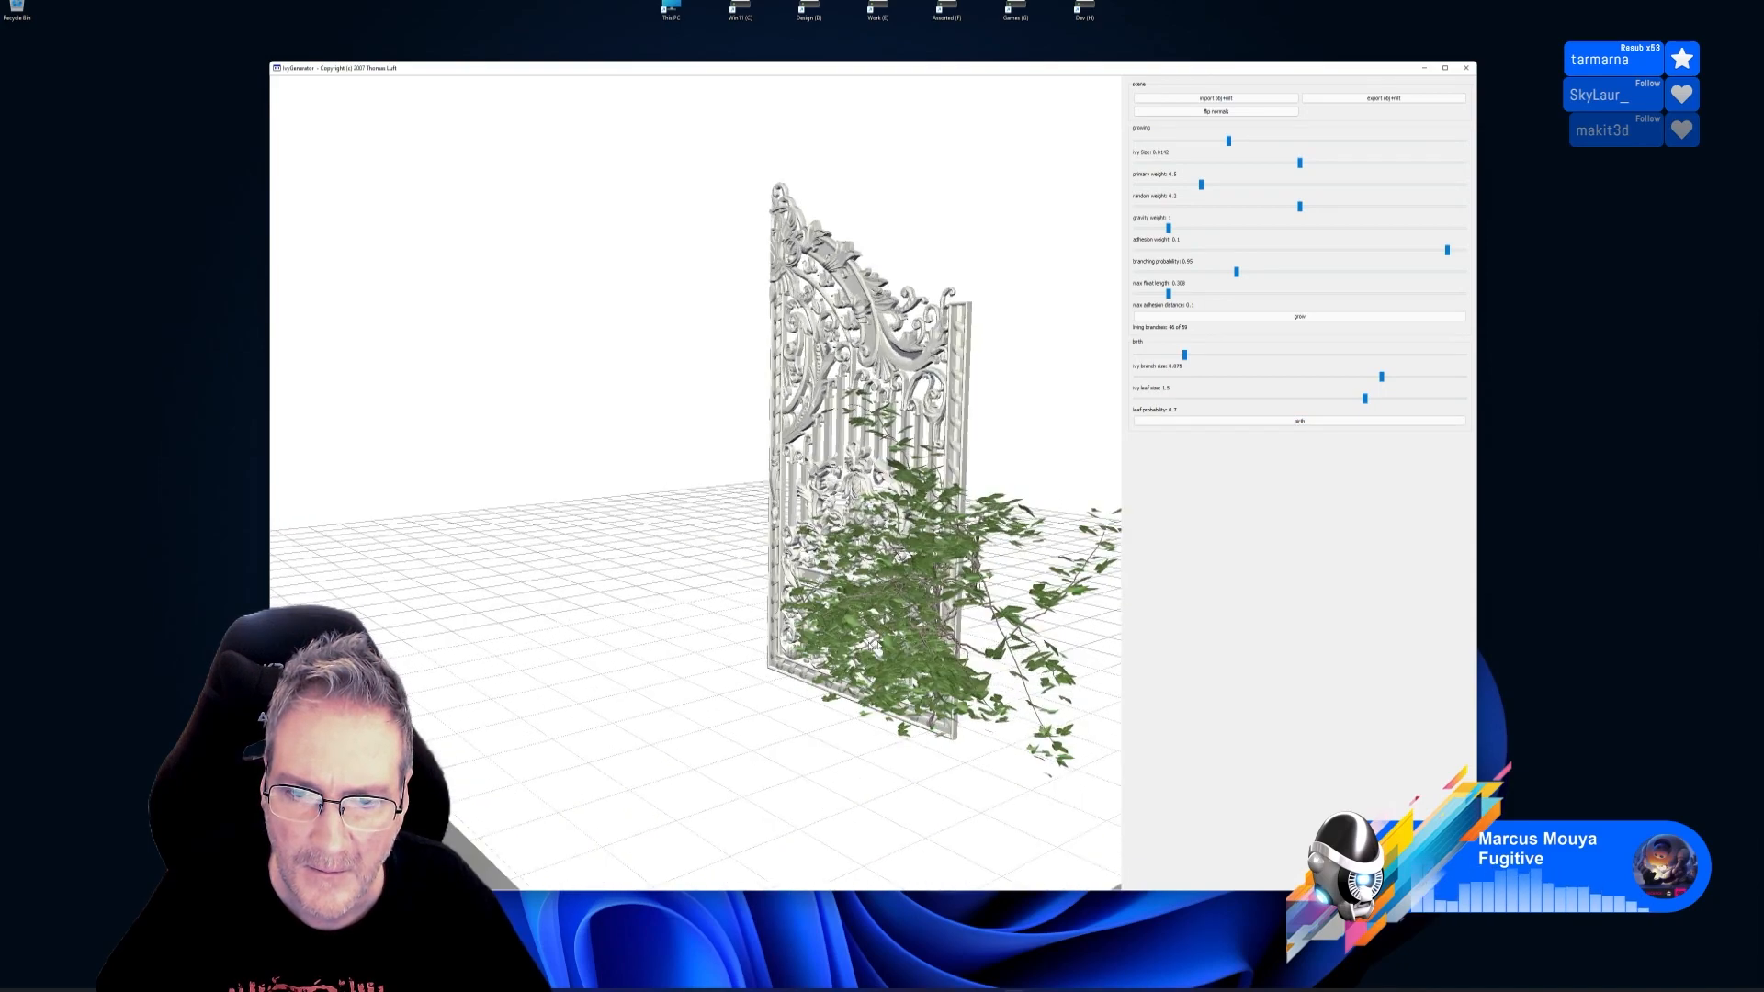
left_click_drag(832, 652, 755, 718)
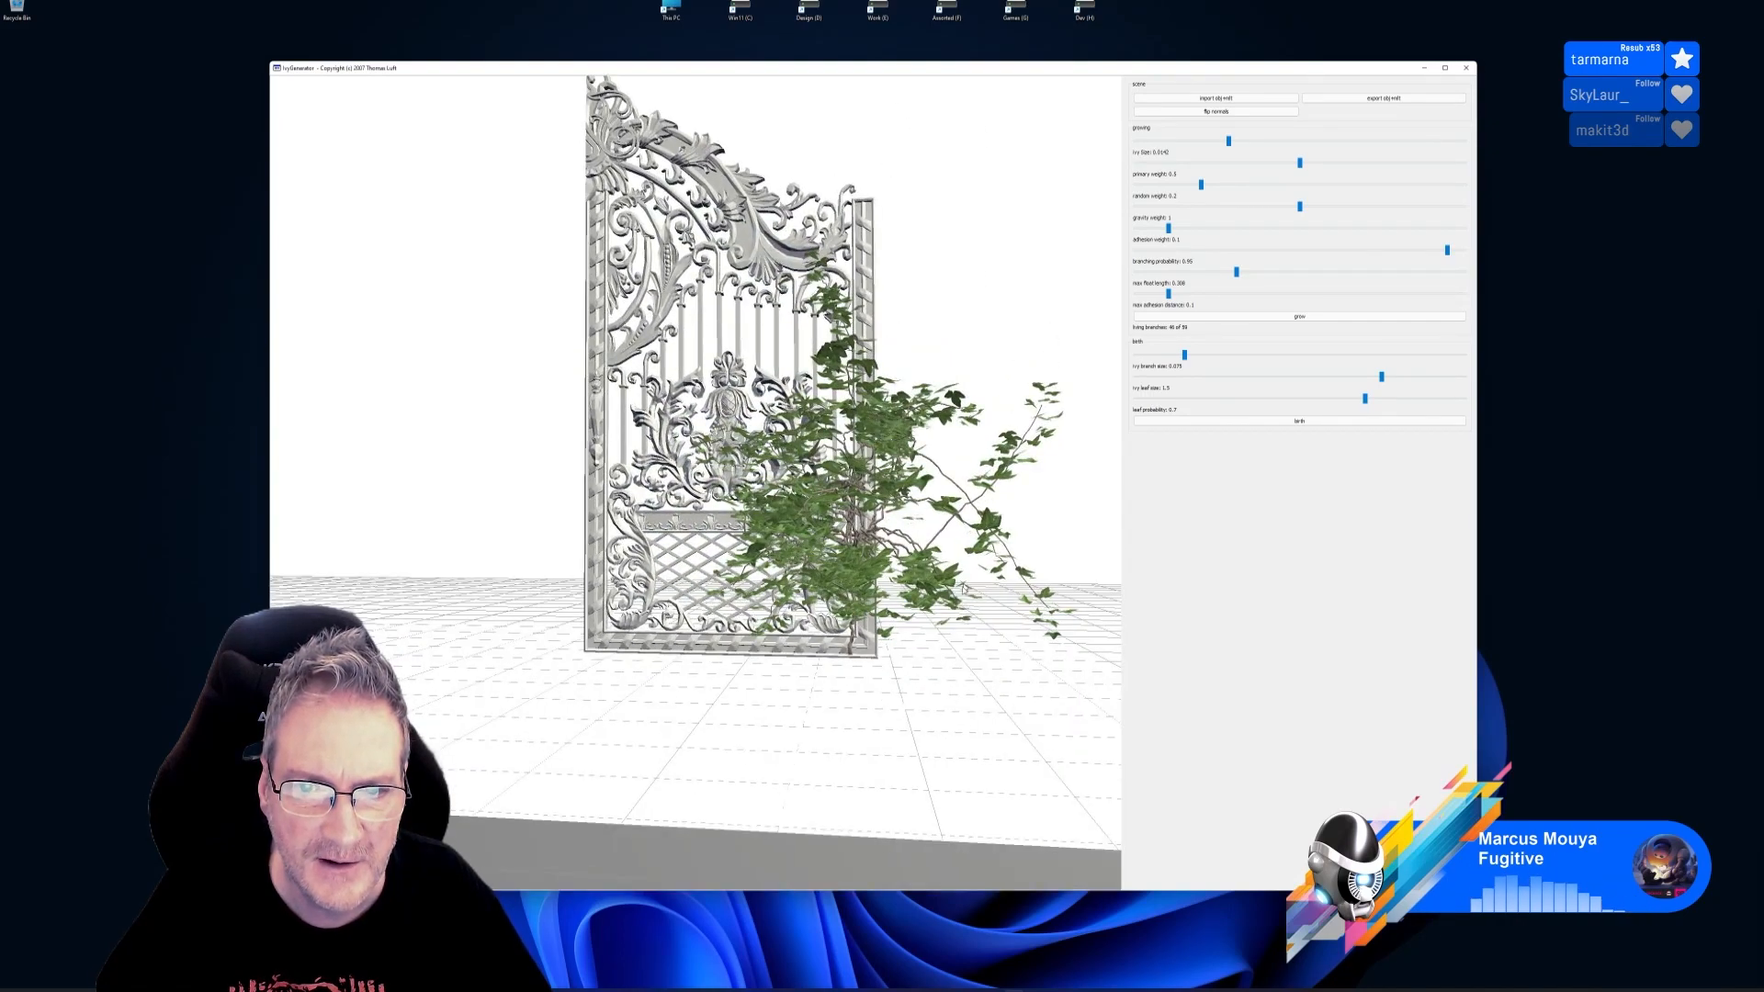
left_click_drag(889, 595, 946, 616)
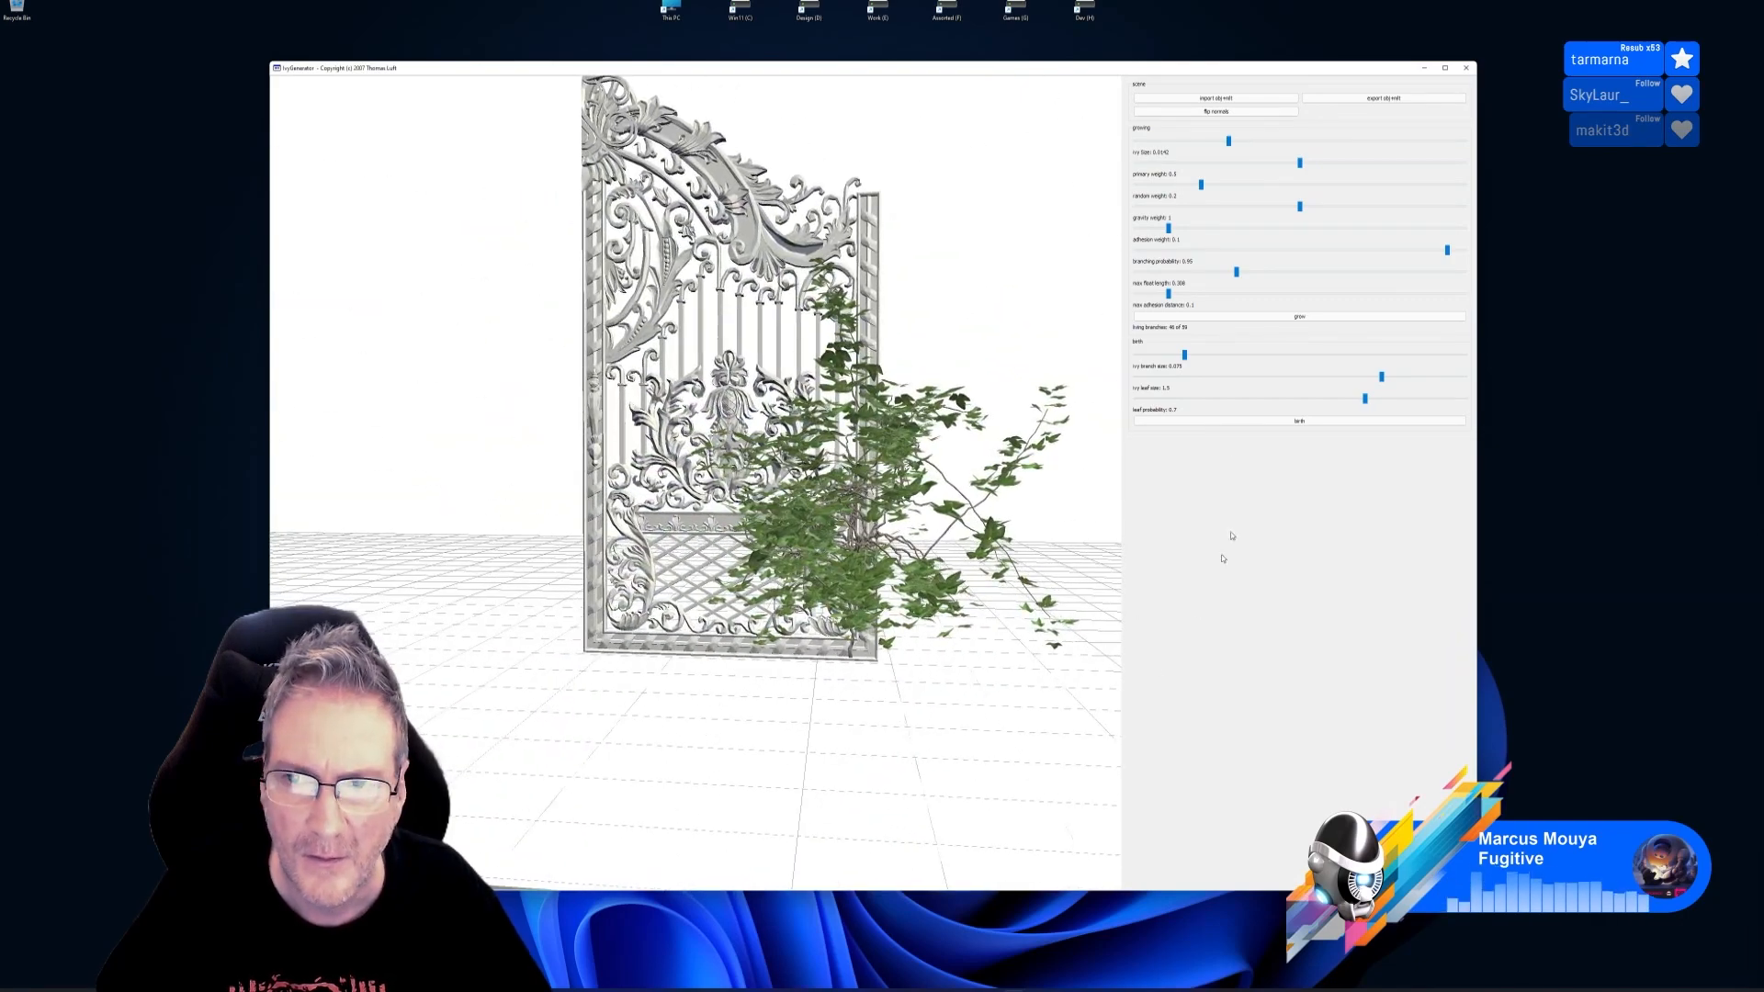
Switch to 3ds Max, exit isolation, and select the left gate, its metal post, the stone pillar, the adjoining curved wall and the ground box
key("alt+Tab")
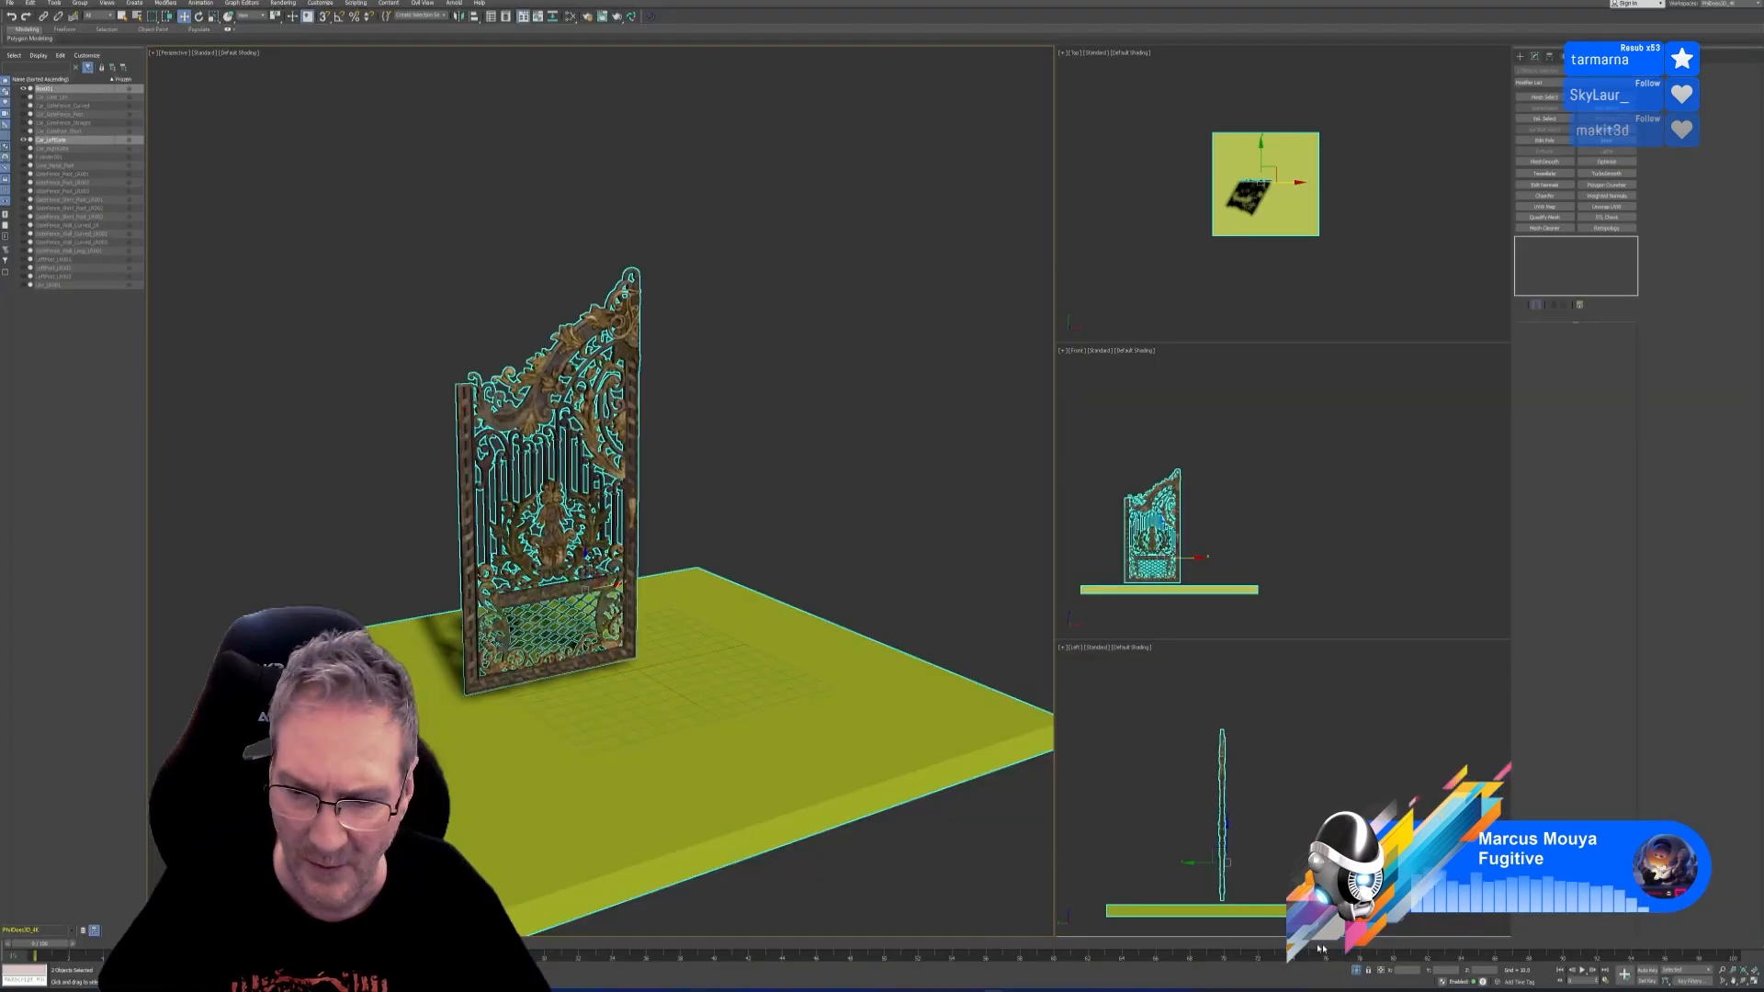
key("alt+q")
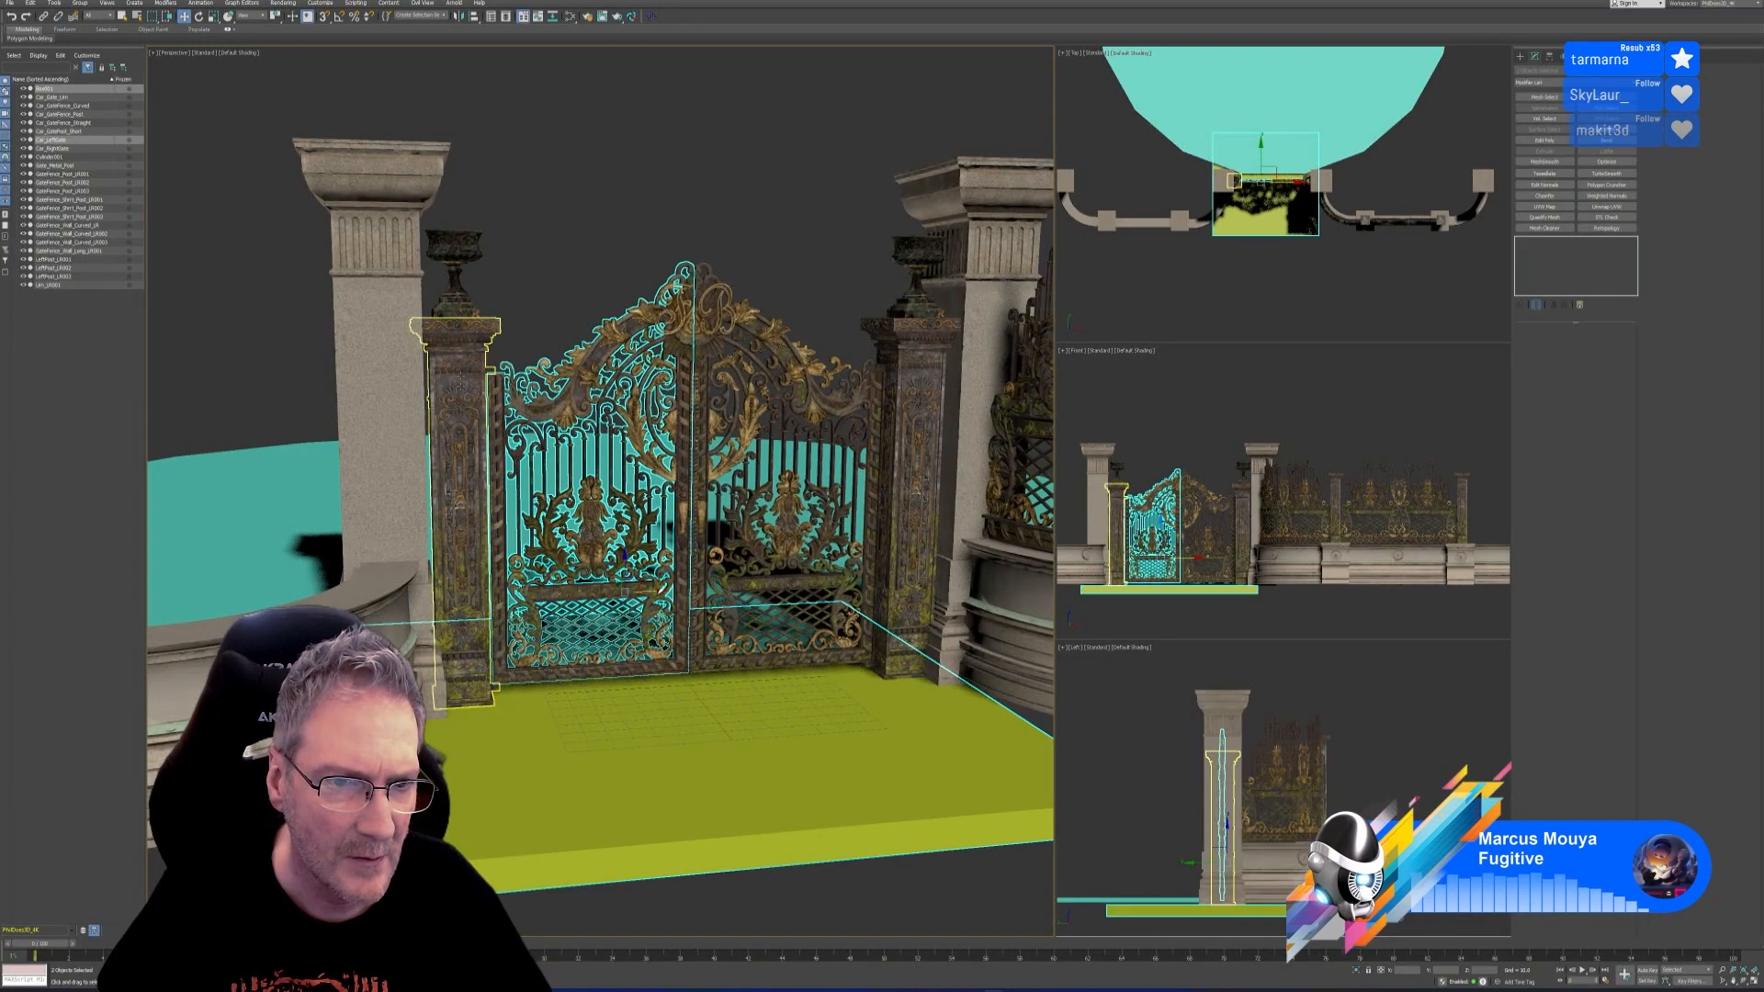
left_click(524, 323)
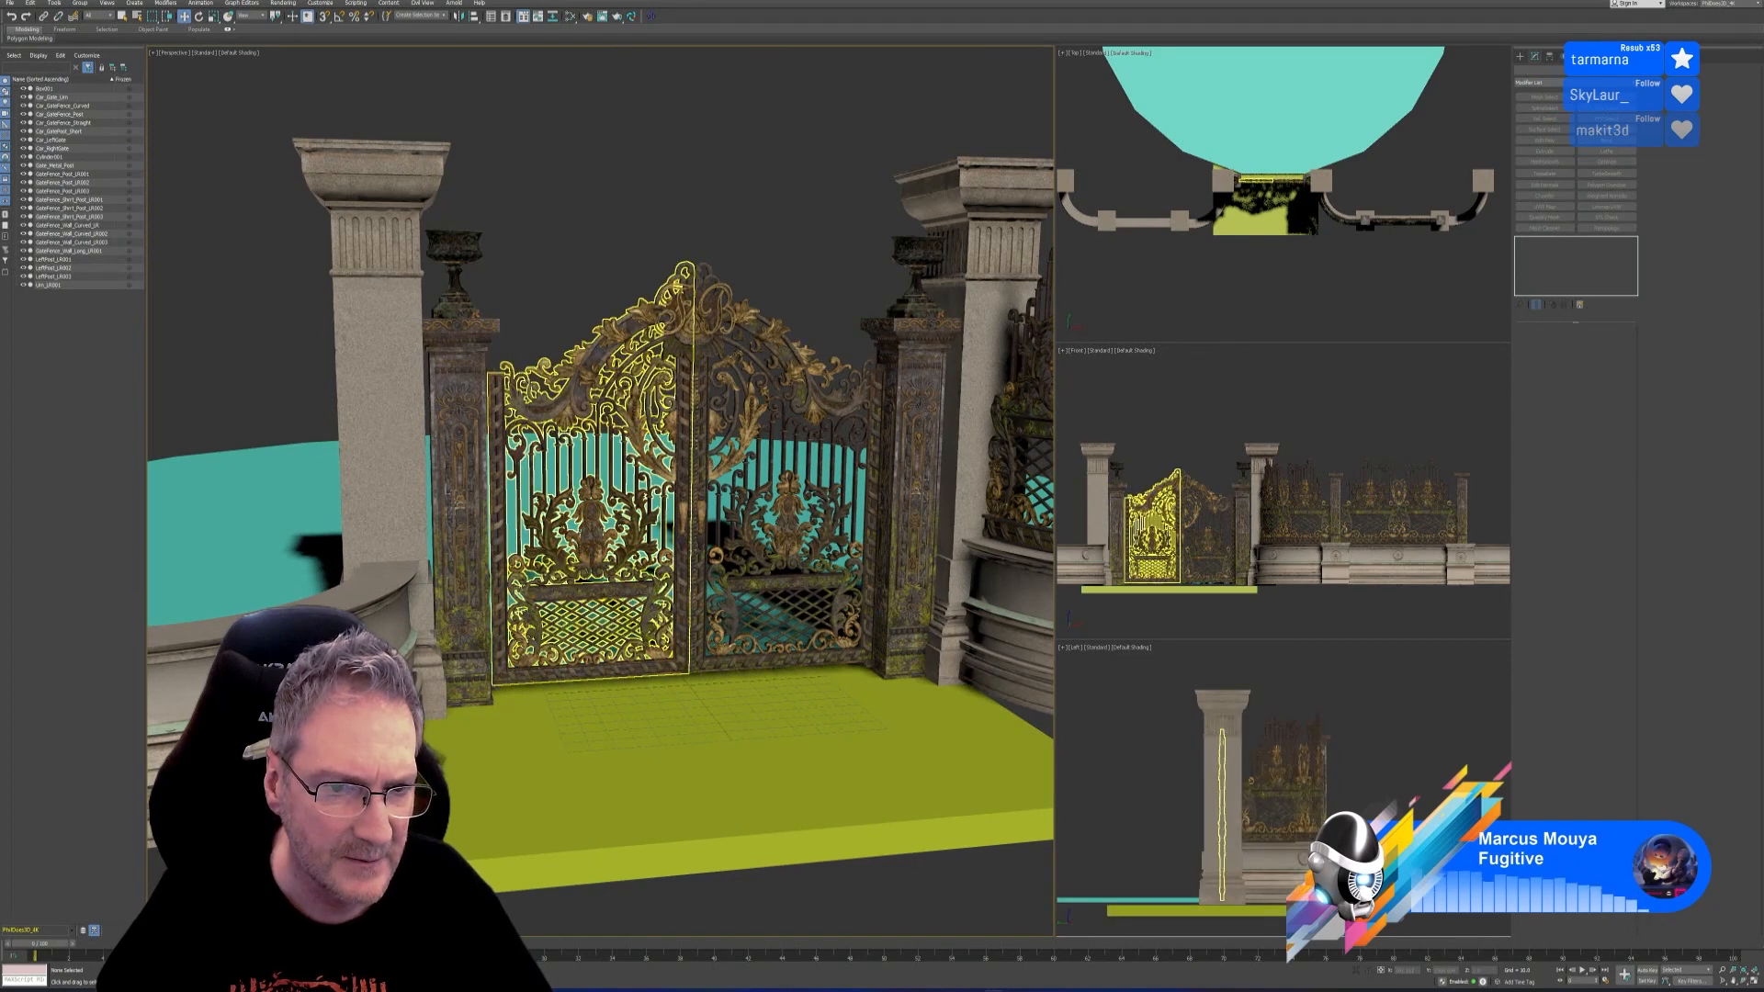
left_click(487, 384)
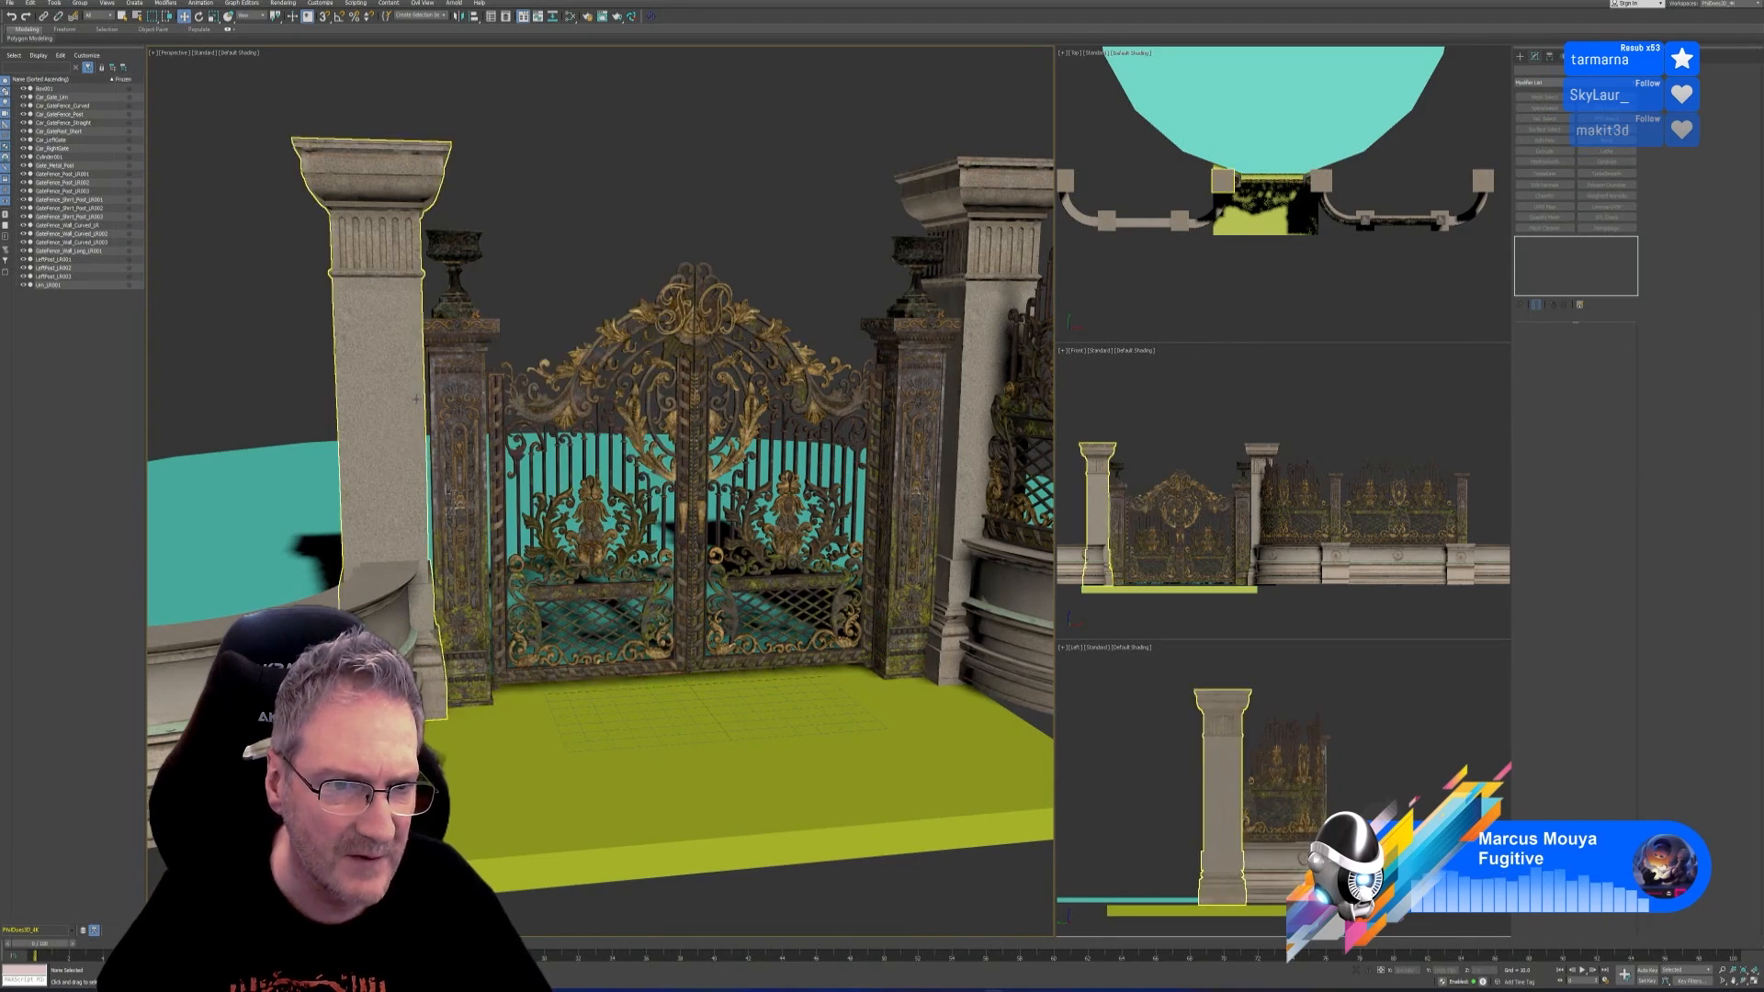
left_click(557, 436, "ctrl")
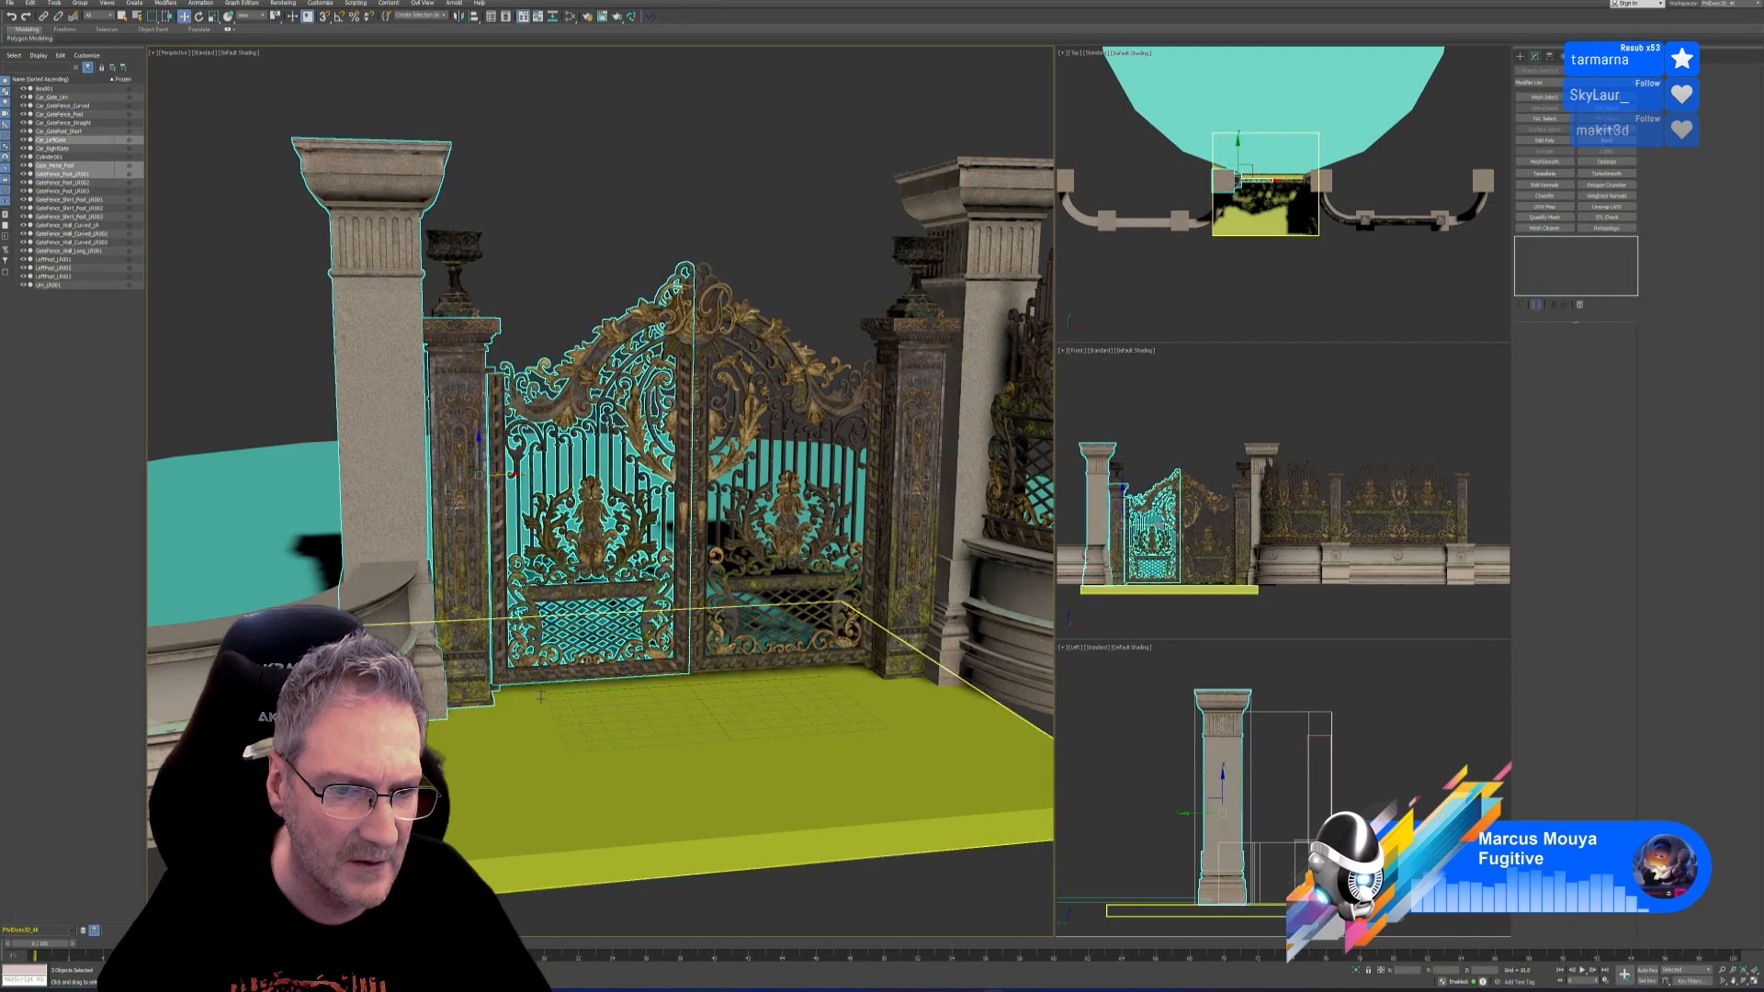
left_click(543, 756, "ctrl")
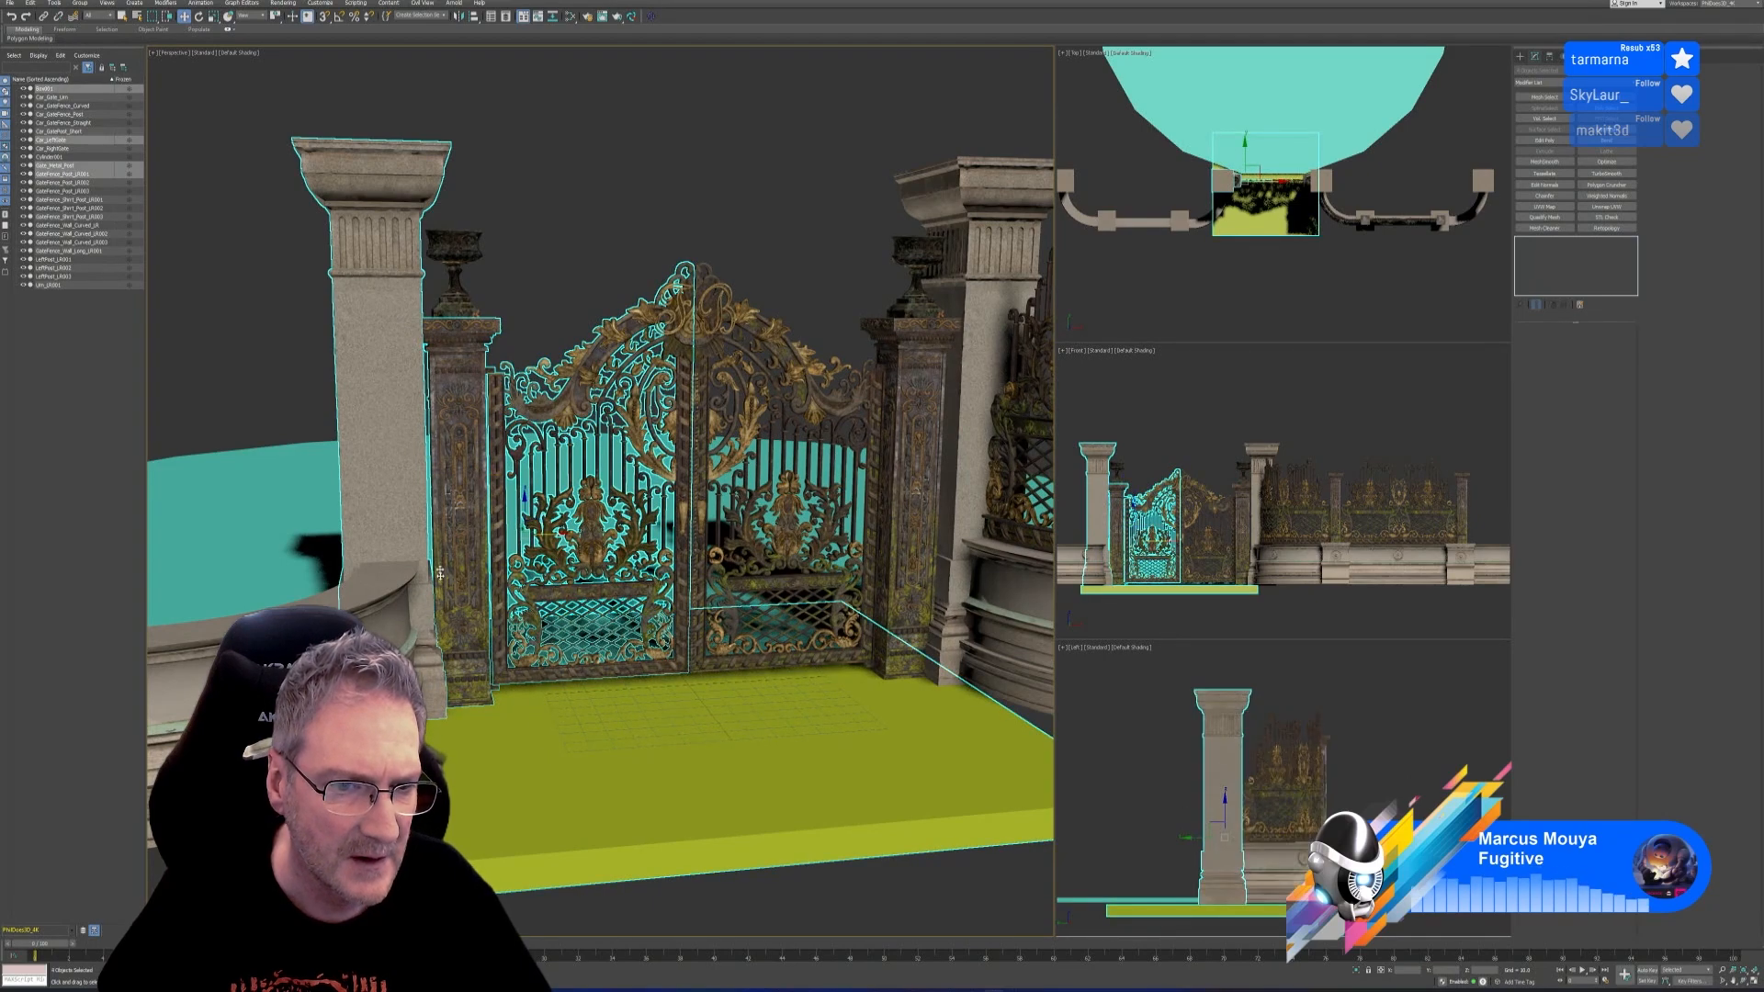
left_click(397, 626, "ctrl")
scroll(532, 711, "down", 2)
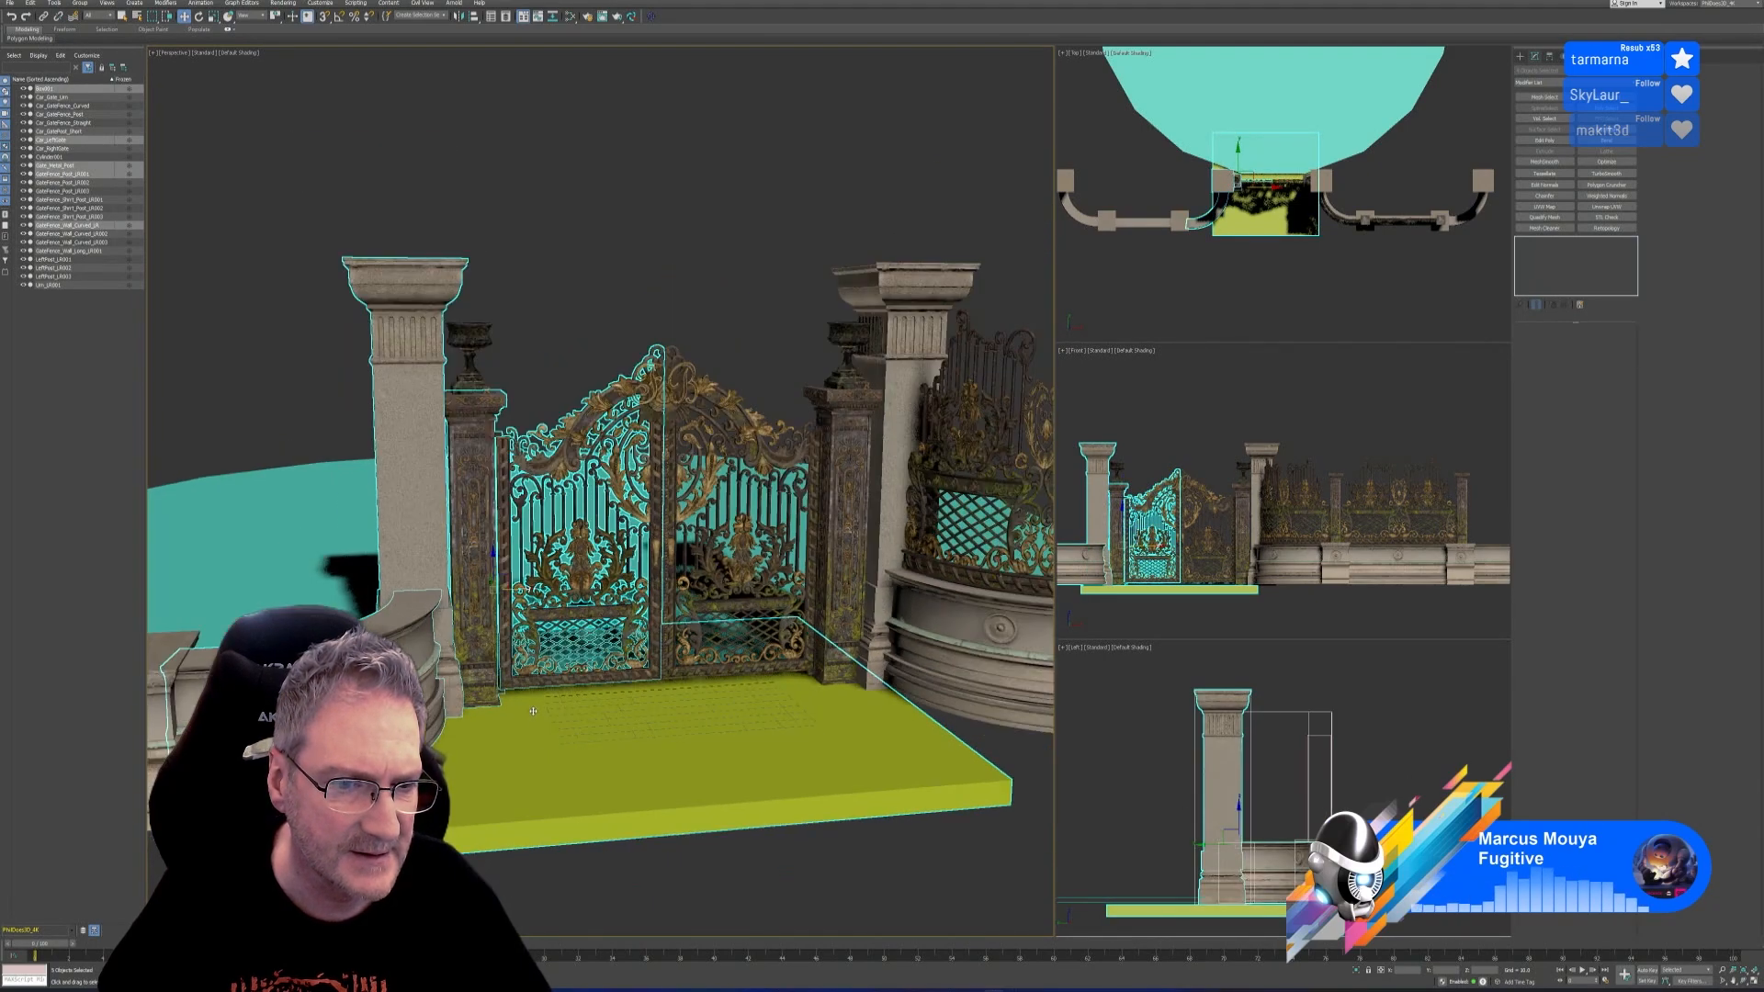
scroll(532, 711, "up", 1)
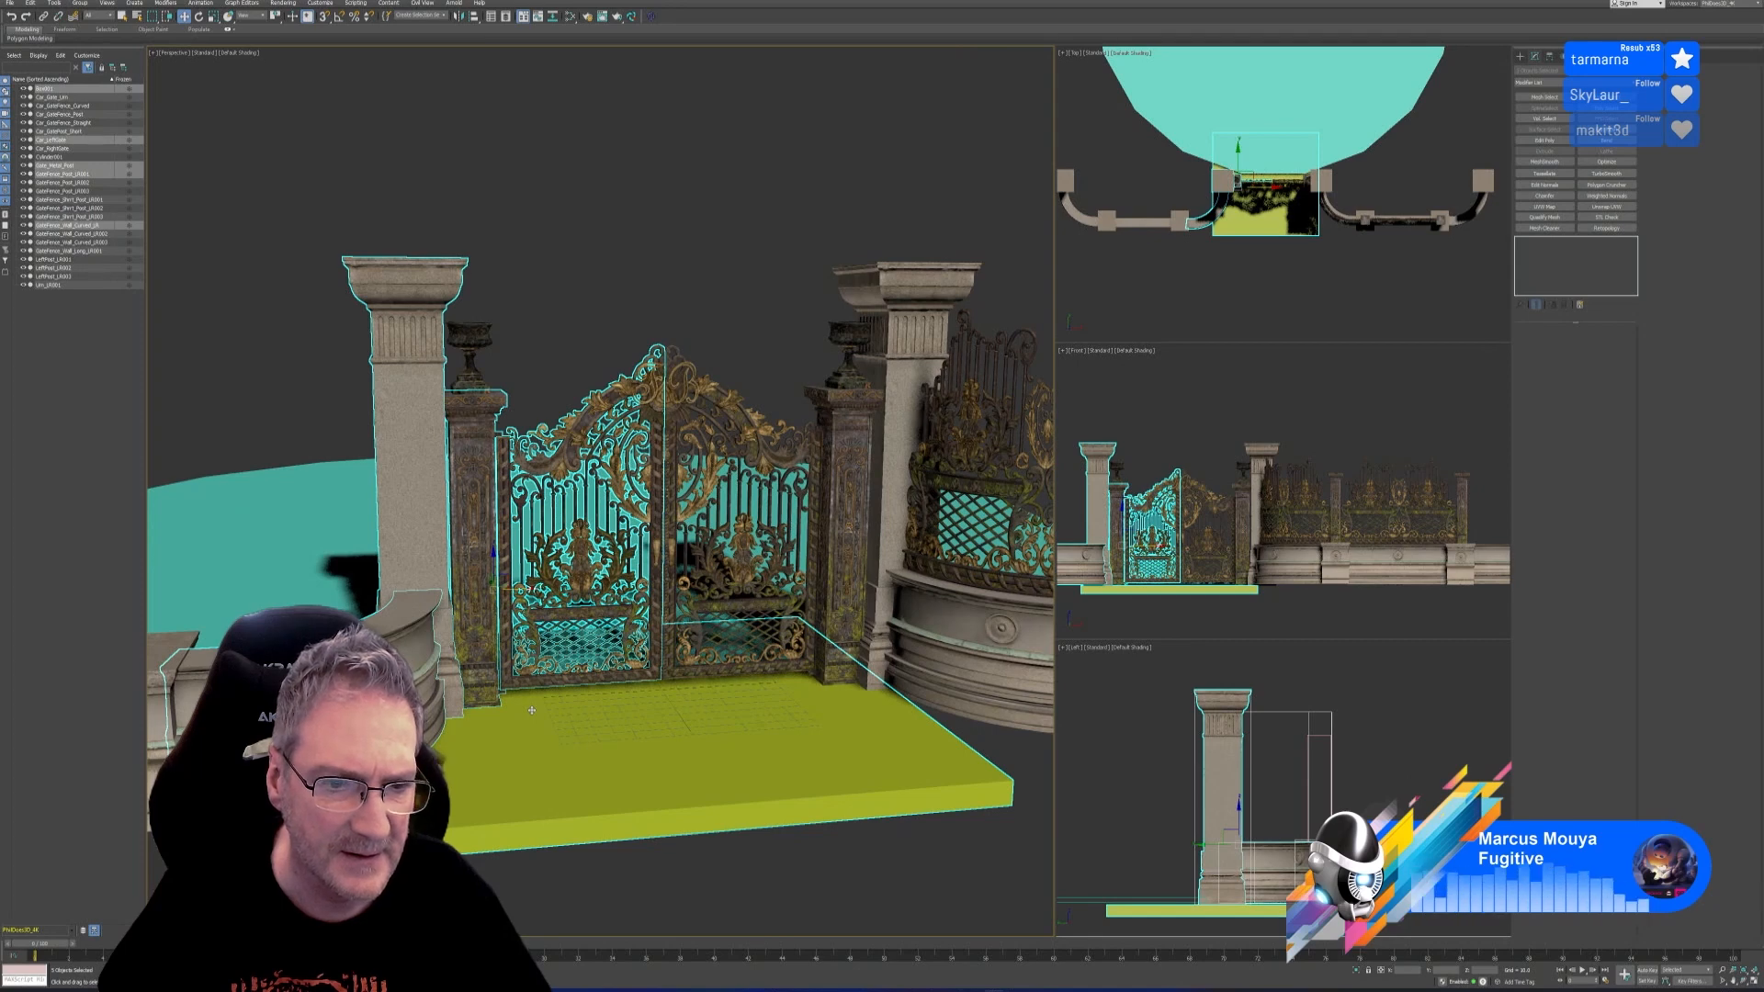
Export the selected objects as OBJ, overwriting Car_LeftGate.obj in the Exports folder with the existing export options
left_click(9, 2)
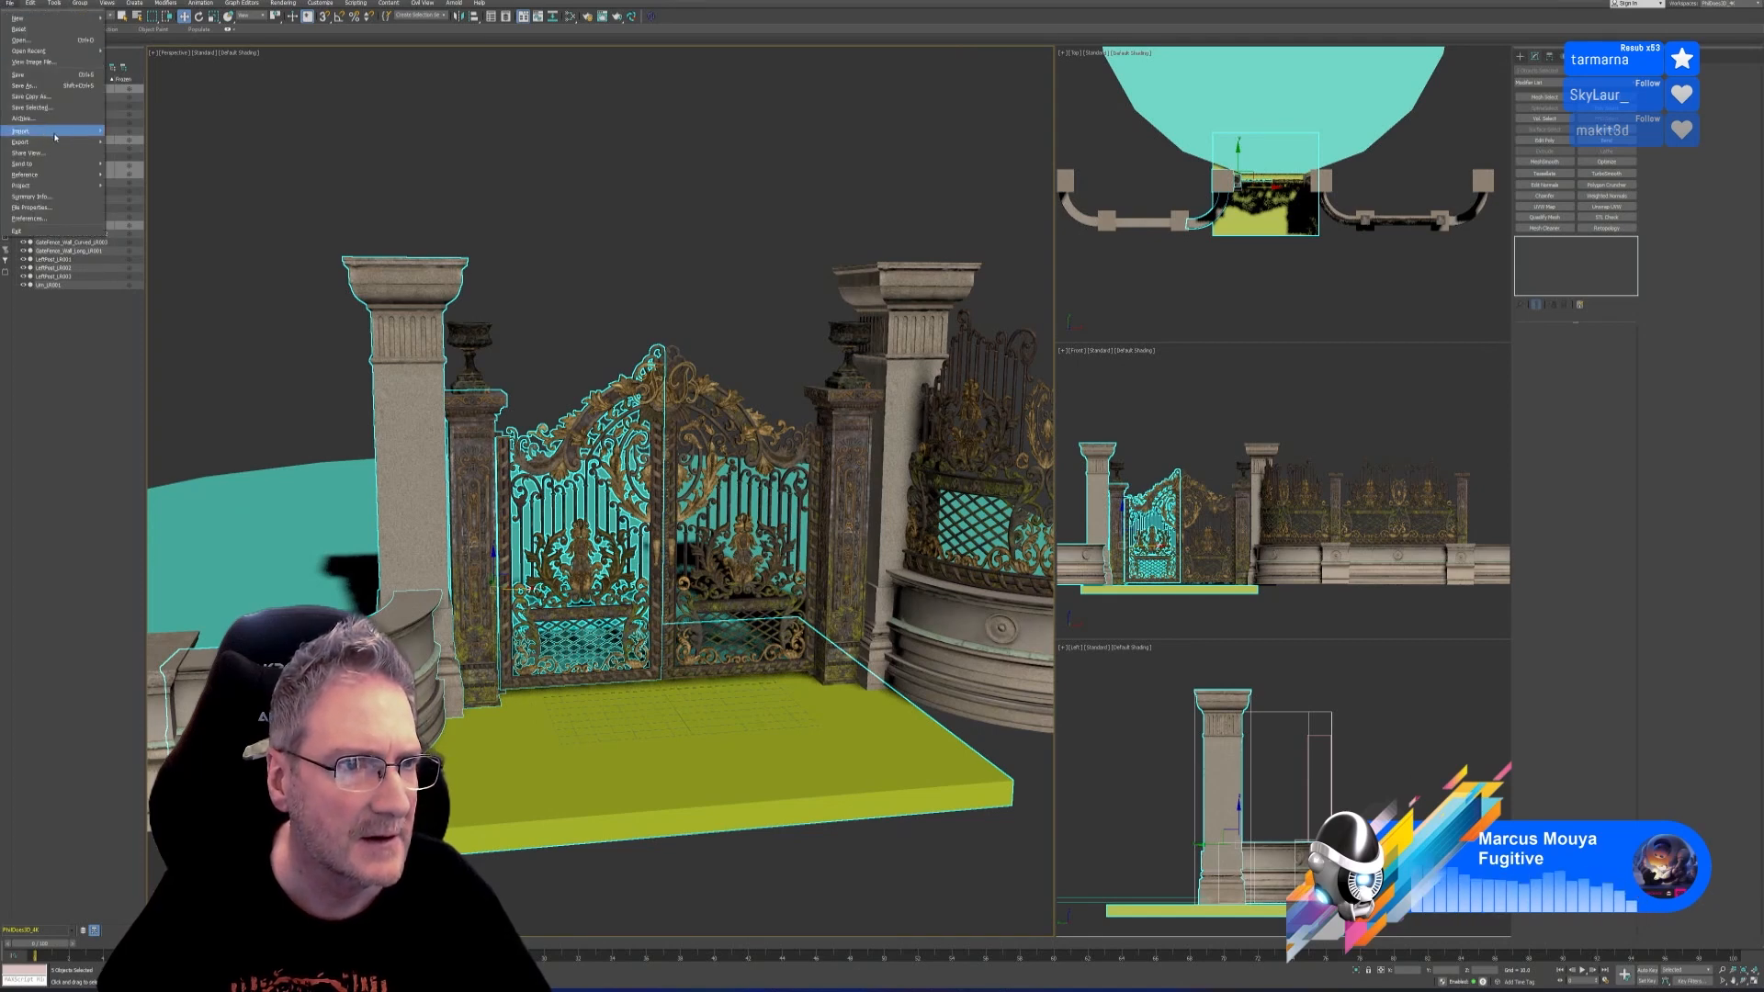
mouse_move(75, 145)
left_click(137, 152)
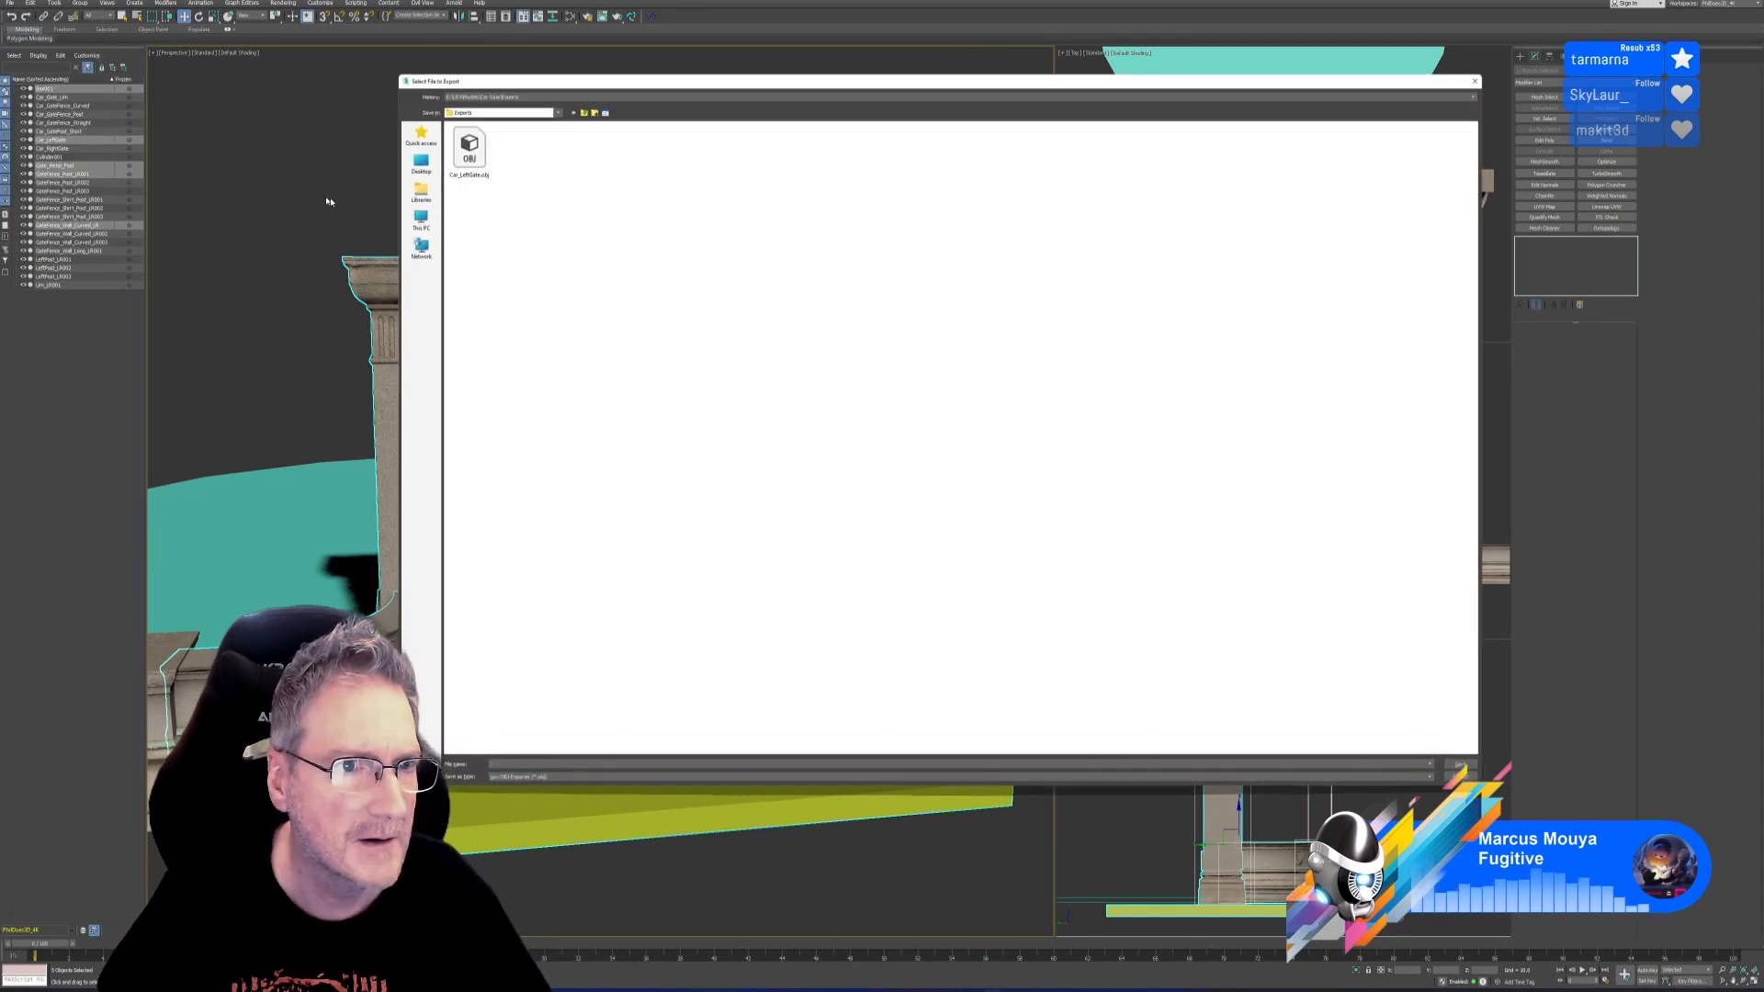
left_click(487, 178)
double_click(487, 178)
left_click(928, 505)
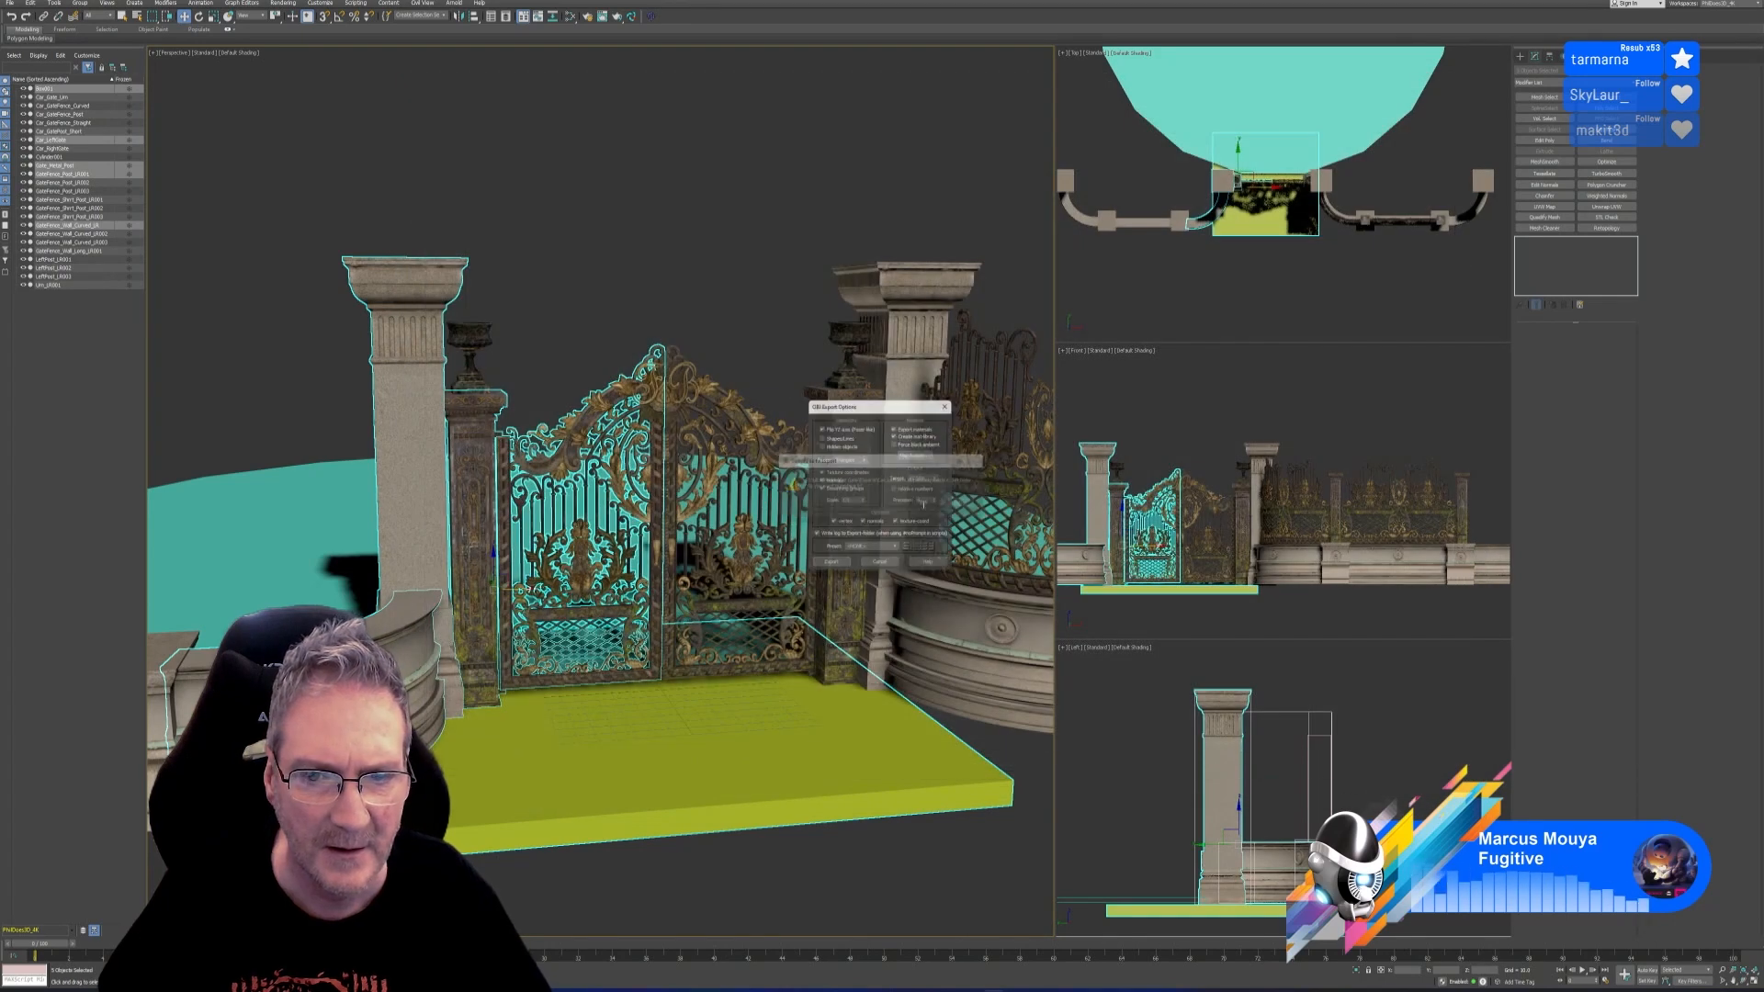
left_click(830, 567)
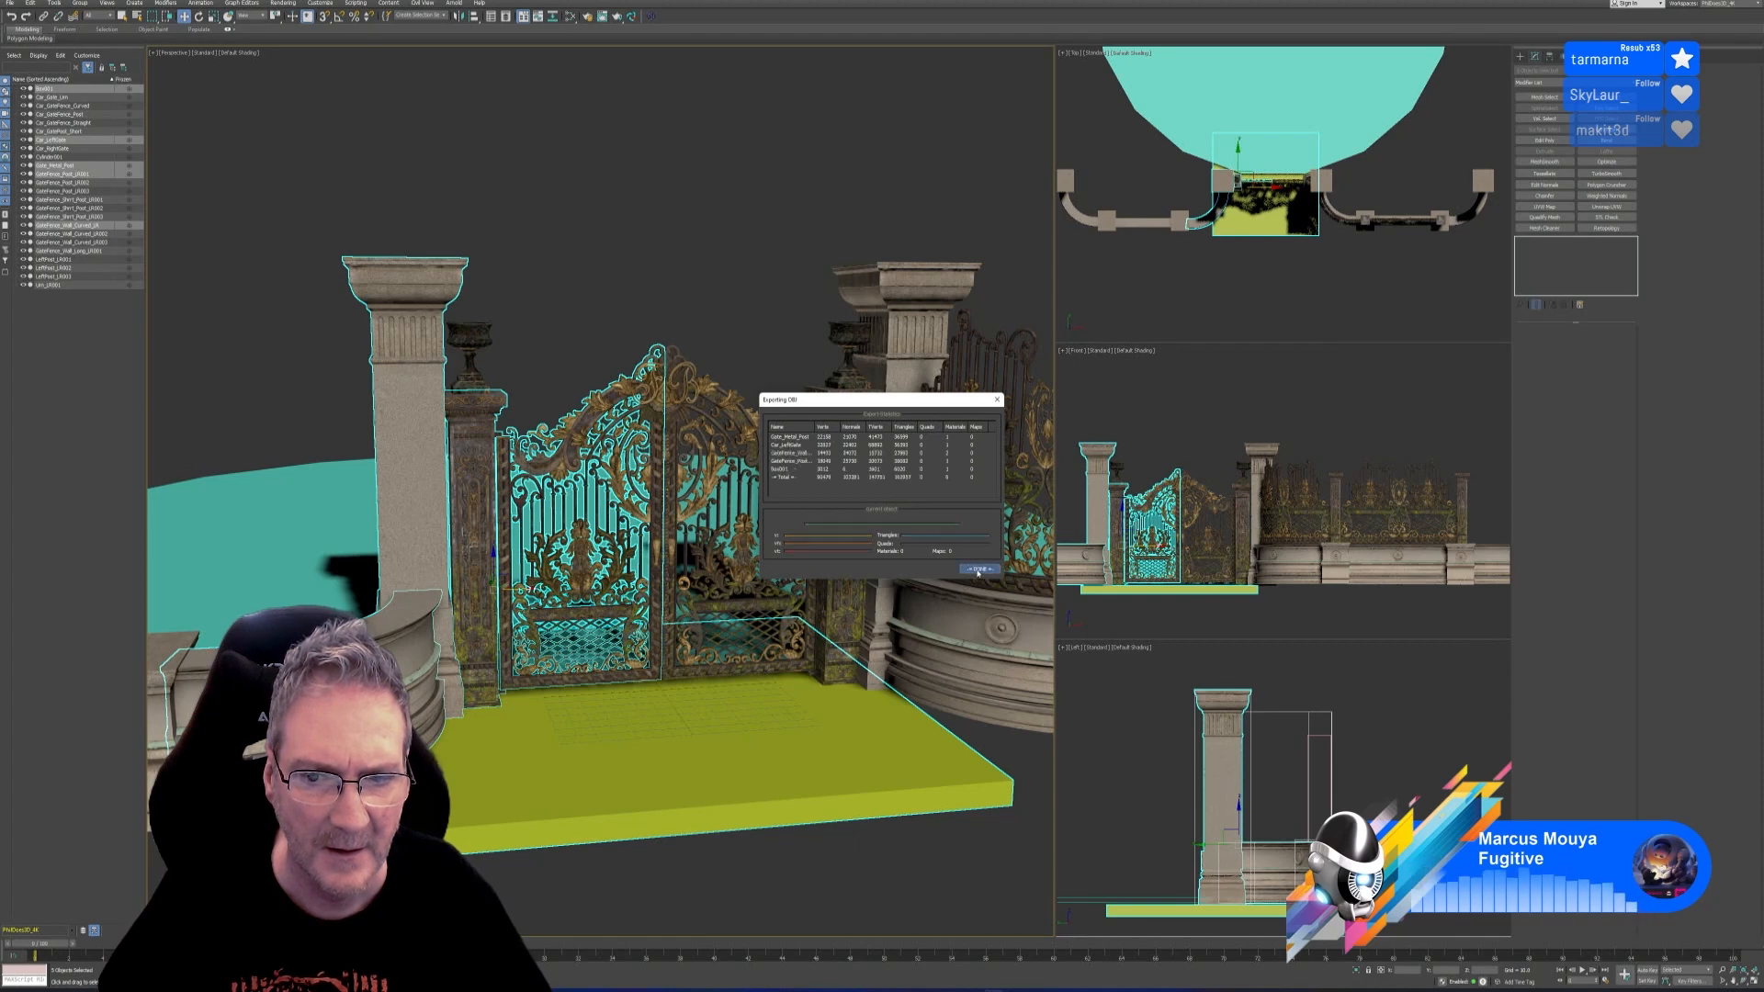
left_click(978, 568)
Switch back to Ivy Generator, import the updated Car_LeftGate.obj and view the gate, pillar and wall from several sides
left_click(1690, 2)
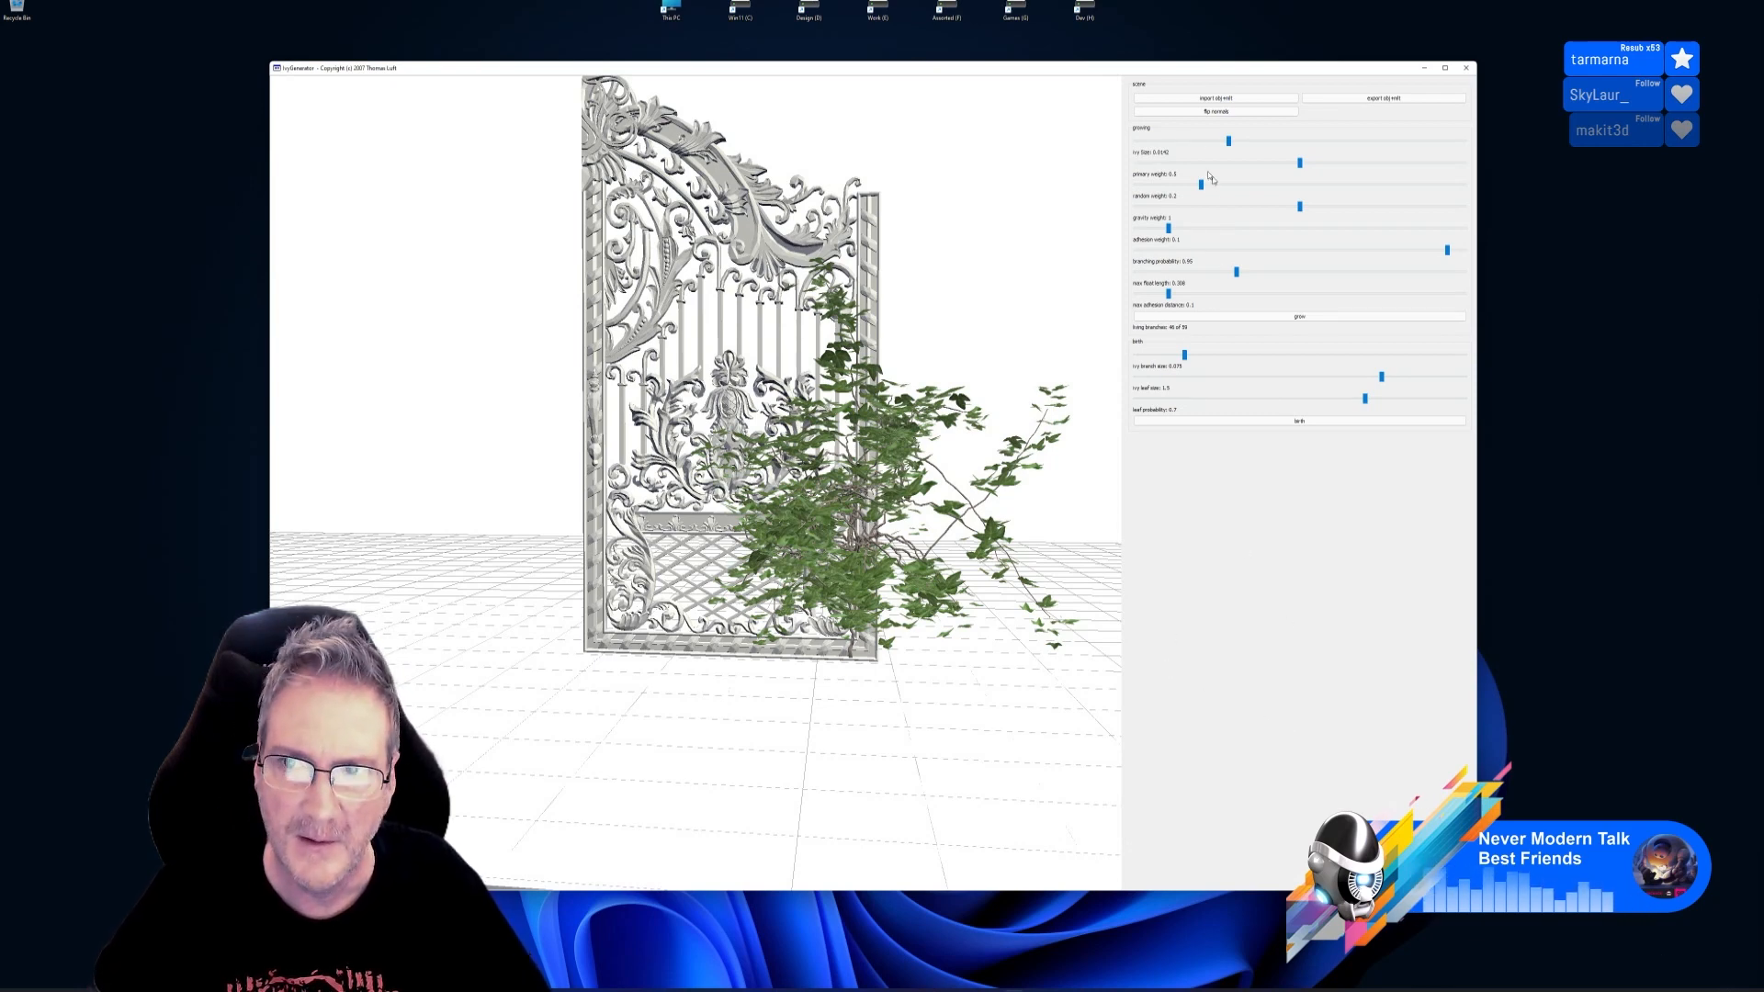
left_click(1219, 98)
left_click(1219, 97)
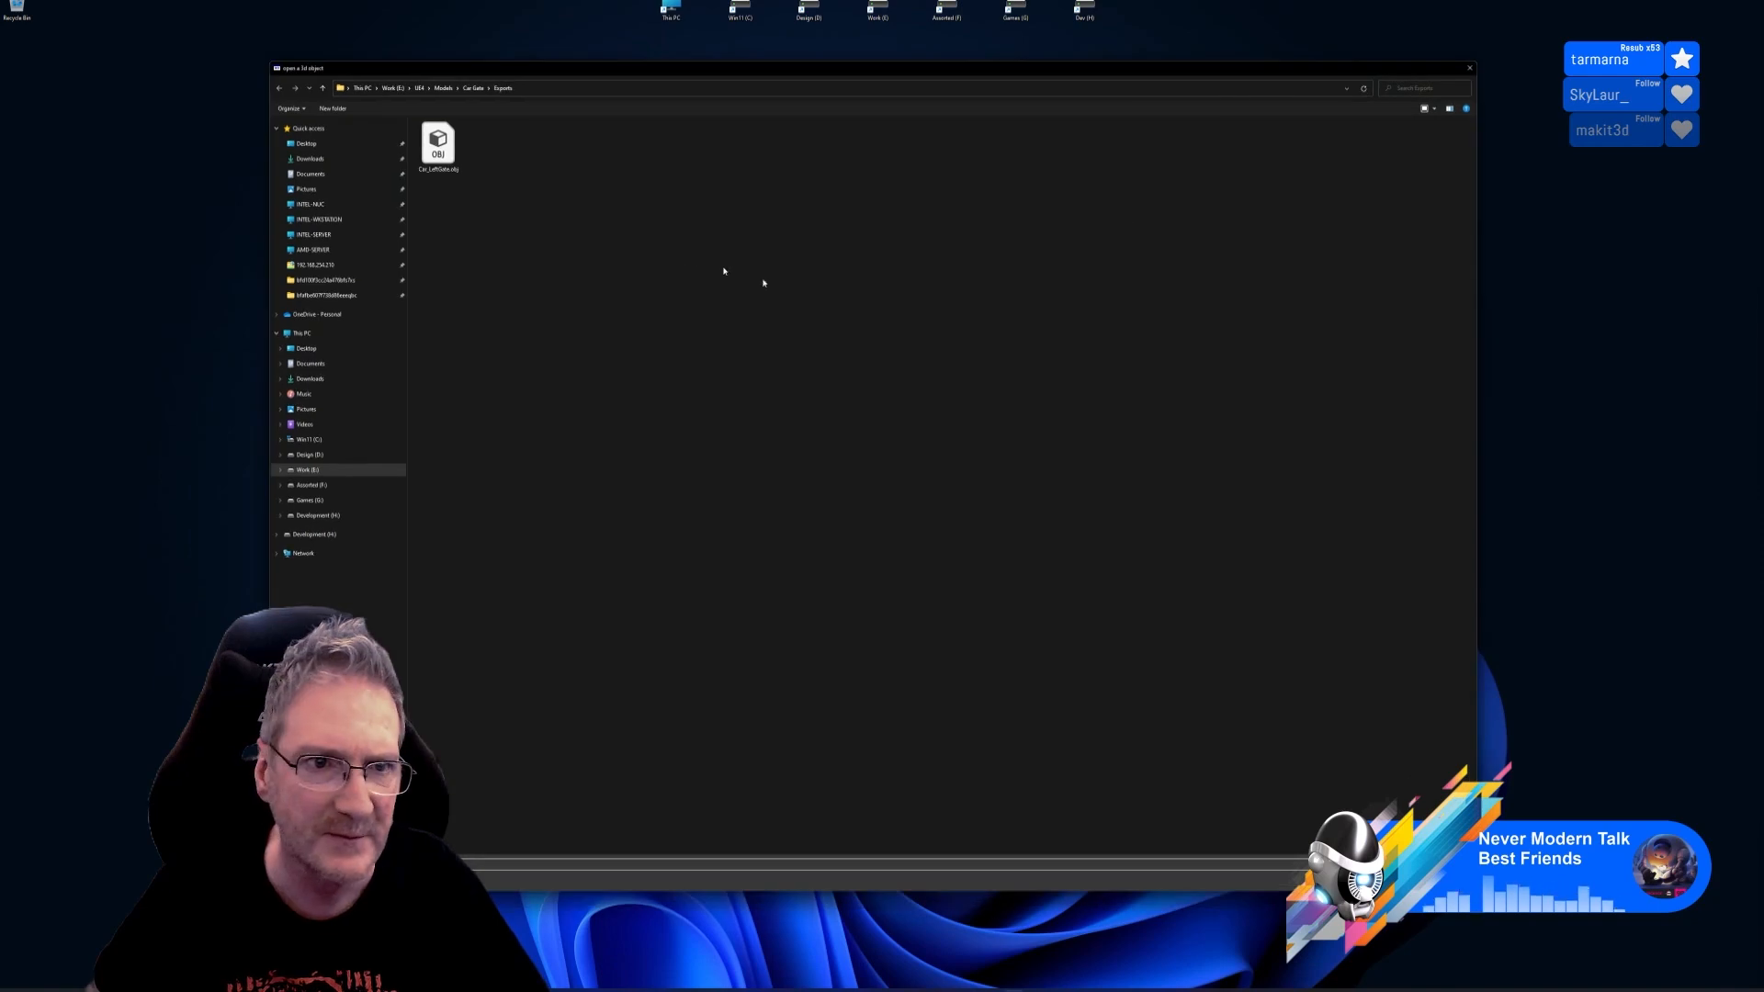
double_click(440, 144)
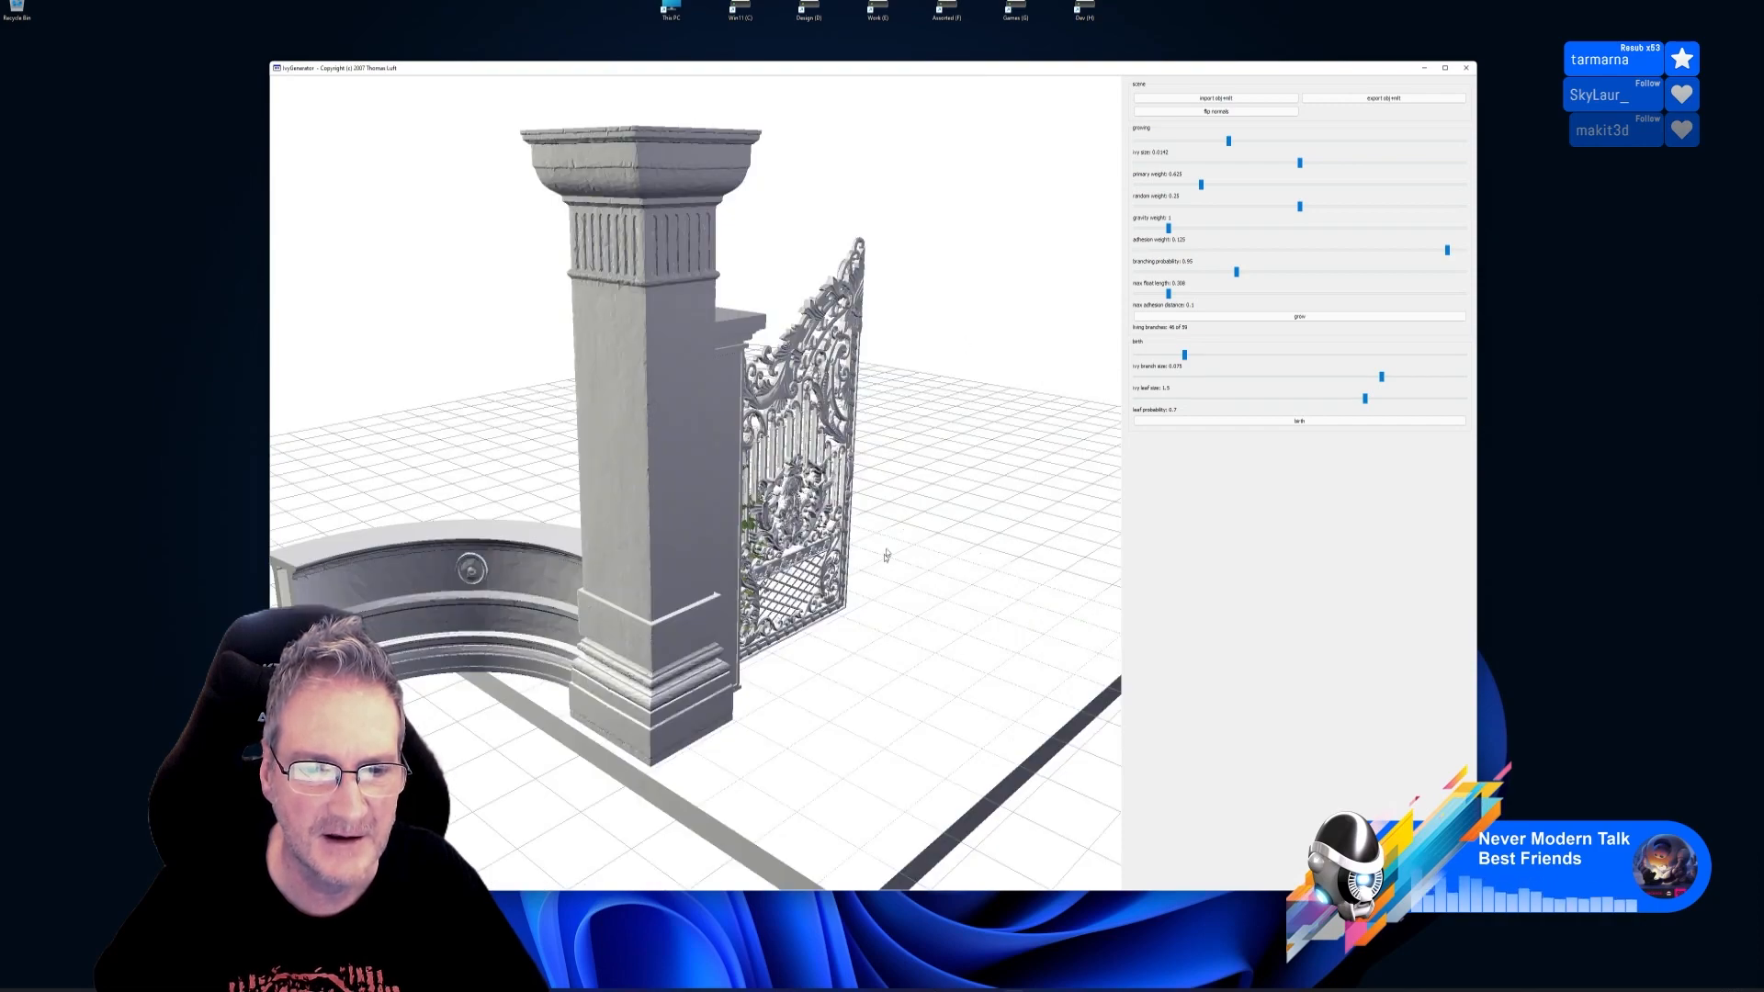
left_click_drag(863, 568, 786, 542)
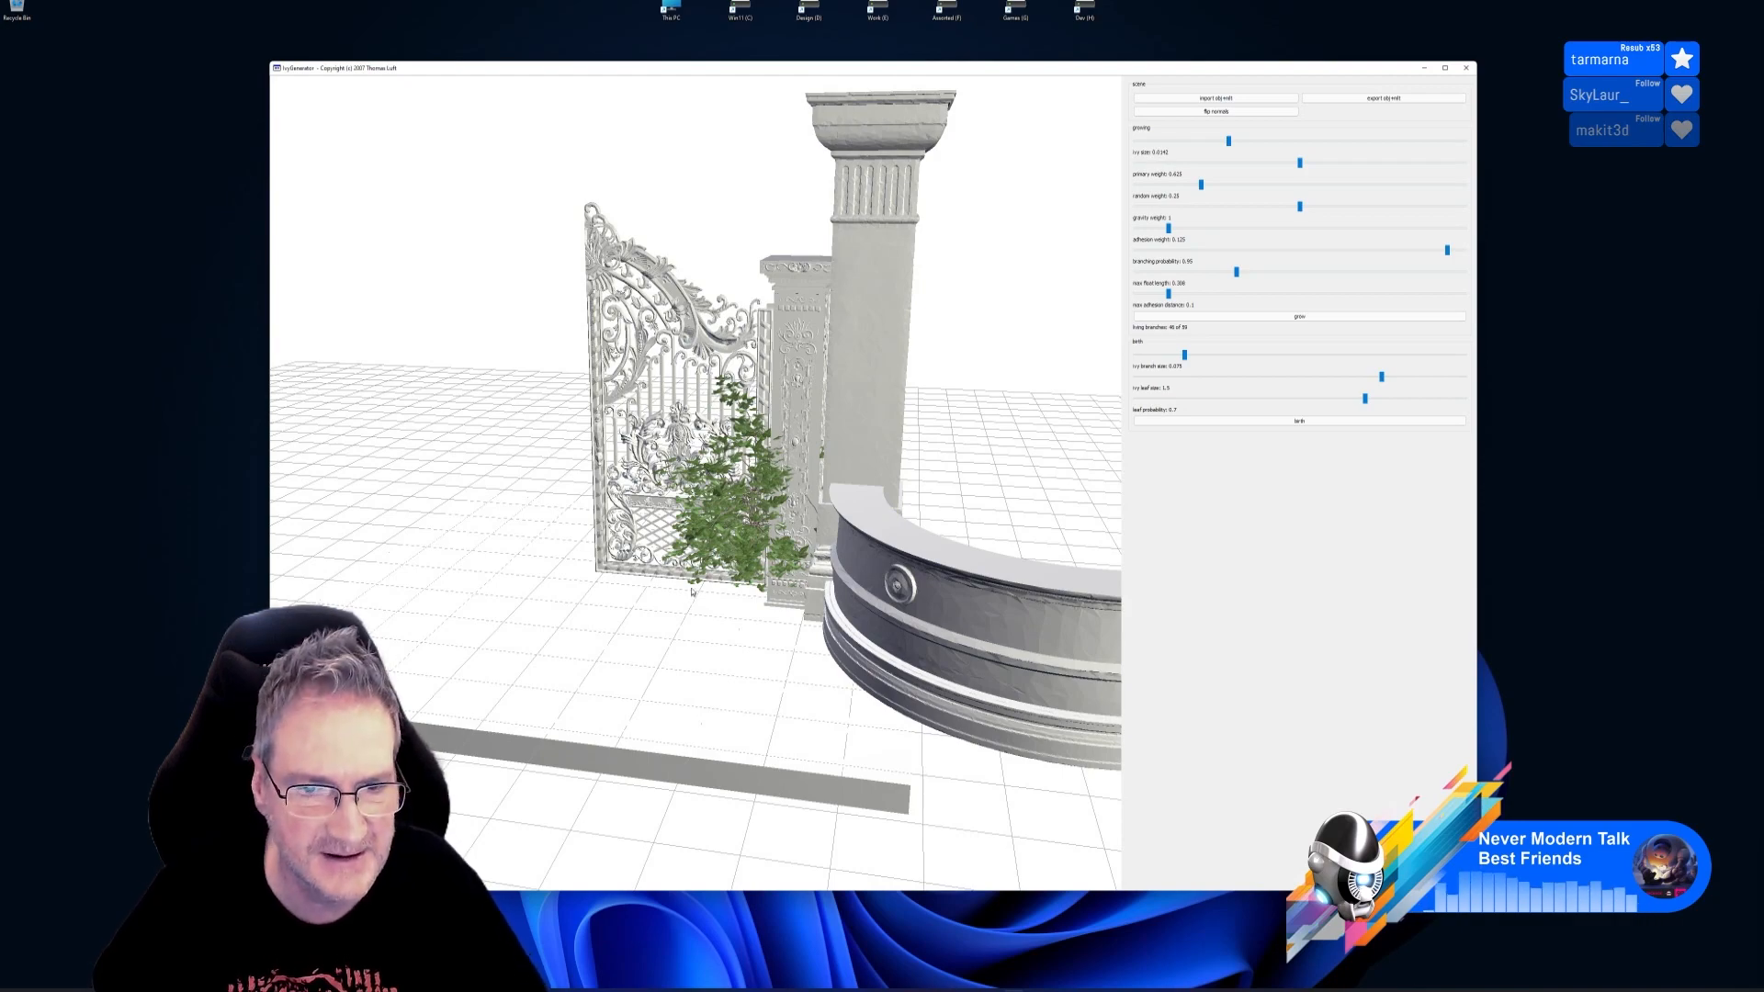
left_click_drag(716, 618, 618, 469)
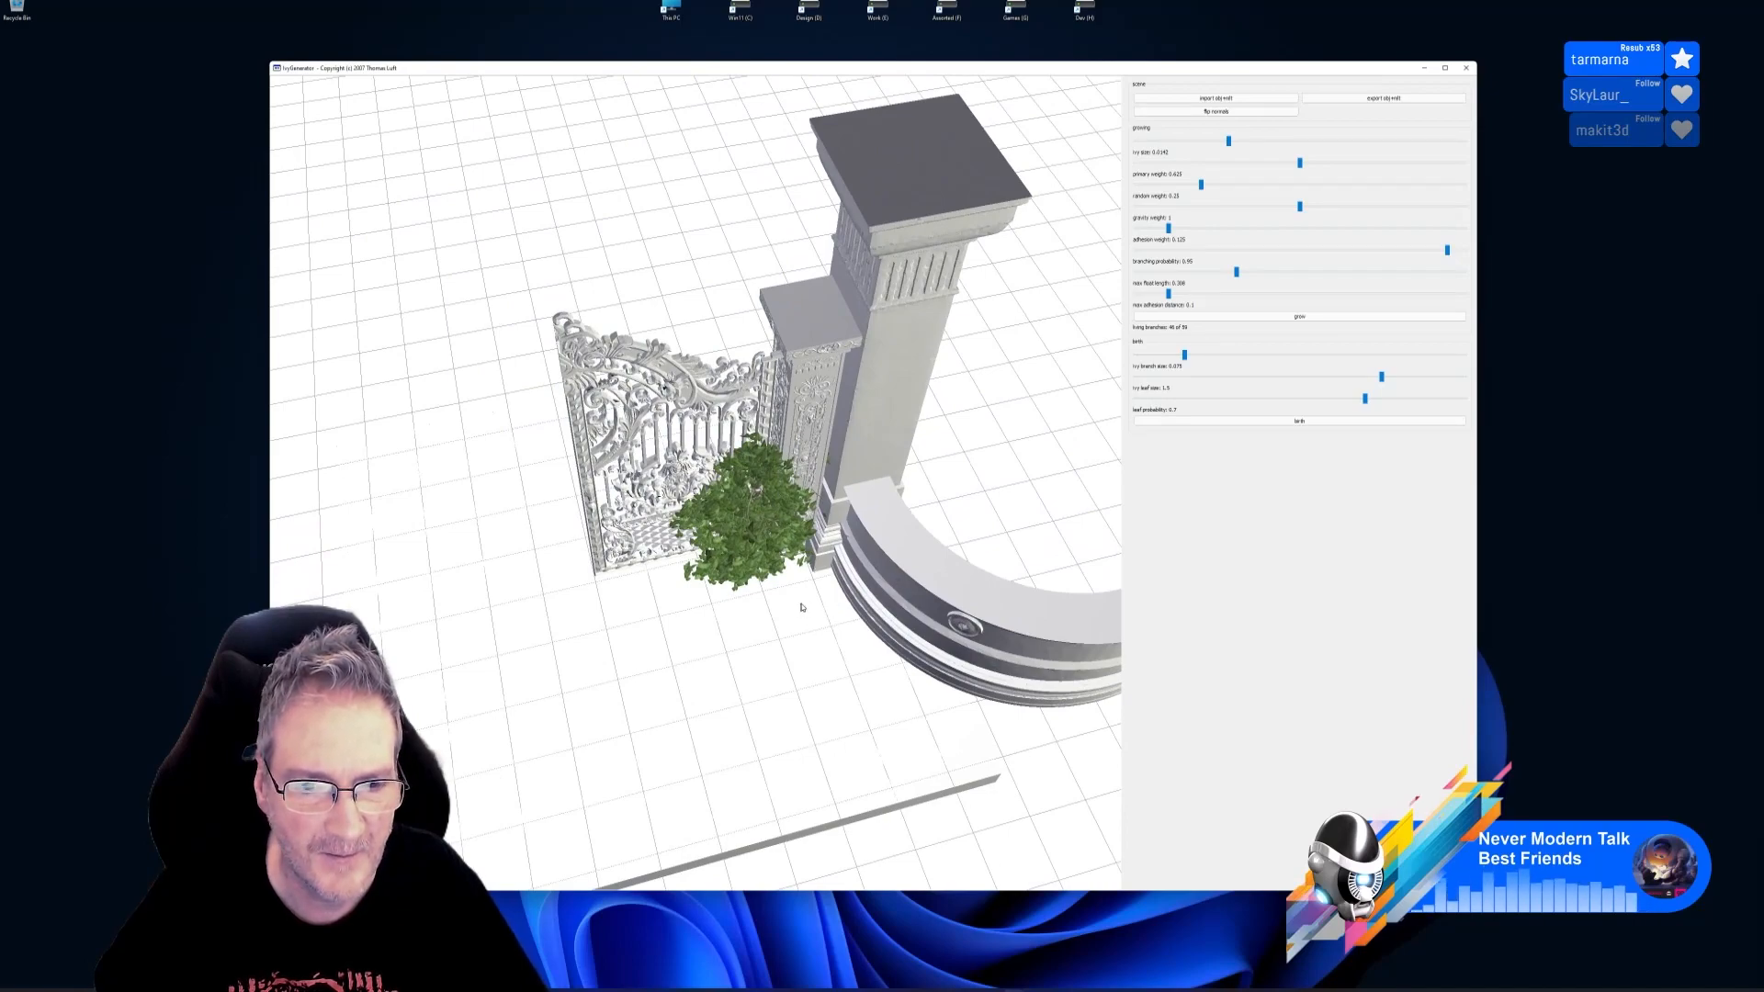
Plant a new ivy root at the ground where the gate meets the metal post, grow it, birth the leaves and inspect the result
right_click_drag(804, 607, 603, 614)
left_click_drag(603, 614, 701, 771)
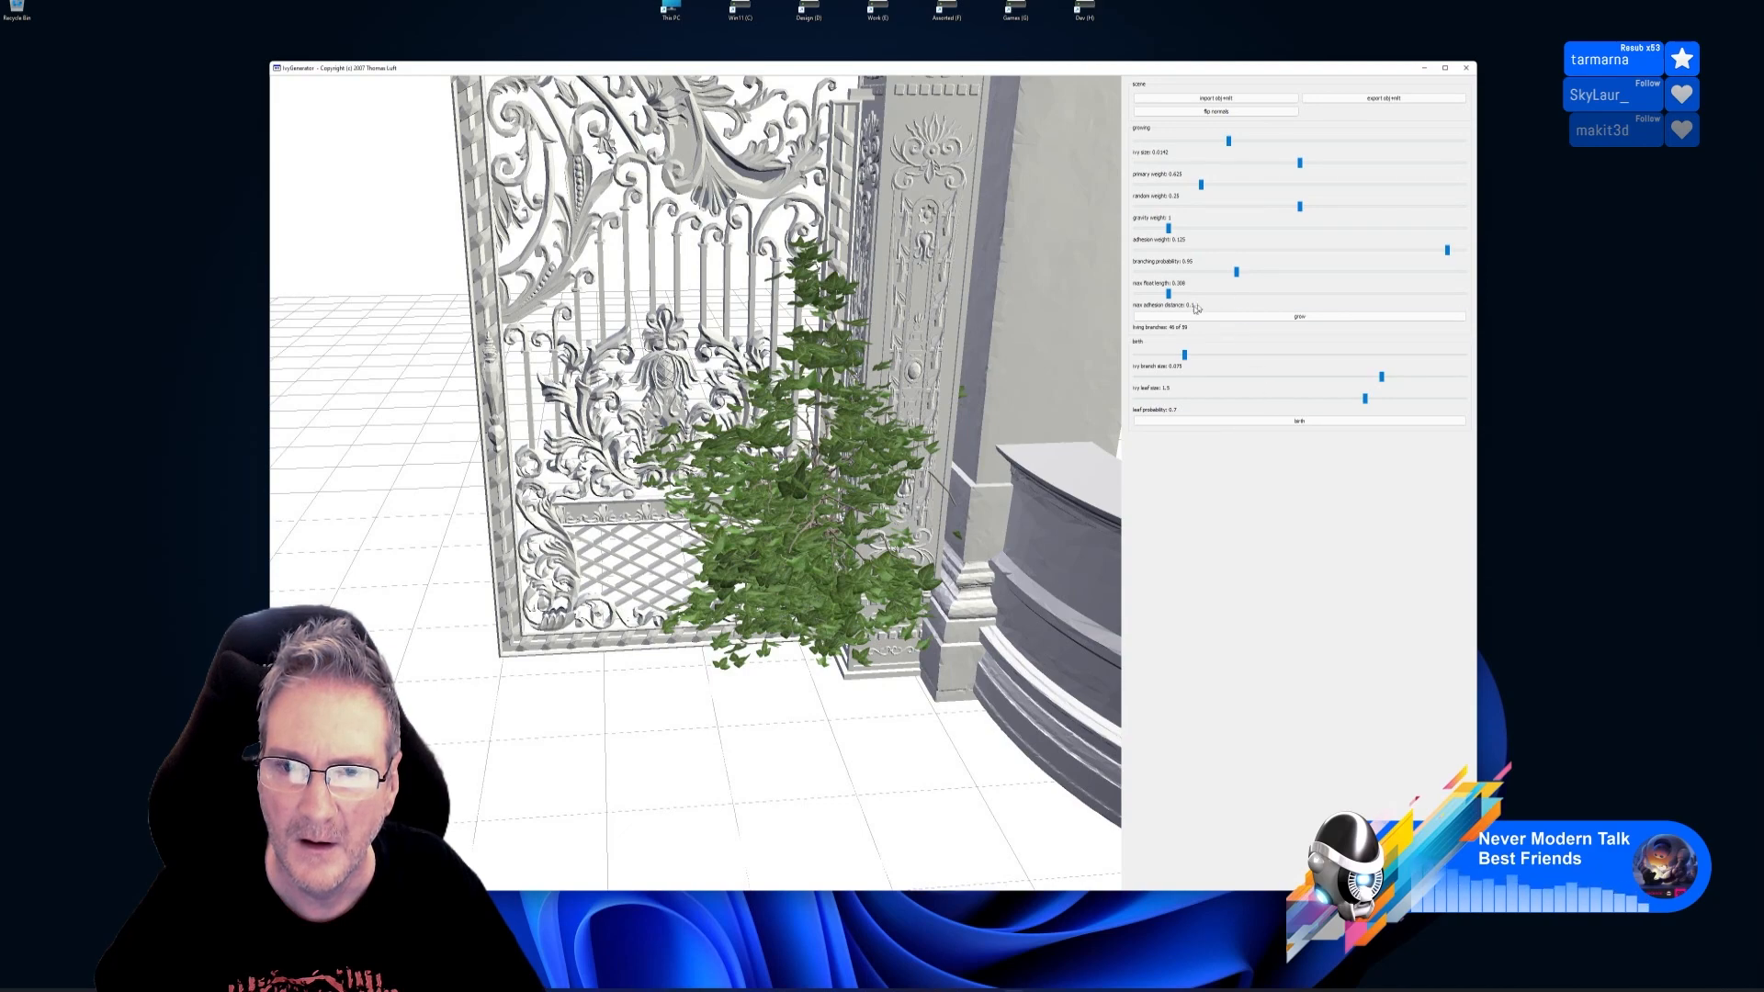
left_click_drag(917, 660, 692, 523)
double_click(799, 646)
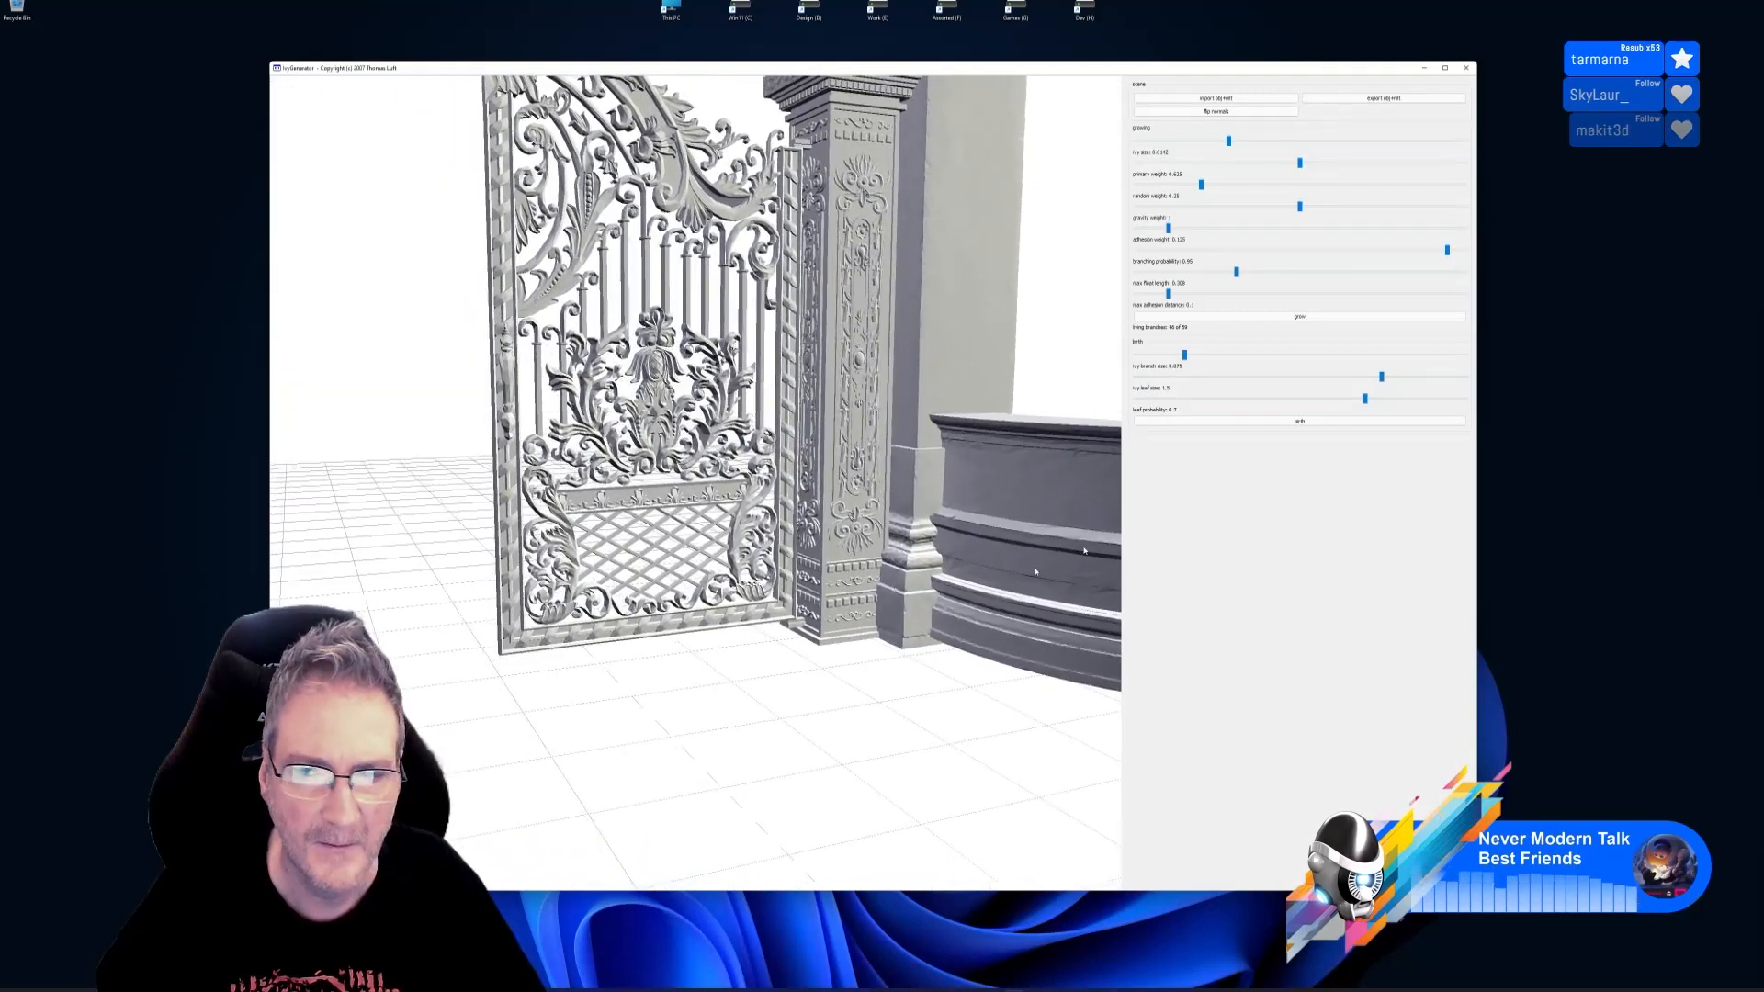
left_click(1300, 317)
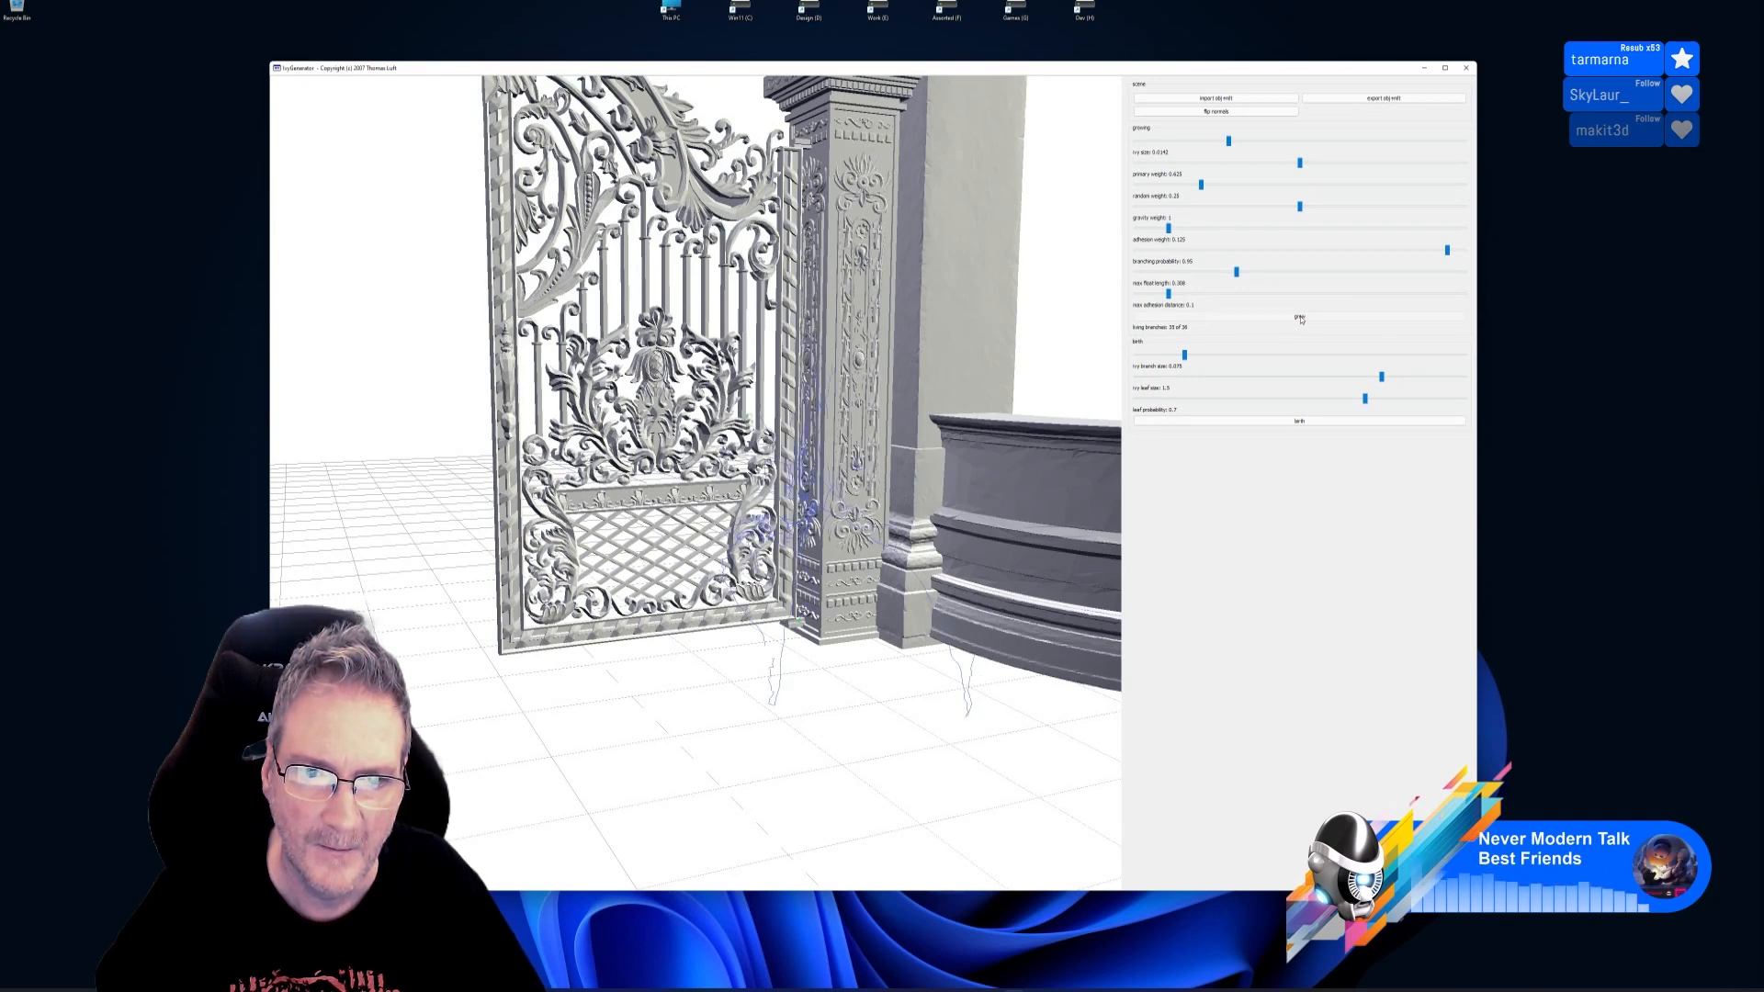
left_click(1300, 317)
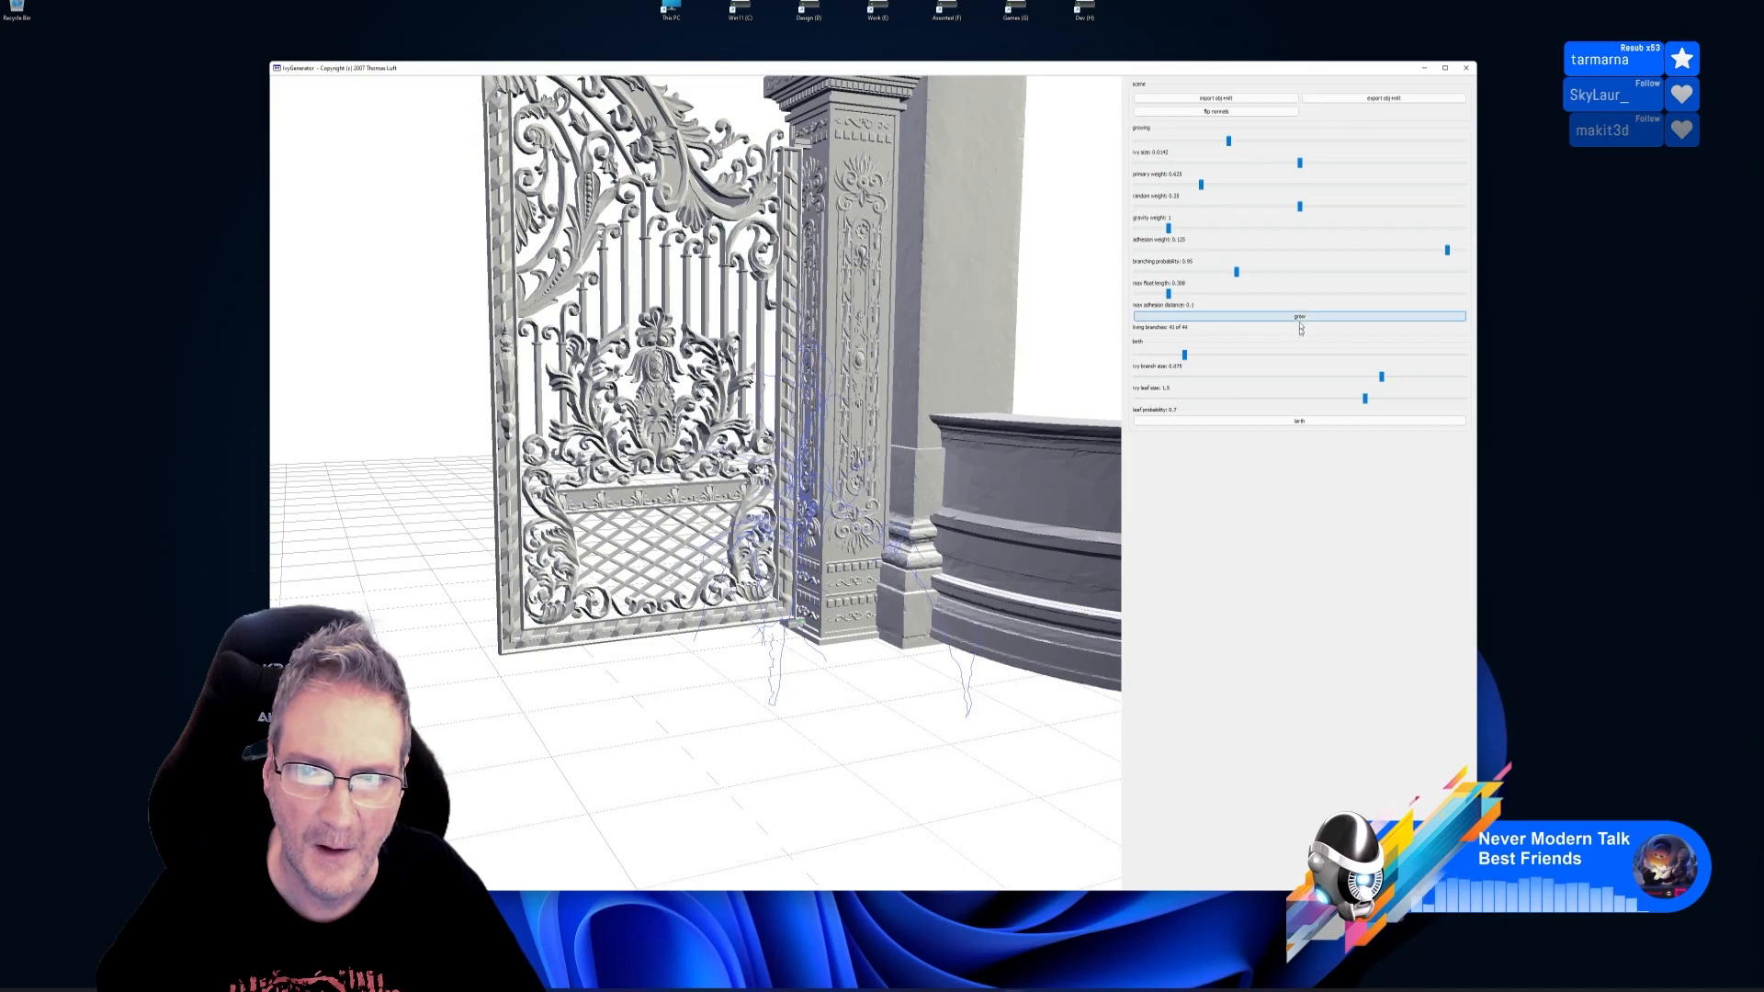
left_click(1299, 421)
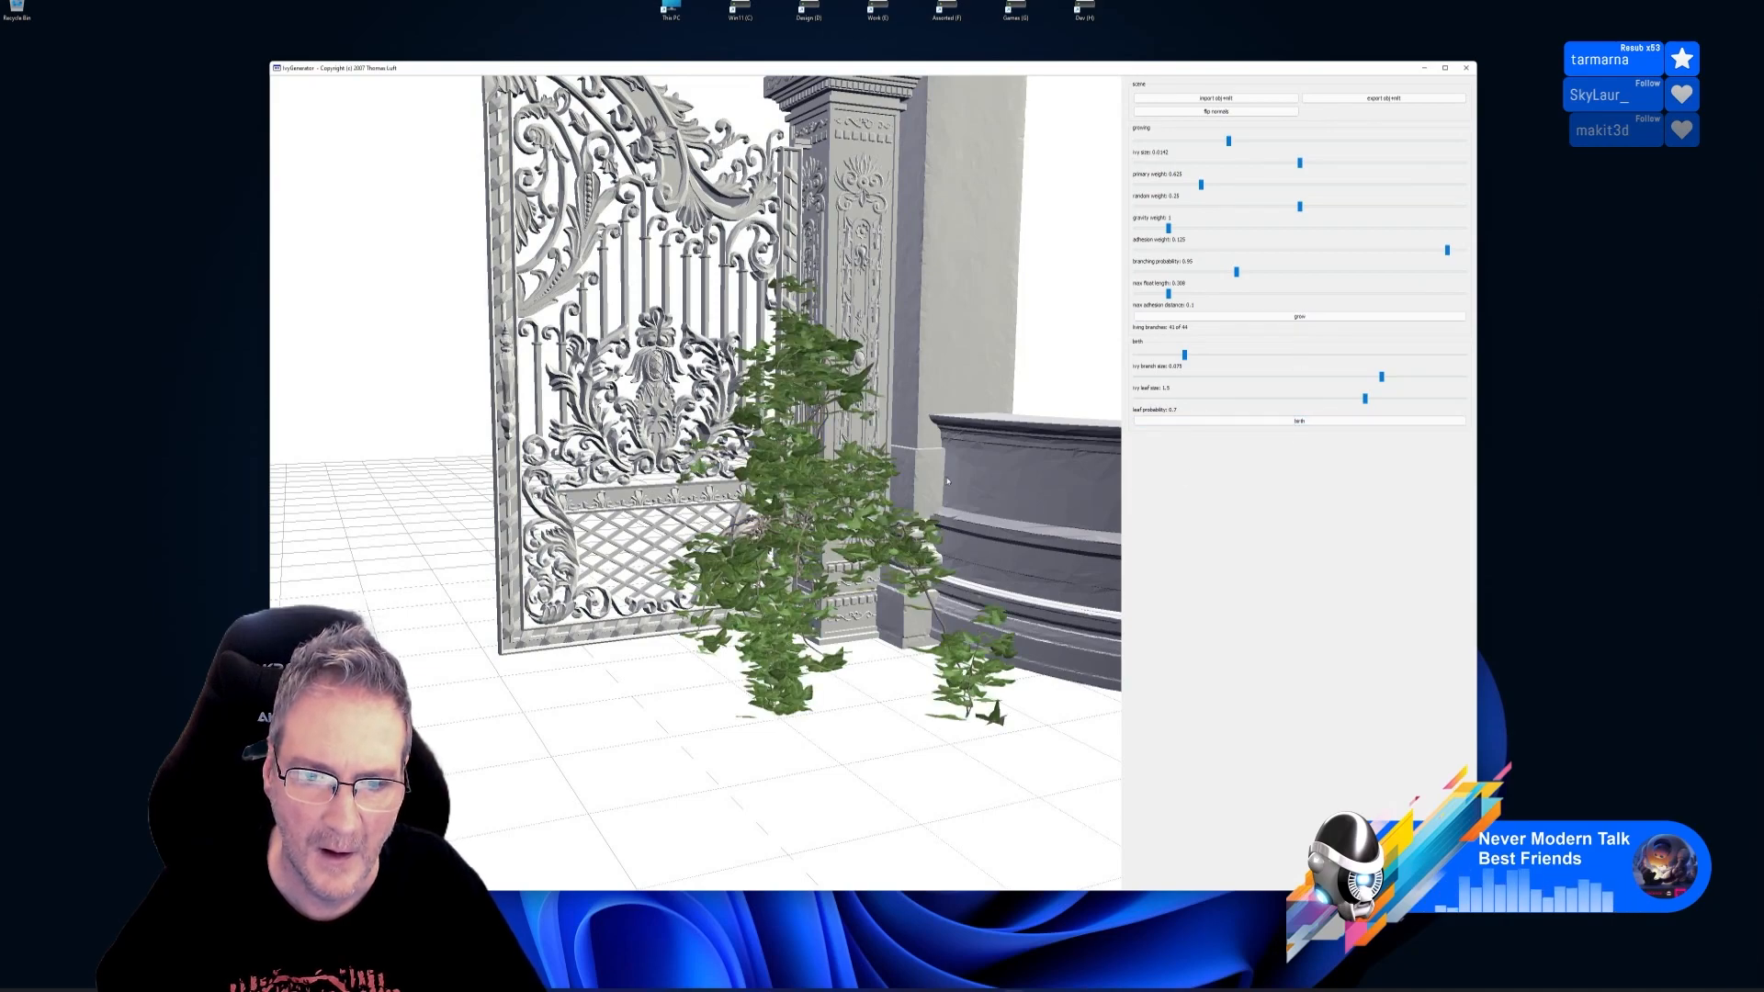
left_click_drag(947, 481, 730, 465)
left_click_drag(682, 485, 721, 497)
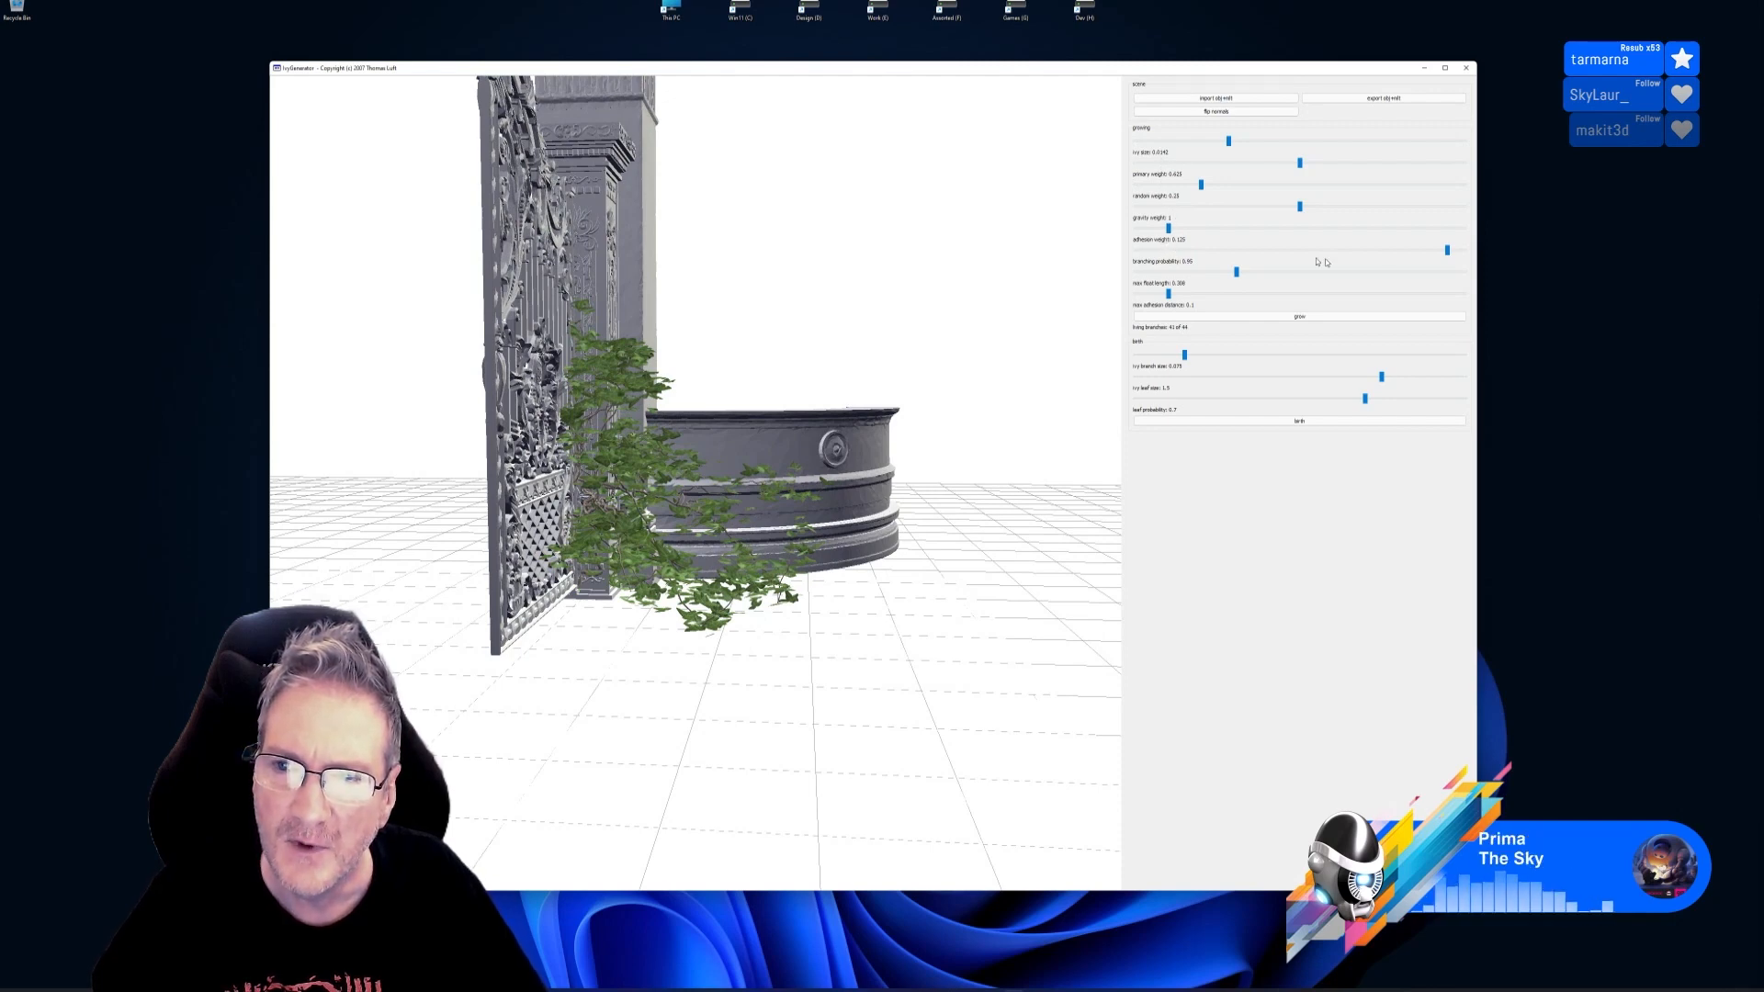
Set the branching probability to about 0.295, replant the root at the gate's hinge-side base, then grow and birth the ivy again
left_click(1298, 318)
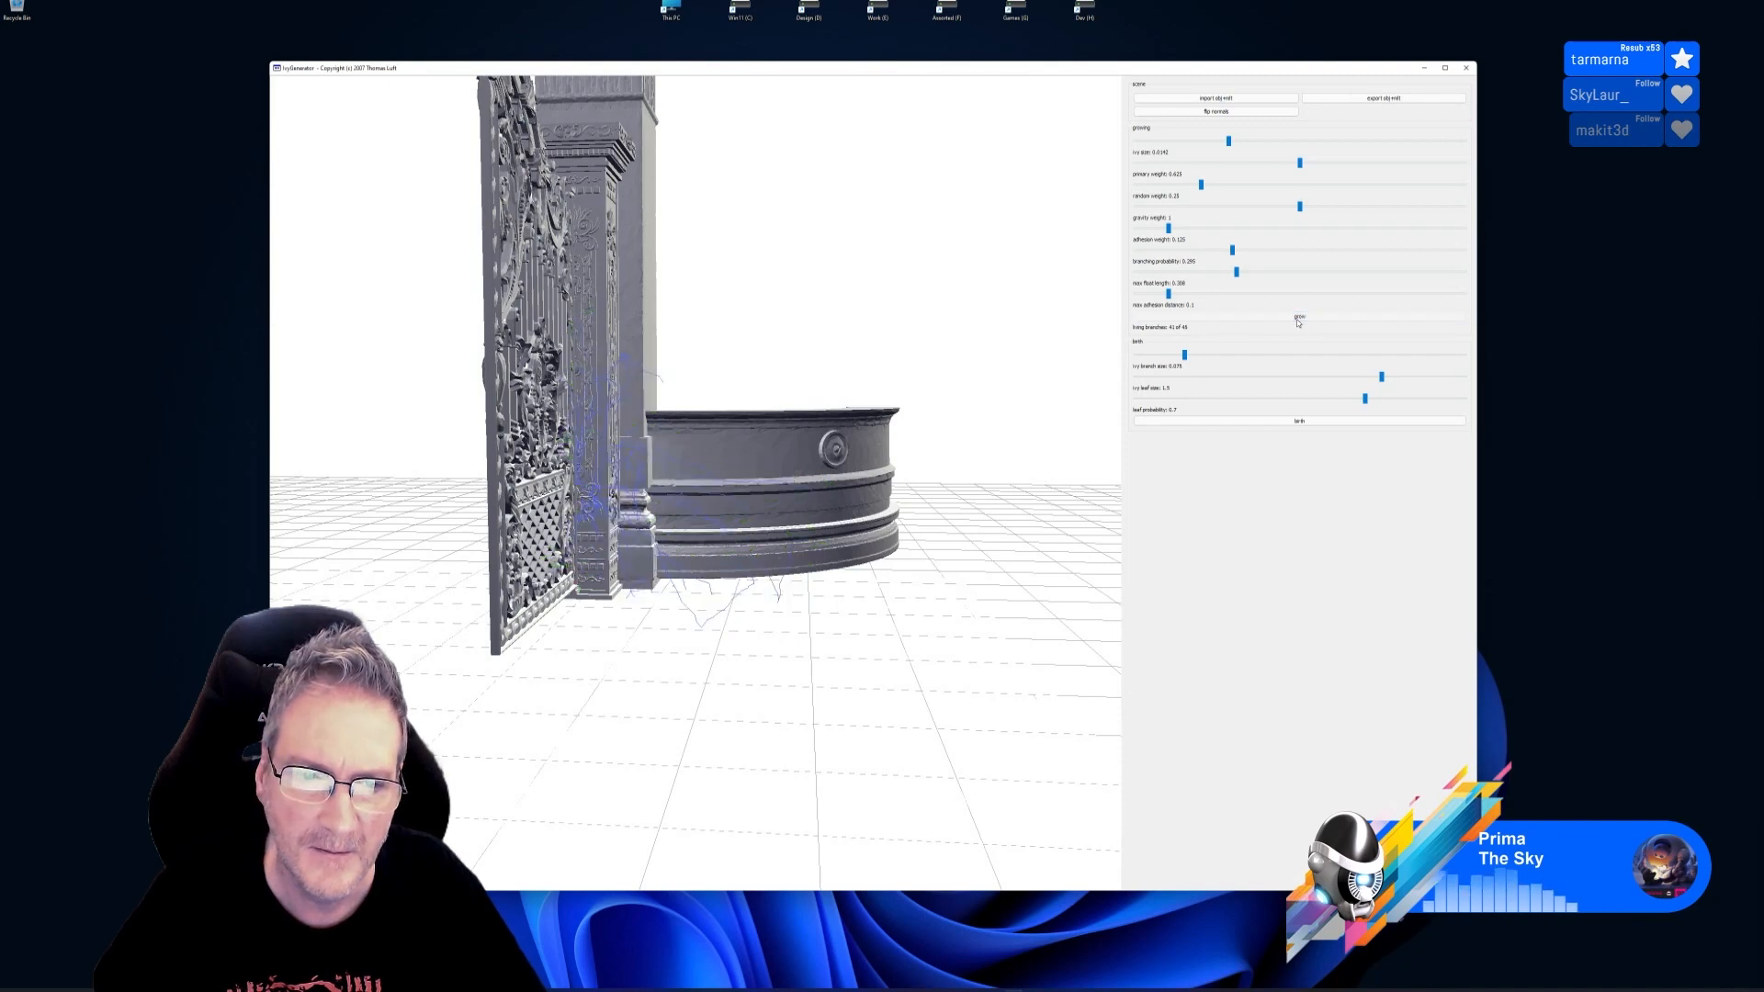
double_click(576, 588)
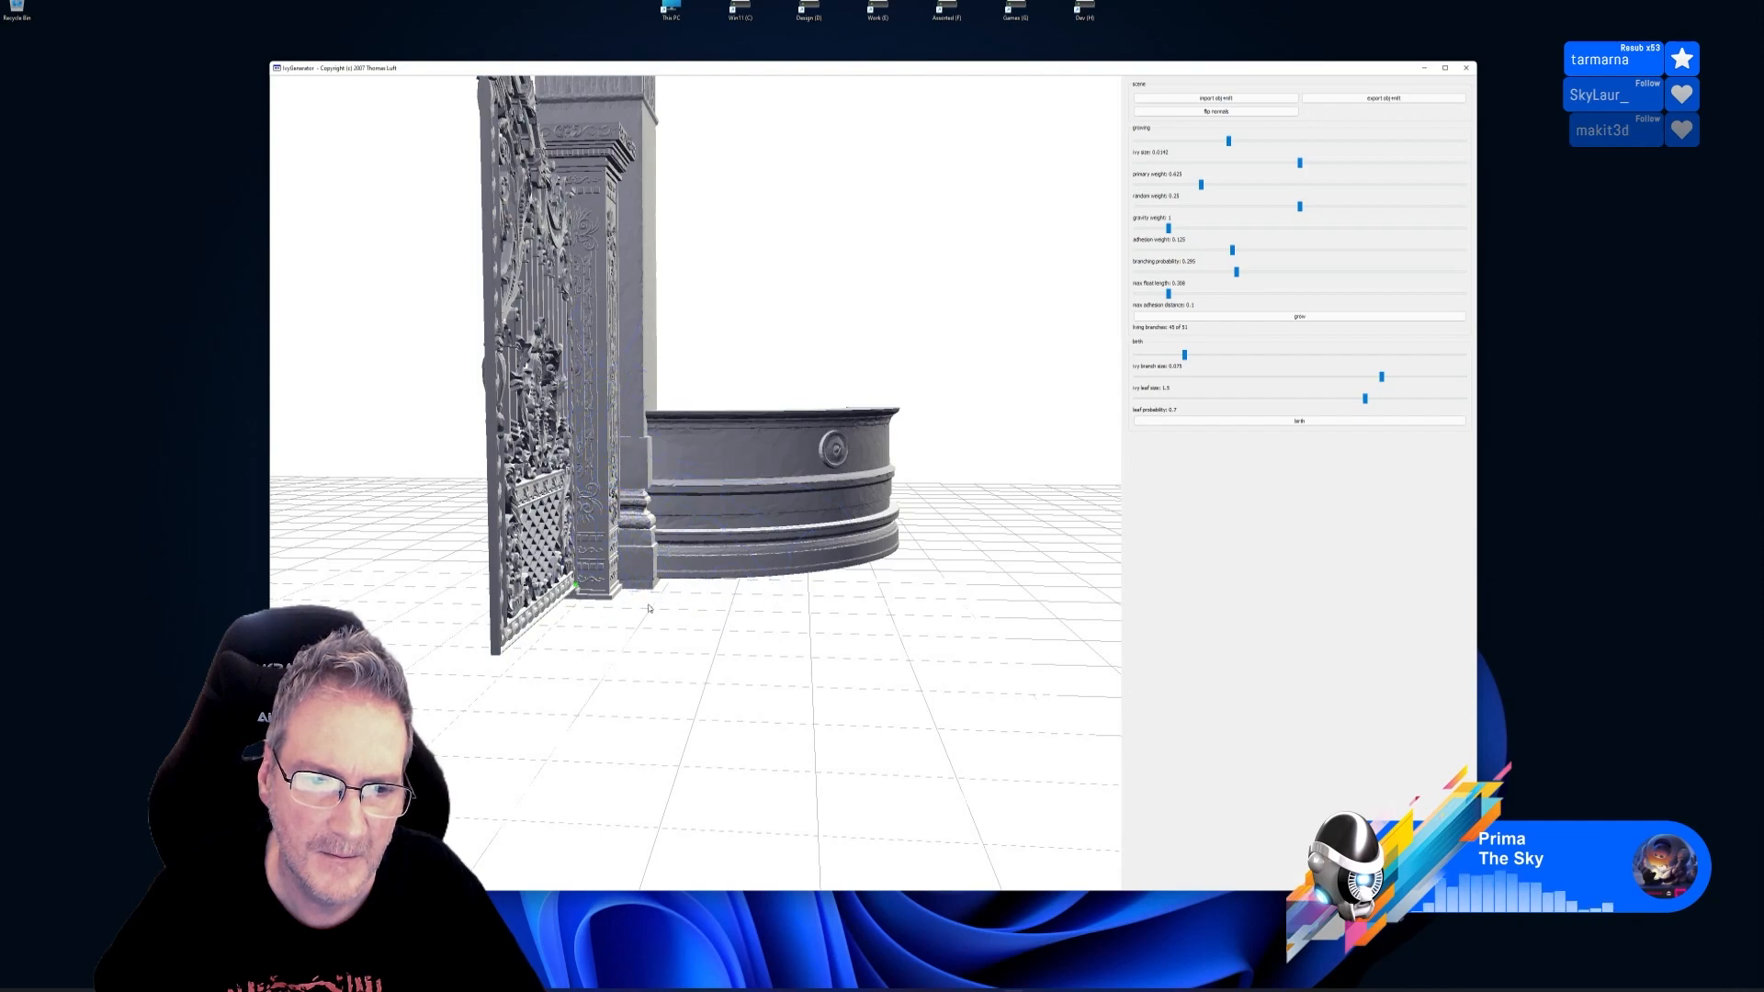
left_click_drag(667, 605, 780, 540)
left_click(1298, 317)
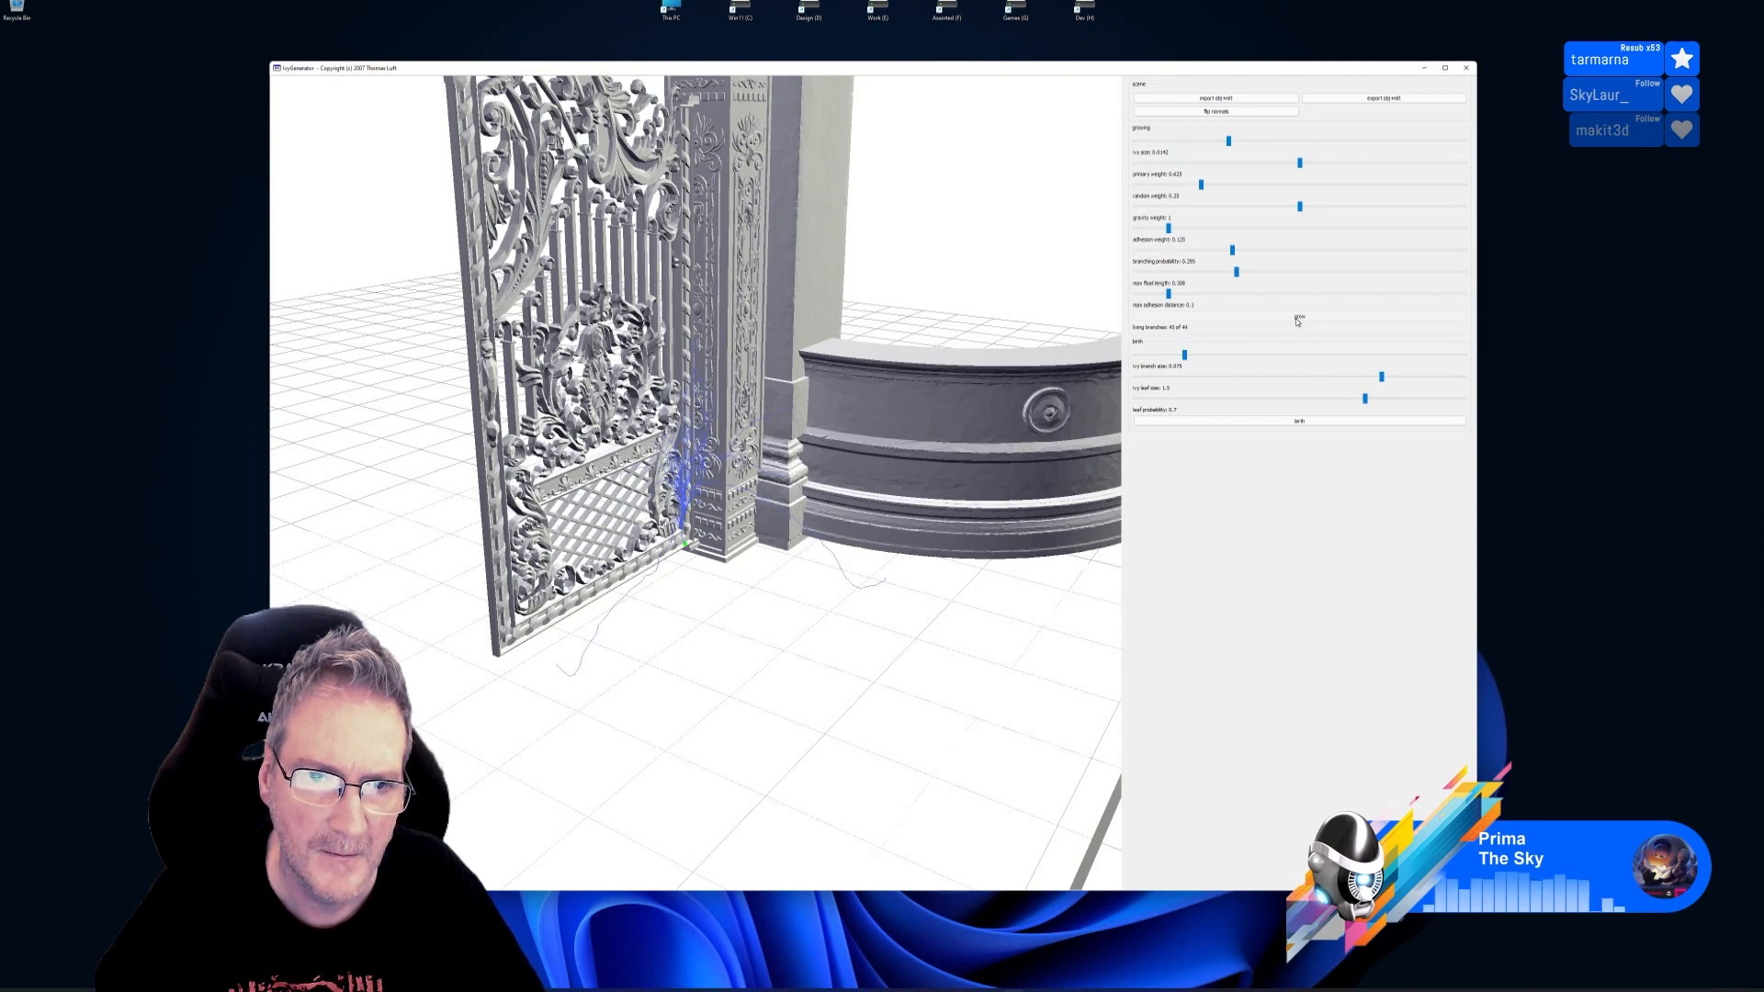
left_click(1295, 421)
left_click_drag(846, 552, 1084, 551)
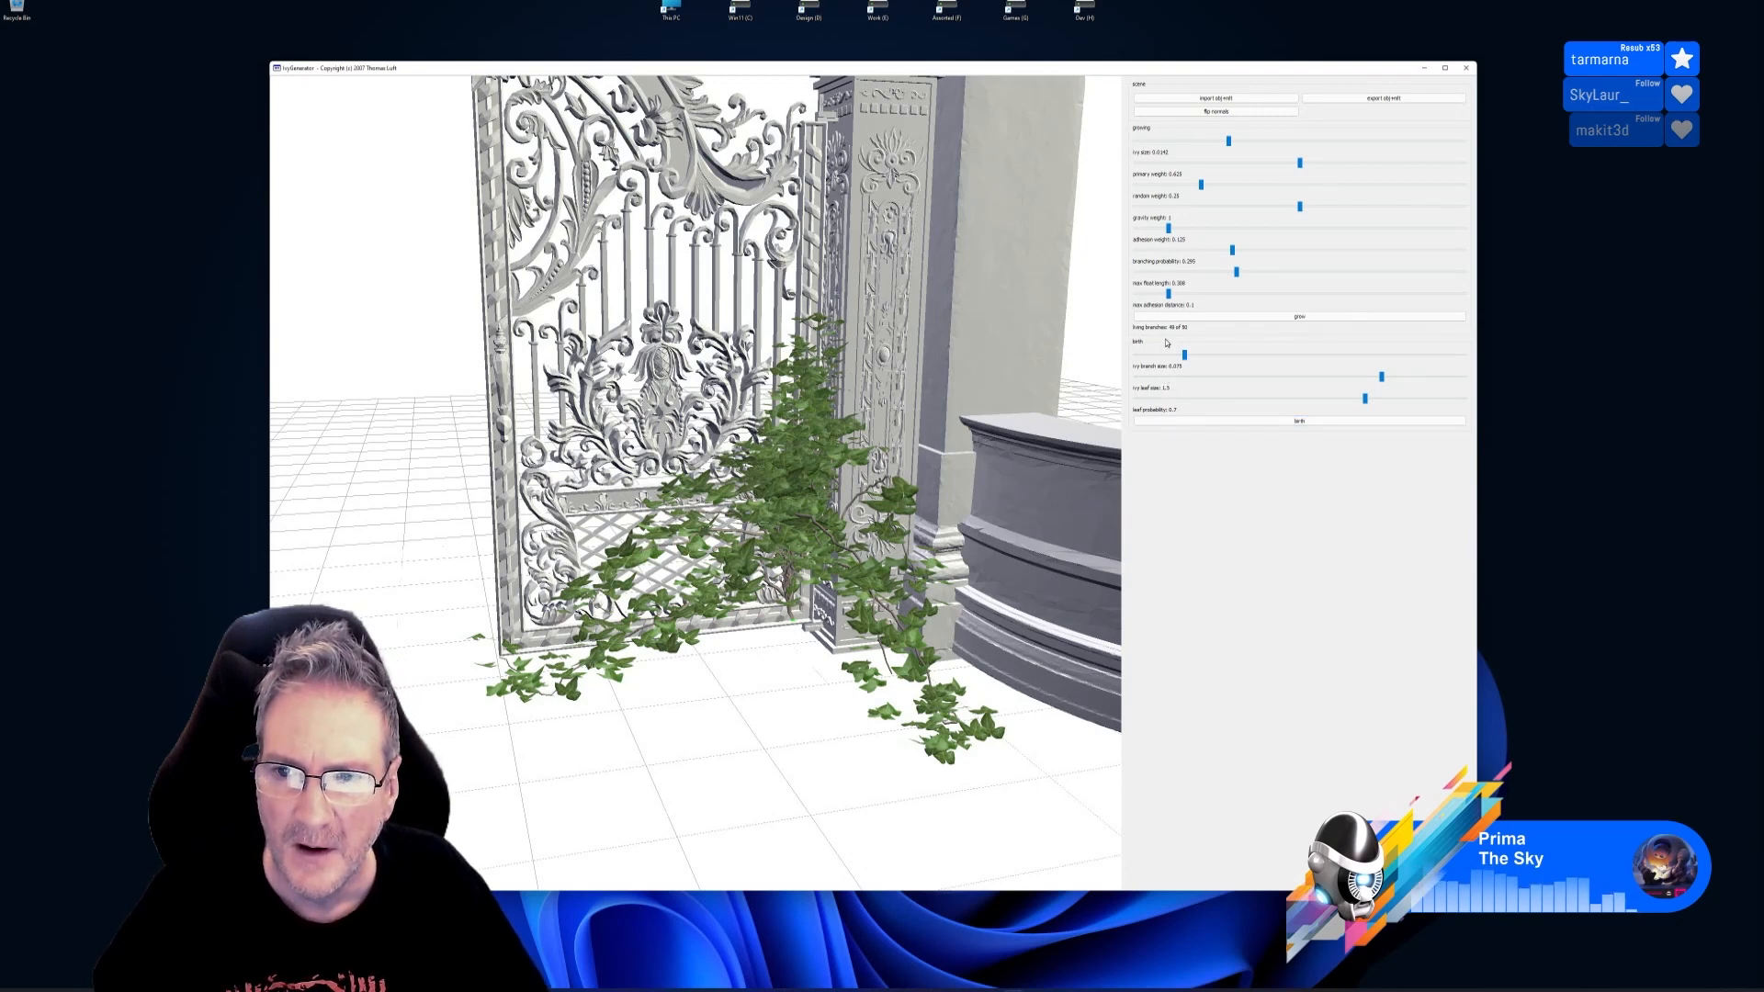
Set the ivy branch size to about 0.04, leaf probability to about 0.71 and leaf size to about 1.14, birthing the ivy to compare
left_click_drag(1184, 355, 1180, 355)
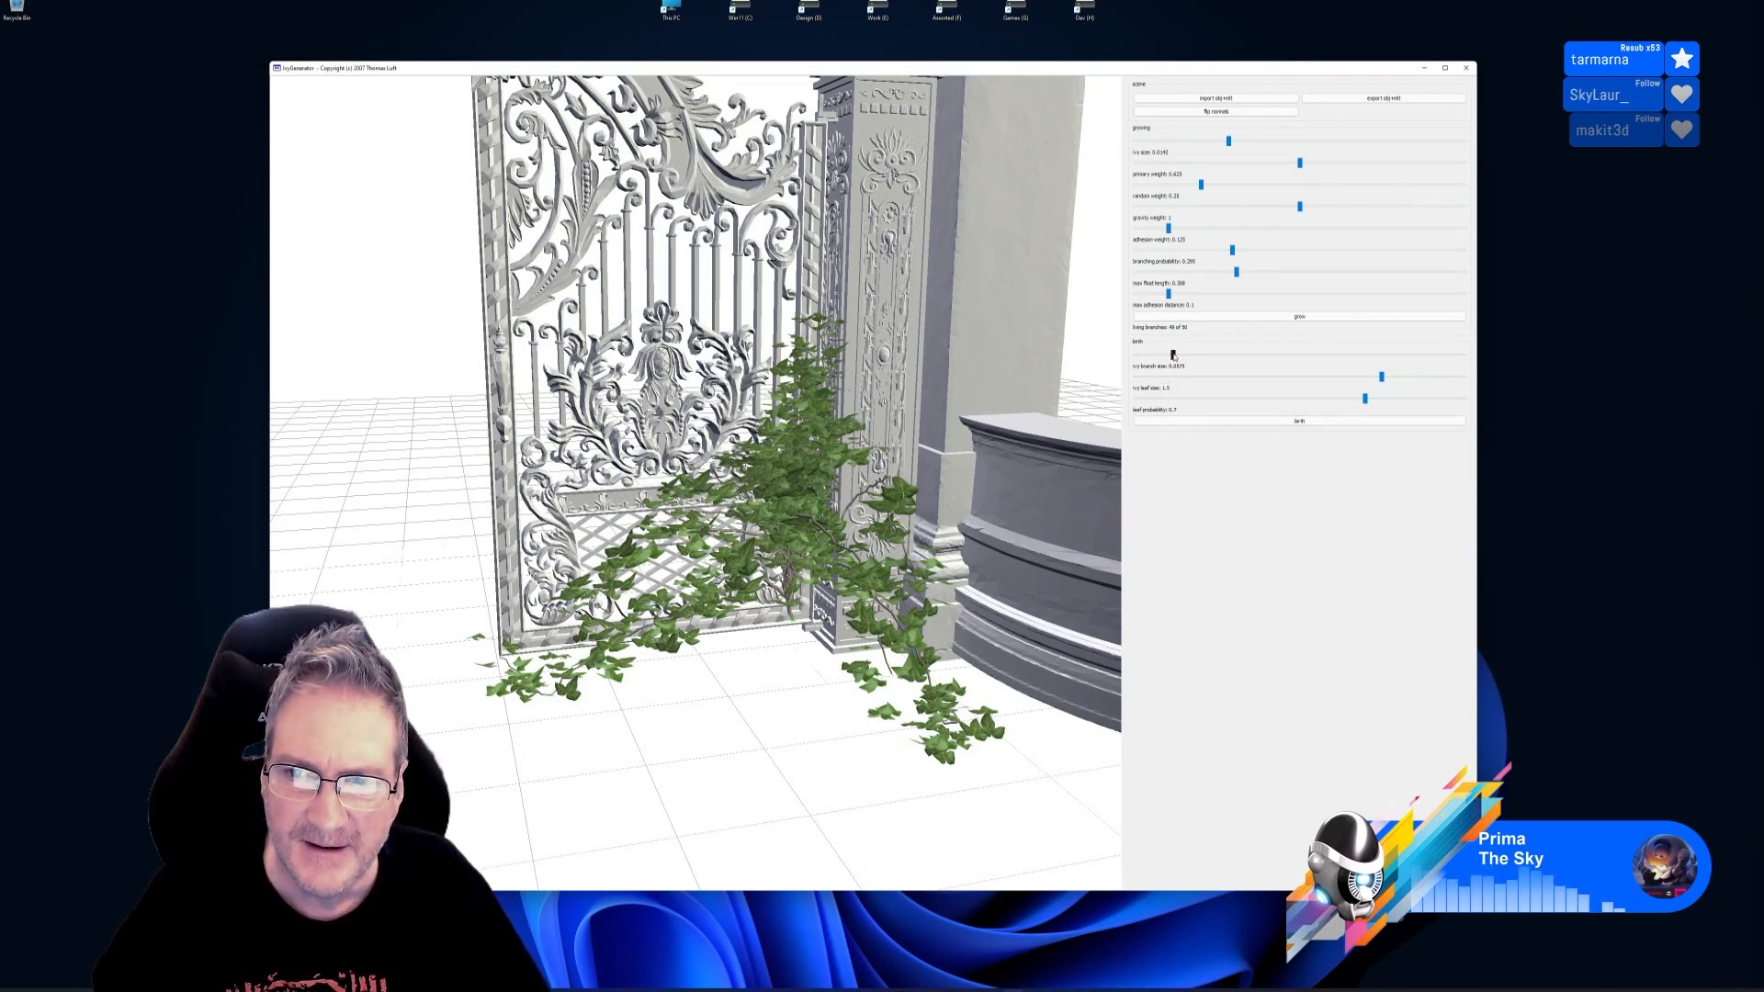
left_click(1296, 422)
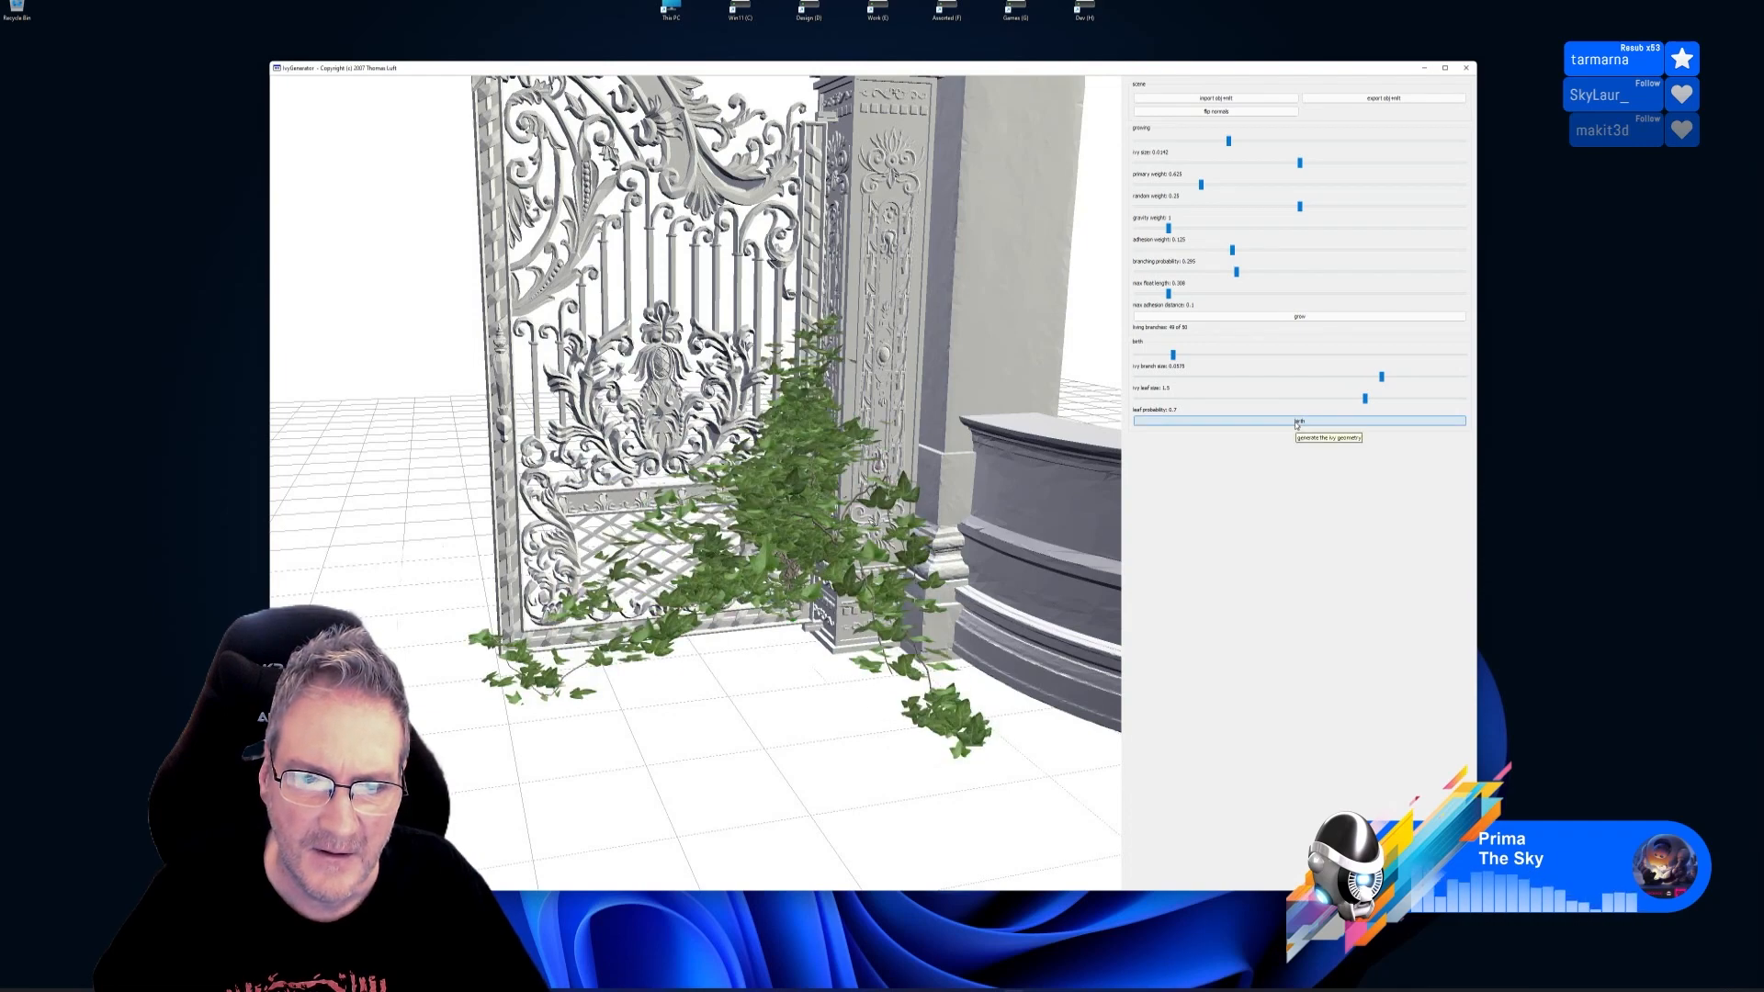
left_click_drag(923, 450, 929, 516)
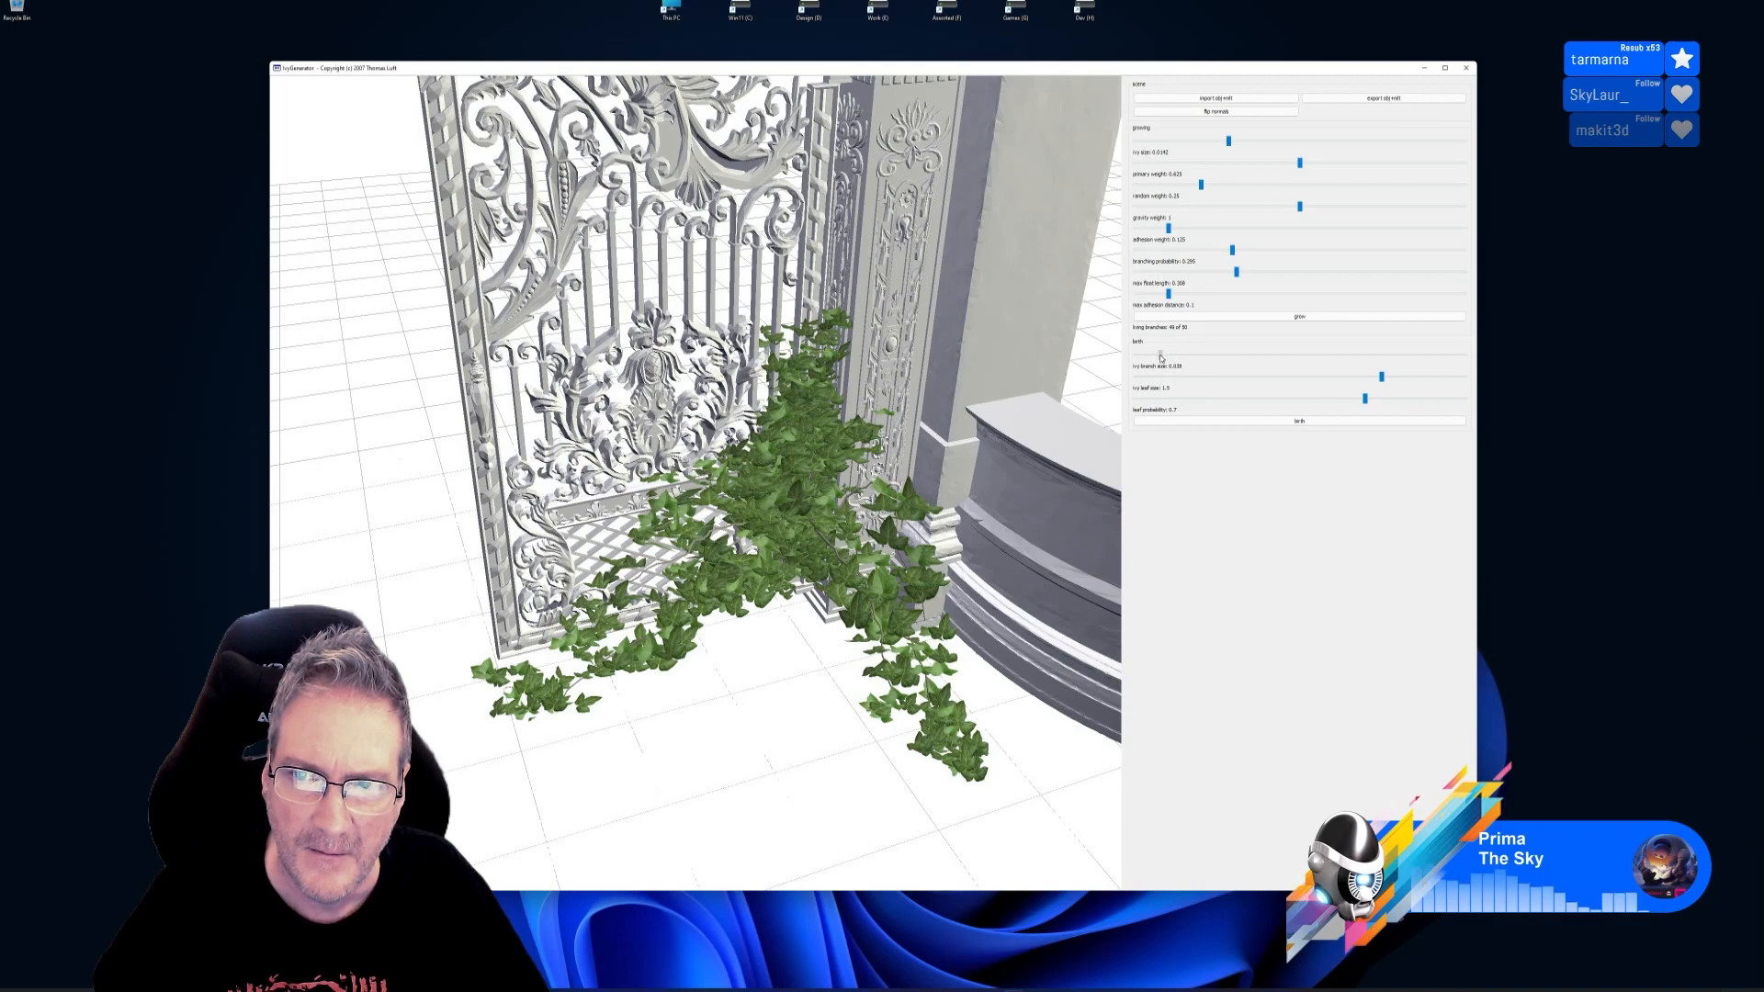
left_click(1286, 426)
left_click_drag(985, 726, 995, 682)
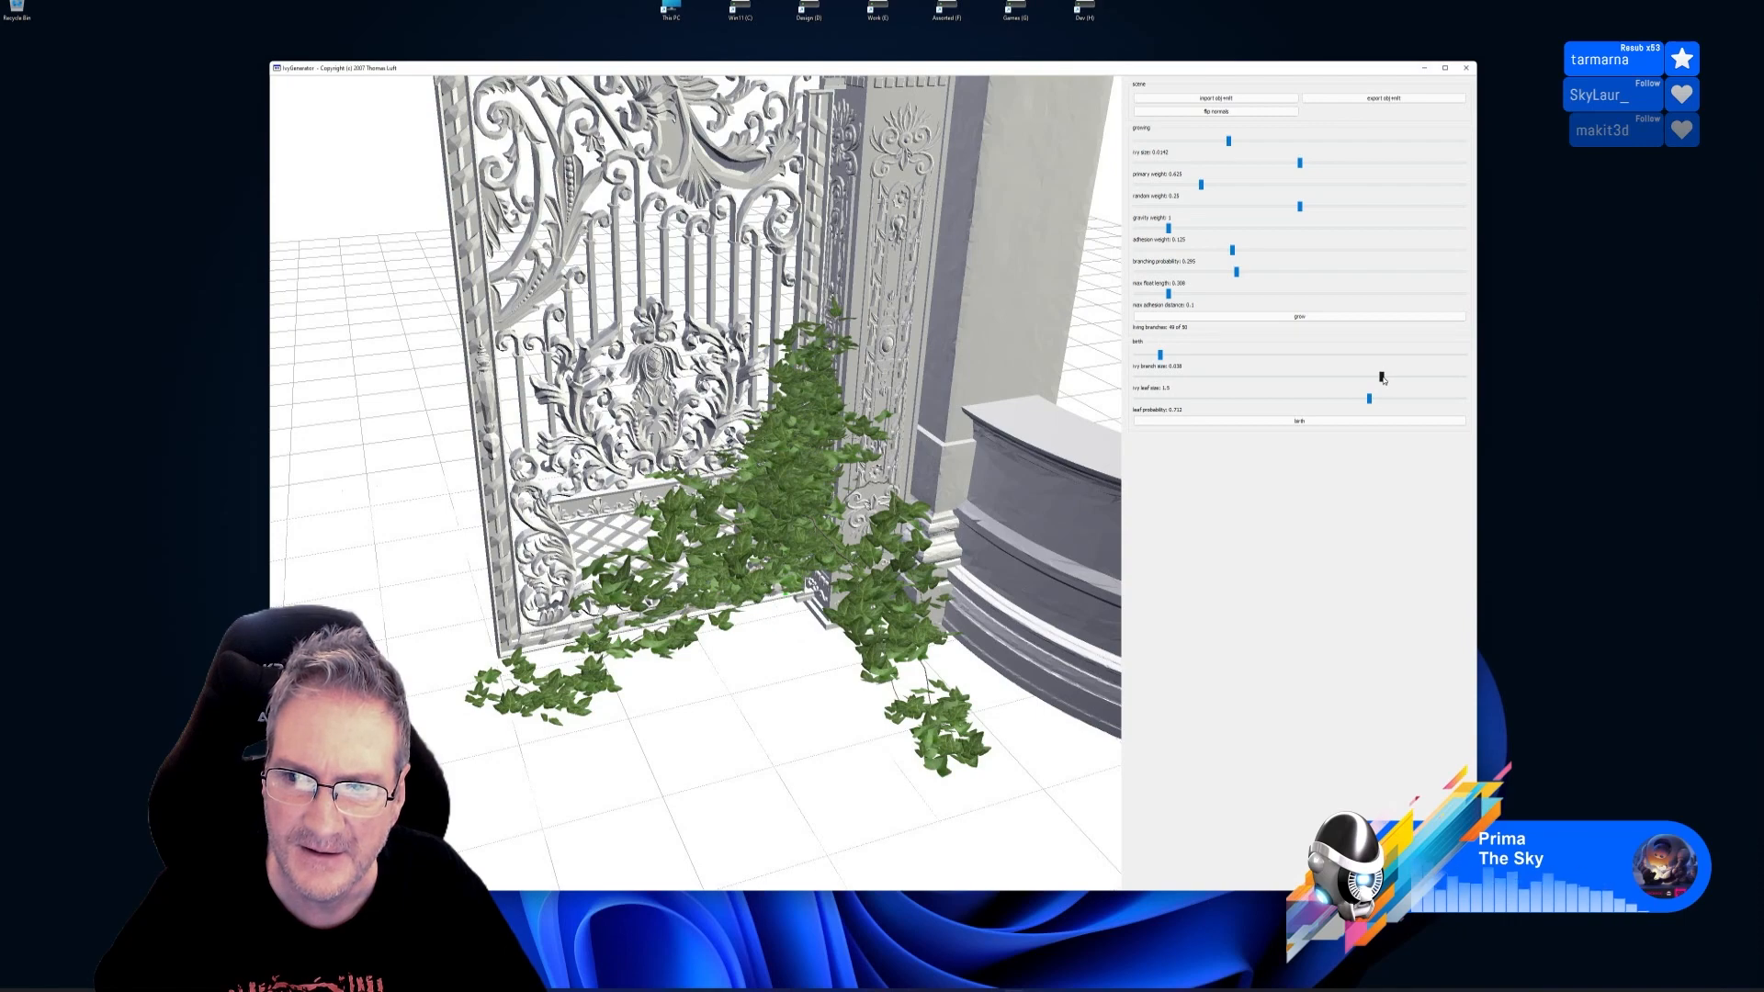
left_click(1299, 423)
left_click_drag(956, 643, 973, 557)
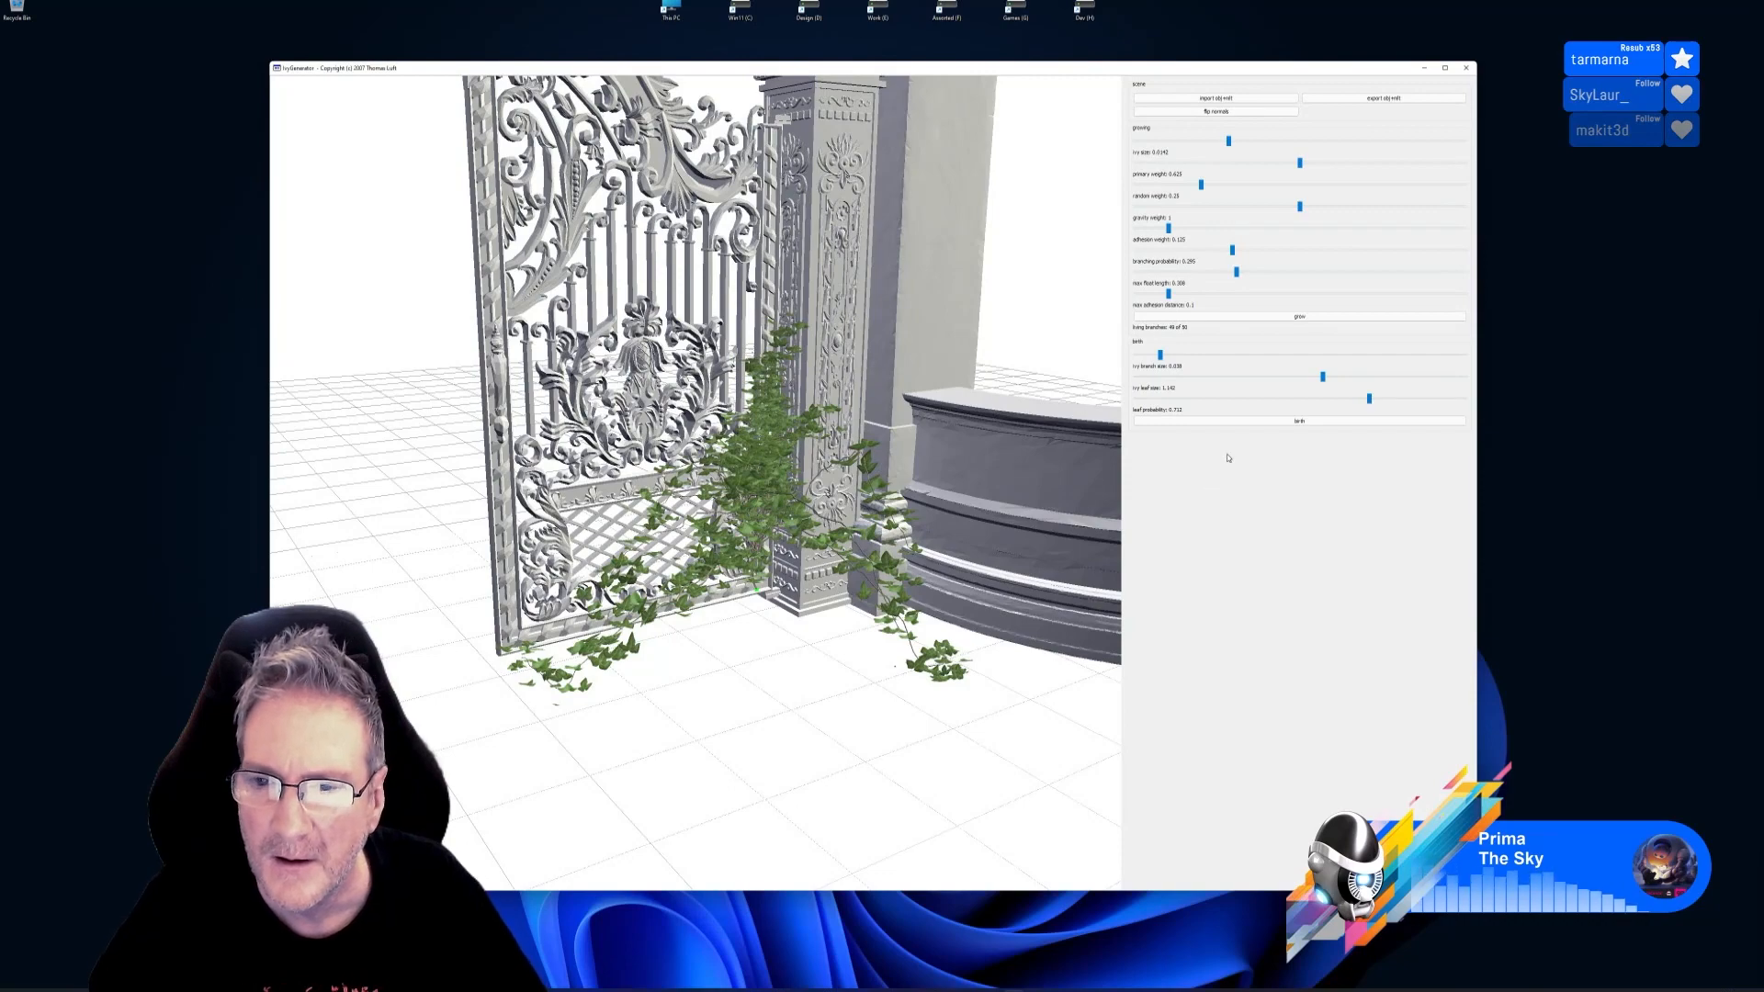
left_click_drag(882, 597, 983, 471)
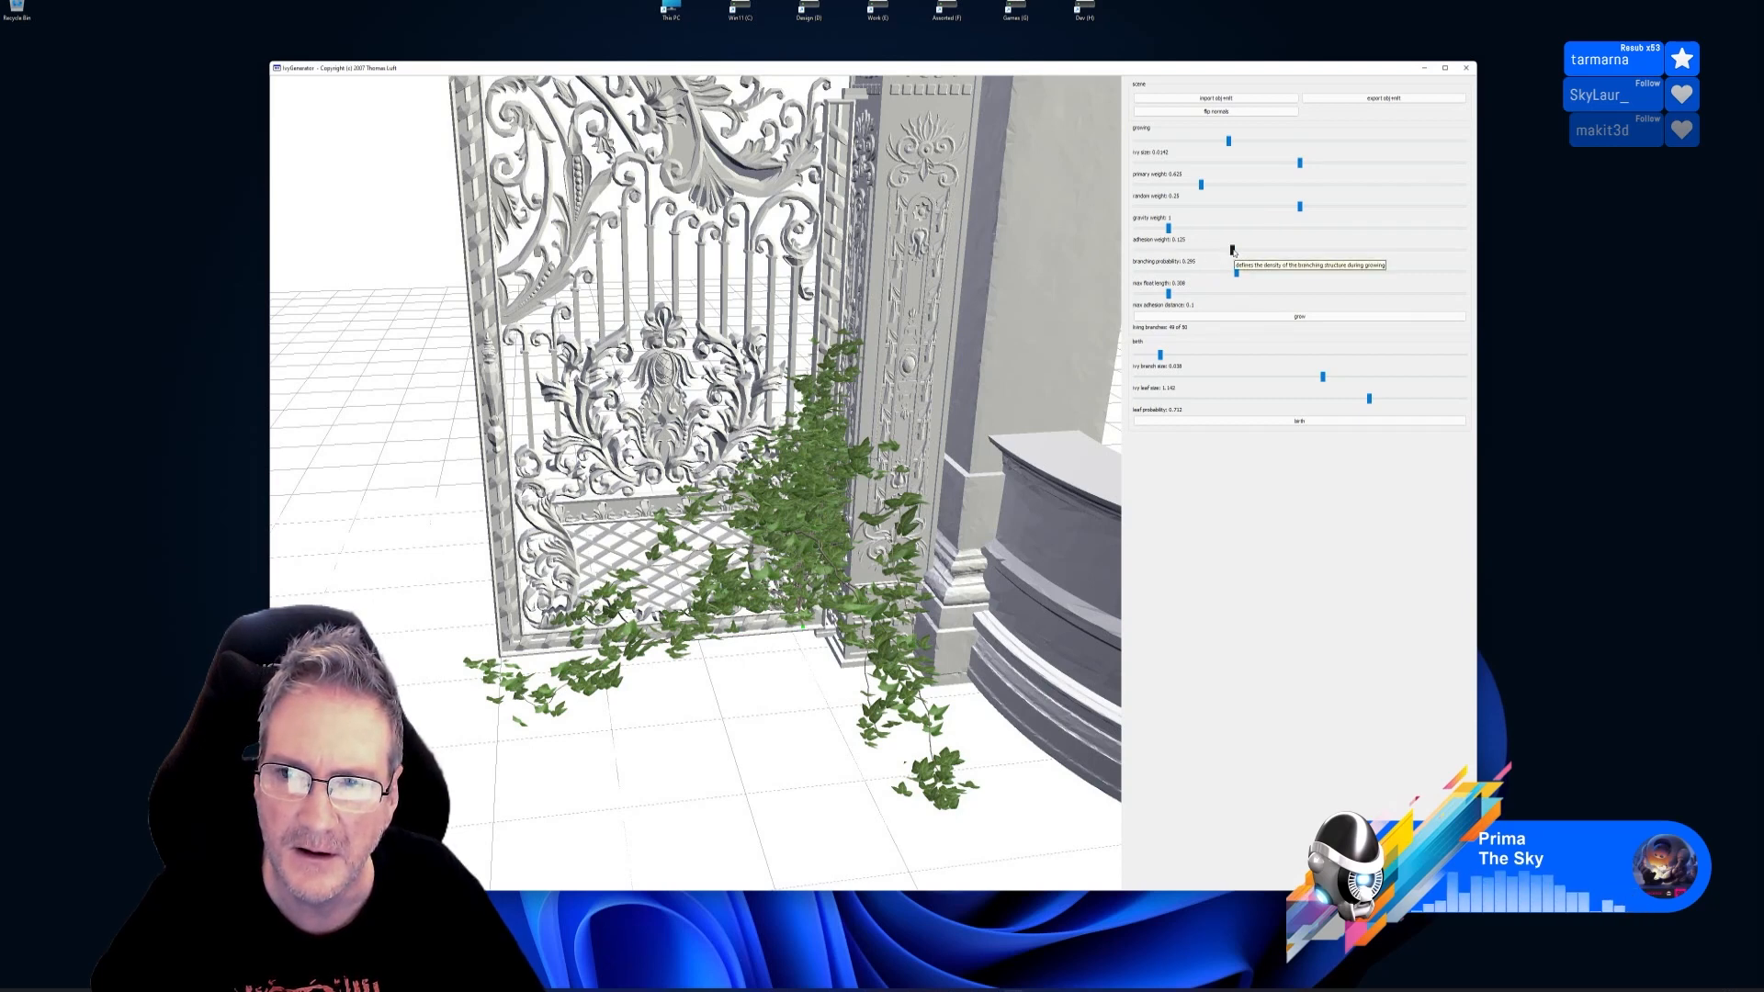
Raise the branching probability to about 0.54, then grow the ivy again and birth its leaves
left_click_drag(1233, 250, 1247, 250)
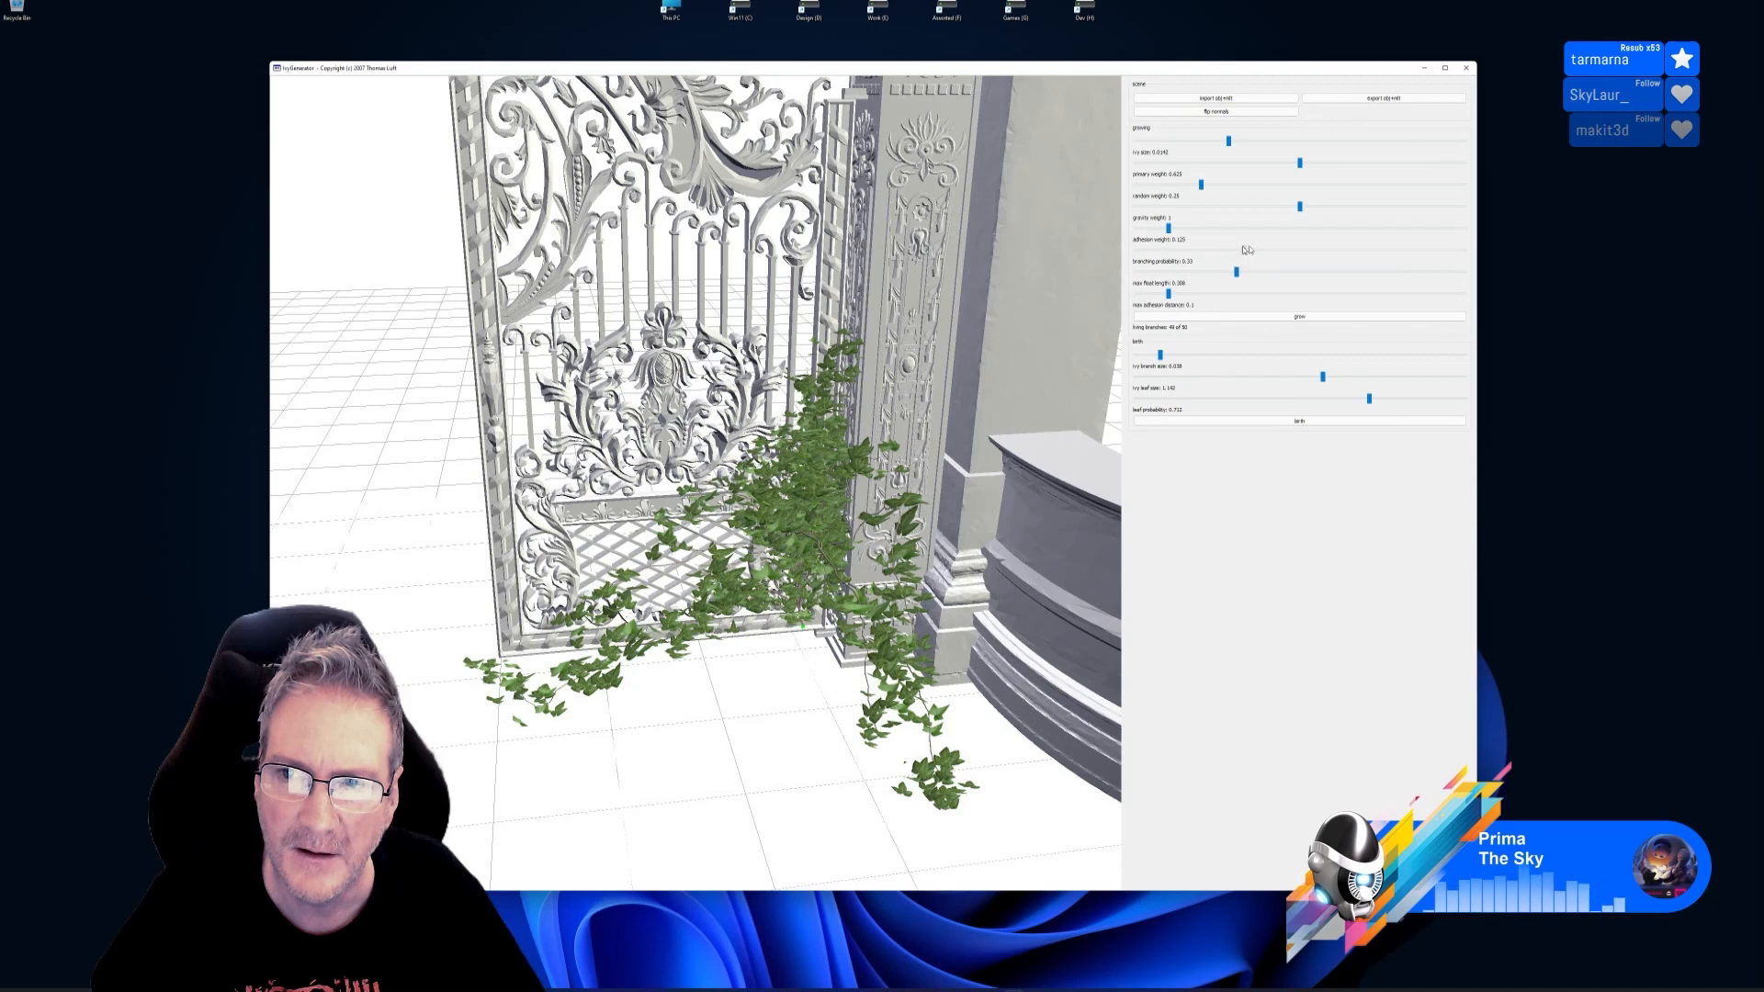
left_click(1301, 318)
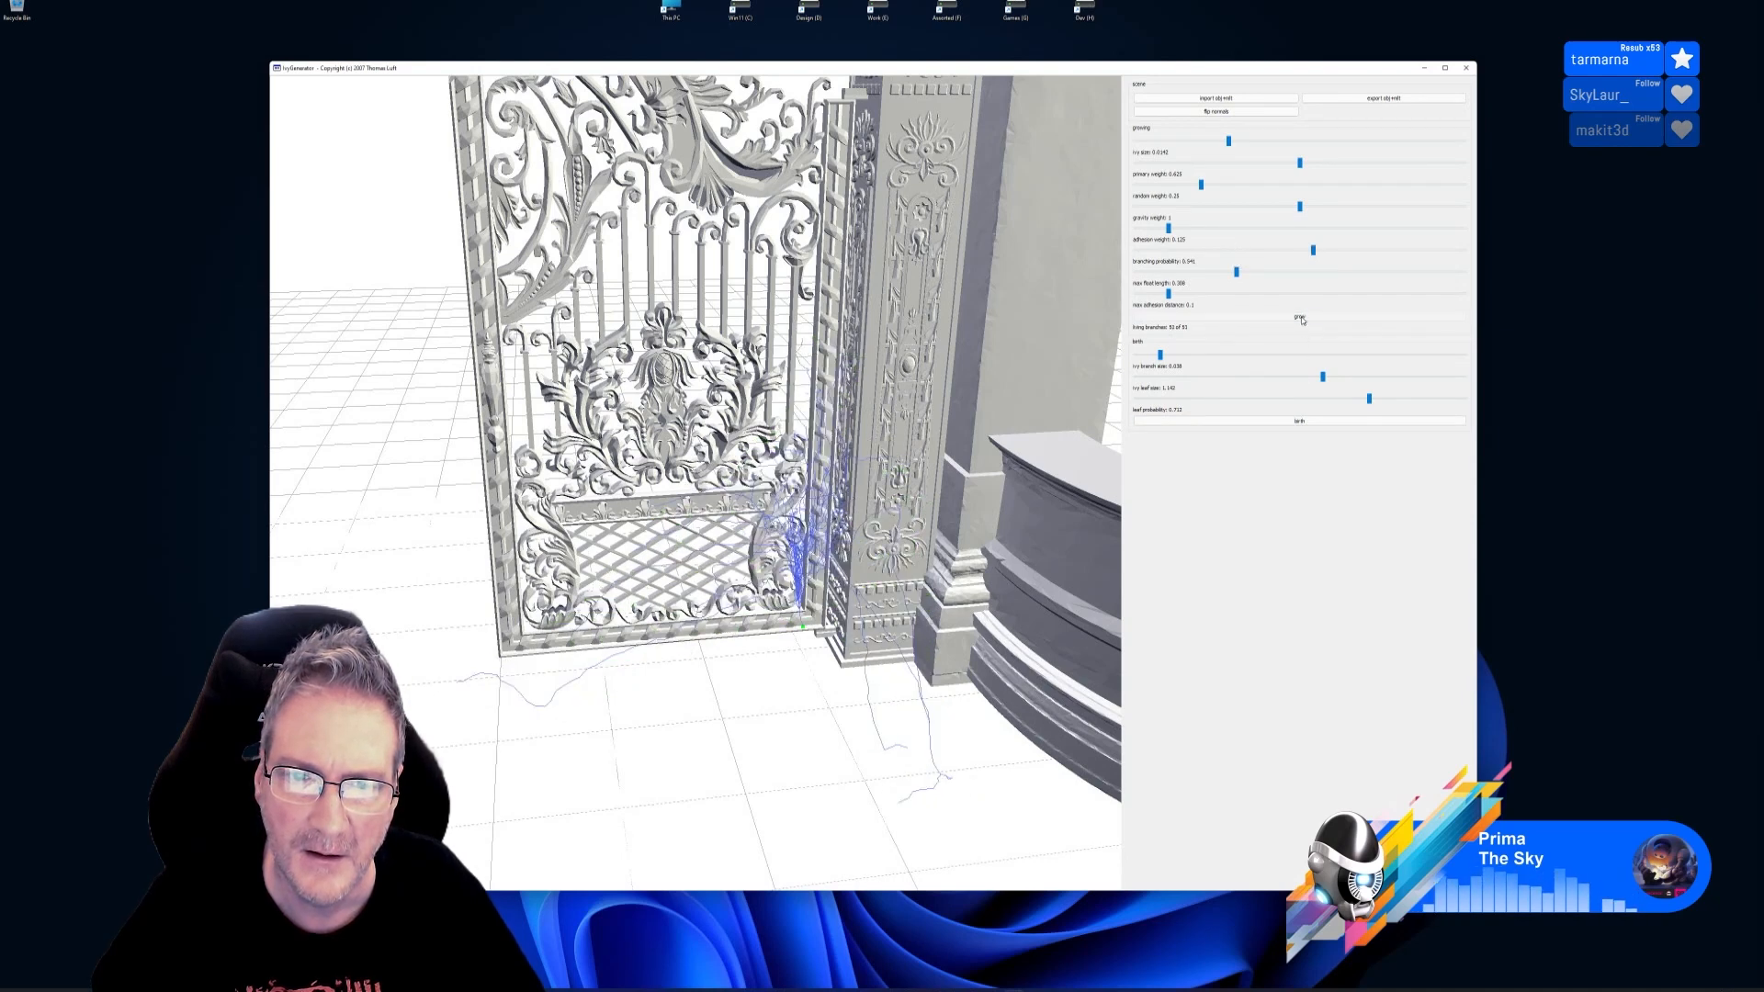
left_click(1305, 423)
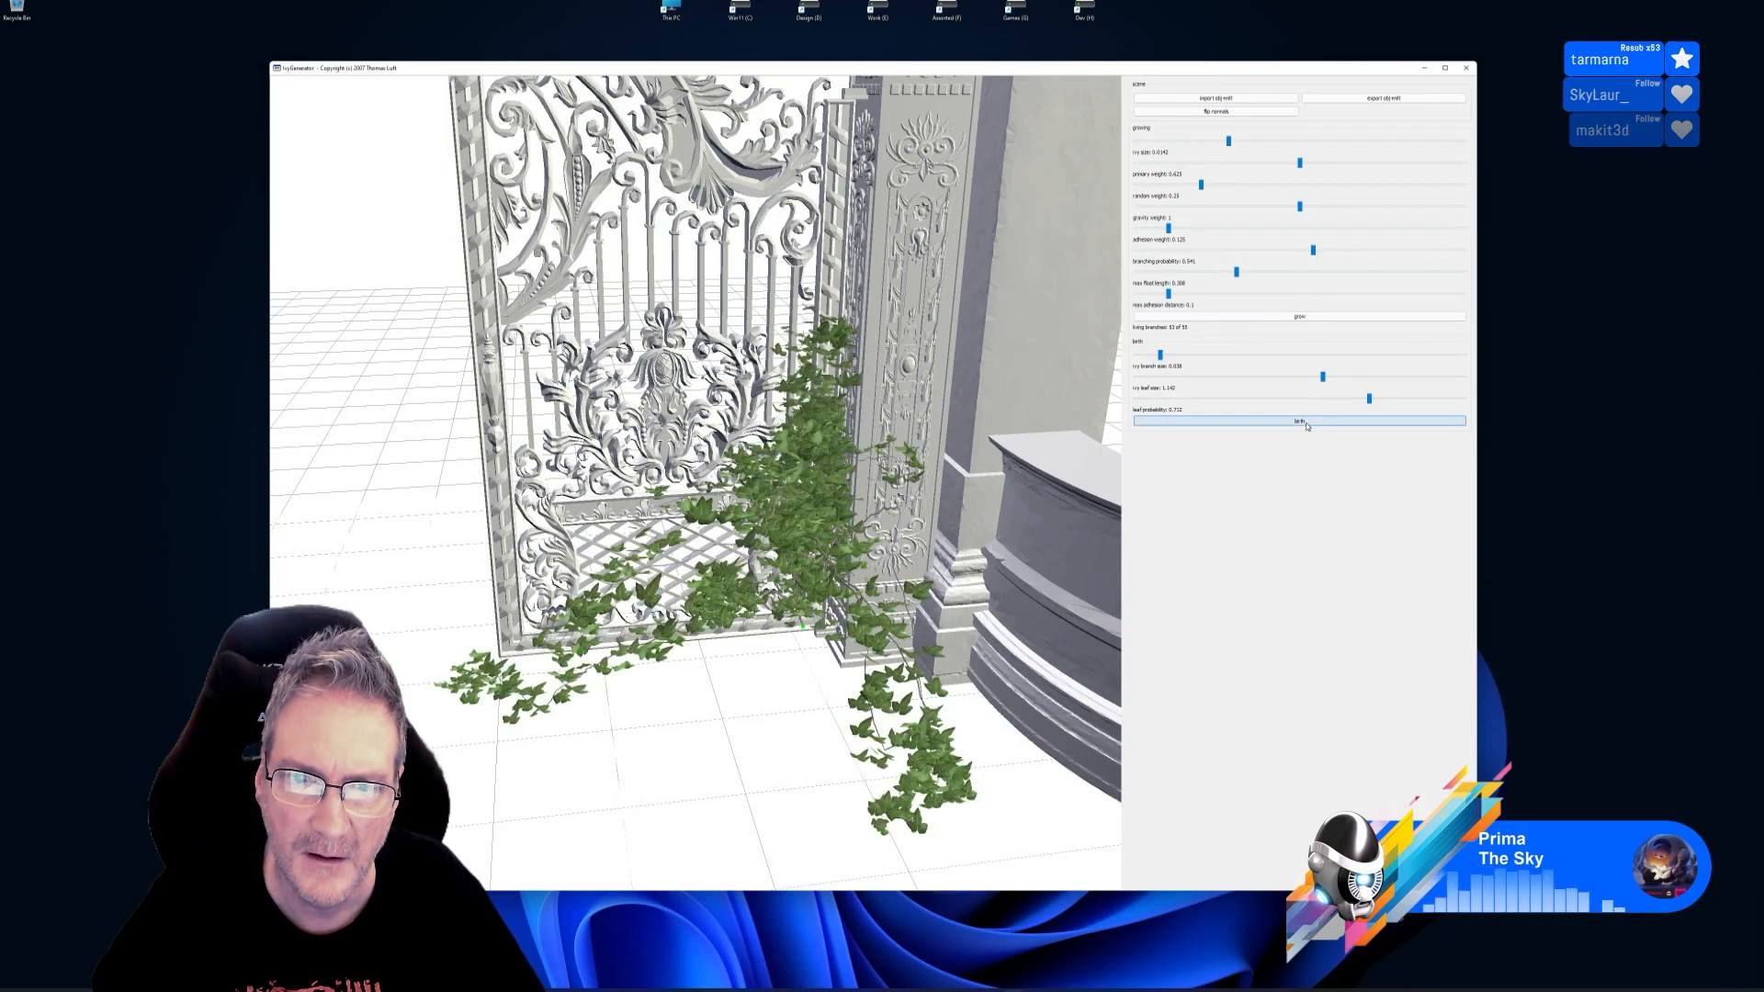
left_click_drag(873, 505, 896, 477)
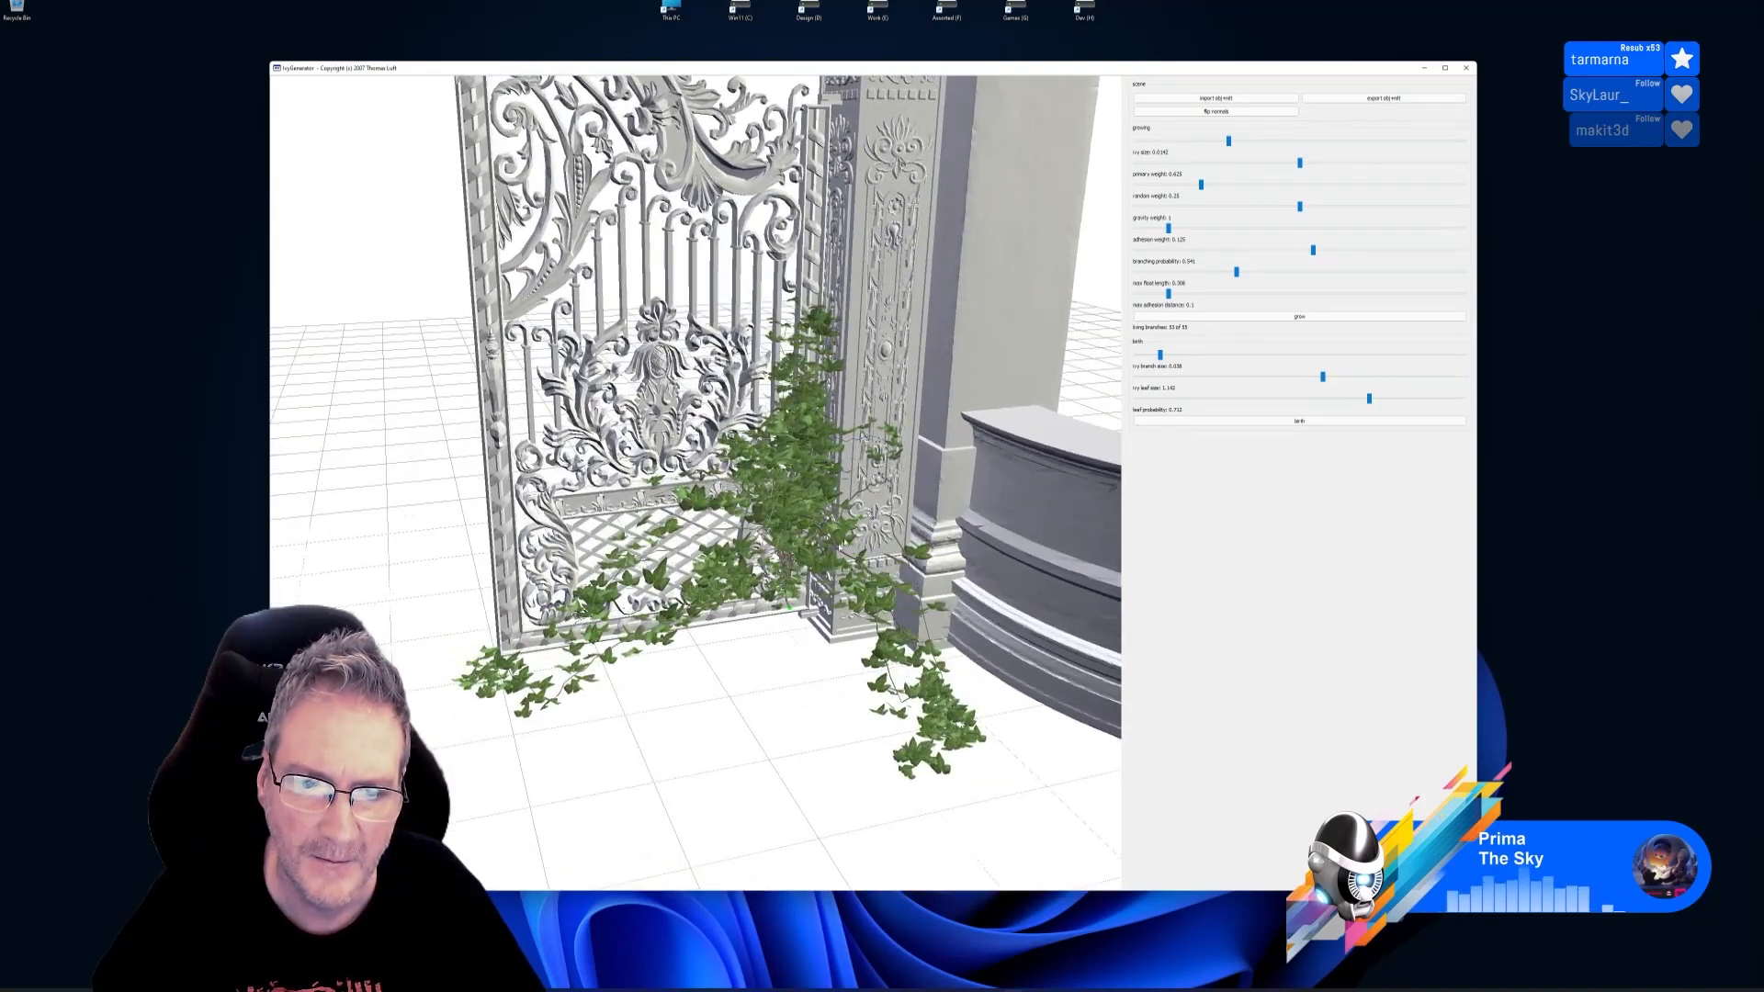
Replant the ivy root at the ground in the corner between the gate and metal post, then grow and birth it
double_click(808, 625)
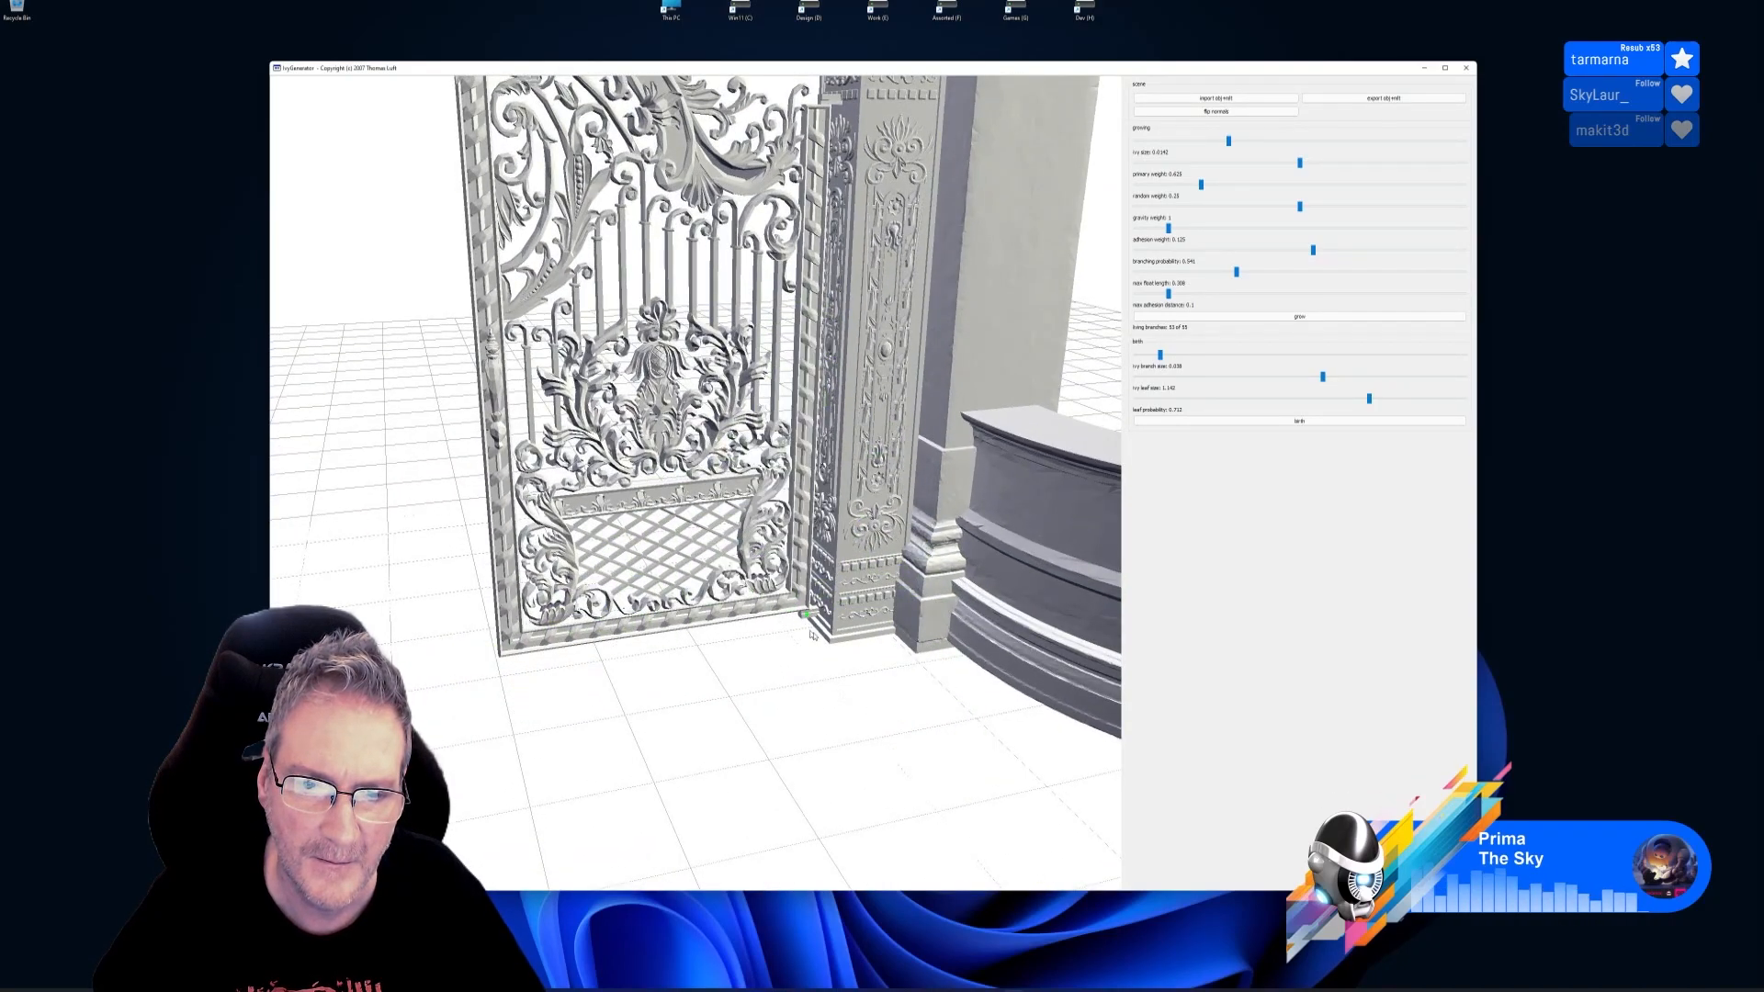
mouse_move(811, 630)
left_mouse_down()
mouse_move(832, 676)
mouse_move(832, 629)
mouse_move(846, 680)
mouse_move(856, 638)
mouse_move(805, 634)
left_mouse_up()
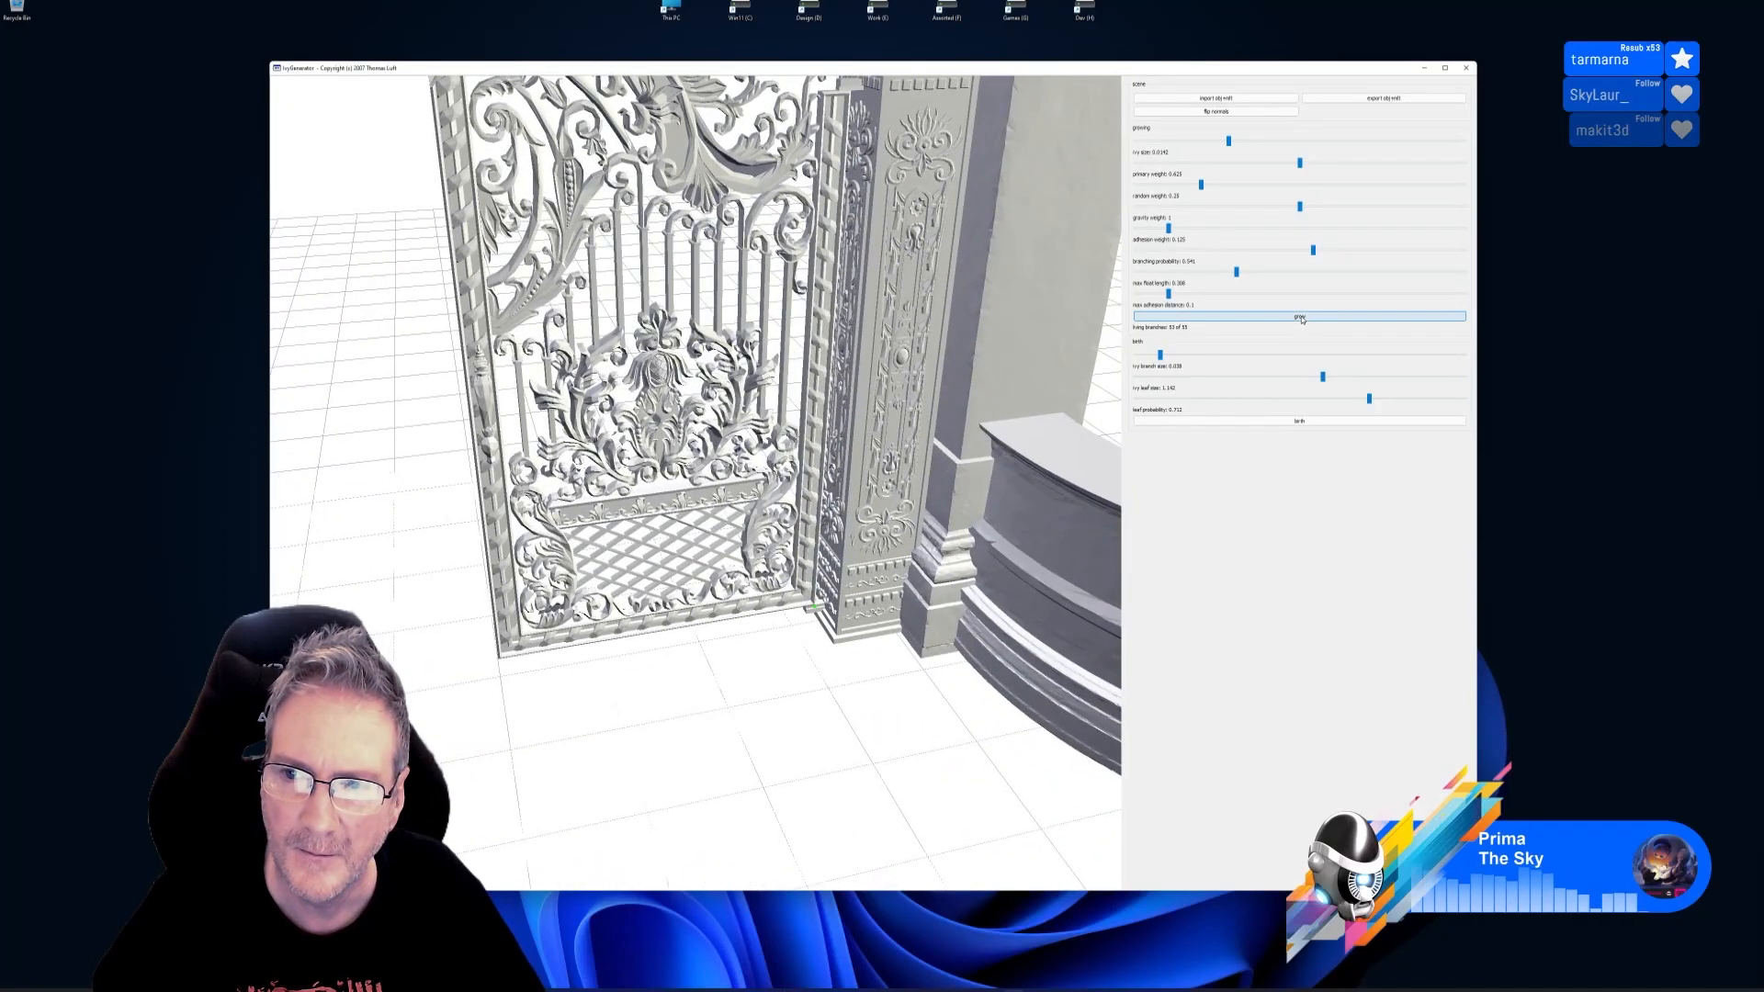
left_click(1300, 317)
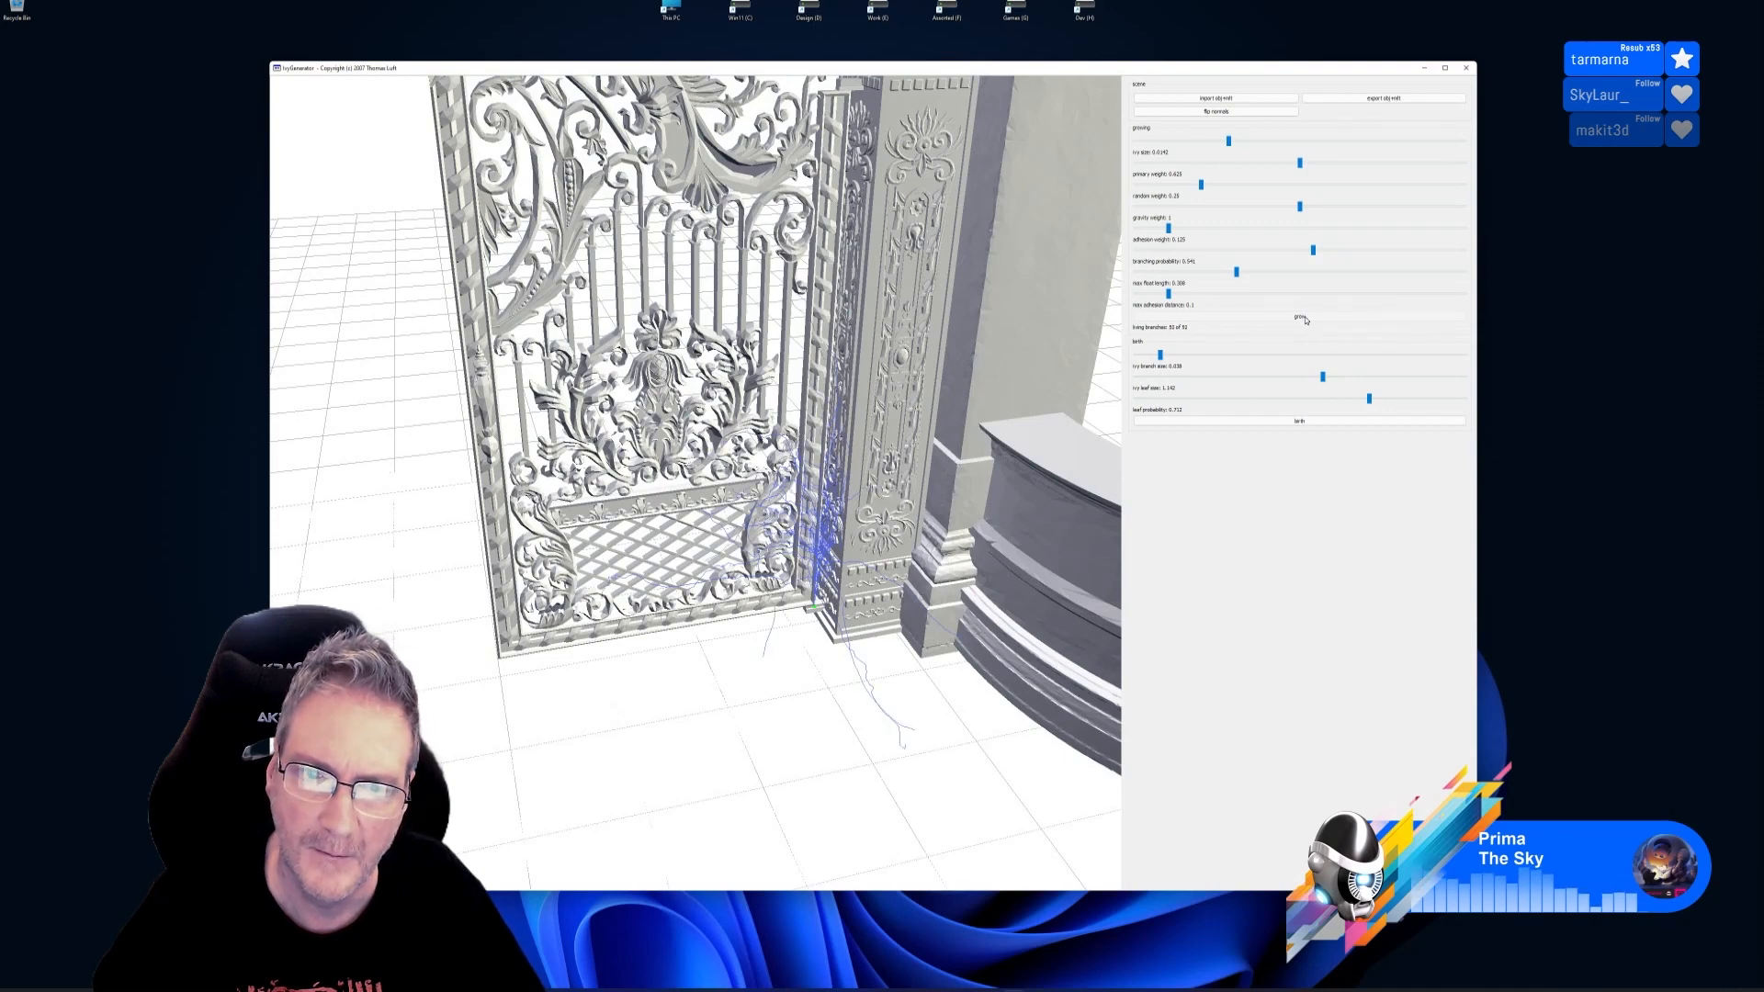
left_click(1300, 421)
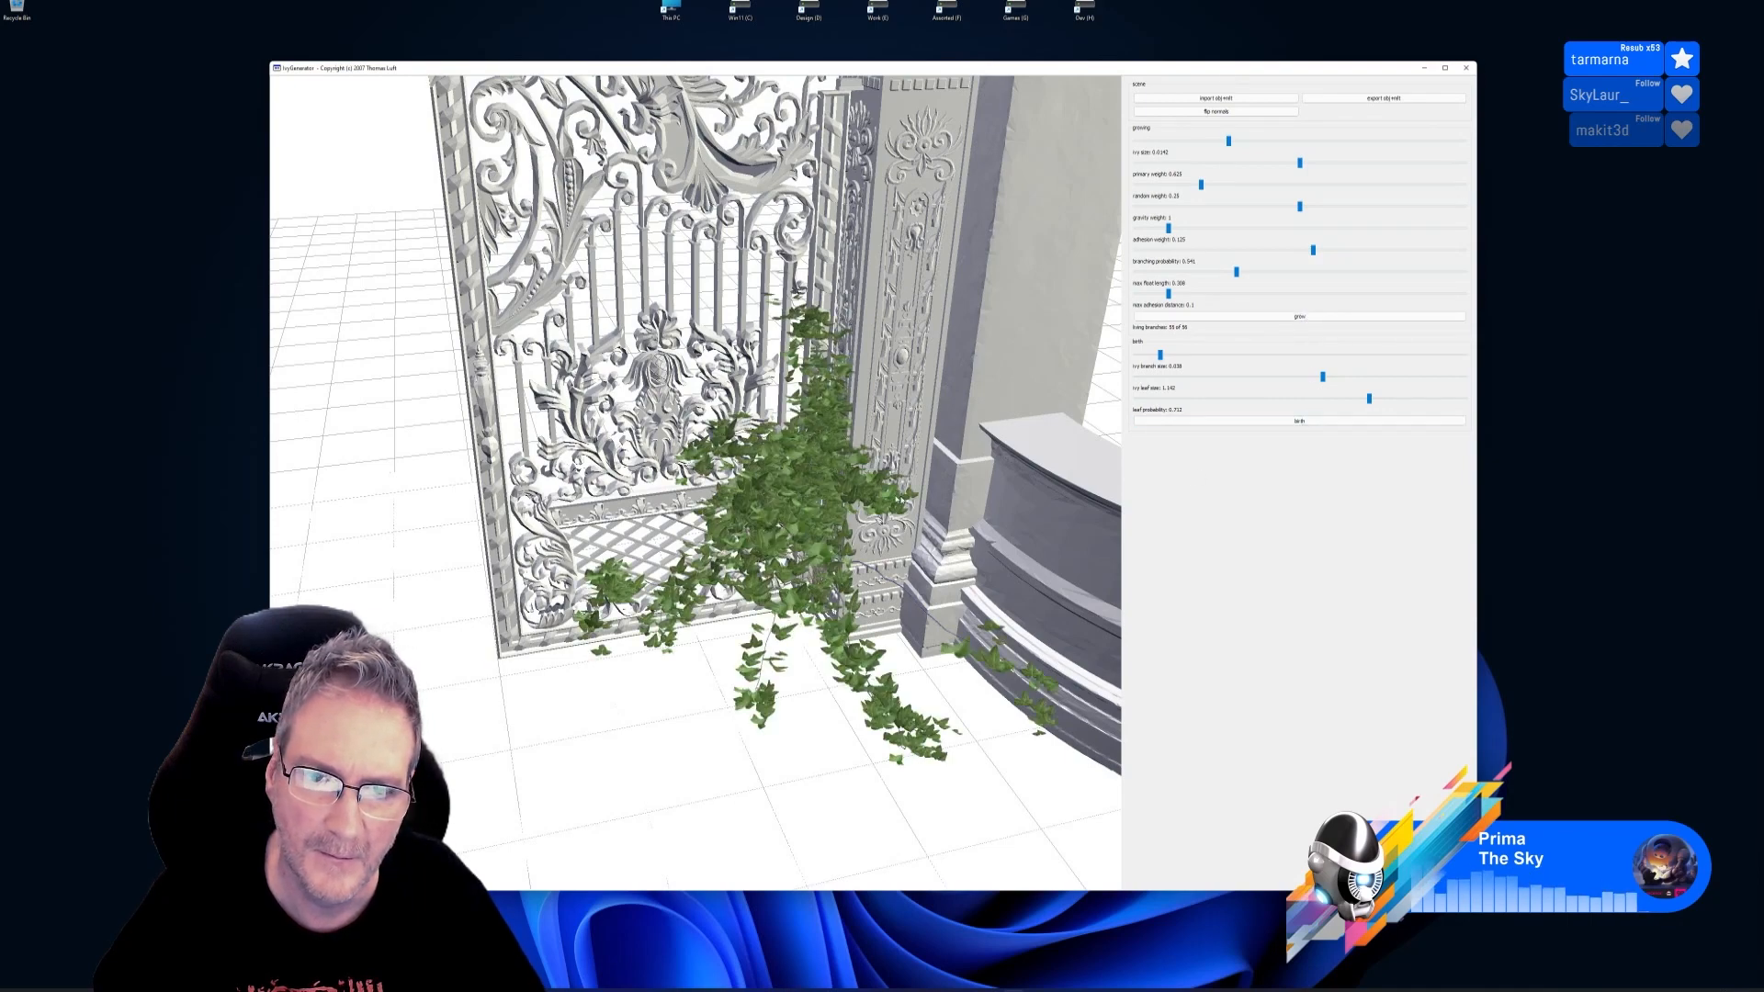
Examine from several angles how the ivy spreads over the gate, the post and the ground
mouse_move(883, 614)
left_mouse_down()
mouse_move(726, 602)
mouse_move(900, 599)
left_mouse_up()
left_click_drag(903, 703, 907, 570)
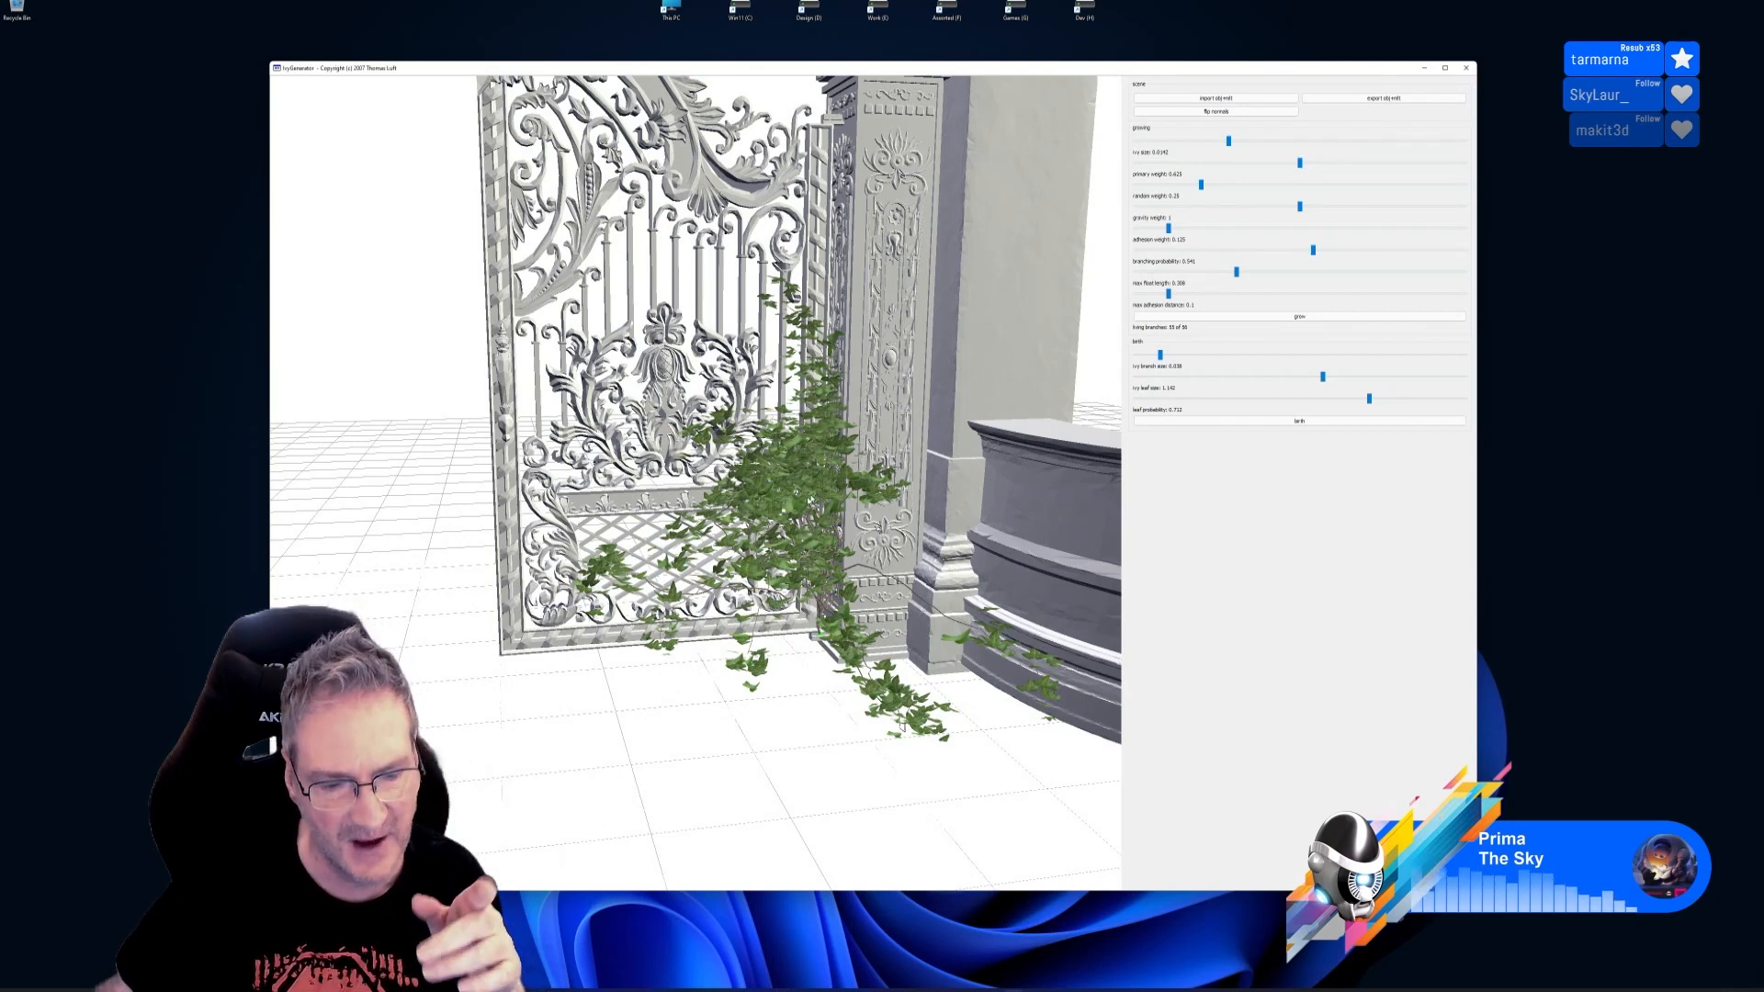
left_click_drag(902, 724, 806, 289)
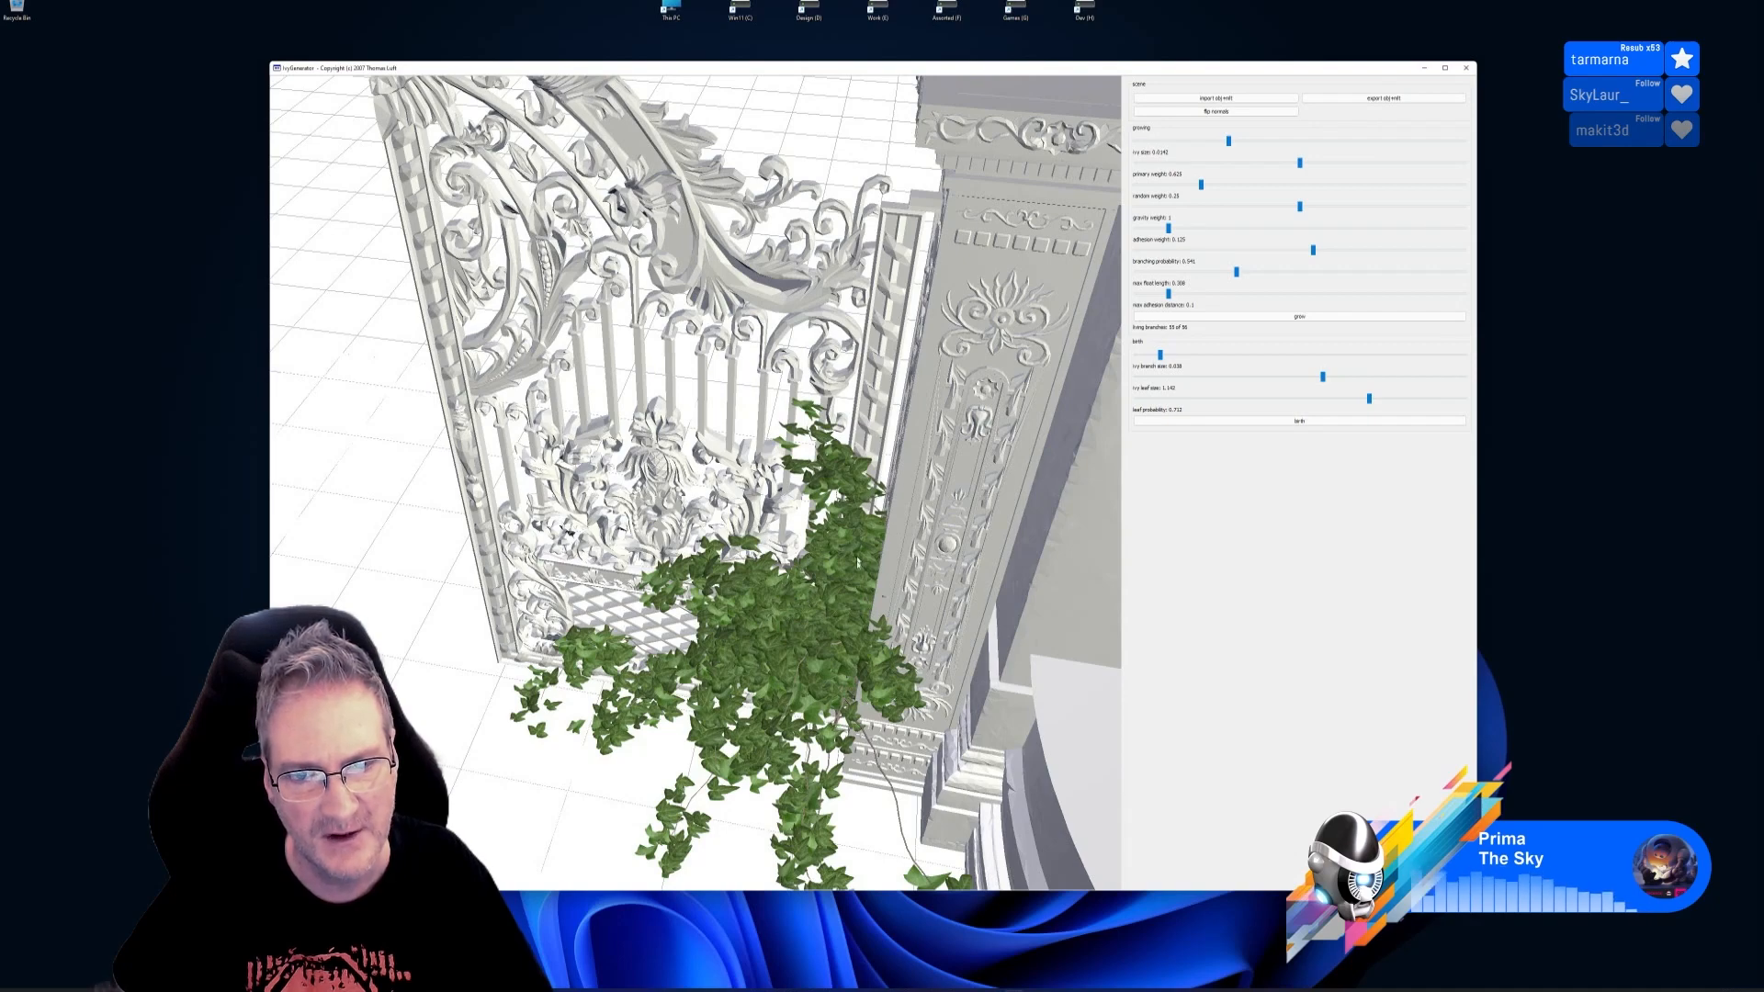
left_click_drag(982, 588, 900, 700)
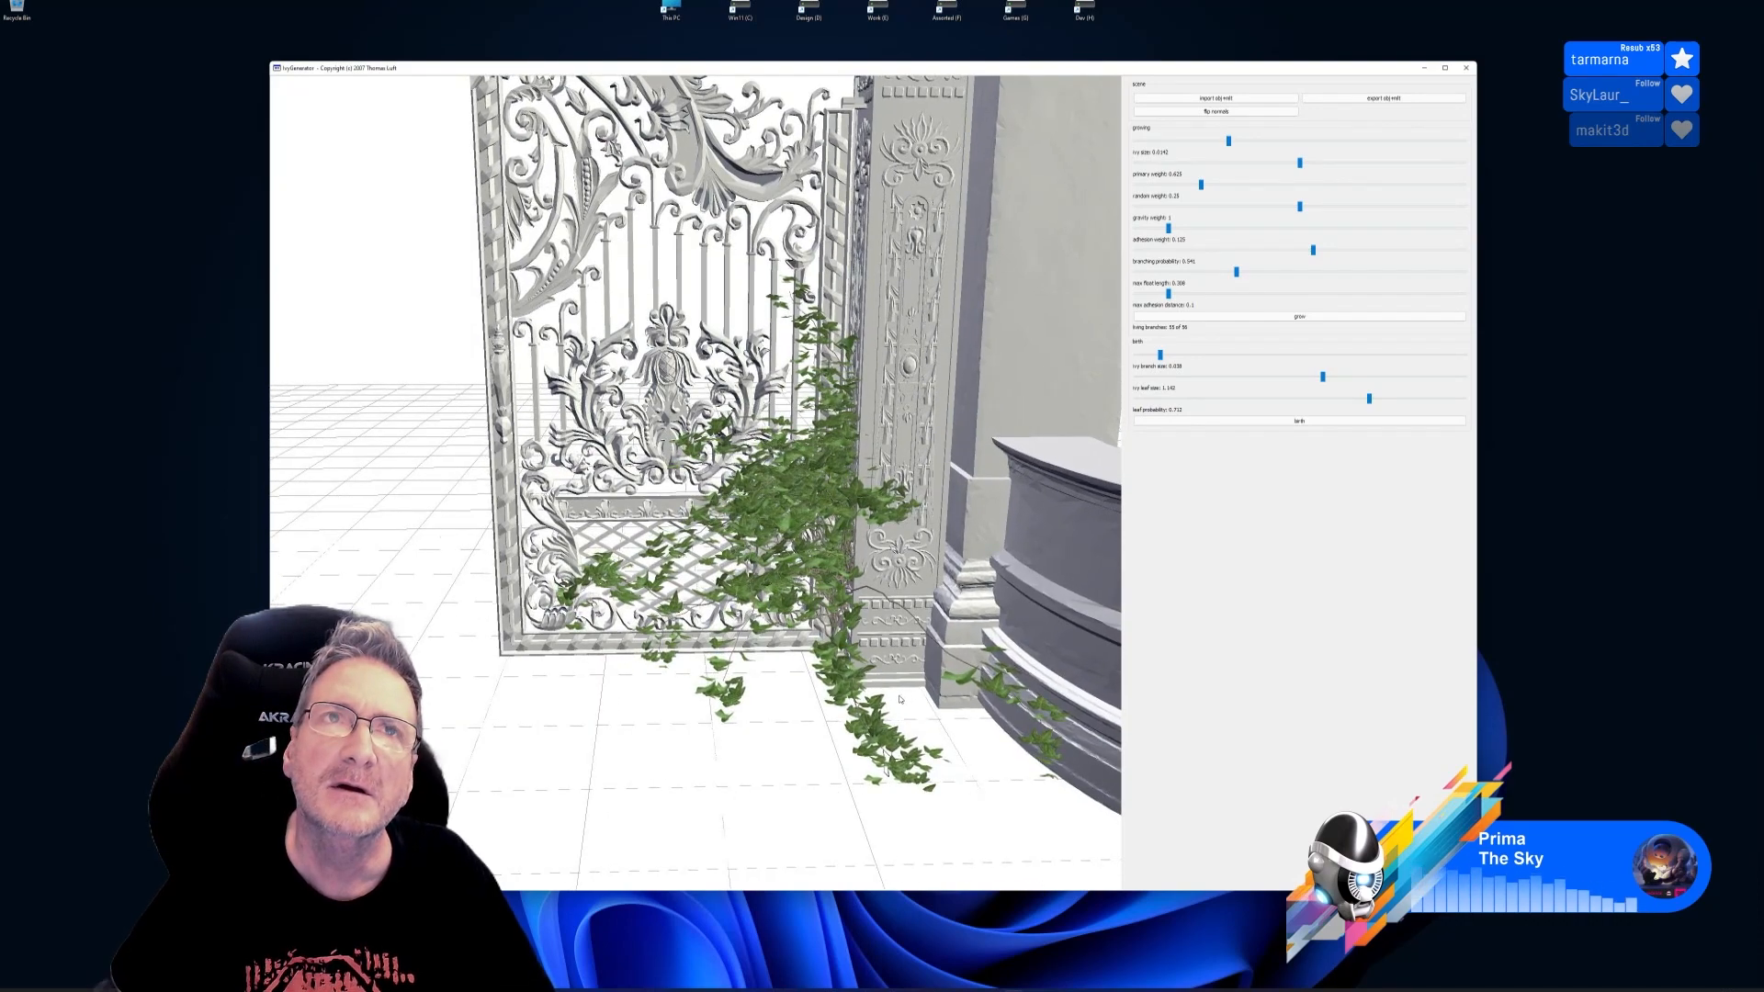
left_click_drag(900, 700, 833, 701)
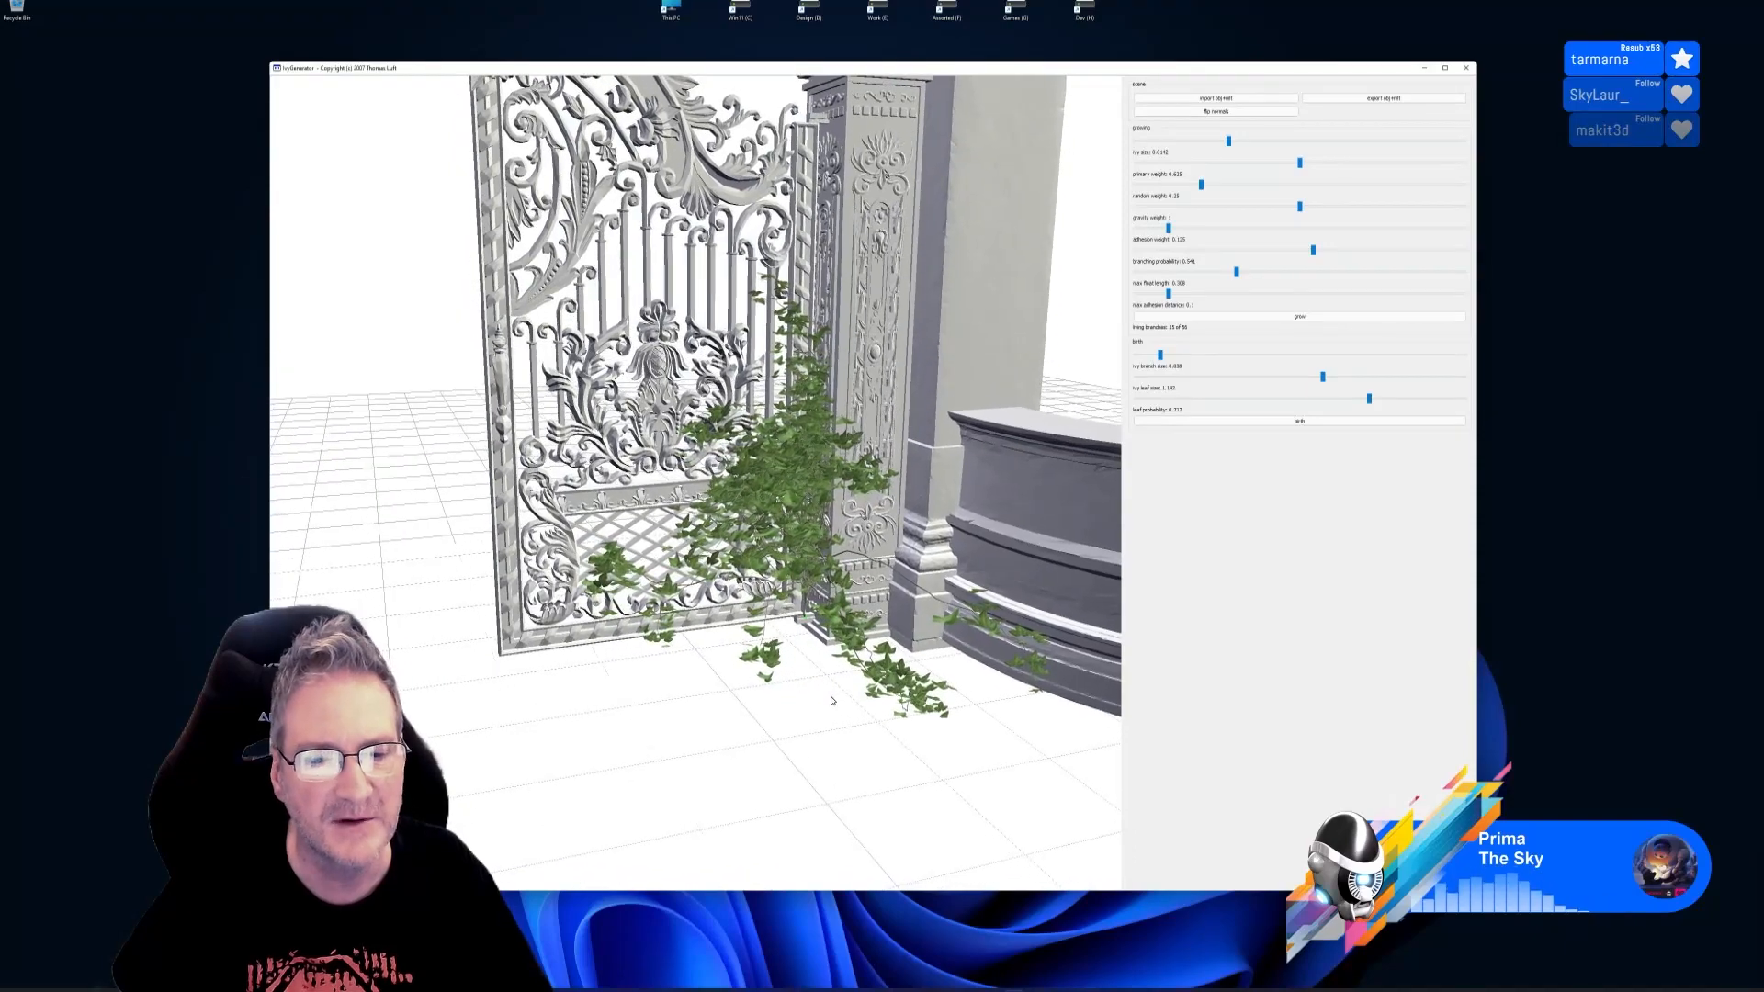
mouse_move(670, 655)
left_mouse_down()
mouse_move(708, 652)
mouse_move(658, 642)
mouse_move(682, 653)
left_mouse_up()
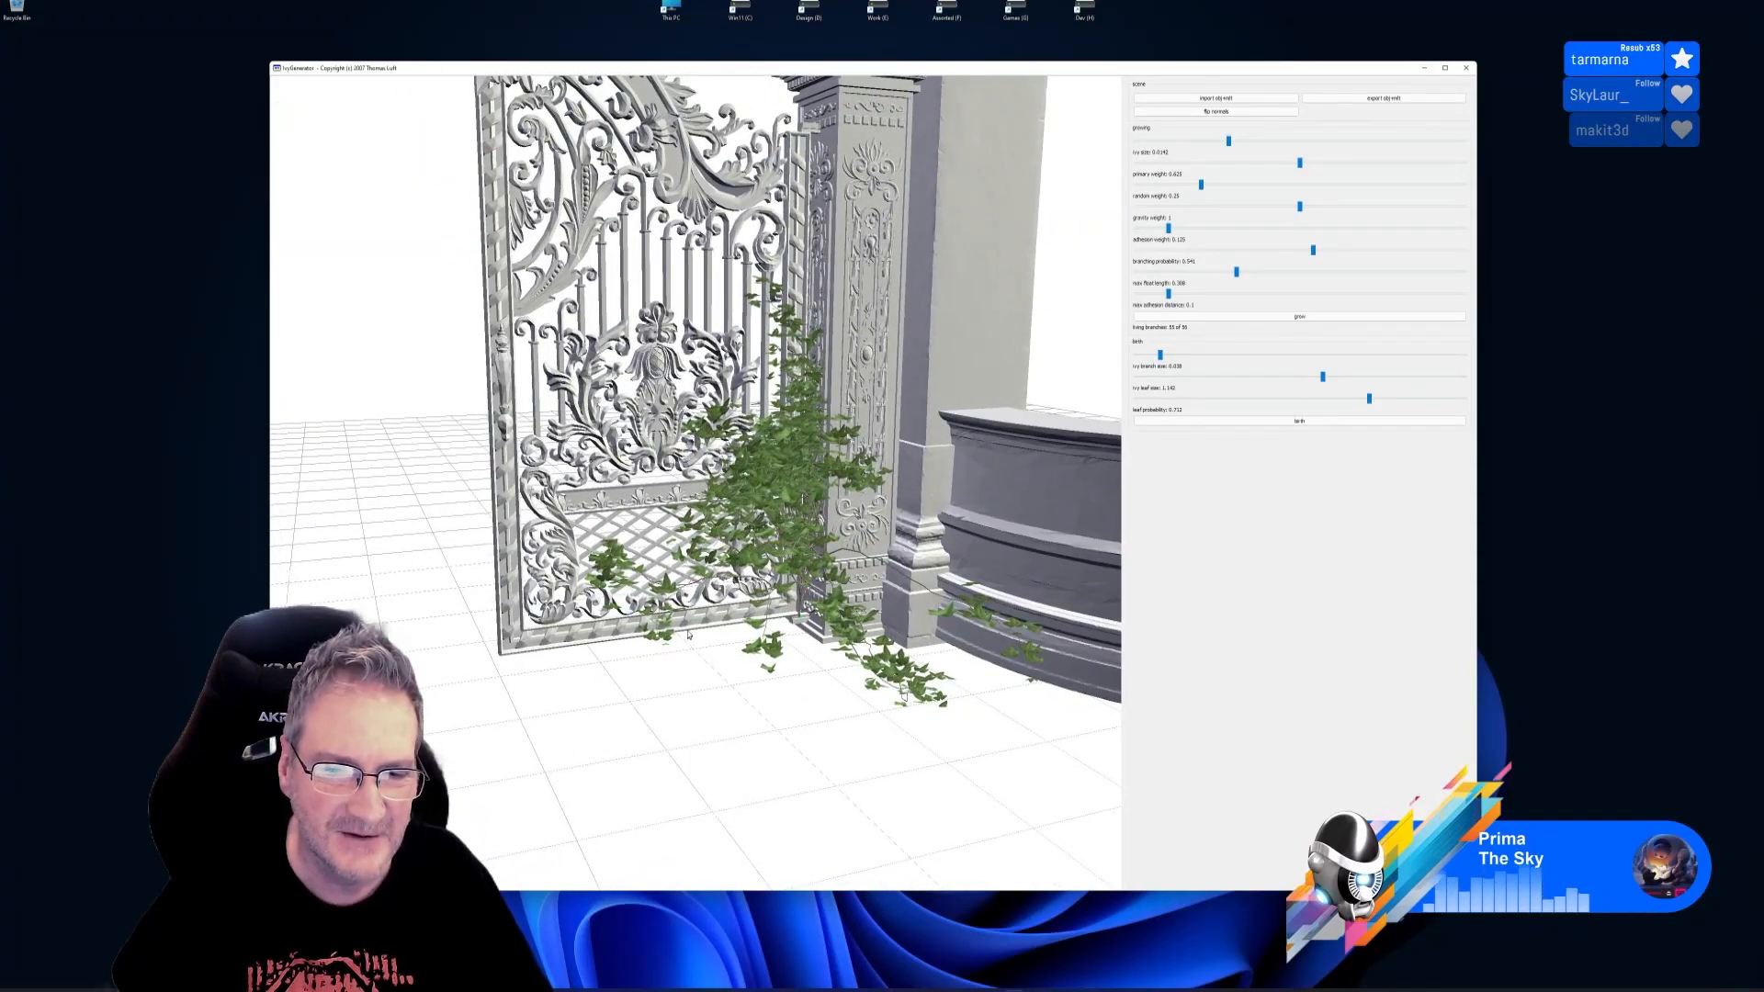
left_click_drag(829, 430, 789, 679)
left_click_drag(722, 611, 665, 670)
Place a new ivy root at the foot of the gate, near the middle of its bottom rail
double_click(638, 558)
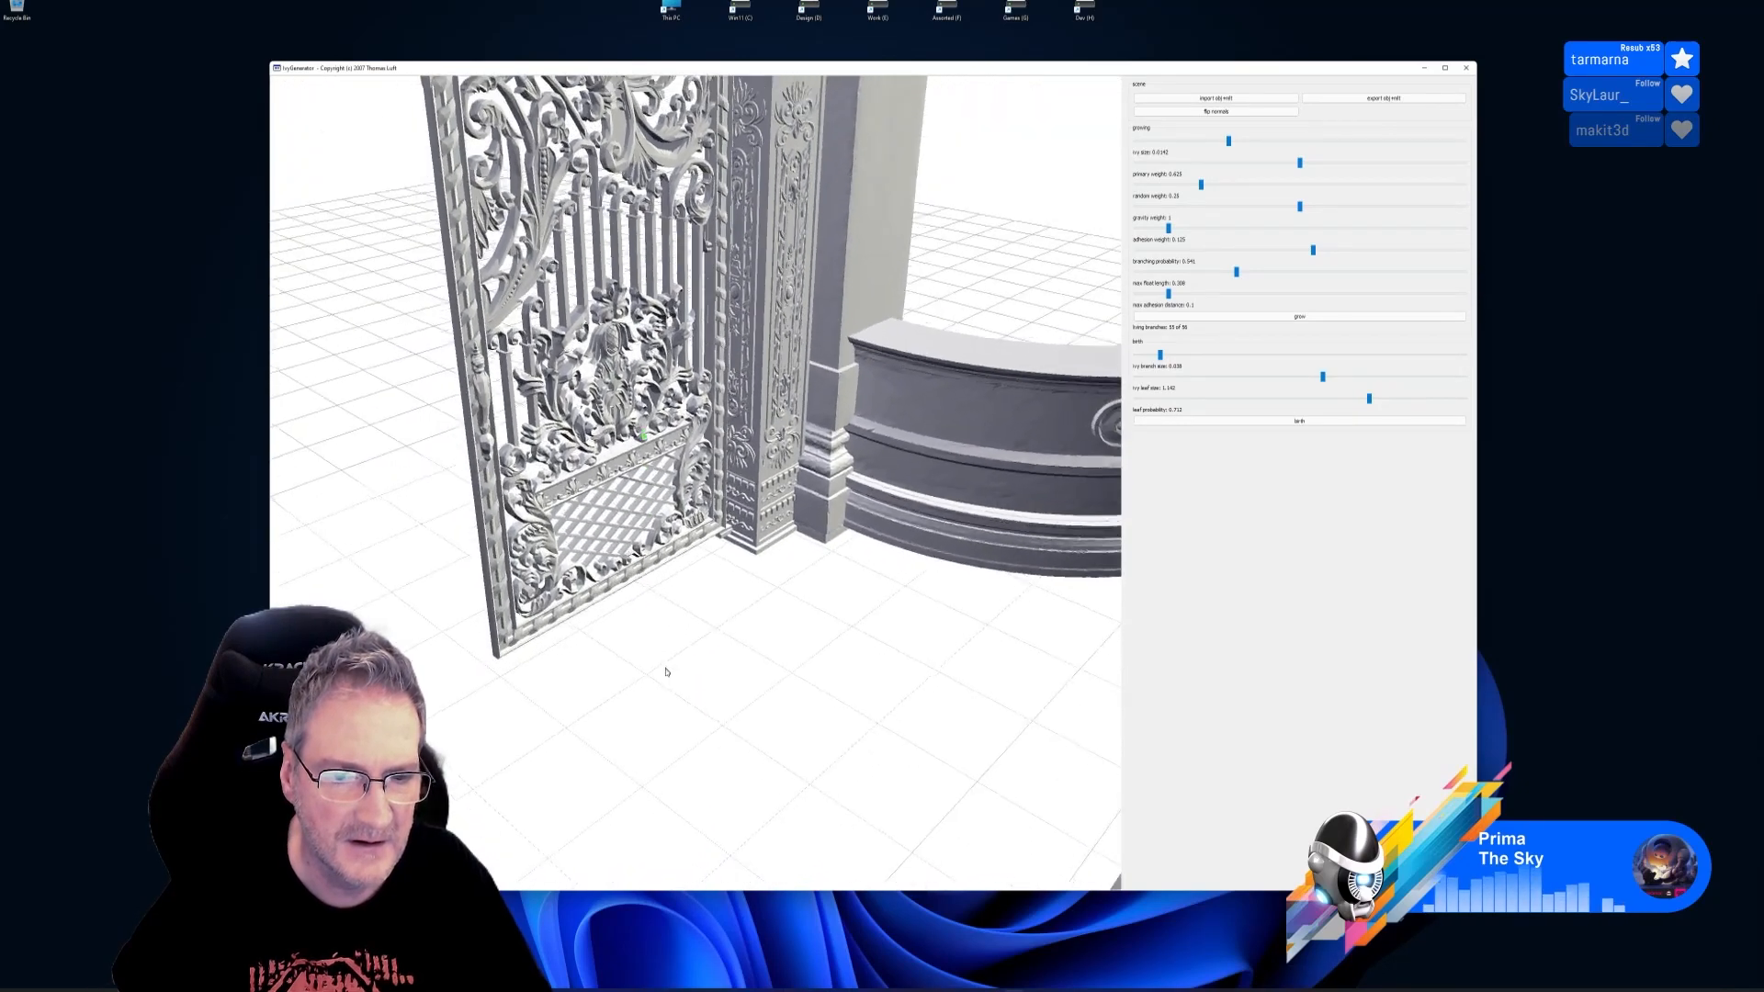
right_click_drag(634, 610, 467, 738)
right_click_drag(620, 812, 749, 765)
left_click_drag(690, 772, 616, 758)
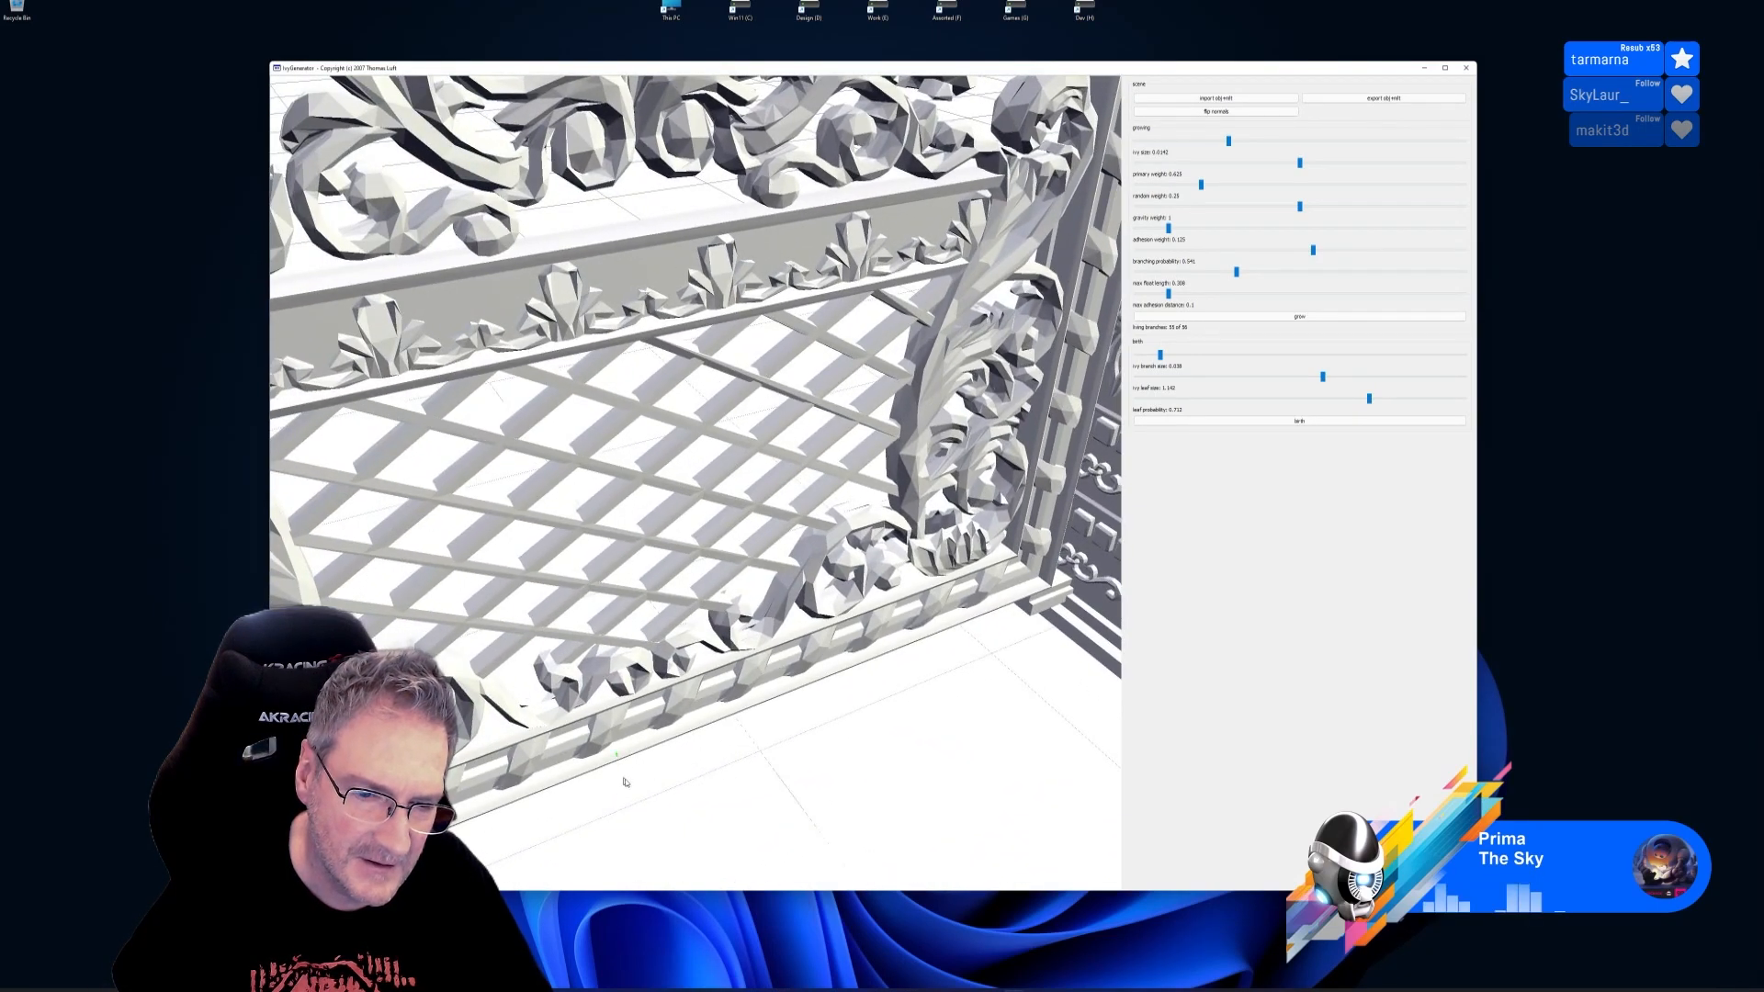
right_click_drag(624, 782, 613, 829)
mouse_move(611, 810)
left_mouse_down()
mouse_move(631, 804)
mouse_move(559, 795)
mouse_move(504, 818)
mouse_move(598, 821)
left_mouse_up()
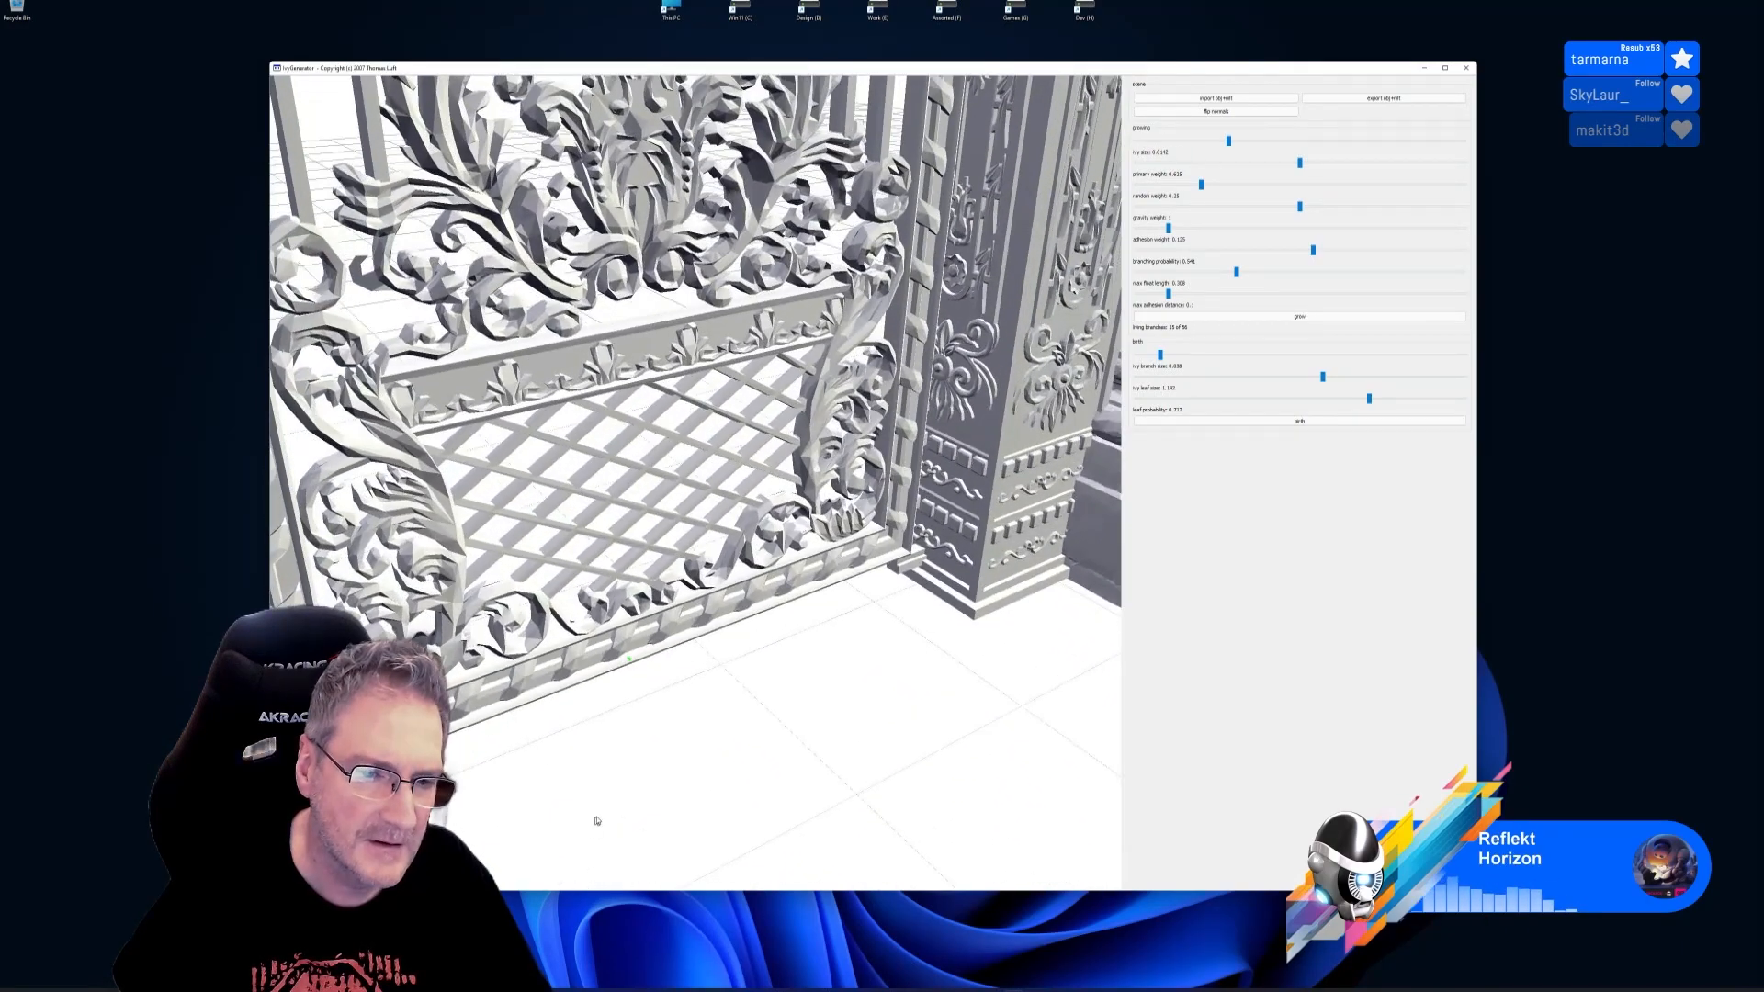
right_click_drag(736, 748, 930, 707)
Grow the ivy from the root at the middle of the gate's bottom rail, birth its leaves and check the spread
left_click(1301, 318)
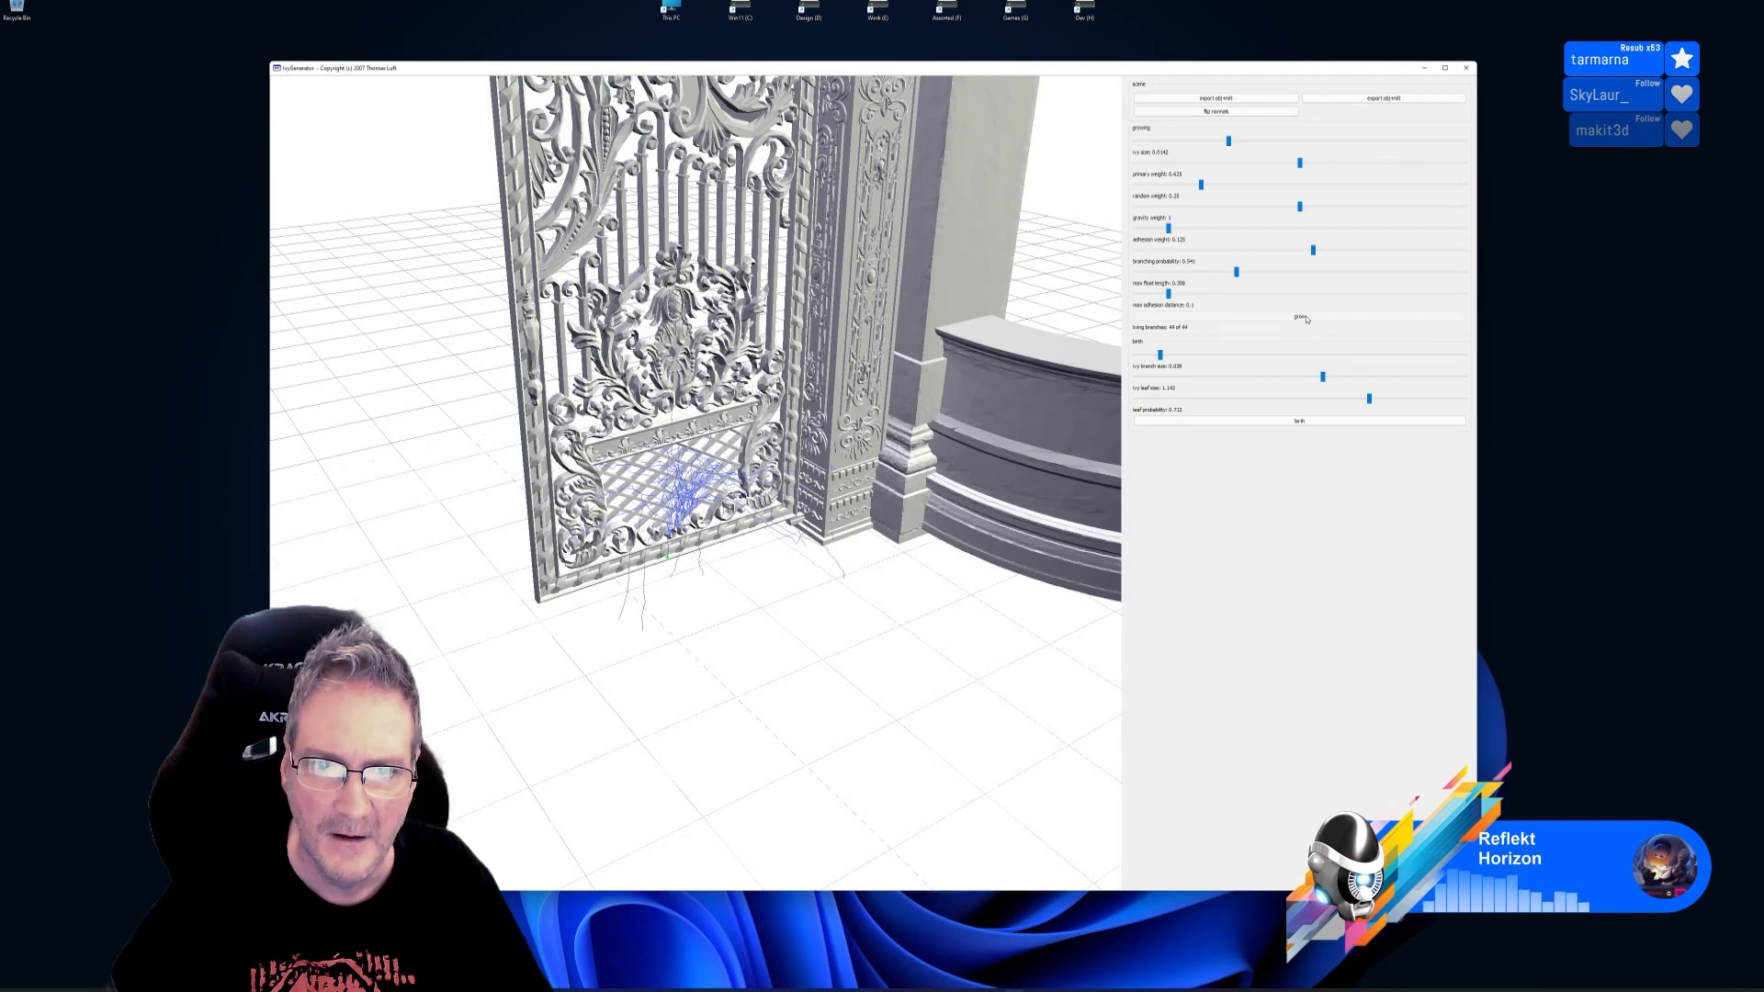
left_click(1299, 421)
left_click_drag(928, 579, 741, 614)
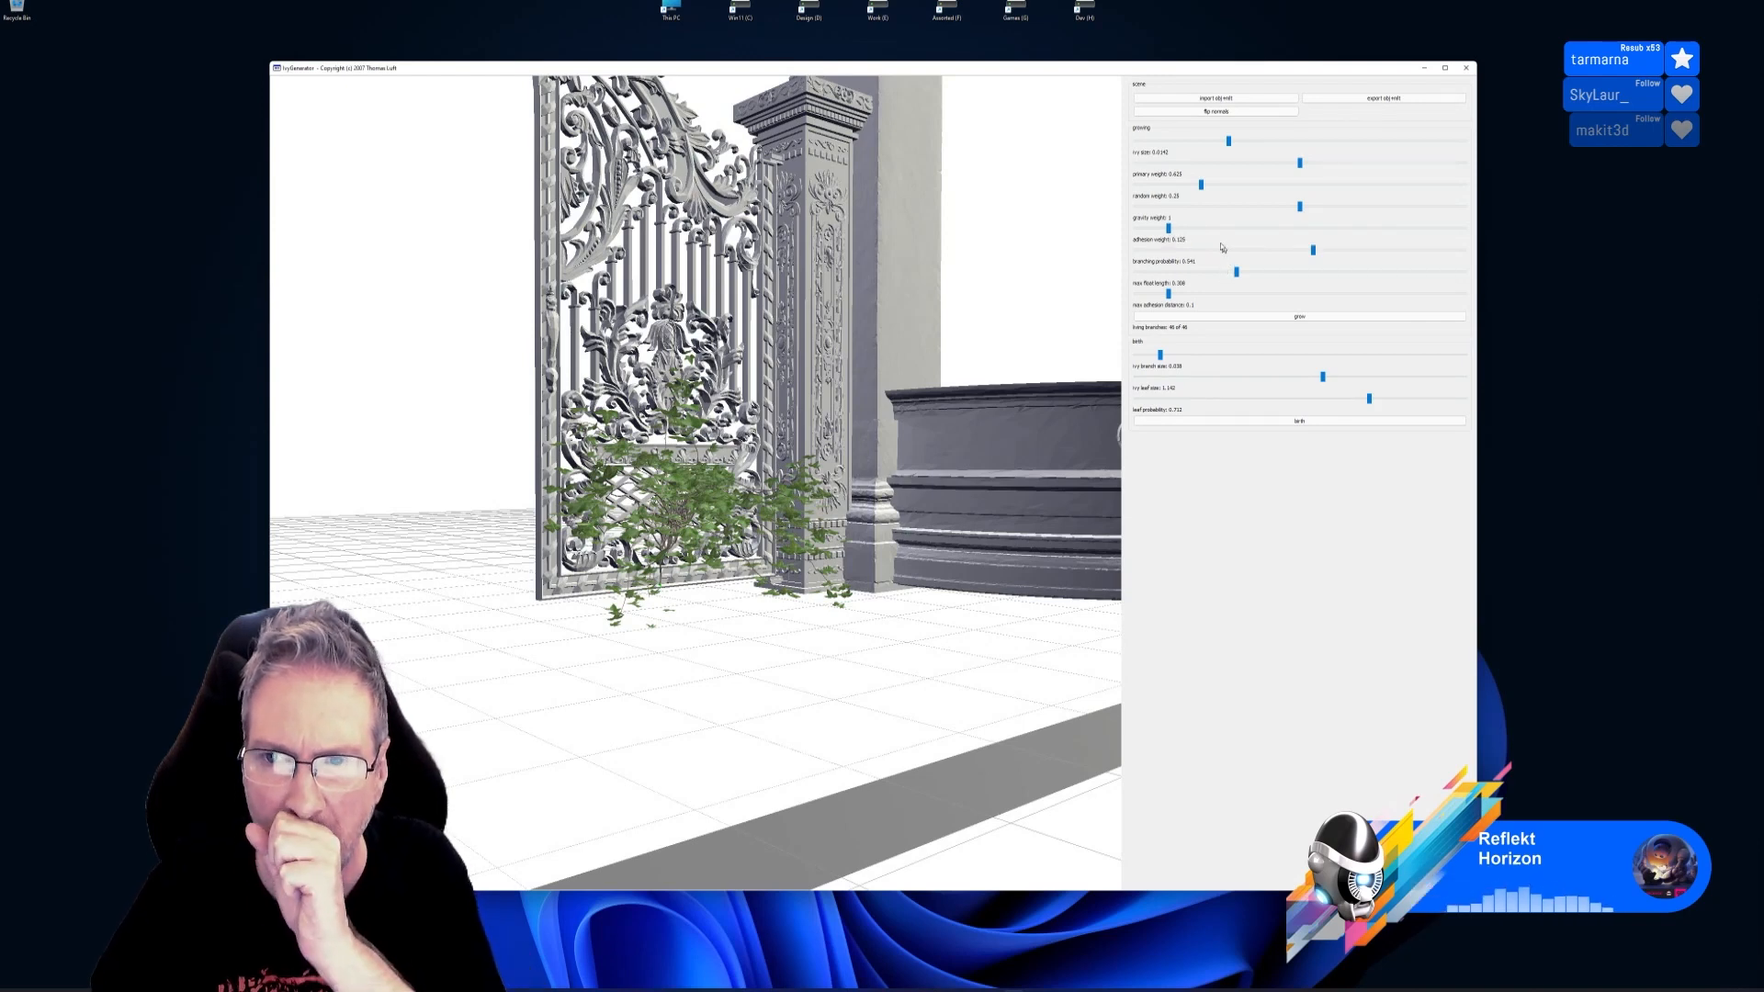
Try an adhesion weight of about 0.64, replanting the root at the gate's bottom rail and growing the ivy
left_click_drag(1170, 232, 1240, 240)
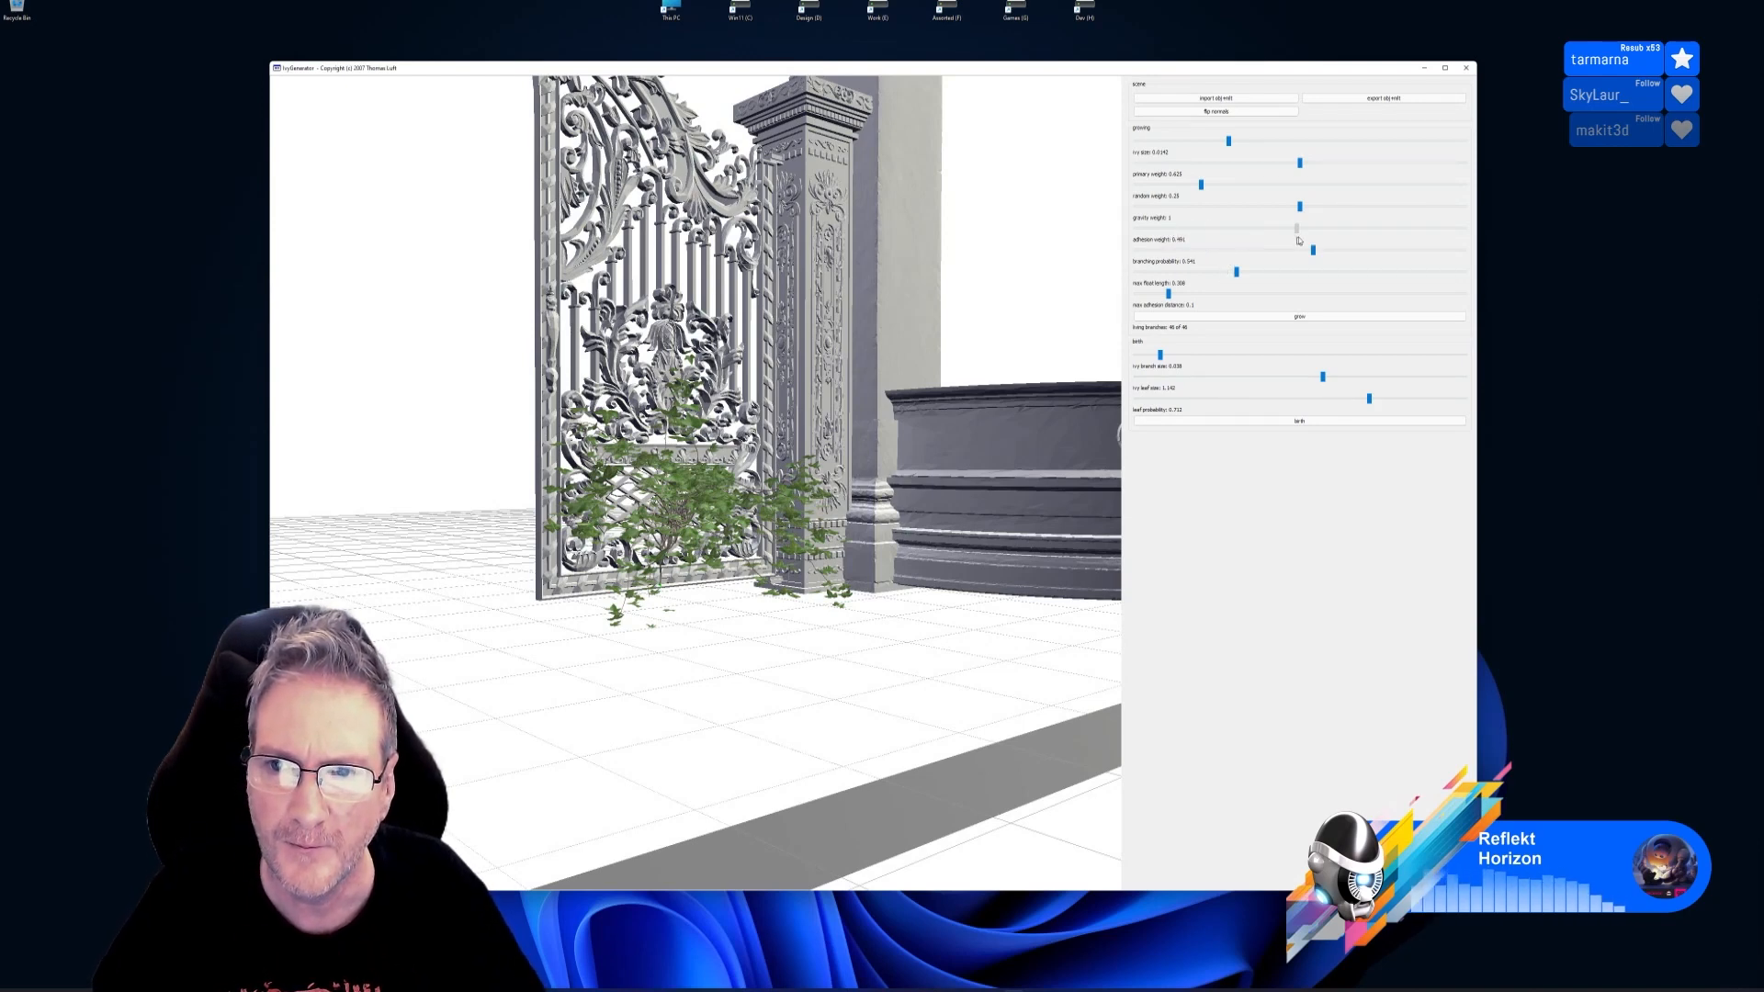
double_click(670, 588)
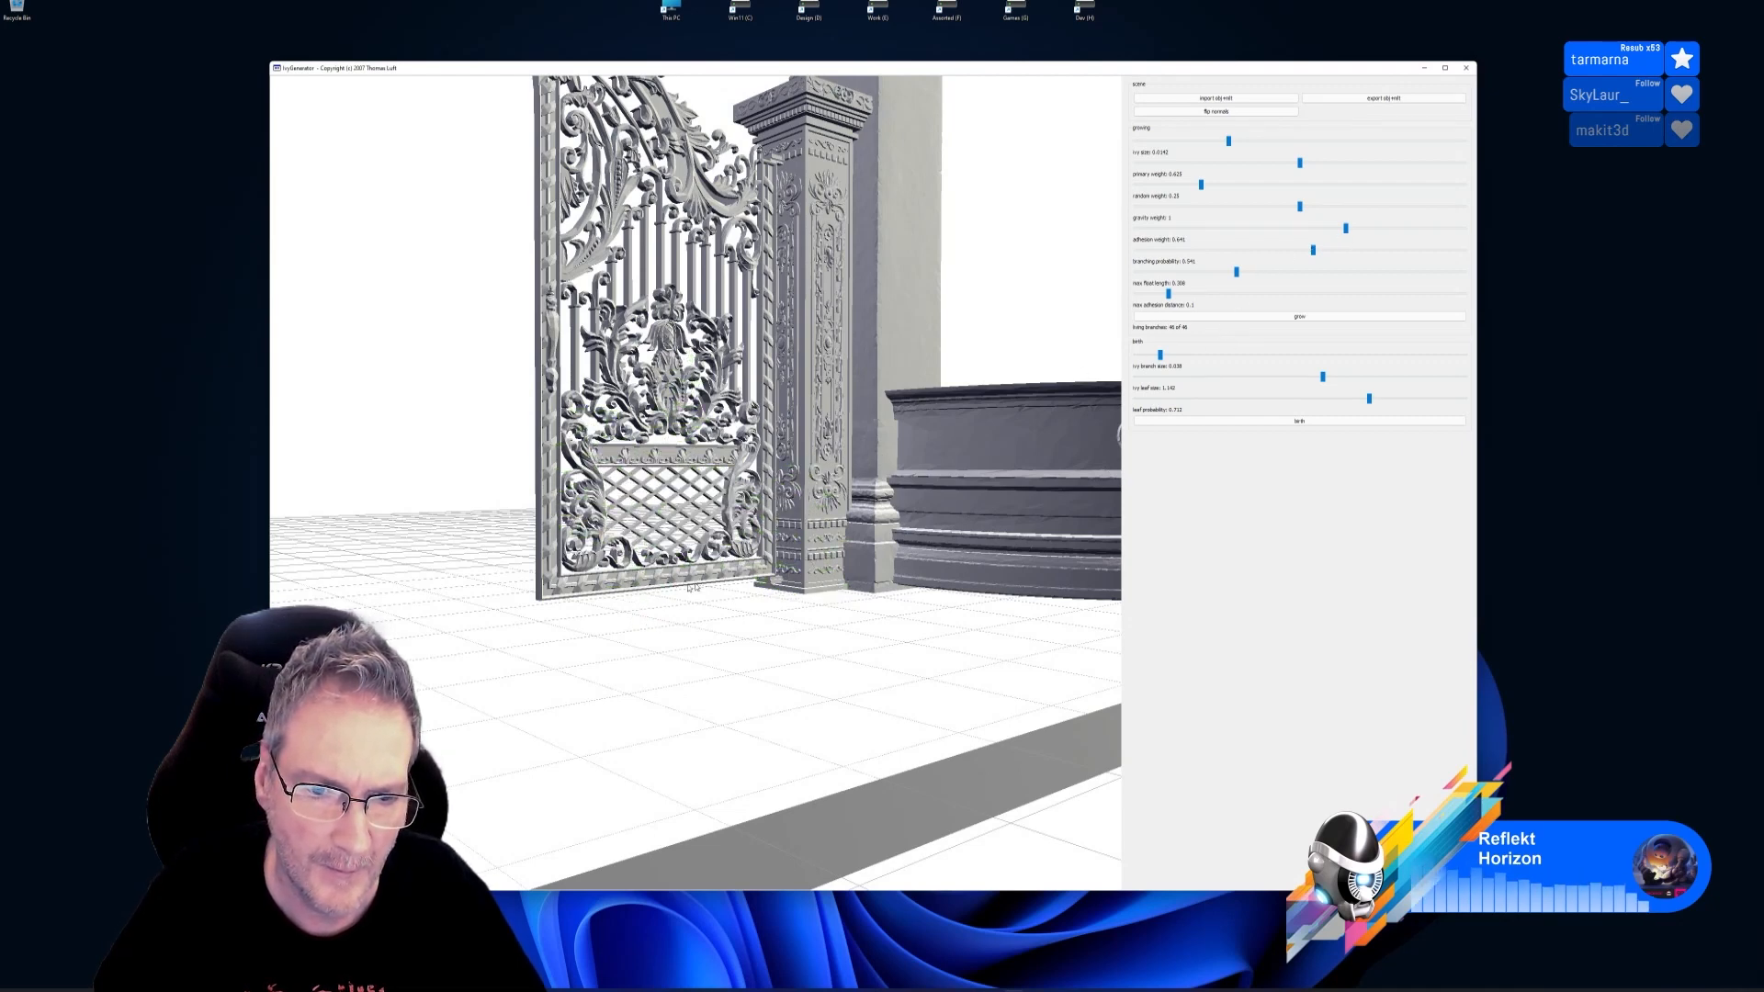
left_click(1299, 317)
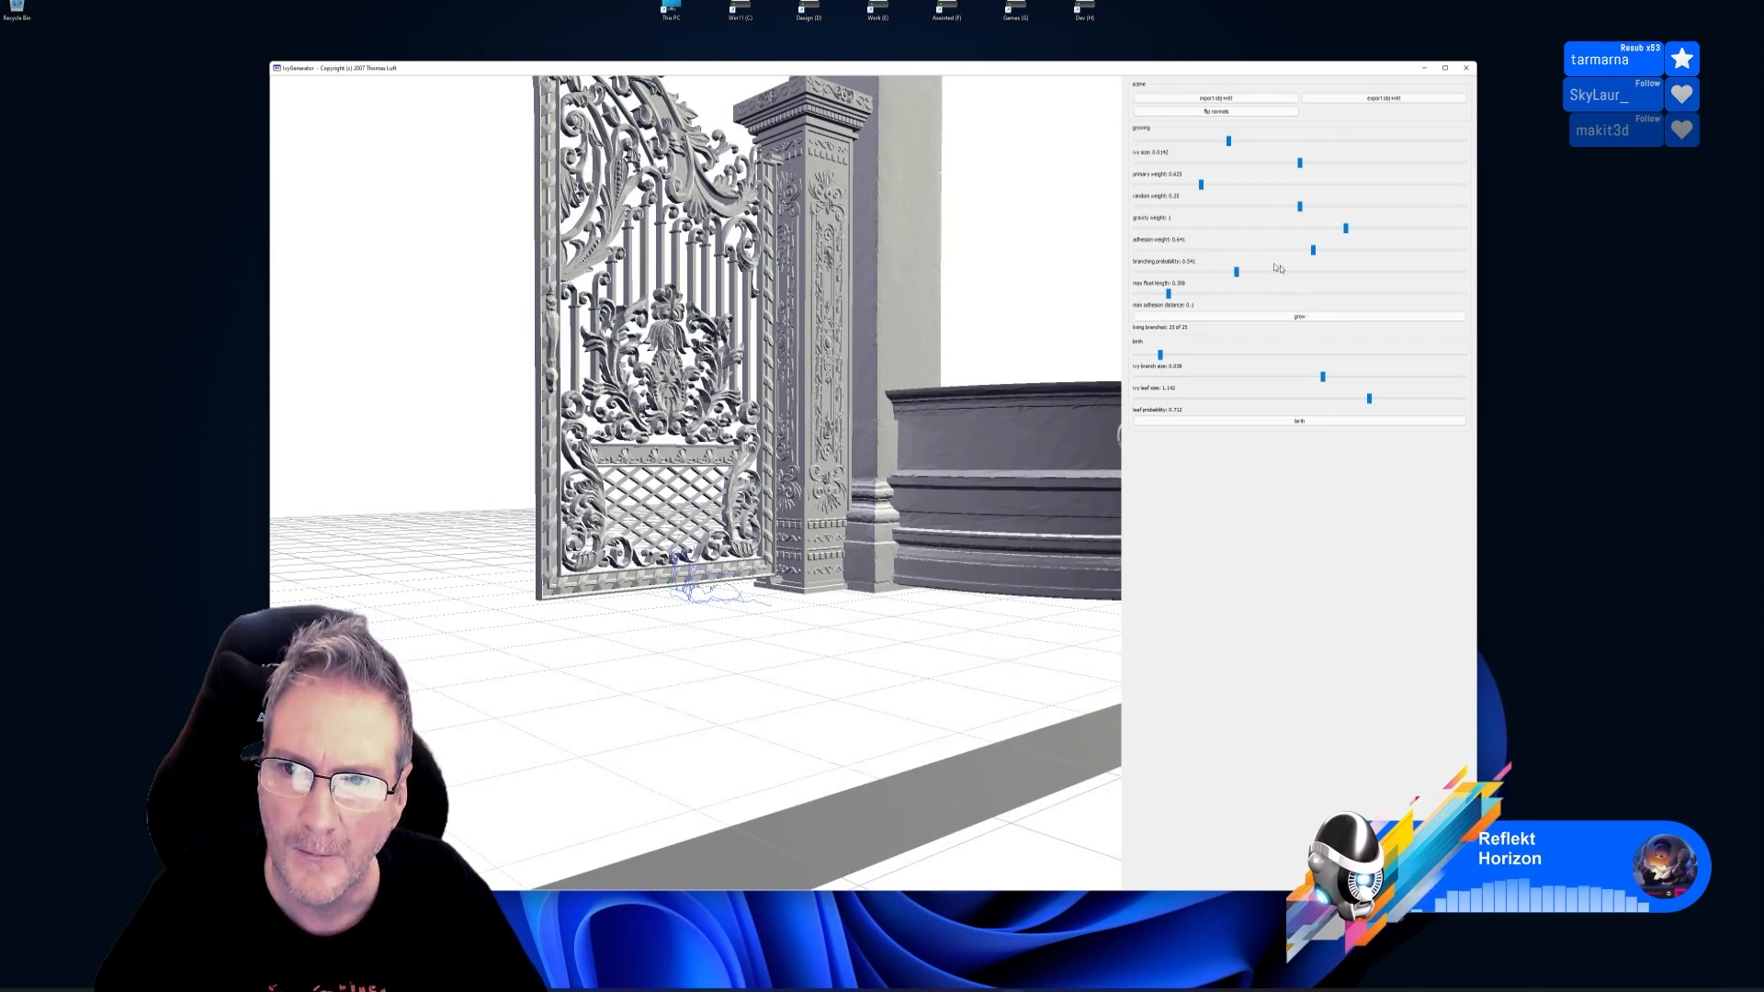
Set the adhesion weight to about 0.12, replant the root mid-gate on the bottom rail, grow the ivy and birth its leaves
left_click_drag(1314, 251, 1178, 229)
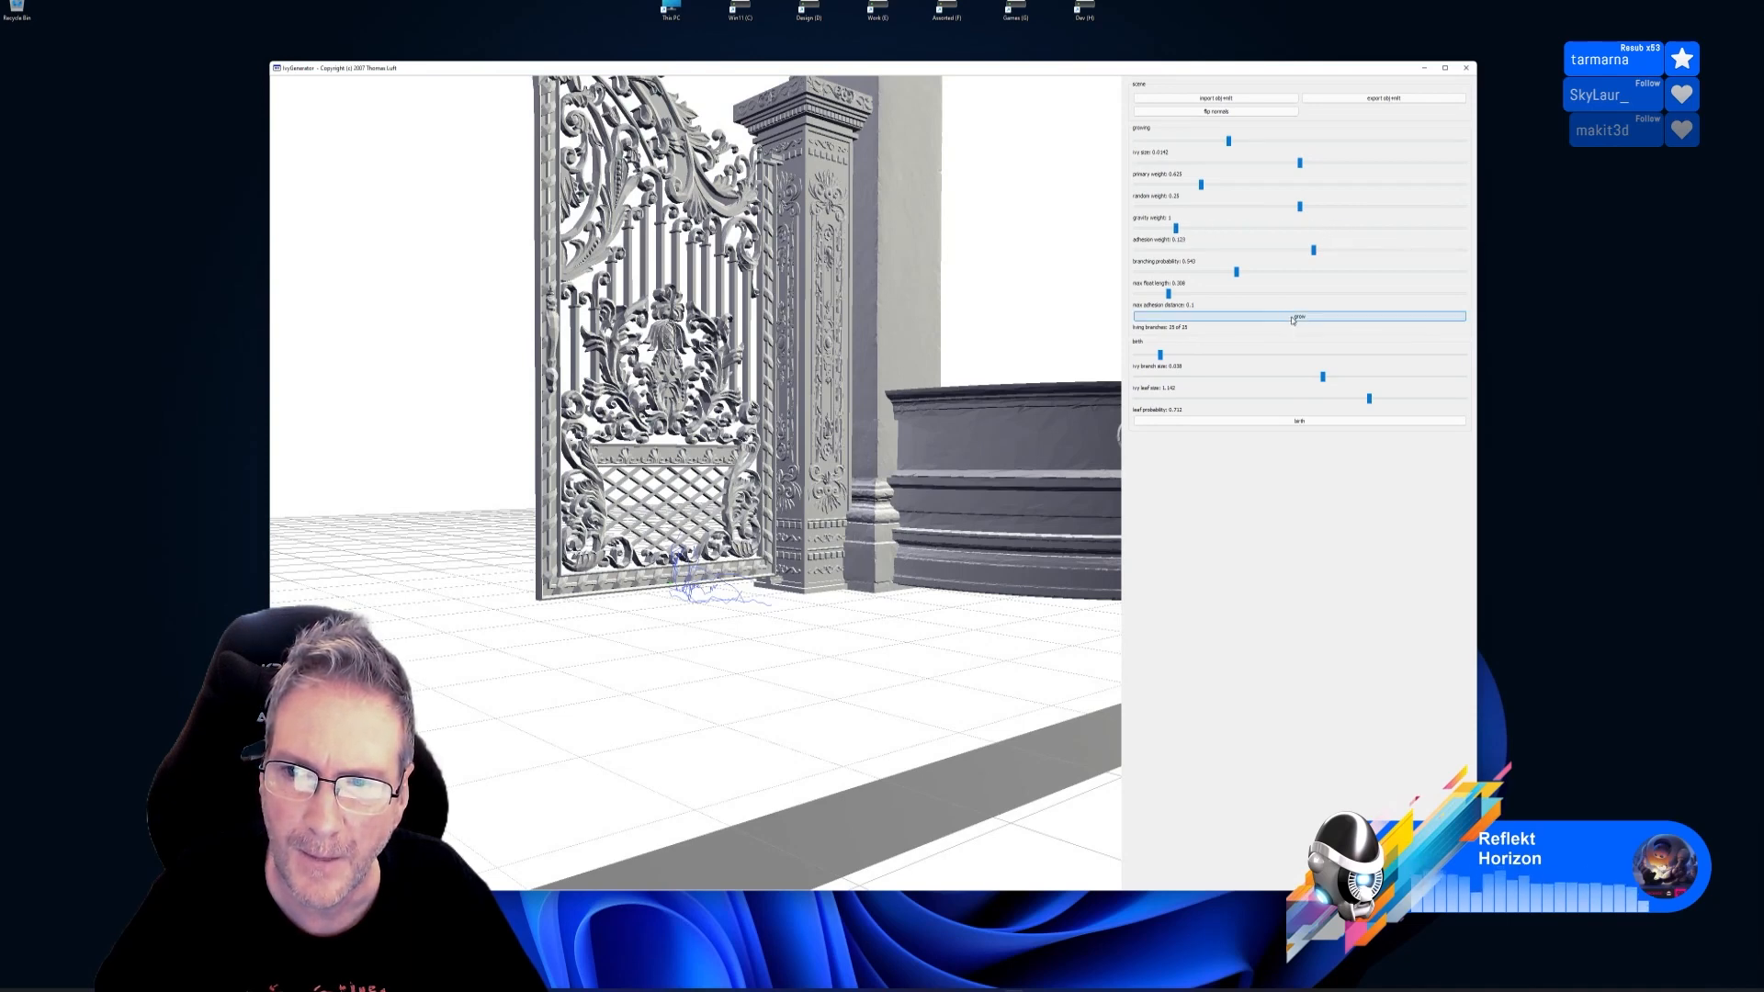
double_click(663, 585)
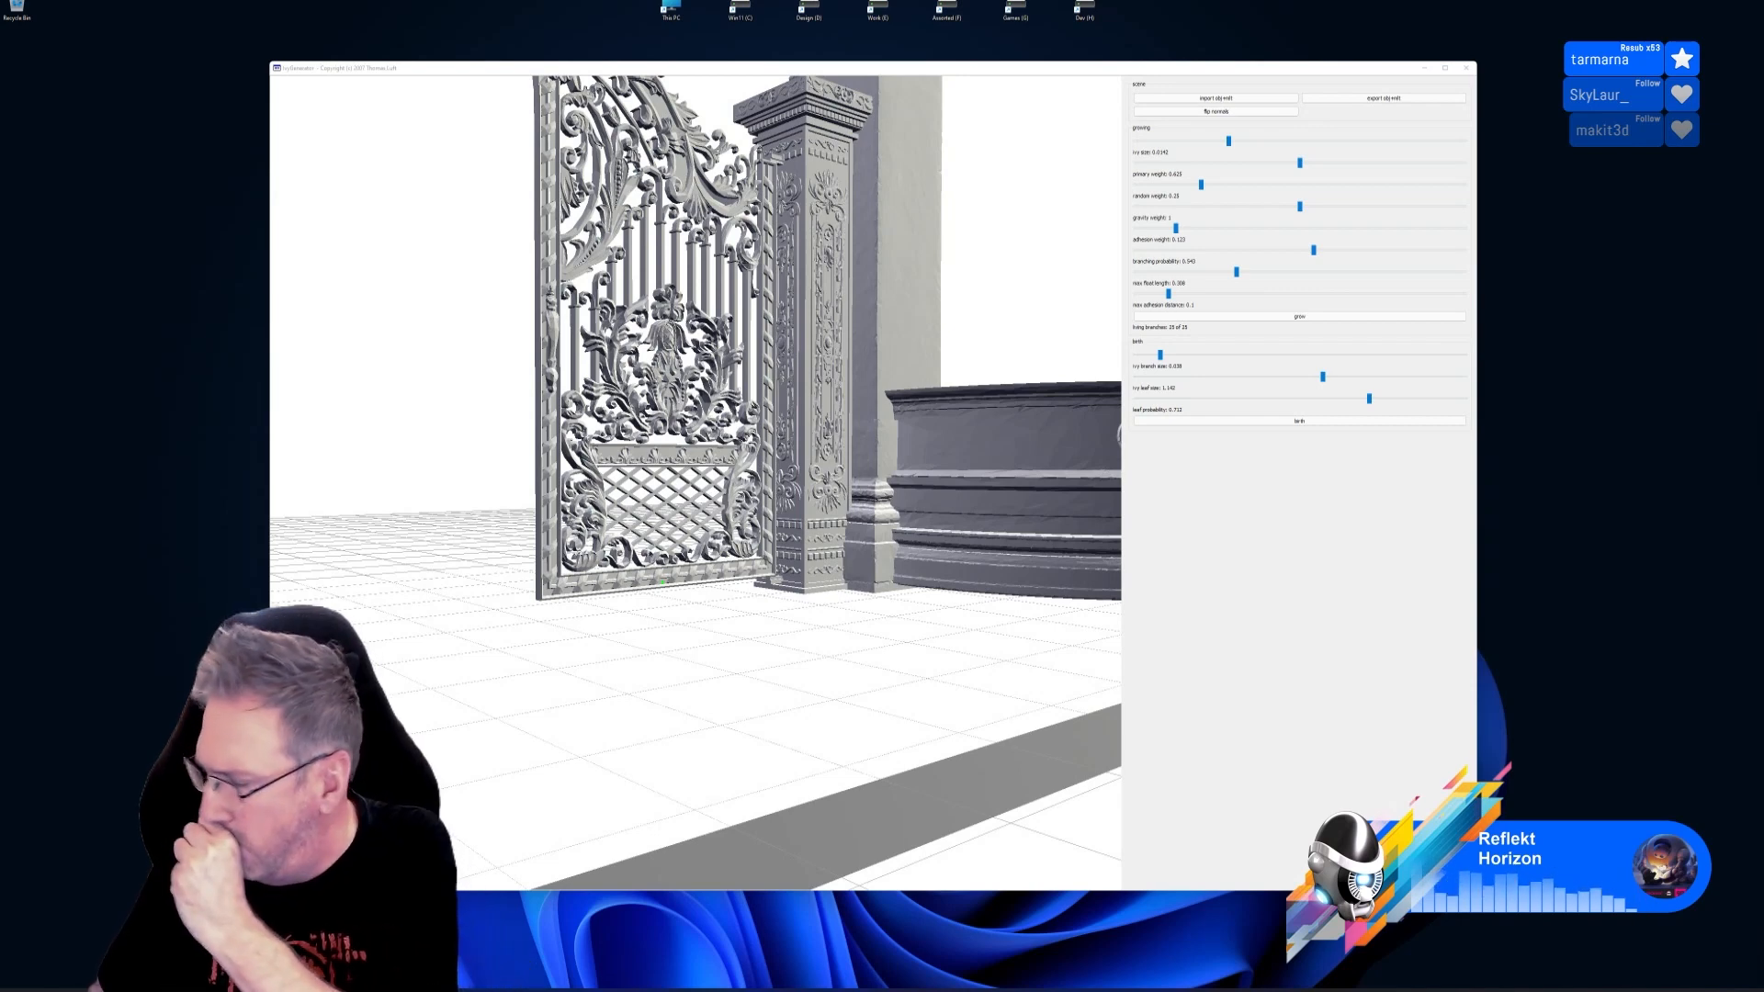
left_click(1309, 319)
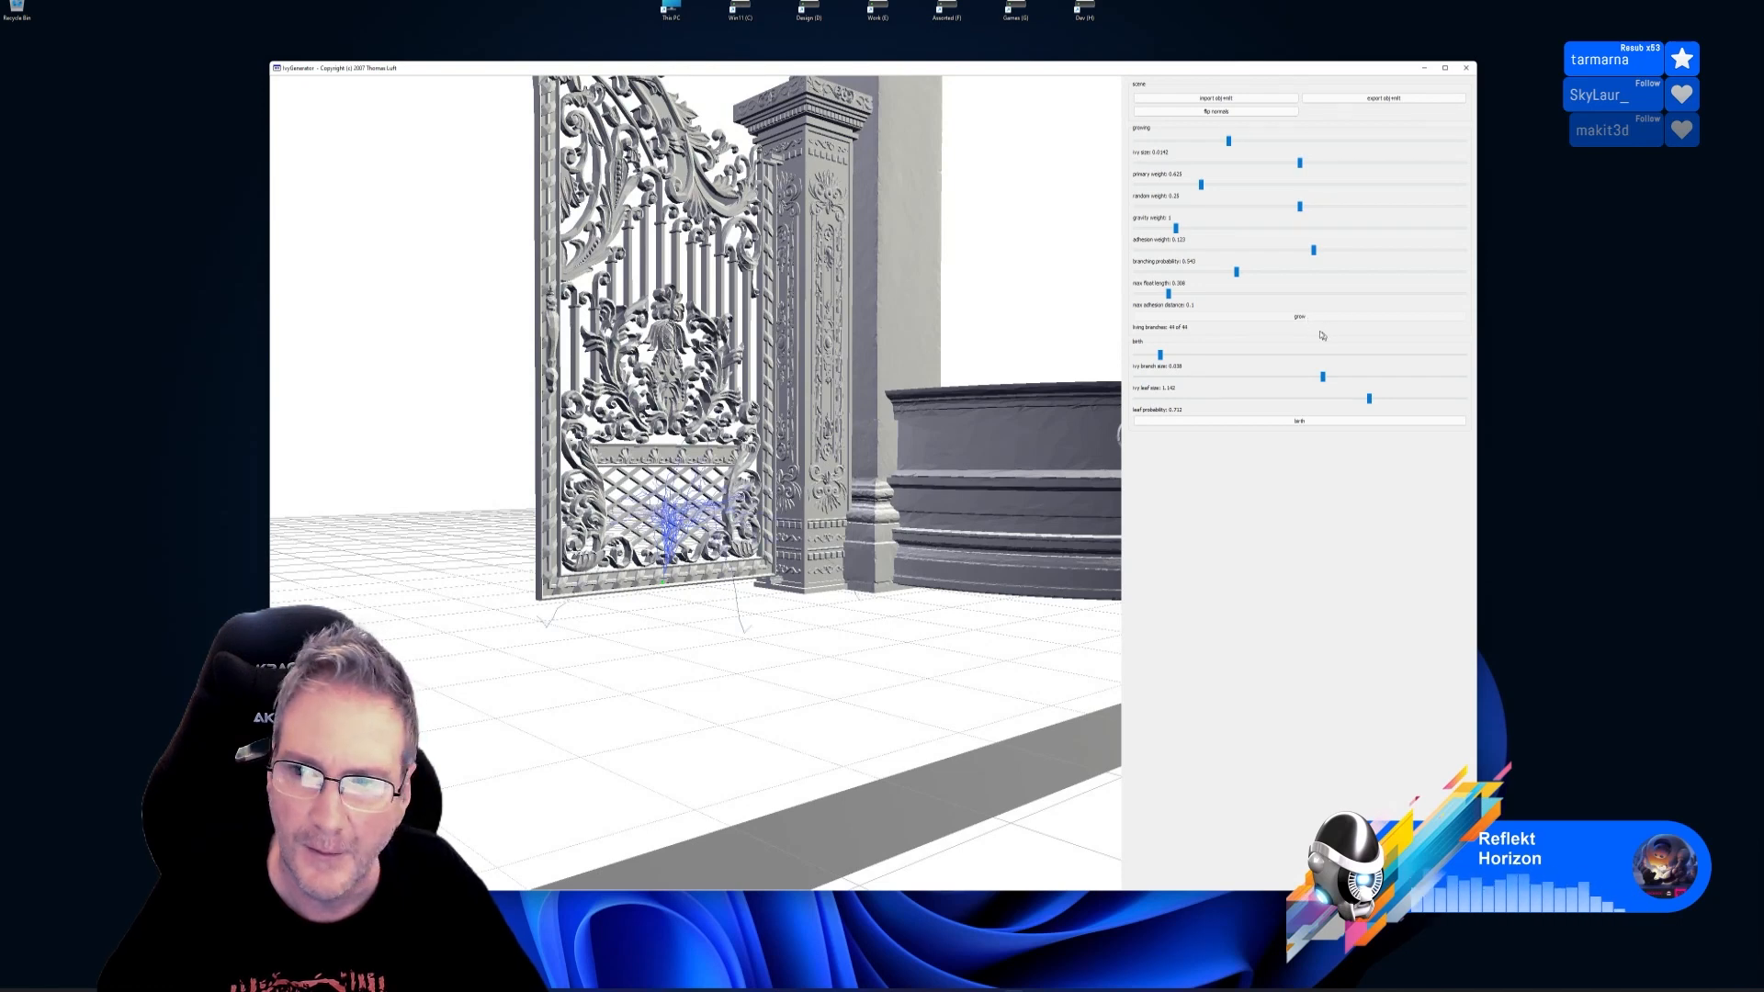
left_click(1311, 423)
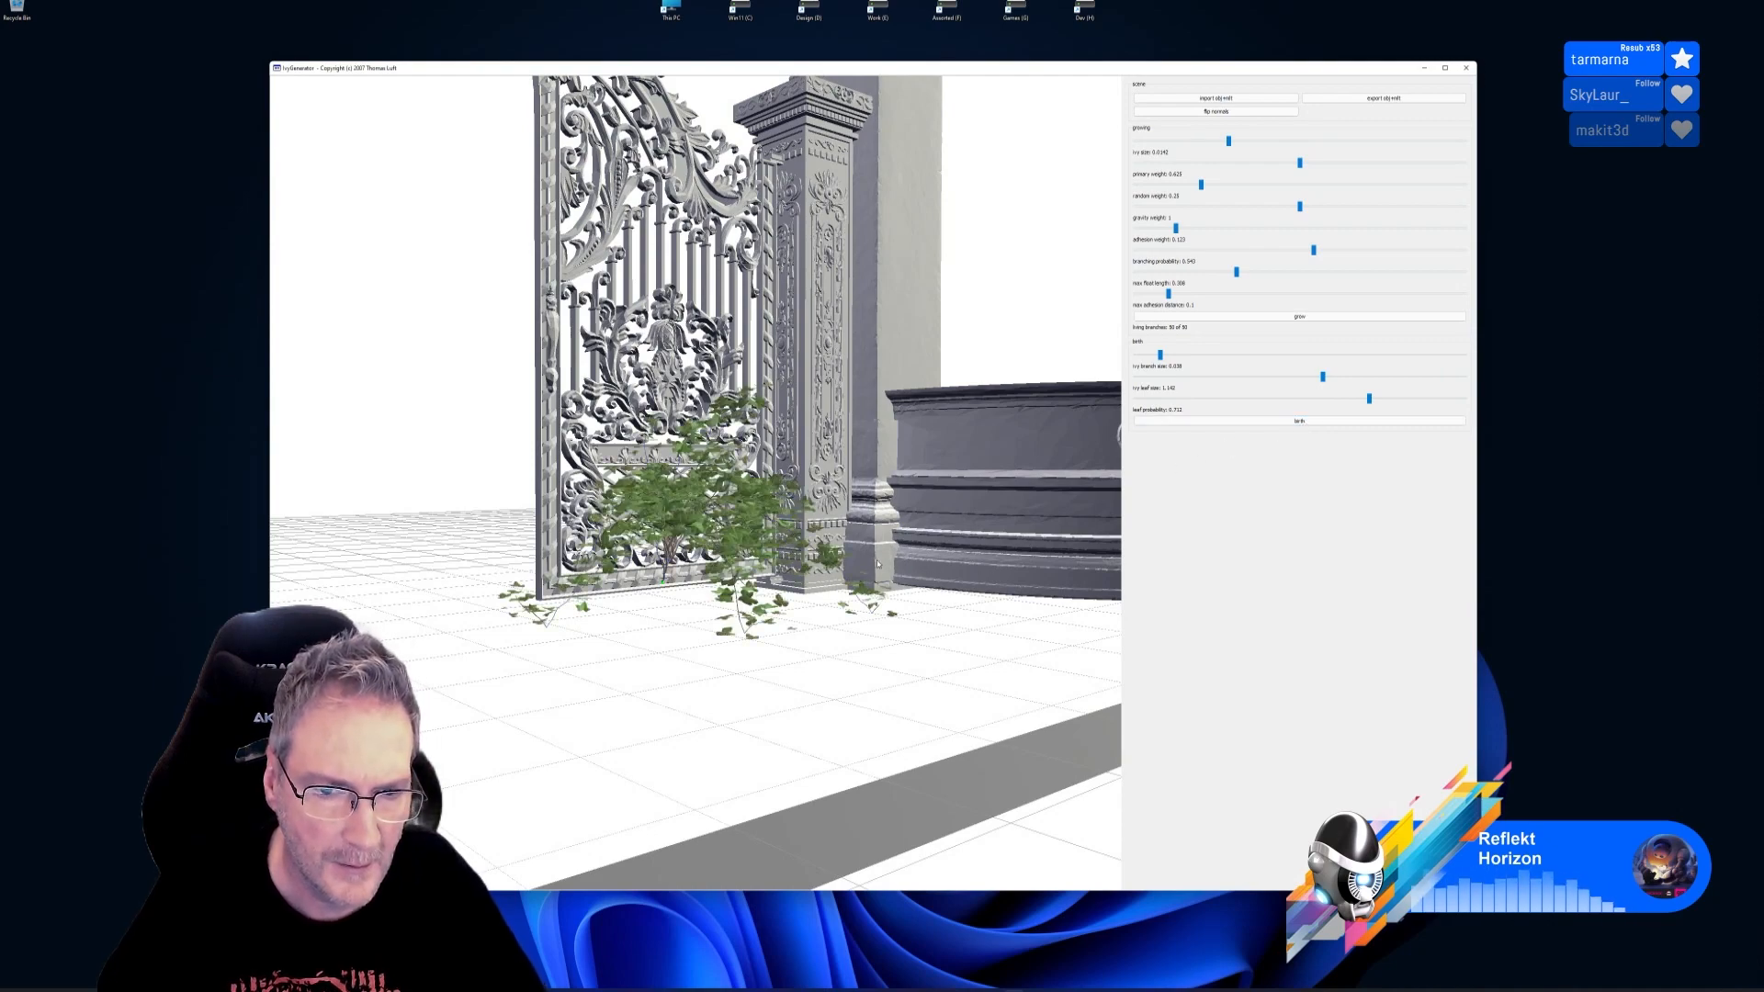
left_click_drag(940, 570, 781, 584)
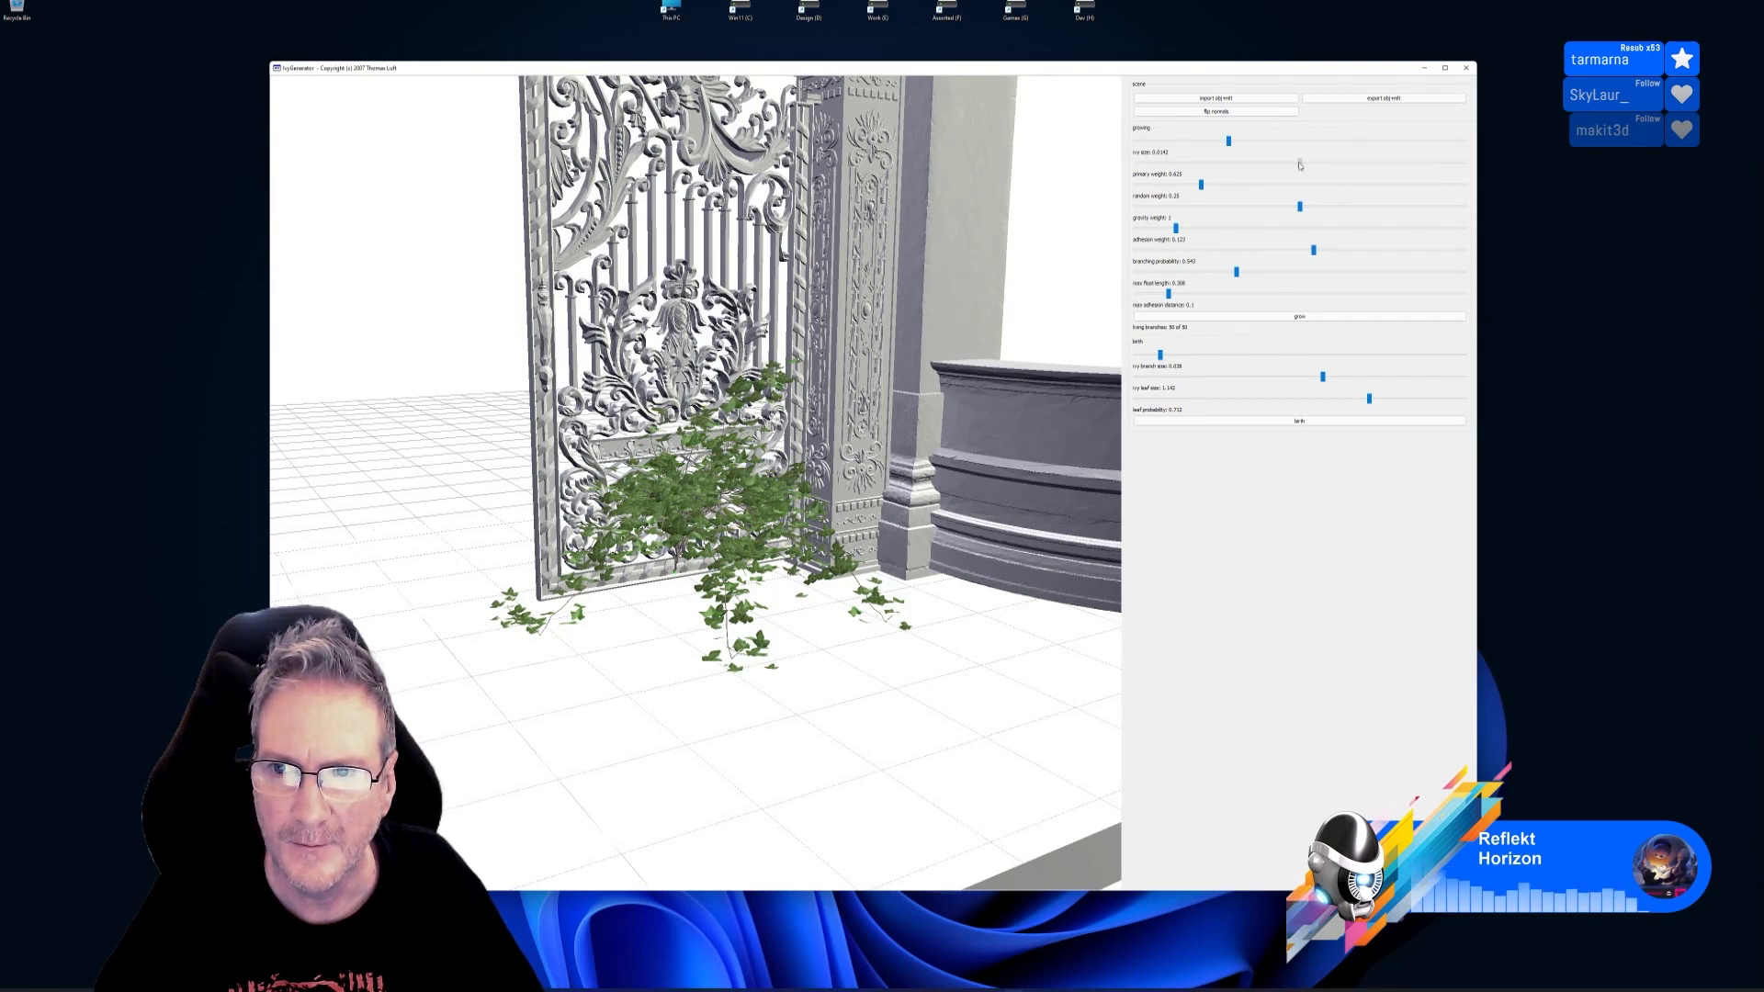
Set the primary weight to about 0.786, replant the root on the gate's bottom rail, grow and birth the ivy, and inspect it
left_click_drag(1311, 165, 1393, 163)
left_click(1300, 317)
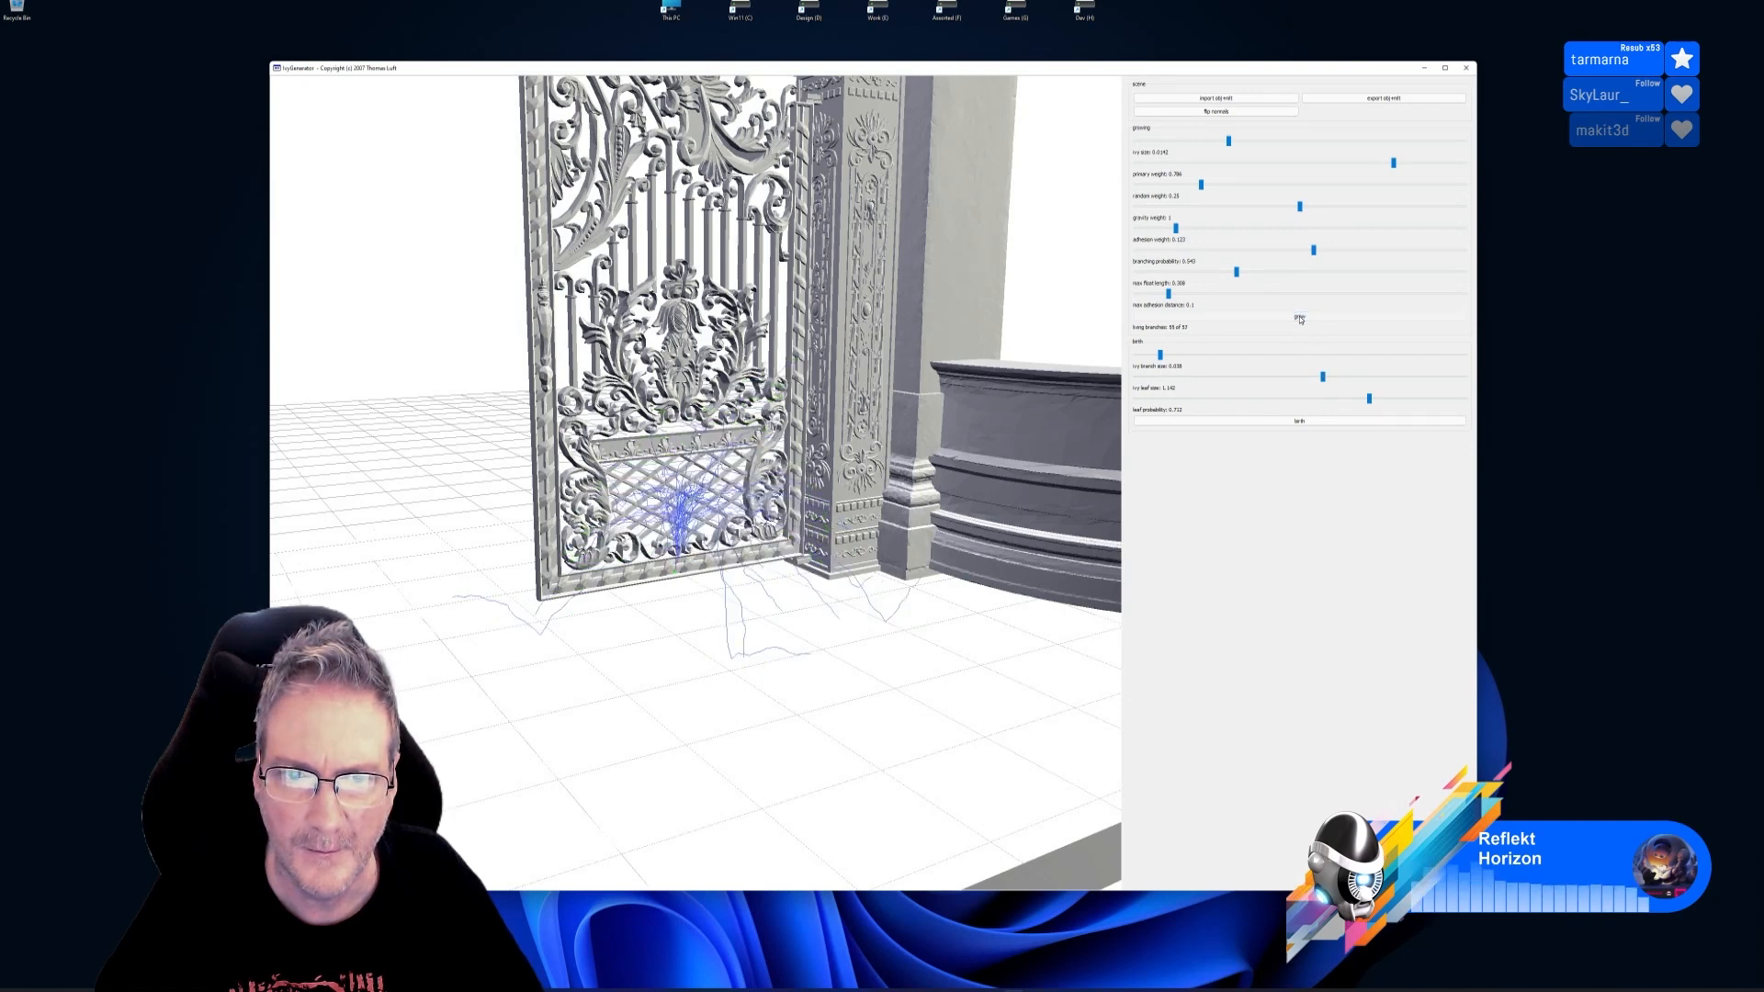
double_click(662, 578)
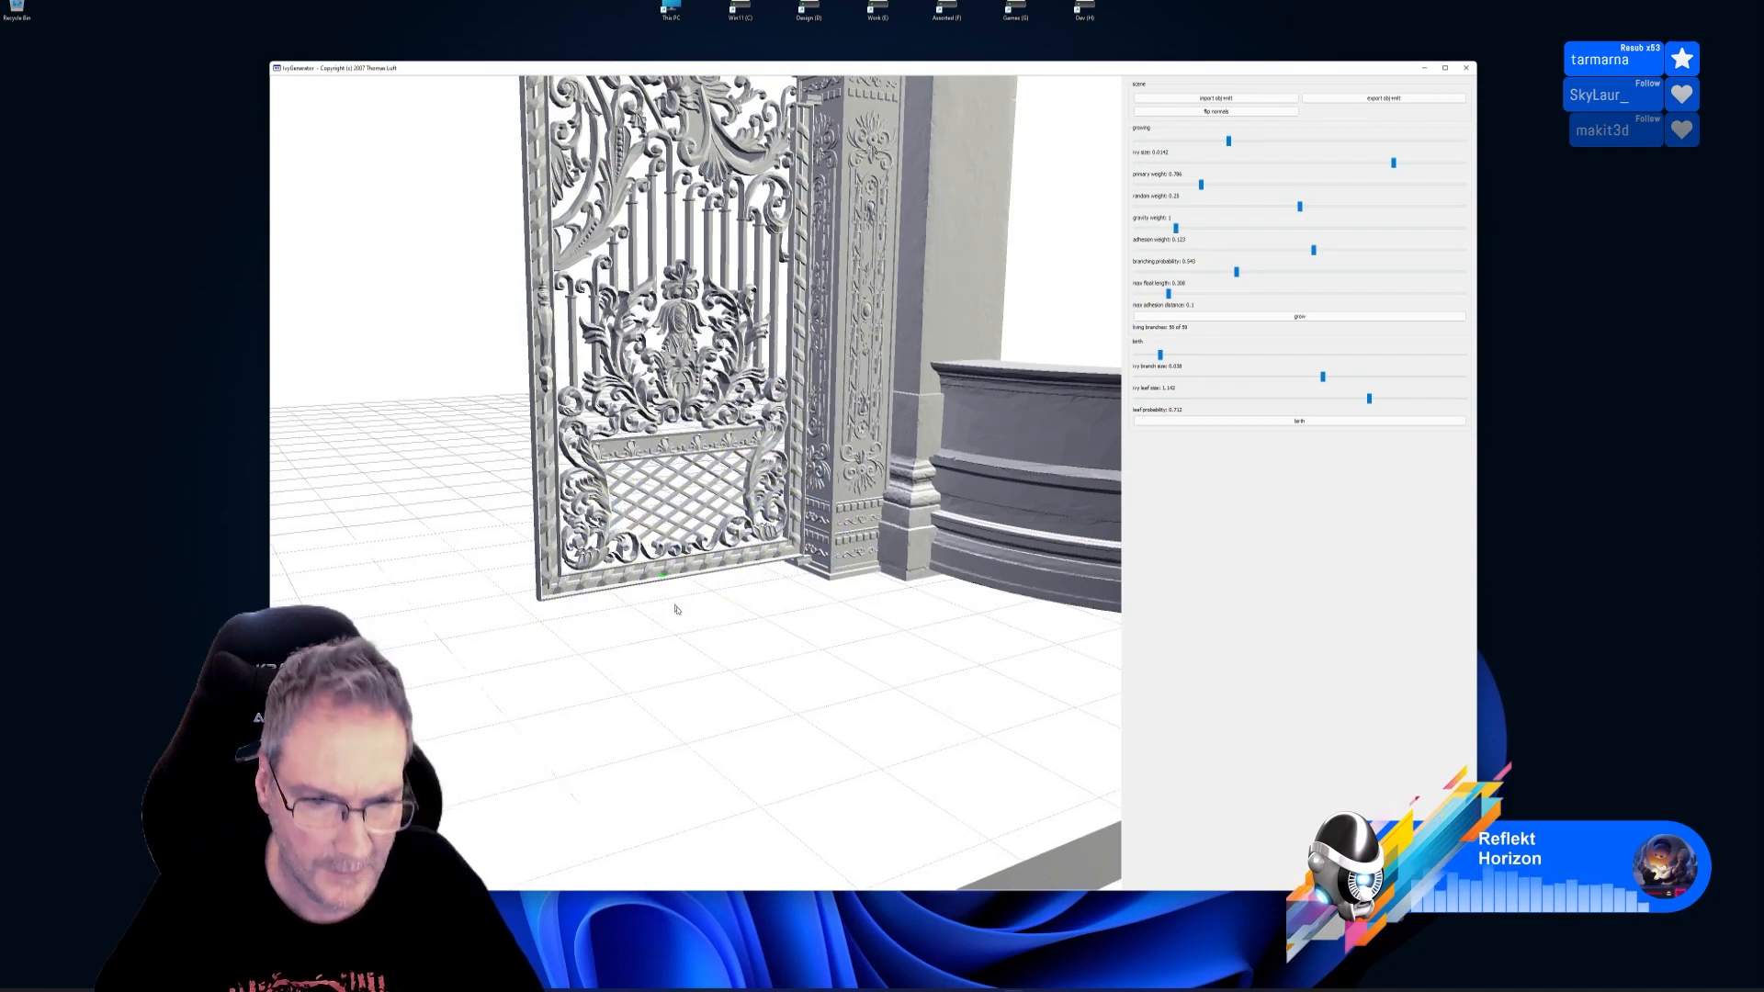
mouse_move(675, 609)
left_mouse_down()
mouse_move(646, 614)
mouse_move(693, 582)
left_mouse_up()
left_click(1290, 318)
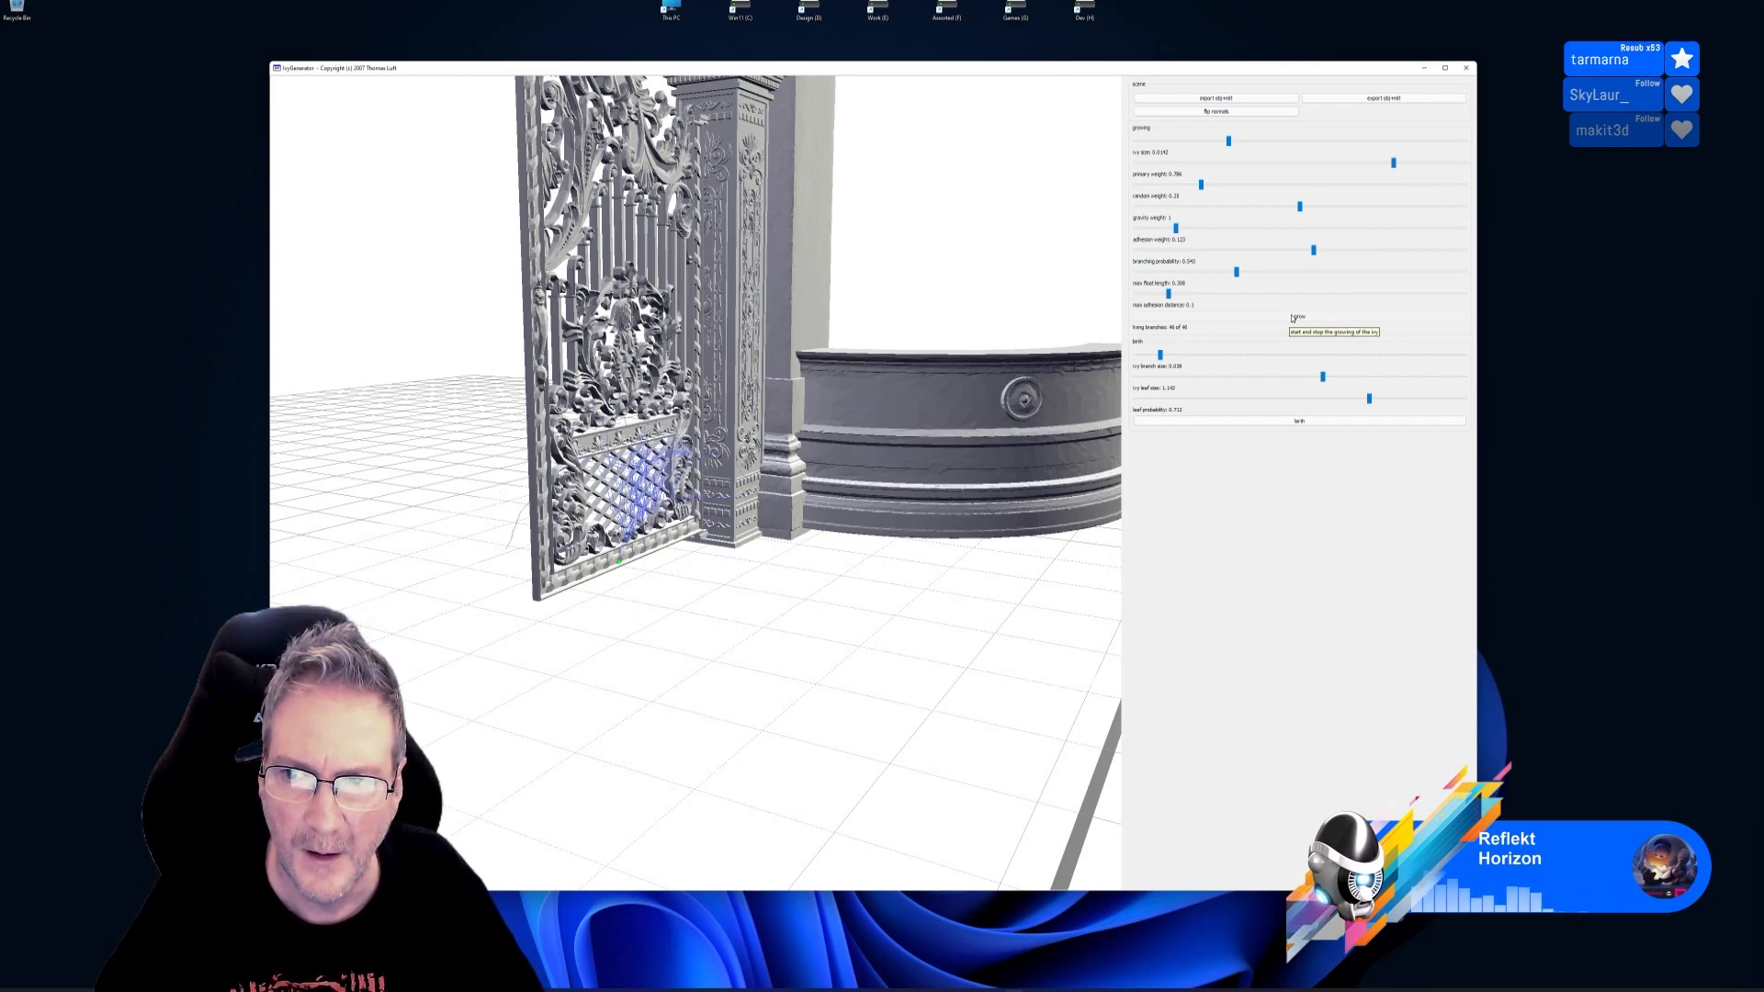
left_click(1295, 425)
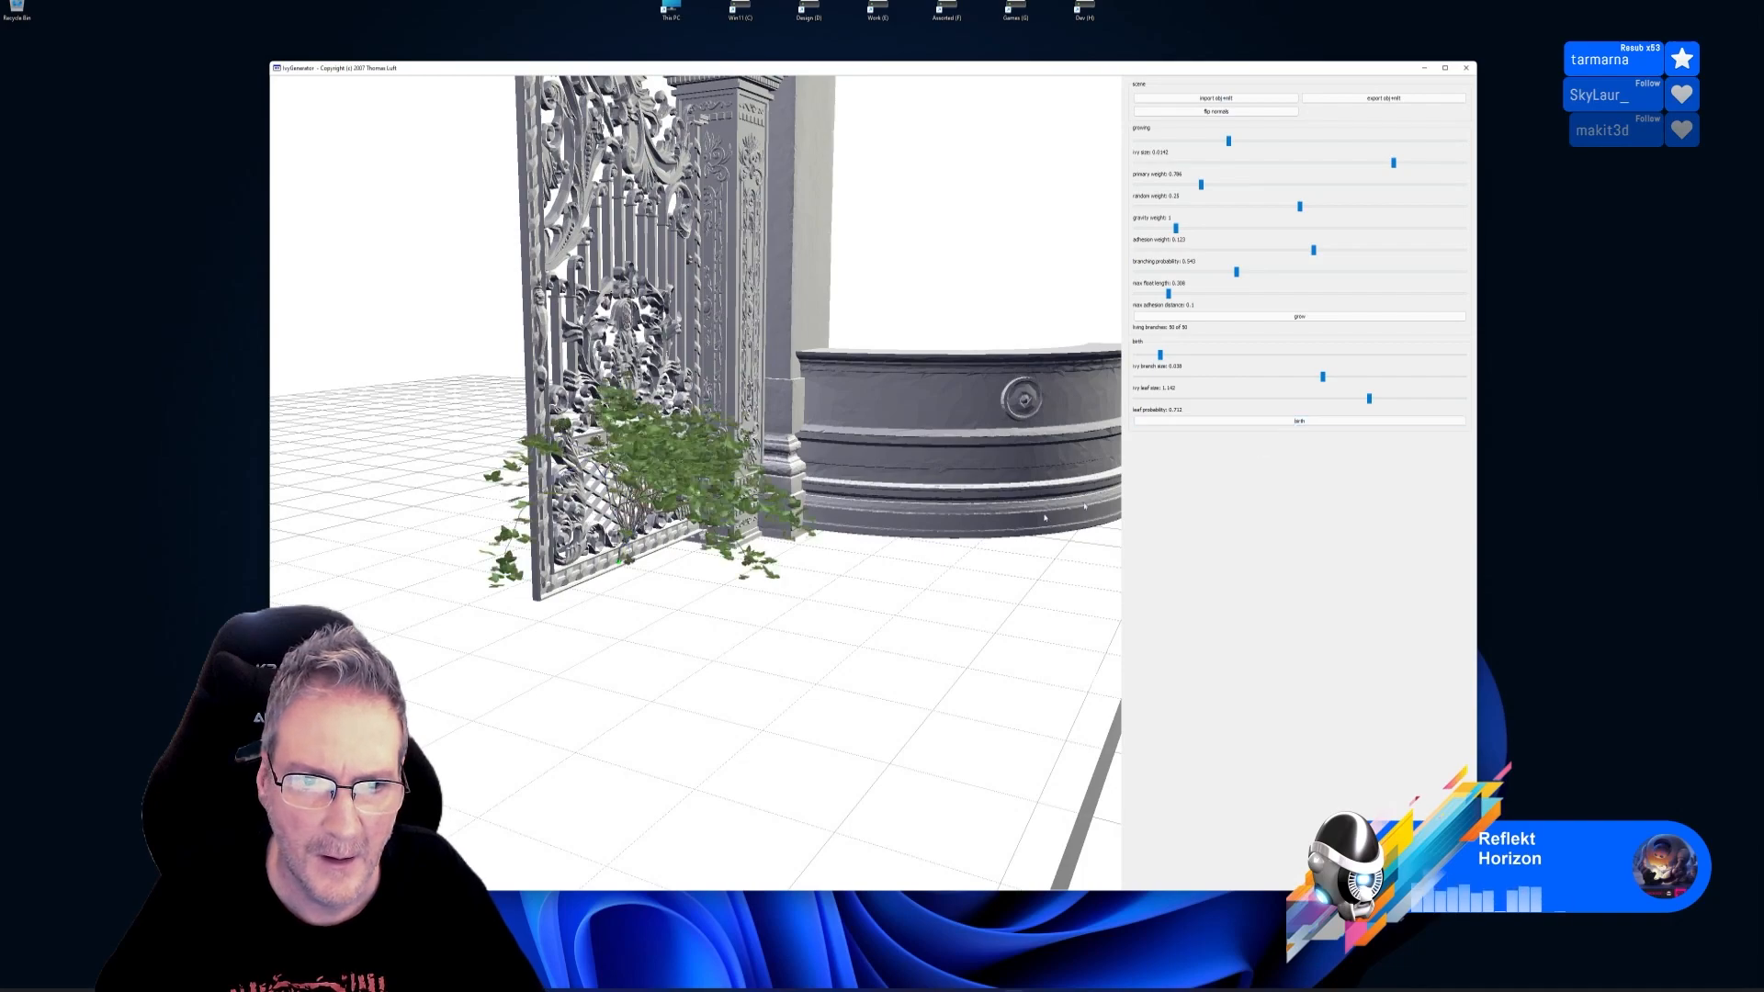
left_click_drag(1039, 518, 928, 615)
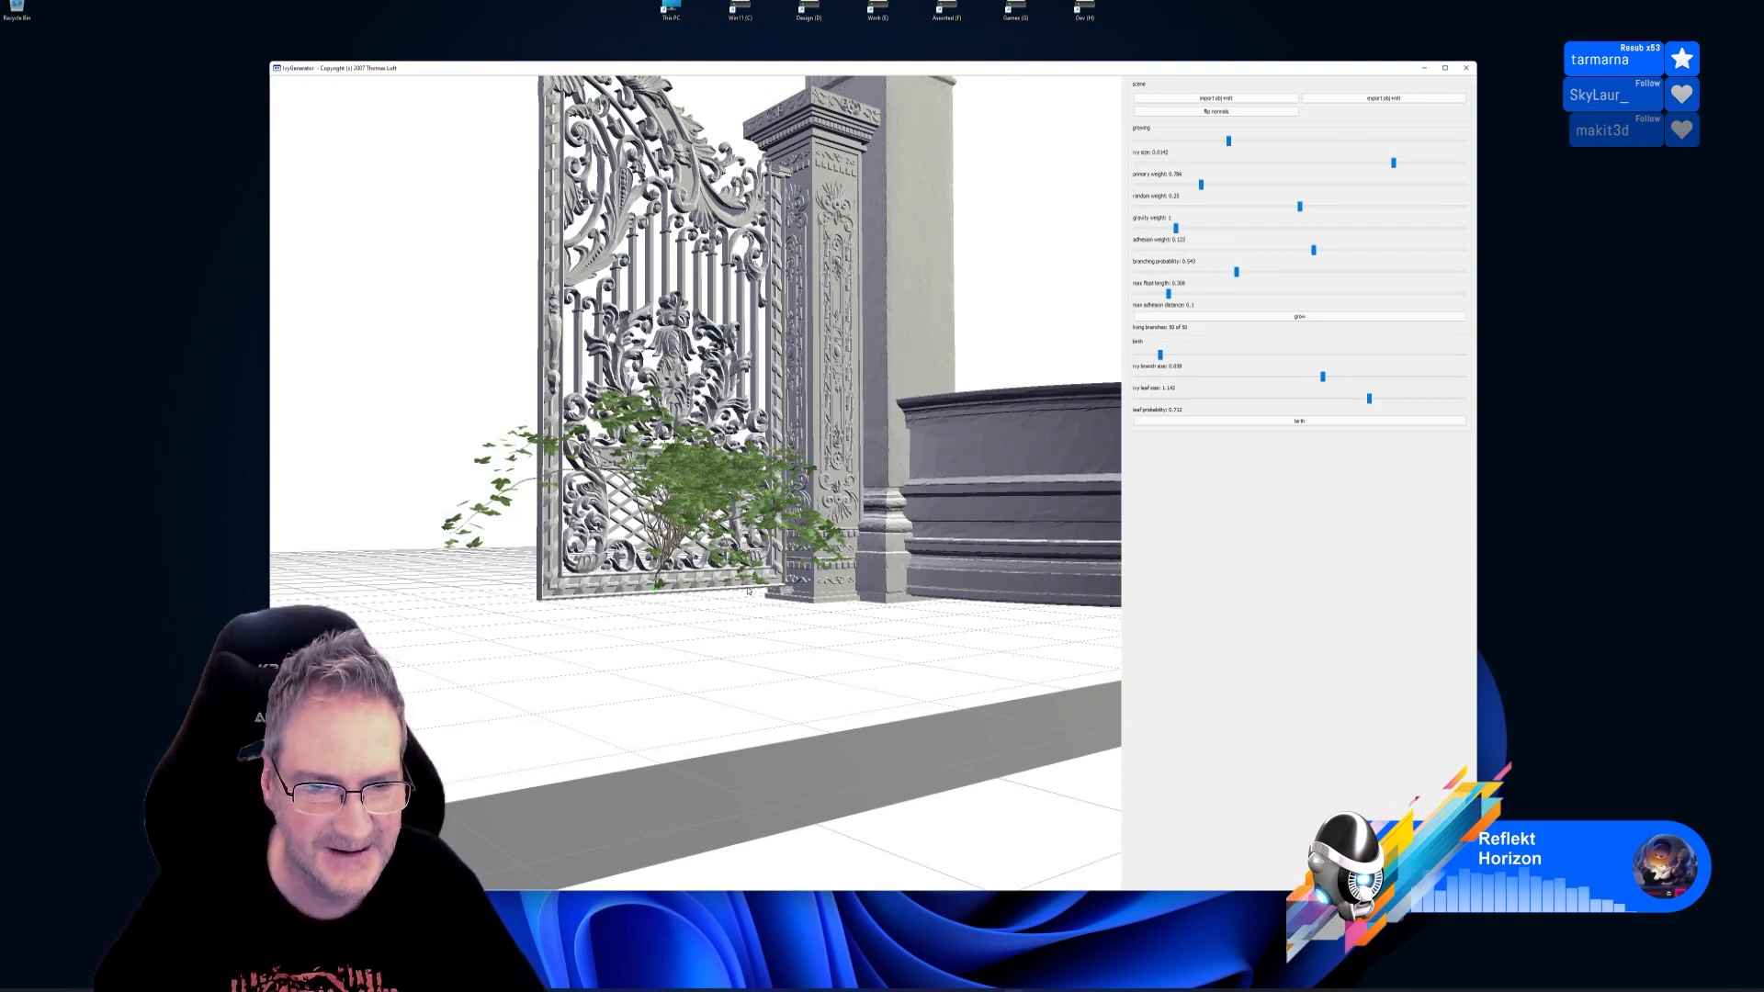
left_click_drag(748, 591, 903, 548)
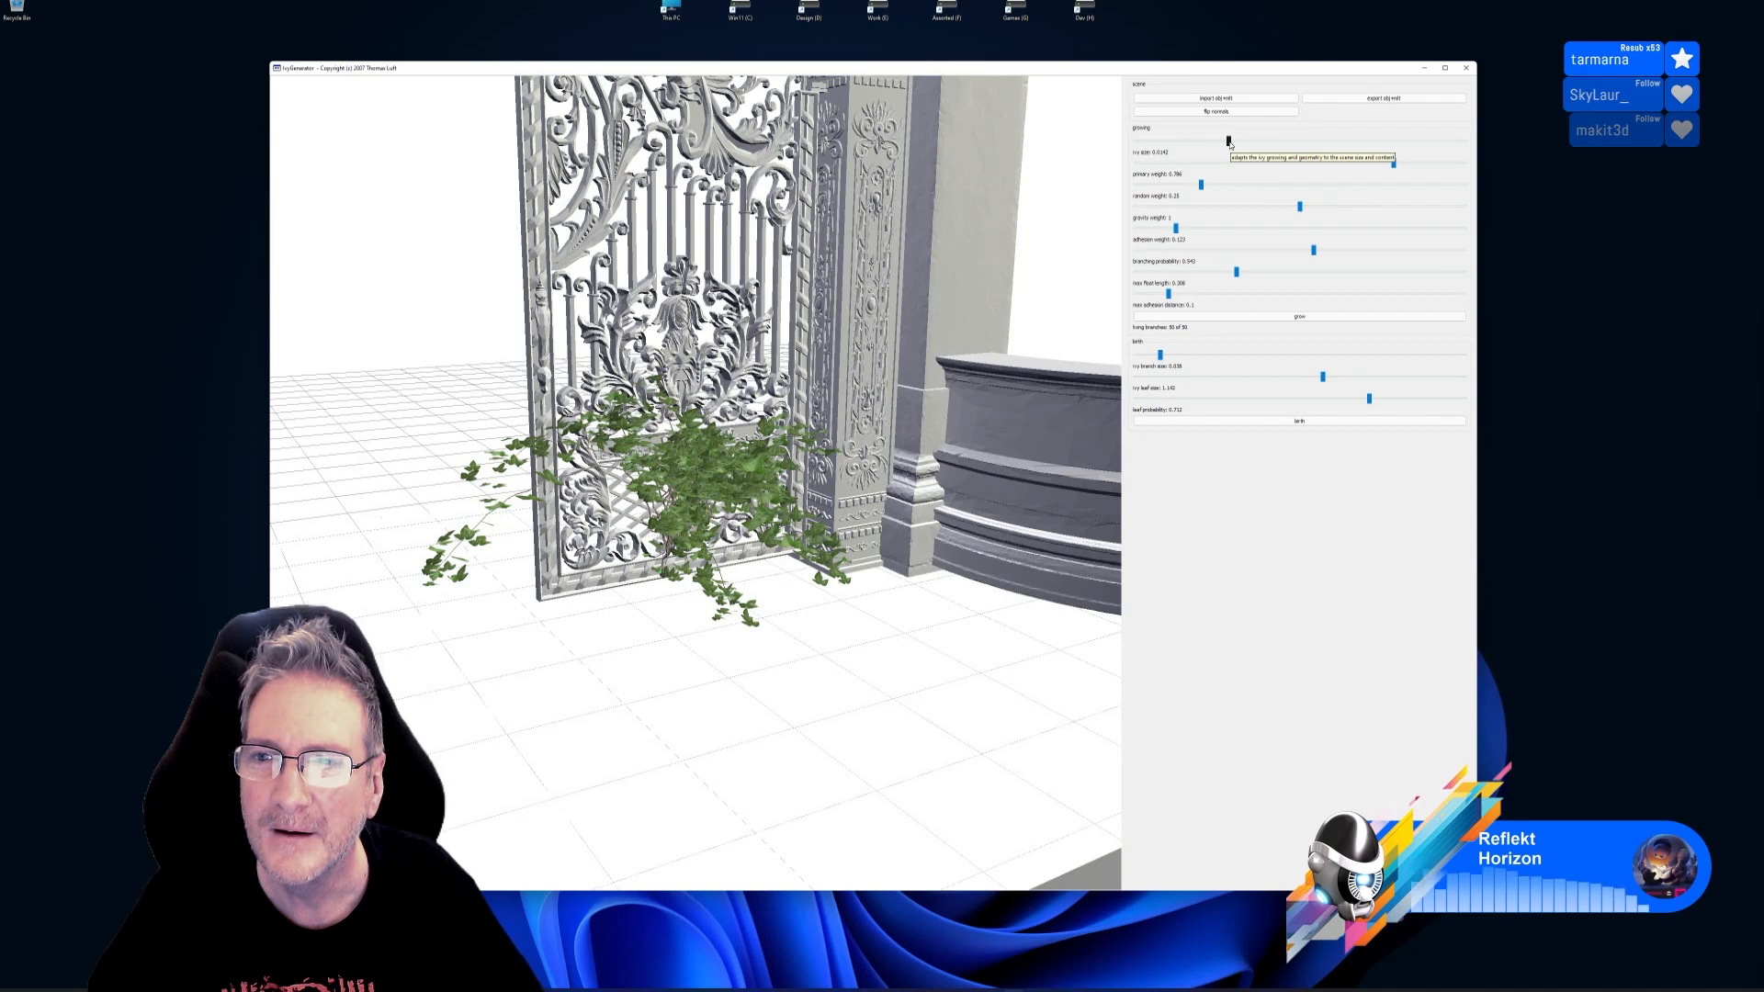
Try an ivy size of about 0.0307, replanting the root on the gate's bottom rail and growing the ivy
left_click_drag(1323, 142, 1337, 140)
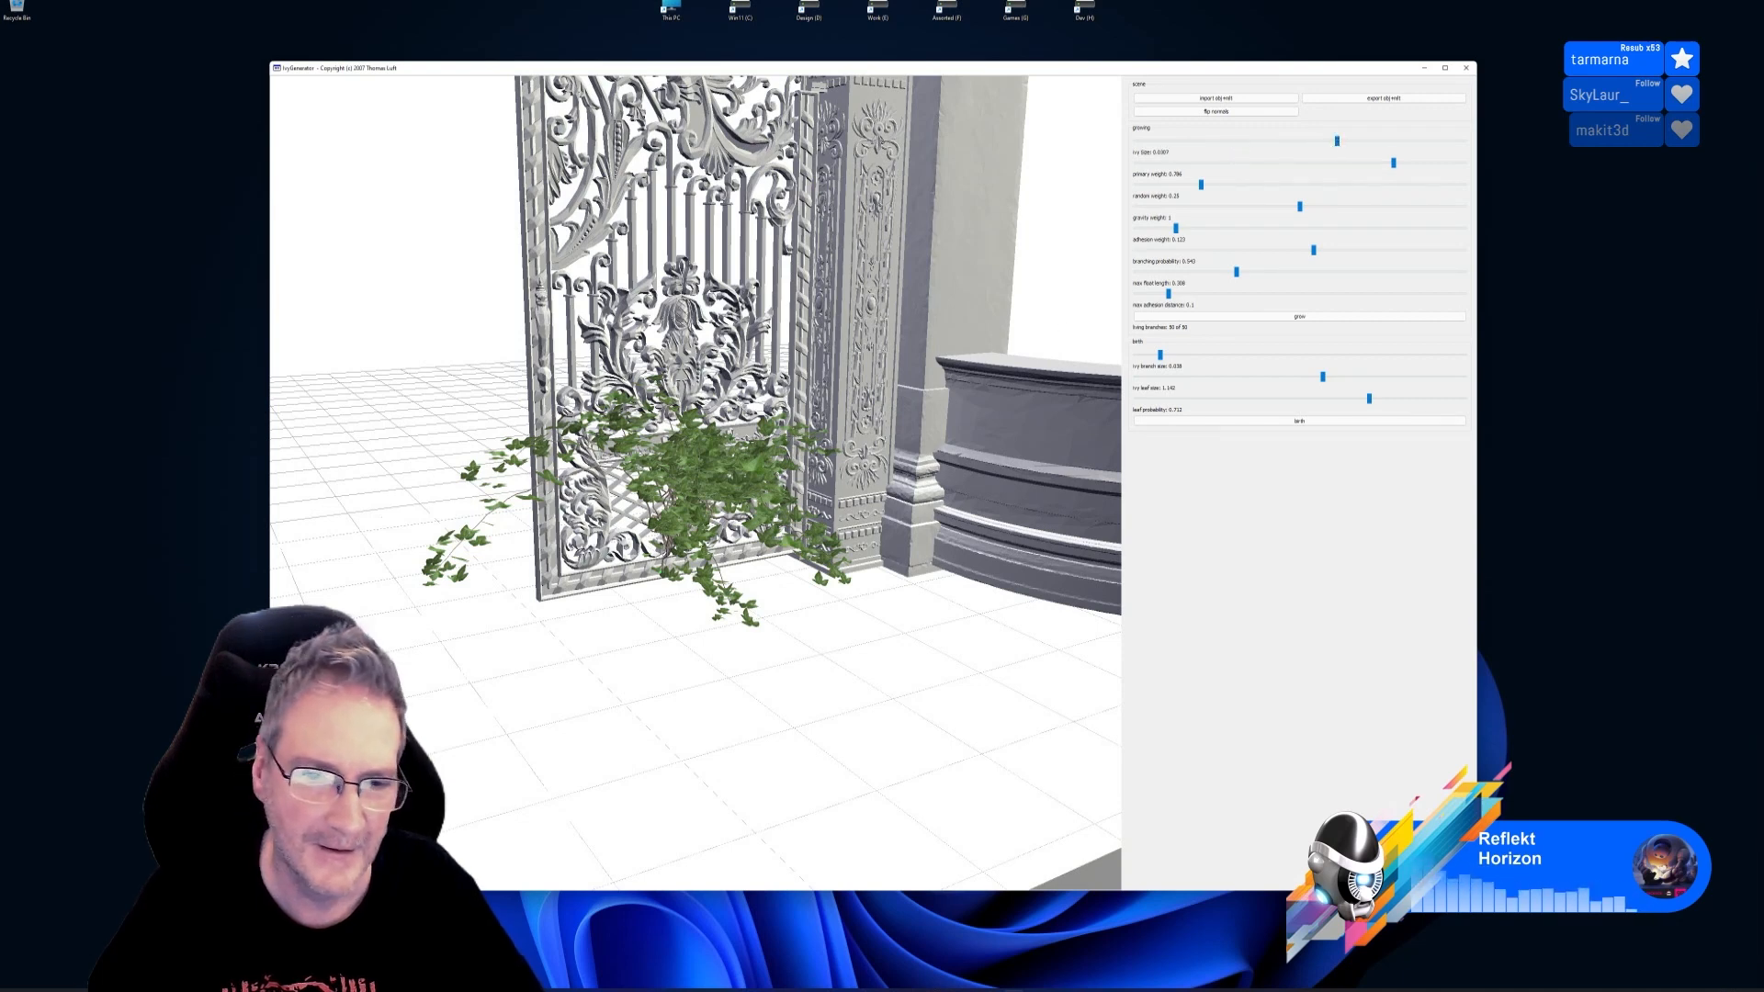
double_click(647, 579)
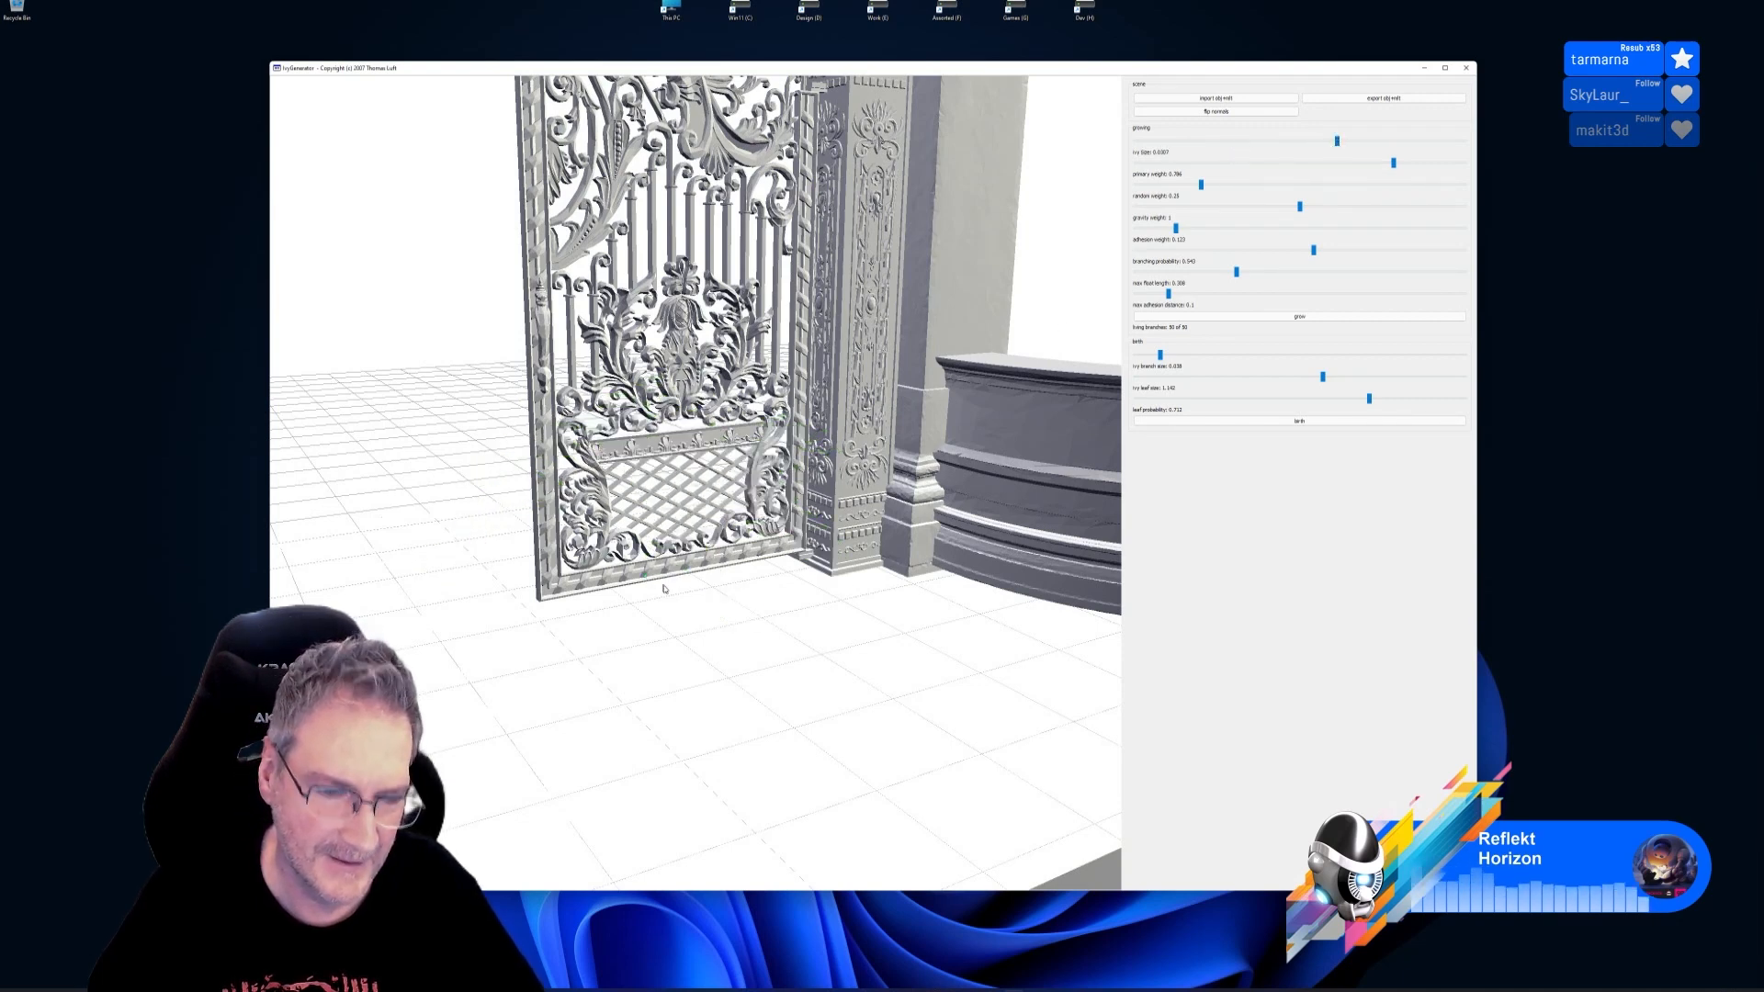
left_click_drag(721, 622, 621, 598)
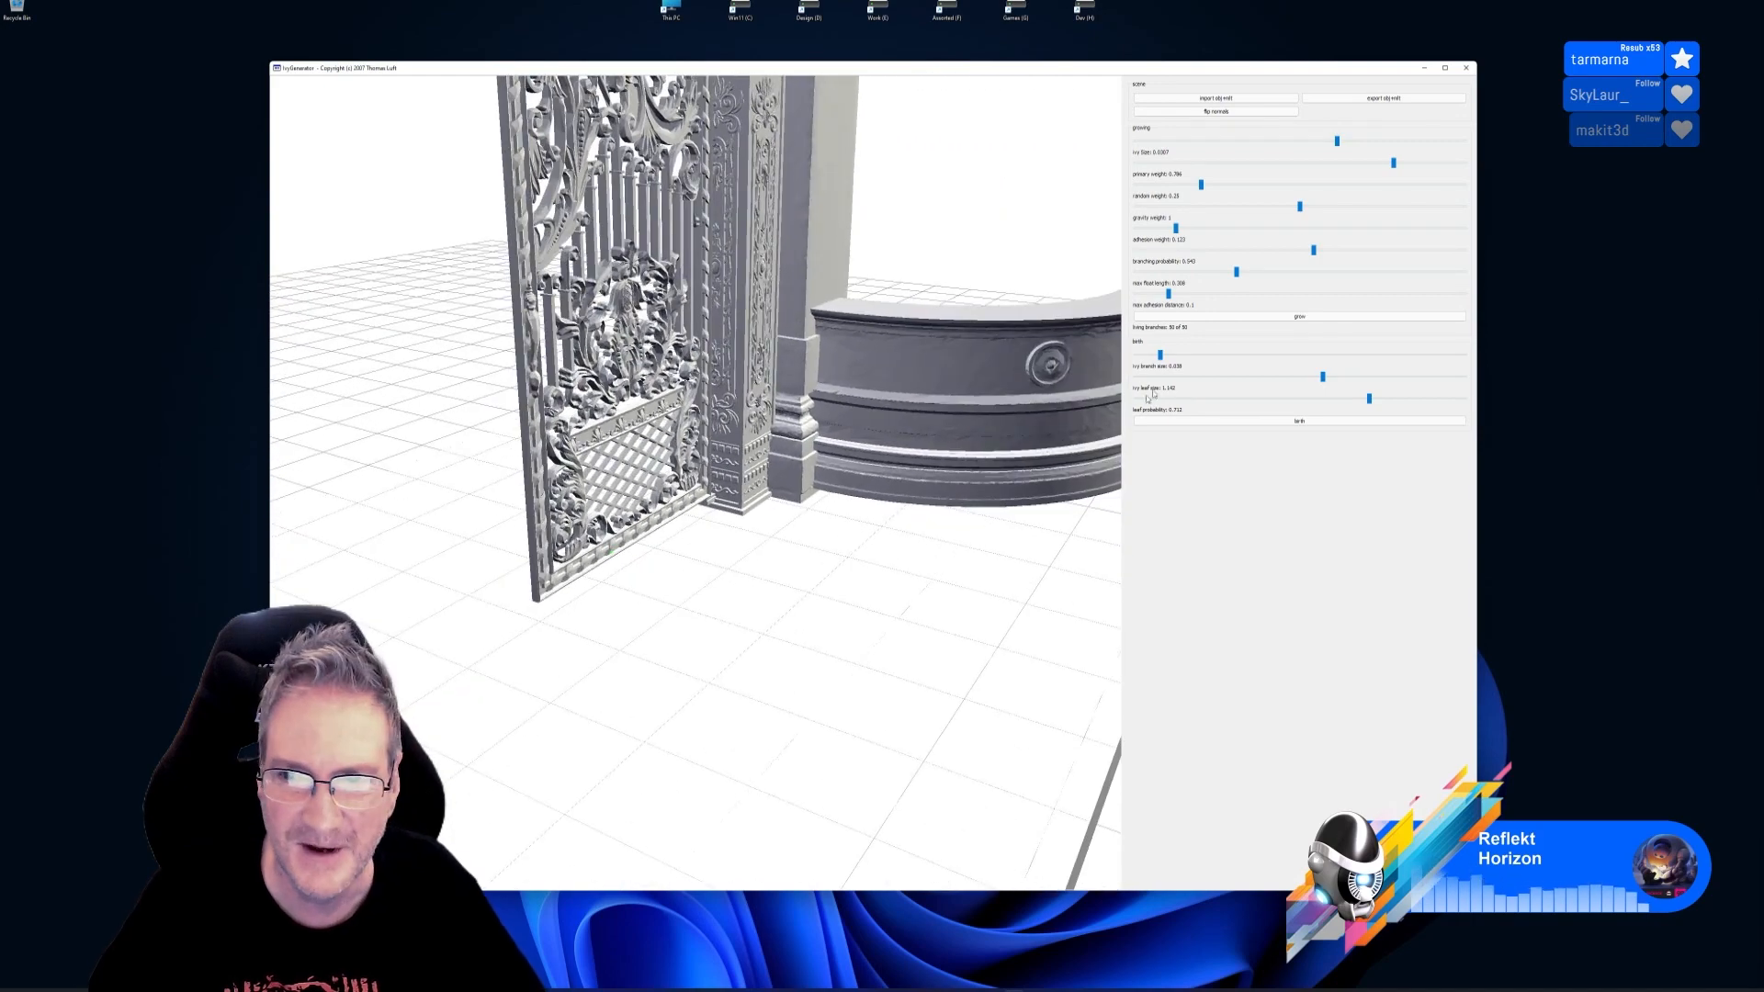
left_click(1305, 317)
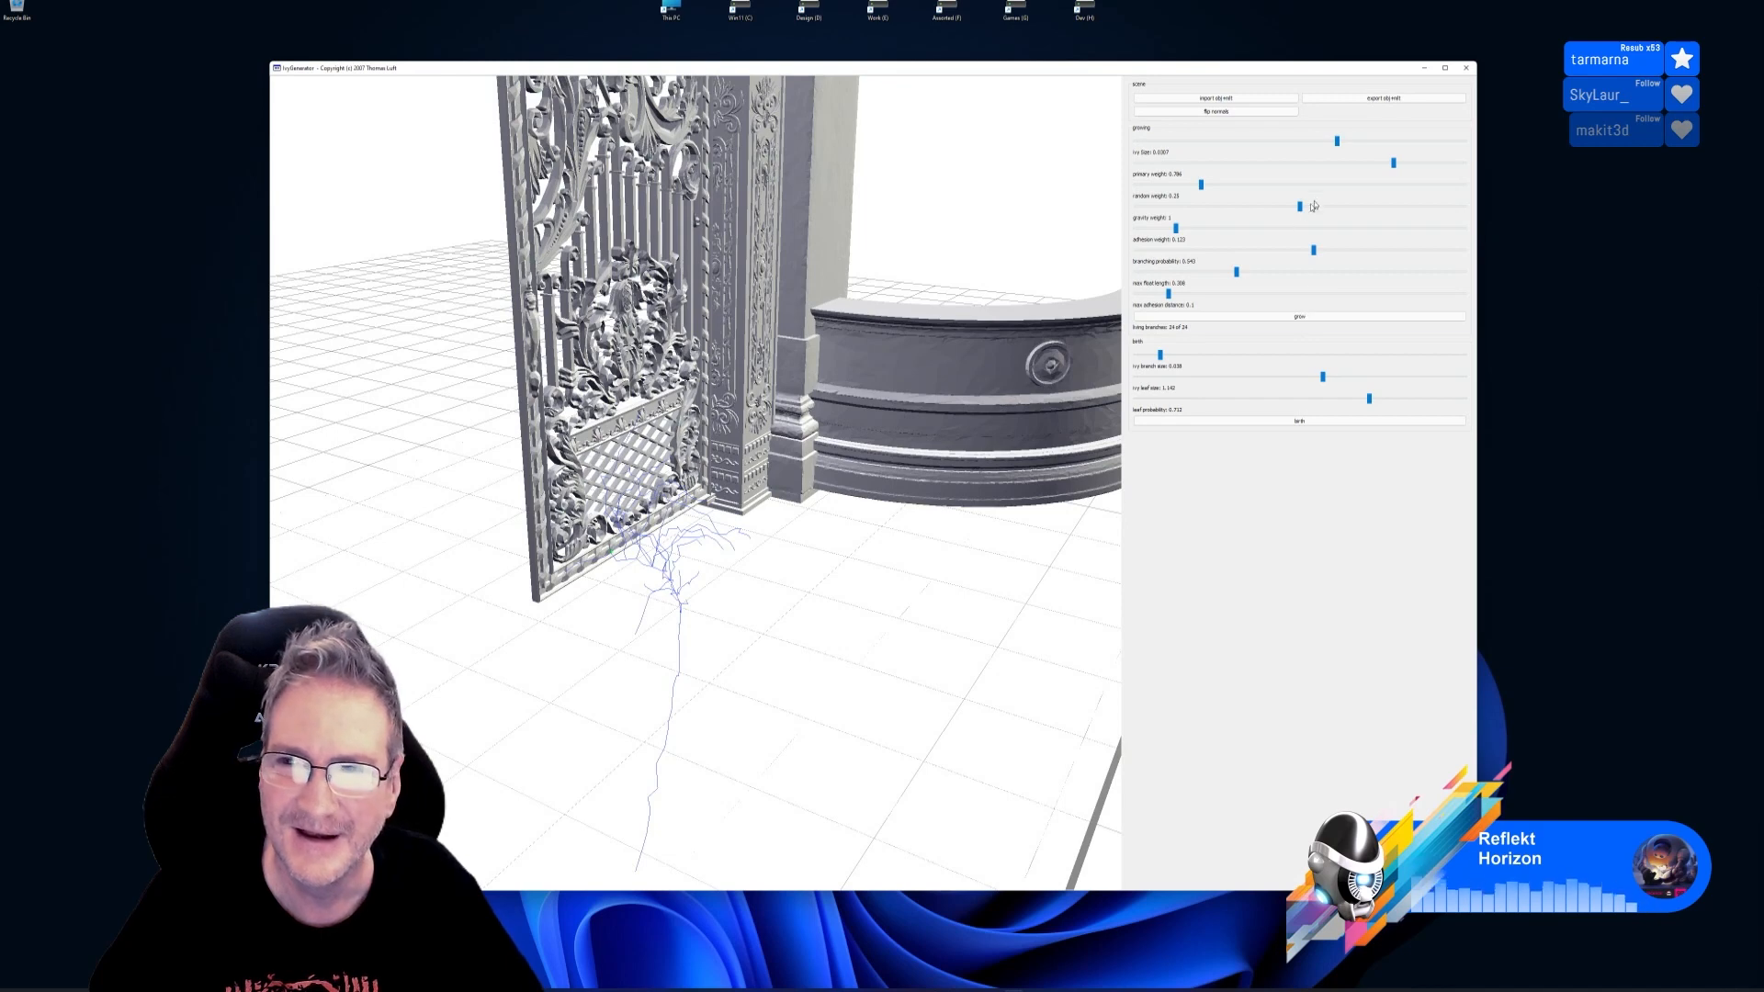
Try an ivy size of about 0.007, replanting the root on the gate's bottom rail, then growing and birthing the ivy
left_click_drag(1336, 140, 1181, 141)
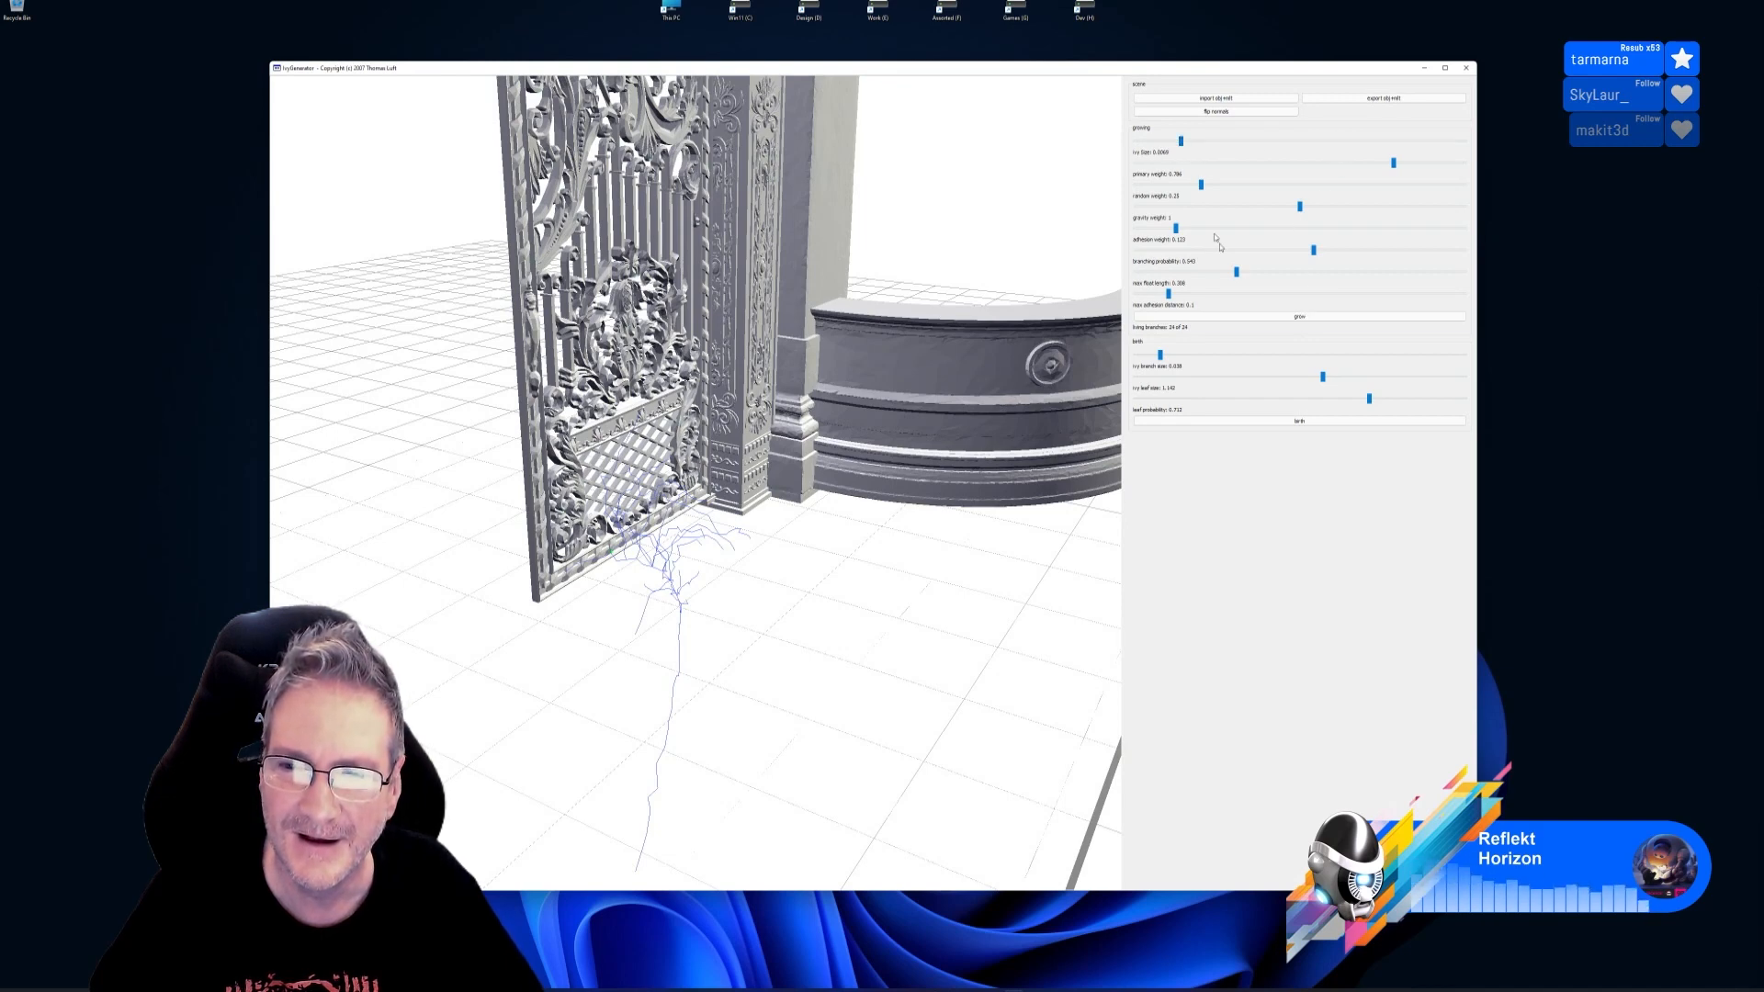
double_click(621, 549)
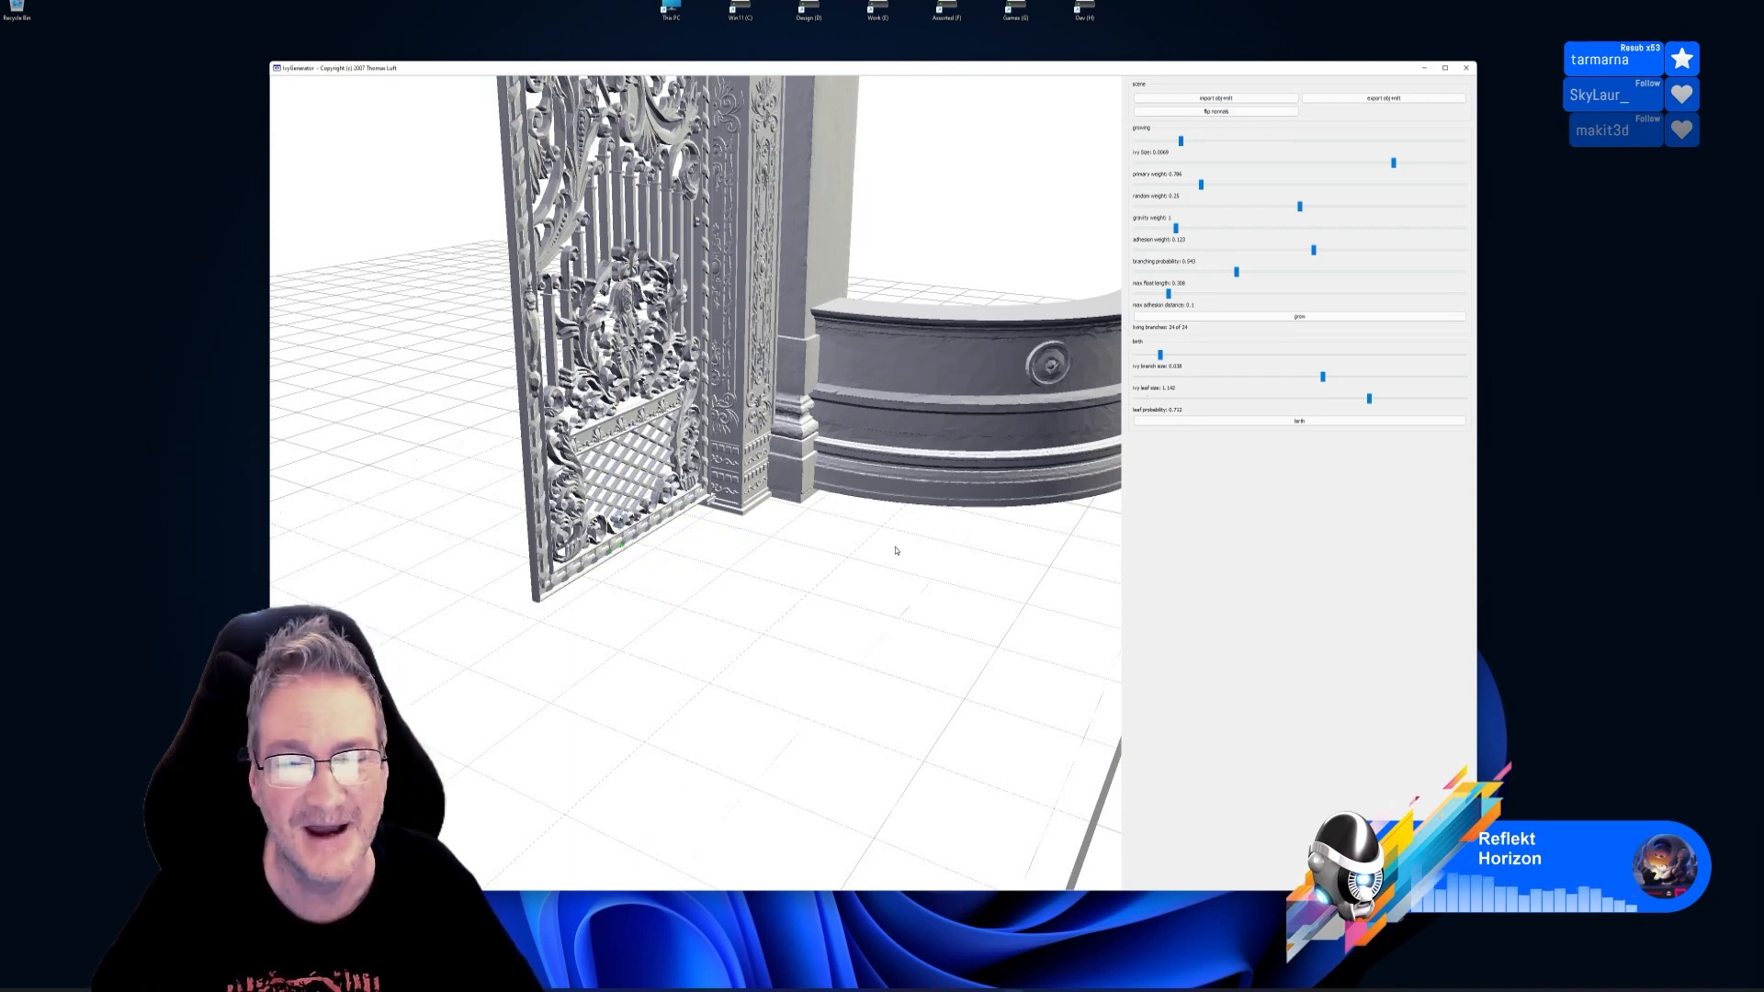
left_click(1305, 317)
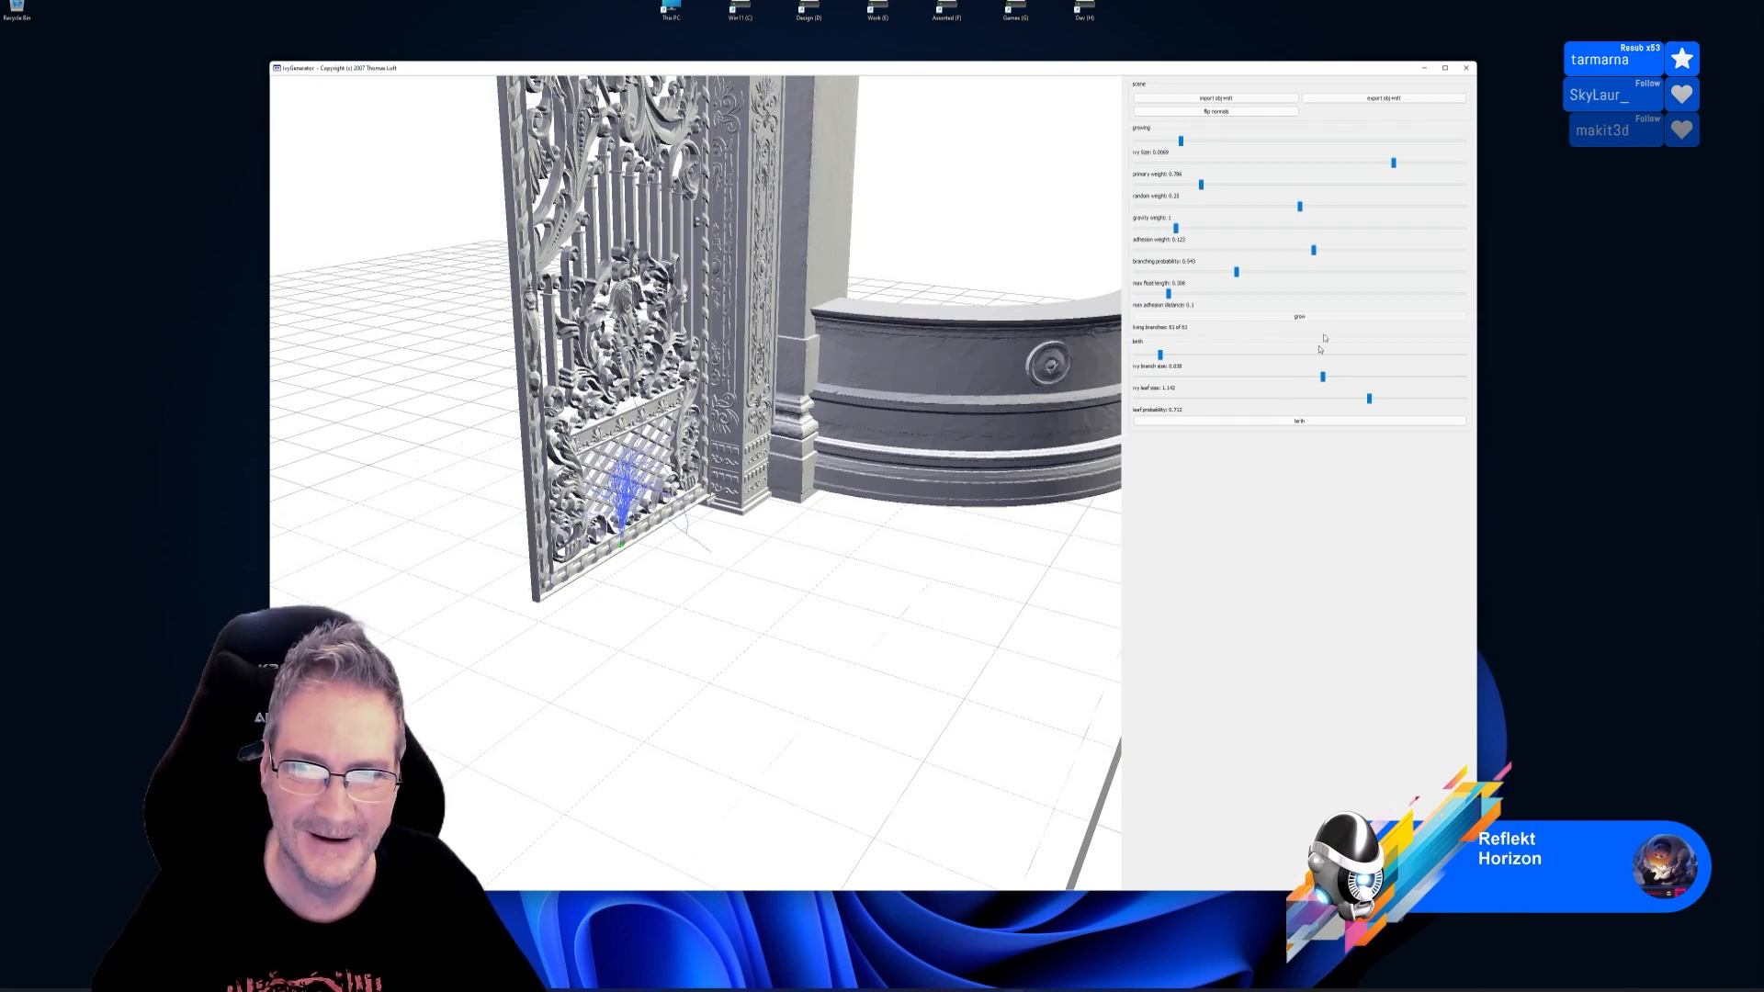
left_click(1311, 317)
left_click(1294, 420)
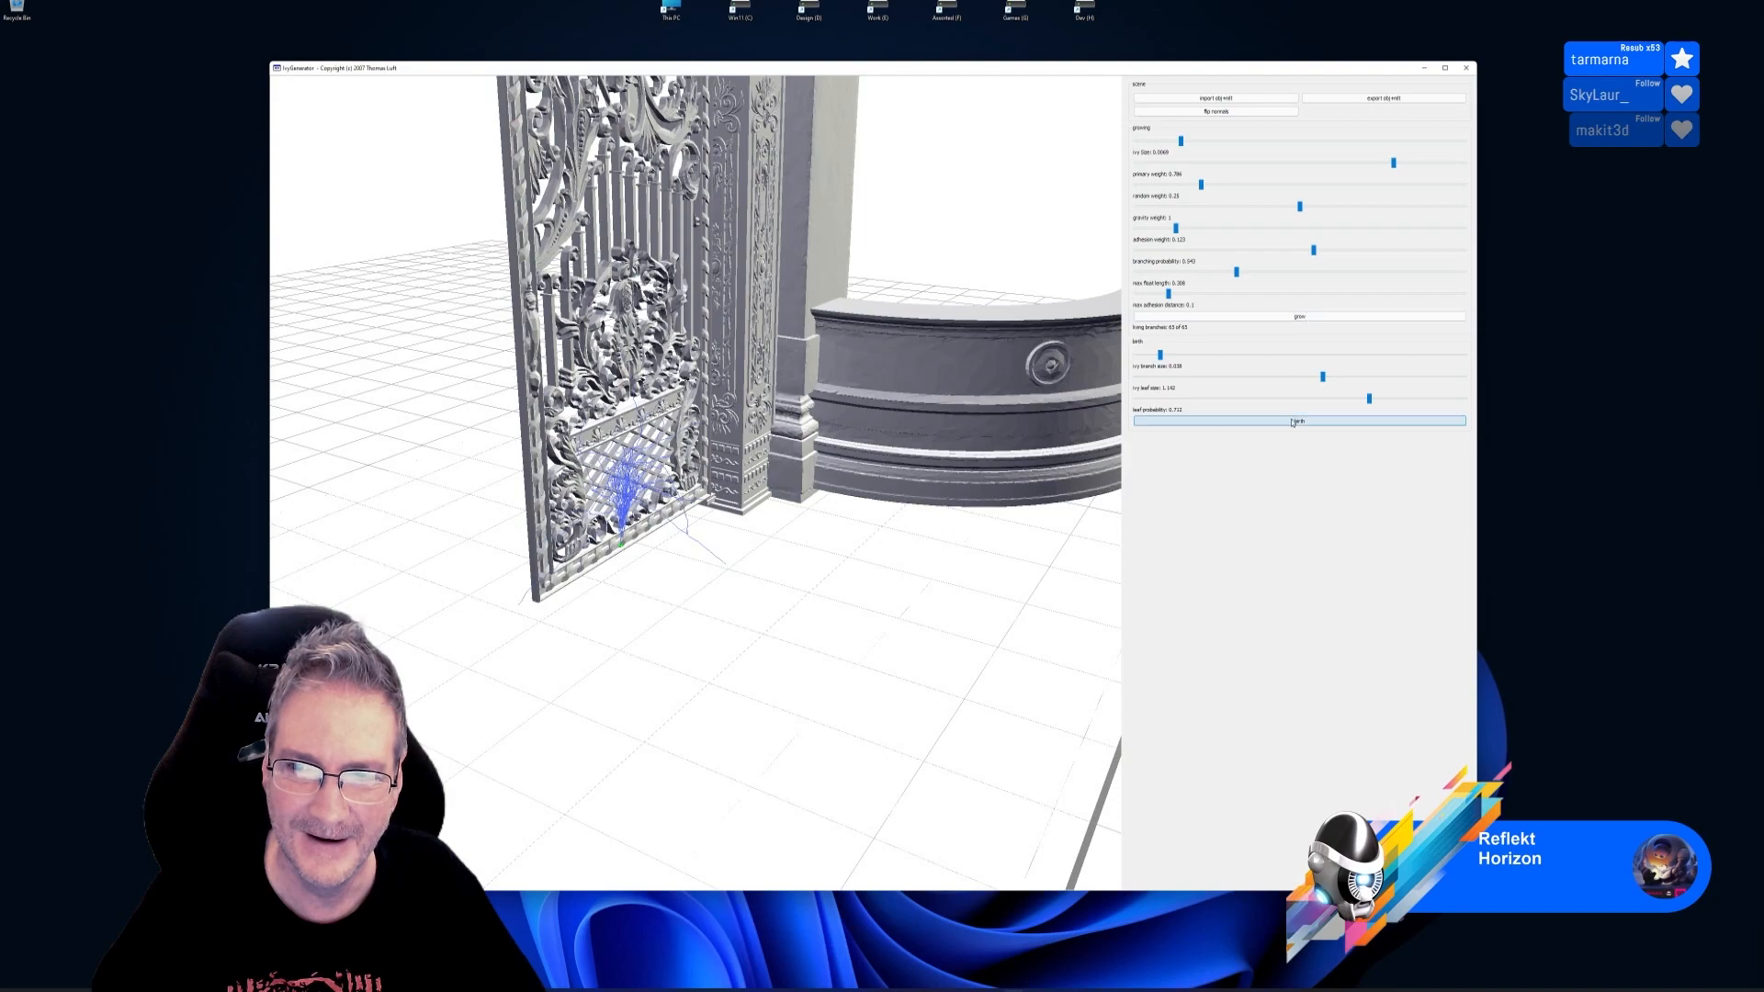
left_click_drag(886, 580, 1023, 584)
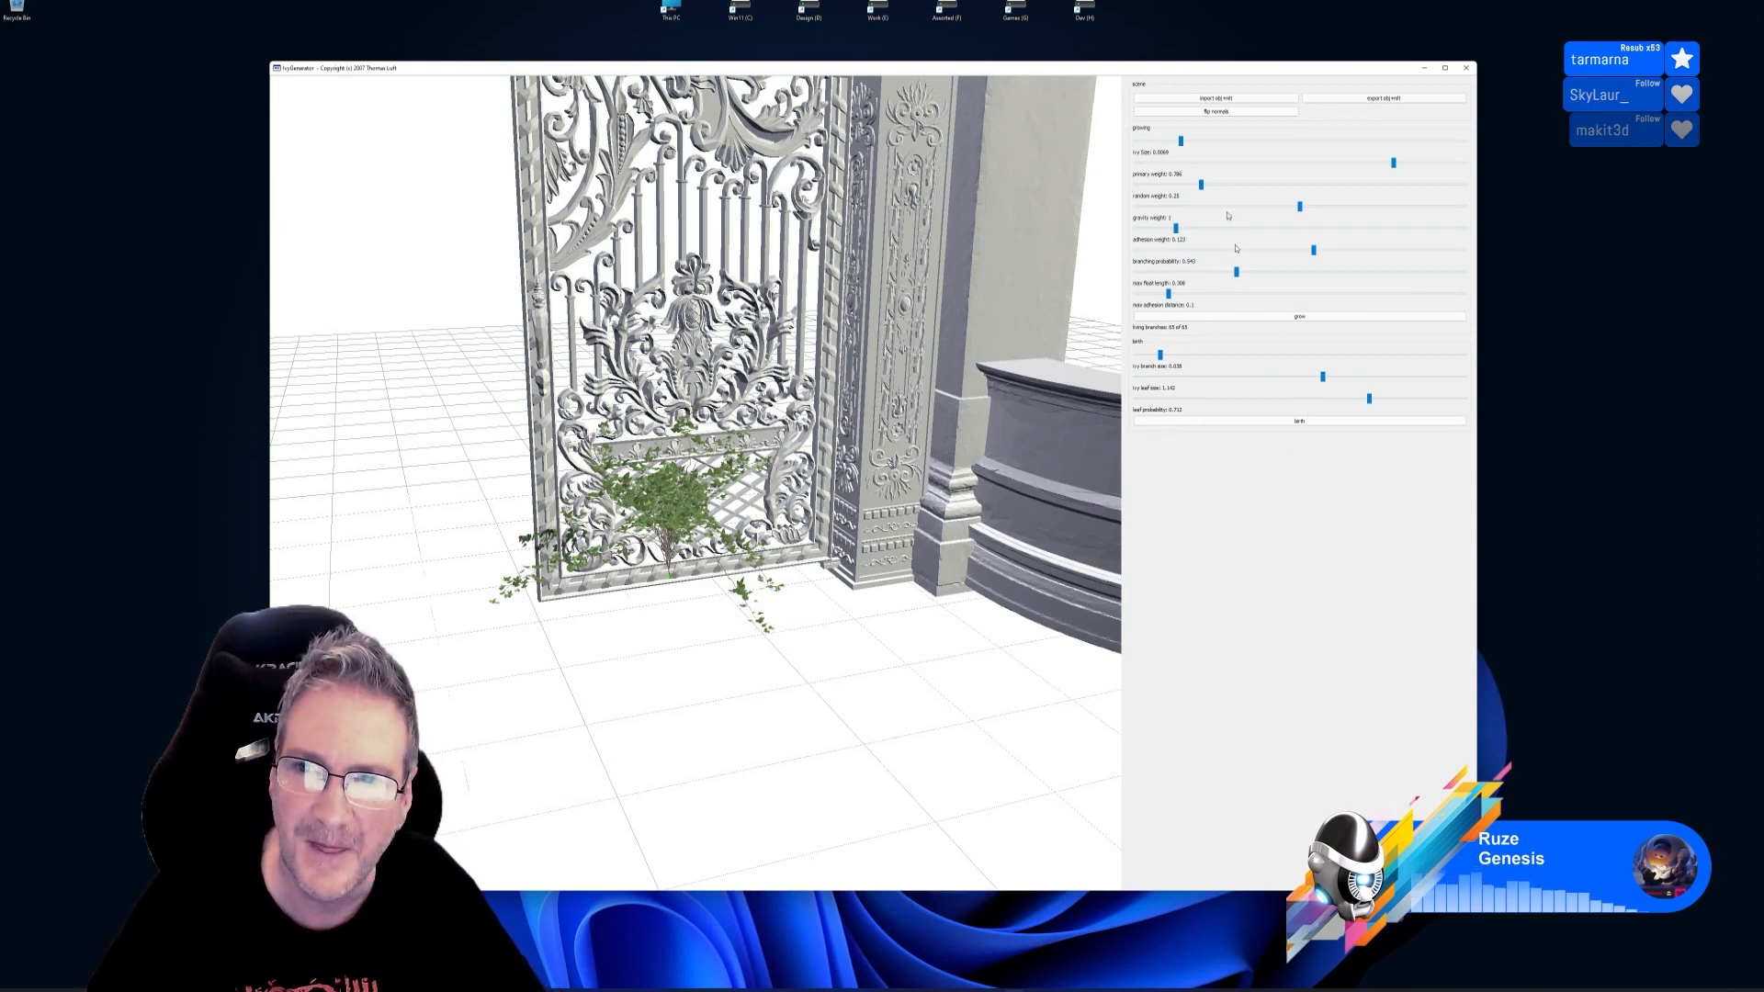
Set the ivy size to about 0.0117, replant the root mid-gate on the bottom rail, then grow the ivy and birth its leaves
left_click_drag(1182, 140, 1212, 141)
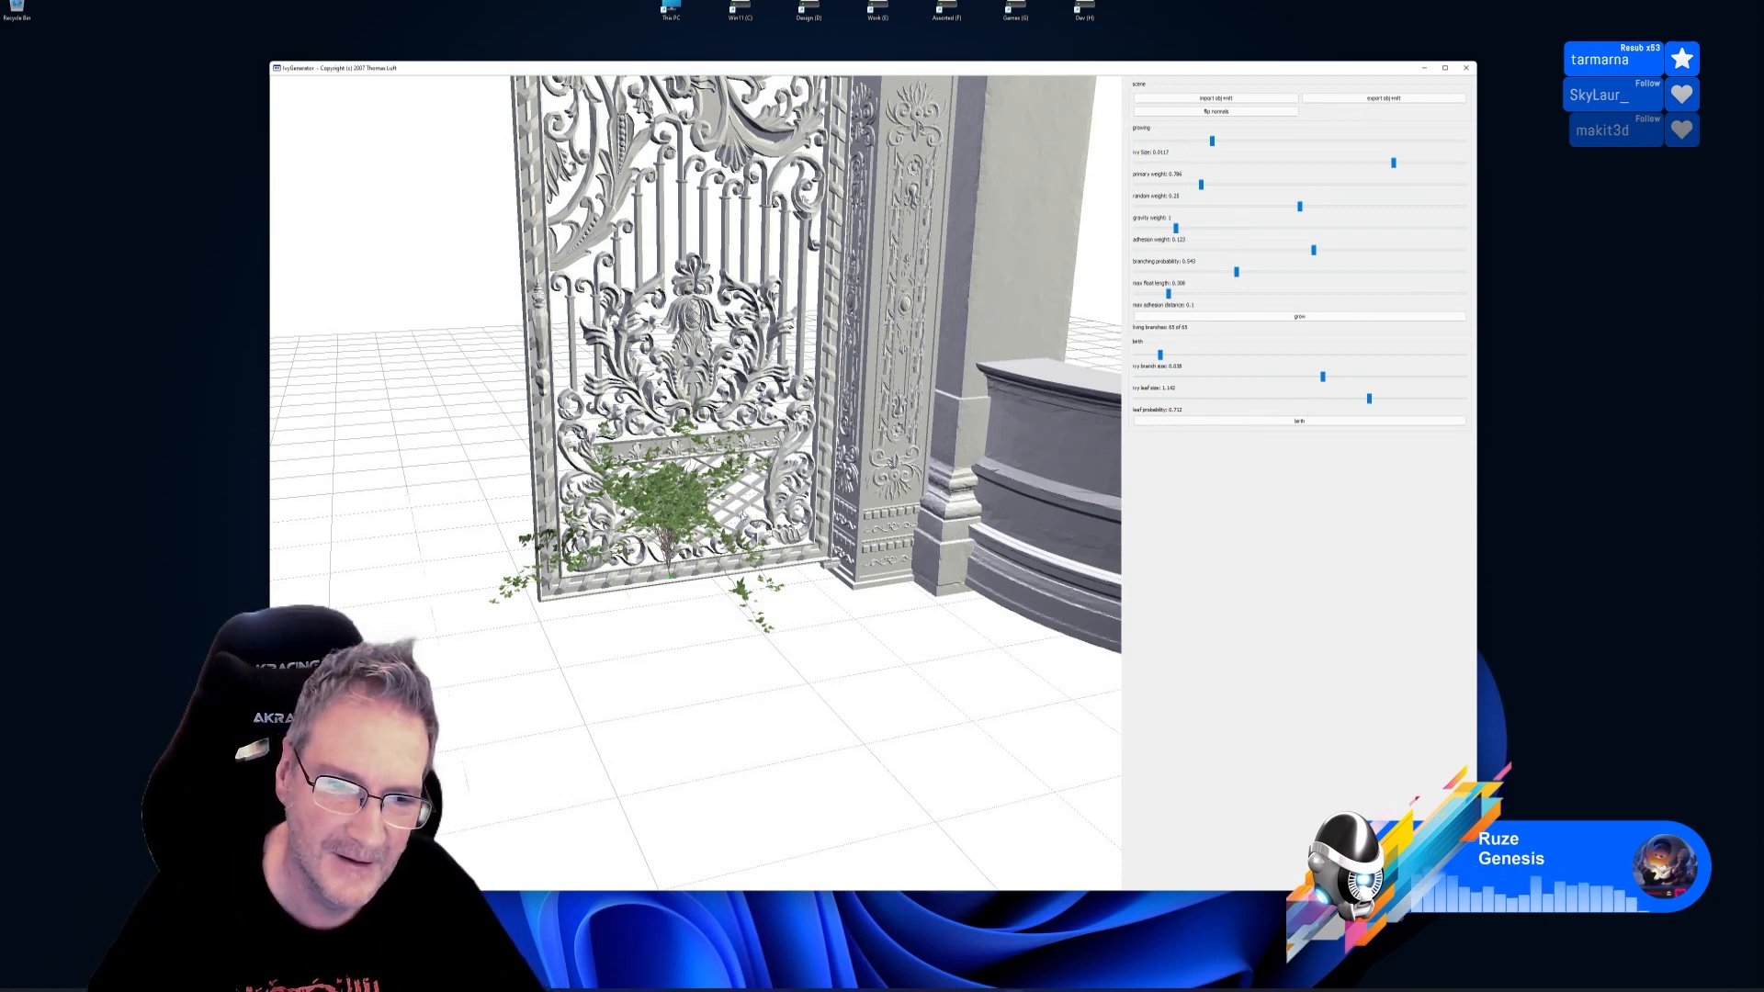
double_click(688, 575)
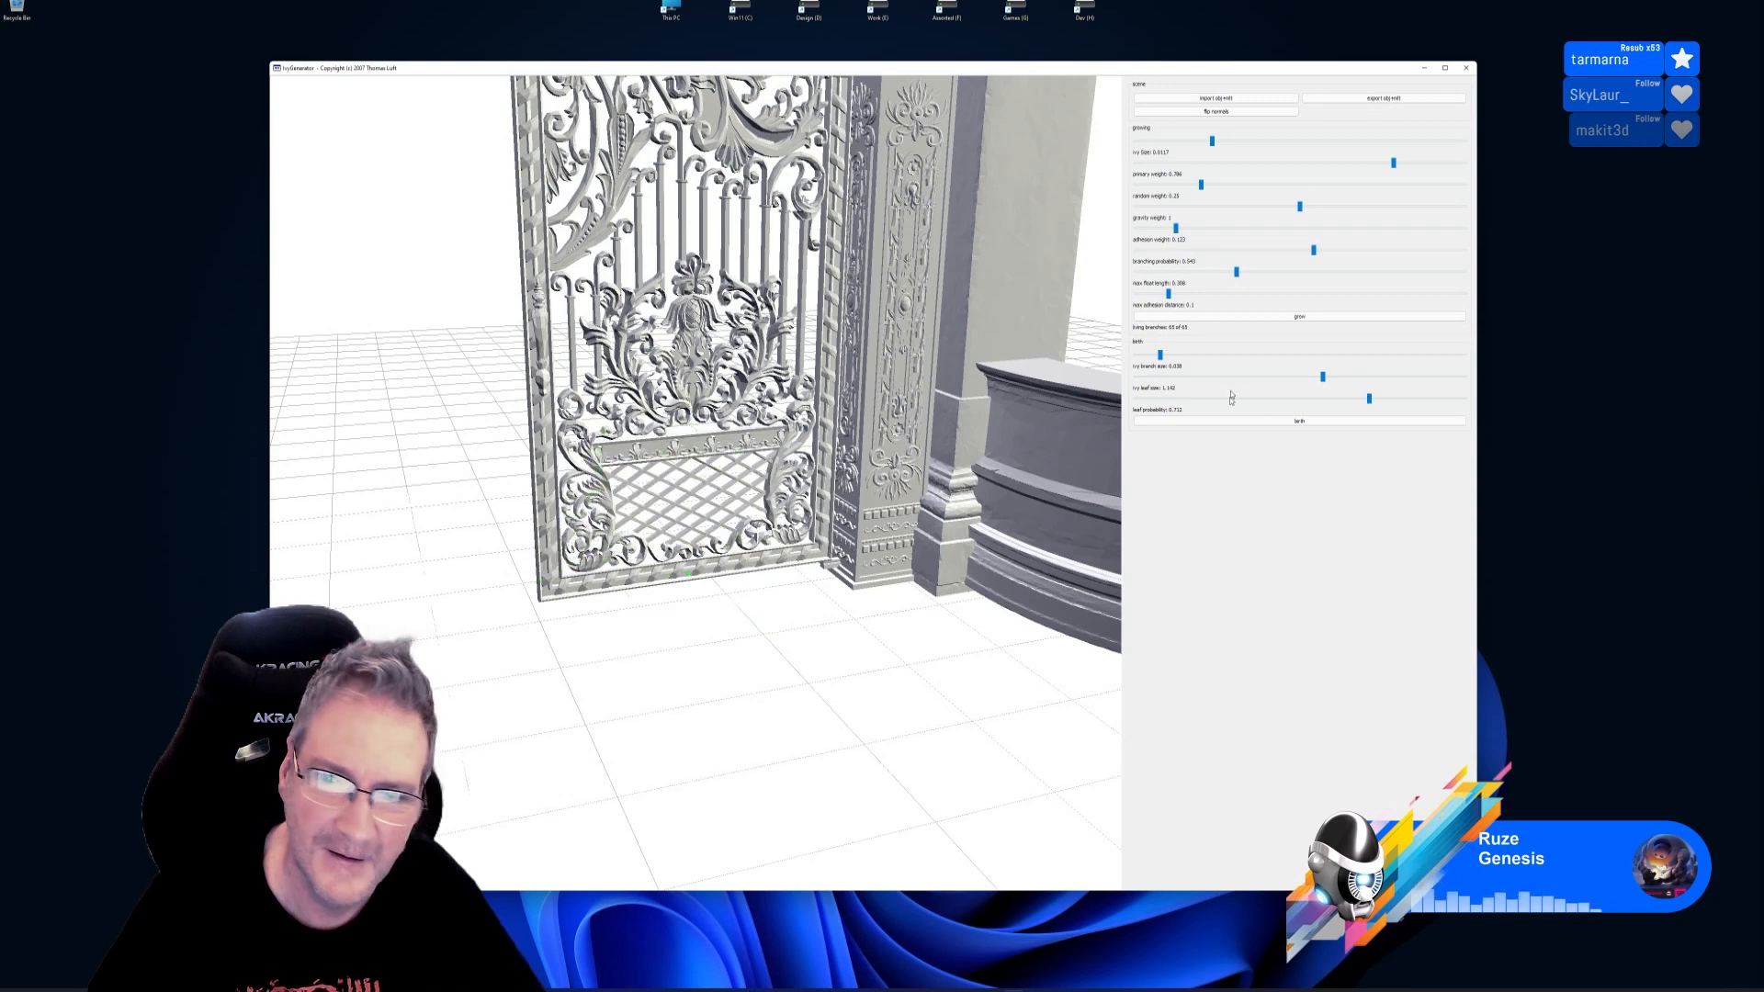
left_click(1290, 318)
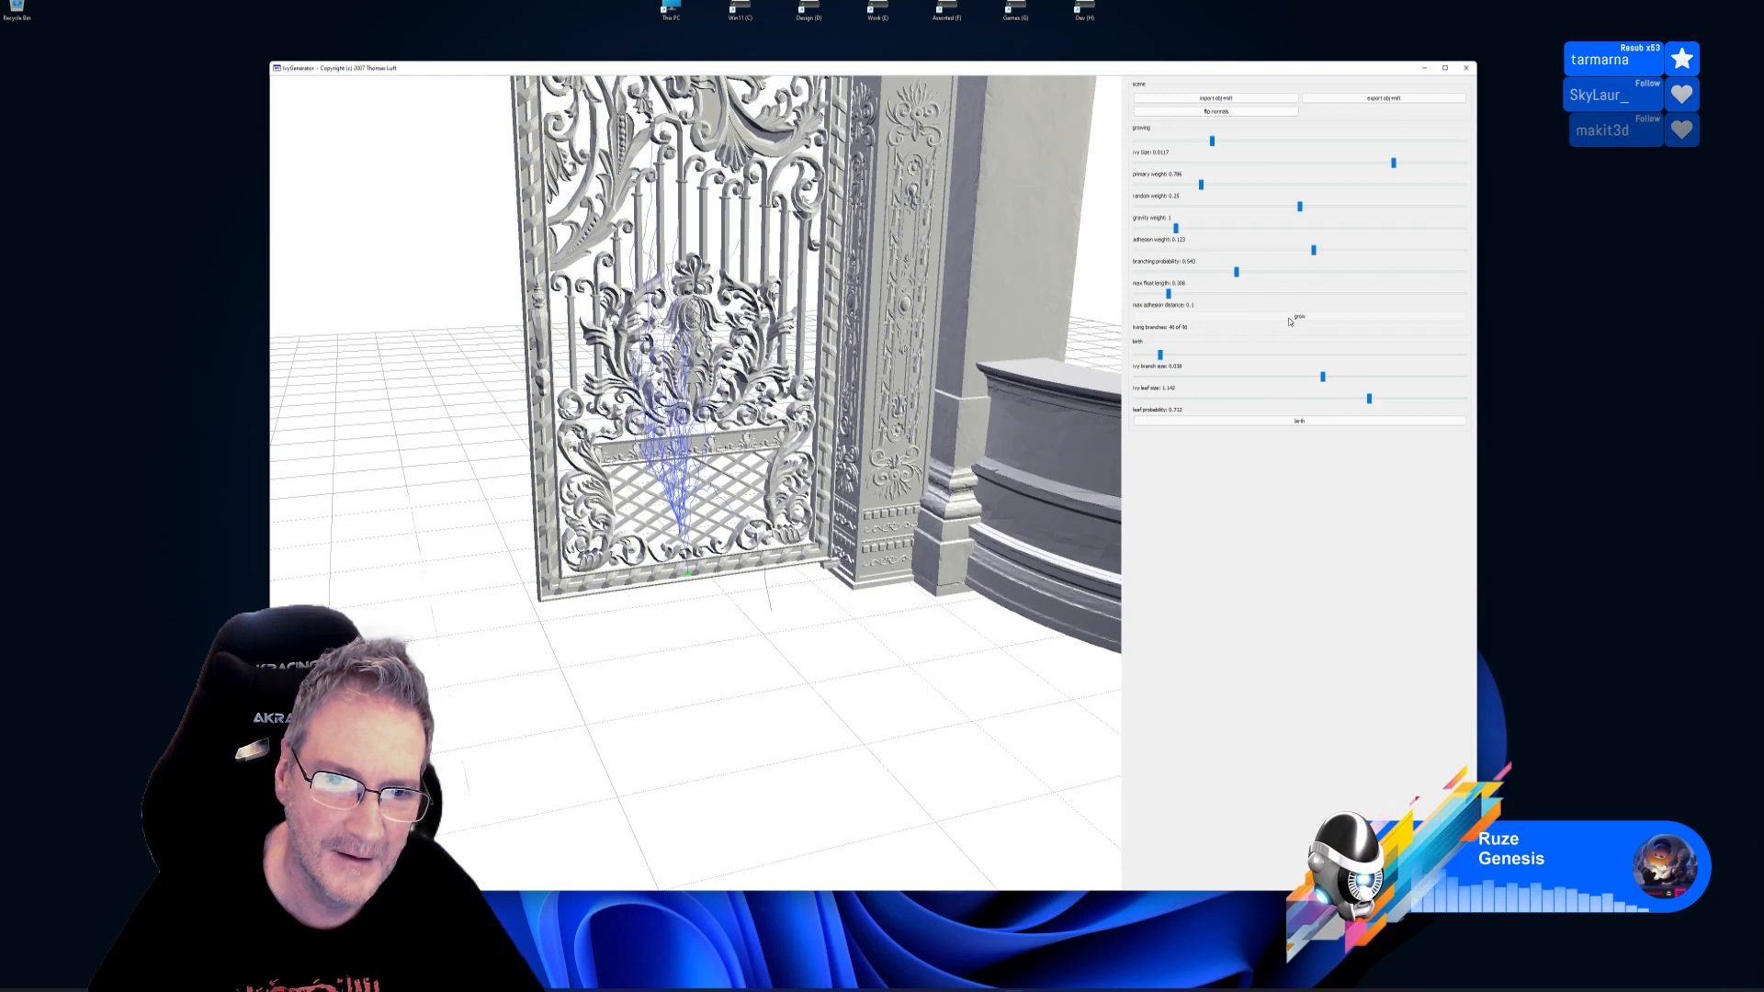
left_click(1294, 421)
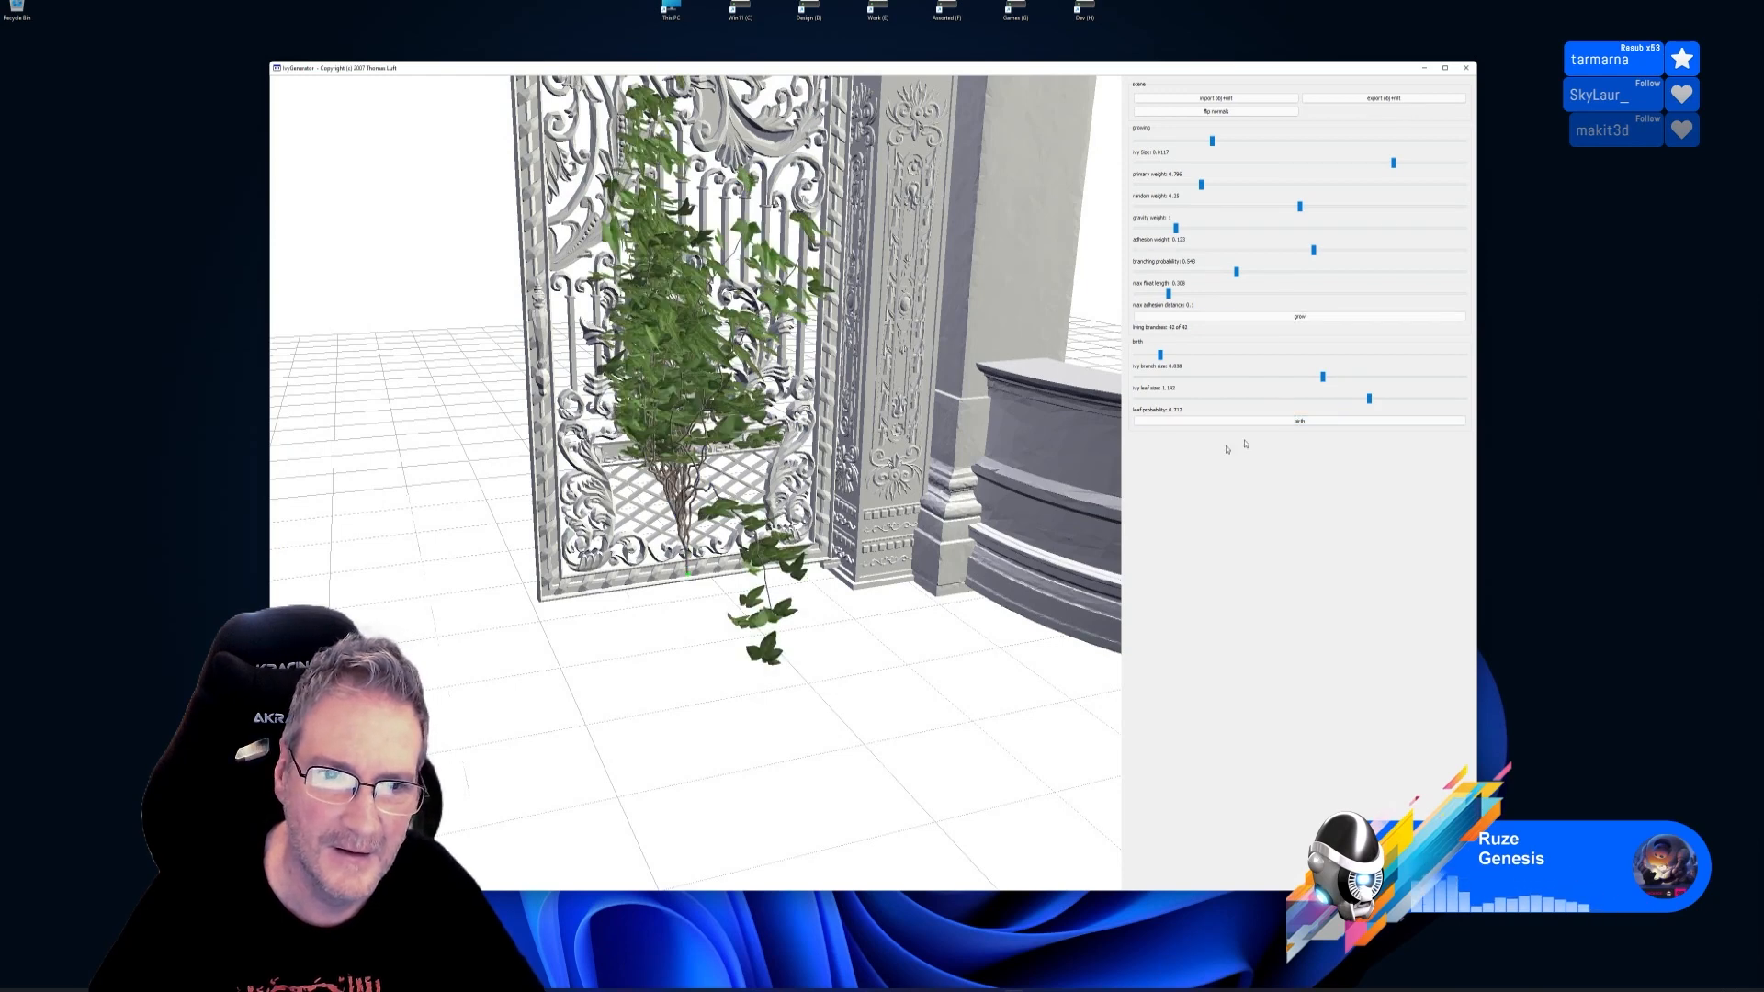
Grow ivy from a root at the base of the gate's lattice panel and generate its leaves
left_click_drag(898, 510, 602, 644)
left_click(1295, 317)
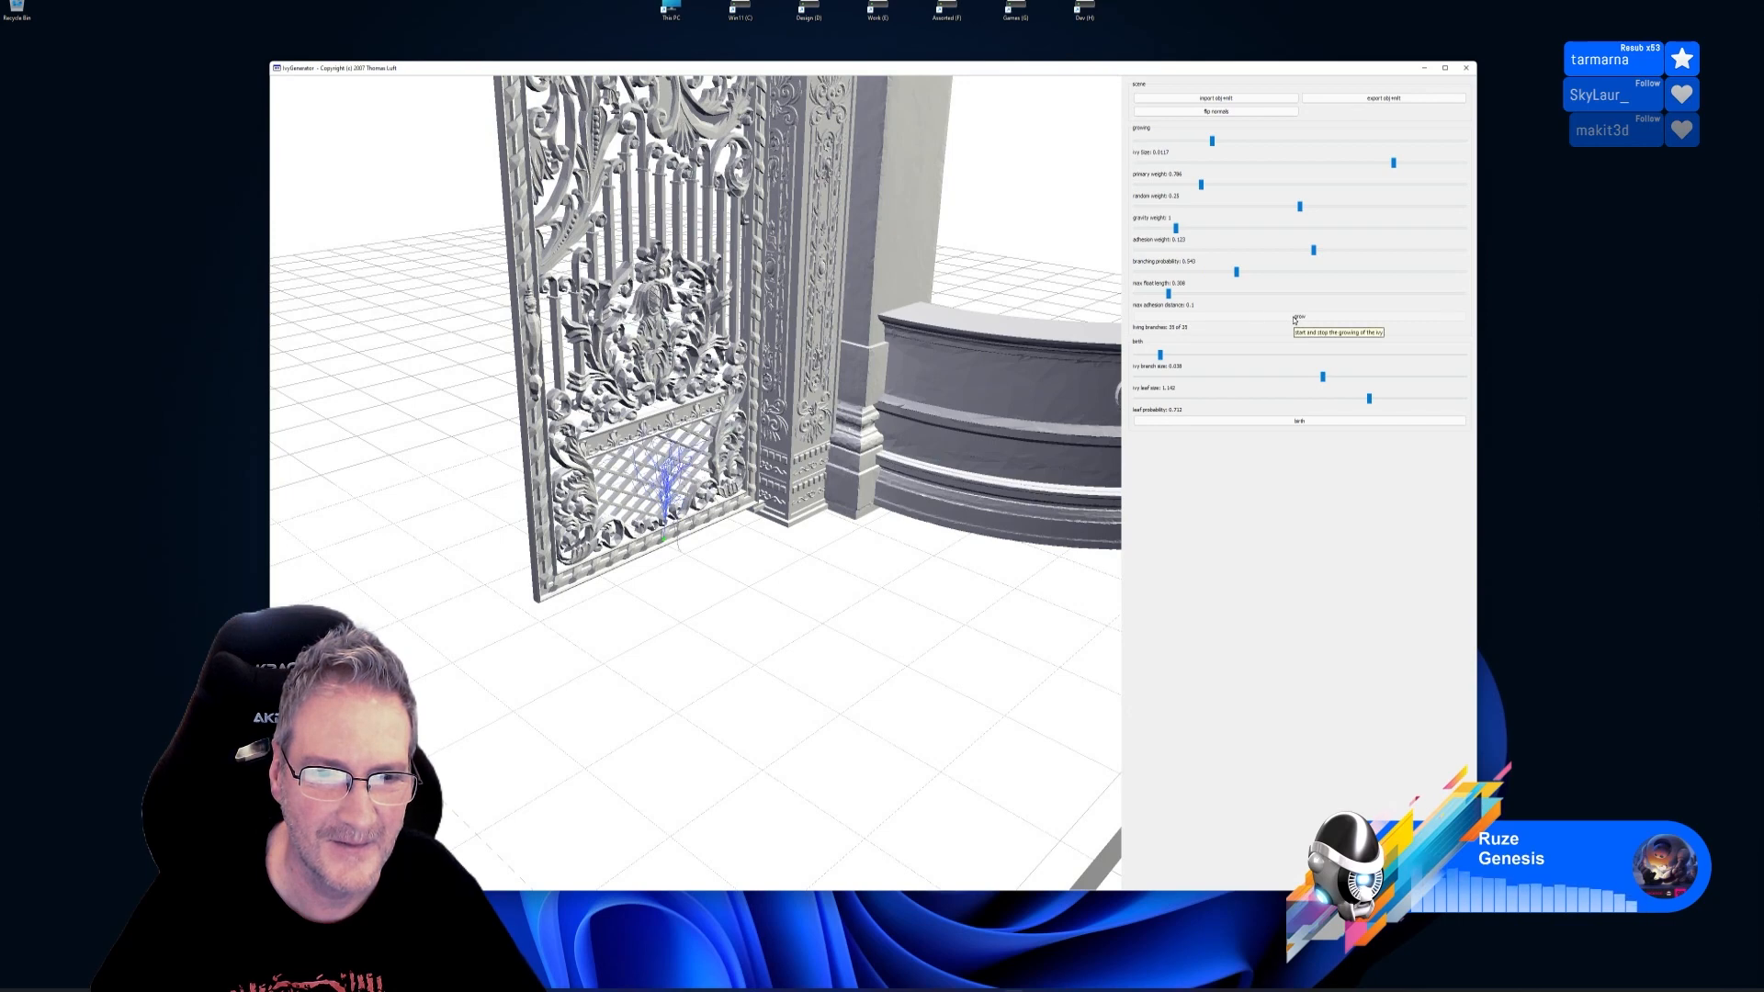
left_click(1288, 422)
mouse_move(845, 529)
left_mouse_down()
mouse_move(661, 598)
mouse_move(662, 619)
mouse_move(873, 612)
mouse_move(875, 374)
mouse_move(817, 450)
mouse_move(680, 523)
mouse_move(477, 478)
mouse_move(349, 488)
mouse_move(812, 522)
mouse_move(598, 612)
mouse_move(643, 610)
mouse_move(395, 575)
mouse_move(868, 542)
left_mouse_up()
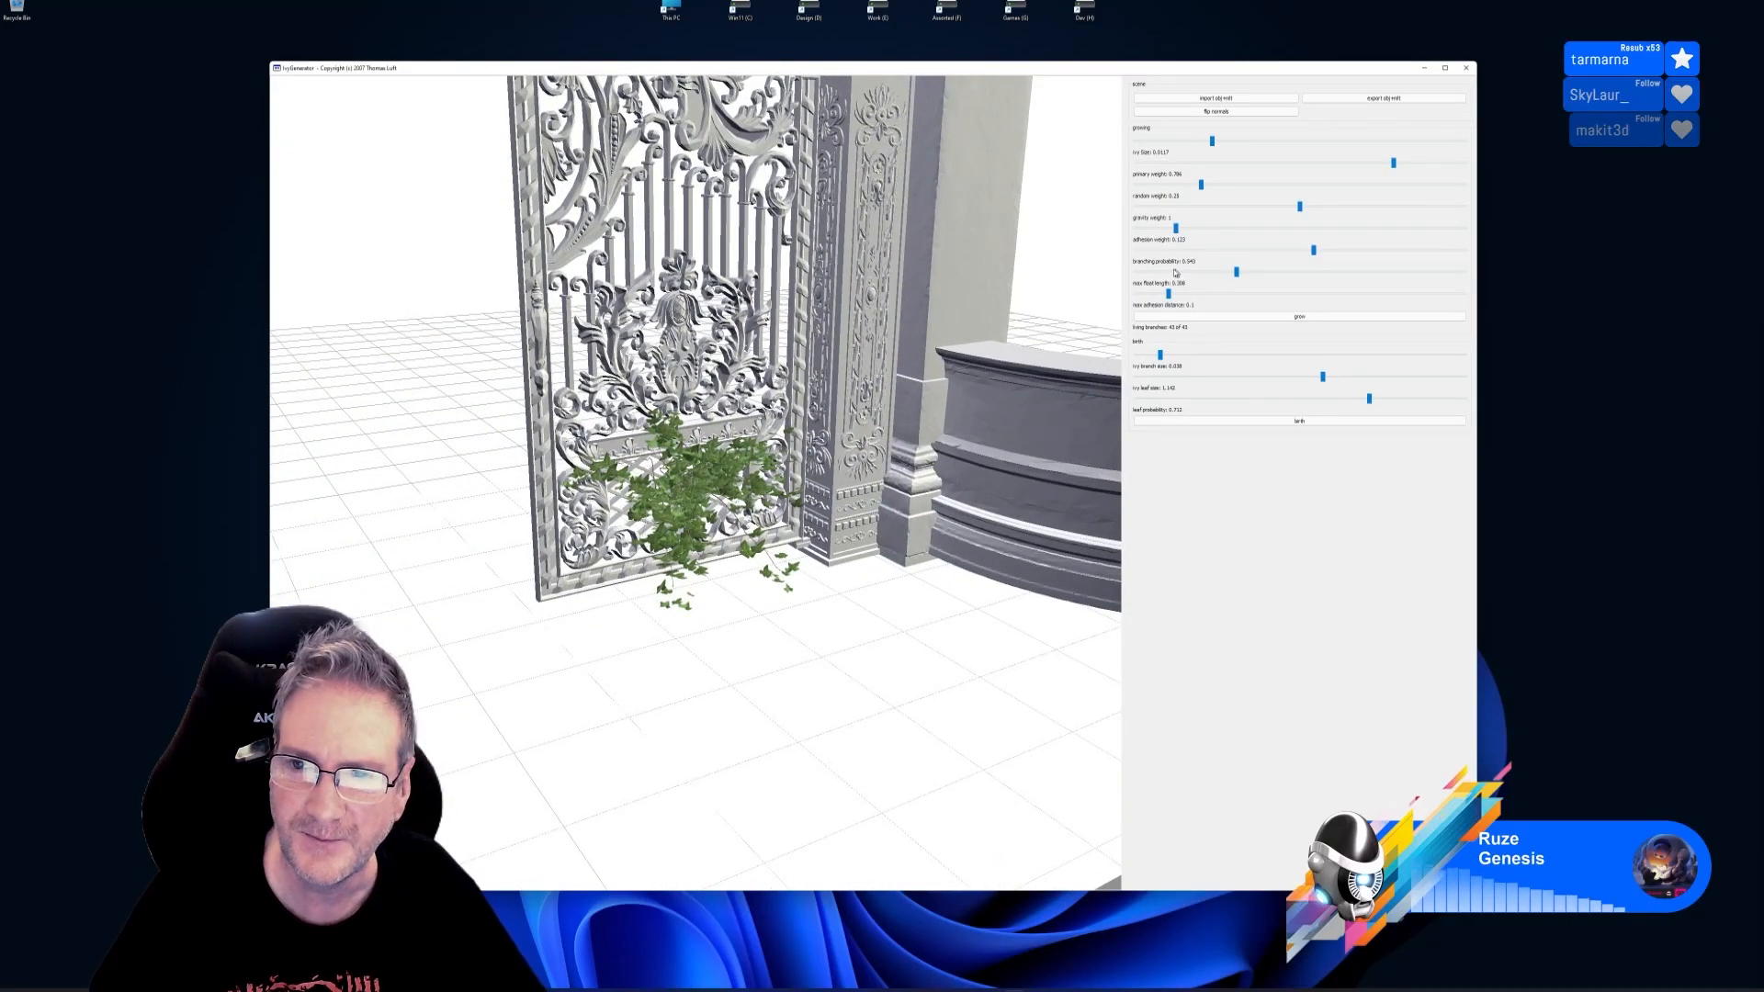
Set the branching probability to 0.81, place a new ivy root on the gate's bottom rail and grow its branches
left_click(1237, 273)
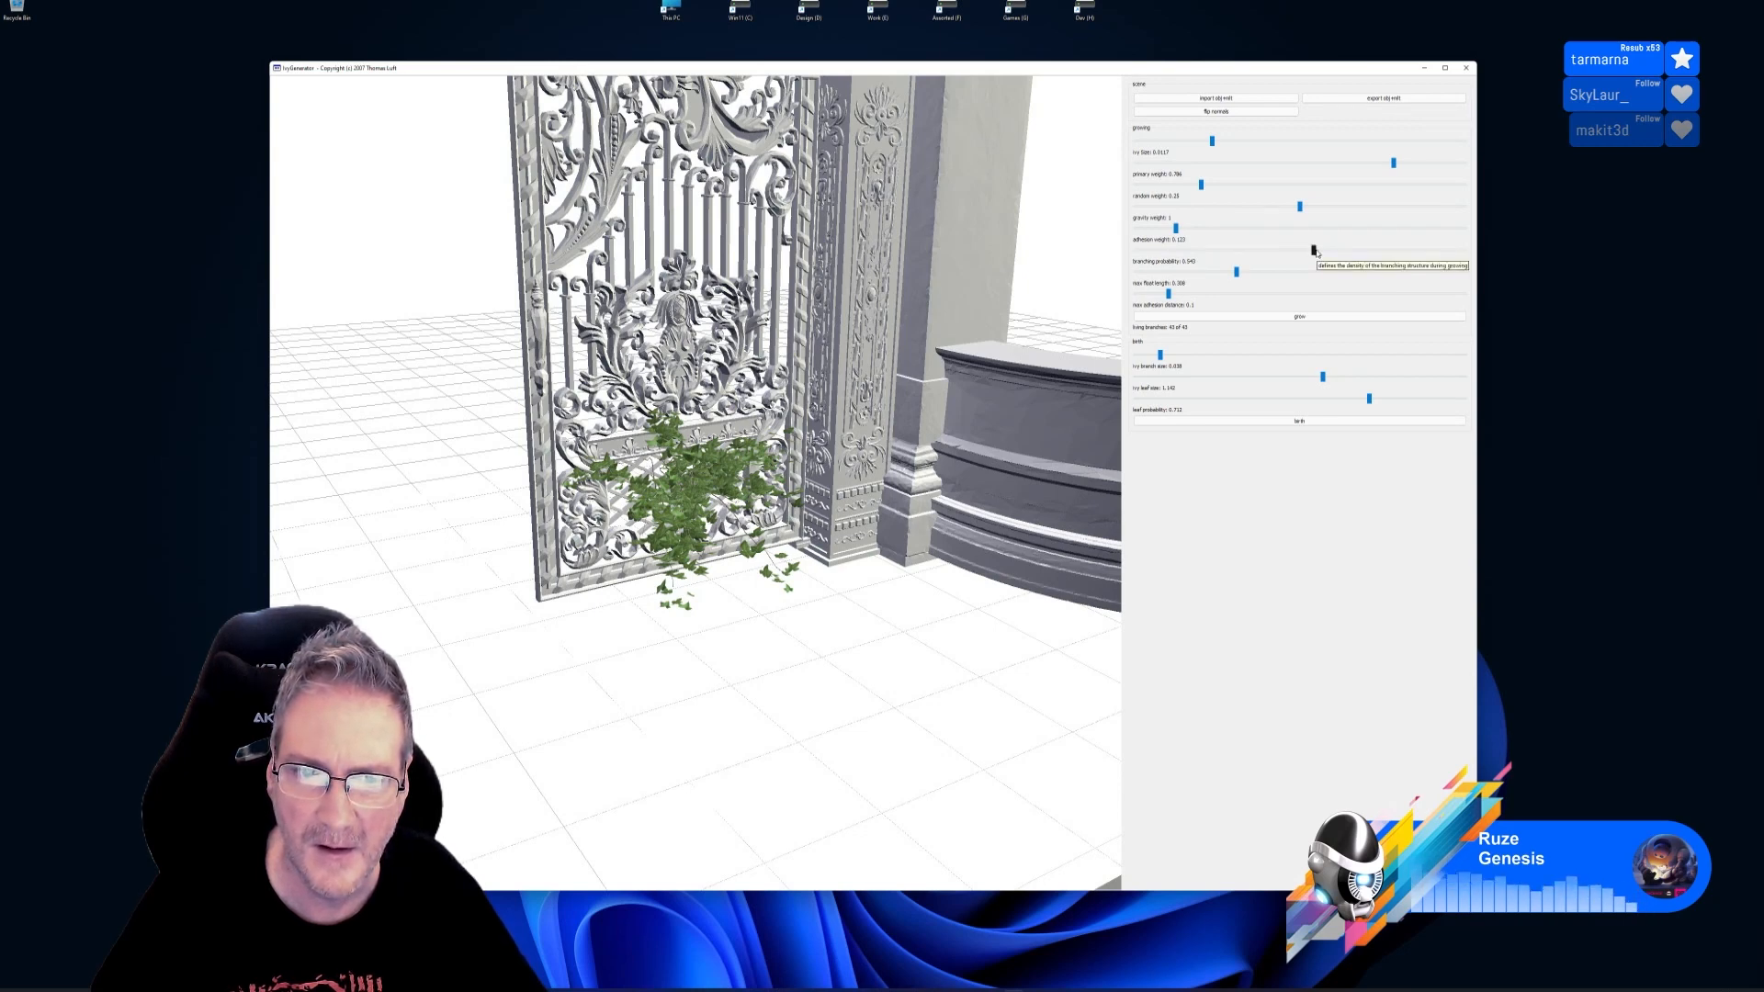
left_click_drag(1314, 249, 1401, 250)
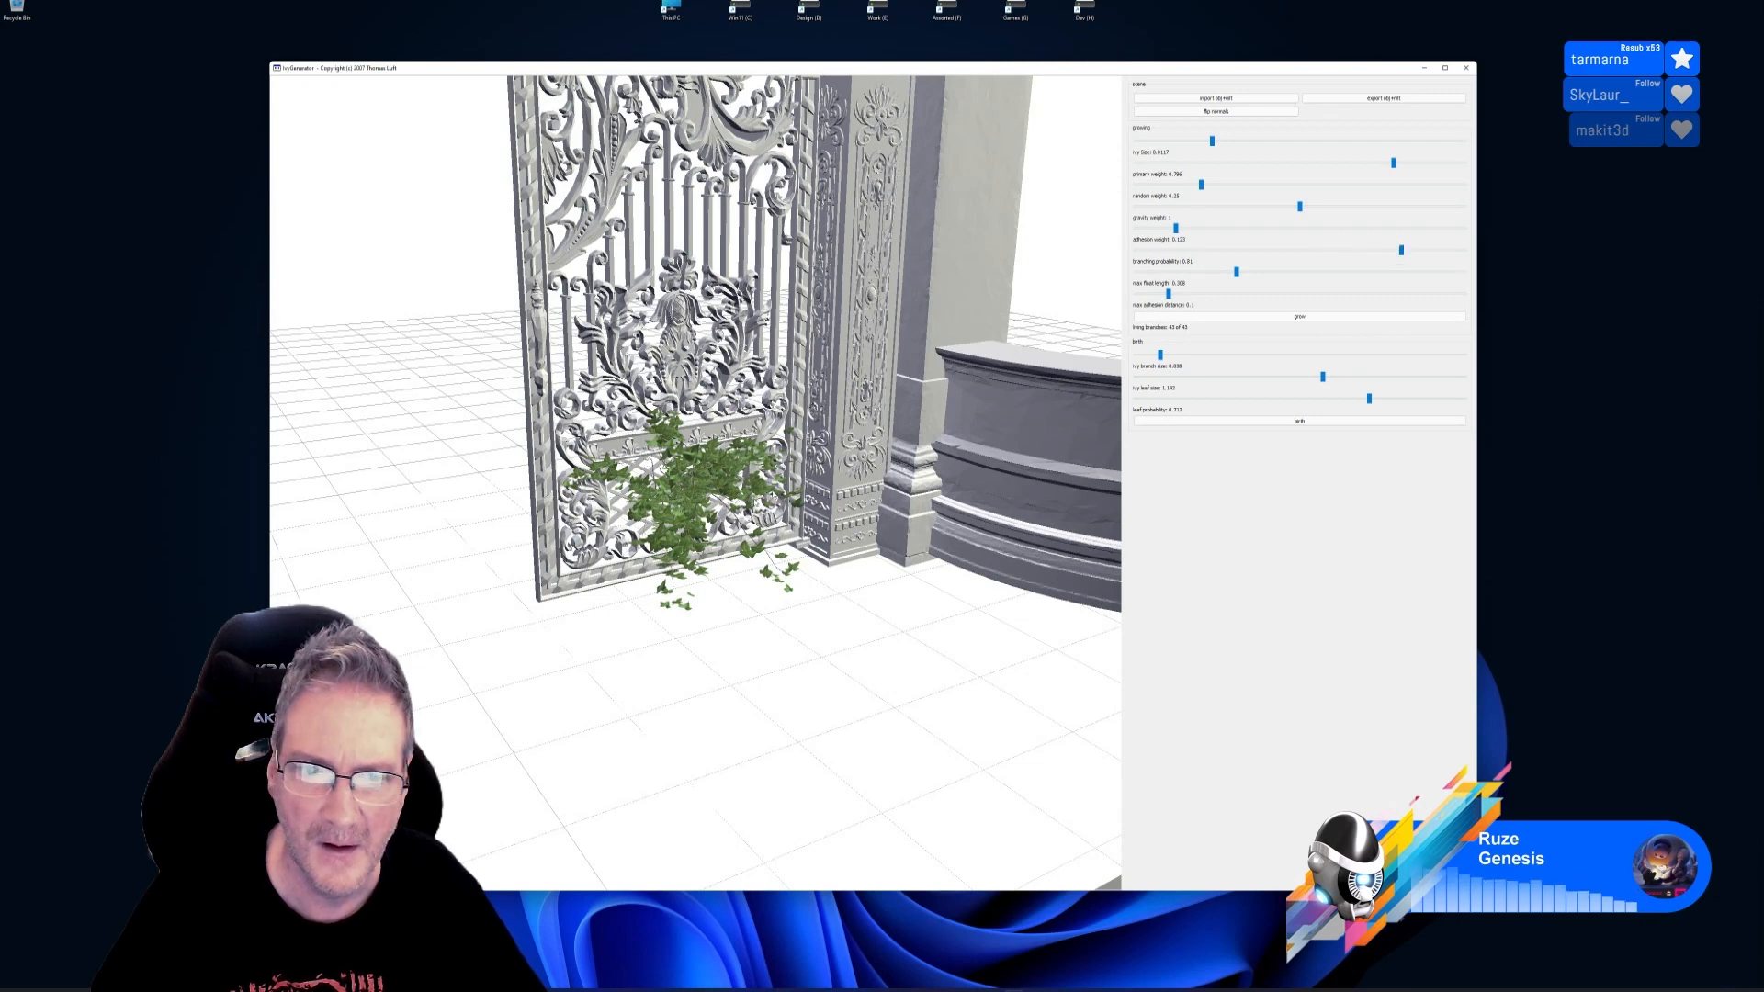
double_click(648, 572)
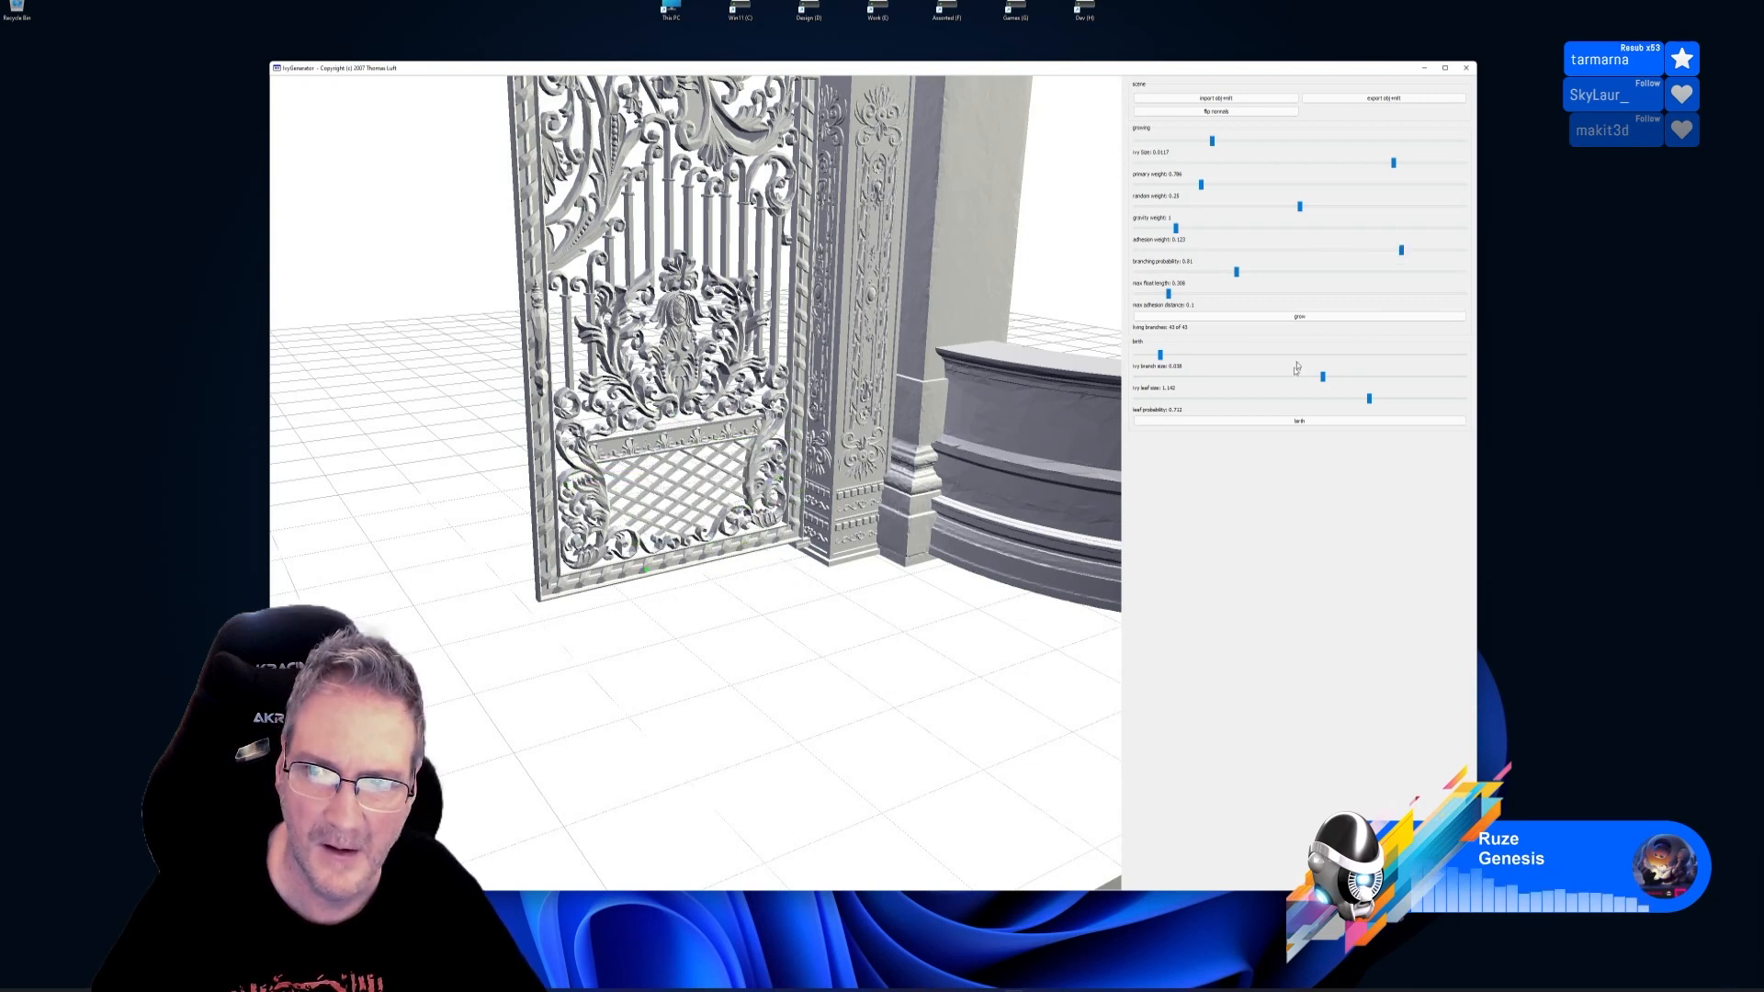
left_click_drag(690, 644, 735, 497)
left_click(1299, 317)
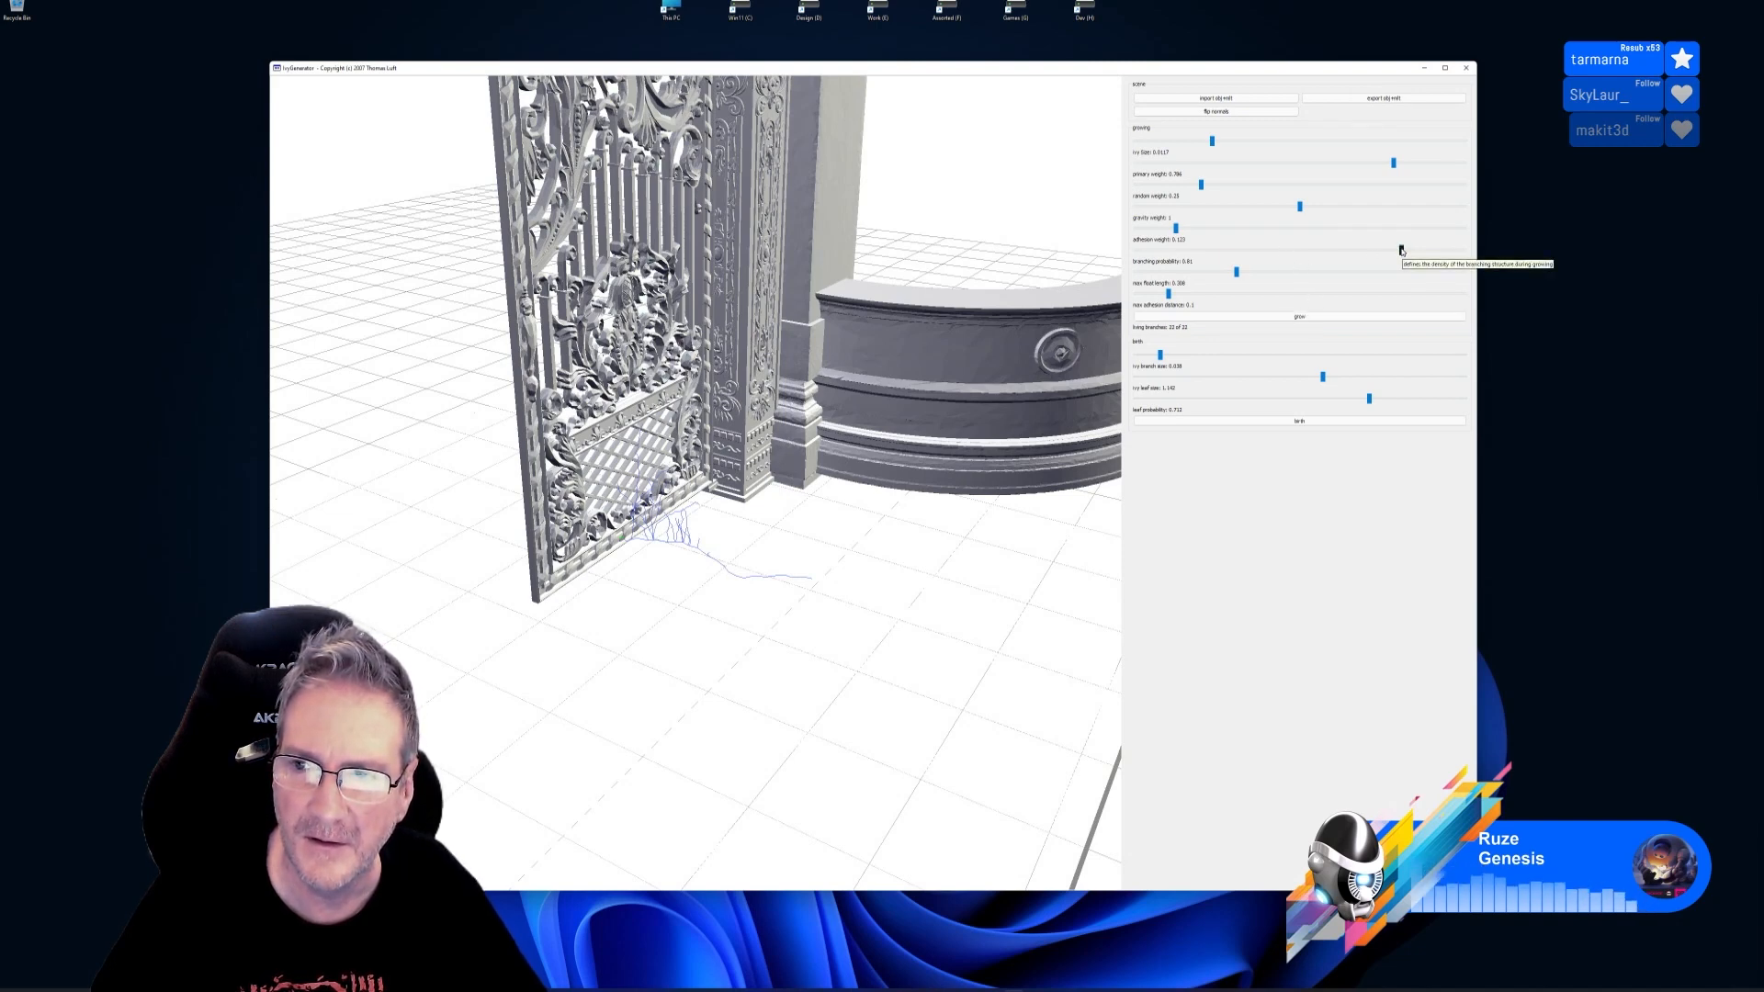
Set the branching probability to about 0.09, then regrow the ivy from the gate's base and generate its leaves
left_click_drag(1401, 250, 1167, 250)
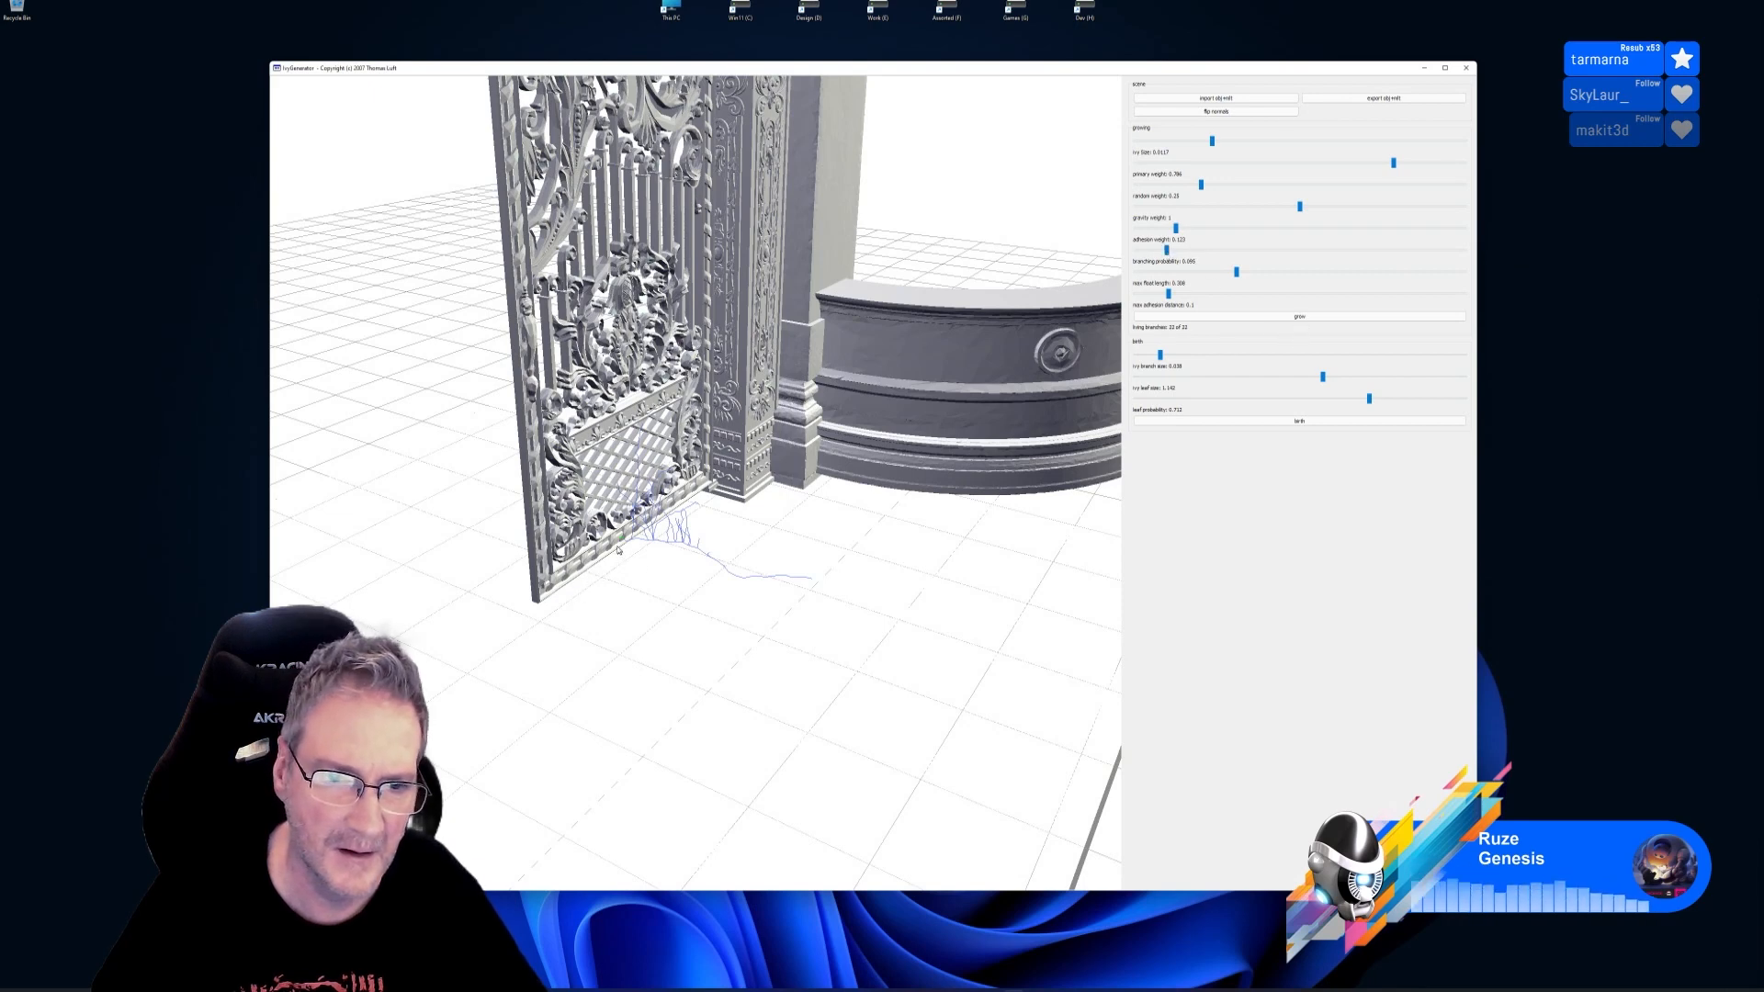
mouse_move(649, 582)
left_mouse_down()
mouse_move(693, 582)
mouse_move(668, 576)
left_mouse_up()
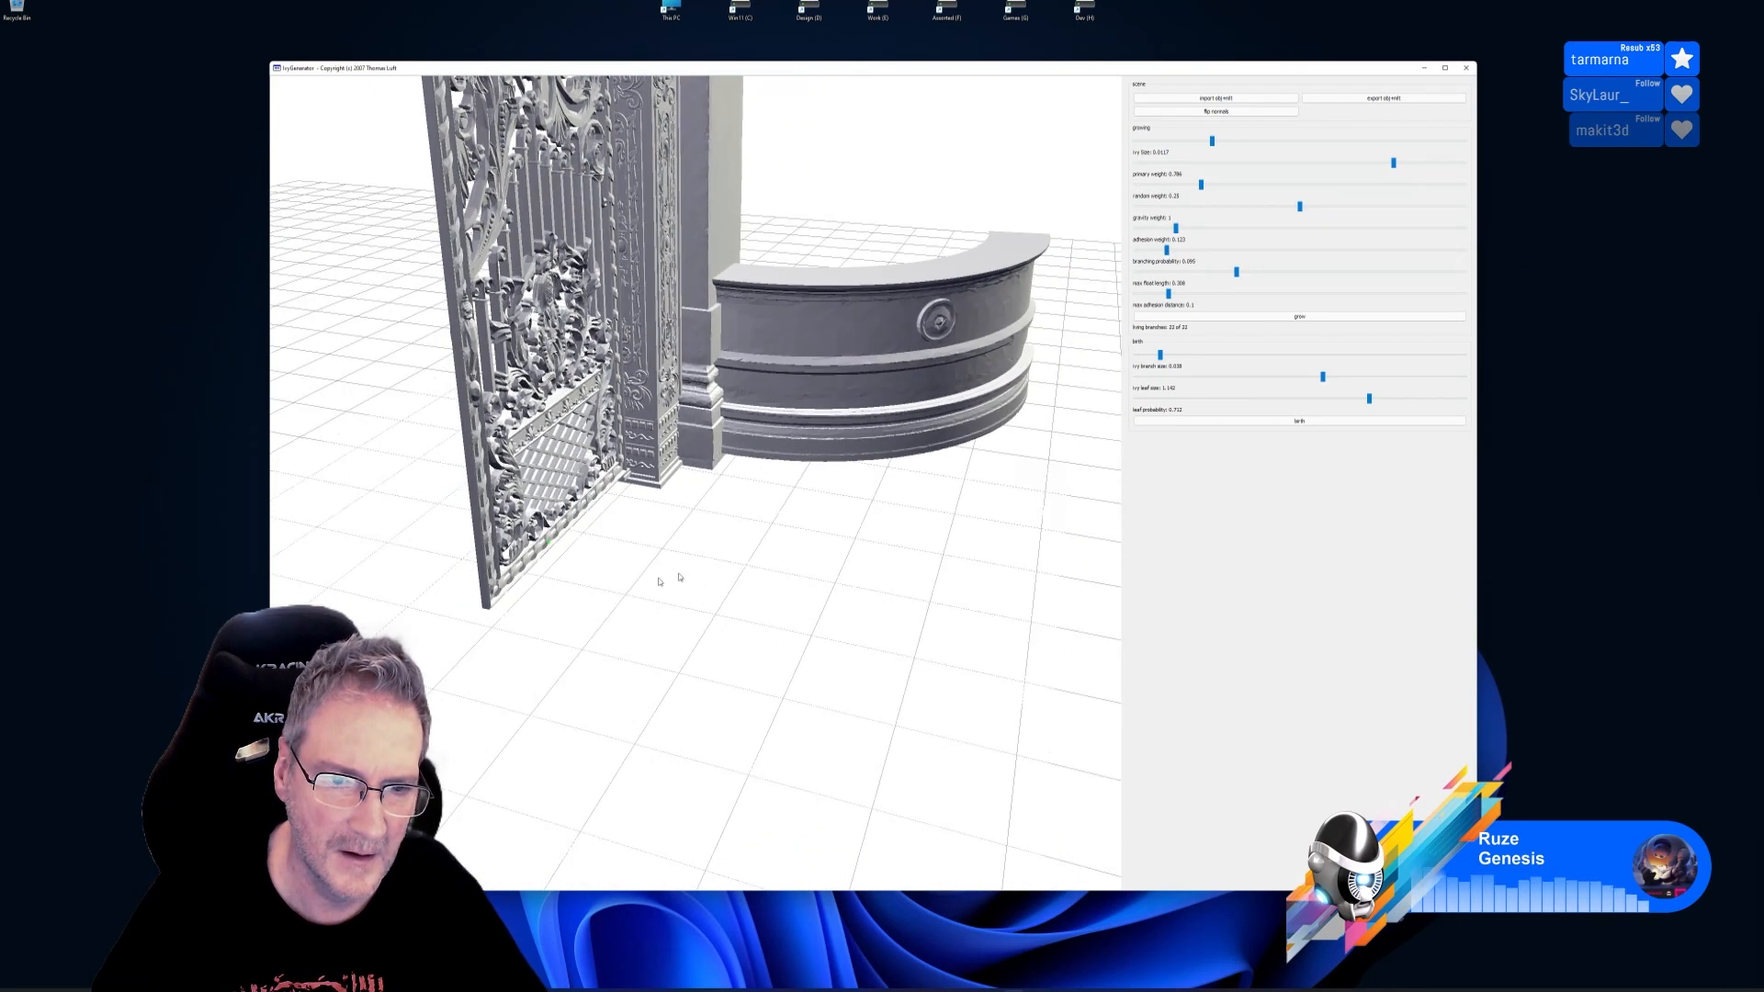
left_click(1296, 319)
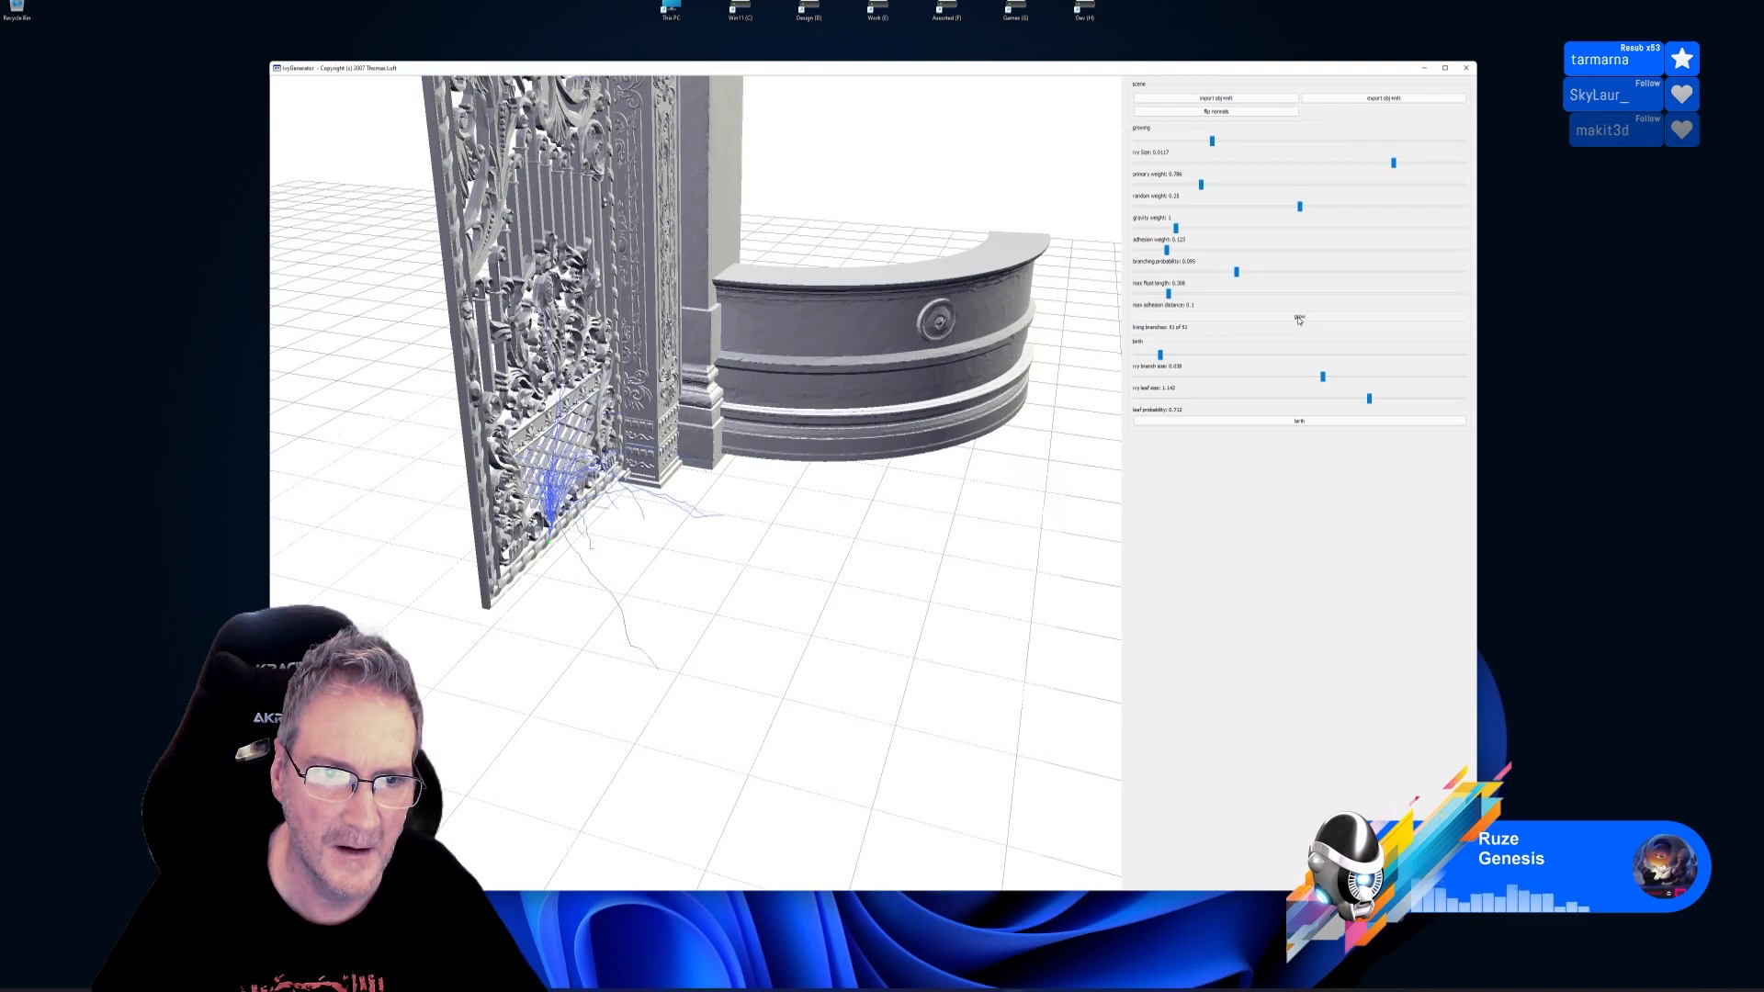
left_click(1299, 421)
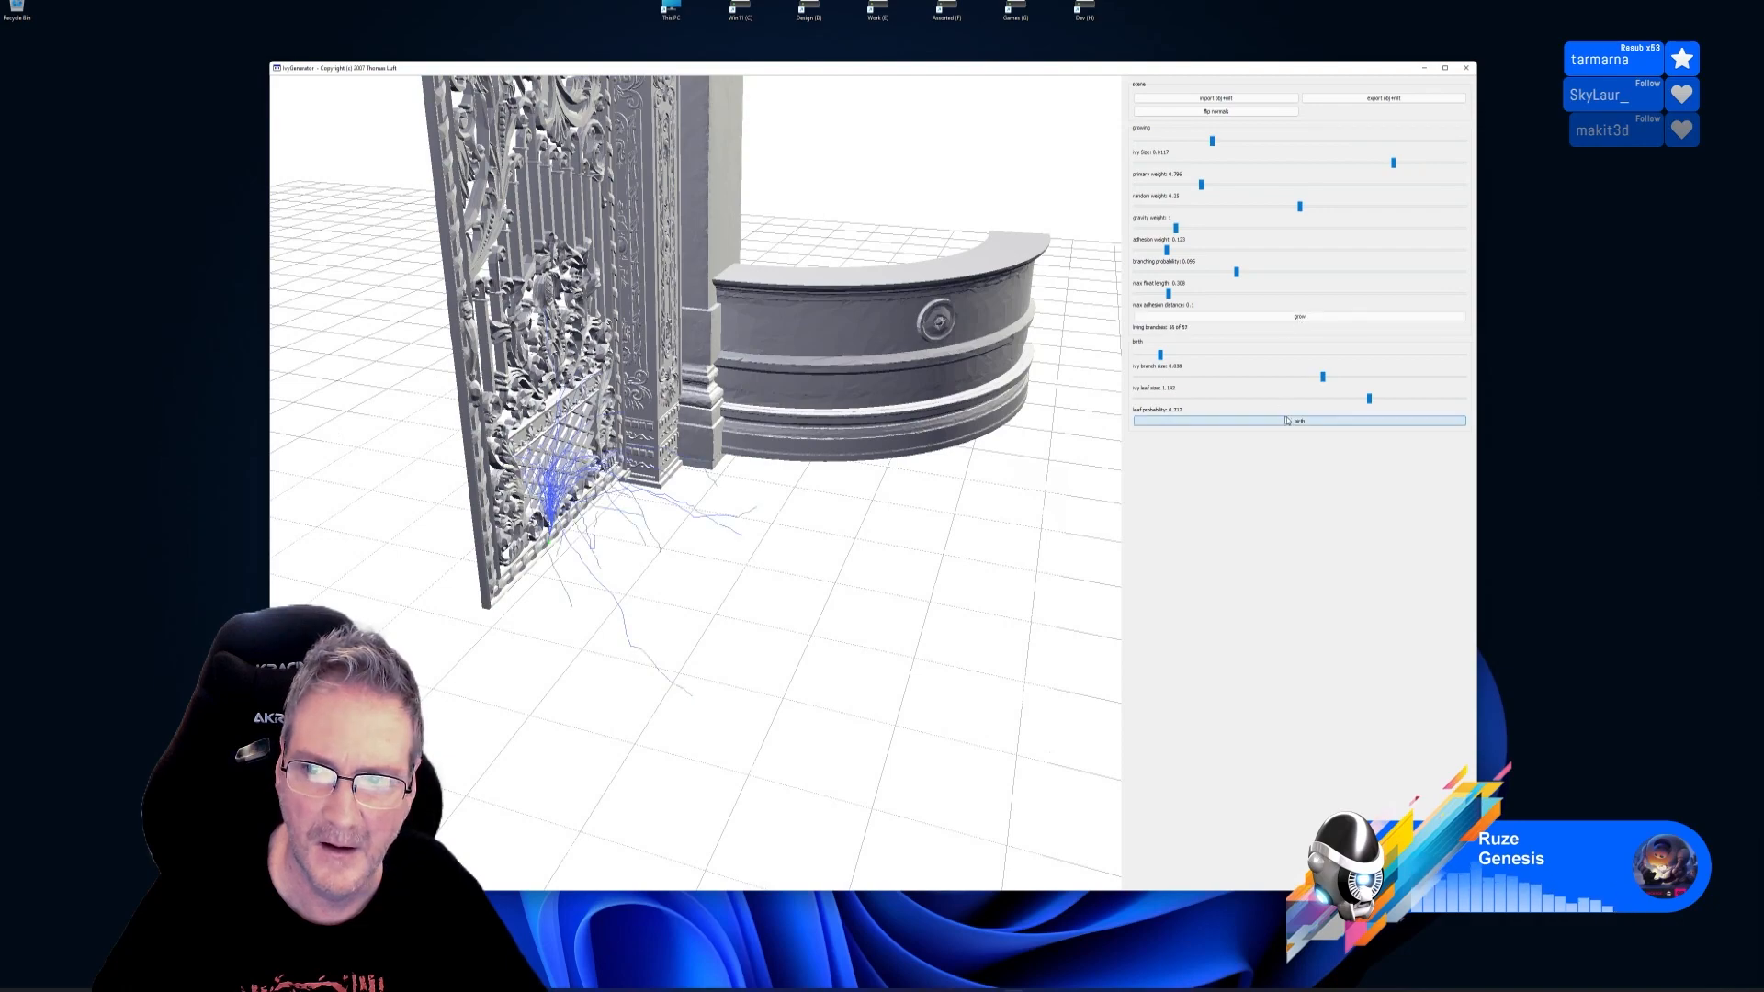
left_click_drag(814, 557, 1065, 606)
left_click_drag(1038, 580, 730, 609)
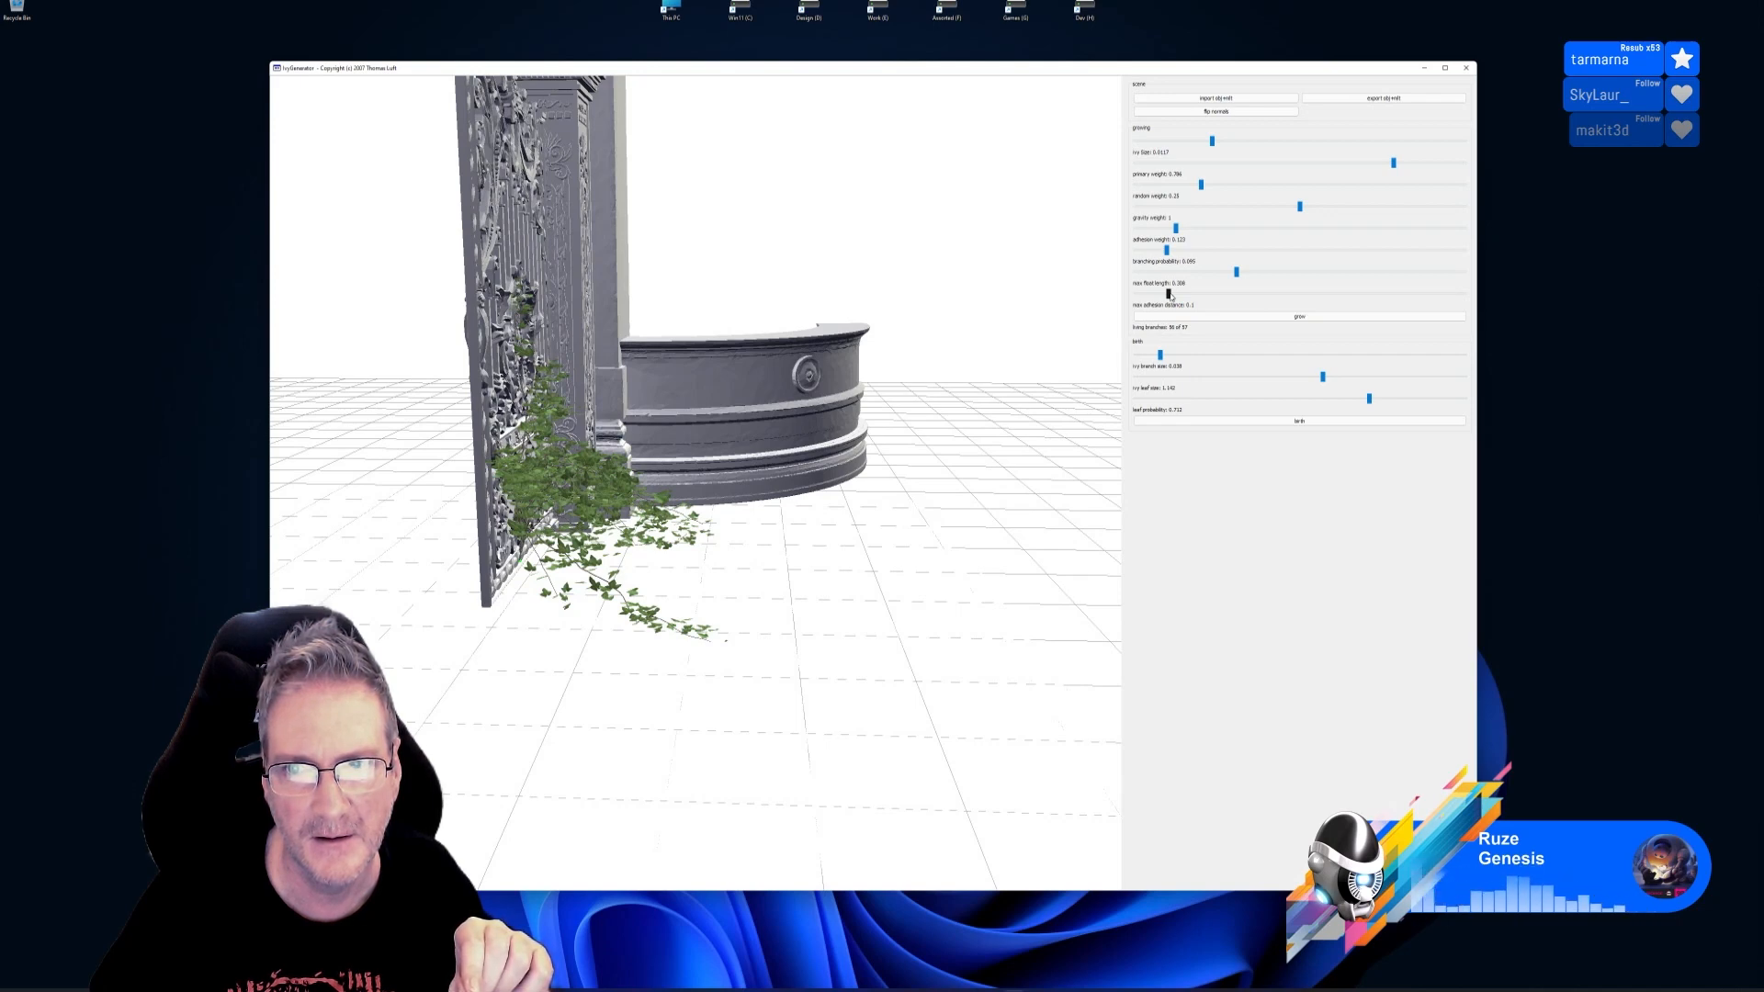
Set the max adhesion distance to about 0.7, regrow leafy ivy from a new root on the gate's bottom rail and inspect it
left_click_drag(1171, 295, 1368, 296)
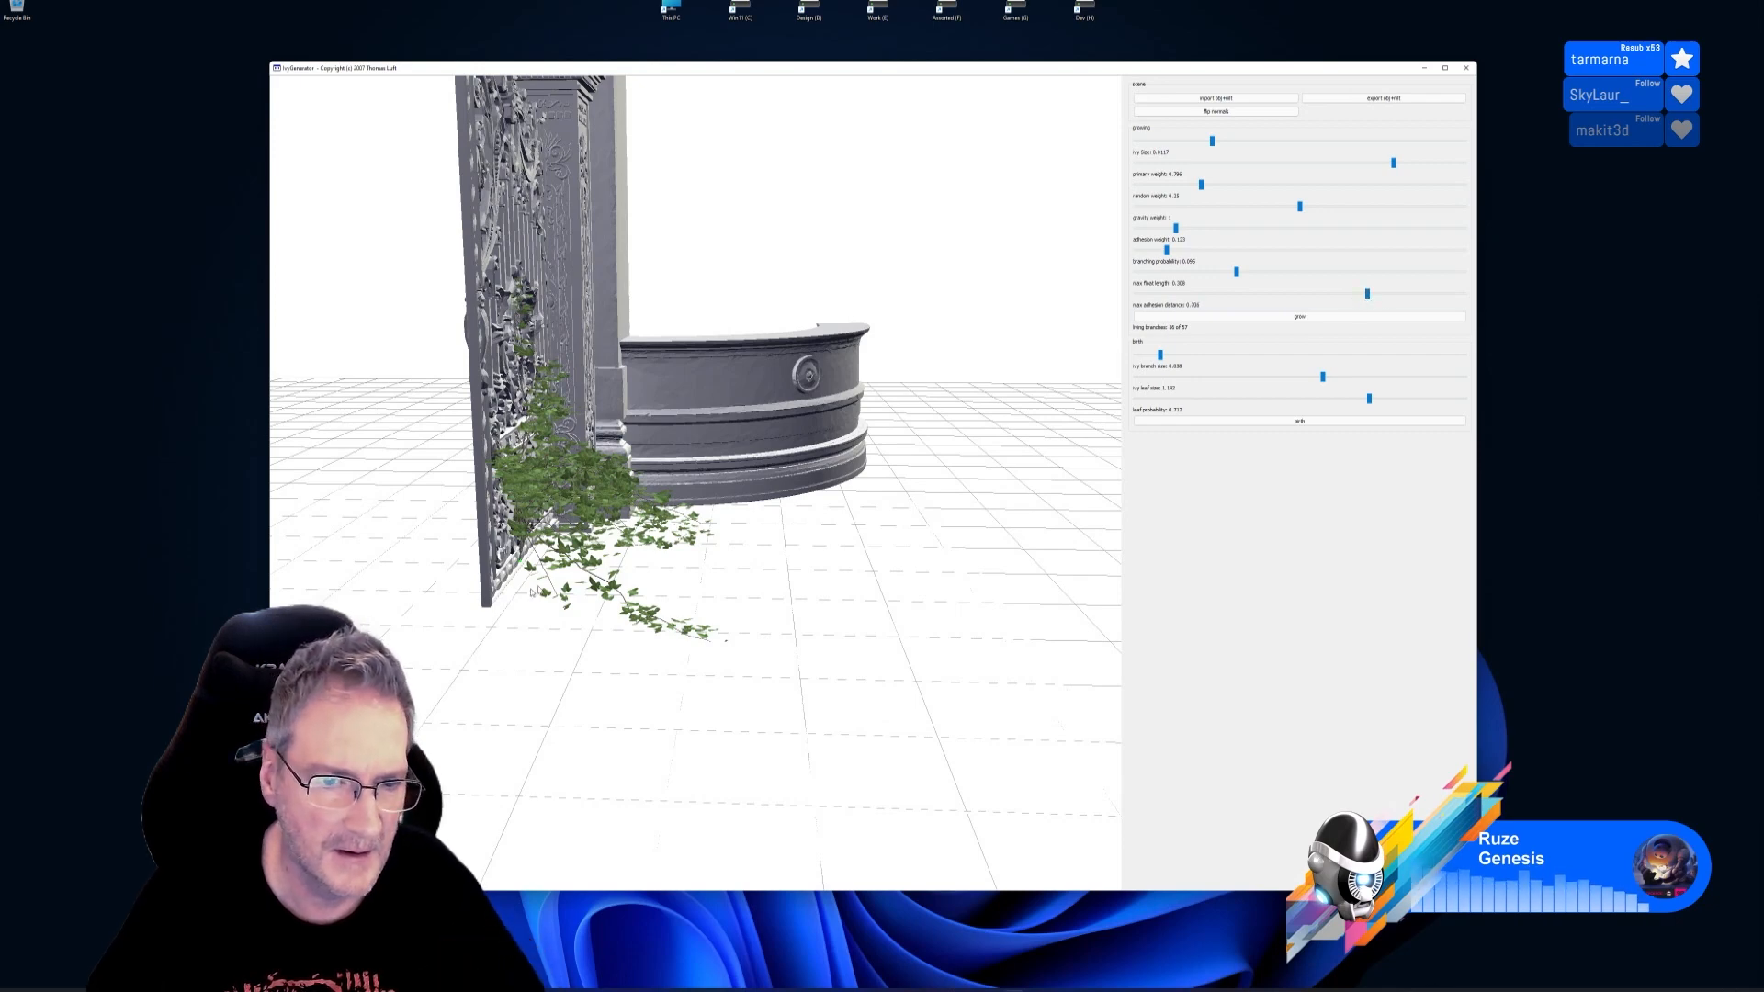
double_click(512, 570)
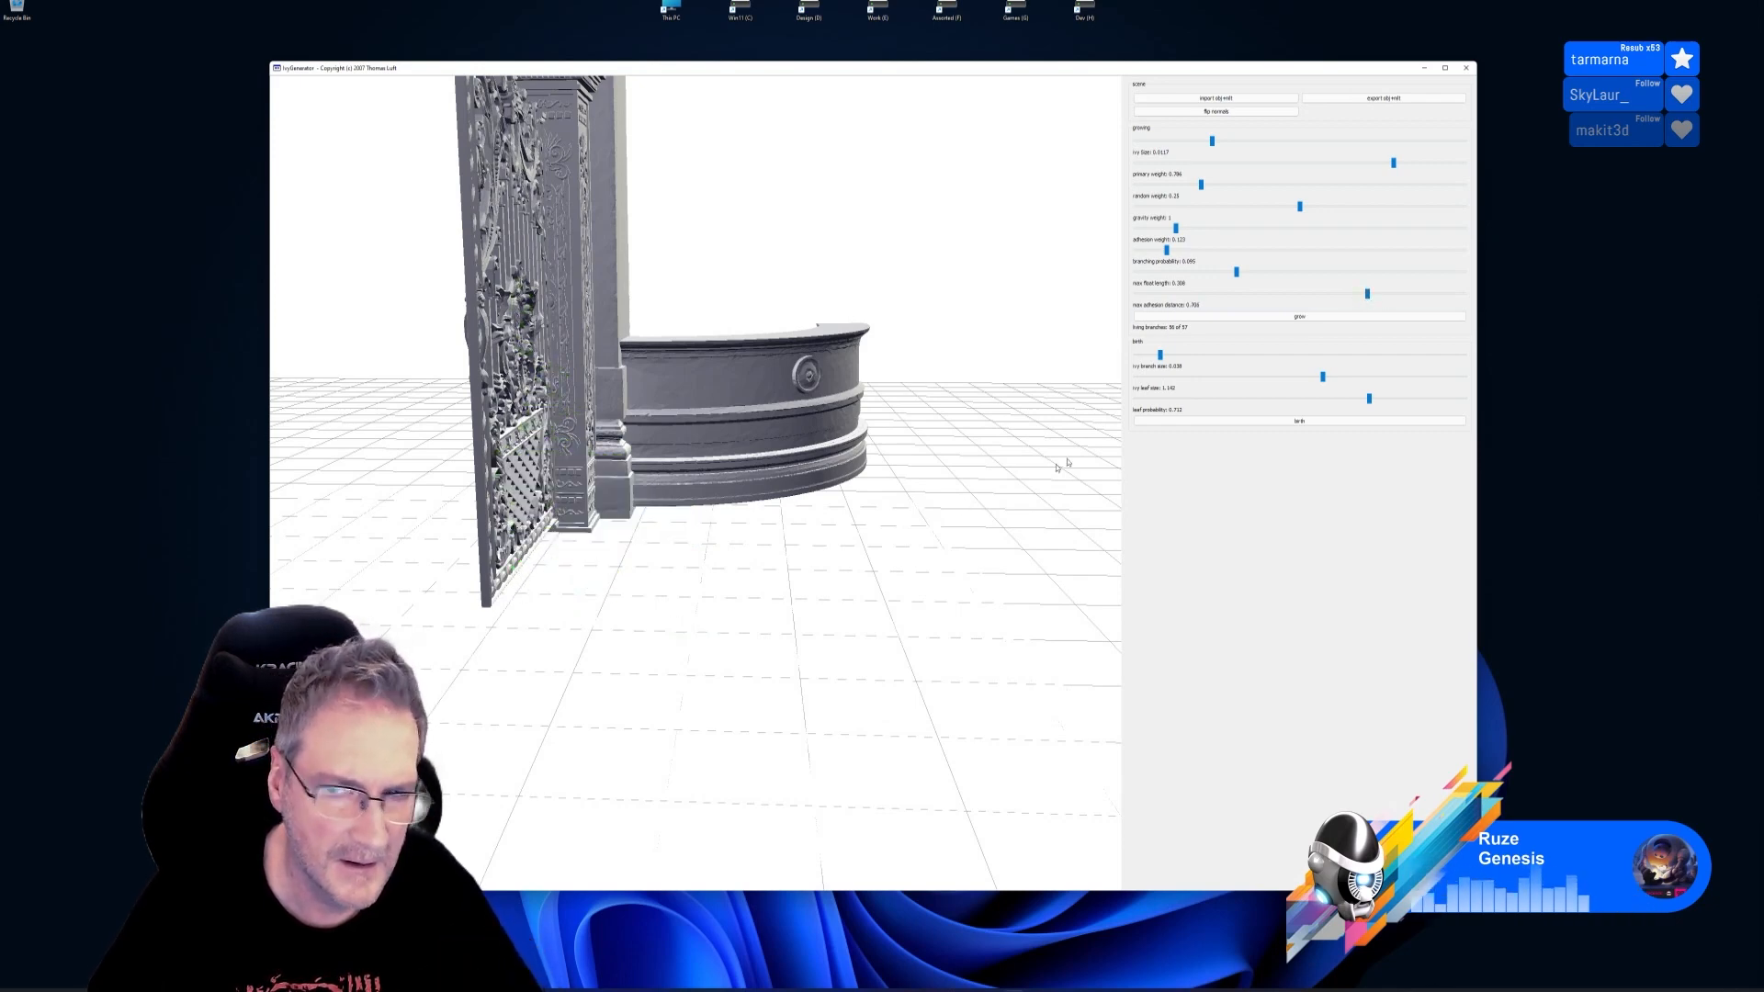
left_click(1279, 320)
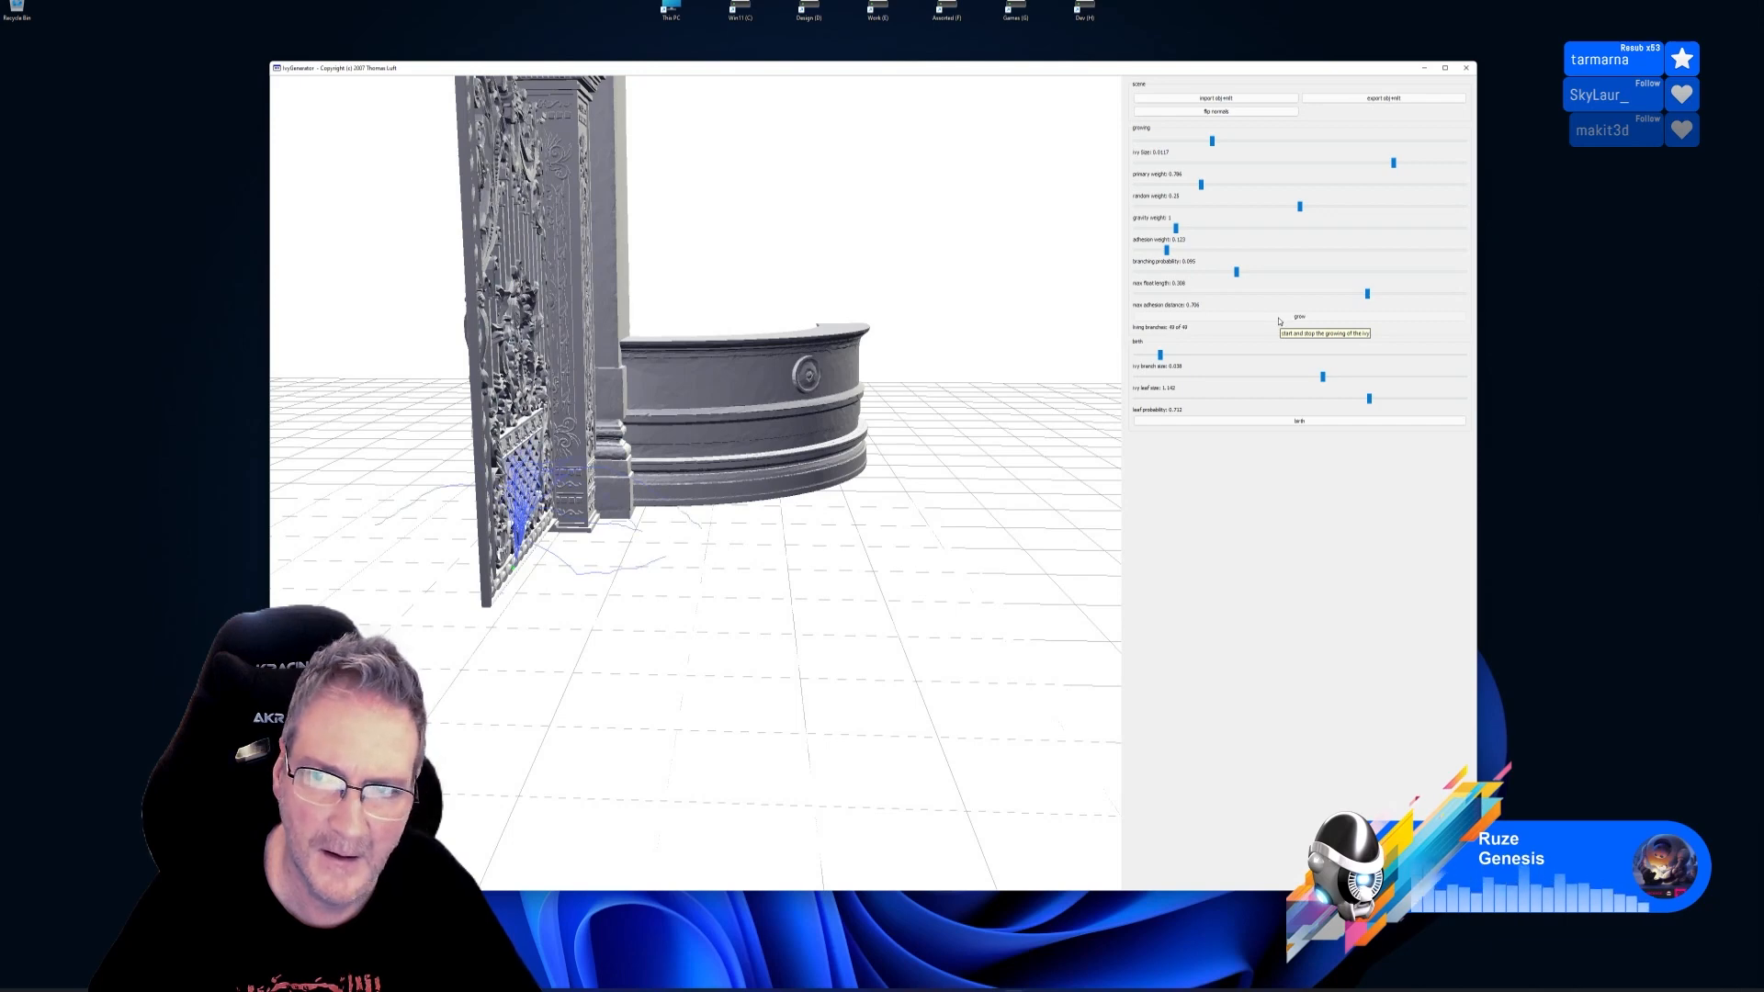
left_click(1299, 421)
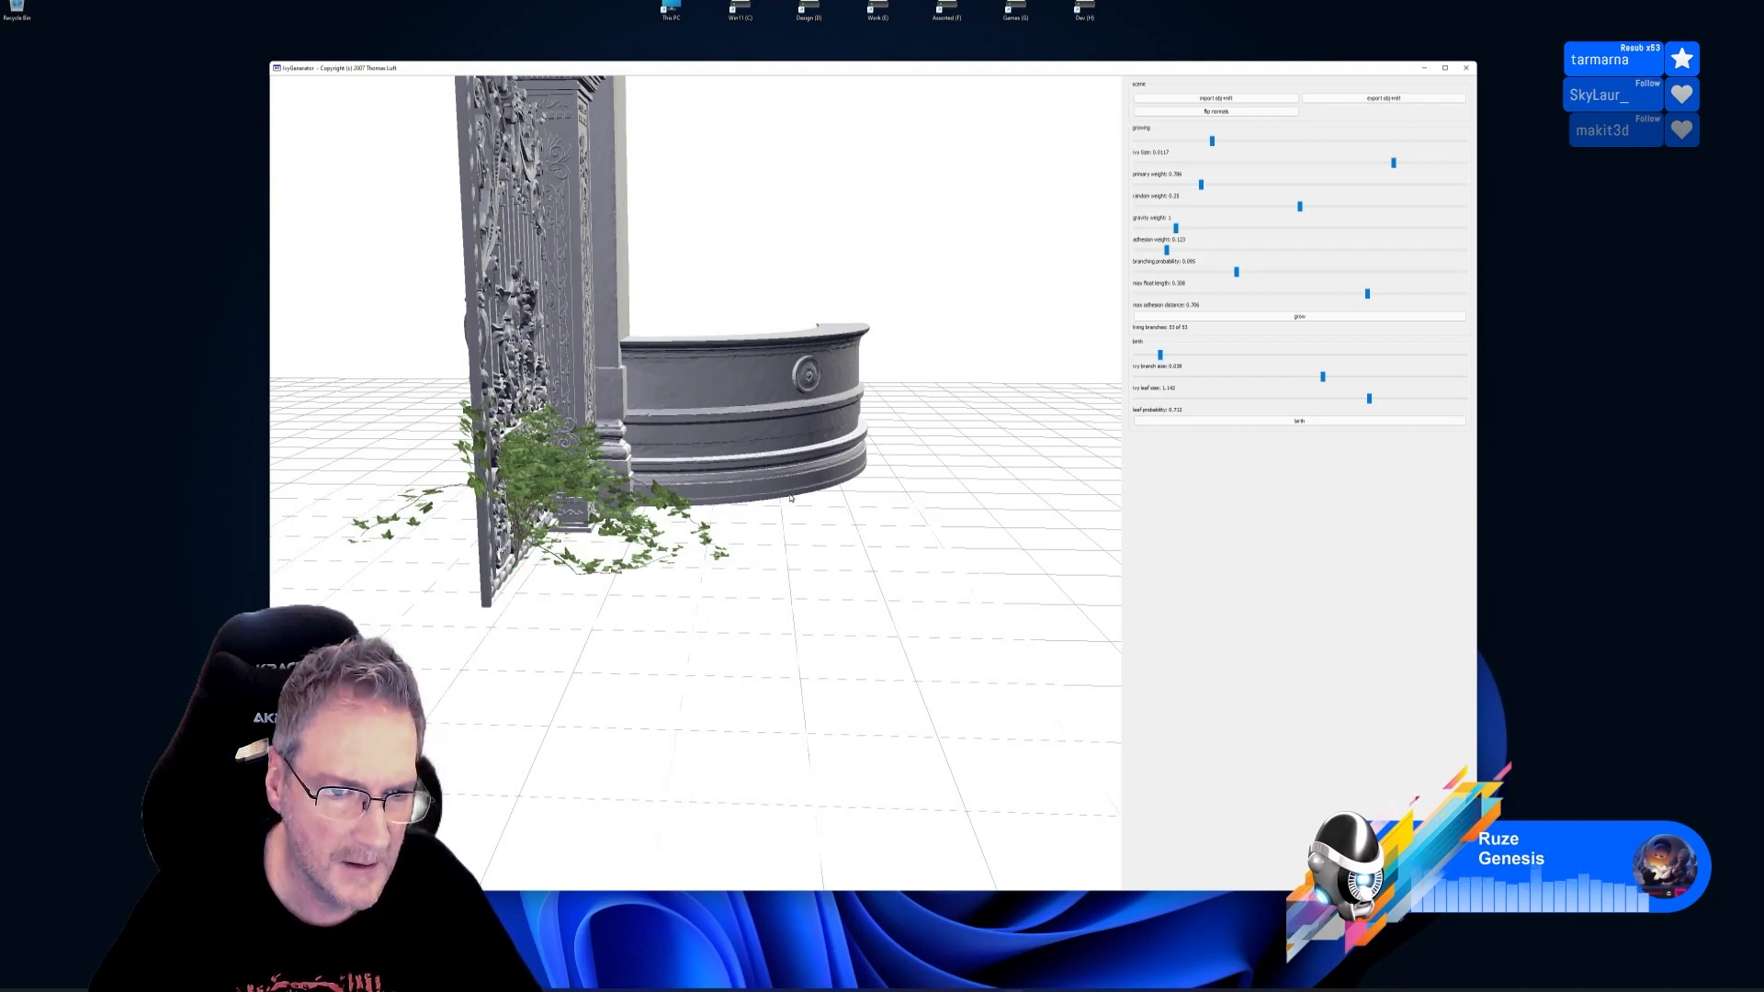
left_click_drag(791, 498, 860, 505)
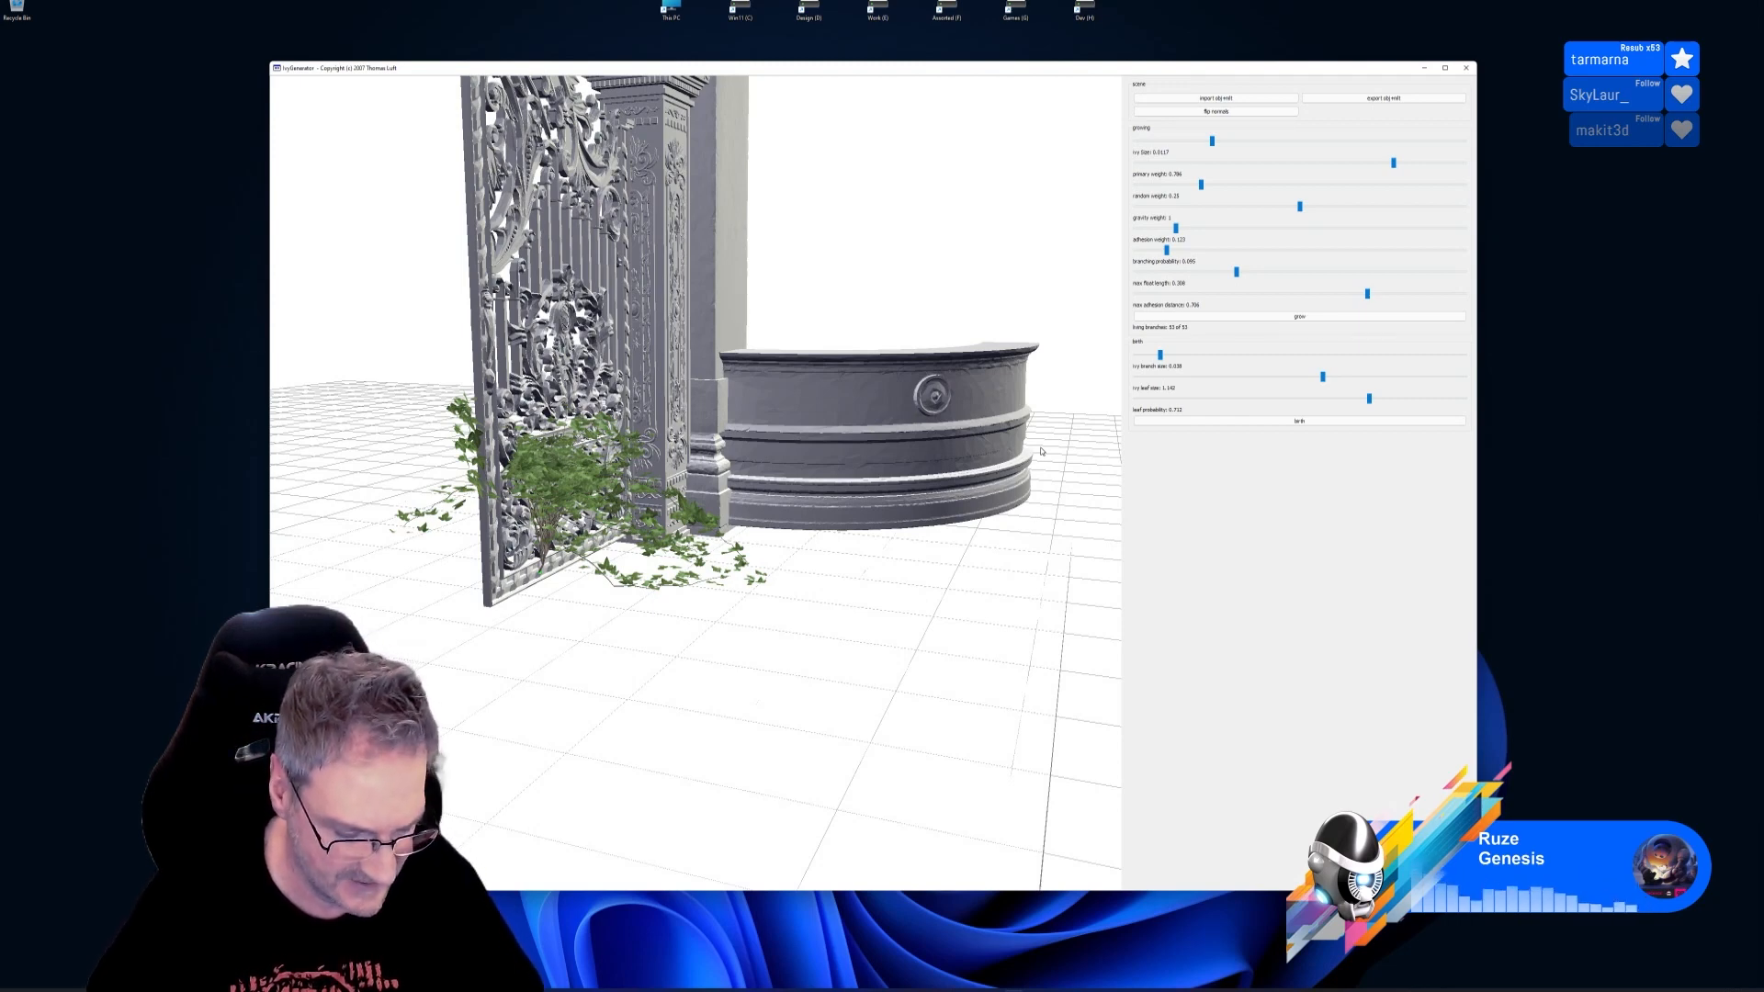
left_click_drag(731, 573, 790, 582)
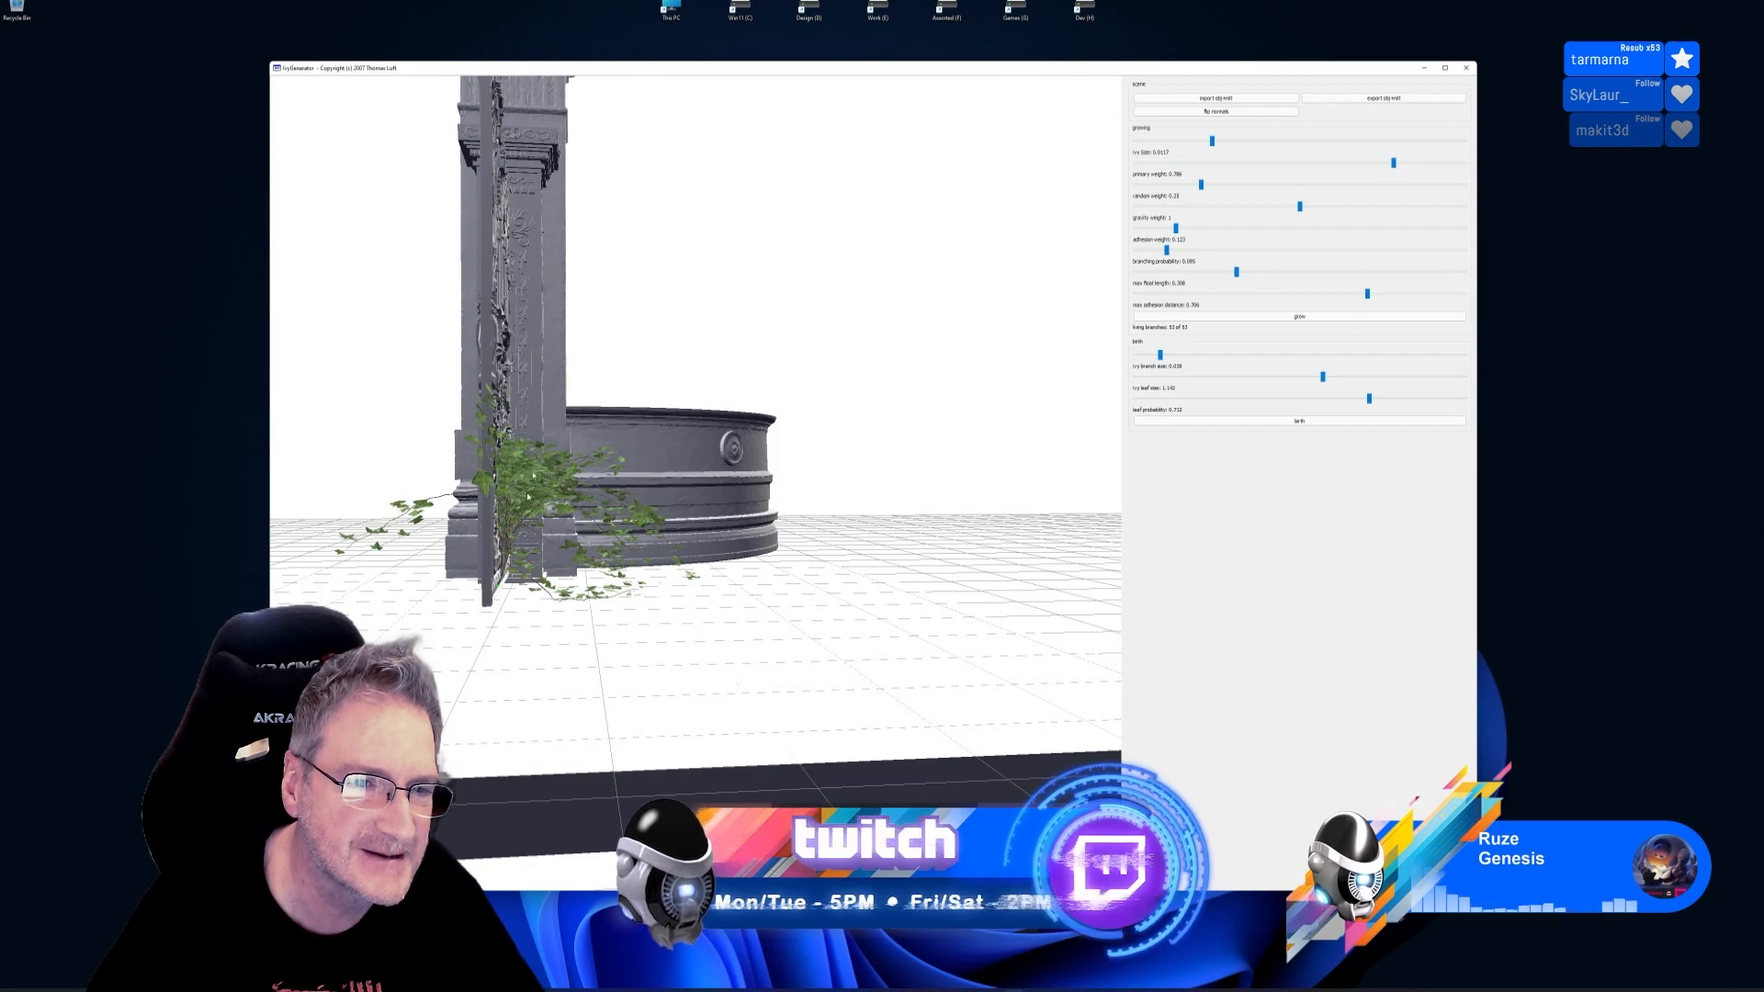
left_click_drag(698, 648, 772, 478)
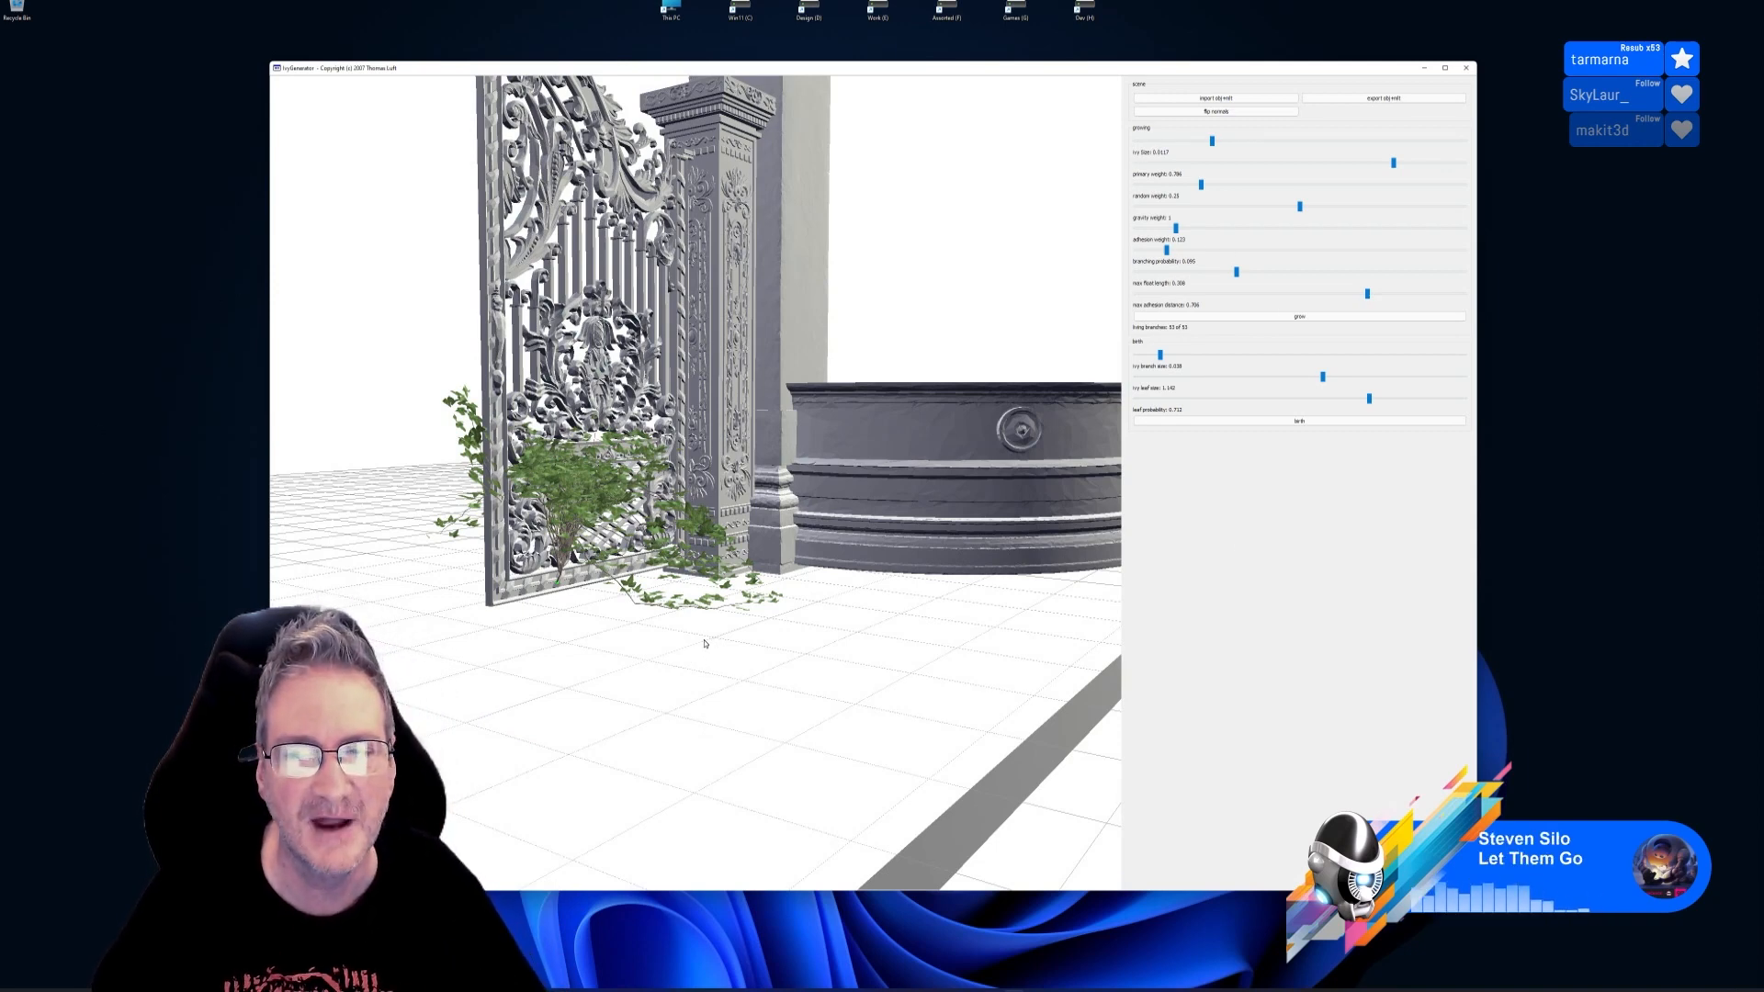
left_click_drag(610, 631, 764, 576)
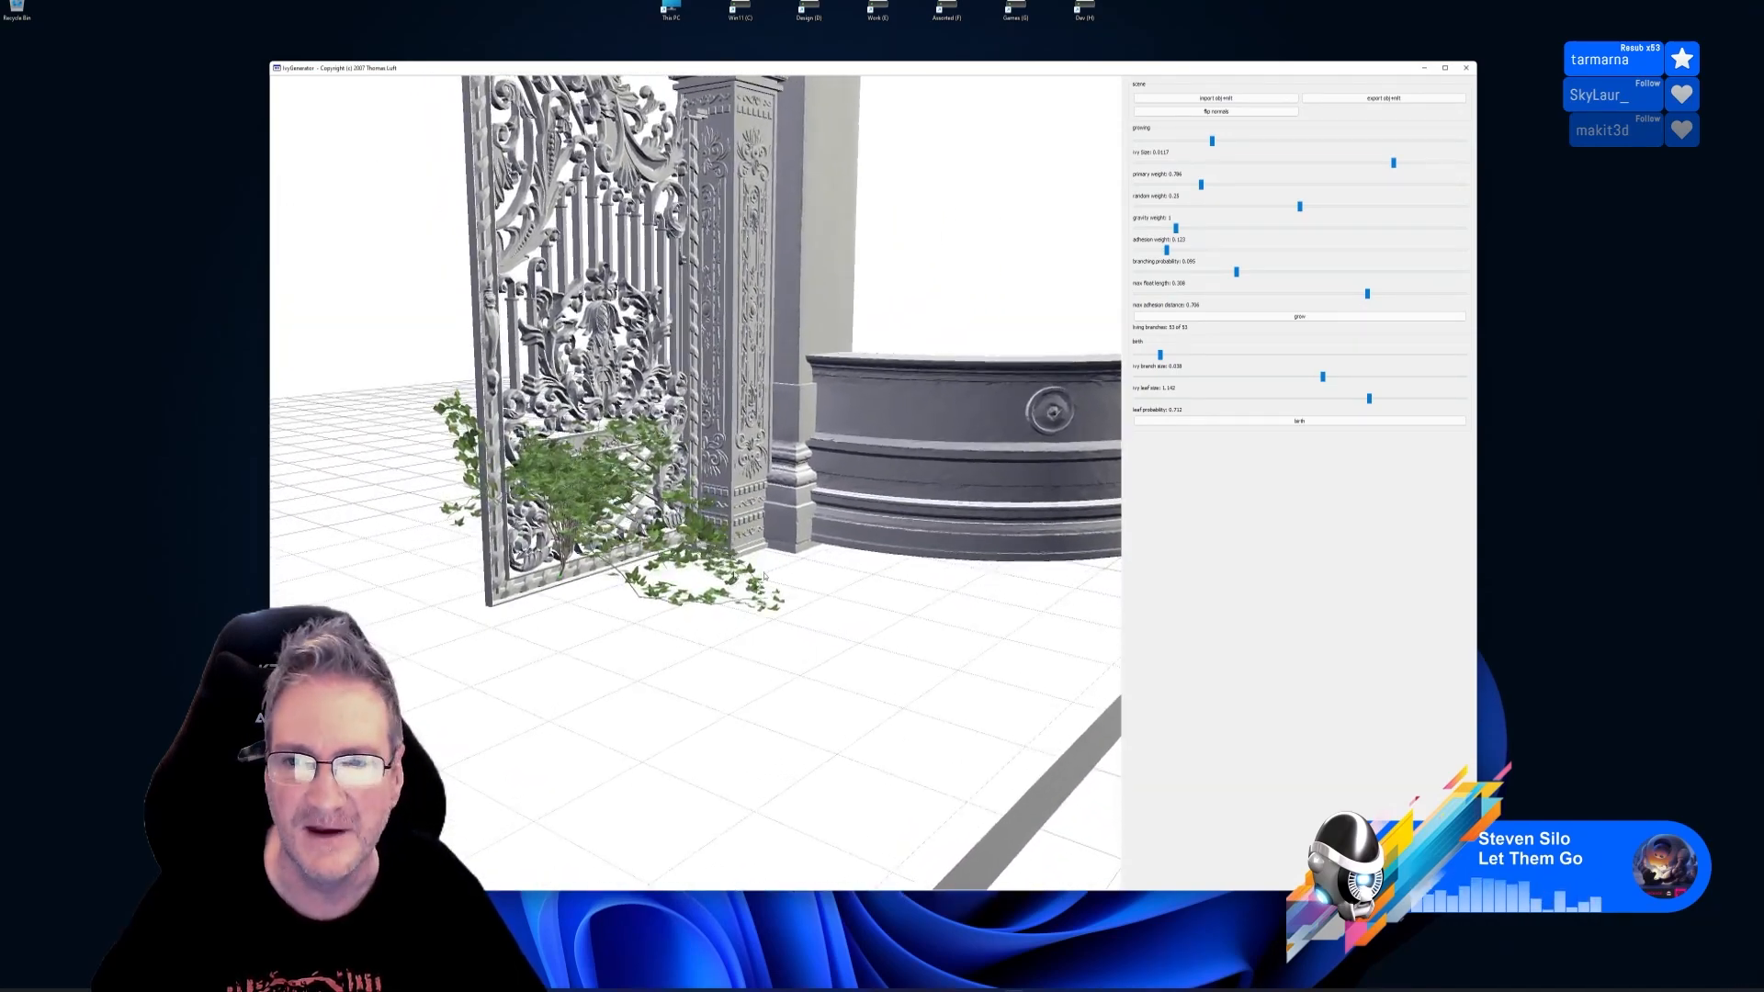
Place a new ivy root at the gate's base, set the random weight to about 0.8 and grow the branches
double_click(577, 577)
left_click_drag(637, 626, 557, 581)
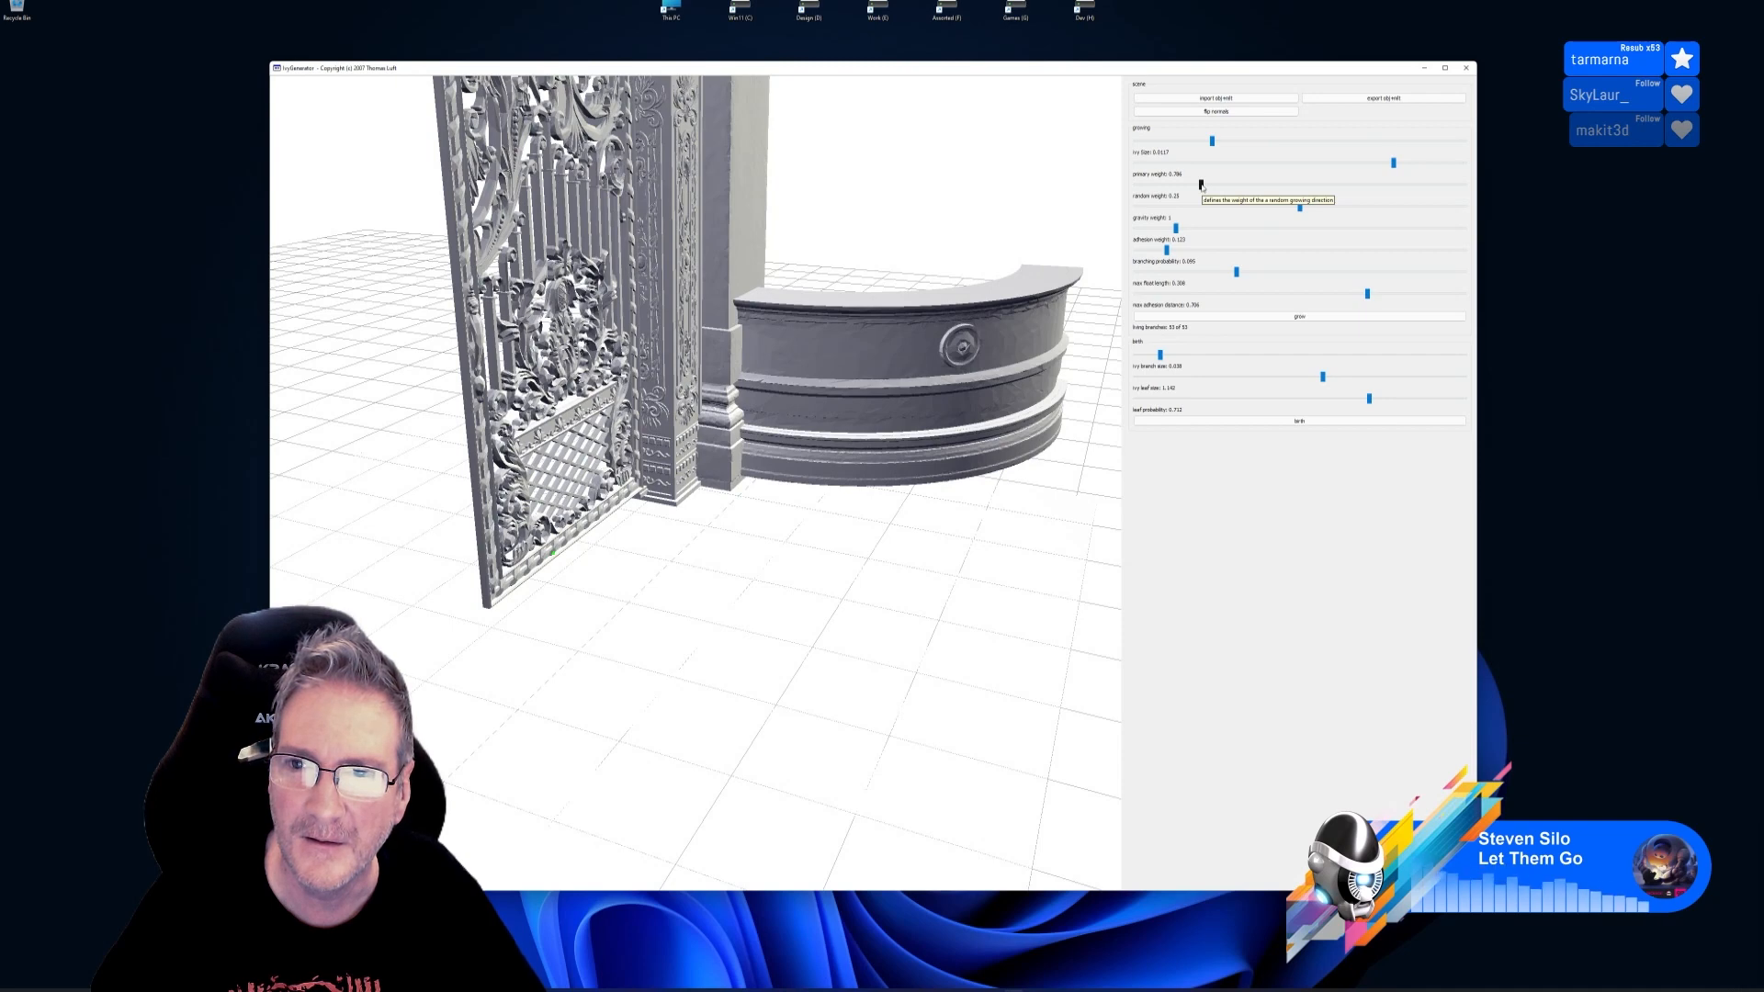
left_click_drag(1201, 184, 1401, 185)
left_click(1304, 317)
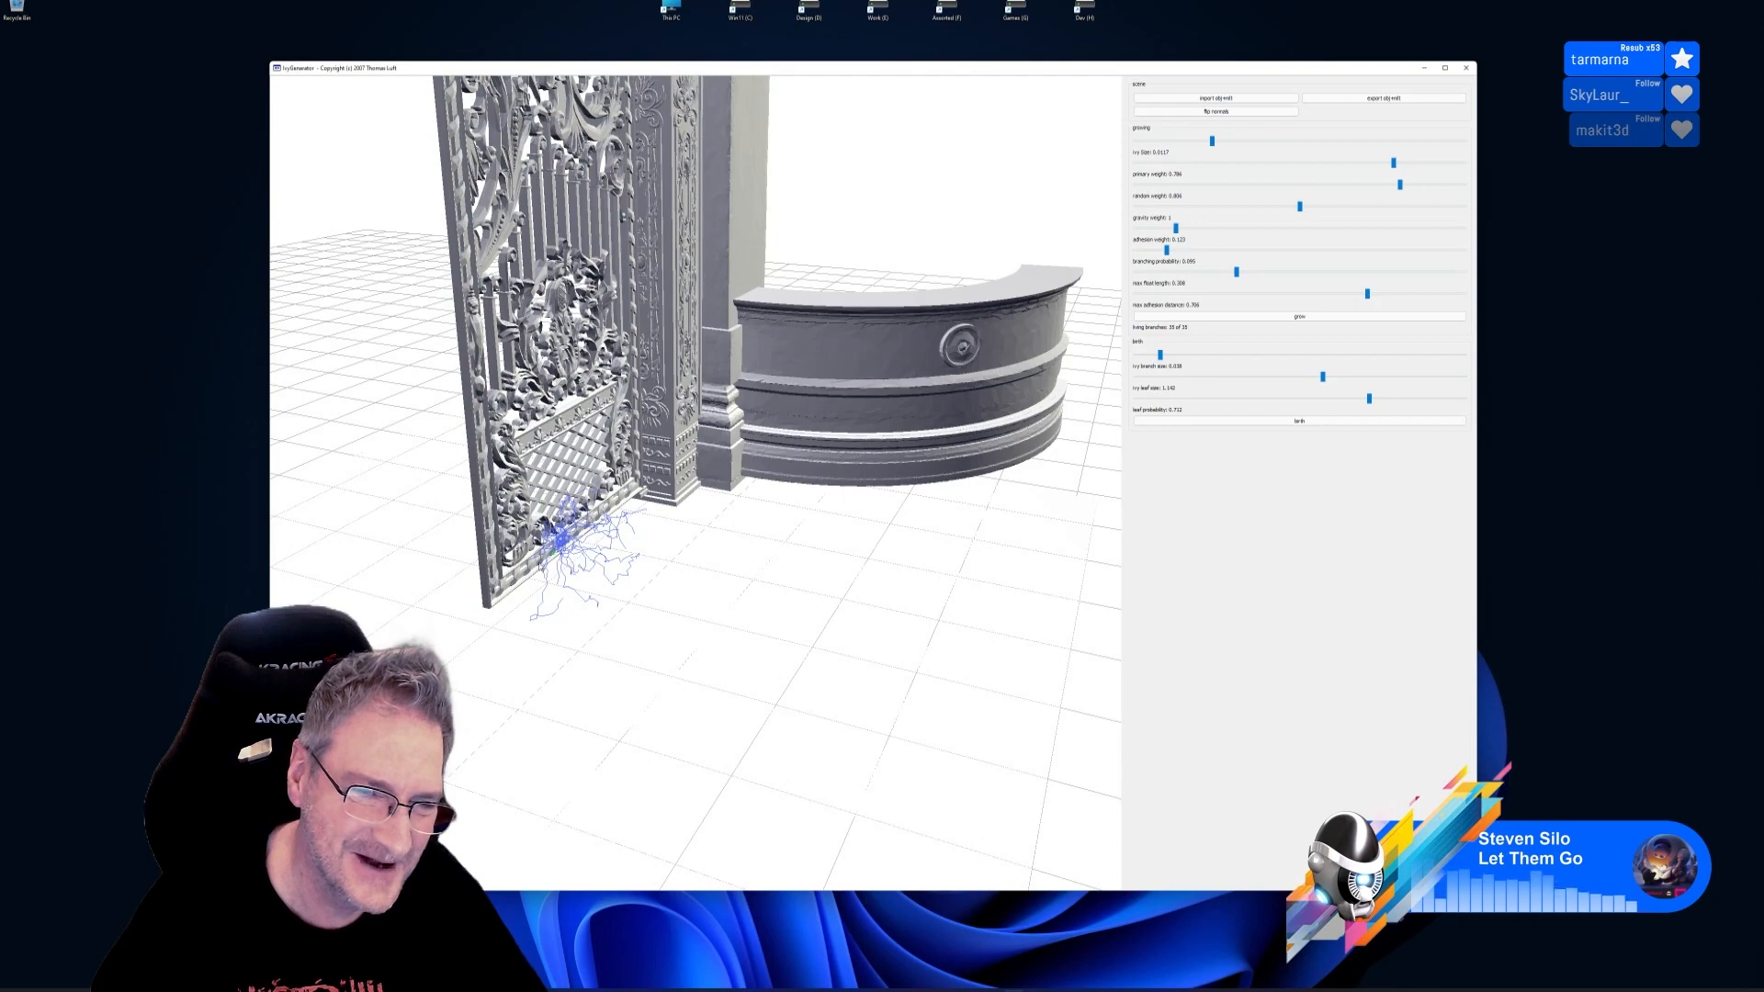
Re-root the ivy near the gate's outer bottom corner, set the random weight to about 0.05, and grow it with leaves
double_click(539, 568)
mouse_move(634, 618)
left_mouse_down()
mouse_move(674, 590)
mouse_move(578, 668)
mouse_move(654, 624)
left_mouse_up()
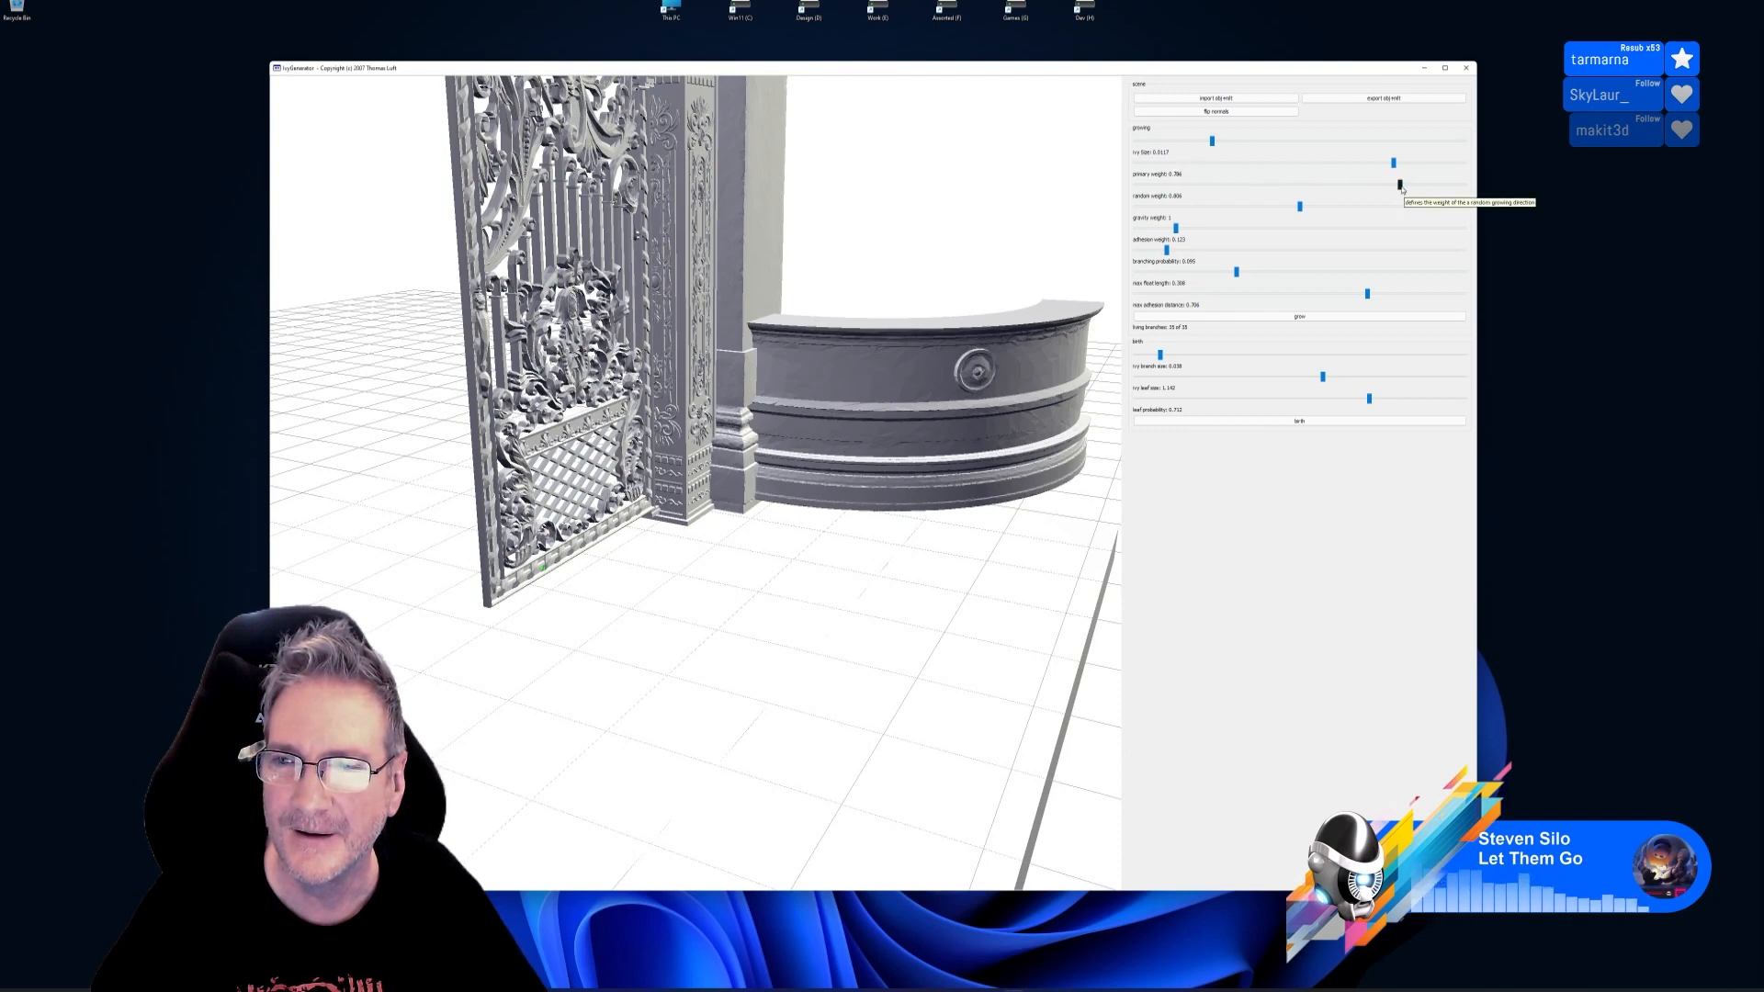
left_click_drag(1401, 185, 1156, 184)
left_click(1299, 316)
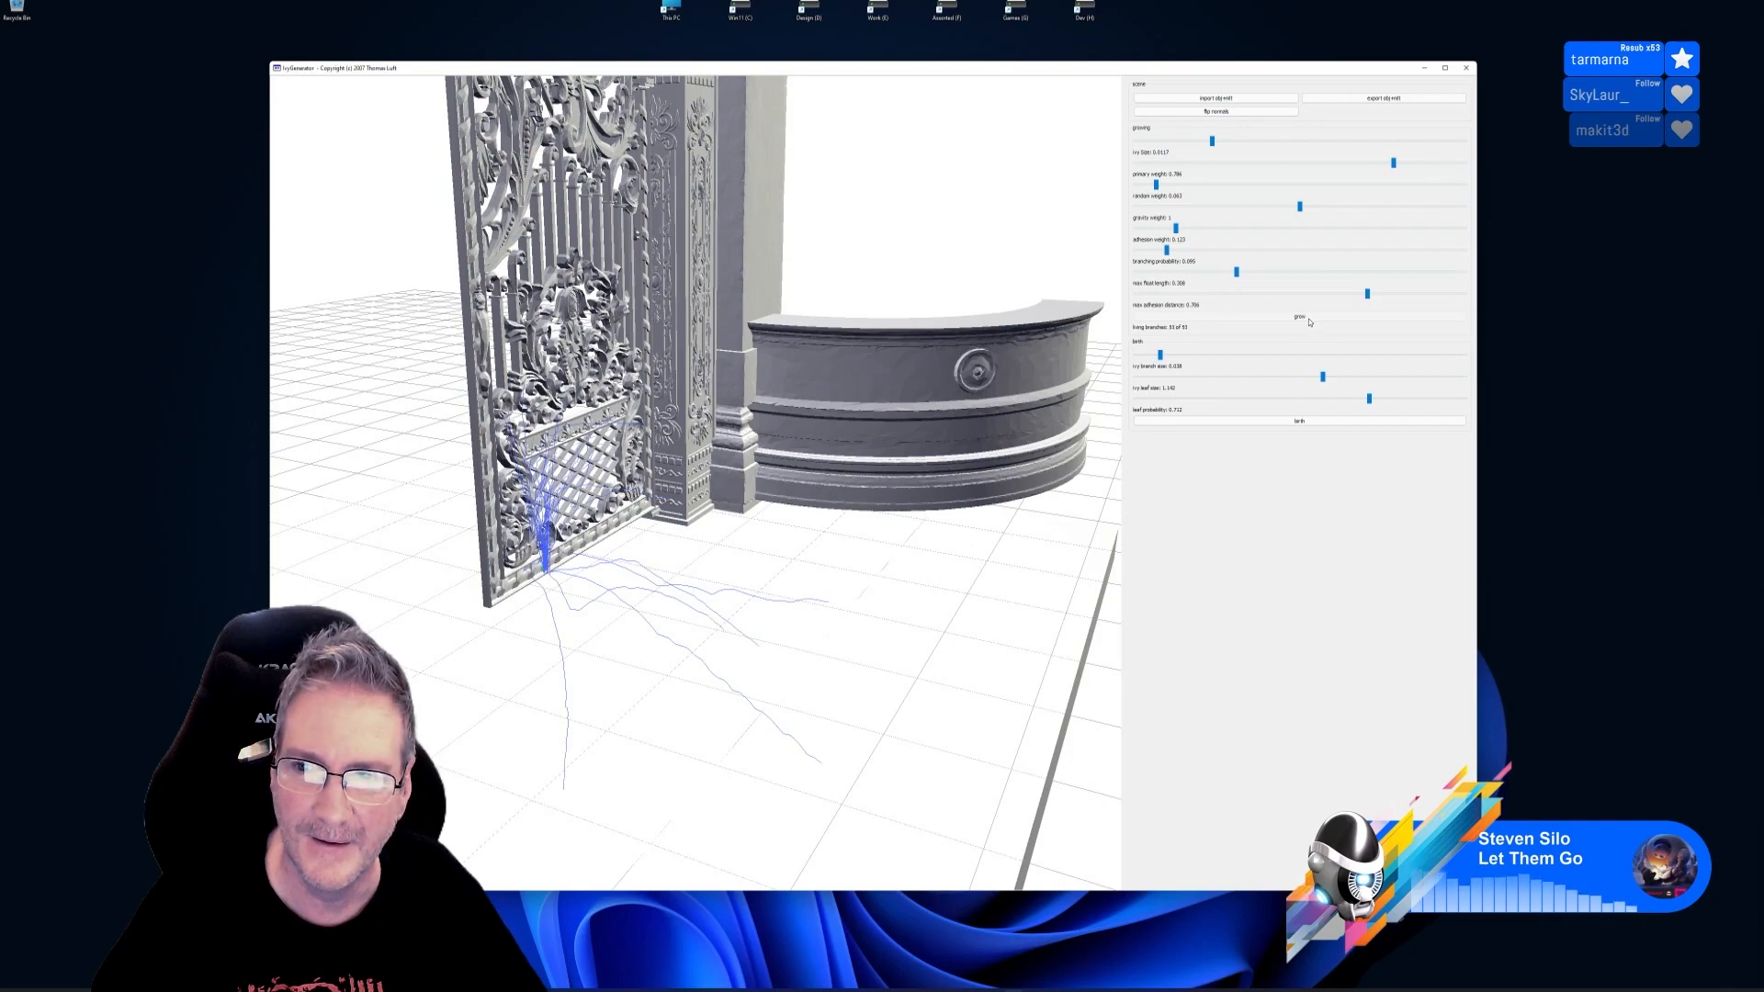
left_click(1303, 421)
left_click_drag(885, 520, 969, 532)
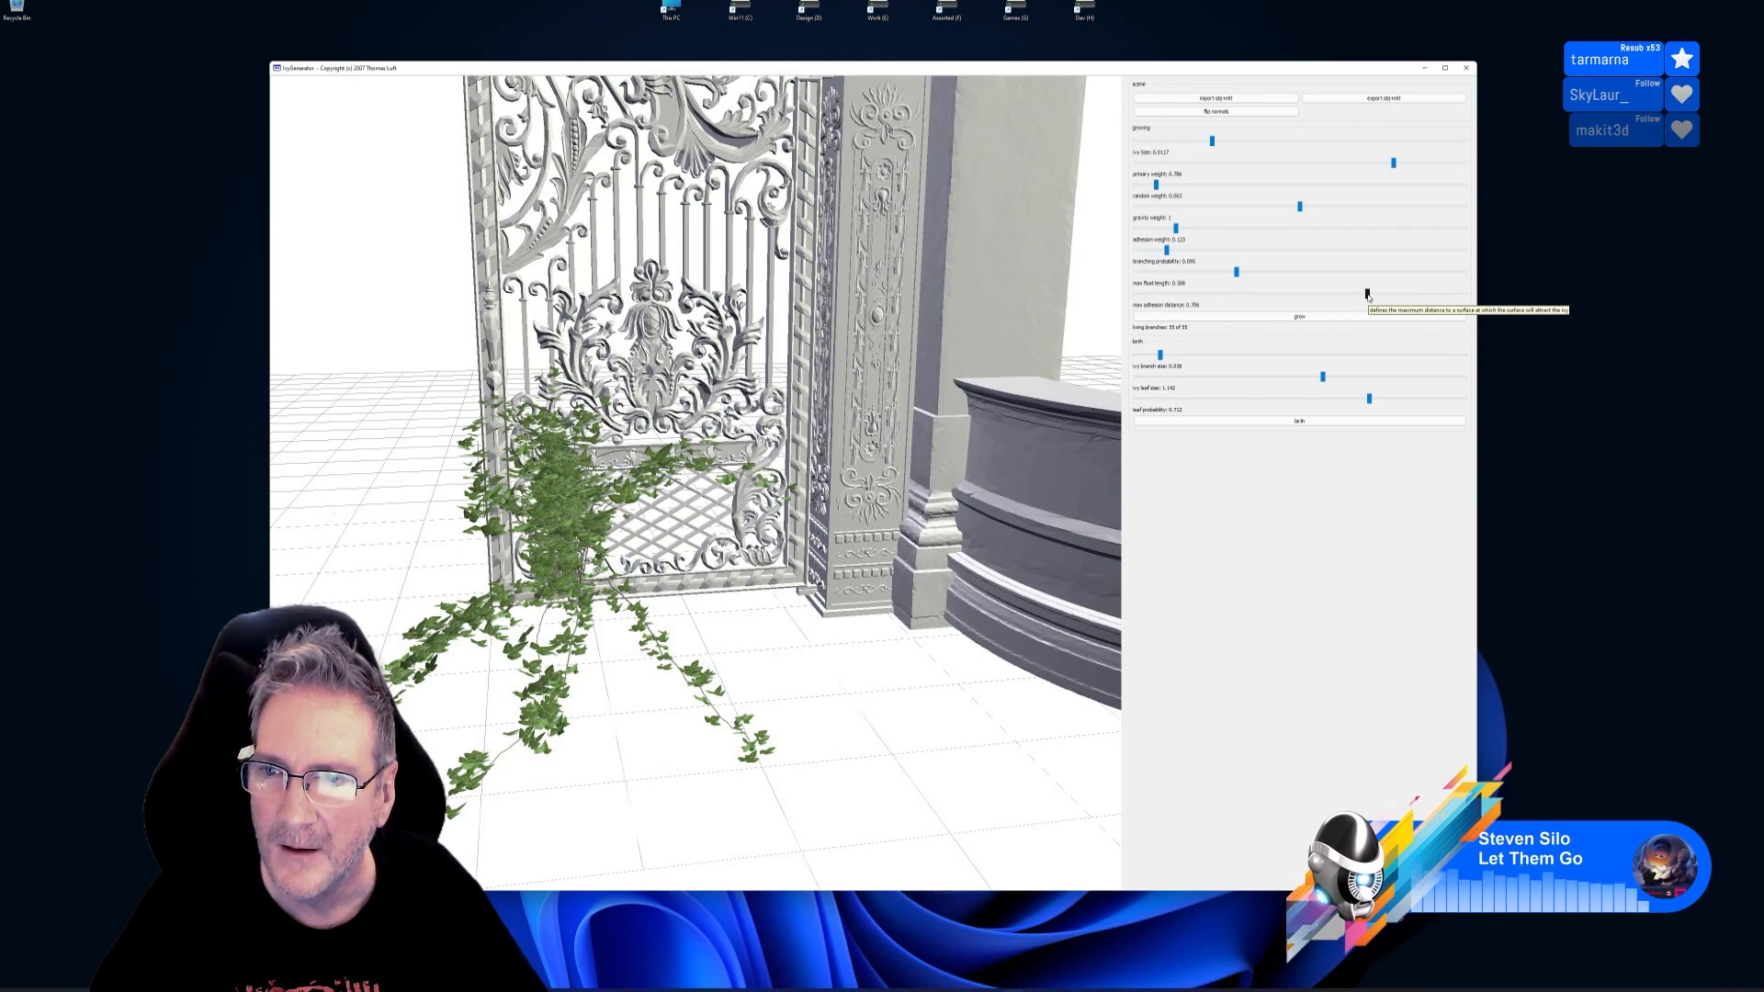
Set the max adhesion distance to 1, then regrow the ivy from the middle of the gate's bottom rail with leaves
left_click_drag(1367, 295, 1469, 296)
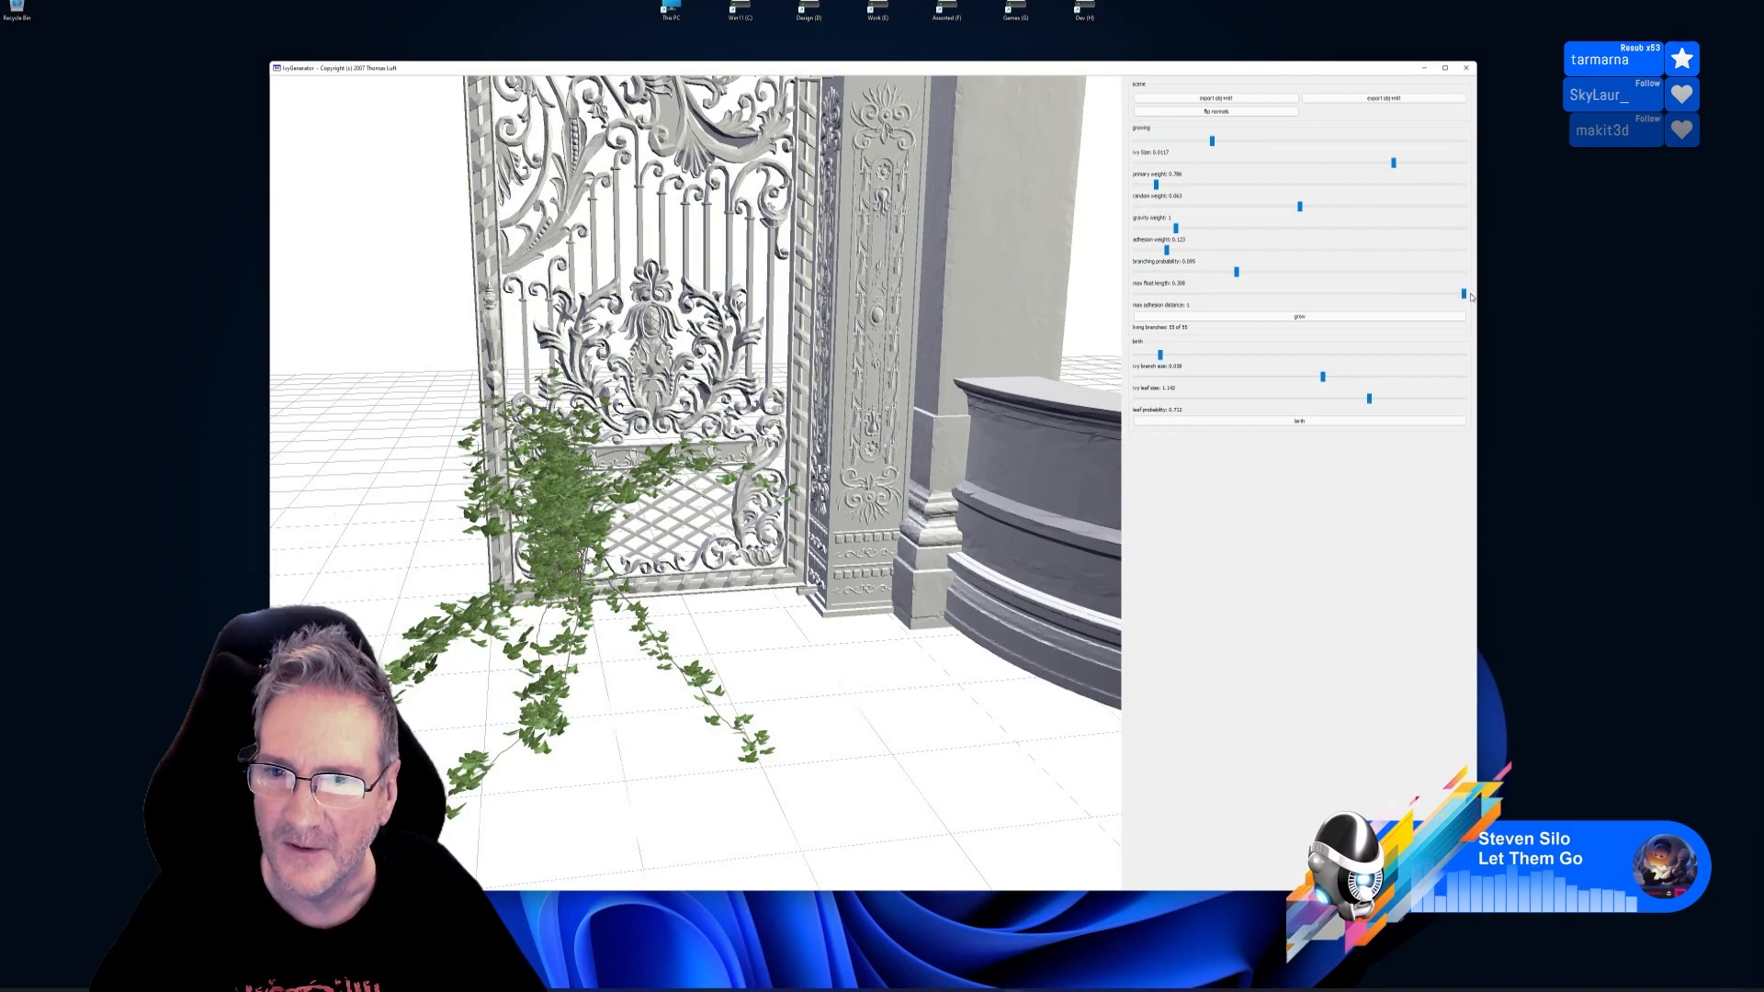
double_click(653, 591)
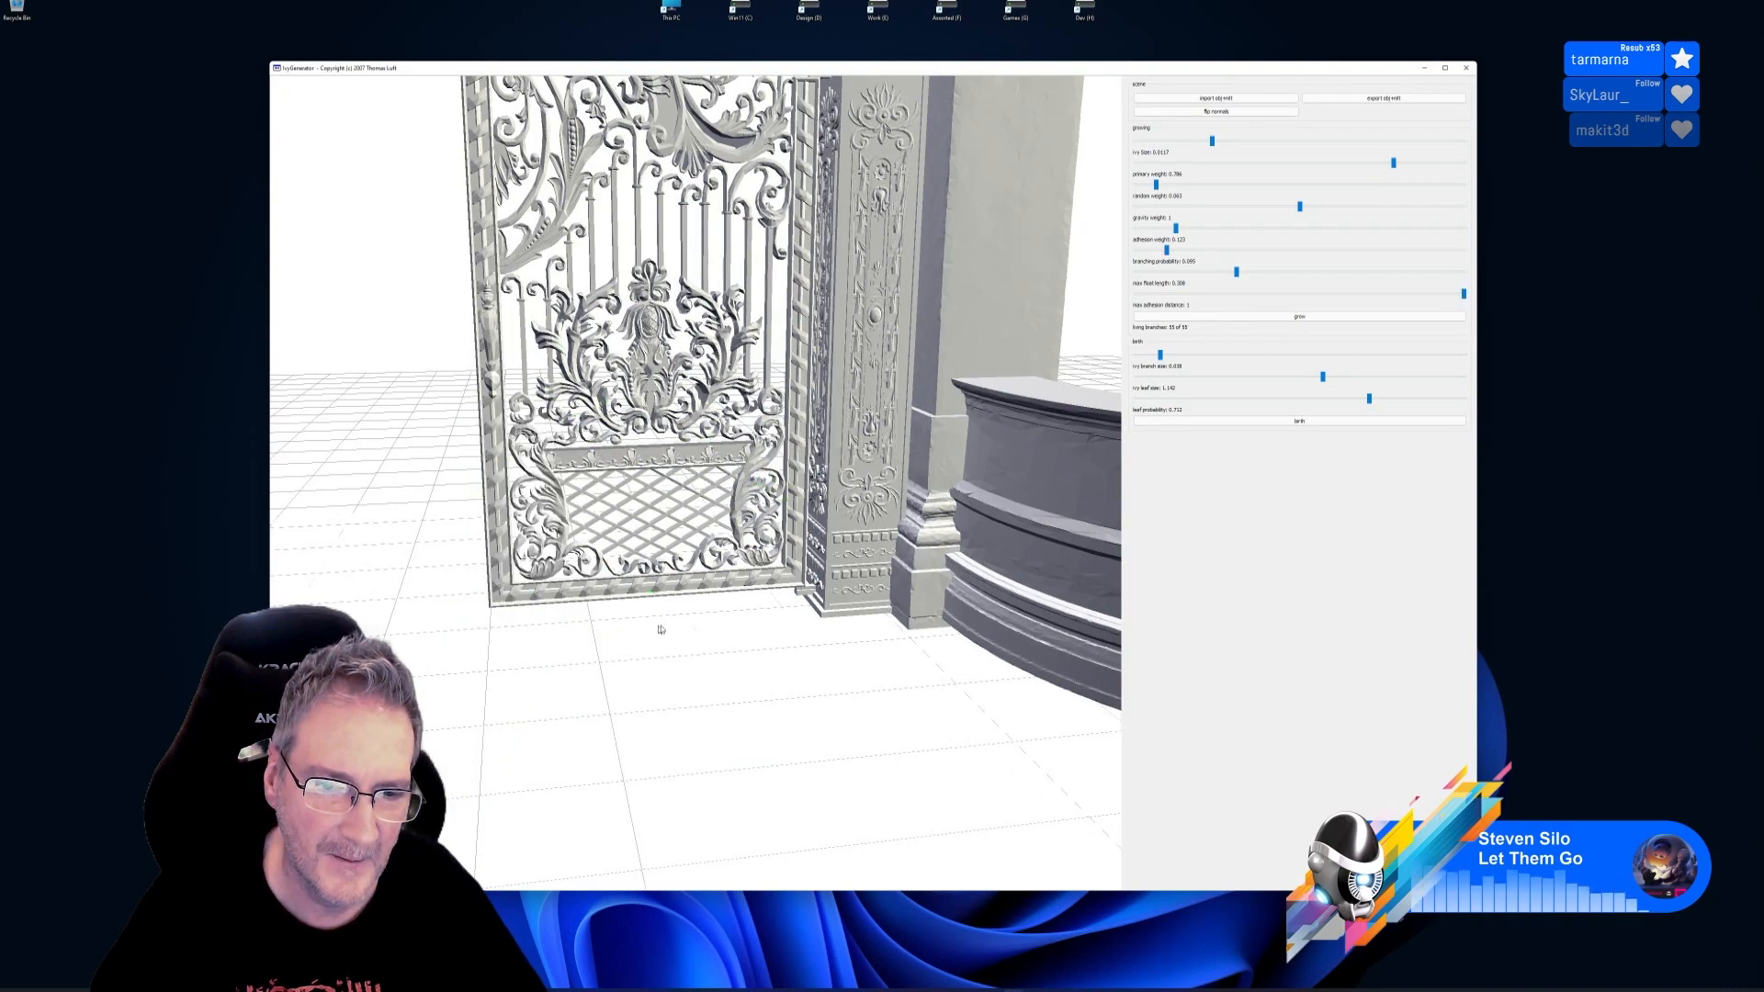
left_click_drag(661, 629, 481, 618)
left_click(1298, 317)
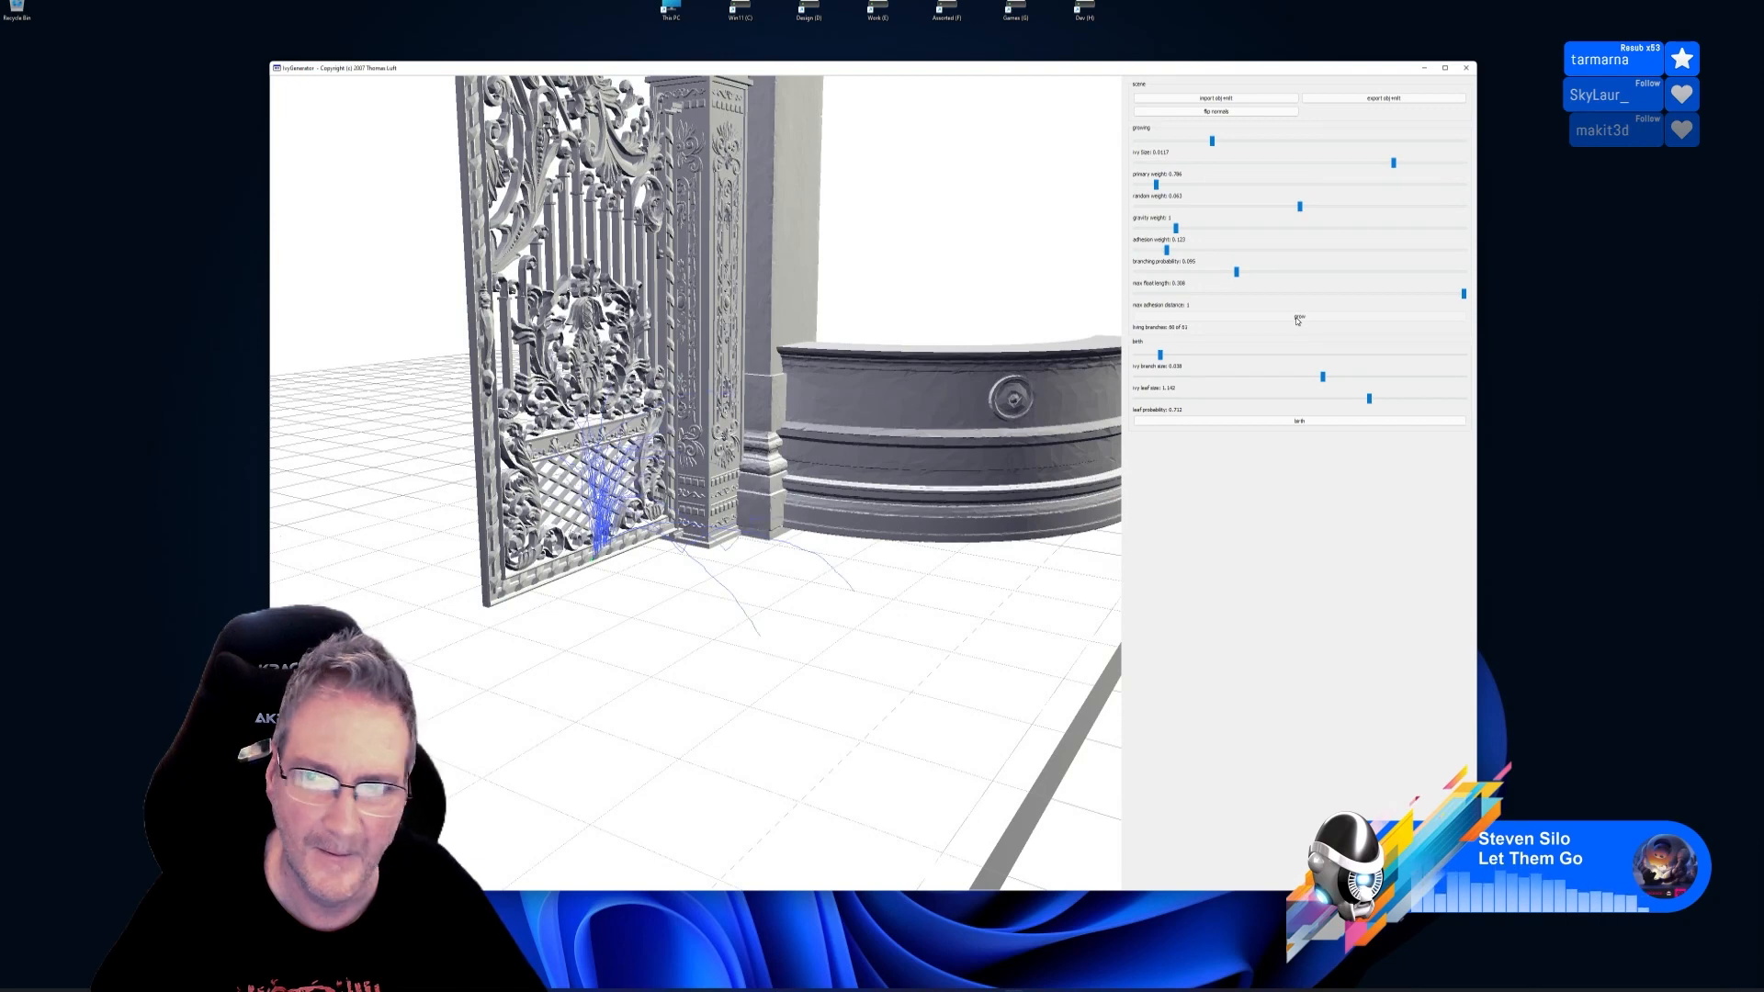
left_click(1299, 420)
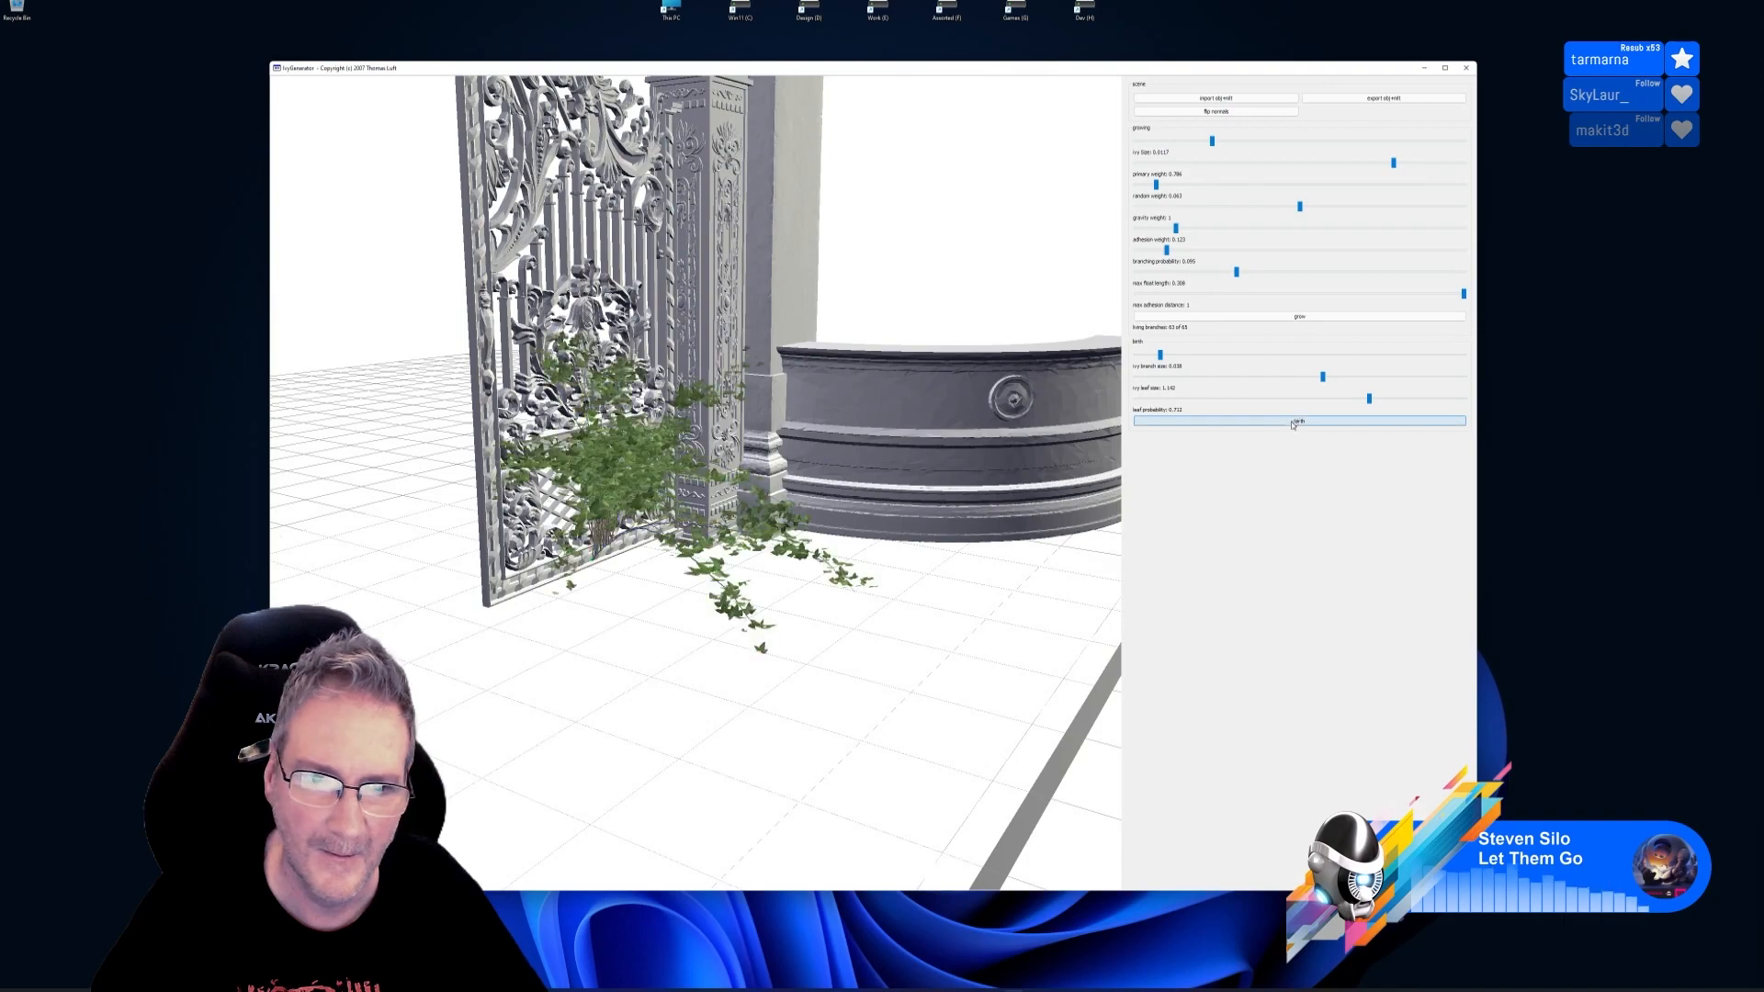
left_click_drag(790, 431, 1221, 461)
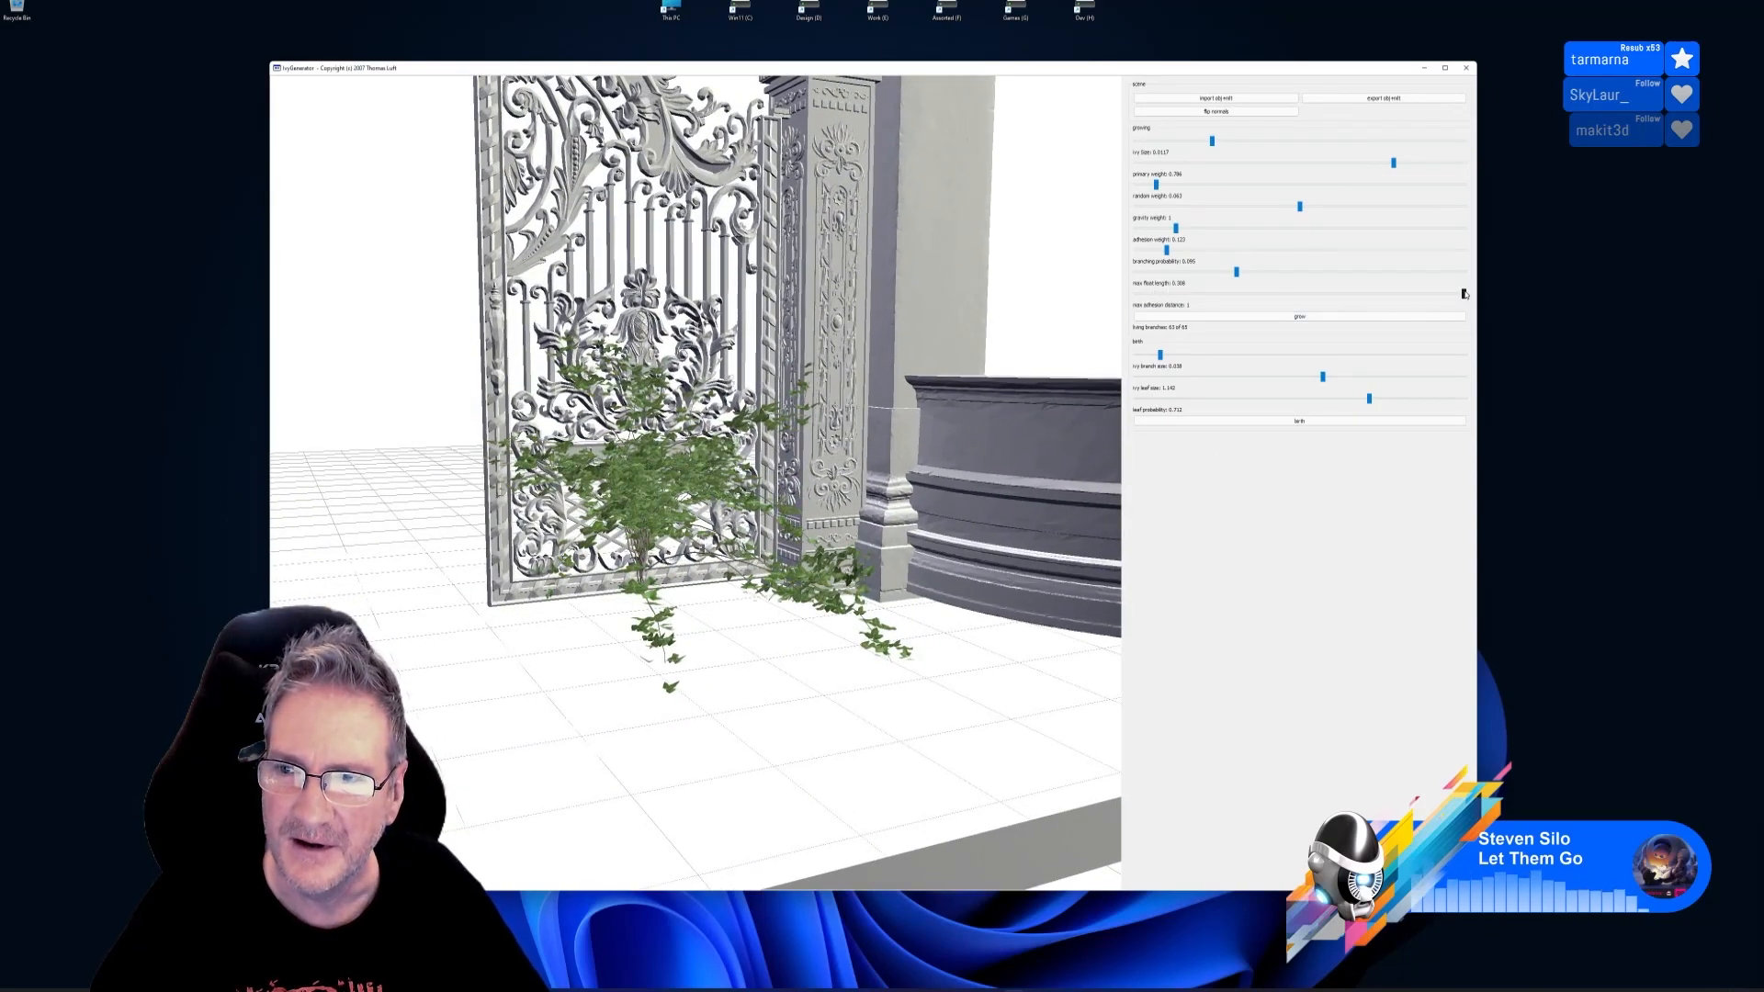
Set the max adhesion distance to 0.011, regrow leafy ivy from a new root on the gate's bottom rail and inspect it
left_click_drag(1464, 294, 1144, 307)
double_click(602, 589)
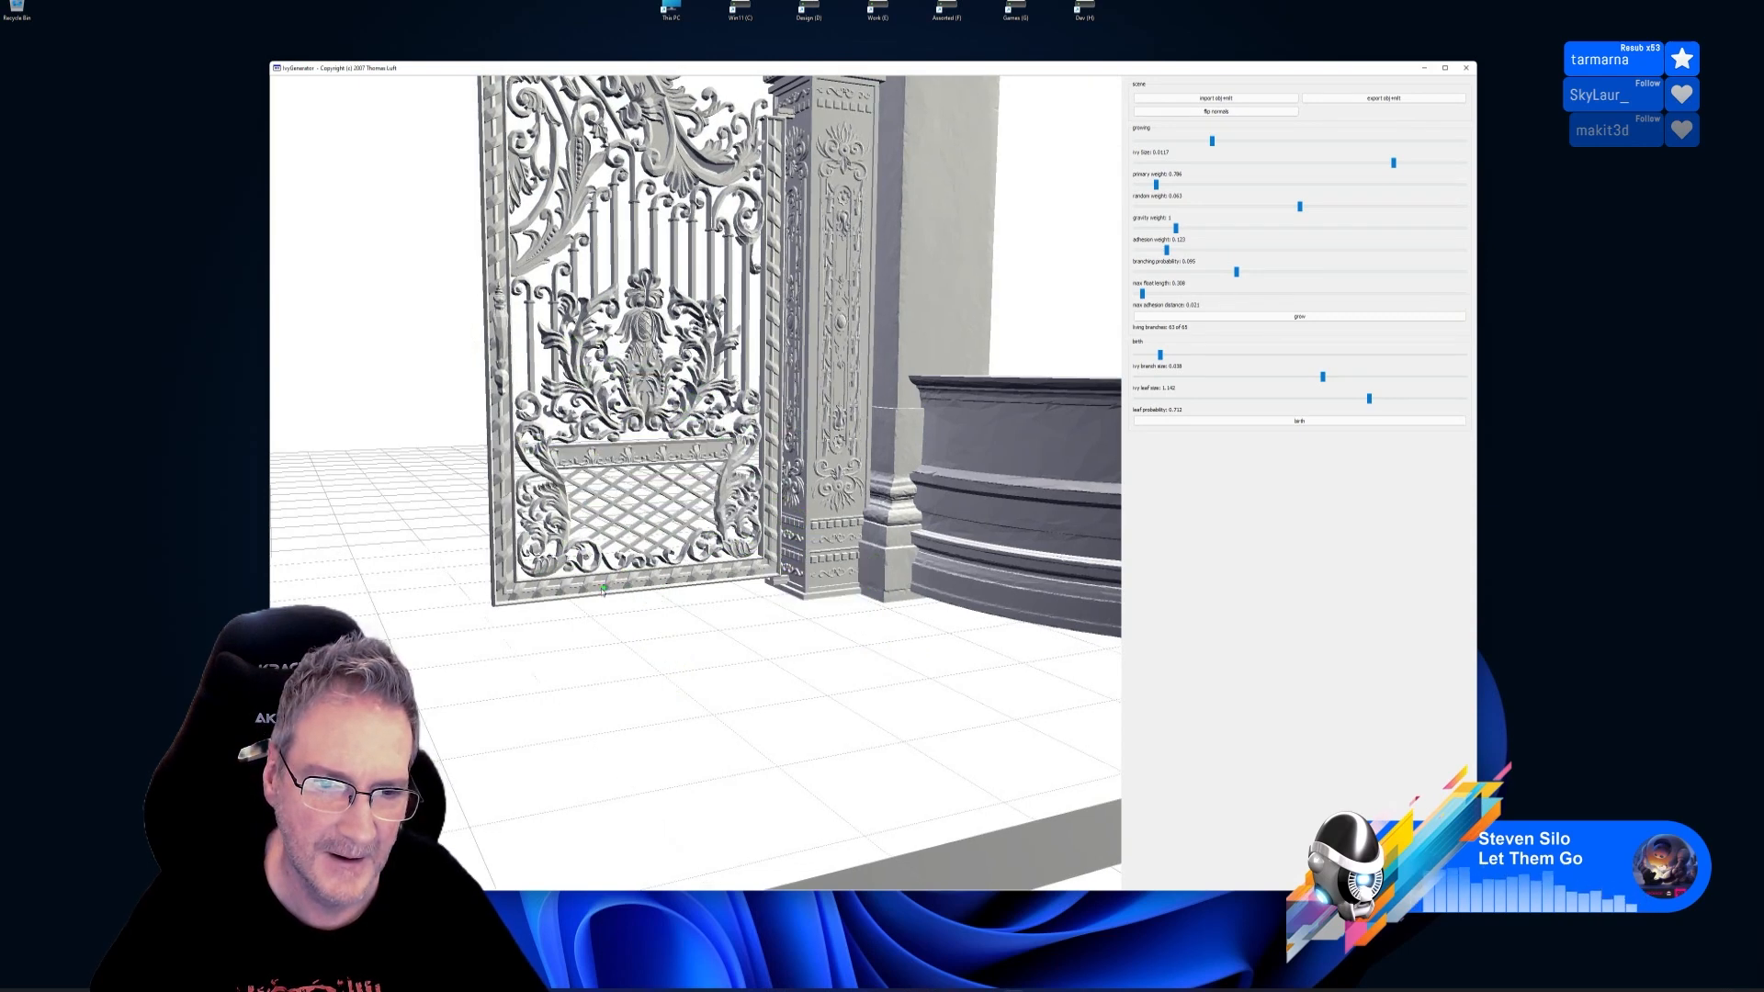
left_click_drag(603, 589, 771, 564)
left_click(1321, 317)
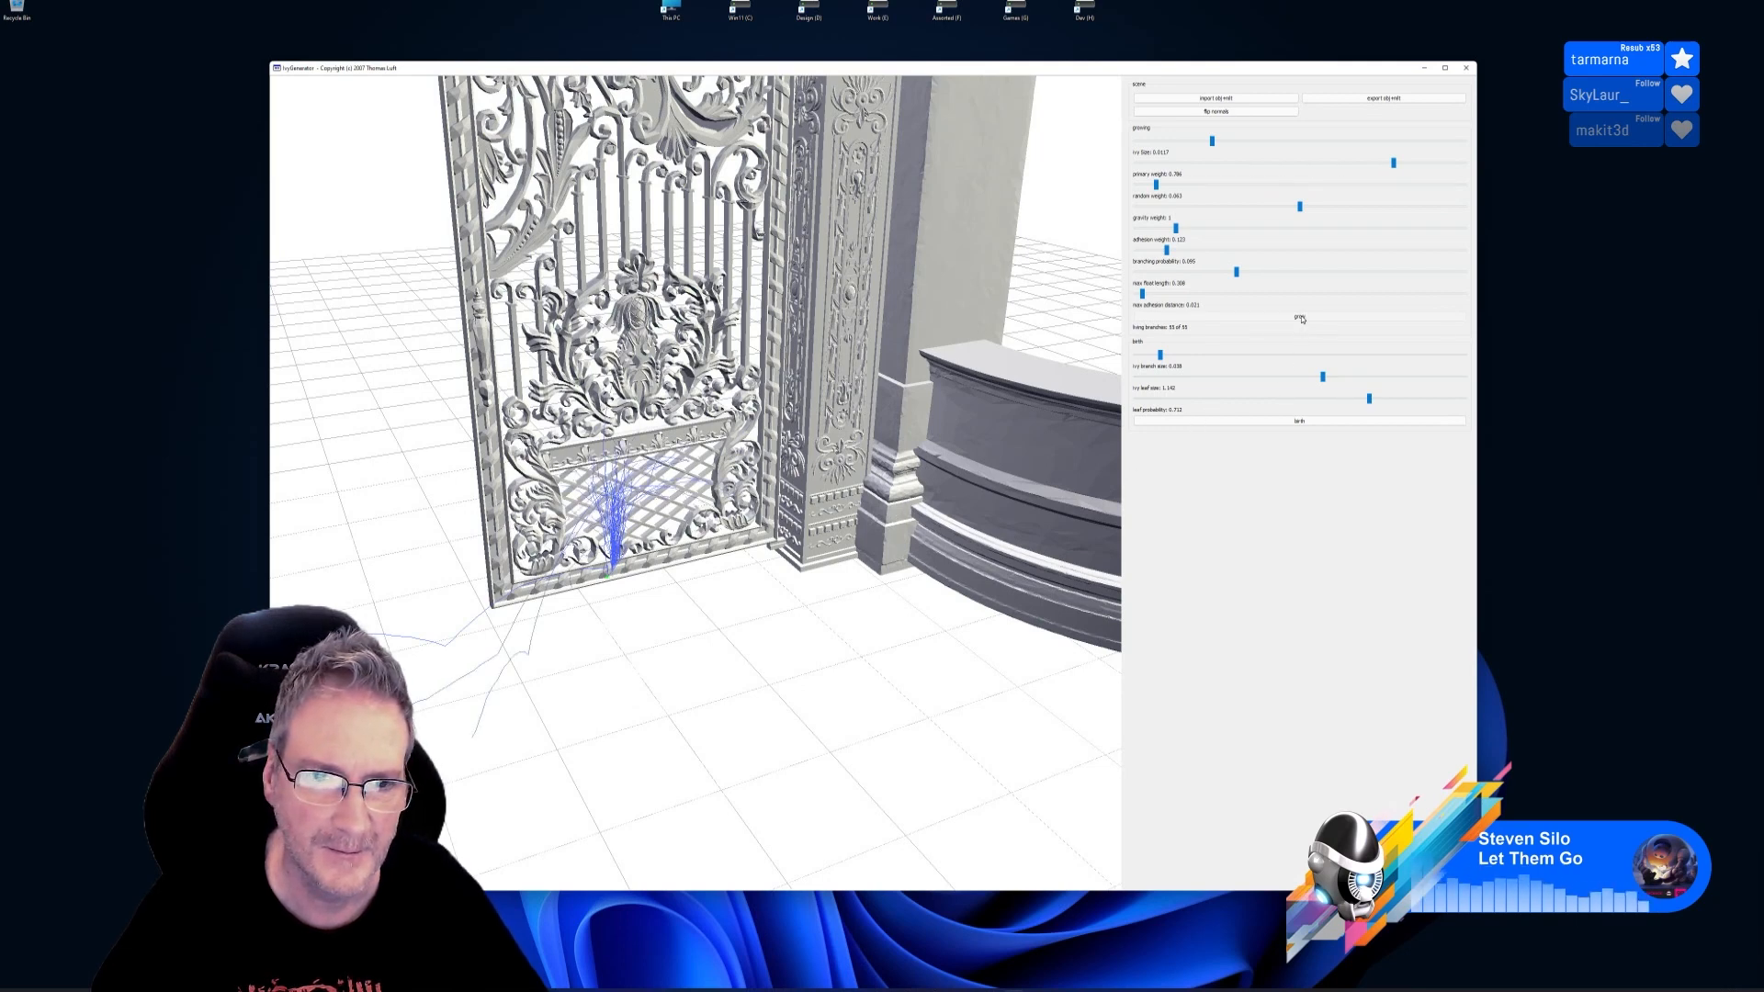
left_click(1291, 420)
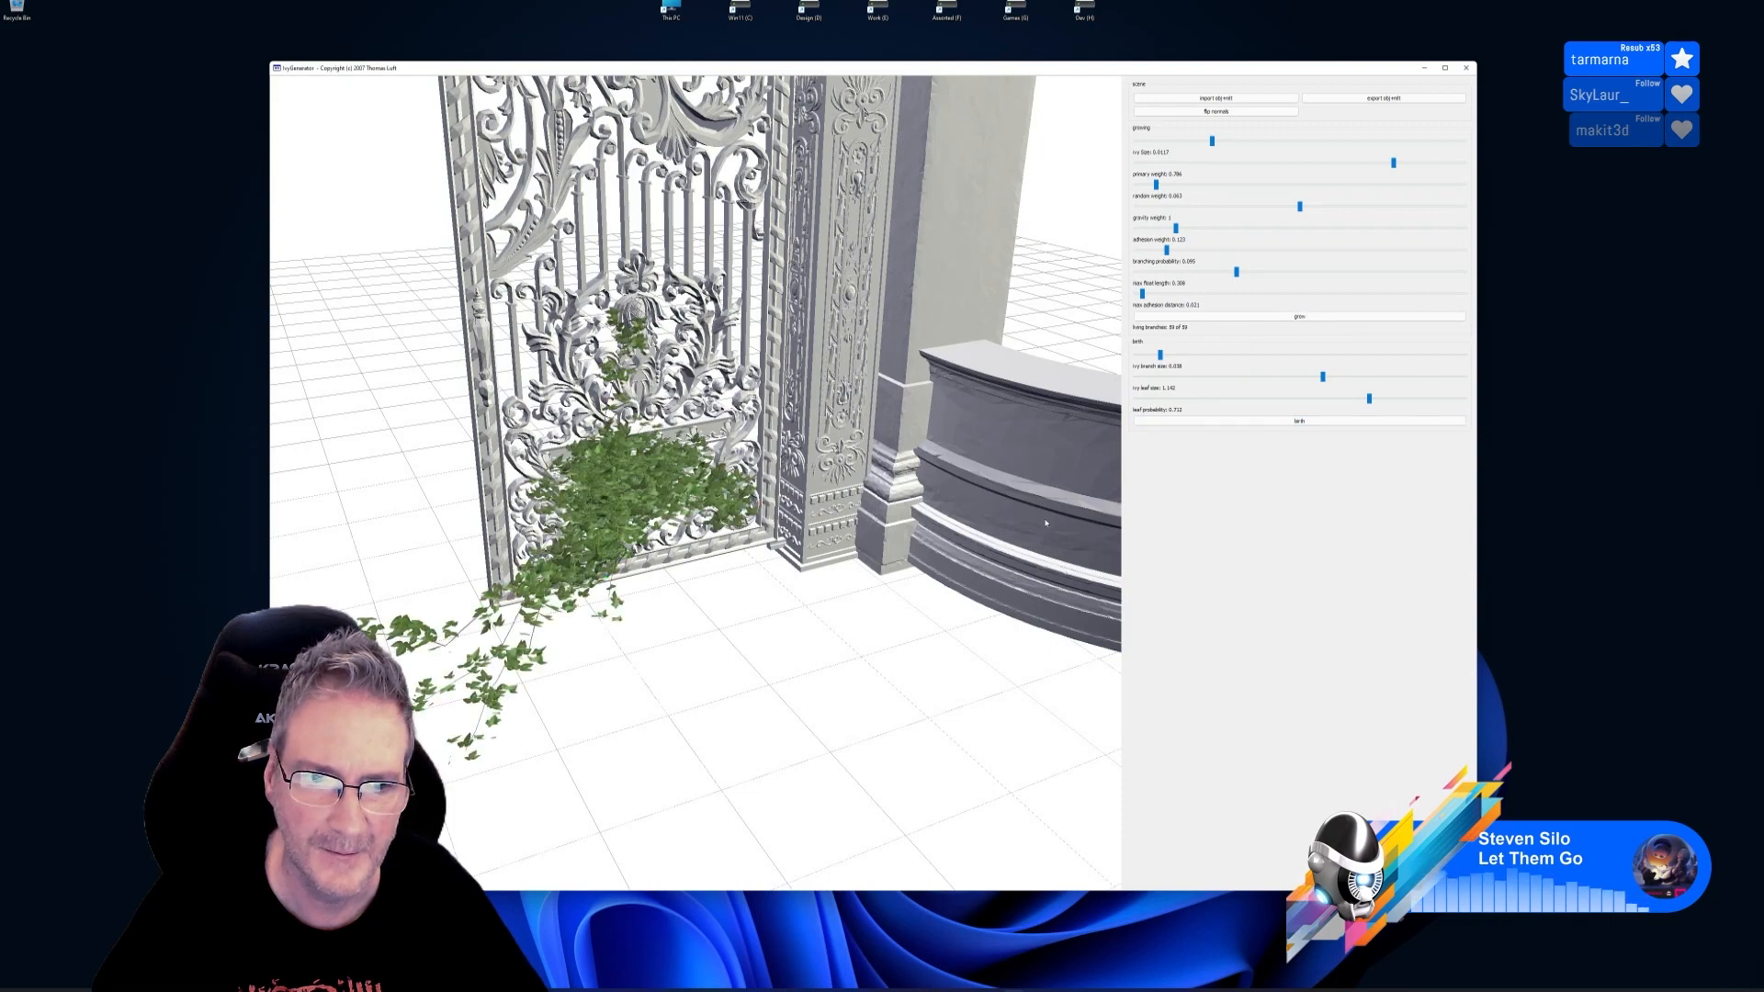
left_click_drag(735, 643, 536, 525)
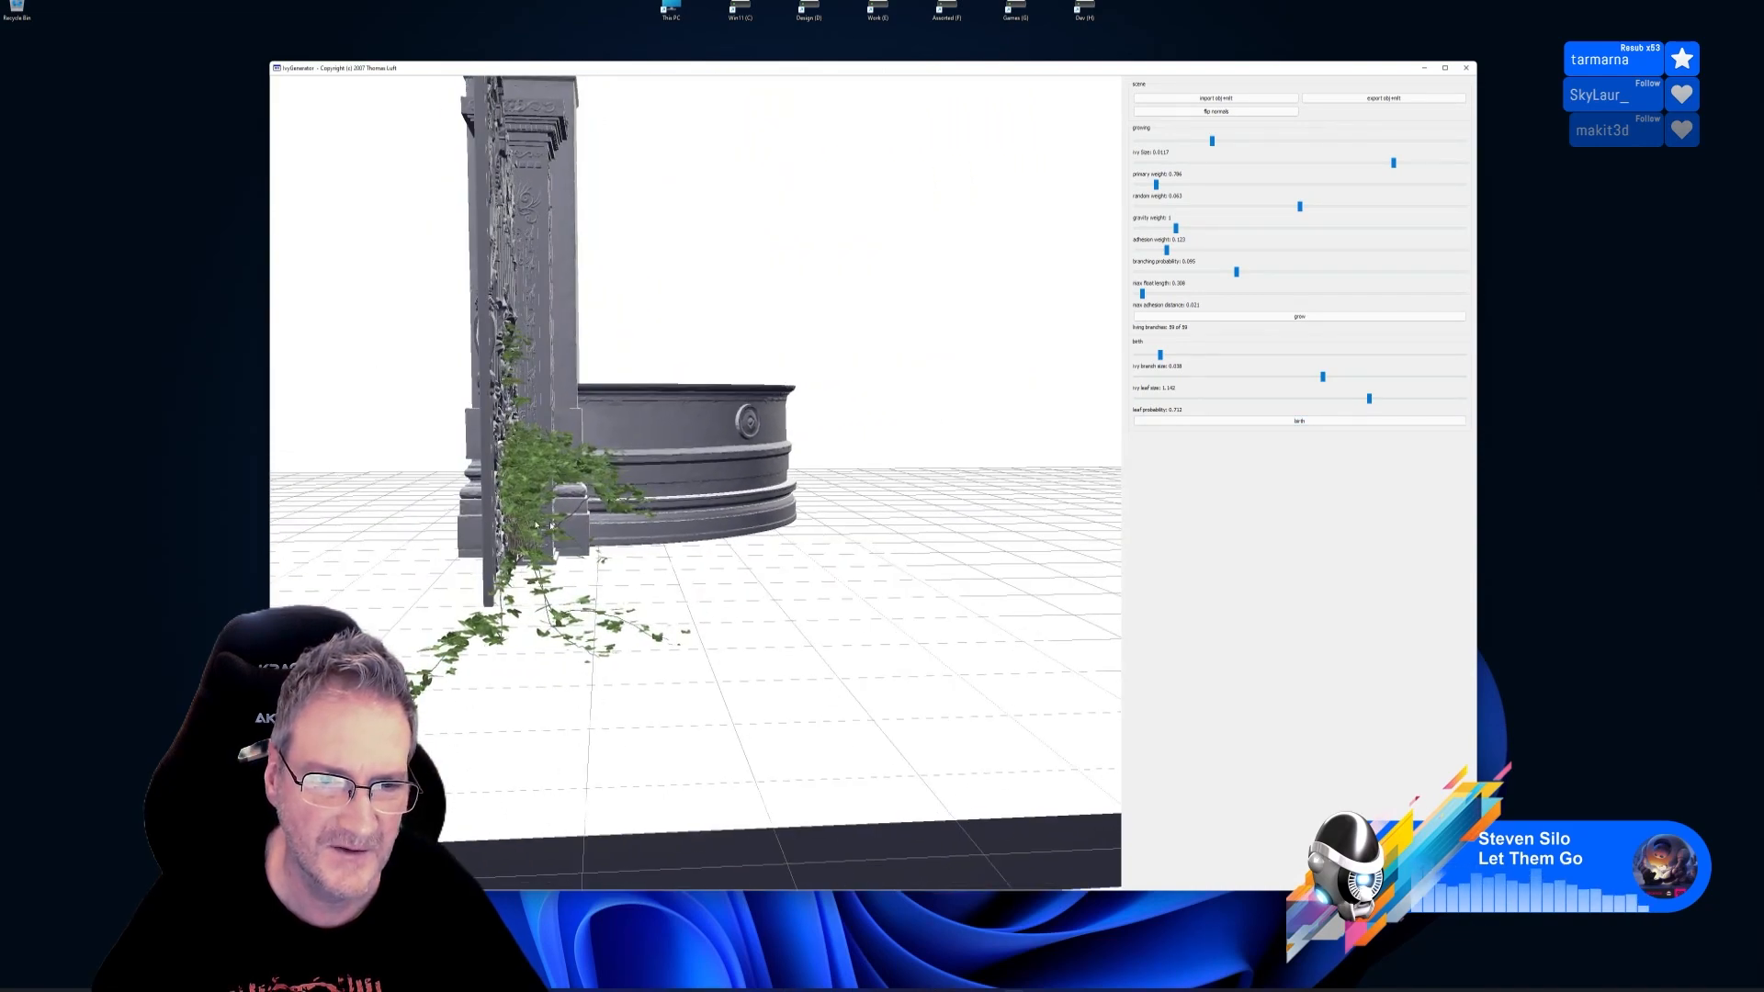
left_click_drag(772, 586, 913, 420)
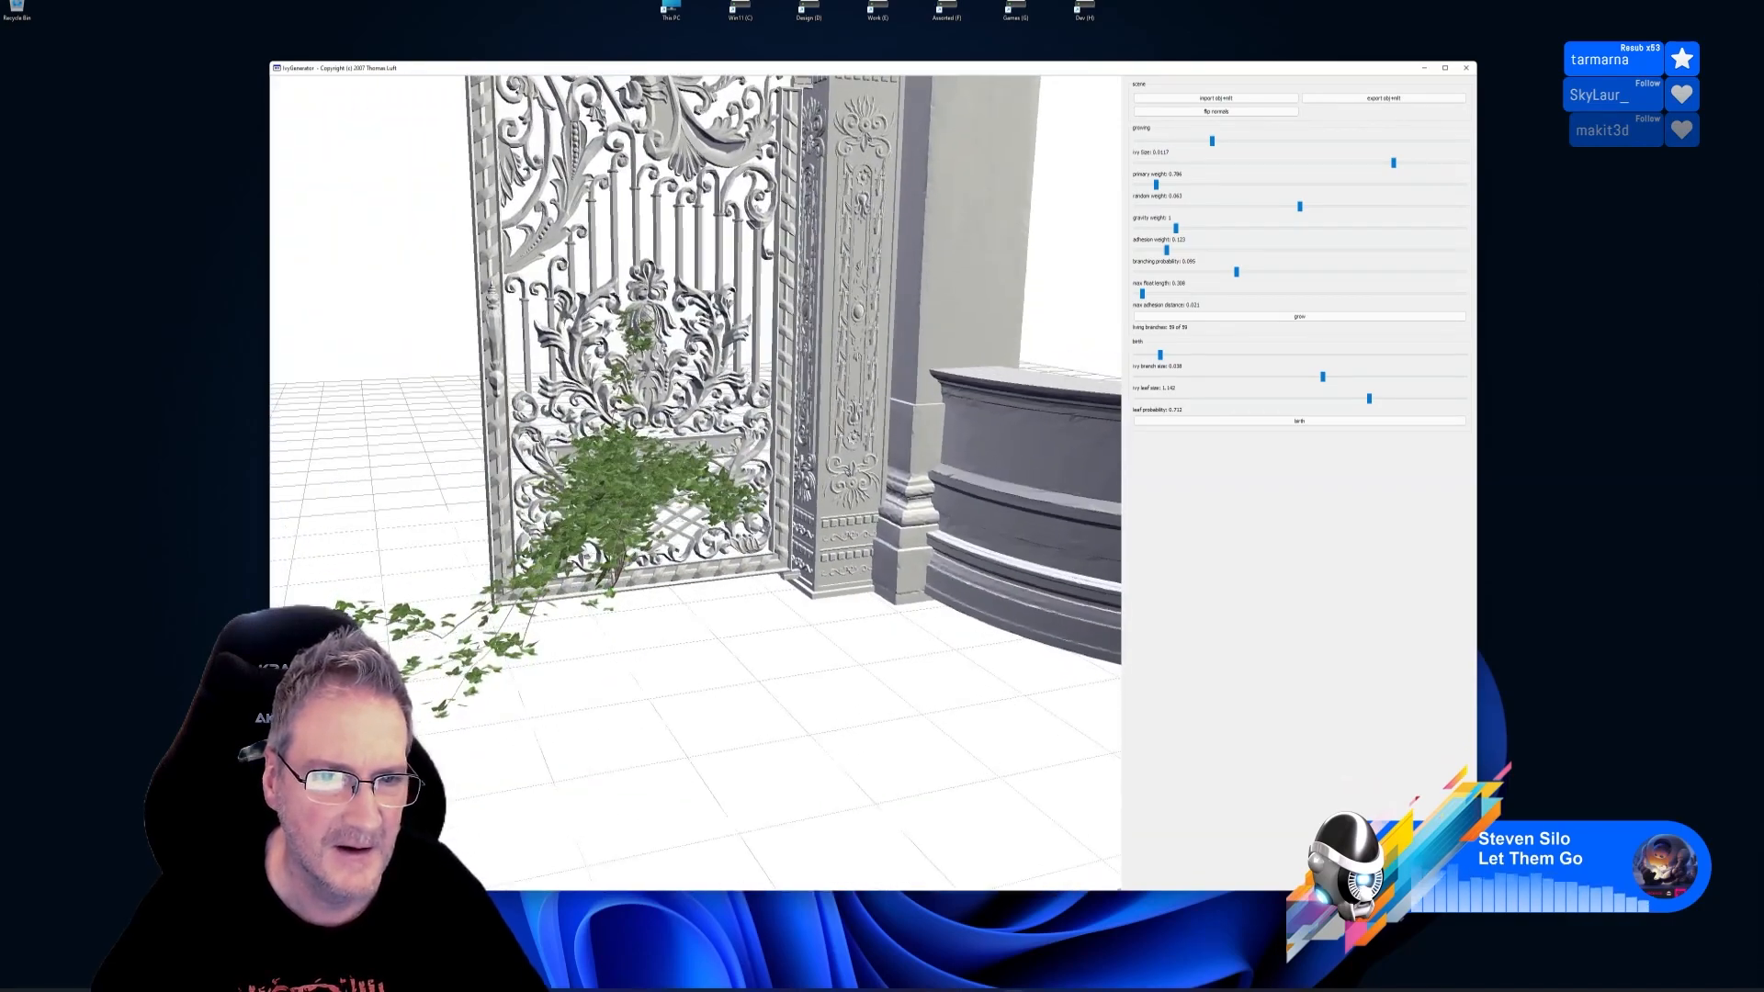
scroll(695, 482, "down", 3)
scroll(695, 483, "up", 5)
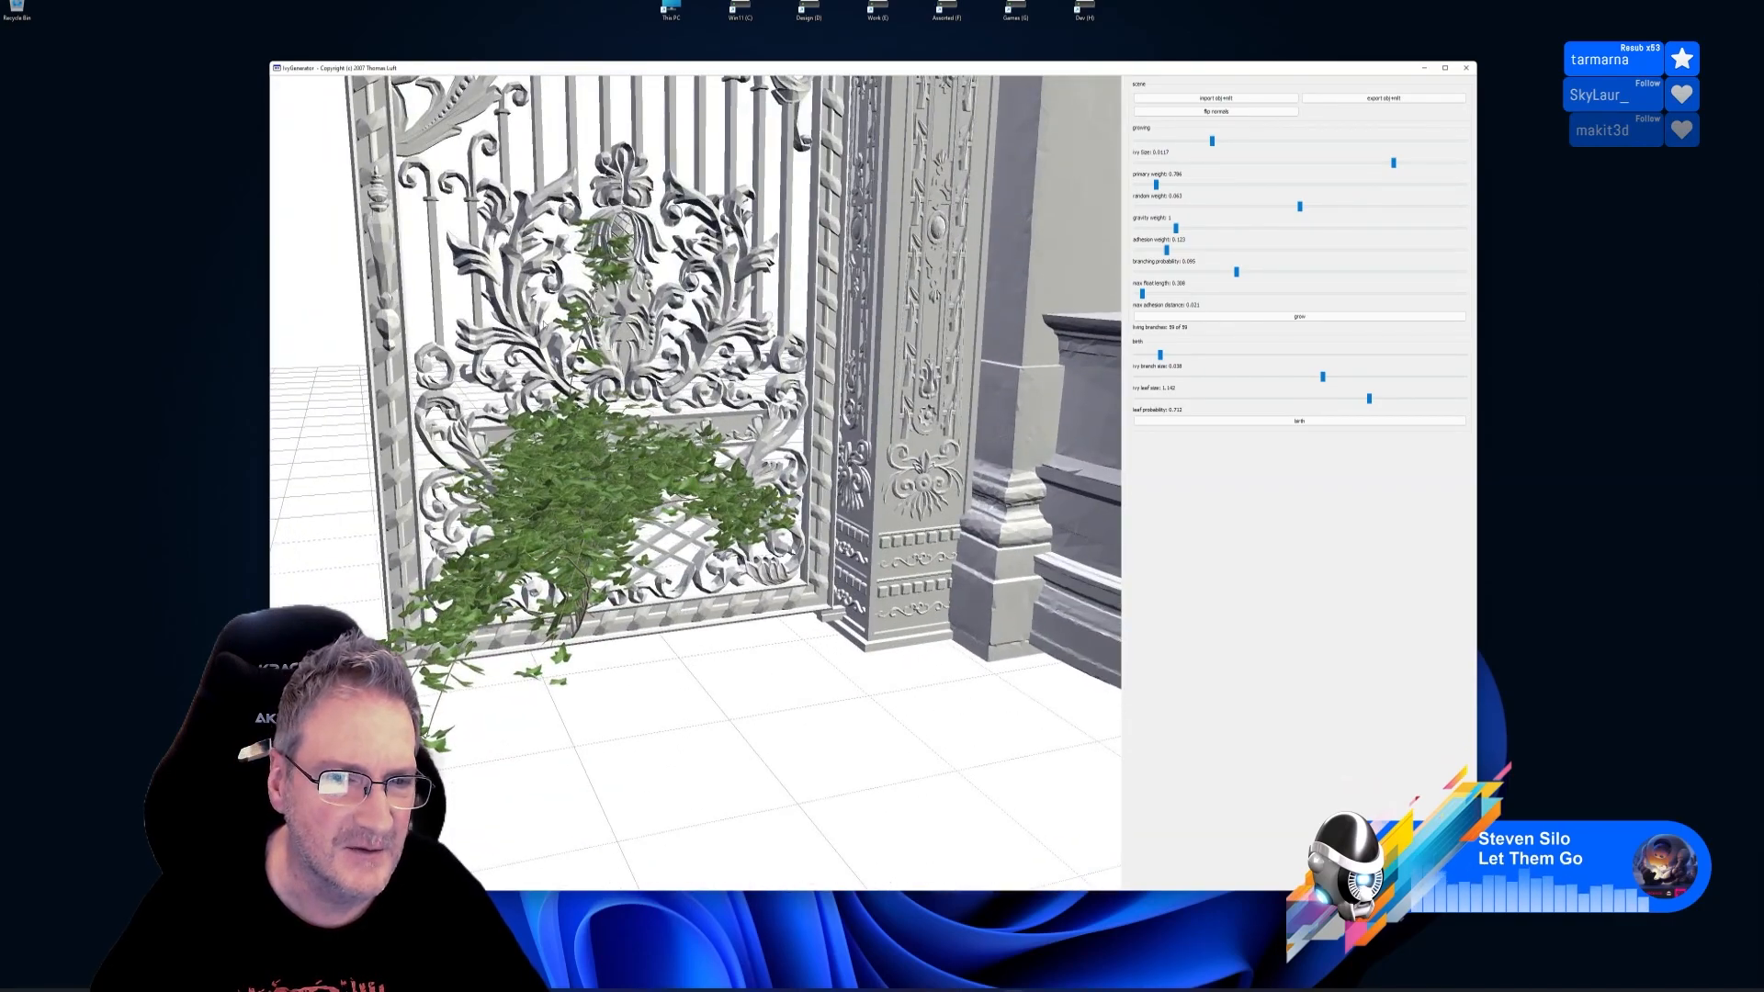
Set the random weight to 0.87, re-root the ivy on the gate's bottom rail, and grow it with leaves
scroll(695, 483, "up", 1)
left_click_drag(569, 524, 795, 243)
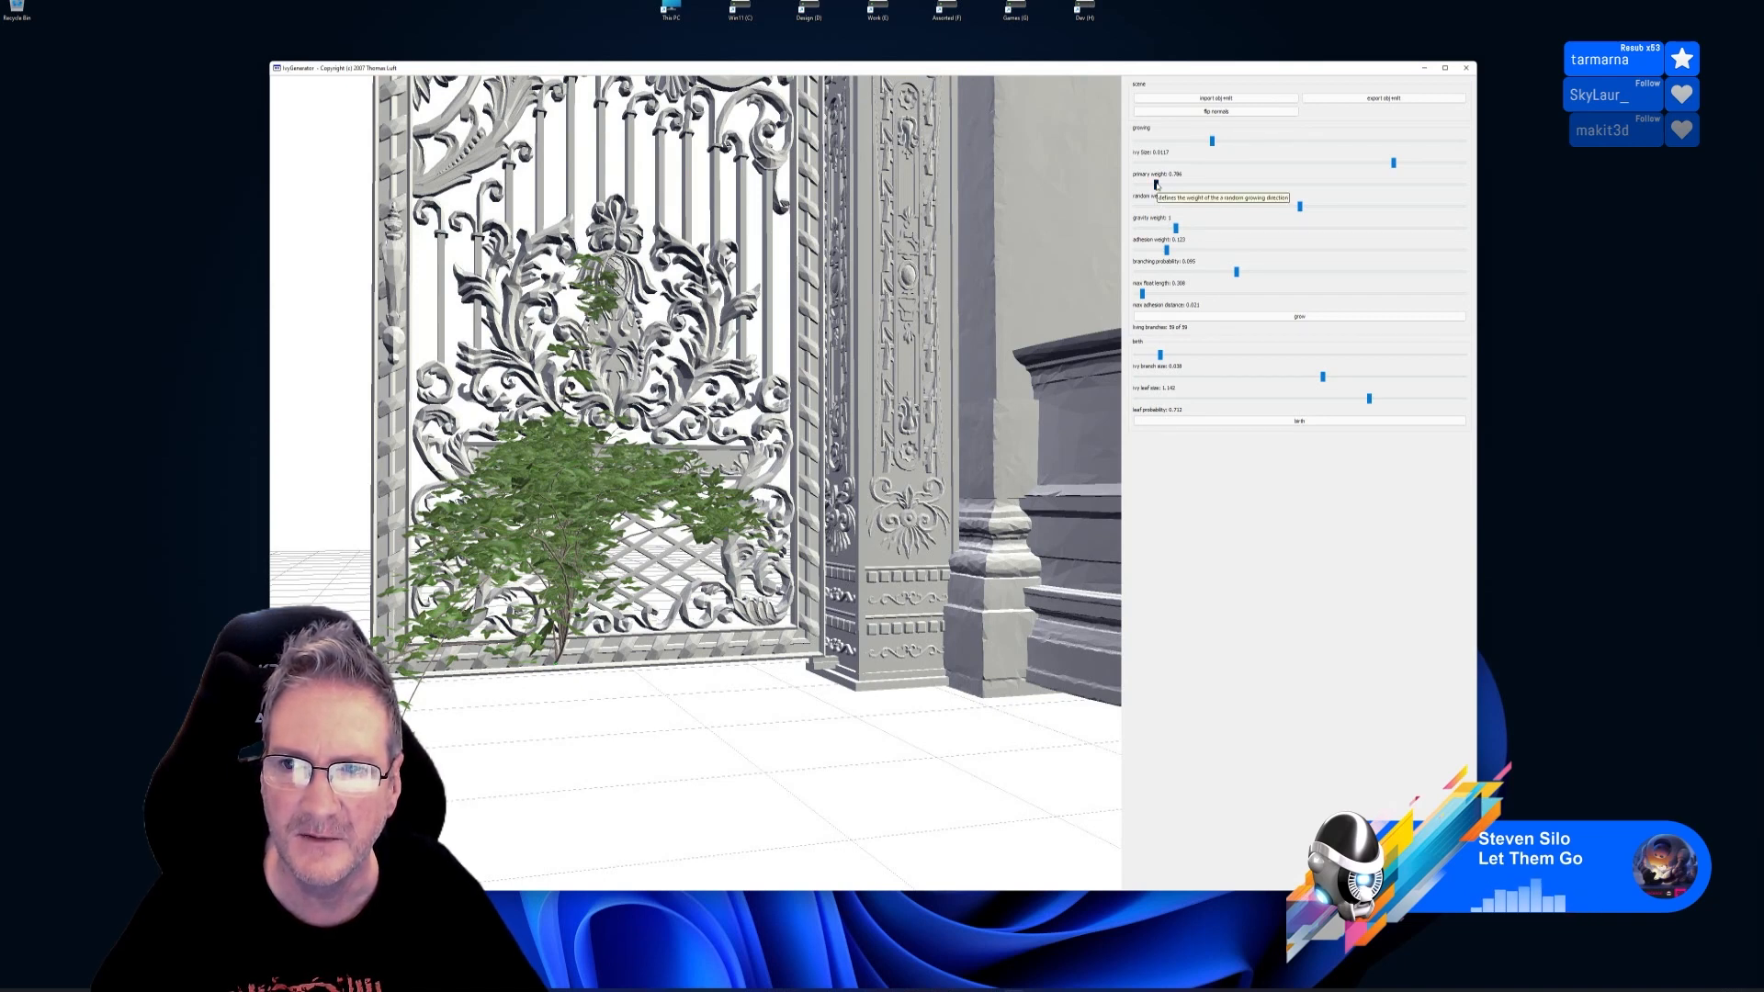
left_click_drag(1157, 184, 1419, 205)
double_click(627, 659)
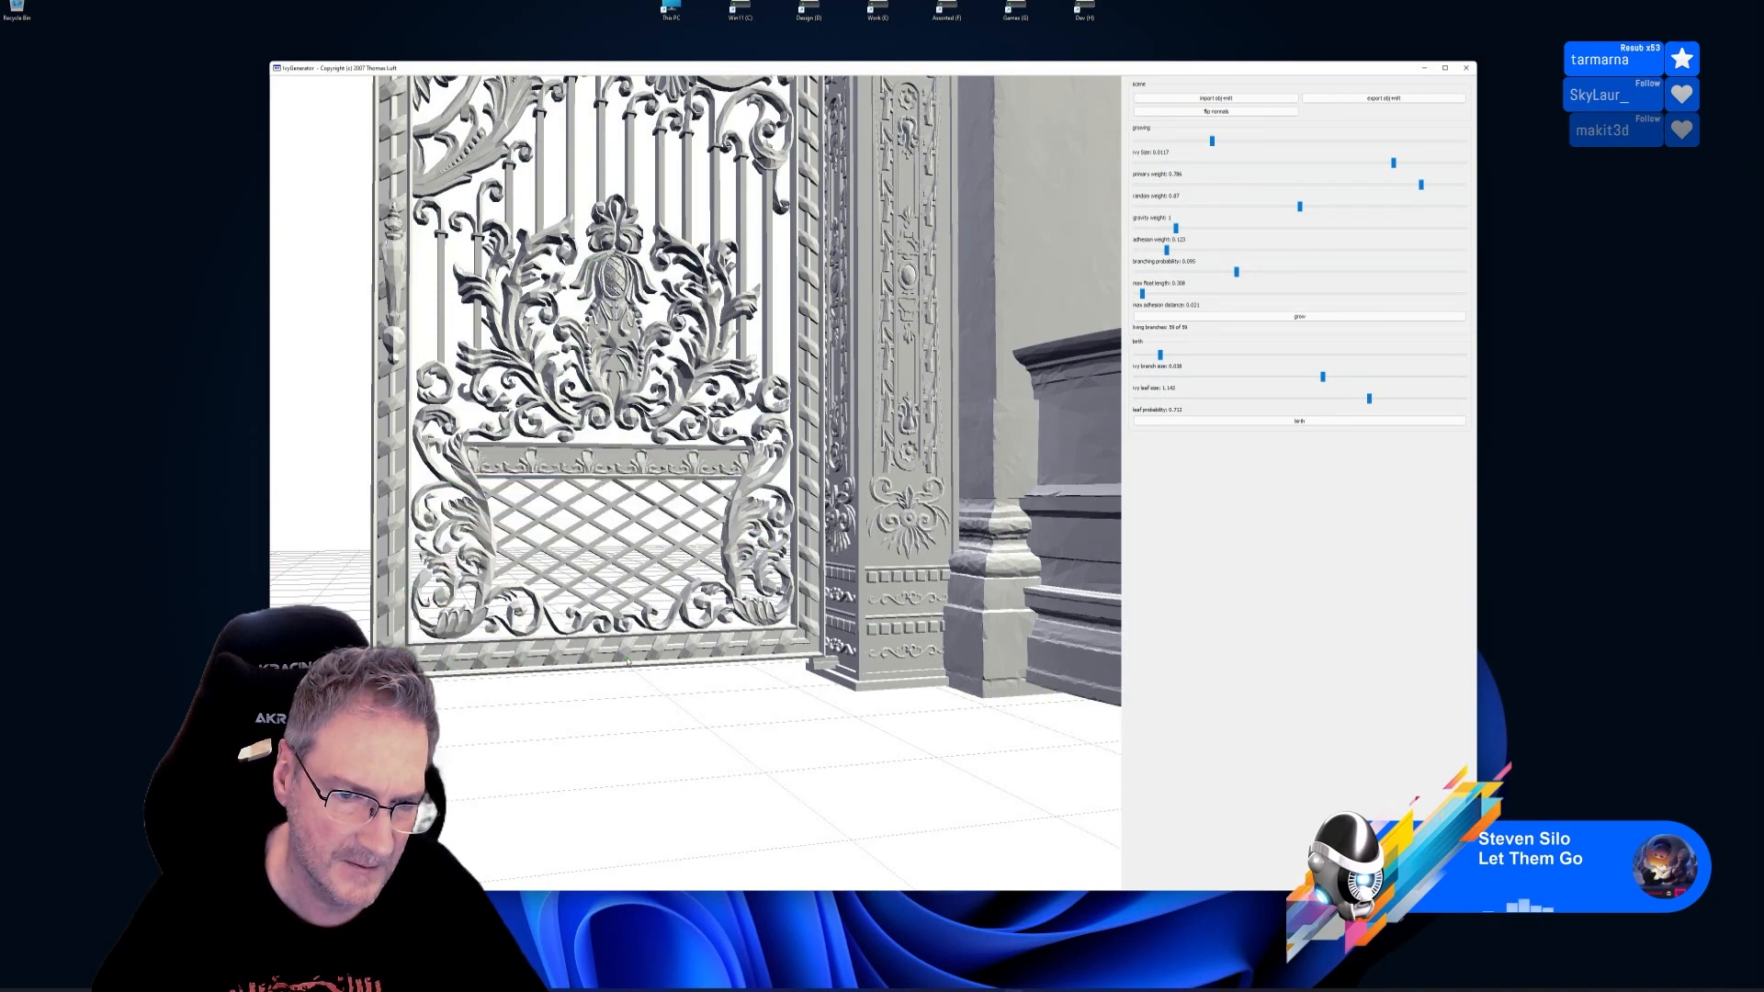
left_click_drag(682, 704, 624, 795)
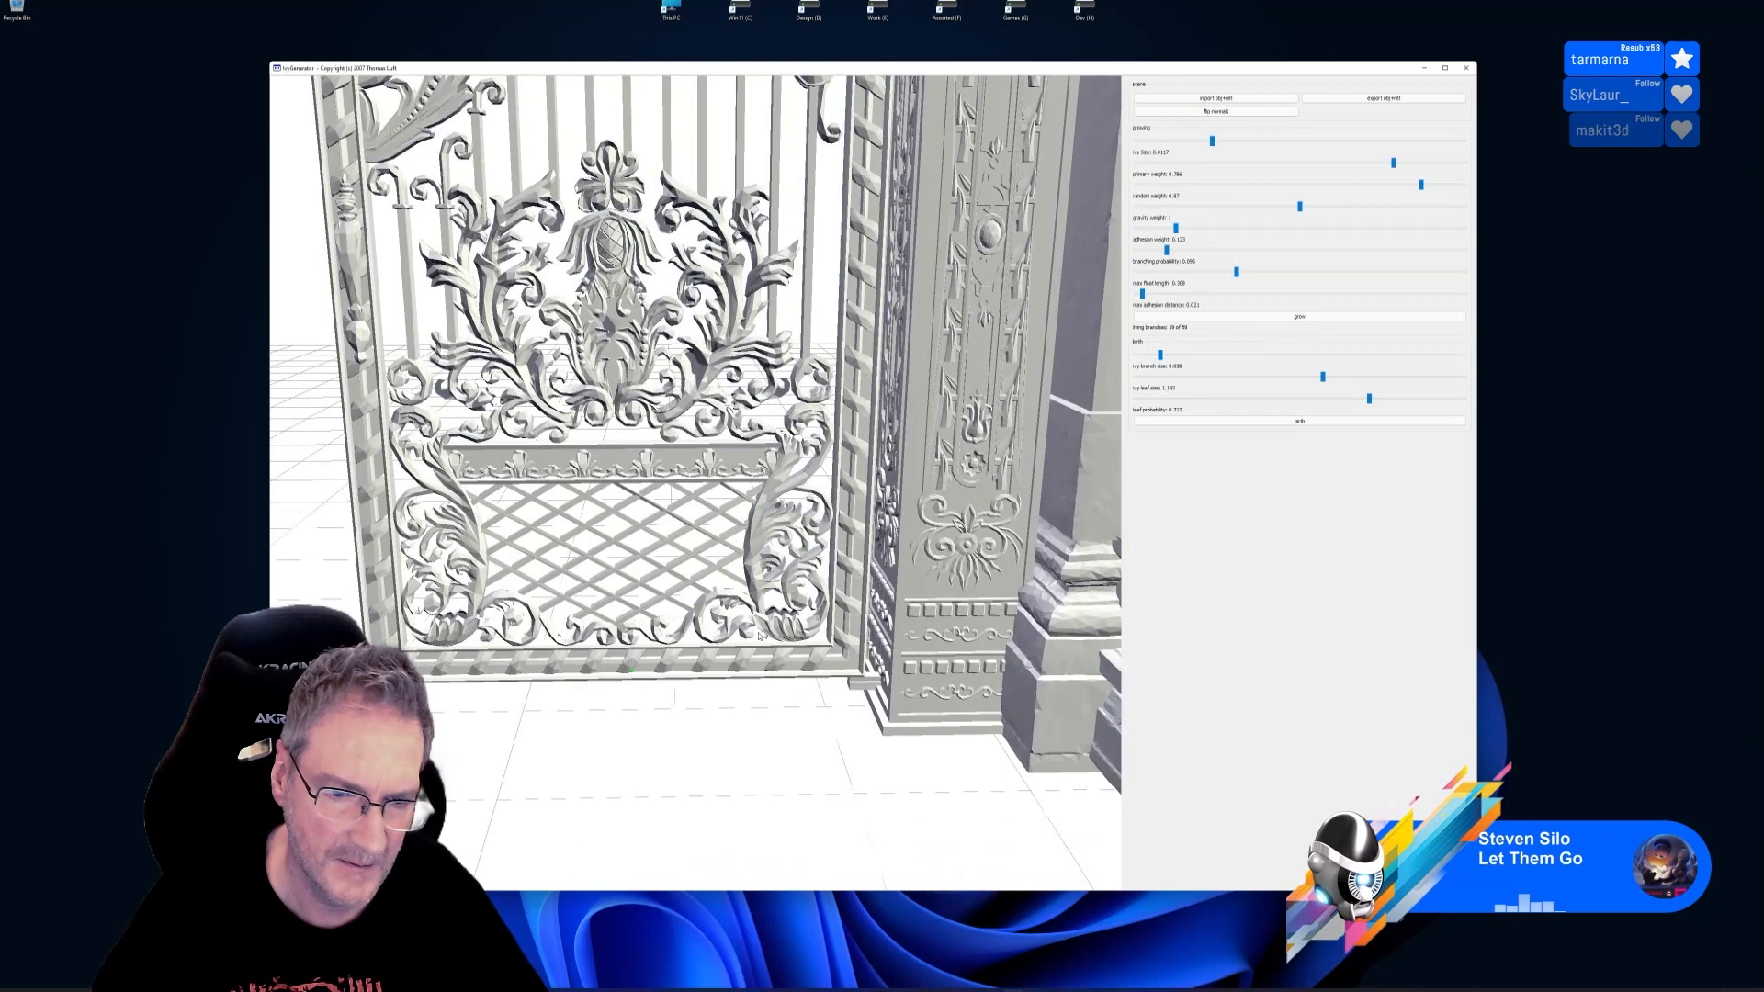
left_click(1289, 320)
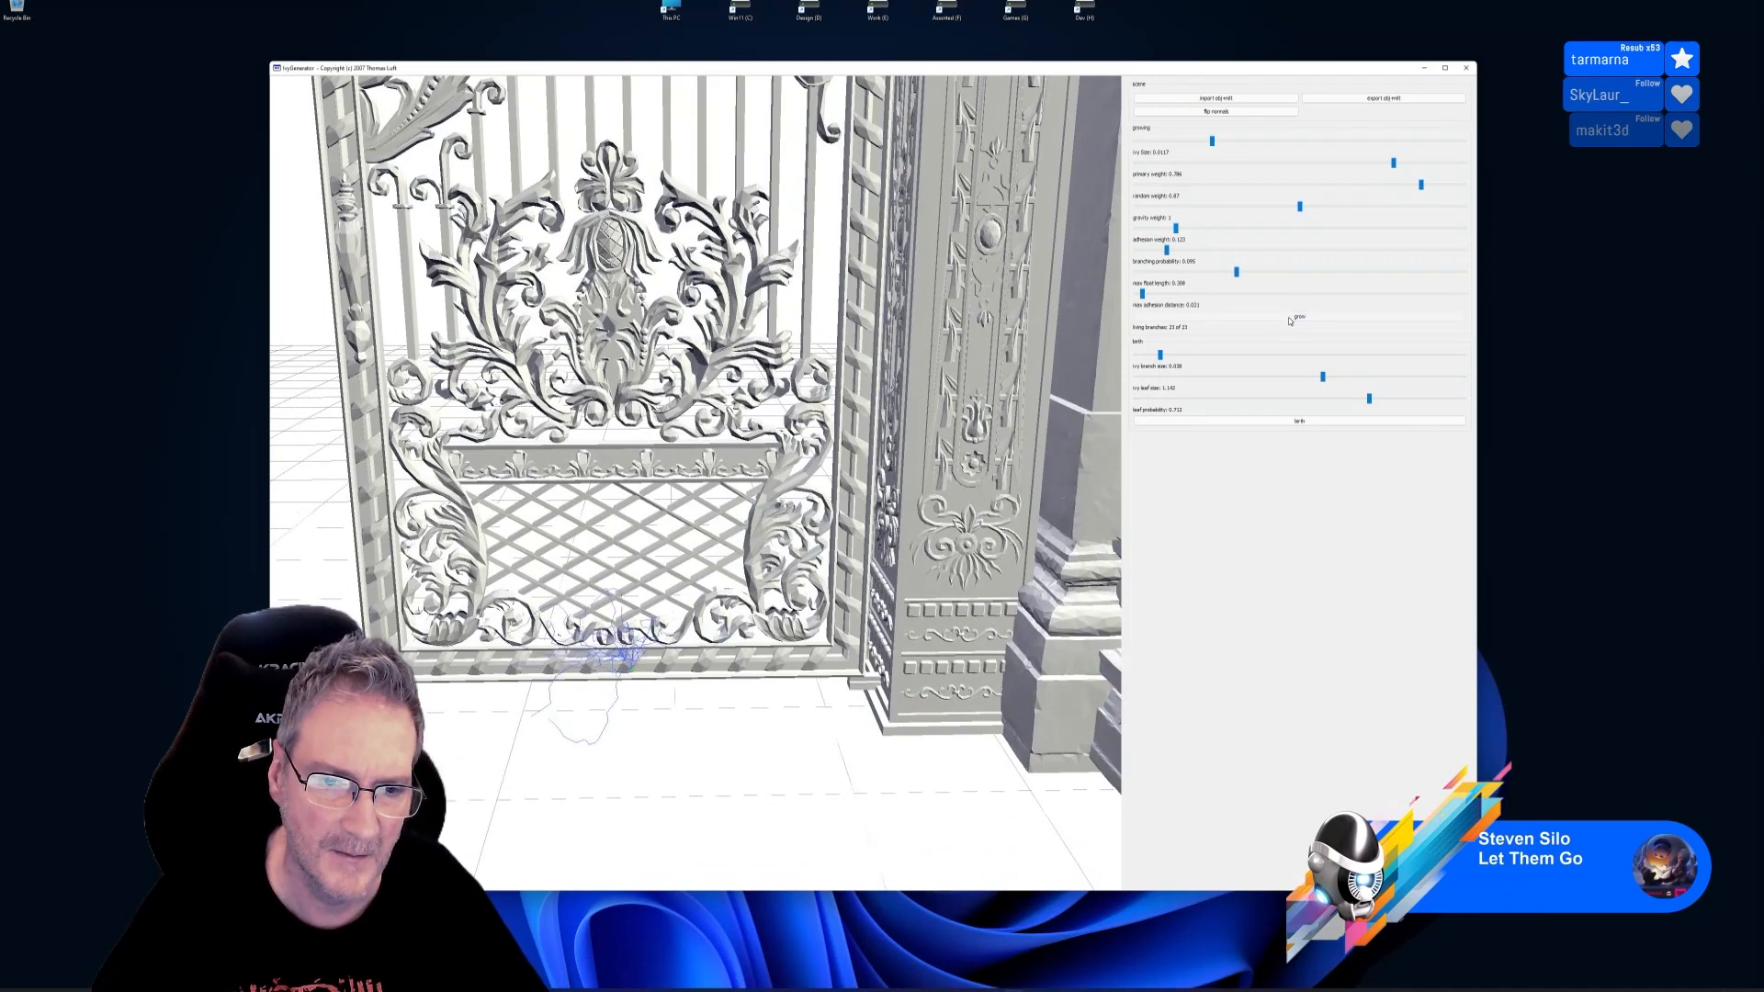
left_click(1295, 424)
left_click_drag(826, 643, 809, 698)
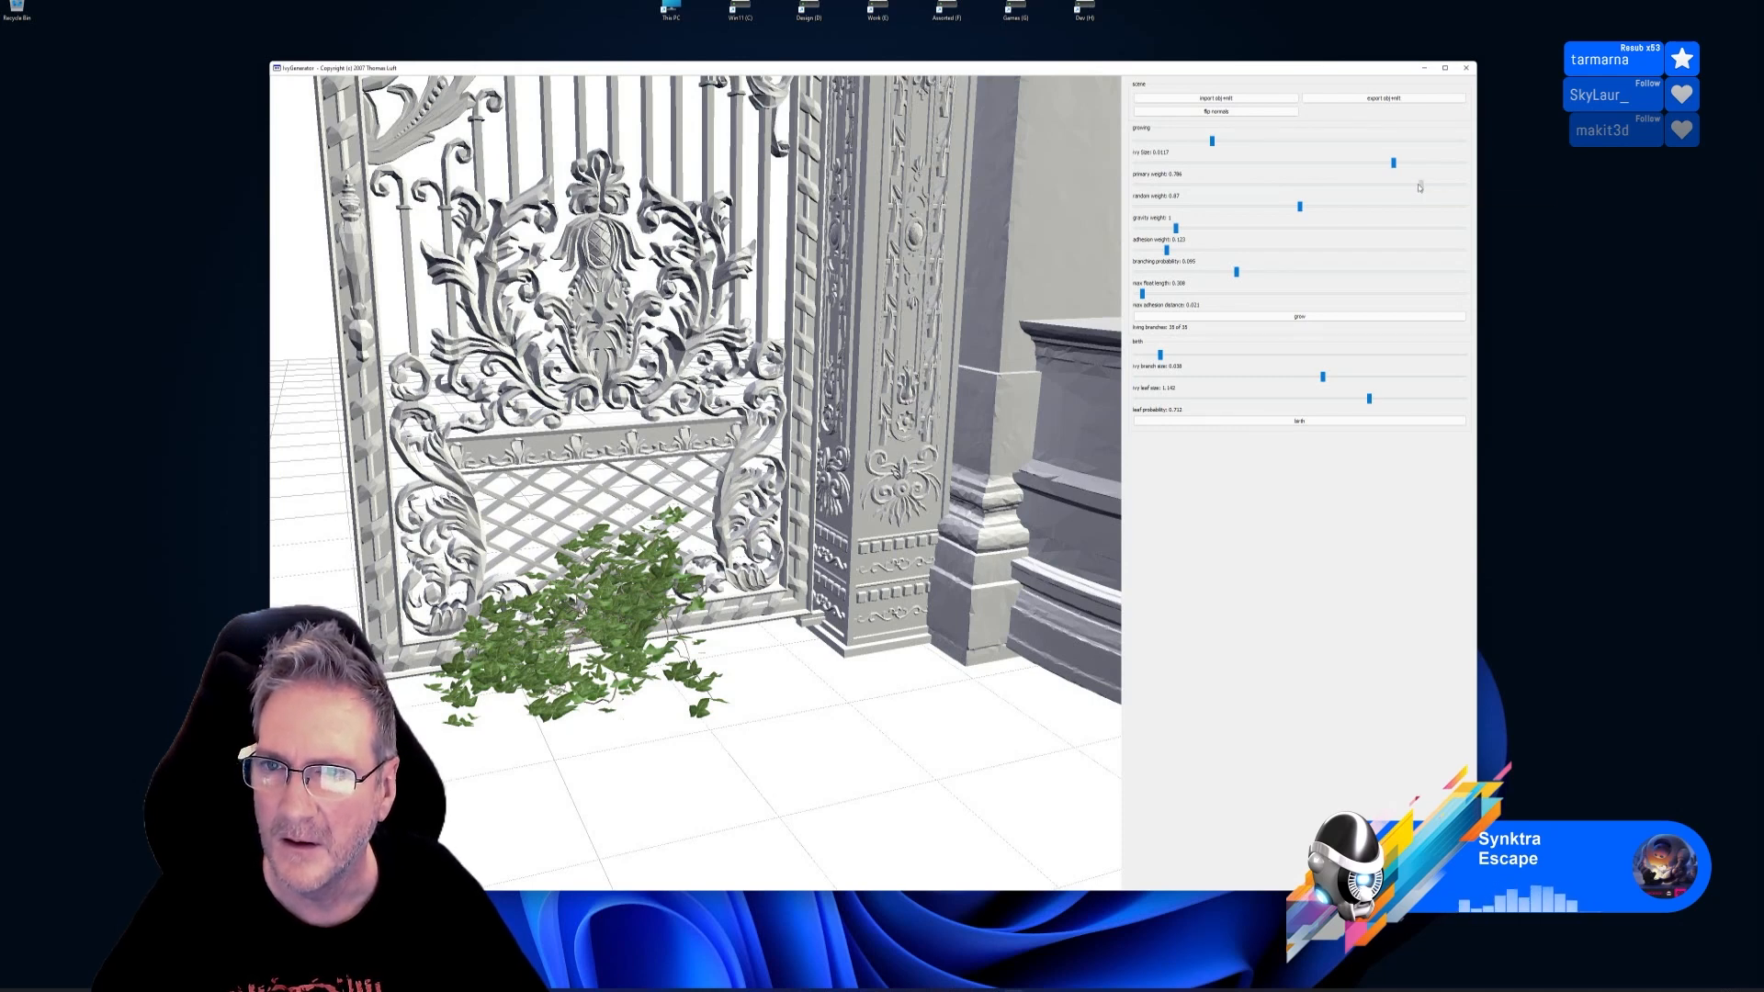
Set the random weight to about 0.007, then regrow the ivy with leaves from a new root on the gate's bottom rail
left_click_drag(1421, 185, 1141, 188)
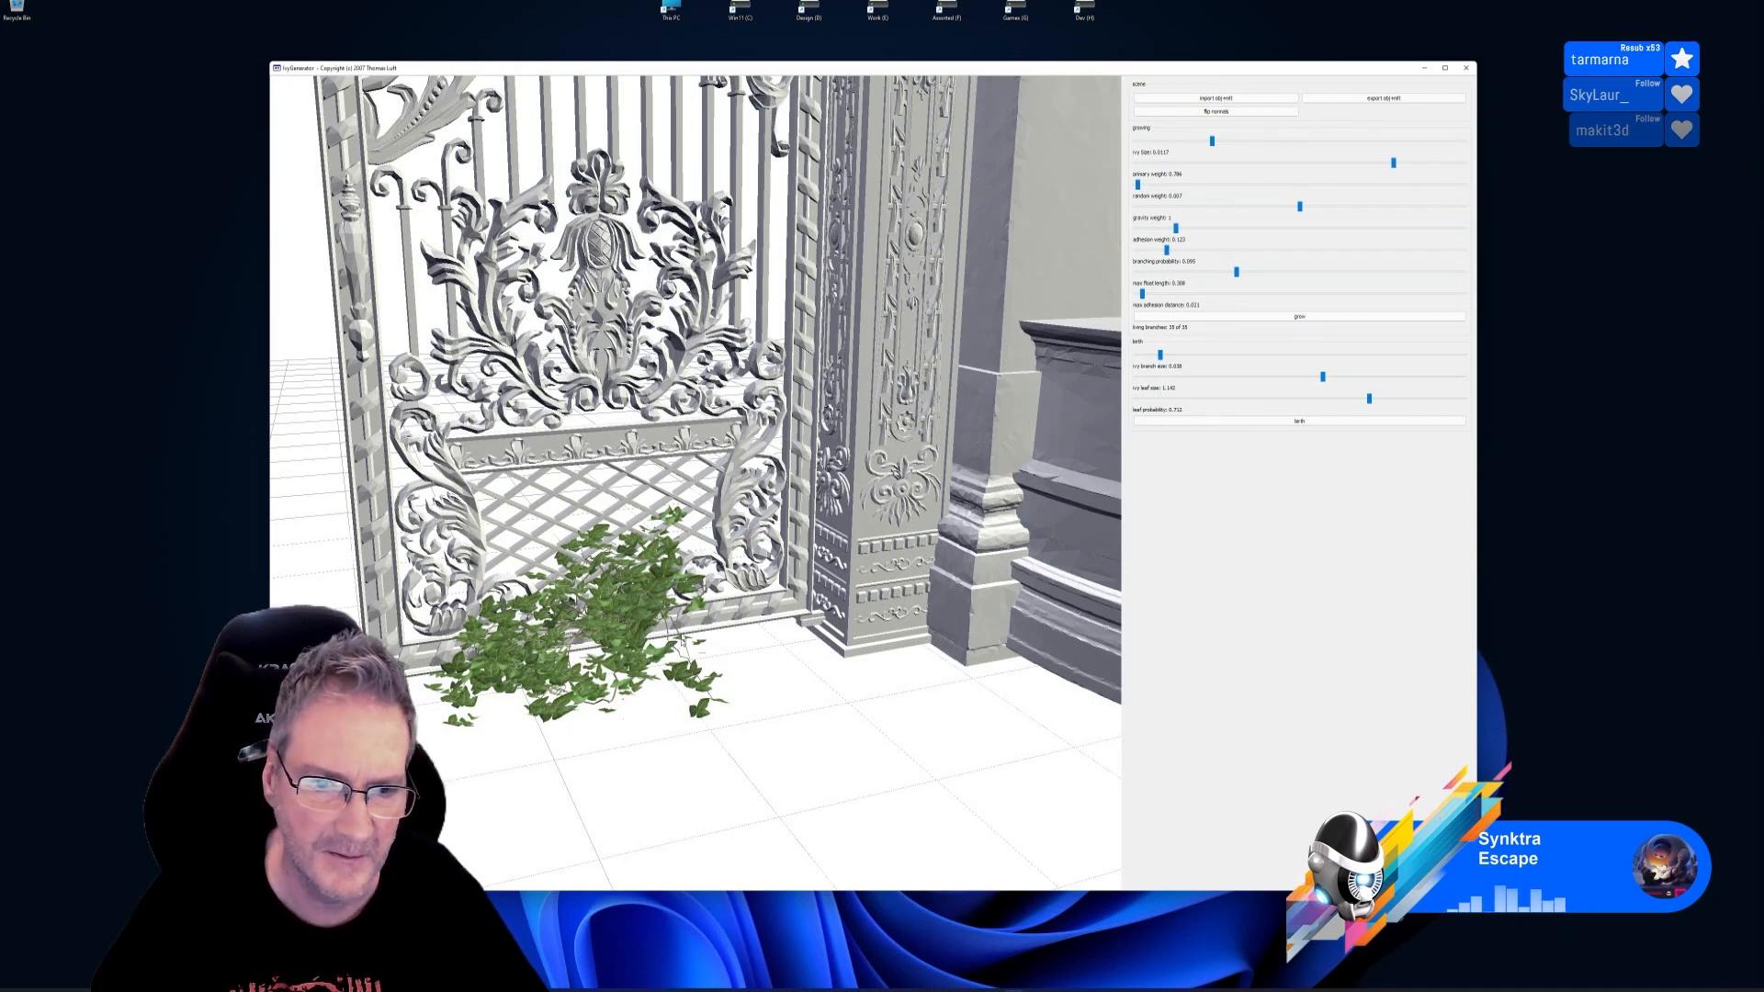
double_click(691, 643)
mouse_move(715, 664)
left_mouse_down()
mouse_move(787, 665)
mouse_move(765, 640)
mouse_move(704, 655)
left_mouse_up()
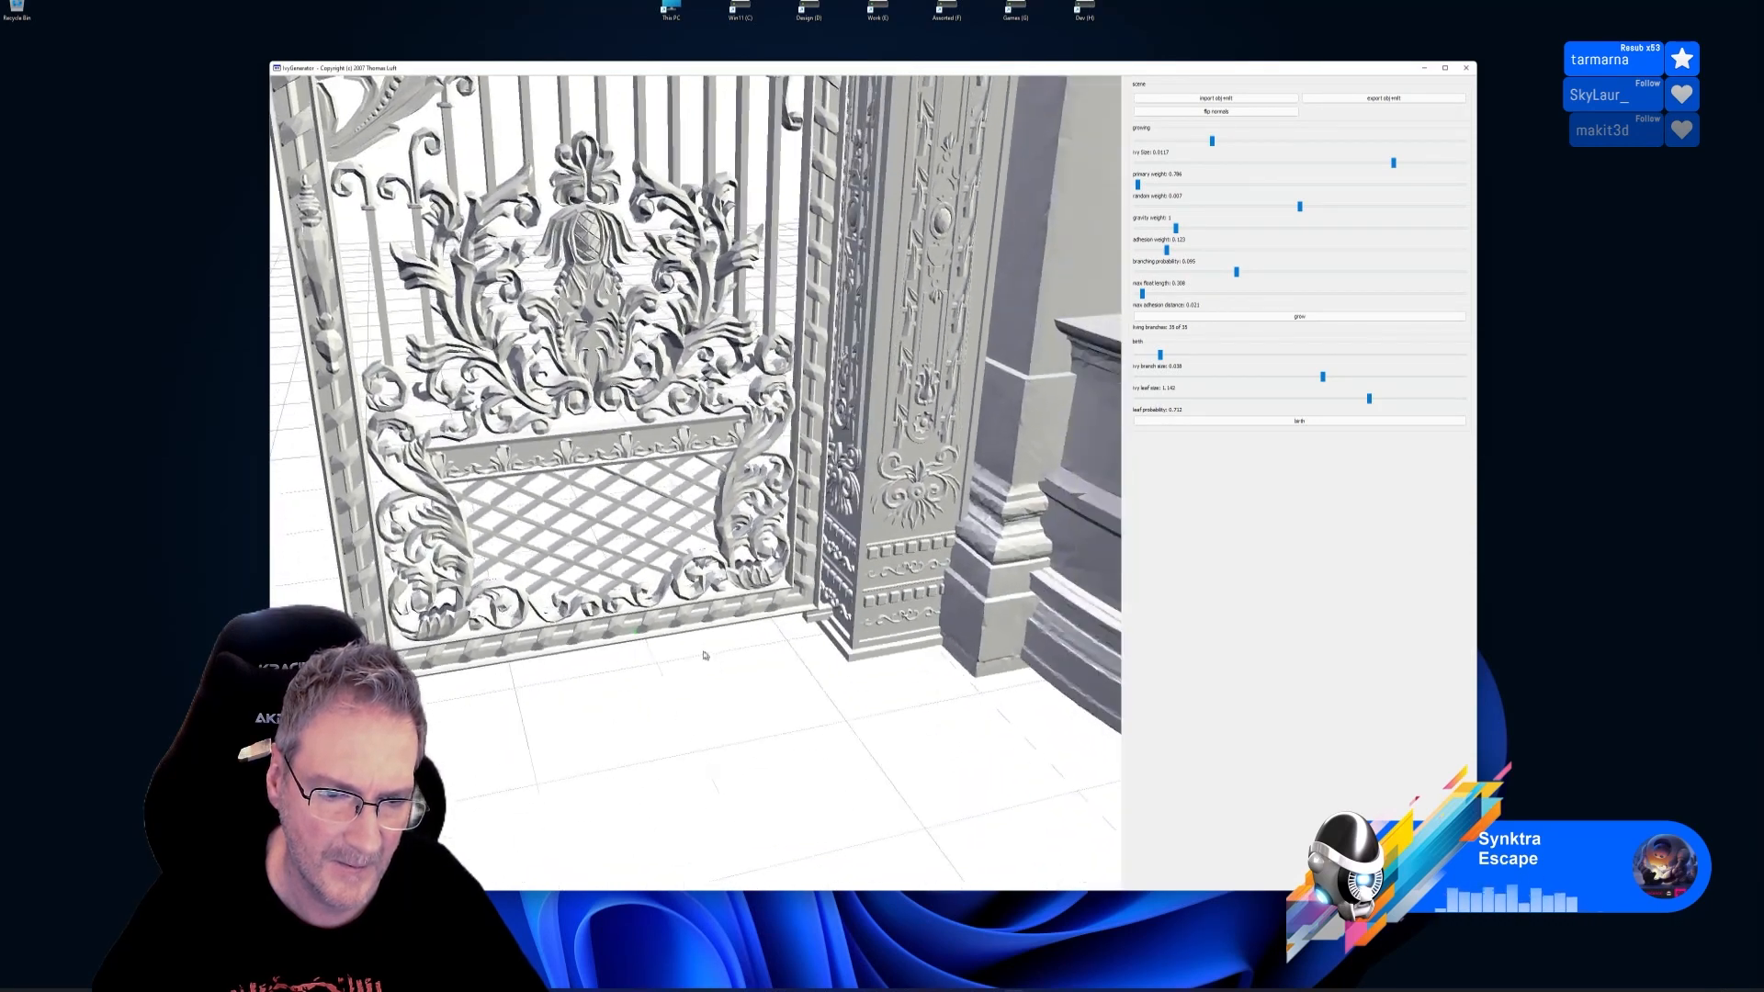
left_click(1288, 318)
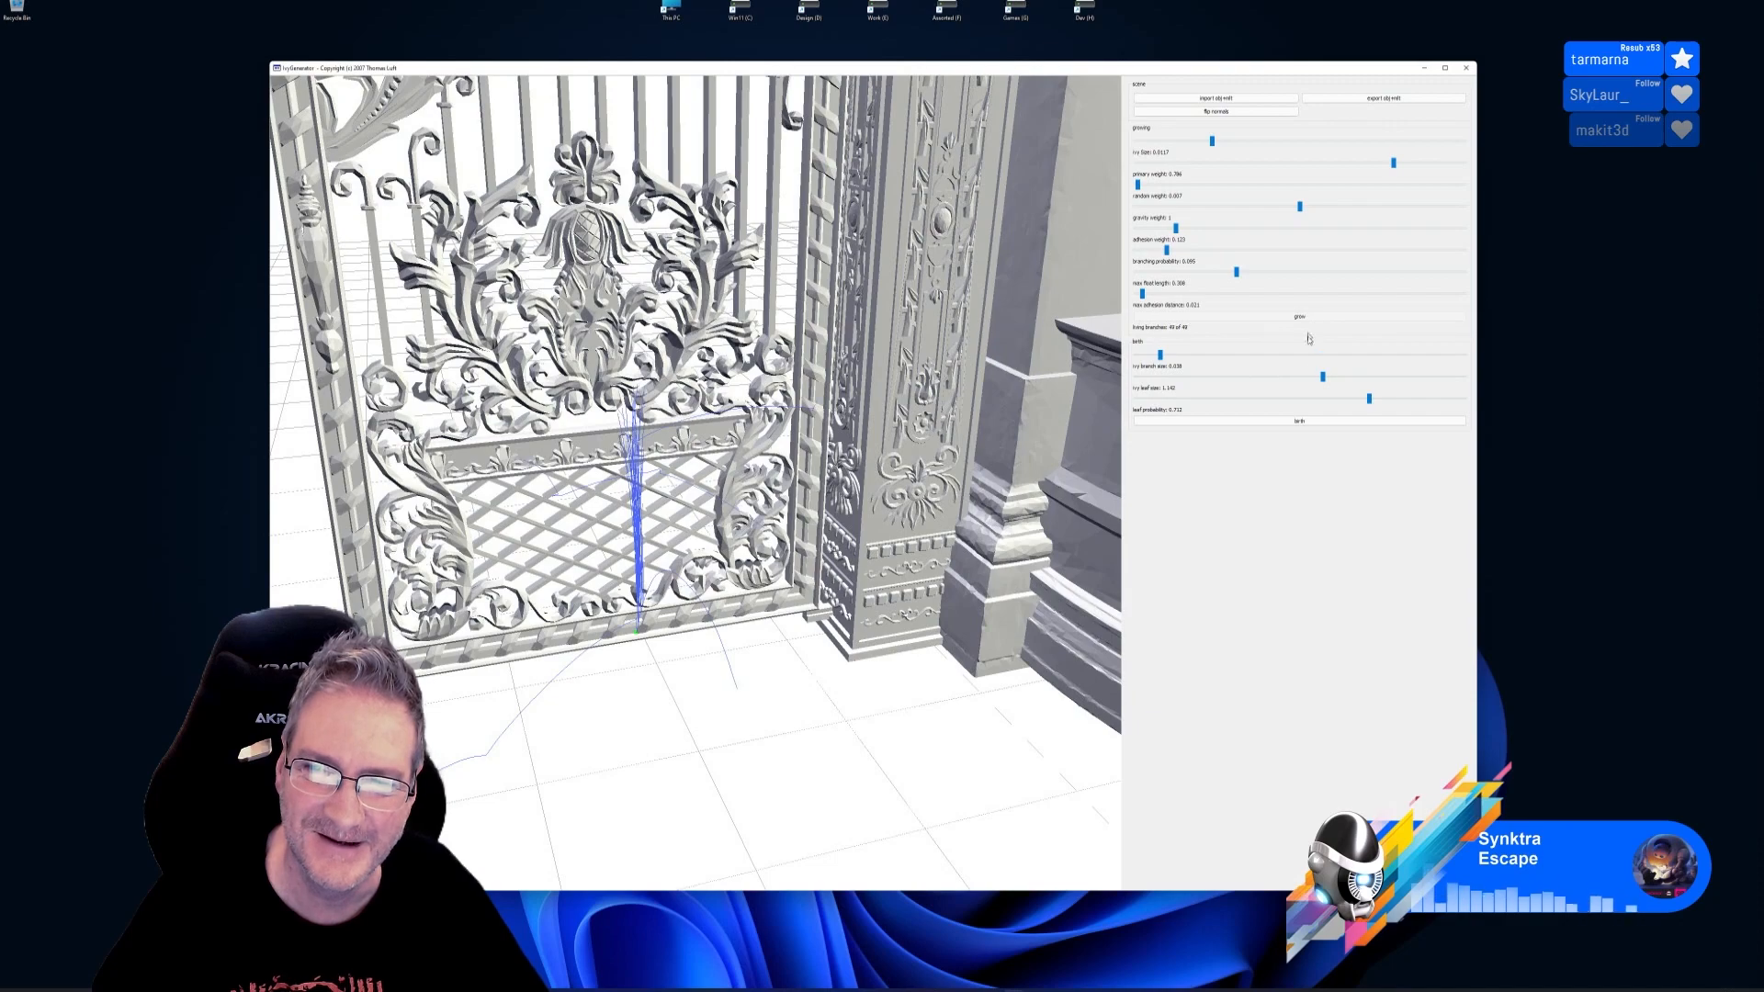
left_click(1296, 421)
mouse_move(768, 560)
left_mouse_down()
mouse_move(515, 523)
mouse_move(781, 537)
left_mouse_up()
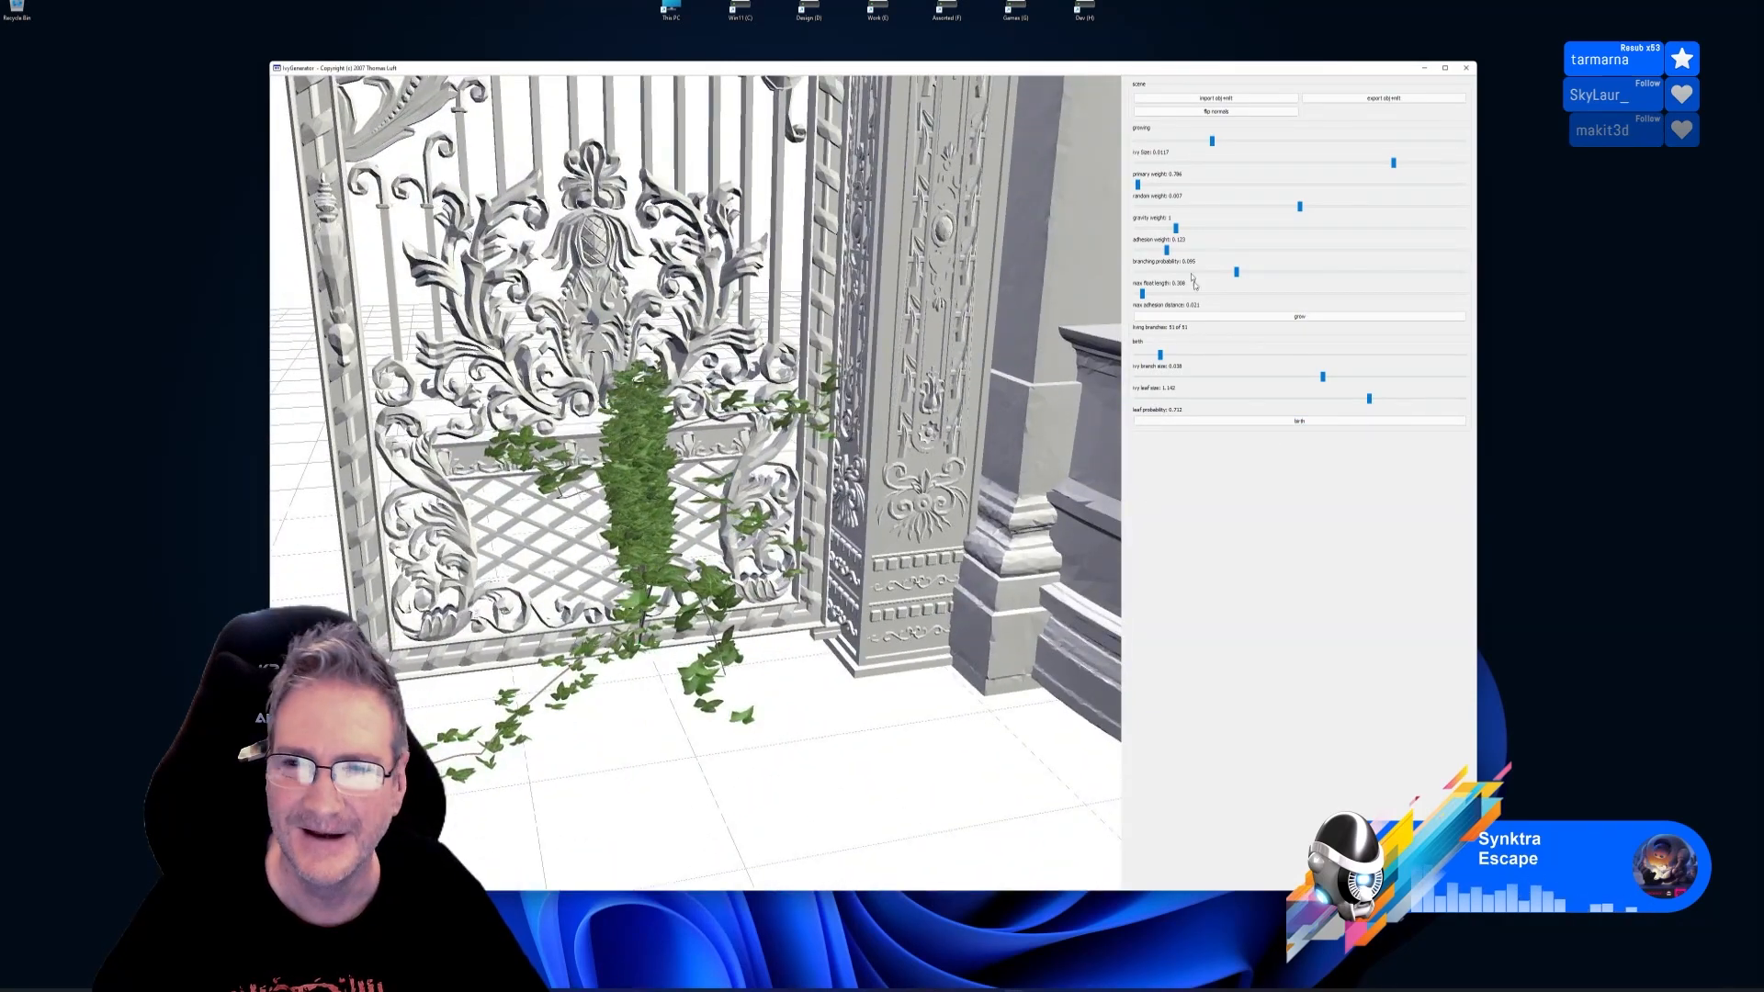
Set the random weight to about 0.1, regrow leafy ivy from a root near the bottom rail's outer end, and inspect it
left_click_drag(1140, 185, 1172, 185)
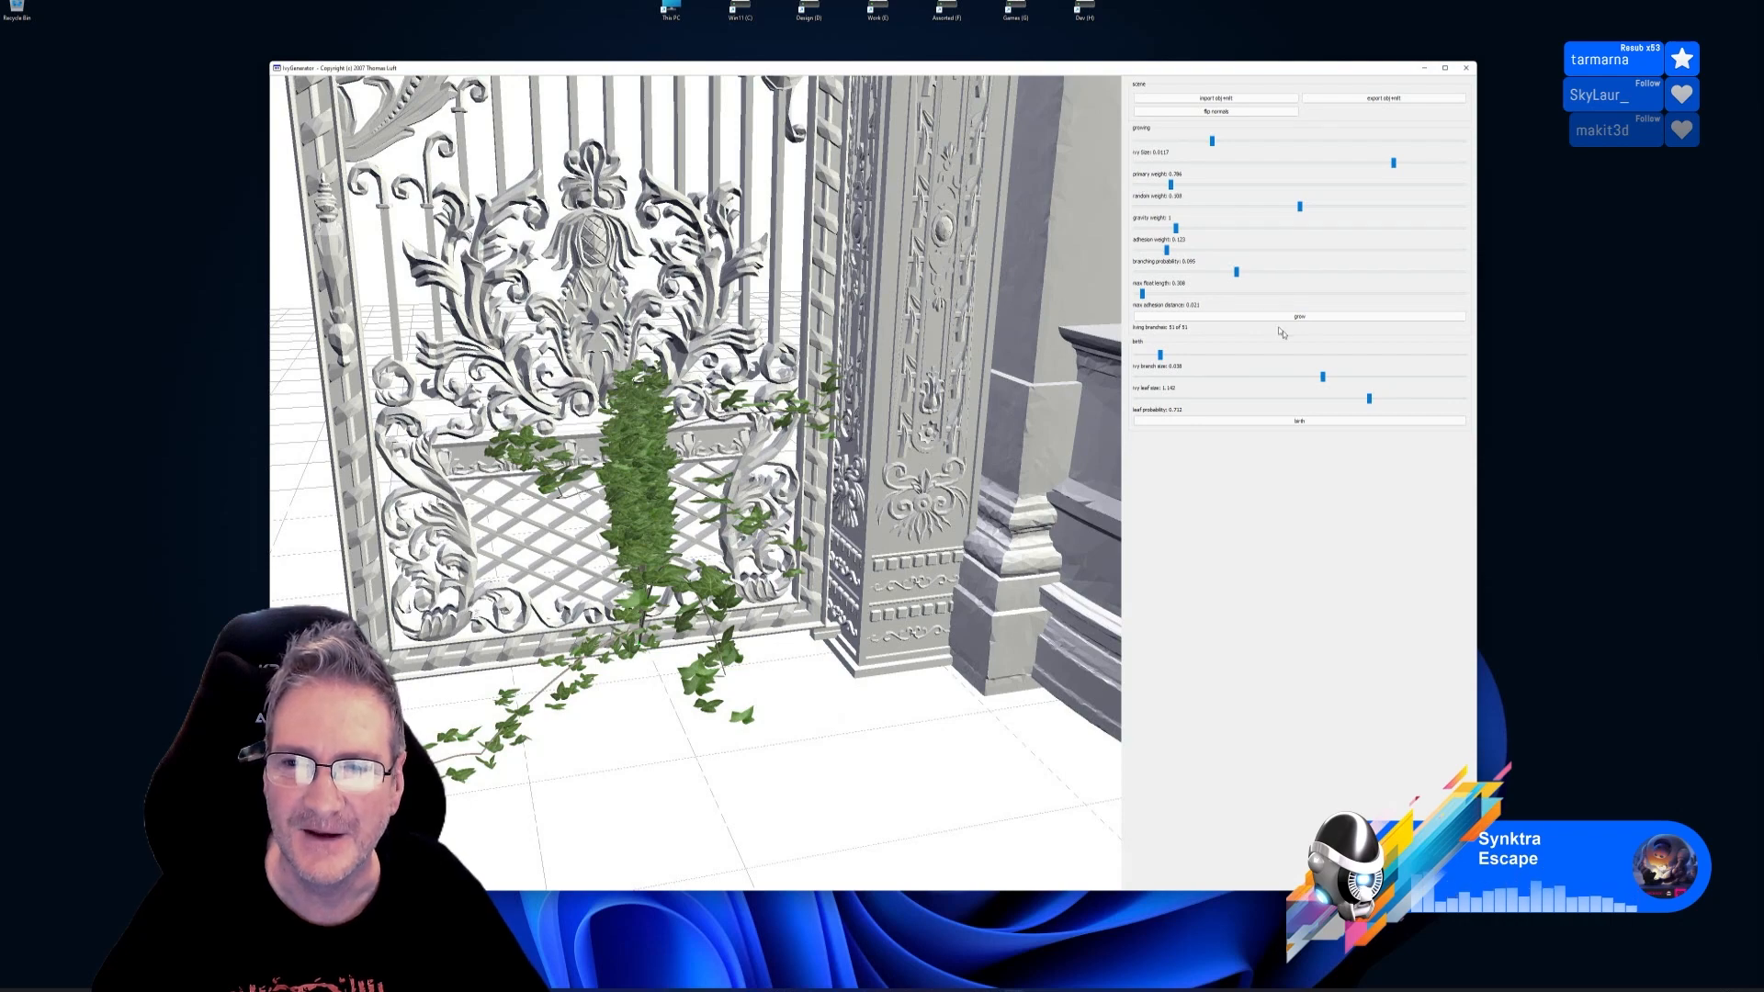
double_click(527, 657)
left_click_drag(569, 684, 749, 689)
left_click(1333, 317)
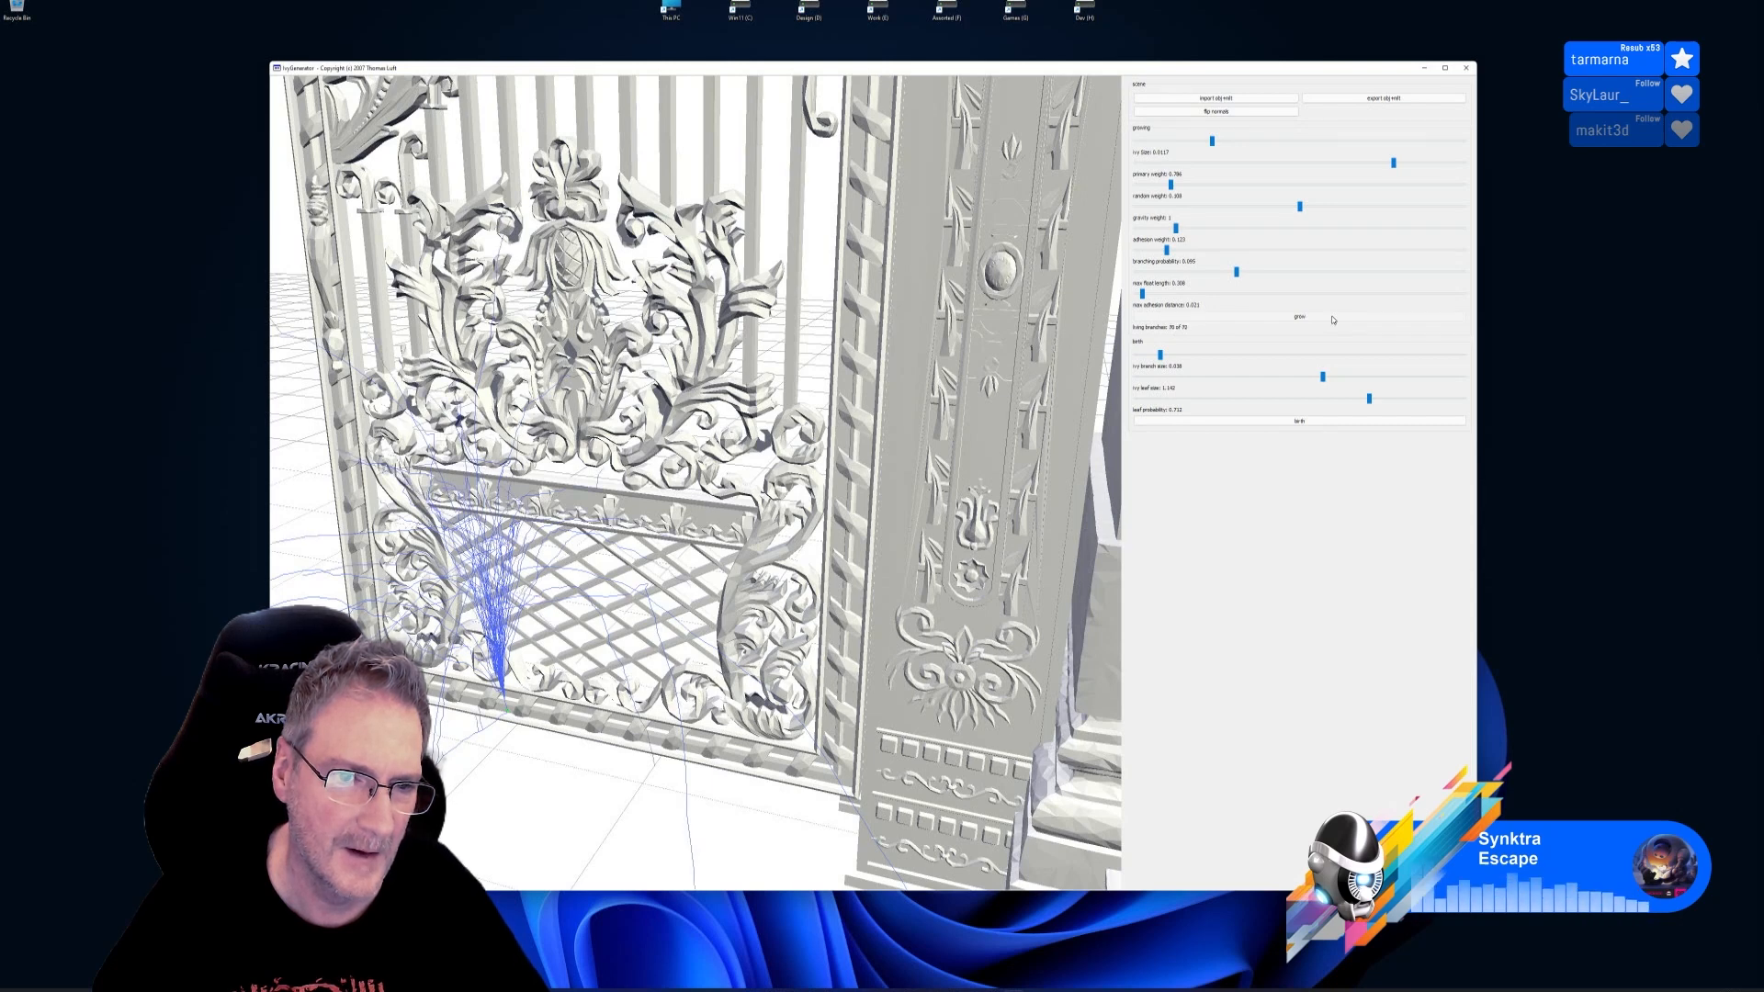
left_click(1332, 318)
left_click(1299, 422)
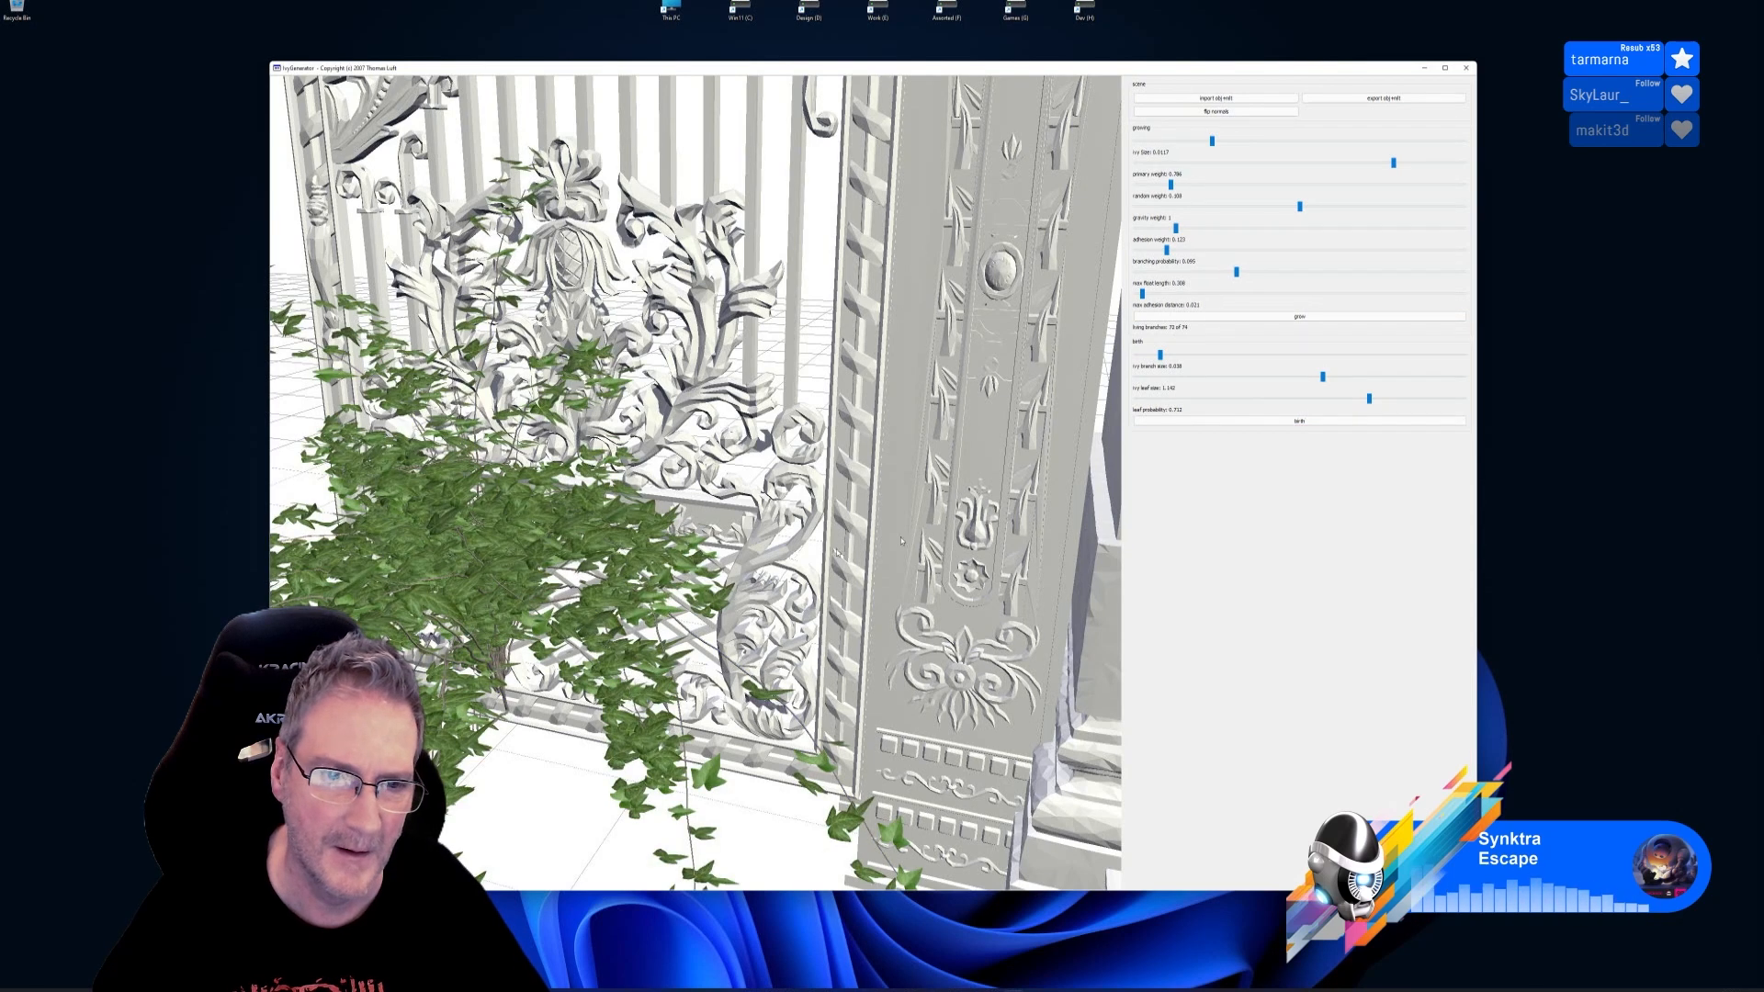
left_click_drag(662, 556, 872, 543)
left_click_drag(449, 534, 456, 584)
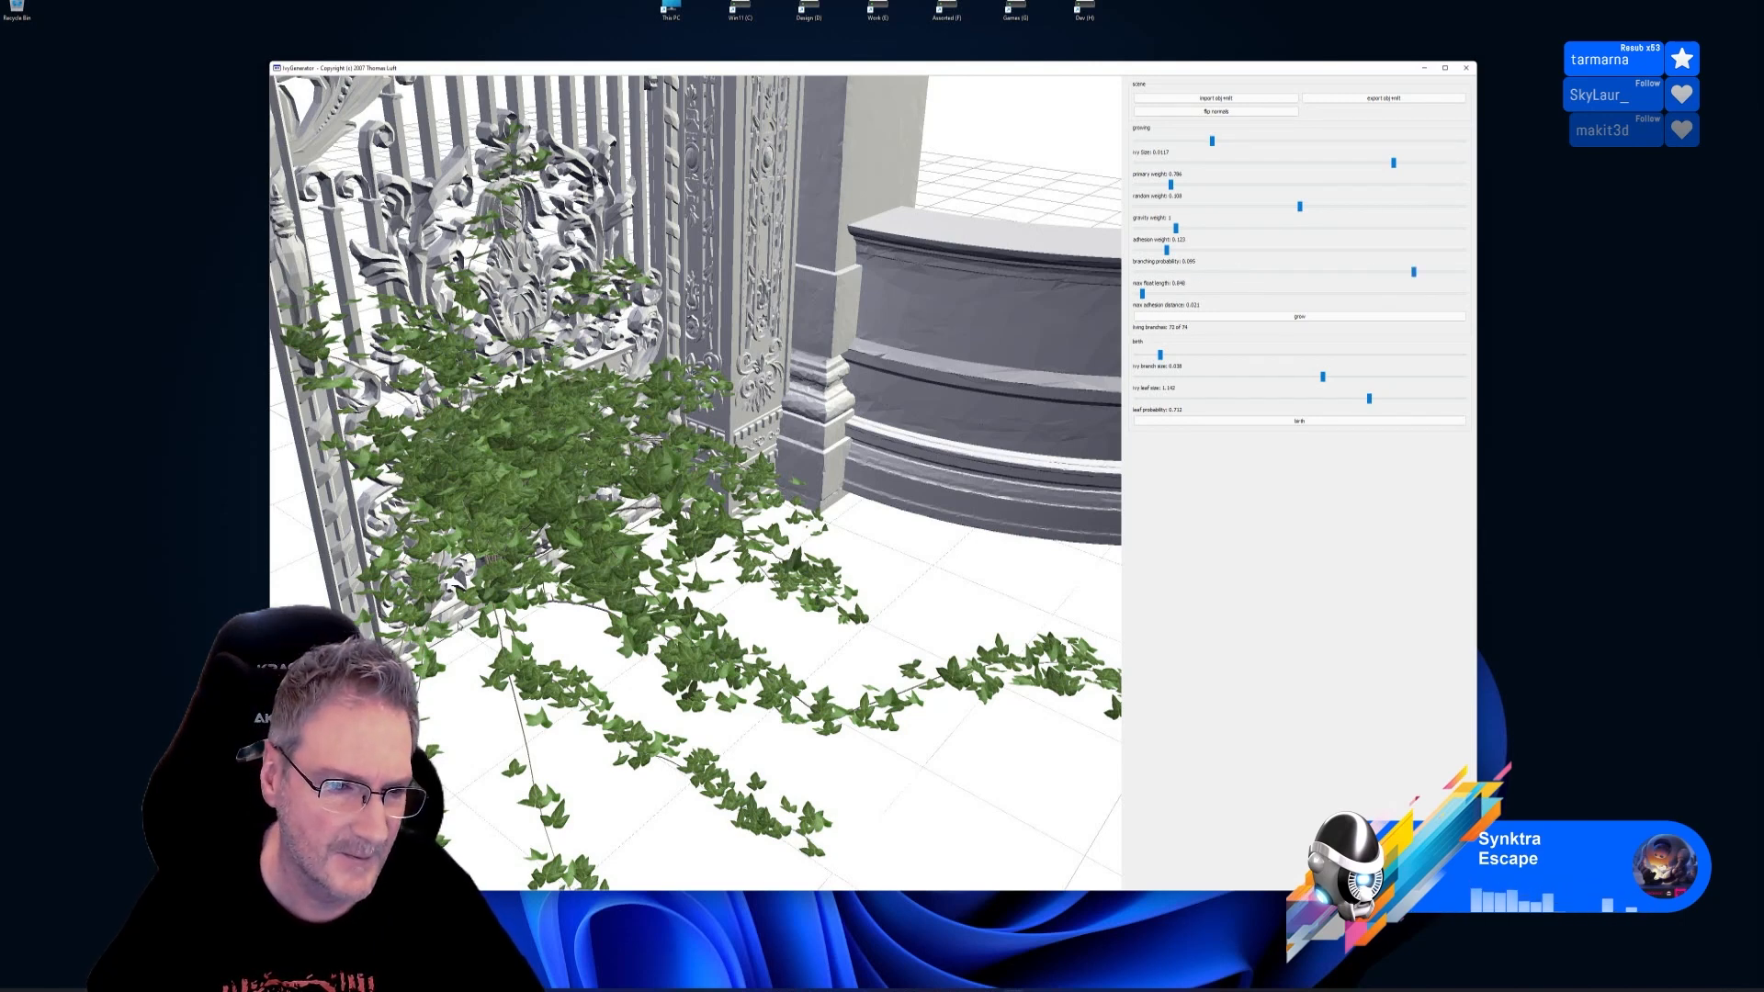
Regrow leafy ivy from a new bottom-rail root using the longer max float length, and inspect its spread over the gate and floor
double_click(461, 626)
left_click_drag(500, 656, 469, 636)
left_click(1300, 317)
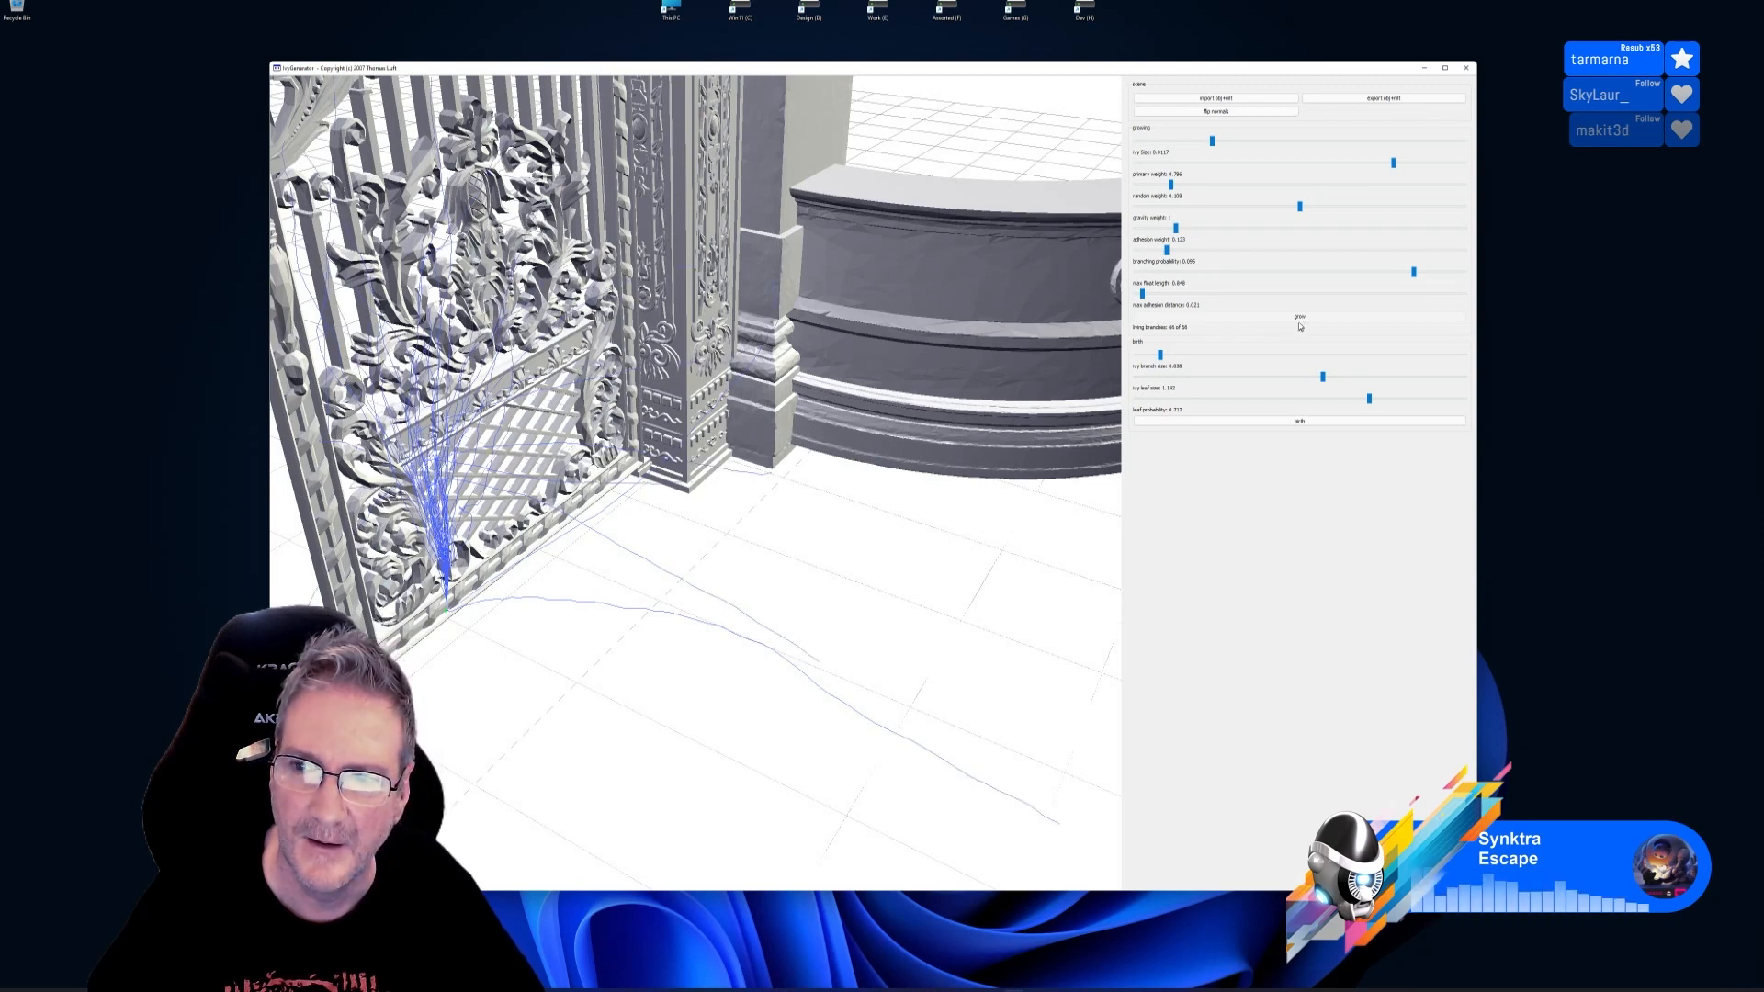
left_click(1298, 421)
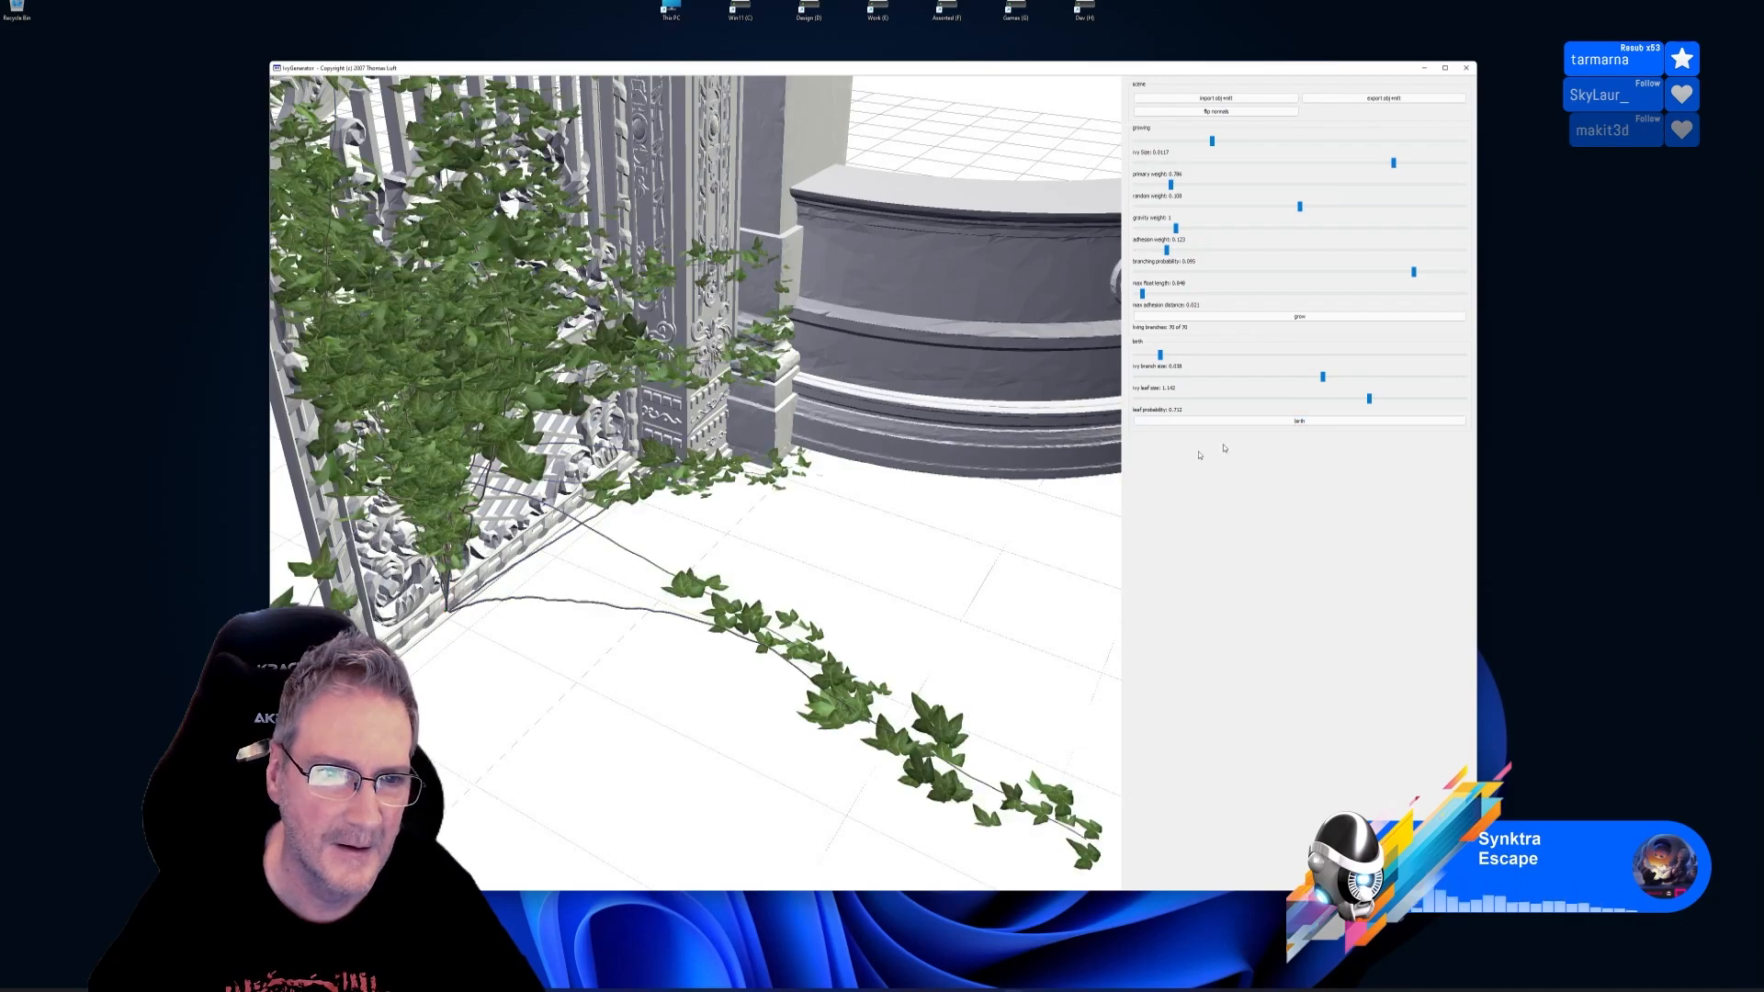
left_click_drag(834, 512, 924, 611)
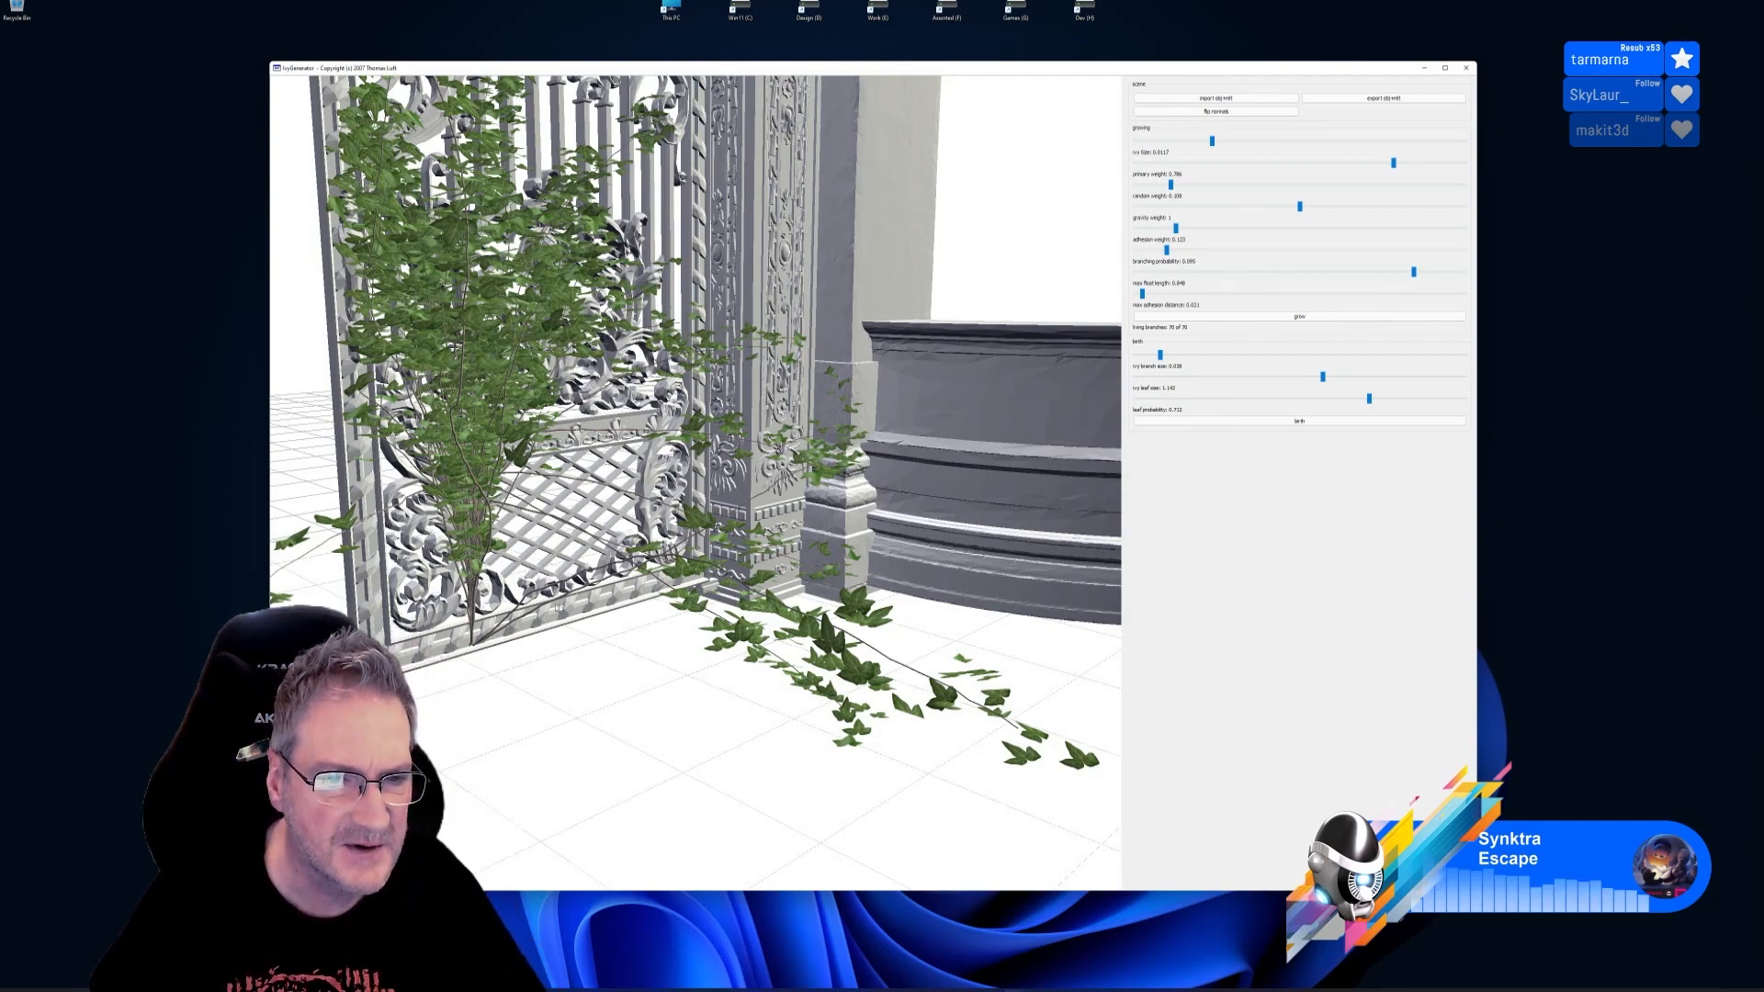
left_click_drag(558, 604, 781, 577)
scroll(634, 632, "down", 5)
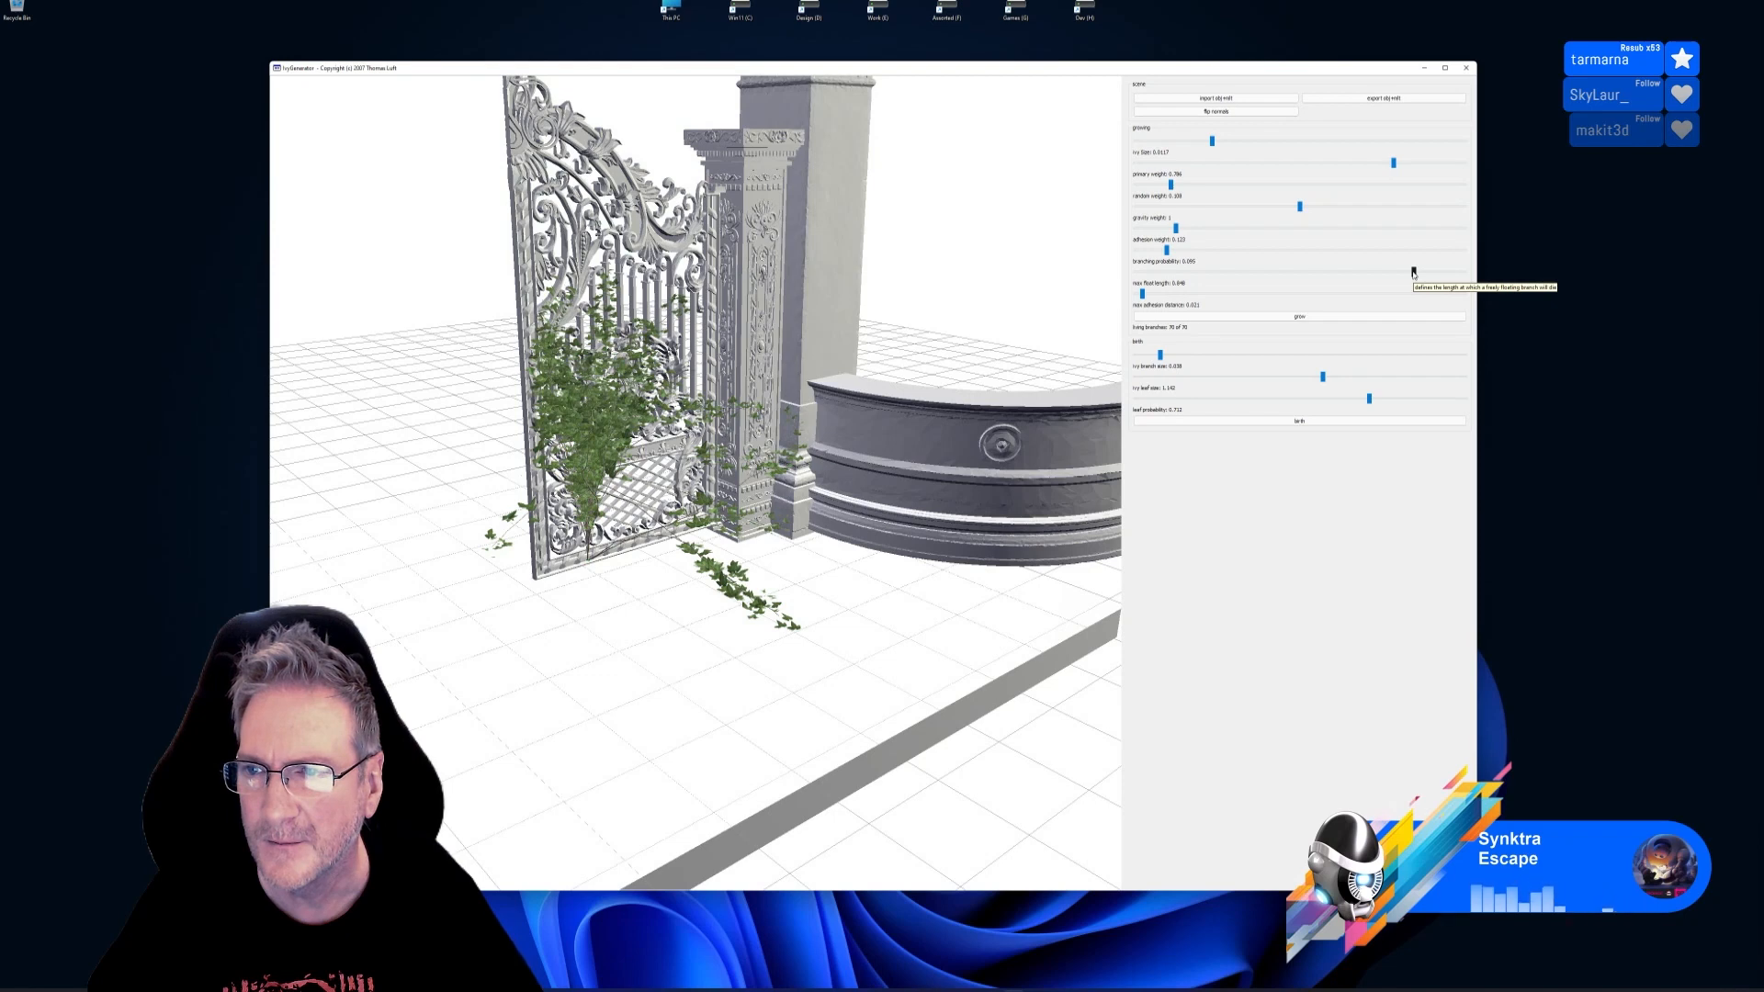
Set the max float length to about 0.09, re-root the ivy on the gate's bottom rail, grow it with leaves and inspect it
left_click_drag(1413, 273, 1167, 272)
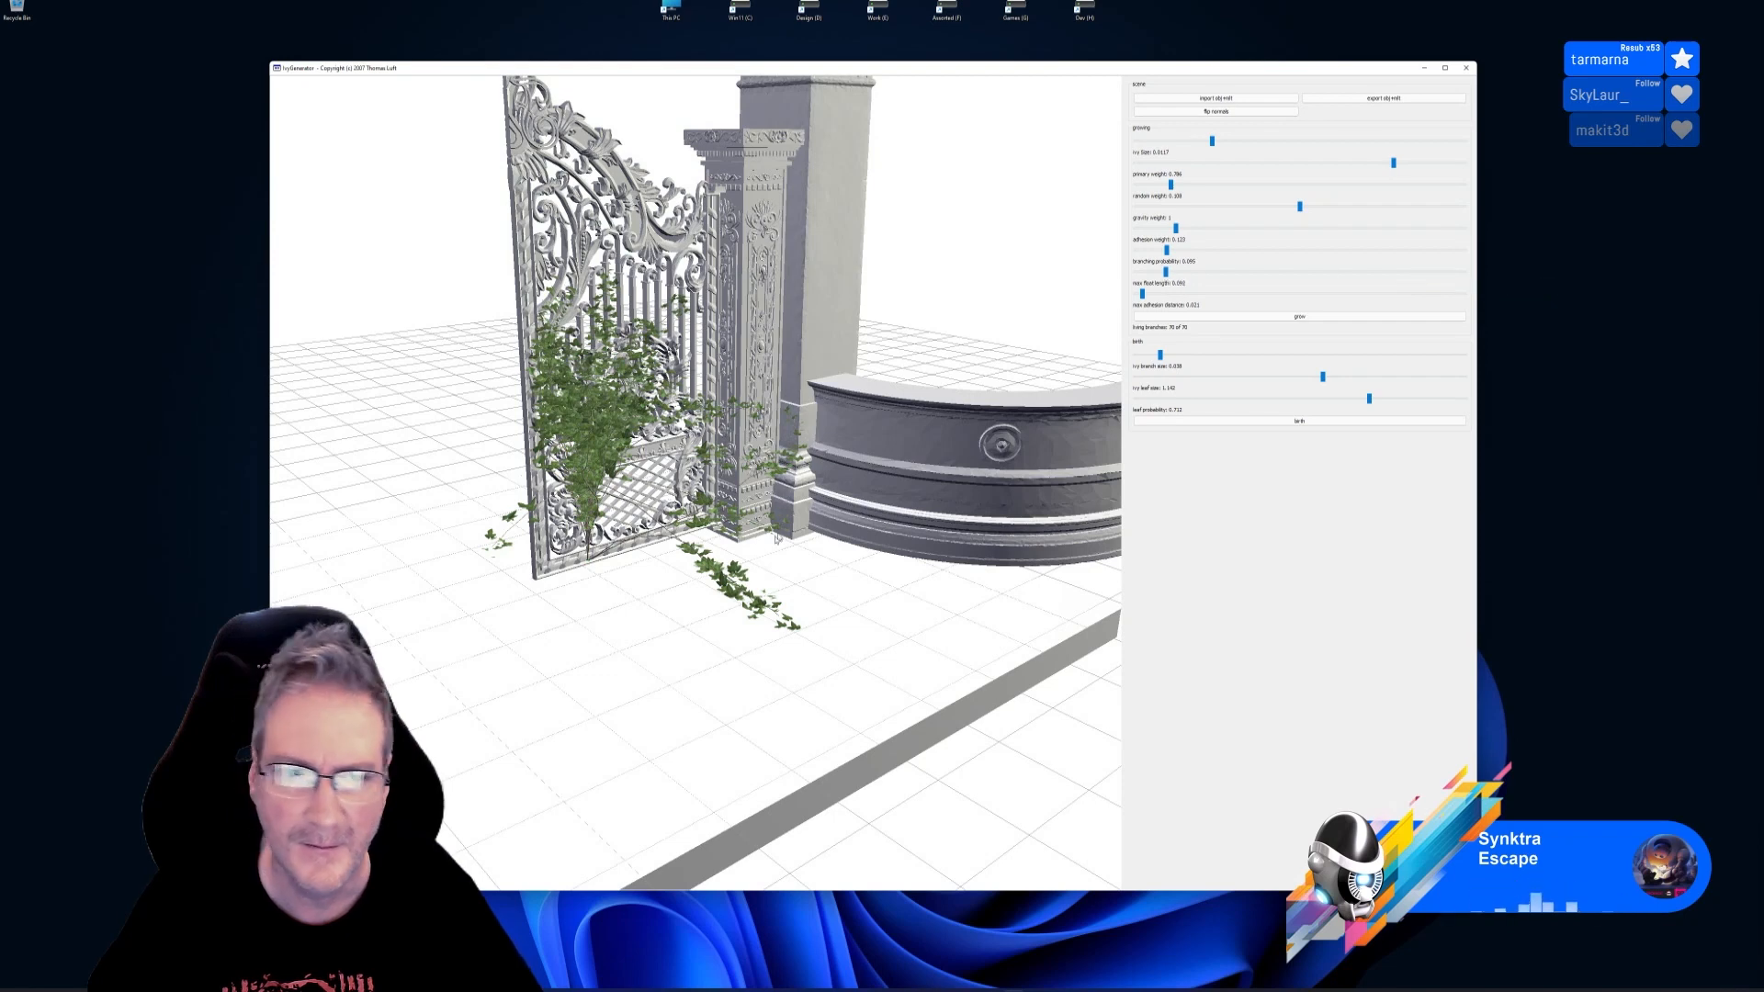
double_click(623, 550)
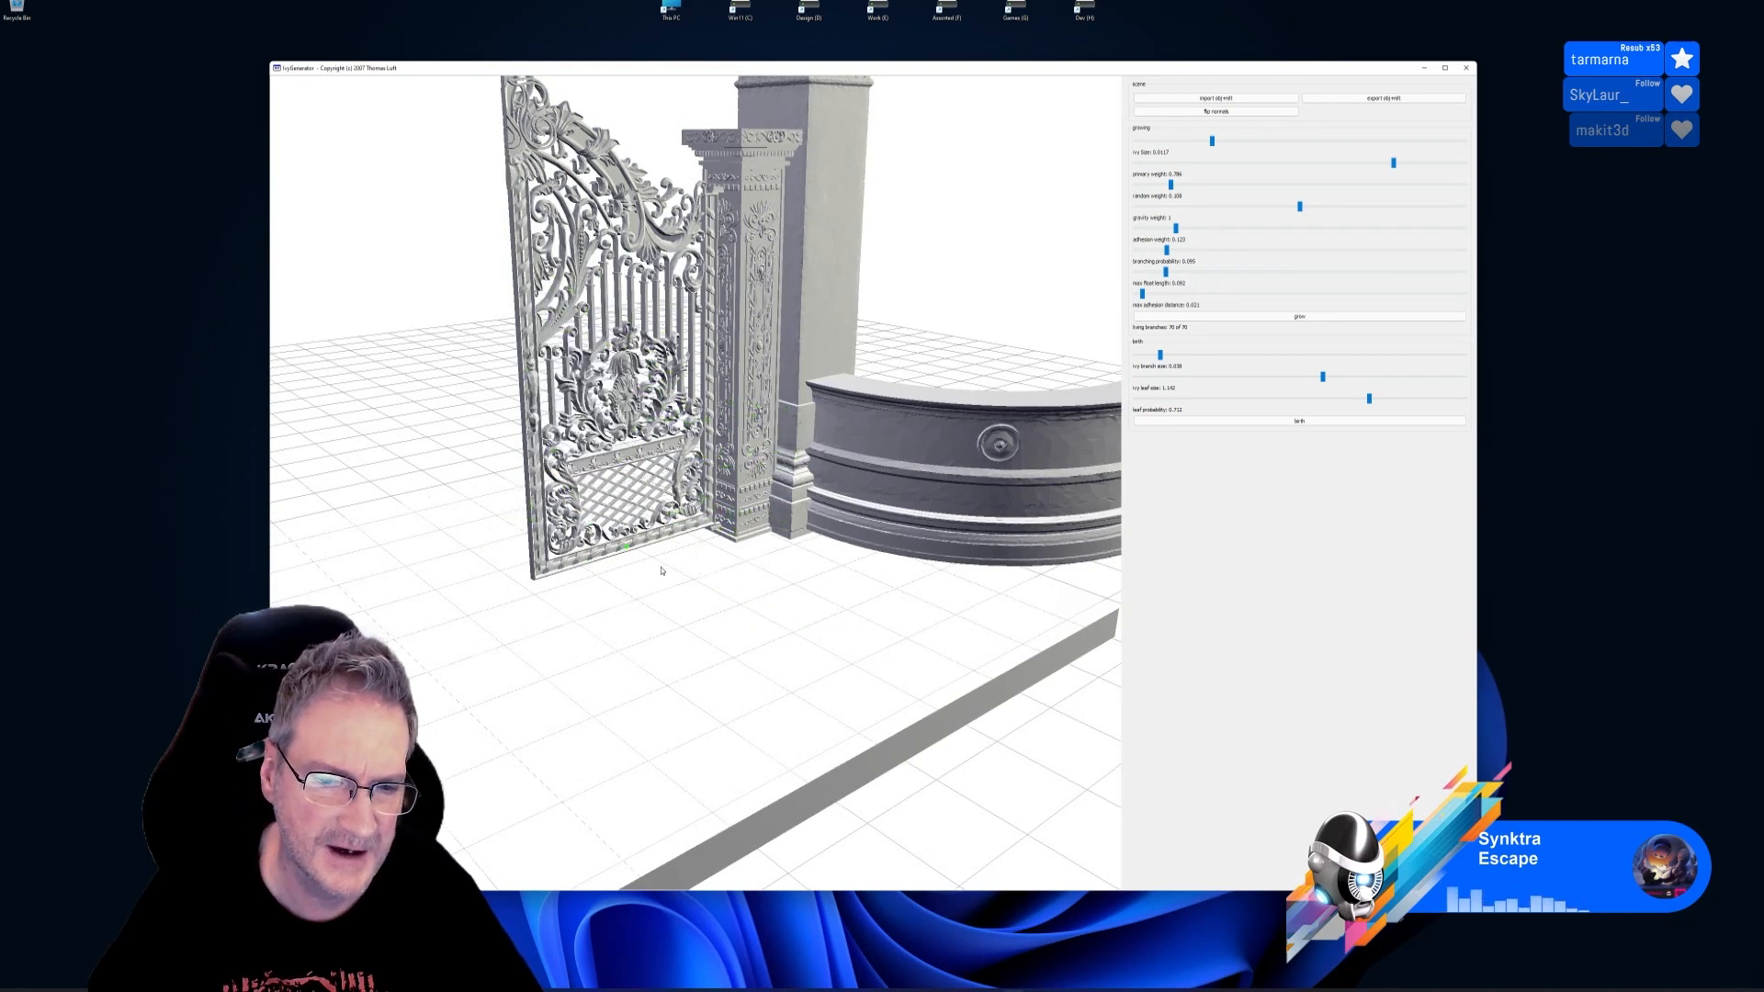
left_click_drag(665, 570, 602, 542)
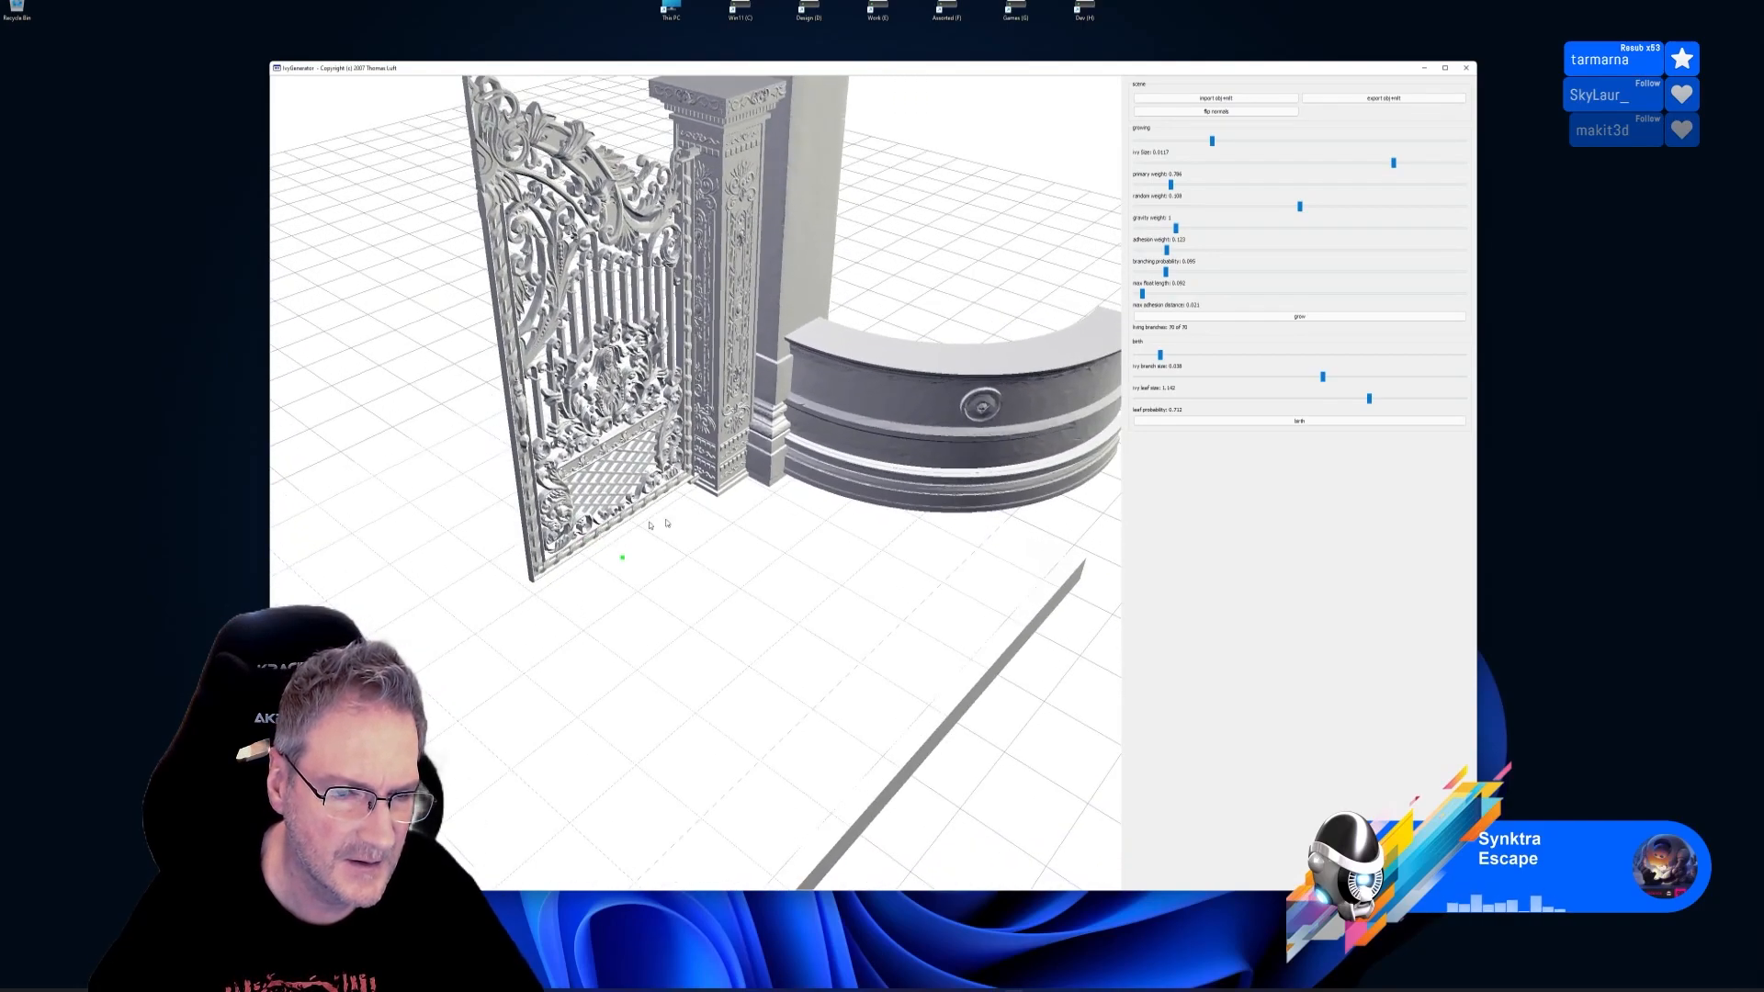
right_click_drag(711, 553, 629, 599)
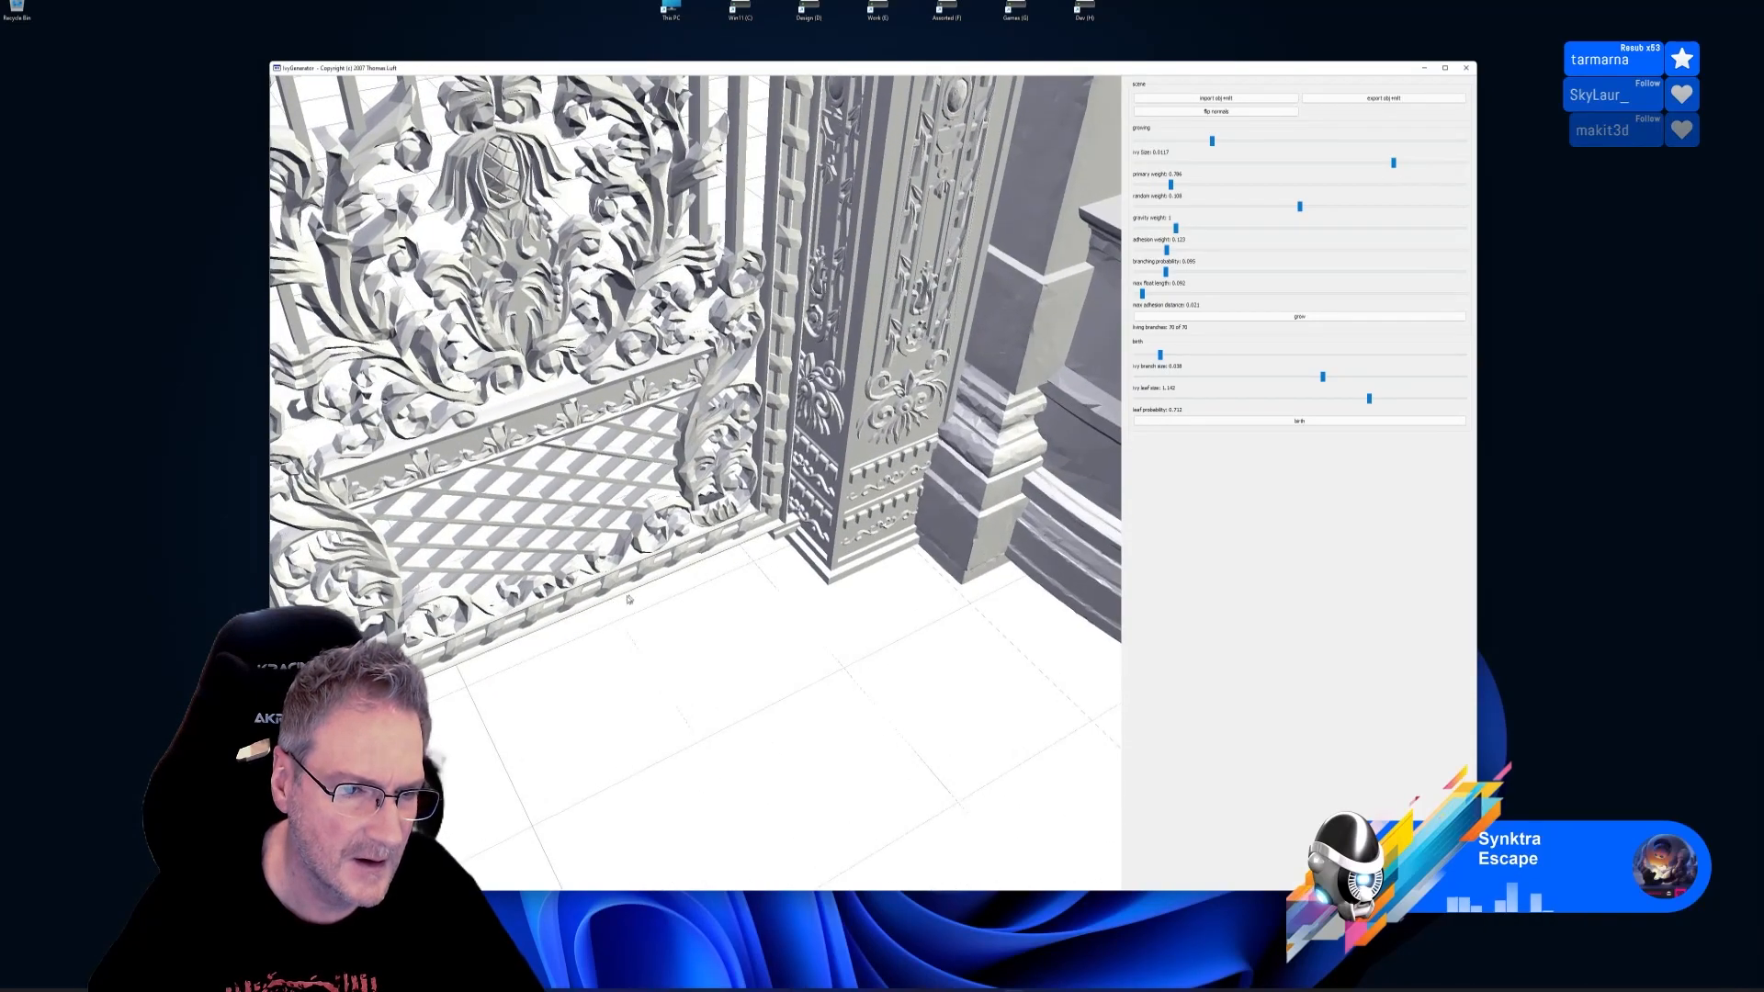
left_click_drag(566, 615, 566, 690)
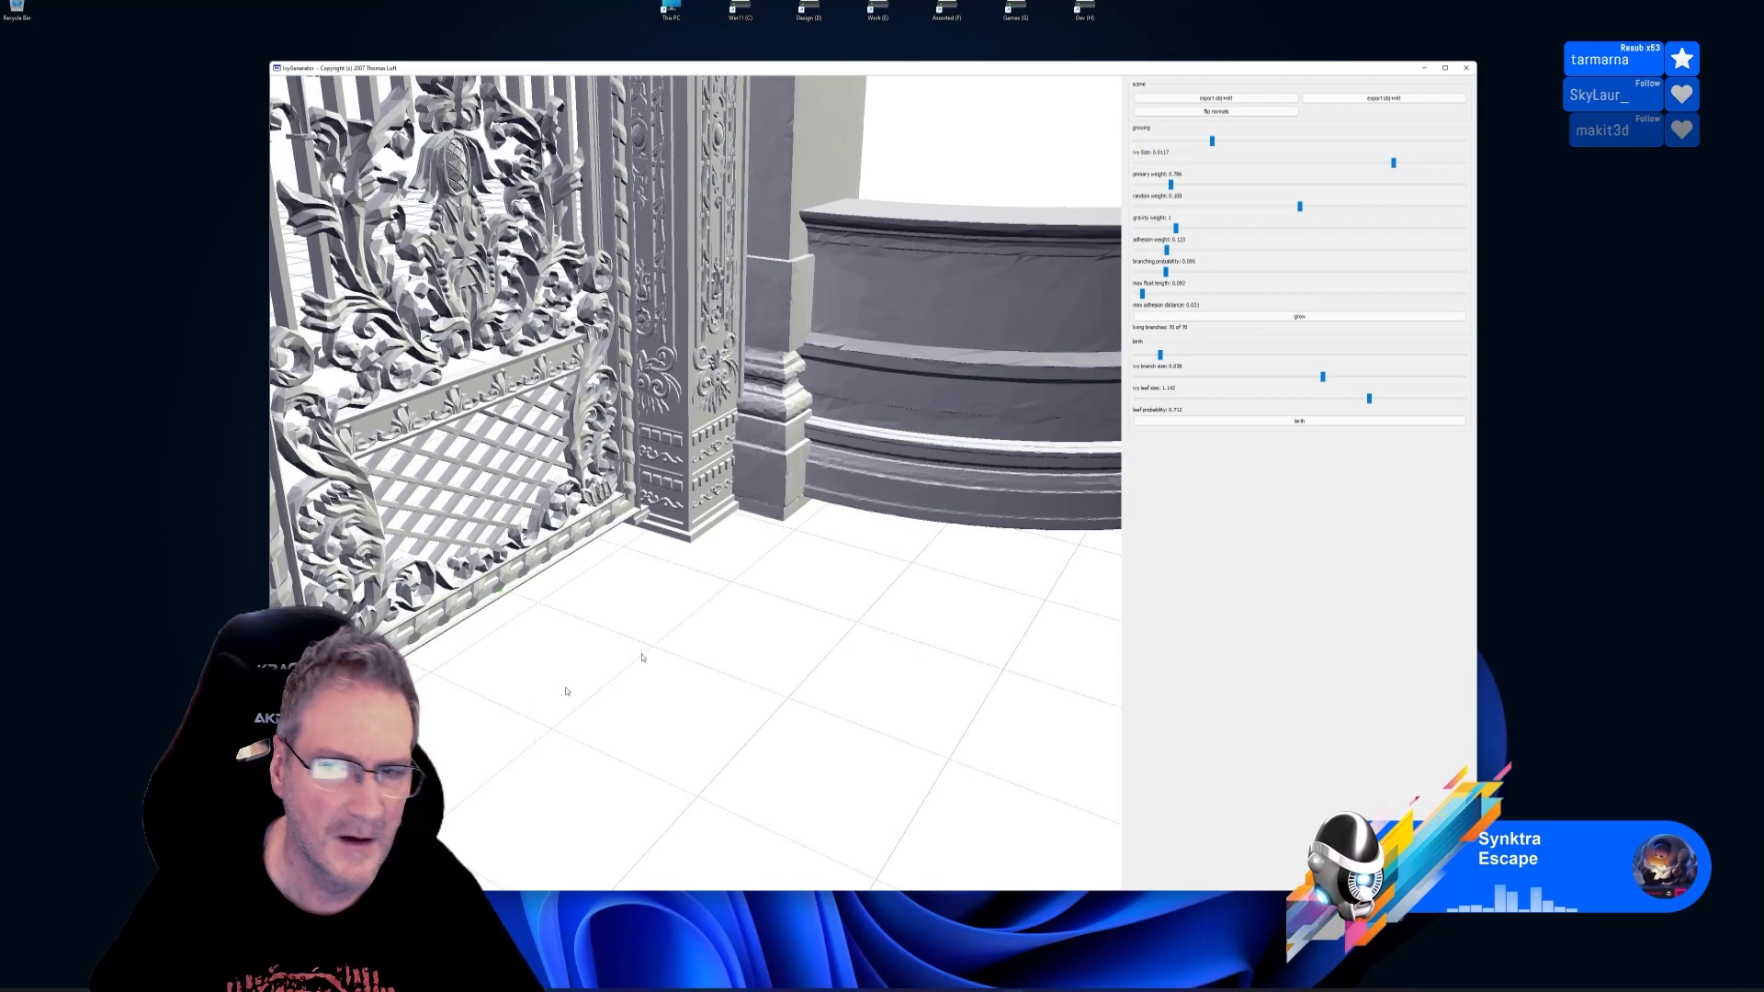
left_click(1304, 317)
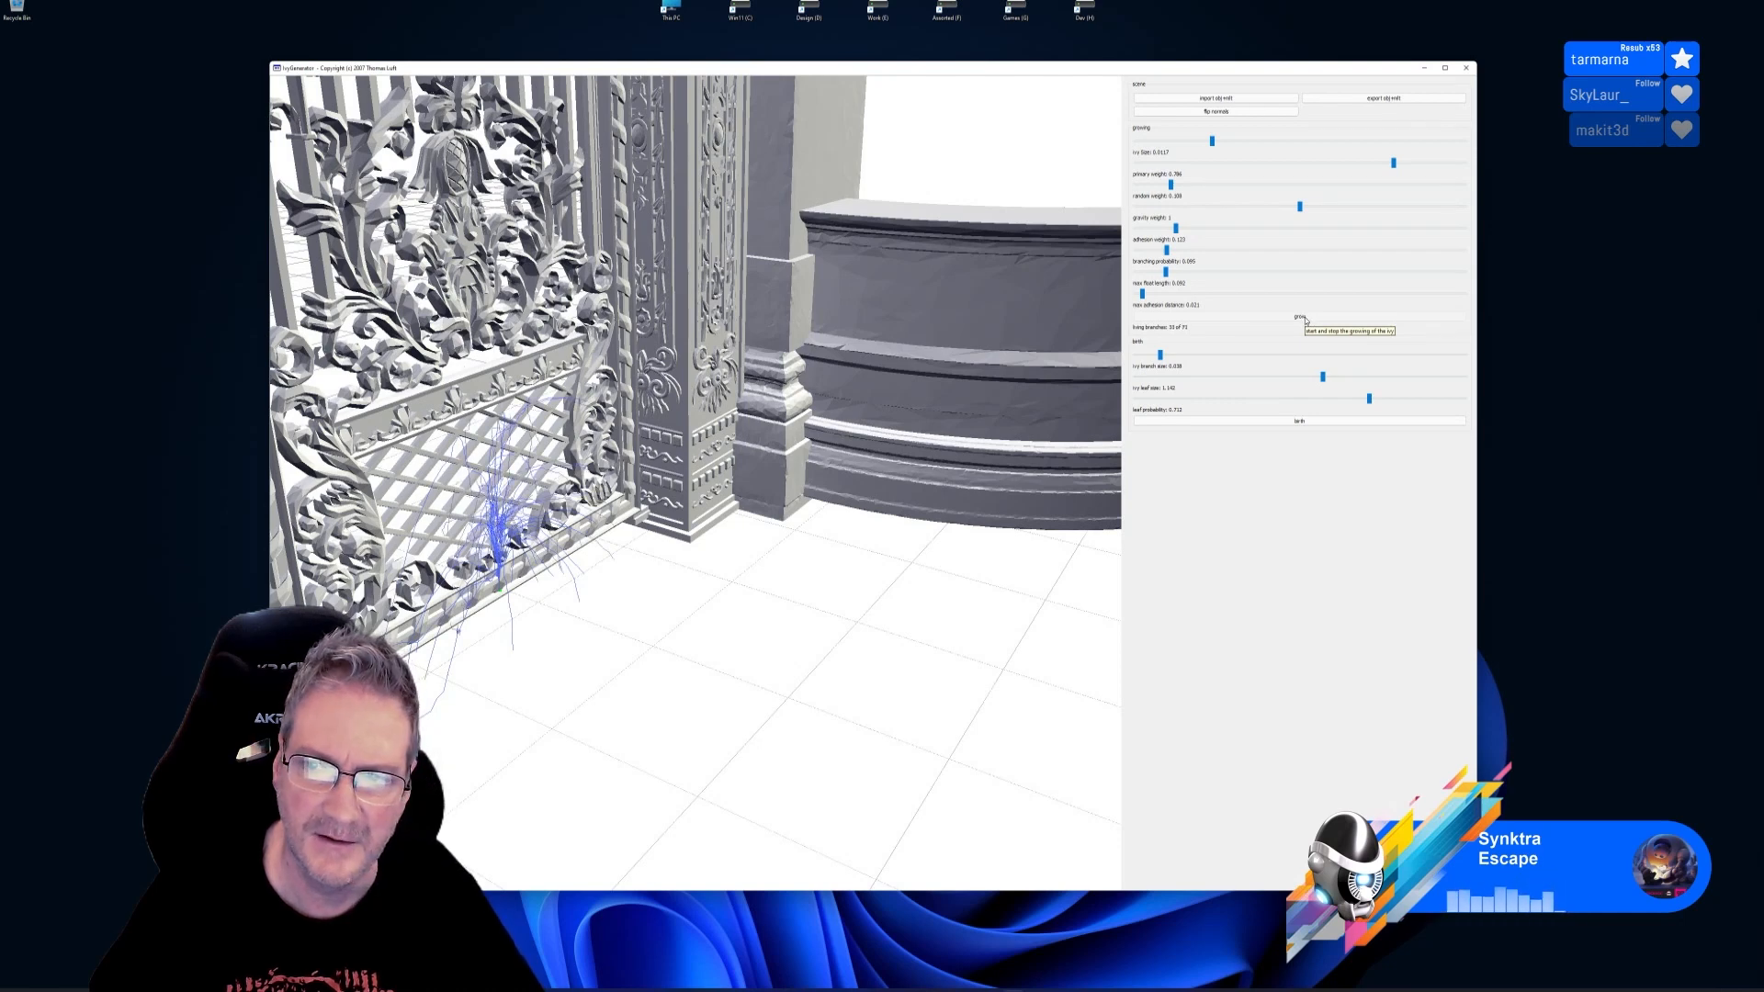
left_click(1303, 423)
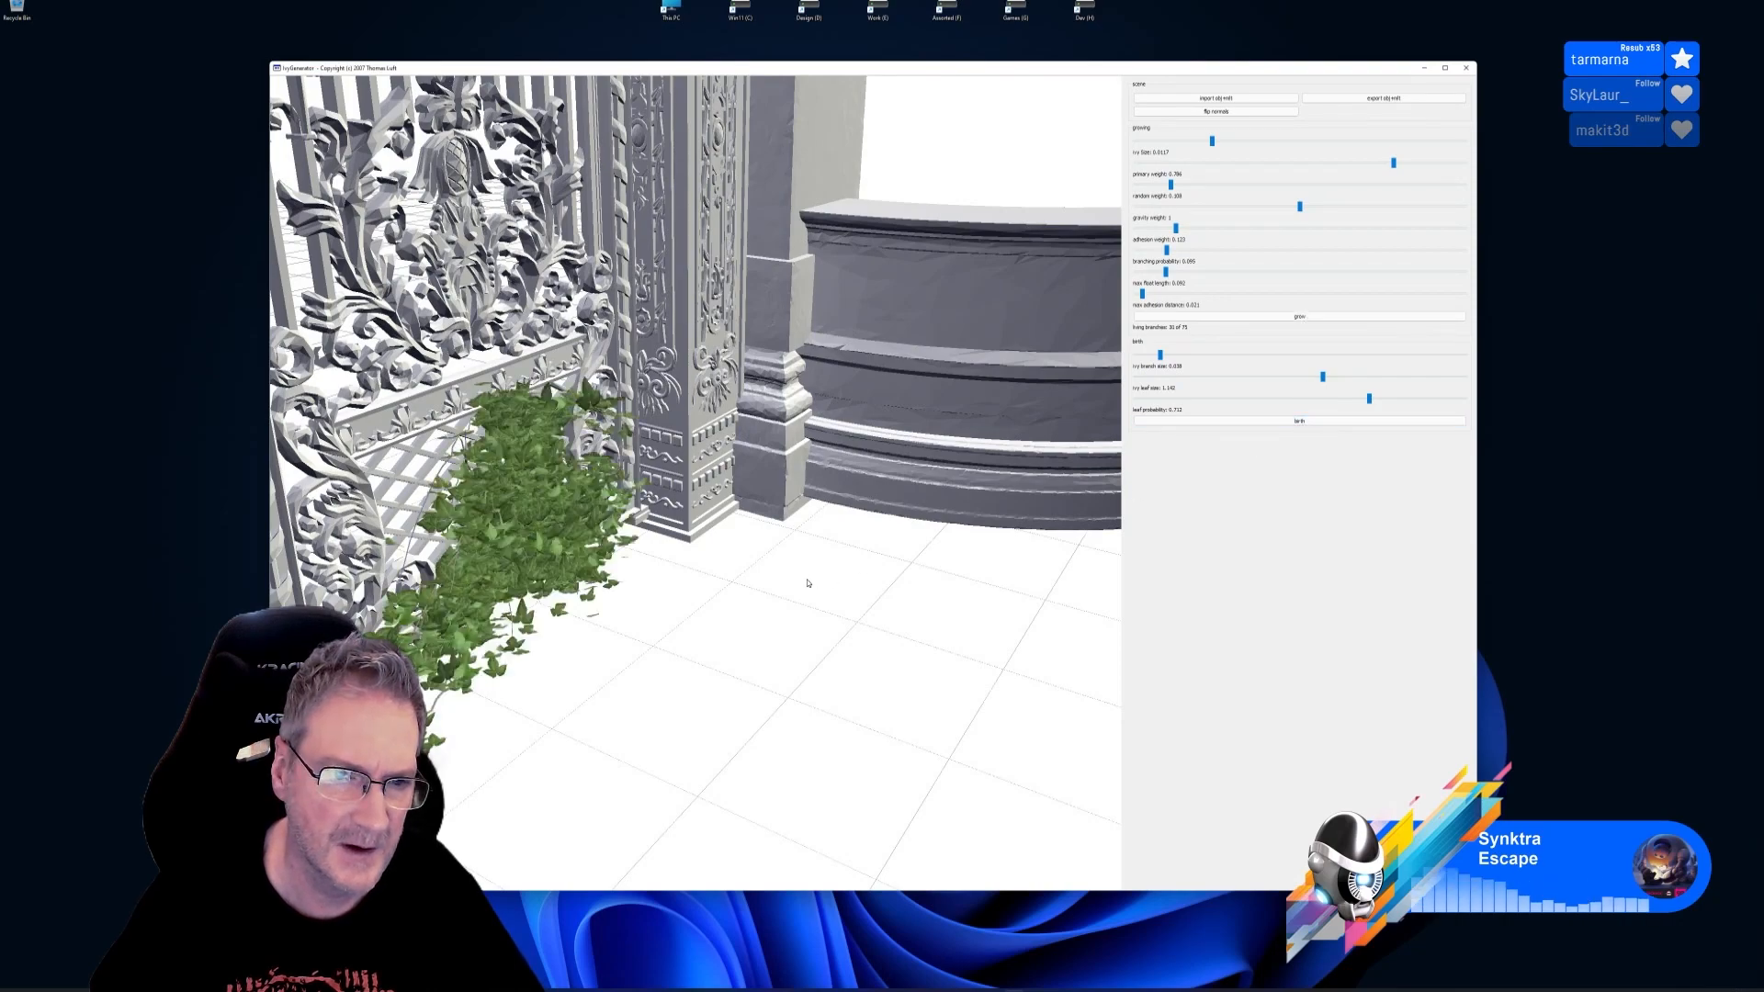
left_click_drag(808, 583, 610, 662)
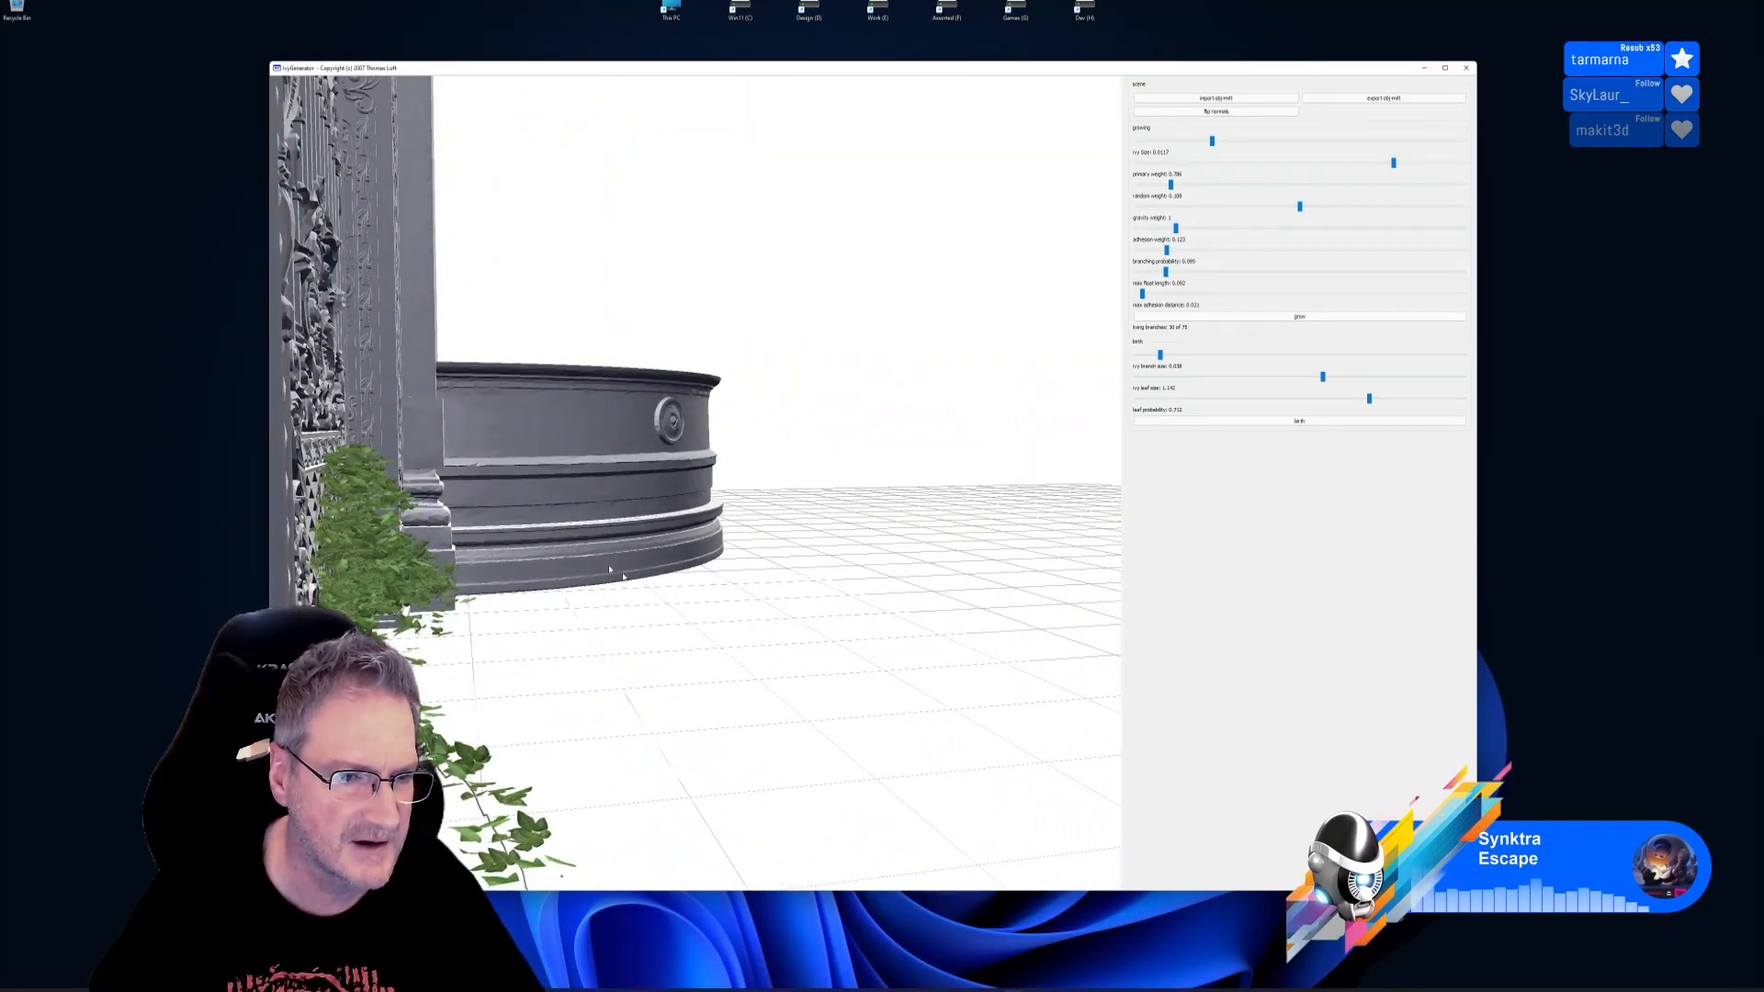
left_click_drag(812, 611, 642, 558)
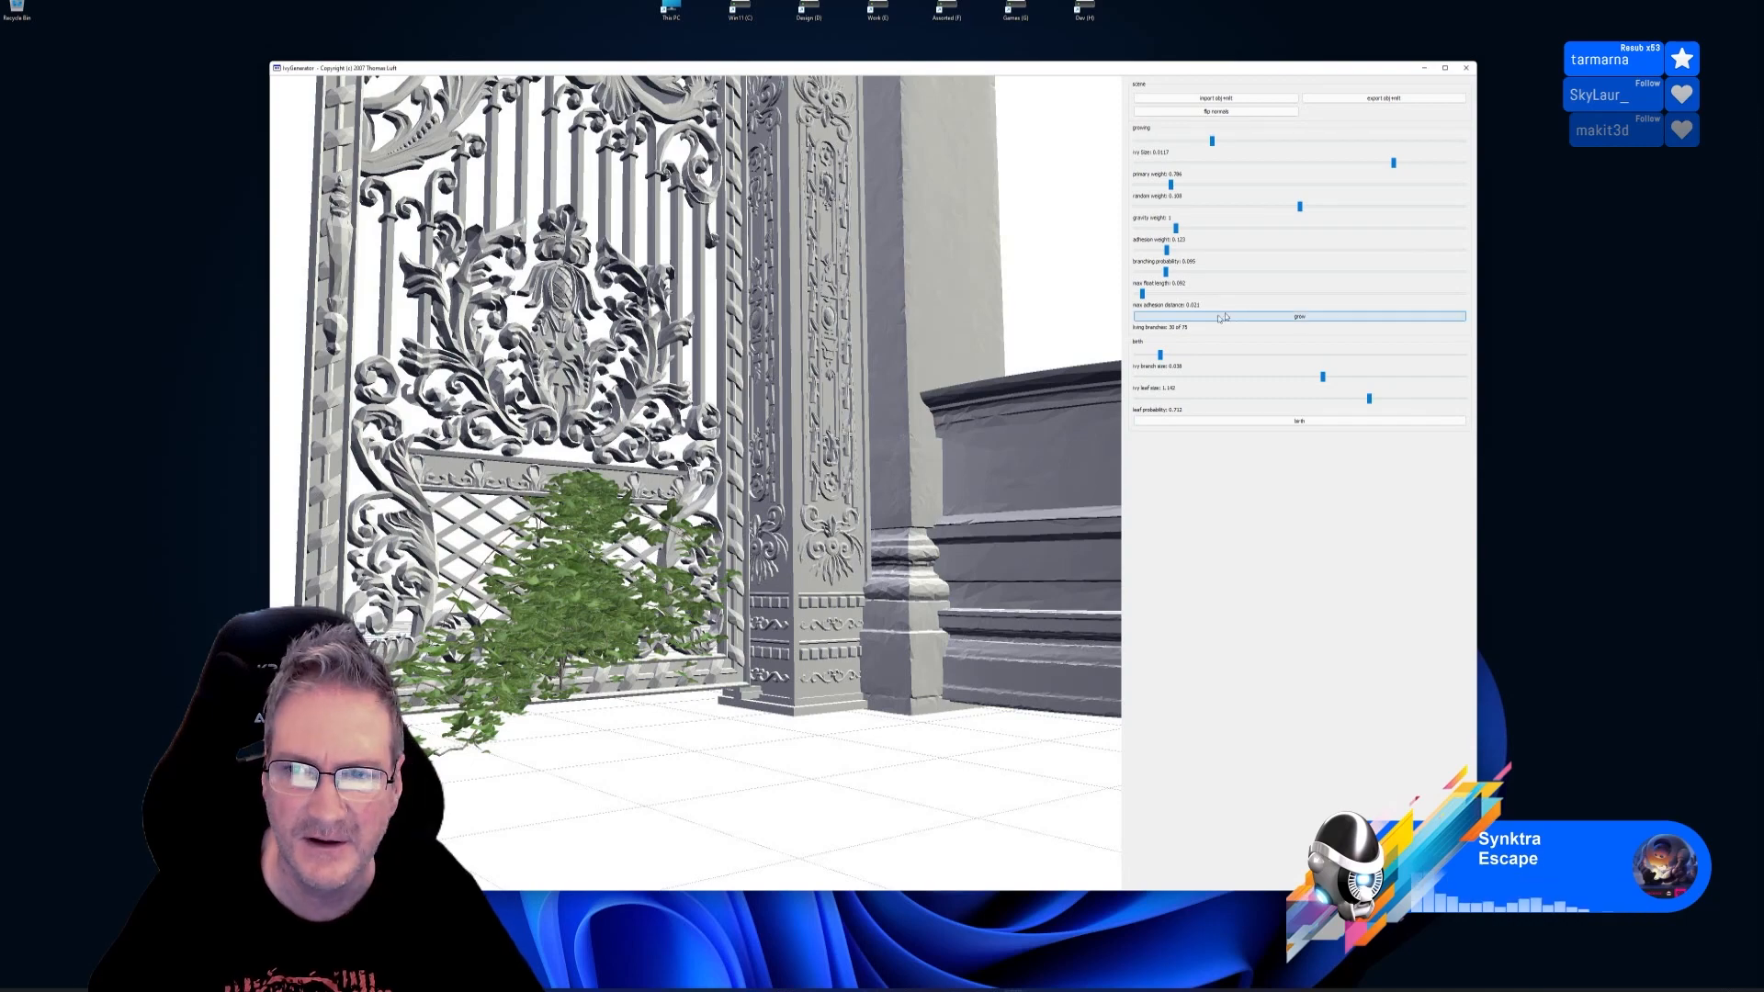
Re-root the ivy on the gate's bottom rail, set the primary weight to about 0.32, and briefly grow the branches
double_click(594, 695)
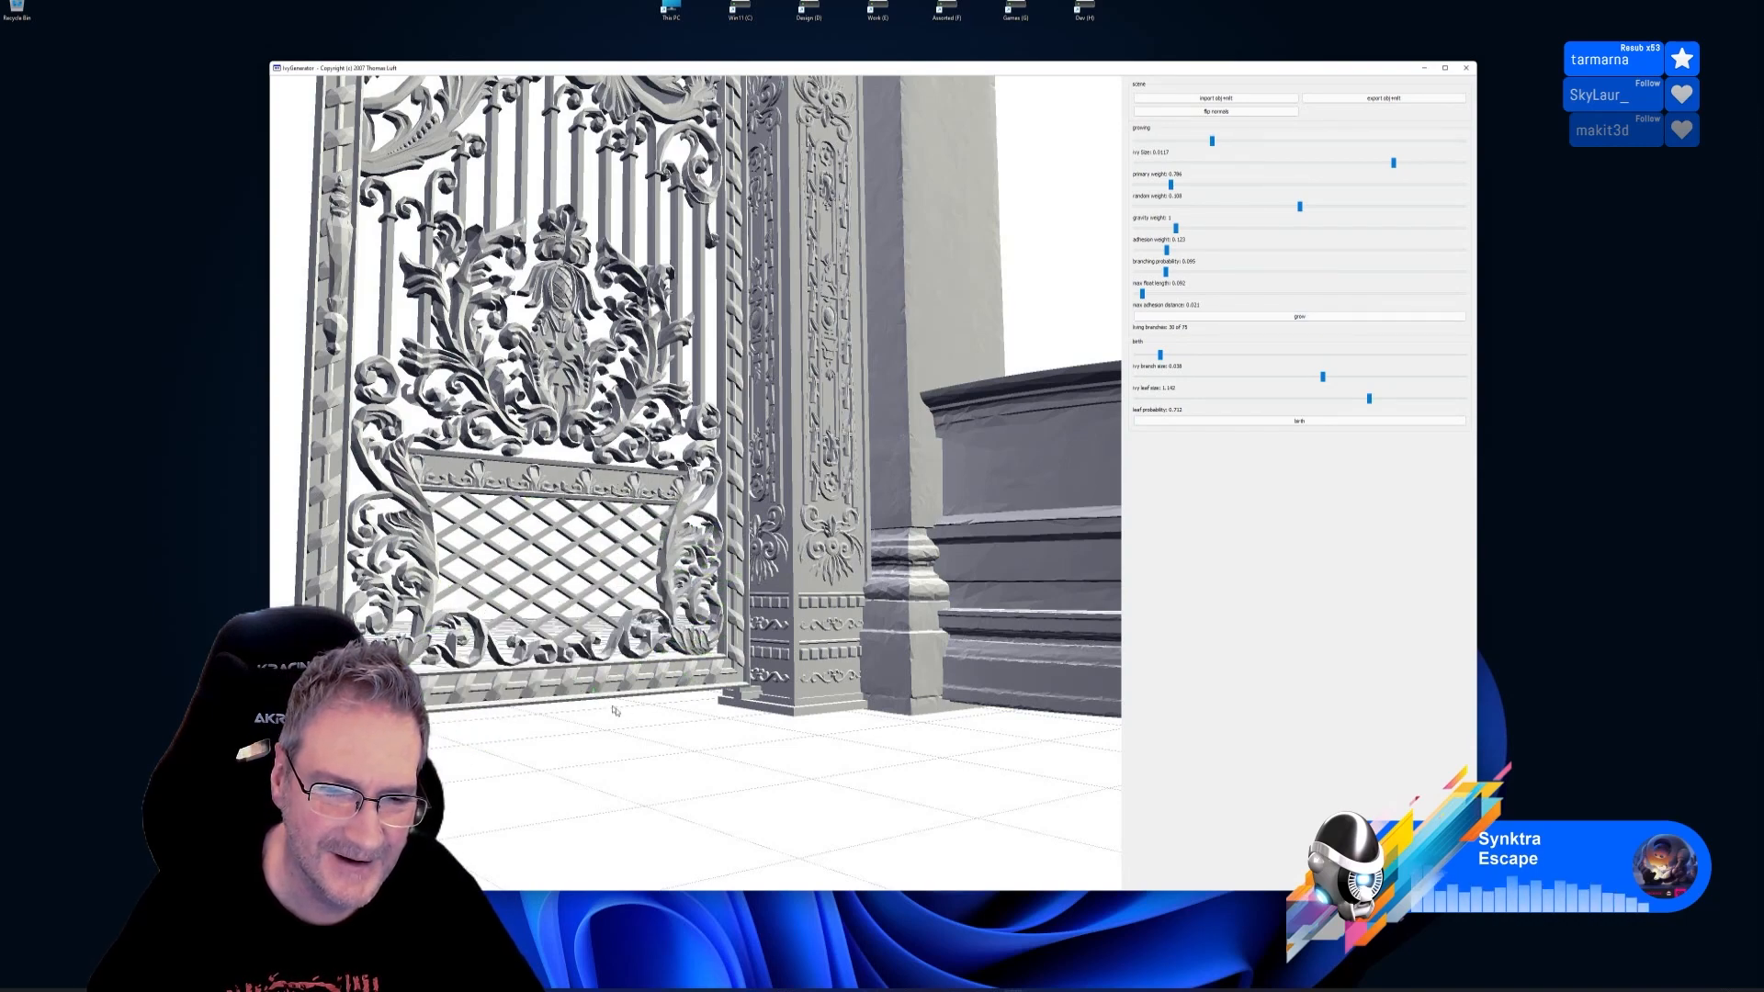
left_click_drag(615, 711, 698, 671)
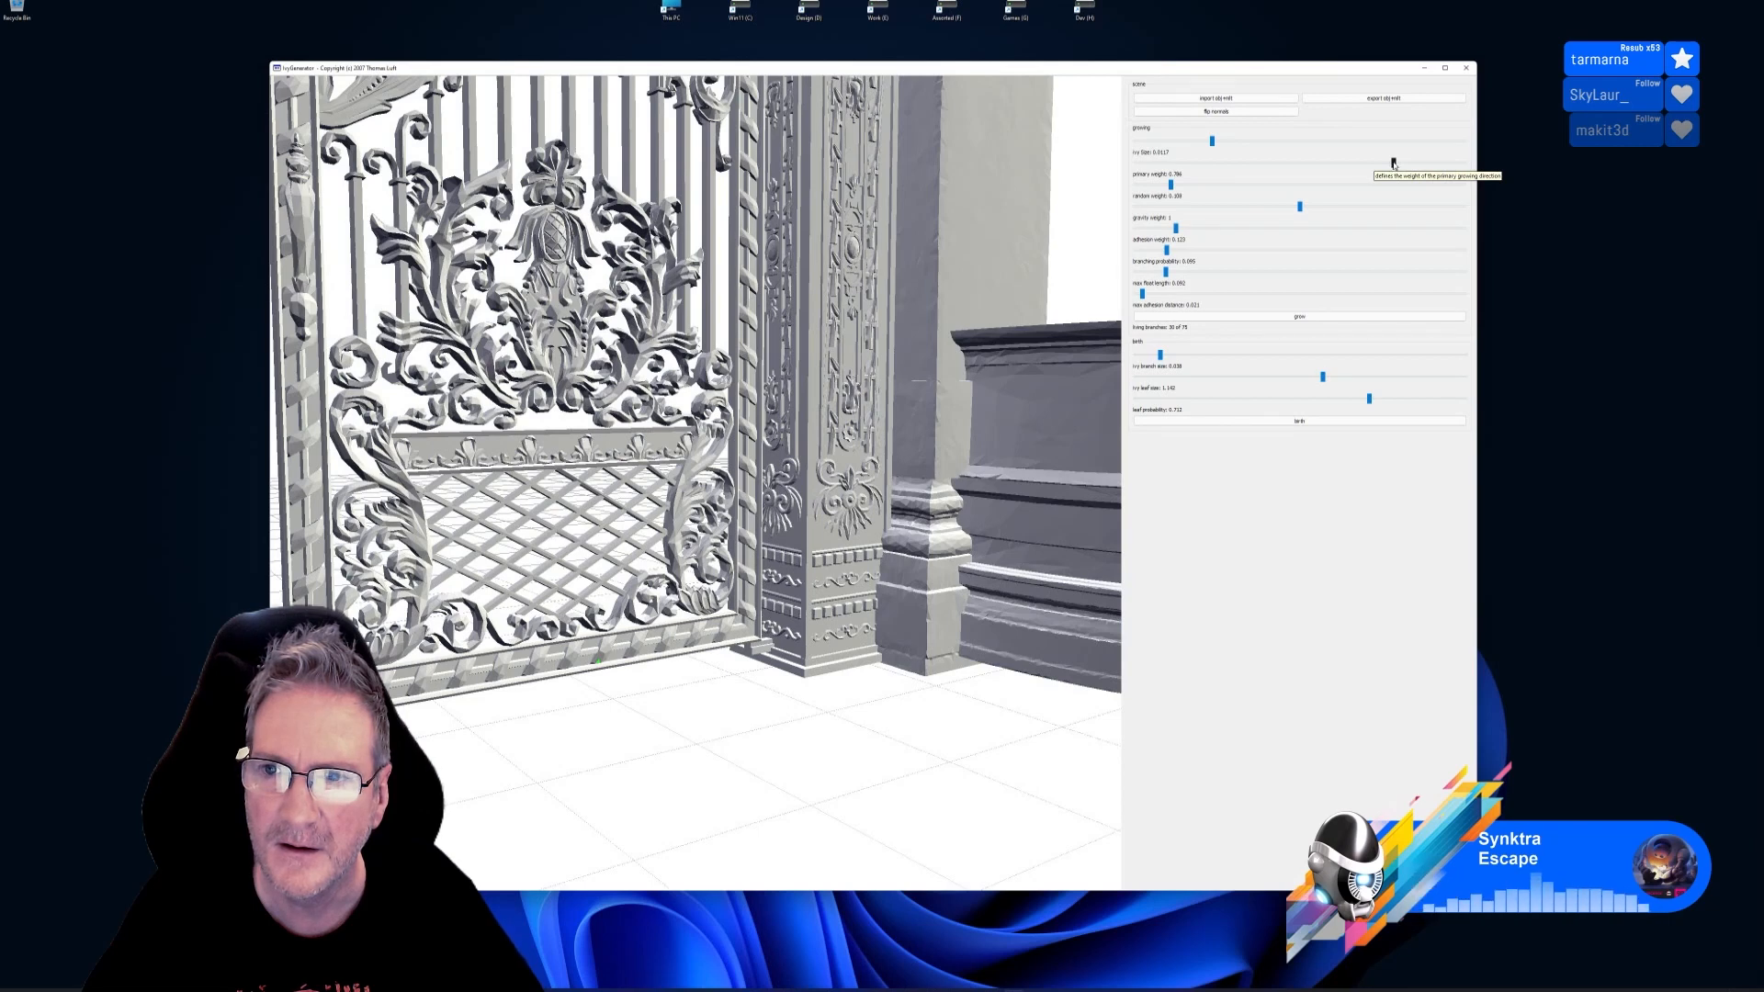
left_click_drag(1393, 162, 1445, 165)
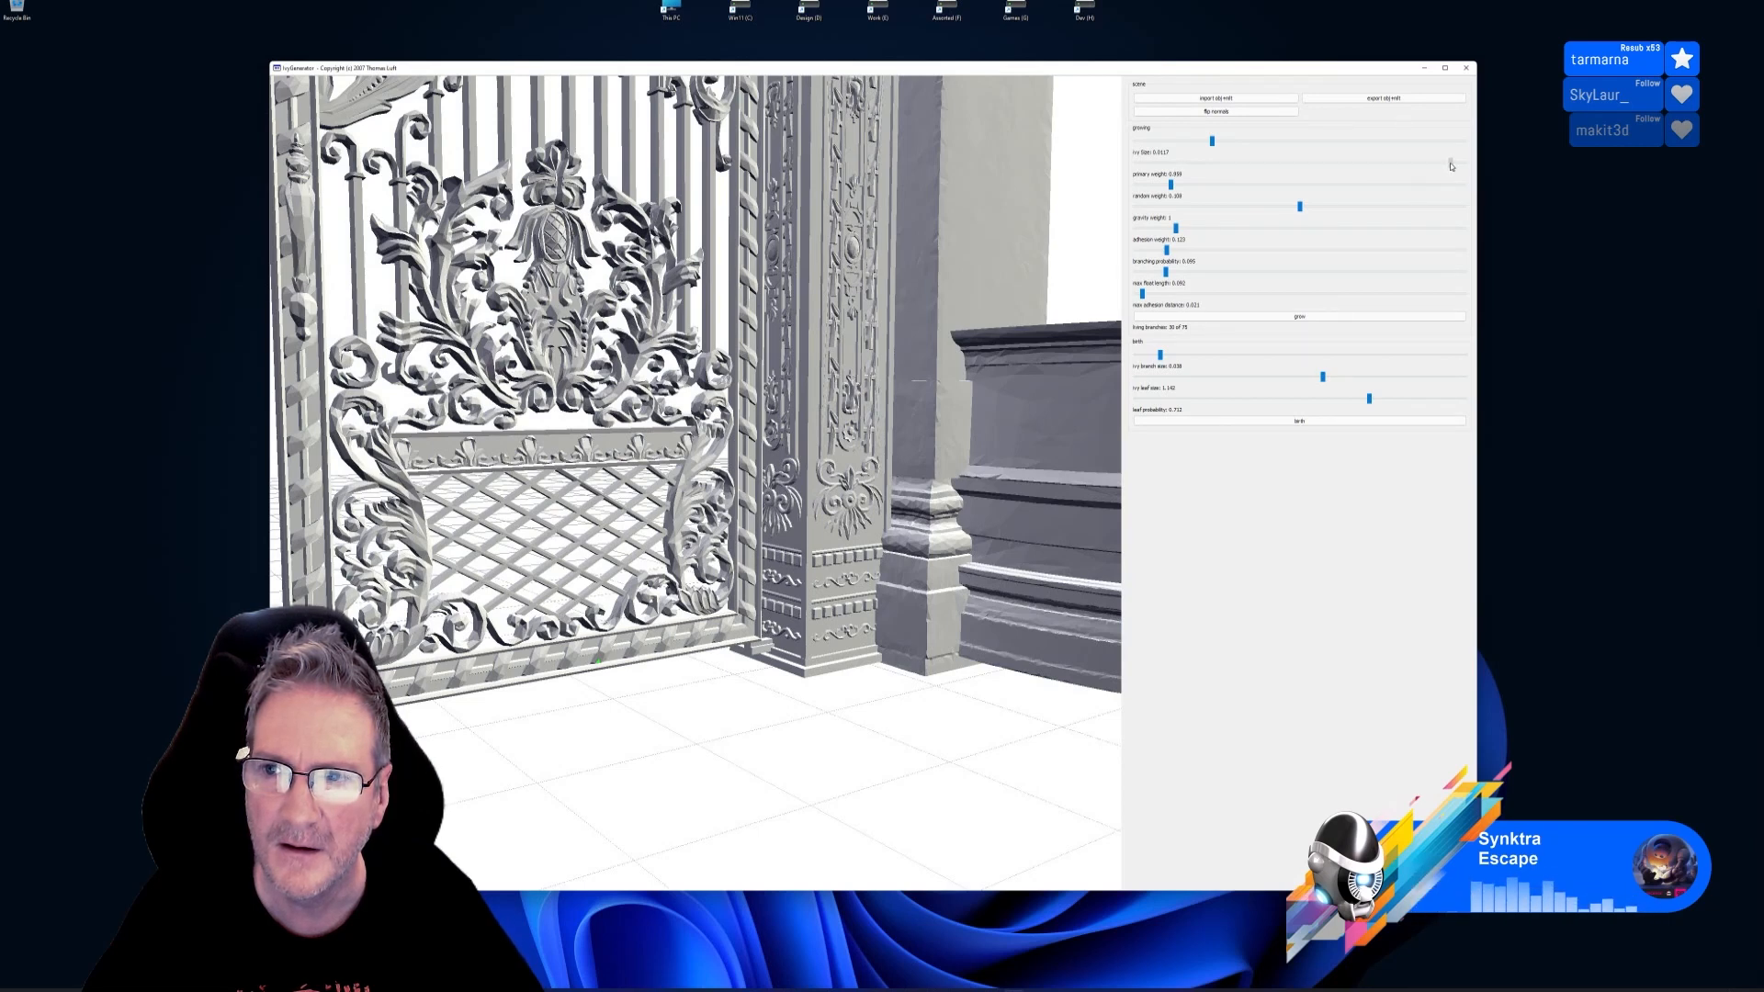
mouse_move(1213, 163)
left_mouse_down()
mouse_move(1379, 173)
mouse_move(1243, 164)
left_mouse_up()
left_click(1296, 317)
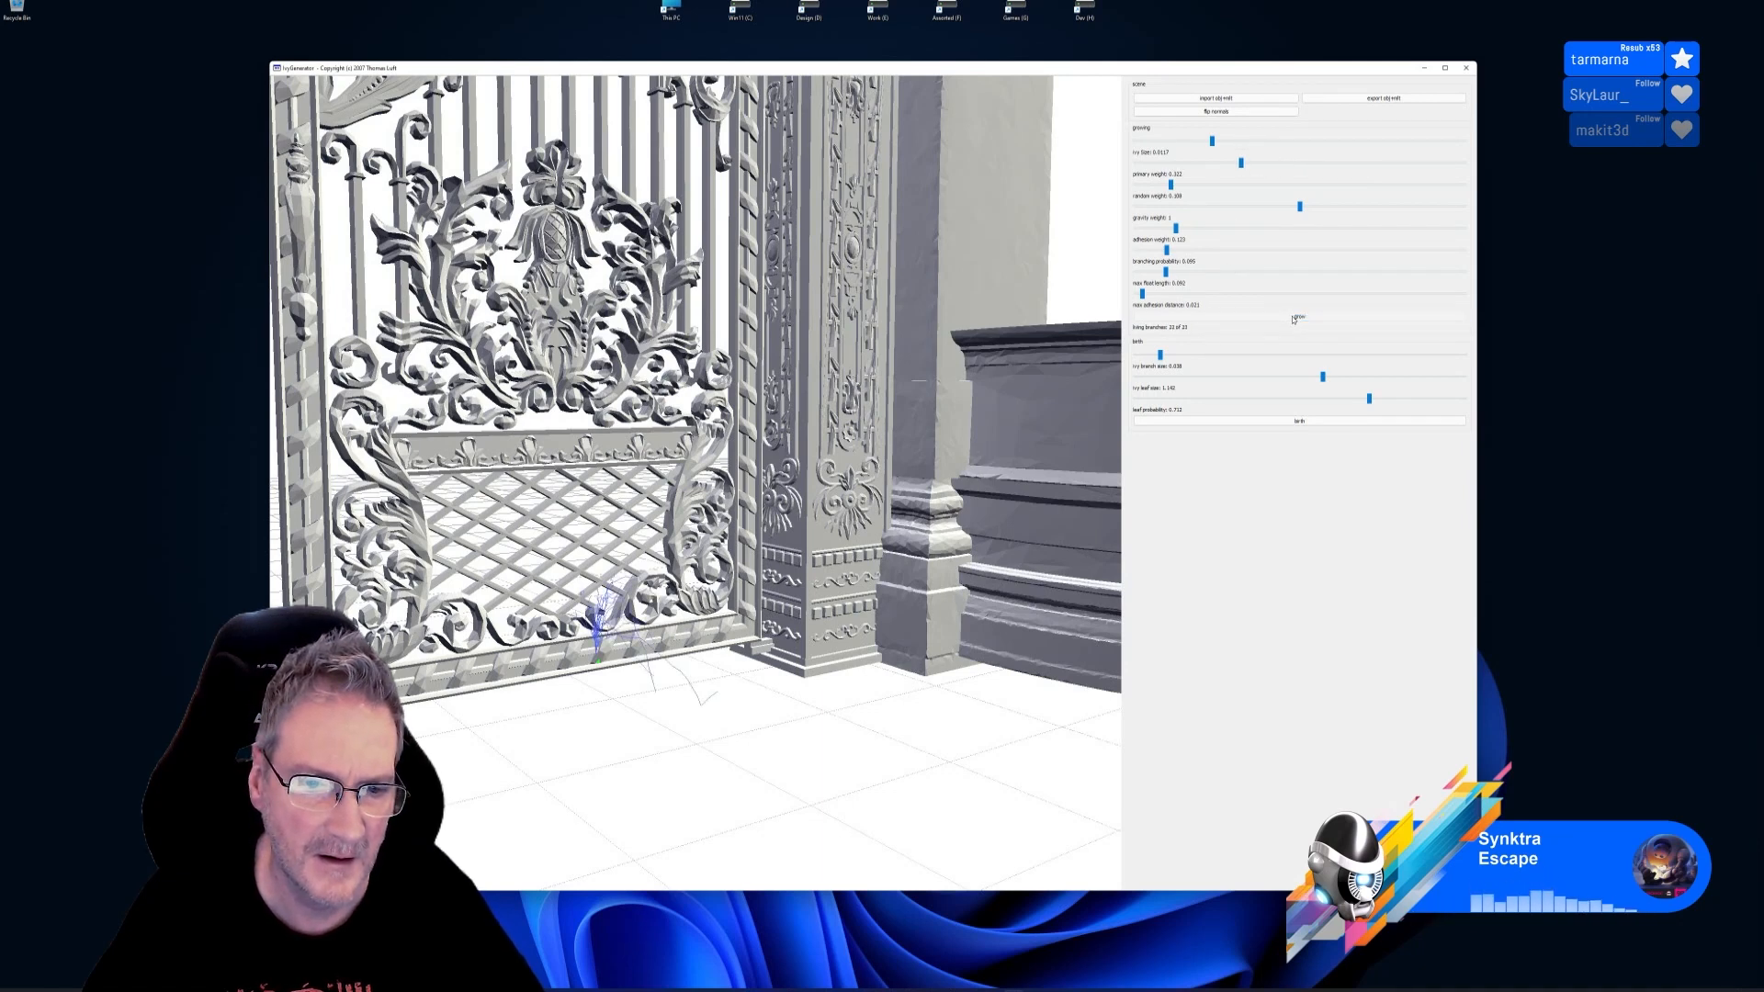
left_click(1293, 320)
Place a new ivy root on the bottom rail, set the primary weight to about 0.97, and grow it with leaves
double_click(582, 667)
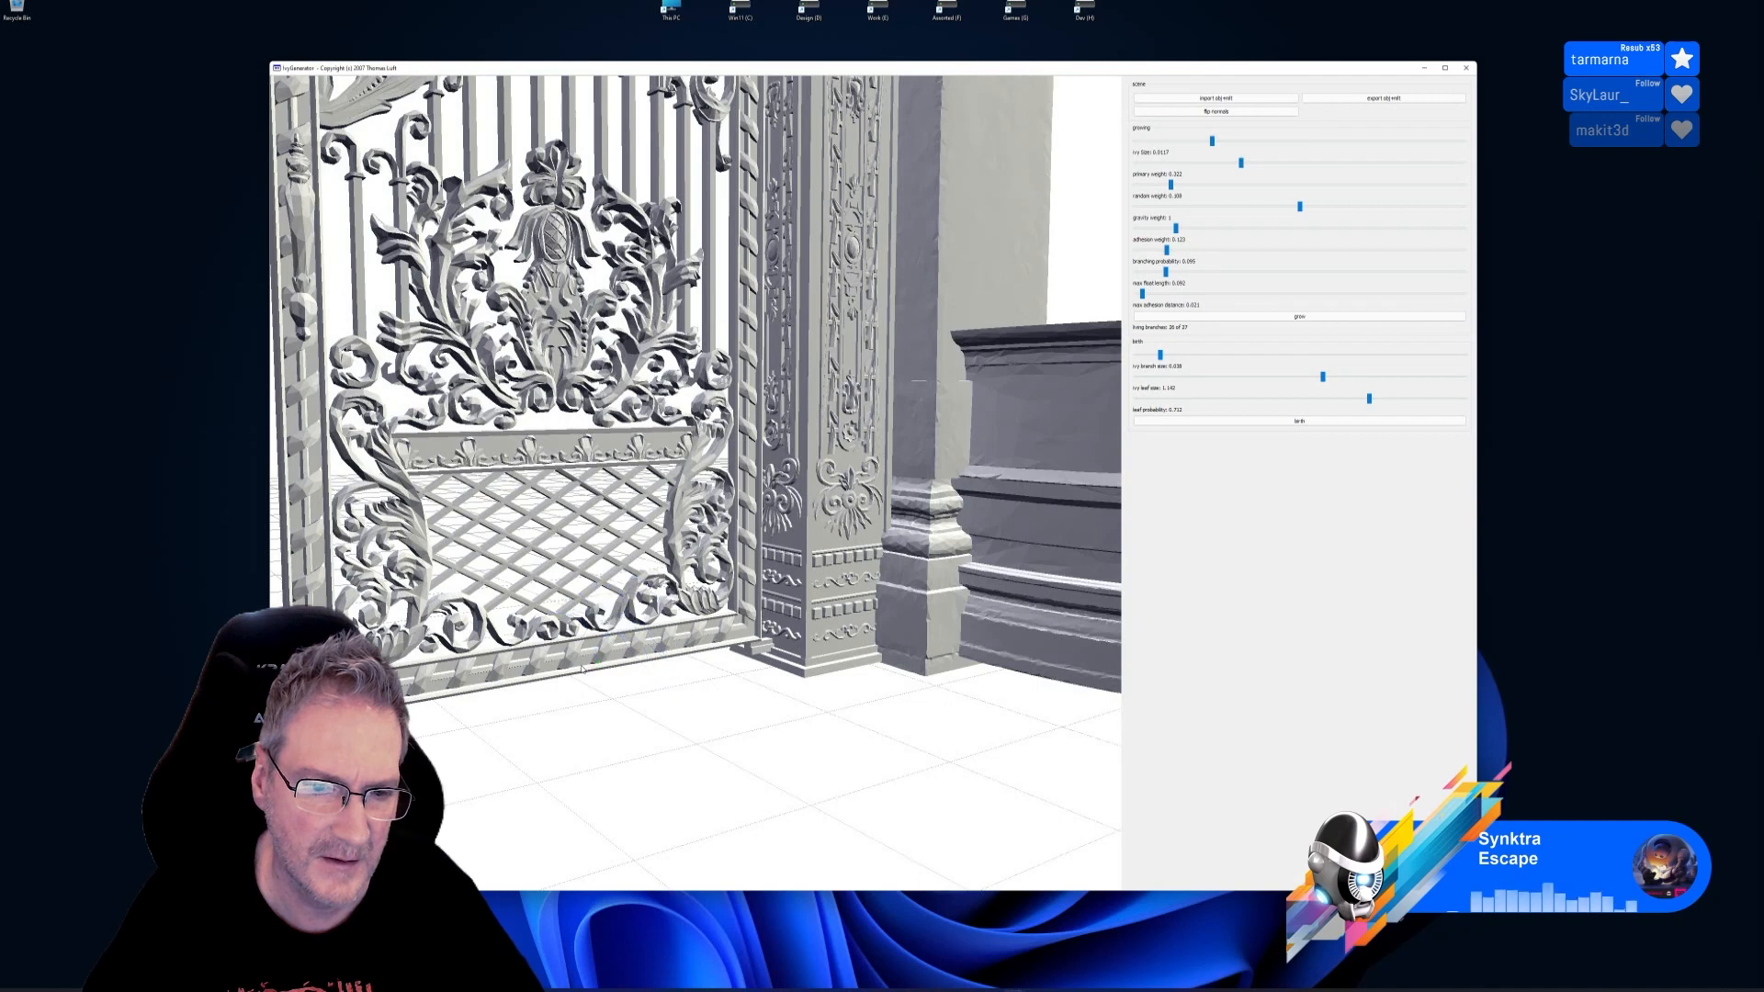
left_click_drag(649, 697, 698, 739)
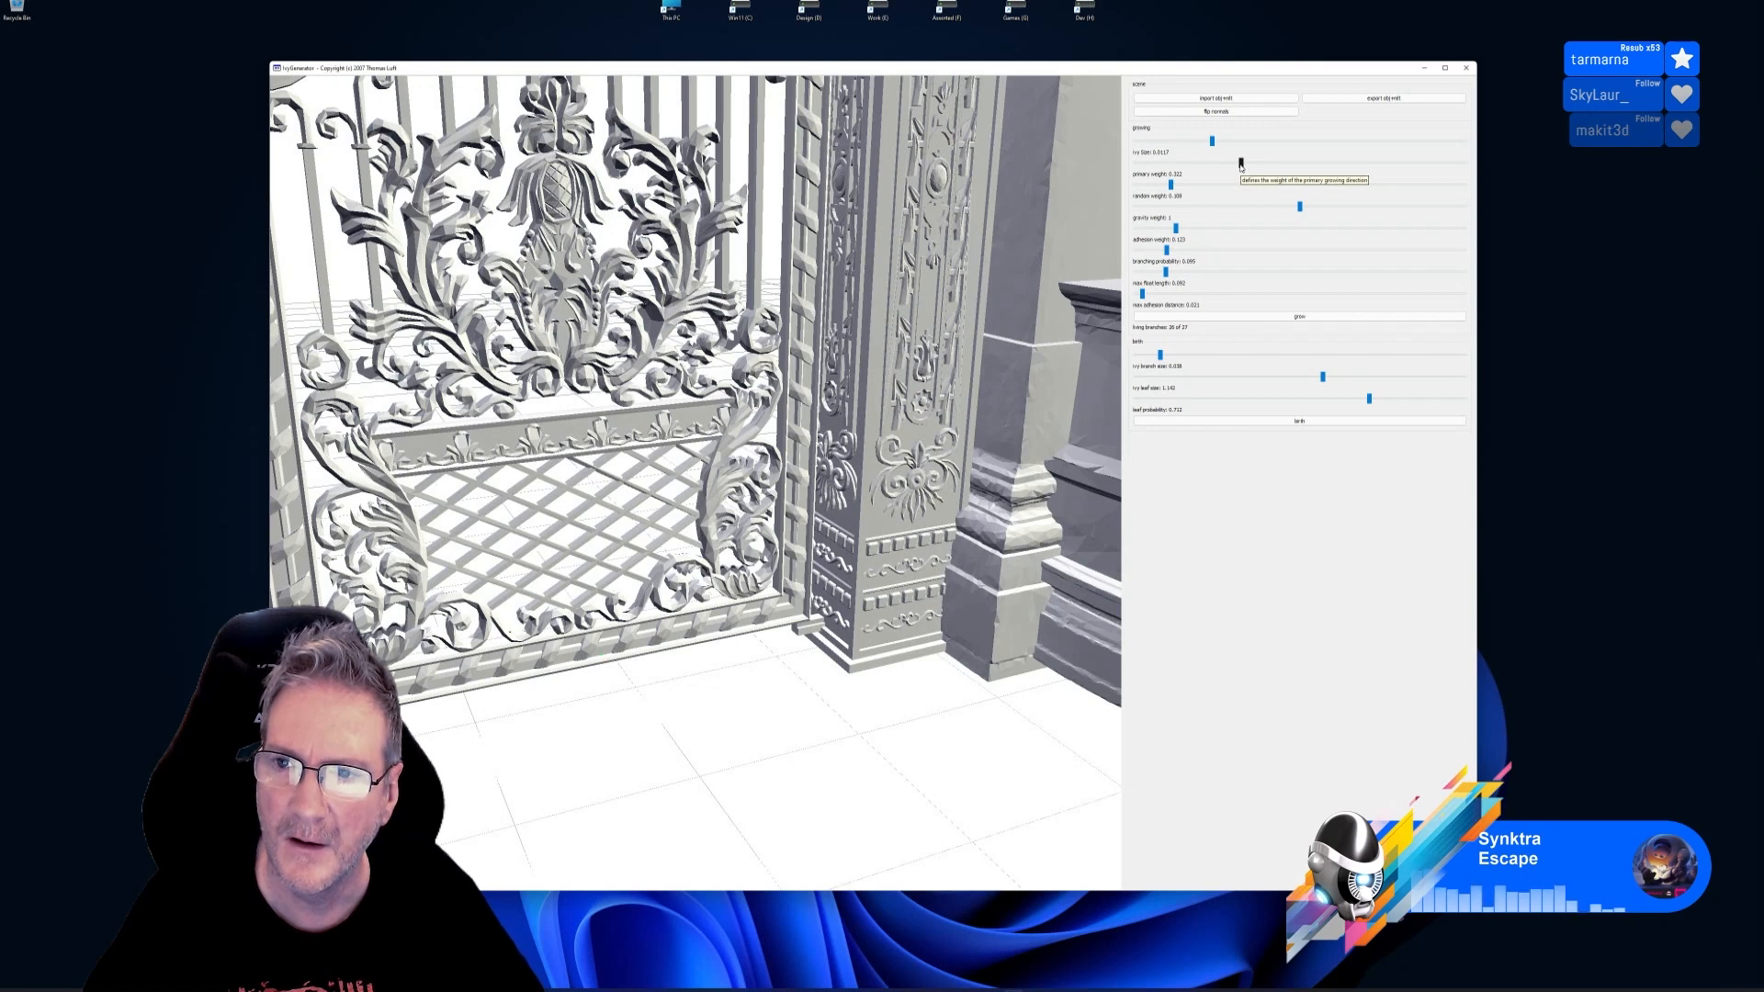
left_click_drag(1240, 163, 1461, 178)
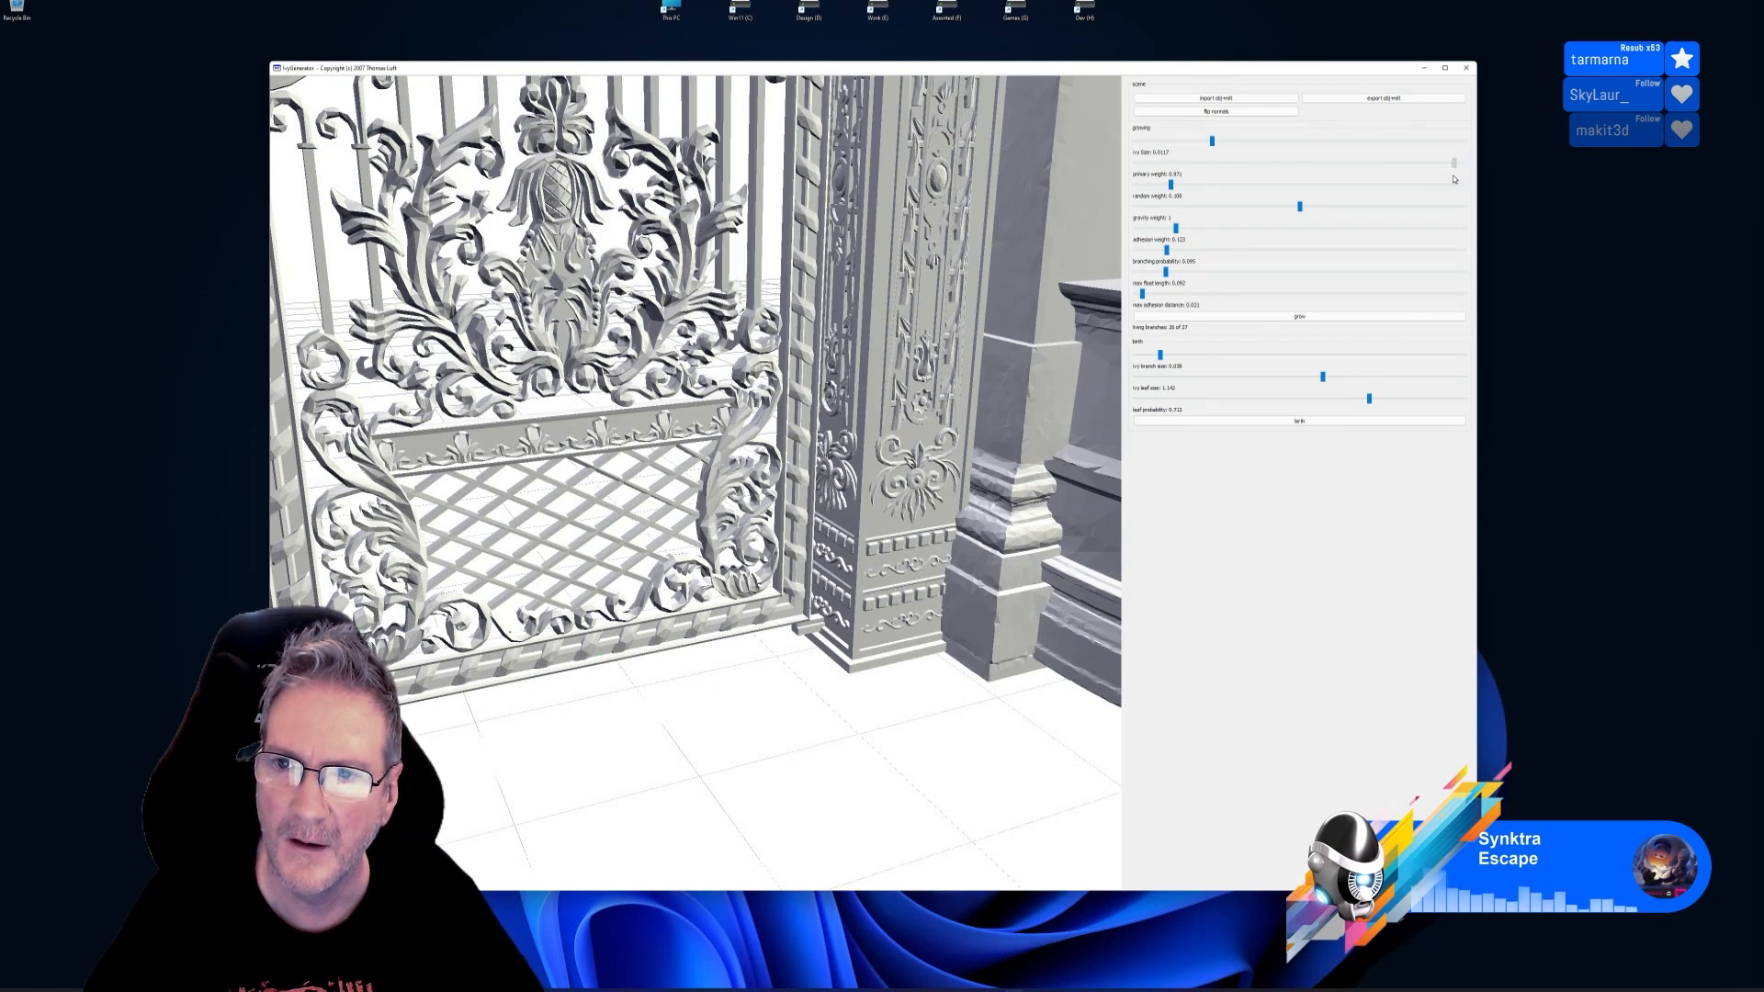
left_click(1299, 316)
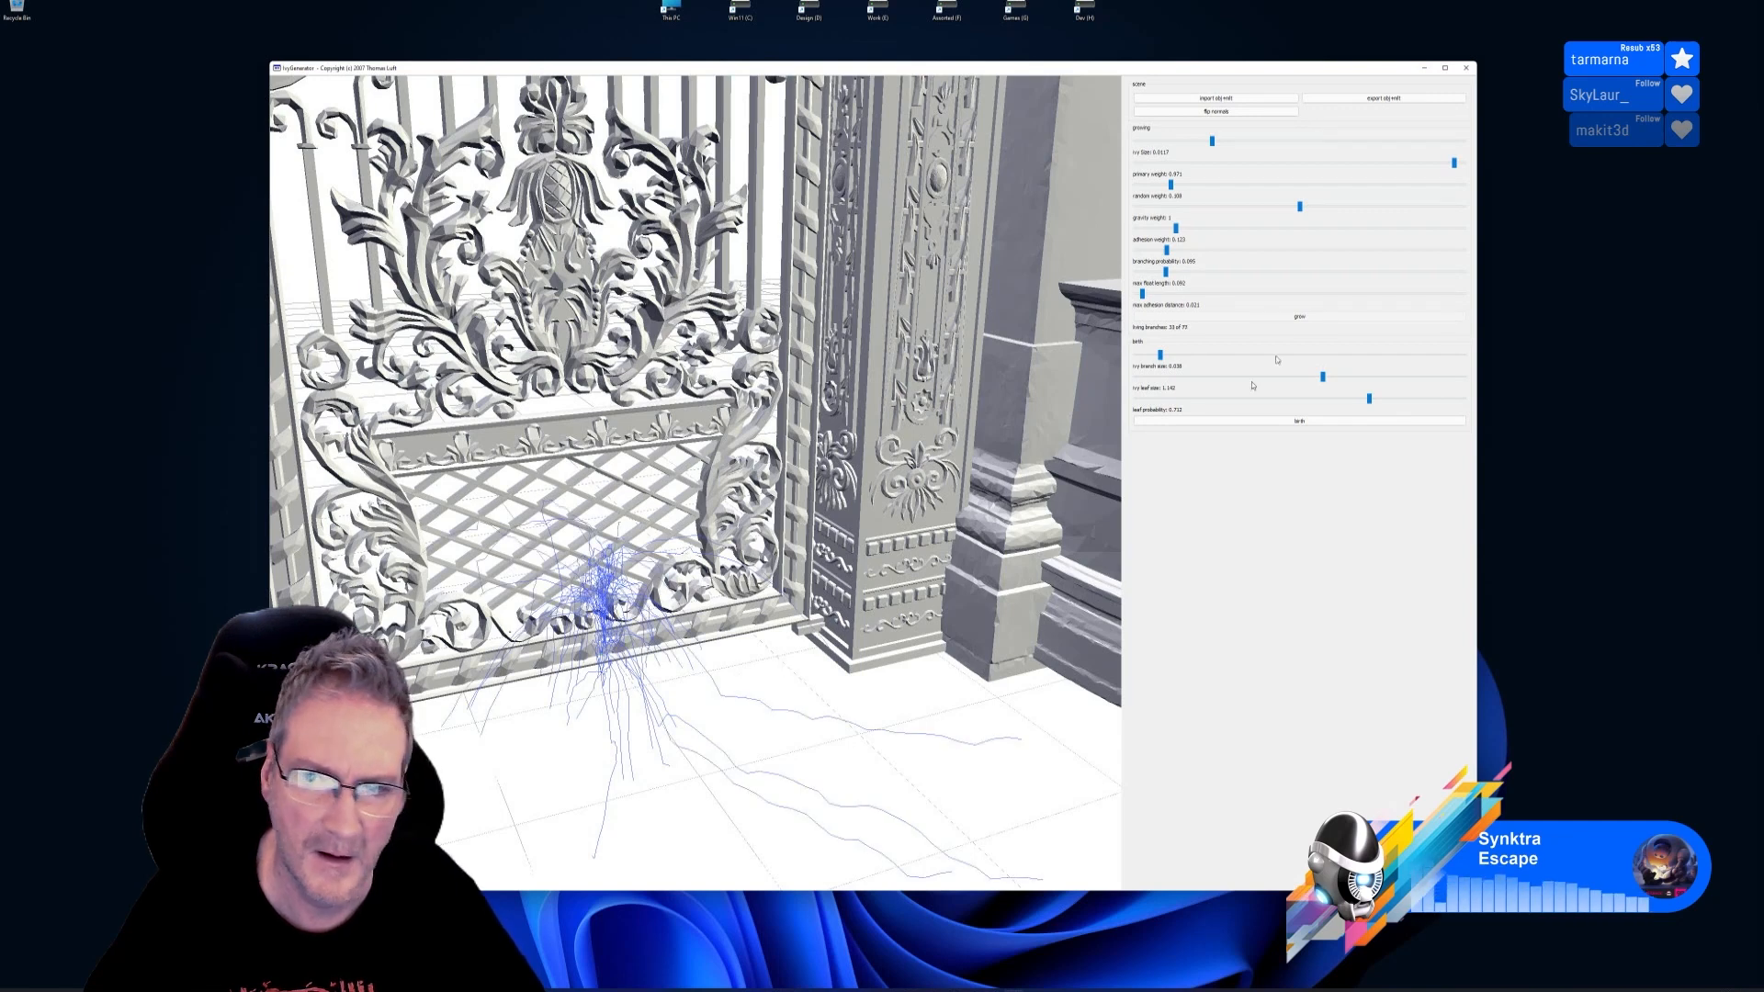
left_click(1293, 421)
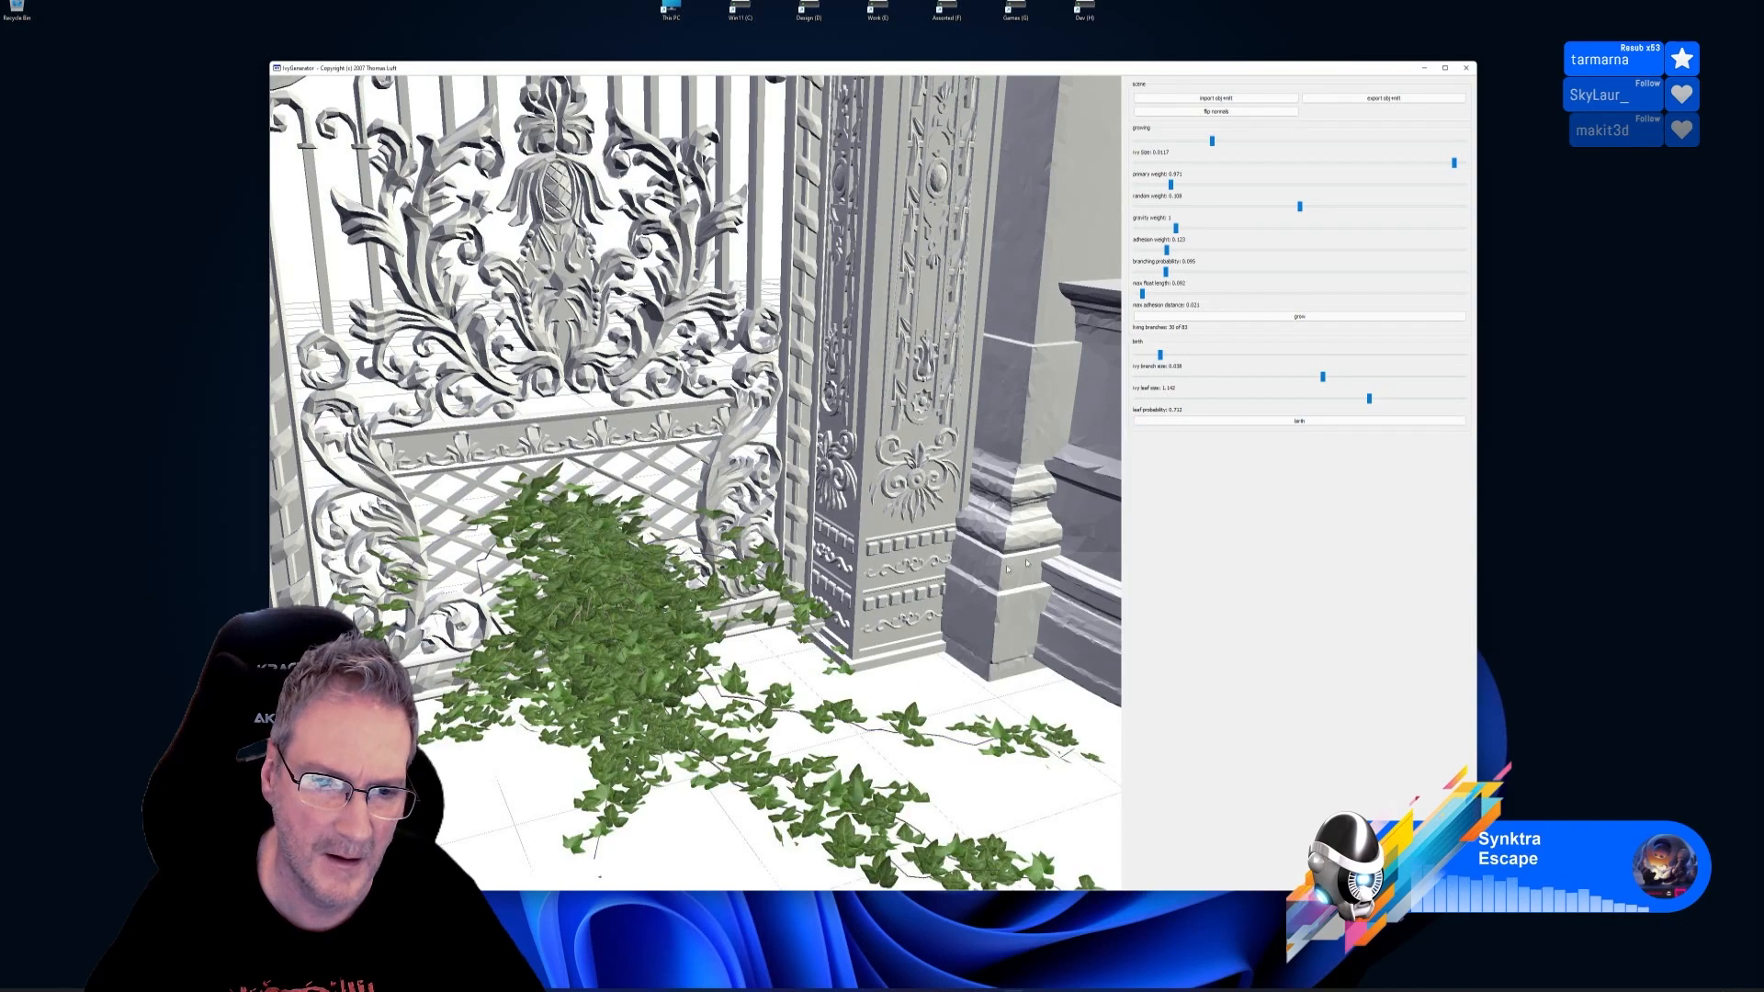
Inspect the ivy's spread over the gate and floor, and place a new ivy root on the gate's bottom rail
left_click_drag(1008, 568, 937, 487)
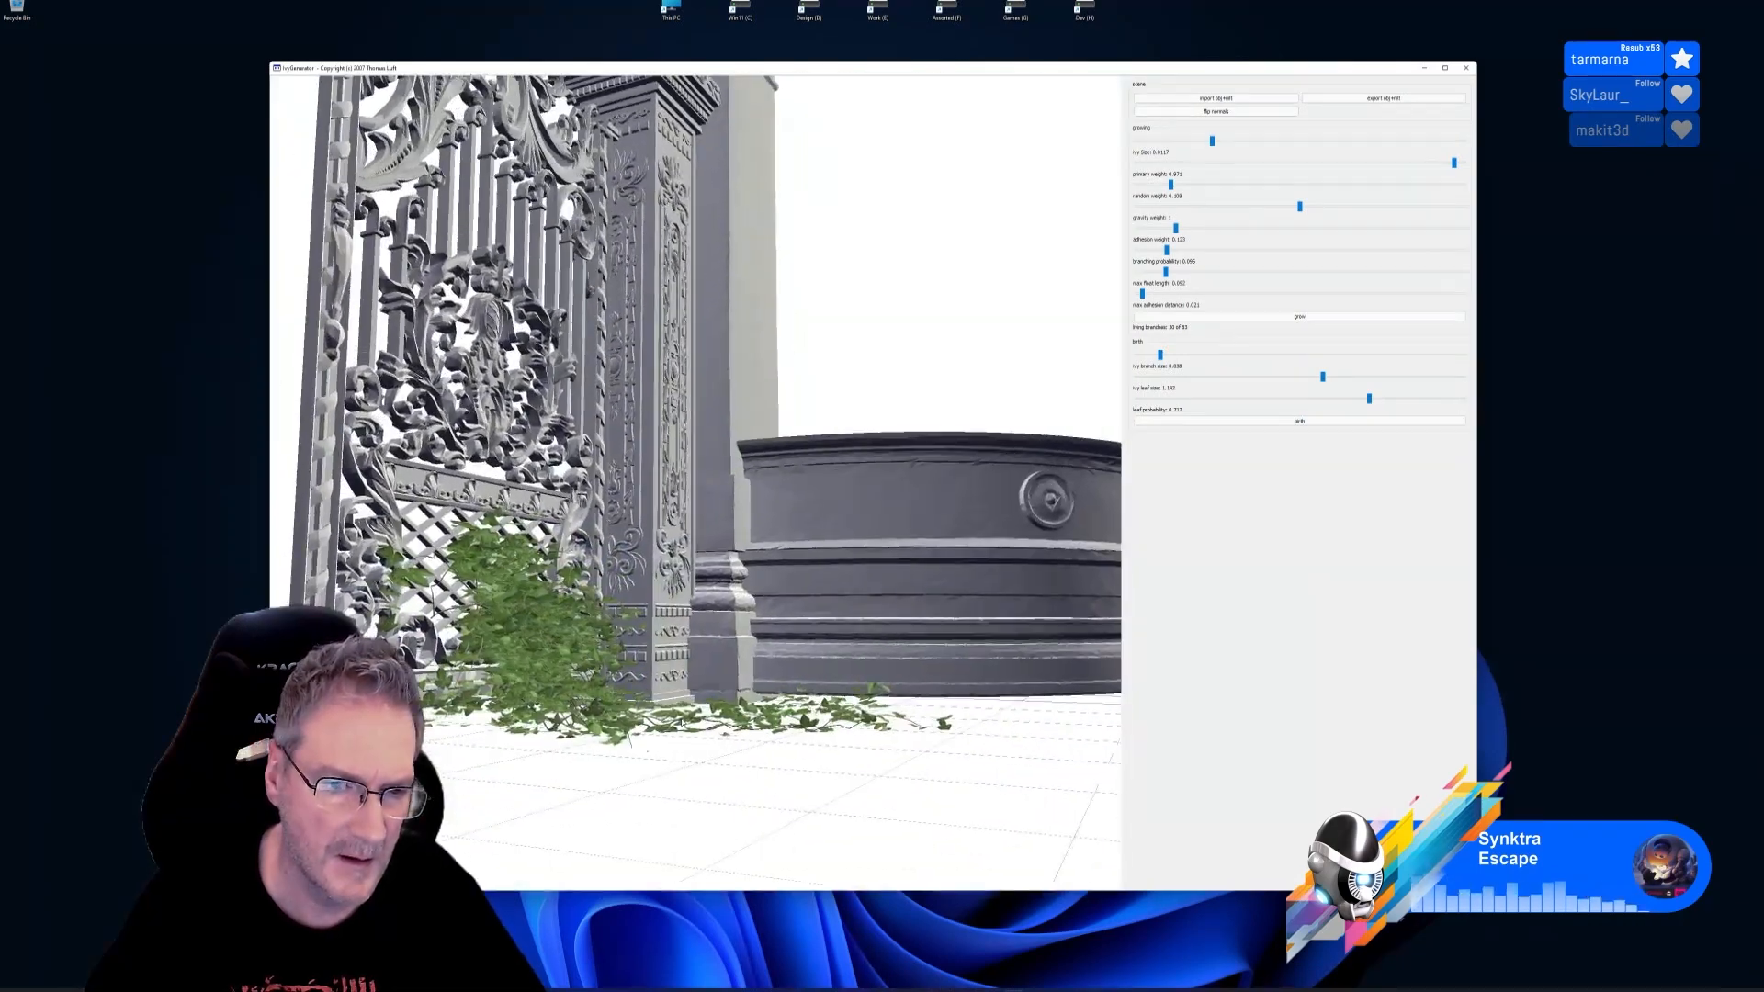
left_click_drag(698, 543, 773, 727)
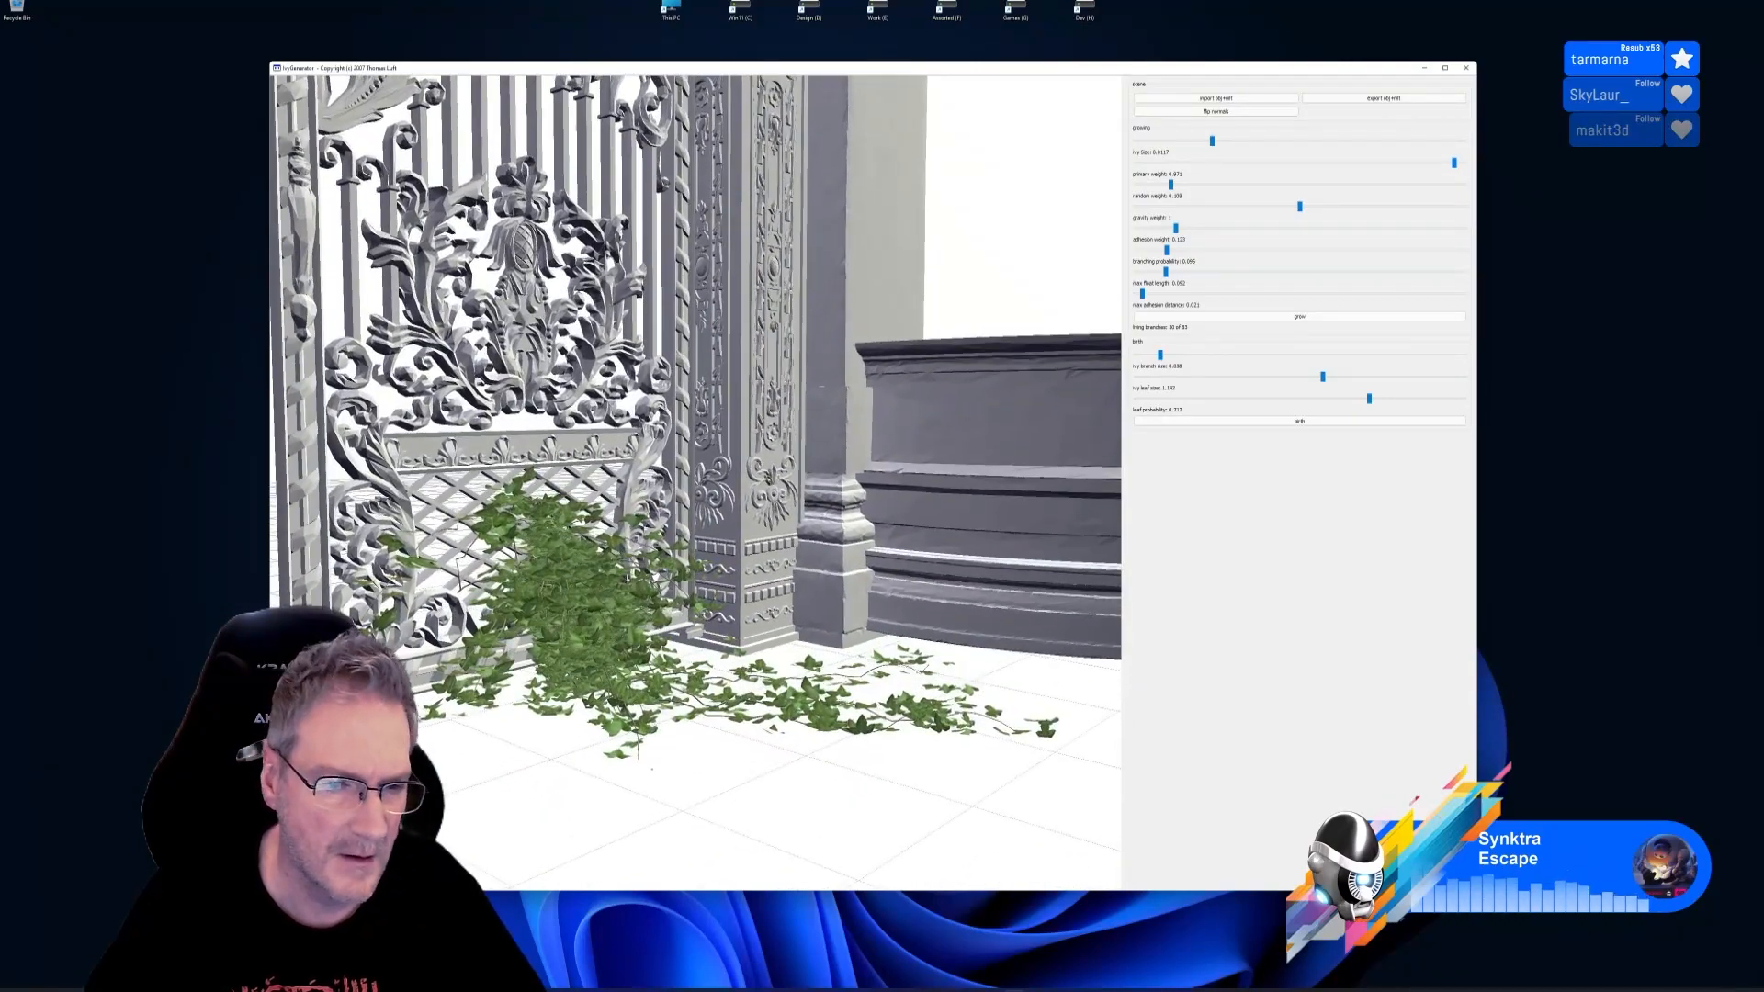
double_click(436, 689)
left_click_drag(436, 689, 386, 726)
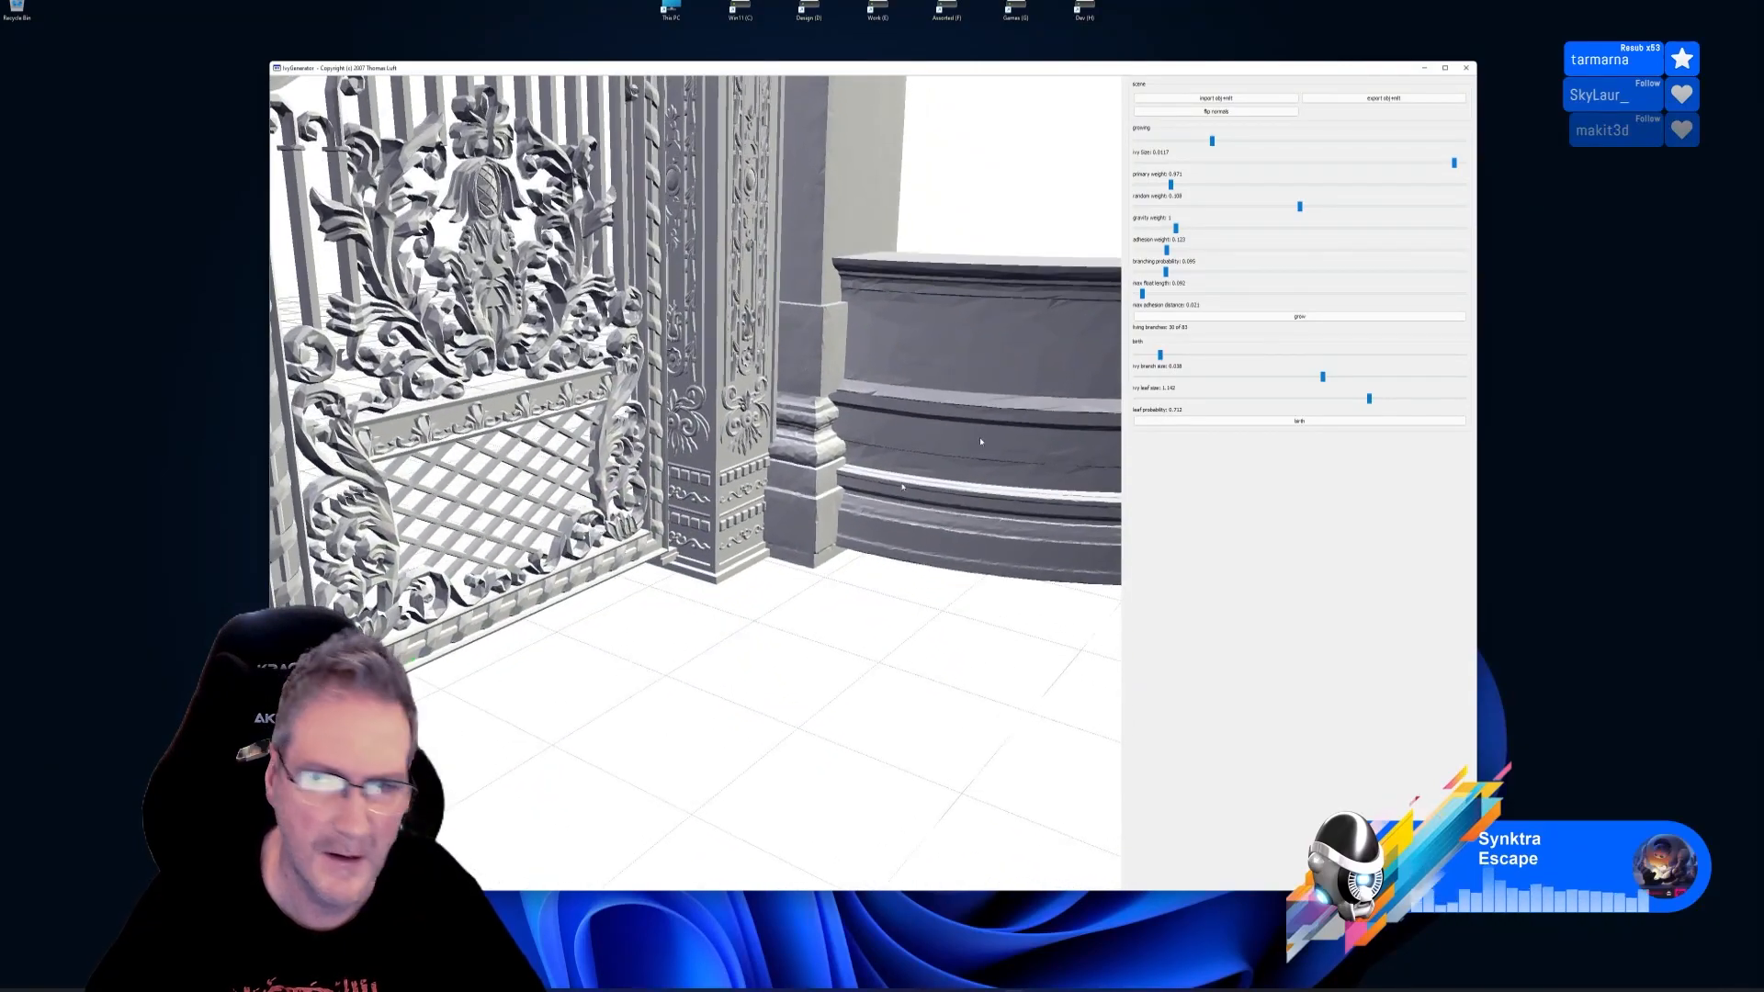
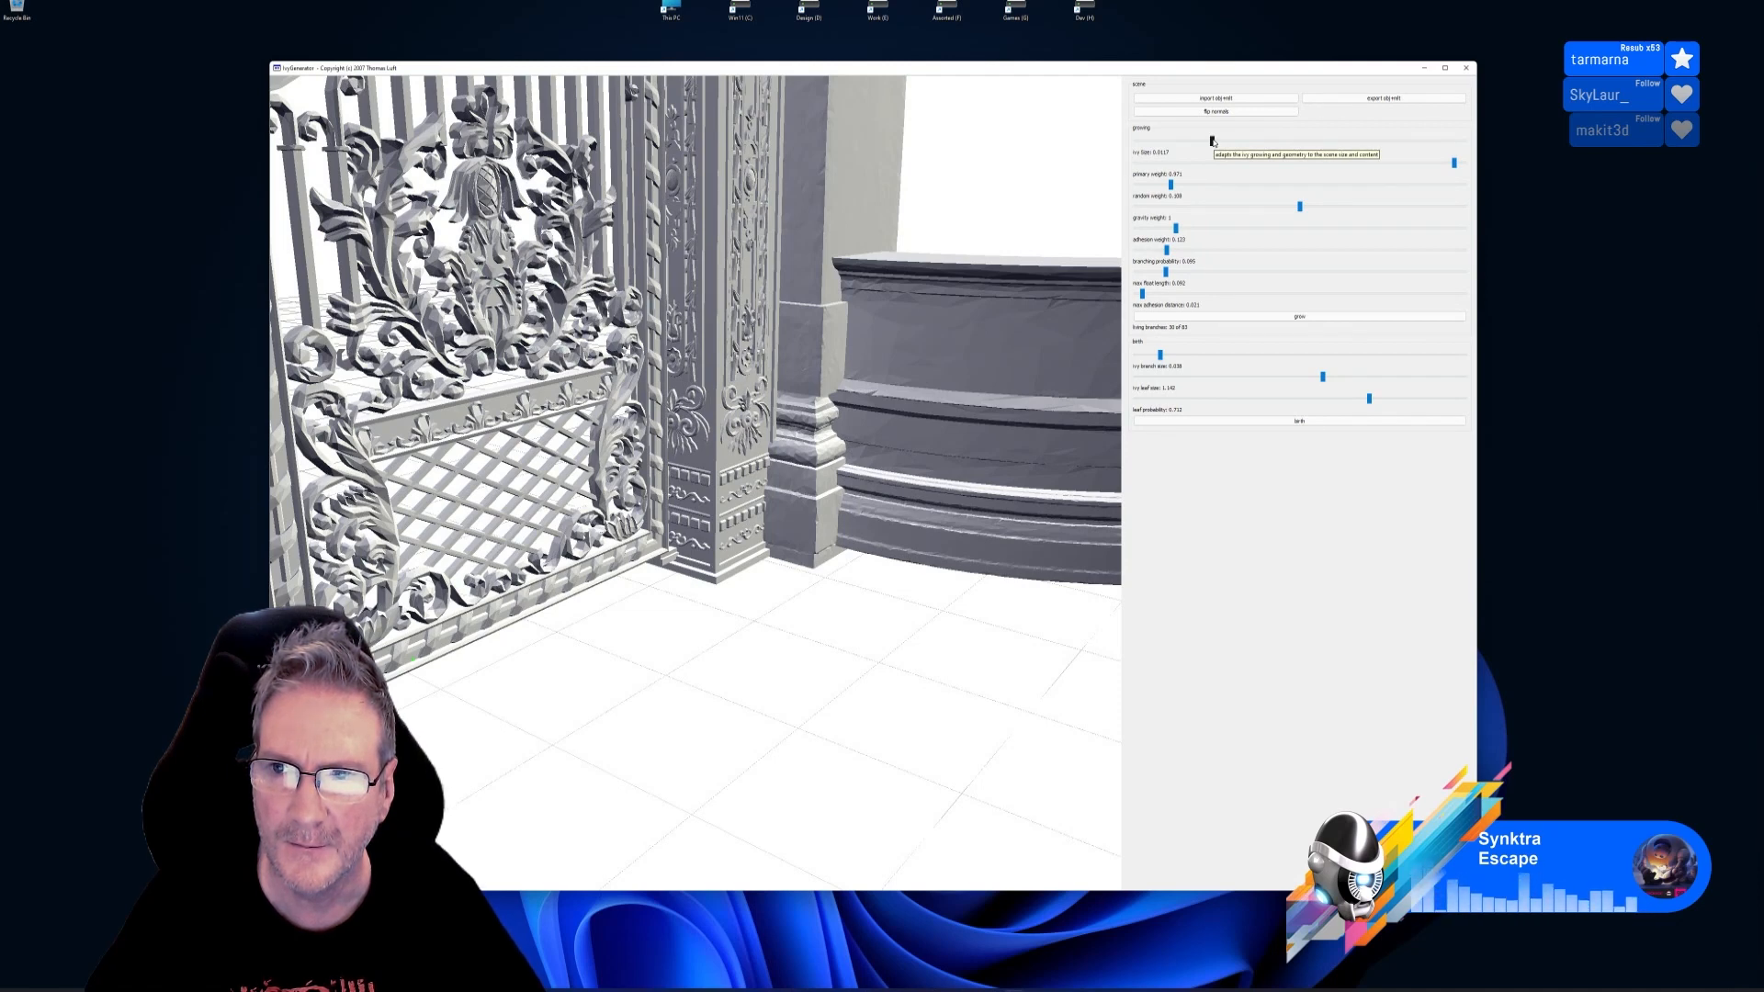
Set the ivy size to about 0.037, grow the ivy up the gate with leaves, and inspect the foliage
left_click_drag(1213, 141, 1378, 140)
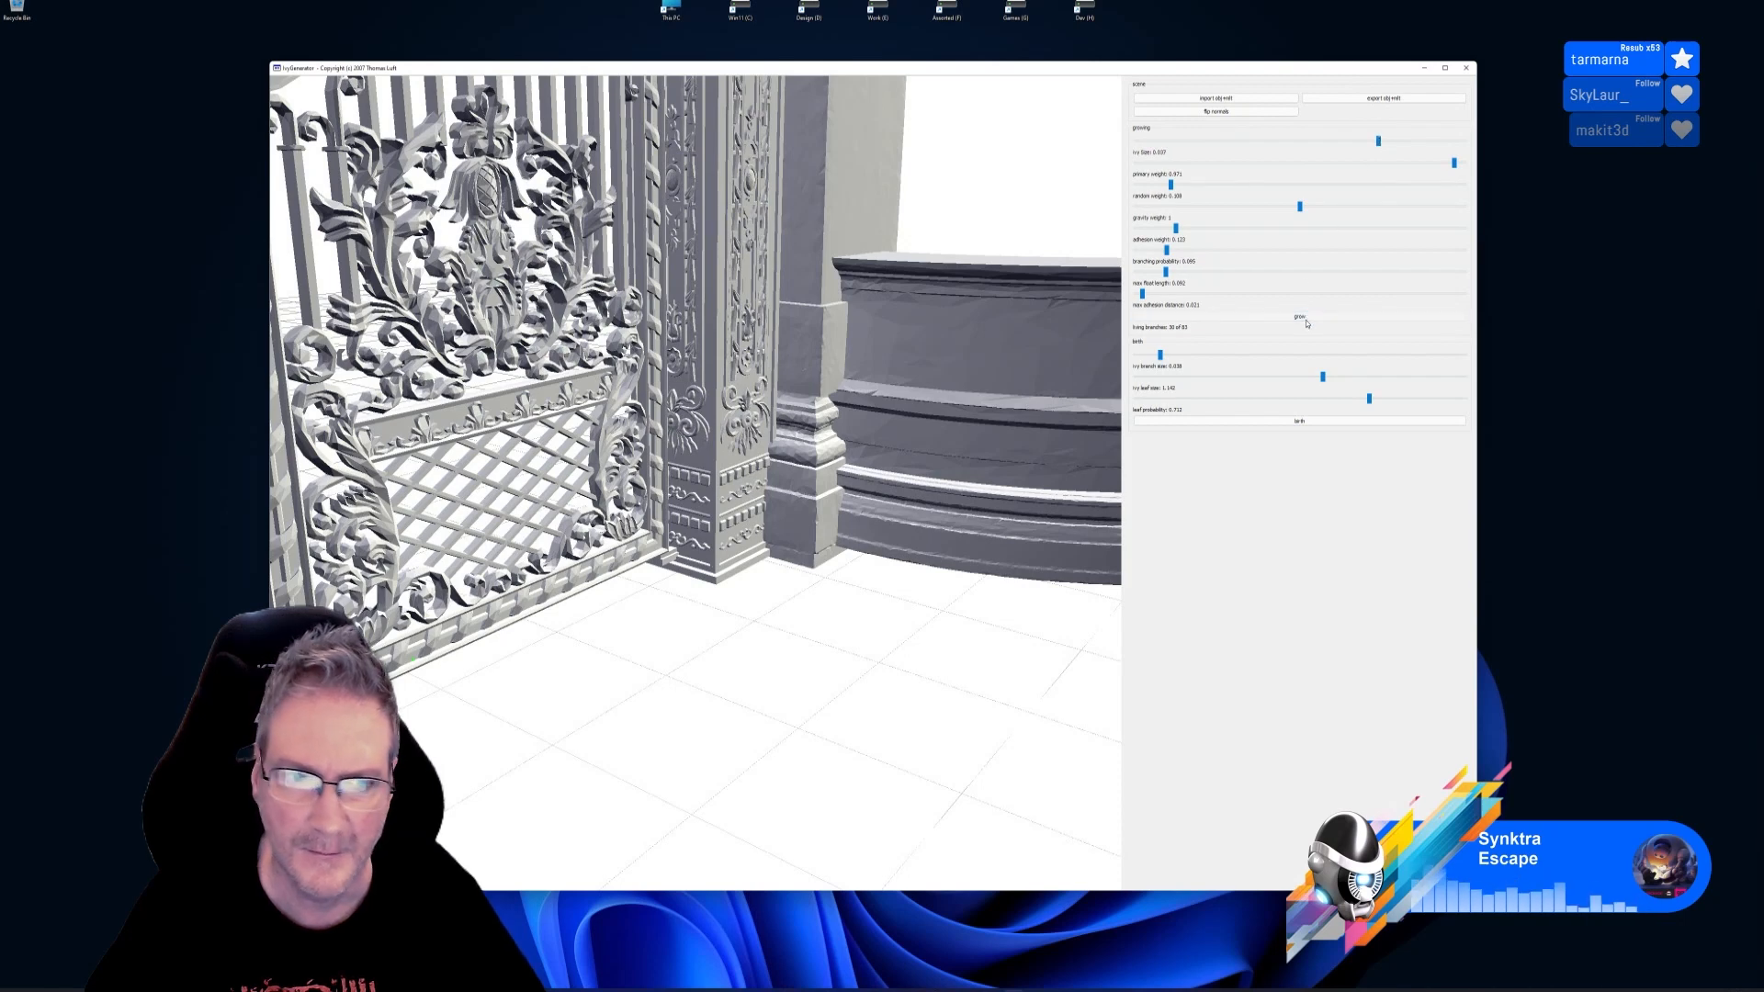
left_click(1301, 317)
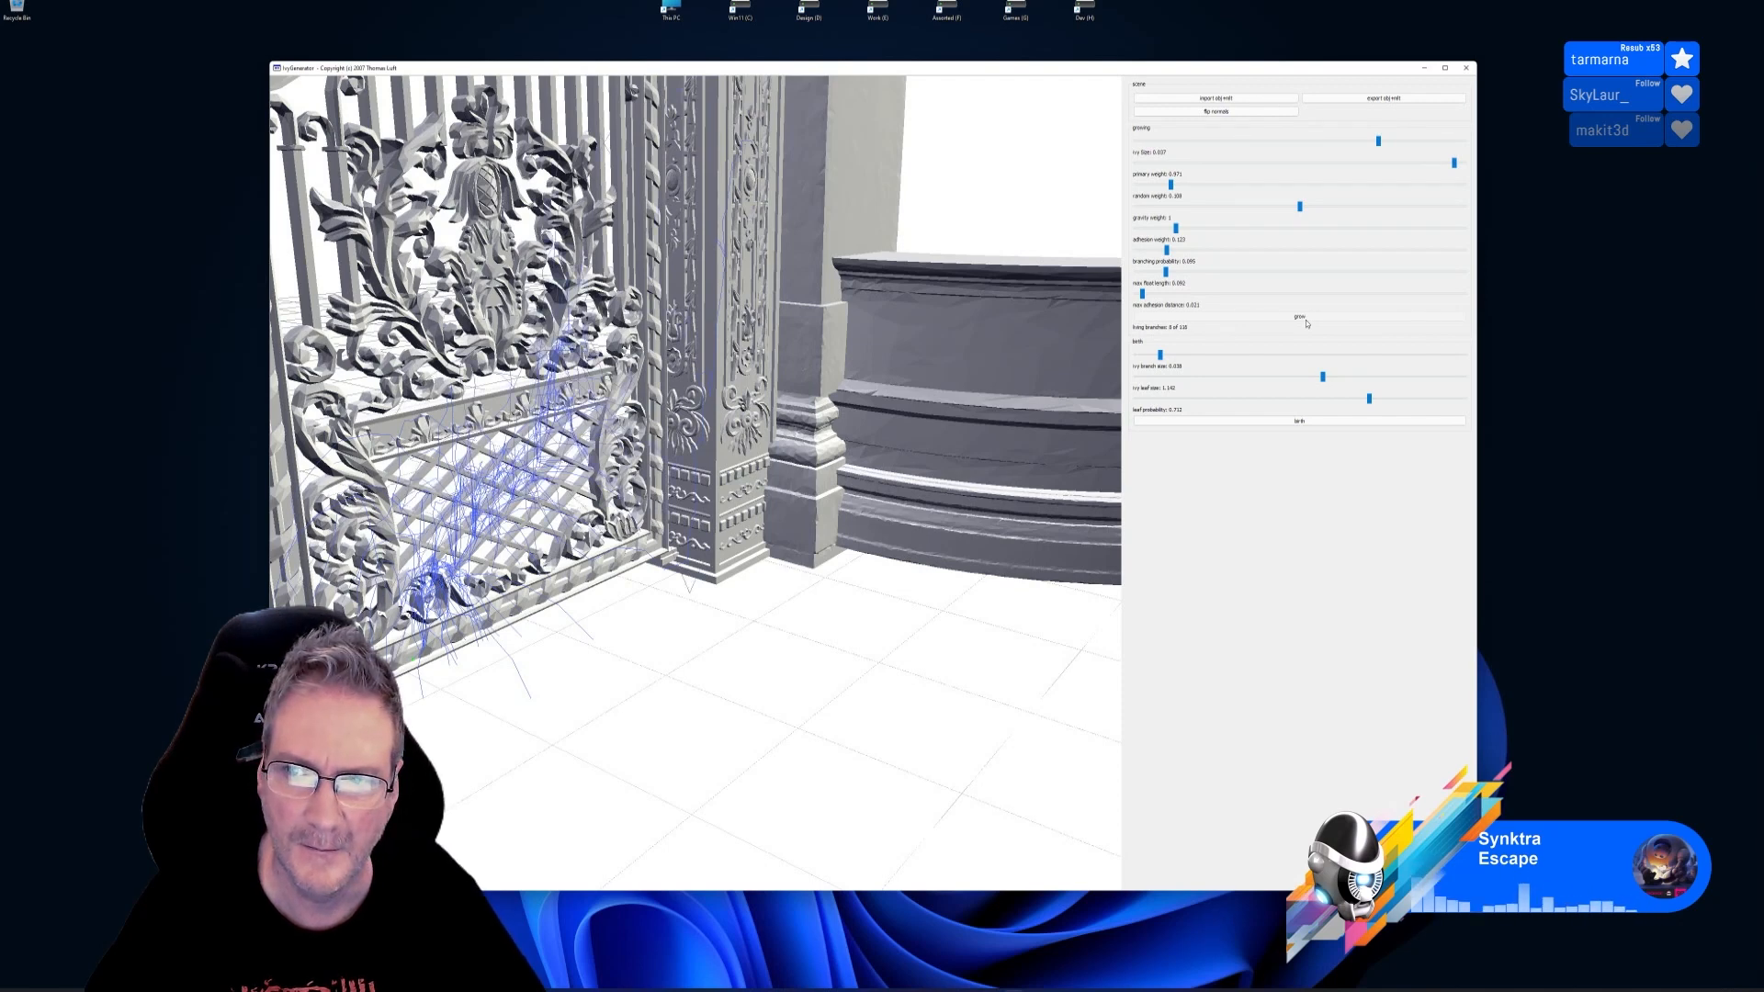
left_click(1306, 322)
left_click(1291, 420)
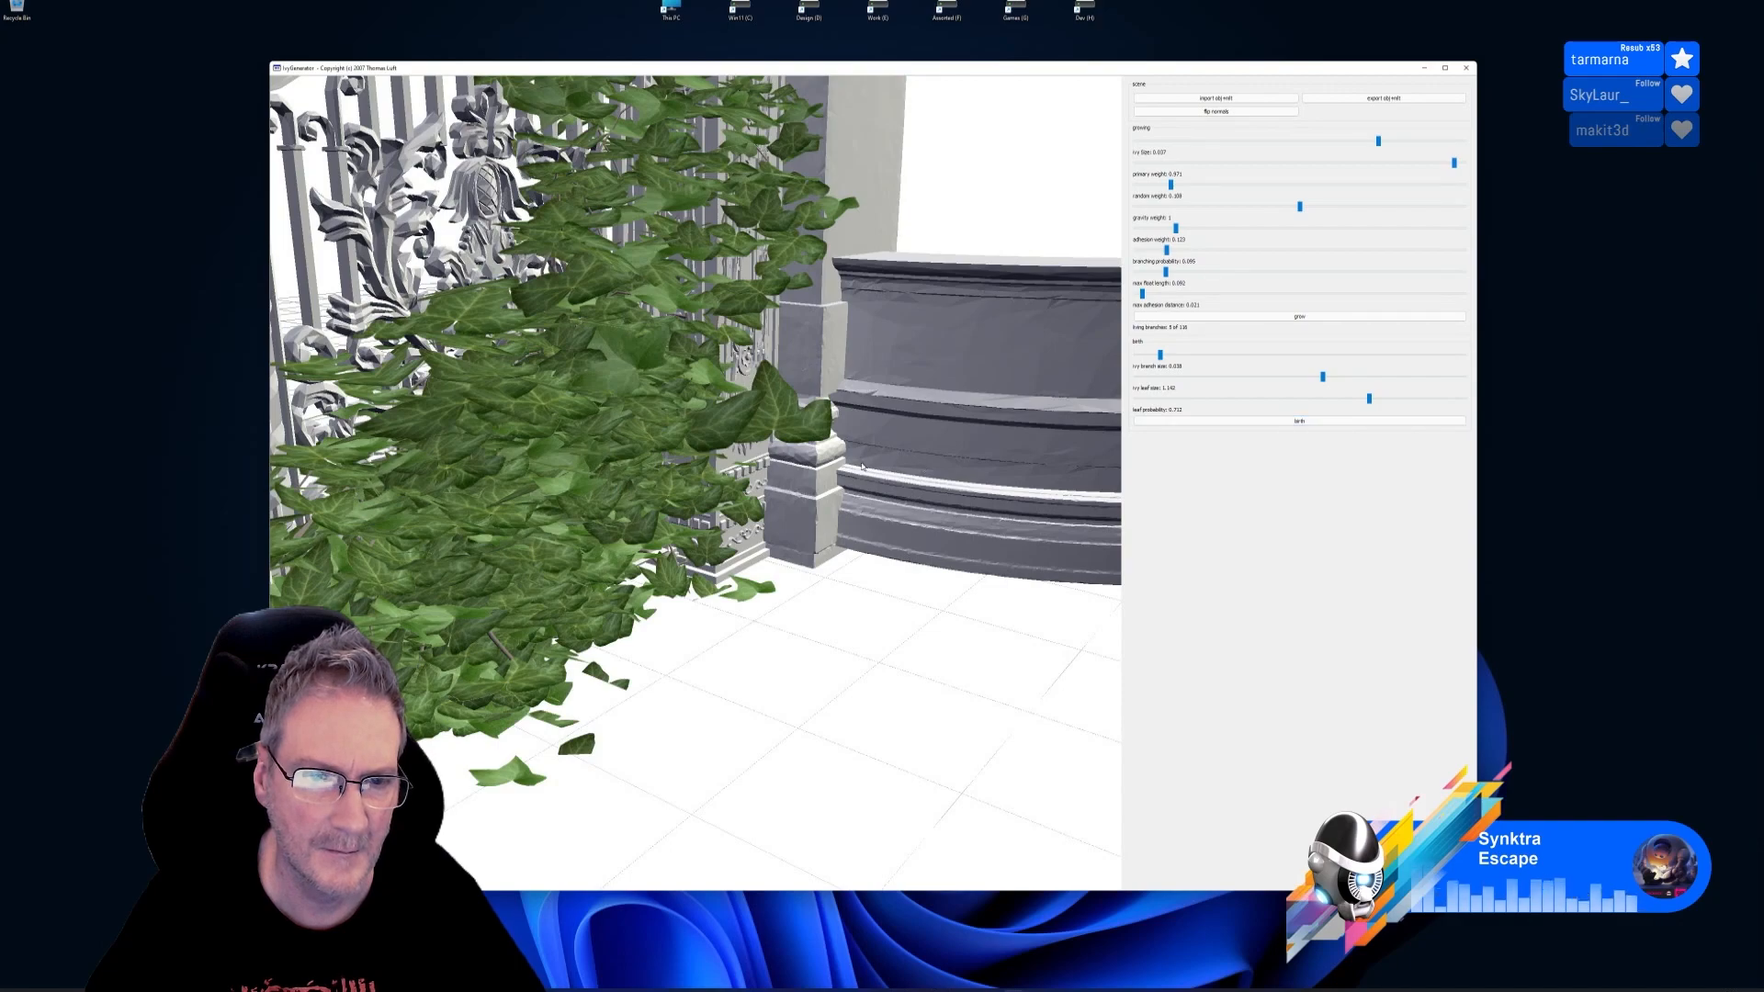
left_click_drag(862, 466, 813, 561)
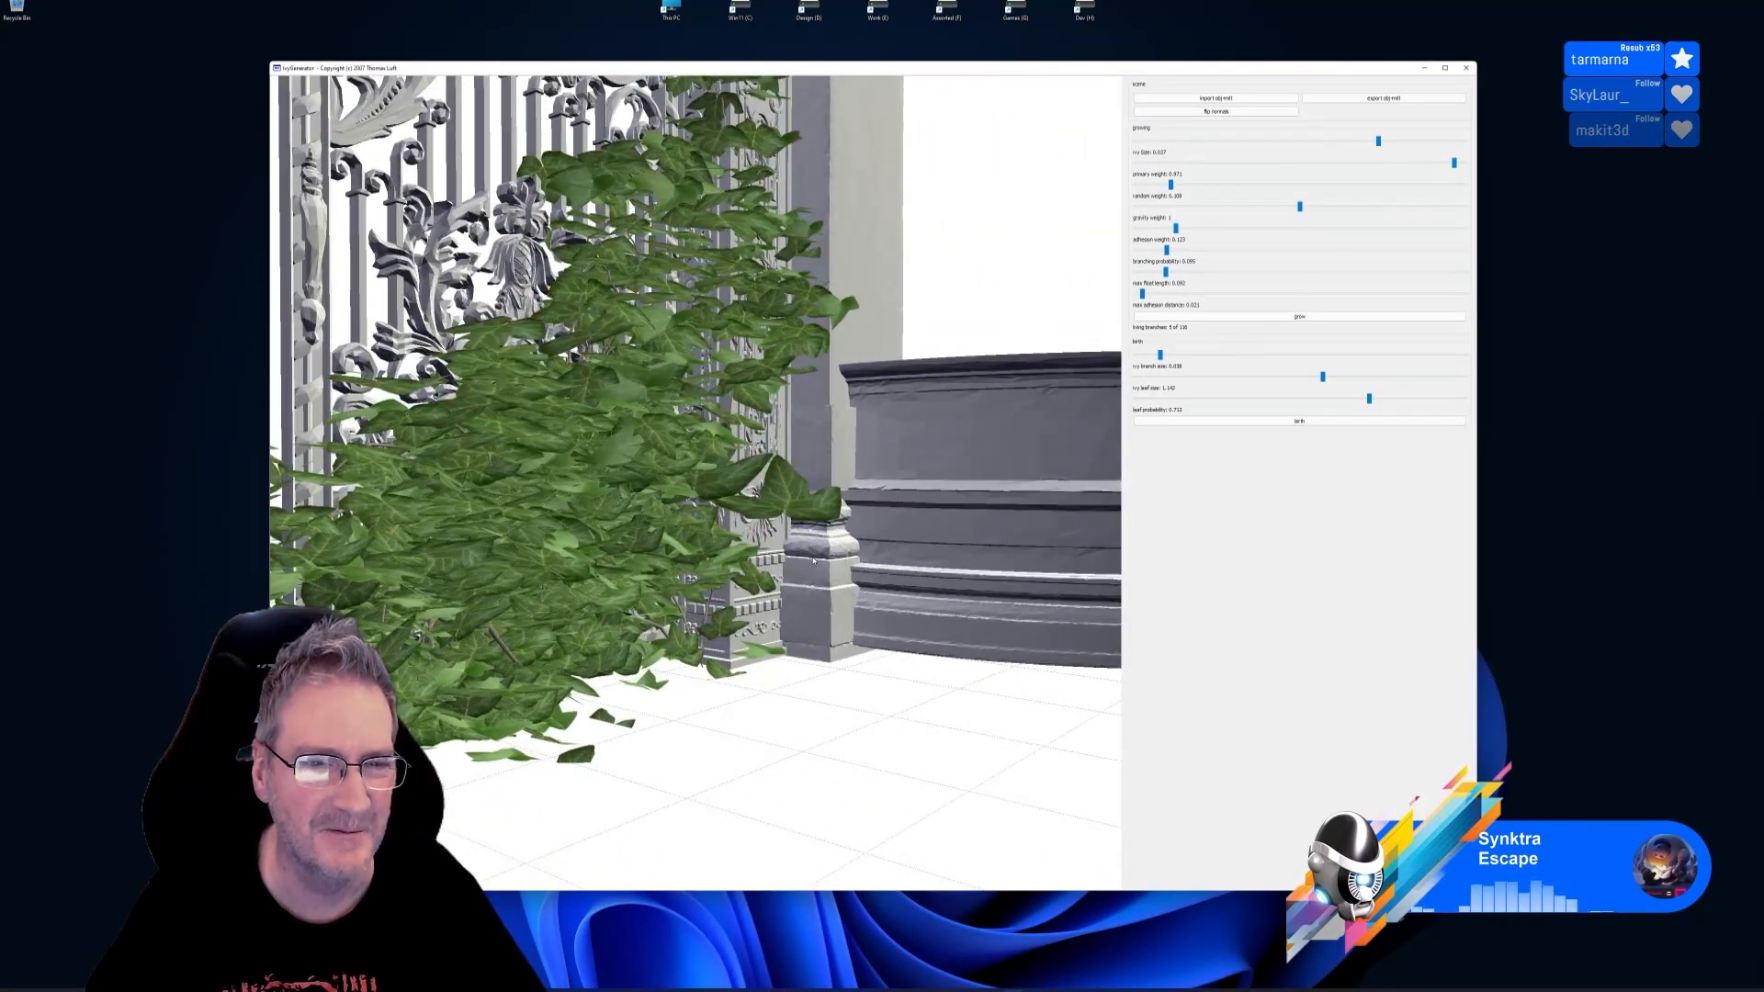
Reduce the ivy size to about 0.018, re-root the ivy on the bottom rail, grow it with leaves and inspect it
left_click_drag(1334, 146, 1257, 142)
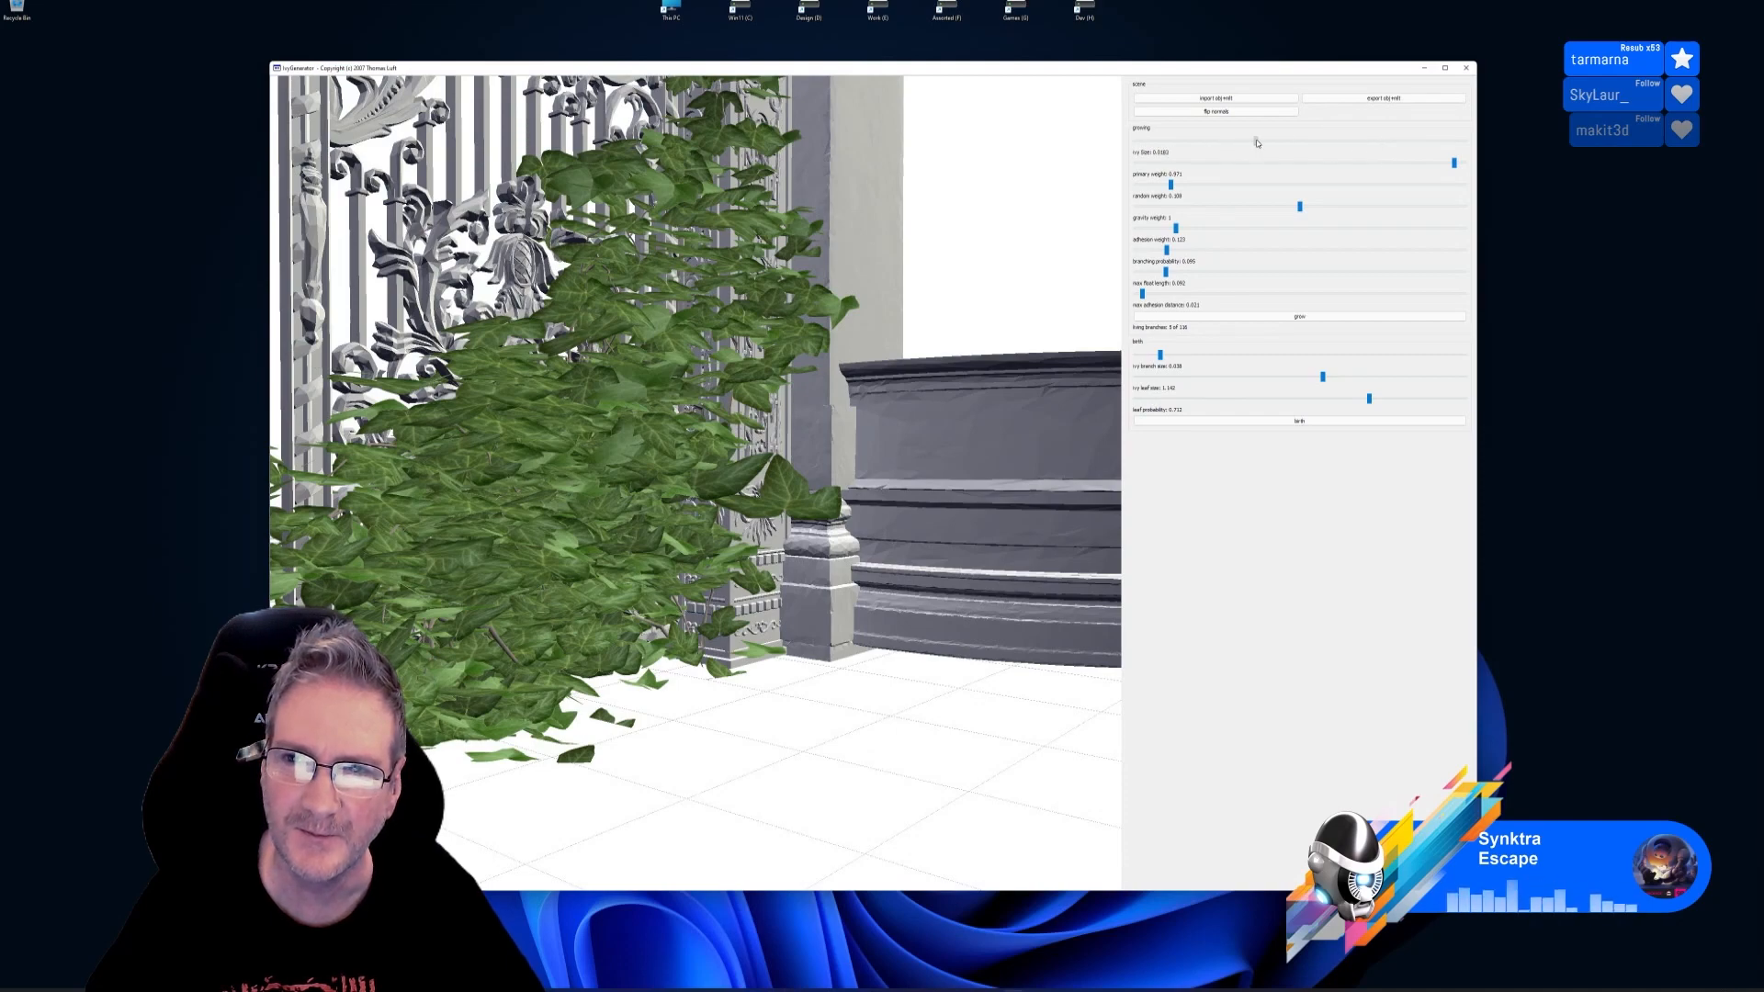
double_click(634, 690)
left_click_drag(482, 679, 524, 625)
left_click(1302, 318)
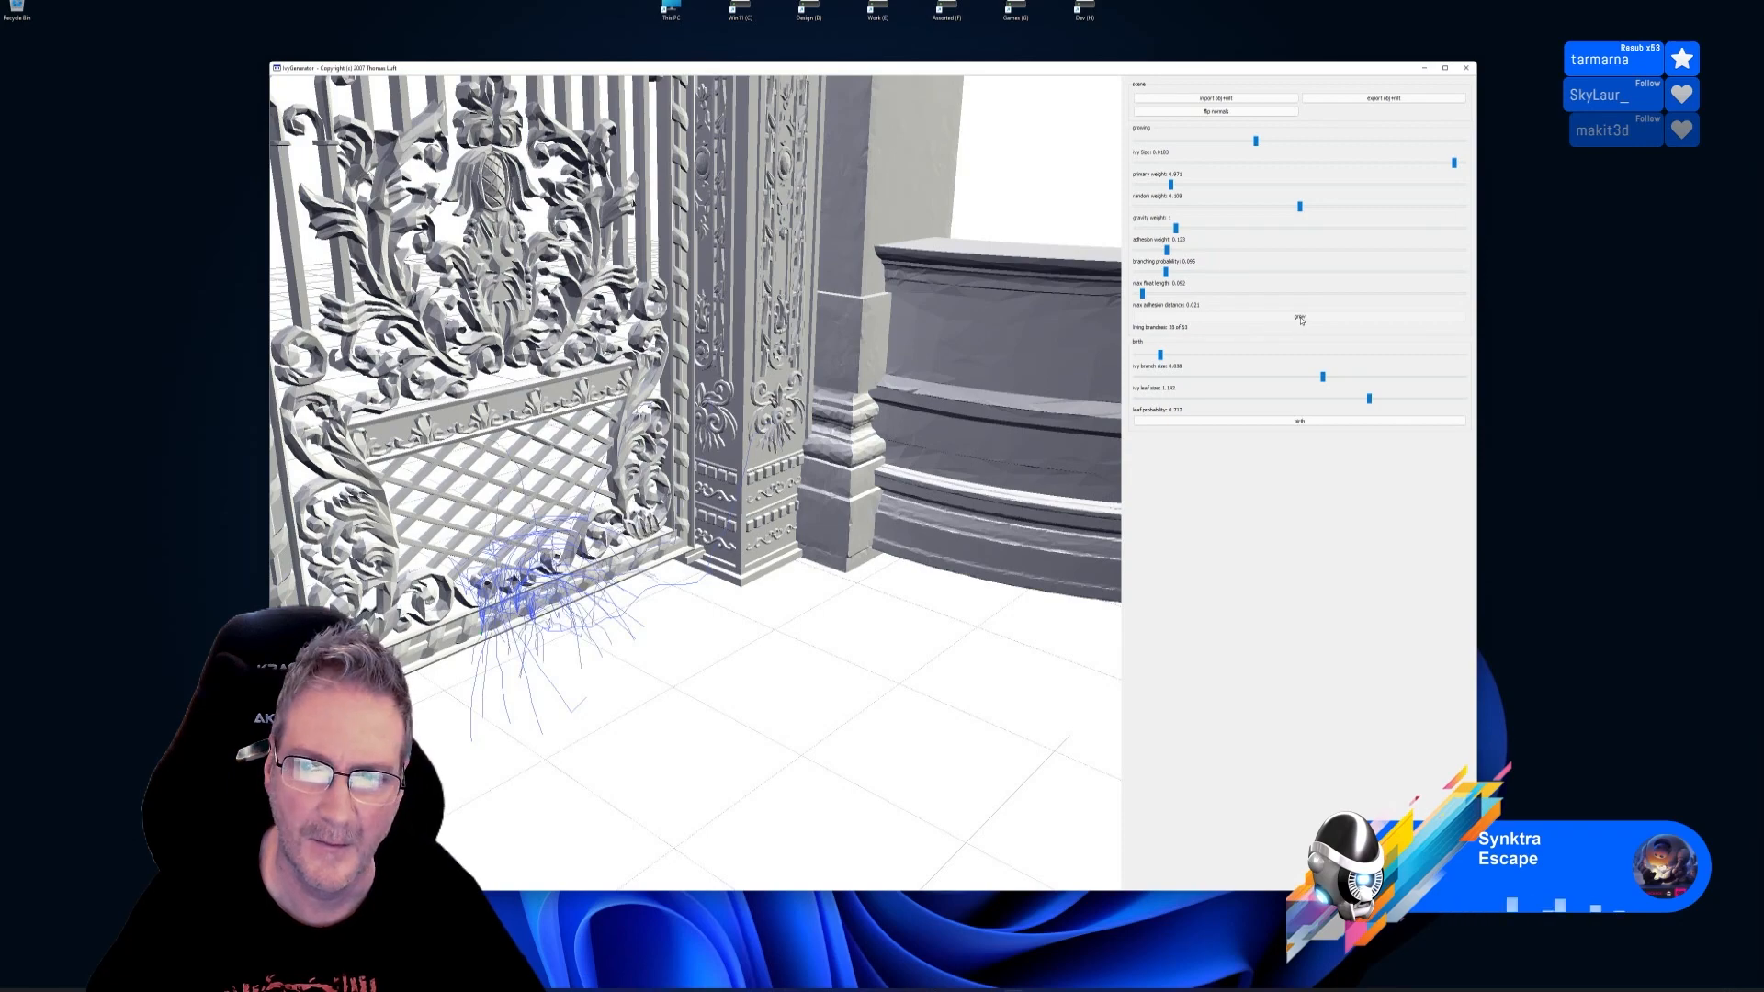
left_click(1299, 421)
left_click_drag(808, 542, 434, 703)
left_click_drag(551, 625, 551, 639)
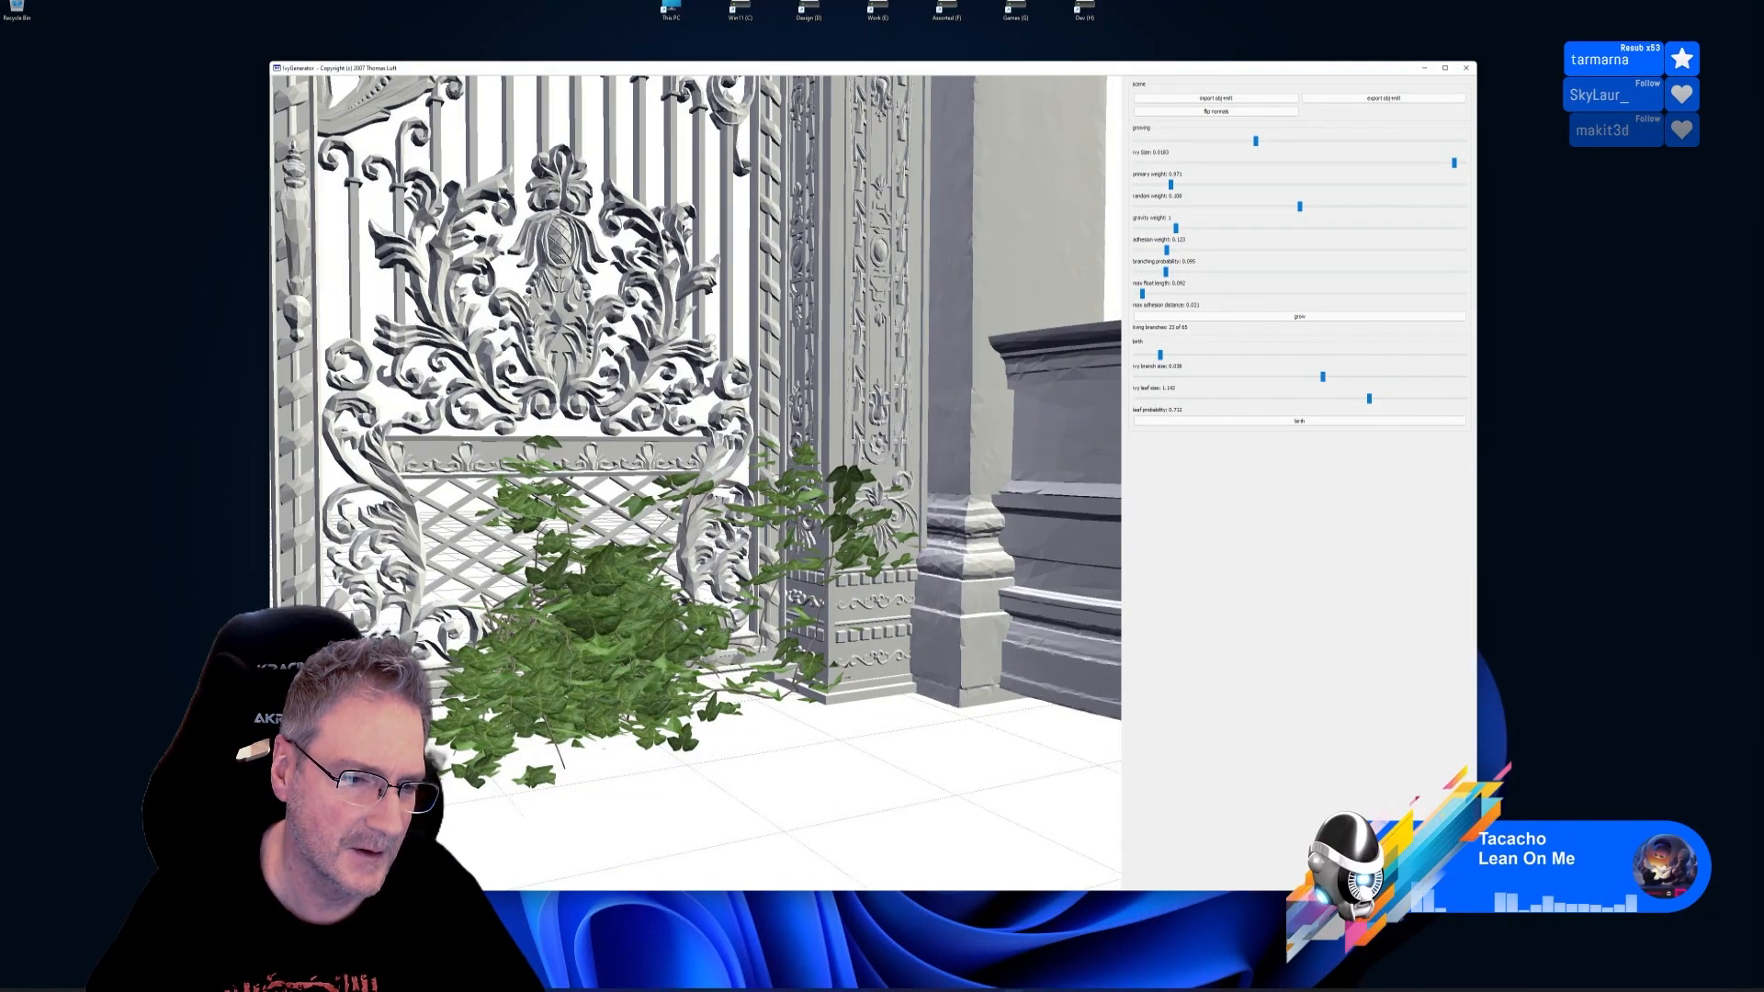
Re-root the ivy on the bottom rail, set the ivy size to about 0.01 and the adhesion weight to about 0.86, and grow the branches
double_click(455, 685)
left_click_drag(552, 570, 574, 680)
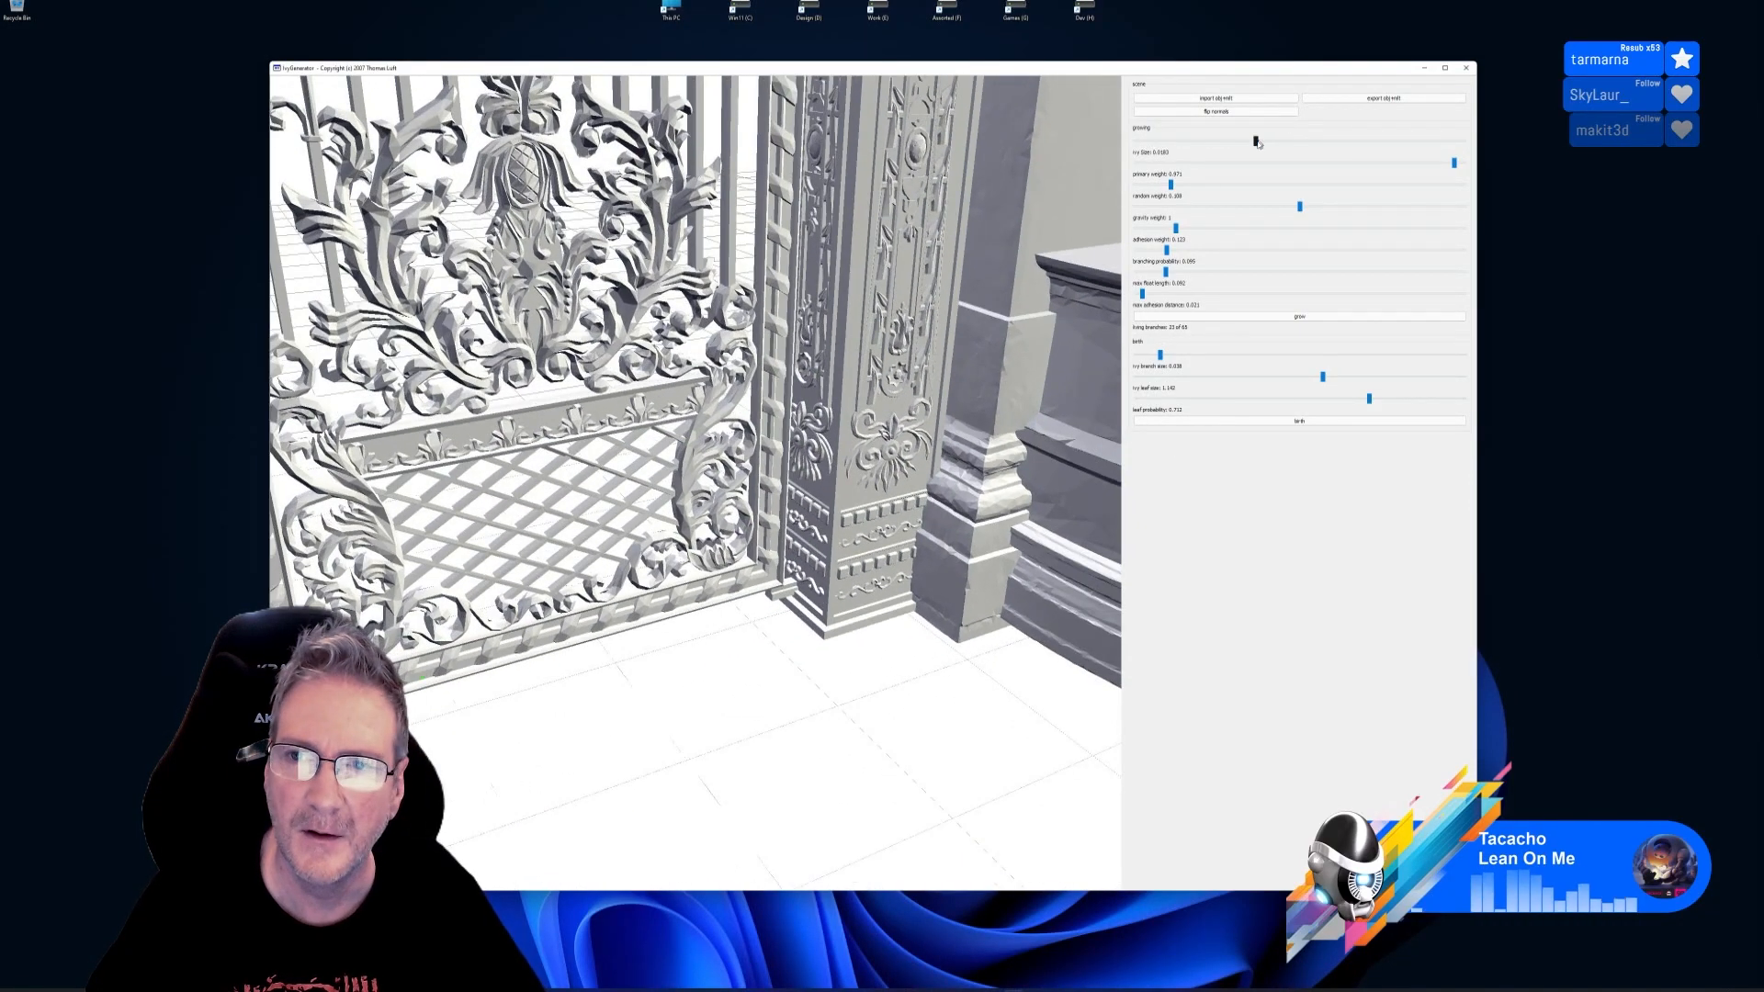
left_click_drag(1256, 140, 1202, 147)
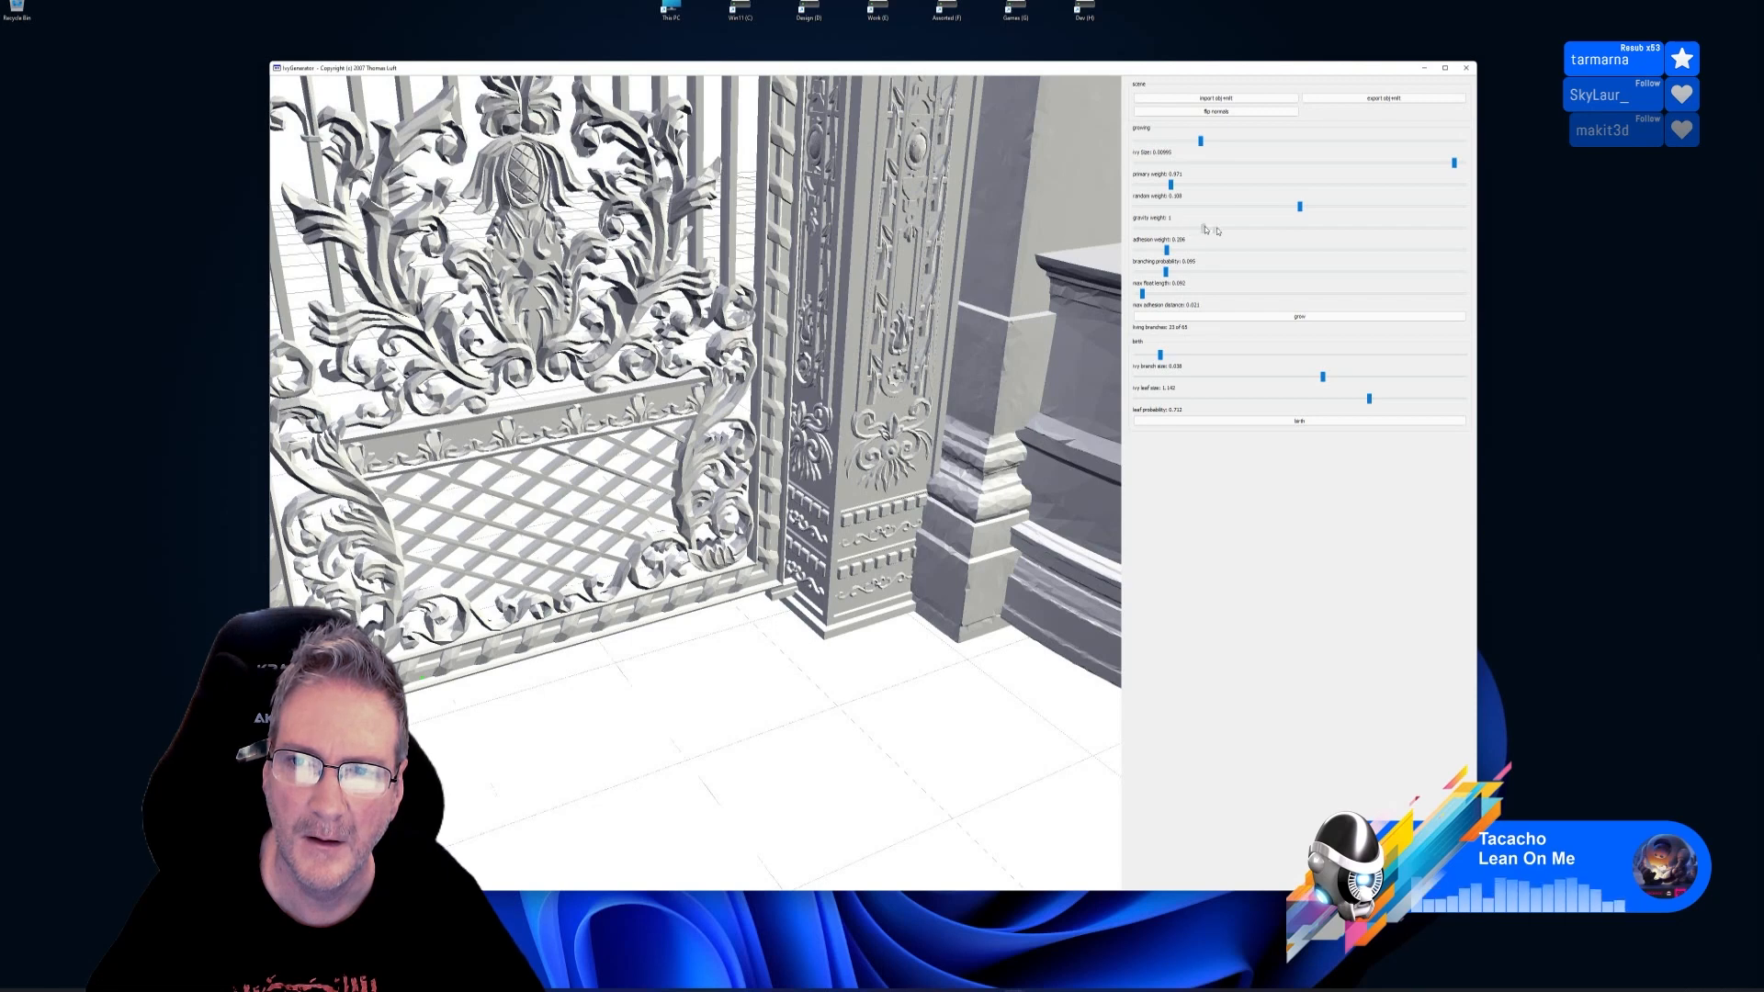
left_click_drag(1217, 228, 1422, 240)
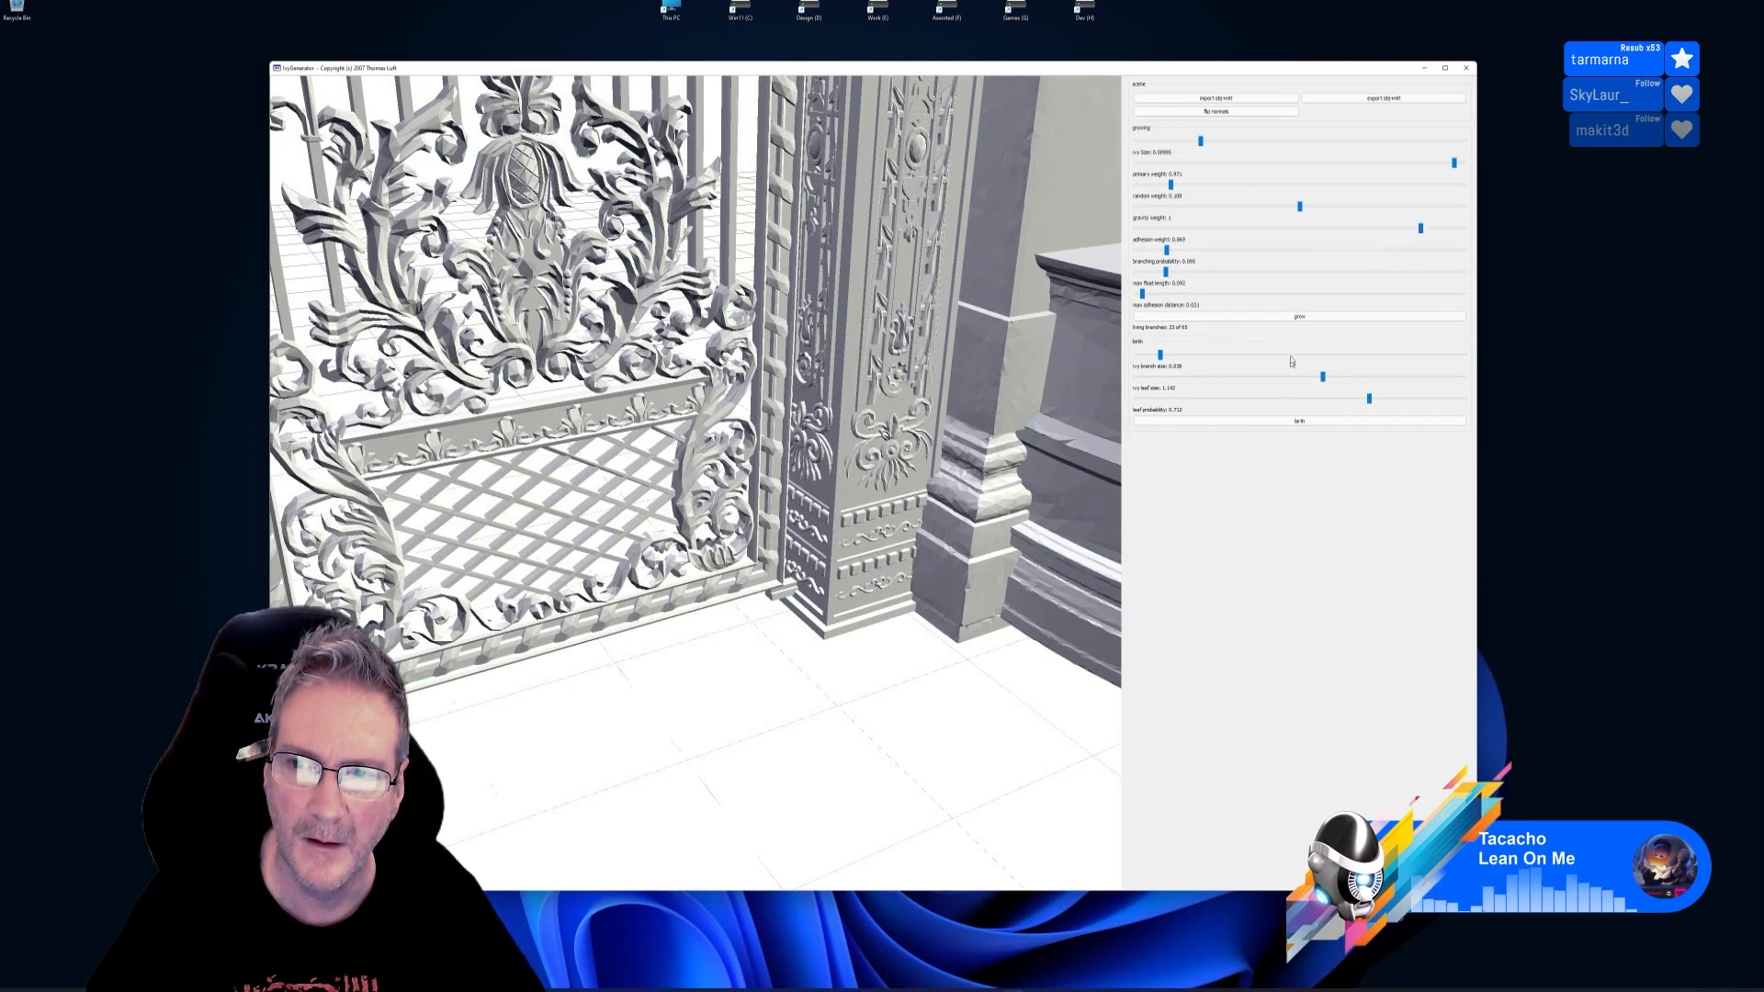
left_click(1299, 317)
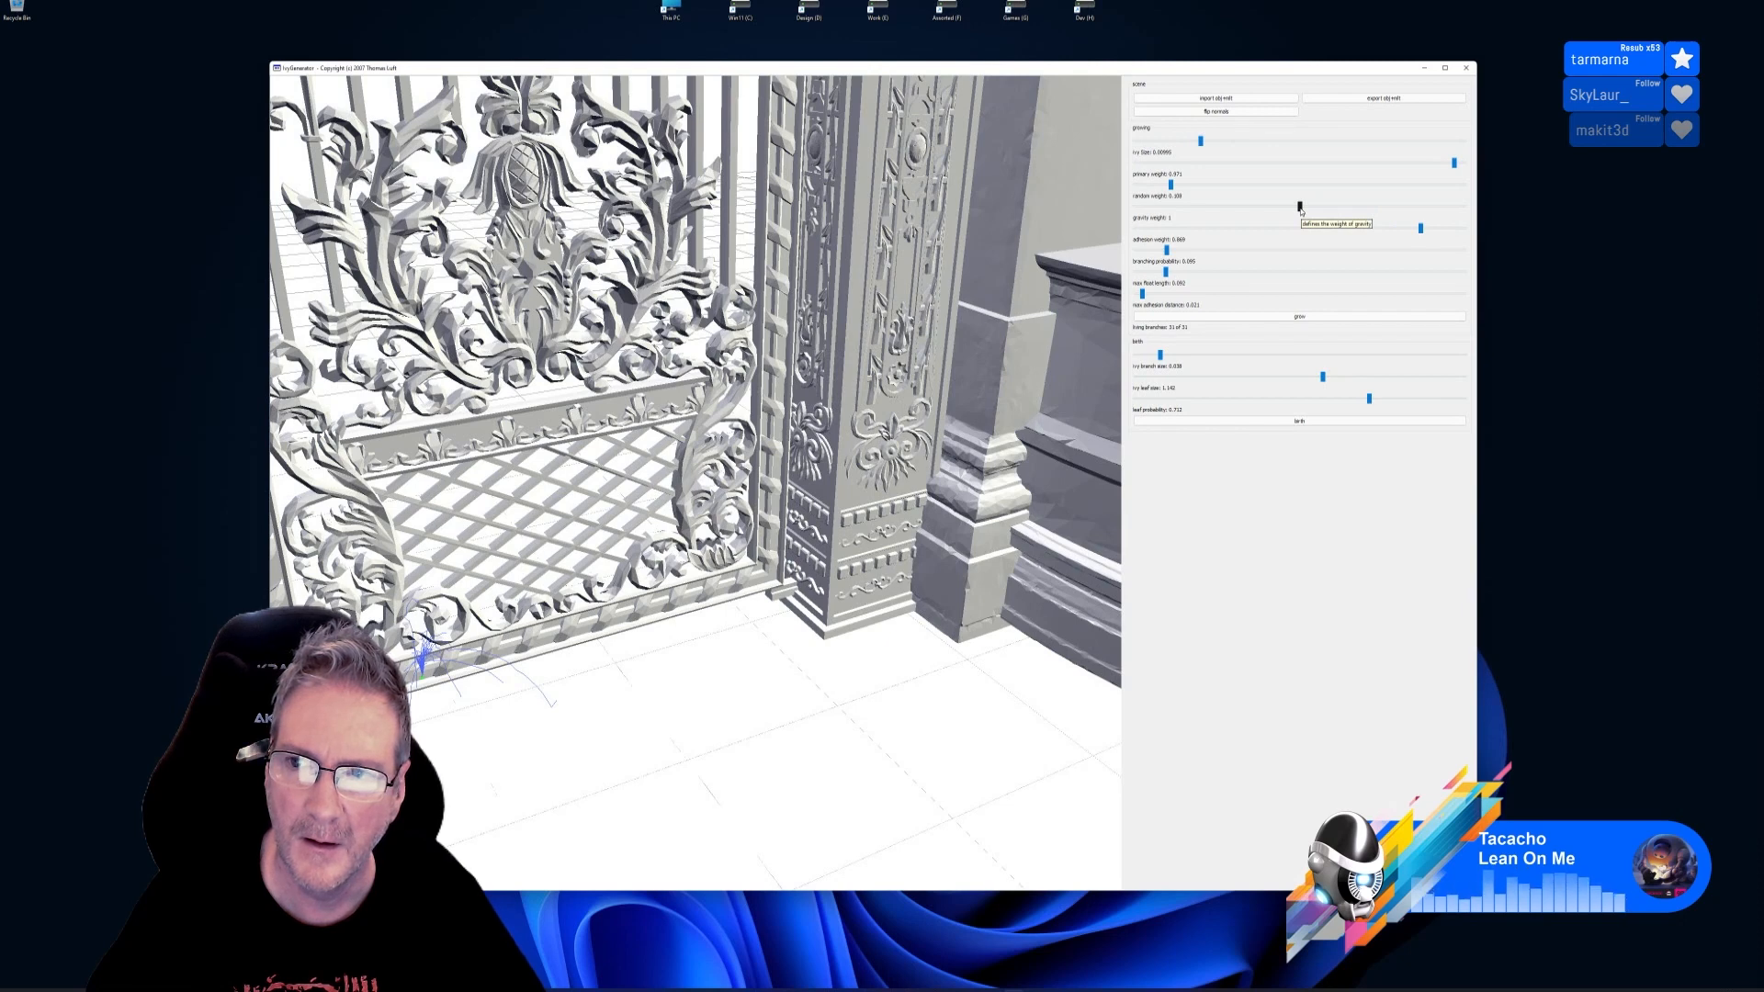
Lower the adhesion weight to about 0.14, re-root the ivy farther along the bottom rail, and grow it with leaves
left_click_drag(1420, 231, 1259, 232)
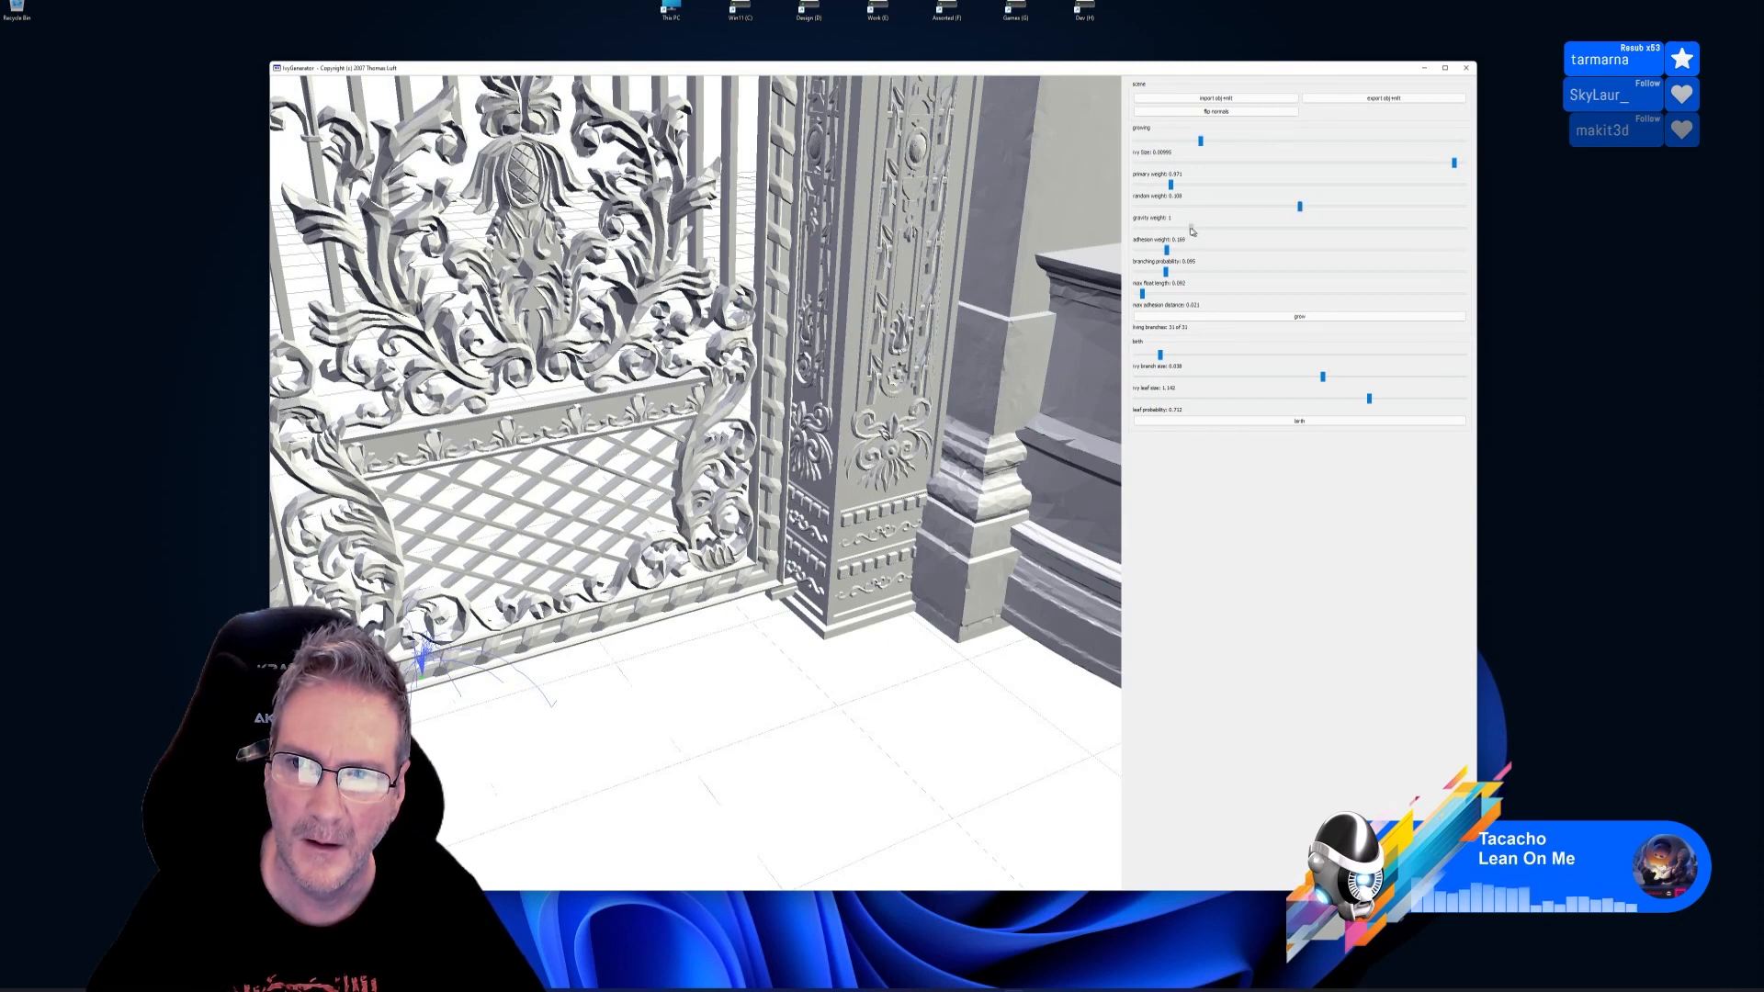
left_click(1298, 317)
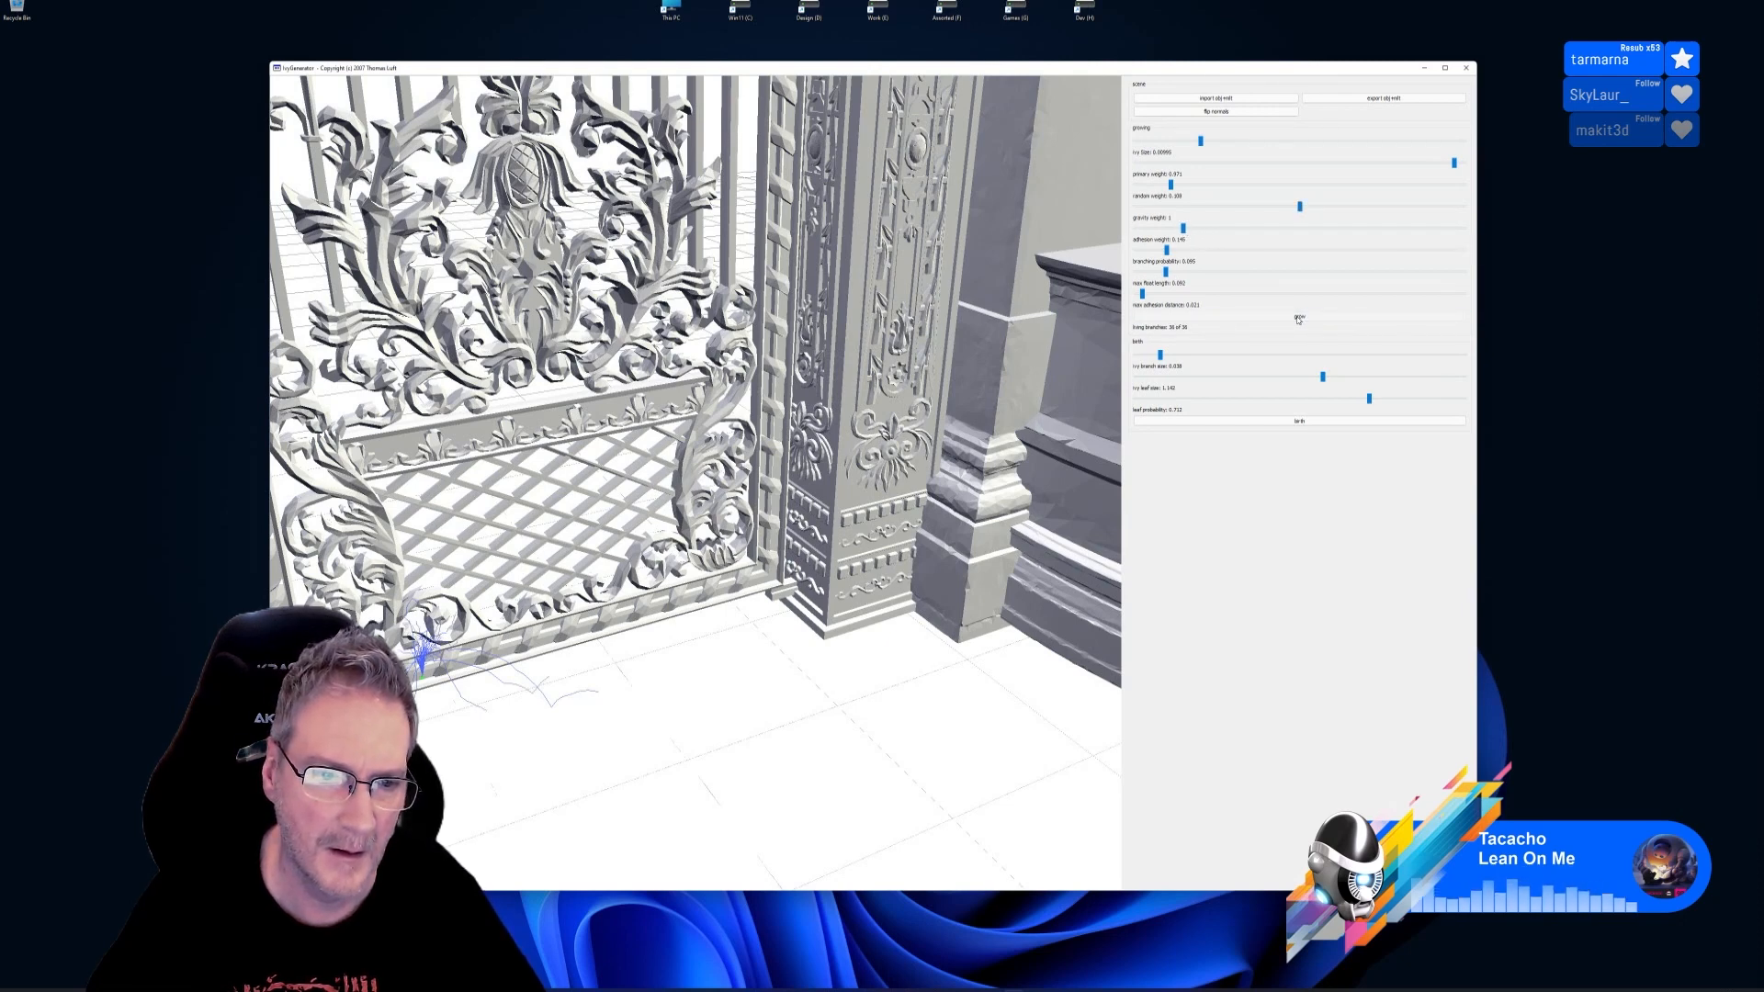
double_click(553, 644)
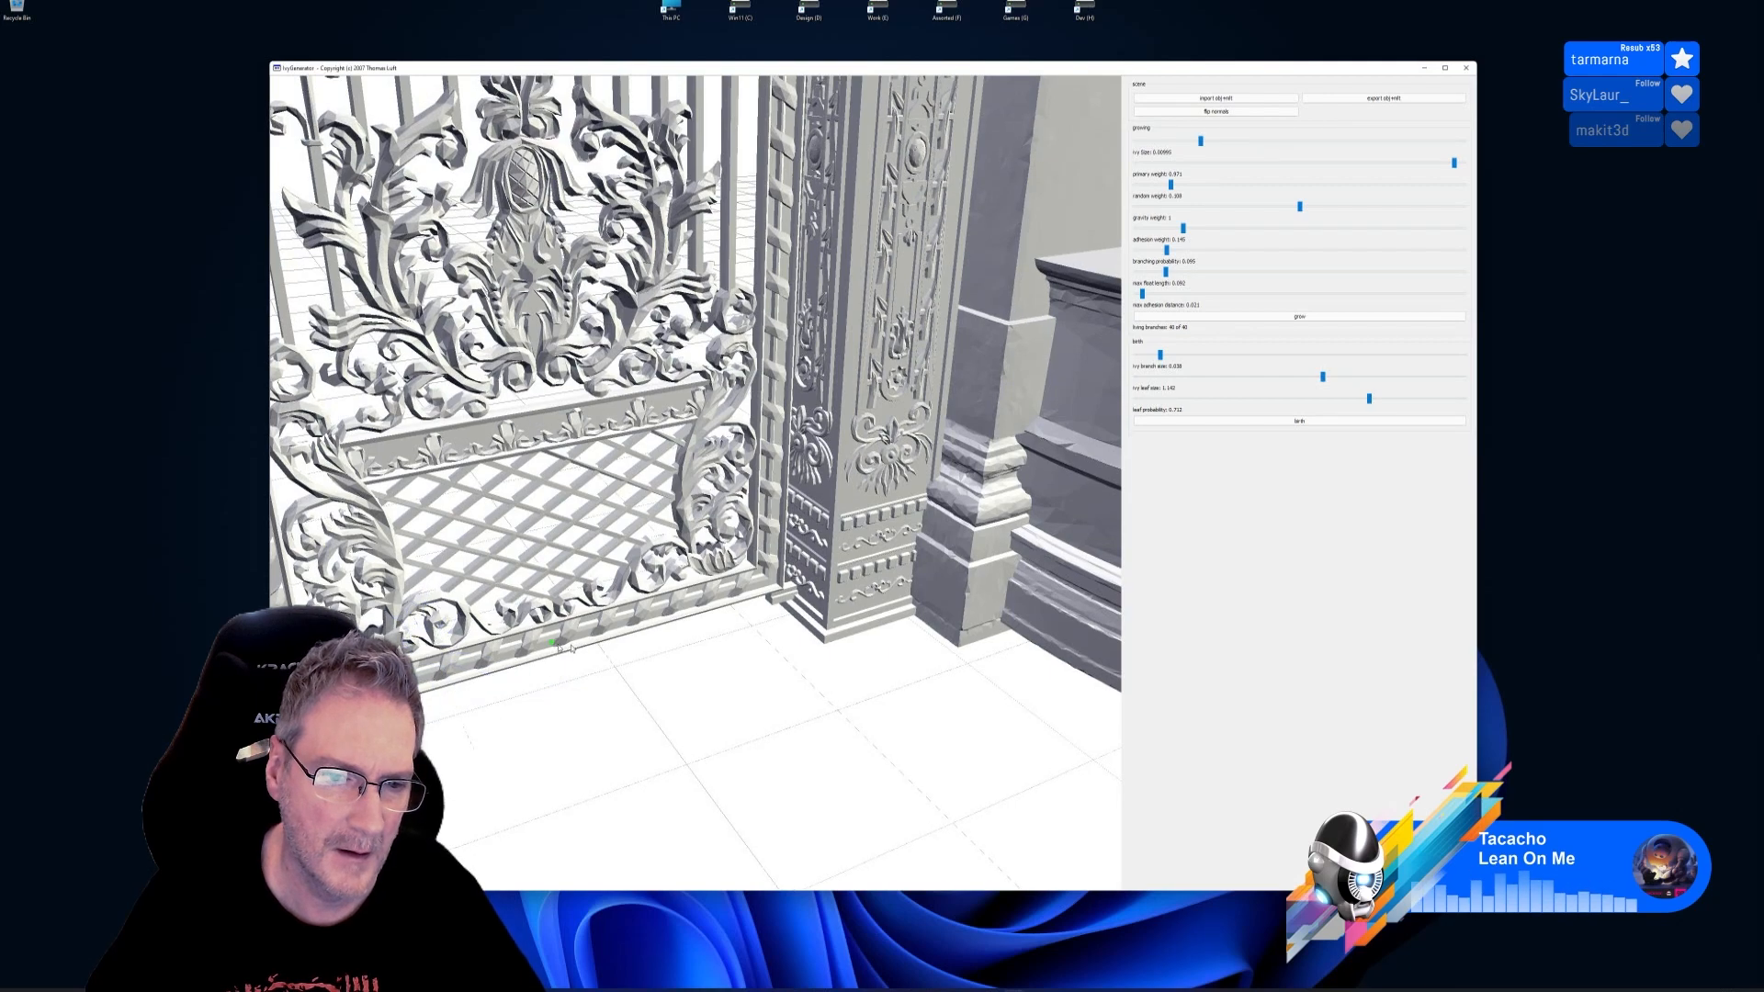
left_click_drag(769, 606, 764, 582)
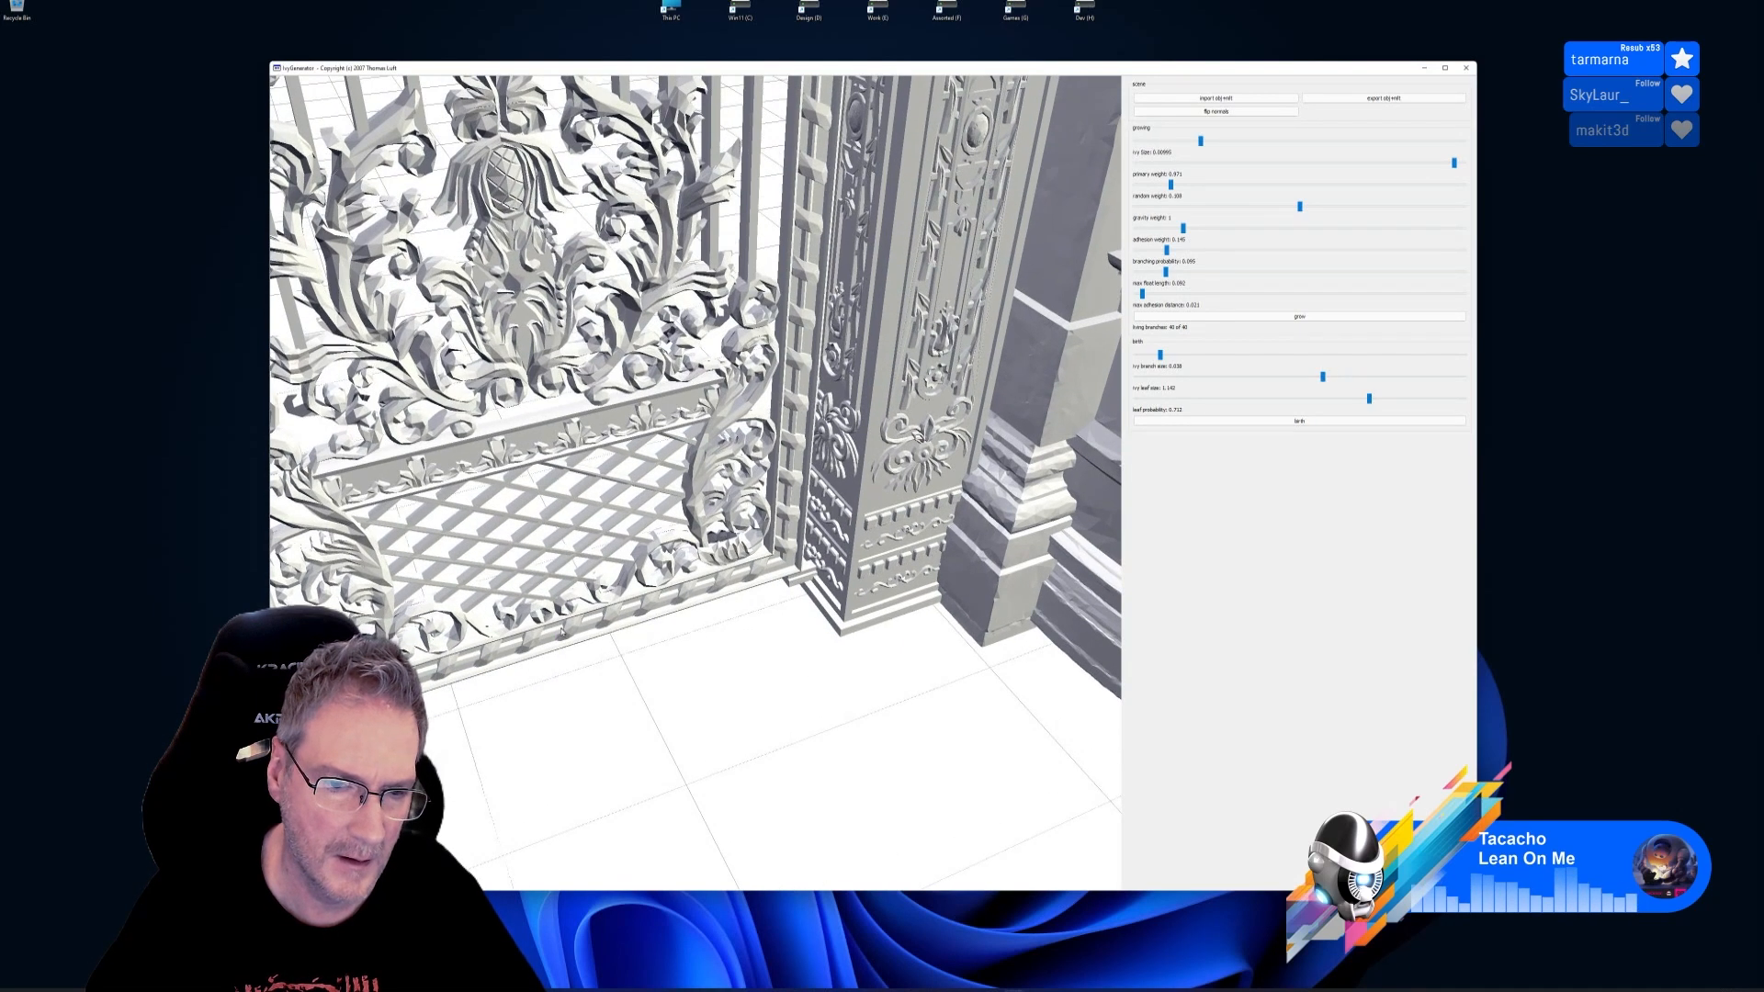
left_click_drag(553, 646, 505, 659)
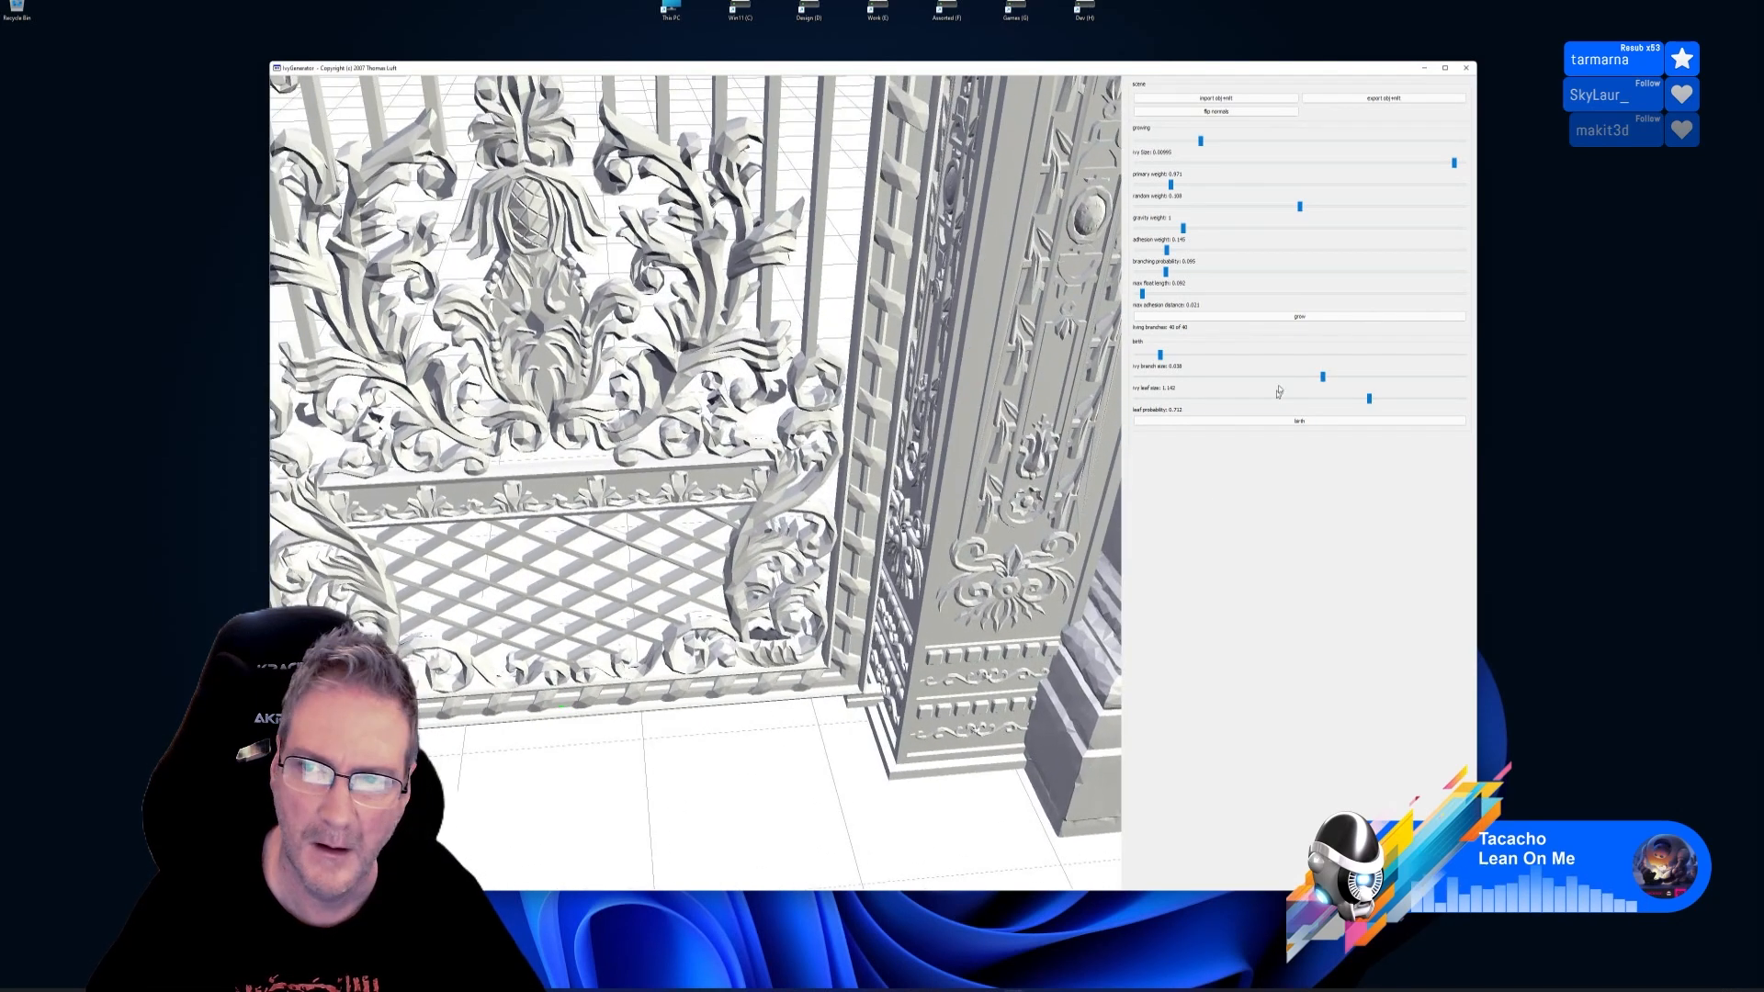
left_click(1299, 320)
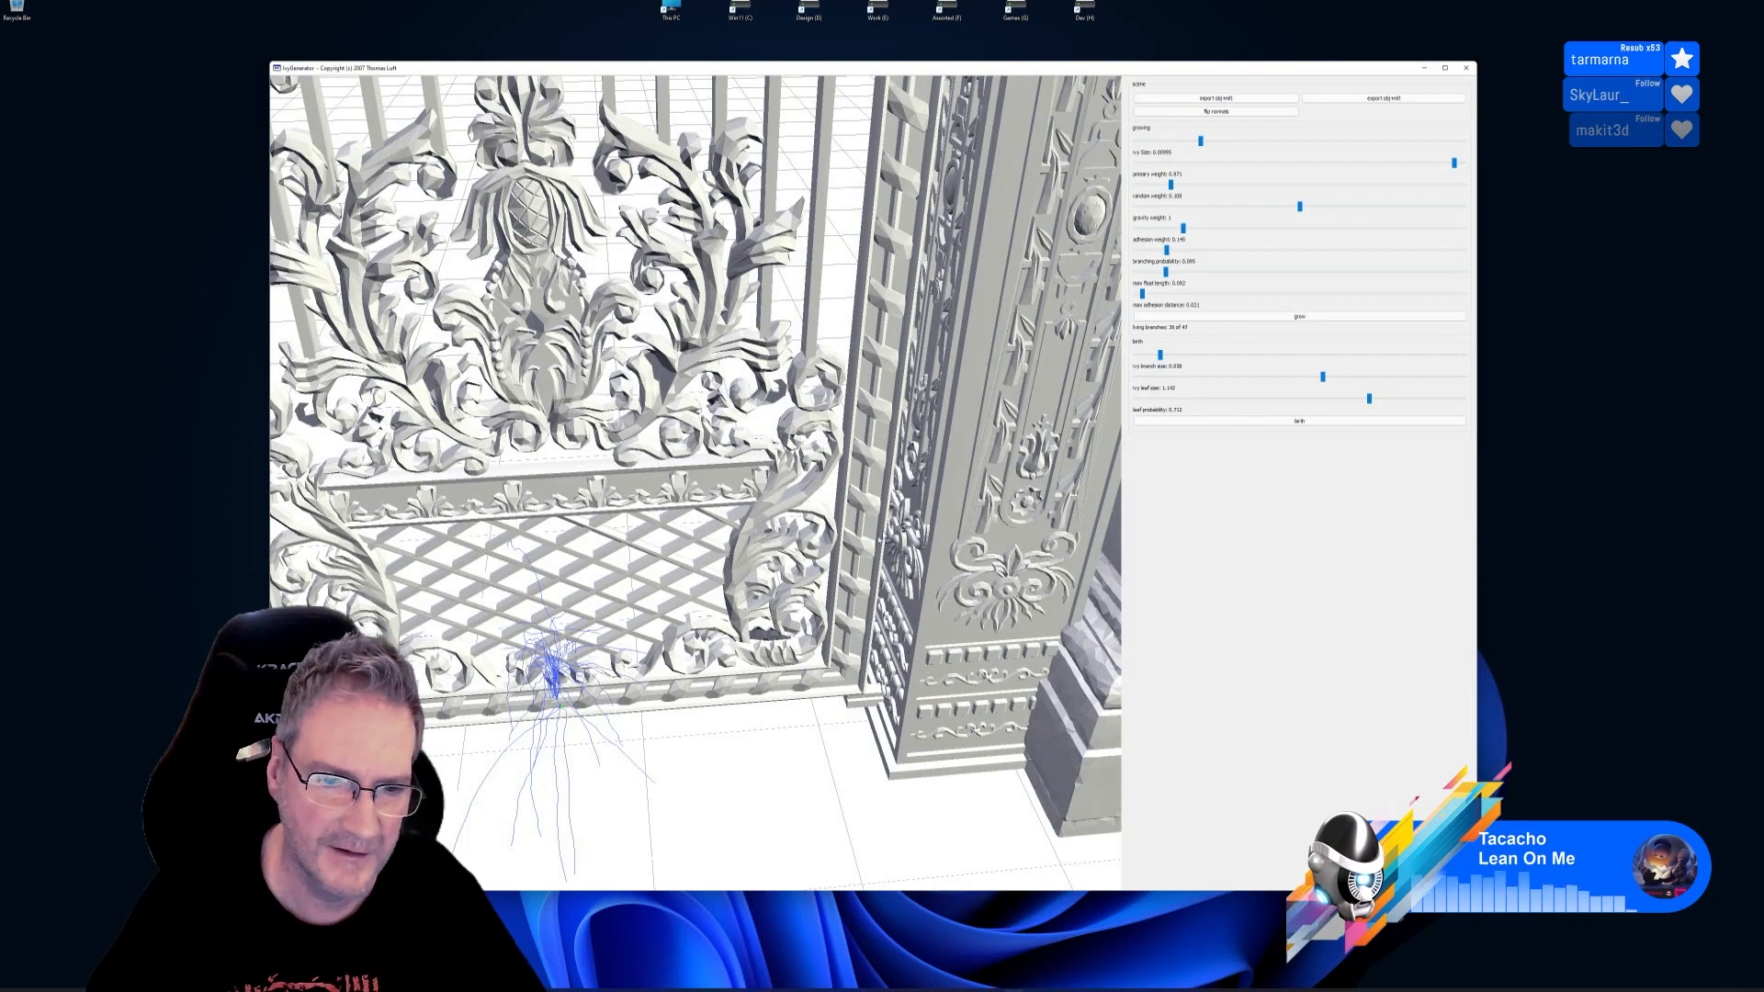
left_click(1312, 422)
left_click_drag(873, 643, 568, 625)
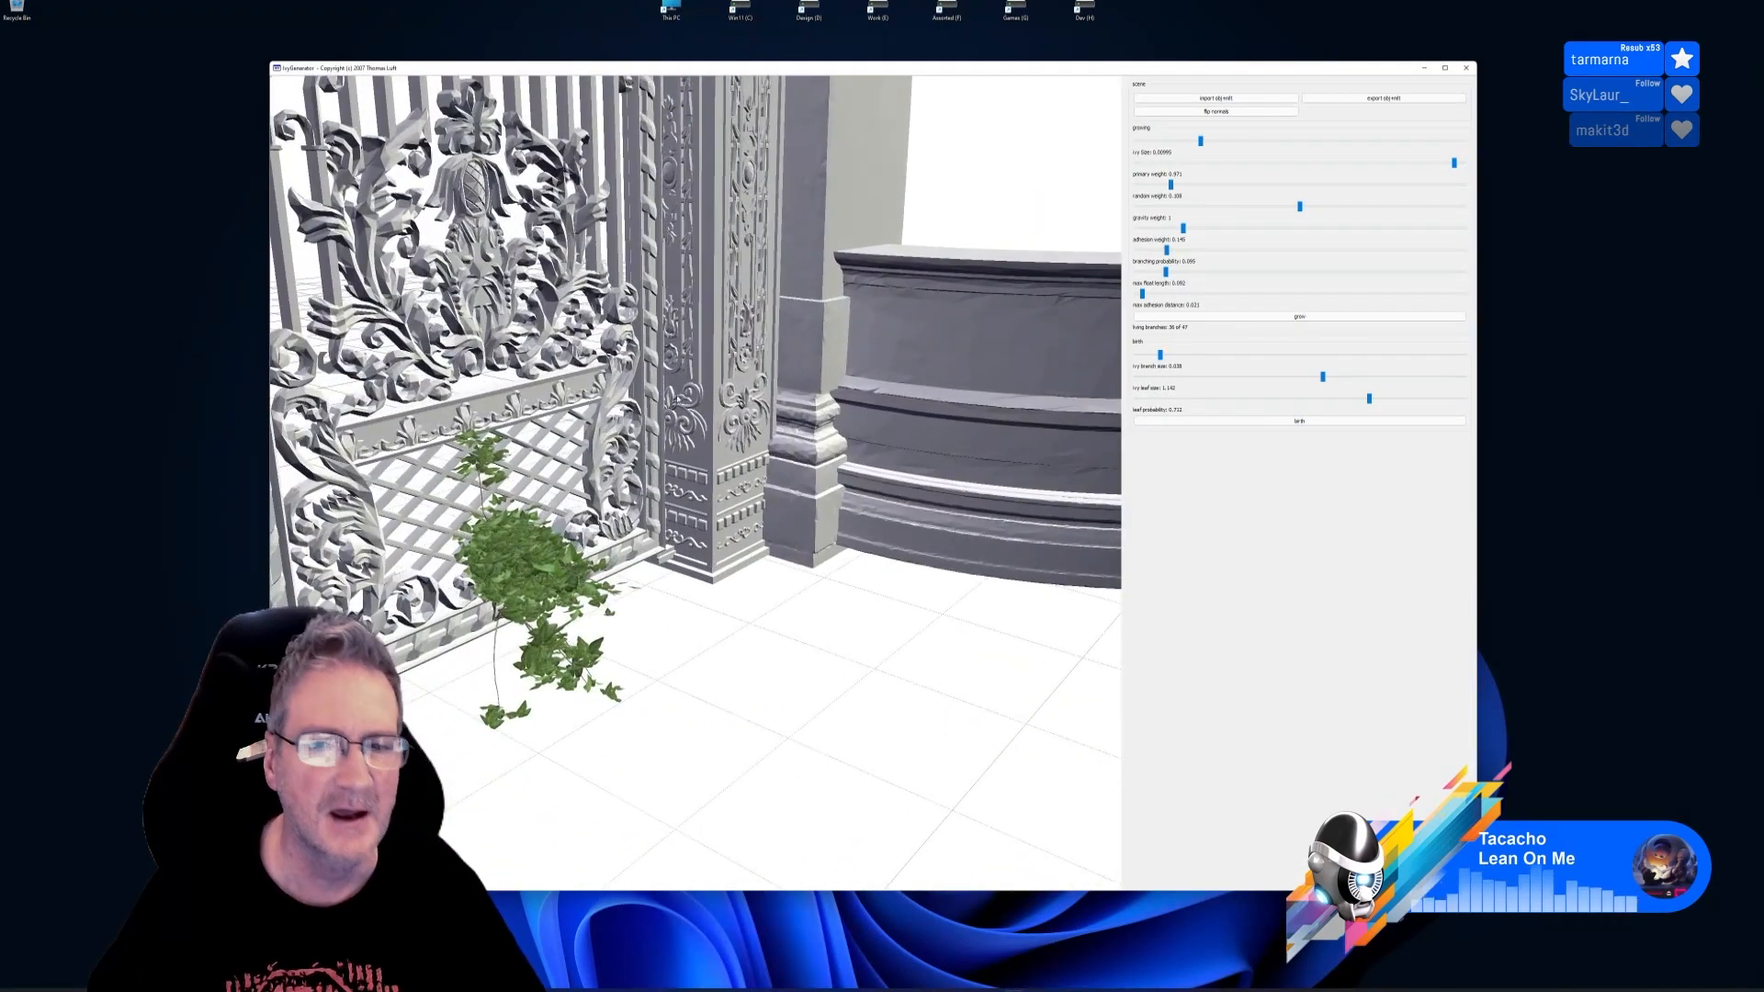
Close Ivy Generator, switch to 3ds Max, and delete the yellow floor slab in front of the gate
left_click(1467, 67)
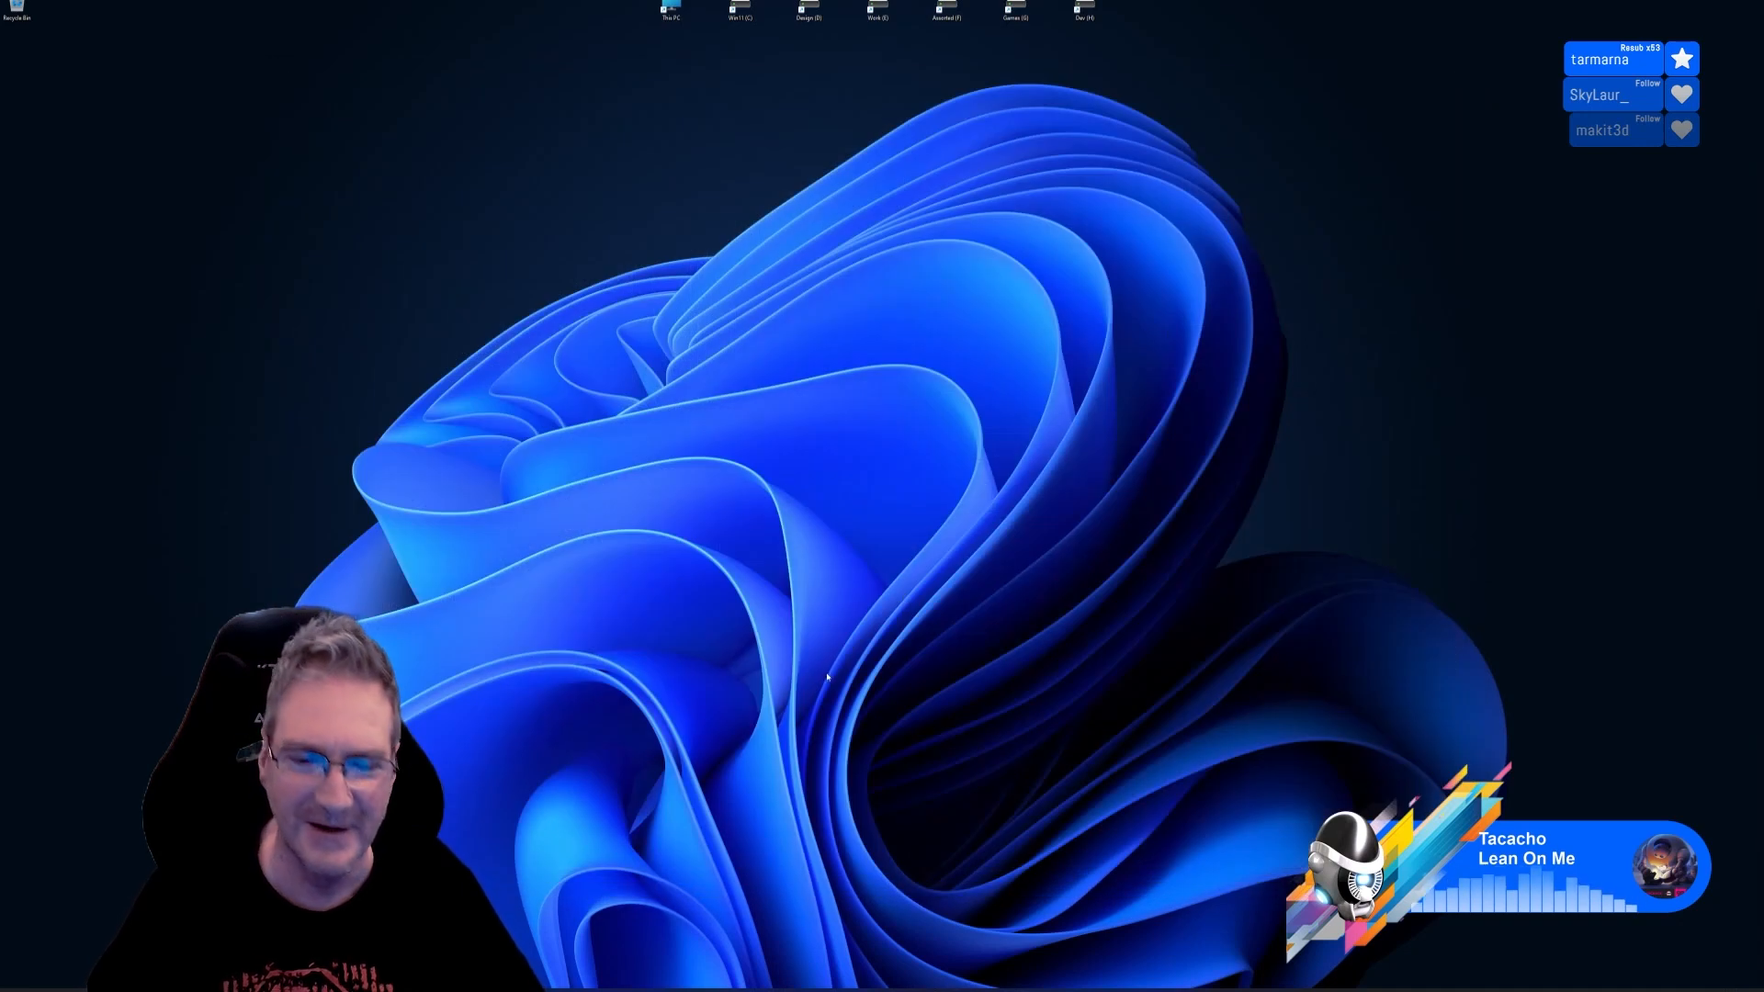
key("alt+Tab")
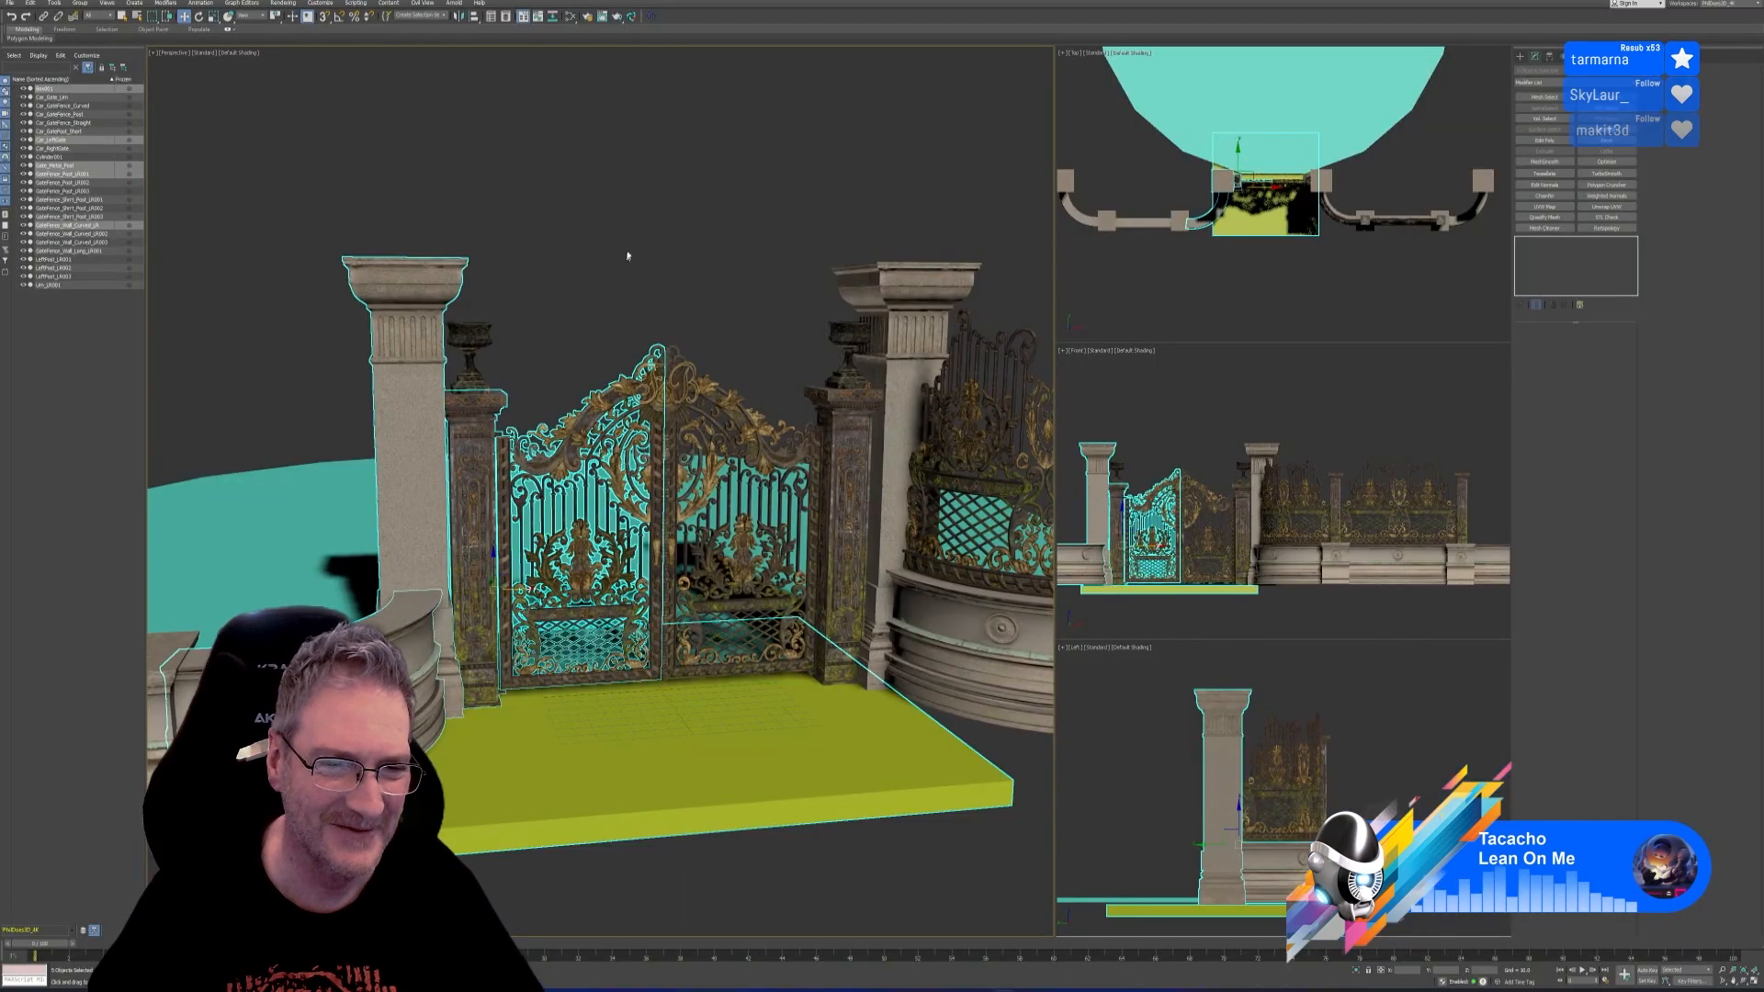
left_click(692, 797)
key("Delete")
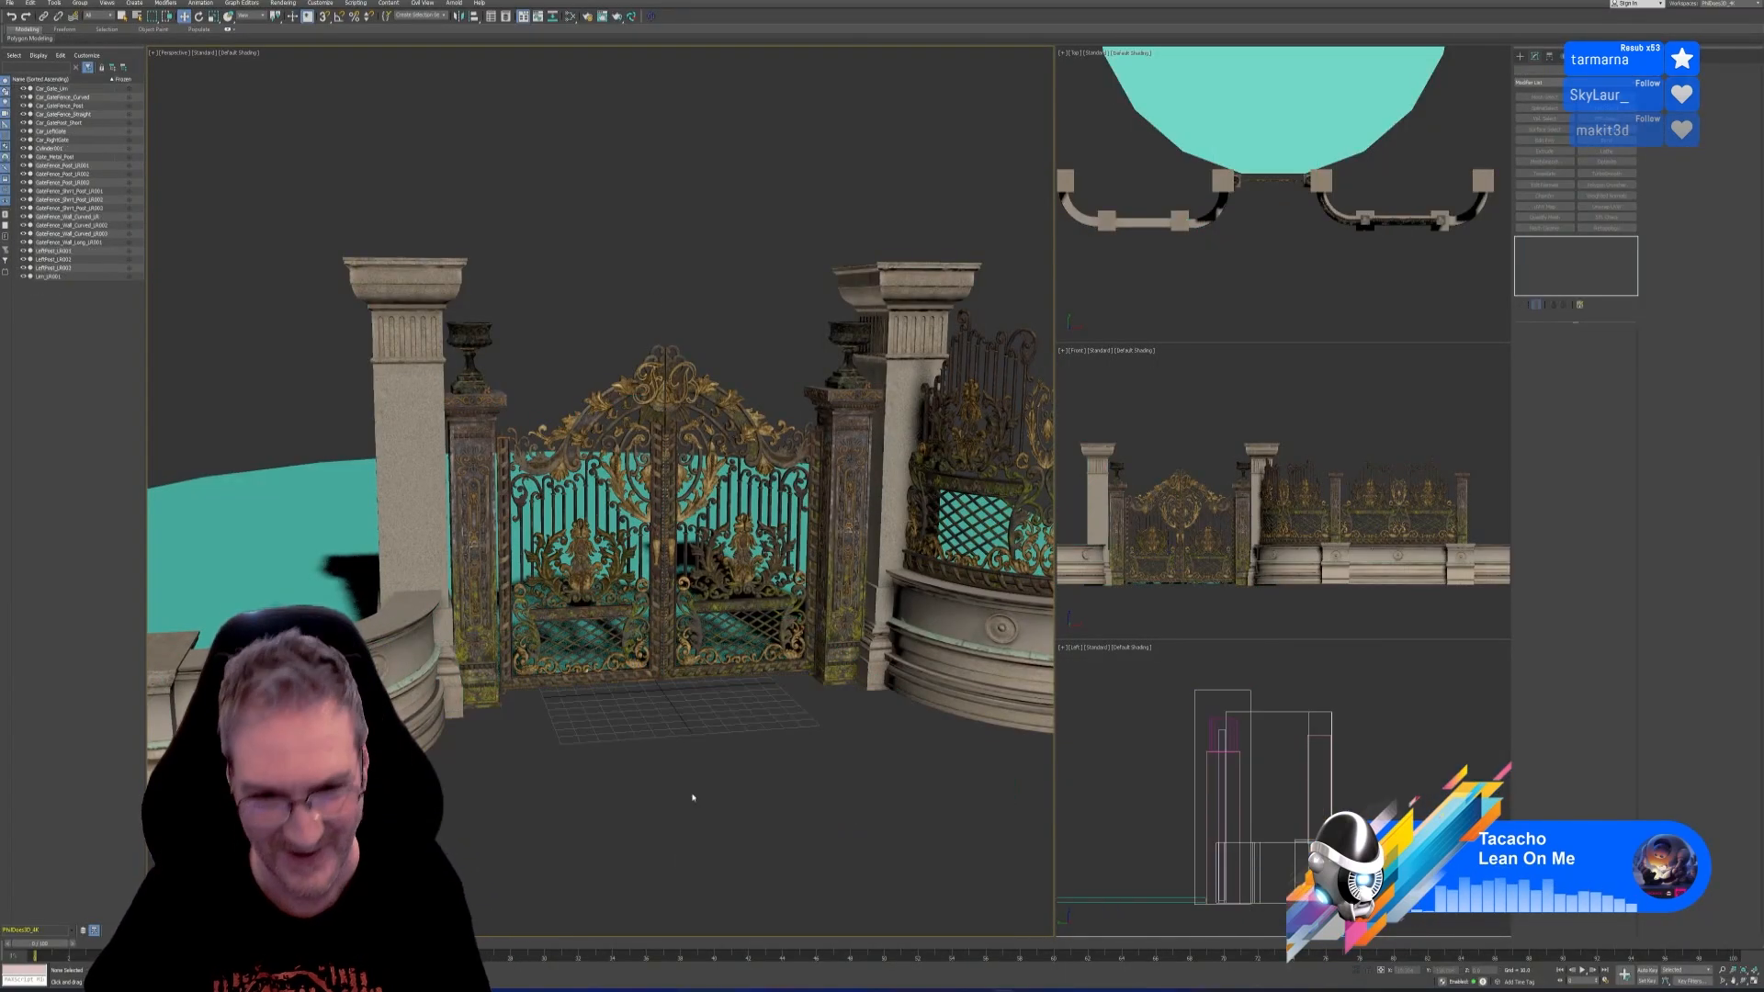
middle_click_drag(733, 756, 701, 780)
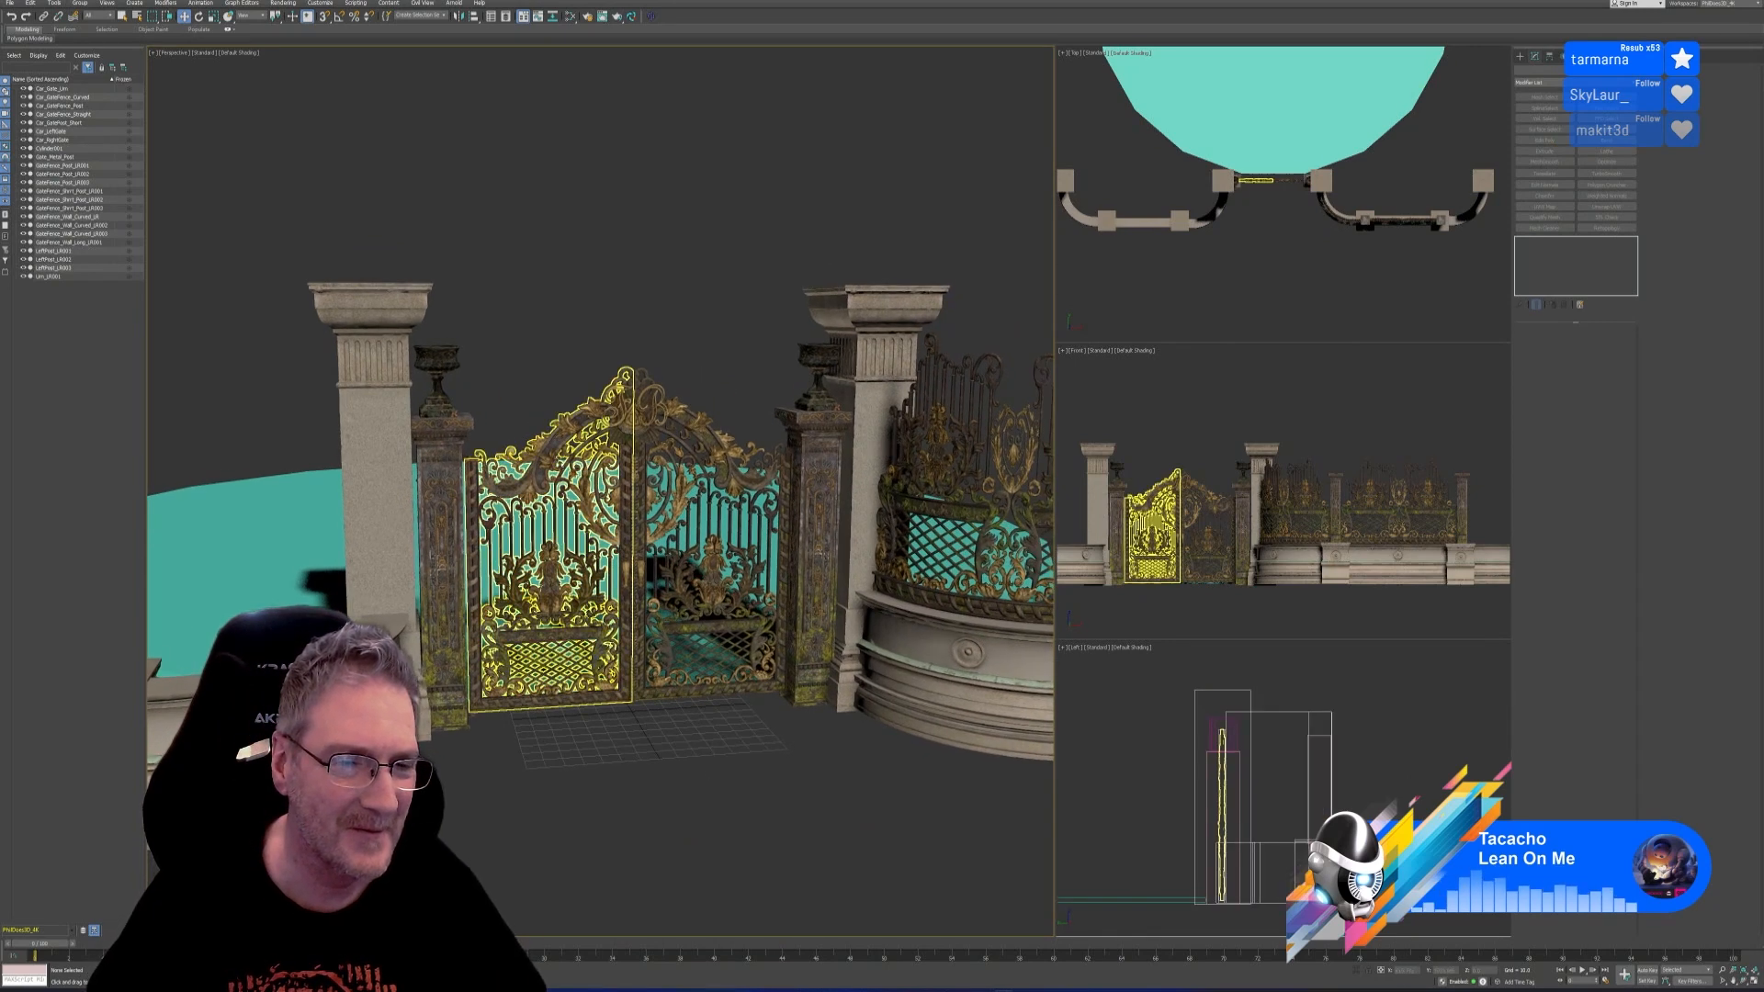
Open the recently used scene of the ornate entrance with golden doors, discarding the gate scene's unsaved changes
left_click(4, 3)
mouse_move(37, 51)
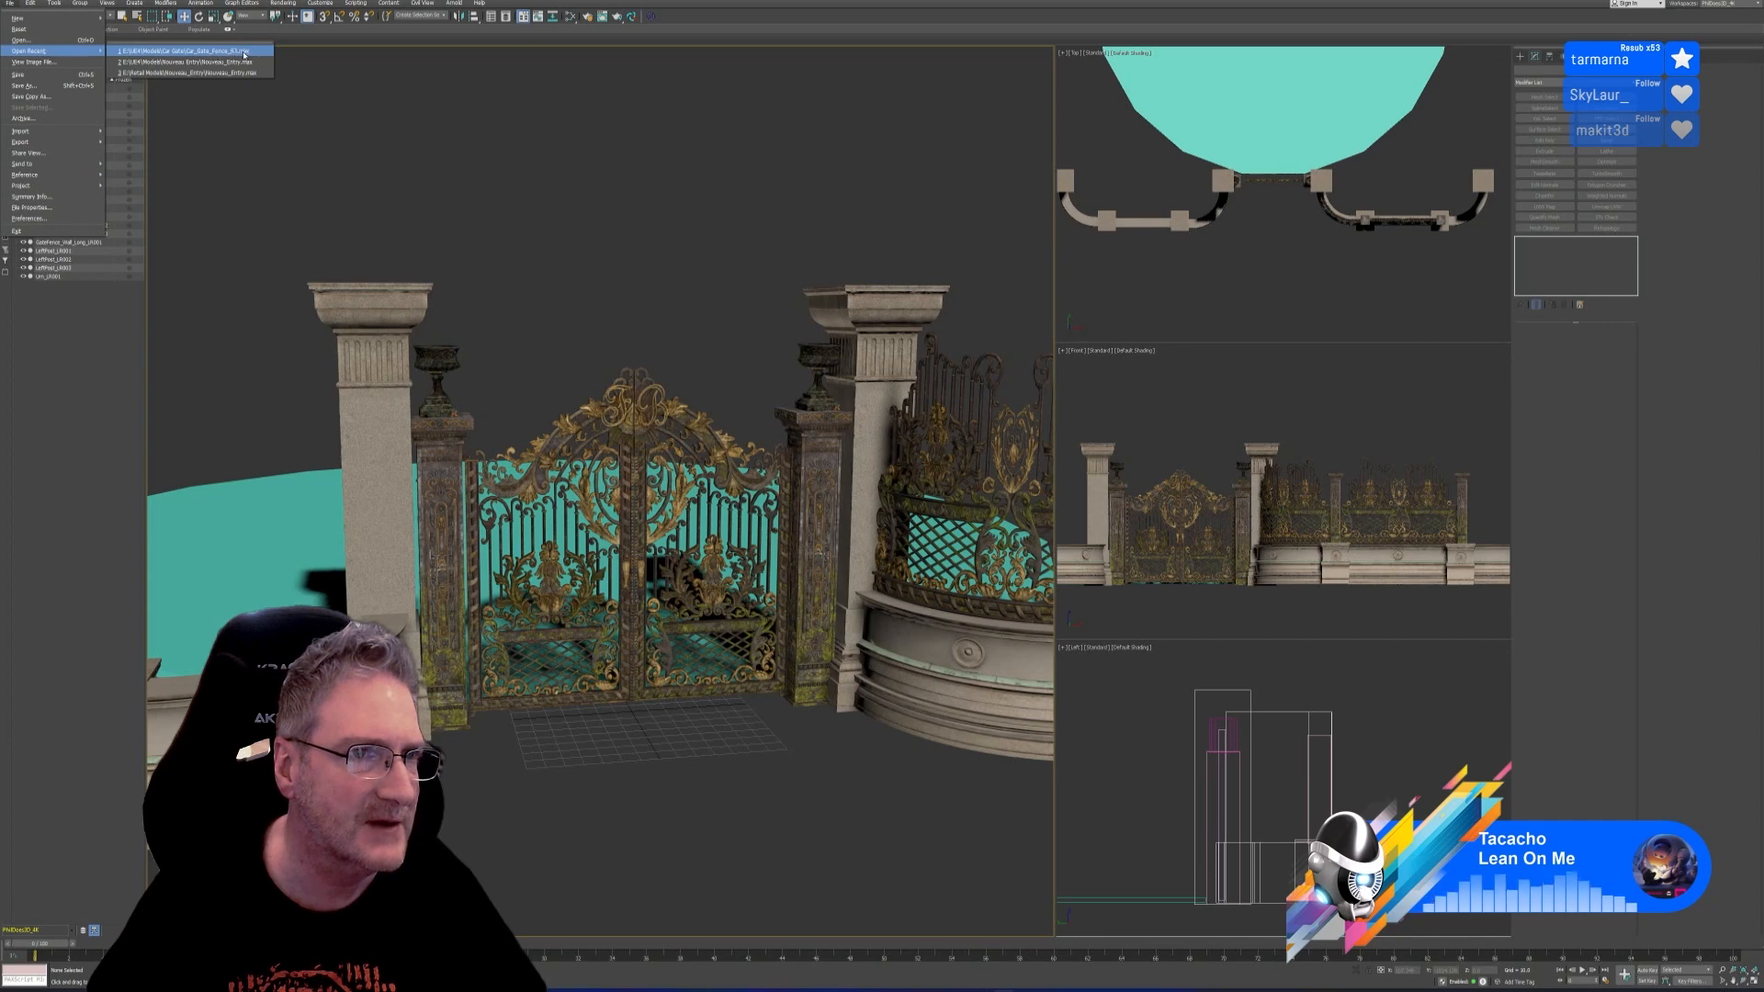
left_click(211, 51)
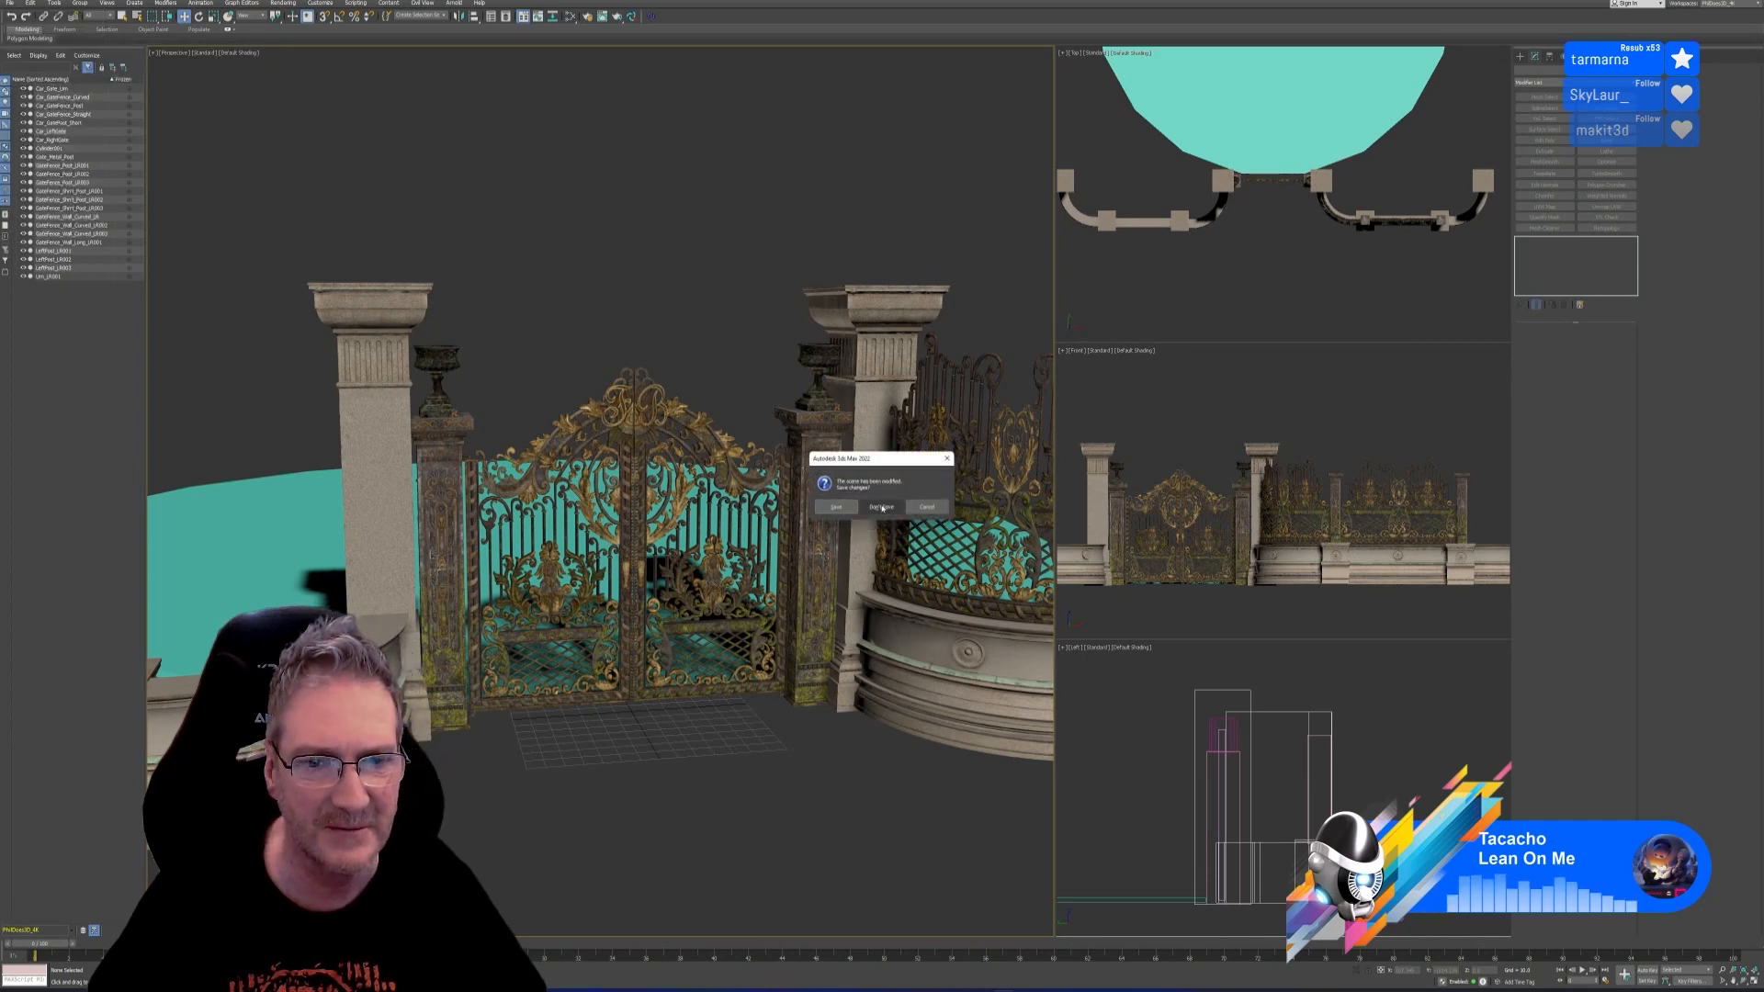
left_click(881, 507)
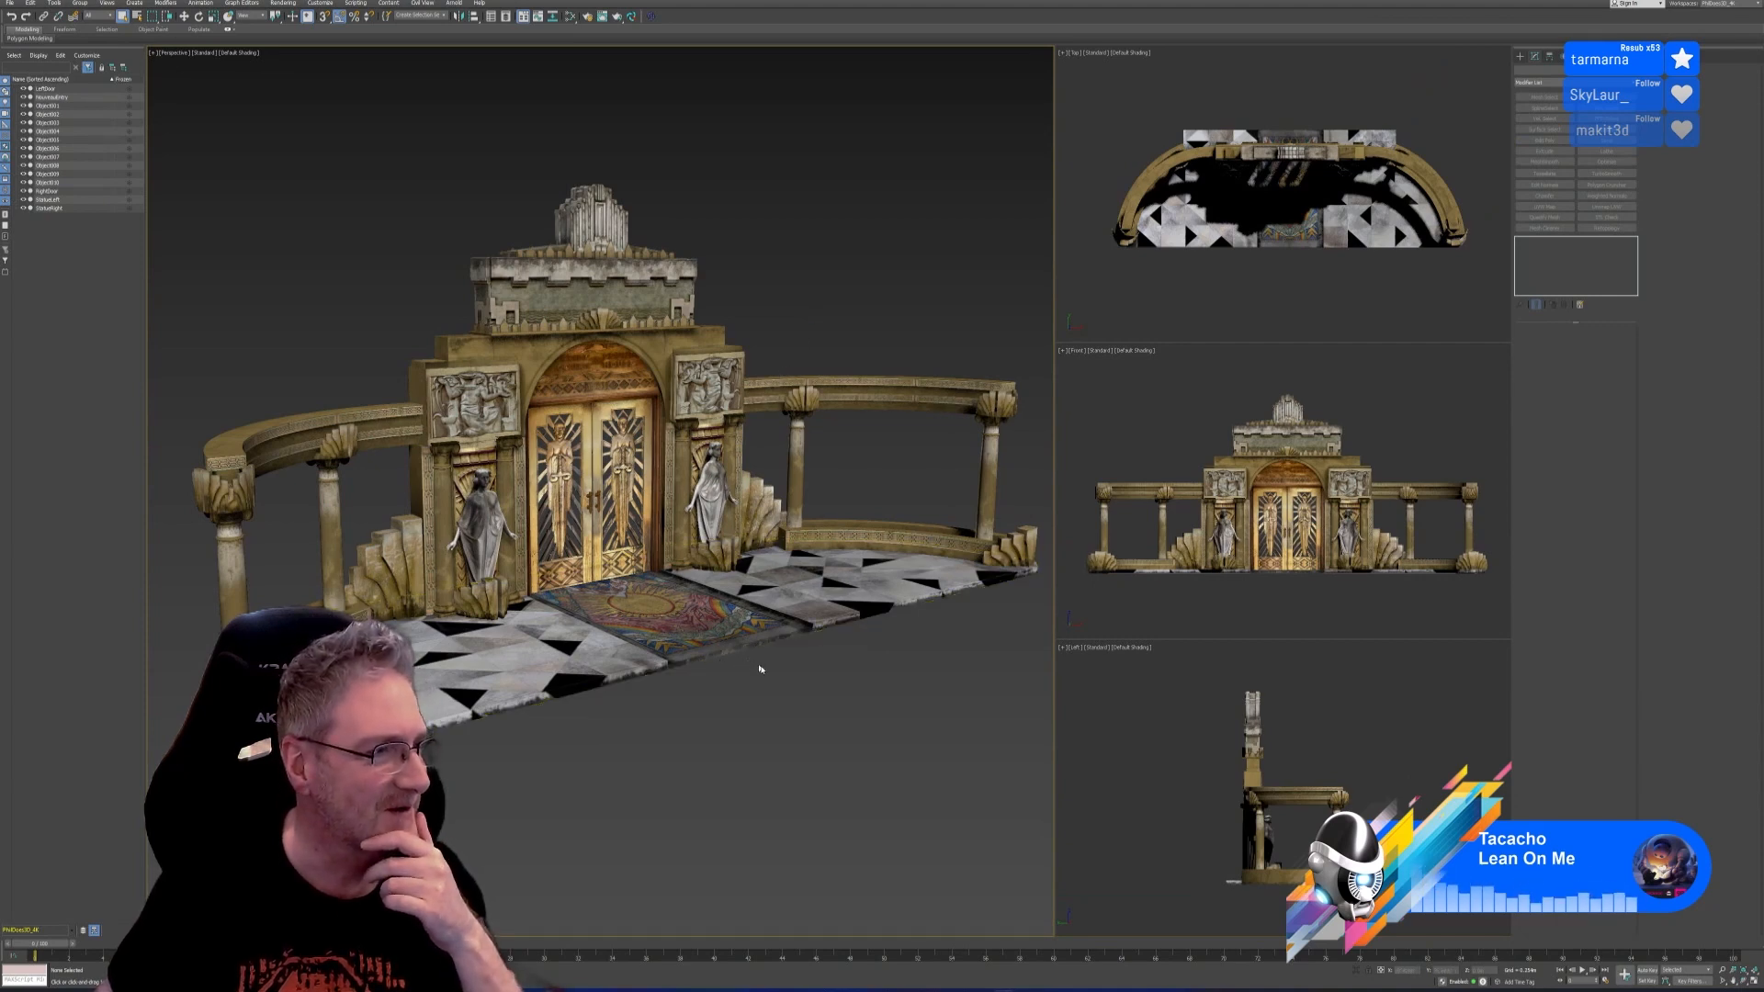
Examine how the entrance is split into objects by selecting its outer column, curved beam, curved base, statue-side pillar and floor in turn
middle_click_drag(785, 684, 786, 687)
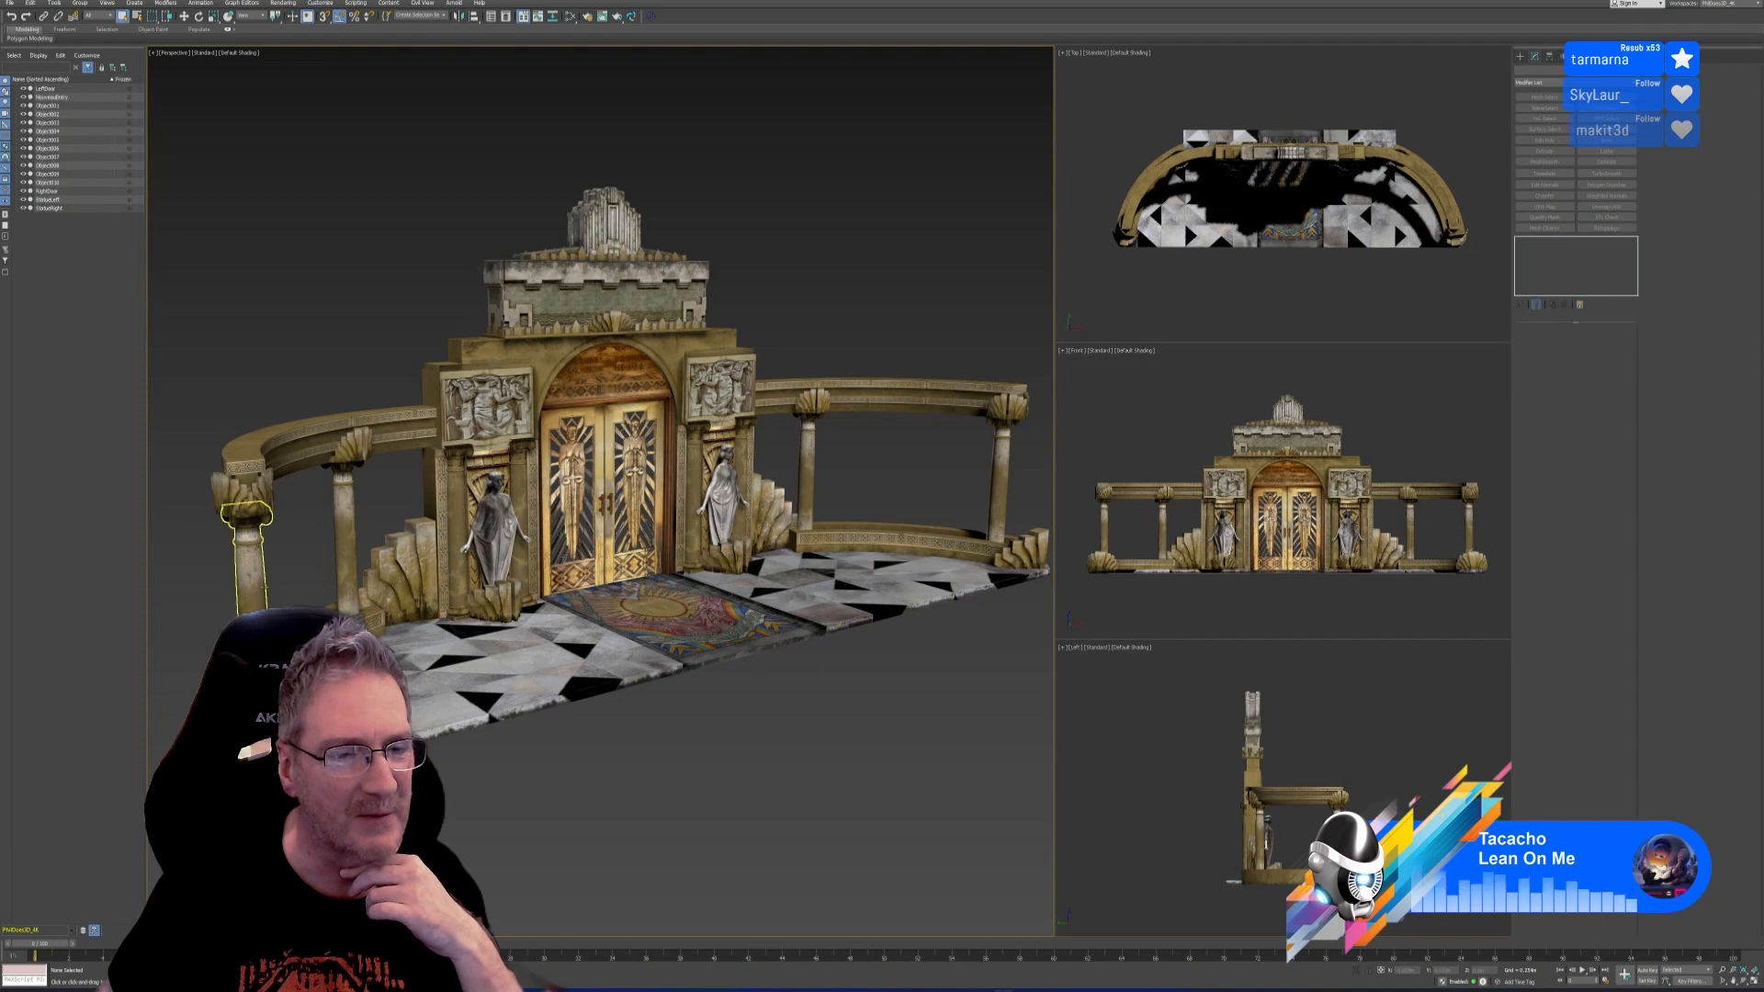
left_click(260, 585)
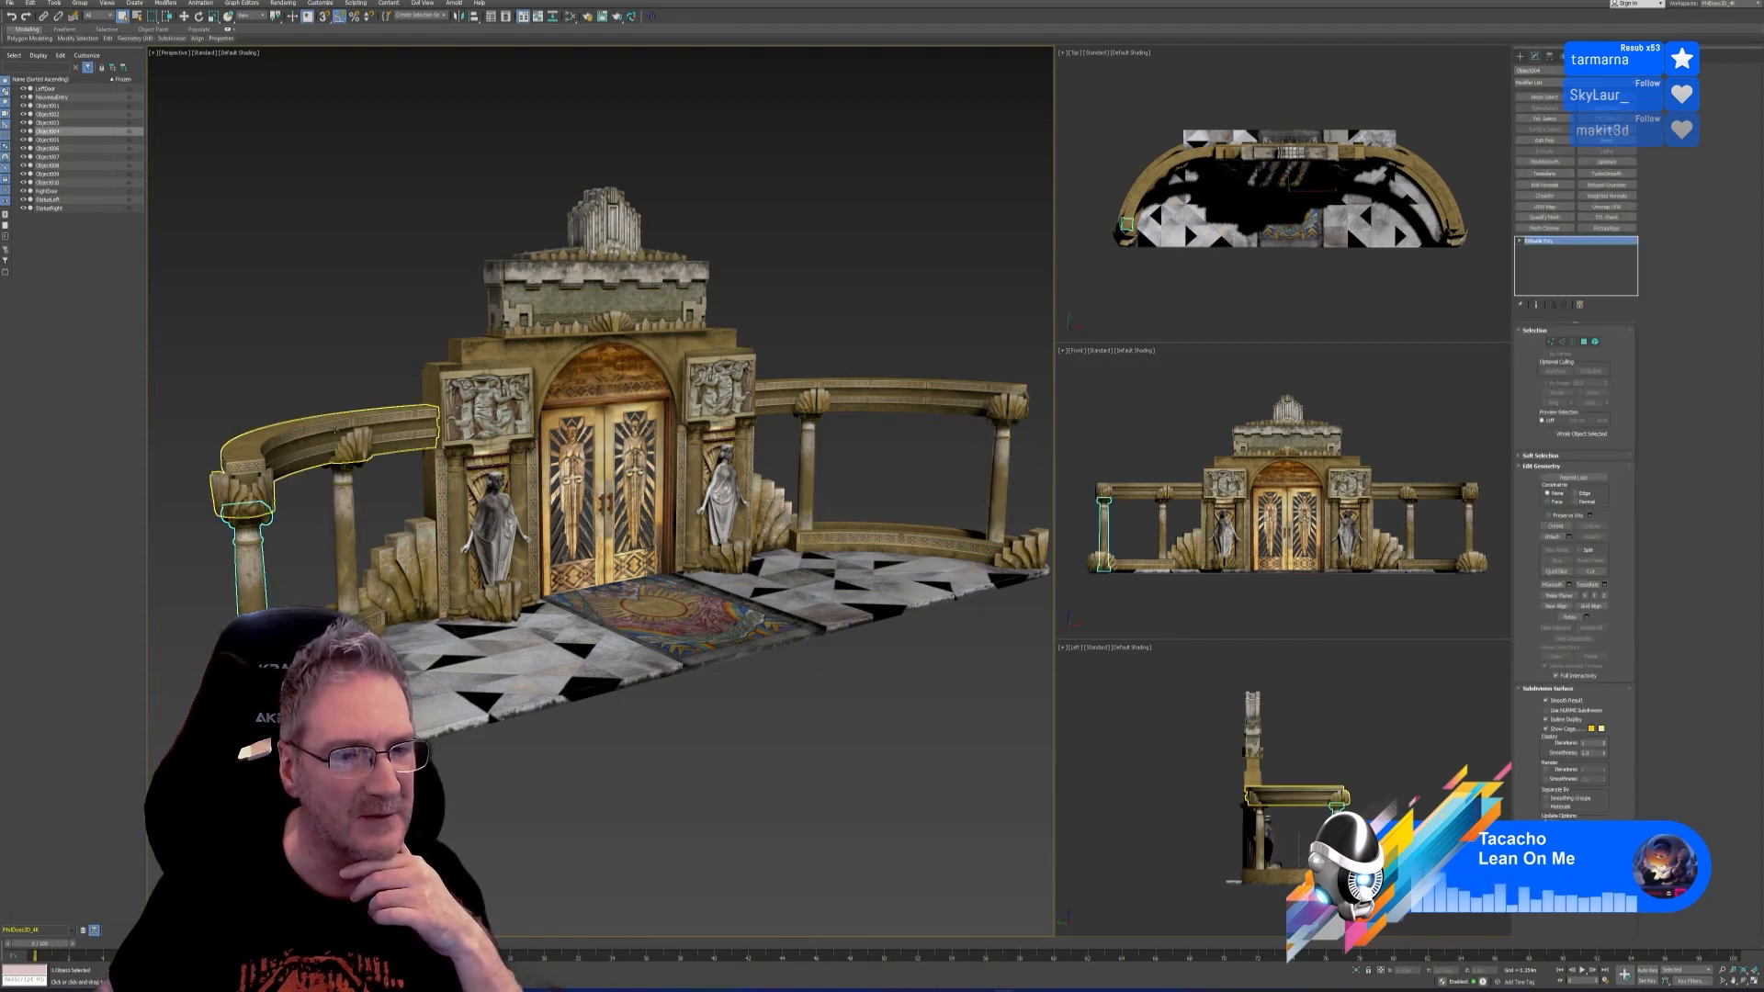
left_click(331, 429)
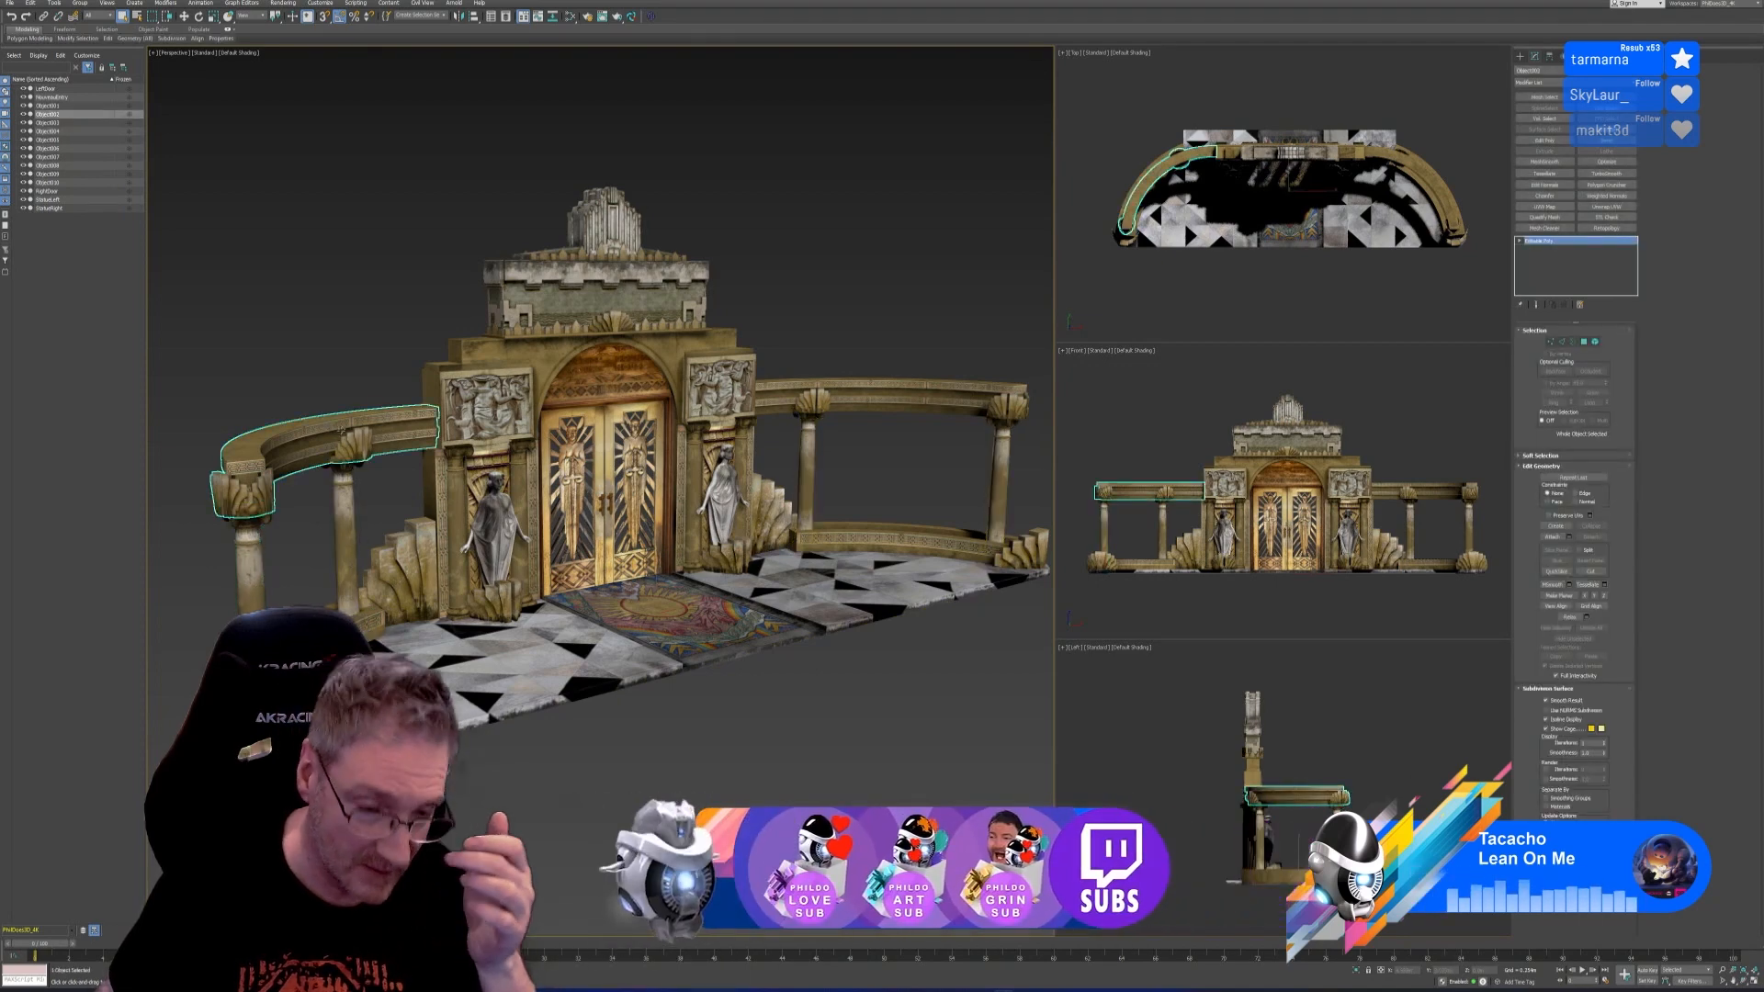
left_click(365, 617)
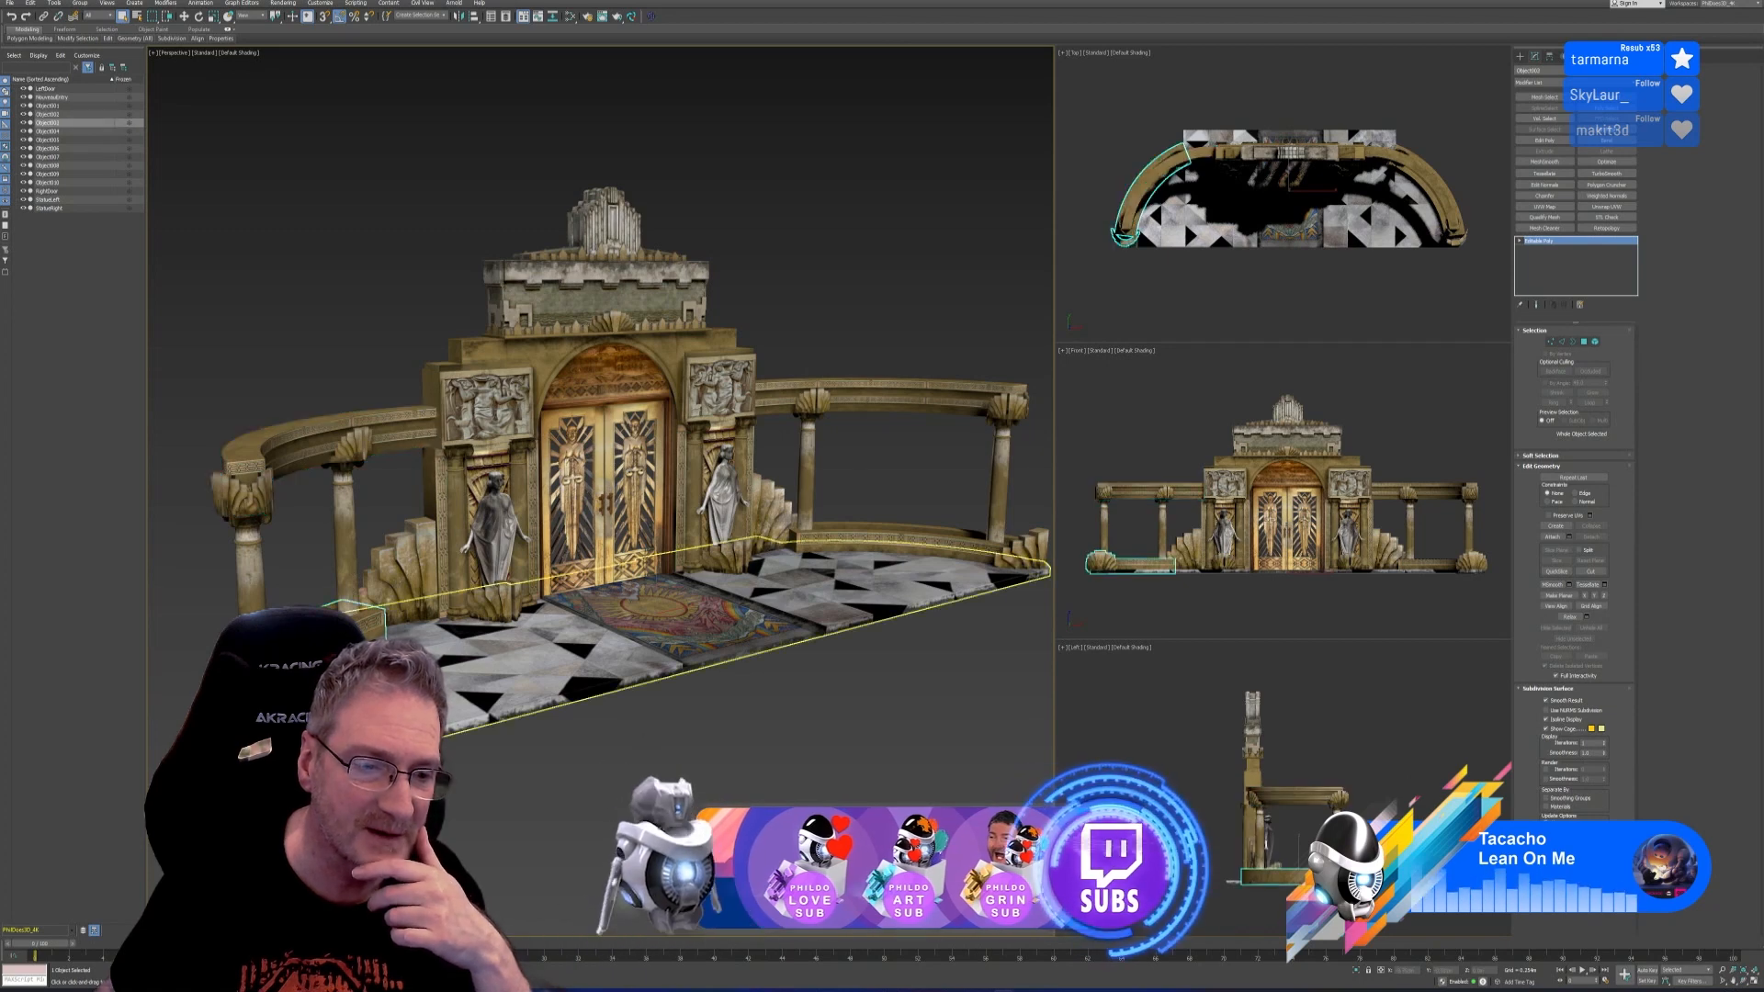
left_click(519, 528)
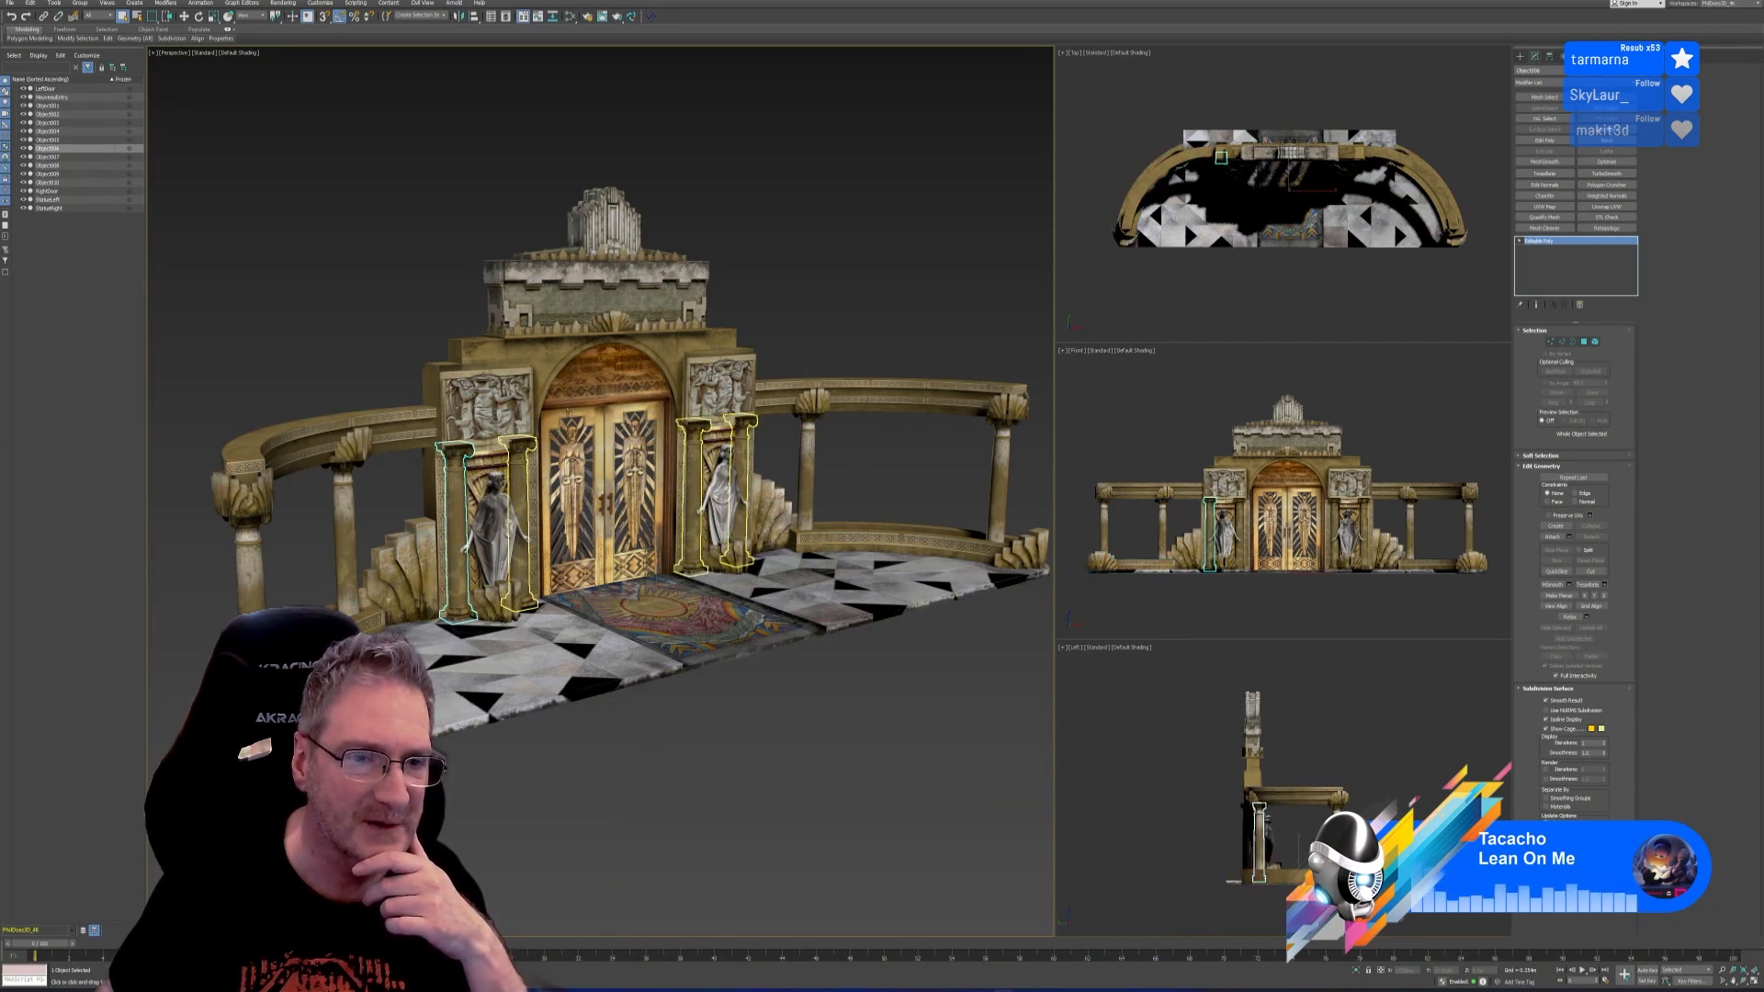
left_click(661, 646)
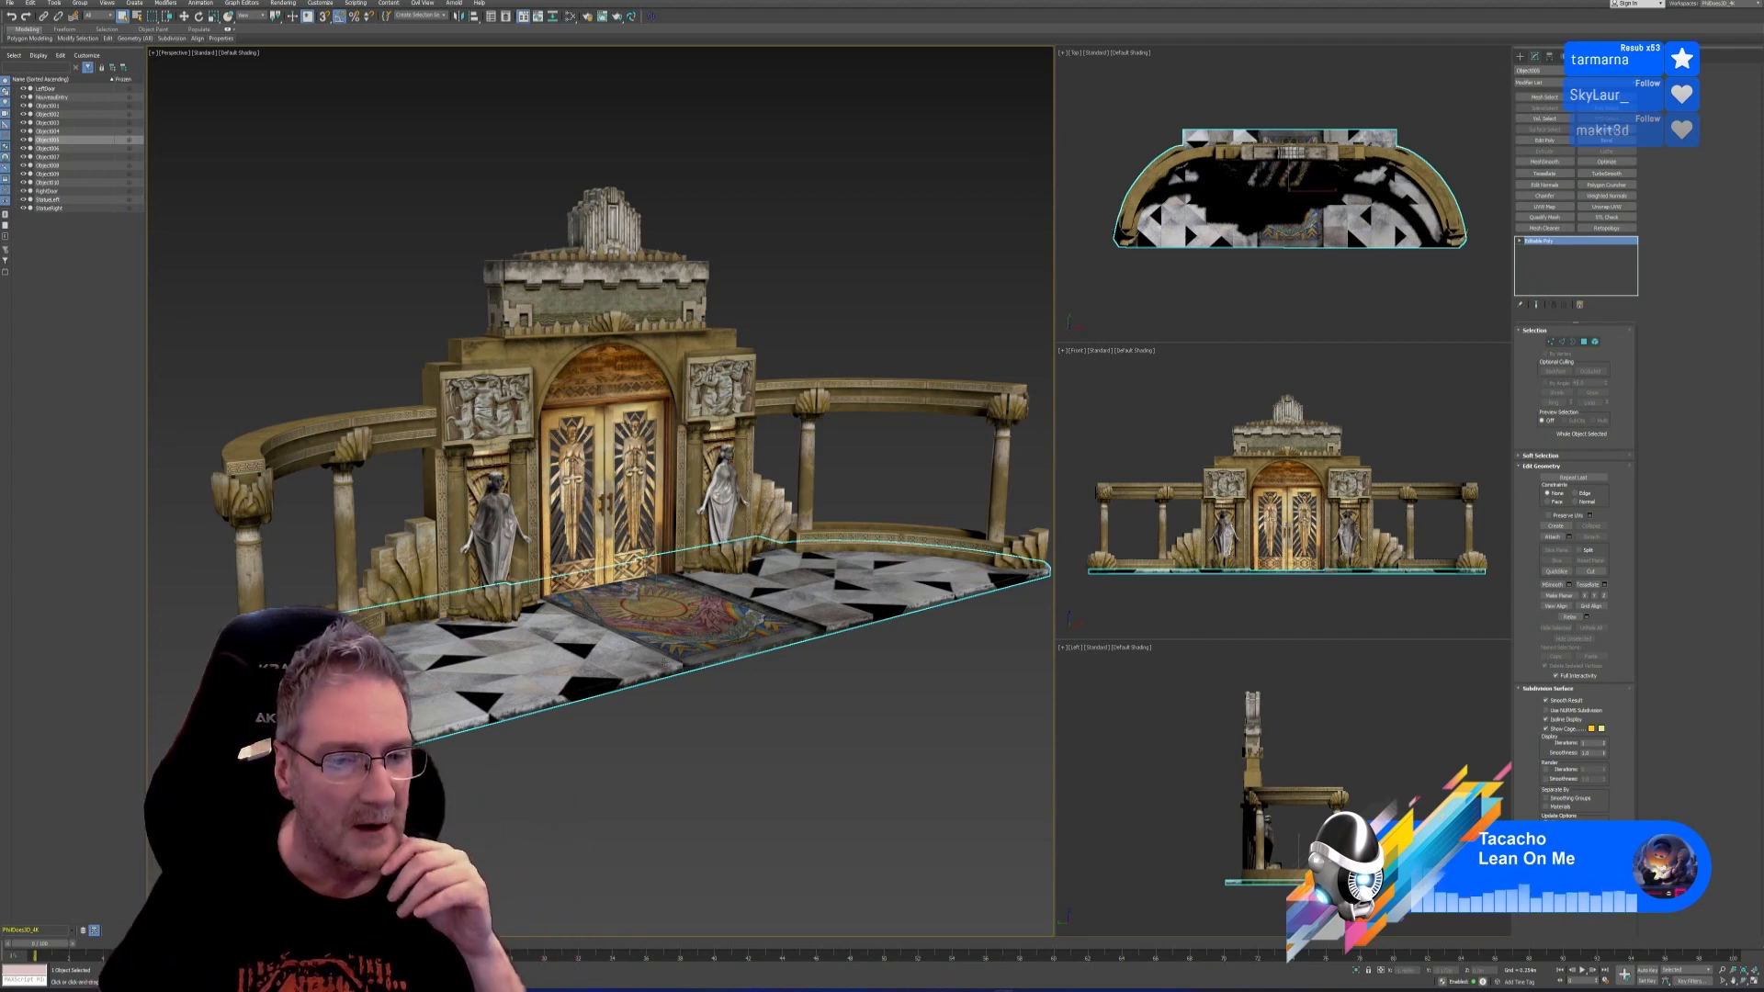
Examine how the entrance is split into objects by selecting the golden door, main facade, robed statue and inner pillars in turn
left_click(562, 440)
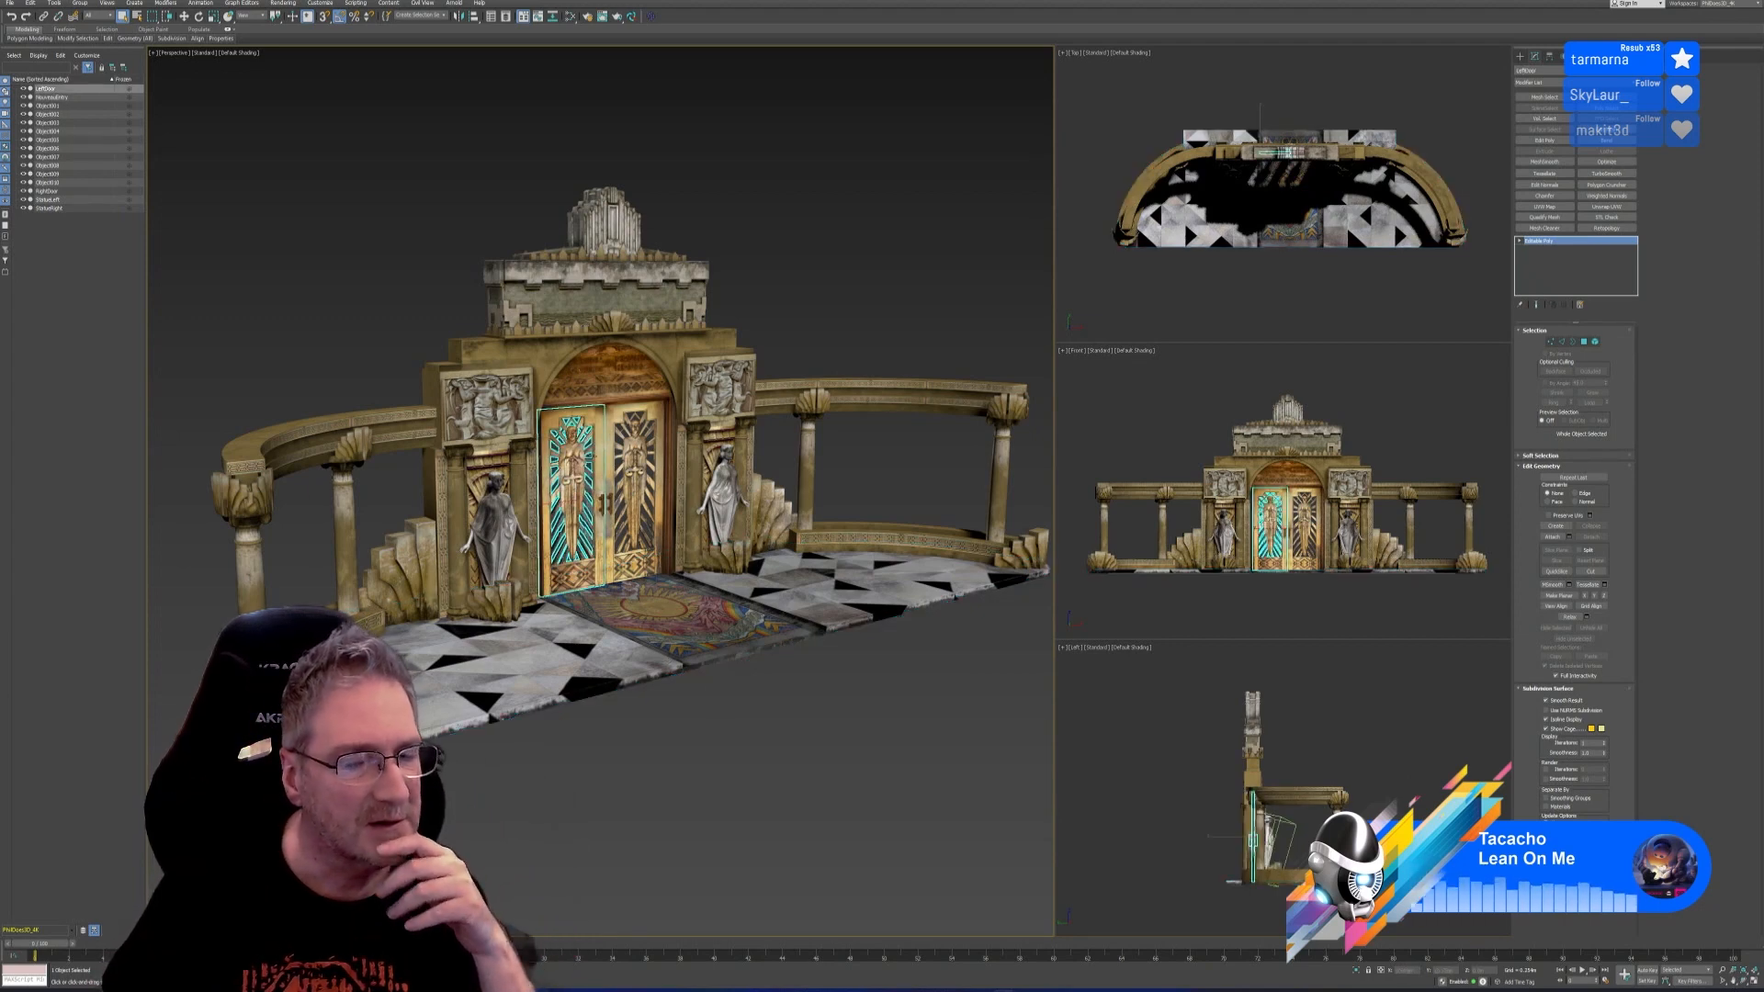
left_click(570, 300)
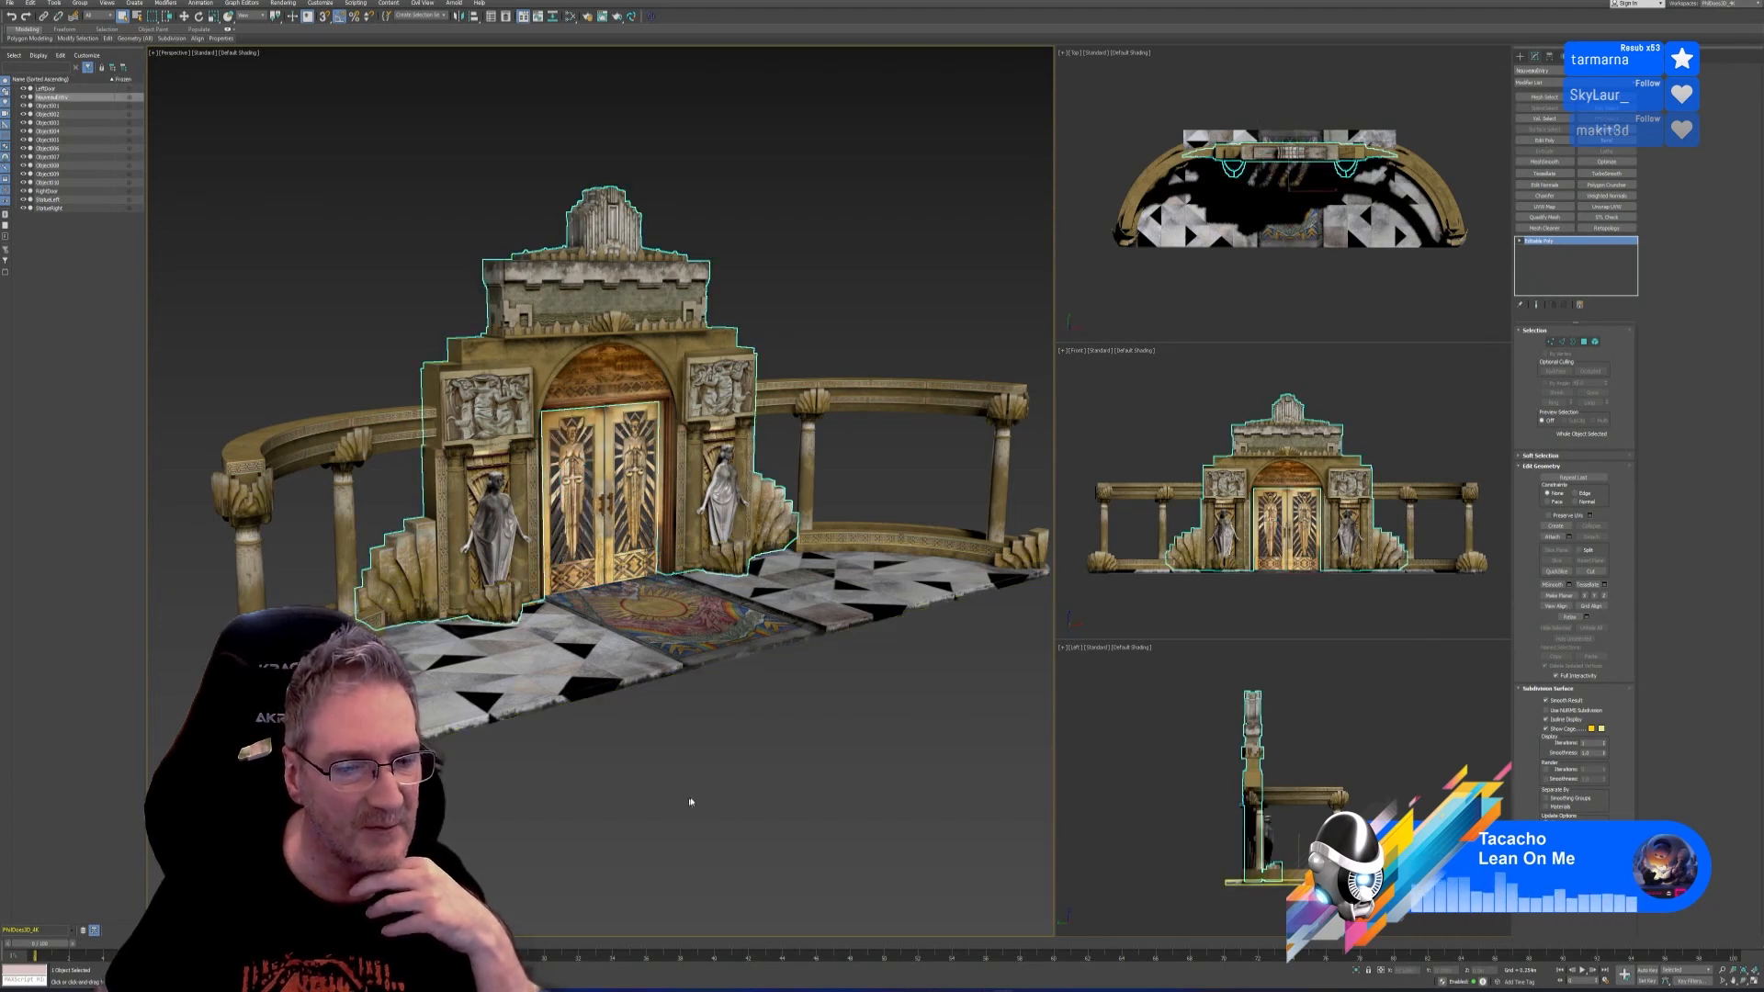
middle_click_drag(702, 819, 680, 814, "alt")
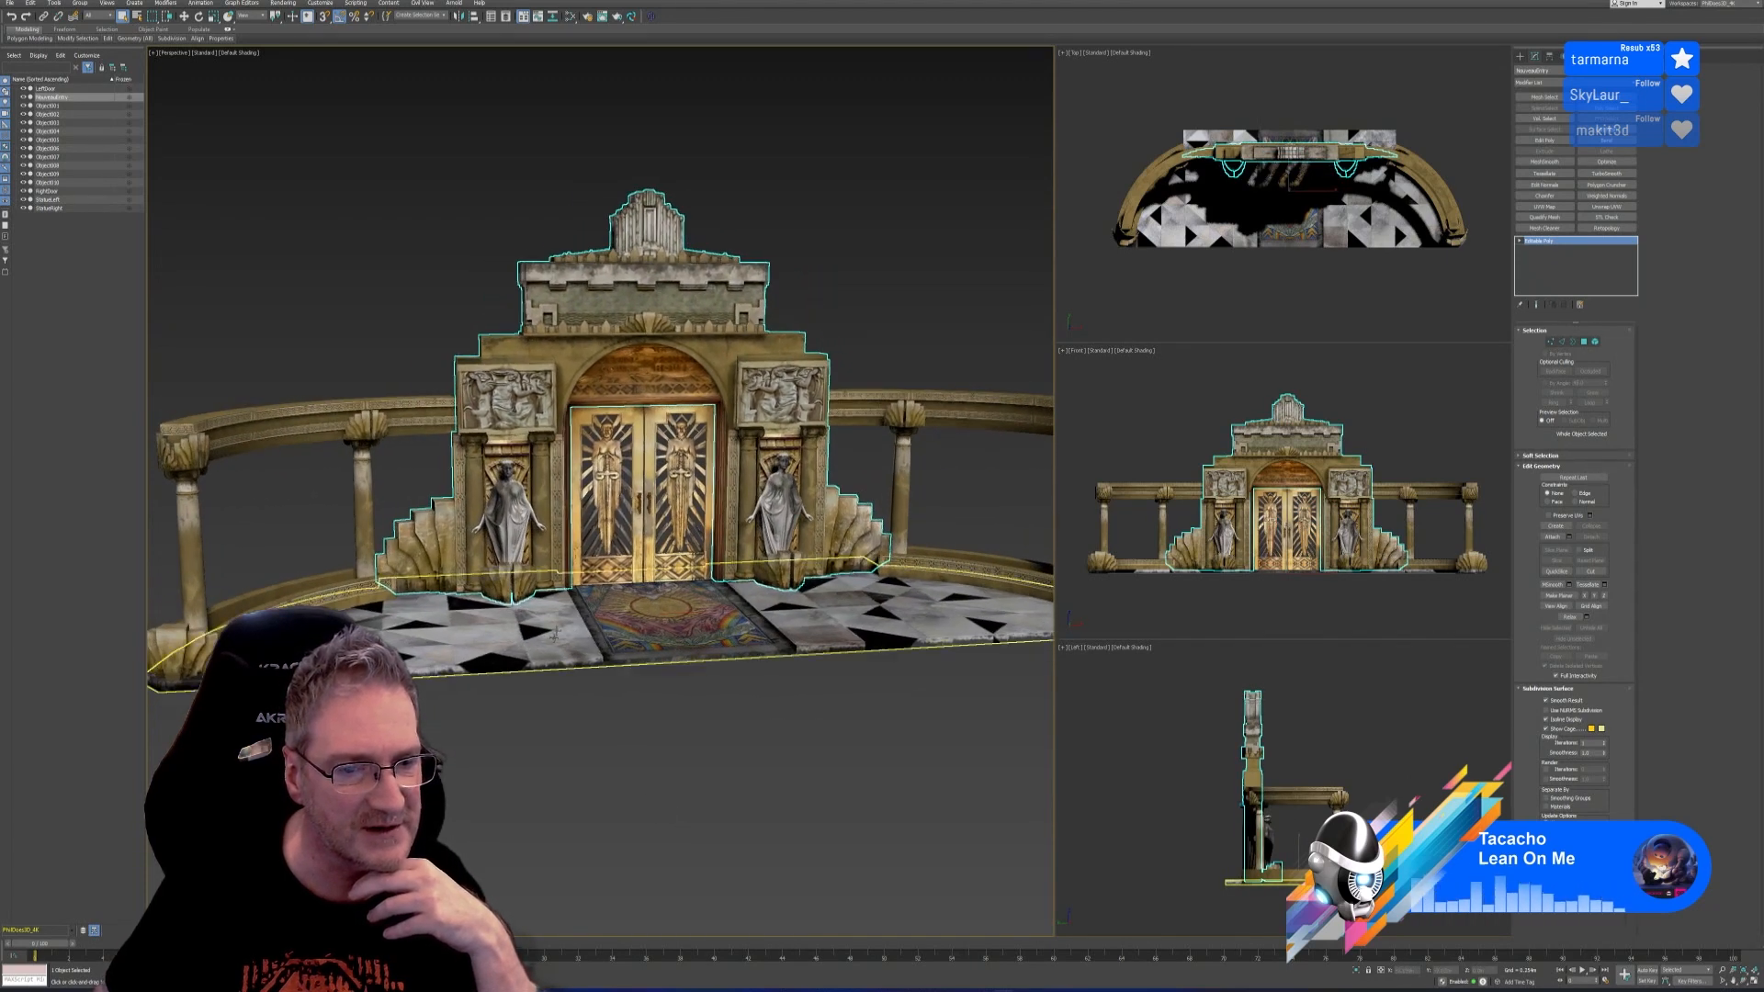
left_click(511, 524)
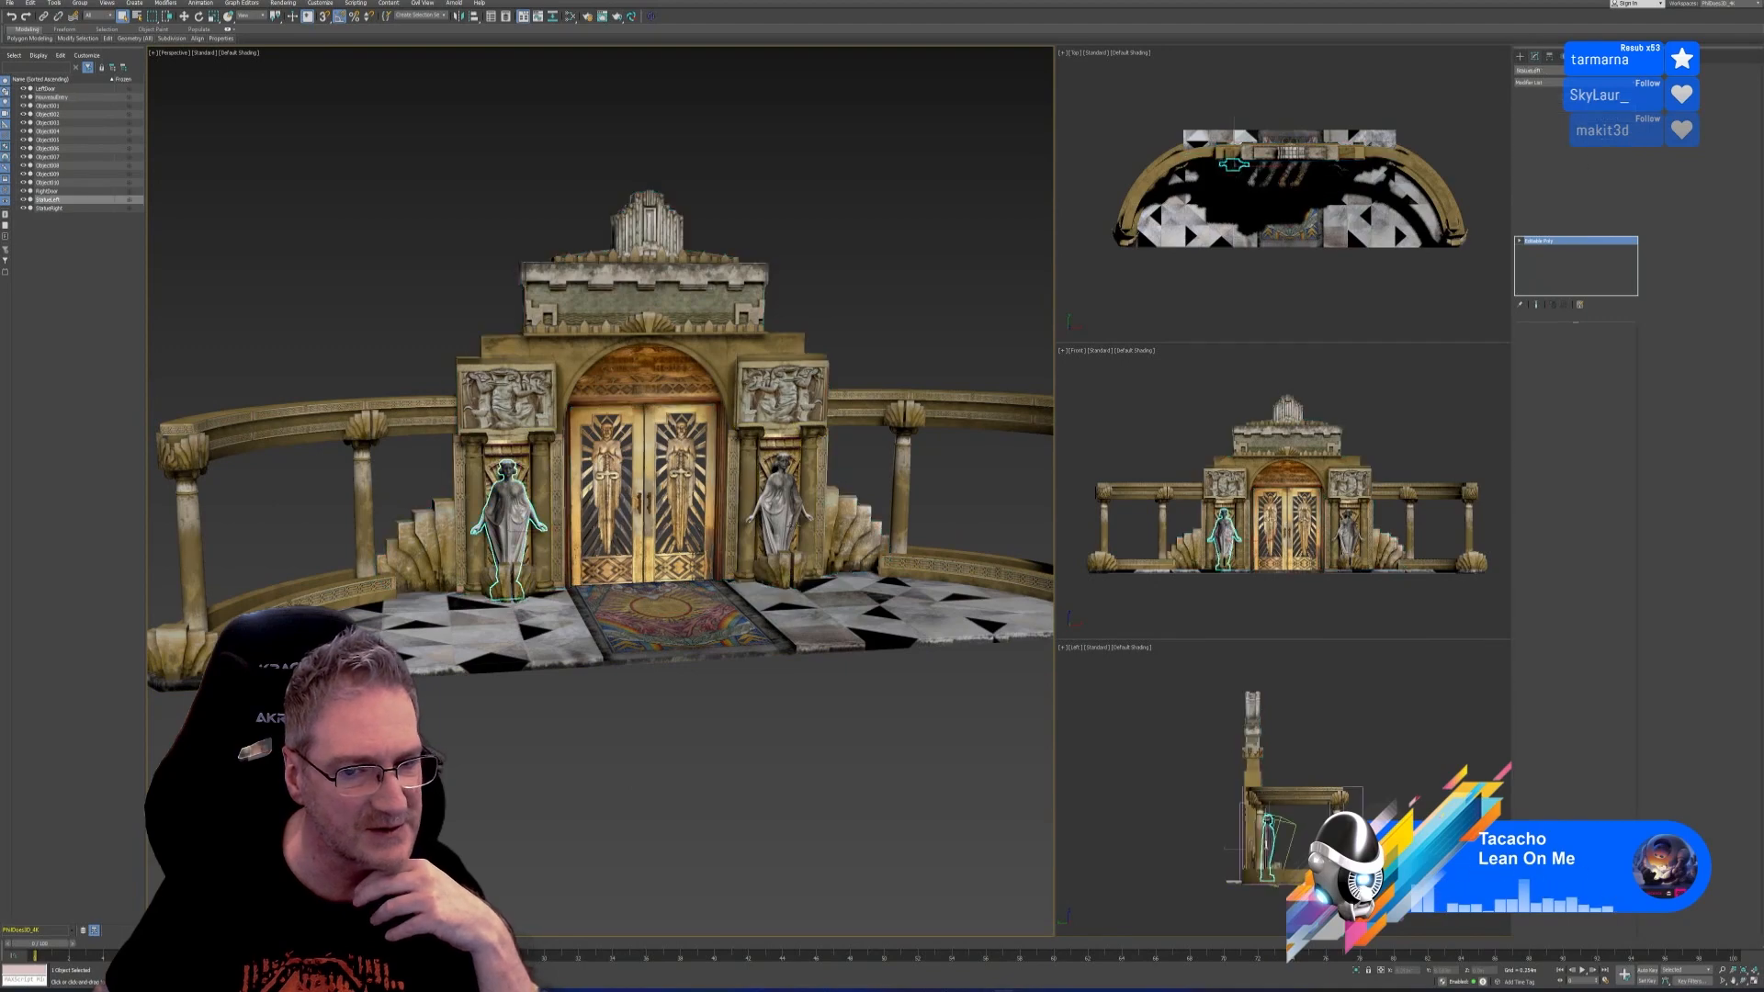
left_click(622, 775)
left_click(545, 482)
left_click(562, 477)
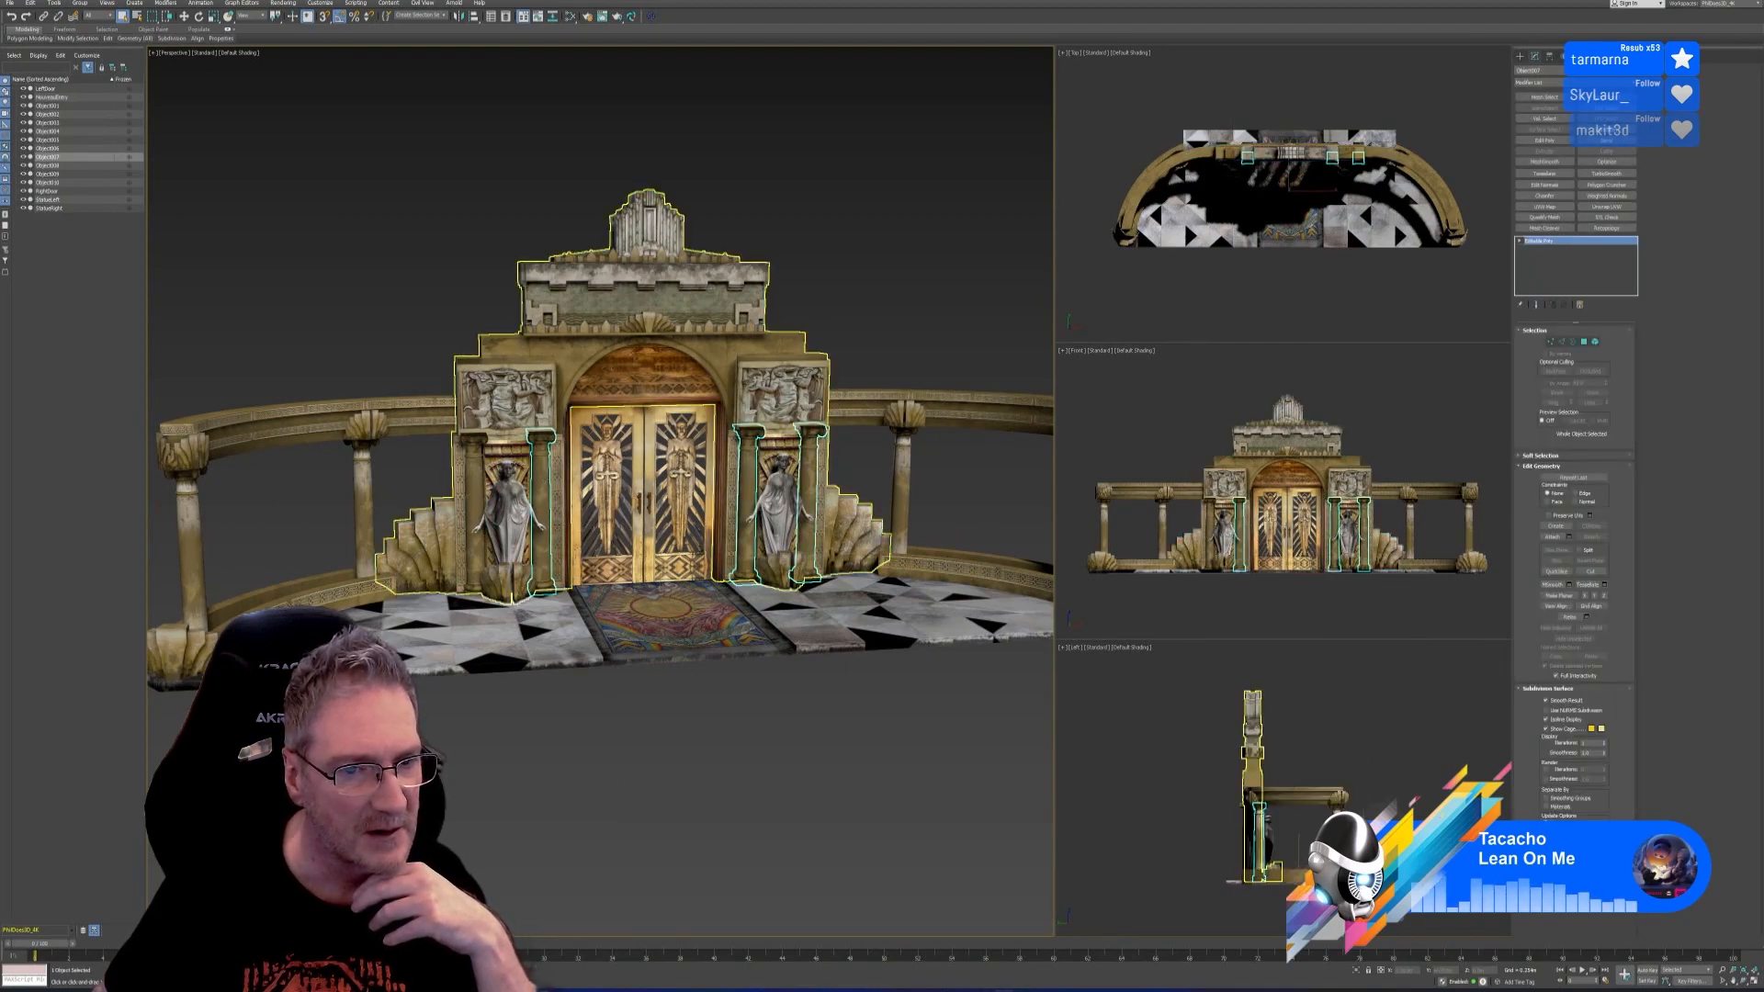
middle_click_drag(545, 836, 612, 840, "alt")
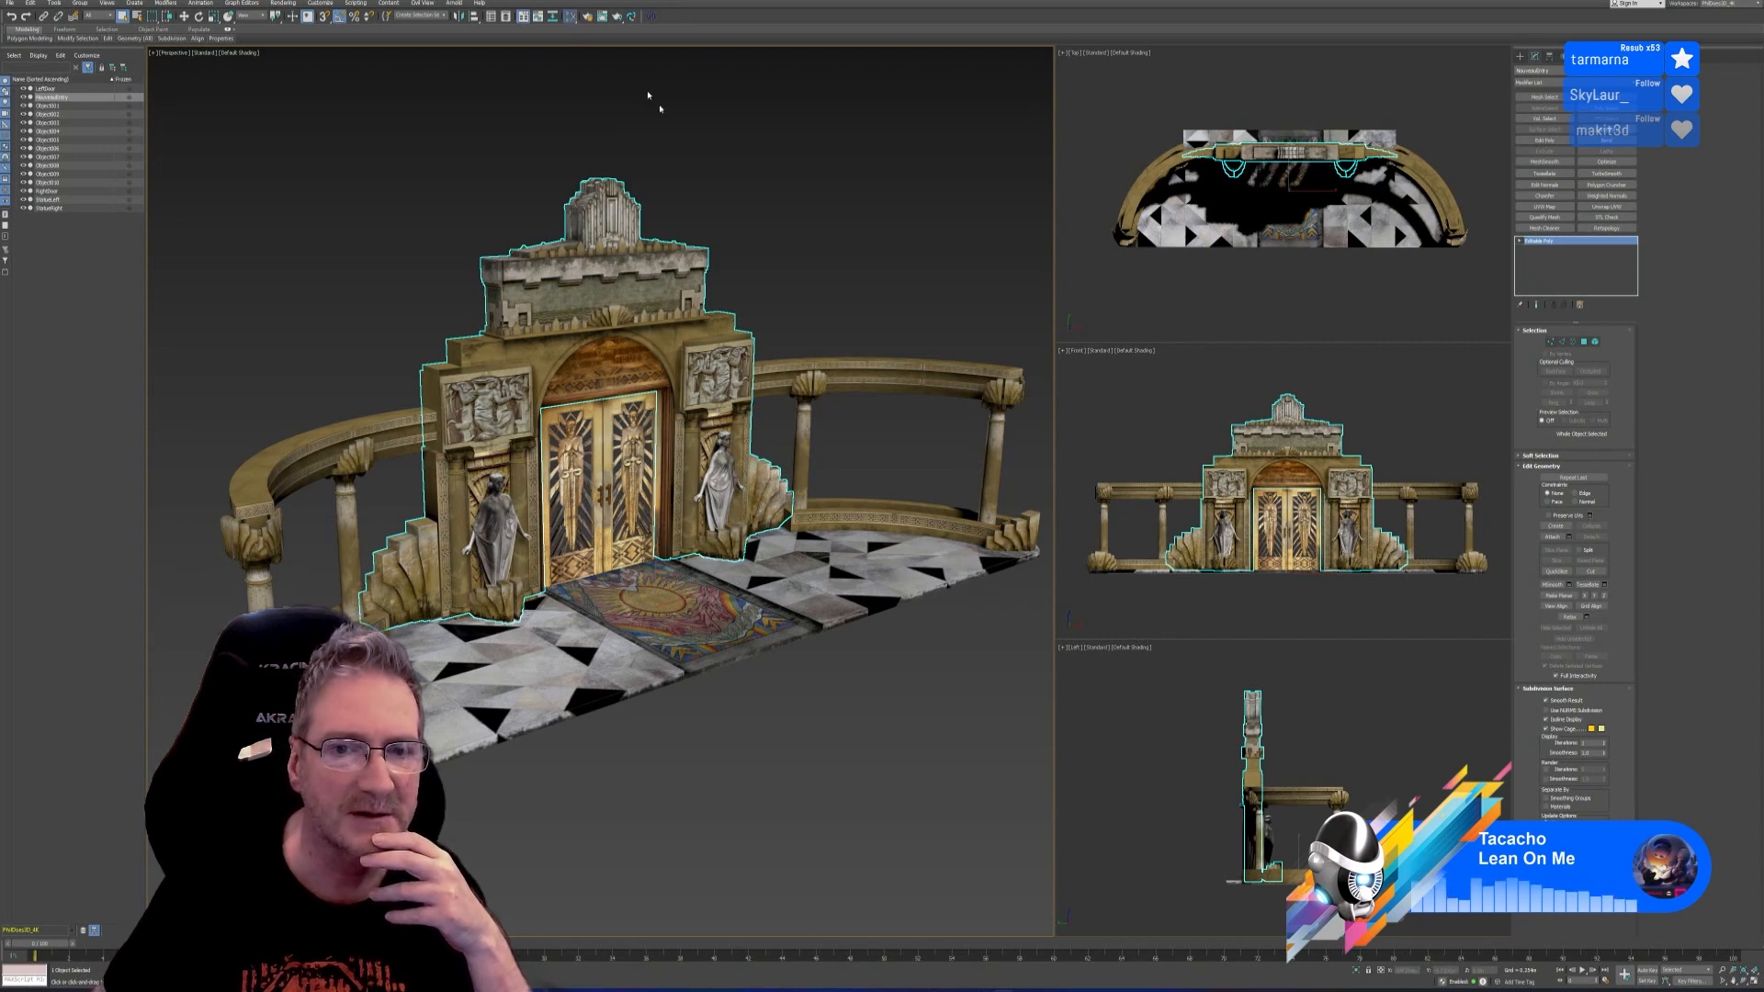
Open the Slate Material Editor beside the facade and load the facade's Multi/Sub-Object material, spreading its node away from the sub-materials
key("m")
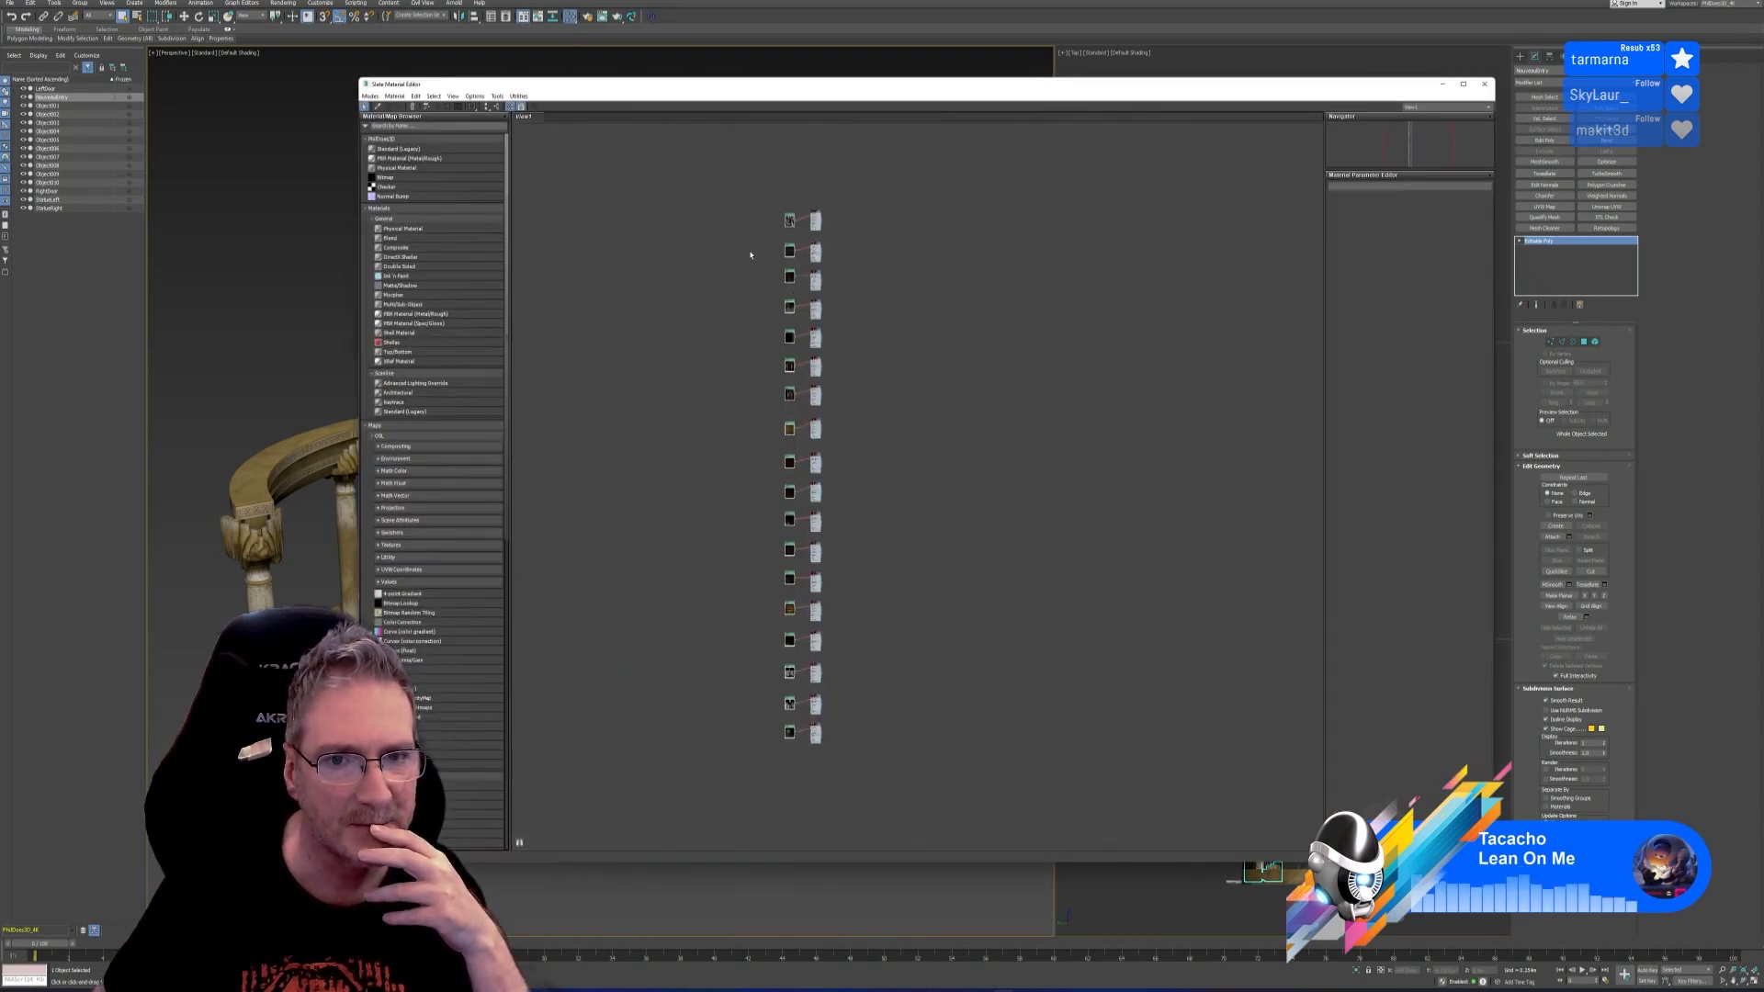
left_click_drag(801, 104, 1088, 171)
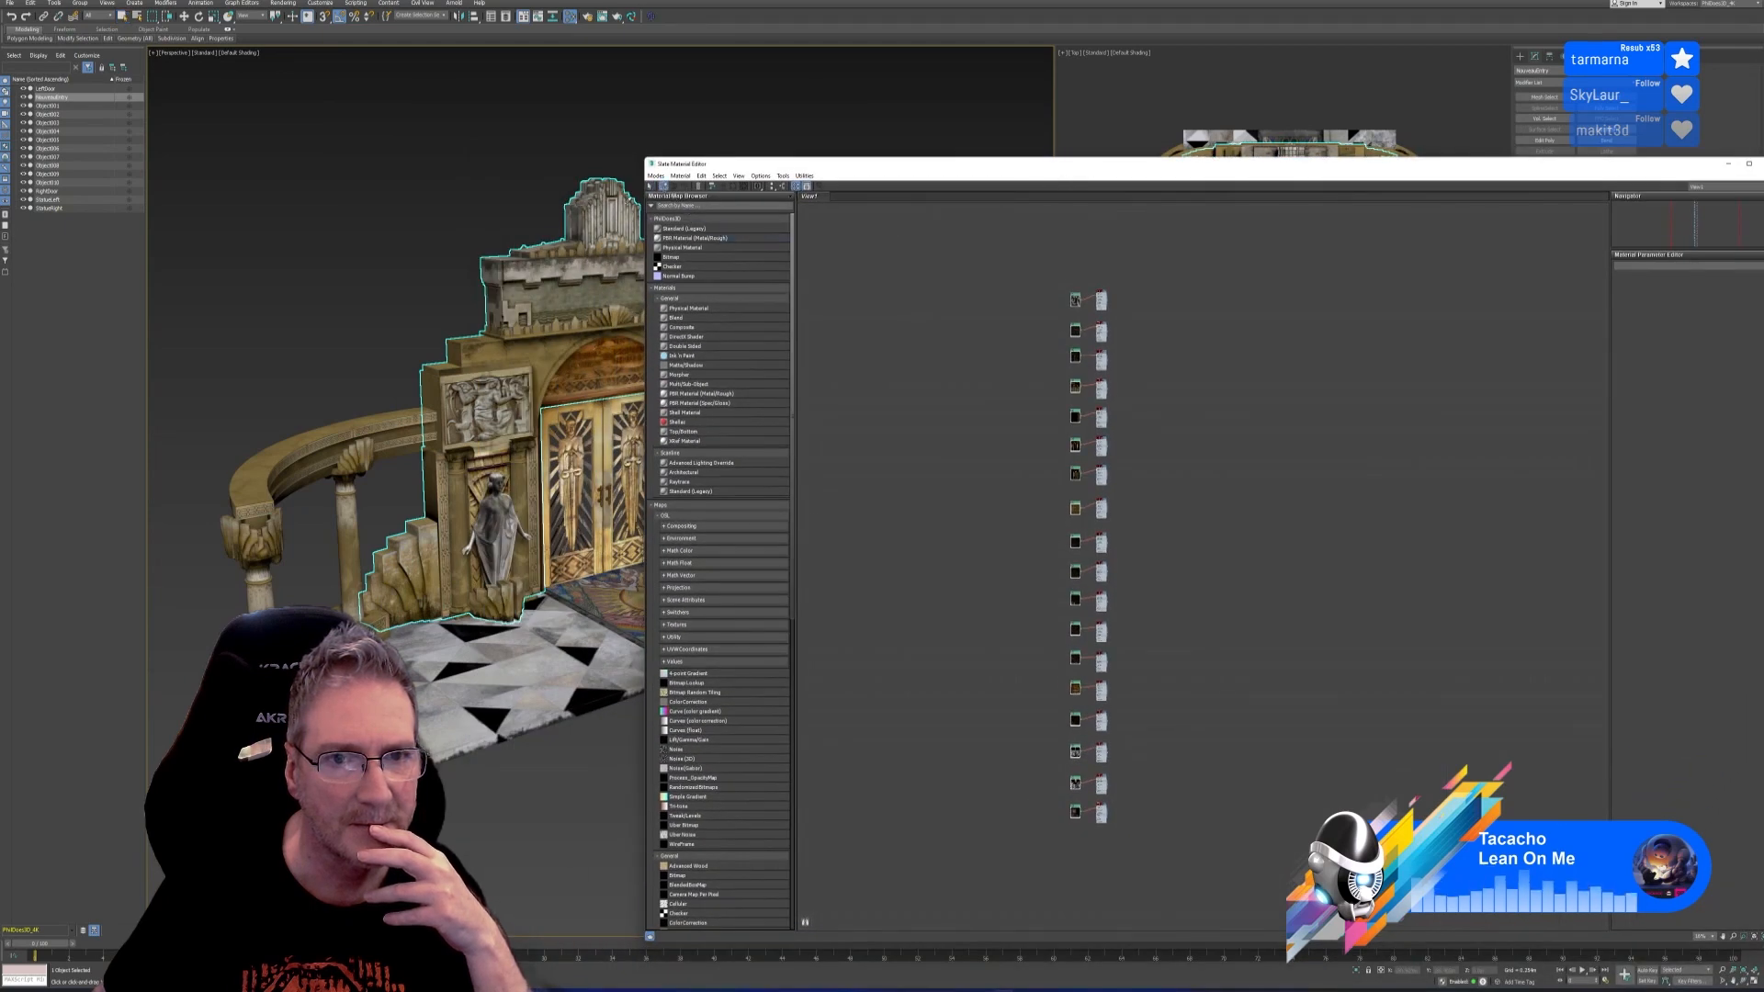
left_click(624, 199)
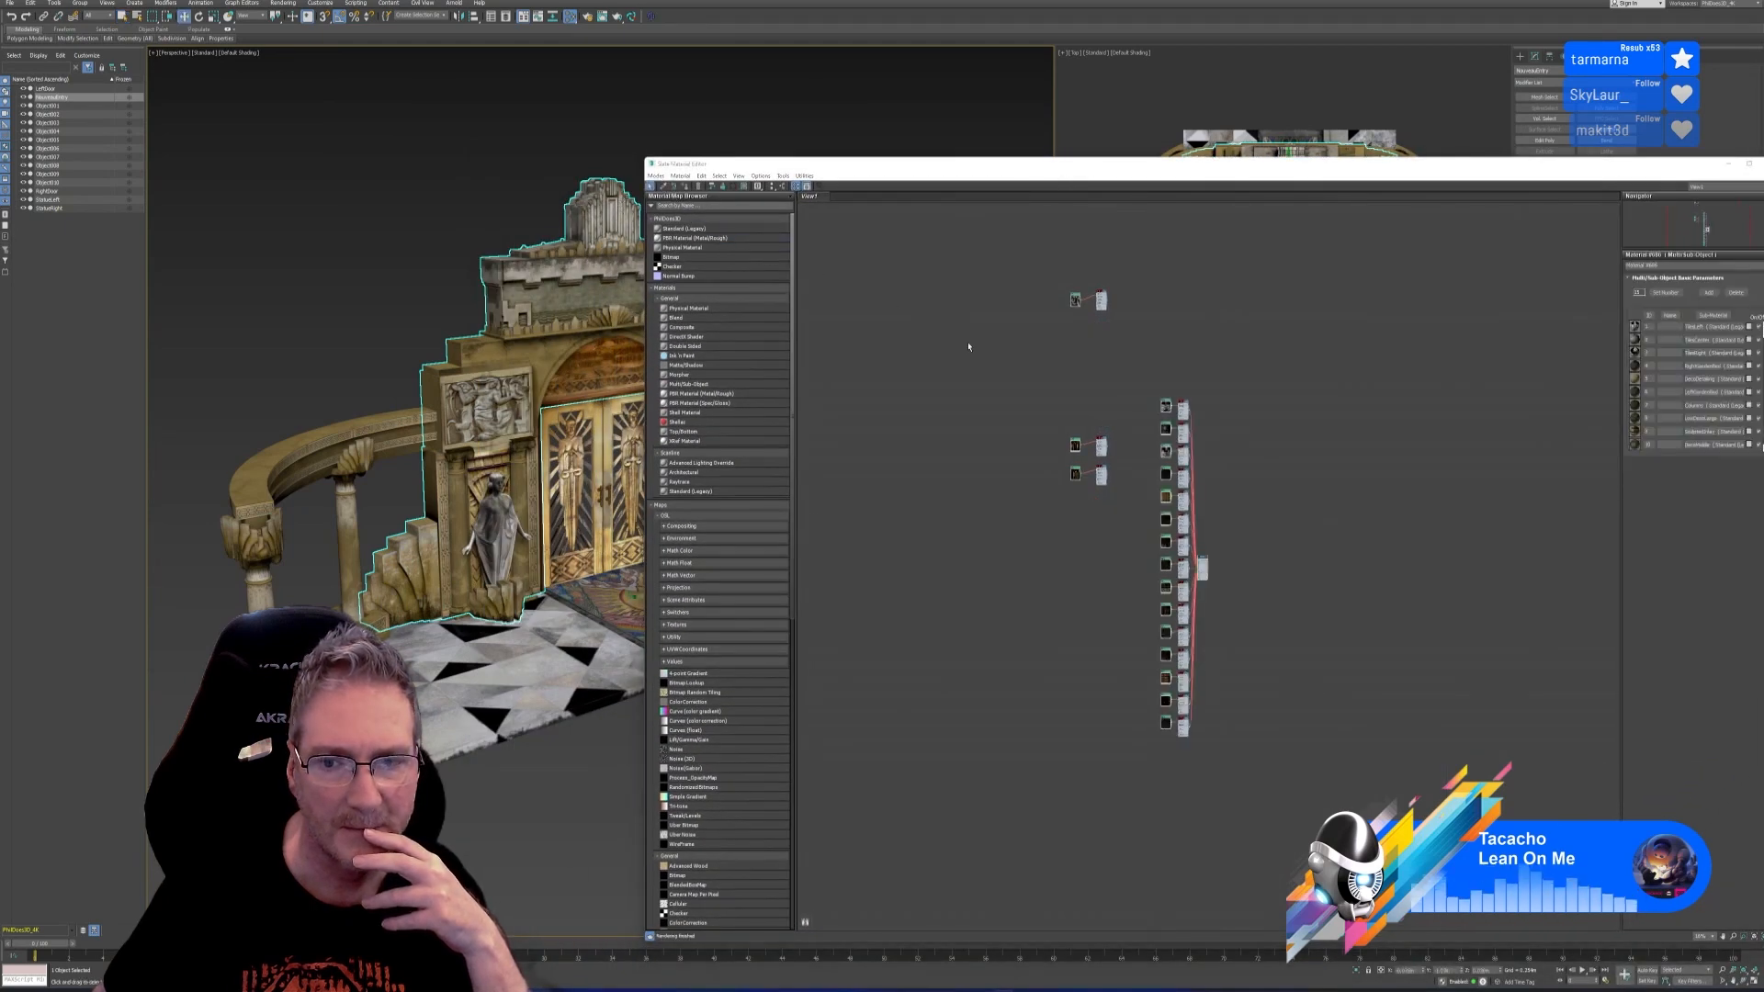
left_click_drag(1205, 561, 1329, 555)
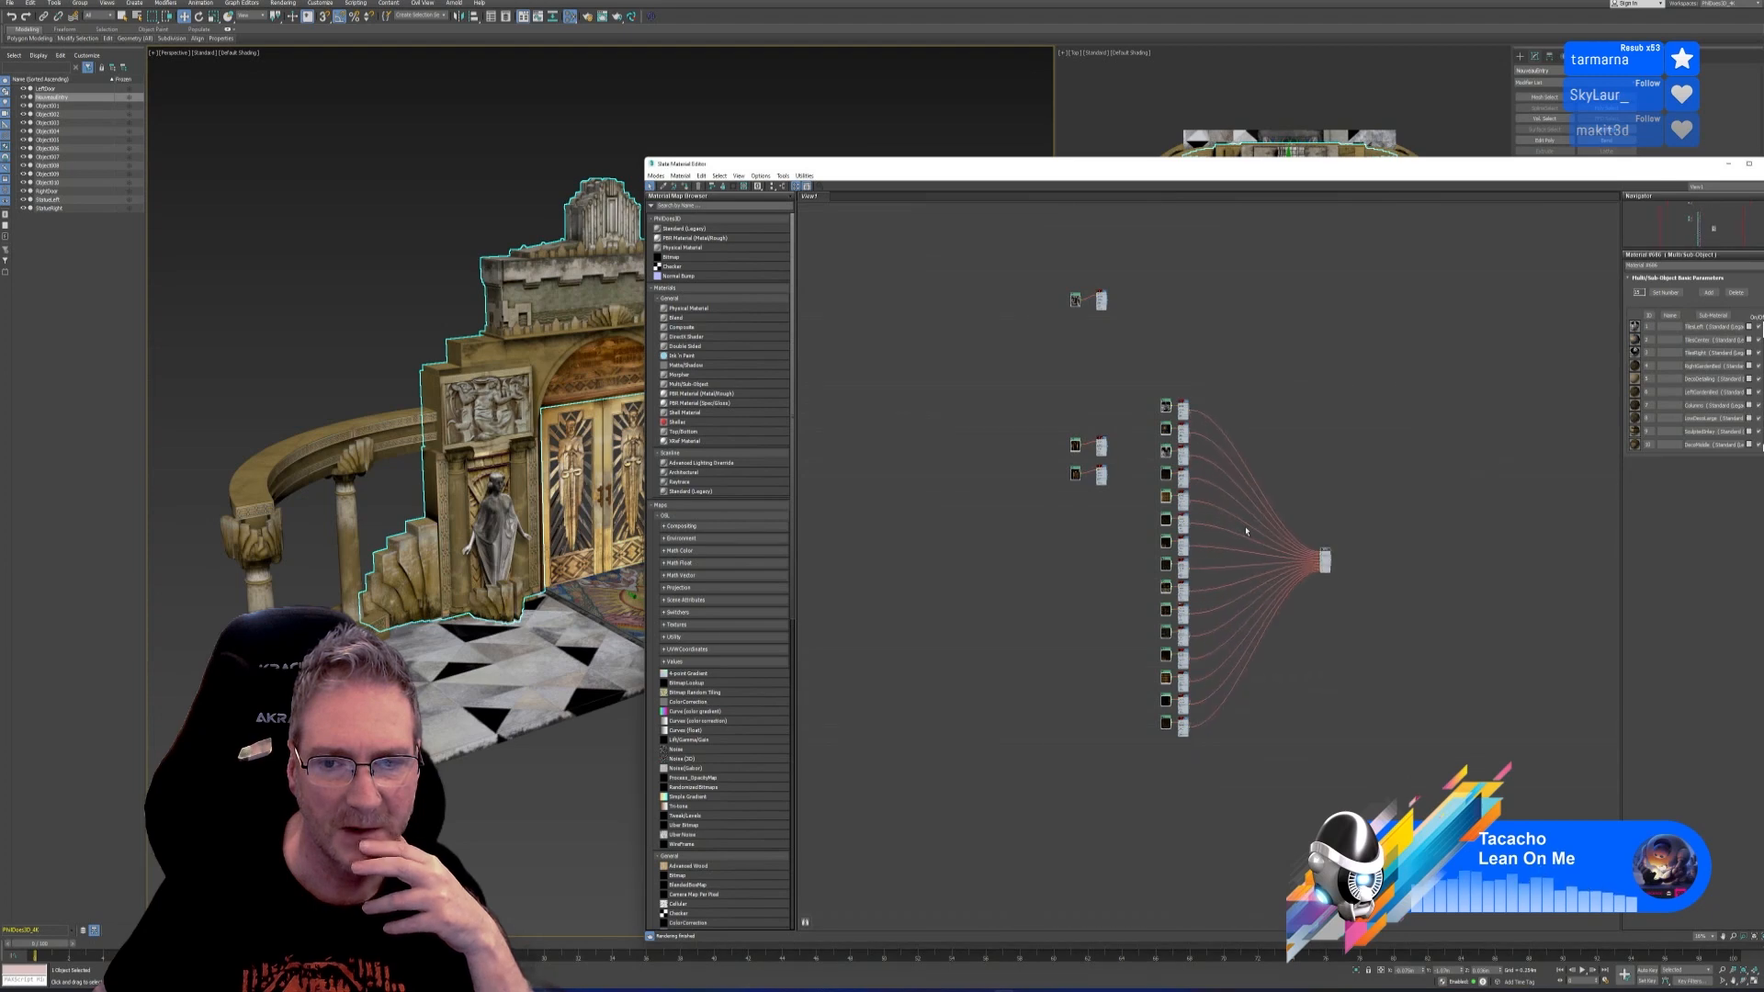
scroll(1210, 497, "up", 5)
middle_click_drag(1180, 482, 1138, 358)
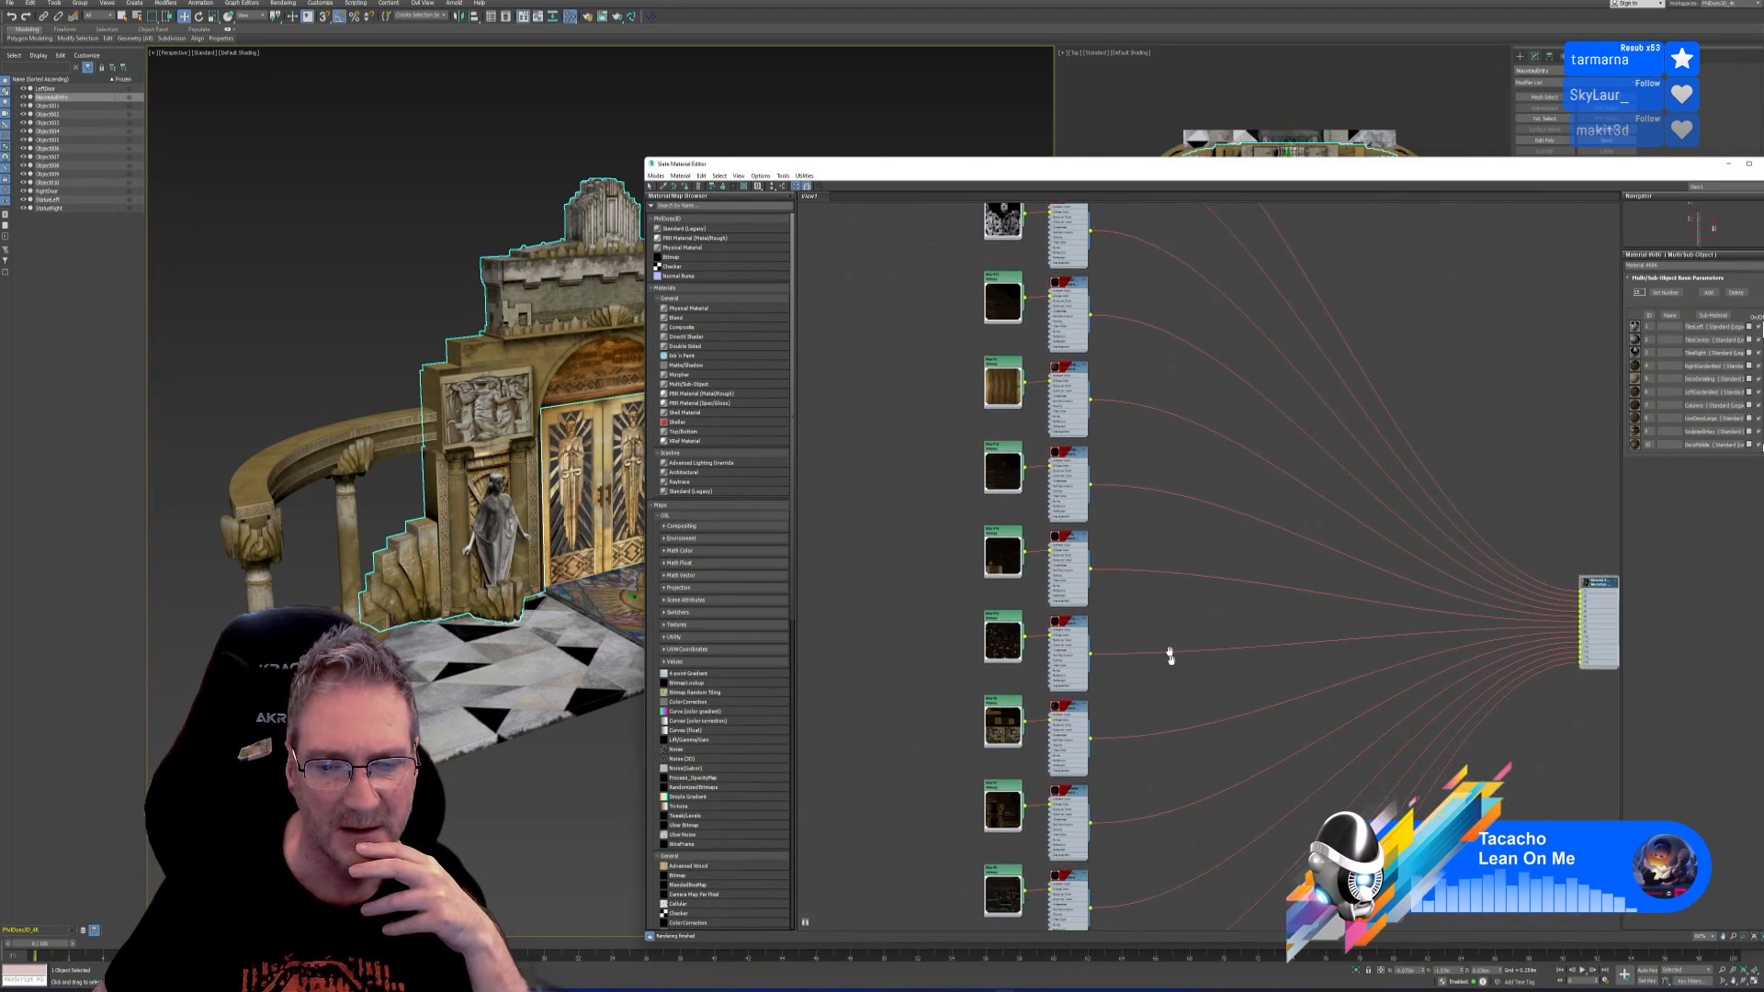
middle_click_drag(1166, 658, 1143, 590)
scroll(1136, 676, "down", 6)
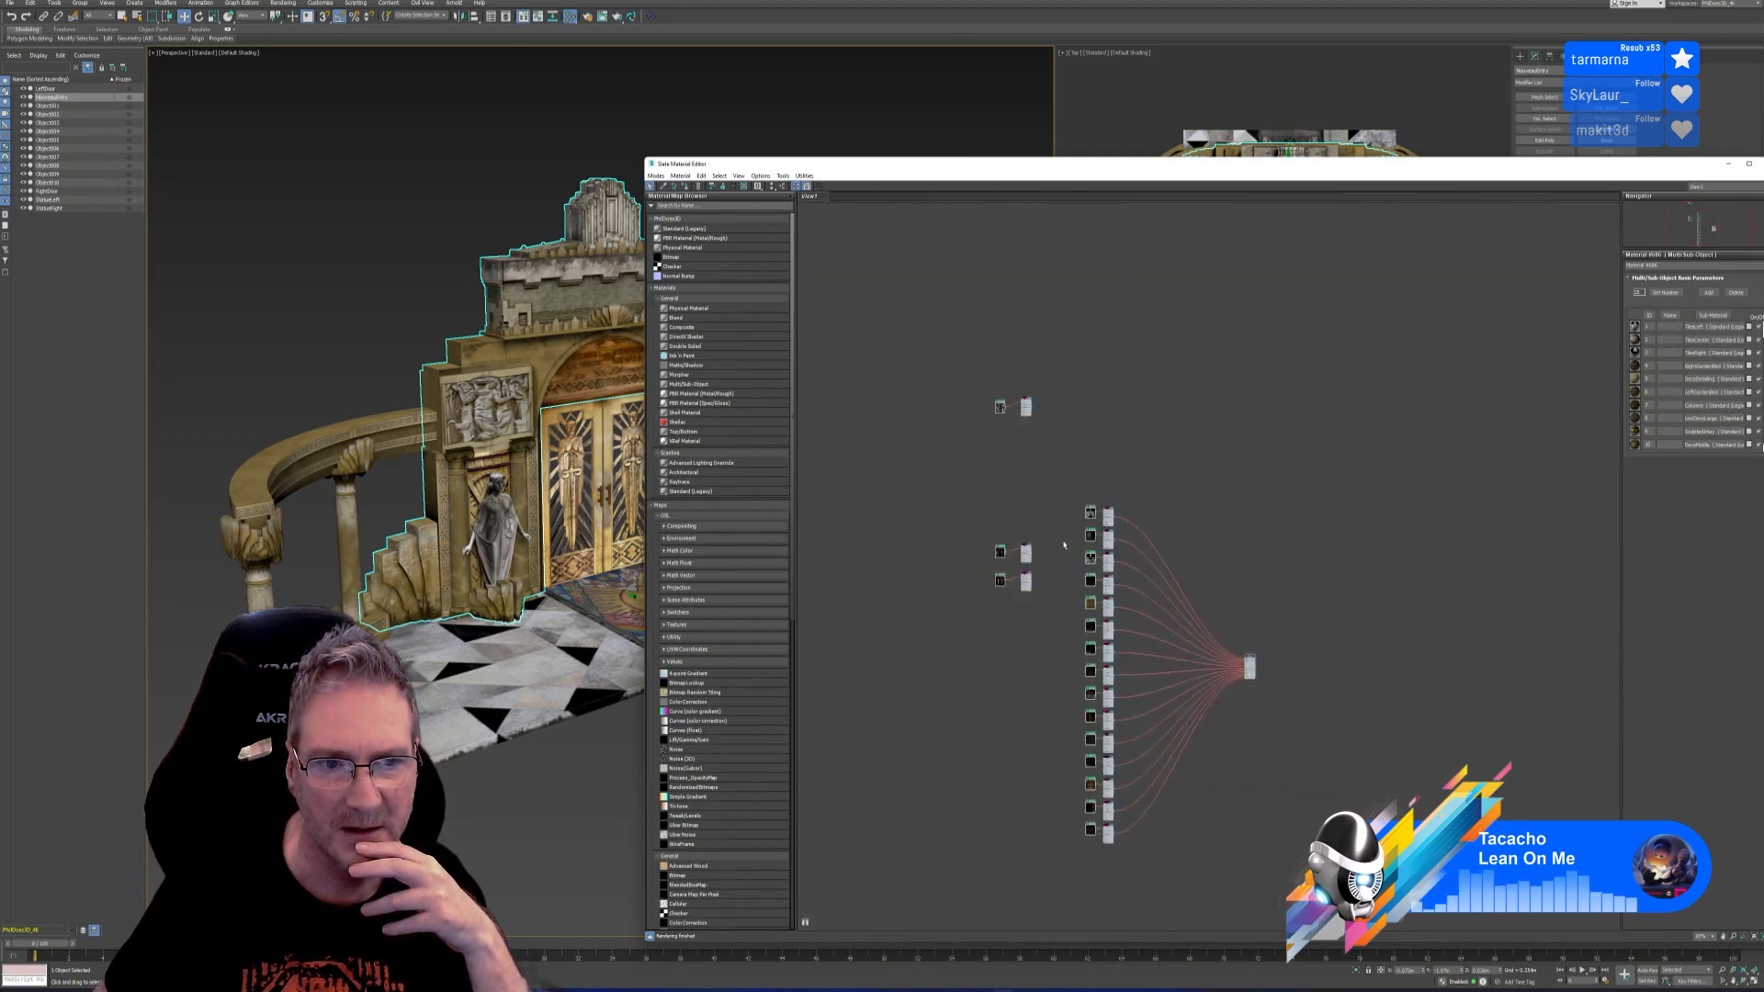
Clear all nodes from the material view, pick the facade's material again, and separate its Multi/Sub-Object node from the sub-materials
left_click_drag(943, 339, 1368, 930)
key("Delete")
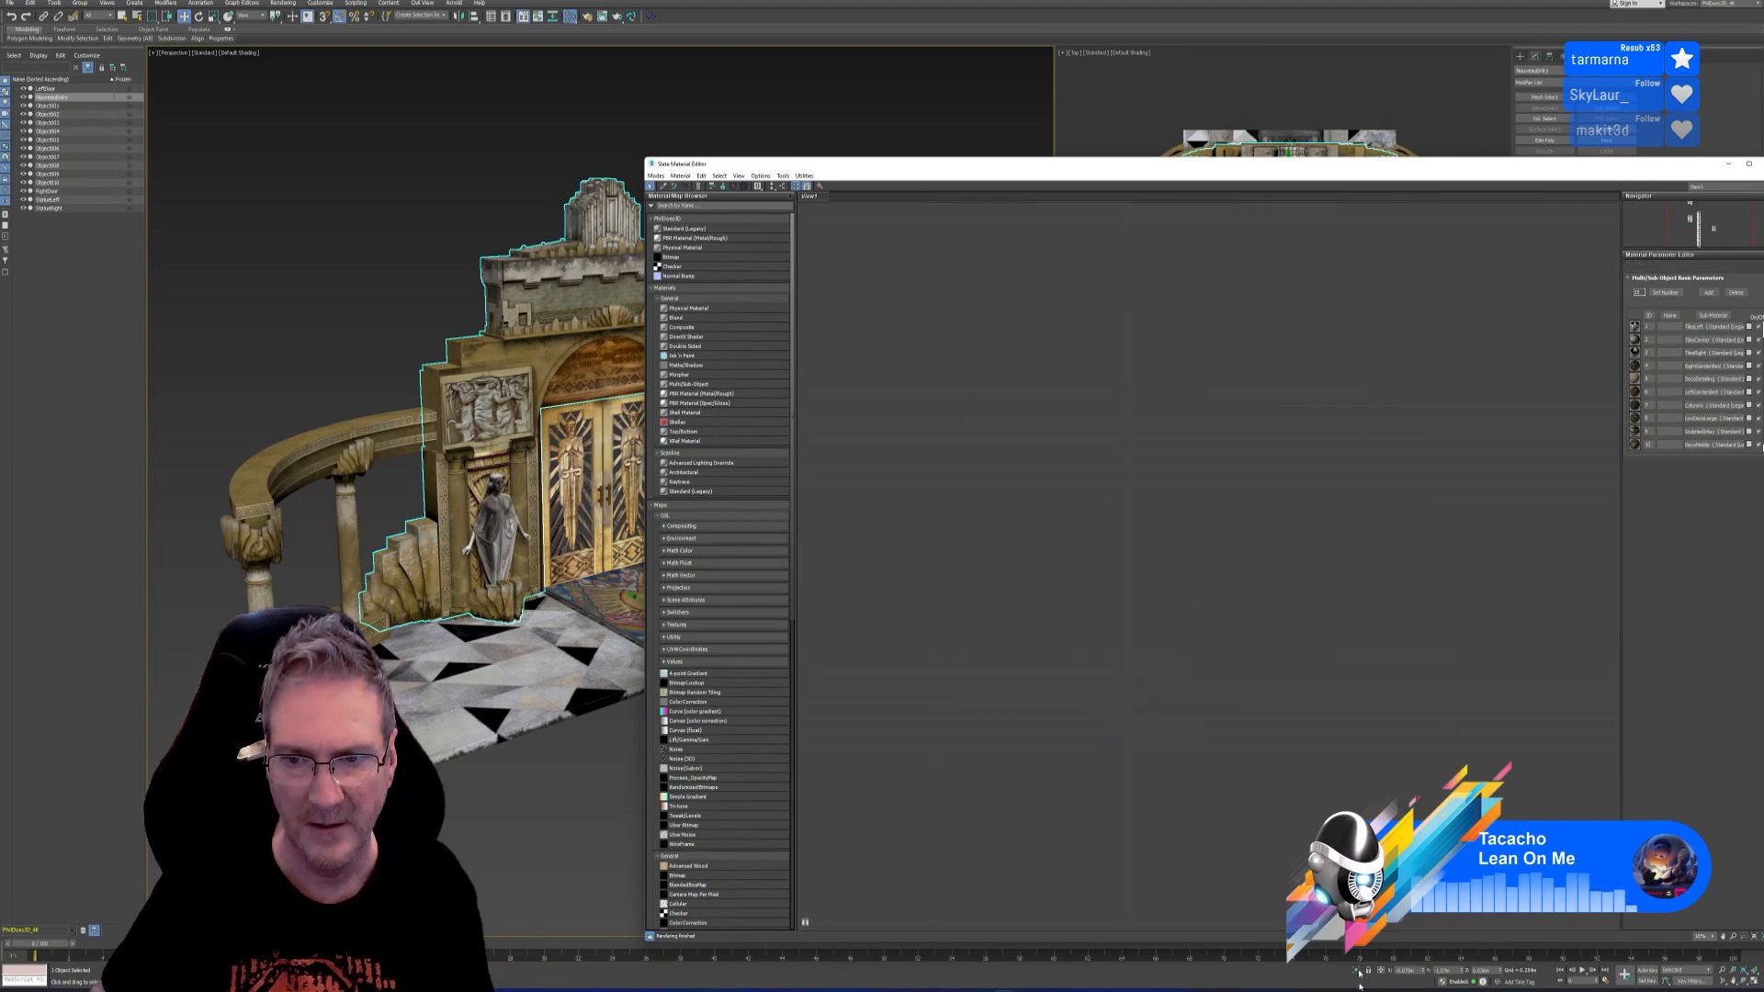
left_click(662, 185)
left_click(598, 276)
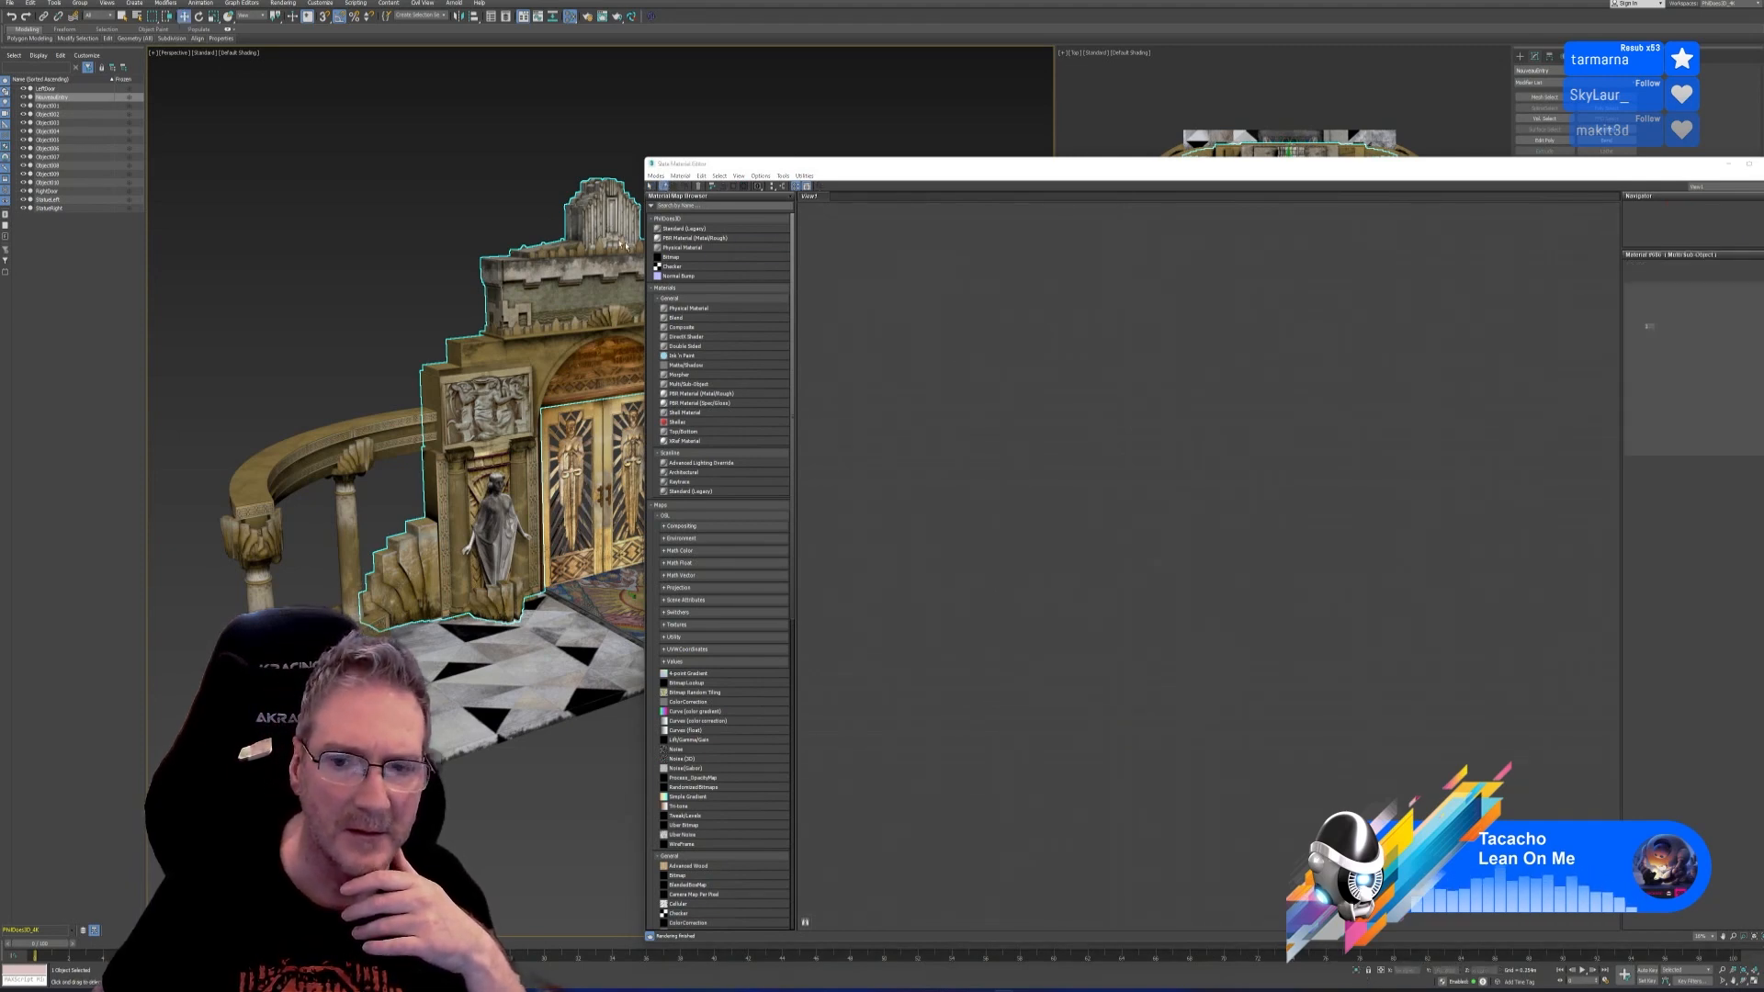
left_click_drag(1209, 562, 1336, 556)
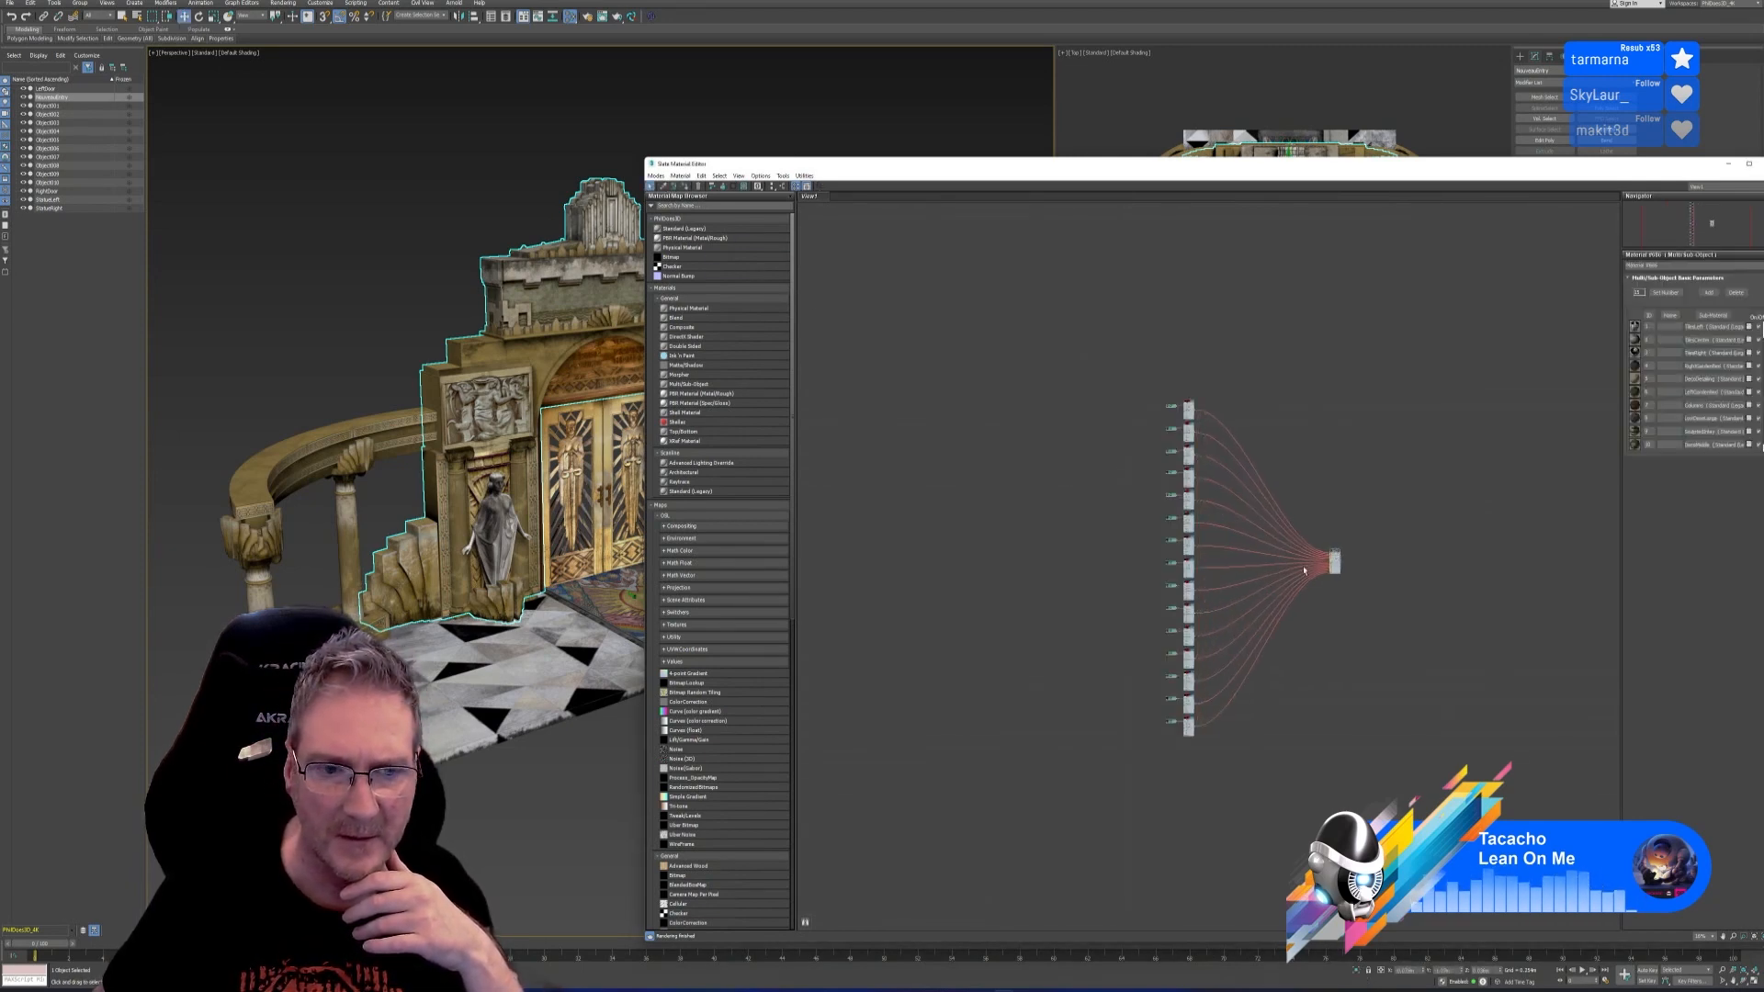
Enlarge the preview of the bitmap feeding the first sub-material's diffuse color
middle_click_drag(589, 499, 535, 513)
scroll(1194, 416, "up", 8)
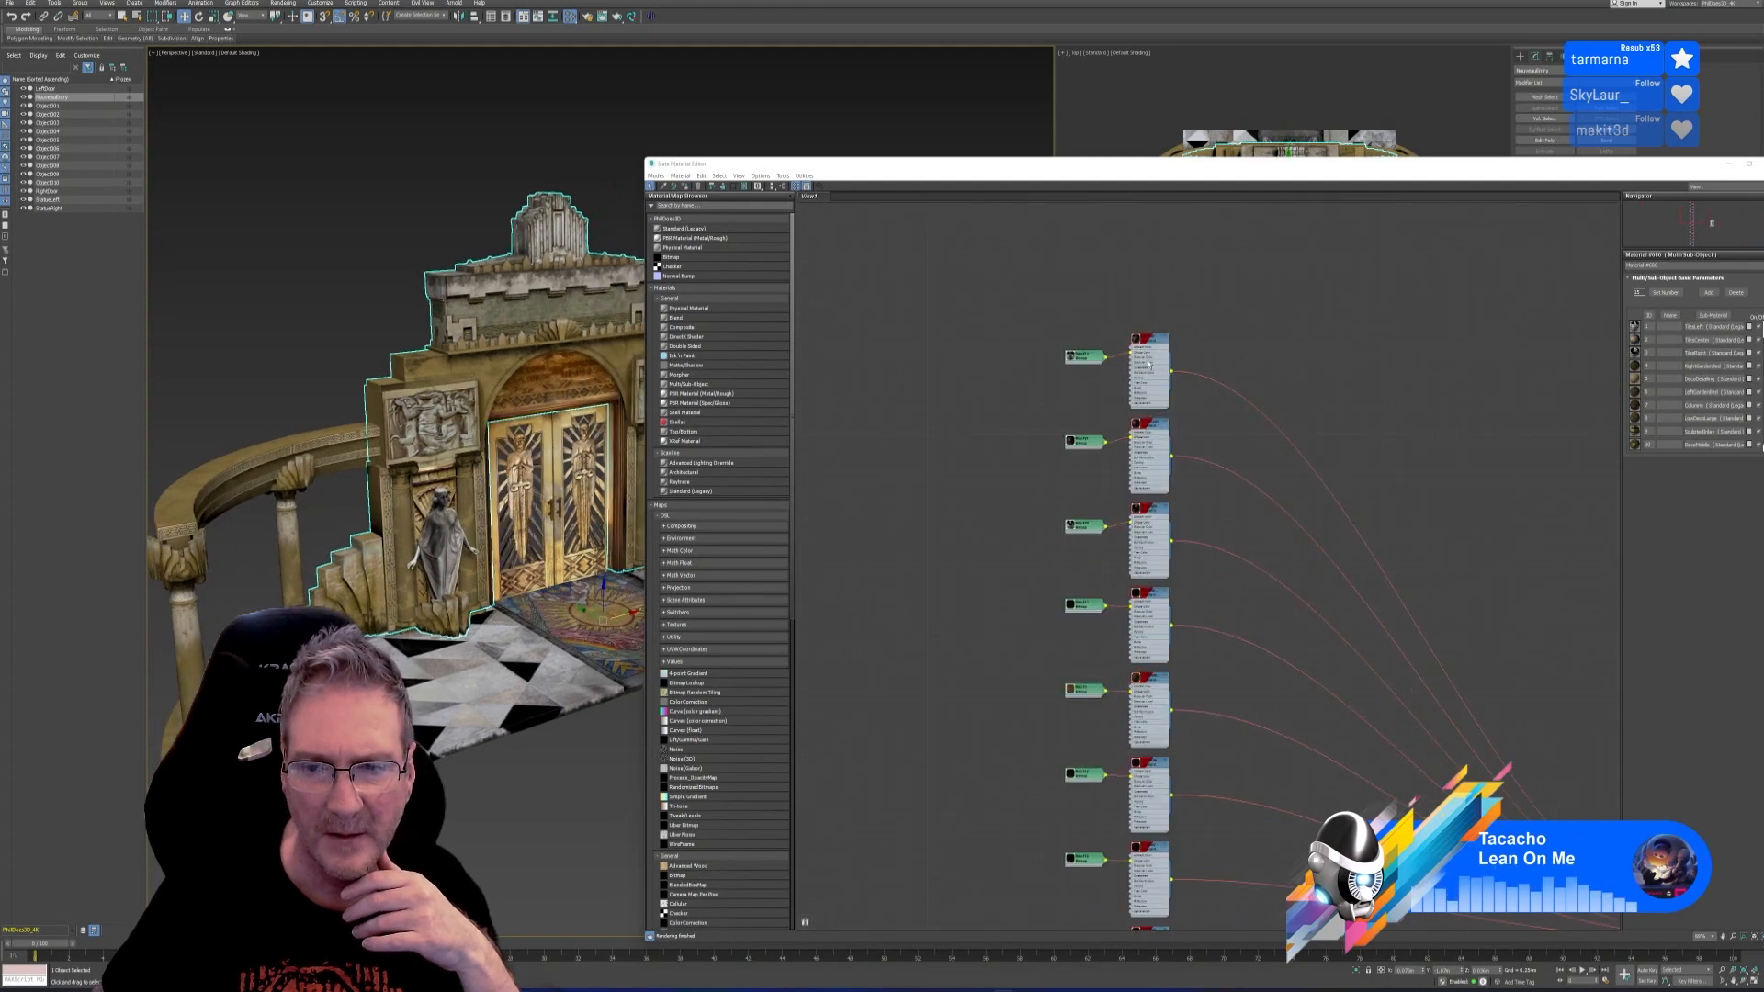
double_click(1009, 354)
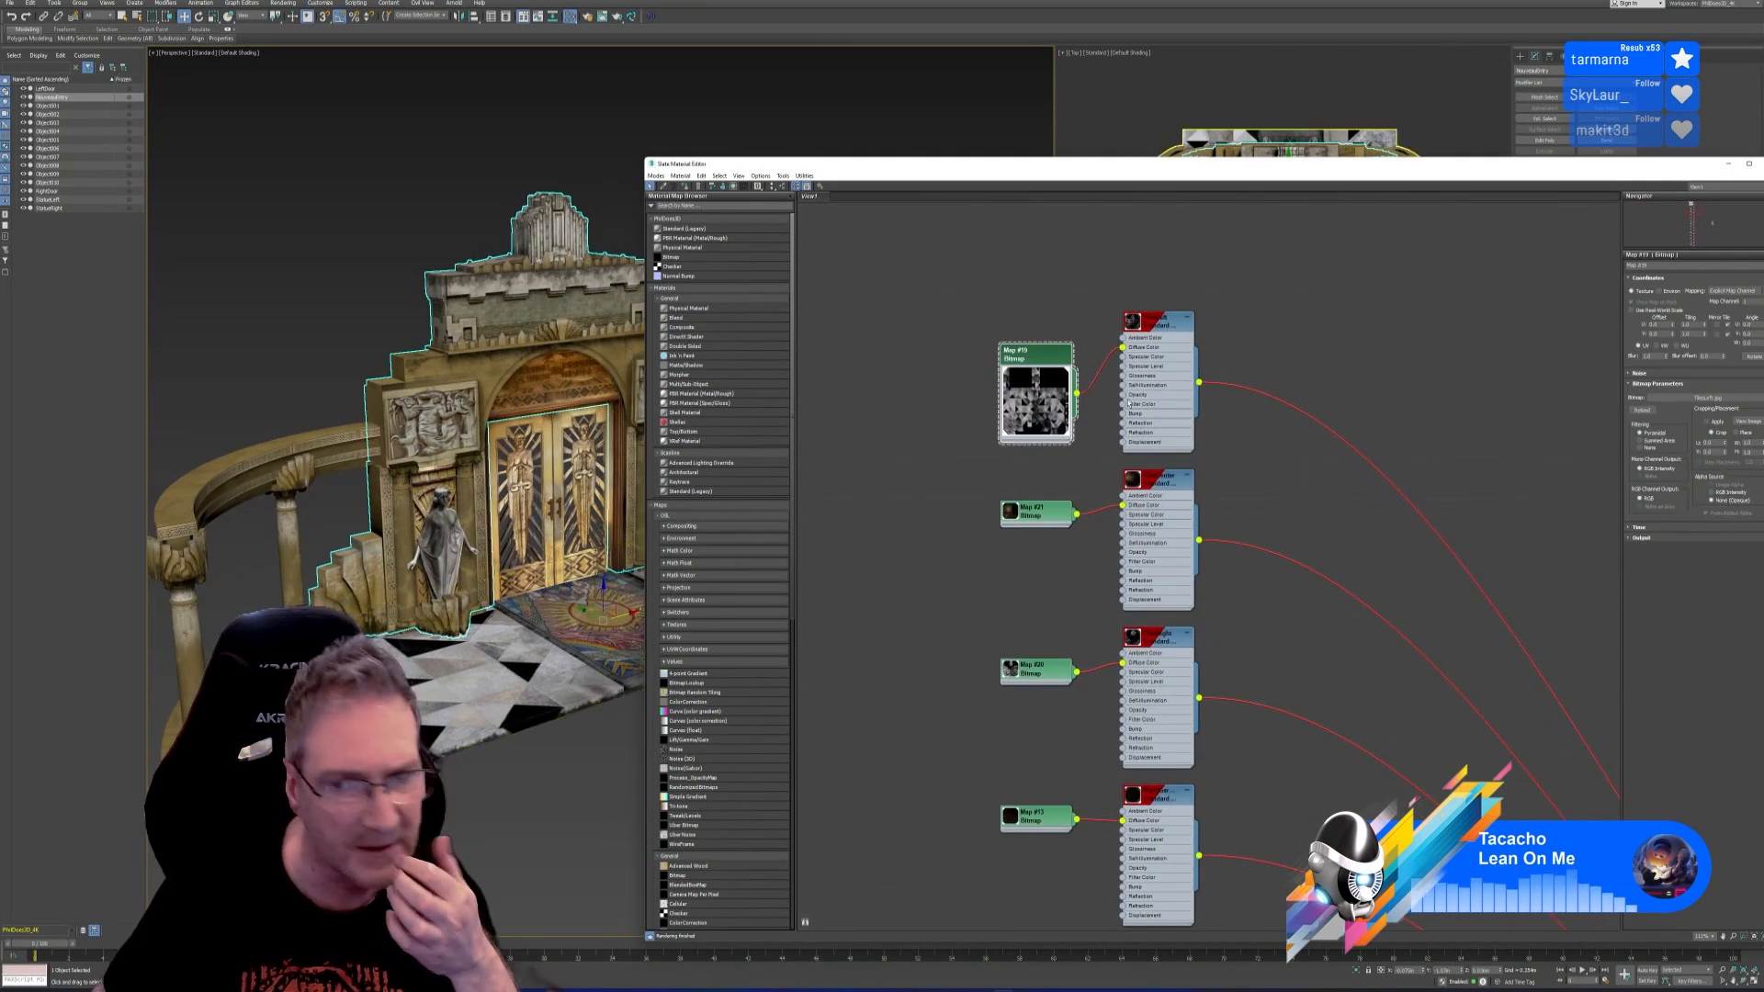
Check the scene for unused sub-materials with the Clean MultiMaterial utility and accept its dialog
scroll(1194, 328, "down", 8)
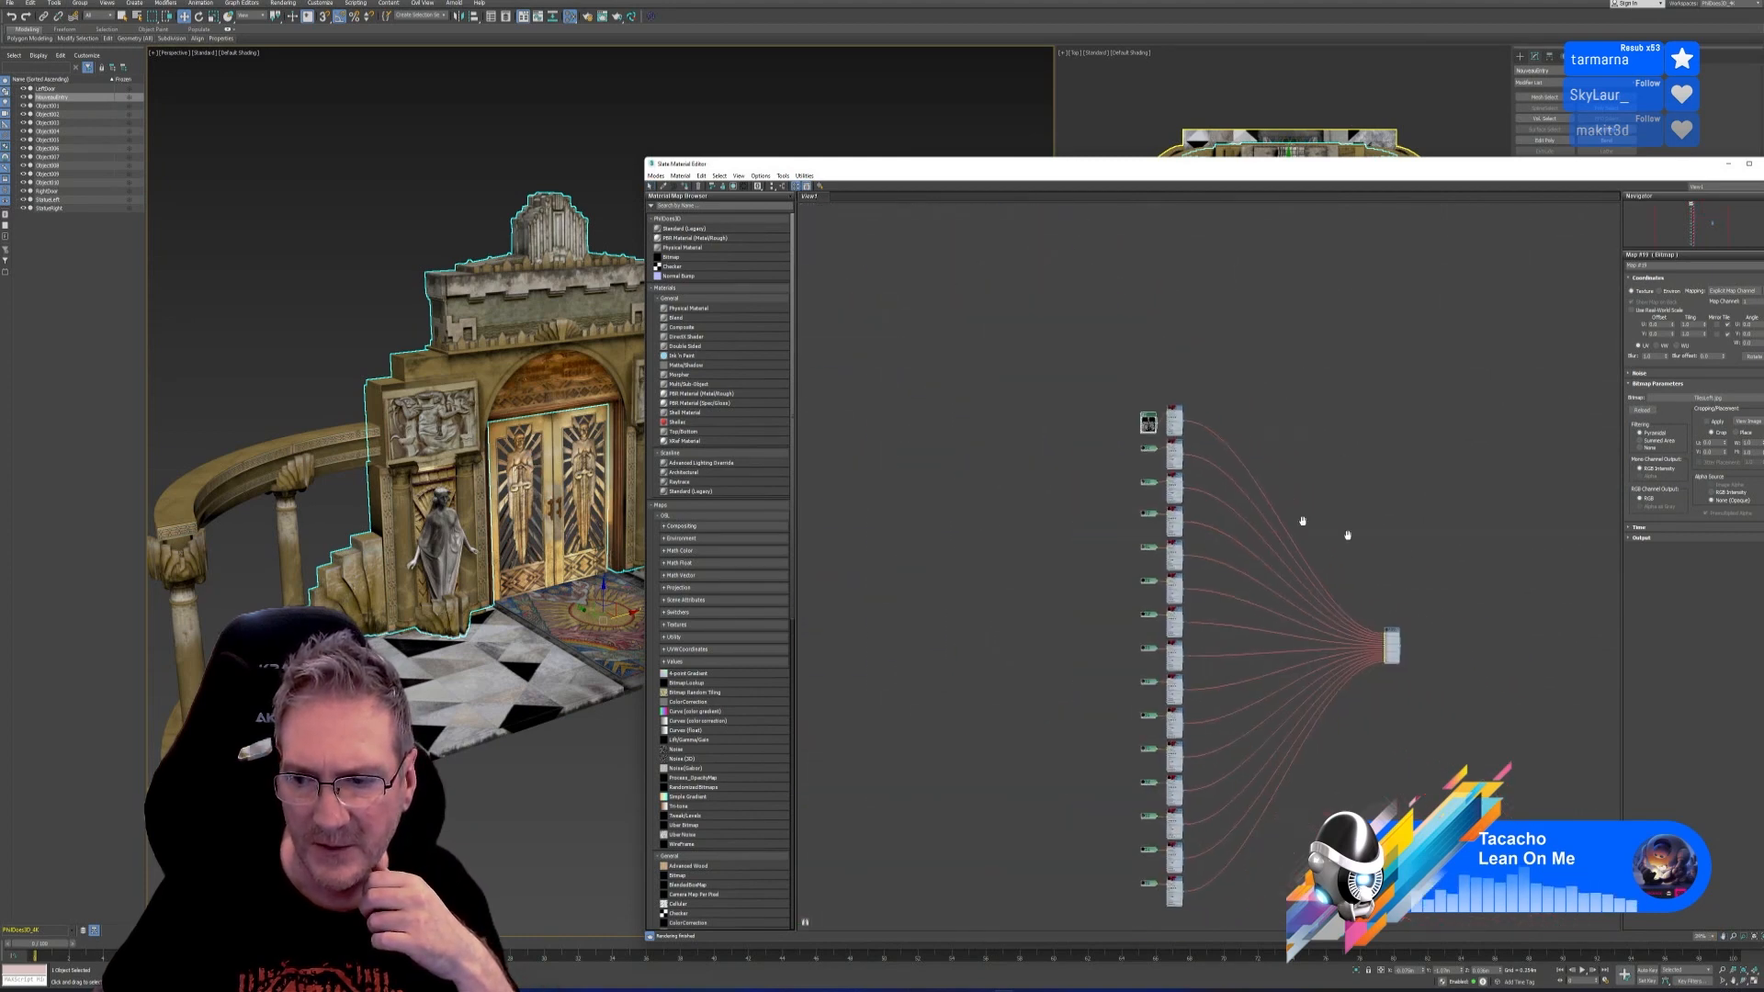
scroll(1351, 523, "up", 4)
scroll(1248, 570, "up", 2)
right_click(1127, 633)
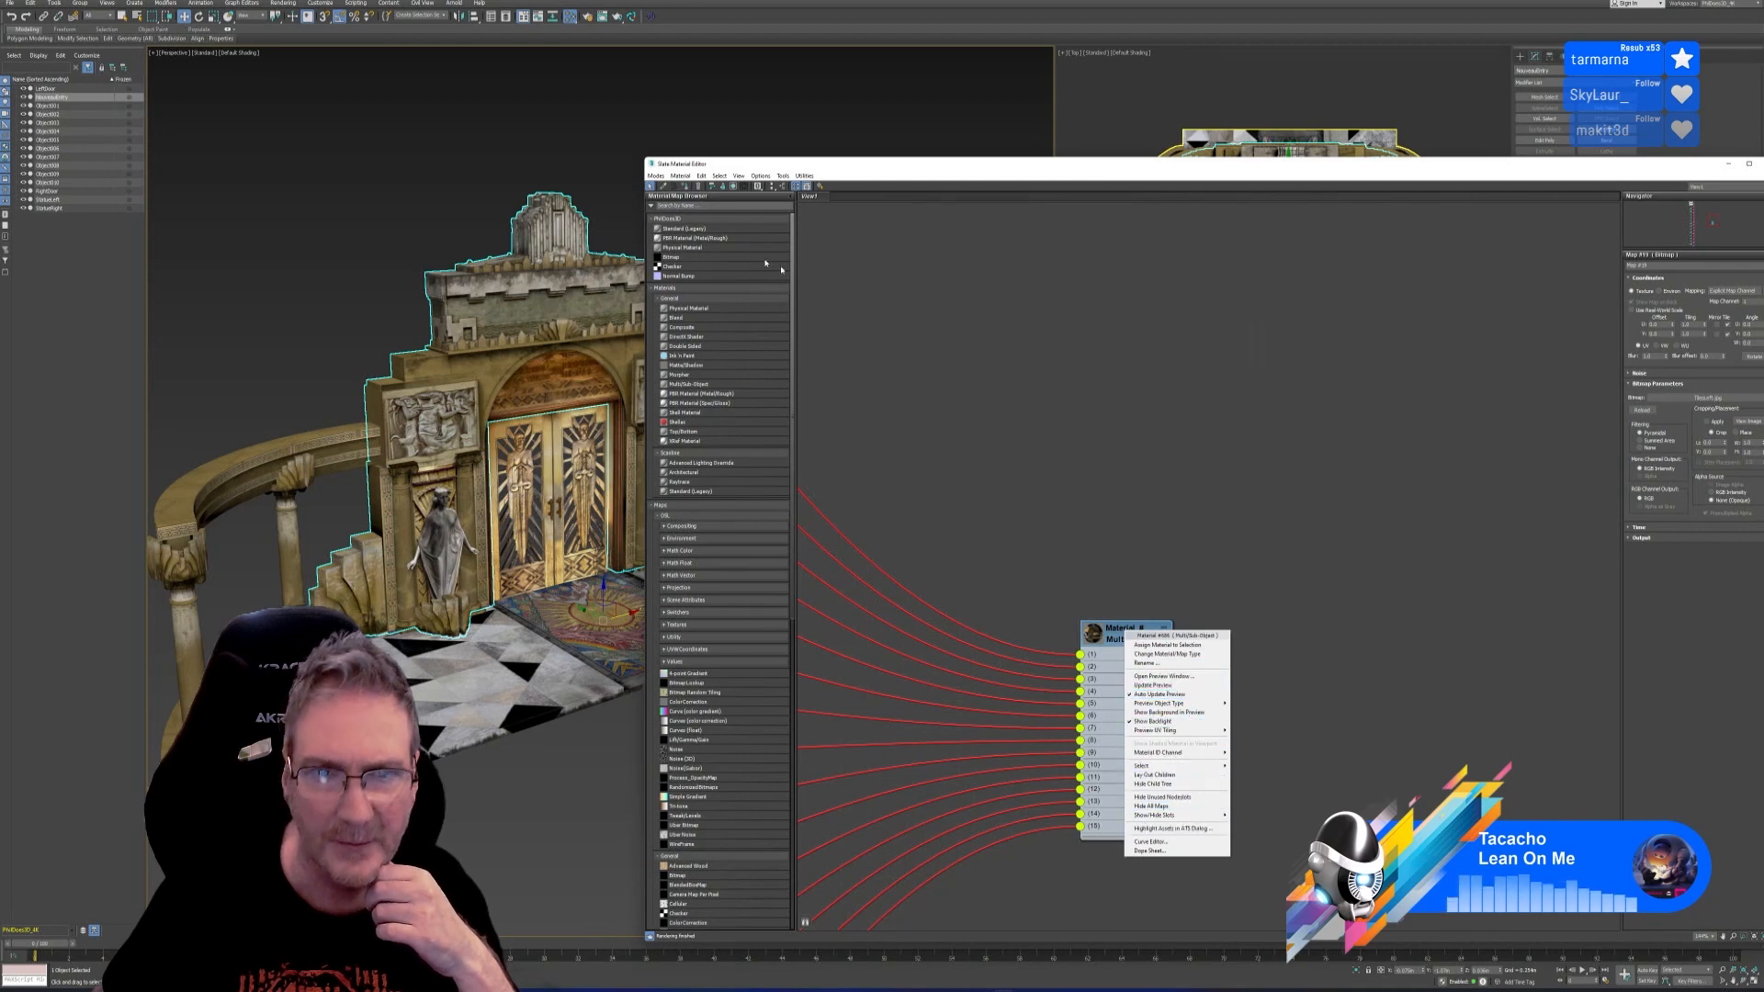
left_click(783, 177)
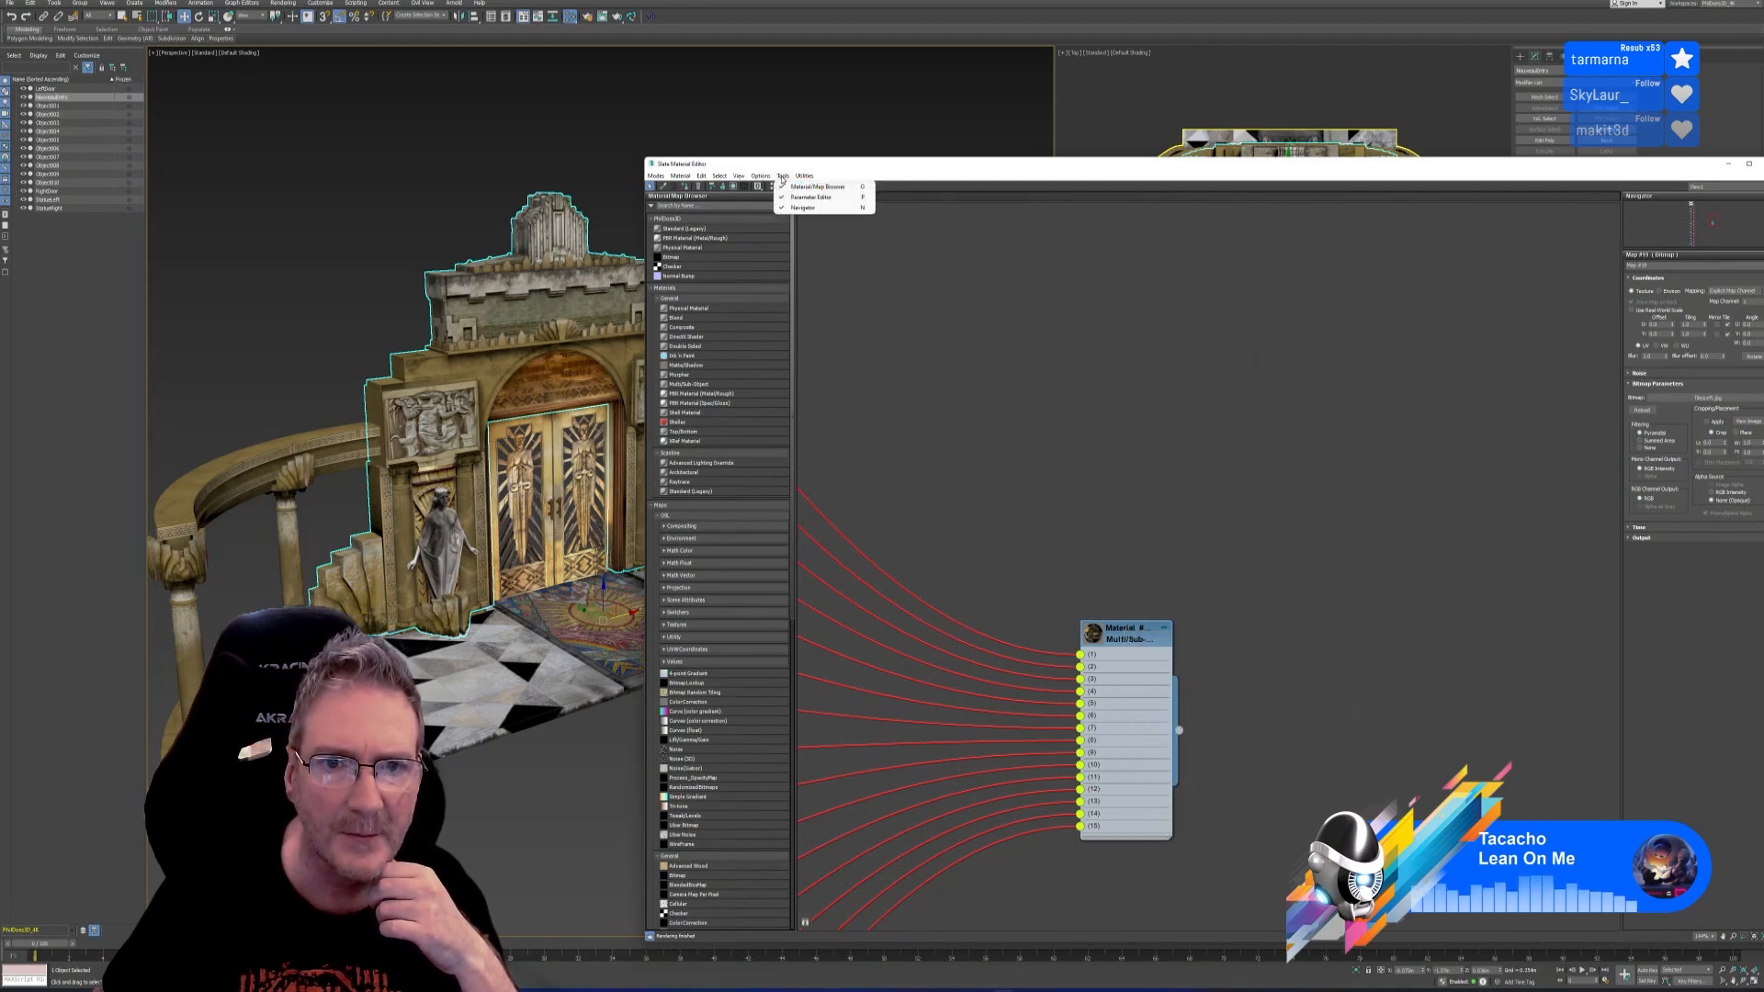
mouse_move(760, 177)
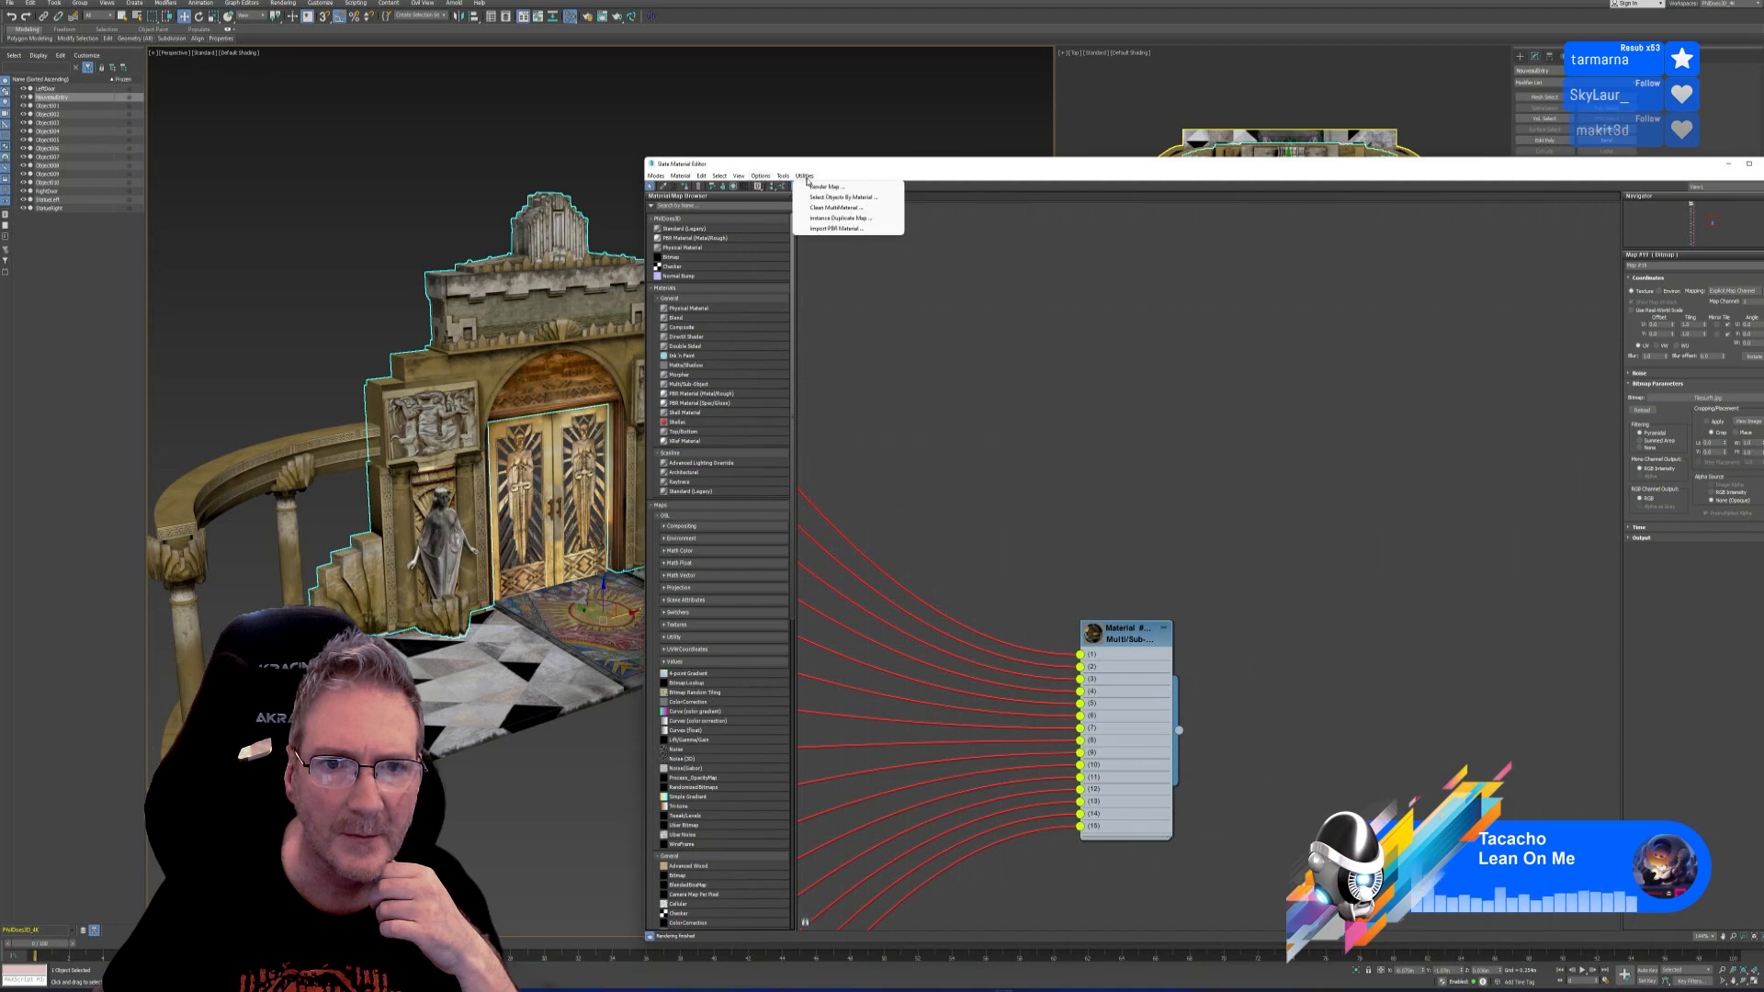
left_click(838, 208)
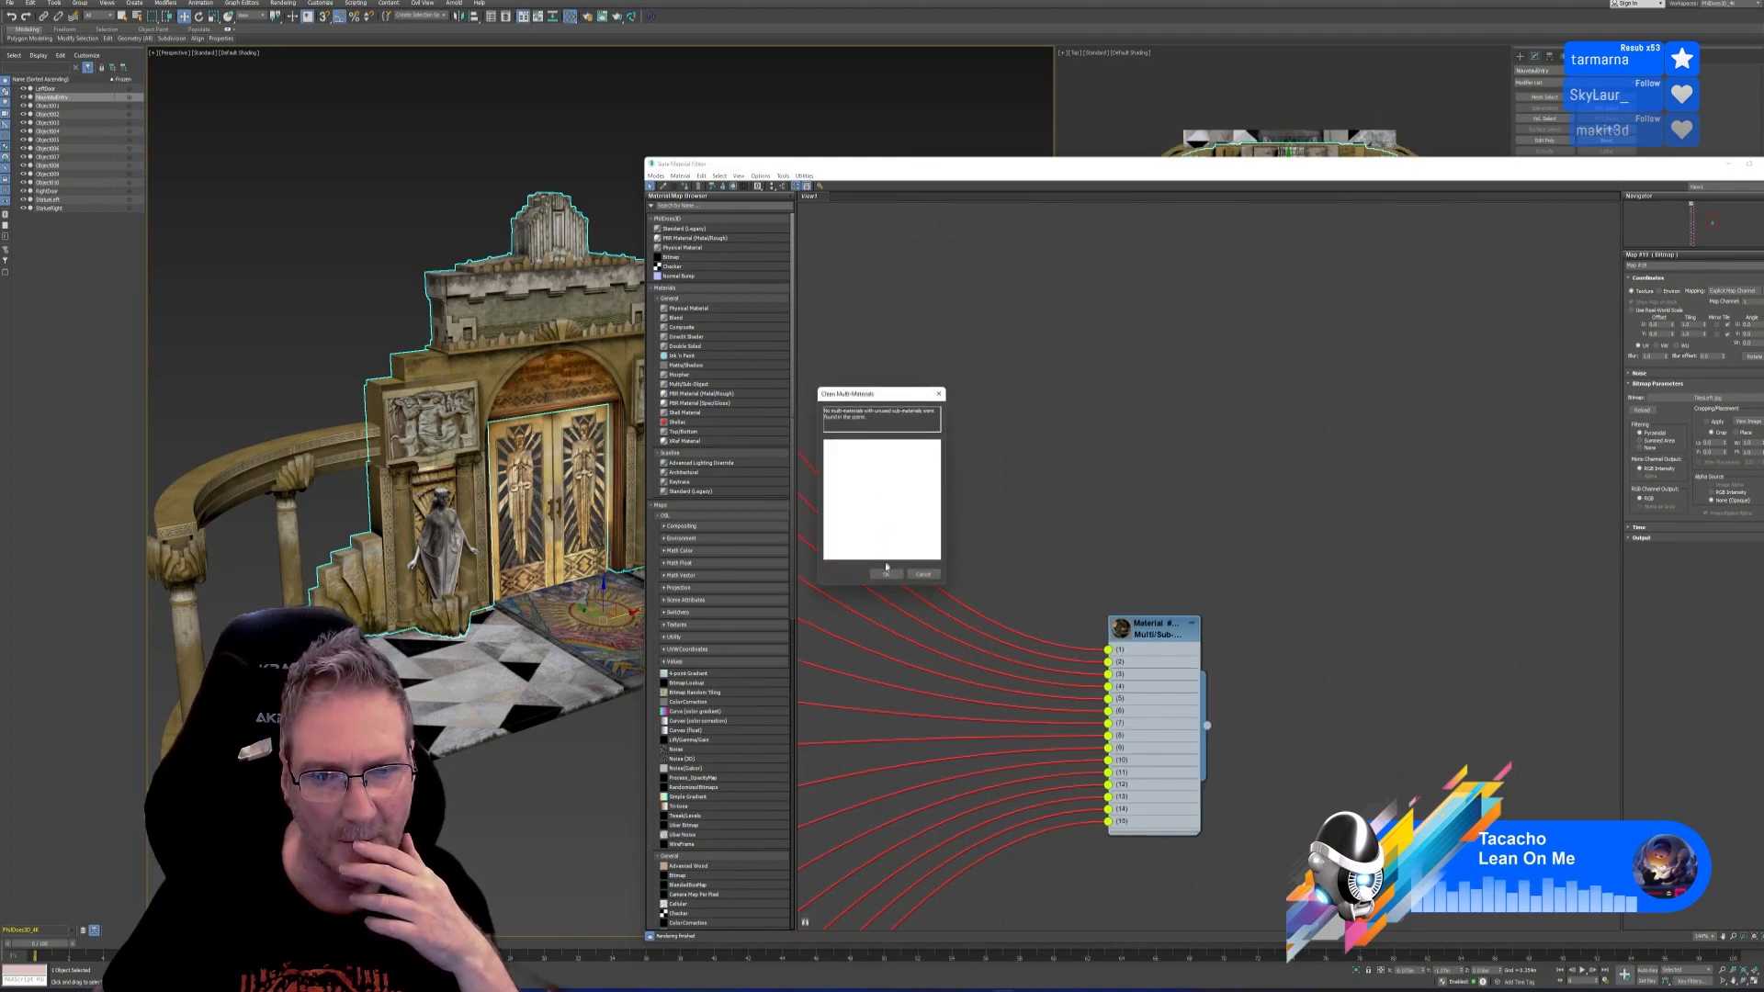
left_click(885, 572)
middle_click_drag(1014, 569, 1197, 523)
scroll(1180, 536, "down", 3)
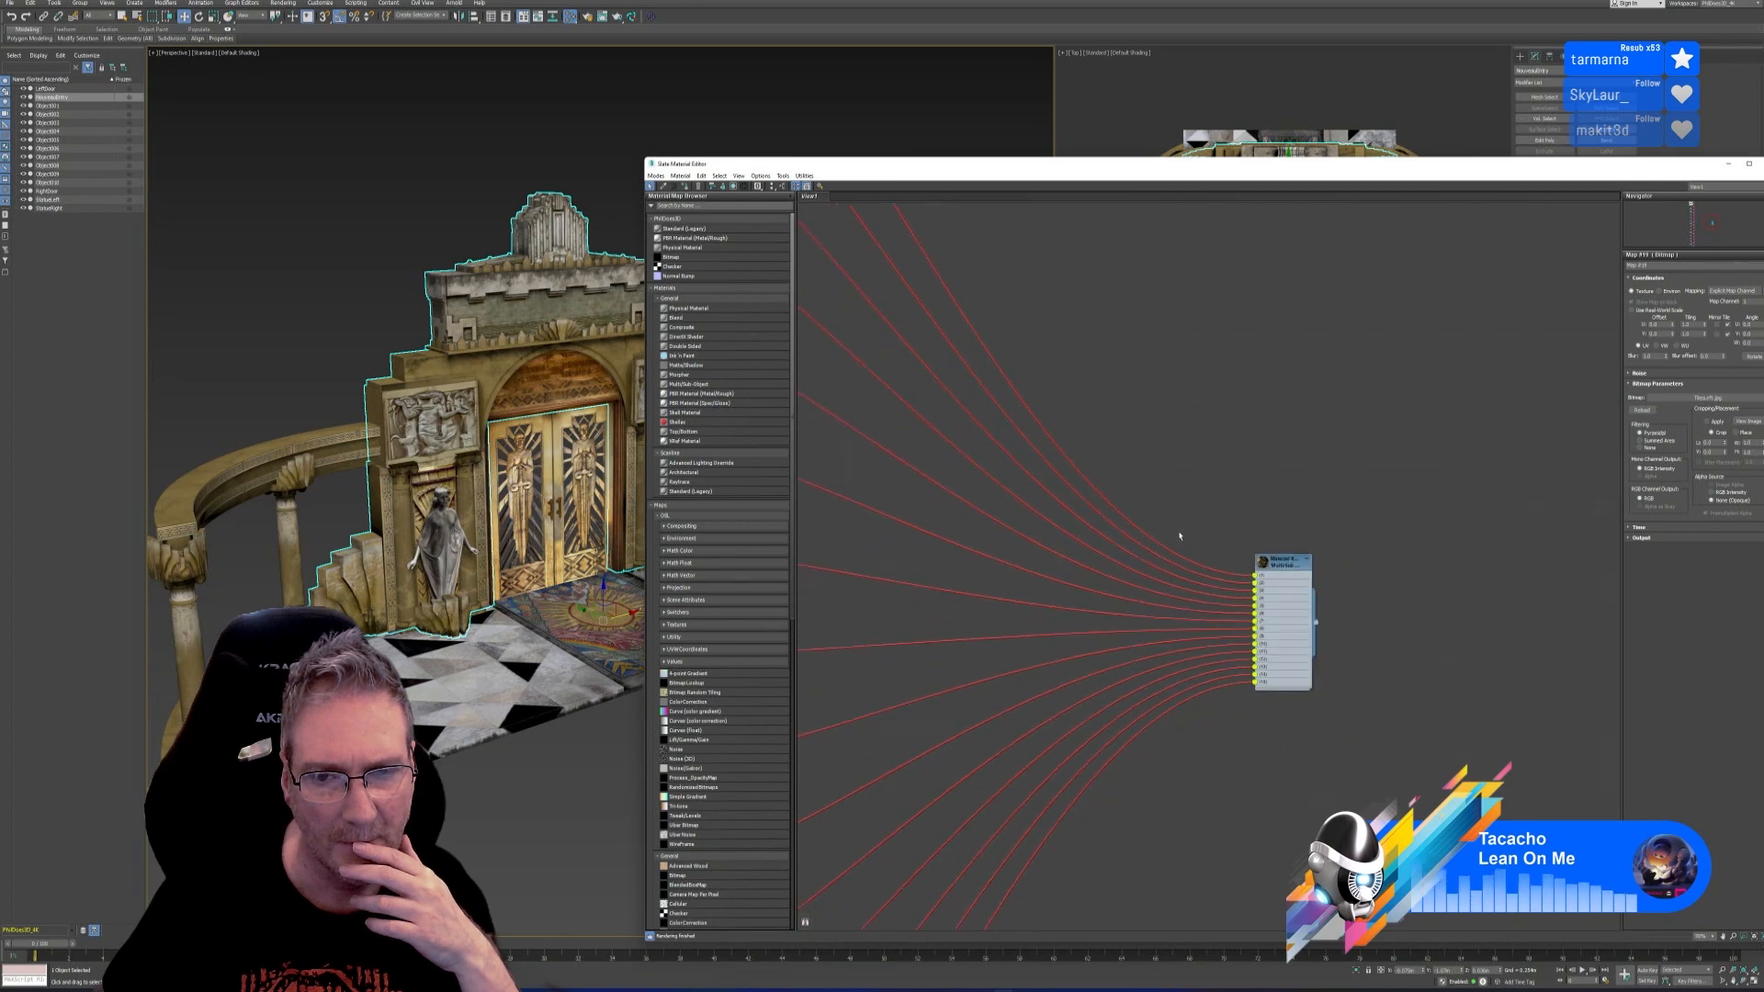
scroll(1179, 536, "down", 8)
scroll(1125, 447, "up", 10)
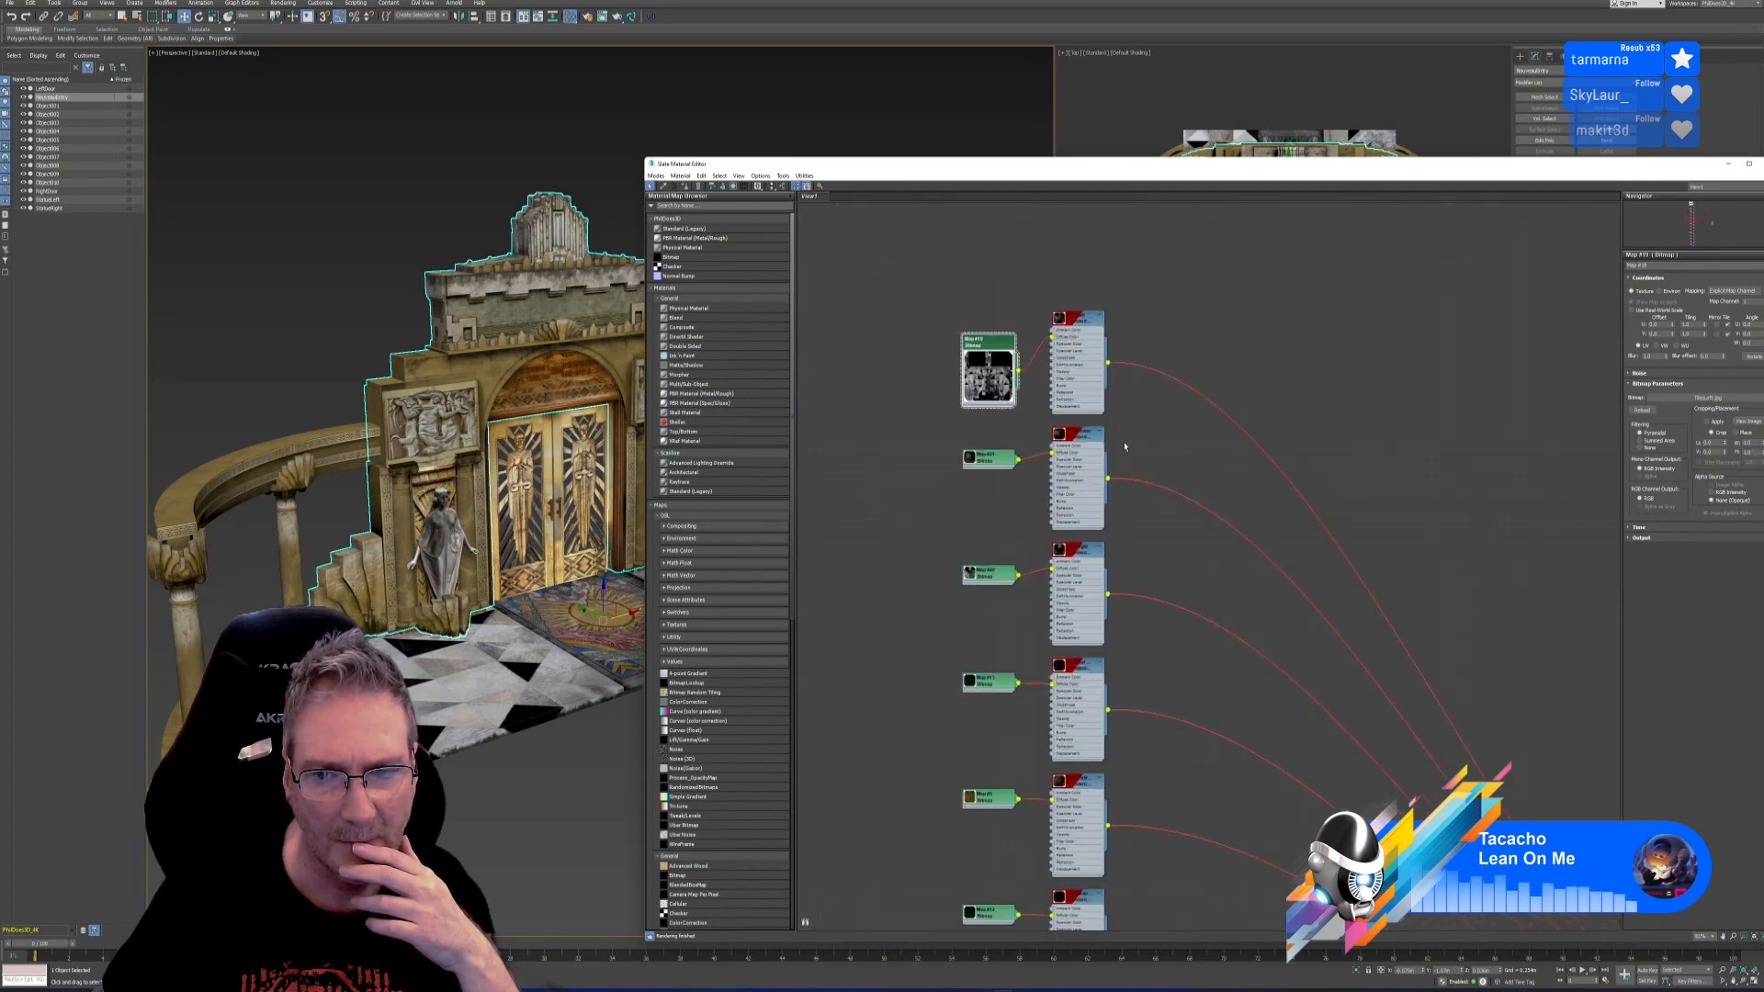
scroll(1125, 447, "up", 2)
left_click_drag(1105, 345, 1153, 333)
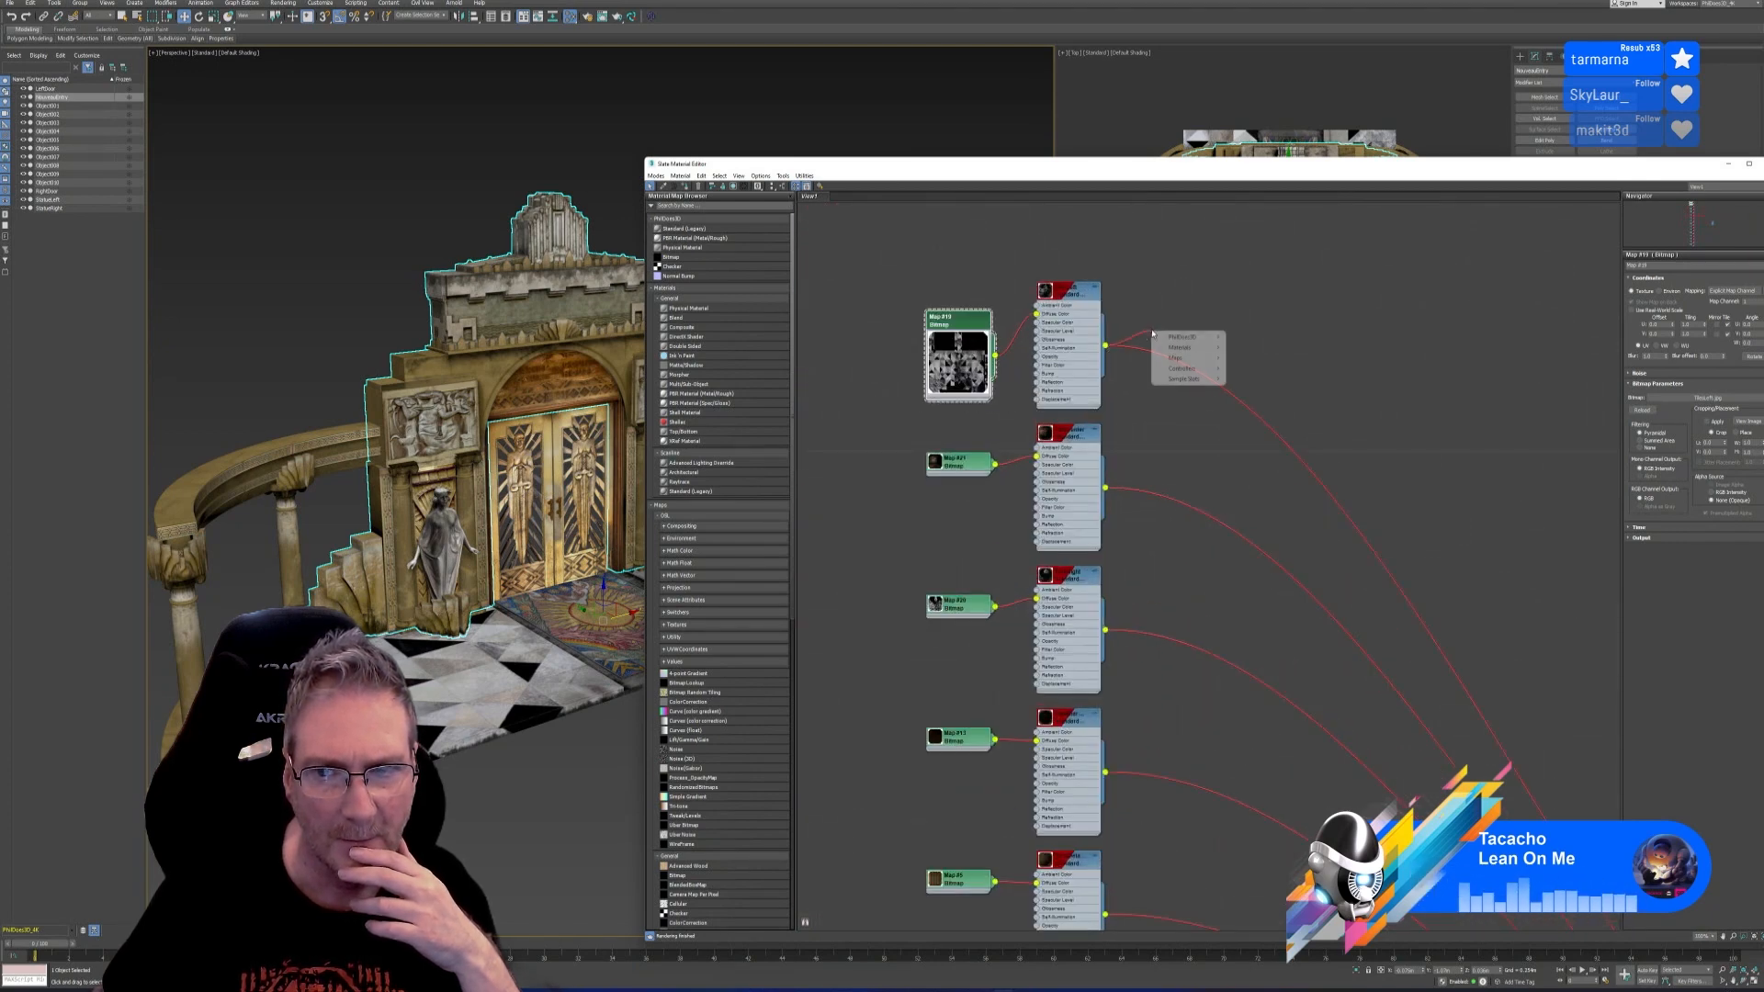
left_click(1109, 352)
right_click(1107, 346)
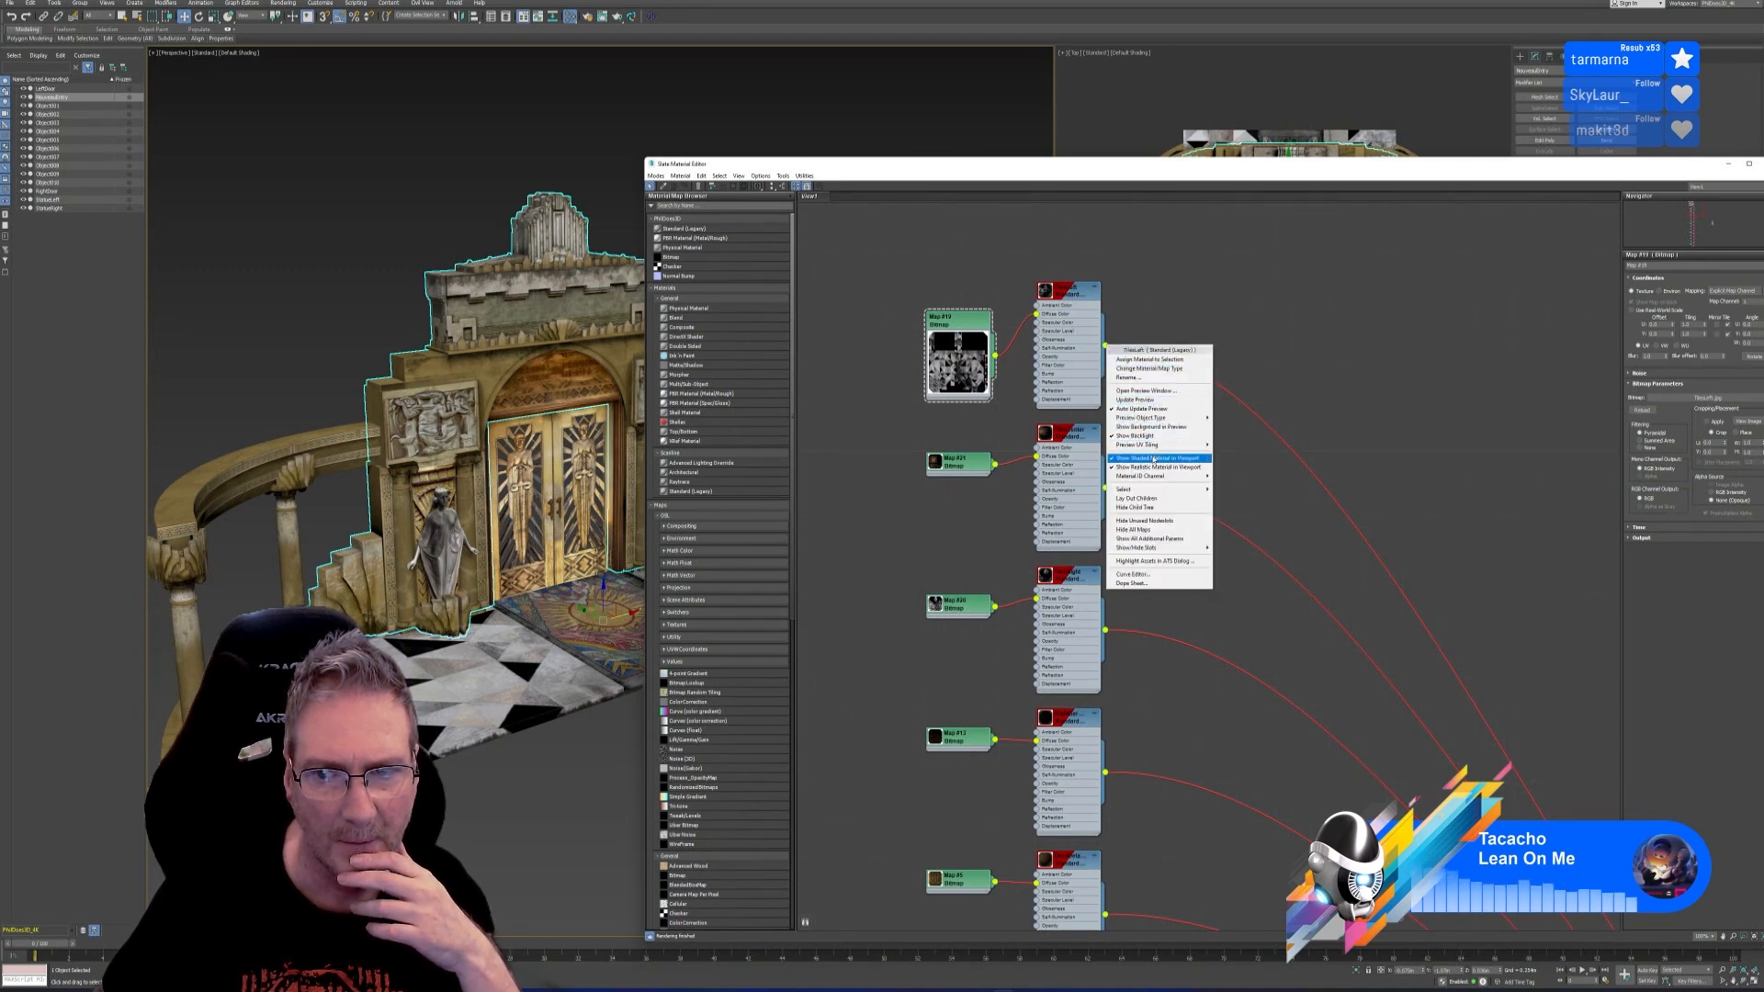
left_click(1252, 480)
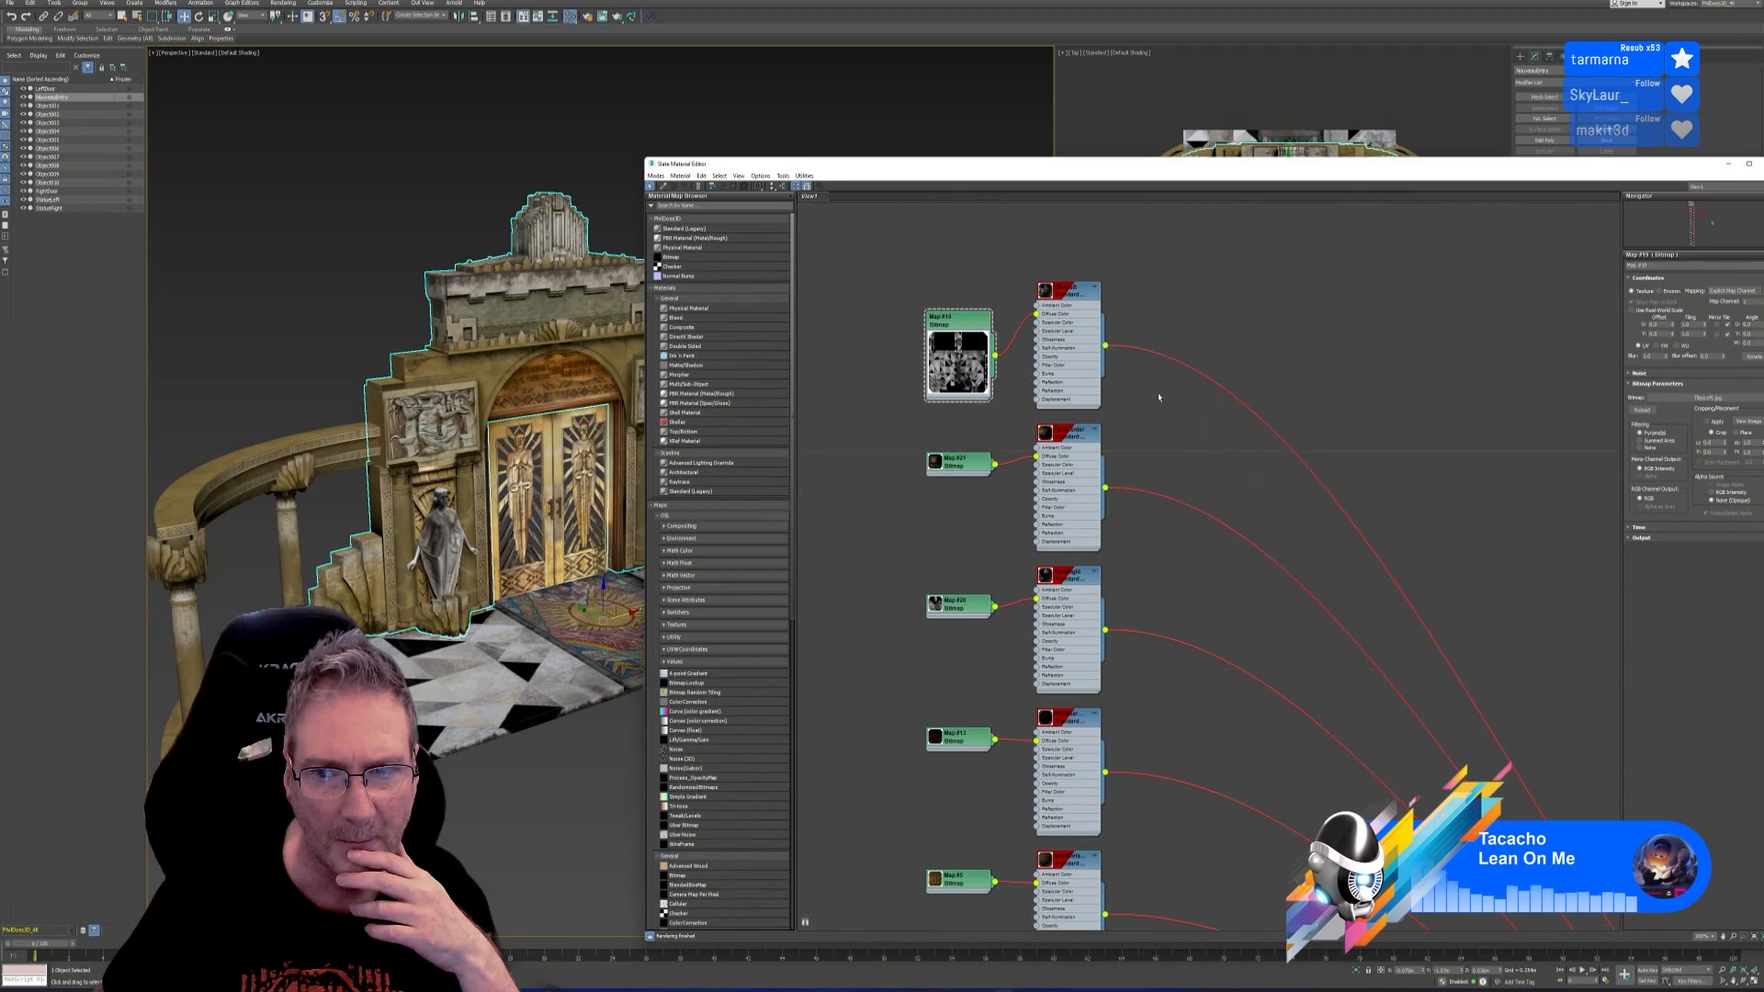
right_click(1115, 355)
left_click(1311, 378)
Disconnect the first sub-material from slot 1 of the facade's Multi/Sub-Object material
middle_click_drag(1420, 594, 1251, 380)
scroll(1431, 618, "down", 3)
middle_click_drag(1487, 669, 1186, 480)
scroll(1374, 702, "up", 8)
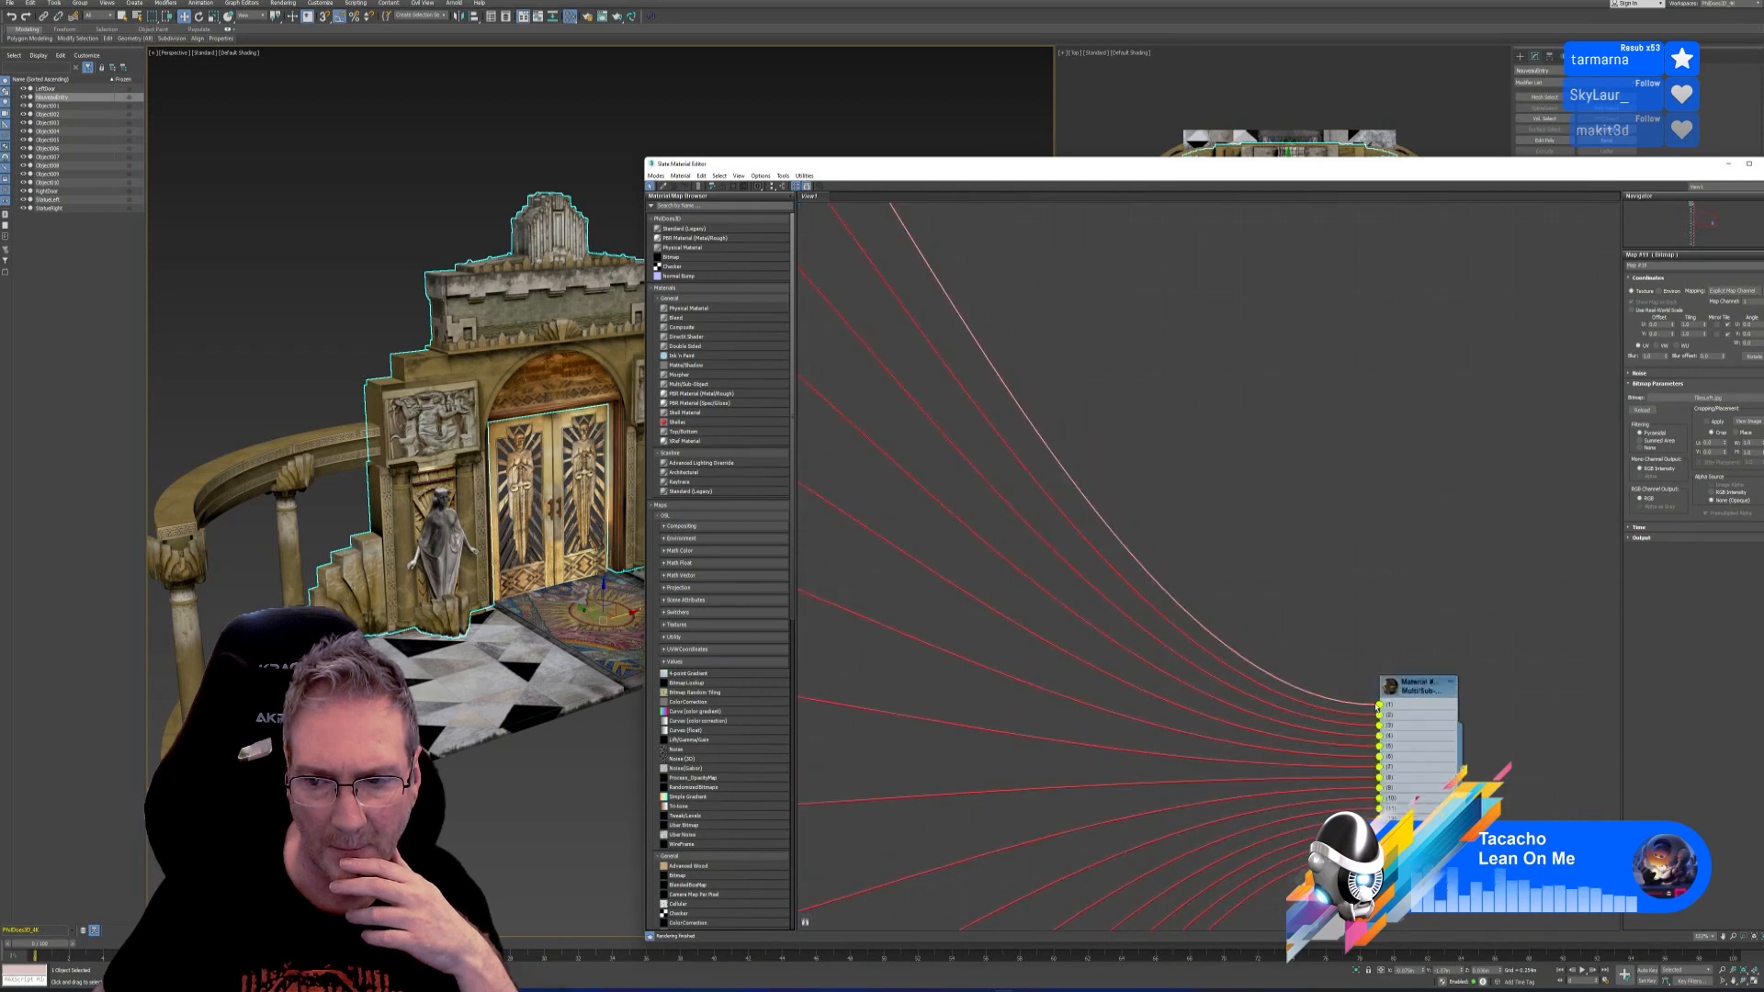
left_click_drag(1382, 704, 1332, 671)
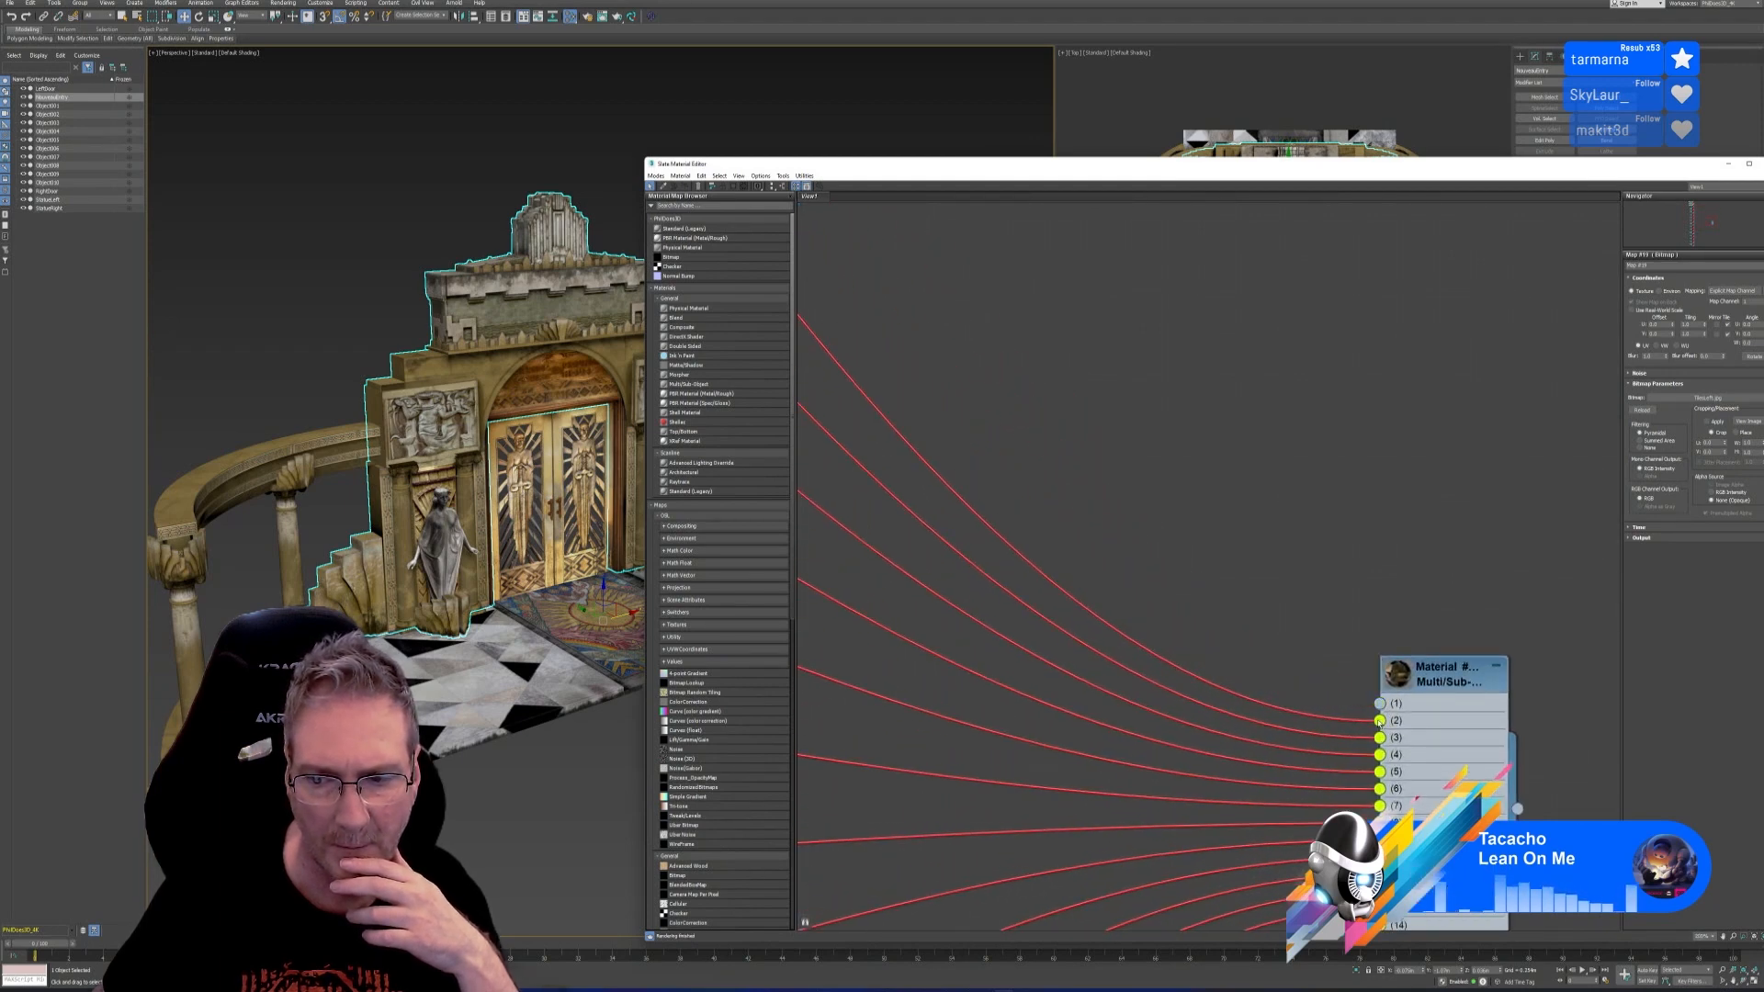
Enlarge the preview of the bitmap feeding the second sub-material's diffuse color
scroll(1047, 542, "down", 6)
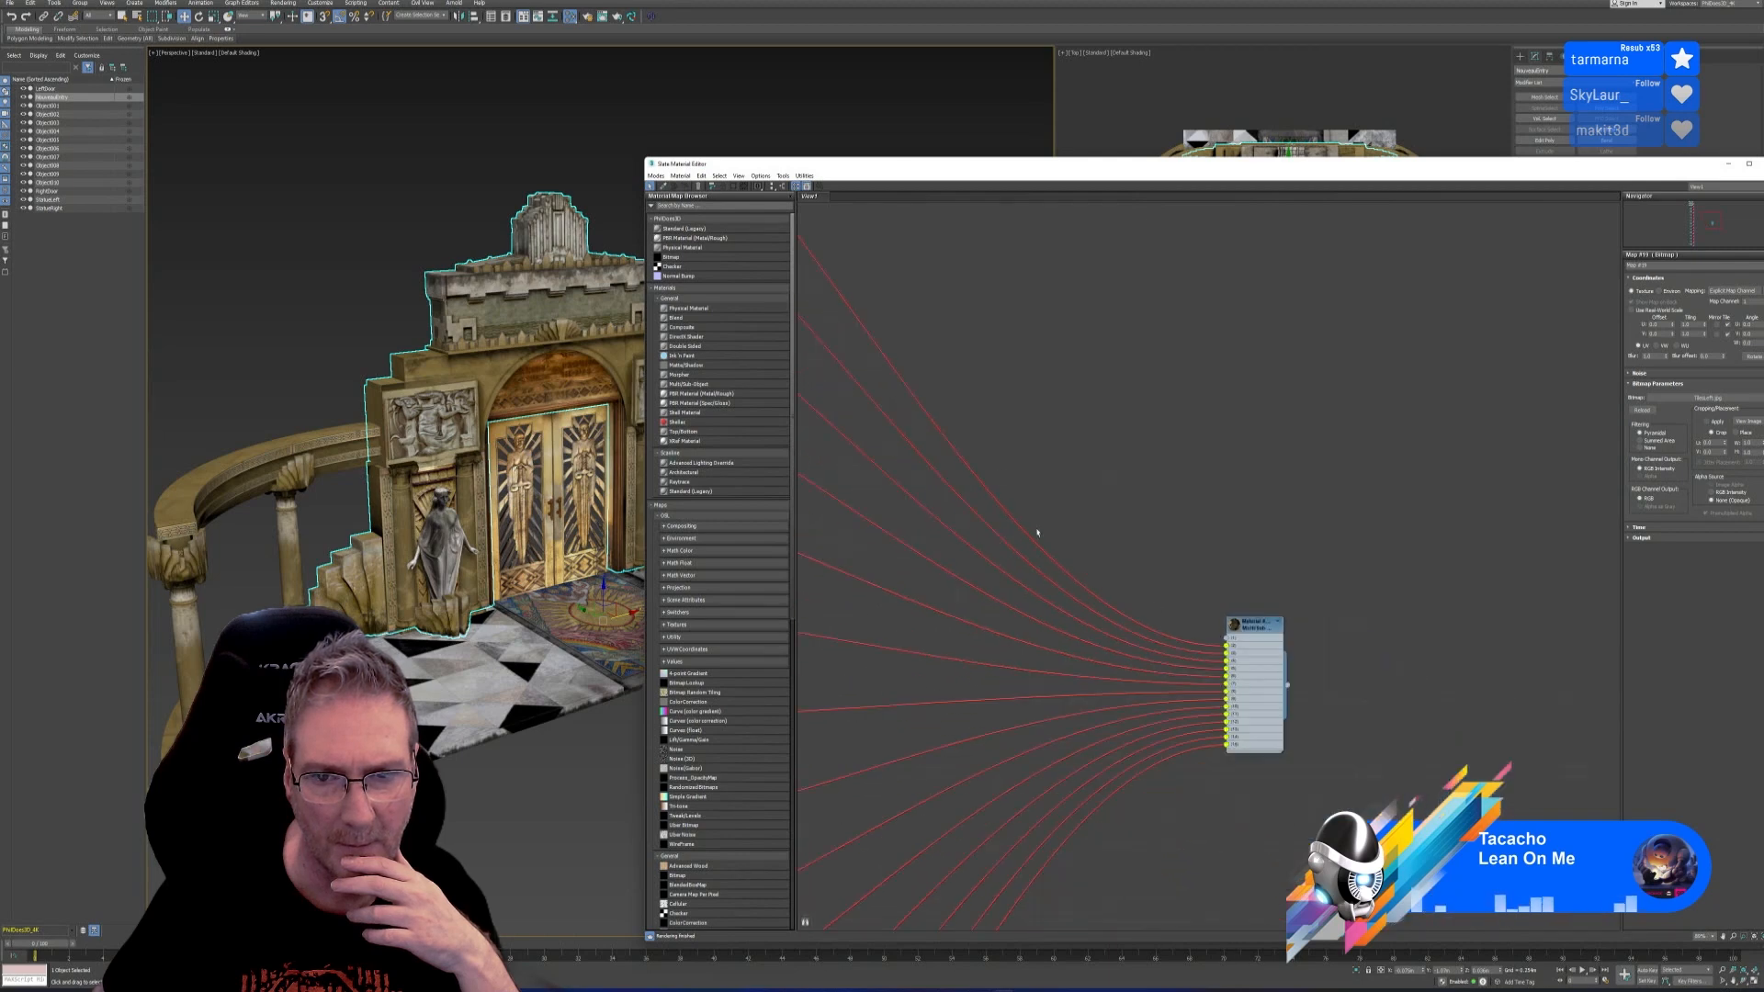
scroll(1001, 514, "up", 6)
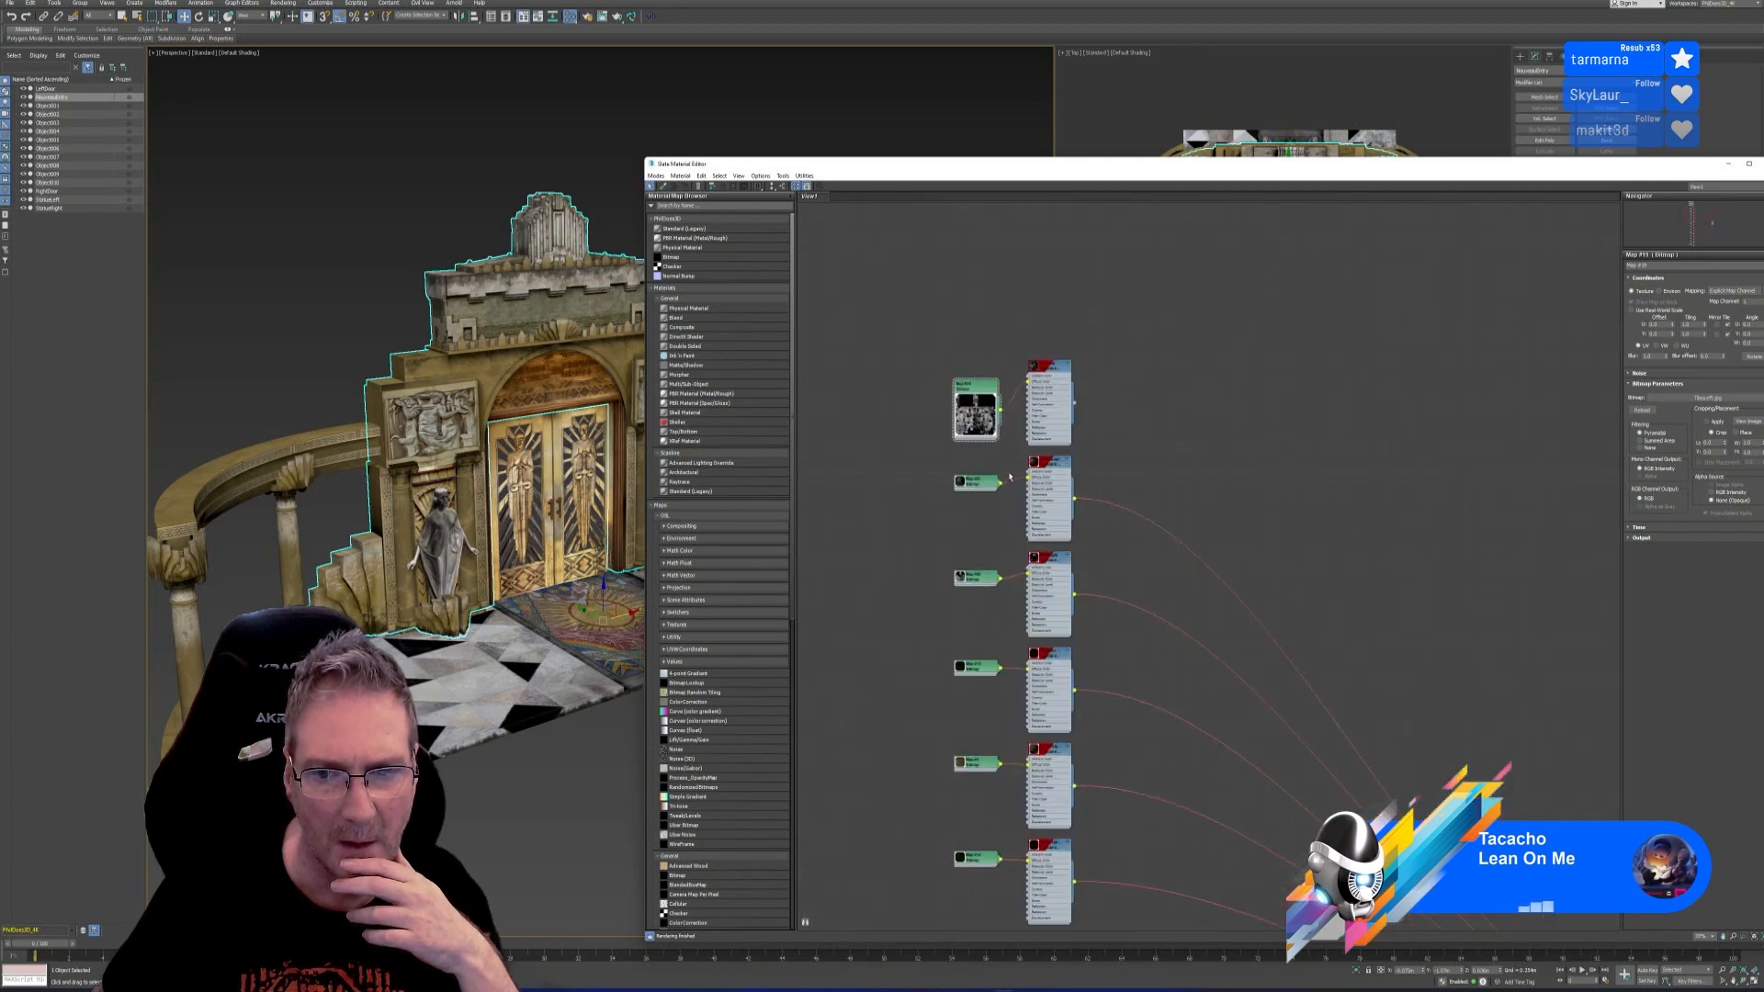
double_click(917, 481)
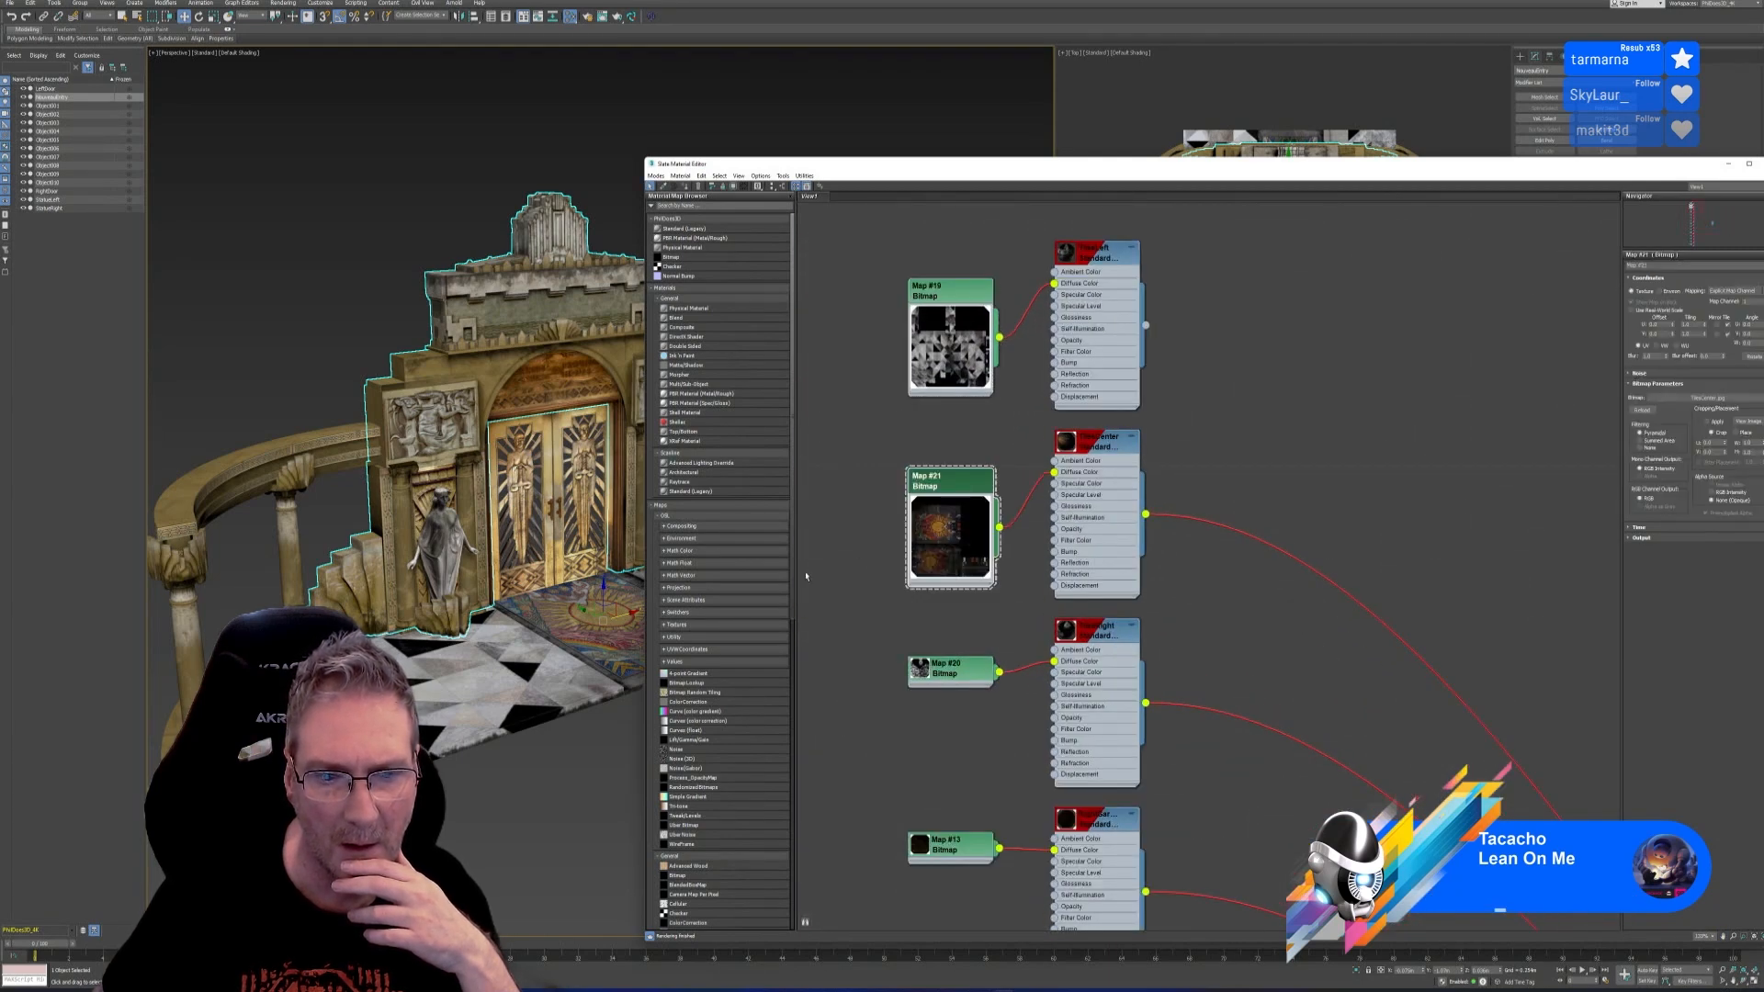
Disconnect the second sub-material from slot 2 of the facade's Multi/Sub-Object material
scroll(1215, 664, "down", 6)
scroll(1195, 597, "up", 5)
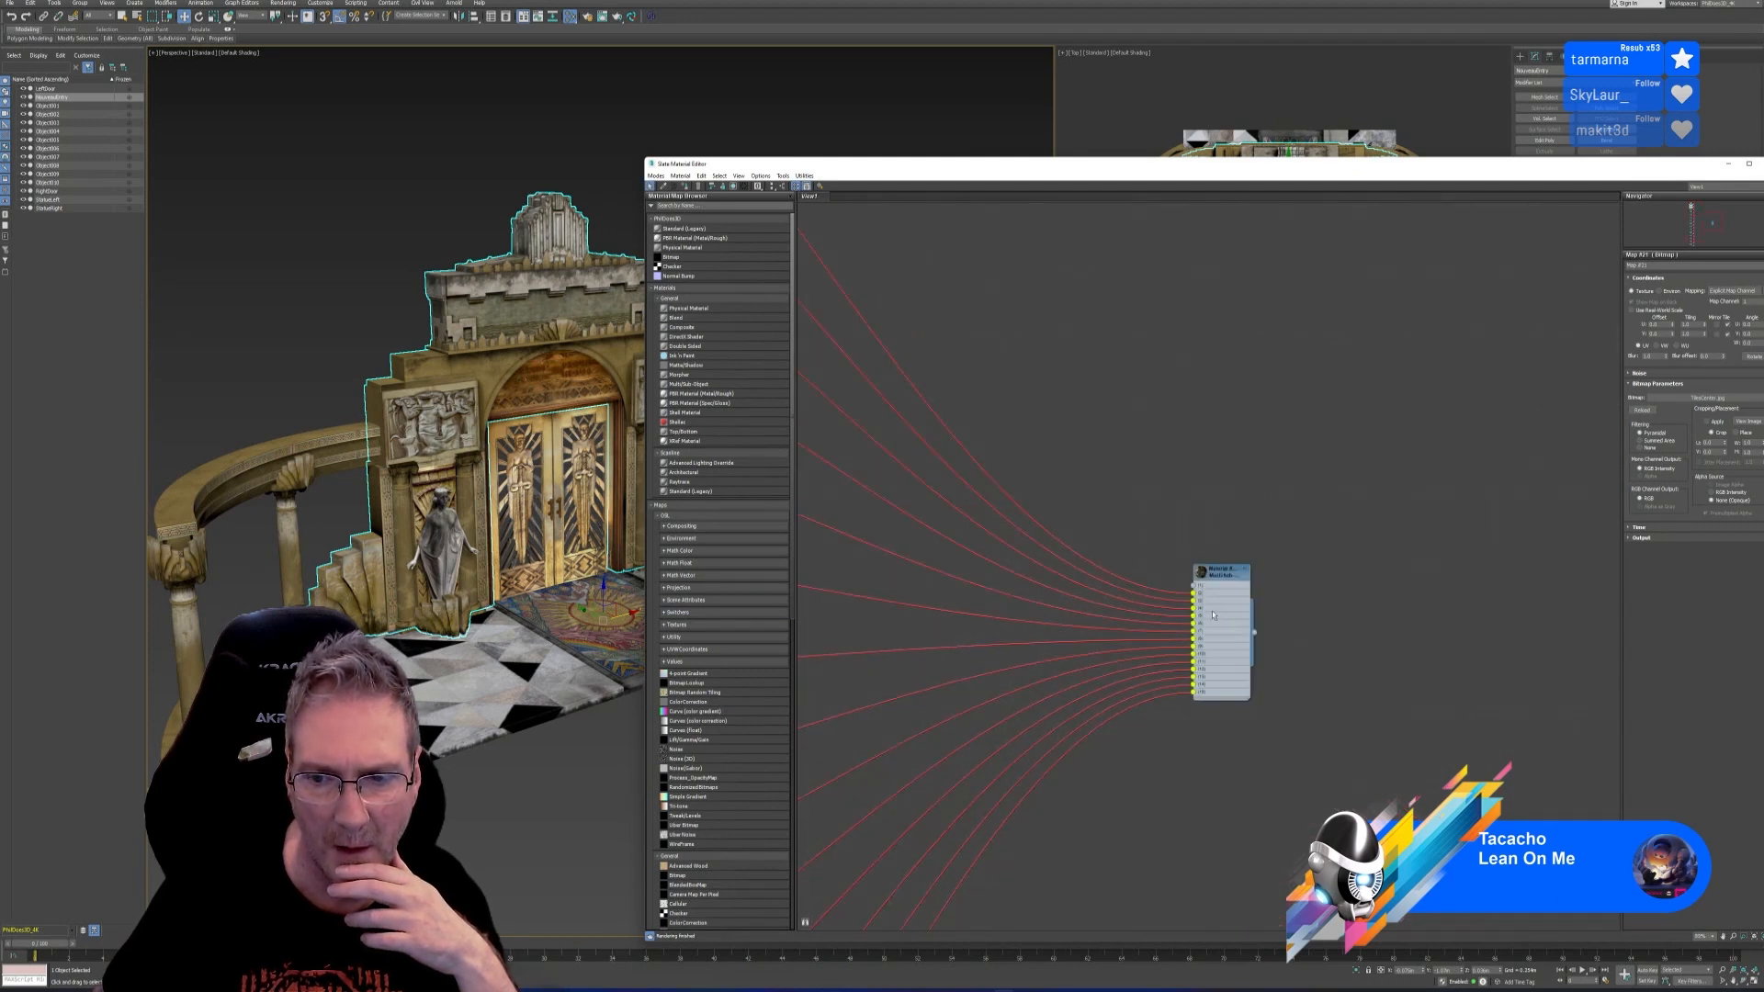
middle_click_drag(939, 496, 1347, 575)
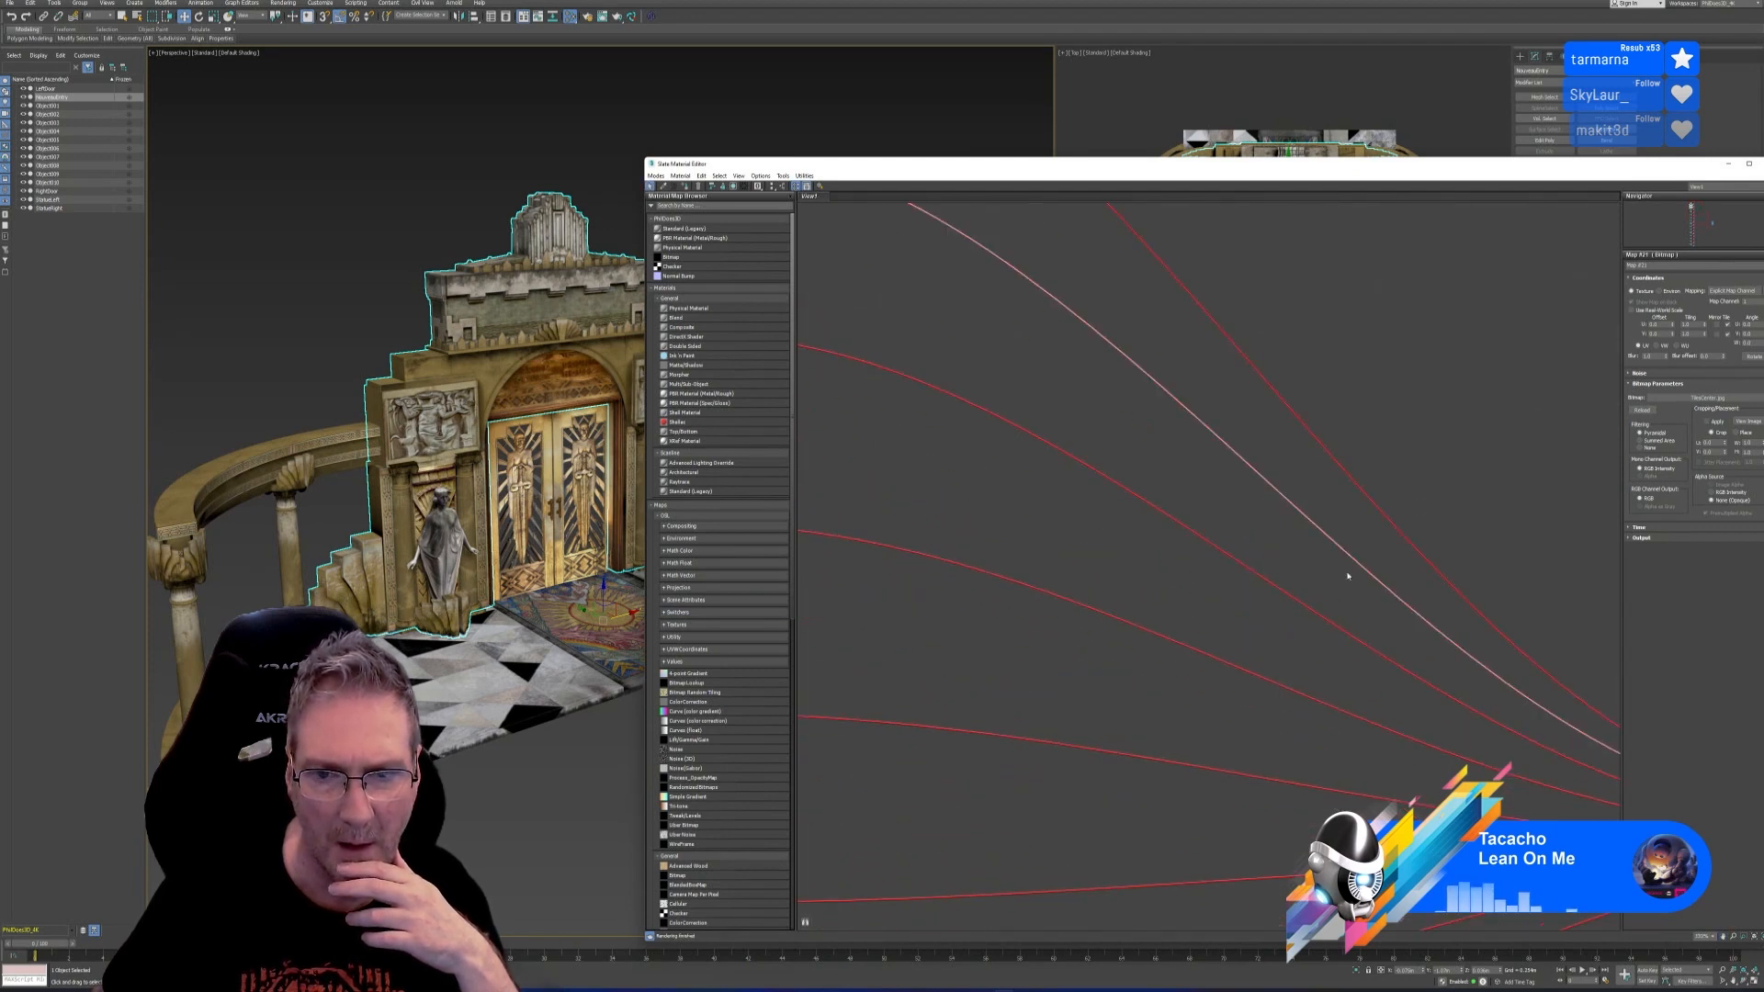
middle_click_drag(1011, 551, 1406, 740)
middle_click_drag(1111, 533, 1192, 592)
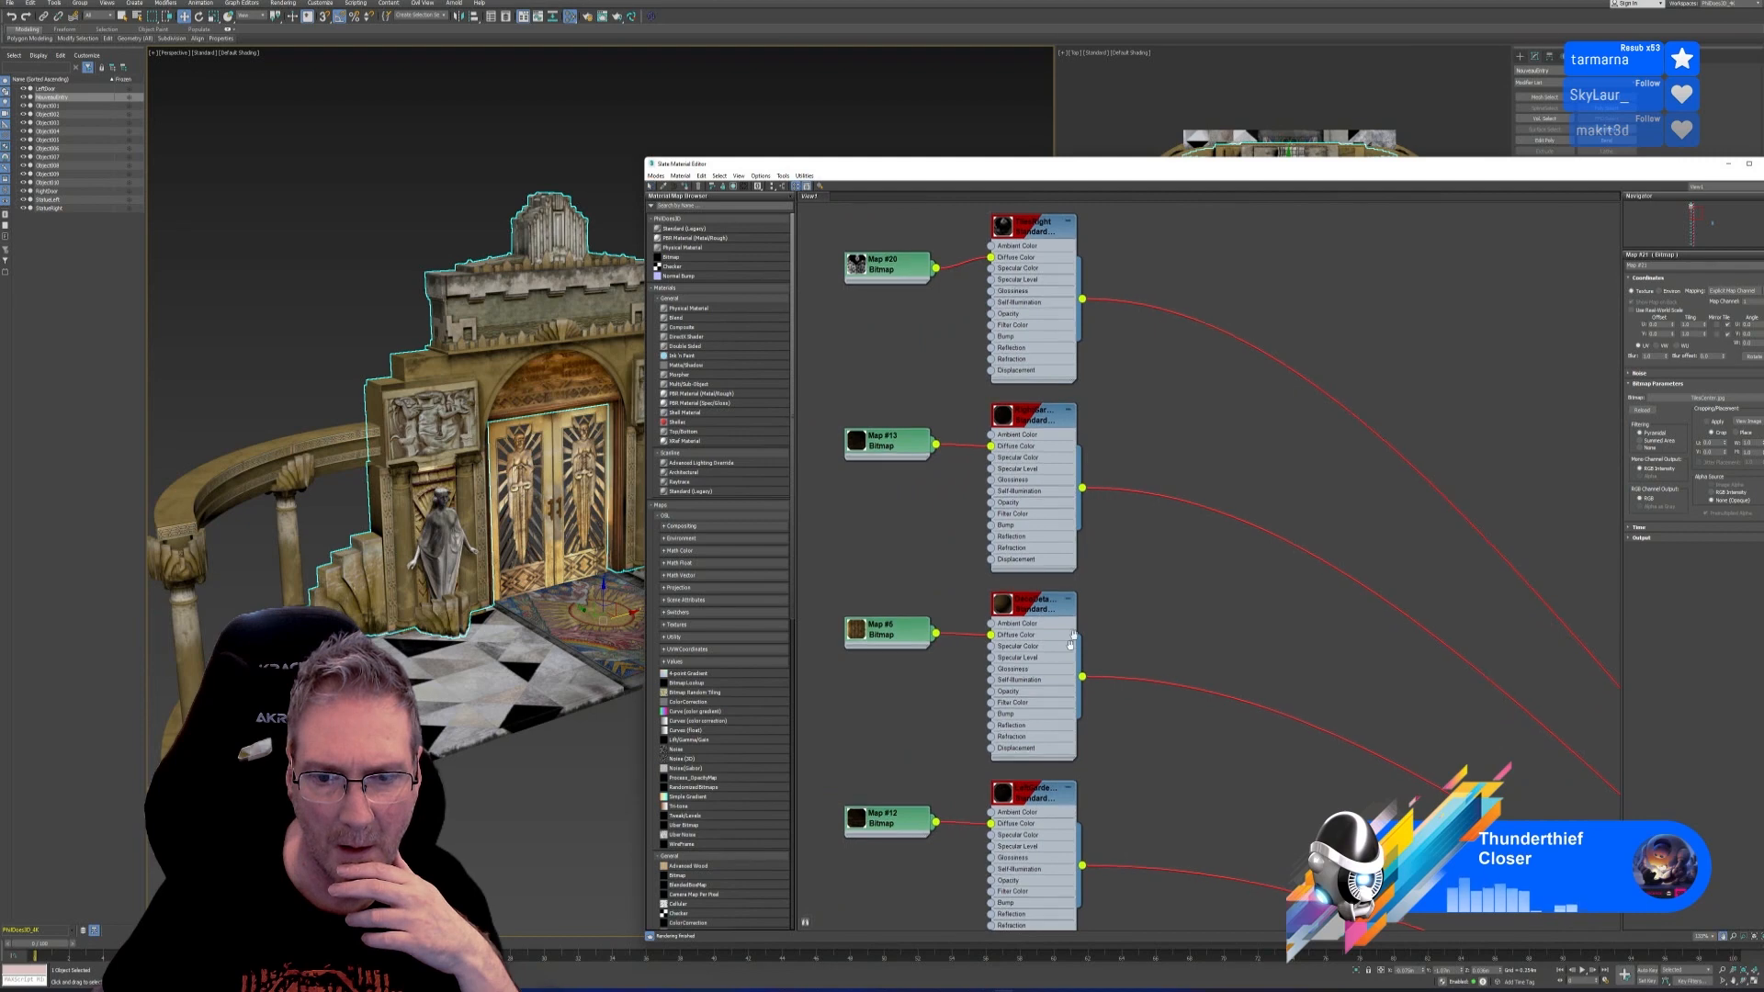
middle_click_drag(899, 547, 987, 889)
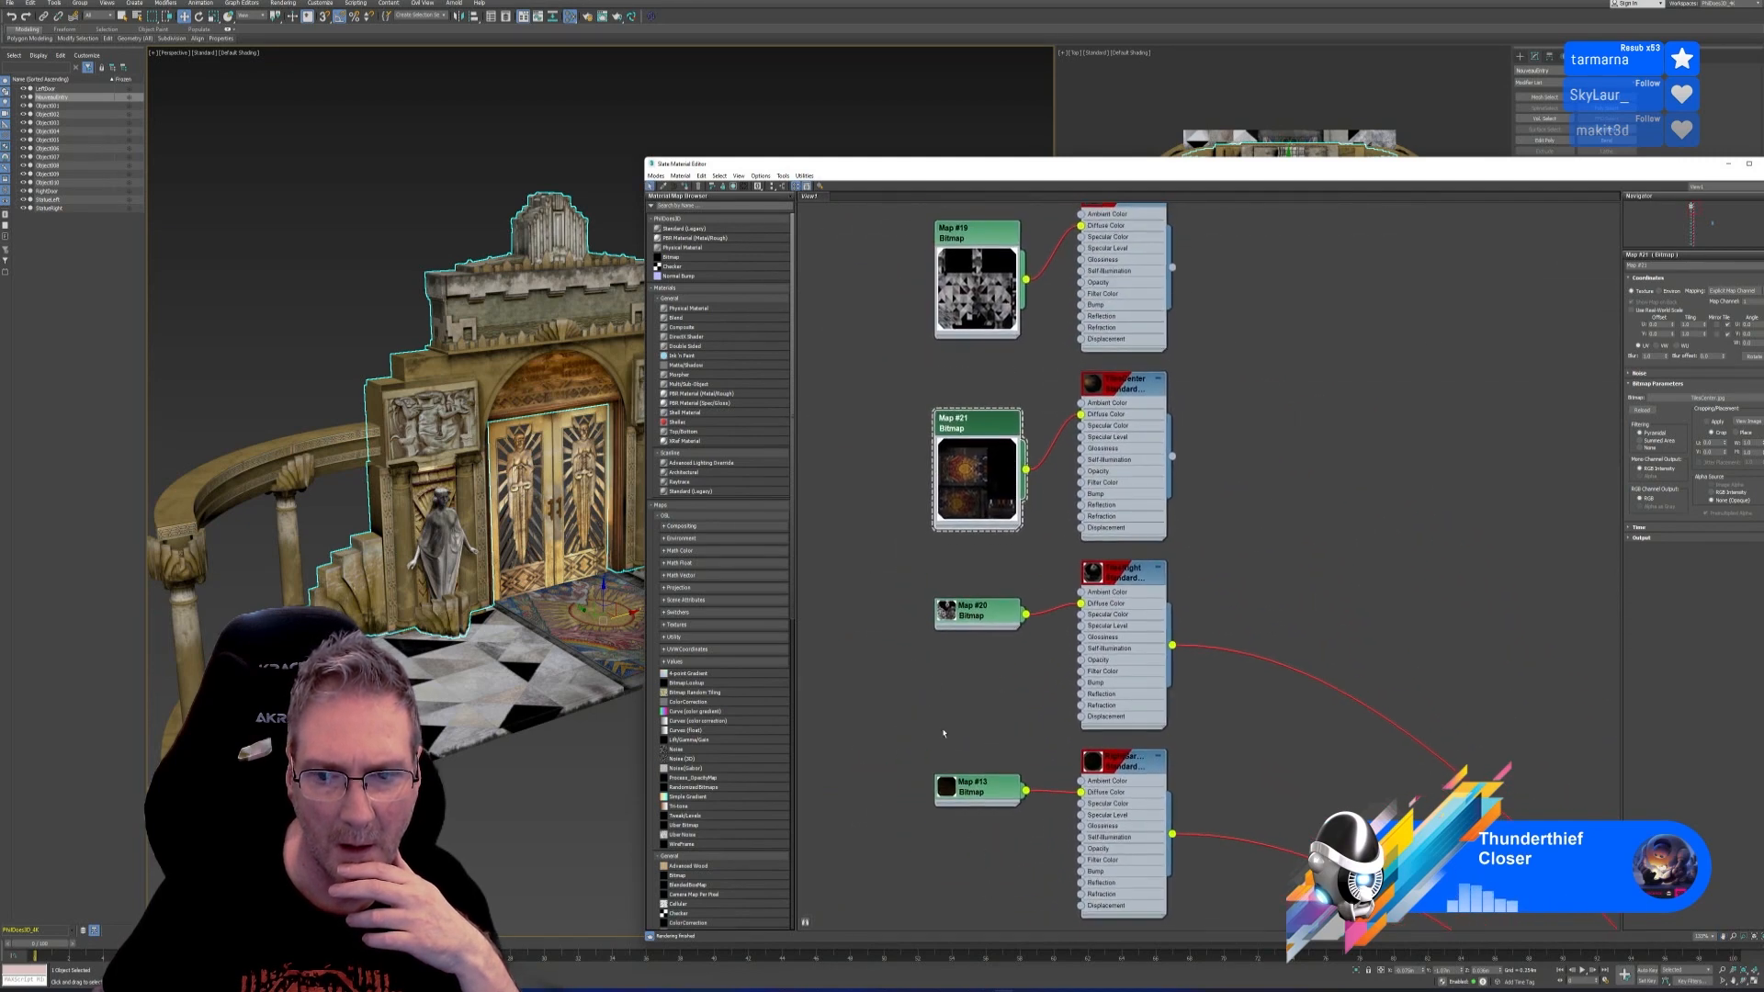
Enlarge the previews of the Map #20 and Map #13 bitmaps feeding the third and fourth sub-materials
double_click(944, 614)
middle_click_drag(951, 794, 929, 640)
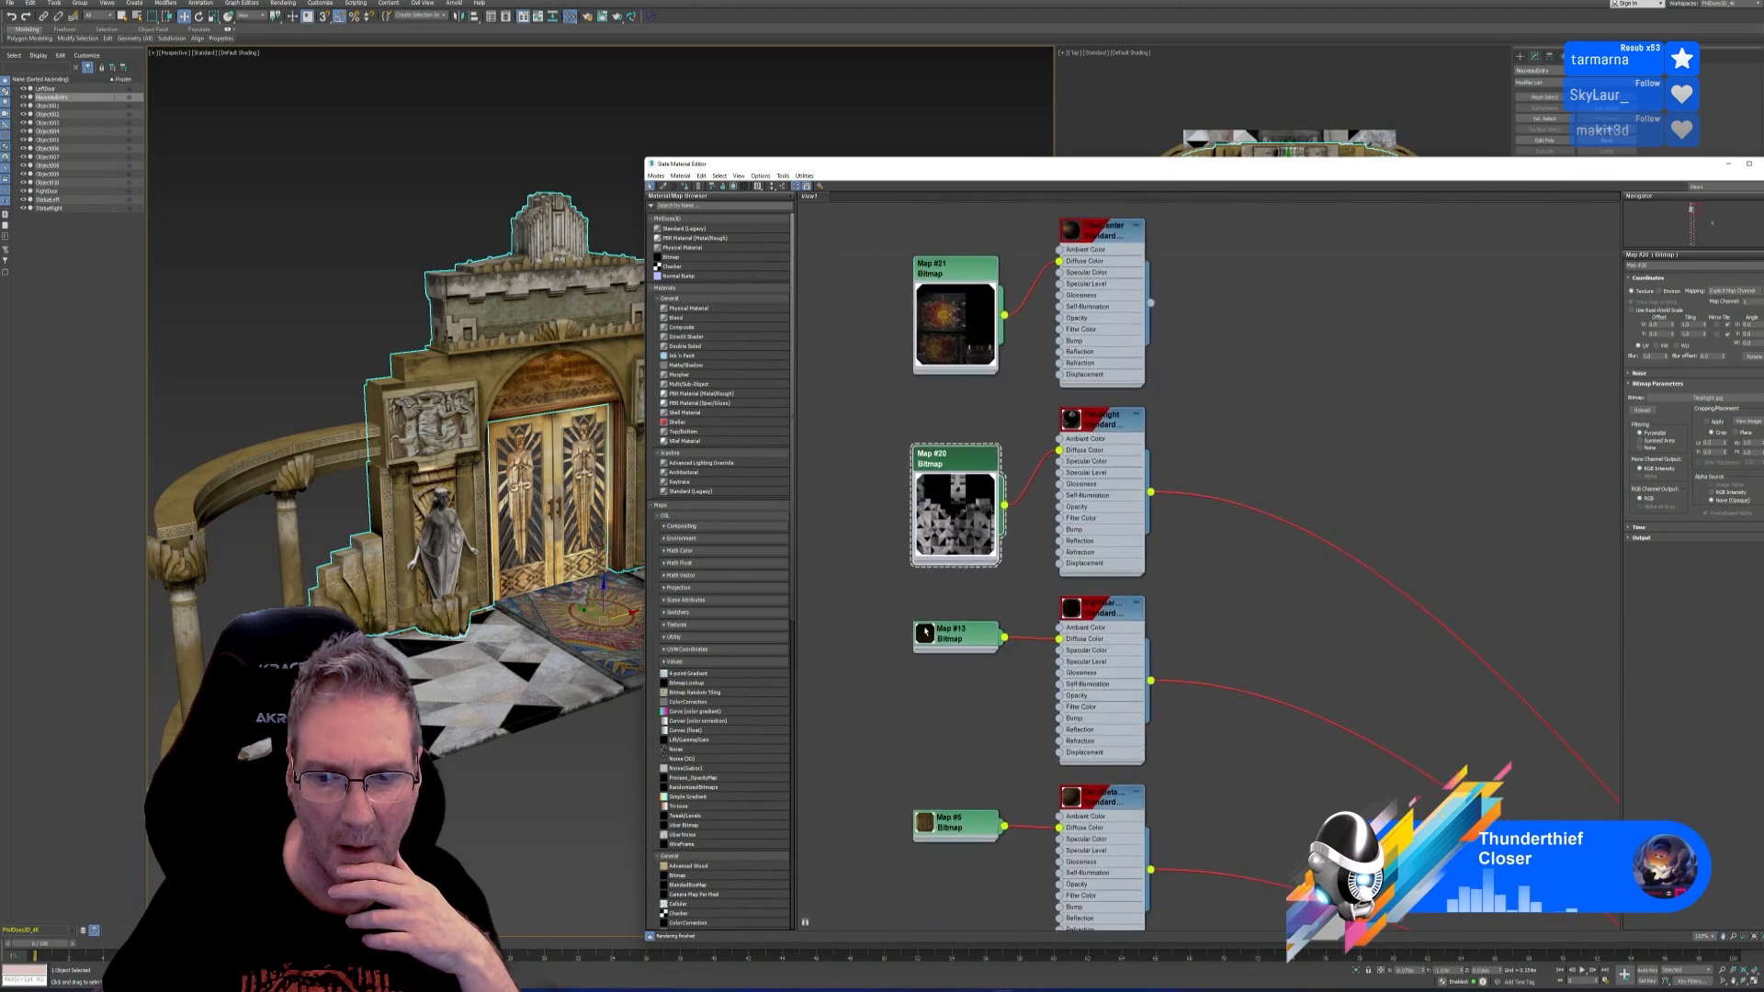
double_click(930, 641)
scroll(998, 726, "up", 4)
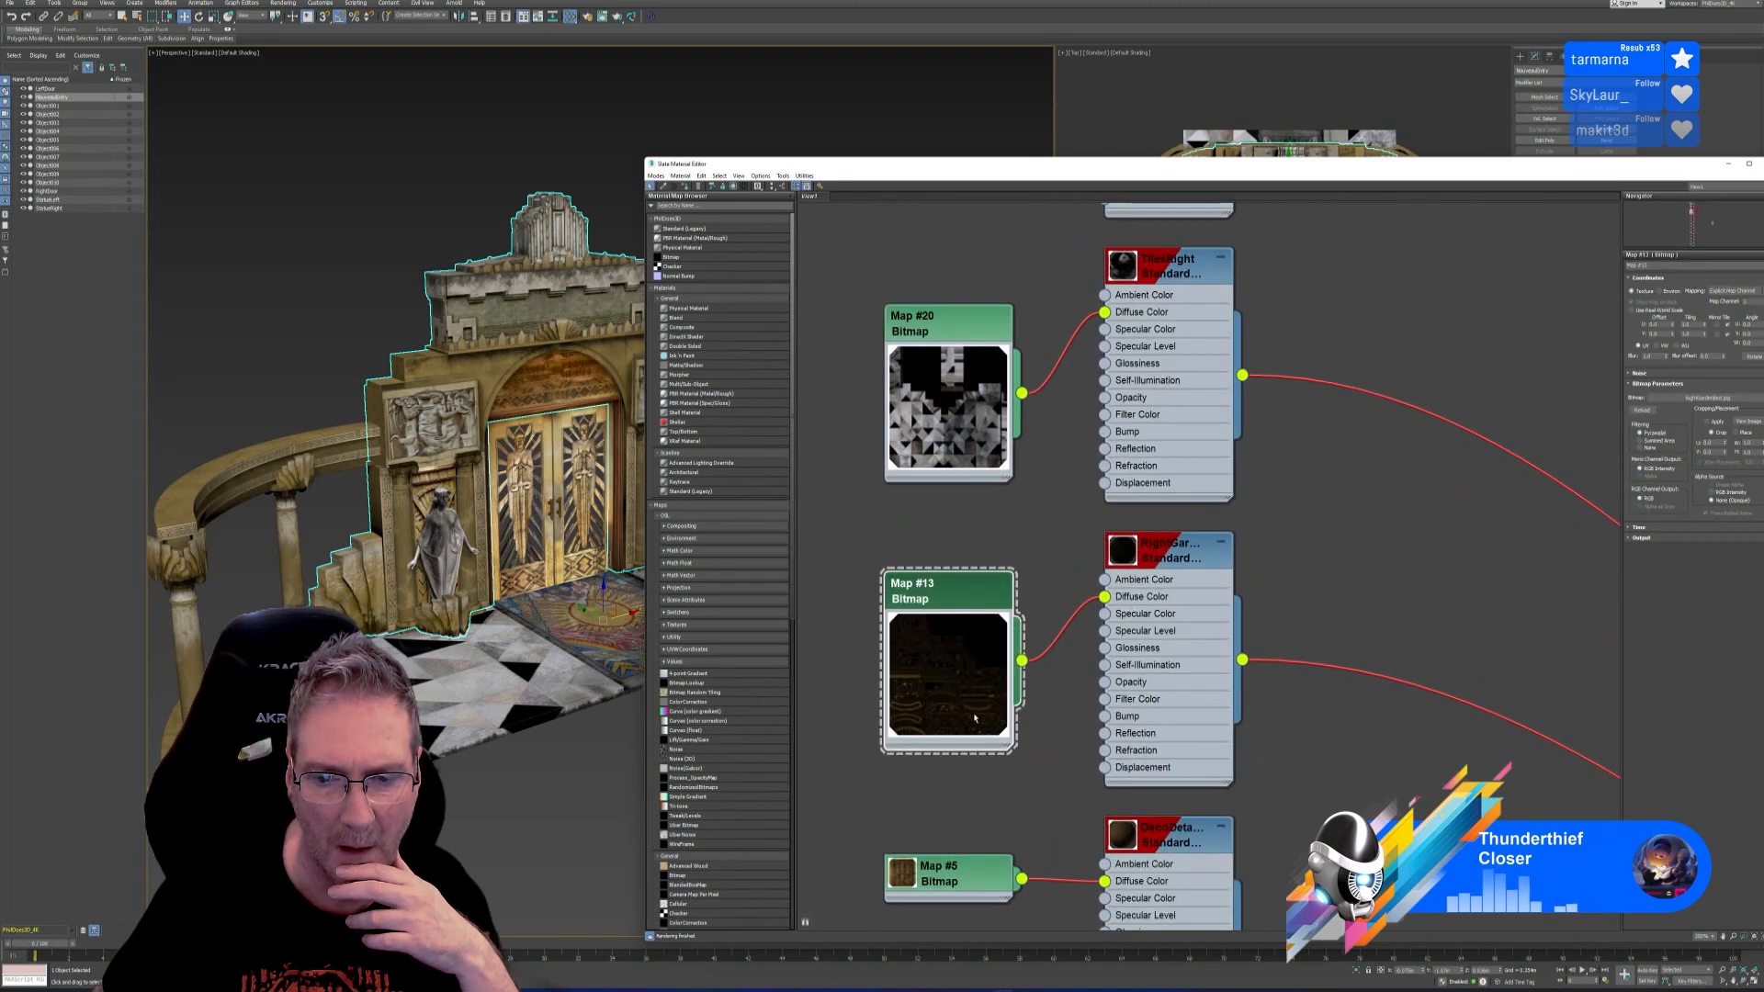
scroll(976, 716, "down", 4)
middle_click_drag(1028, 747, 1000, 450)
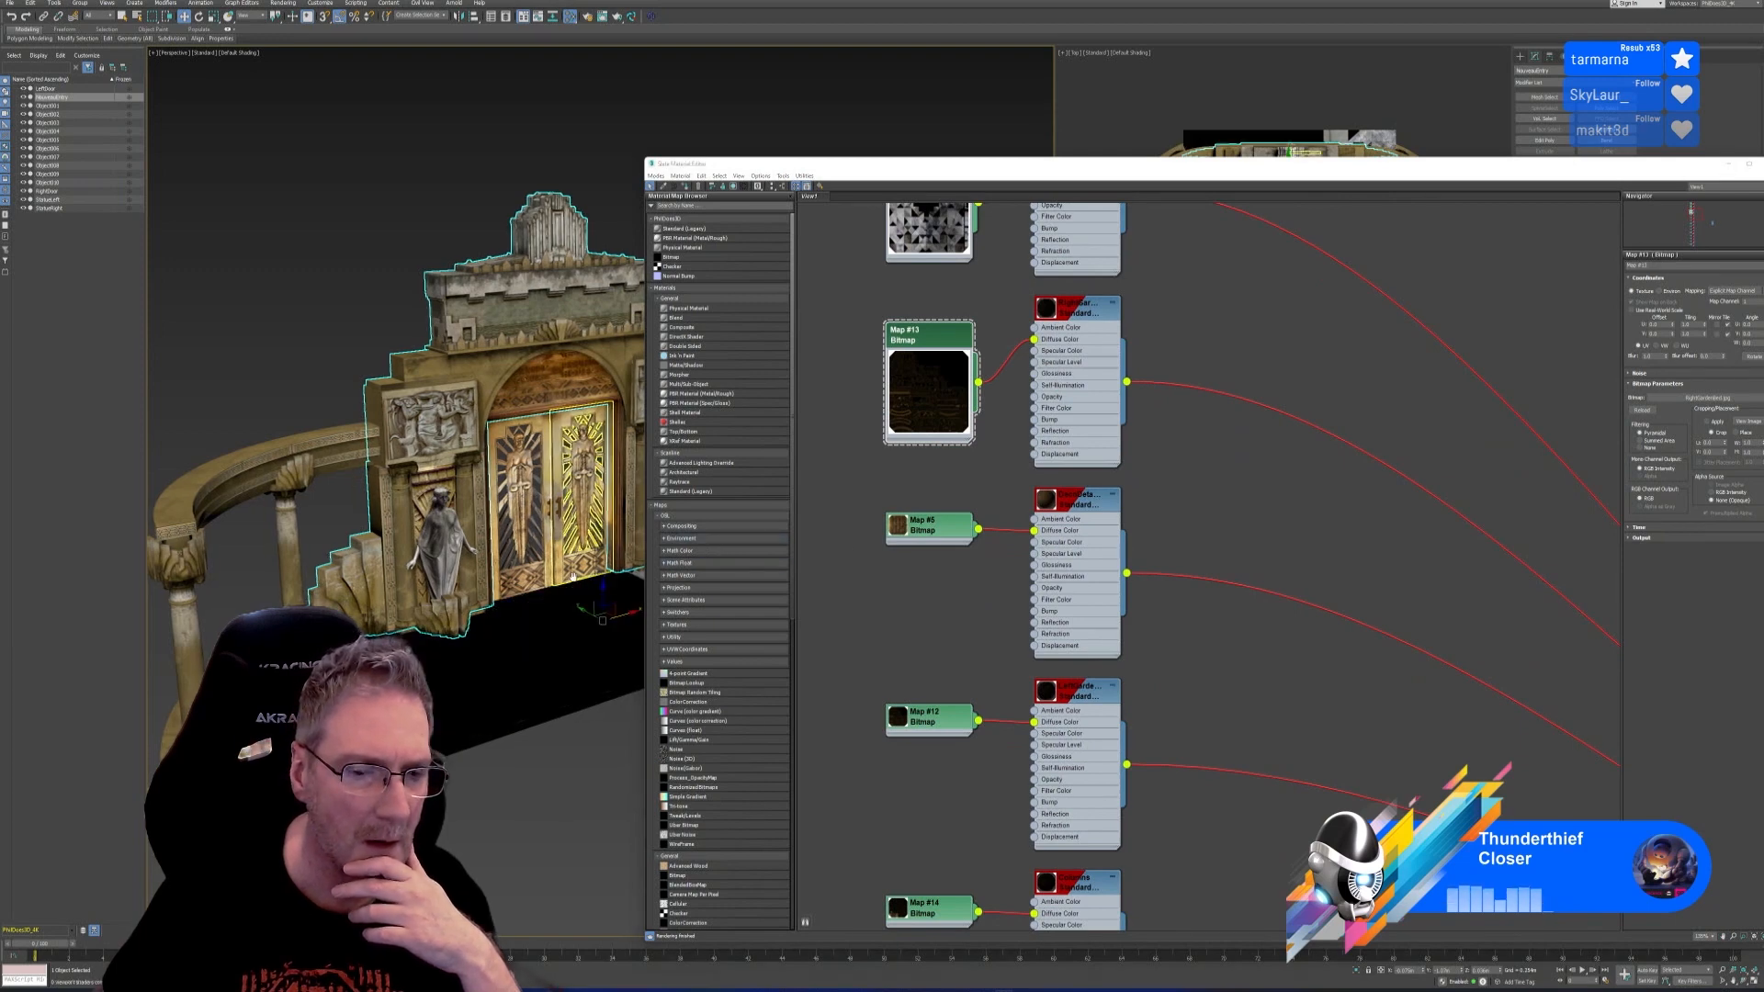
Close the Slate Material Editor and isolate the selected facade in the viewports
middle_click_drag(586, 576, 489, 583)
scroll(489, 583, "down", 3)
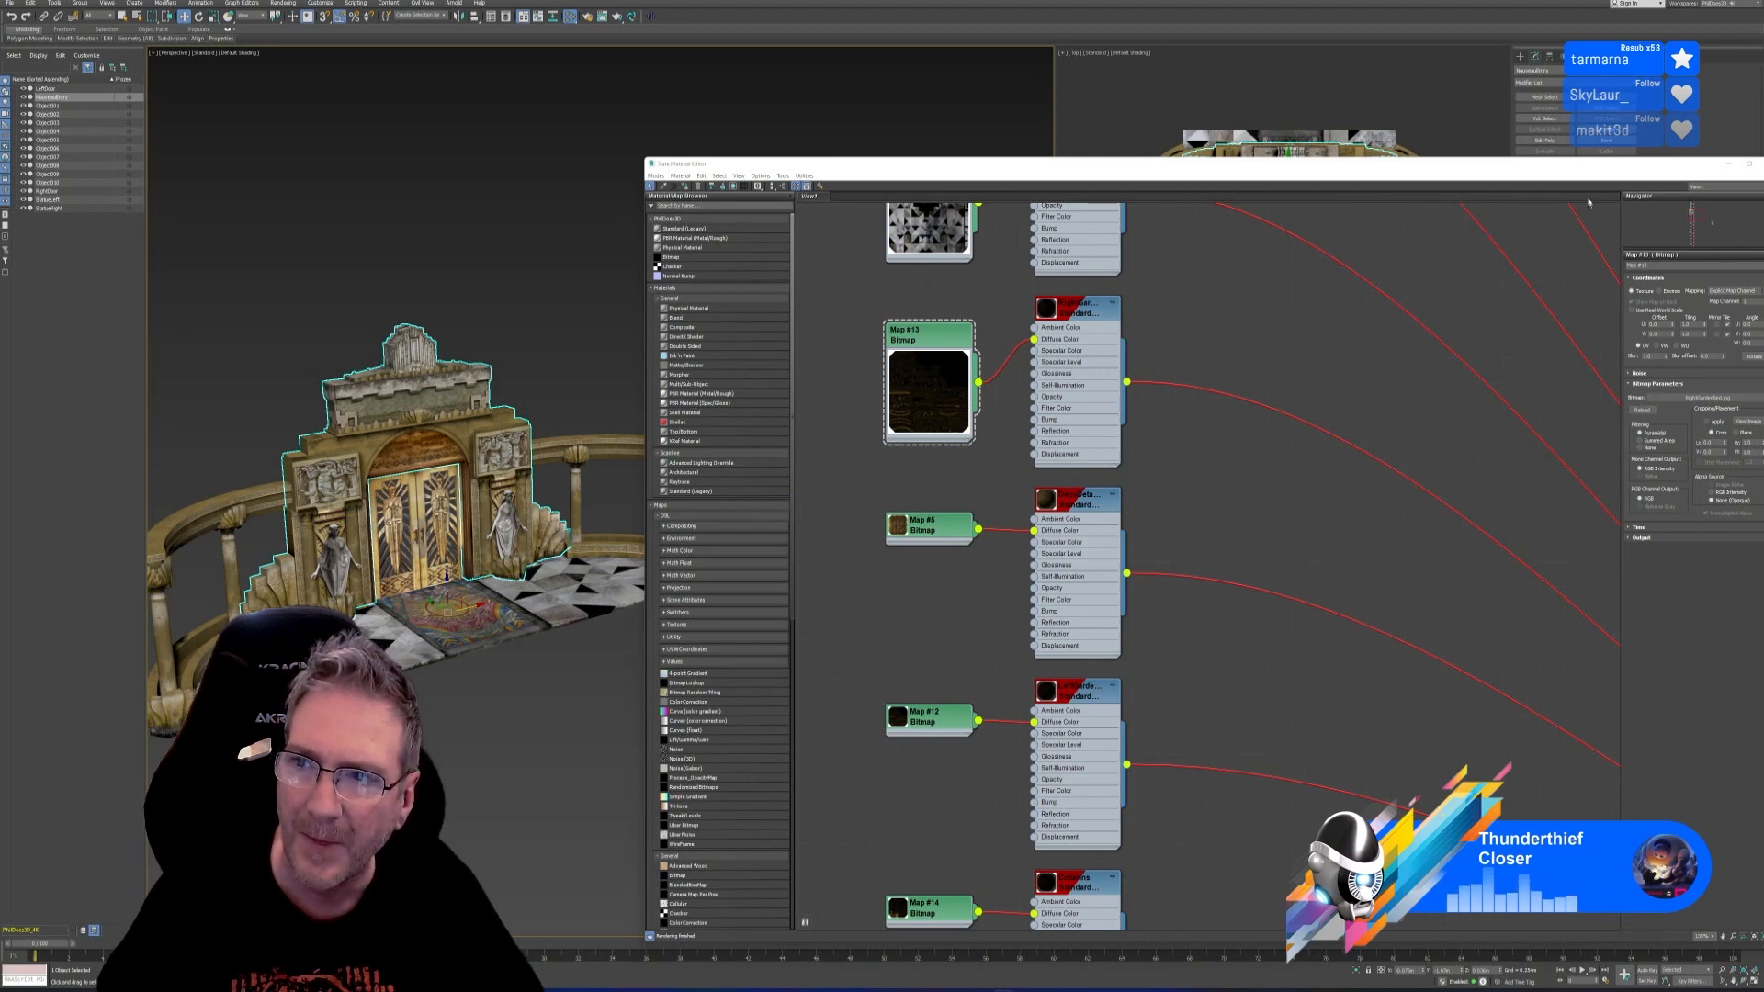
left_click_drag(1272, 169, 1107, 96)
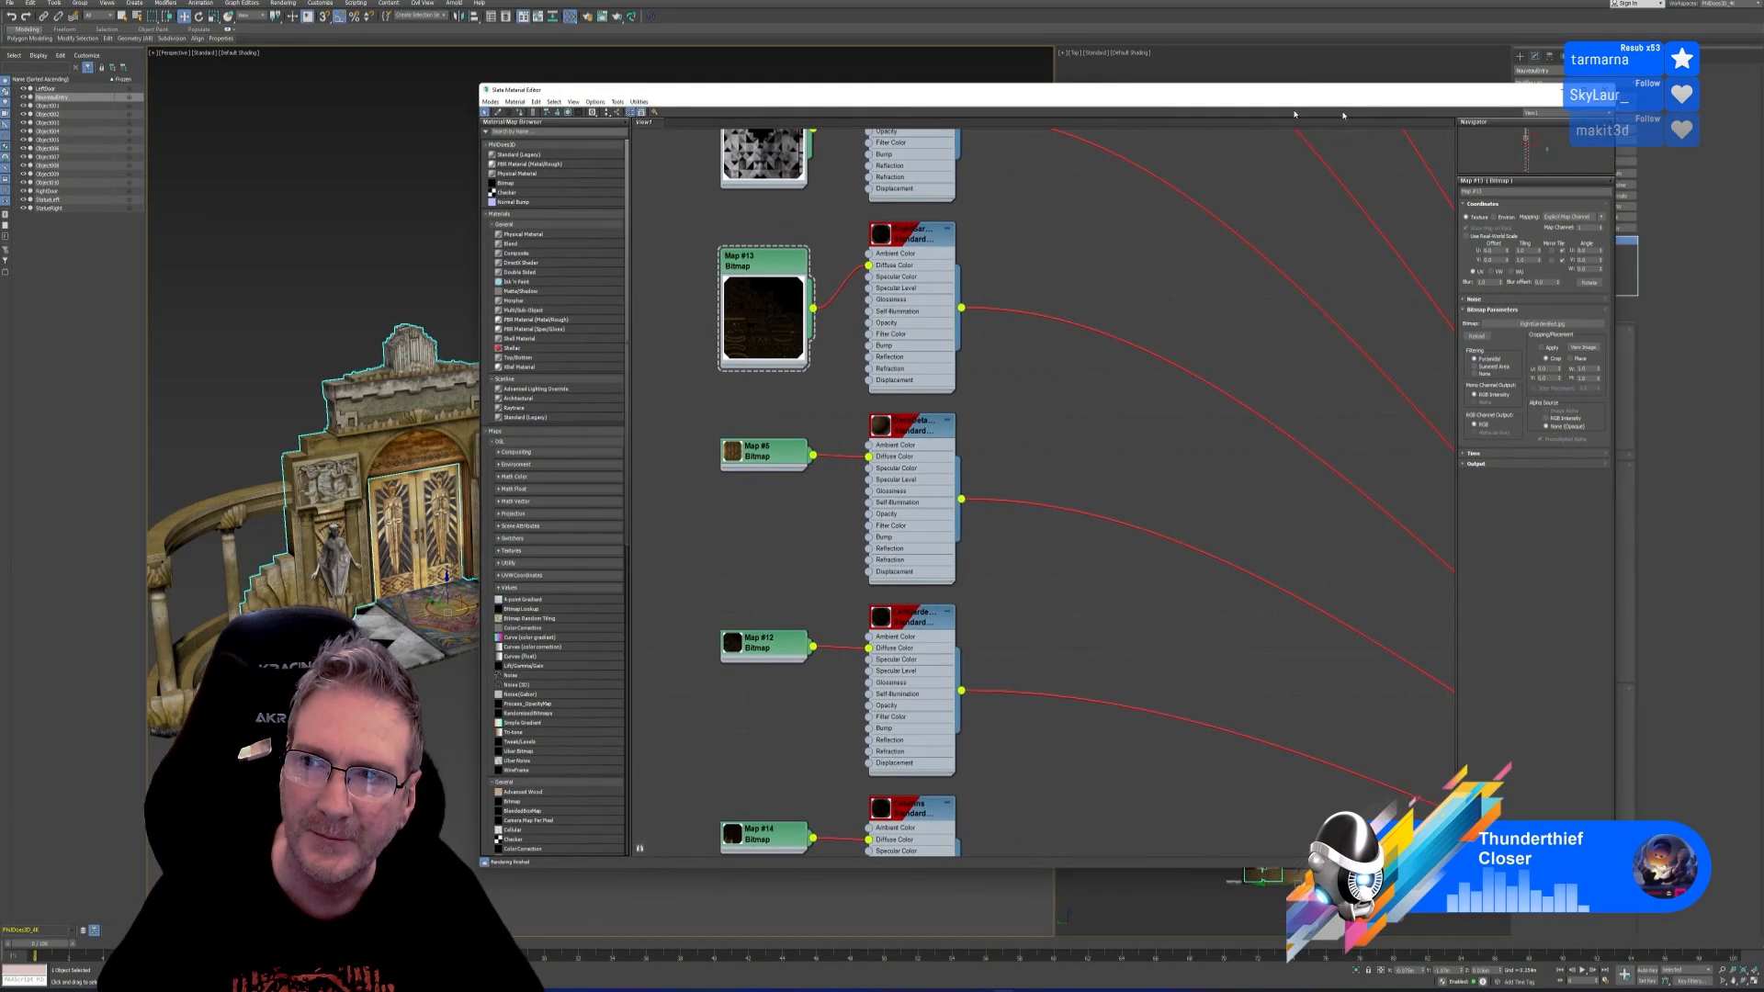
left_click(1604, 90)
middle_click_drag(477, 552, 625, 557)
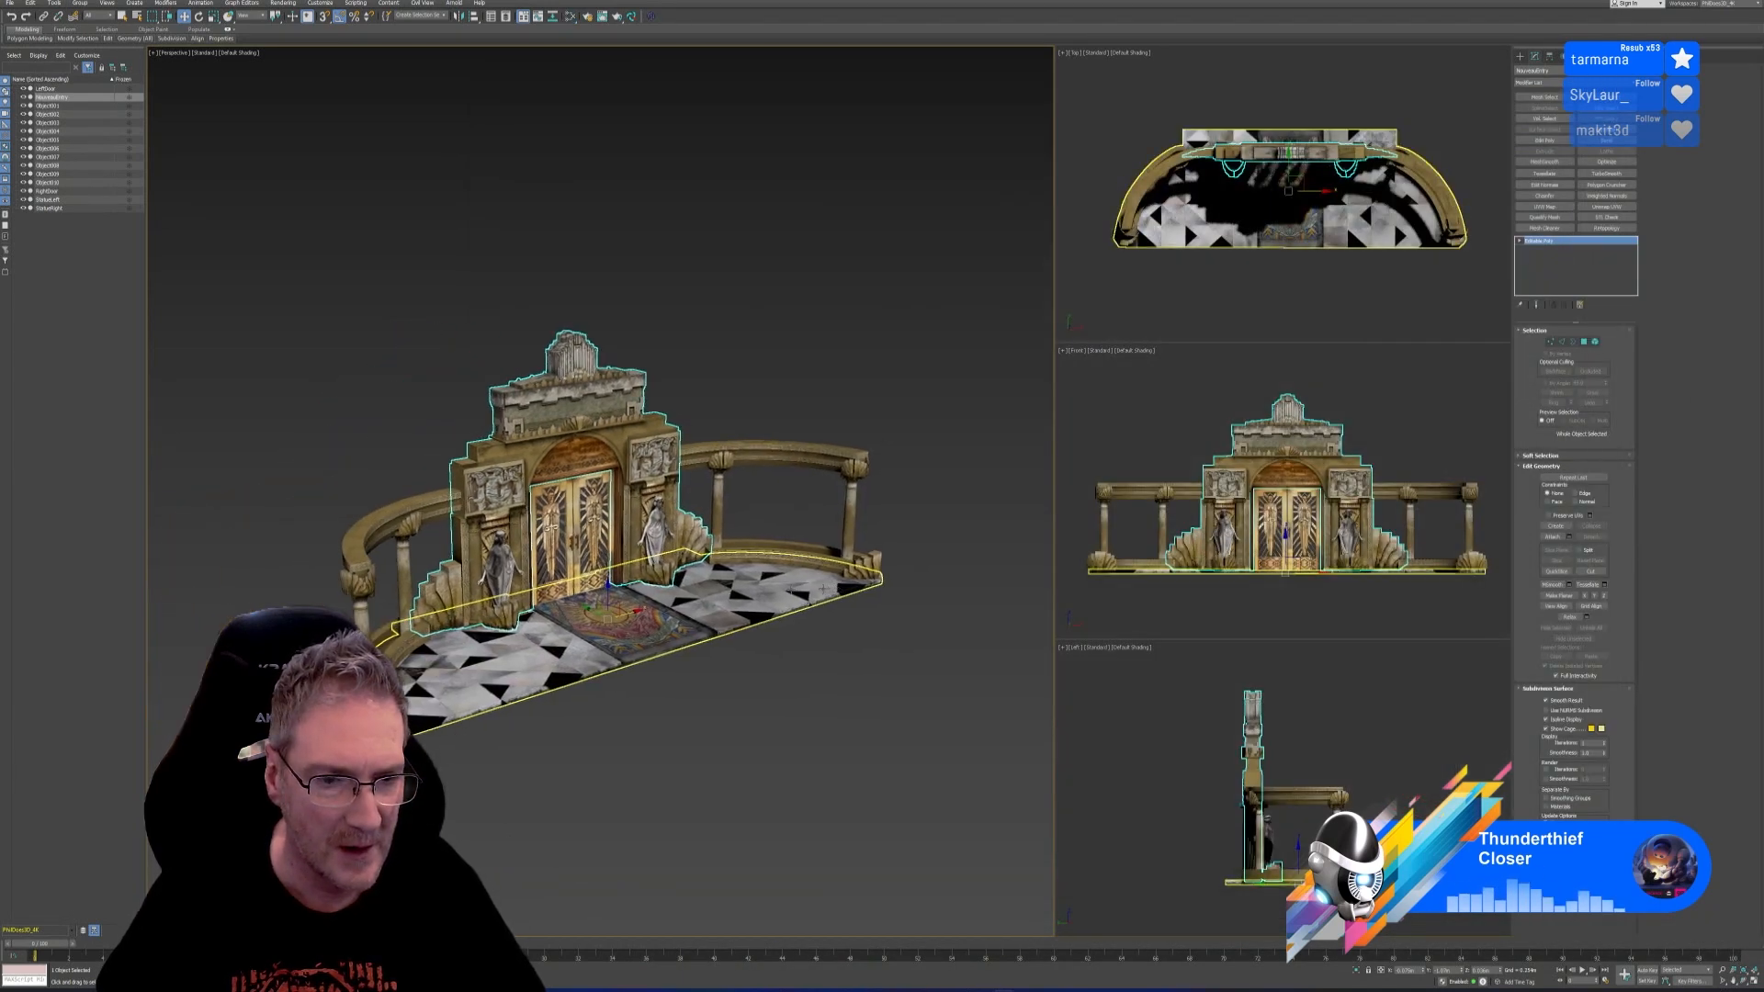
scroll(569, 533, "up", 3)
left_click(1355, 970)
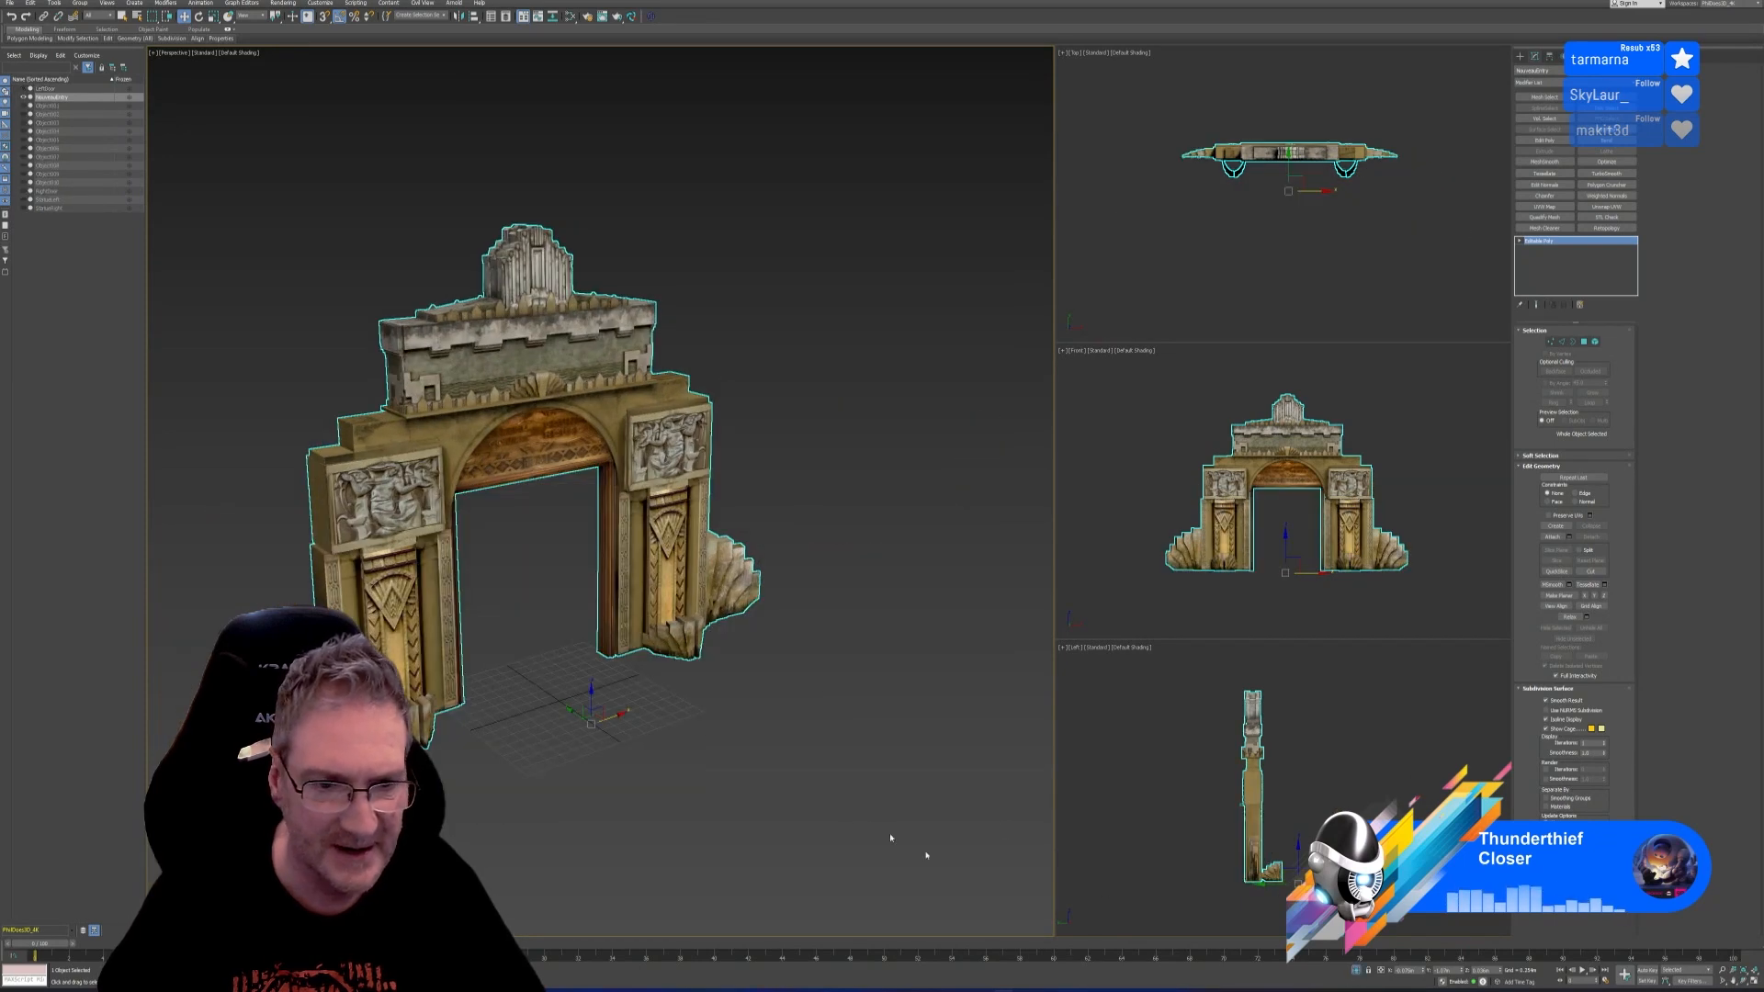
Move the facade's UVs to another map channel in Unwrap UVW and select all of them in the UV editor
middle_click_drag(861, 821, 829, 801, "alt")
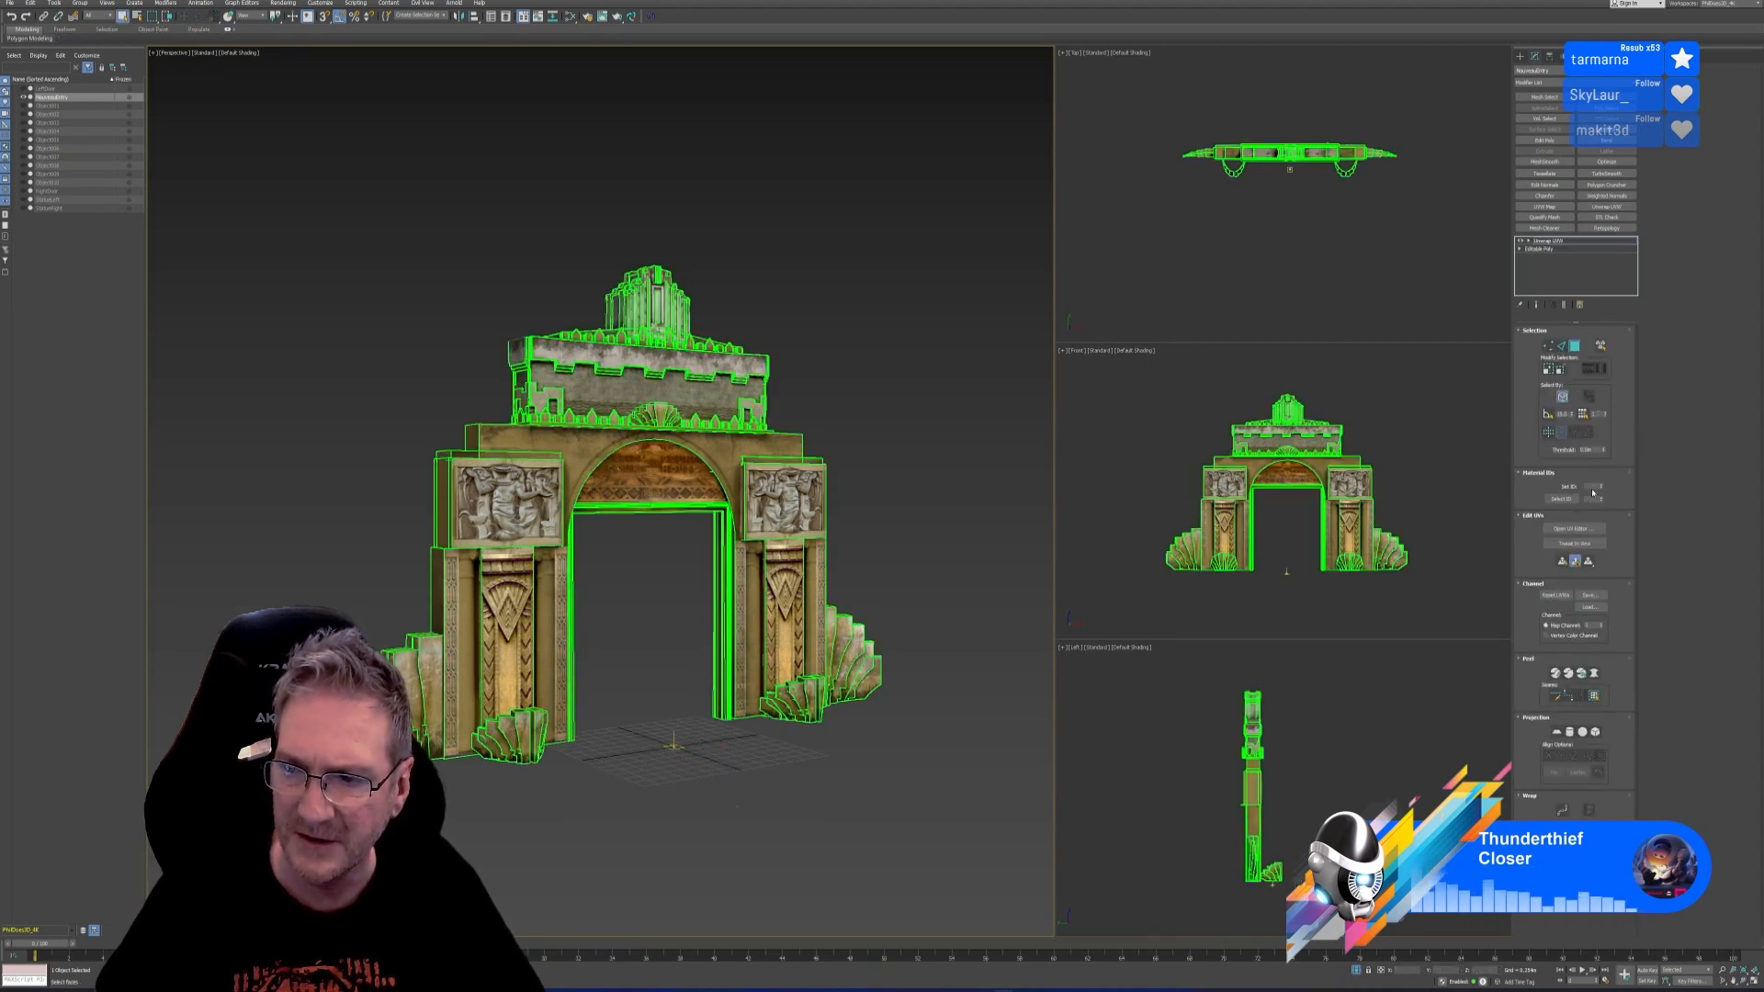
left_click(1604, 625)
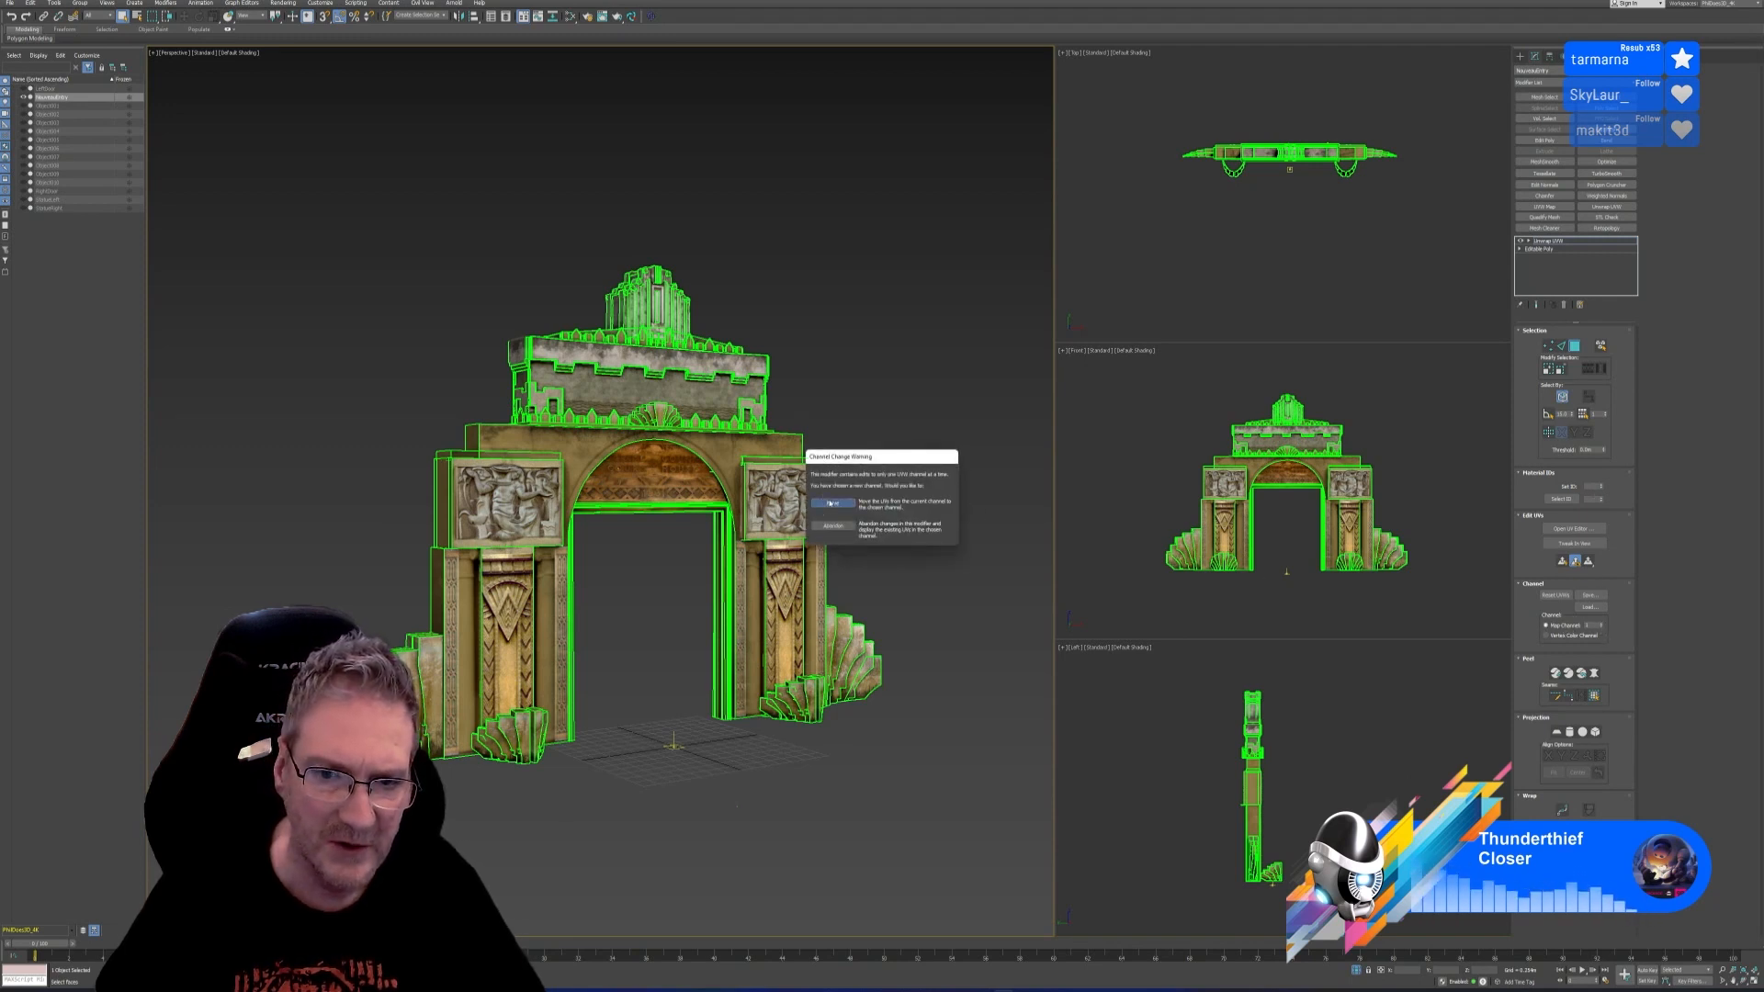
left_click(833, 504)
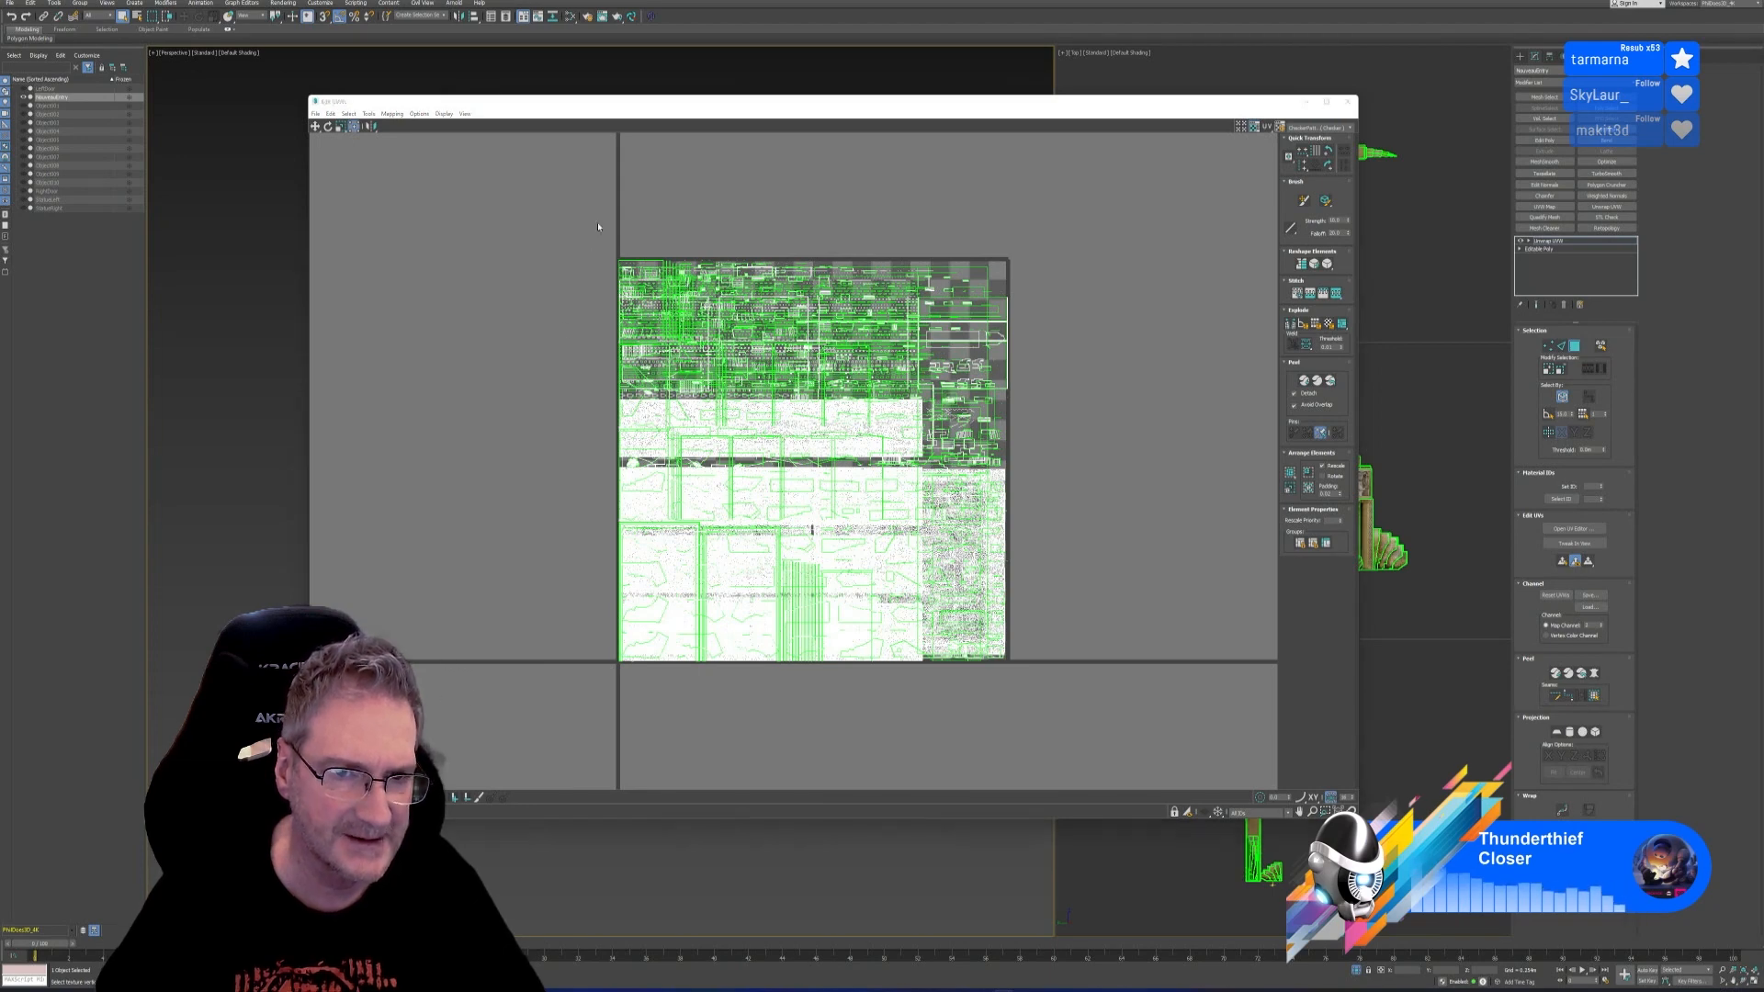
left_click_drag(589, 225, 1049, 691)
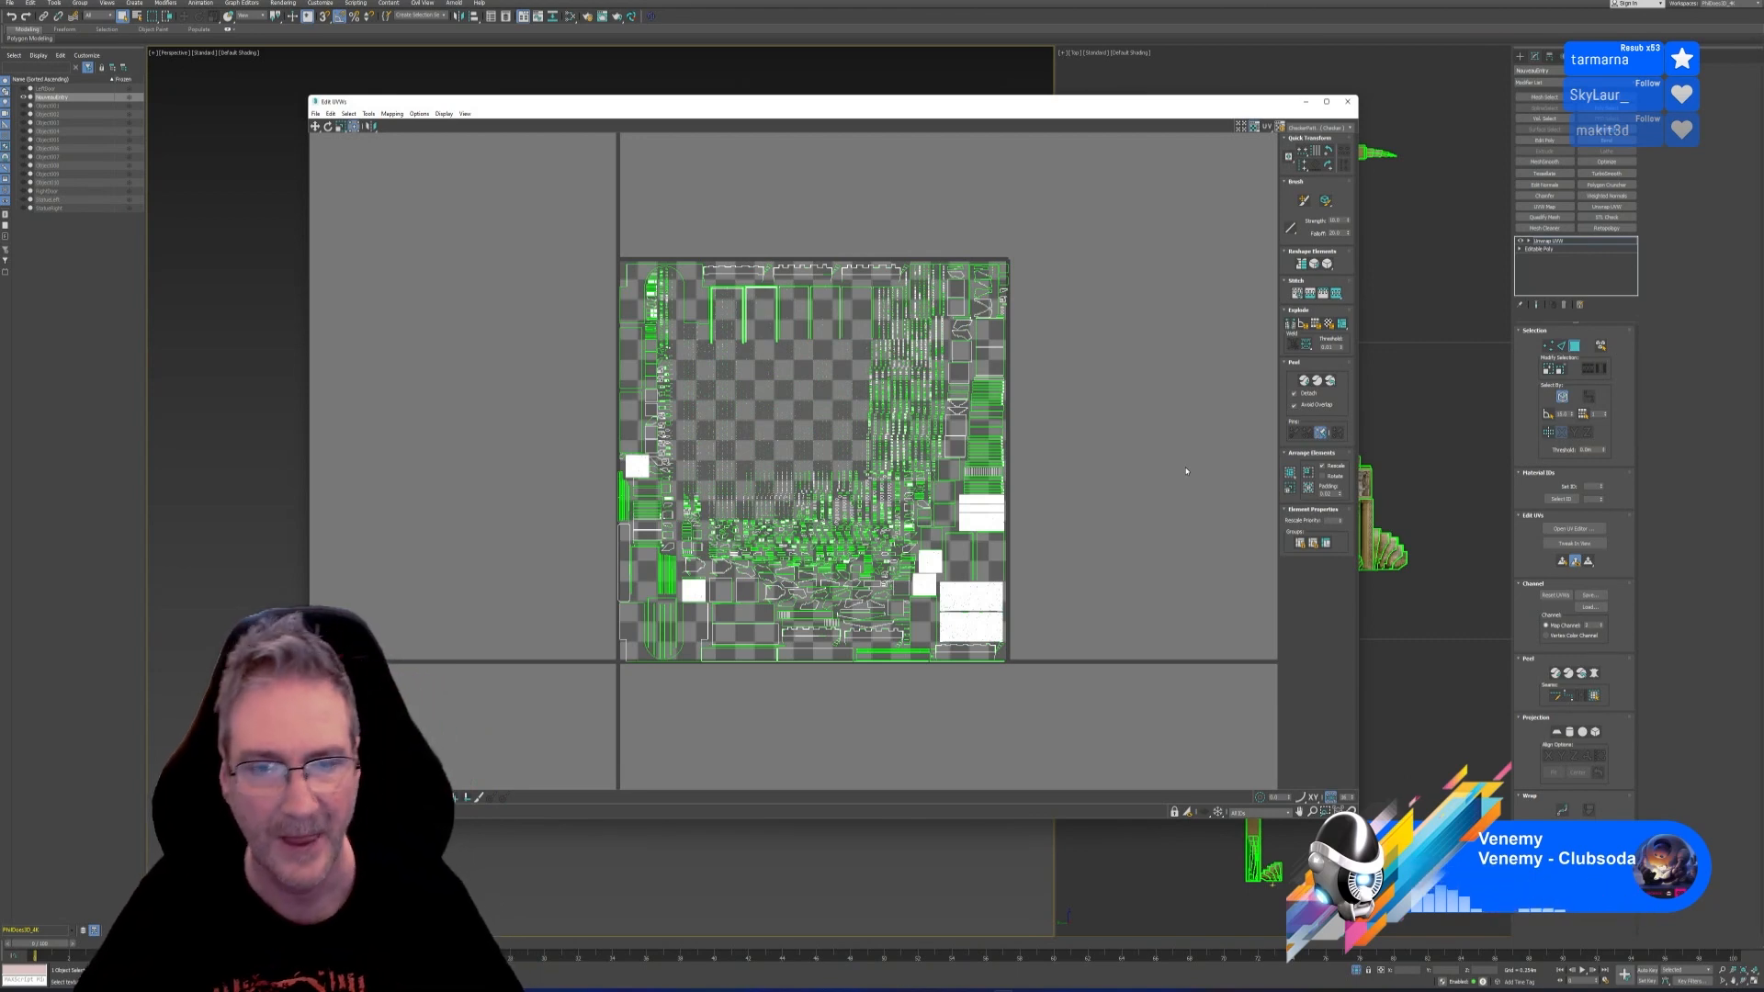
Examine a tiny UV shell in the middle of the packed layout, select its faces, and close the UV editor
scroll(818, 385, "up", 4)
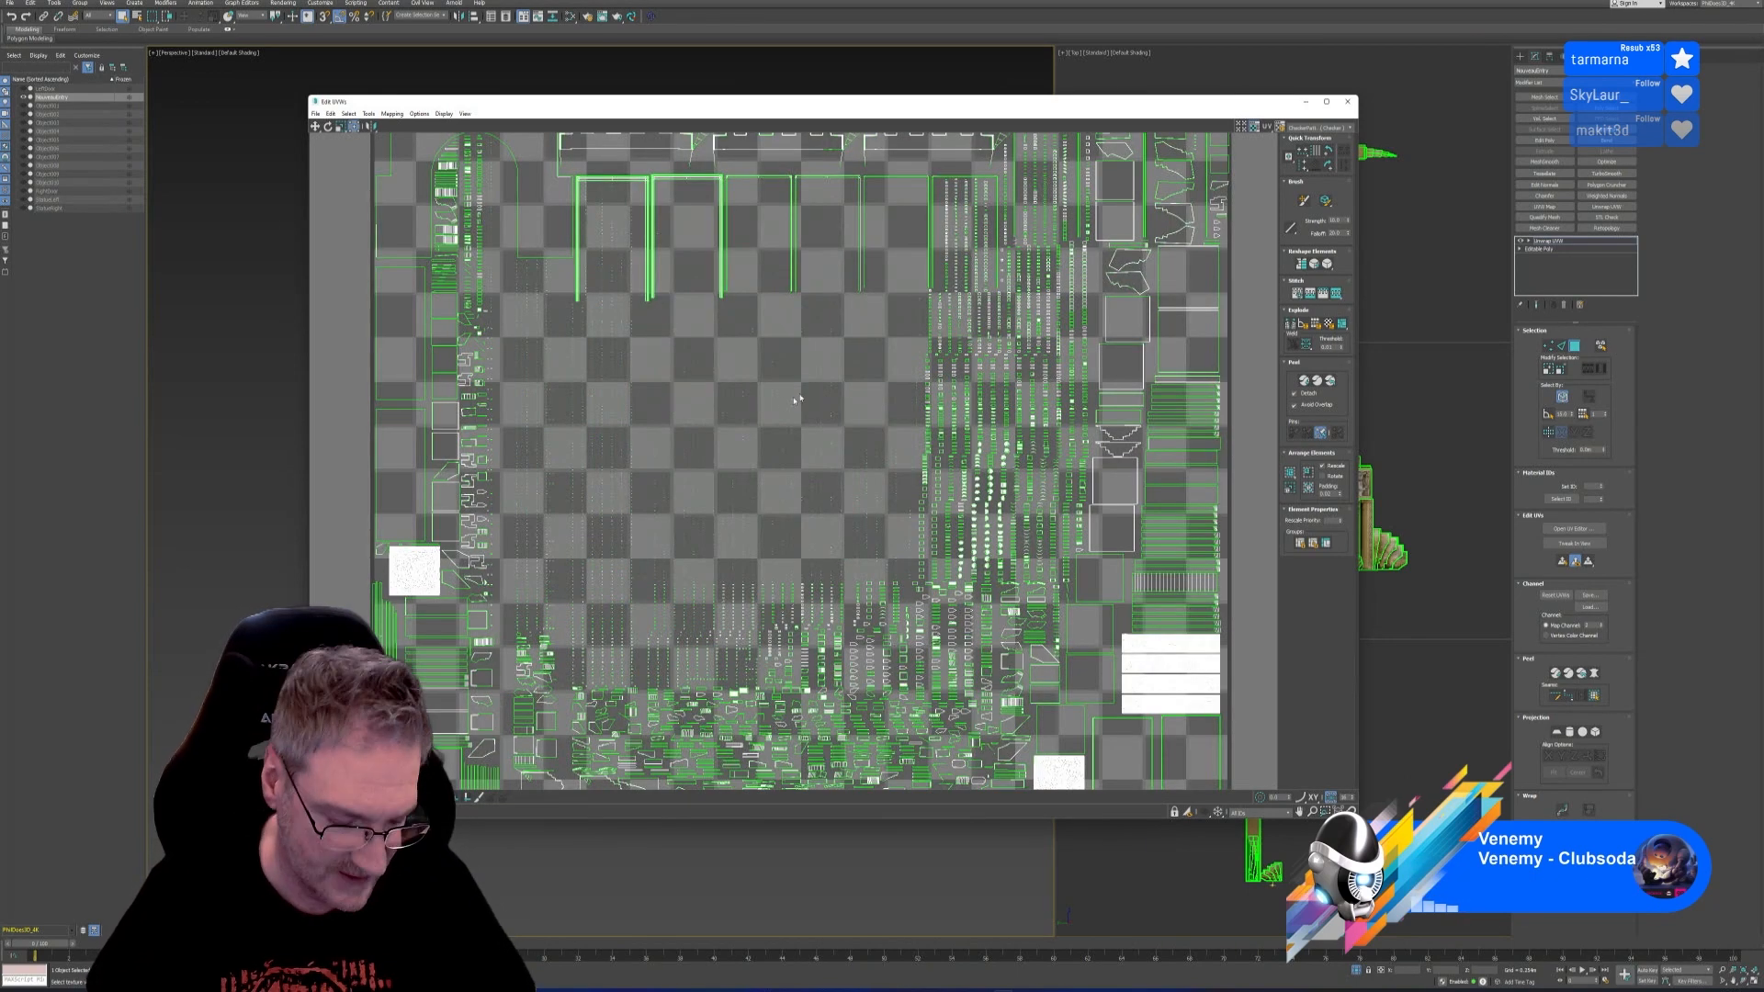
scroll(771, 403, "up", 10)
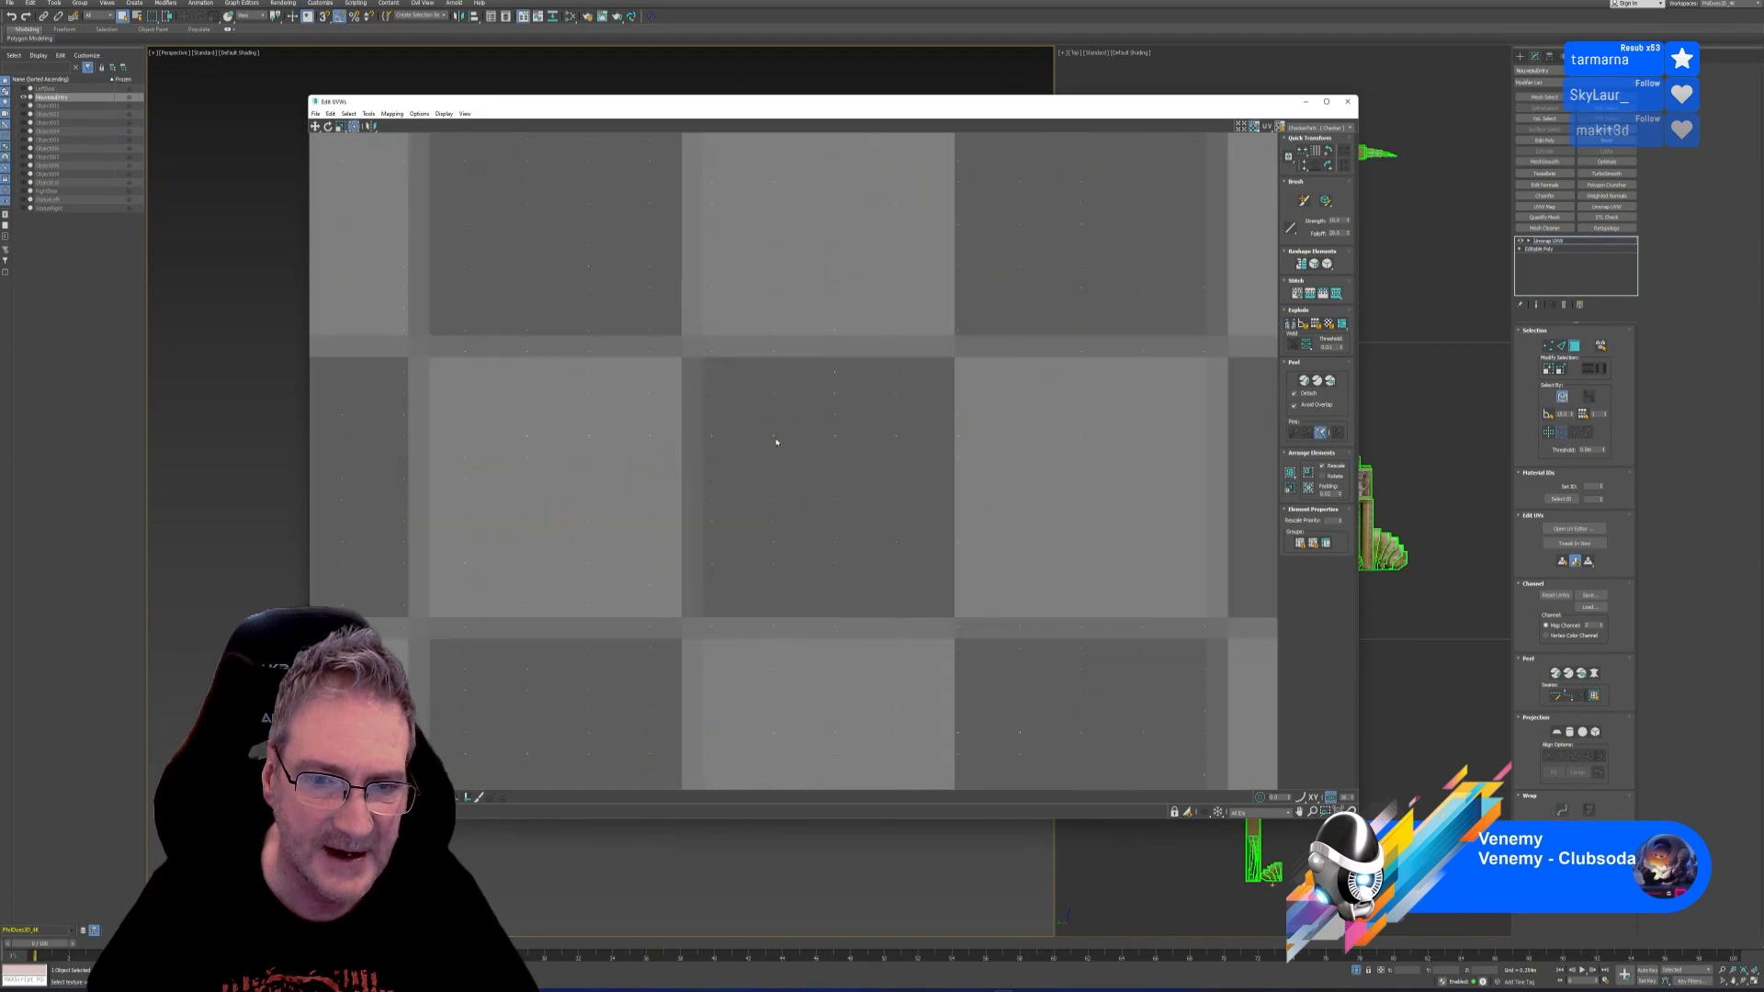
scroll(775, 438, "down", 8)
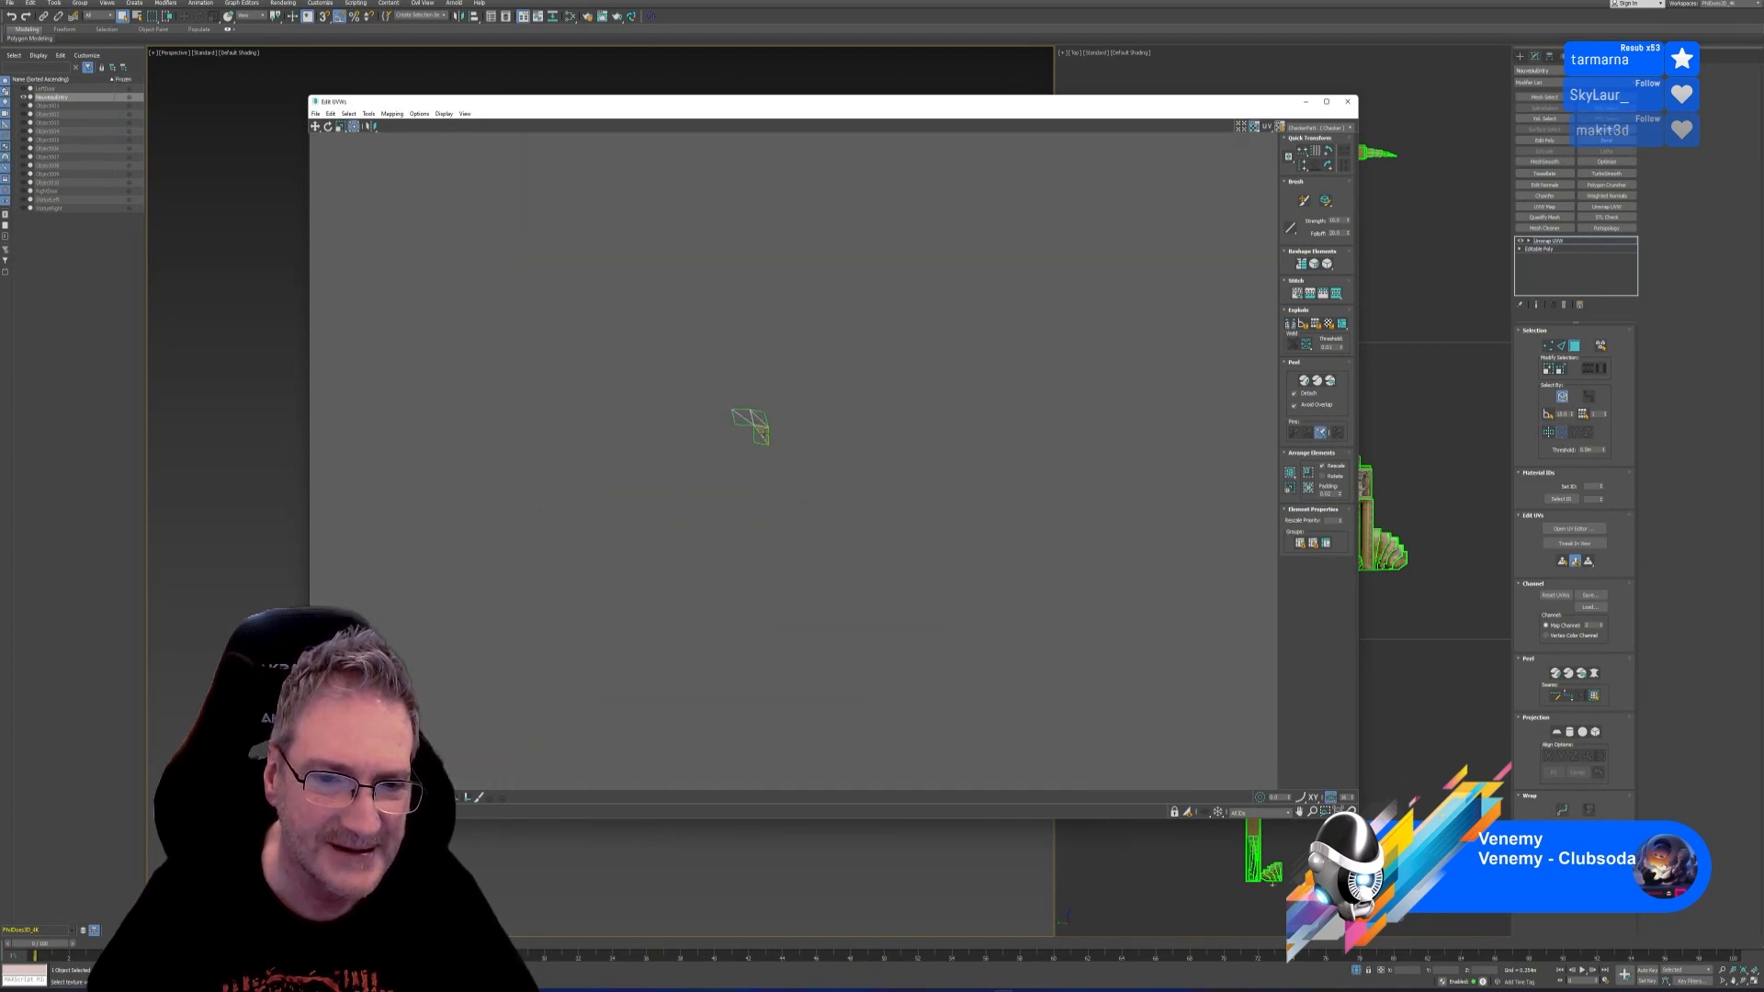
left_click(705, 405)
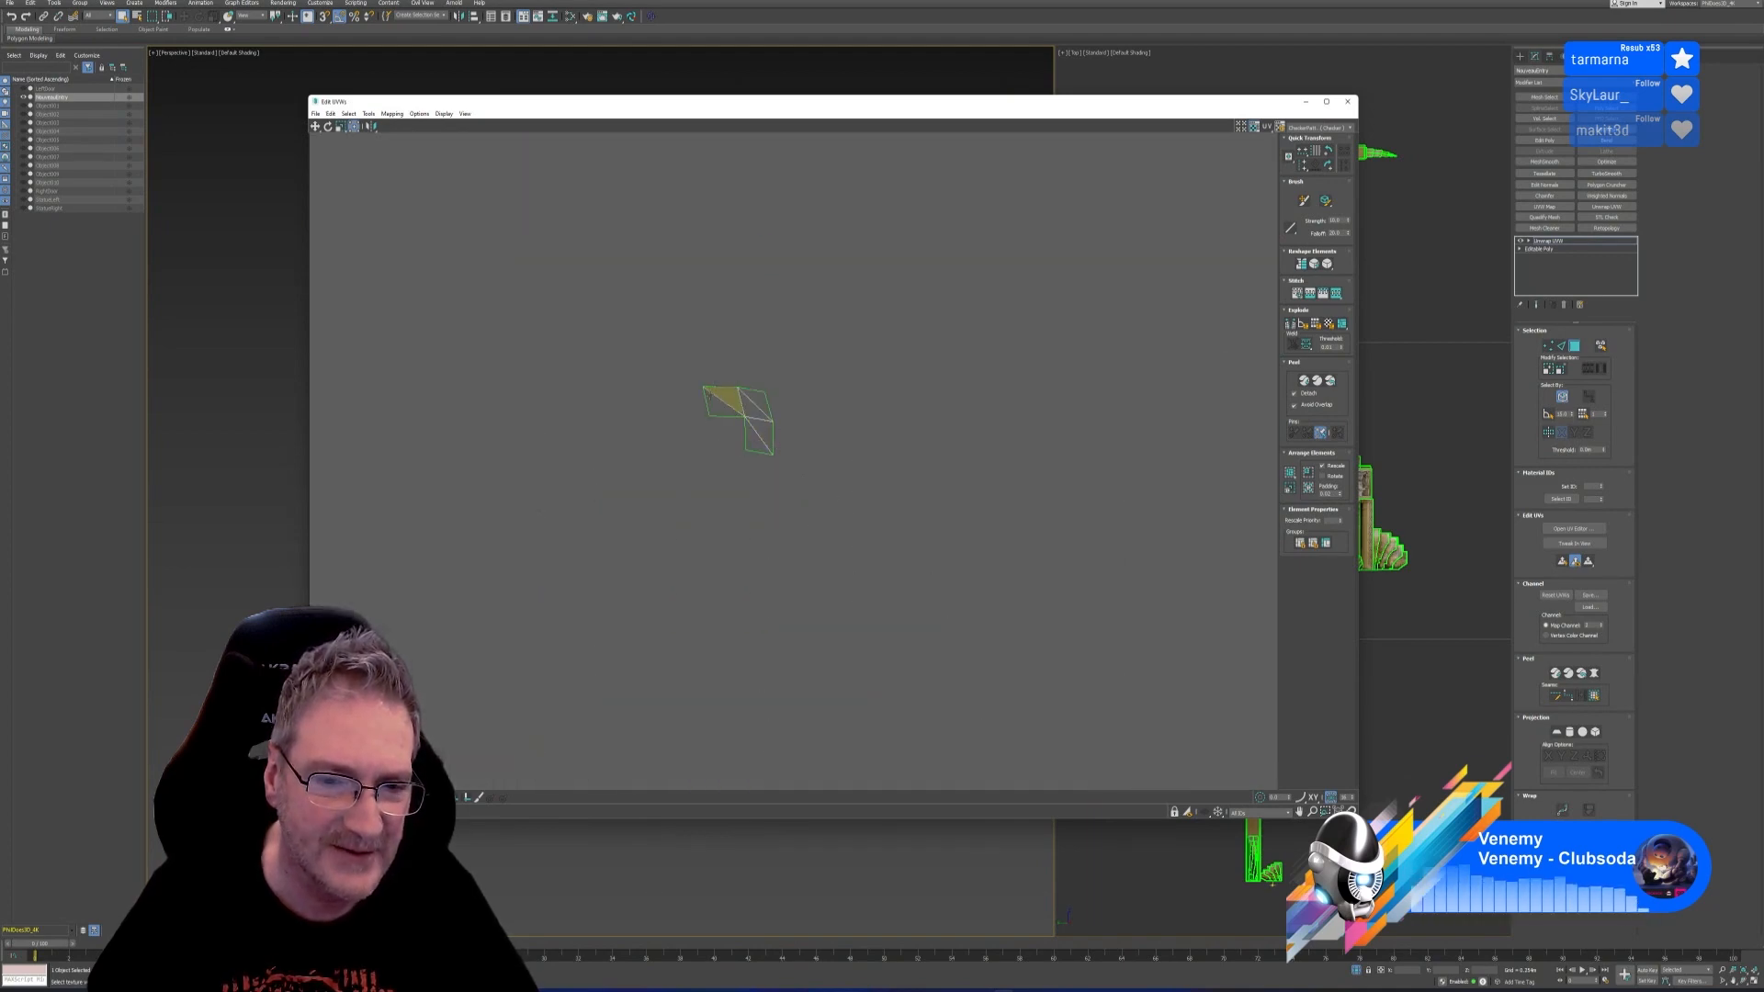
left_click_drag(671, 339, 843, 526)
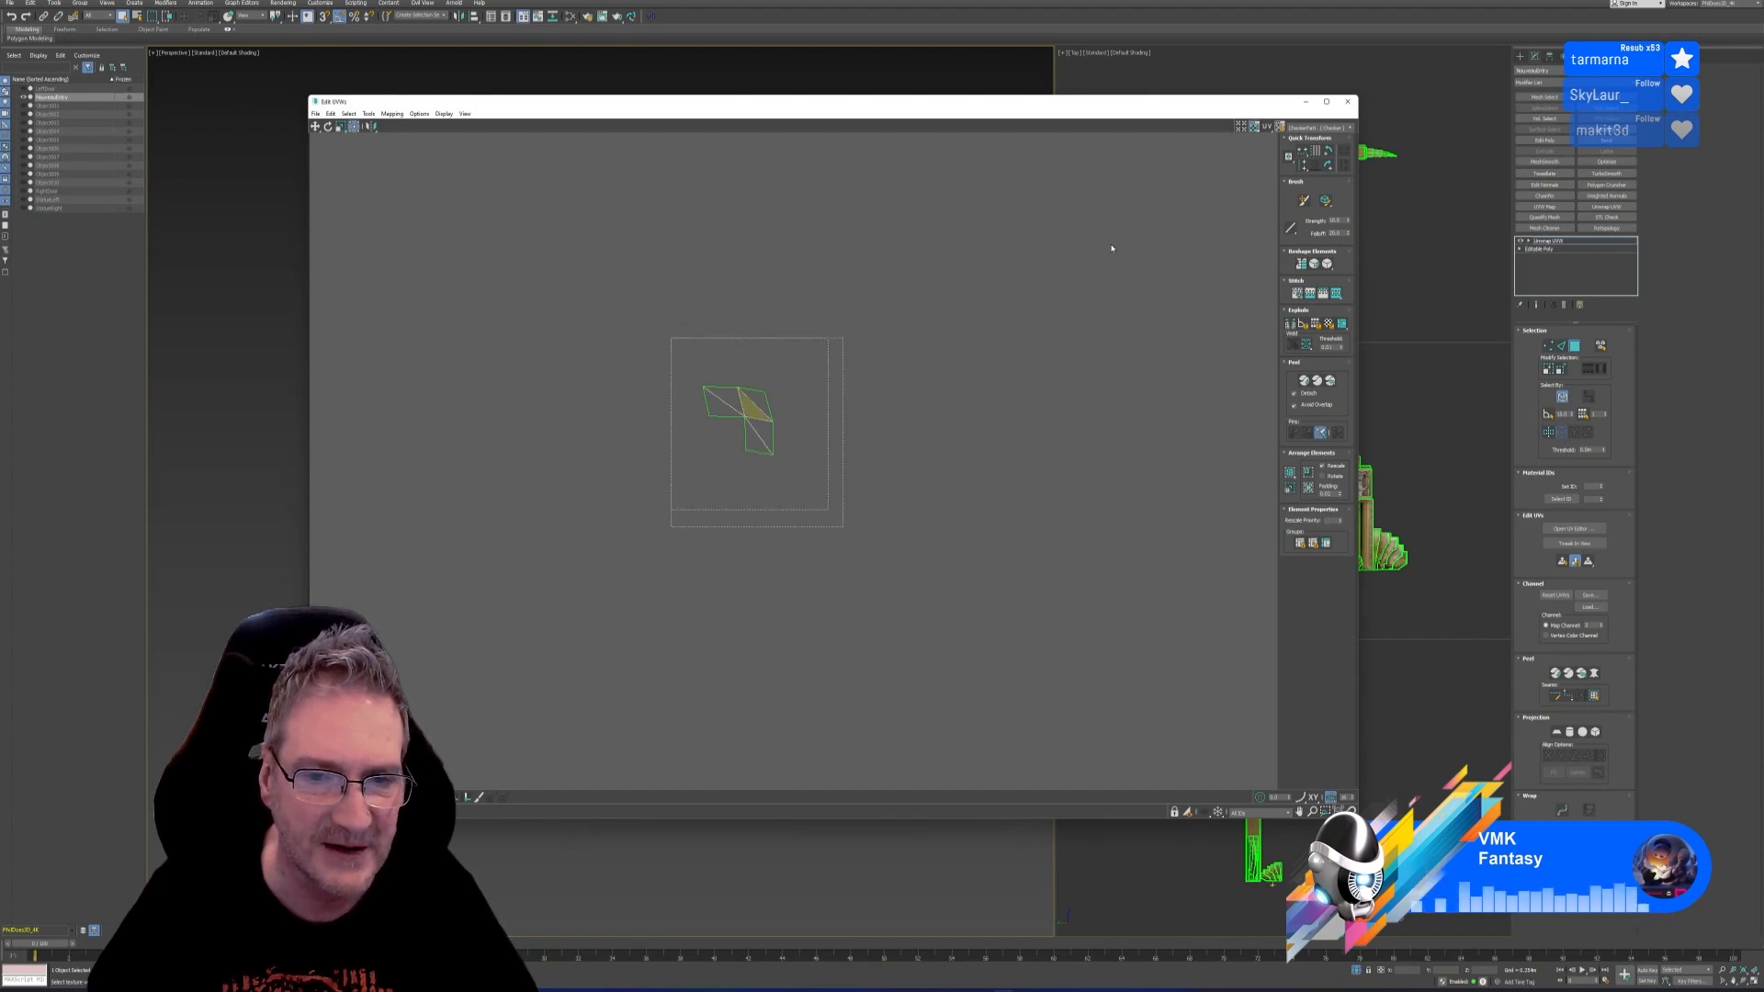
left_click(1347, 101)
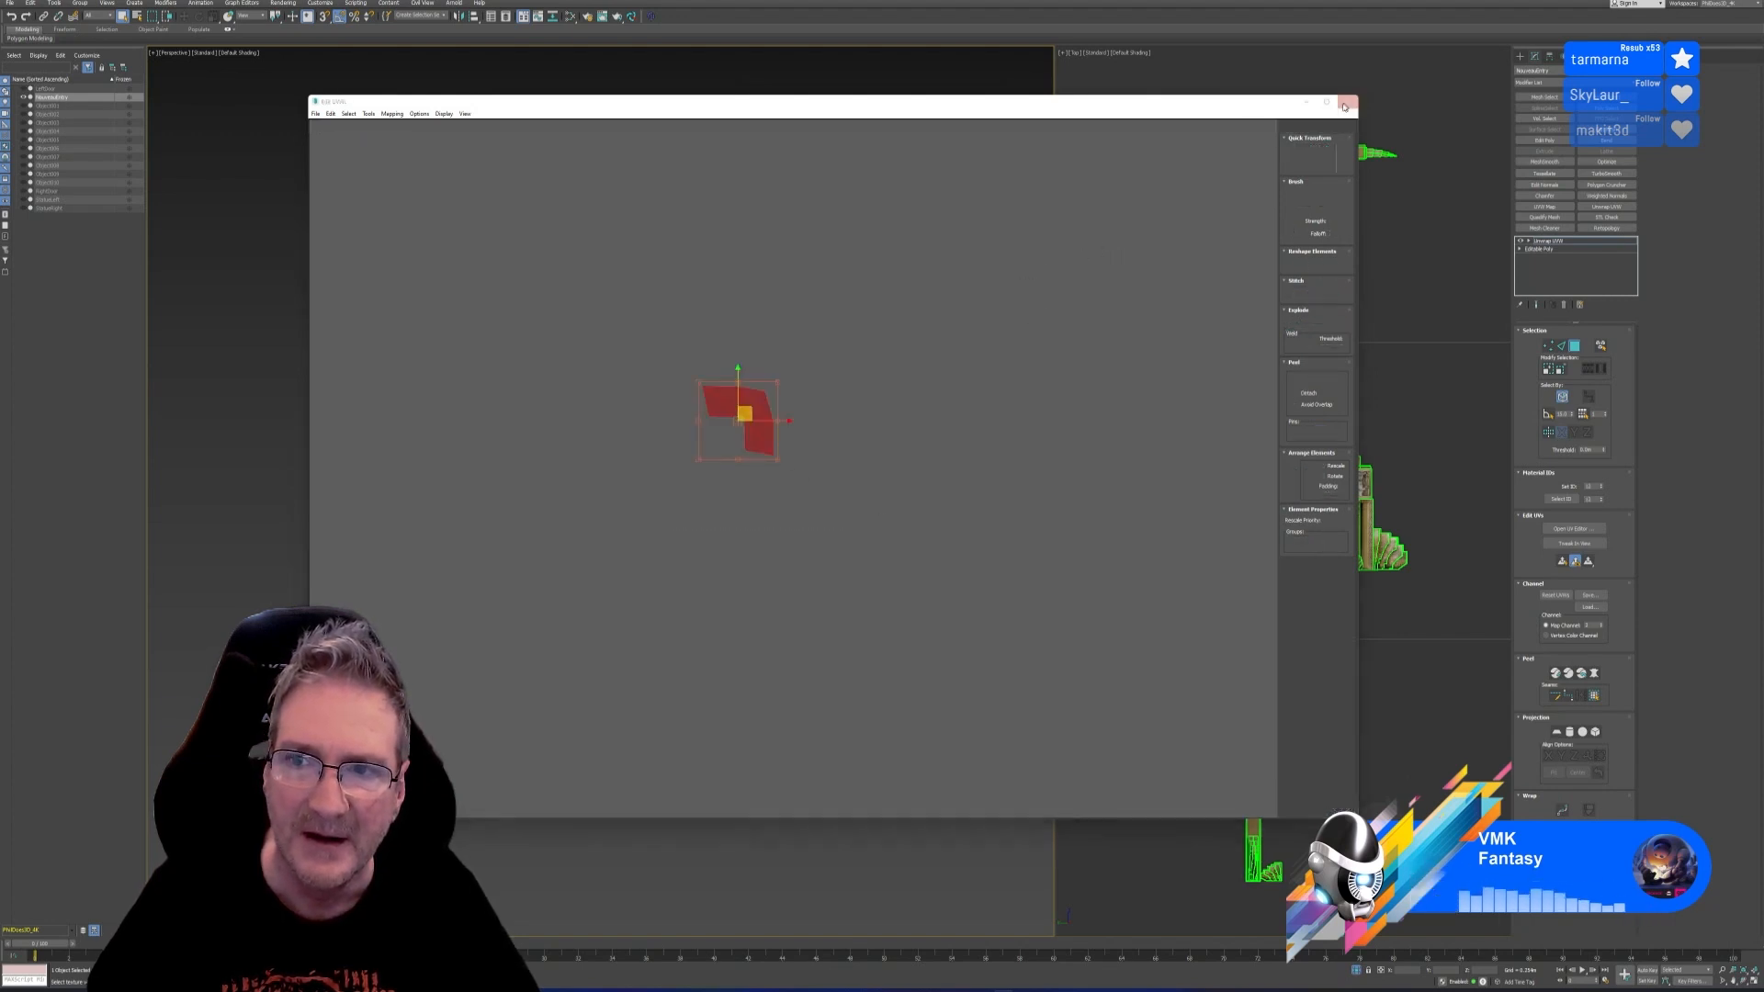
Reopen the UV editor, select the scattered tiny UV shells across the middle of the layout, and close the editor
middle_click_drag(812, 629, 836, 698, "alt")
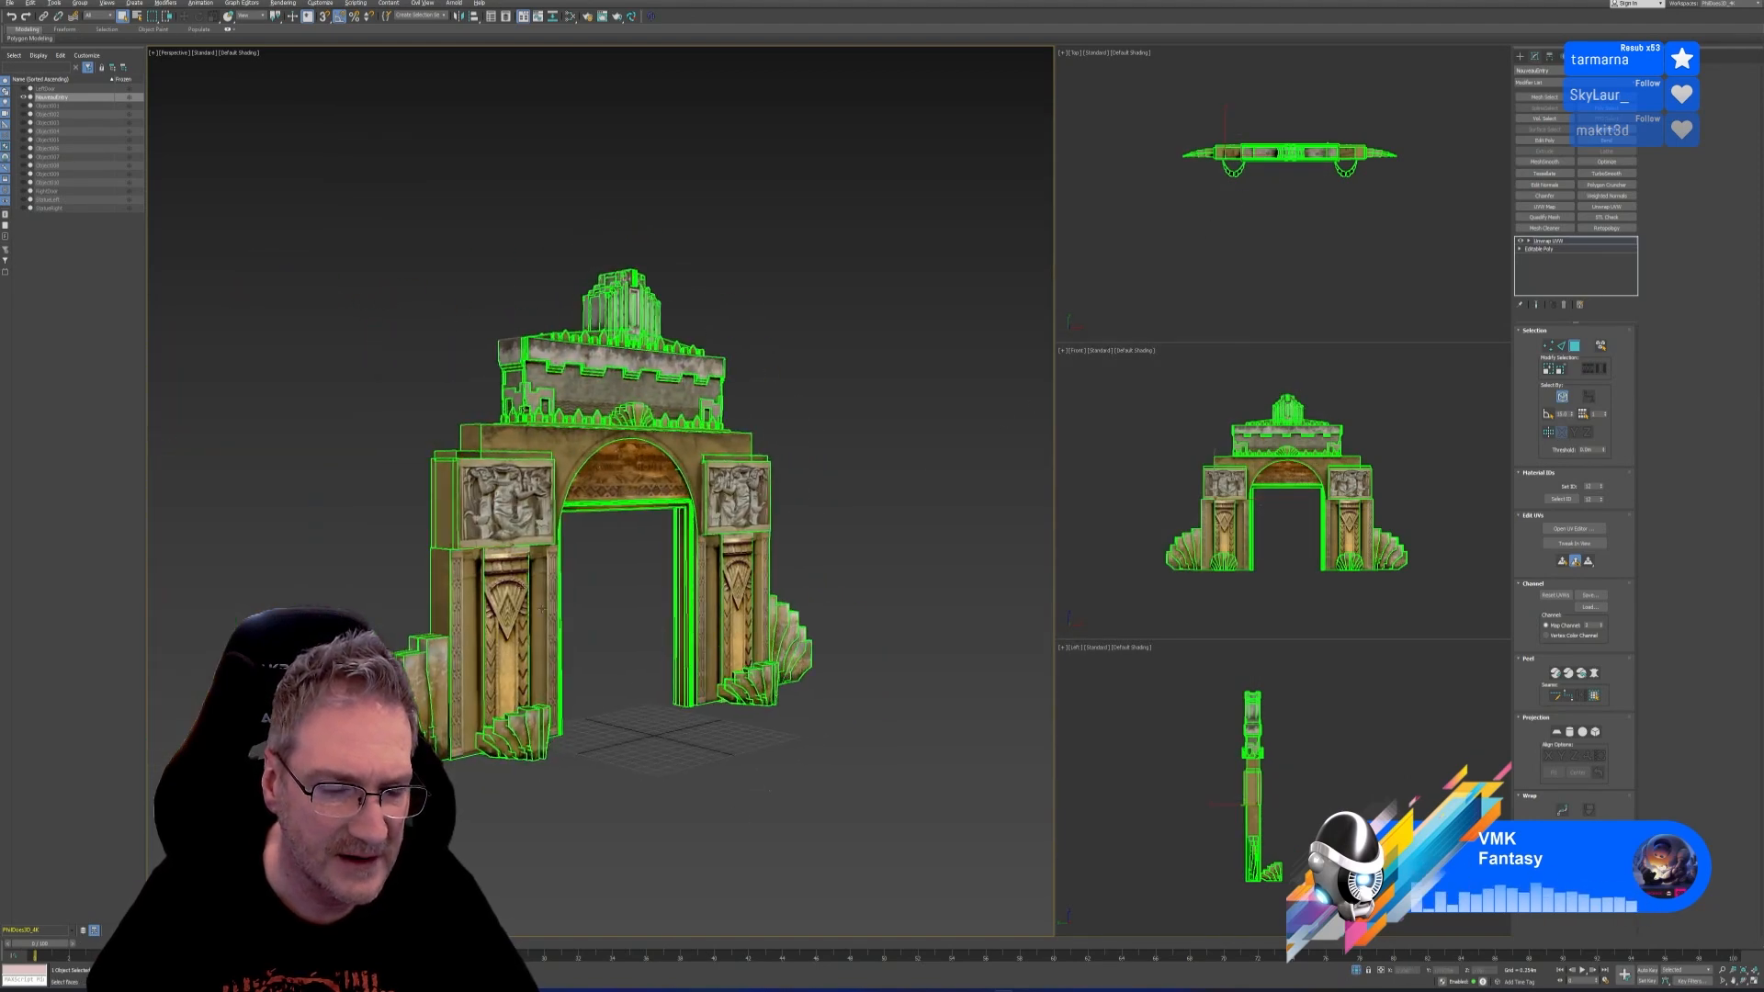
scroll(496, 561, "up", 5)
middle_click_drag(478, 591, 152, 882, "alt")
middle_click_drag(476, 582, 487, 585, "alt")
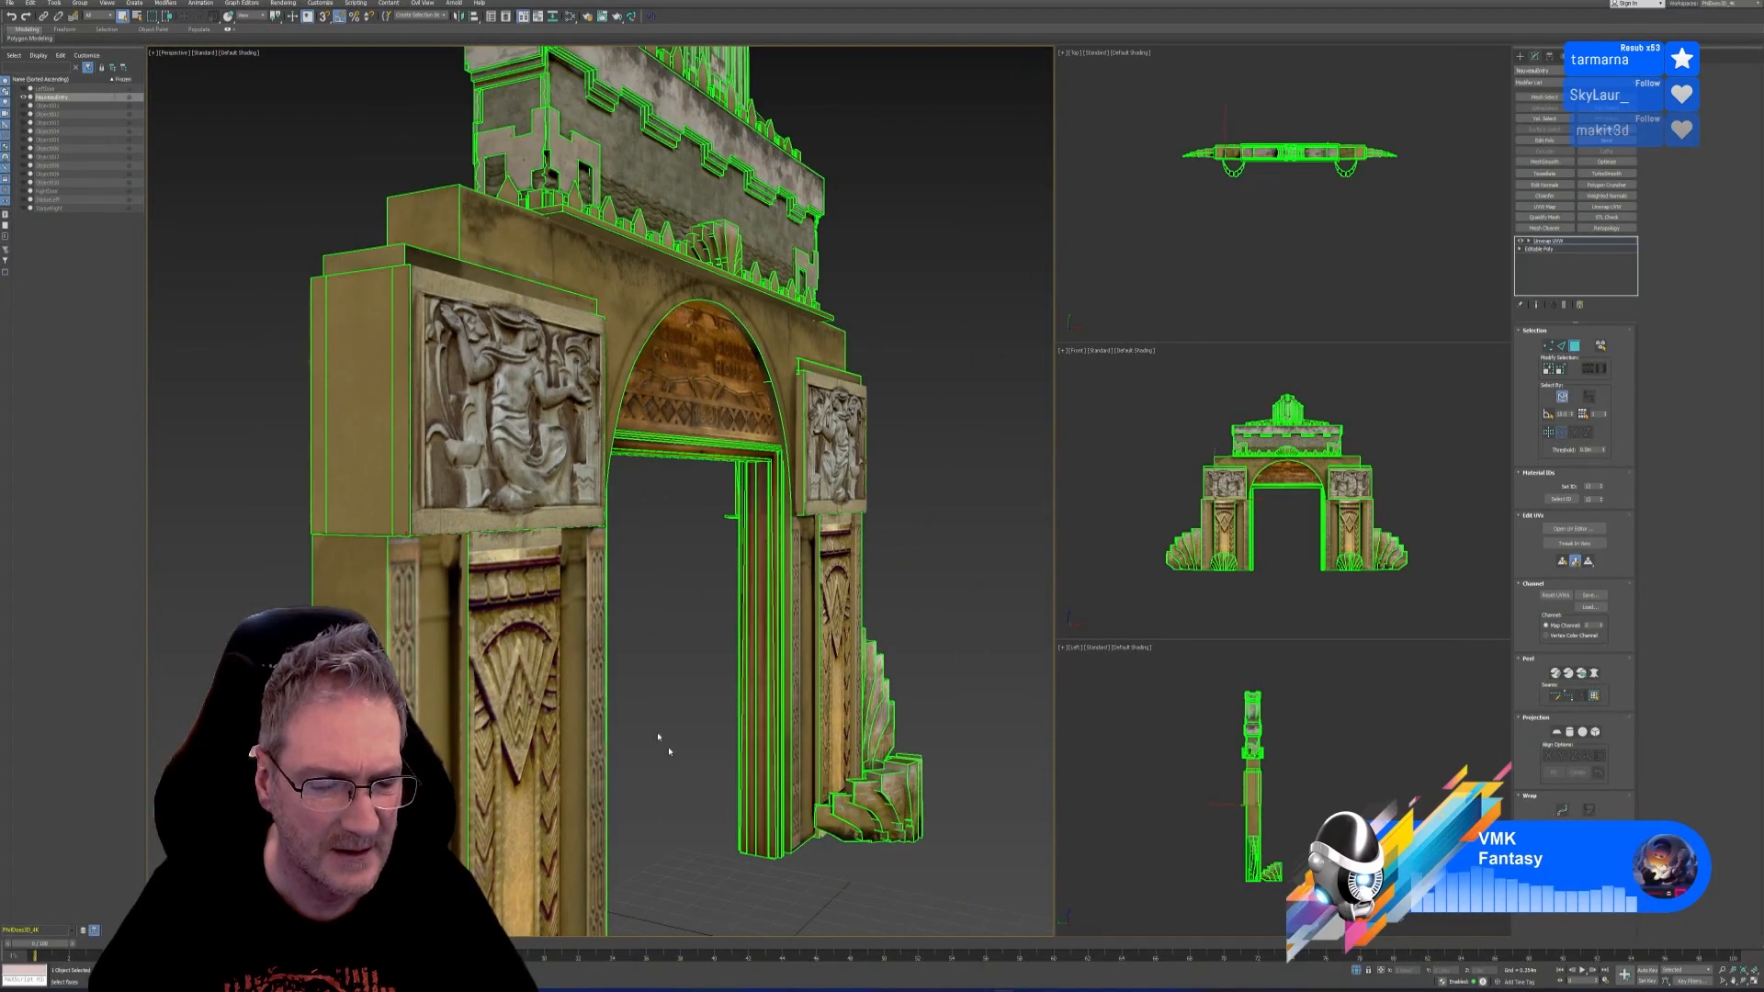
left_click(1567, 528)
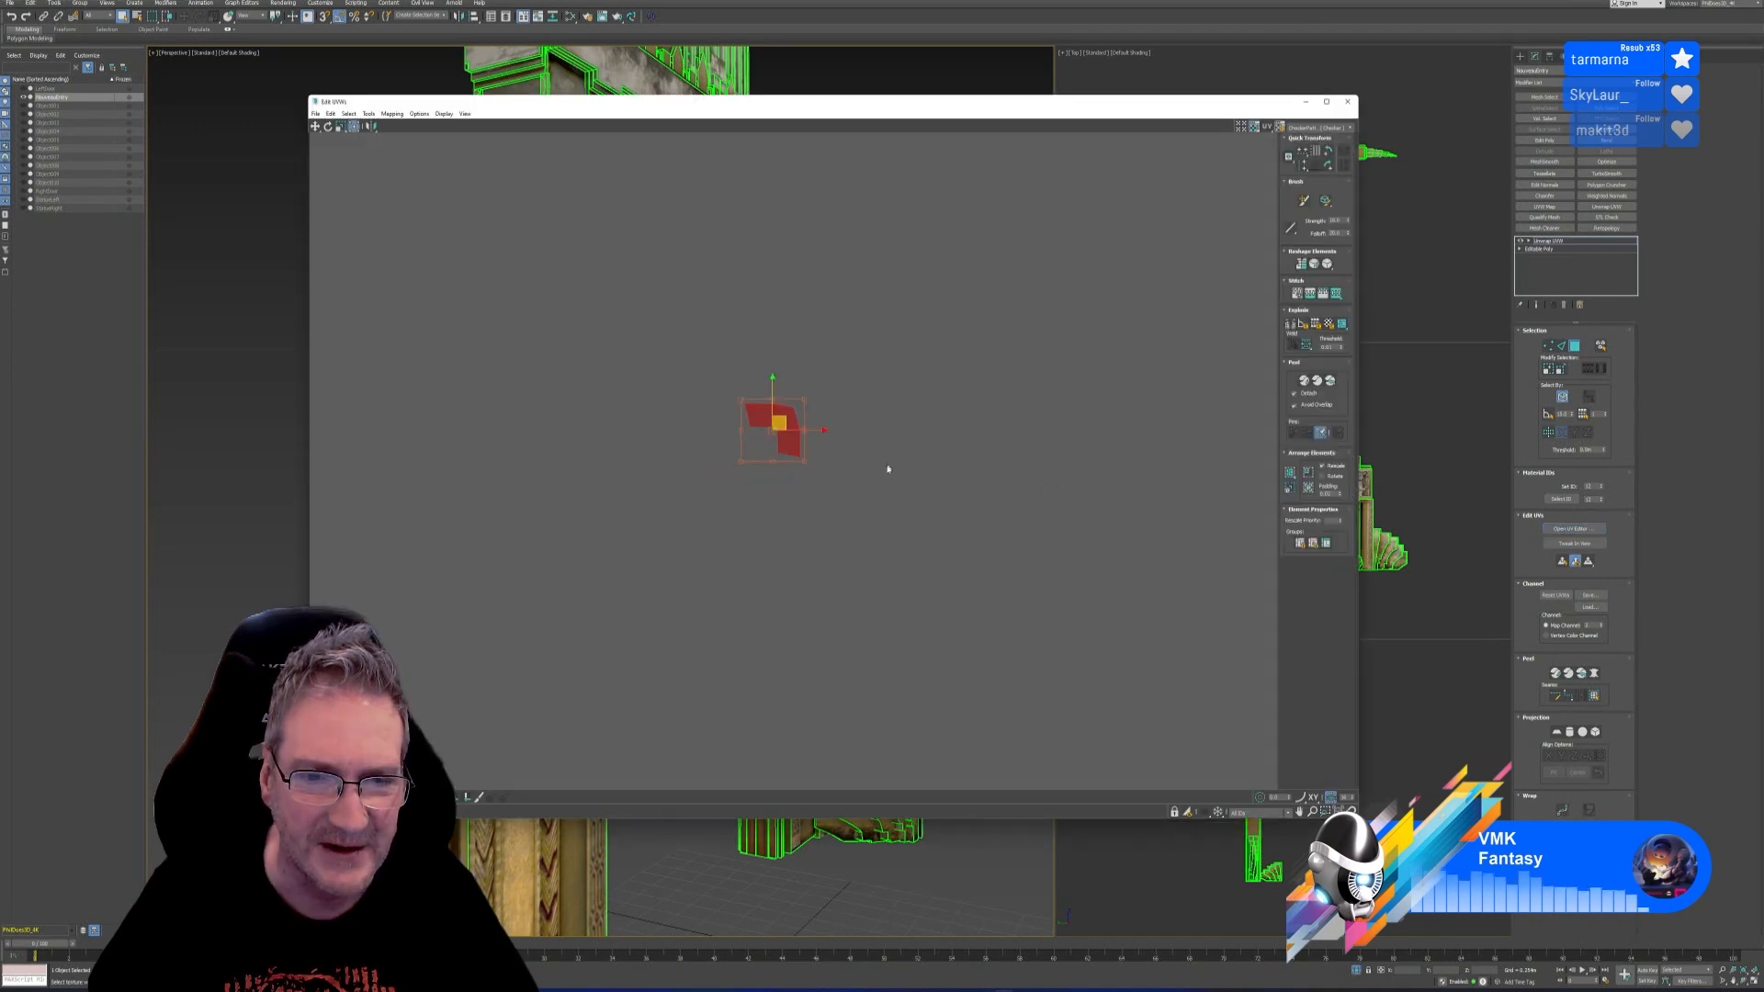
scroll(887, 468, "up", 8)
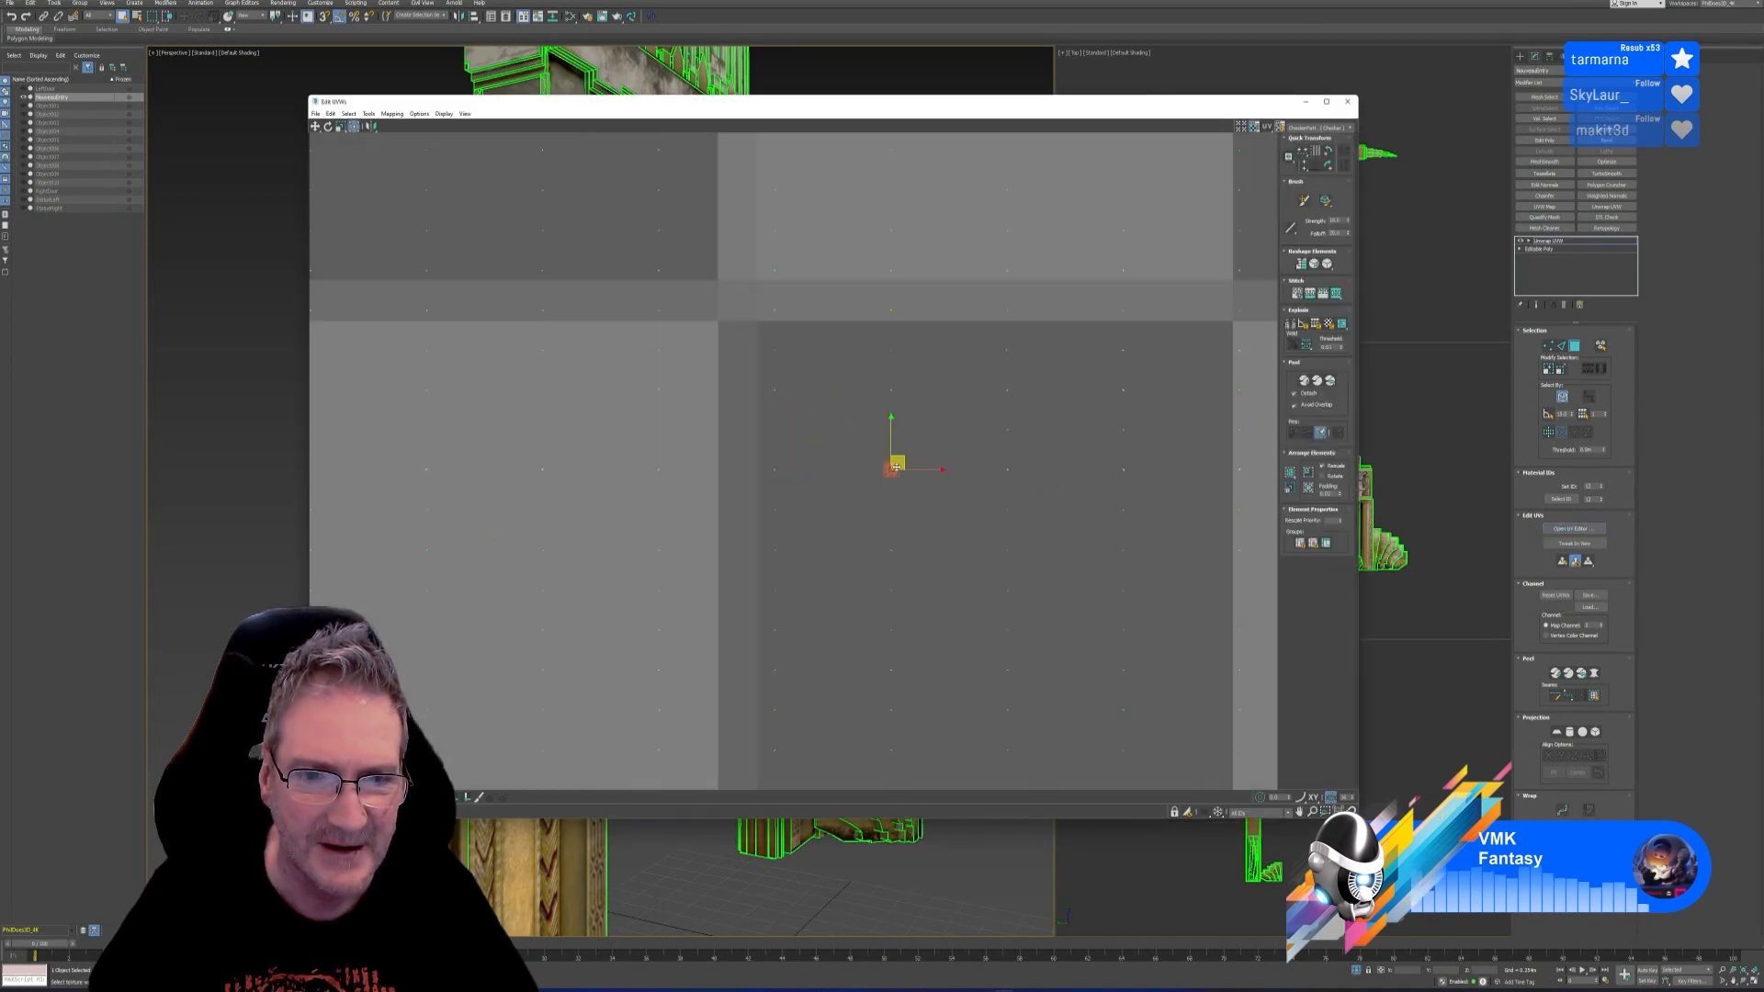
scroll(896, 468, "down", 3)
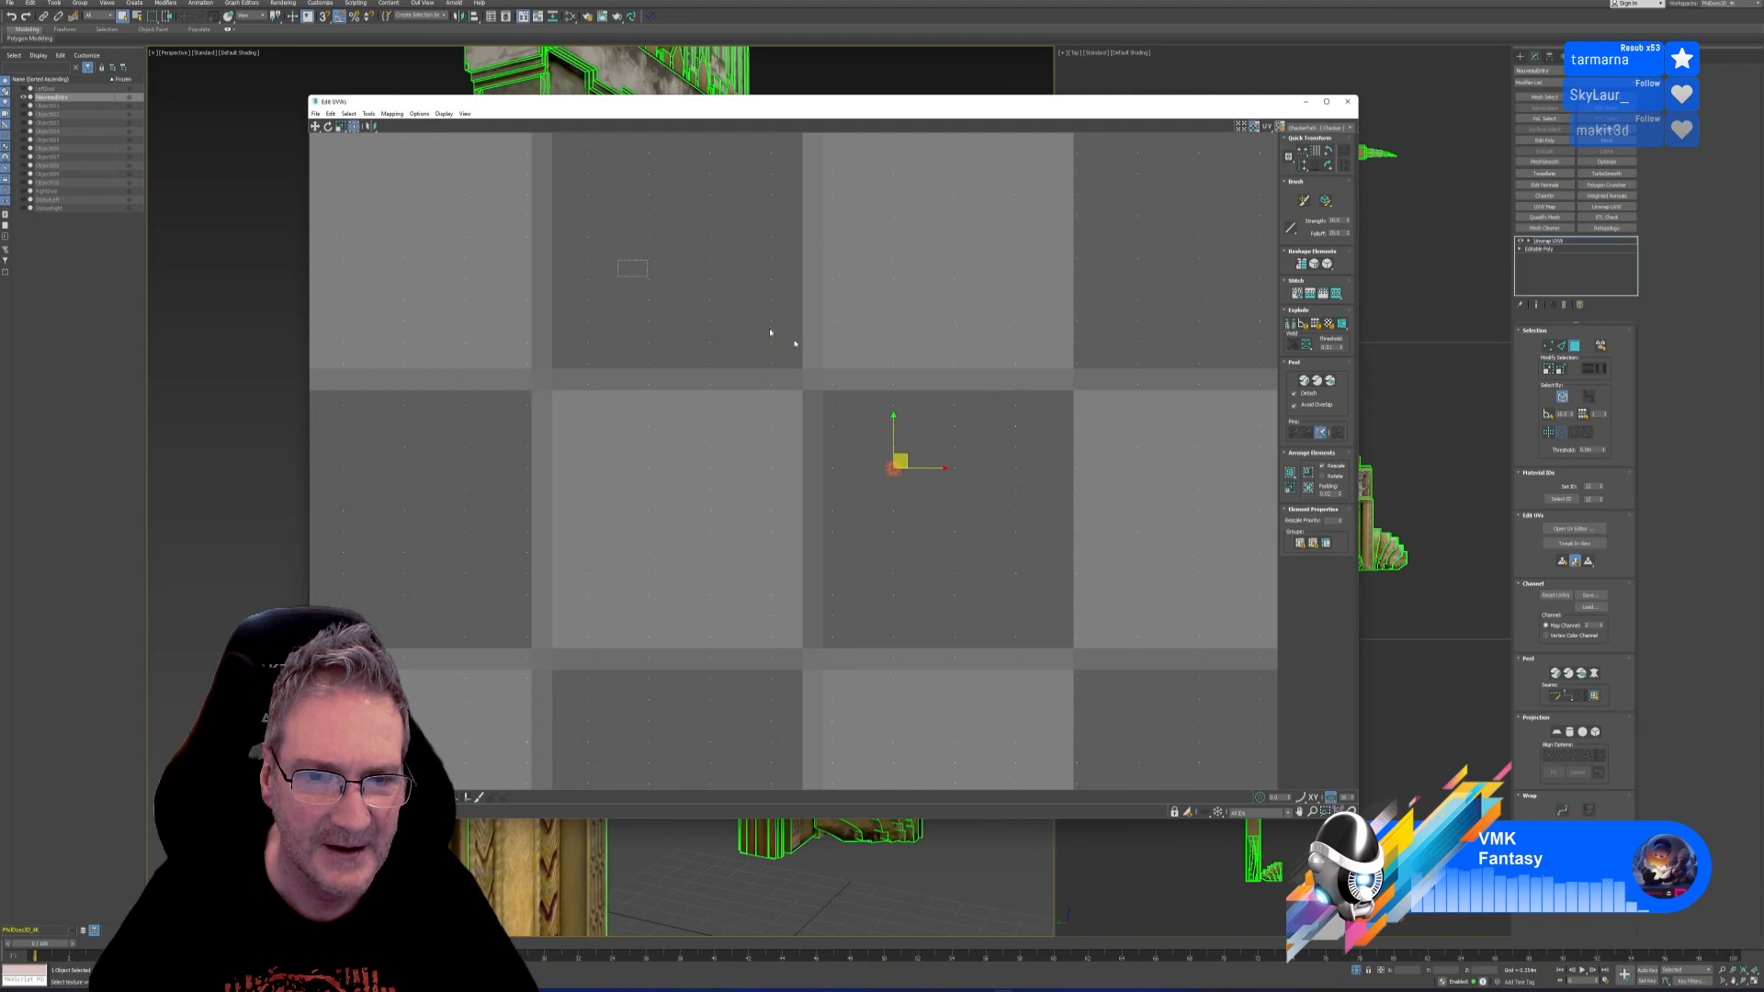
left_click_drag(795, 343, 1197, 746)
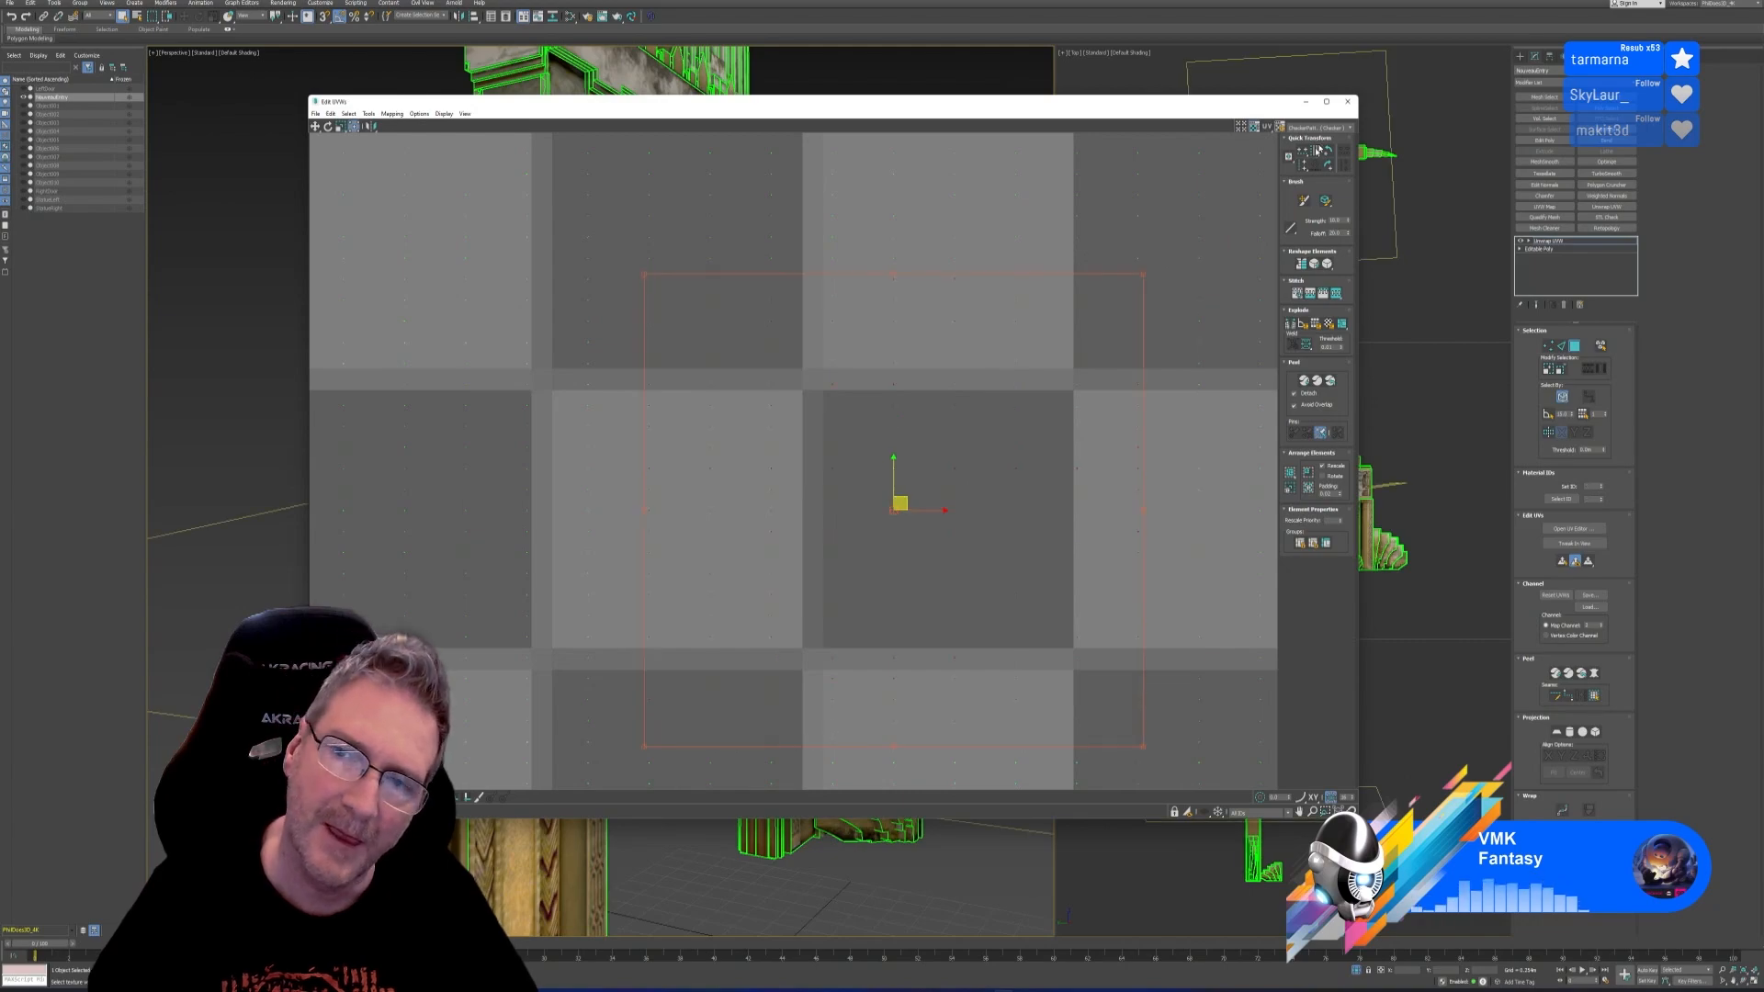
left_click(1344, 103)
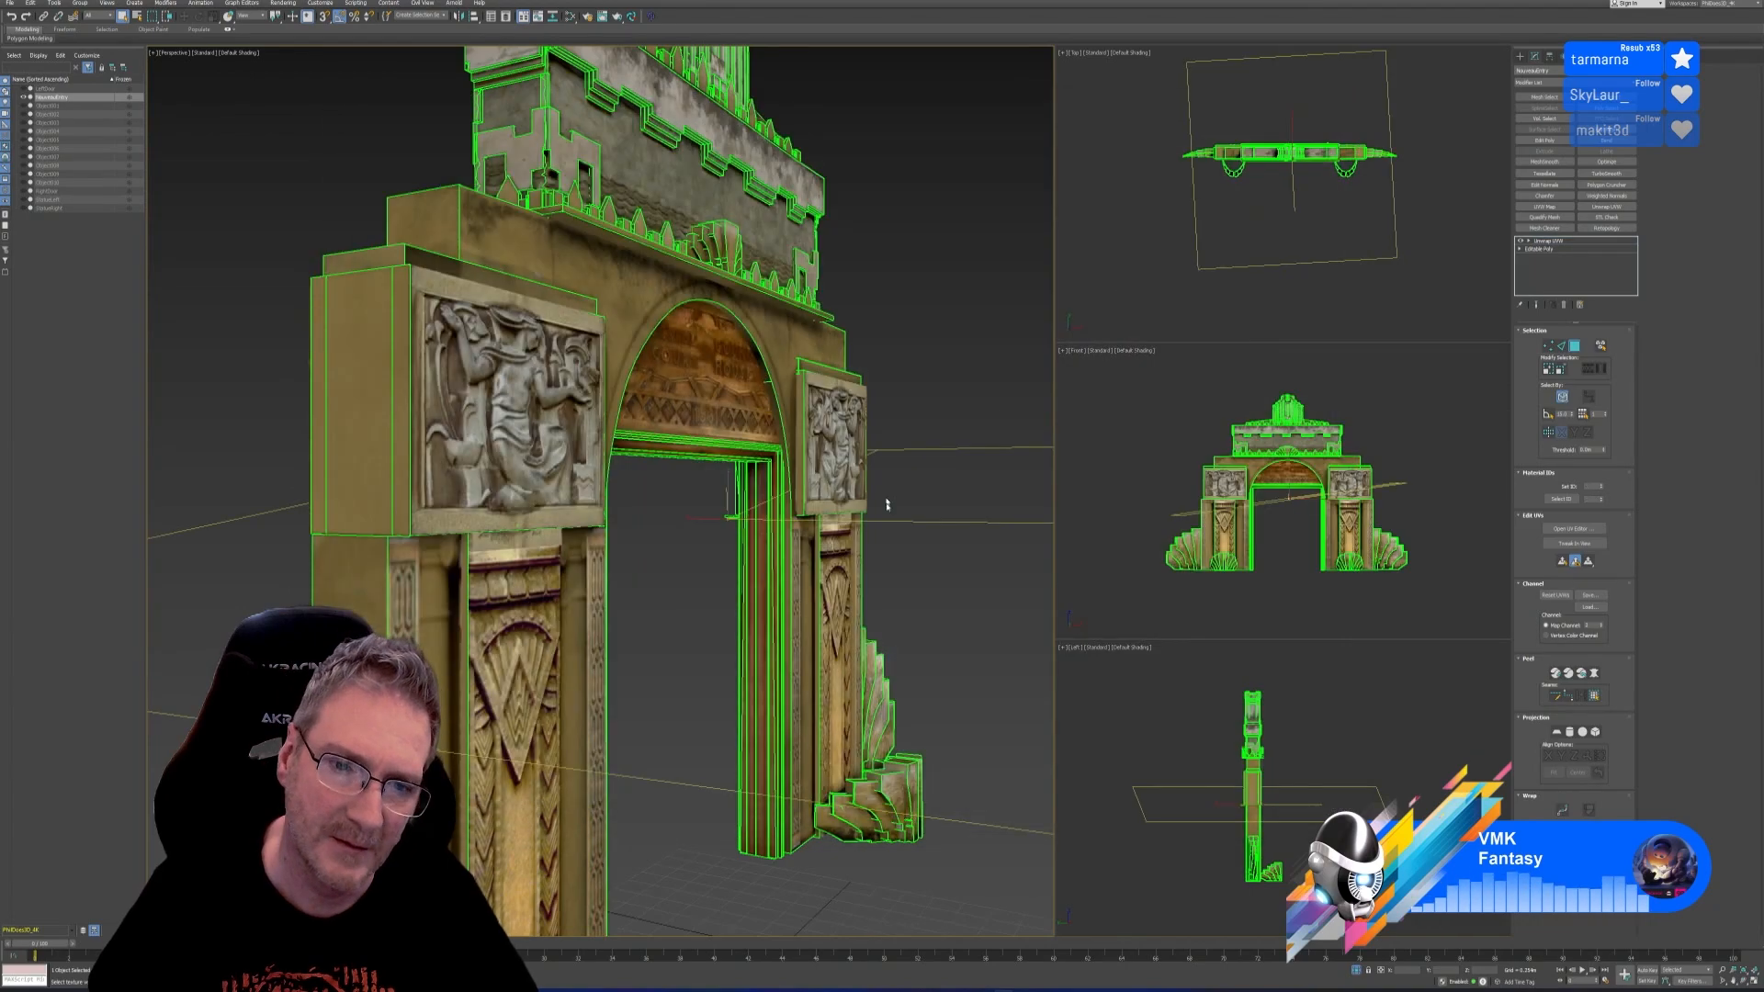
Select a polygon on the facade's shell ornament and examine the carved relief panel's surface up close
mouse_move(871, 678)
middle_mouse_down("alt")
mouse_move(838, 580)
mouse_move(678, 612)
mouse_move(866, 643)
mouse_move(879, 593)
mouse_move(880, 675)
middle_mouse_up("alt")
scroll(760, 641, "down", 3)
middle_click_drag(752, 634, 717, 538)
scroll(714, 539, "down", 2)
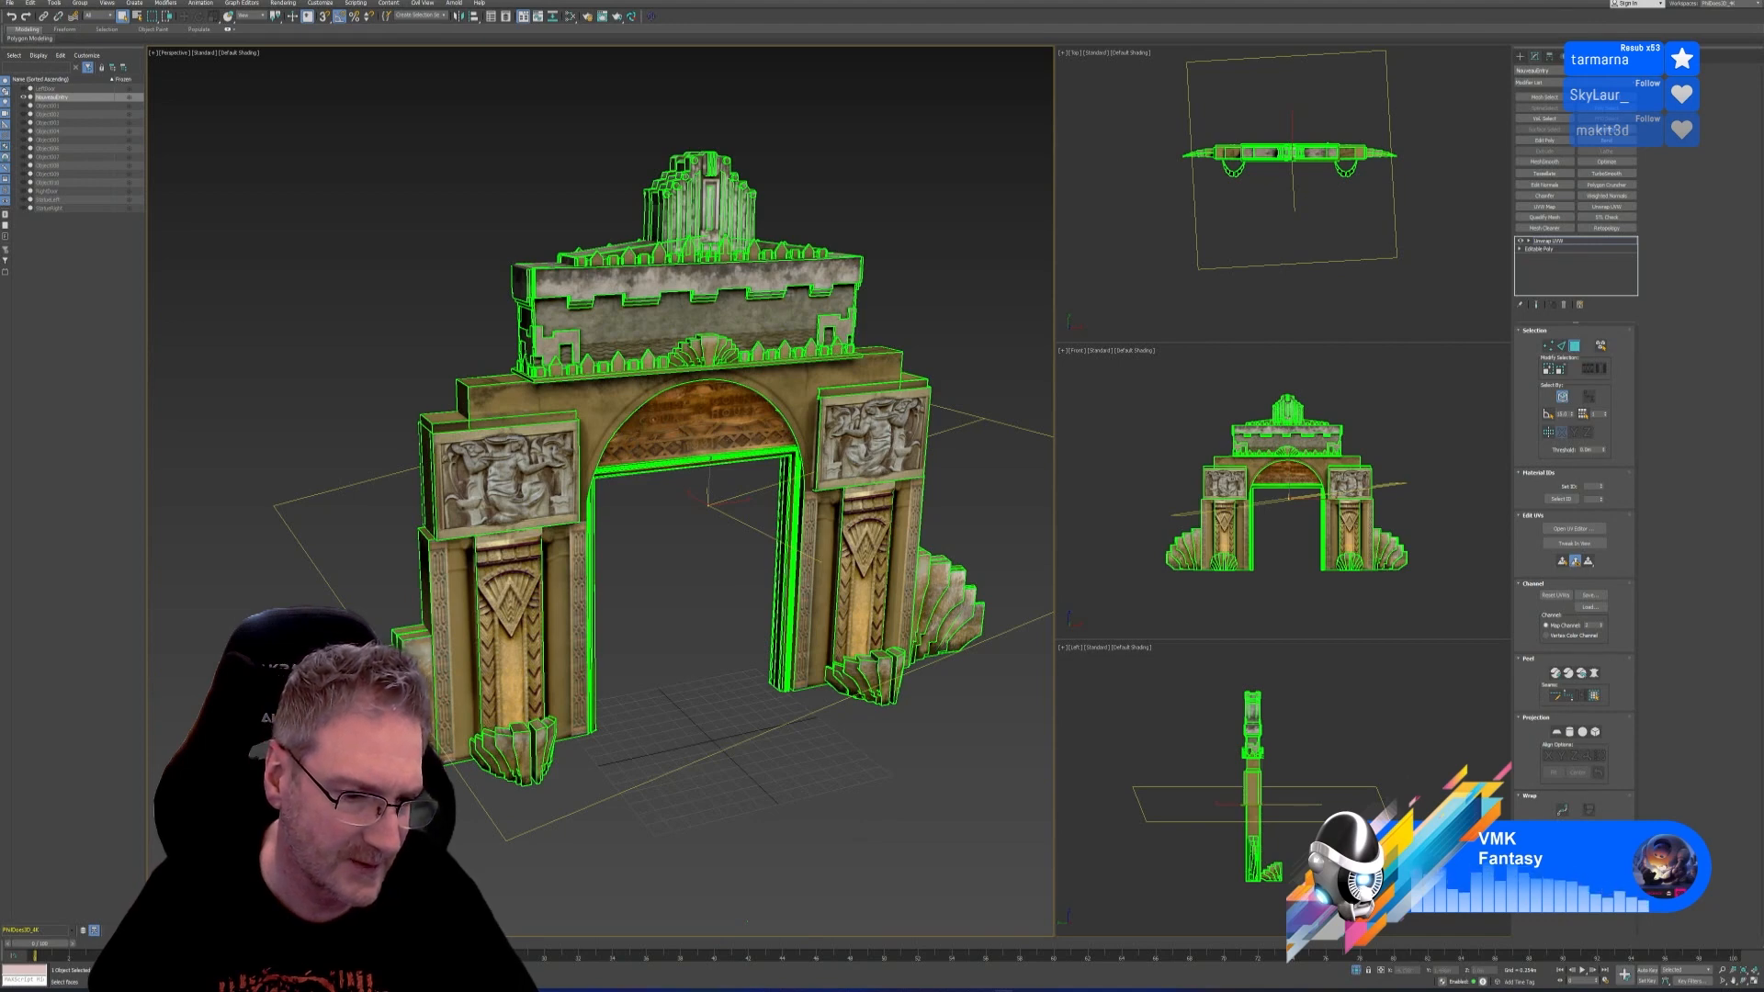
left_click(1173, 561)
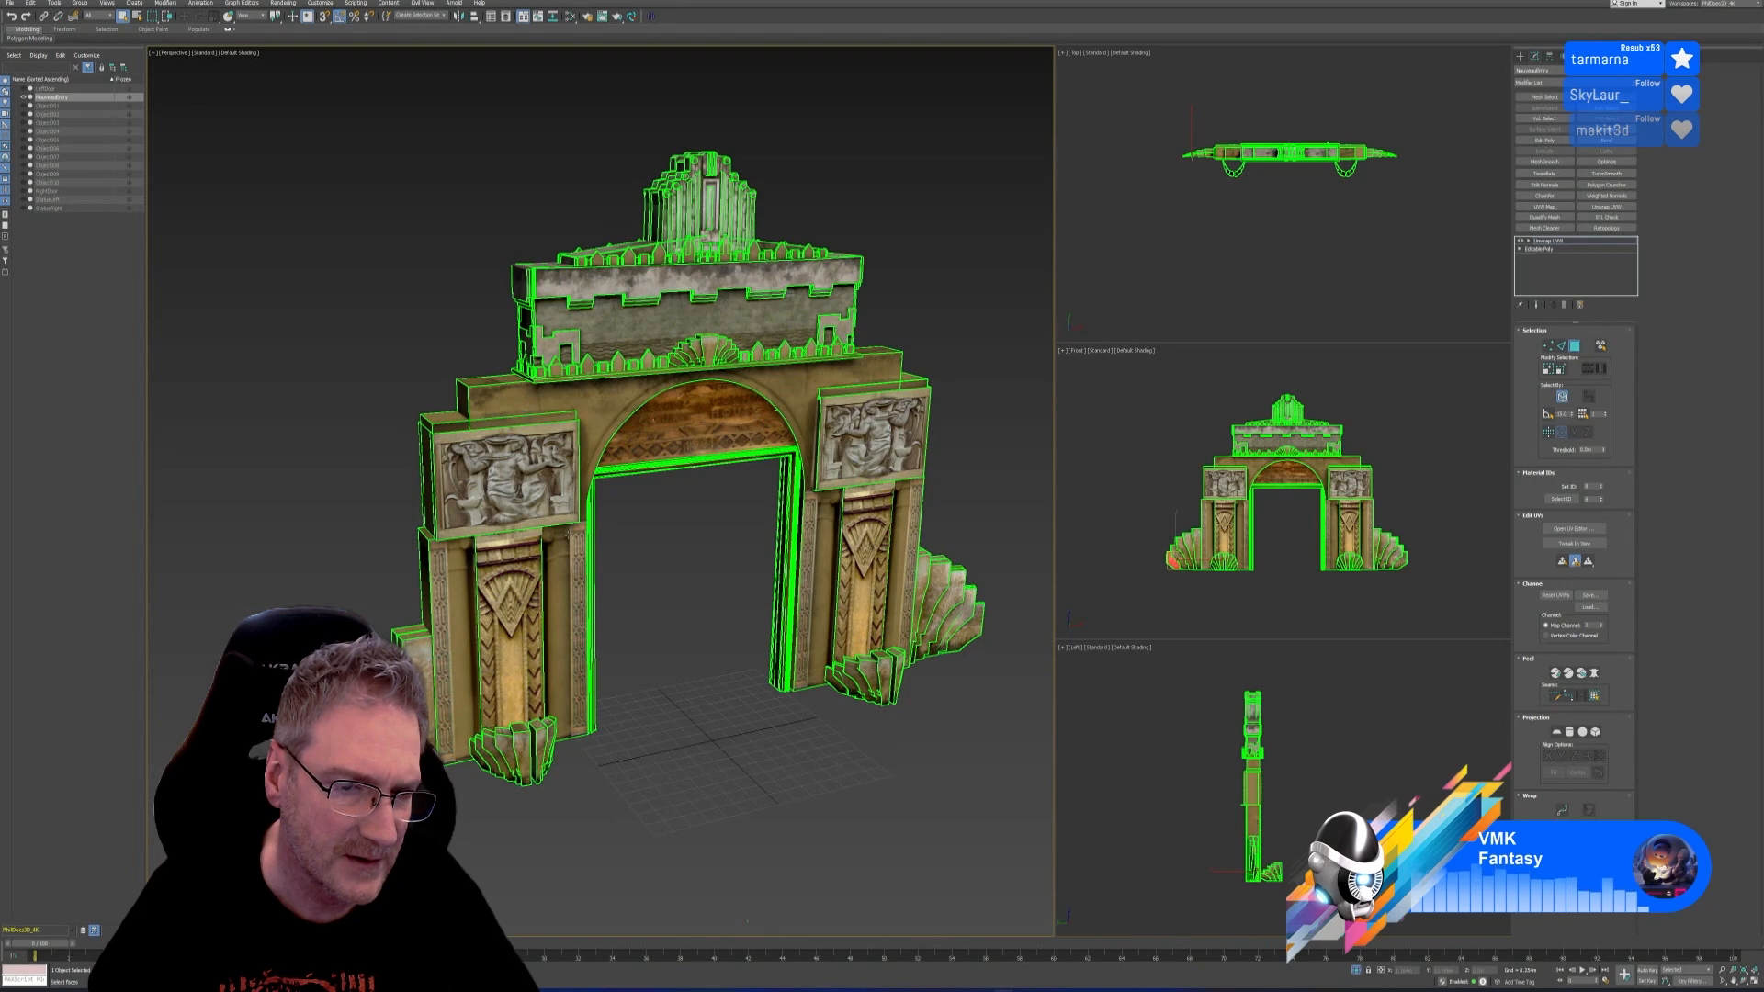
scroll(498, 497, "up", 6)
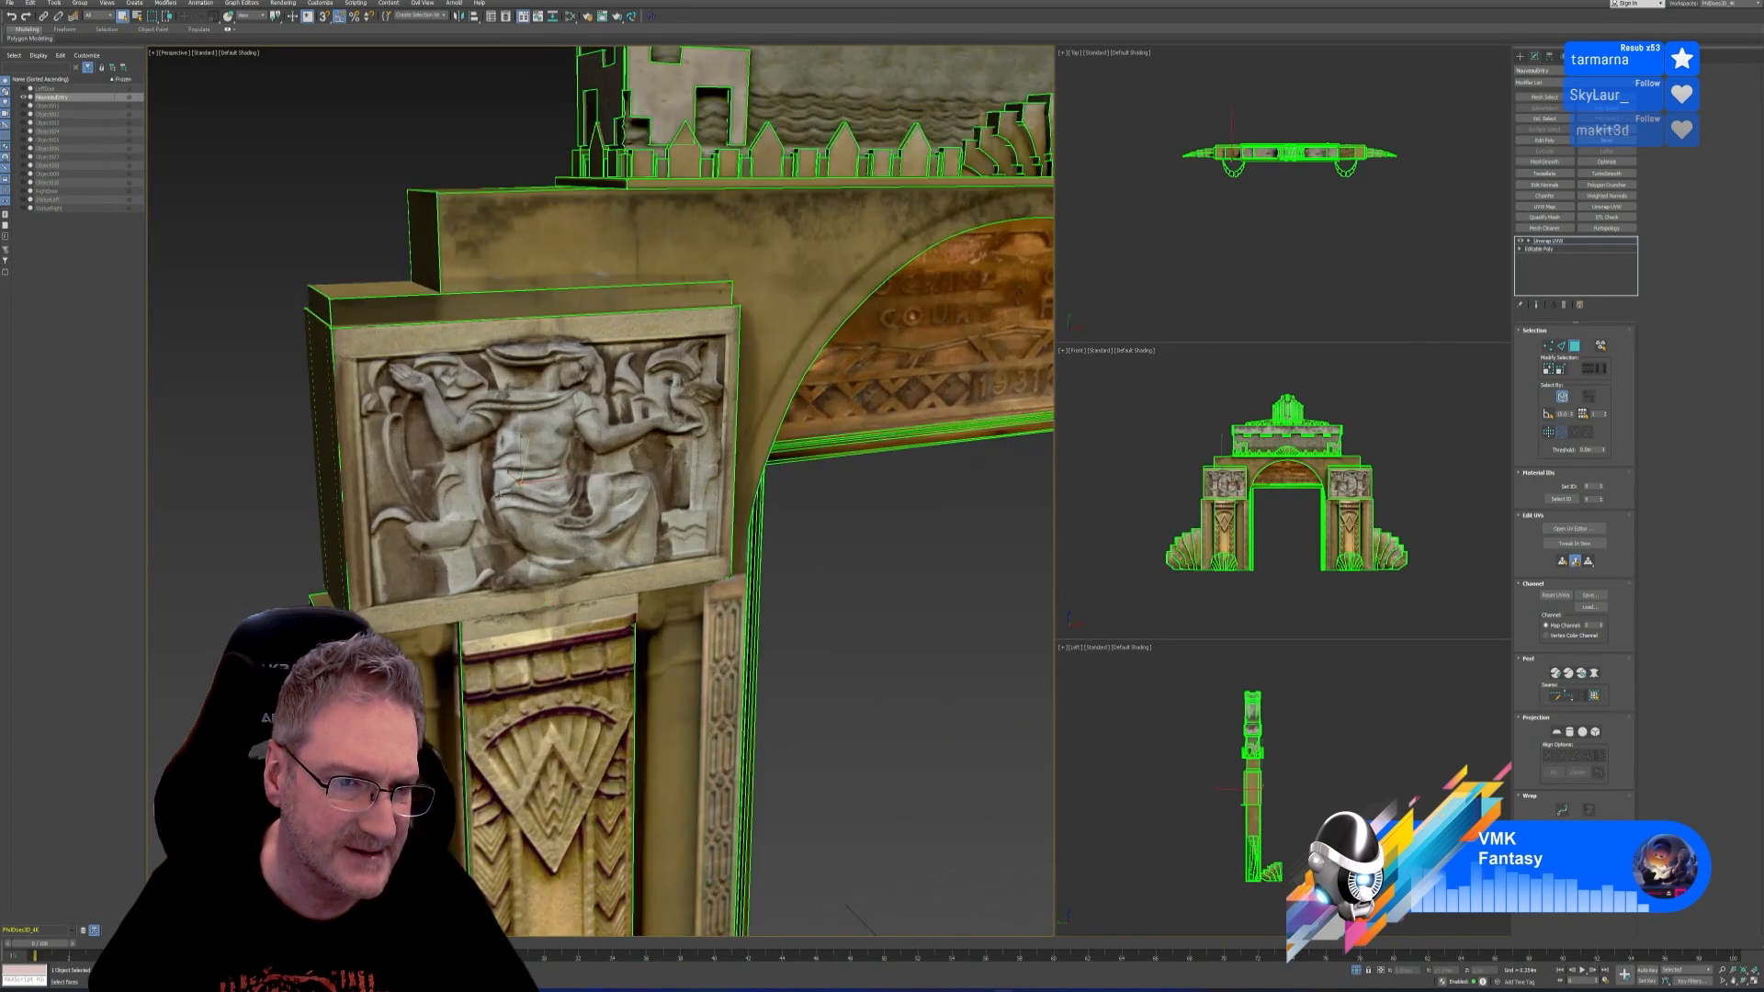
scroll(499, 494, "up", 5)
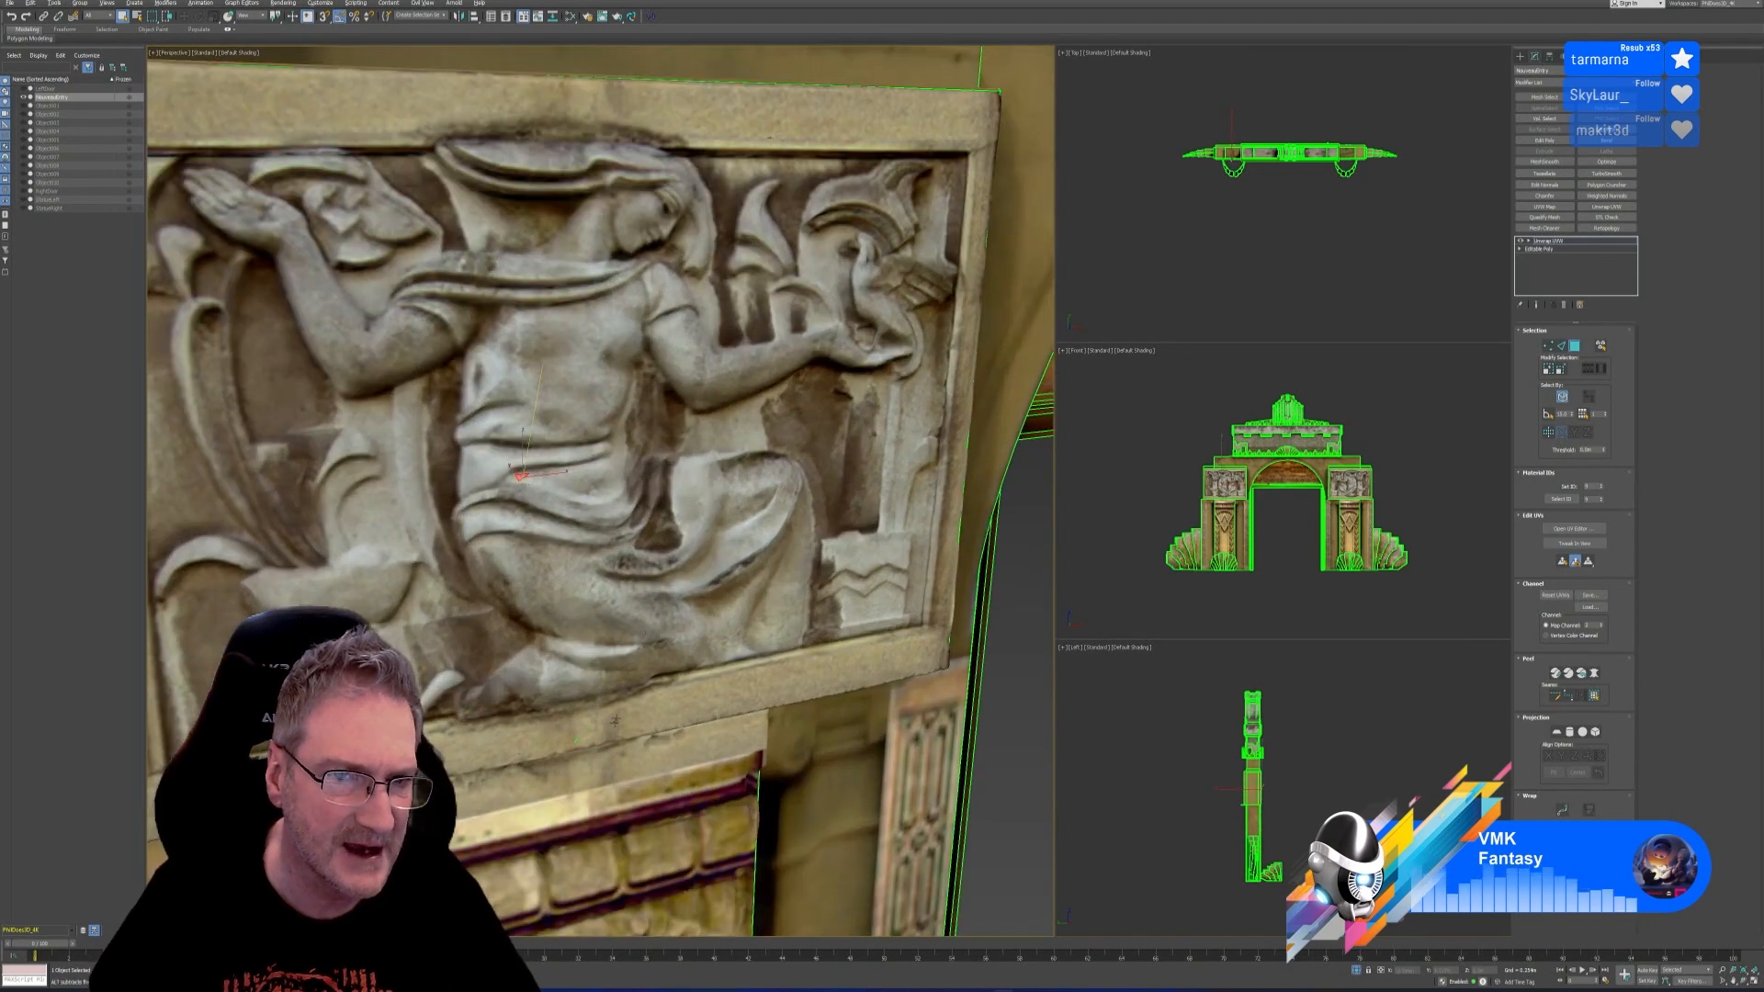
Exit polygon selection in Unwrap UVW and remove the modifier from the facade, leaving its Editable Poly base
middle_click_drag(615, 721, 728, 597, "alt")
scroll(752, 686, "down", 2)
scroll(727, 597, "down", 1)
middle_click_drag(730, 762, 754, 787, "alt")
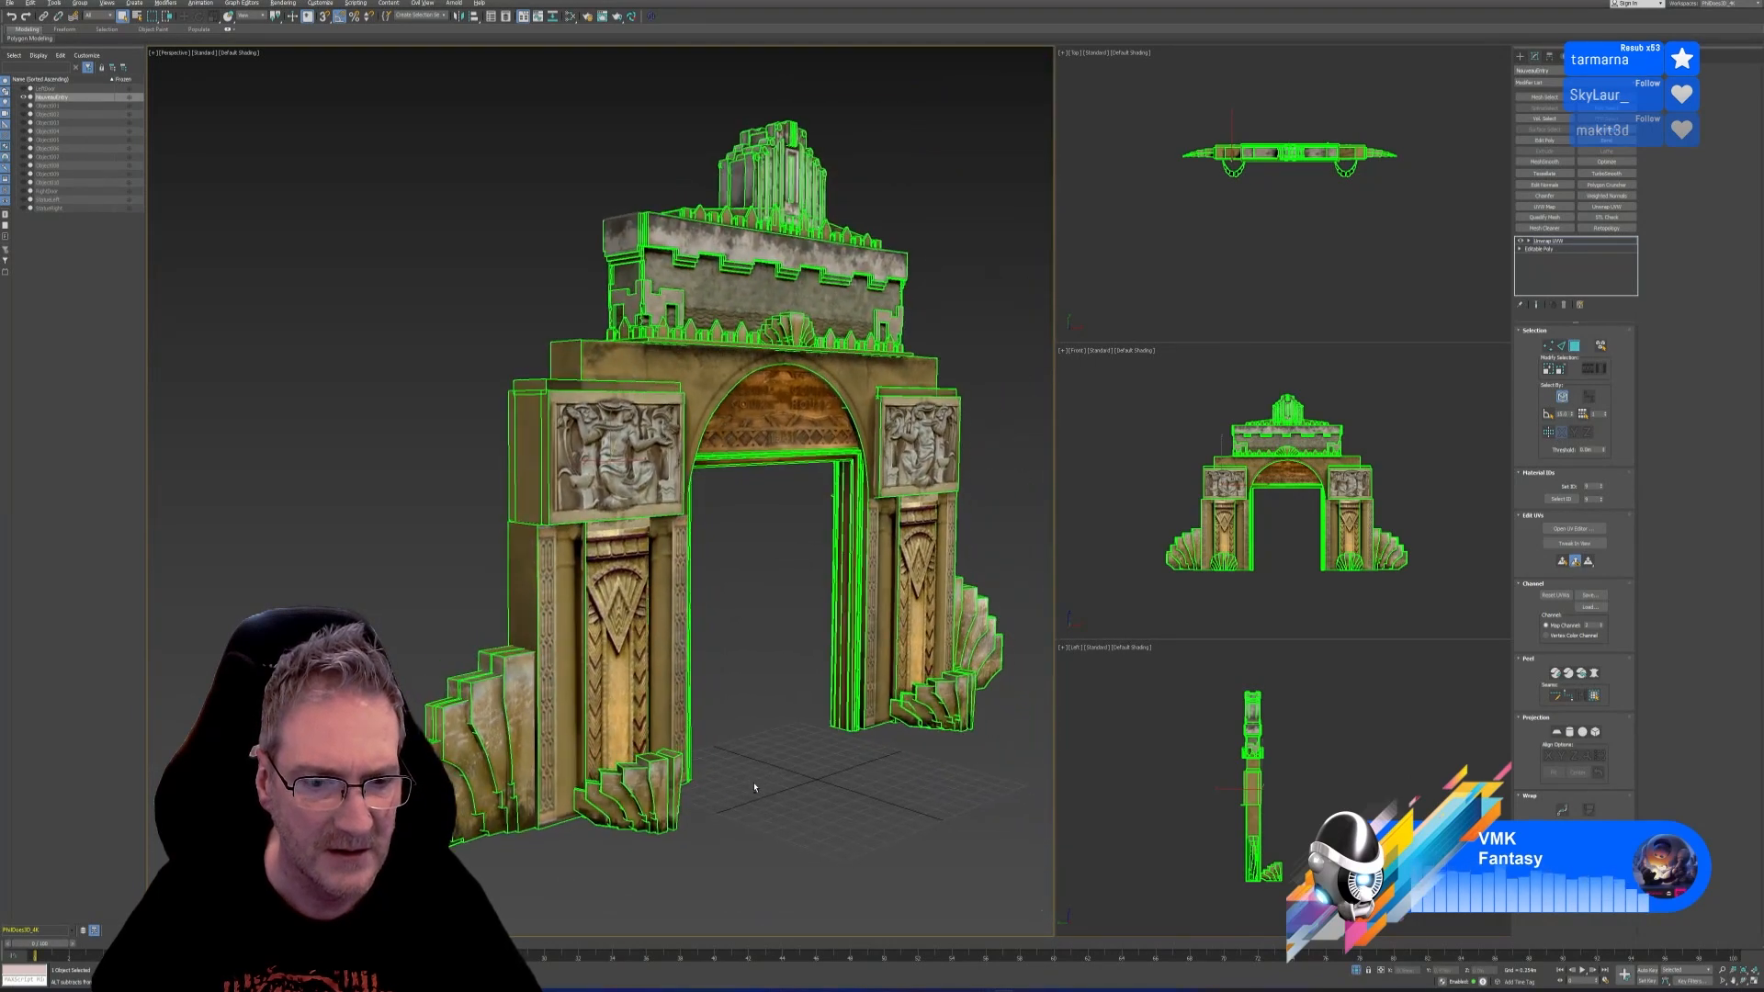
middle_click_drag(771, 702, 746, 690, "alt")
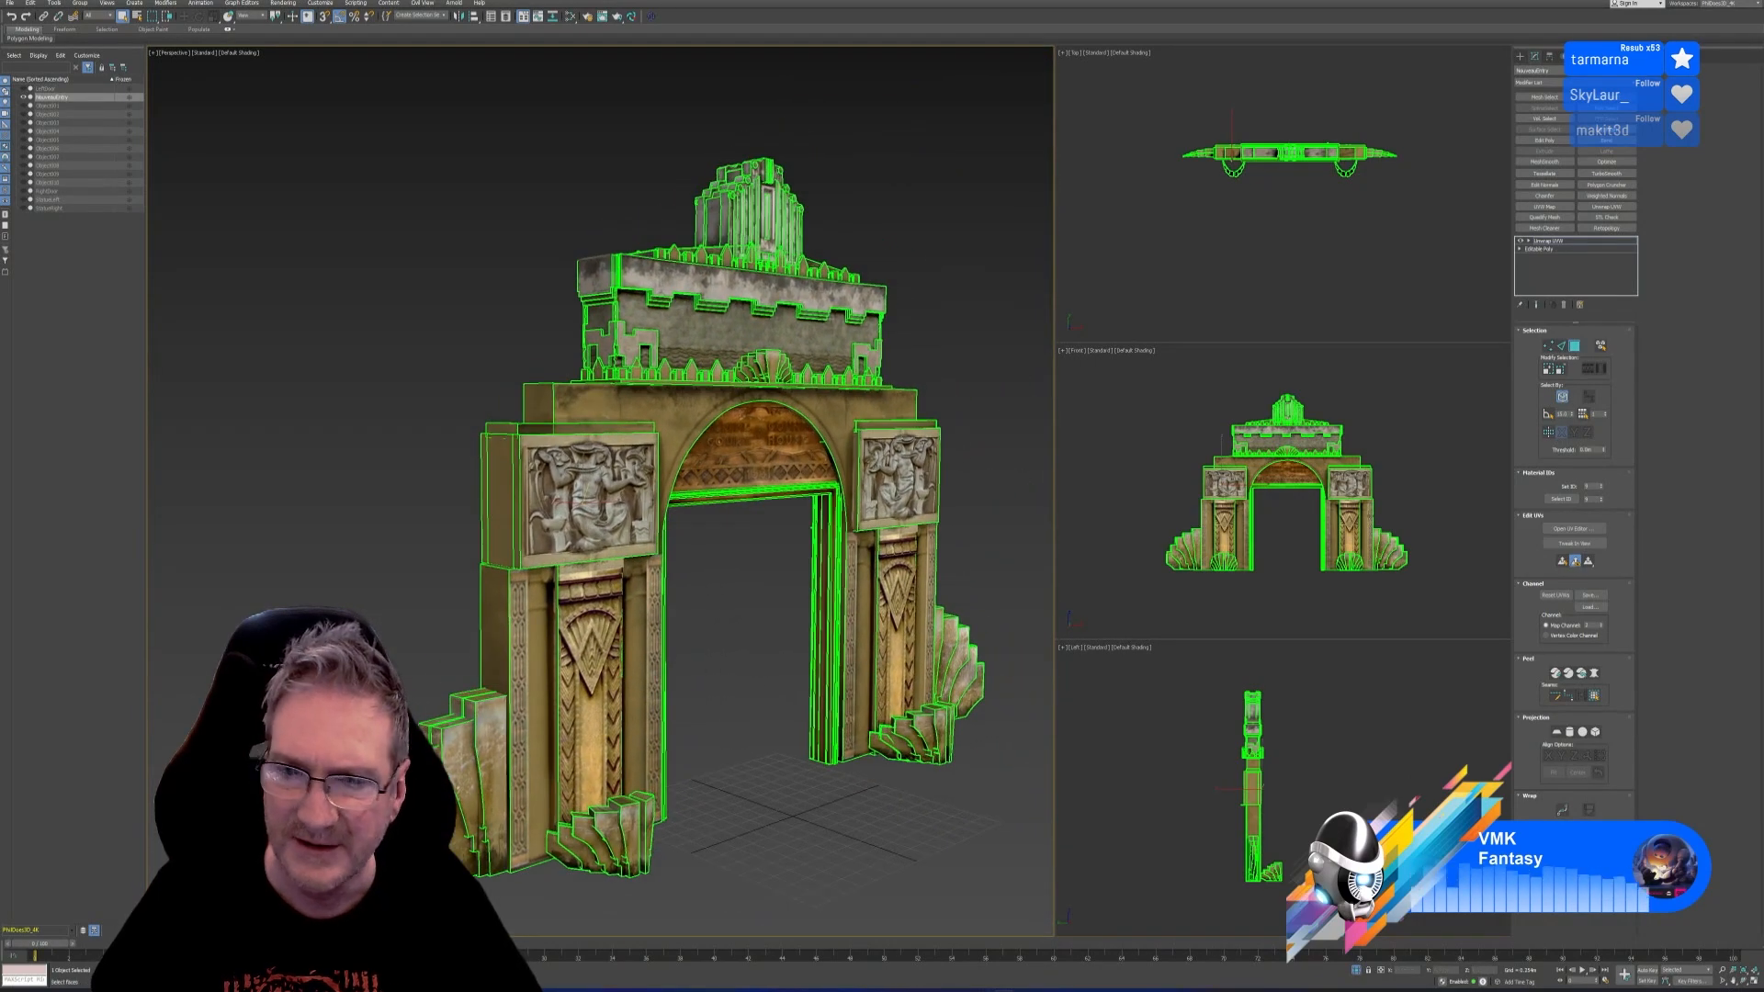
left_click(1575, 346)
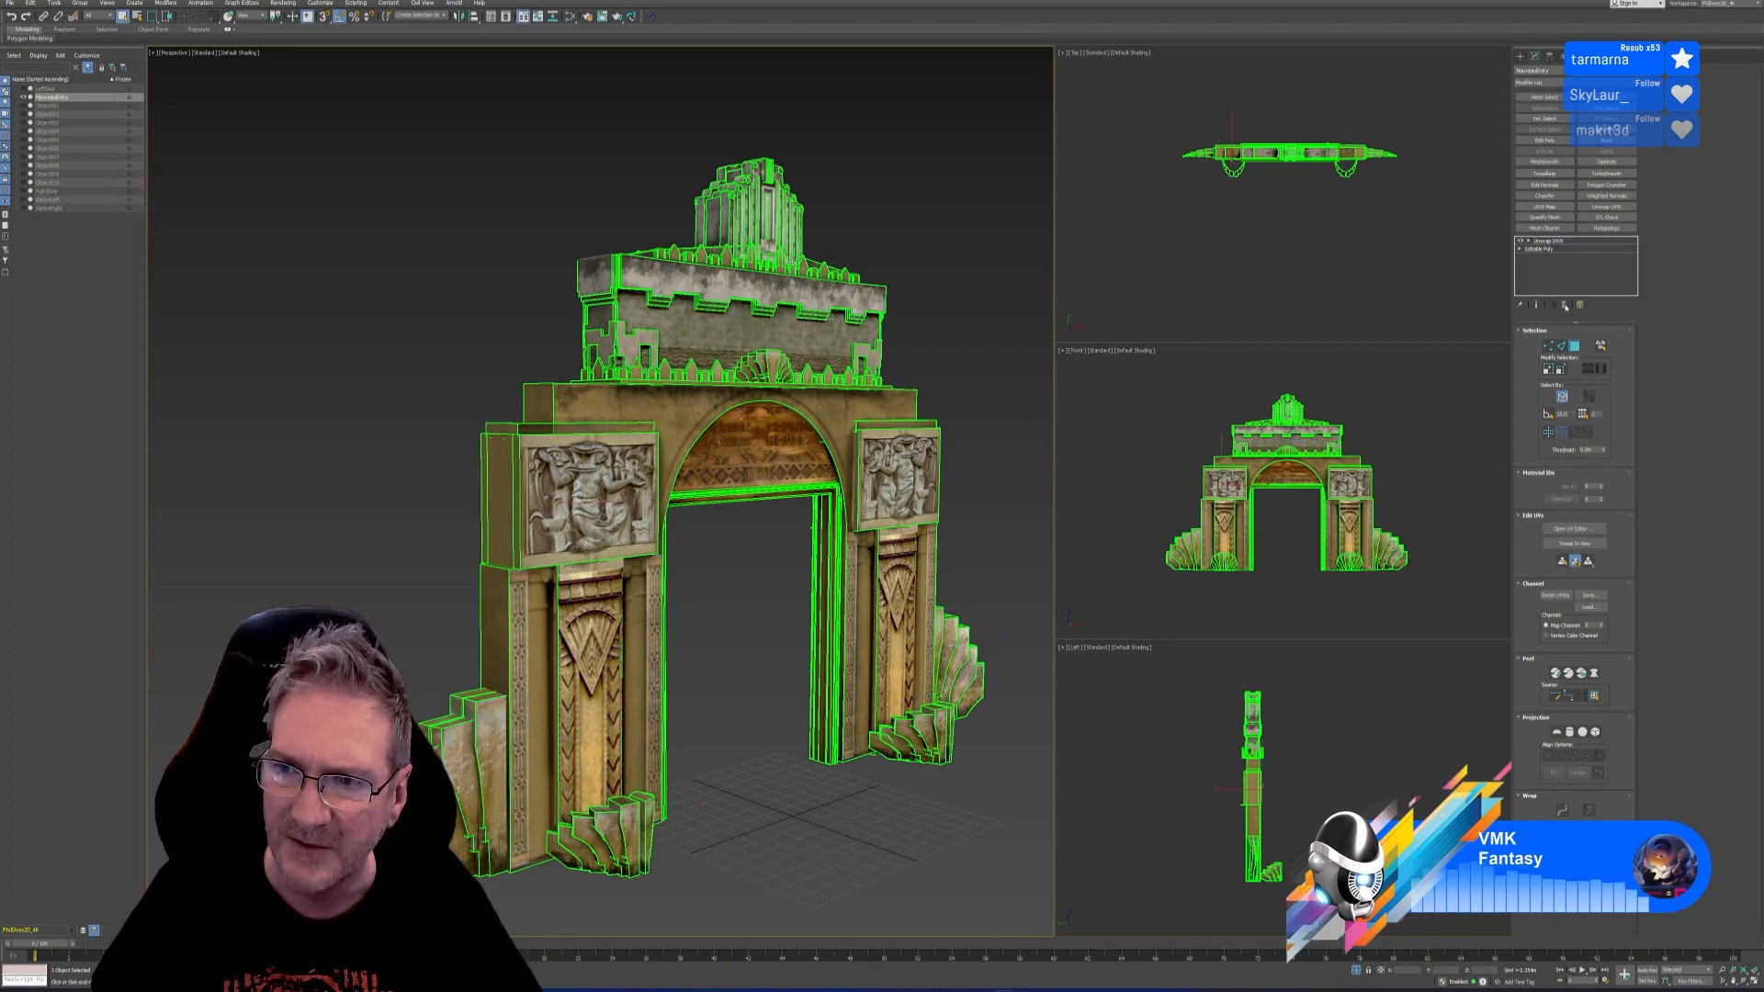
left_click(1564, 304)
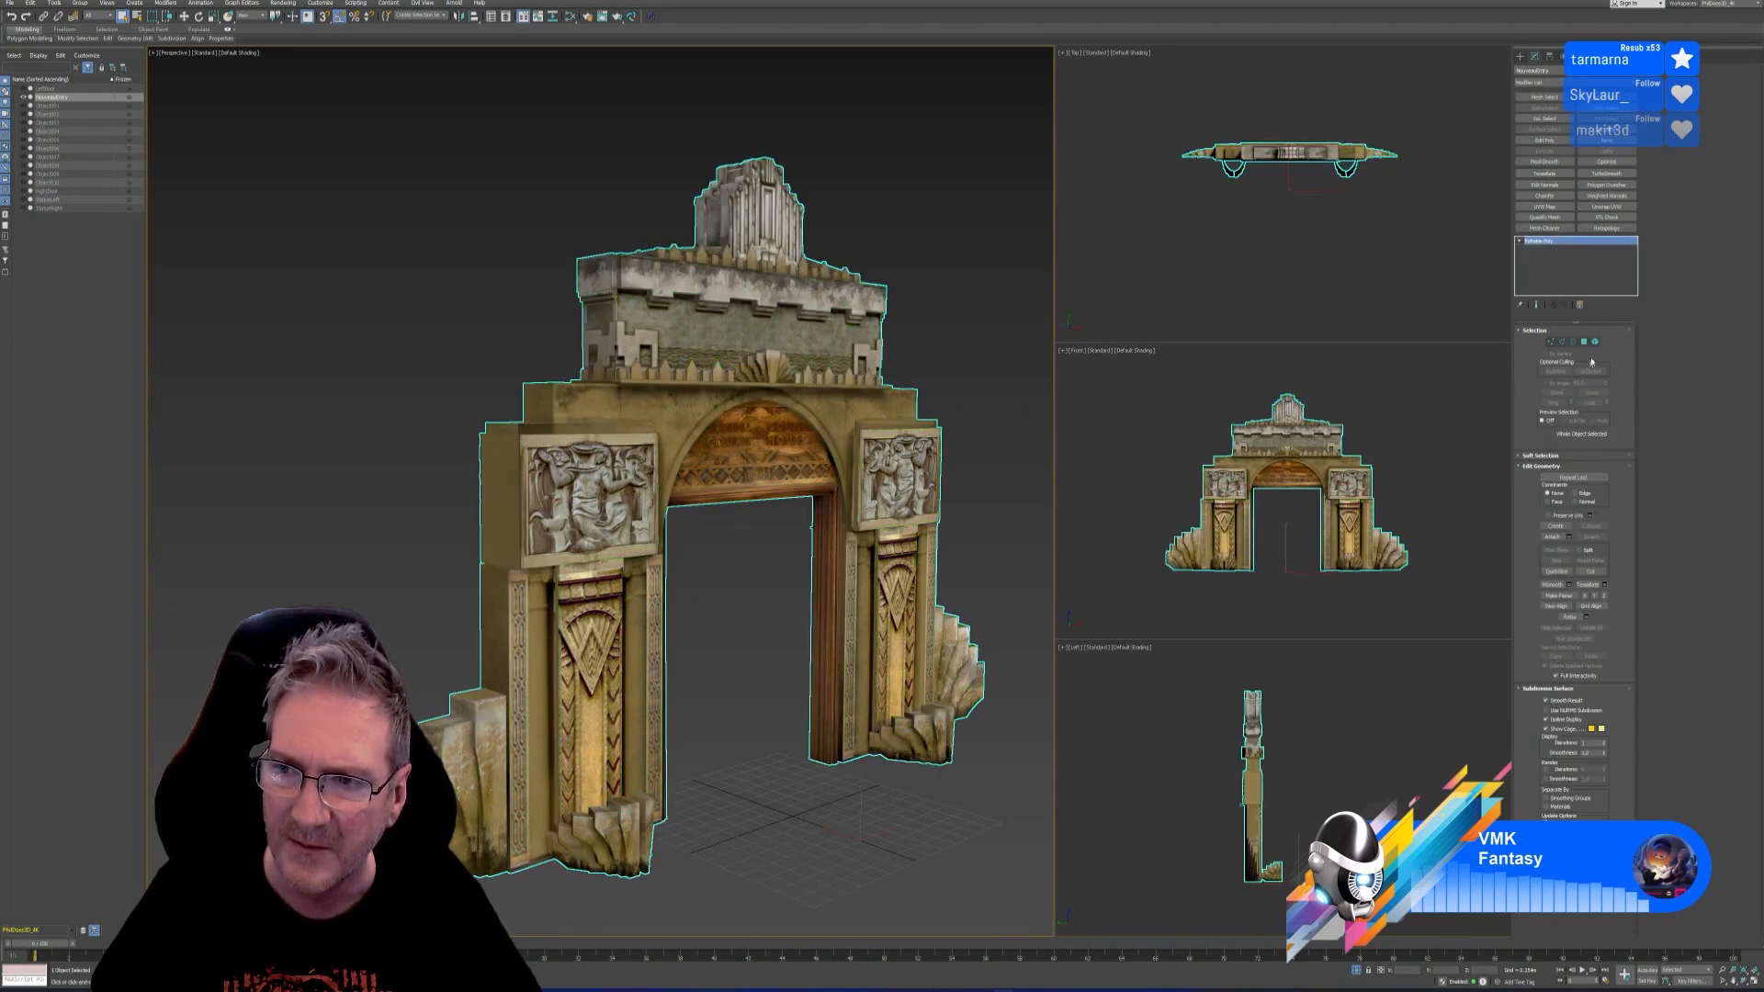
Select the fan-shaped side wings on both sides and the main arch body as elements of the Editable Poly
left_click(1594, 342)
left_click(480, 788)
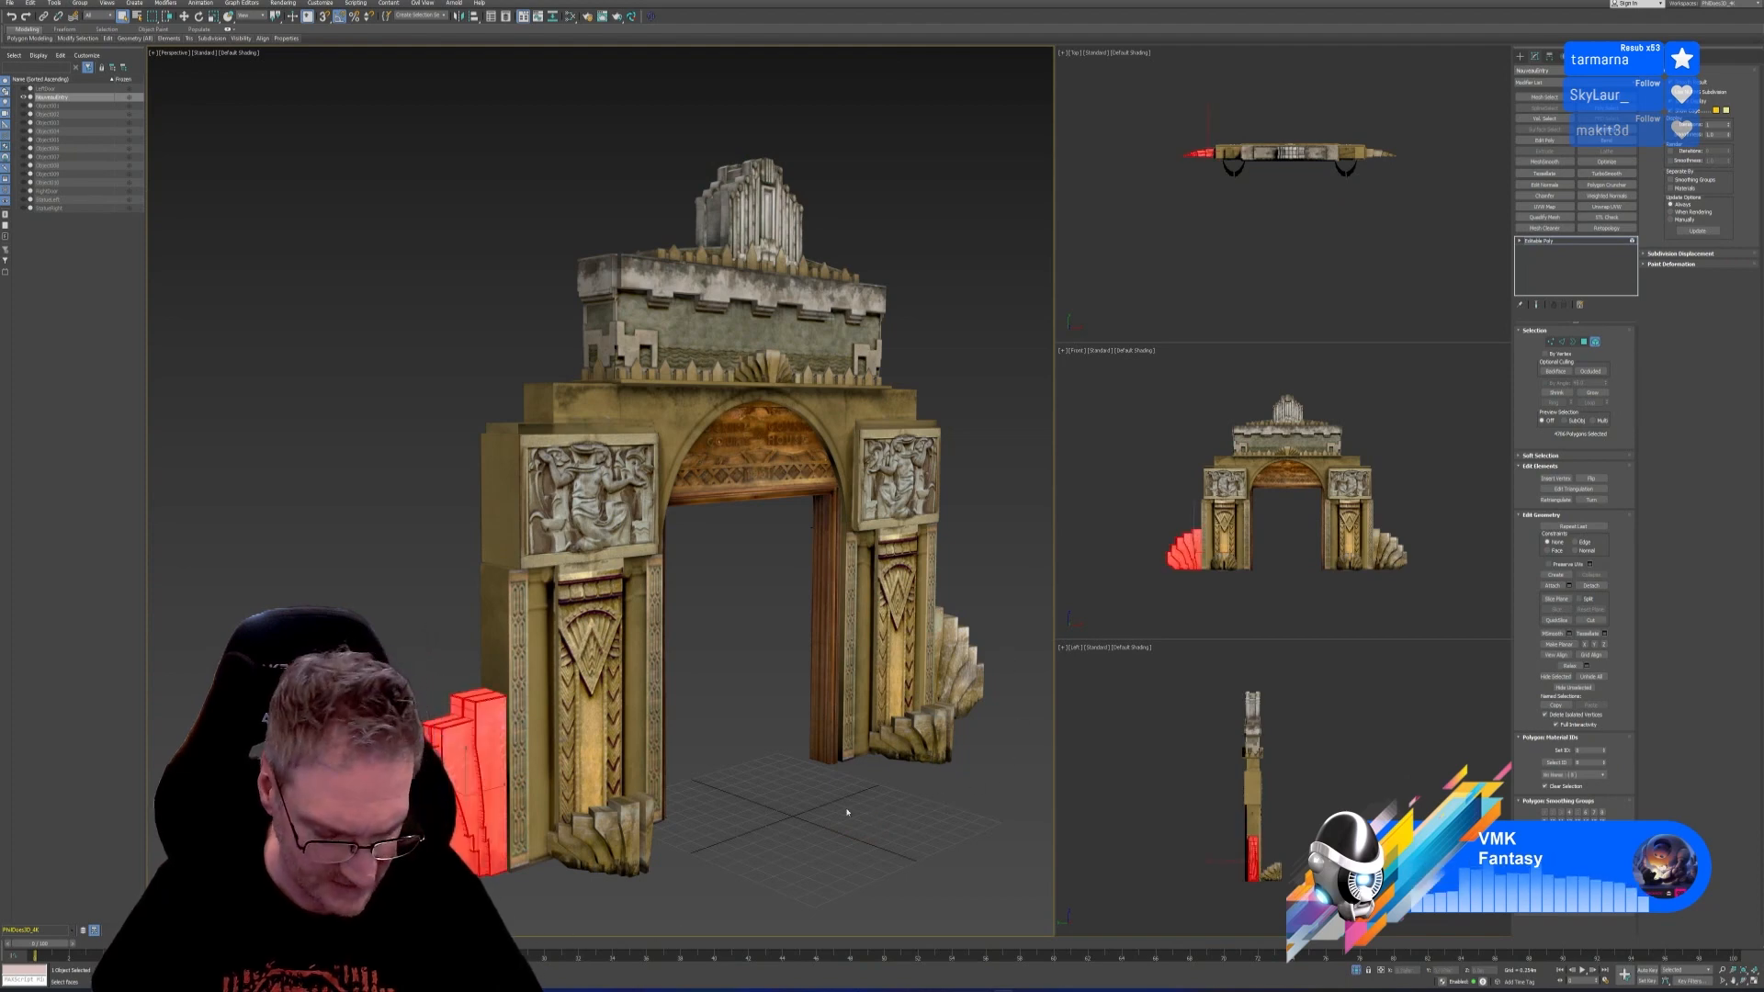
middle_click_drag(847, 813, 675, 754, "alt")
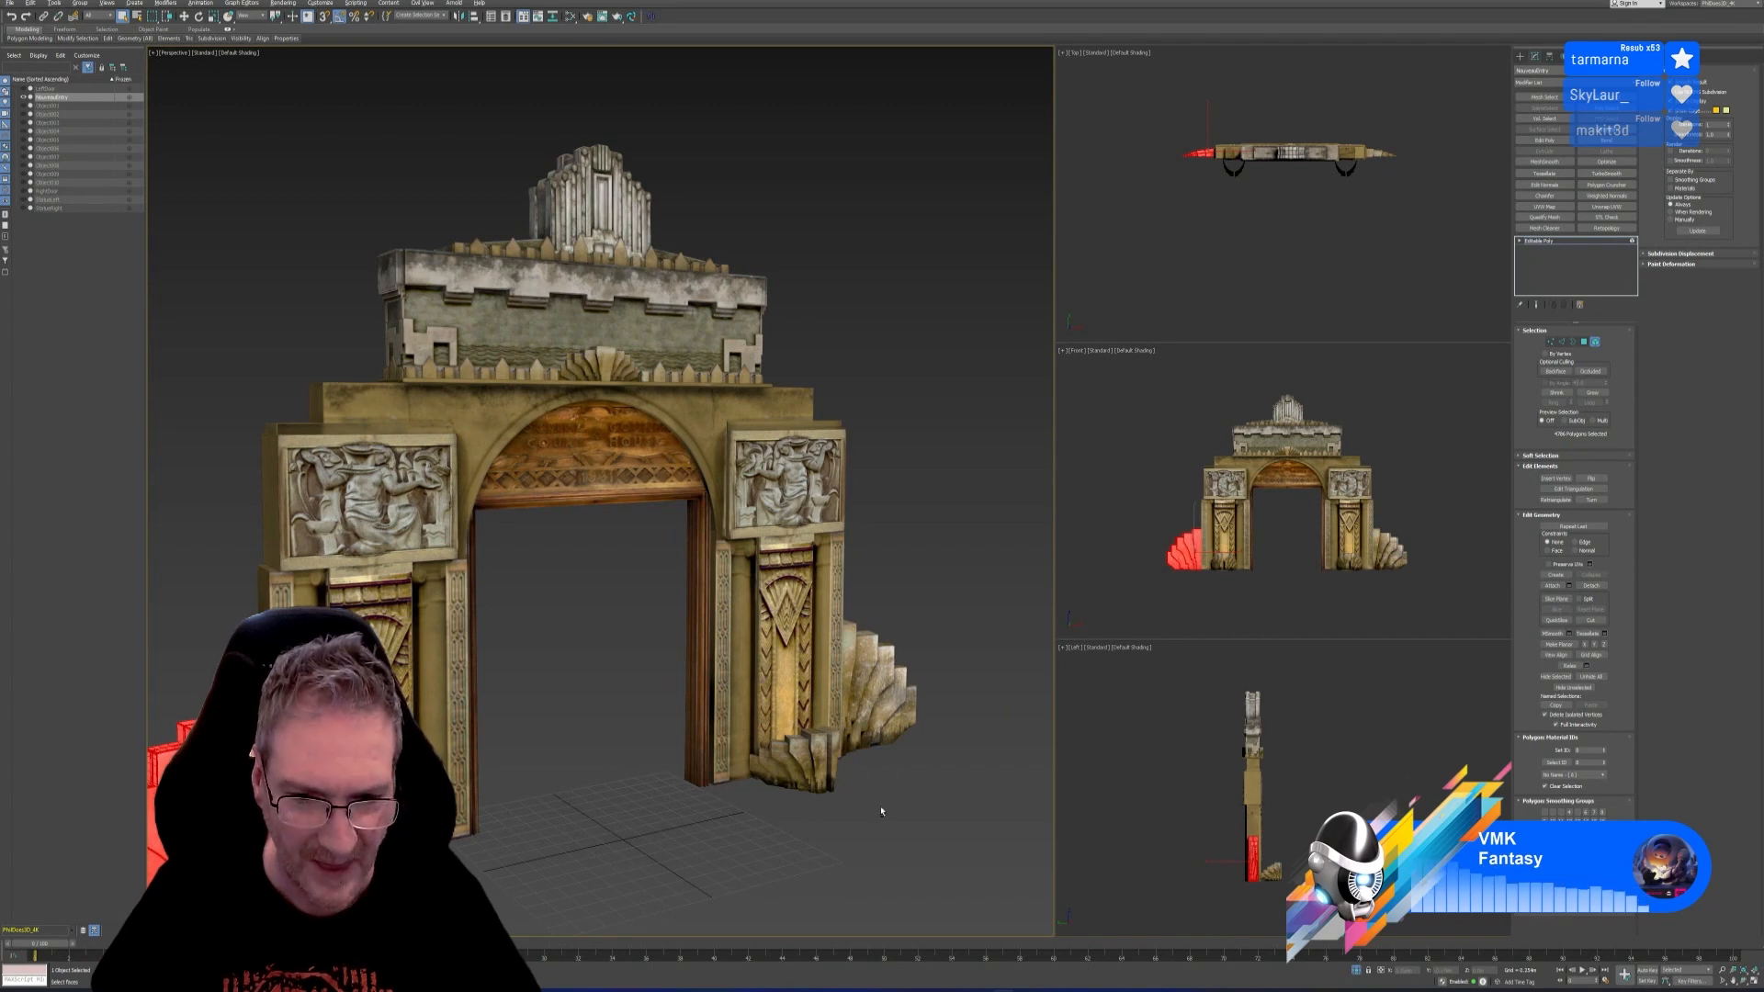
middle_click_drag(855, 808, 854, 761, "alt")
scroll(854, 760, "down", 3)
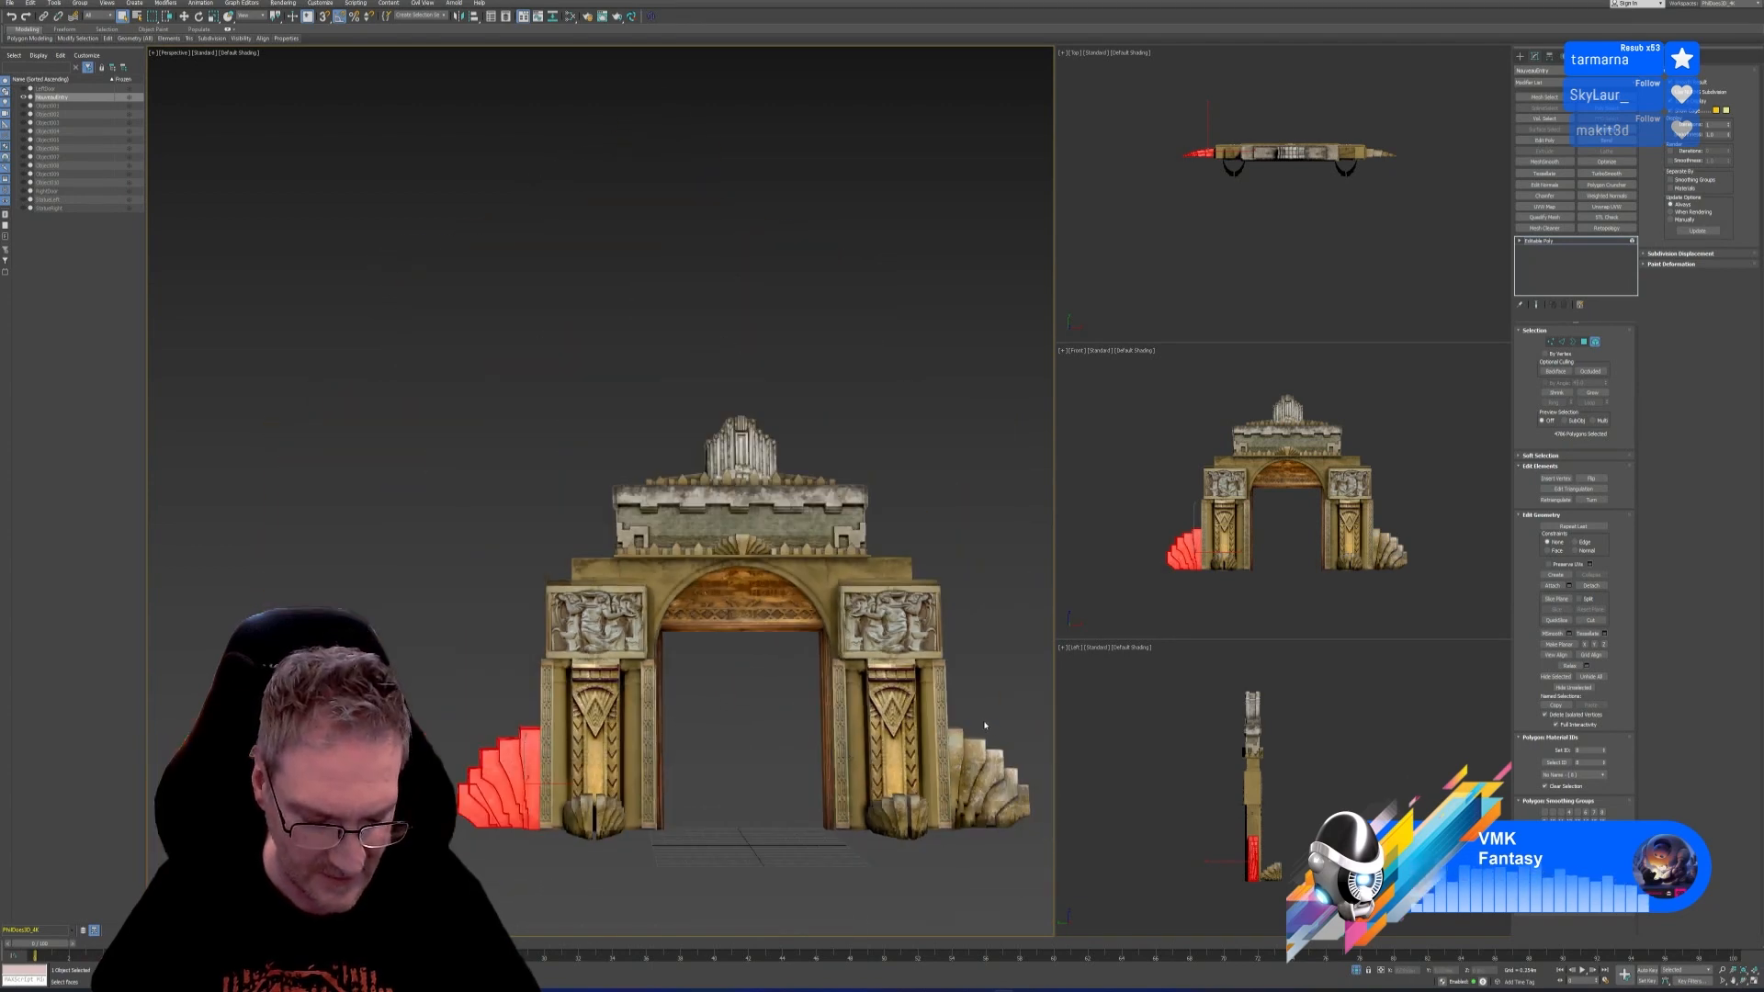
middle_click_drag(1000, 709, 874, 634)
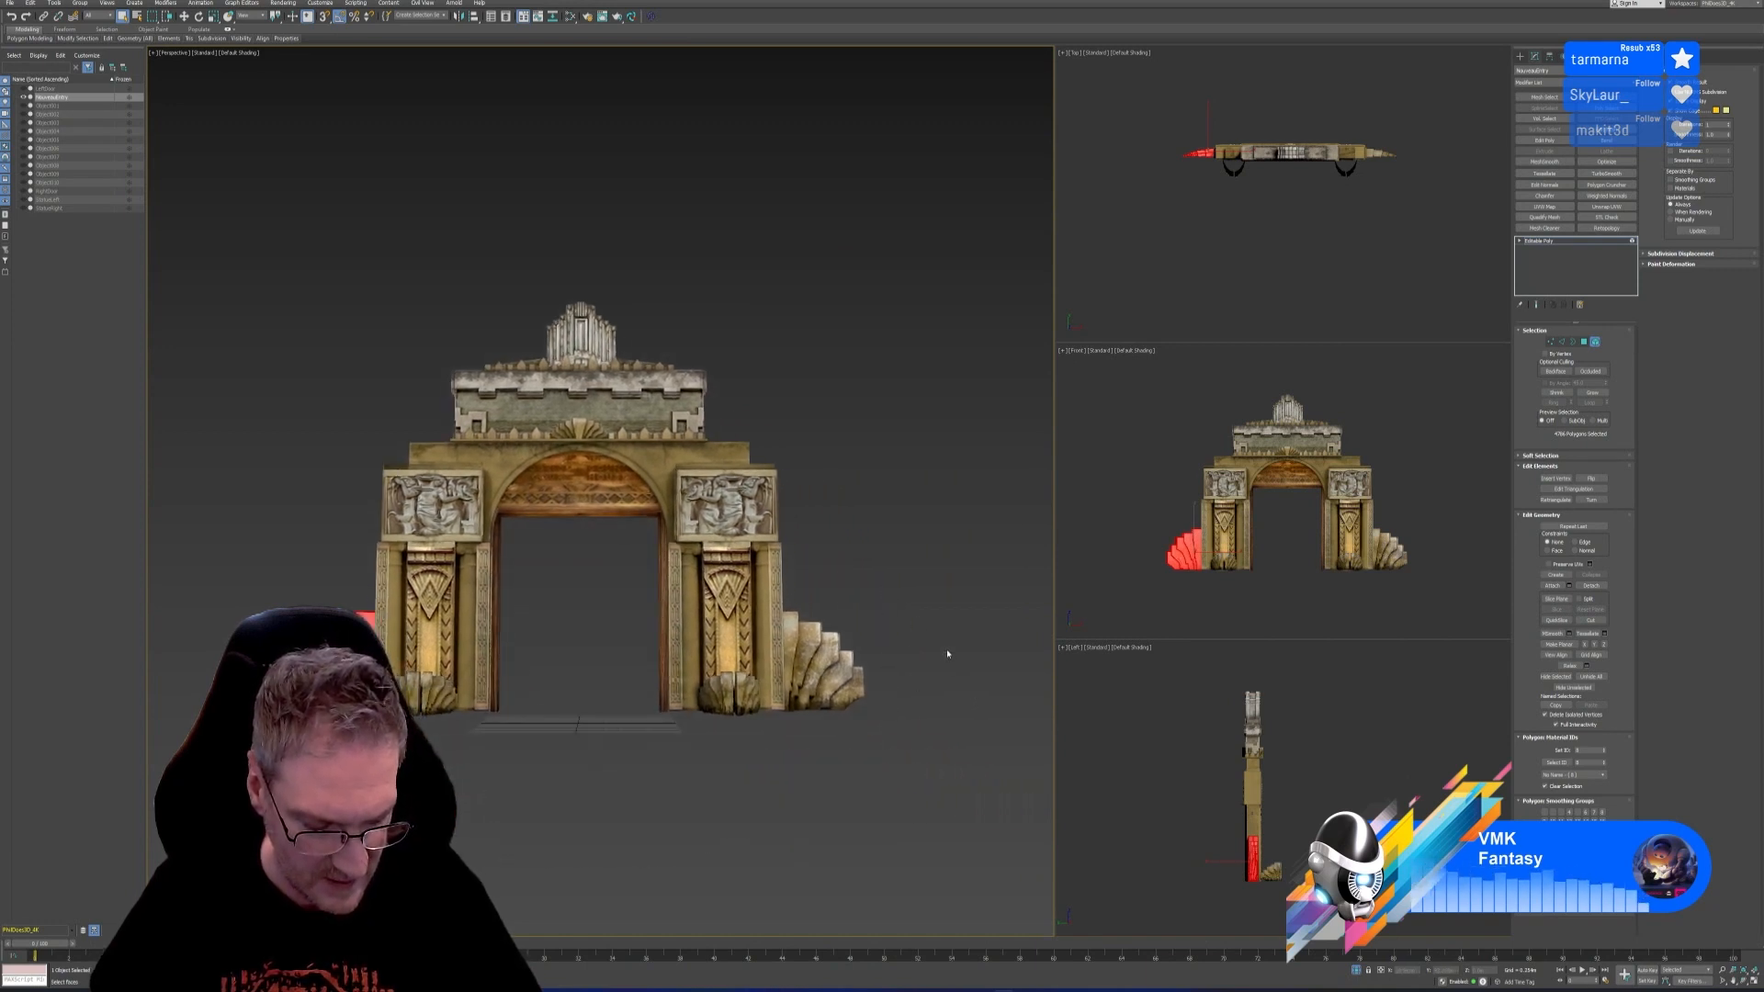
left_click_drag(943, 636, 795, 755, "ctrl")
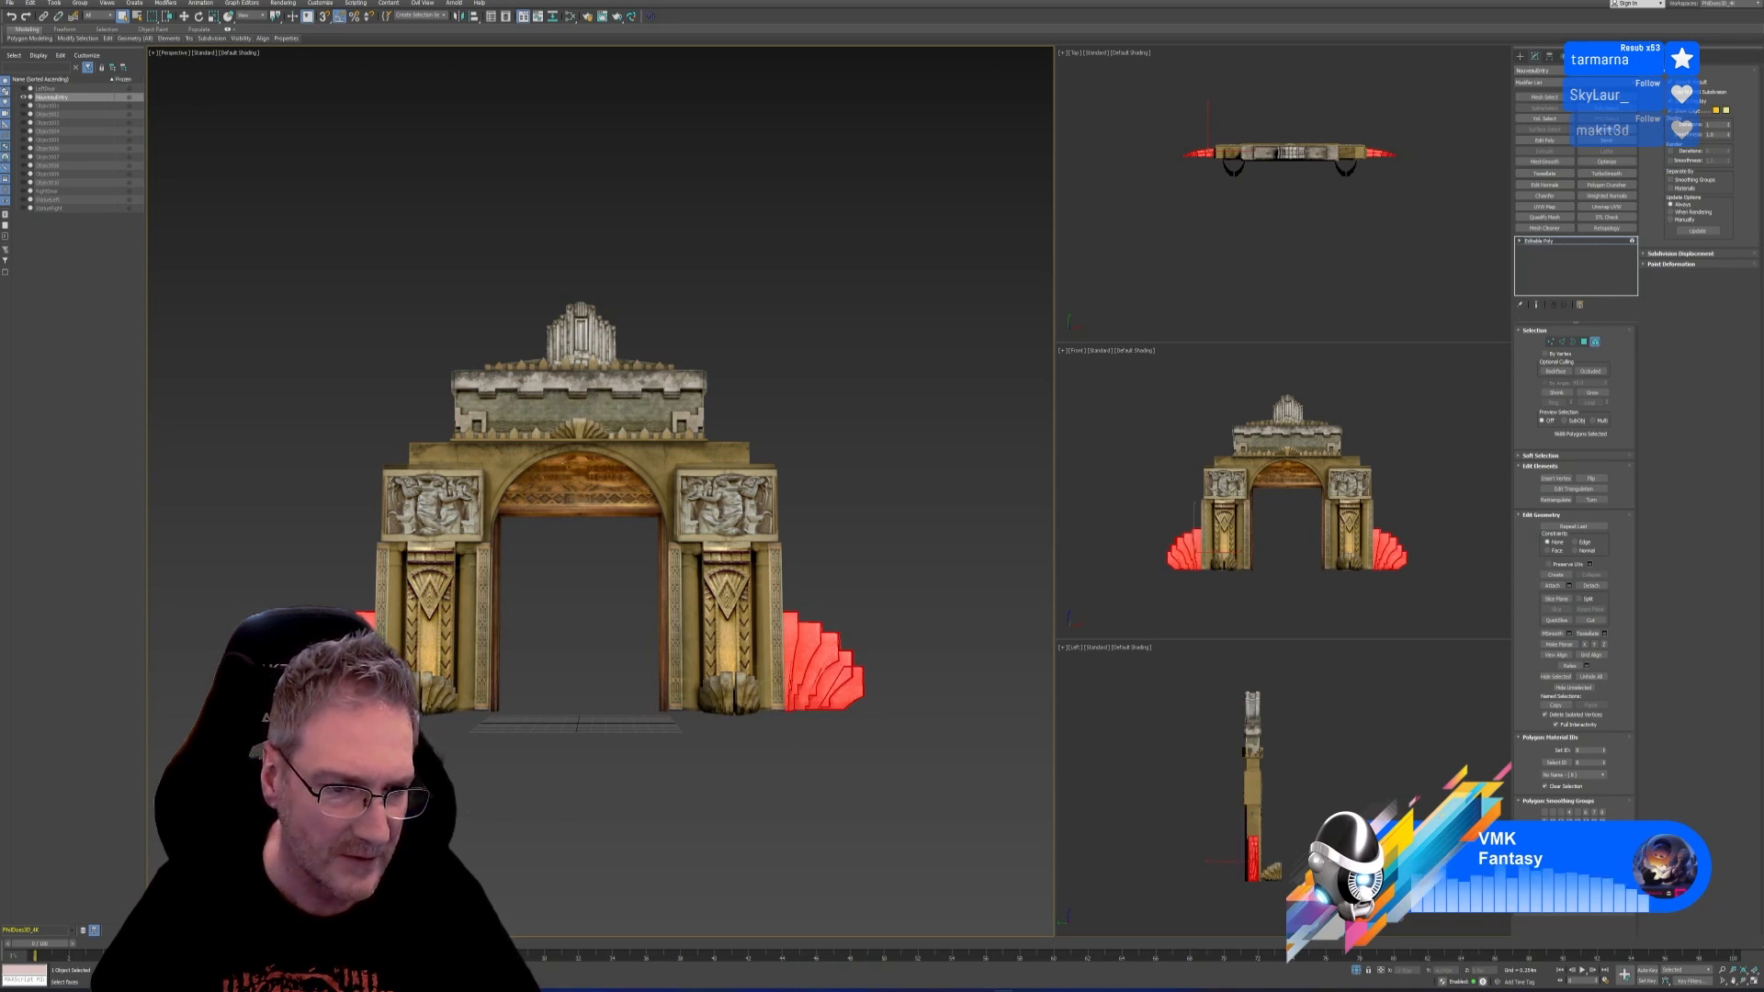
left_click(686, 625, "ctrl")
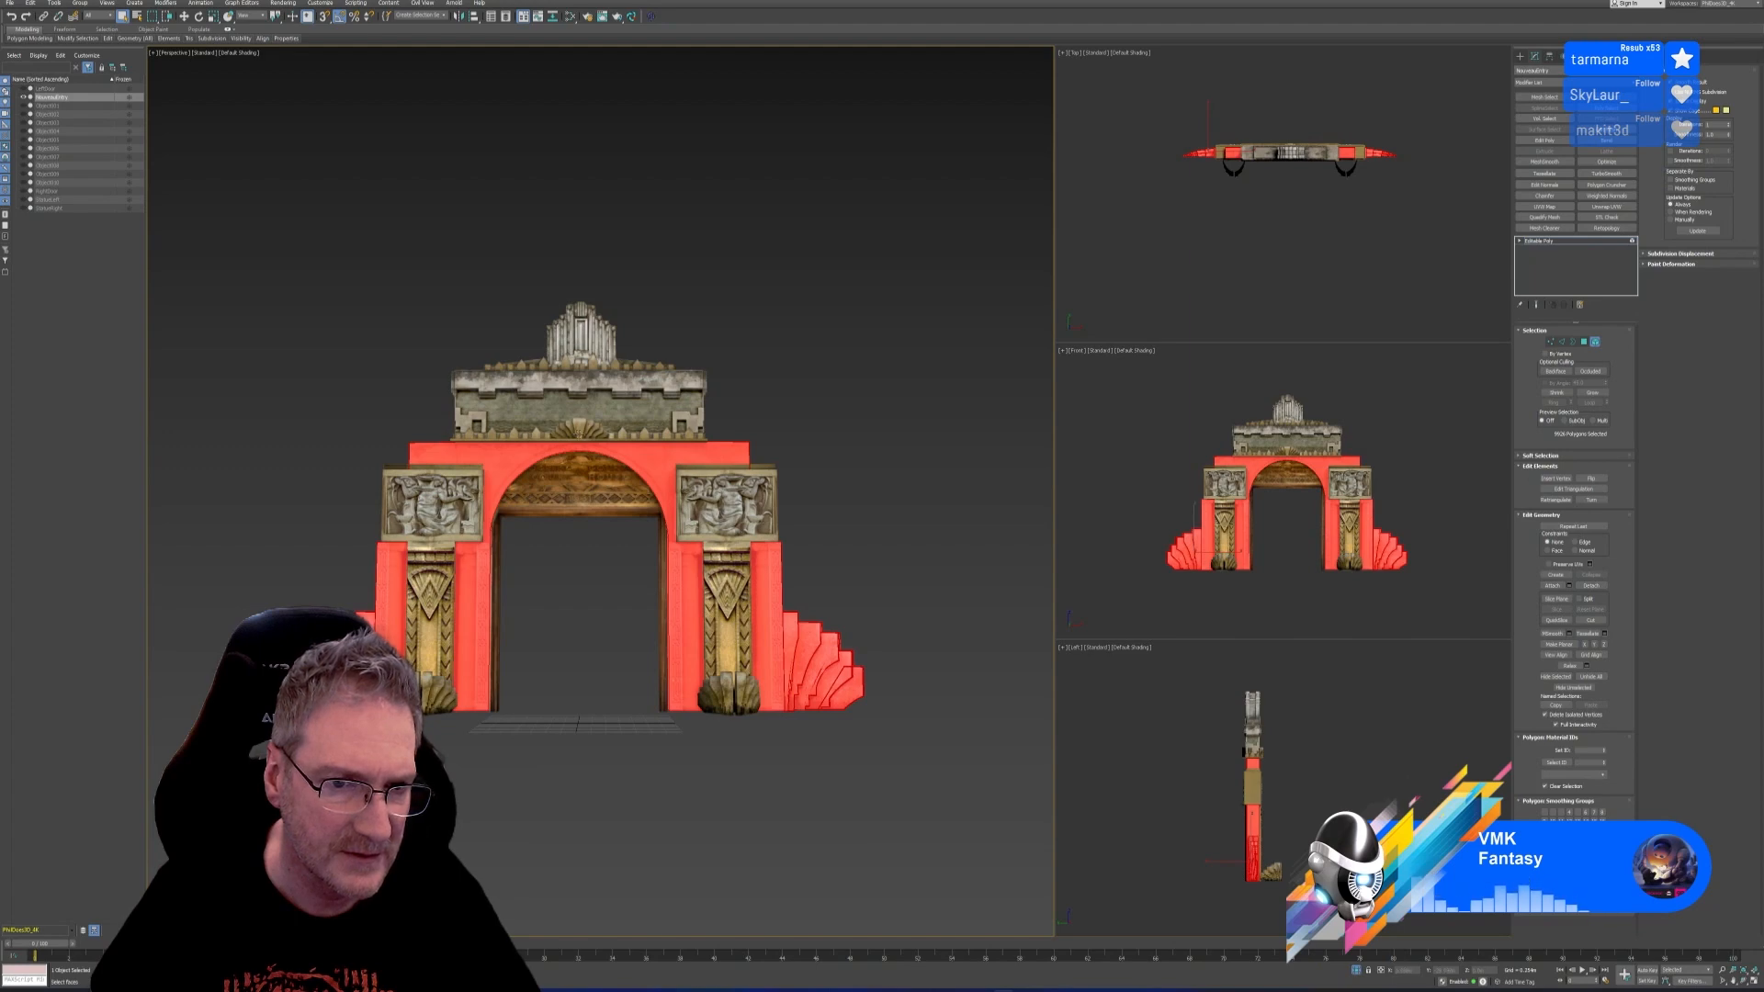
Add the petals of the shell ornament above the arch to the element selection
scroll(548, 430, "up", 6)
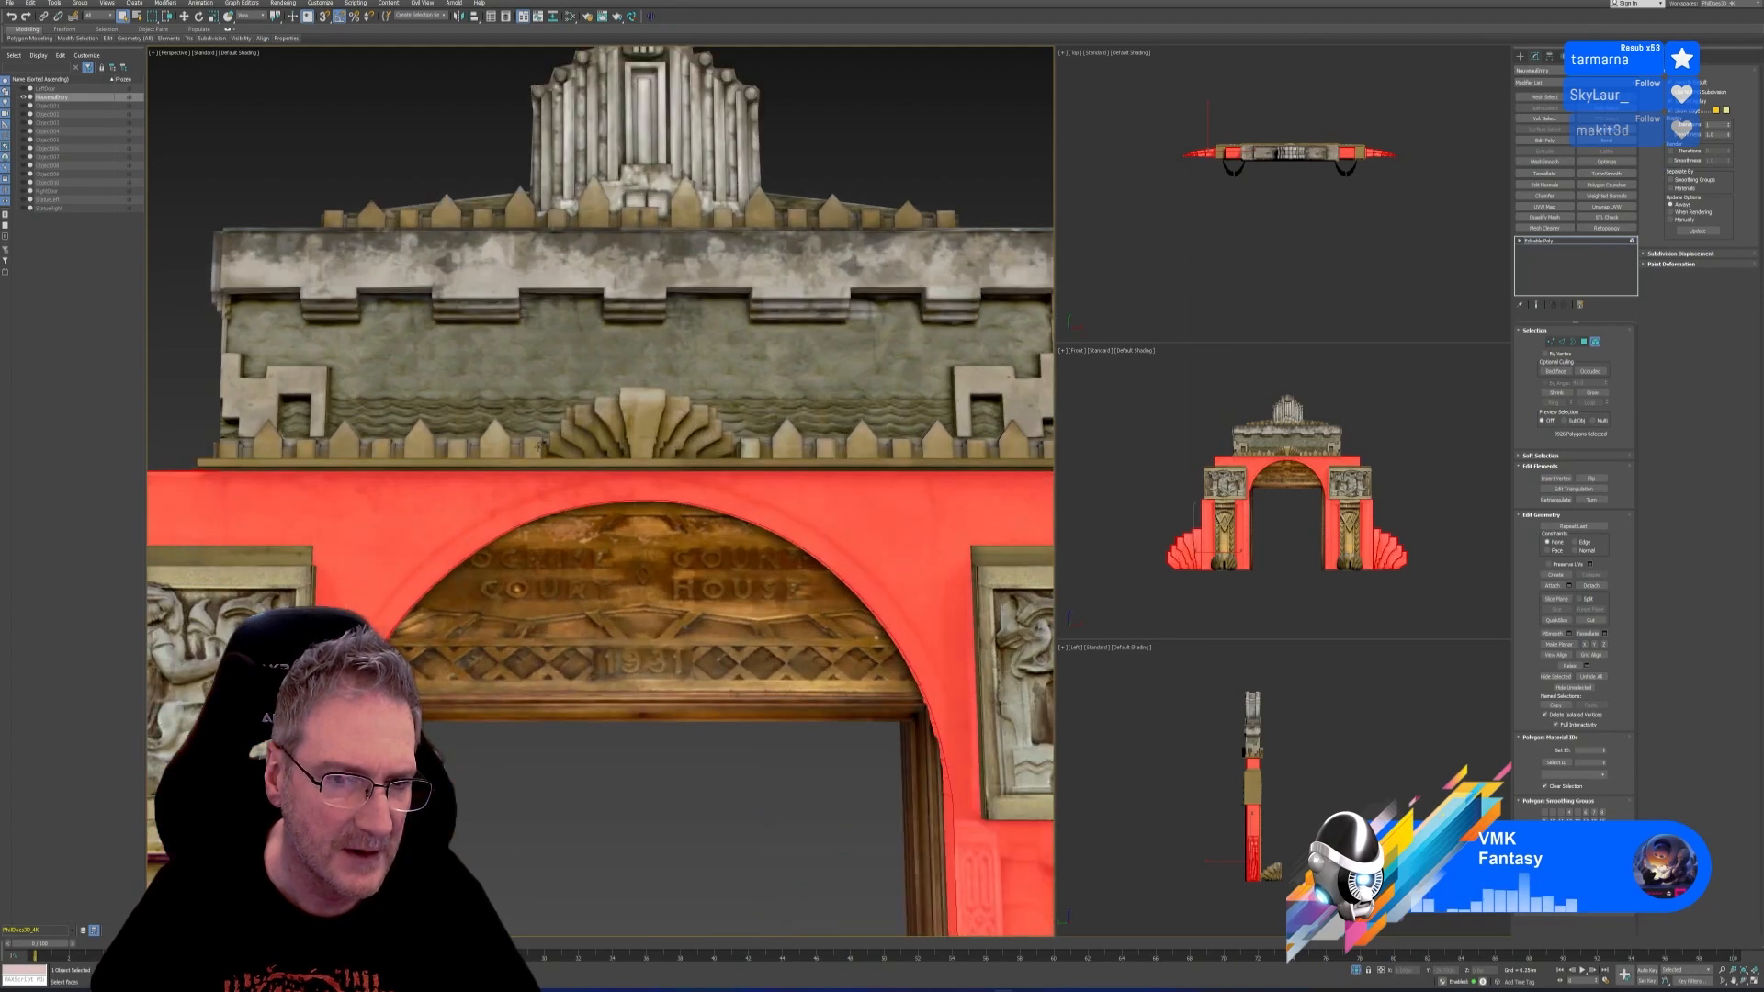
left_click(603, 417, "ctrl")
left_click(637, 415, "ctrl")
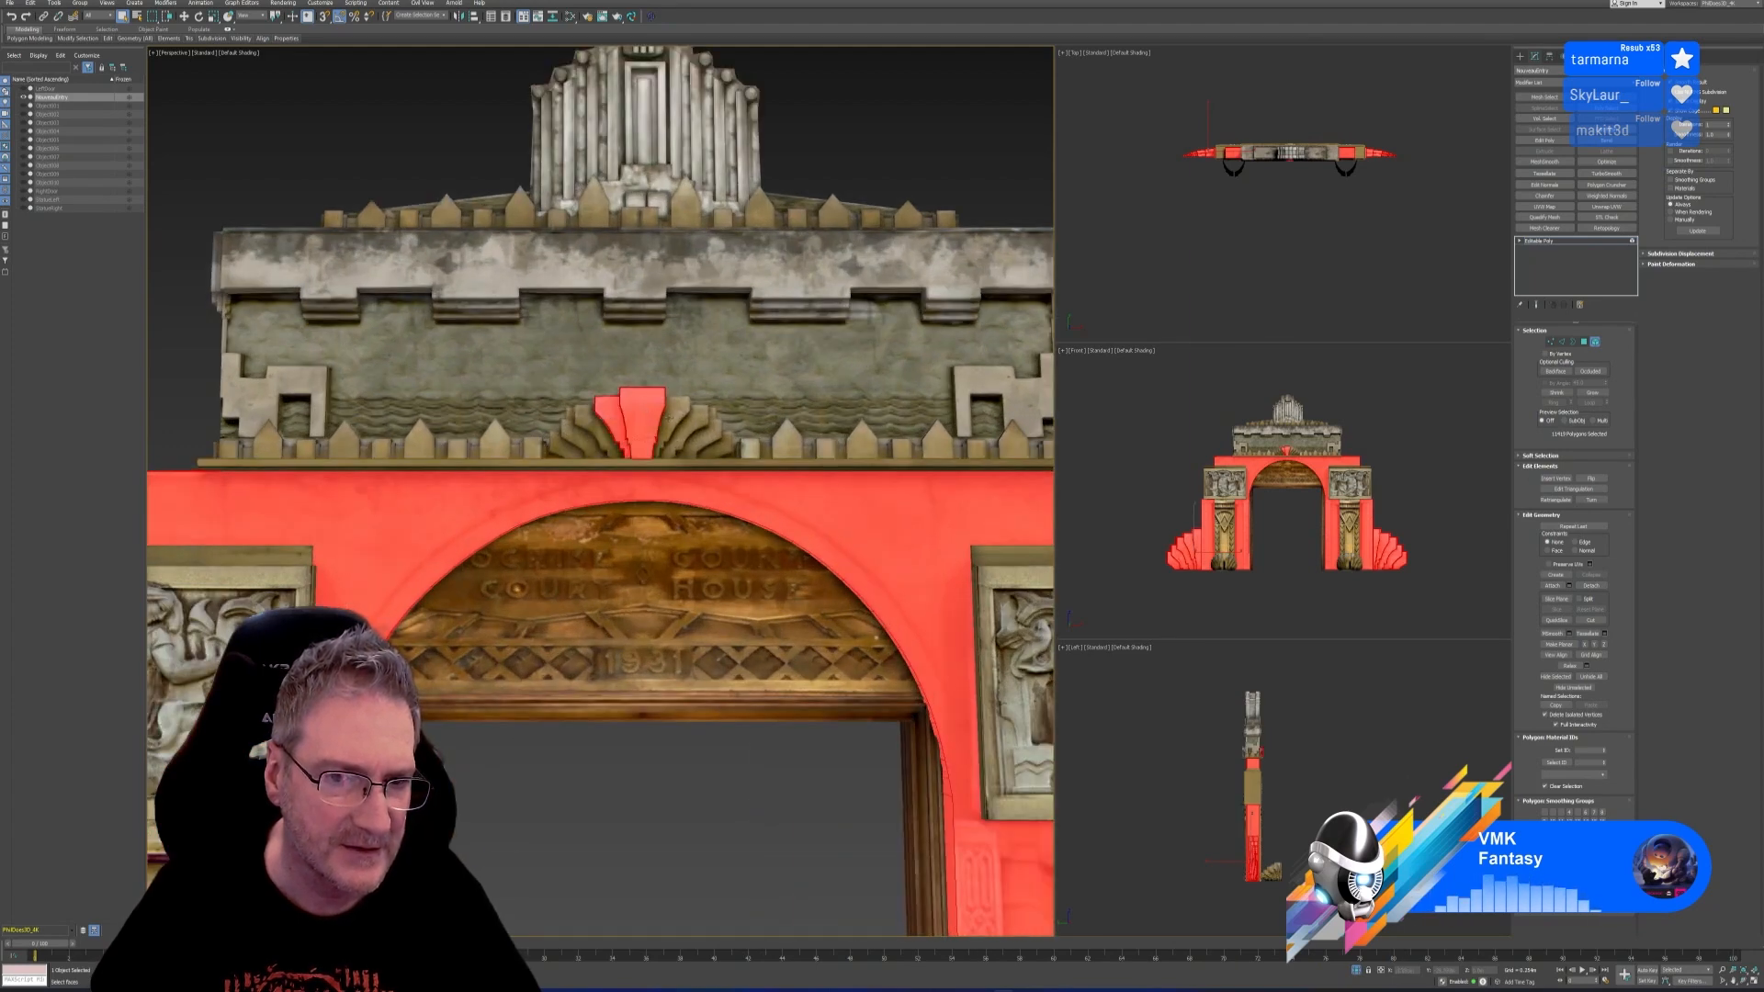
left_click(676, 412, "ctrl")
left_click(693, 421, "ctrl")
left_click(707, 432, "ctrl")
left_click(721, 445, "ctrl")
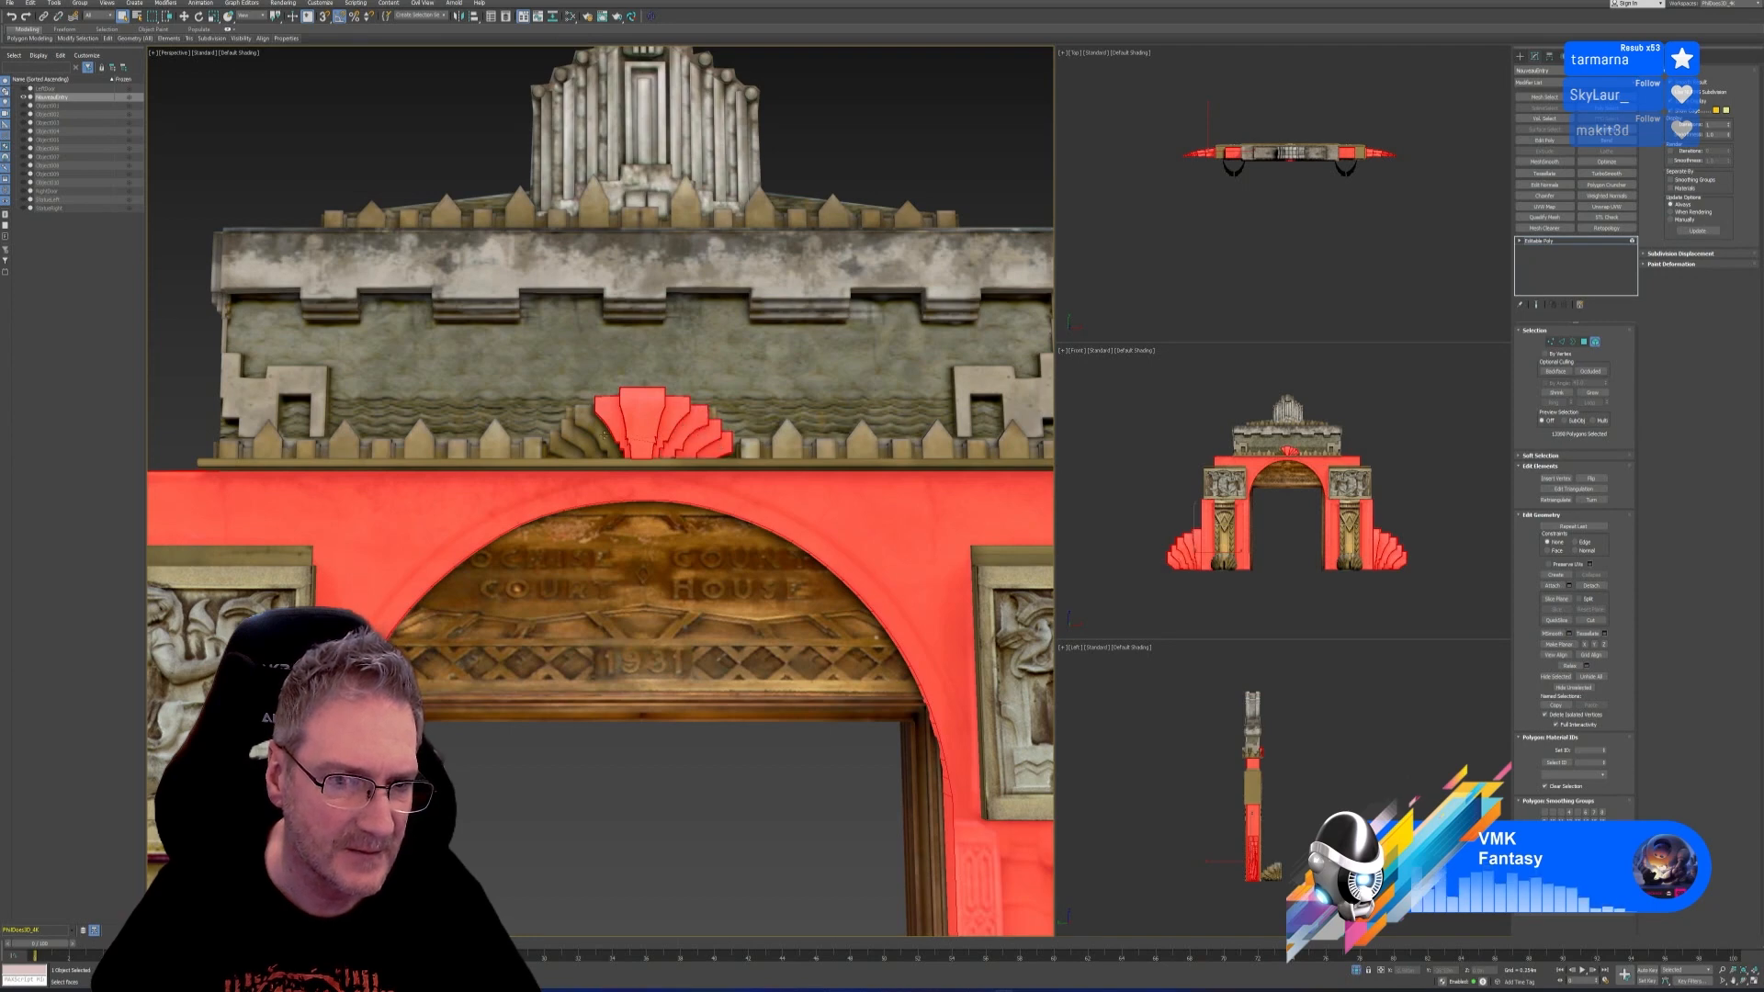
left_click(592, 430, "ctrl")
left_click(577, 440, "ctrl")
left_click(558, 448, "ctrl")
Add the row of small spikes and blocks left of the shell ornament to the element selection
left_click(493, 448, "ctrl")
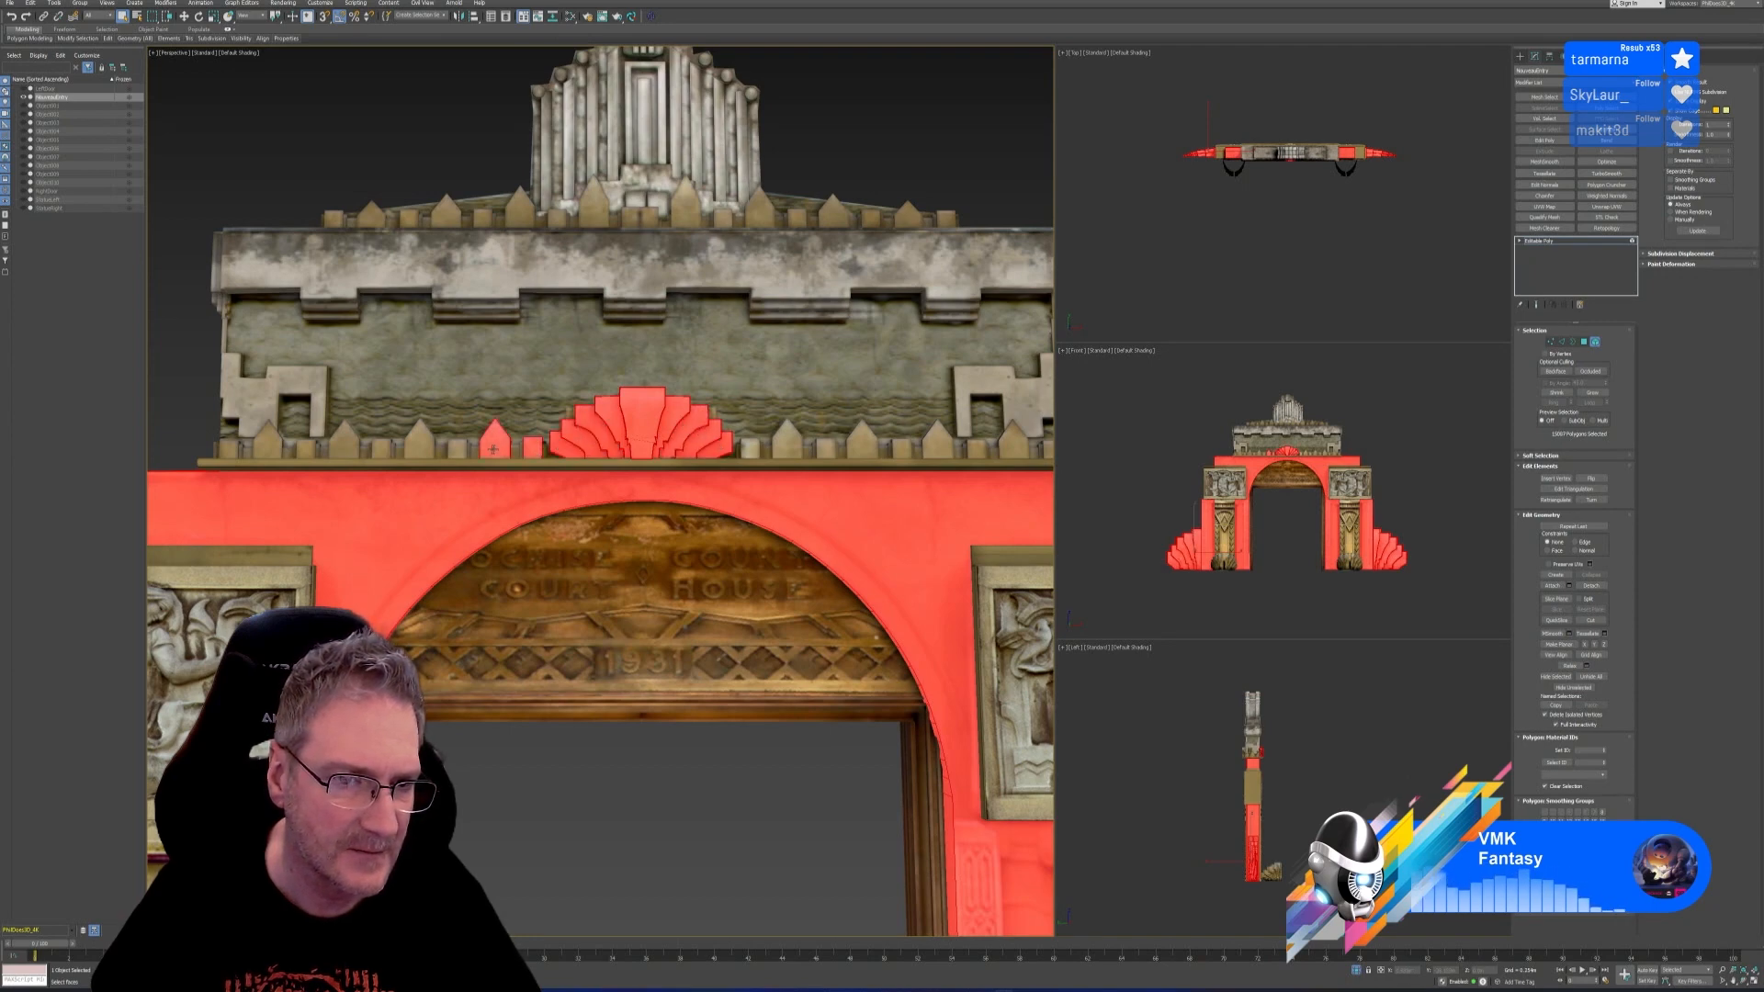
left_click(456, 449, "ctrl")
left_click(419, 447, "ctrl")
left_click(341, 447, "ctrl")
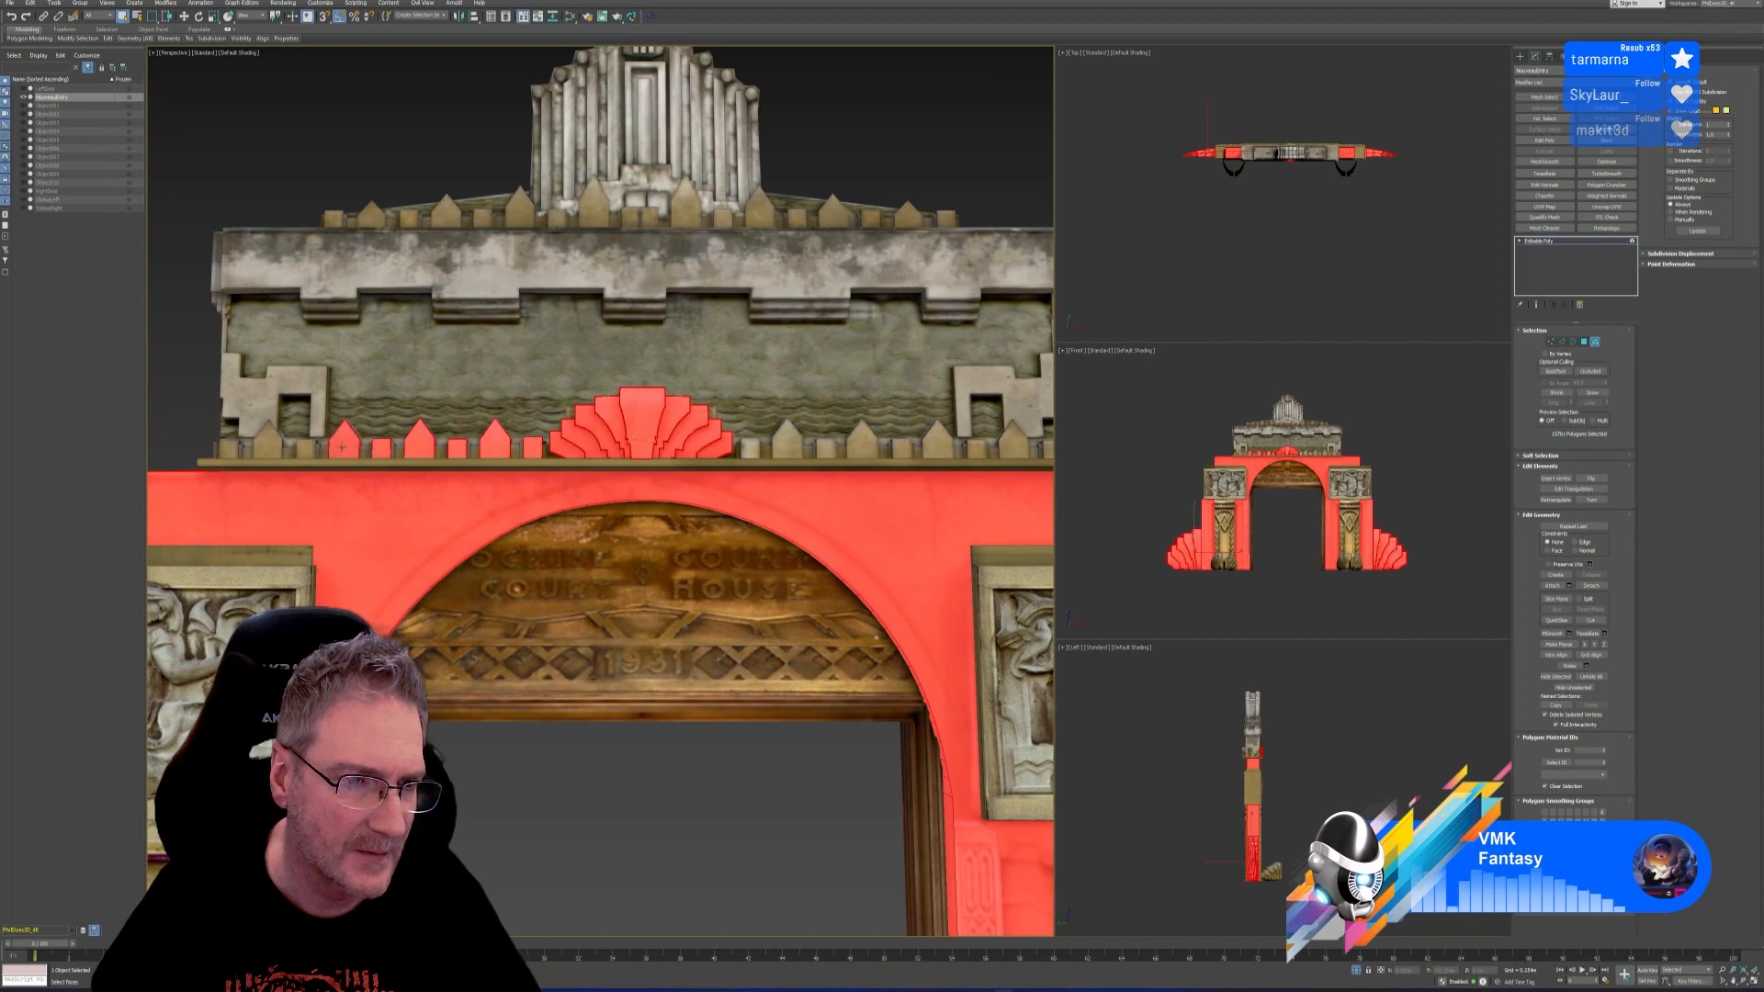
left_click(303, 449, "ctrl")
left_click(270, 448, "ctrl")
left_click(229, 448, "ctrl")
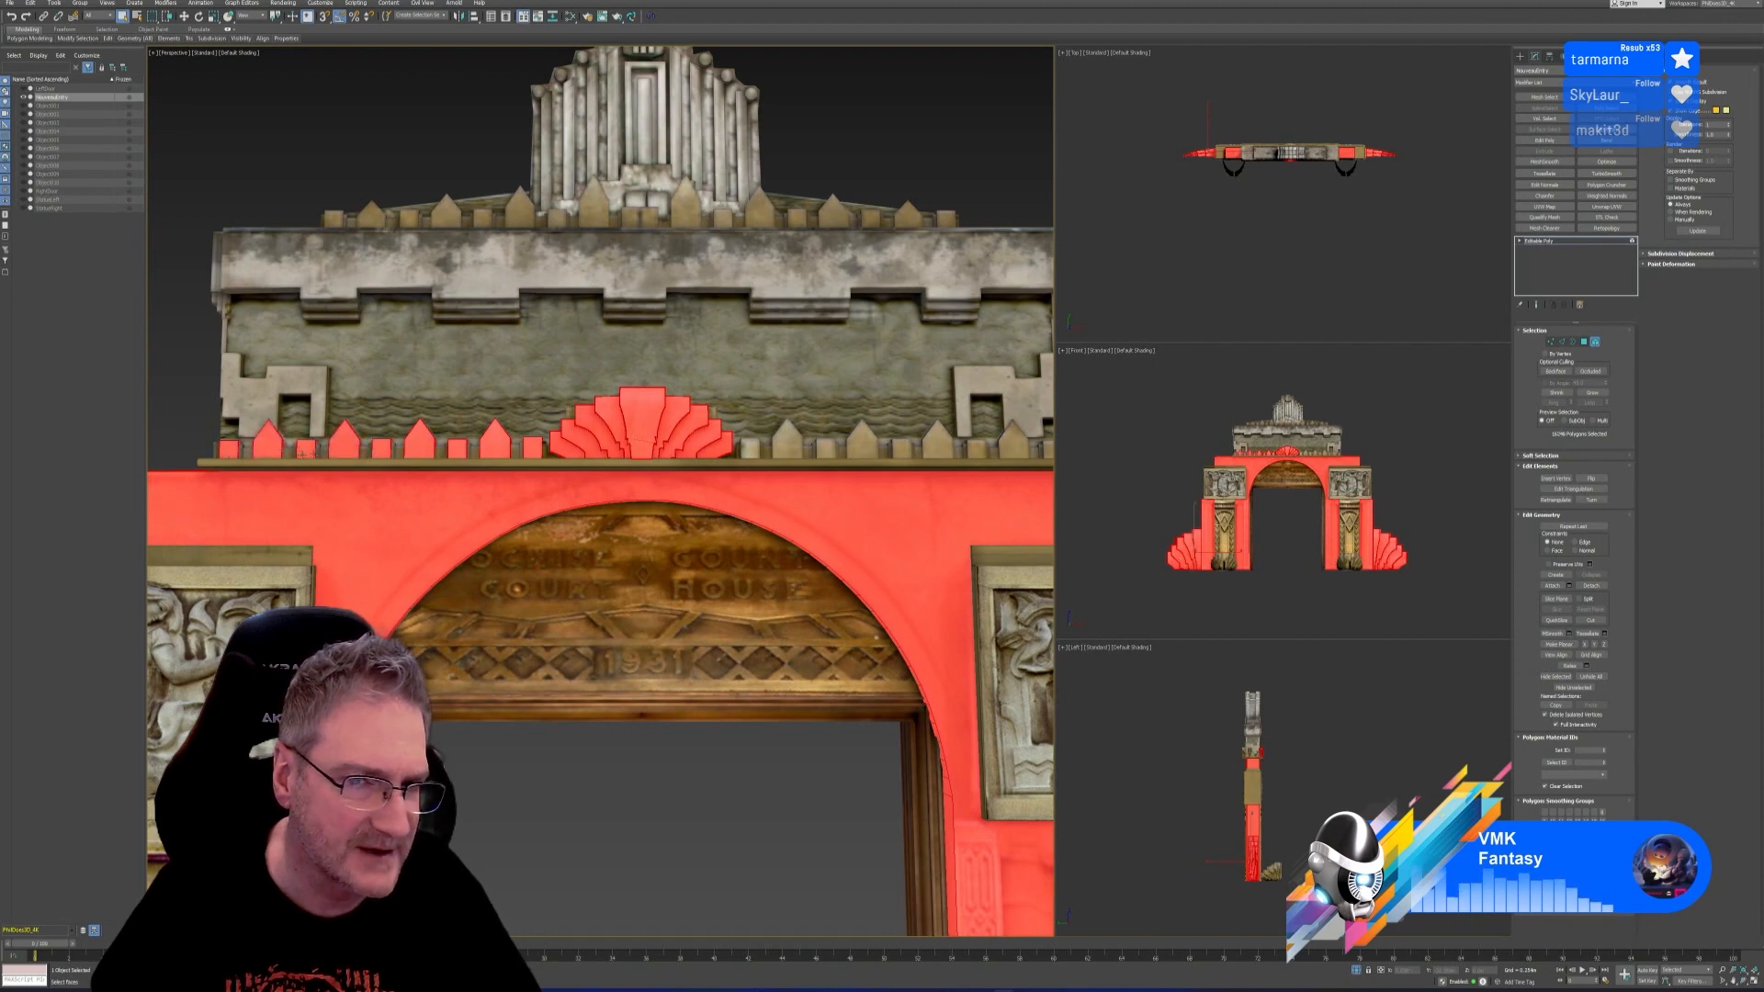
Add the facade's upper section and central tower to the element selection, excluding the recessed textured wall
scroll(444, 462, "down", 4)
left_click_drag(268, 202, 952, 462)
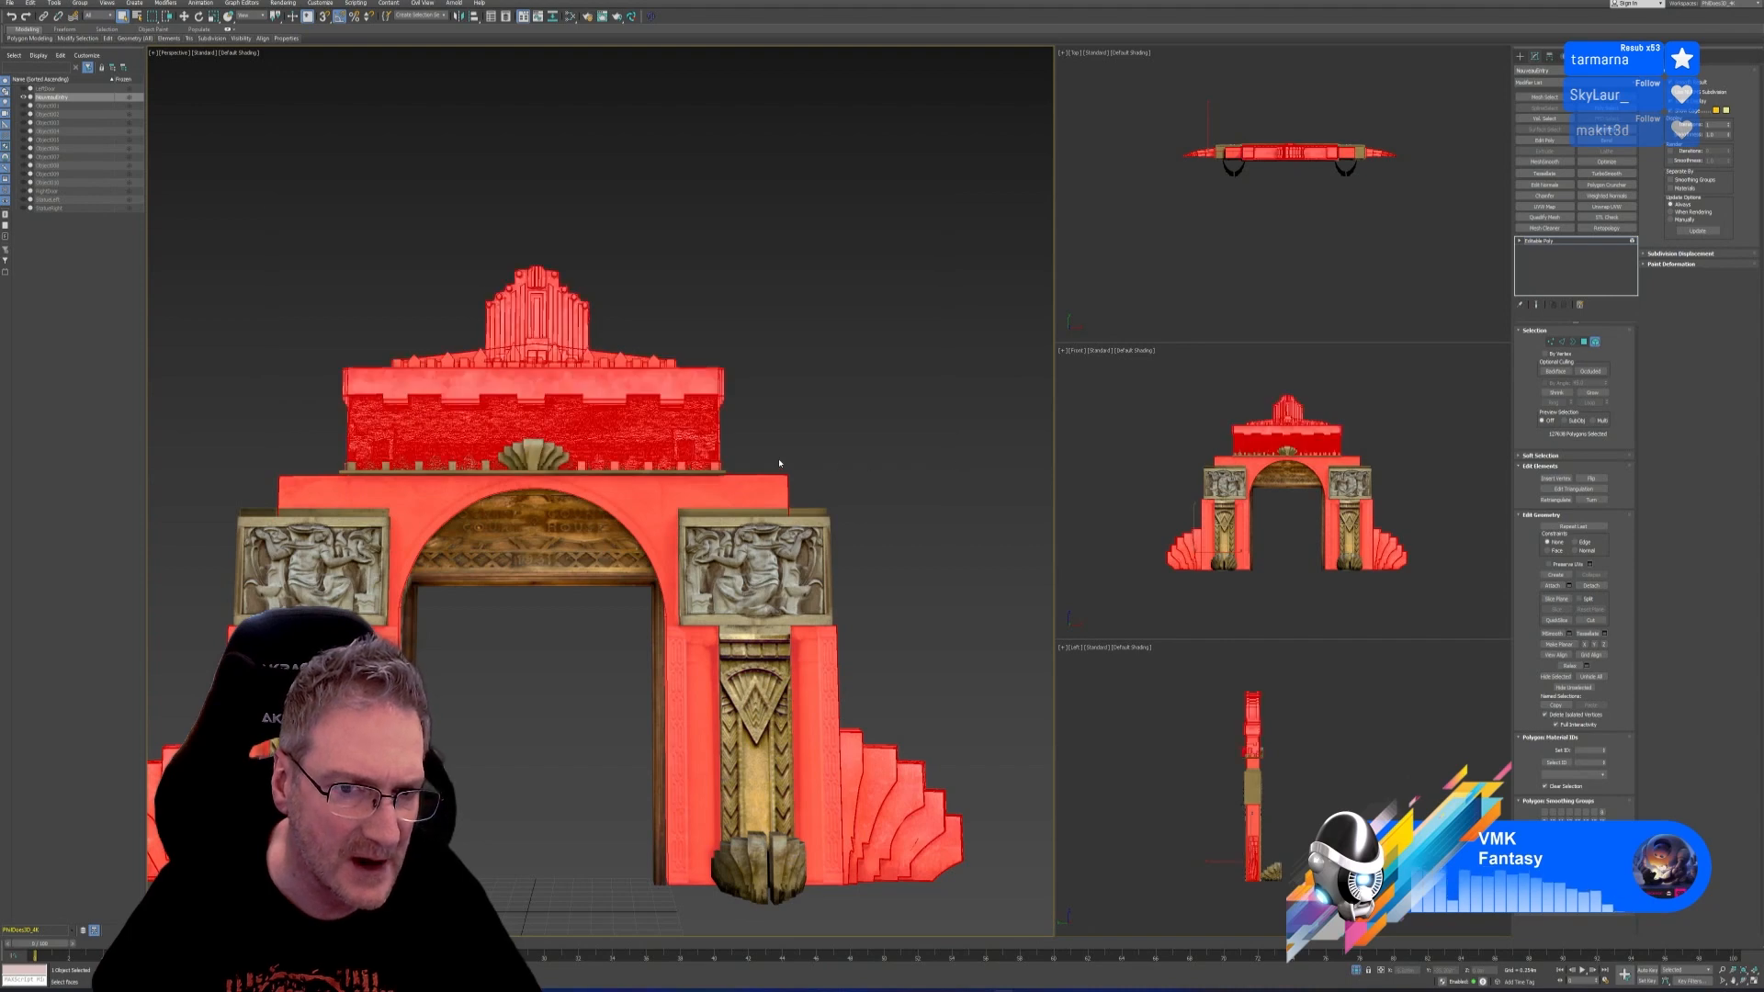
scroll(714, 429, "up", 3)
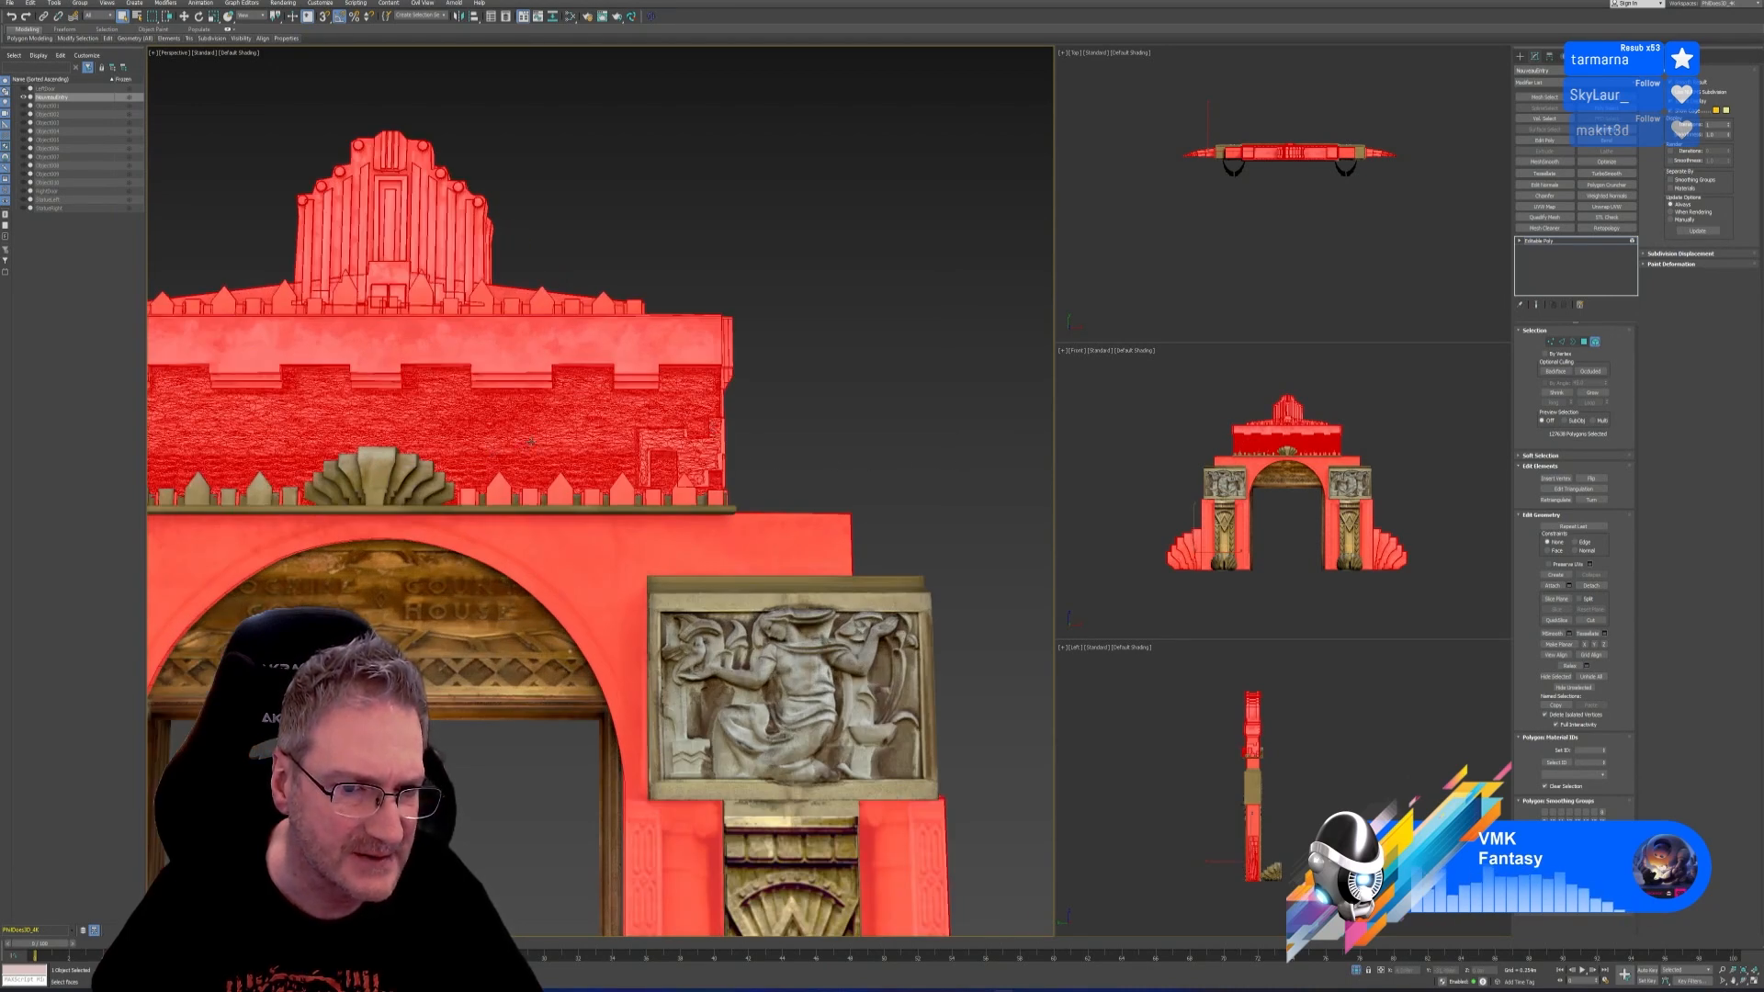
left_click(532, 441, "alt")
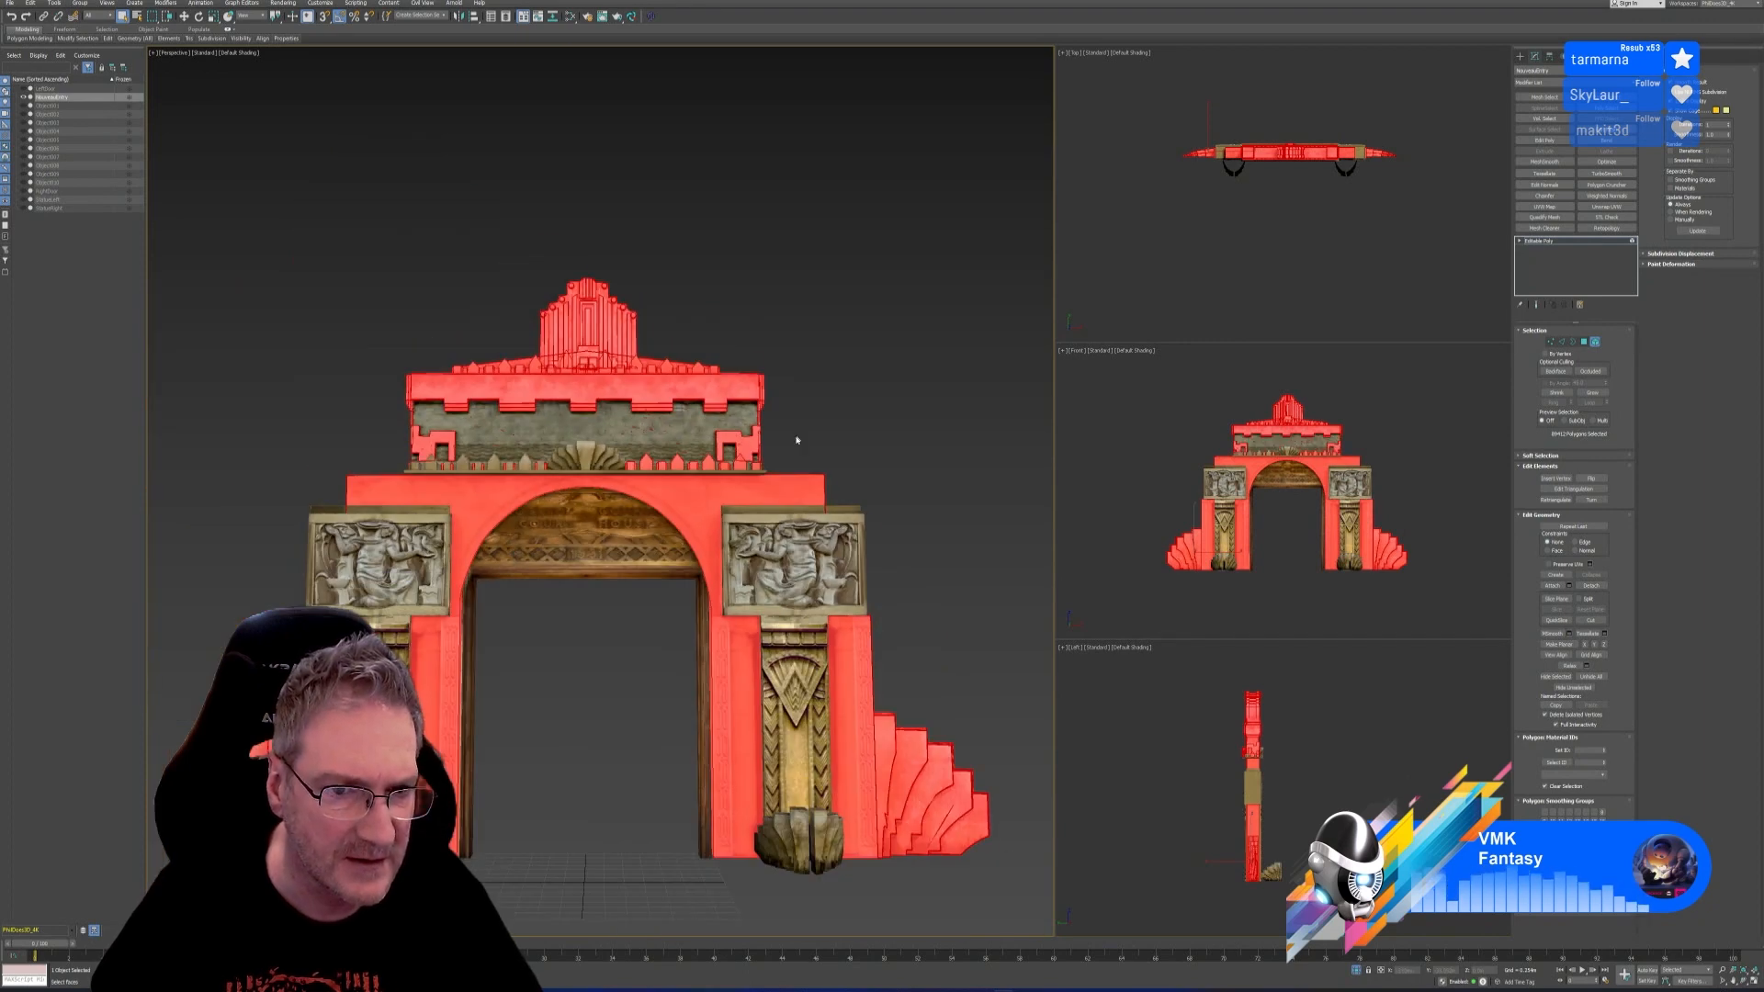
key("z")
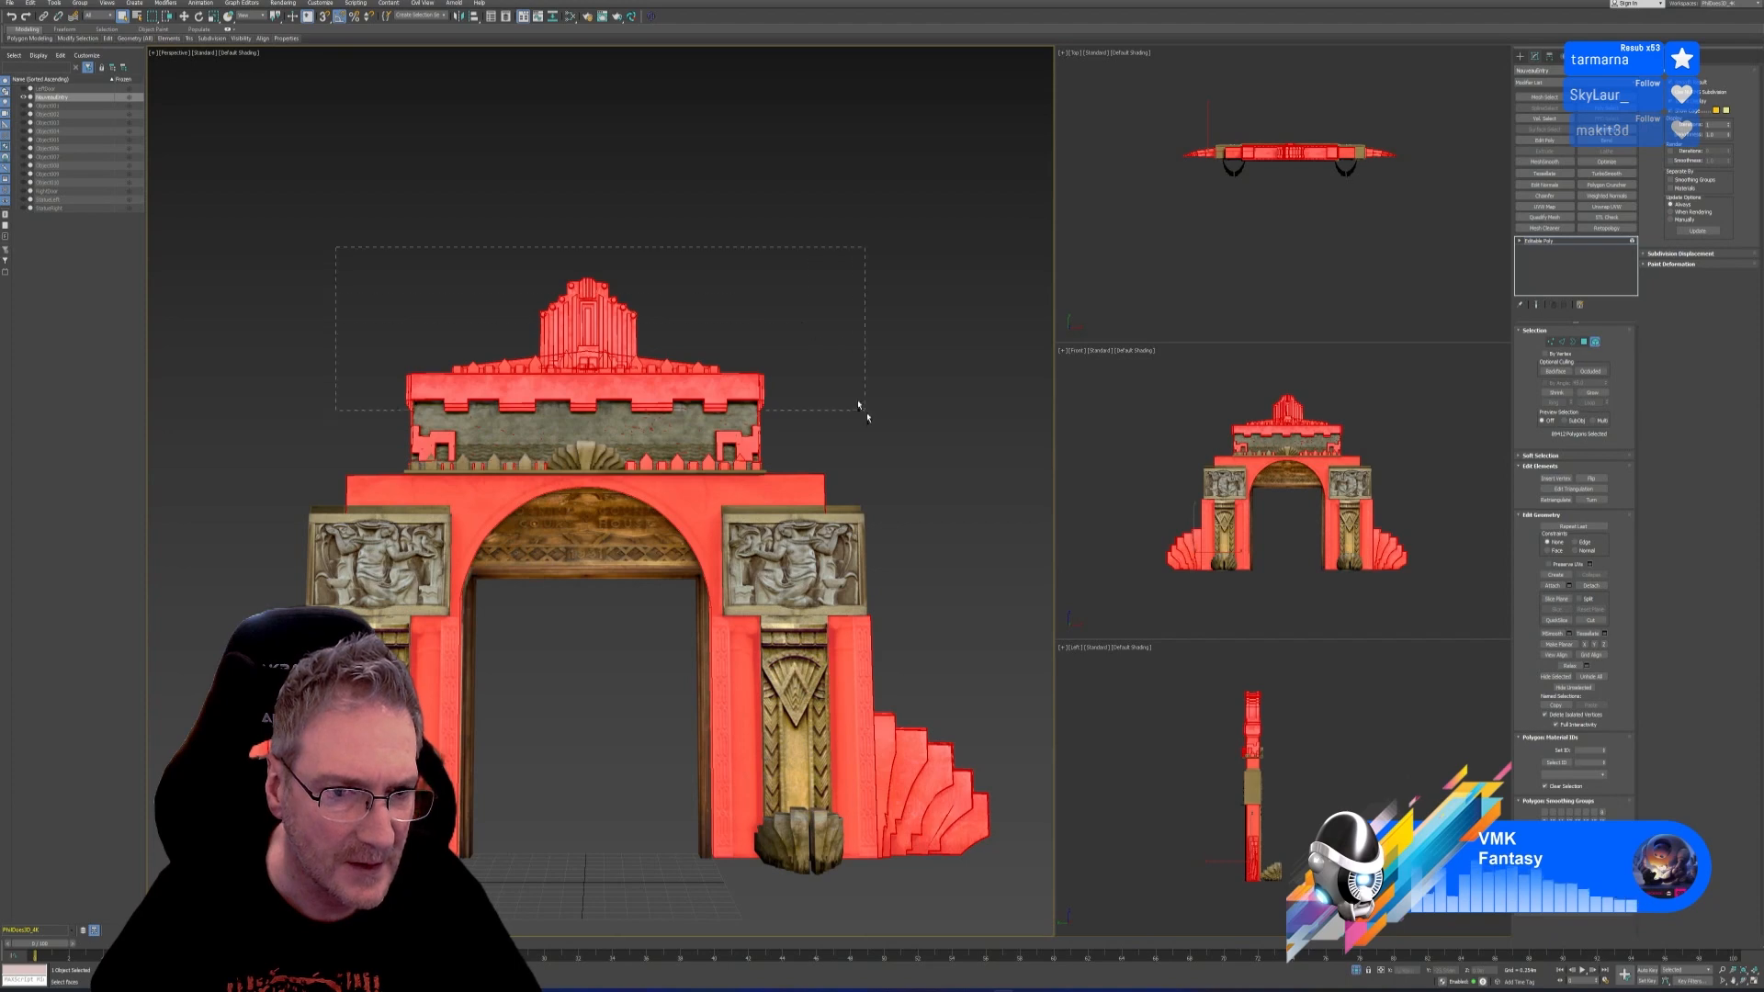
left_click_drag(862, 408, 883, 479)
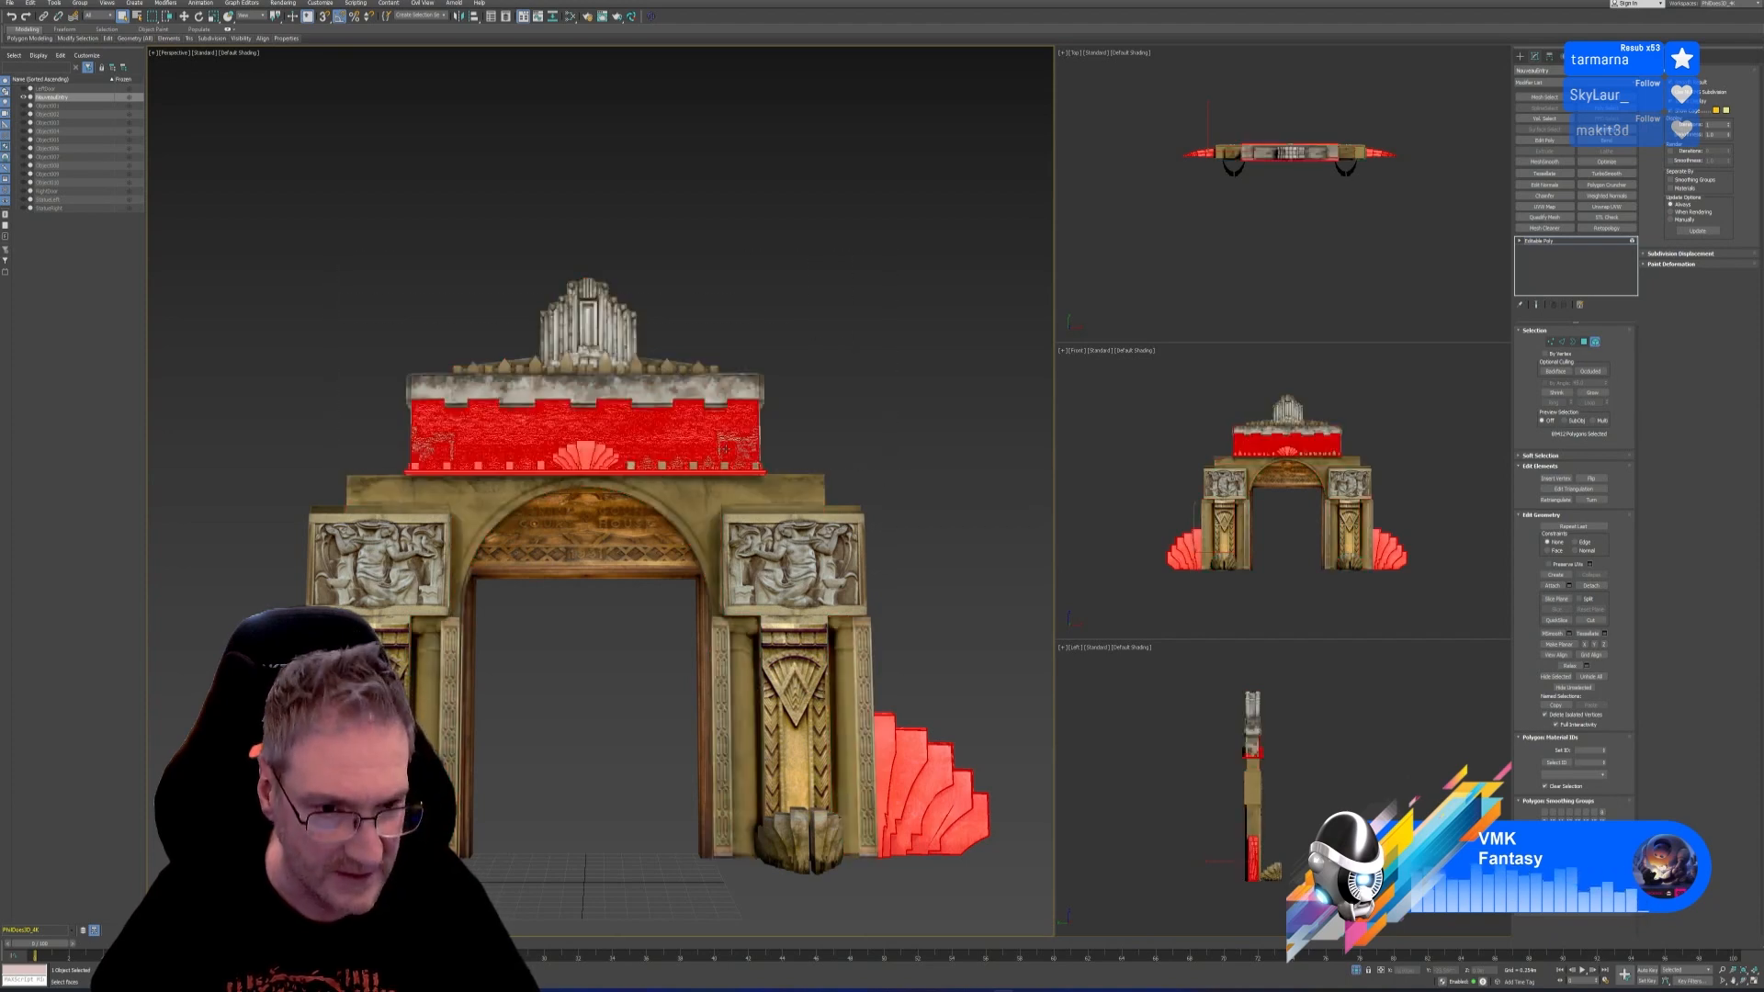
key("ctrl+i")
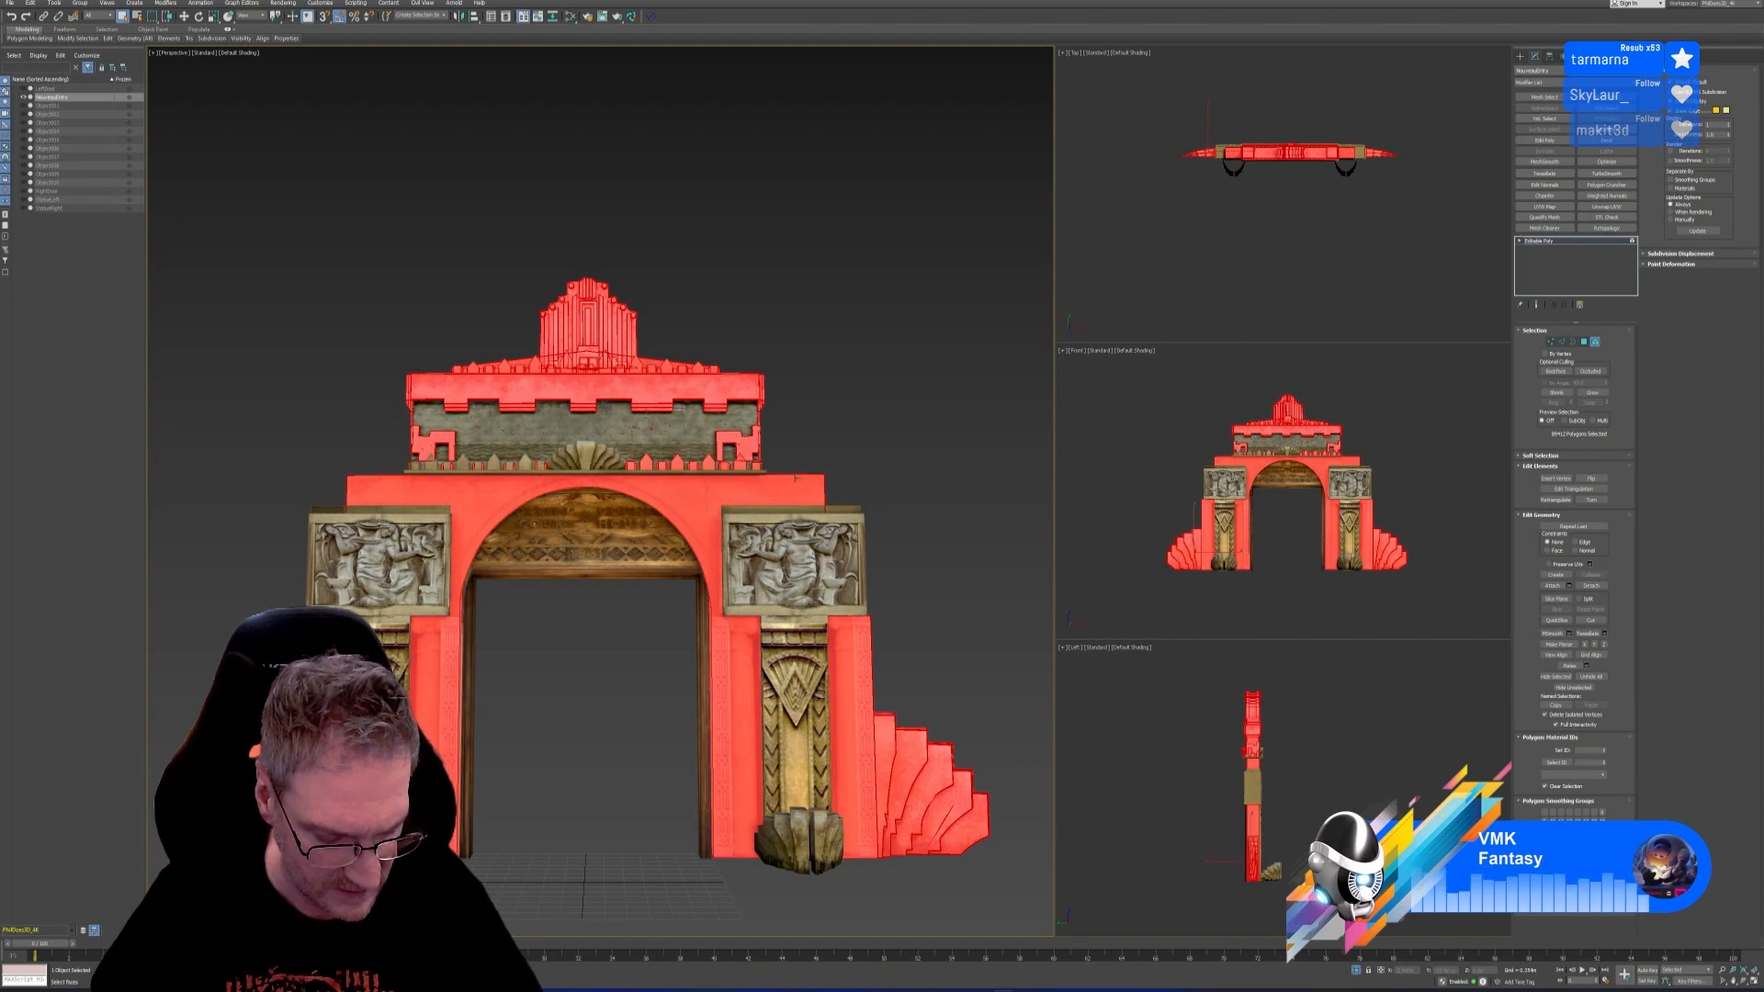
Complete the upper section's selection with the shell ornament, spikes and stepped corner blocks, leaving the recessed textured wall unselected
left_click_drag(298, 250, 983, 482)
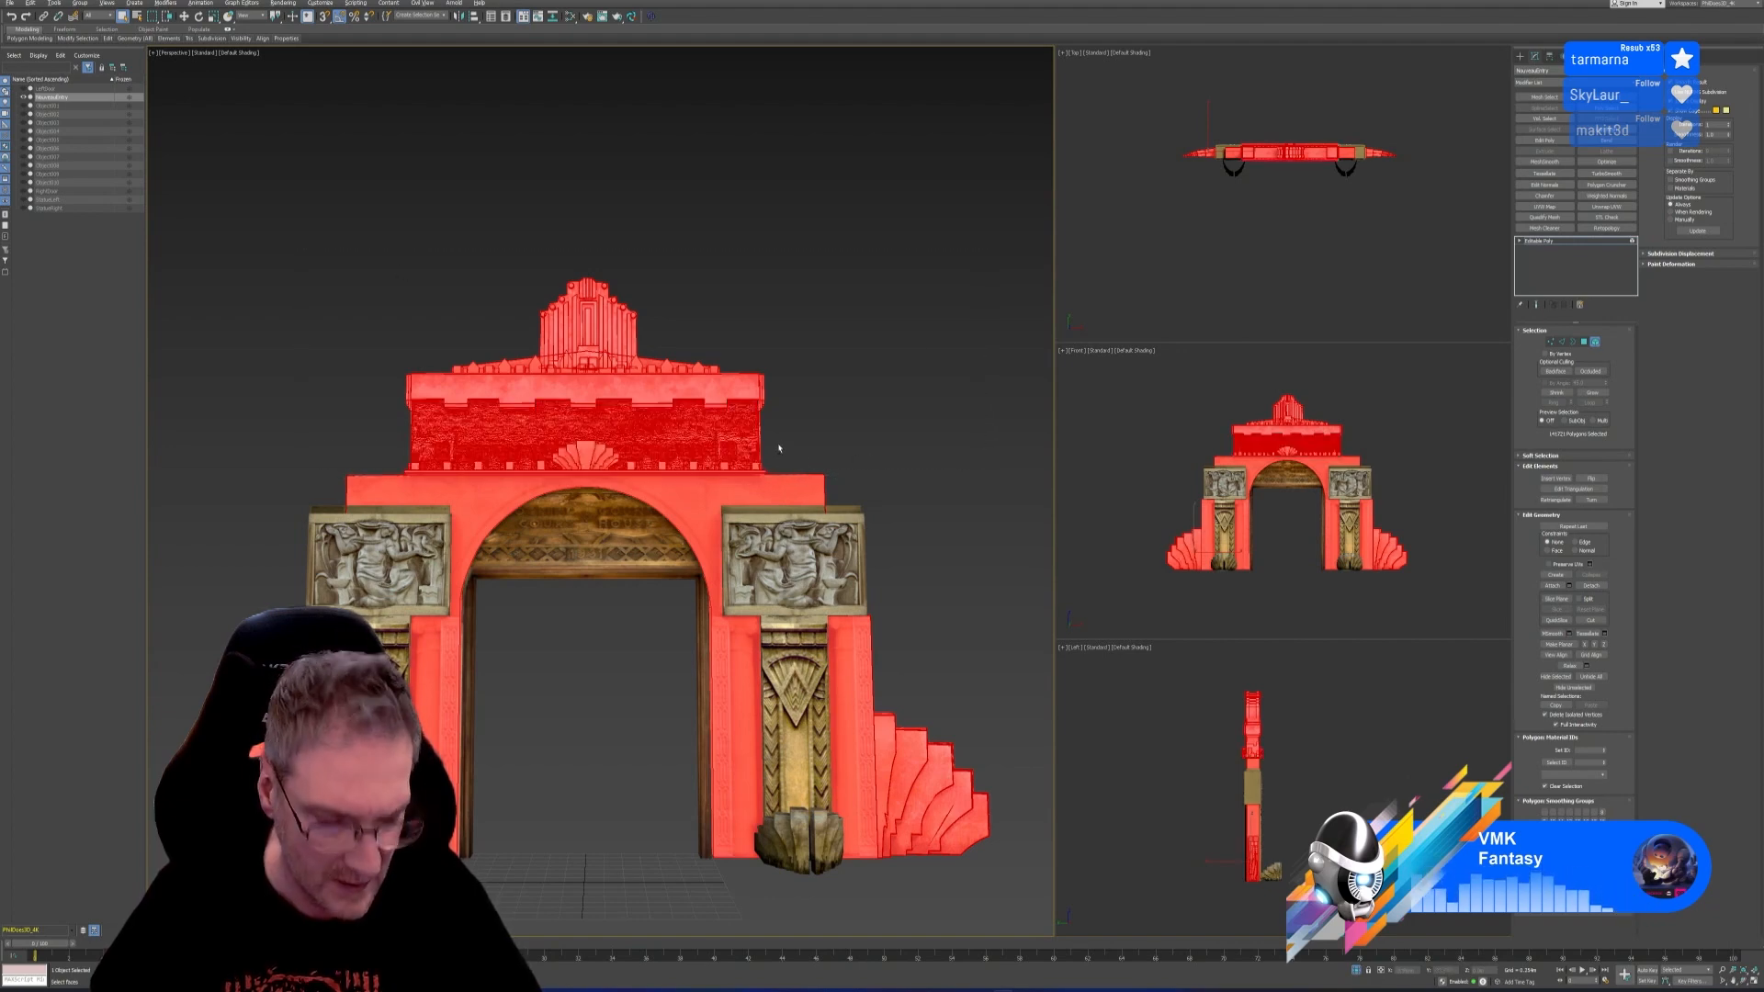
key("ctrl+z")
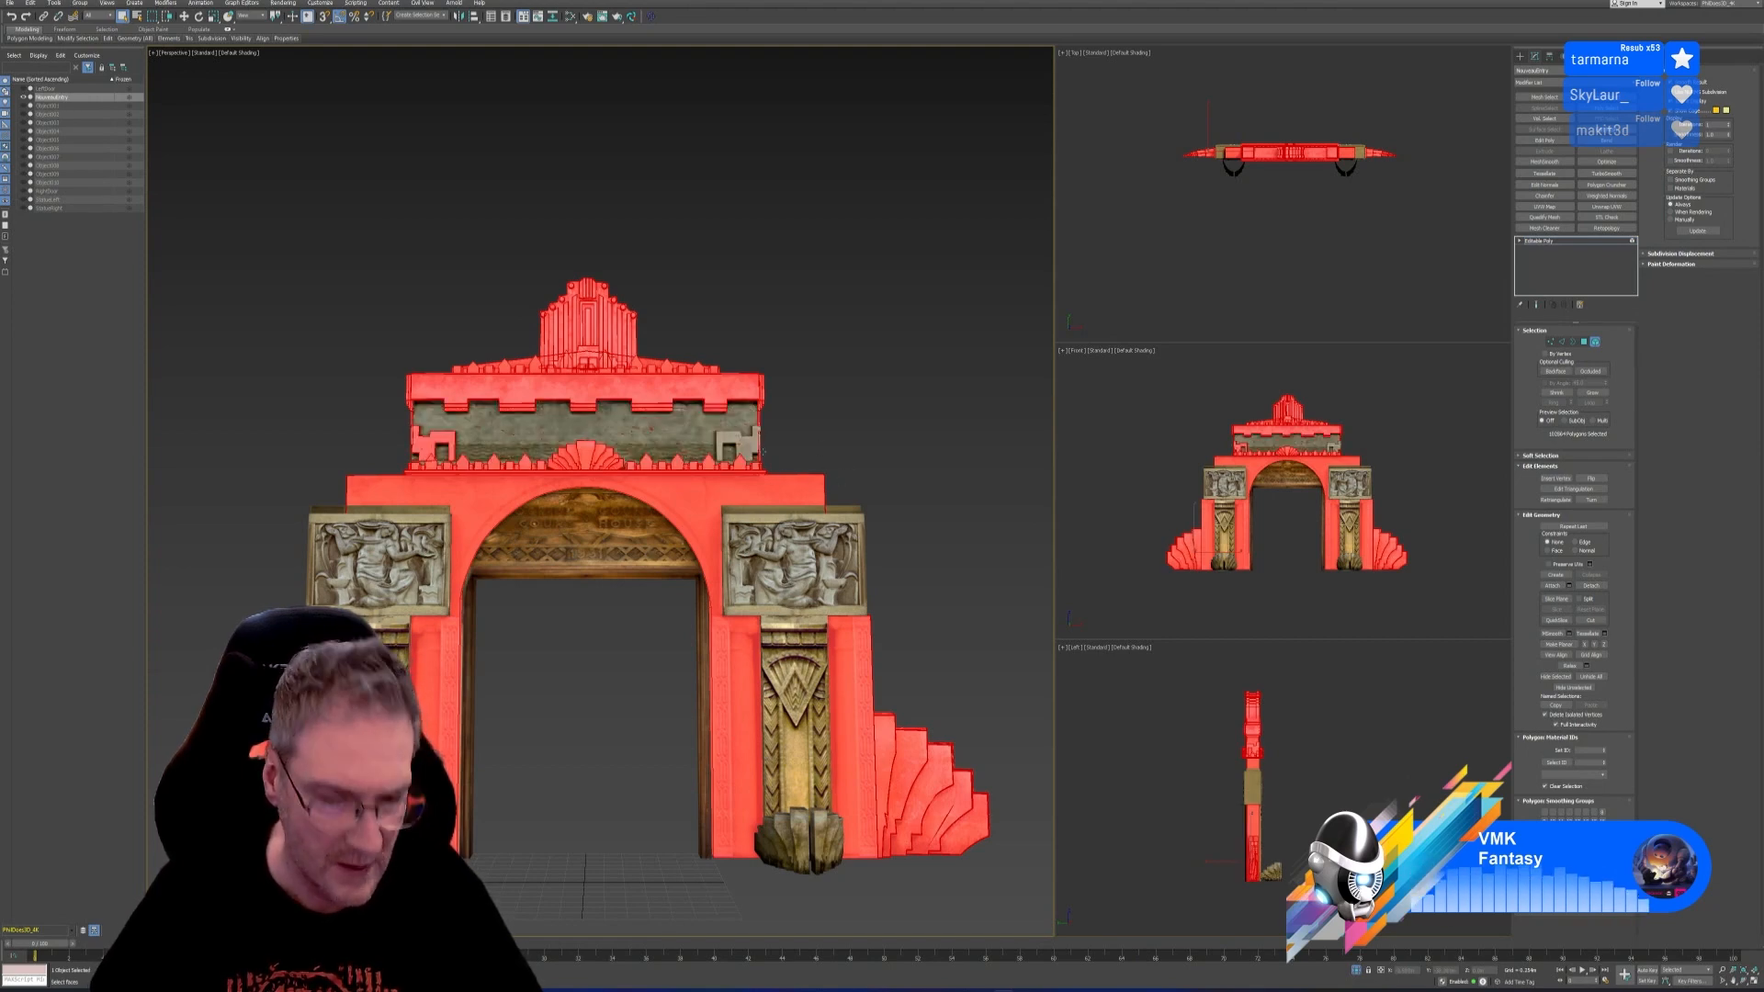
left_click(749, 445, "ctrl")
middle_click_drag(844, 523, 723, 542, "alt")
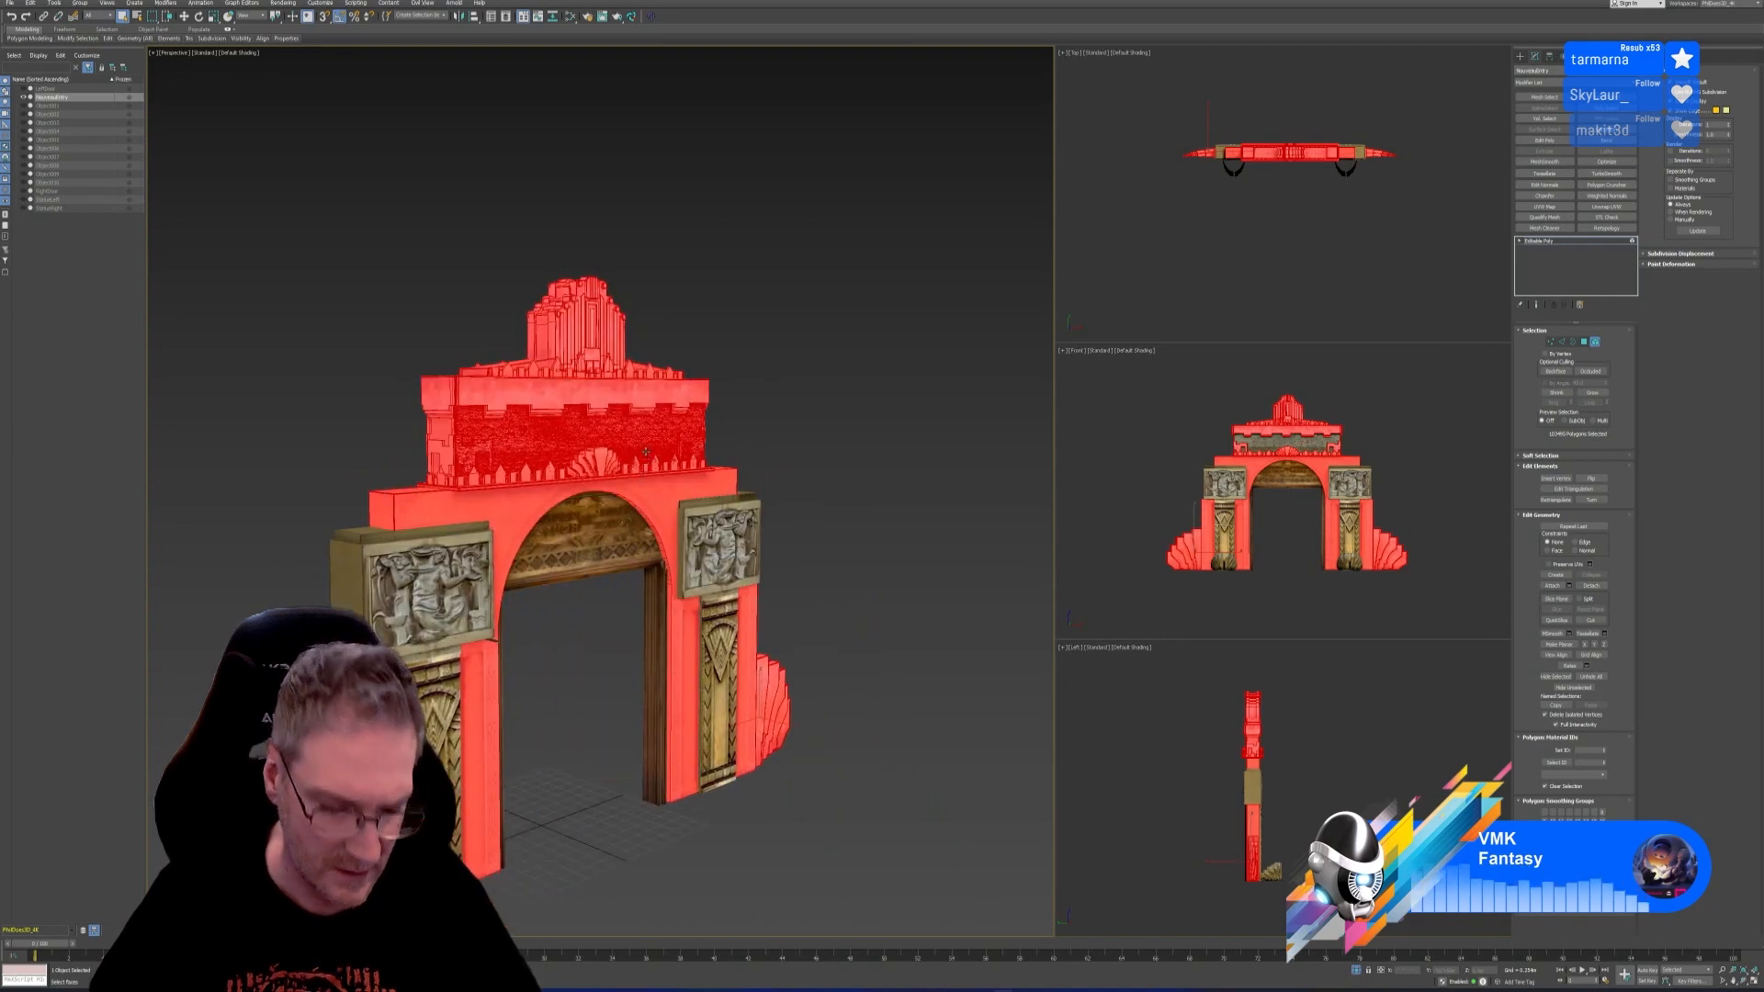
left_click(637, 427, "alt")
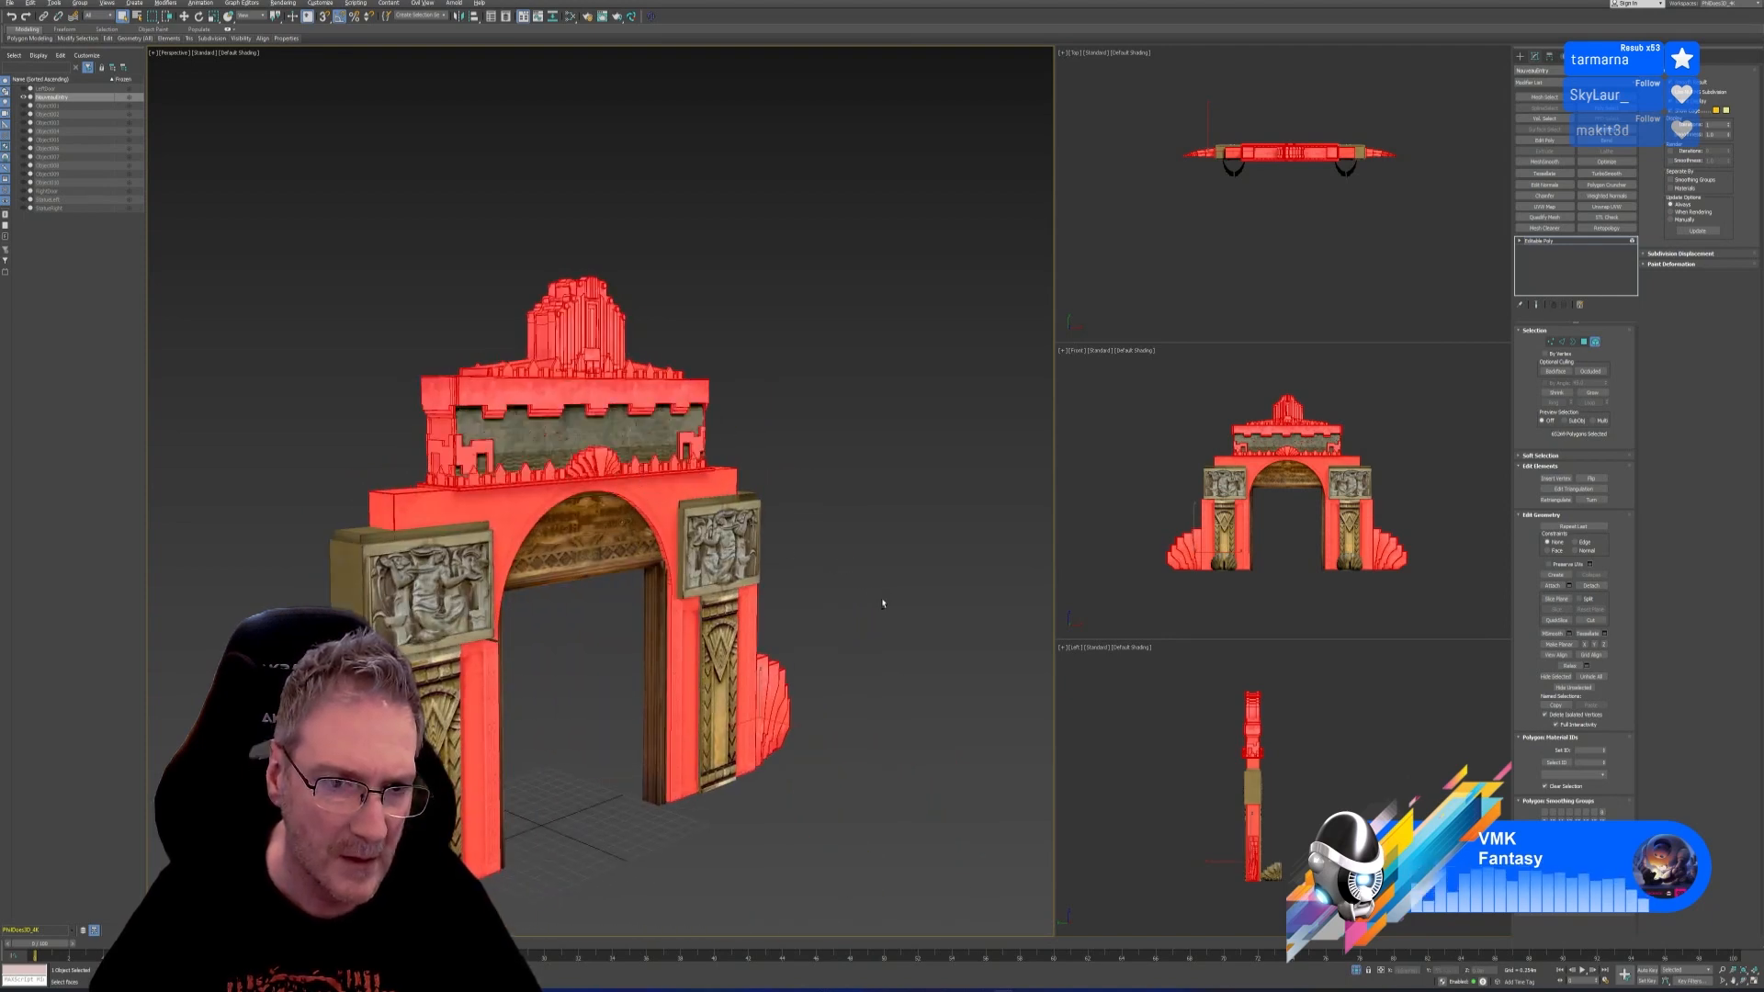
Add the lettered bronze panel under the arch and the door frame to the element selection
middle_click_drag(882, 604, 988, 584, "alt")
left_click(585, 542, "ctrl")
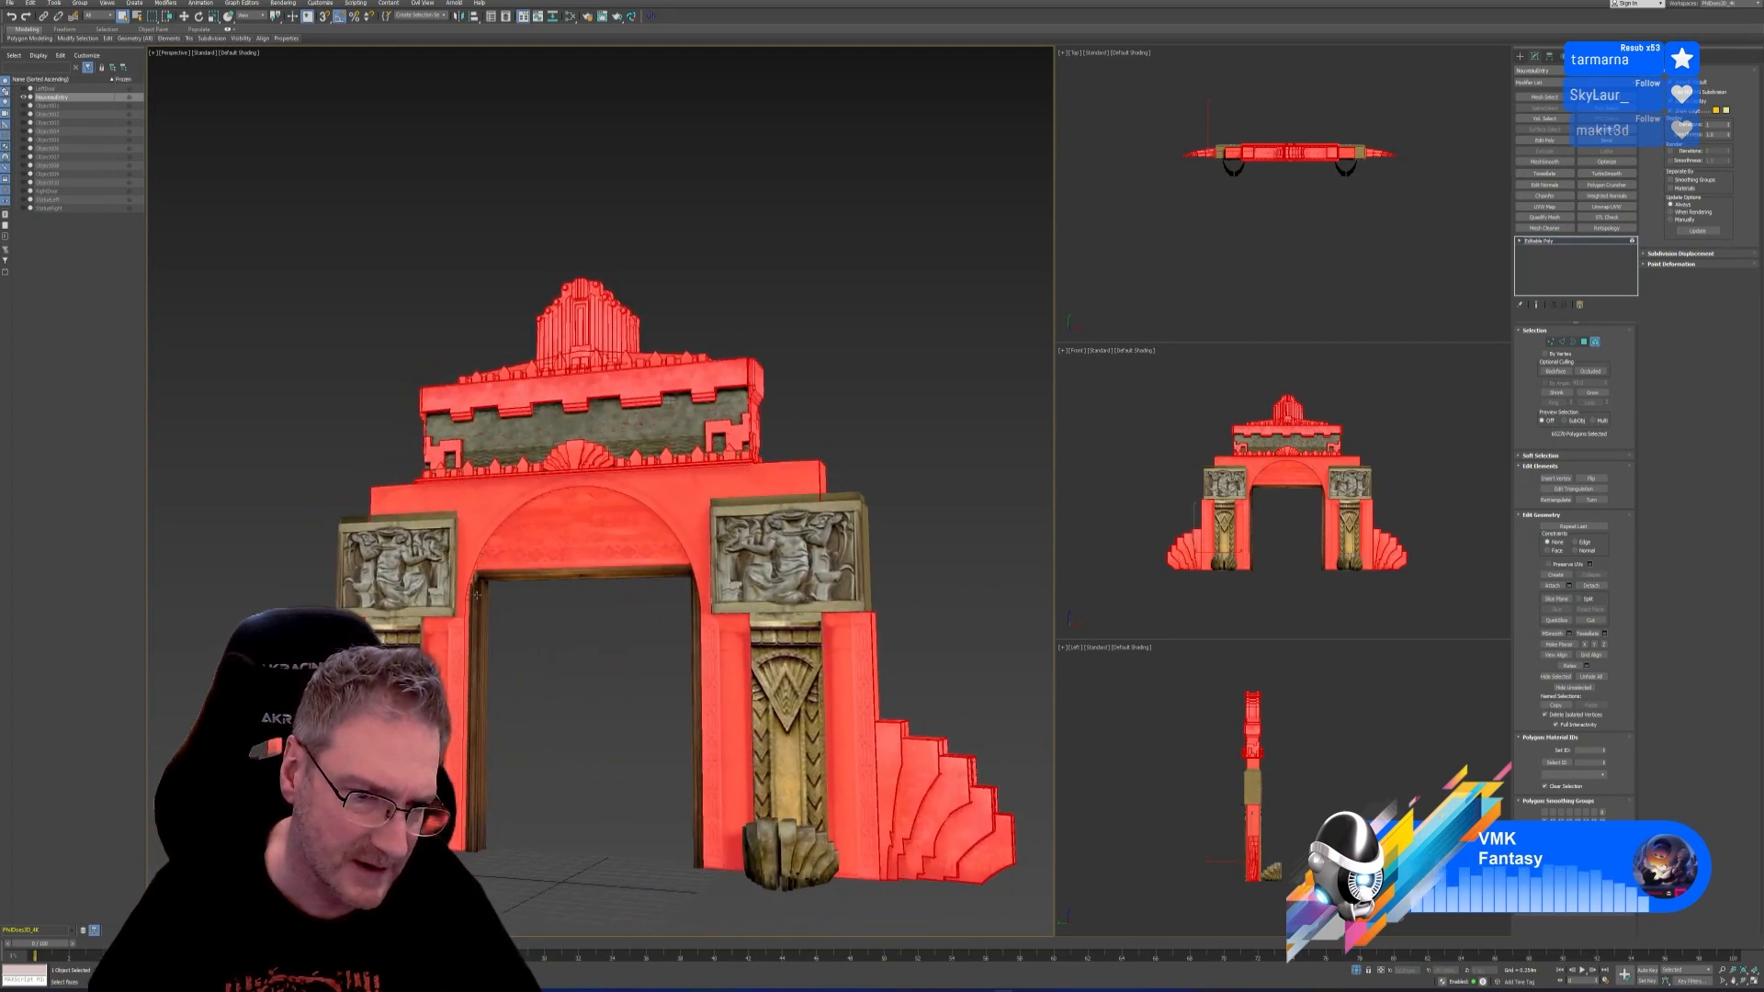
left_click(476, 595, "ctrl")
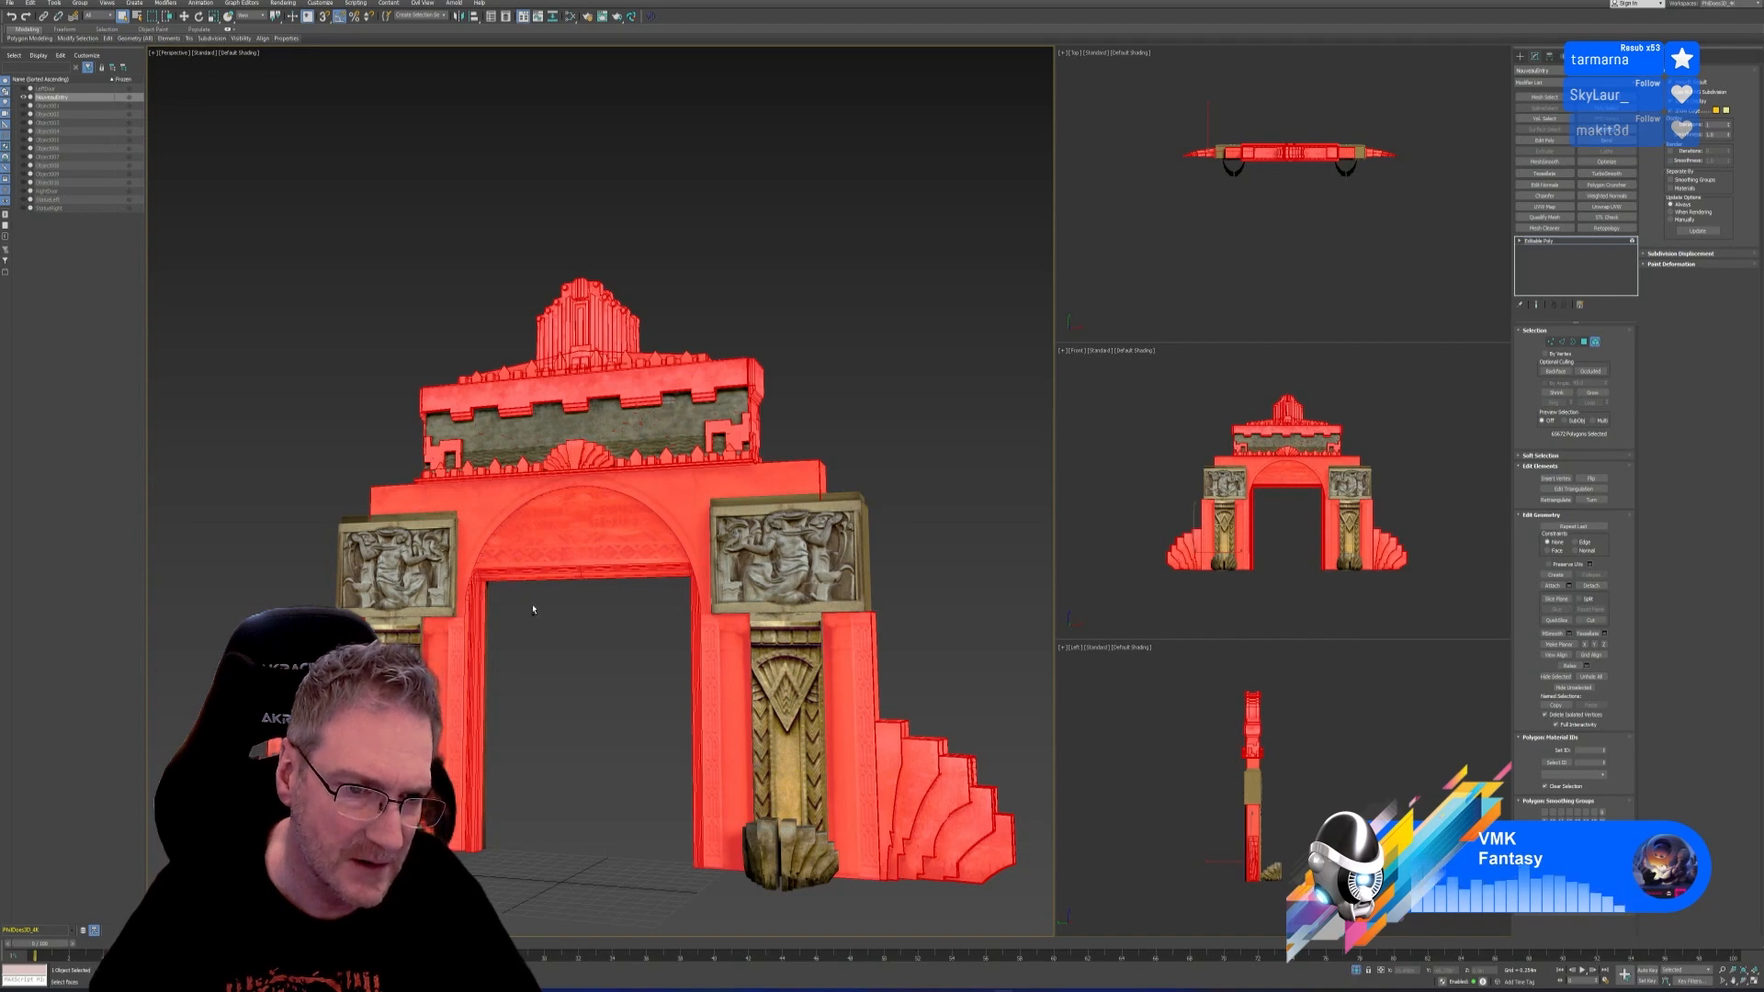
Add the stone blocks surrounding the two carved relief panels to the element selection
scroll(861, 531, "up", 5)
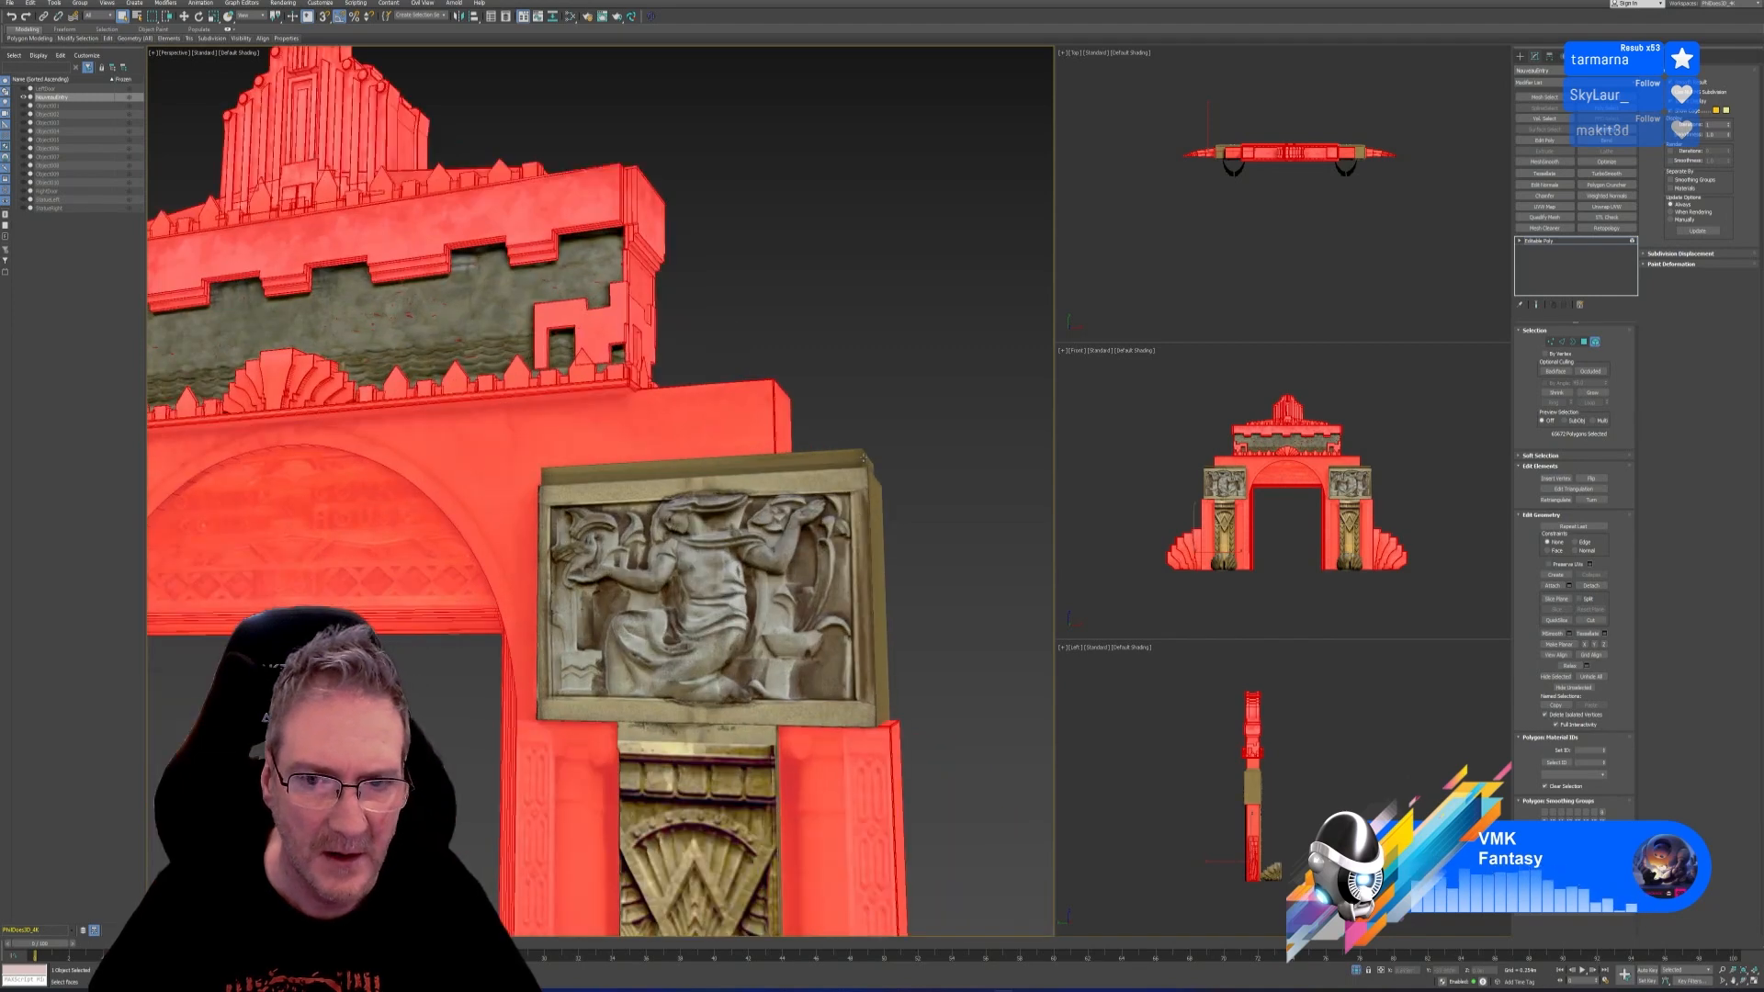
scroll(845, 715, "down", 4)
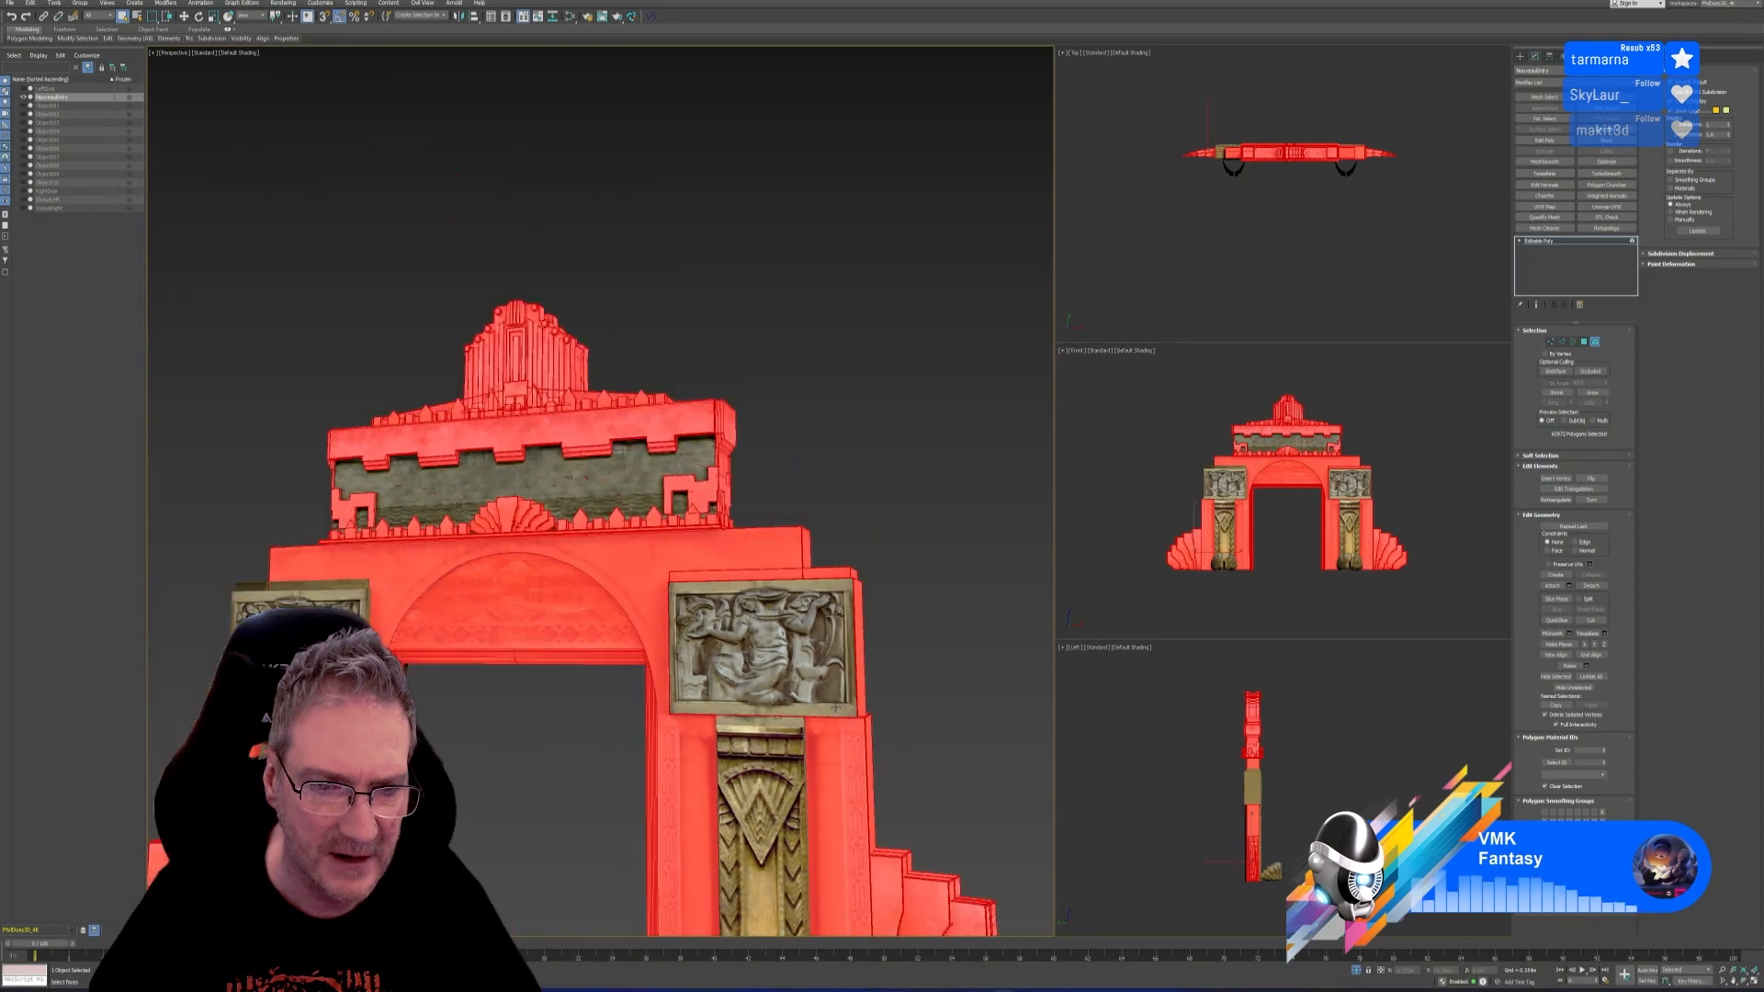
middle_click_drag(904, 728, 946, 731, "alt")
left_click(739, 566, "ctrl")
left_click(755, 627, "ctrl")
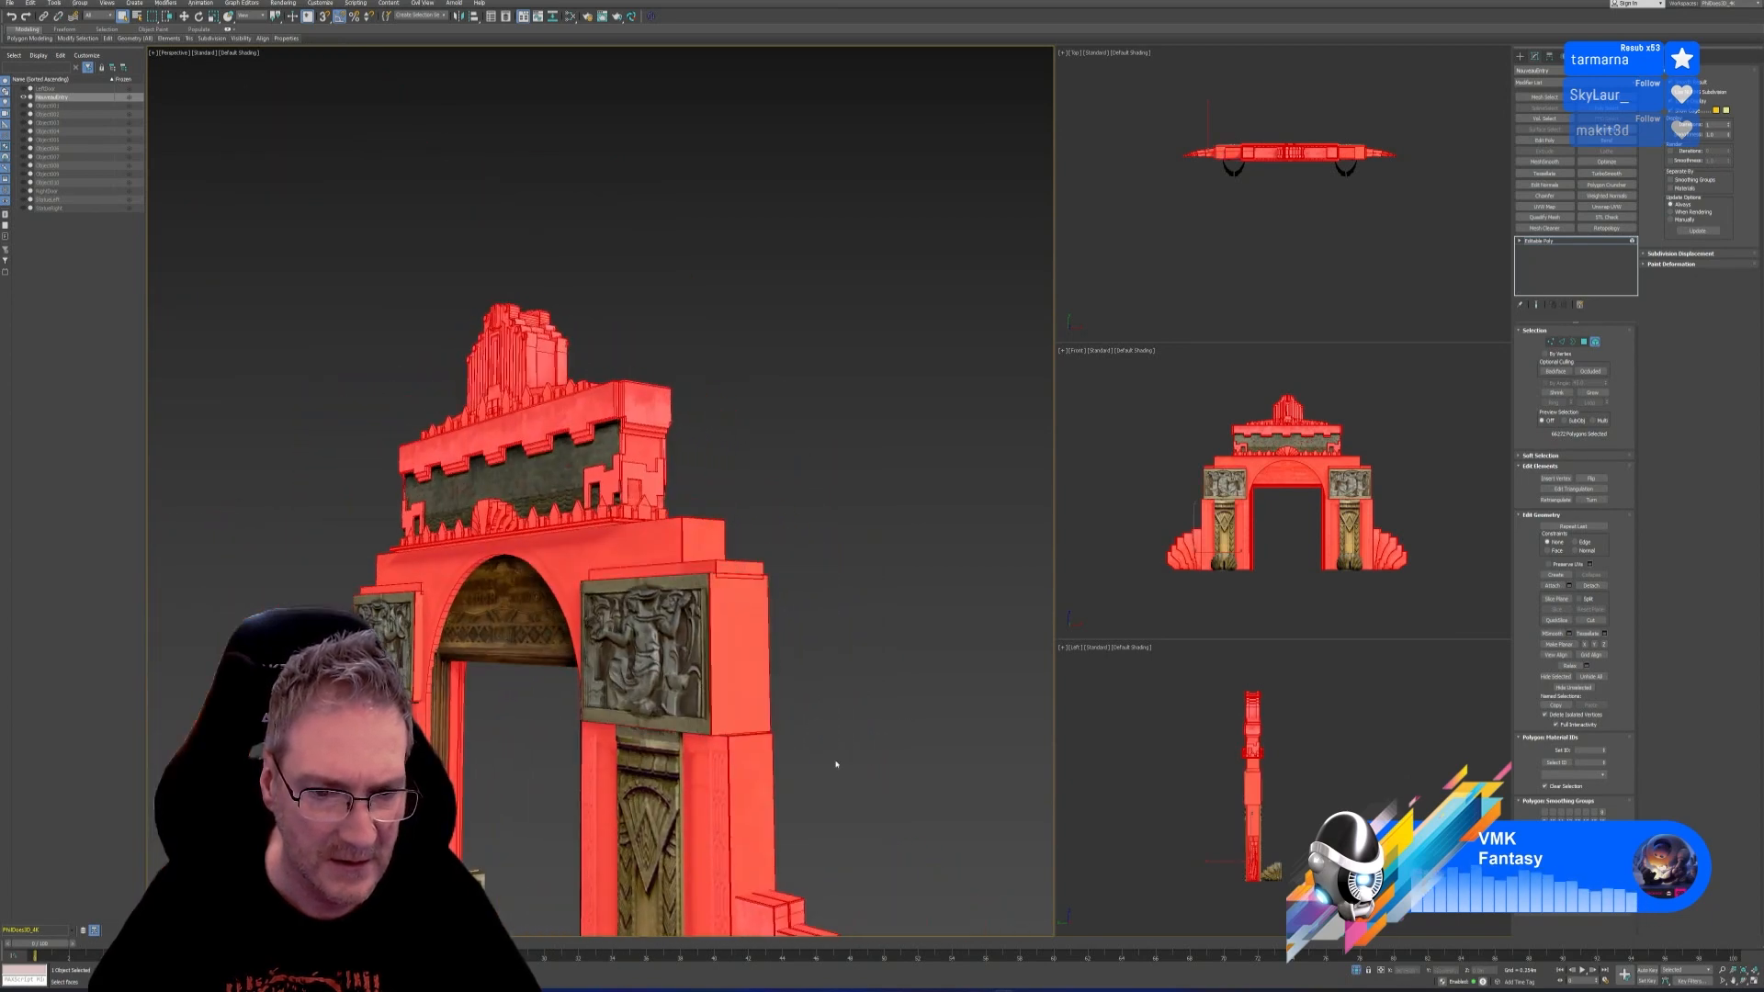
Select the arch's lettered panel and the door frame again, keeping the other selected elements
middle_click_drag(835, 763, 670, 580, "alt")
left_click(551, 535, "ctrl")
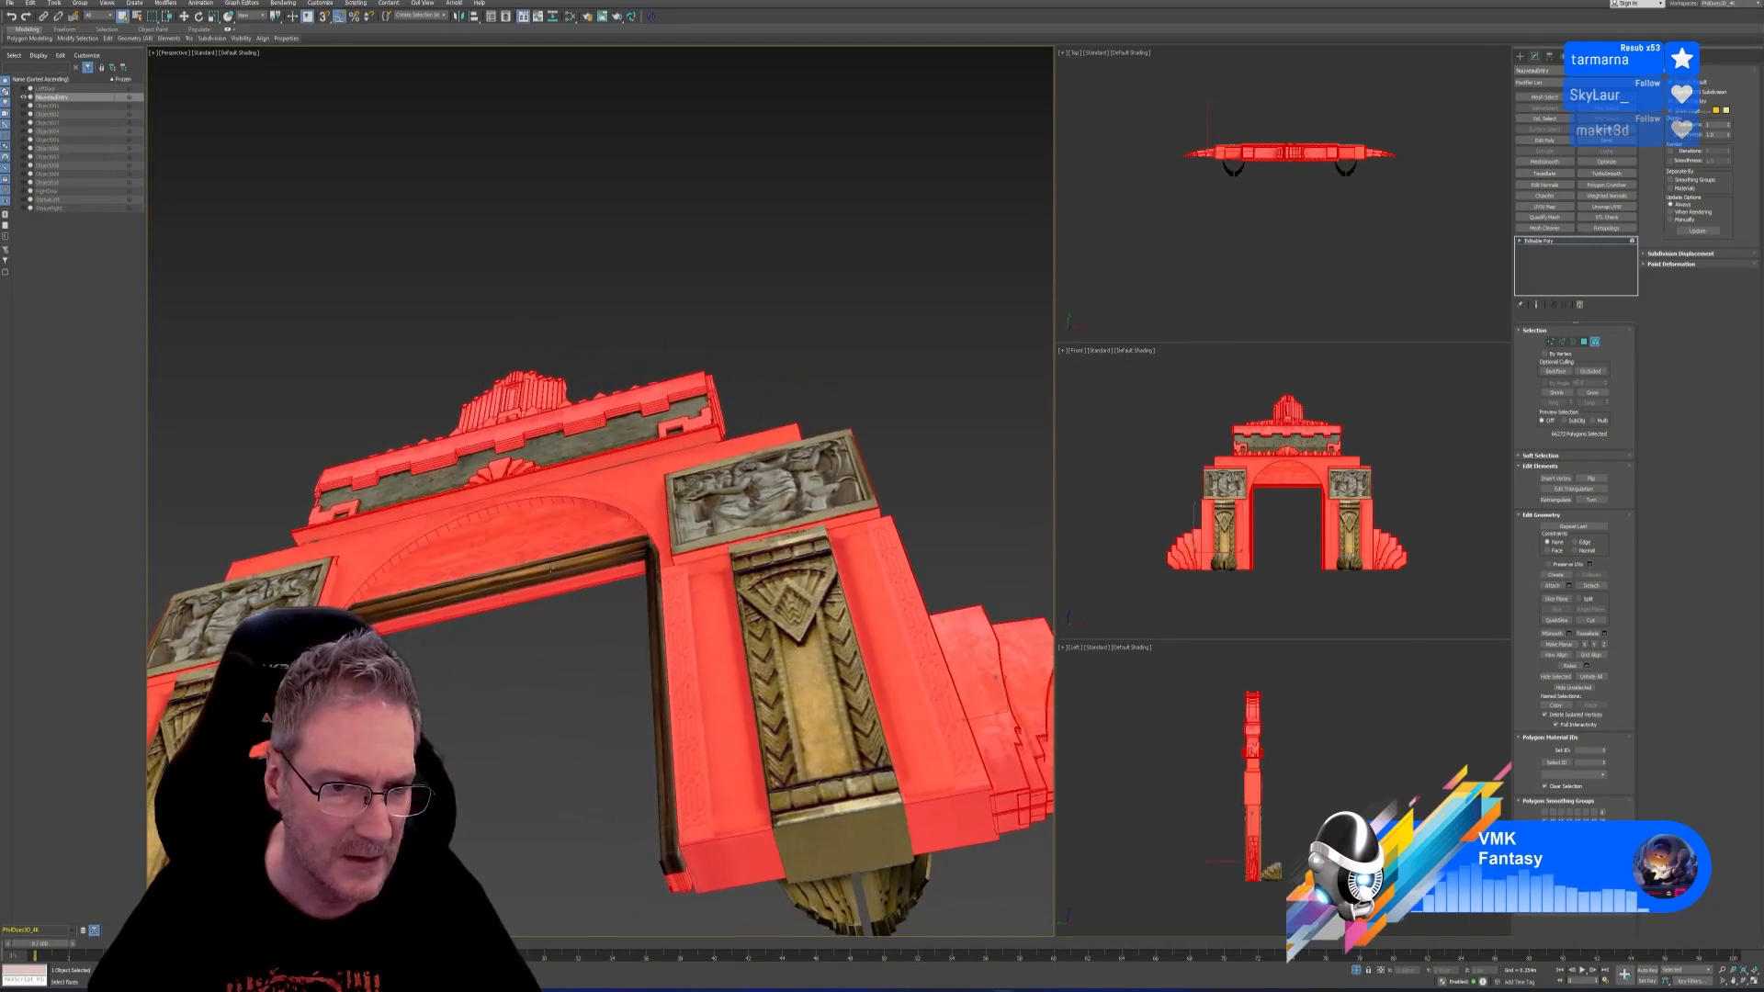
left_click(552, 568, "ctrl")
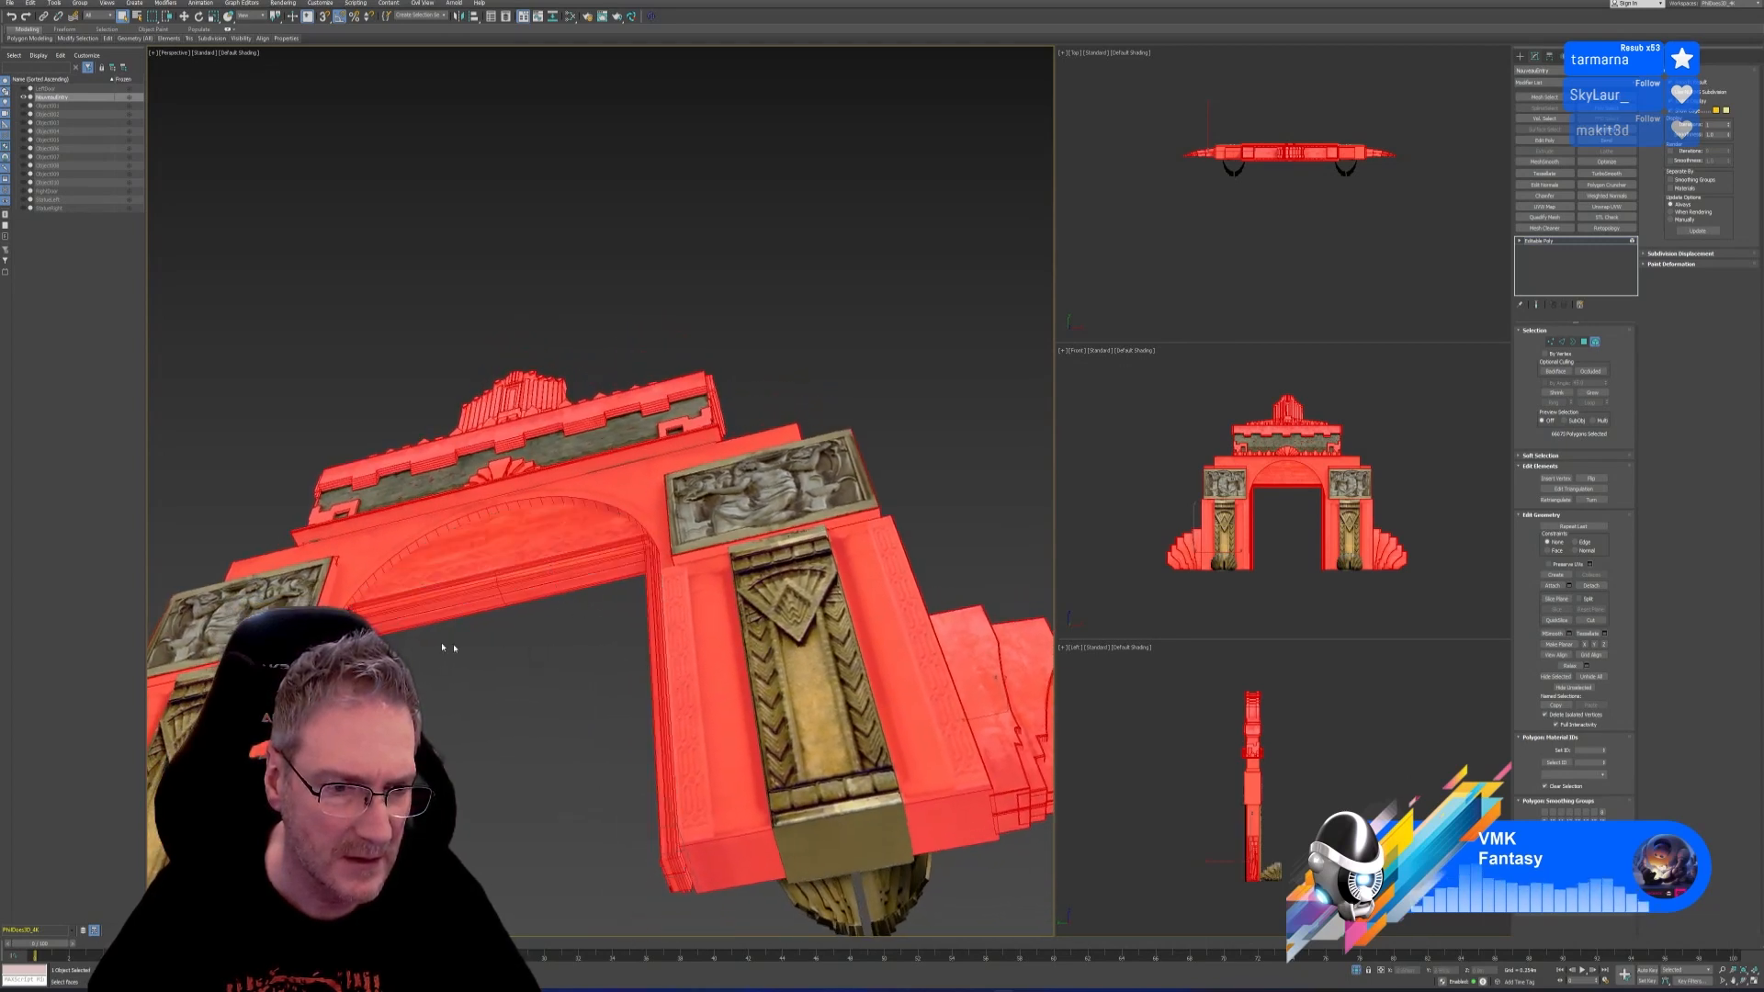
middle_click_drag(442, 646, 392, 721, "alt")
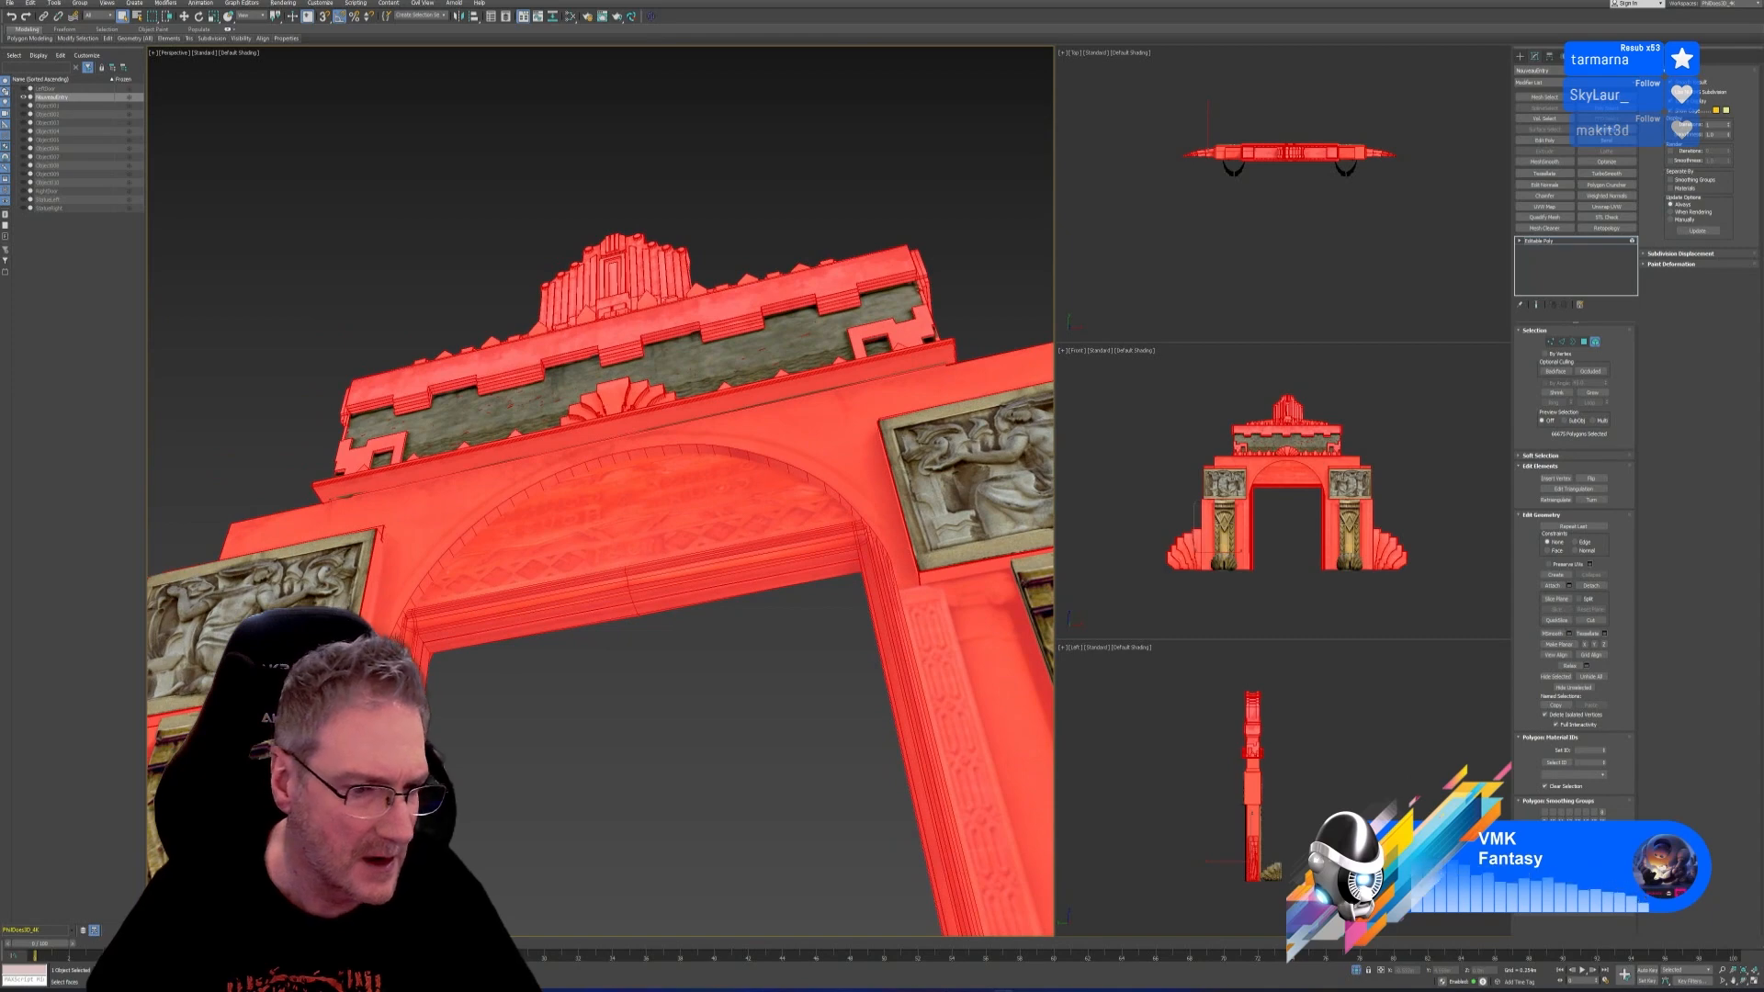
scroll(414, 722, "down", 4)
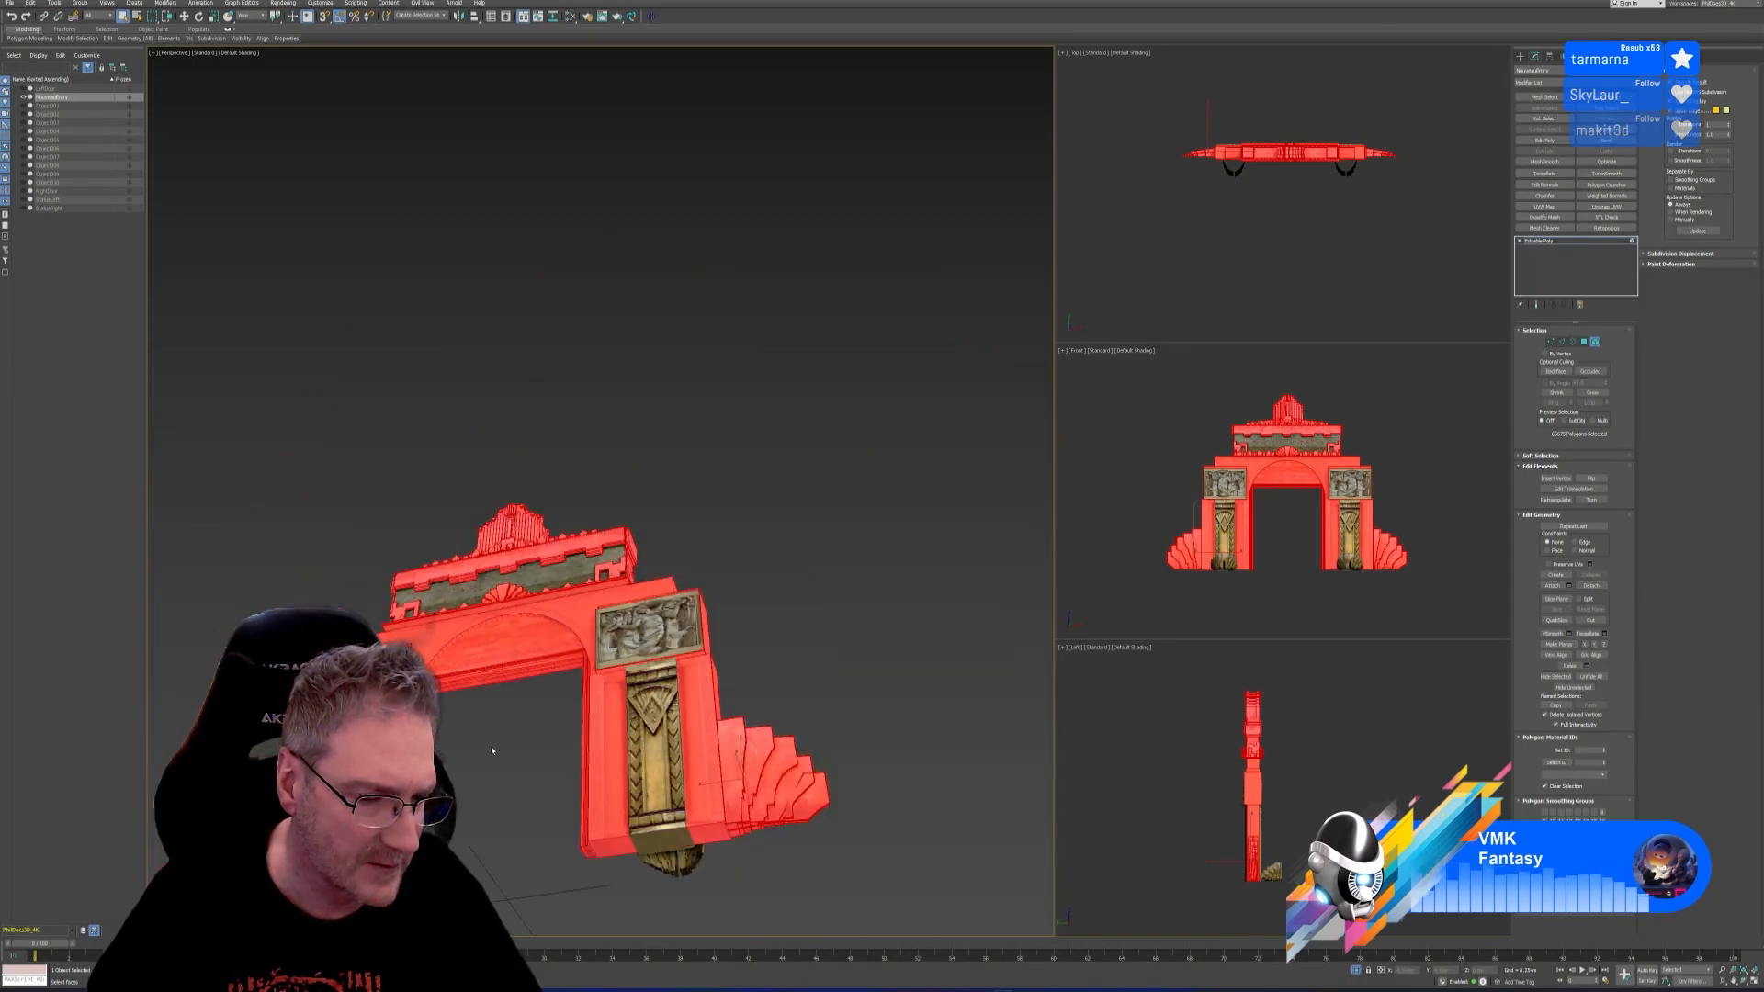
middle_click_drag(494, 759, 512, 799, "alt")
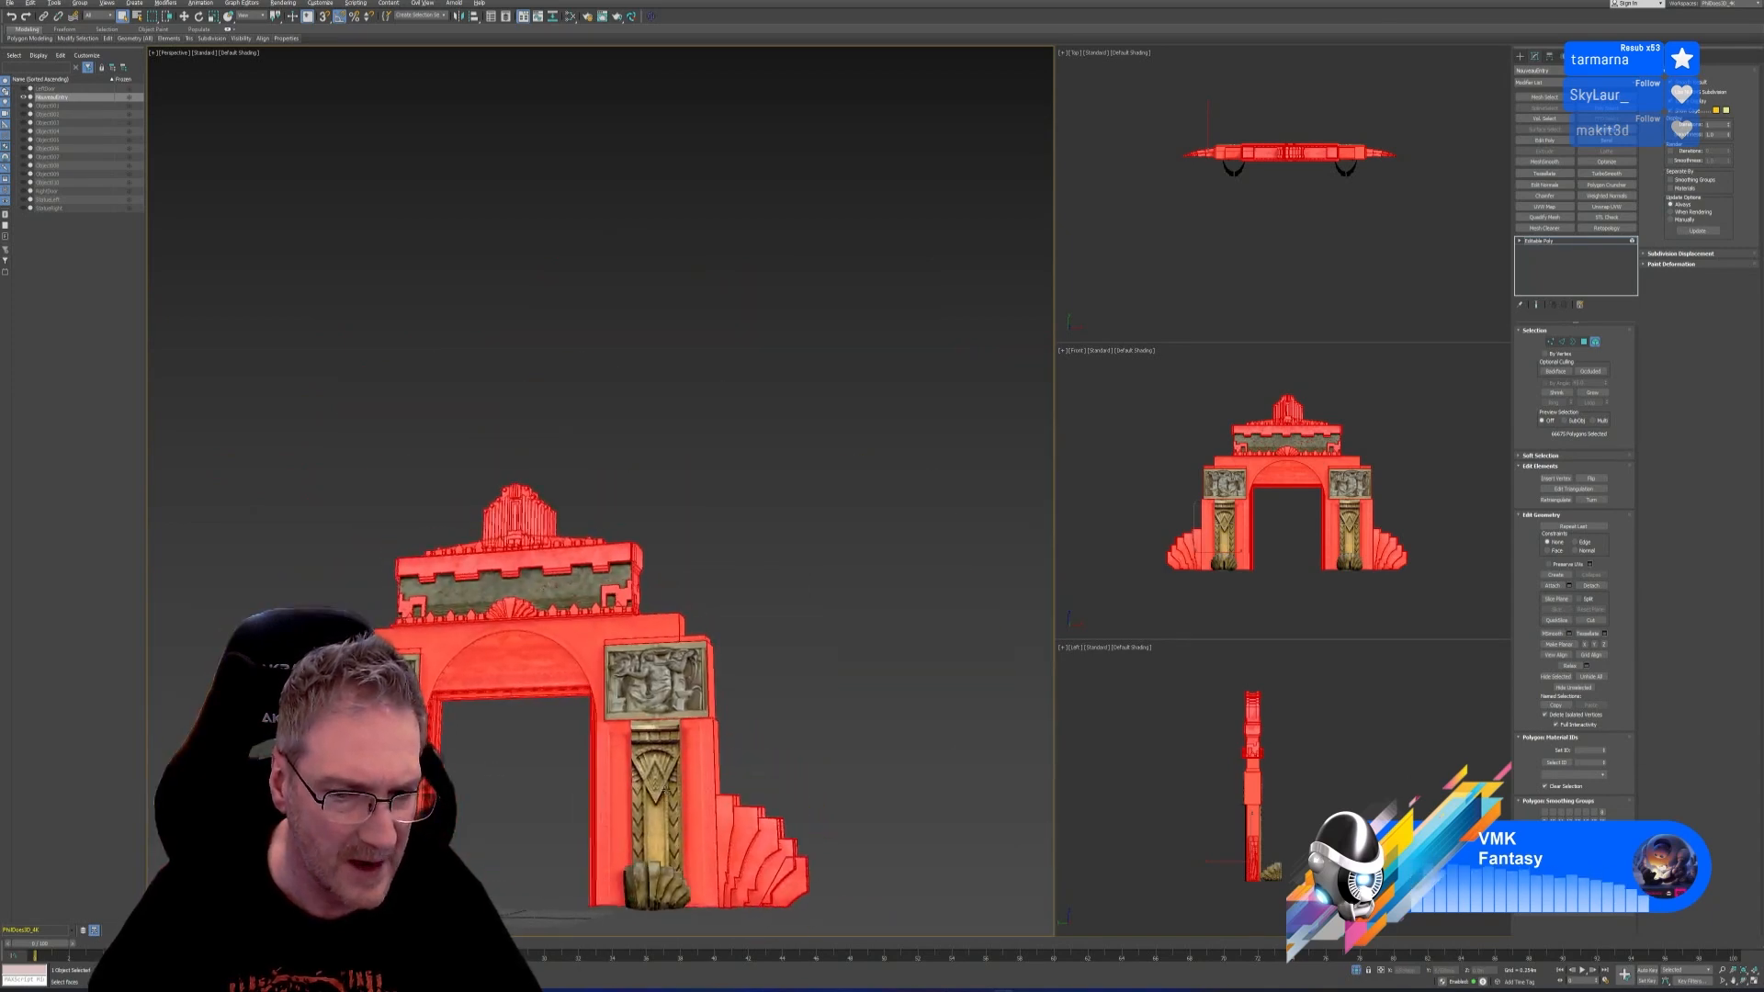
left_click(667, 770, "ctrl")
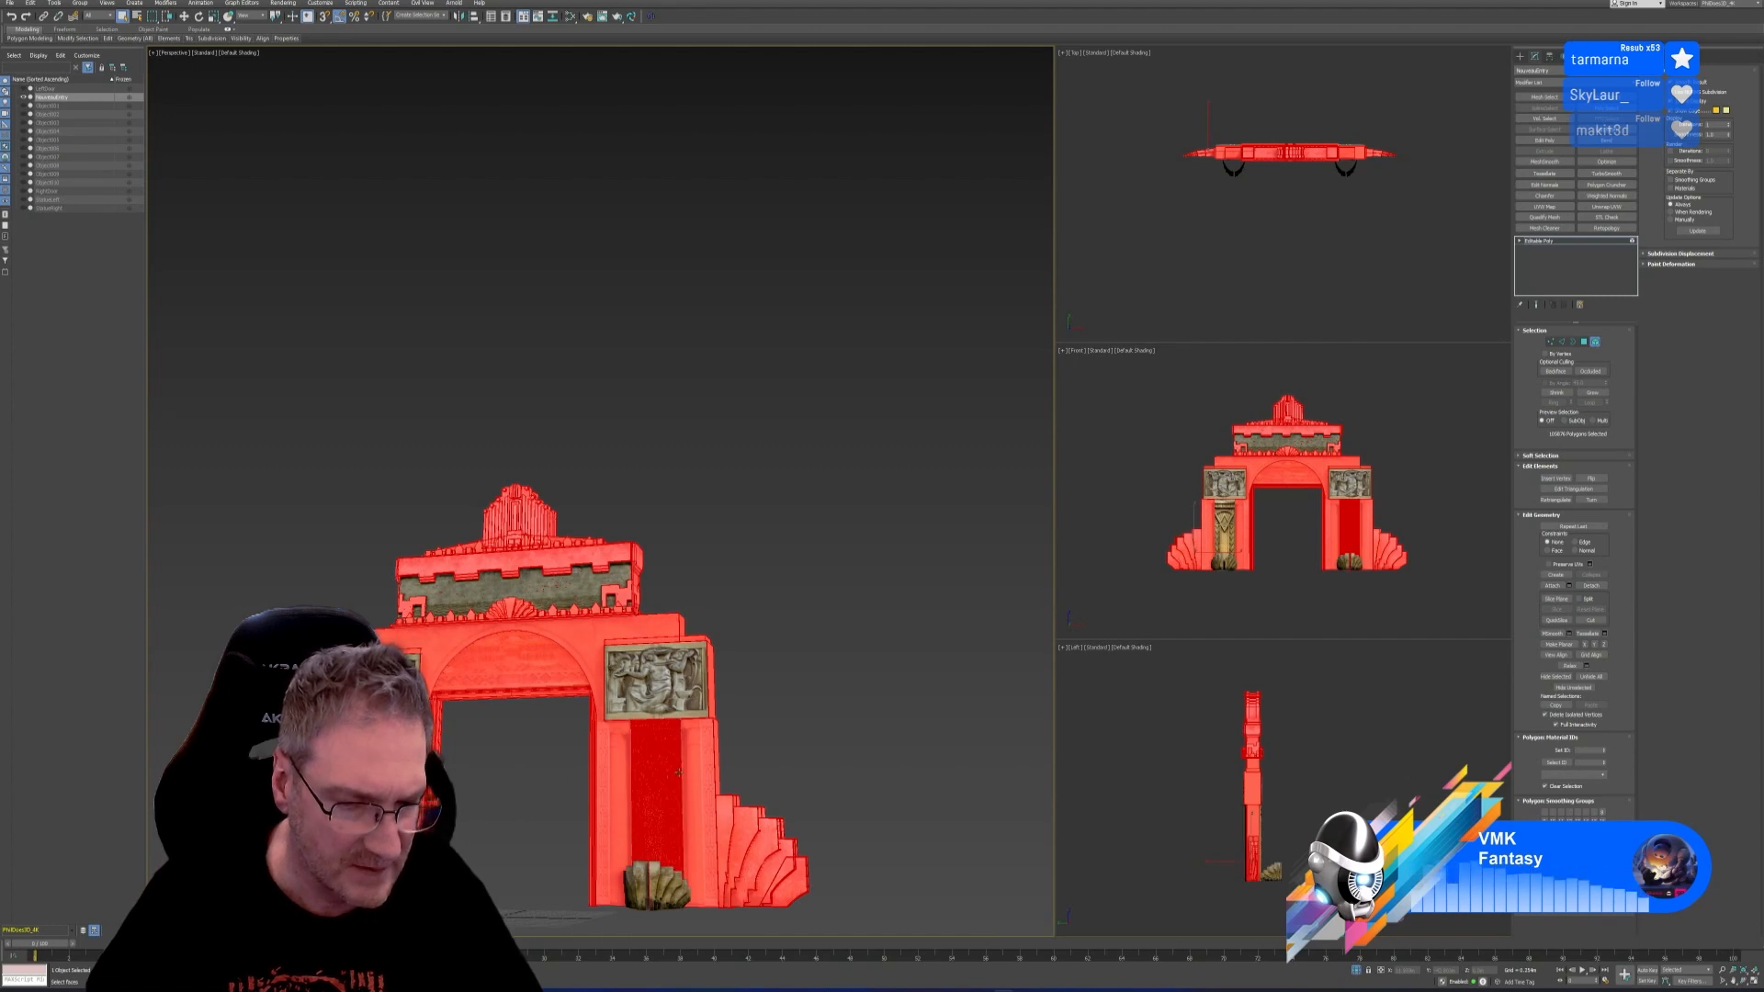
key("ctrl+z")
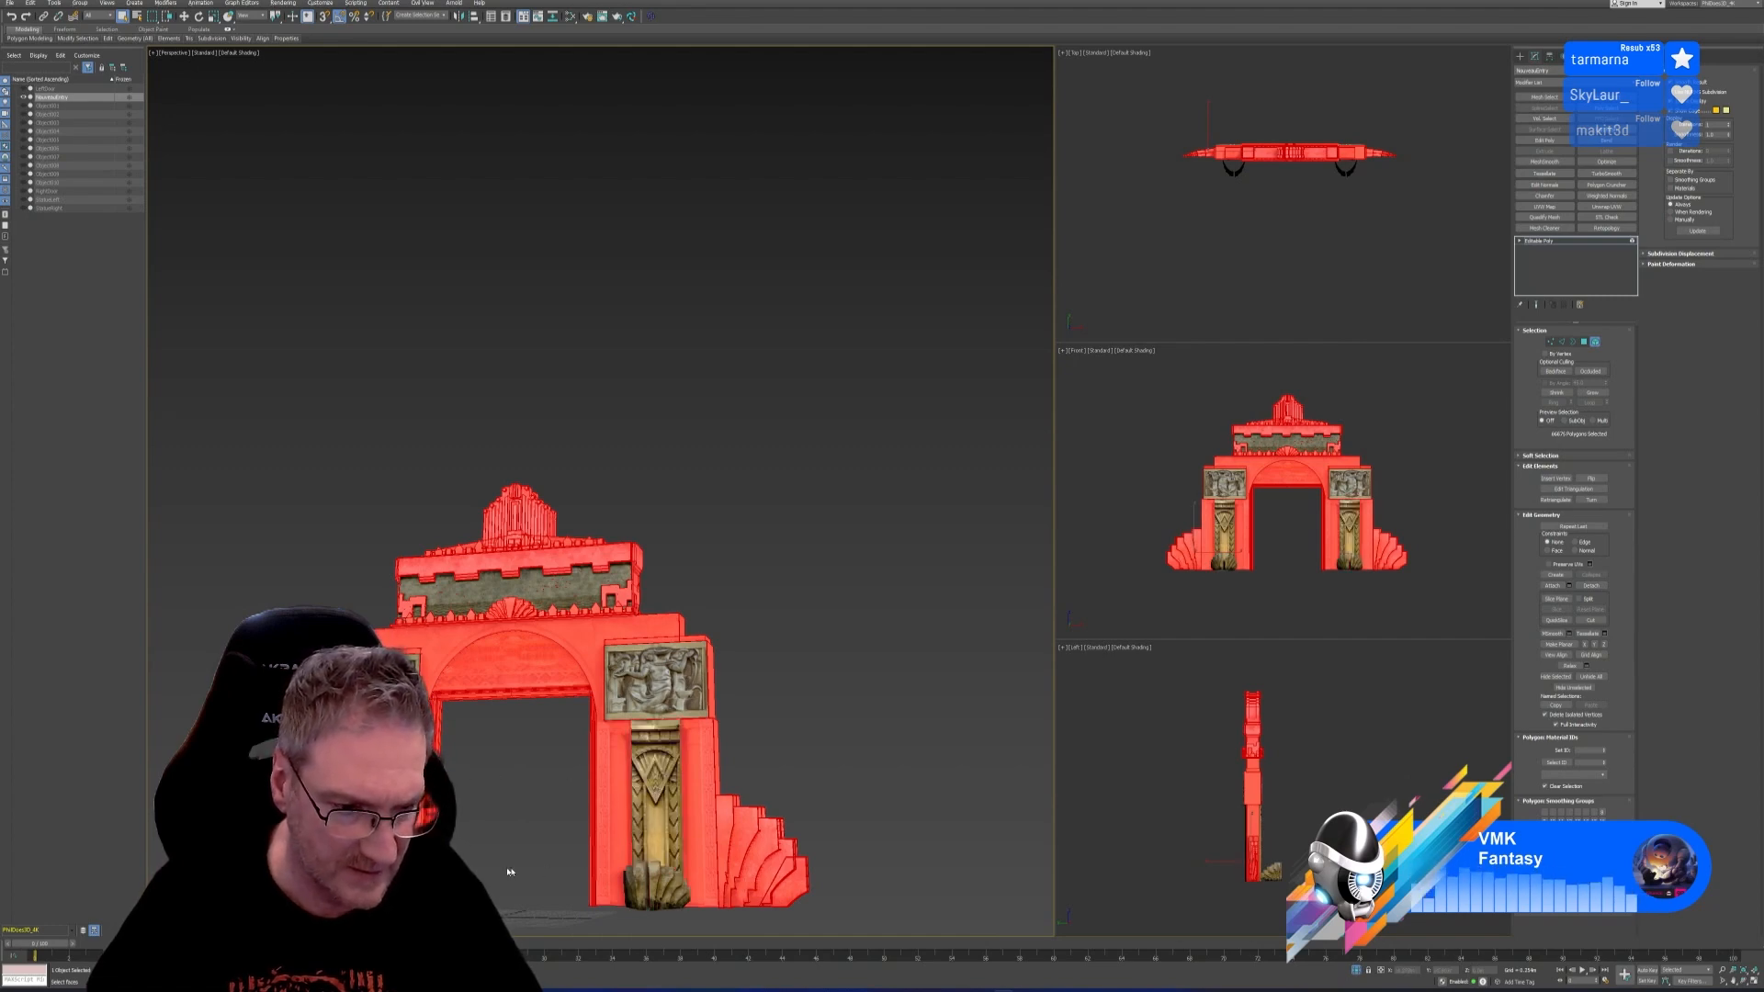
Add the fan-shaped shell ornaments at the feet of the carved pilasters to the element selection, starting with their central pieces
scroll(333, 868, "up", 4)
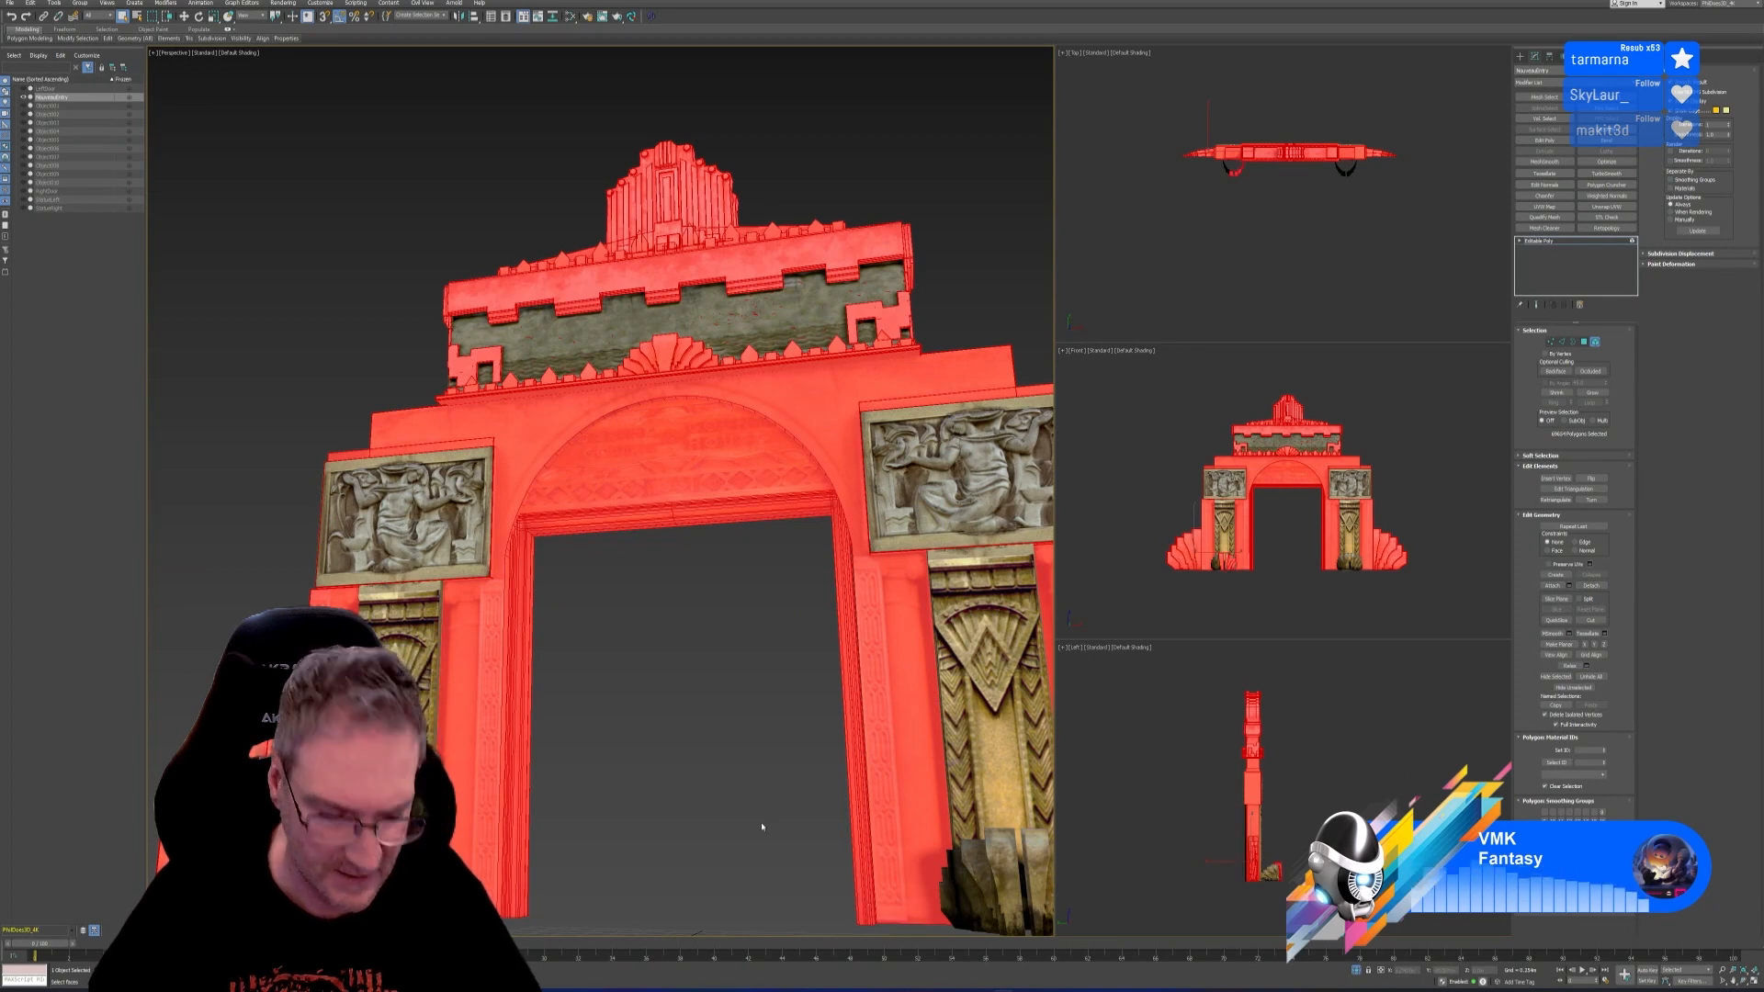
mouse_move(702, 846)
middle_mouse_down("alt")
mouse_move(661, 824)
mouse_move(685, 821)
middle_mouse_up("alt")
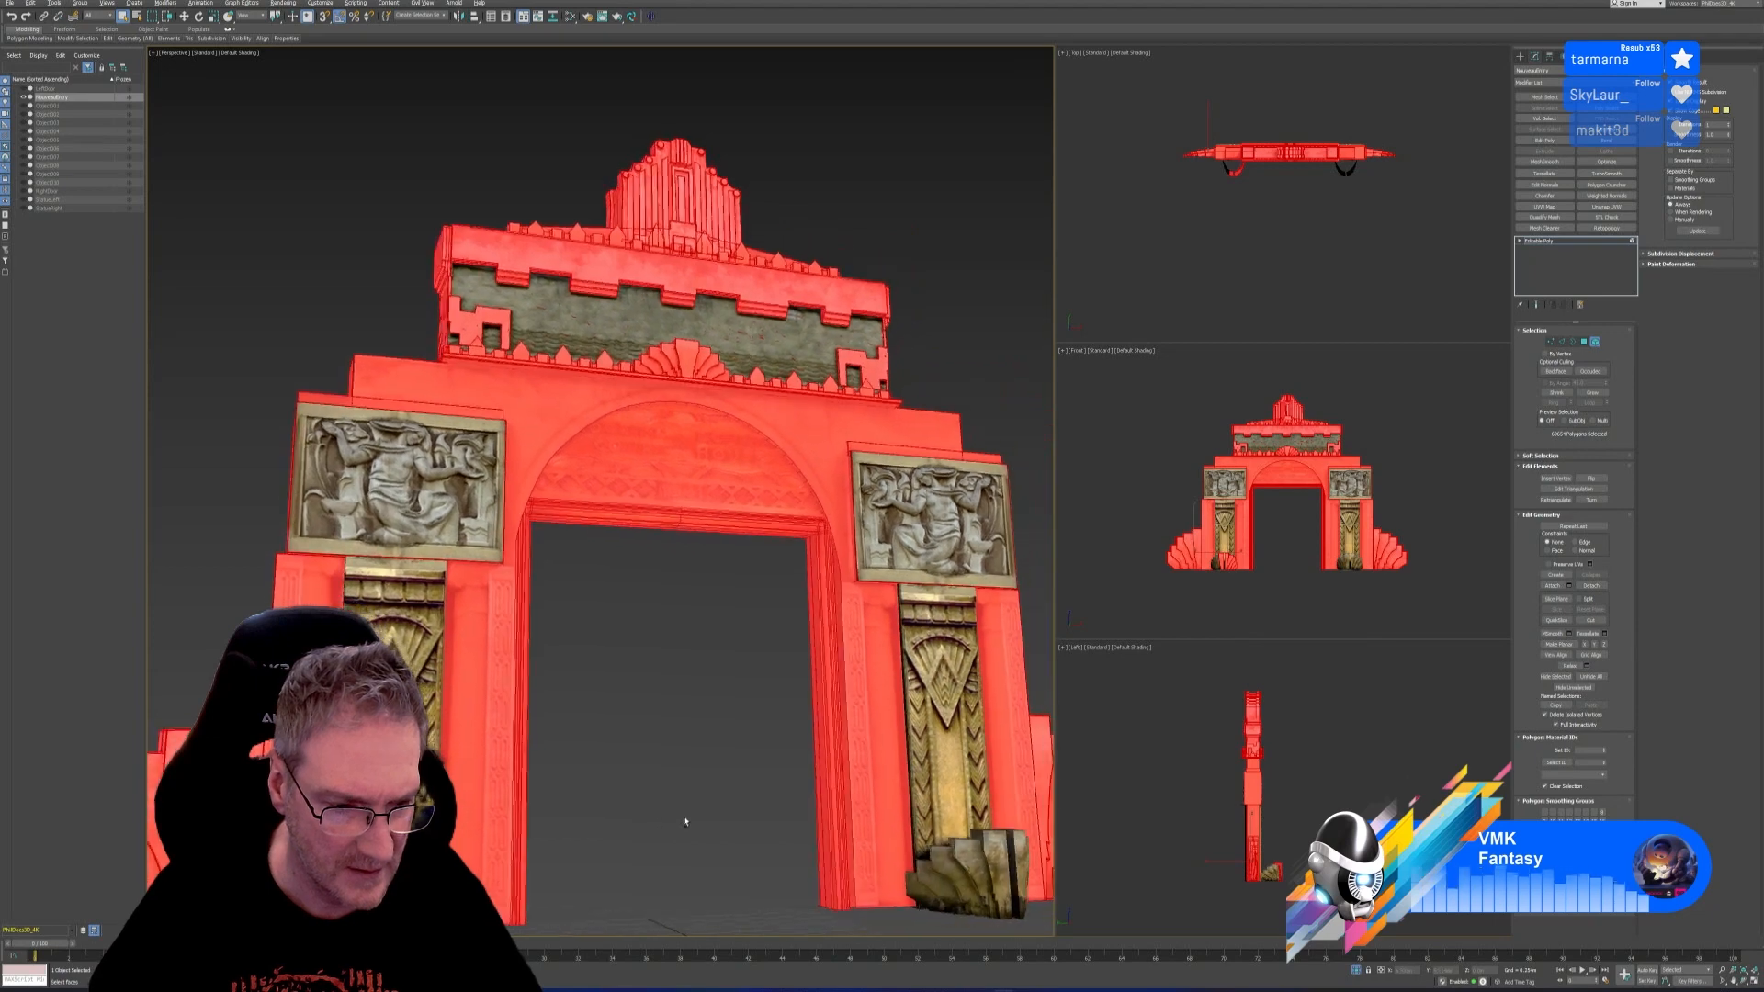
left_click(1248, 844, "ctrl")
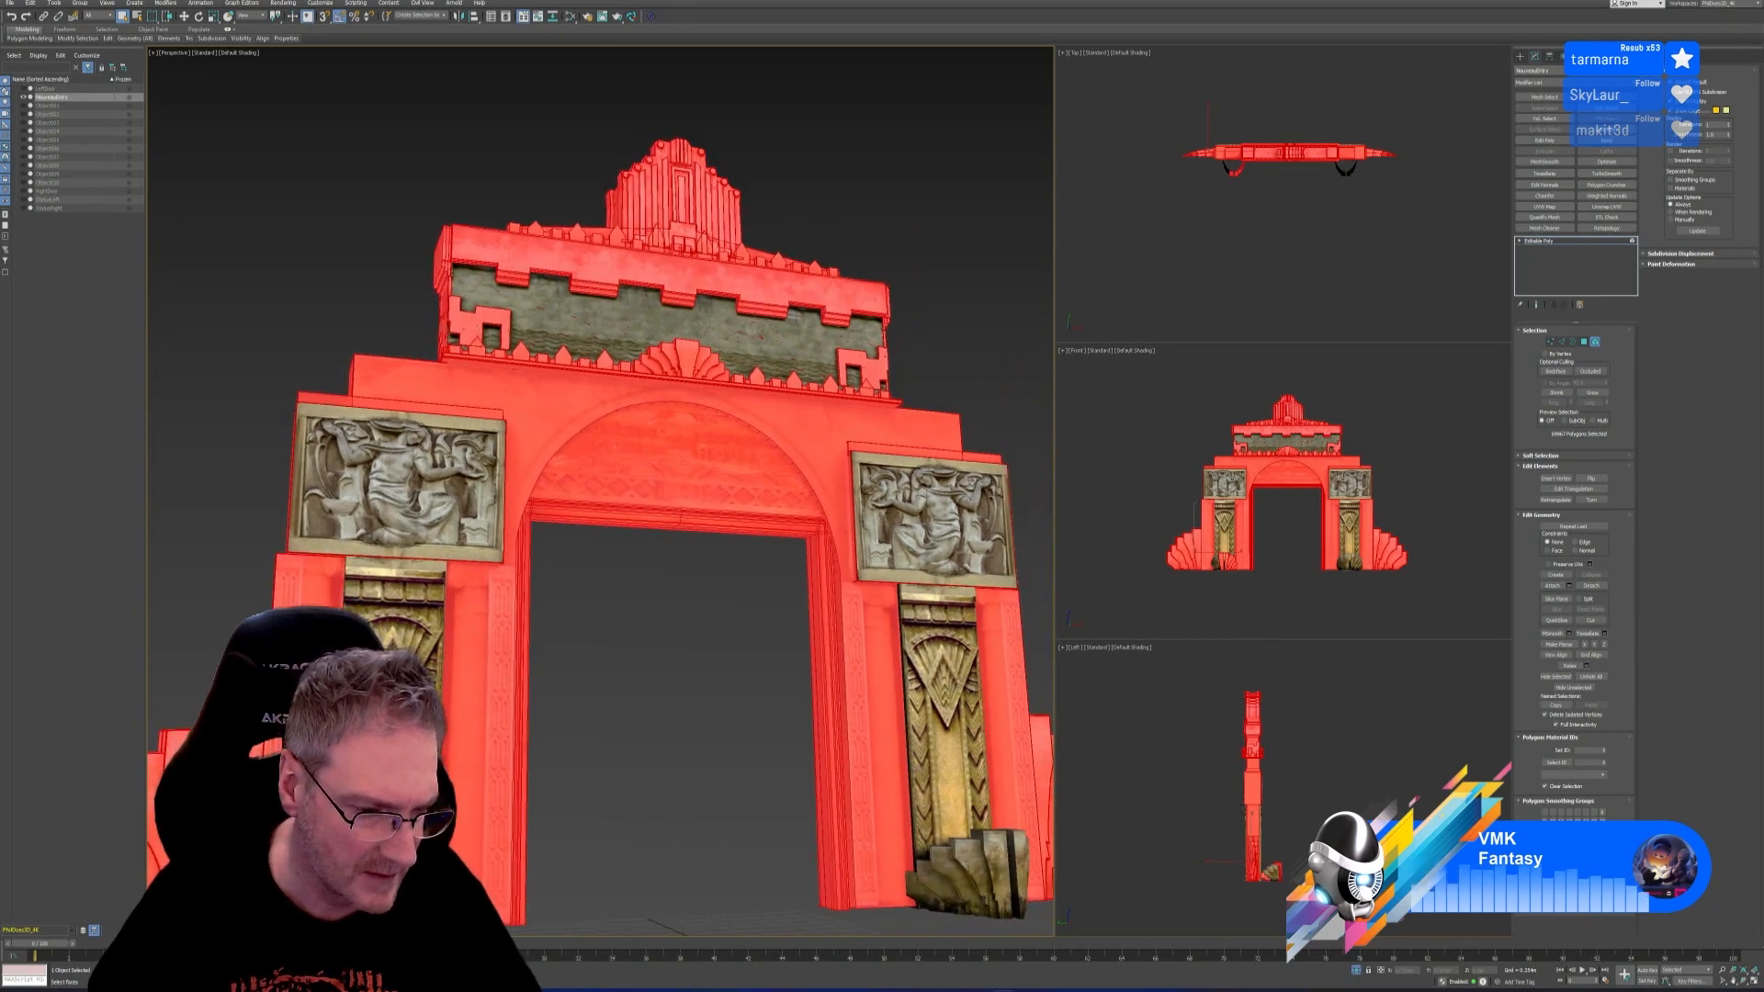
middle_click_drag(591, 886, 603, 921, "alt")
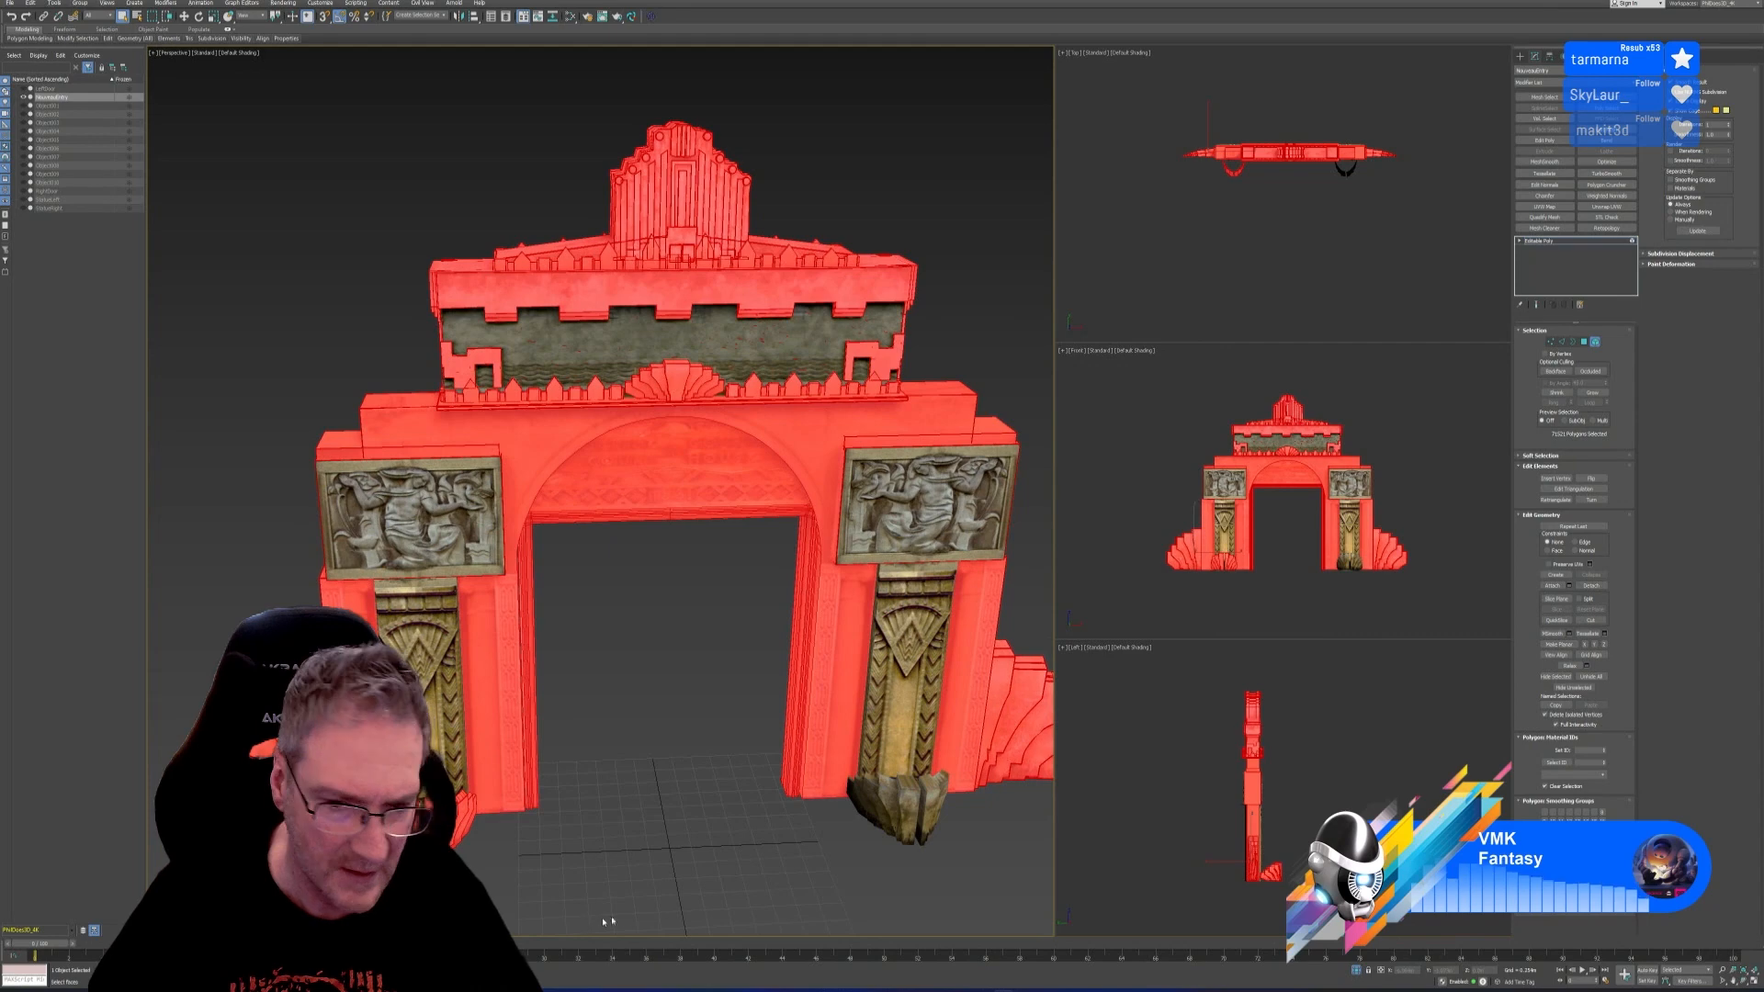
left_click(878, 793, "ctrl")
left_click(908, 796, "ctrl")
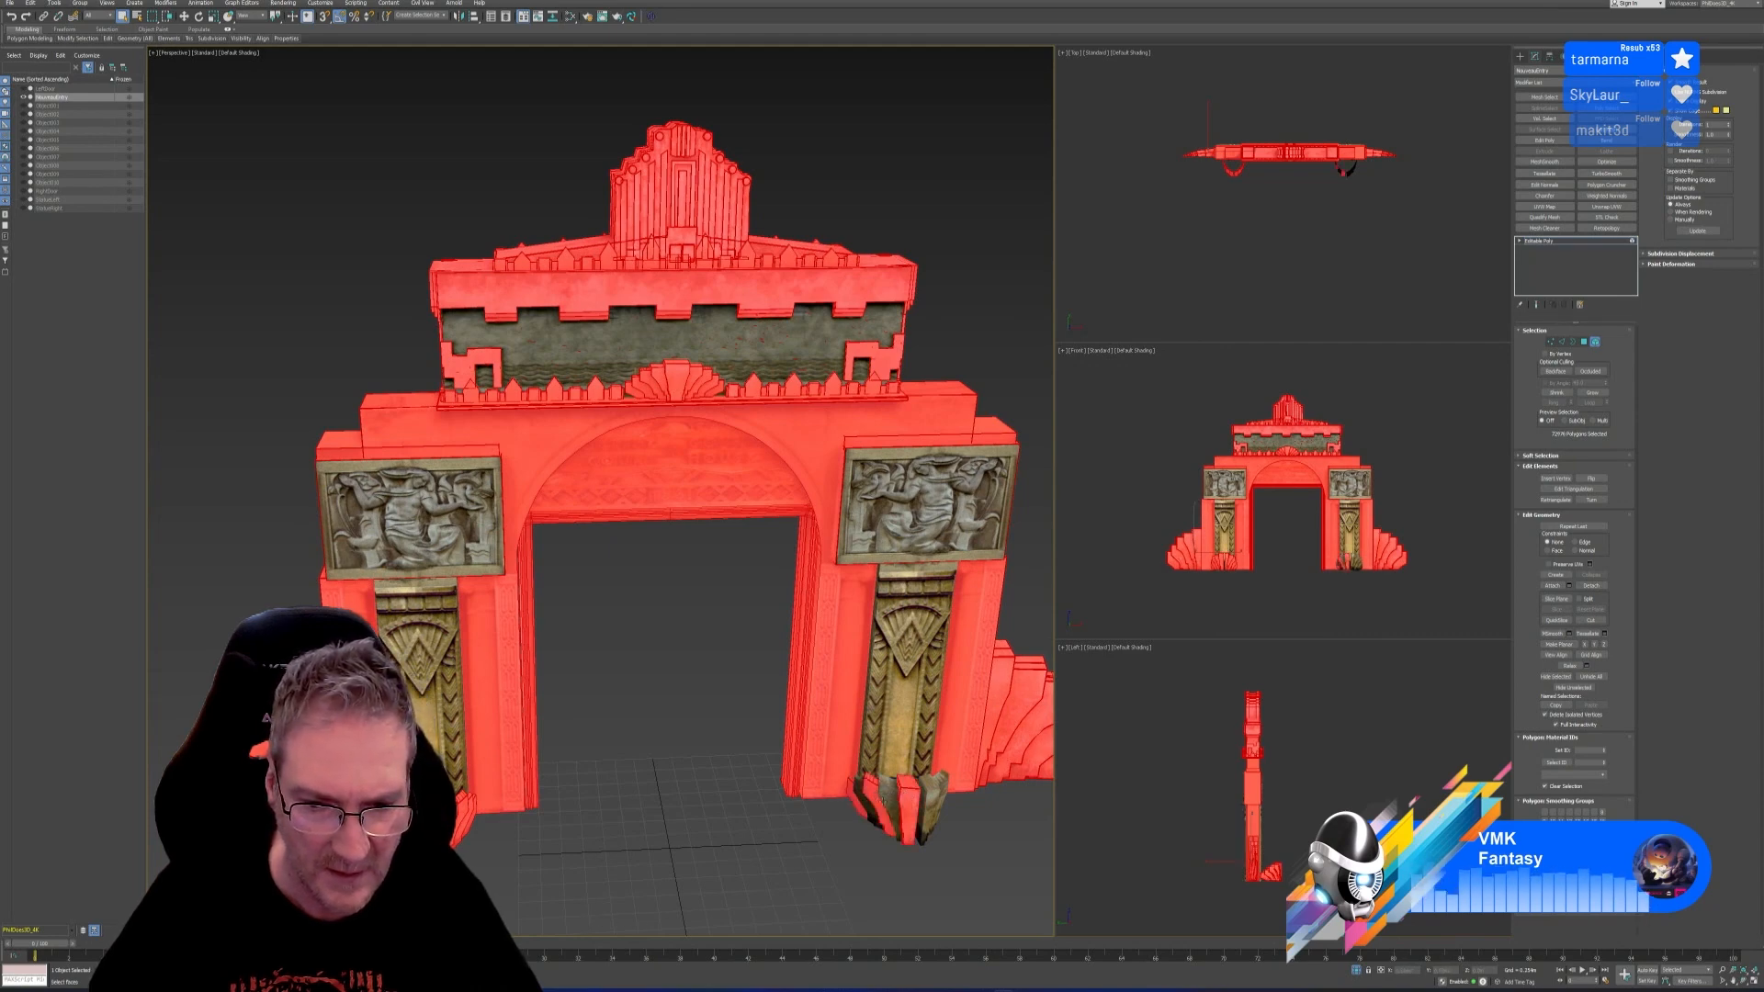
left_click(863, 796, "ctrl")
Complete the selection of the right pilaster's shell base with its remaining blades, leaving the gold carved pilaster panel unselected
middle_click_drag(973, 913, 754, 689, "alt")
left_click(754, 673, "ctrl")
left_click(822, 681, "ctrl")
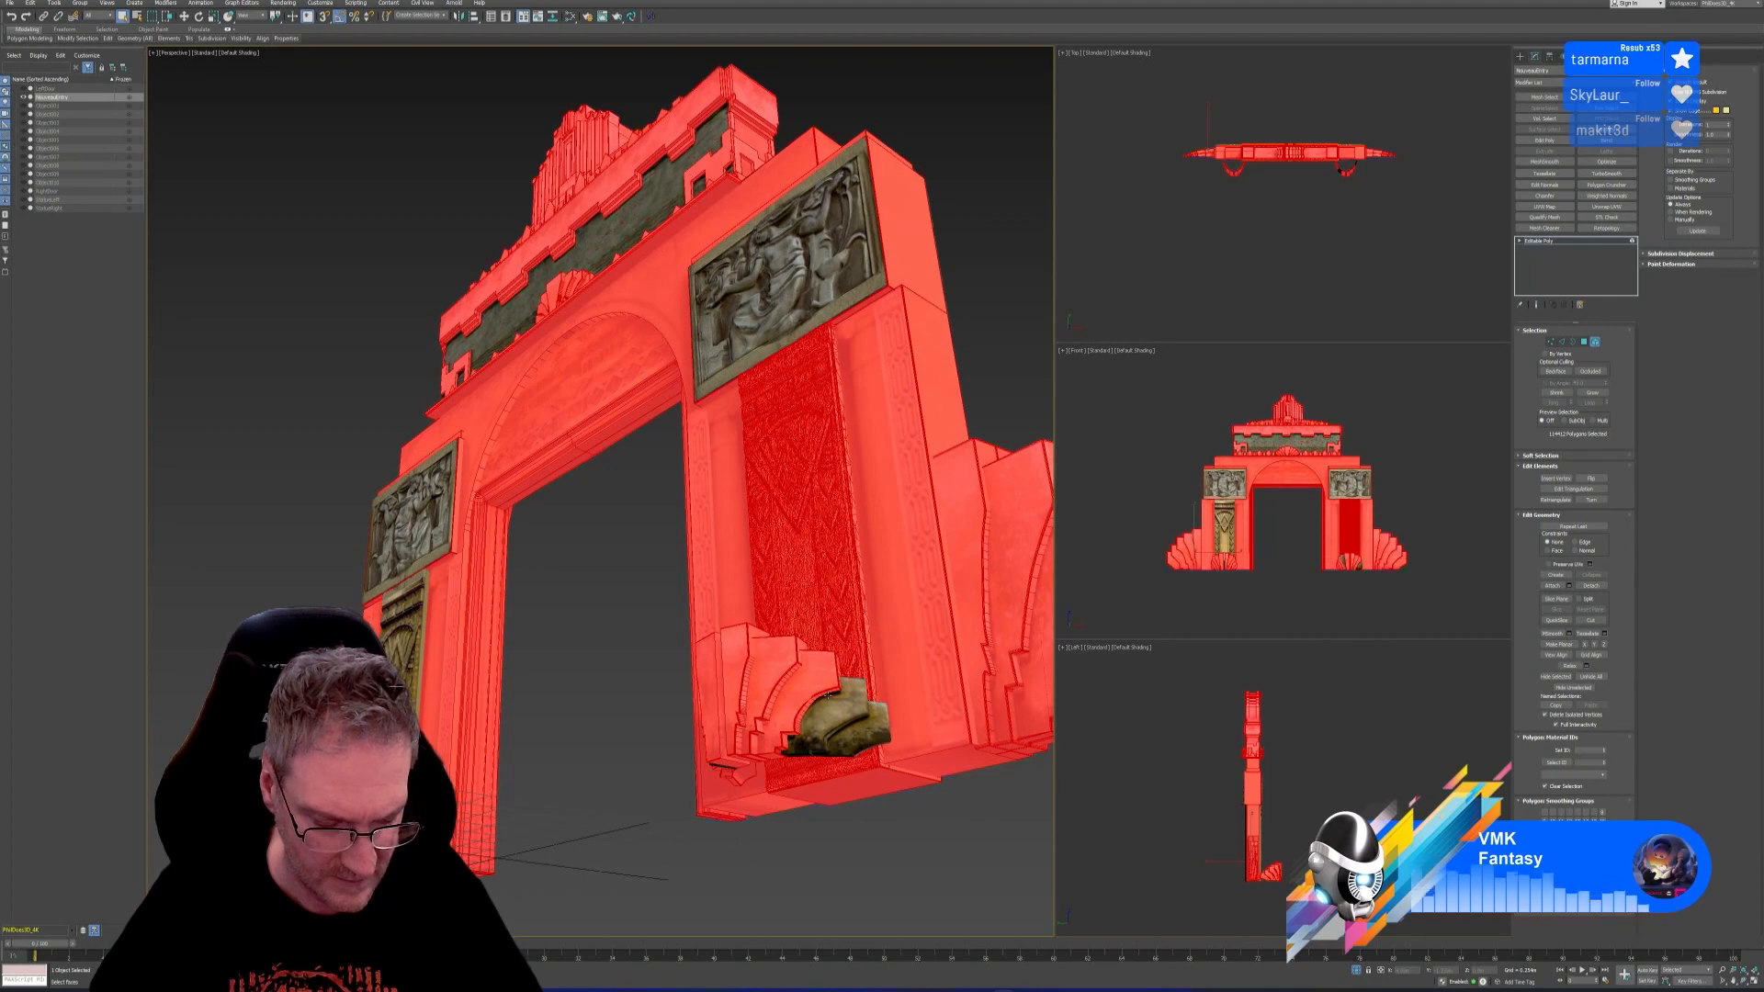
left_click(827, 695, "alt")
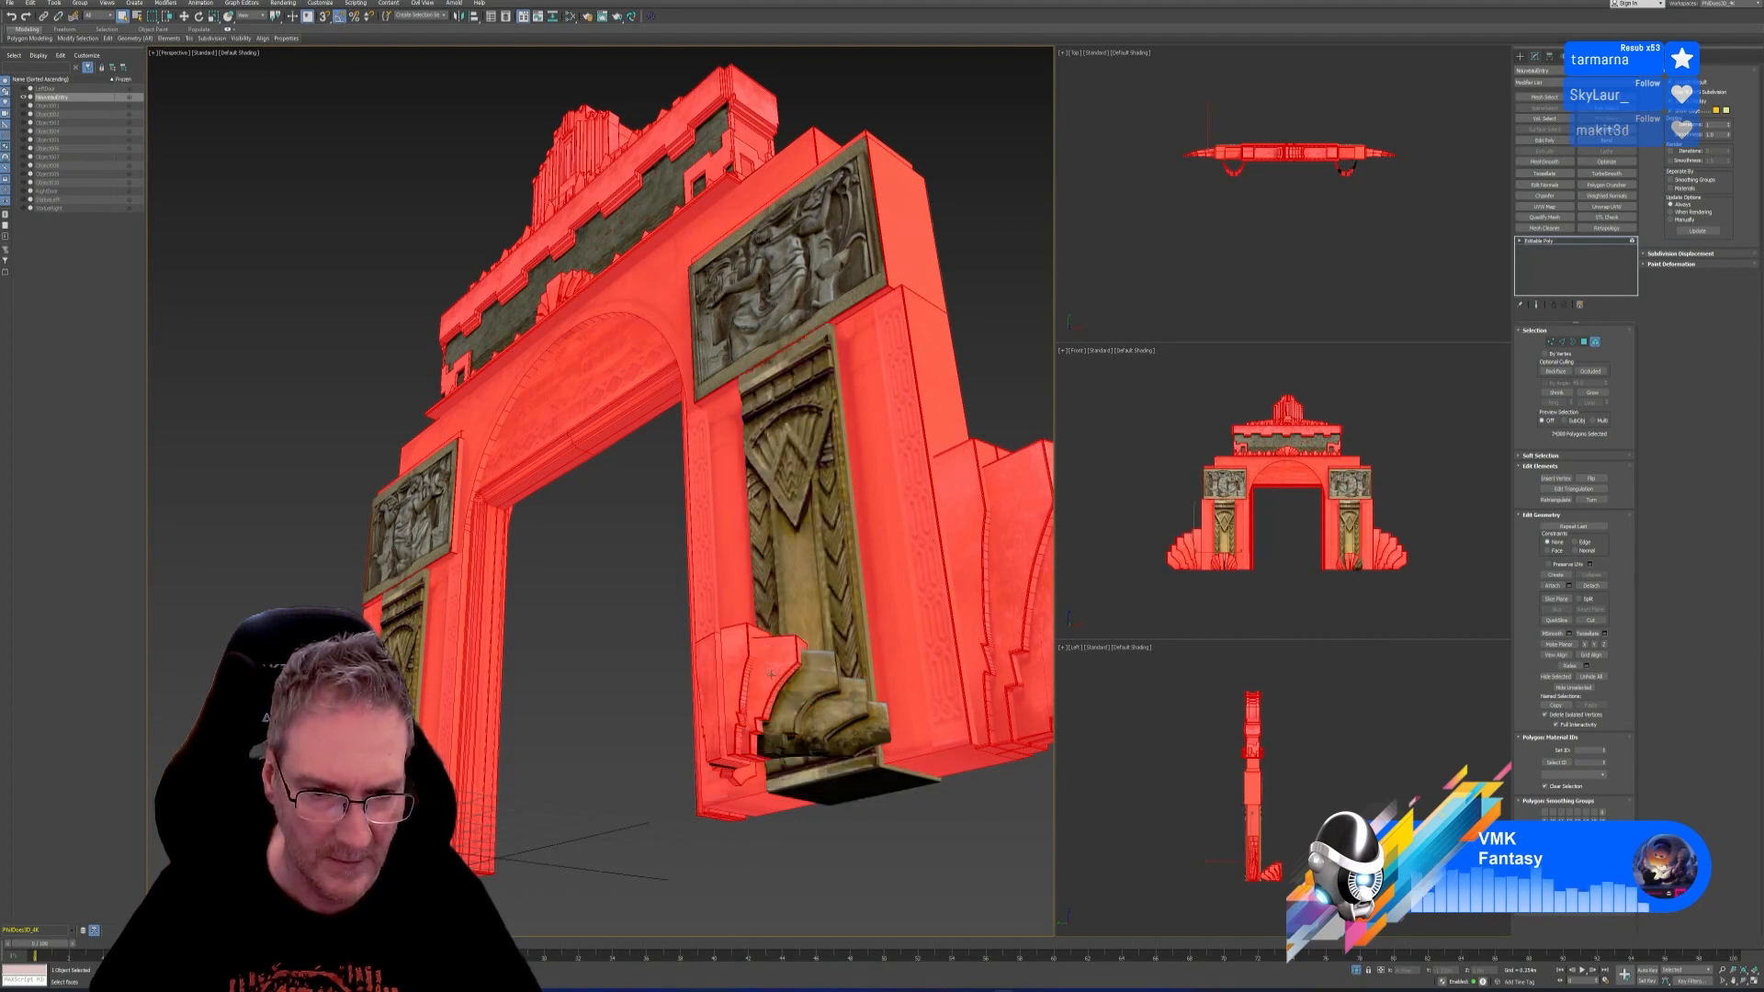
left_click(814, 698, "ctrl")
left_click(853, 728, "ctrl")
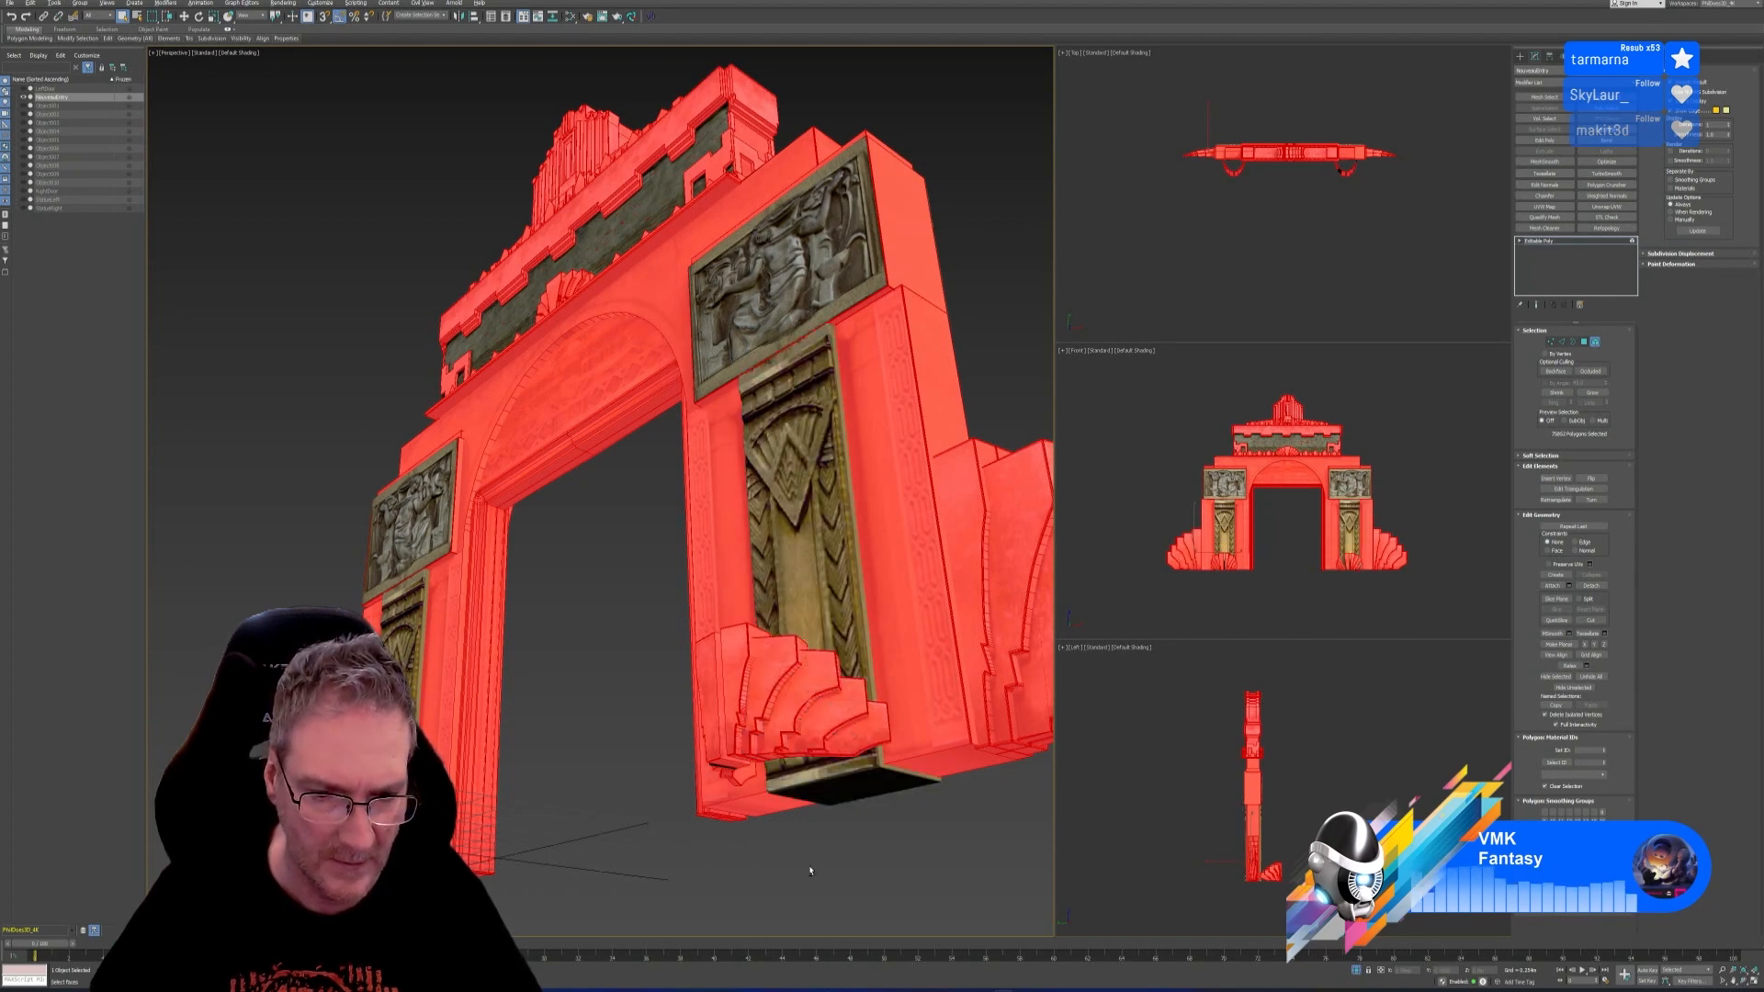
middle_click_drag(811, 871, 865, 869, "alt")
left_click(908, 776, "ctrl")
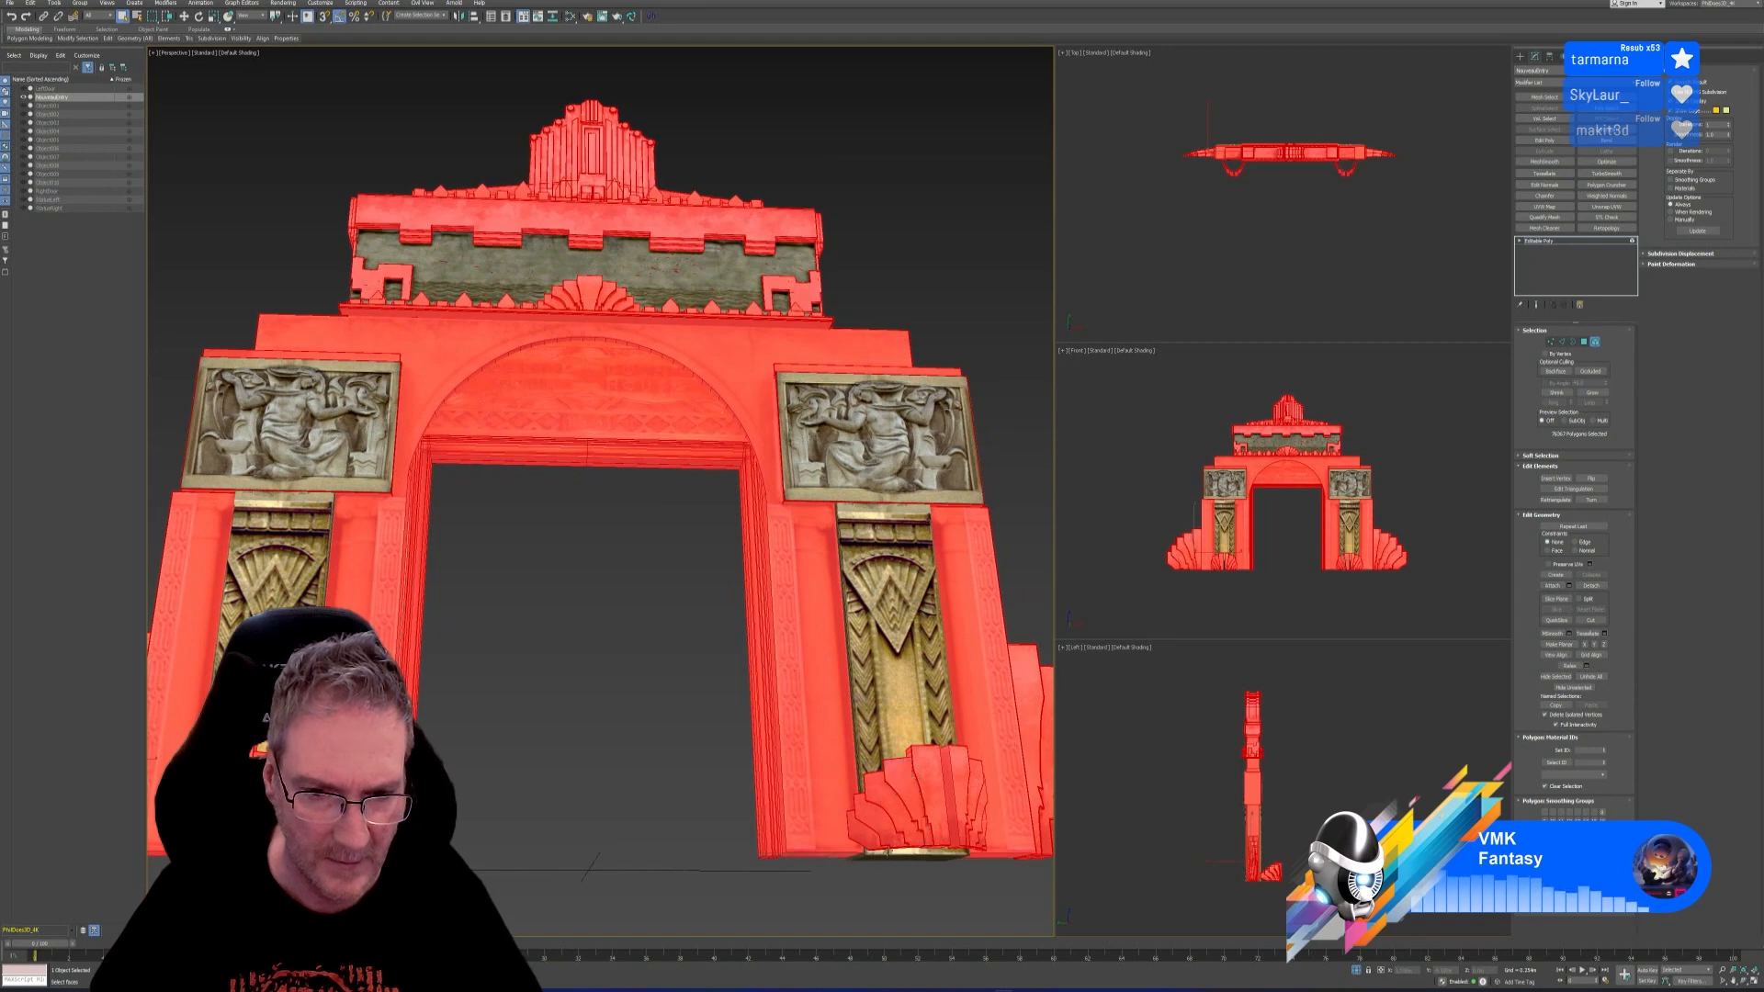
Remove stray fragments across the upper section's recessed textured wall from the selection, keeping the surrounding trim selected
scroll(731, 824, "down", 3)
middle_click_drag(701, 836, 862, 847, "alt")
scroll(785, 548, "up", 3)
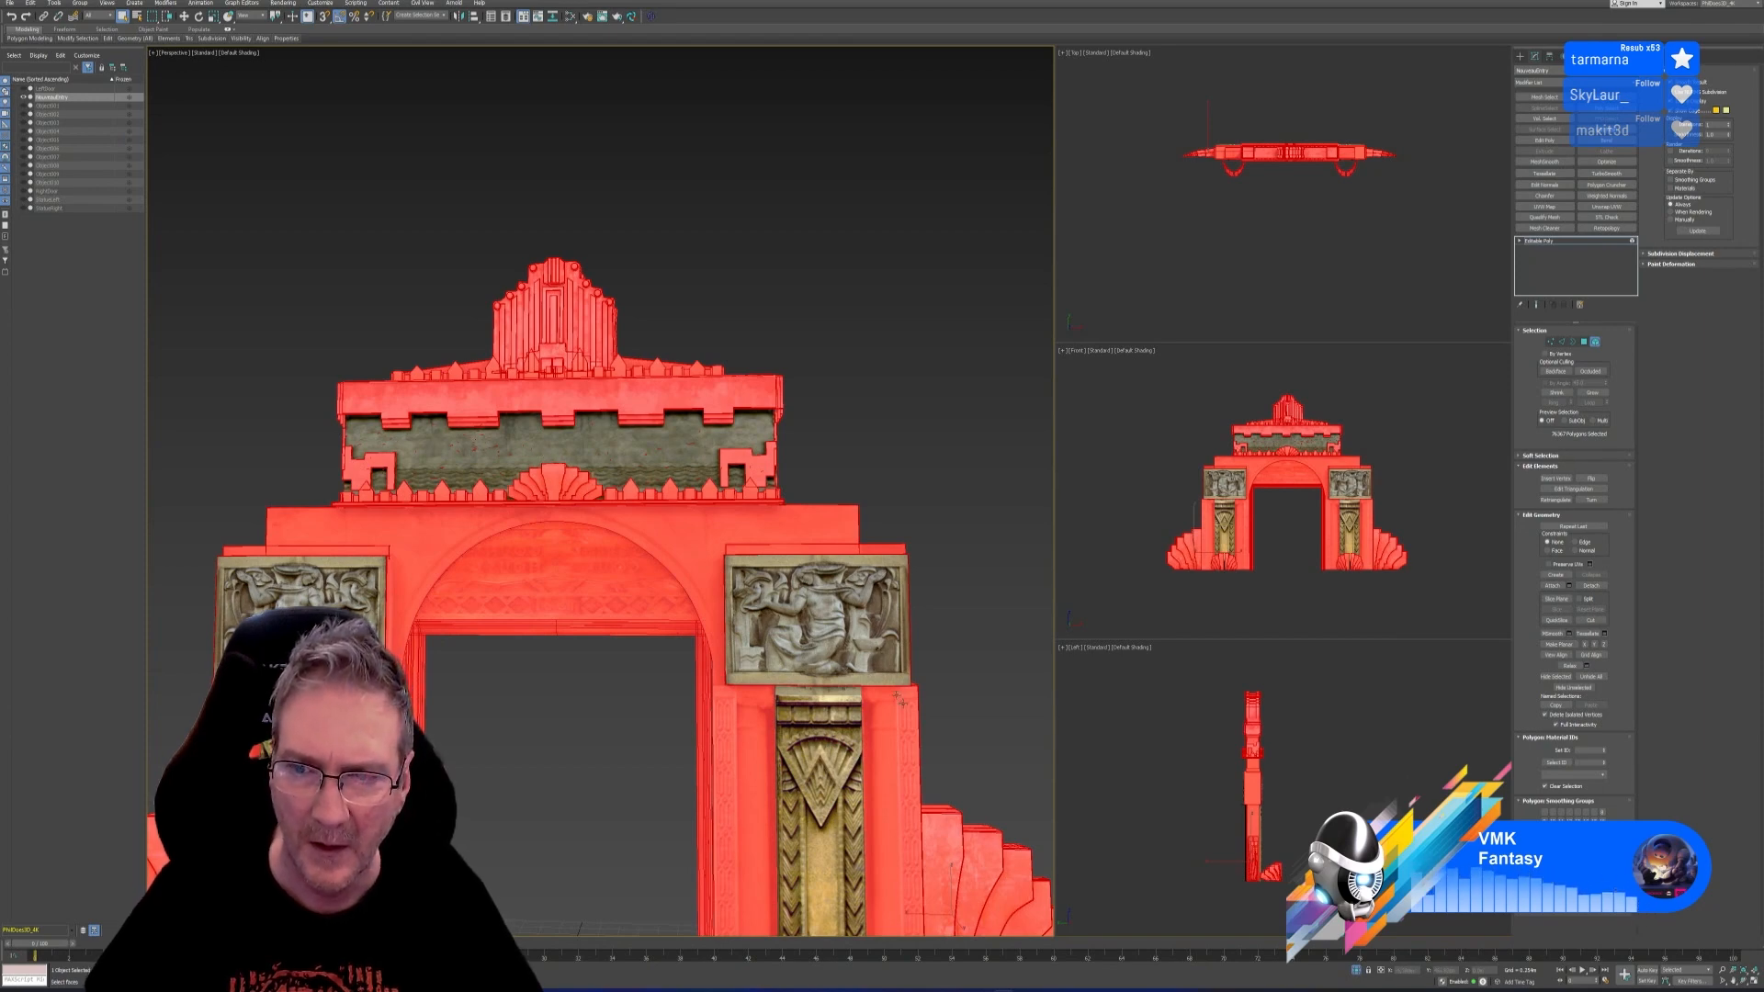
middle_click_drag(844, 669, 756, 715, "alt")
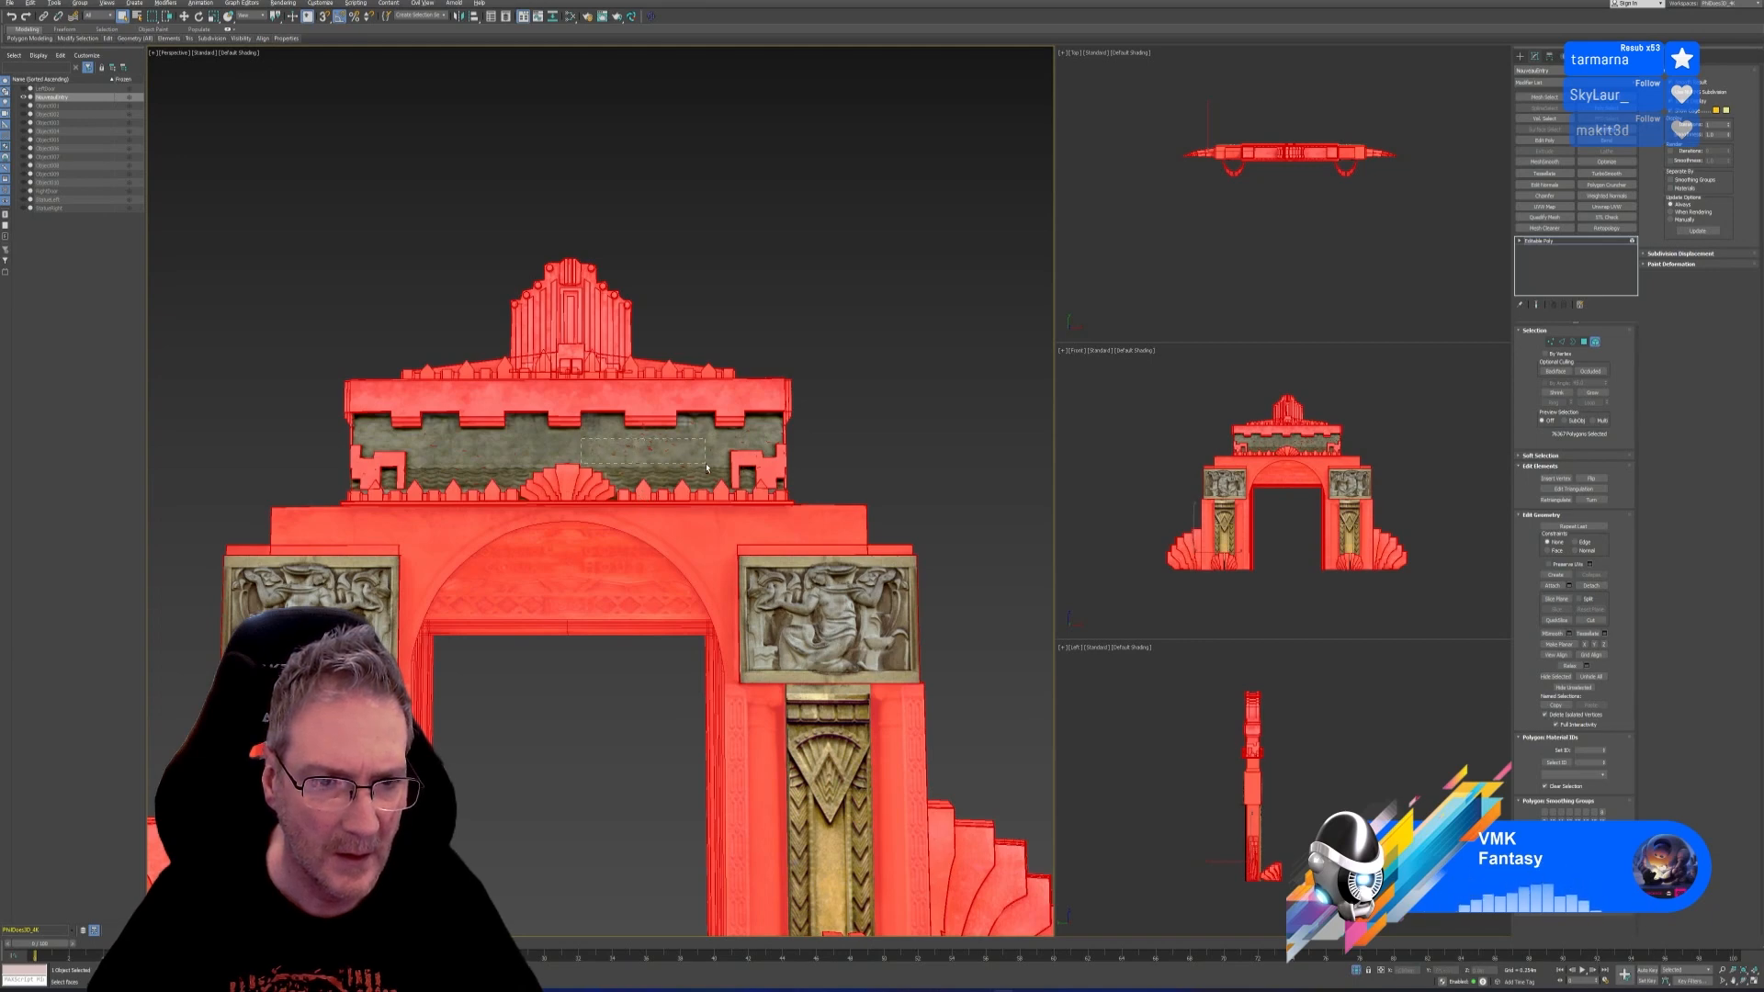
left_click_drag(706, 468, 708, 467, "alt")
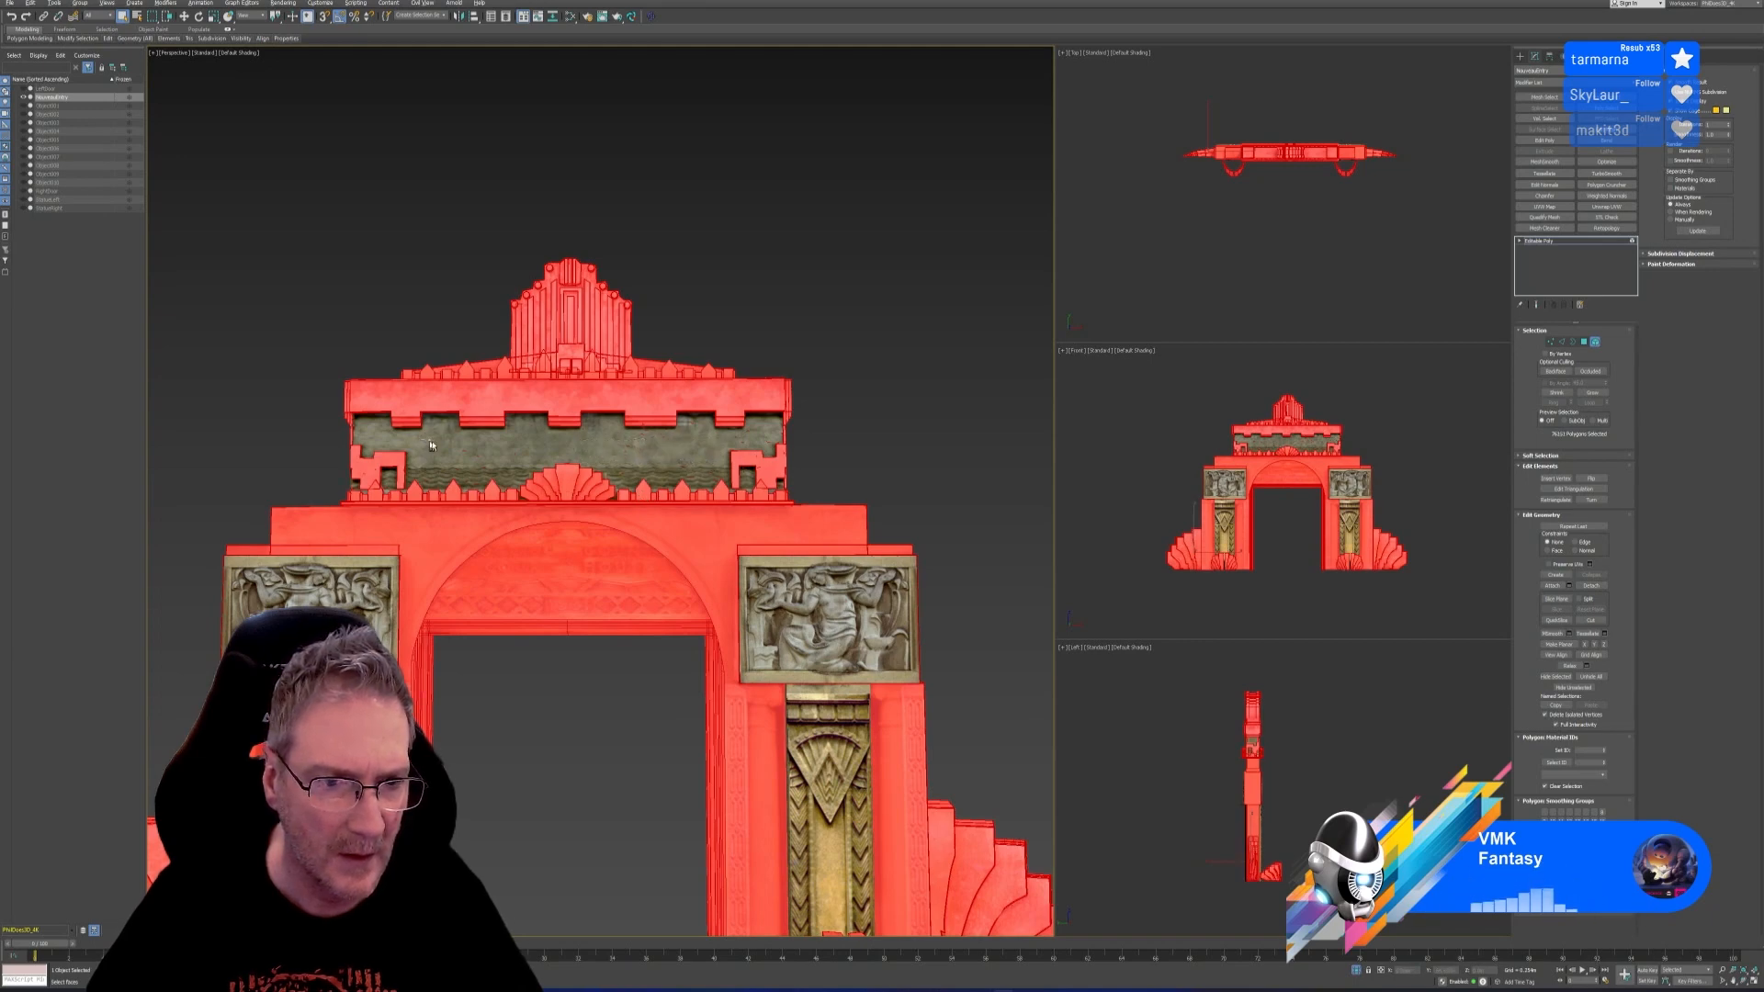
left_click_drag(513, 469, 607, 474, "alt")
left_click(678, 469, "alt")
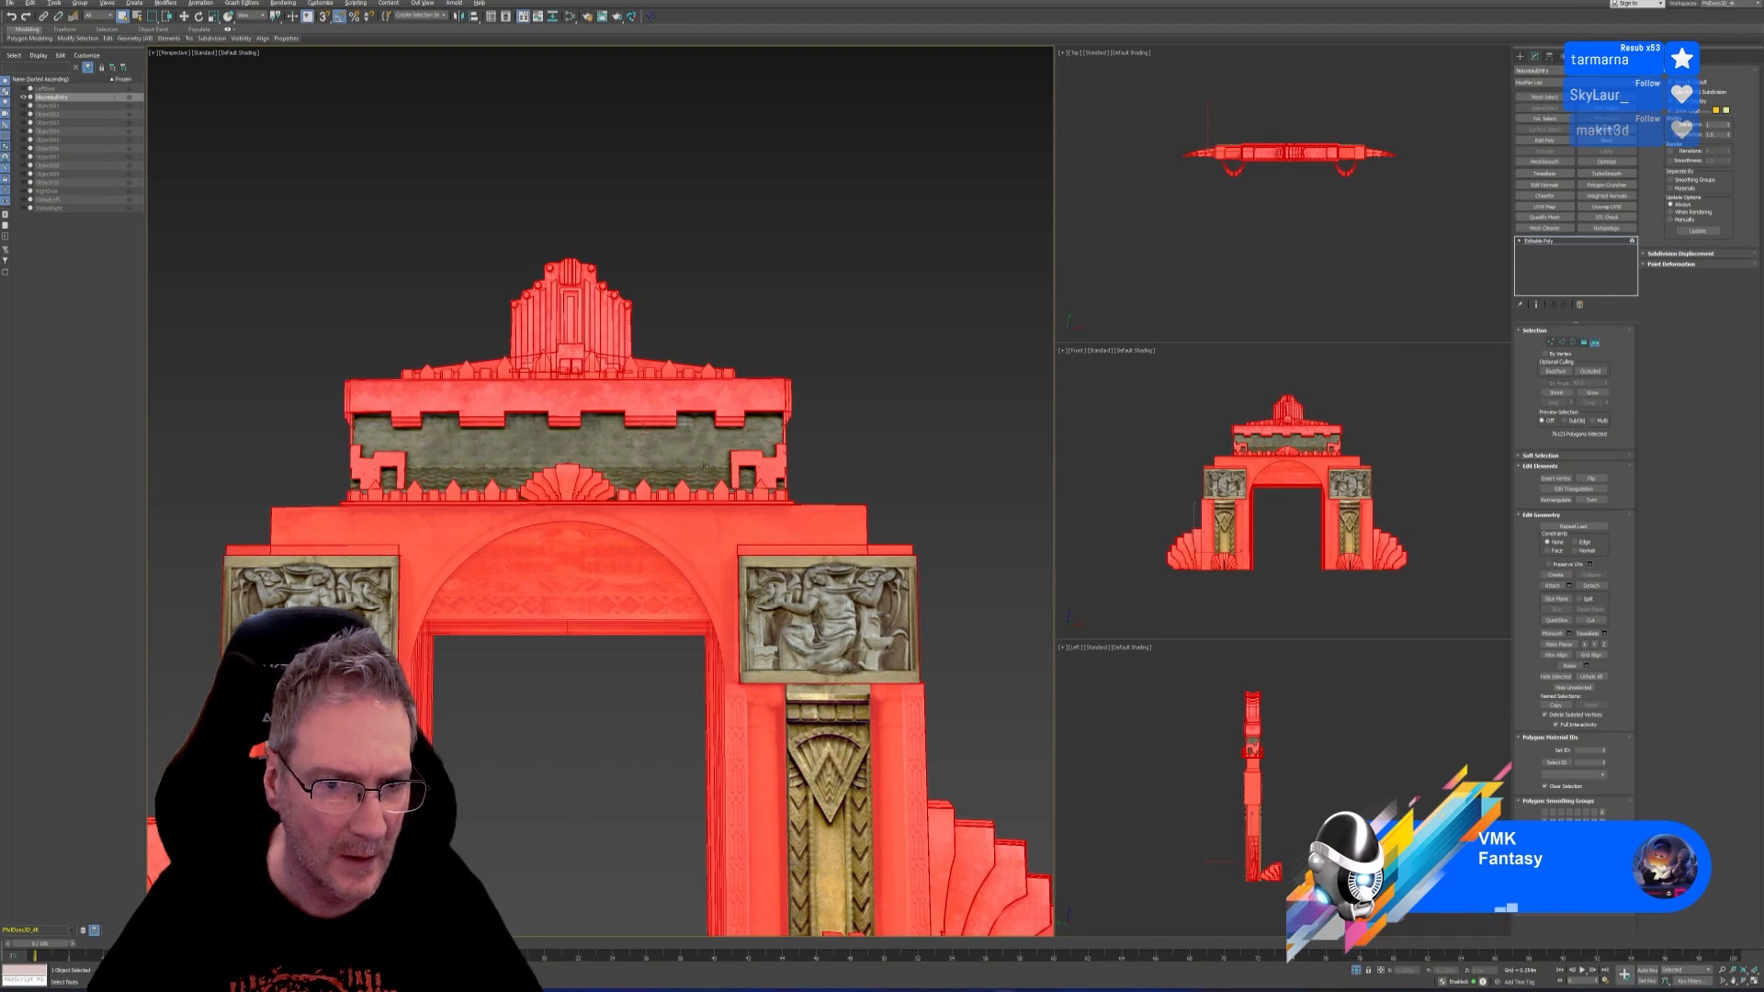
Deselect the small stray fragments on the recessed wall between the shell ornament and right corner block, including inside the block's opening
scroll(704, 471, "up", 6)
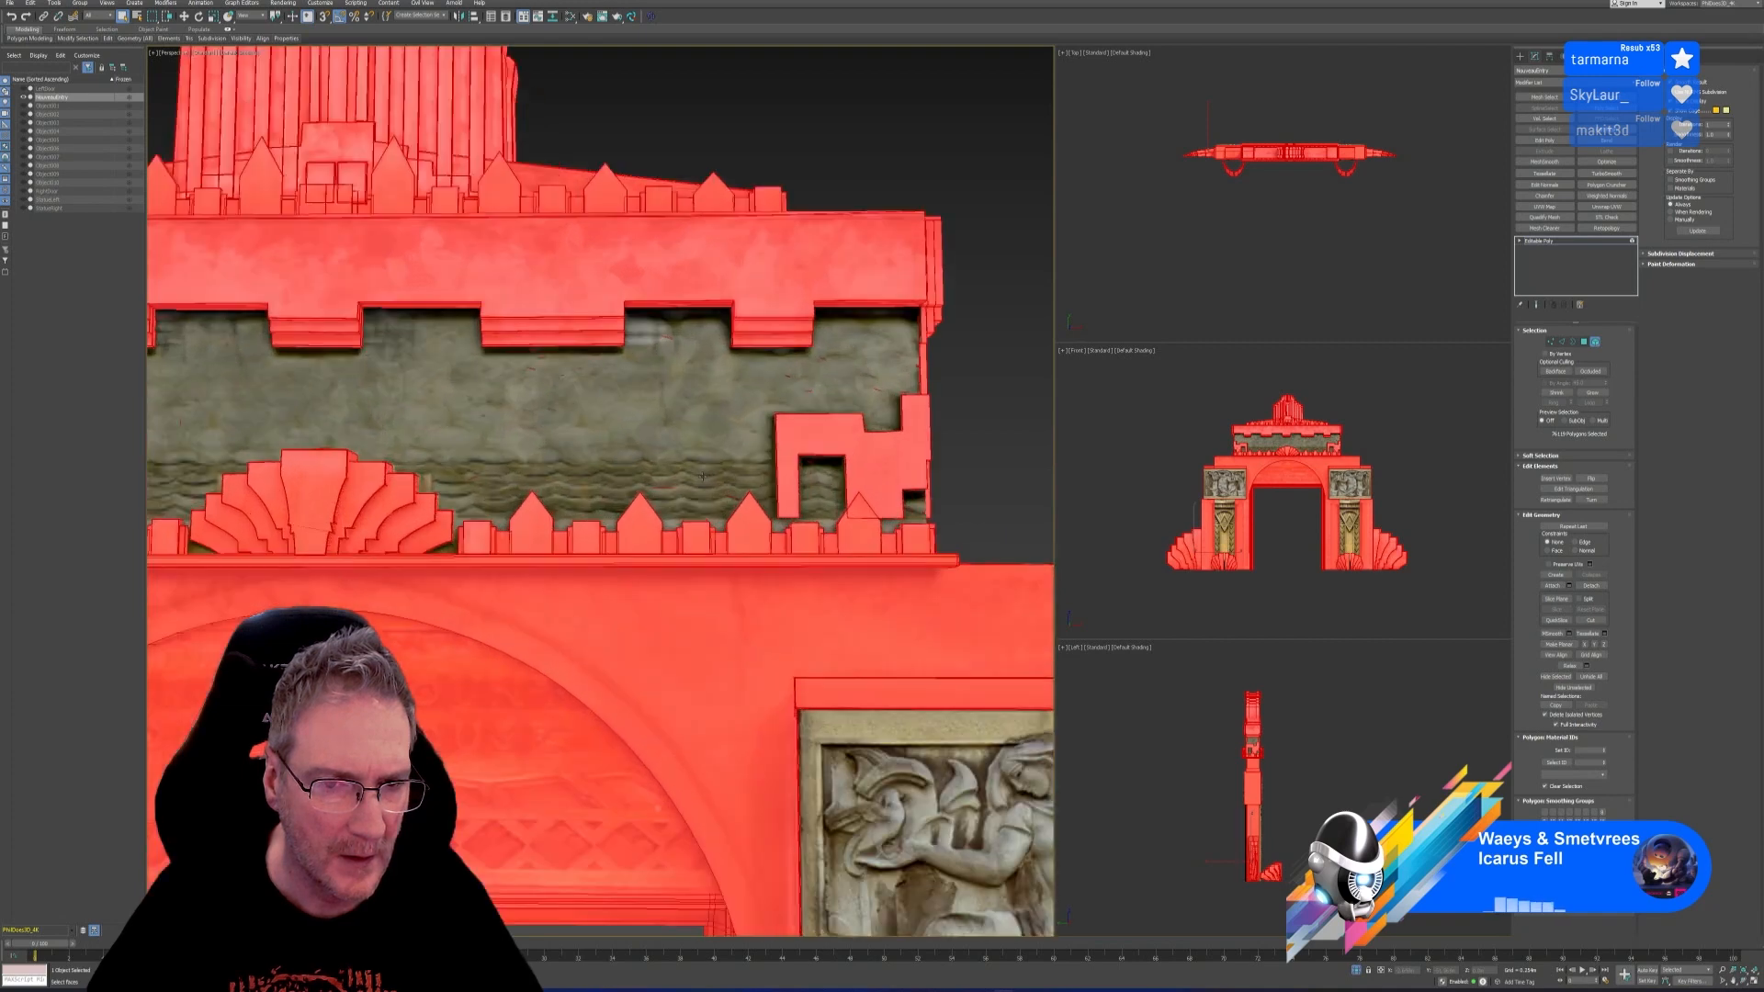
left_click_drag(627, 505, 626, 504, "alt")
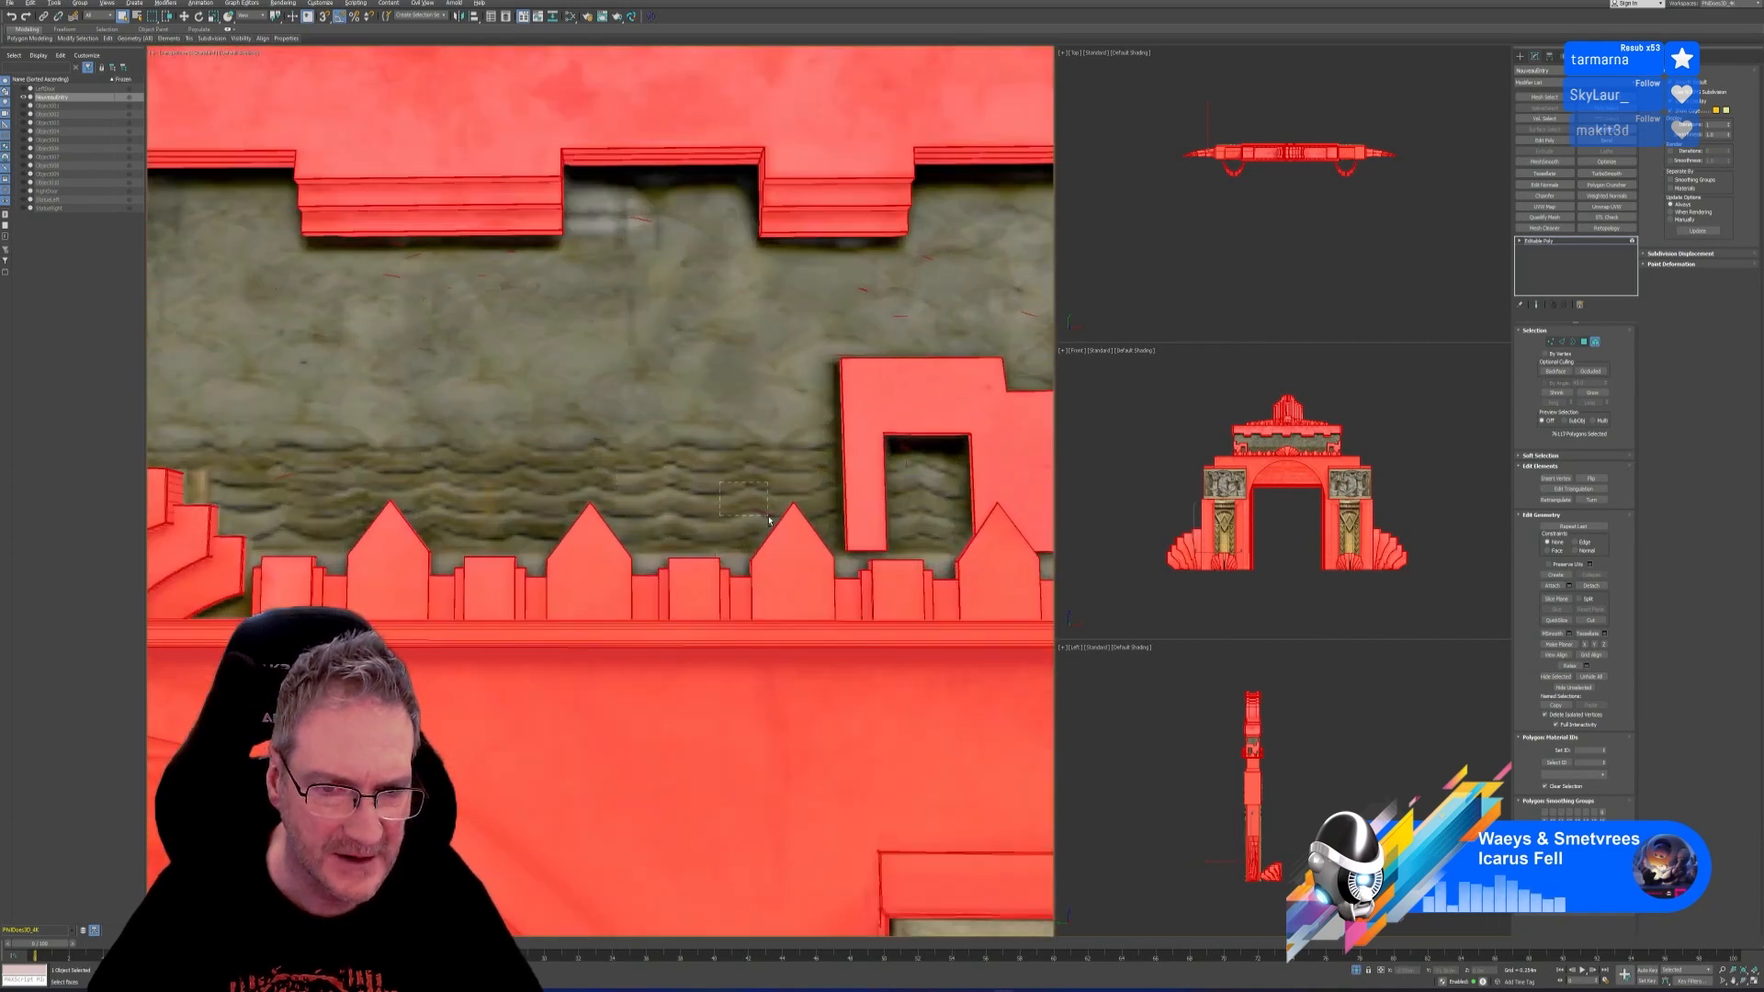
left_click_drag(922, 451, 901, 478, "alt")
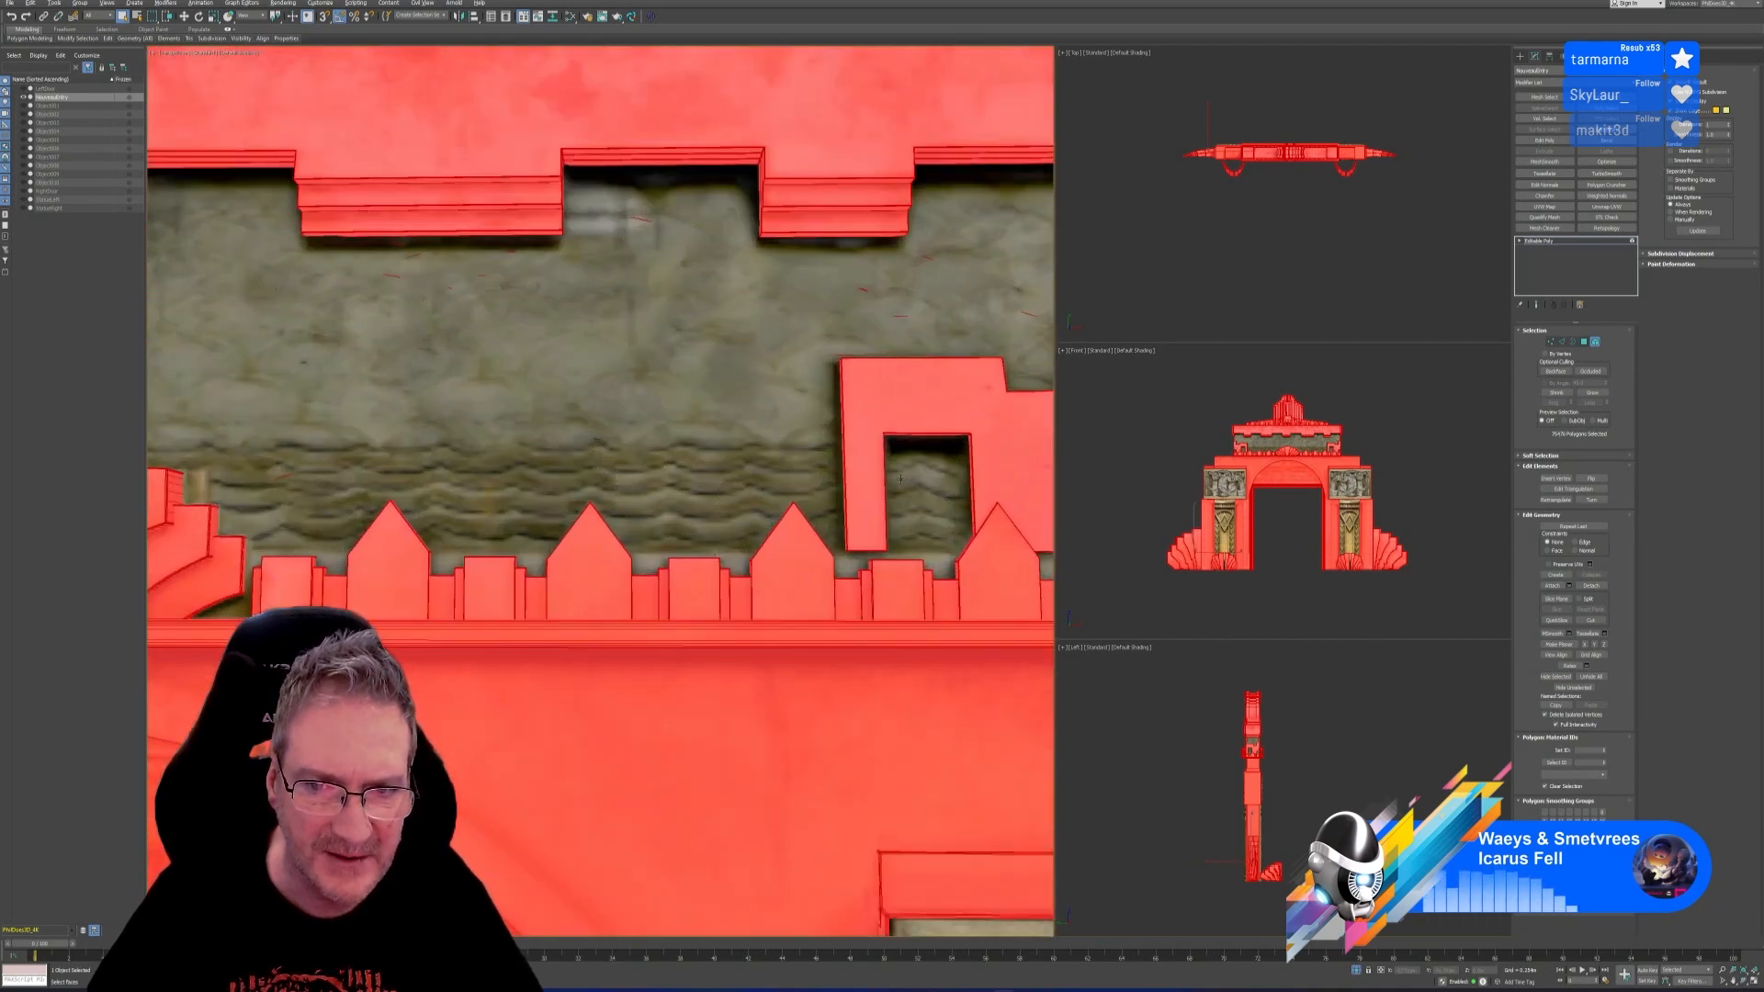
left_click(640, 219, "alt")
left_click(863, 290, "alt")
left_click(902, 316, "alt")
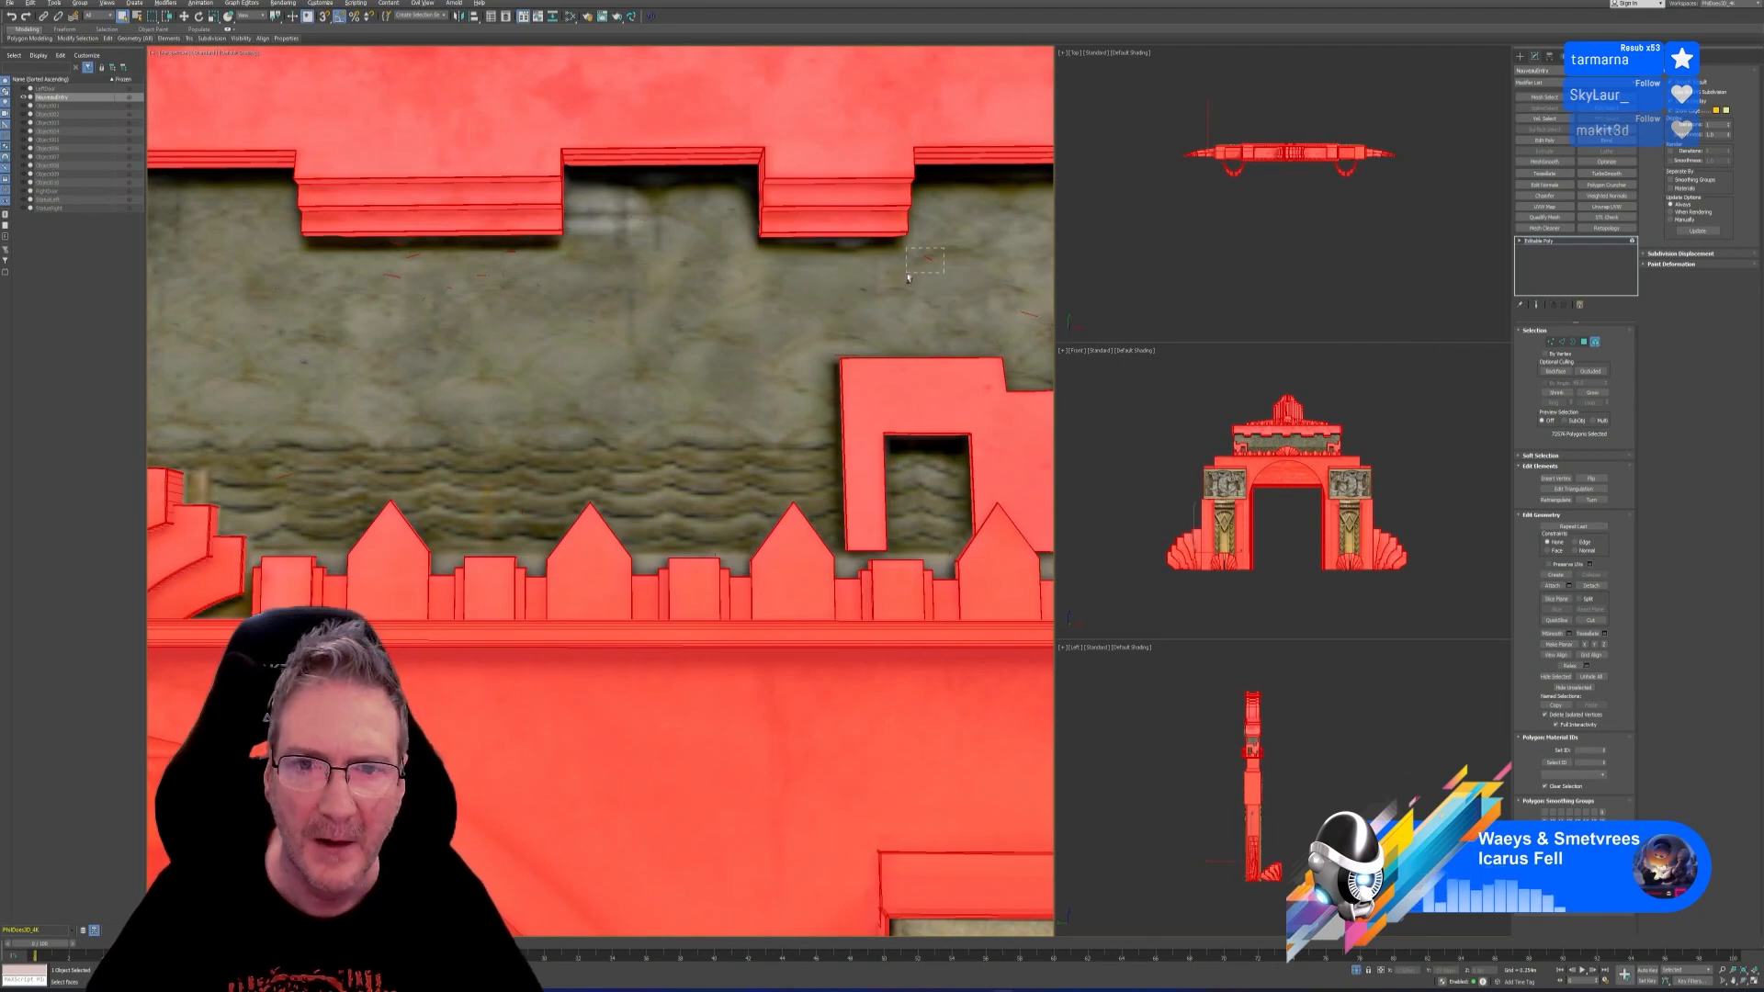
left_click(928, 259, "alt")
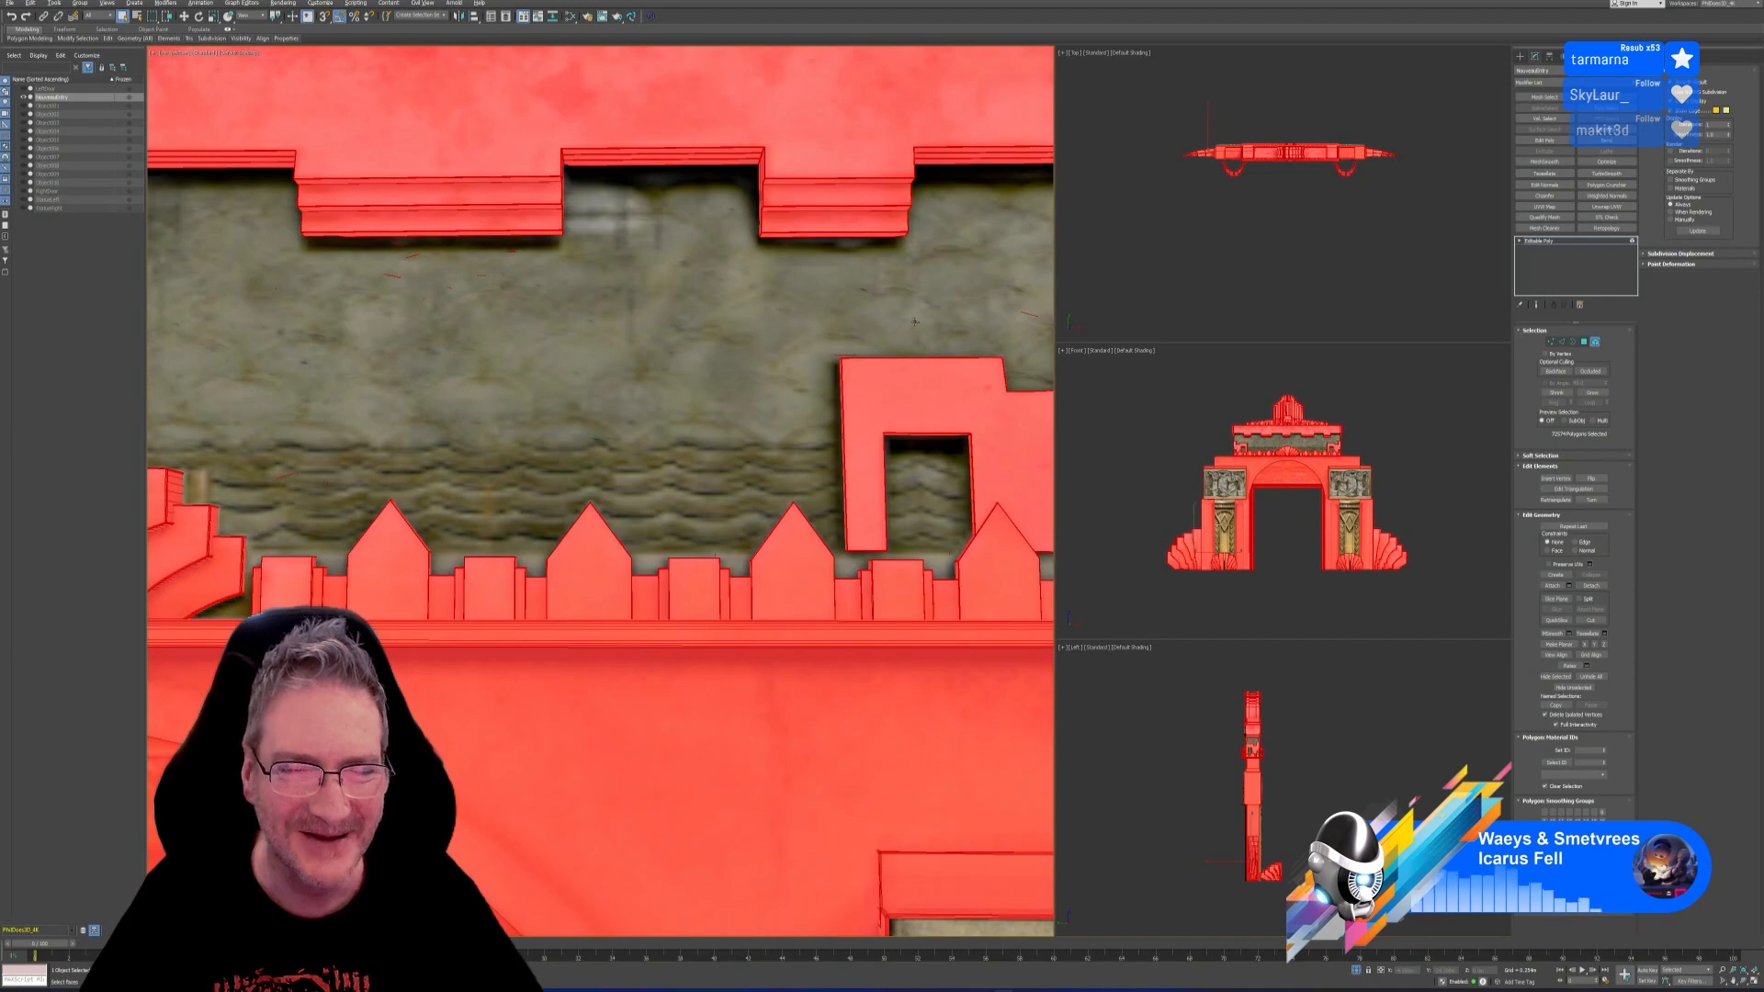
Deselect the stray fragment at the recessed wall's right end, keeping the narrow side strip and the cornice selected
middle_click_drag(915, 321, 682, 342)
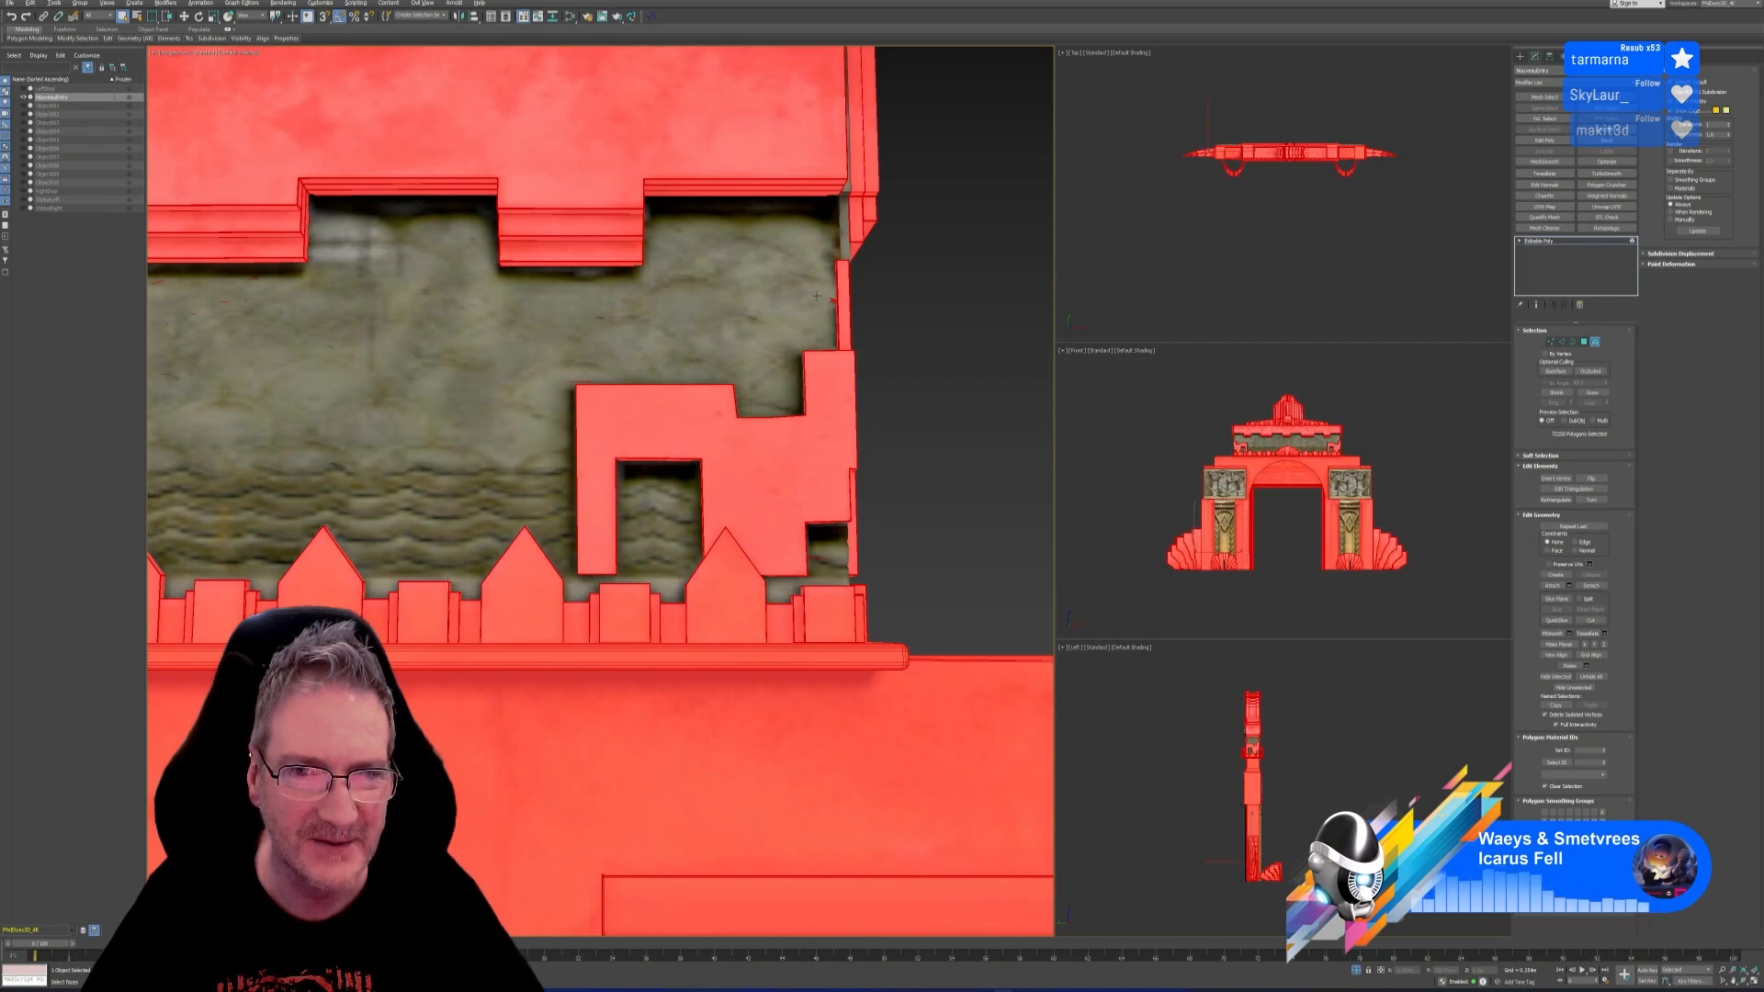
left_click(830, 320, "alt")
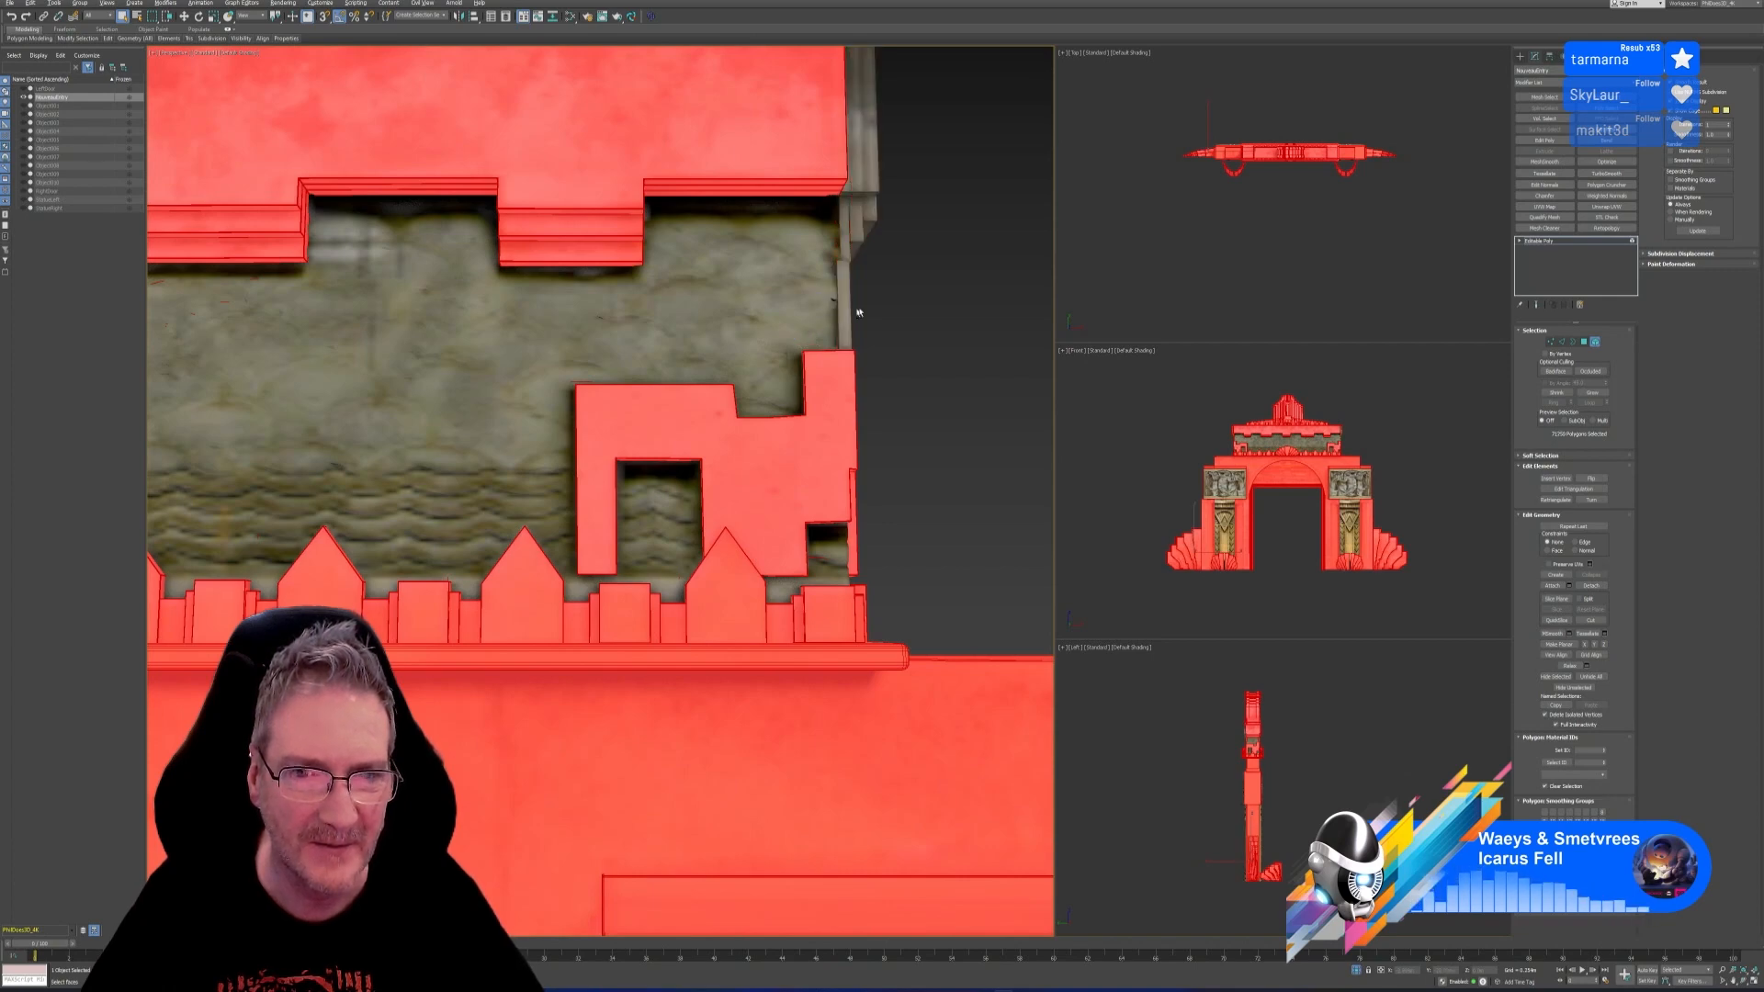
left_click(843, 306, "ctrl")
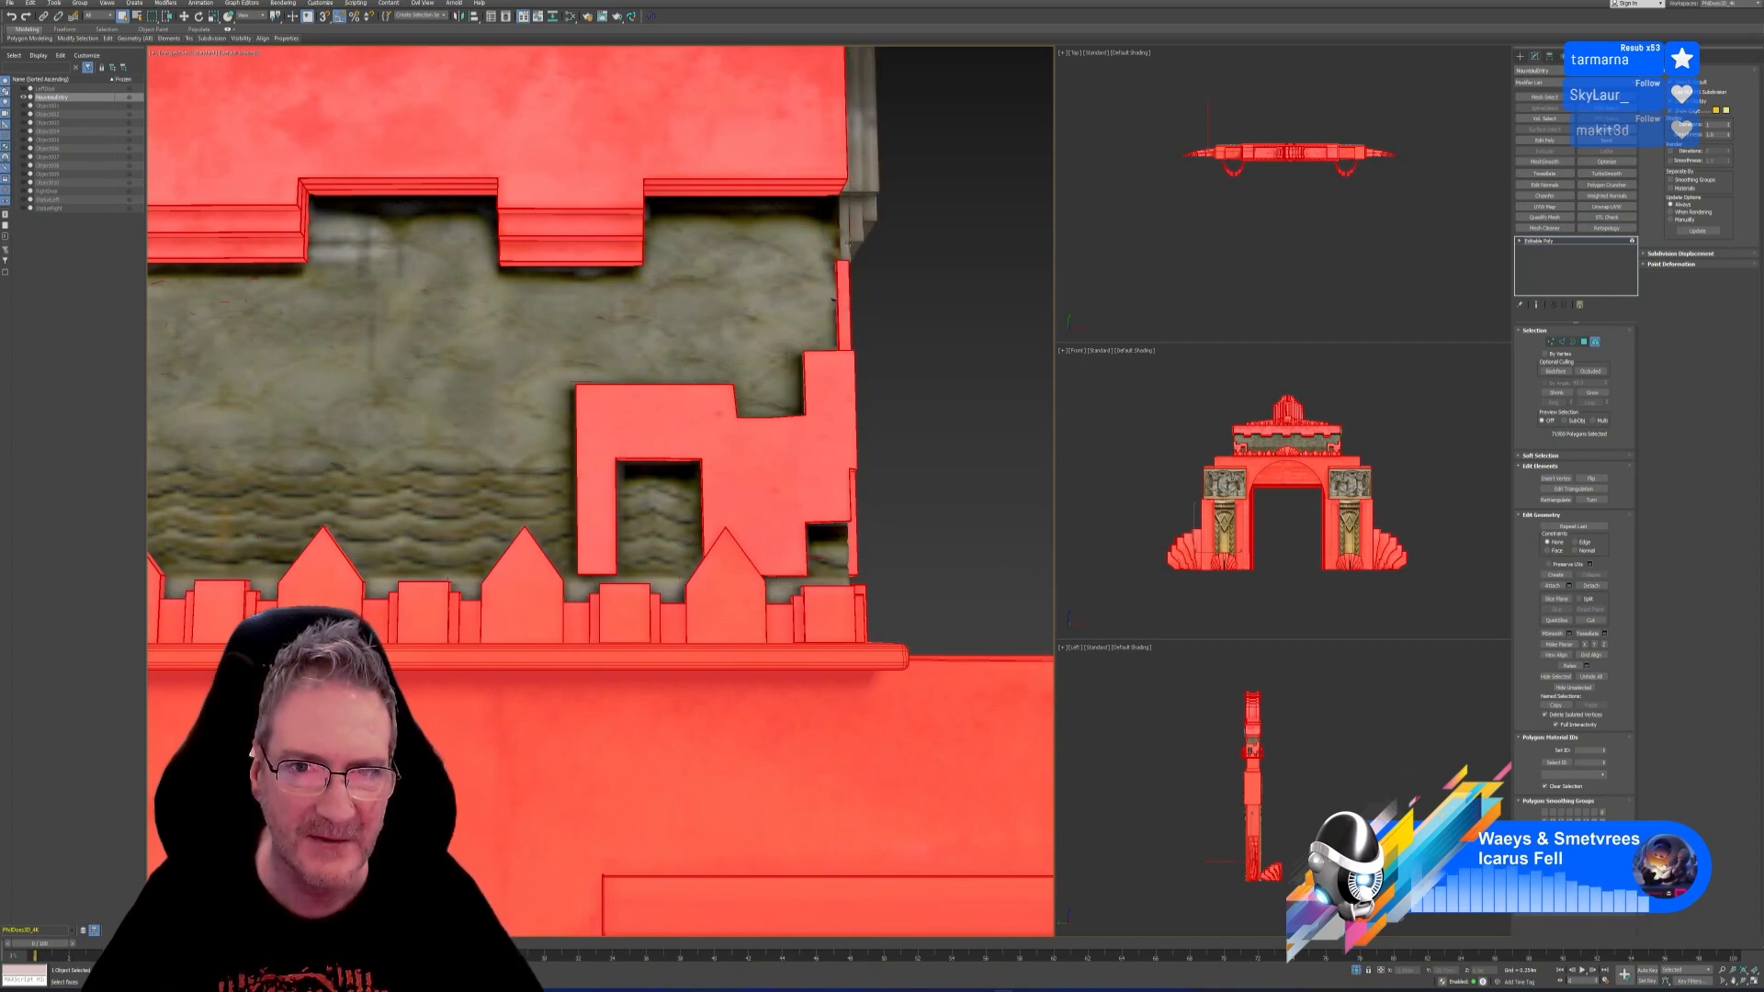
left_click(853, 234, "ctrl")
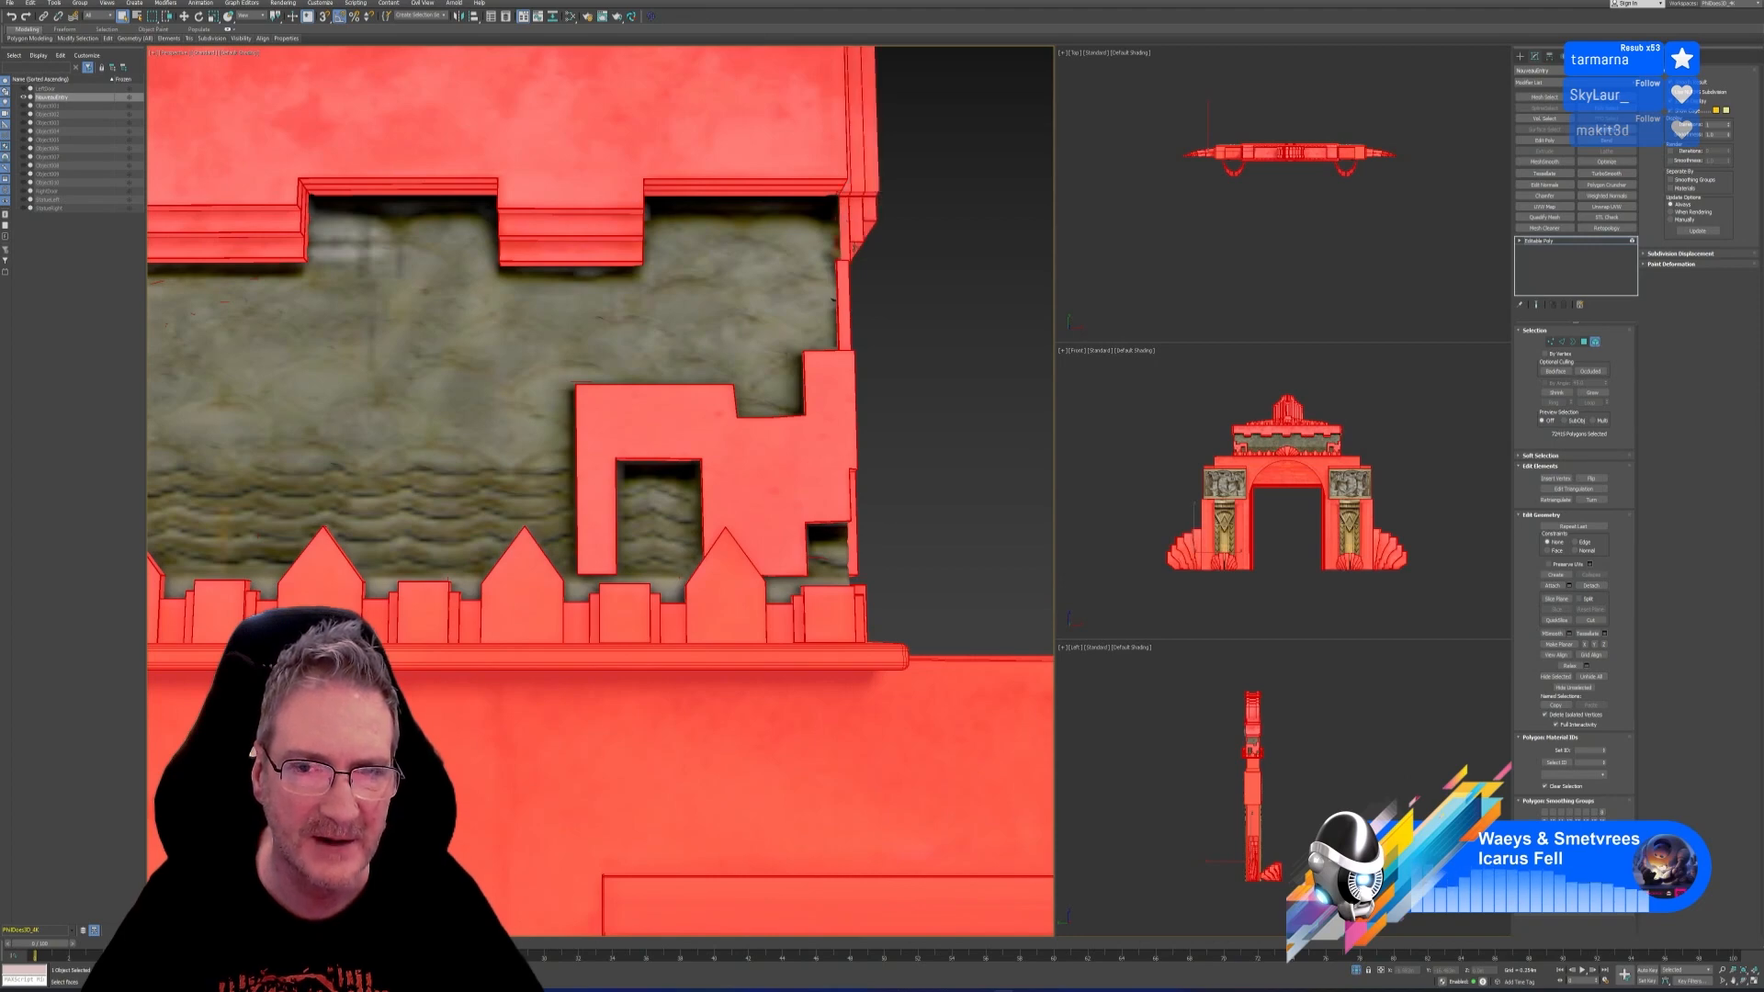
scroll(846, 260, "down", 5)
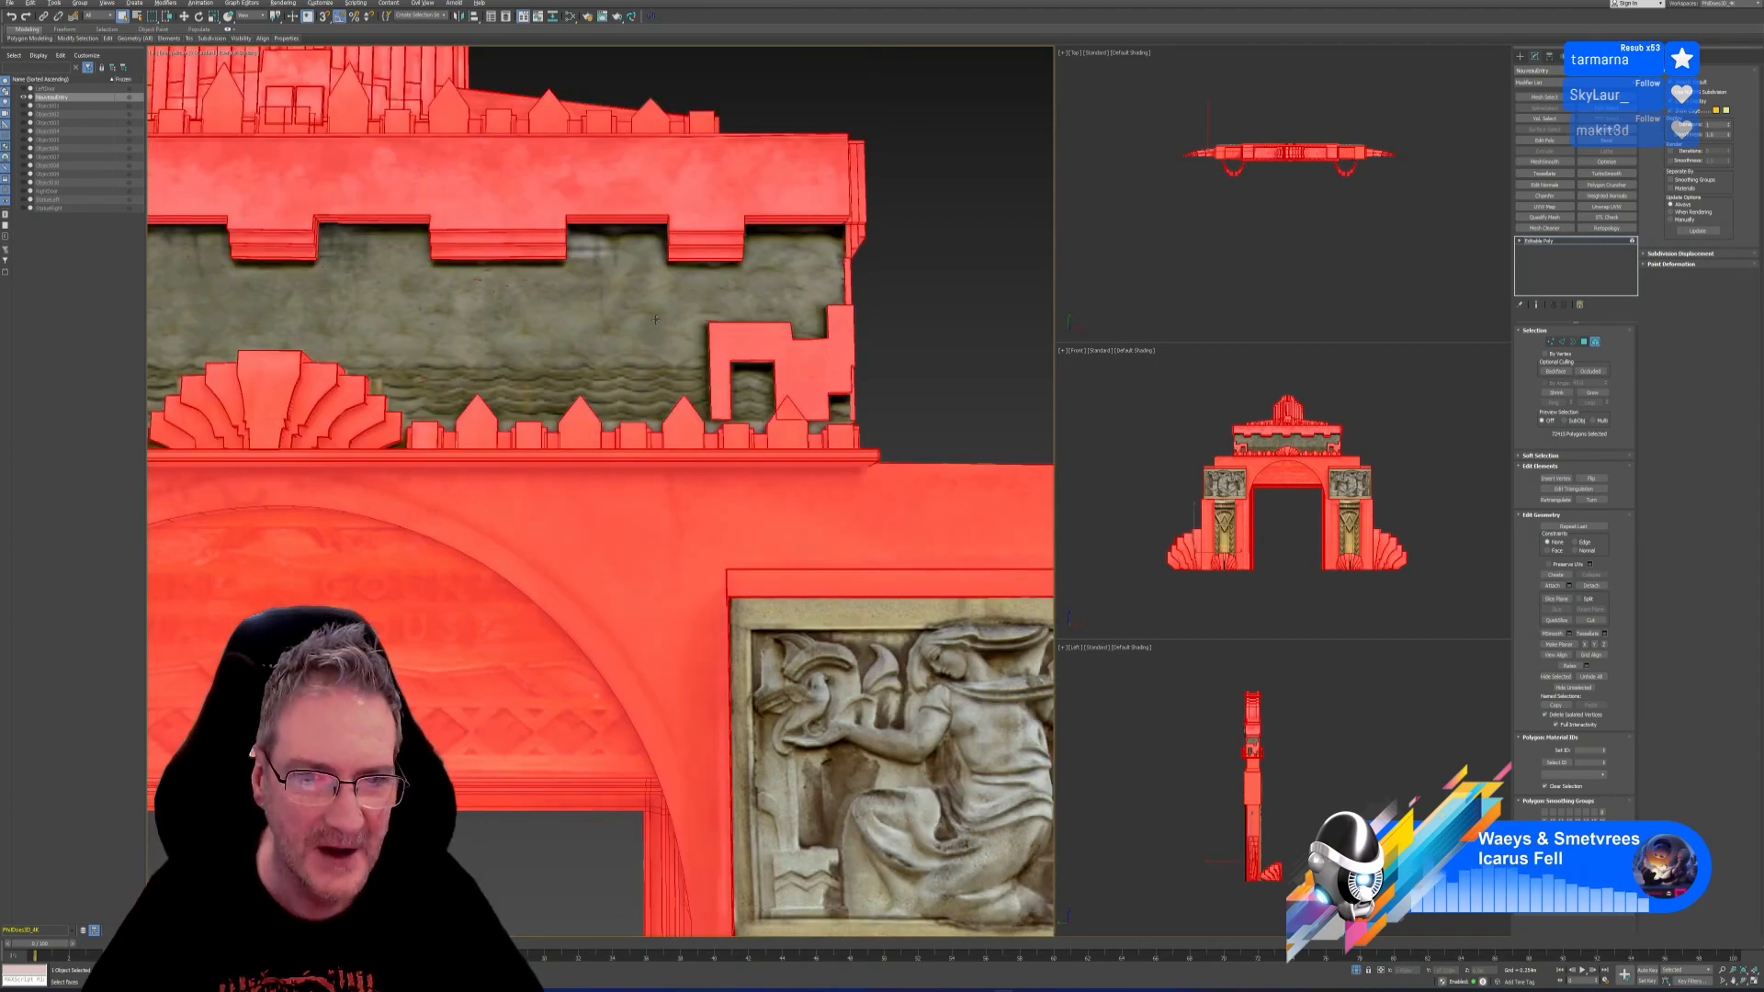
mouse_move(671, 317)
middle_mouse_down("alt")
mouse_move(590, 278)
mouse_move(650, 325)
mouse_move(597, 303)
mouse_move(657, 322)
middle_mouse_up("alt")
scroll(854, 384, "up", 4)
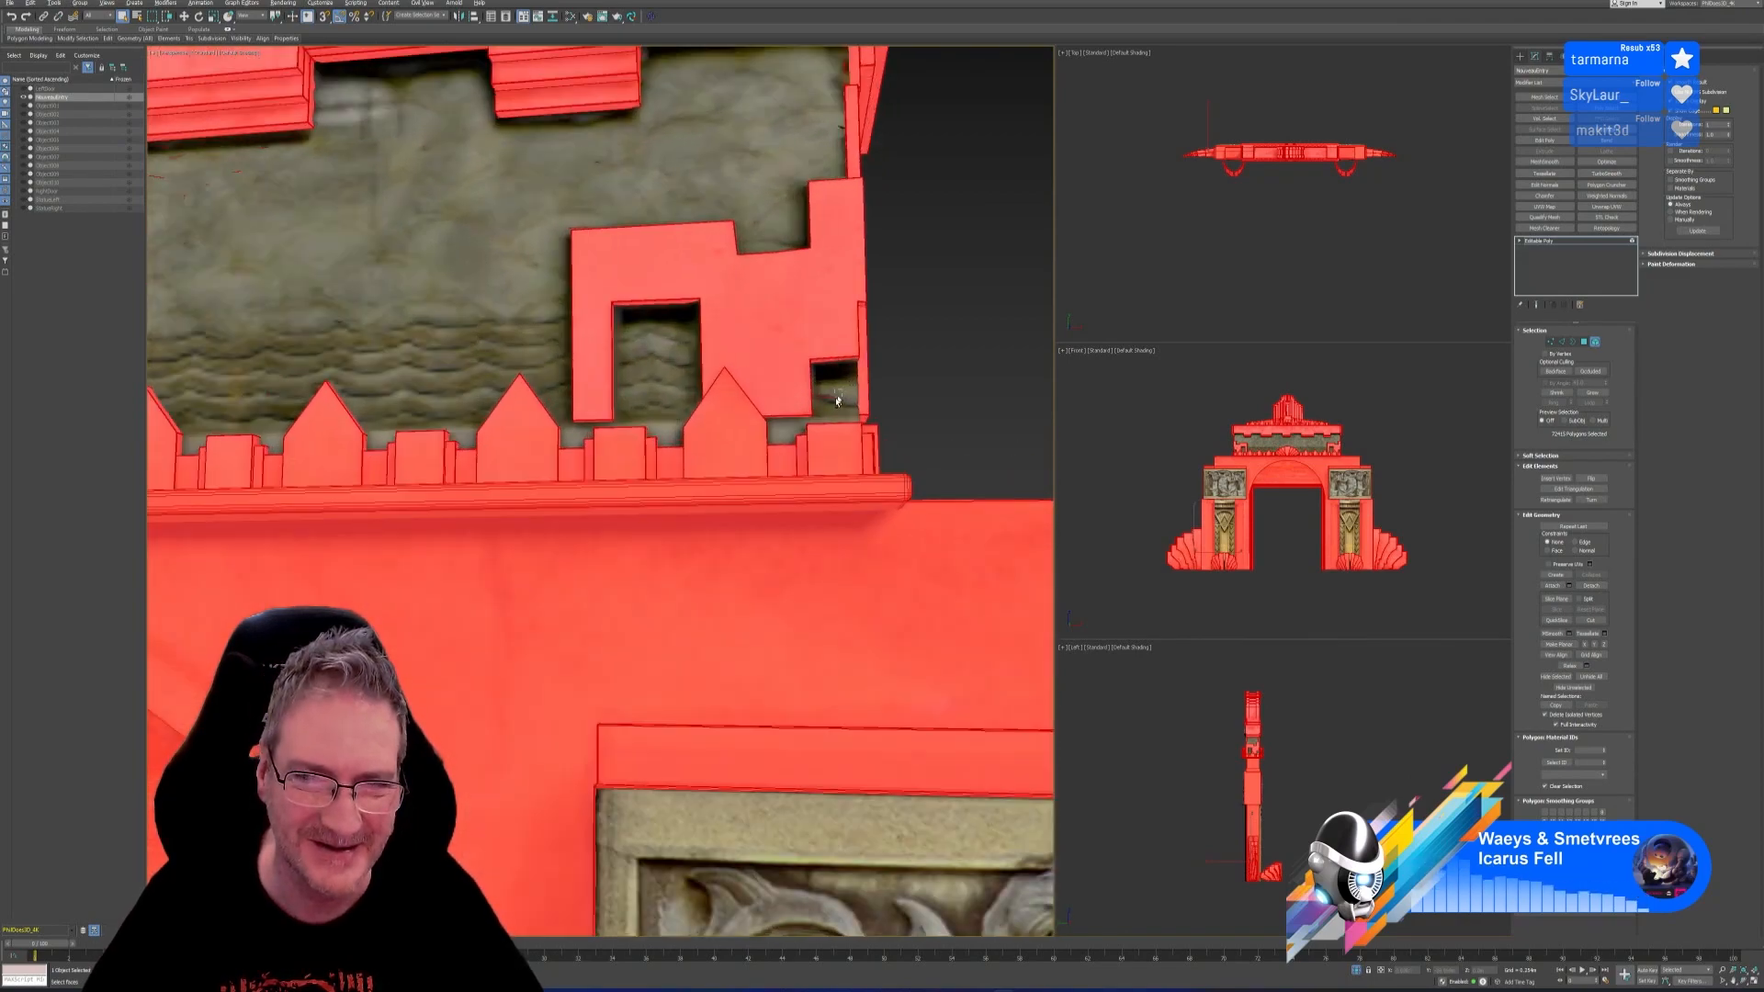
left_click(830, 404, "alt")
key("ctrl+z")
scroll(804, 437, "down", 5)
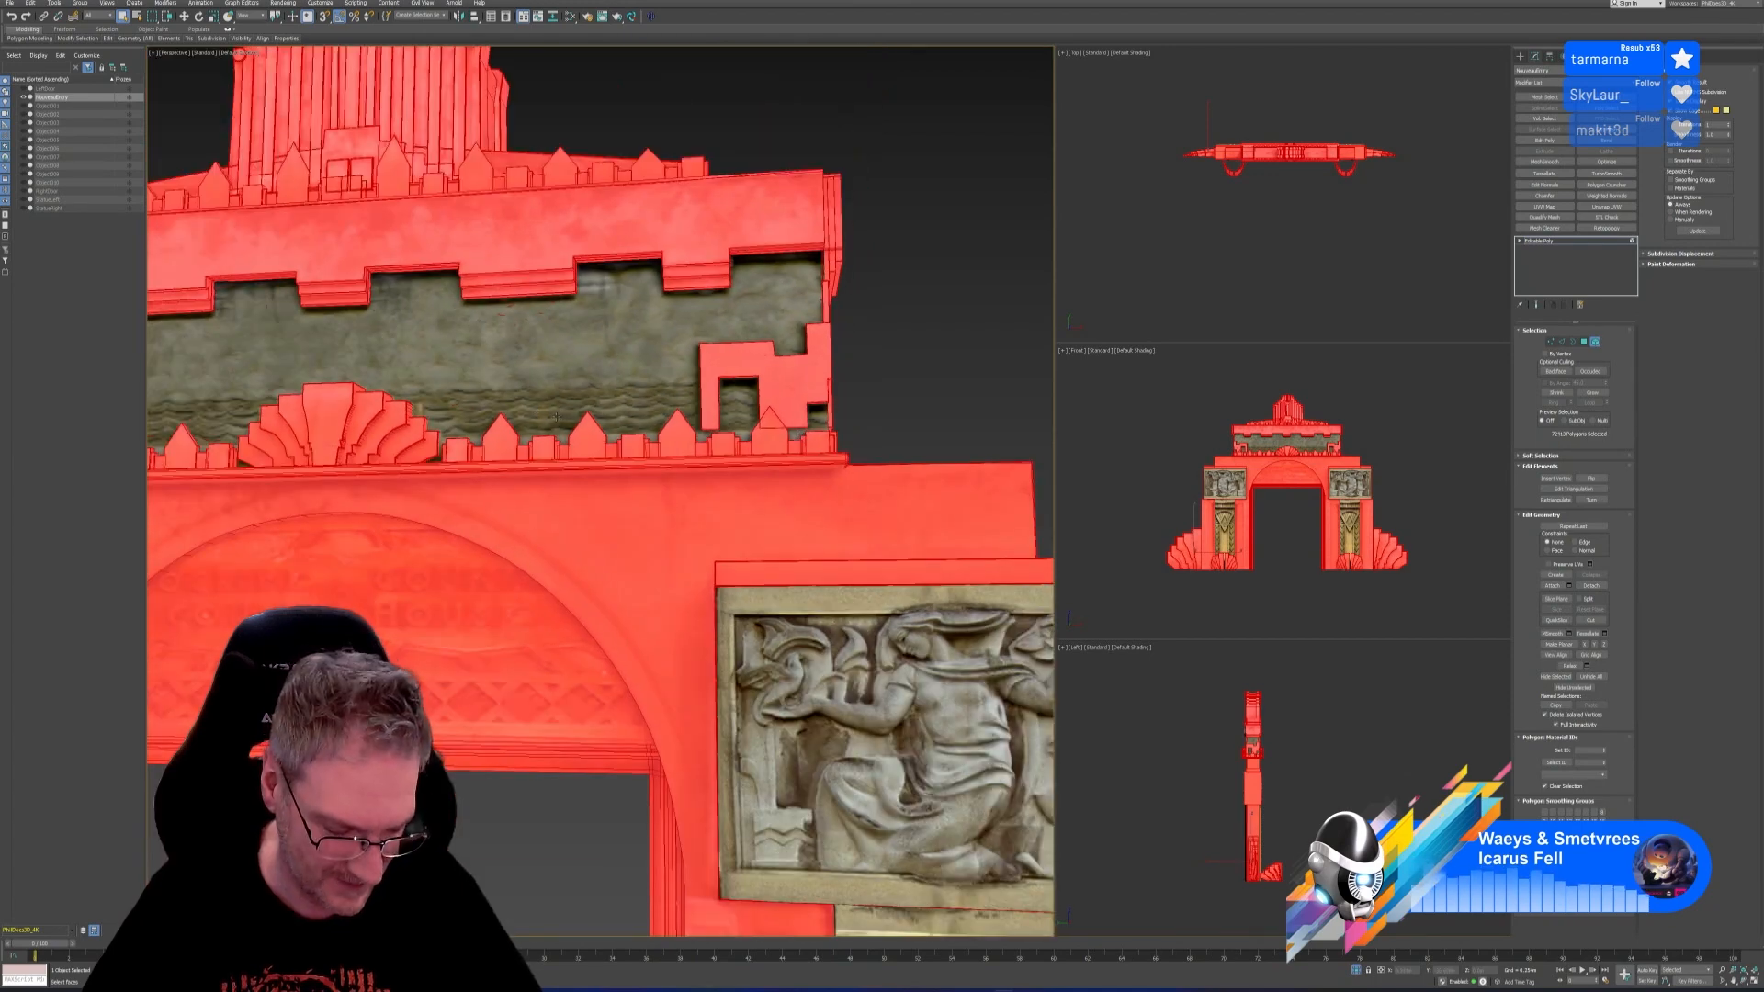
Deselect the remaining stray fragments above the spikes and beneath the cornice, just right of the central shell ornament
middle_click_drag(545, 416, 539, 423, "alt")
scroll(538, 421, "up", 4)
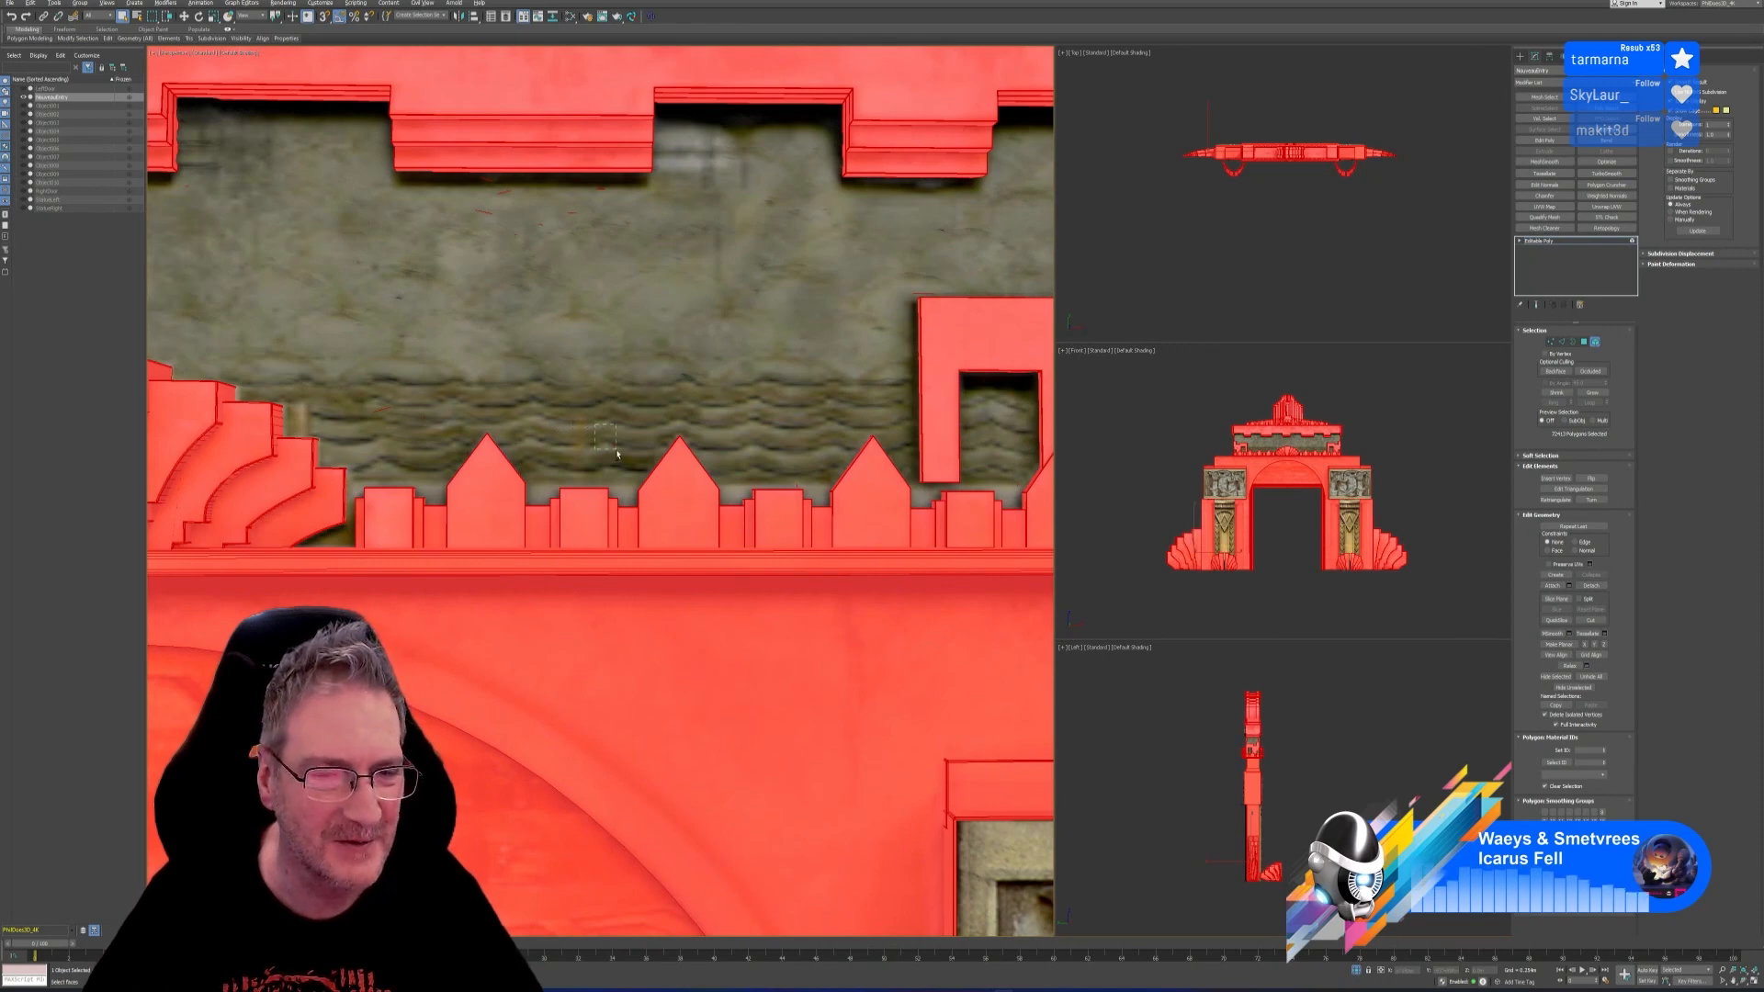
left_click_drag(616, 454, 617, 455, "alt")
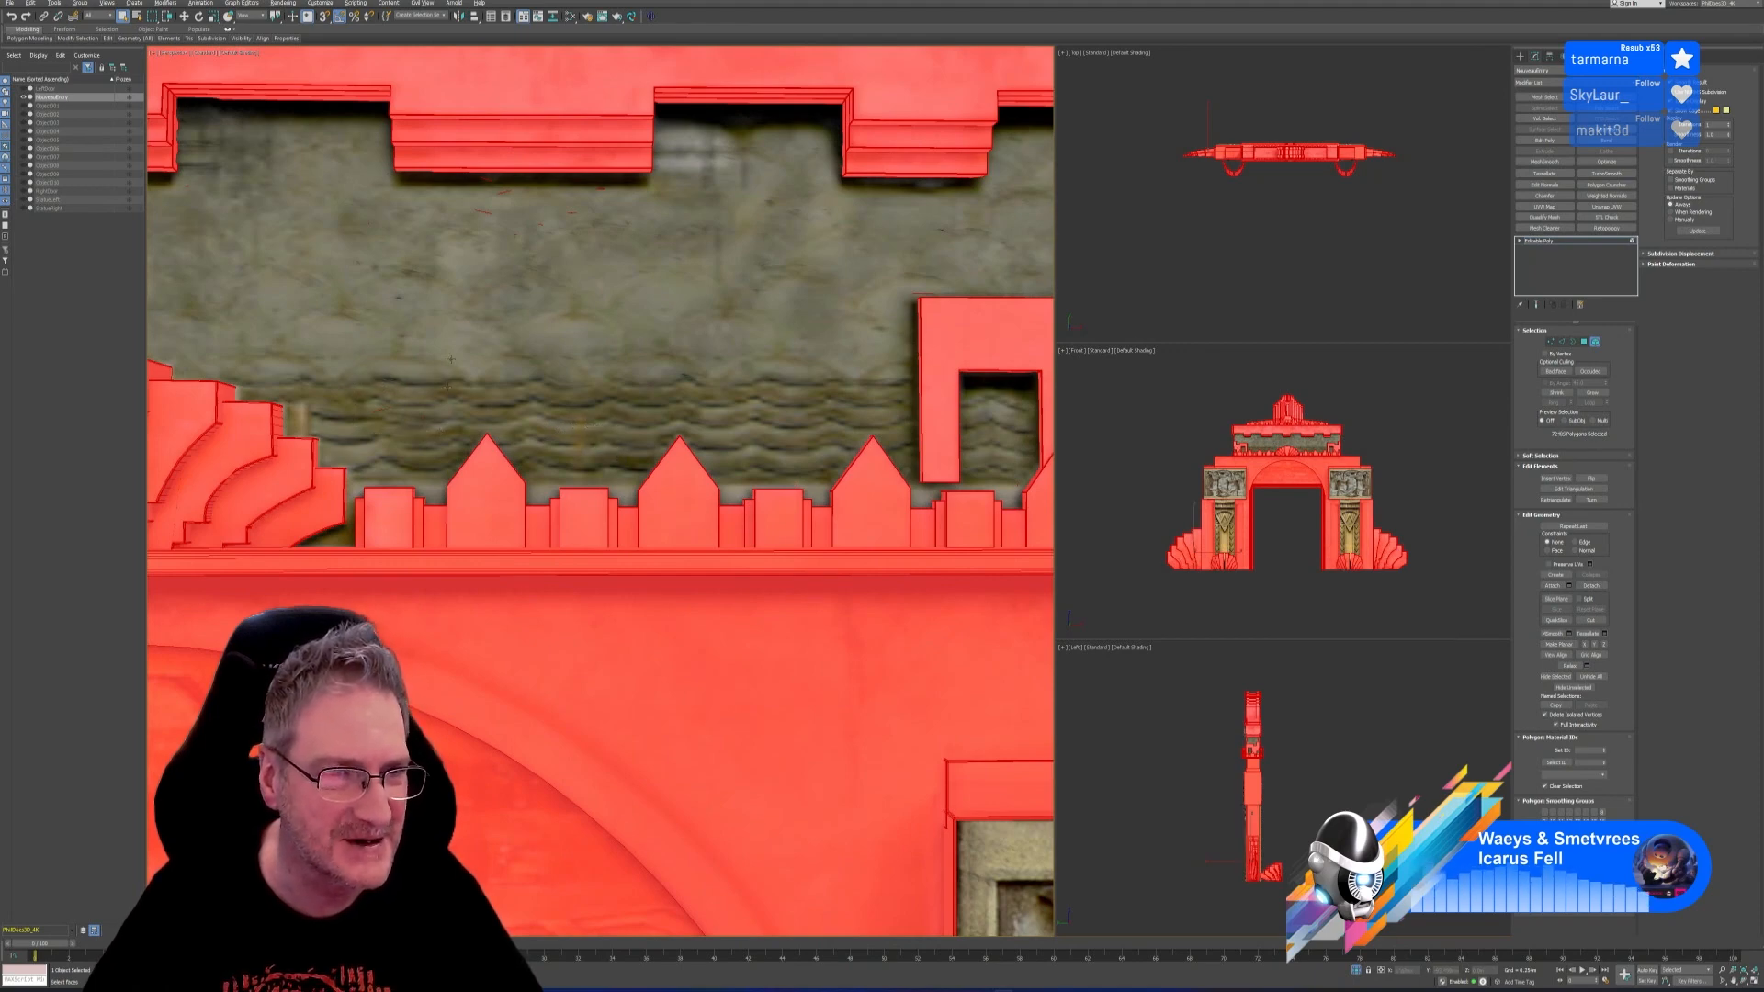
left_click_drag(469, 239, 523, 190, "alt")
left_click_drag(530, 268, 625, 186, "alt")
left_click_drag(501, 190, 500, 190, "alt")
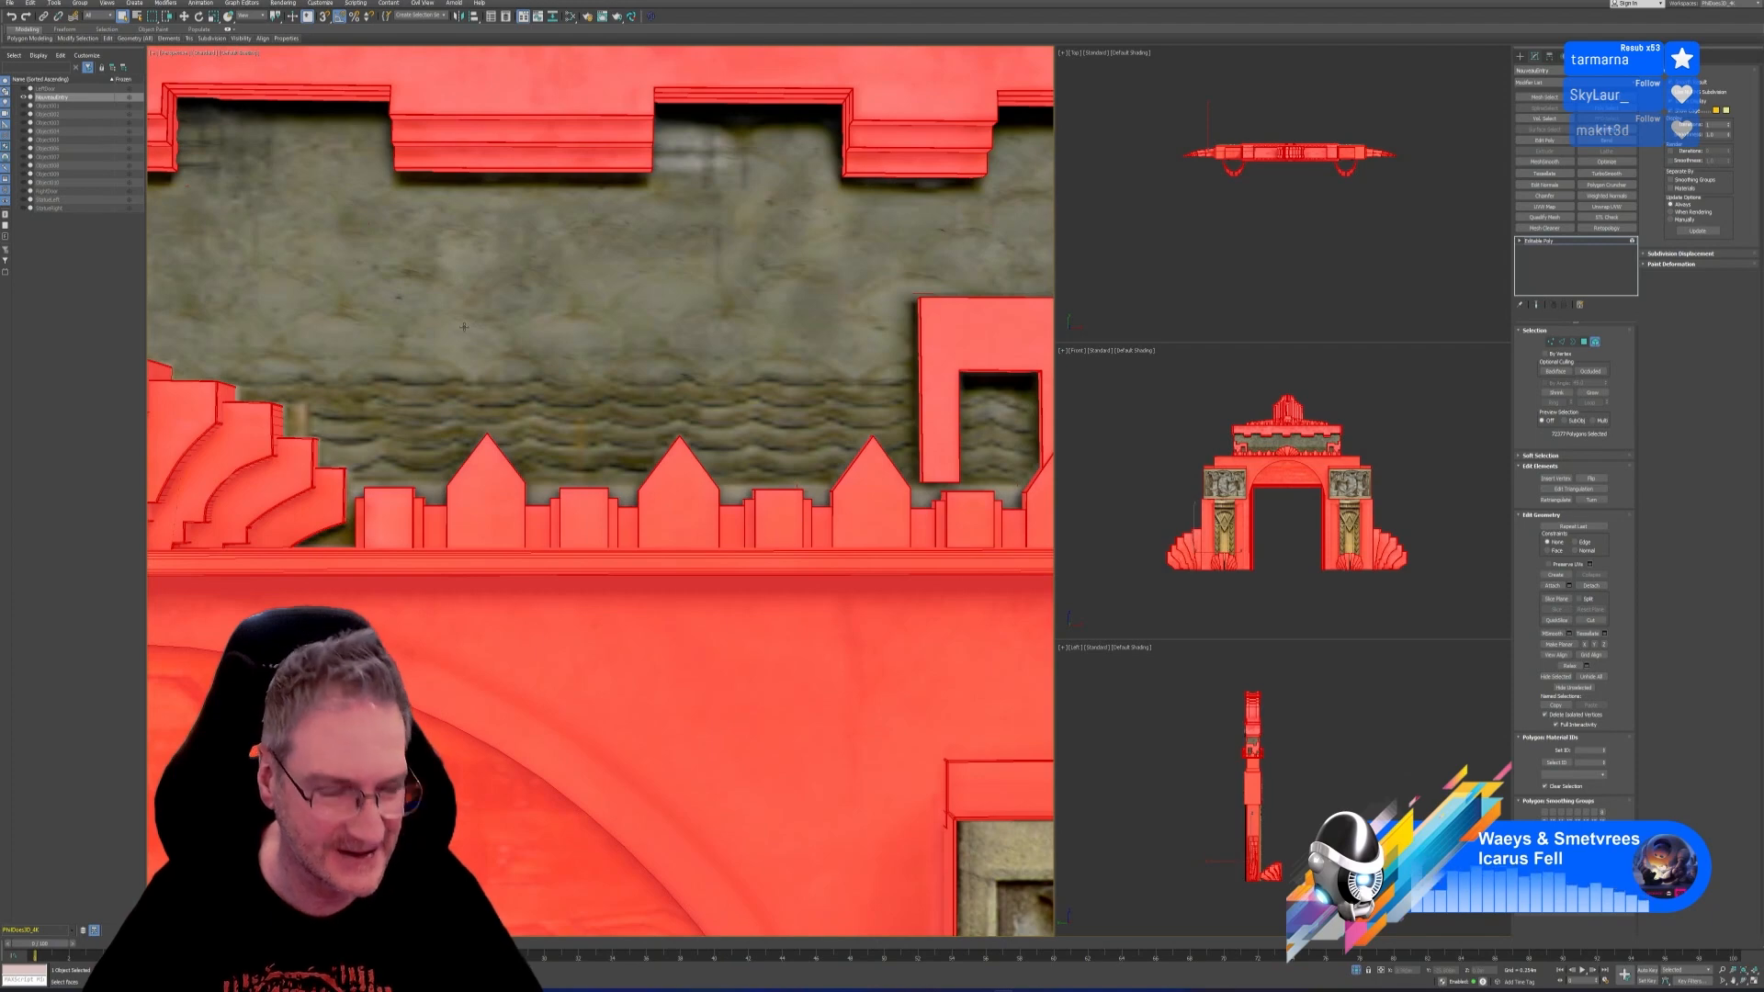
Deselect the small stray fragments on the recessed textured wall between the central shell ornament and the left corner block
middle_click_drag(446, 317, 913, 356)
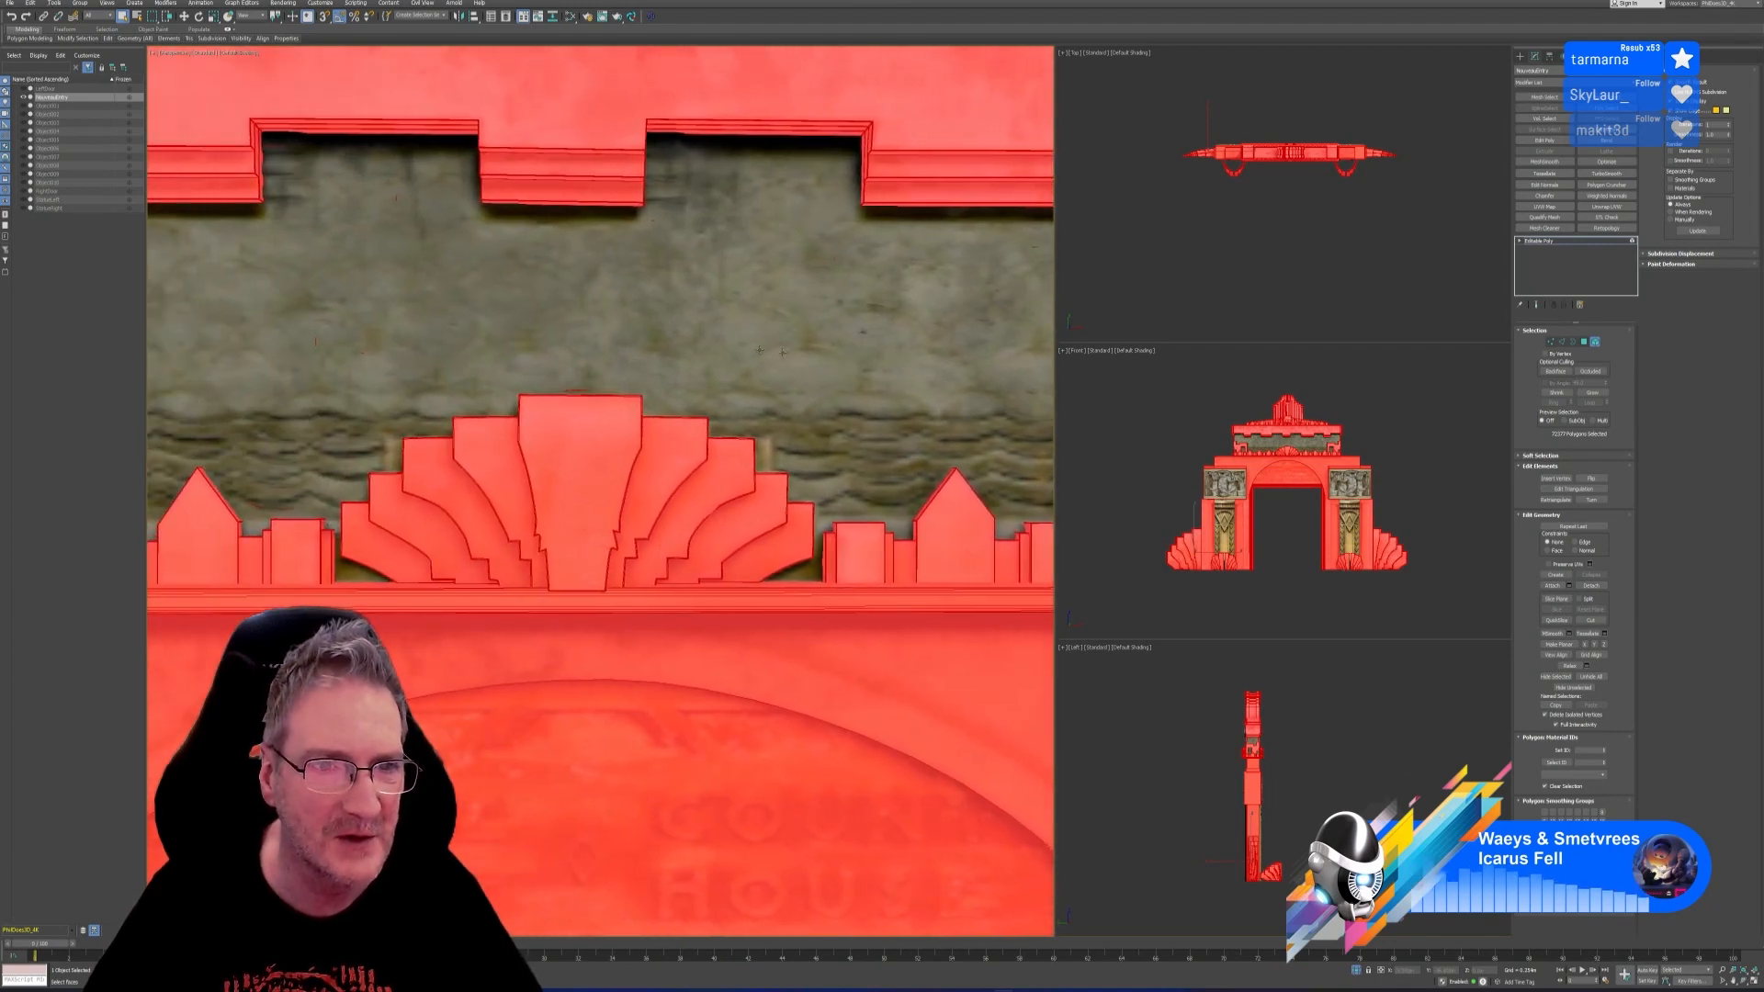
middle_click_drag(624, 339, 949, 319)
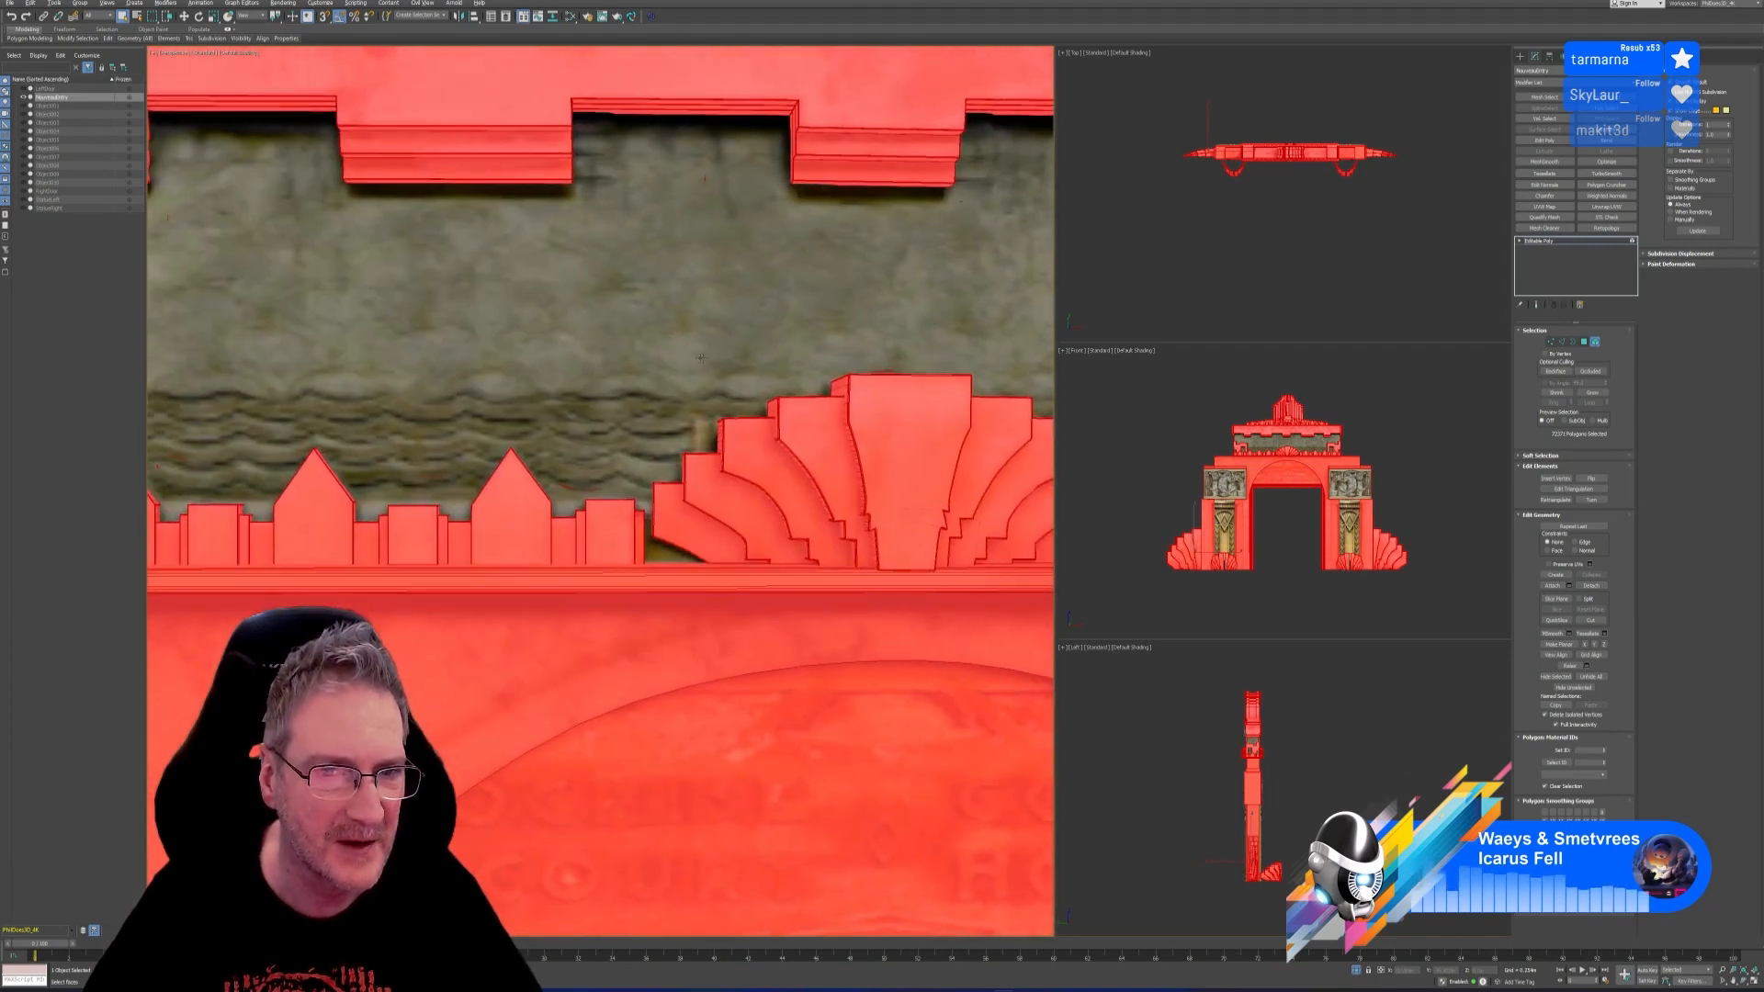
left_click_drag(593, 425, 605, 497)
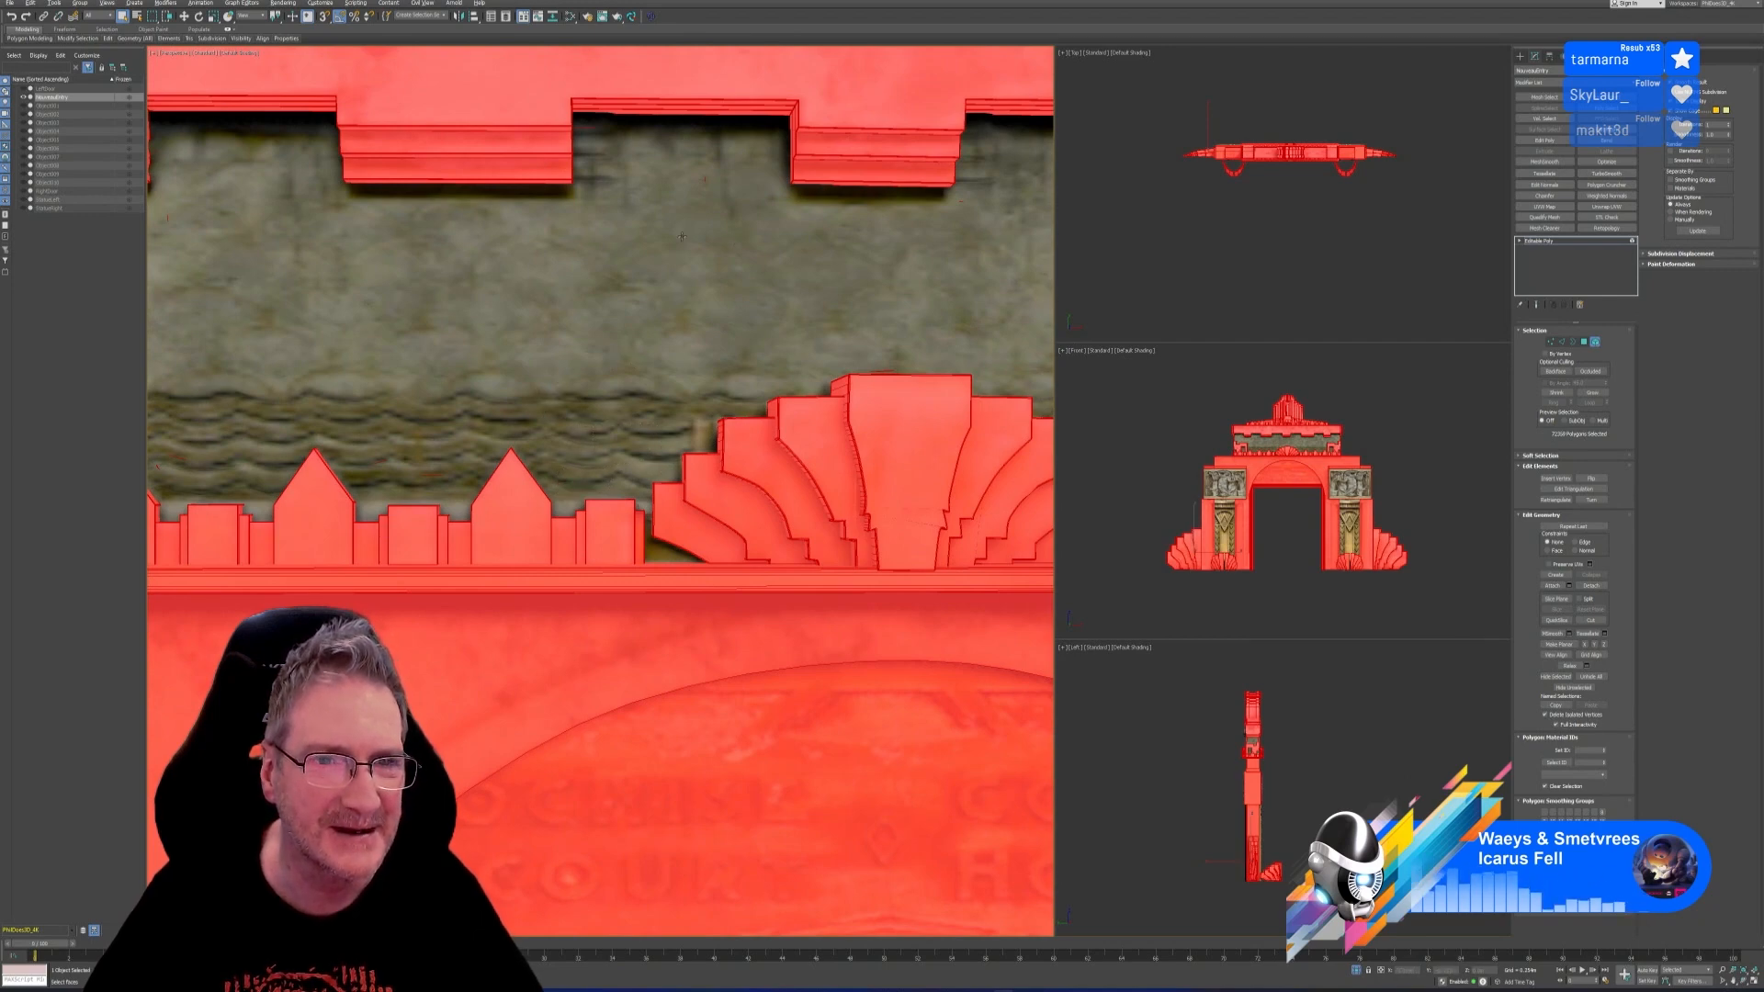
left_click_drag(693, 163, 724, 180, "alt")
middle_click_drag(459, 313, 684, 241)
left_click_drag(672, 416, 671, 414, "alt")
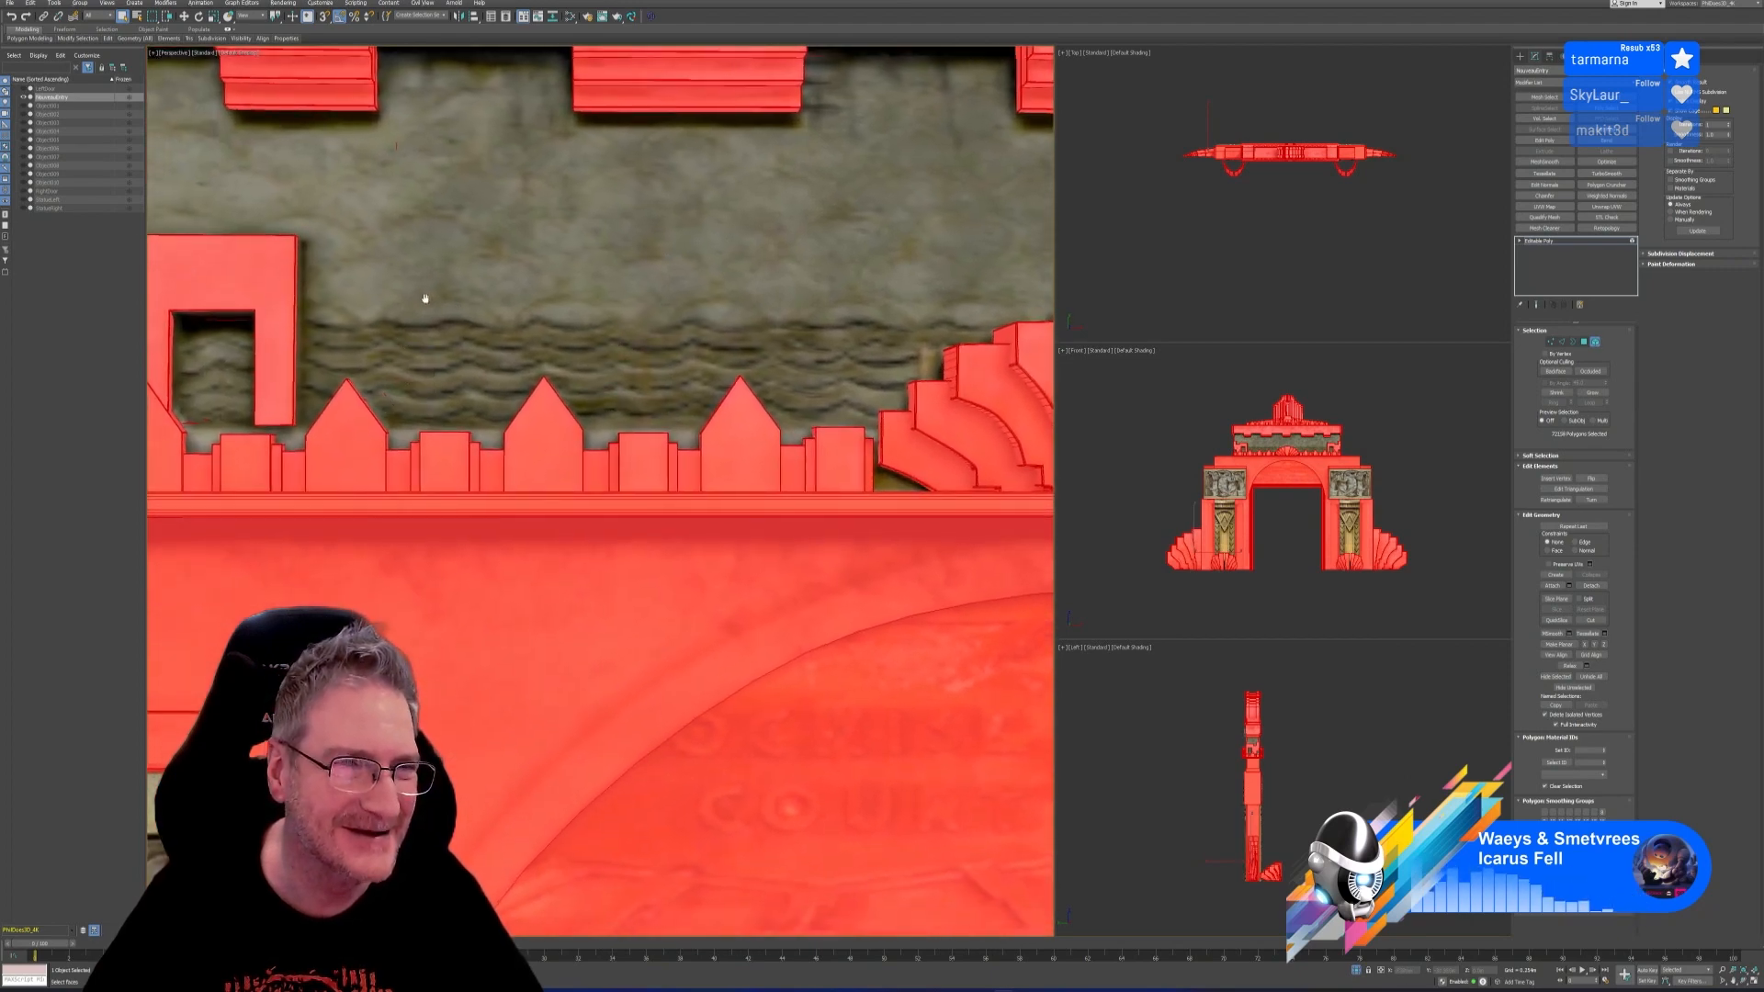
middle_click_drag(425, 299, 602, 361)
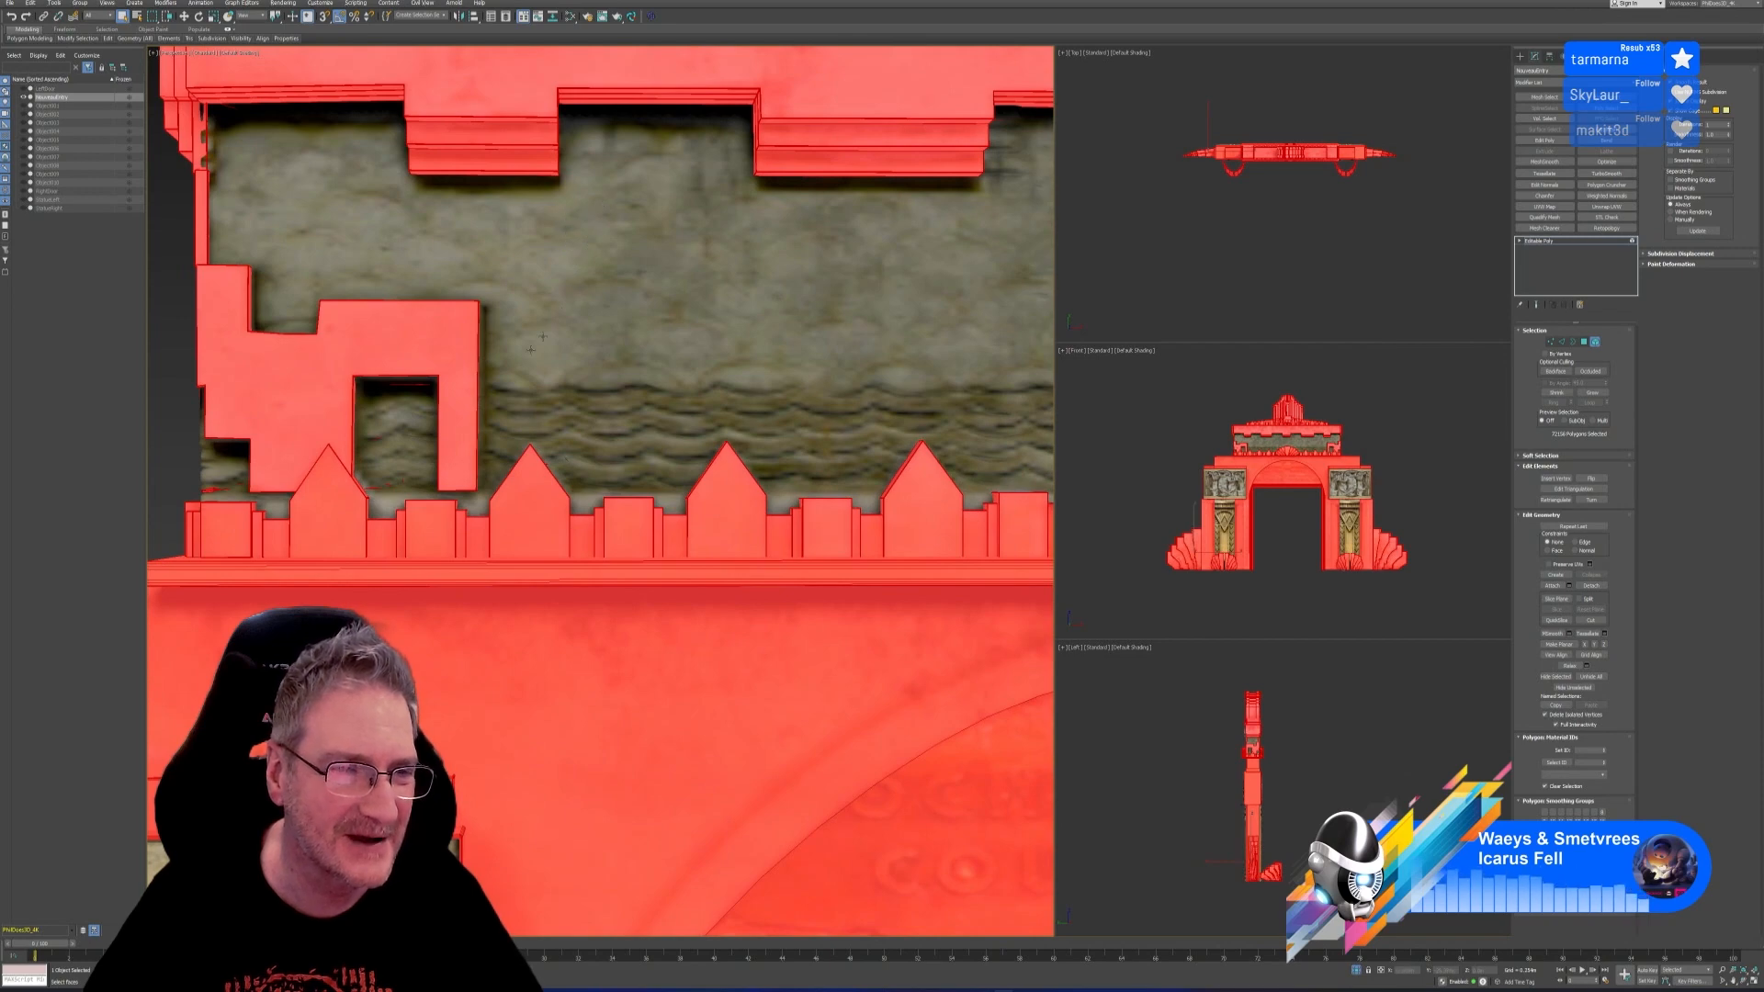
left_click_drag(400, 472, 398, 472, "alt")
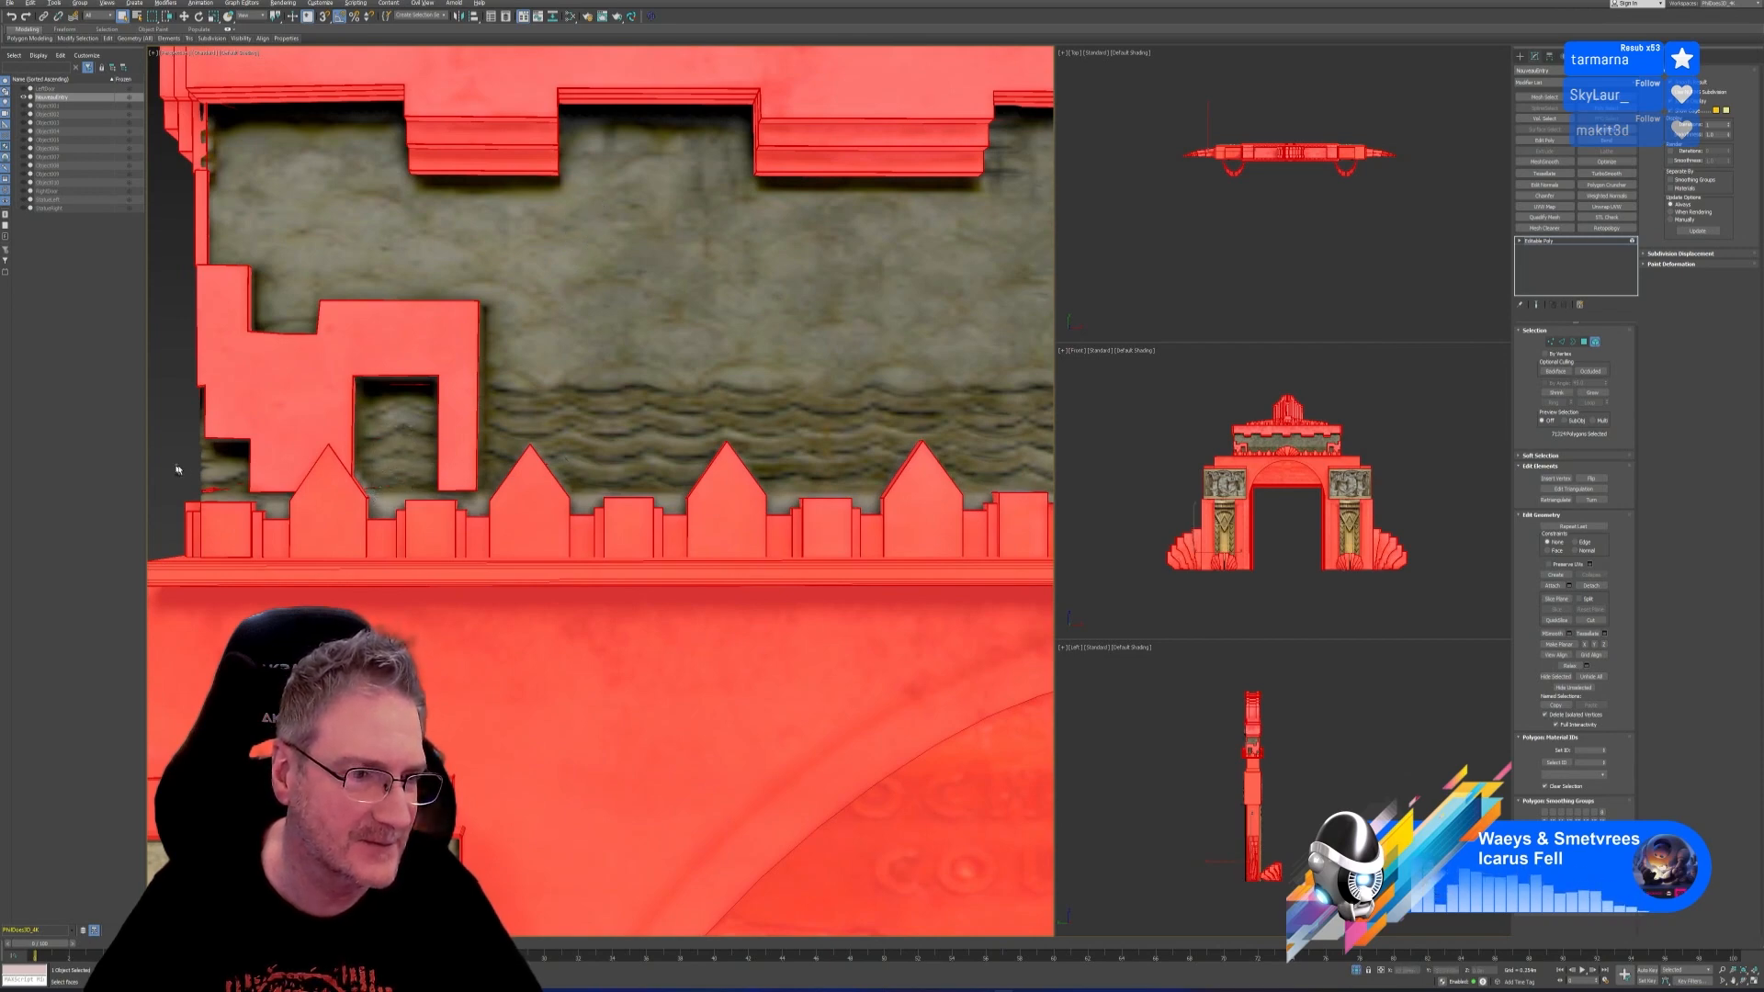
Deselect the stray fragments beside the left corner block, inside its opening and beneath the cornice's left end
left_click_drag(177, 469, 241, 499, "alt")
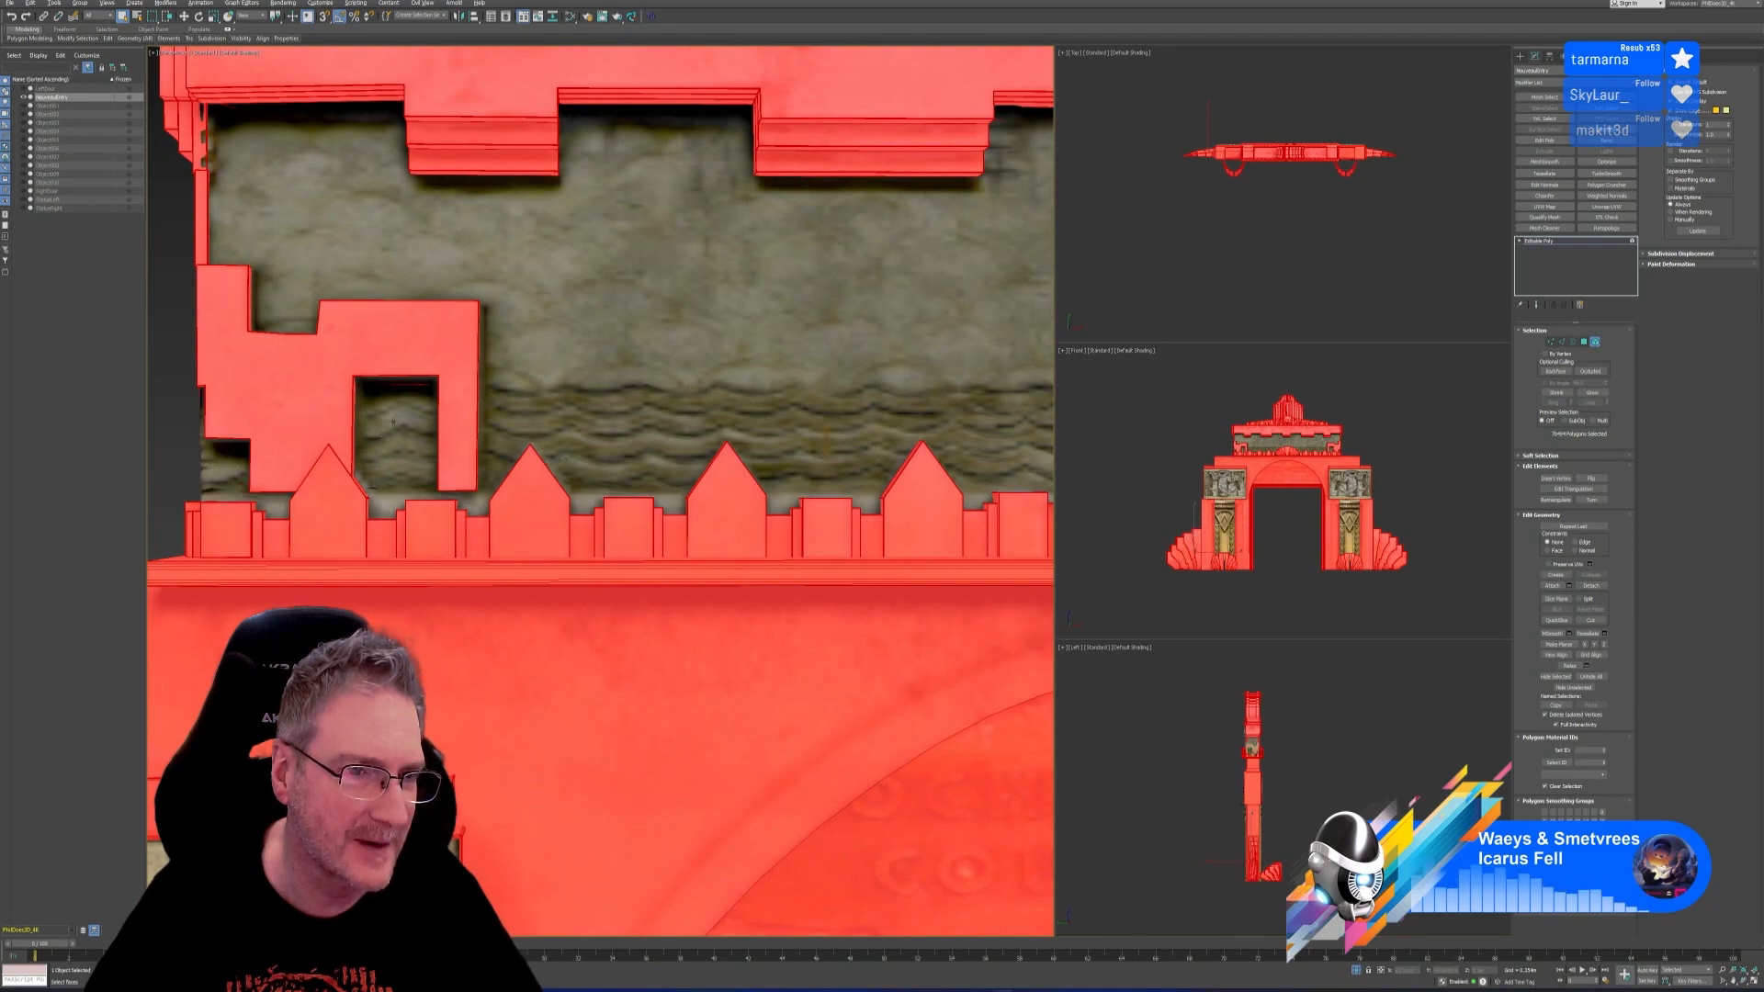
left_click_drag(396, 419, 417, 390, "alt")
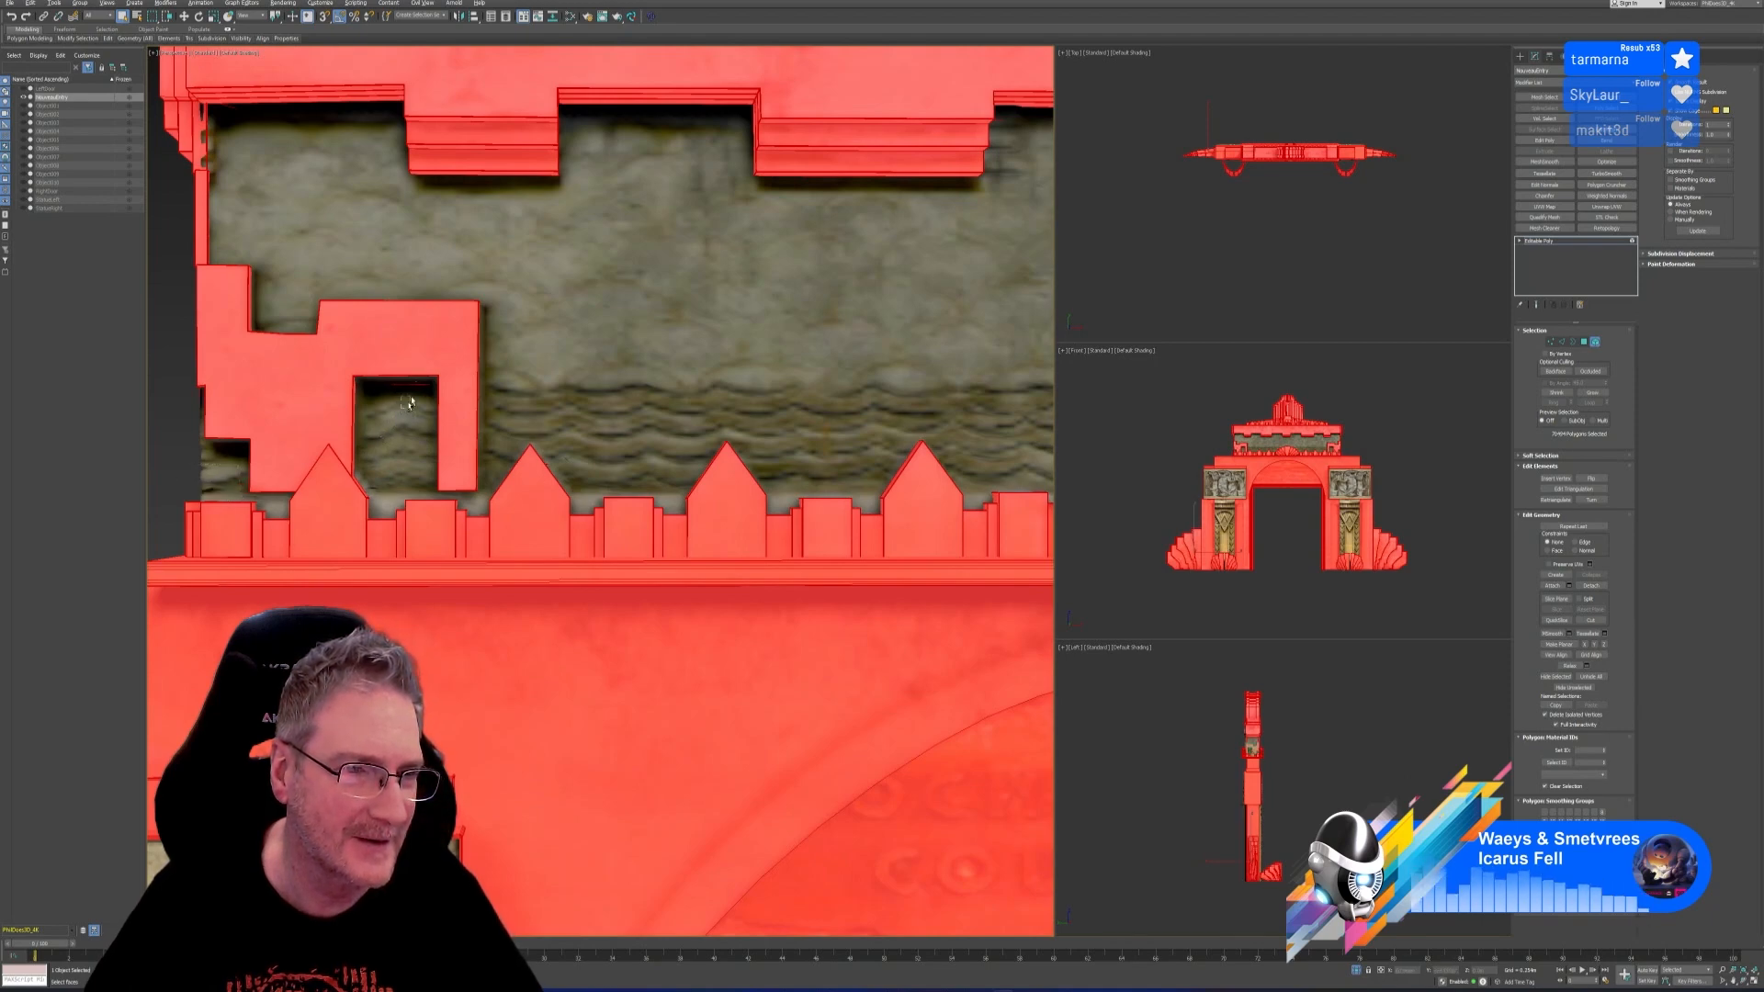
left_click(419, 387, "alt")
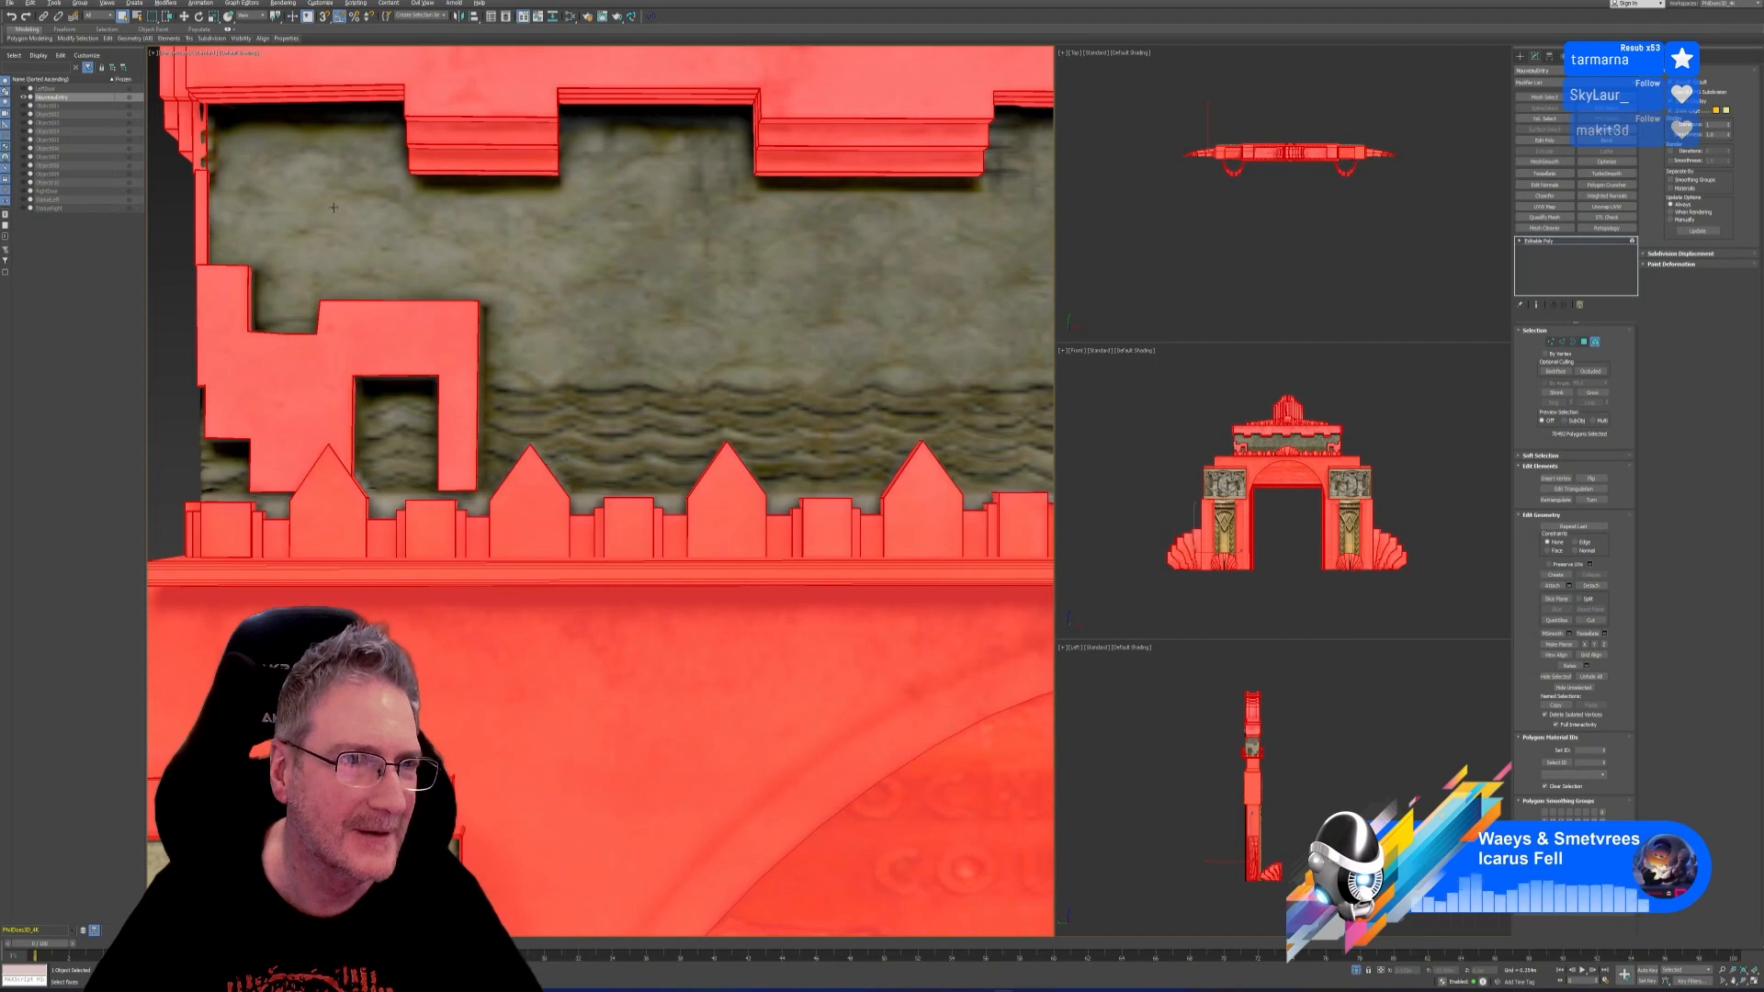
left_click(243, 113, "alt")
Clear the recessed wall from the selection and add the cornice's left end pieces back to it
key("ctrl+a")
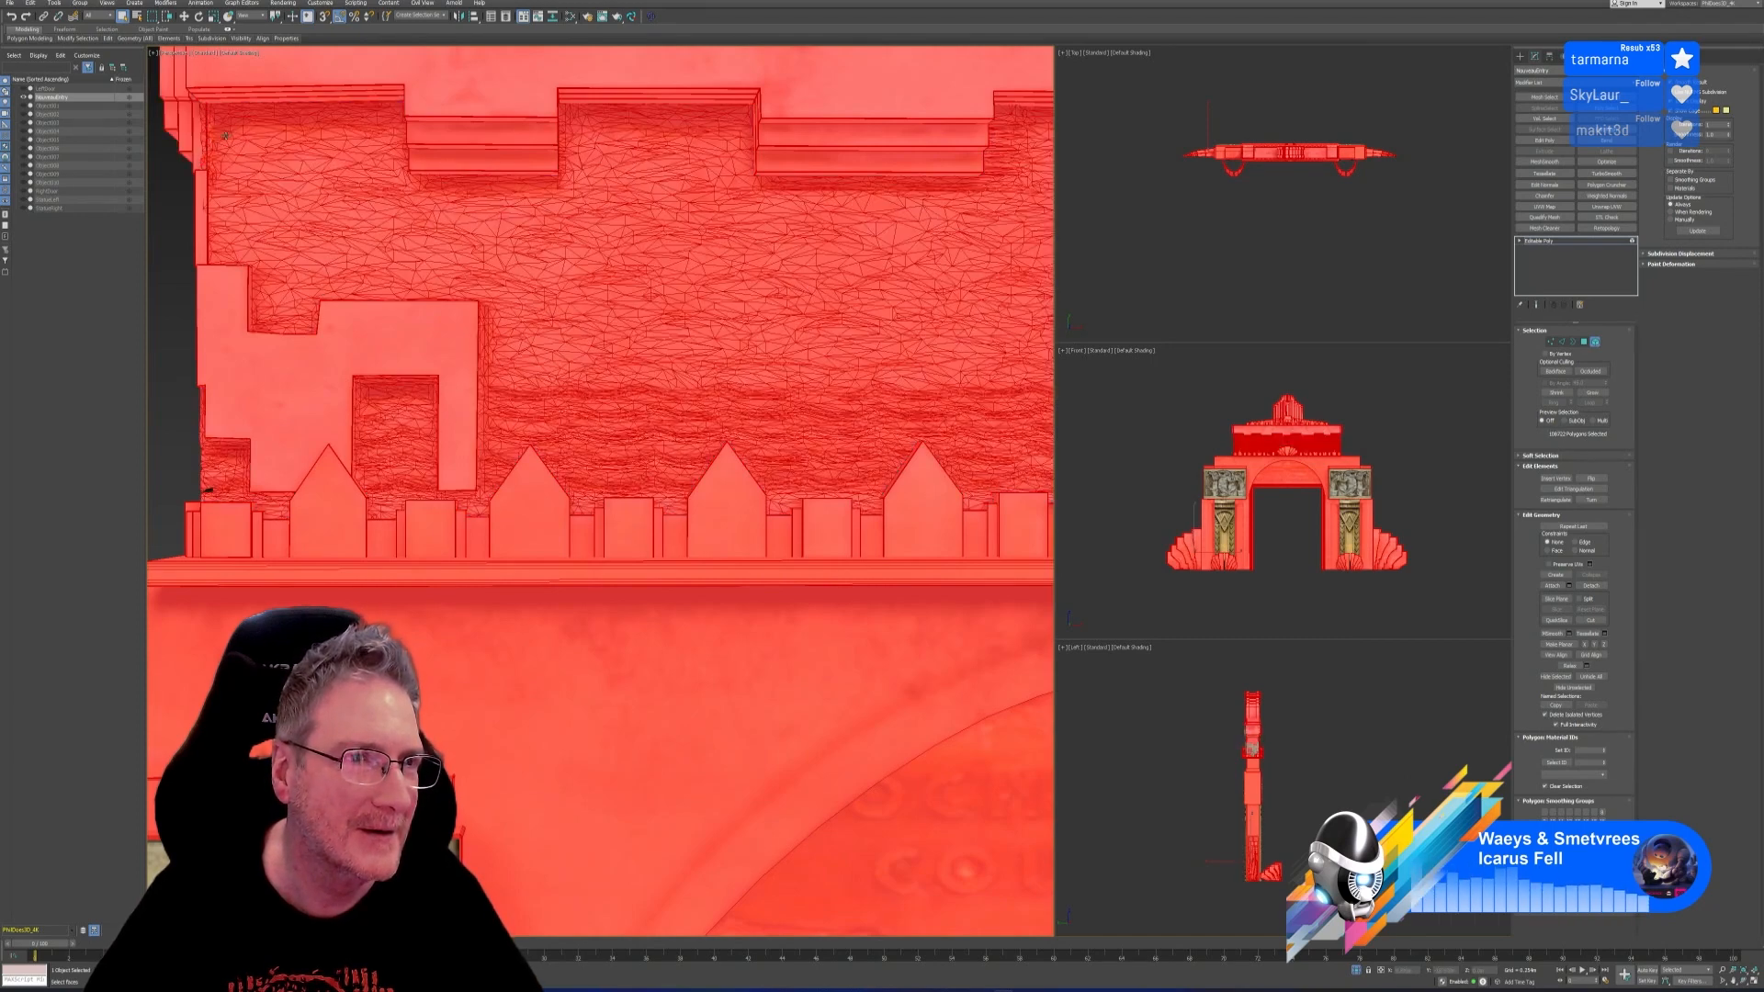
left_click(213, 135, "alt")
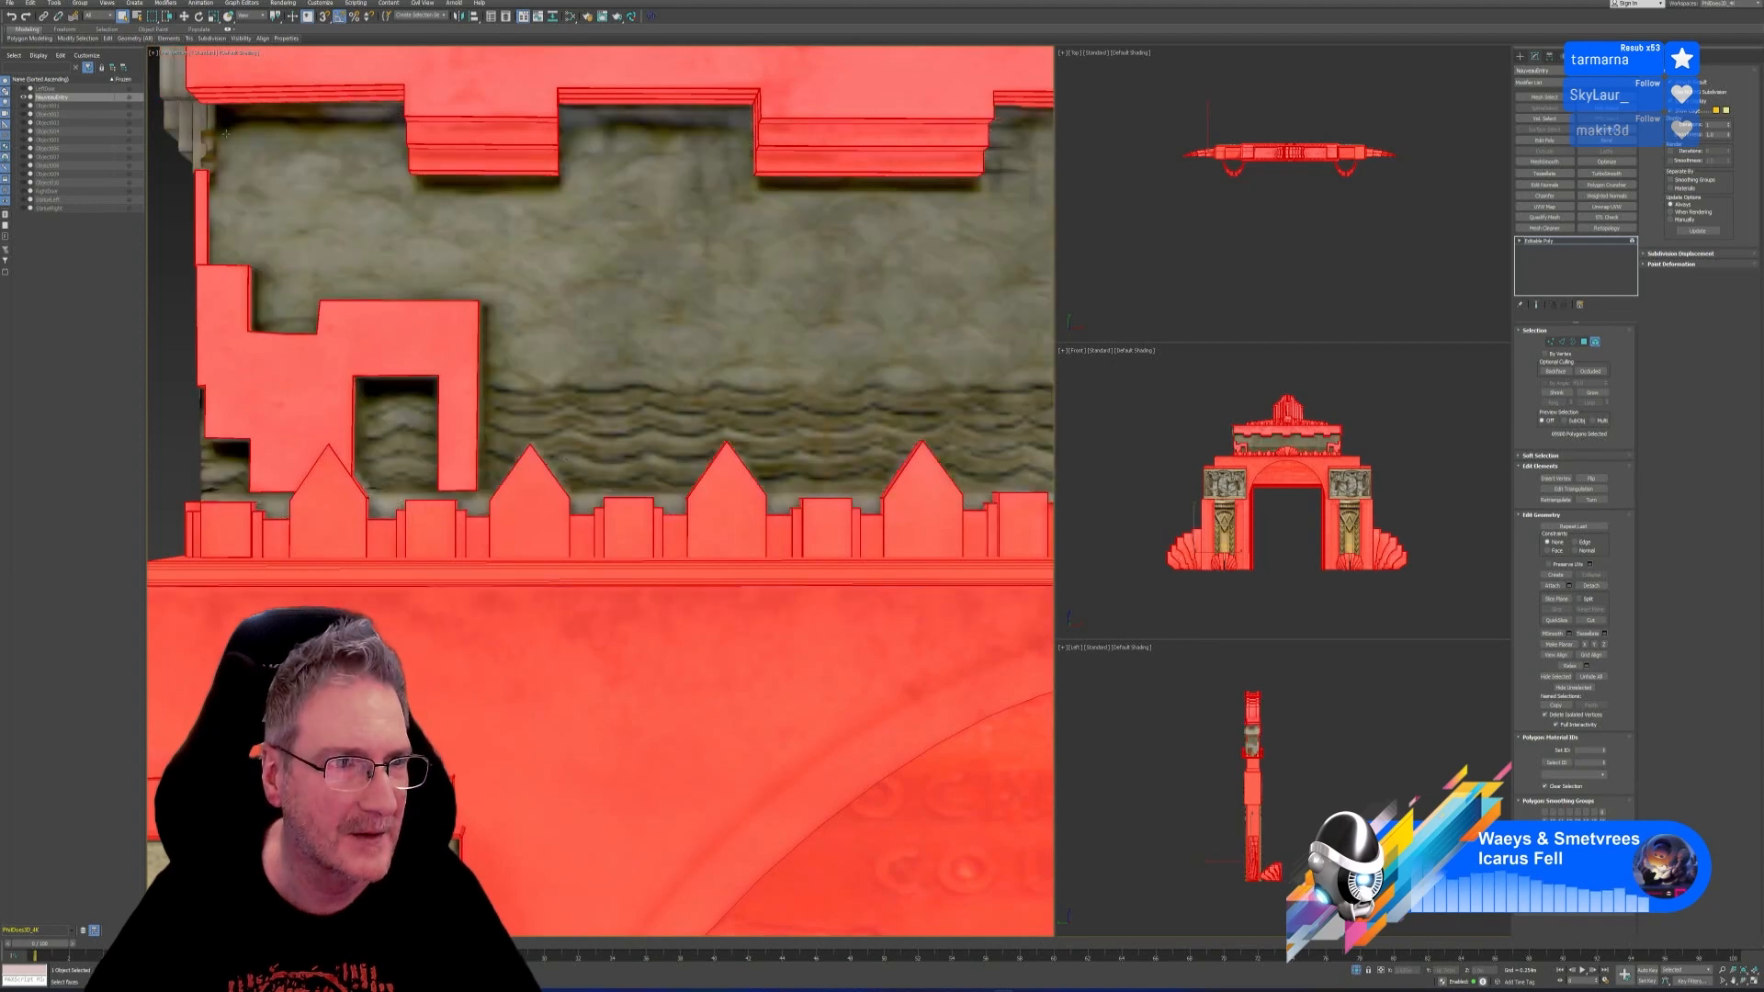
left_click(187, 120, "ctrl")
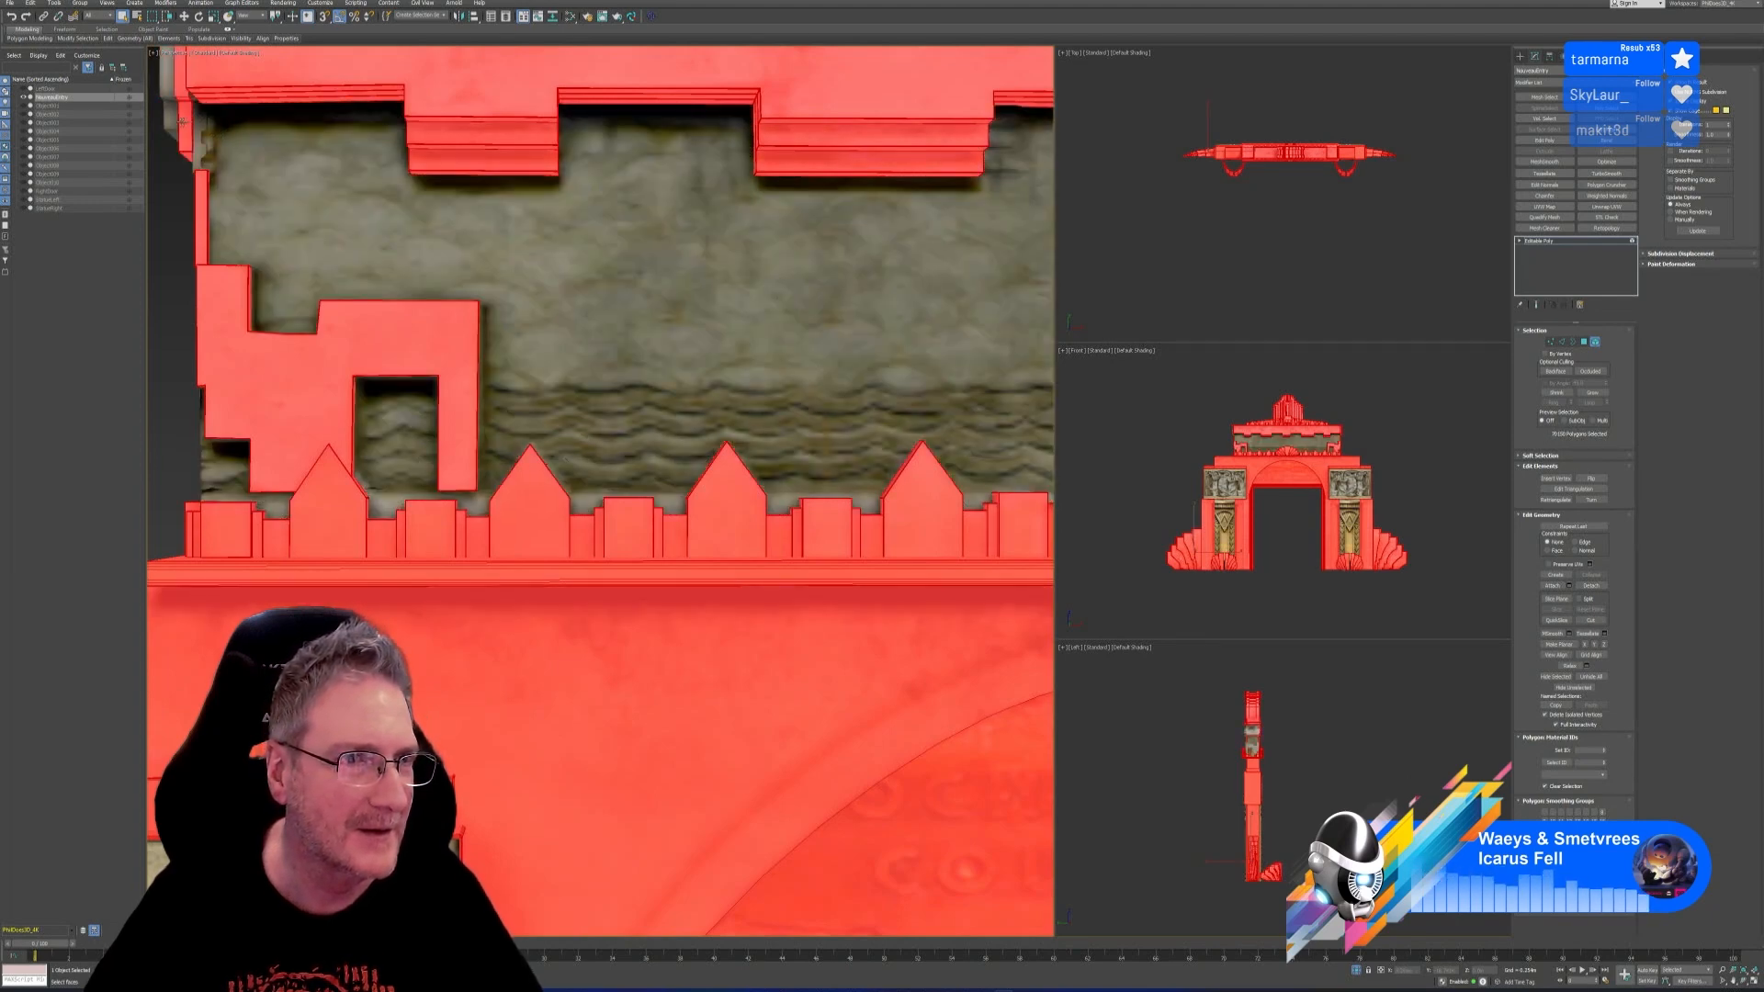
left_click(174, 120, "ctrl")
left_click(196, 125, "ctrl")
Deselect the entire upper section above the arch in the front view, including cornice, shell ornament, spikes and crown
scroll(267, 211, "down", 8)
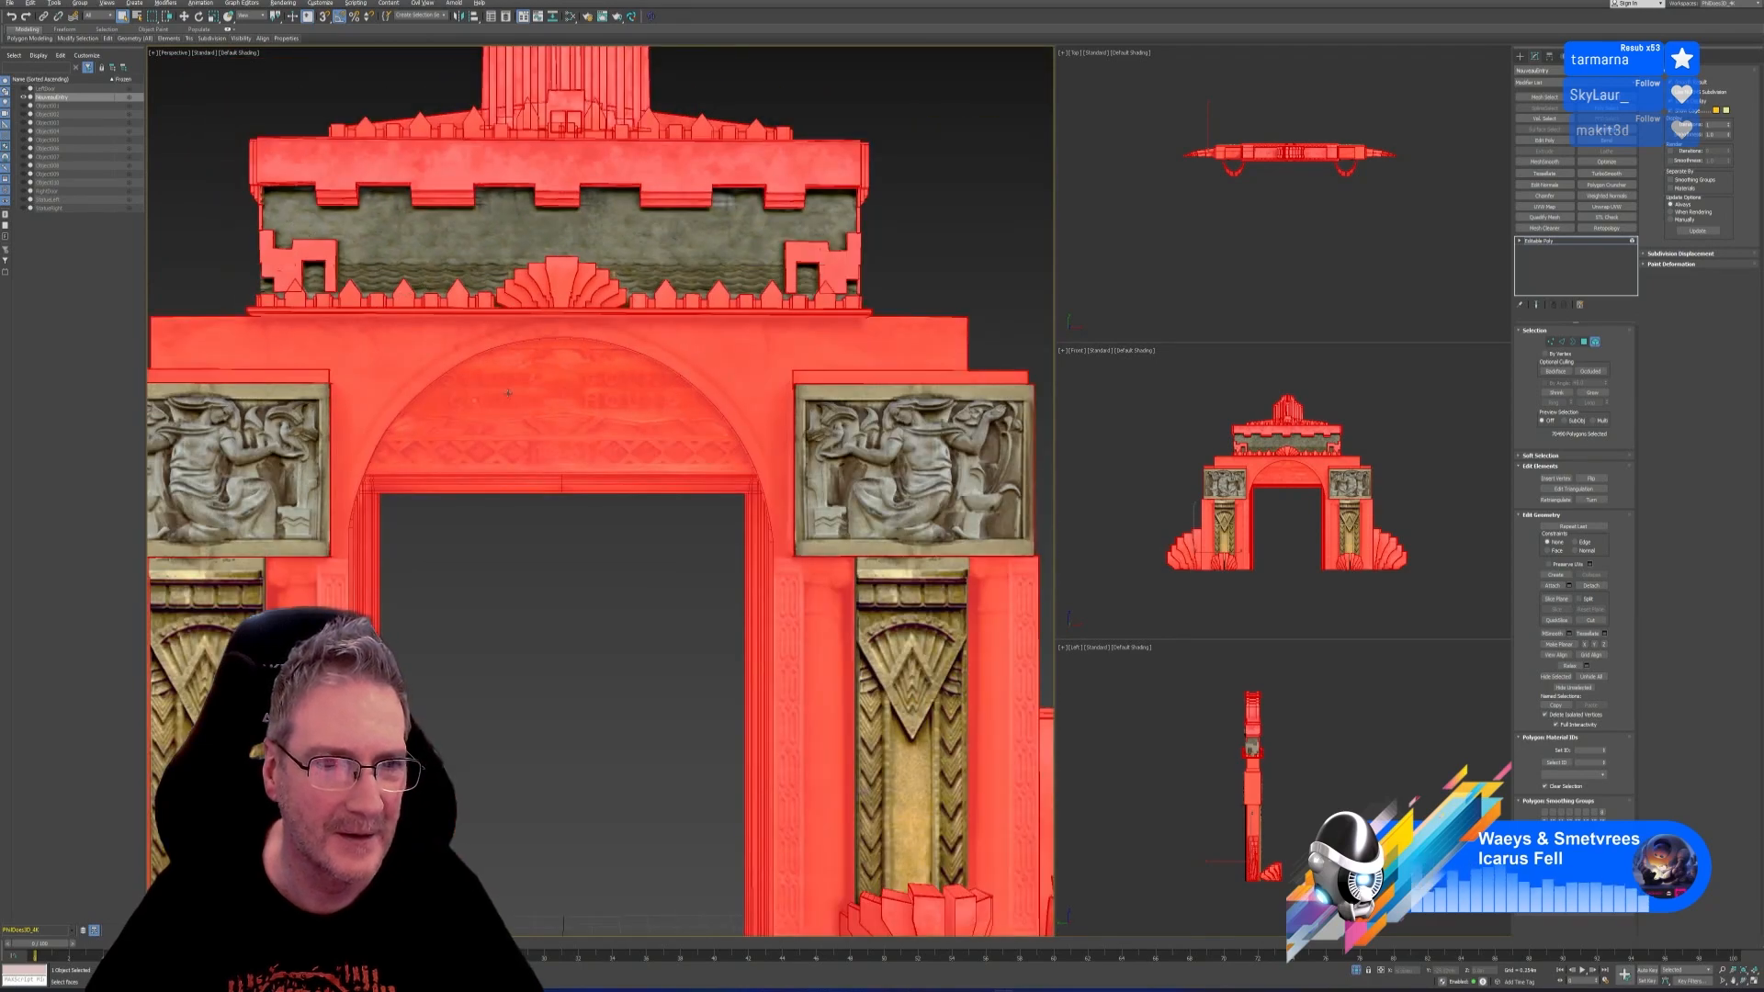
middle_click_drag(427, 294, 343, 401, "alt")
scroll(271, 262, "up", 4)
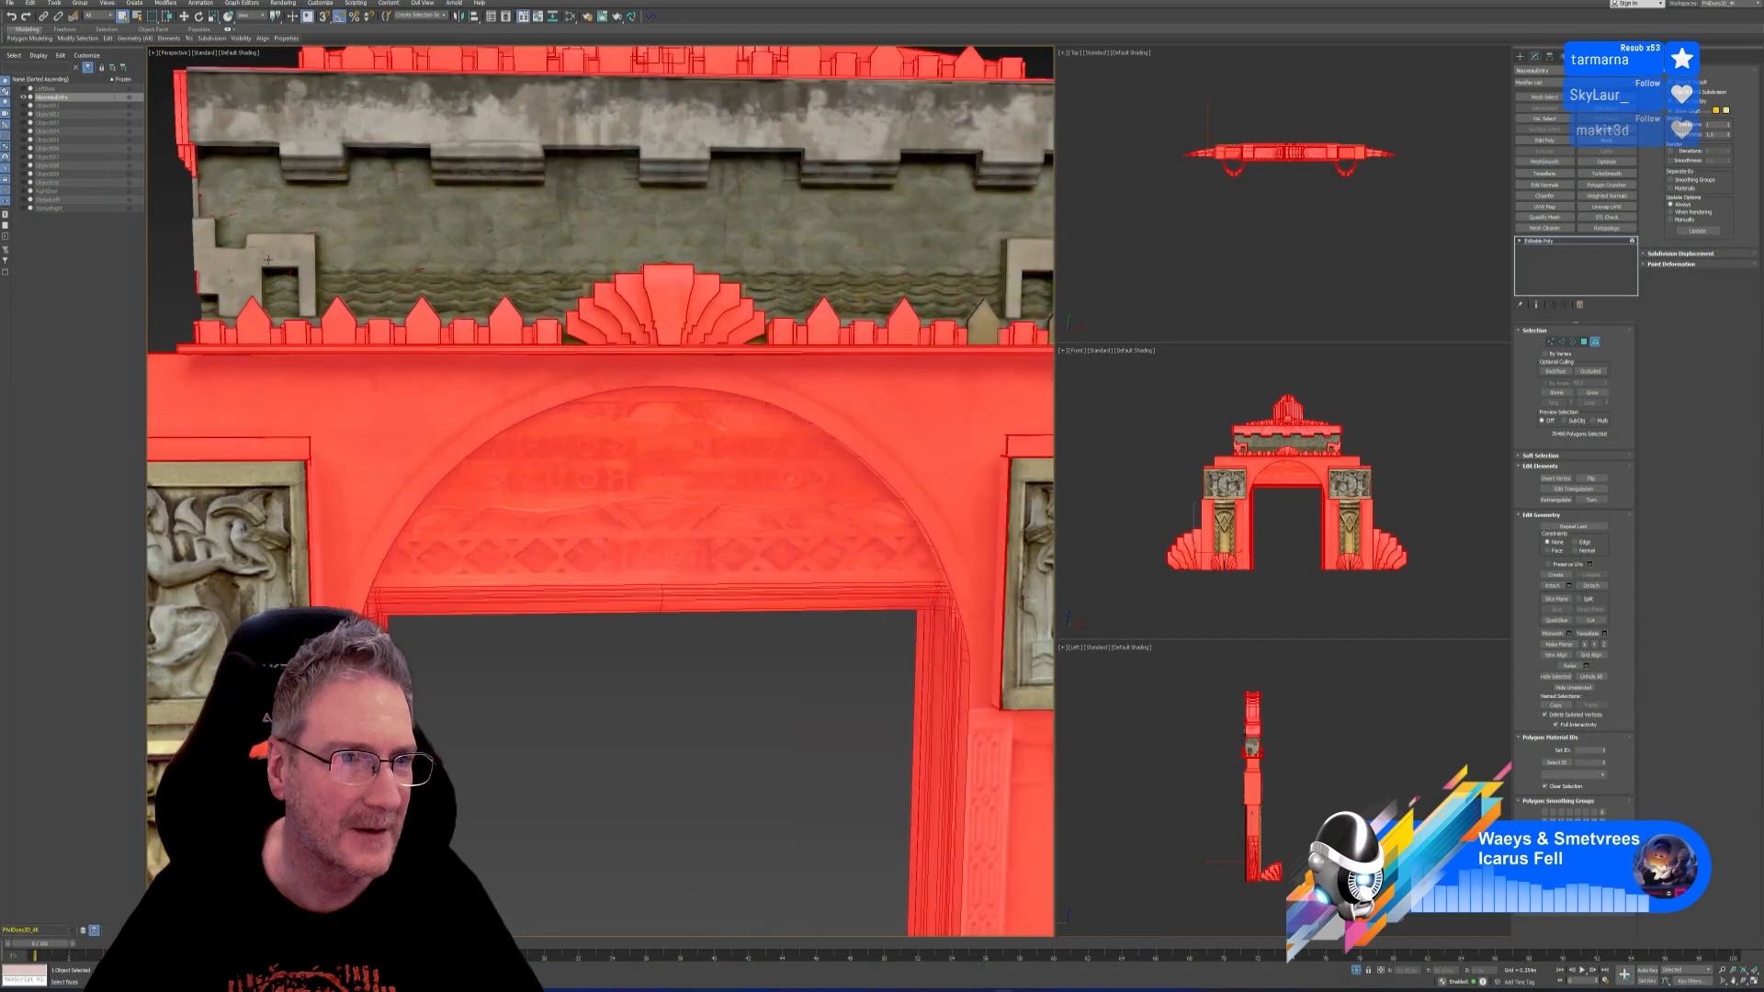
scroll(268, 265, "down", 6)
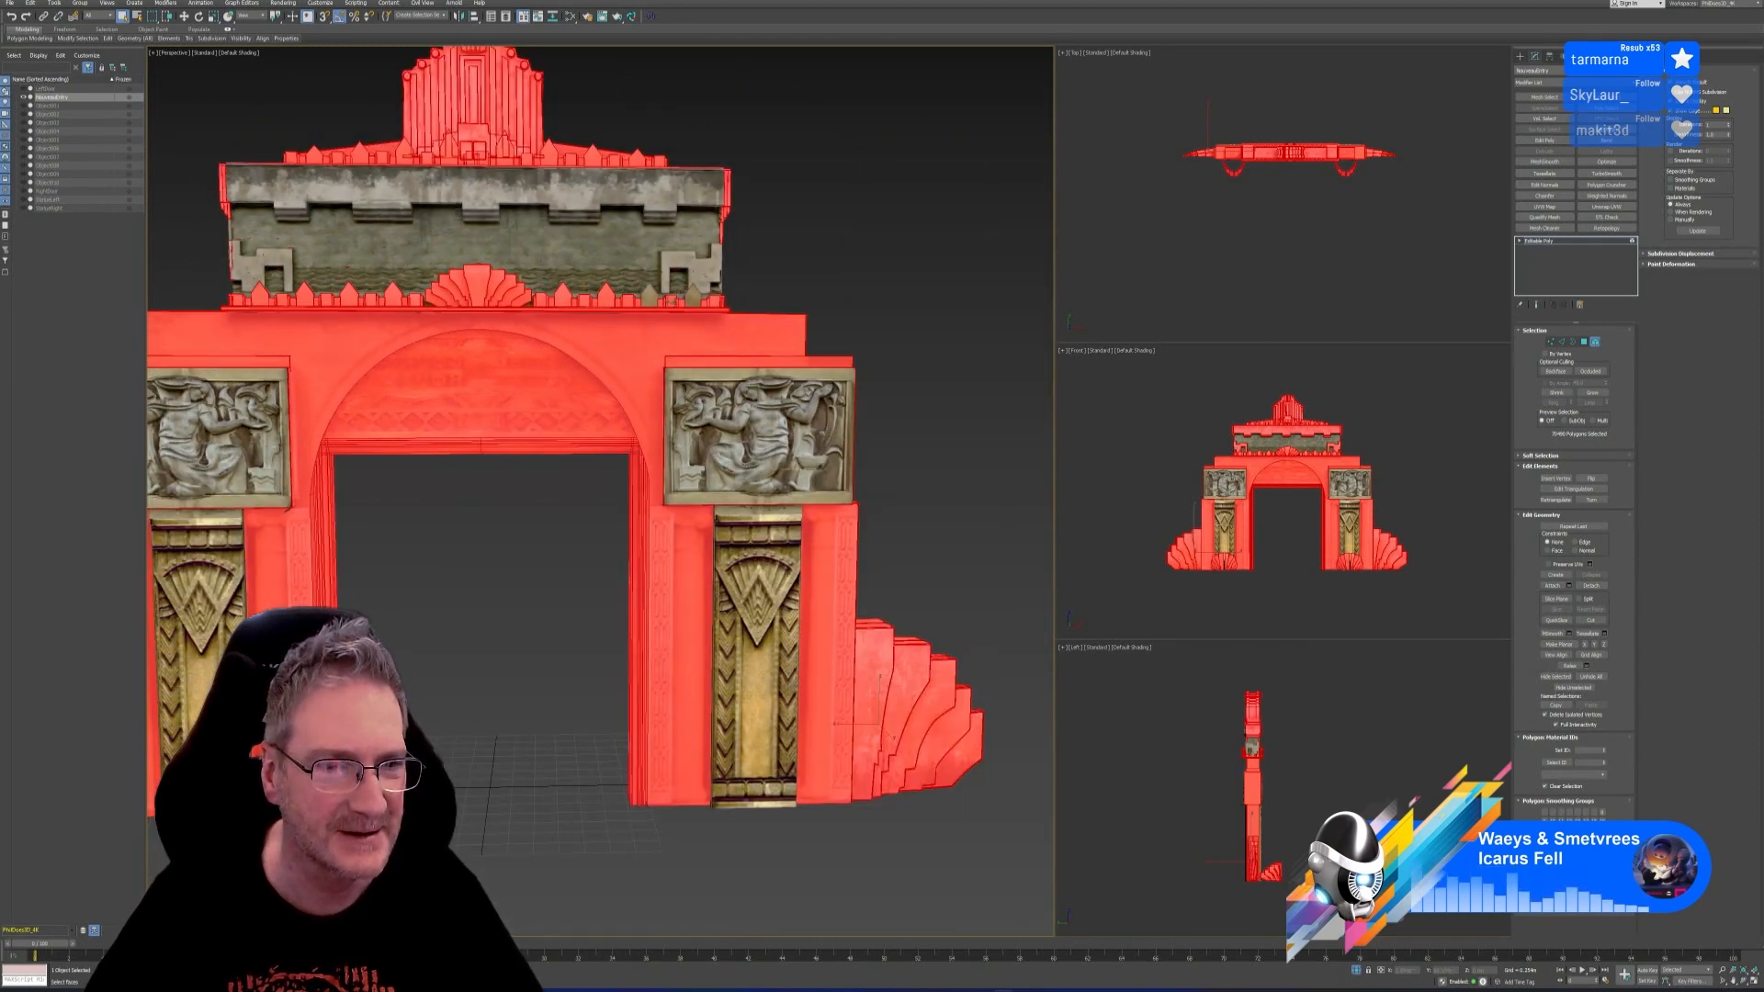
middle_click_drag(1311, 525, 1322, 548)
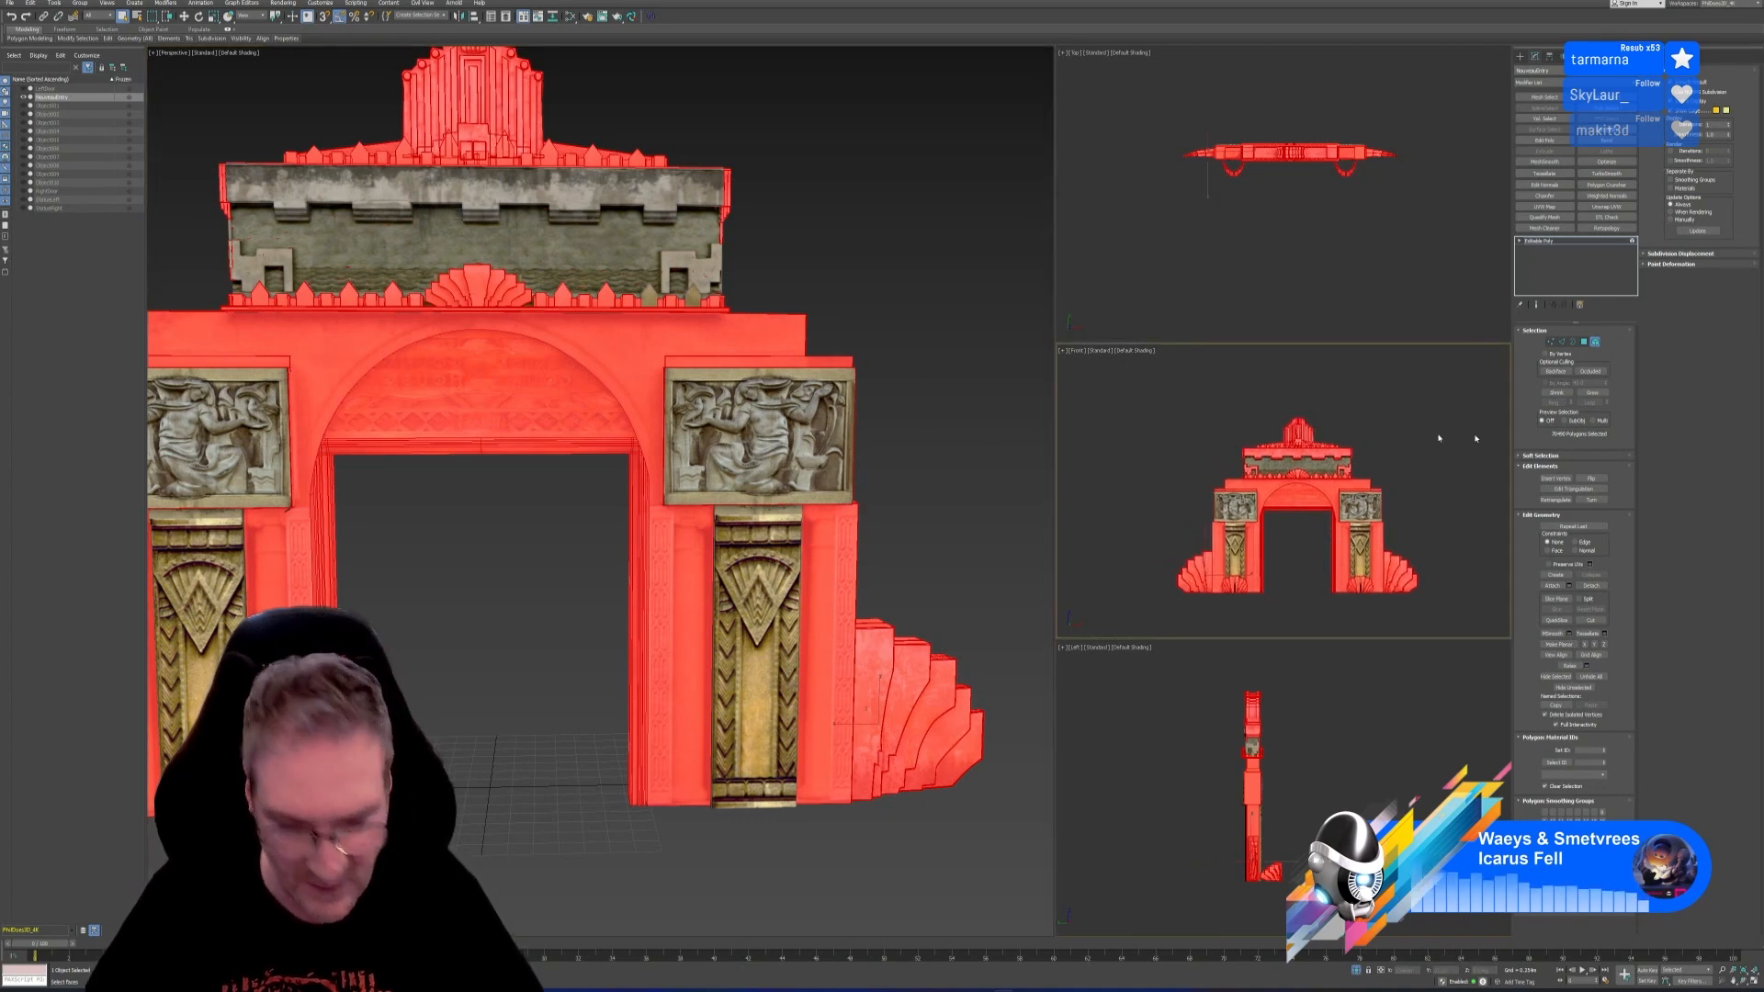
left_click_drag(1170, 386, 1500, 479)
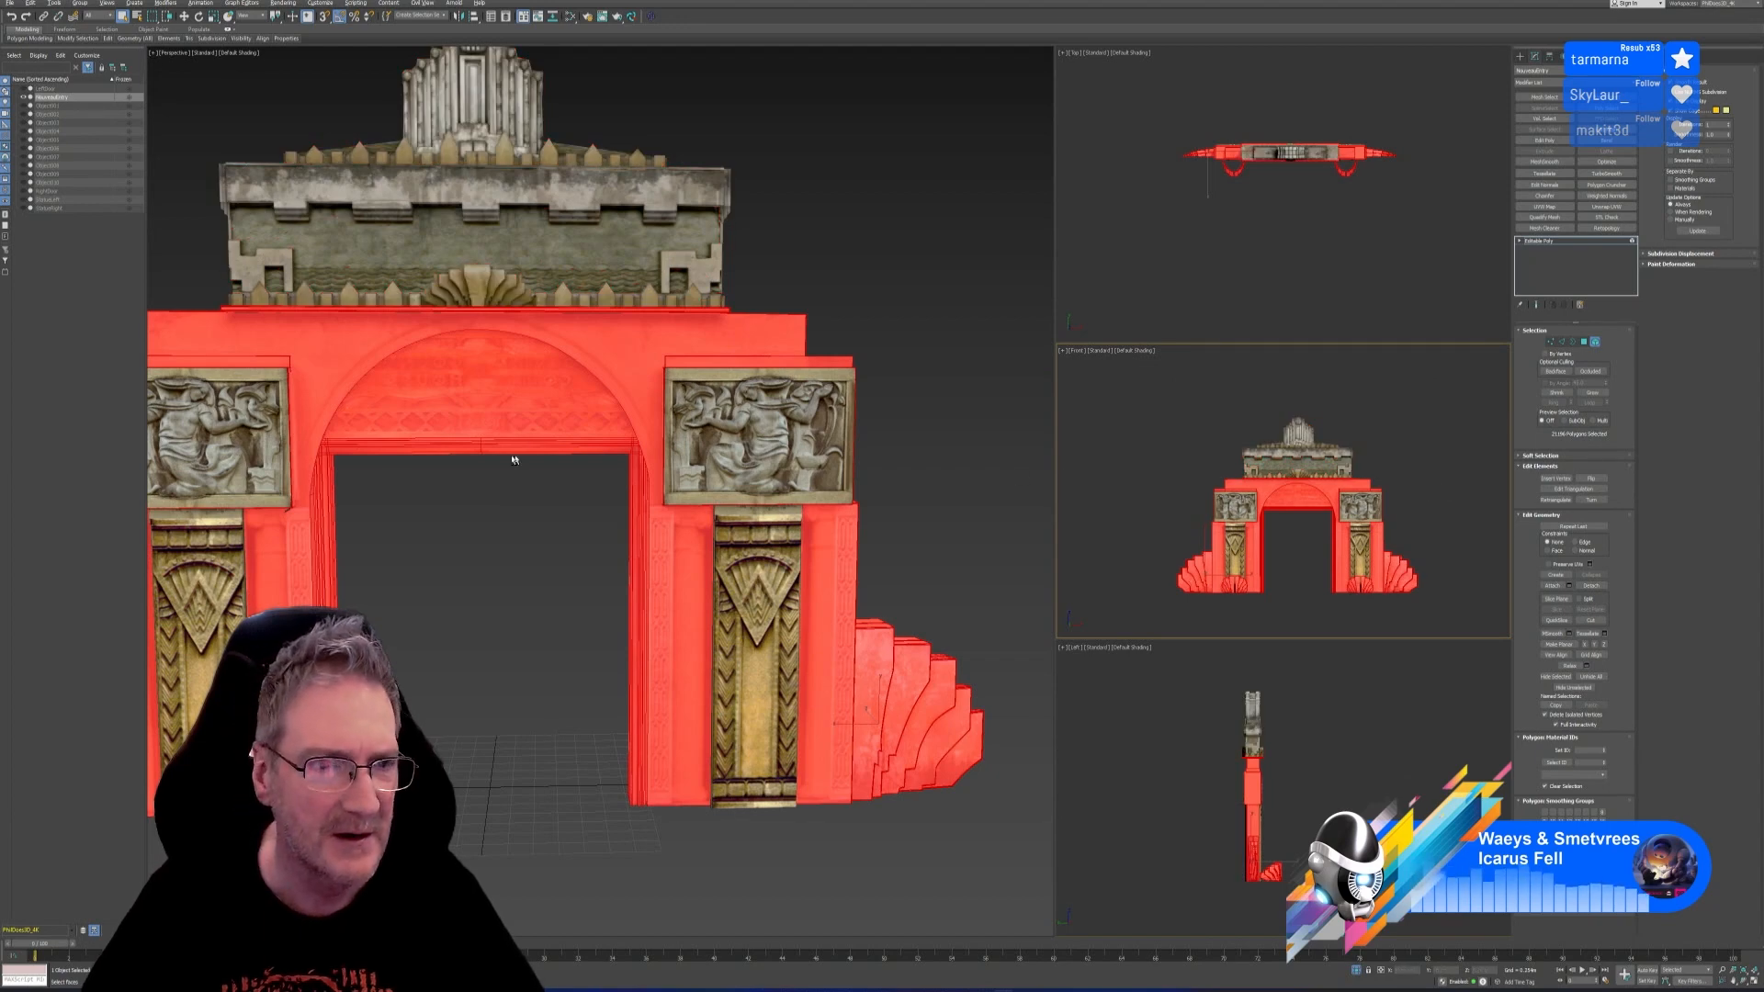
Add the upper section's left corner block to the selection on both its front and side faces
middle_click_drag(515, 459, 593, 487, "alt")
scroll(310, 330, "up", 2)
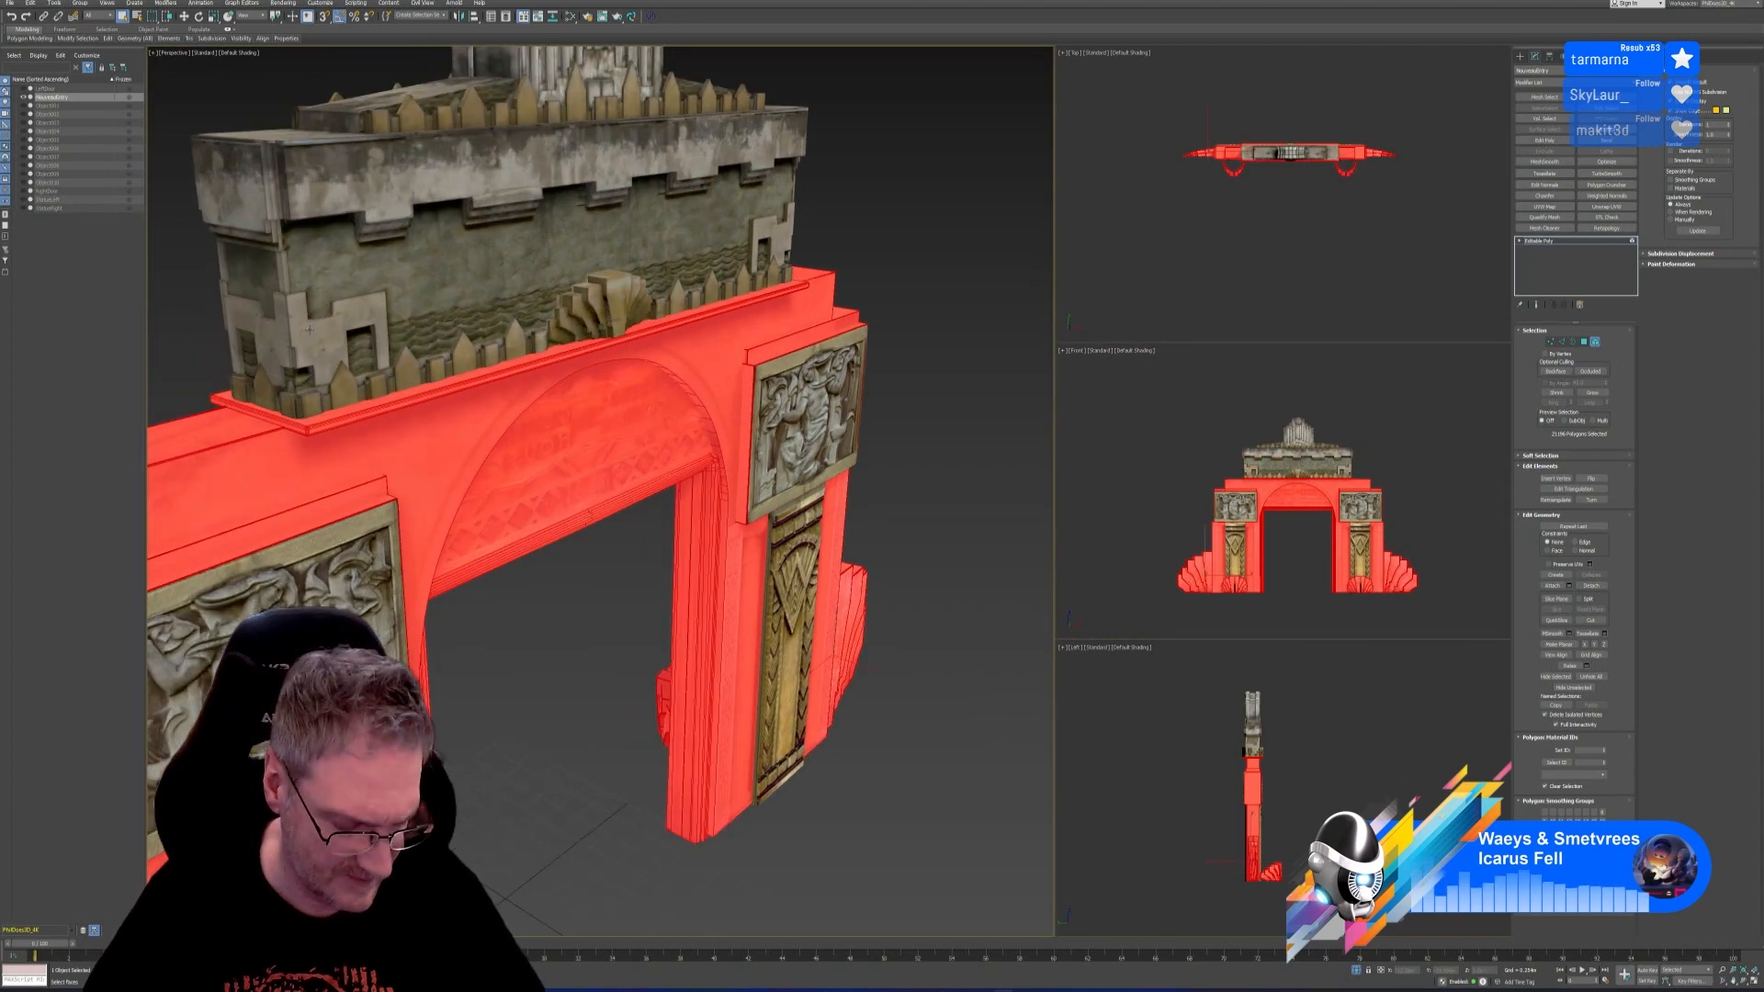
left_click(308, 331, "ctrl")
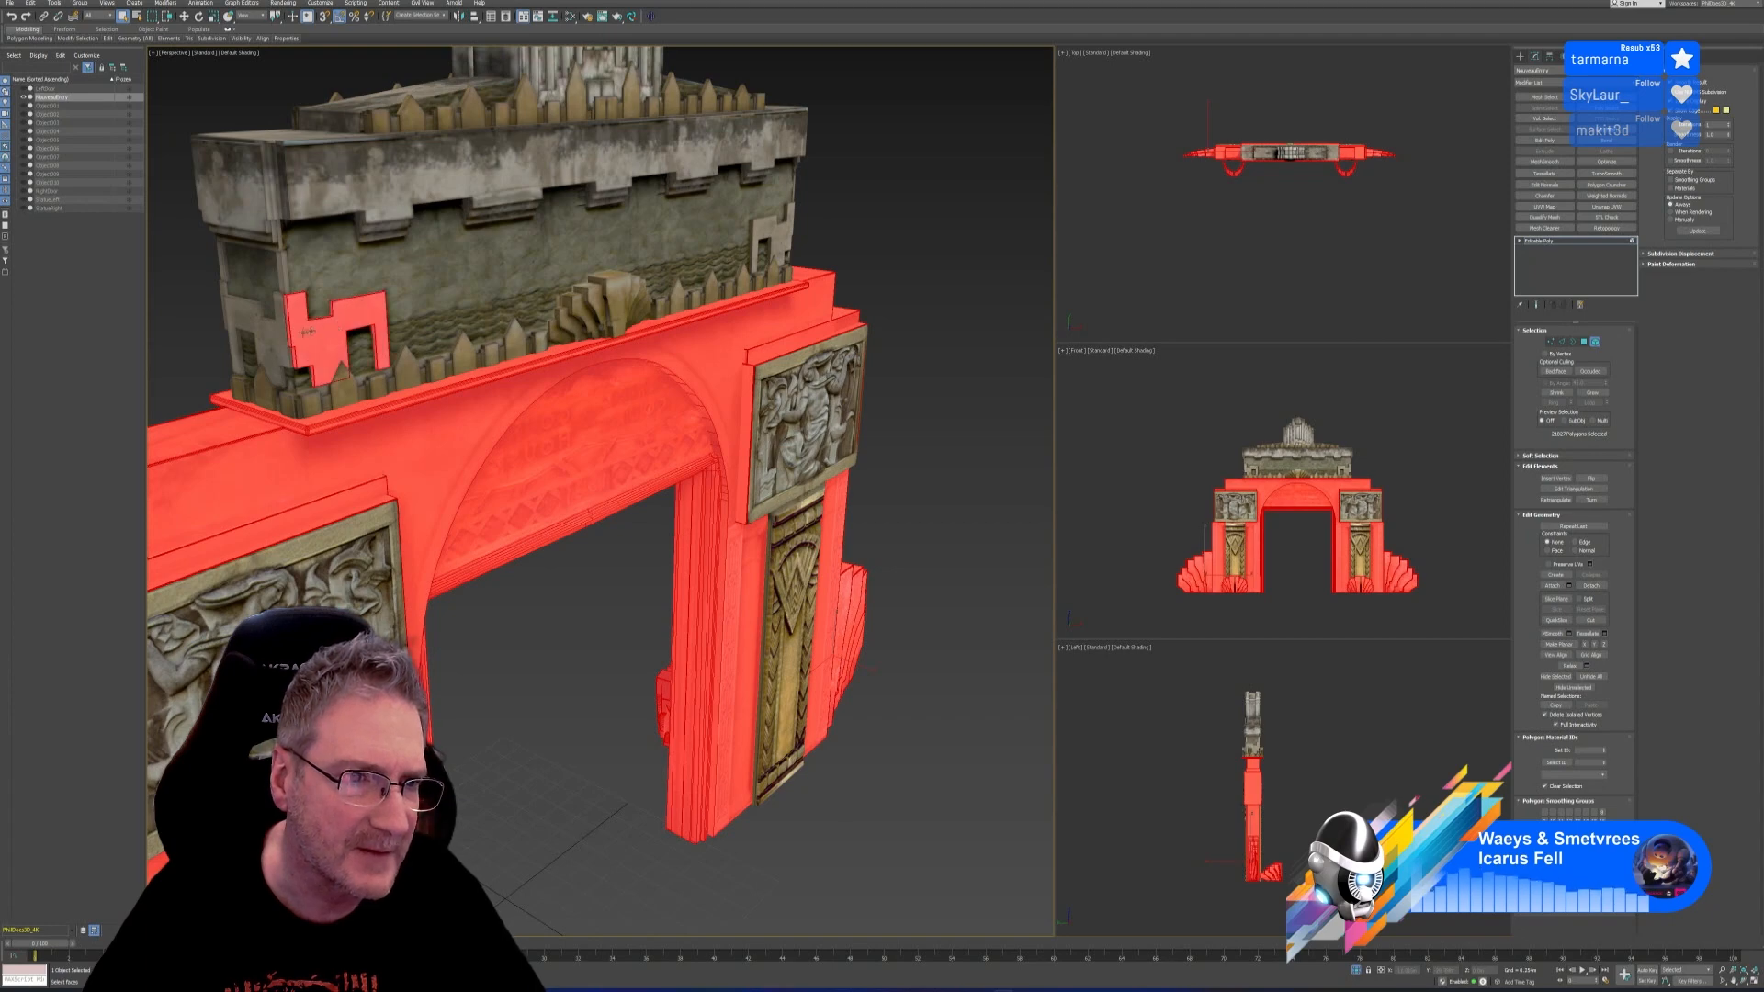
left_click(281, 348, "ctrl")
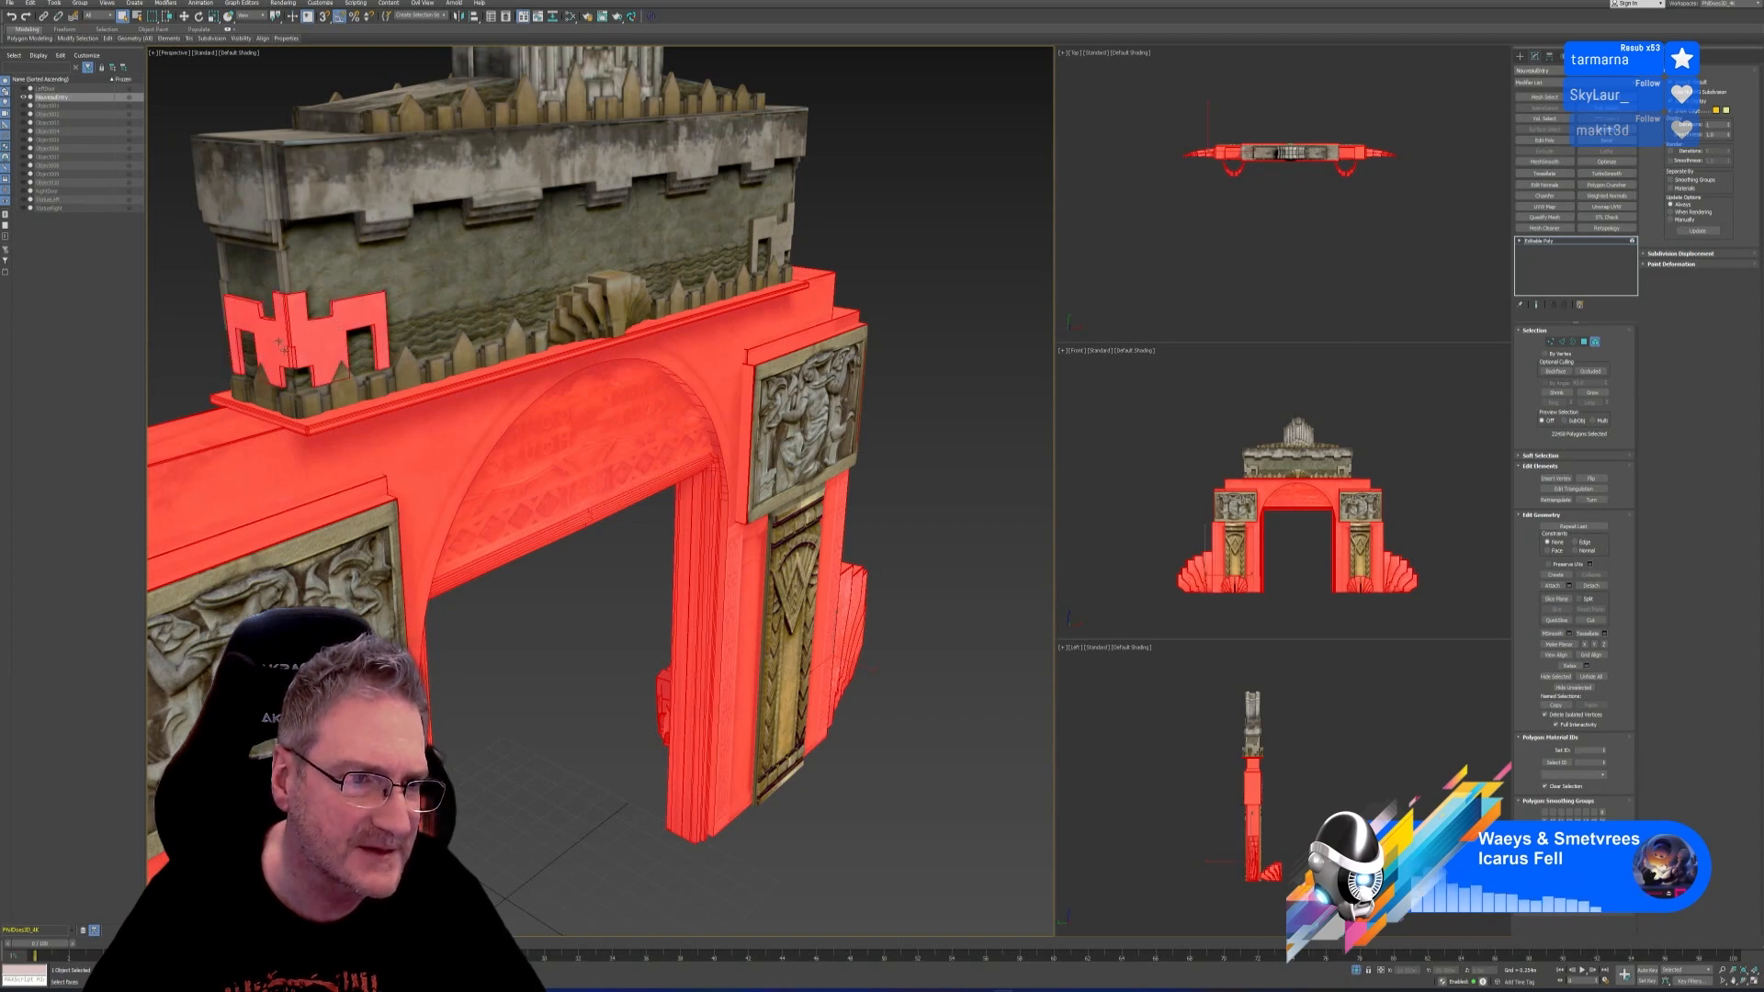
Add the front row's low blocks and first two pointed spikes, starting at the left corner, to the selection
left_click(310, 401, "ctrl")
left_click(337, 398, "ctrl")
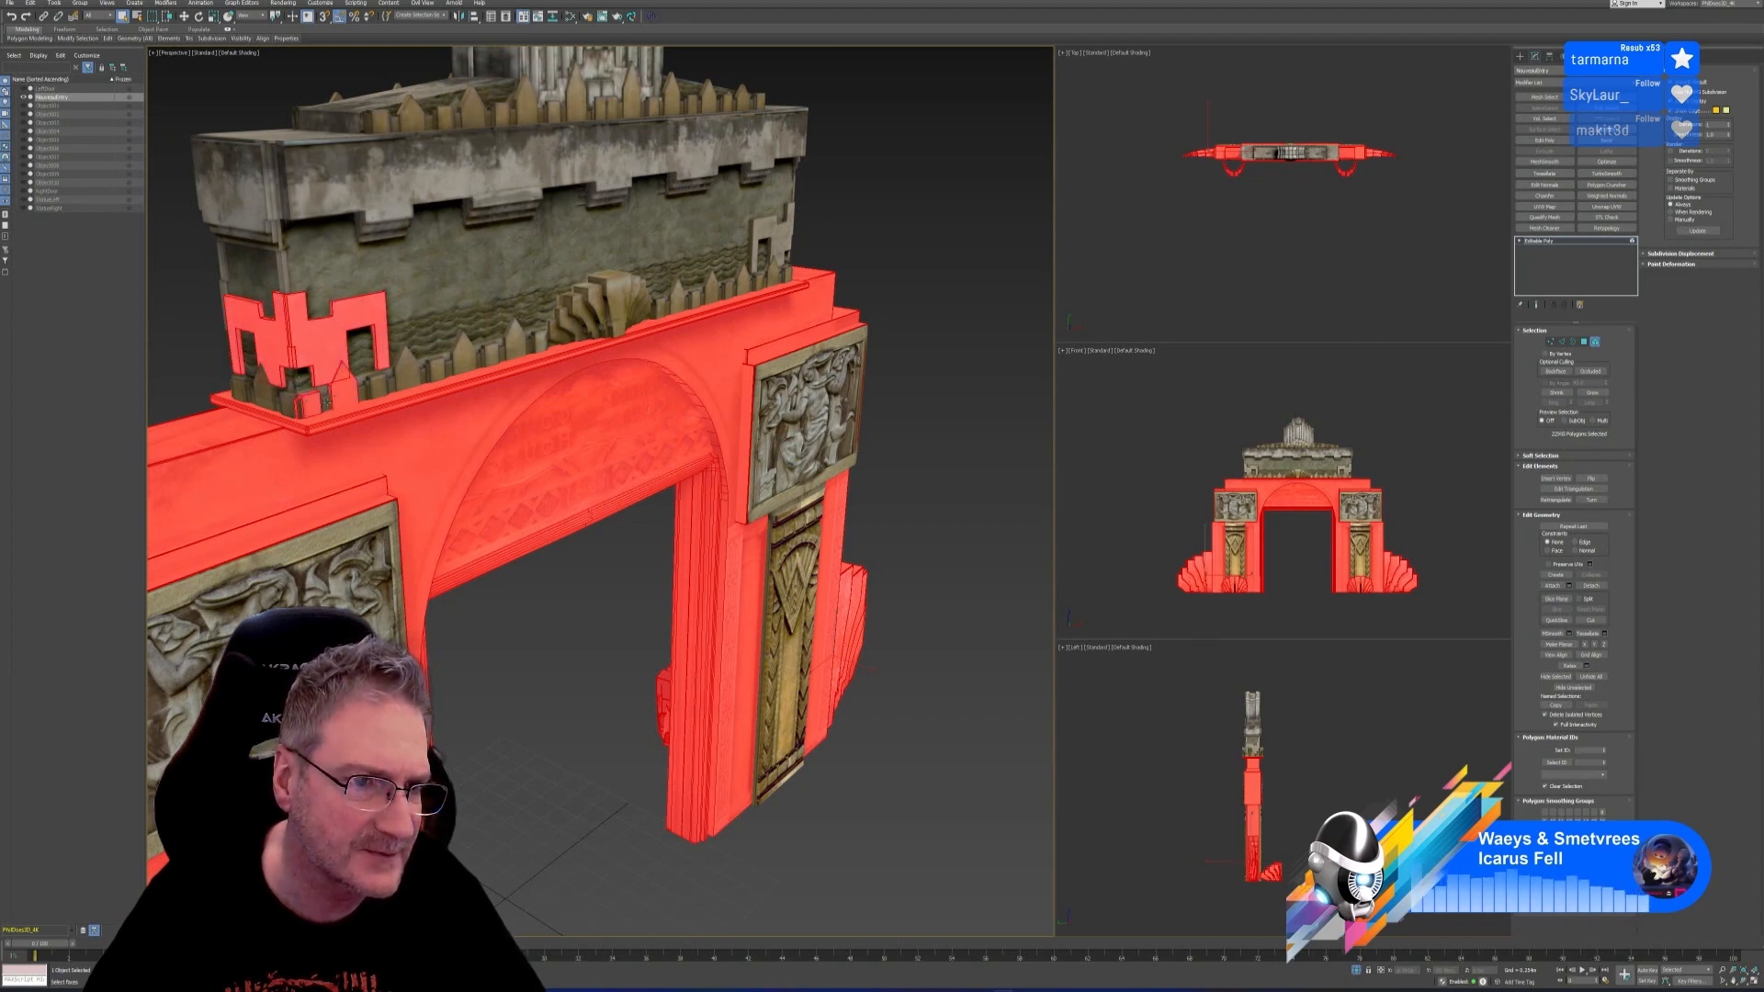
left_click(327, 401, "ctrl")
left_click(362, 395, "ctrl")
left_click(370, 390, "ctrl")
left_click(378, 387, "ctrl")
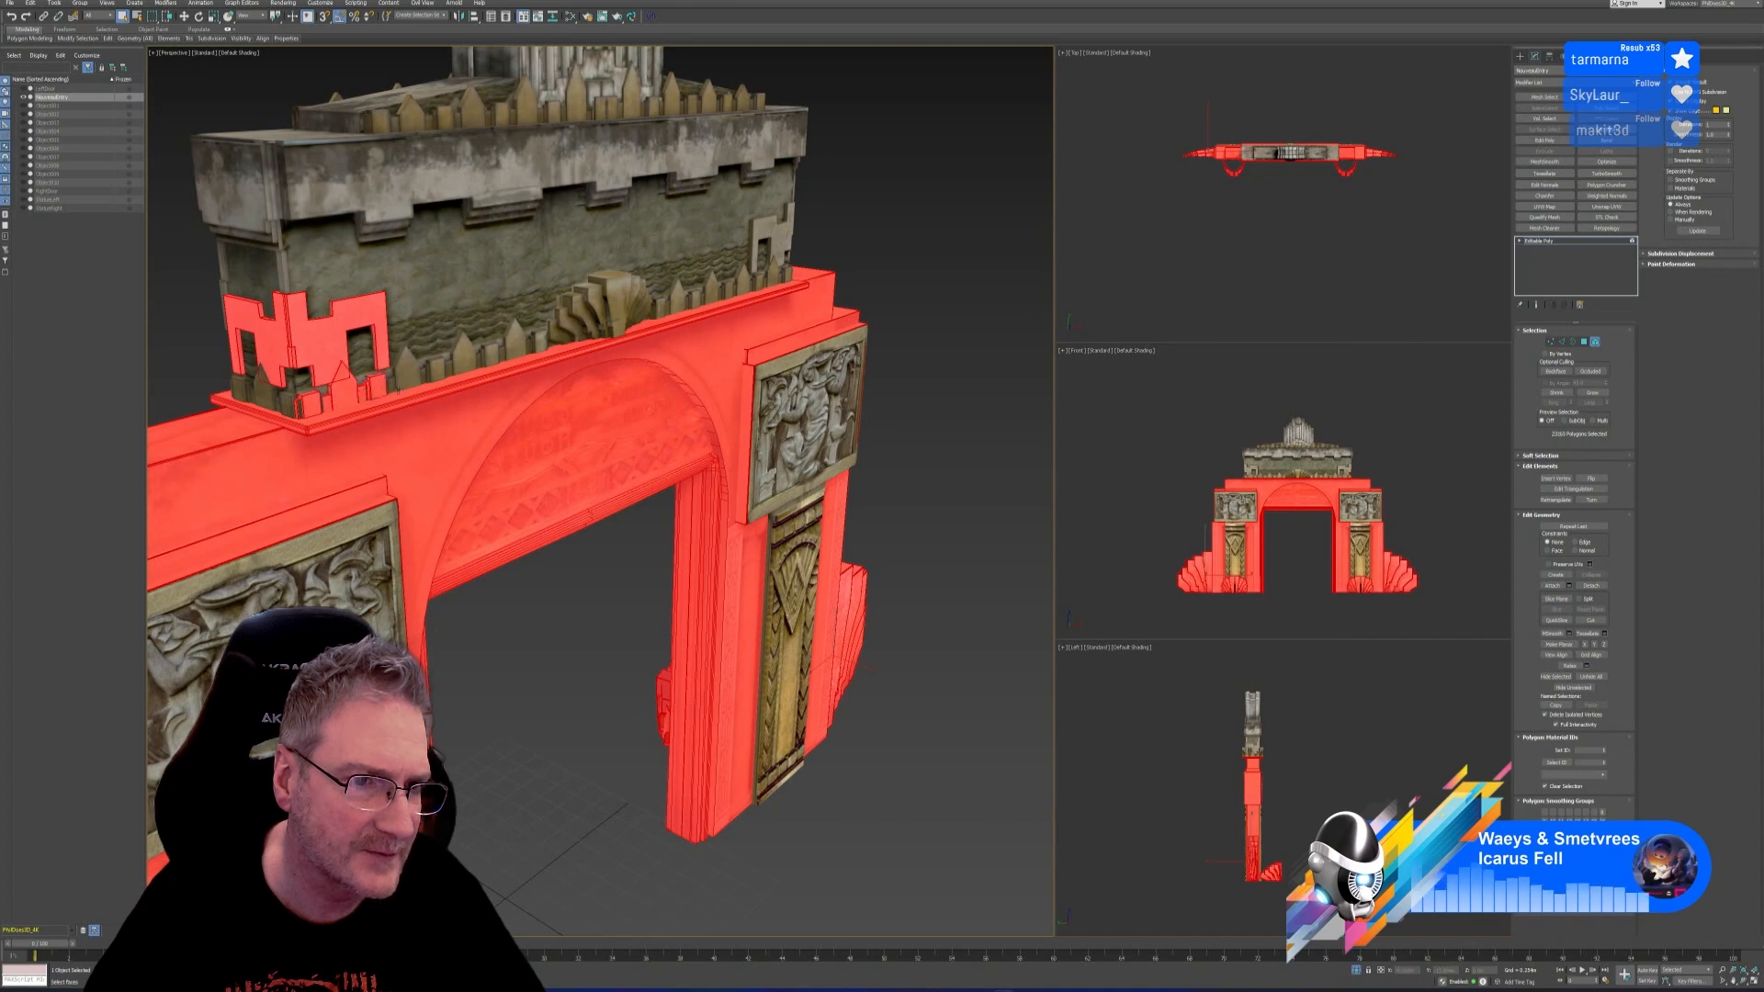
left_click(412, 379, "ctrl")
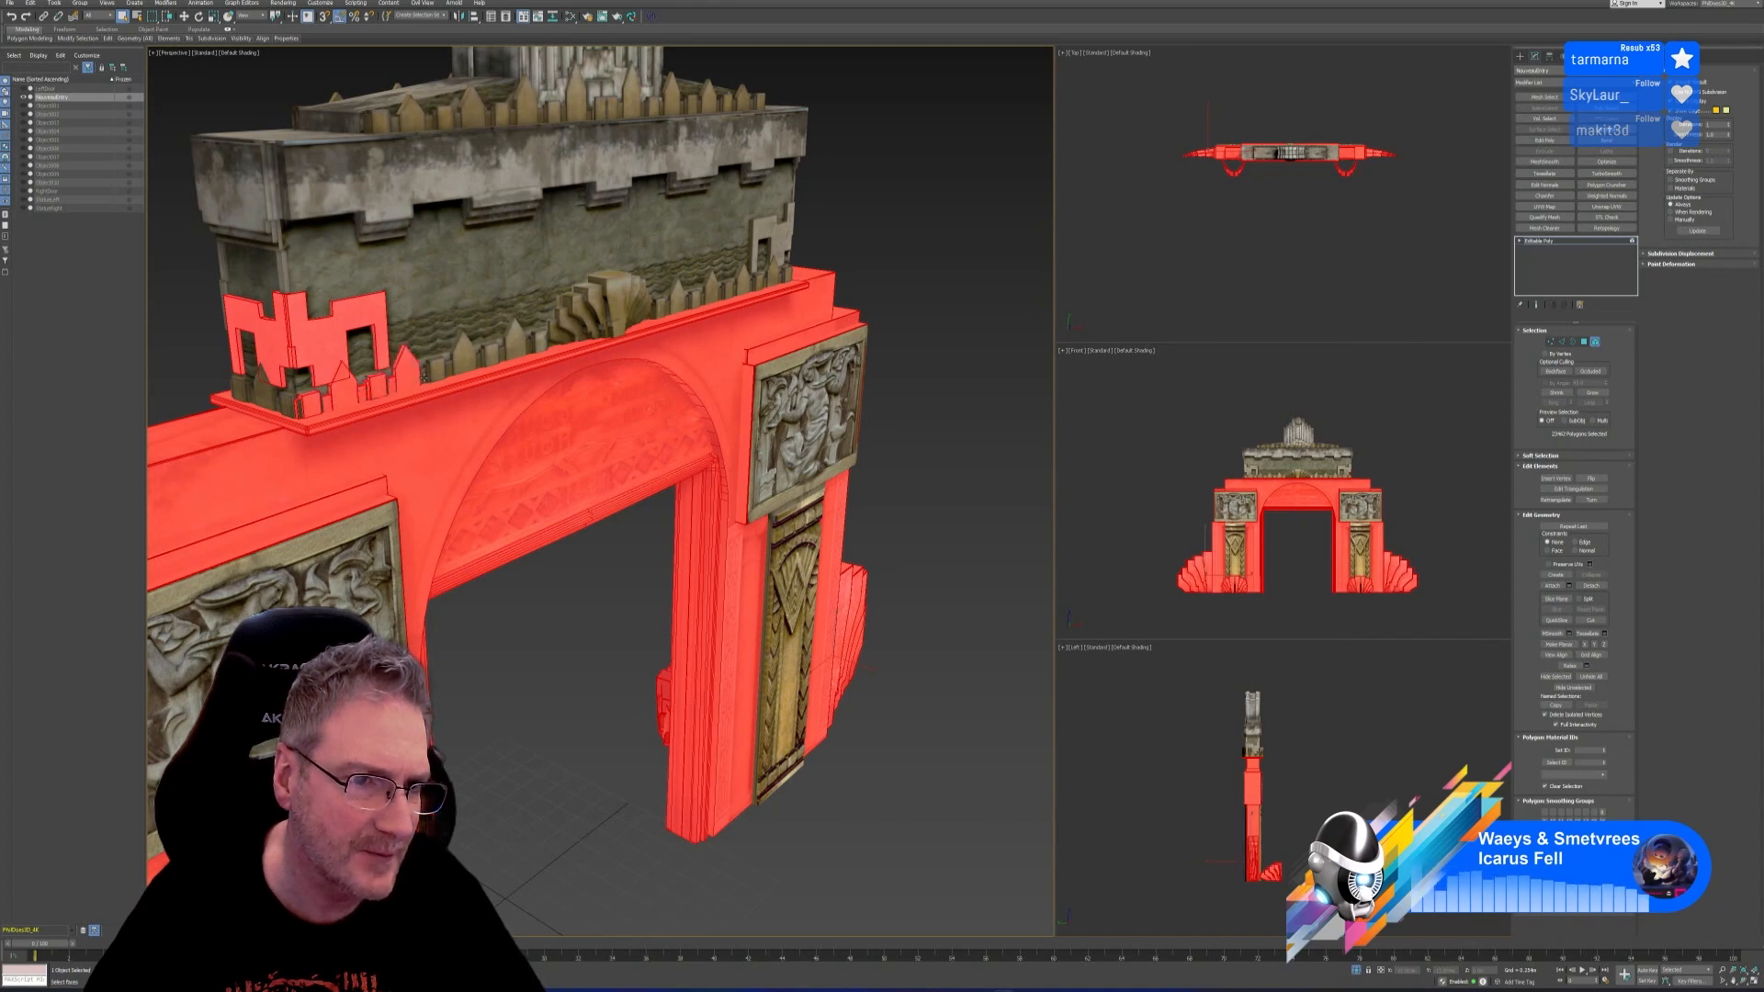
left_click(425, 376, "ctrl")
left_click(438, 369, "ctrl")
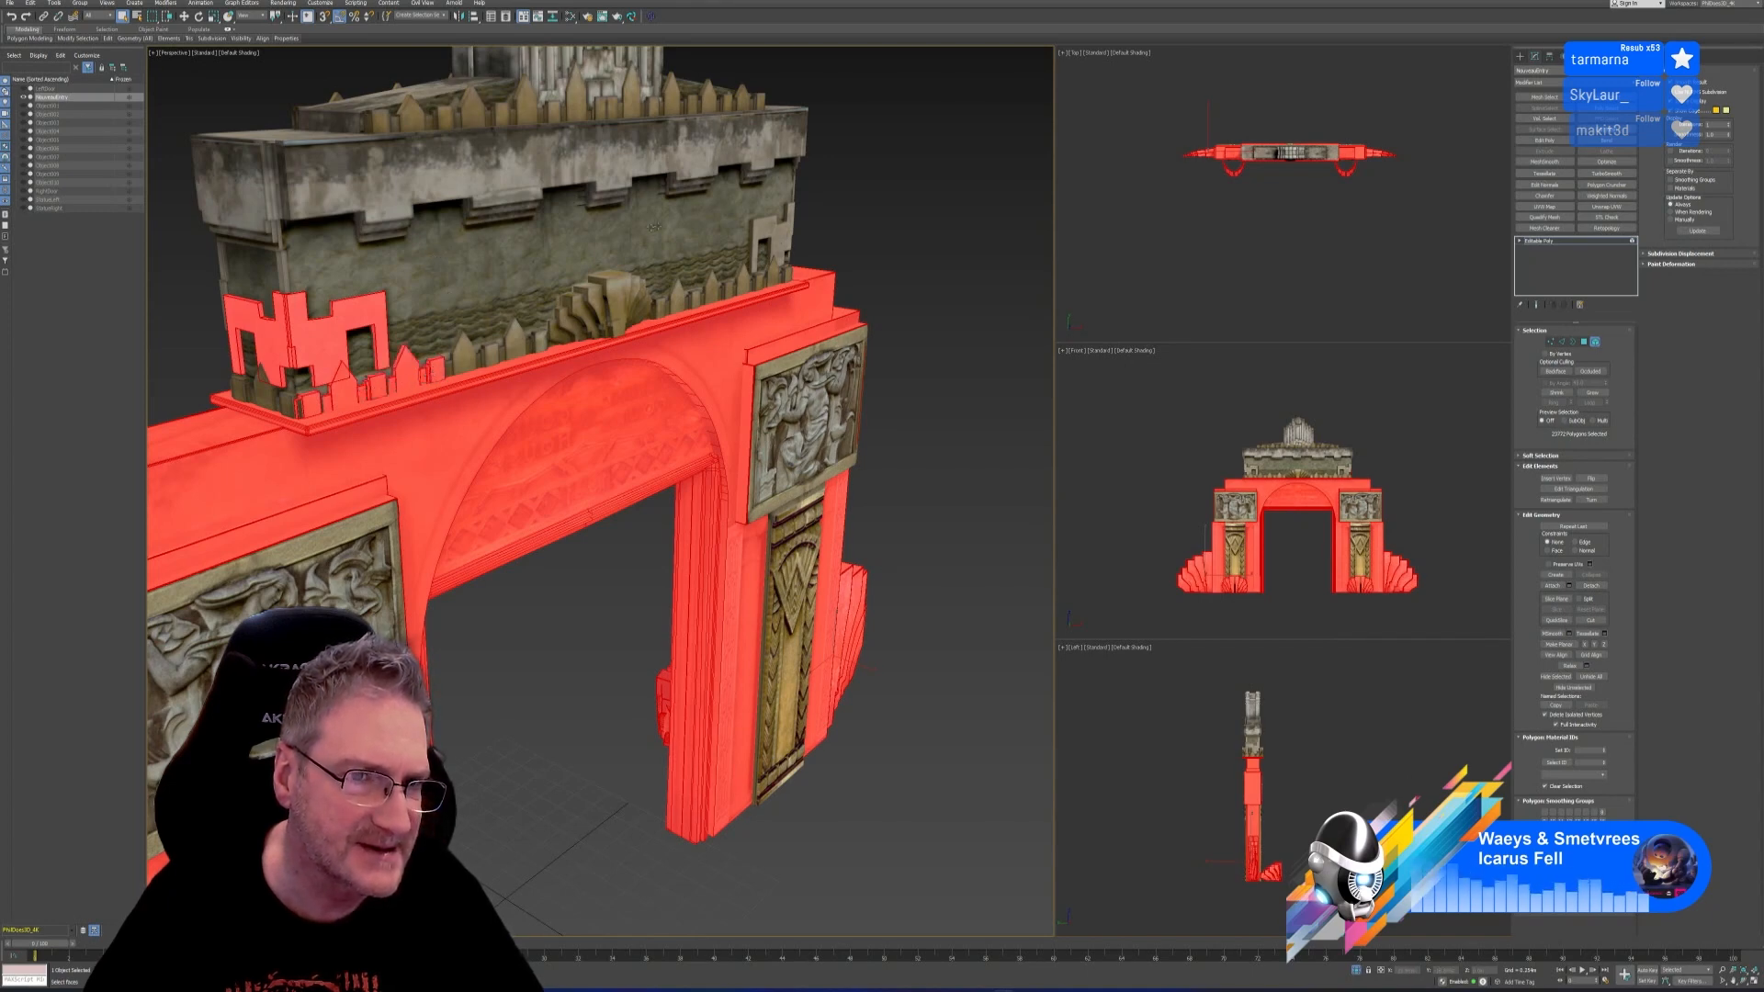
Add the pointed spike and low blocks along the upper section's left side face to the selection
scroll(653, 226, "up", 2)
scroll(538, 300, "up", 2)
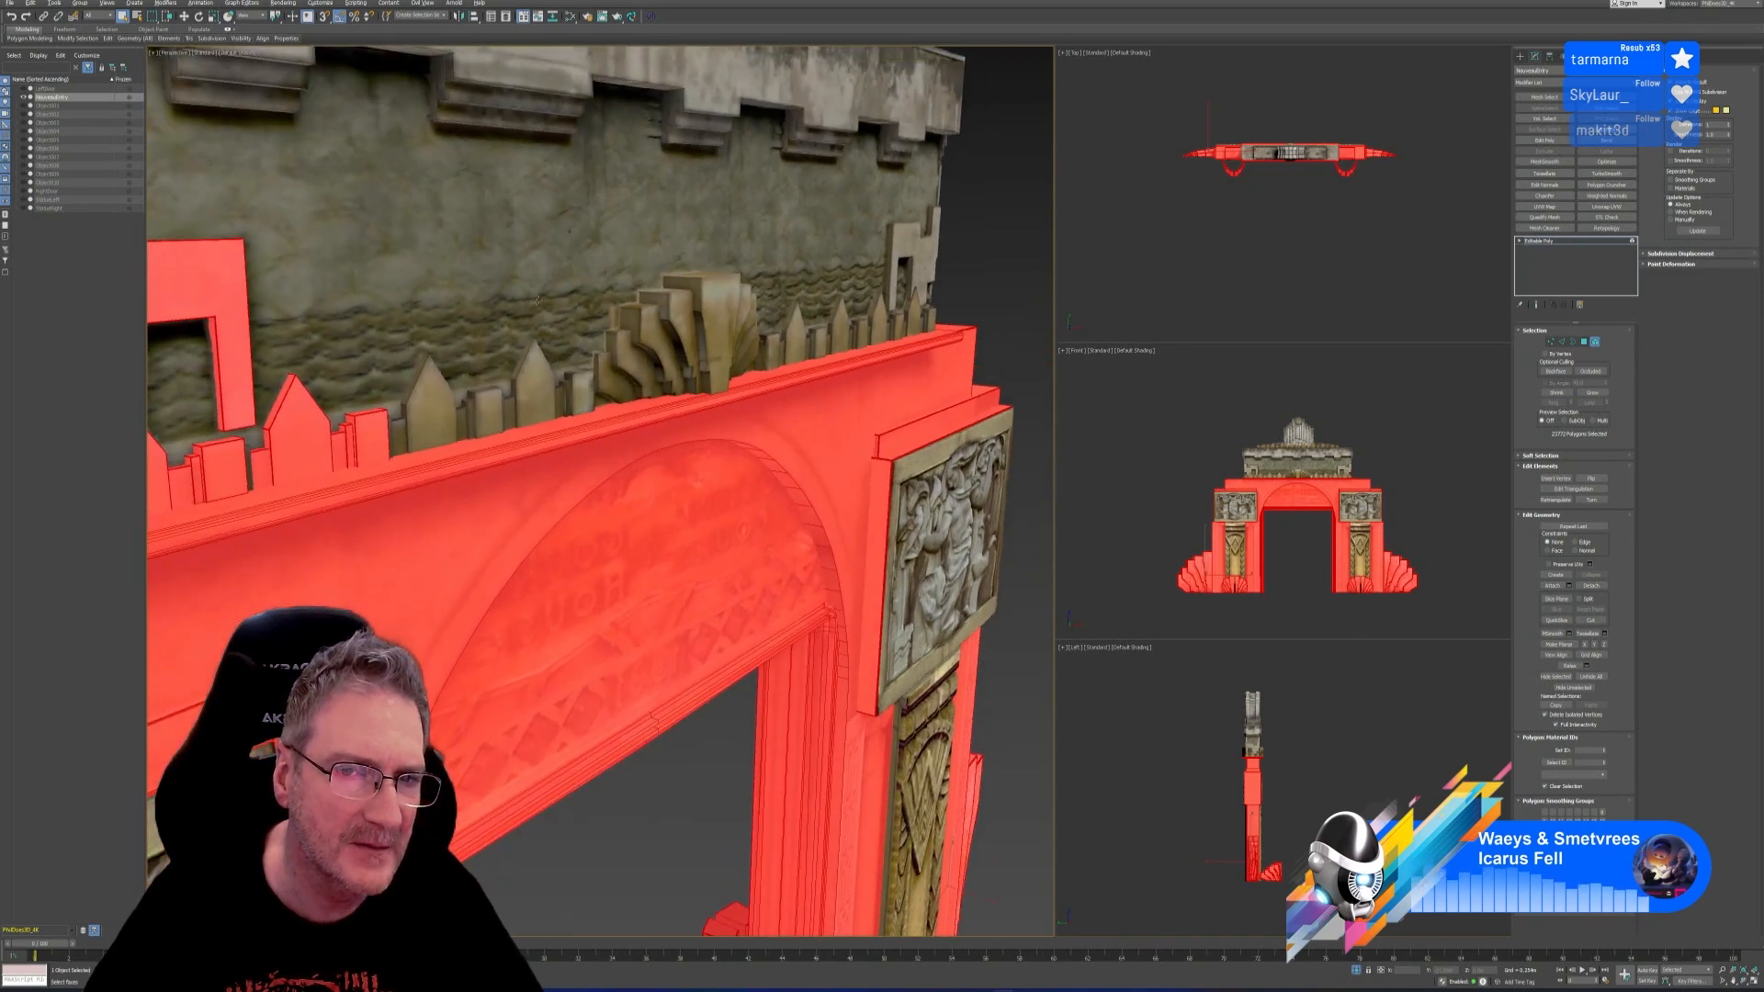
middle_click_drag(538, 300, 600, 220, "alt")
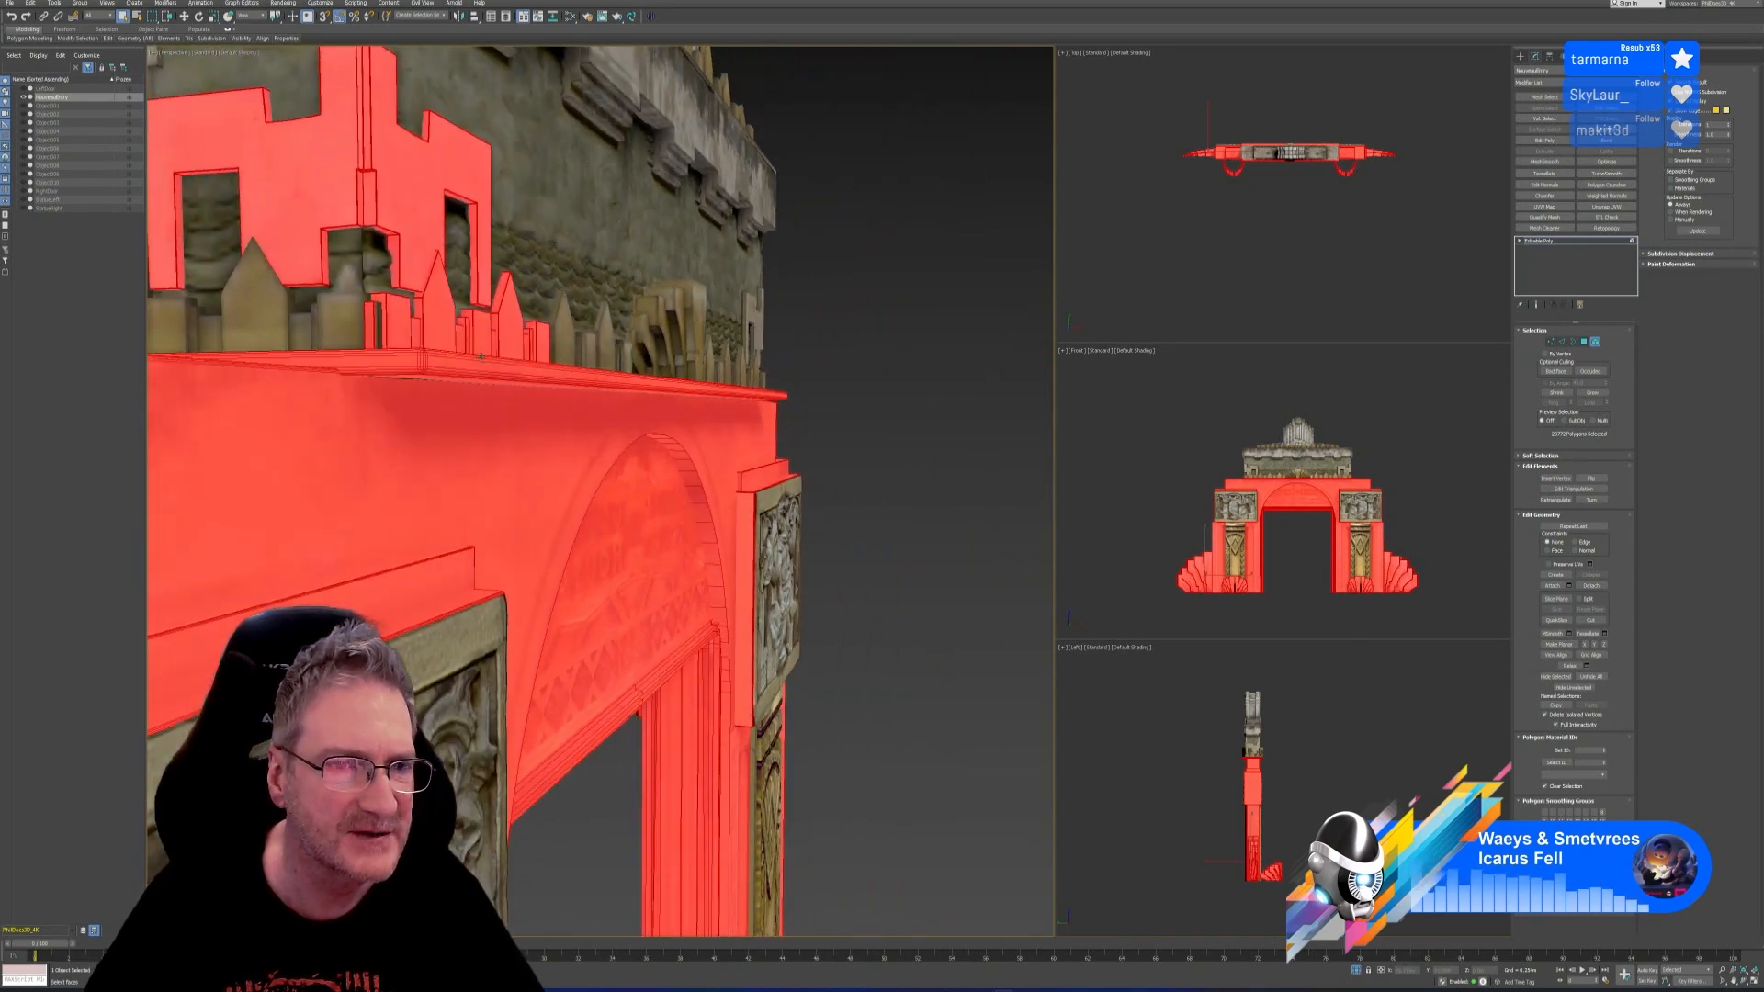
middle_click_drag(541, 158, 368, 331, "alt")
left_click(359, 336, "ctrl")
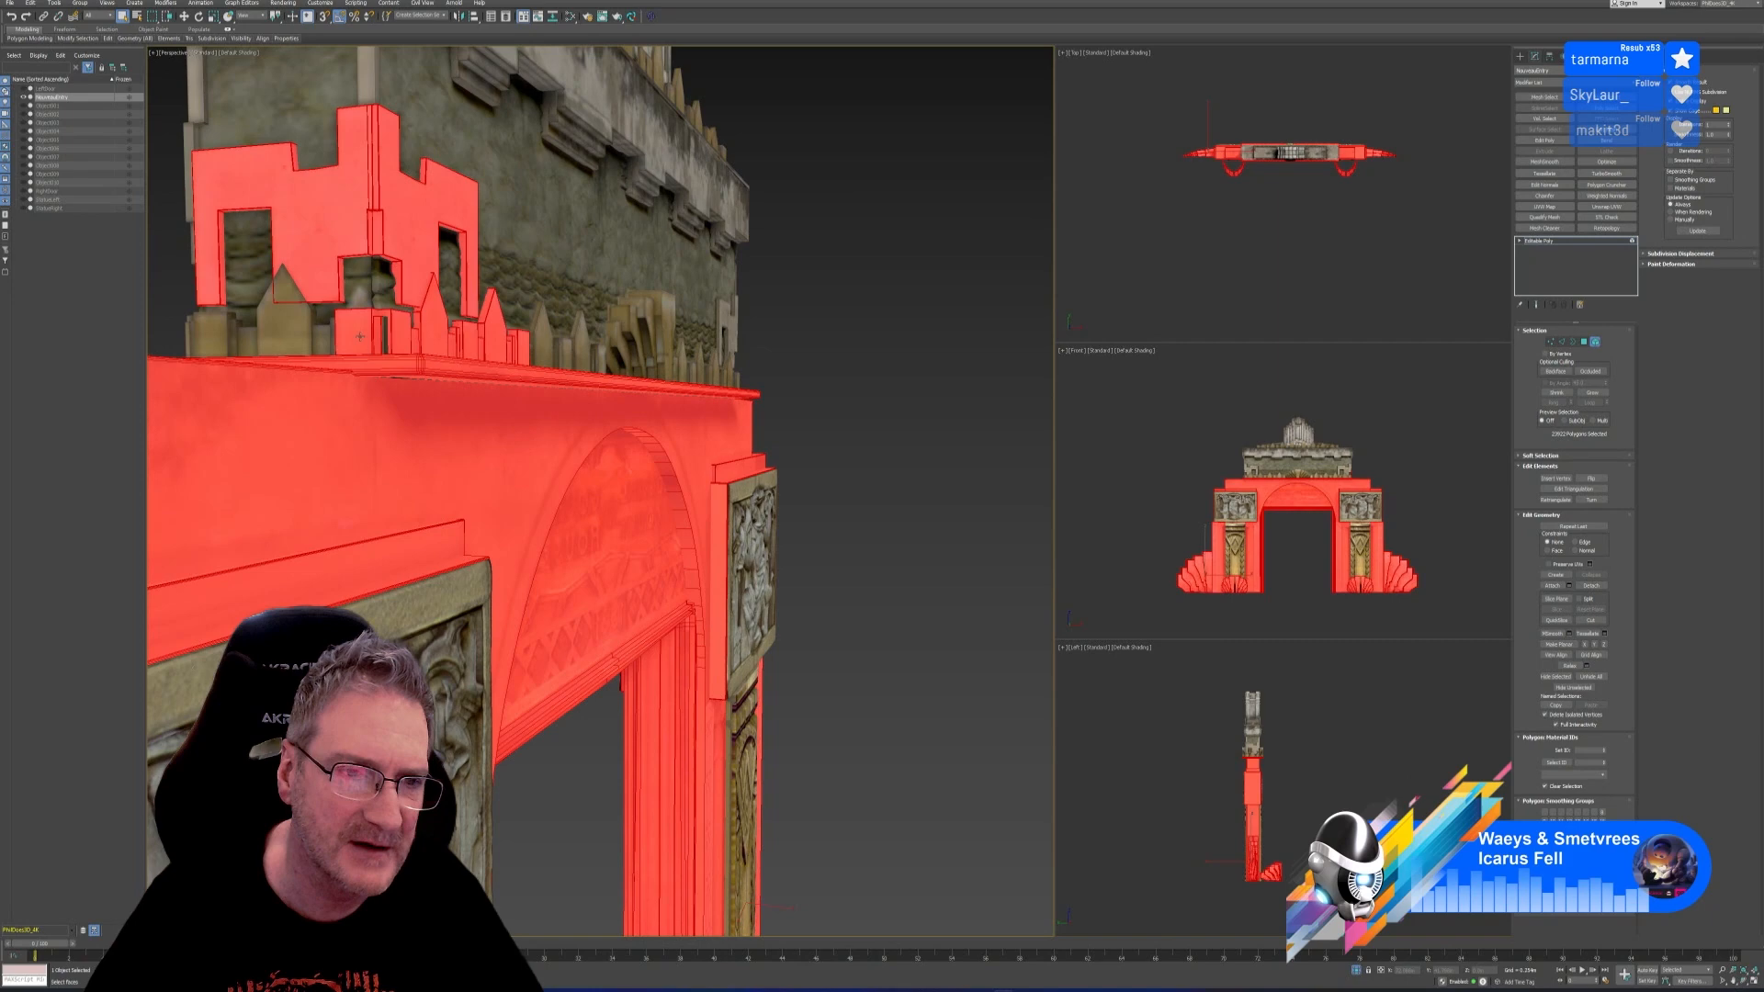
left_click(293, 334, "ctrl")
left_click(248, 344, "ctrl")
left_click(234, 340, "ctrl")
left_click(214, 336, "ctrl")
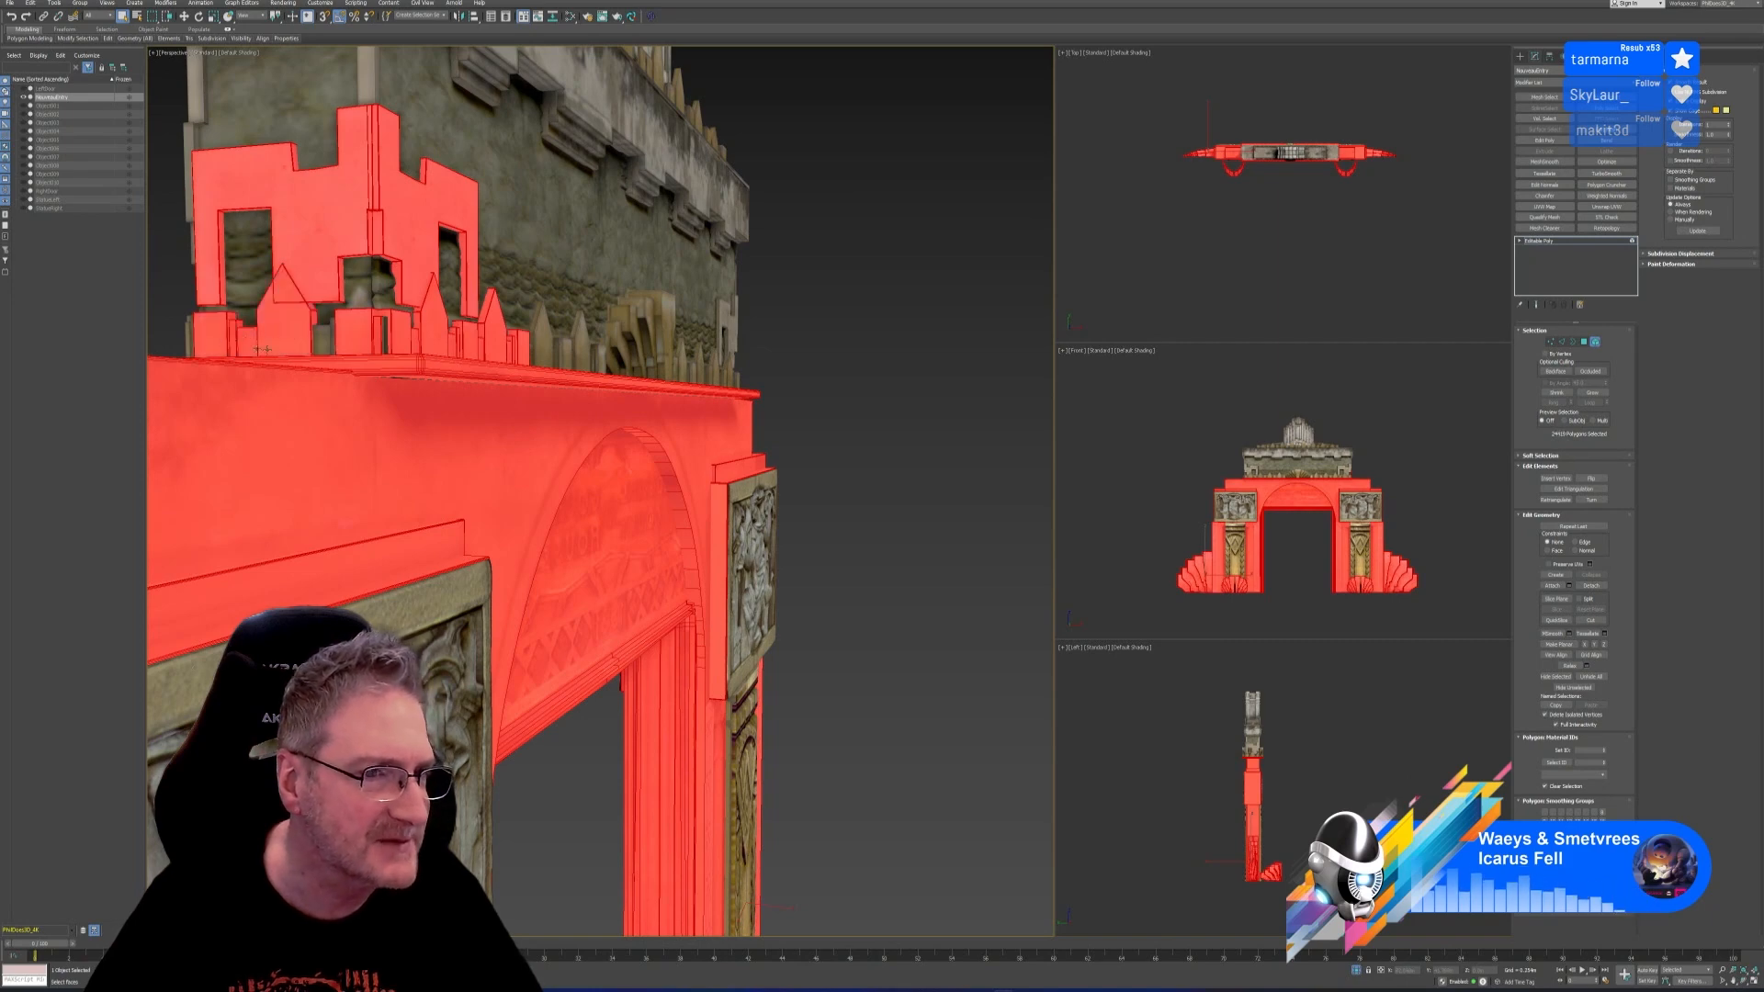
left_click(324, 342, "ctrl")
left_click(332, 336, "ctrl")
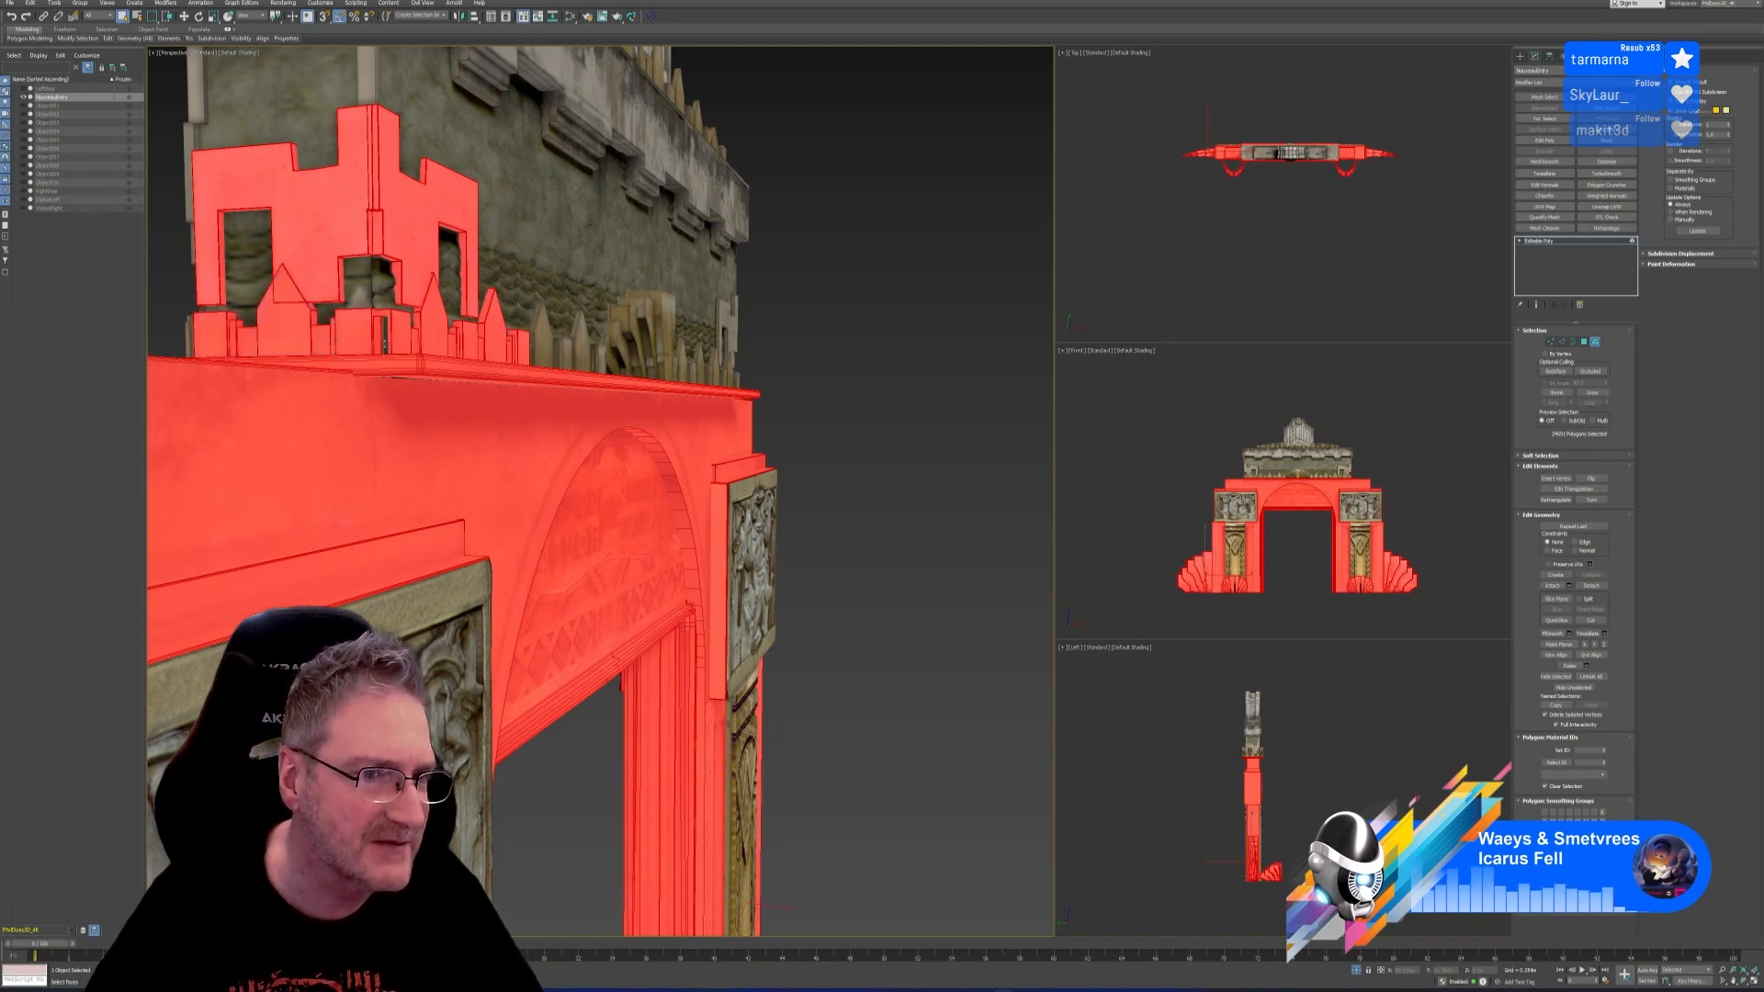
left_click(385, 336, "ctrl")
Add the low blocks and first pointed spike next to the corner on the upper section's rear face to the selection
middle_click_drag(379, 386, 658, 366, "alt")
left_click(725, 371, "ctrl")
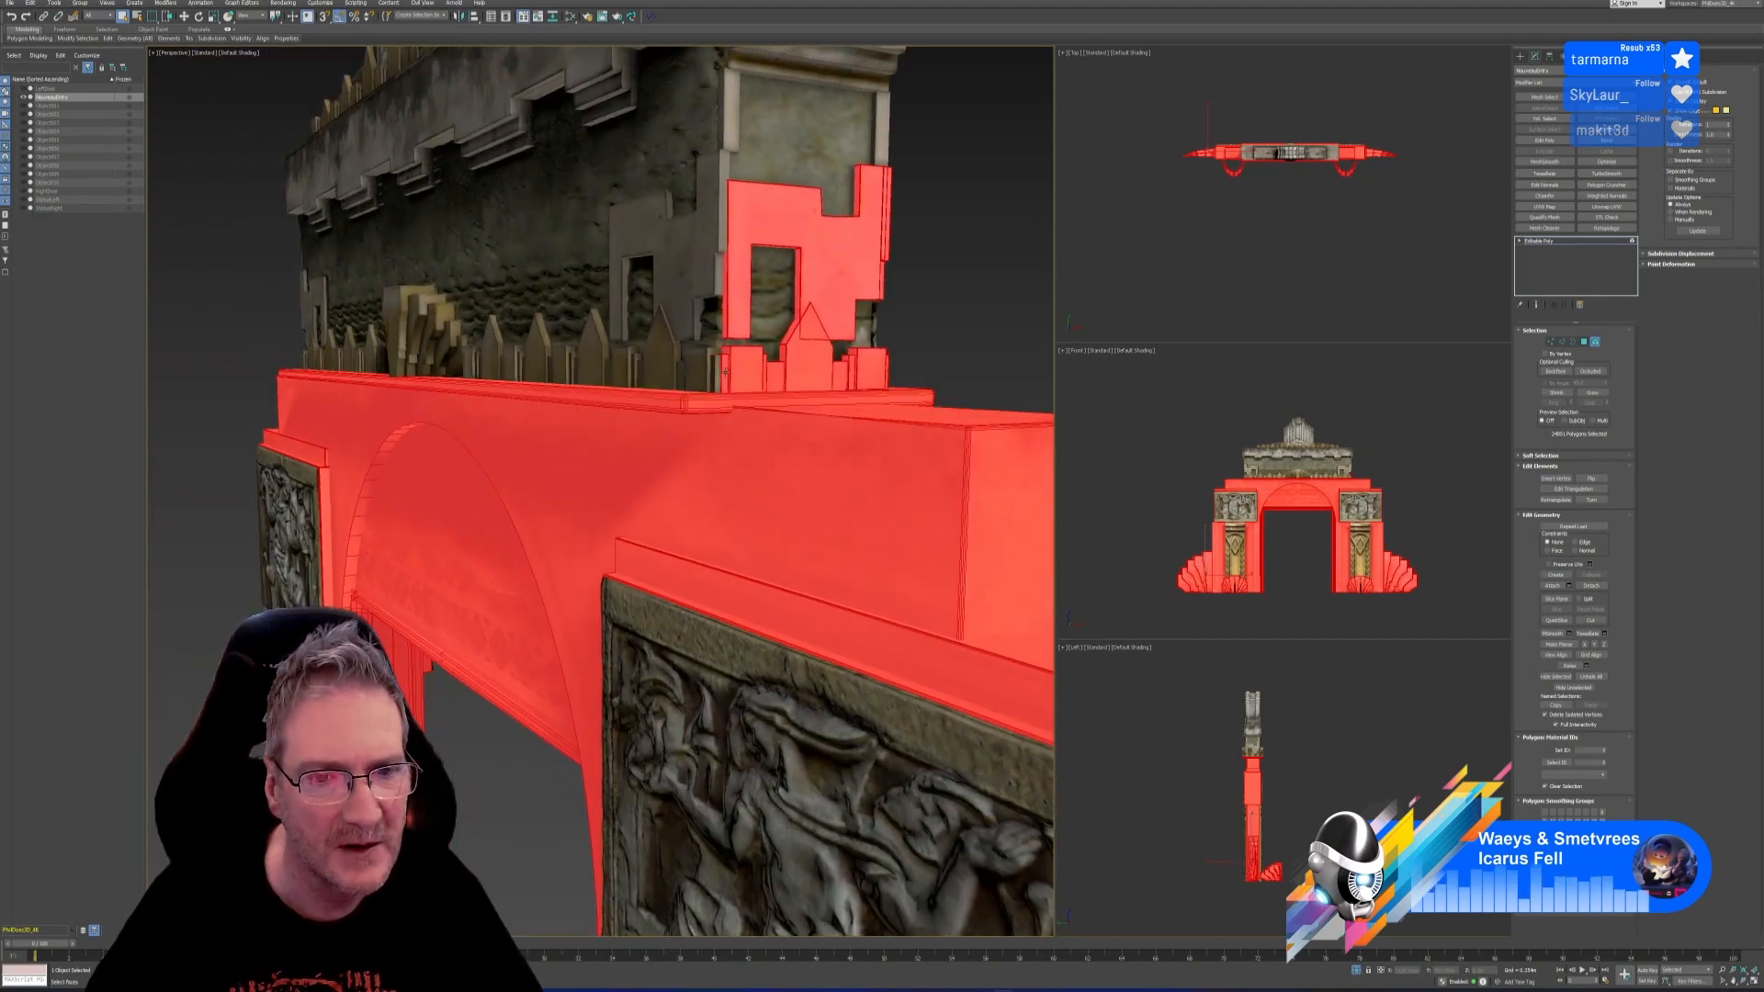
left_click(703, 370, "ctrl")
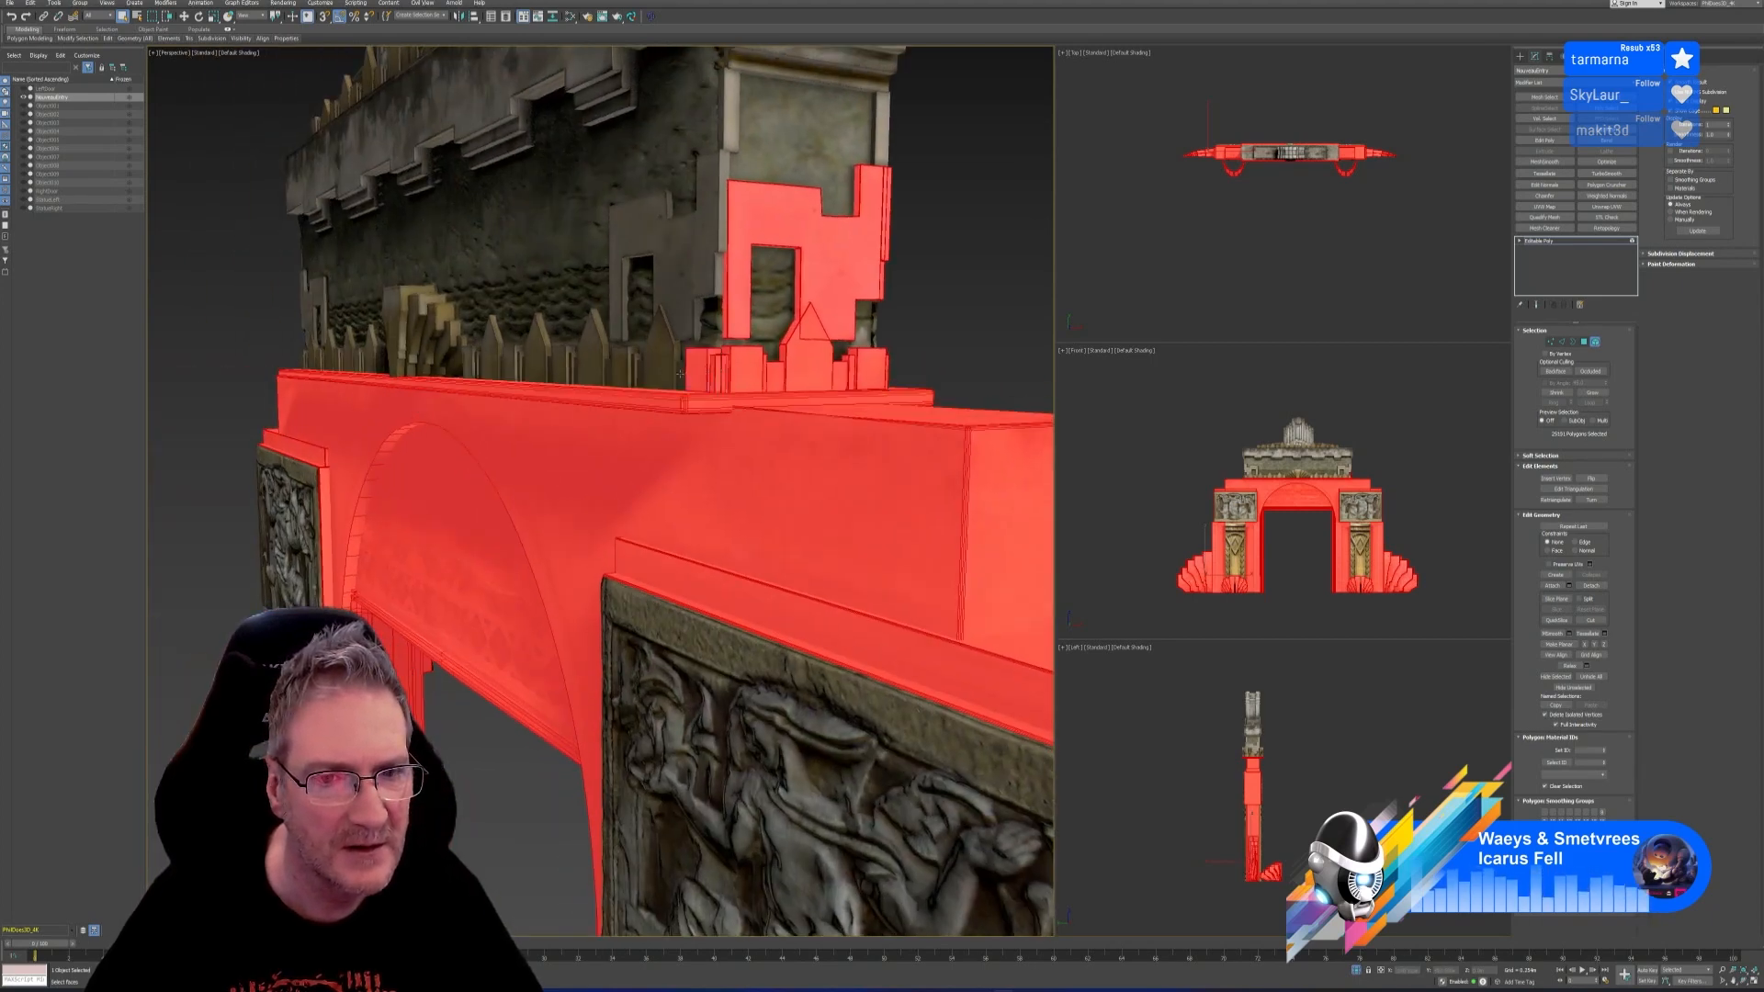
left_click(680, 374, "ctrl")
left_click(664, 372, "ctrl")
left_click(638, 372, "ctrl")
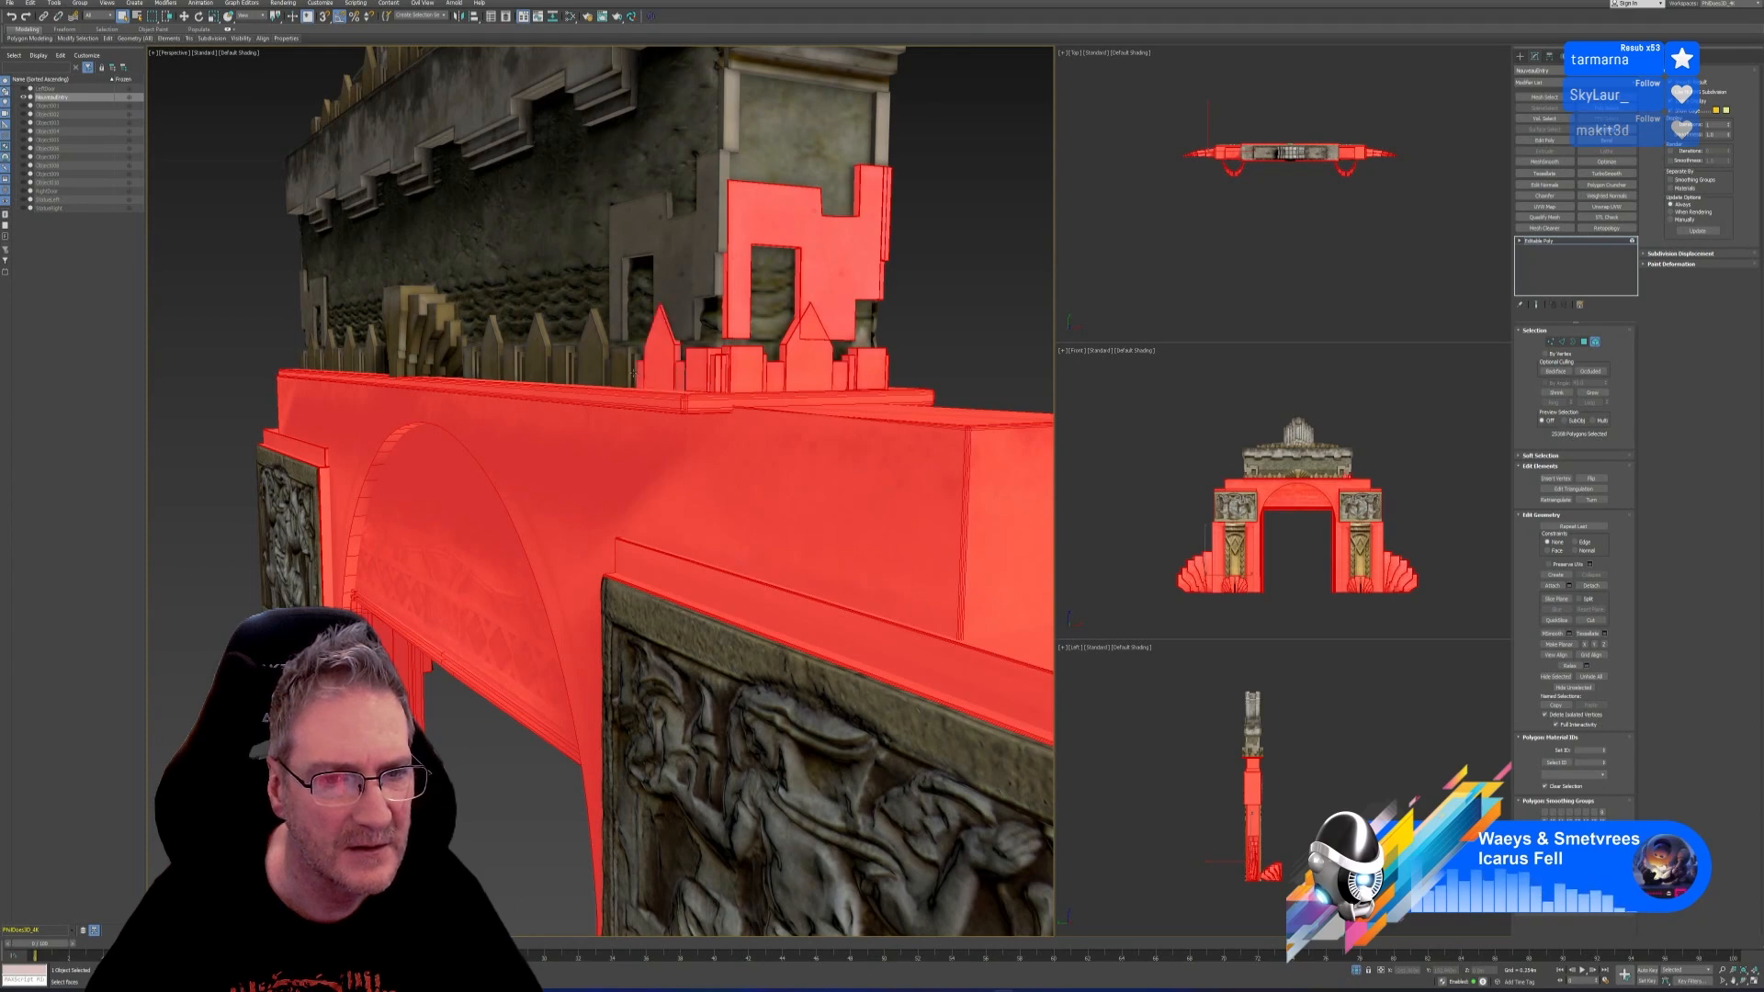
Extend the selection along the rear row with the next two pointed spikes and the low blocks between them
left_click(625, 373, "ctrl")
left_click(606, 371, "ctrl")
left_click(598, 369, "ctrl")
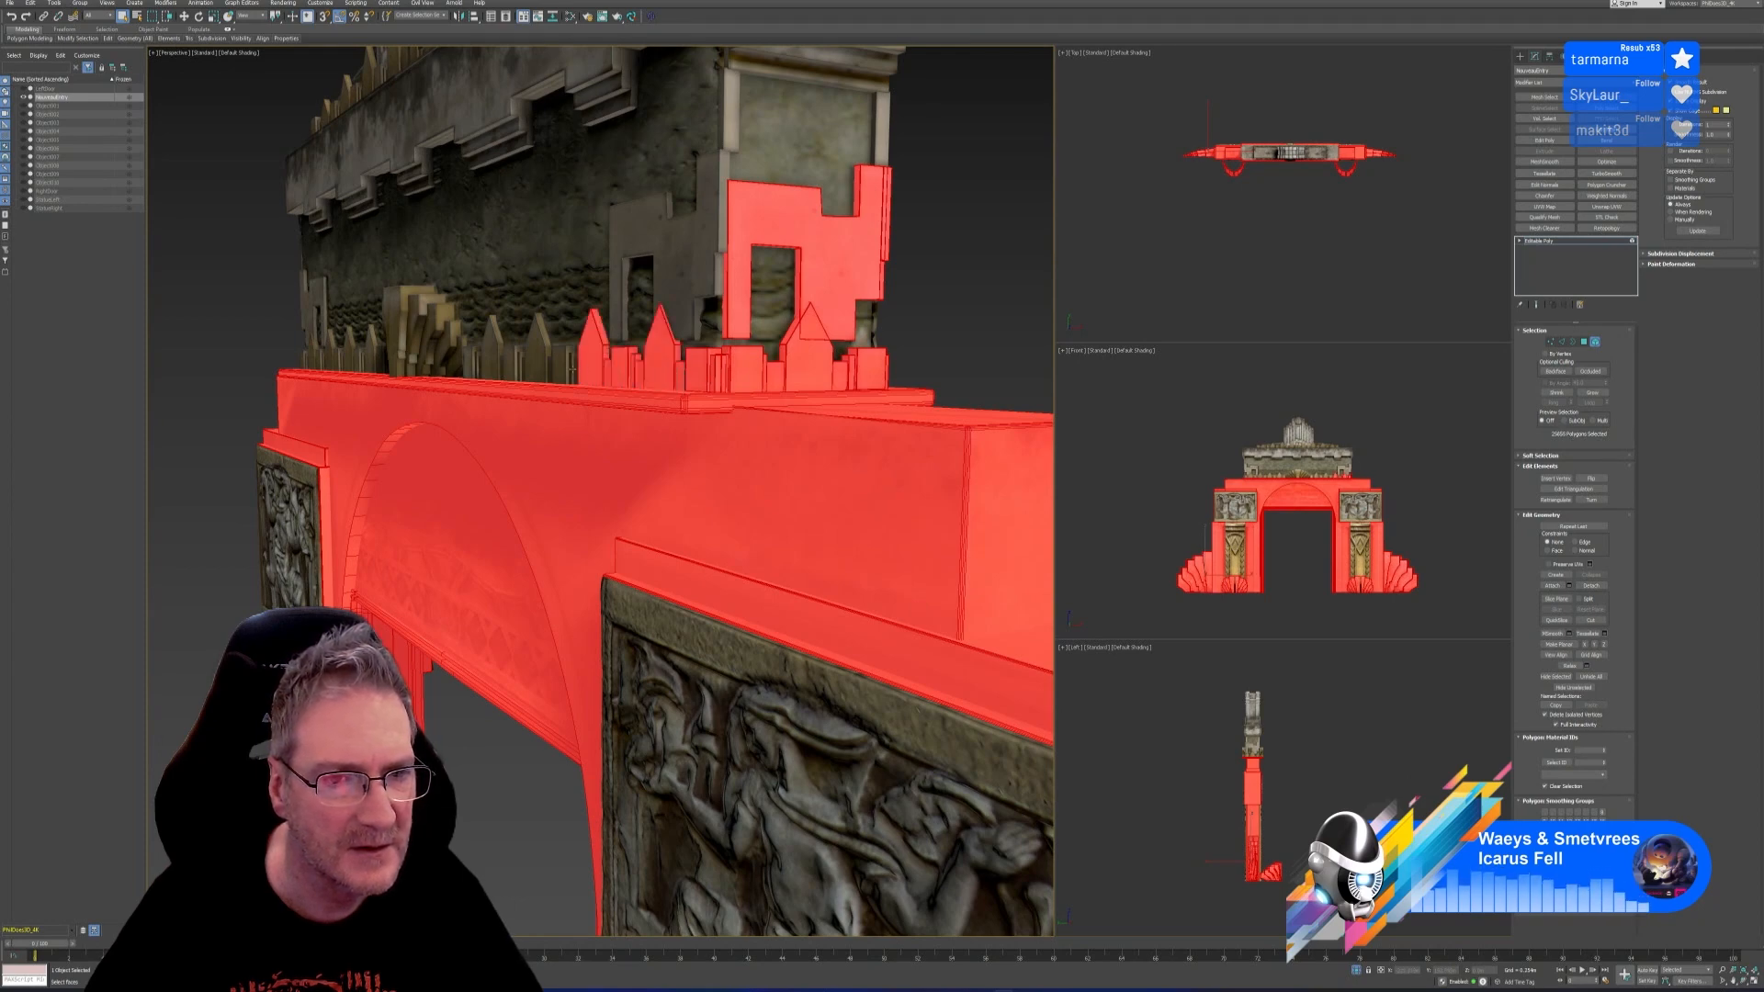
left_click(575, 372, "ctrl")
left_click(570, 371, "ctrl")
left_click(559, 369, "ctrl")
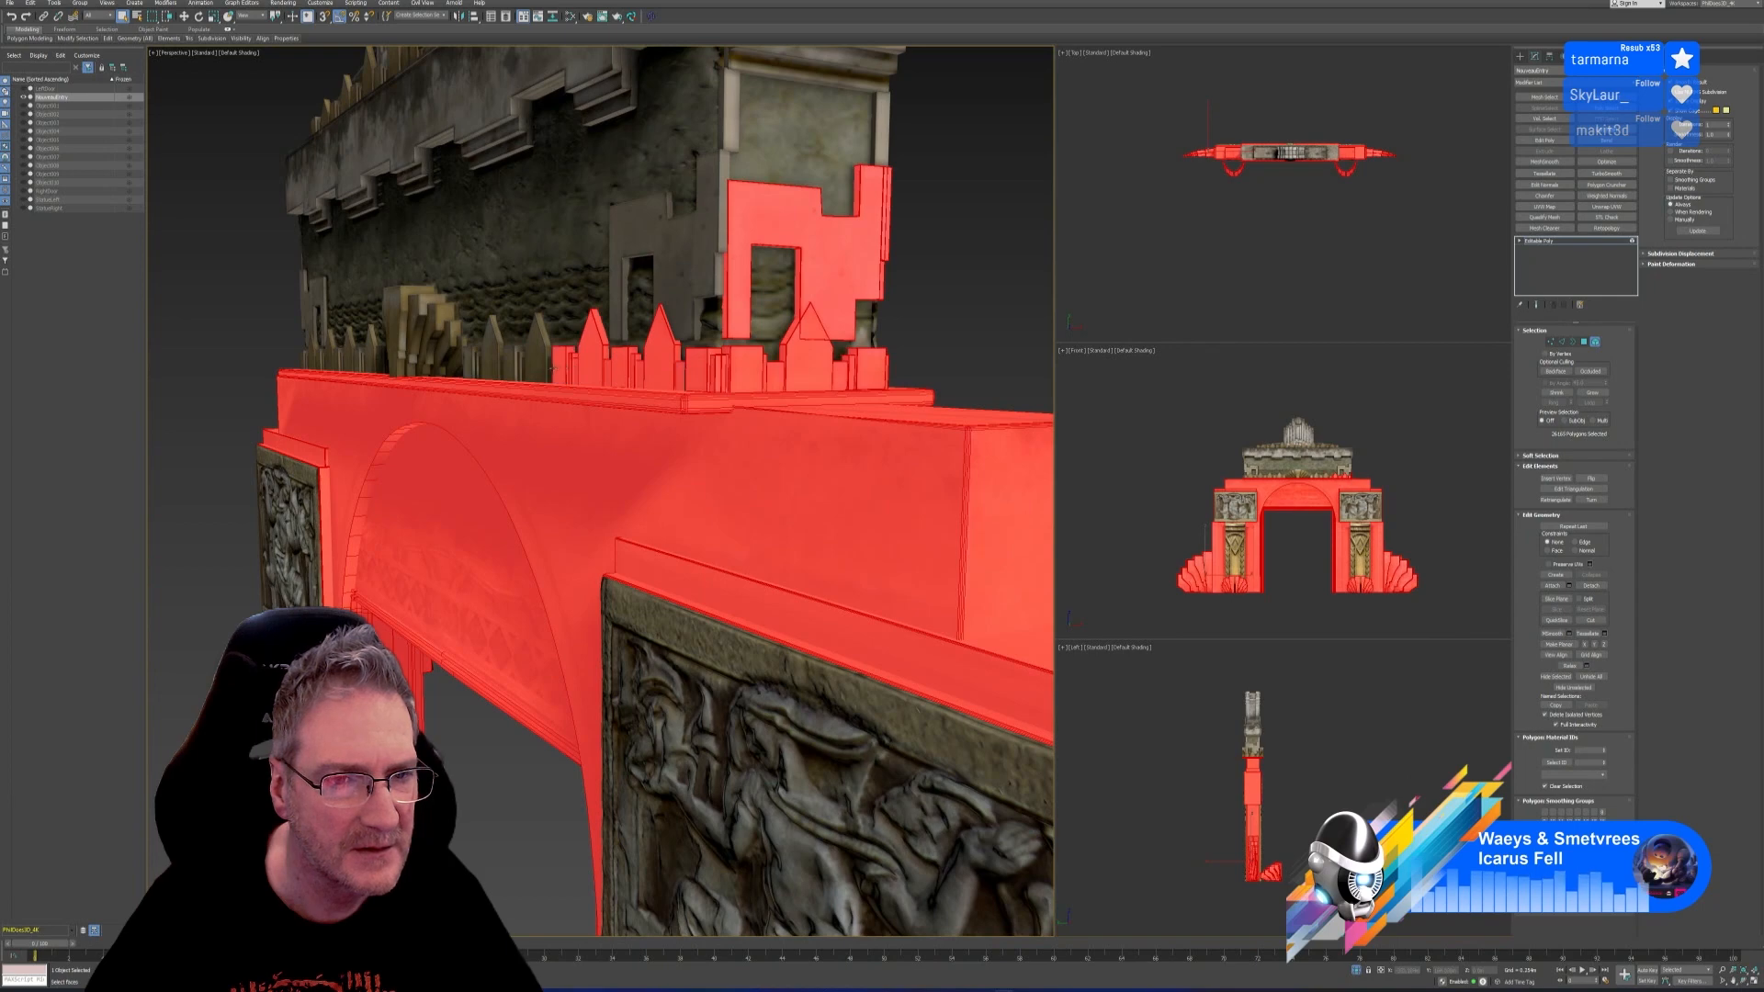
left_click(548, 369, "ctrl")
left_click(537, 358, "ctrl")
left_click(522, 370, "ctrl")
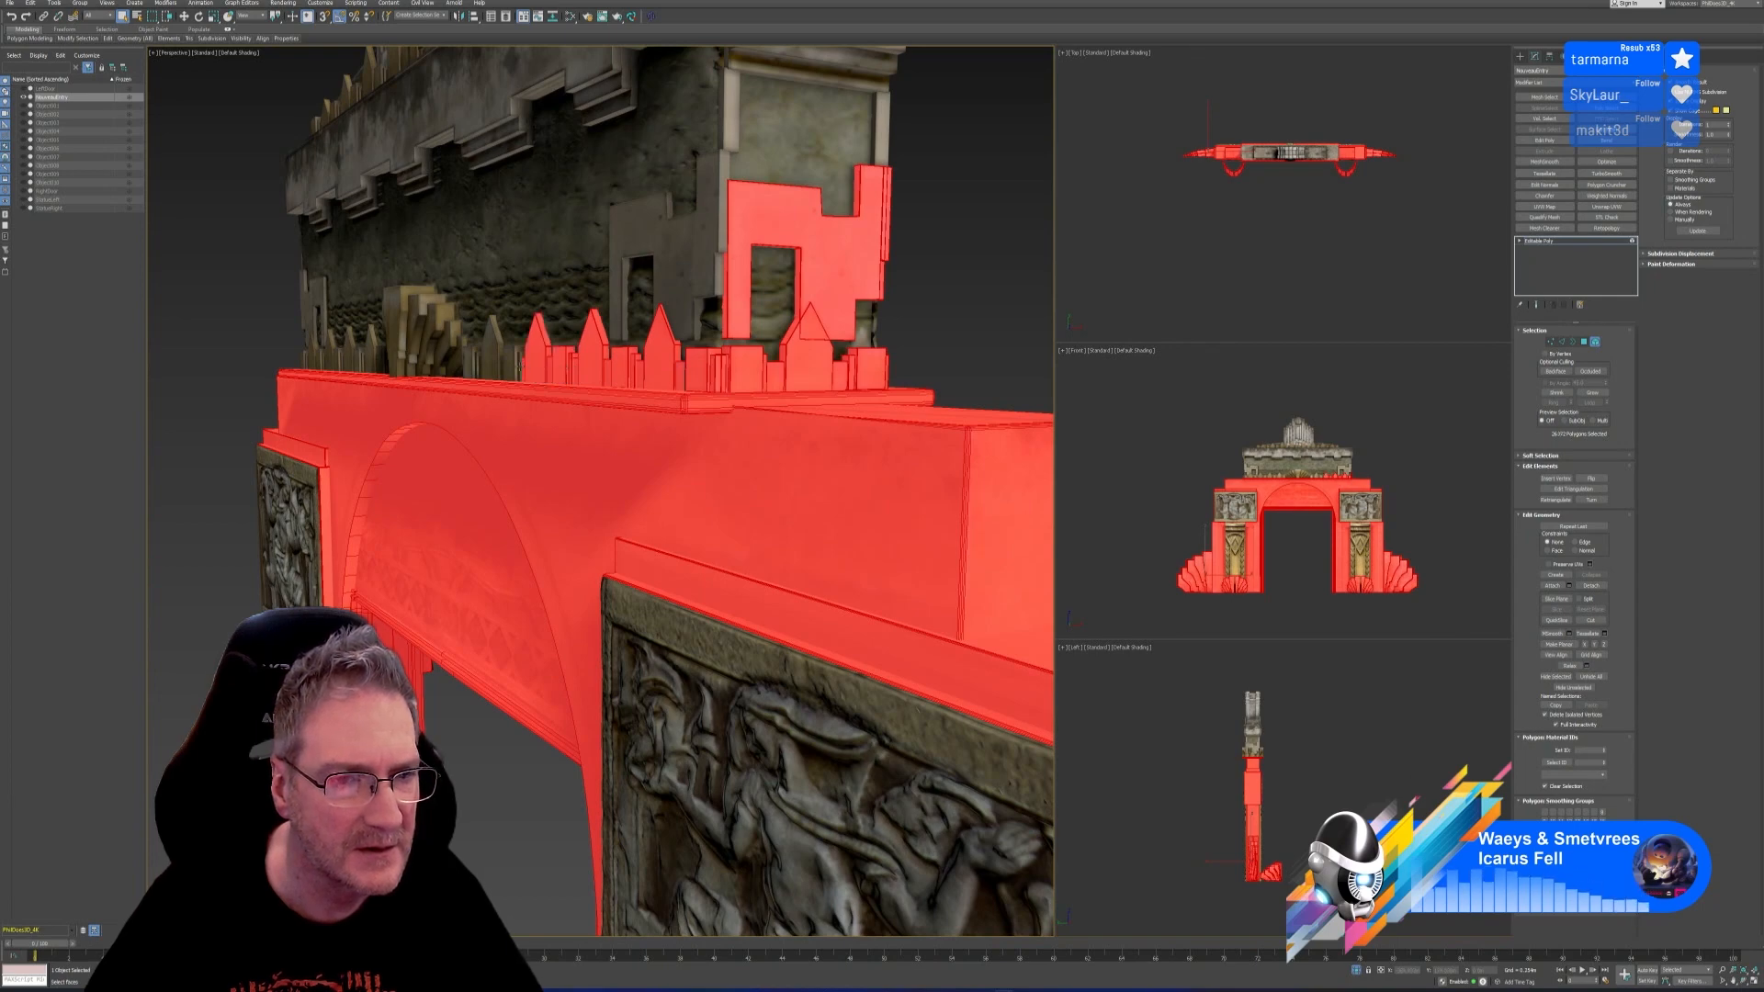
Extend the selection along the rear row with the next pointed spike and low blocks towards the central fan ornament, leaving out the textured wall
left_click(512, 366, "ctrl")
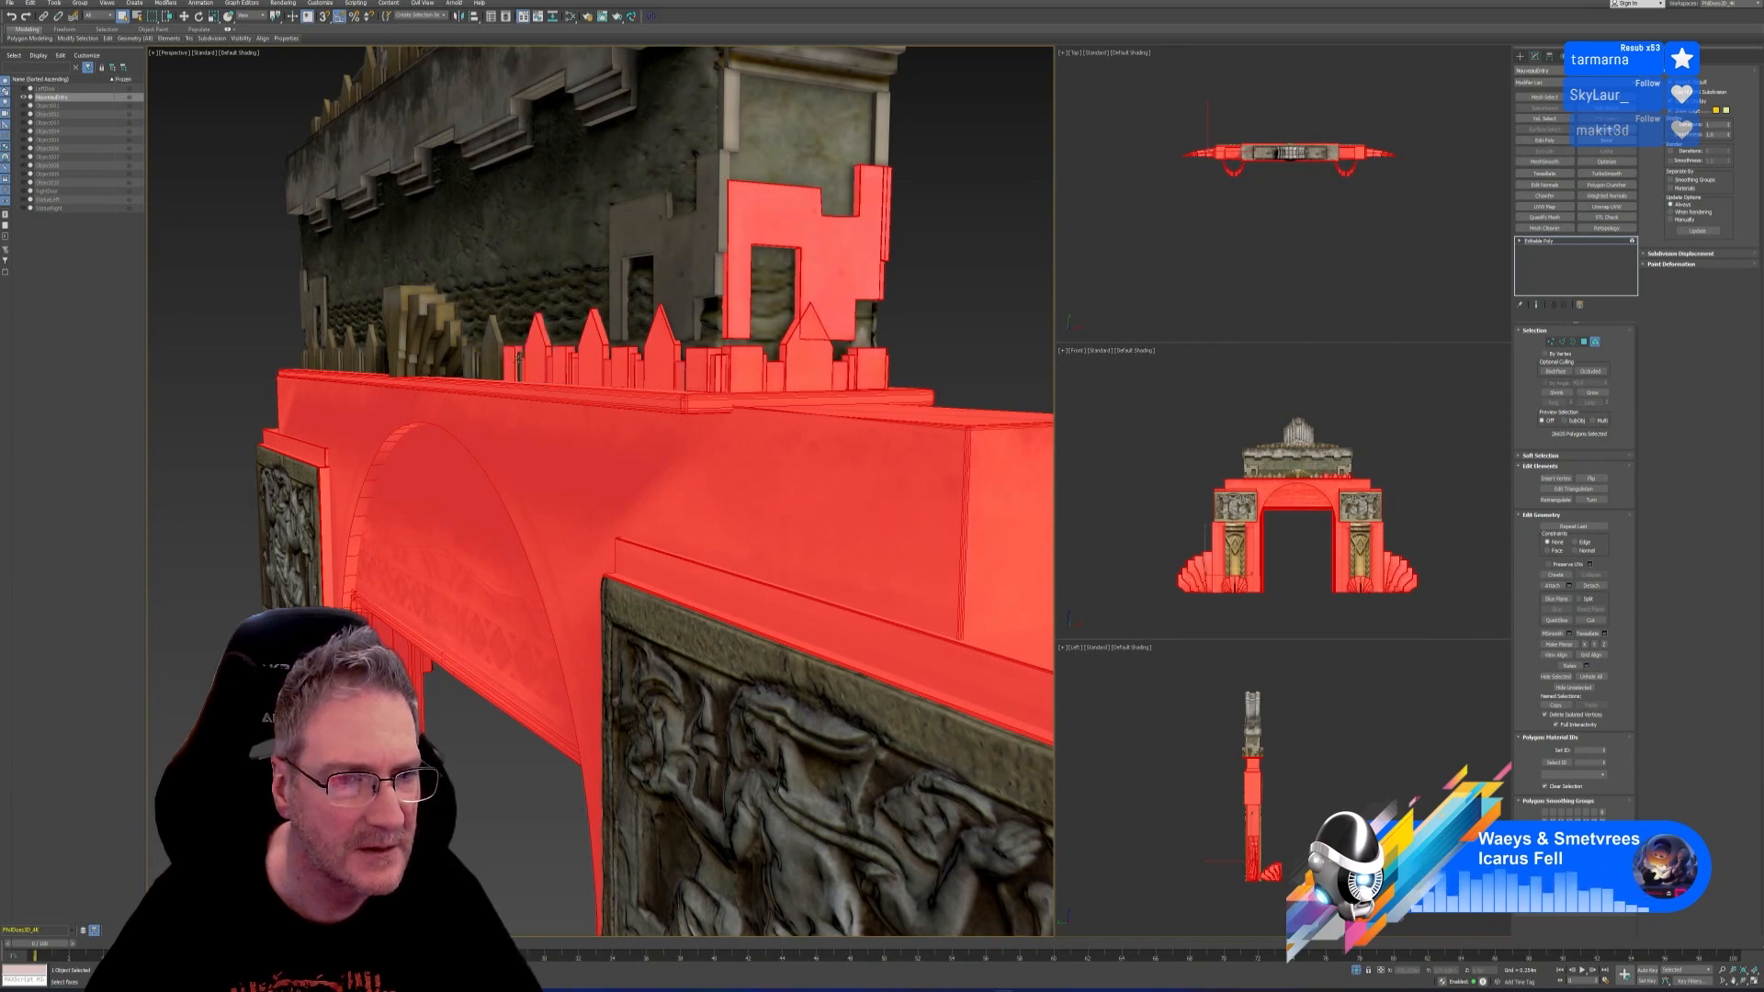
left_click(520, 367, "ctrl")
middle_click_drag(579, 450, 525, 368, "alt")
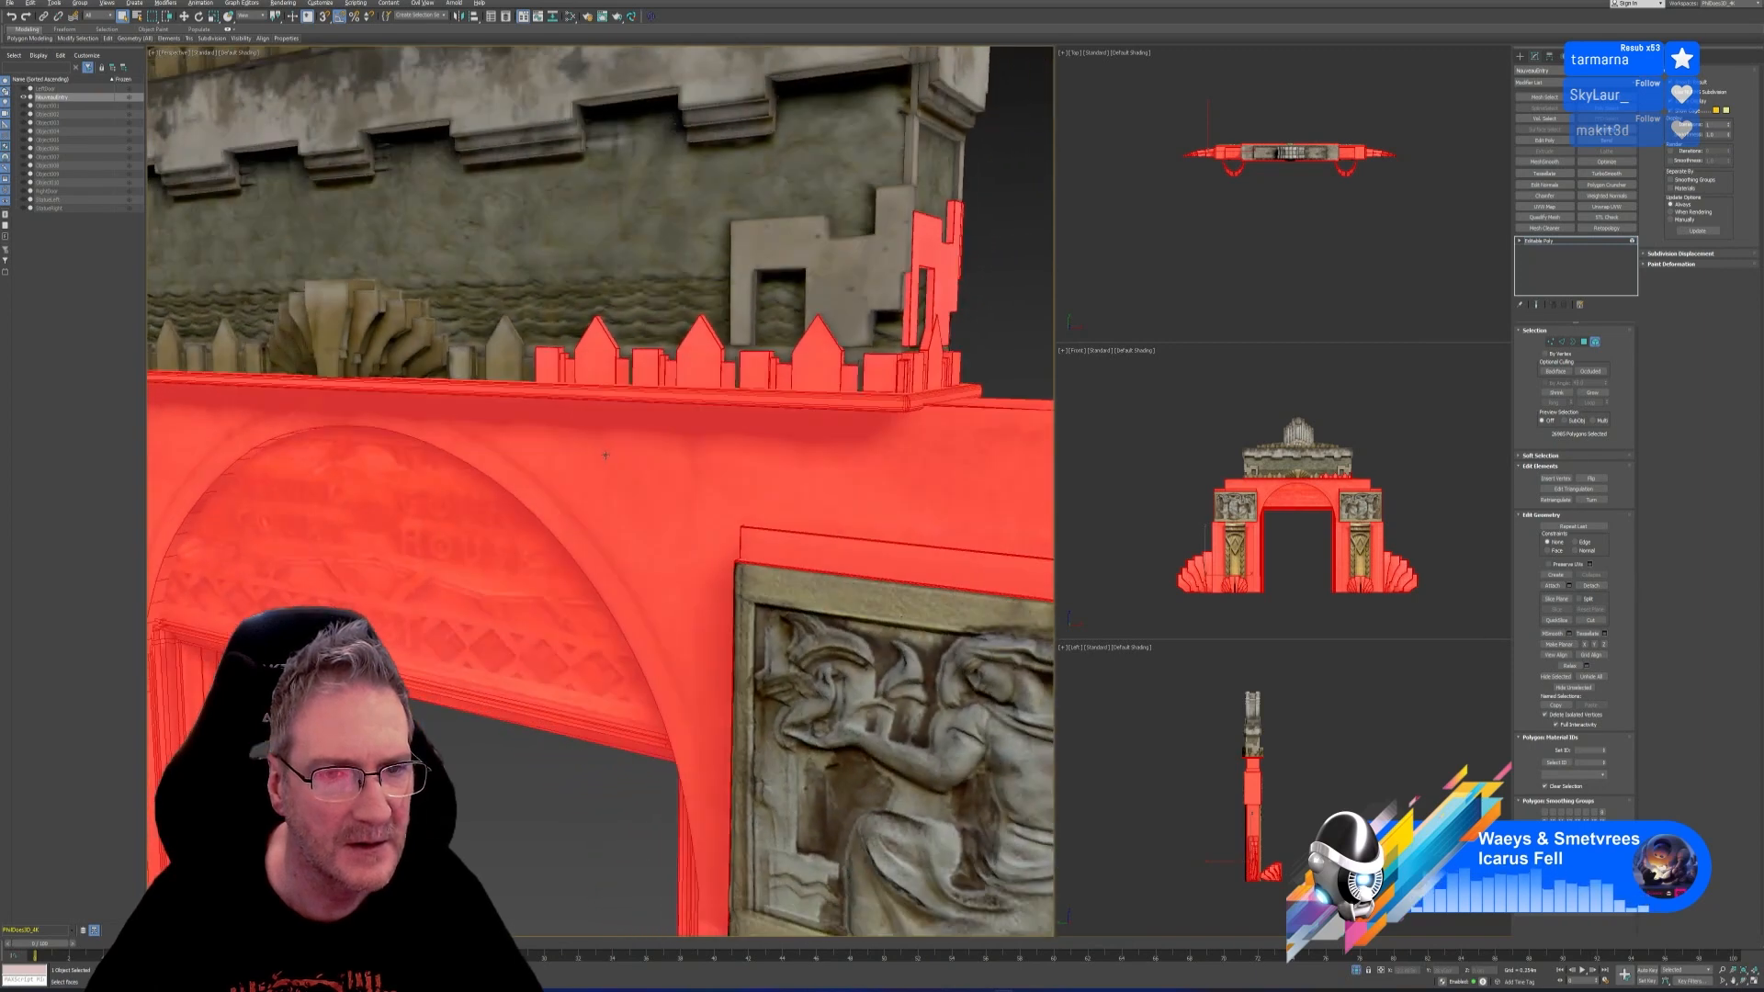
left_click(501, 370, "ctrl")
left_click(495, 369, "ctrl")
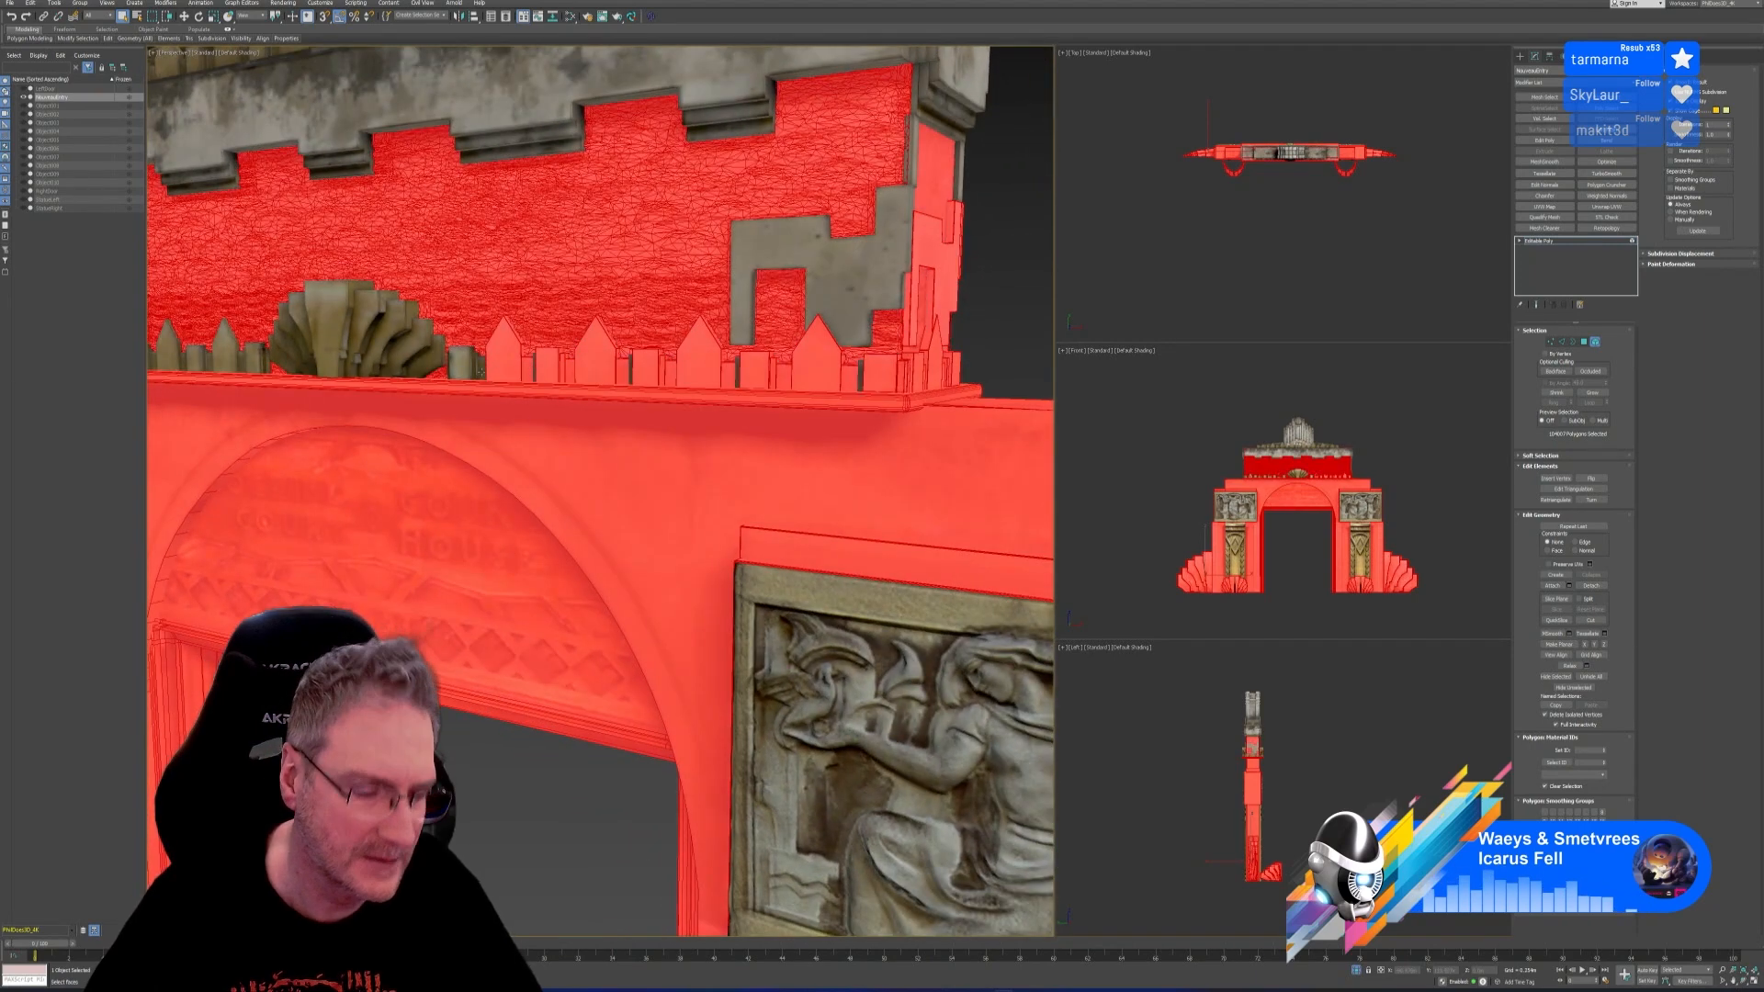
key("ctrl+z")
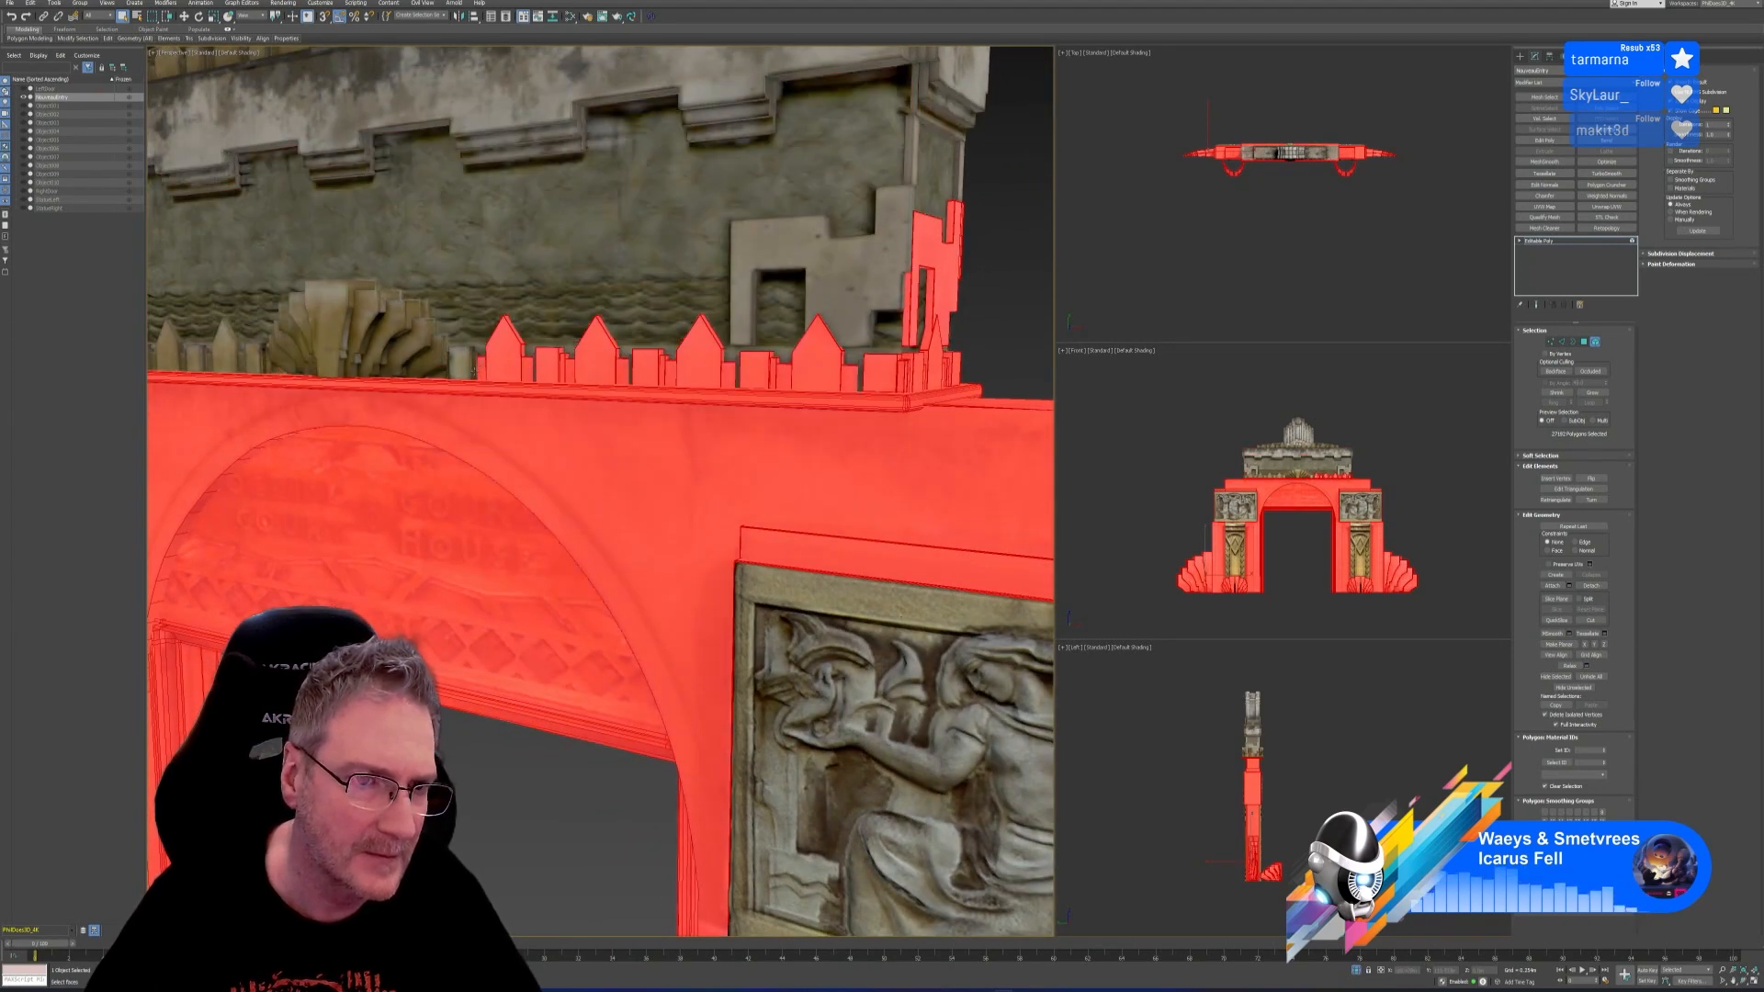
left_click(458, 369, "ctrl")
left_click(474, 368, "ctrl")
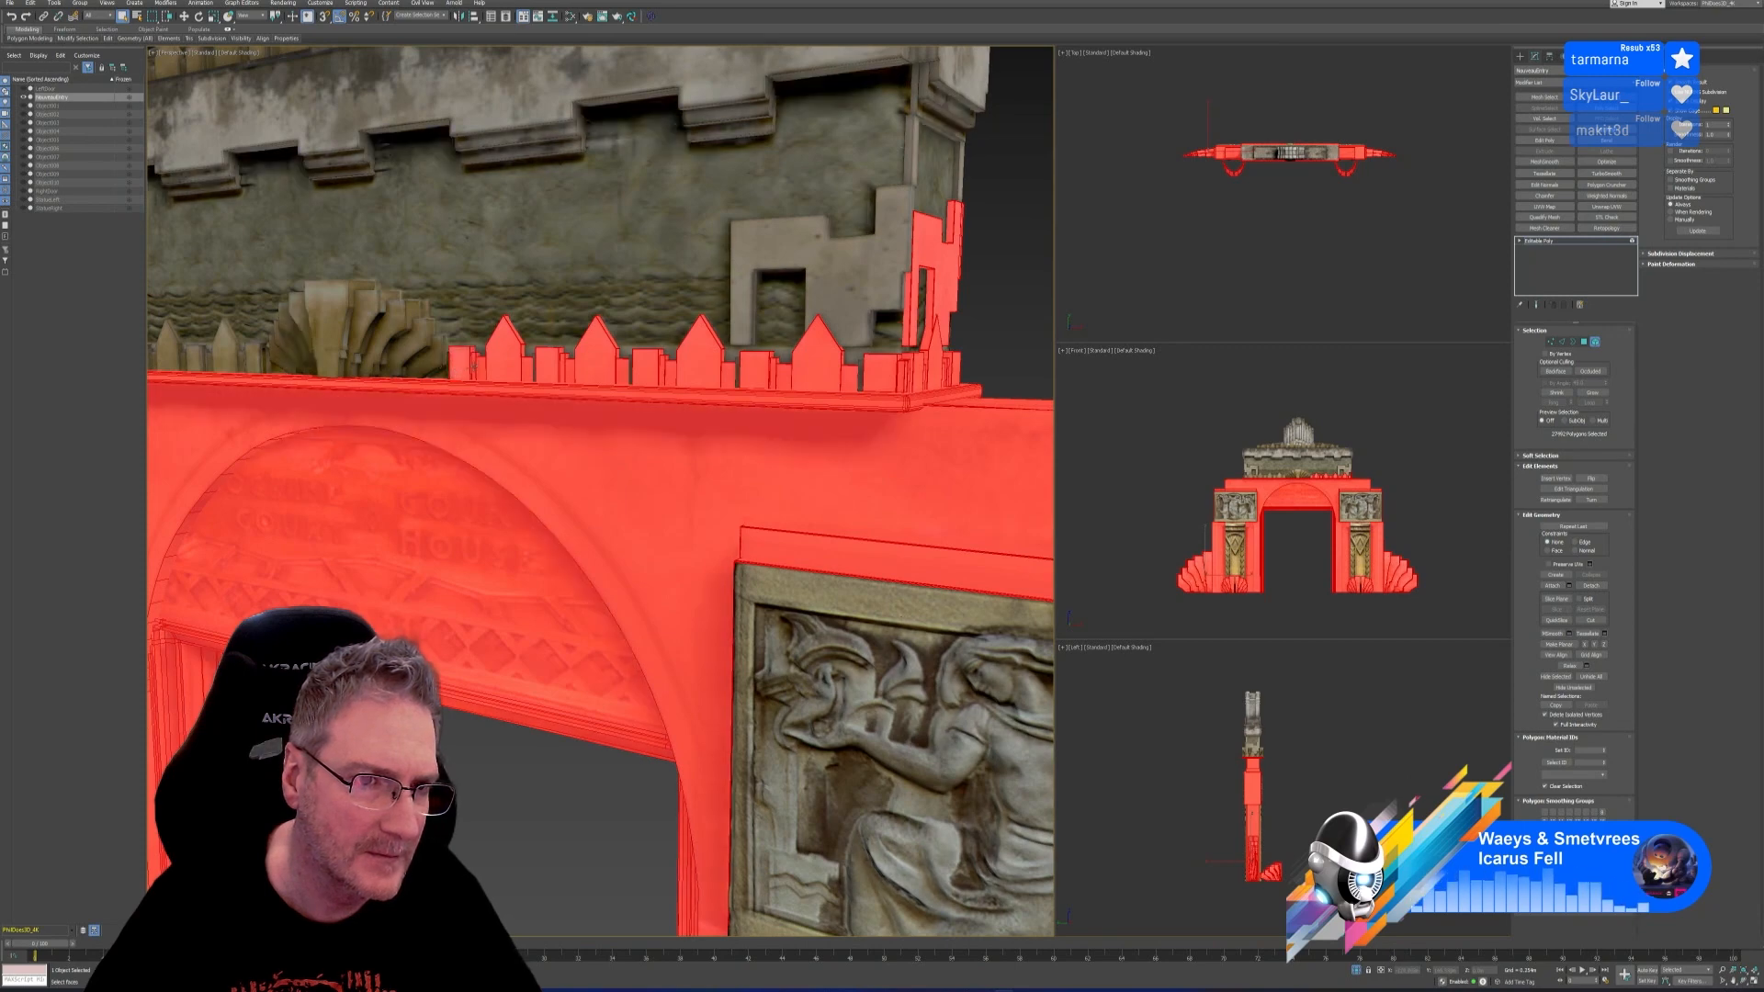
Add the narrow recessed pieces between the rear row's spikes and the fan ornament's nearest outer blade to the selection
scroll(509, 447, "up", 2)
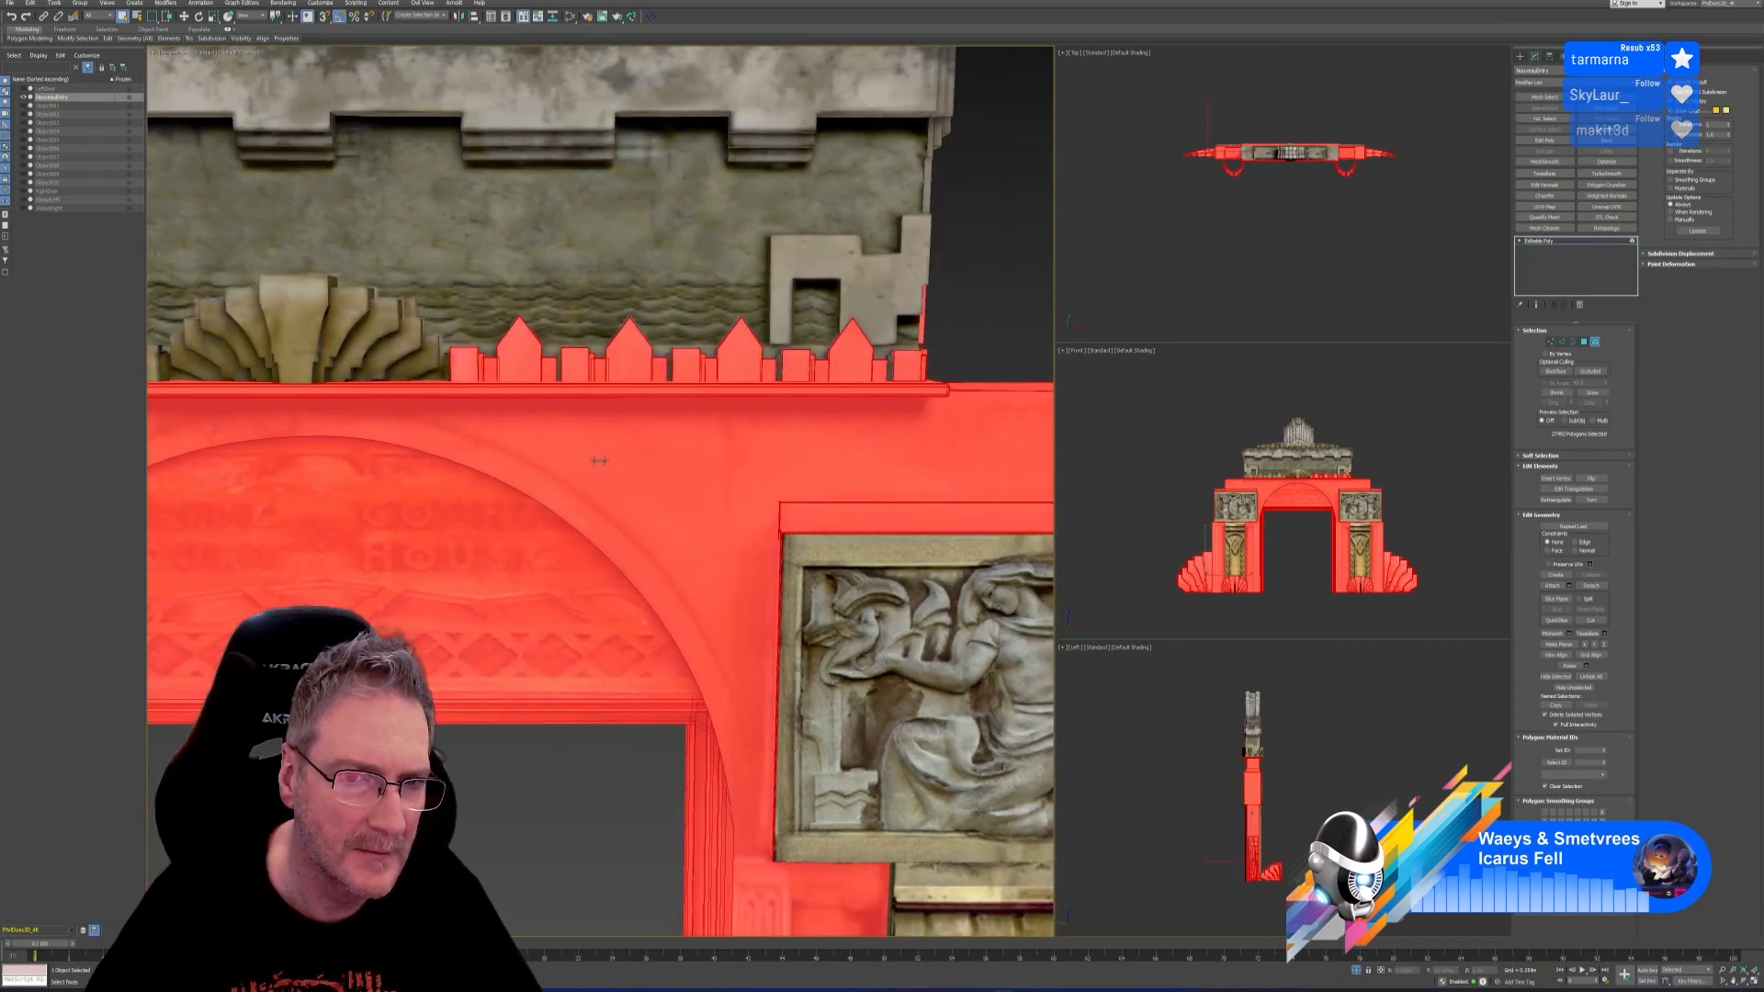
left_click(889, 367, "ctrl")
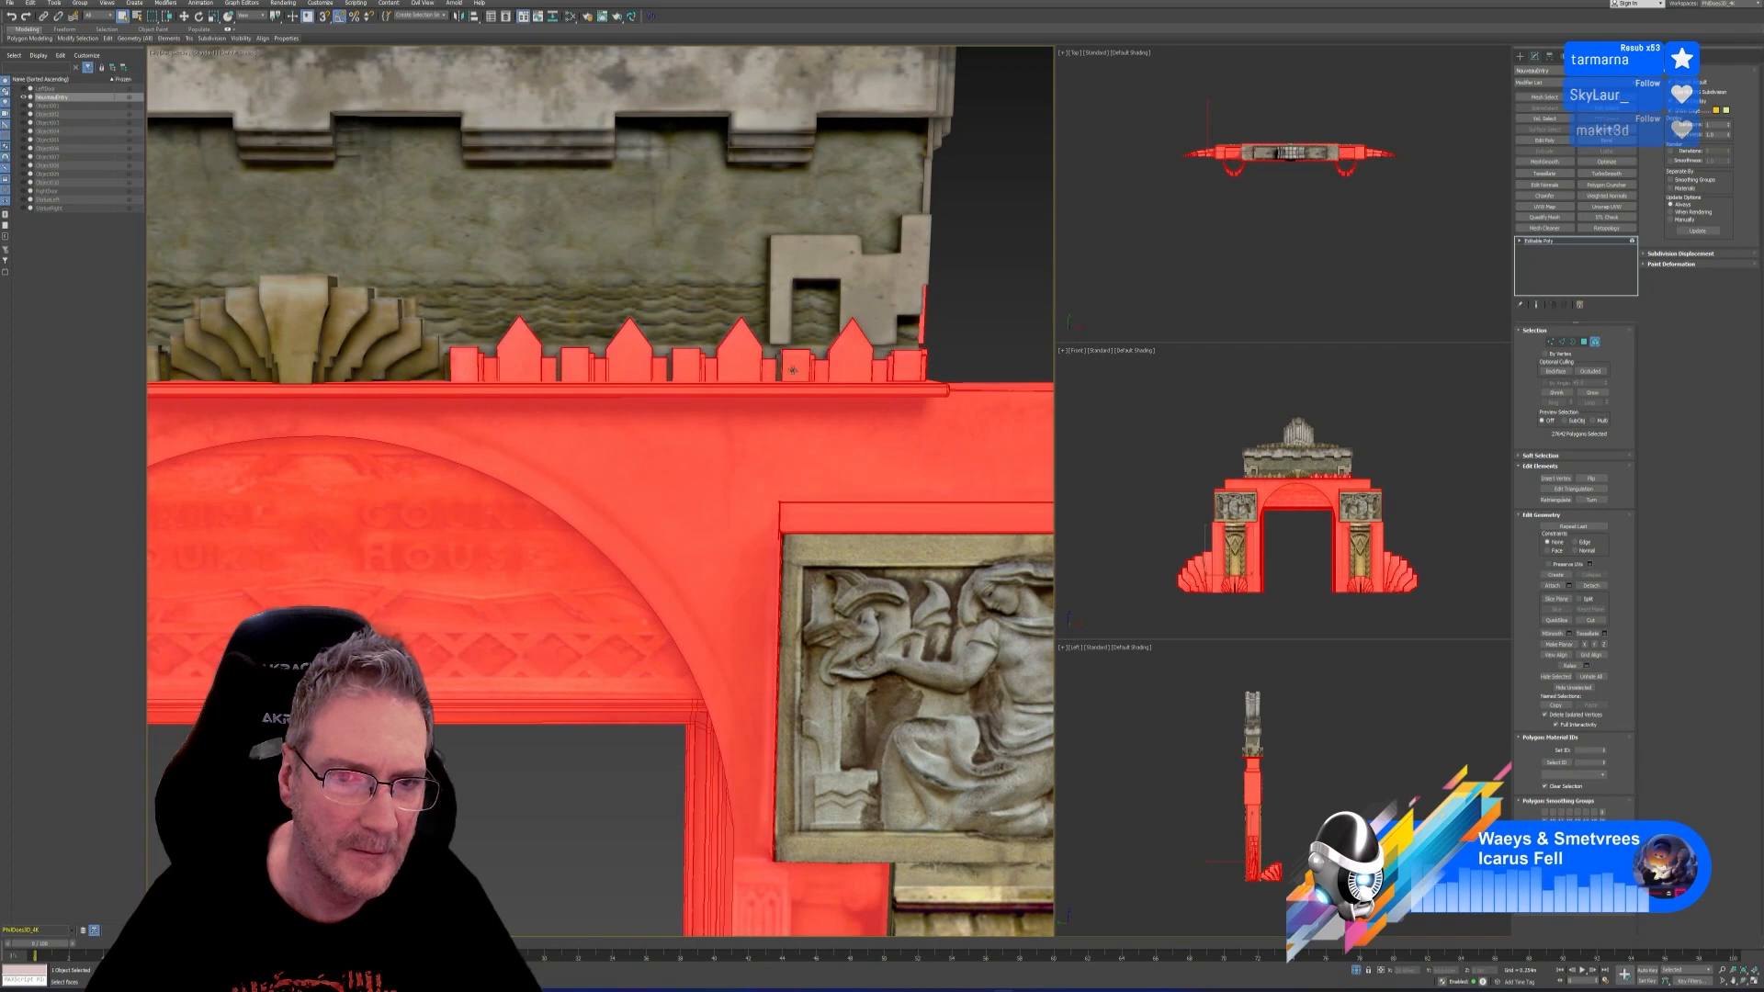
left_click(770, 372, "ctrl")
left_click(675, 369, "ctrl")
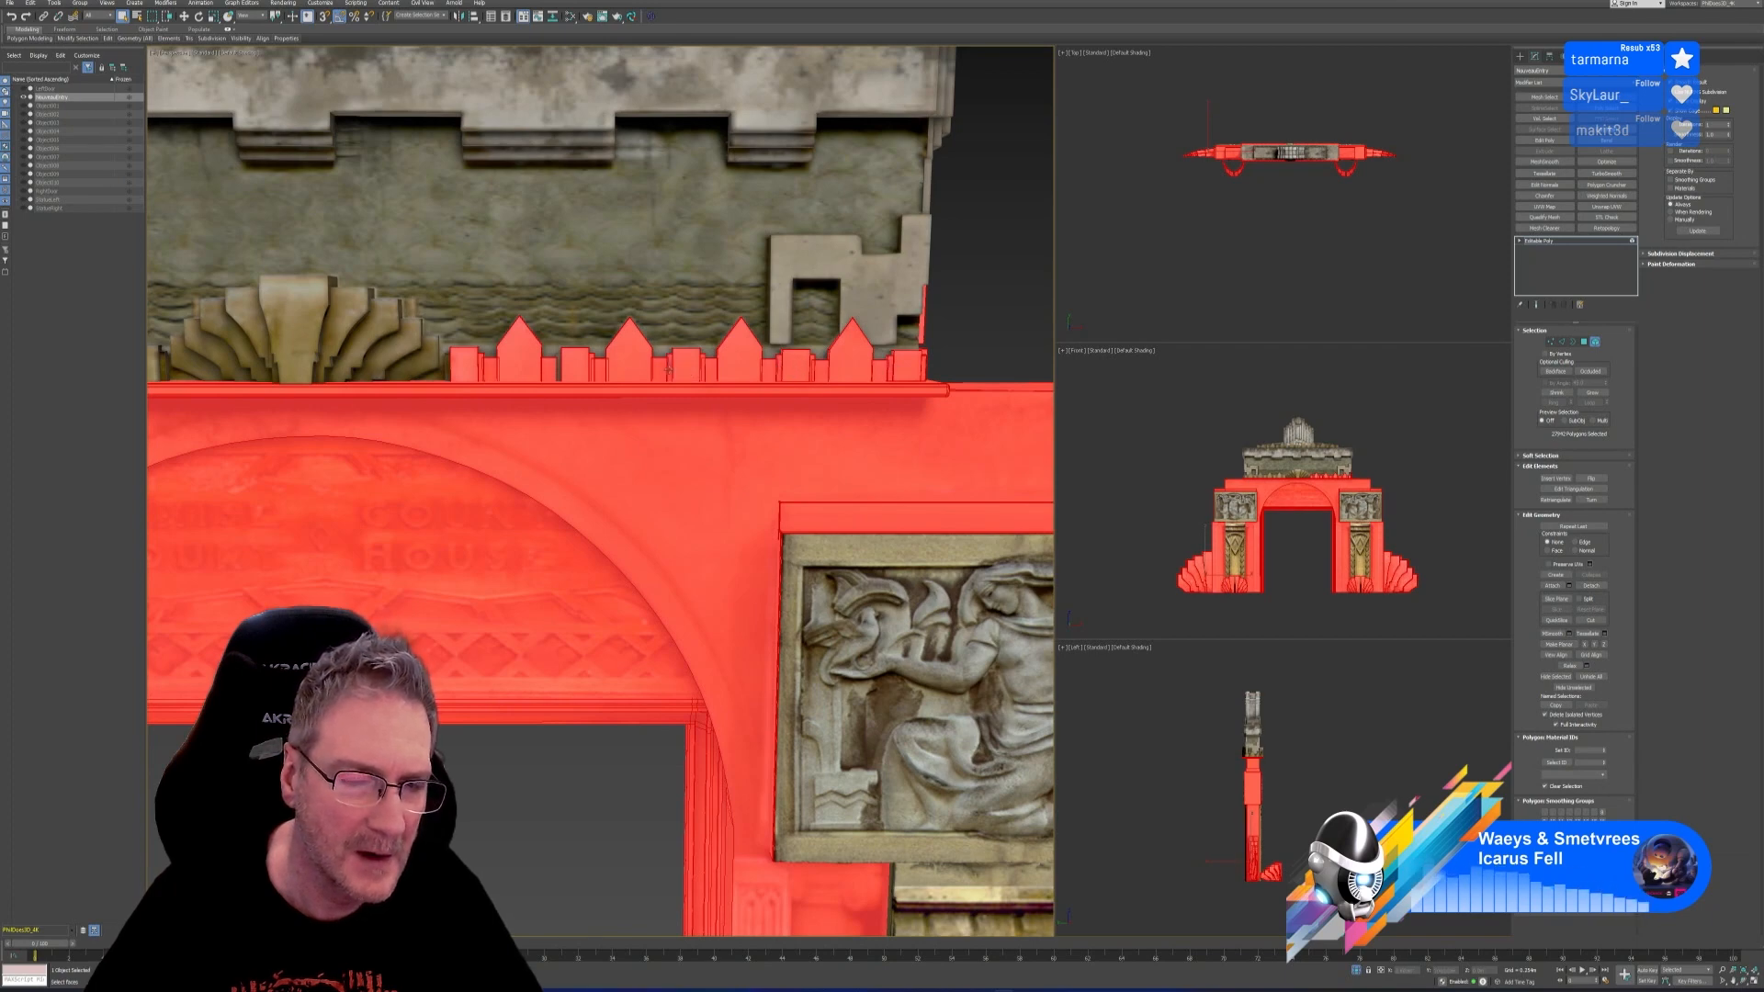
left_click(559, 369, "ctrl")
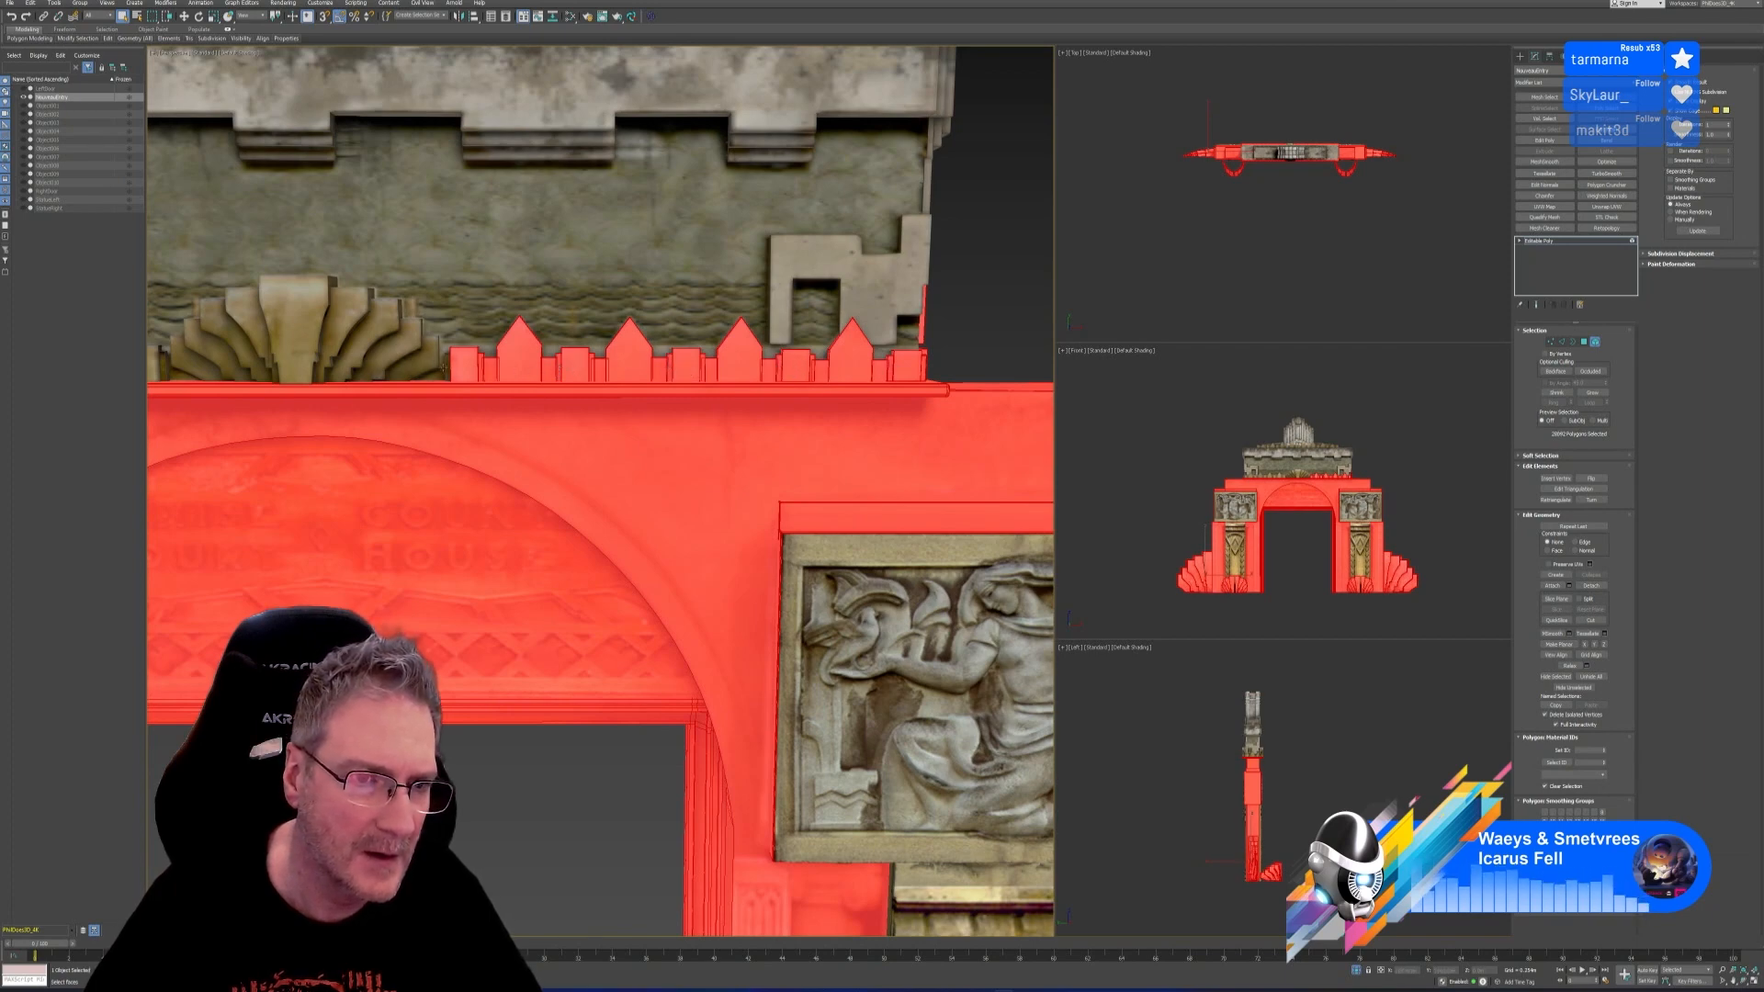
left_click(448, 369, "ctrl")
left_click(425, 369, "ctrl")
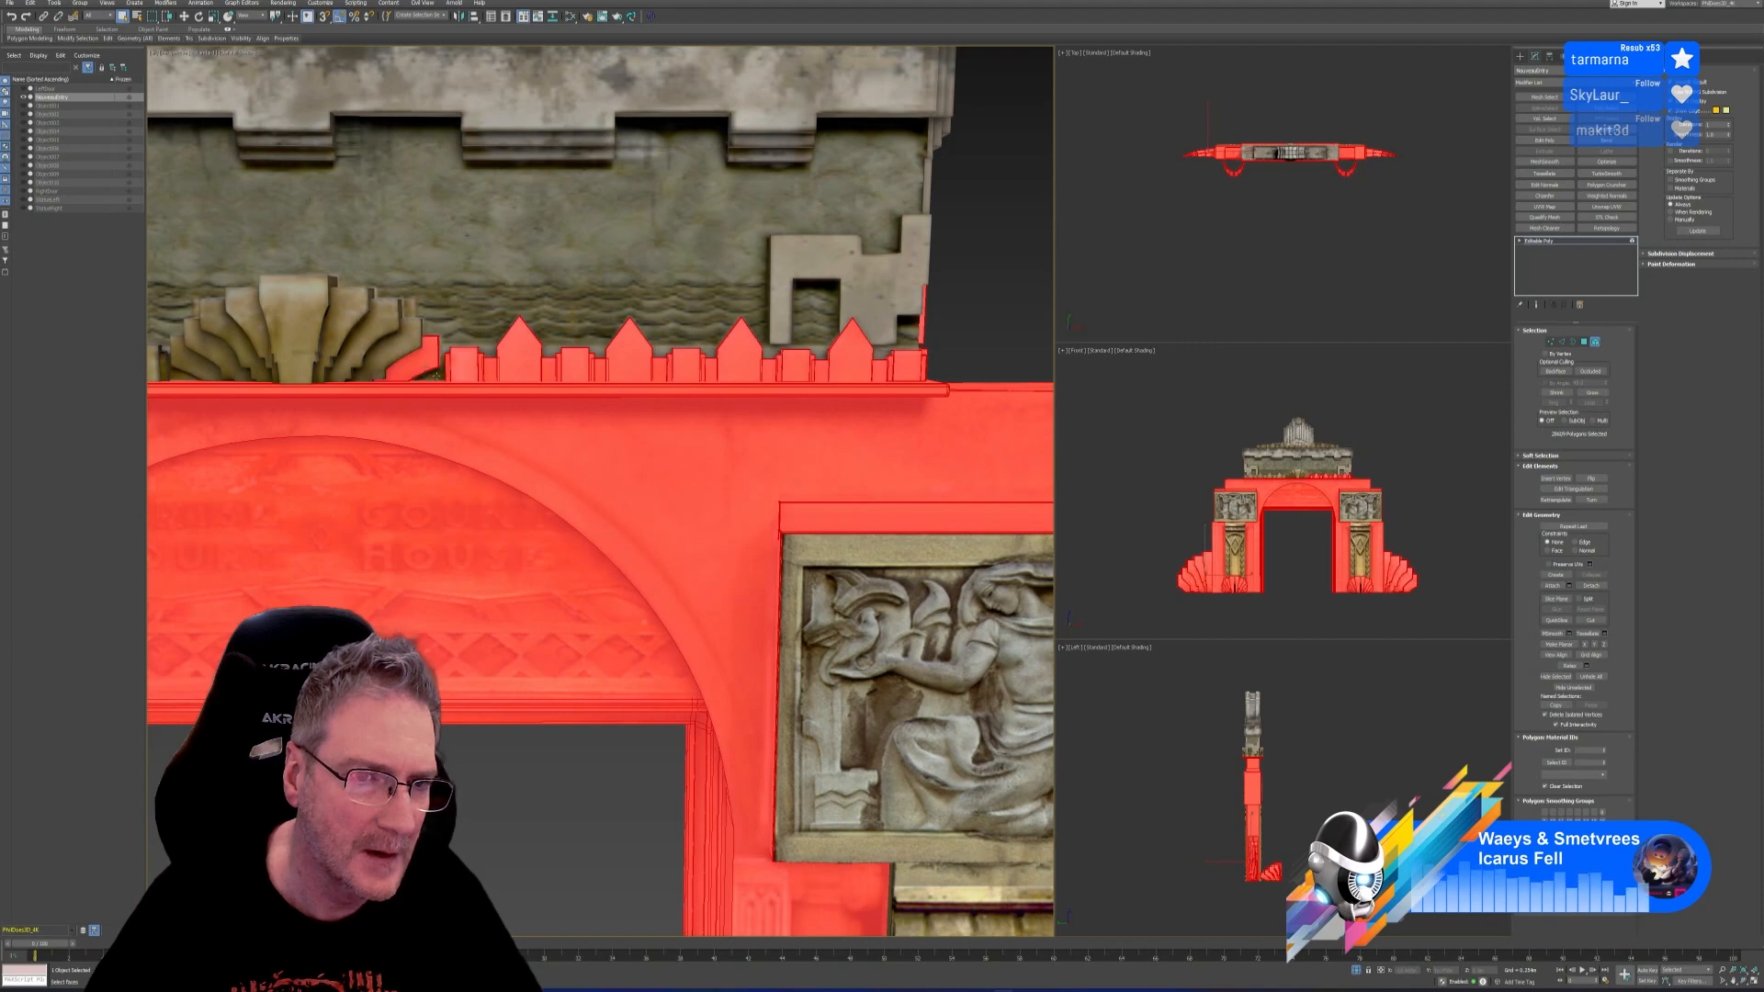
Add the remaining blades and central piece of the rear fan ornament to the selection
middle_click_drag(456, 415, 666, 549)
left_click(645, 548, "ctrl")
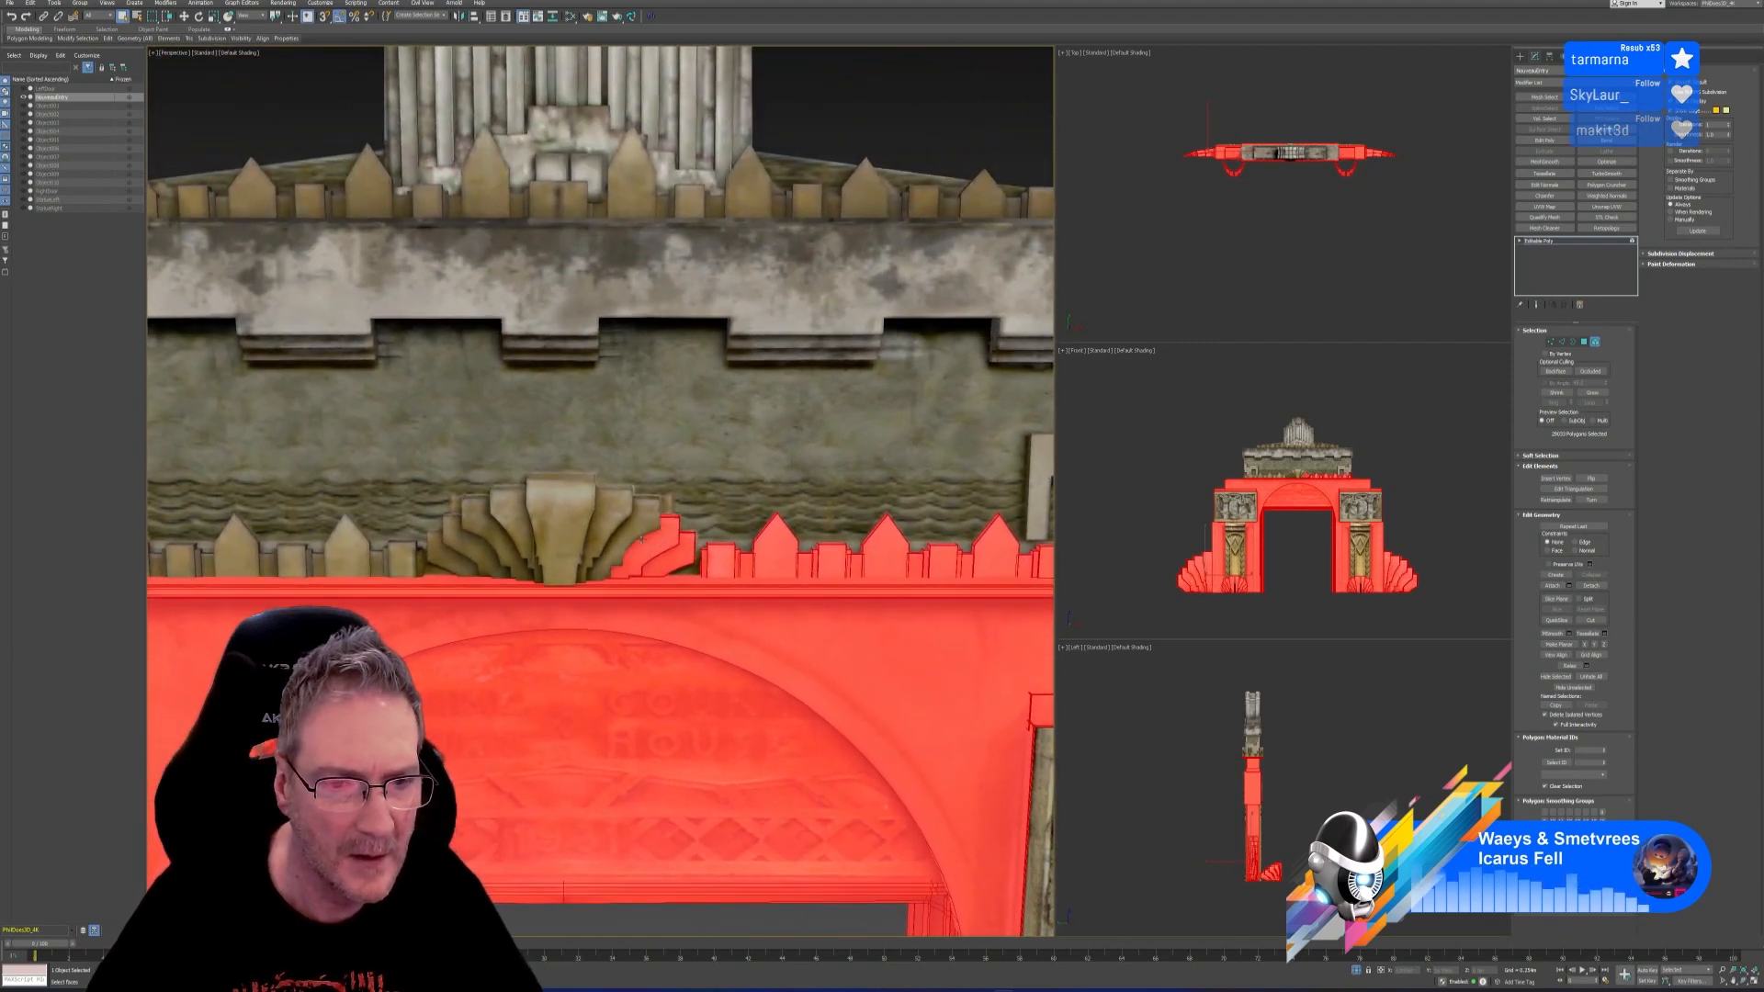
left_click(617, 533, "ctrl")
left_click(599, 519, "ctrl")
left_click(554, 523, "ctrl")
left_click(517, 519, "ctrl")
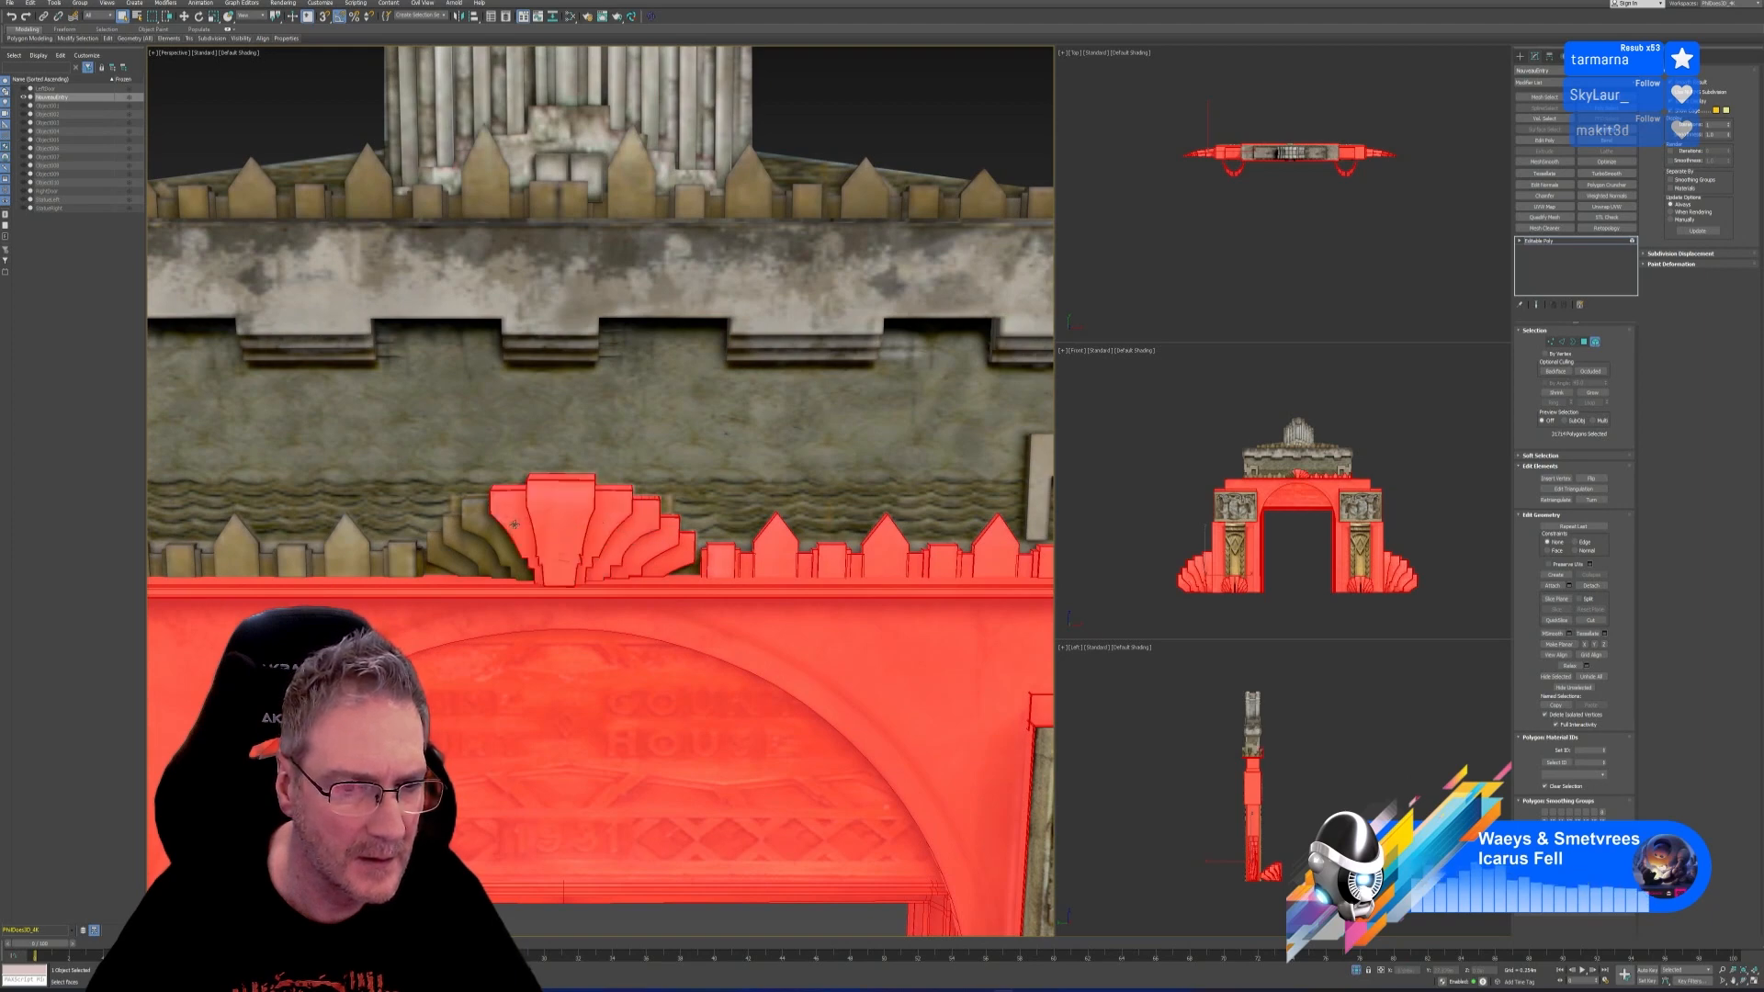
left_click(491, 533, "ctrl")
left_click(469, 549, "ctrl")
left_click(446, 564, "ctrl")
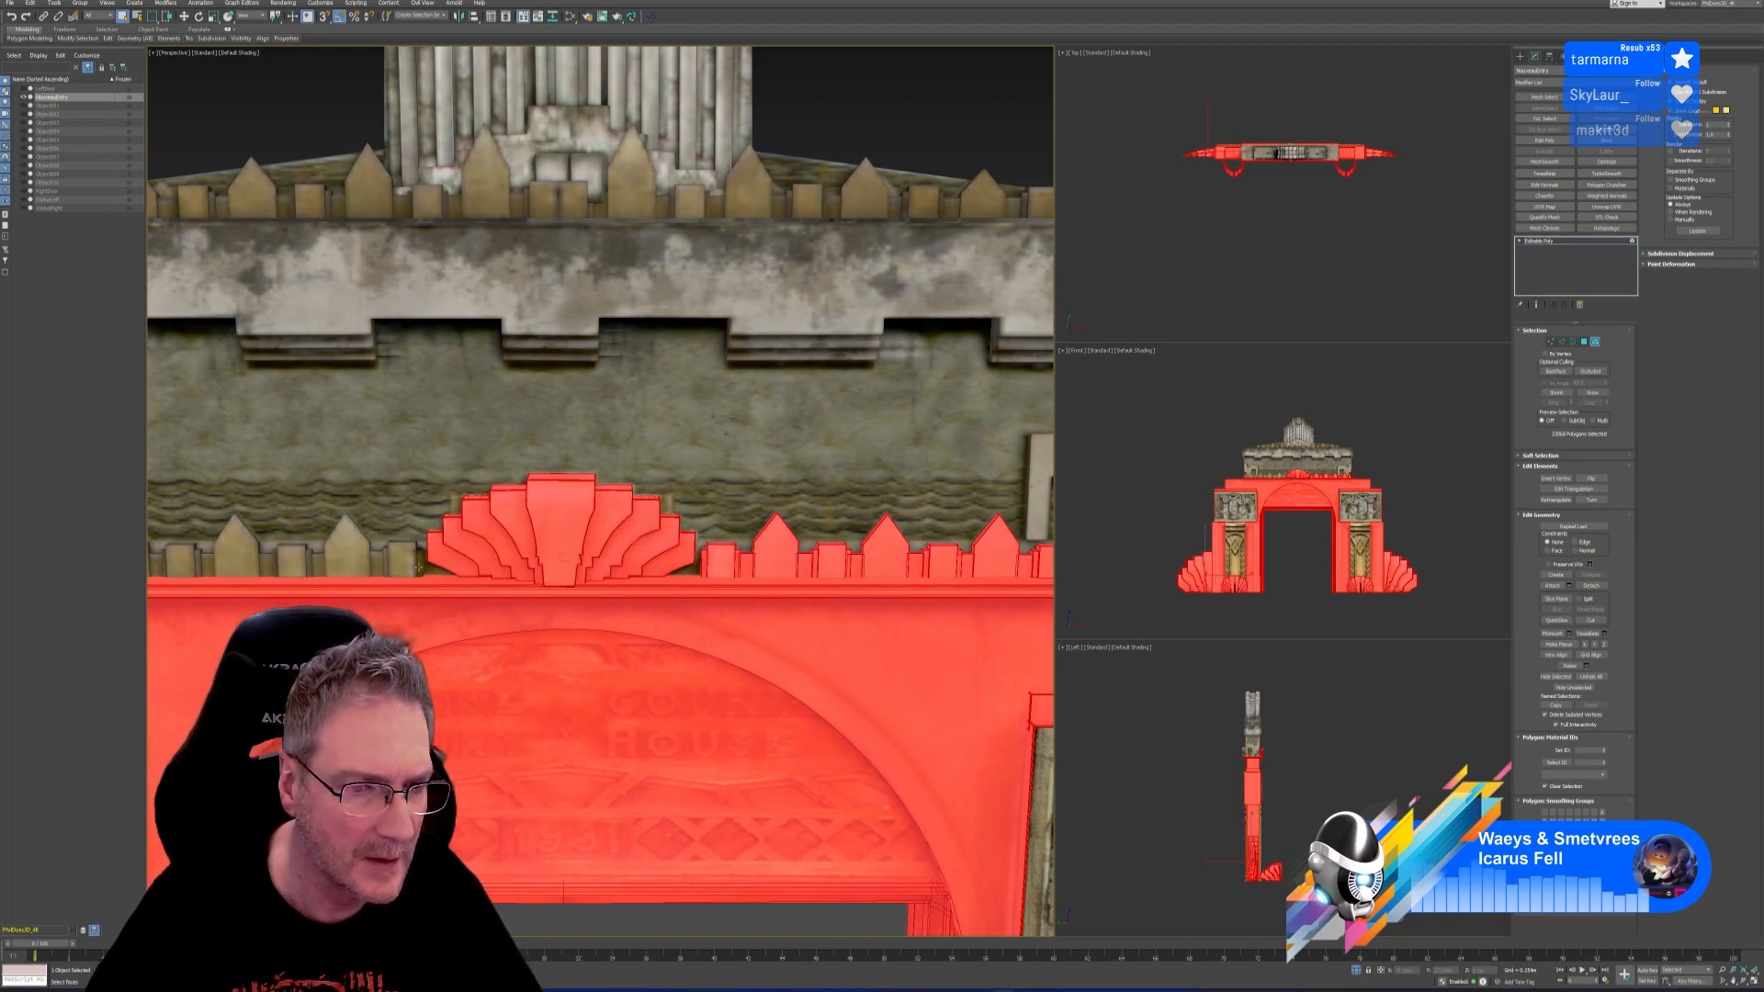
Add the low blocks and first pointed spike on the far side of the rear fan ornament to the selection
left_click(420, 561, "ctrl")
left_click(403, 558, "ctrl")
left_click(375, 562, "ctrl")
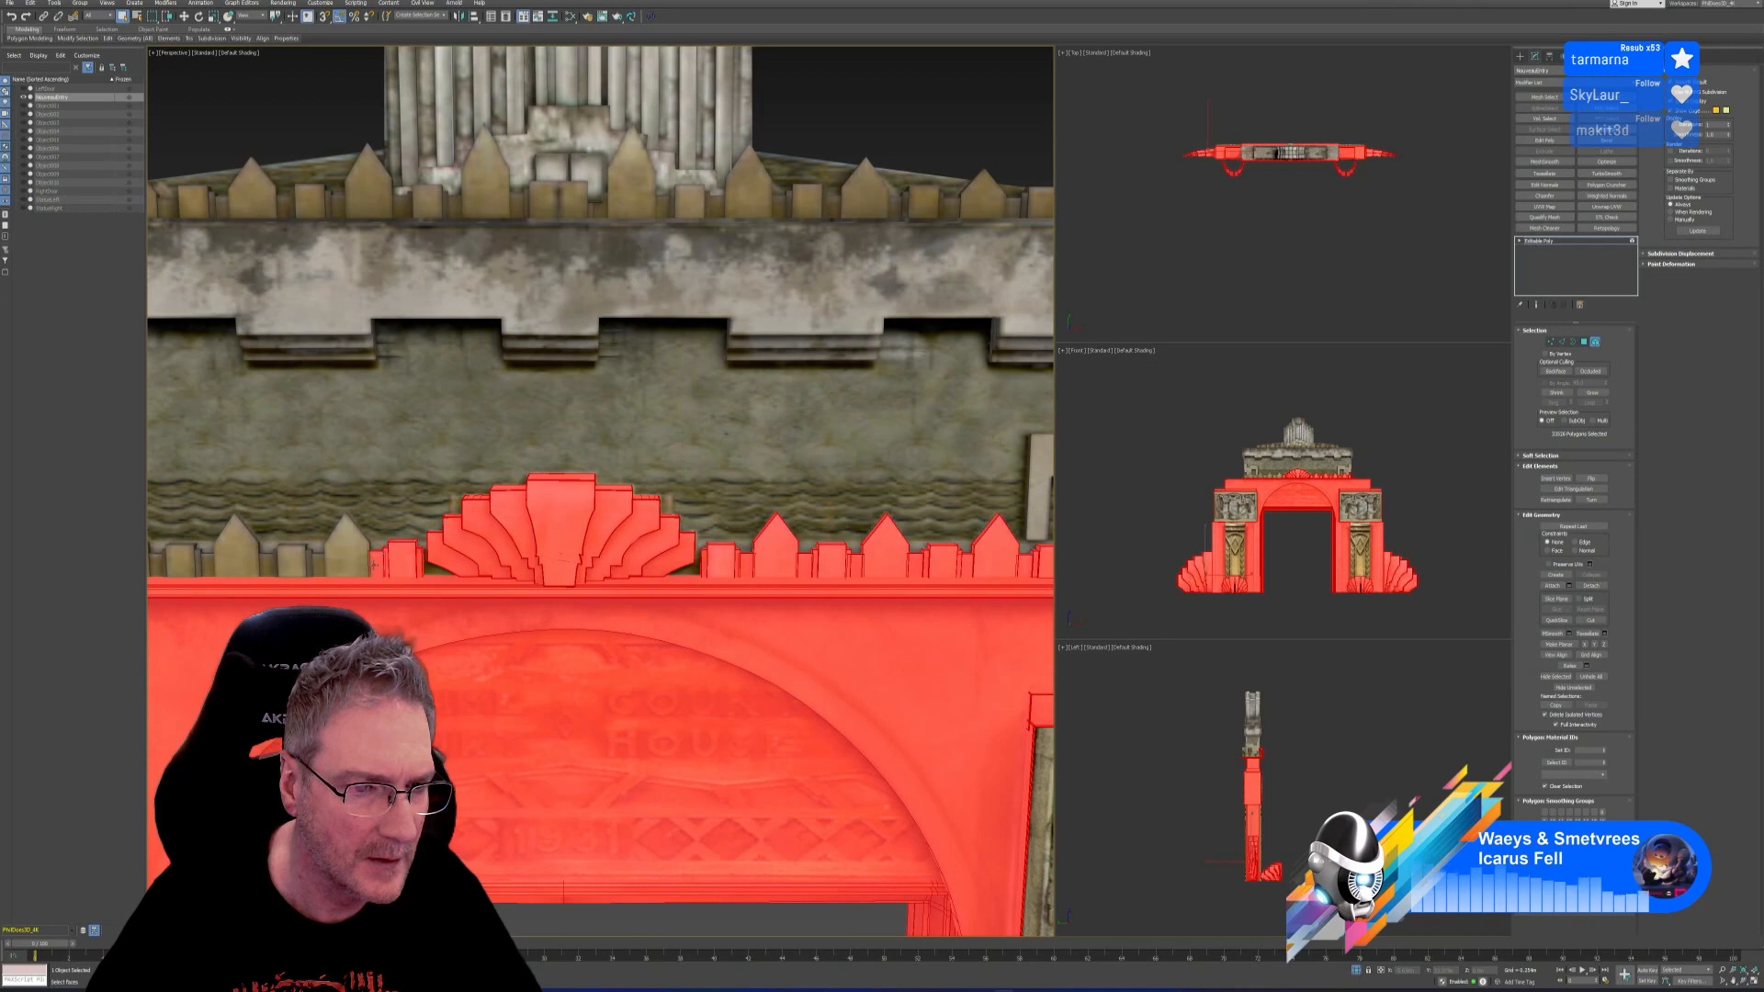
left_click(362, 564, "ctrl")
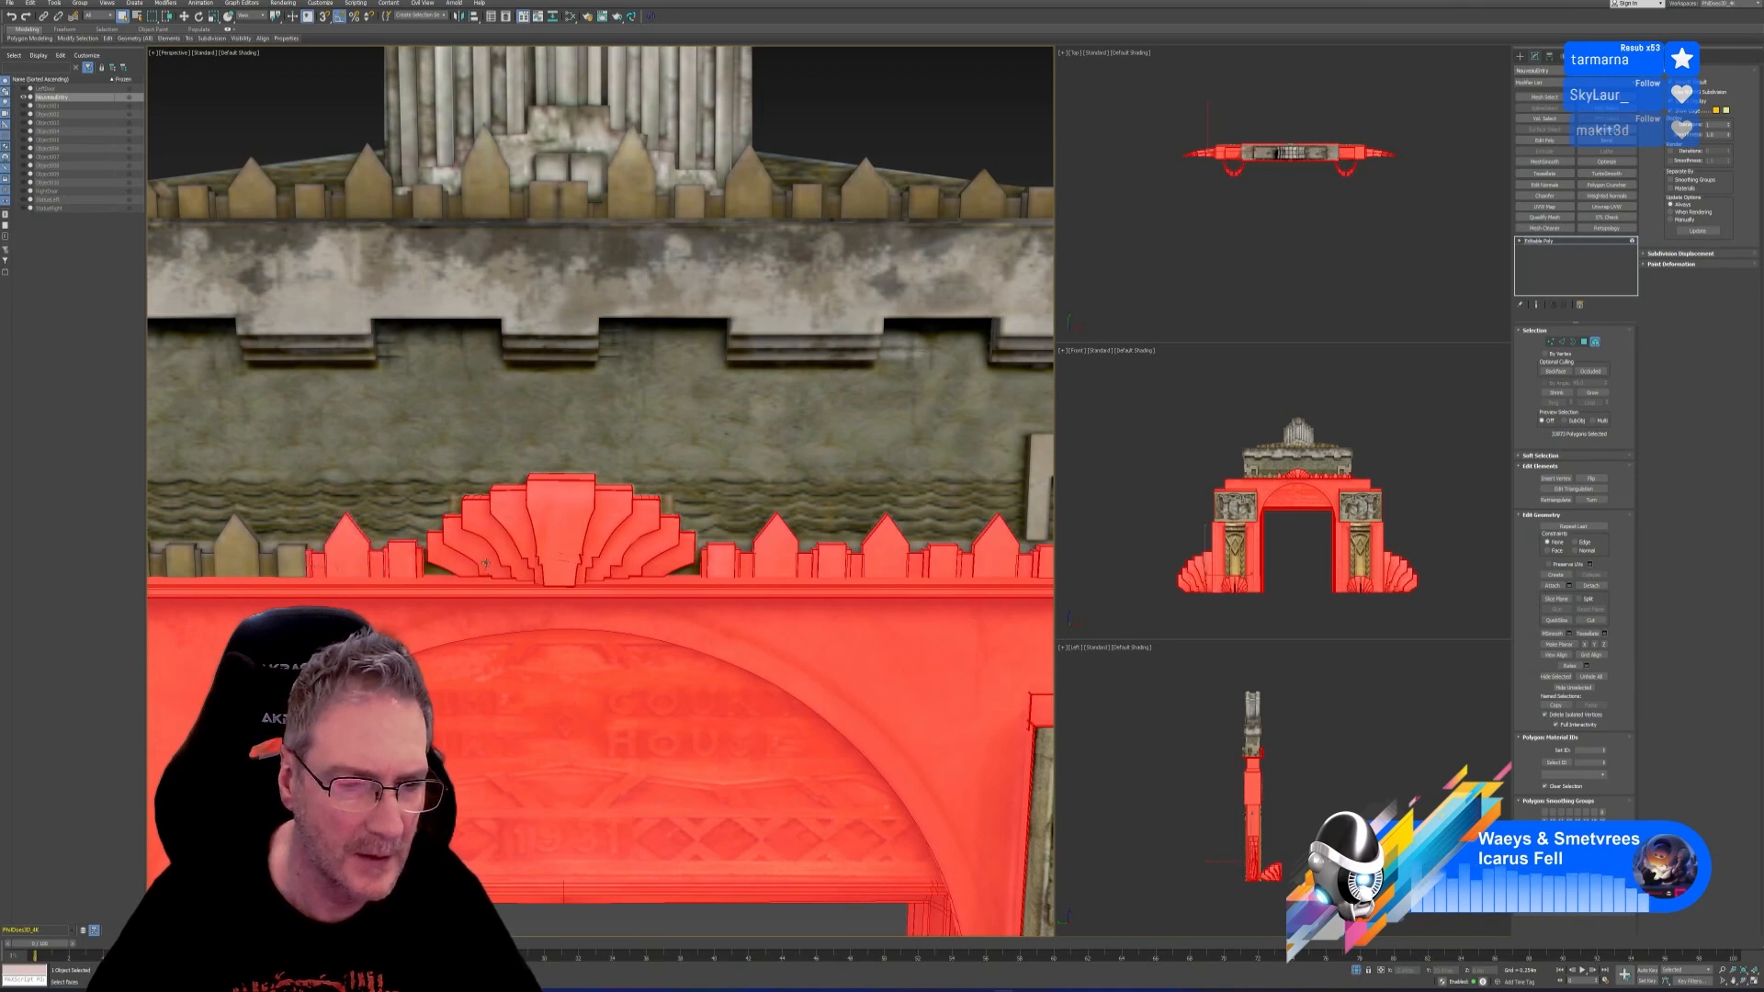
Extend the selection beyond the fan's first neighbouring spike with the next pointed spike and its adjoining low blocks
middle_click_drag(471, 543, 800, 492)
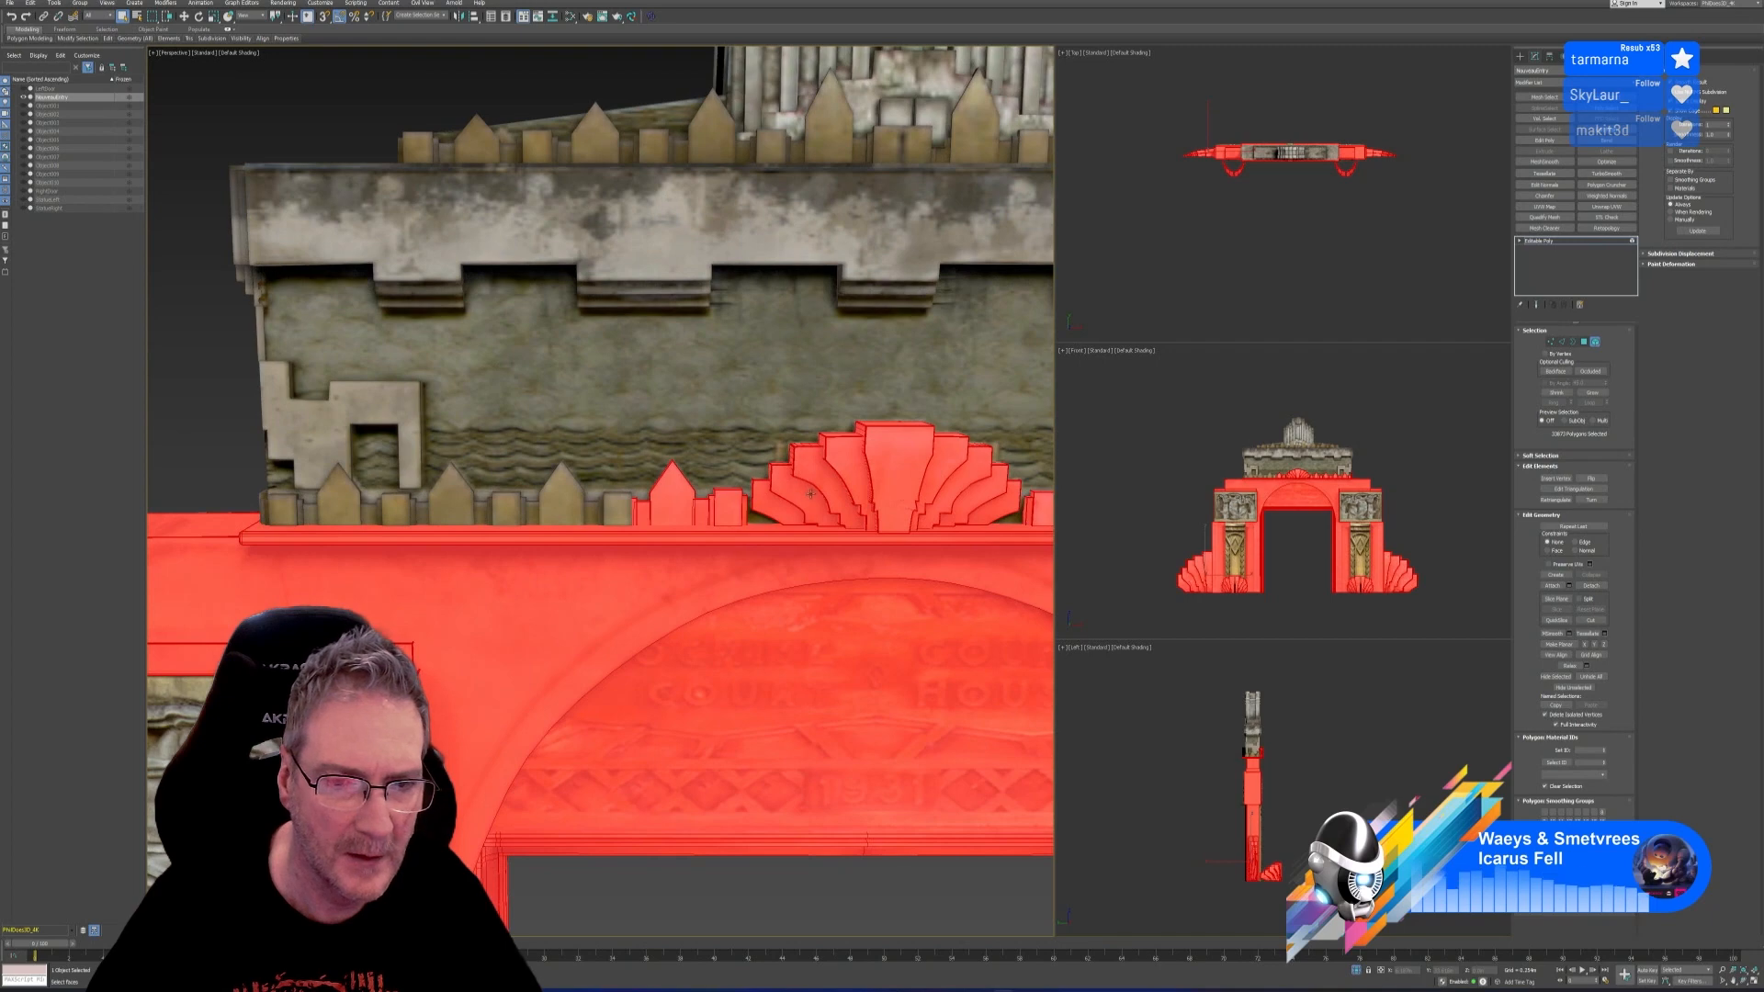
left_click(624, 512, "ctrl")
left_click(594, 514, "ctrl")
left_click(574, 508, "ctrl")
left_click(532, 515, "ctrl")
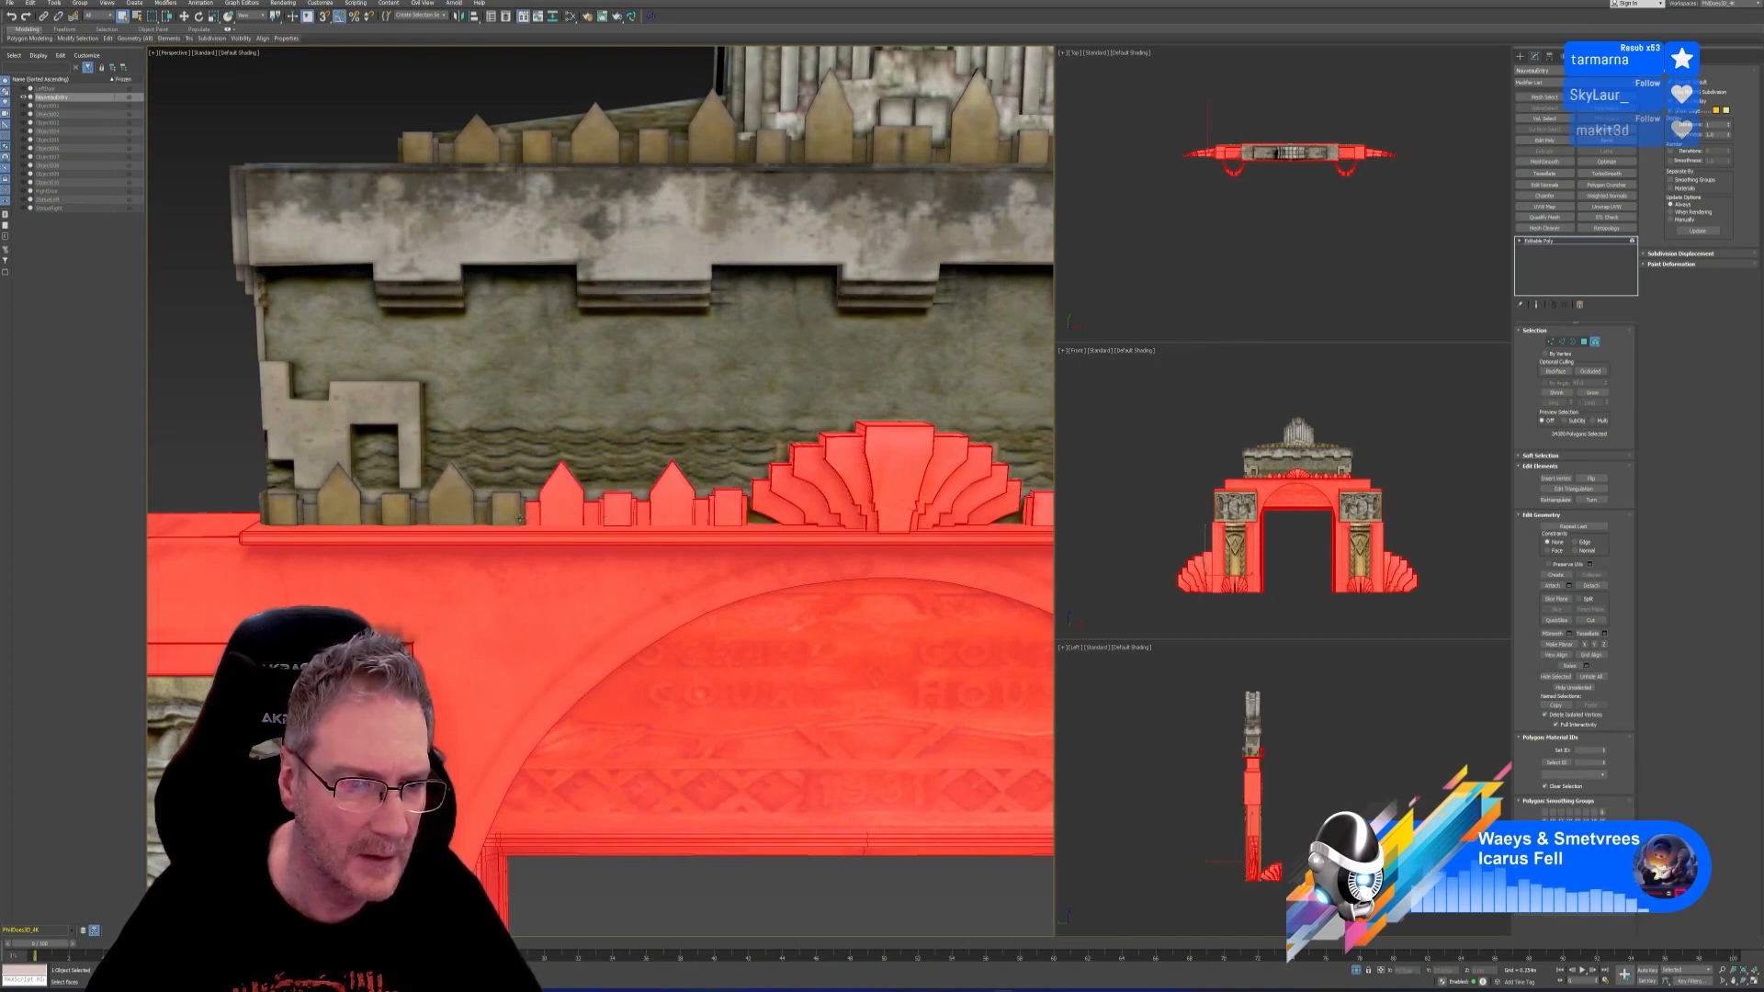
left_click(505, 517, "ctrl")
left_click(502, 516, "ctrl")
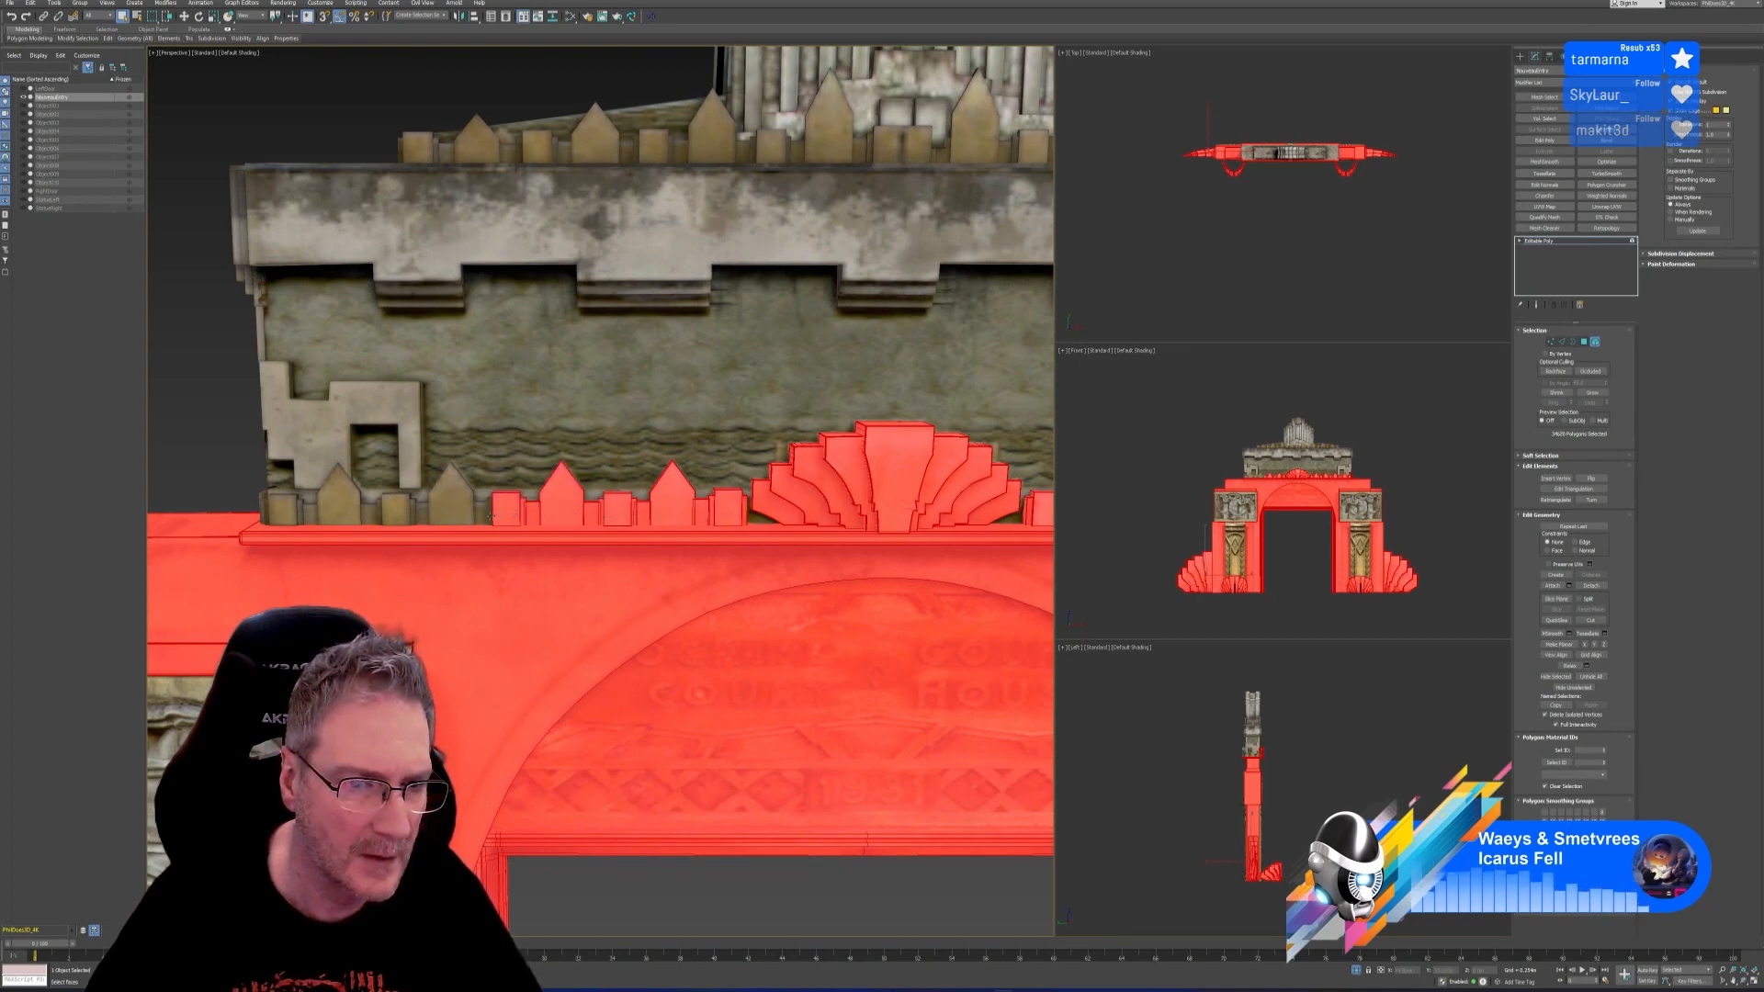
Add the rear row's last pointed spikes and low blocks up to the far corner to the selection
middle_click_drag(489, 514, 763, 501)
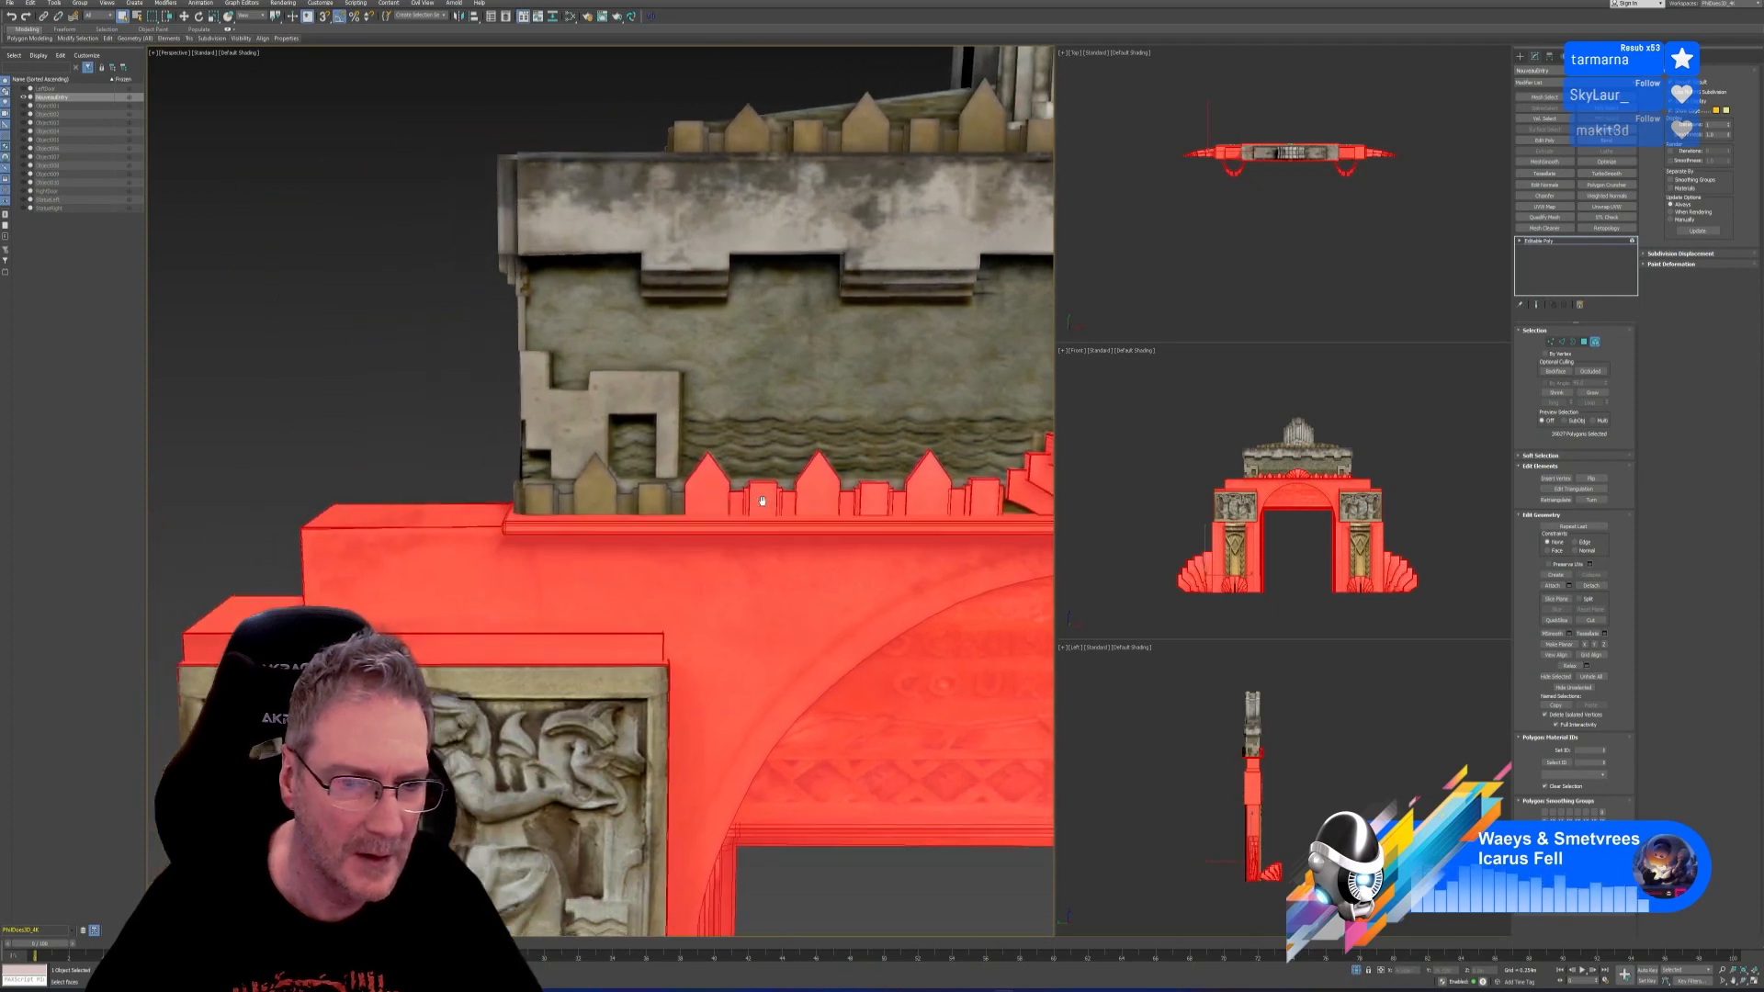
left_click(678, 503, "ctrl")
left_click(669, 502, "ctrl")
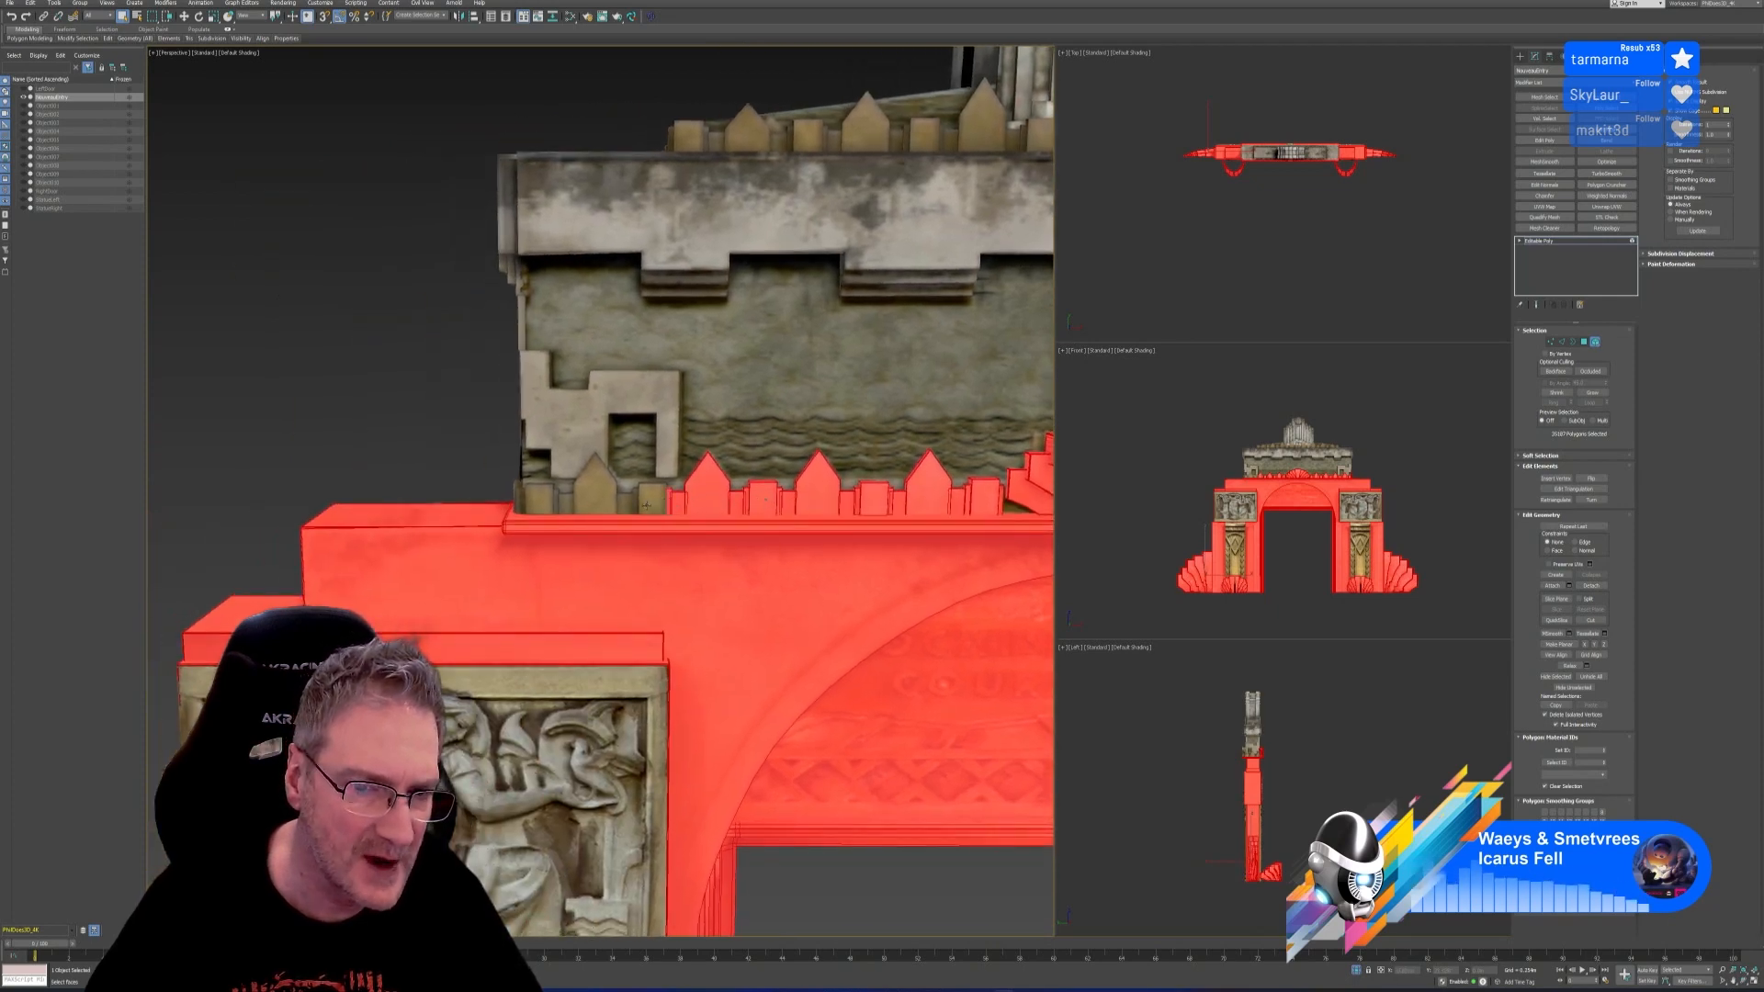
left_click(651, 503, "ctrl")
left_click(636, 503, "ctrl")
left_click(625, 503, "ctrl")
left_click(608, 504, "ctrl")
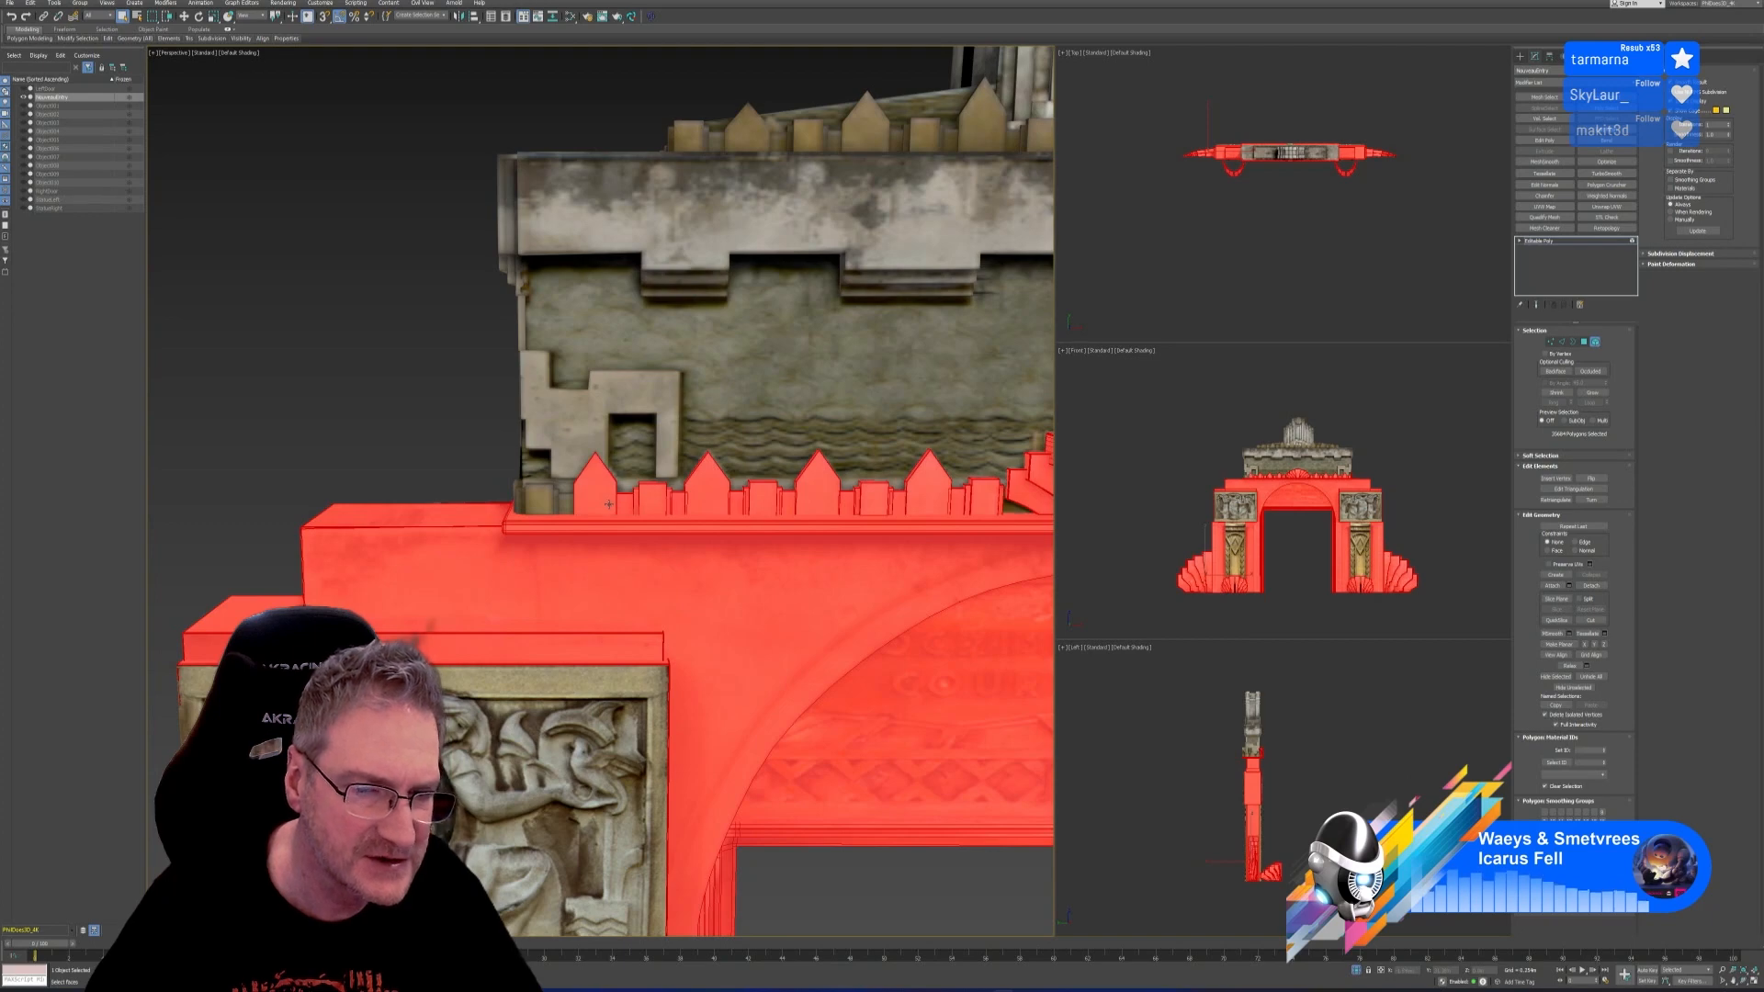
left_click(563, 504, "ctrl")
left_click(546, 502, "ctrl")
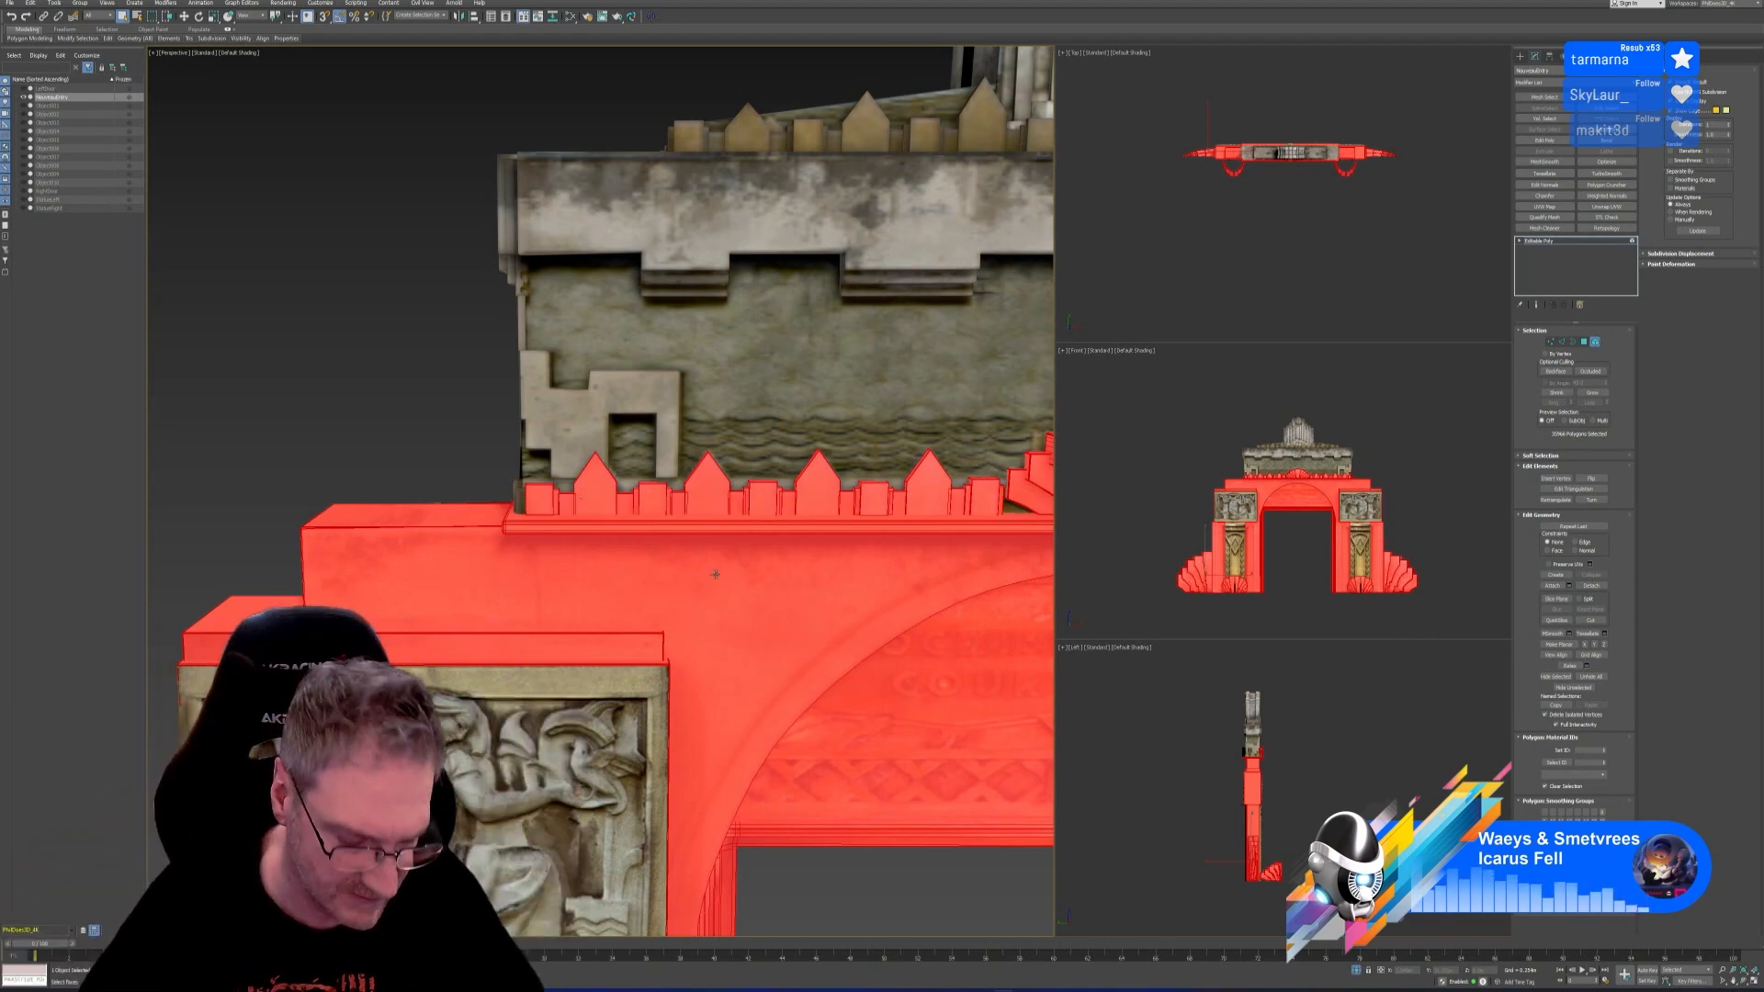
Add the corner low blocks and the pointed spike on the adjoining side face to the selection
middle_click_drag(560, 505, 702, 606, "alt")
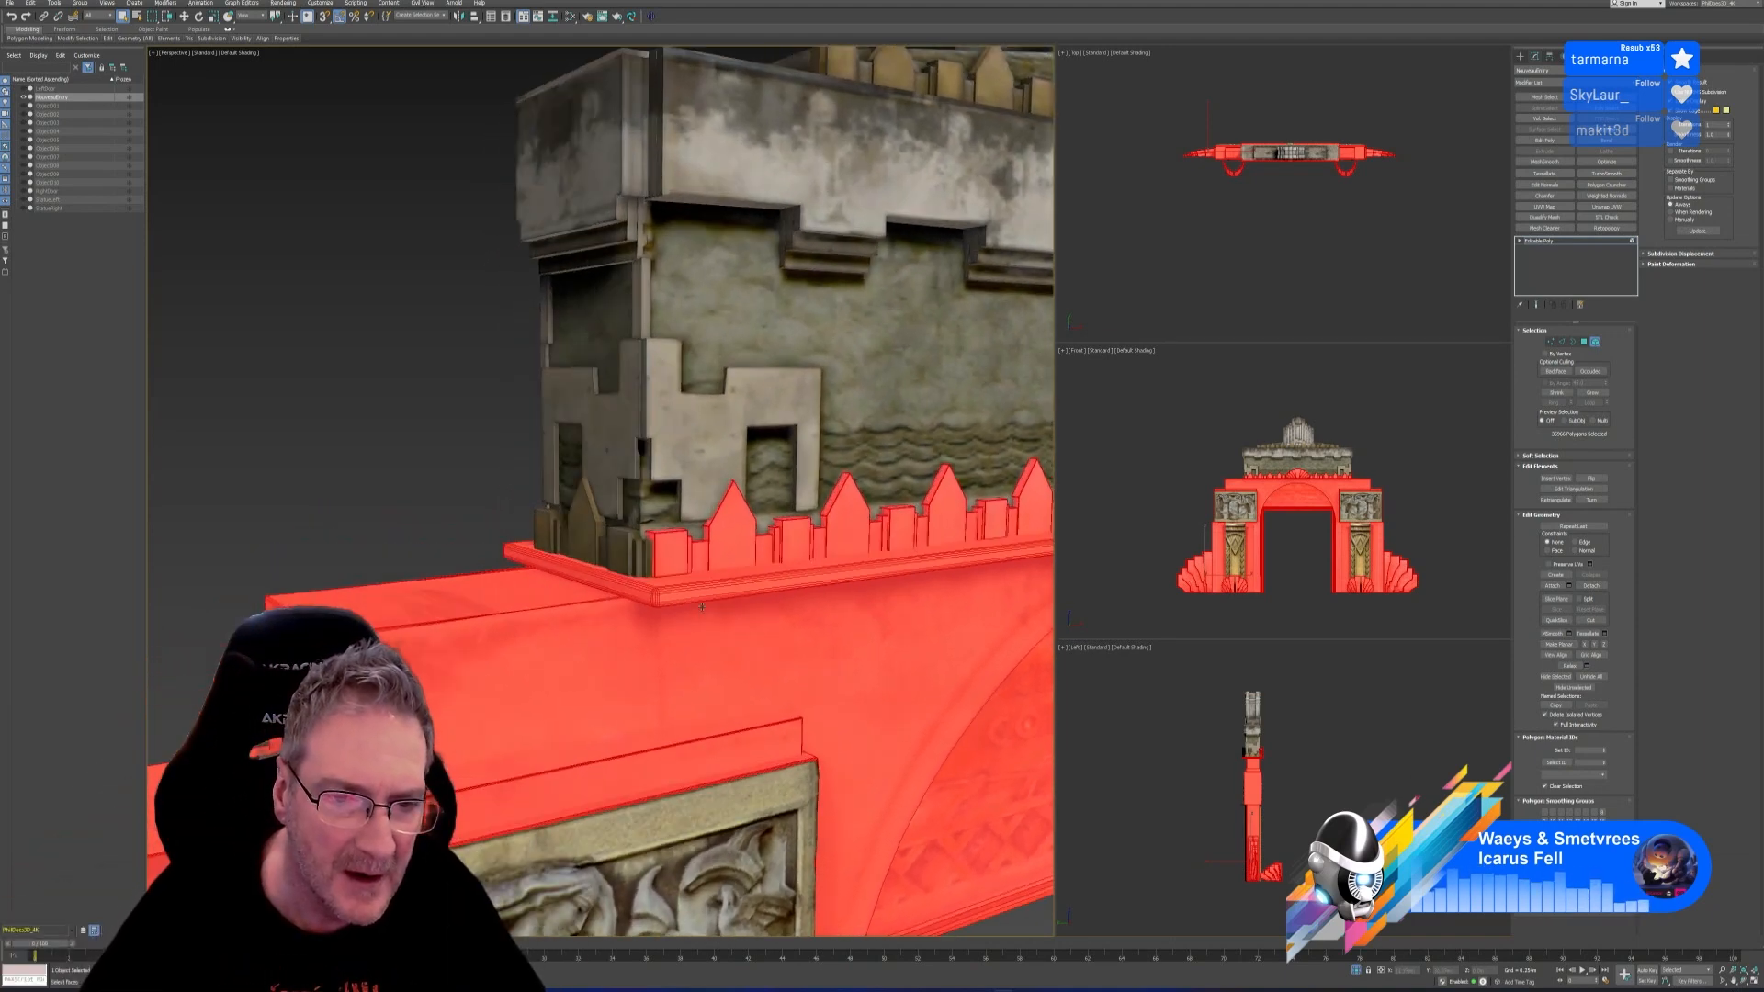
left_click(647, 560, "ctrl")
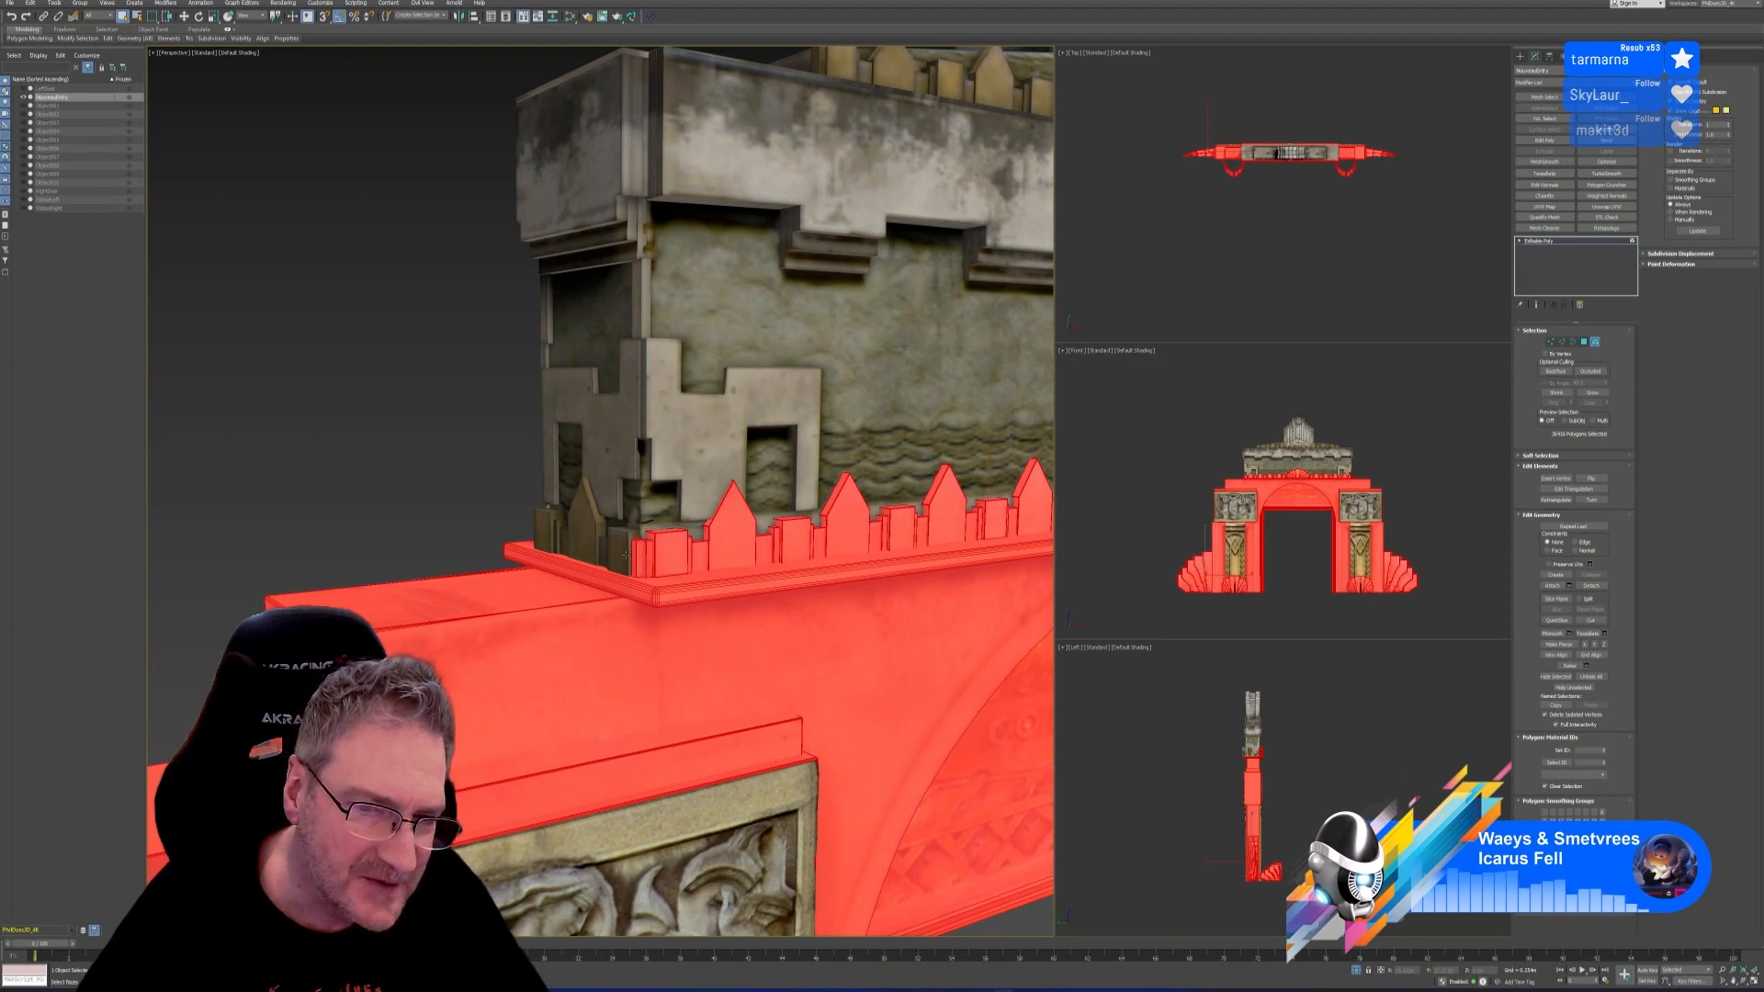
left_click(625, 554, "ctrl")
left_click(596, 546, "ctrl")
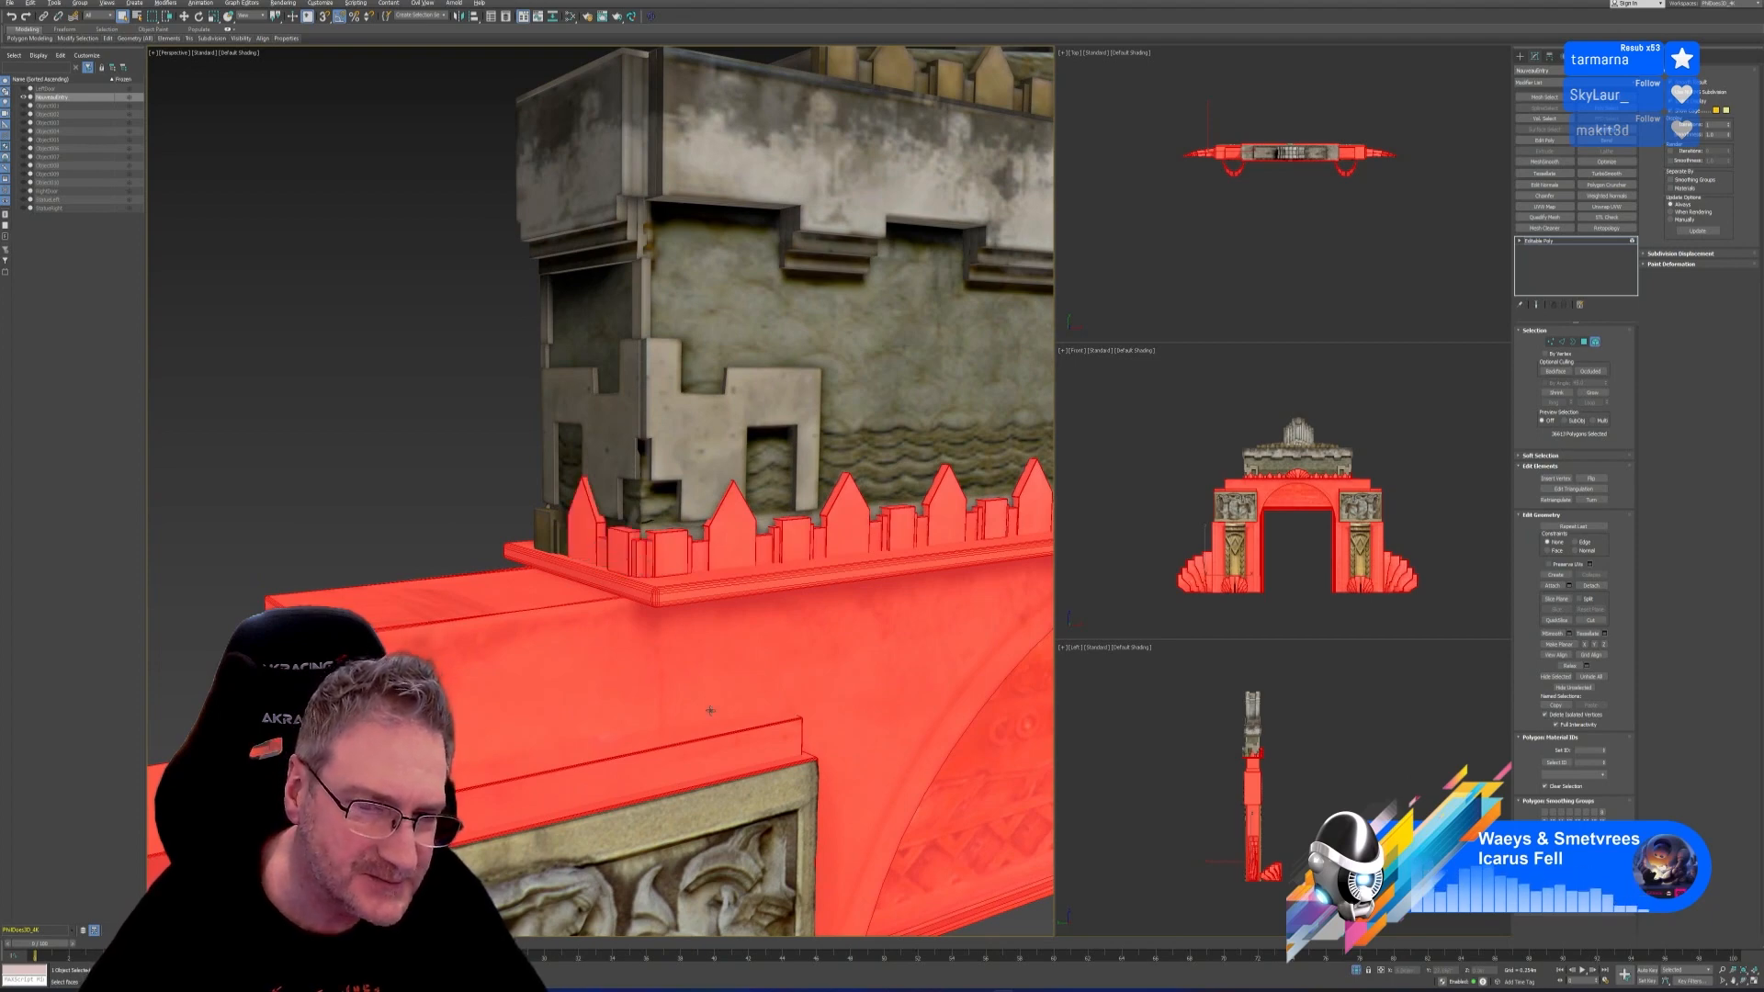
Add the stepped cut-out panels on both faces of the corner and the slim vertical strips above them to the selection
middle_click_drag(710, 710, 716, 713, "alt")
left_click(721, 472, "ctrl")
left_click(607, 432, "ctrl")
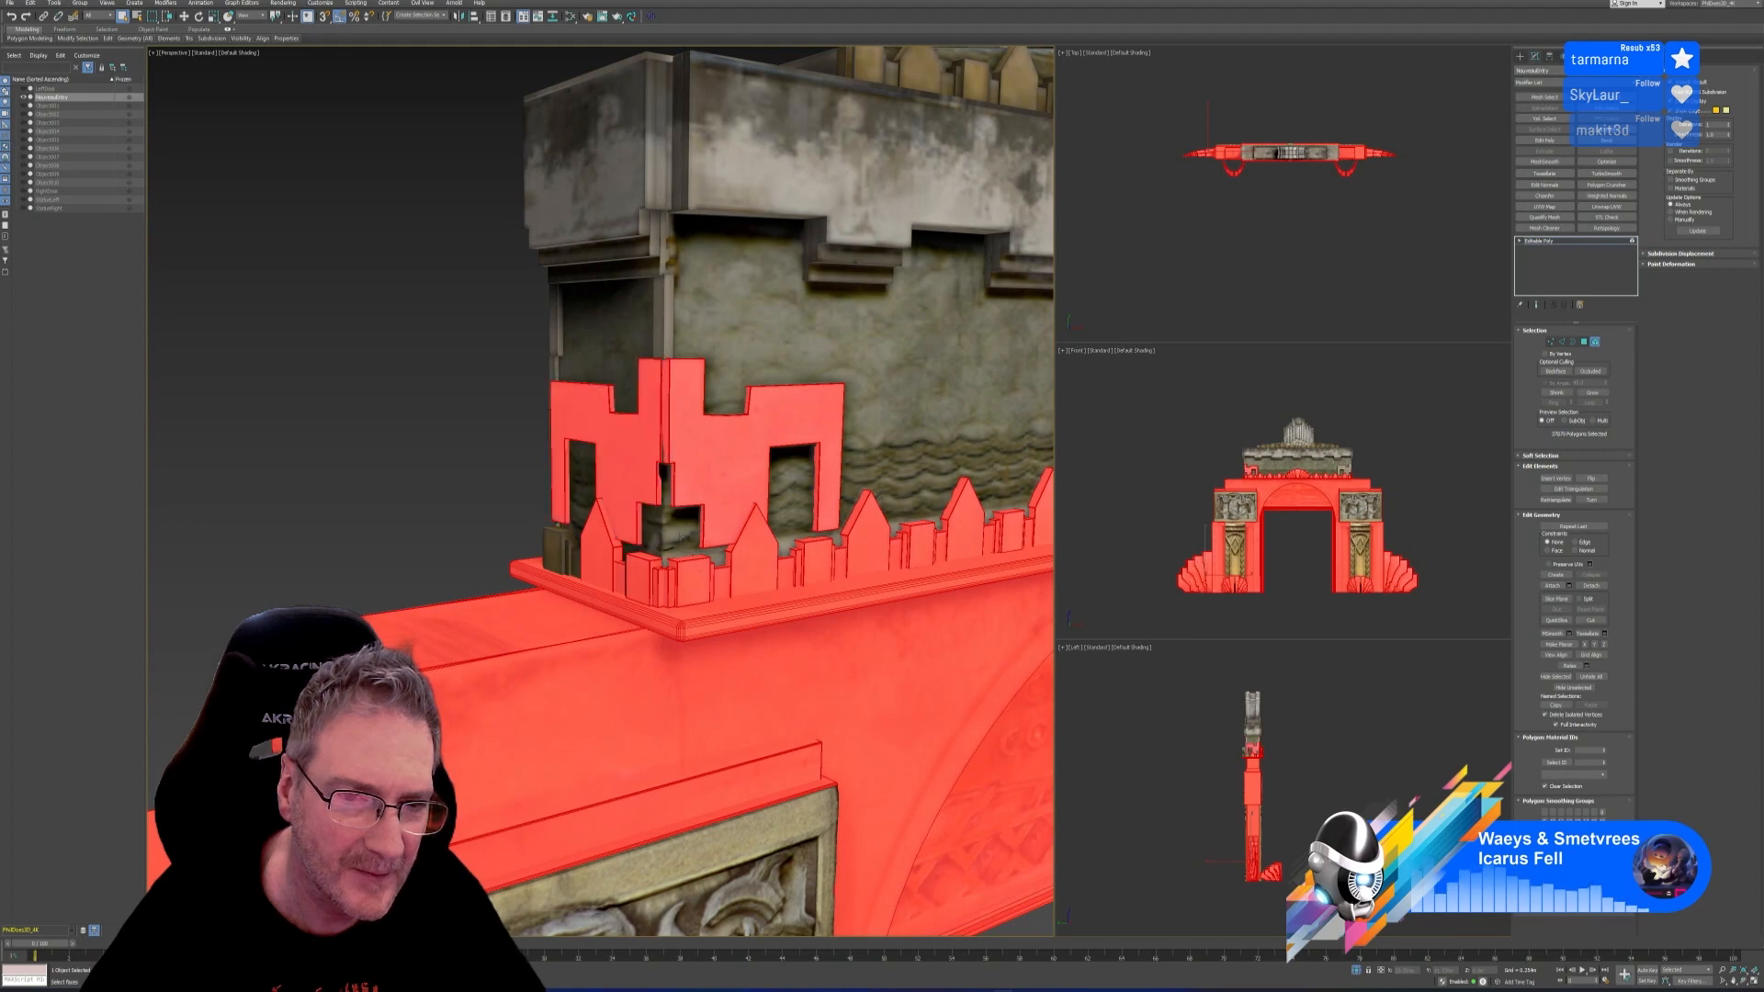
left_click(654, 348, "ctrl")
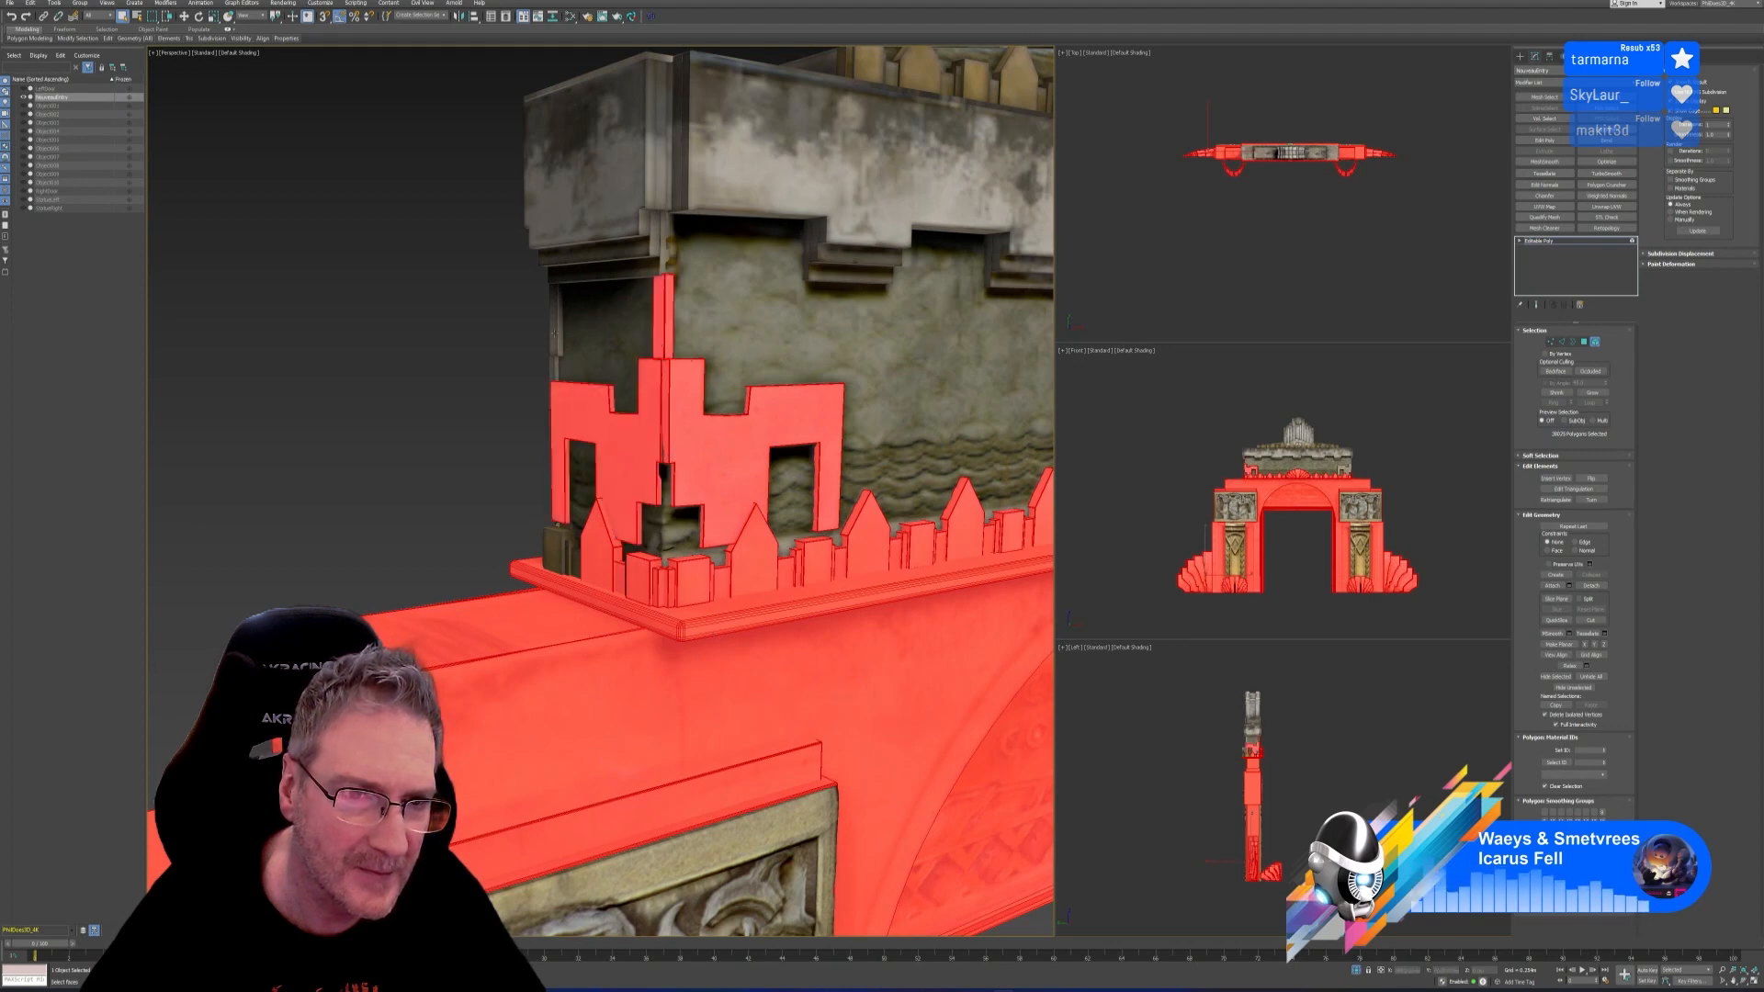
left_click(556, 317, "ctrl")
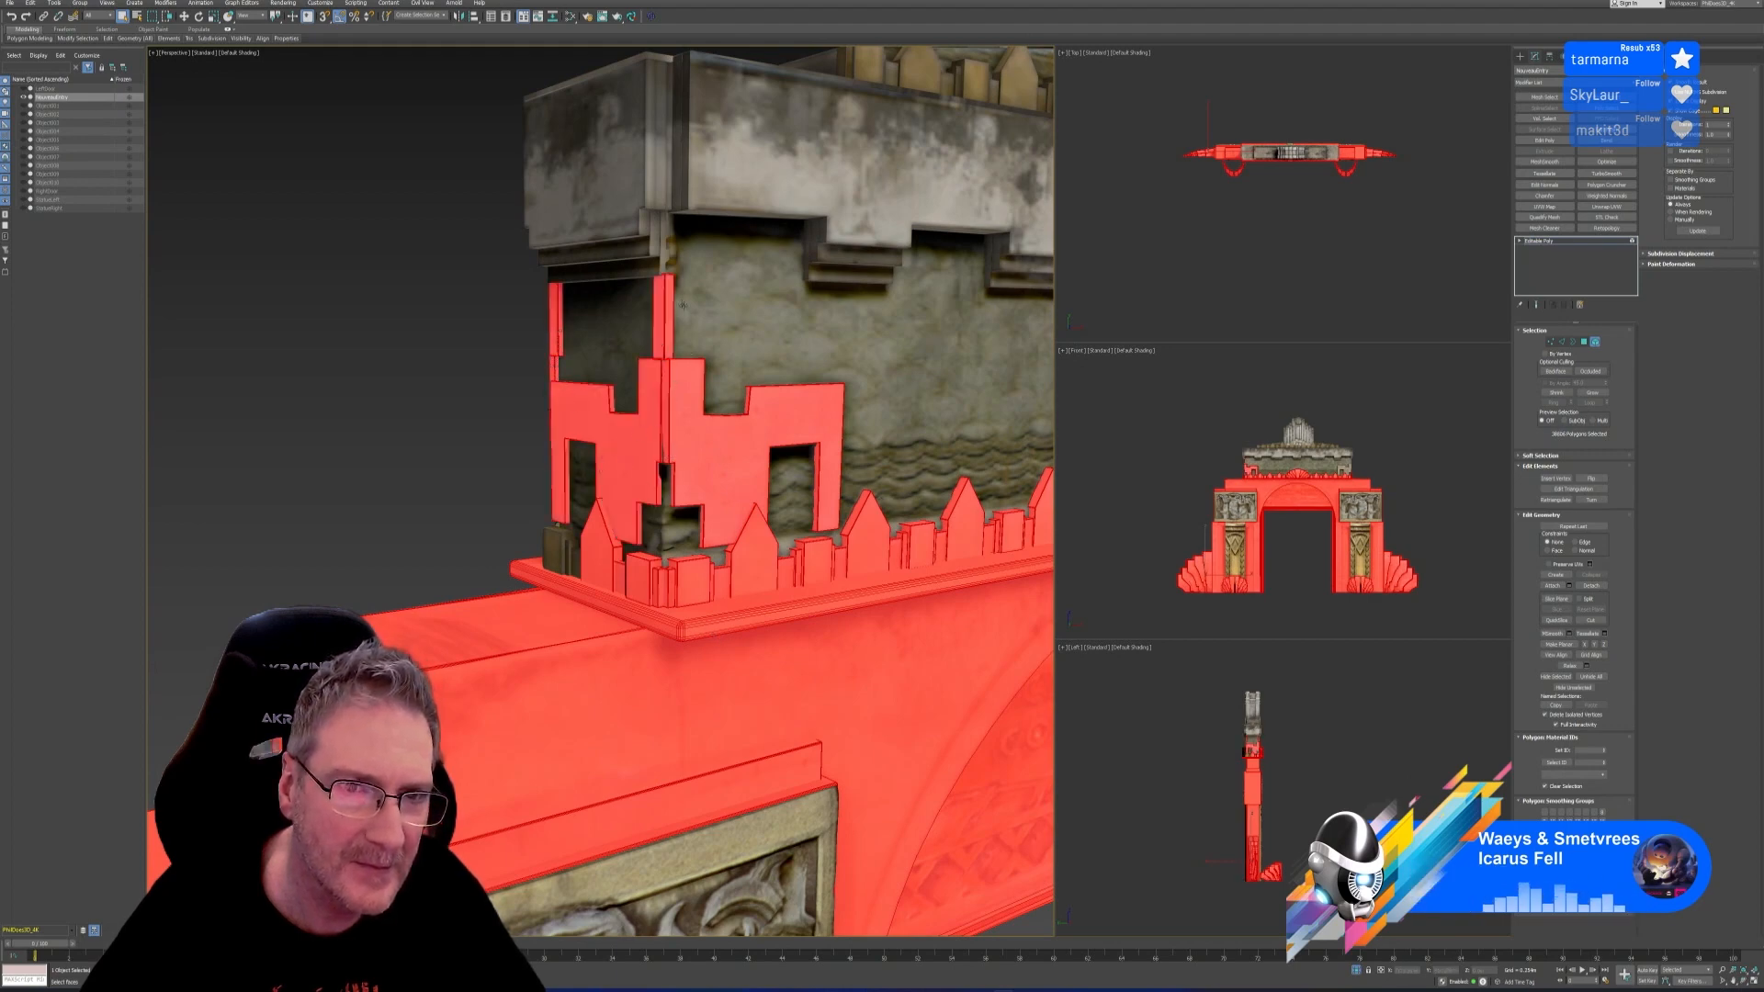
Add the upper section's cornice on the side and rear faces, including its underside mouldings and stepped brackets, to the selection
left_click(643, 268, "ctrl")
left_click(628, 215, "ctrl")
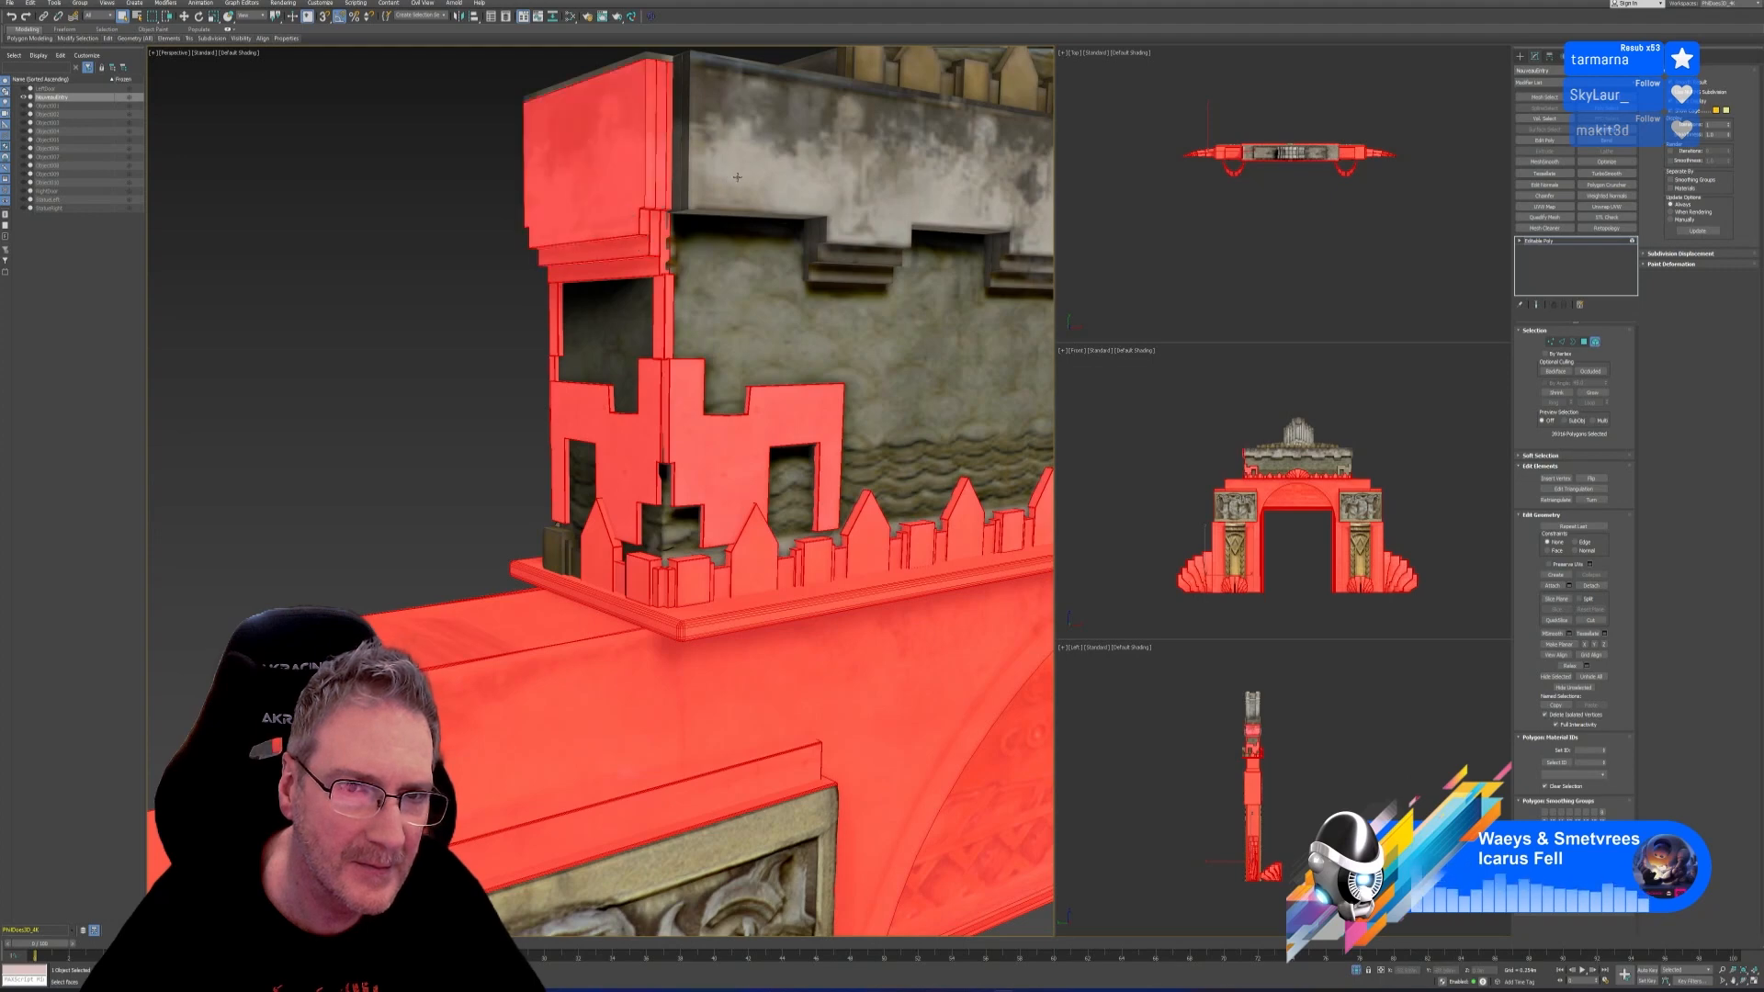
left_click(702, 190, "ctrl")
left_click(676, 180, "ctrl")
left_click(803, 221, "ctrl")
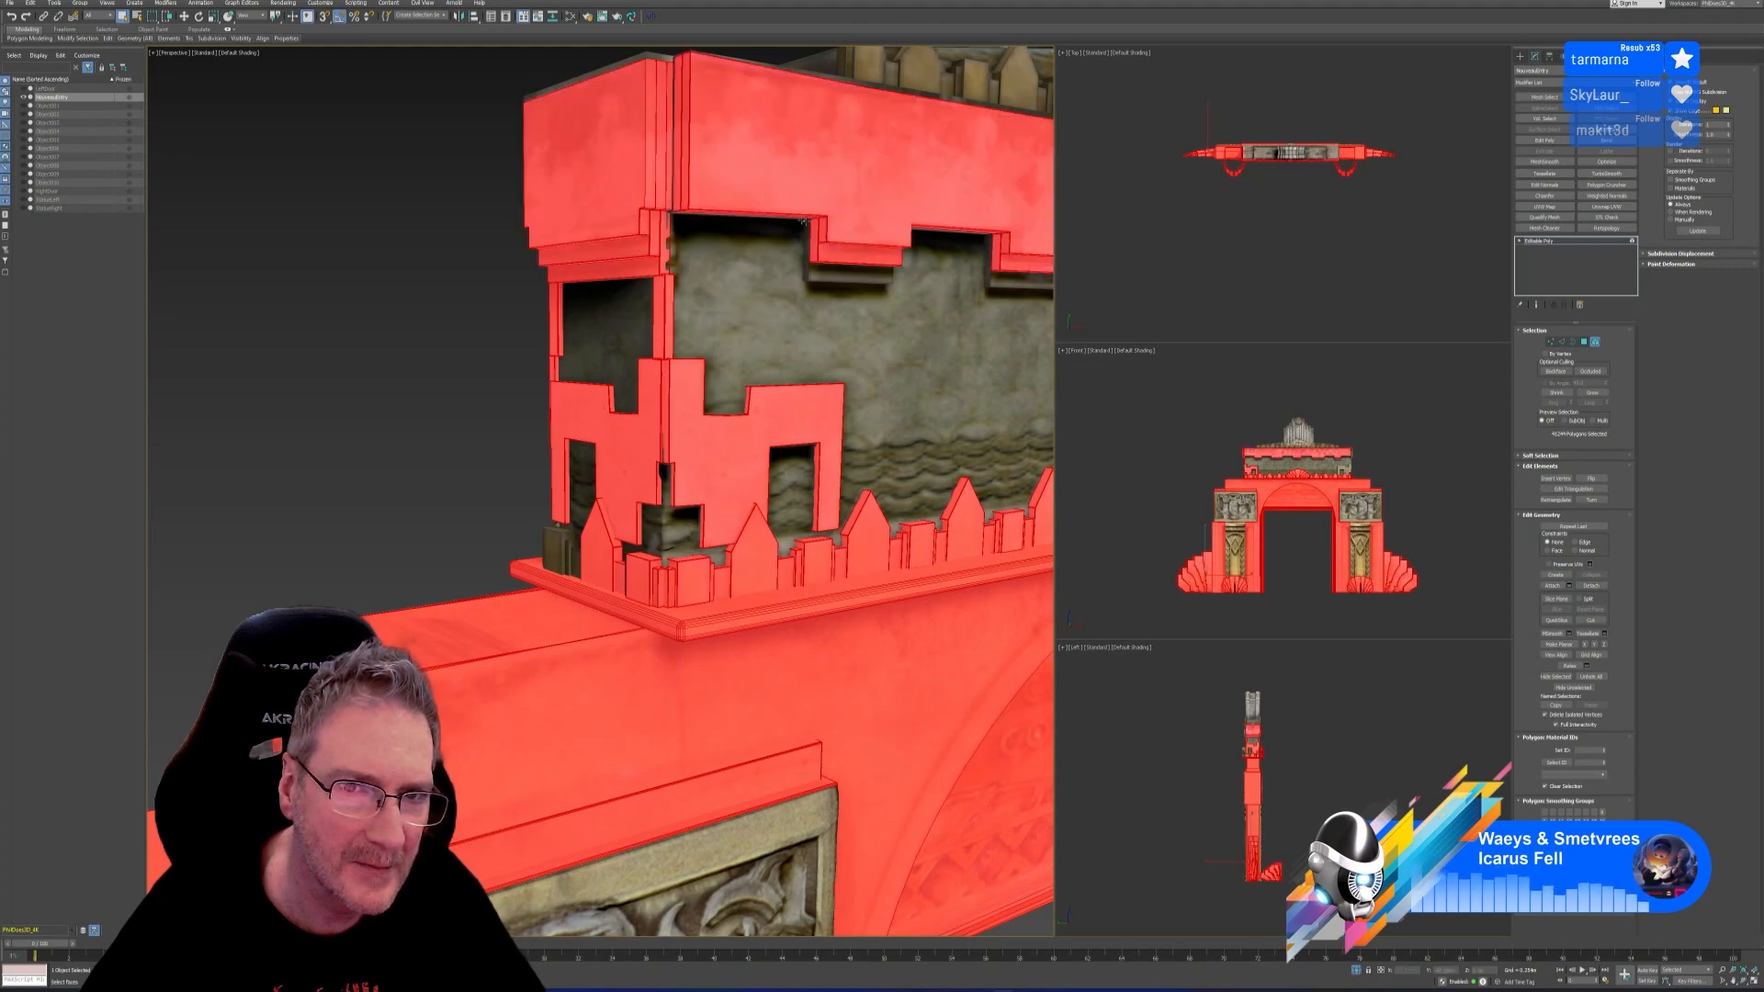
left_click(829, 272, "ctrl")
left_click(980, 281, "ctrl")
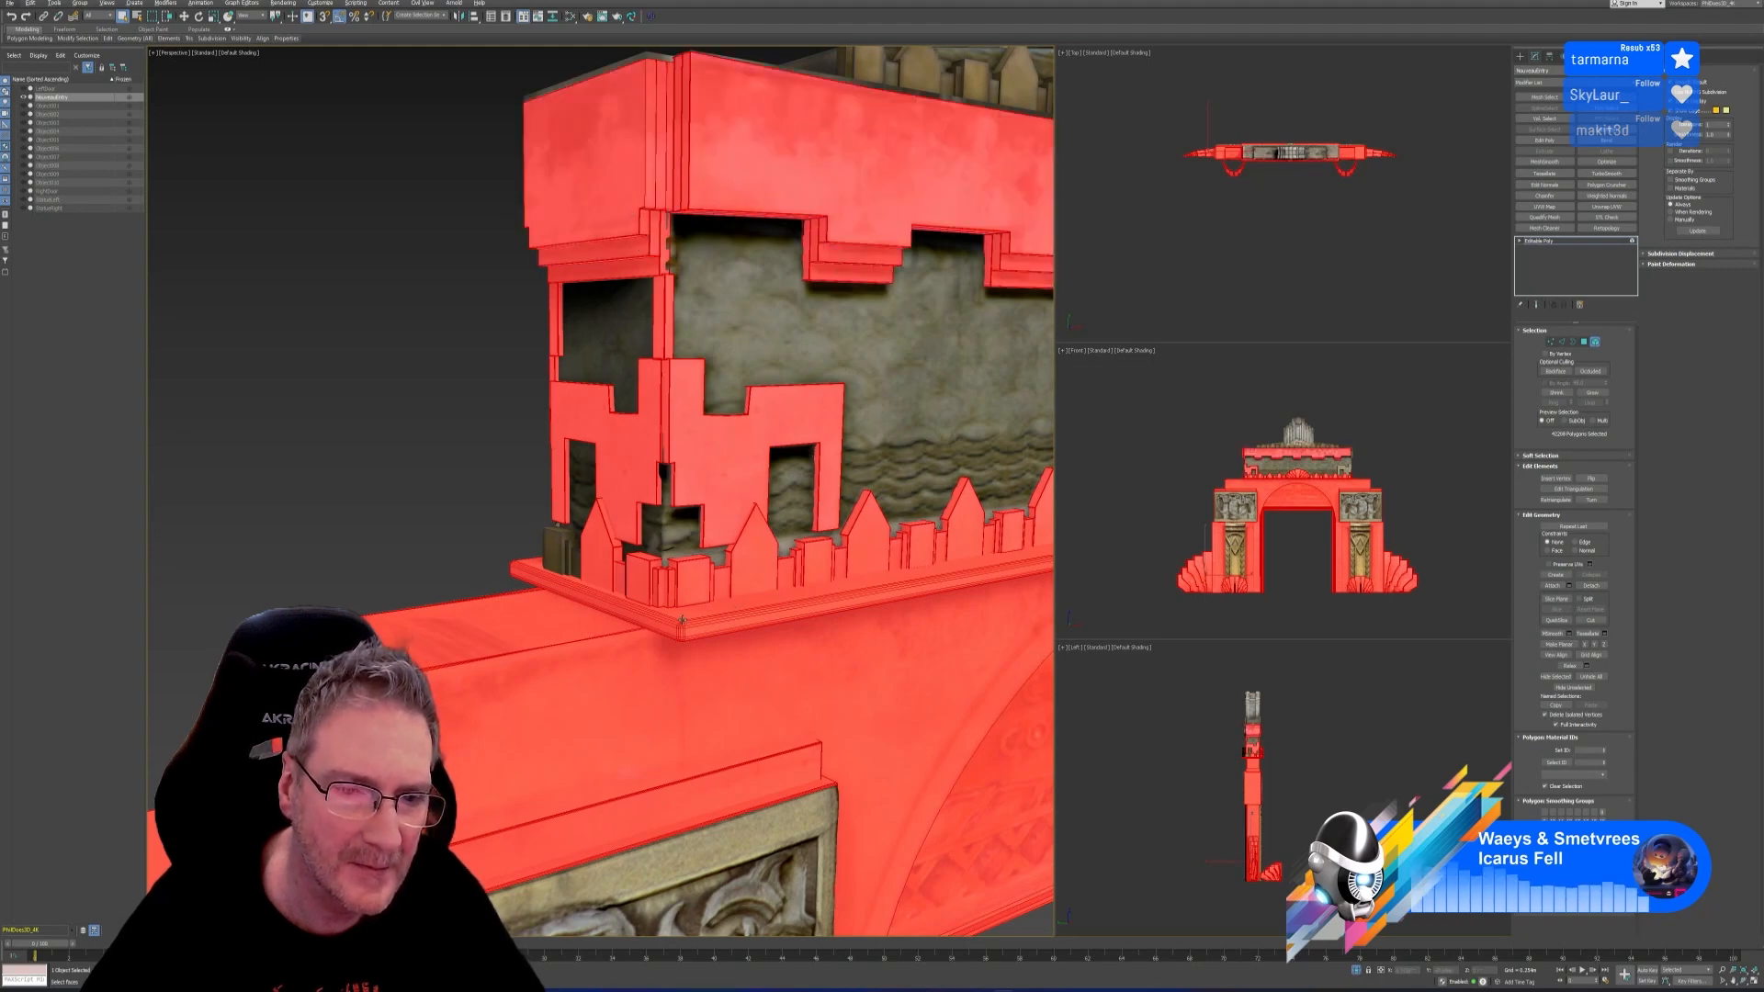
Add the remaining low blocks beside the side face's pointed spike, up to its other corner, to the selection
mouse_move(682, 621)
middle_mouse_down("alt")
mouse_move(666, 617)
mouse_move(694, 605)
middle_mouse_up("alt")
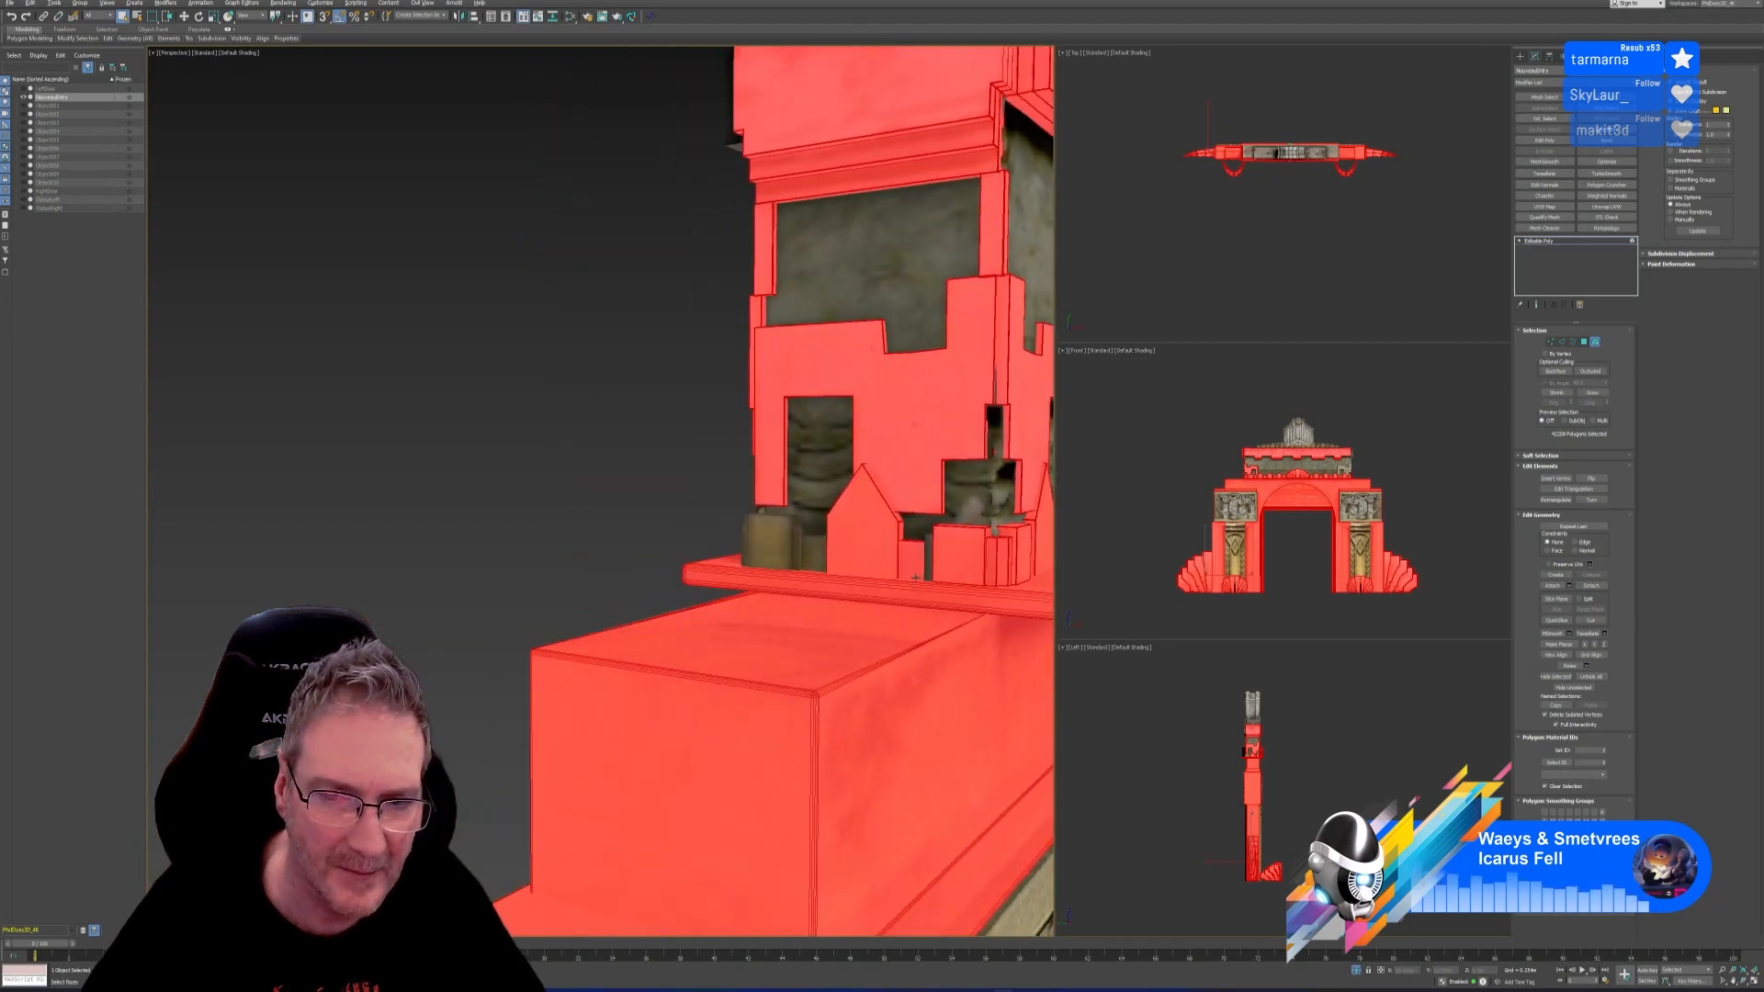
left_click(928, 552, "ctrl")
left_click(820, 556, "ctrl")
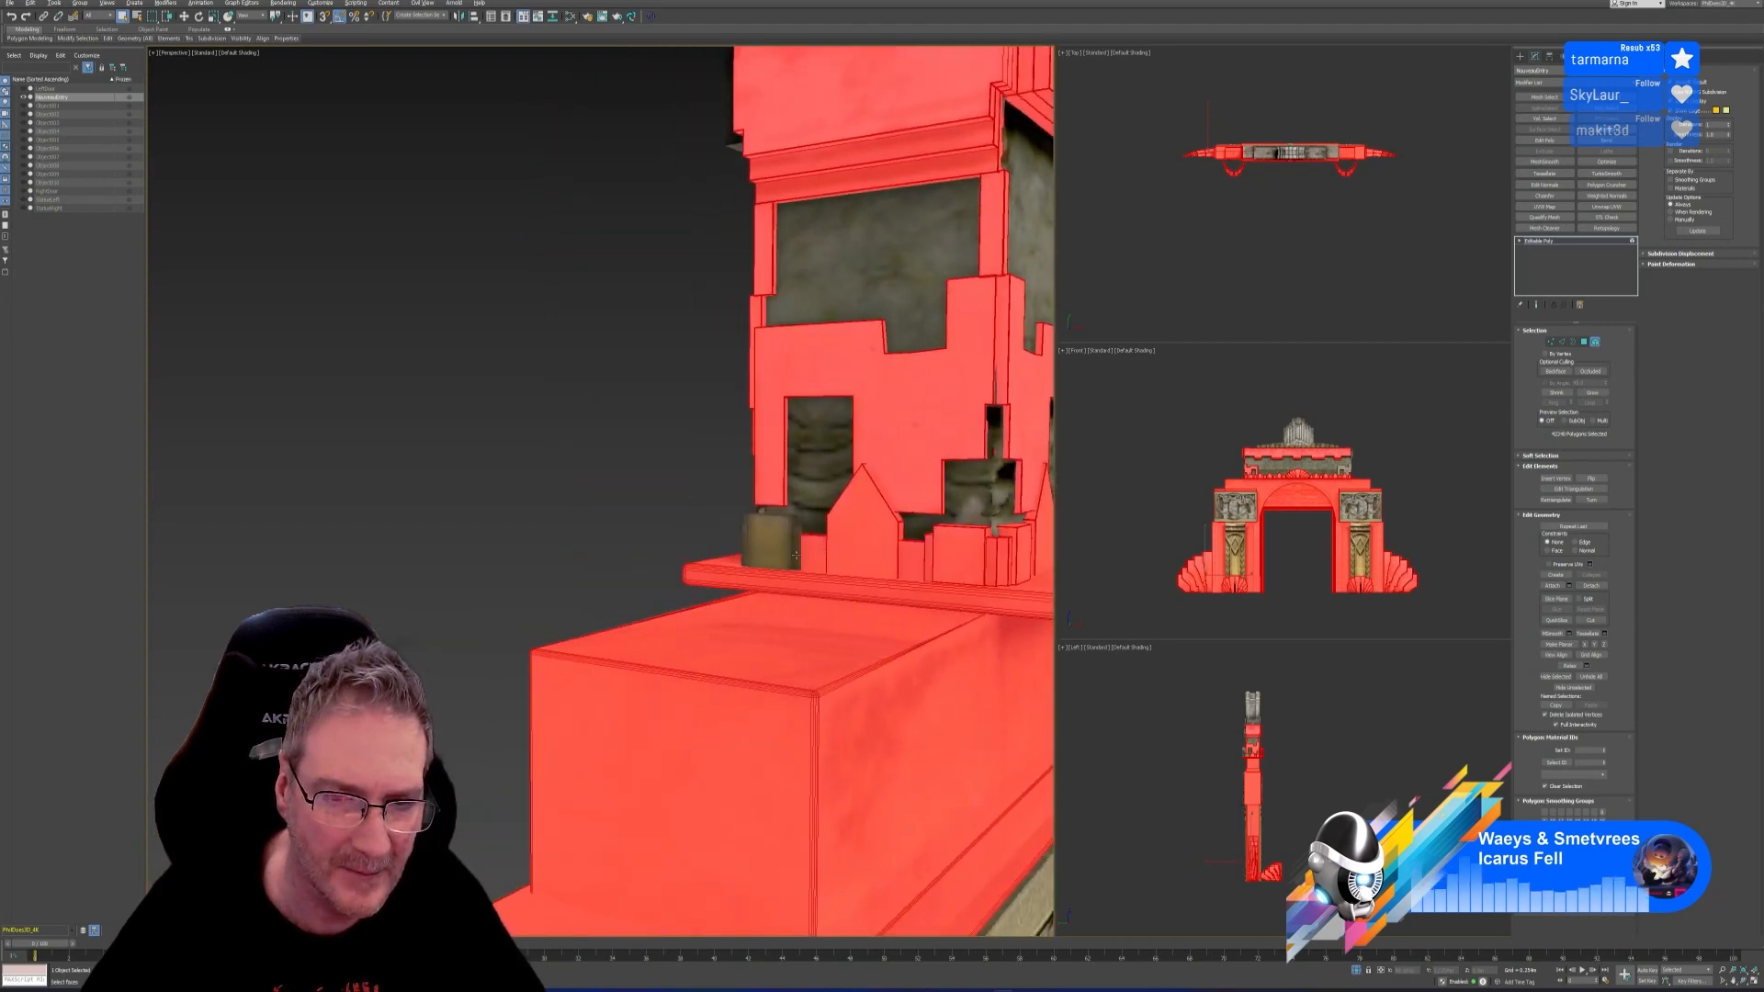
left_click(798, 548, "ctrl")
left_click(772, 542, "ctrl")
middle_click_drag(800, 650, 847, 641, "alt")
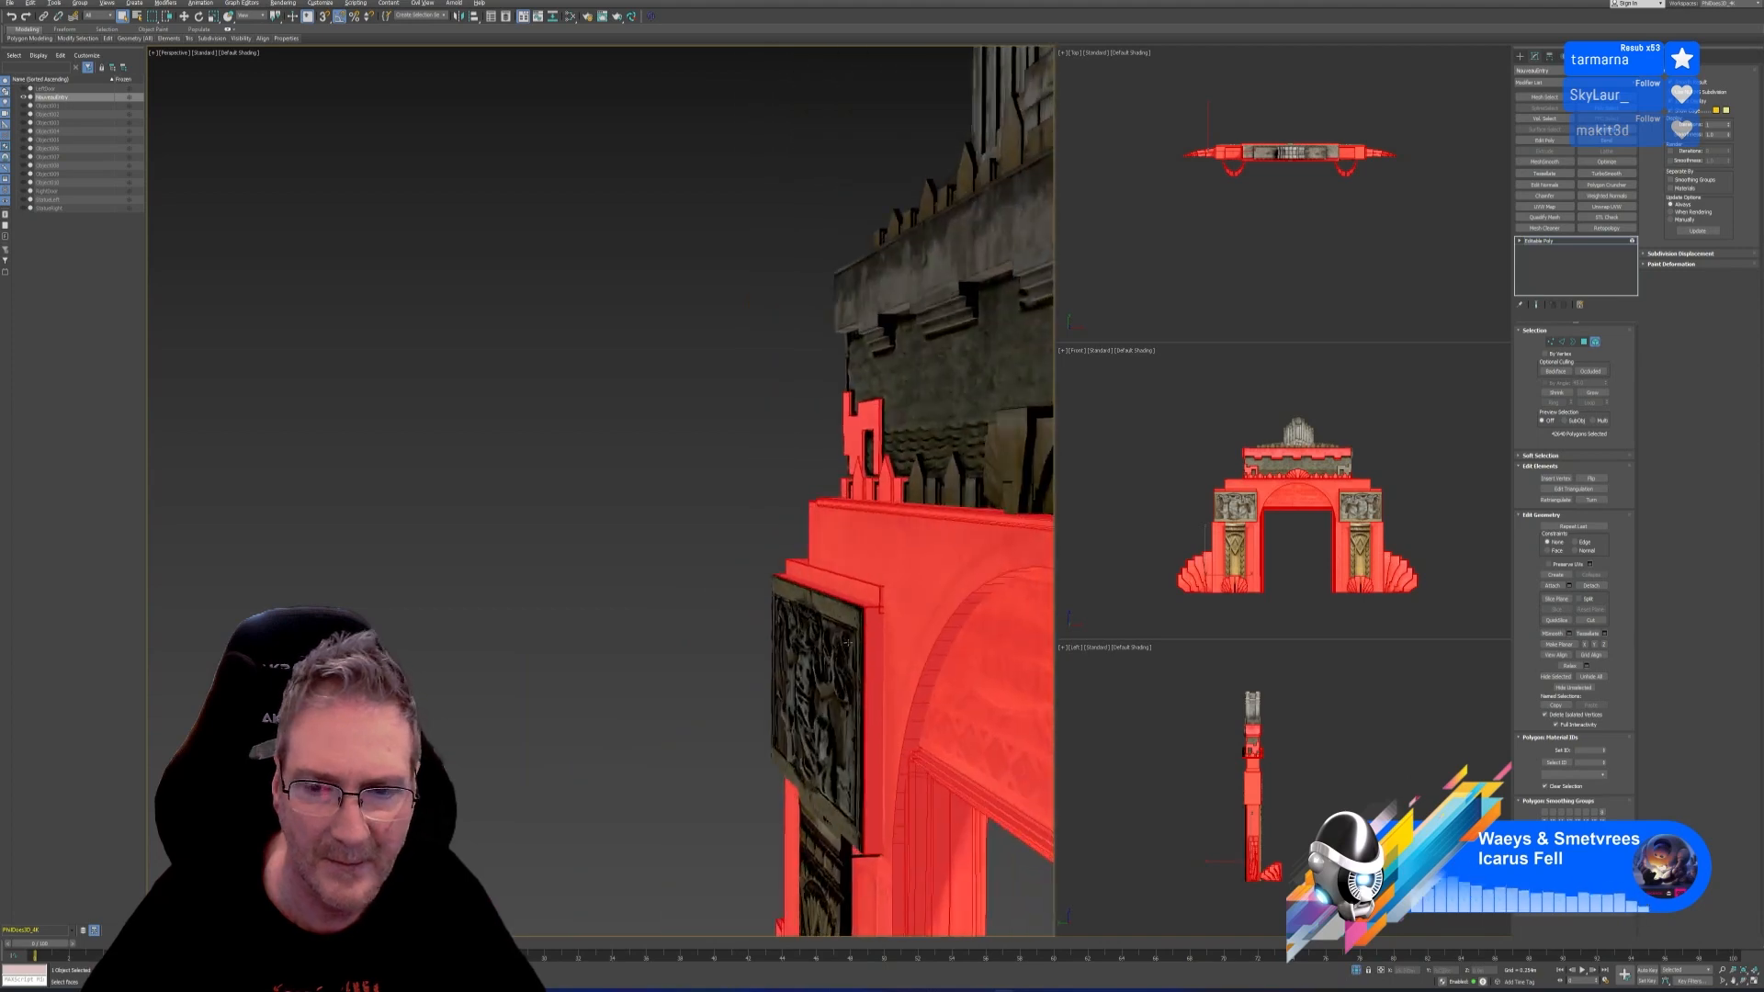
middle_click_drag(839, 552, 375, 532)
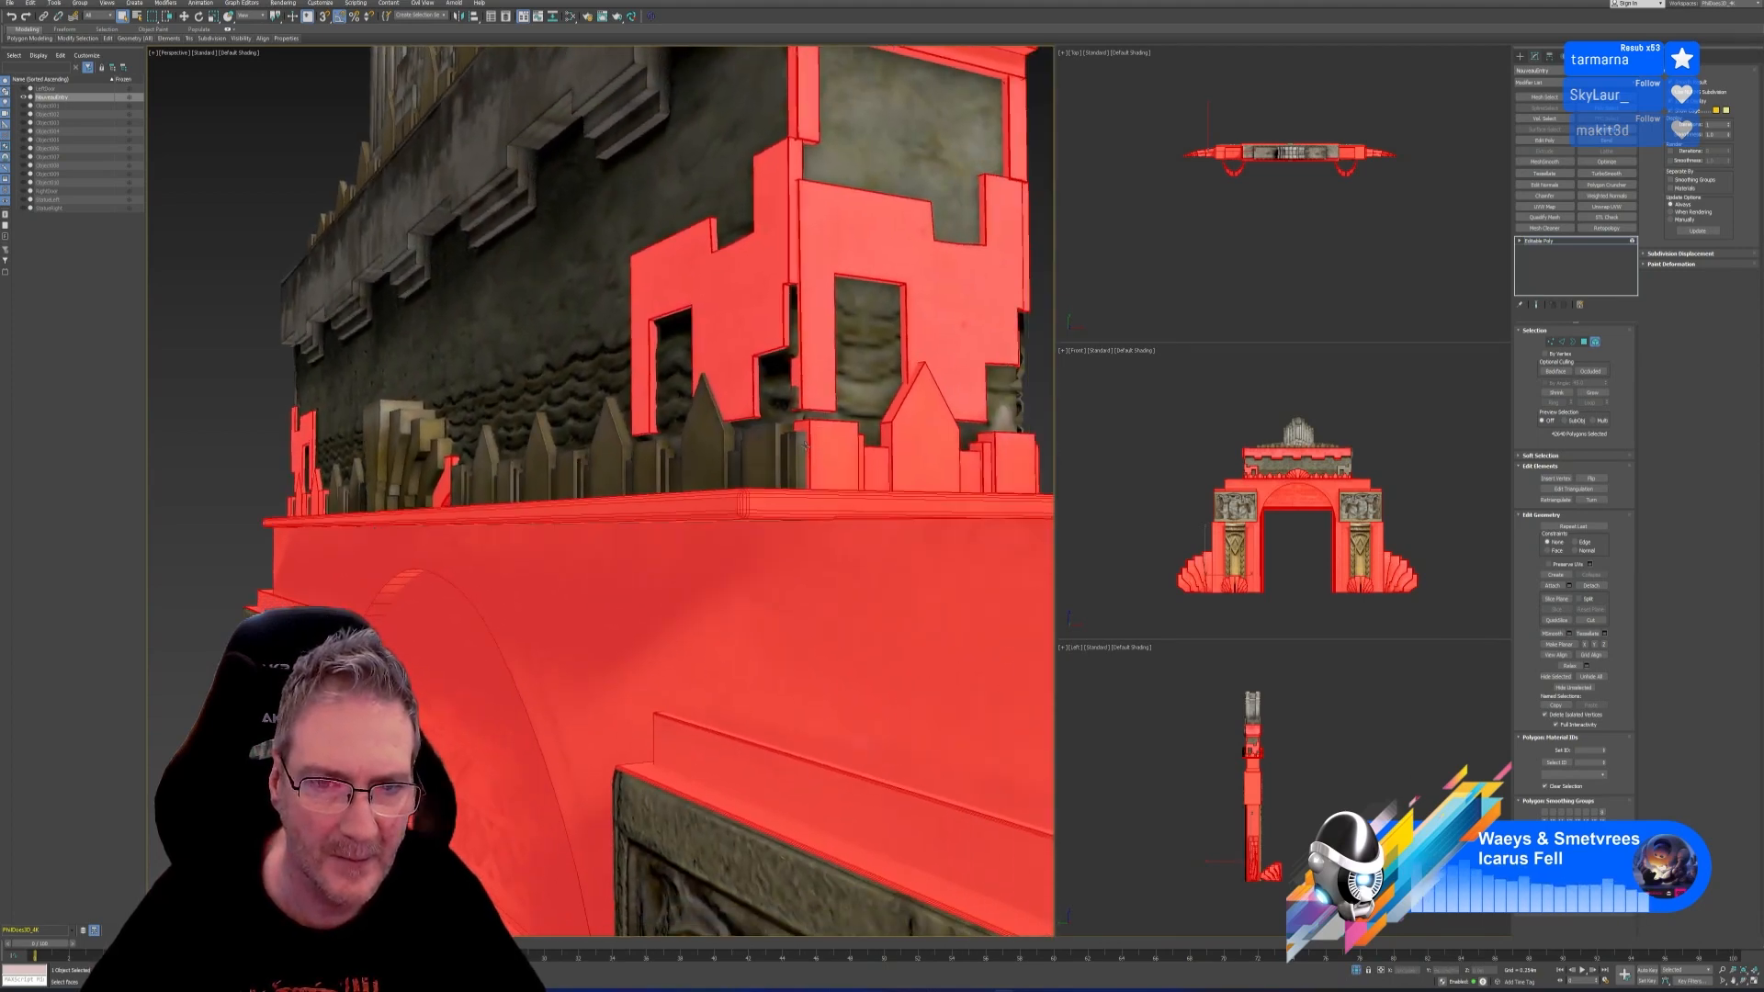
Add the low blocks and the pointed spike next to the corner on the long face to the selection
left_click(799, 451, "ctrl")
left_click(784, 455, "ctrl")
left_click(770, 451, "ctrl")
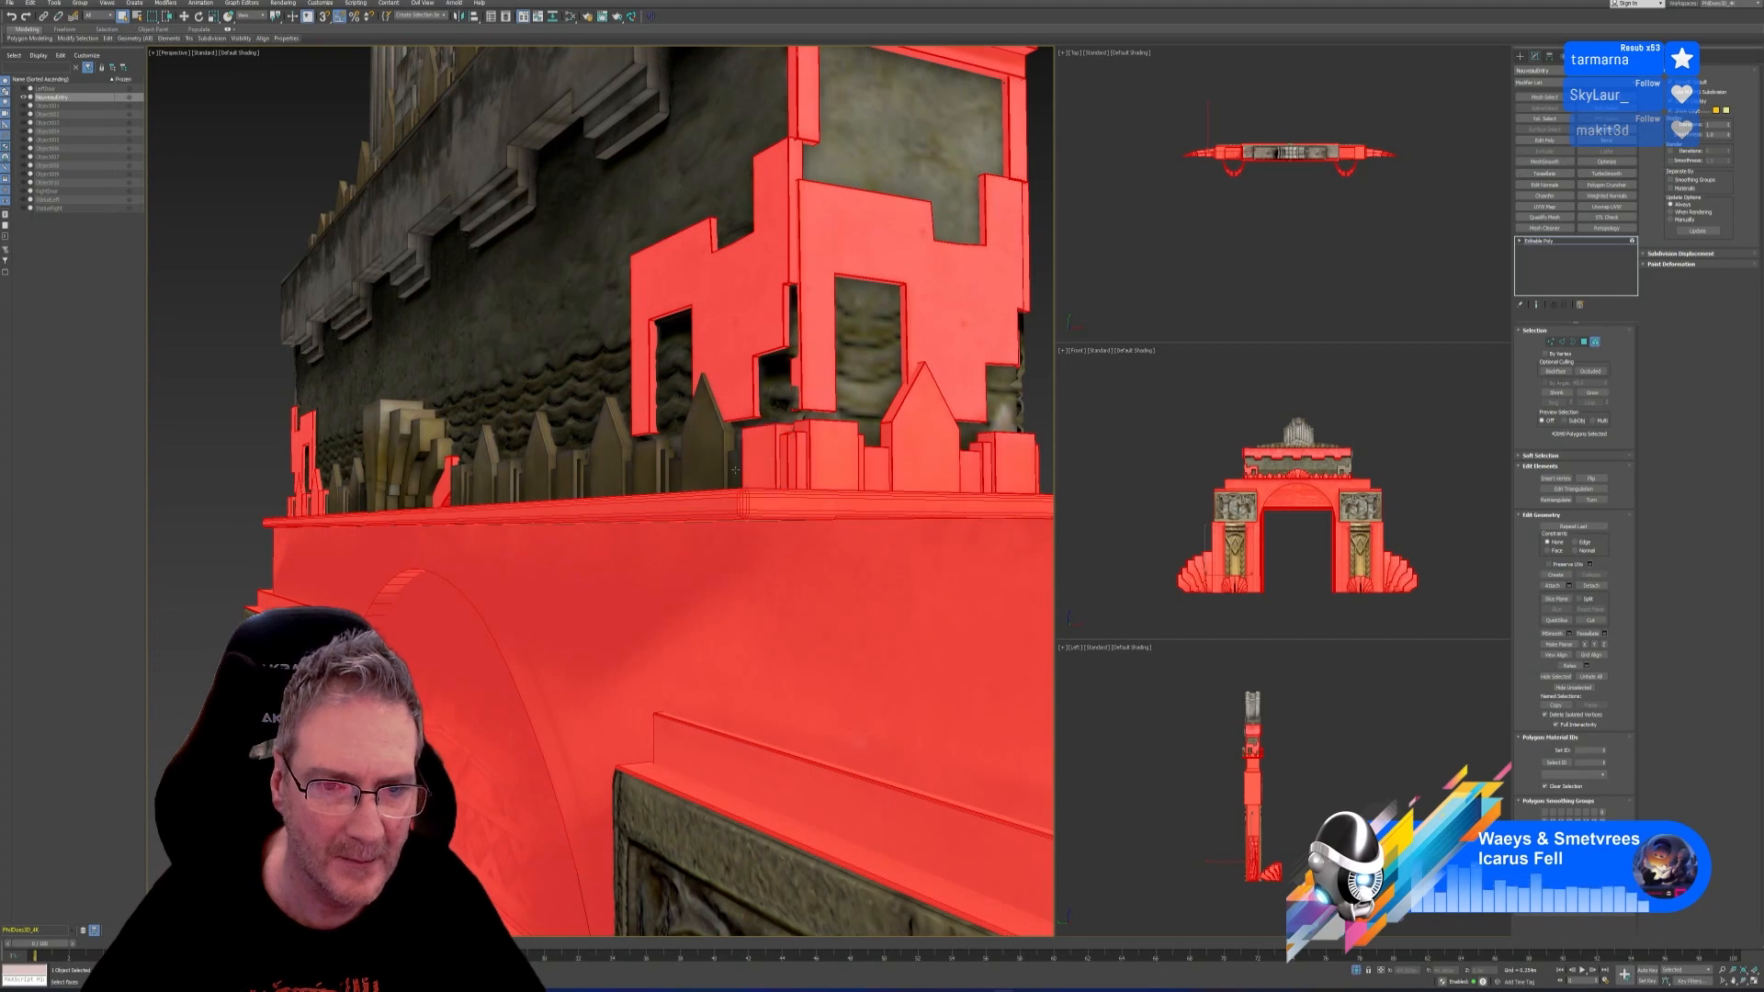
left_click(735, 470, "ctrl")
left_click(719, 462, "ctrl")
scroll(738, 462, "down", 2)
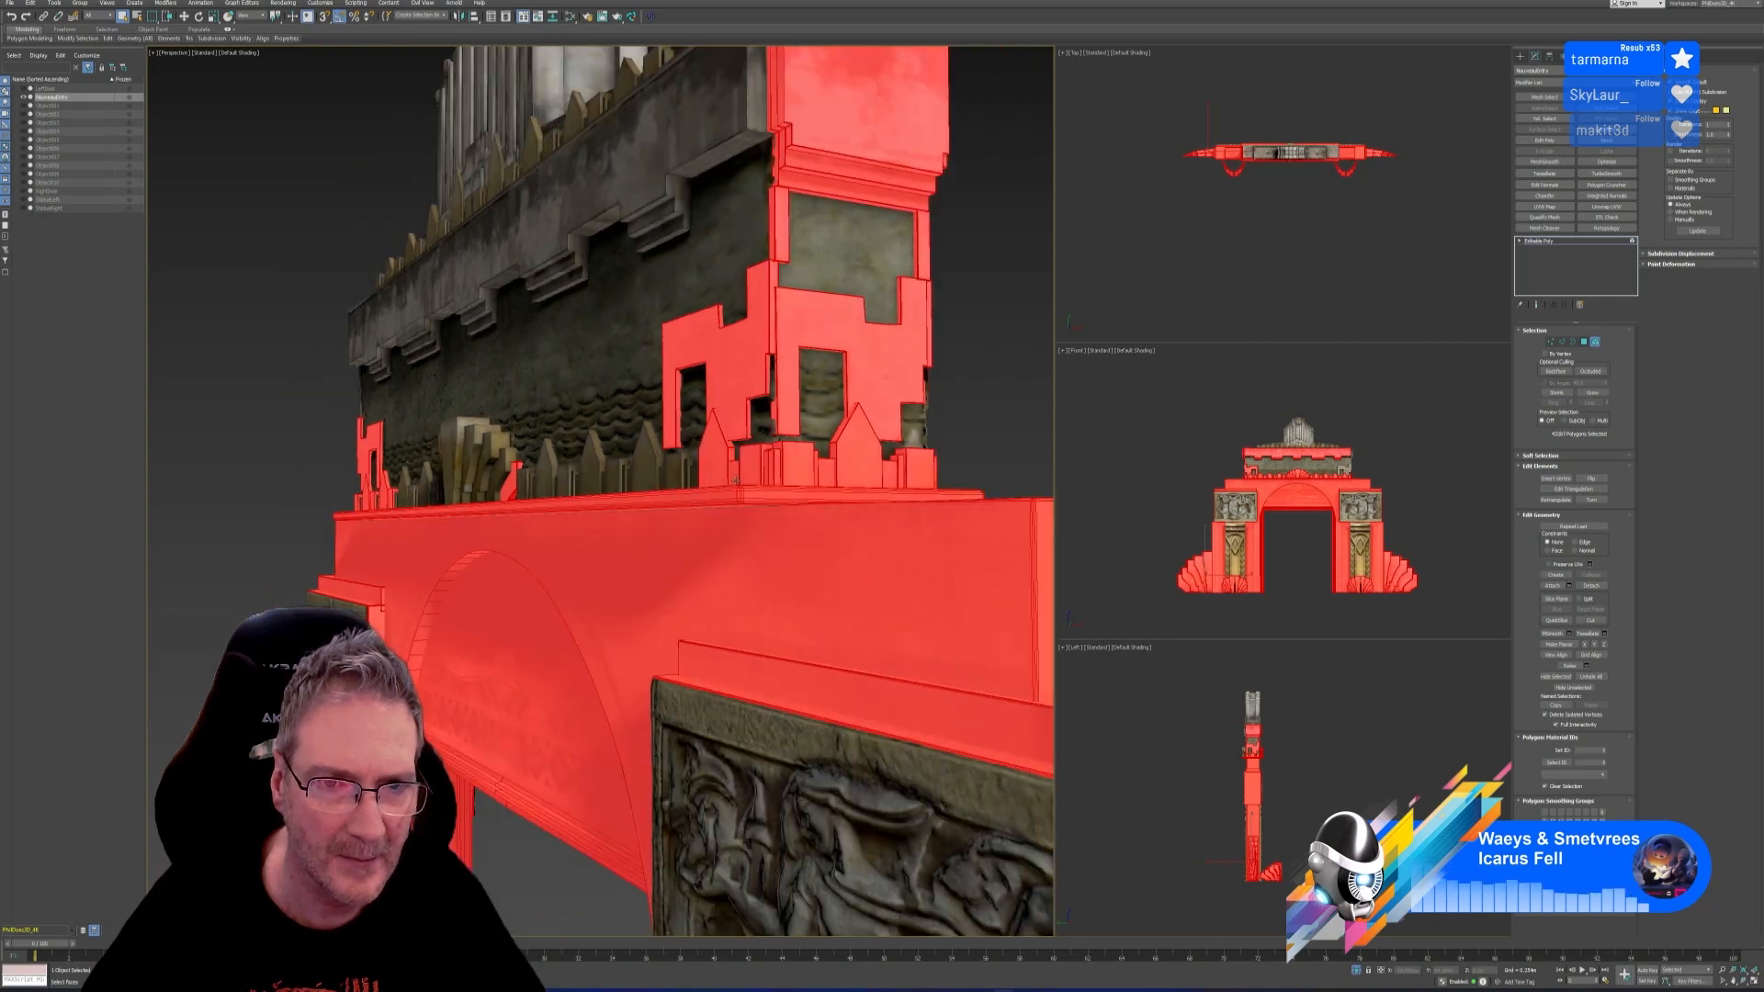
Add the long face's cornice, with its underside mouldings and stepped brackets, to the selection
left_click(730, 124, "ctrl")
left_click(765, 136, "ctrl")
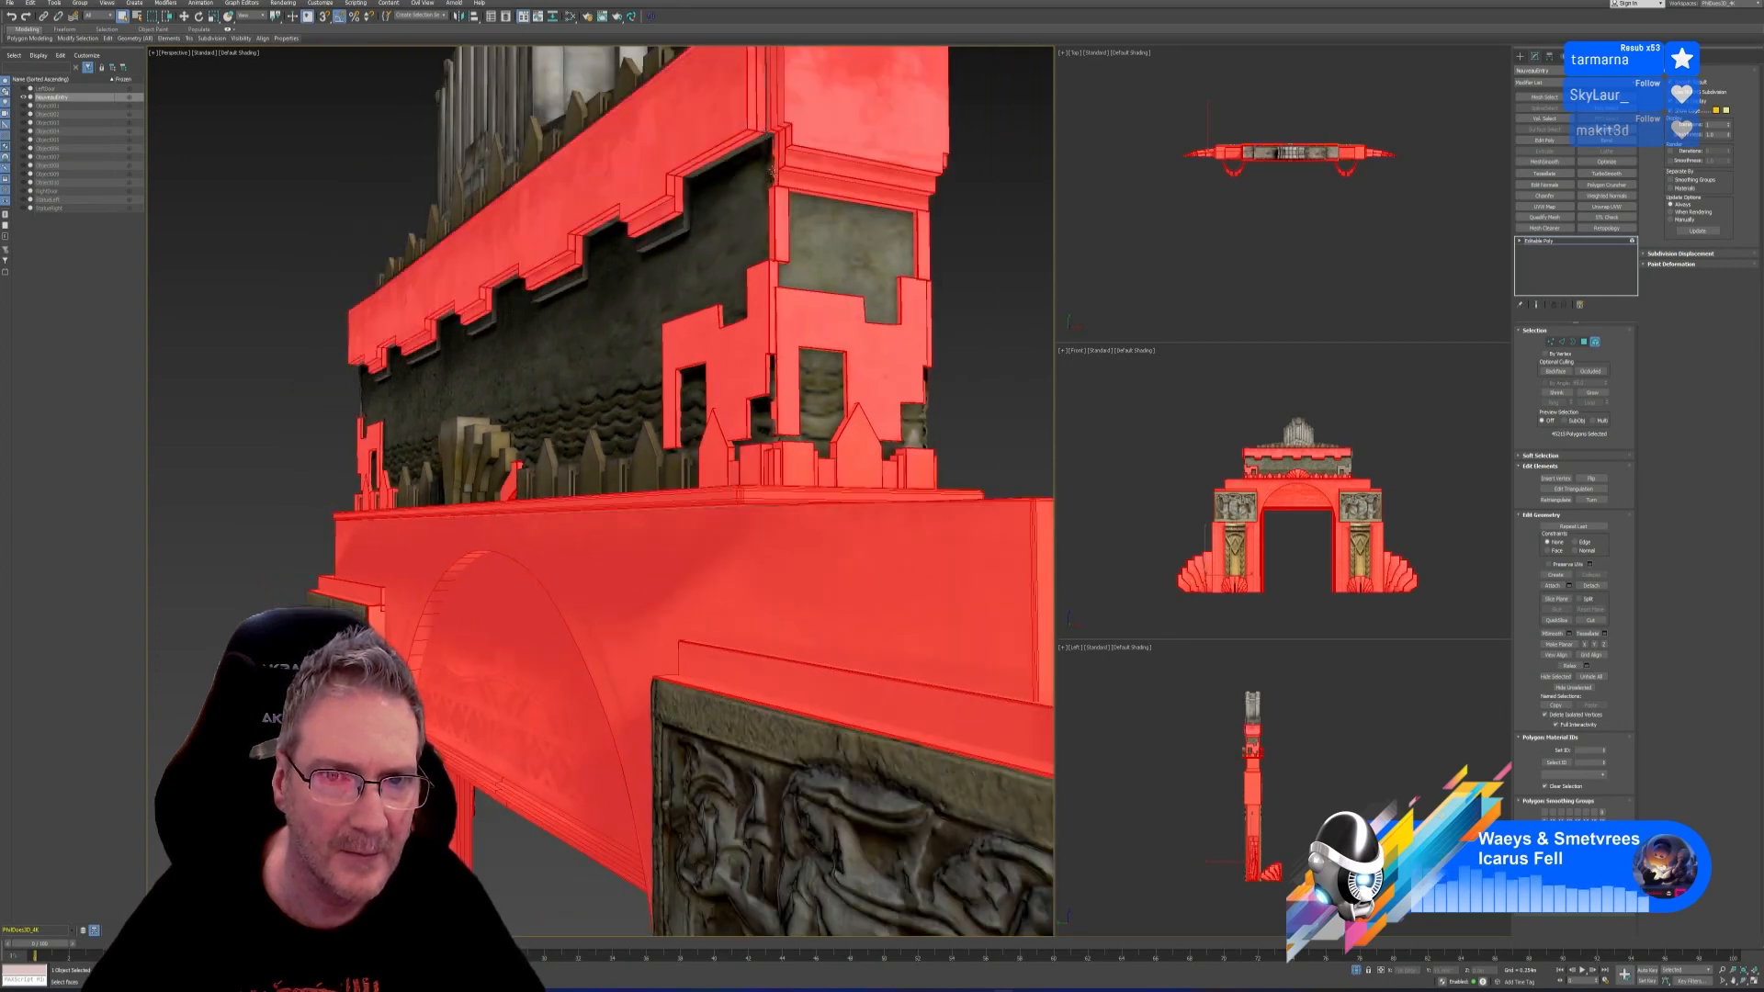
left_click(681, 191, "ctrl")
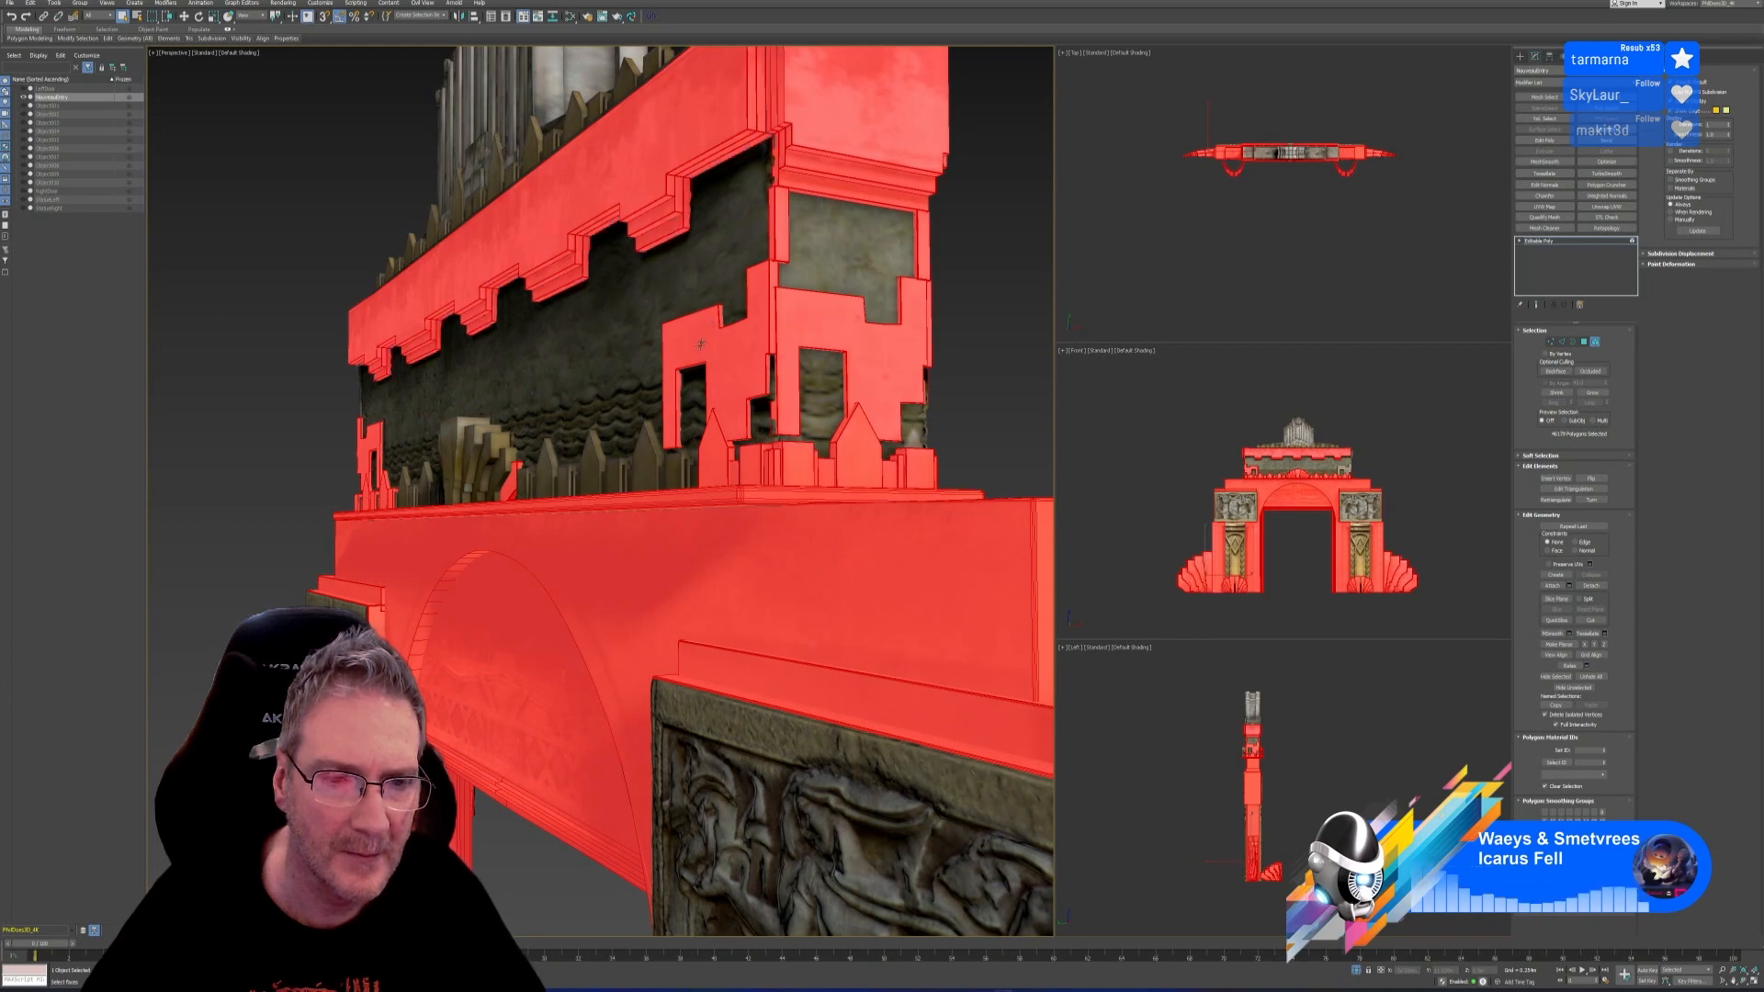
middle_click_drag(702, 344, 717, 531, "alt")
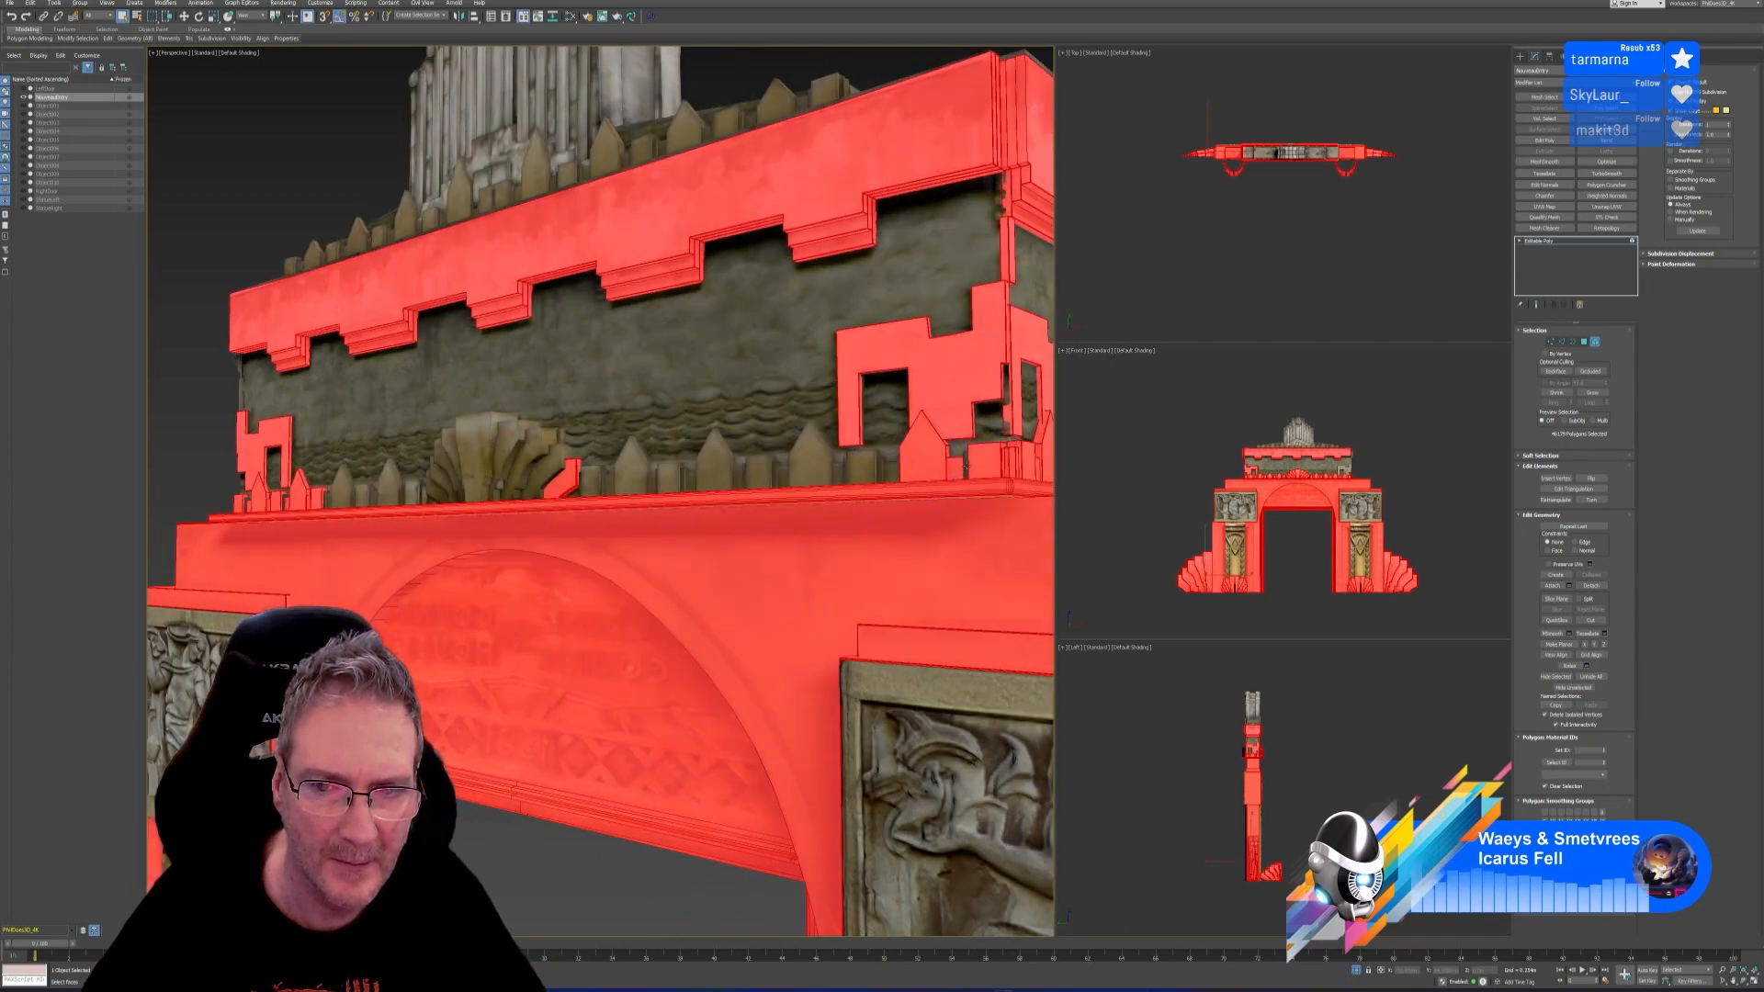
Extend the selection along the long face's ledge with the low blocks and pointed spike beyond the corner spike
left_click(894, 472, "ctrl")
left_click(852, 474, "ctrl")
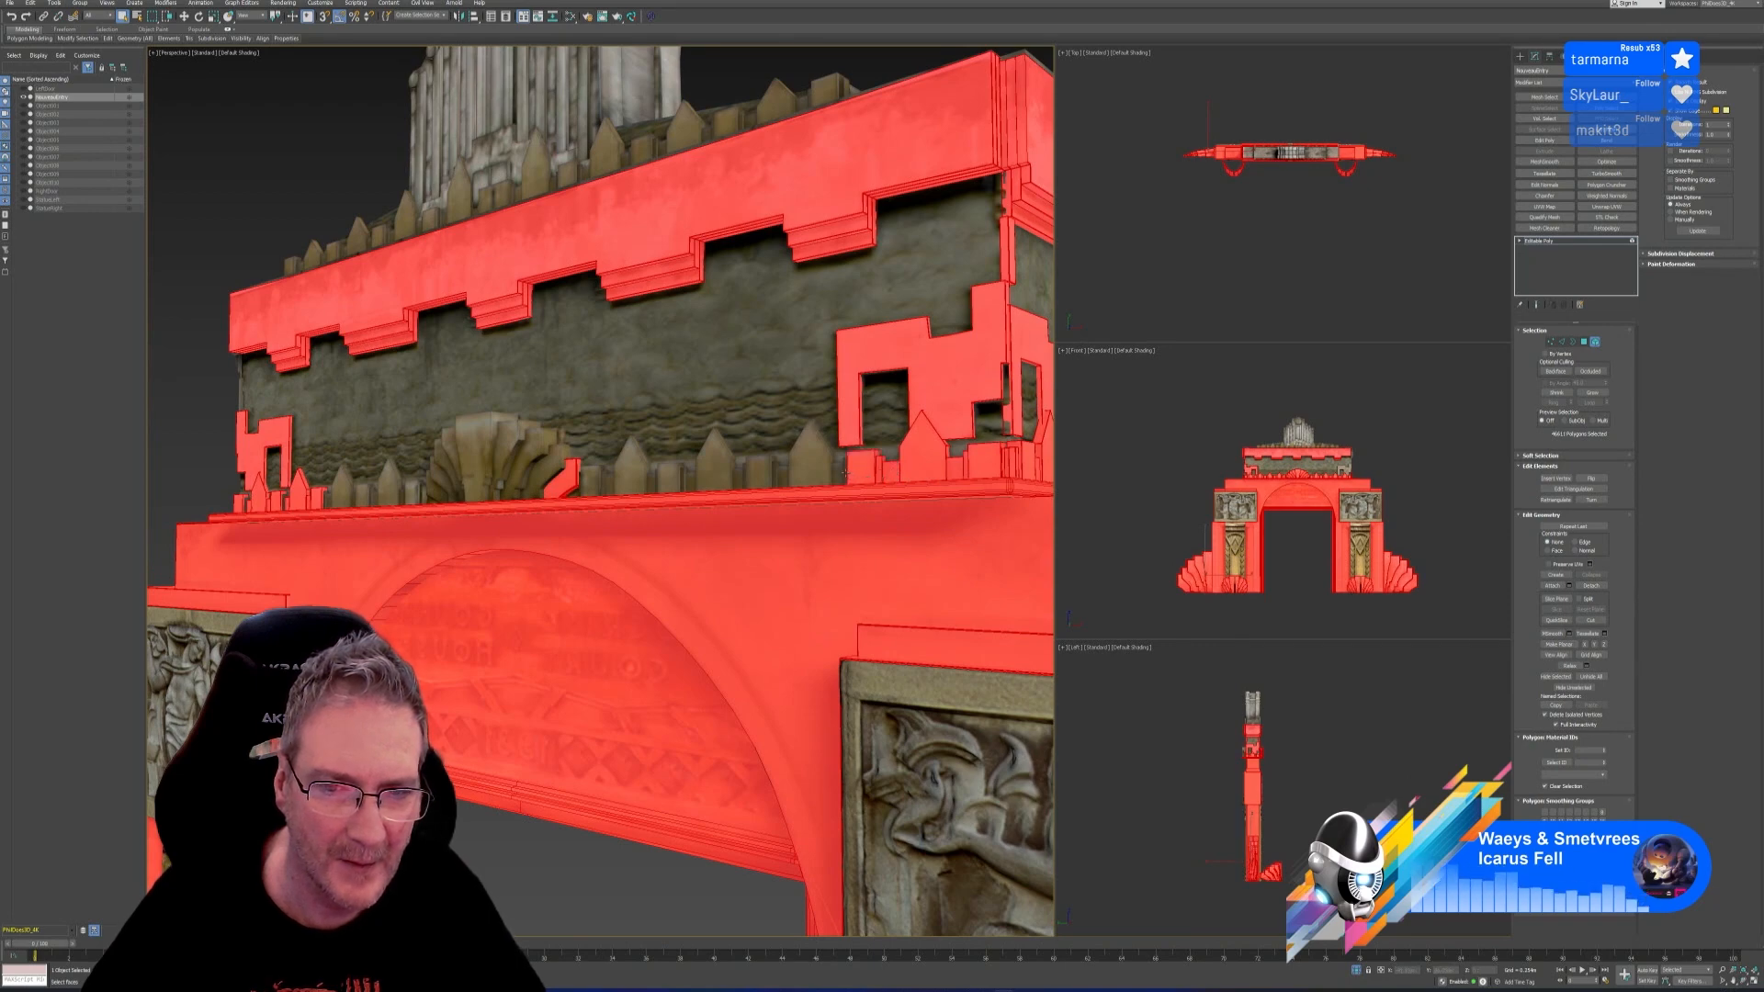
left_click(804, 473, "ctrl")
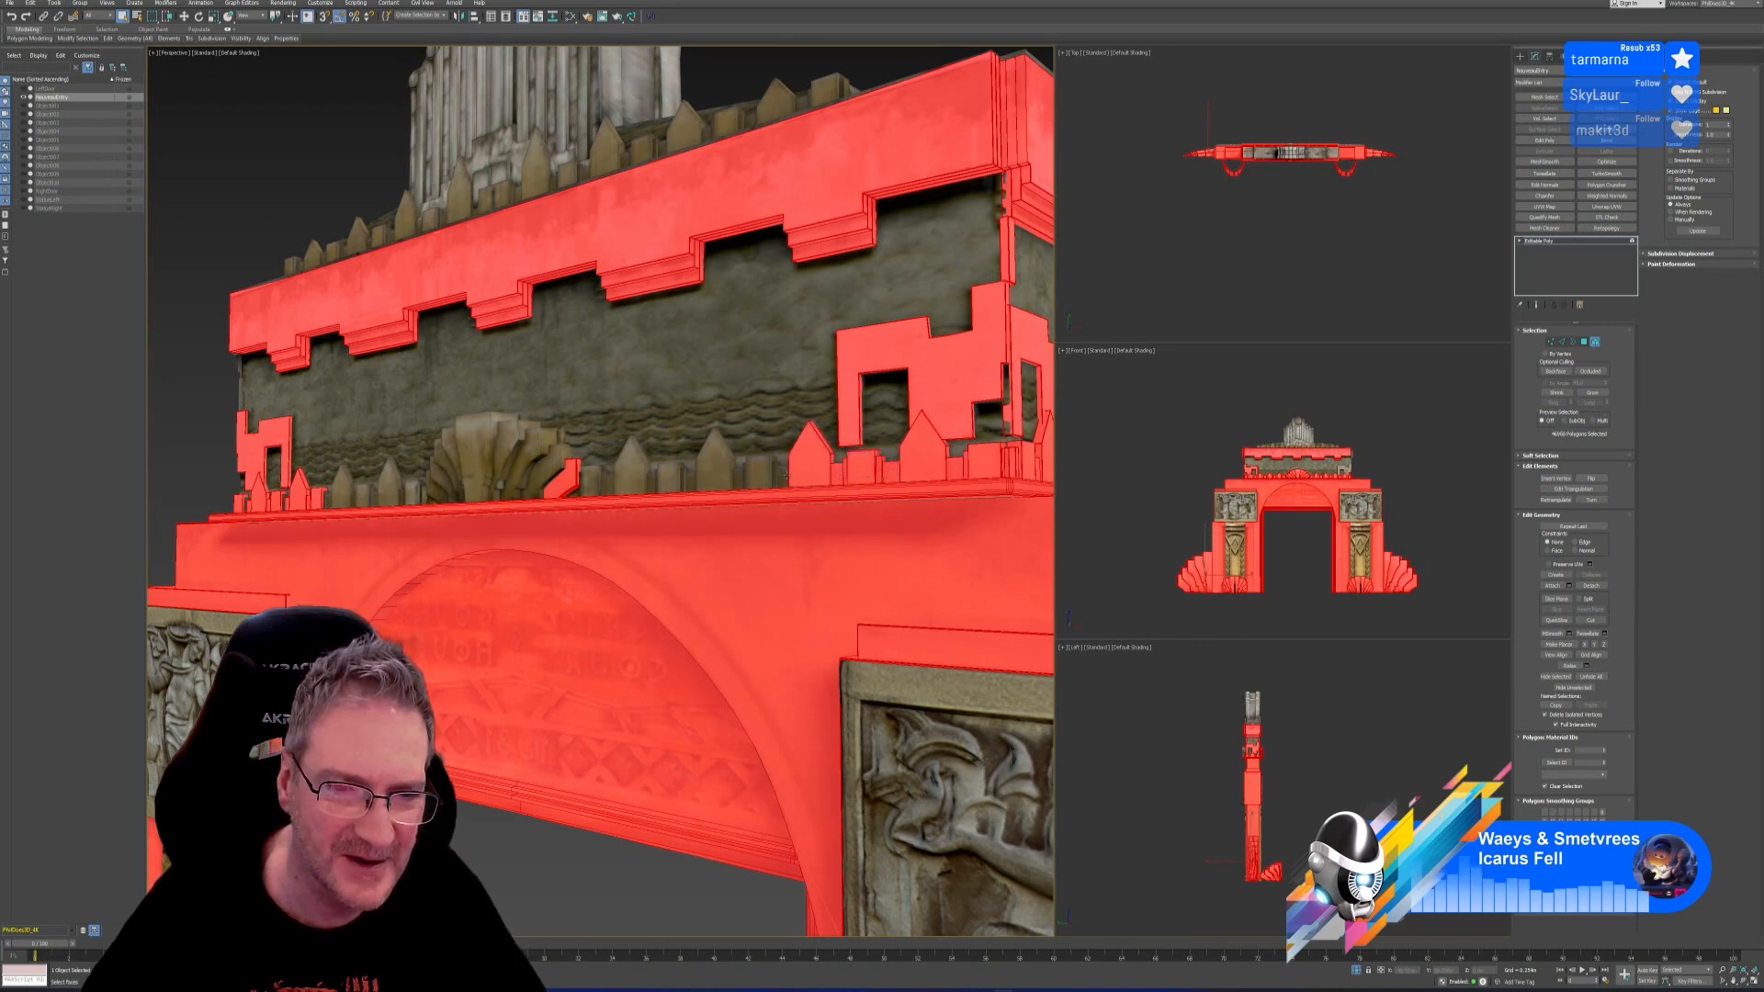
left_click(763, 476, "ctrl")
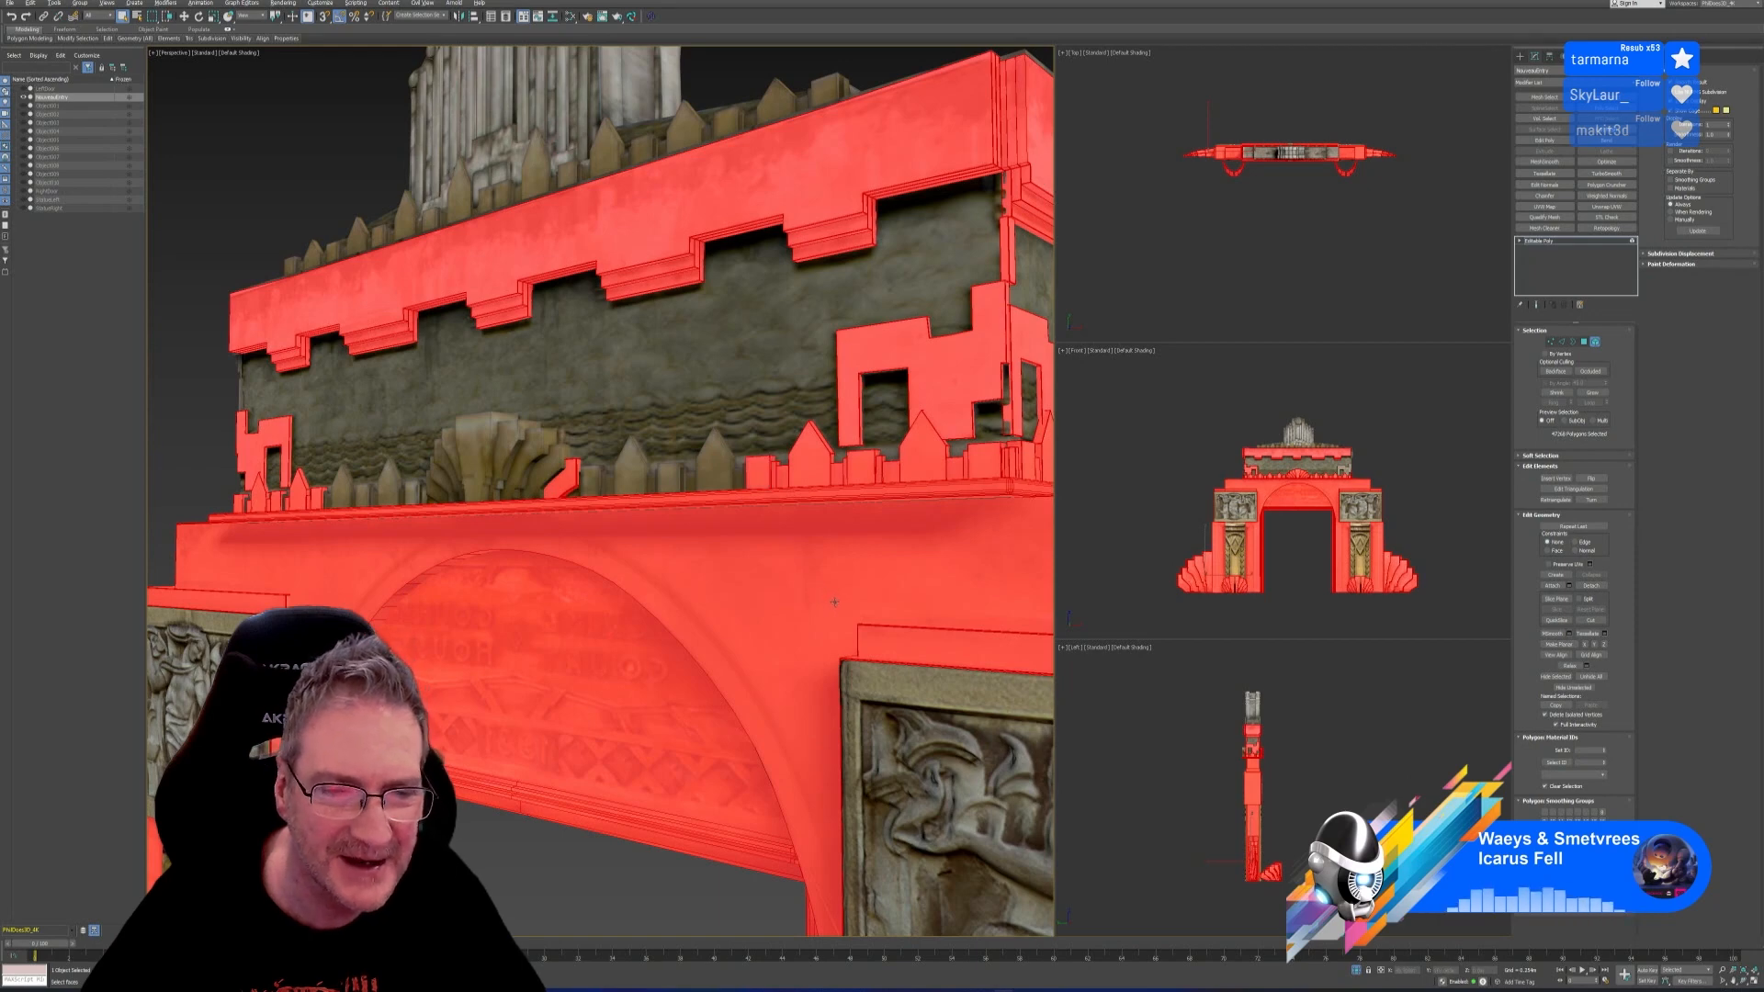
Add the remaining spikes and low blocks between the corner and the shell ornament to the selection, leaving the textured wall out
middle_click_drag(835, 602, 870, 604, "alt")
middle_click_drag(893, 473, 866, 489, "alt")
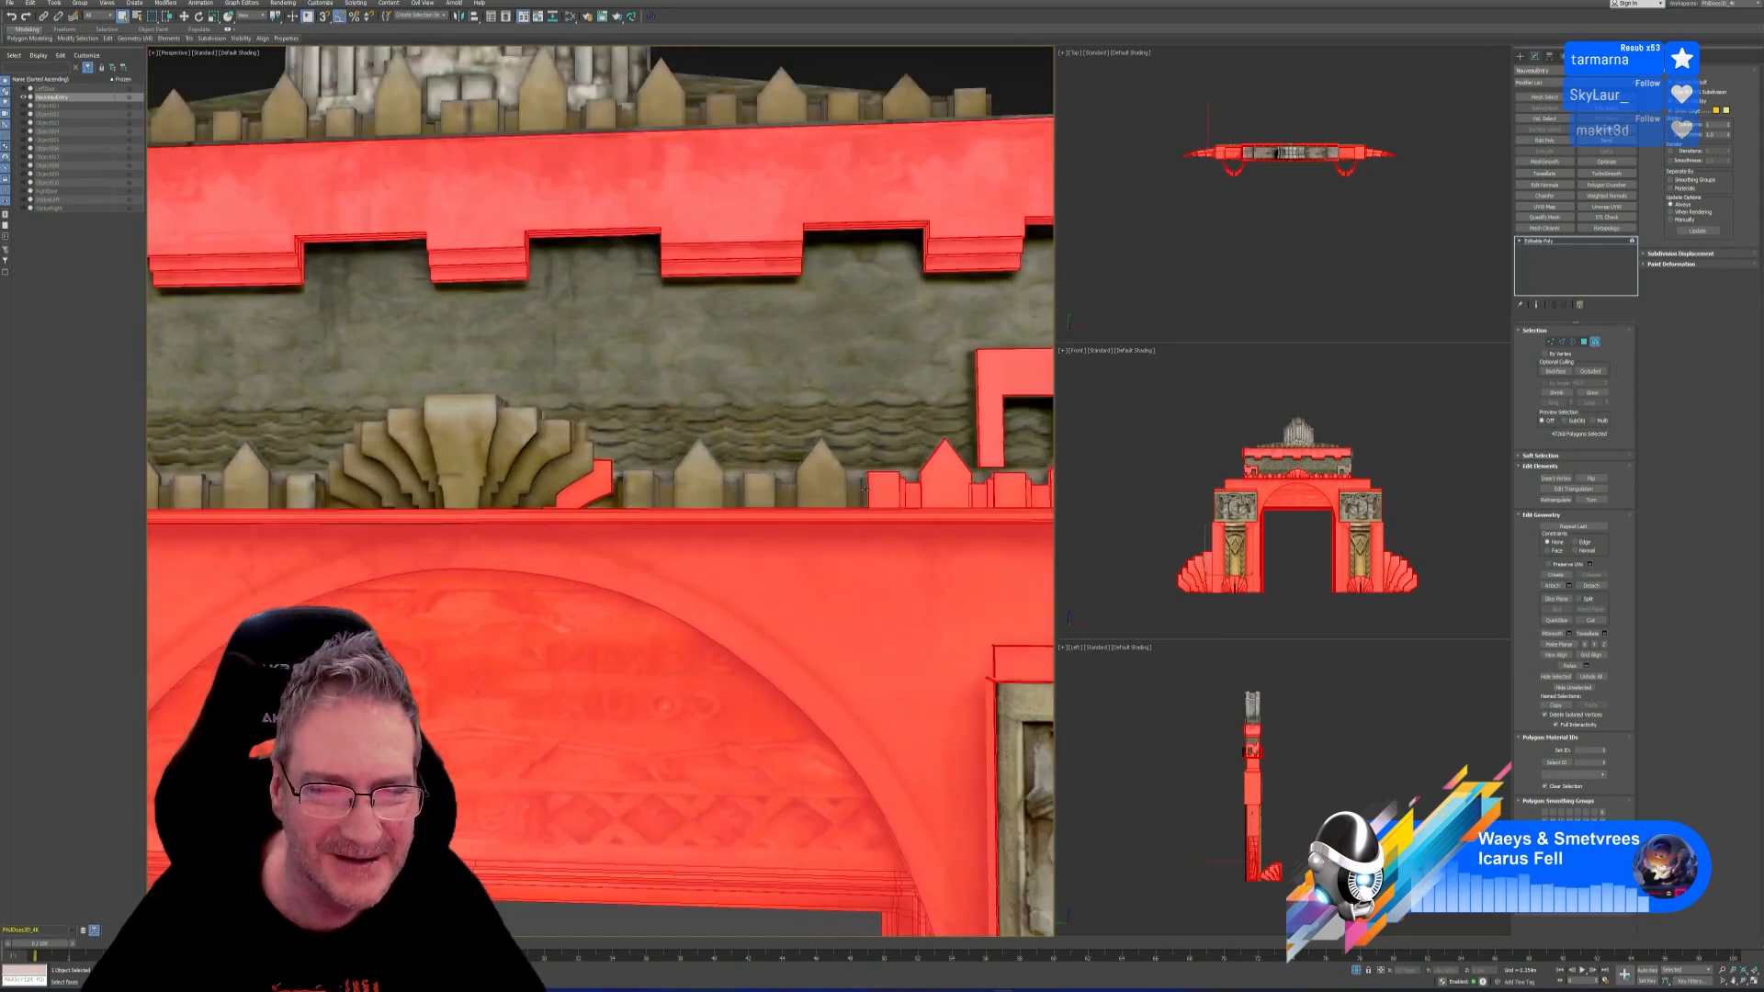
left_click(803, 499, "ctrl")
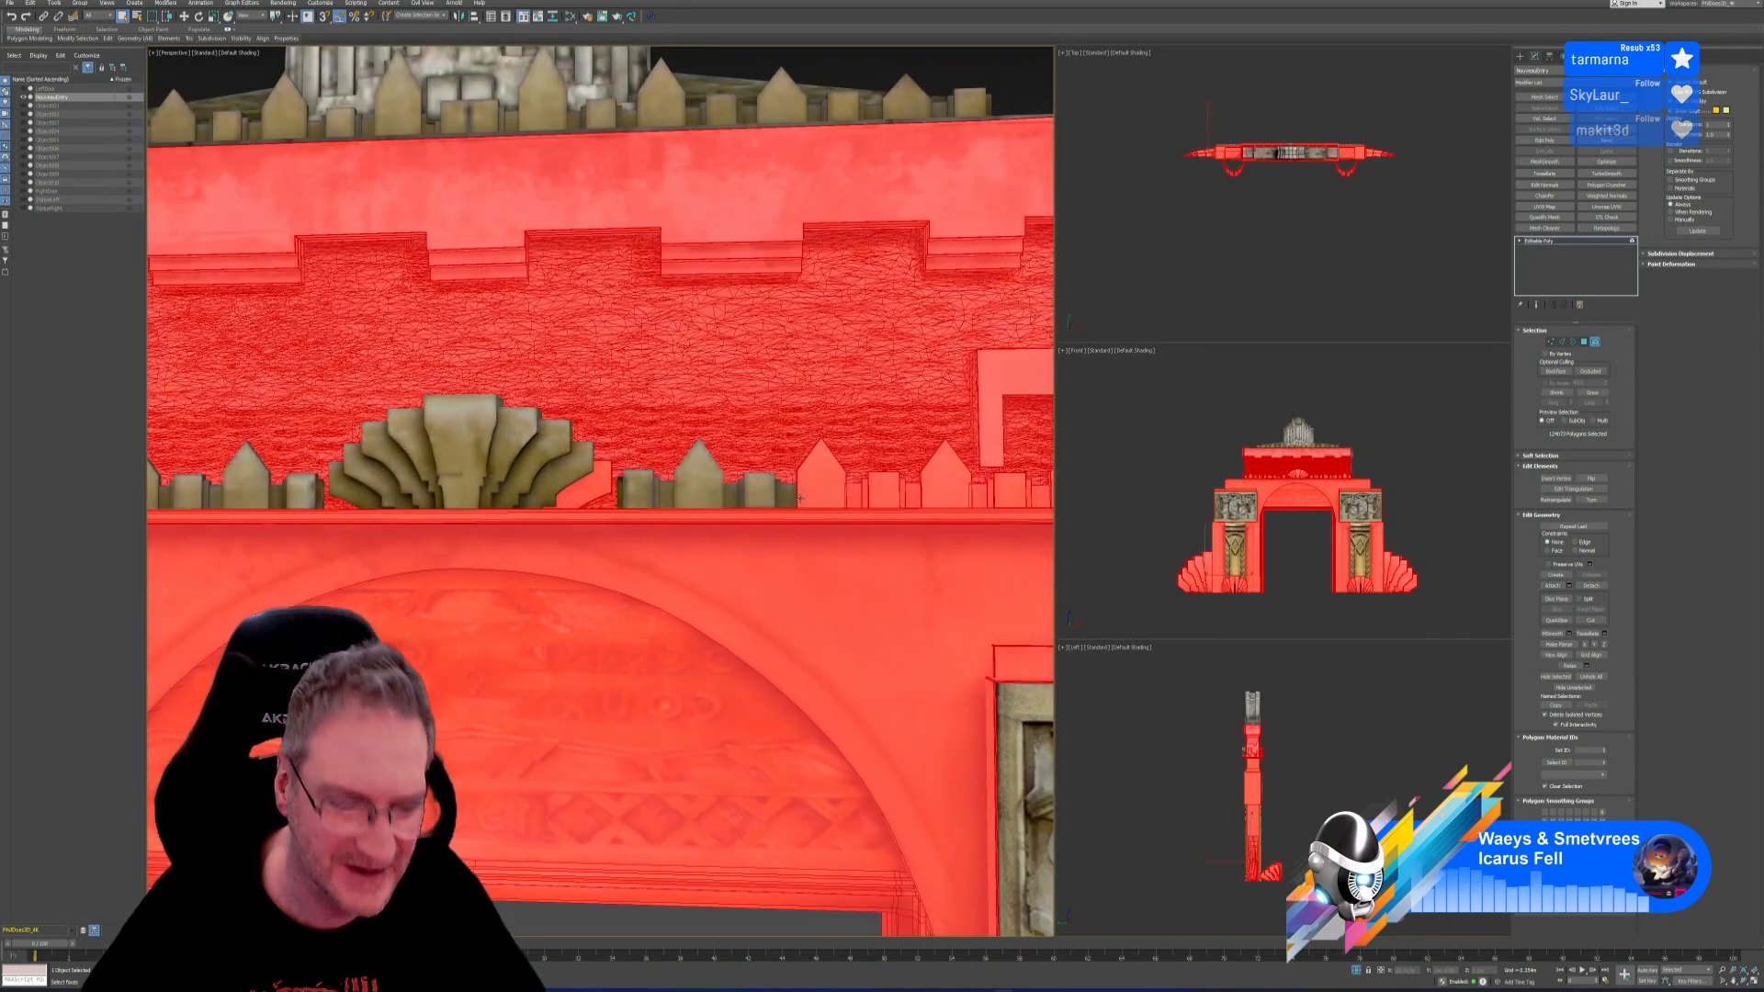
left_click(797, 500, "alt")
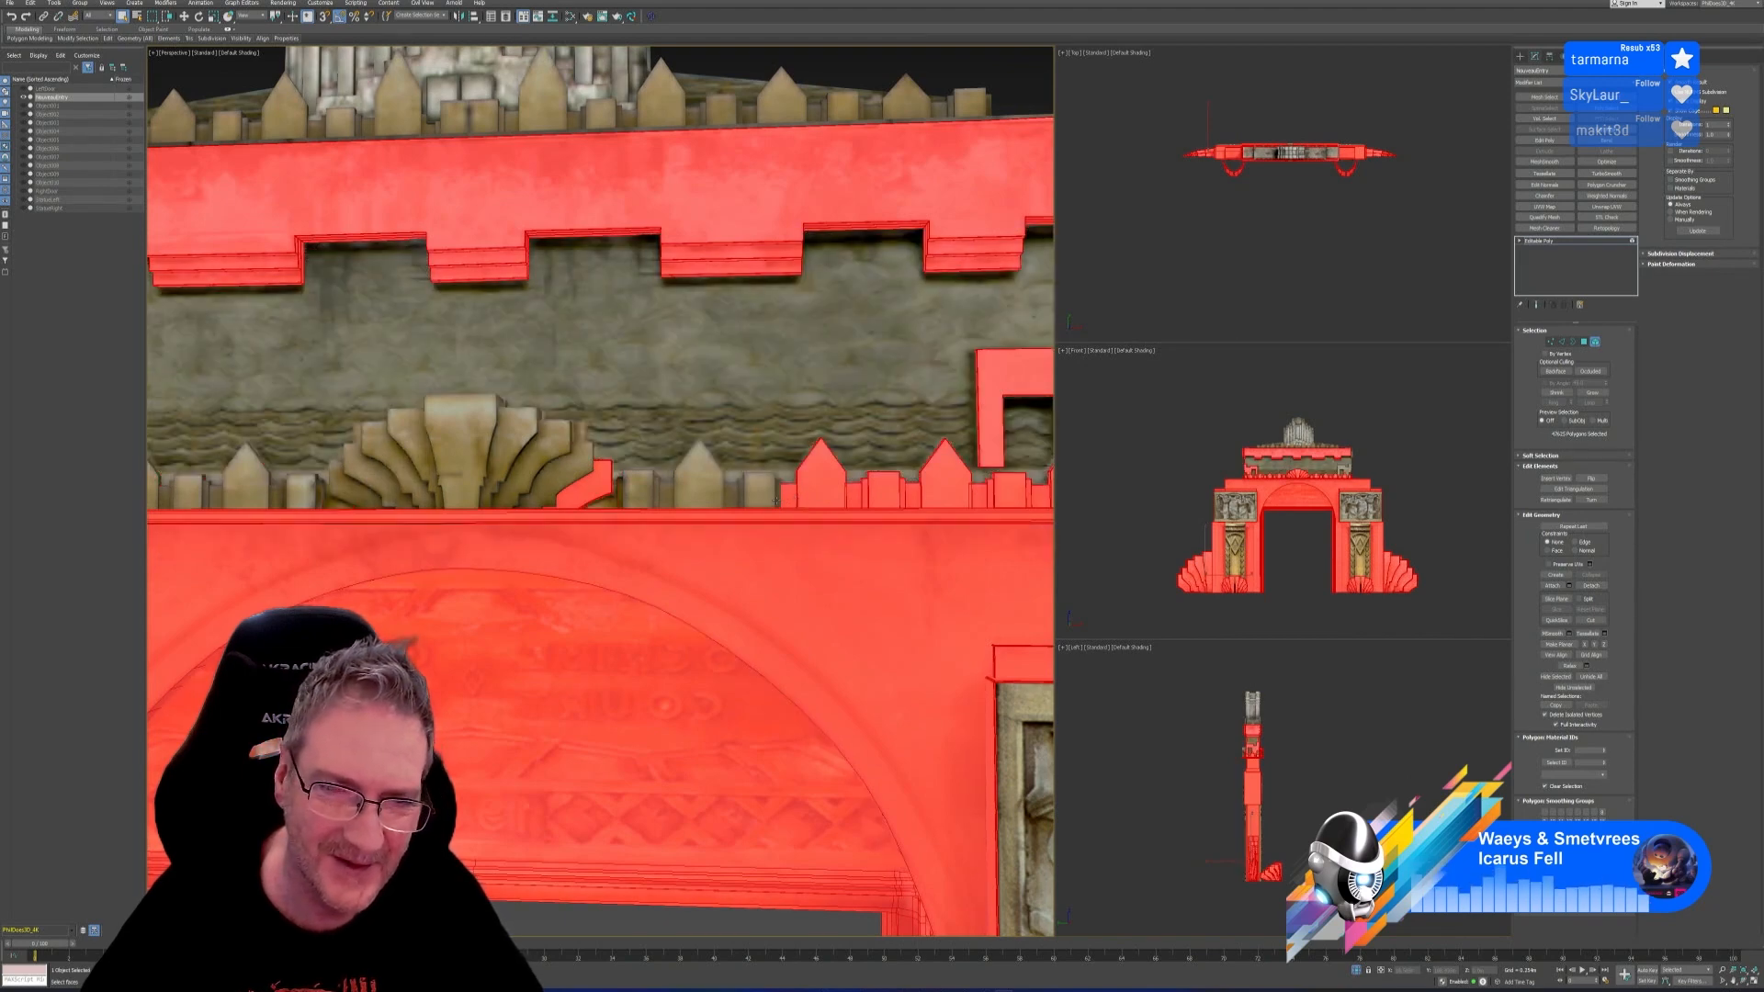
left_click(713, 499, "ctrl")
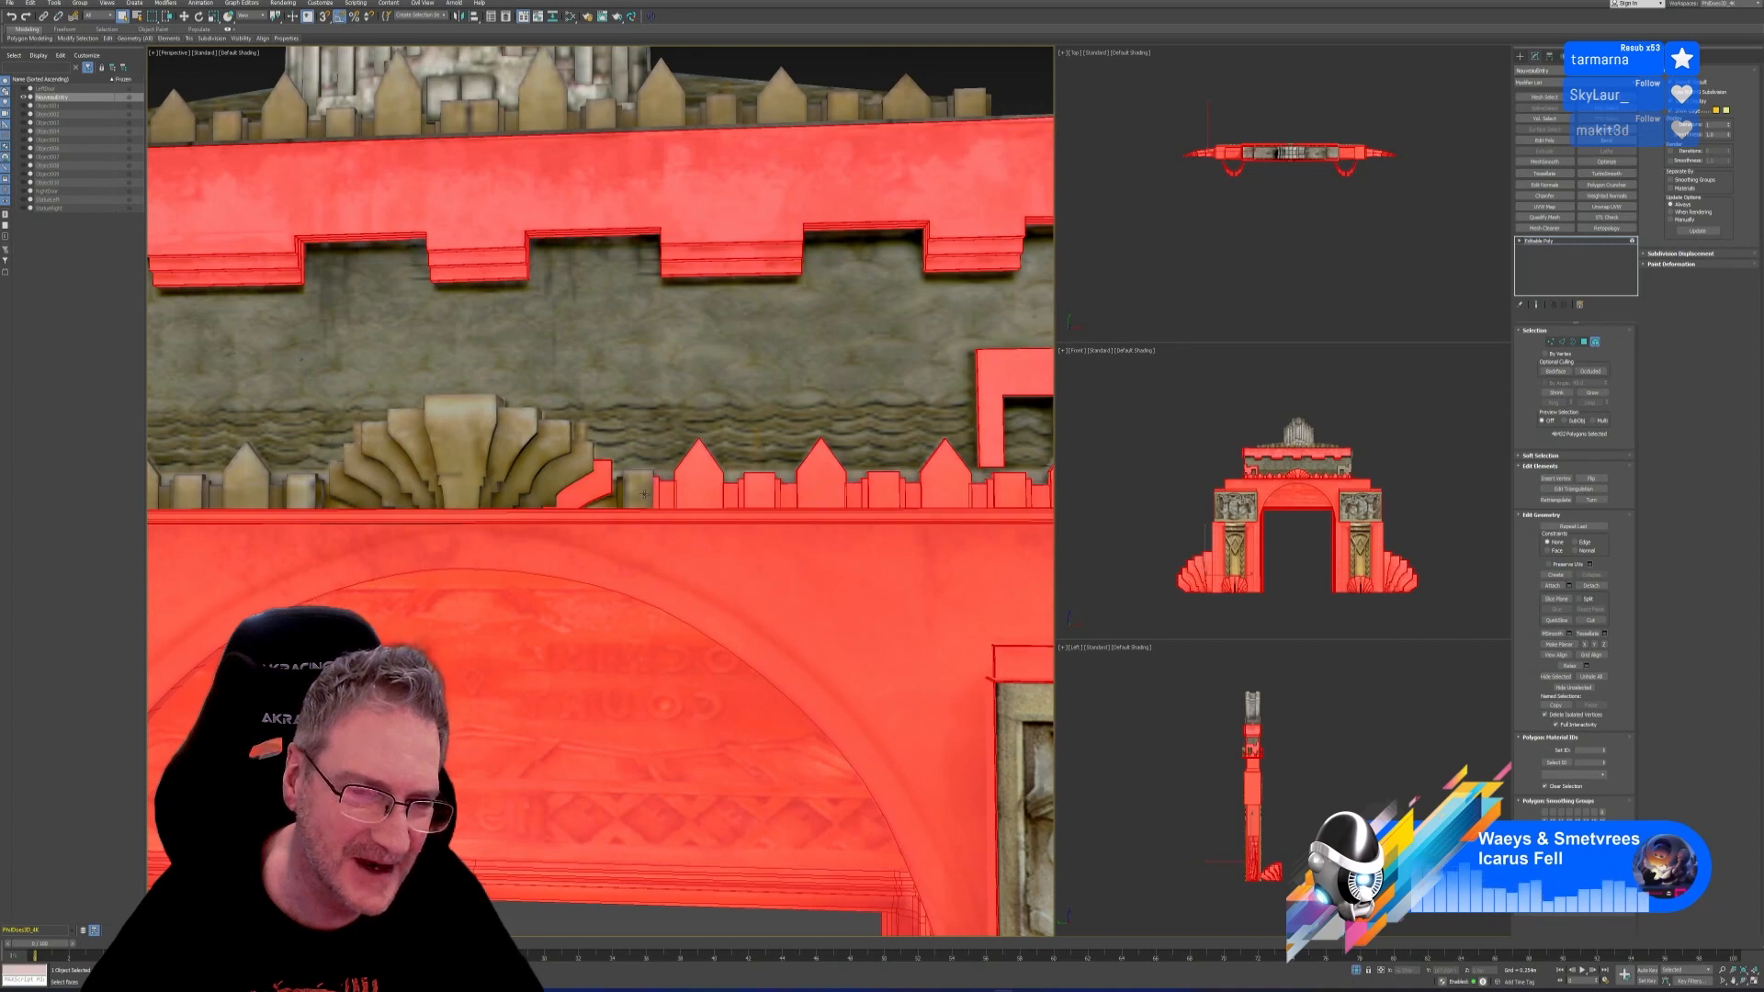
left_click(645, 494, "ctrl")
Add the shell ornament's fan segments on the half nearest the selected spikes to the selection
left_click(571, 465, "ctrl")
left_click(548, 445, "ctrl")
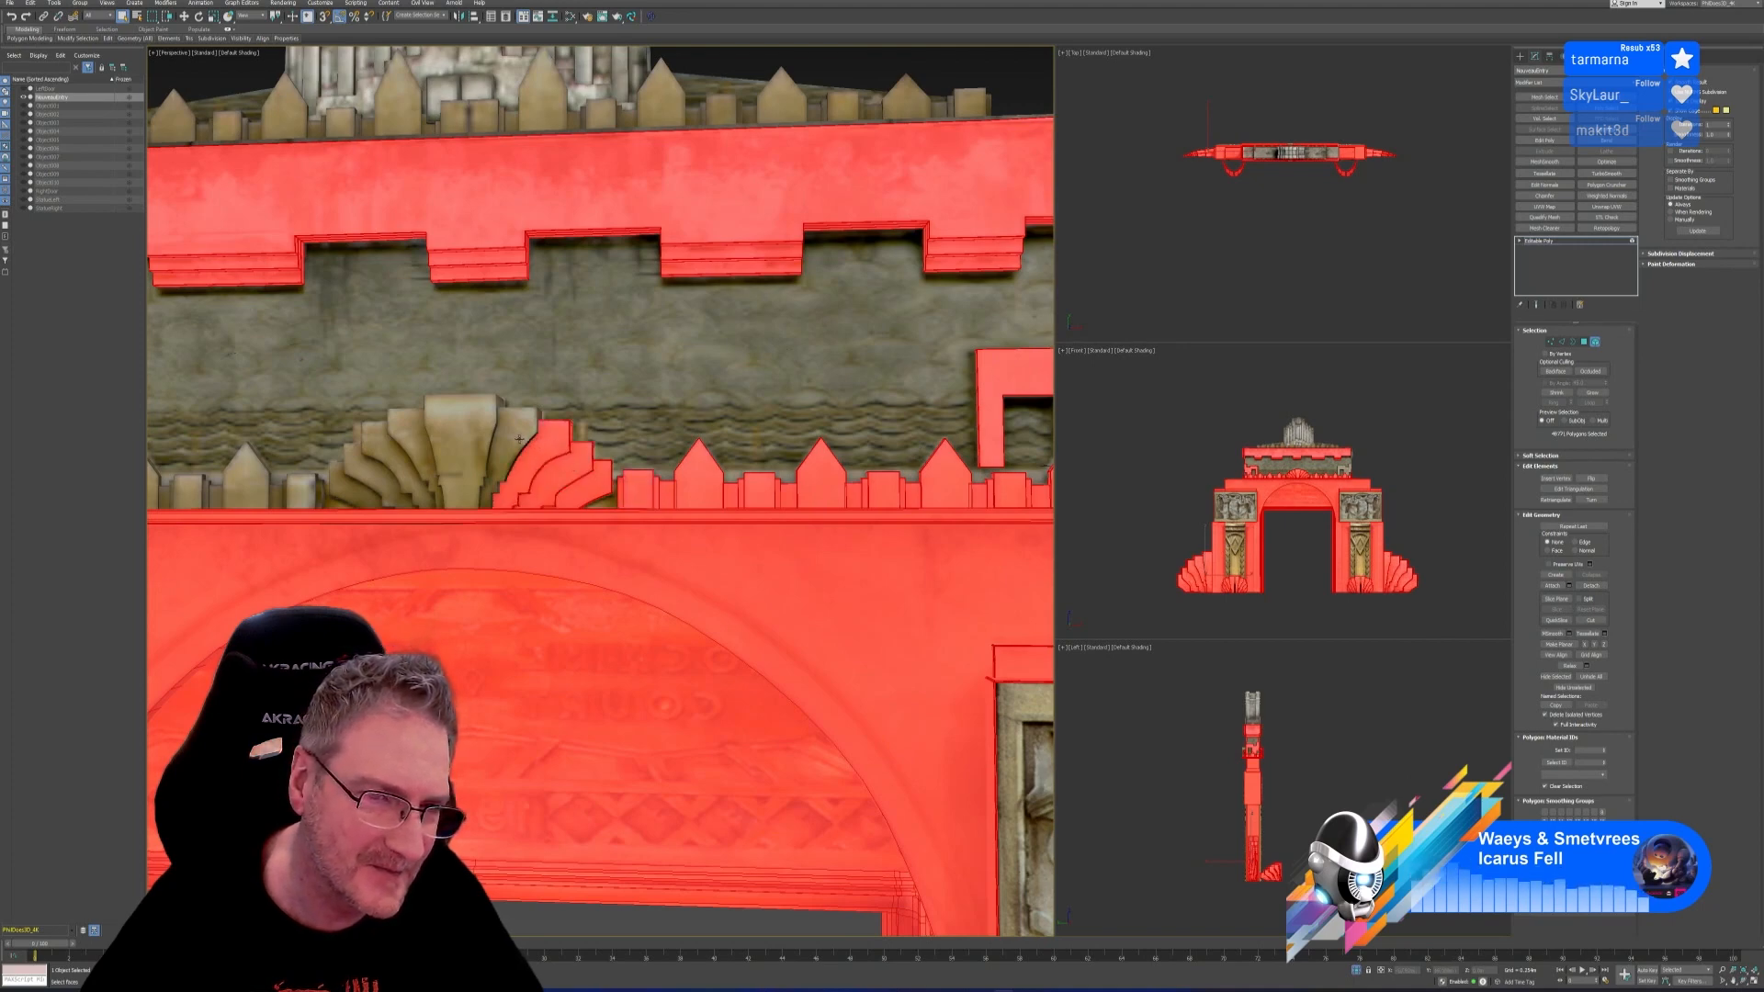
left_click(515, 432, "ctrl")
left_click(474, 435, "ctrl")
key("ctrl+z")
key("ctrl+z")
key("ctrl+z")
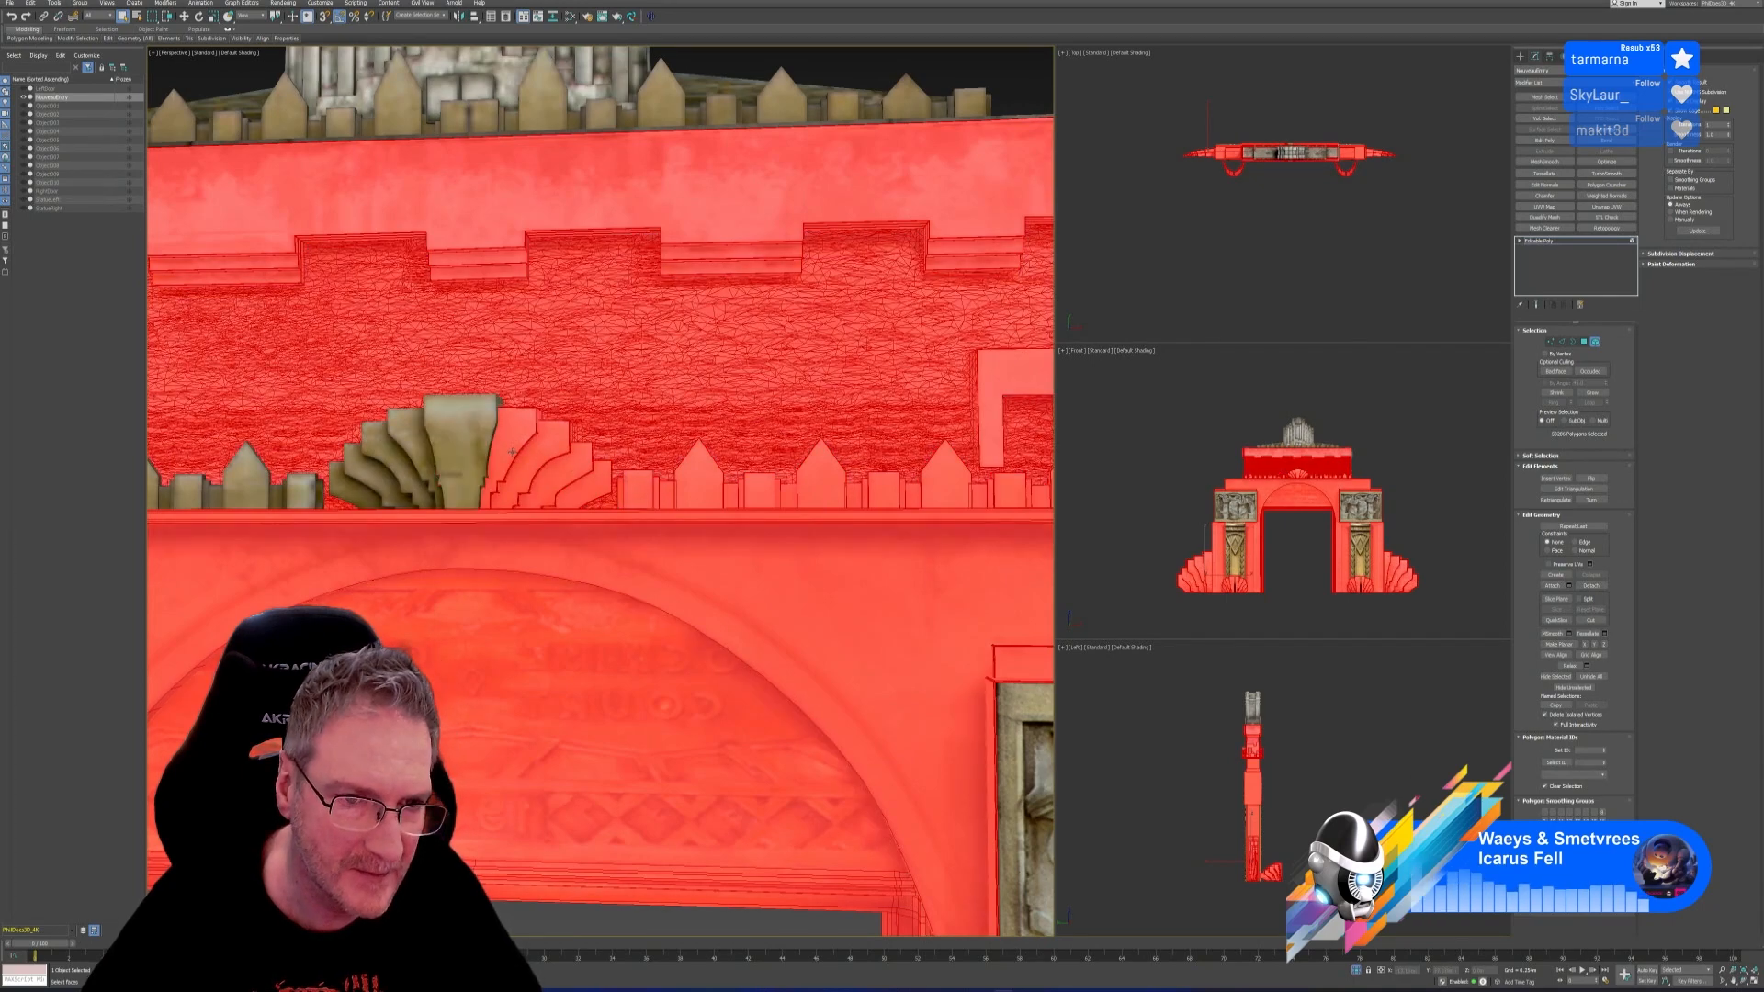
Add the shell ornament's centre piece and its other half's fan segments to the selection, keeping the textured wall unselected
left_click(514, 452, "ctrl")
left_click(466, 449, "ctrl")
left_click(421, 432, "ctrl")
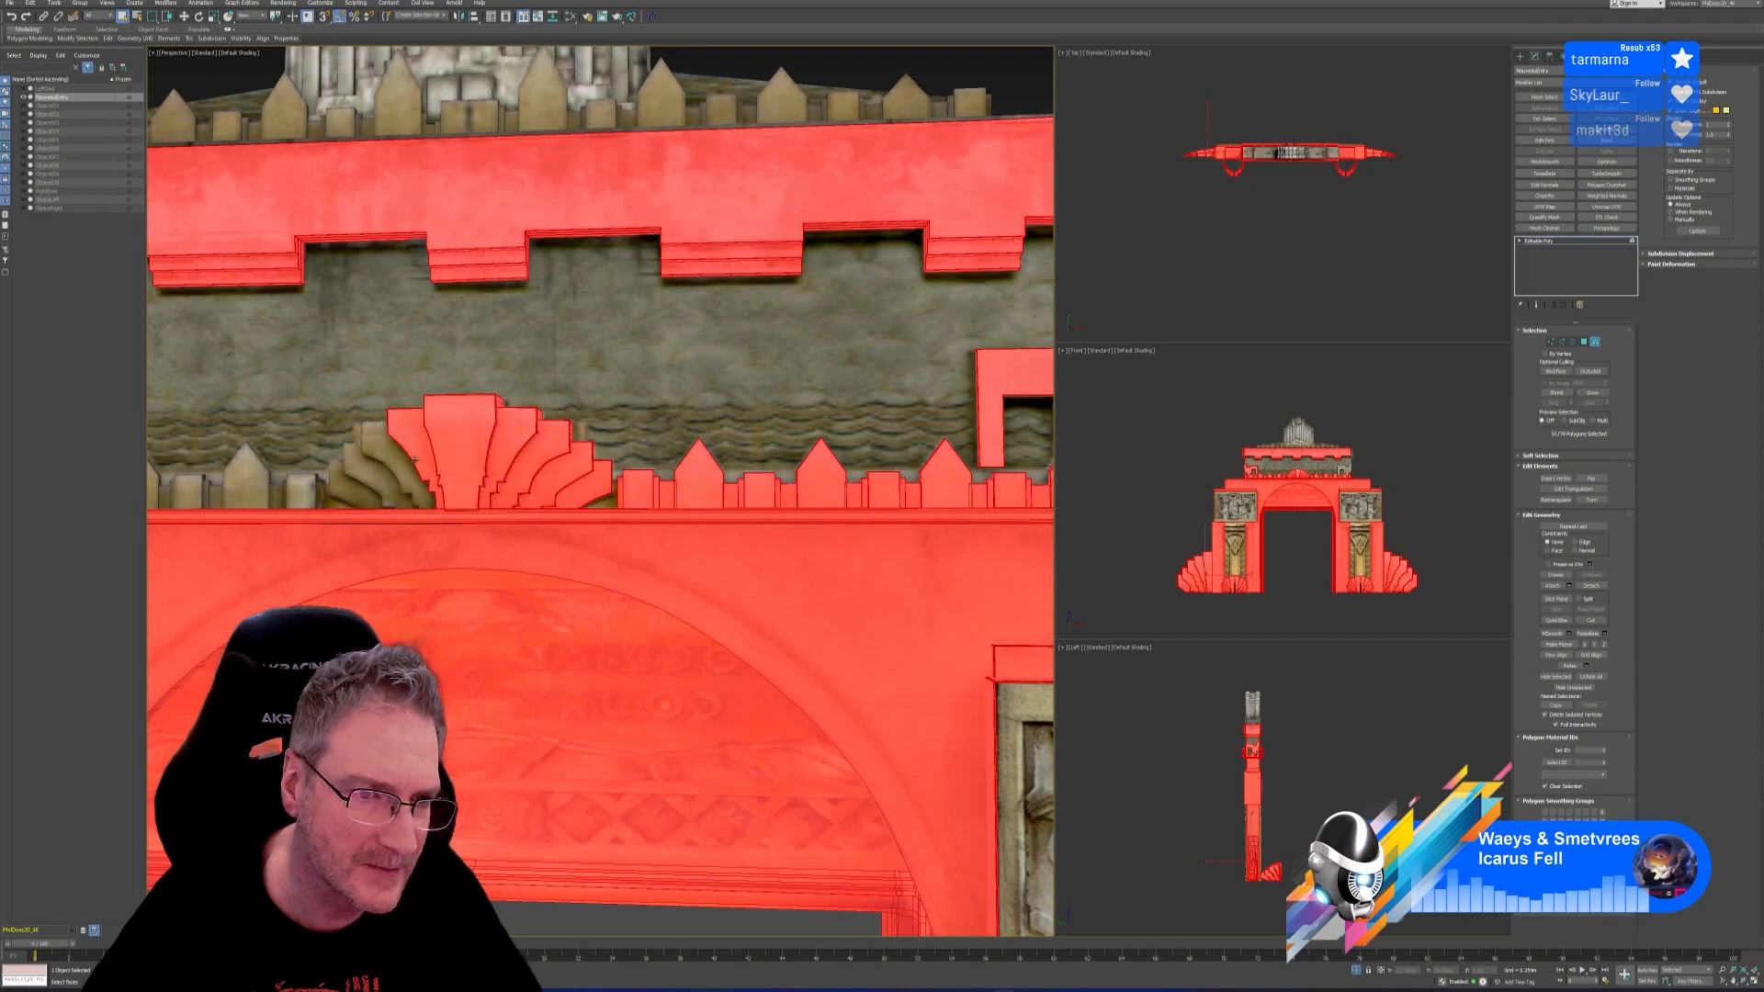
left_click(395, 446, "ctrl")
left_click(372, 464, "ctrl")
left_click(354, 482, "ctrl")
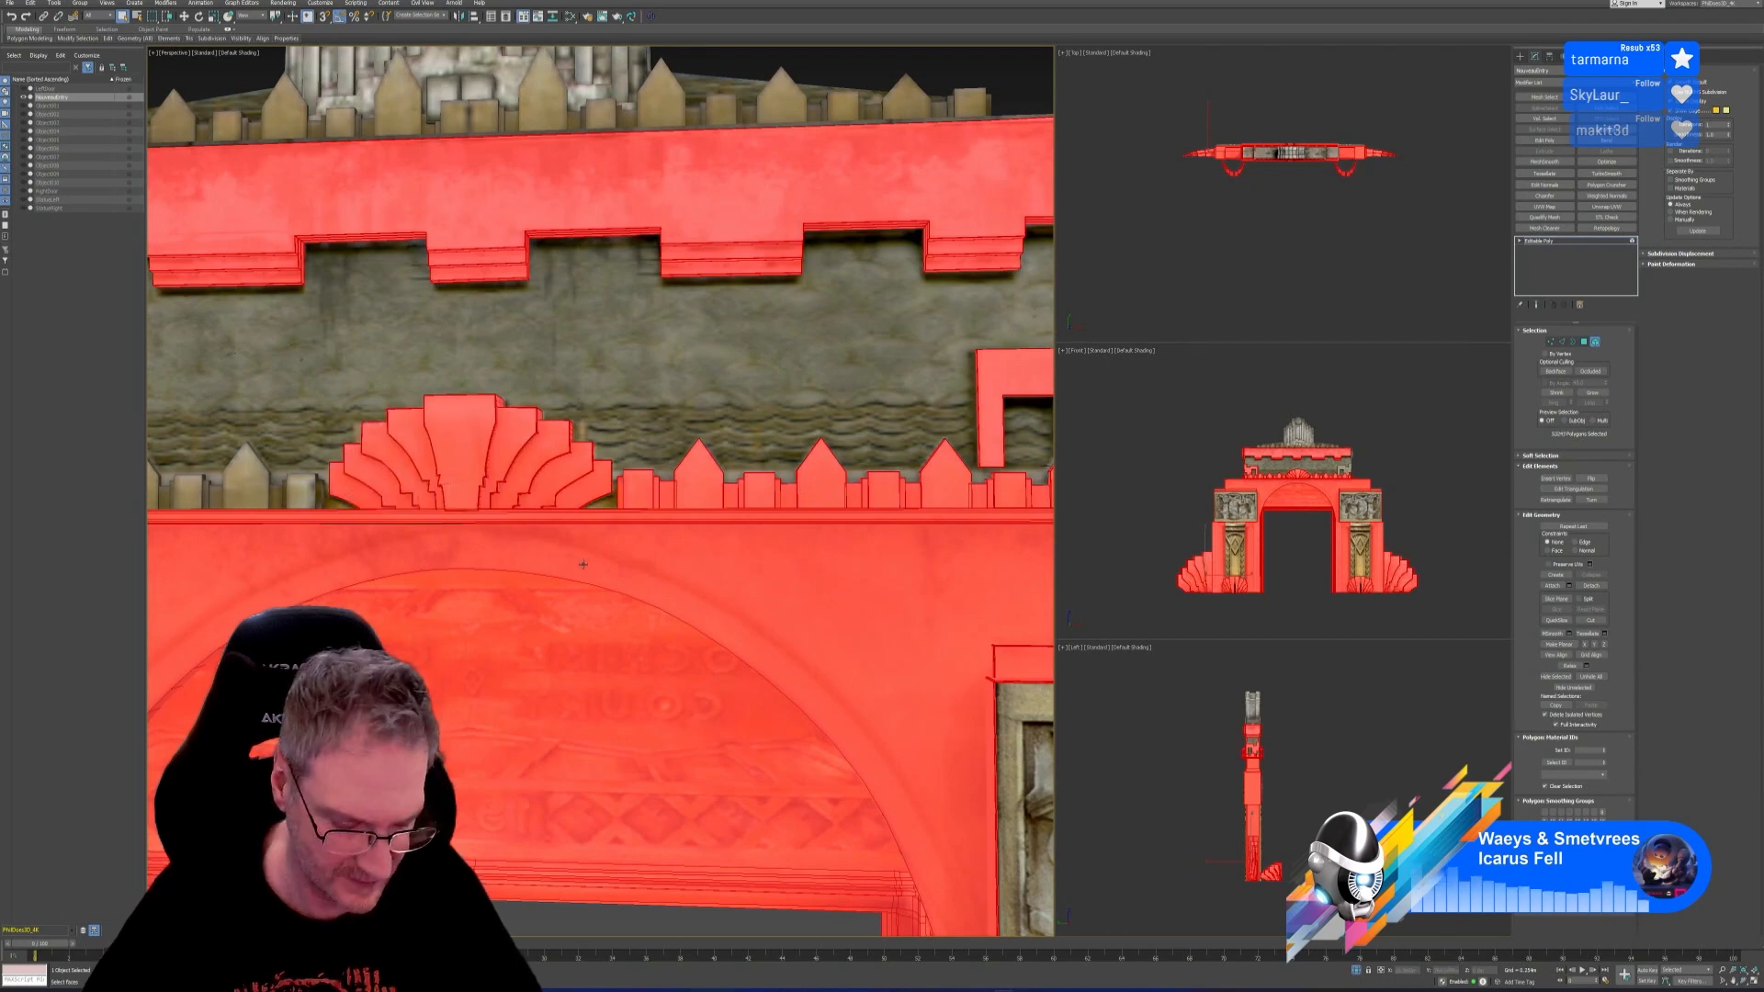
Add the low blocks and pointed spikes between the shell ornament and the far corner to the selection
middle_click_drag(525, 545, 879, 489)
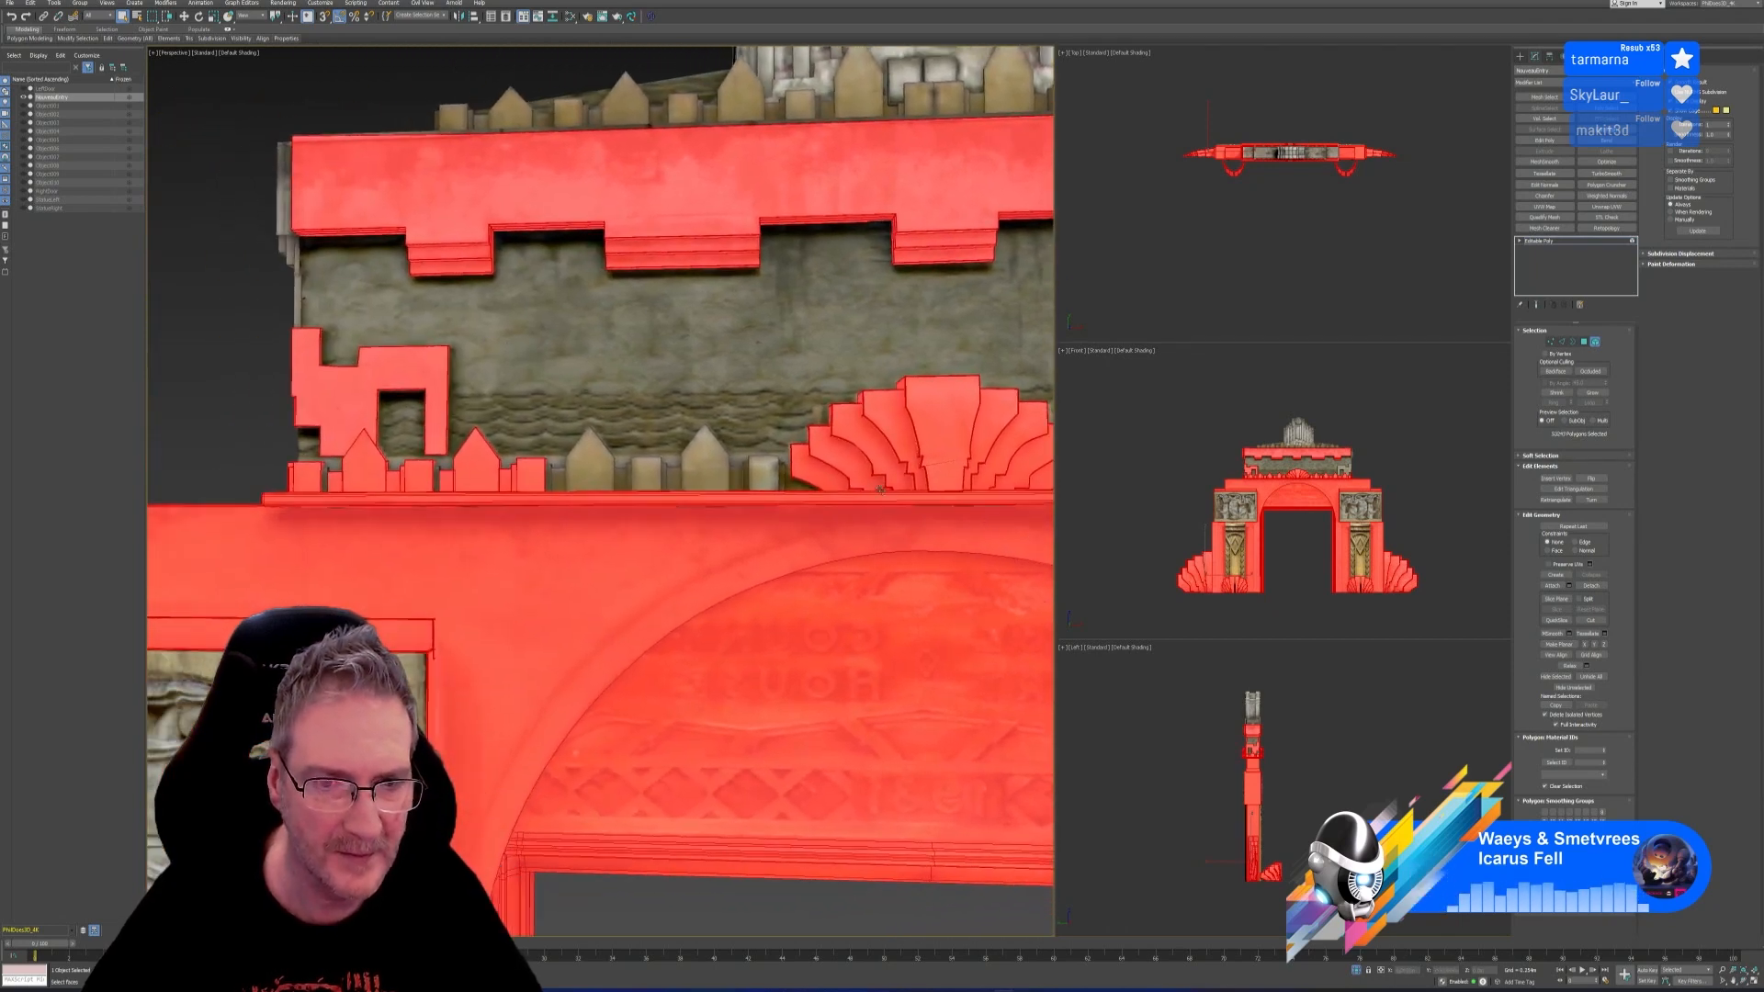
left_click(761, 479, "ctrl")
left_click(691, 477, "ctrl")
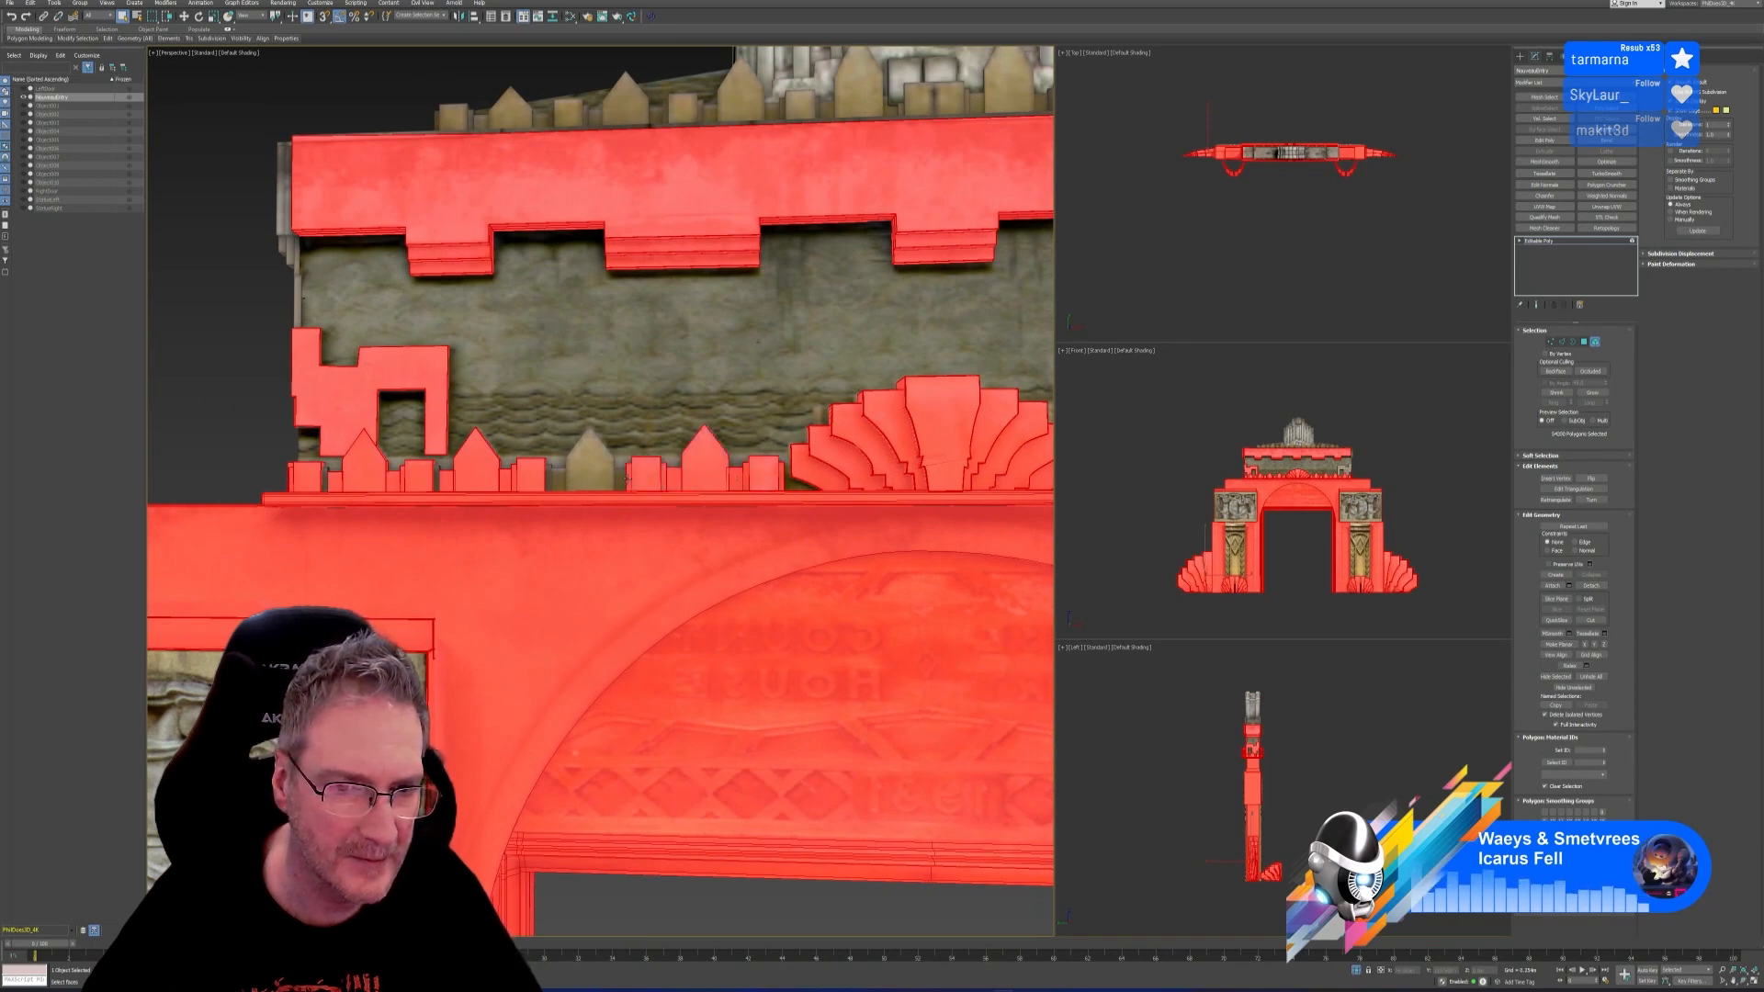
left_click(602, 479, "ctrl")
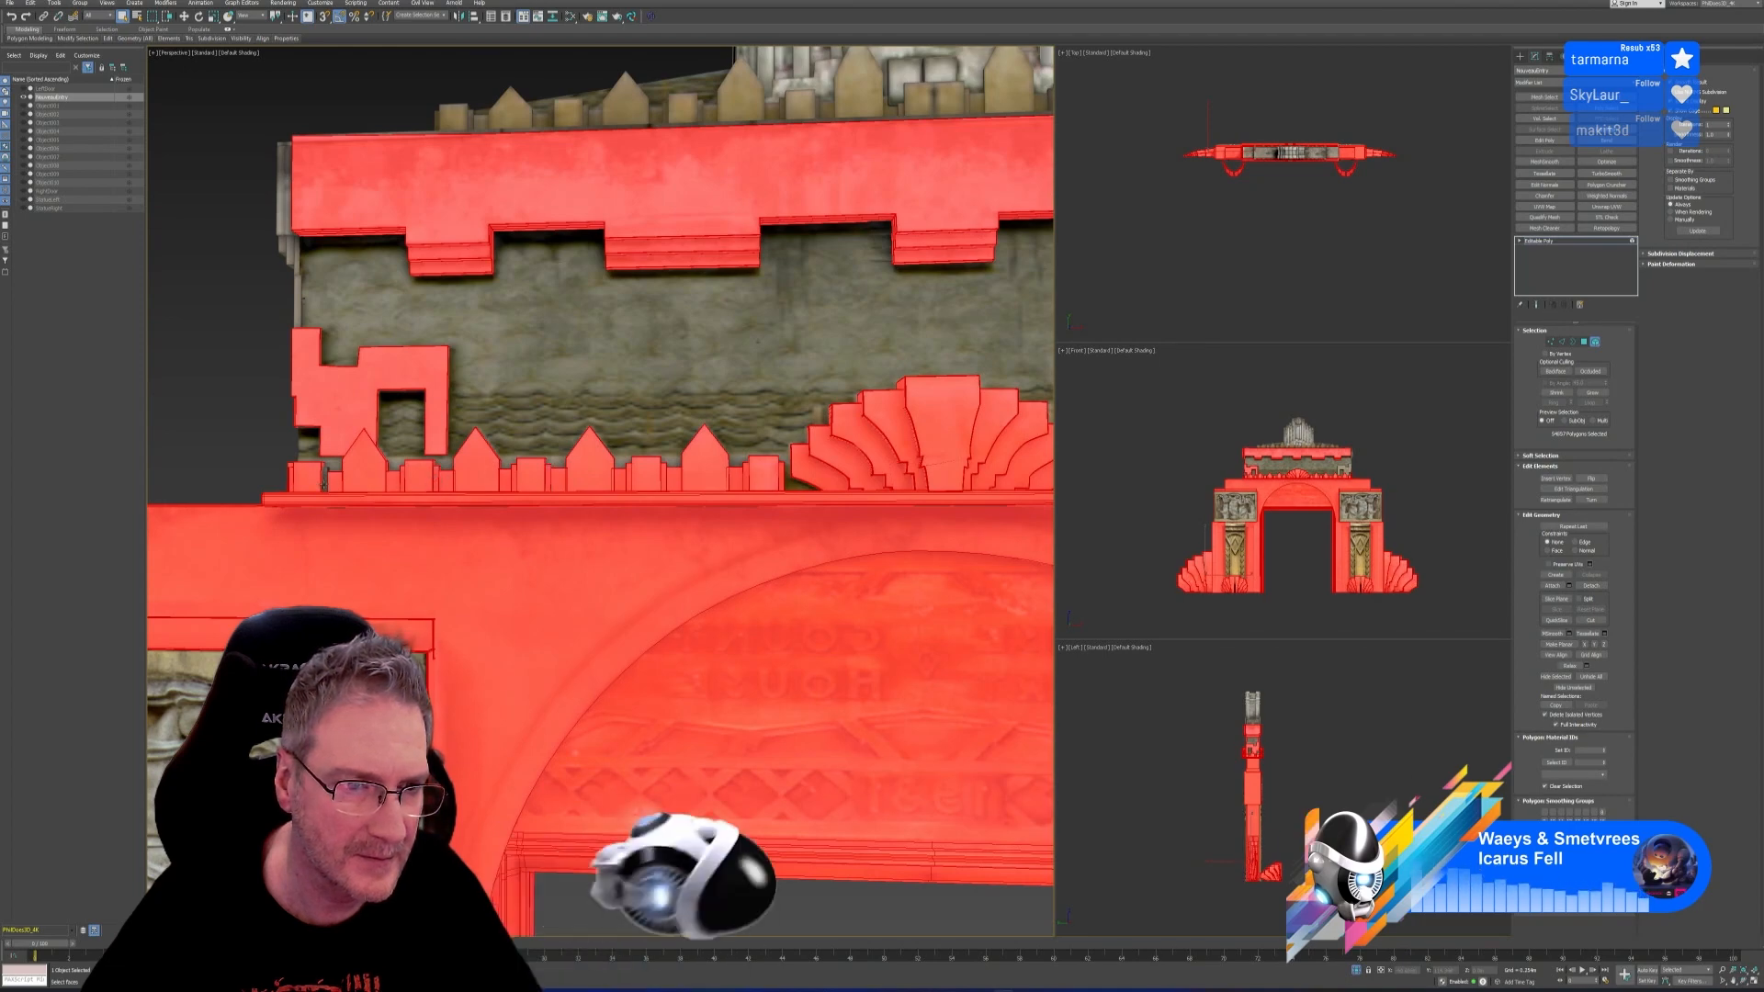
Add the cornice on the upper section's other end face, including its underside mouldings, to the selection
scroll(663, 546, "down", 3)
middle_click_drag(663, 546, 663, 435, "alt")
scroll(664, 433, "up", 2)
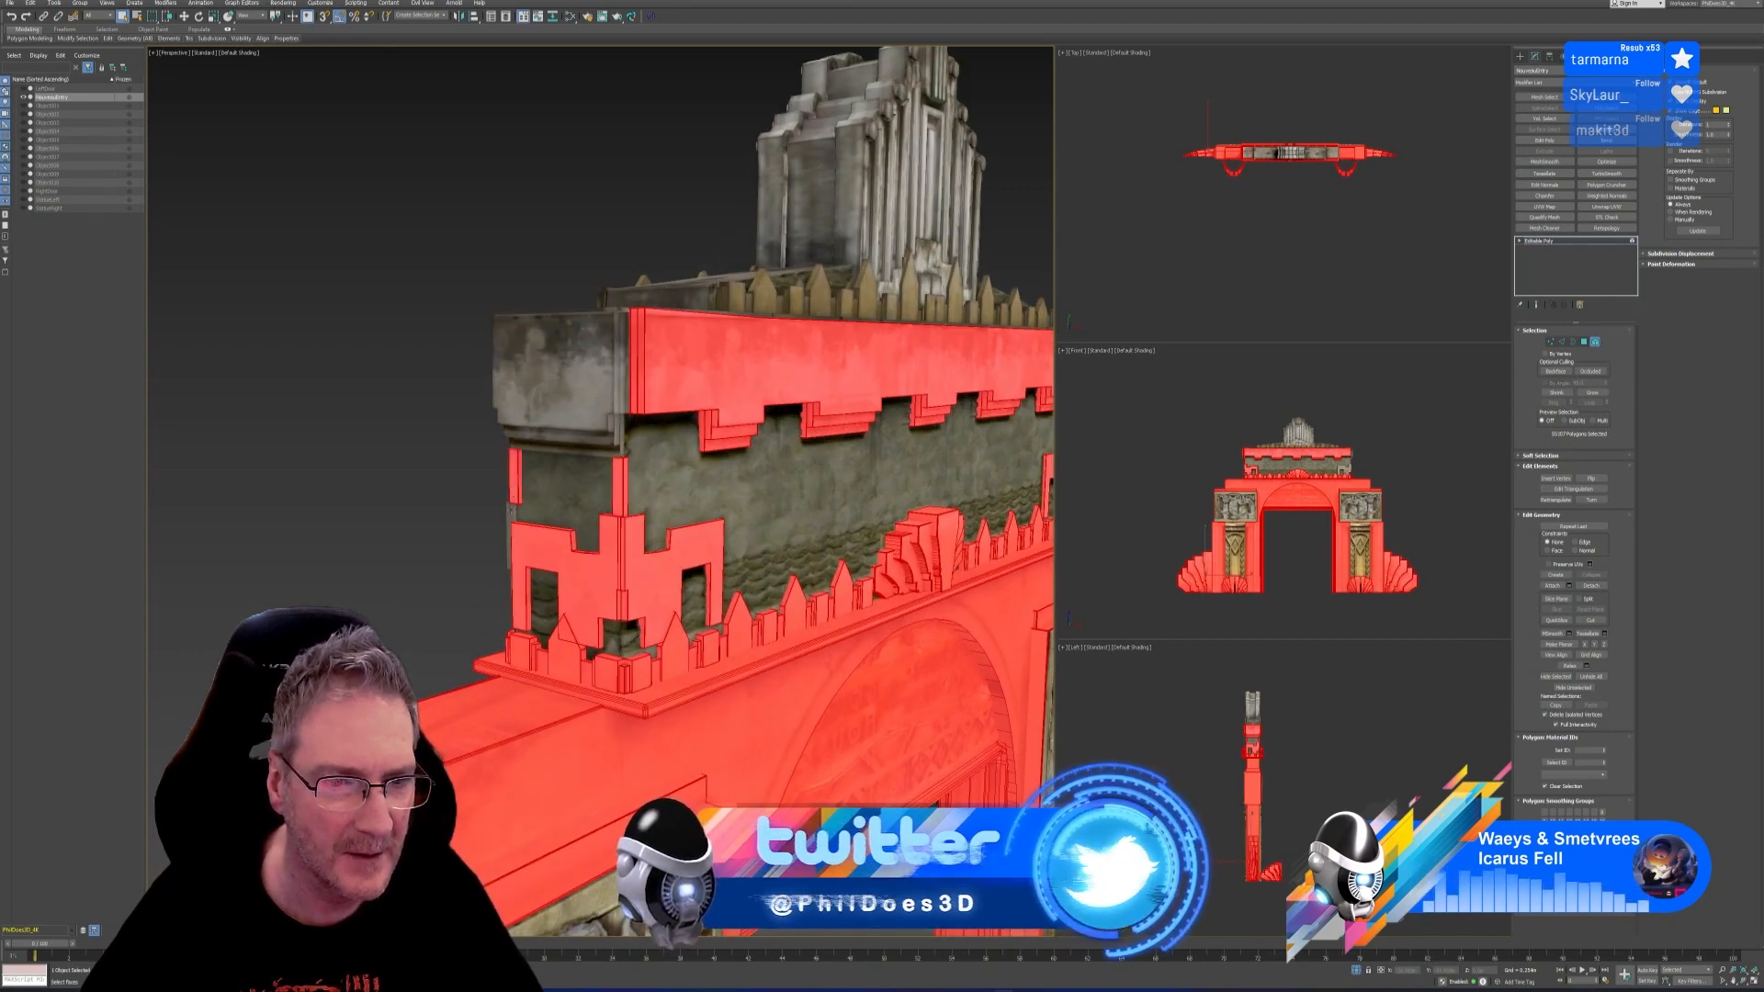
left_click(599, 439, "ctrl")
left_click(598, 441, "ctrl")
left_click(618, 446, "ctrl")
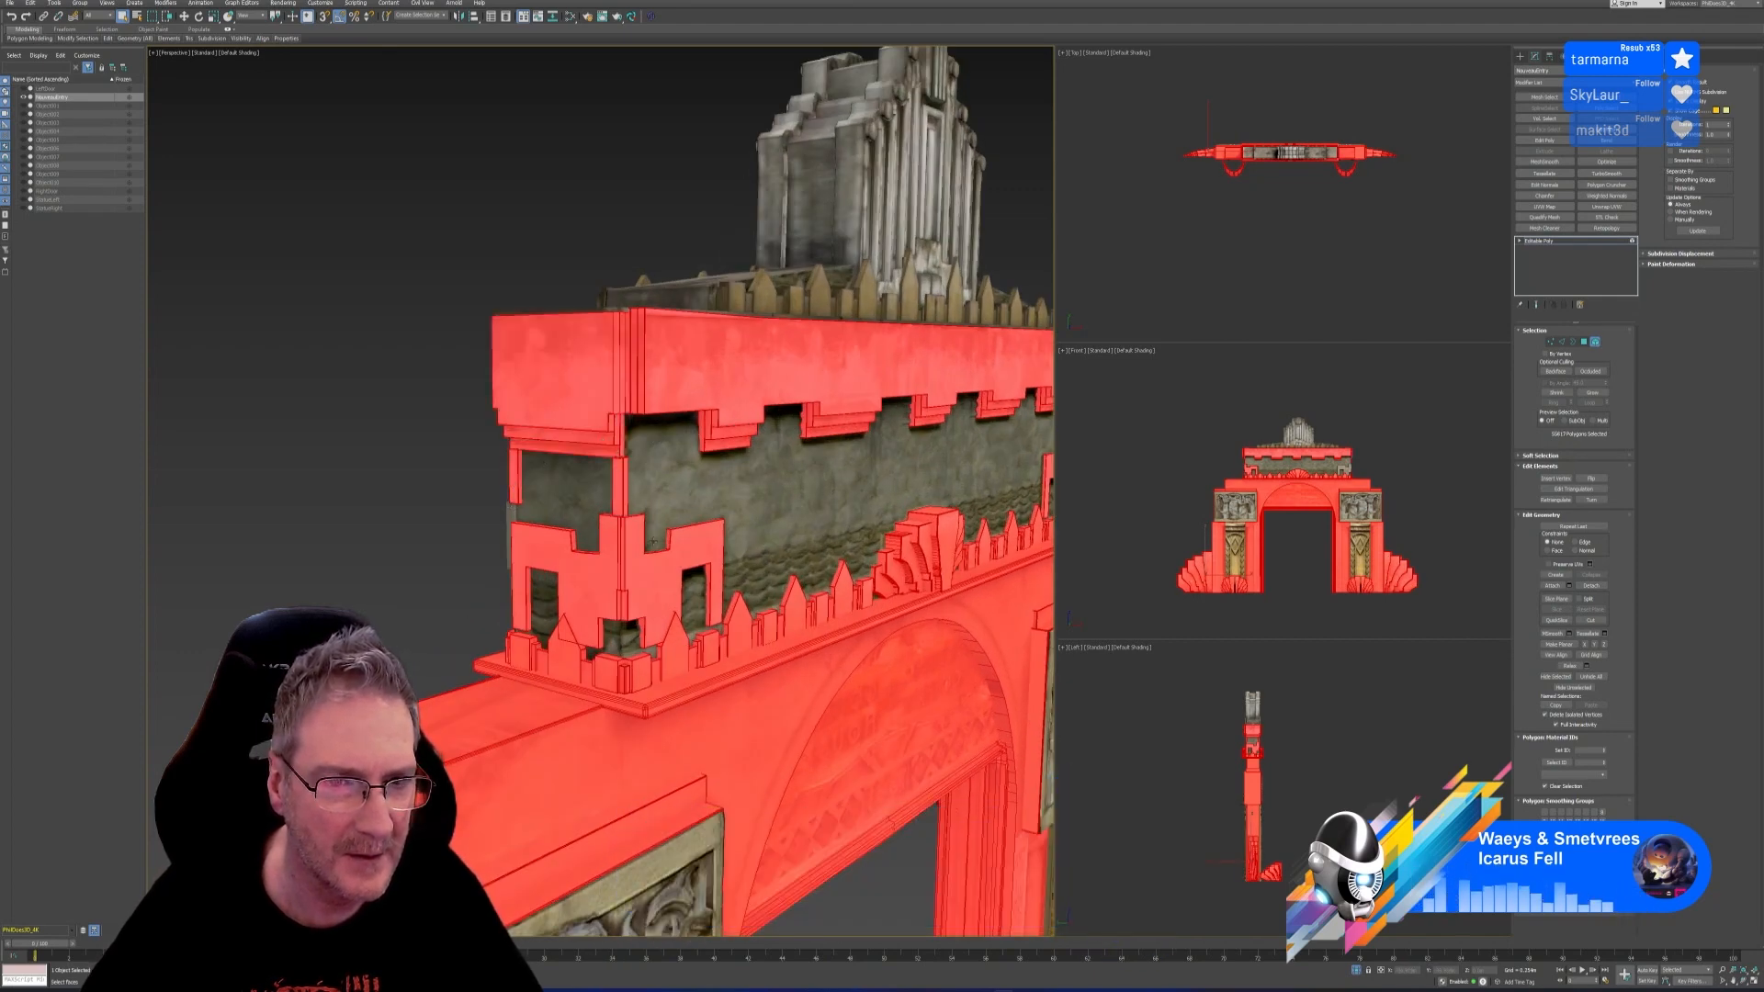
Add the remaining stepped cut-out corner panel and the sloping roof slabs beside the crowning tower to the selection
middle_click_drag(618, 459, 712, 585, "alt")
middle_click_drag(737, 520, 647, 471, "alt")
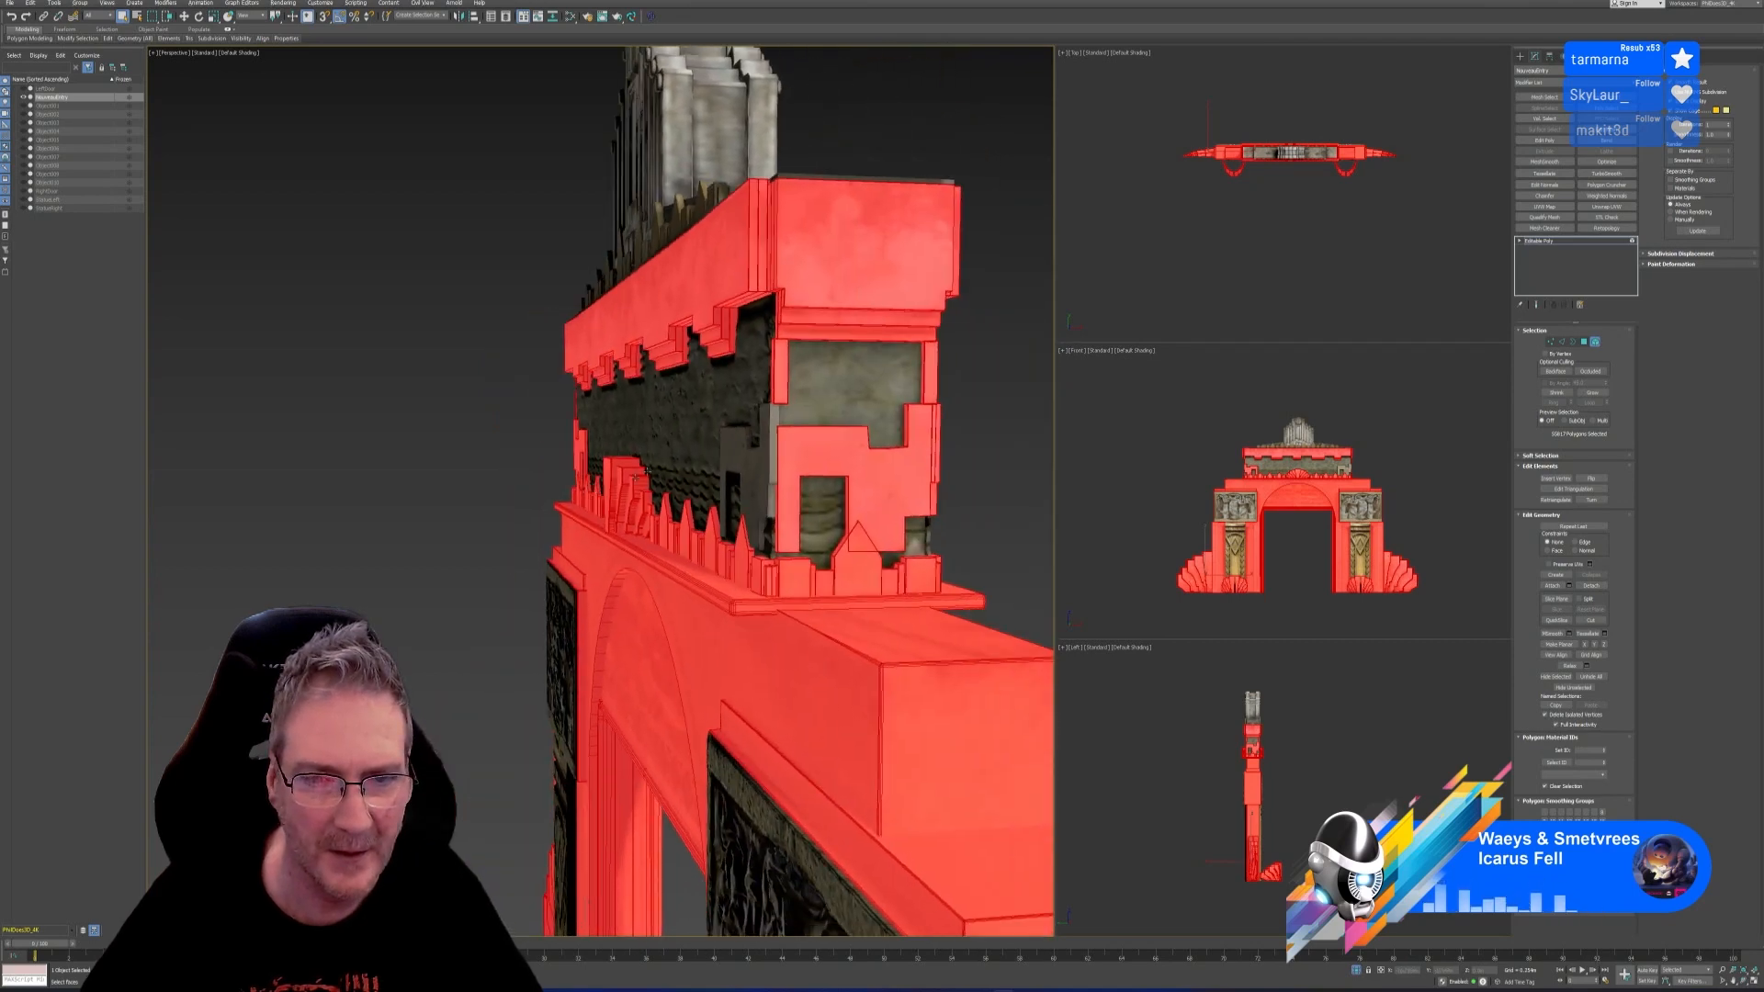
left_click(770, 448, "ctrl")
middle_click_drag(767, 496, 873, 561, "alt")
left_click(485, 398, "ctrl")
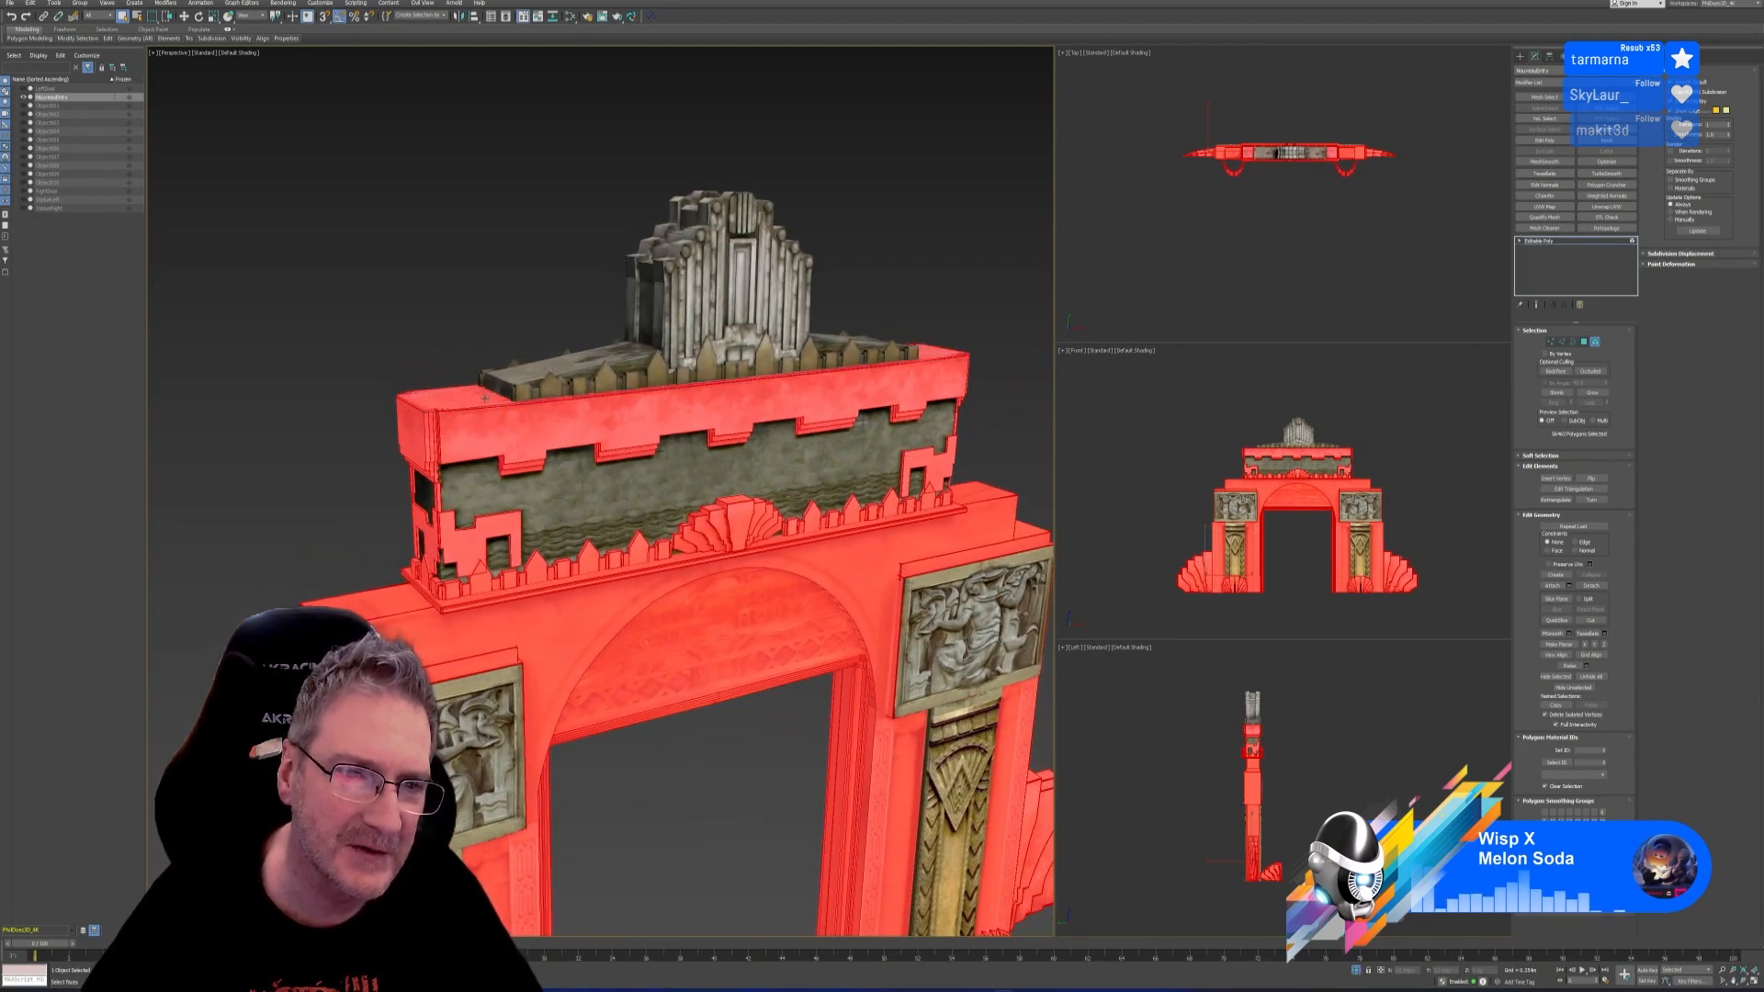
left_click(542, 372, "ctrl")
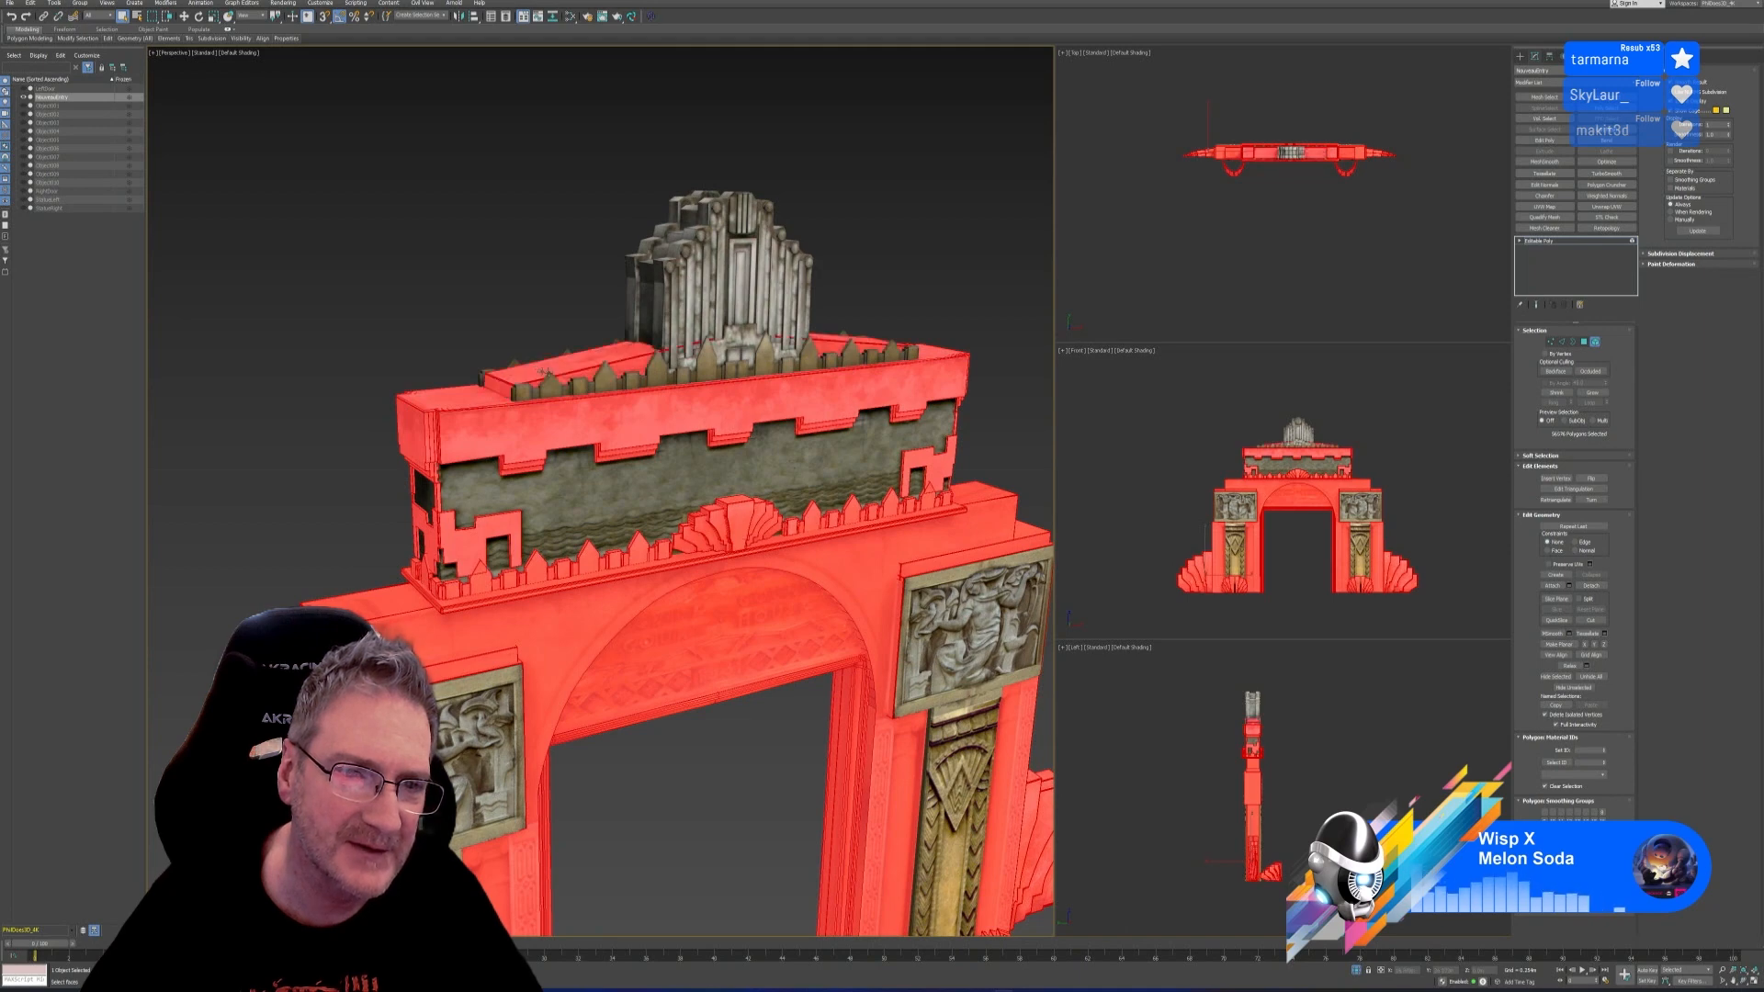
Add the crowning tower's fluted columns, central recessed panel and stepped top pieces to the selection
left_click(693, 294, "ctrl")
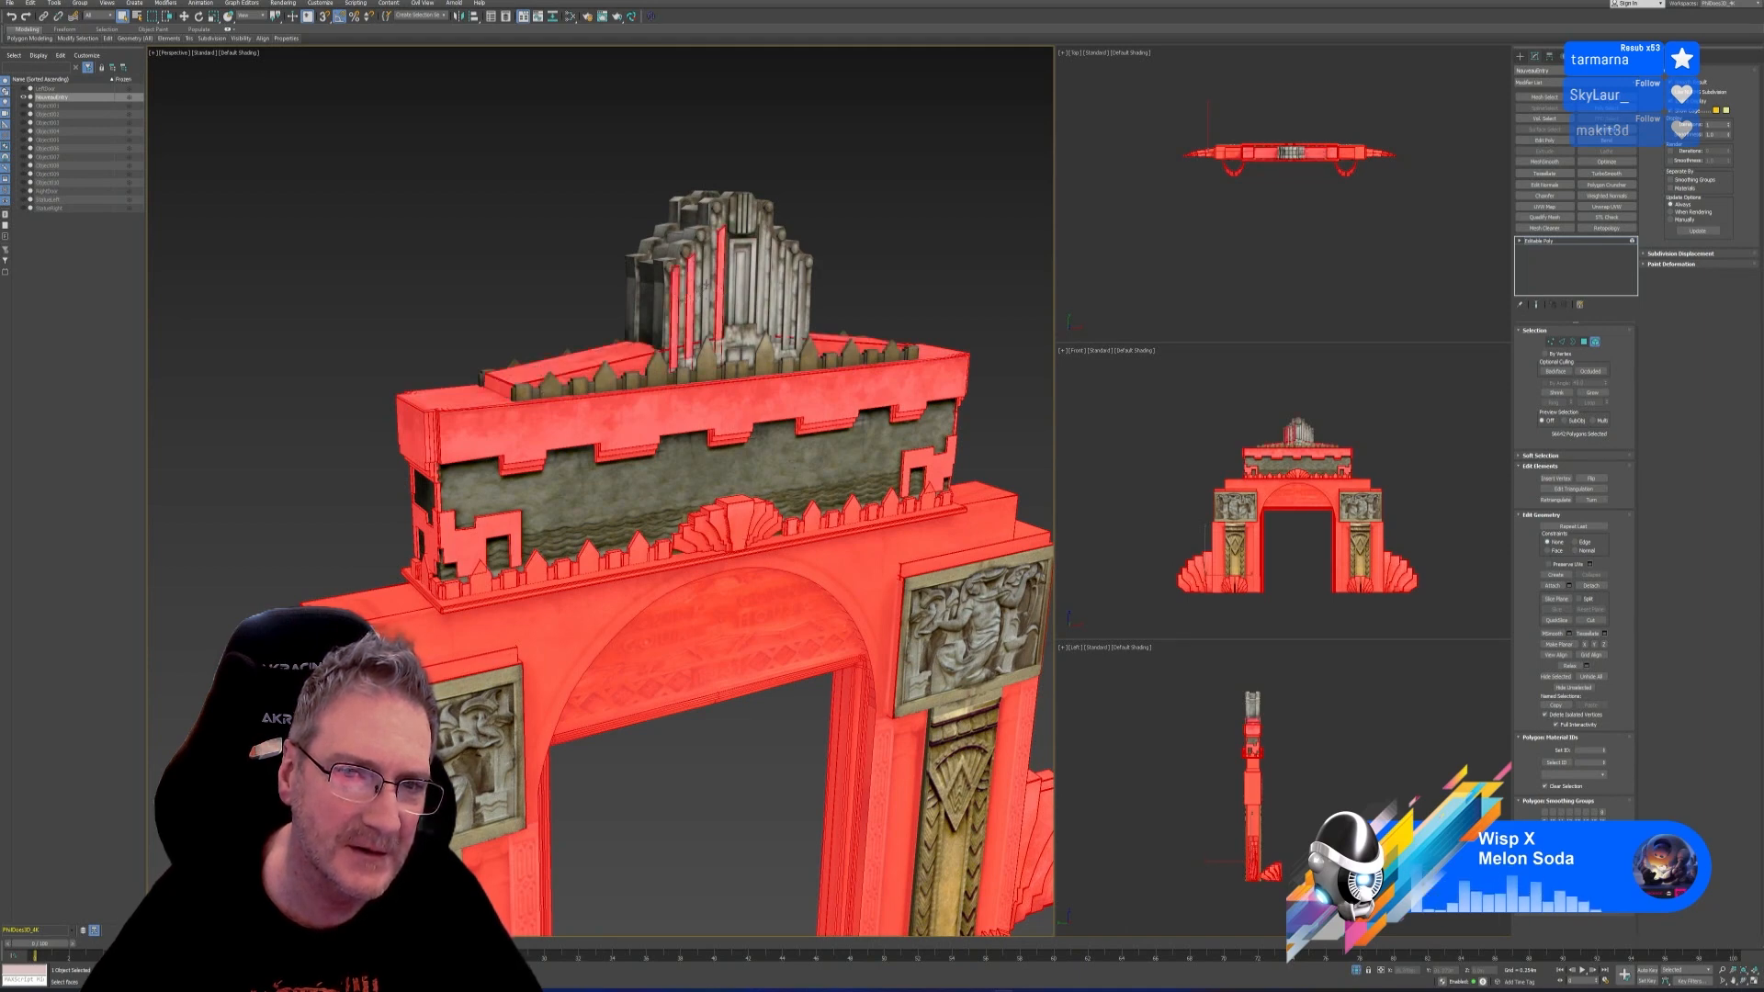
left_click(740, 282, "ctrl")
left_click(761, 281, "ctrl")
left_click(753, 280, "ctrl")
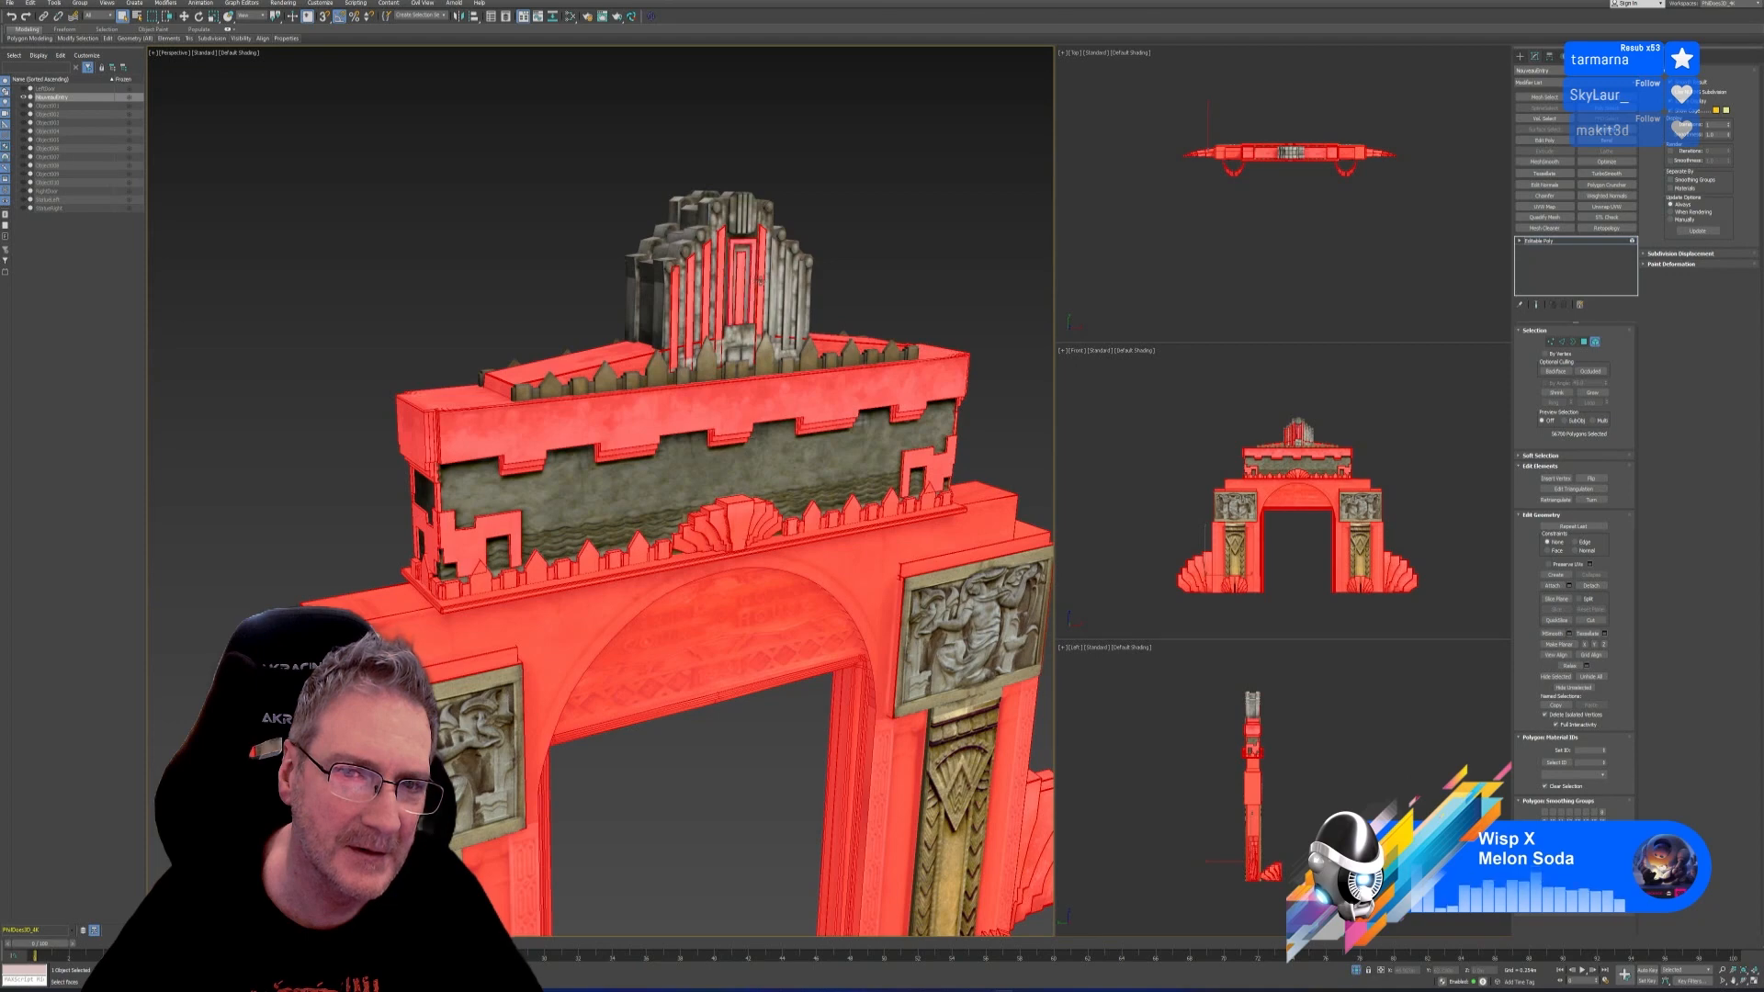
left_click(771, 280, "ctrl")
left_click(772, 281, "ctrl")
left_click(797, 284, "ctrl")
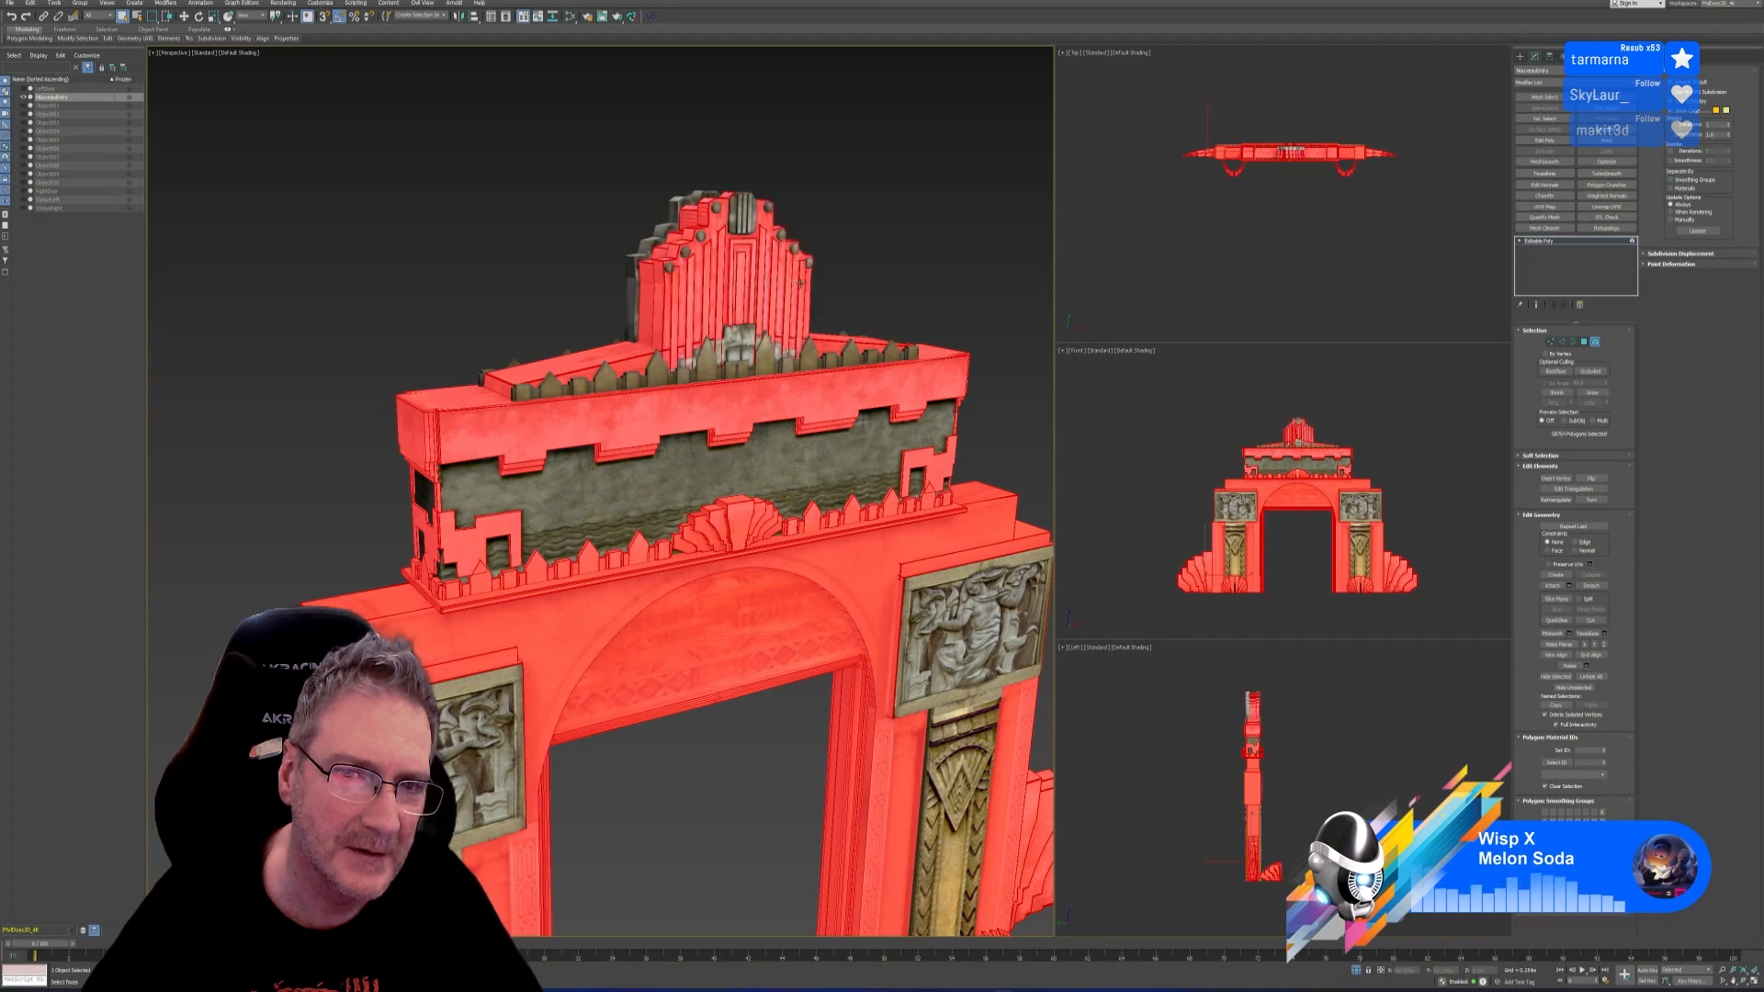
left_click_drag(633, 166, 876, 261, "ctrl")
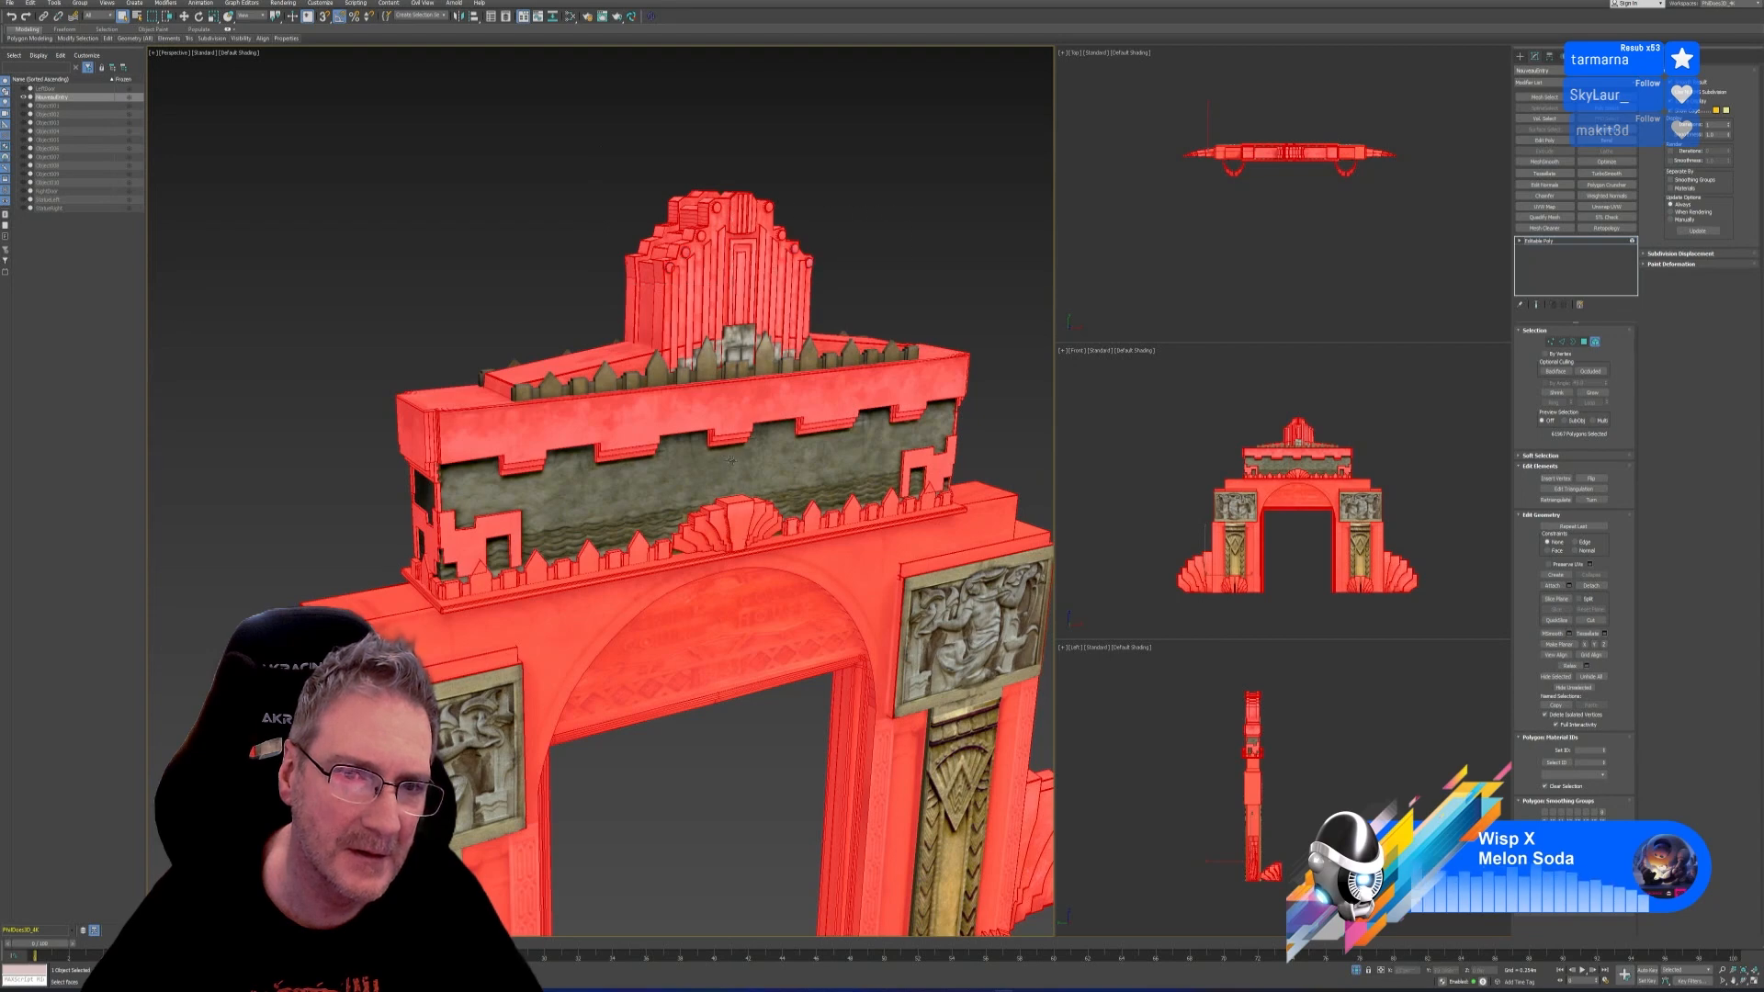
Add the small central blocks at the front base of the crowning tower to the selection
middle_click_drag(732, 461, 726, 470, "alt")
left_click(732, 332, "ctrl")
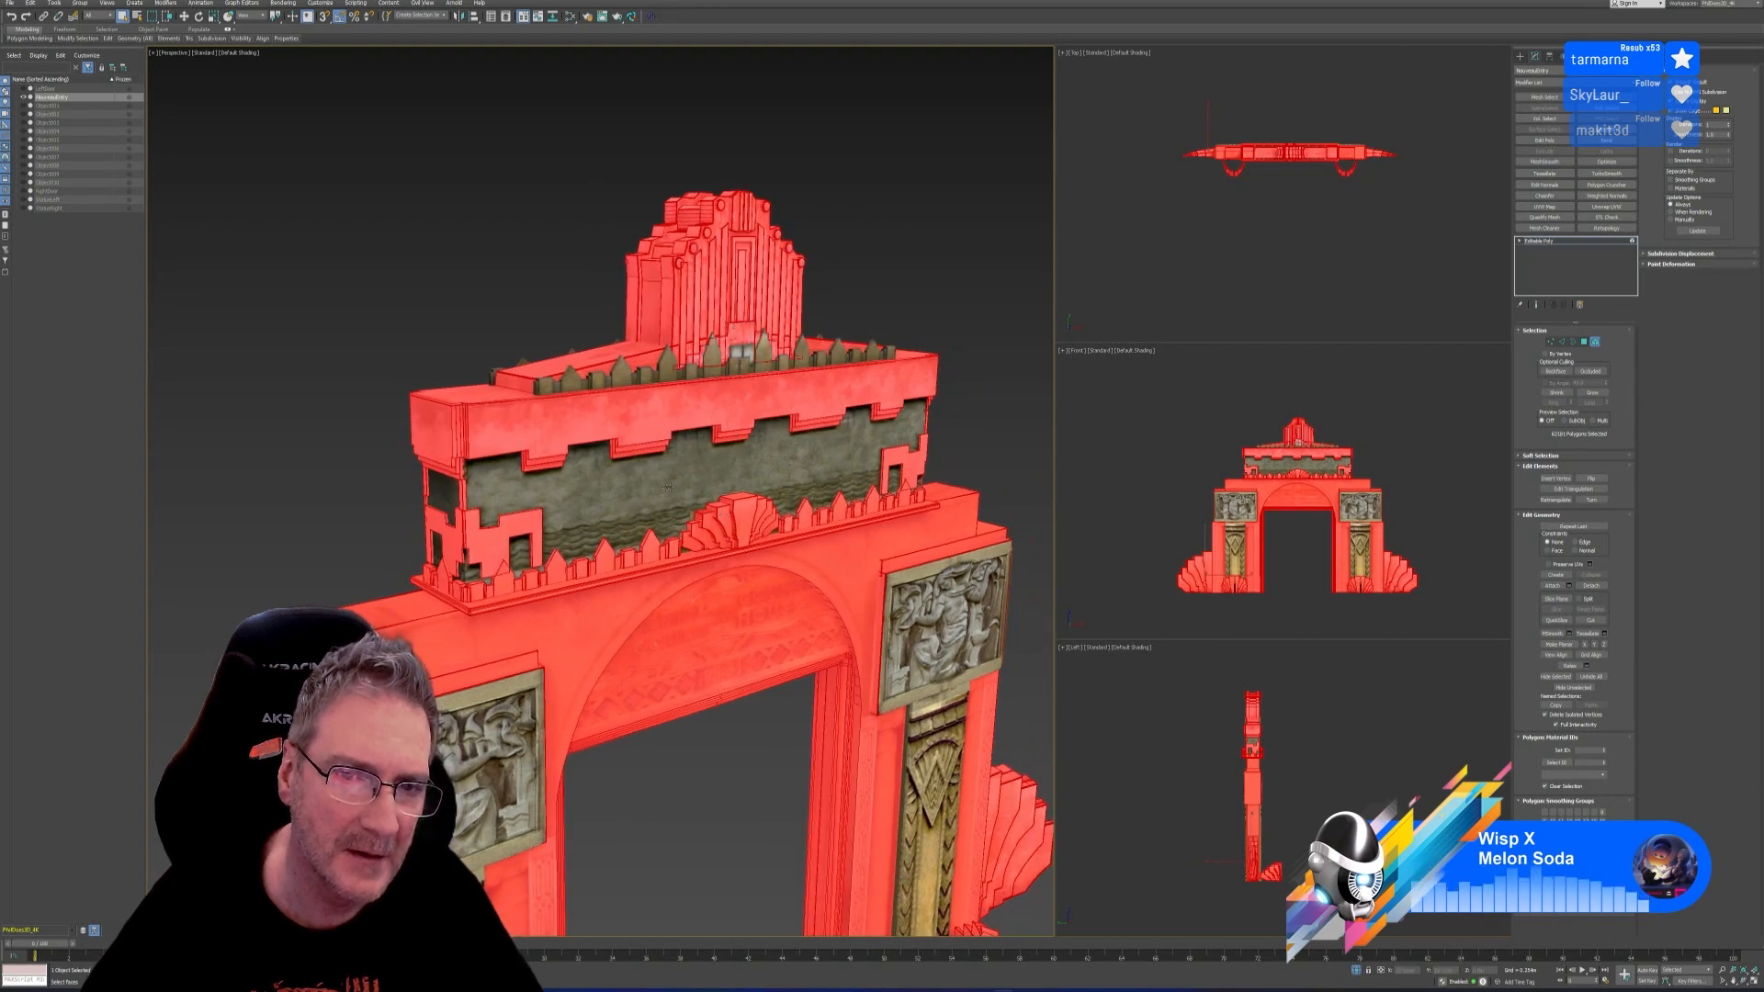
middle_click_drag(742, 348, 746, 425, "alt")
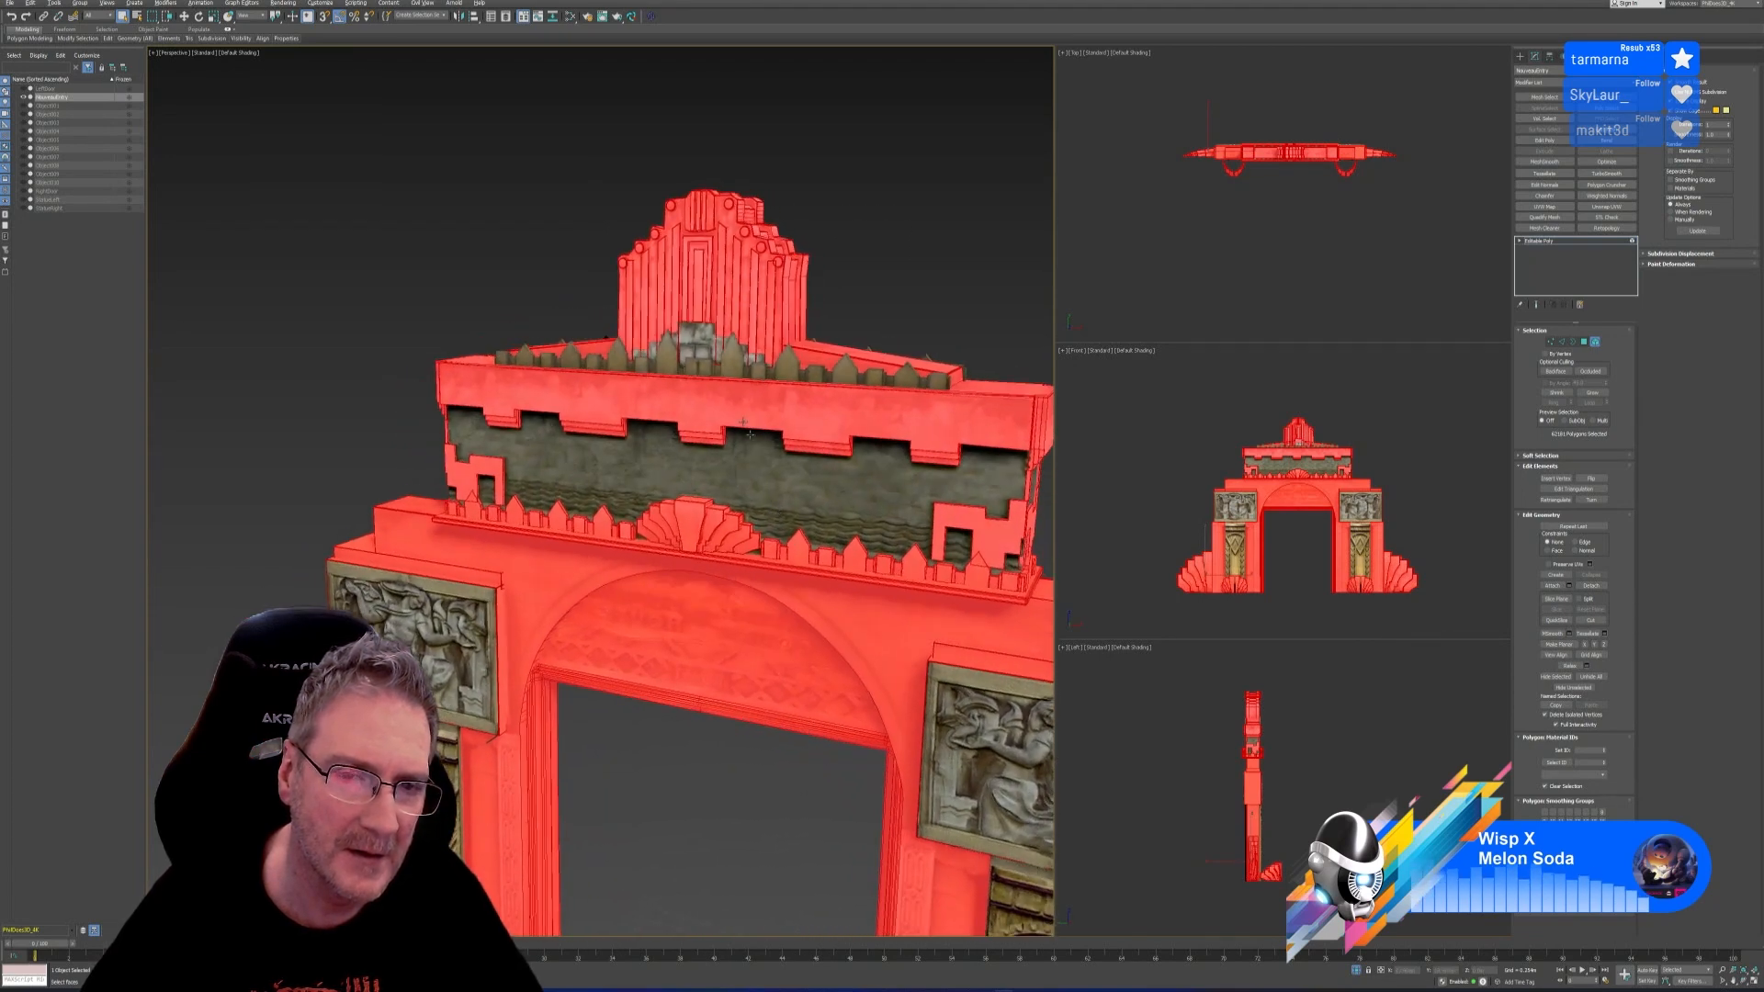
left_click(700, 342, "ctrl")
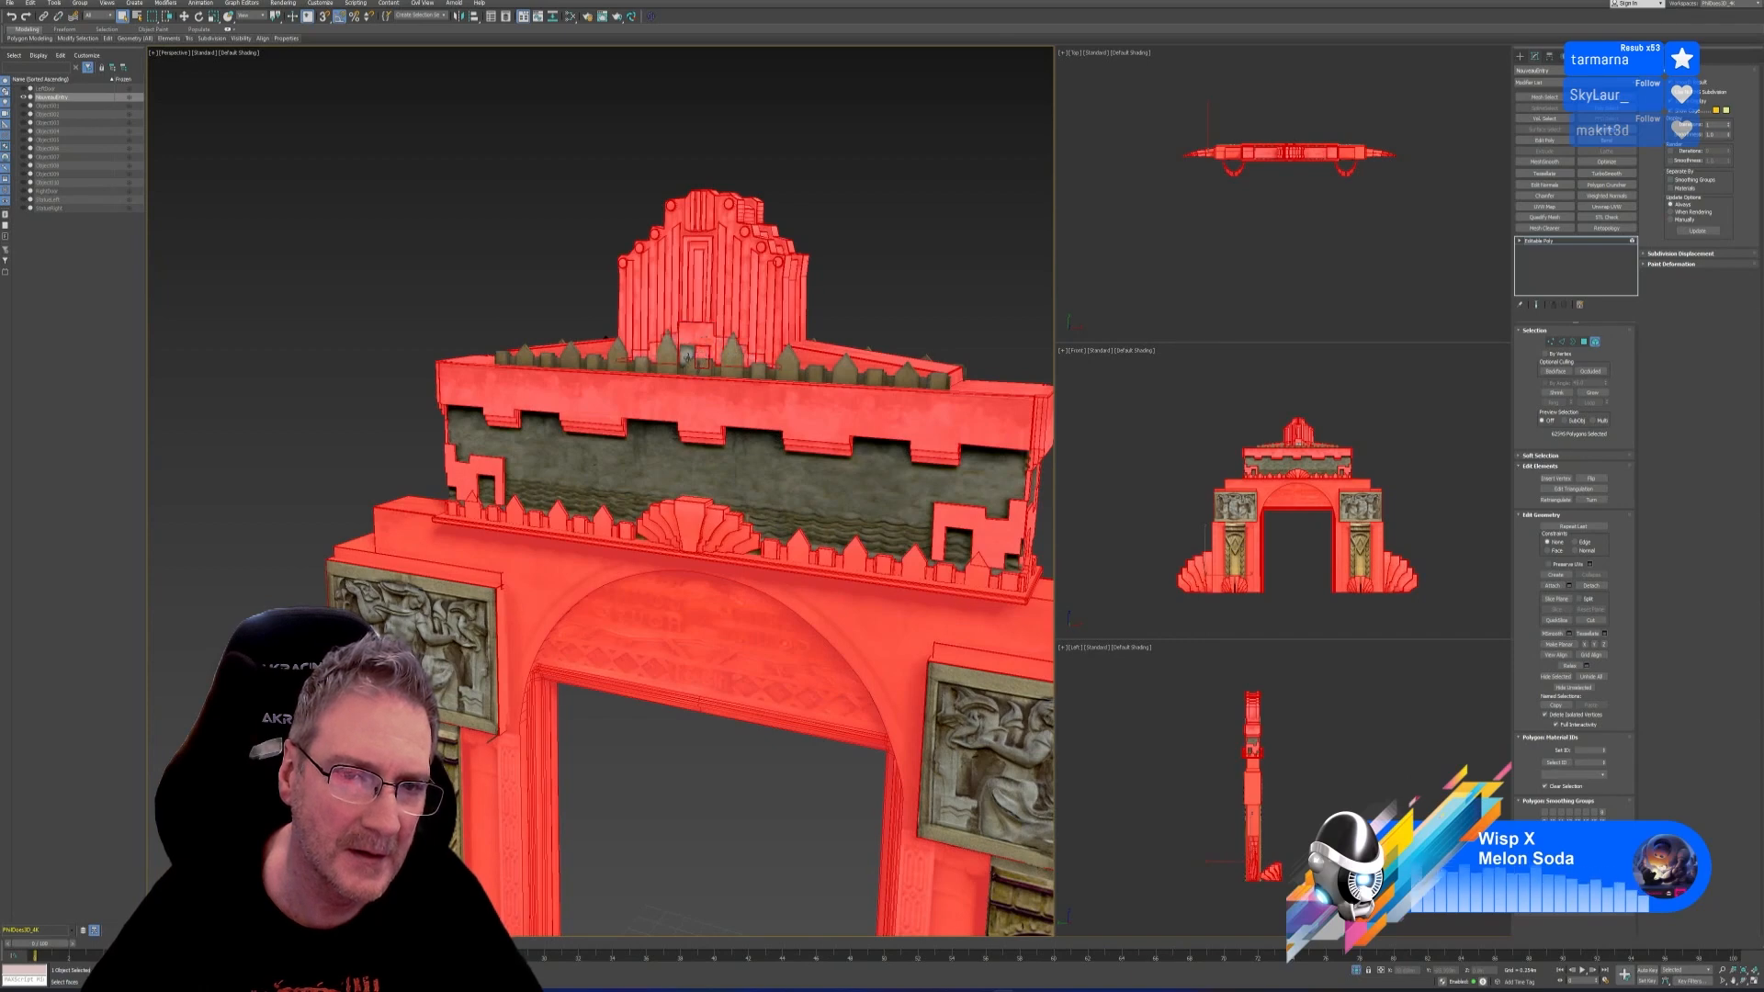
Add the front row of pointed battlements along the cornice below the crowning tower to the selection
scroll(795, 397, "up", 4)
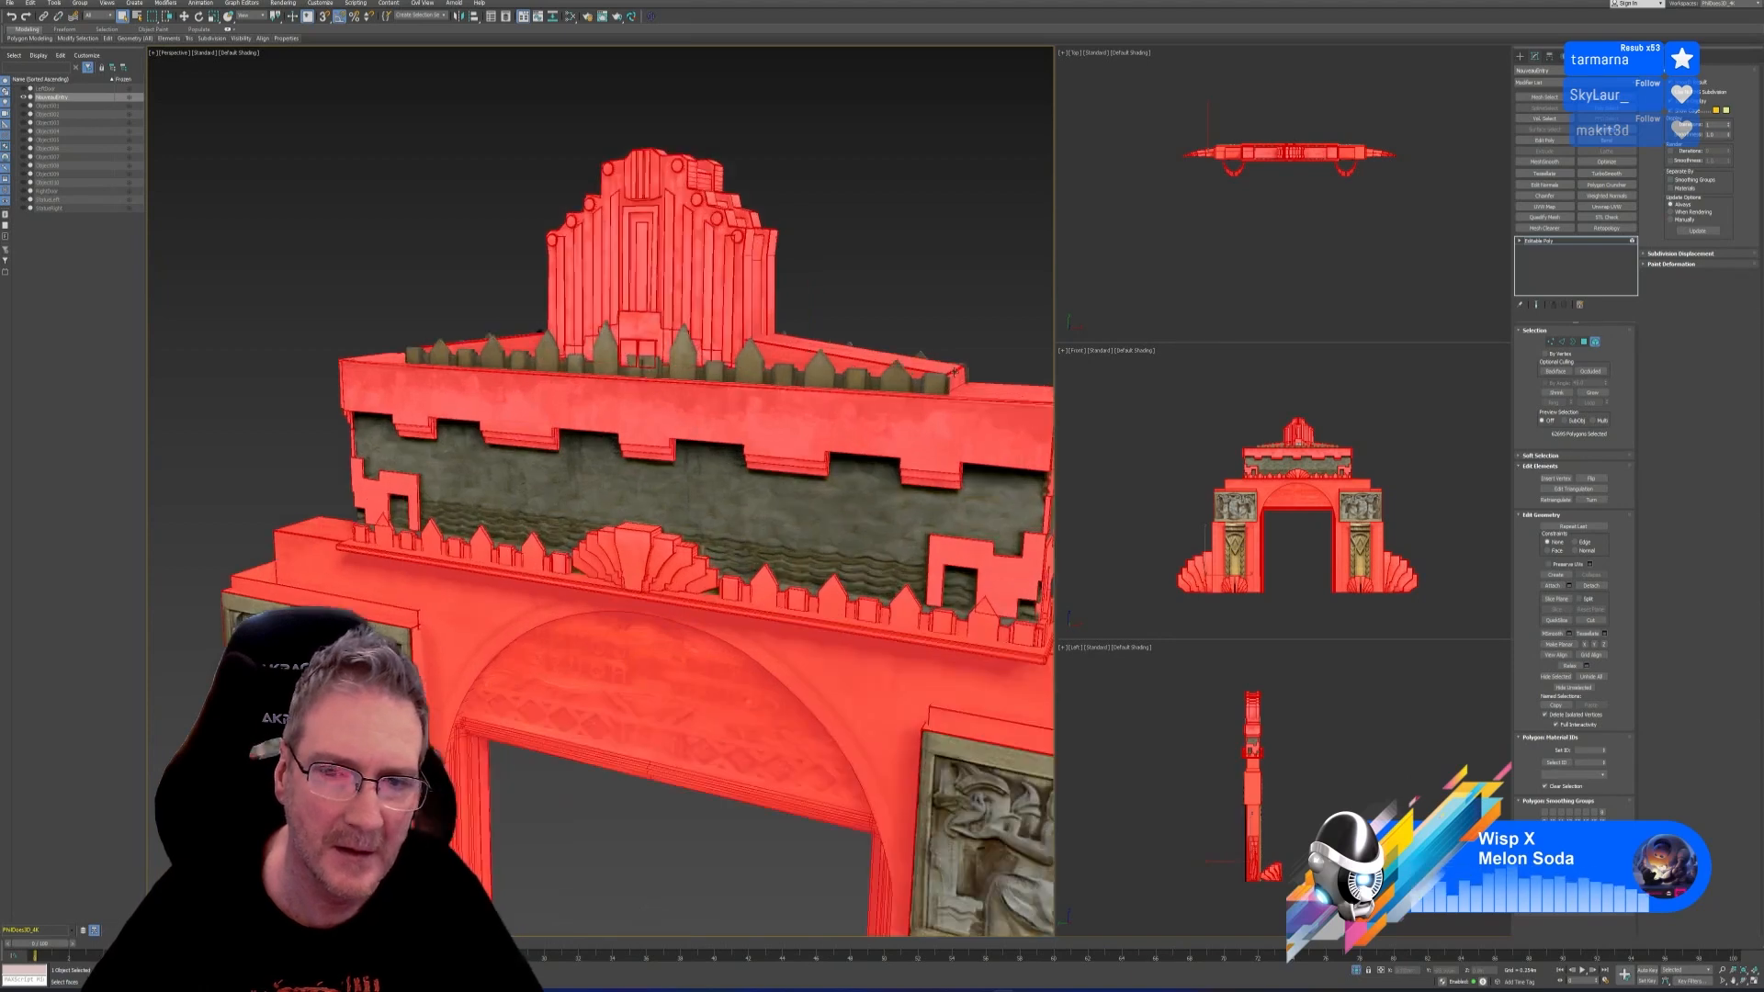
scroll(904, 473, "down", 3)
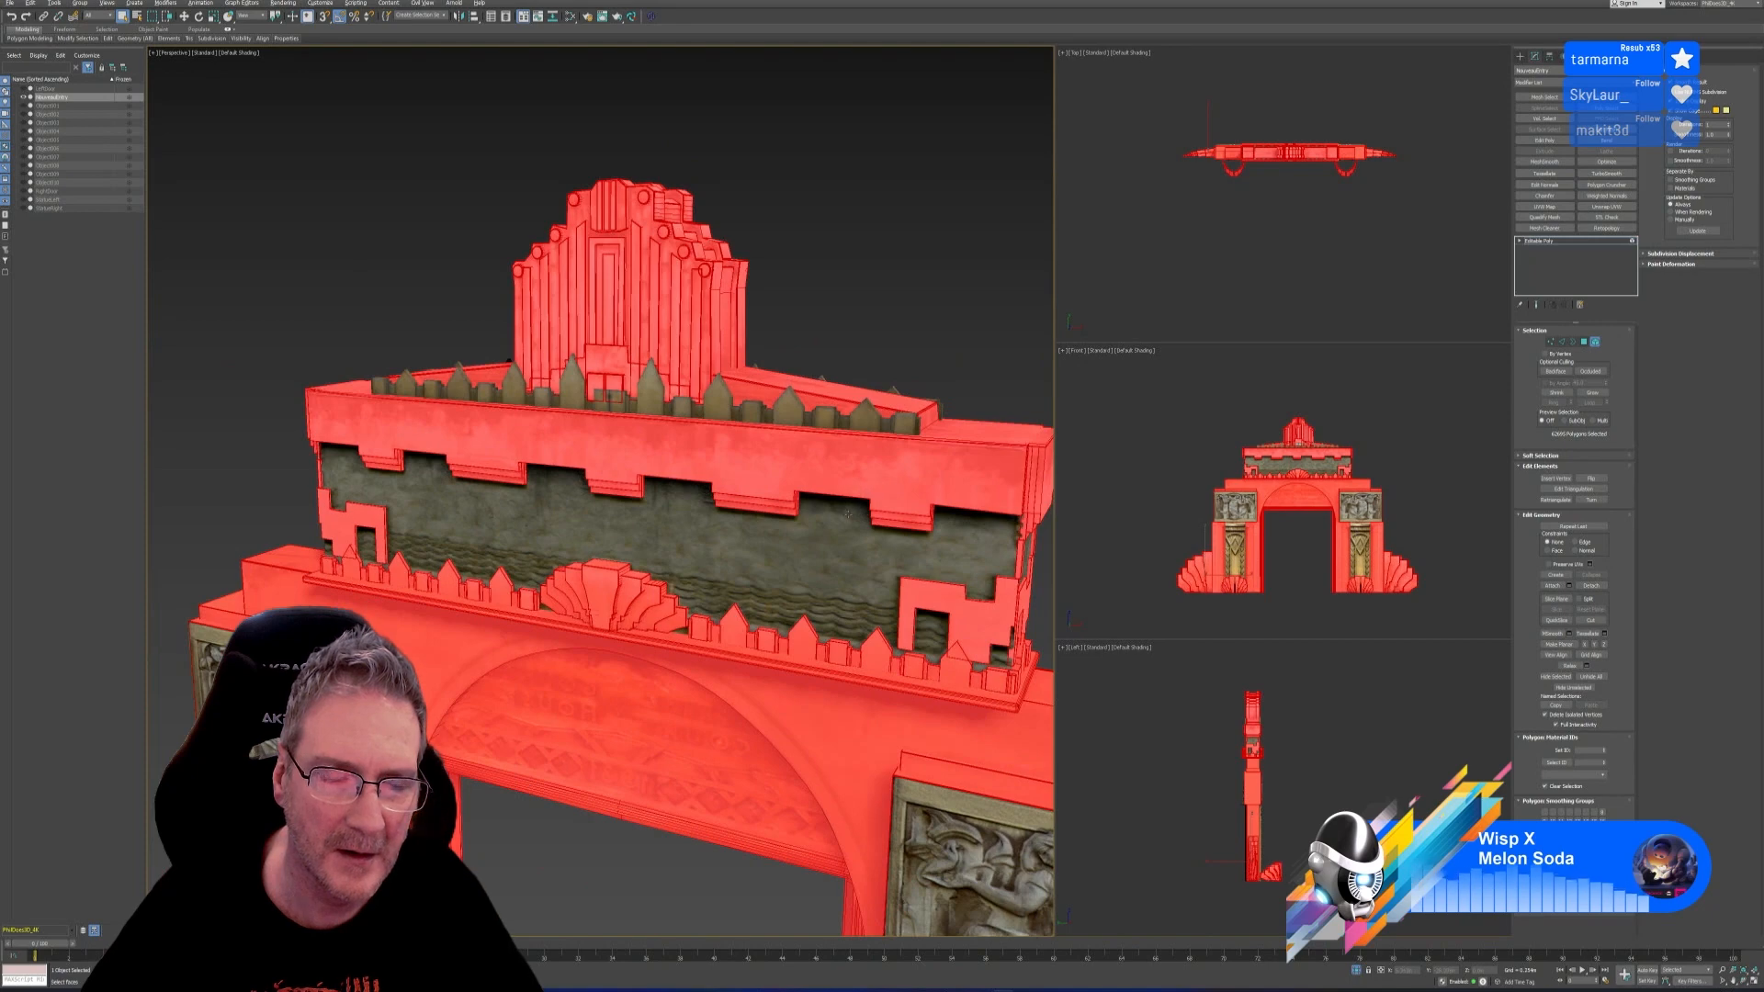
middle_click_drag(847, 515, 859, 489, "alt")
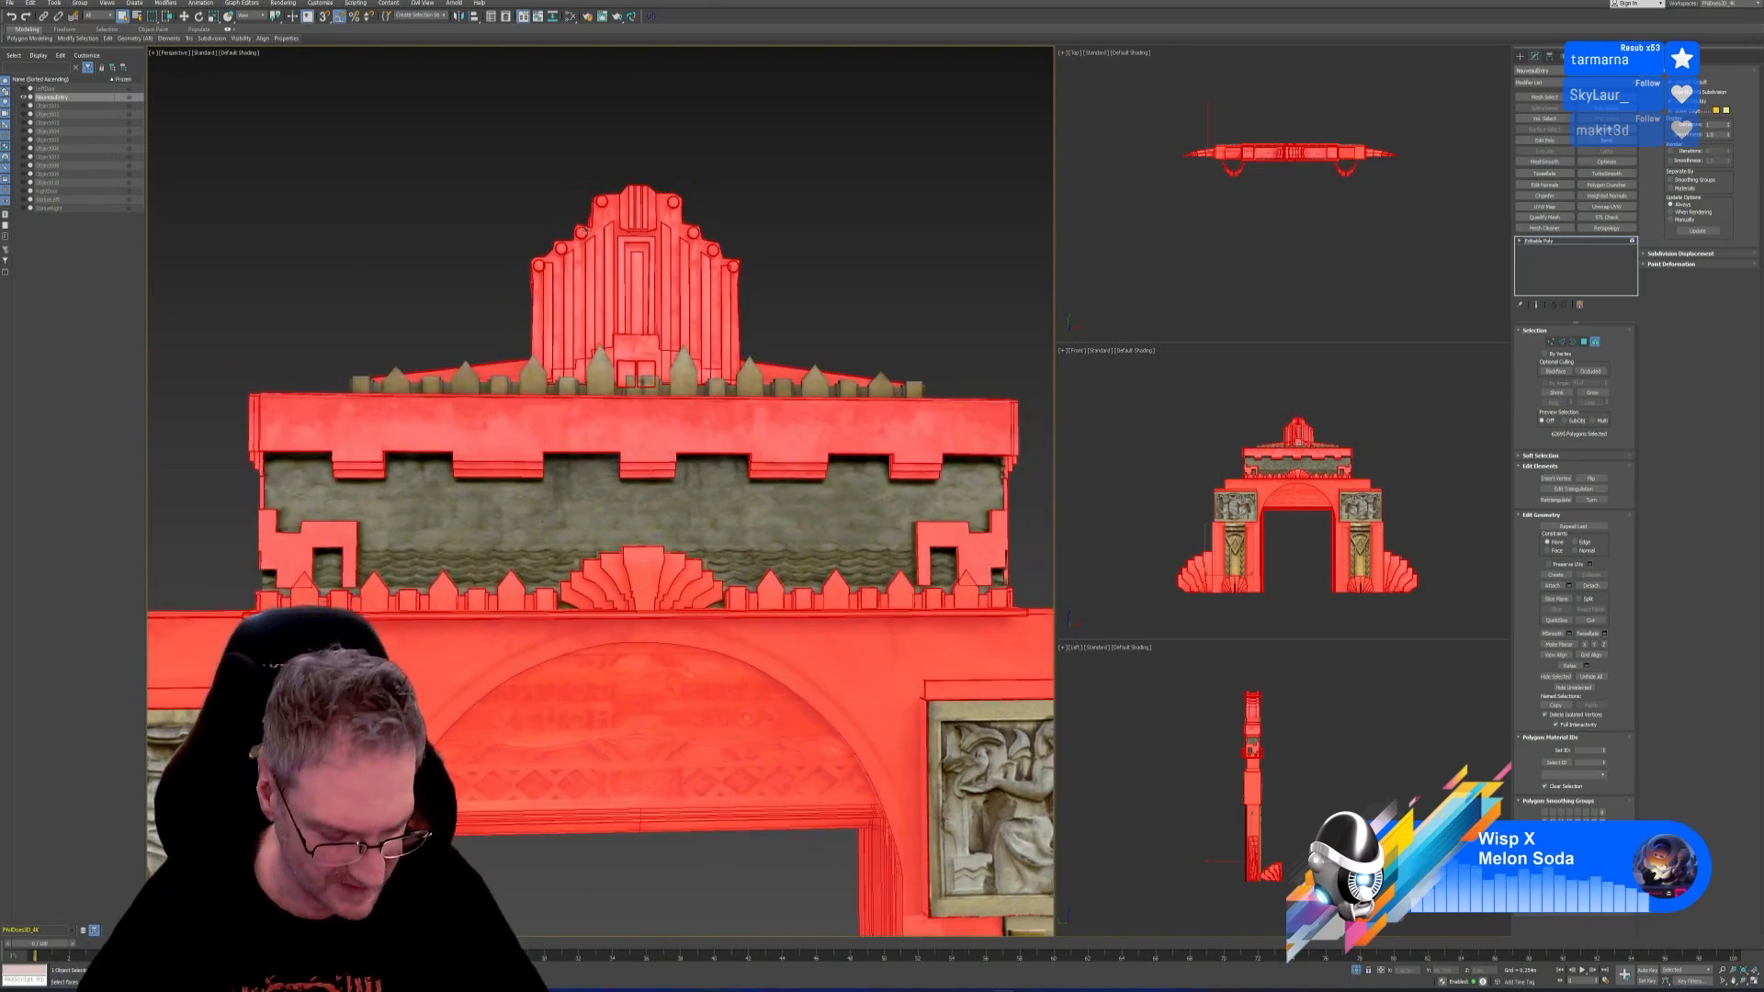
left_click_drag(337, 113, 861, 315)
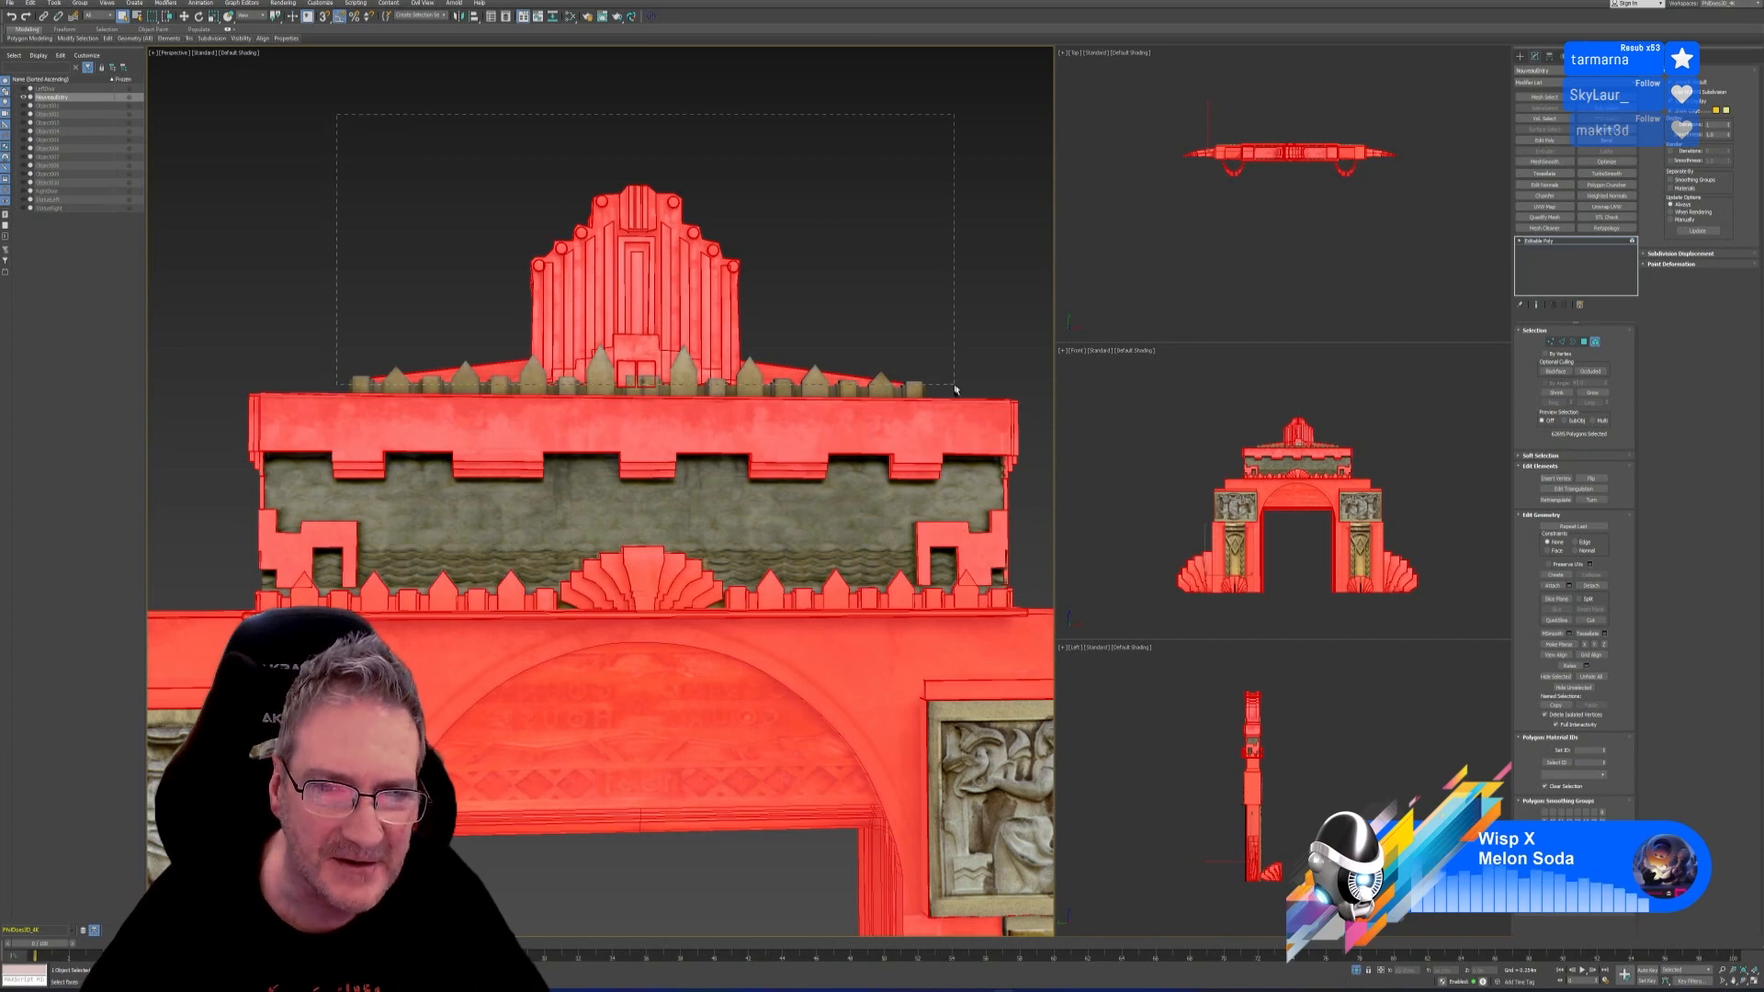
left_click_drag(959, 391, 959, 389)
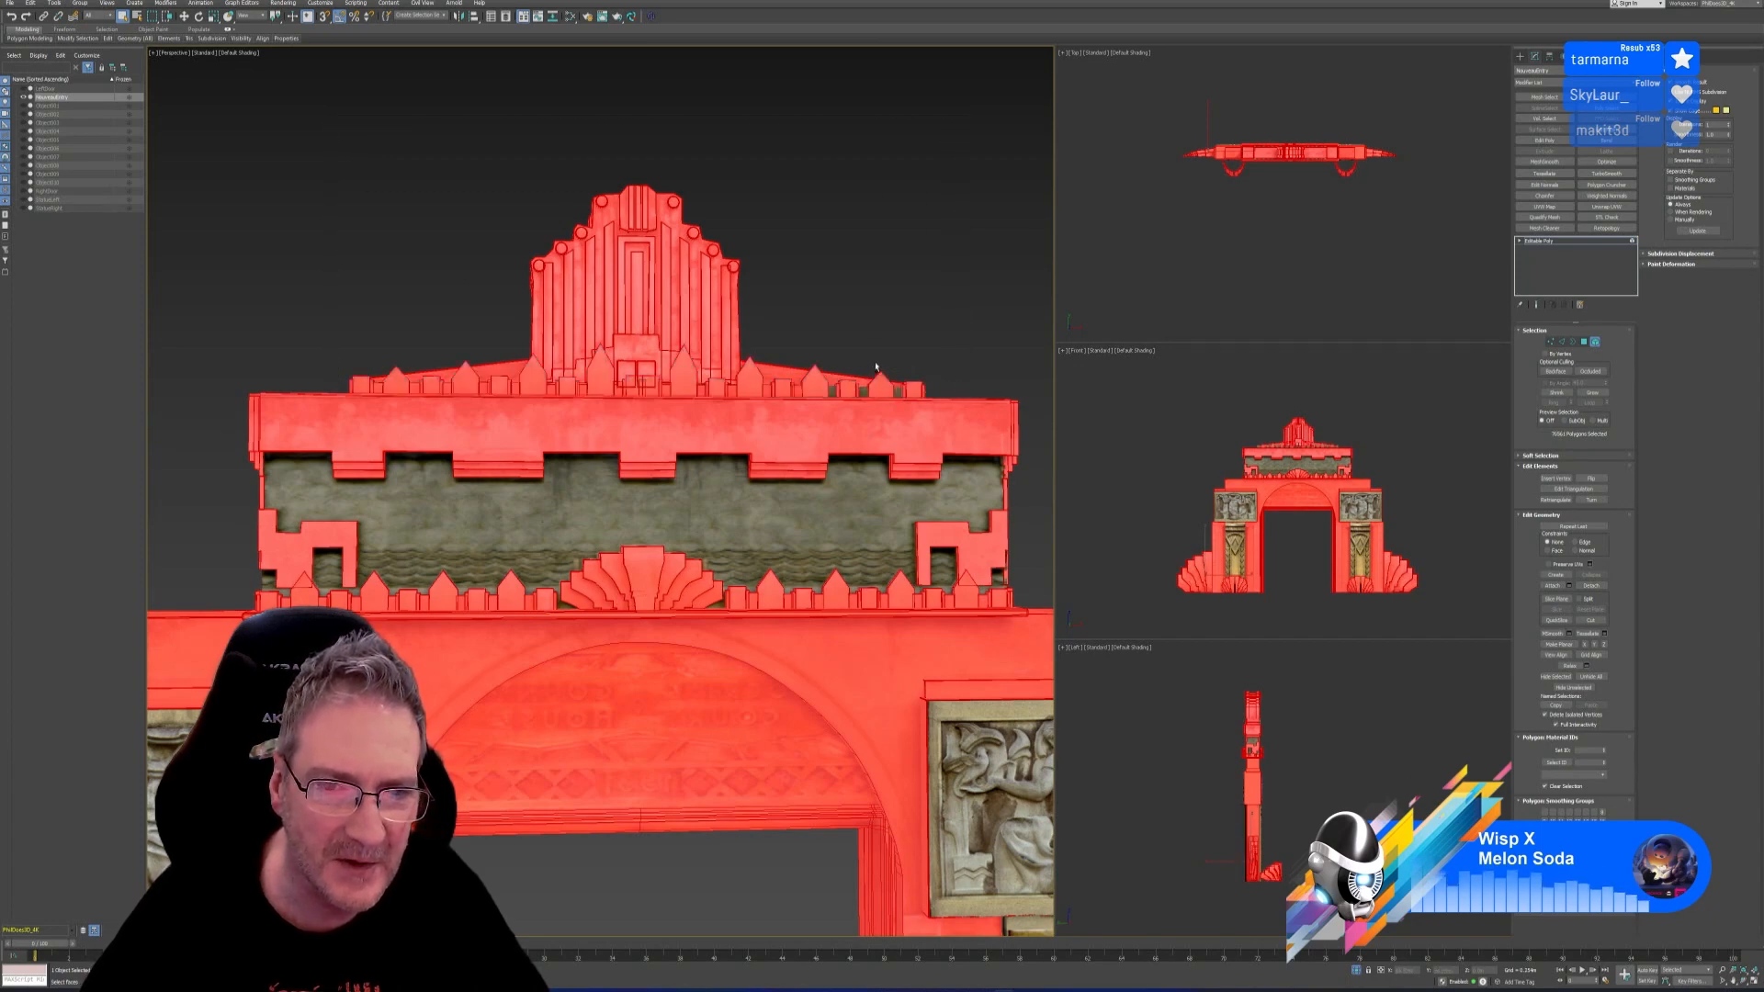
scroll(874, 392, "up", 3)
left_click(795, 390, "ctrl")
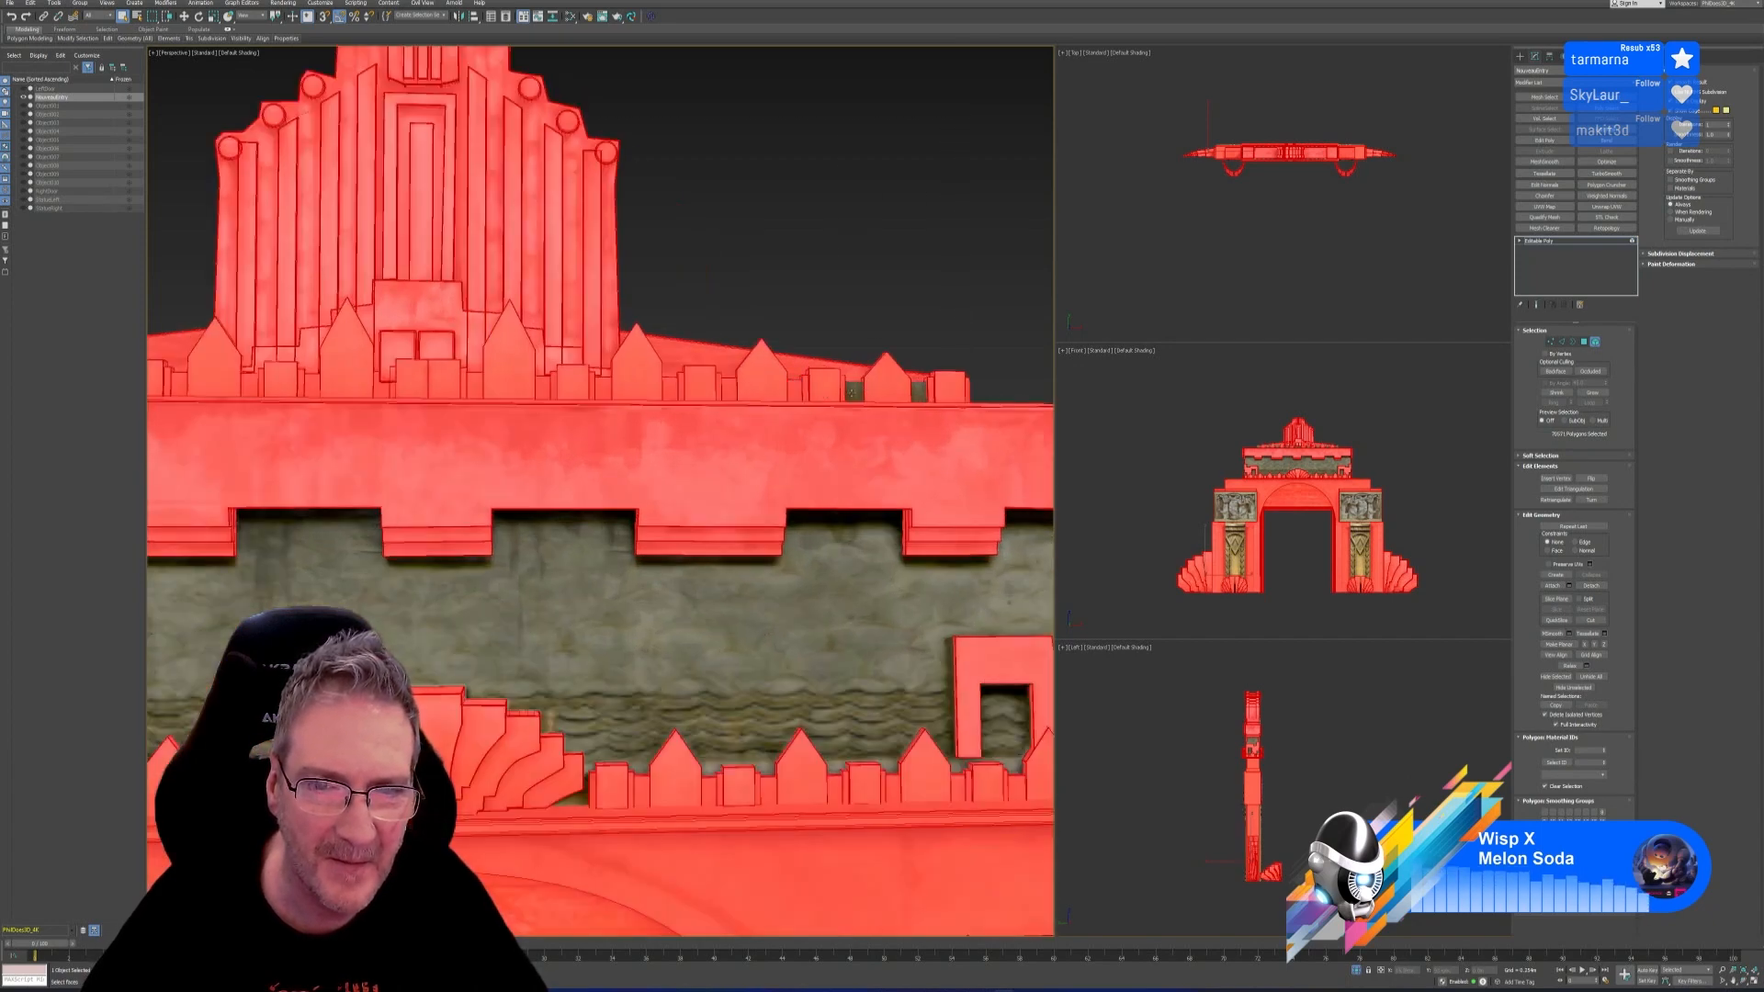
Add the remaining small battlement blocks along both halves of the cornice top to the selection
scroll(859, 418, "down", 3)
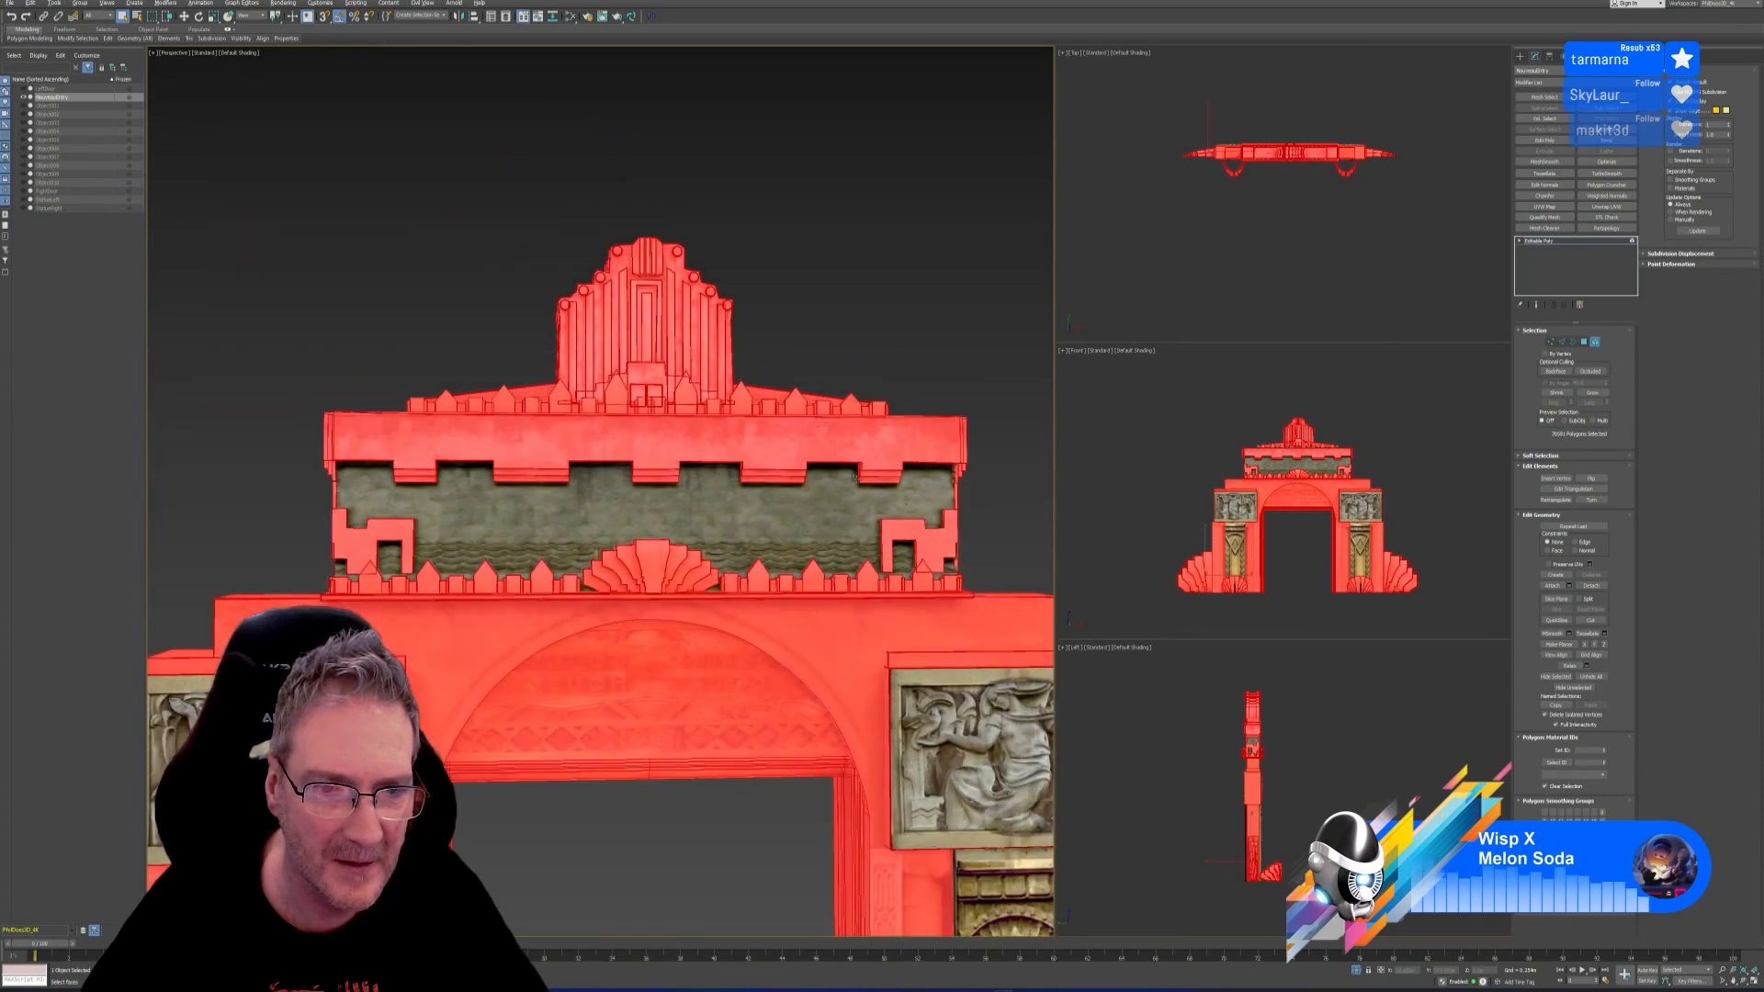
middle_click_drag(670, 472, 680, 473, "alt")
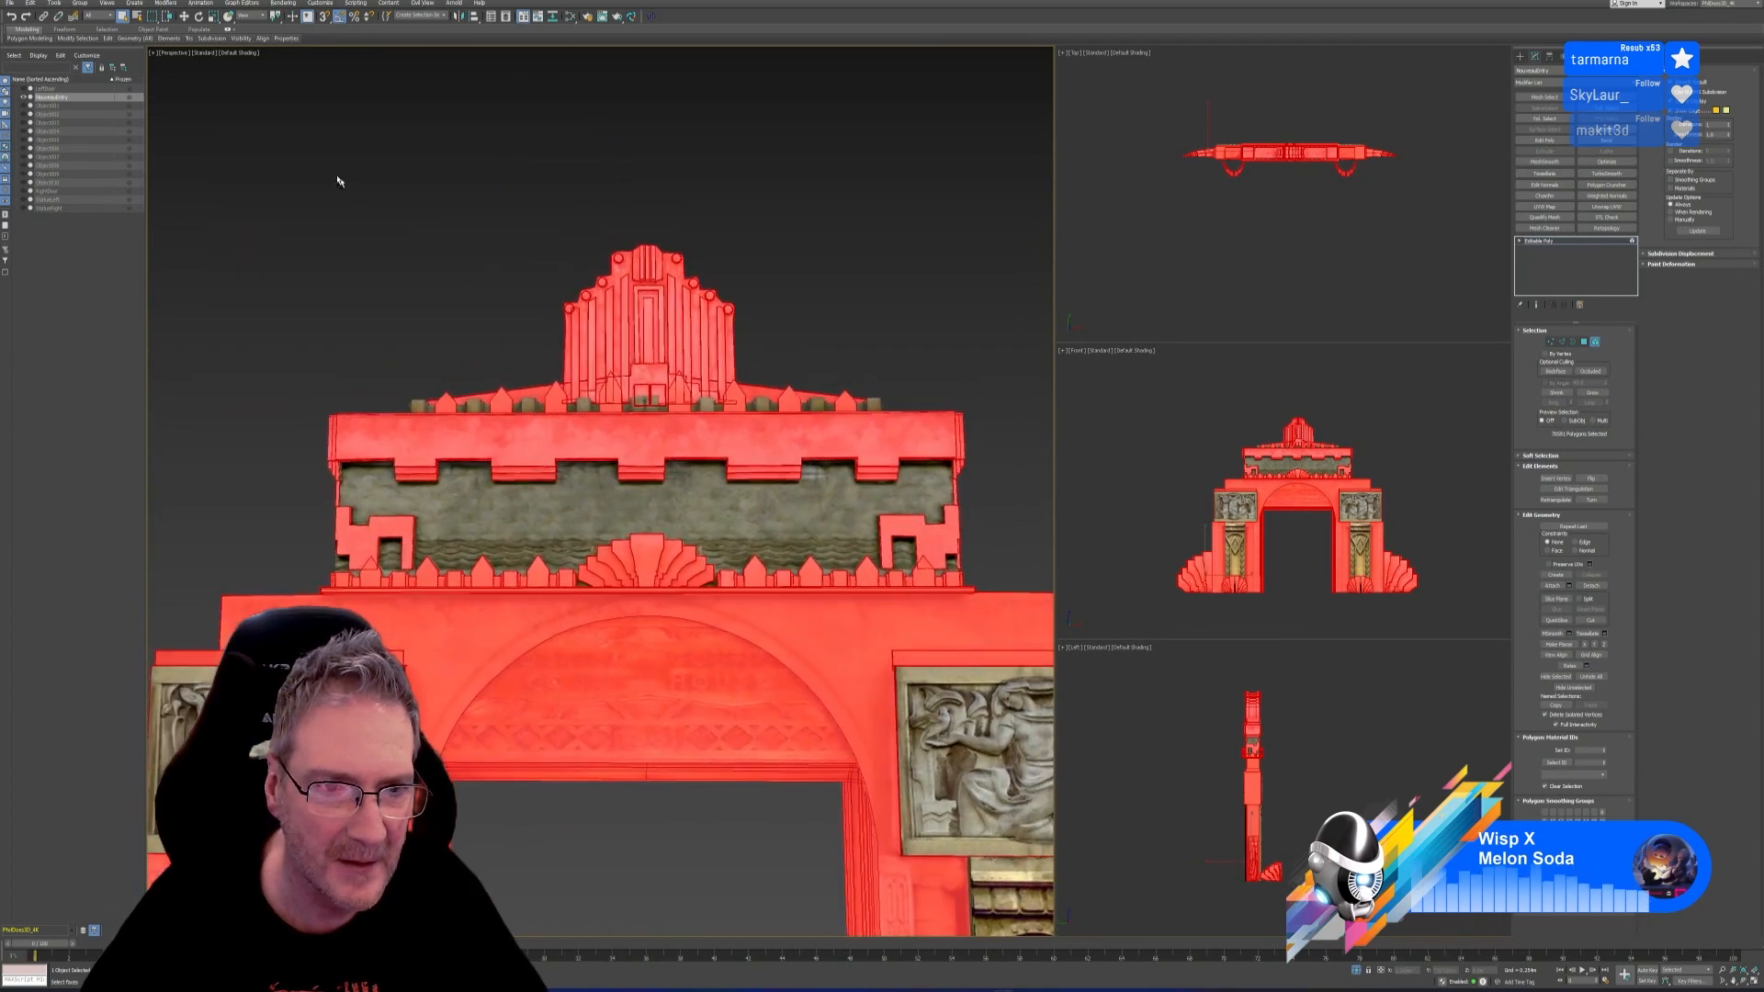
left_click_drag(964, 405, 965, 406, "ctrl")
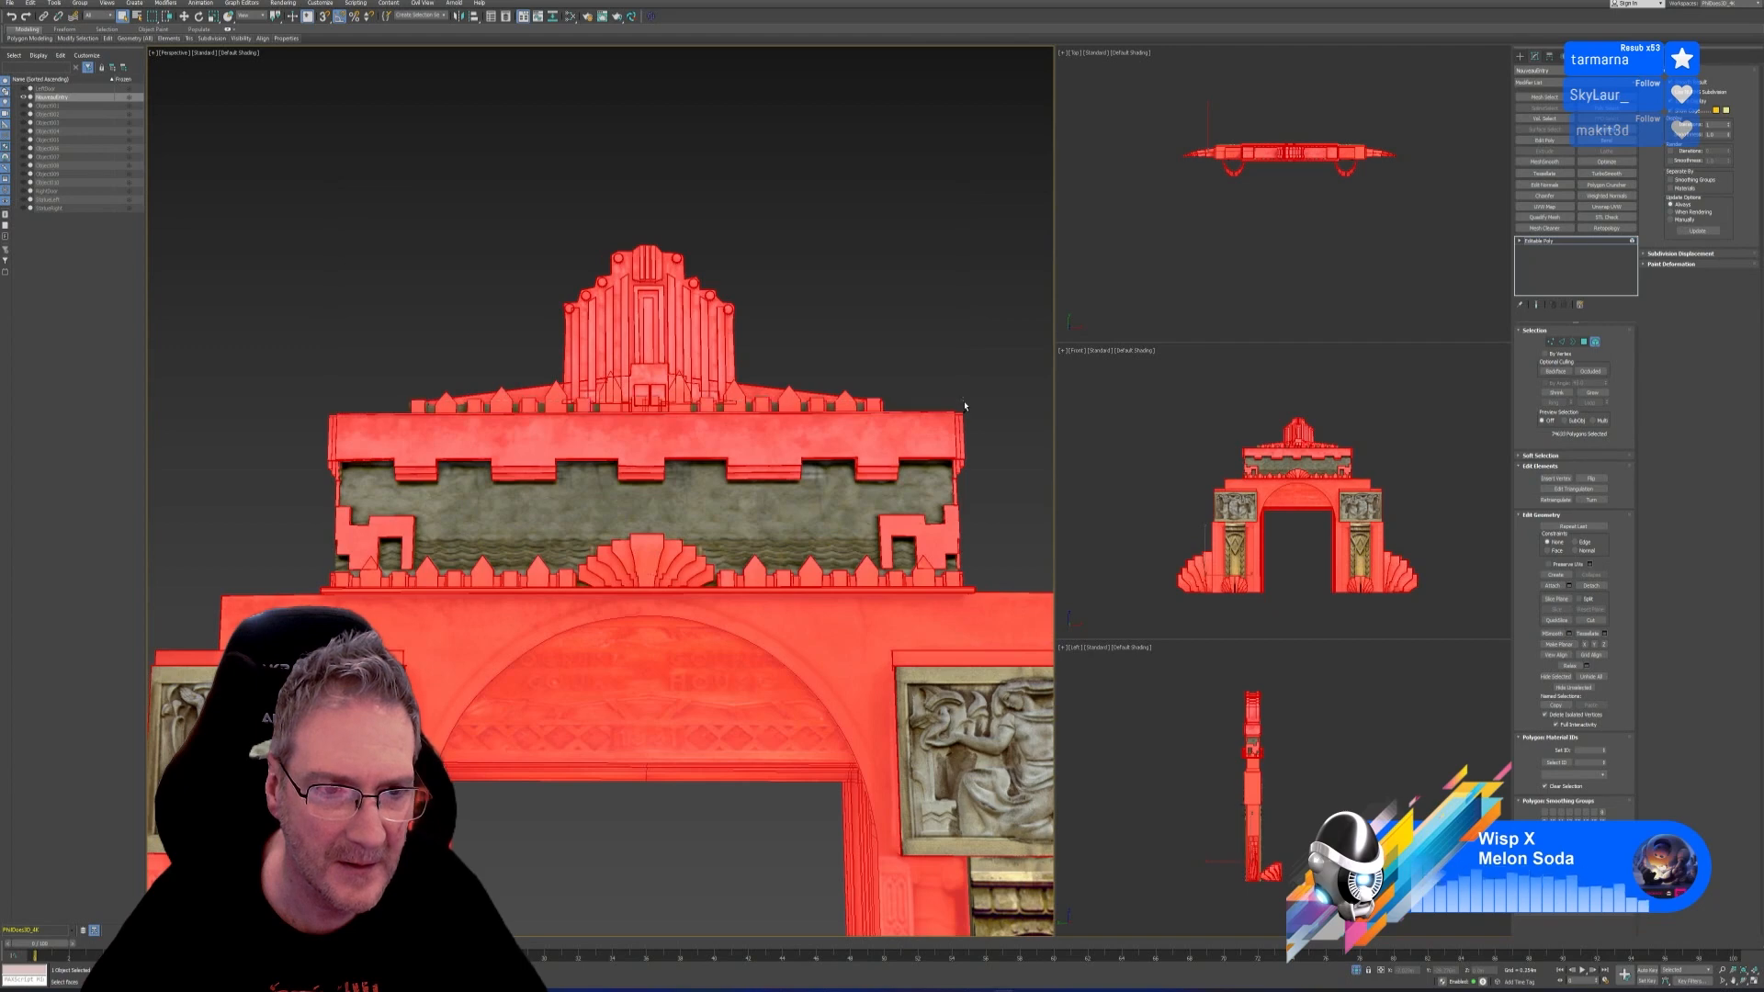
scroll(432, 401, "up", 3)
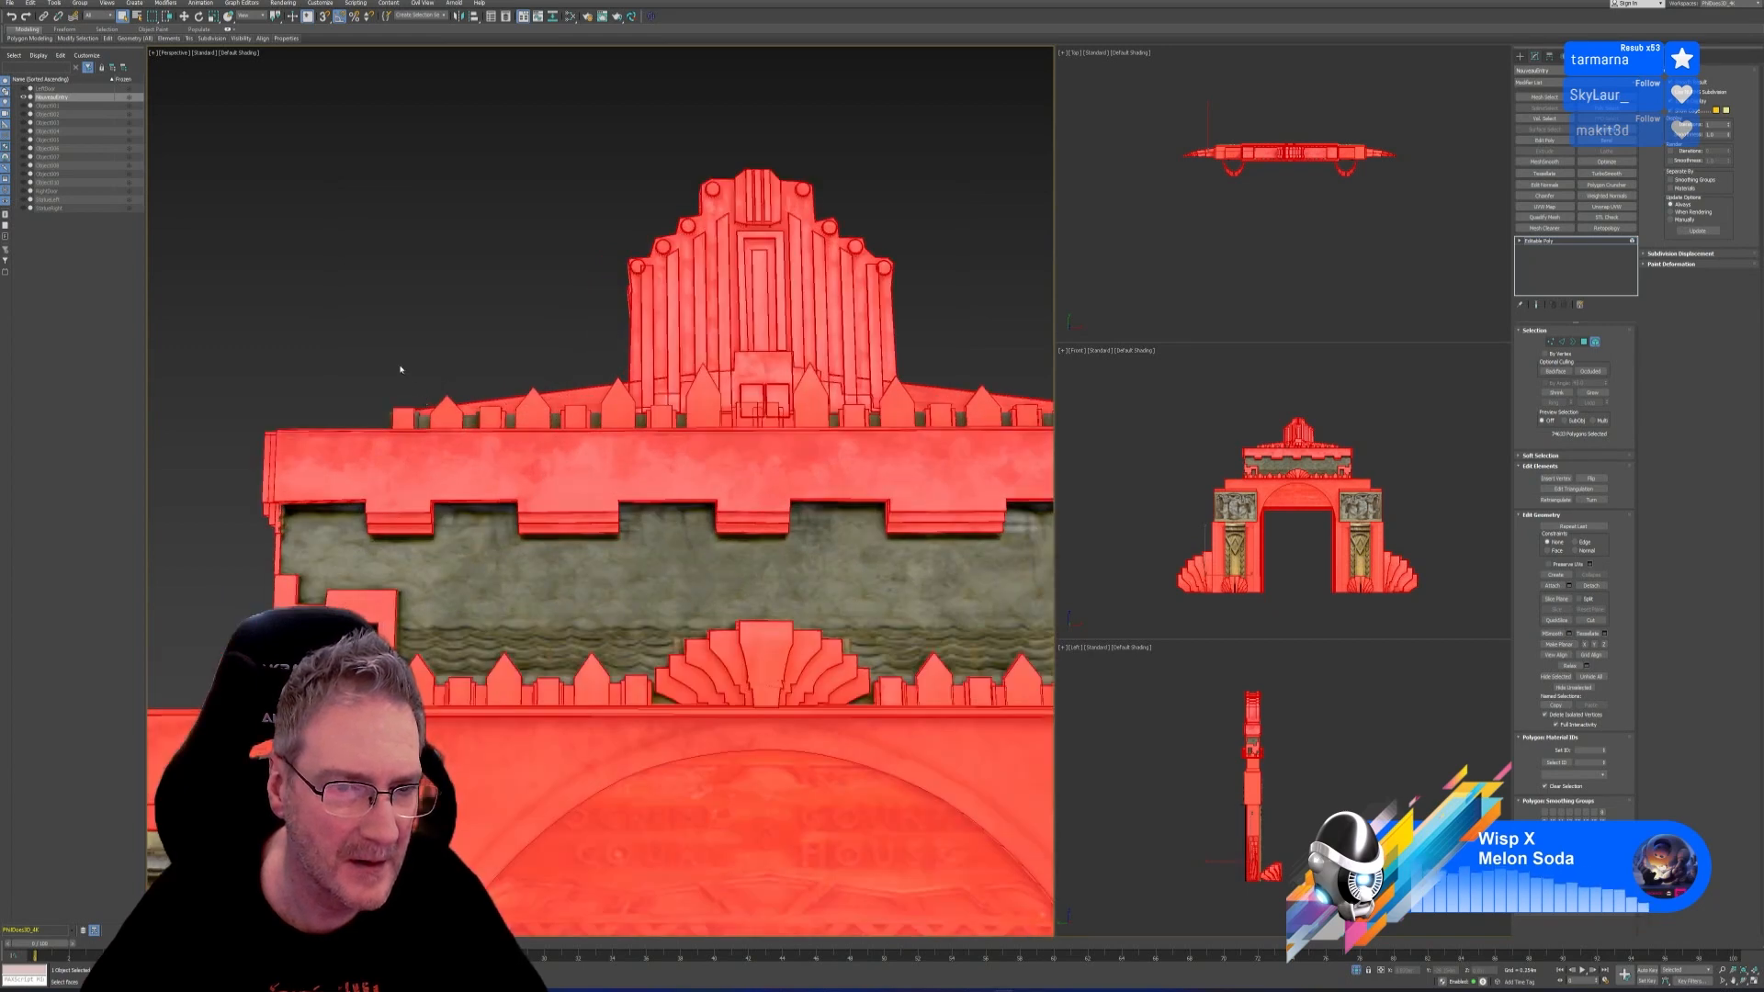
left_click_drag(512, 412, 514, 414, "ctrl")
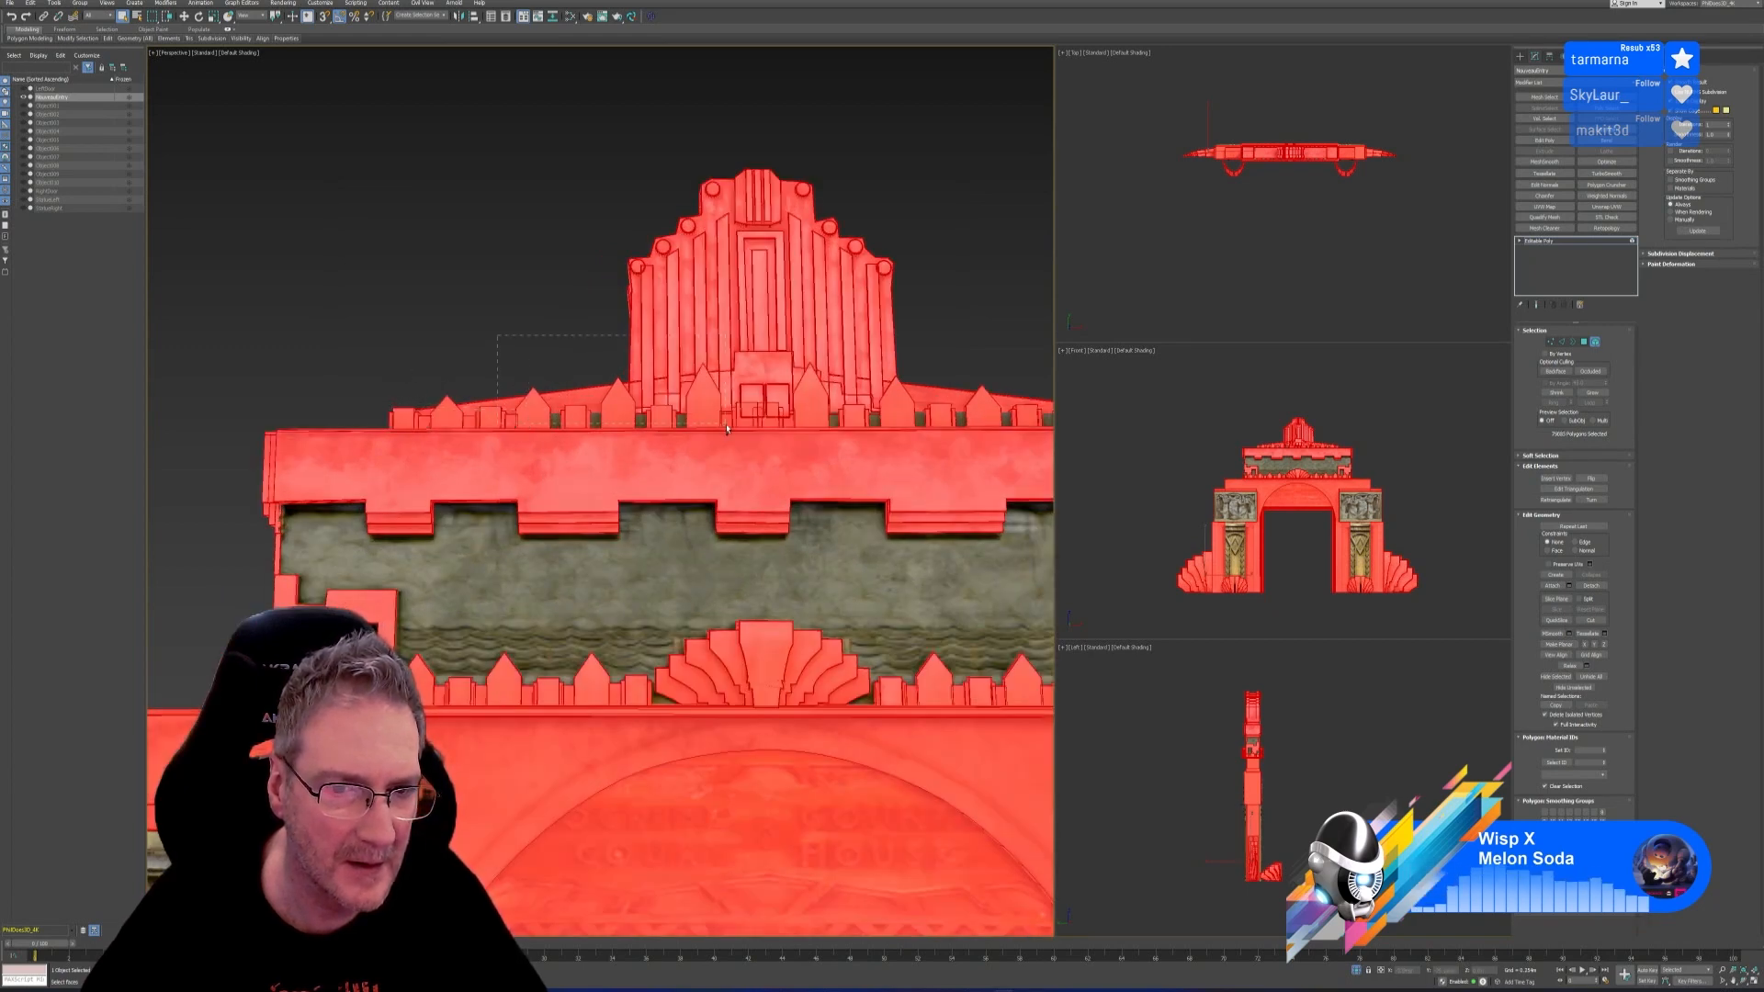
left_click_drag(726, 428, 727, 427, "ctrl")
middle_click_drag(899, 337, 658, 311)
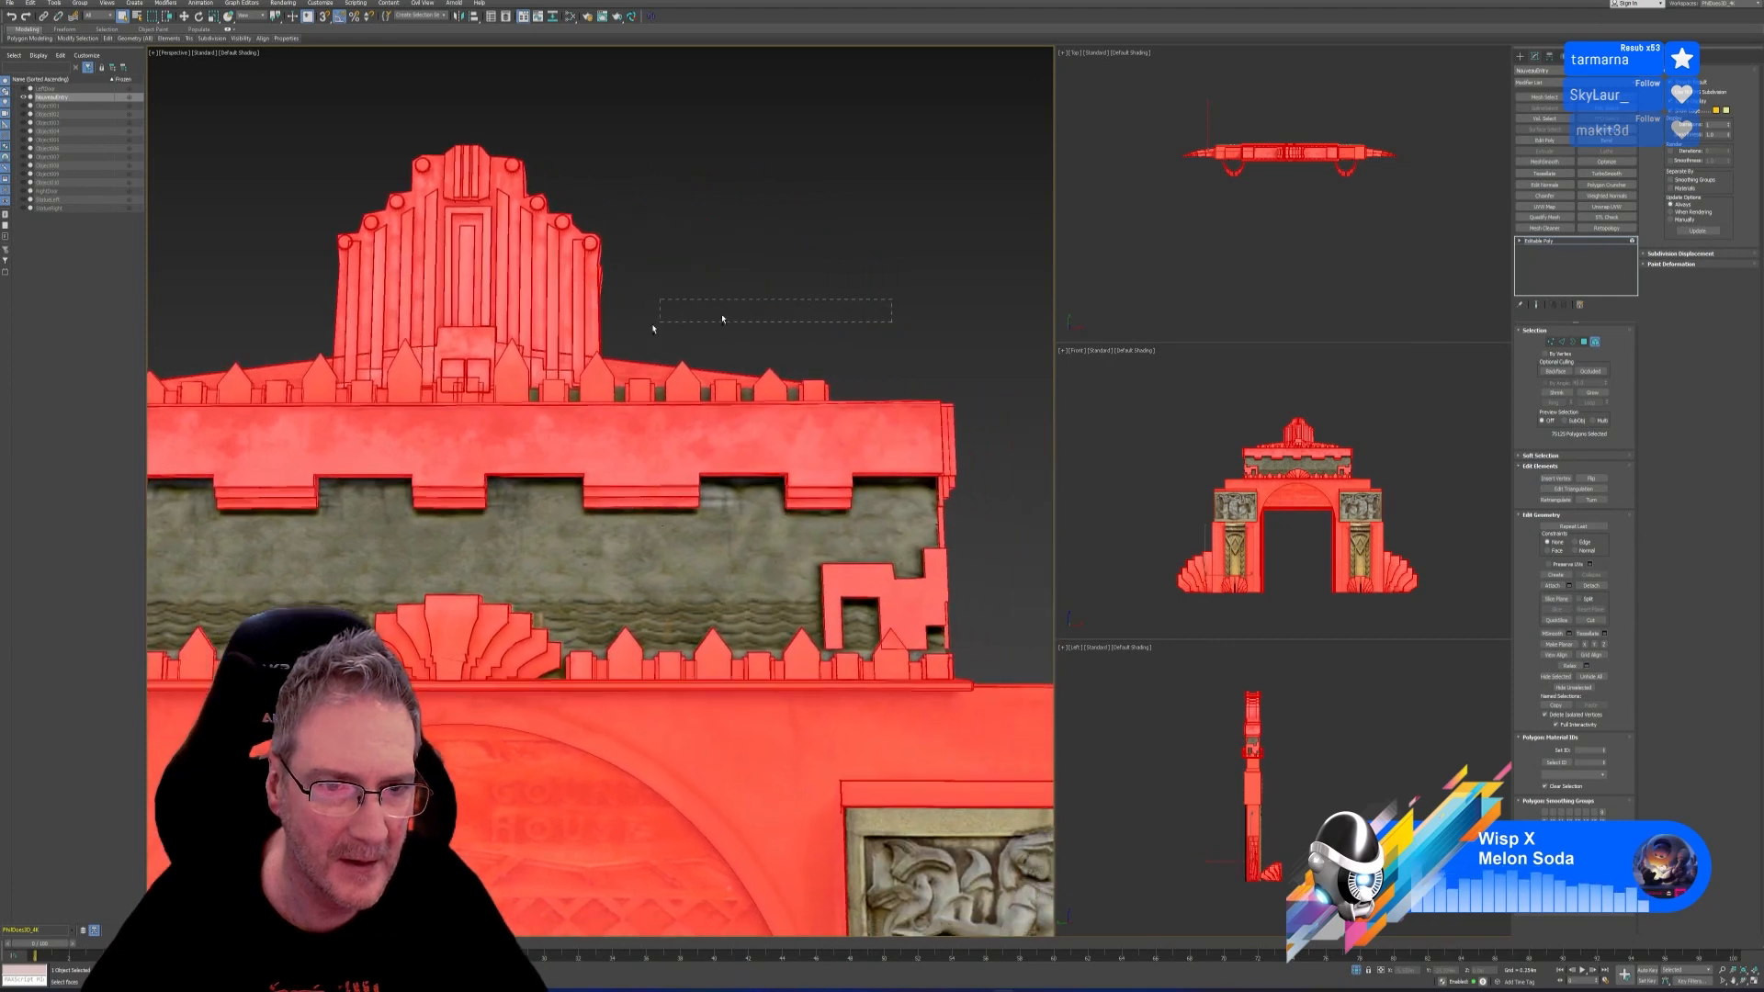
Examine the whole facade from several angles for structural parts missing from the selection
scroll(504, 441, "down", 3)
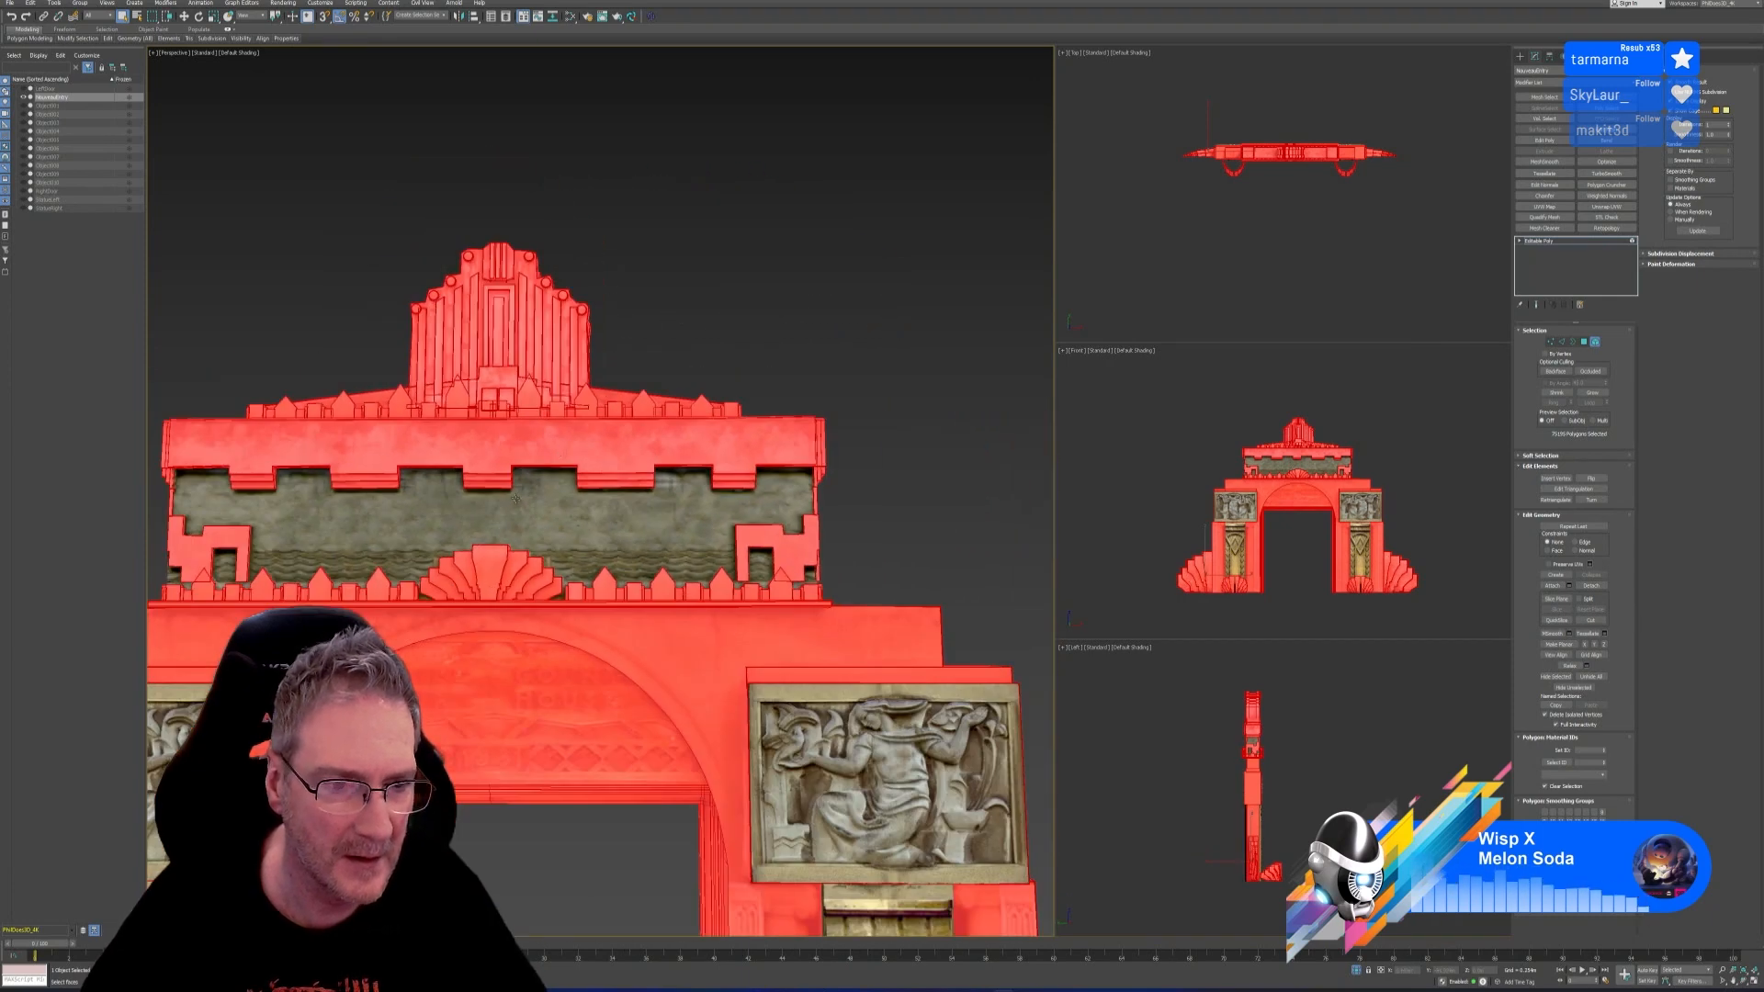
scroll(507, 505, "down", 1)
middle_click_drag(505, 506, 691, 531, "alt")
middle_click_drag(479, 545, 813, 560, "alt")
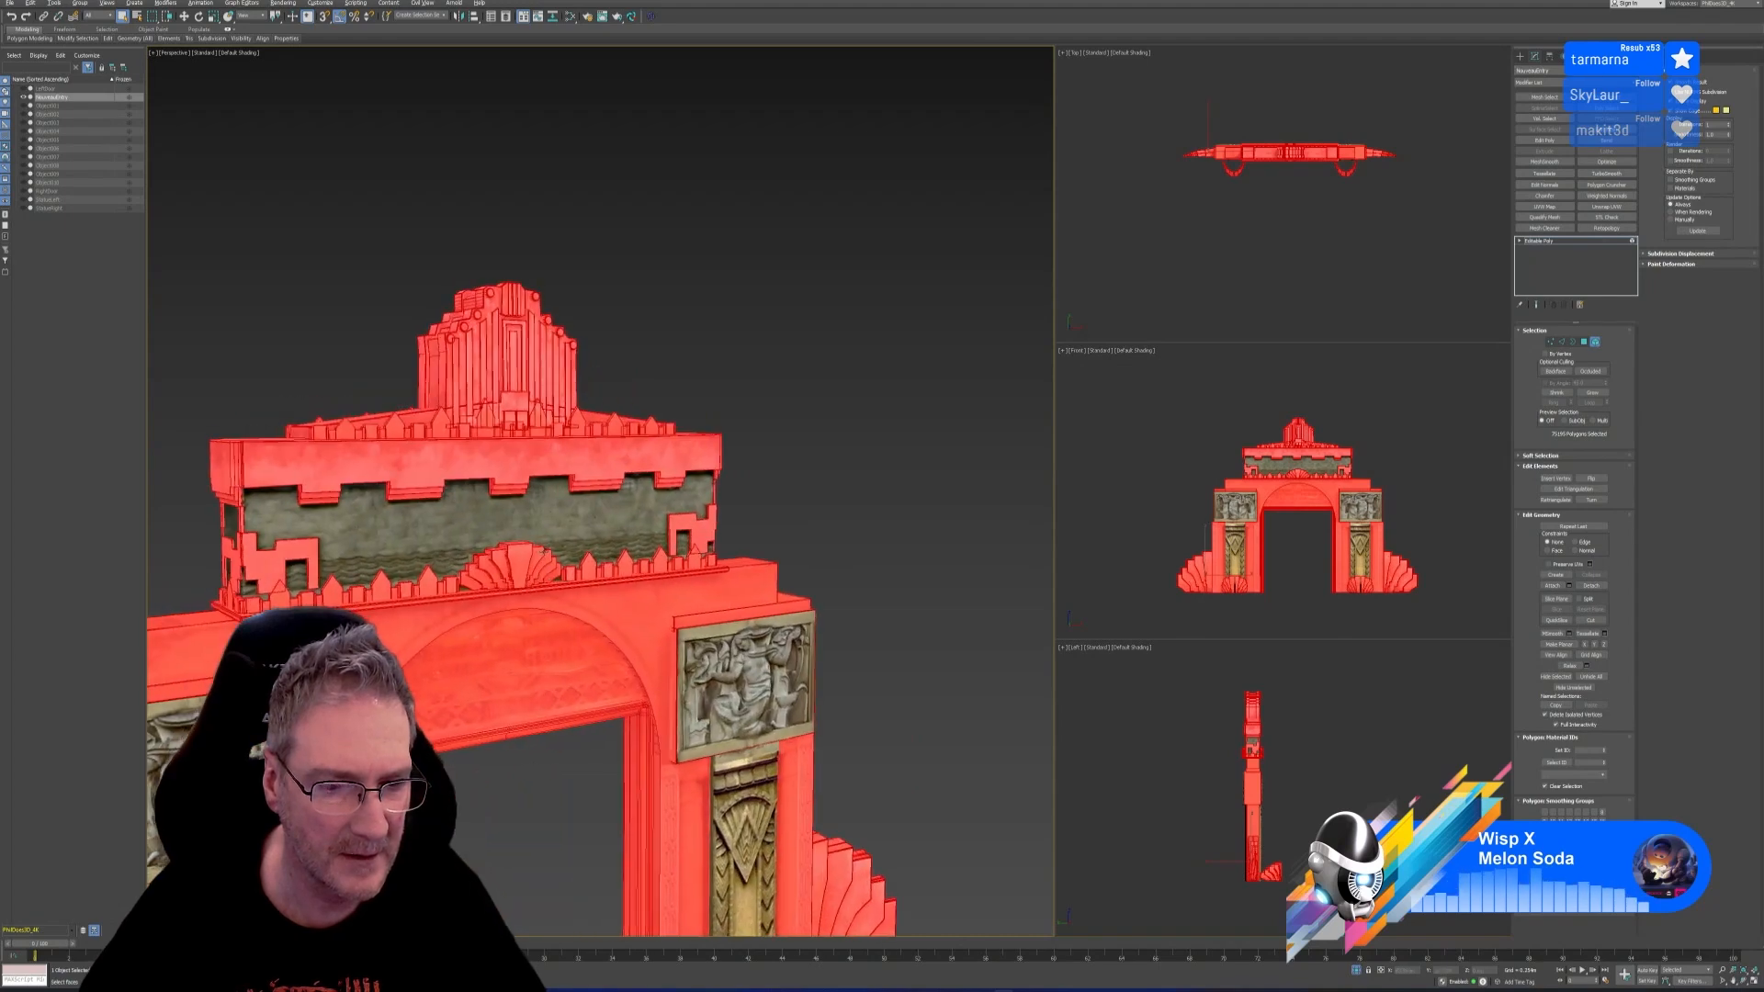
scroll(839, 548, "down", 6)
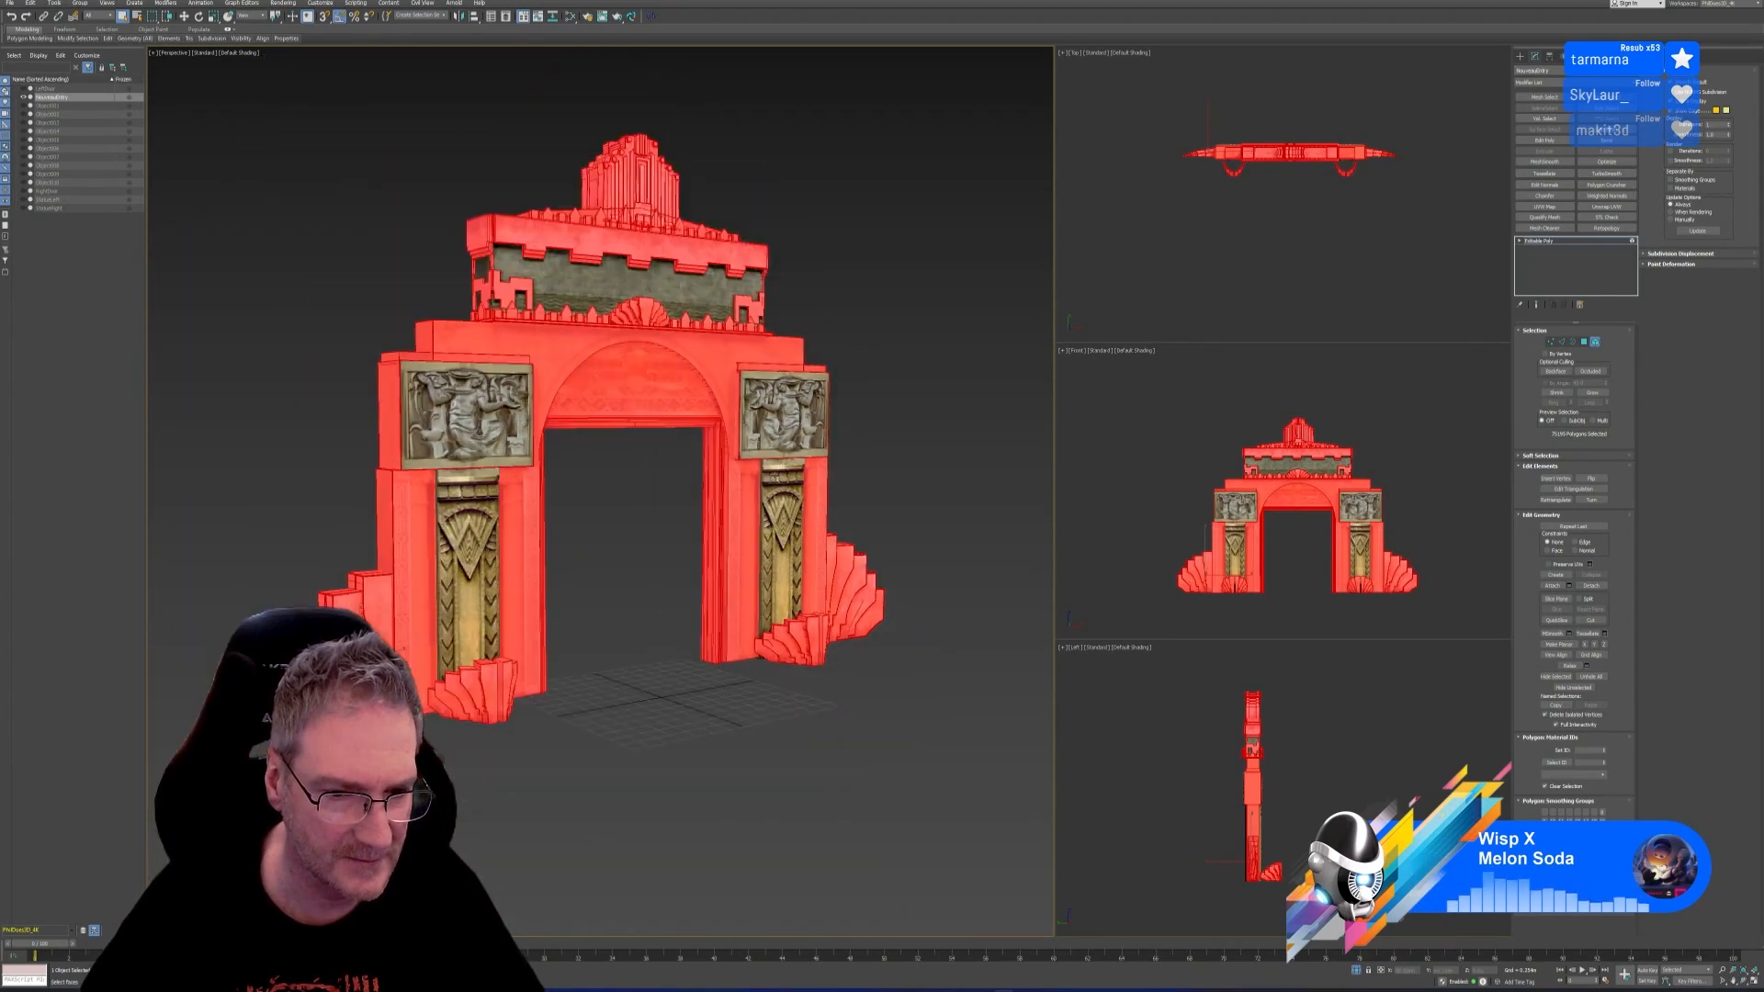
middle_click_drag(646, 646, 486, 643, "alt")
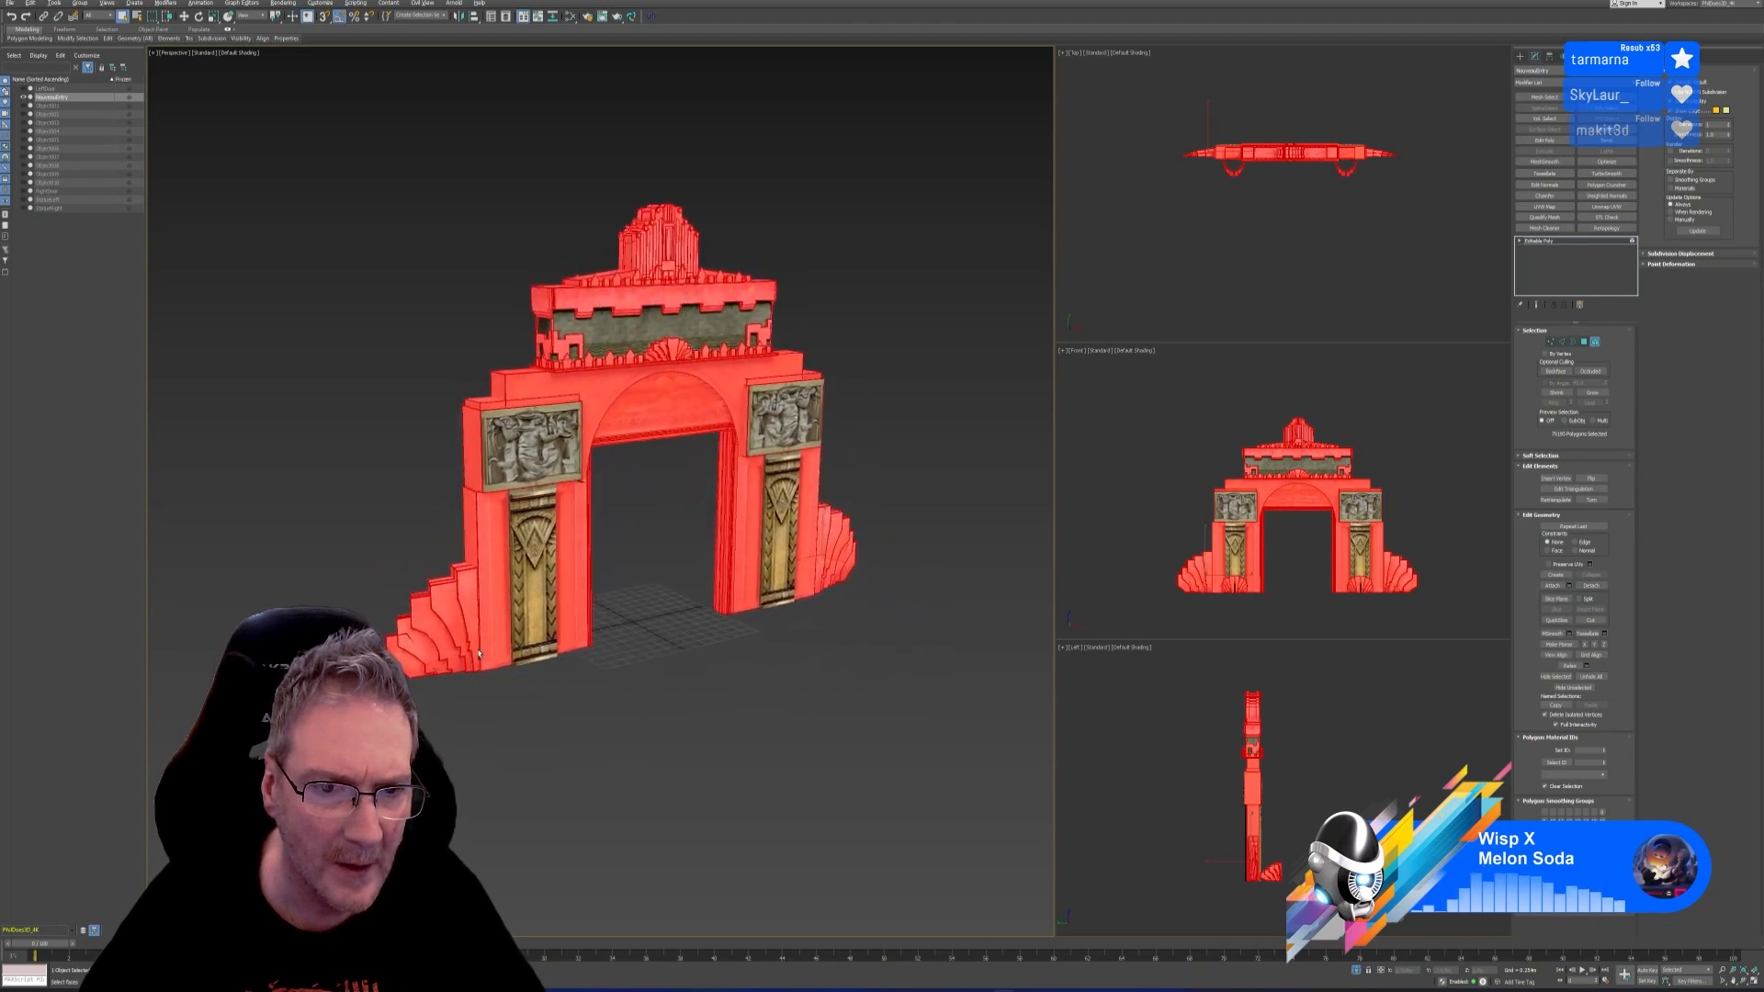
scroll(284, 457, "up", 2)
scroll(527, 420, "up", 5)
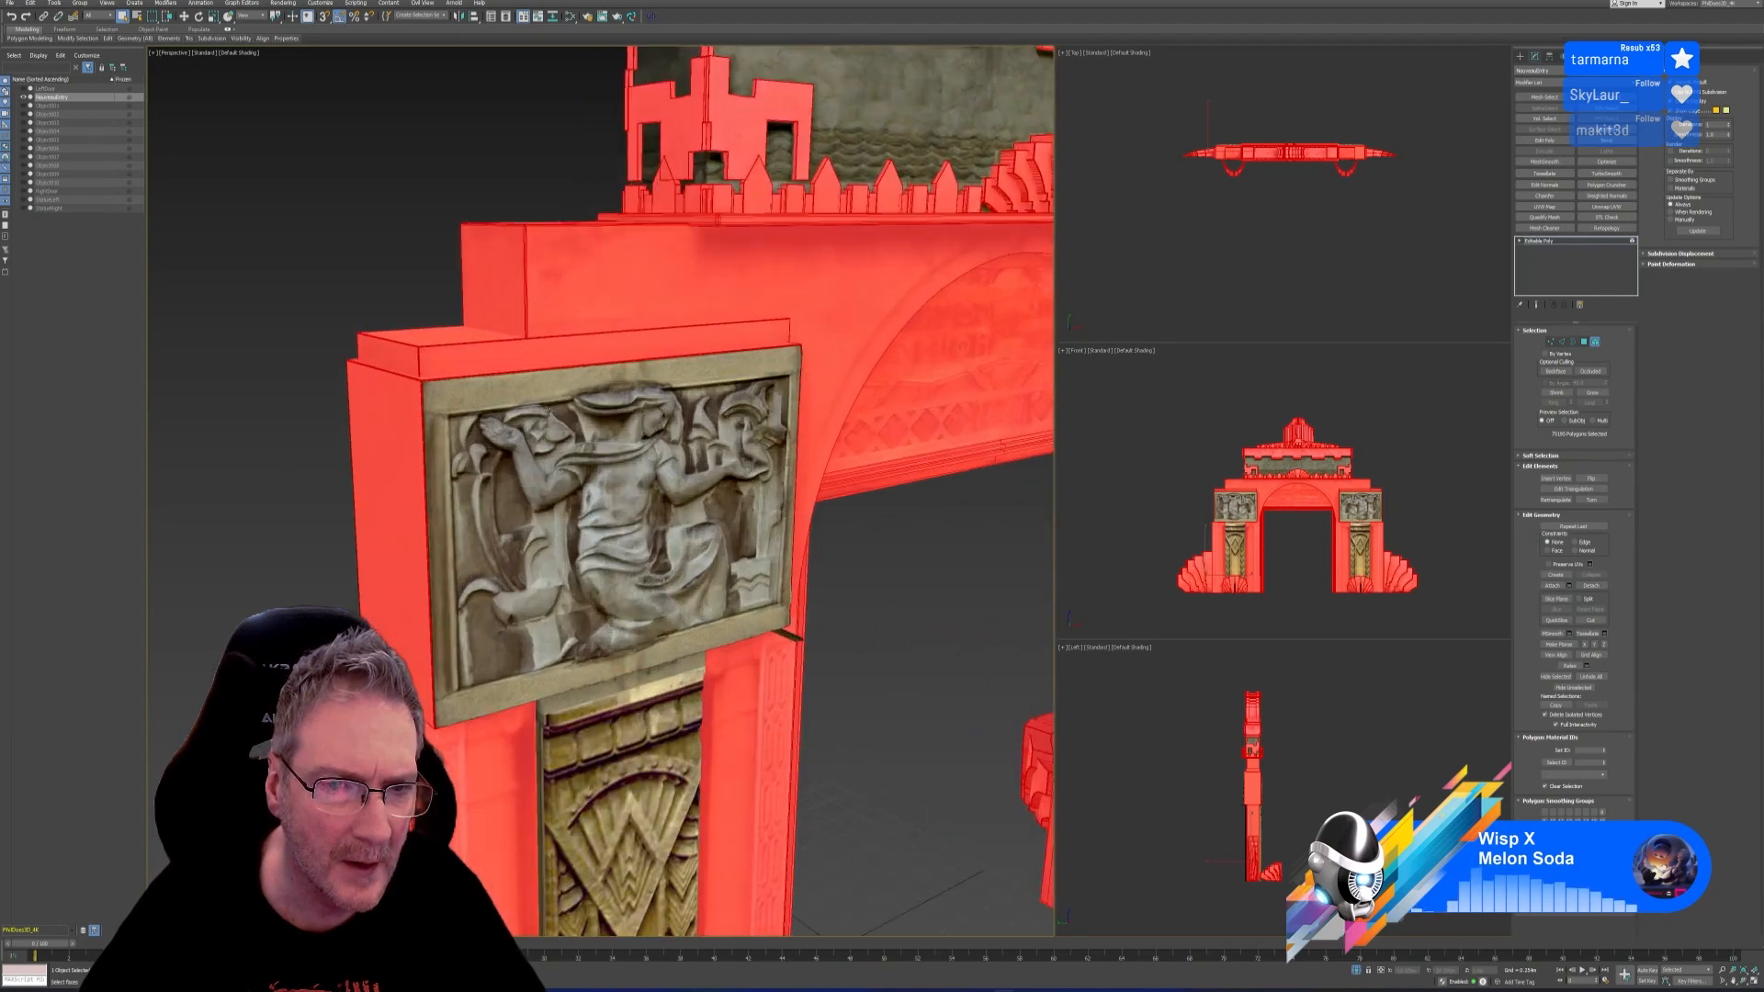
mouse_move(660, 621)
middle_mouse_down("alt")
mouse_move(700, 604)
mouse_move(685, 611)
middle_mouse_up("alt")
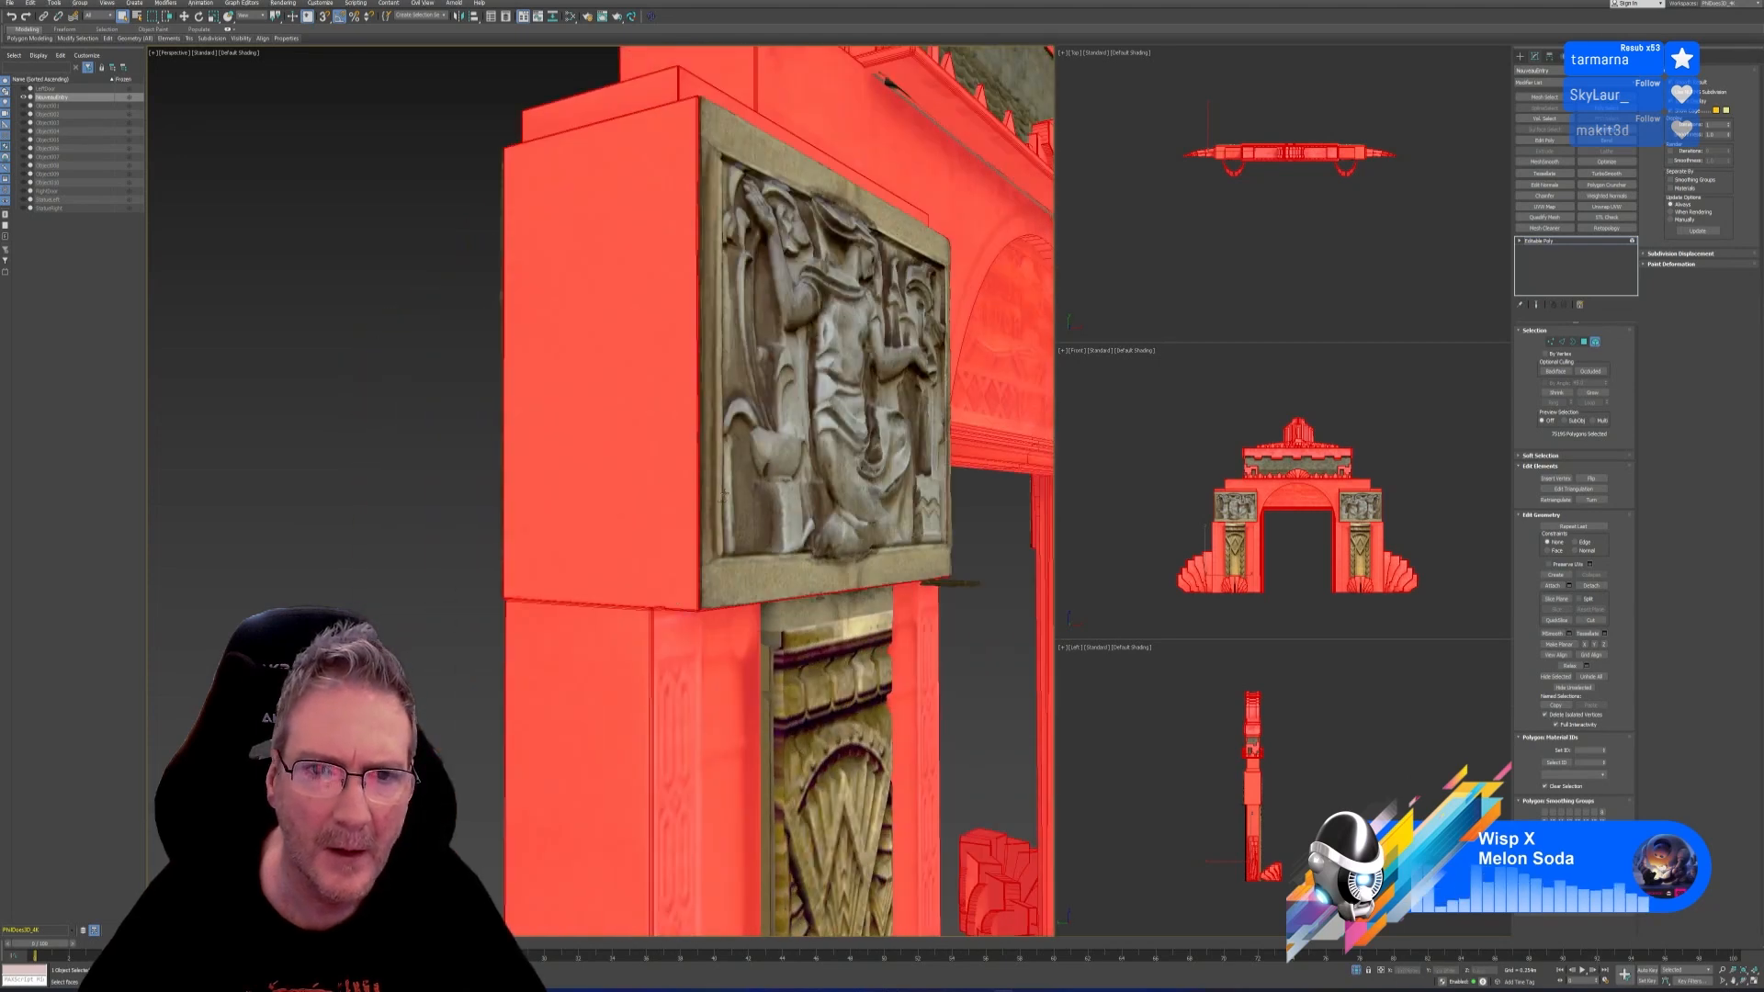
left_click(797, 294, "ctrl")
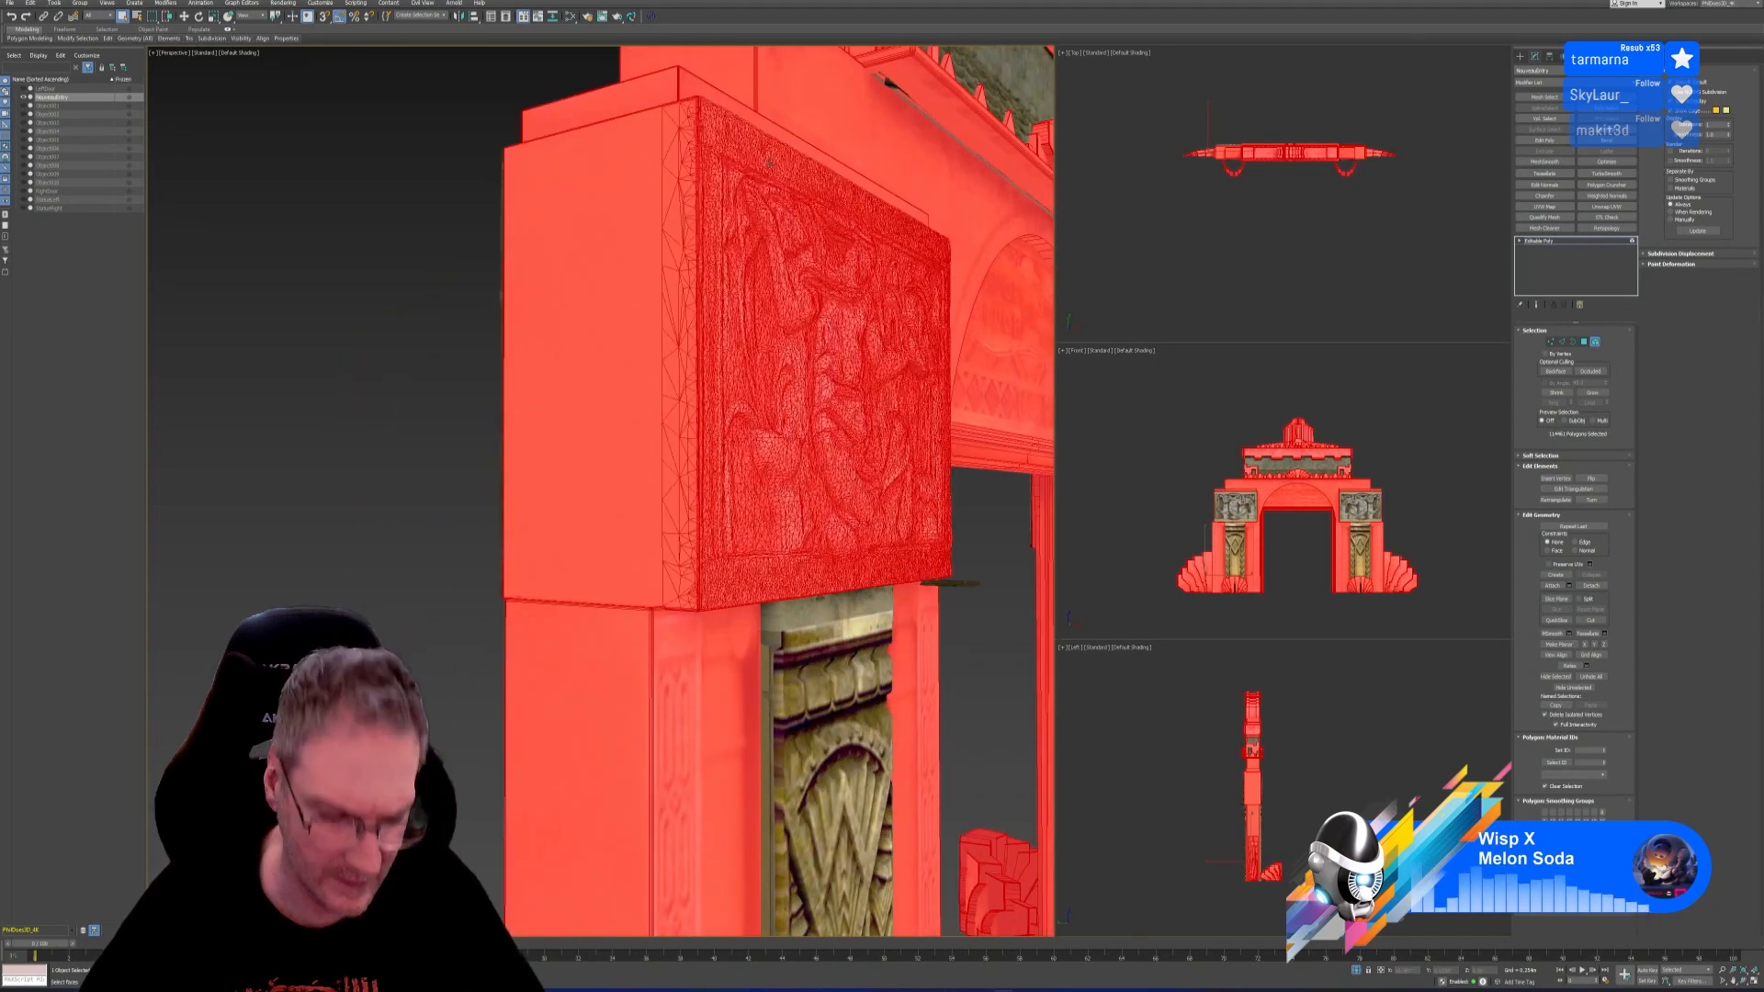
key("ctrl+z")
Detach the selected structural elements as a separate object and leave element-level editing
scroll(798, 294, "down", 8)
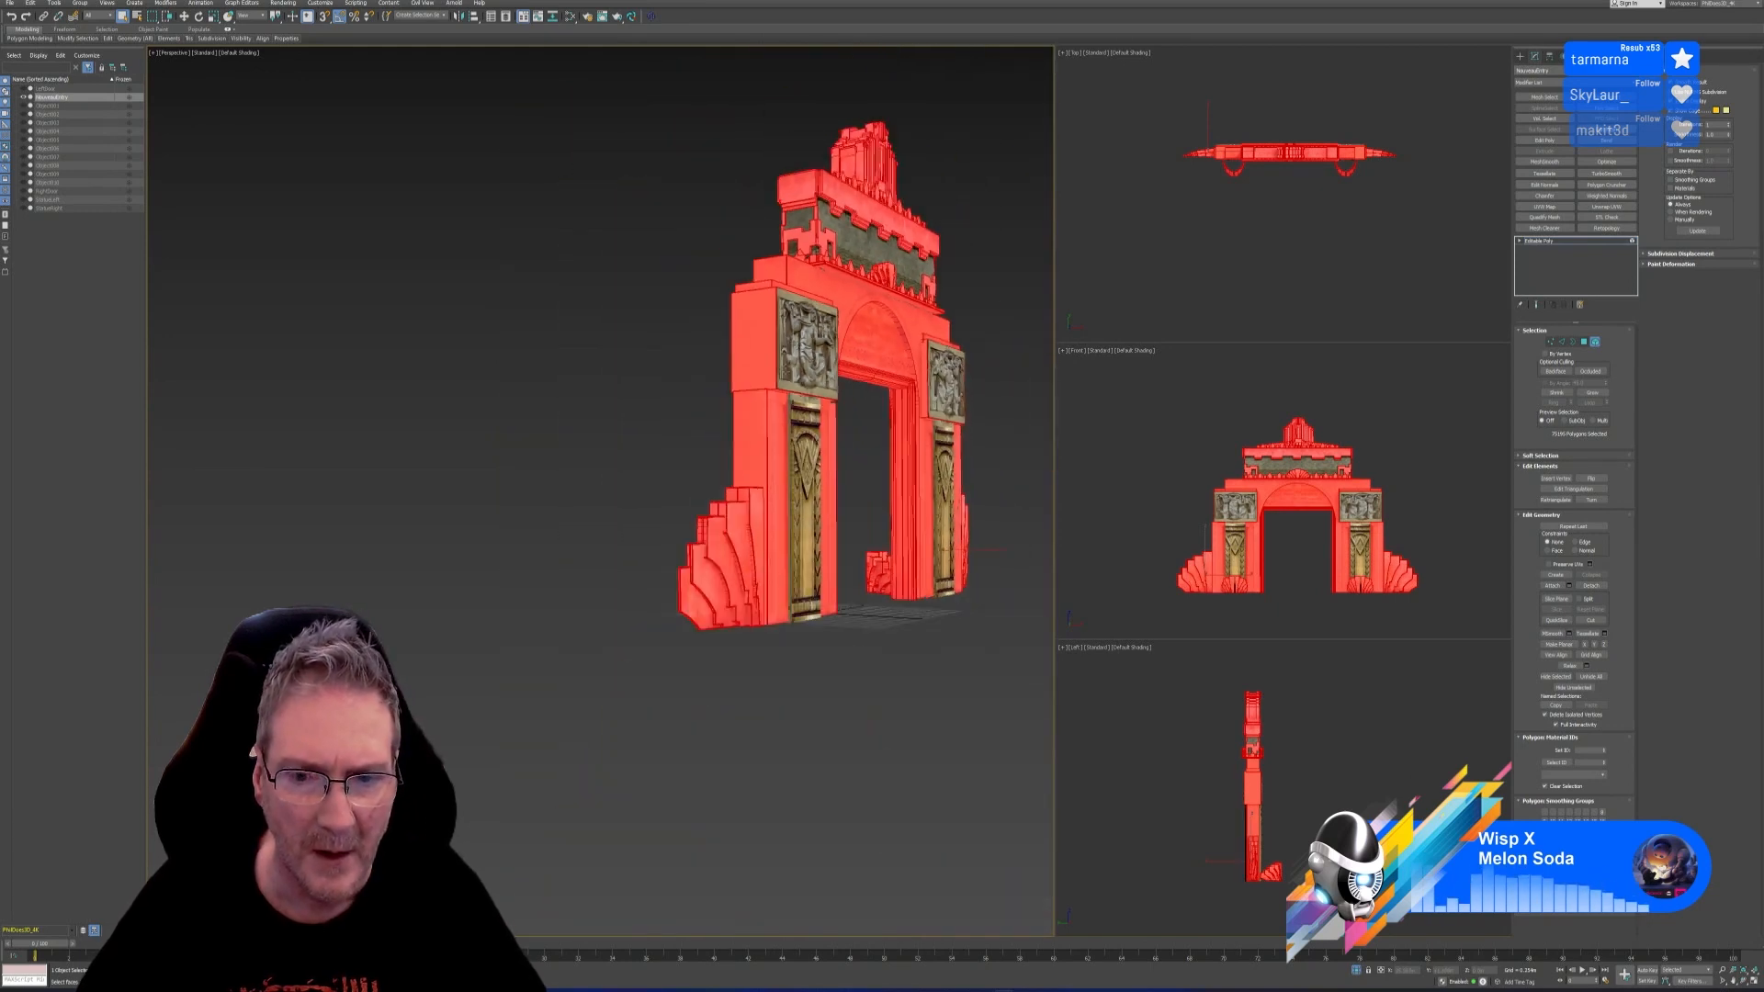
middle_click_drag(896, 598, 921, 506, "alt")
middle_click_drag(840, 413, 716, 422, "alt")
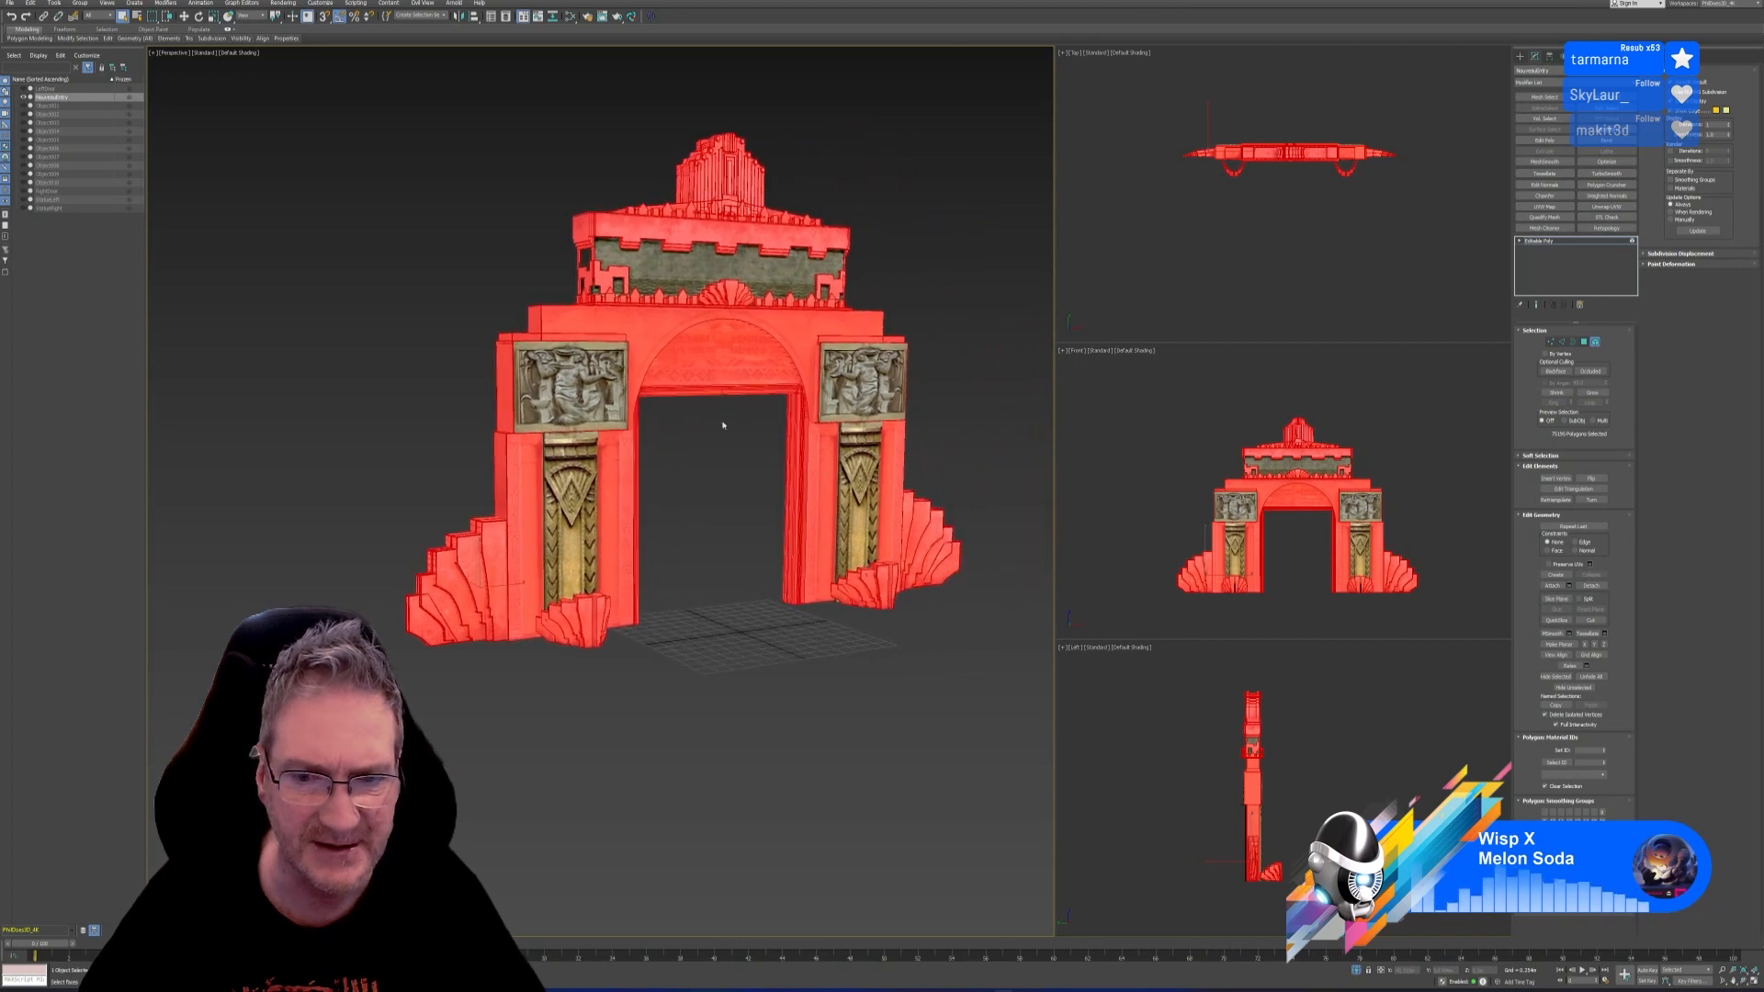
left_click(1592, 586)
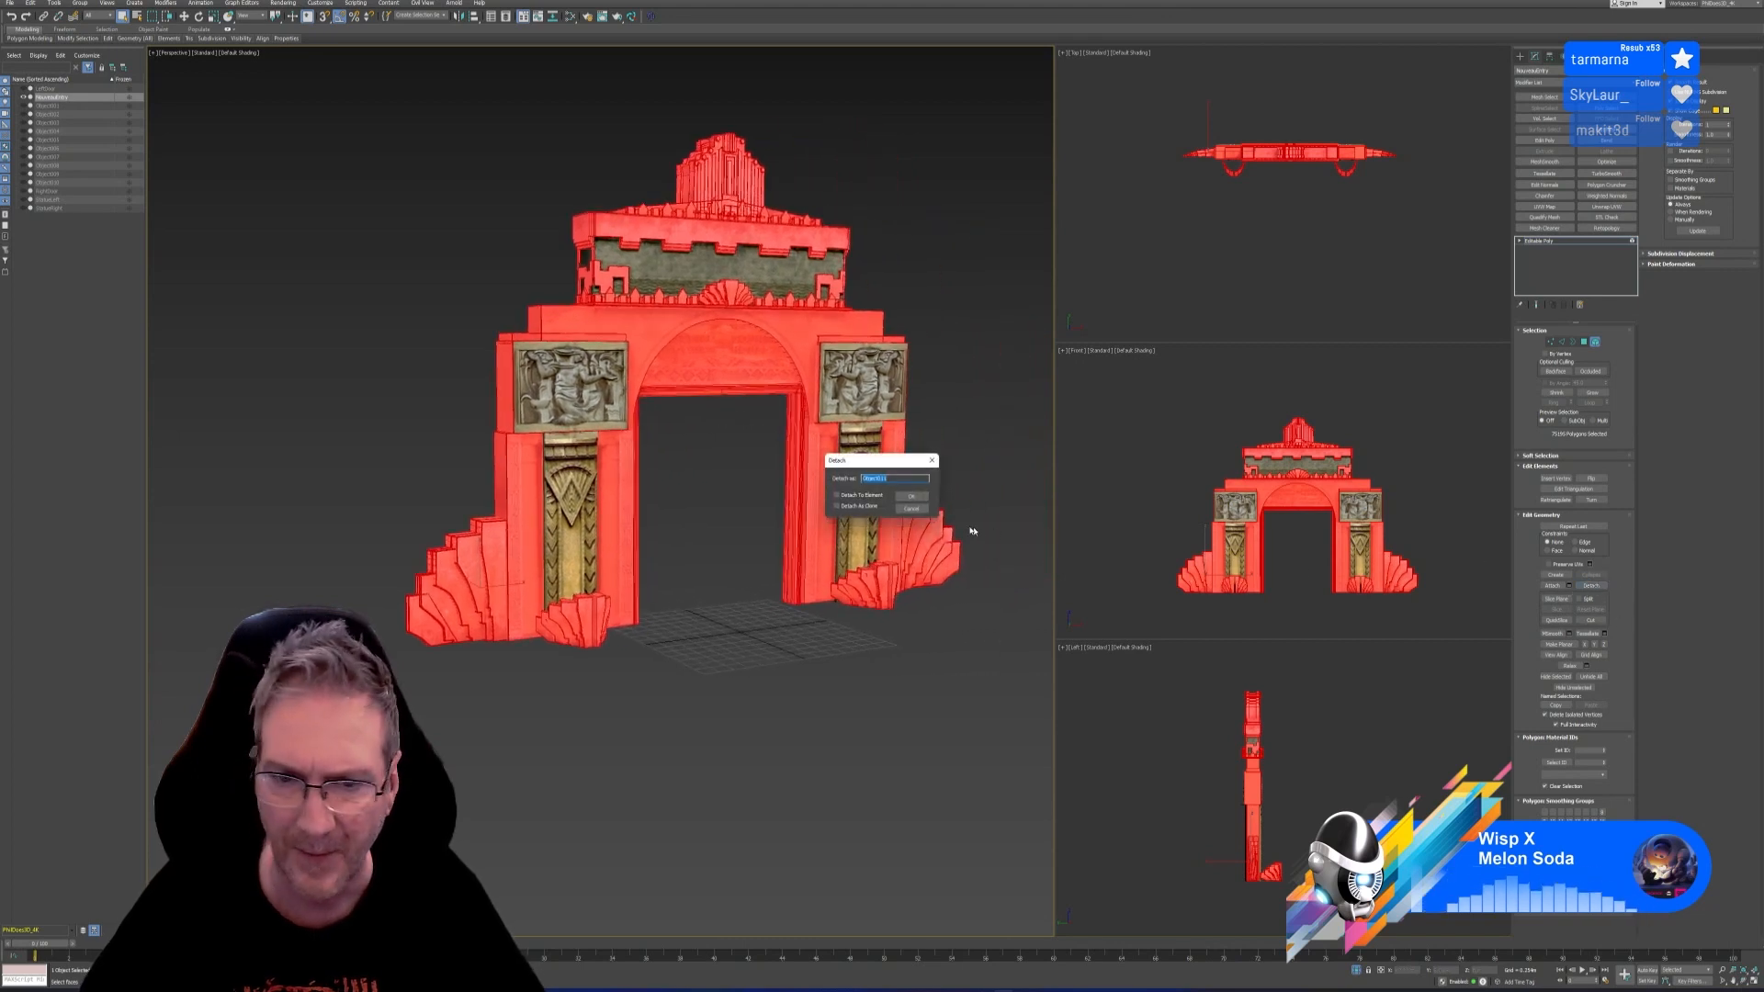
left_click(917, 500)
left_click(1594, 342)
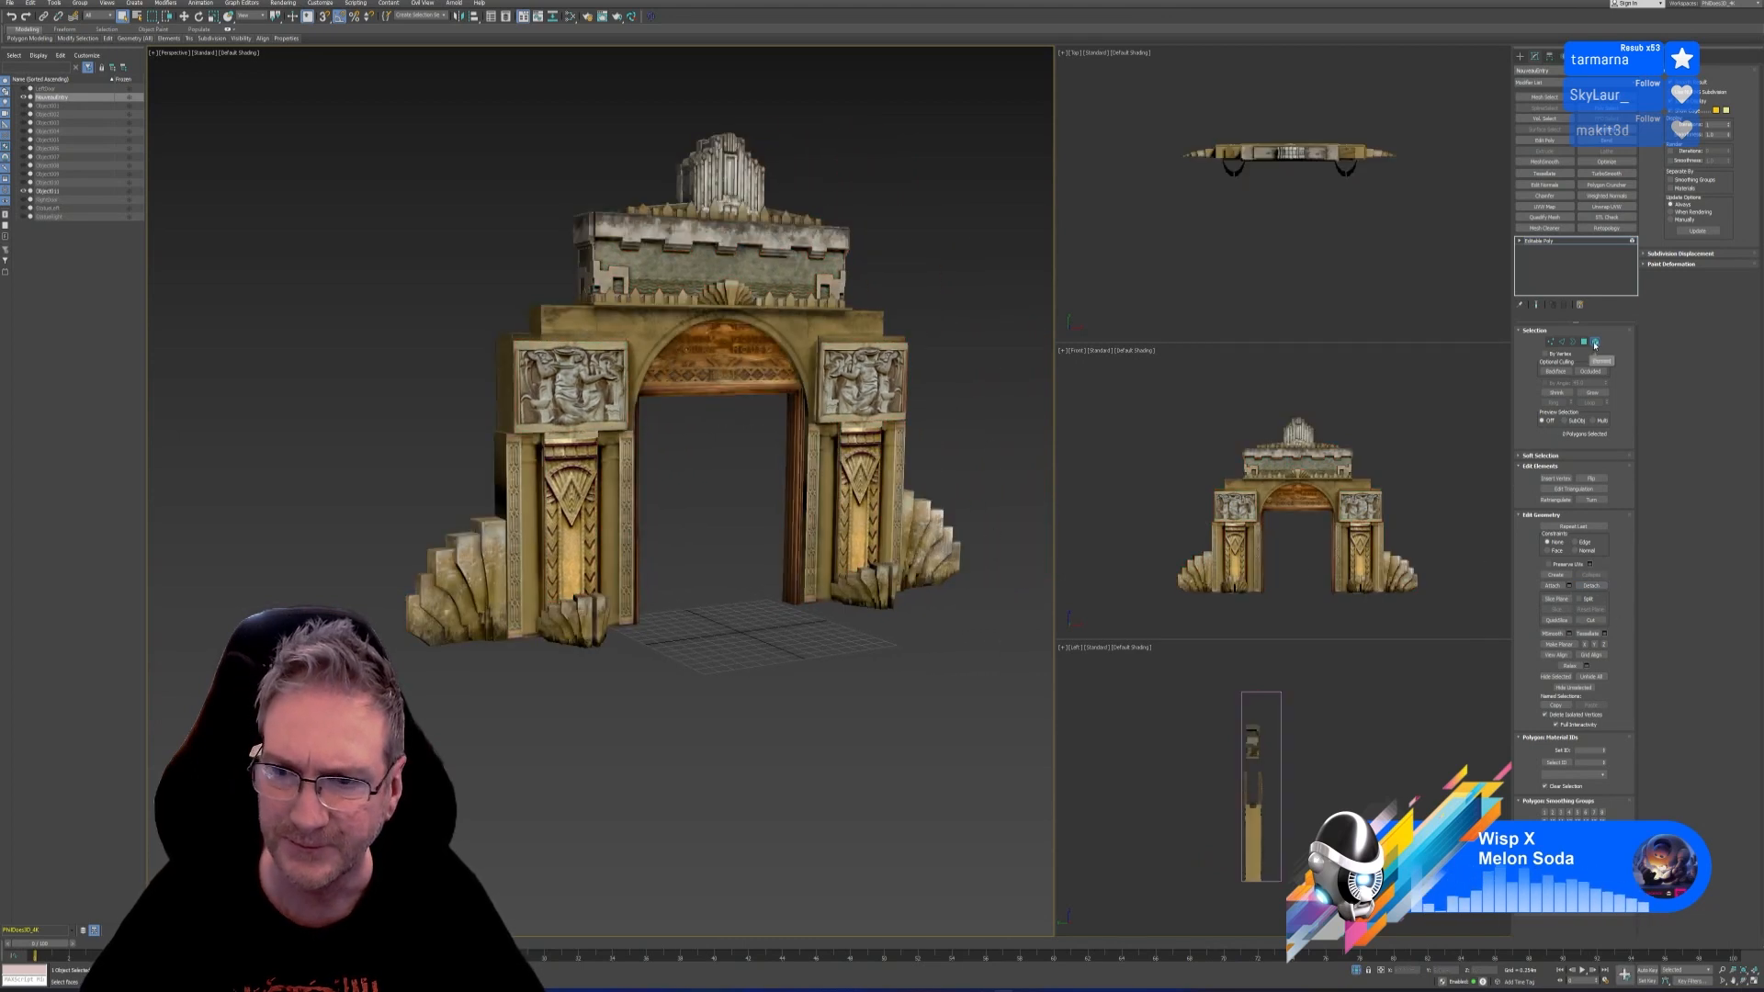
Select the detached structural object and isolate it from the rest of the facade
left_click(762, 687)
left_click(521, 582)
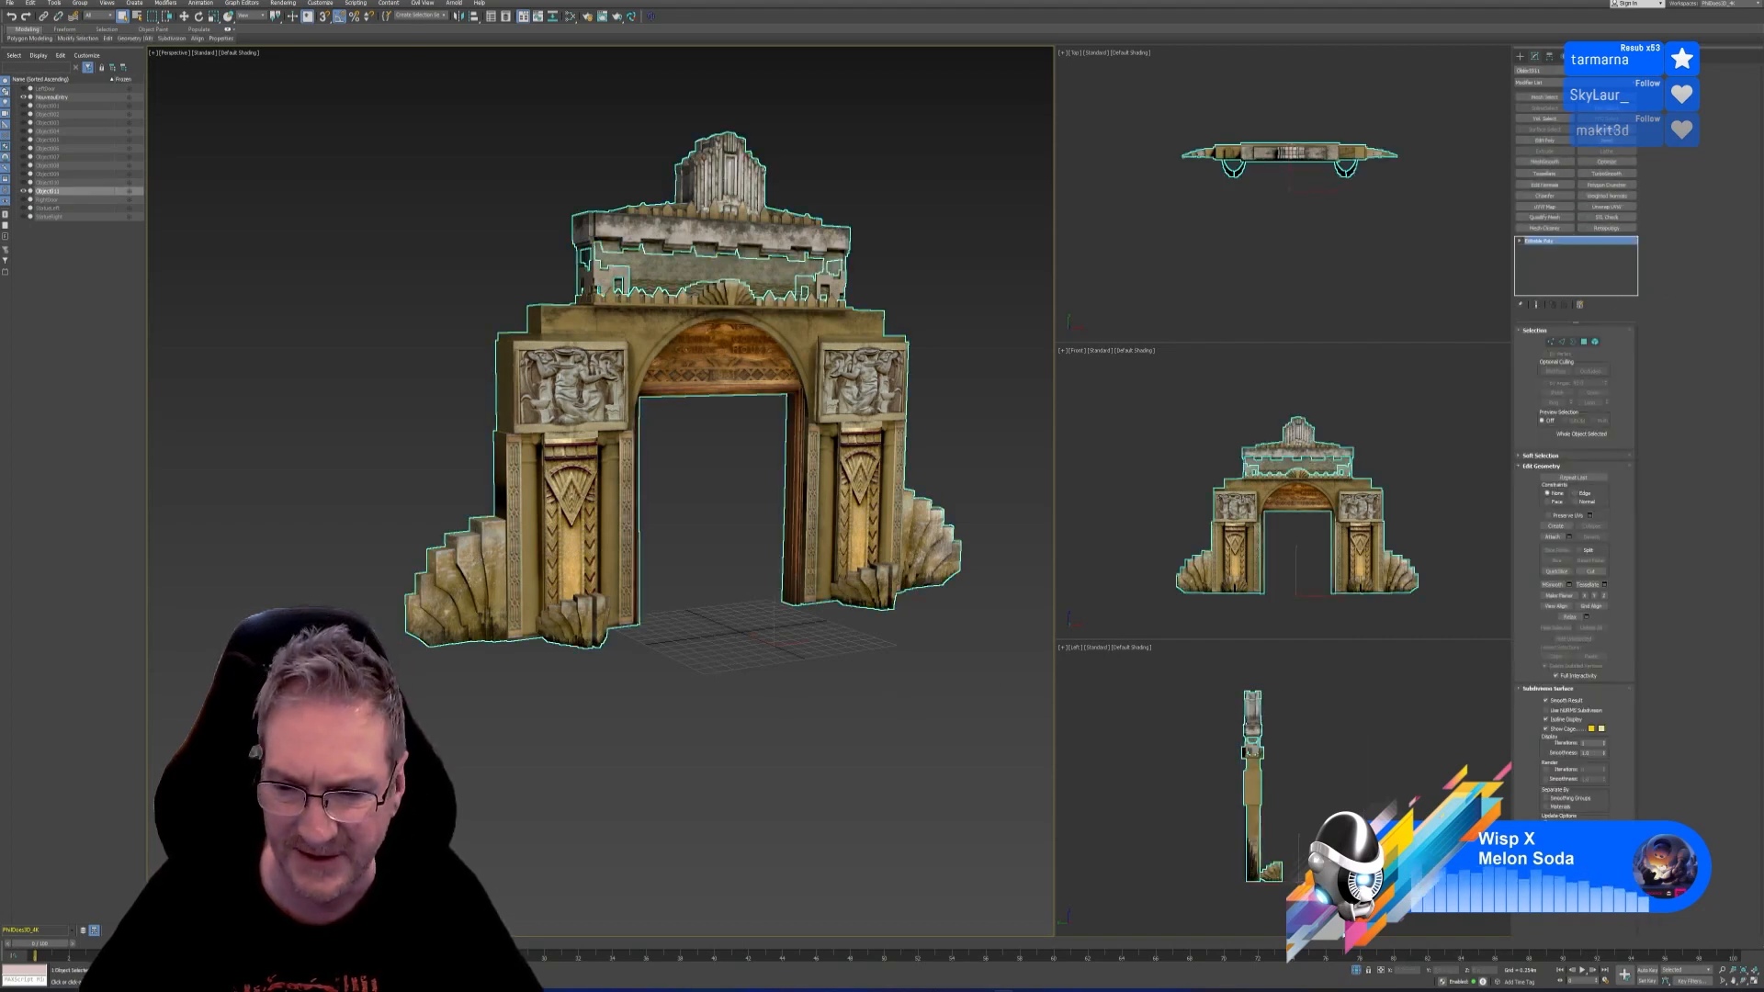
left_click(1355, 971)
left_click(1356, 971)
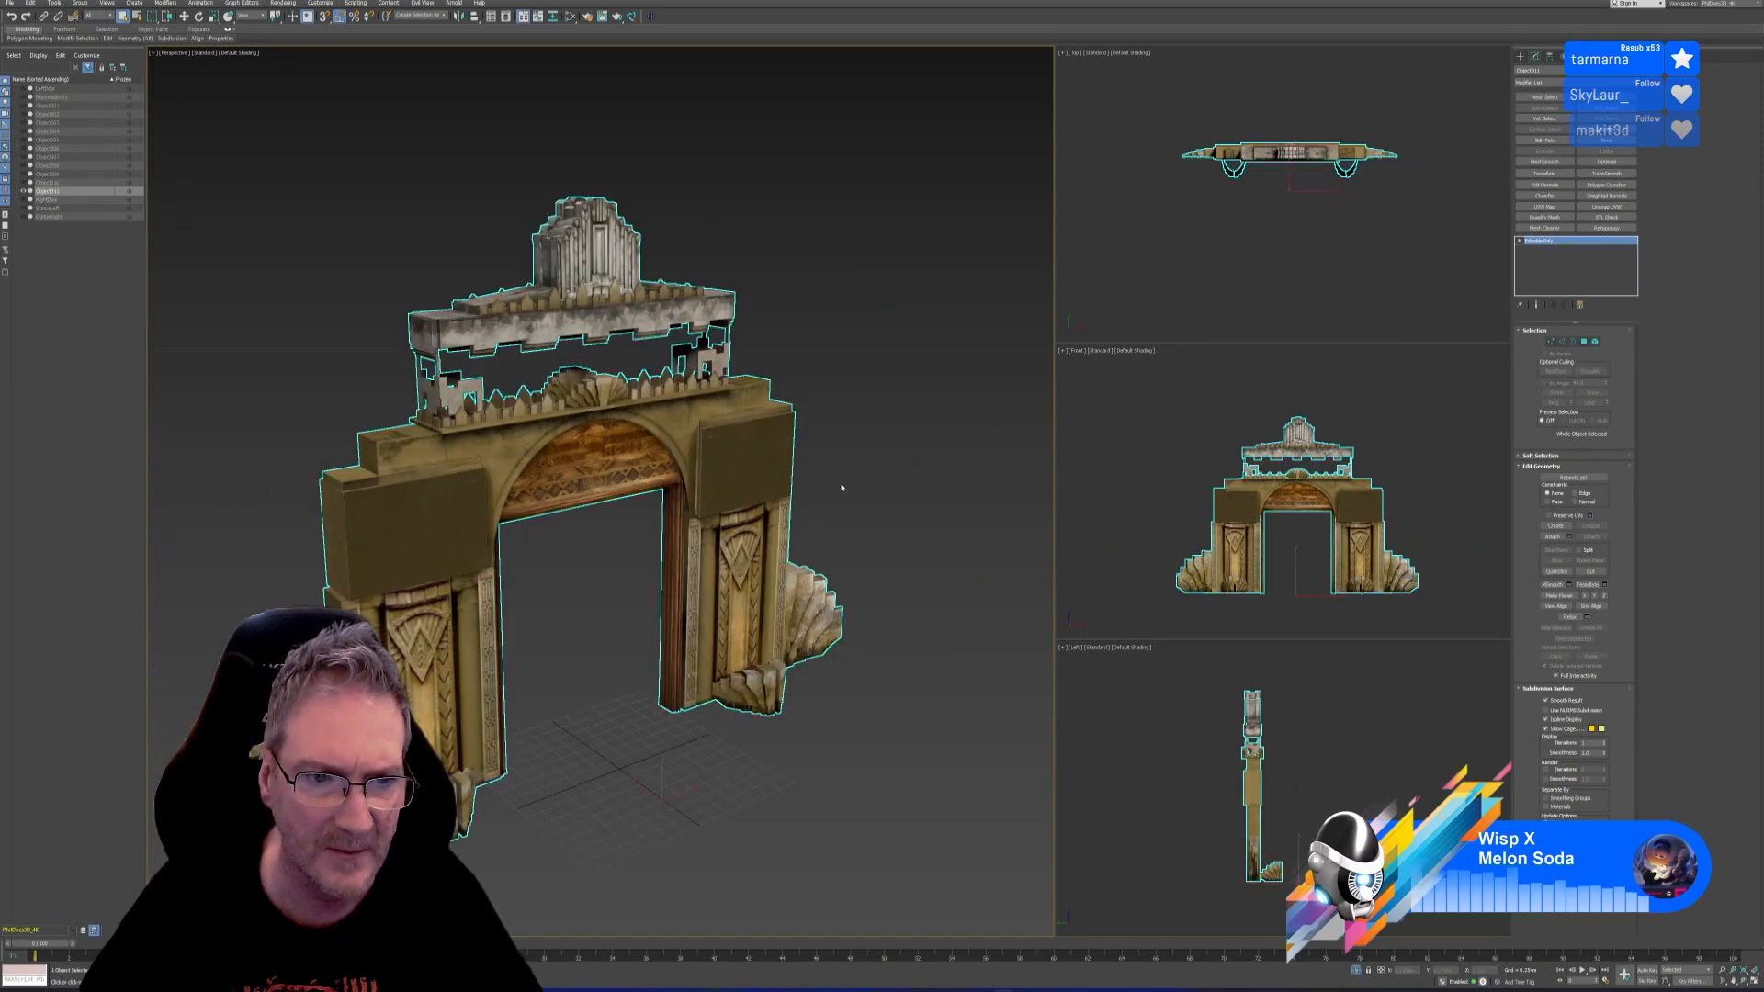
In element-level editing of the isolated object, select only the plain block above the left pier
middle_click_drag(843, 487, 853, 468, "alt")
middle_click_drag(899, 735, 690, 716, "alt")
middle_click_drag(758, 713, 891, 732, "alt")
scroll(444, 496, "up", 2)
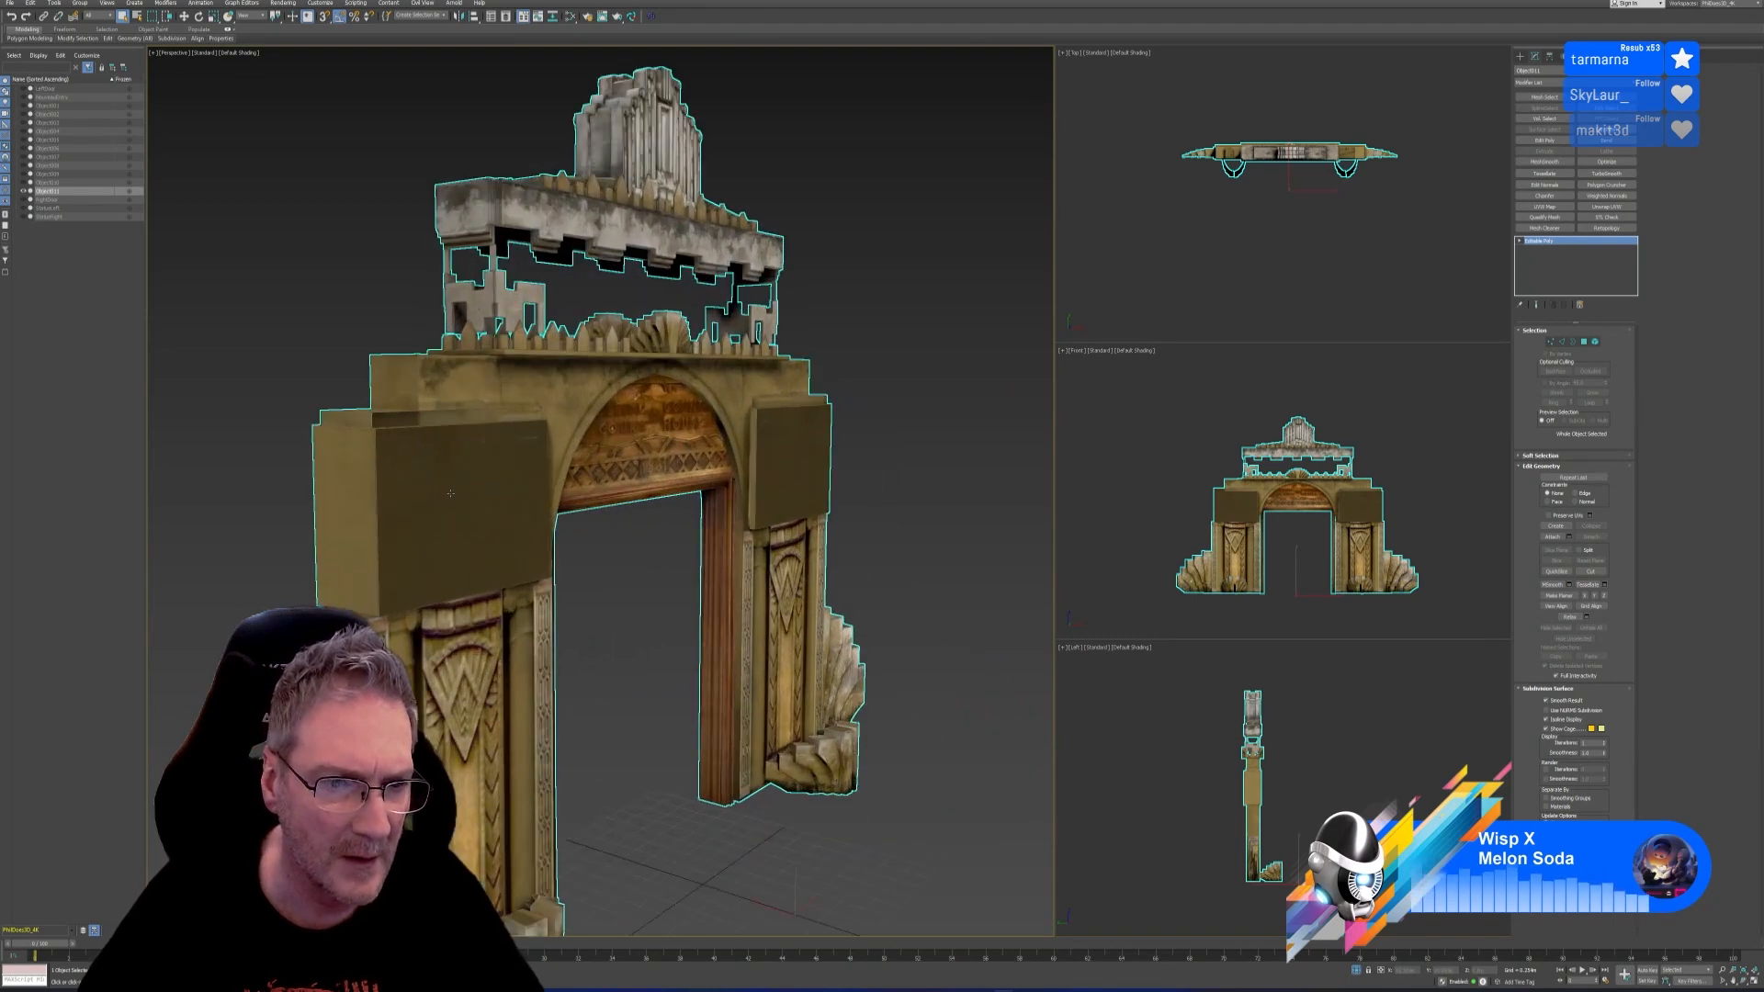
left_click(1595, 342)
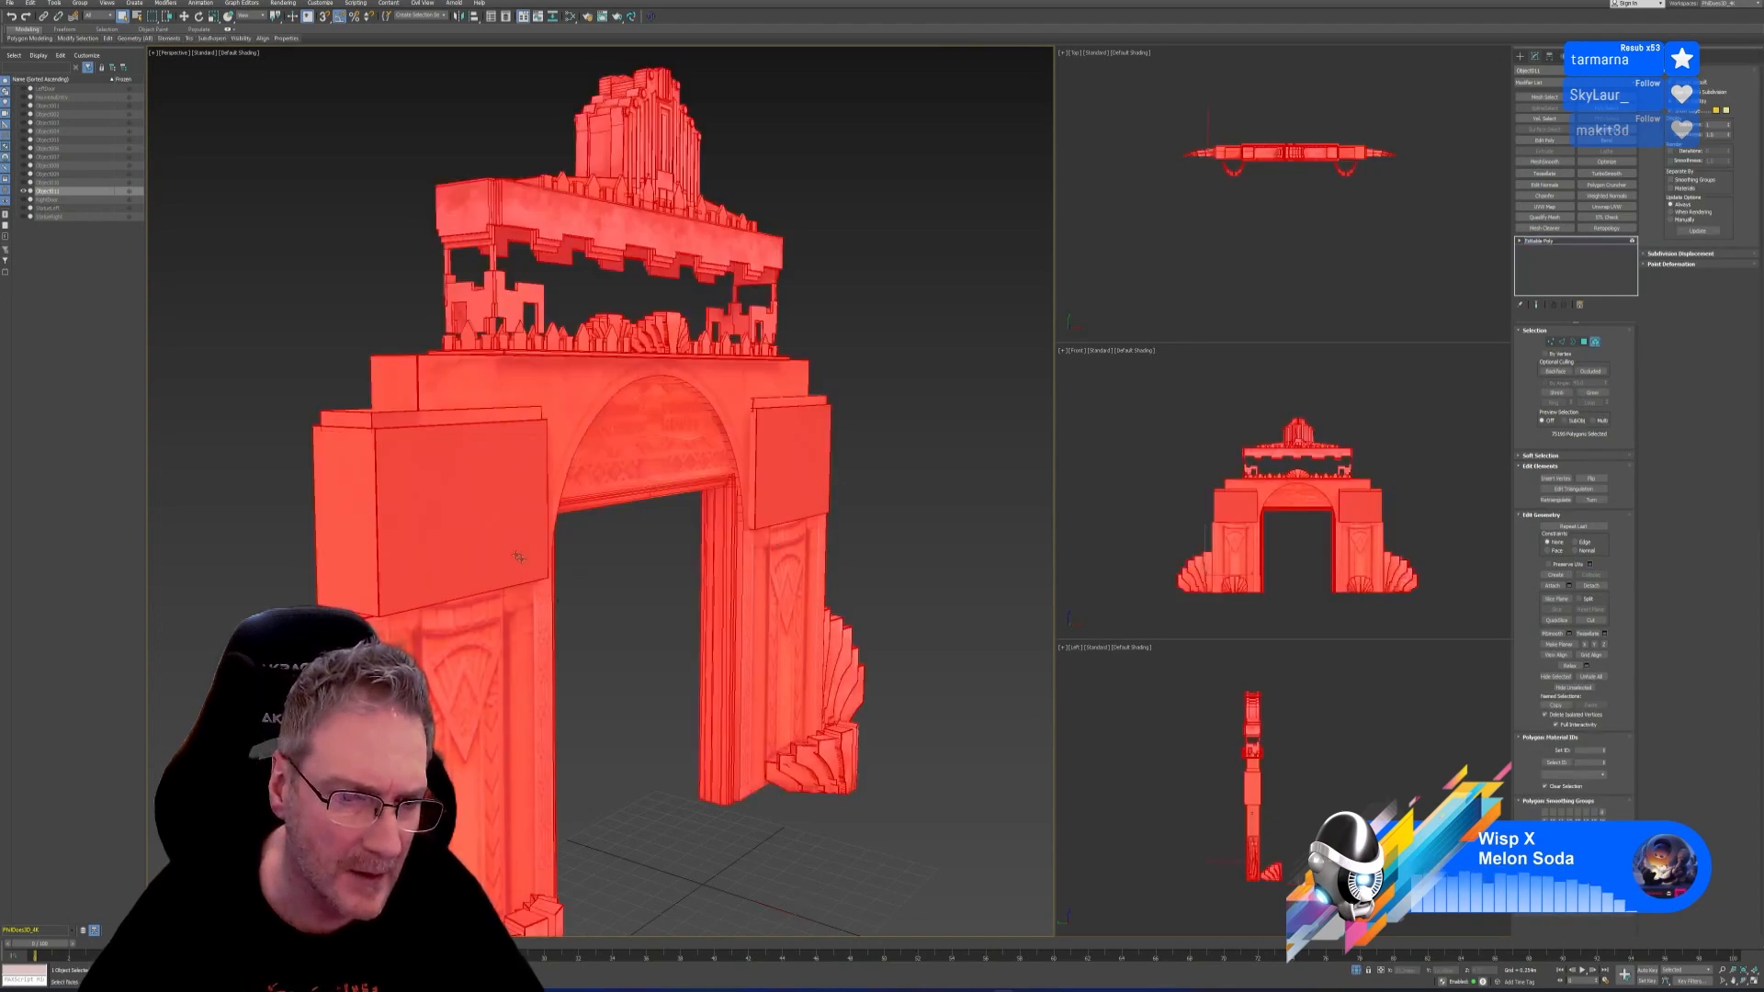
scroll(504, 544, "up", 2)
left_click(505, 520)
scroll(480, 517, "up", 3)
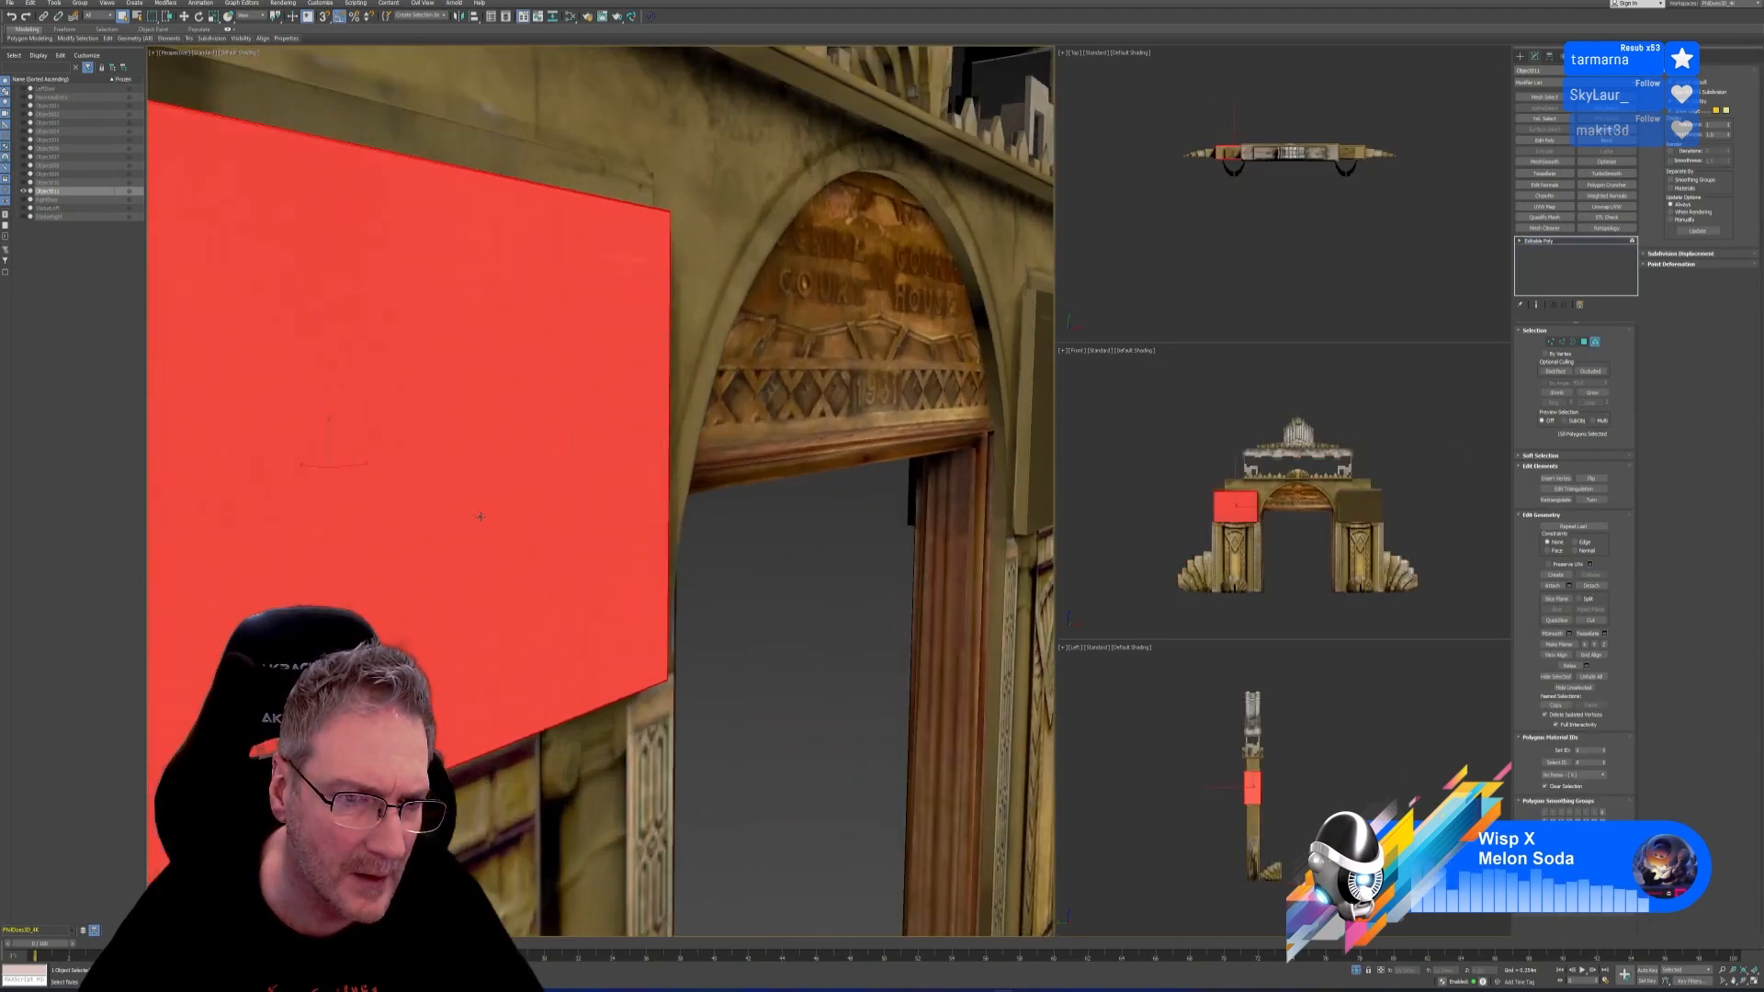
scroll(480, 516, "up", 2)
scroll(495, 515, "down", 8)
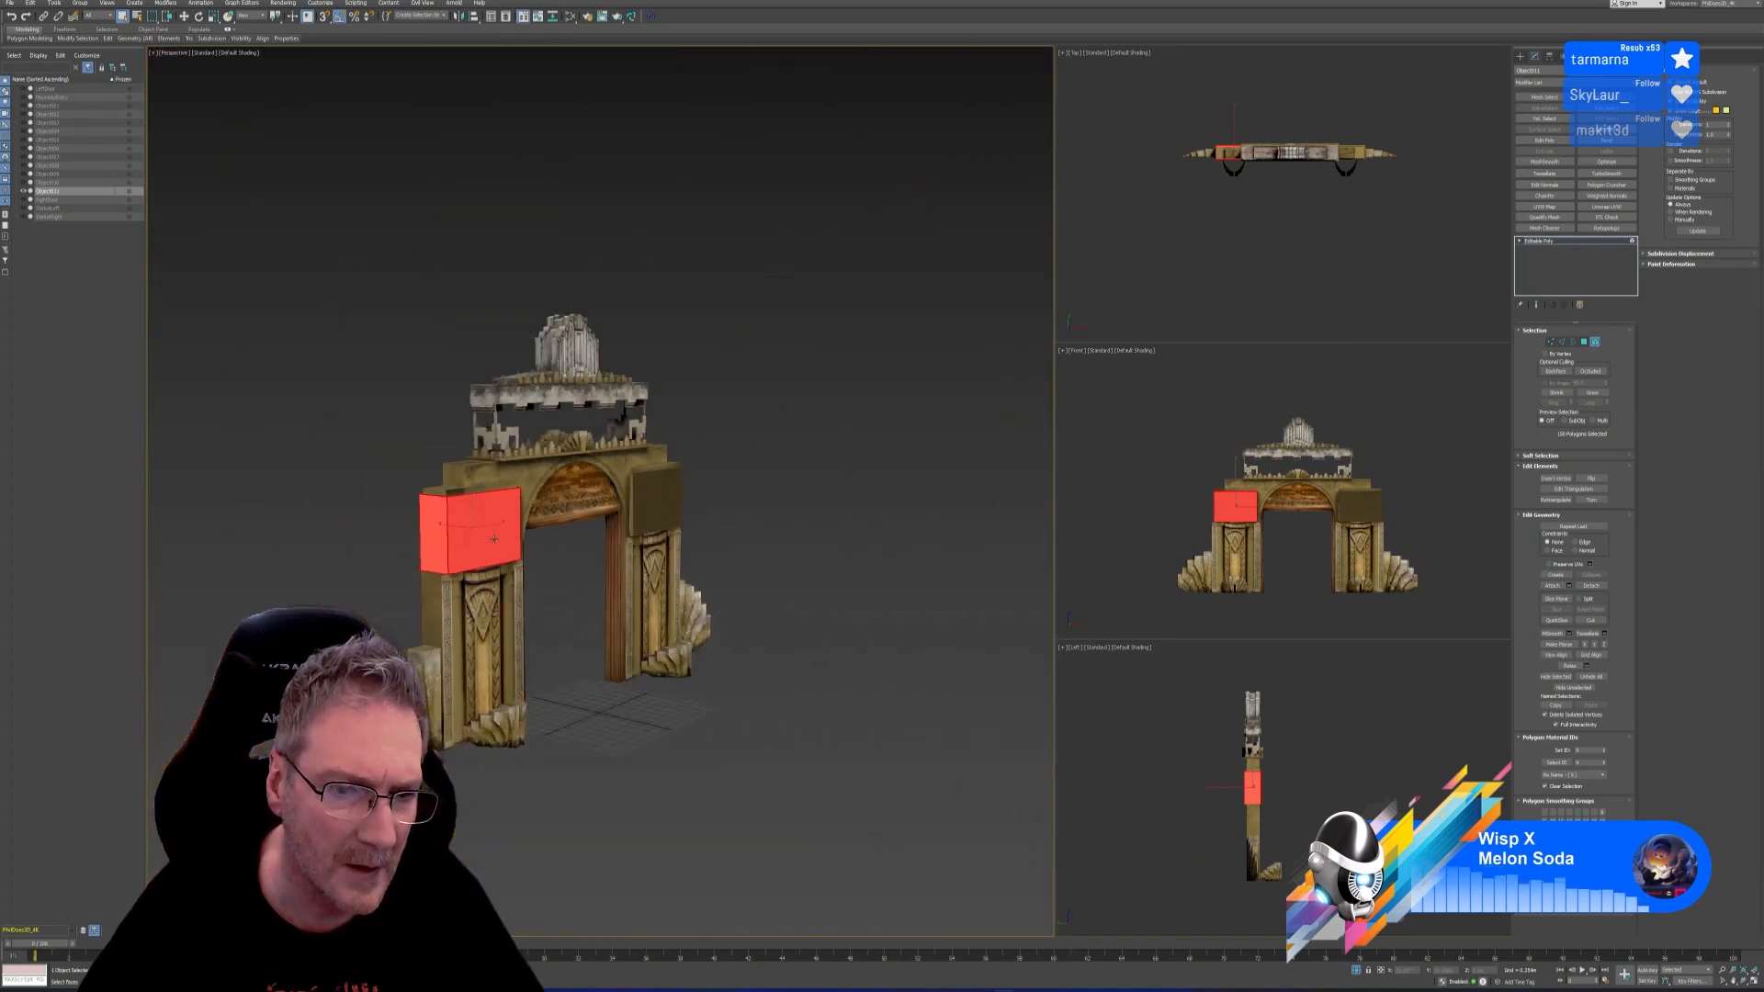
Leave element selection, apply an Unwrap UVW modifier to the whole arch and change its map channel
left_click(1594, 343)
scroll(735, 703, "up", 2)
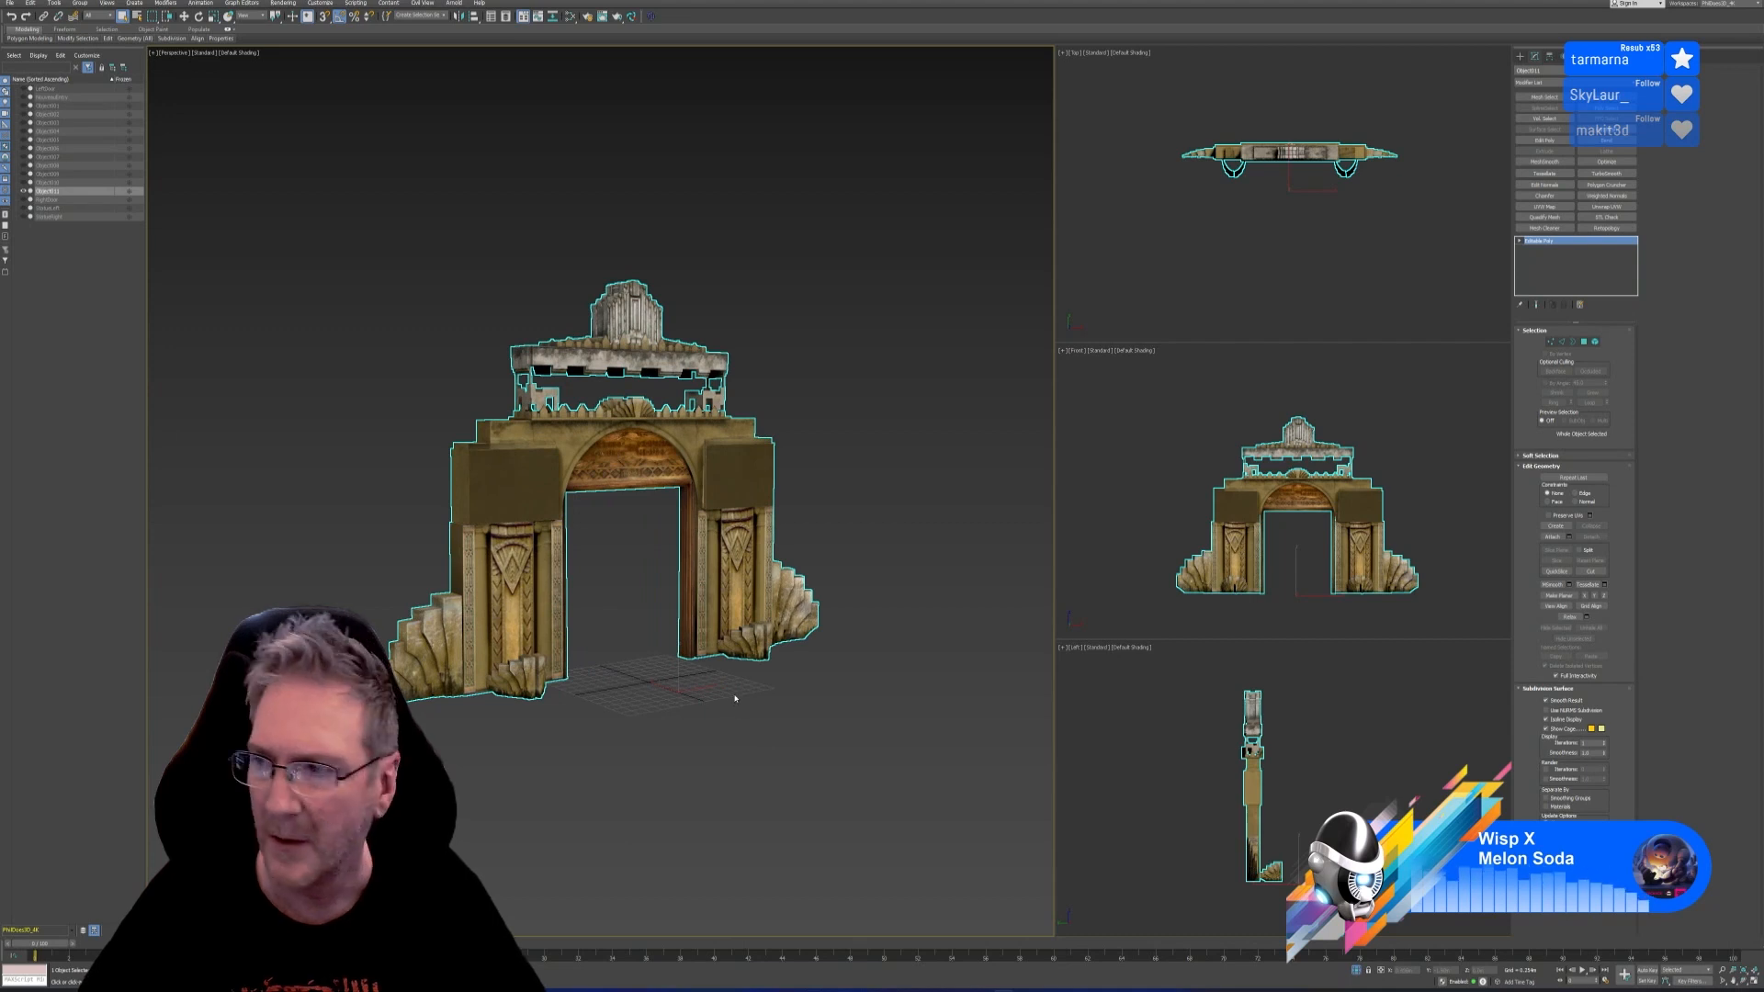
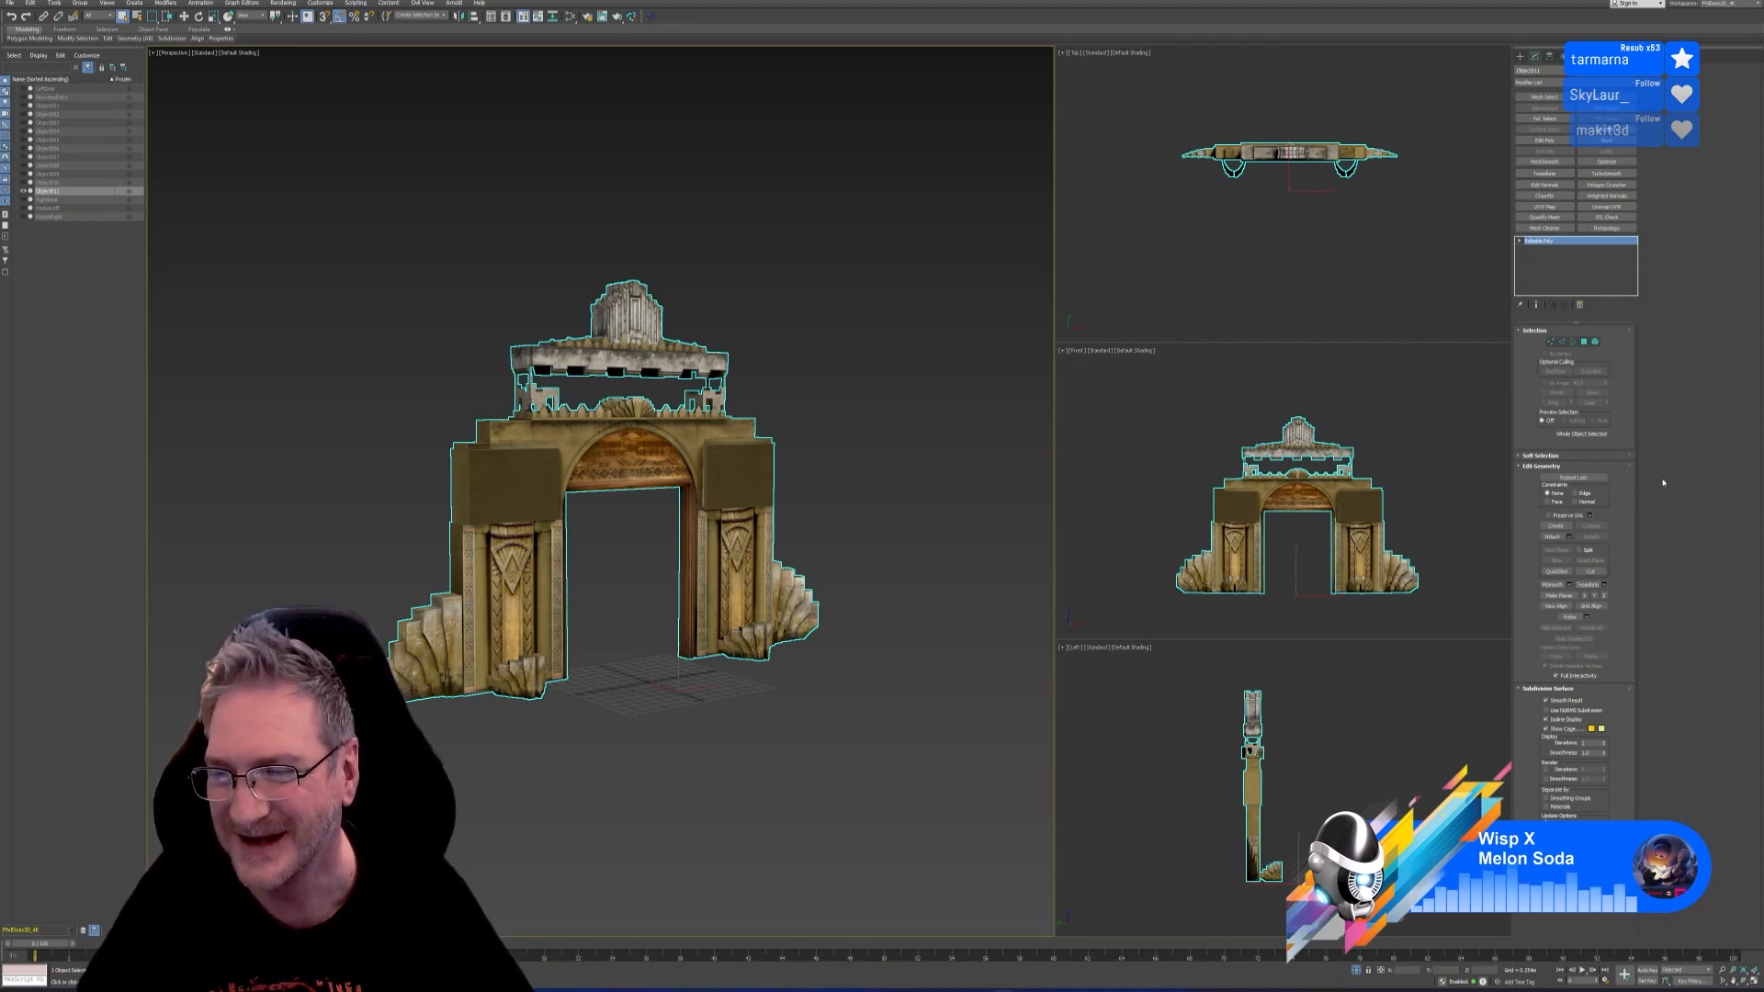
left_click(1607, 207)
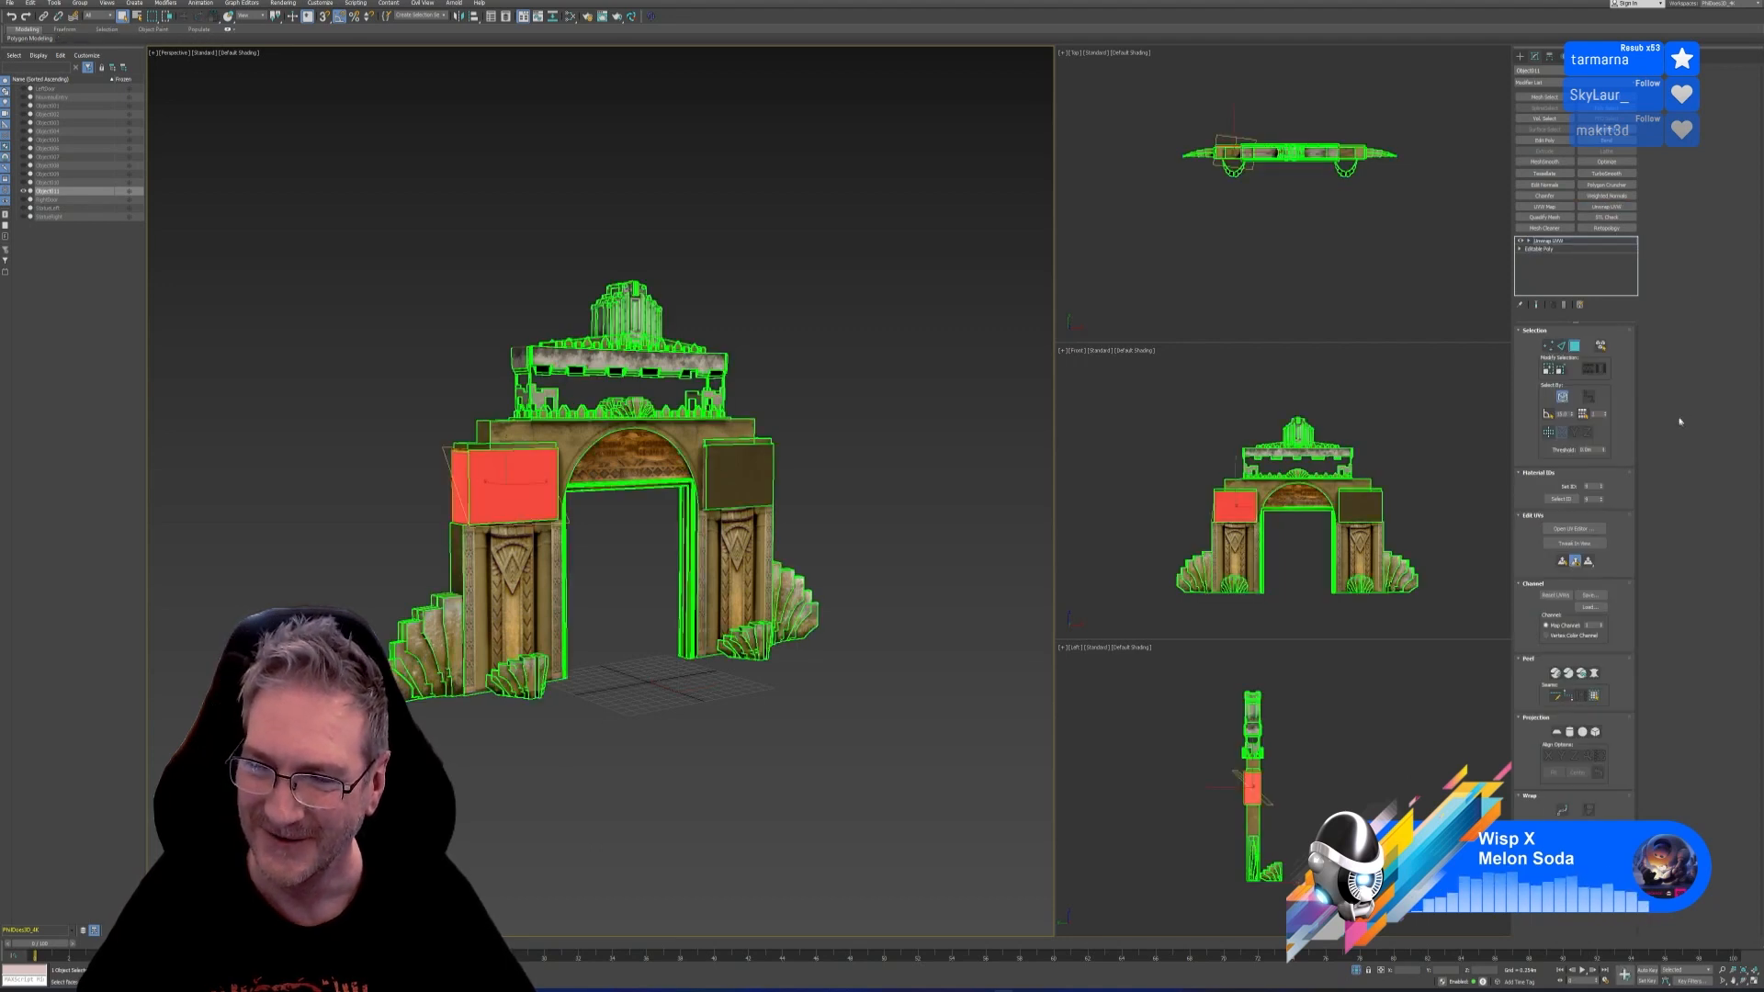
left_click(1603, 625)
left_click(831, 504)
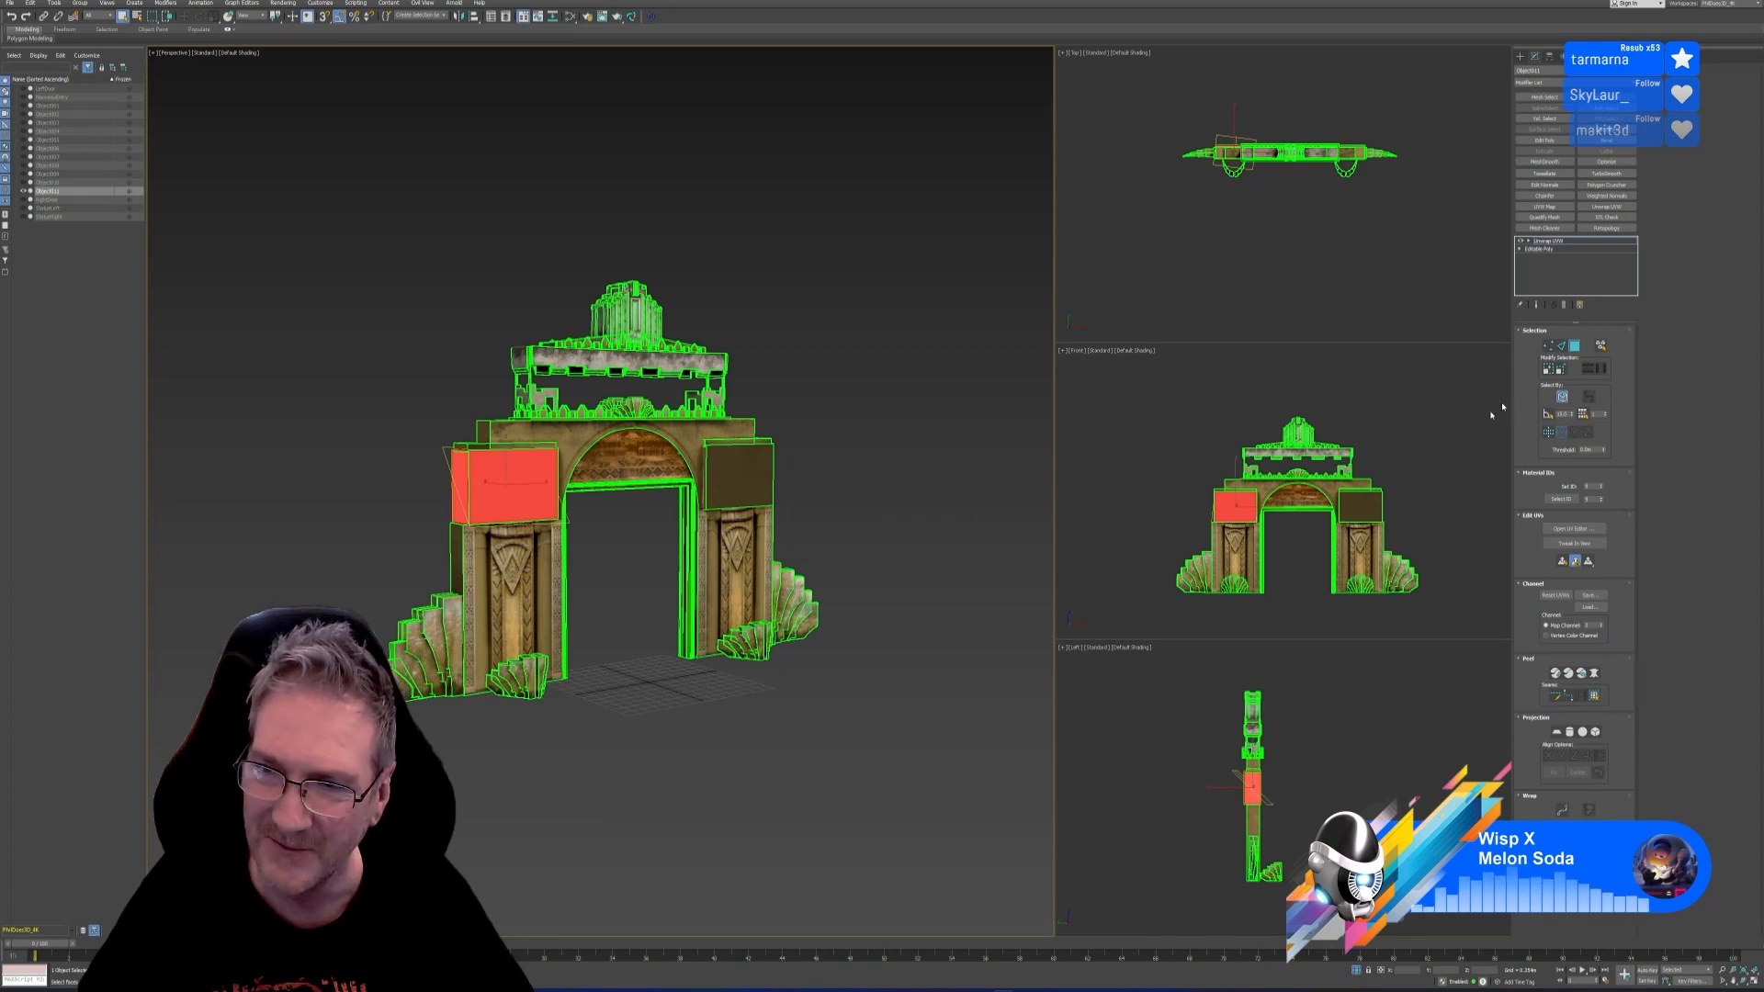
Select all of the arch's UVs in the UV editor, repack them inside the UV tile, and close the editor
left_click(1574, 528)
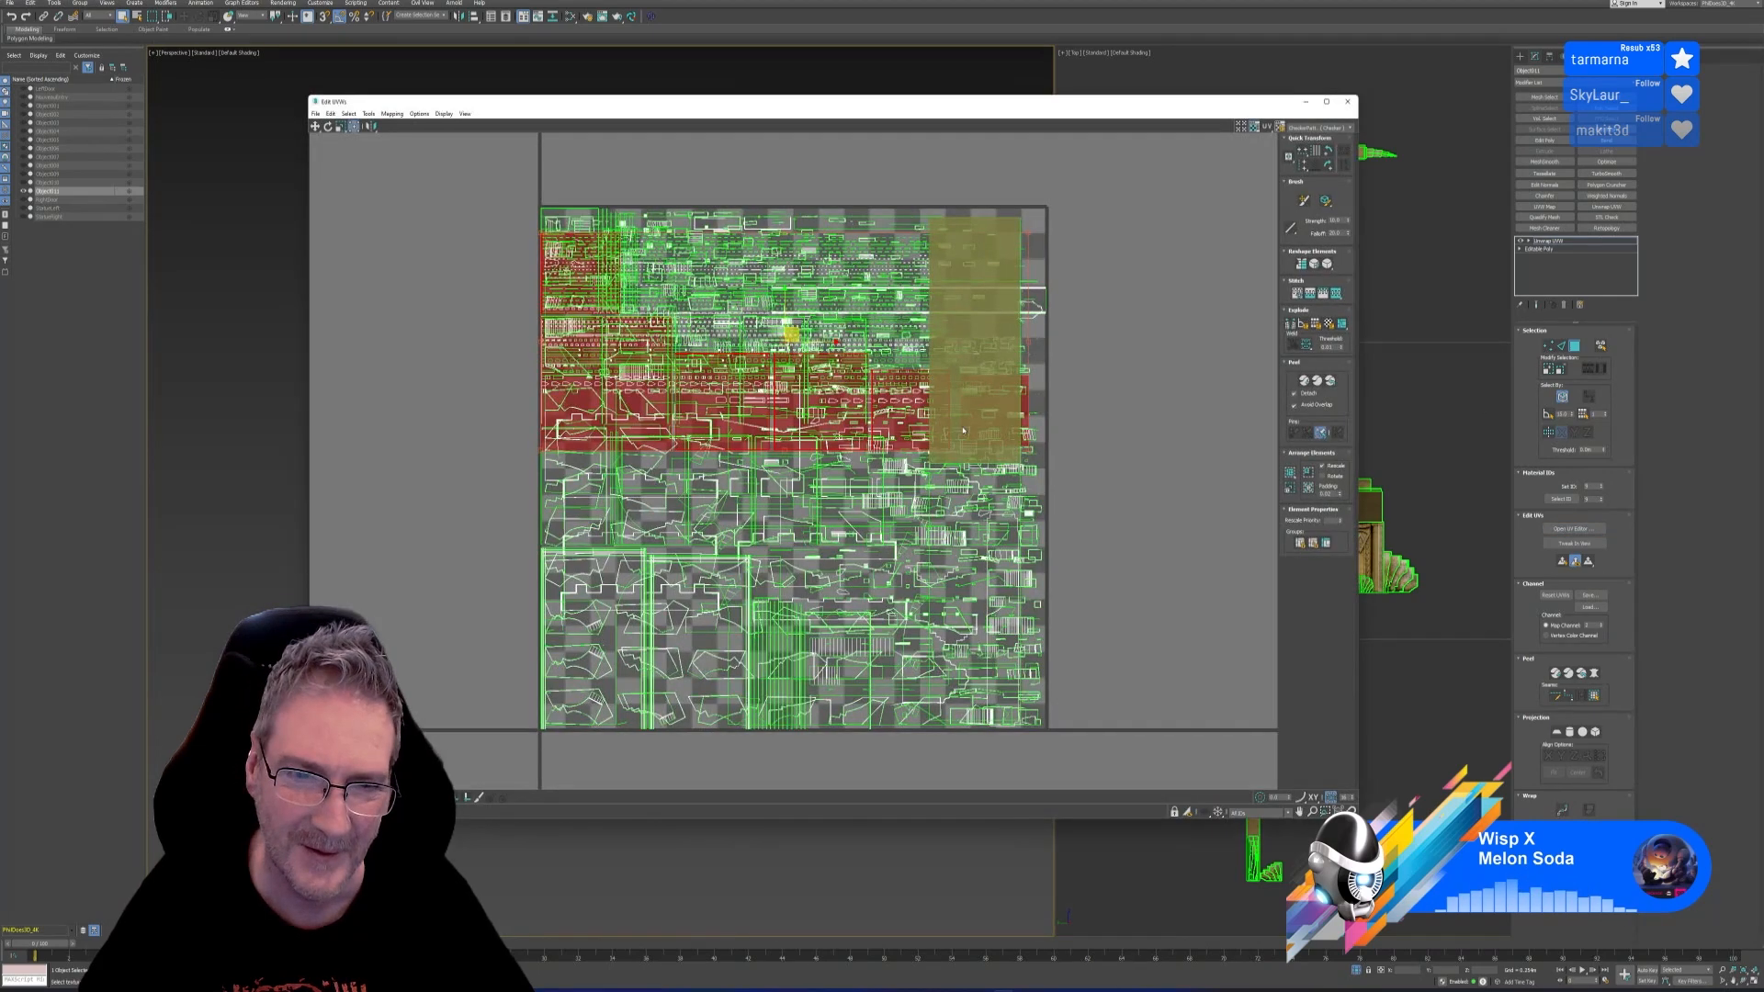
left_click_drag(595, 229, 1051, 677)
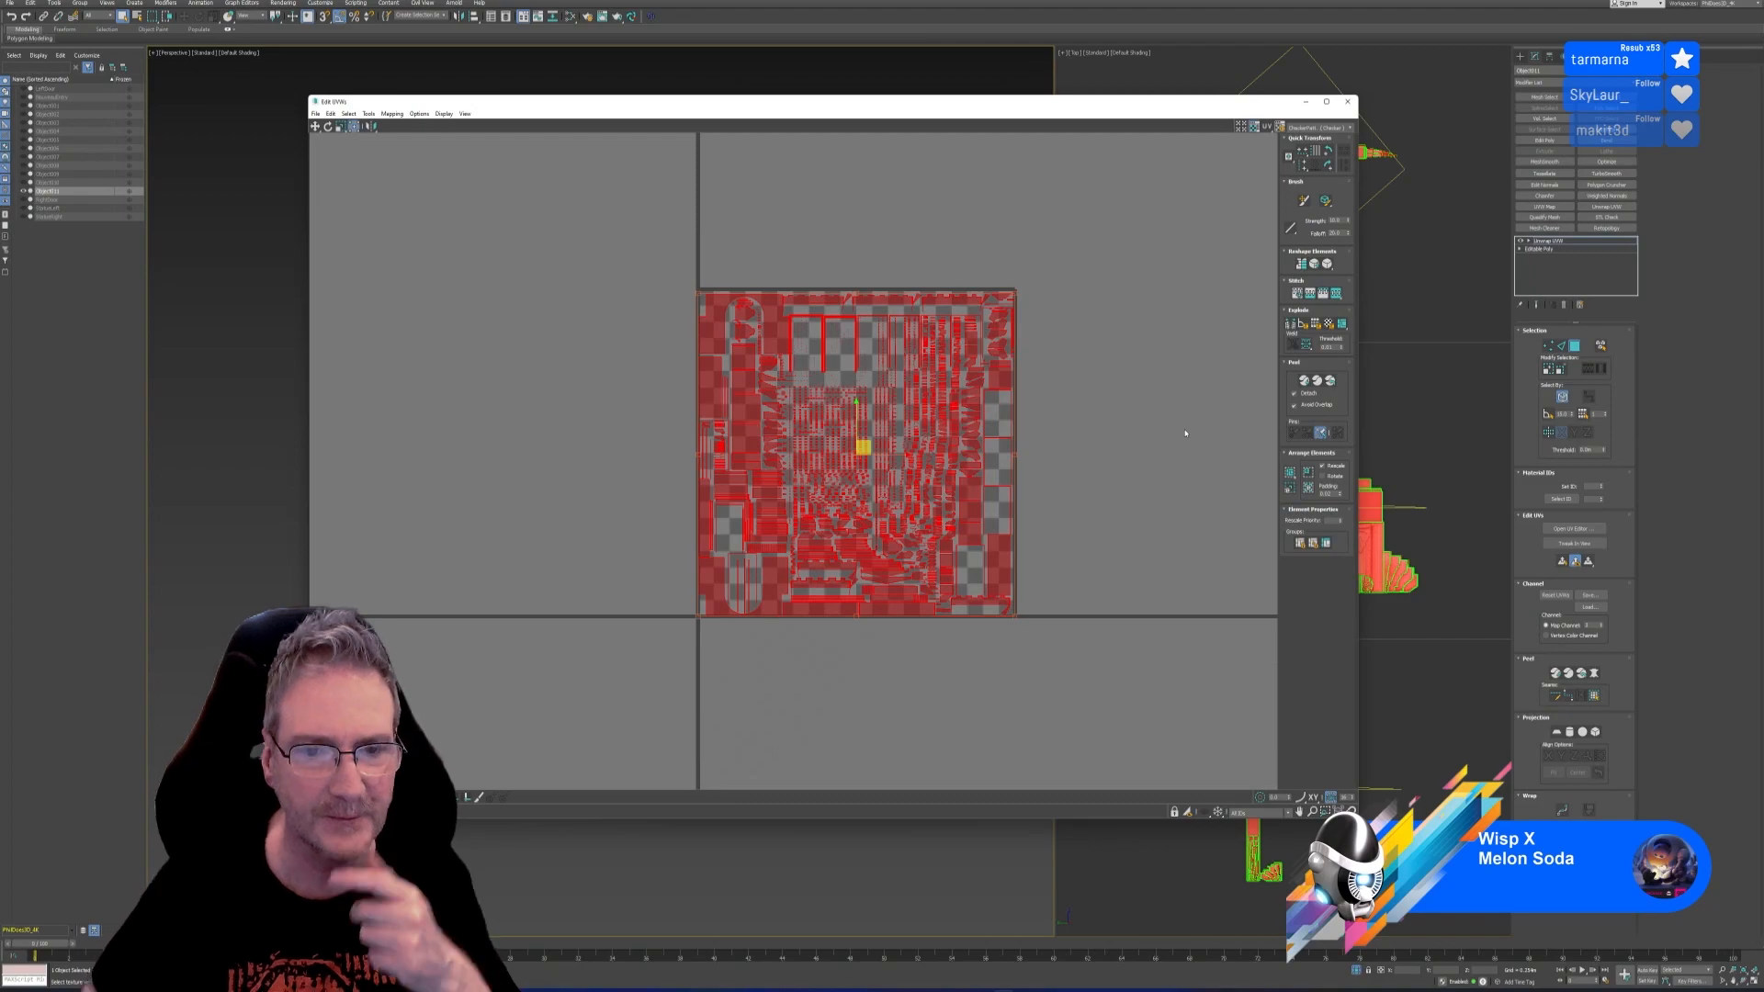
left_click(1130, 453)
scroll(772, 468, "up", 5)
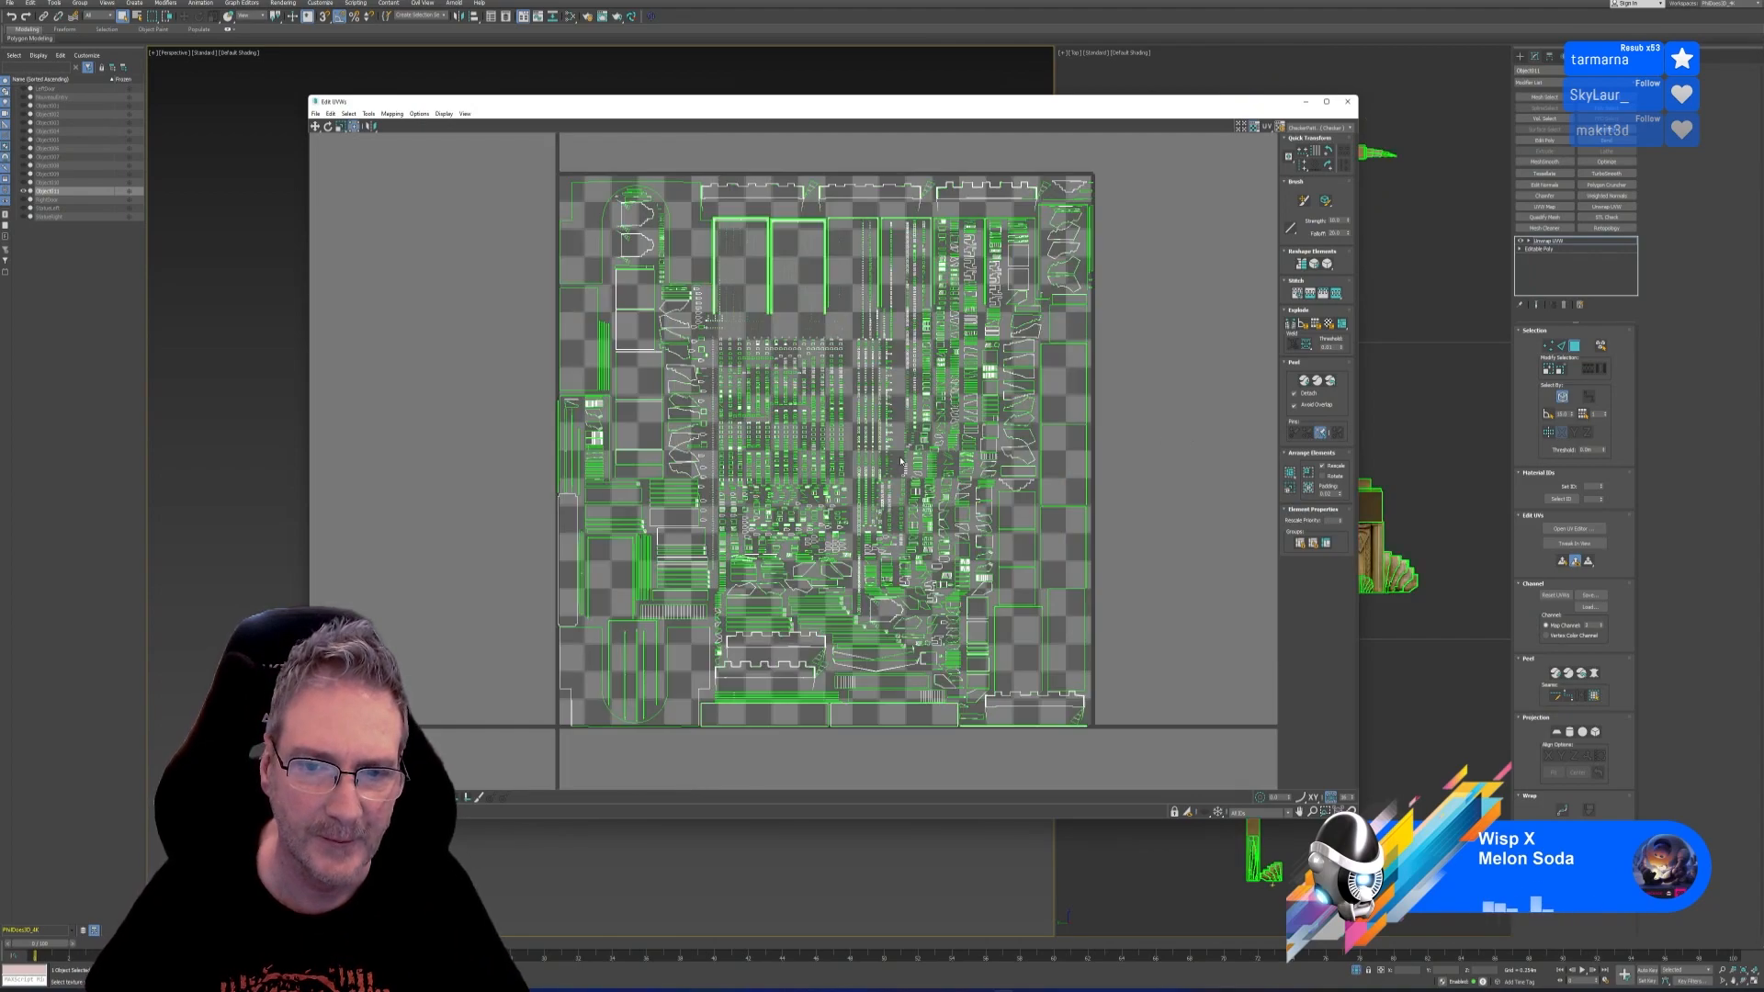
scroll(772, 468, "up", 5)
scroll(772, 468, "down", 8)
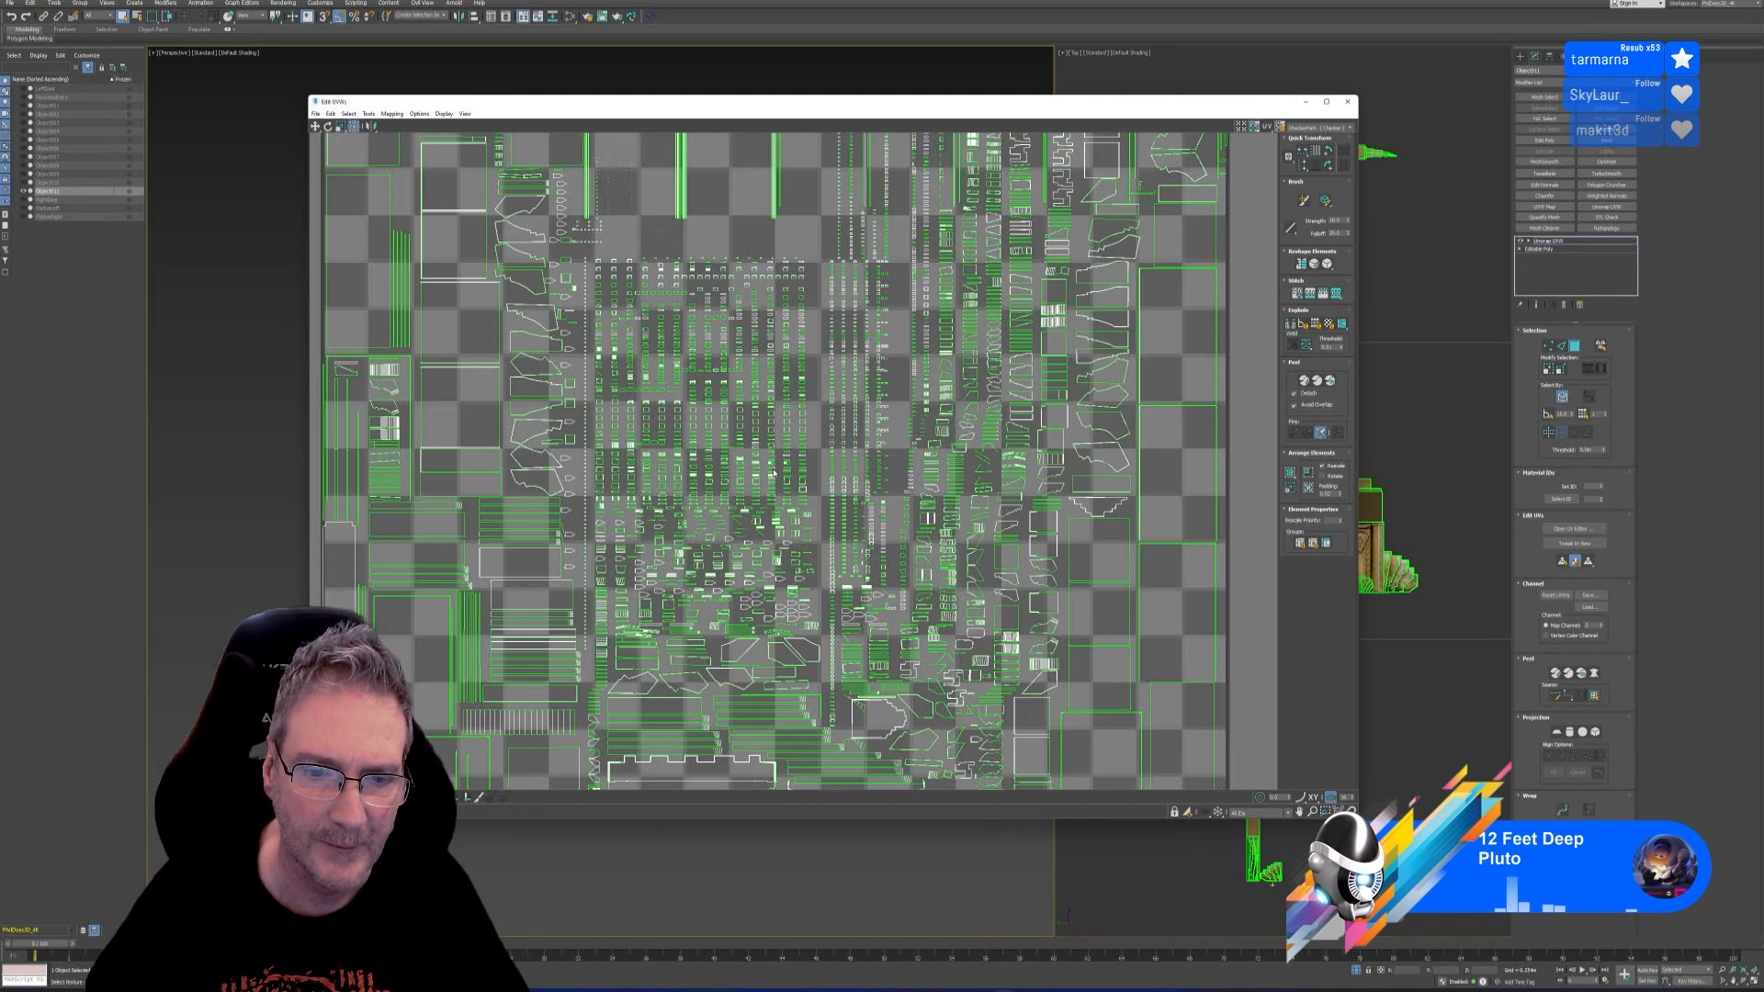
left_click(1347, 102)
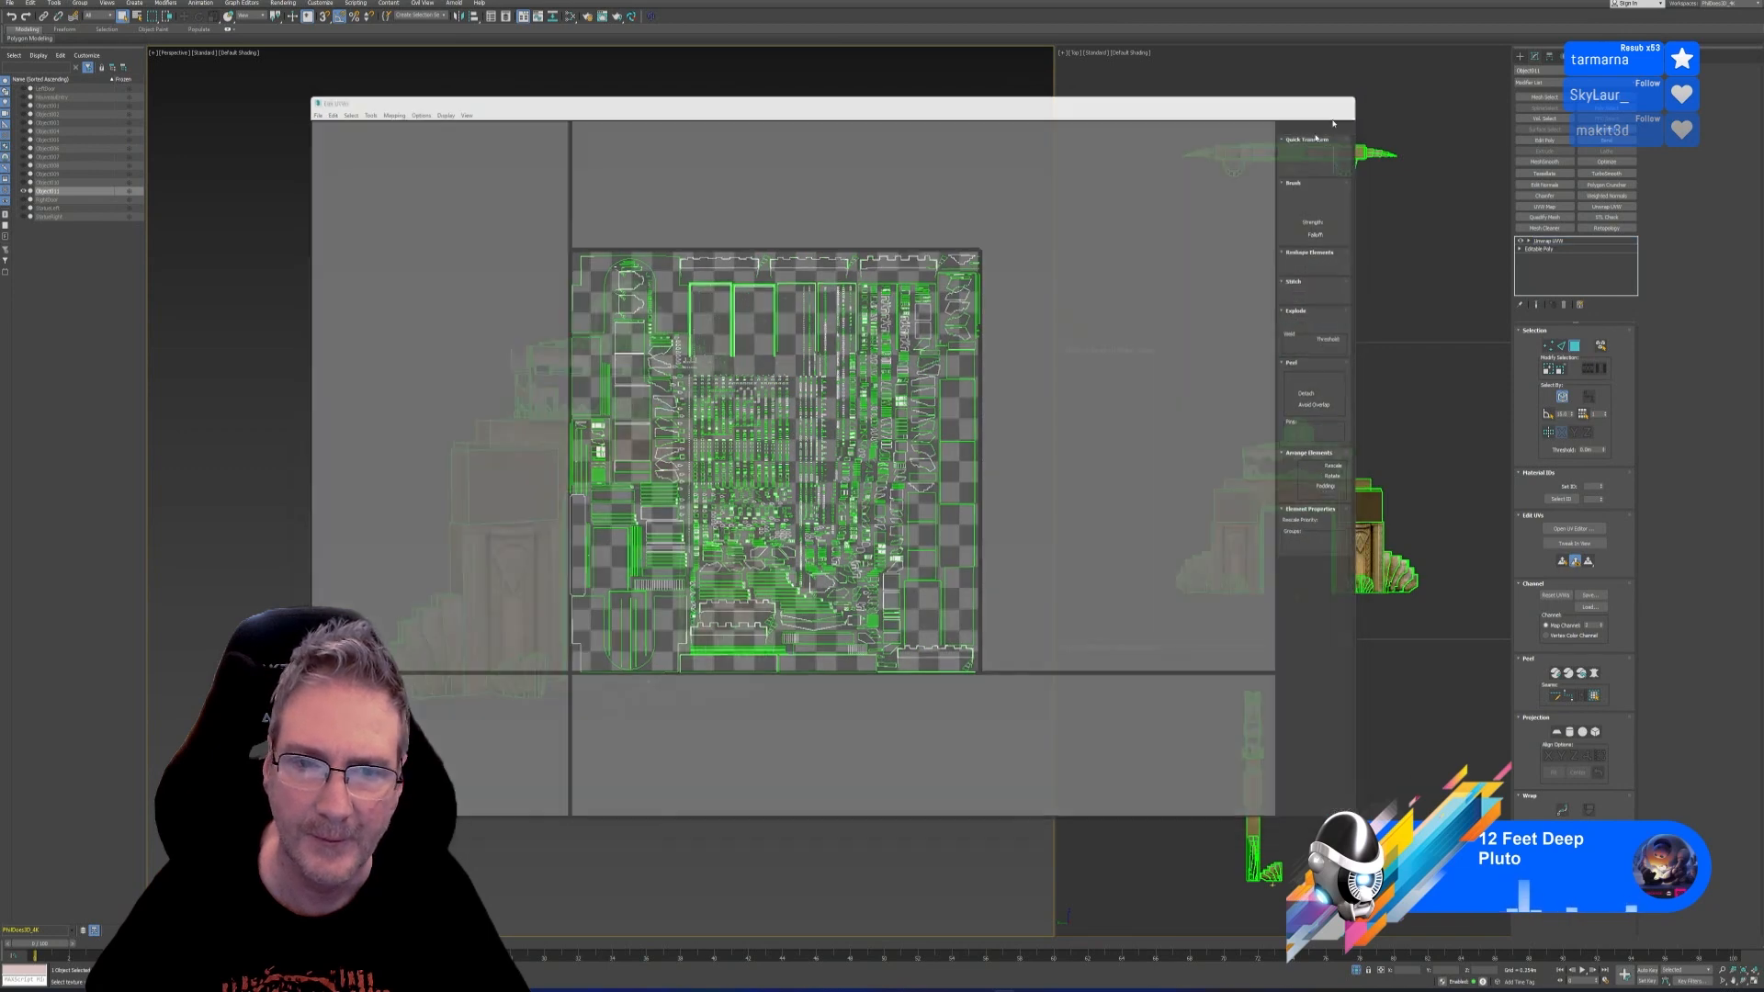
Leave polygon selection and clone the arch as a Copy, moved along the X axis clear of the original
middle_click_drag(868, 486, 880, 504)
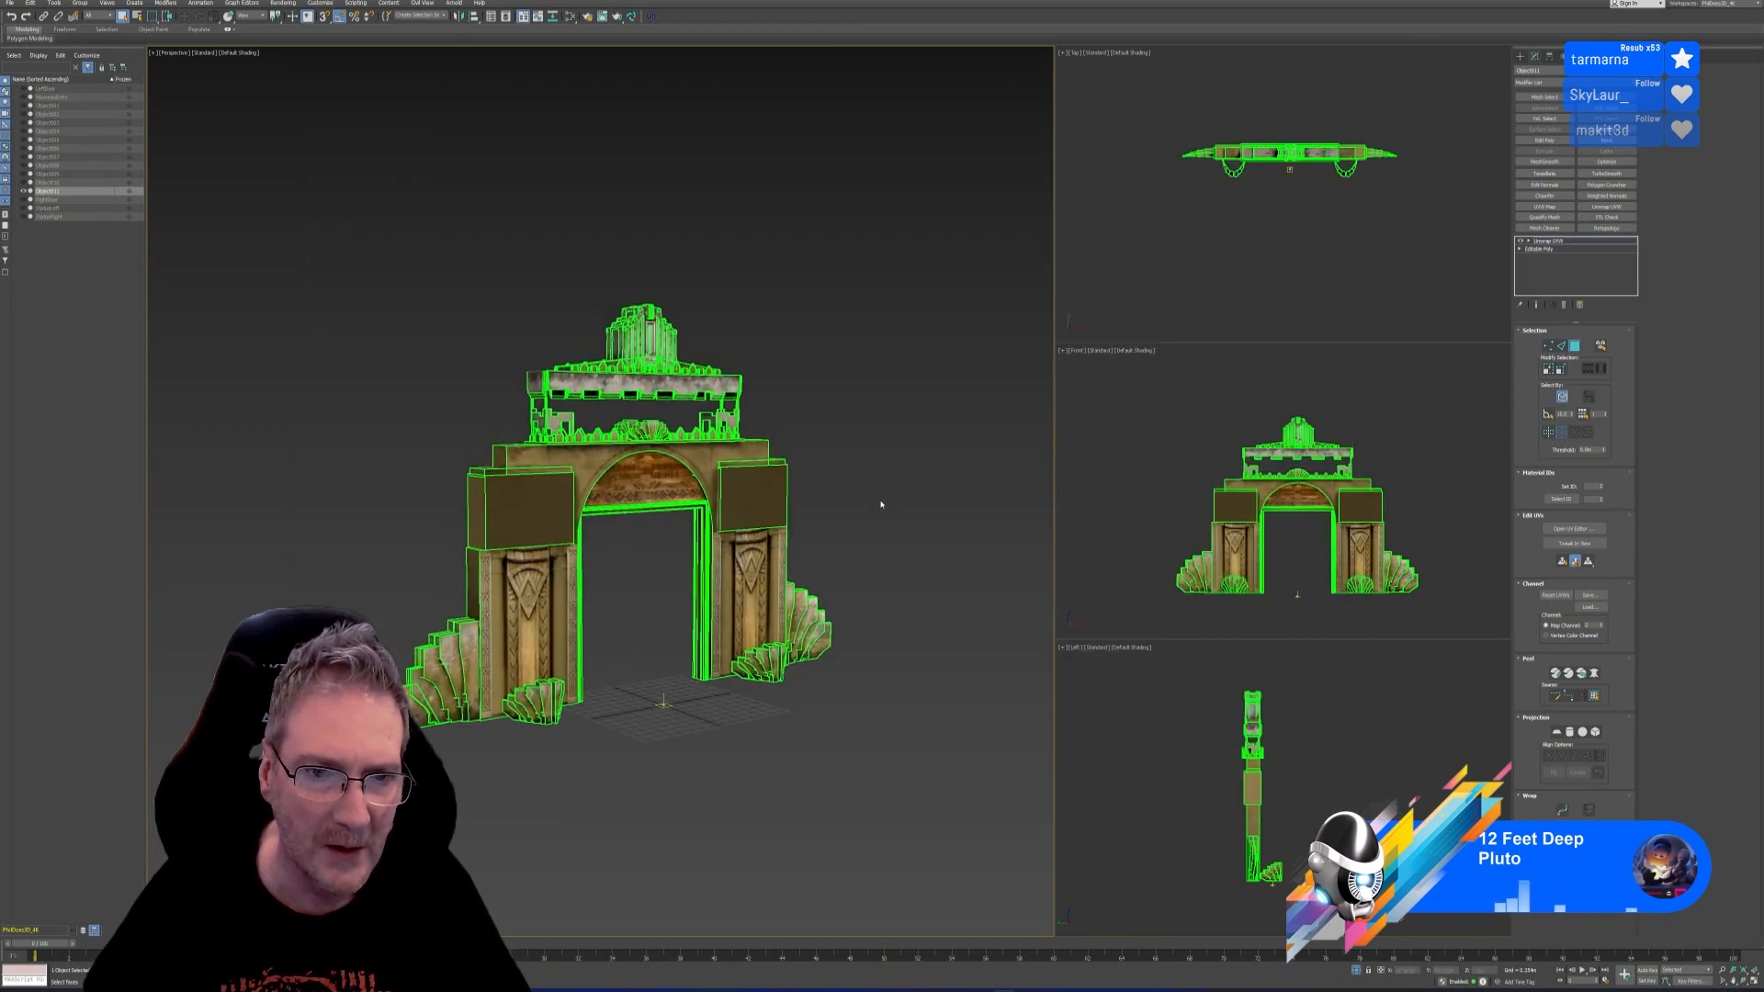
scroll(662, 366, "up", 3)
middle_click_drag(848, 369, 868, 304)
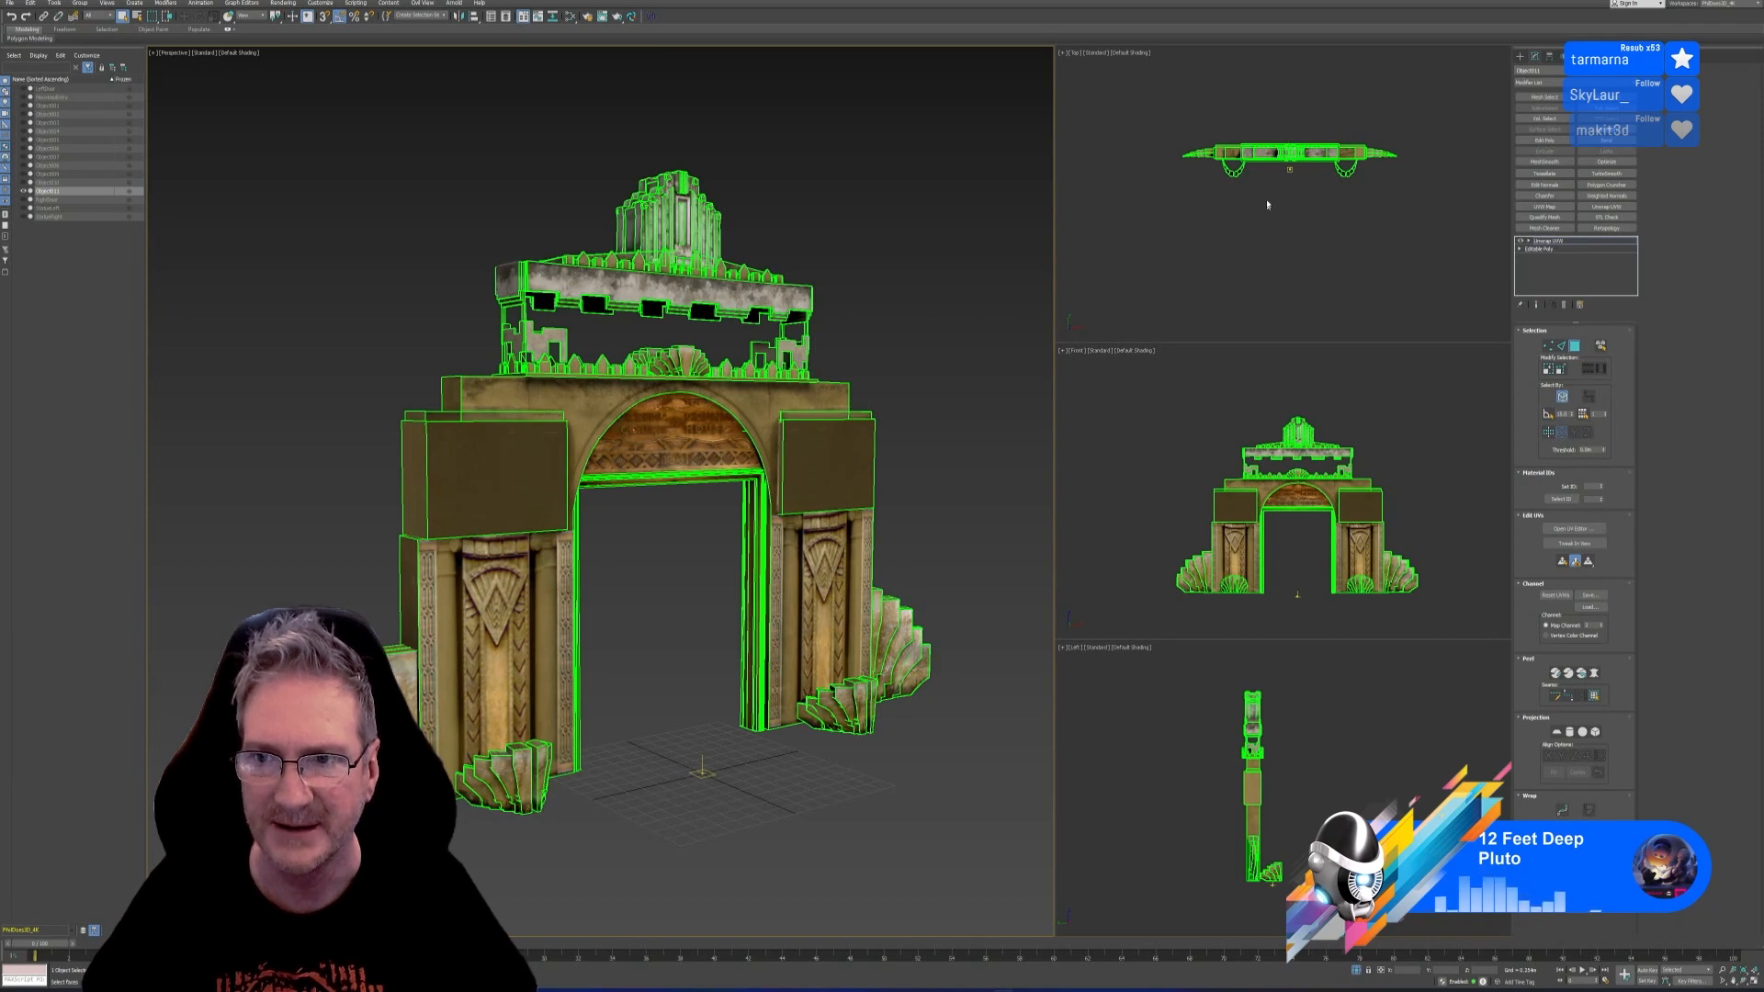
scroll(1267, 193, "up", 2)
scroll(1267, 193, "down", 1)
left_click(1575, 345)
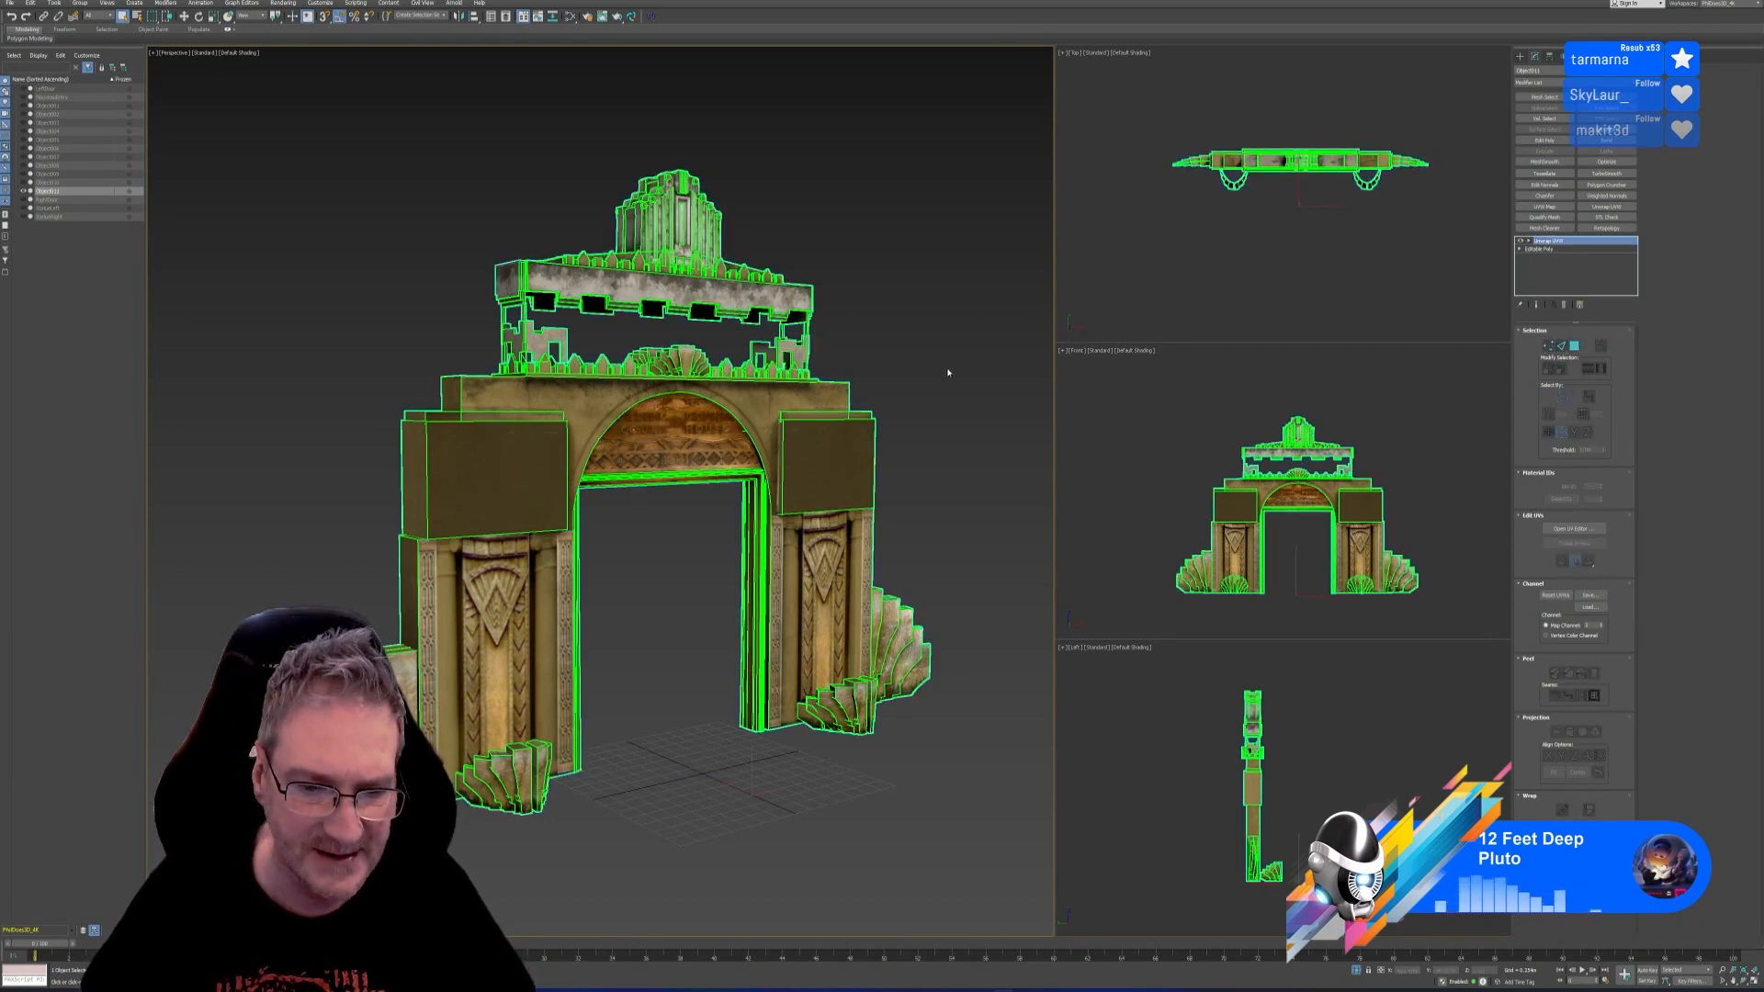
left_click(184, 16)
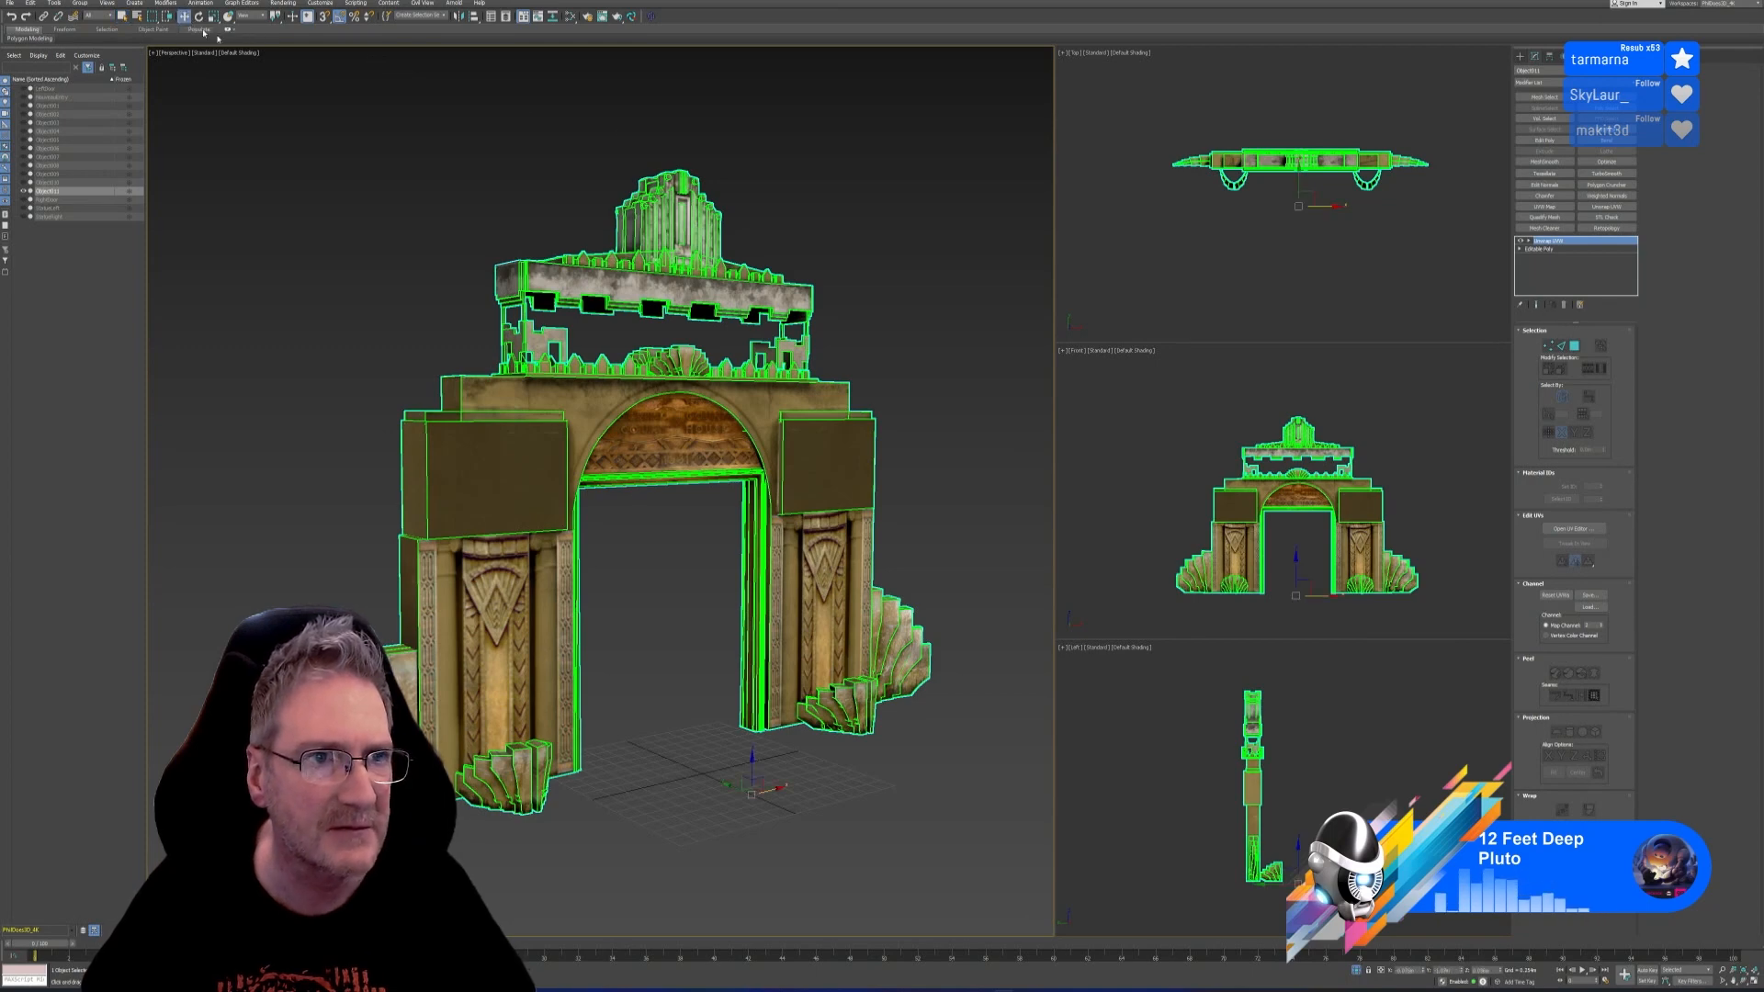
scroll(1289, 268, "down", 4)
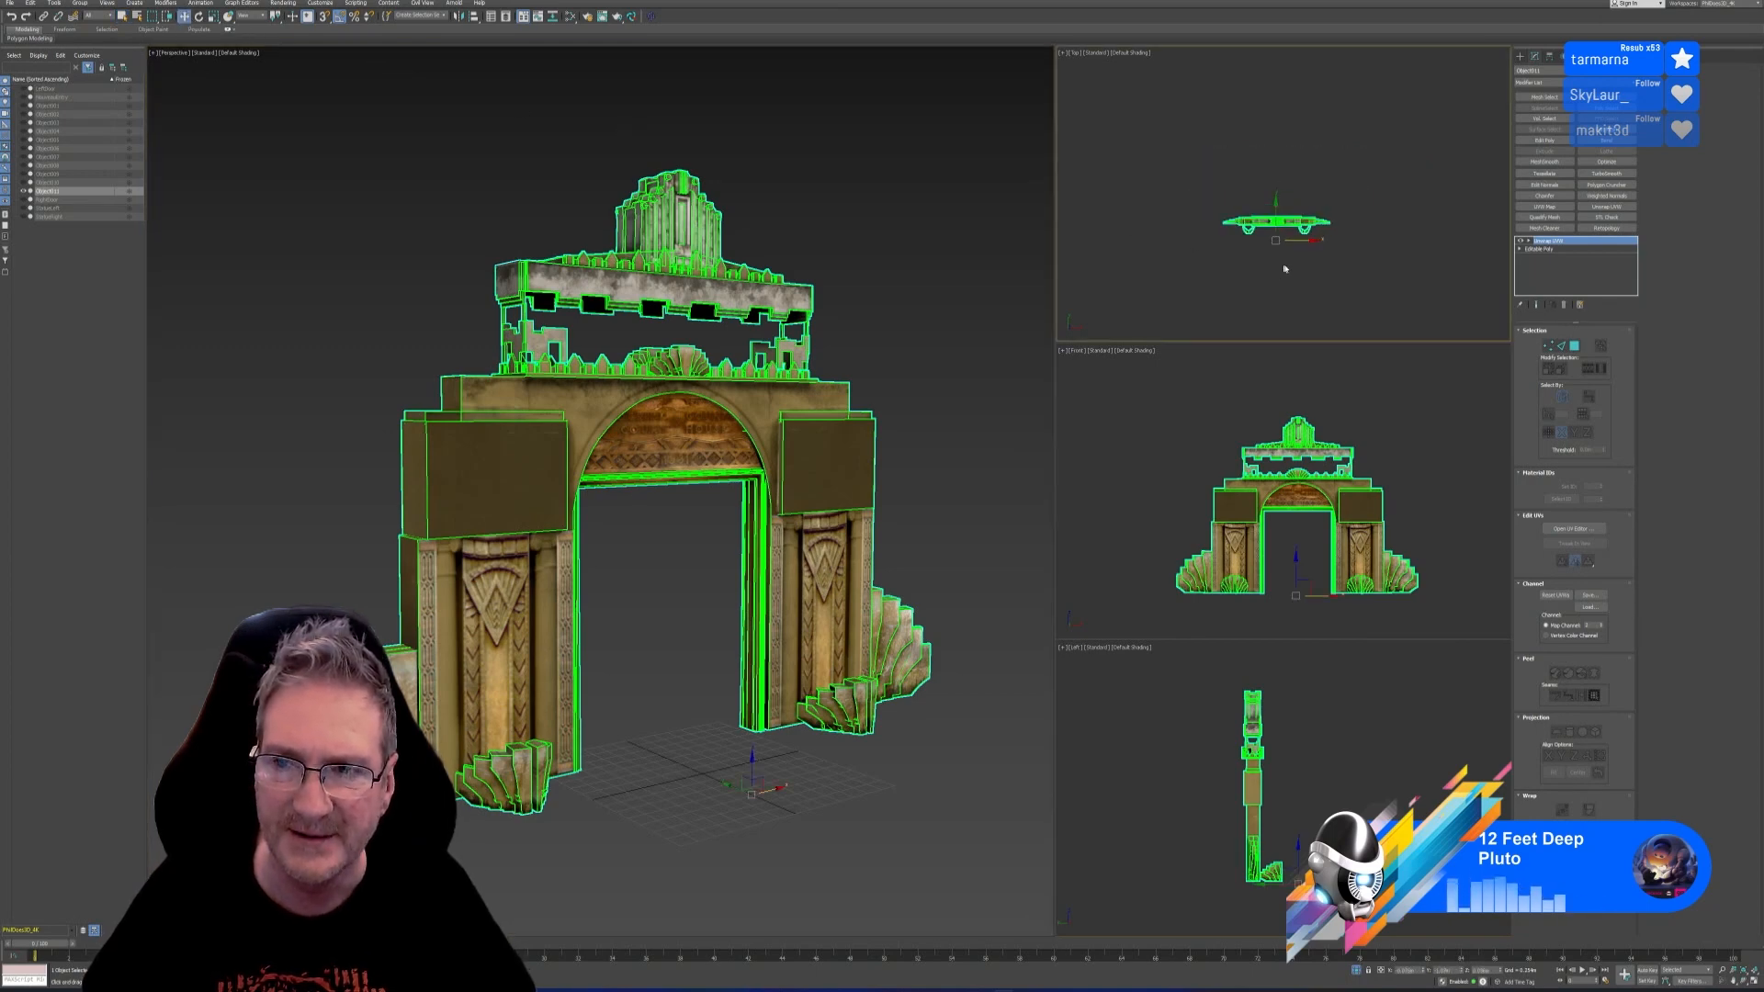
middle_click_drag(1289, 268, 1148, 264)
left_click_drag(1163, 236, 1342, 236, "shift")
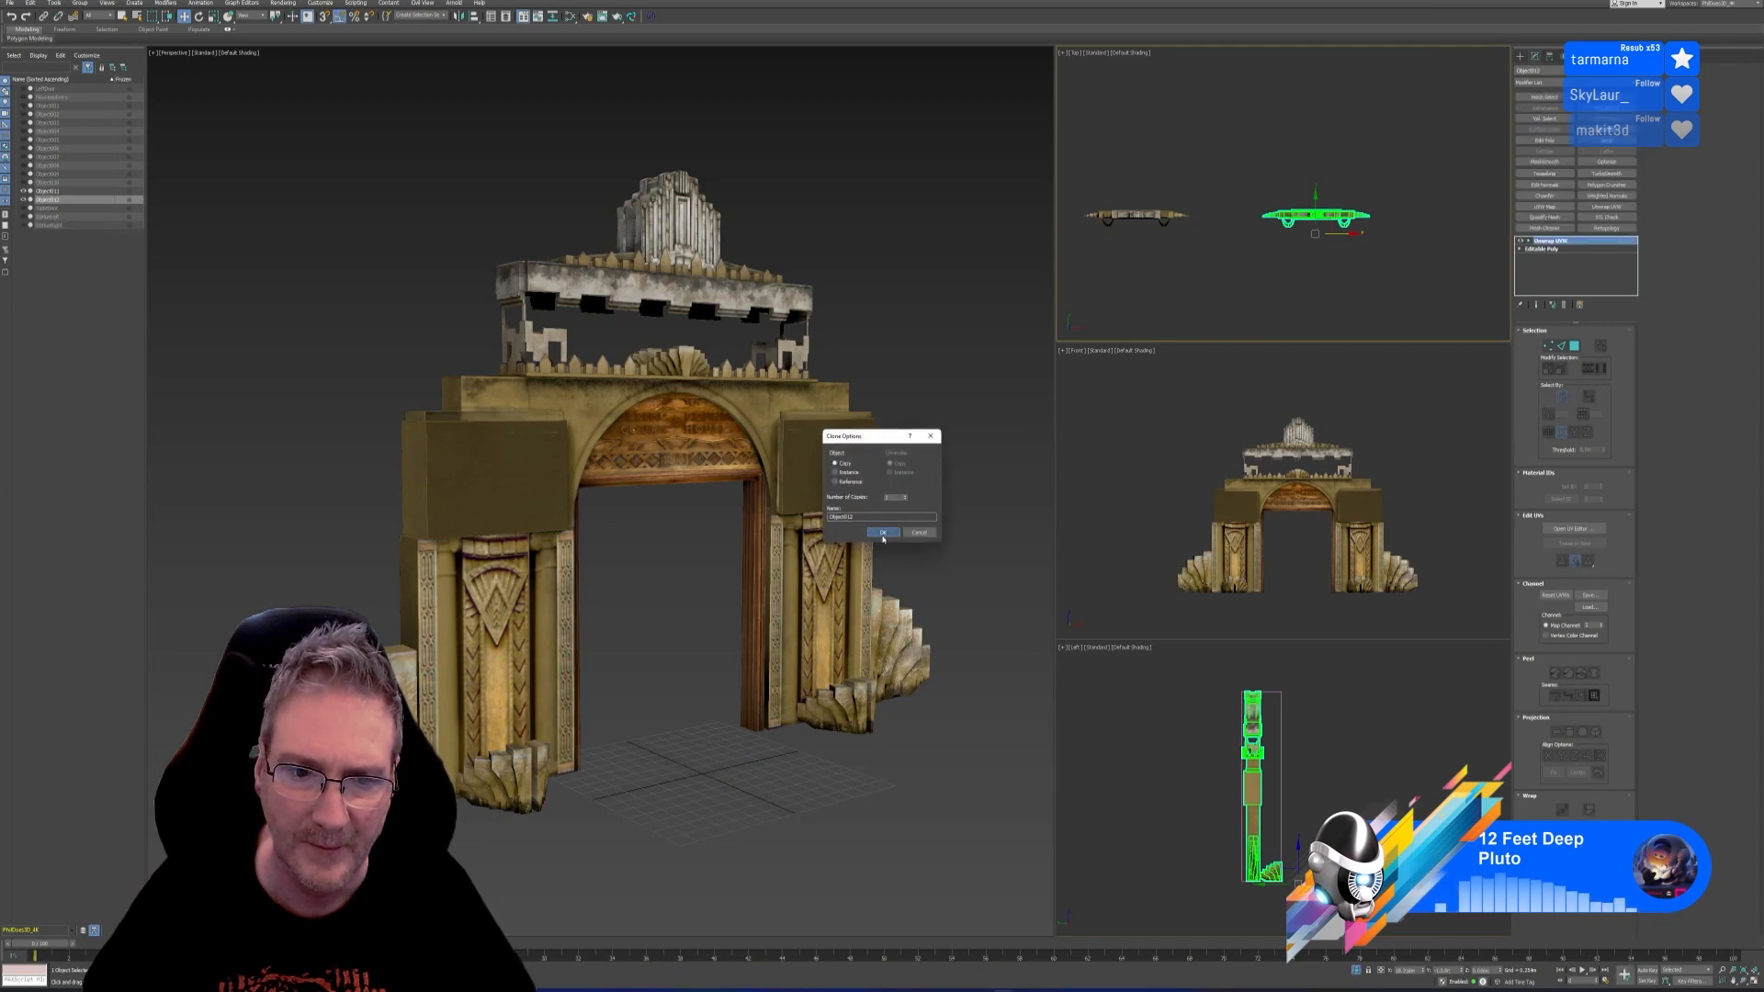
left_click(883, 533)
scroll(886, 511, "down", 3)
middle_click_drag(875, 504, 436, 530)
scroll(788, 518, "up", 3)
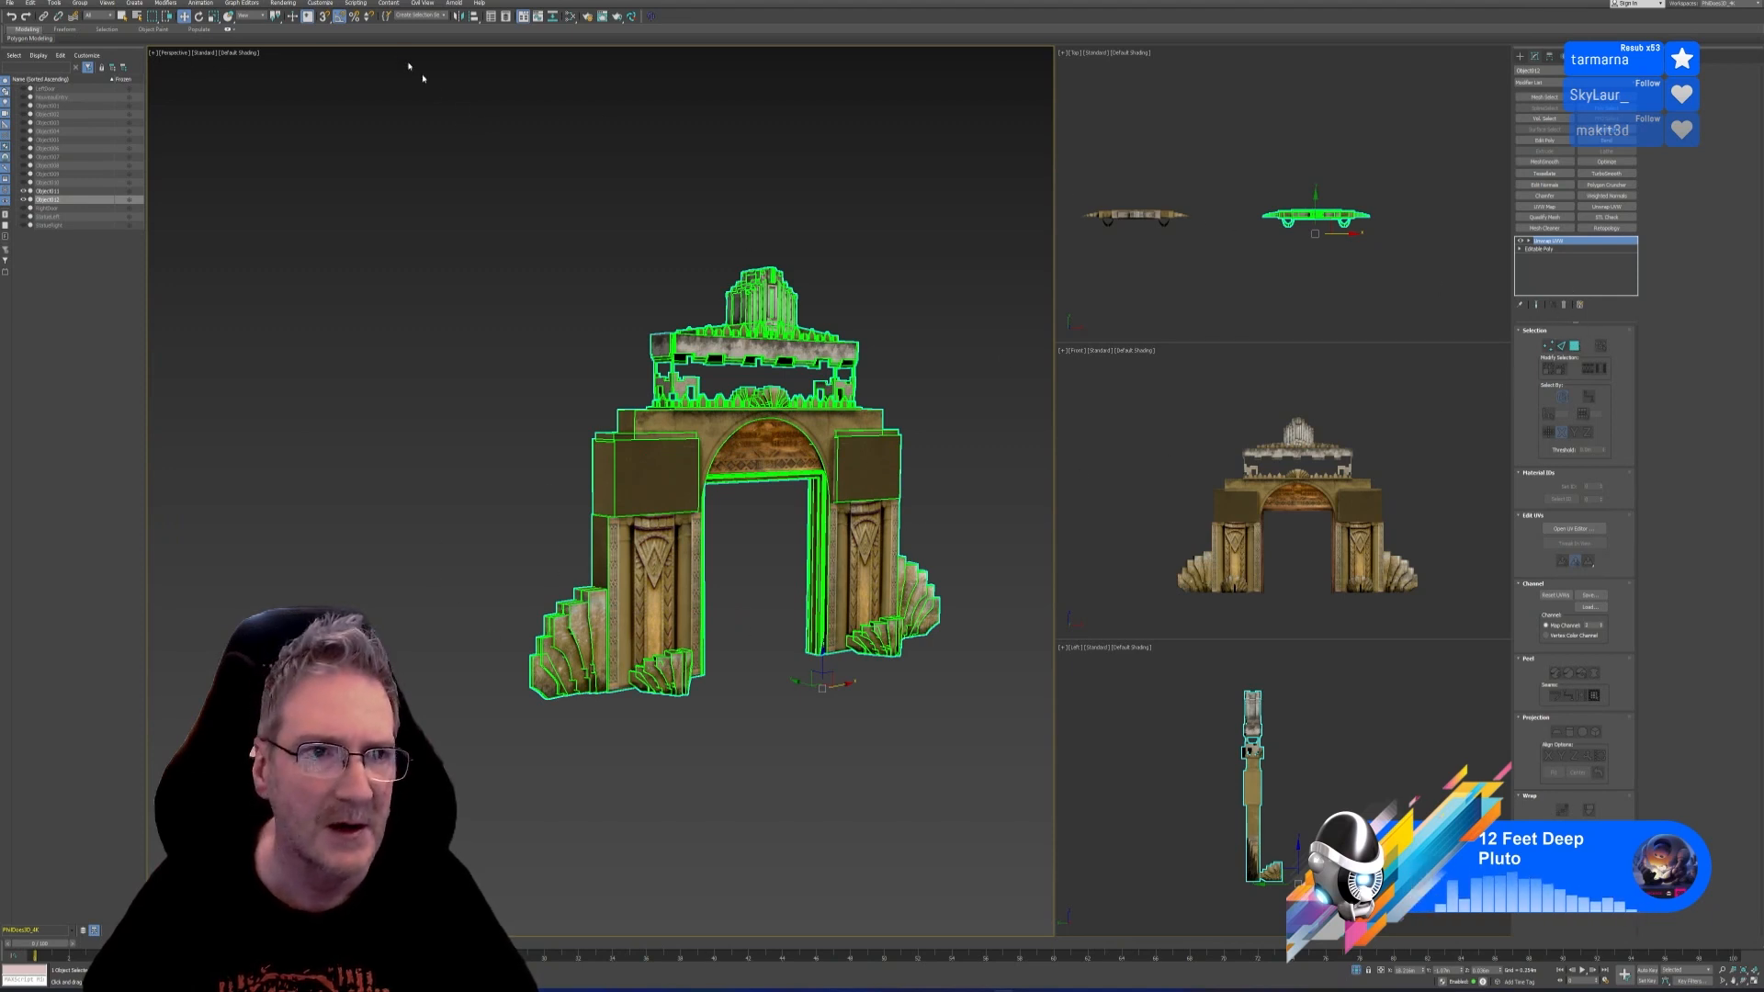
left_click(279, 4)
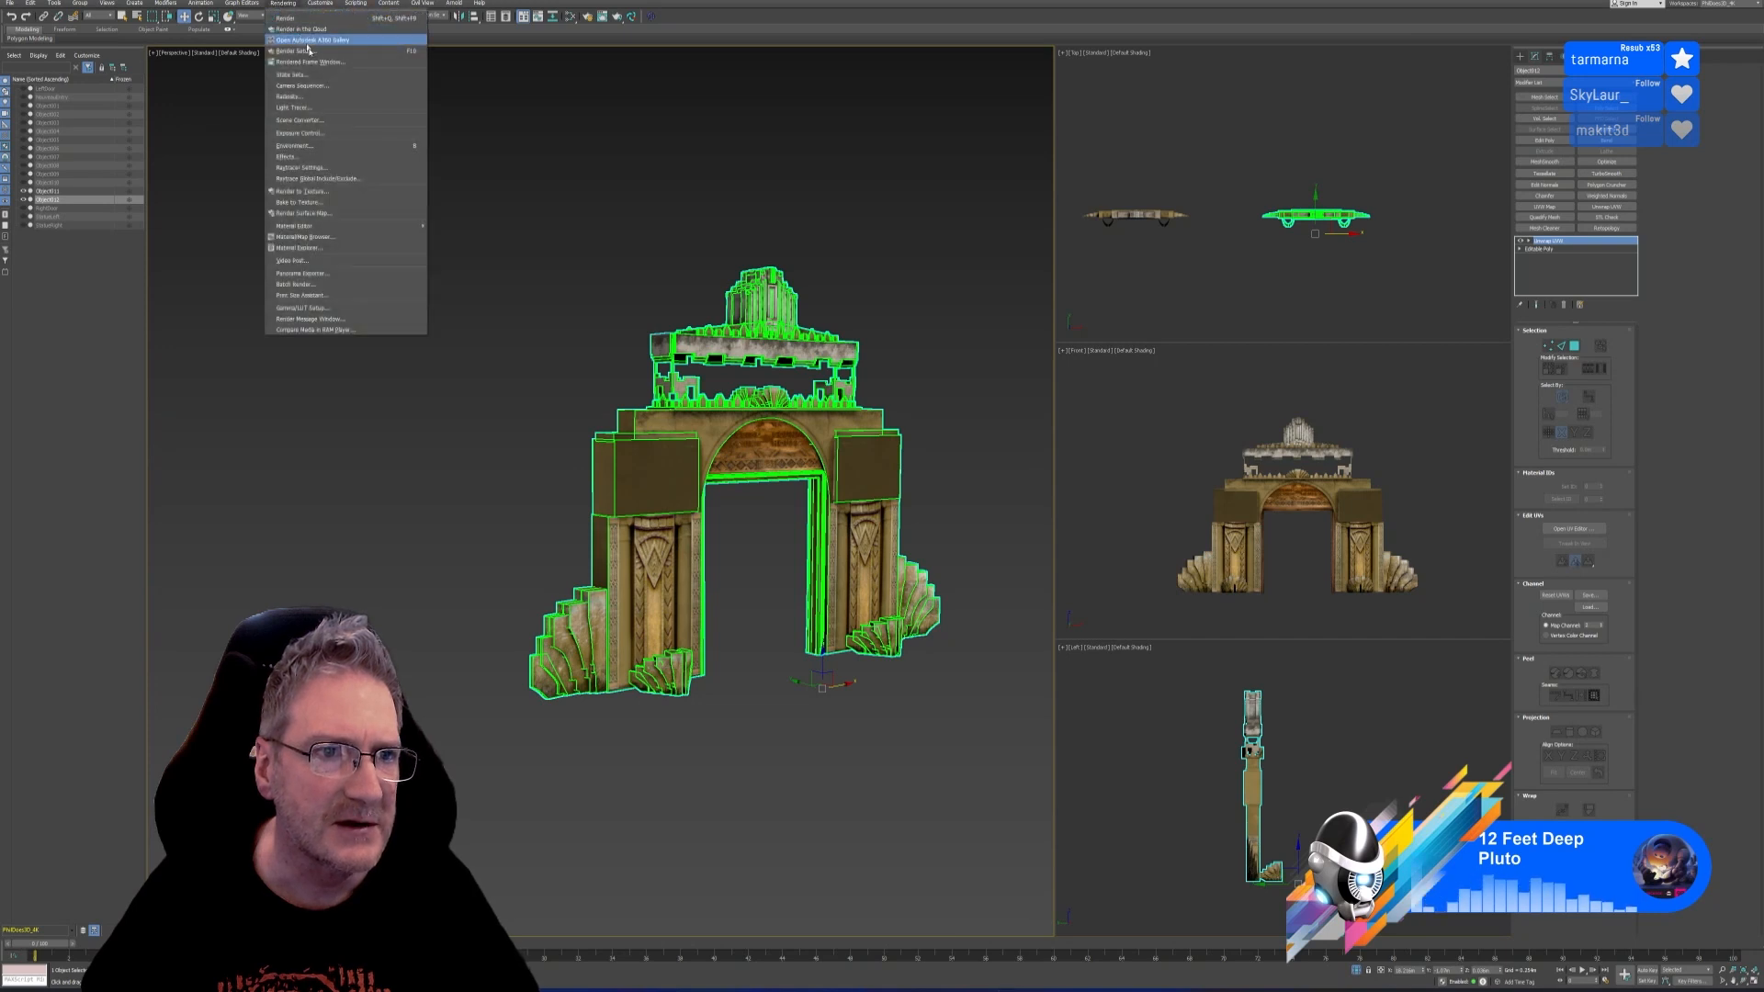
left_click(308, 191)
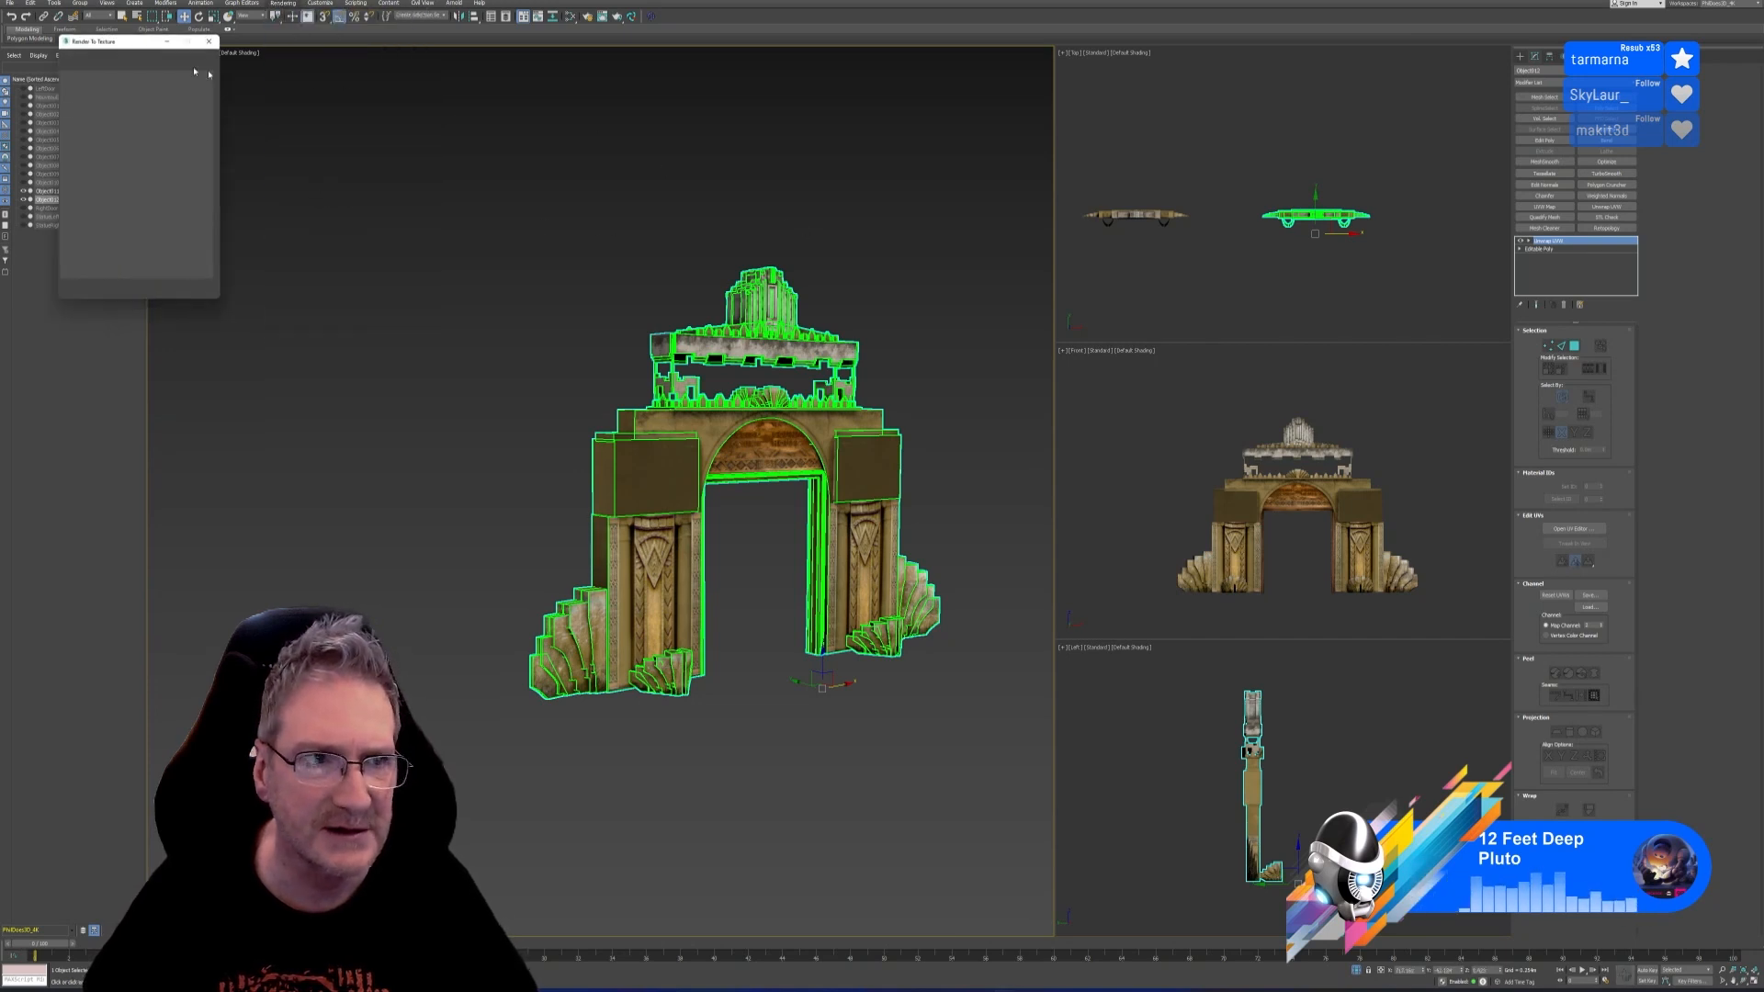
left_click(208, 43)
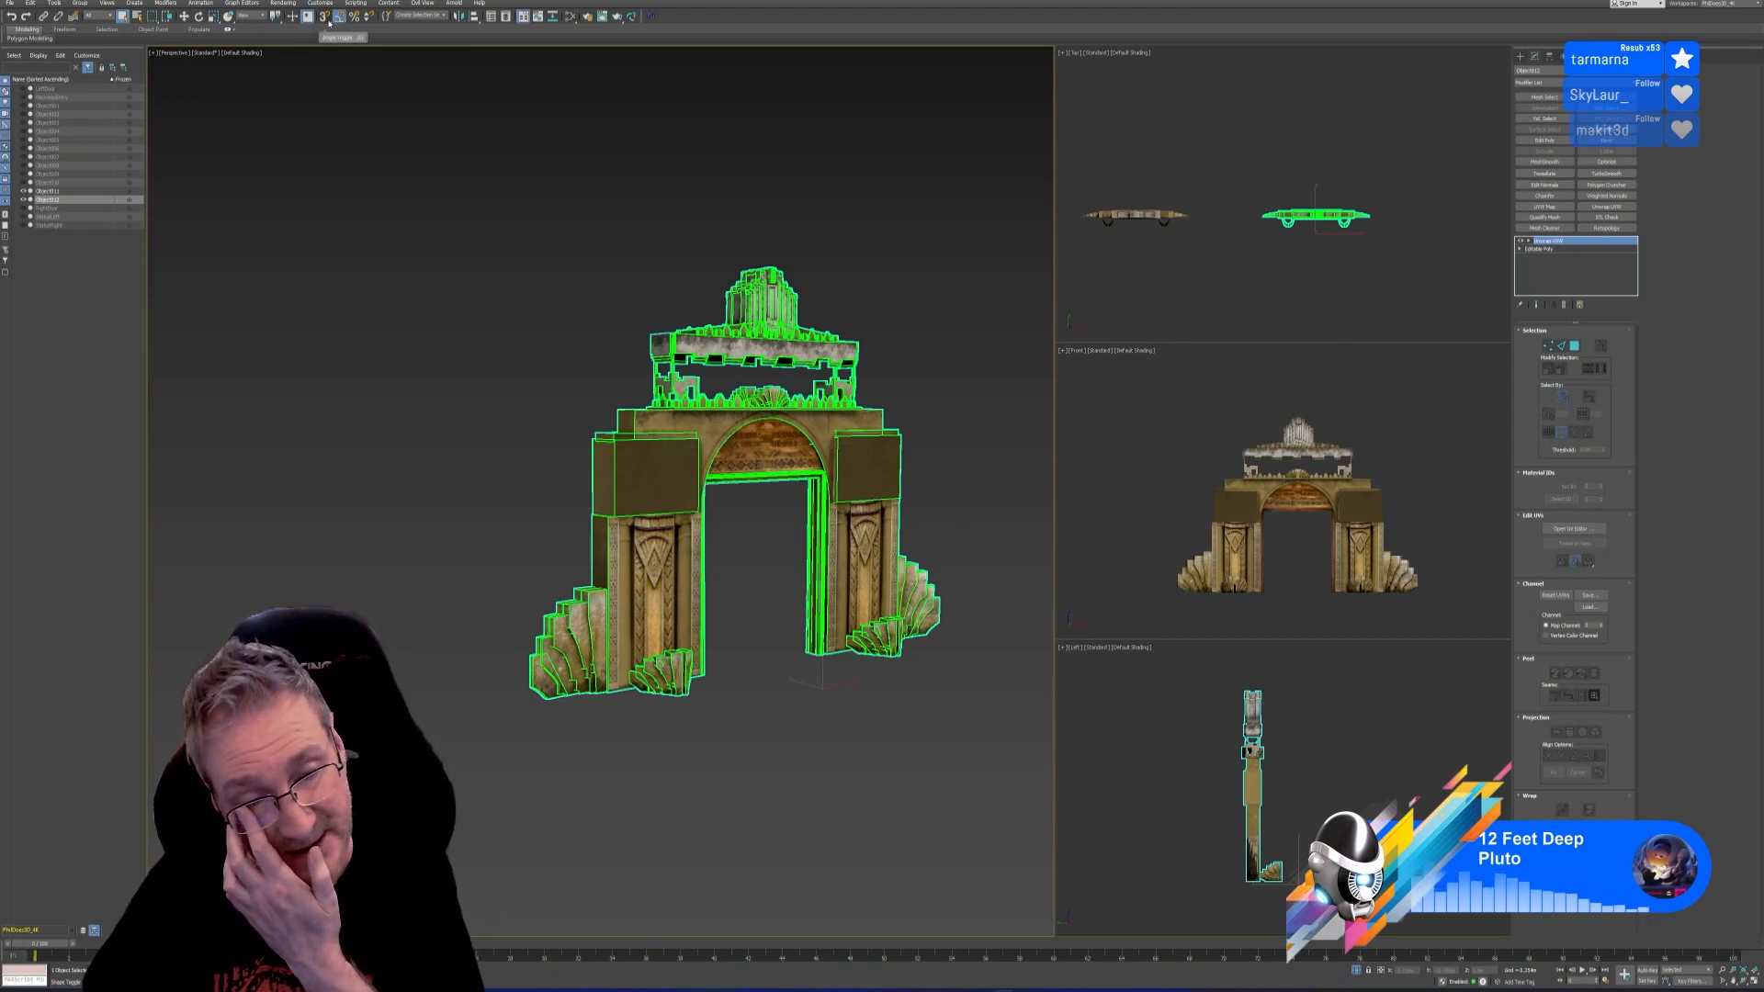
Set up Bake to Texture and add the Scanline Renderer's Diffuse map for the copied arch to the baking queue
left_click(282, 2)
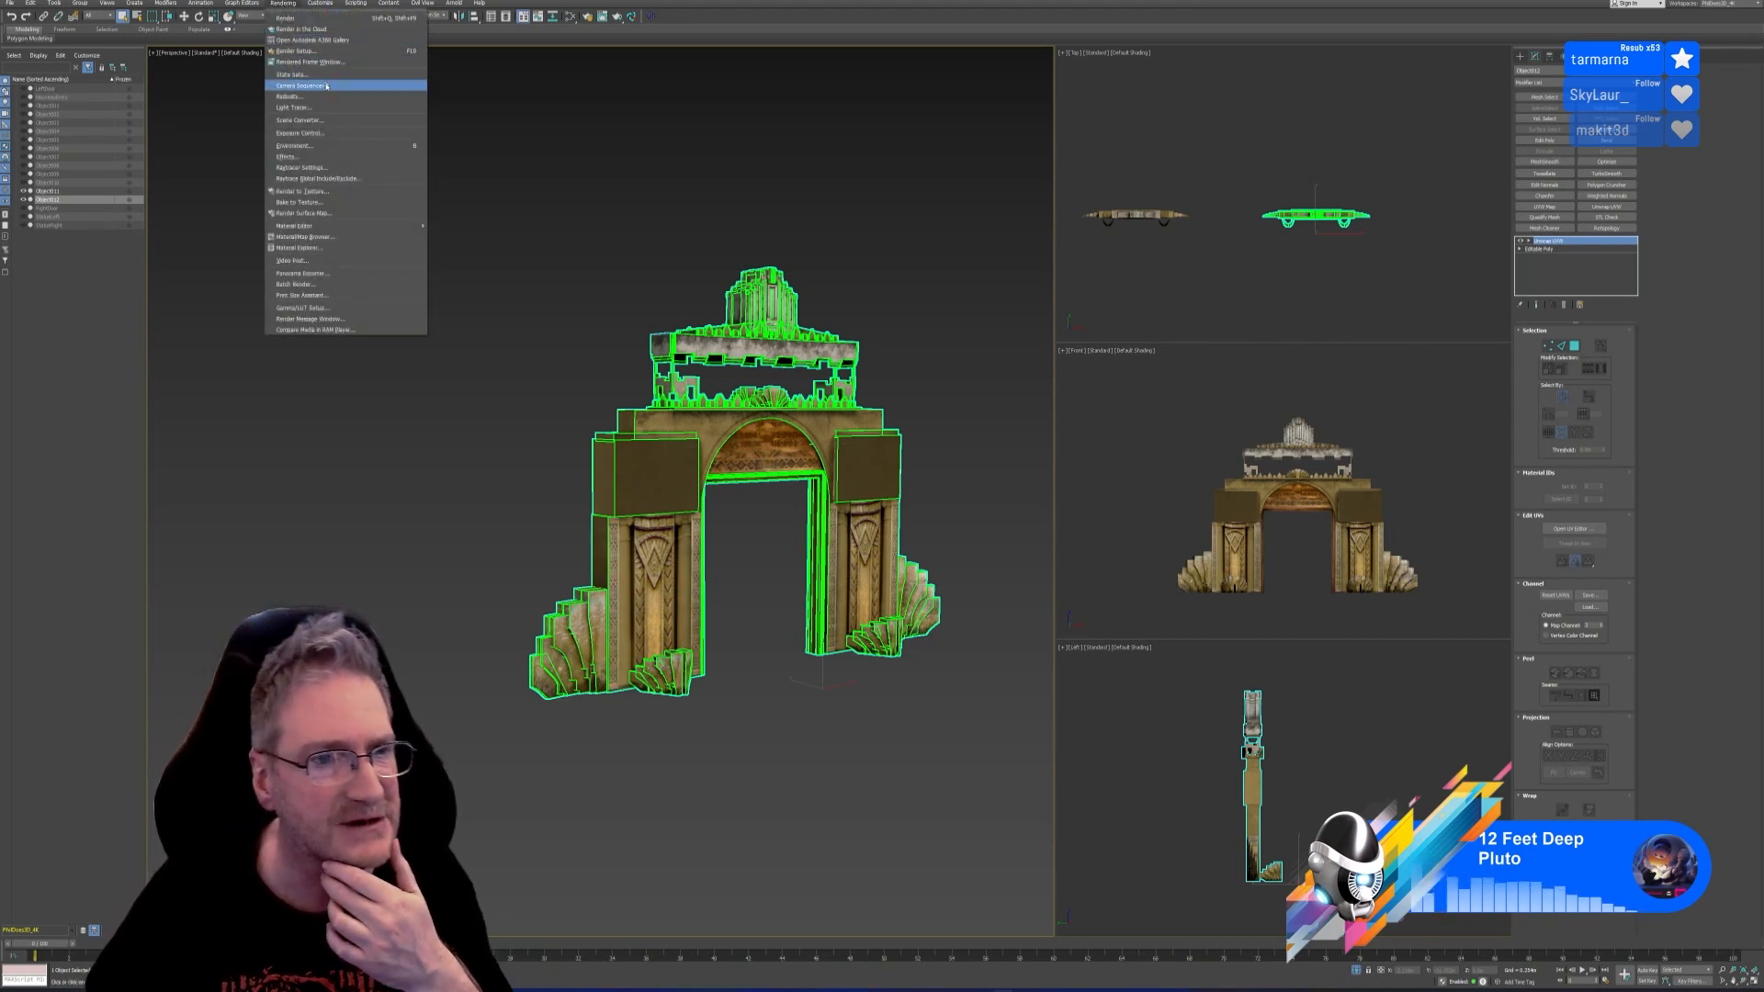
left_click(300, 203)
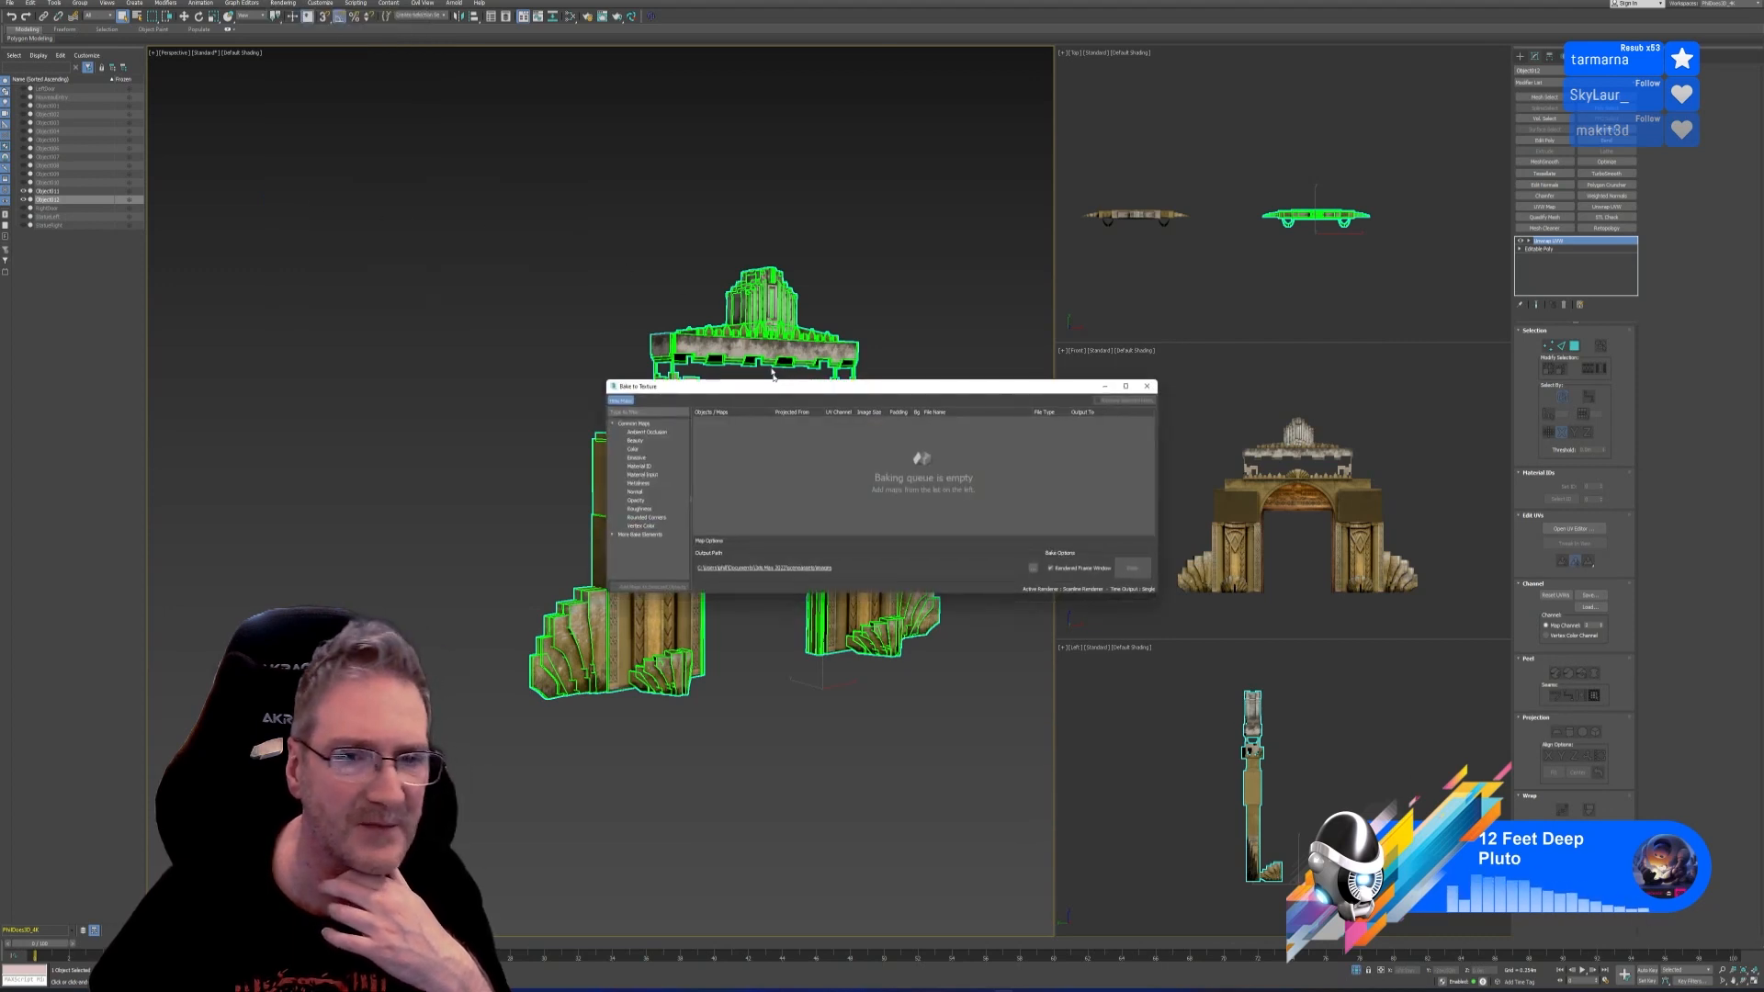
left_click_drag(750, 389, 734, 213)
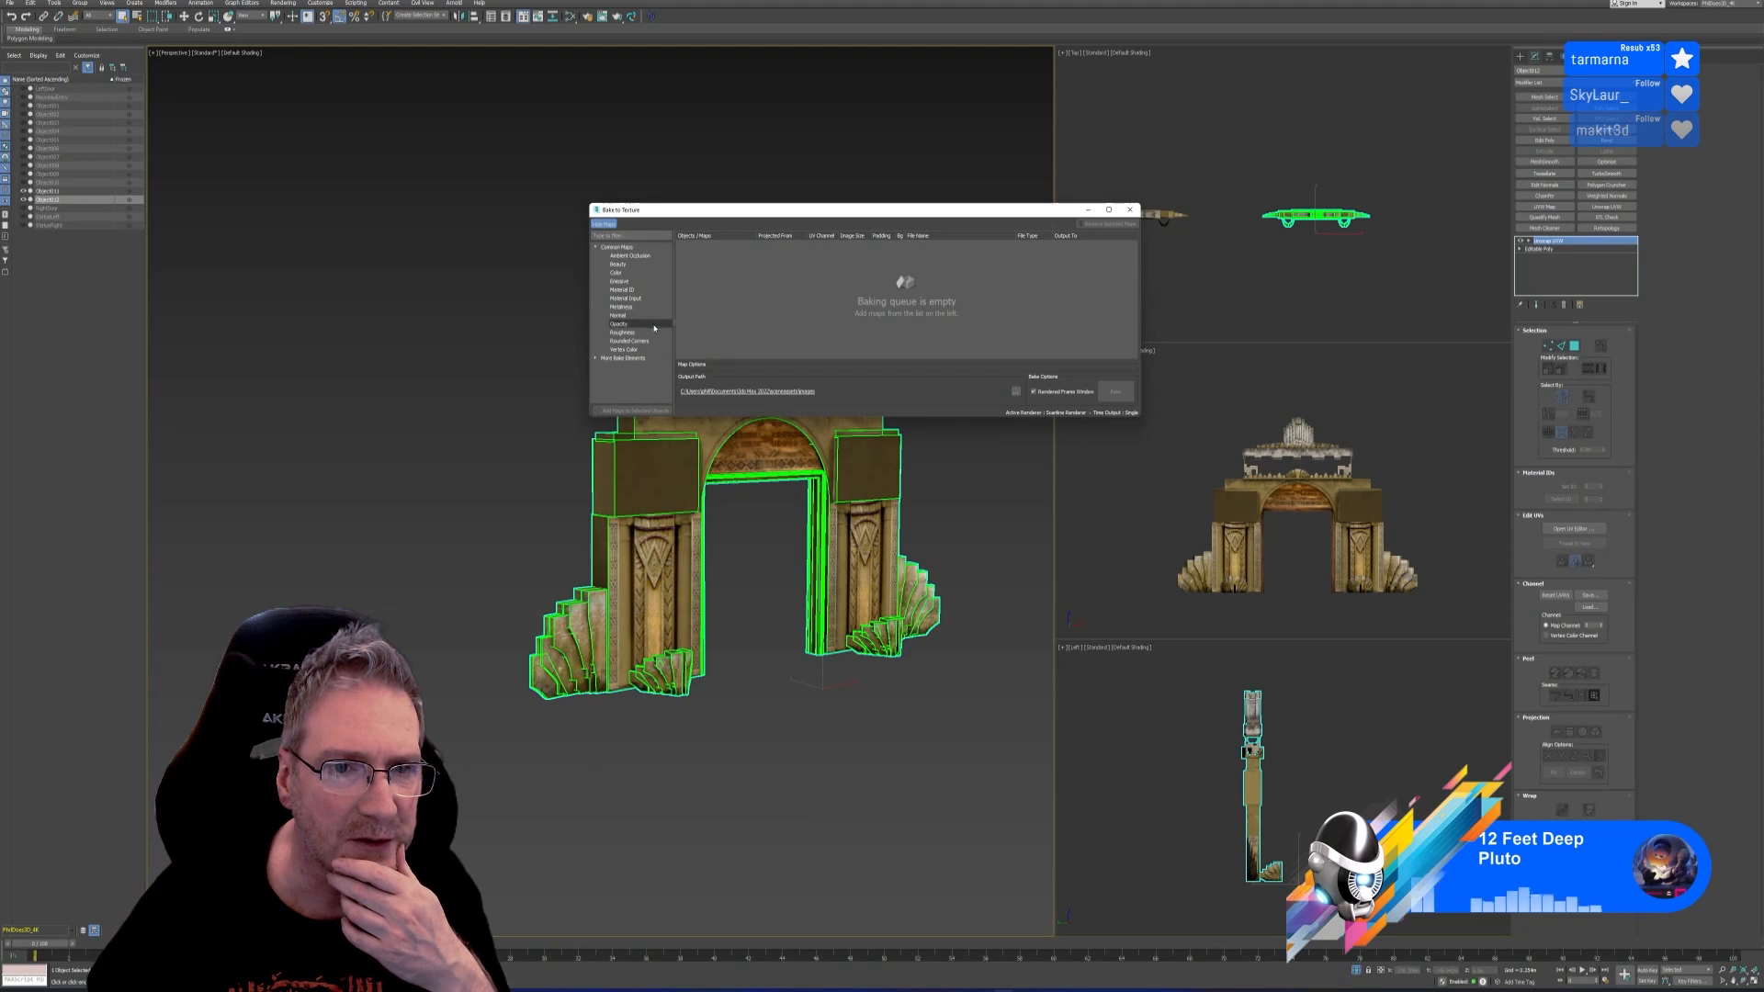
left_click(642, 273)
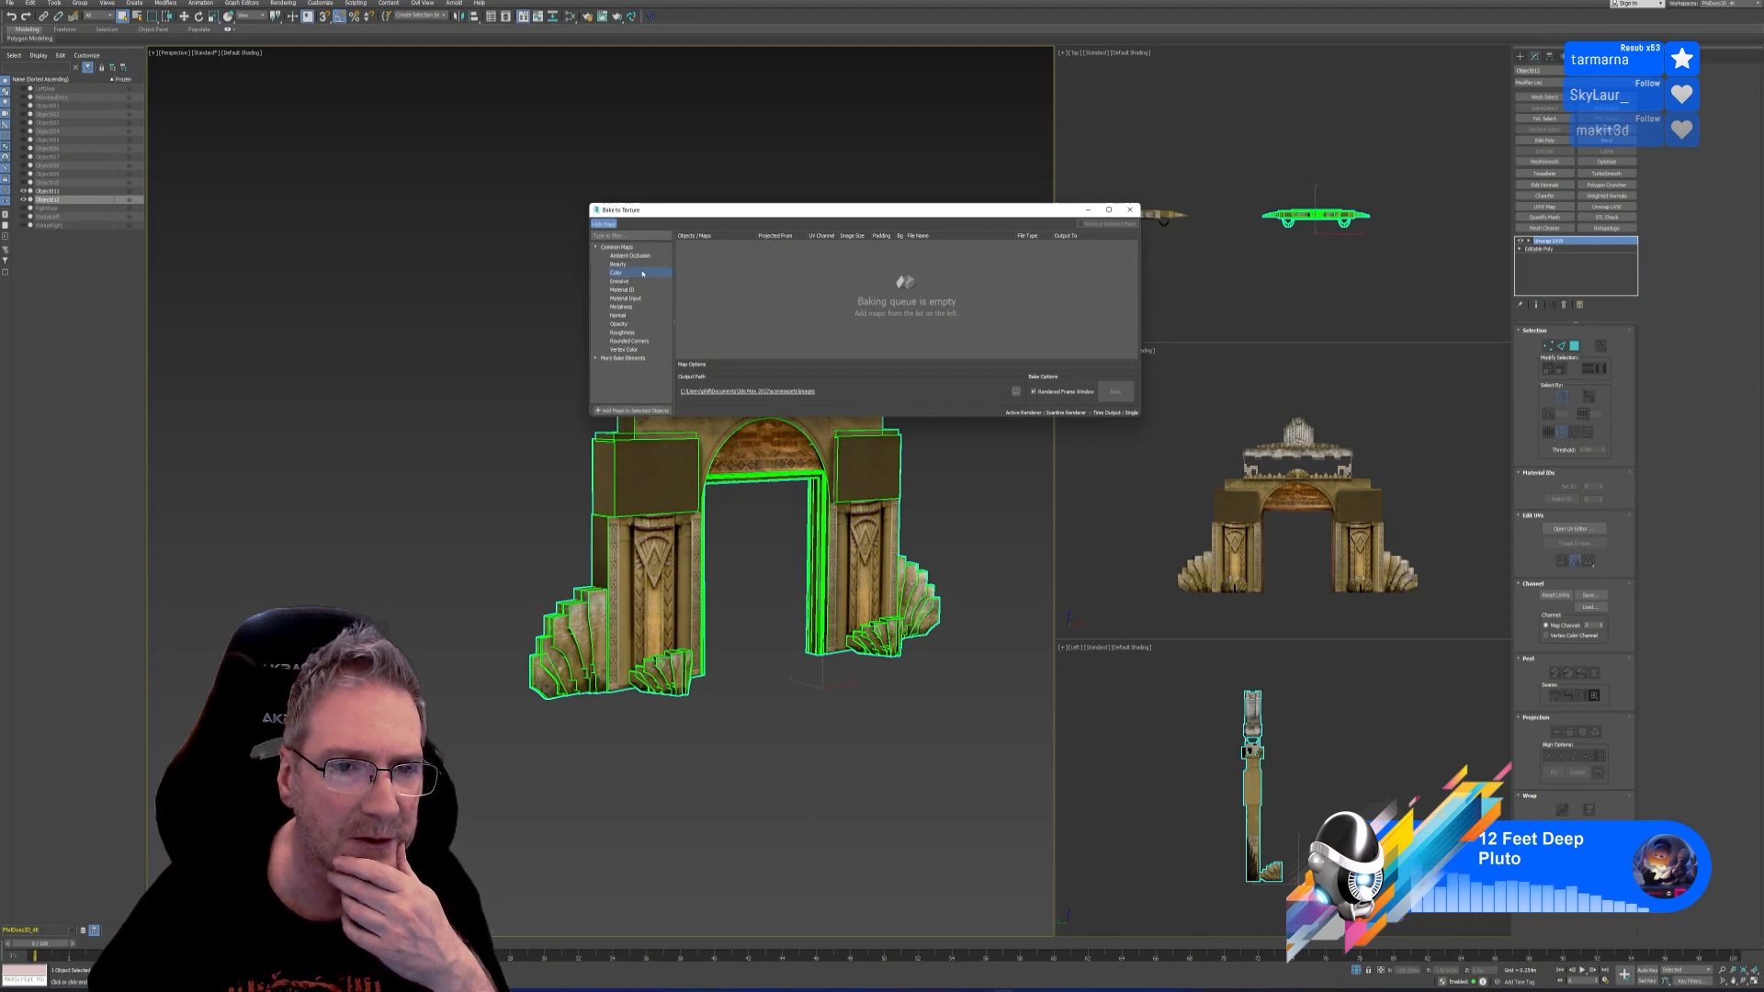
left_click(596, 359)
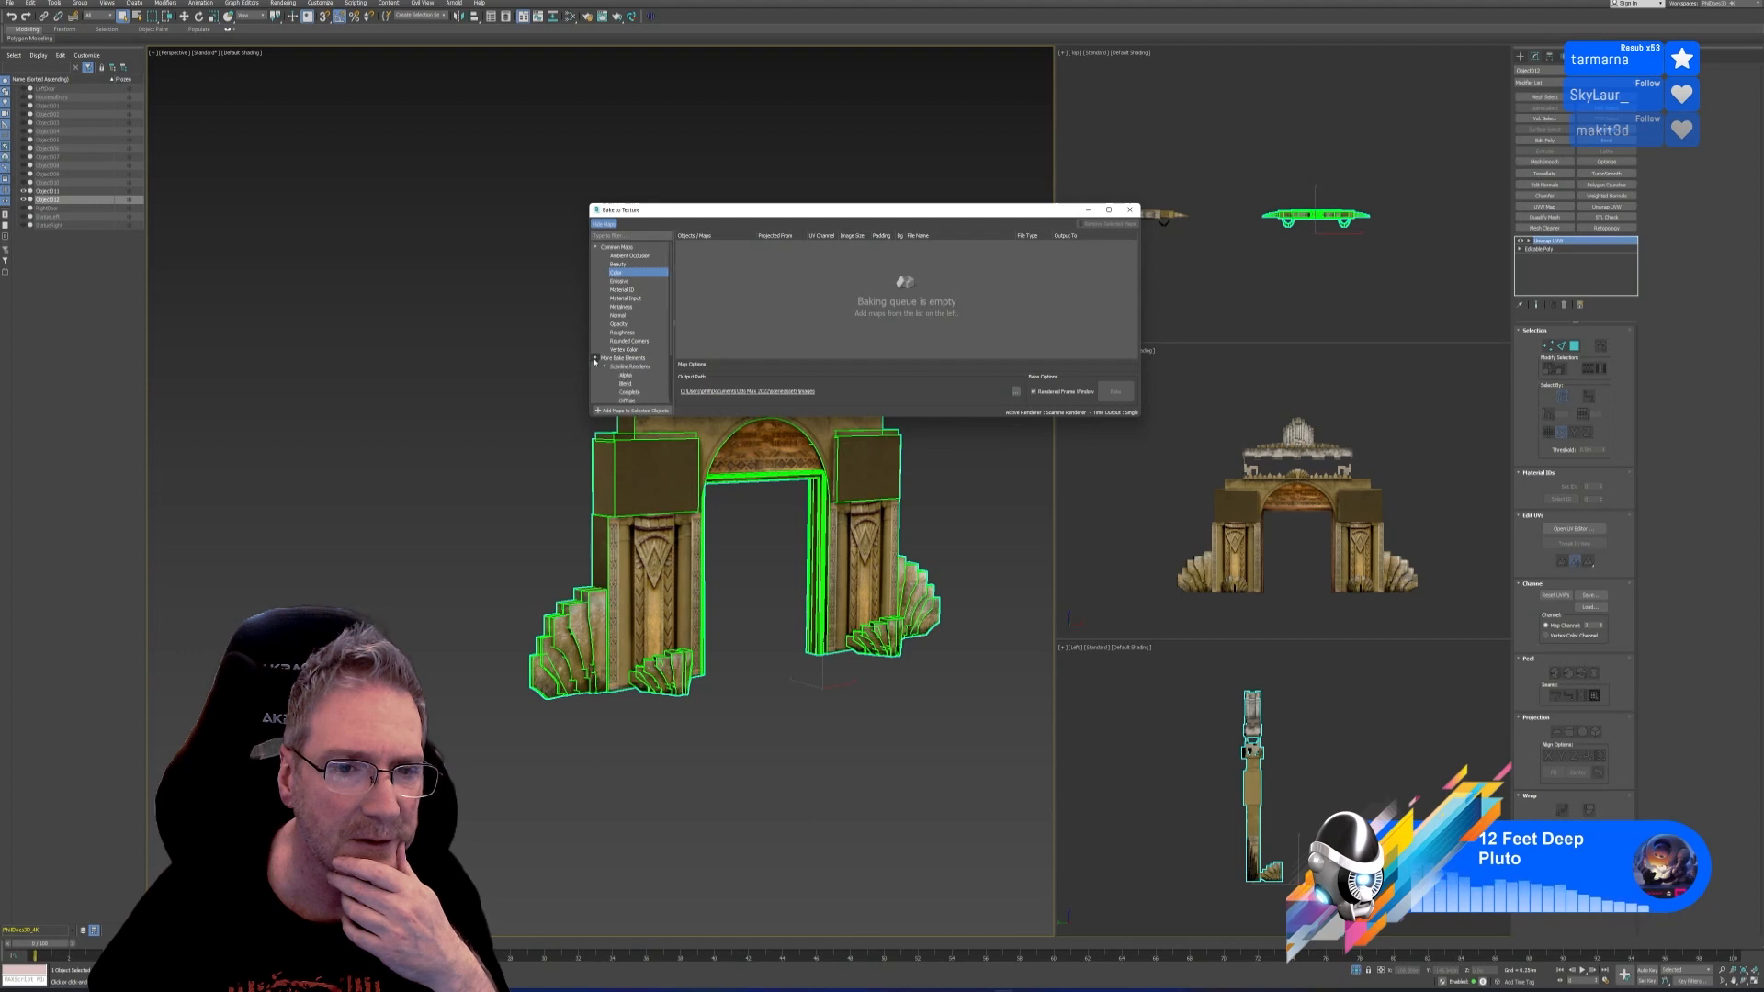
scroll(652, 369, "down", 1)
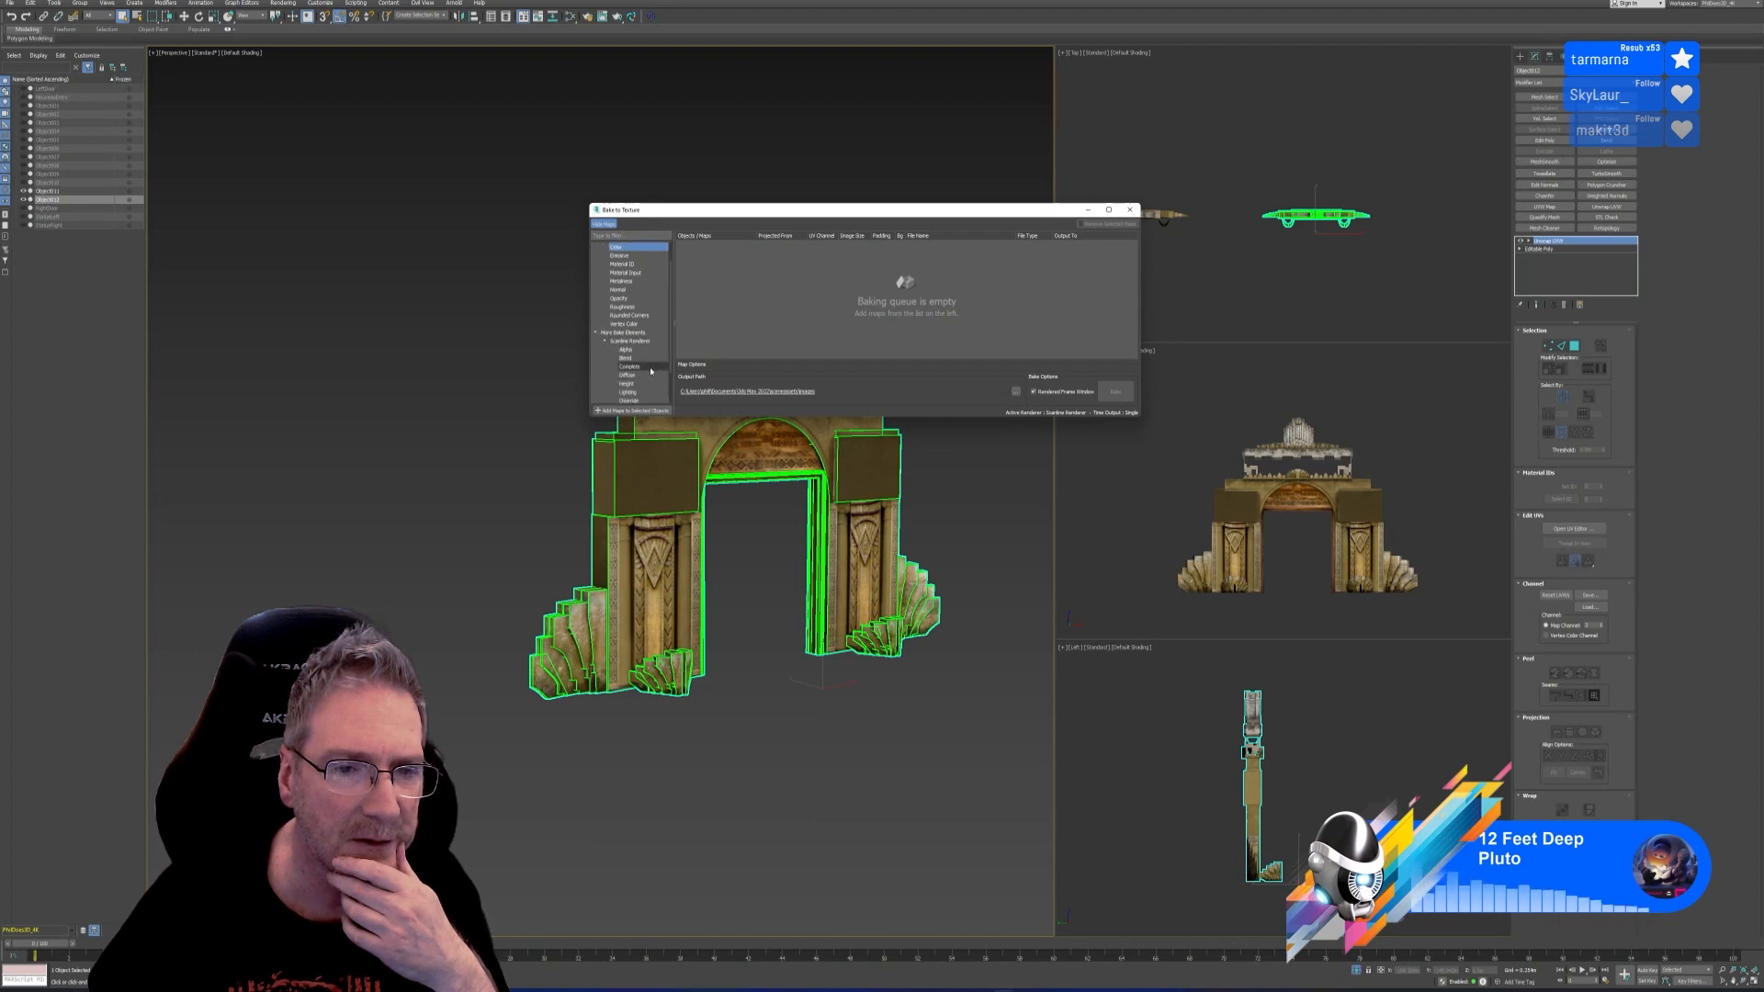
scroll(649, 370, "down", 1)
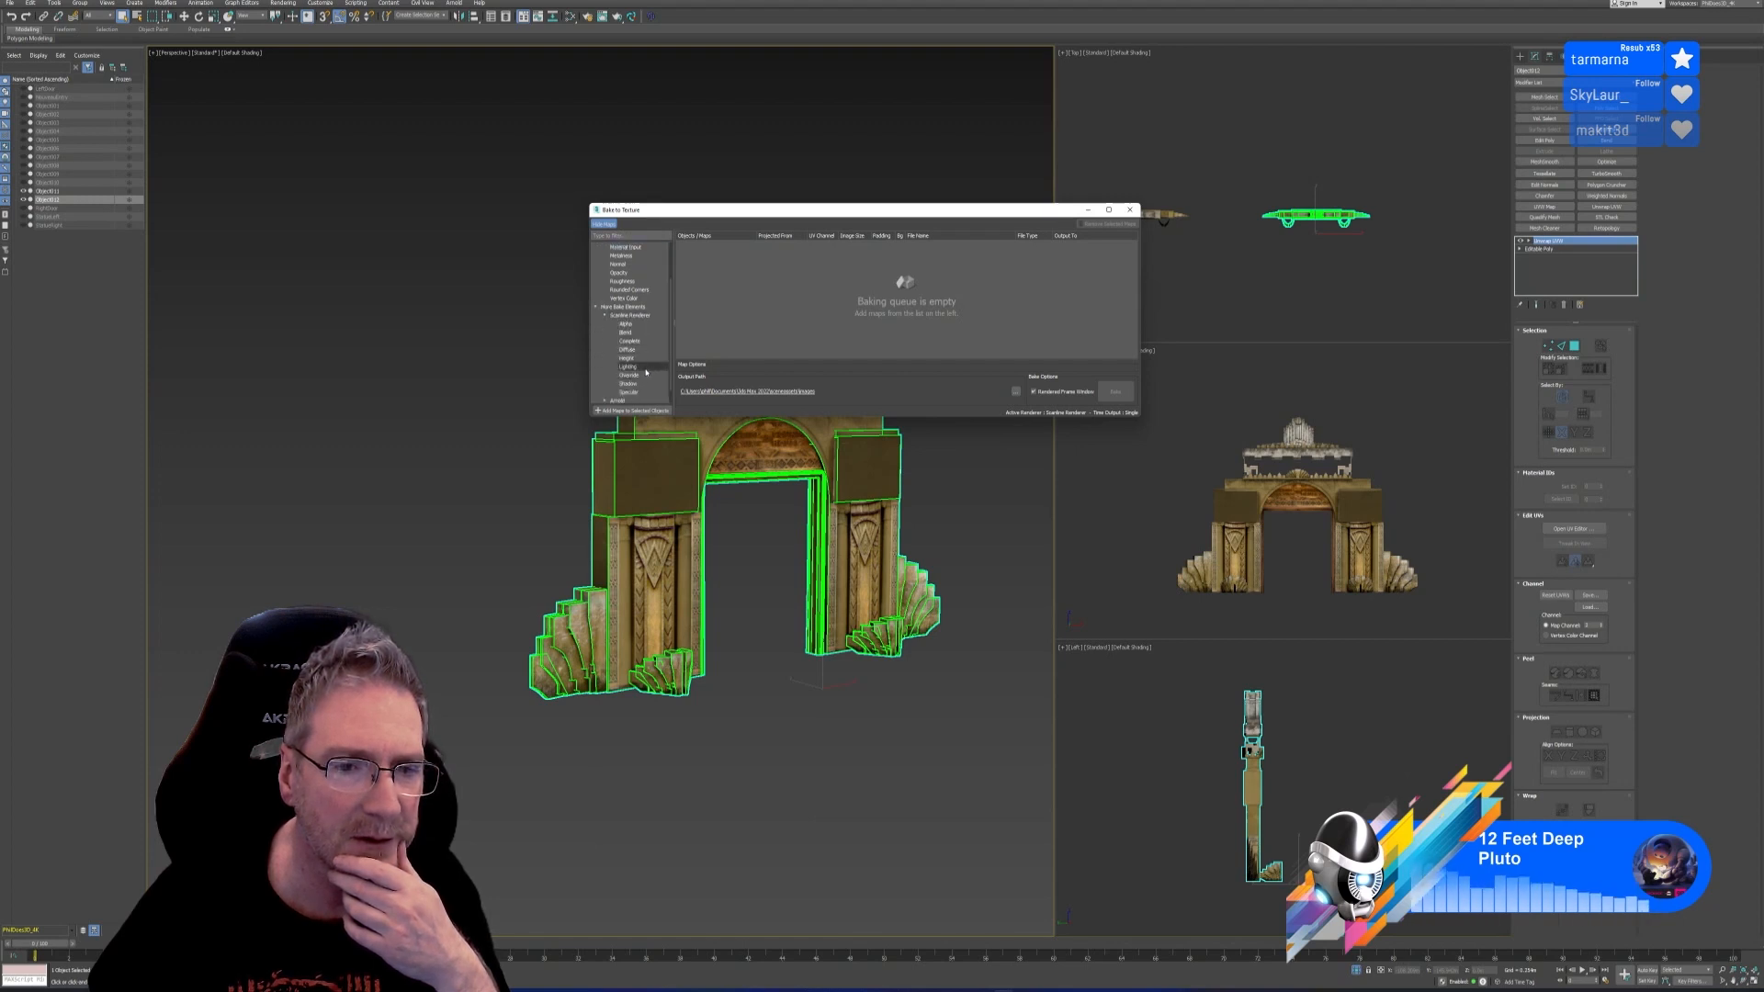
left_click(633, 350)
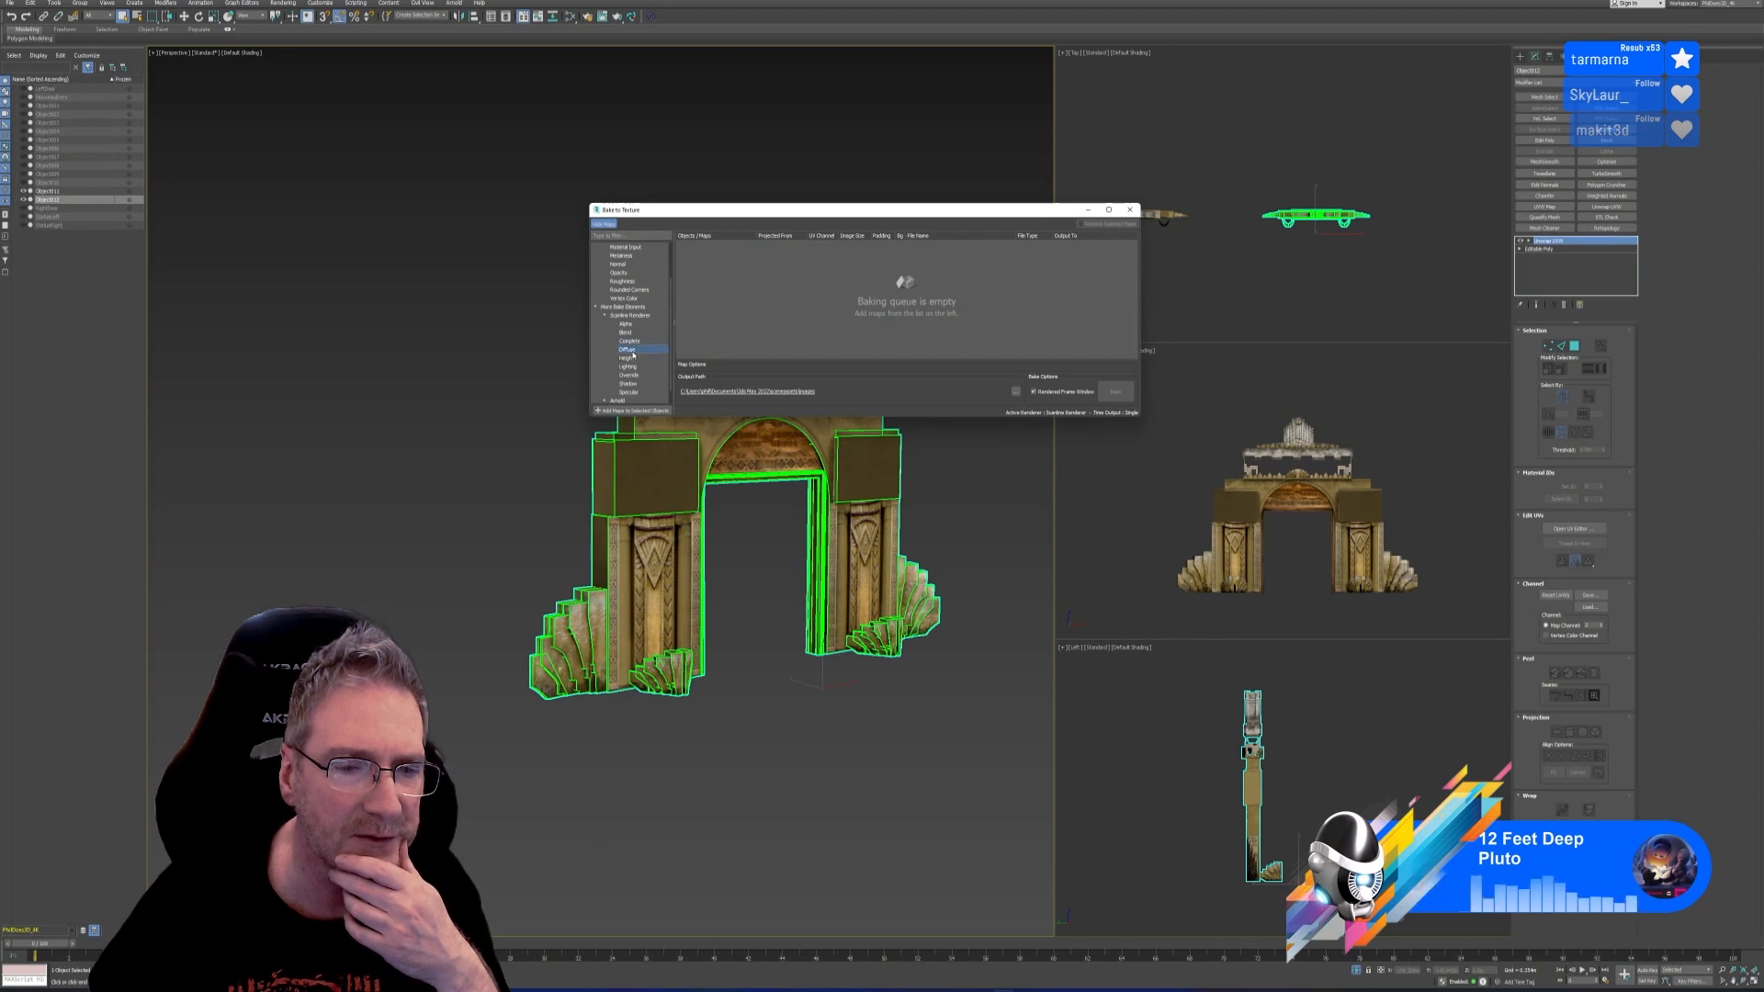
left_click(632, 411)
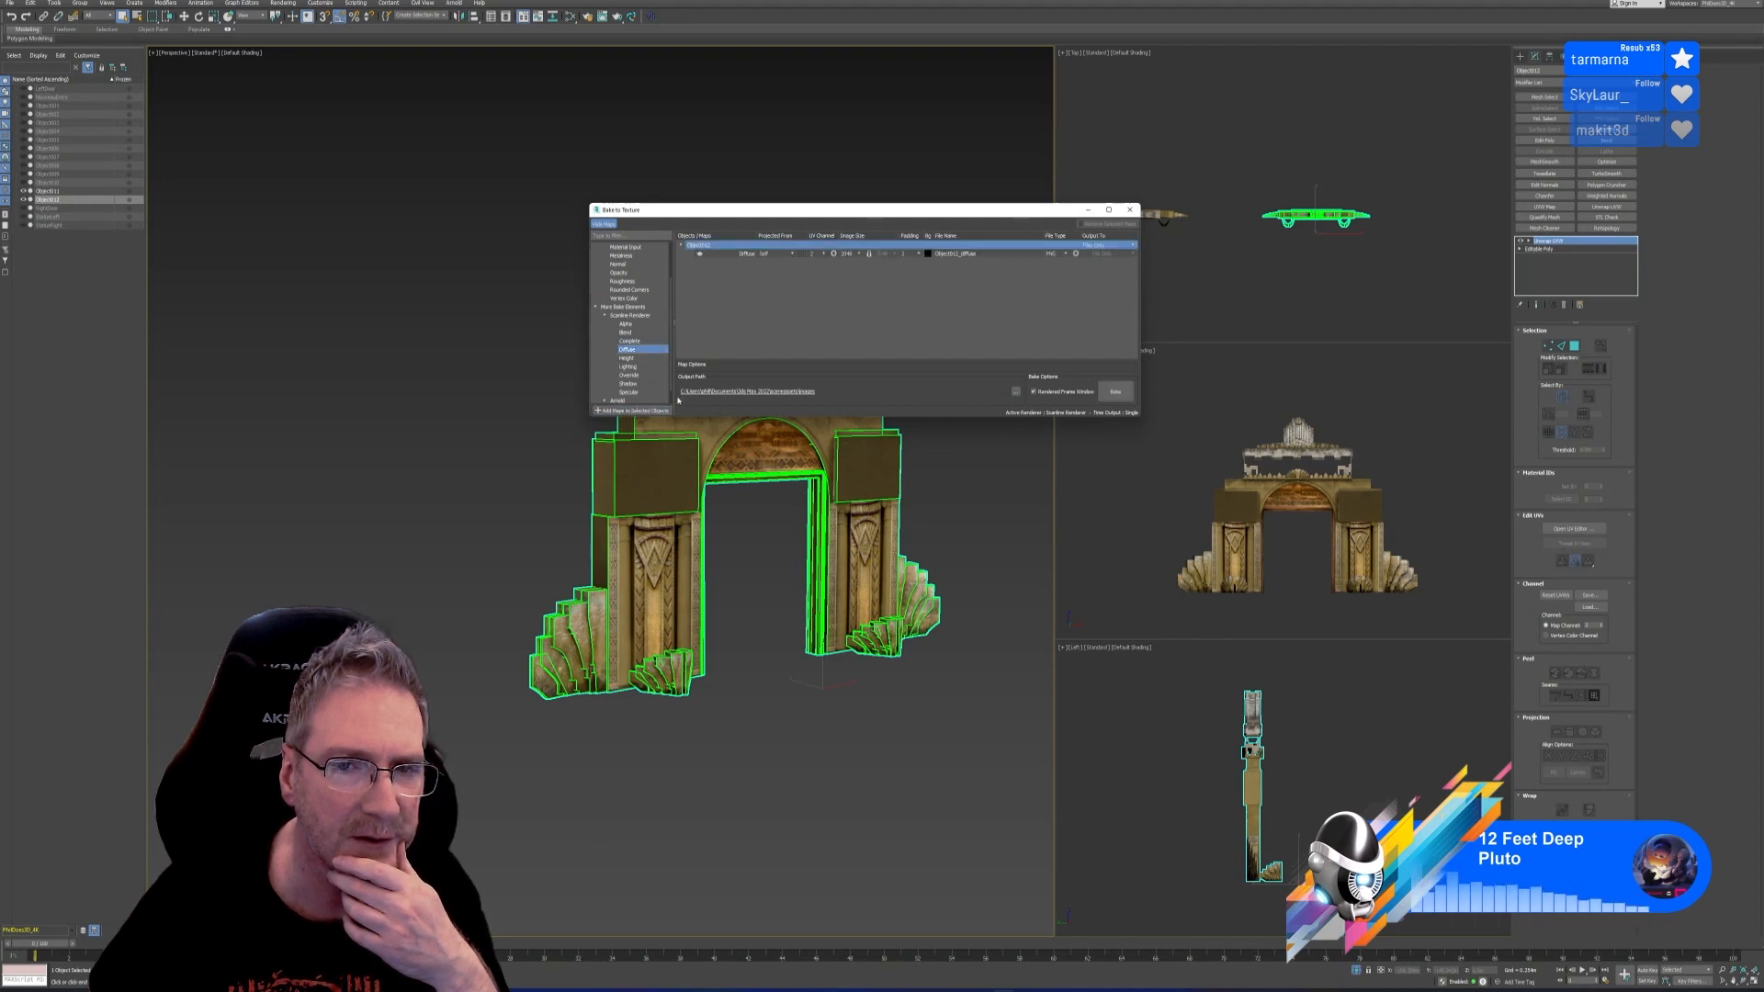
Set the Diffuse map's image size to 4096 and give its output file a custom name
left_click(859, 254)
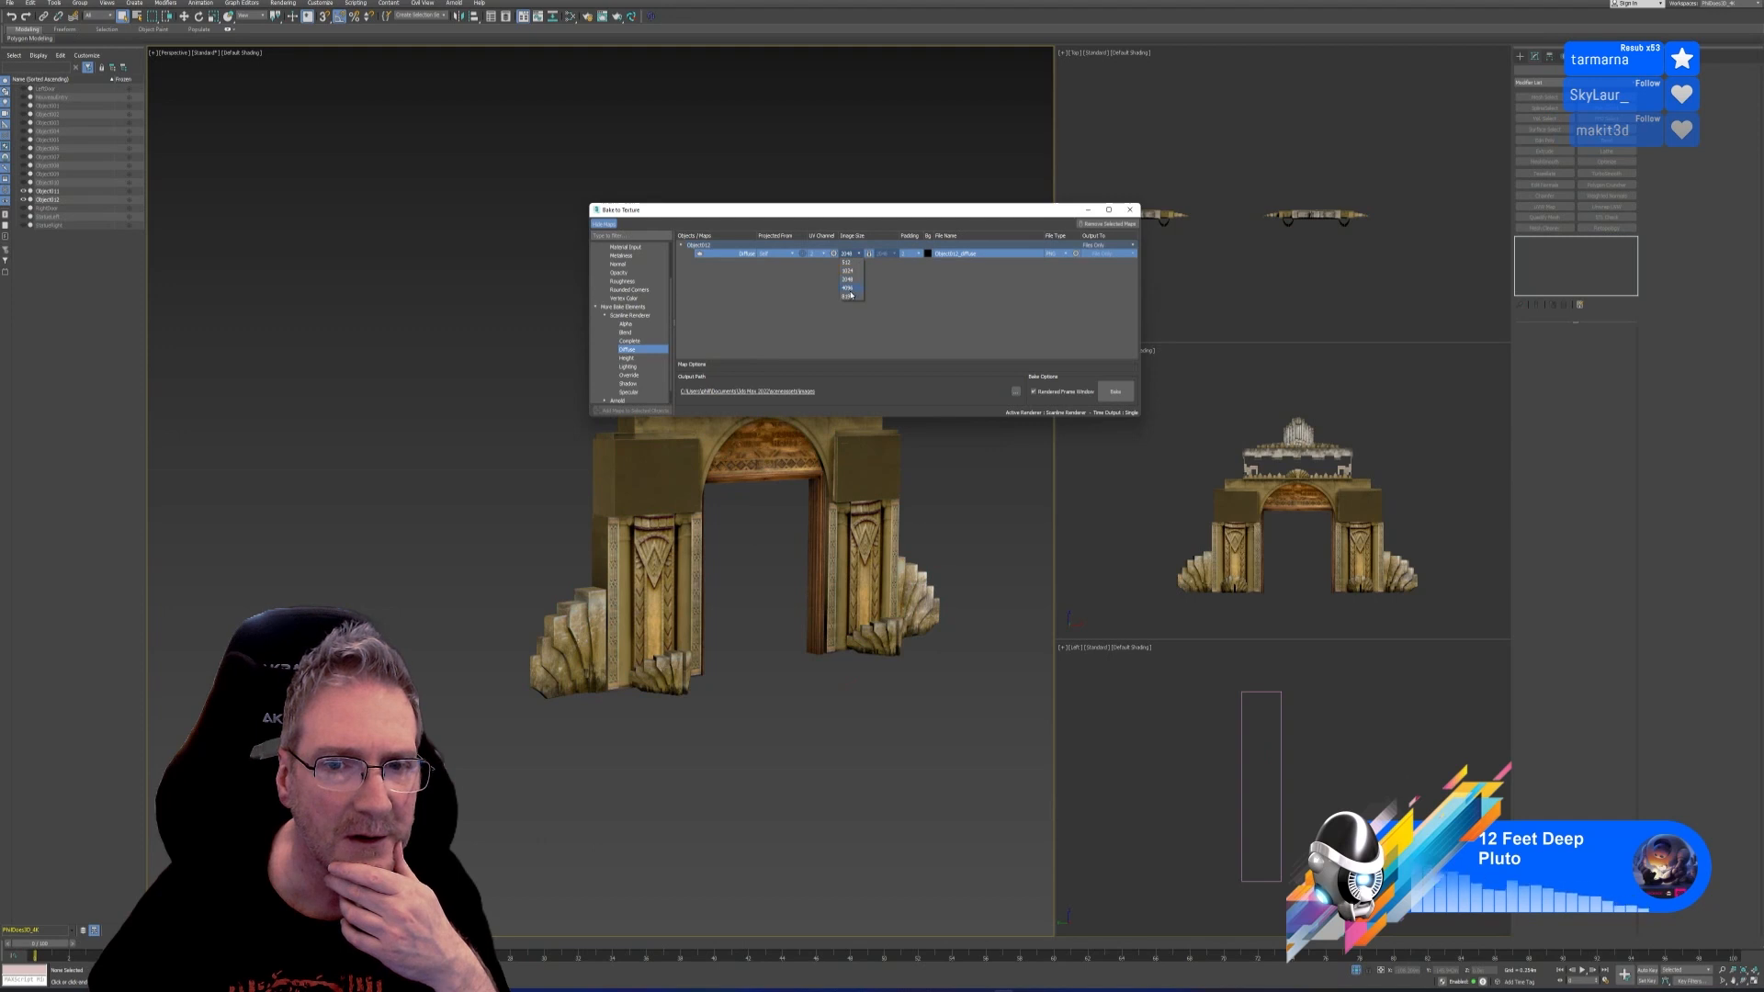
left_click(849, 291)
double_click(955, 254)
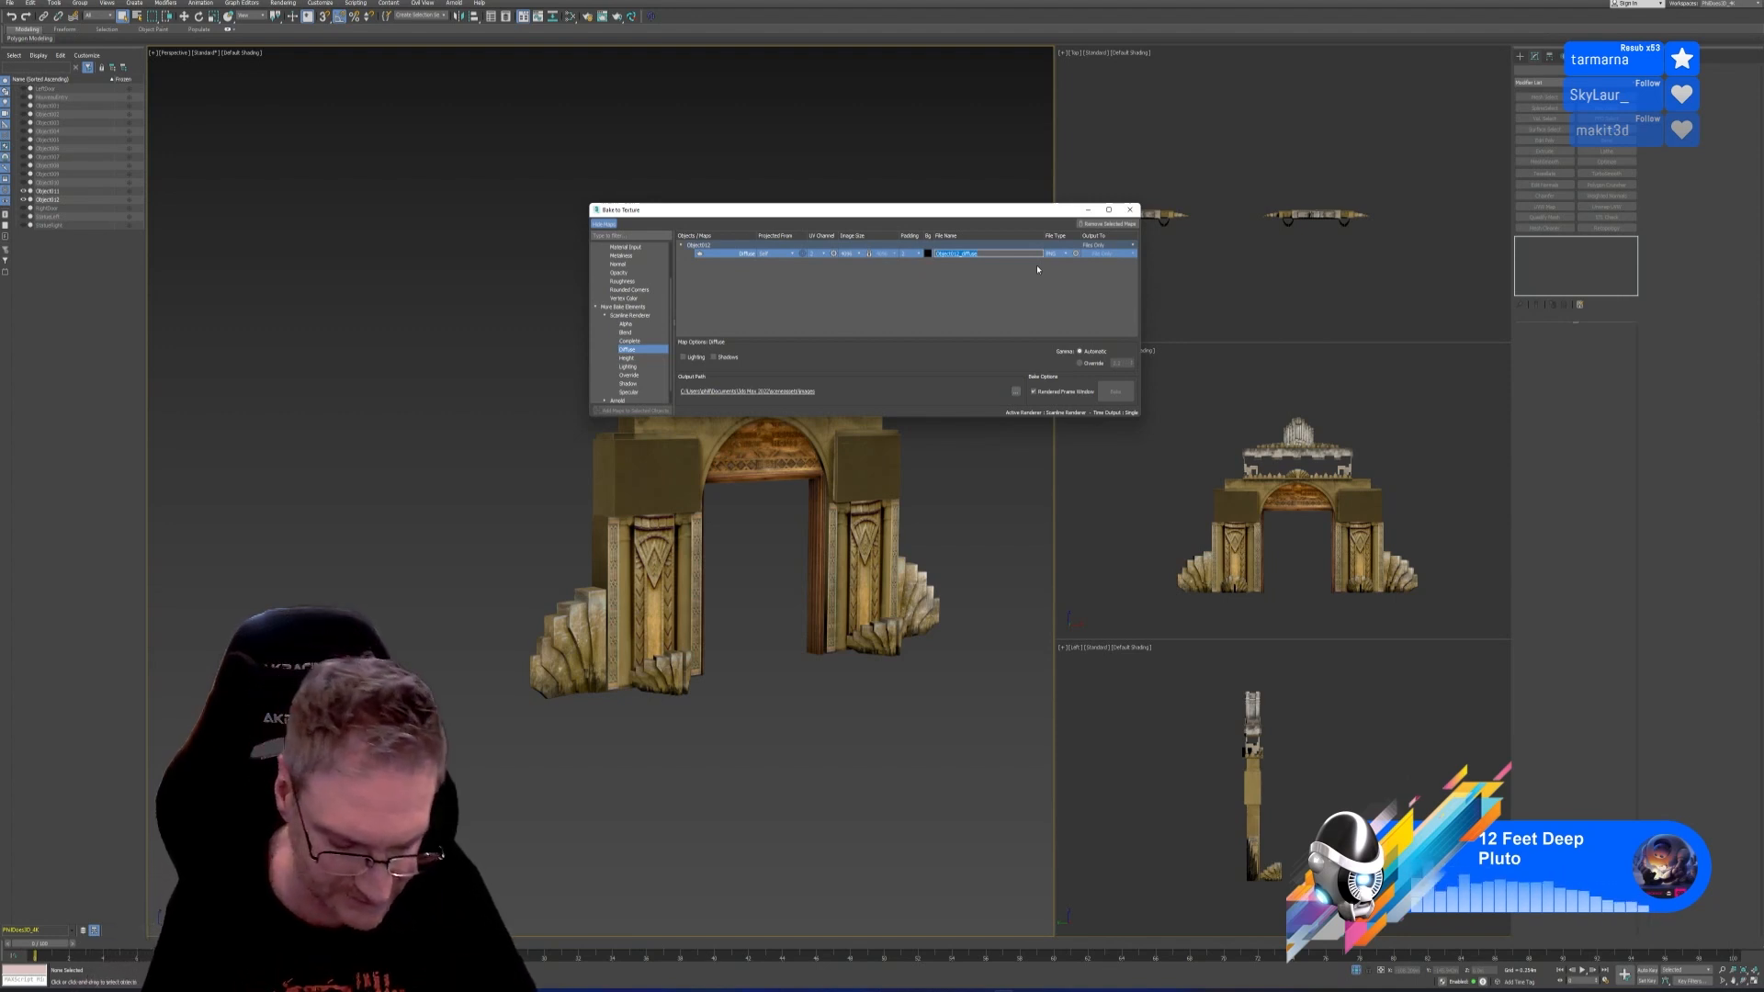
type("Nippel")
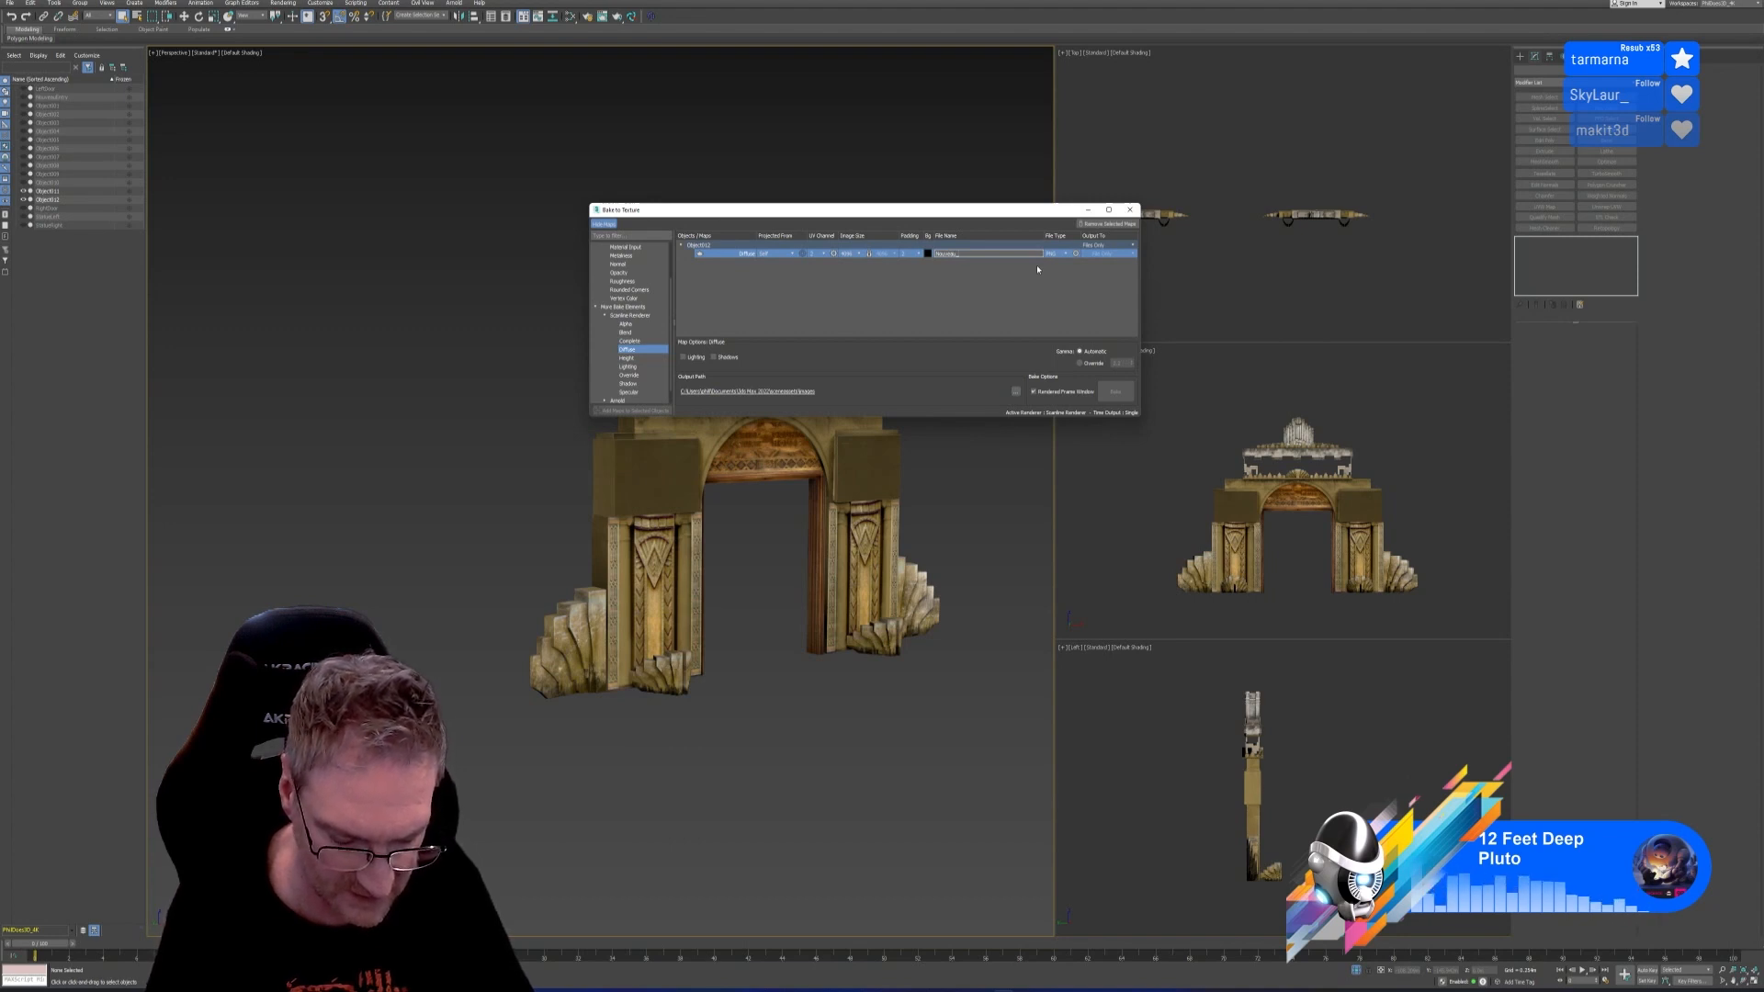
type("_Middle")
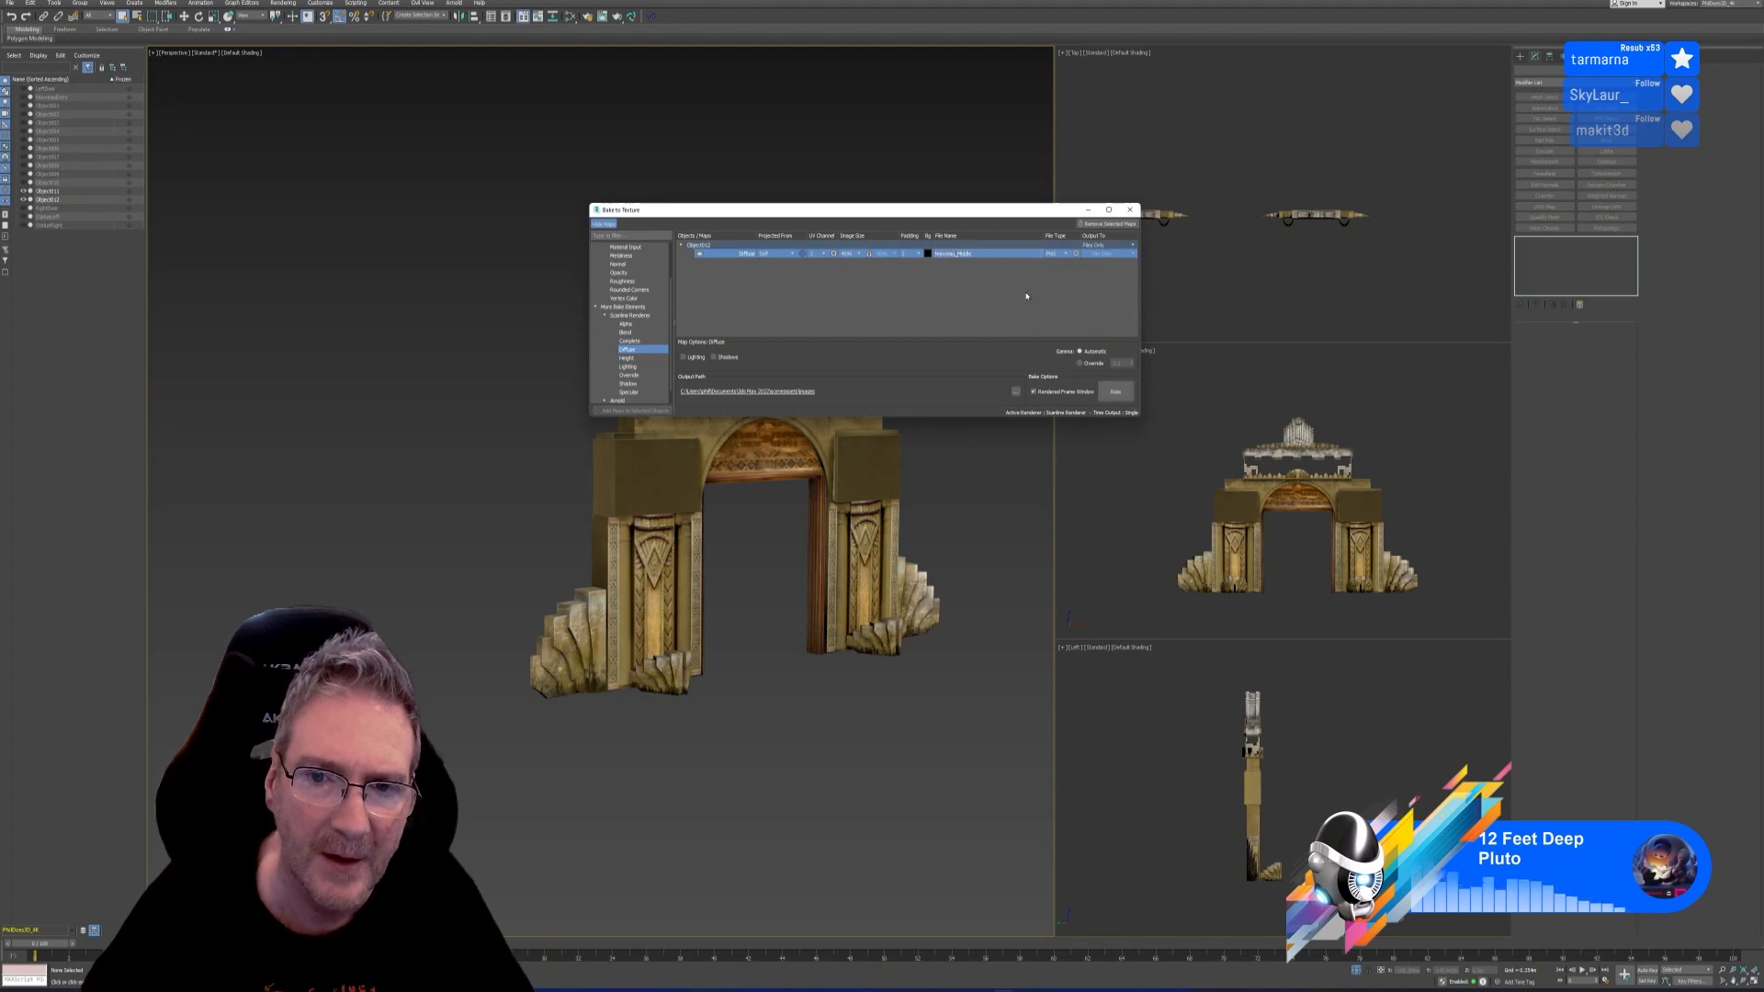
left_click(914, 324)
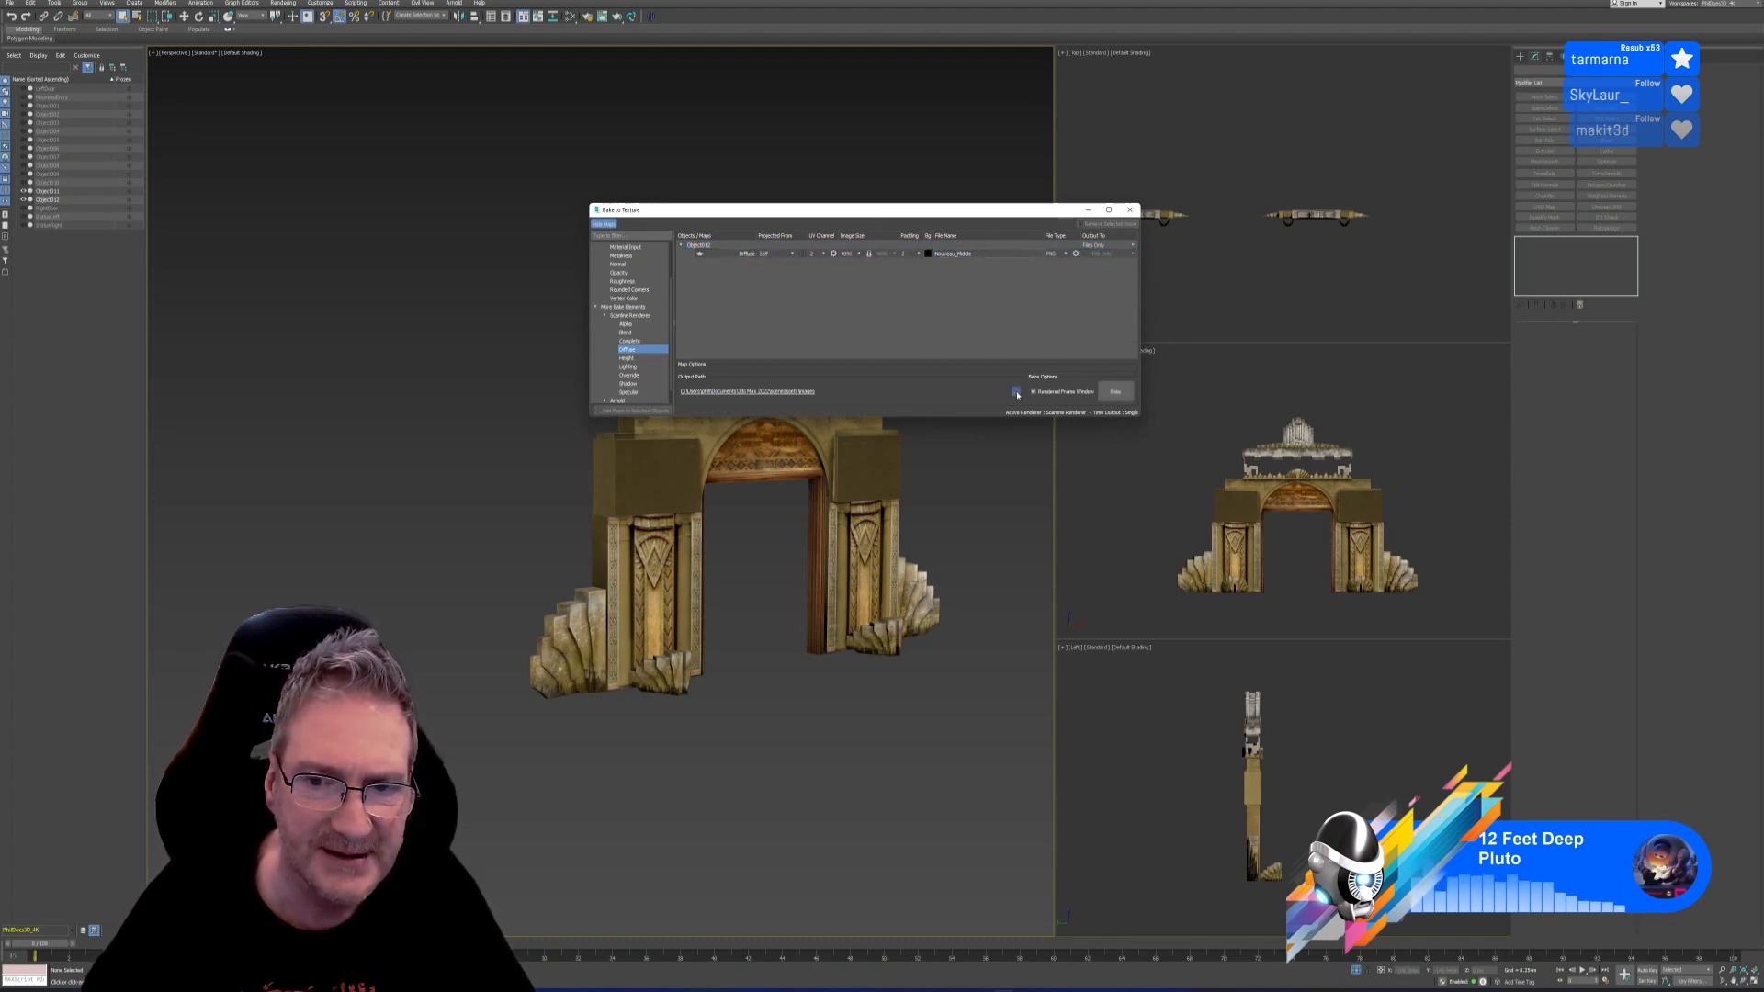
Browse the bake output path to the Nouveau Entry folder inside UE4 > Models on the Work (E:) drive
left_click(1016, 393)
left_click_drag(982, 174, 789, 139)
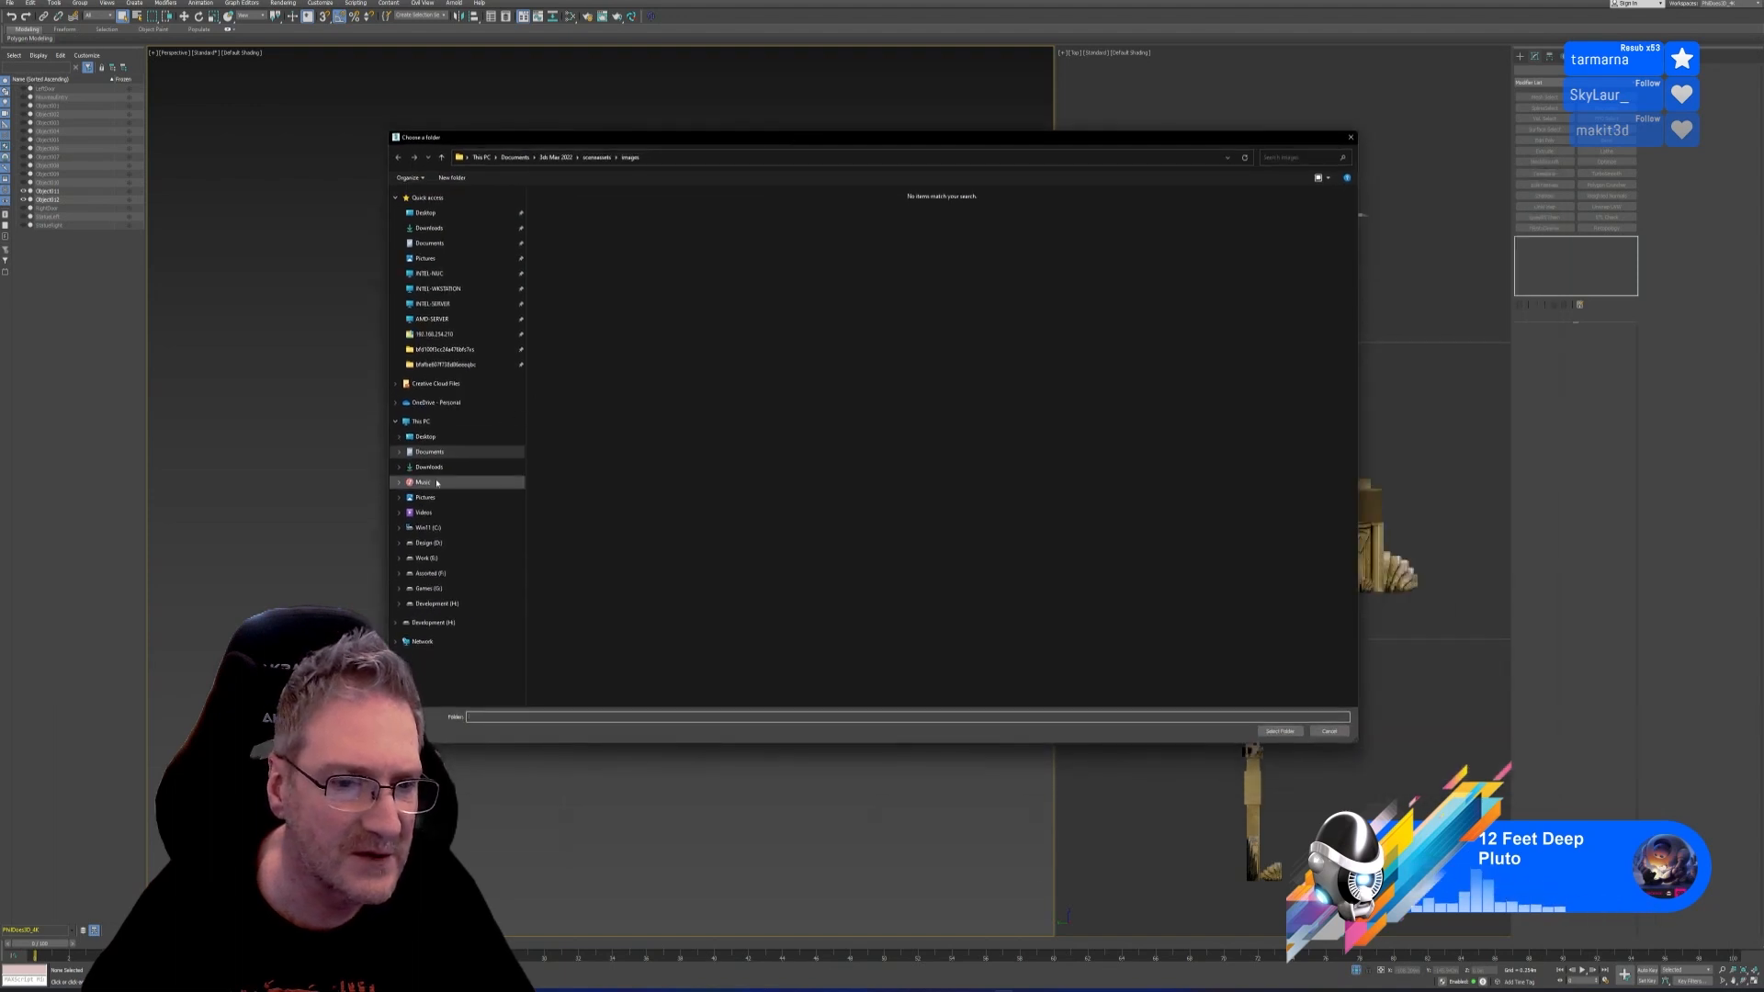
left_click(443, 557)
double_click(1020, 213)
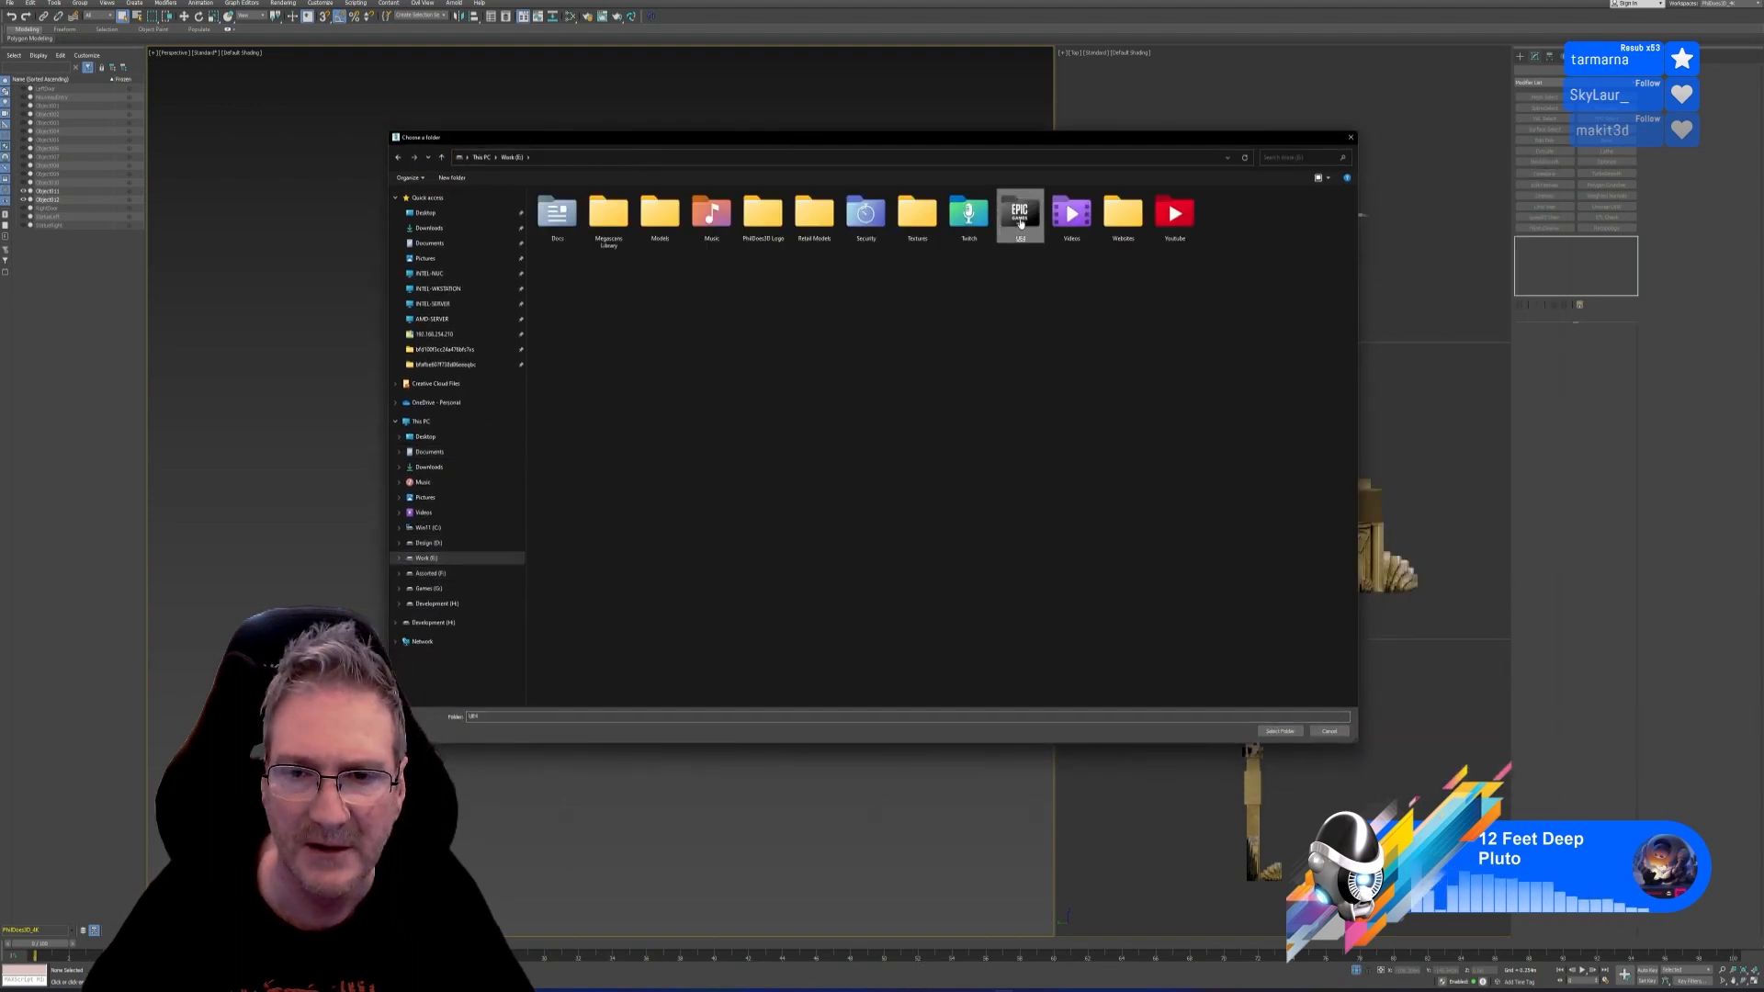
double_click(715, 229)
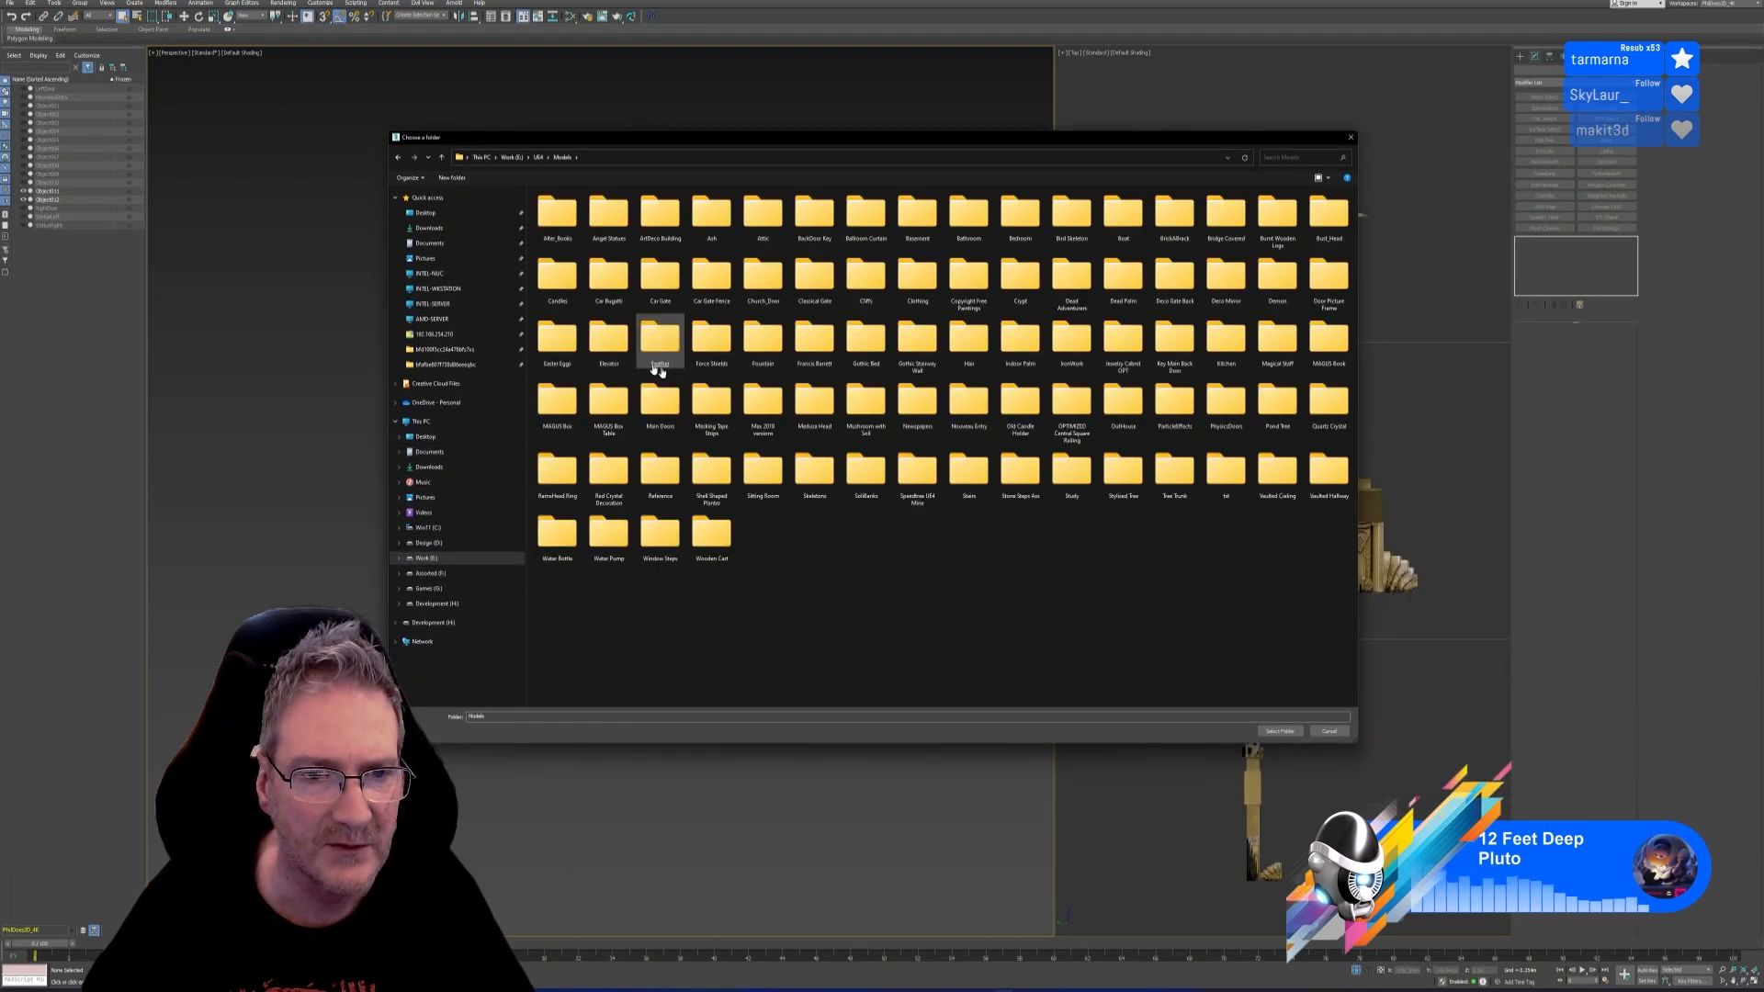
double_click(974, 412)
Create a Textures folder inside Nouveau Entry and select it as the bake output folder
right_click(696, 278)
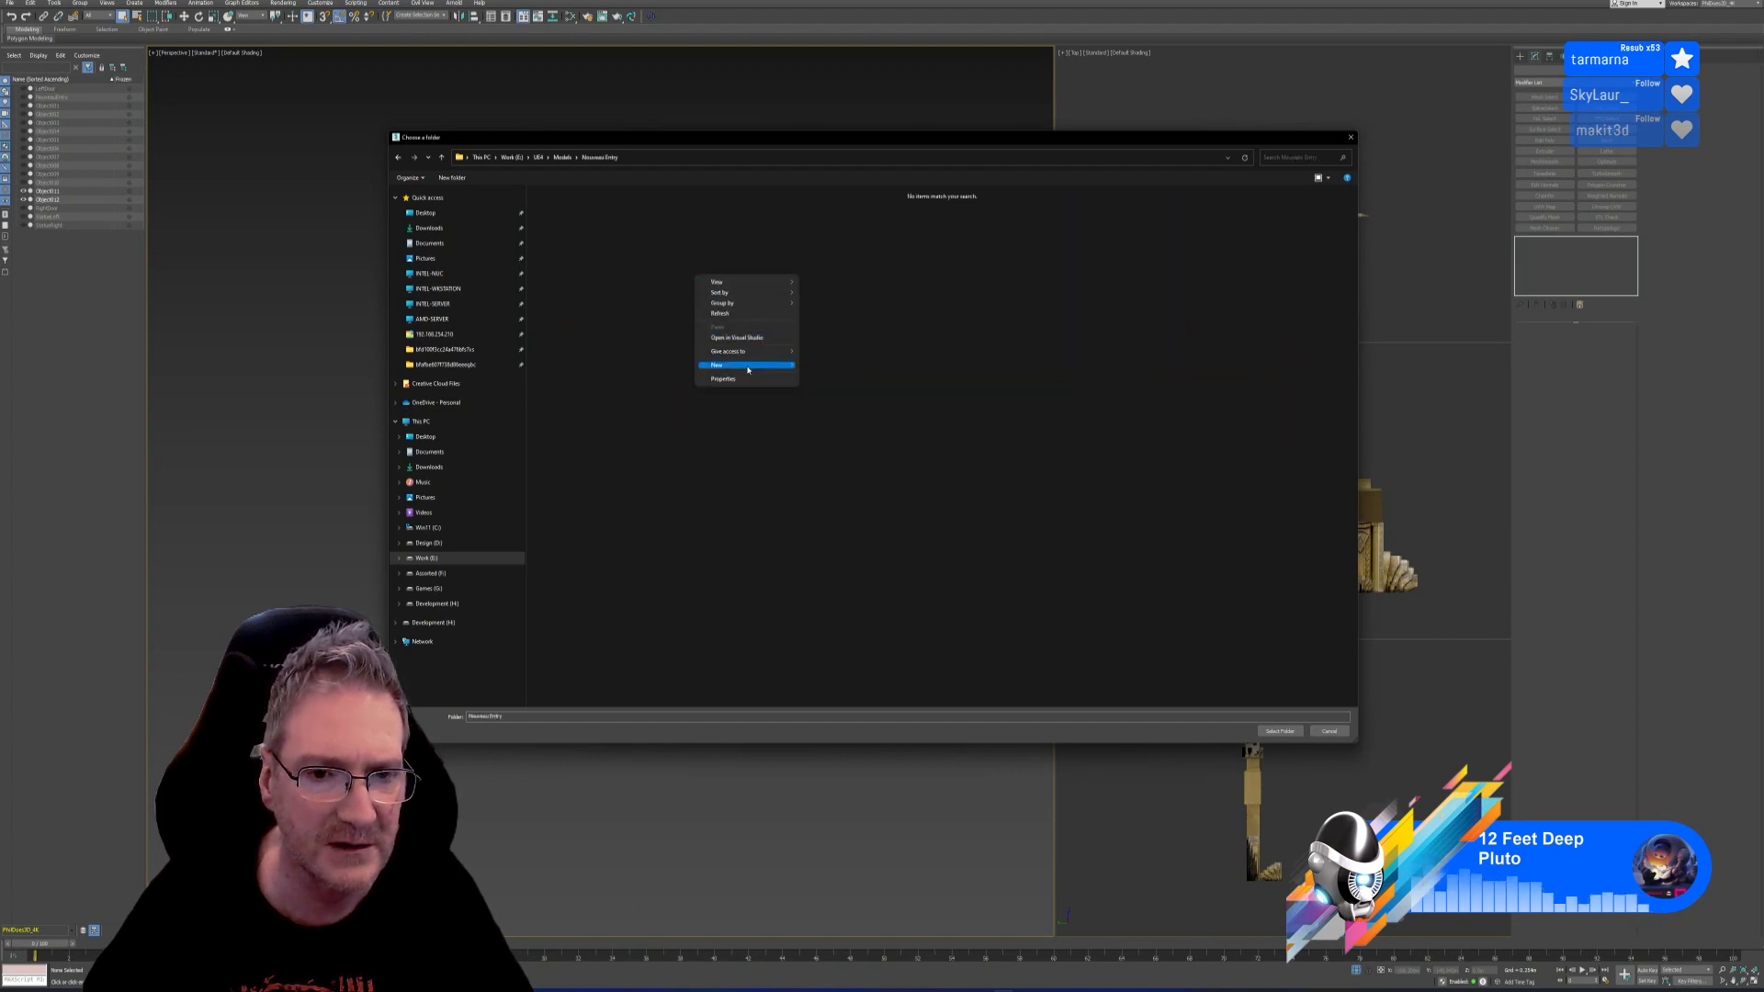
mouse_move(749, 367)
left_click(854, 368)
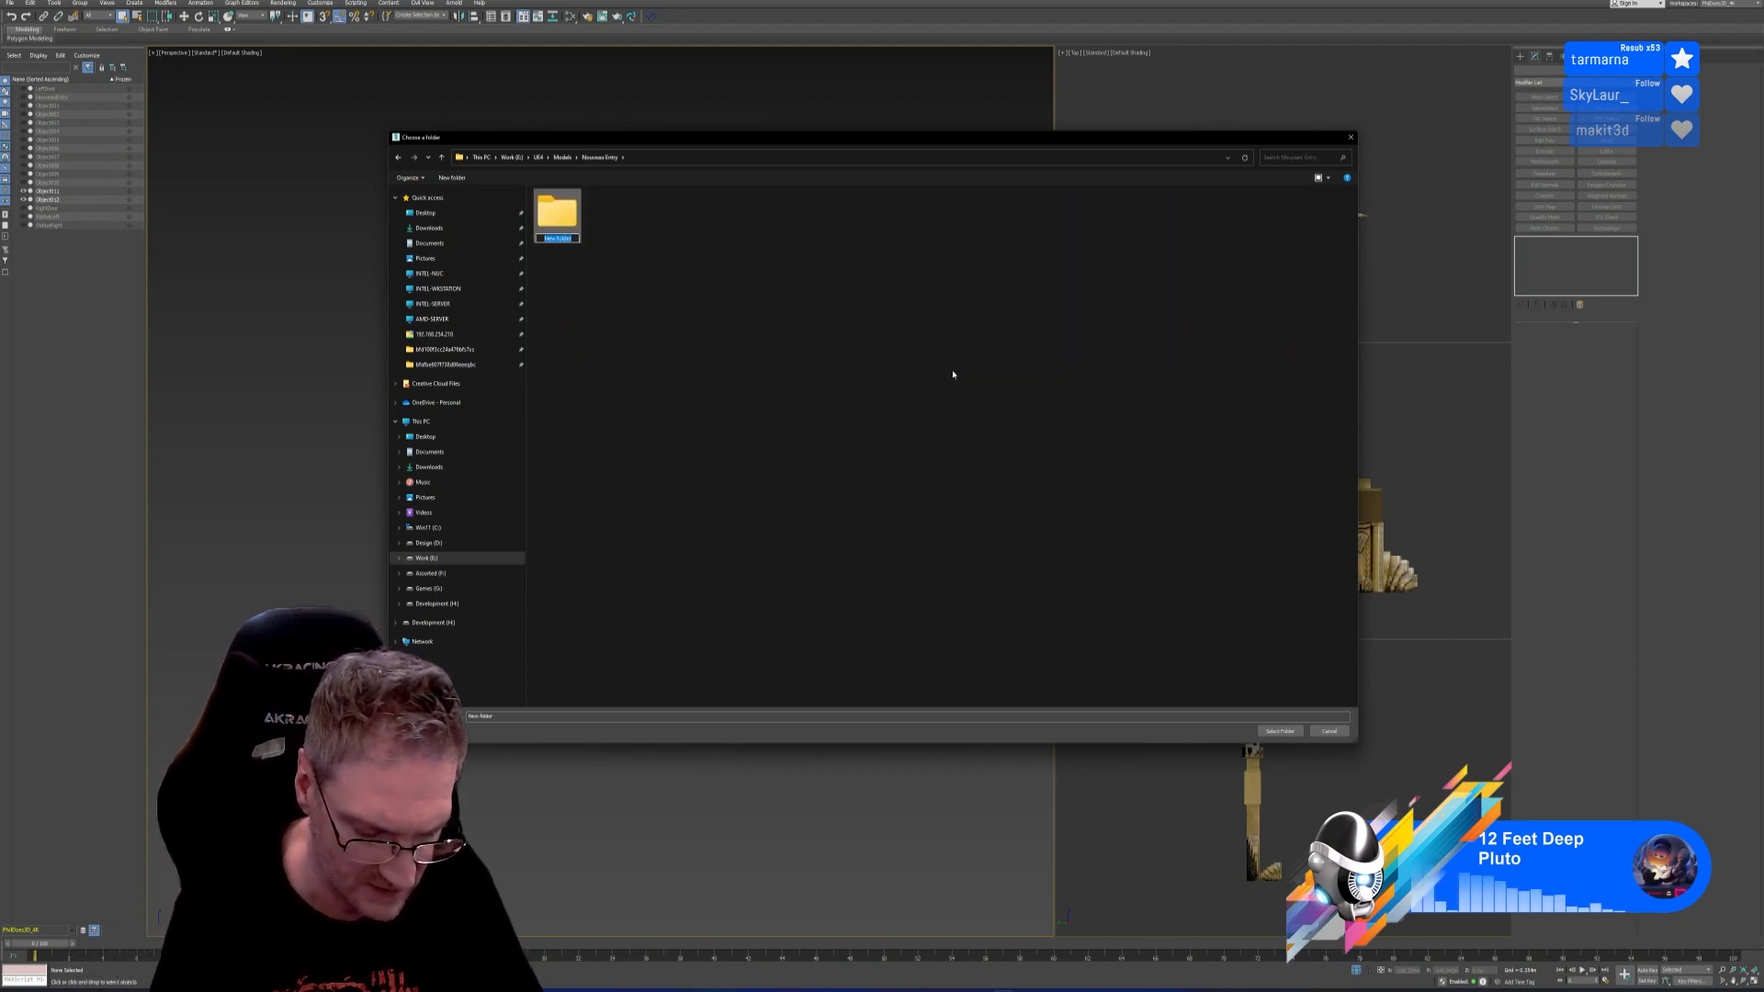
type("Textures")
key("Return")
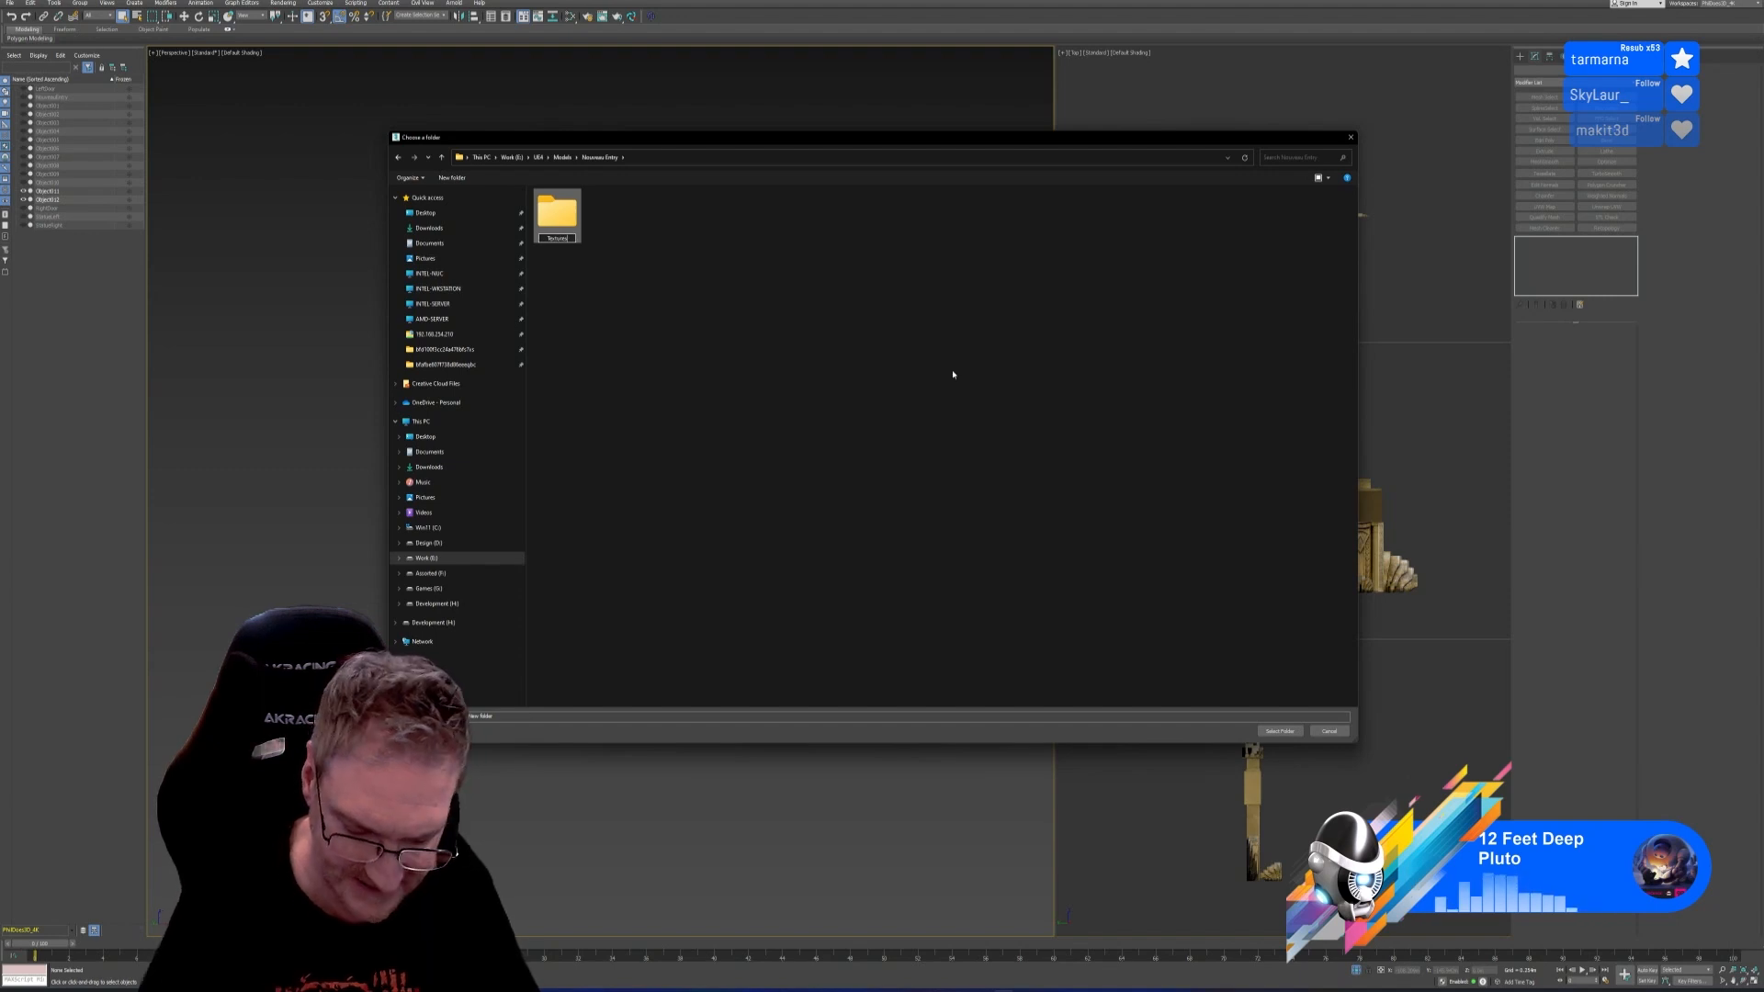
double_click(561, 237)
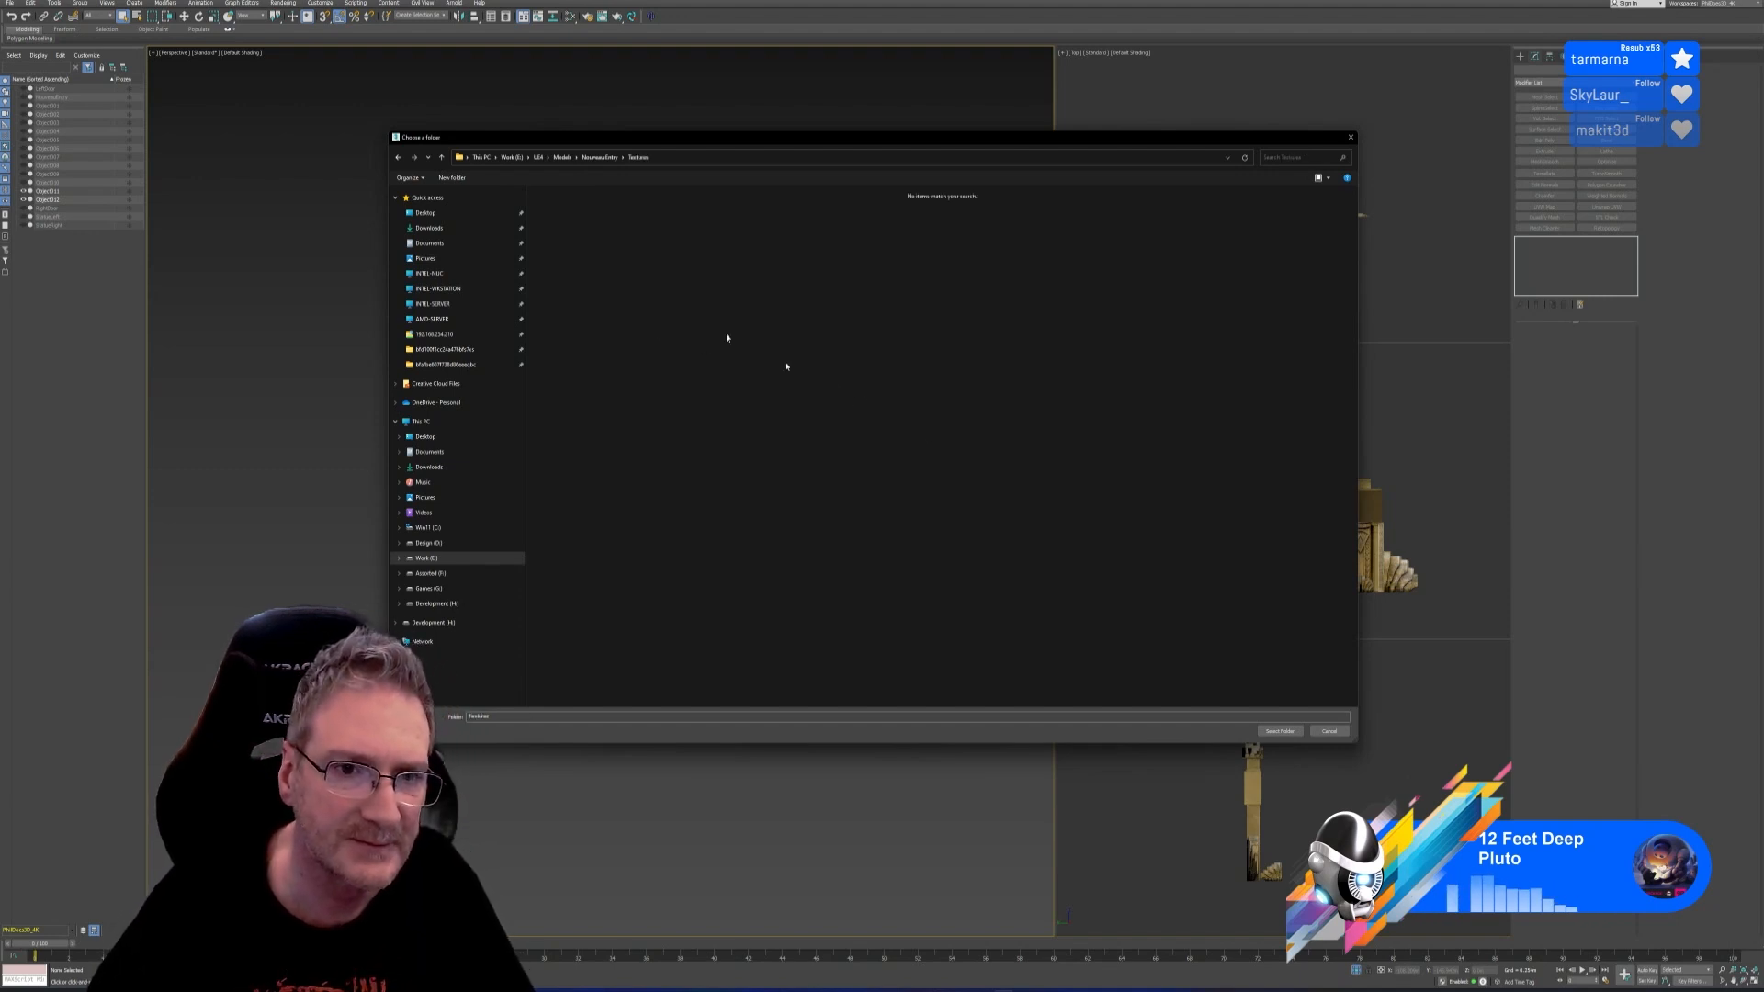
left_click(1279, 731)
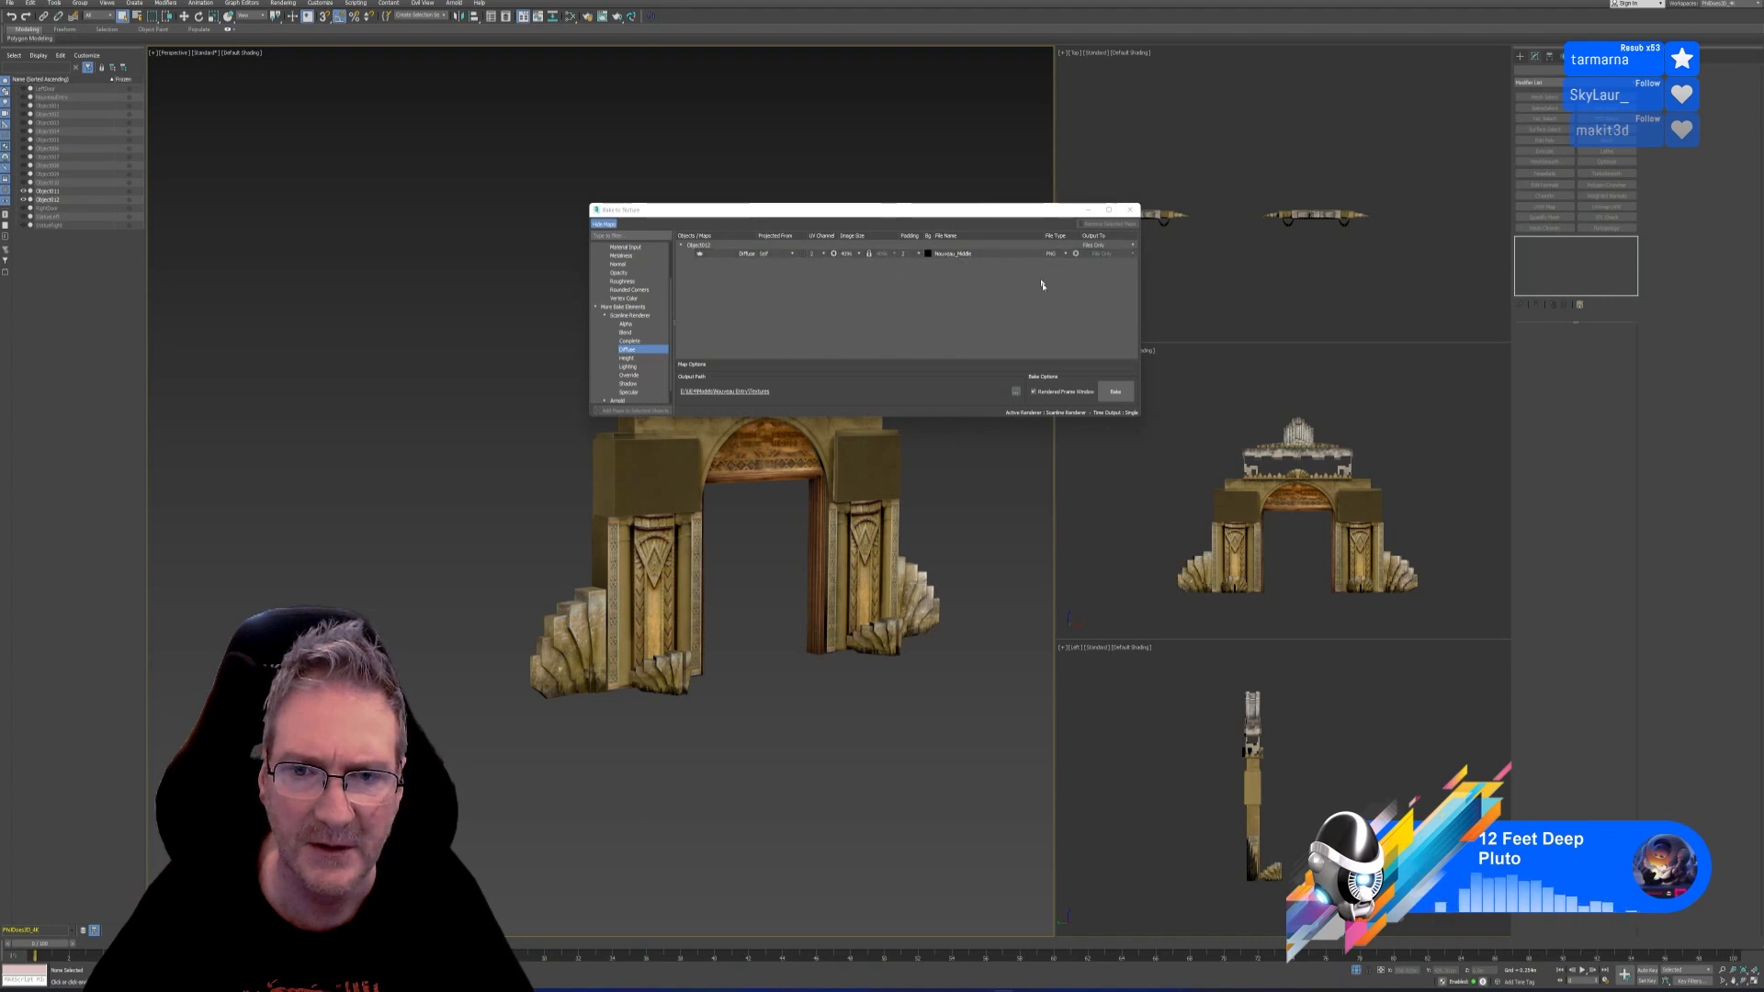
Bake the Diffuse map, then close the bake progress and Bake to Texture windows
left_click(1116, 391)
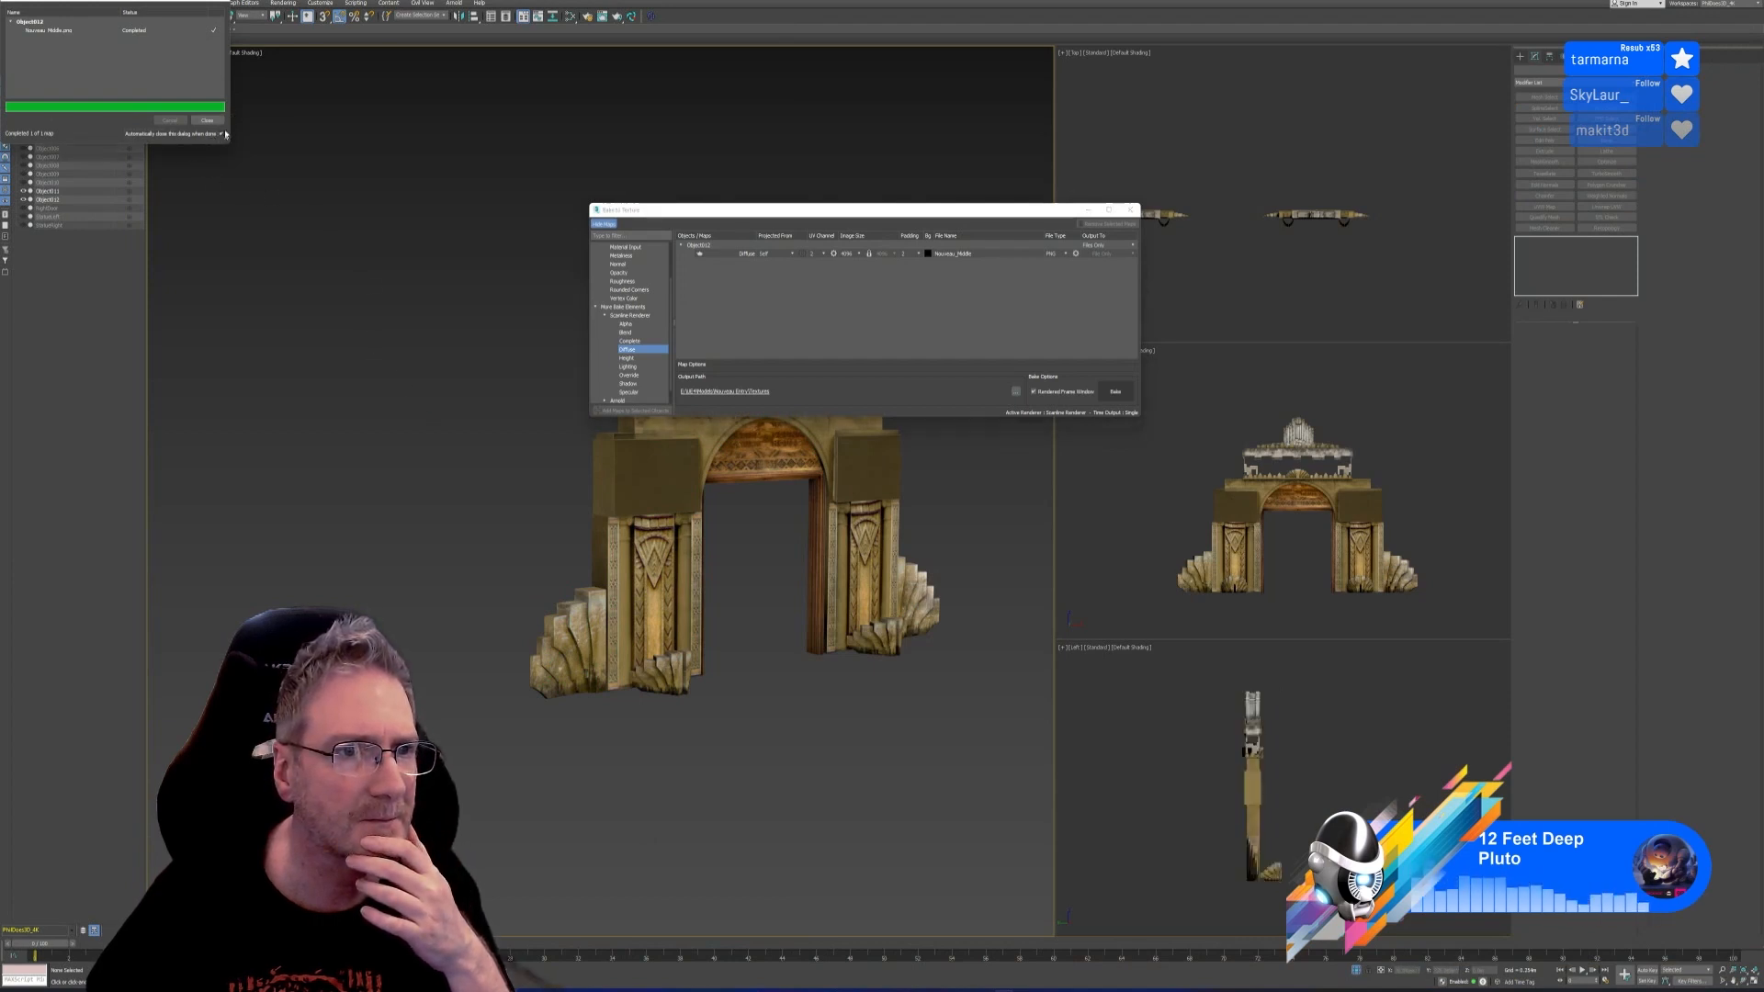
left_click(207, 120)
left_click(1129, 210)
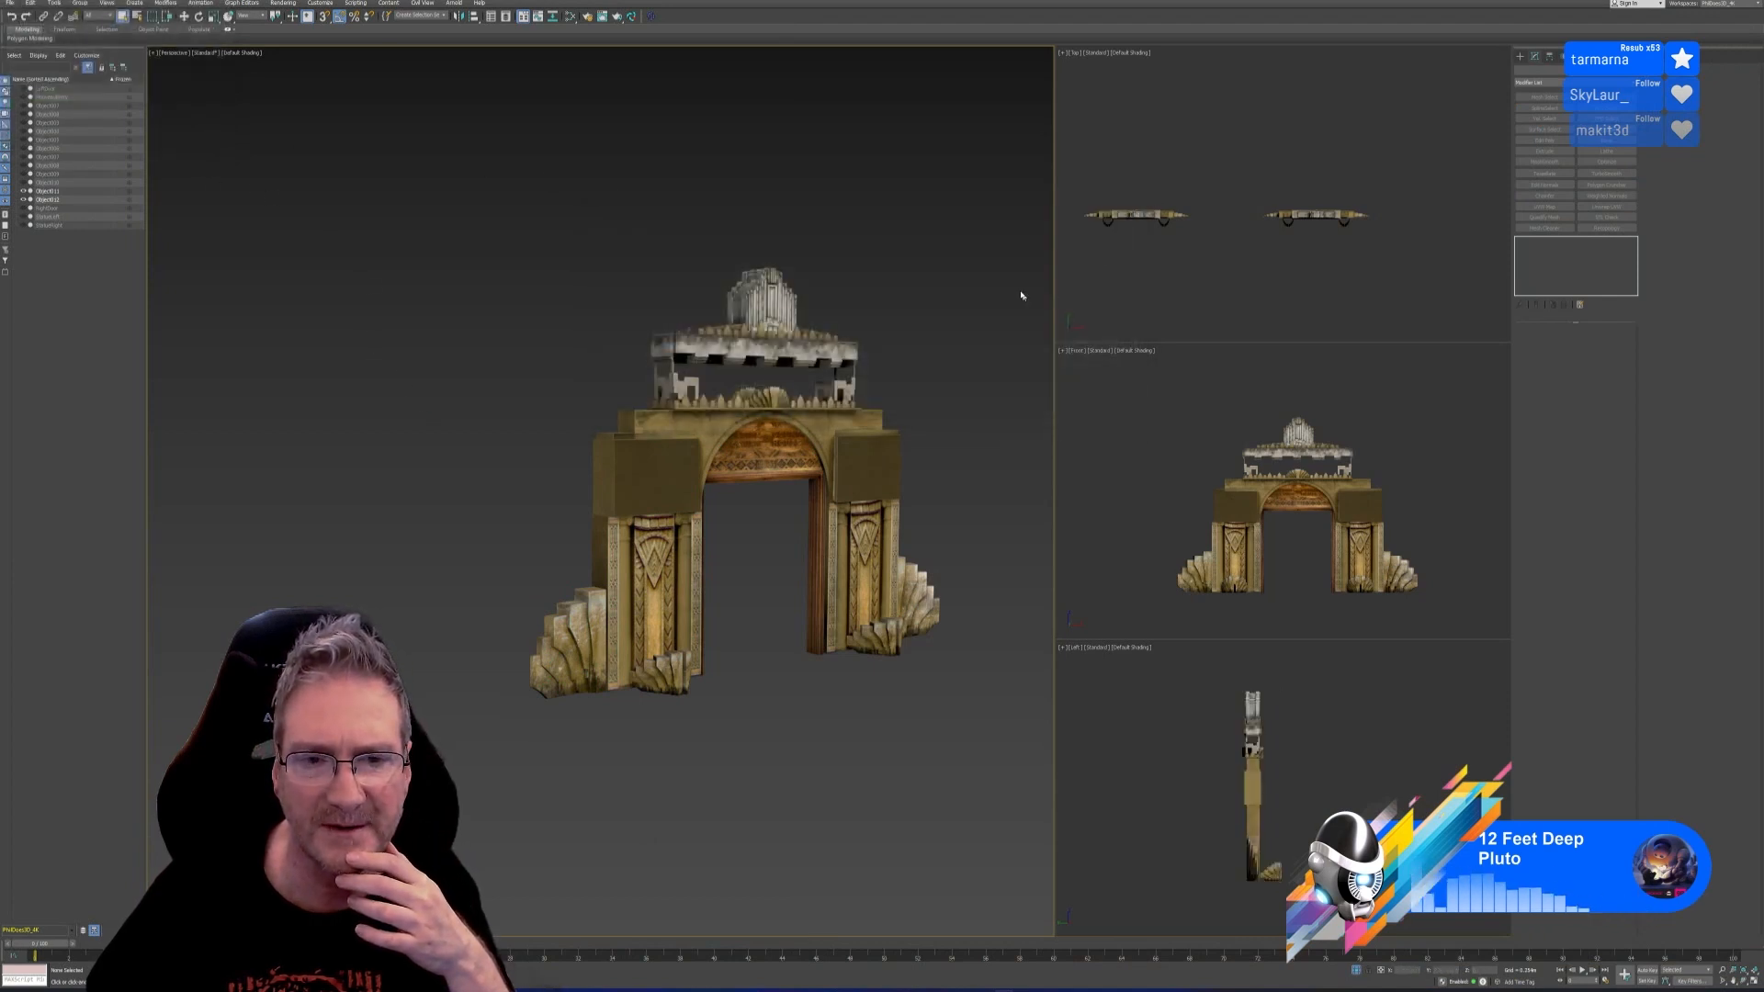
Clear the existing node network from the Slate Material Editor view and add a new Standard (Legacy) material
scroll(593, 332, "down", 5)
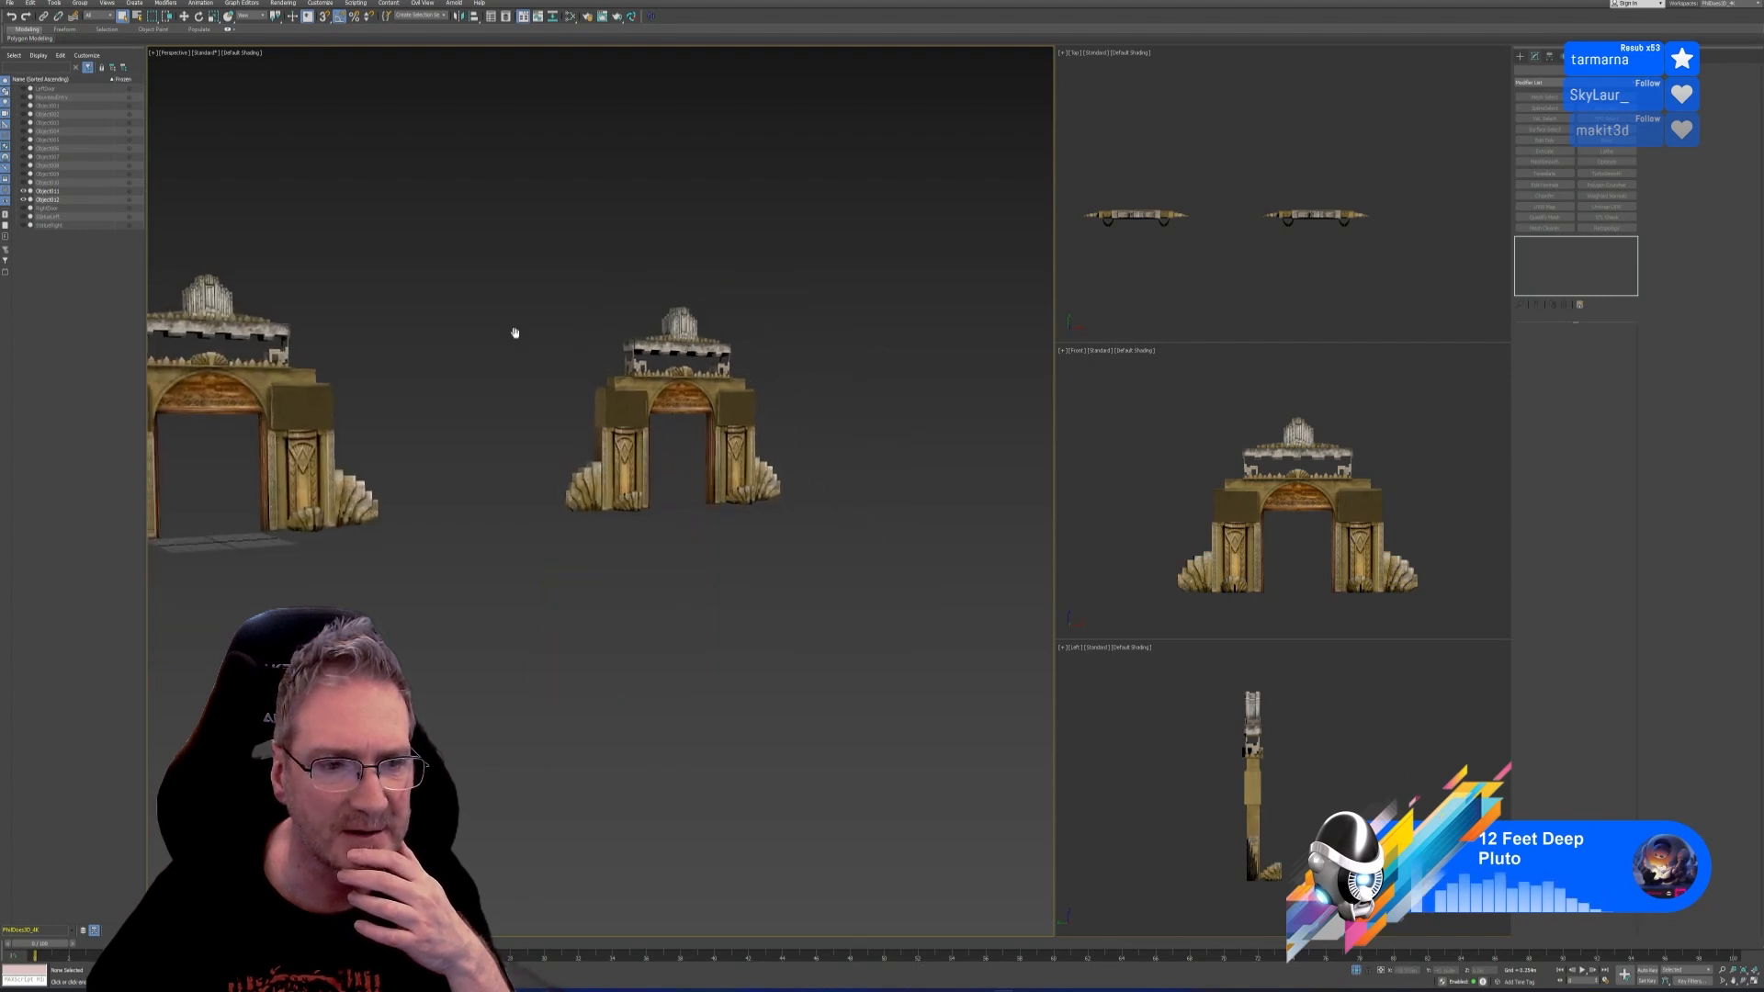
middle_click_drag(391, 340, 492, 377)
middle_click_drag(756, 454, 636, 469)
scroll(674, 404, "up", 5)
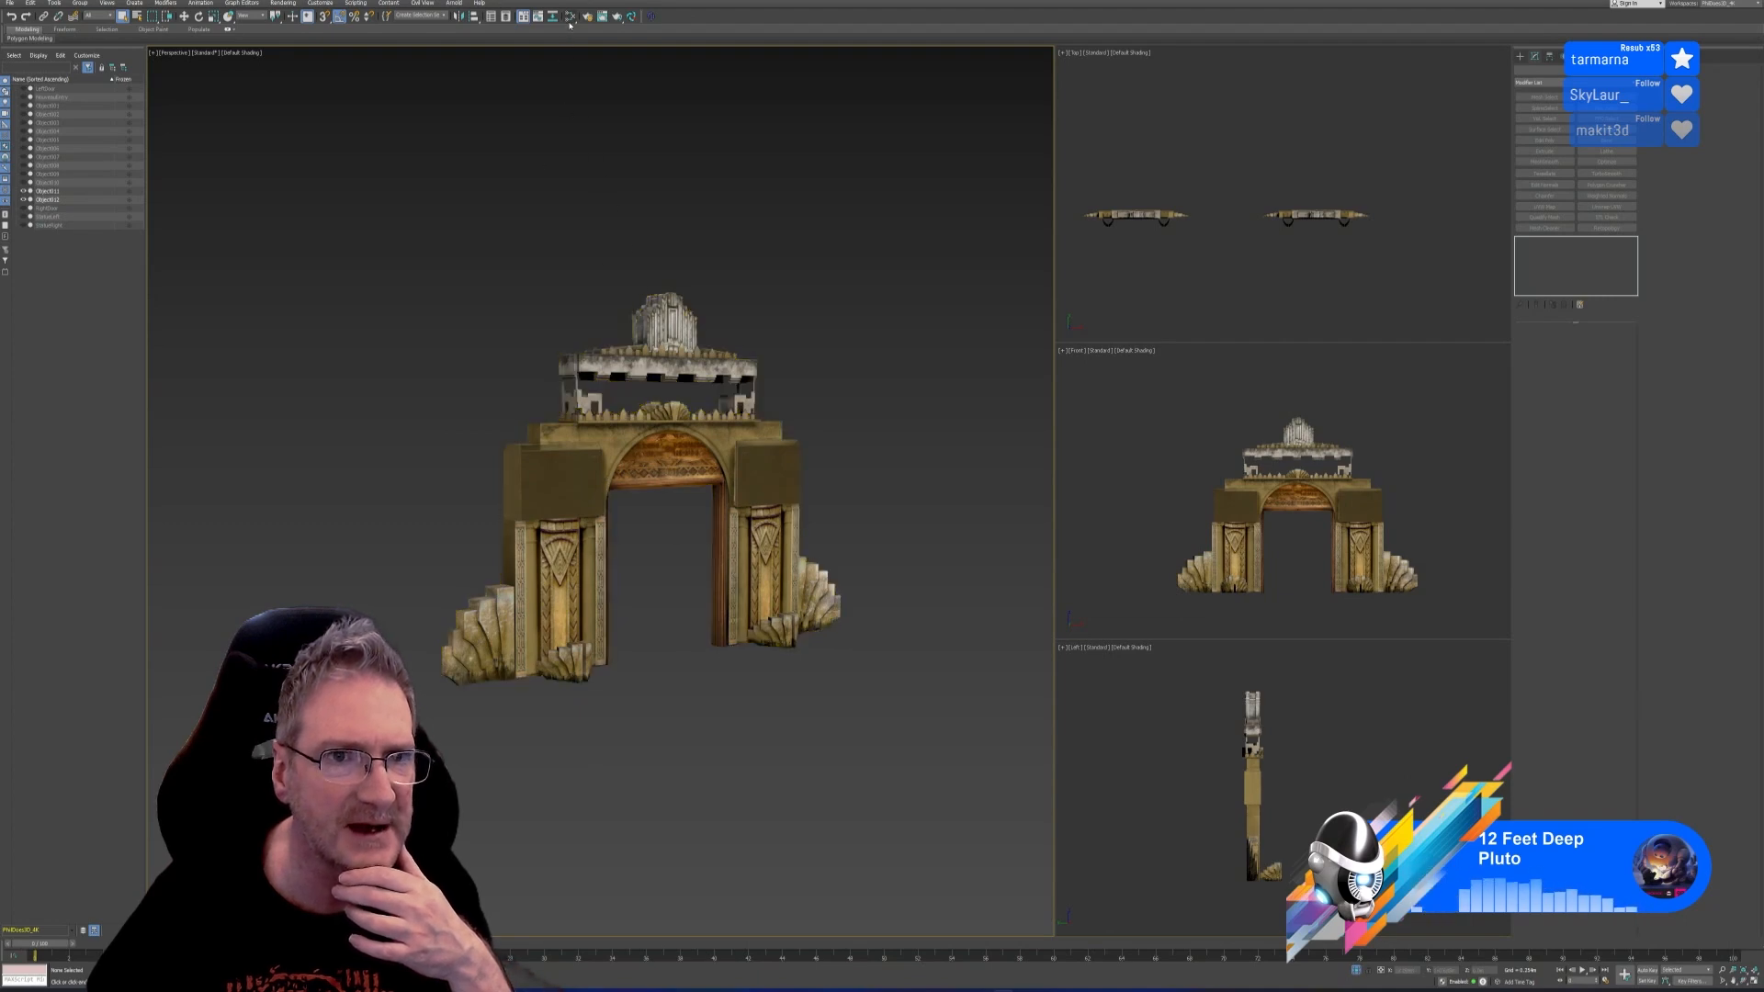
key("m")
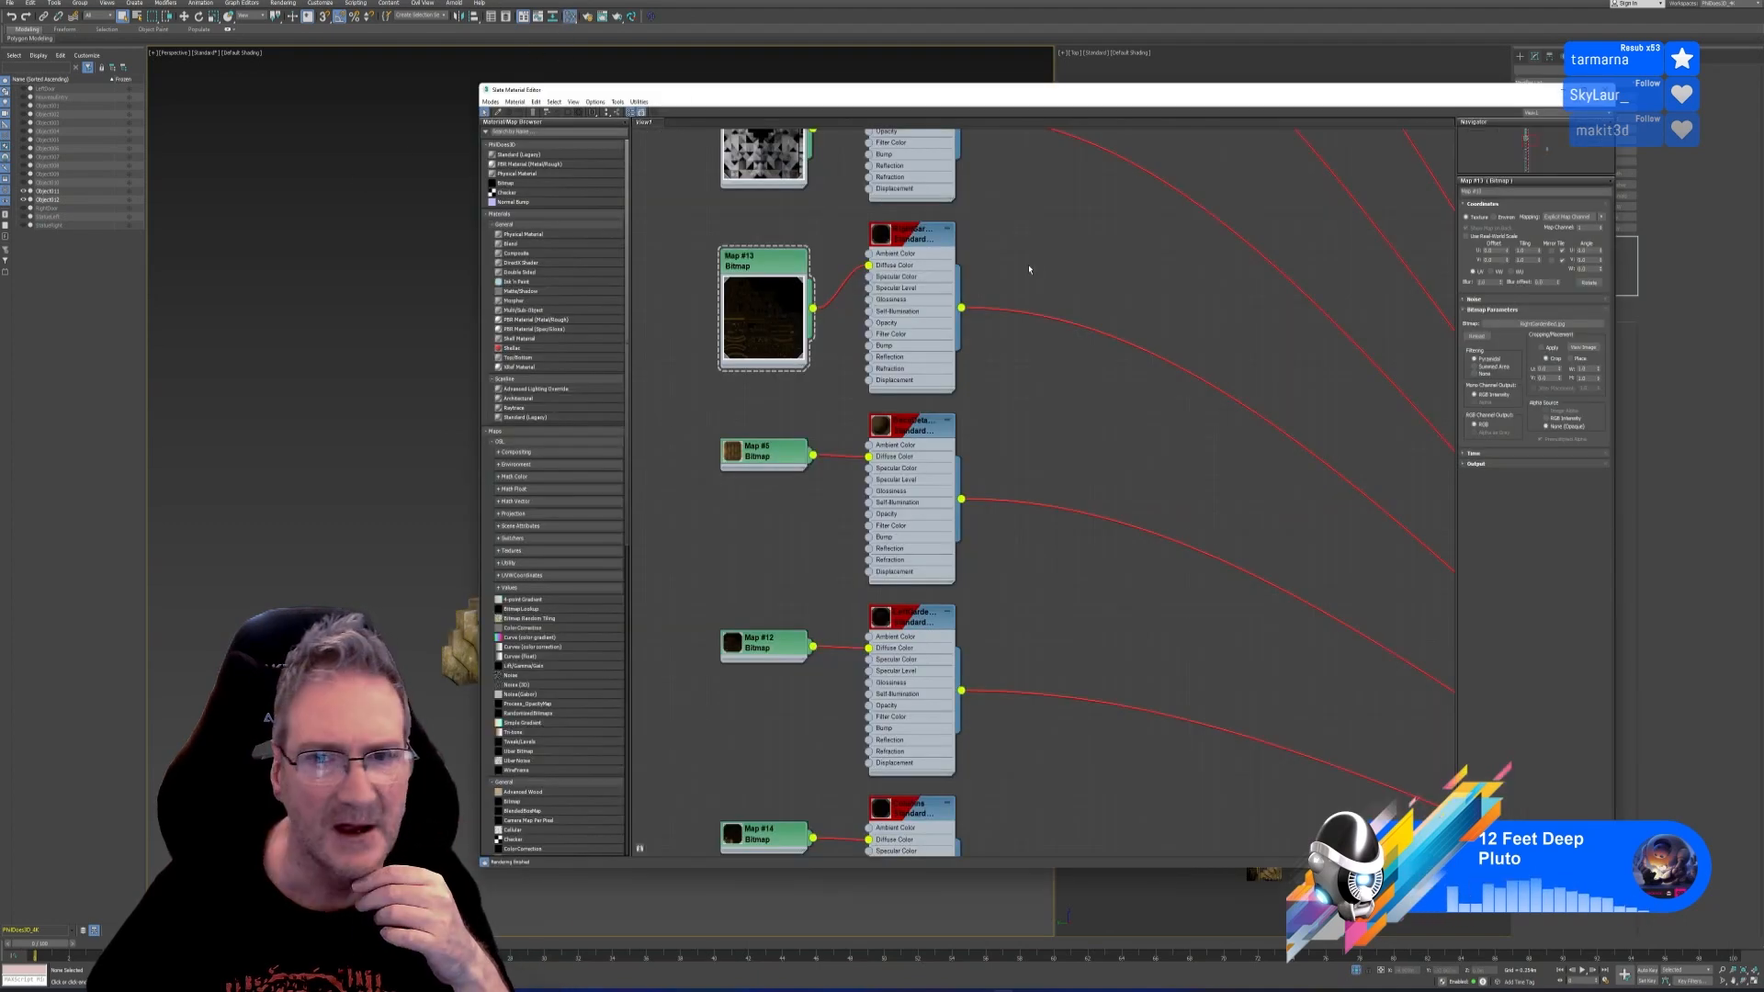
scroll(1016, 428, "down", 10)
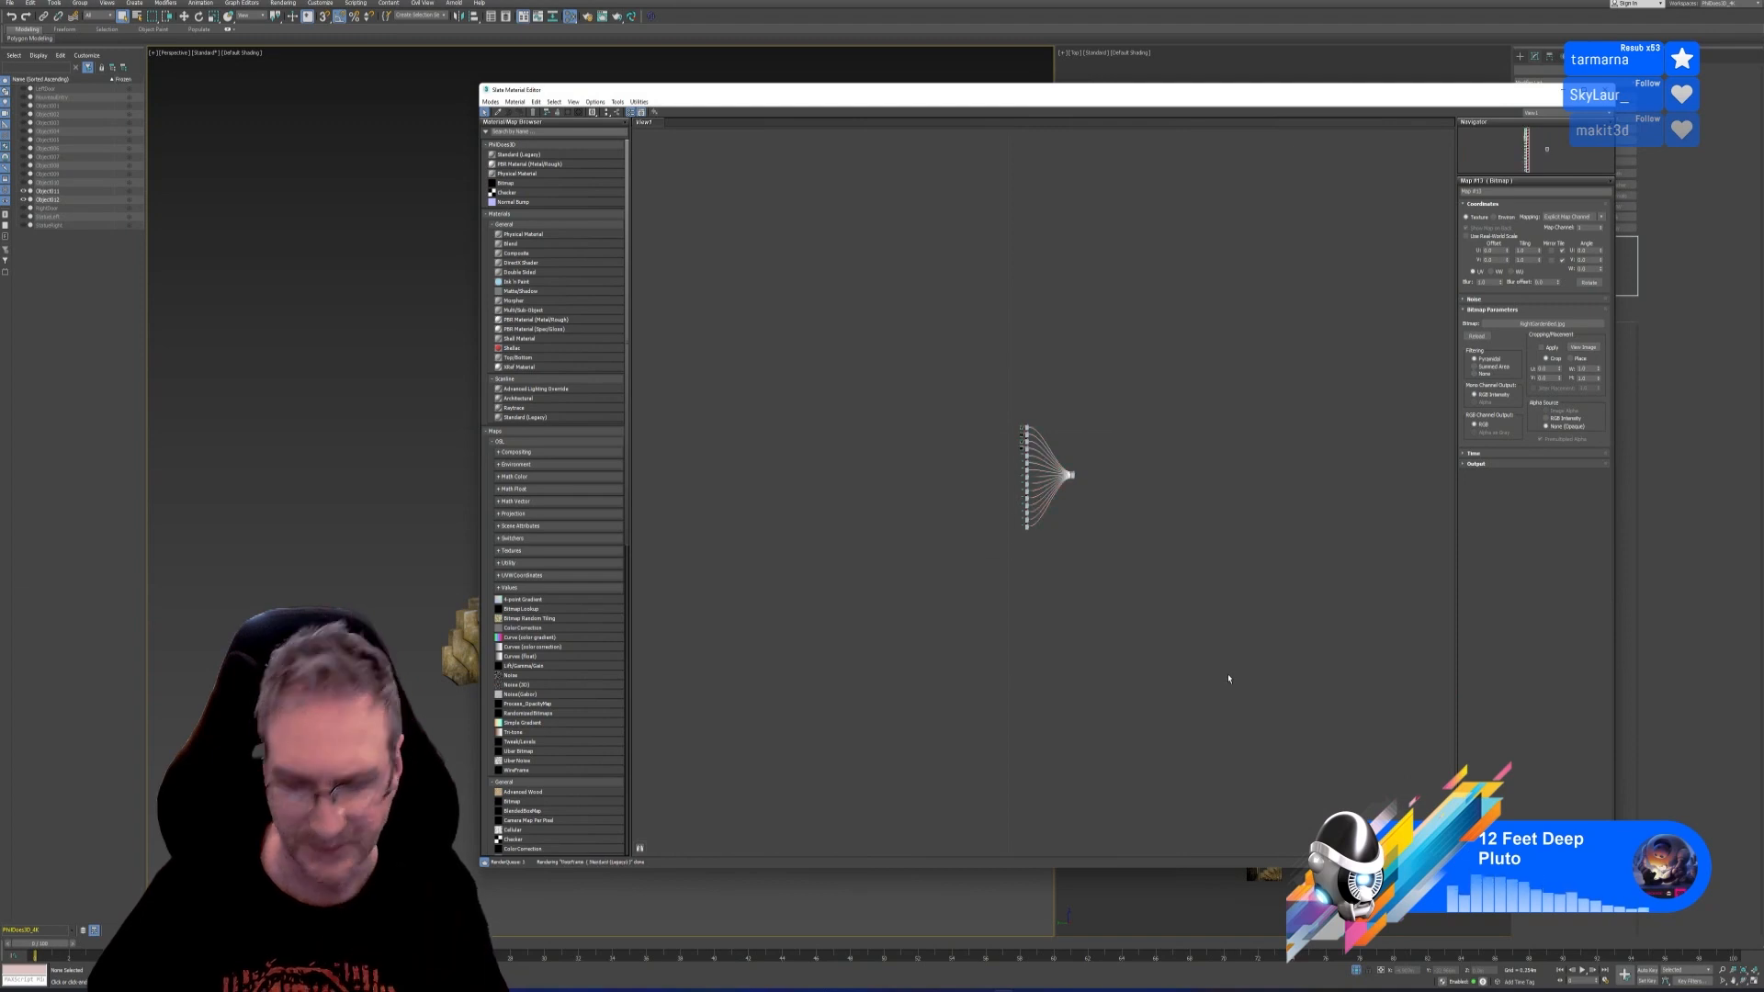
left_click(1195, 674)
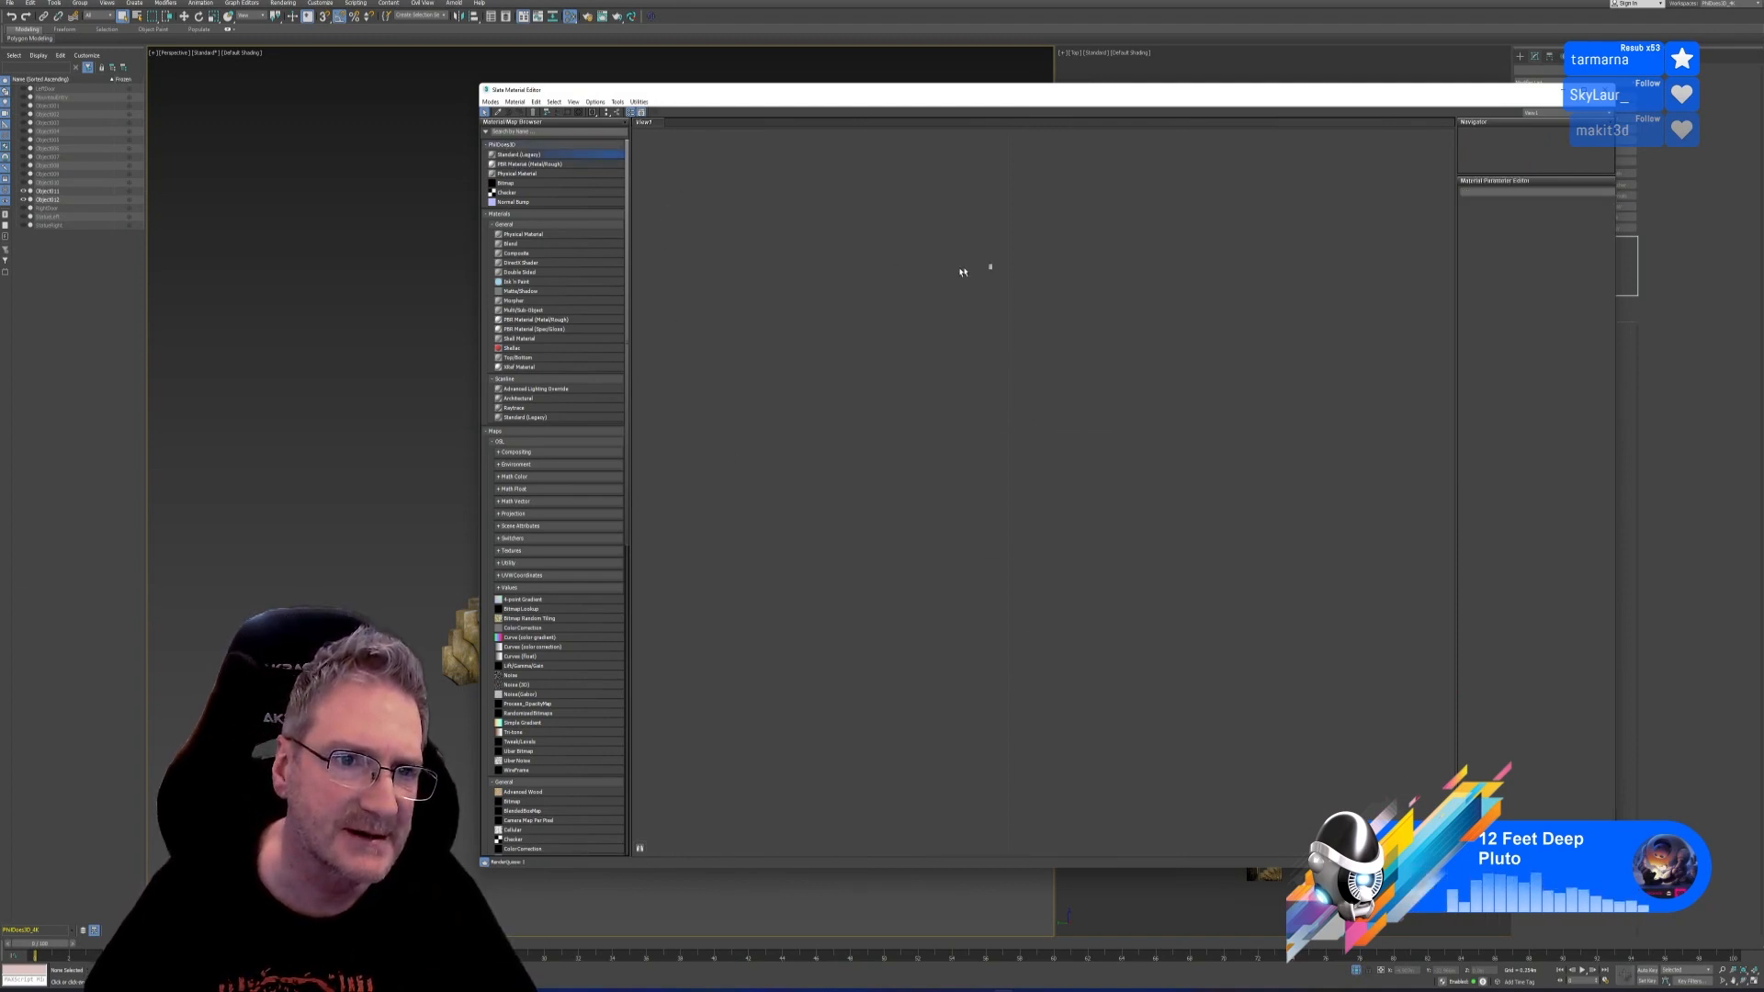
left_click_drag(963, 272, 984, 266)
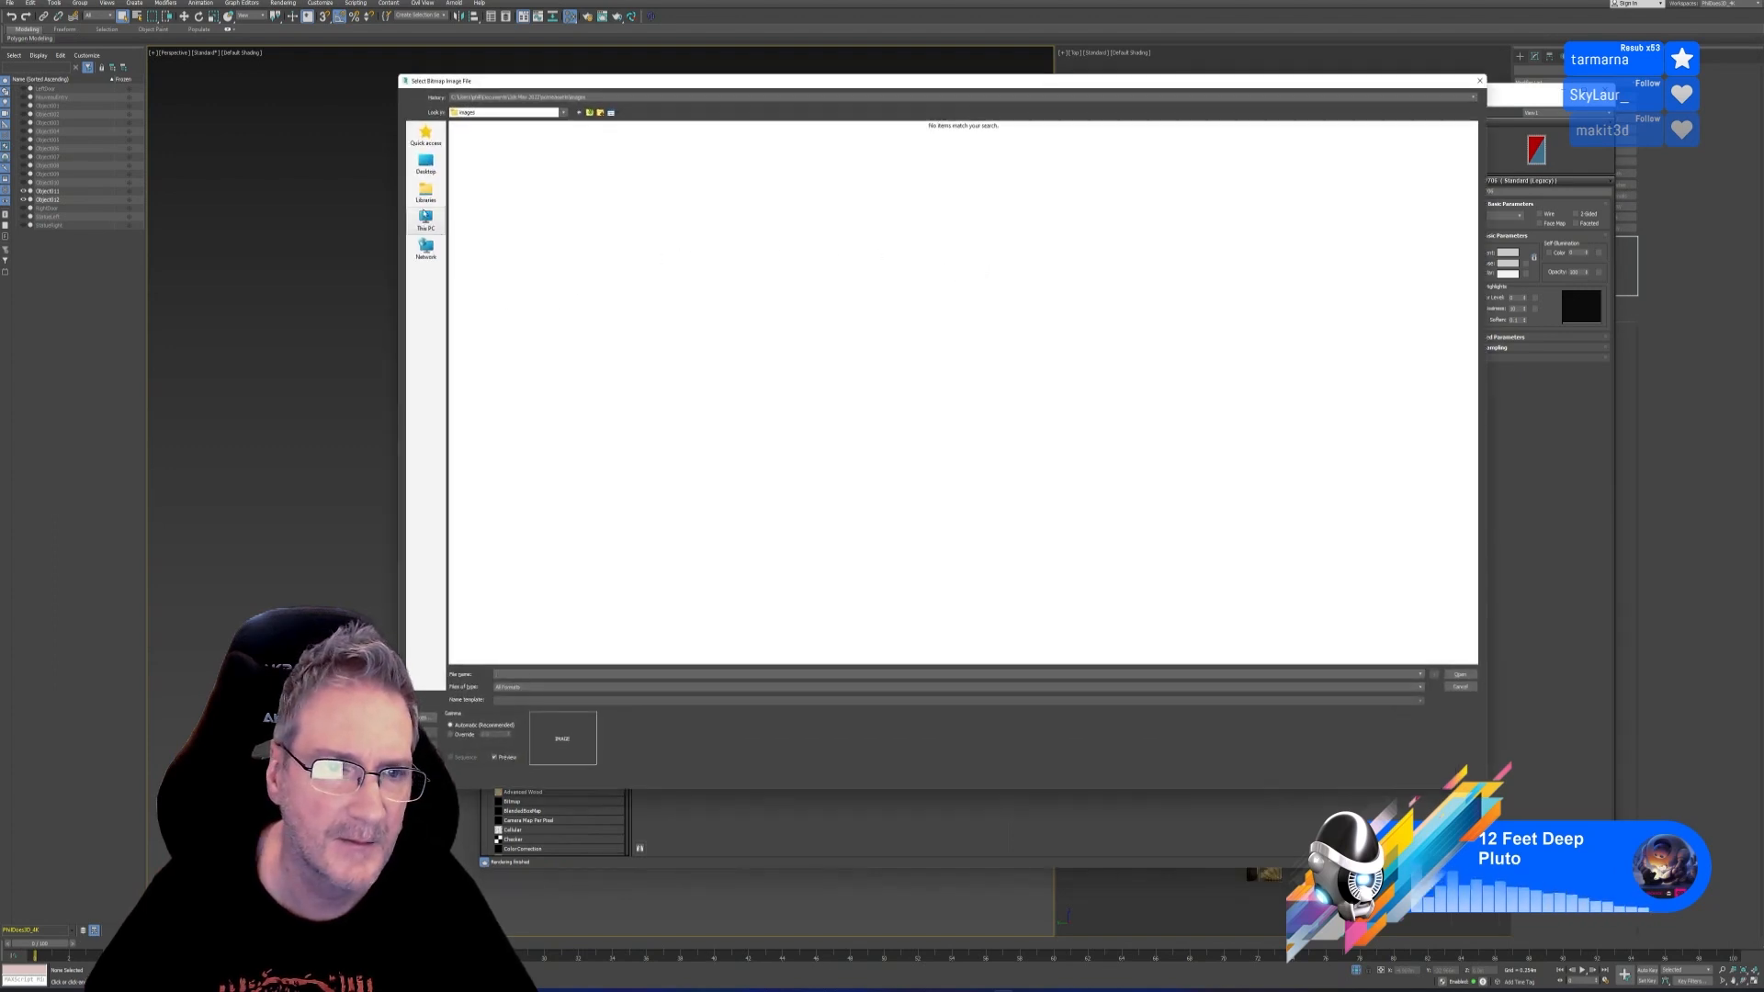
Add a Bitmap map that loads the baked Nouveau_Middle image from the Nouveau Entry Textures folder
left_click(425, 220)
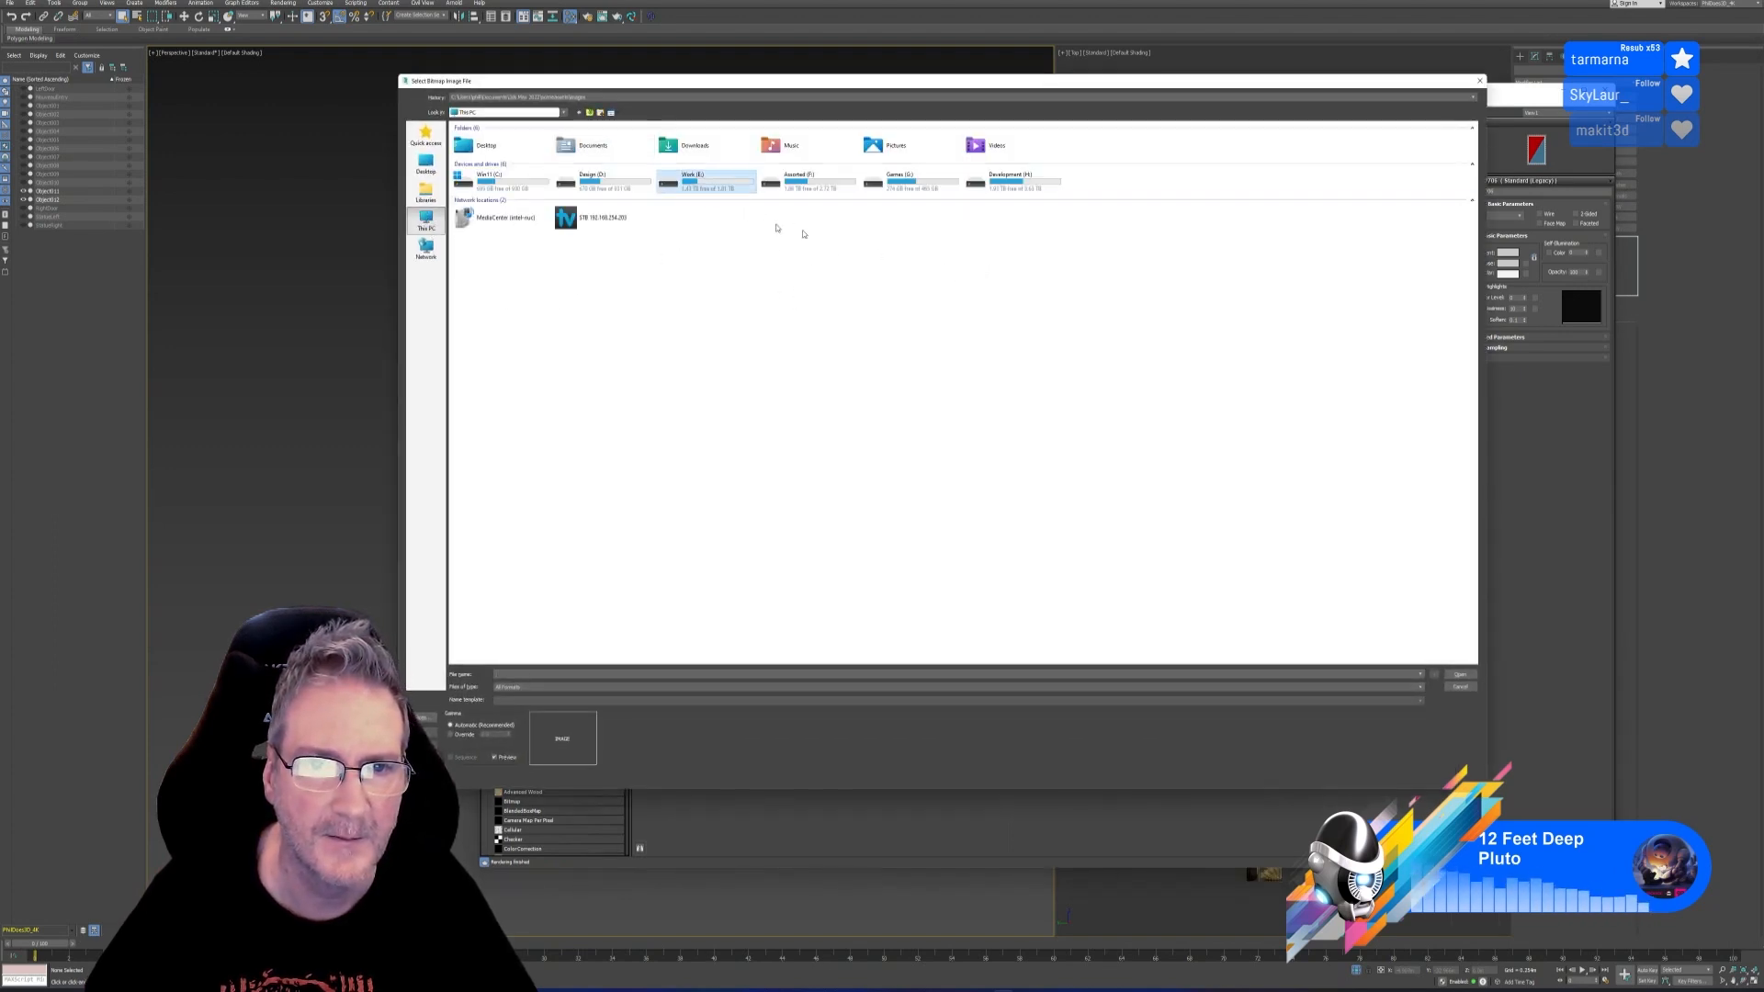
double_click(699, 181)
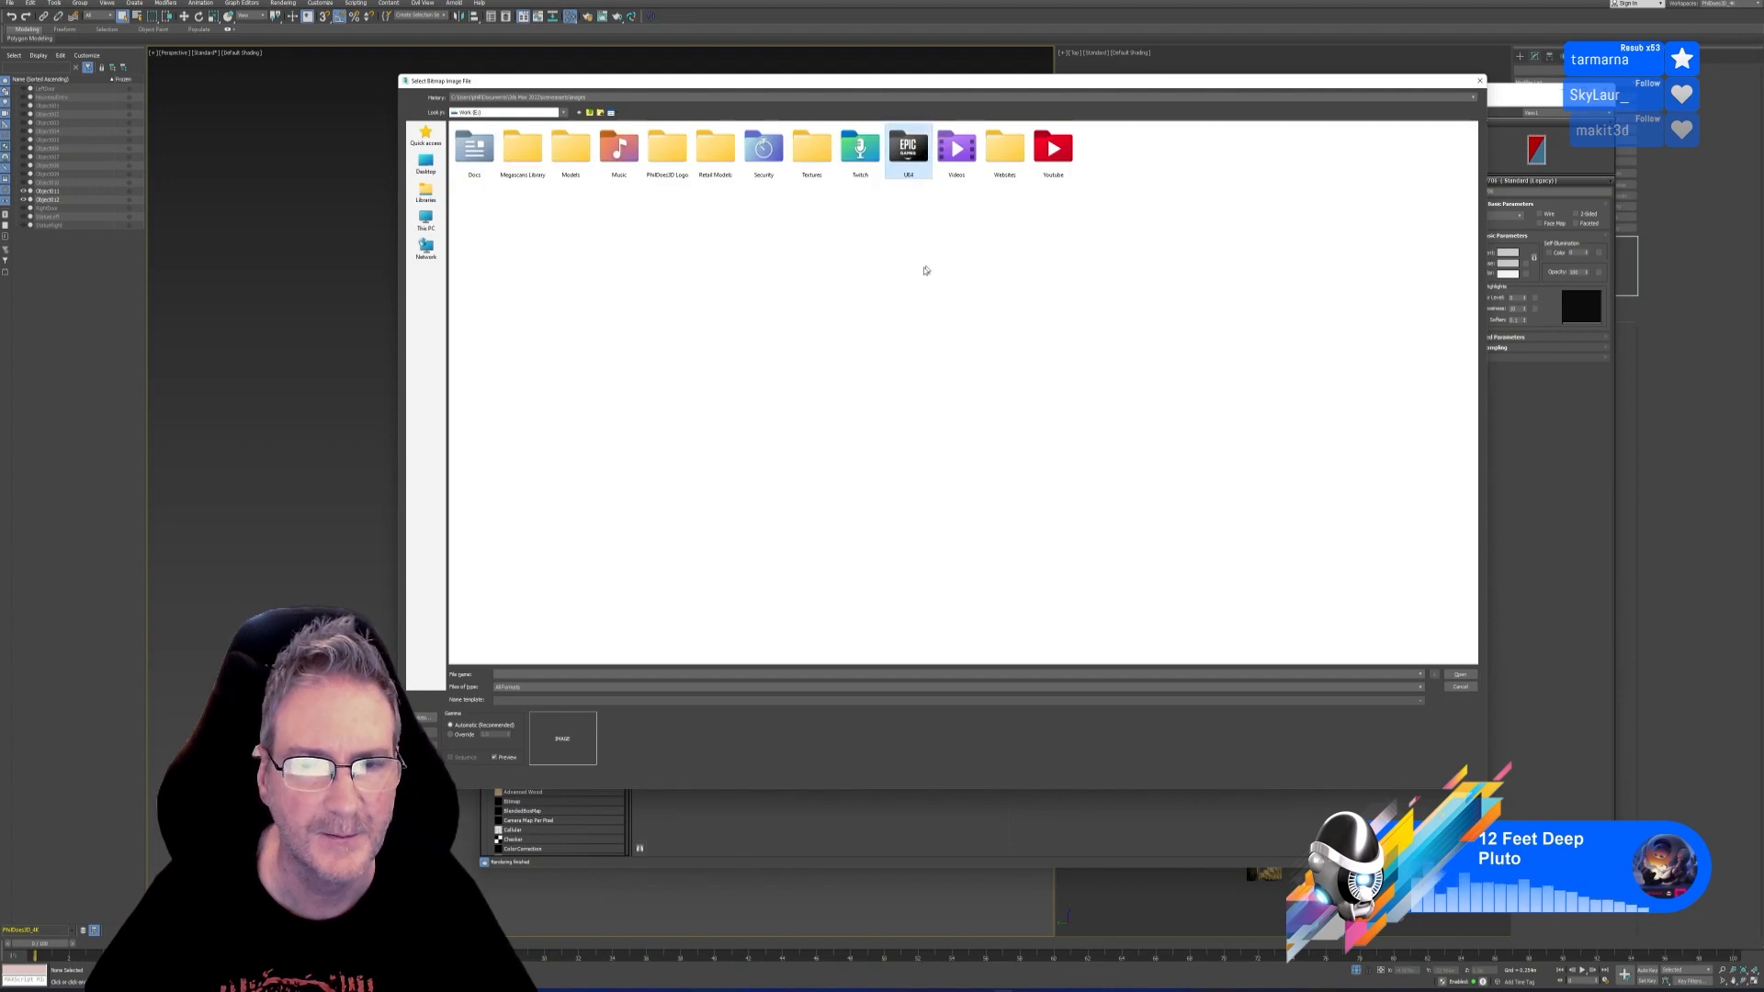
double_click(570, 147)
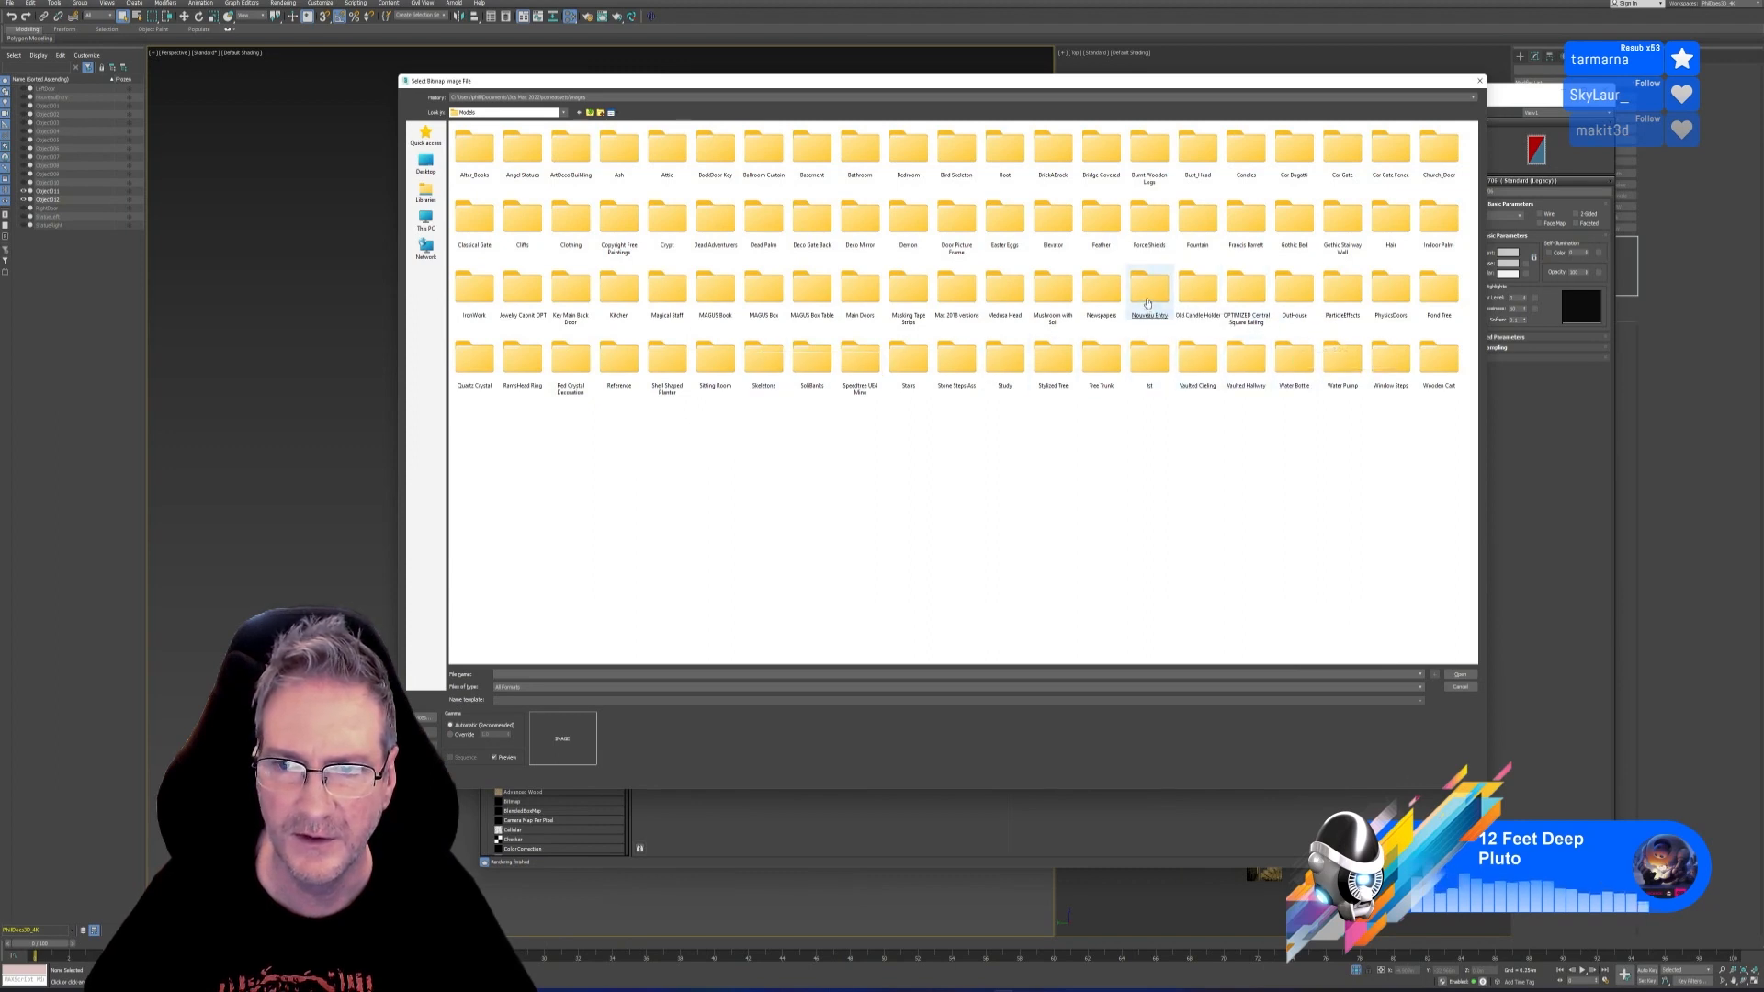
double_click(1148, 292)
double_click(478, 154)
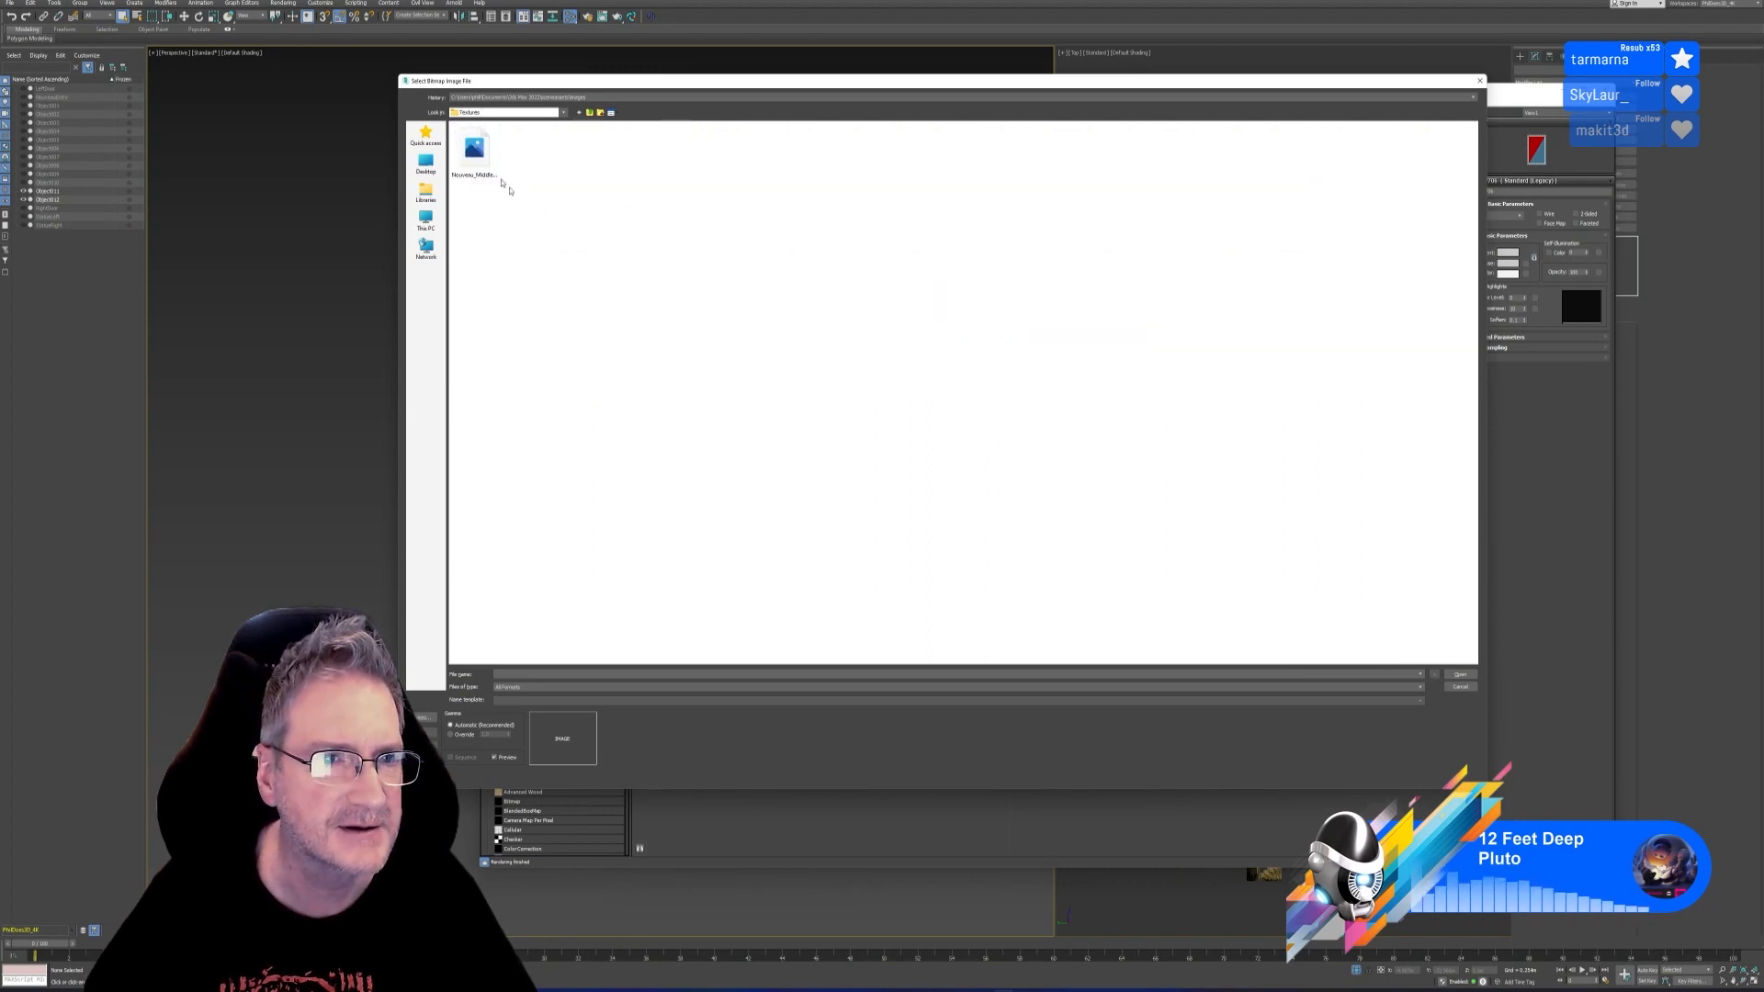
left_click(476, 156)
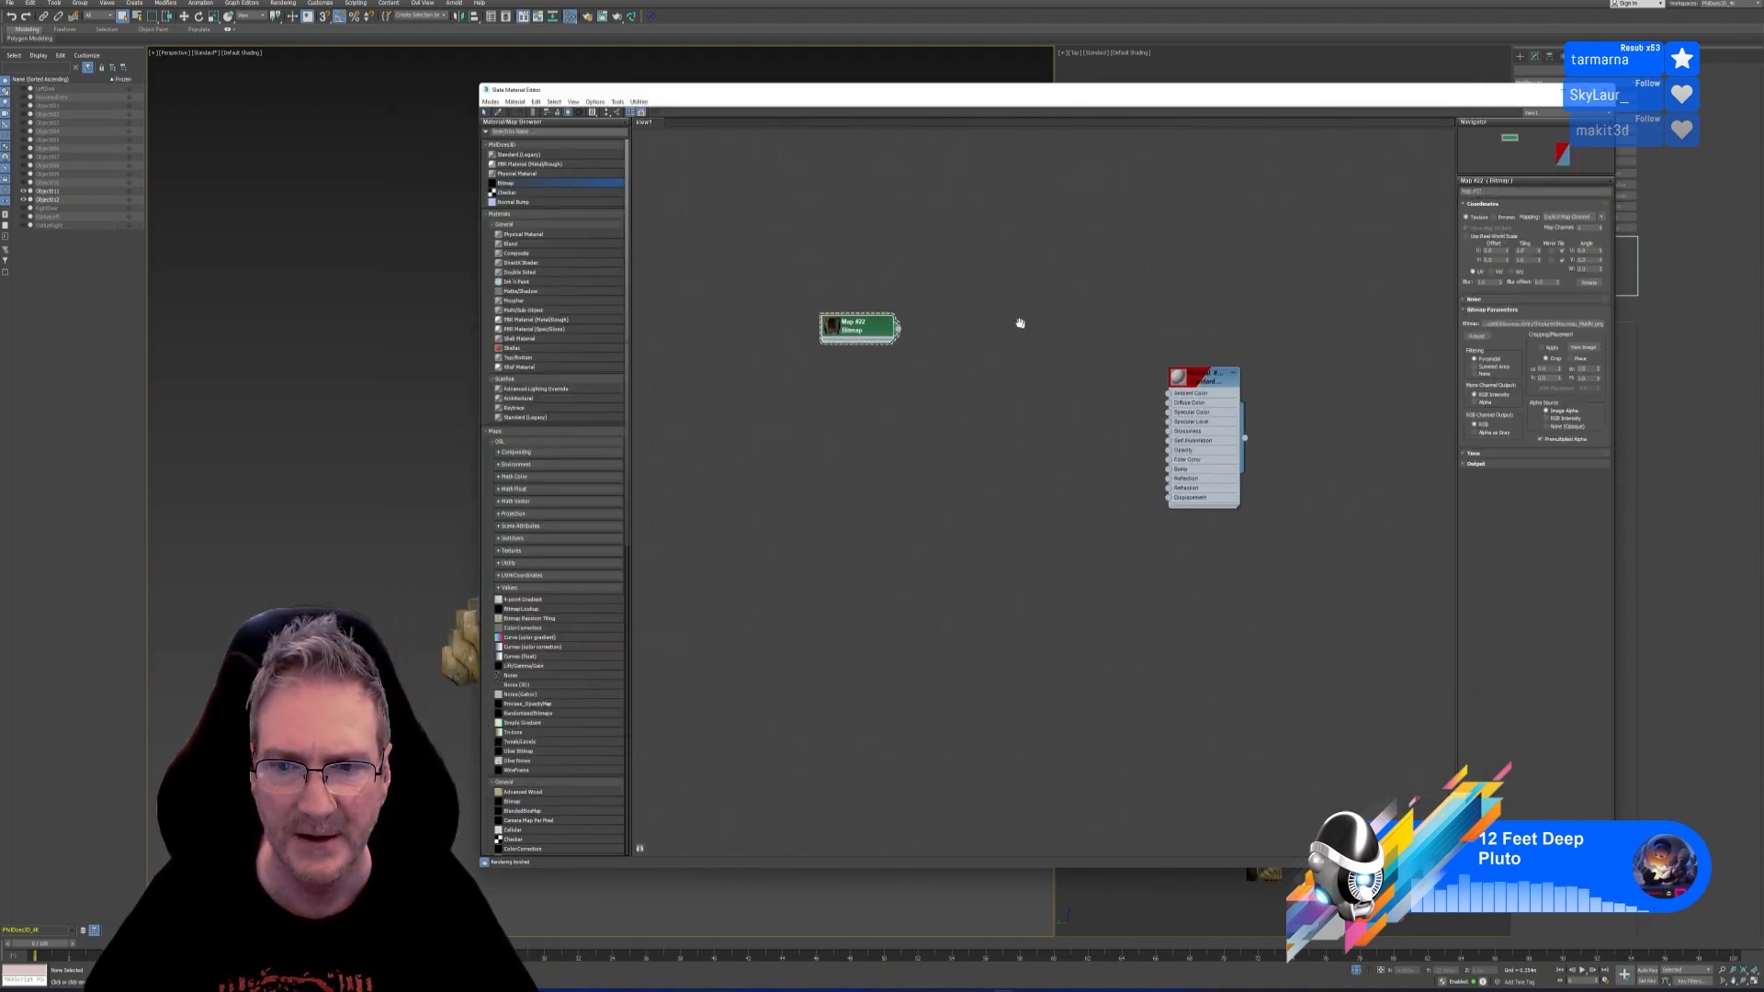
Move the bitmap node beside the material, enlarge its preview, and connect it to the Diffuse Color input
left_click_drag(877, 325, 1076, 382)
double_click(1030, 378)
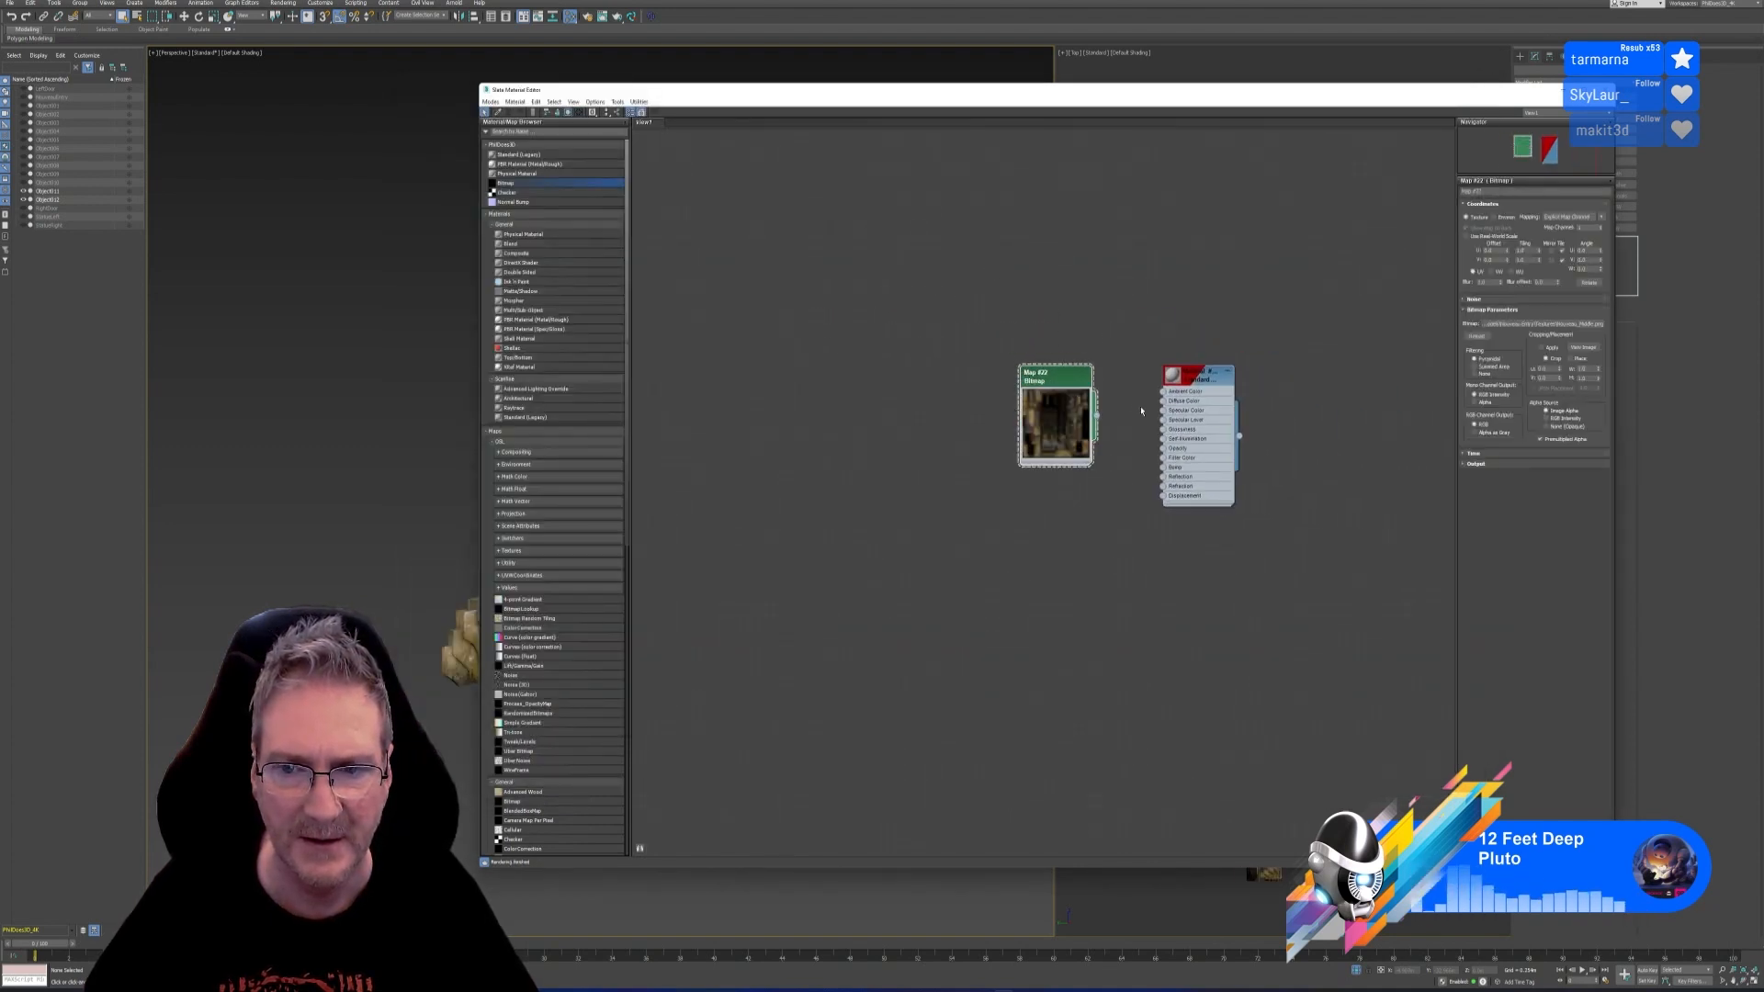
scroll(1142, 412, "up", 3)
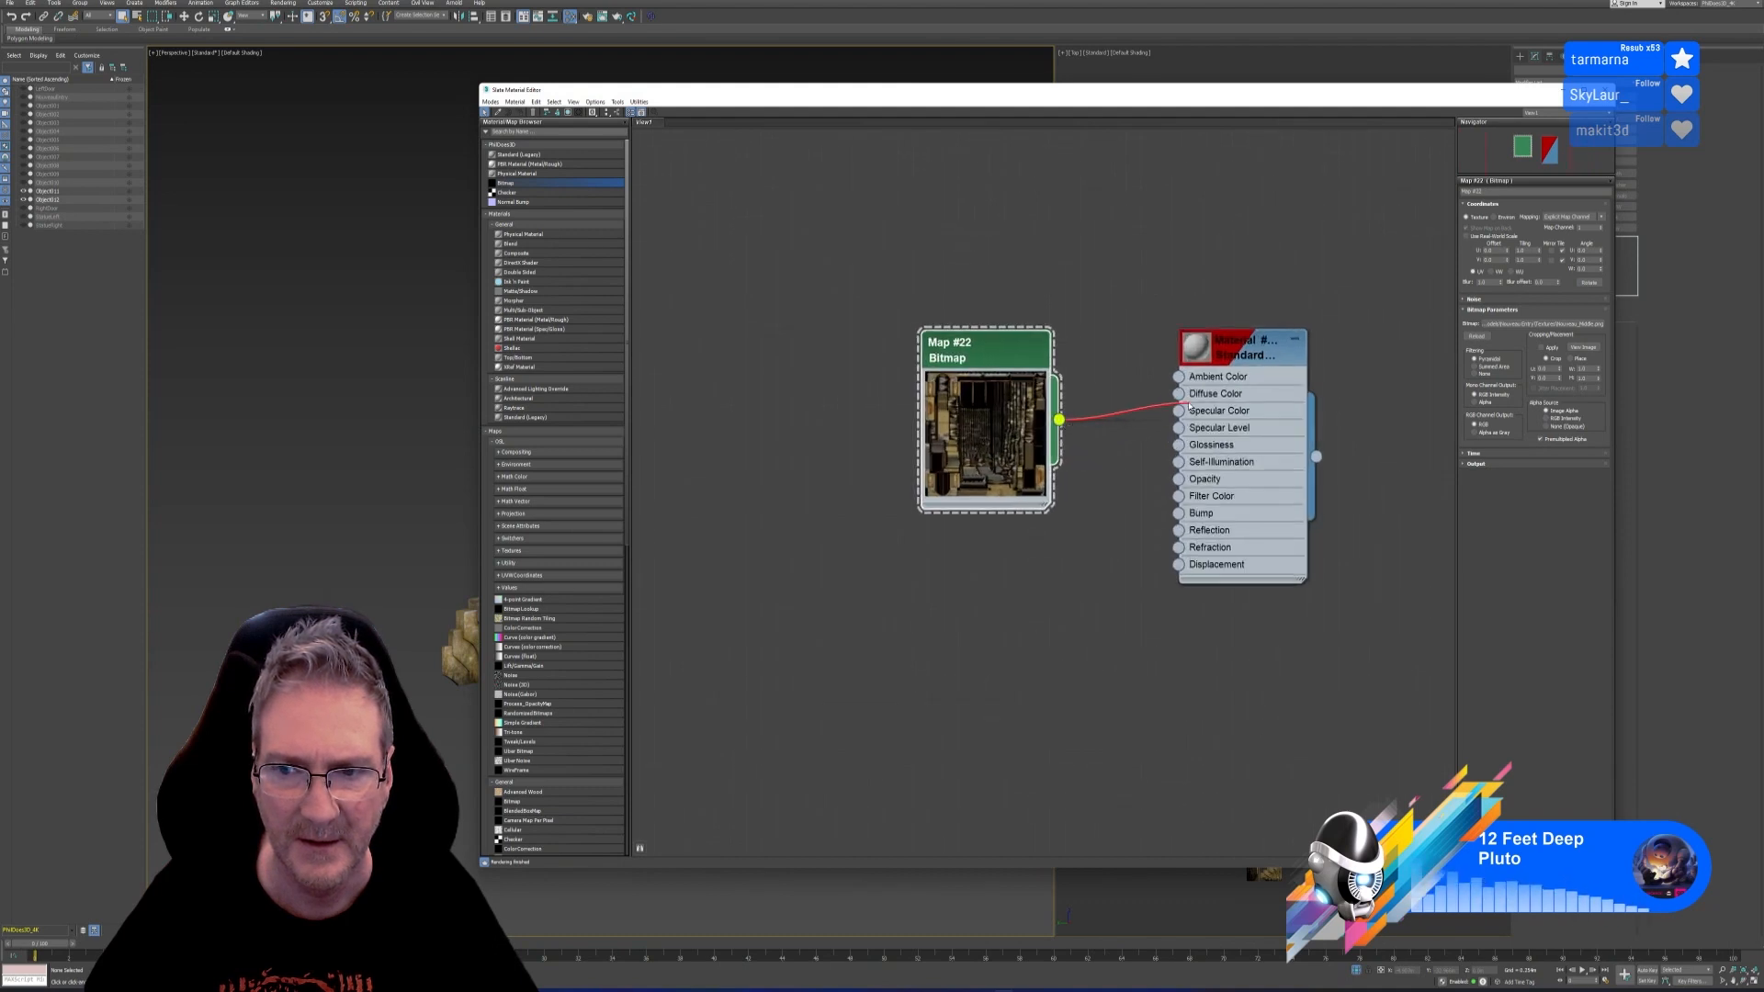
left_click_drag(1179, 400, 1179, 394)
Select the copied arch, assign the new Standard material to it, and close the material editor
middle_click_drag(464, 414, 321, 401)
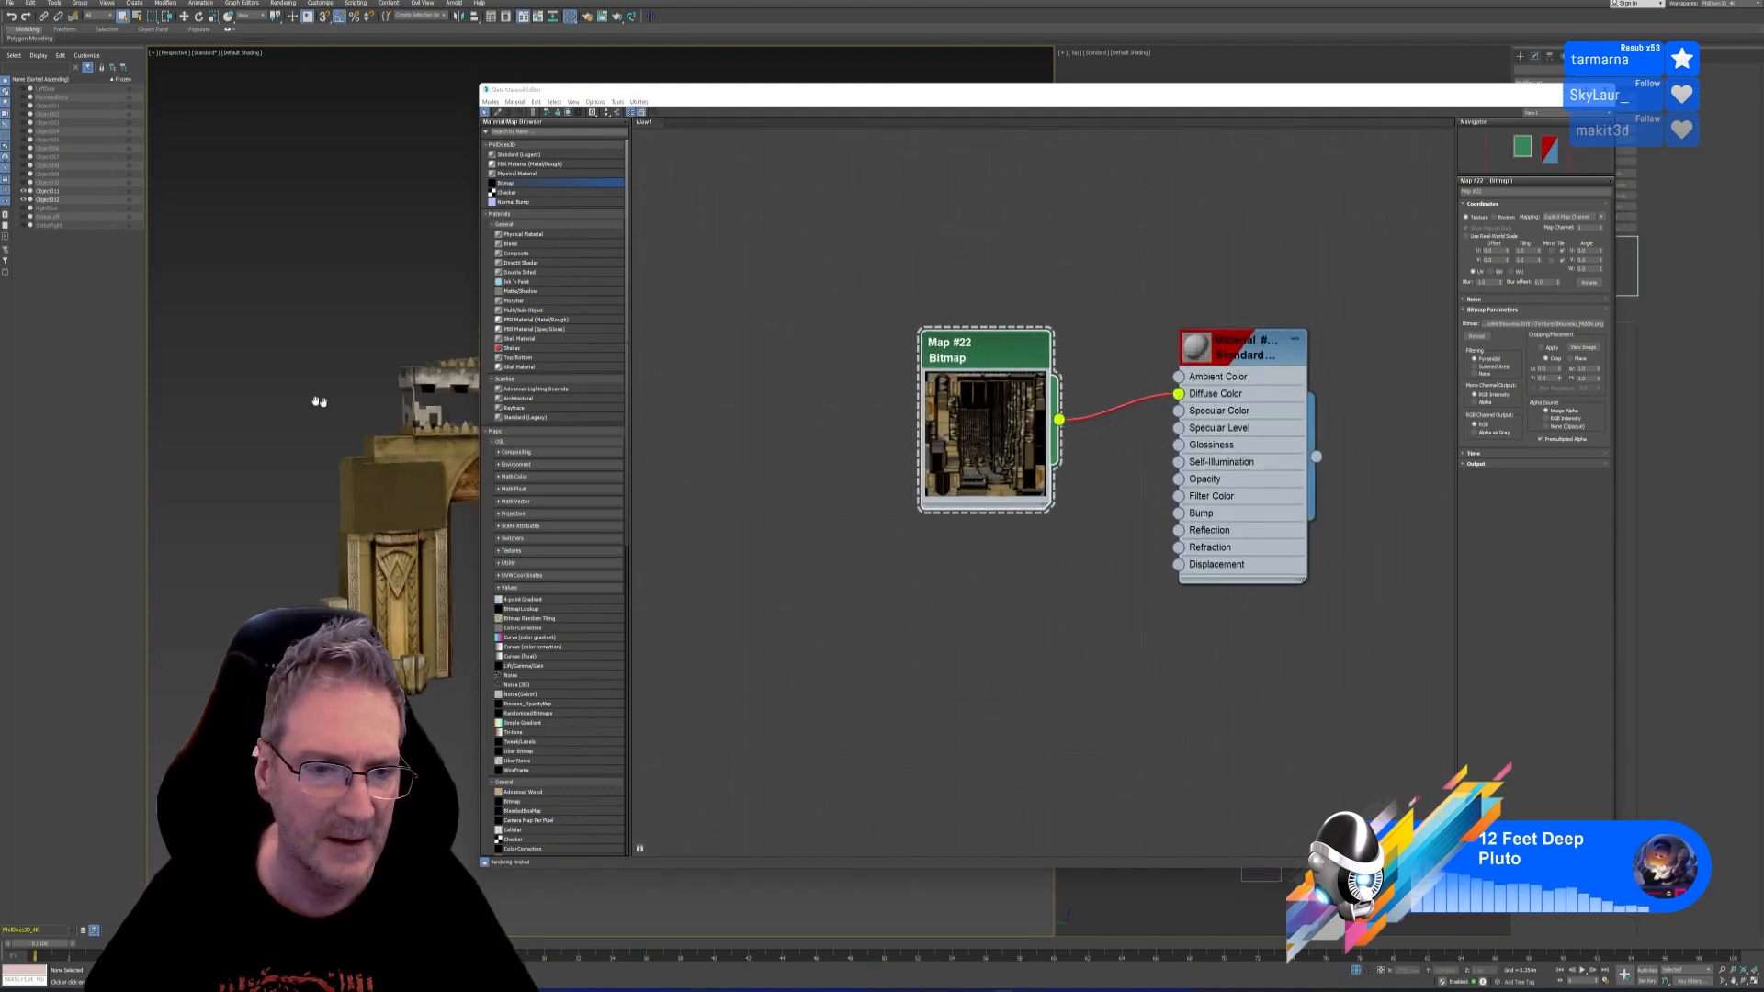
scroll(322, 401, "down", 2)
scroll(323, 404, "down", 2)
middle_click_drag(371, 333, 394, 389)
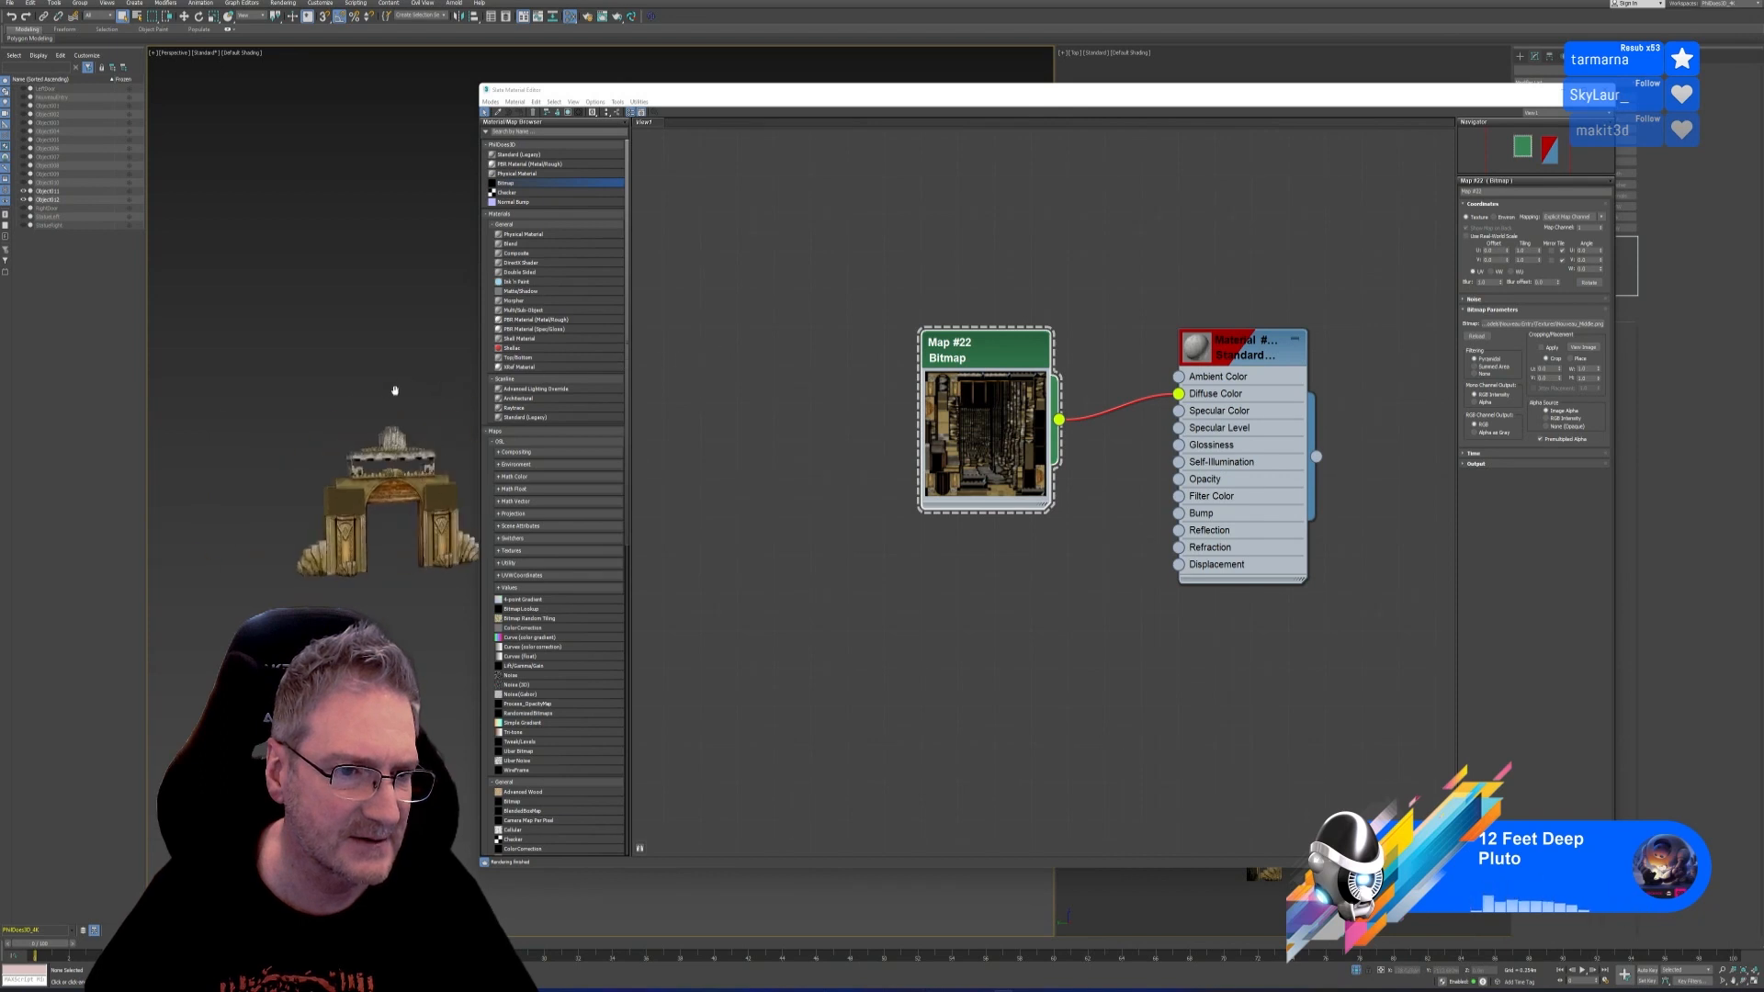
left_click(413, 478)
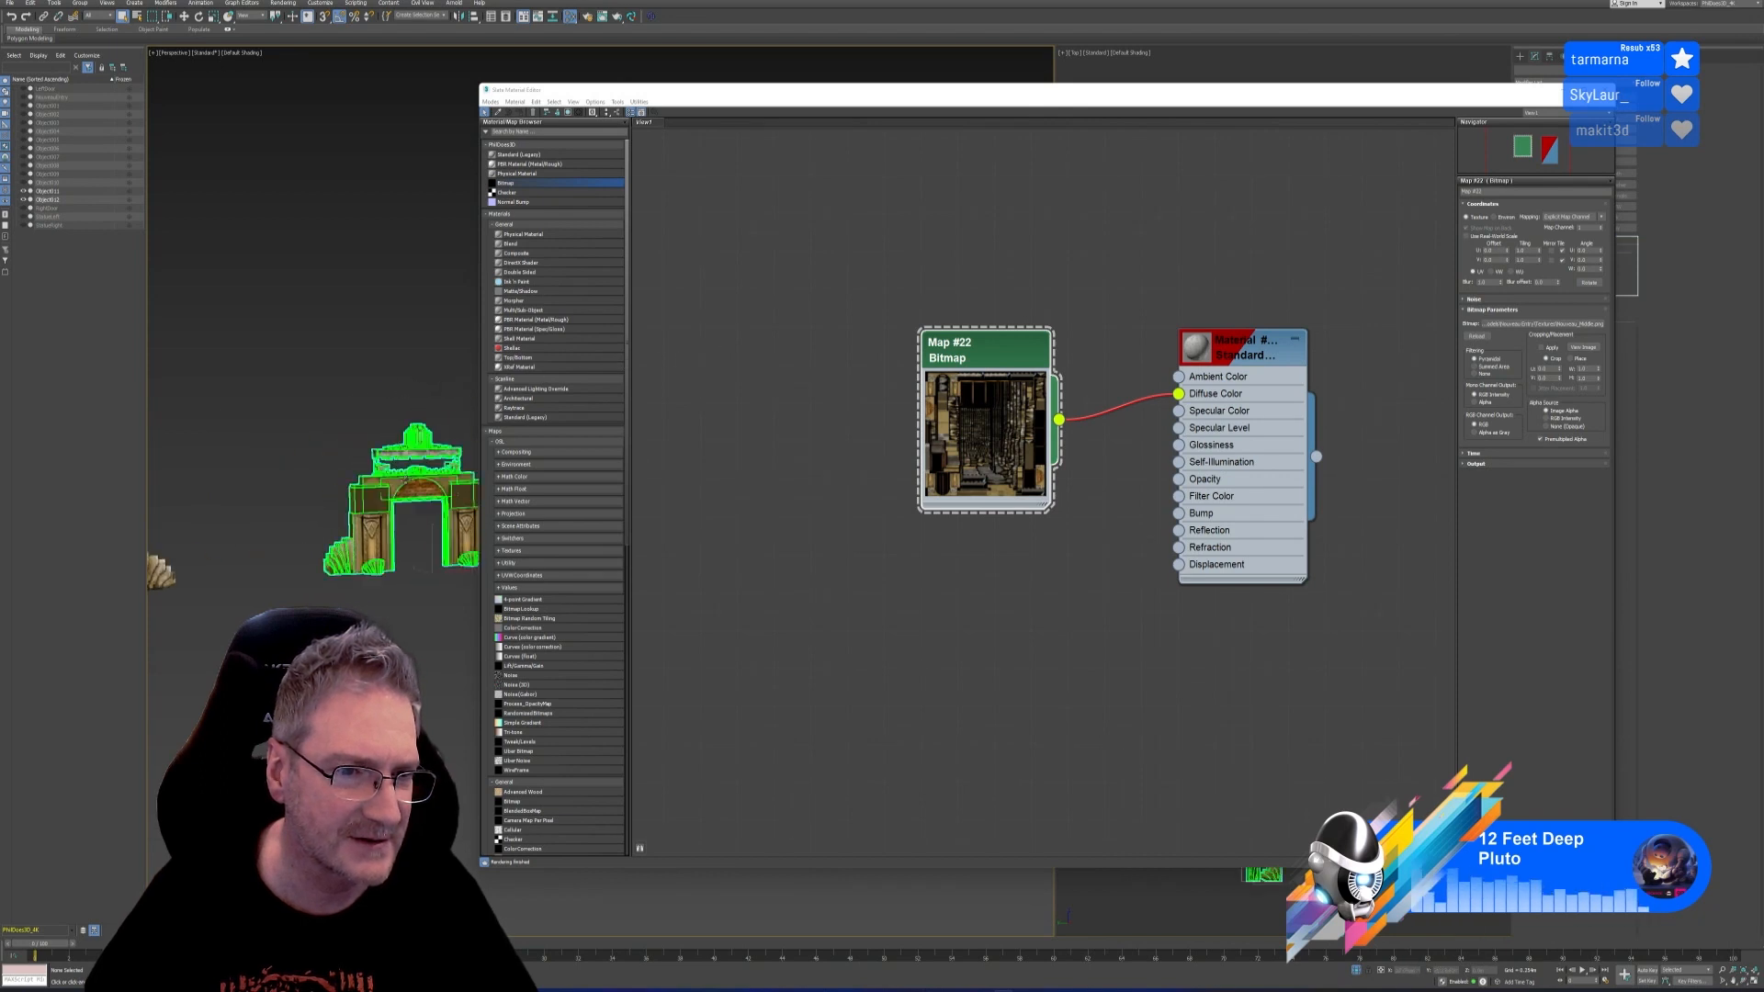
left_click(1250, 355)
right_click(1249, 351)
left_click(1287, 362)
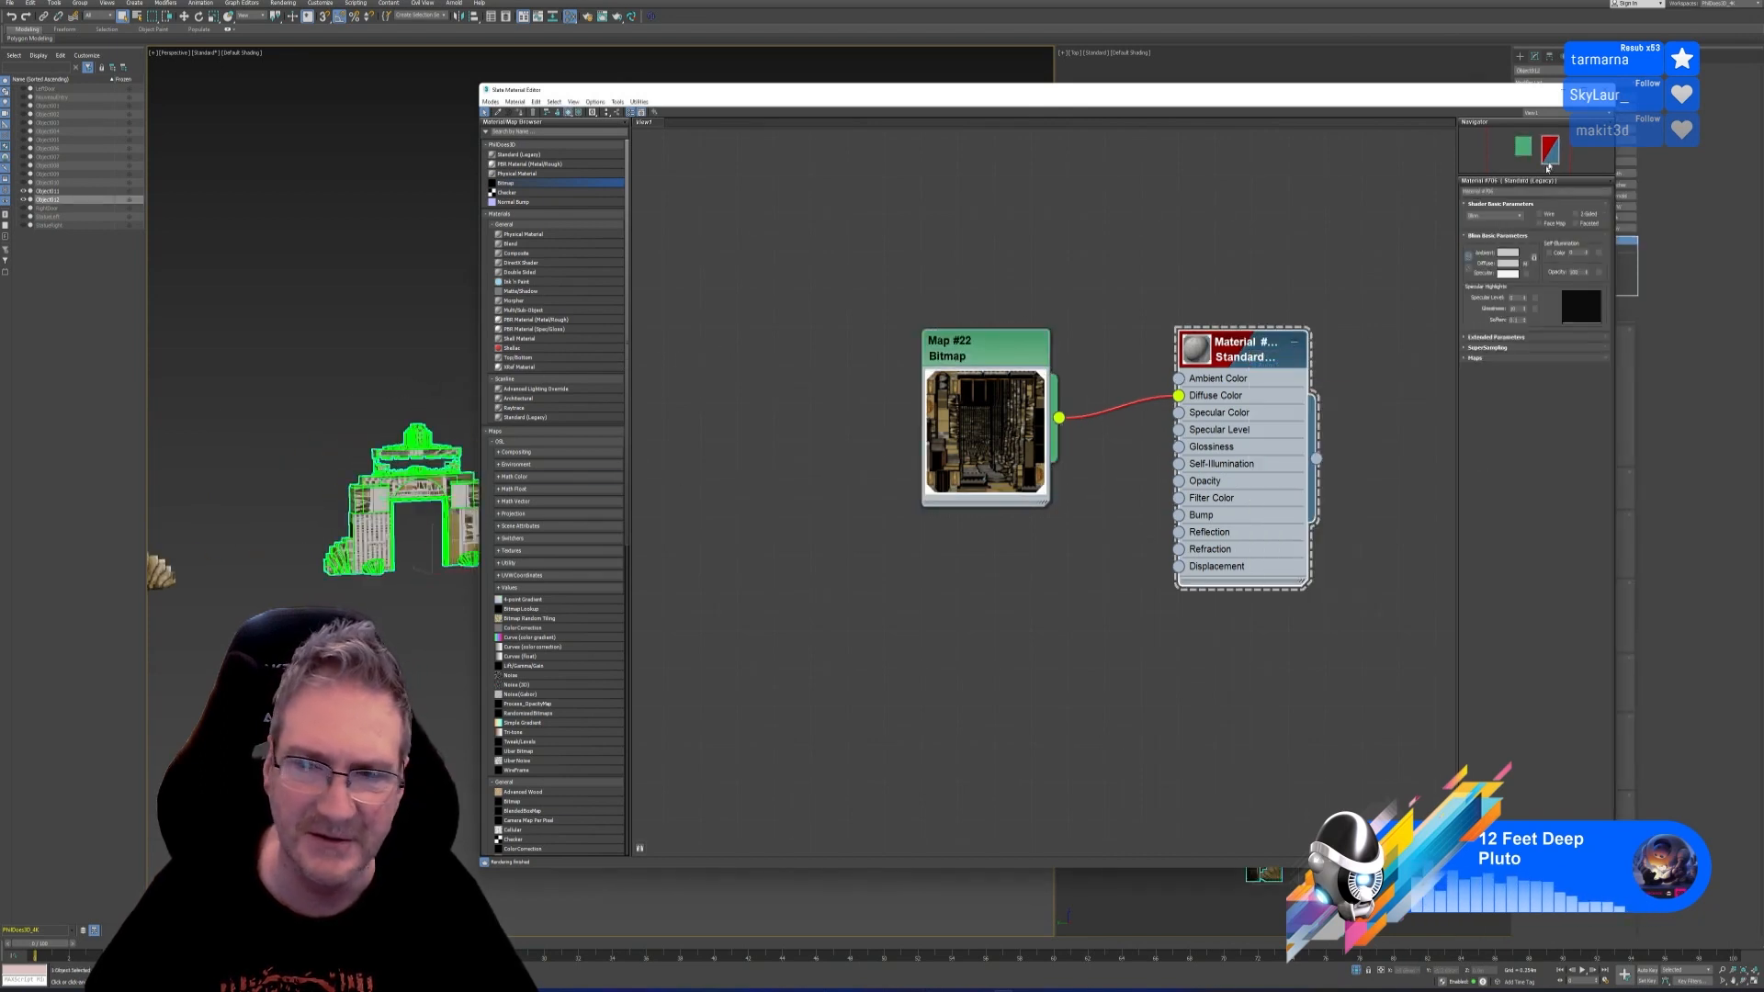
left_click(1604, 90)
Open the Map Channel Info window for the copied arch with the Channel Info utility
scroll(354, 528, "up", 4)
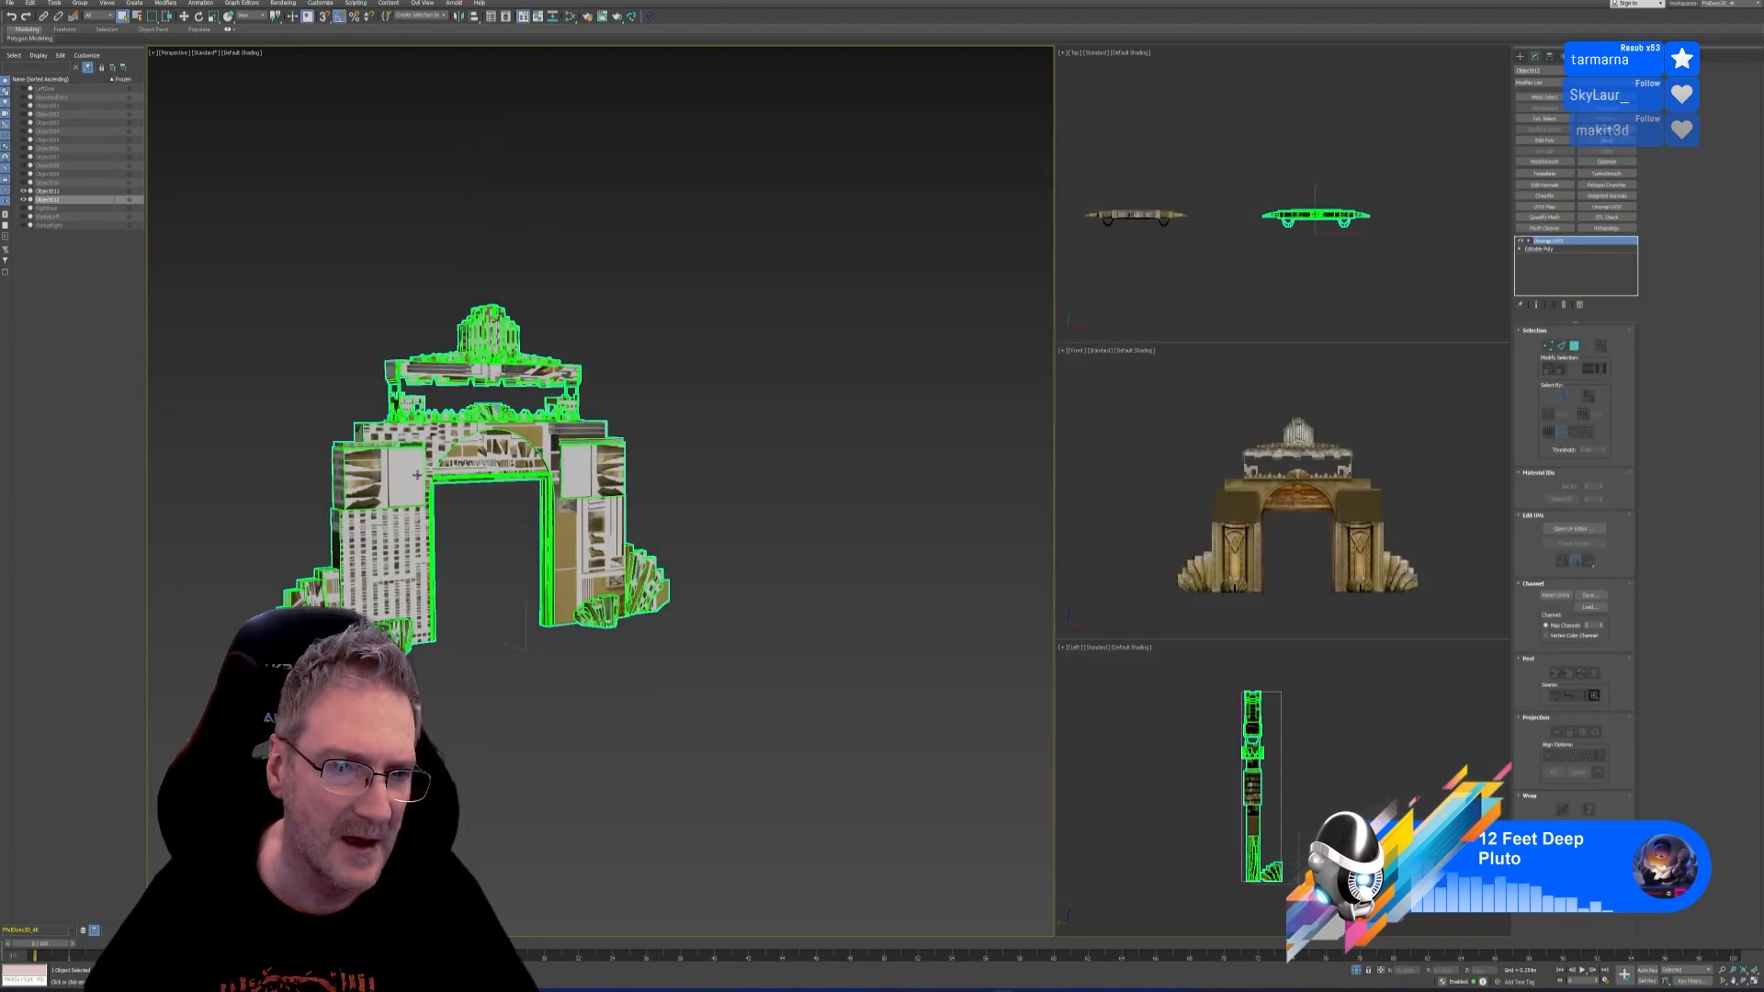
scroll(416, 474, "up", 2)
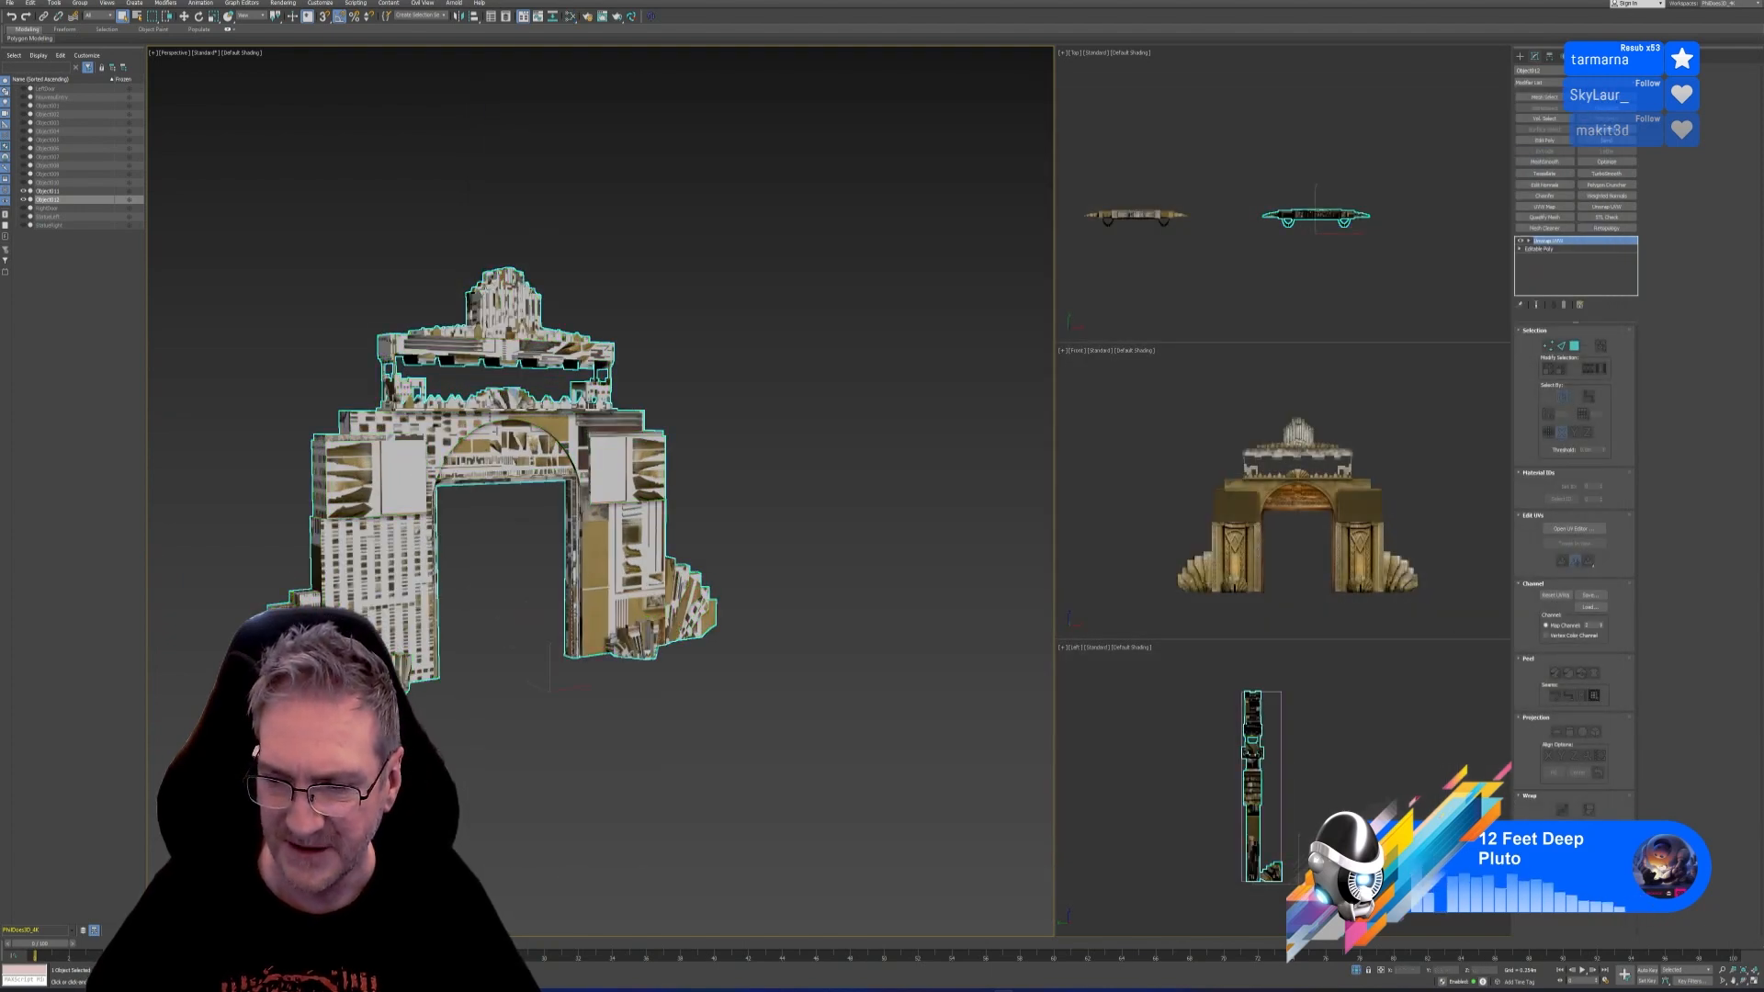
left_click(1594, 56)
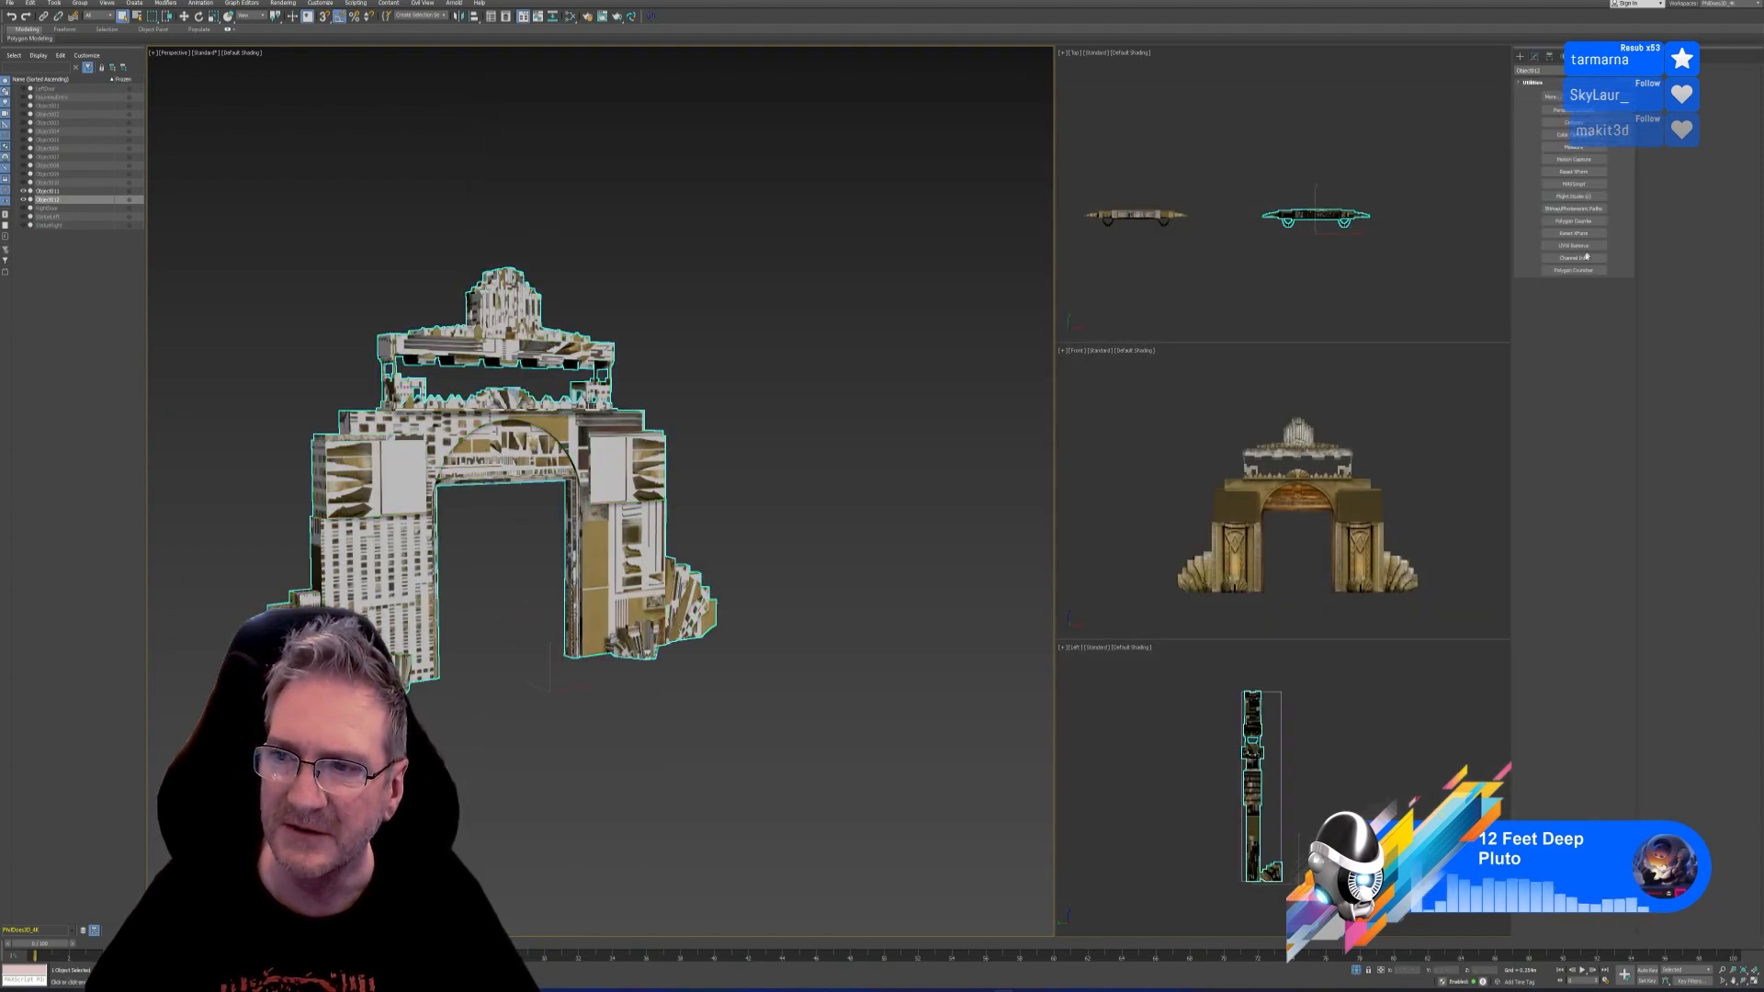
left_click(1574, 257)
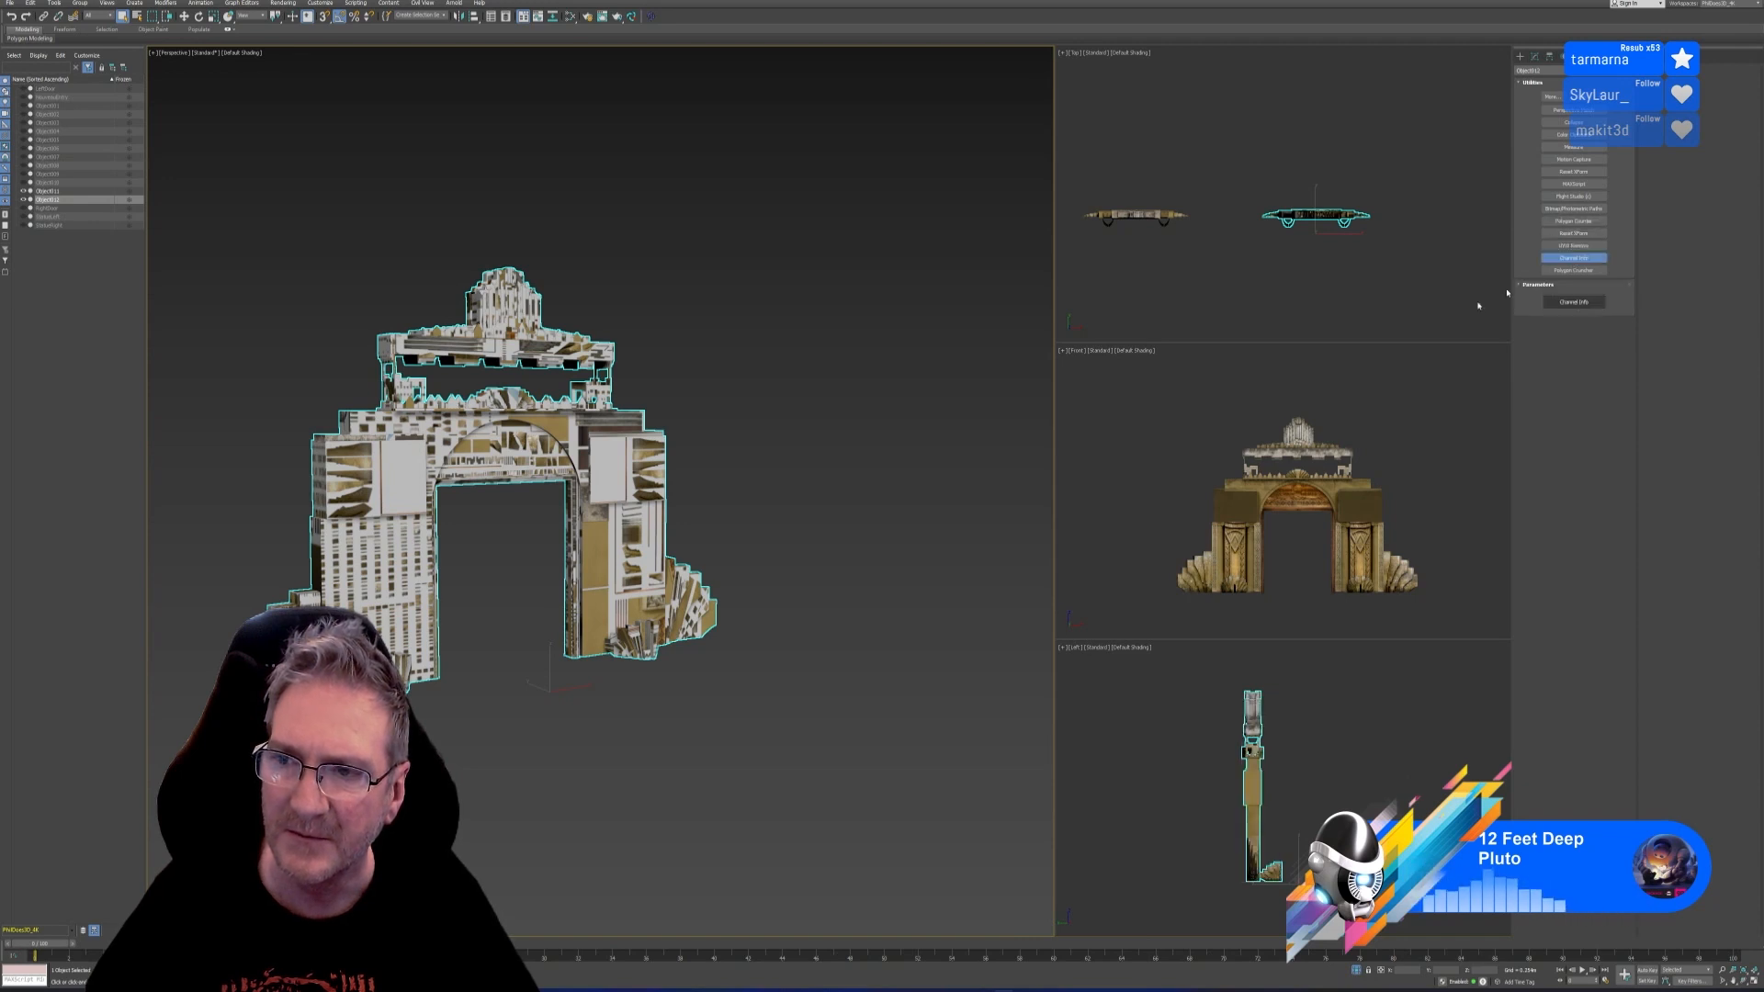
left_click(1574, 302)
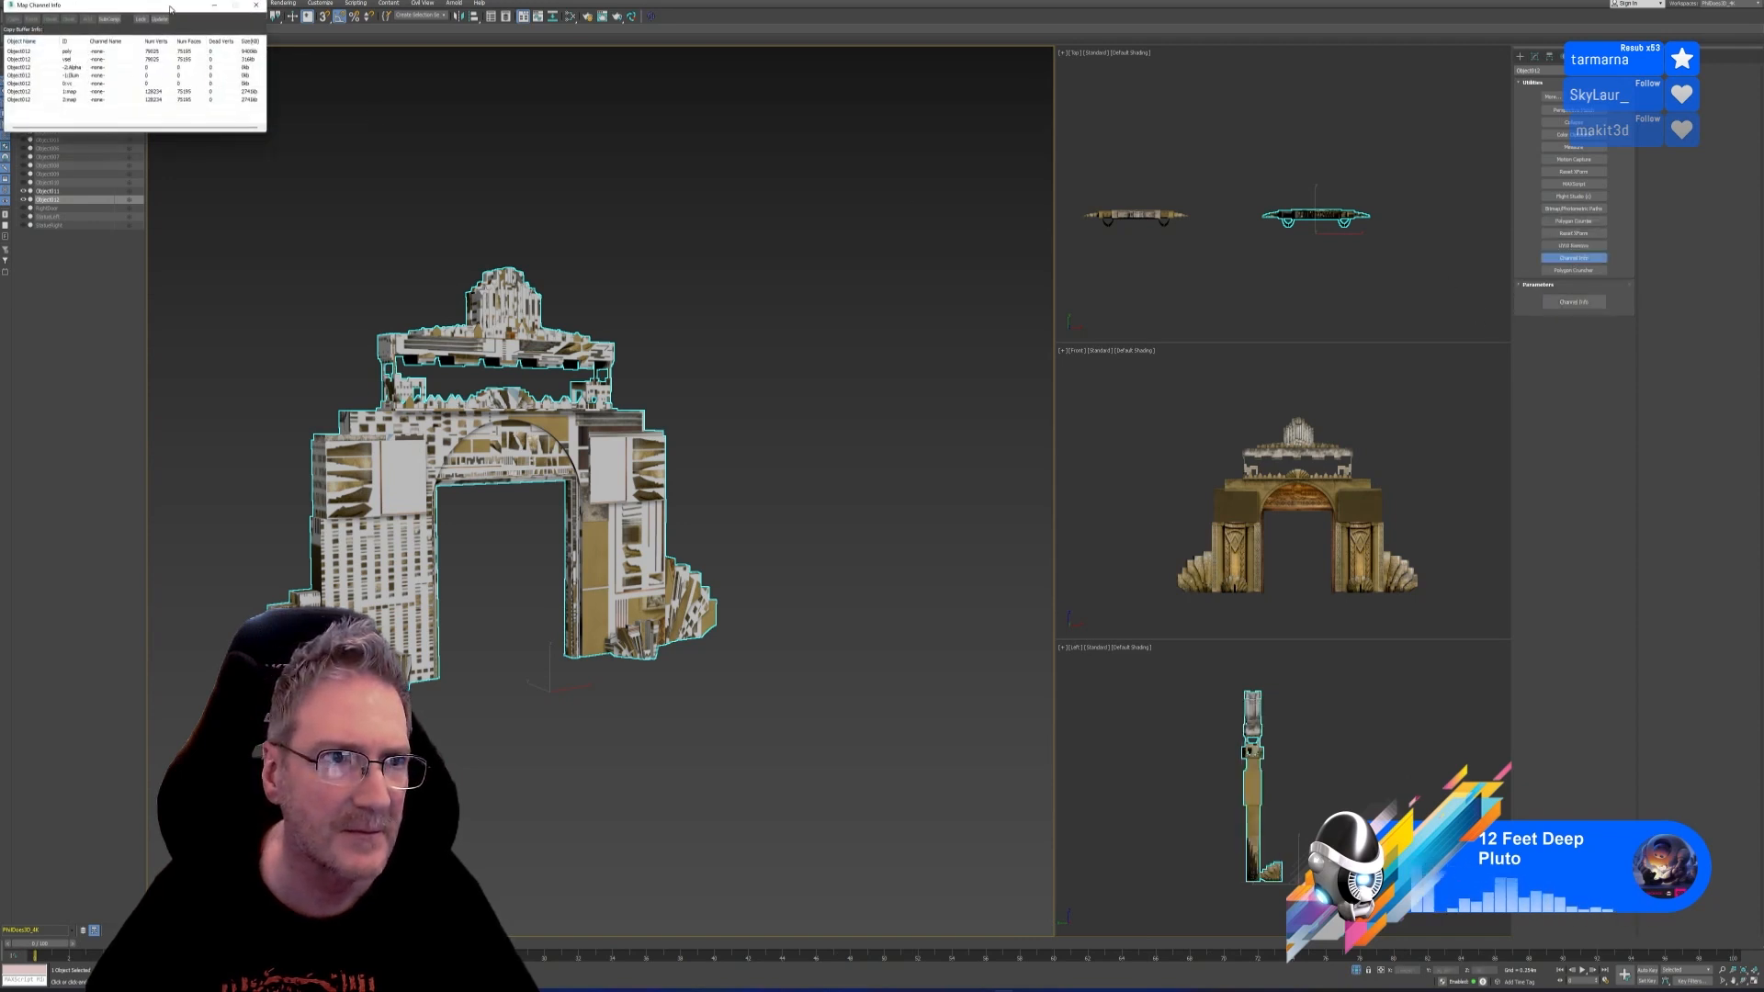
left_click_drag(170, 9, 785, 183)
Copy the arch's map channel 2 and paste it over map channel 1
left_click(687, 274)
right_click(687, 274)
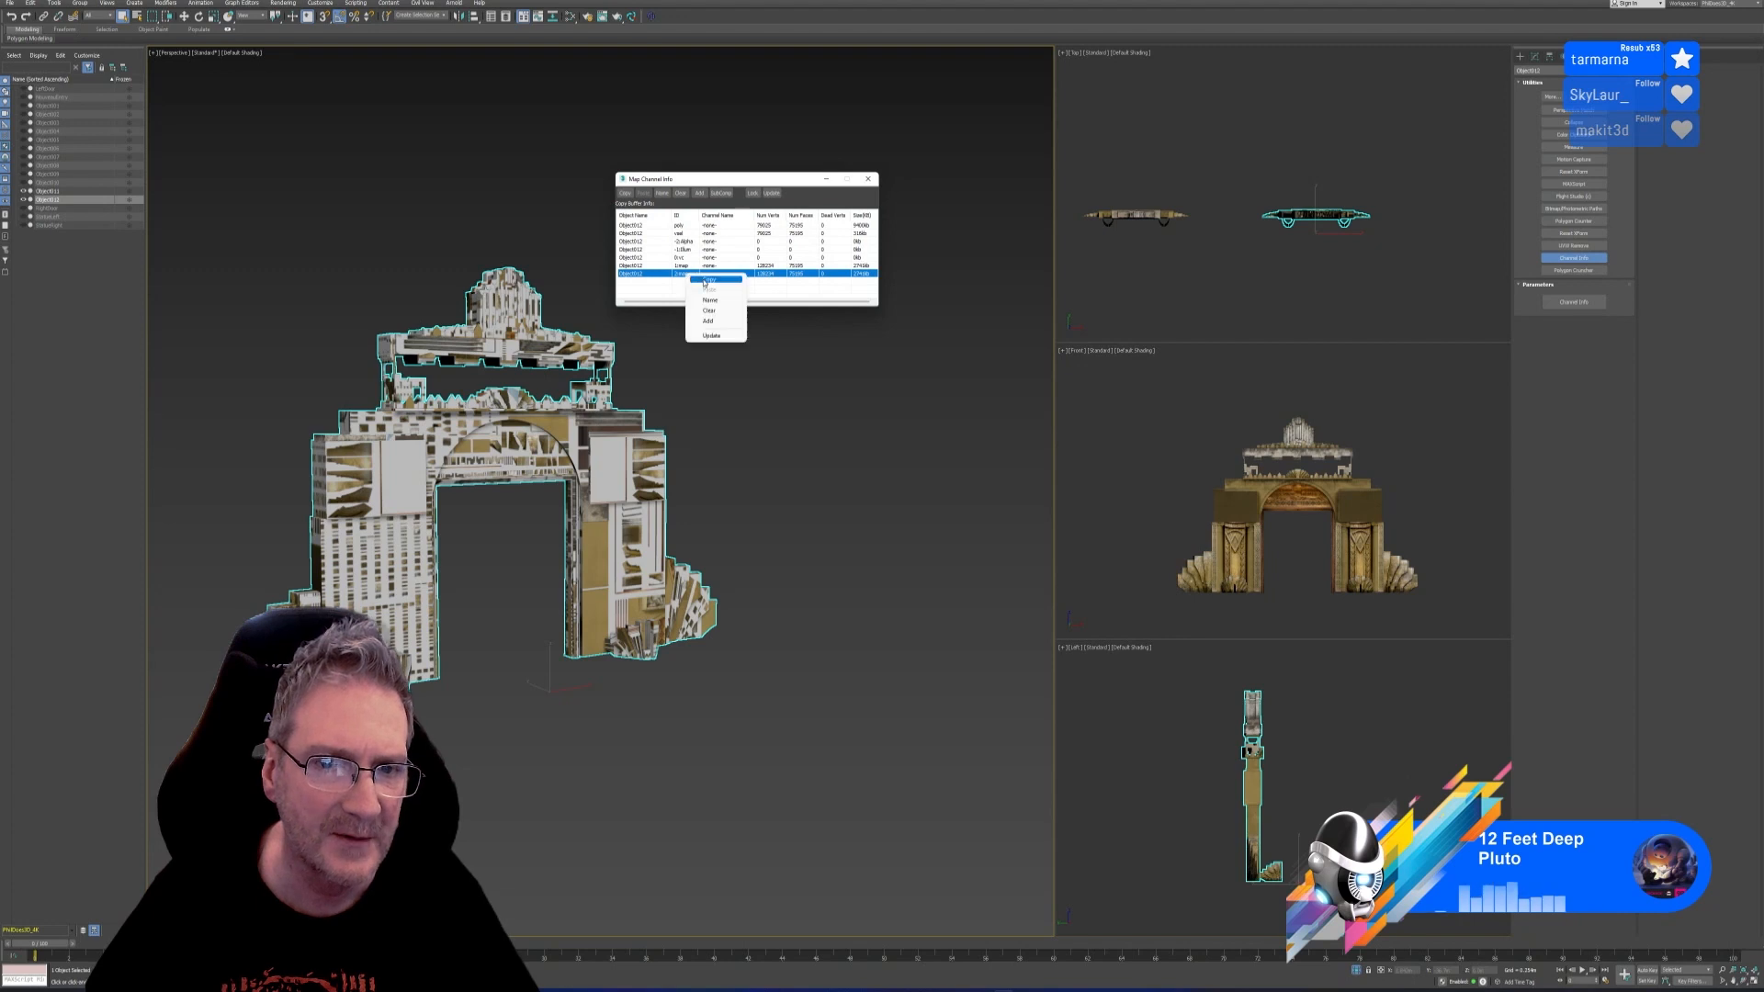
left_click(704, 280)
left_click(688, 266)
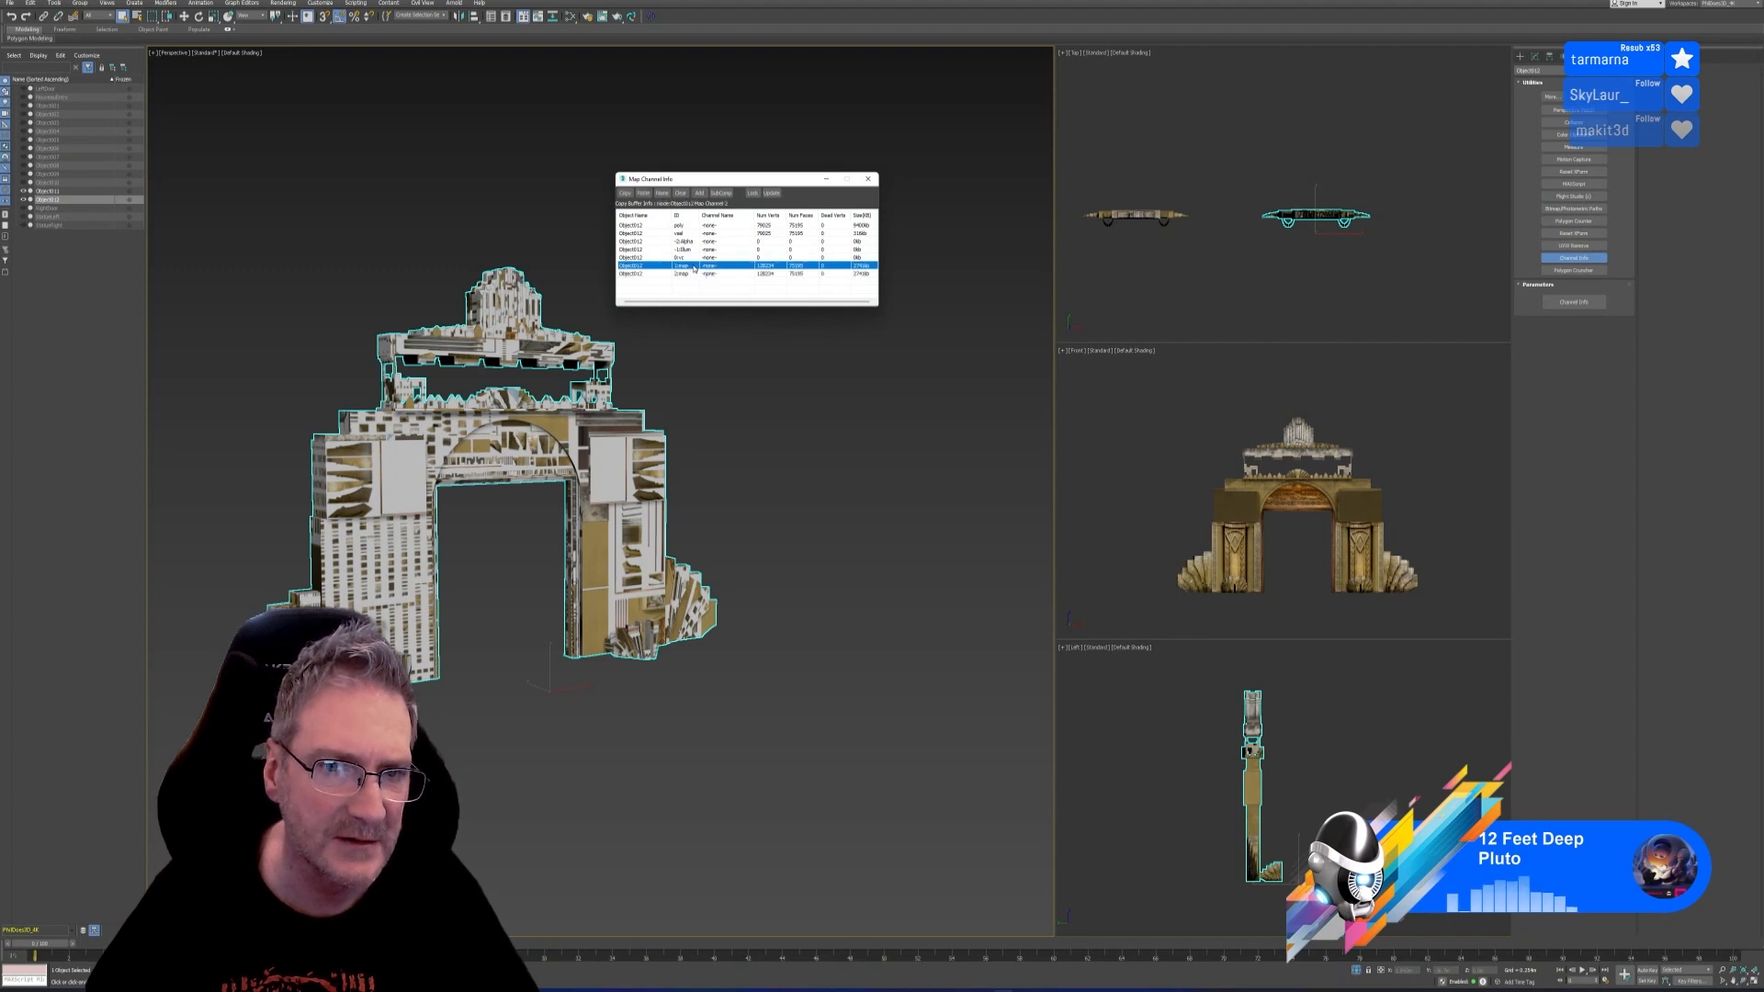
right_click(695, 269)
left_click(704, 290)
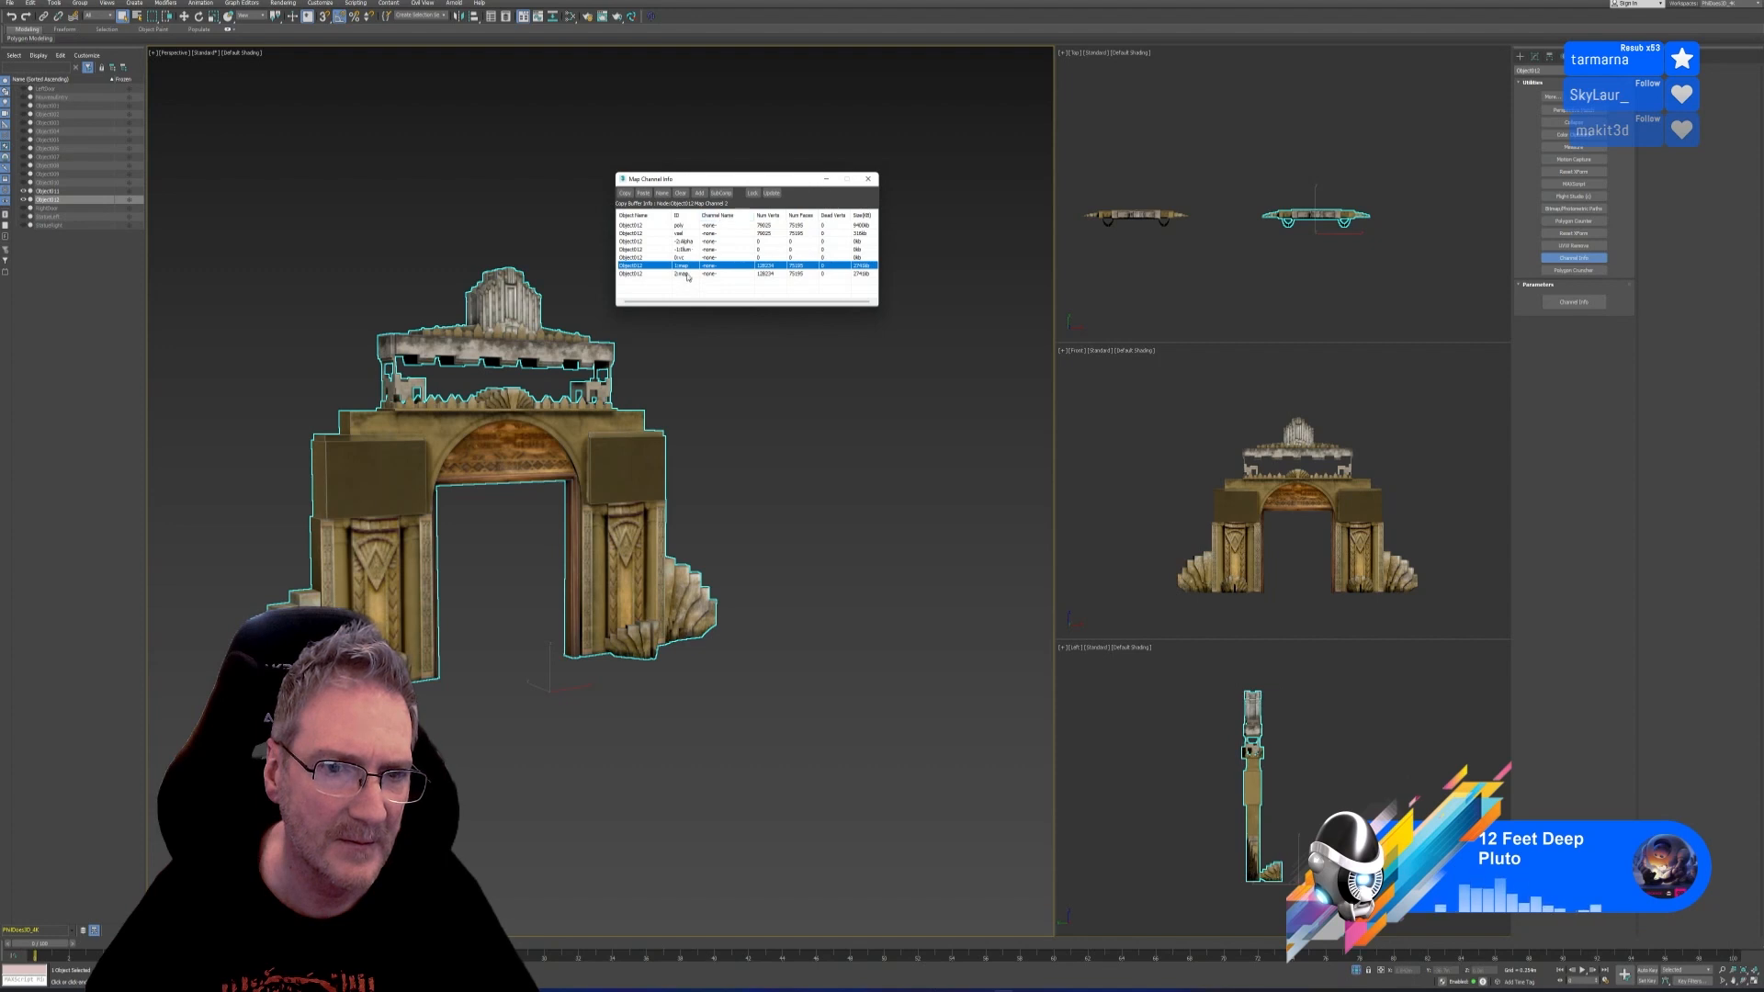
Close the Map Channel Info window and move the copied arch along X until it stands directly beside the original
left_click(868, 180)
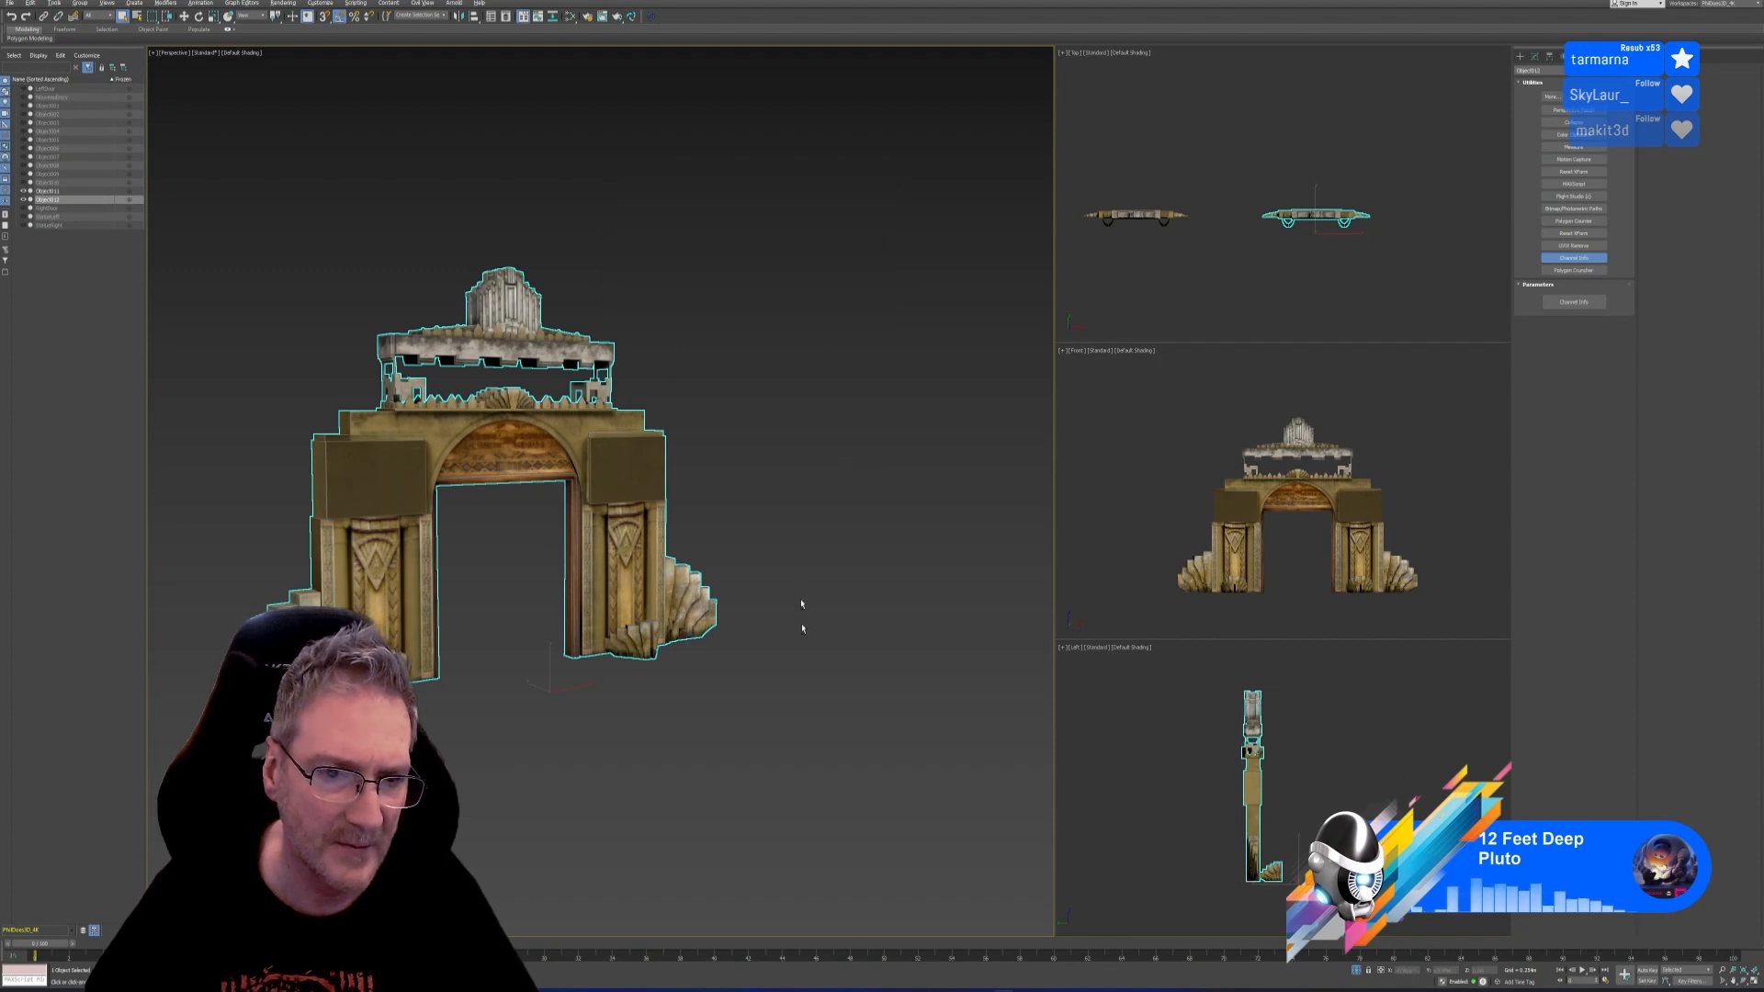
middle_click_drag(799, 606, 746, 674, "alt")
scroll(554, 418, "up", 3)
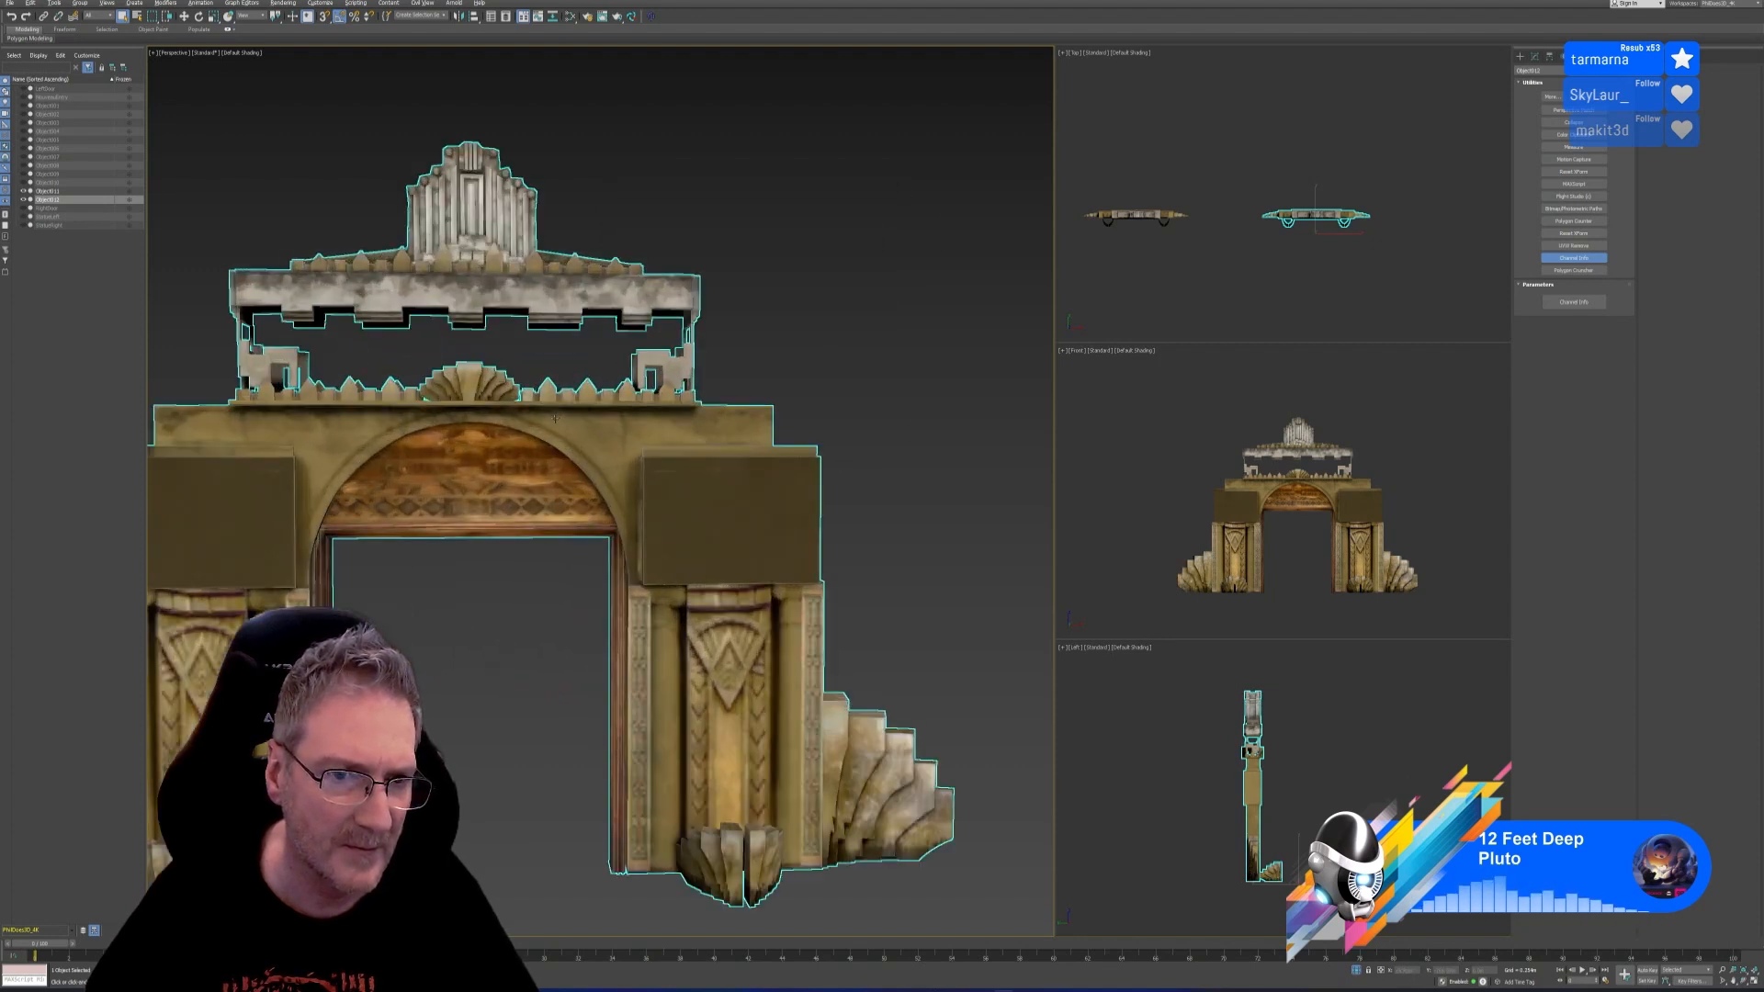
scroll(548, 428, "down", 4)
middle_click_drag(423, 484, 729, 484)
scroll(728, 484, "down", 3)
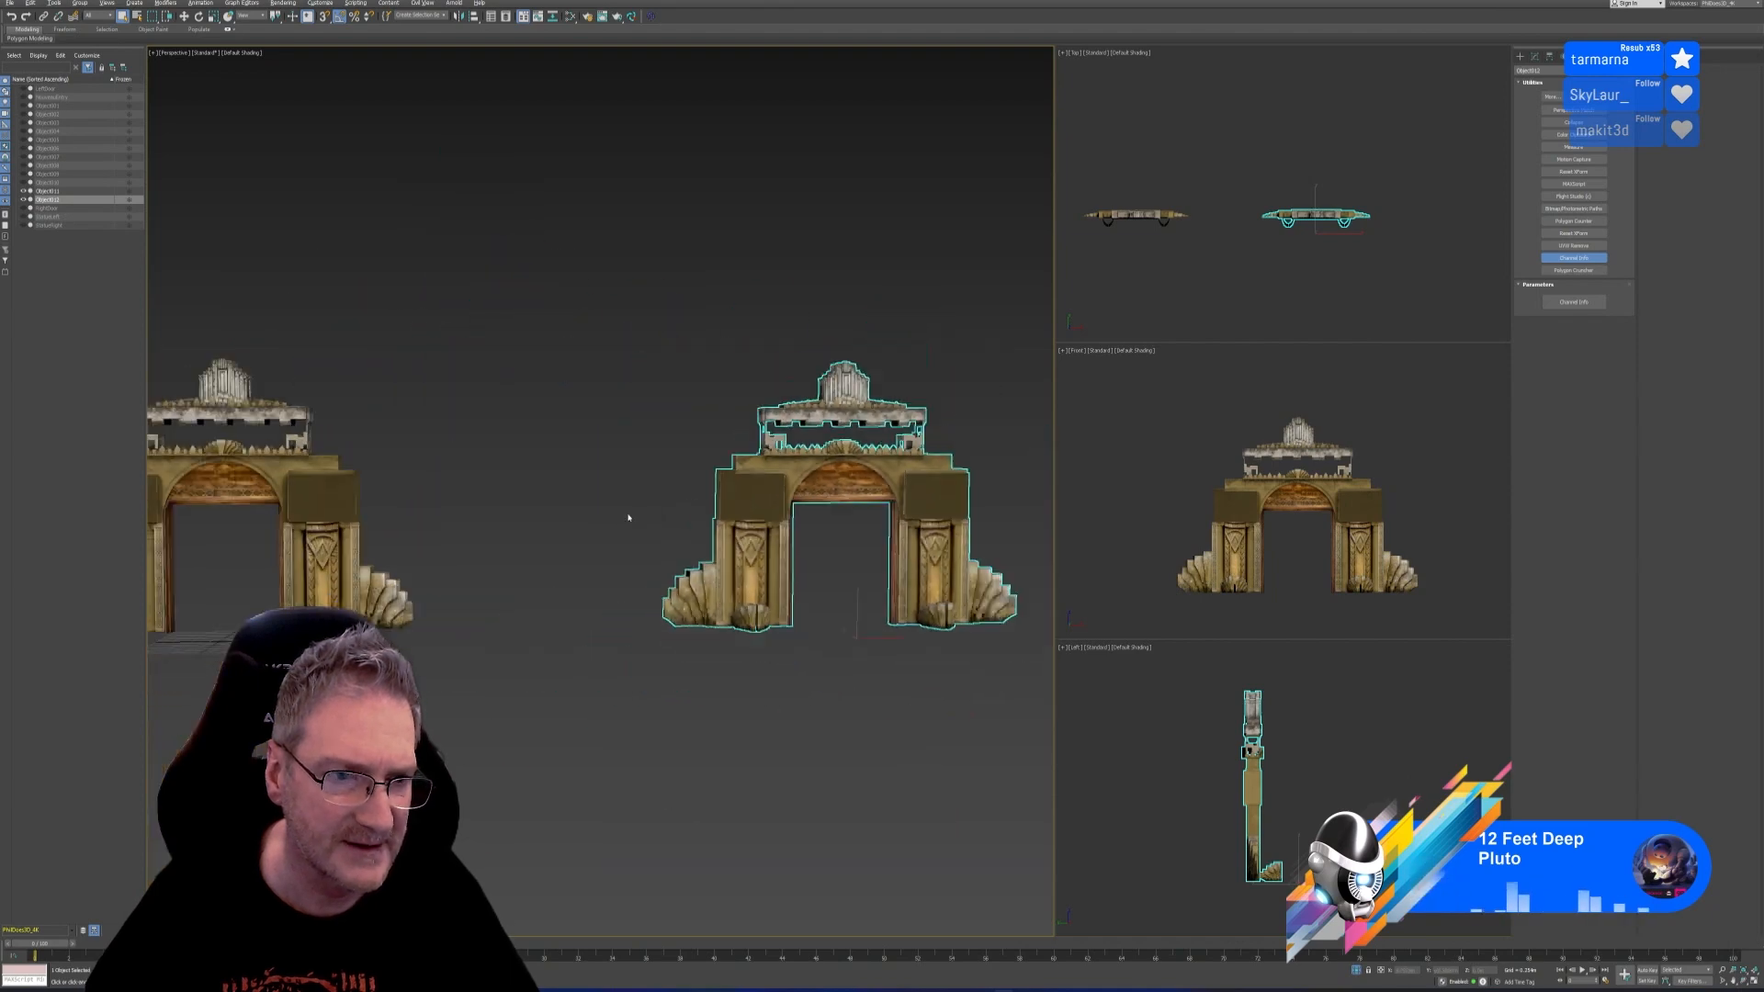
middle_click_drag(600, 490, 653, 474)
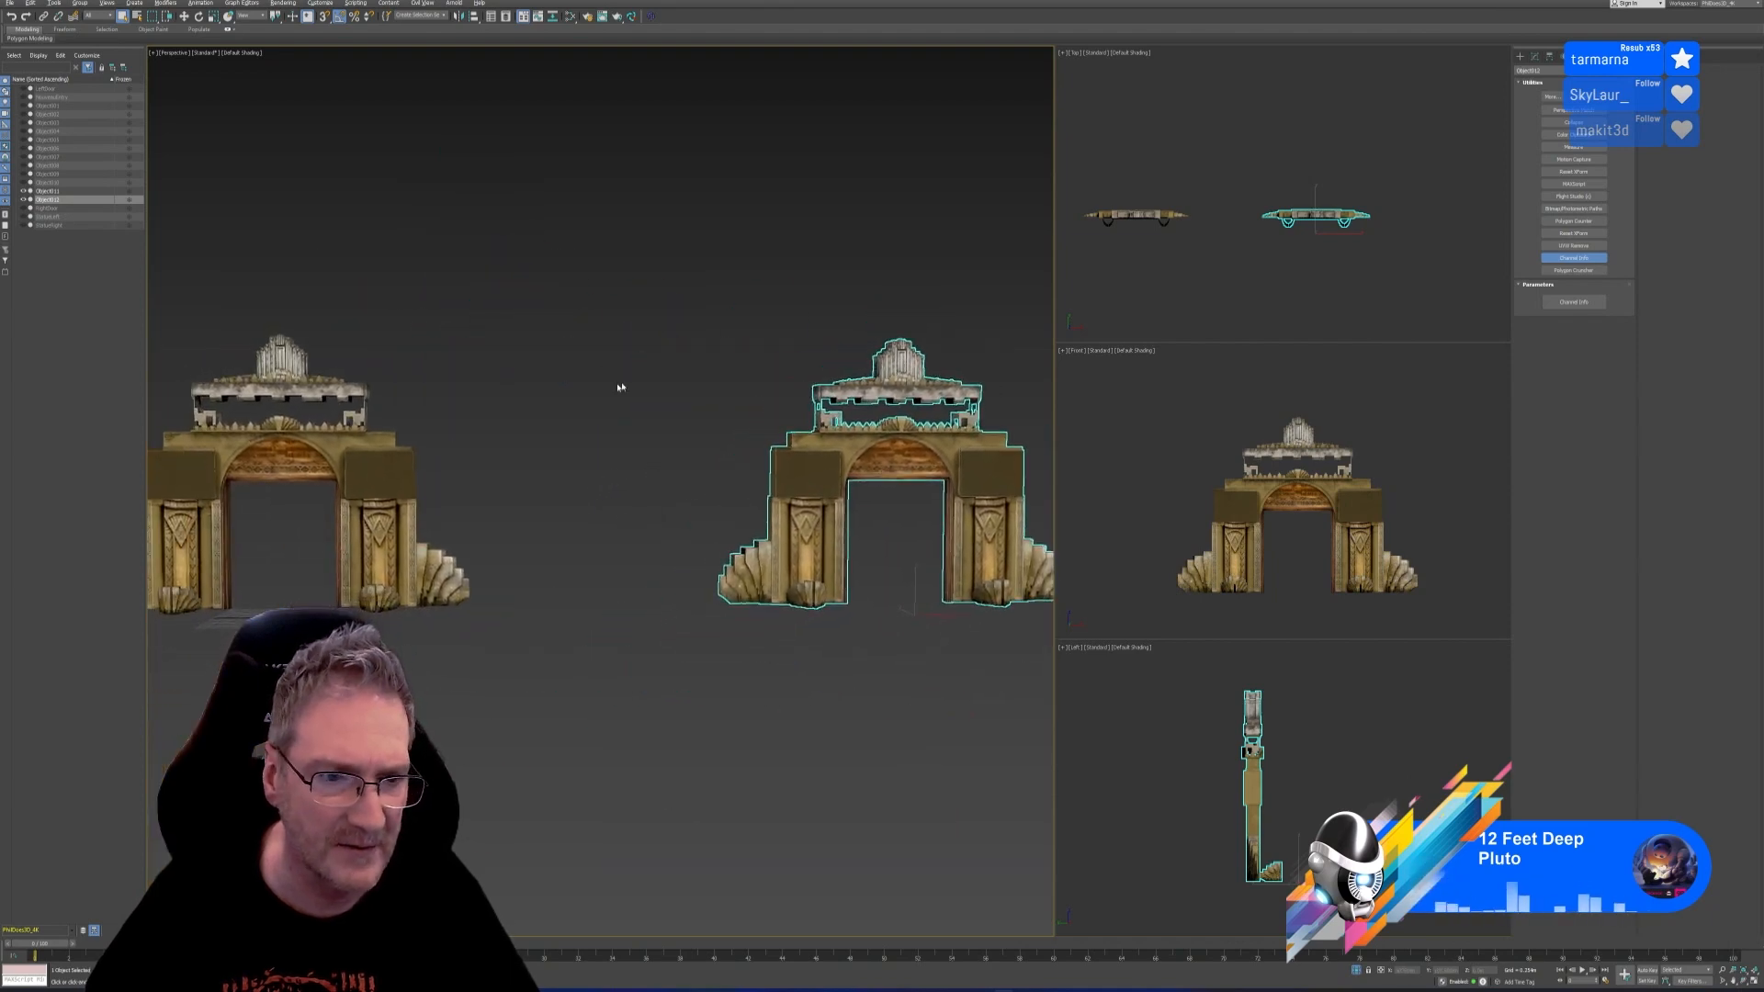
key("w")
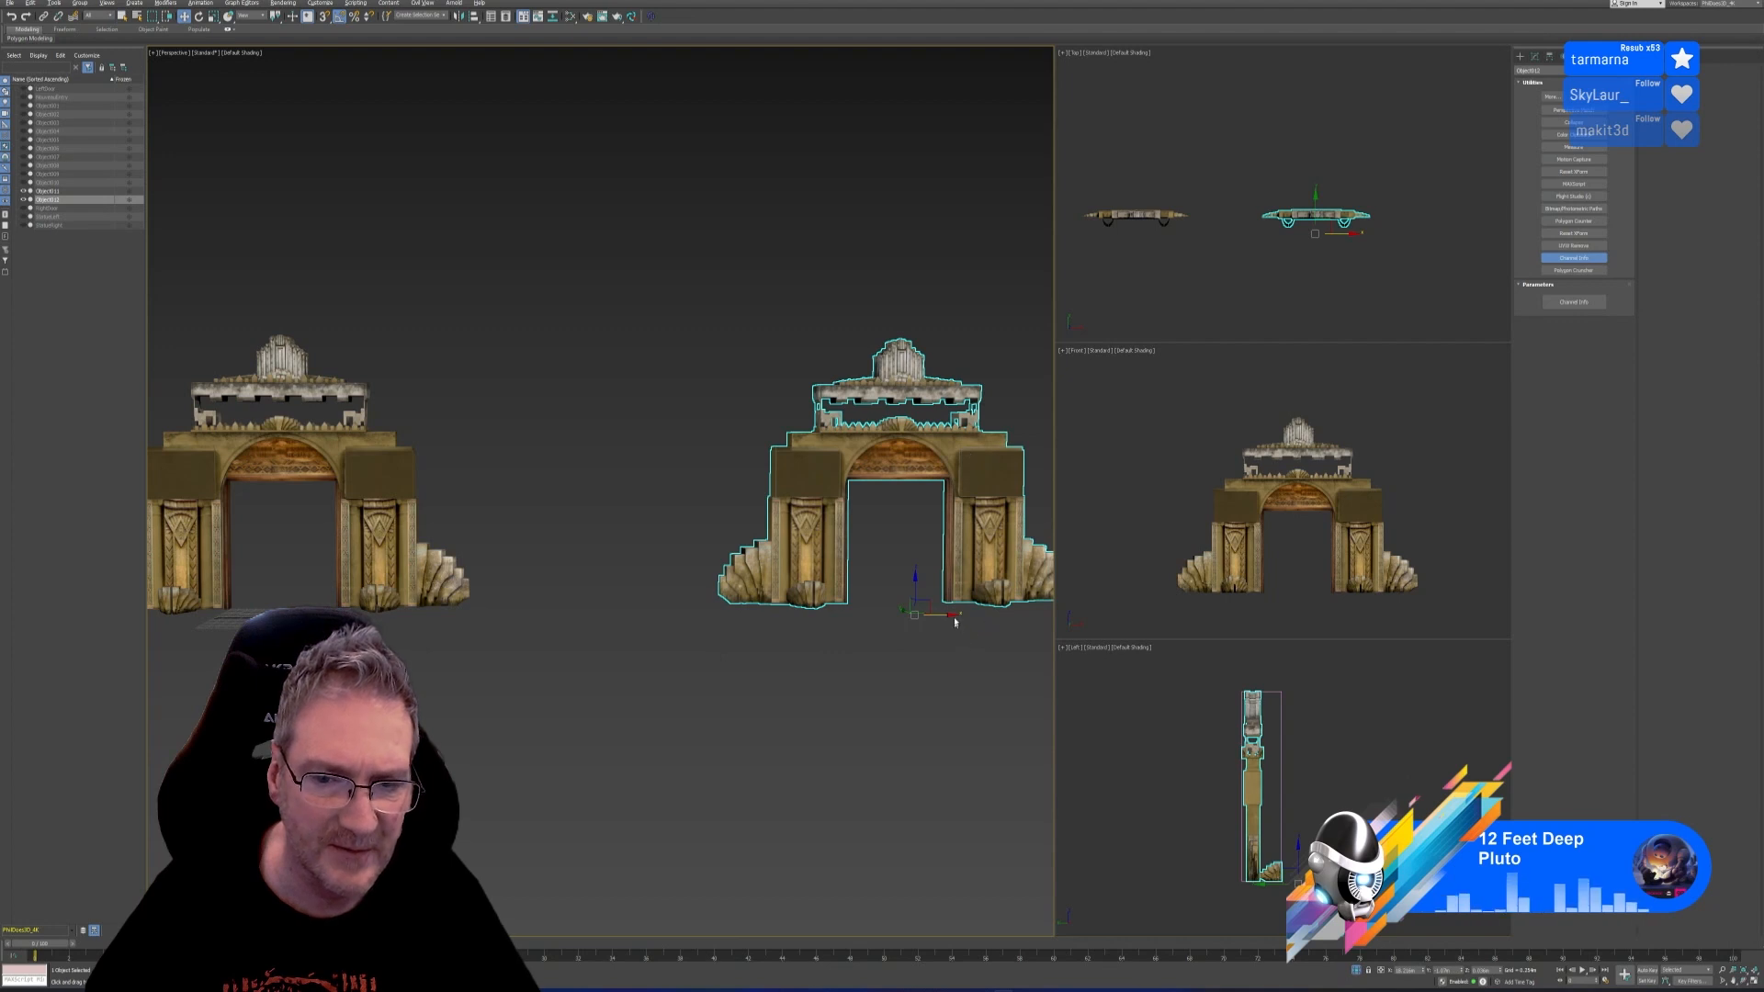
left_click_drag(955, 622, 701, 602)
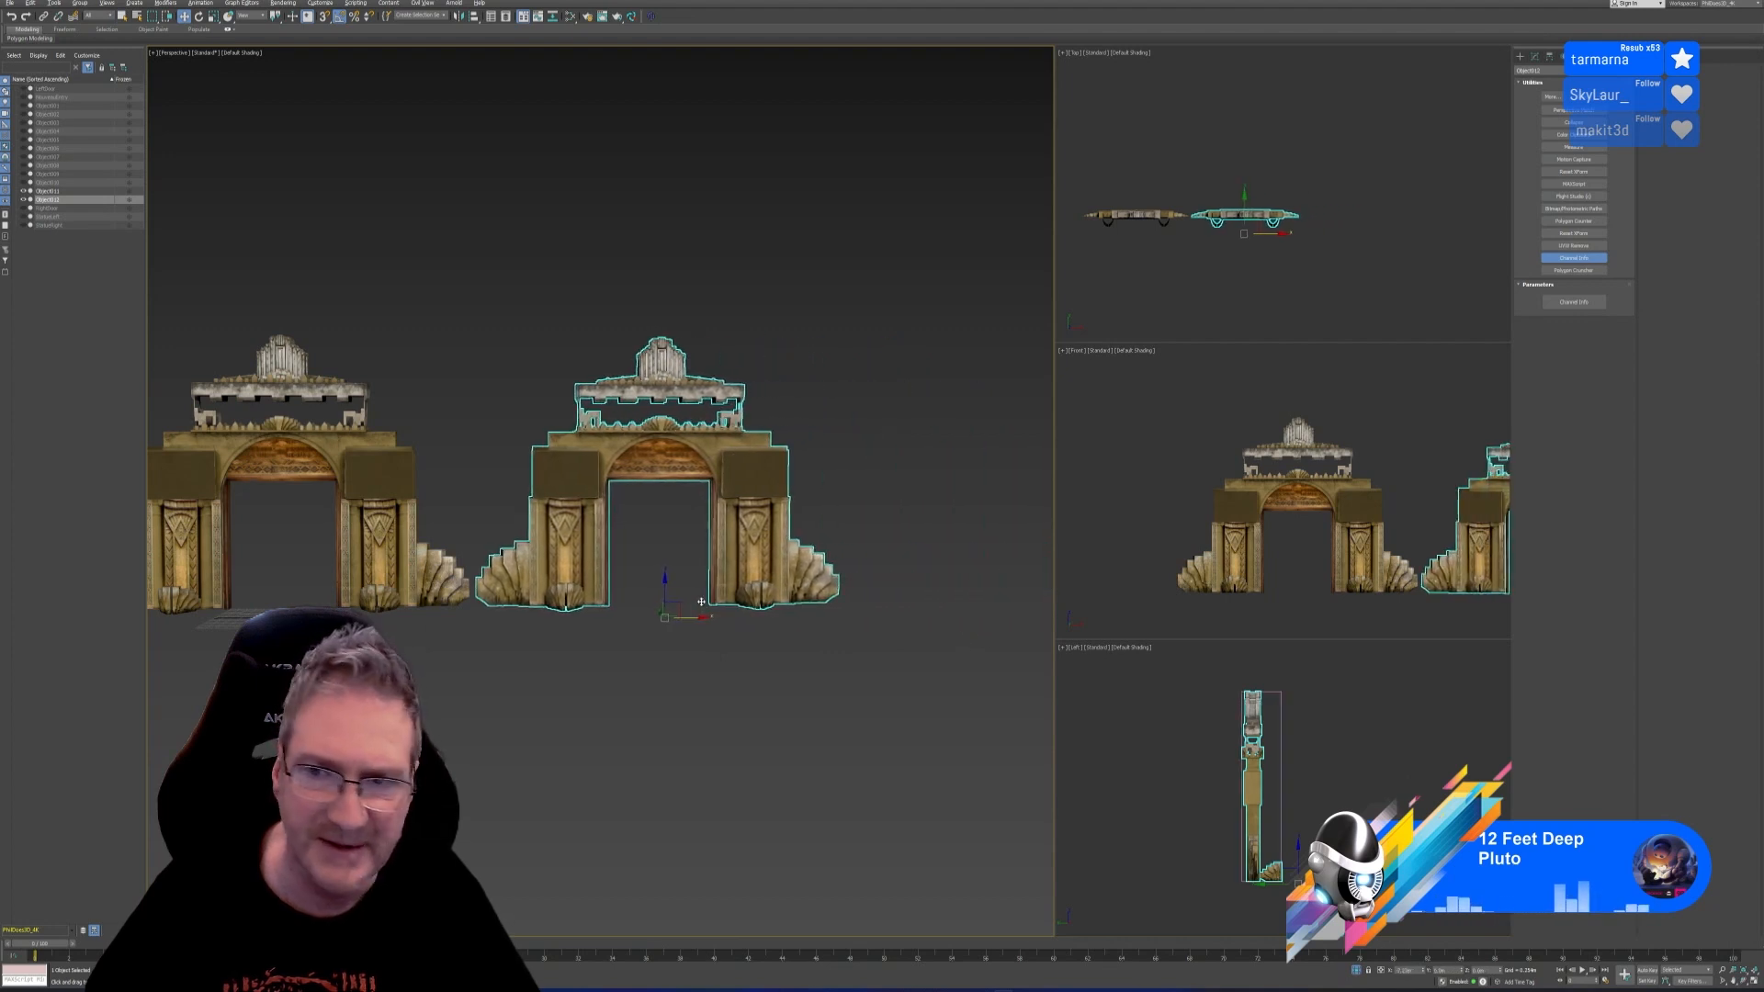
Compare the texture sharpness of the pillar carvings and side fans on the original and copied arches in the maximized Front view
middle_click_drag(1358, 525, 1222, 515)
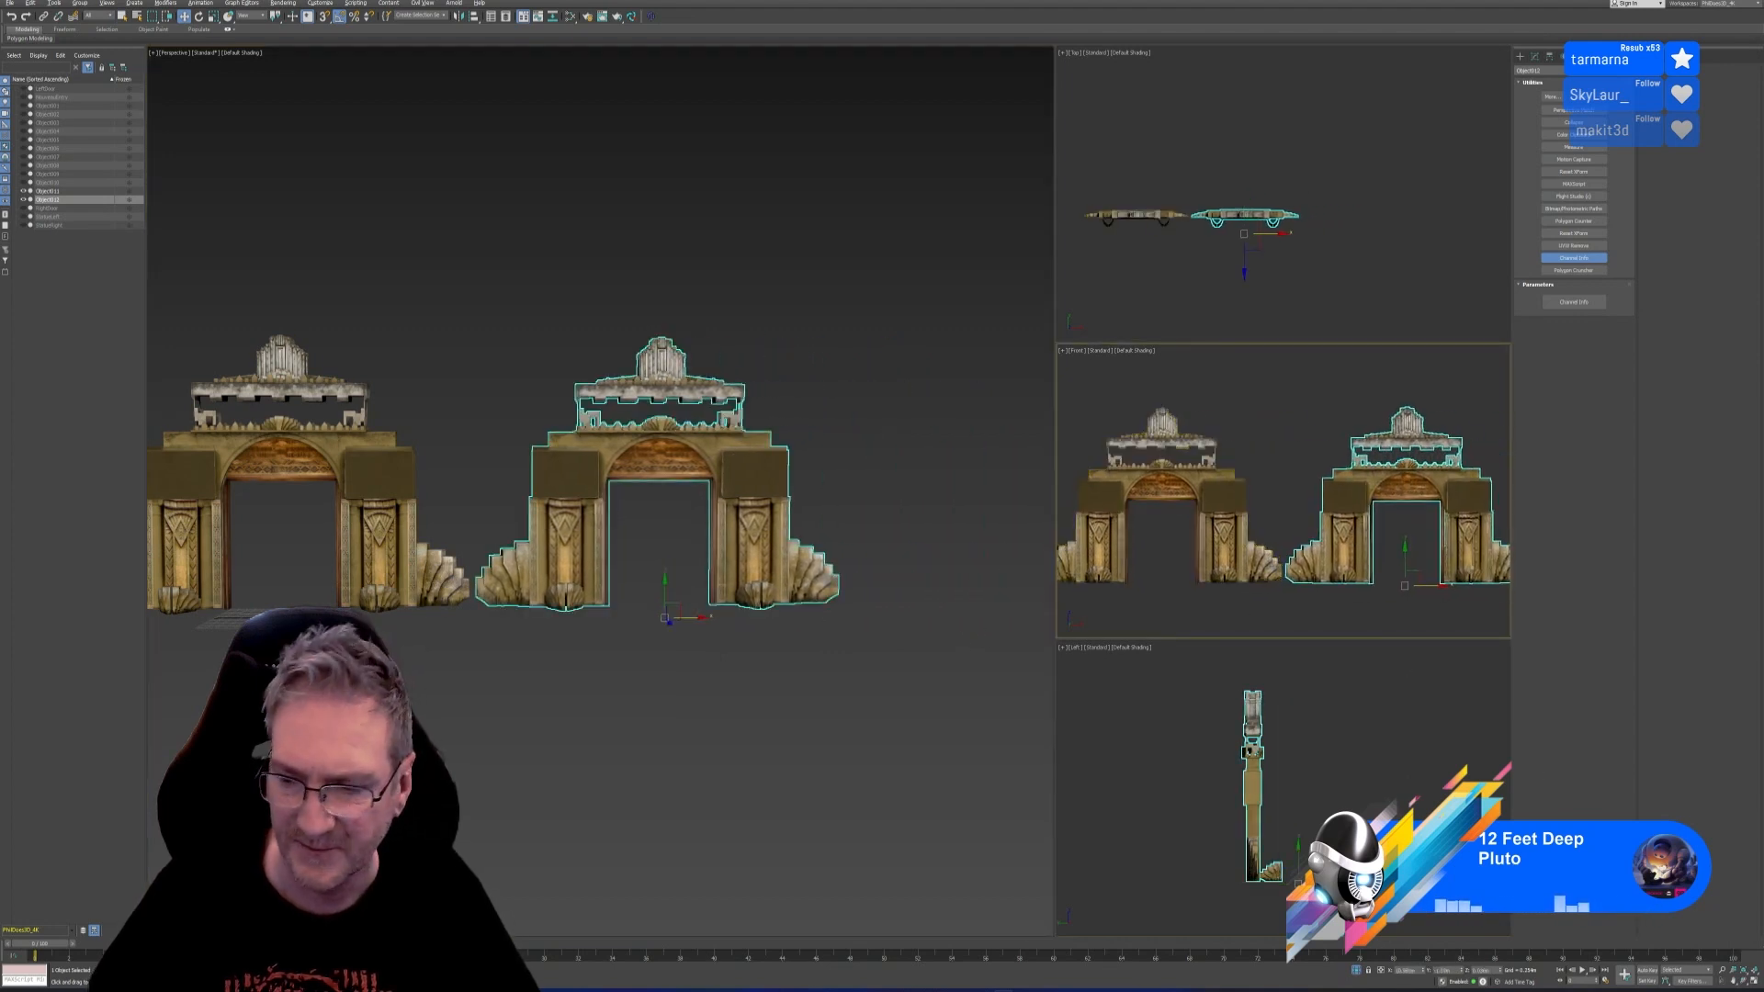
key("alt+w")
middle_click_drag(795, 607, 776, 501)
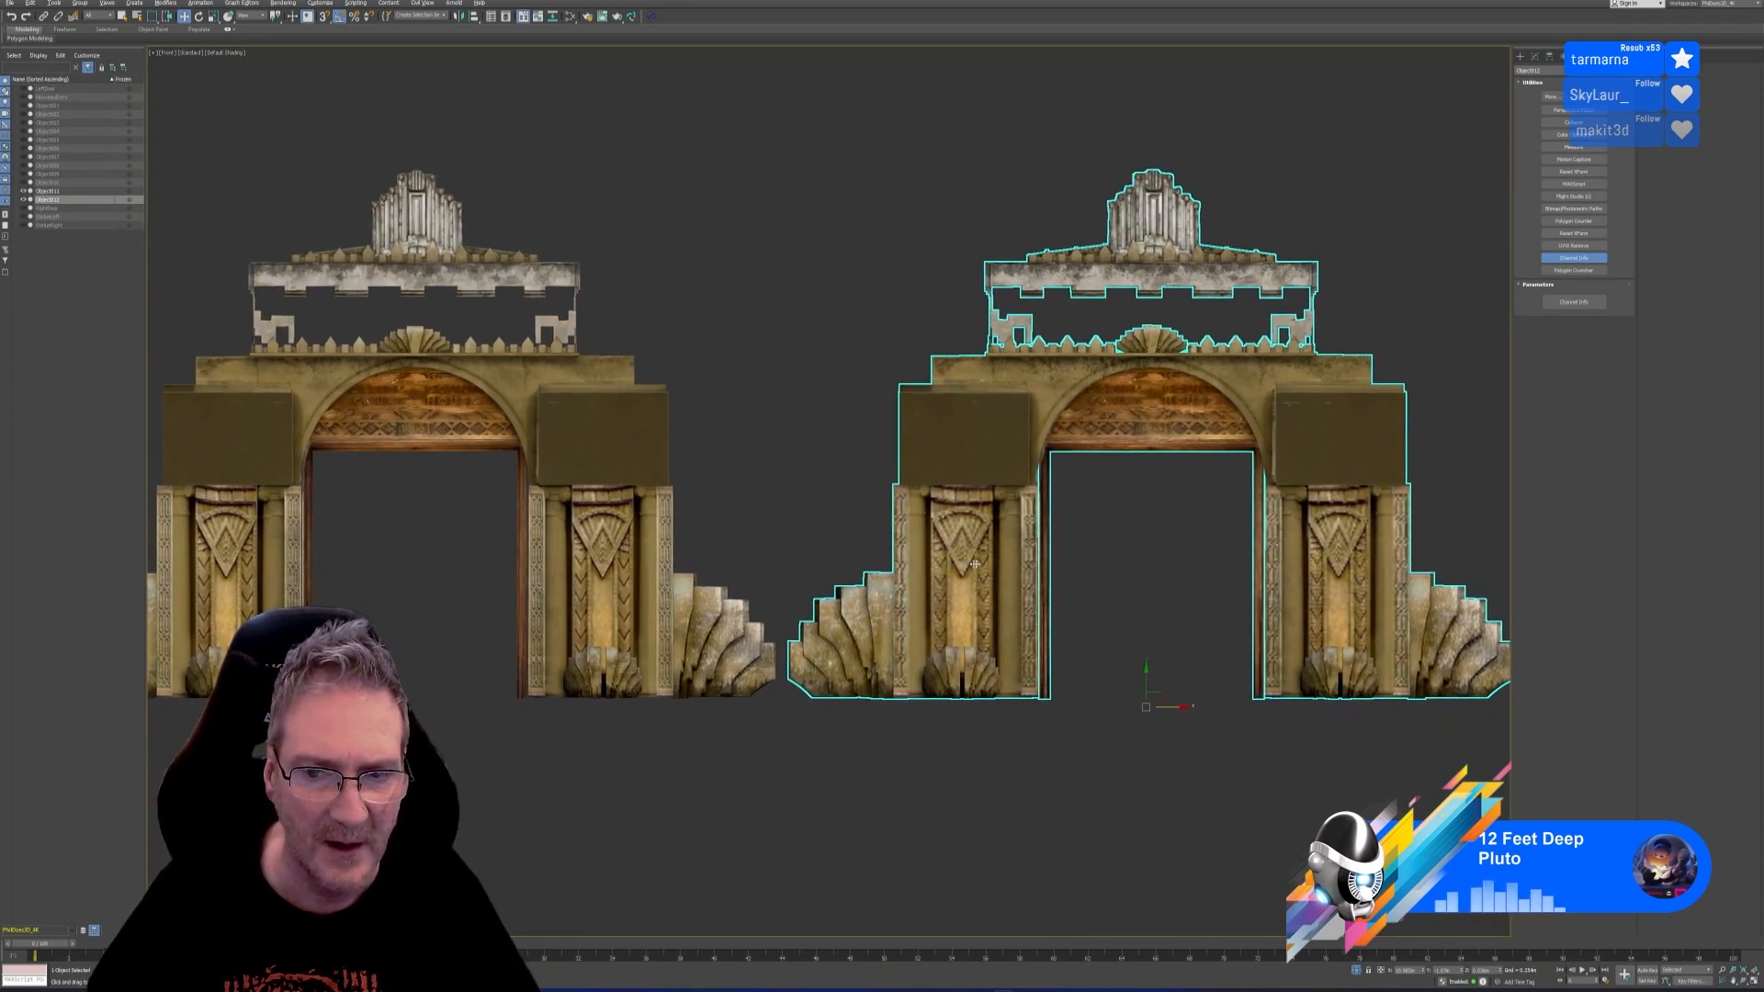
scroll(975, 564, "up", 6)
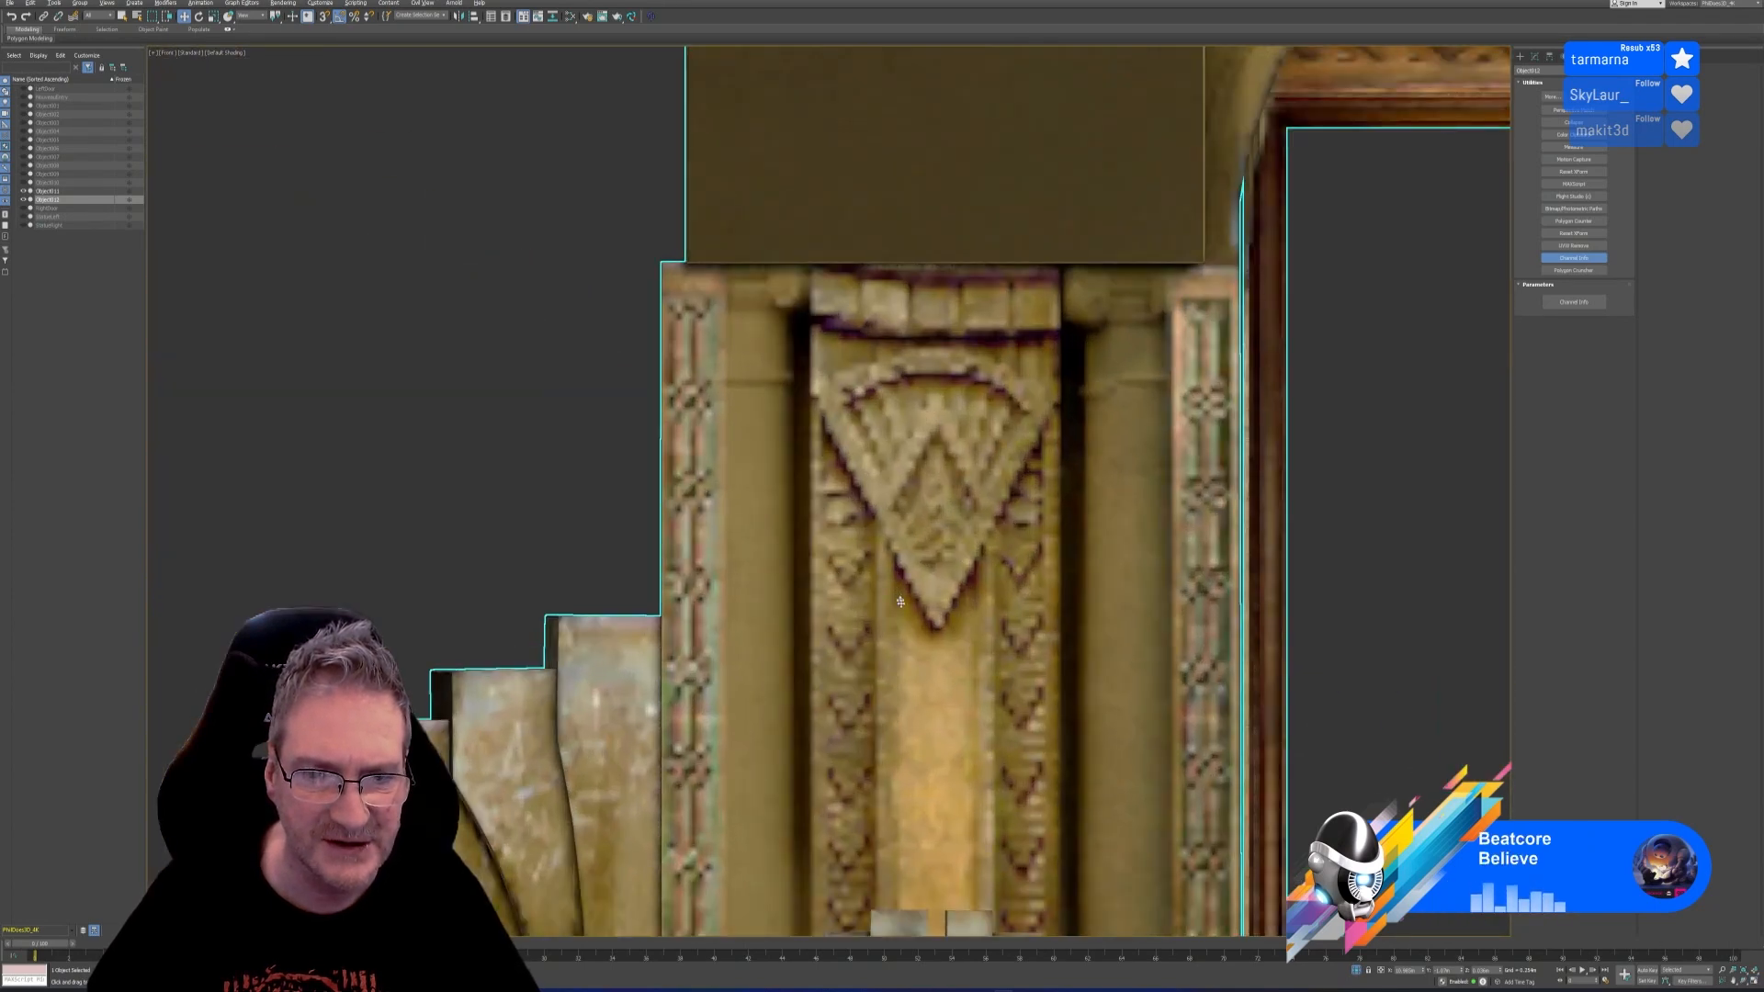
scroll(974, 557, "down", 4)
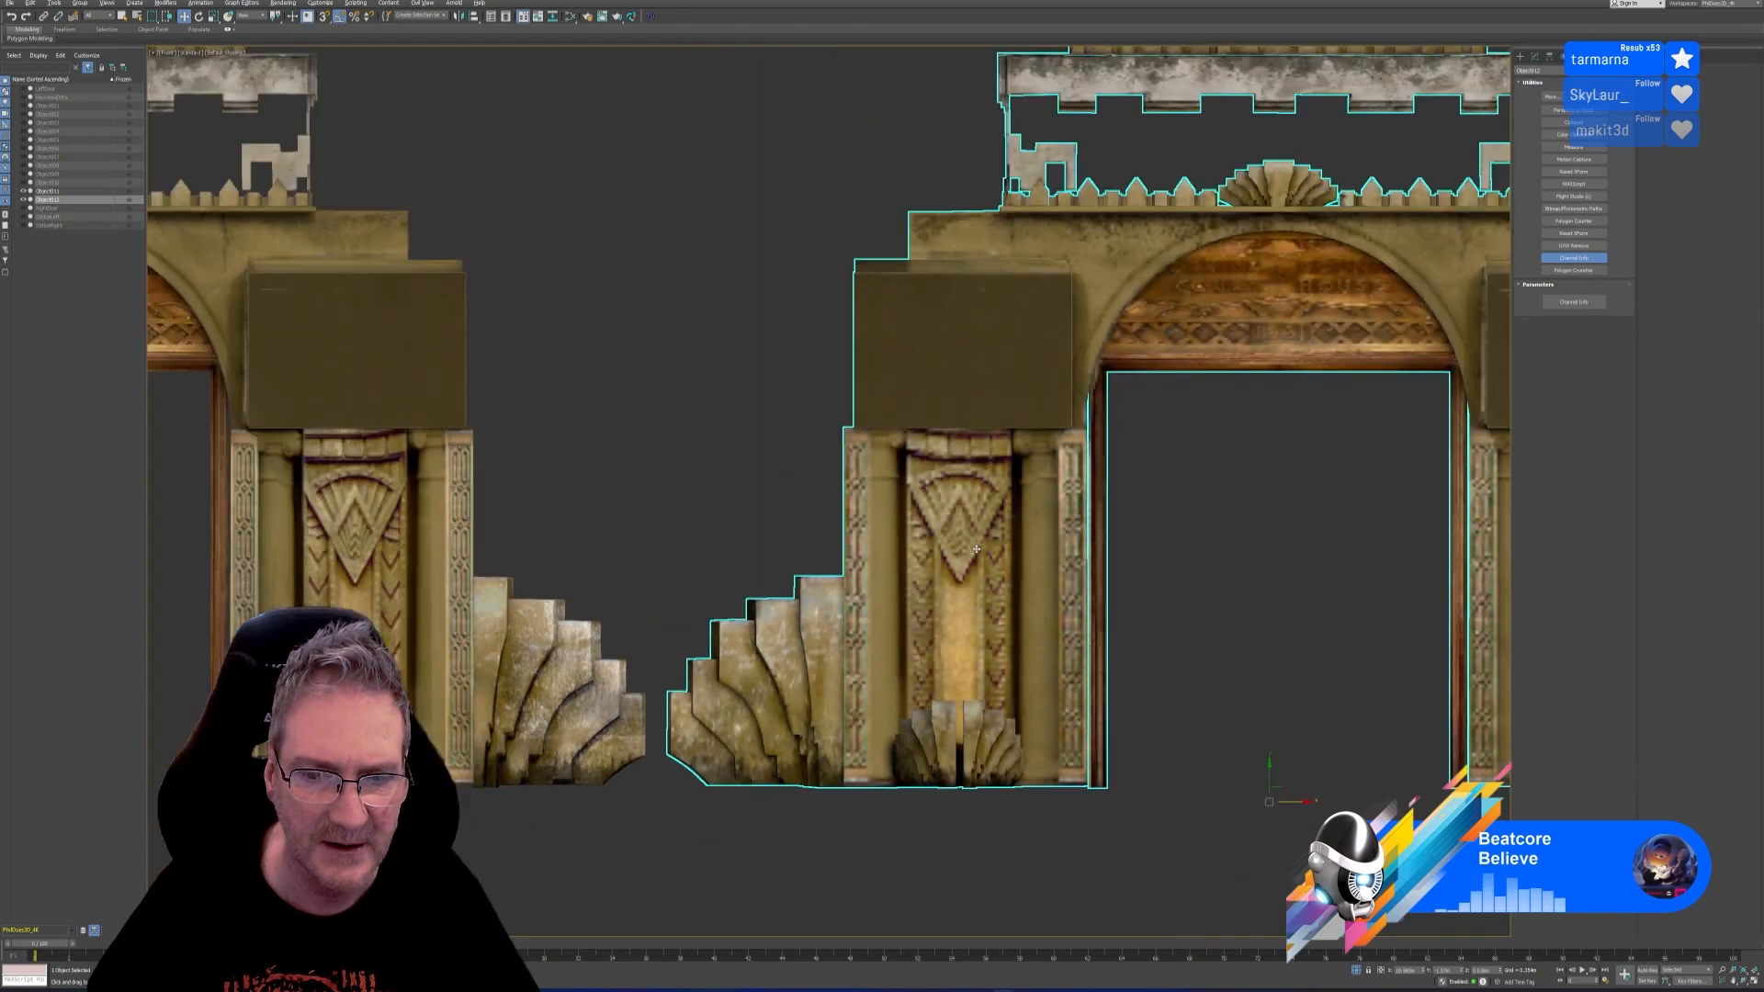
scroll(976, 550, "down", 2)
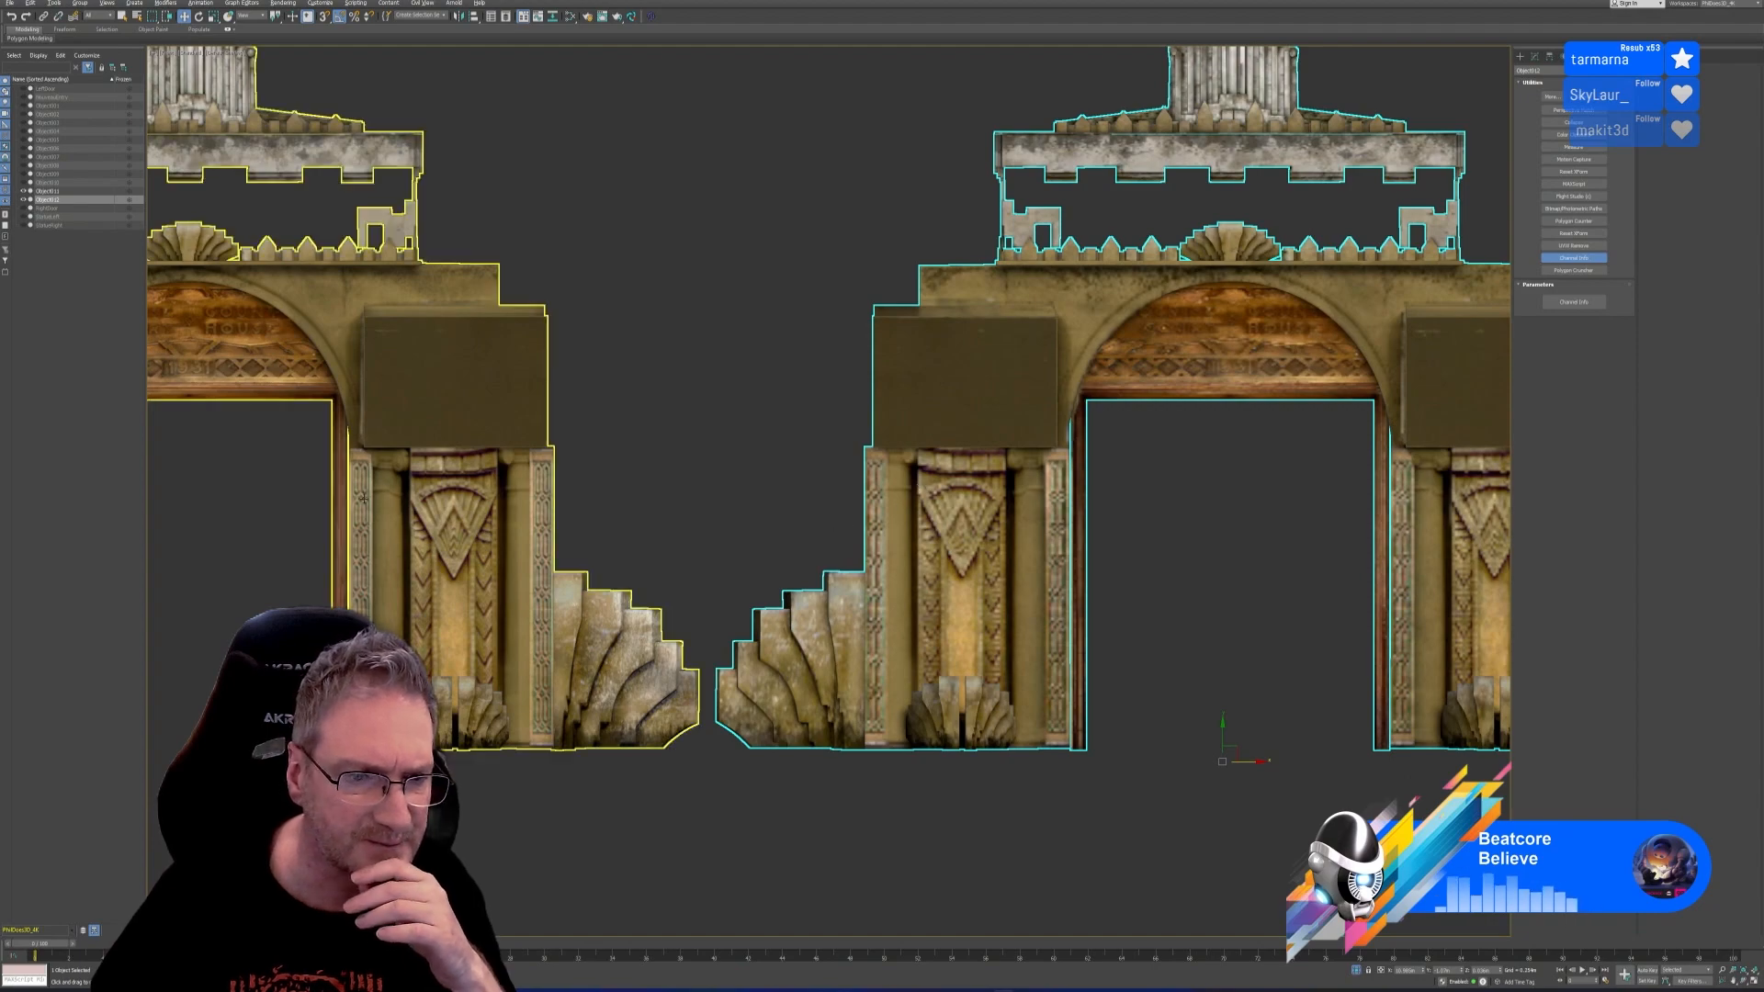
scroll(363, 498, "up", 5)
scroll(359, 567, "down", 5)
scroll(803, 432, "up", 8)
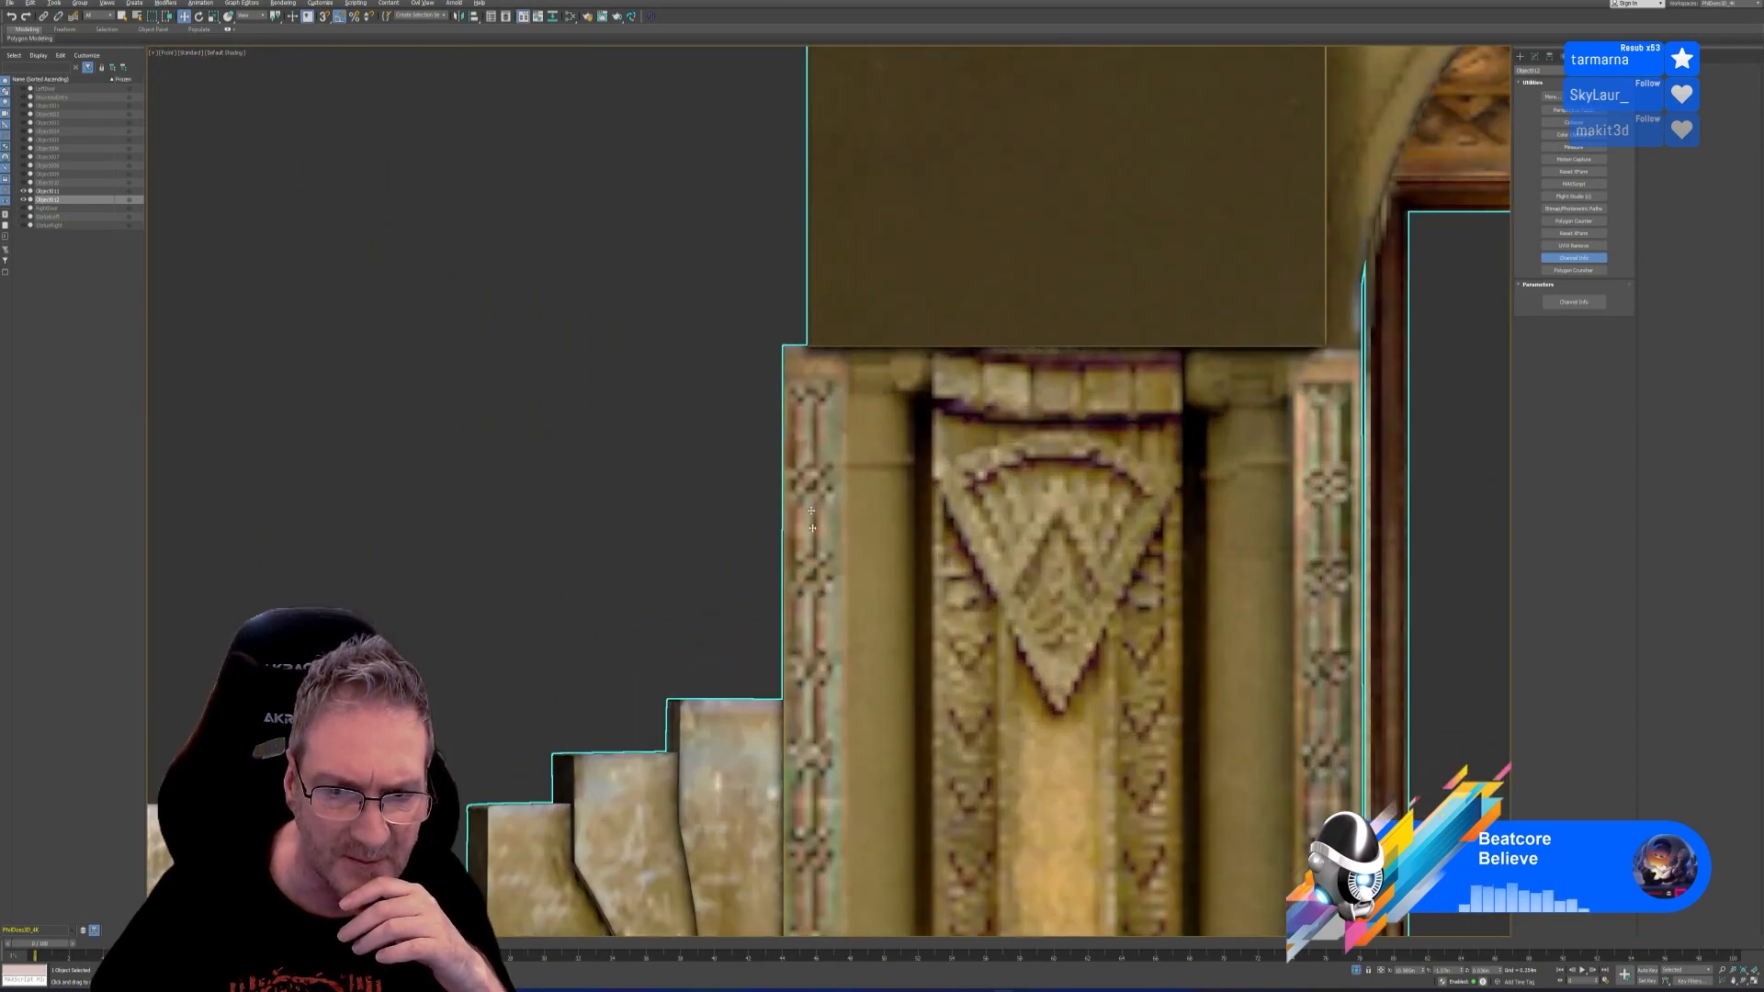
scroll(811, 519, "down", 6)
scroll(813, 533, "down", 6)
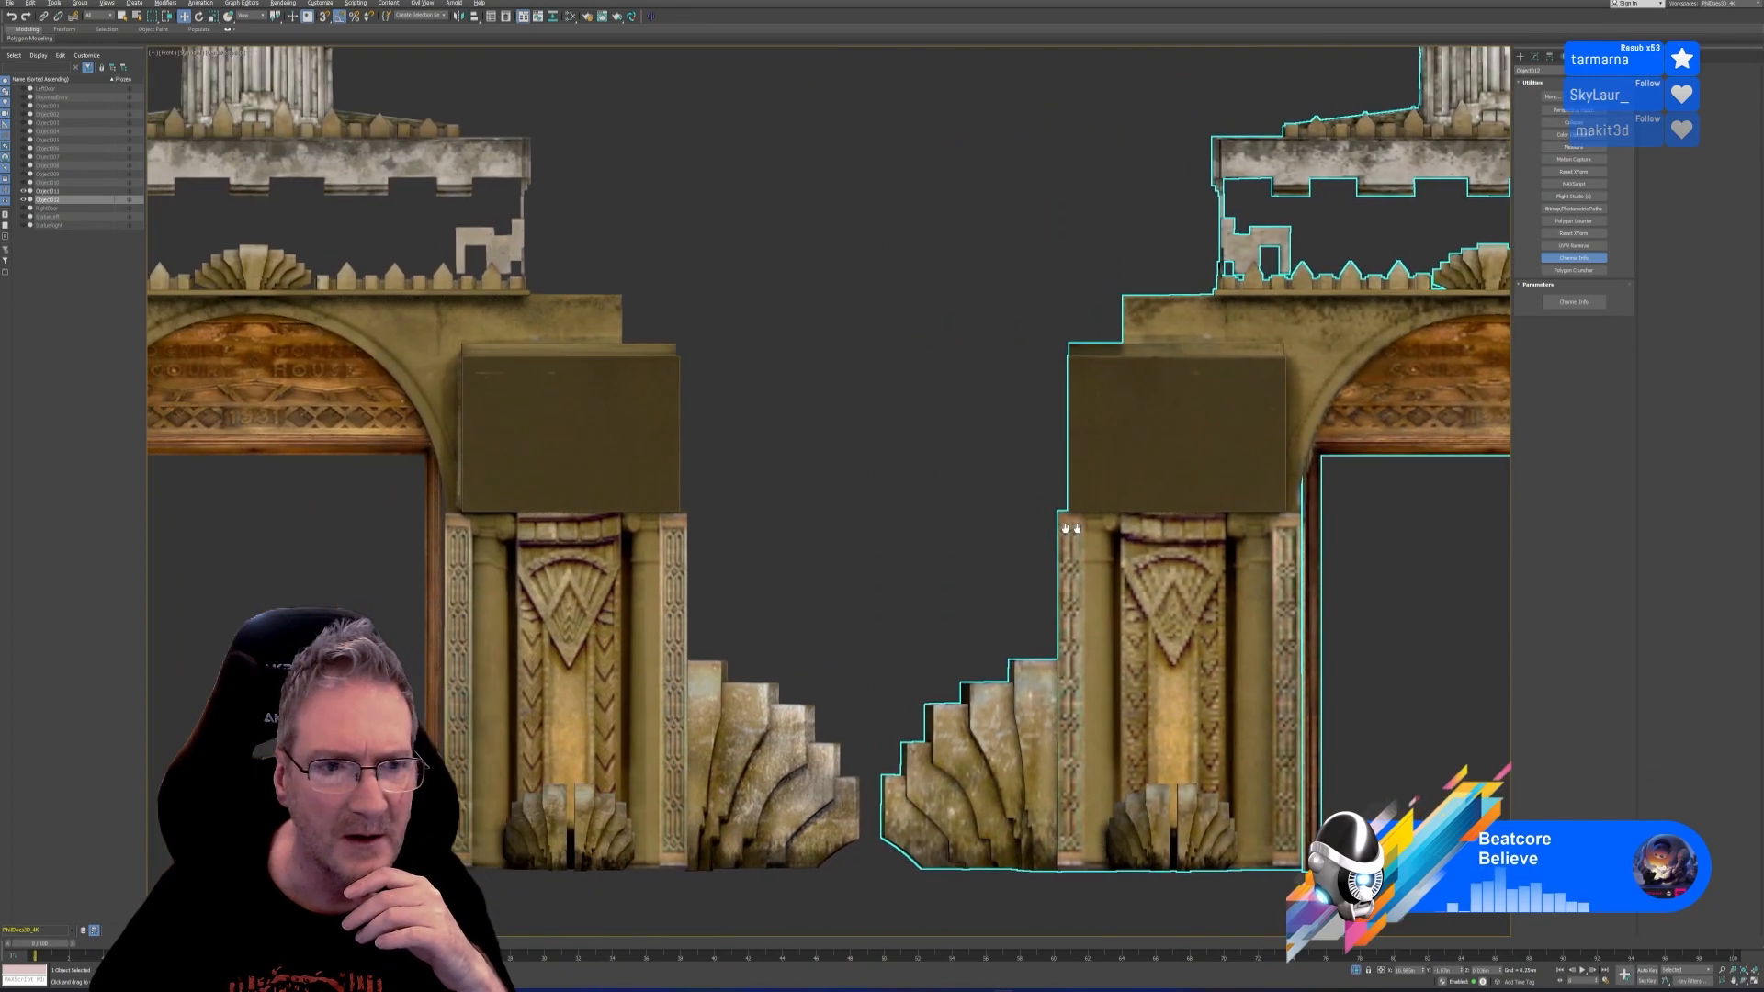
scroll(804, 533, "up", 2)
scroll(800, 533, "down", 2)
scroll(788, 534, "up", 6)
middle_click_drag(787, 534, 1063, 523)
scroll(323, 412, "up", 6)
scroll(323, 412, "down", 6)
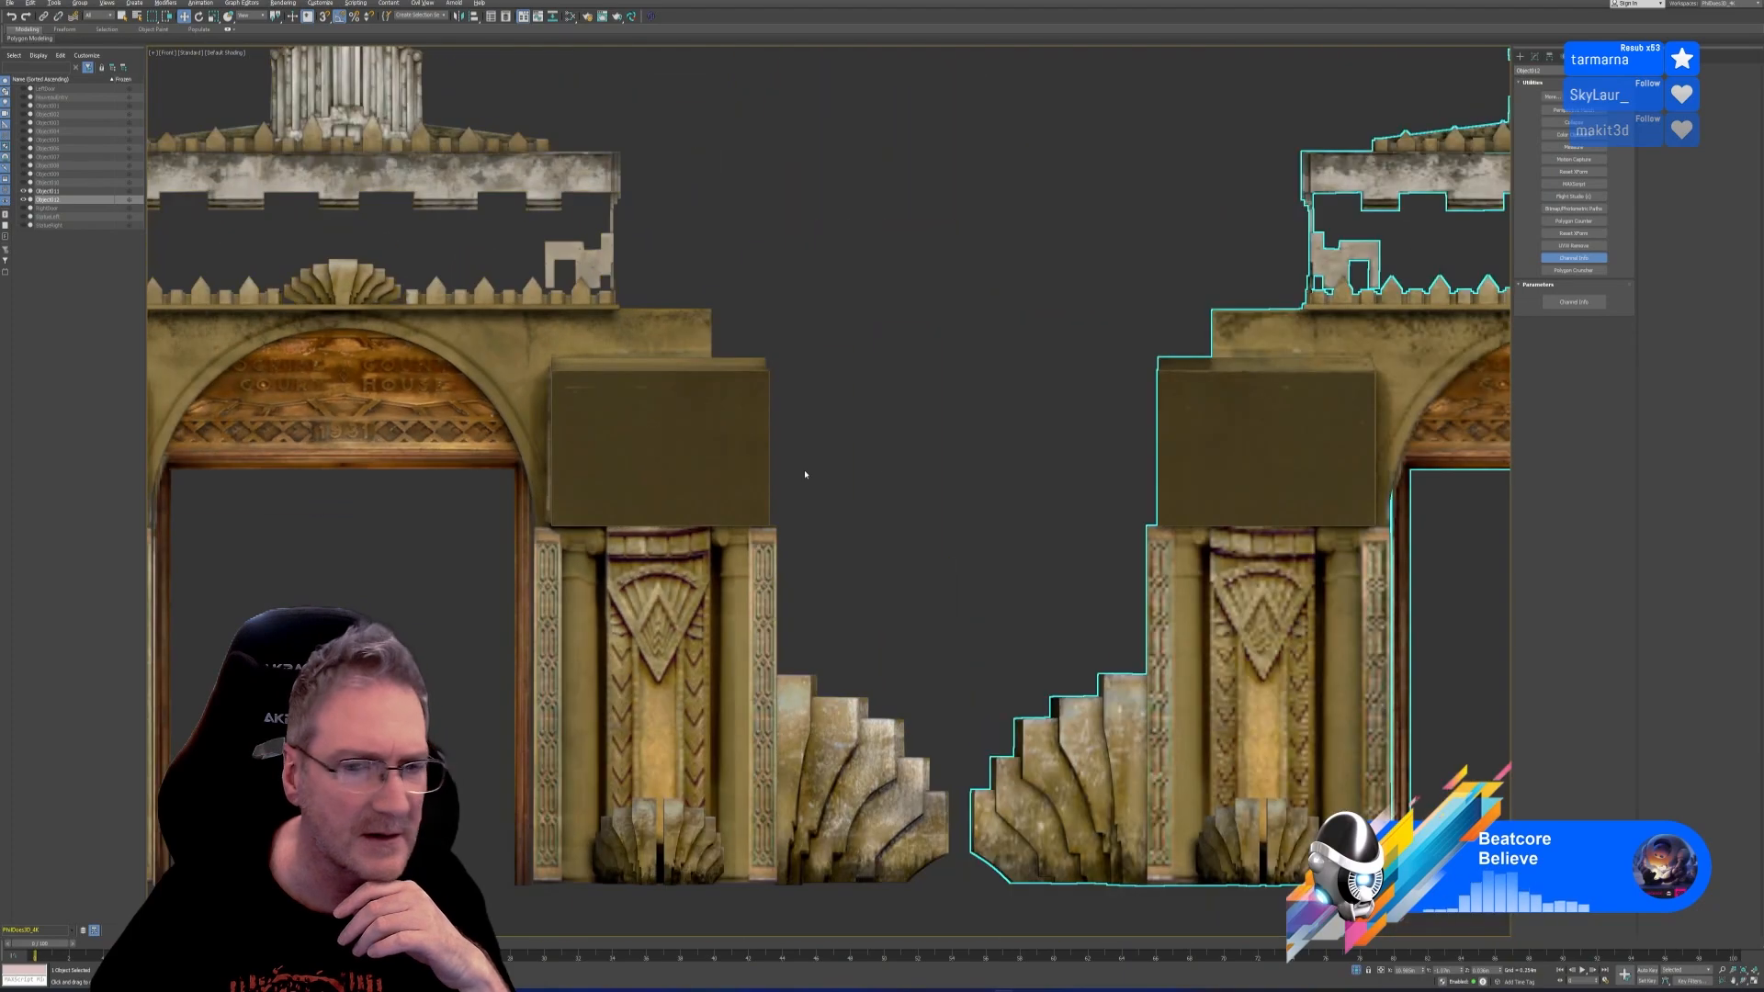
Examine the carved wooden panel above the copied arch's doorway up close, and compare both complete arches side by side
middle_click_drag(998, 458, 281, 471)
scroll(842, 455, "up", 6)
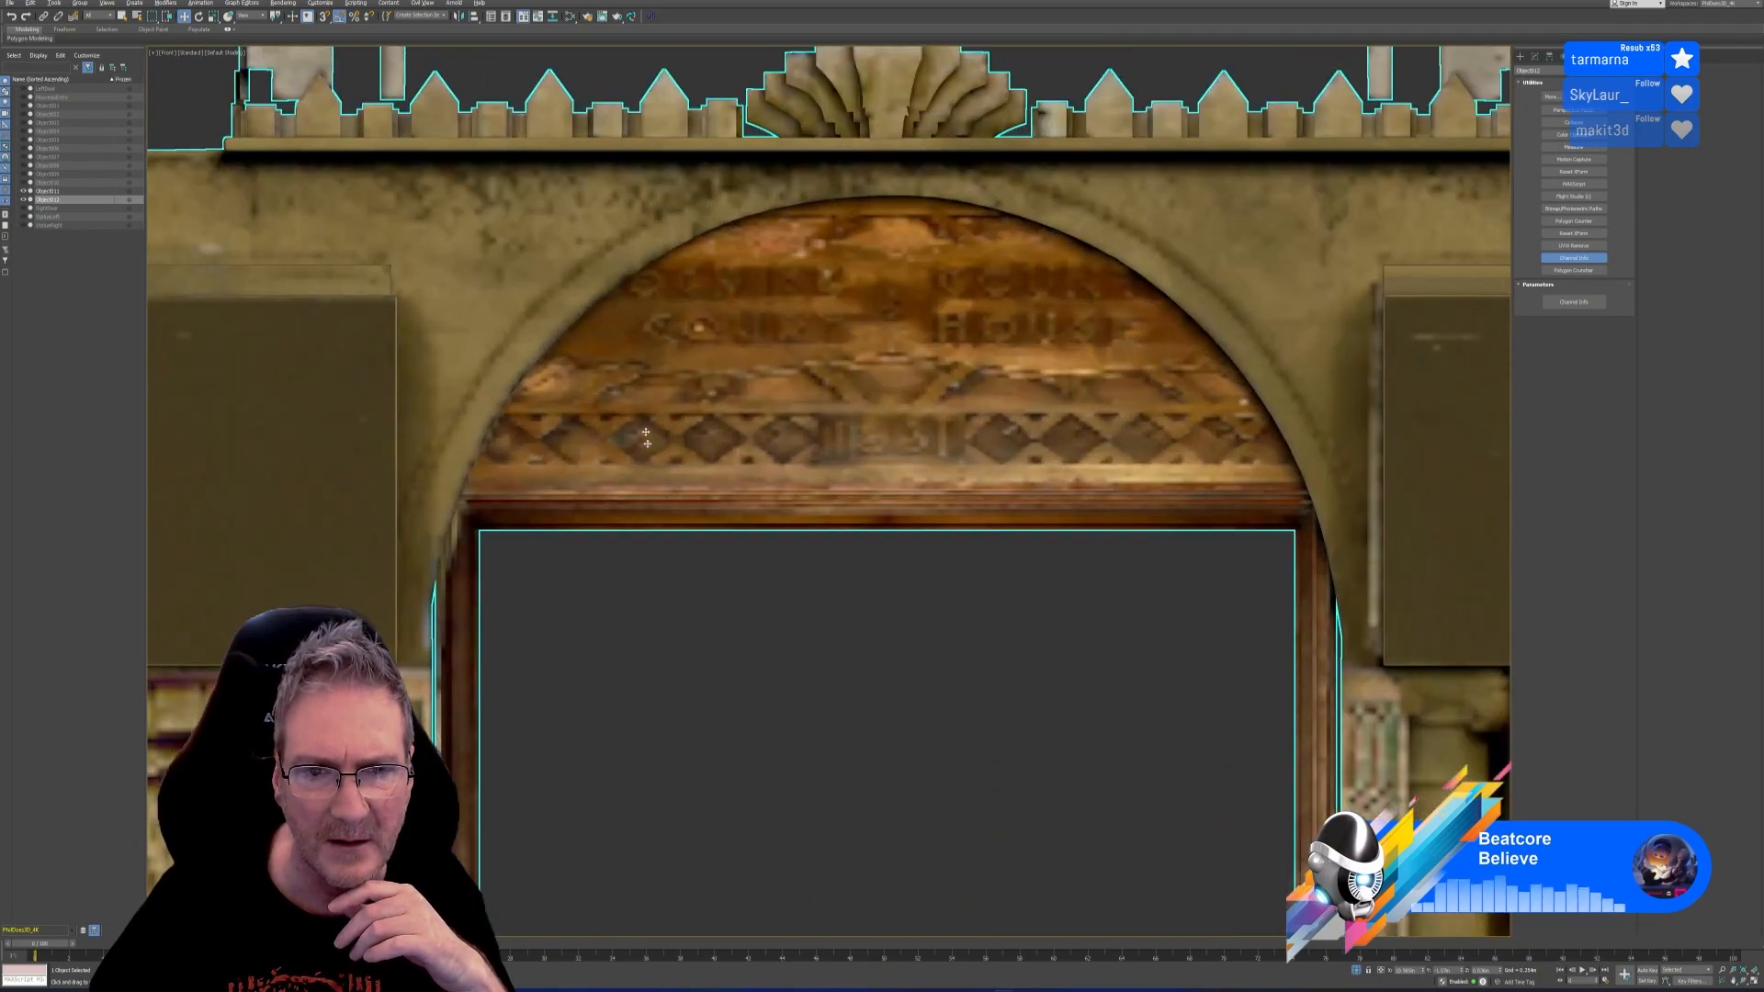
scroll(943, 496, "down", 7)
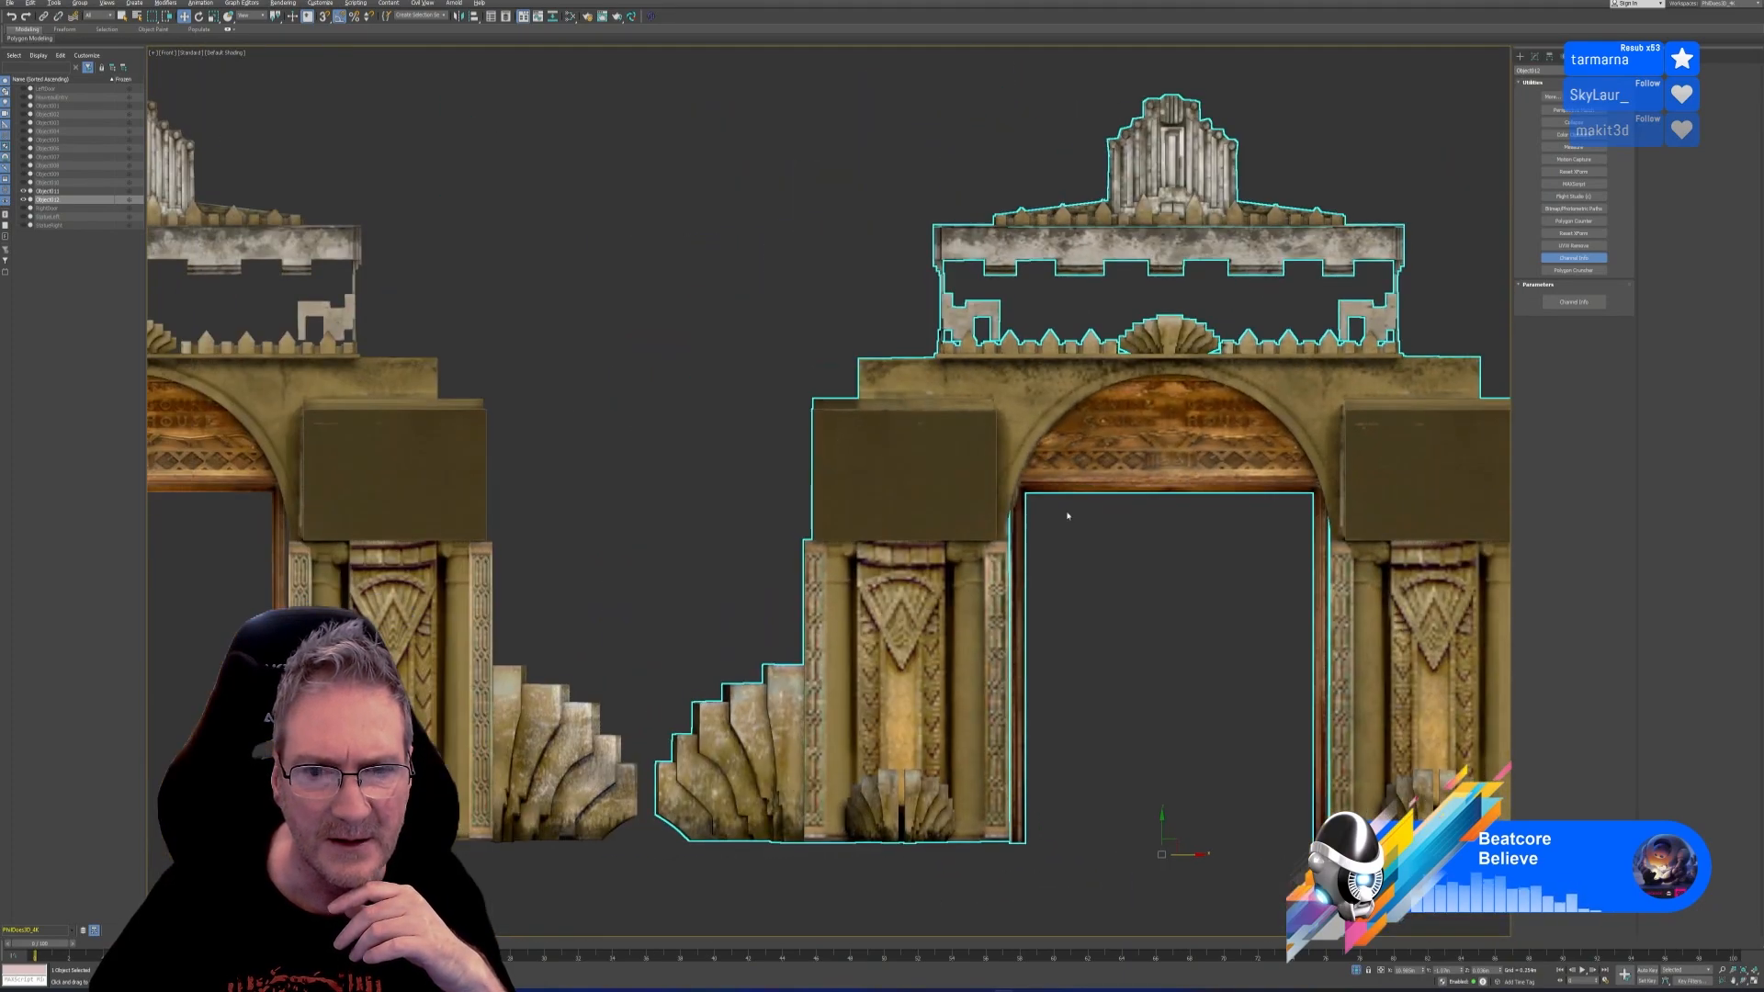
scroll(1068, 516, "down", 3)
middle_click_drag(708, 485, 815, 465)
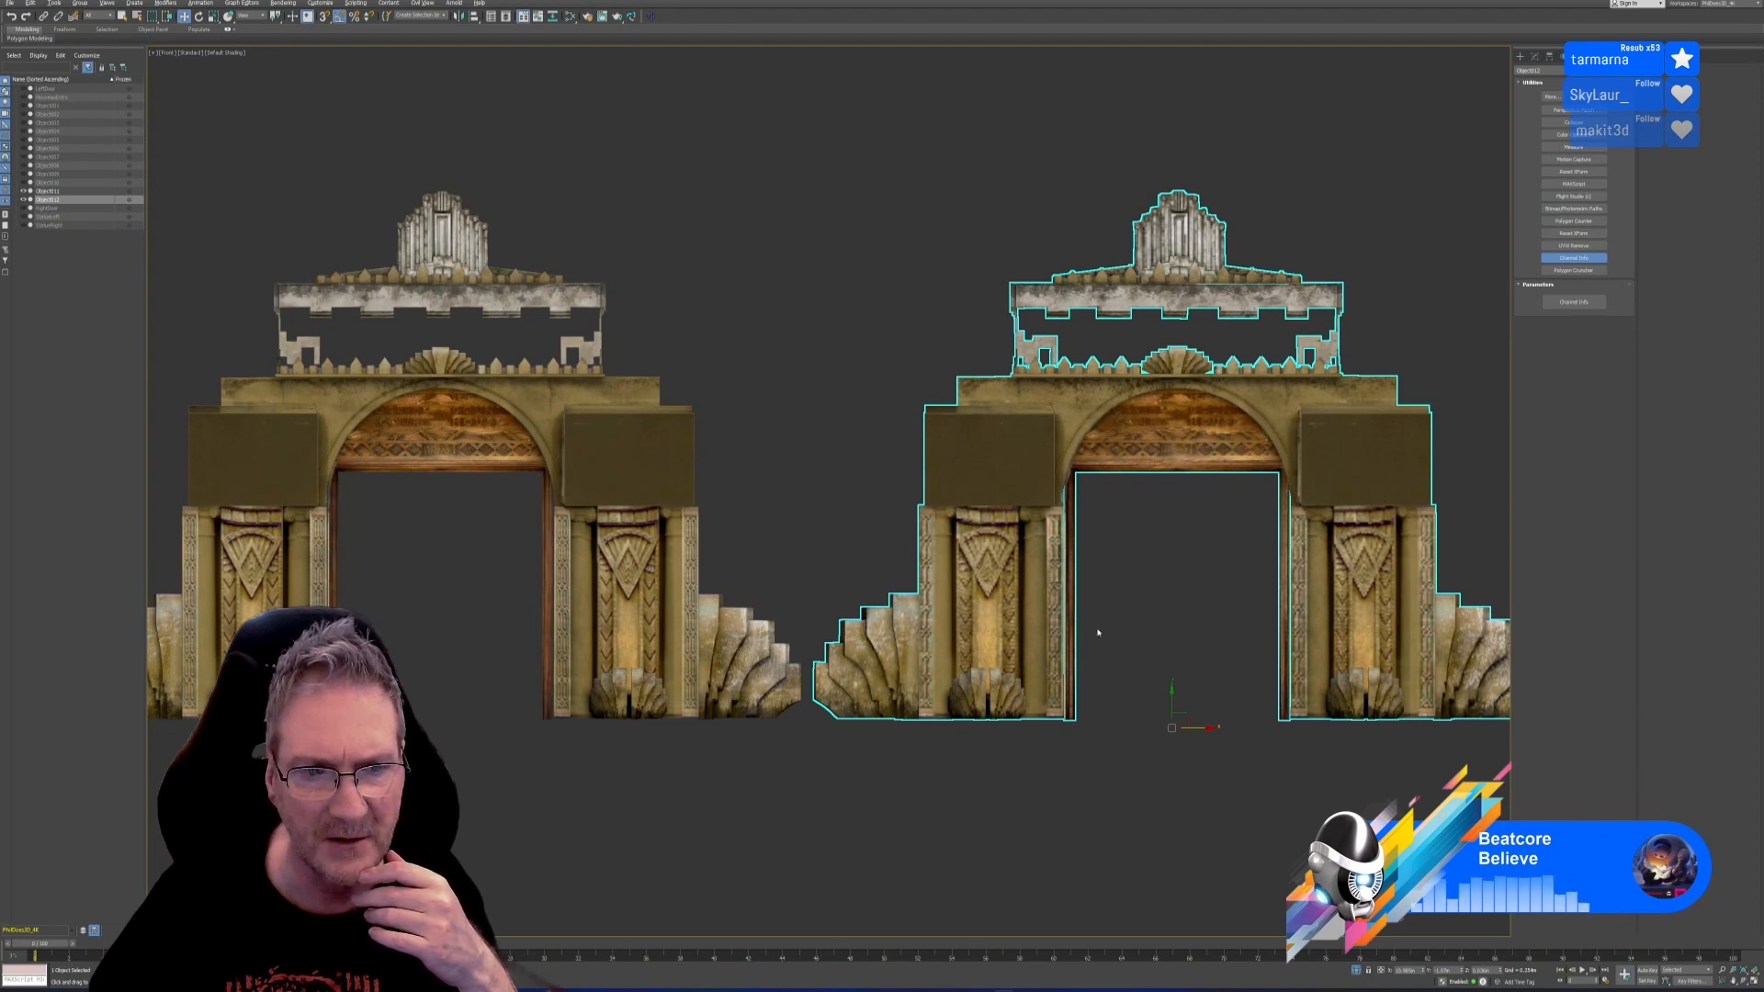
Restore the four-viewport layout and delete the copied arch with the baked texture
left_click(1751, 981)
middle_click_drag(401, 585, 562, 534)
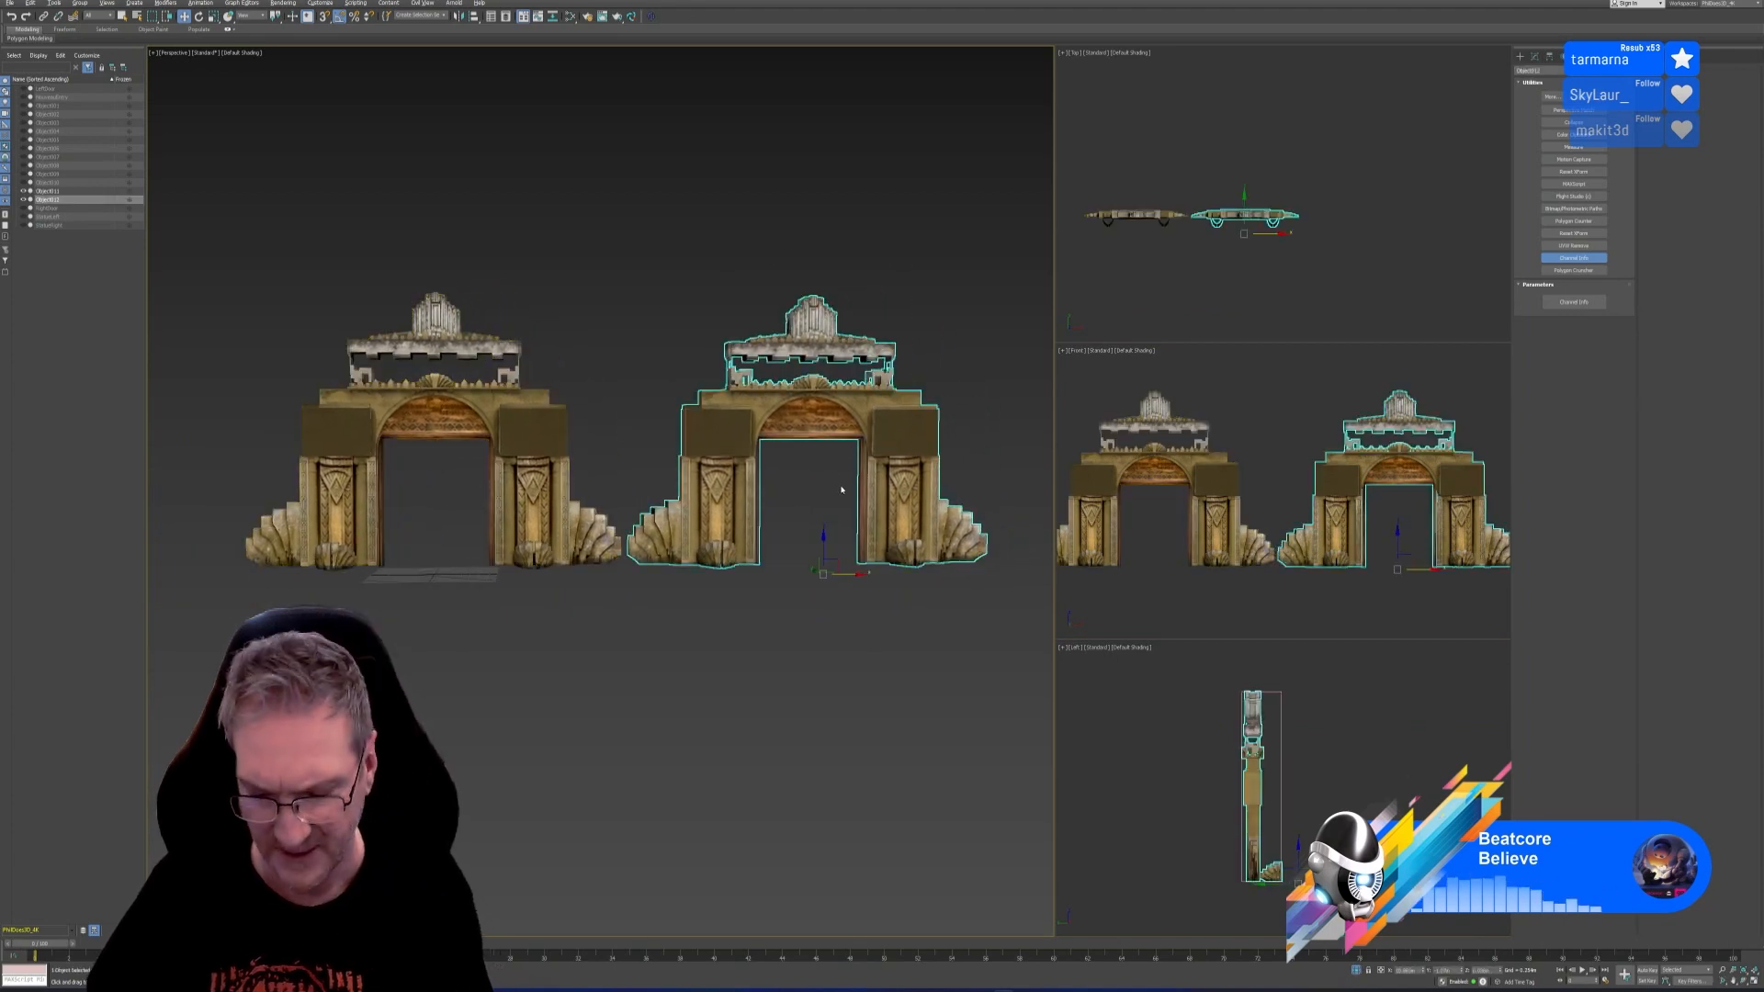
key("Delete")
scroll(526, 448, "up", 4)
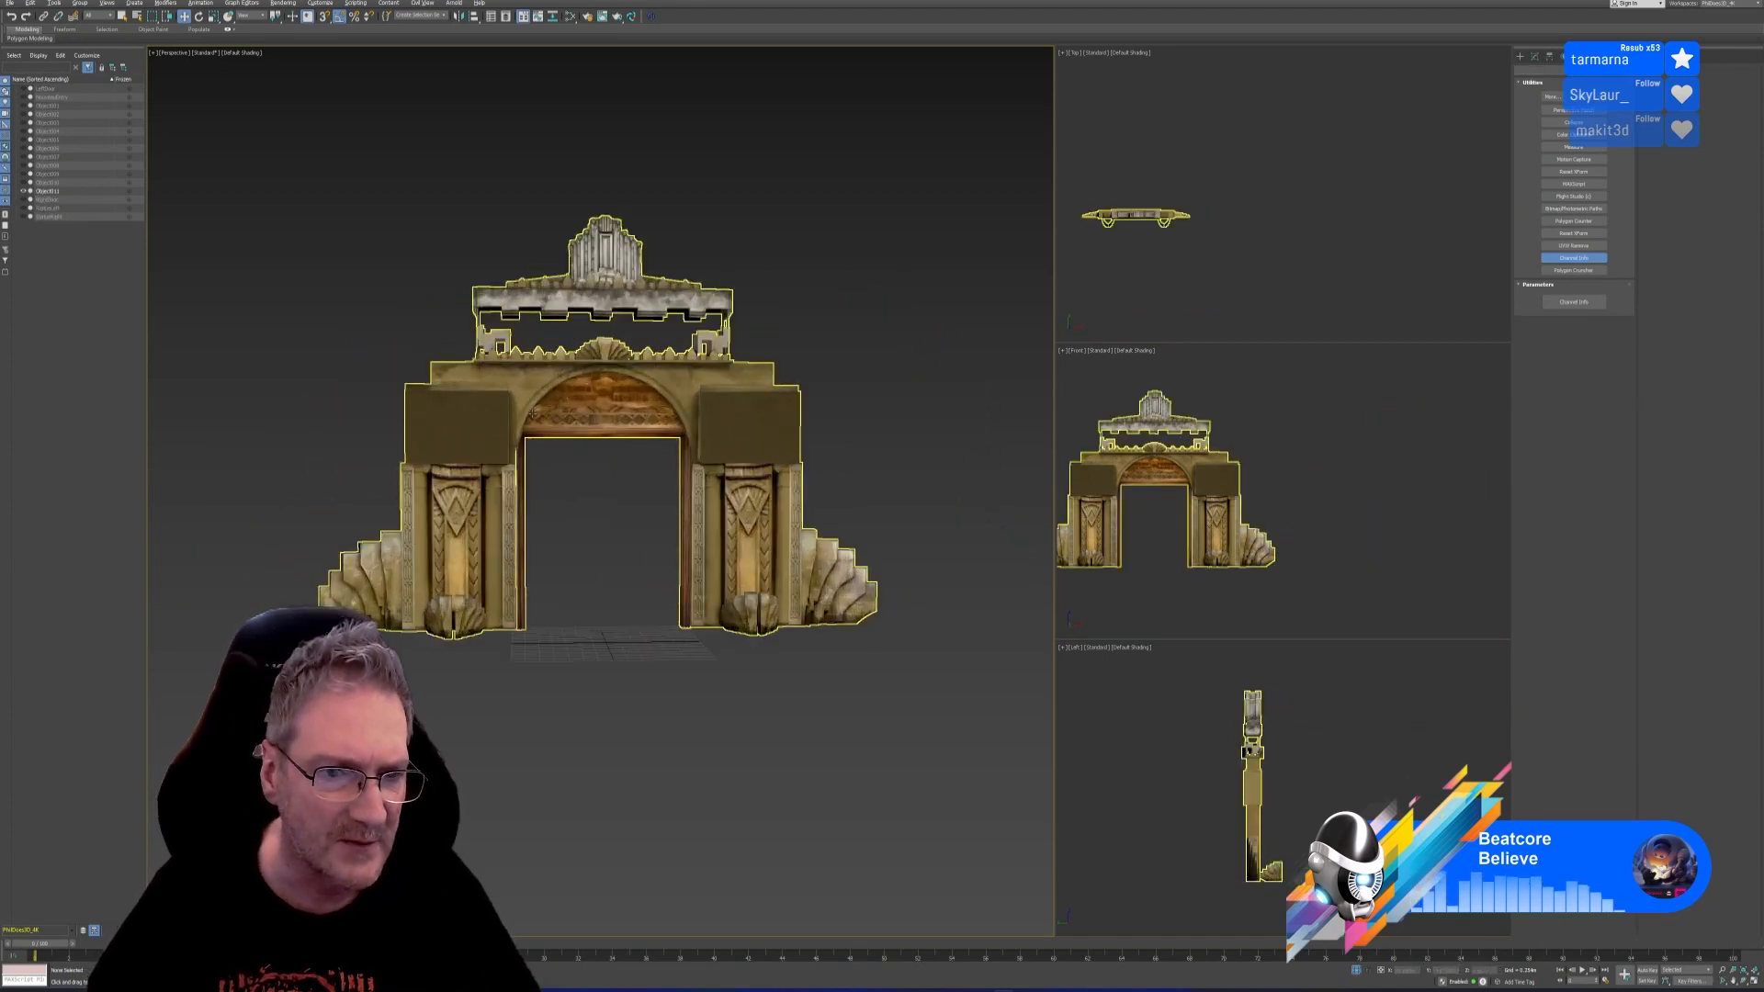
mouse_move(544, 425)
middle_mouse_down()
mouse_move(519, 353)
mouse_move(531, 438)
middle_mouse_up()
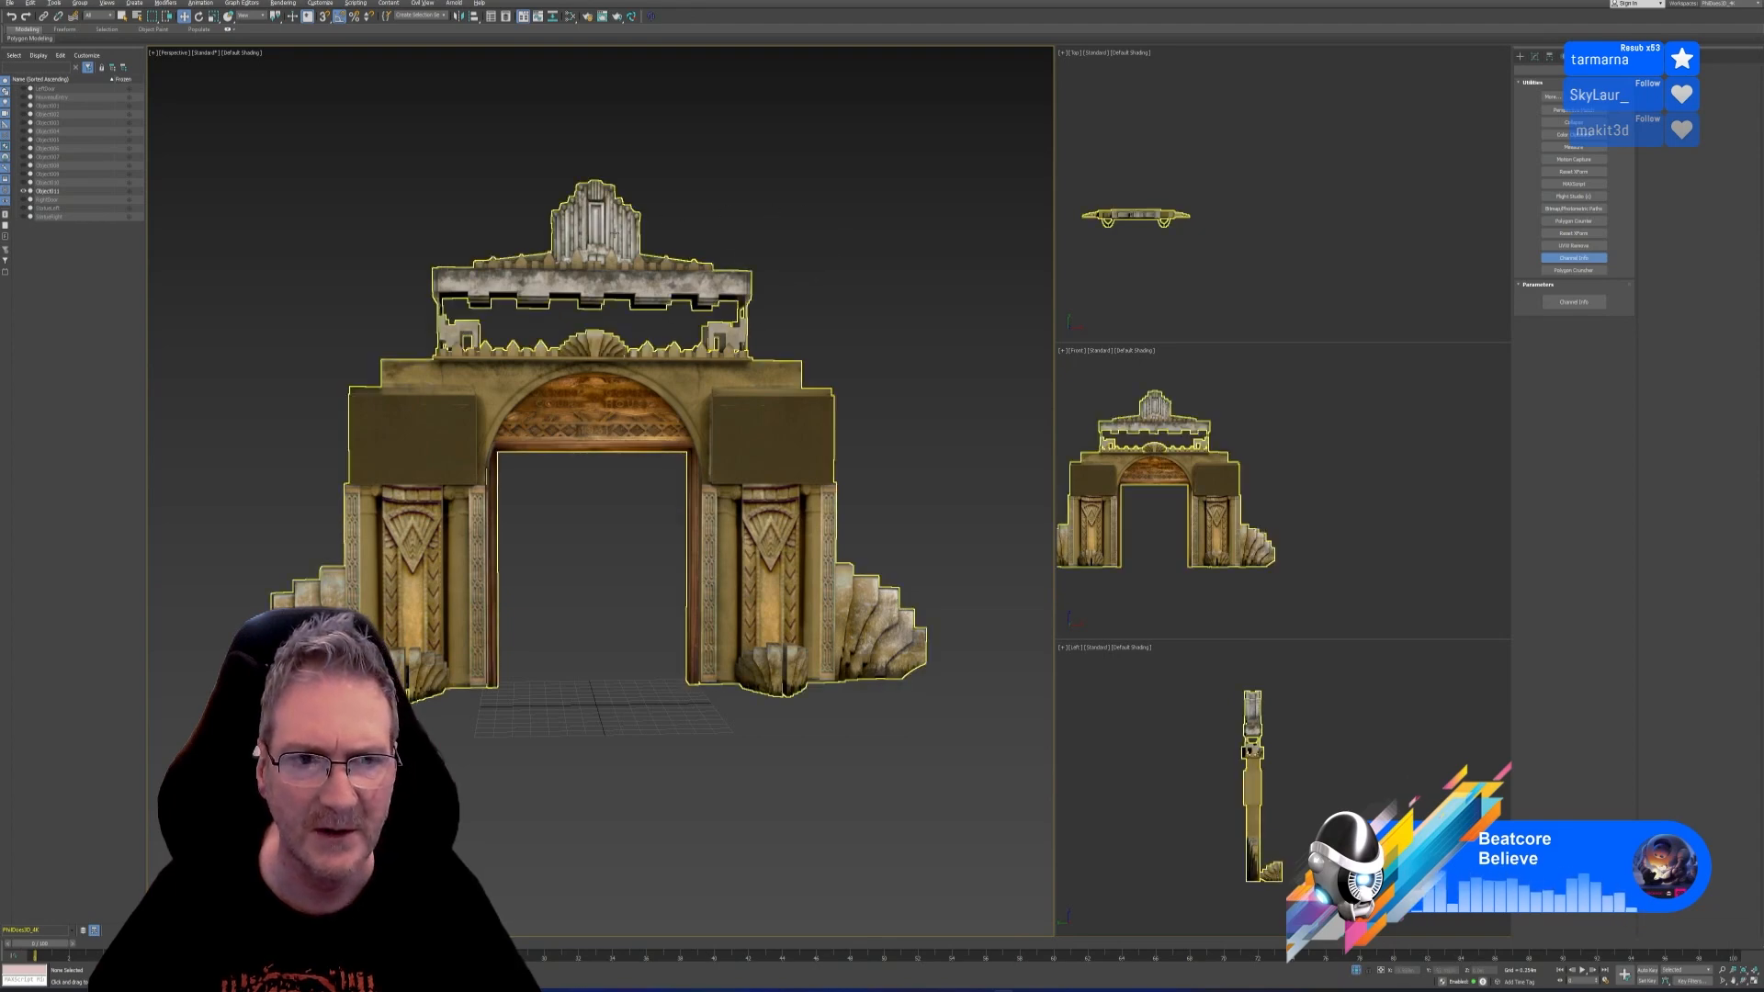
Select the original arch and remove its Unwrap UVW modifier, leaving the Editable Poly
left_click(613, 233)
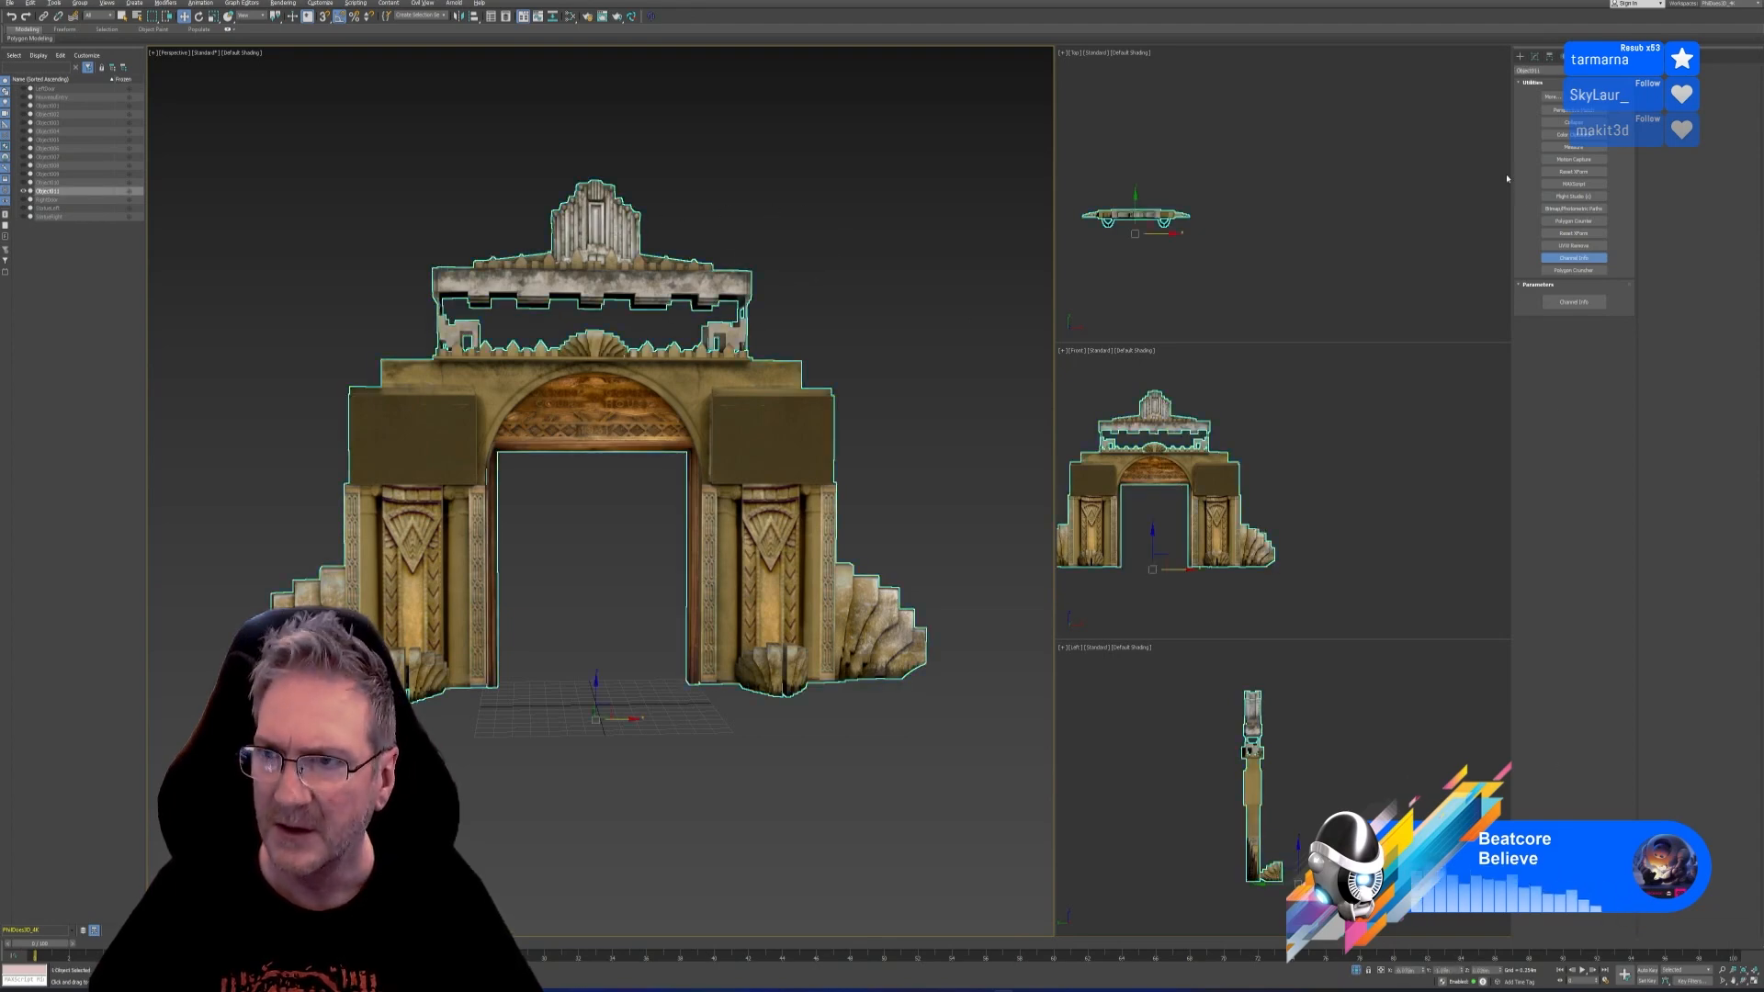
left_click(1535, 57)
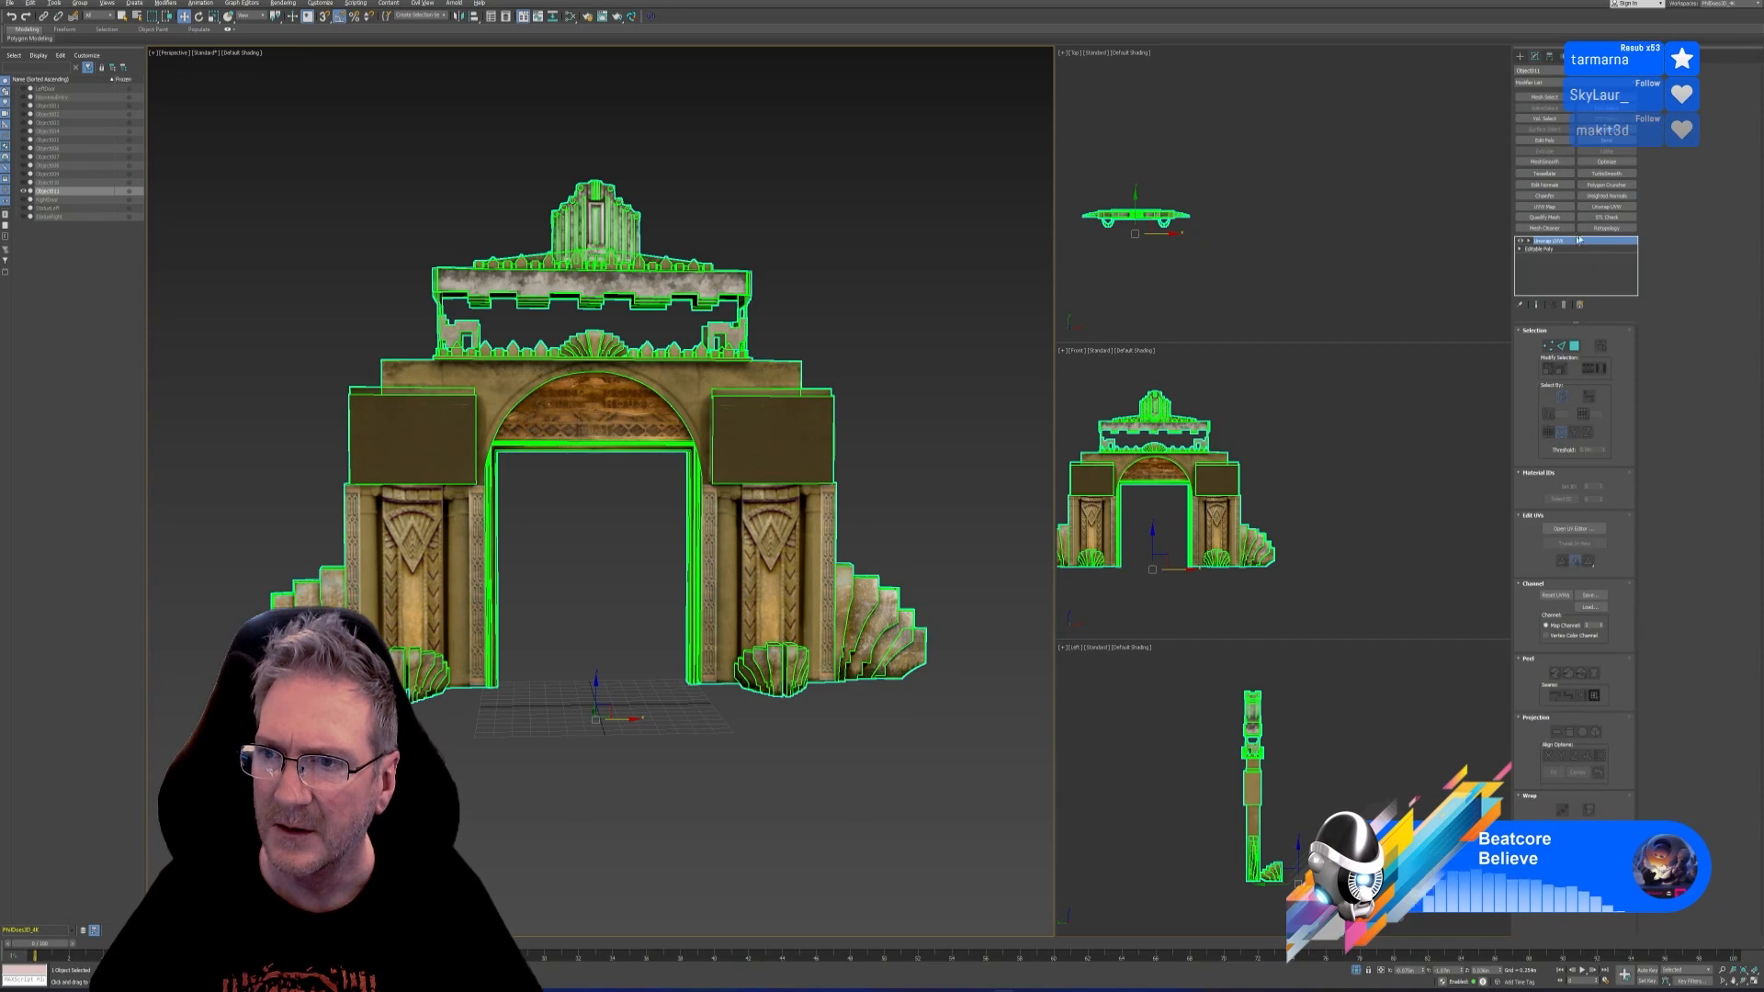
left_click(1564, 306)
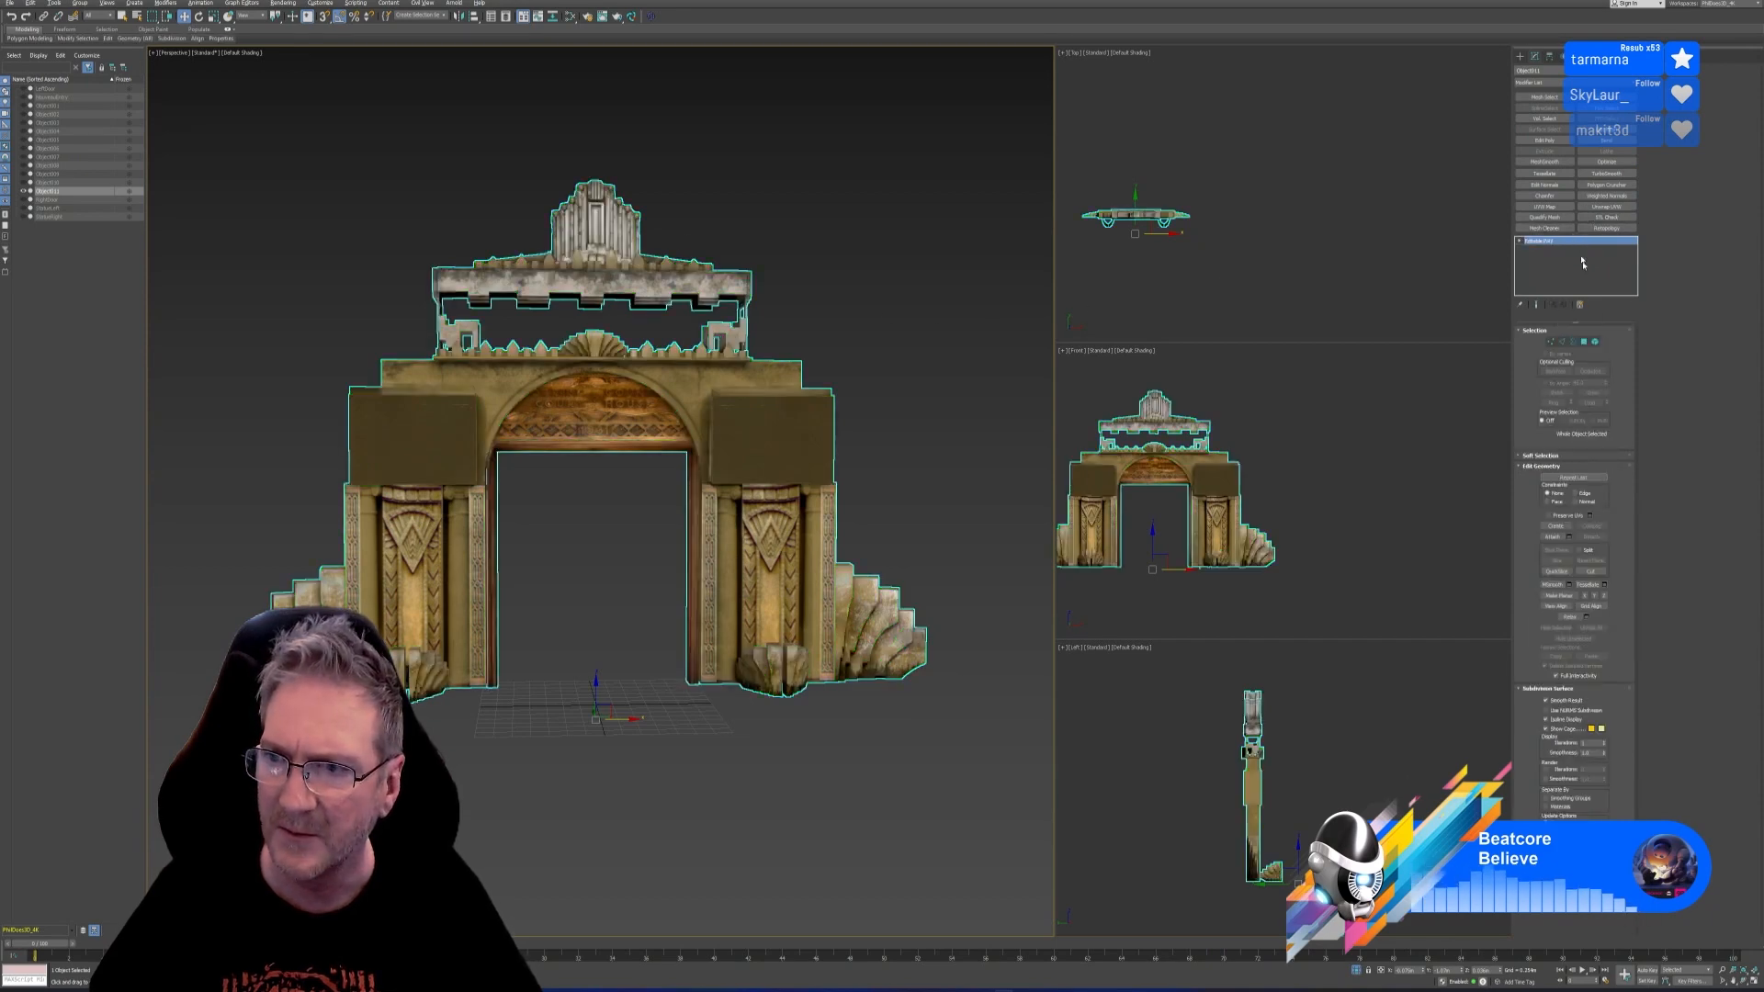
Select all elements of the ornate crown above the arch at Element level and detach them as a separate object
left_click(1595, 342)
scroll(1182, 543, "up", 5)
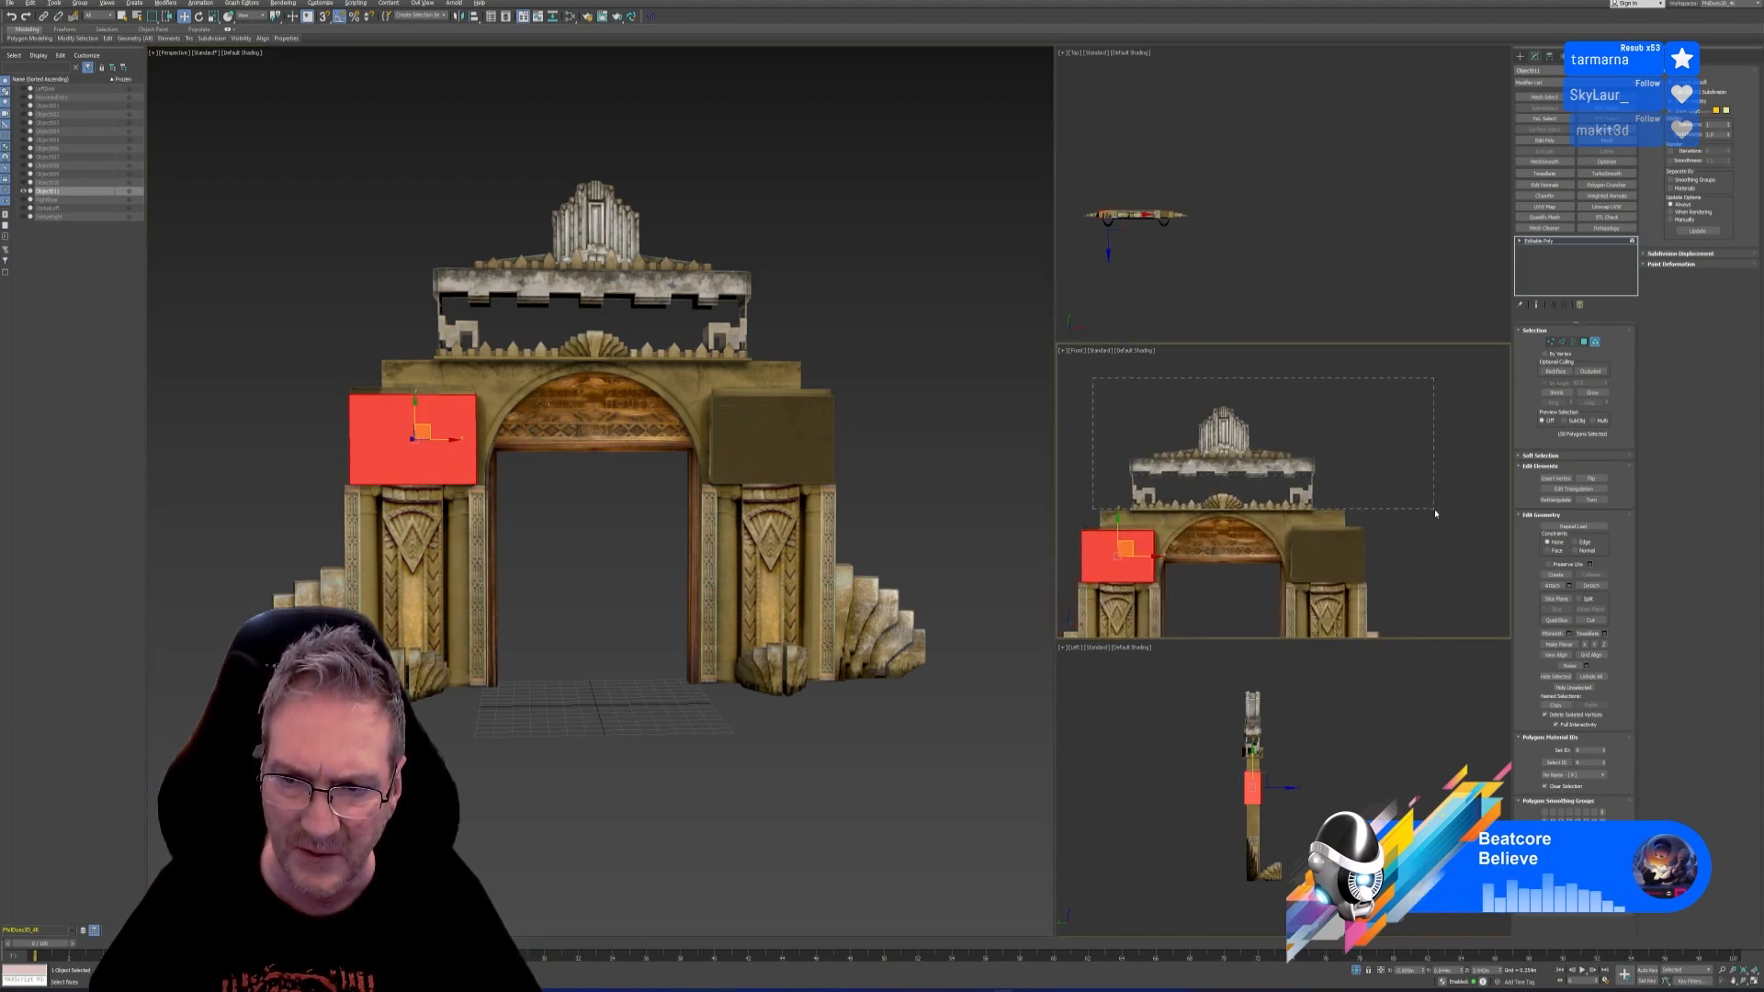
left_click_drag(1436, 513, 1173, 637)
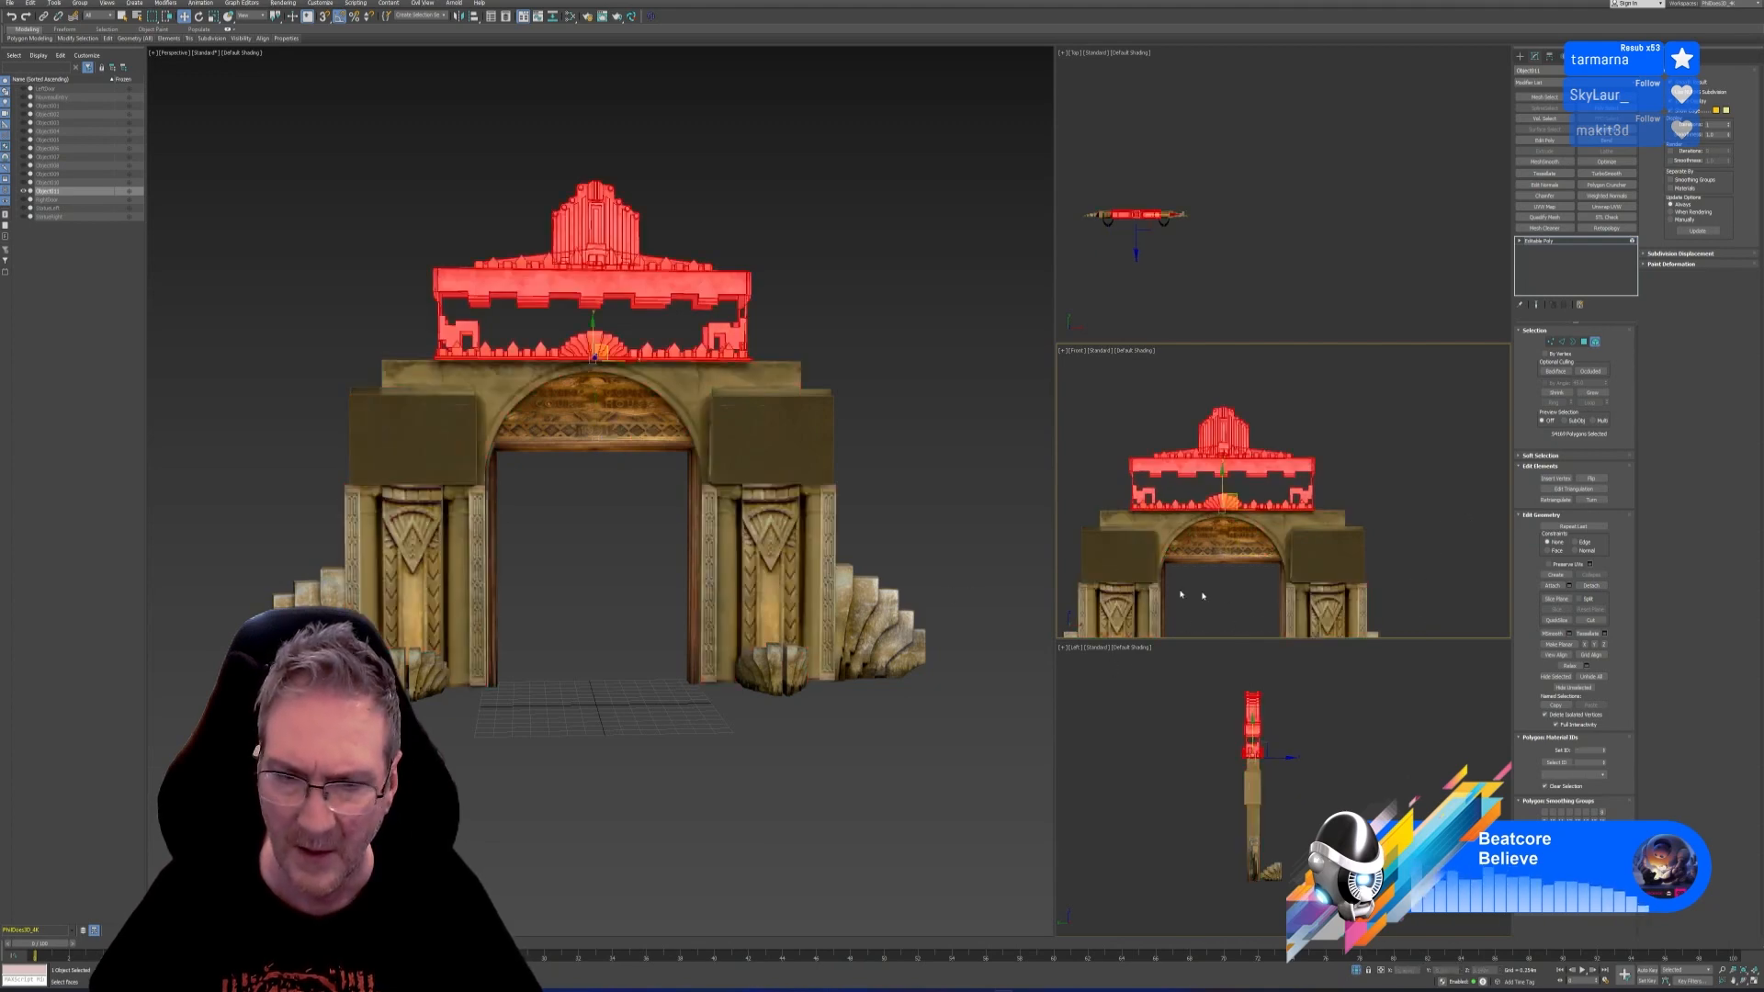
mouse_move(591, 731)
middle_mouse_down("alt")
mouse_move(603, 748)
mouse_move(736, 740)
mouse_move(748, 720)
mouse_move(606, 741)
middle_mouse_up("alt")
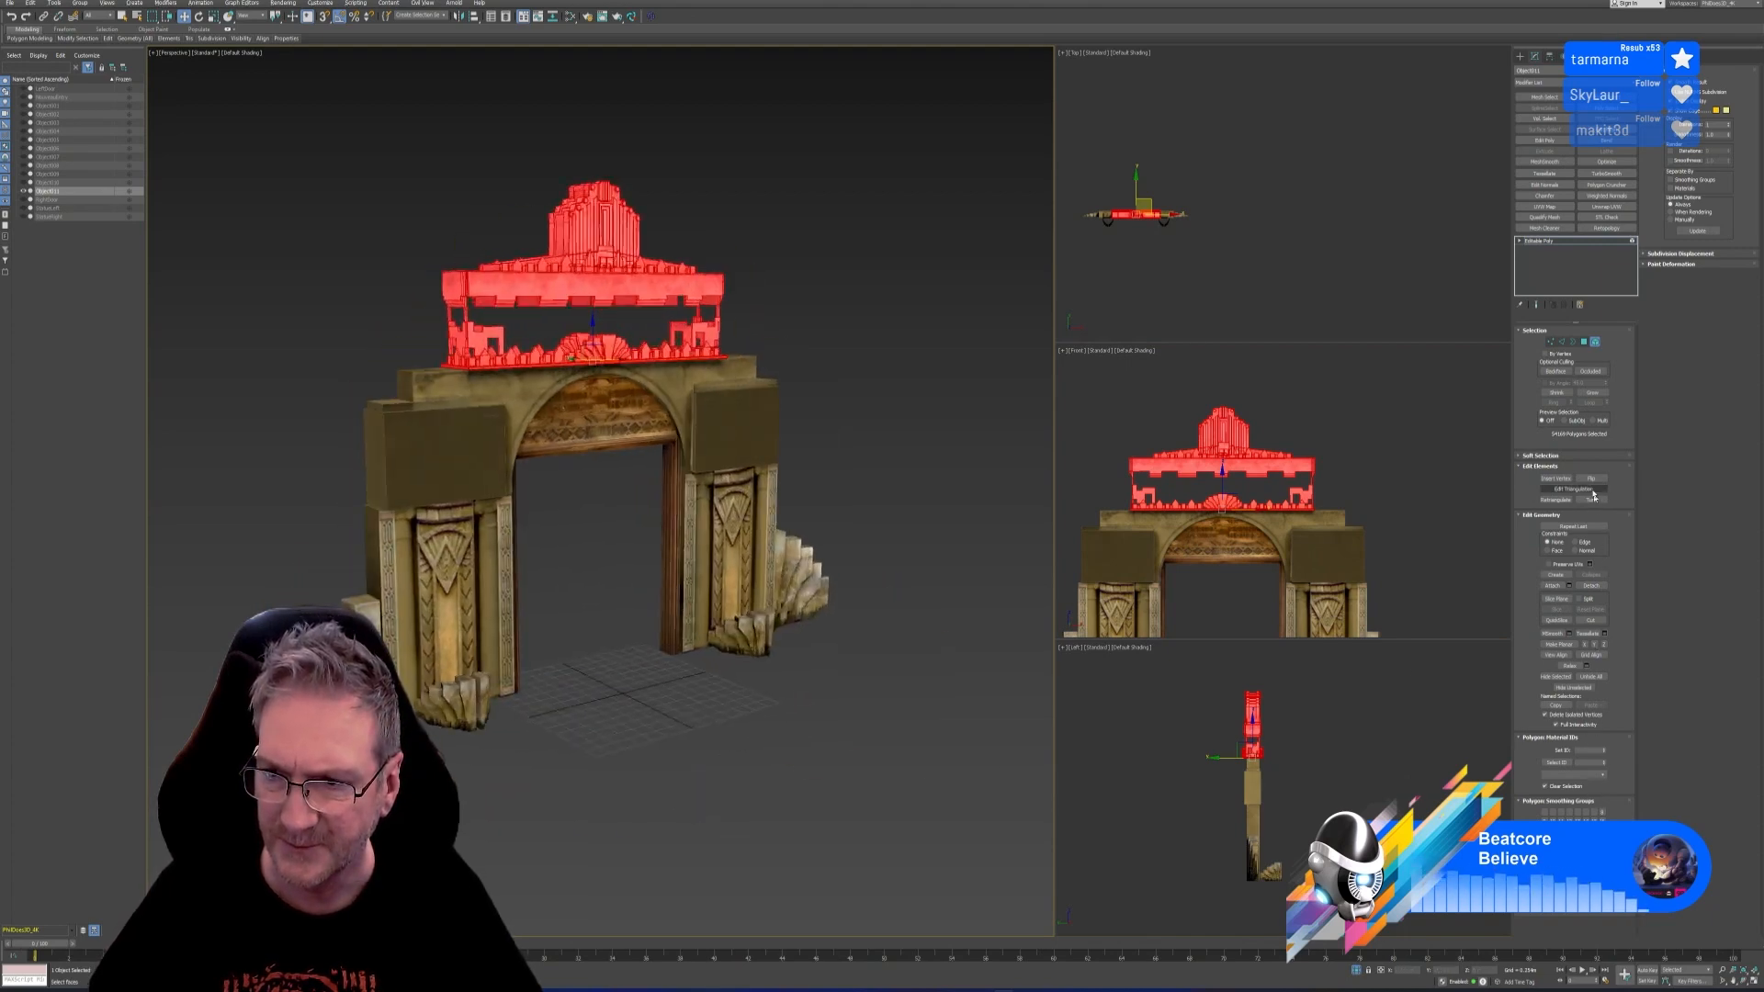
left_click(1599, 588)
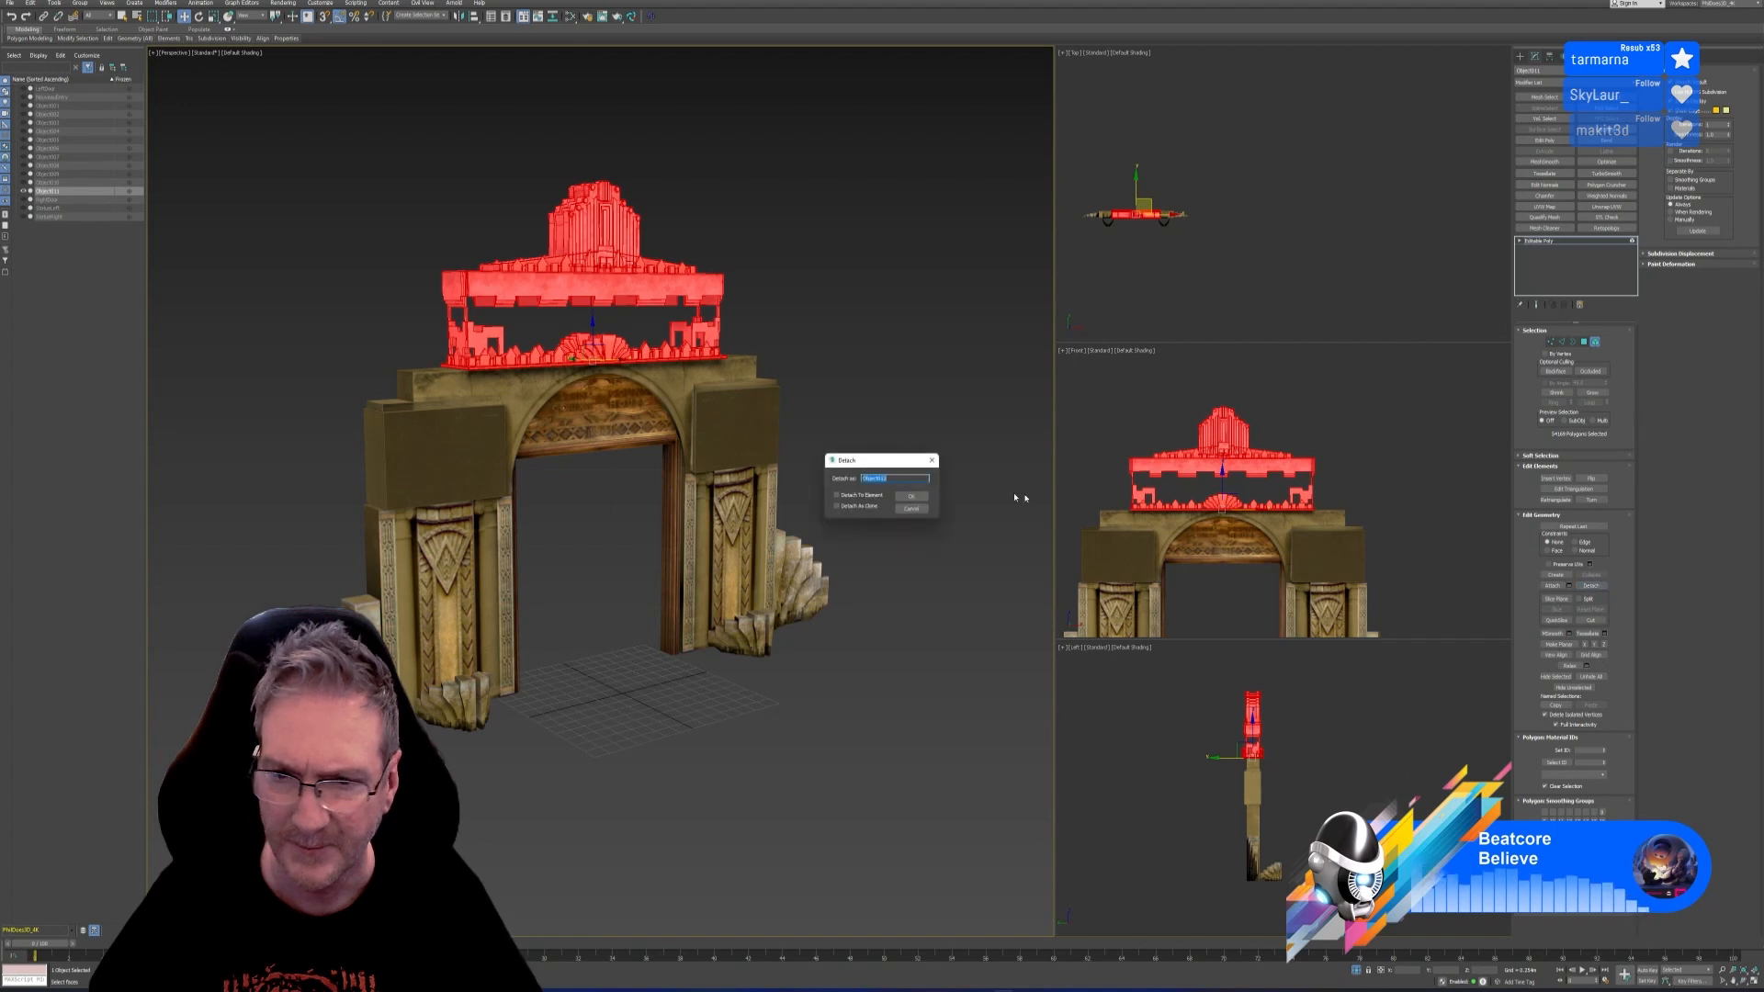
left_click(916, 502)
middle_click_drag(947, 729, 784, 705, "alt")
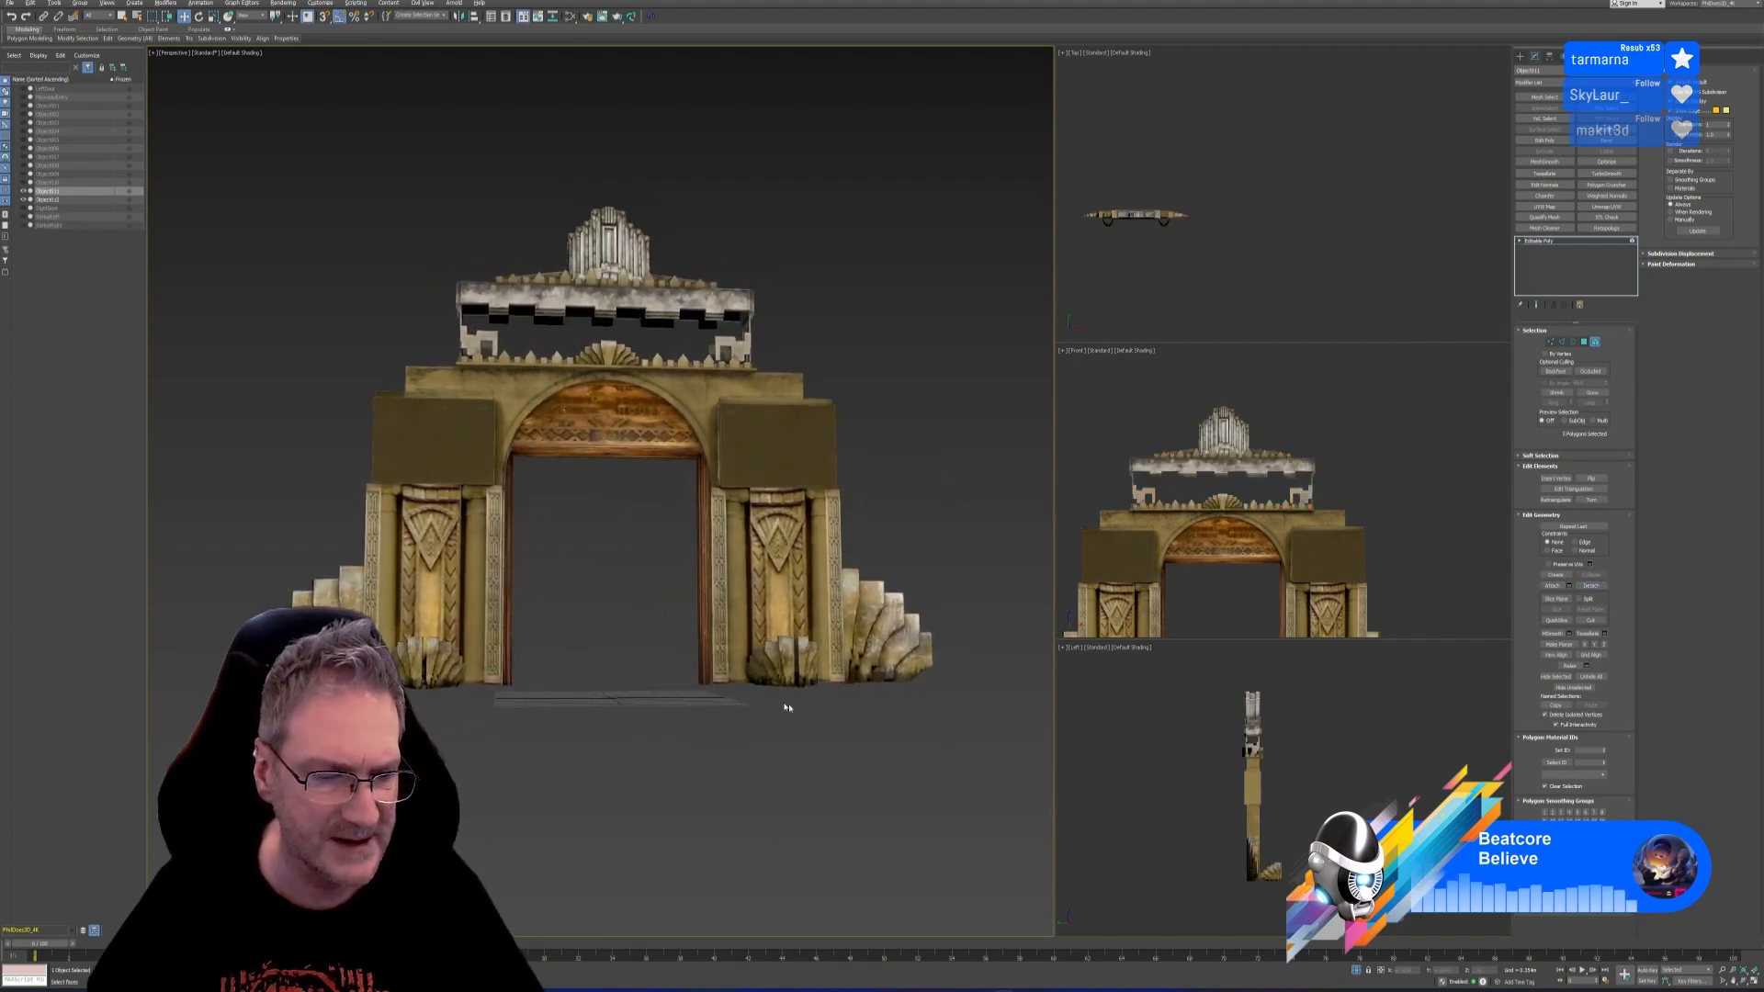
Detach the two side fans and the two pillar-base shells together as another object, and select the detached crown at object level
left_click(346, 594)
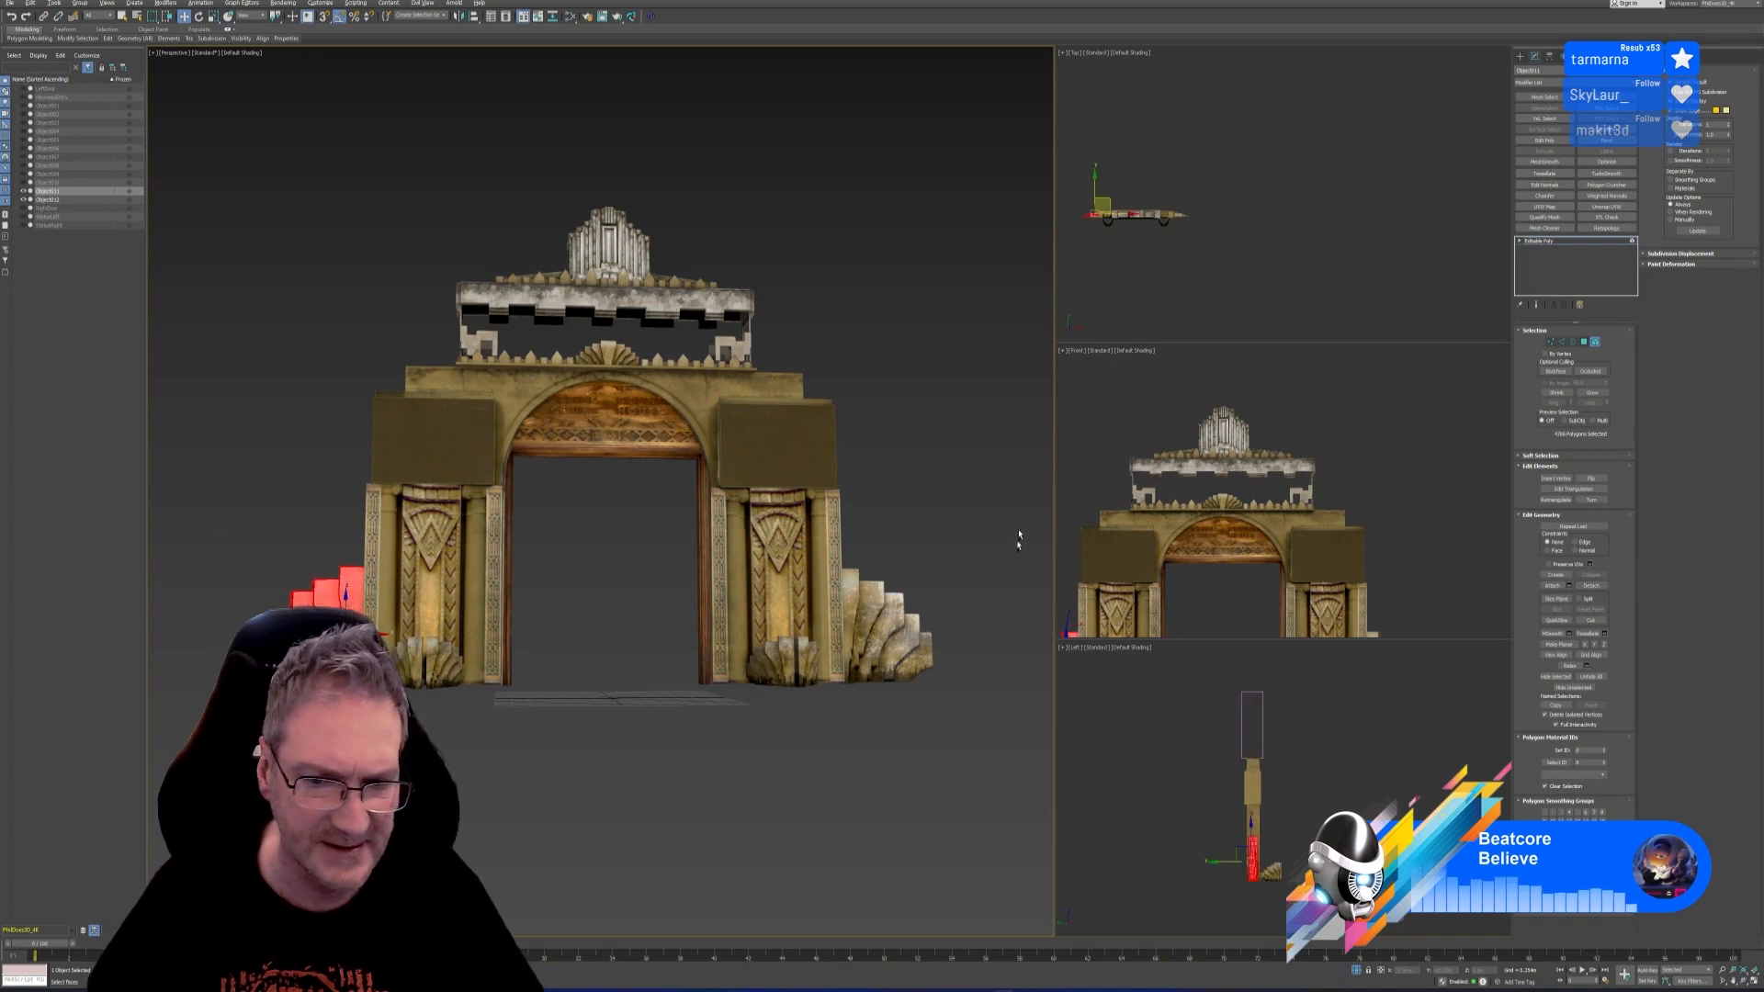
left_click_drag(1020, 540, 856, 762, "ctrl")
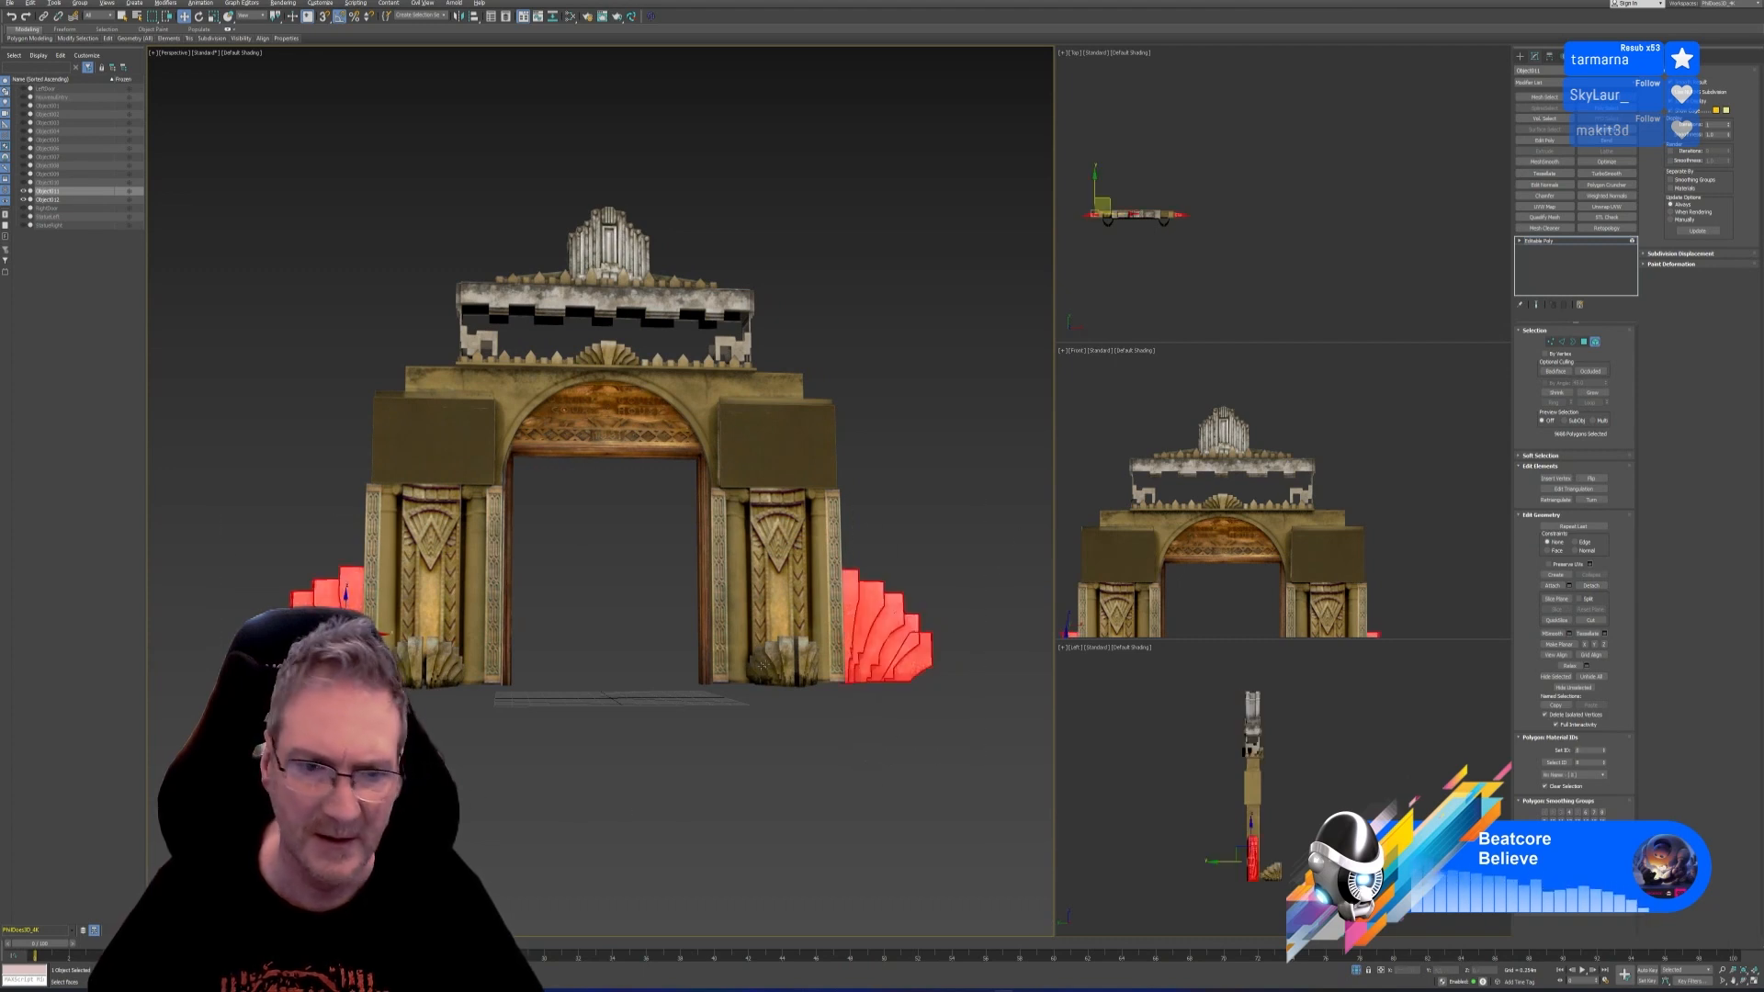
middle_click_drag(640, 715, 626, 759, "alt")
middle_click_drag(683, 770, 694, 764, "alt")
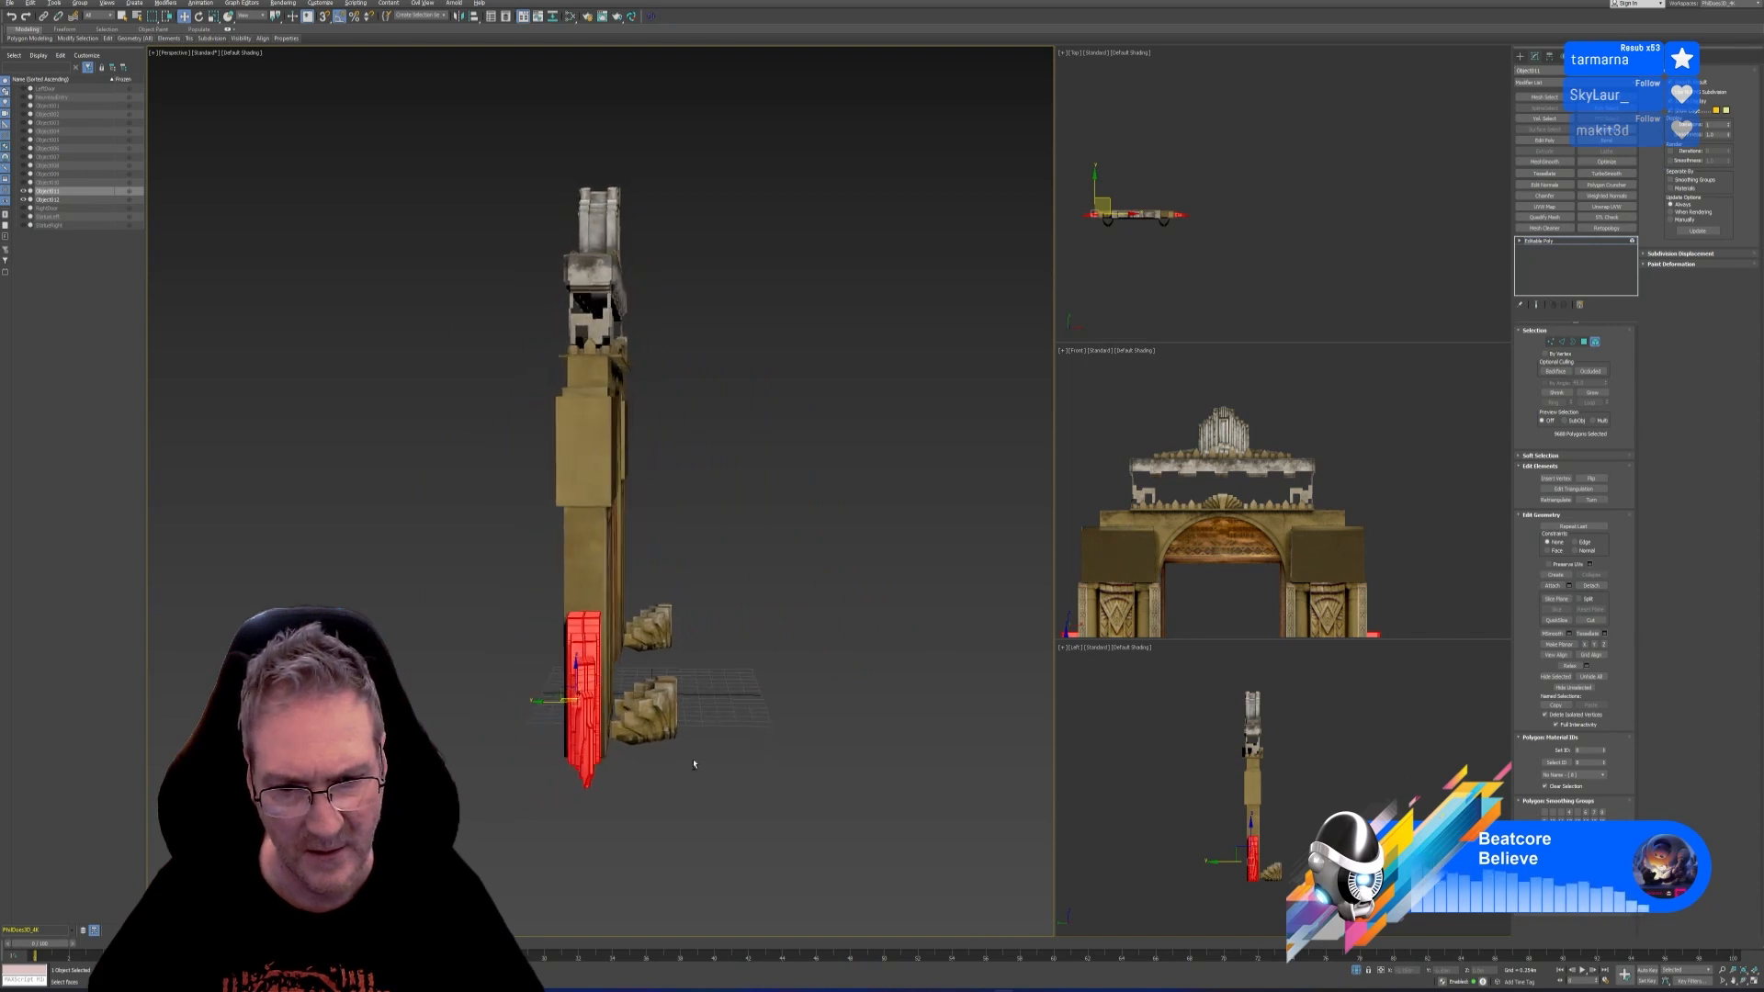
left_click_drag(731, 674, 622, 774, "ctrl")
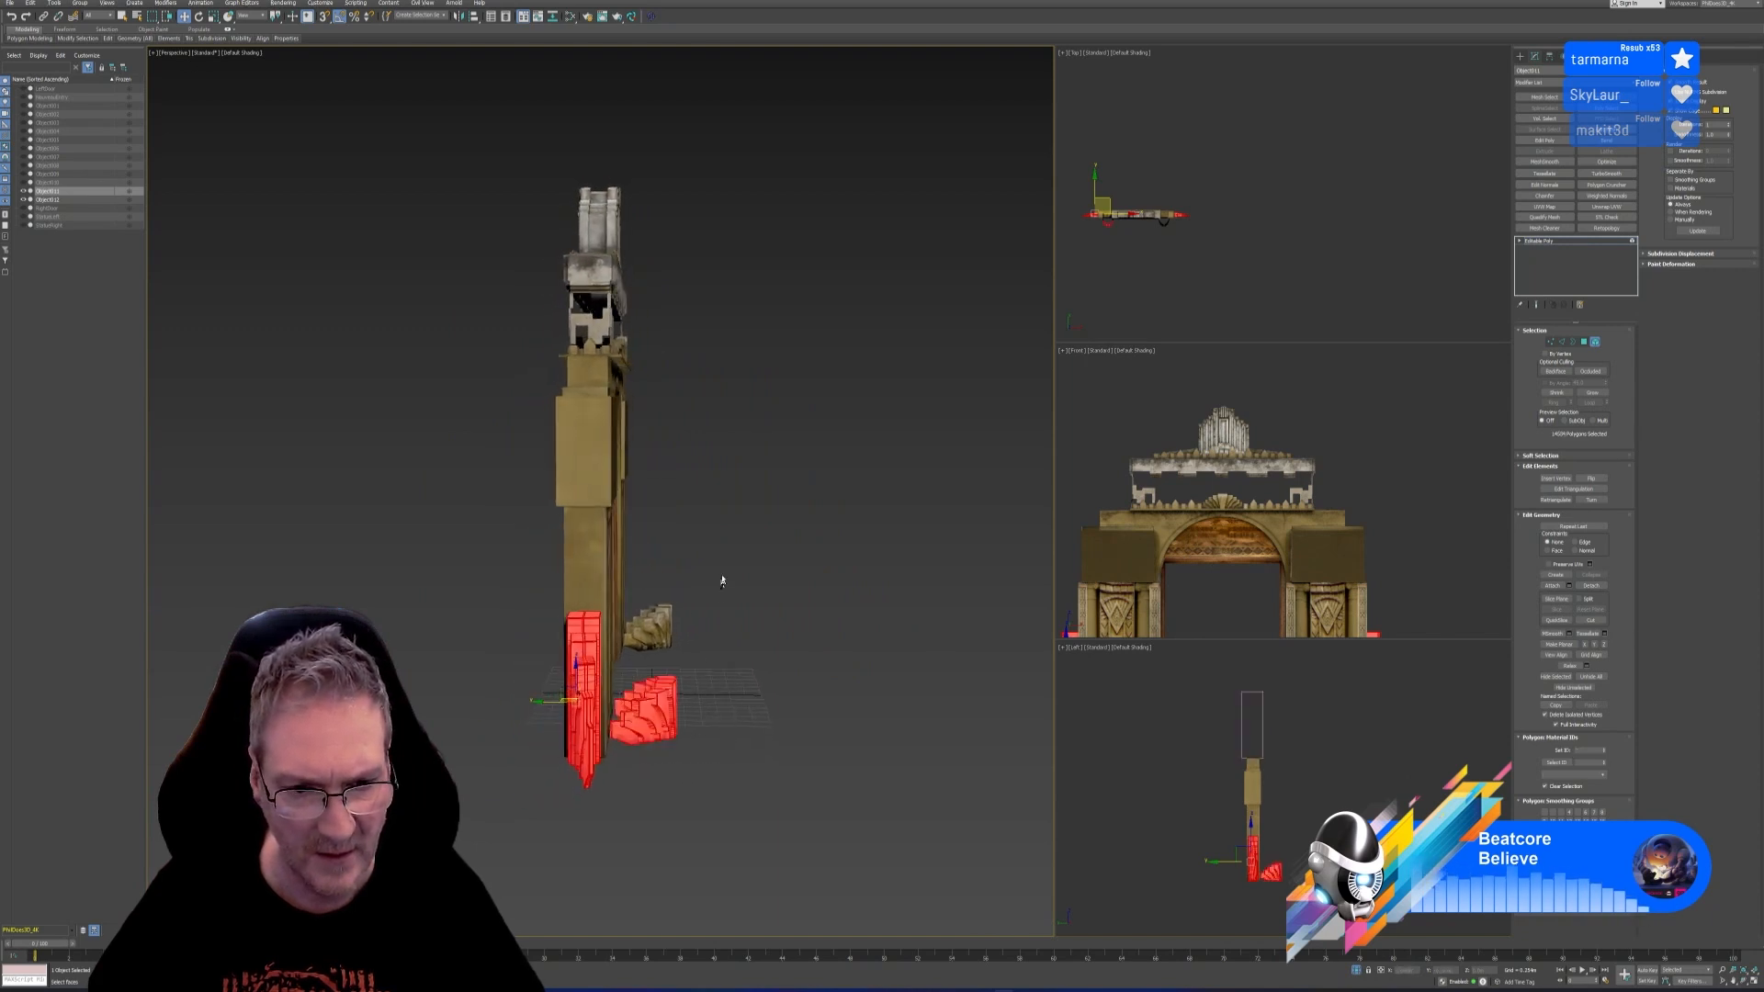
left_click_drag(632, 668, 634, 669, "ctrl")
middle_click_drag(776, 735, 678, 639, "alt")
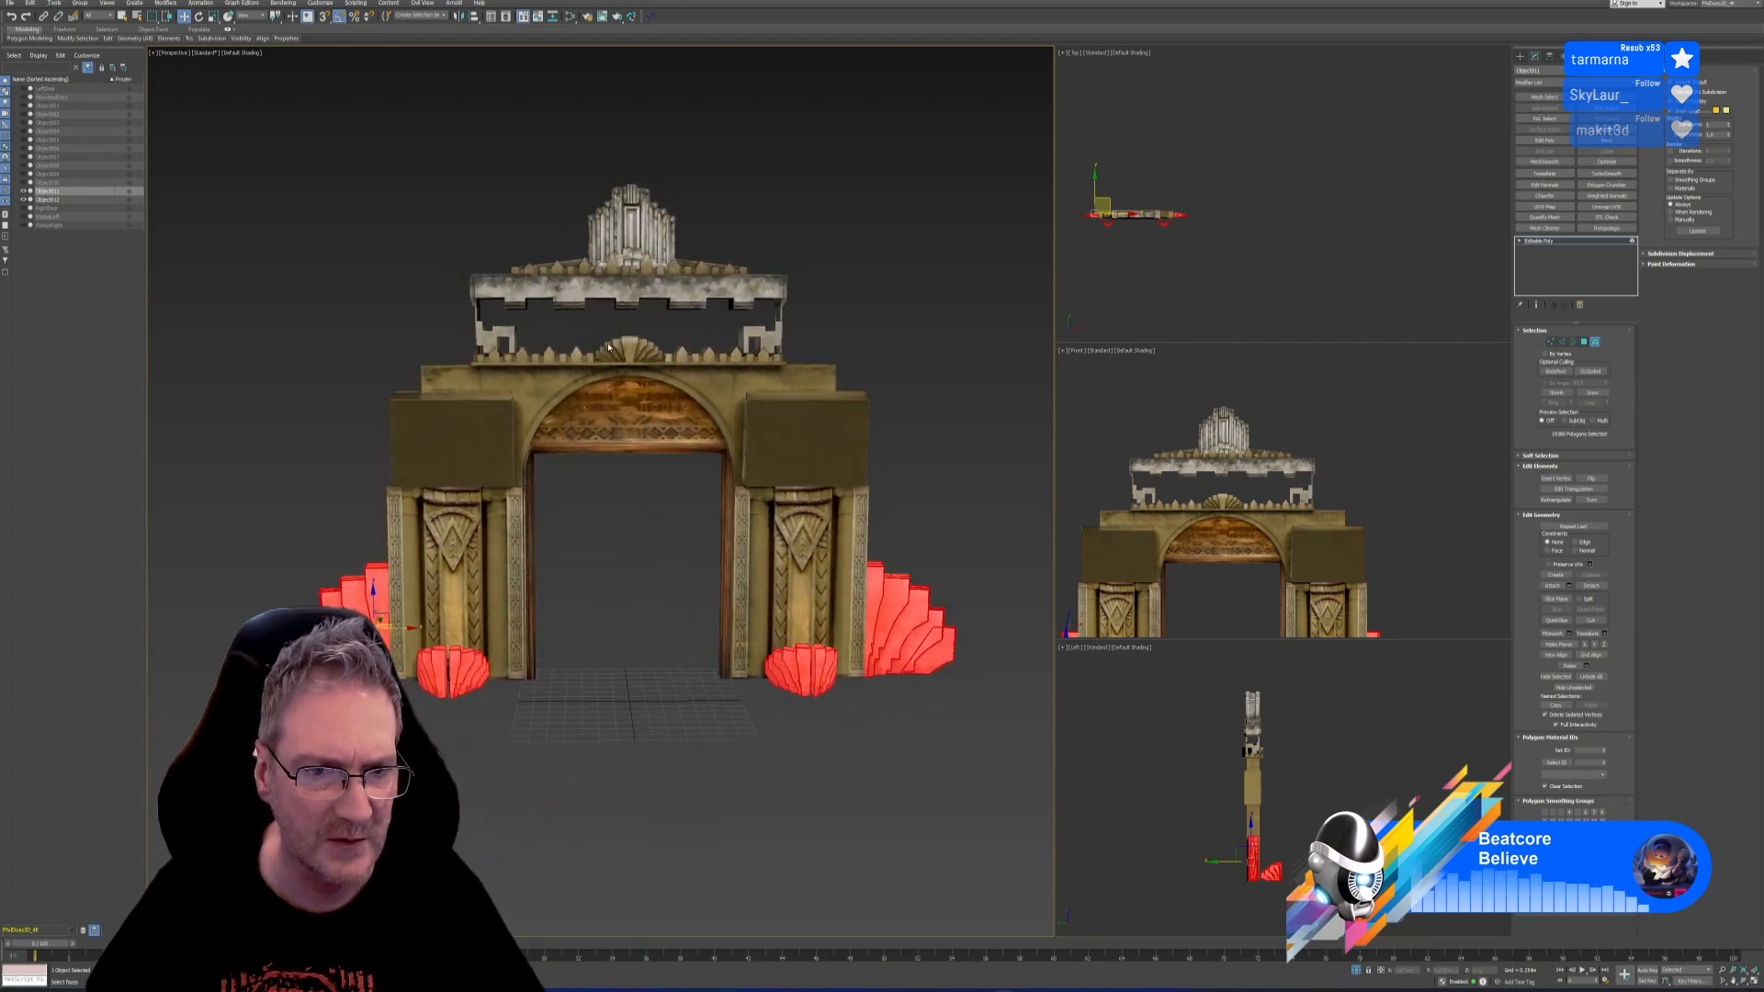
left_click(1595, 587)
left_click(921, 497)
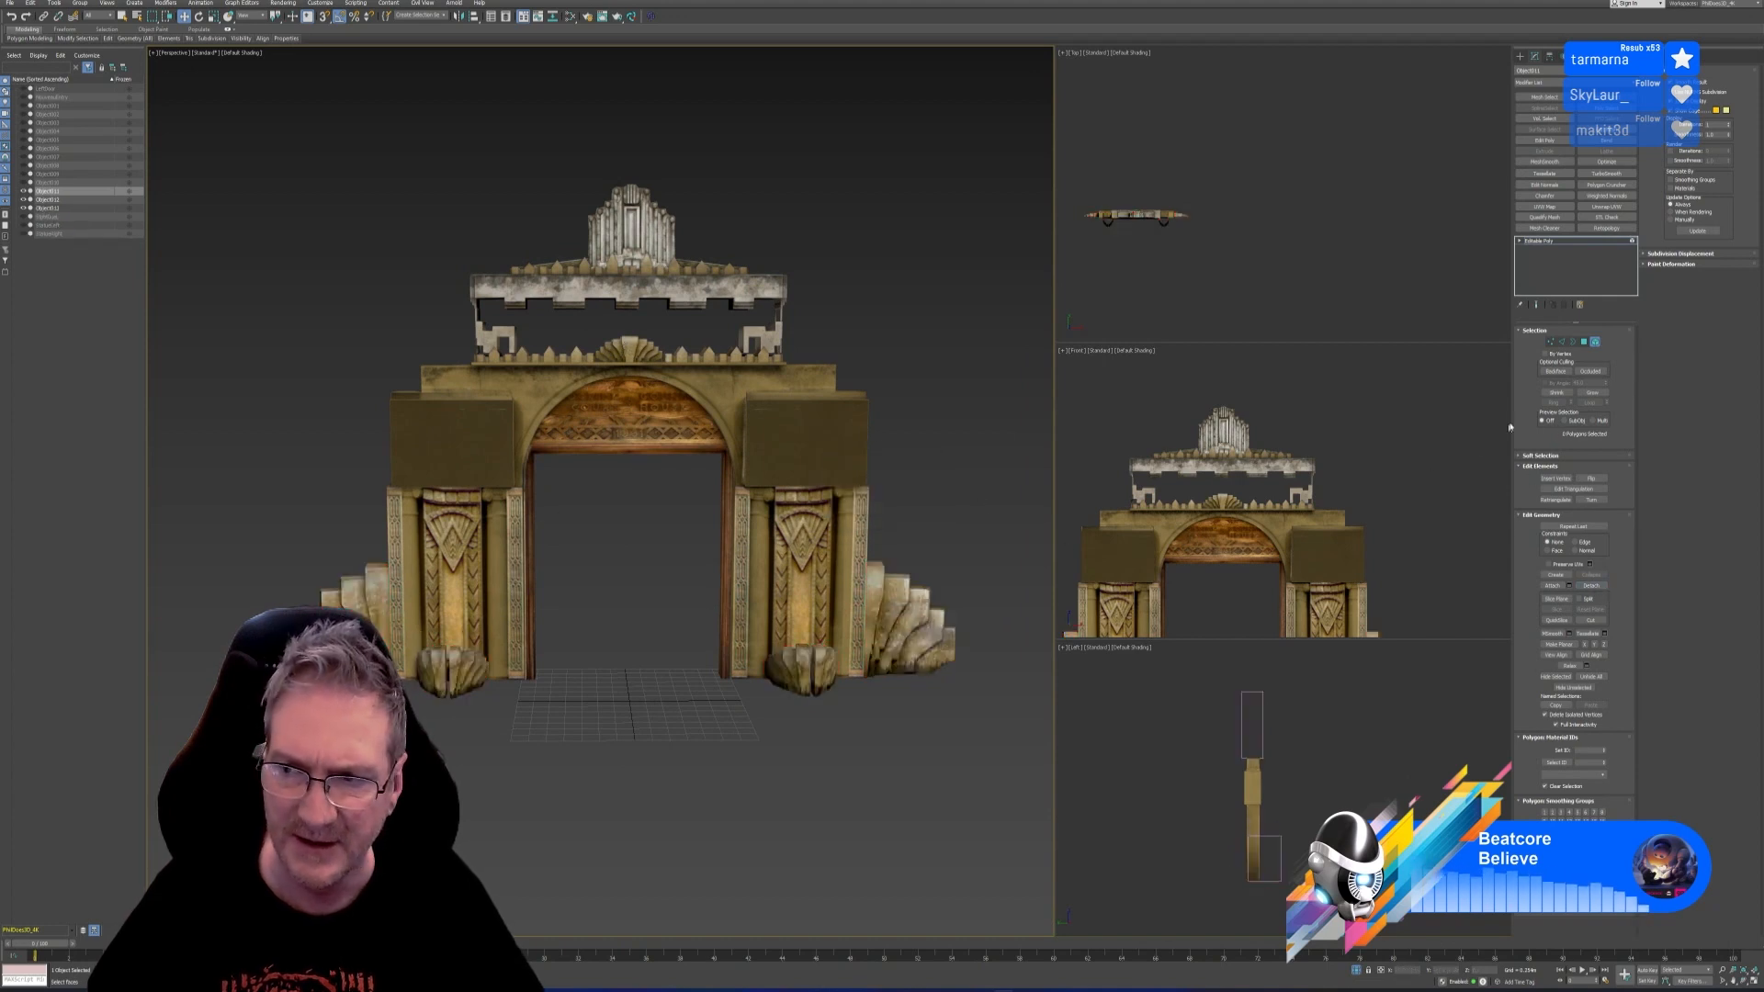
left_click(1594, 342)
left_click(620, 352)
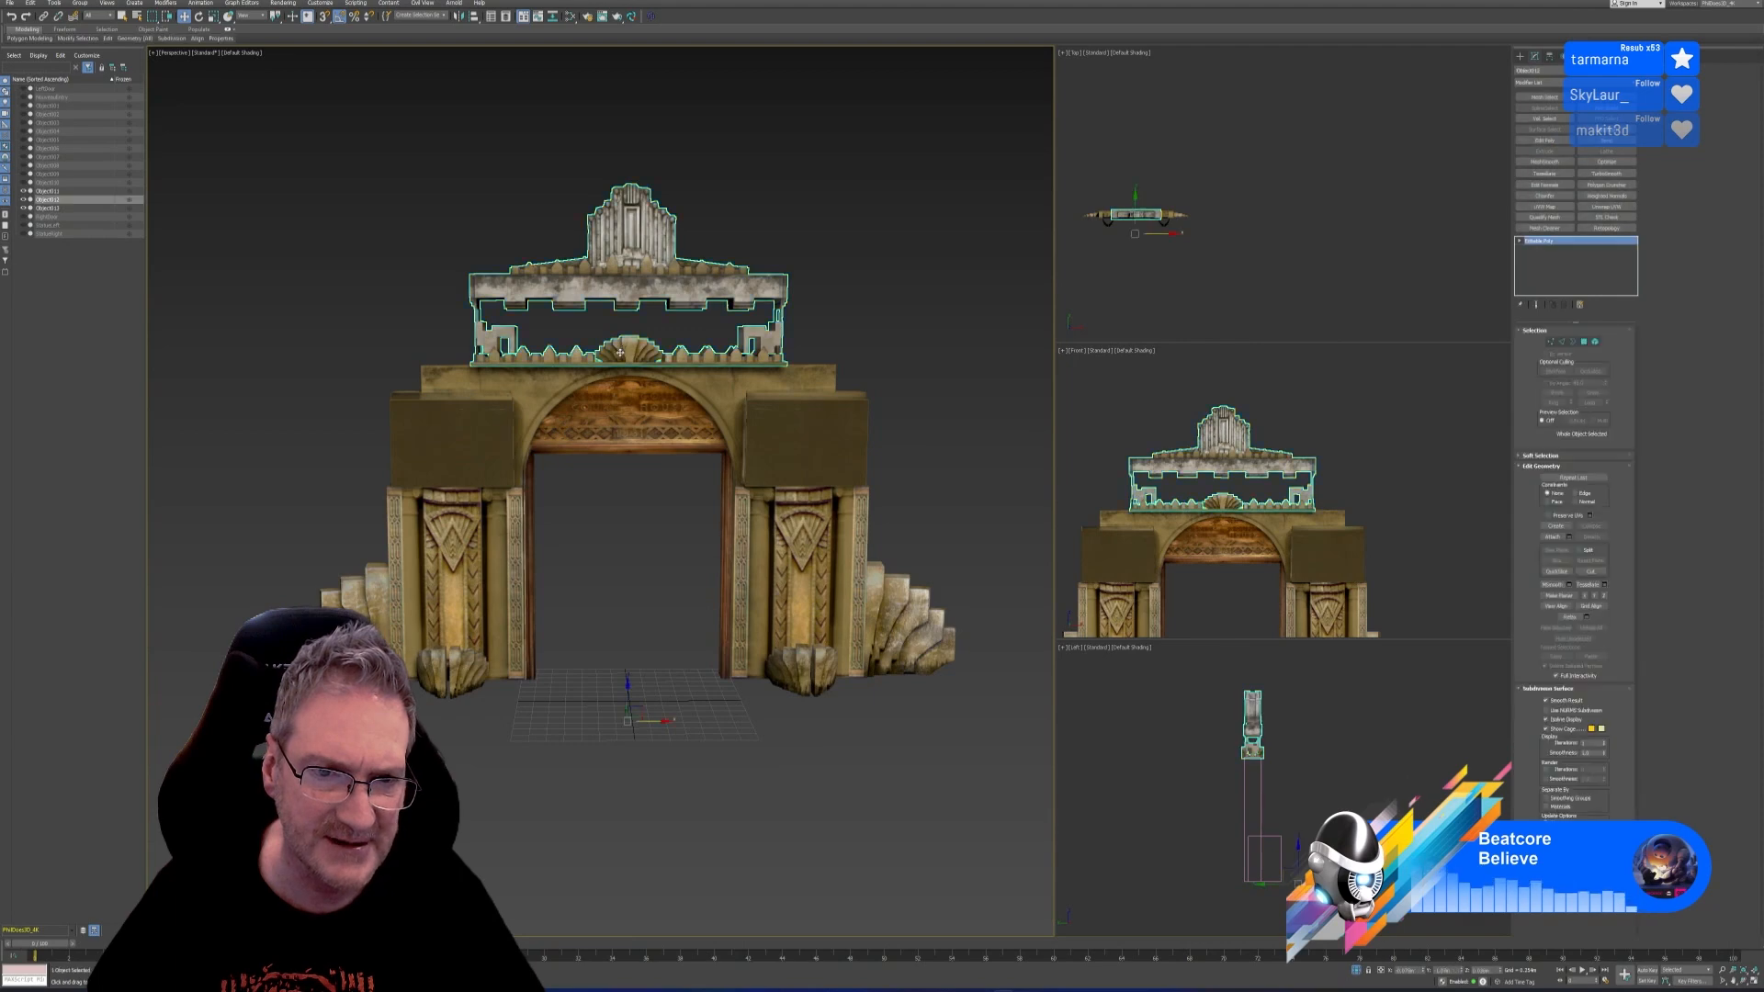
Isolate the central fan above the arch in the crown's element selection and detach it as a separate object
left_click(1596, 344)
scroll(664, 324, "up", 2)
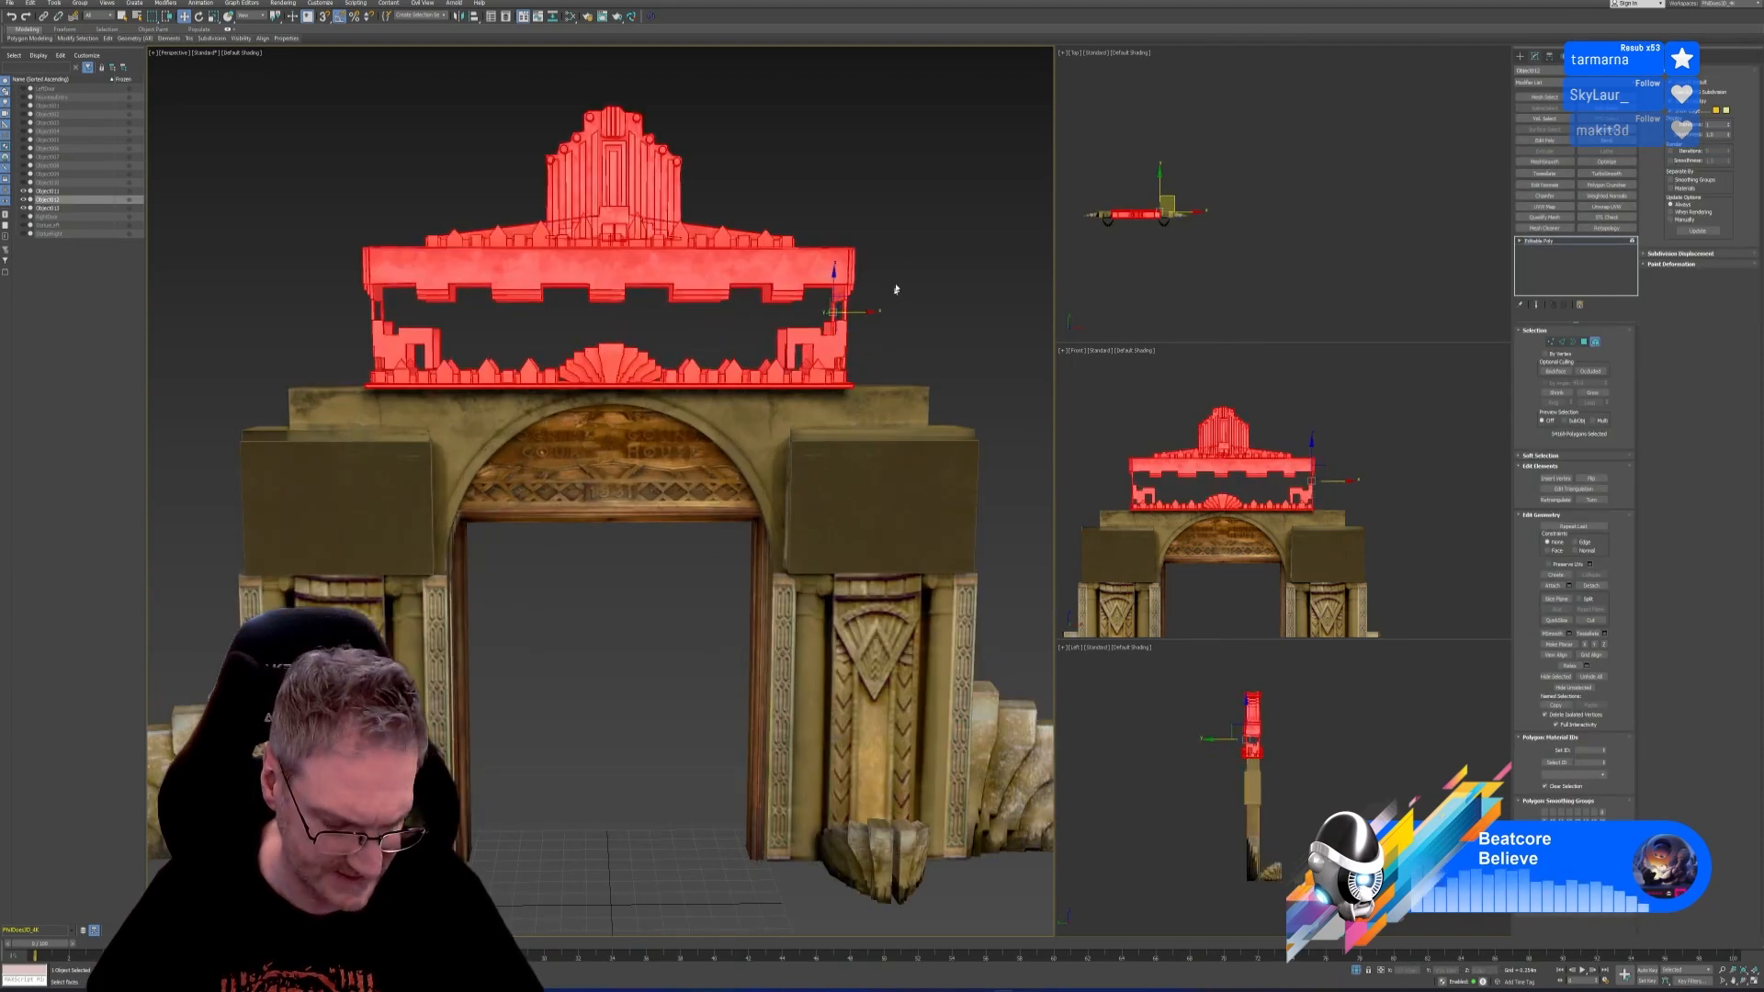
left_click_drag(667, 487, 667, 487, "alt")
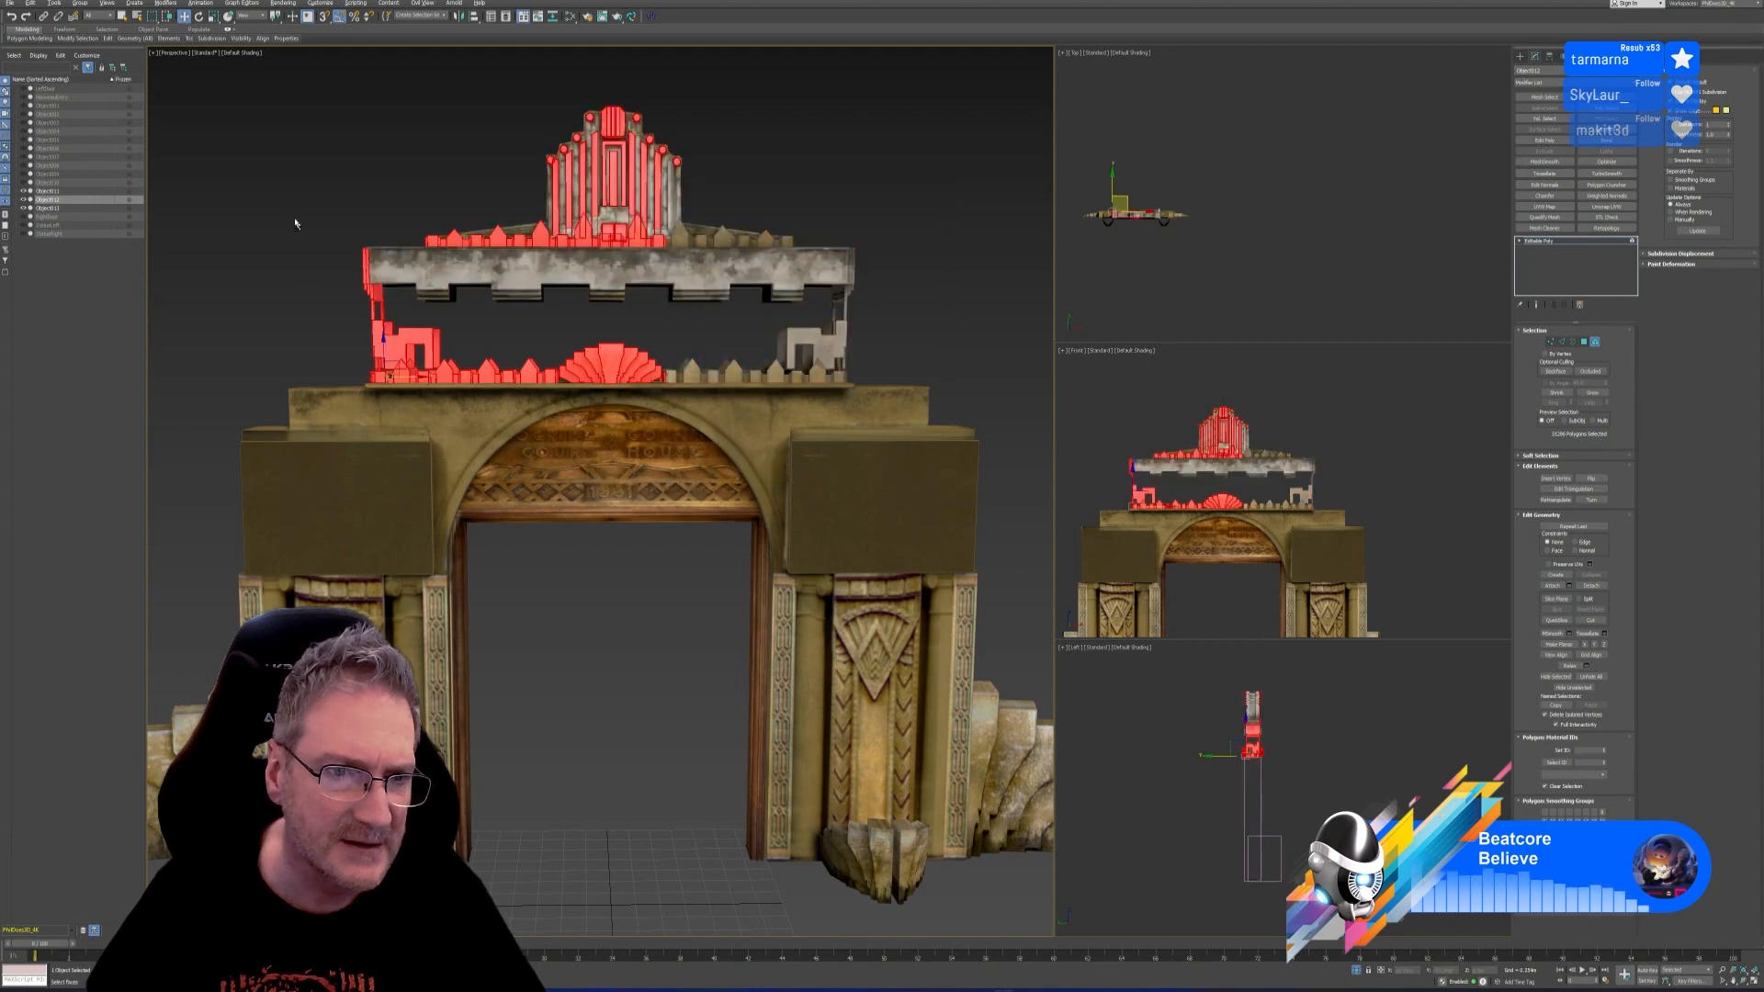
left_click_drag(283, 194, 544, 464)
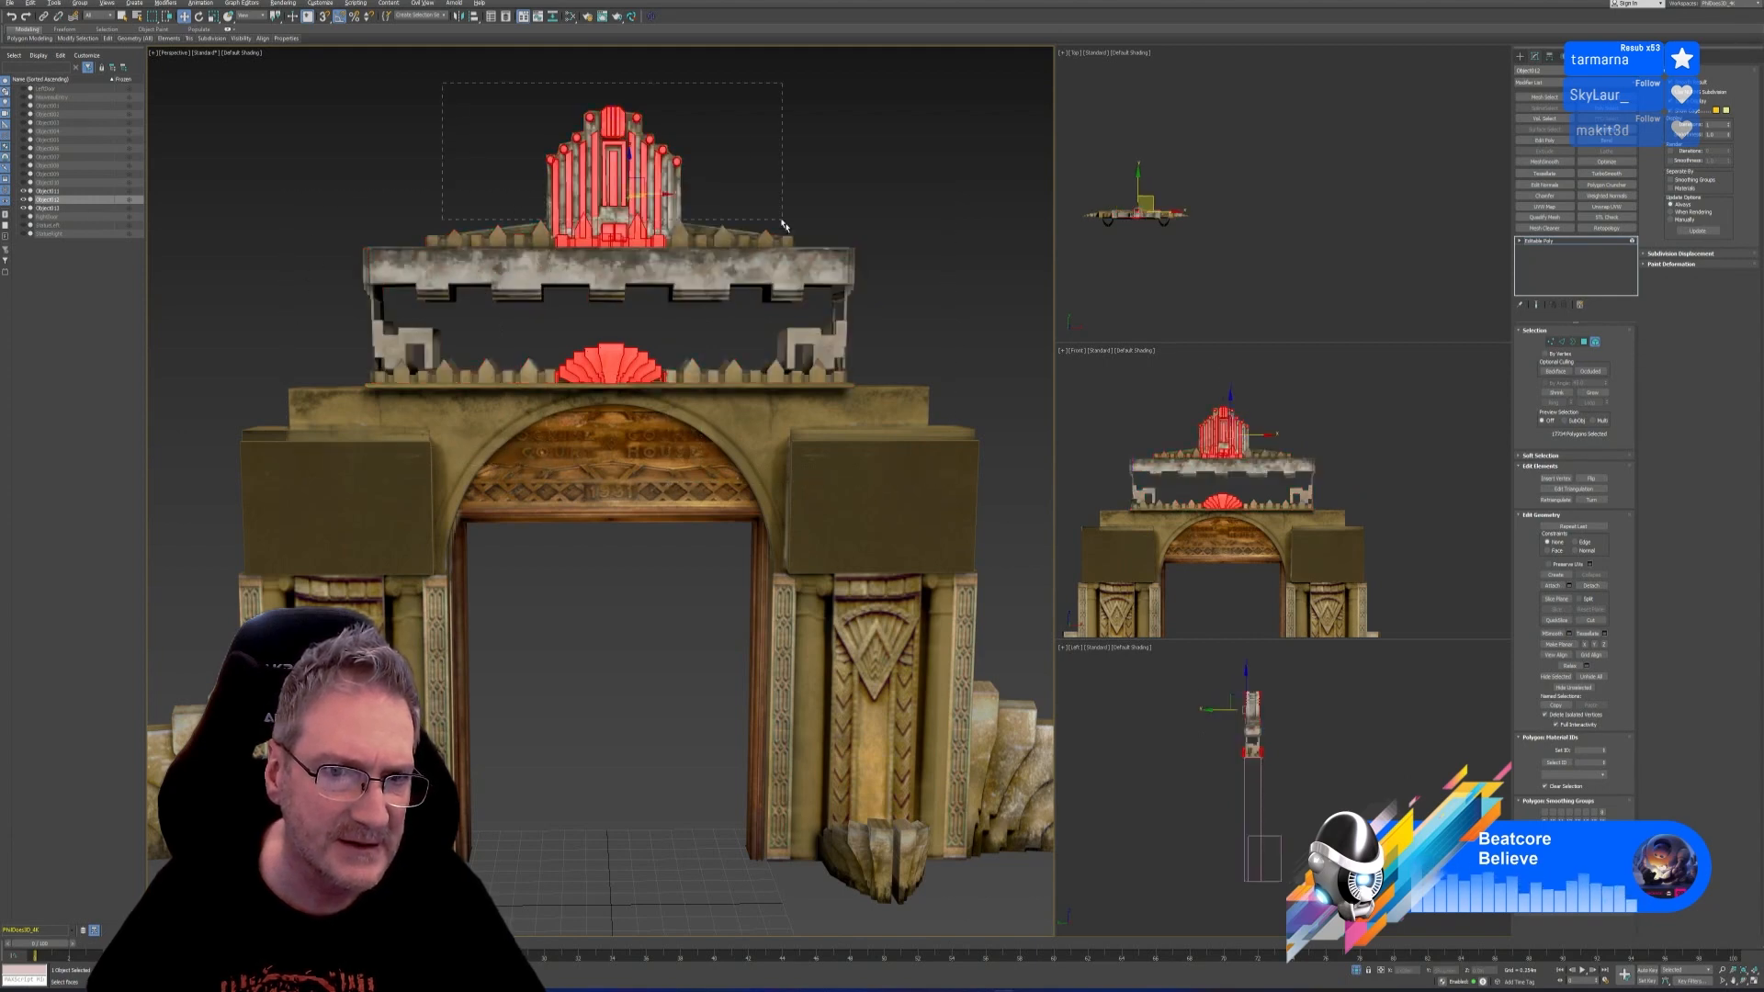
left_click_drag(782, 223, 782, 225, "alt")
scroll(664, 393, "up", 6)
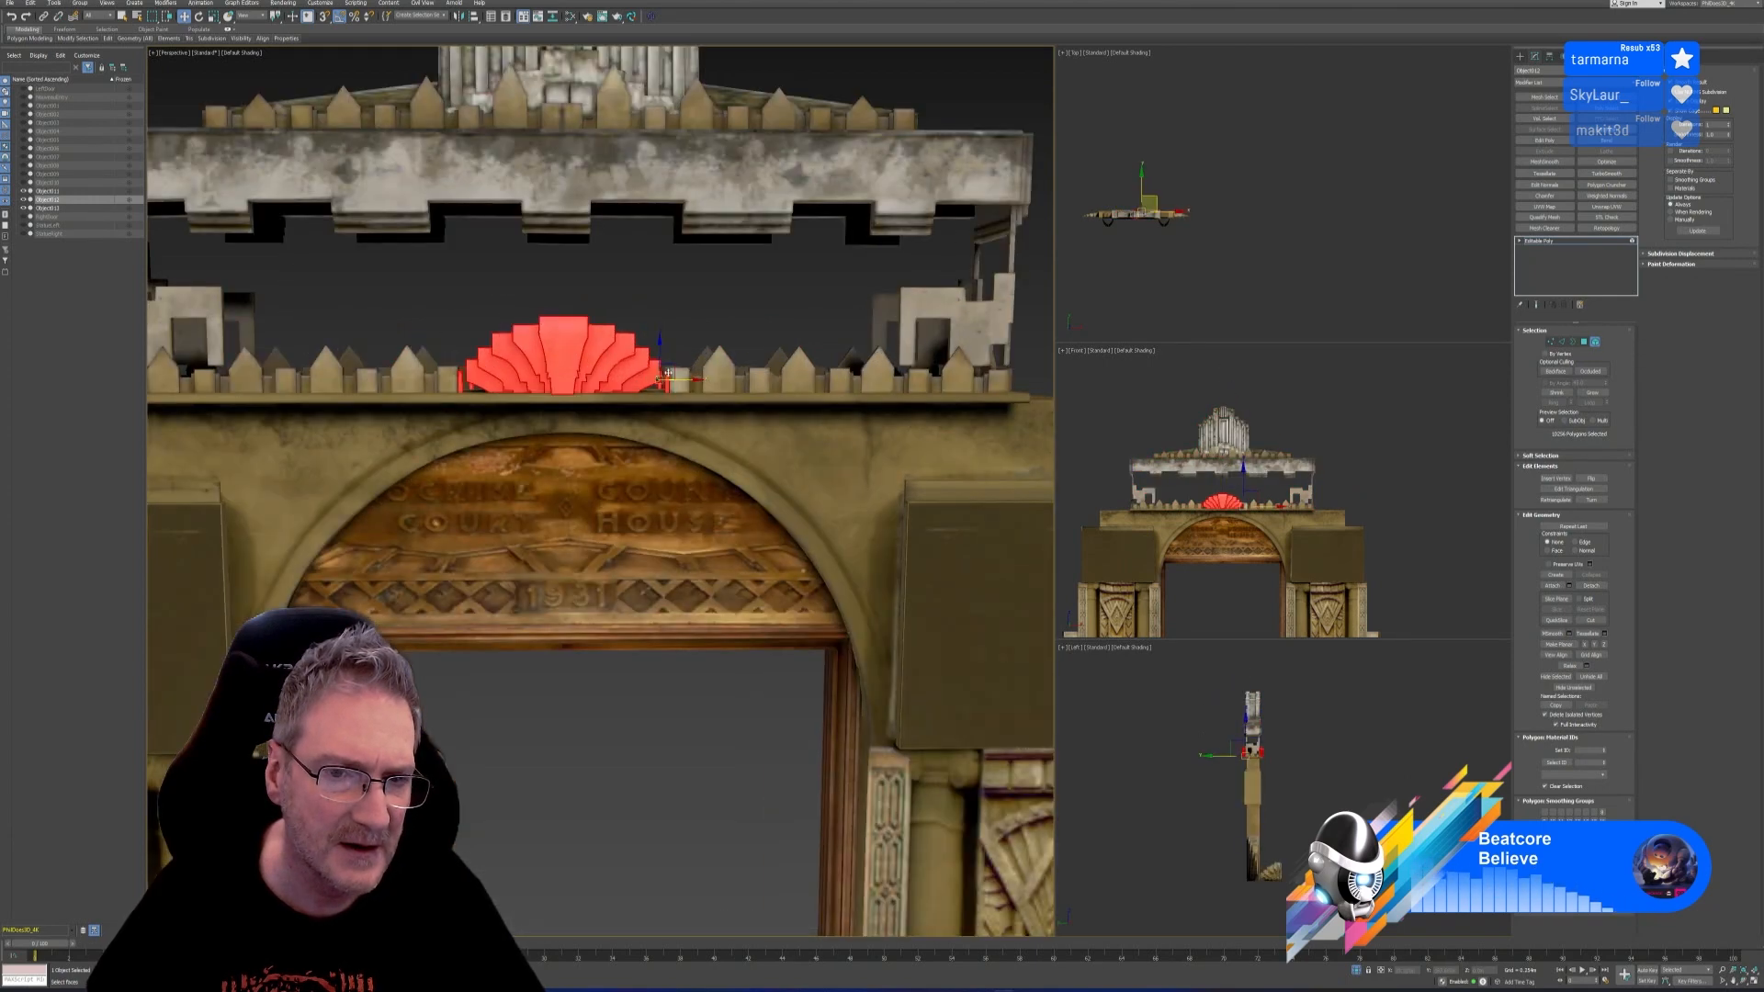
left_click(654, 390, "alt")
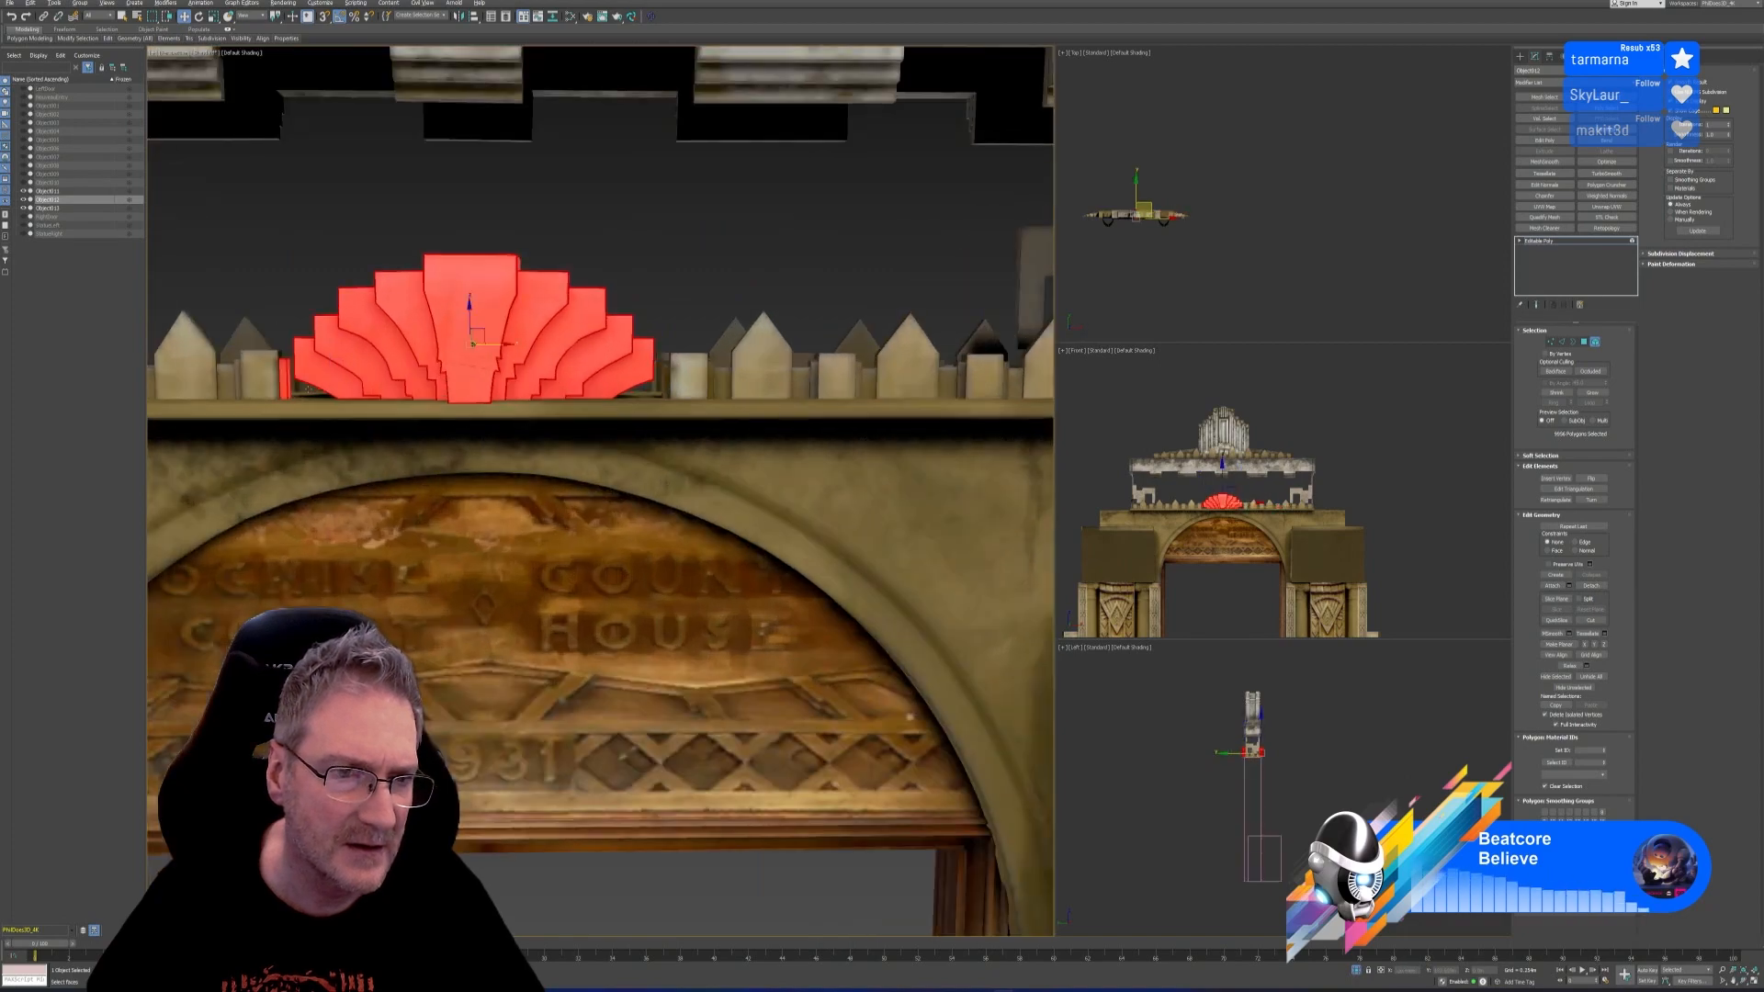
scroll(352, 442, "down", 4)
middle_click_drag(359, 446, 1054, 406, "alt")
scroll(536, 492, "up", 4)
left_click(490, 403)
left_click(489, 403, "alt")
scroll(500, 477, "down", 4)
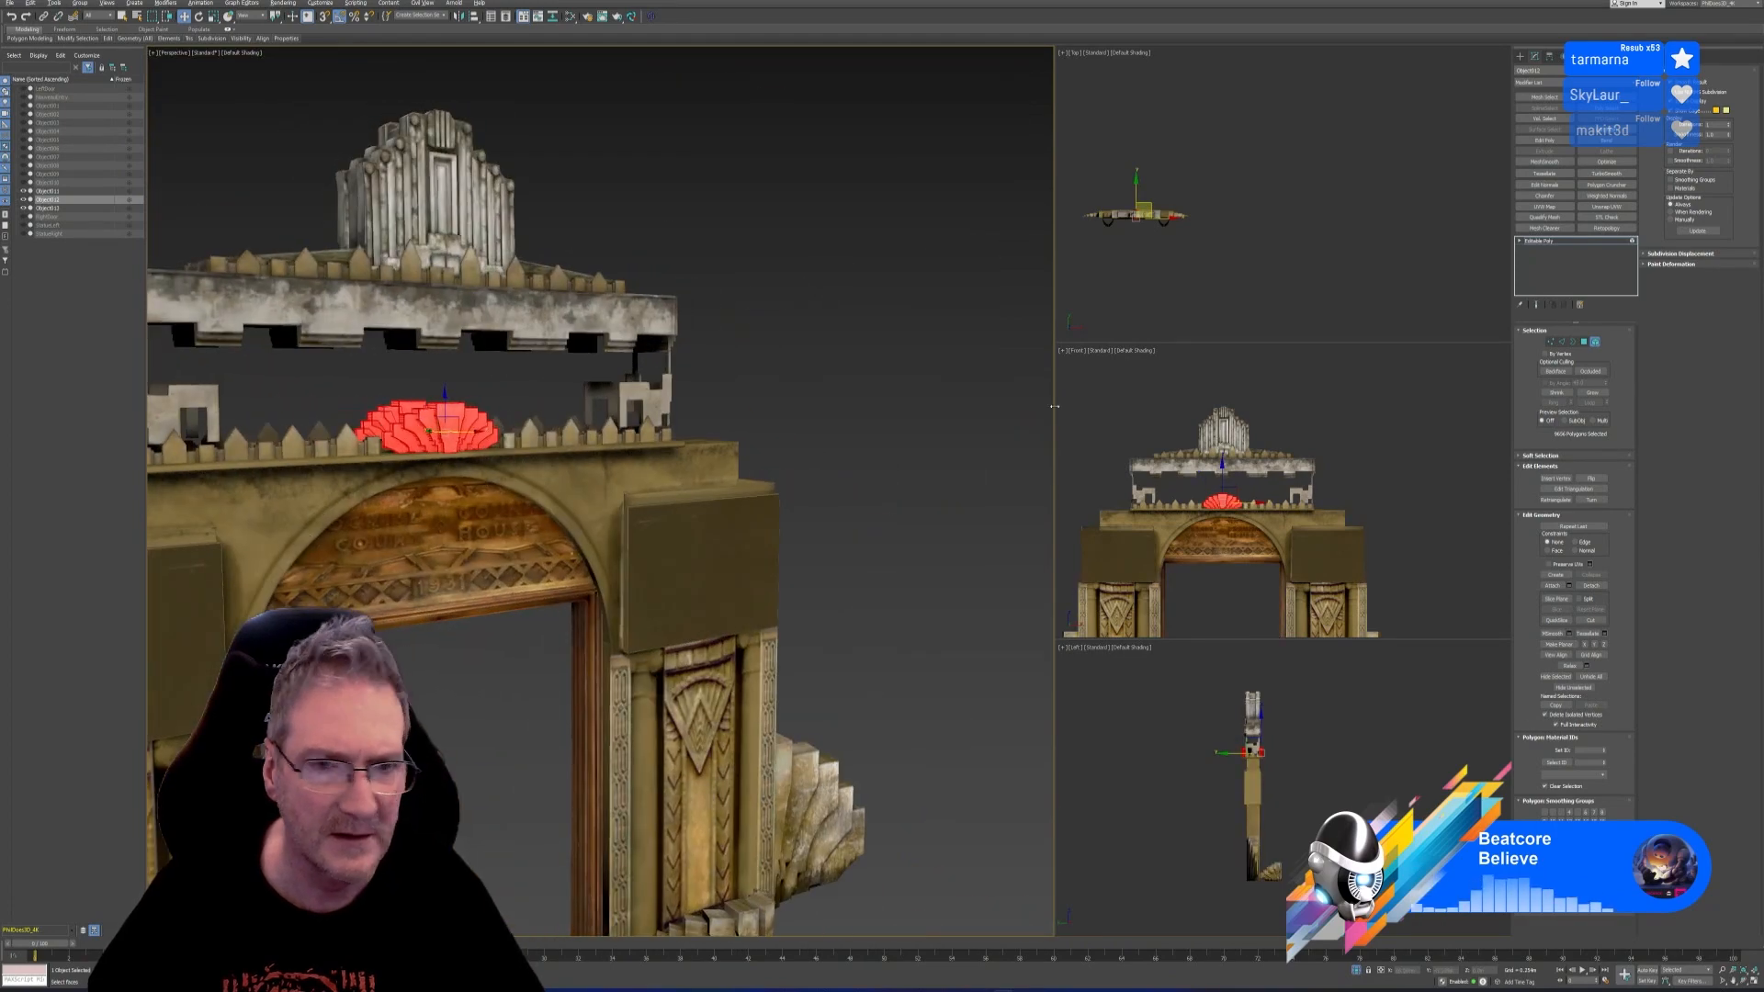
left_click(1590, 585)
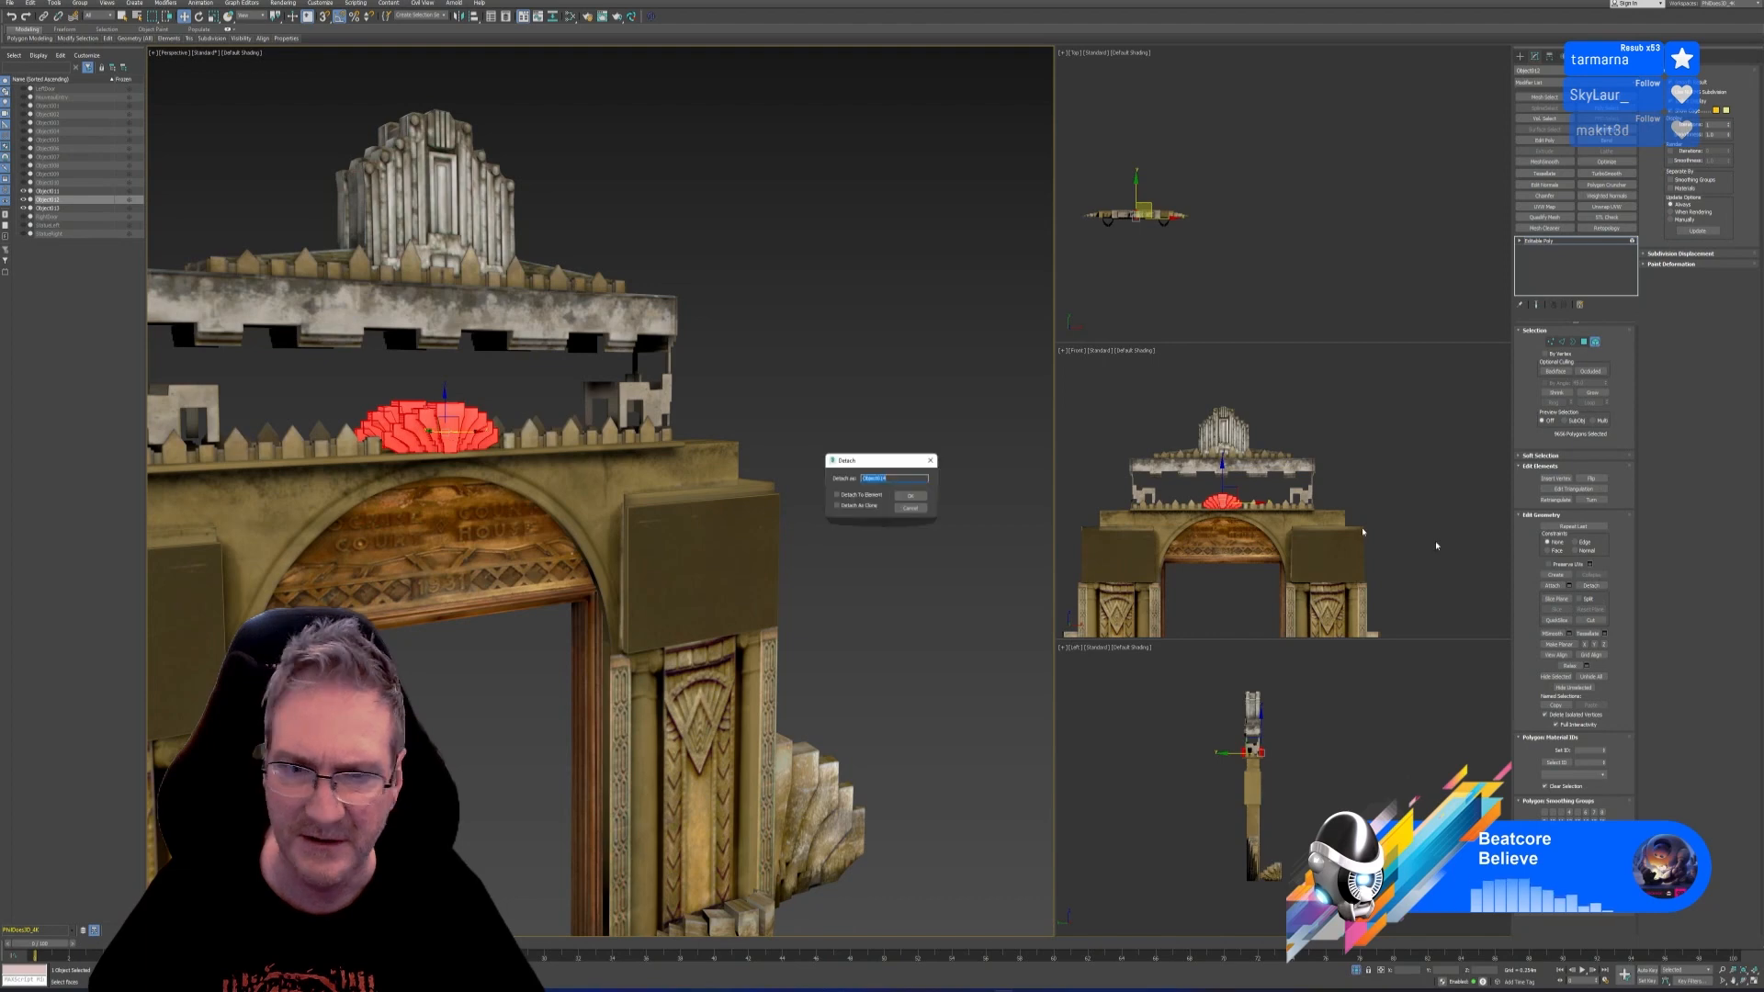
left_click(912, 497)
Return to object level, select the side fans and pillar-base shells object, and attach the detached central fan to it
middle_click_drag(902, 402, 859, 671, "alt")
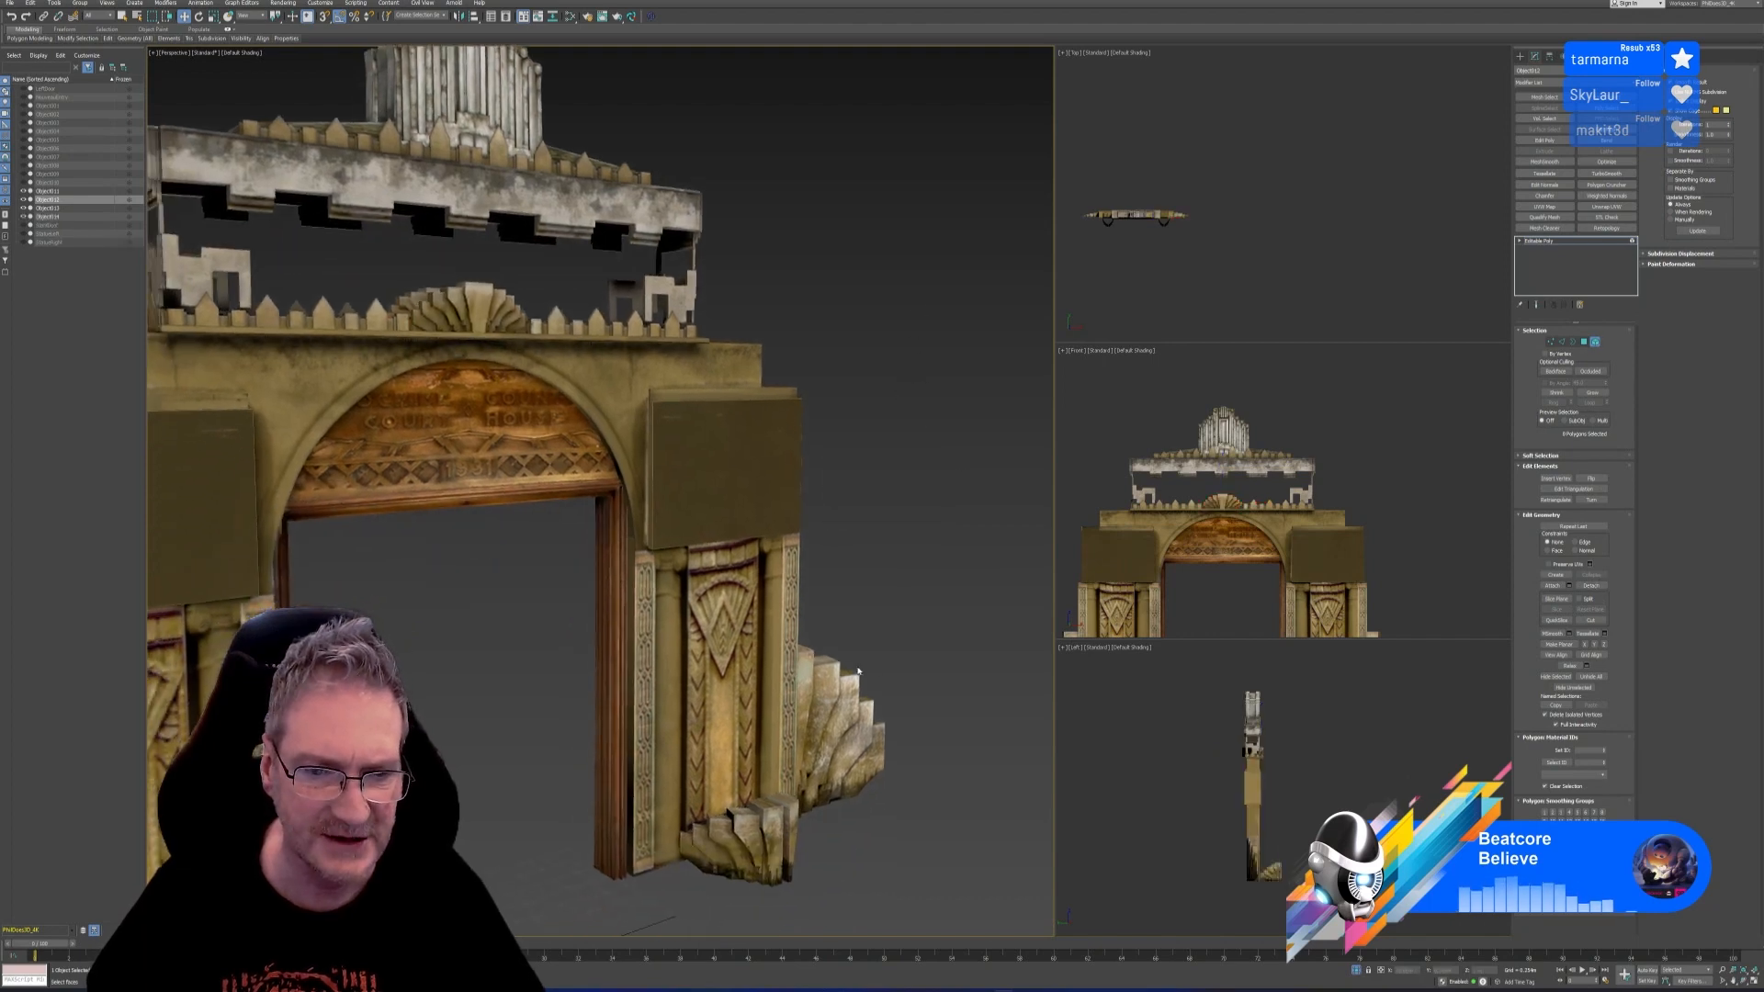
left_click(1589, 341)
left_click(864, 698)
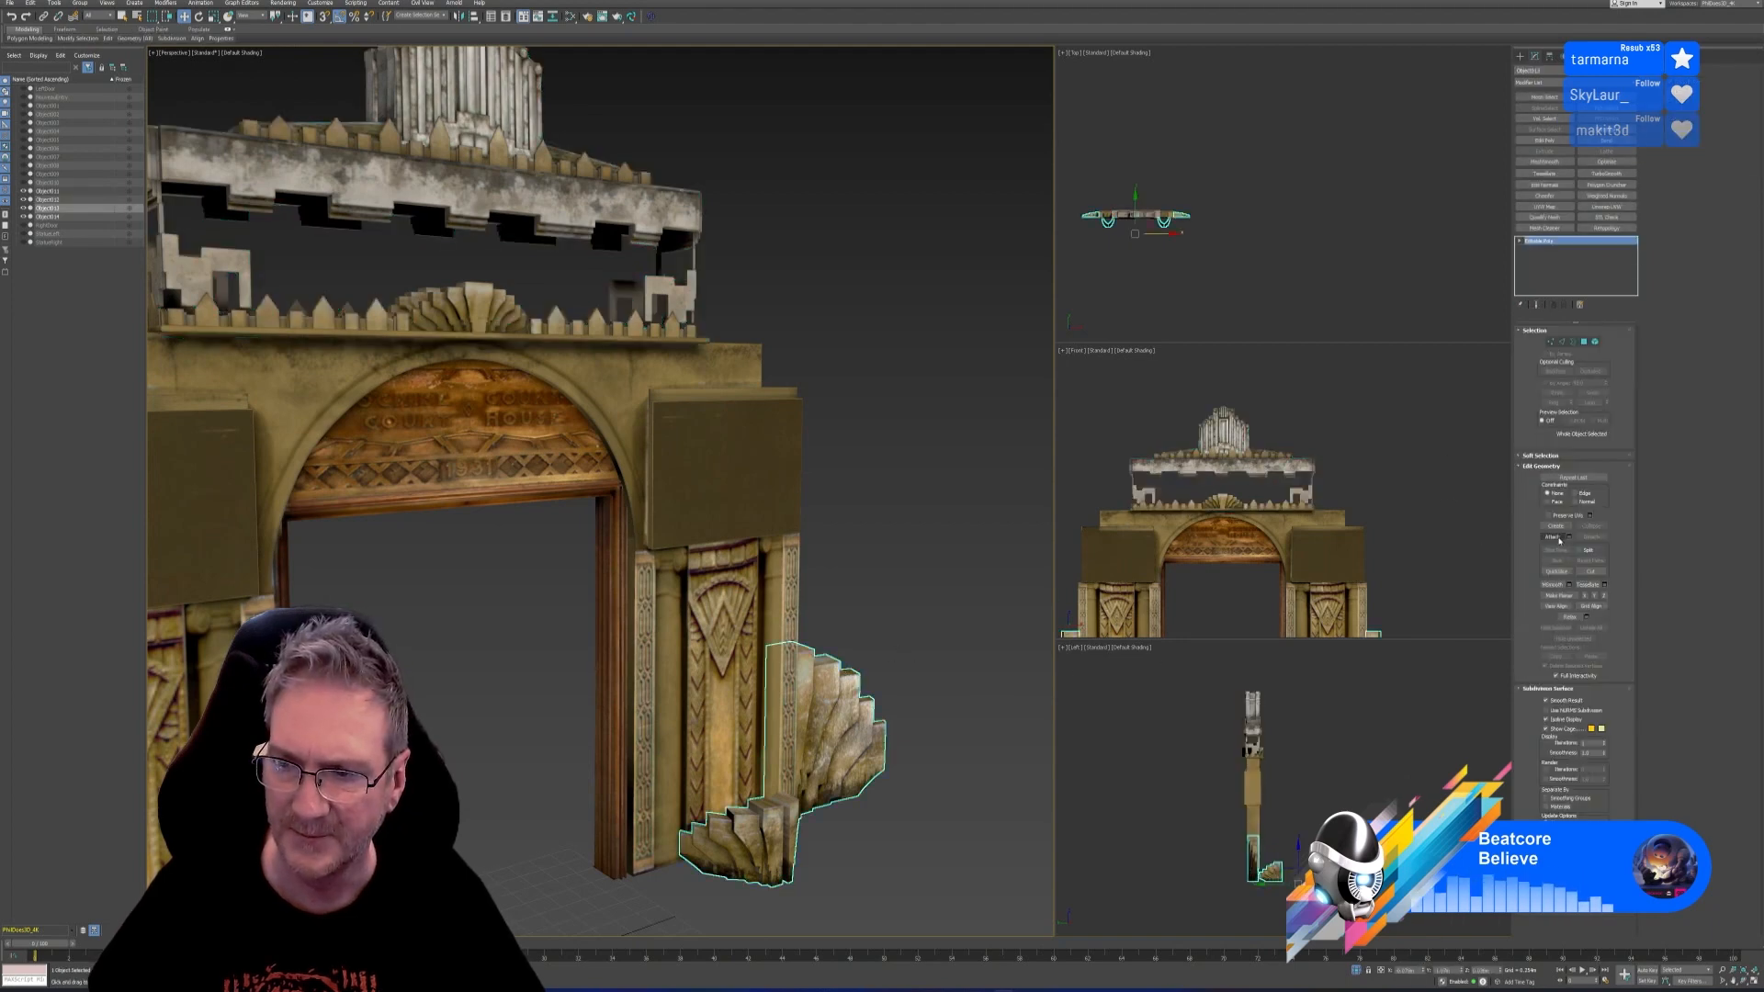
left_click(1557, 539)
left_click(455, 308)
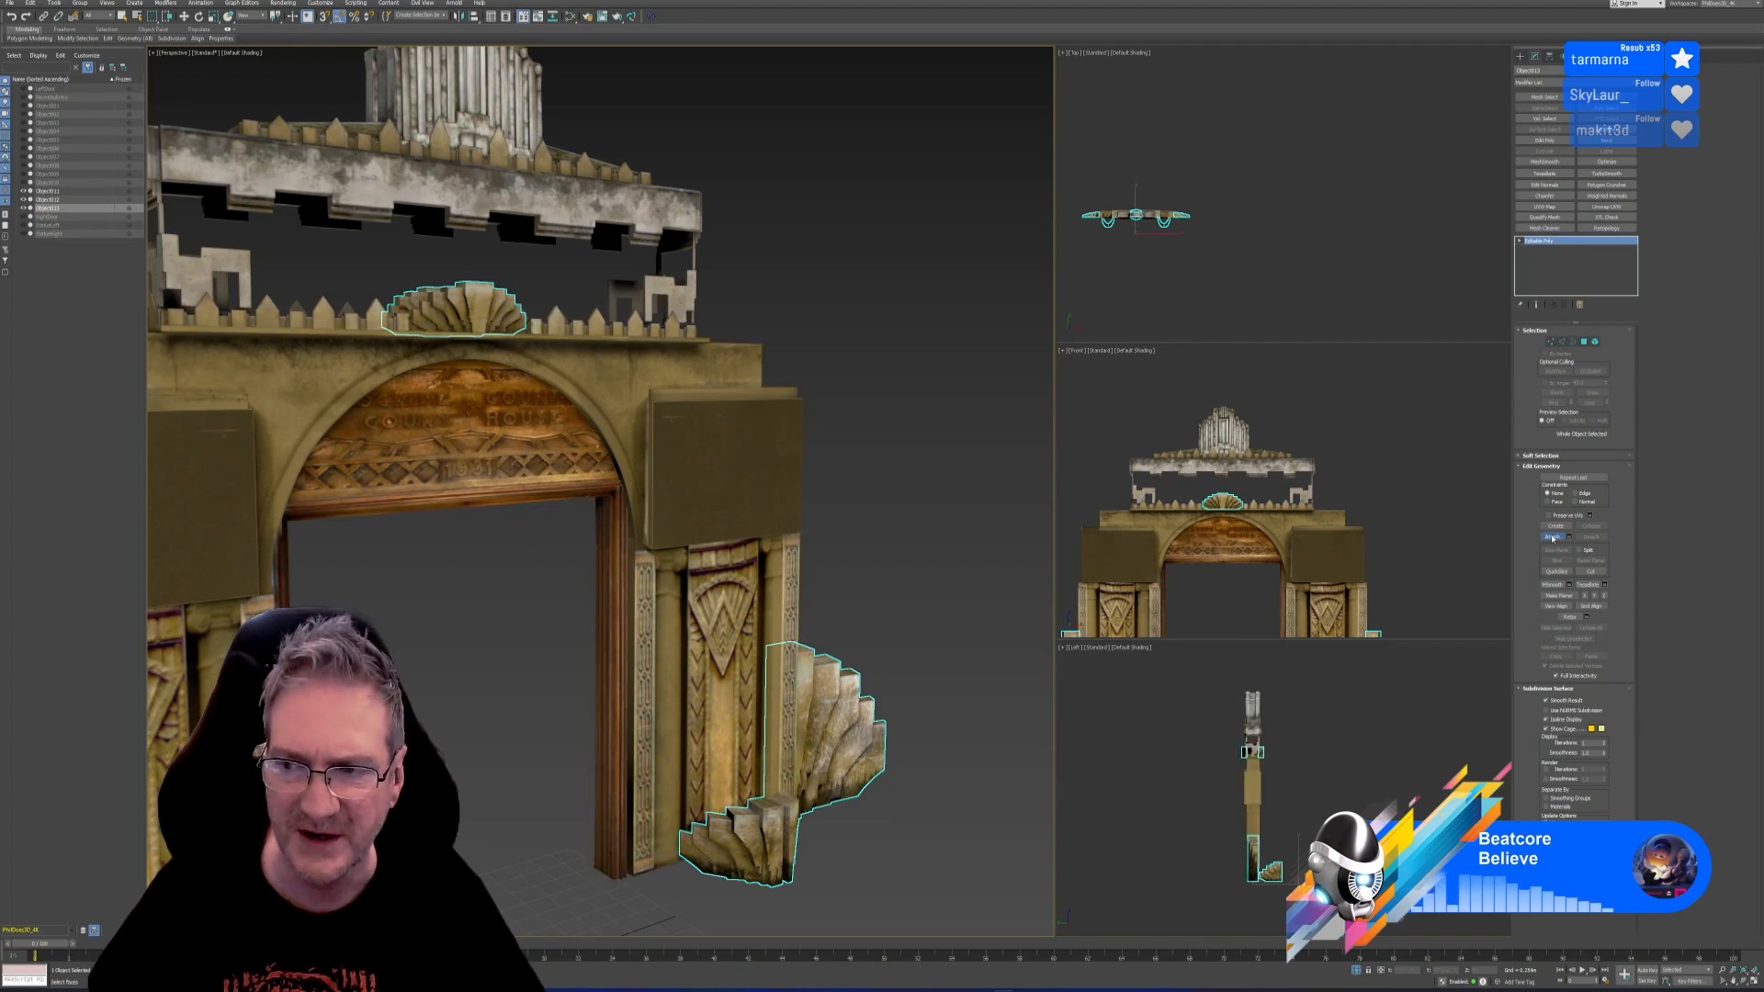
key("w")
scroll(886, 441, "down", 2)
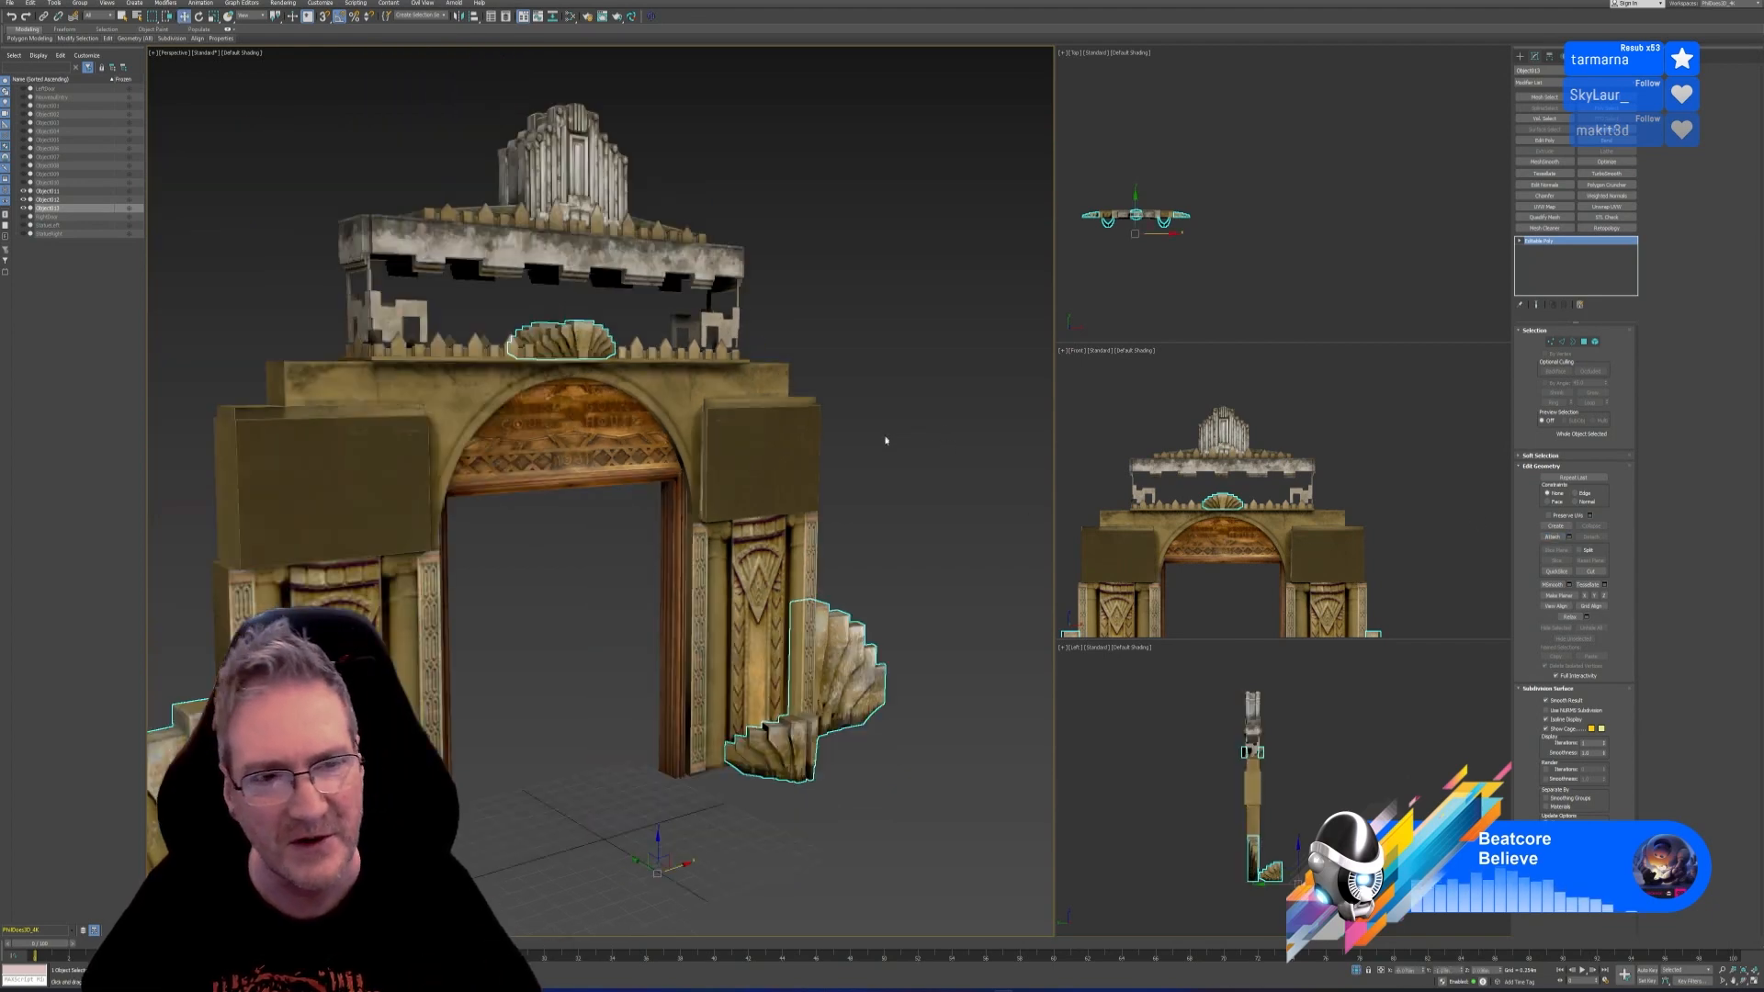
Select the arch's wooden door frame and carved panels on both faces at Element level, detach them as a separate object, and leave Element level
middle_click_drag(897, 499, 857, 502, "alt")
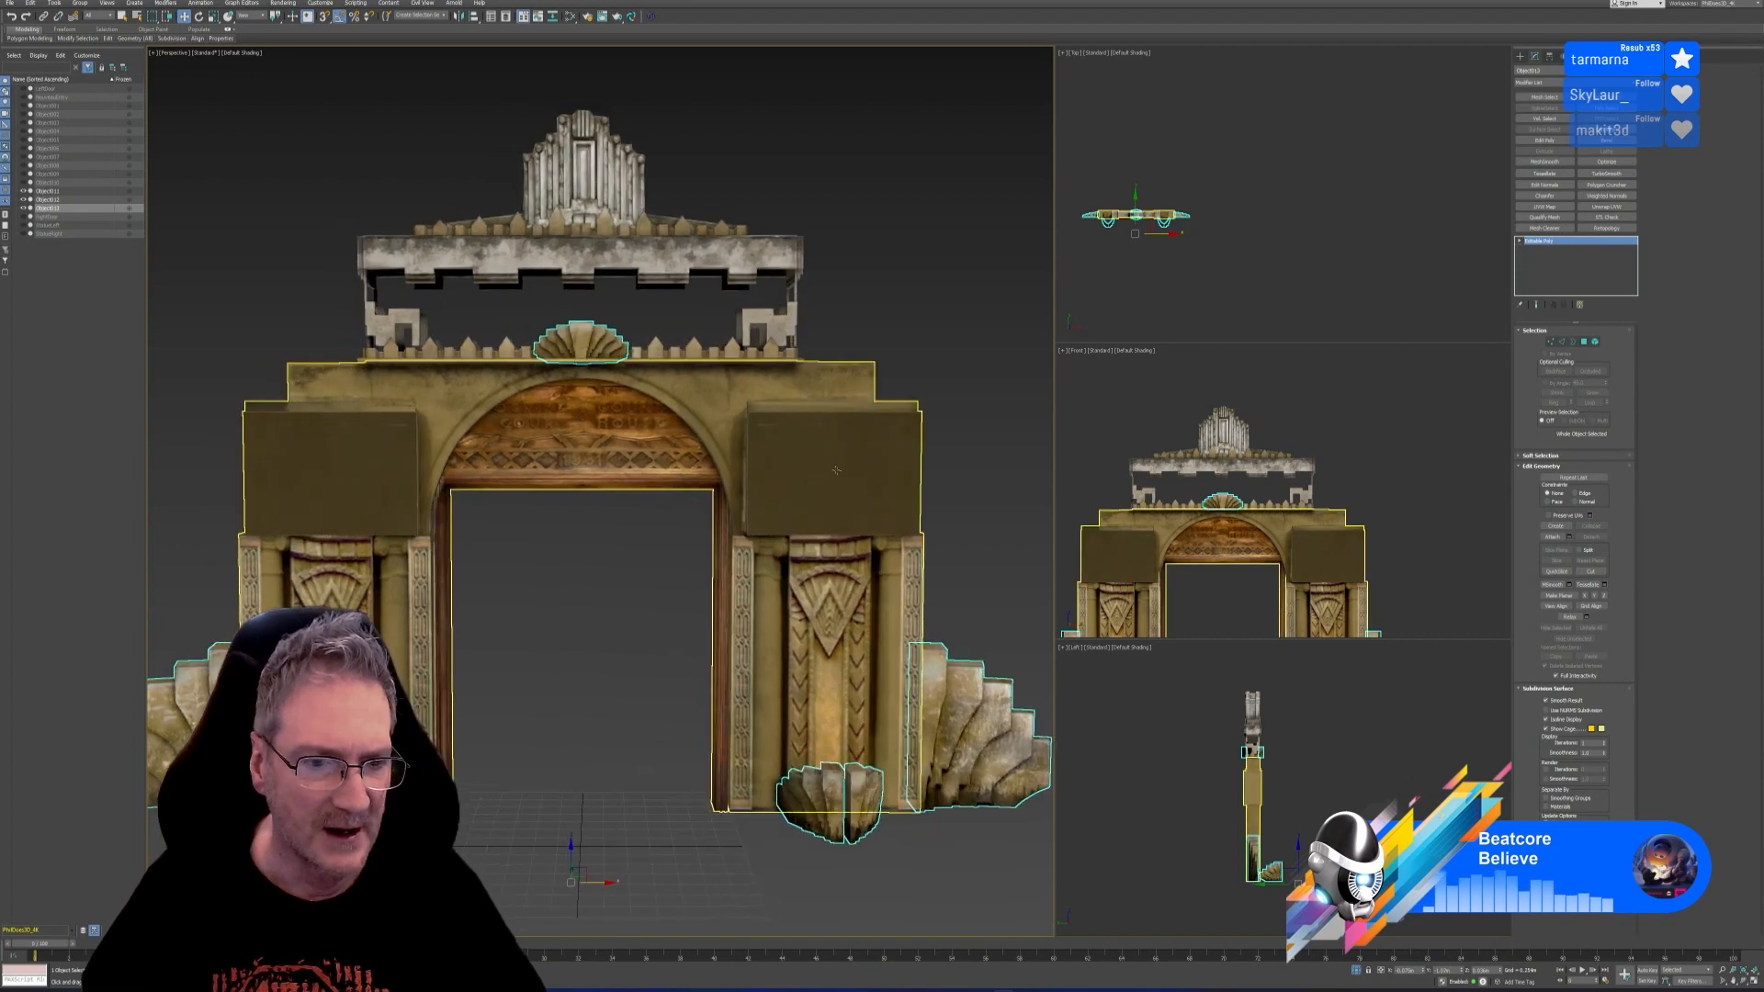
middle_click_drag(547, 677, 551, 606)
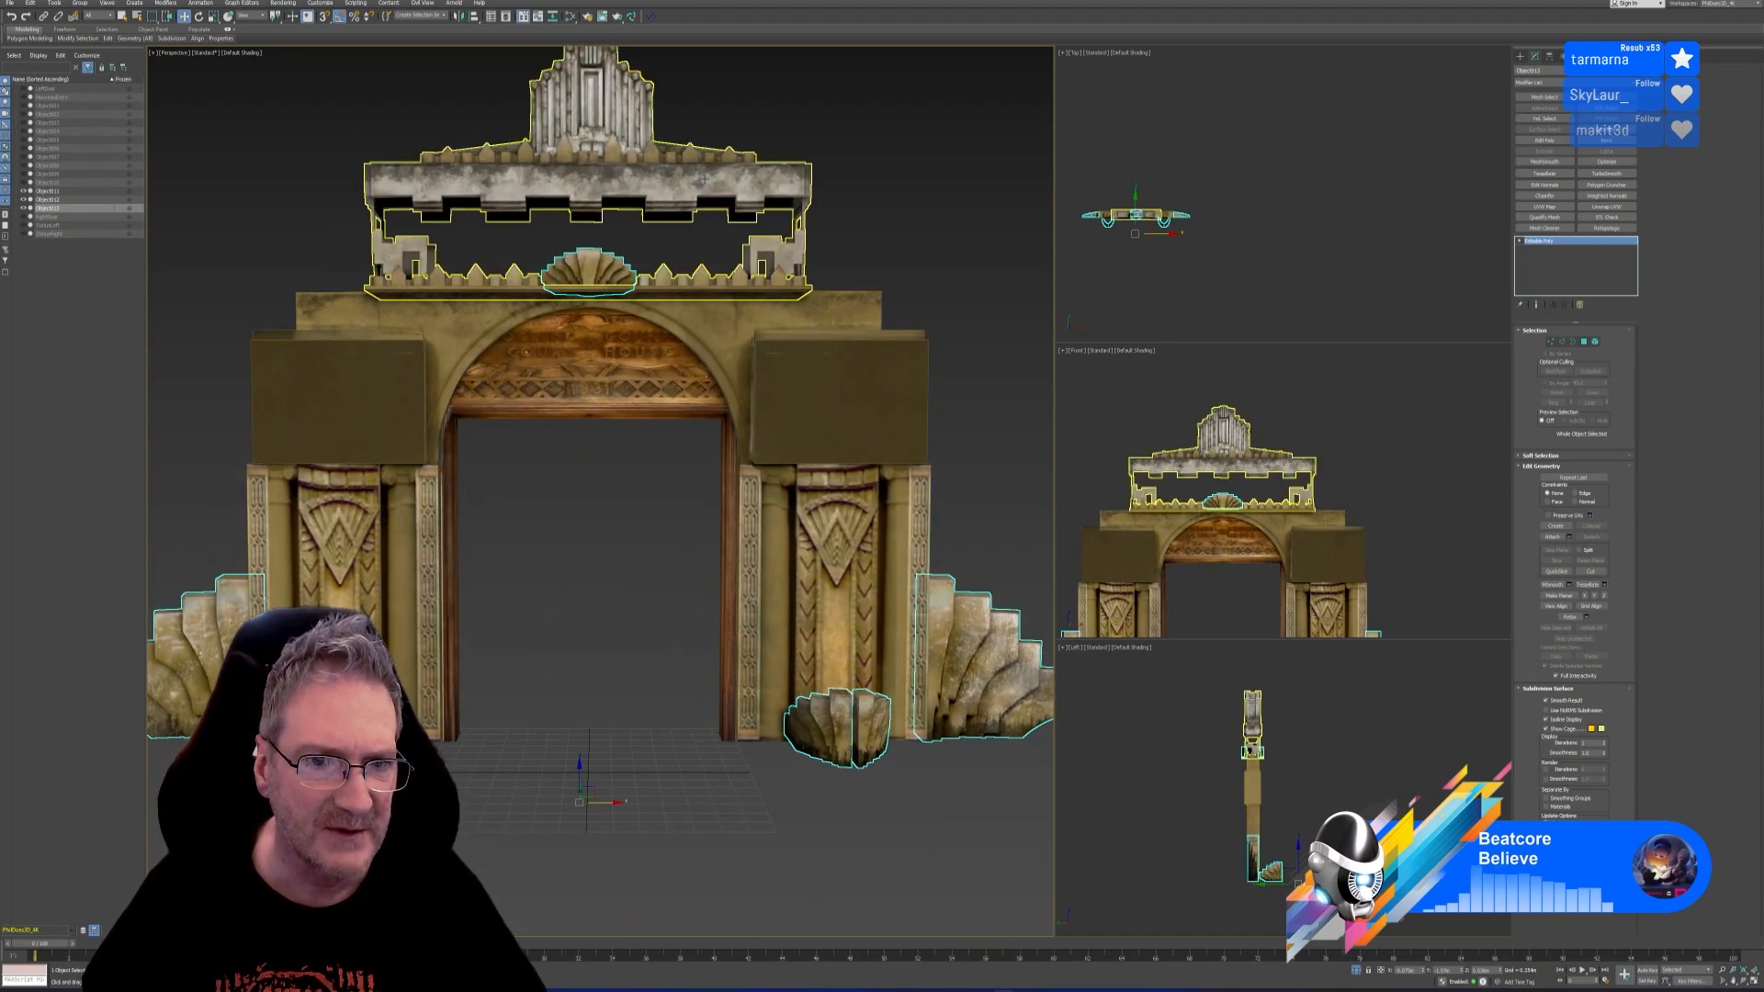
left_click(739, 324)
mouse_move(606, 581)
middle_mouse_down("alt")
mouse_move(579, 582)
mouse_move(792, 574)
mouse_move(528, 579)
mouse_move(542, 547)
mouse_move(555, 577)
mouse_move(602, 583)
mouse_move(577, 576)
middle_mouse_up("alt")
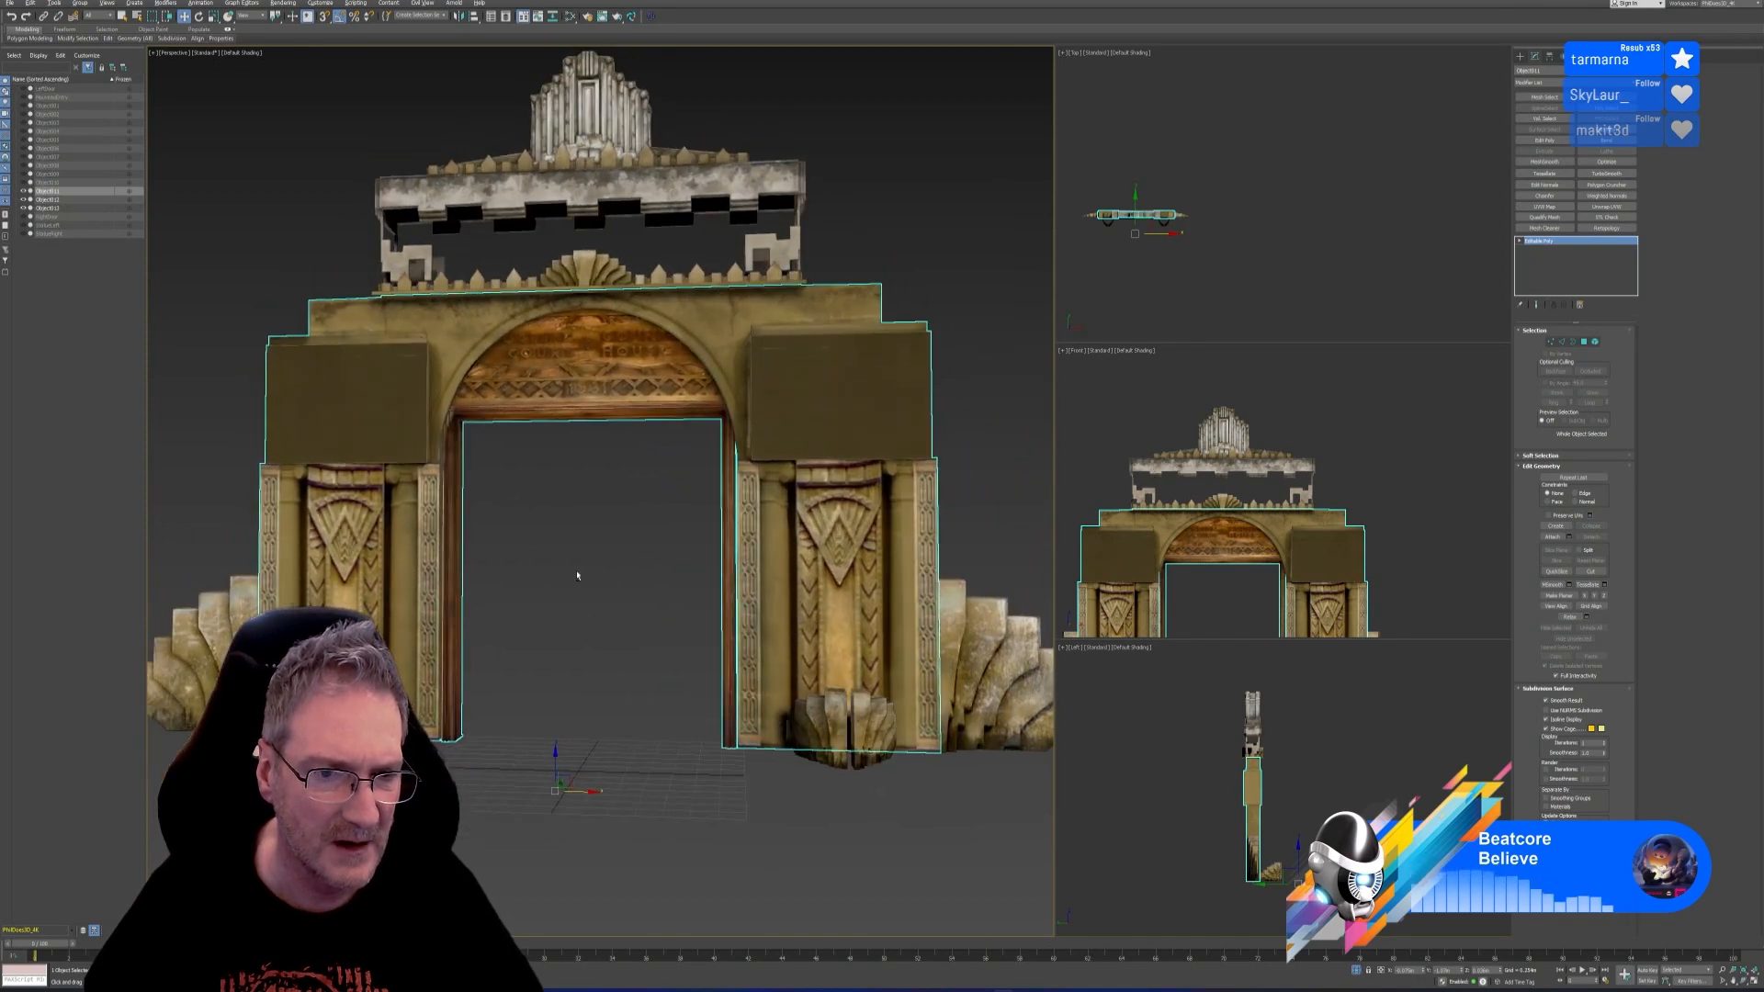
left_click(1596, 344)
left_click(458, 480)
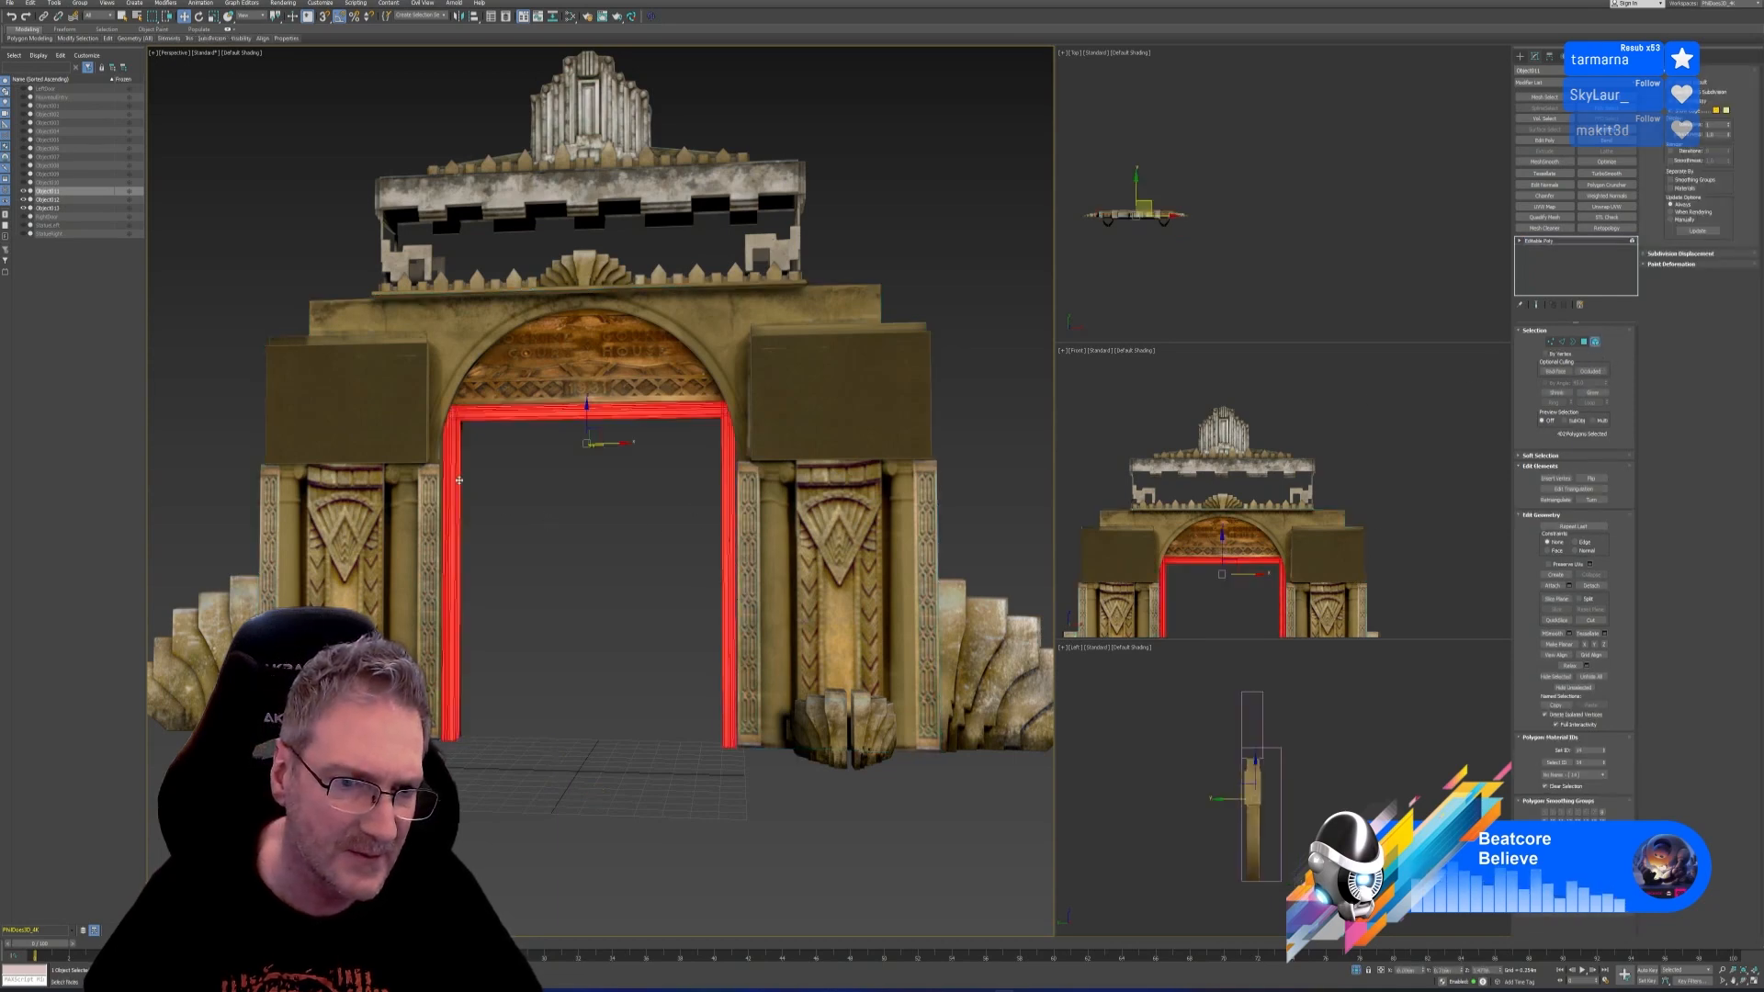
left_click(571, 390, "ctrl")
middle_click_drag(606, 697, 799, 698, "alt")
left_click(621, 410, "ctrl")
left_click(607, 375, "ctrl")
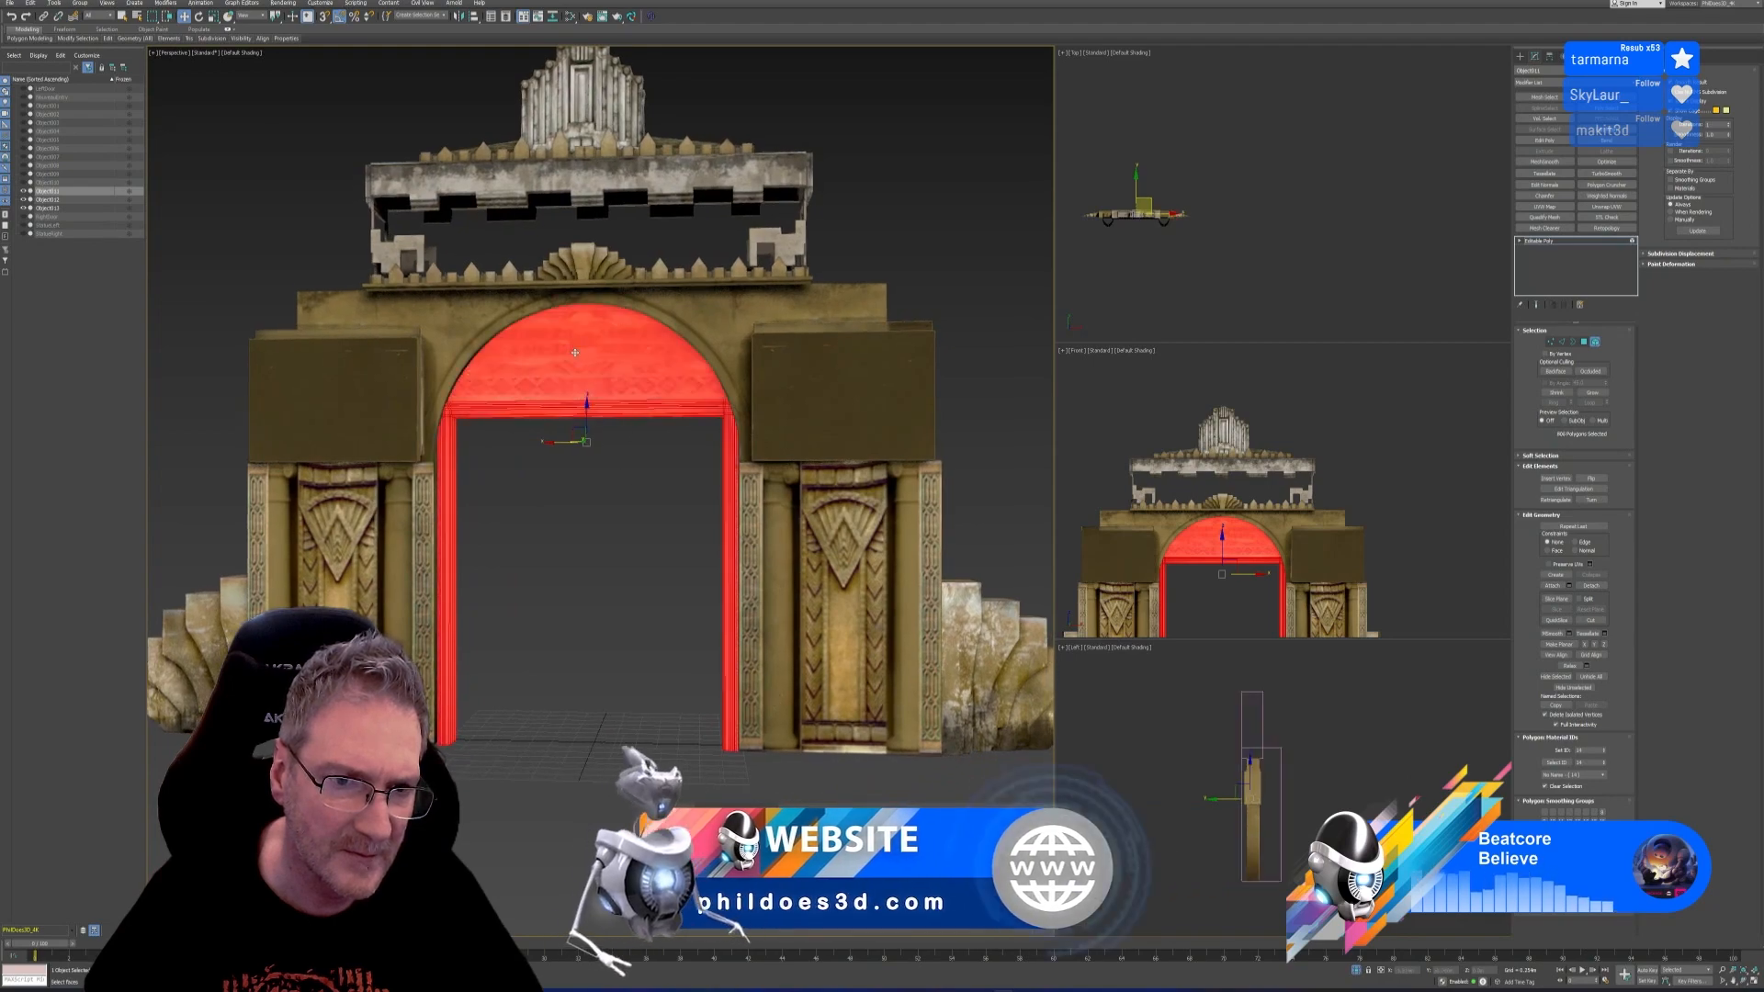
middle_click_drag(606, 668, 477, 656, "alt")
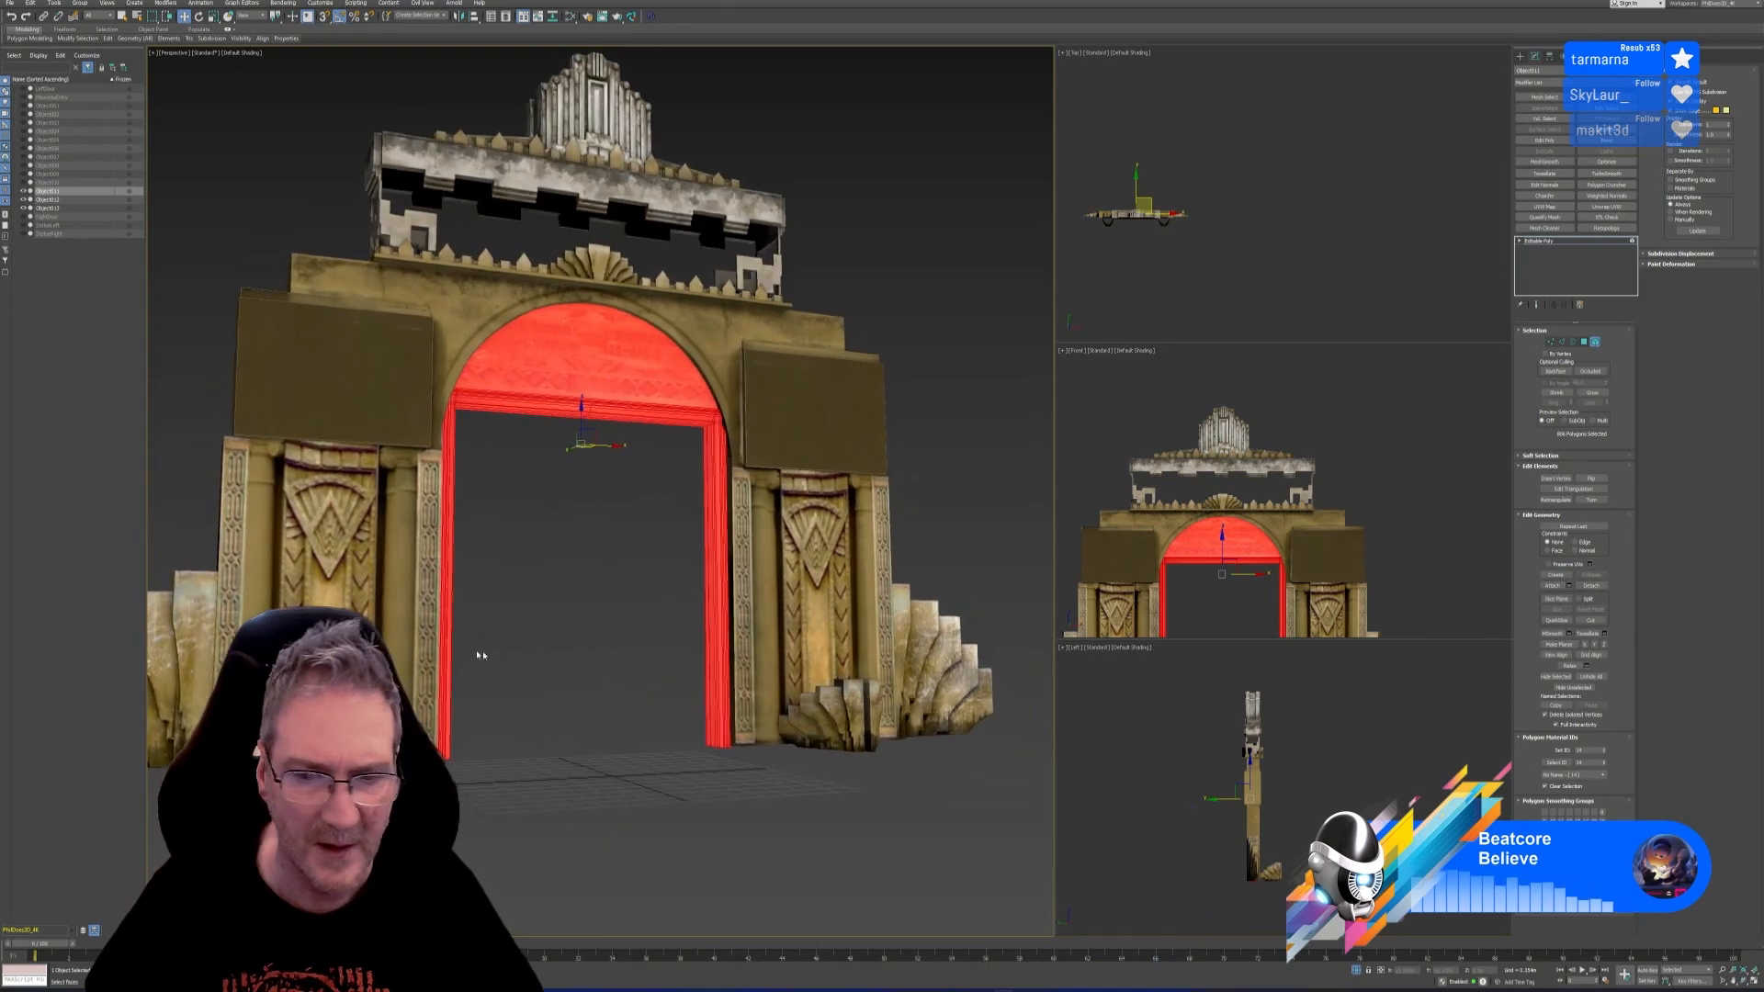
left_click(1592, 585)
left_click(913, 499)
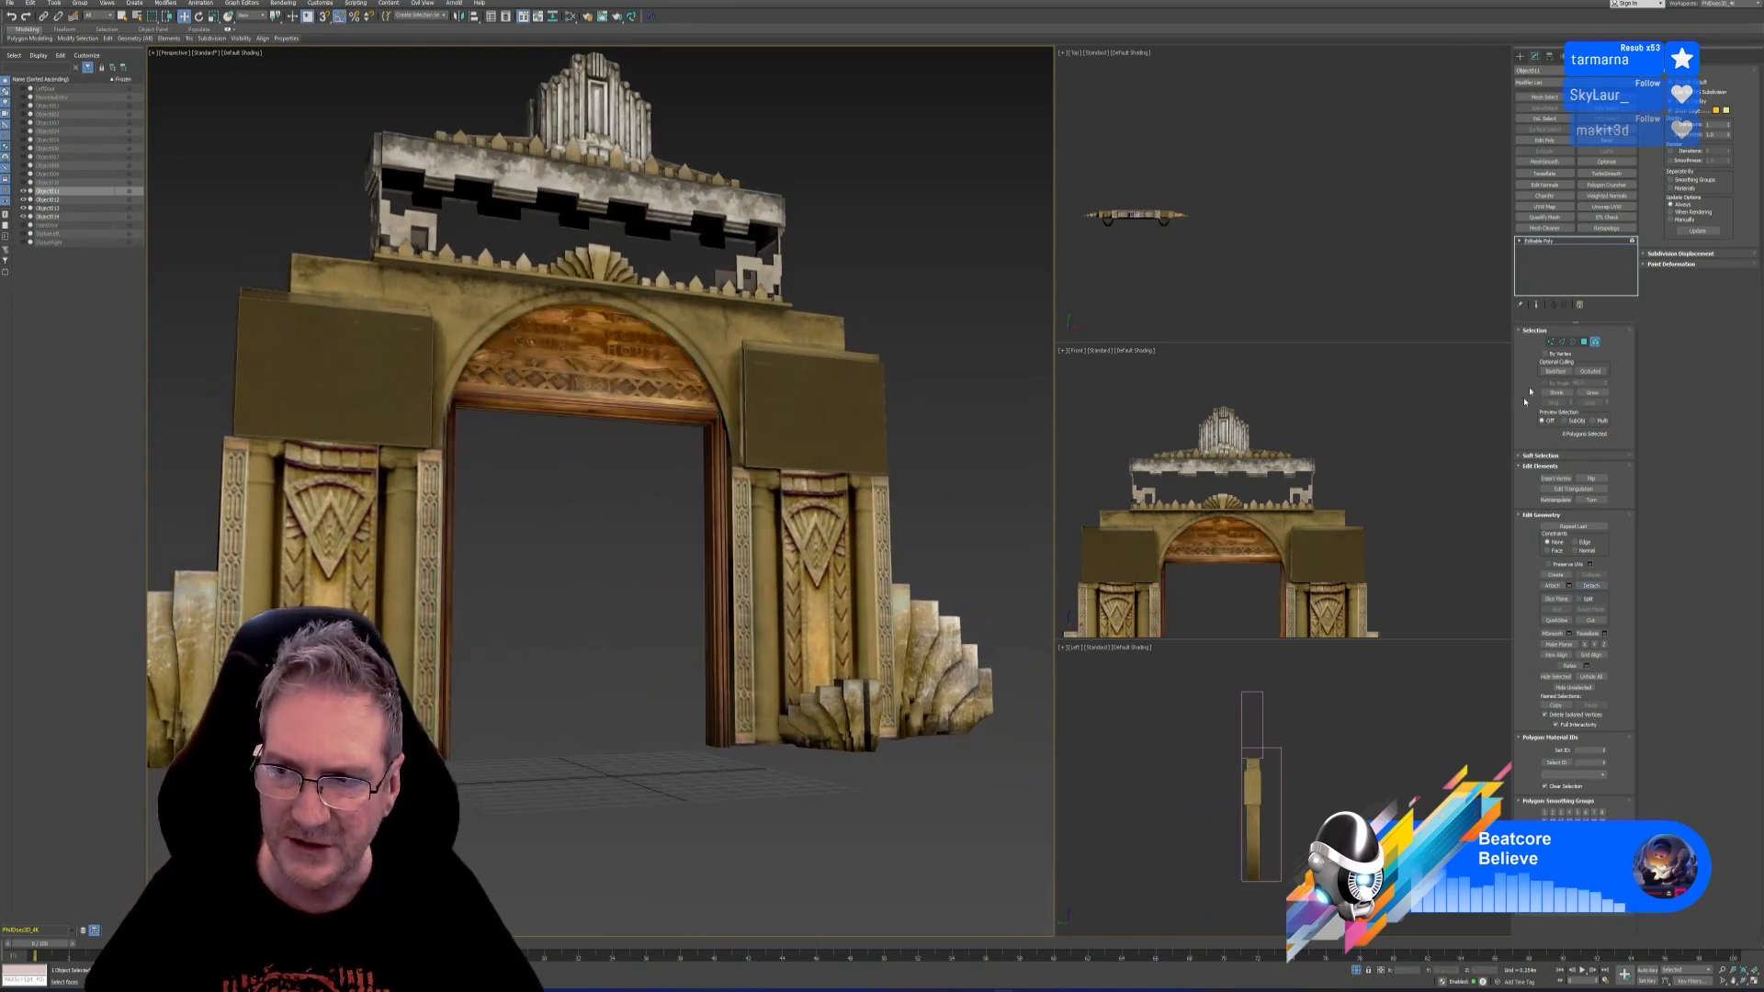
left_click(1595, 342)
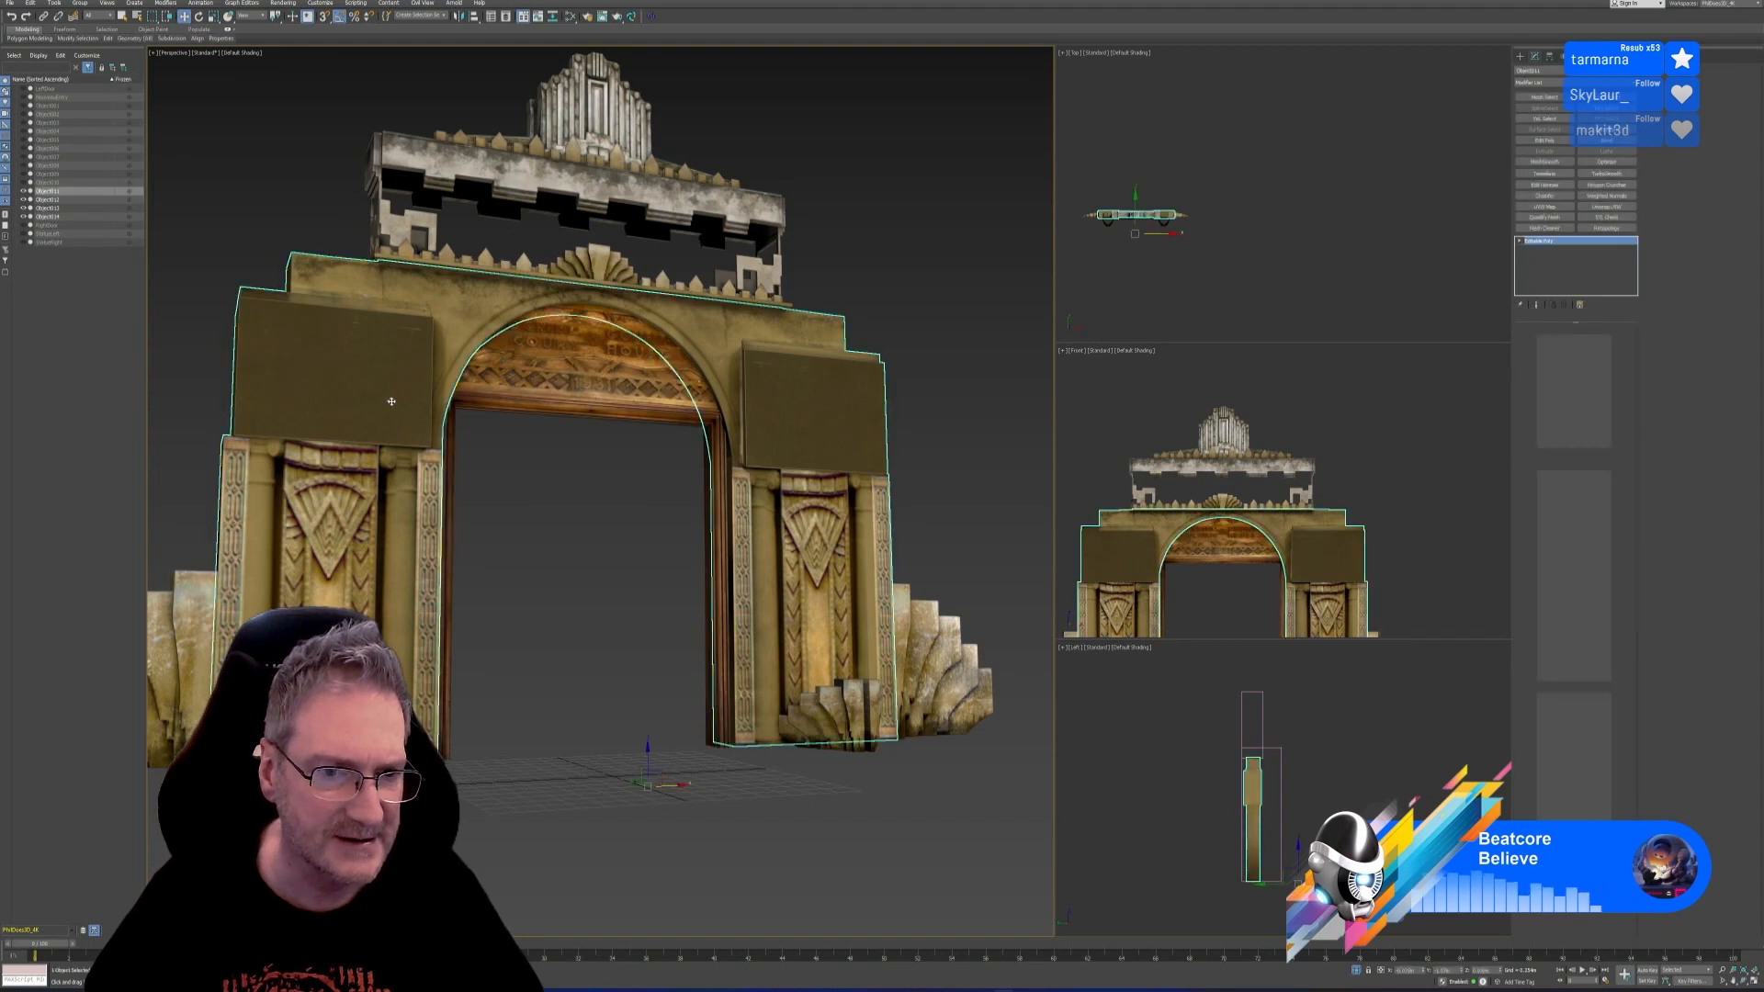
Clone the remaining arch body sideways along X in the Top view so that the copy stands clear of the original
scroll(391, 401, "down", 3)
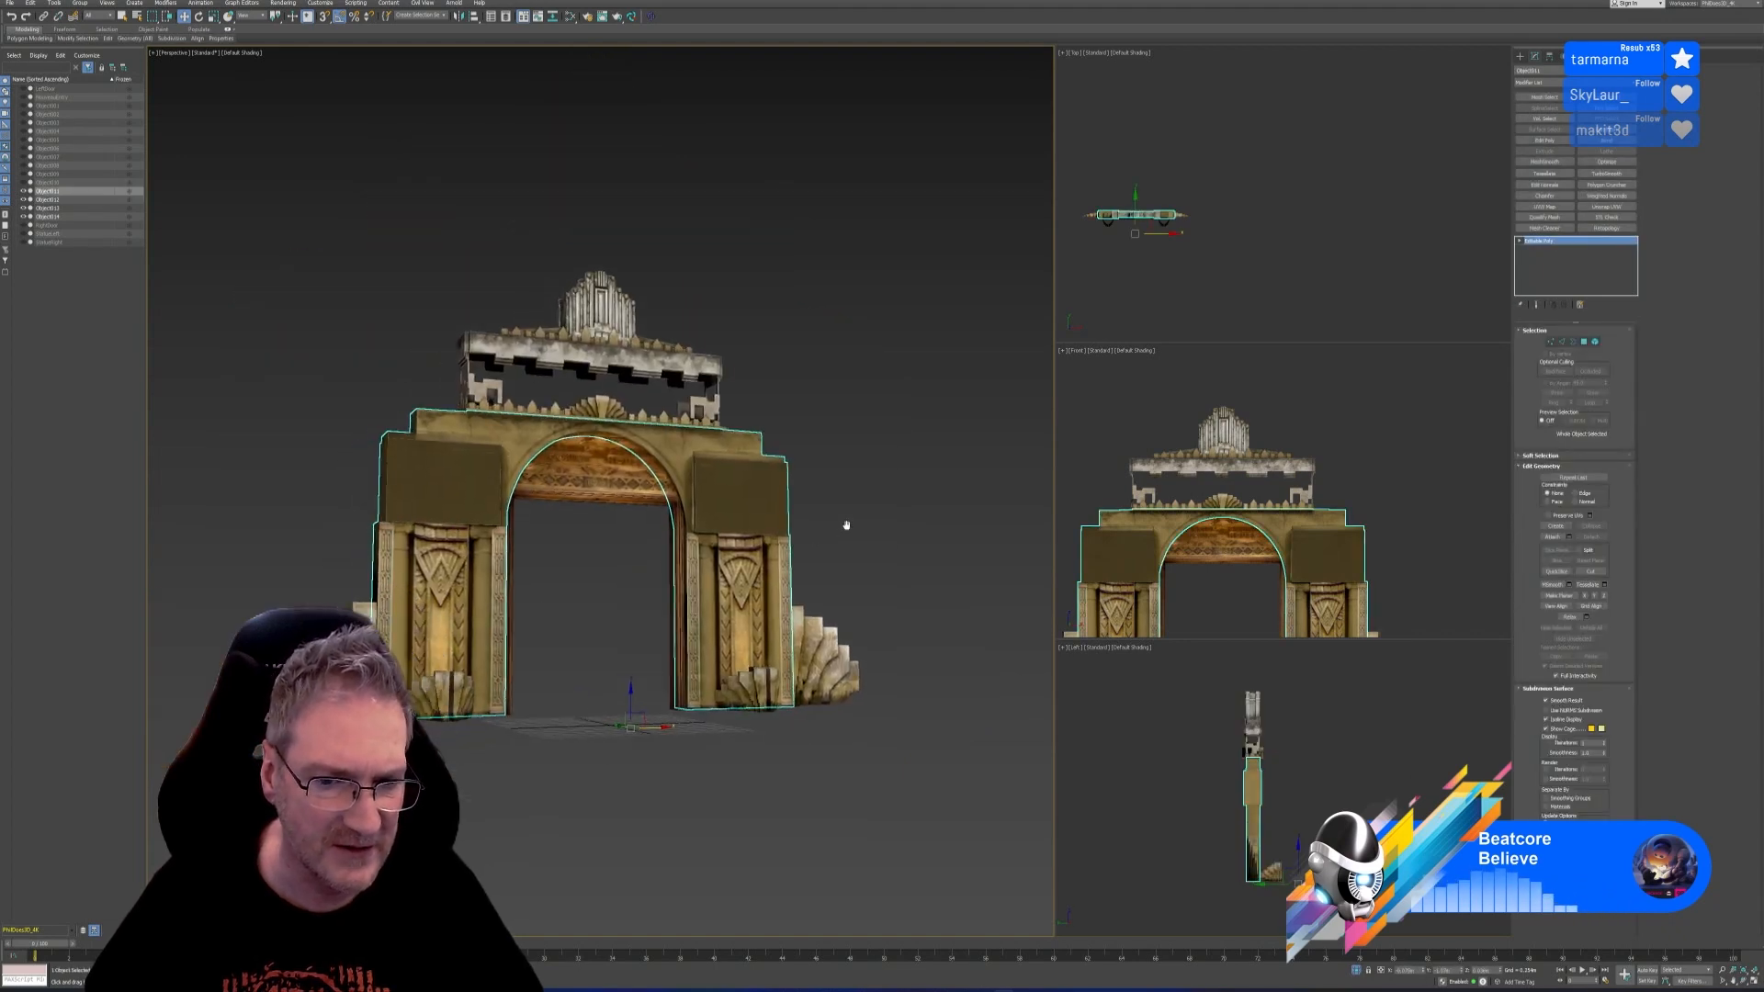
middle_click_drag(798, 541, 843, 524)
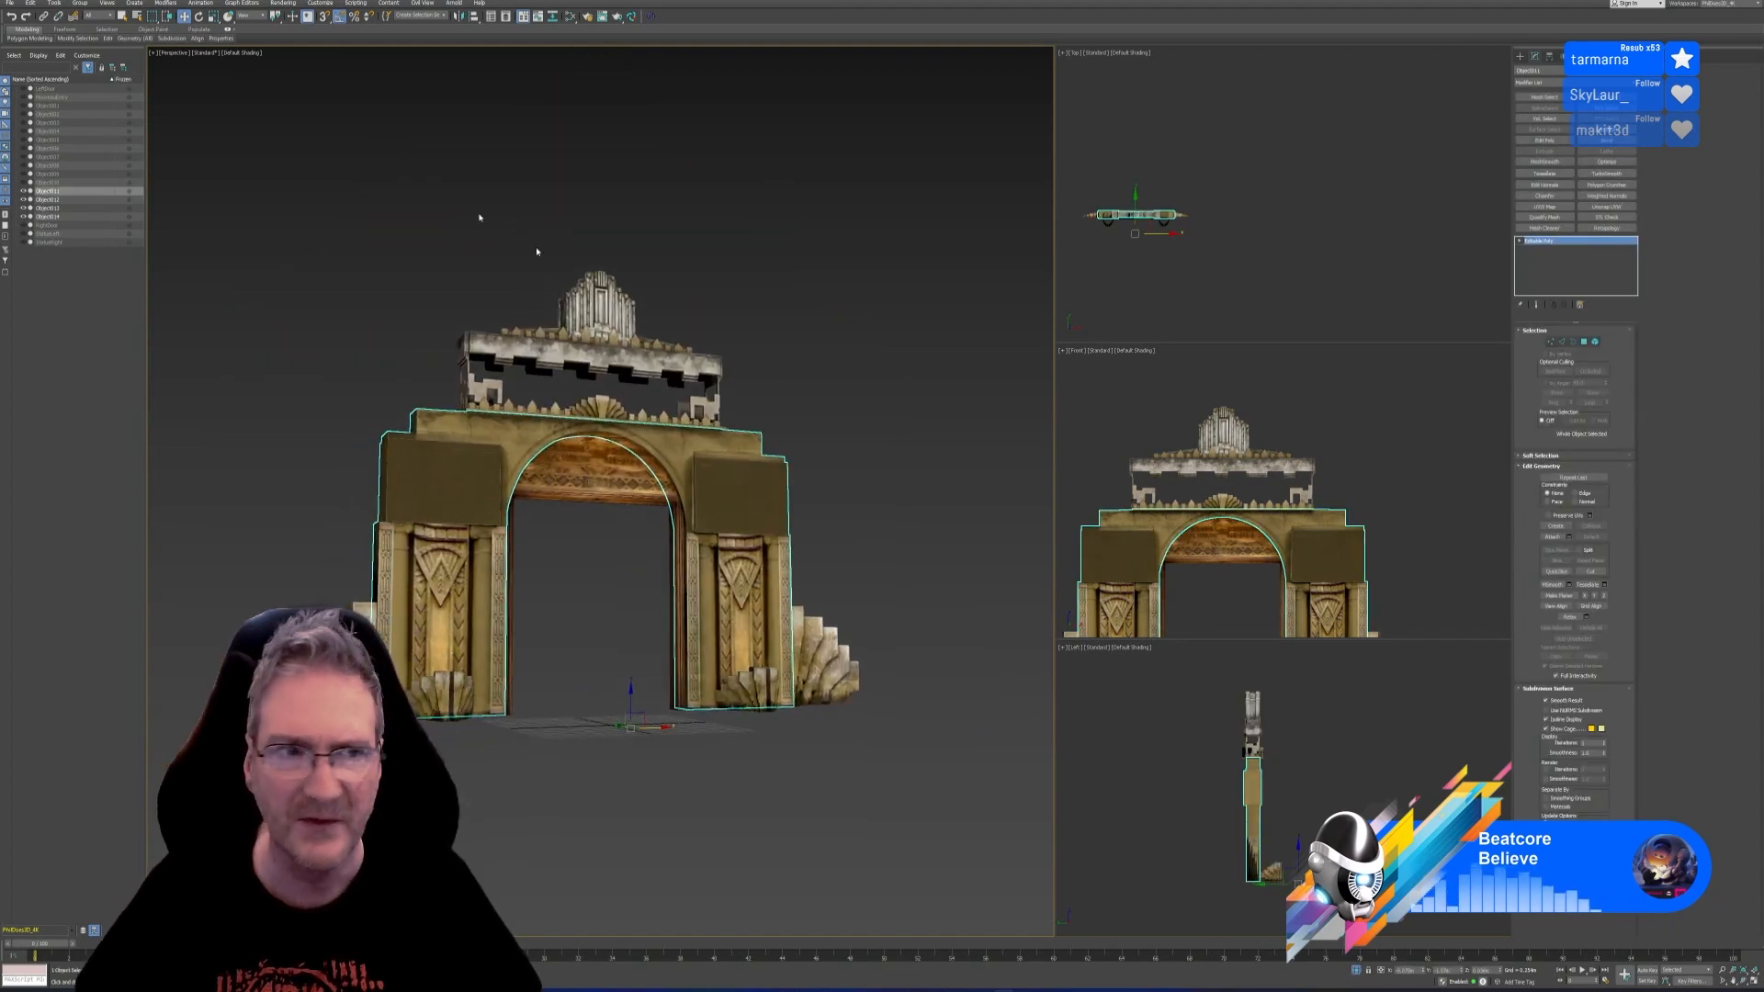
middle_click_drag(1186, 266, 1190, 267)
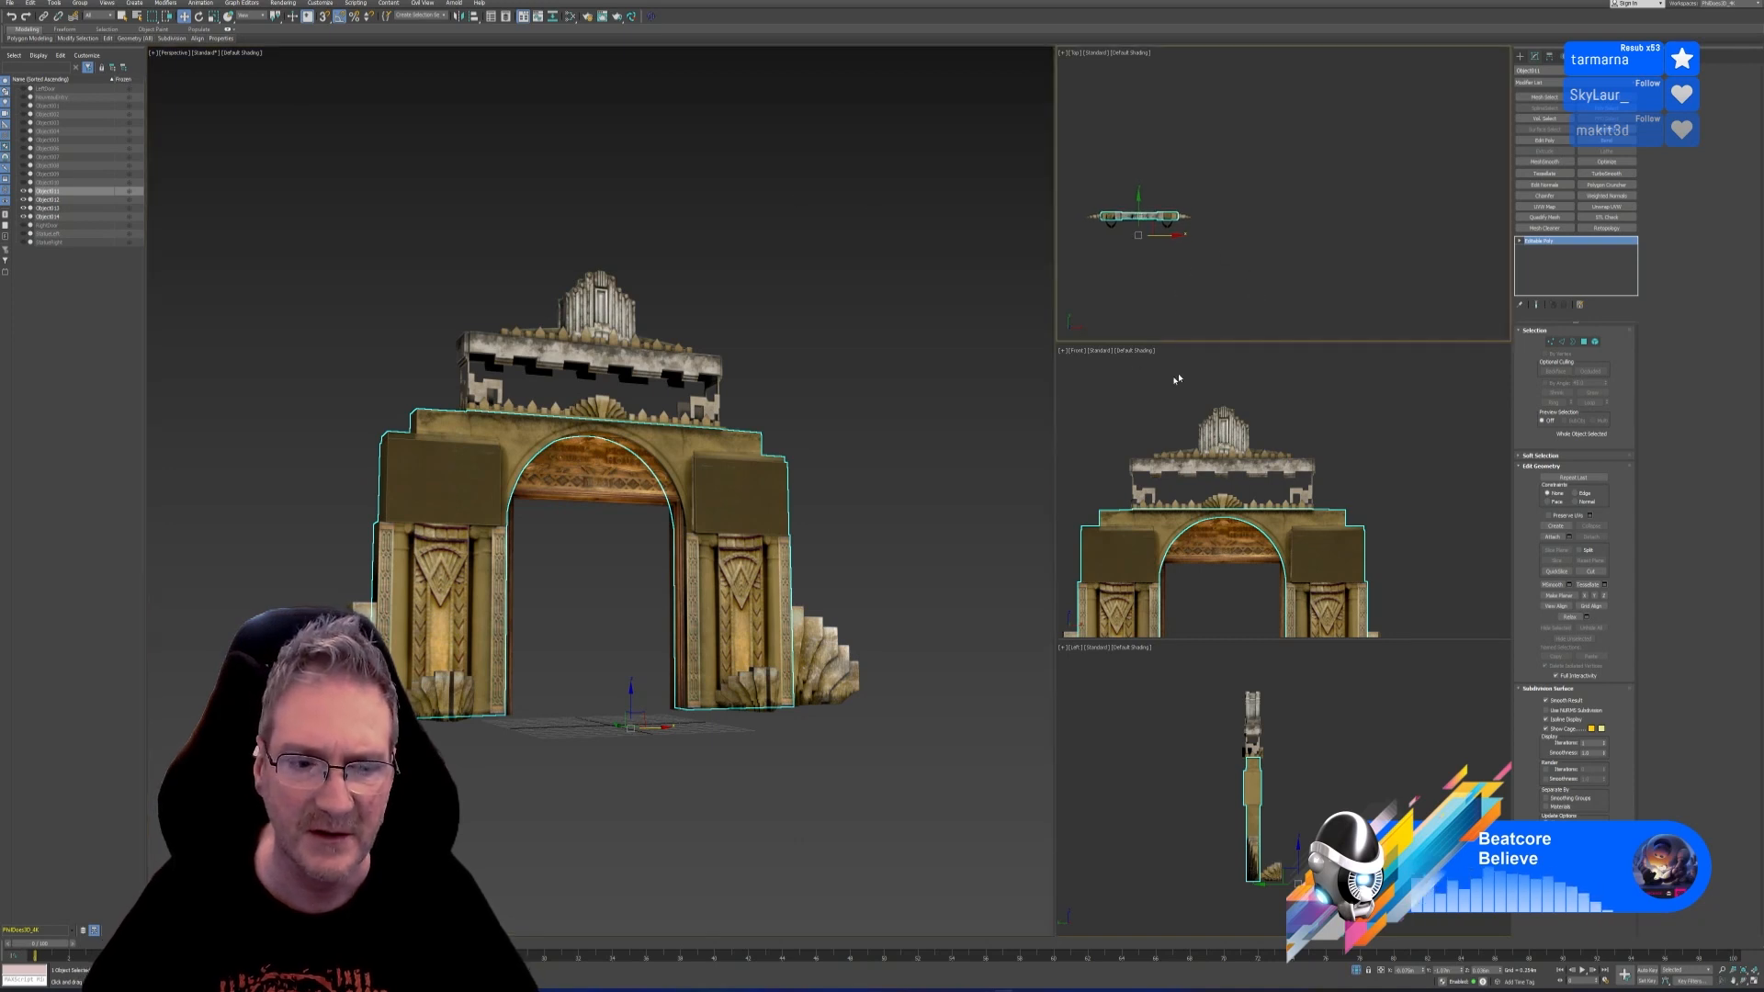
left_click_drag(1171, 235, 1288, 235, "shift")
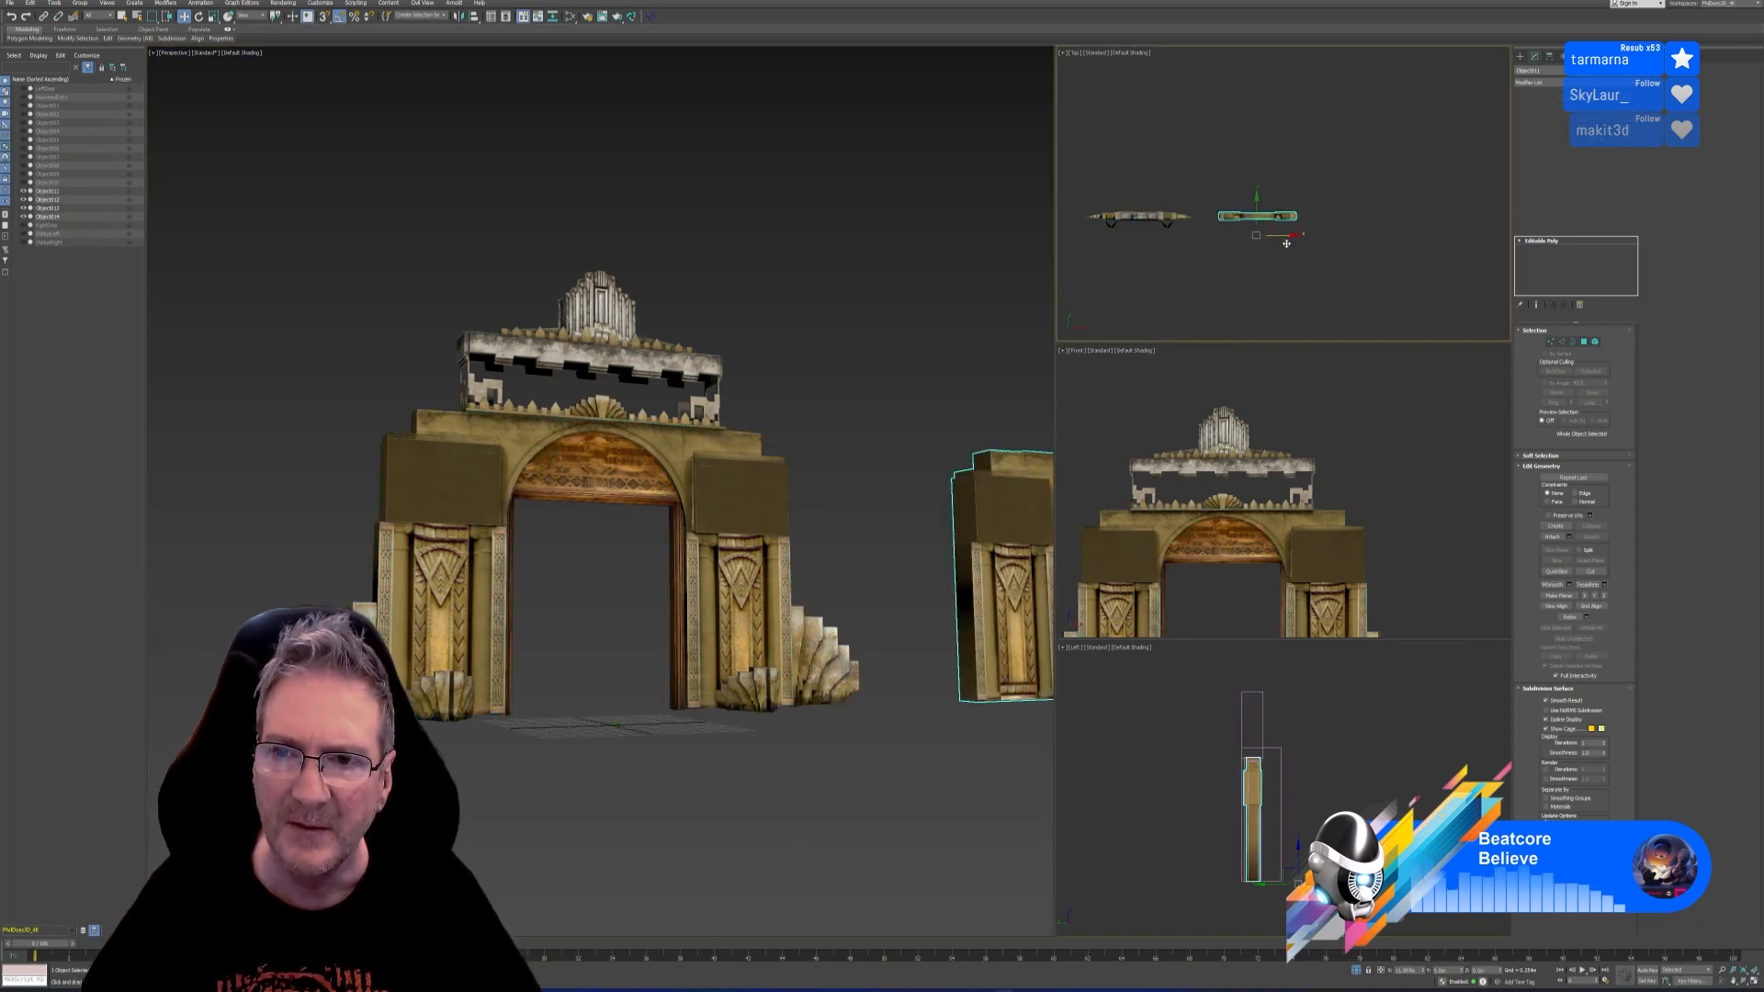
left_click(883, 535)
Apply an Unwrap UVW modifier to the copied arch body and move its UVs to the next map channel
middle_click_drag(875, 413, 472, 441)
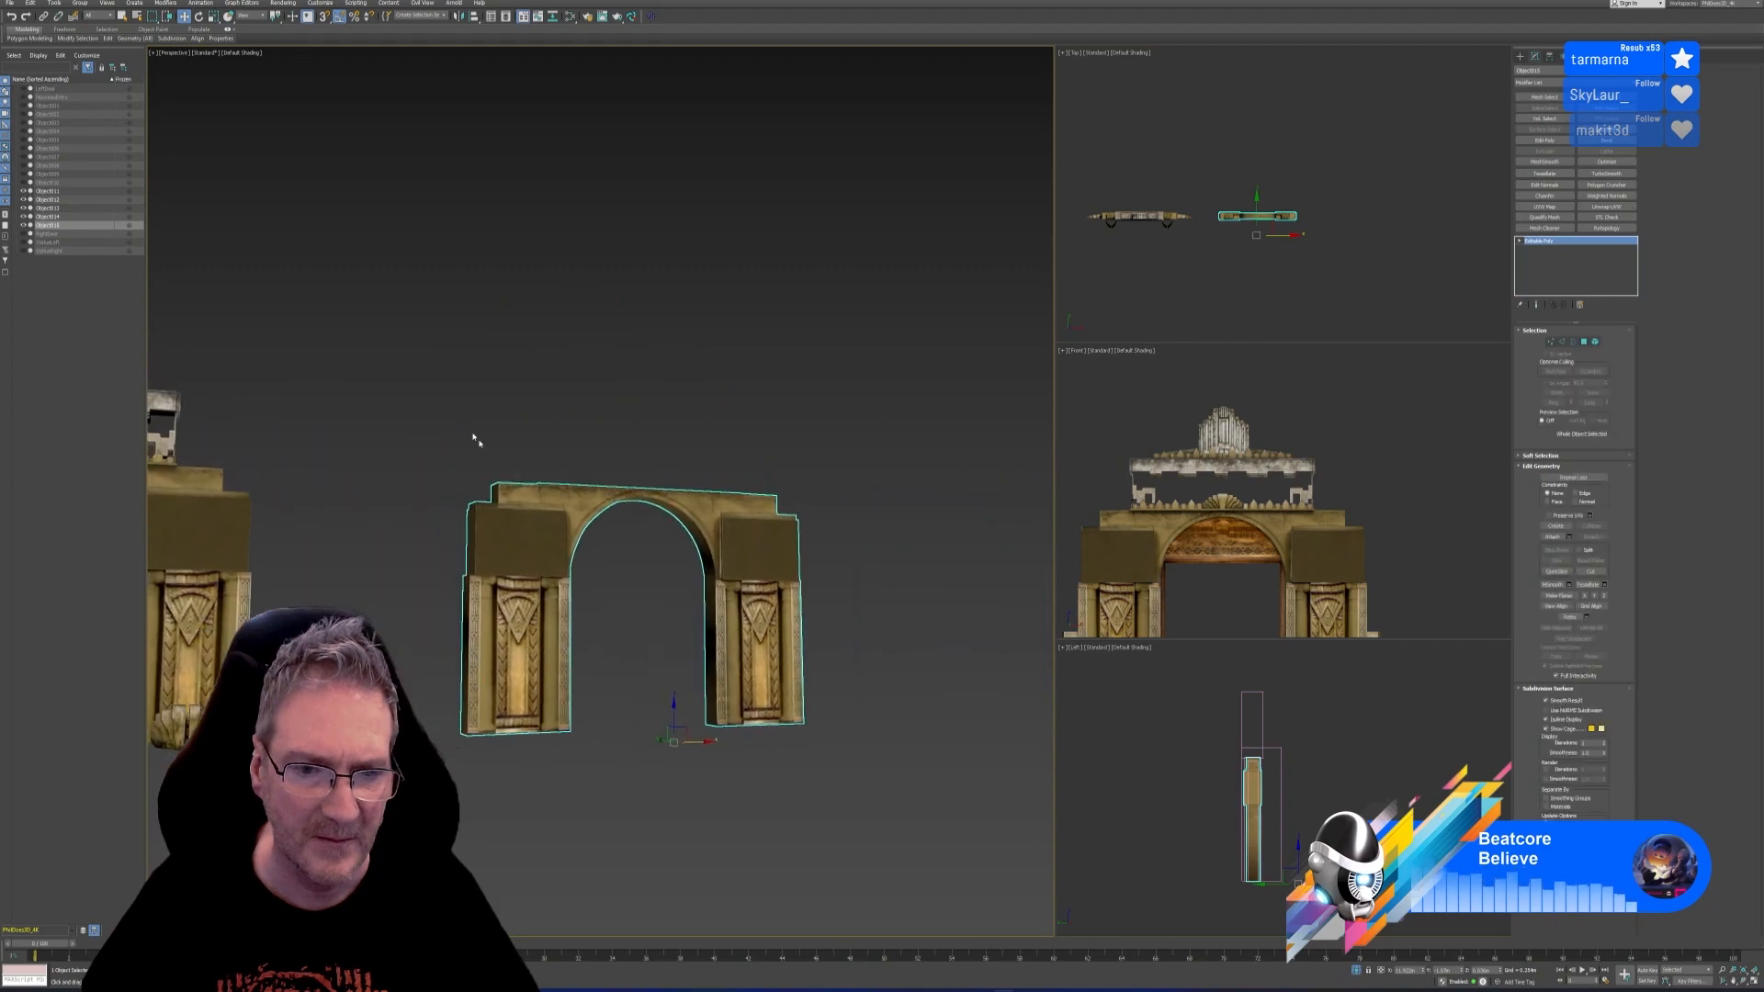
scroll(559, 547, "up", 2)
middle_click_drag(617, 471, 624, 402)
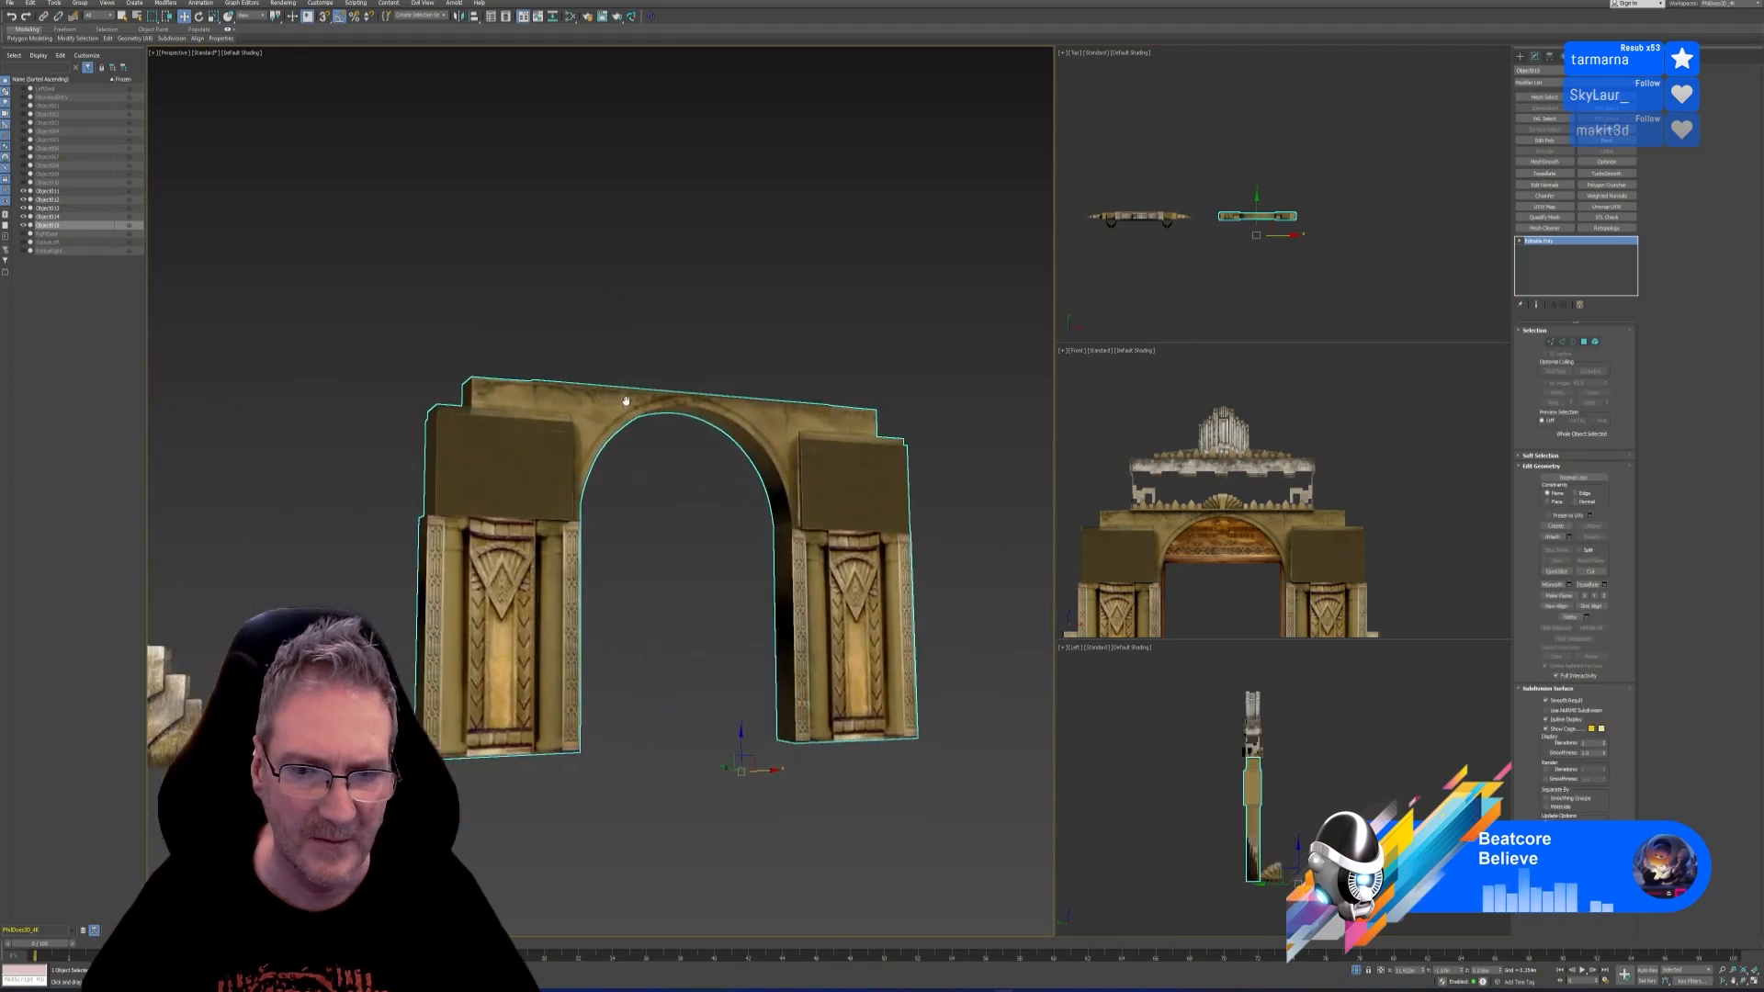
left_click(1607, 207)
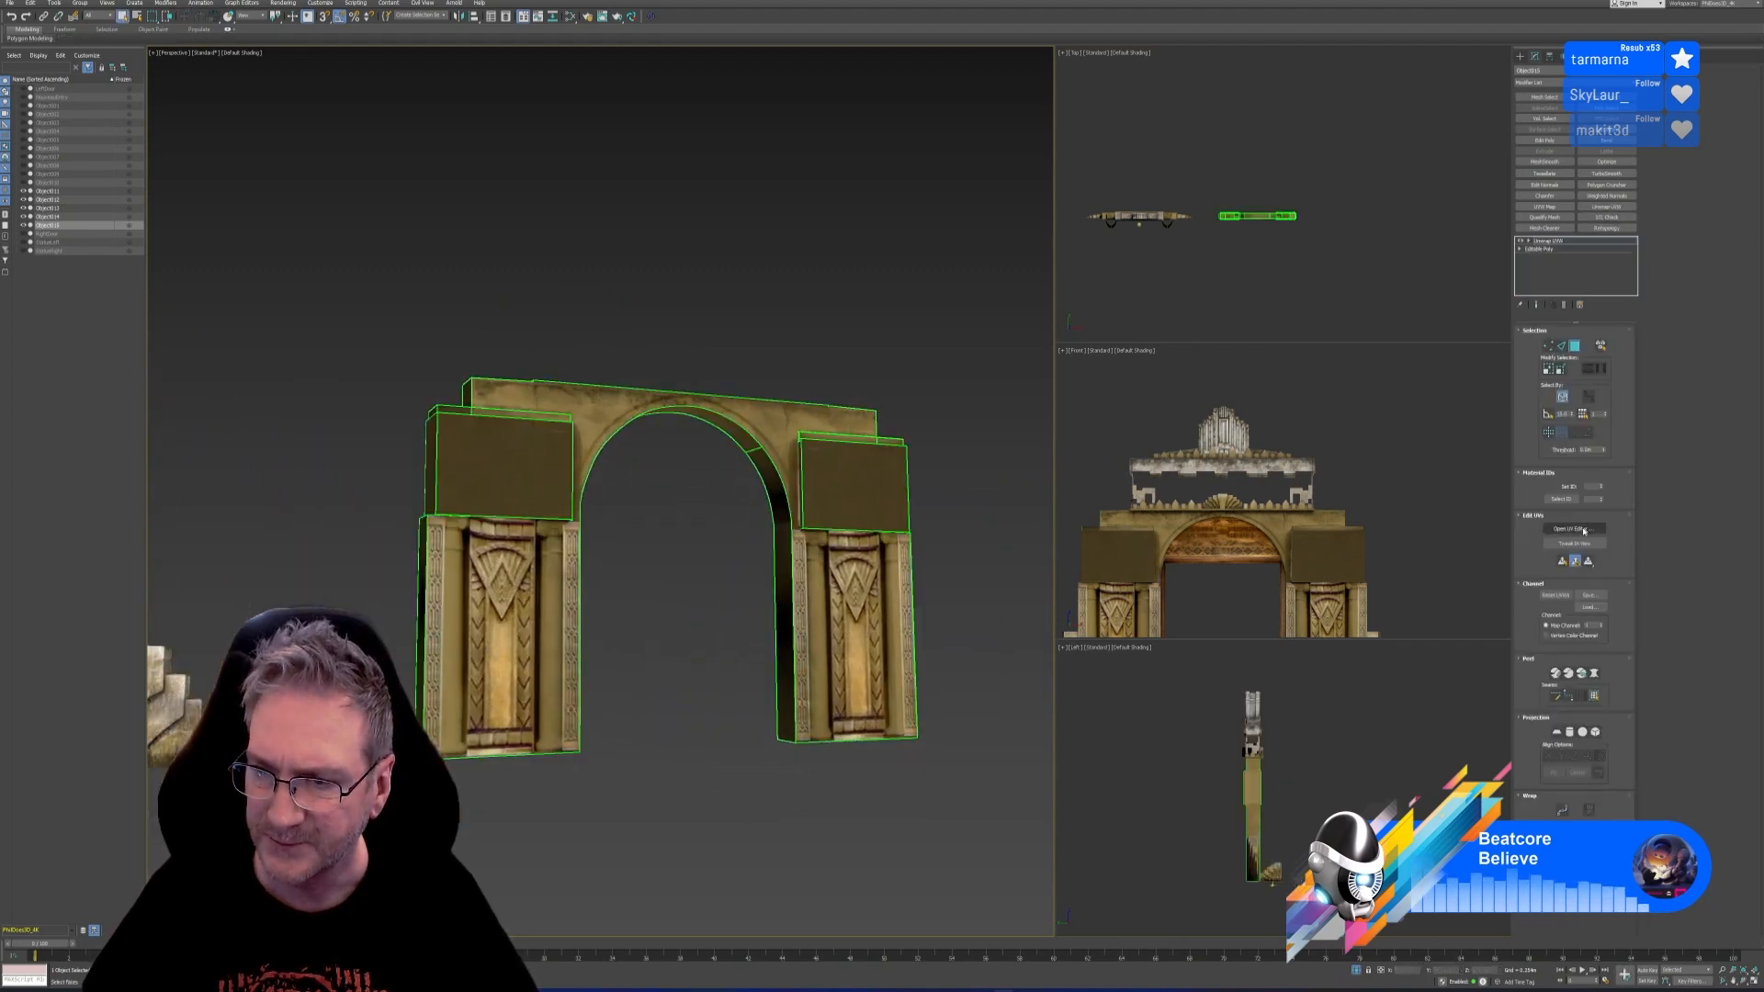
left_click(1600, 623)
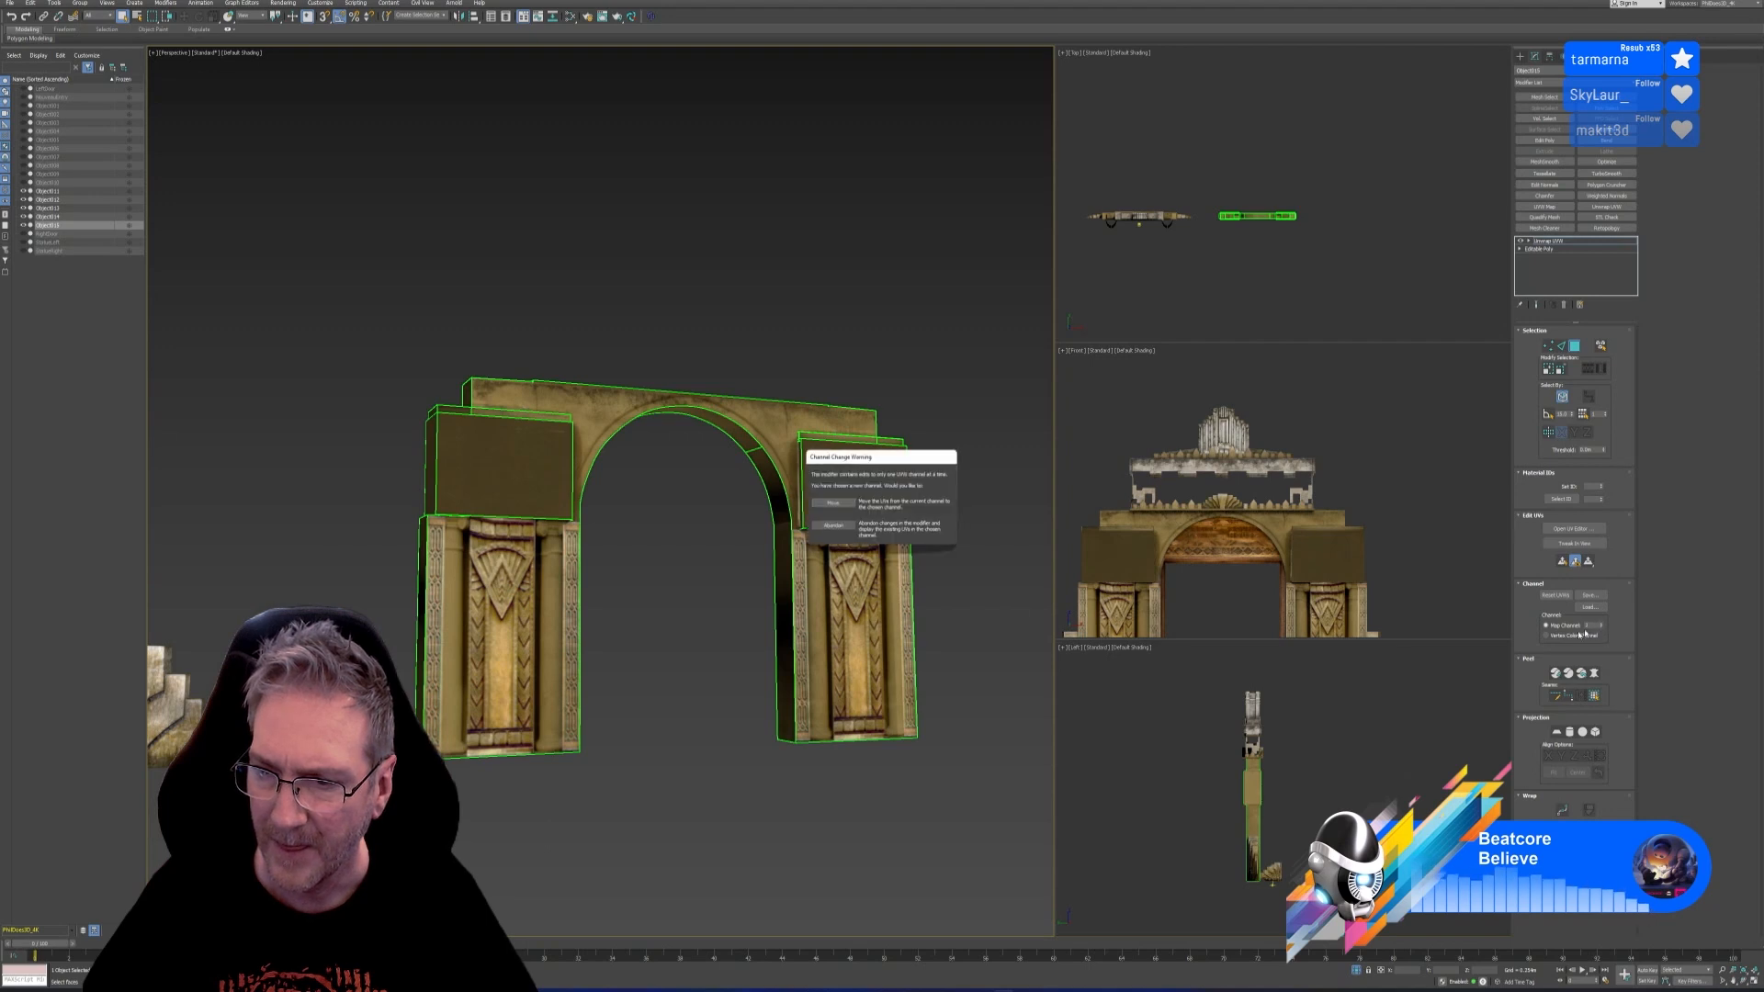
left_click(835, 505)
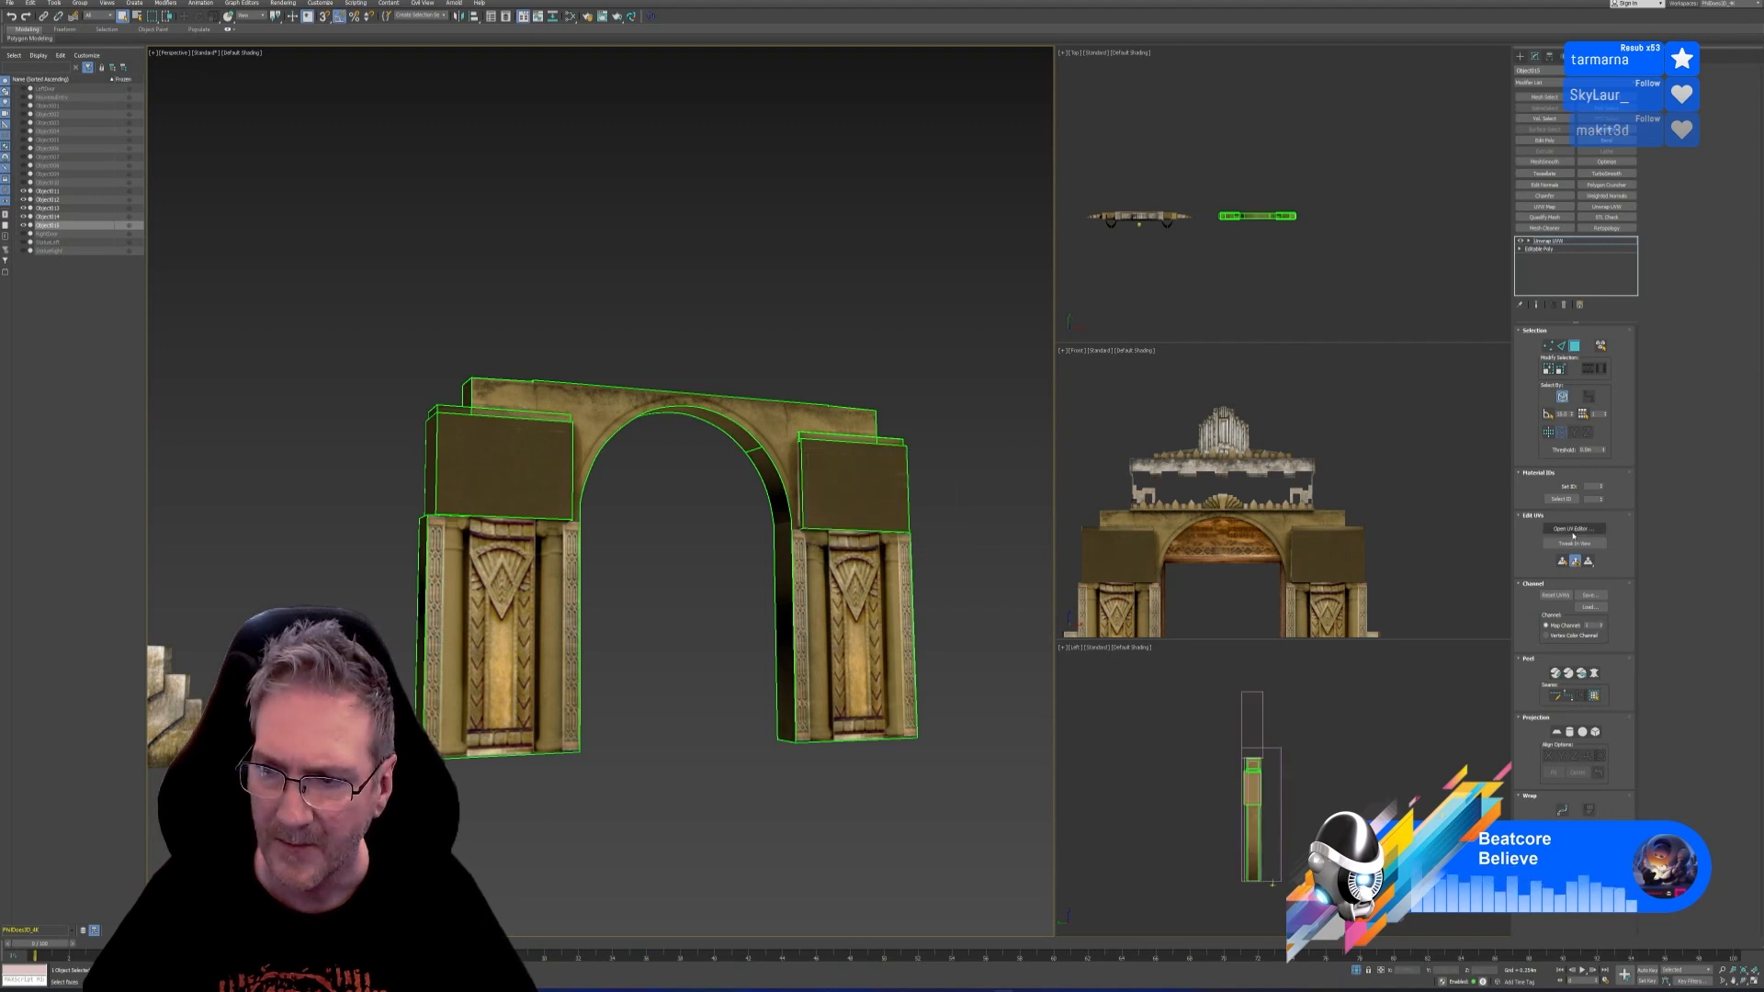
Select all UVs of the copied arch body in the UV editor, pack them into the tile, and close the editor
left_click(1571, 530)
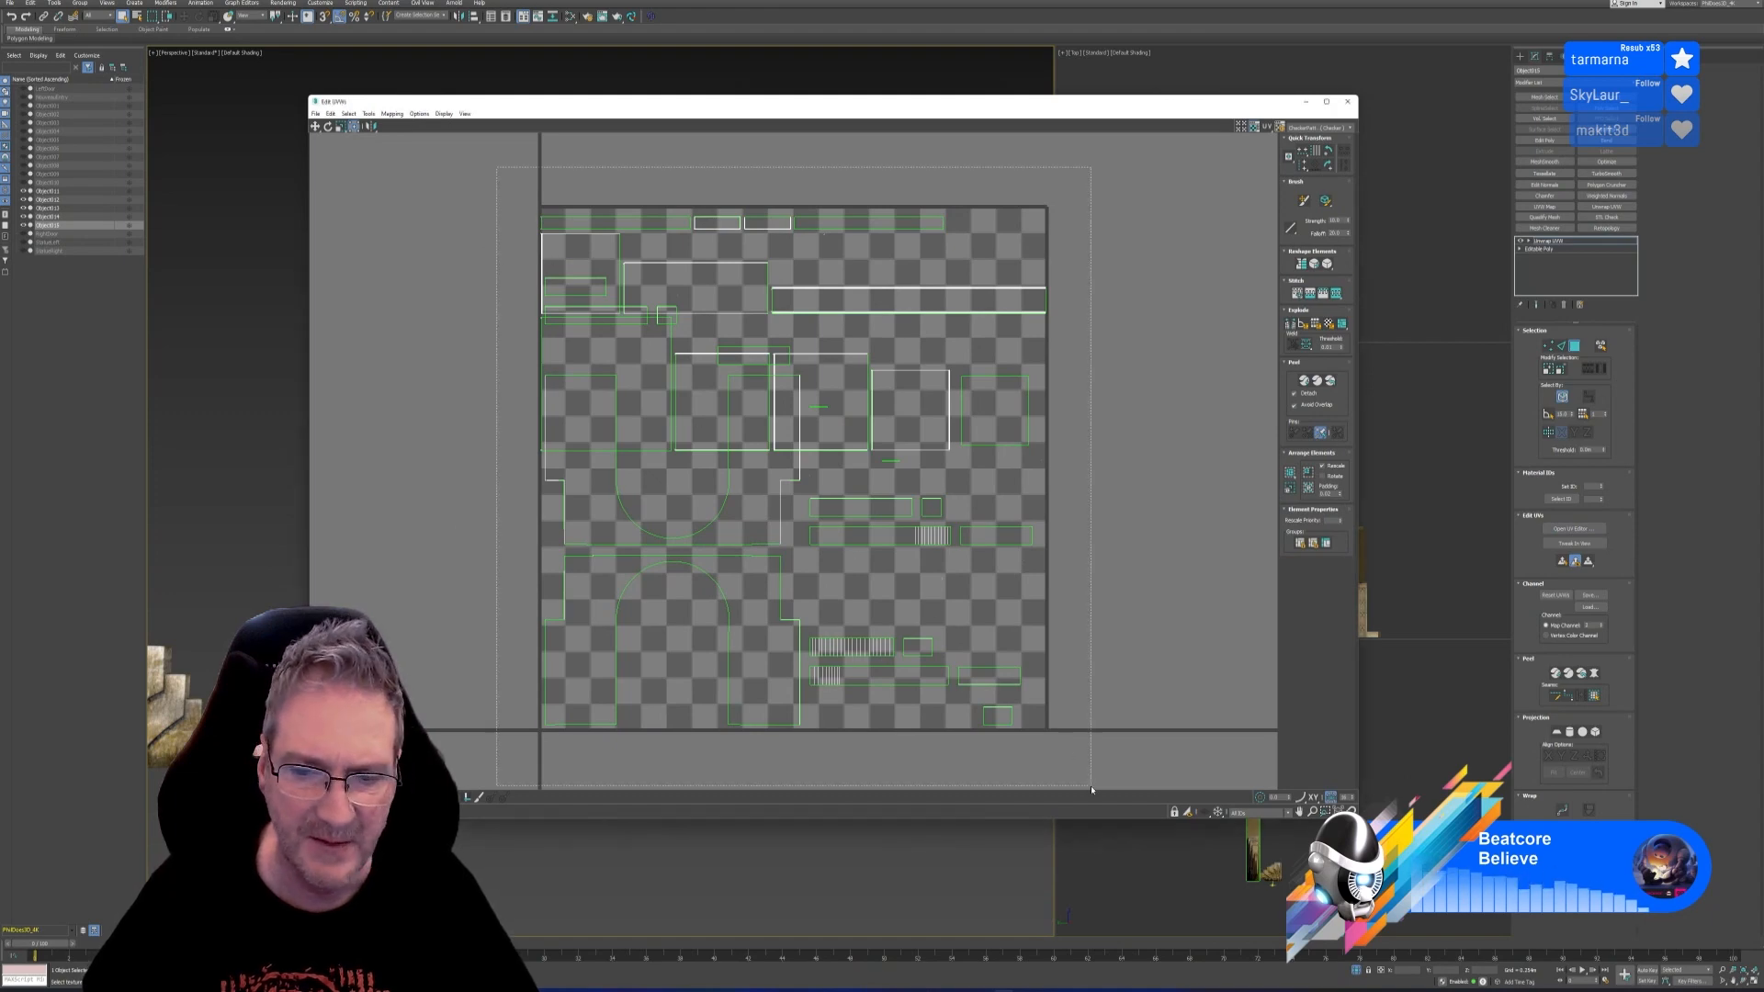
key("ctrl+a")
left_click(1291, 473)
left_click(1232, 235)
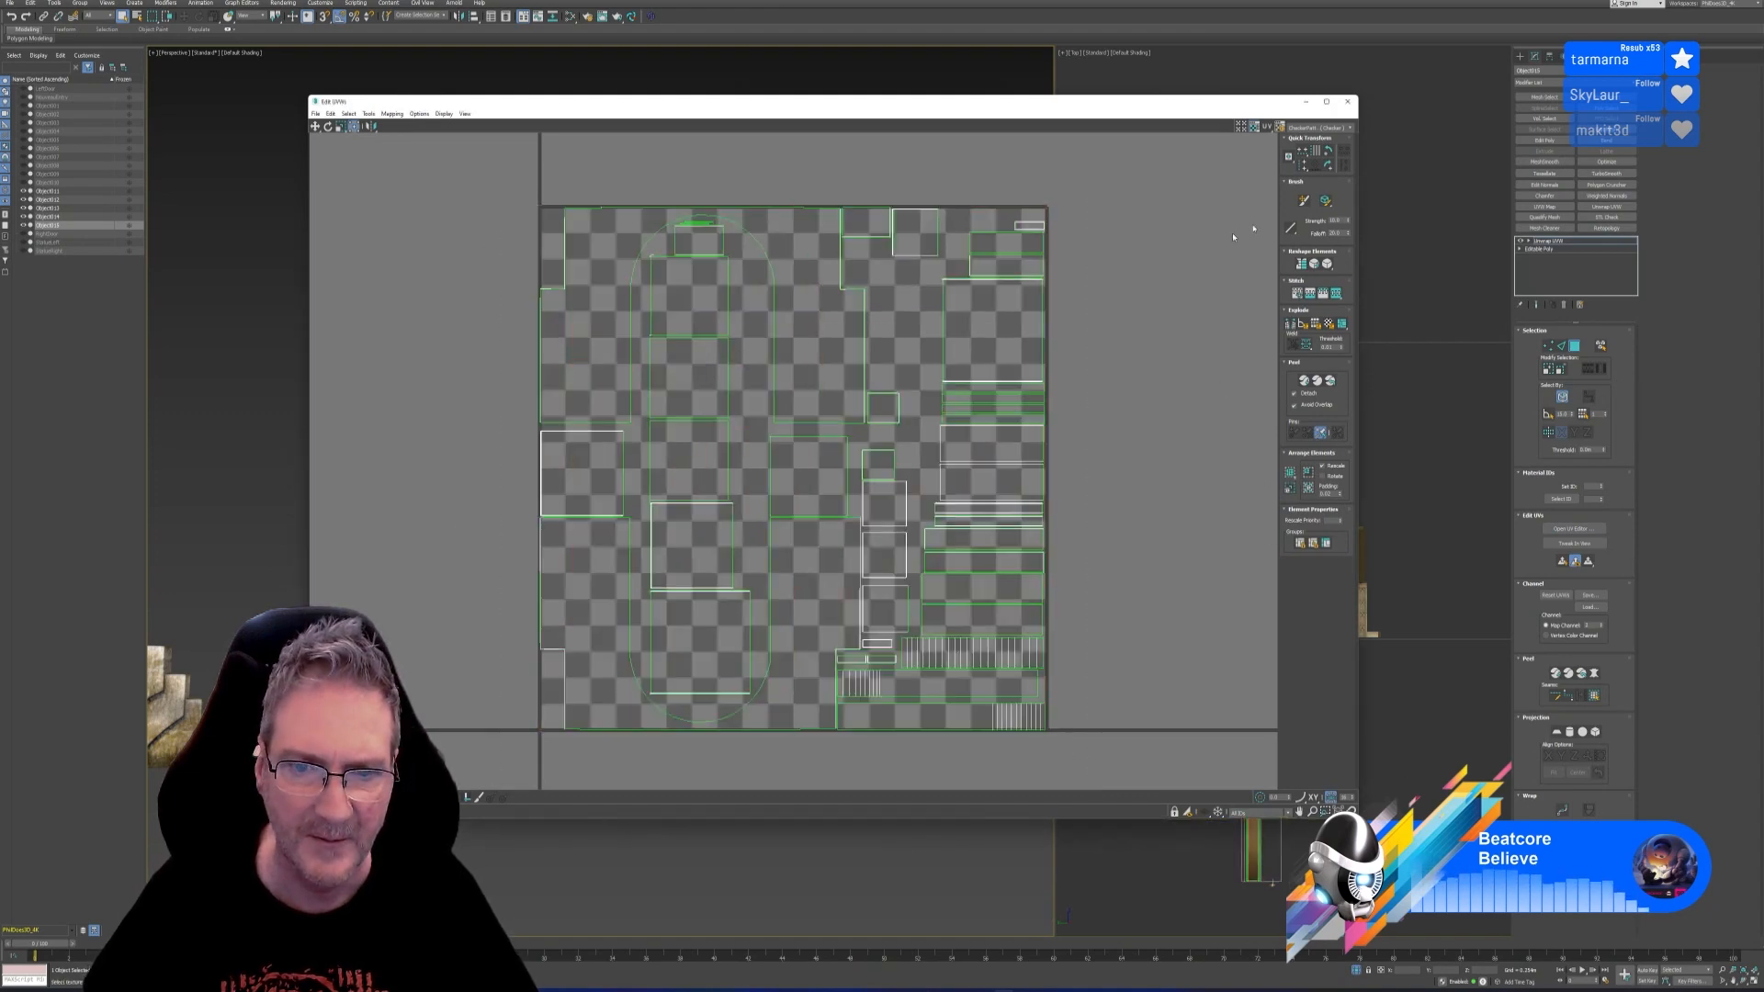
left_click(1347, 102)
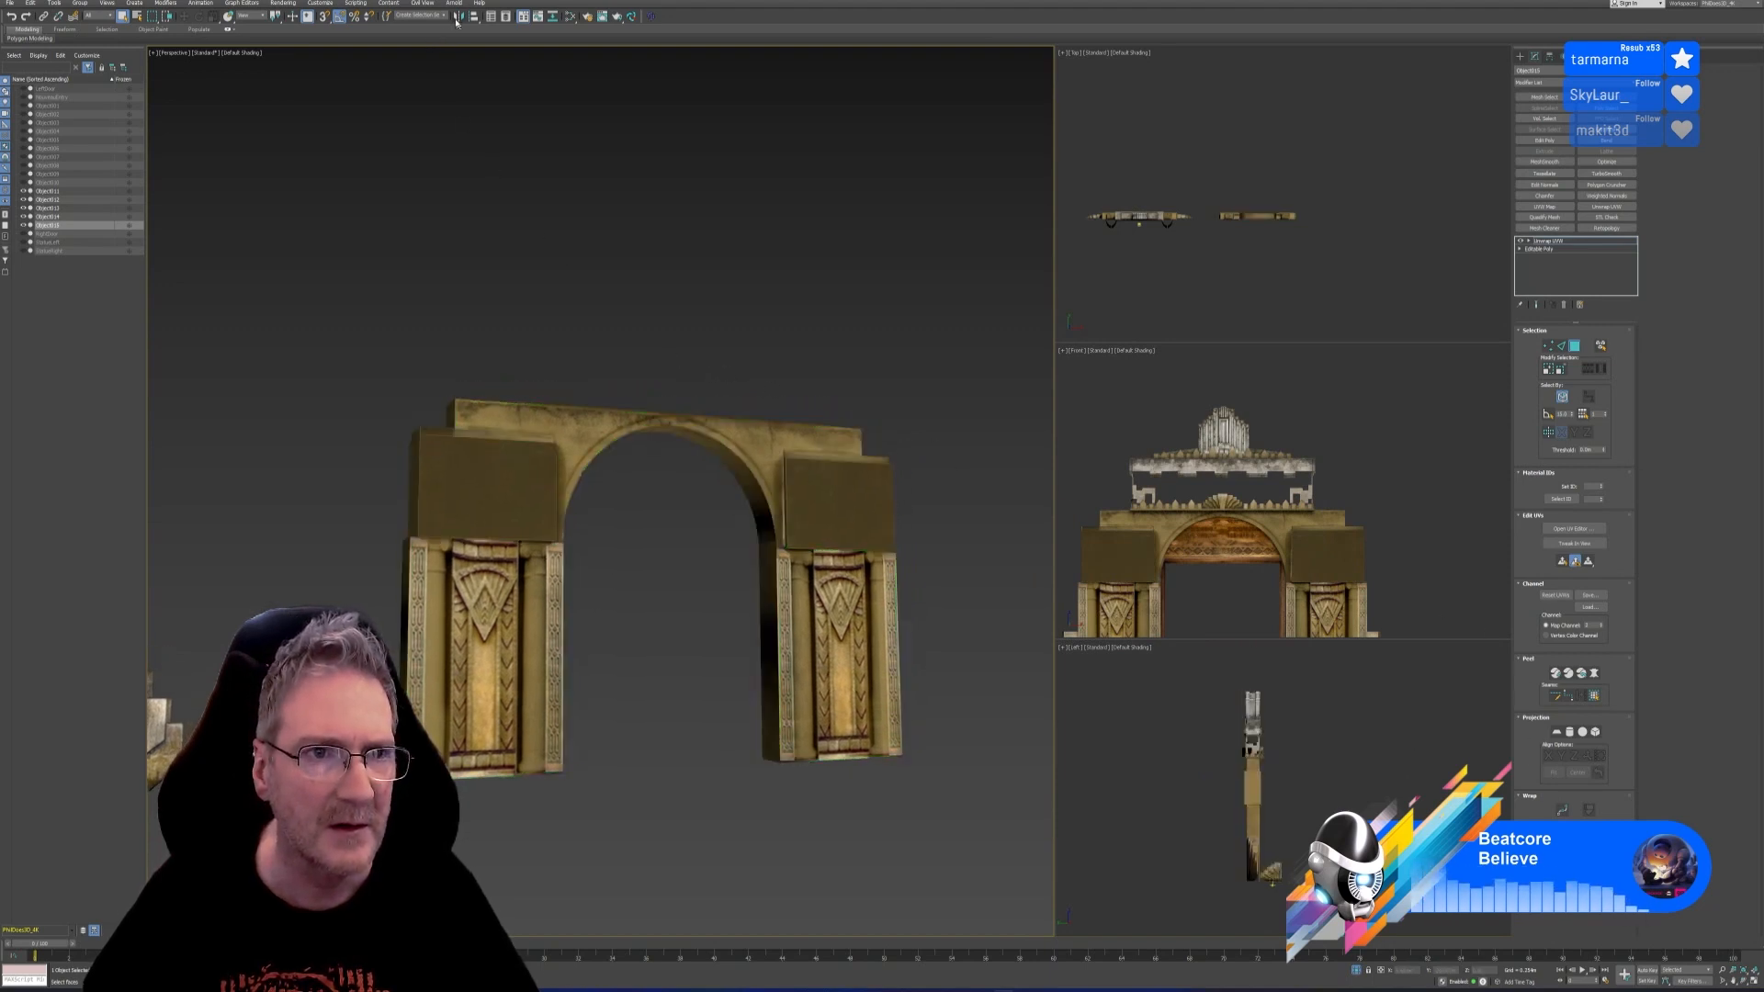
Add a Diffuse map for the copied arch body to the Bake to Texture queue and choose a larger image size
left_click(281, 4)
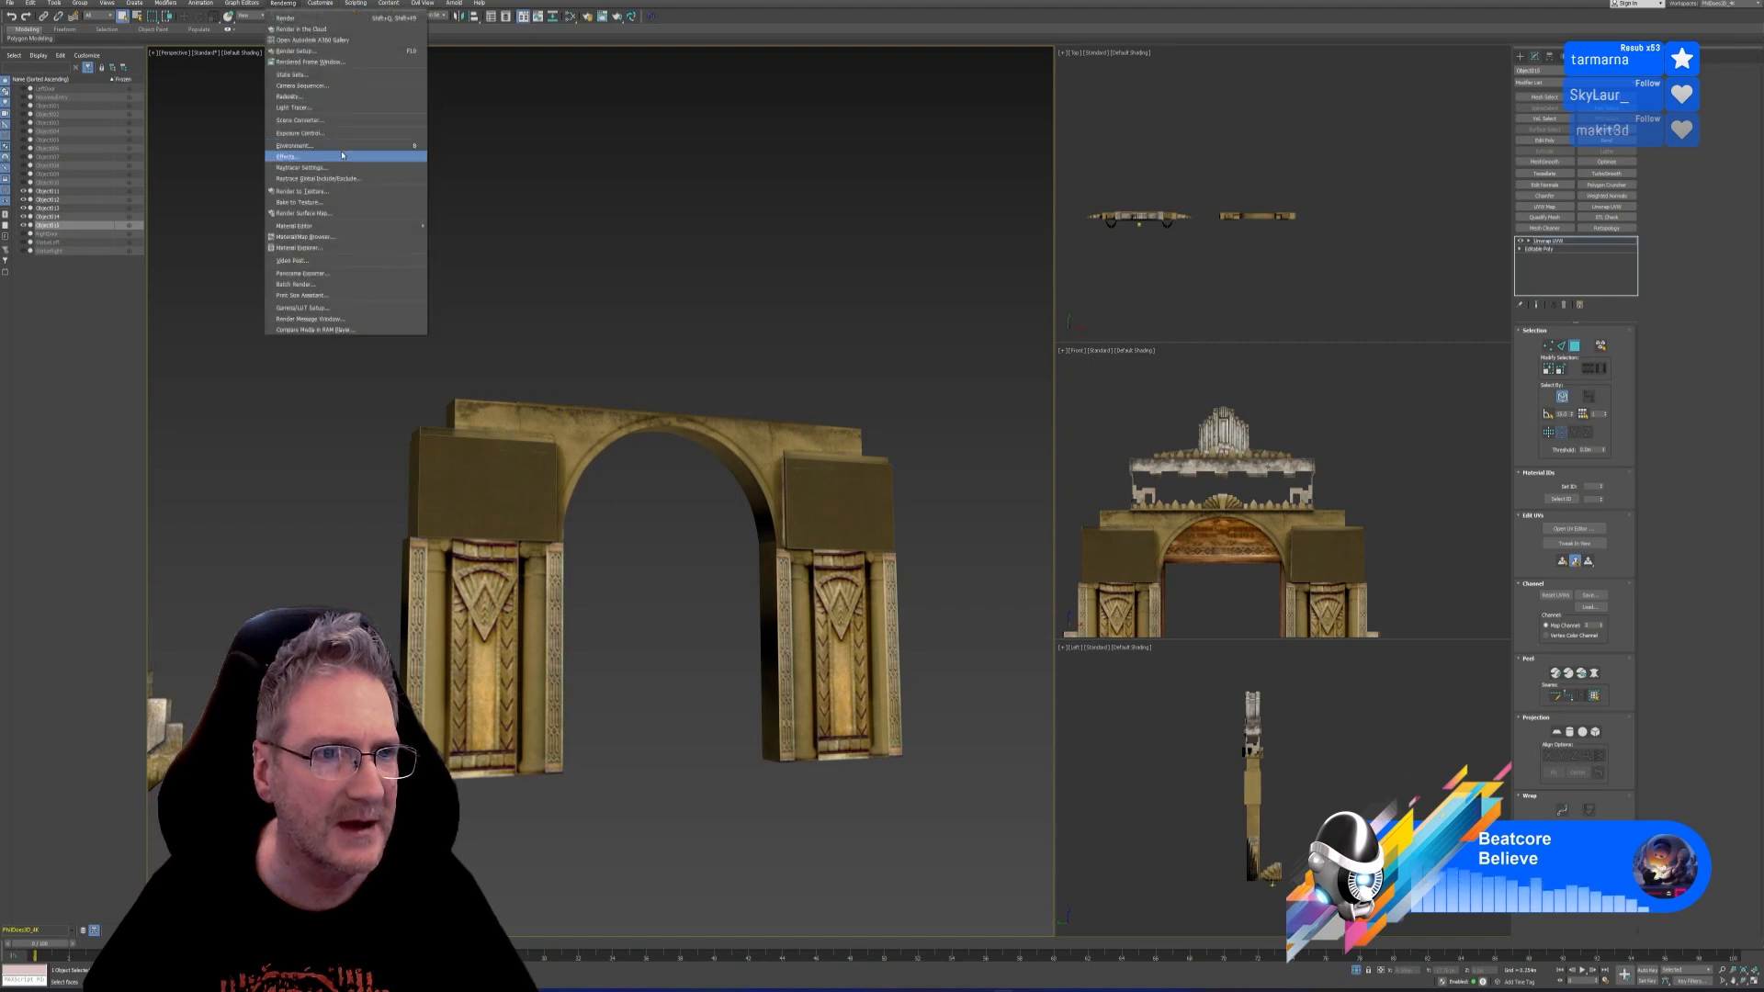
left_click(317, 204)
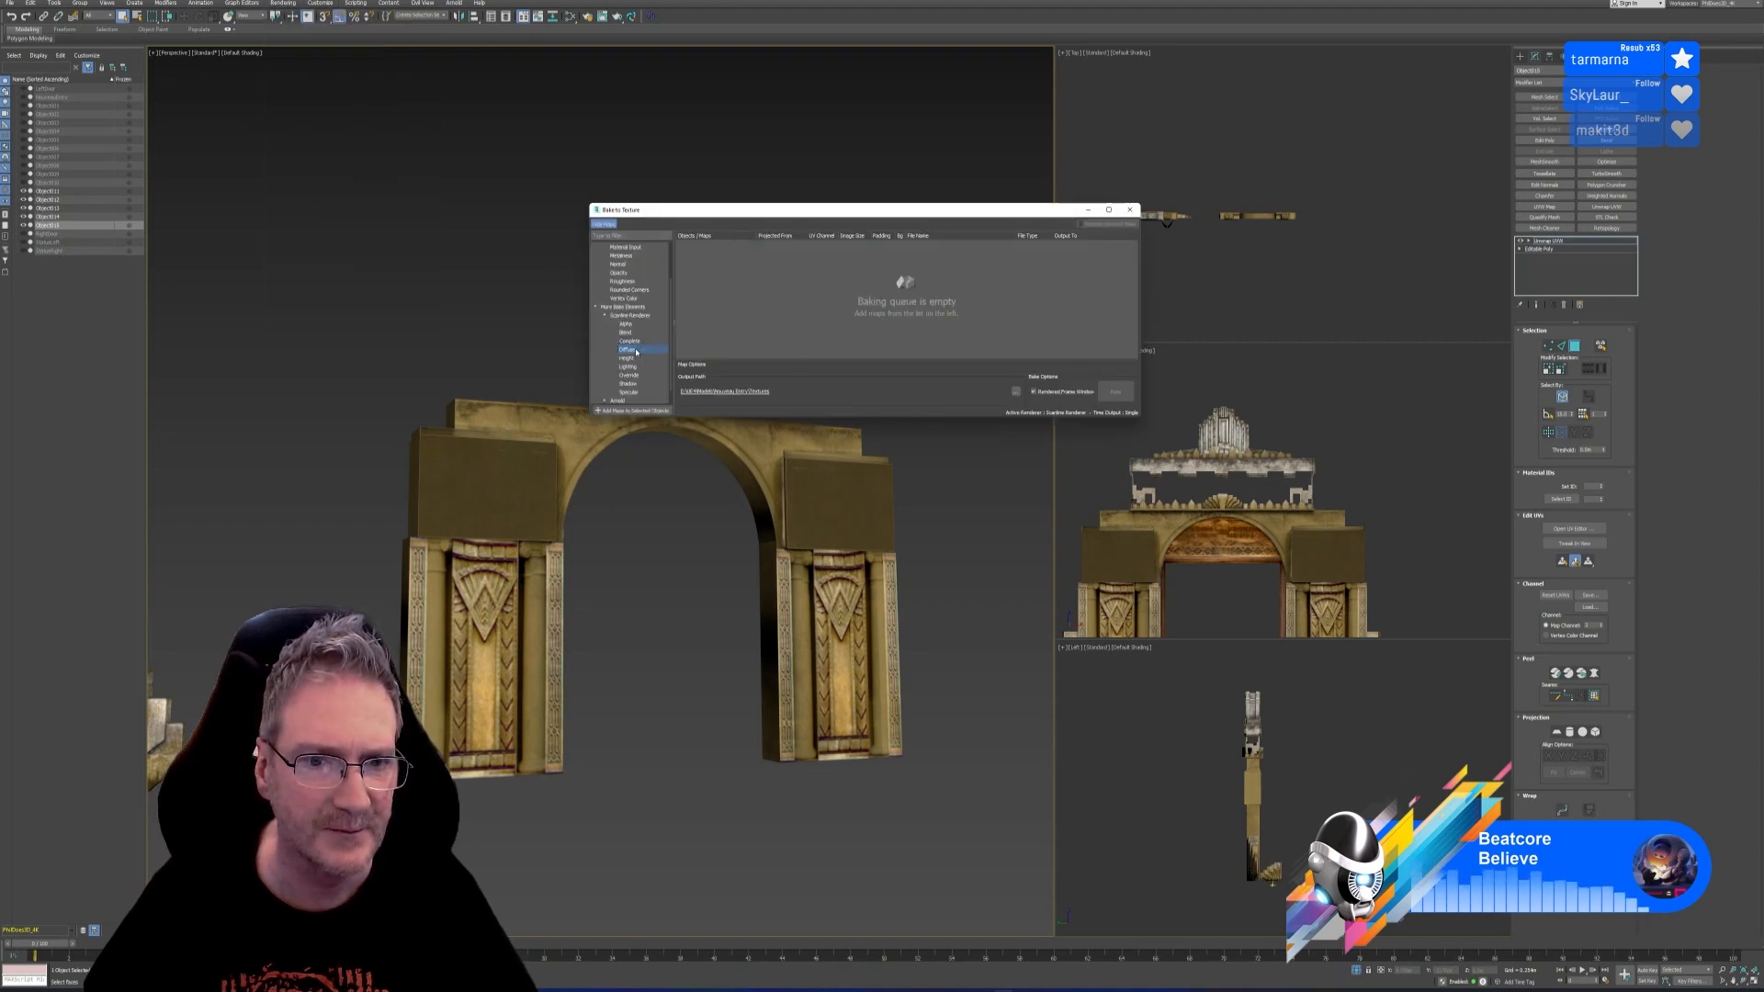
left_click(640, 409)
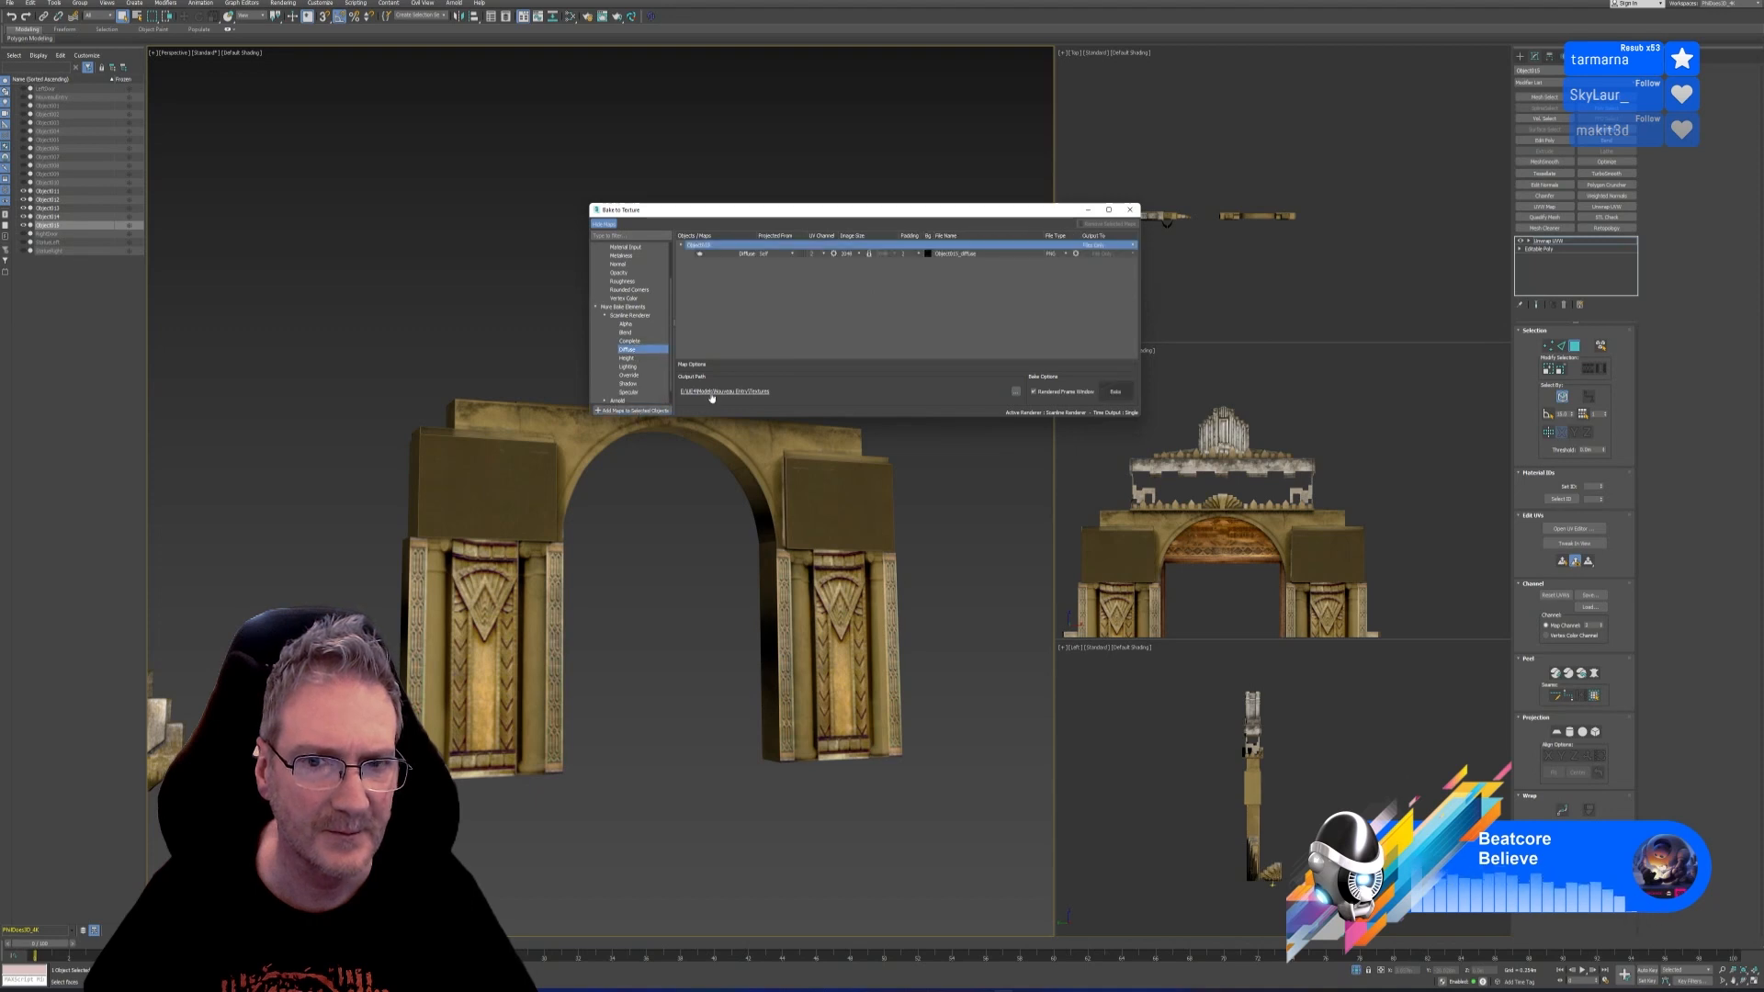
left_click(858, 253)
left_click(854, 289)
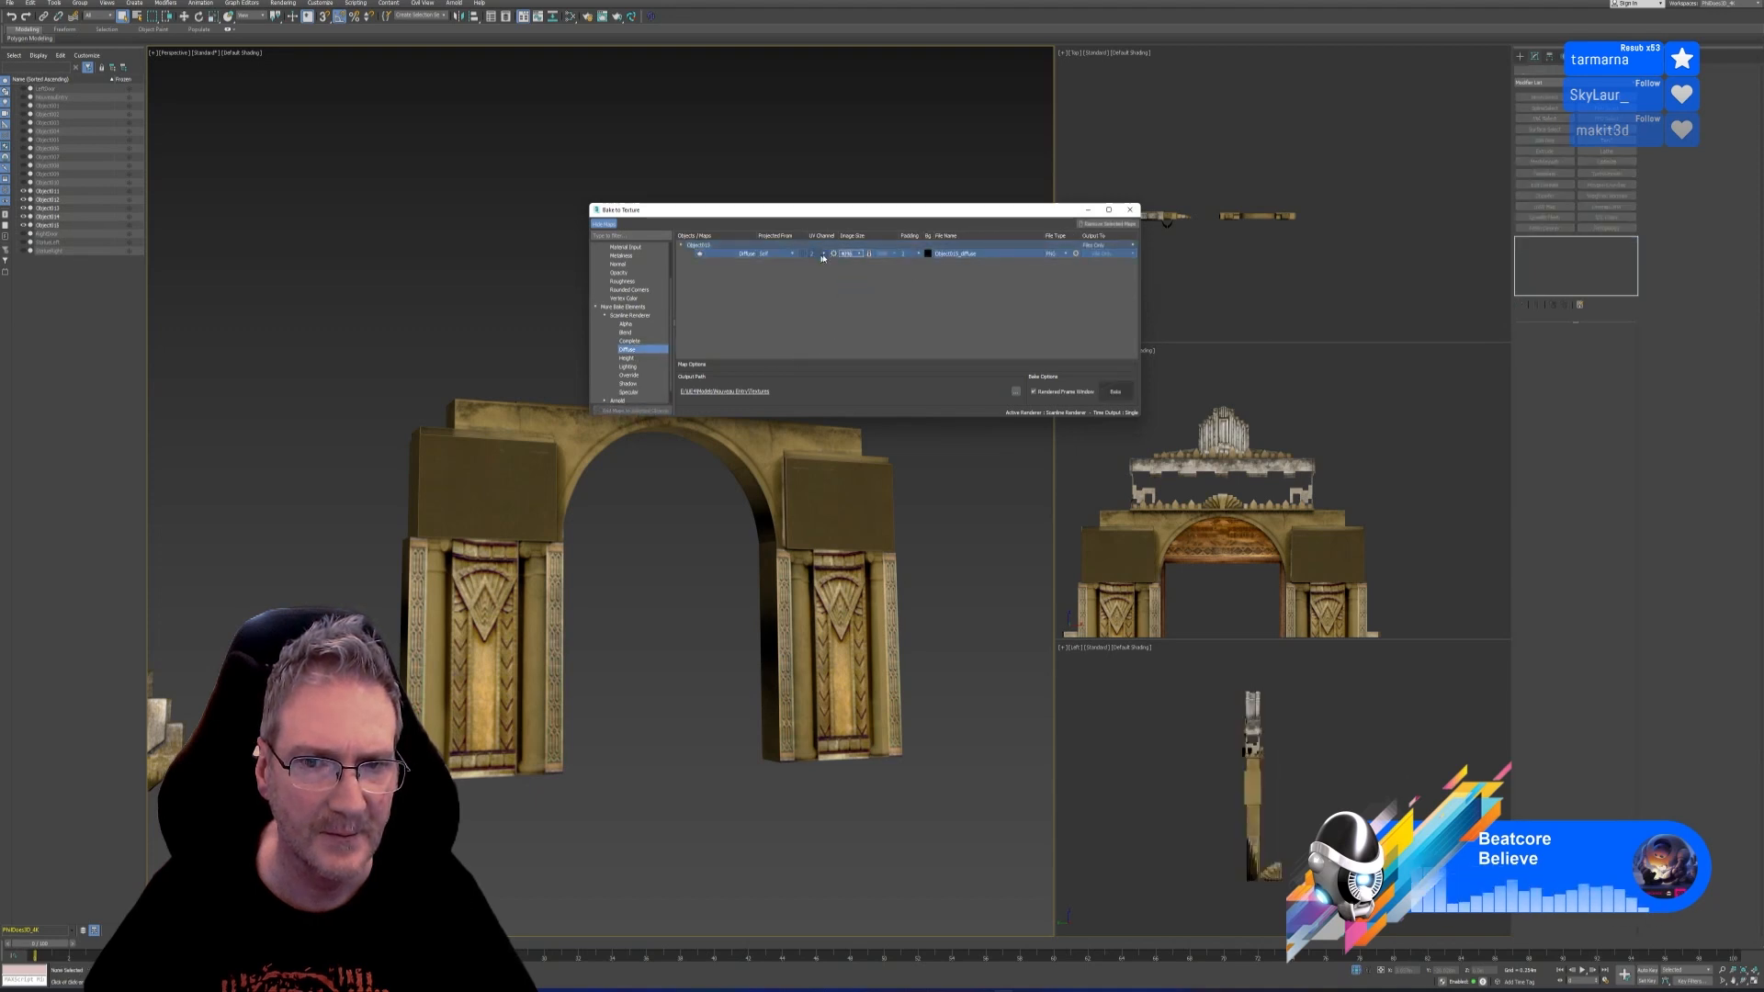
Name the diffuse output file Nouveau_Center, bake the texture, and close the baking windows
double_click(977, 254)
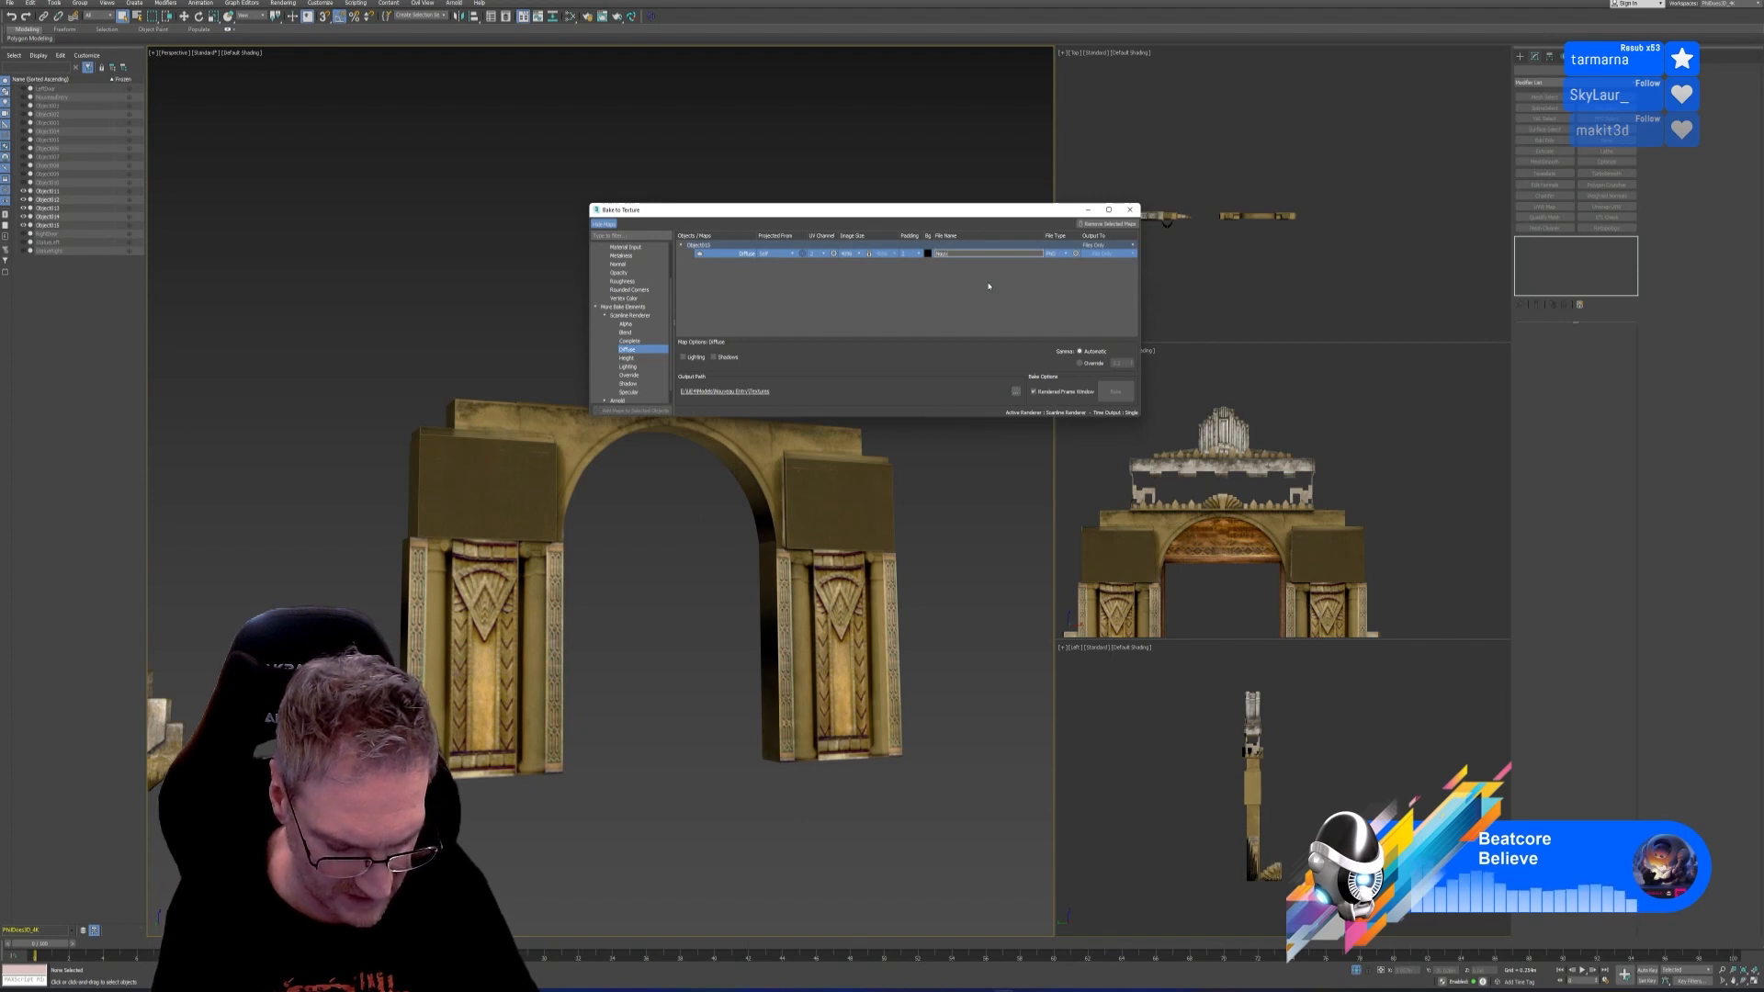
type("Nouveau")
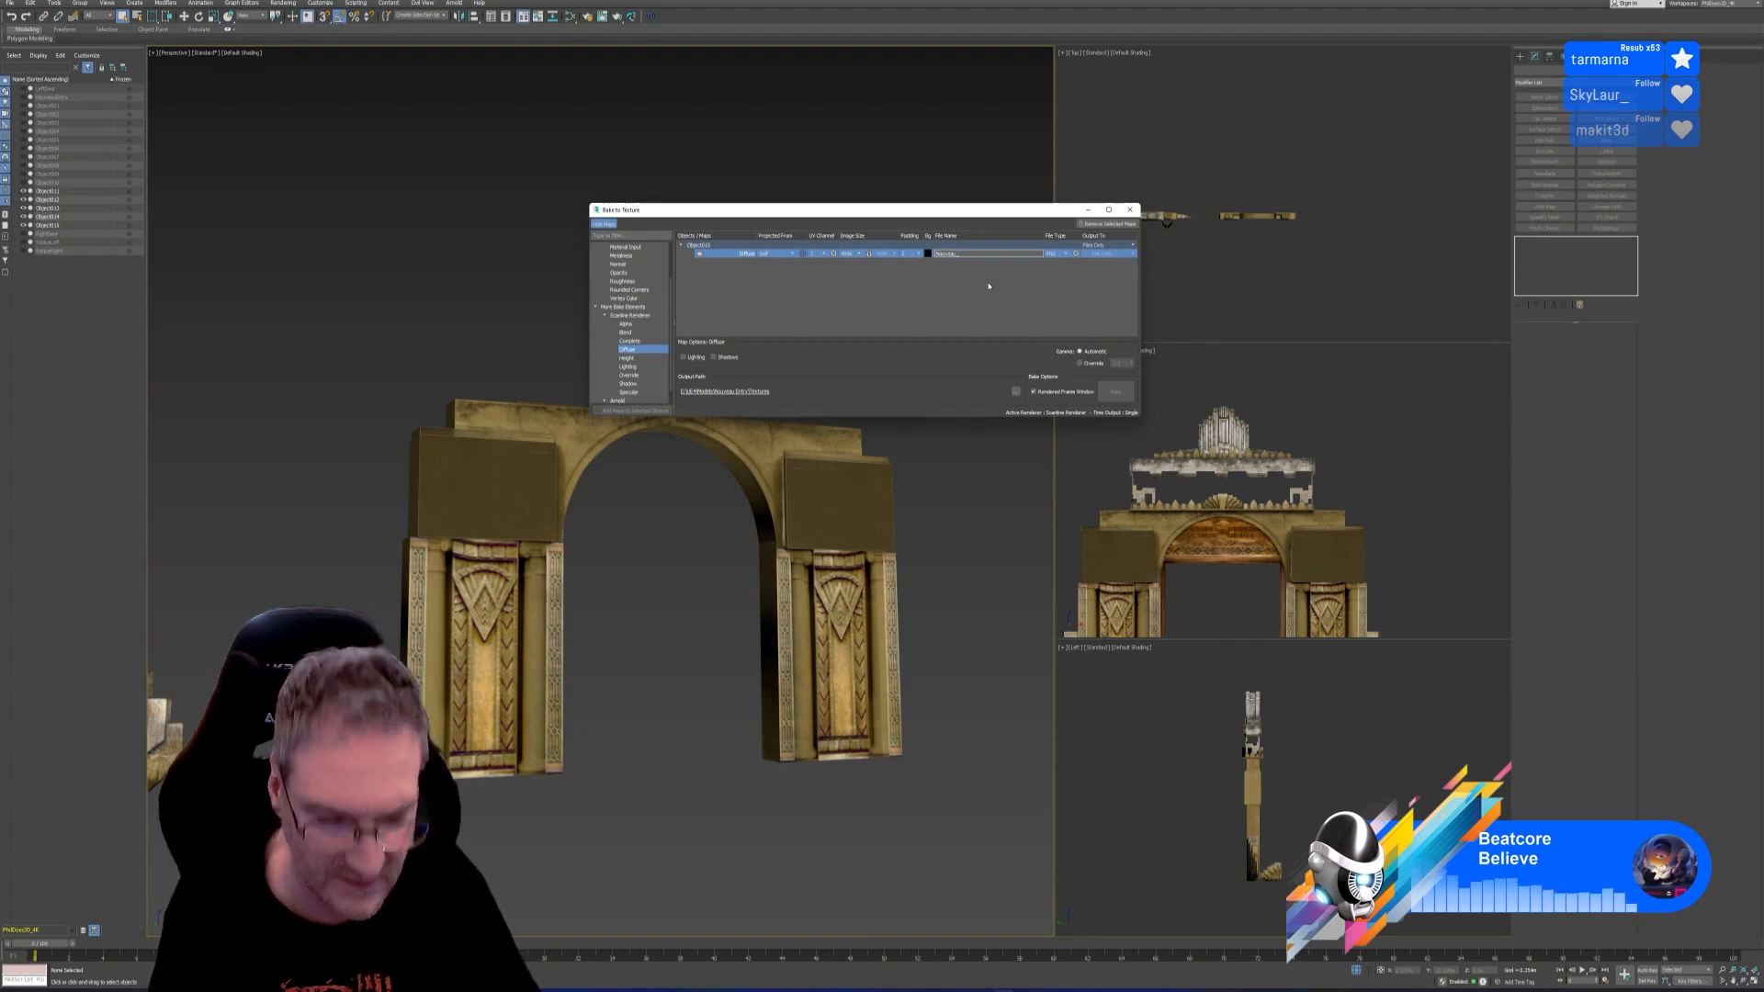
type("_C")
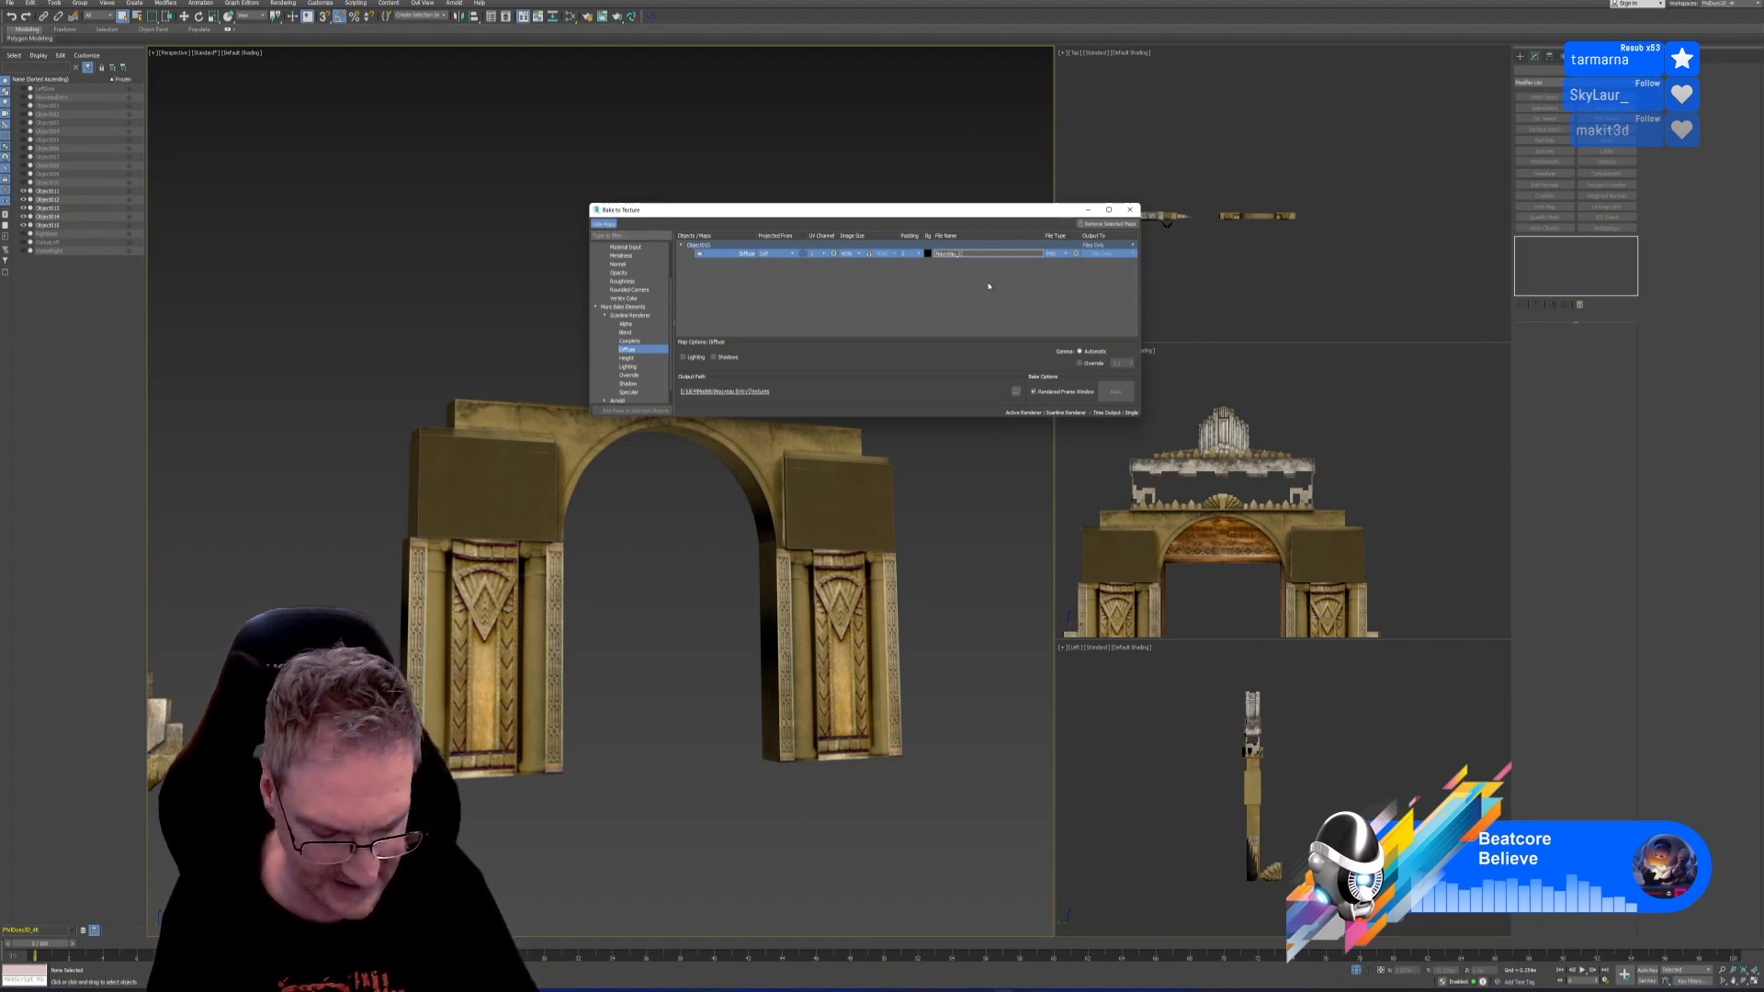
type("enter")
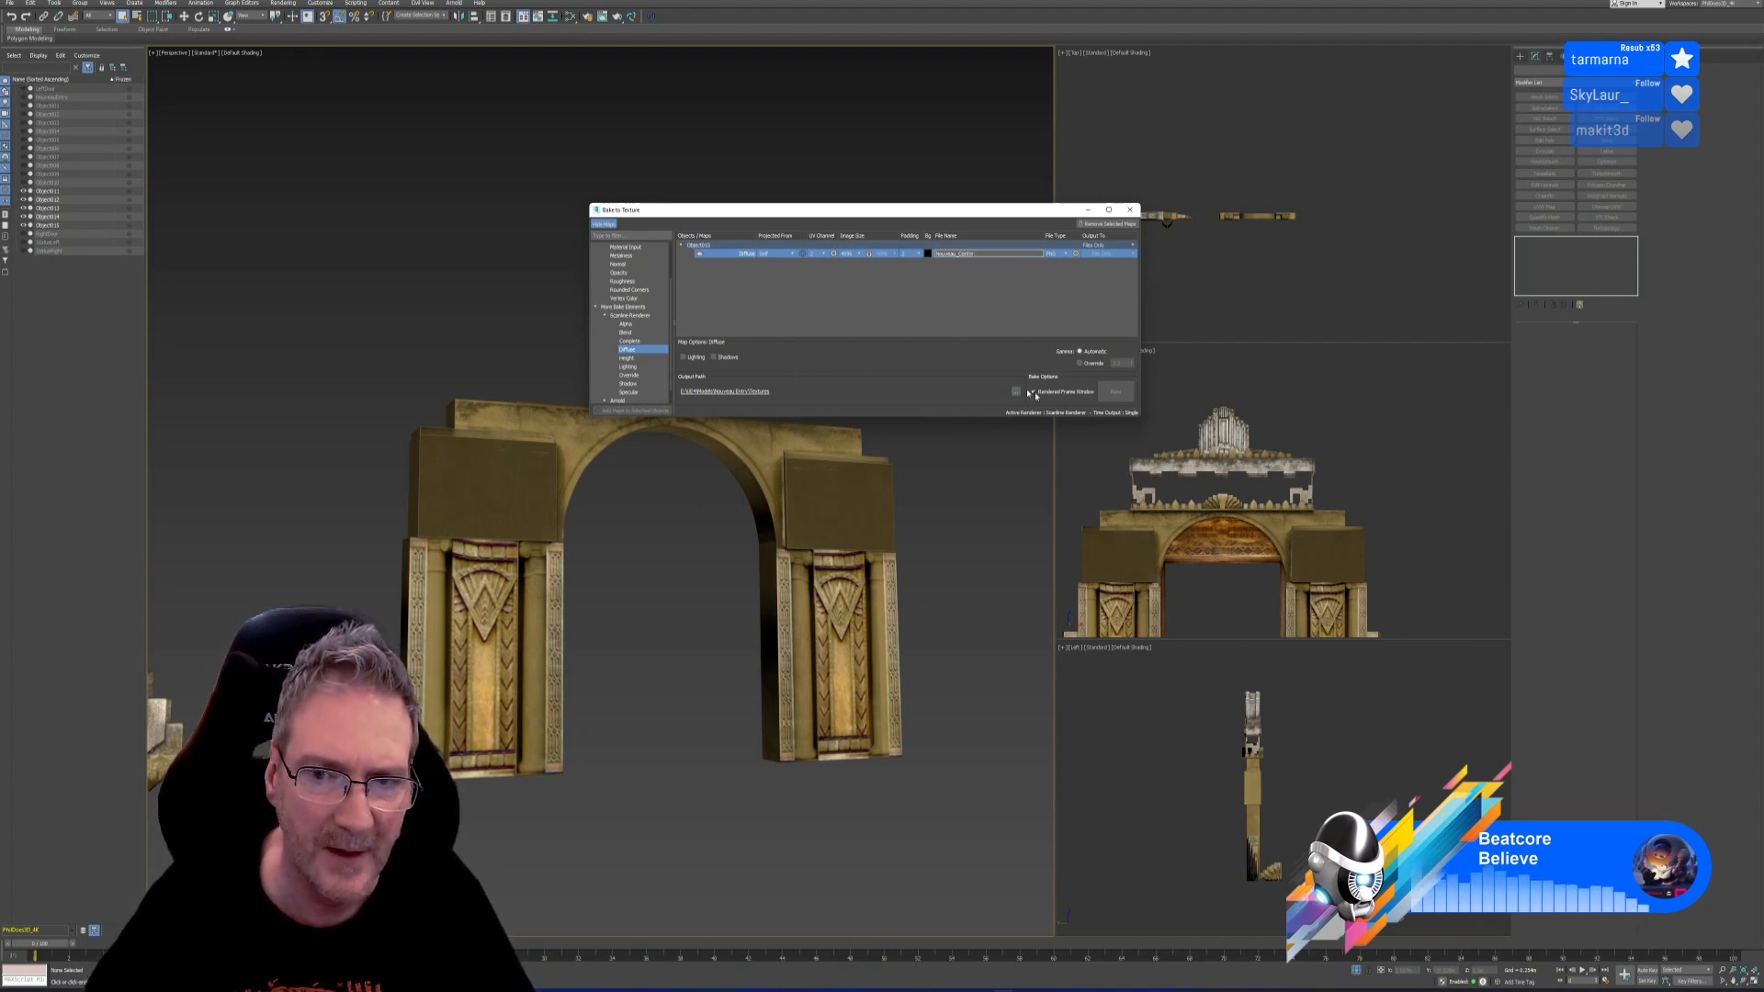
left_click(978, 293)
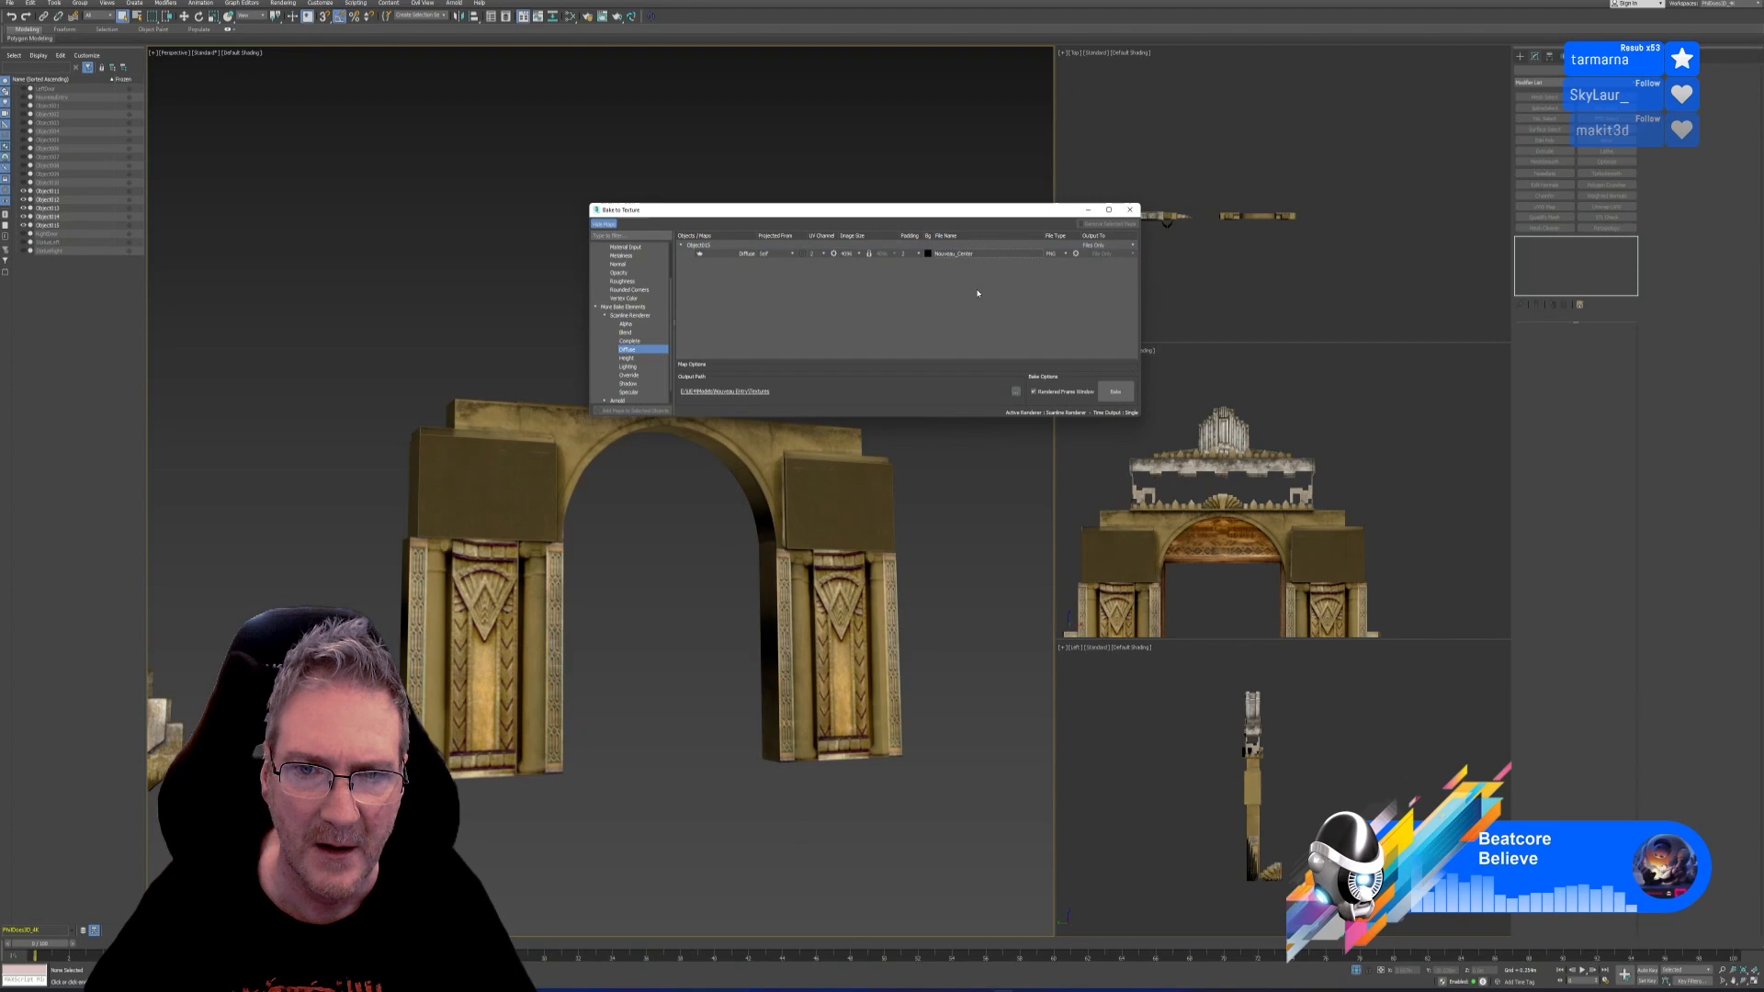
left_click(1116, 393)
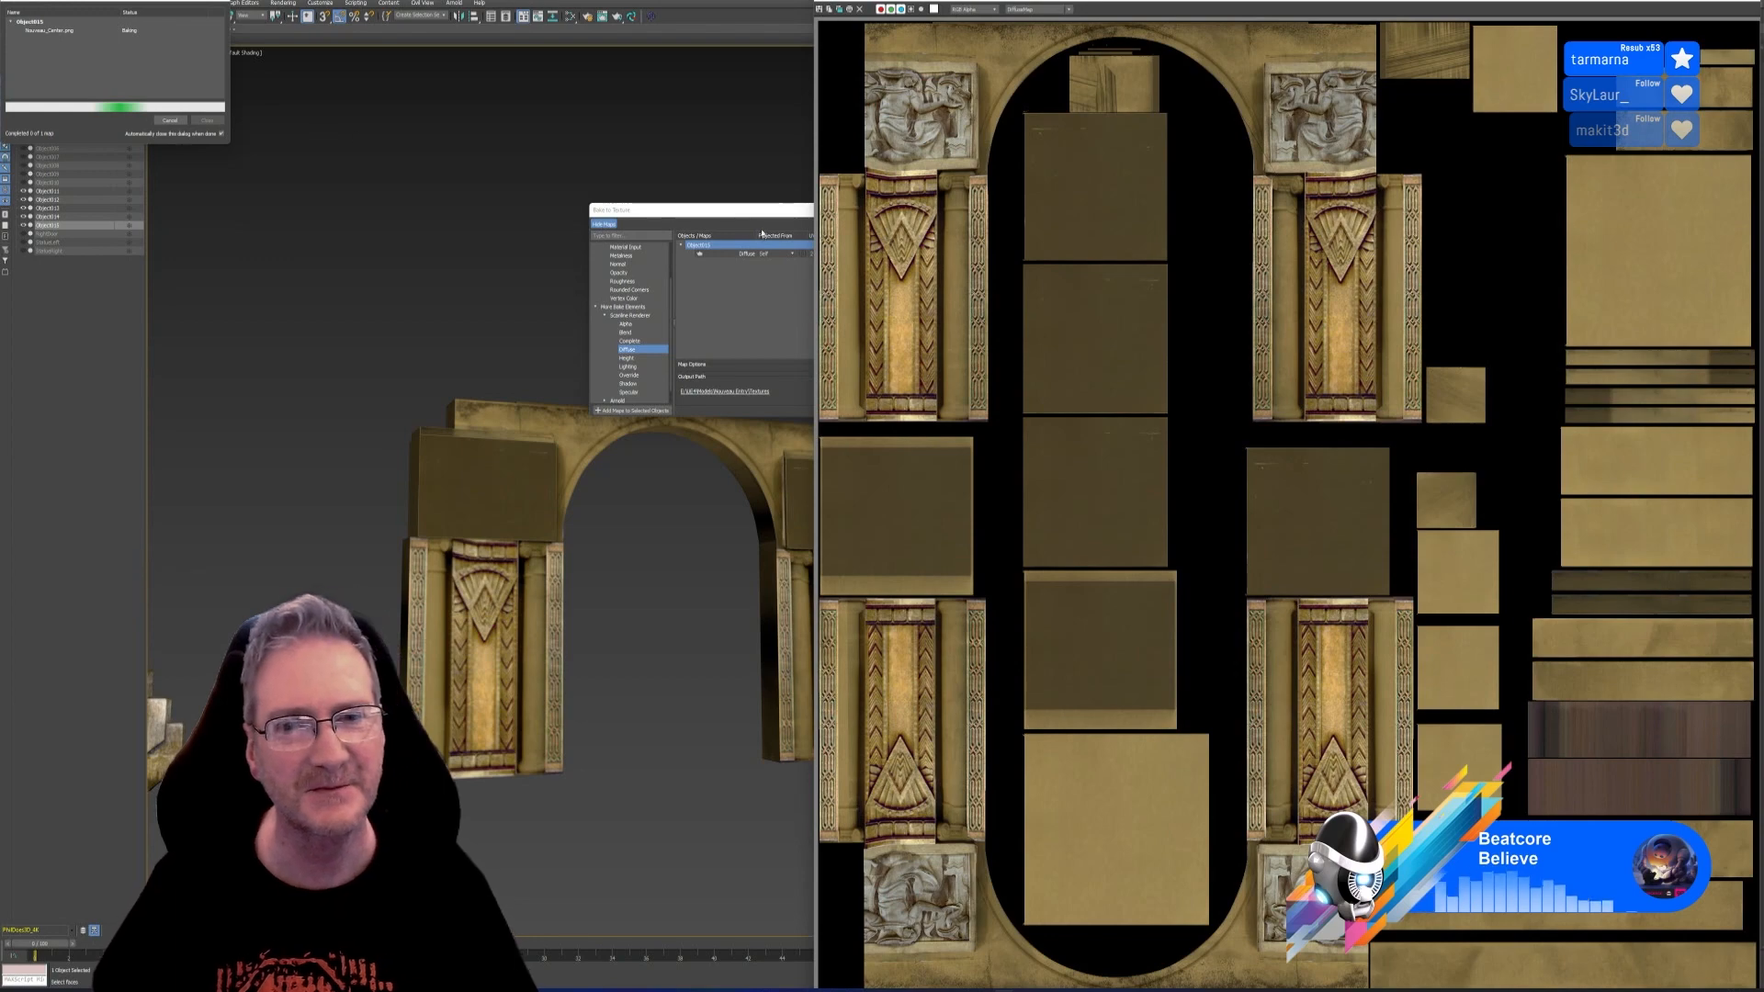
left_click(170, 122)
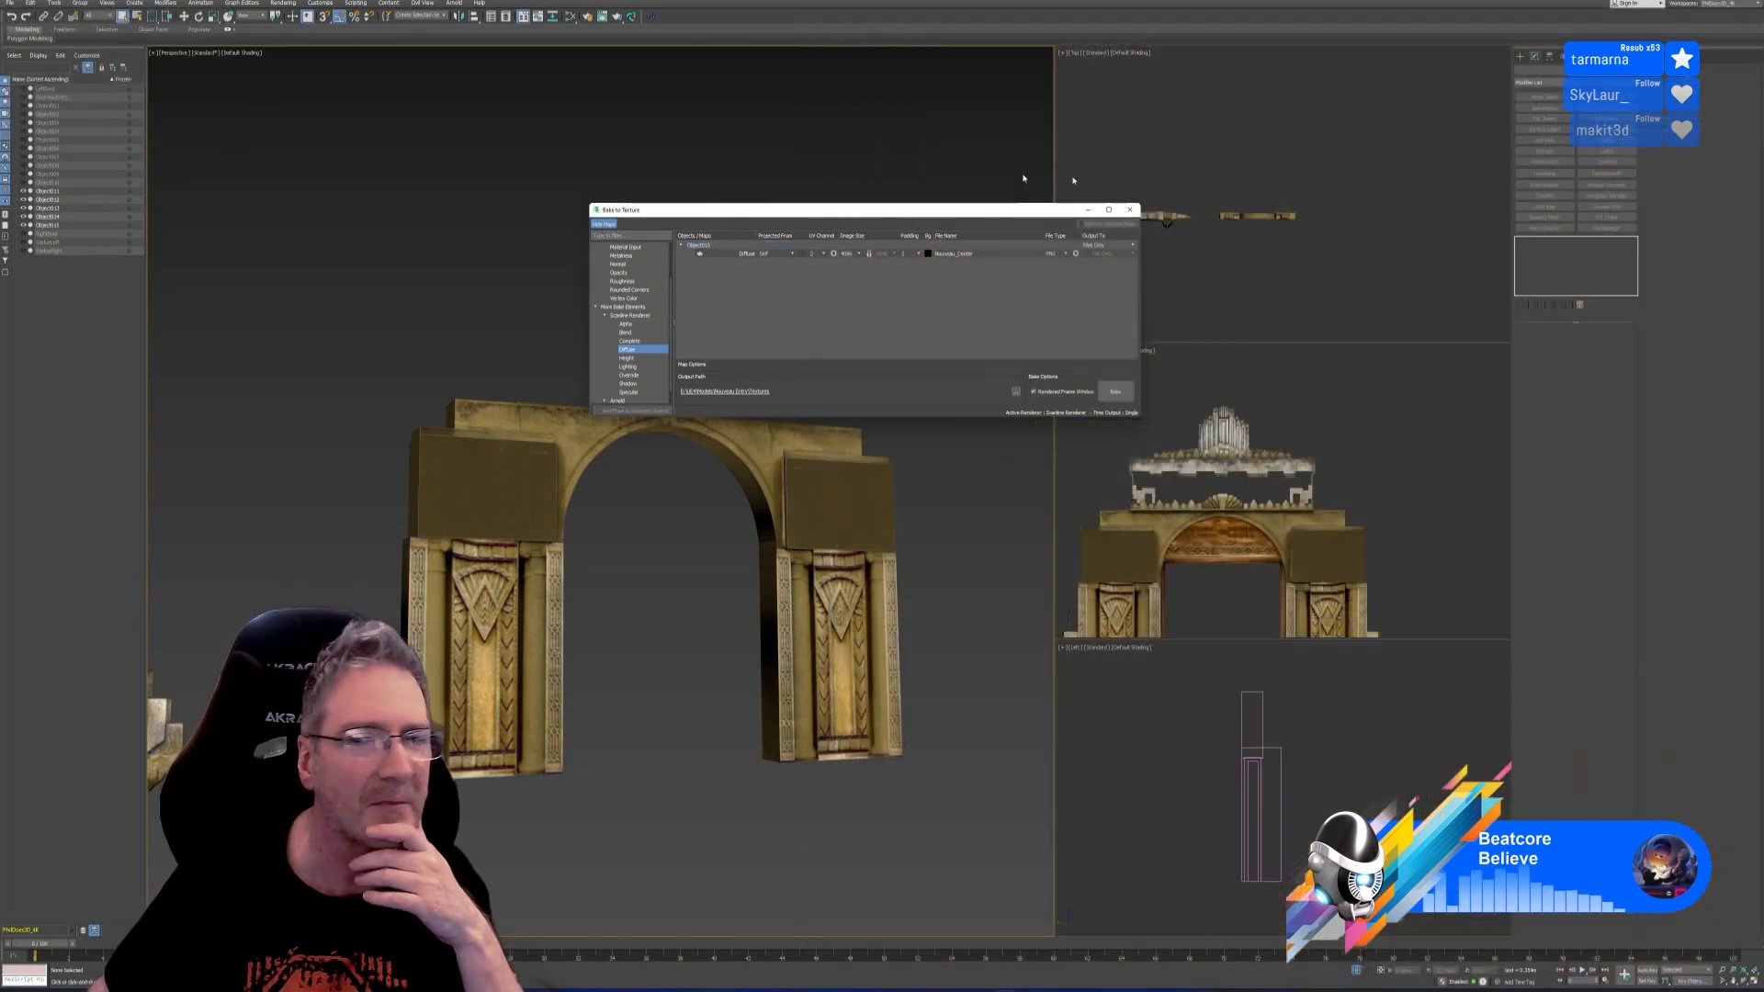
left_click(1131, 212)
Delete the old Nouveau_Middle image from the Textures folder and load Nouveau_Center into the Map #22 bitmap
left_click(578, 19)
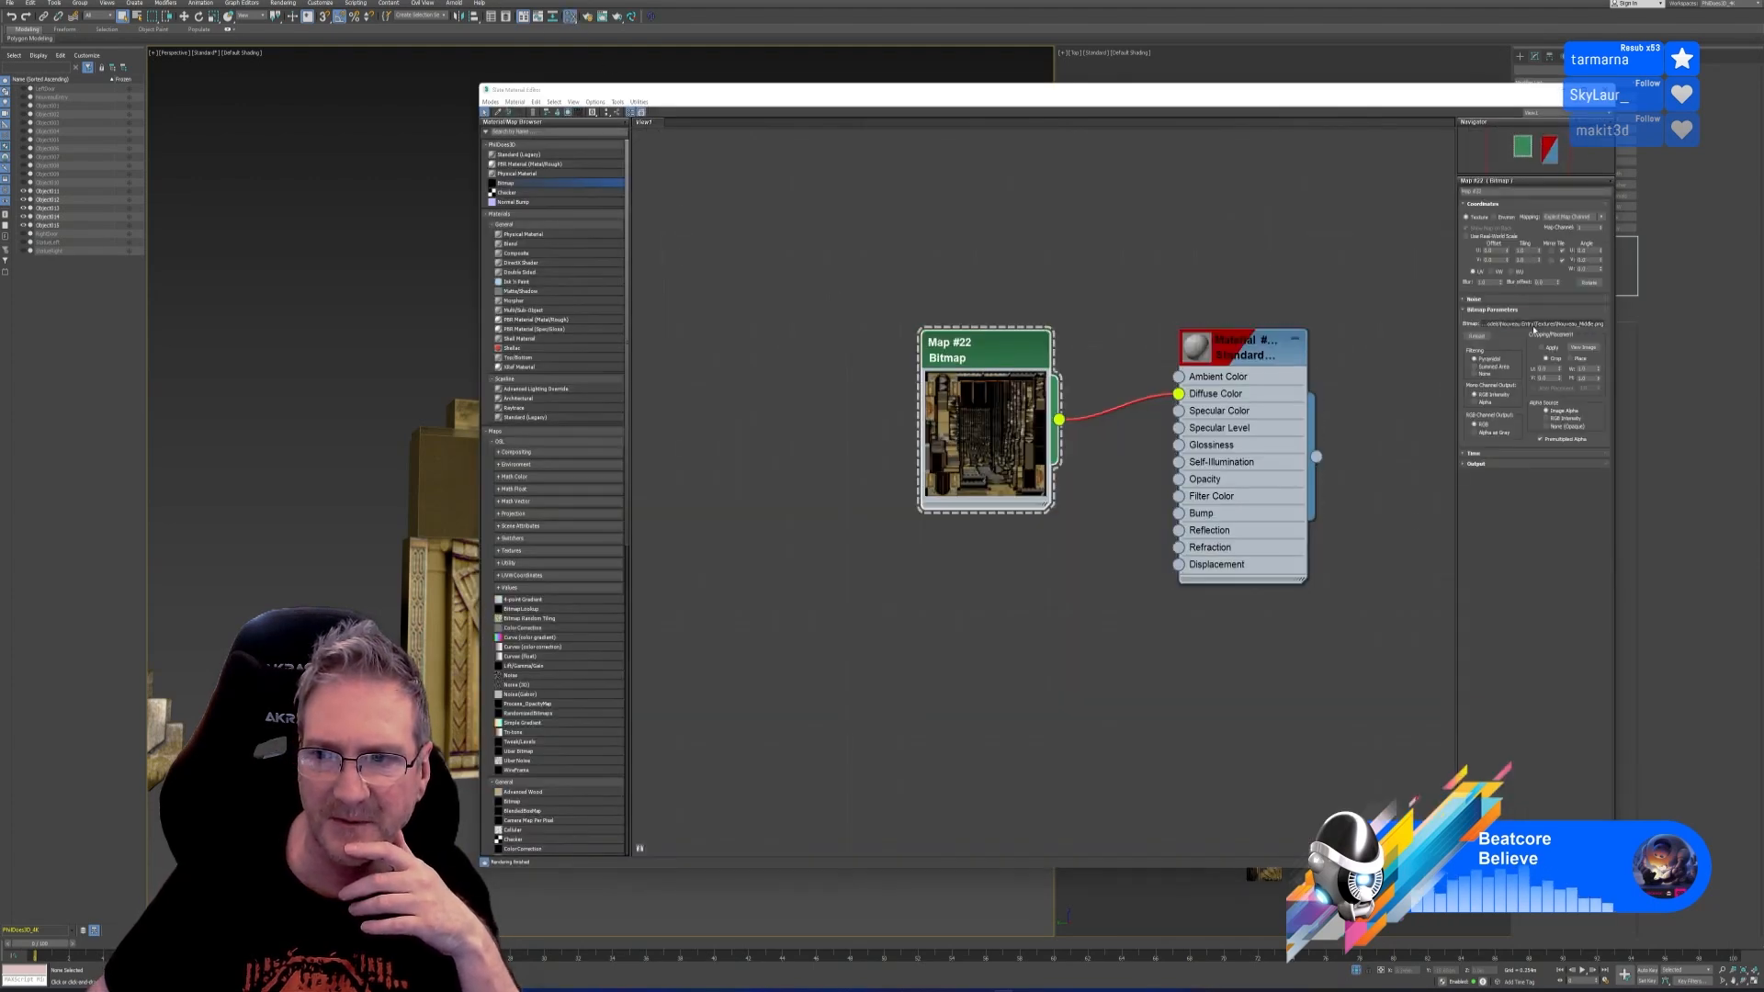
left_click(1536, 324)
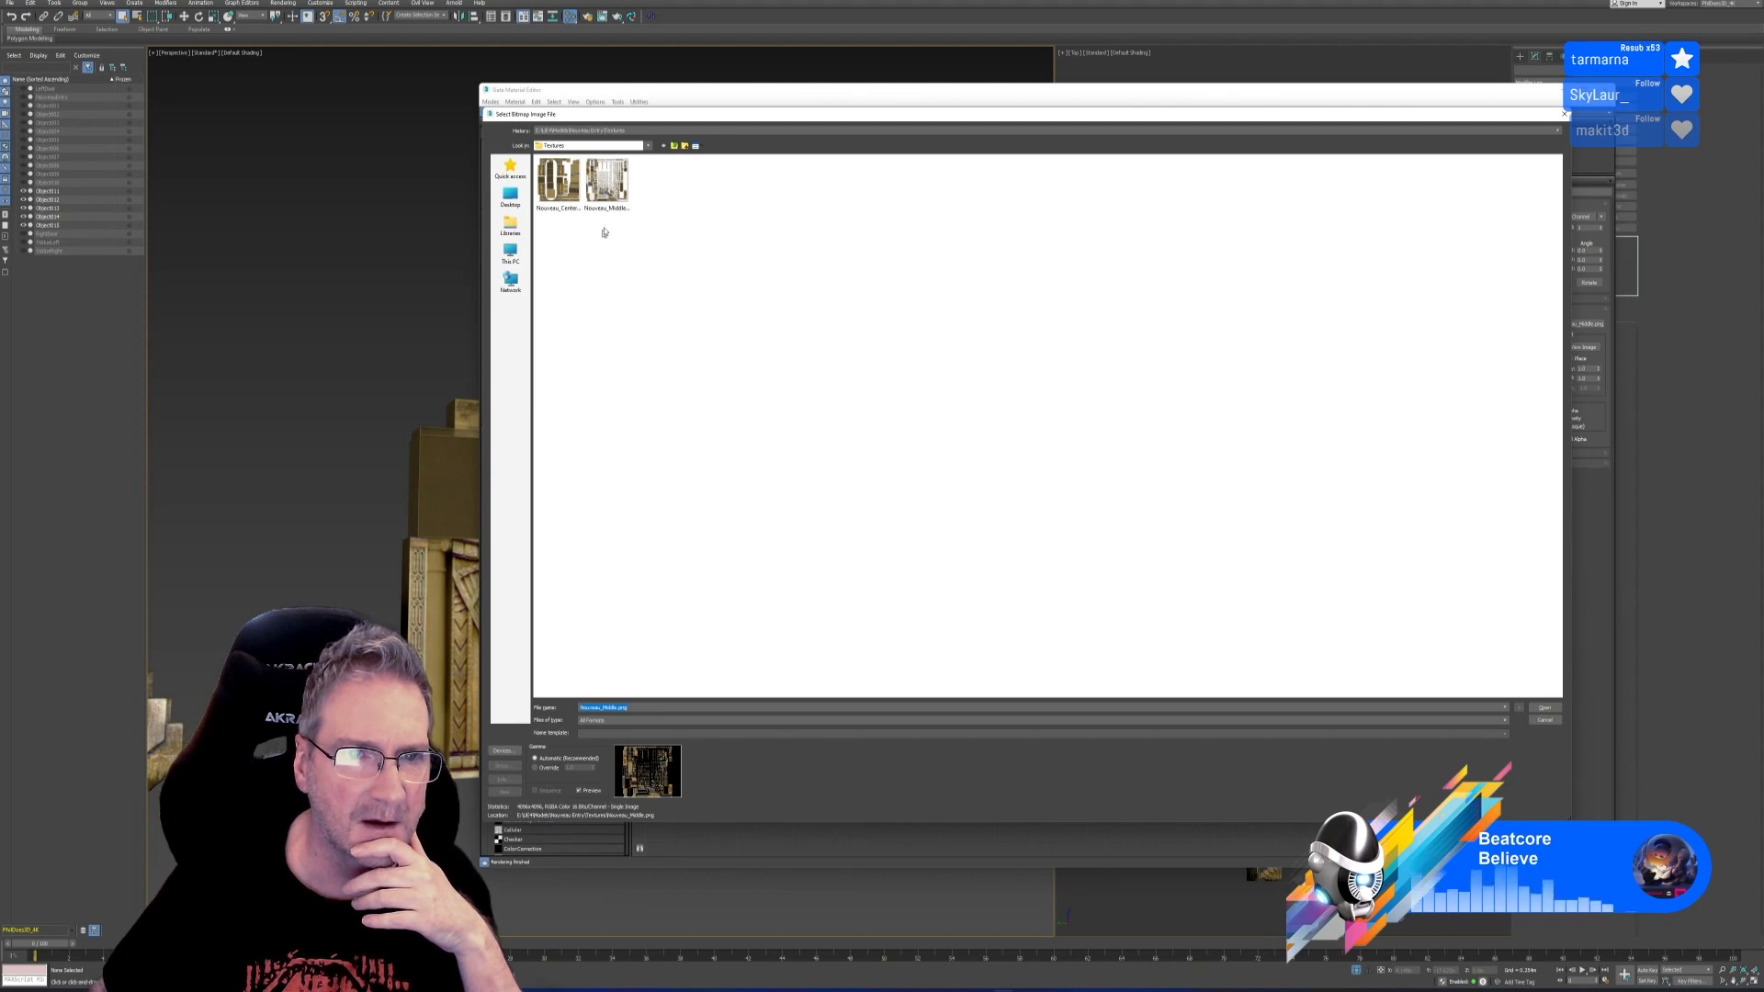
right_click(612, 194)
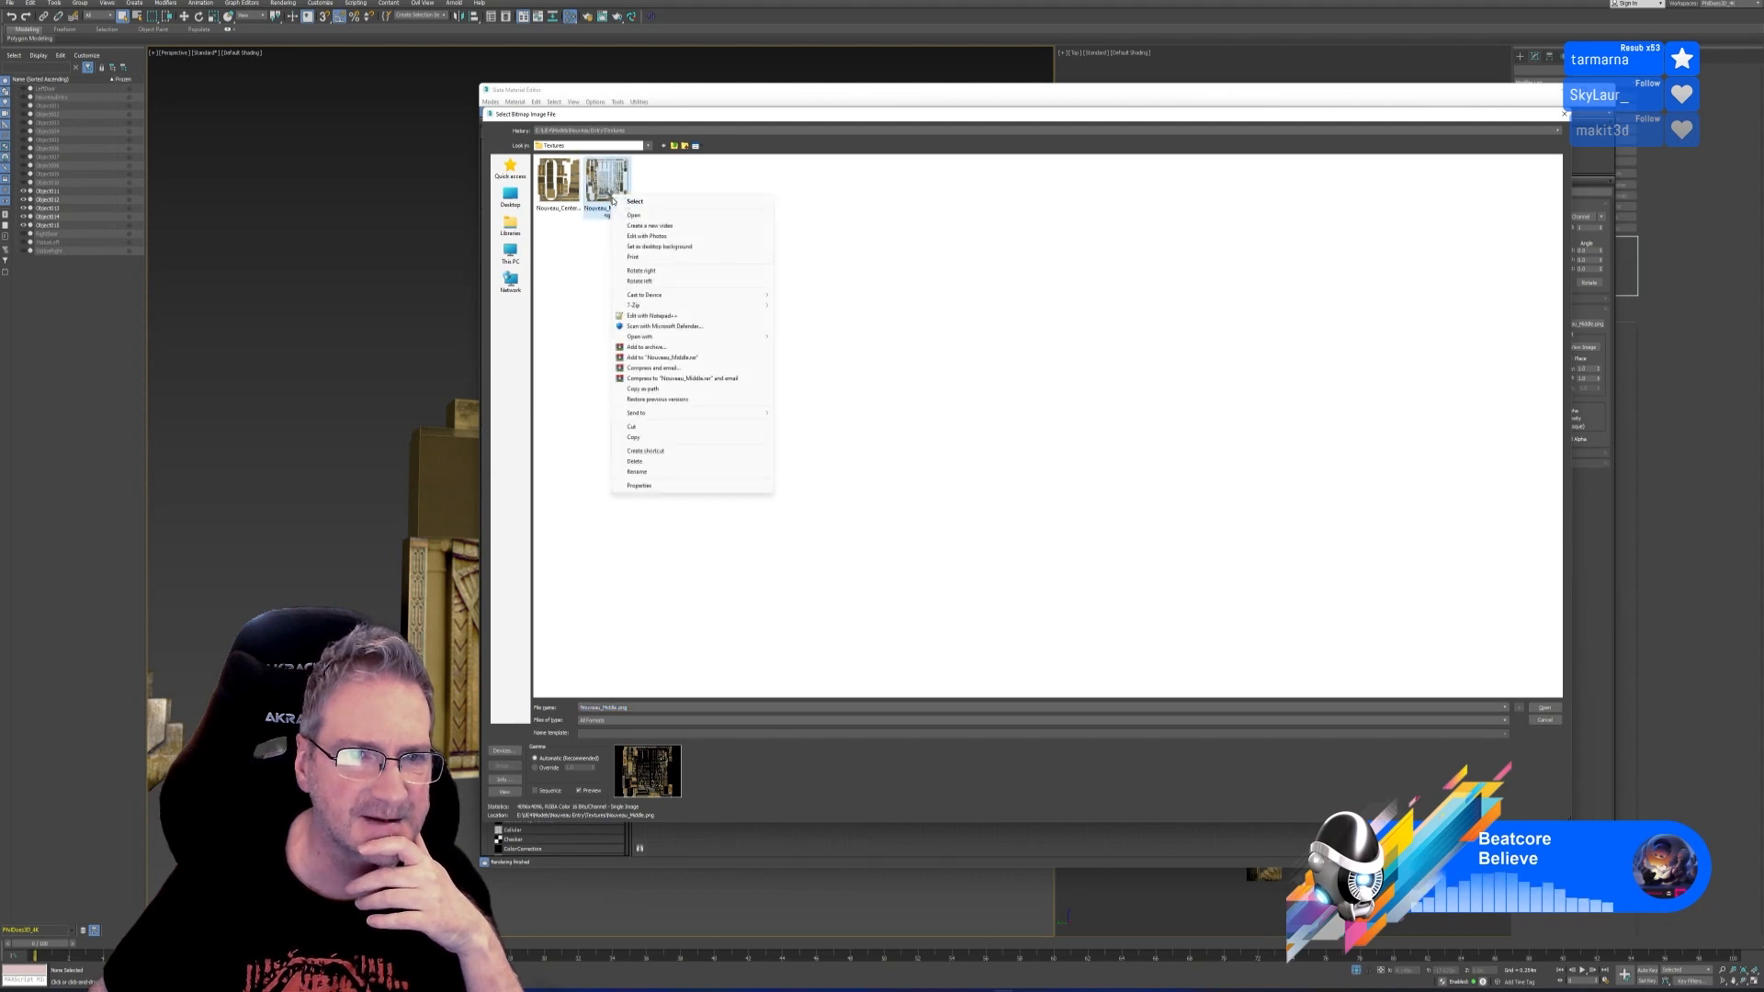
left_click(650, 461)
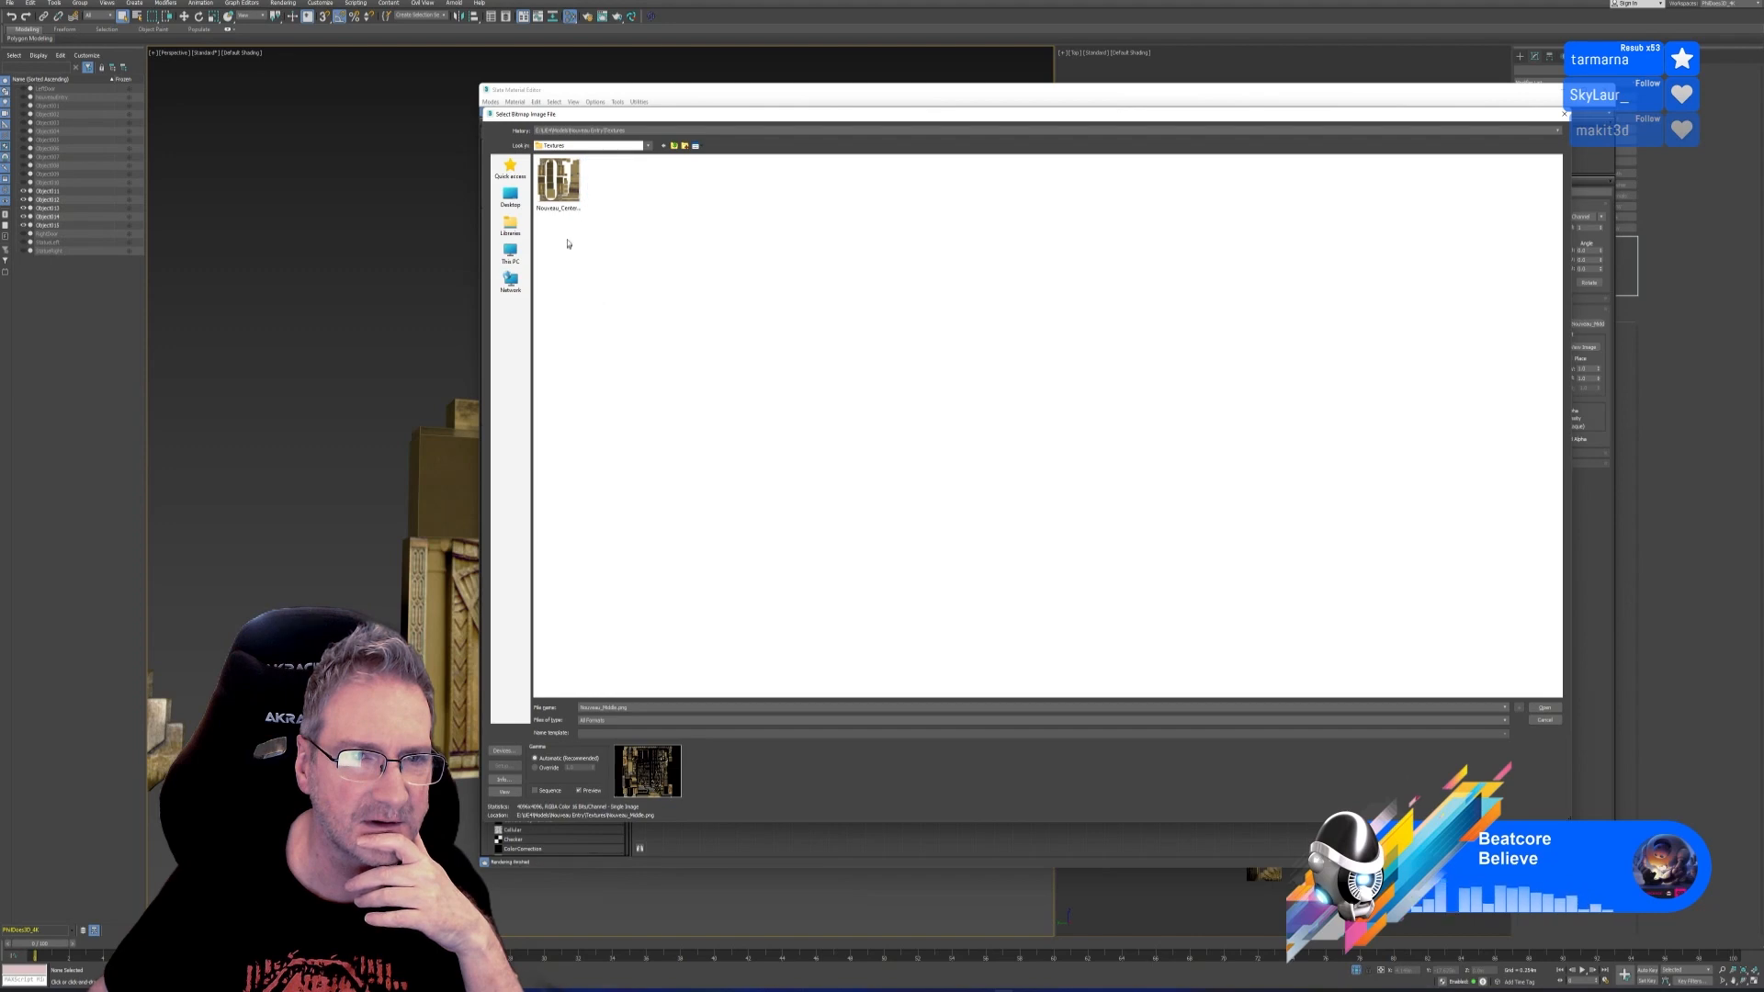
key("Escape")
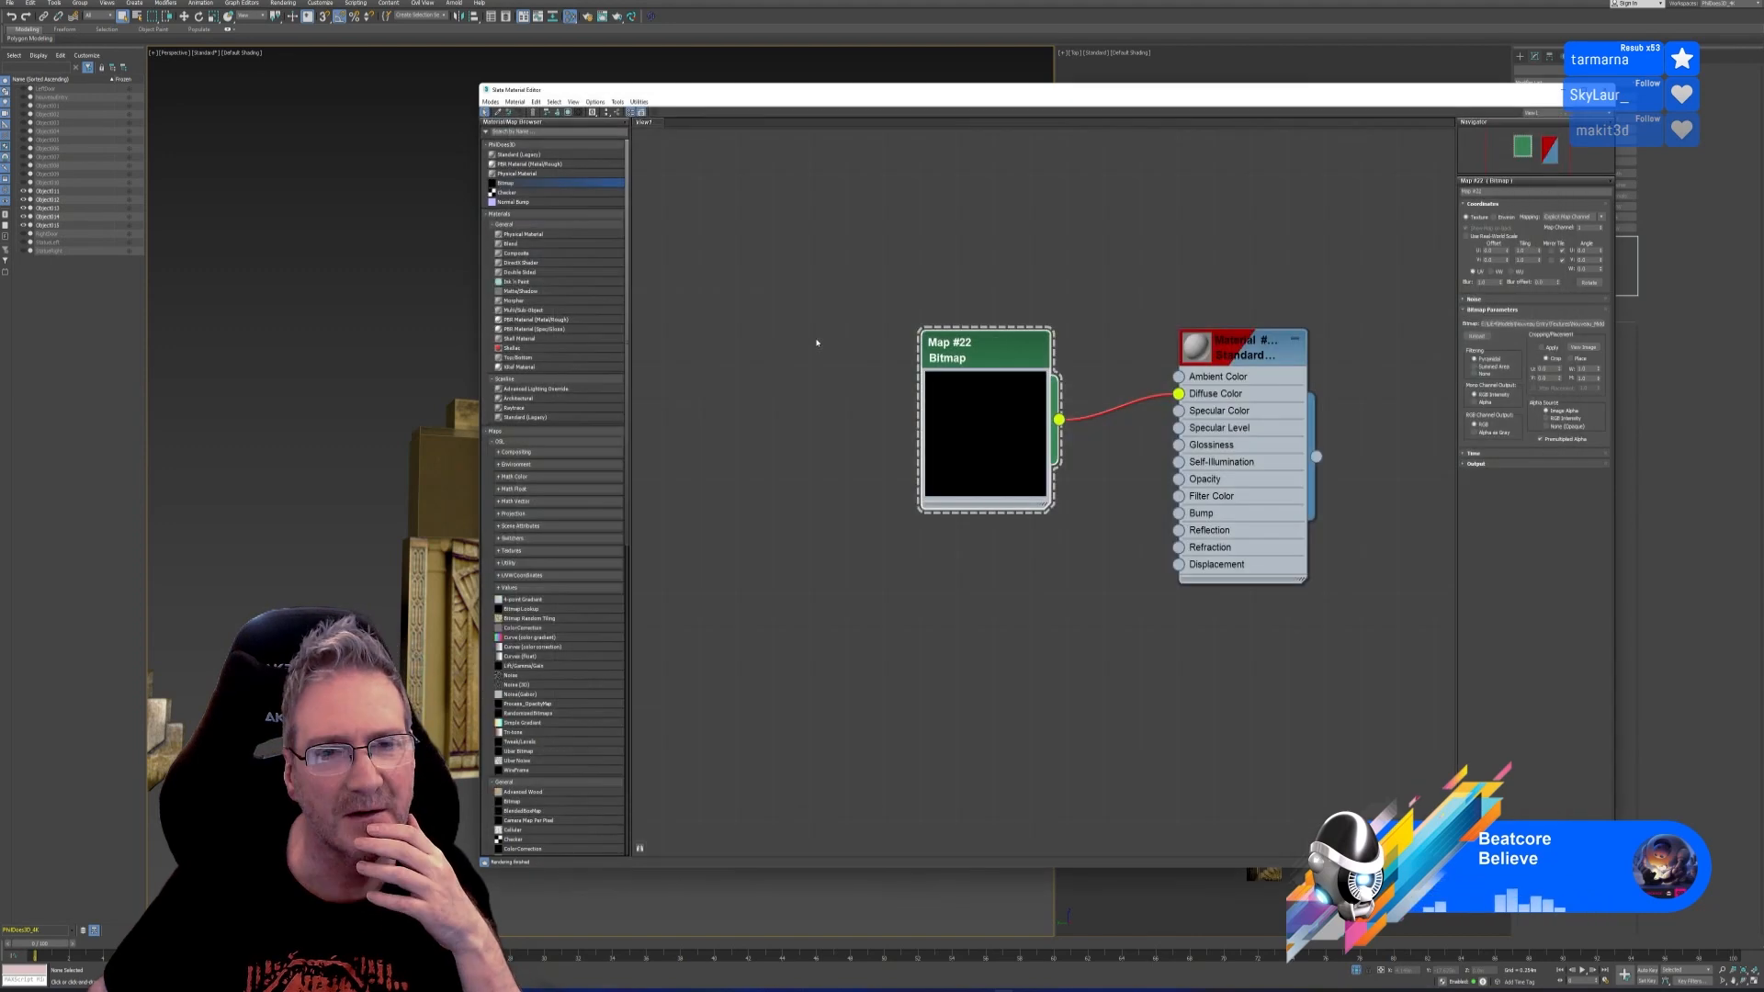
Select the copied arch body, leave the Unwrap UVW polygon level, assign the baked-texture material to it, and close the material editor
left_click(467, 450)
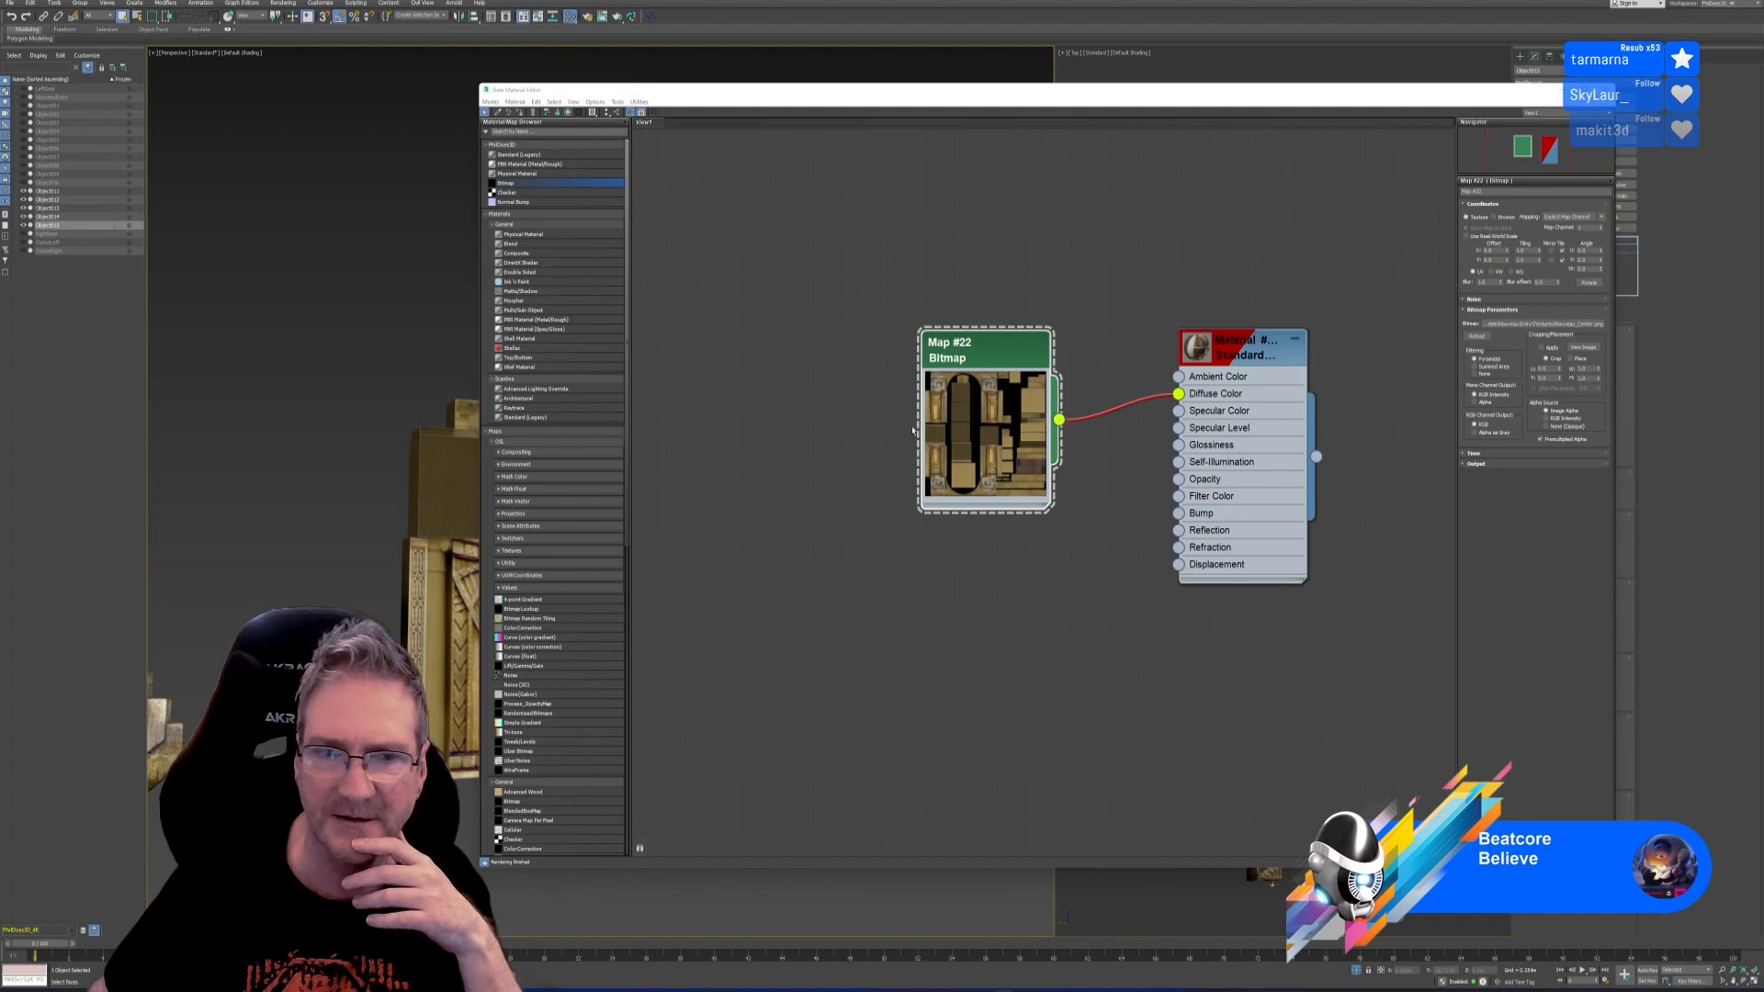
left_click_drag(1265, 93, 1139, 100)
left_click(1576, 350)
right_click(1176, 352)
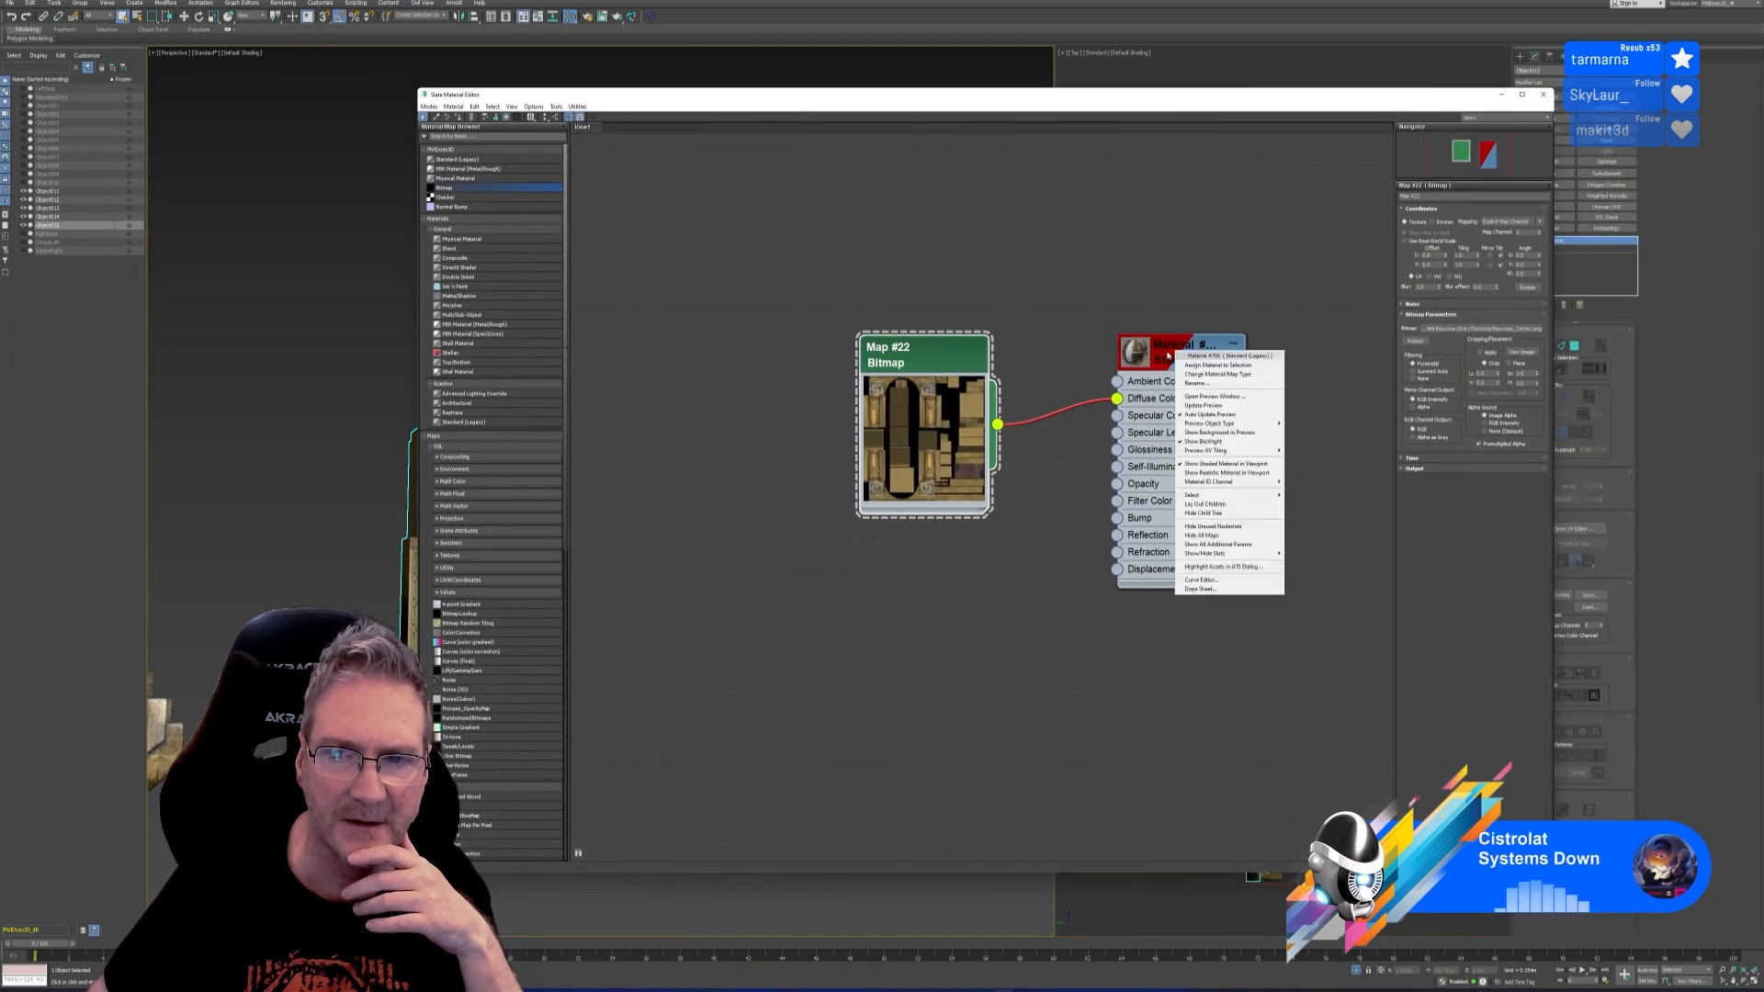
left_click(1176, 353)
right_click(1167, 352)
left_click(1200, 368)
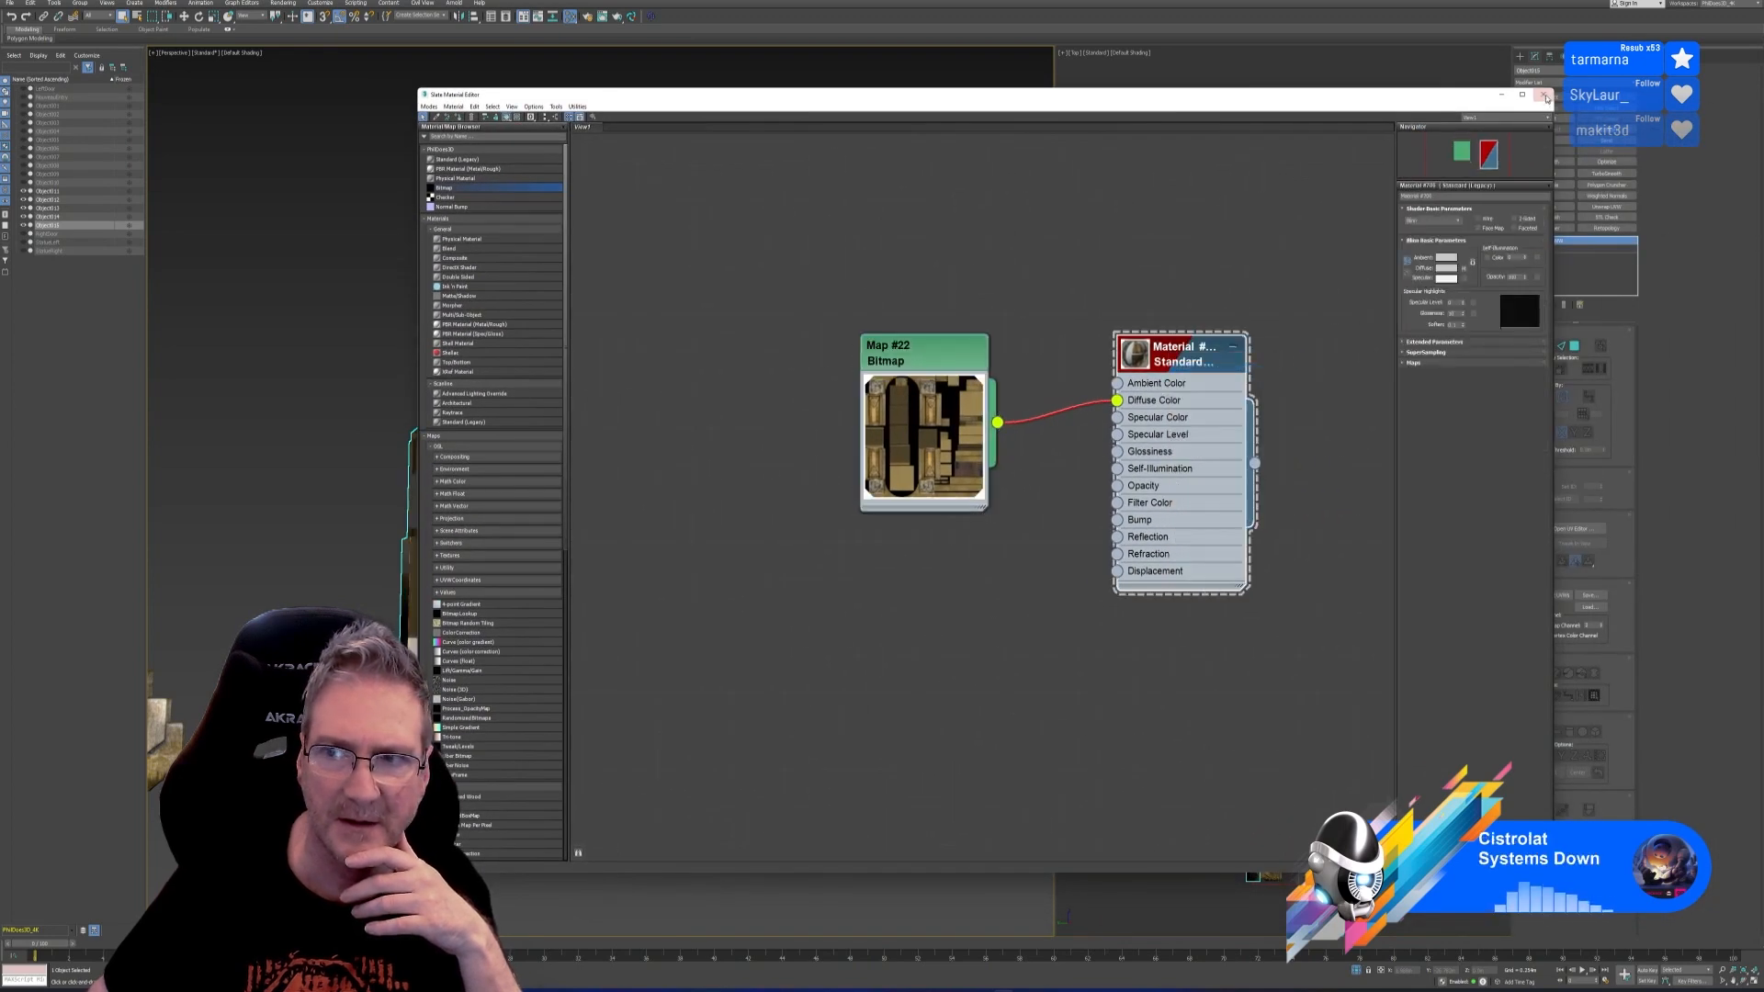
left_click(1542, 95)
Copy the arch copy's map channel 2 onto map channel 1 with Channel Info, then close the dialog
middle_click_drag(724, 409, 713, 413)
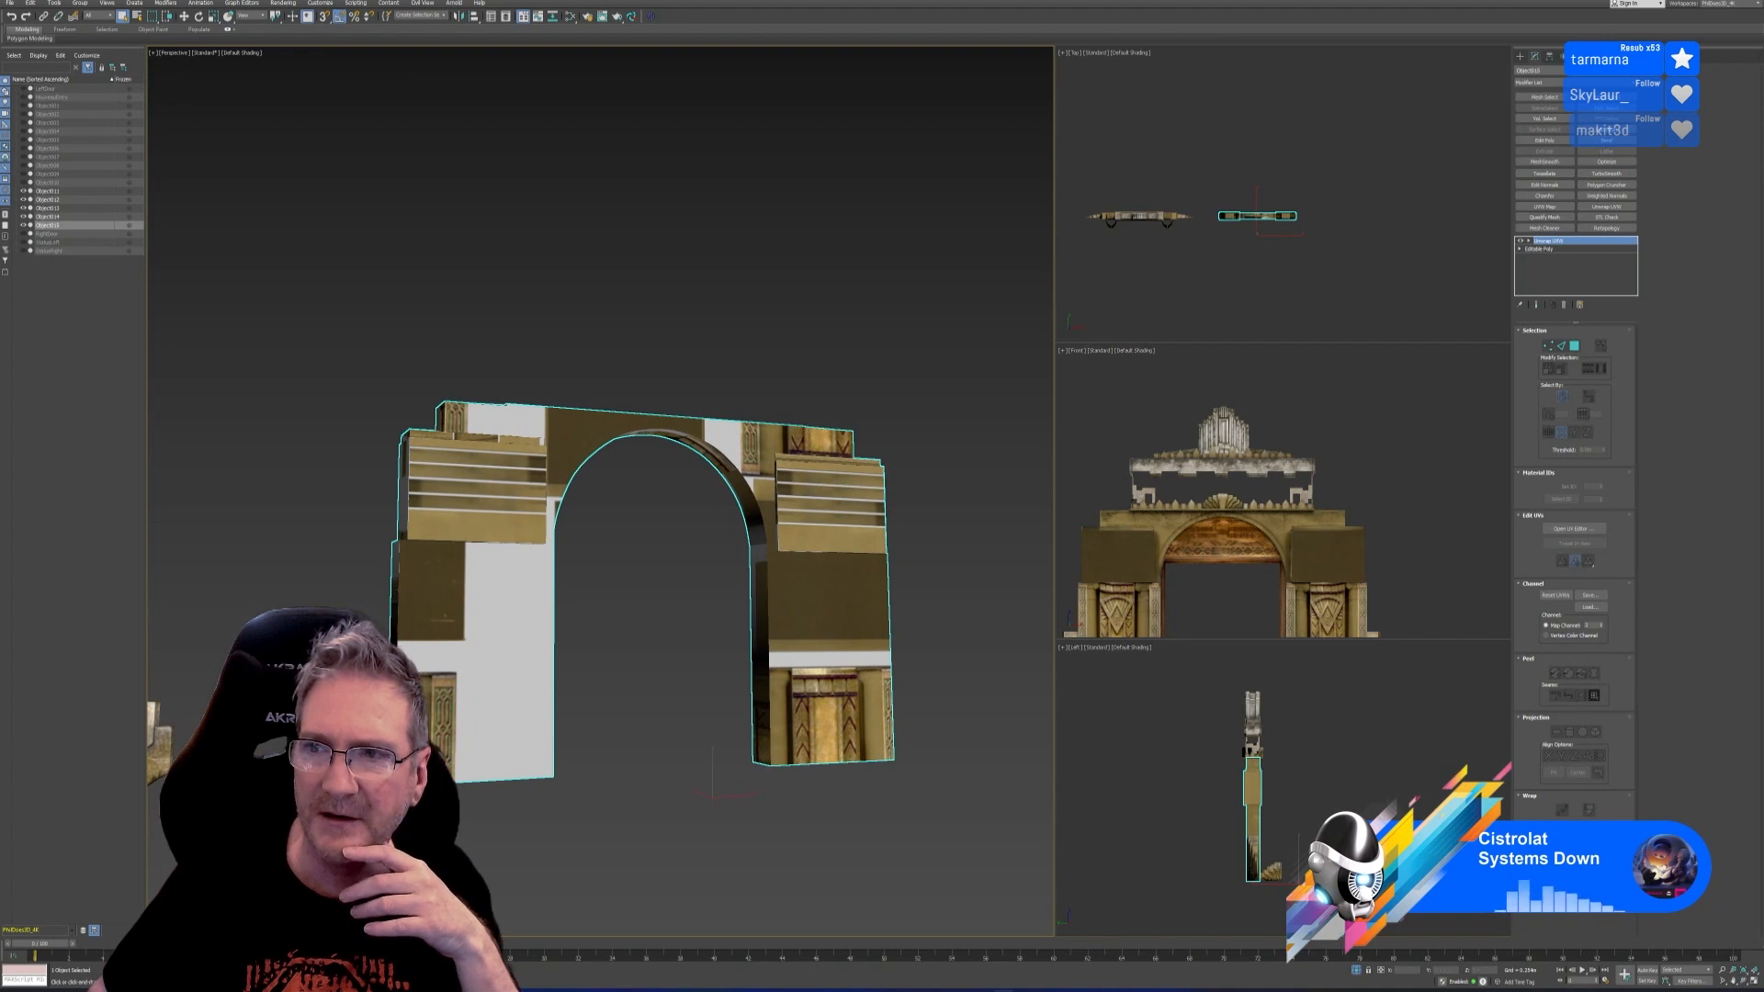
left_click(1593, 56)
left_click(1573, 301)
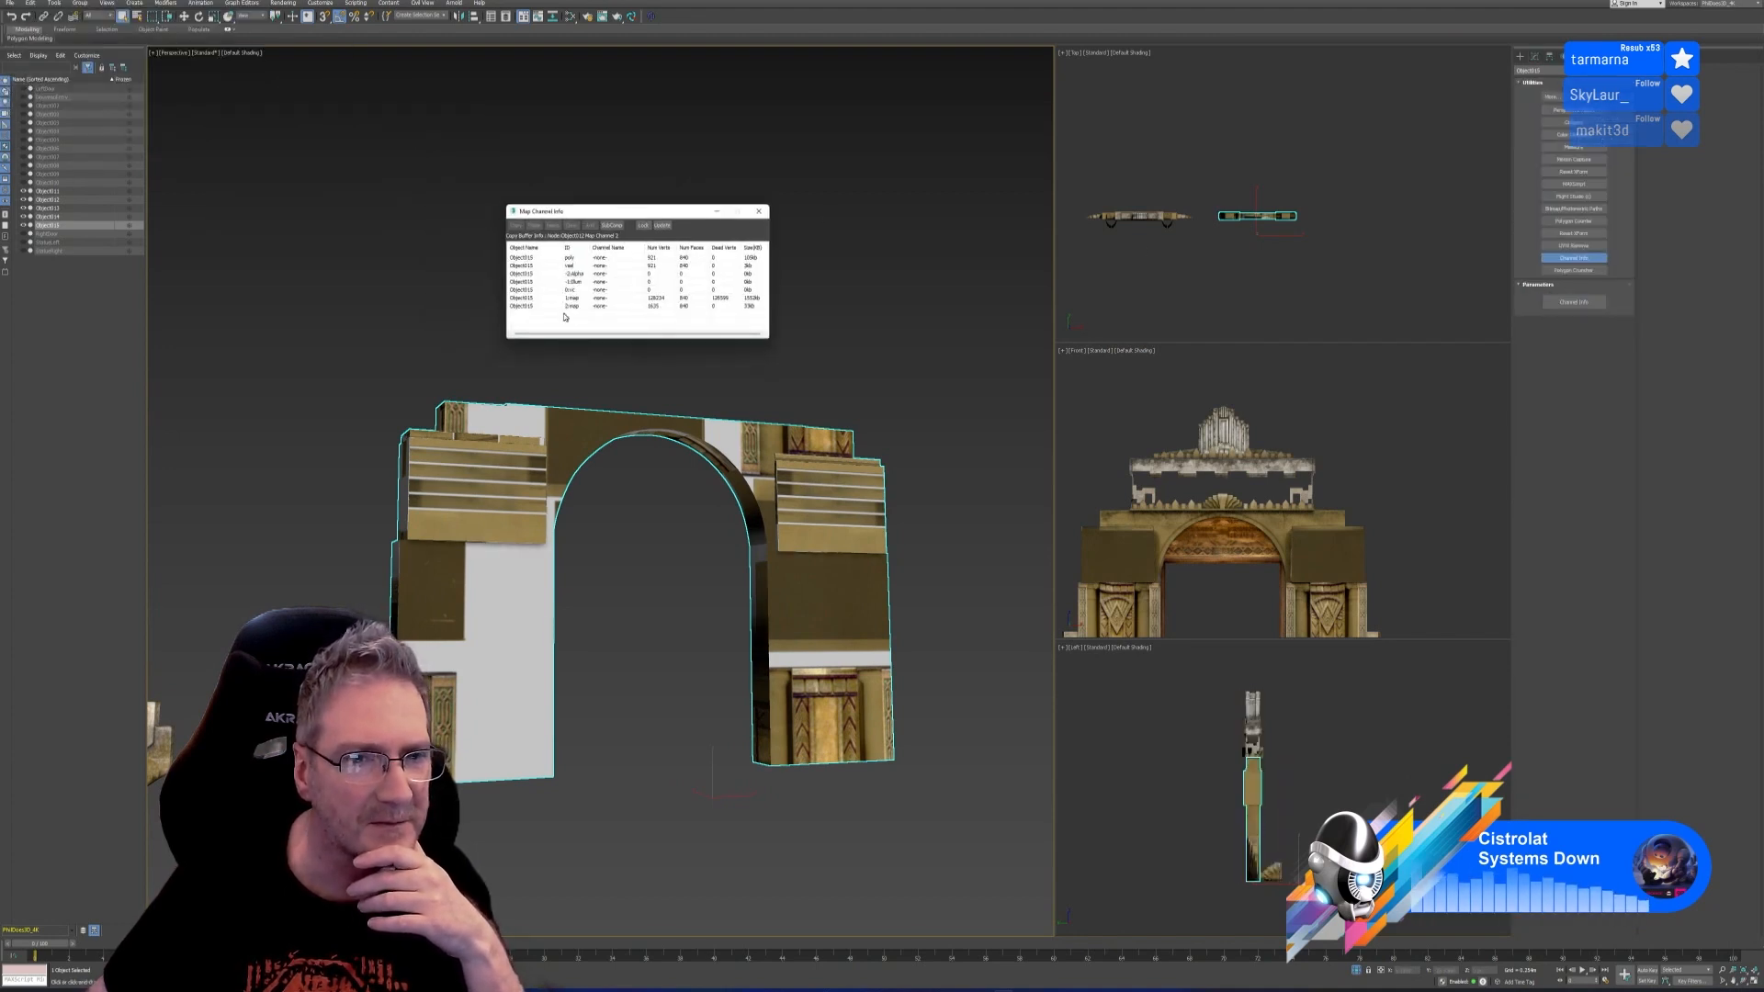
right_click(571, 310)
left_click(588, 314)
right_click(581, 297)
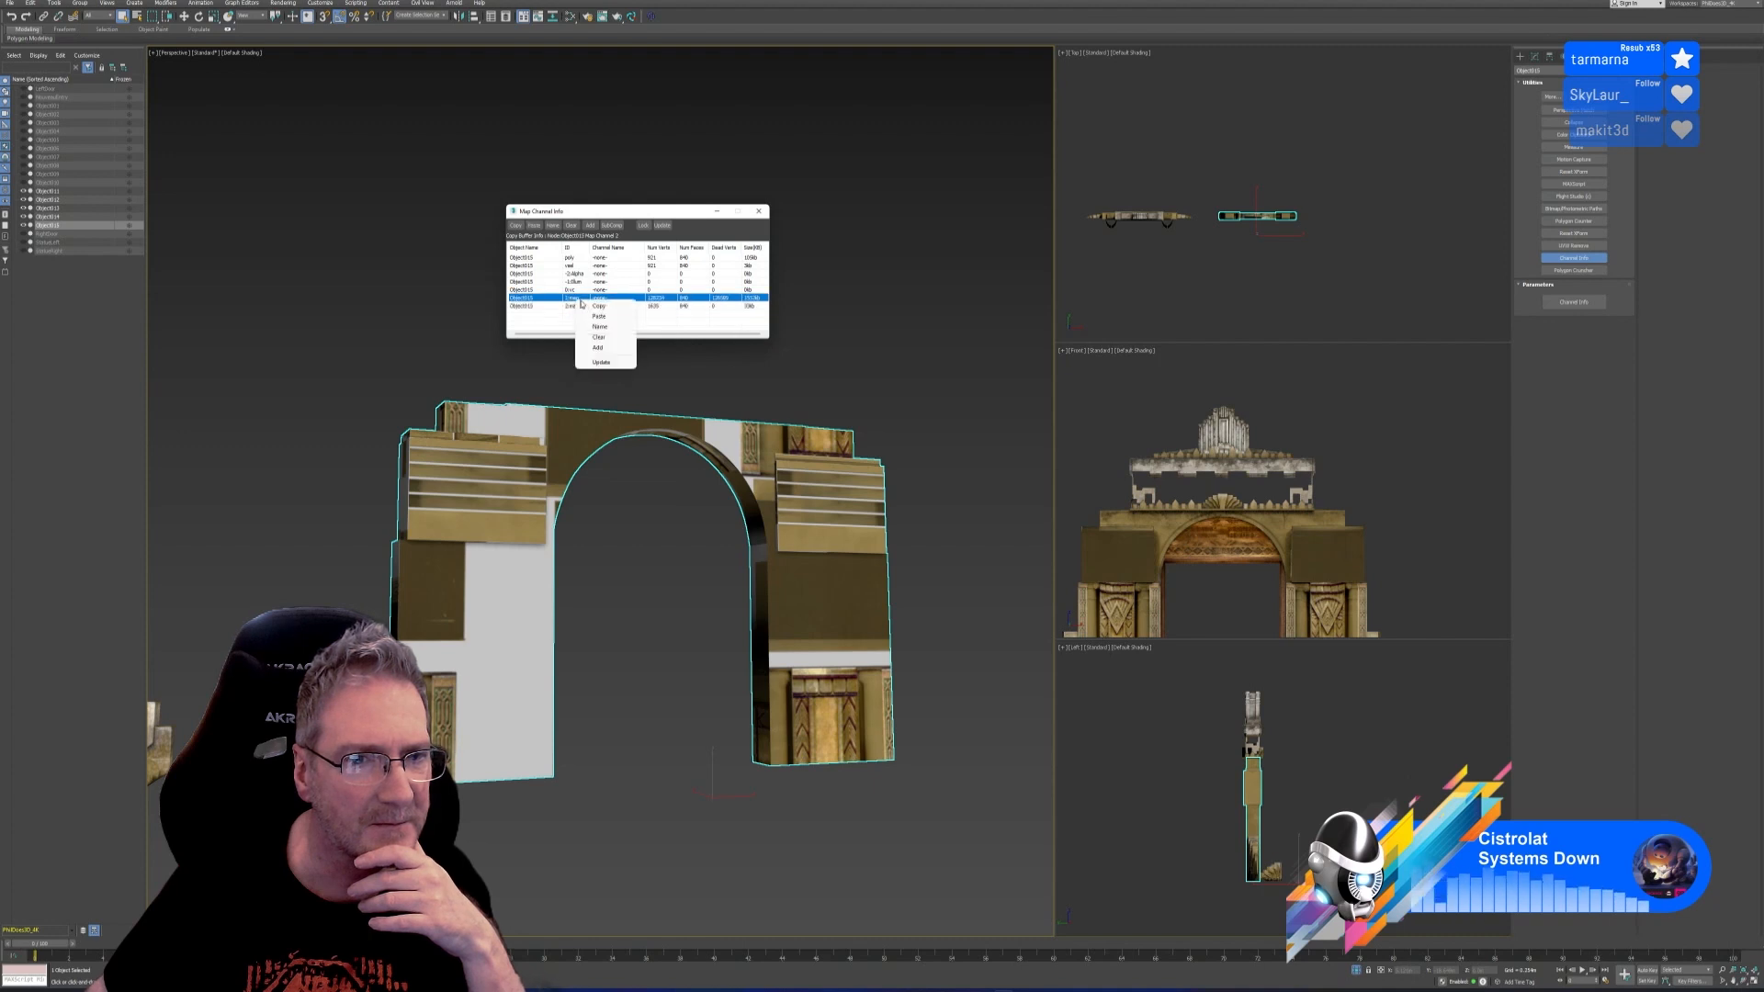
left_click(598, 317)
left_click(612, 260)
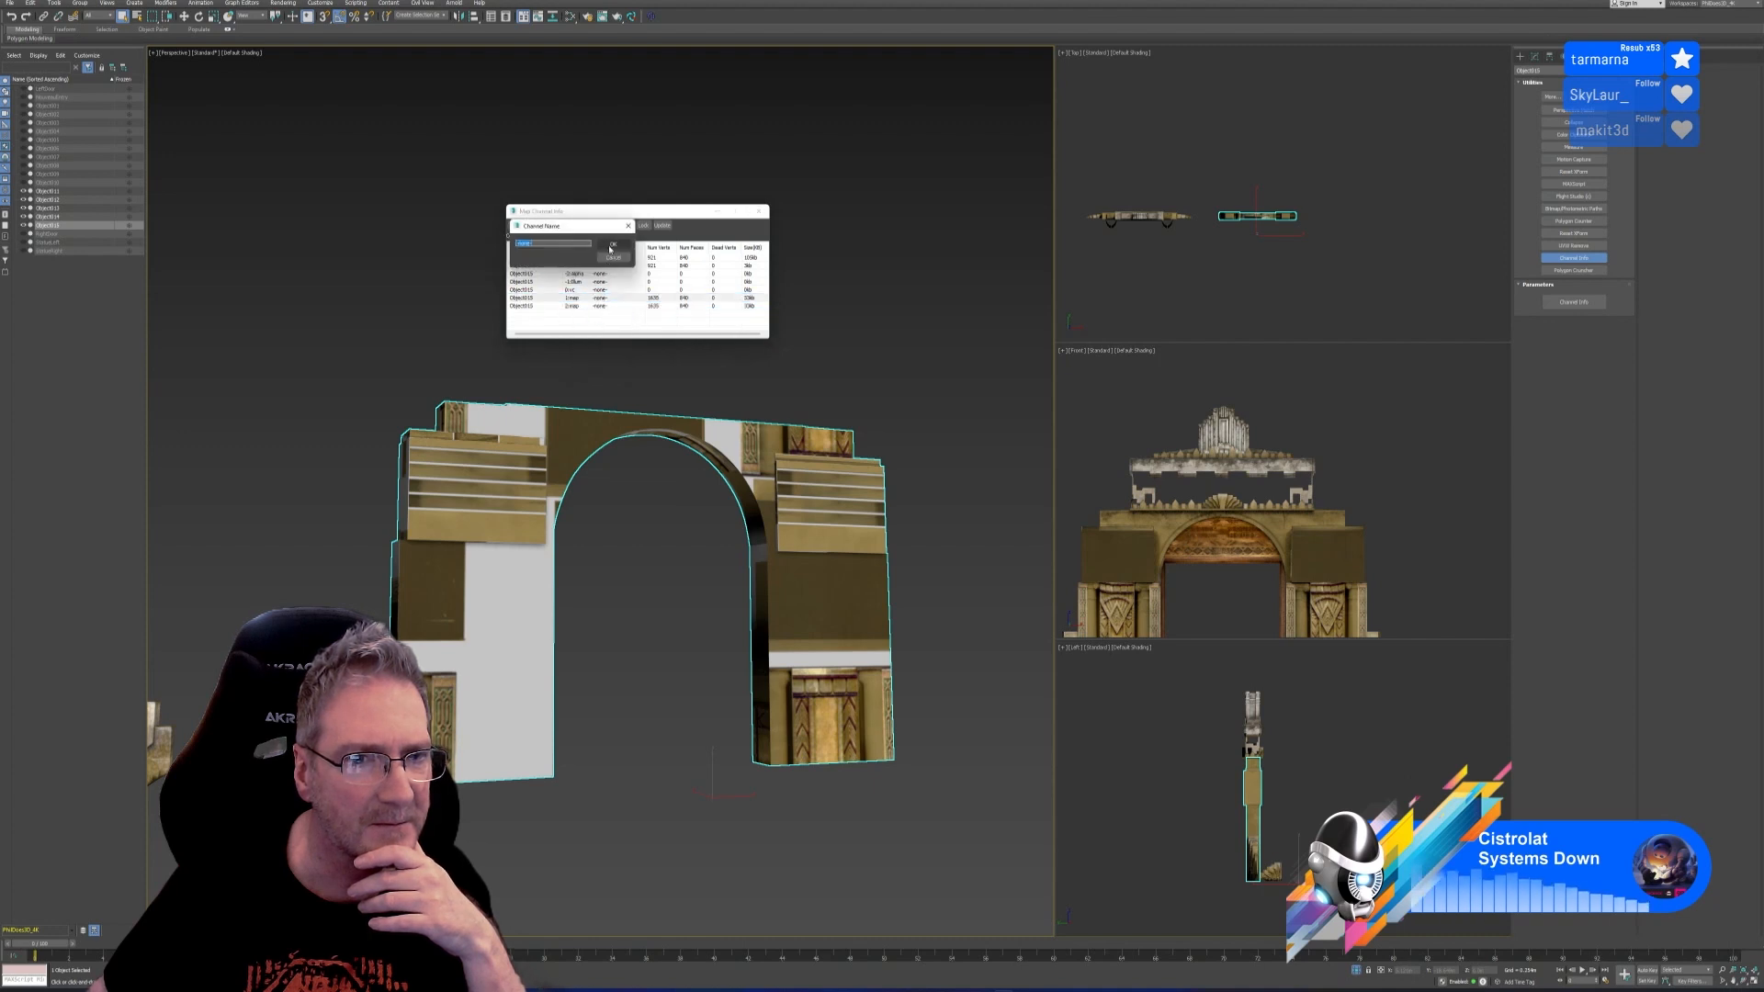
left_click(761, 212)
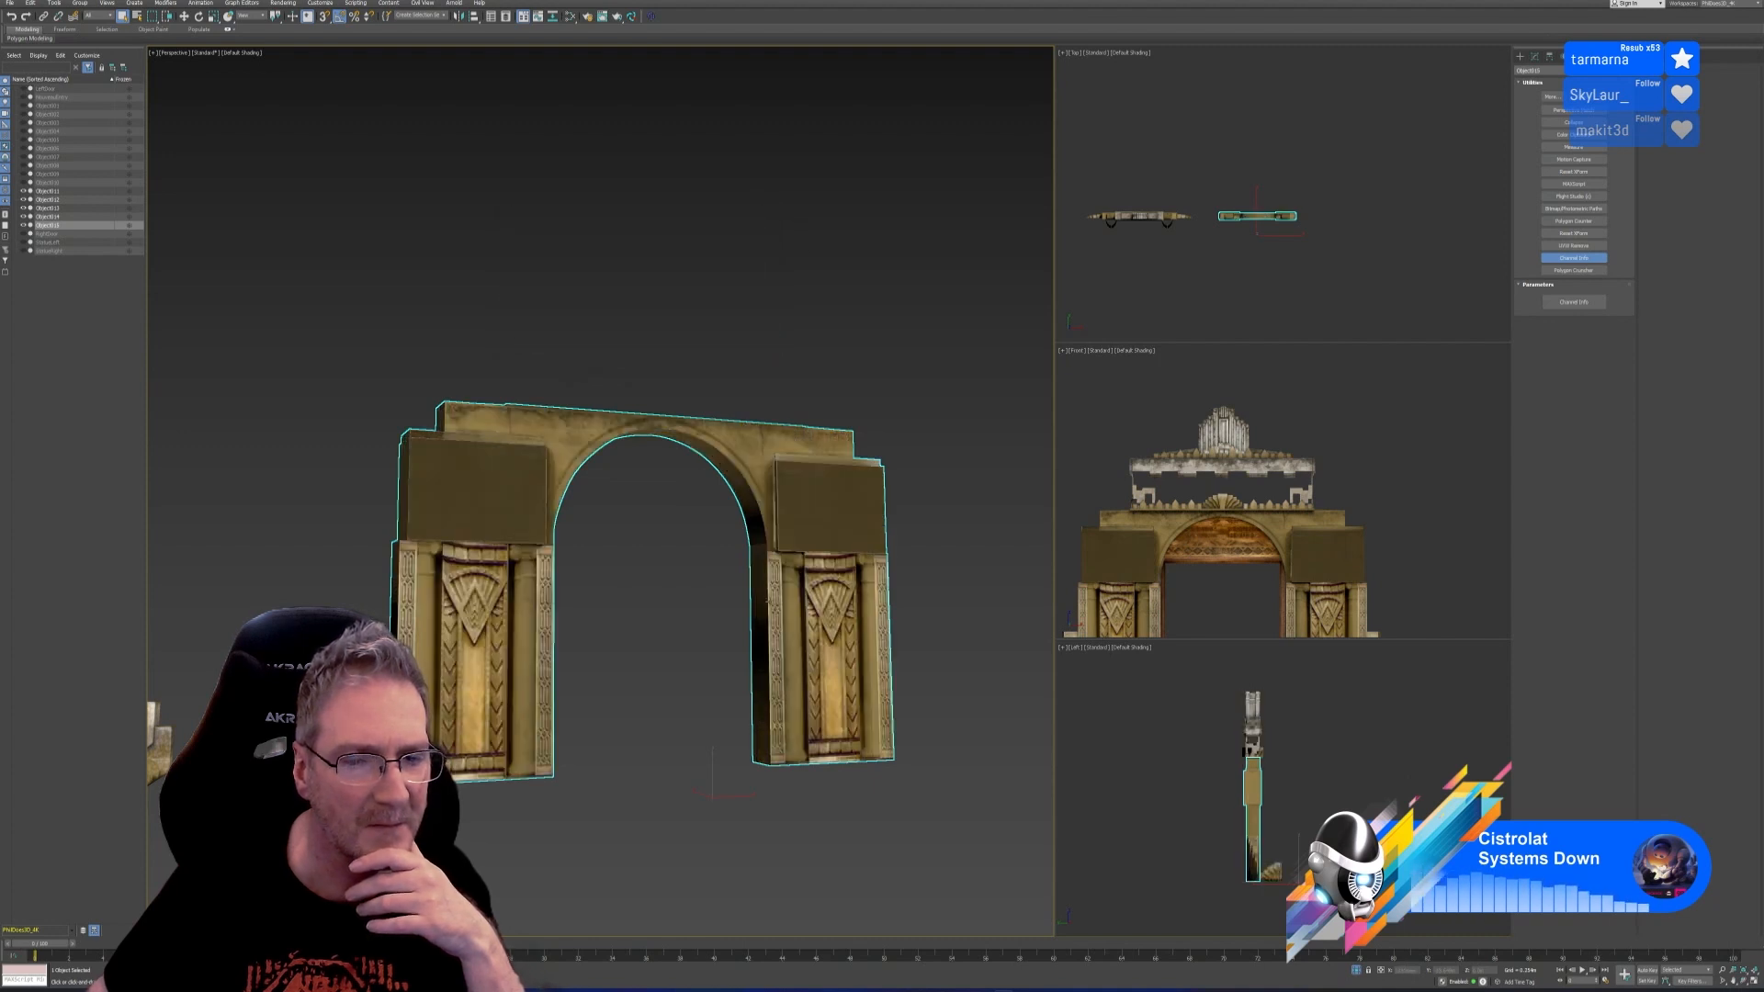
Maximize the Front view and move the copied arch body along X towards the original
middle_click_drag(680, 689, 683, 690, "alt")
middle_click_drag(1293, 570, 1322, 506)
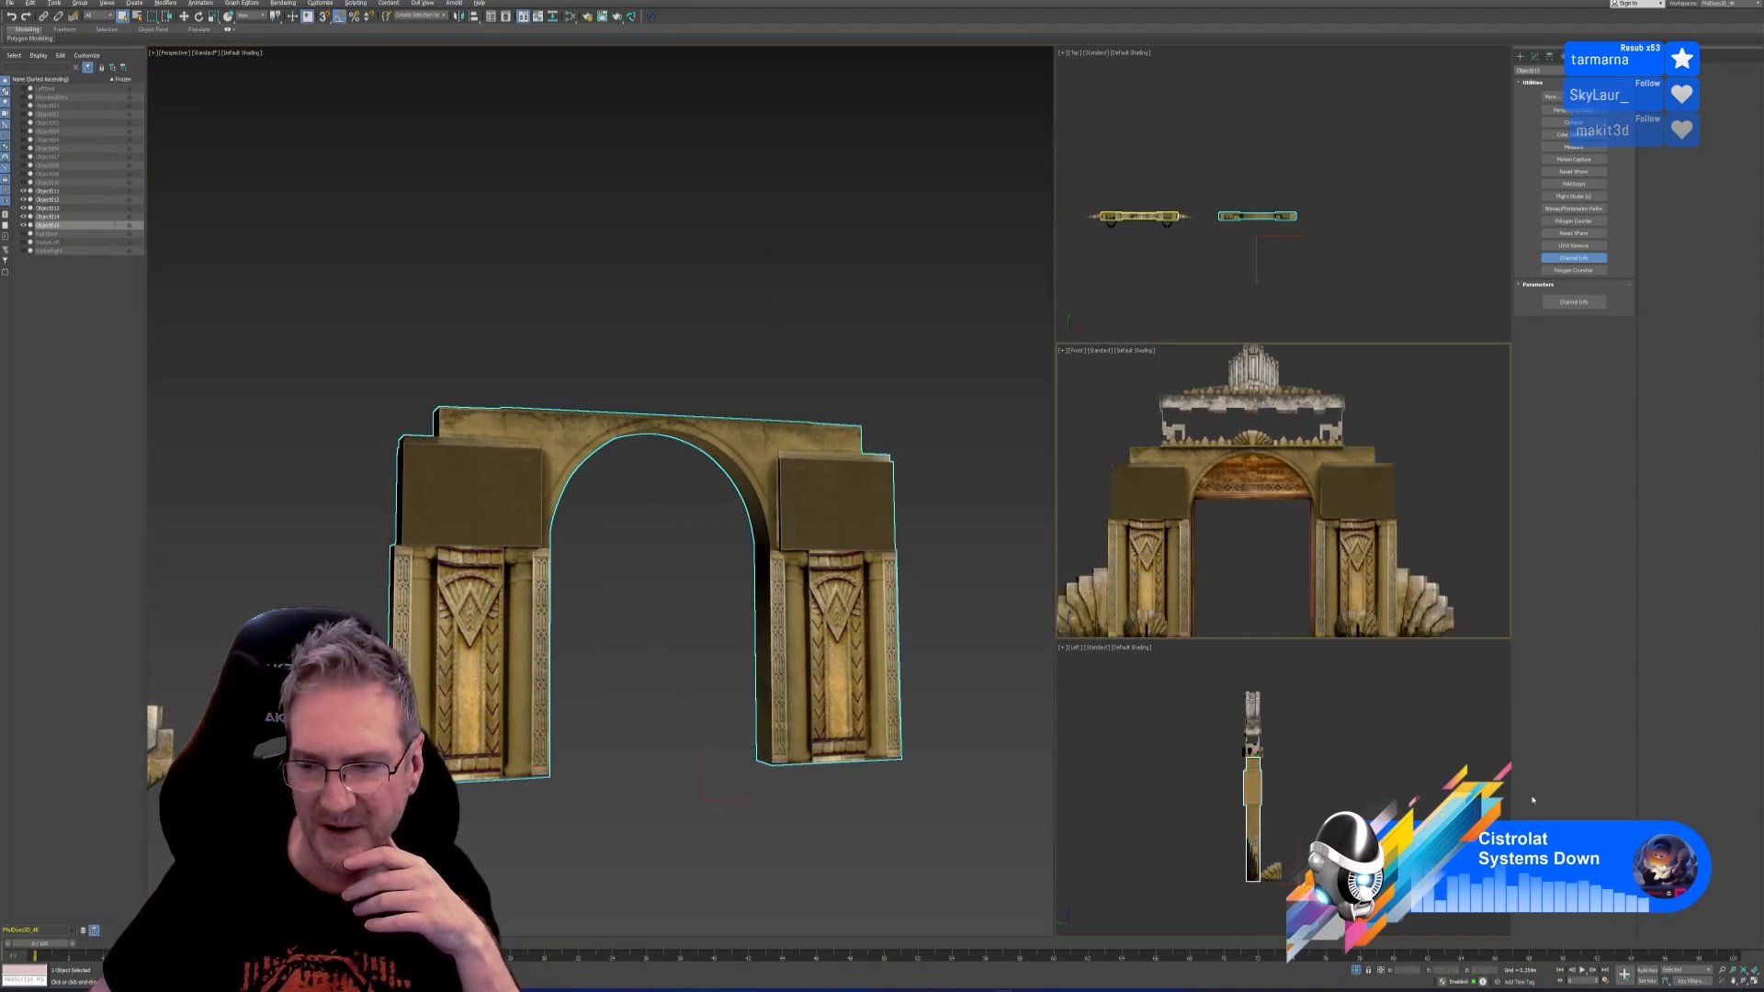
left_click(1754, 982)
scroll(862, 658, "down", 3)
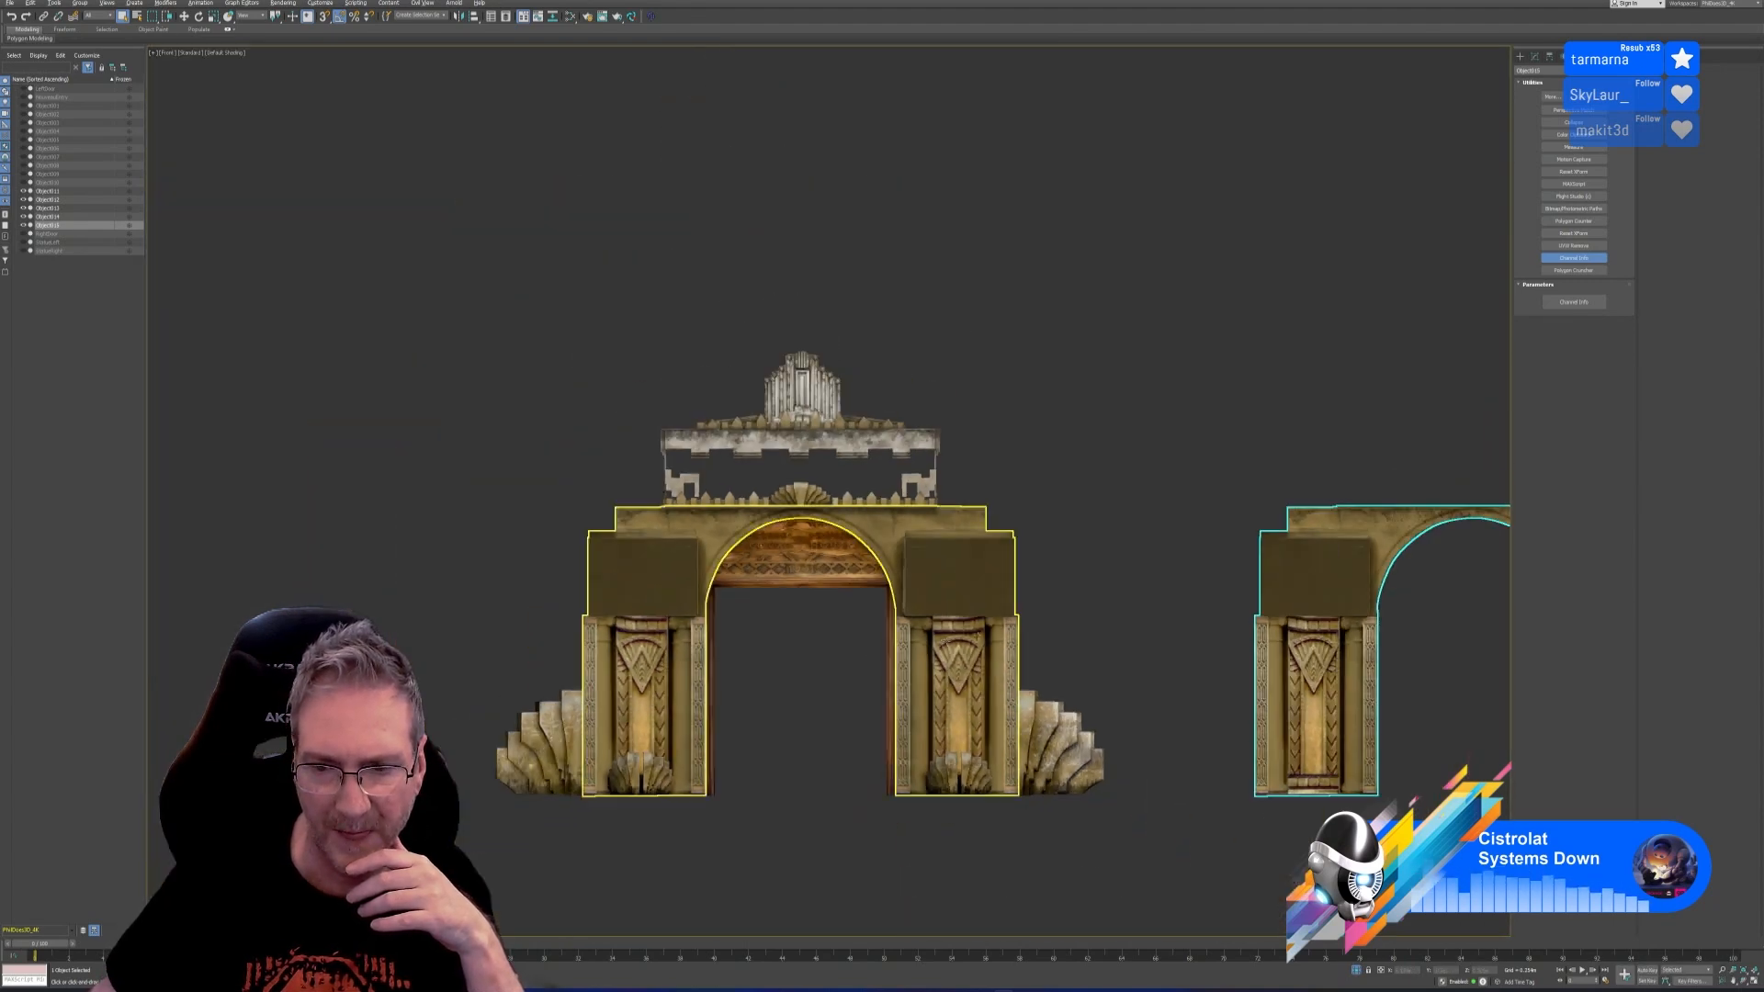
middle_click_drag(1003, 619, 742, 509)
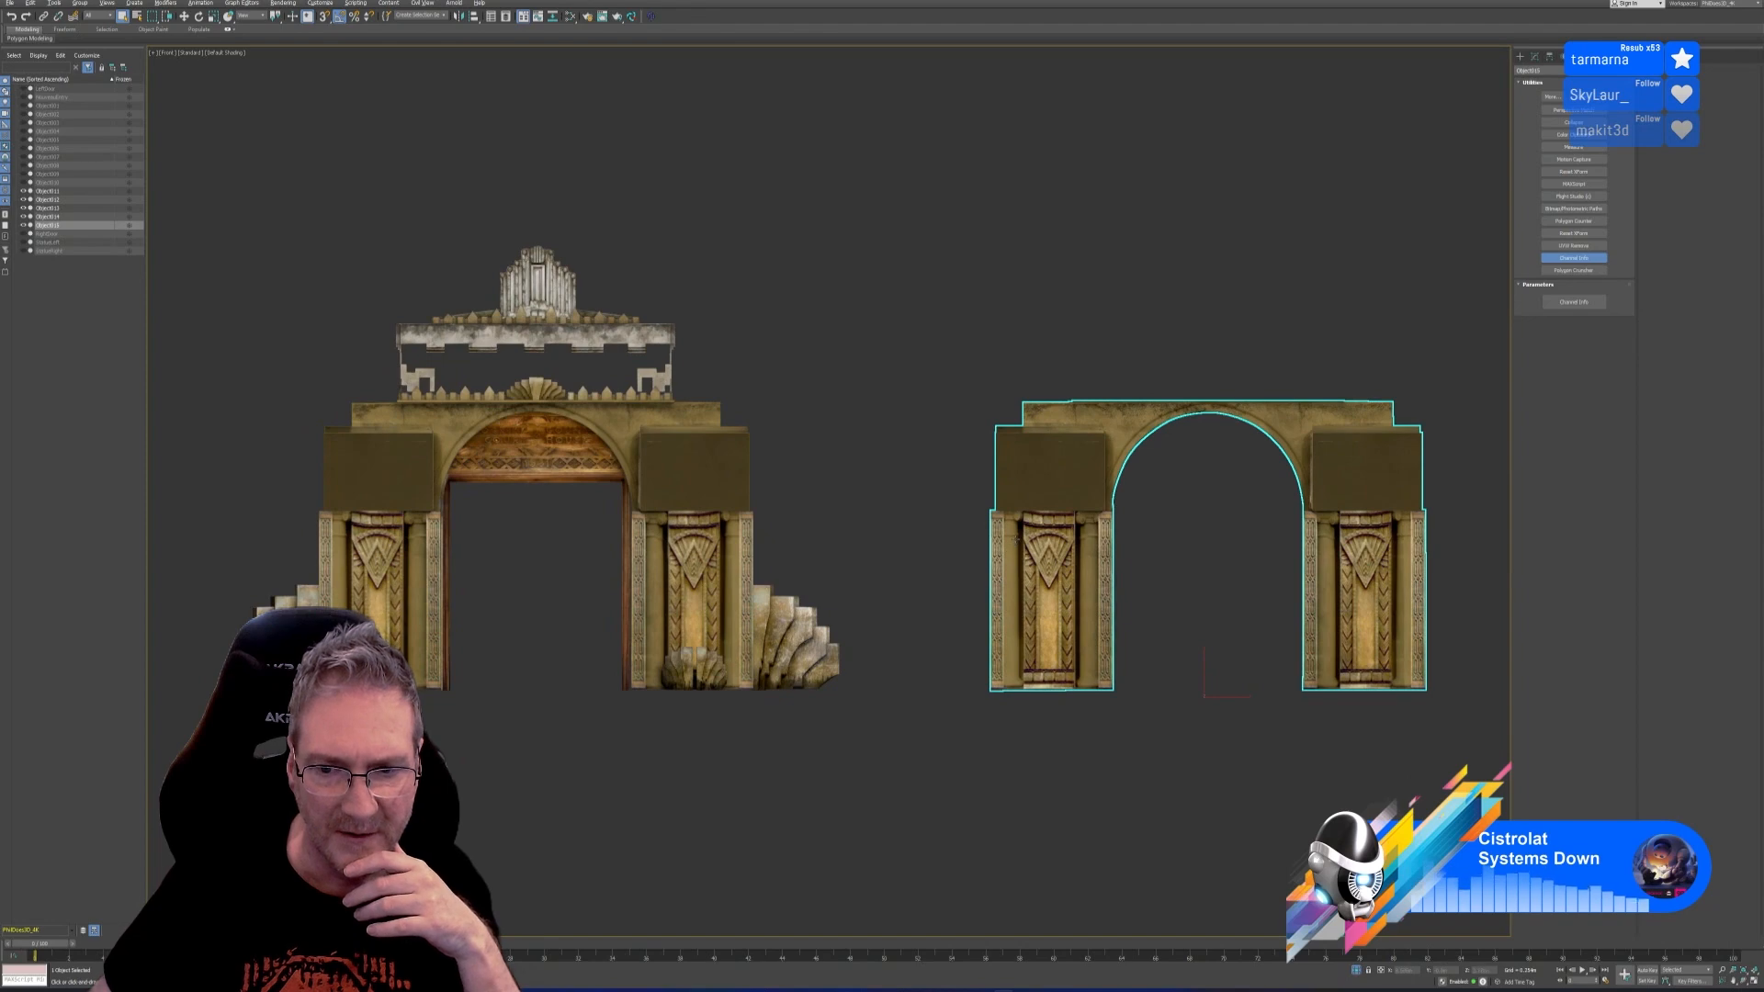
left_click(183, 16)
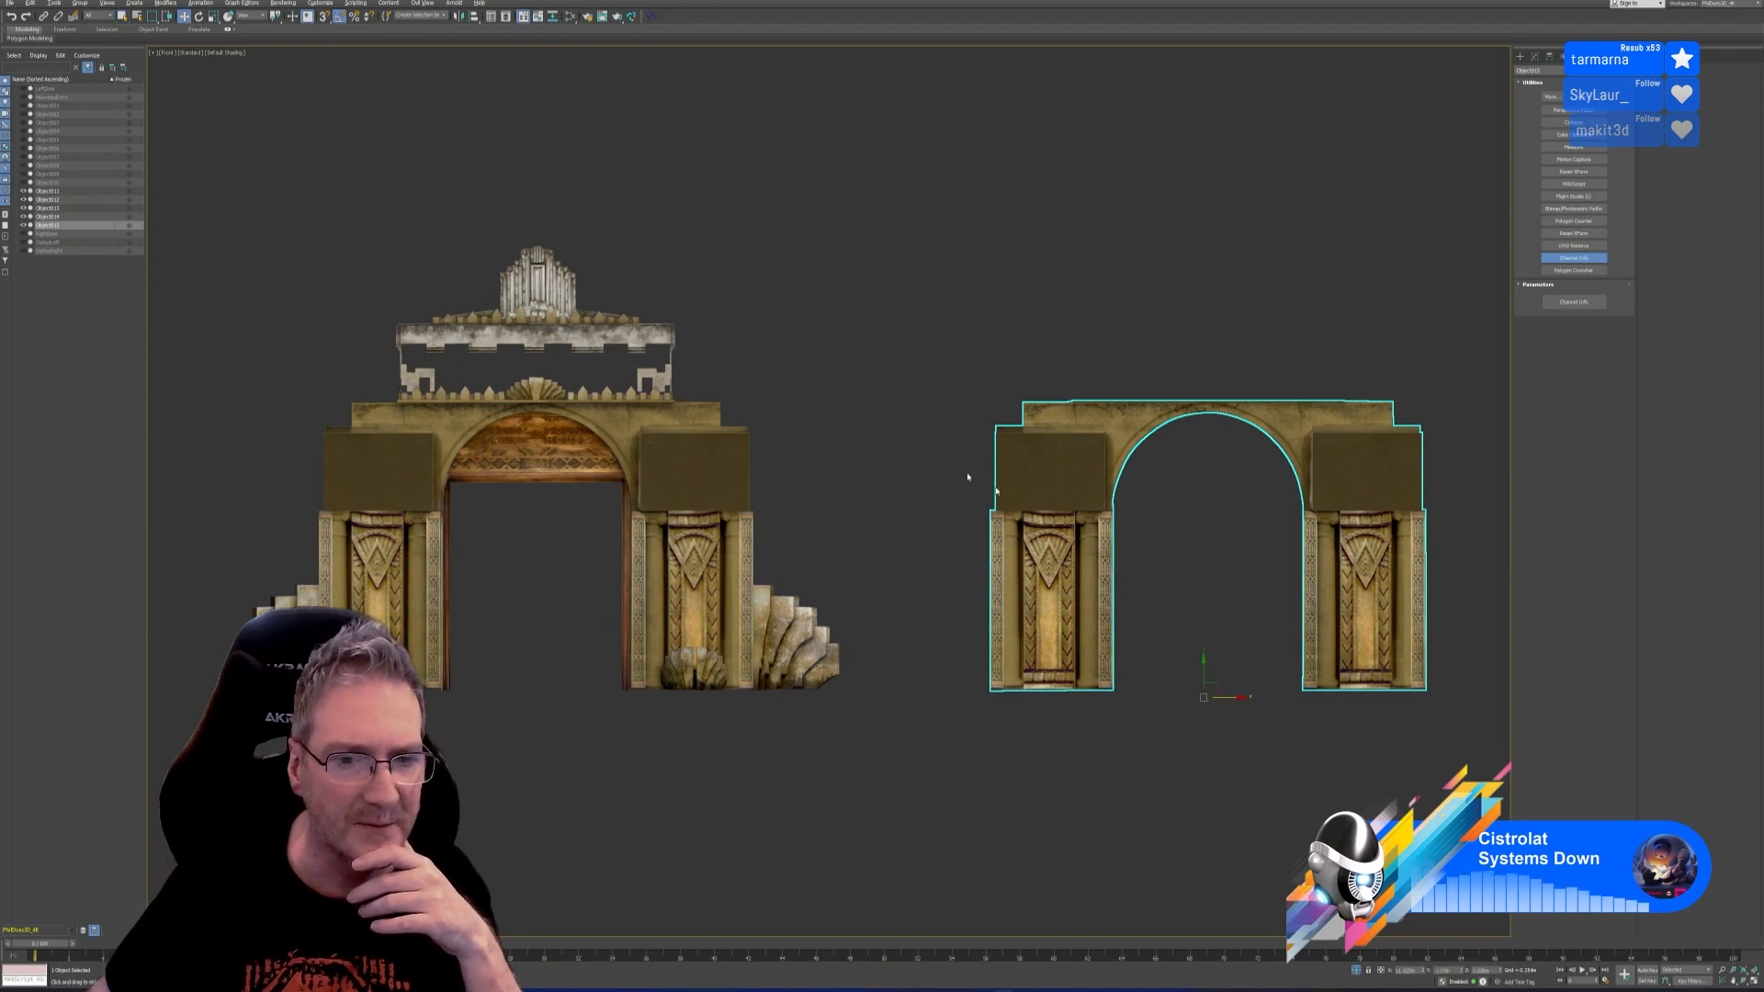
left_click_drag(1216, 707, 1096, 708)
Move the copied arch body along X until it stands directly beside the original arch, and compare their textures up close
scroll(853, 669, "up", 4)
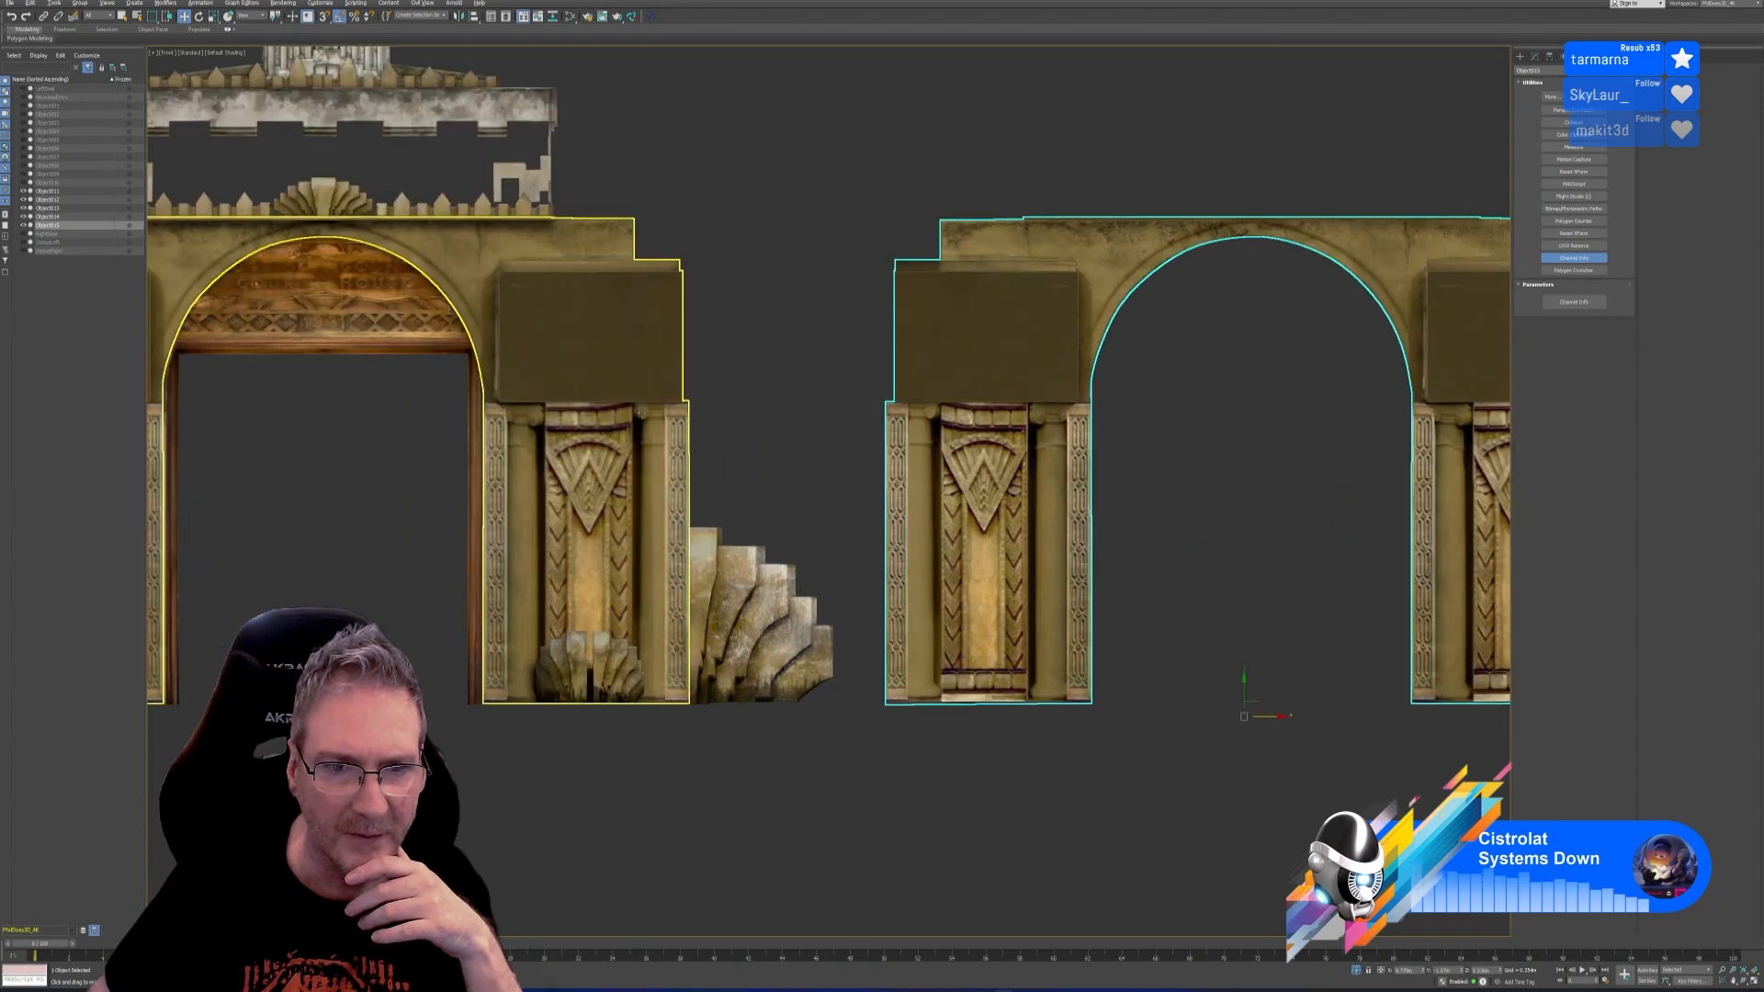
scroll(939, 534, "up", 4)
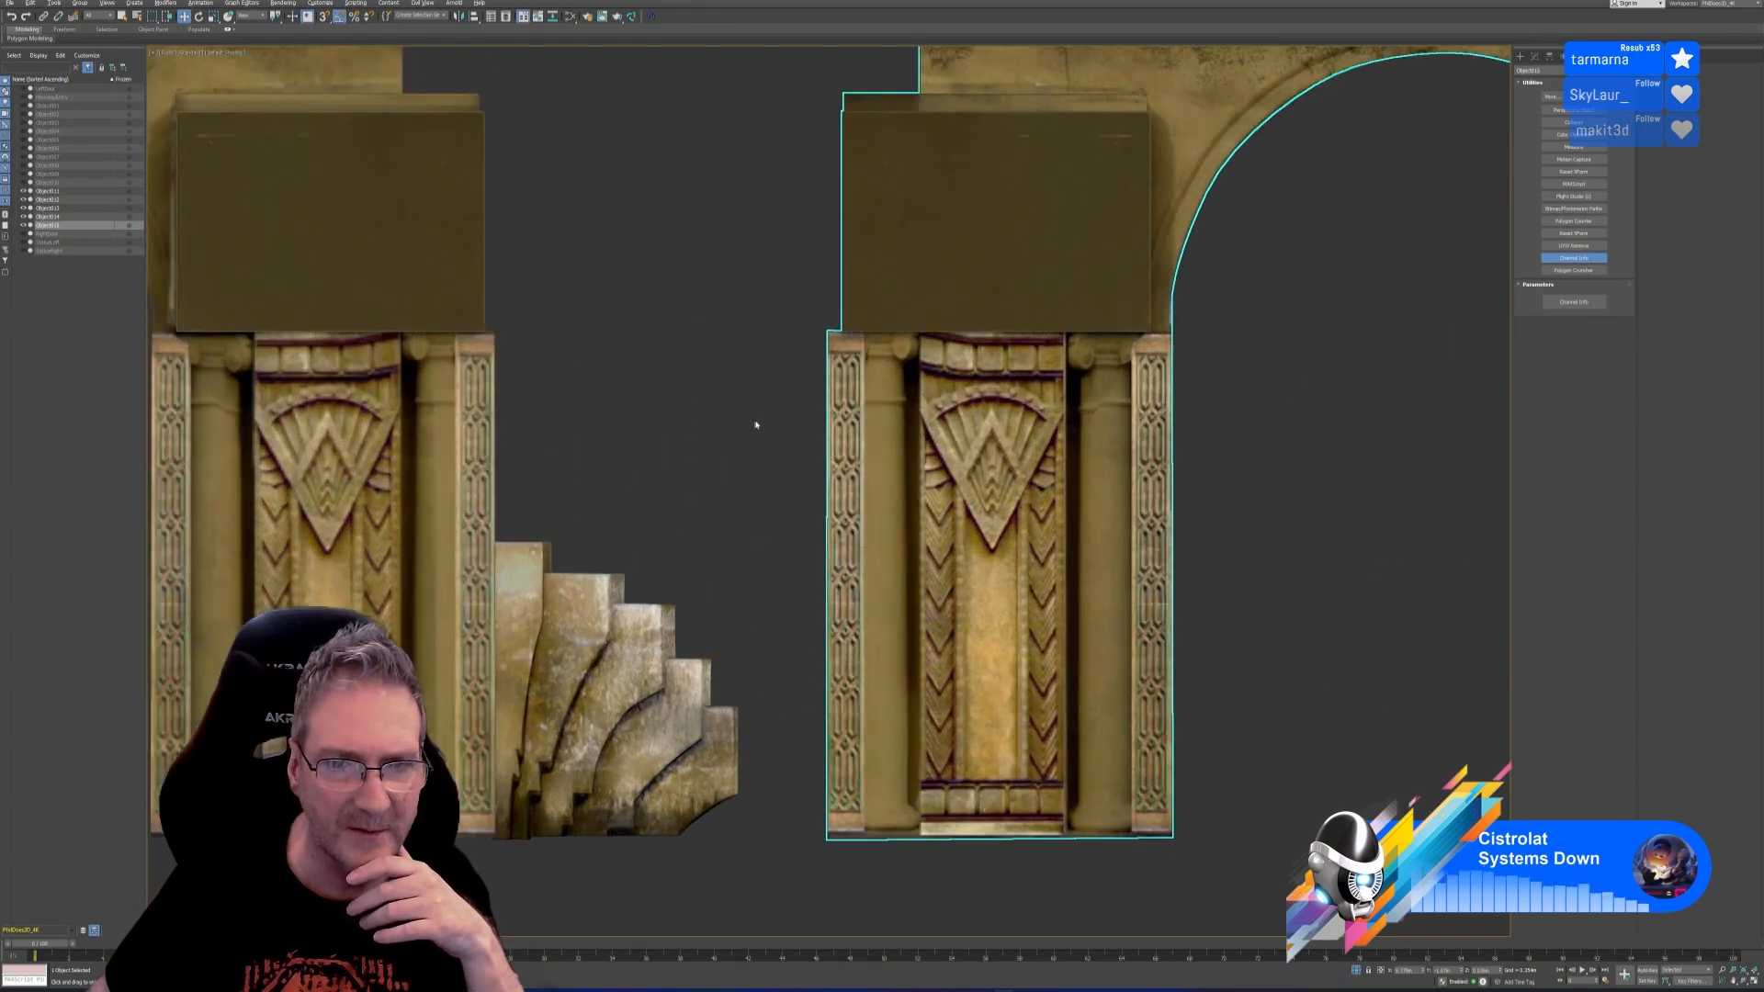
middle_click_drag(853, 389, 871, 435)
scroll(871, 436, "down", 3)
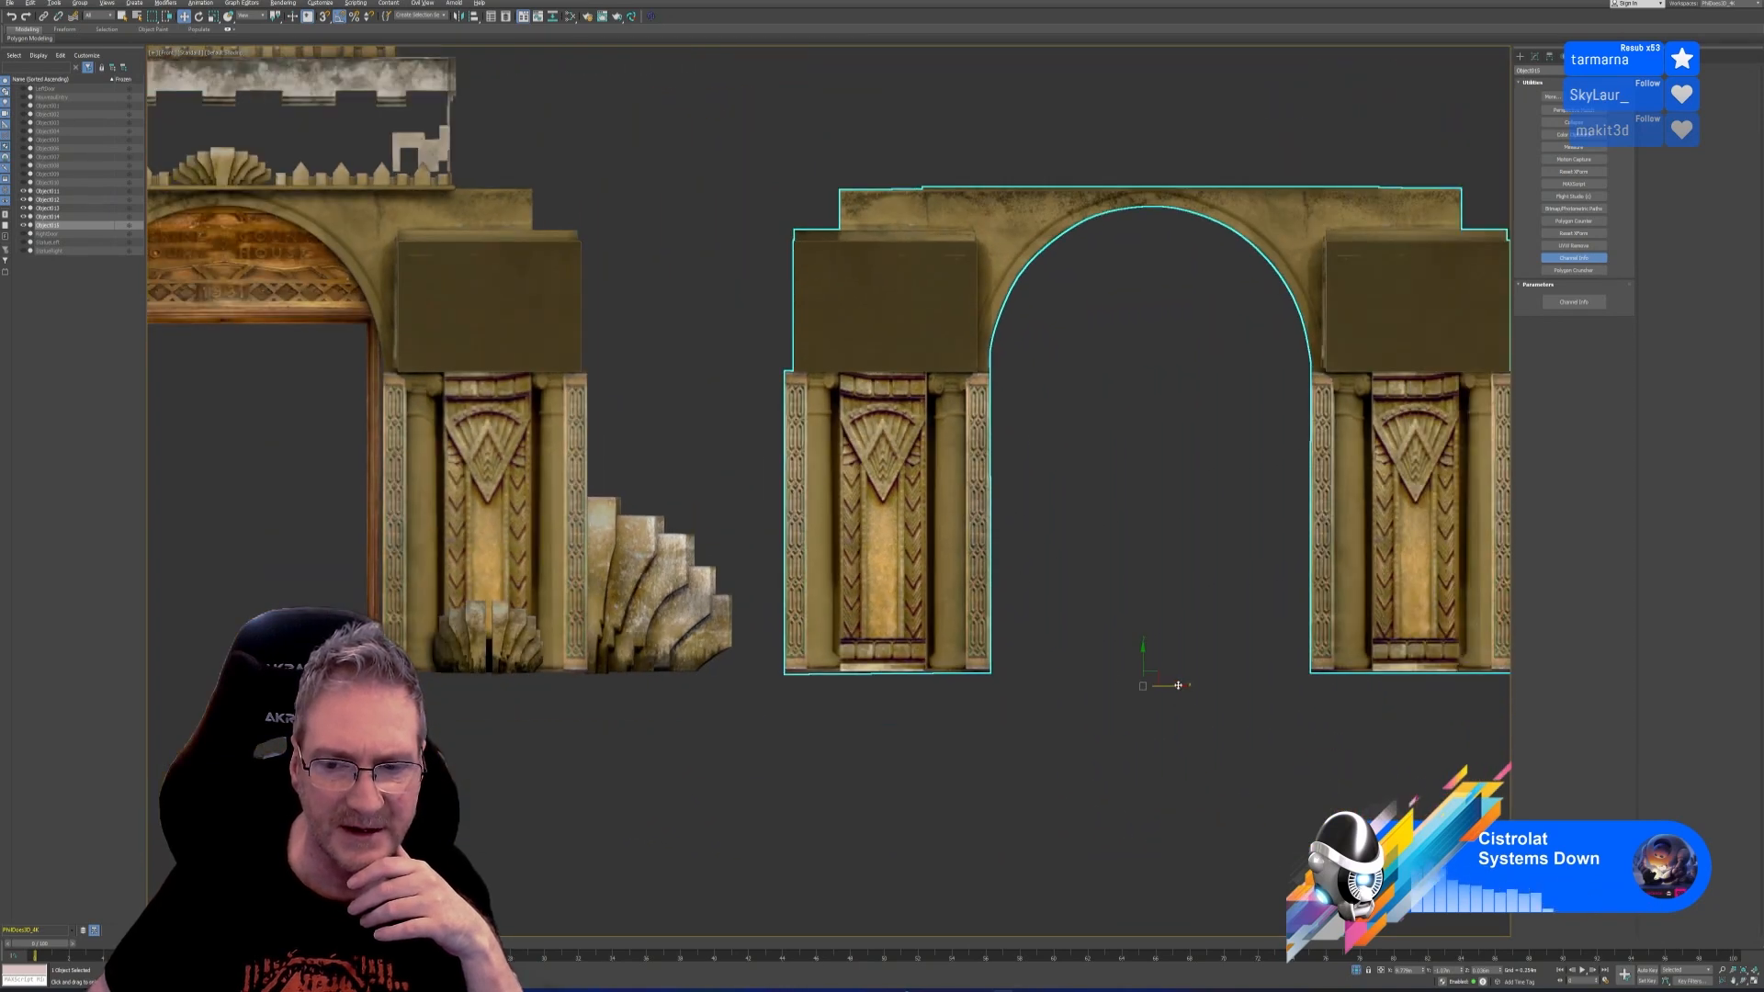
left_click_drag(1177, 685, 988, 684)
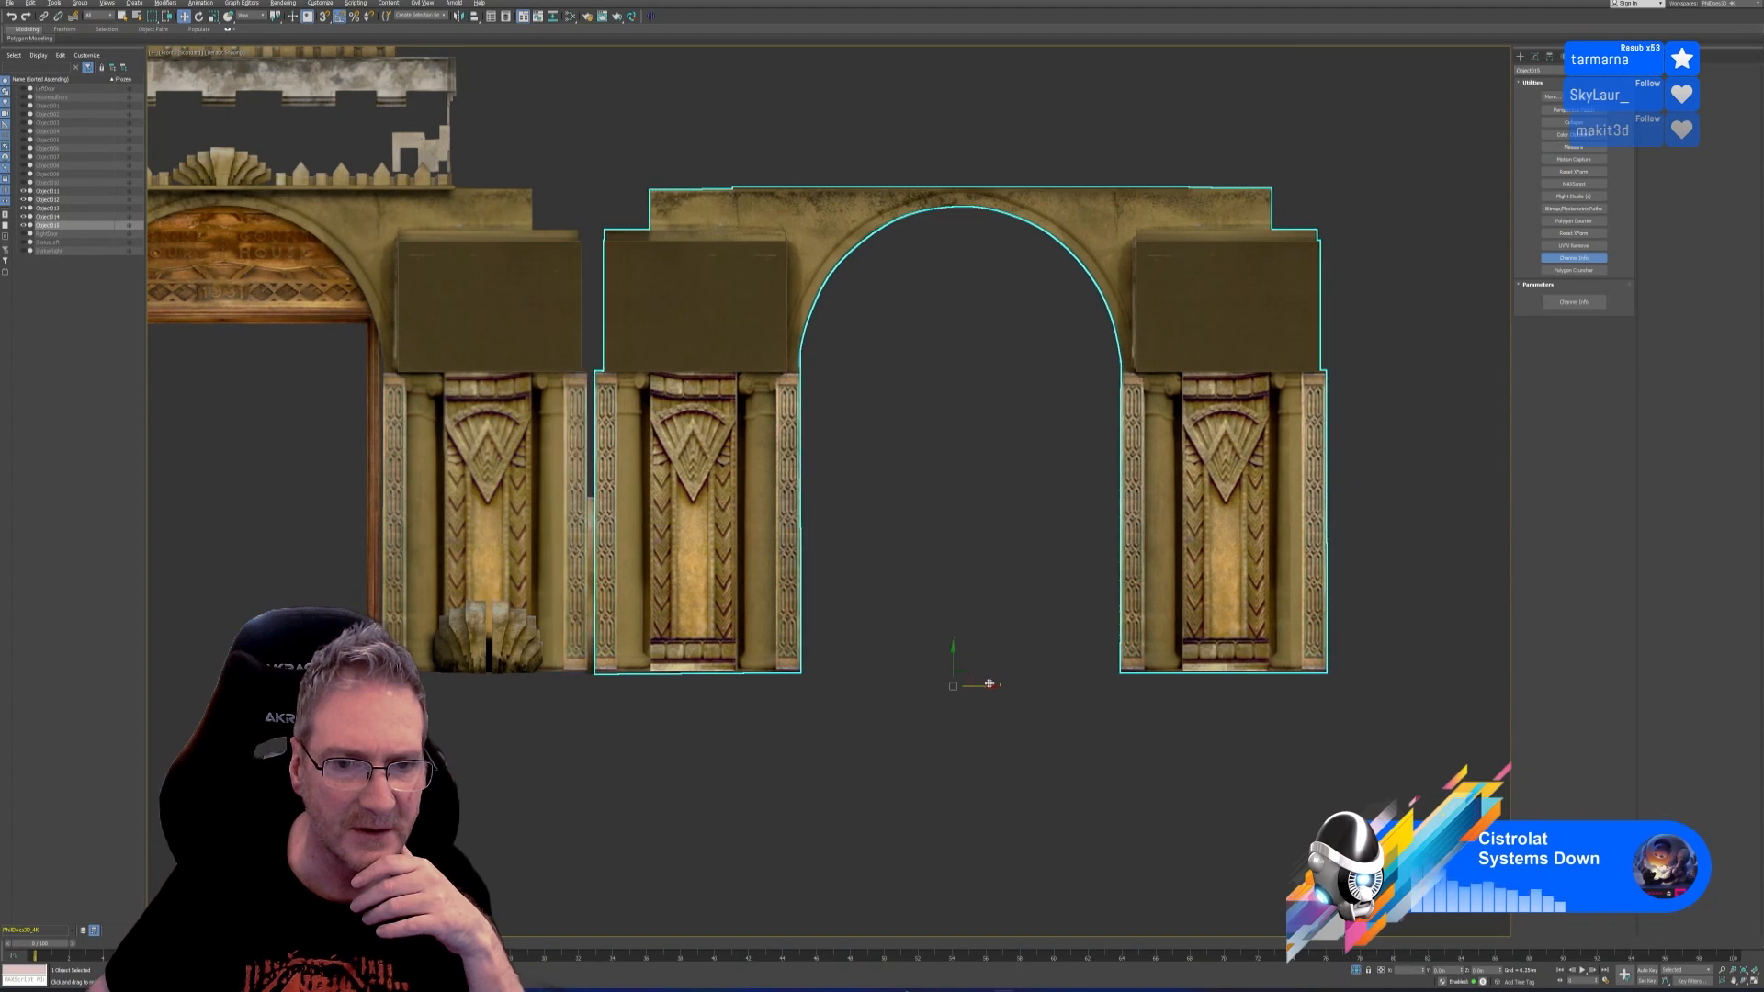
scroll(579, 460, "up", 6)
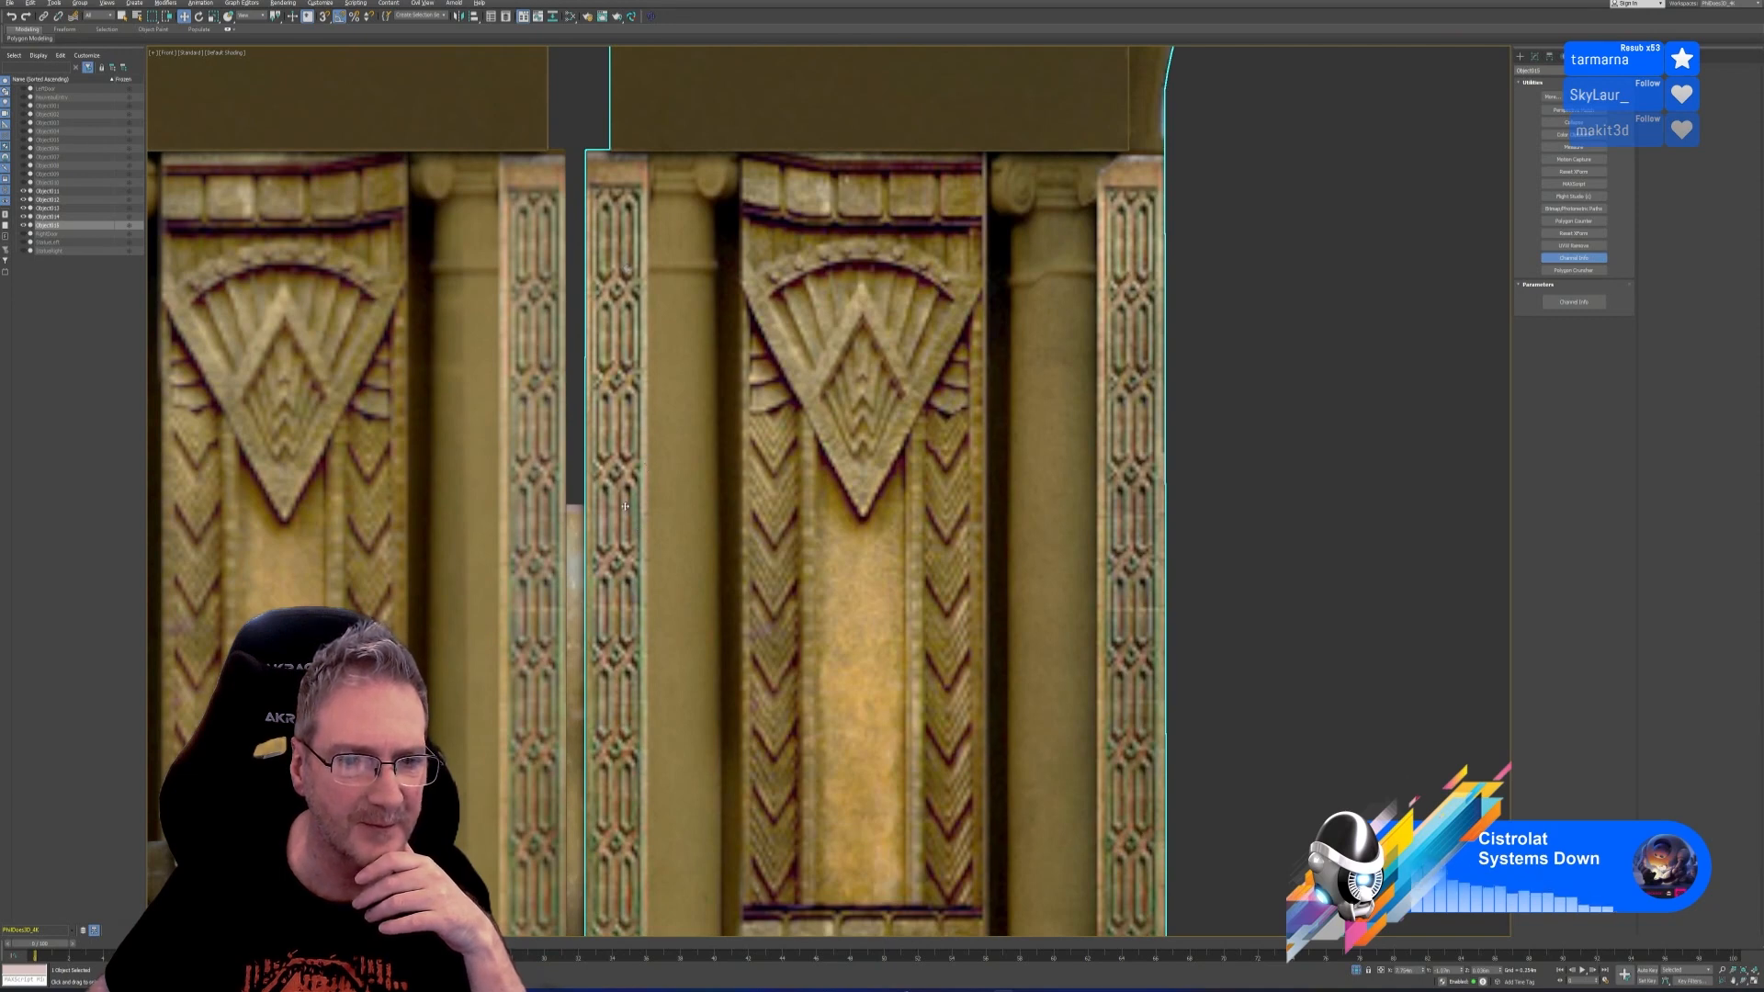
scroll(555, 502, "down", 6)
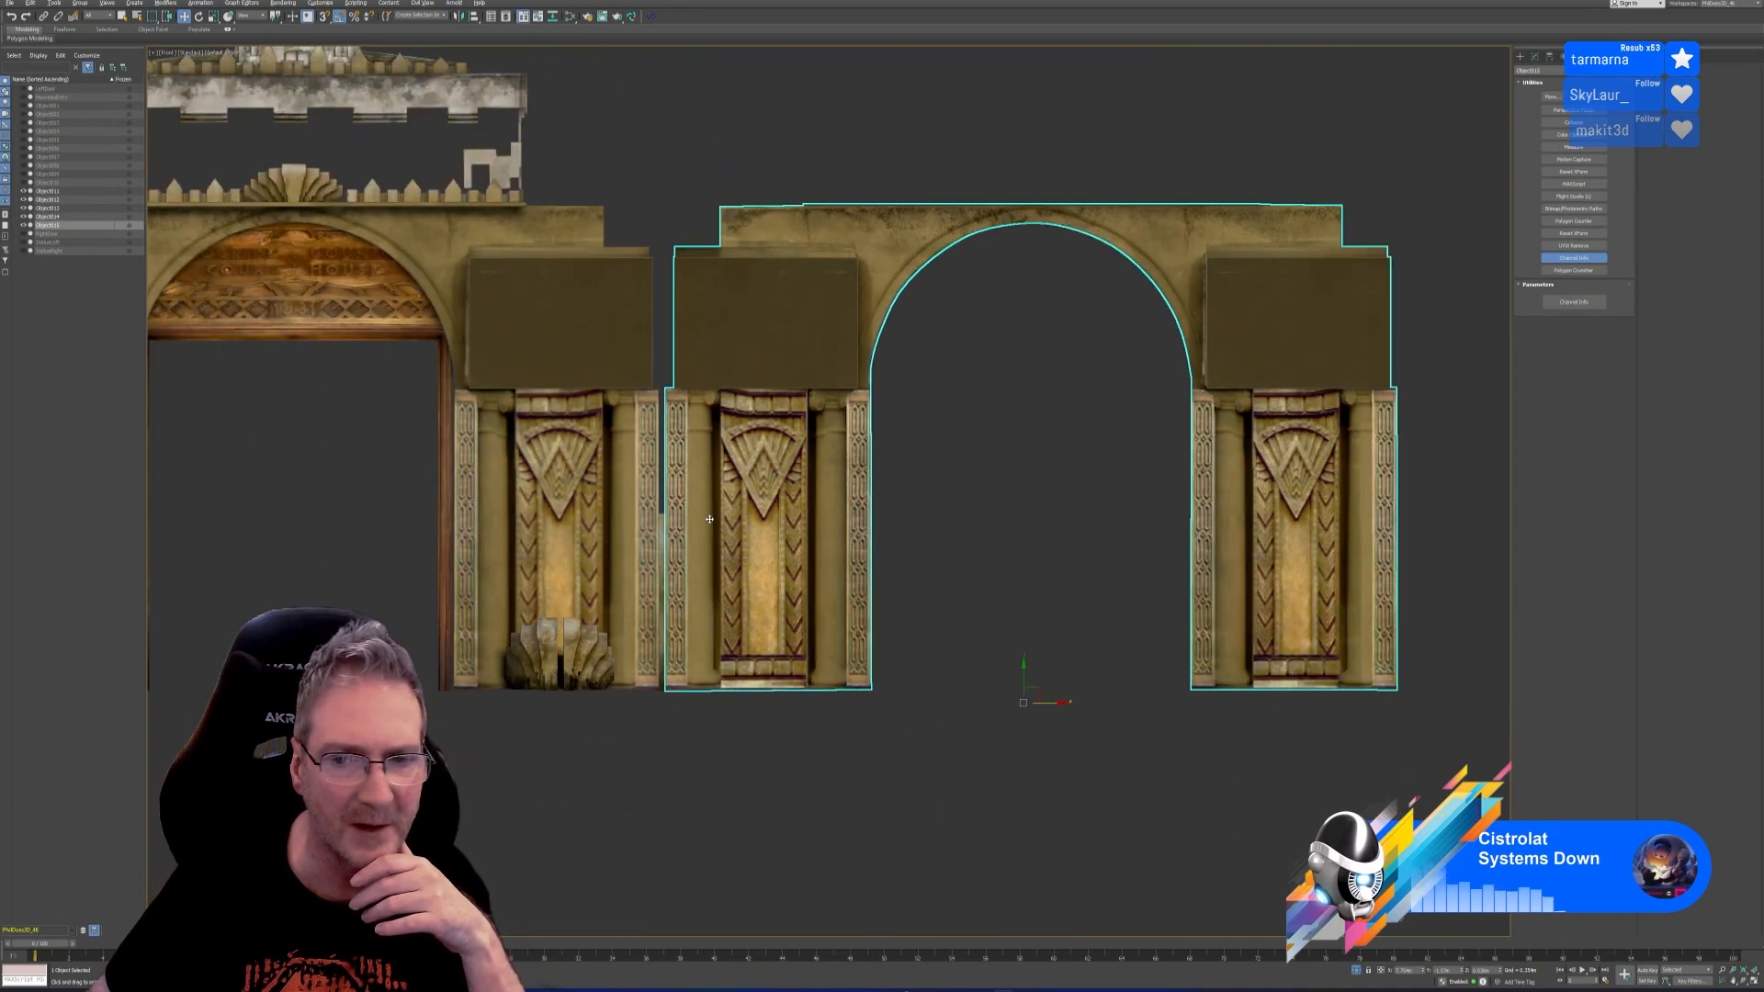
middle_click_drag(882, 551, 1065, 584)
scroll(885, 577, "down", 3)
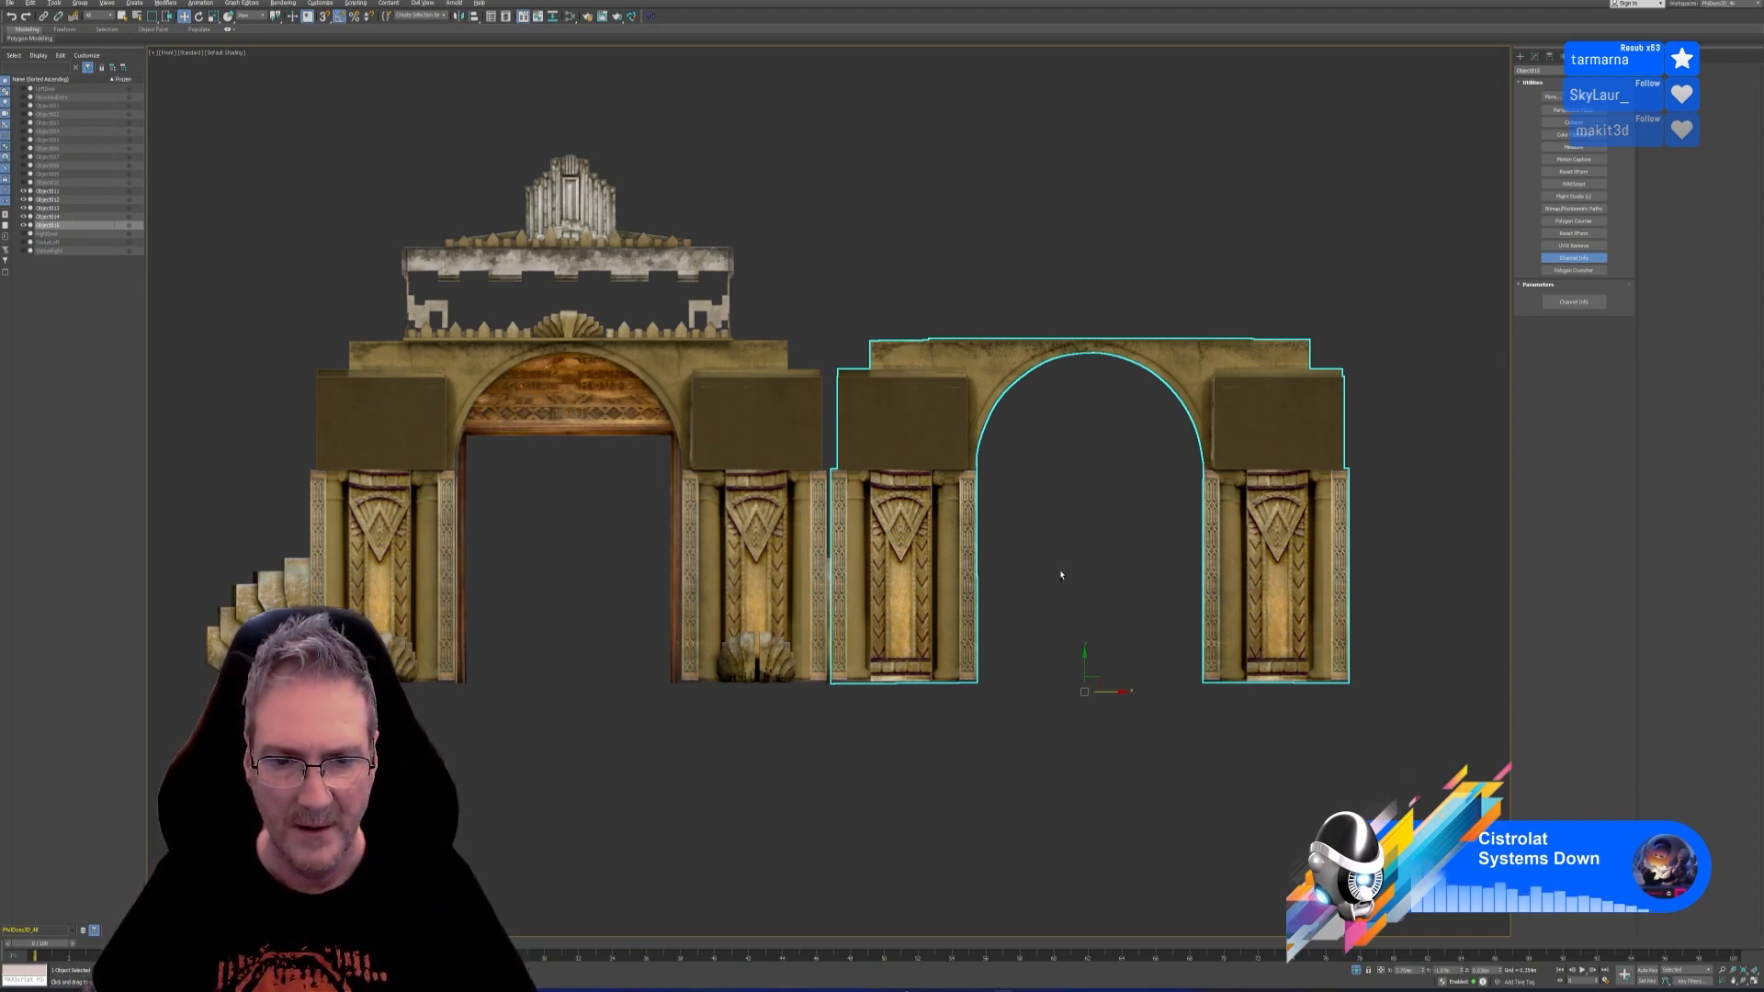
Move the copied arch body along X in the Front view, well clear of the original arch
left_click_drag(1118, 691, 1342, 691)
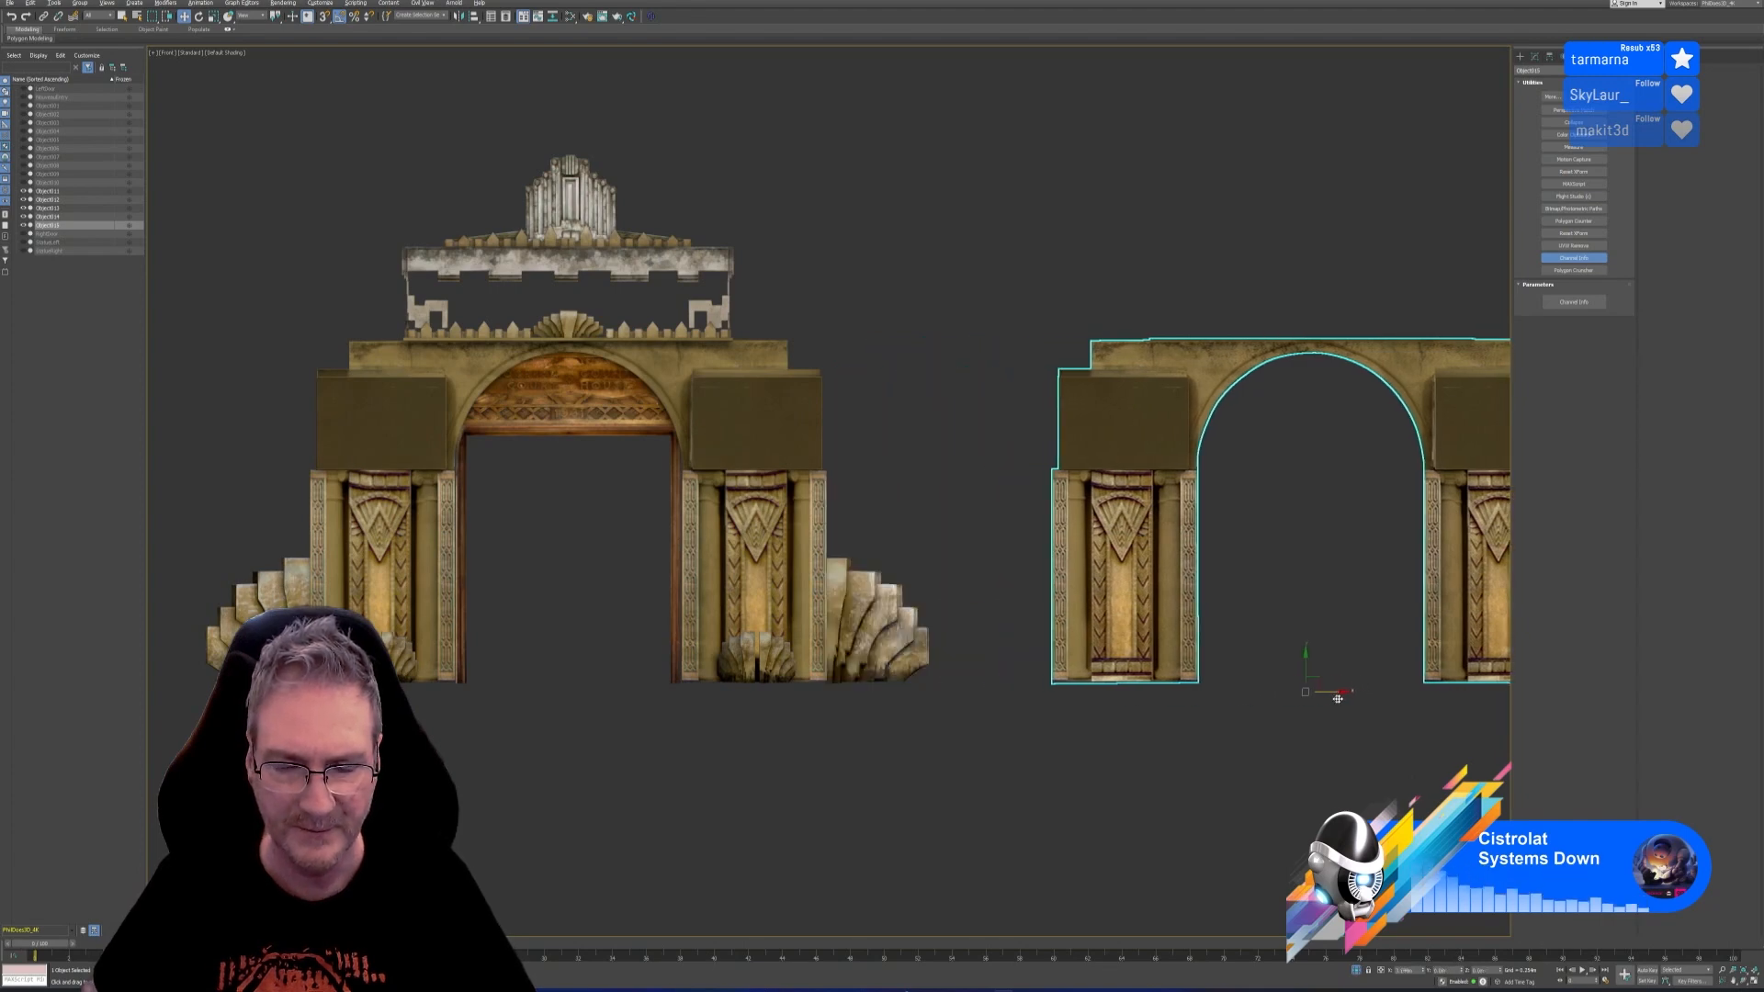
middle_click_drag(916, 473, 810, 487)
scroll(565, 411, "down", 3)
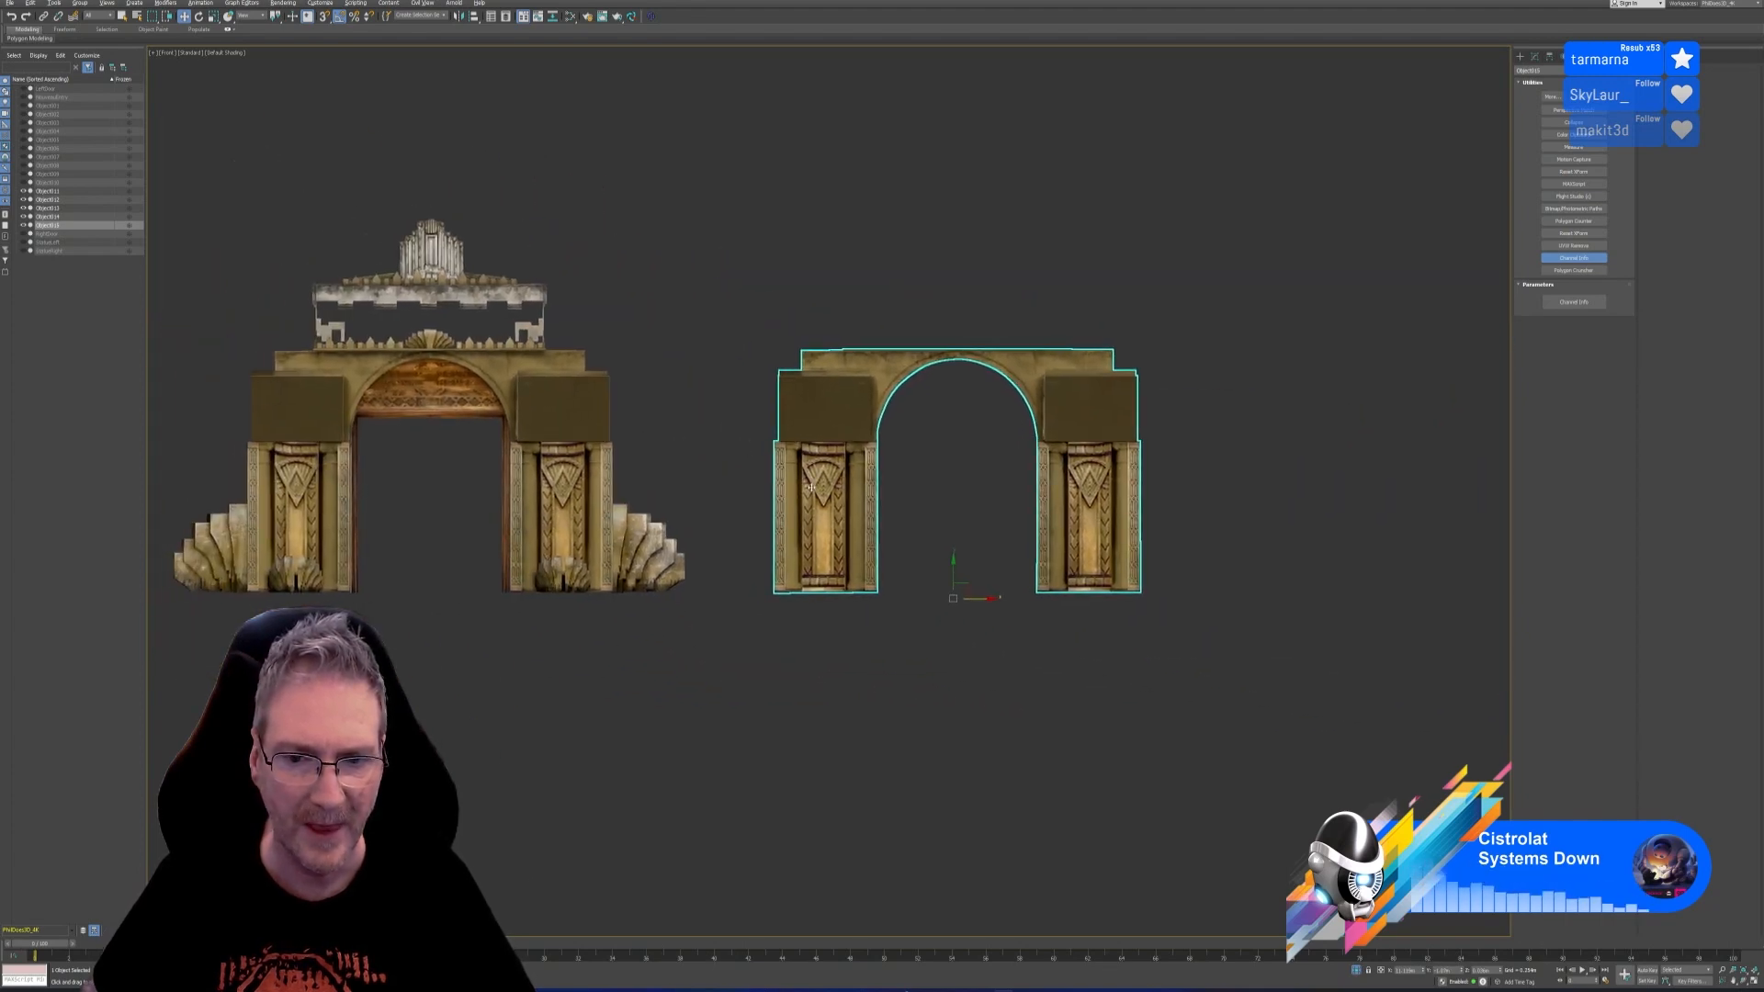
left_click_drag(984, 614, 1132, 606)
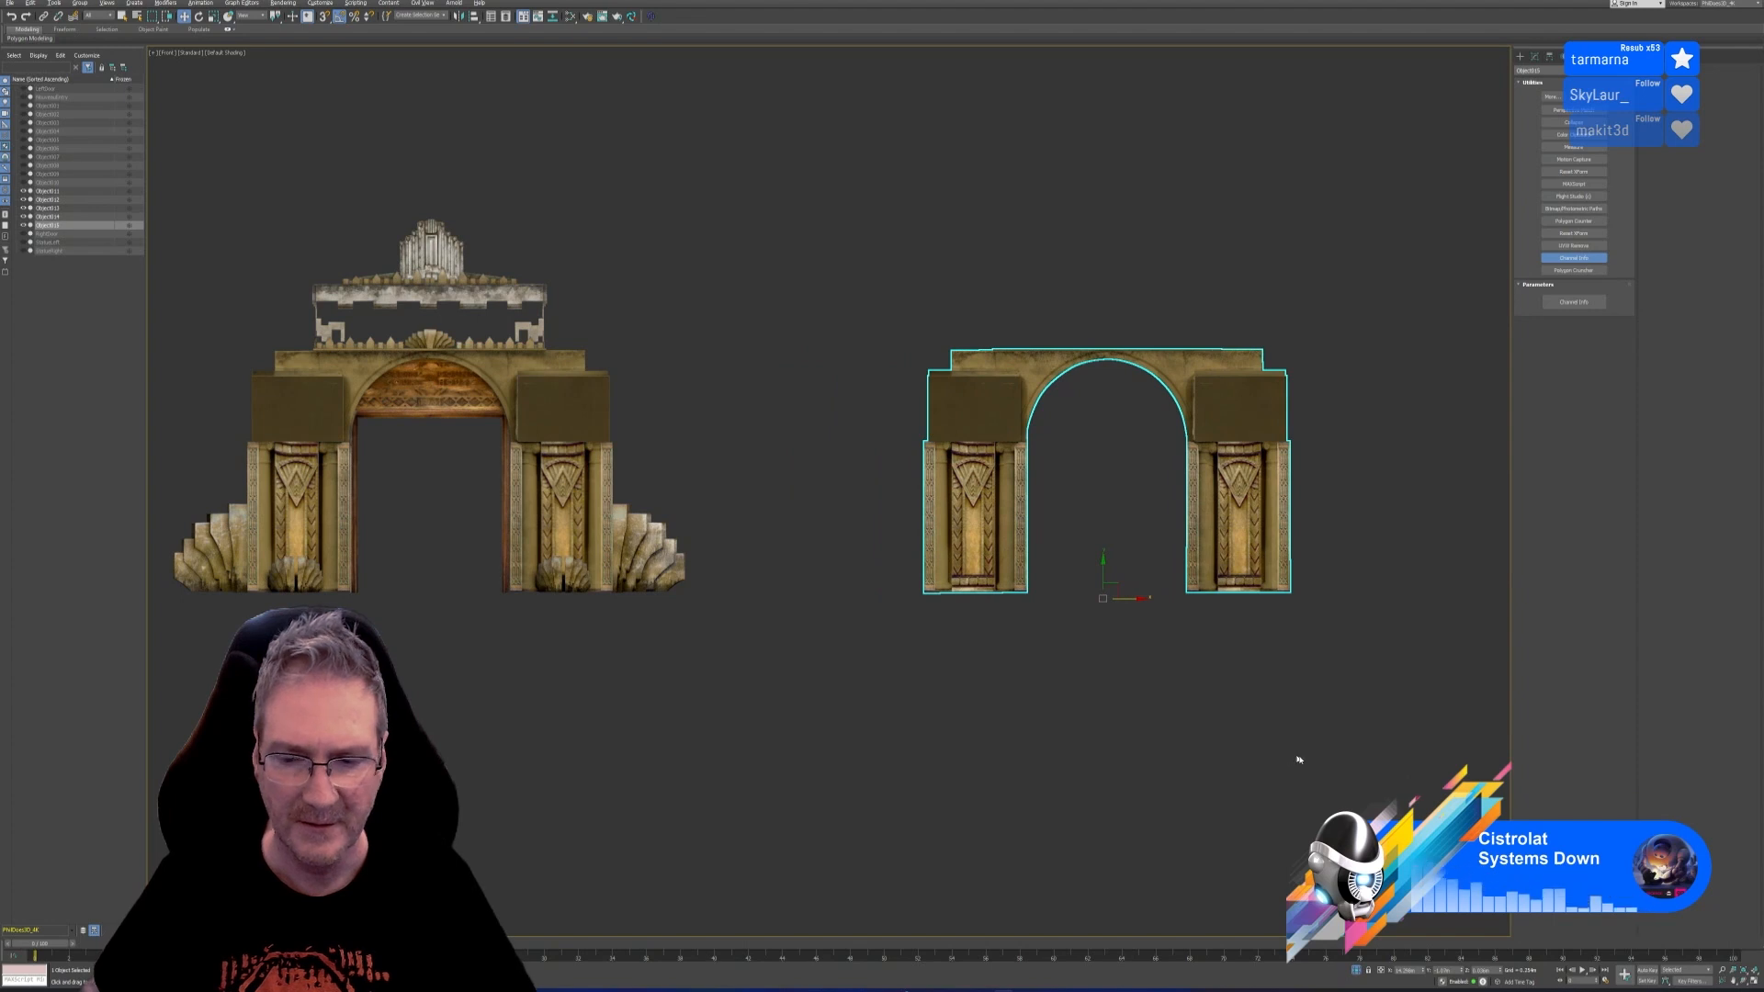
Restore the four-viewport layout, move the arch copy further out along X in the Top view, and deselect it
key("alt+w")
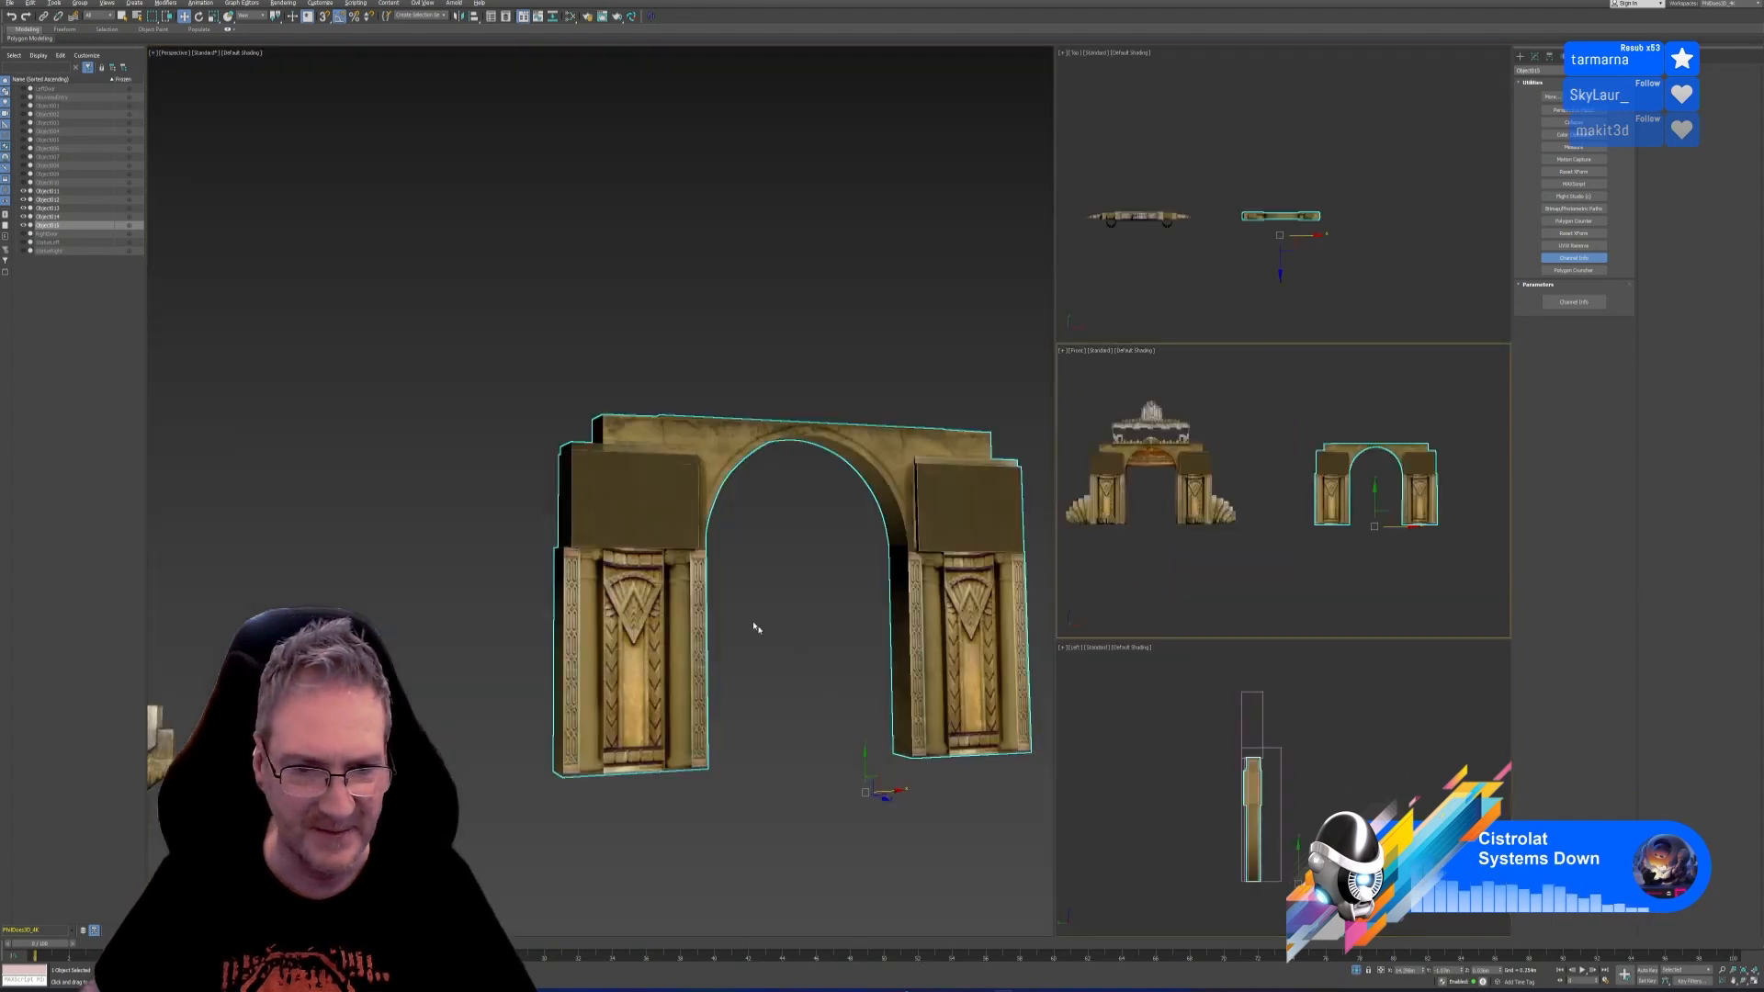
scroll(740, 623, "down", 2)
scroll(740, 623, "down", 2)
middle_click_drag(540, 532, 512, 484)
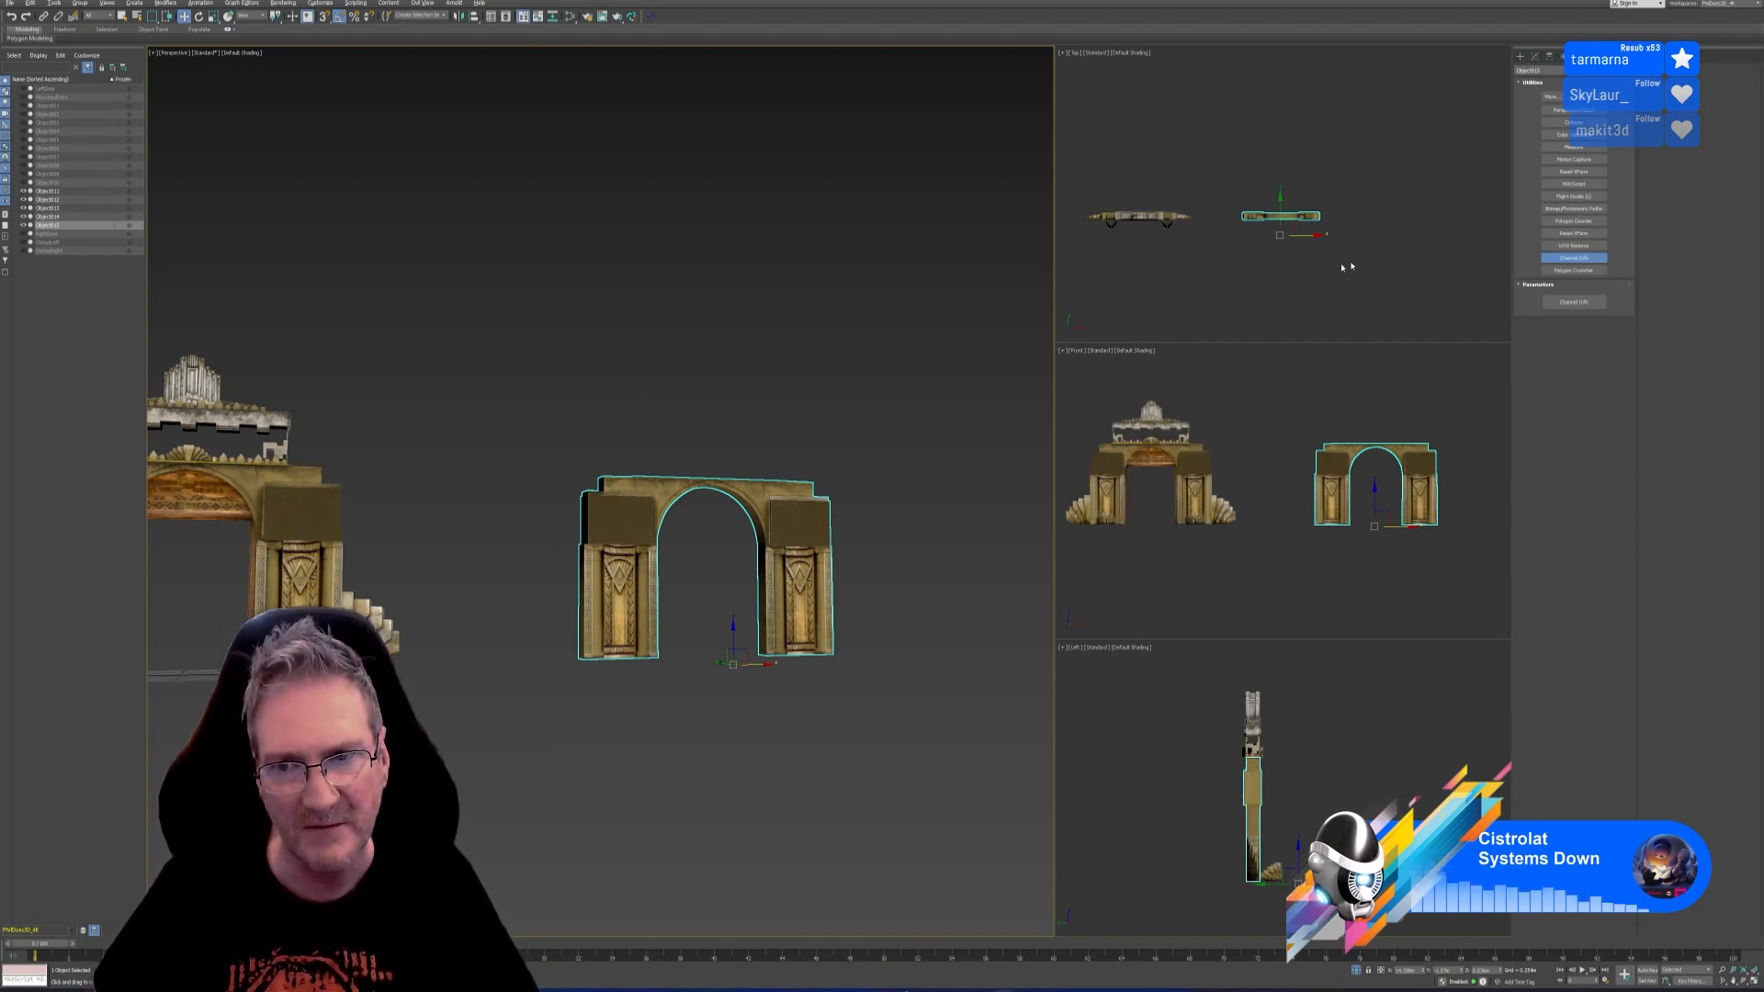
middle_click_drag(1346, 267, 1350, 265)
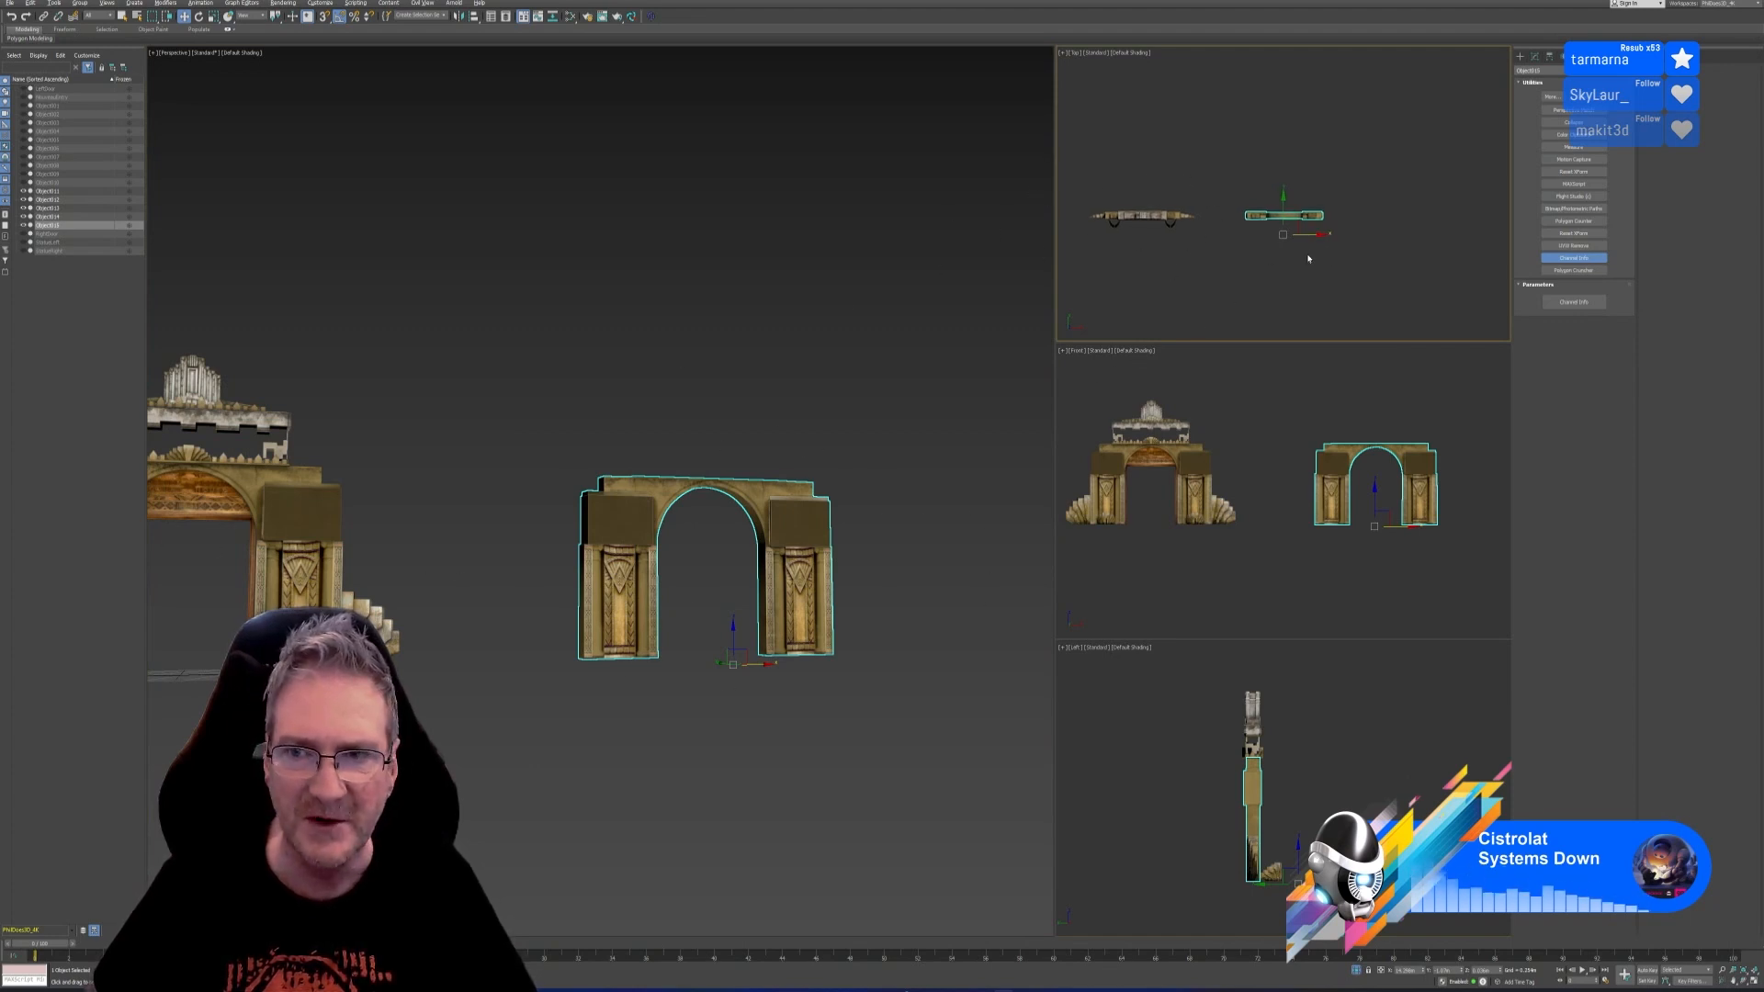
left_click_drag(1313, 234, 1352, 265)
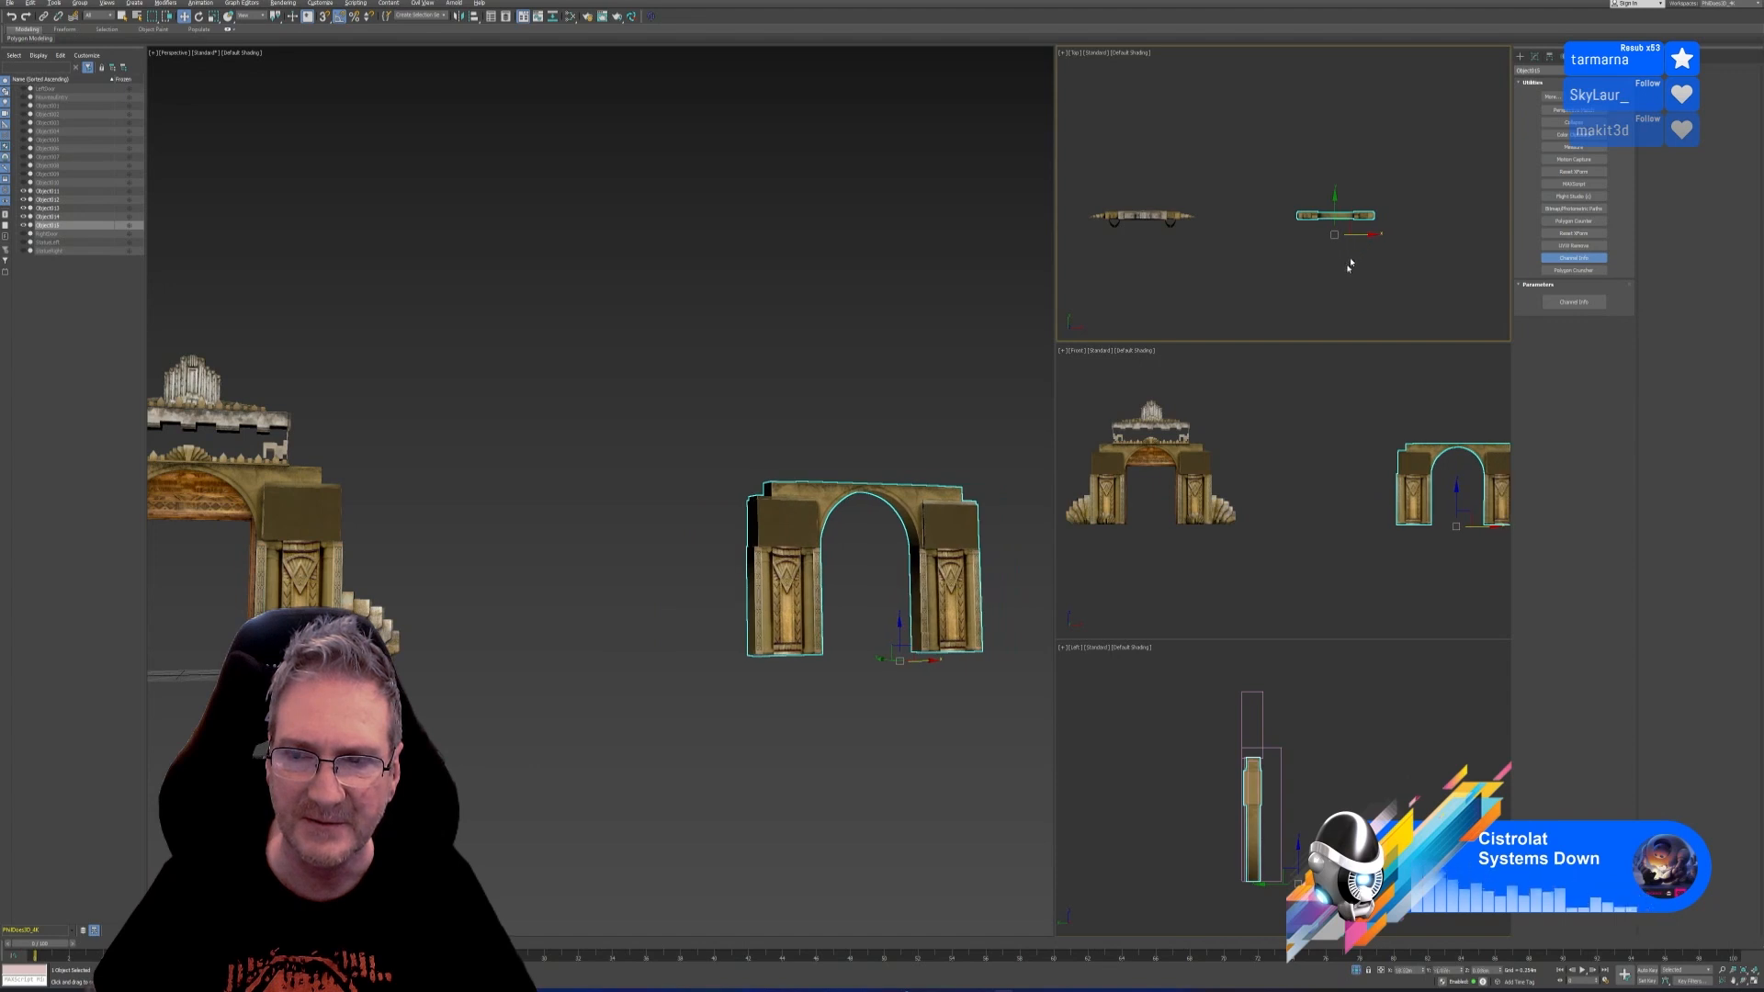
left_click(1337, 286)
Clone the original arch's stone crown along X so that the copy sits directly above the copied arch body
middle_click_drag(826, 436, 823, 433)
middle_click_drag(677, 465, 810, 472)
scroll(607, 510, "up", 1)
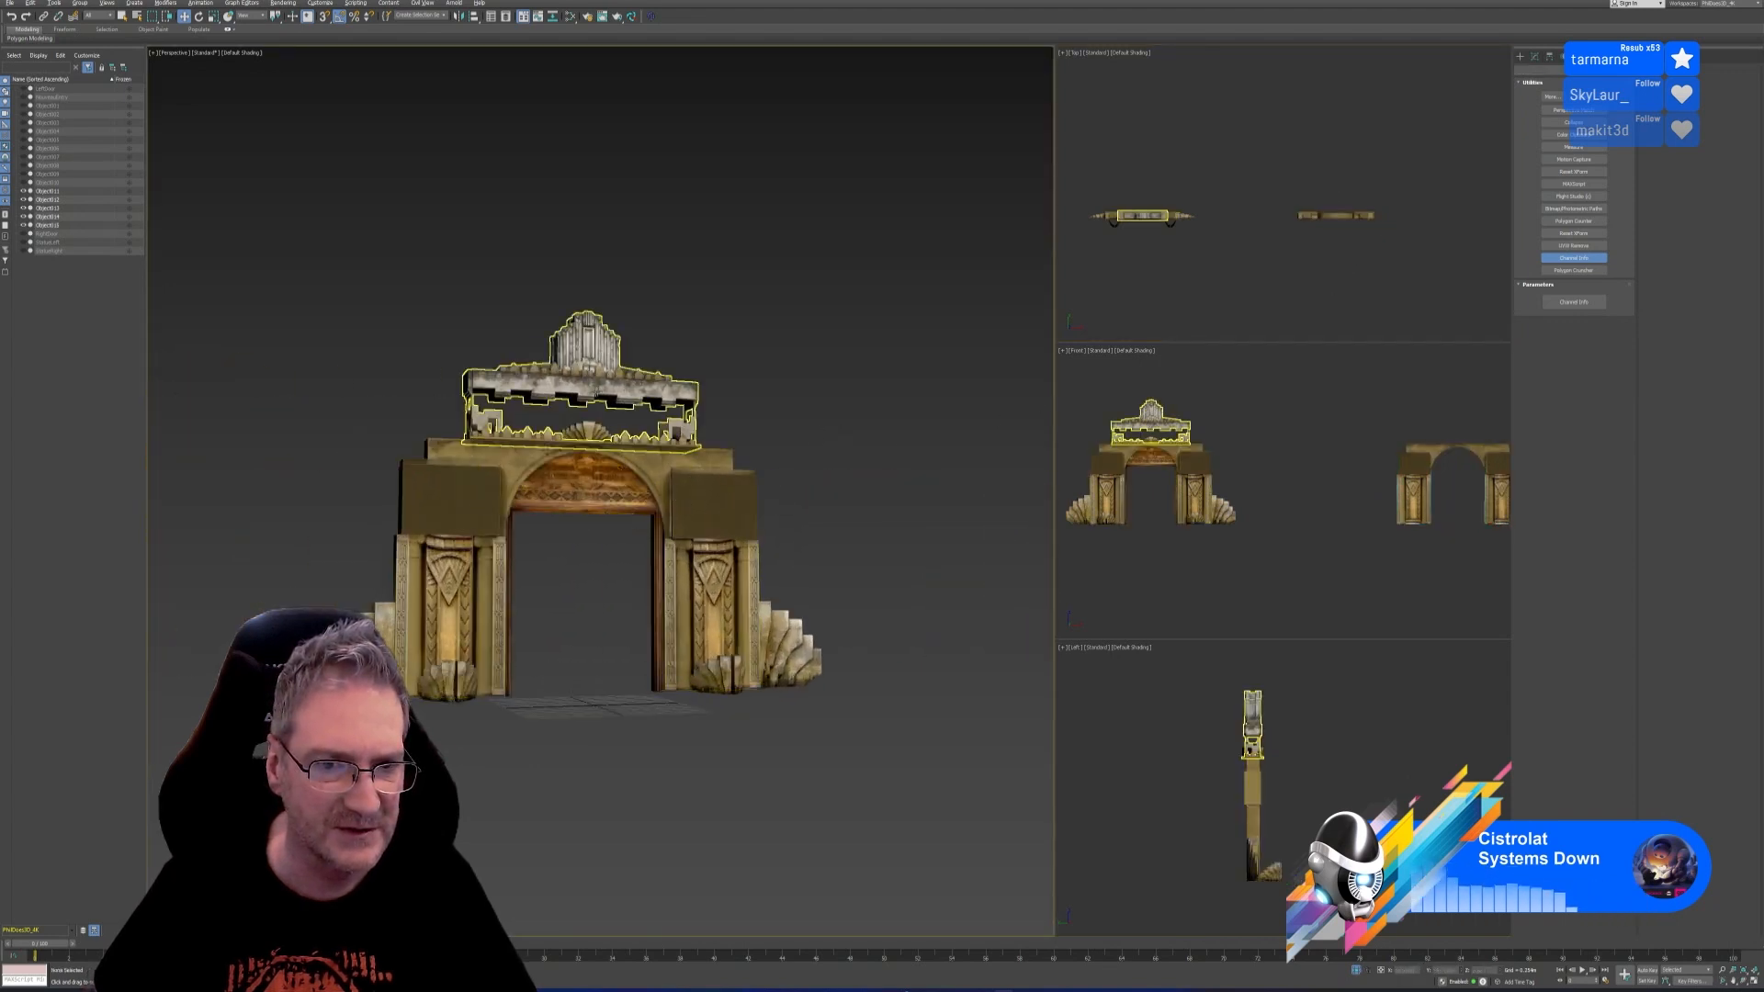
left_click(643, 404)
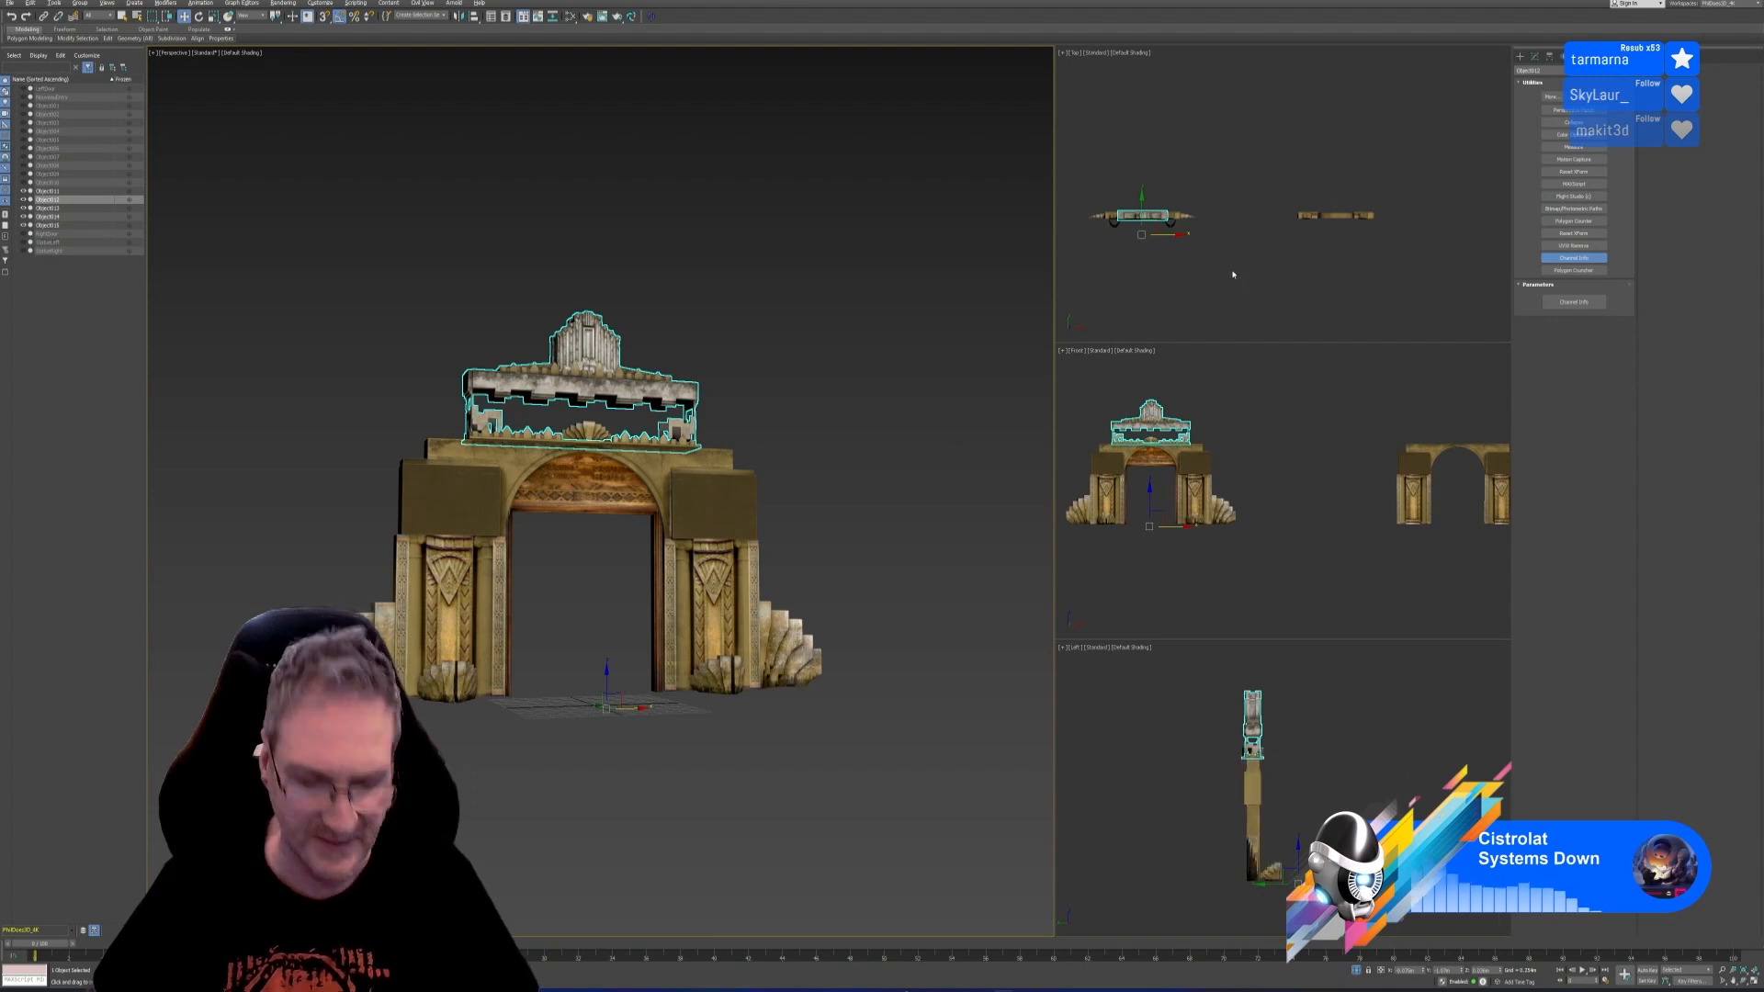
middle_click_drag(1236, 280, 1234, 284)
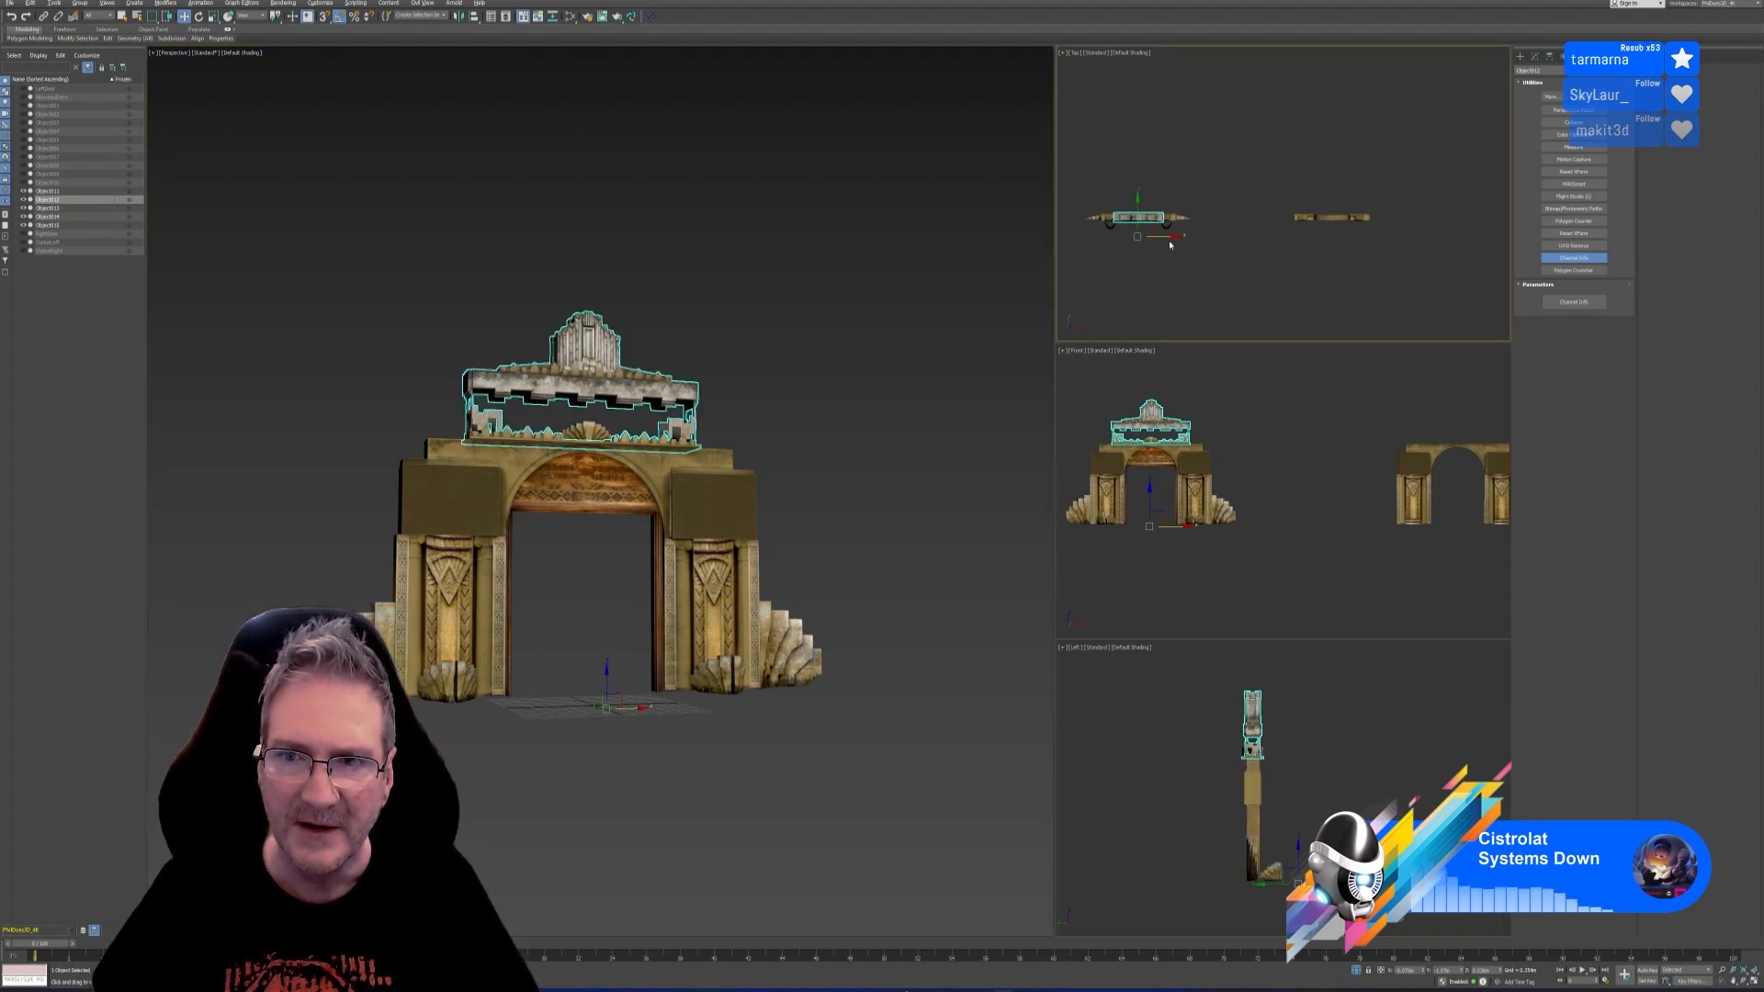
left_click_drag(1167, 237, 1360, 237, "shift")
left_click(882, 533)
middle_click_drag(933, 453, 413, 497)
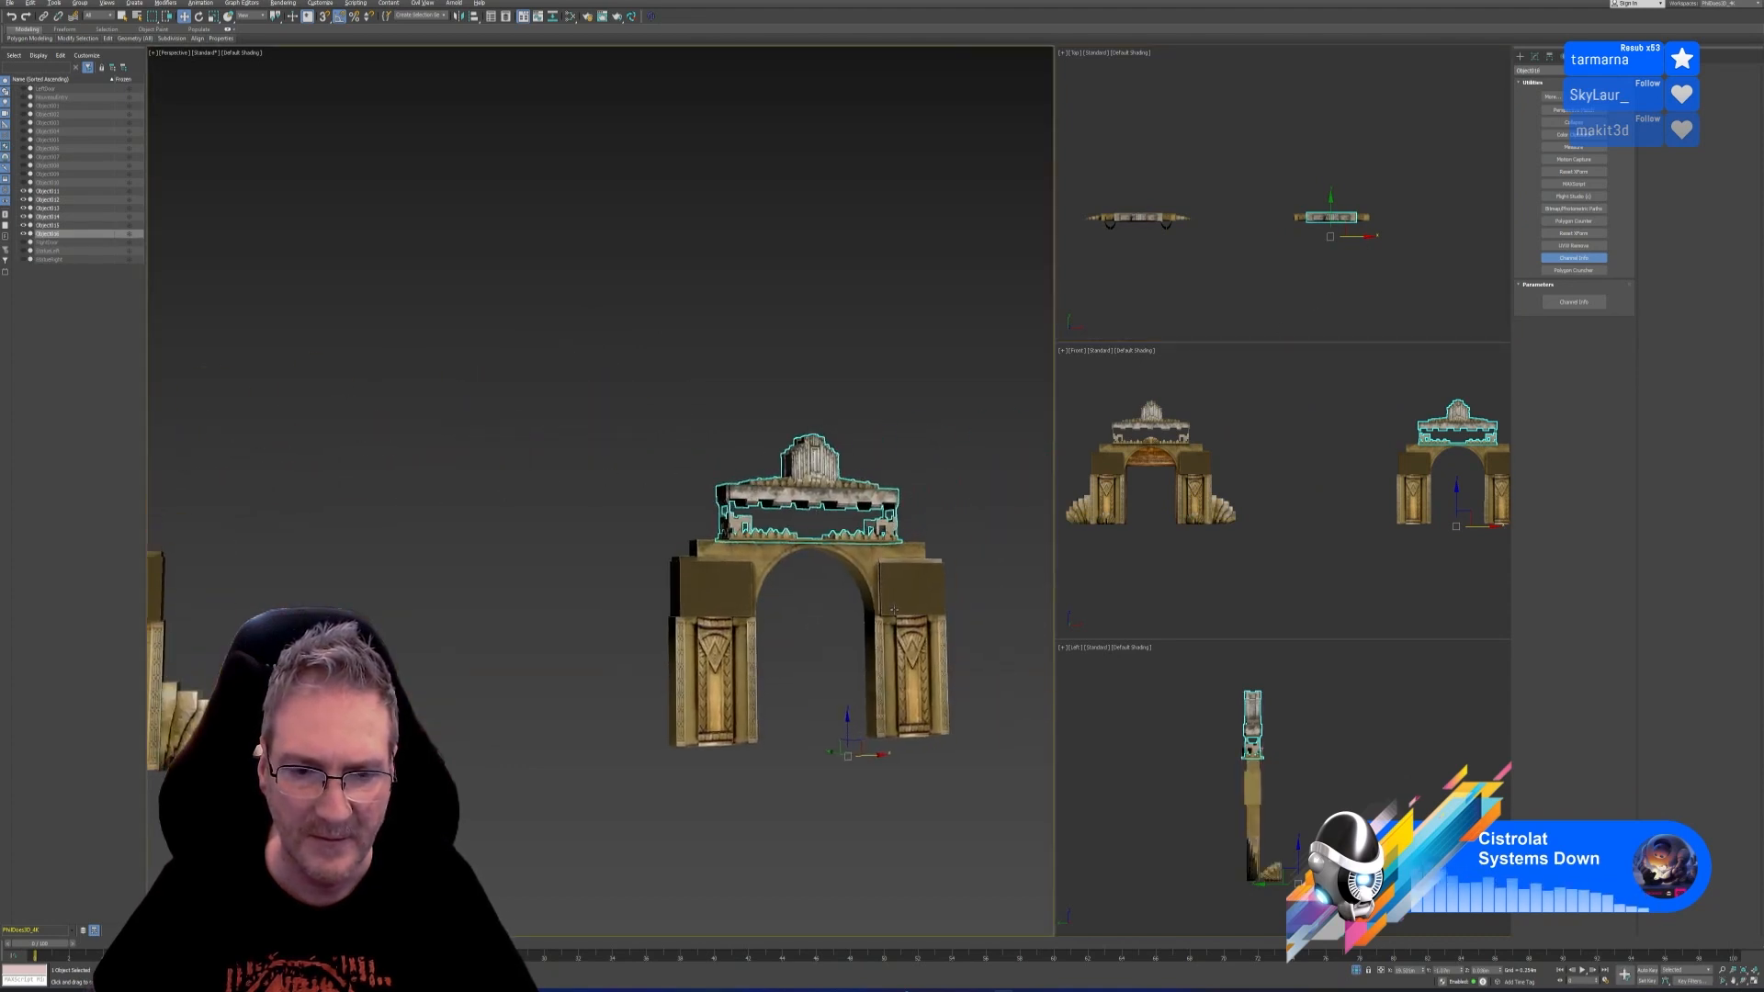
mouse_move(893, 609)
middle_mouse_down("alt")
mouse_move(862, 641)
mouse_move(875, 617)
middle_mouse_up("alt")
scroll(848, 432, "up", 4)
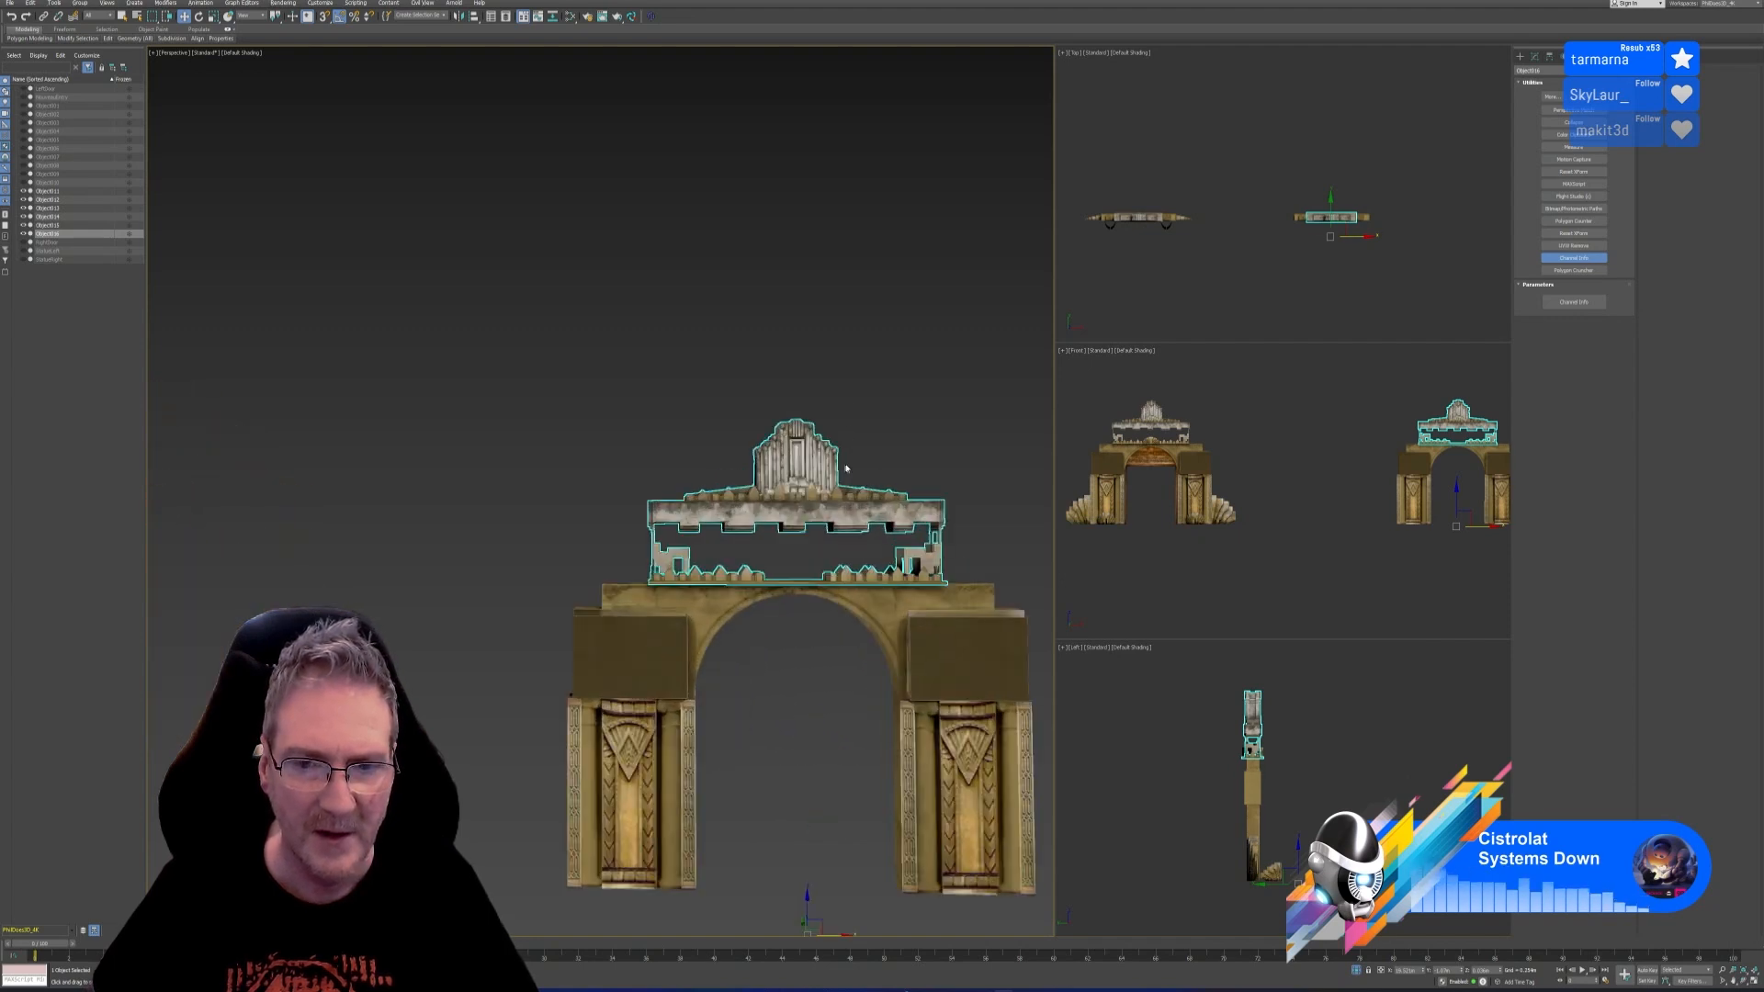
Add an Unwrap UVW modifier to the copied crown and switch it to map channel 2
left_click(1535, 56)
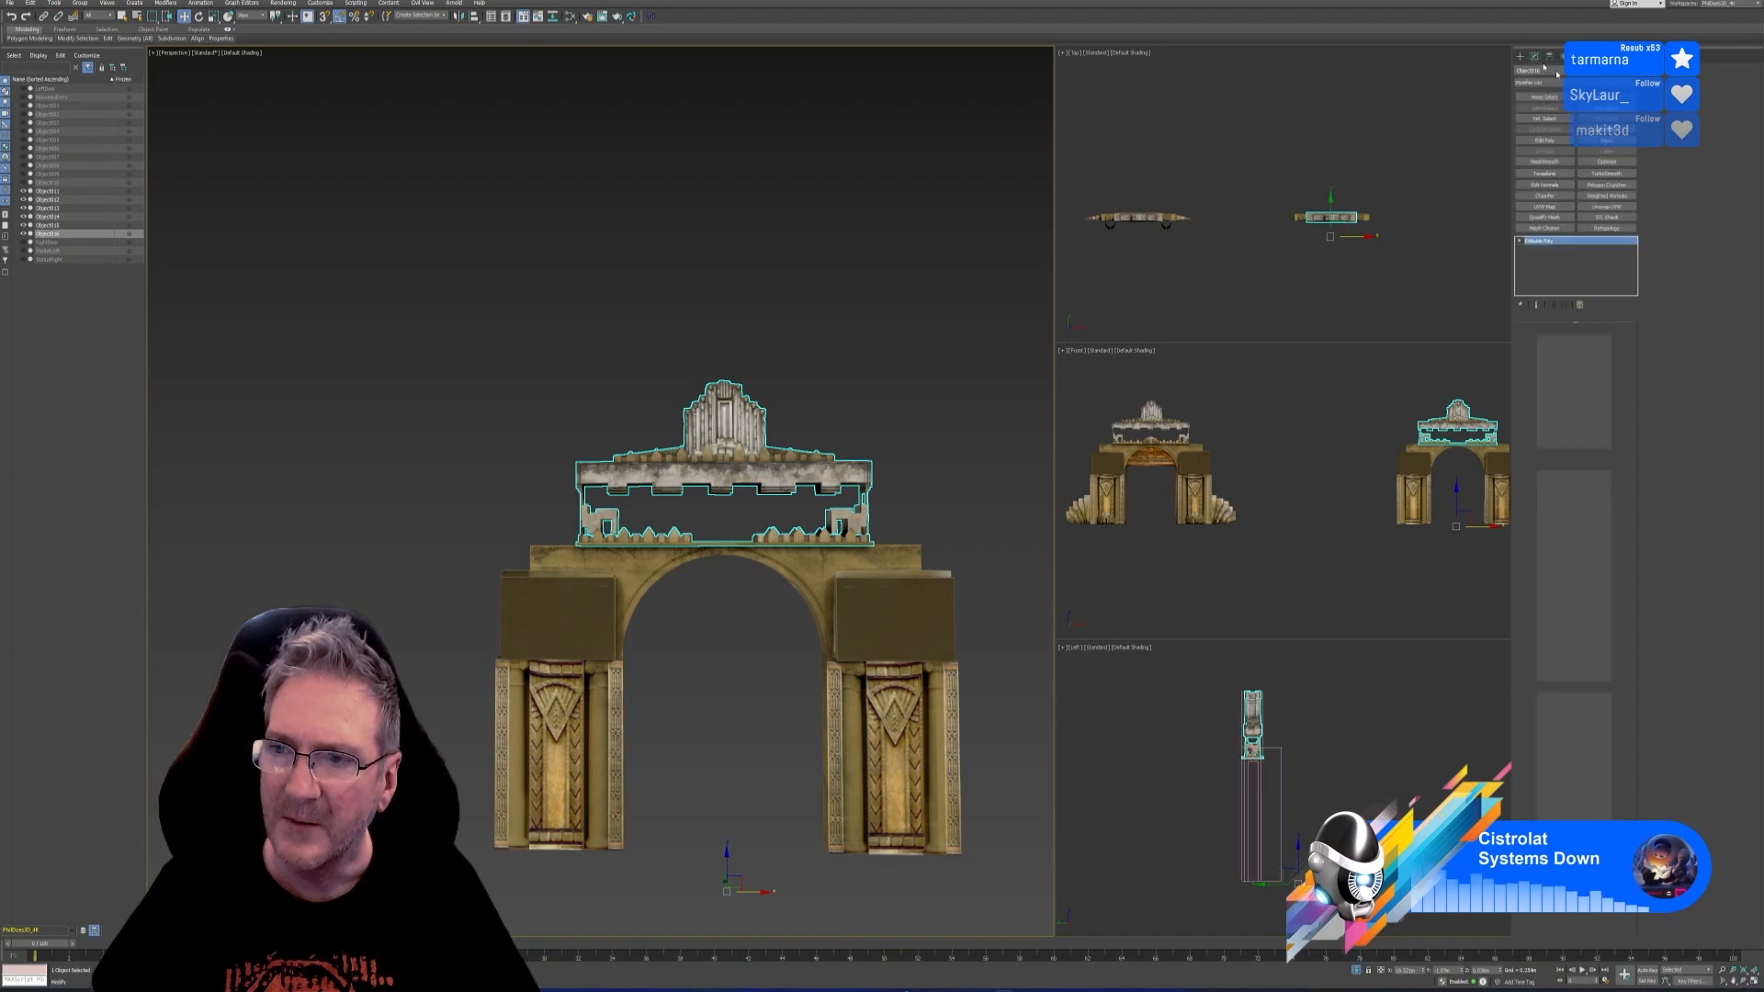
left_click(1608, 207)
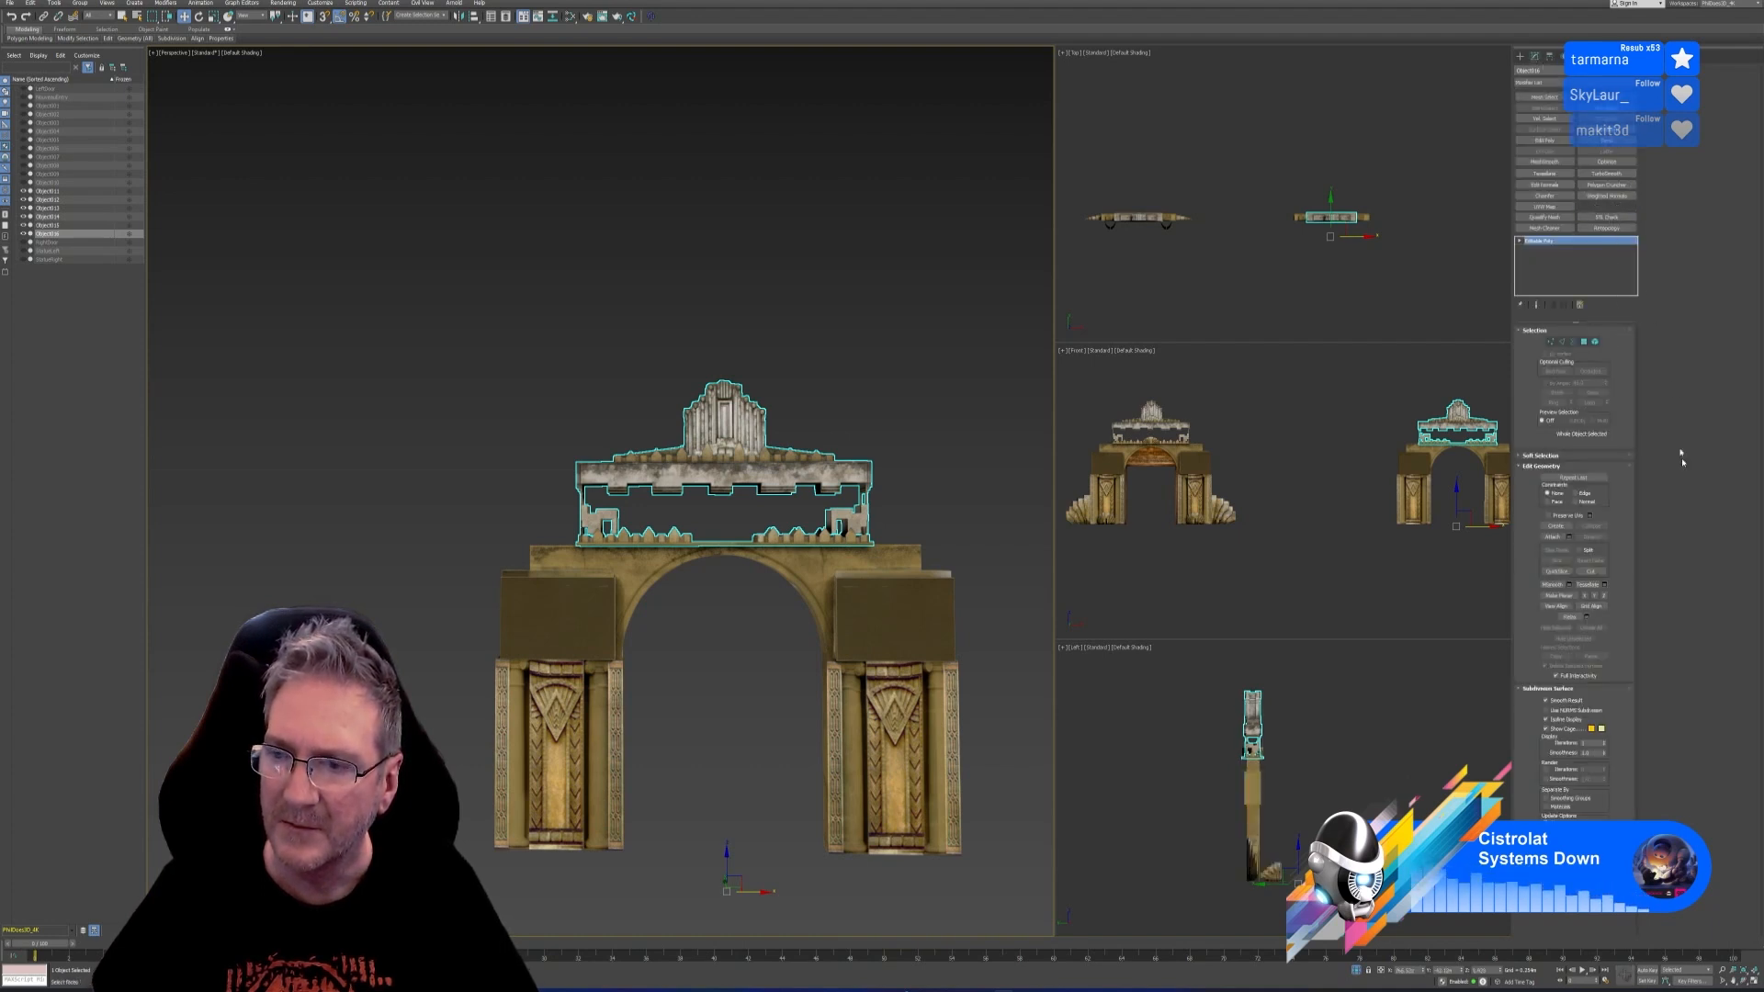
left_click(1600, 622)
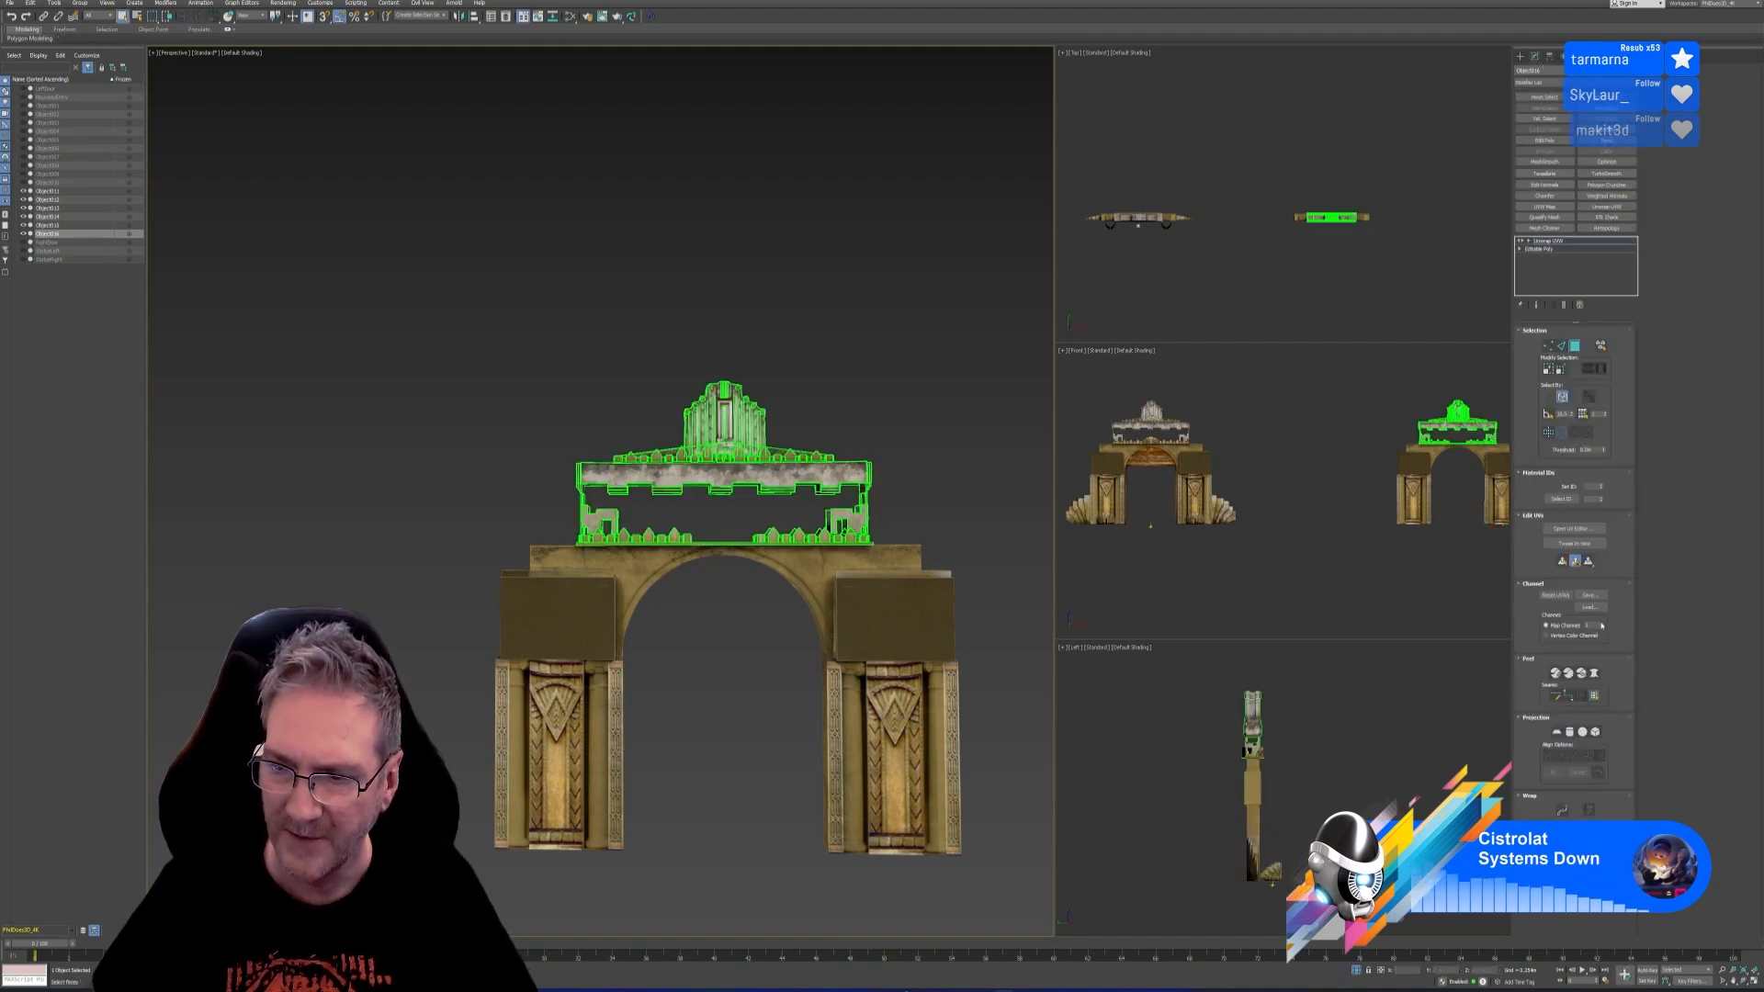
left_click(833, 504)
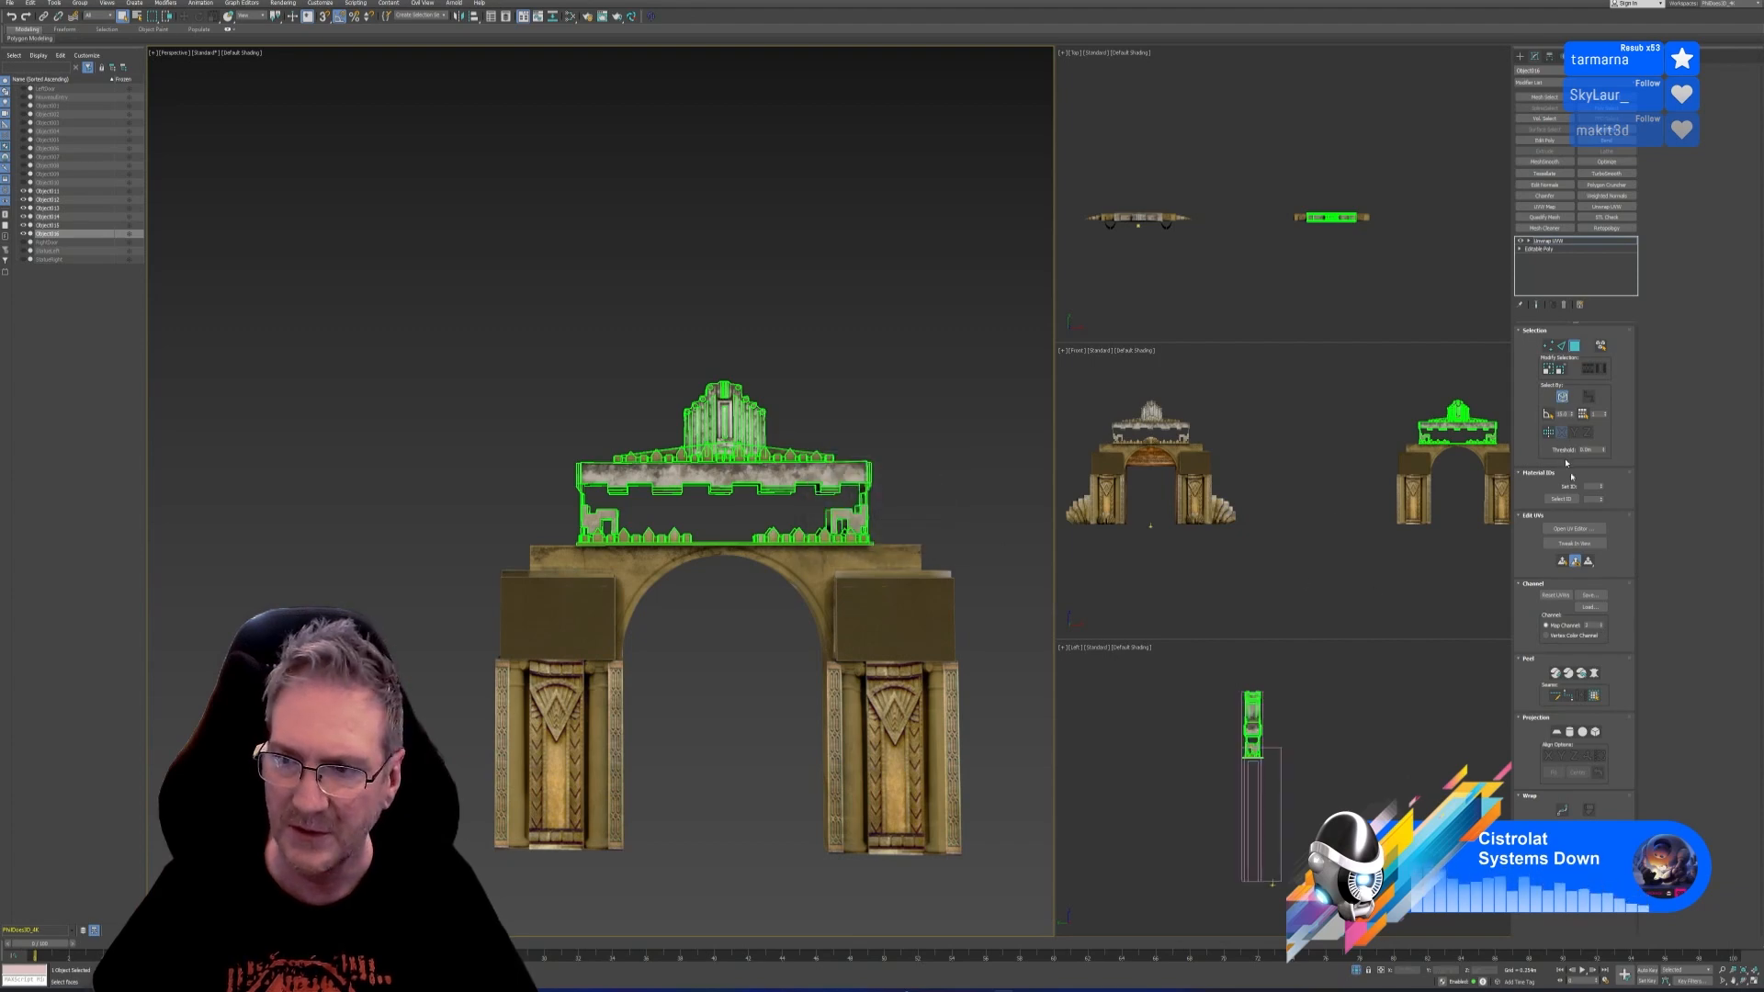
Review the copied crown's UV layout in the UV editor with all islands selected, then close the editor
left_click(1573, 529)
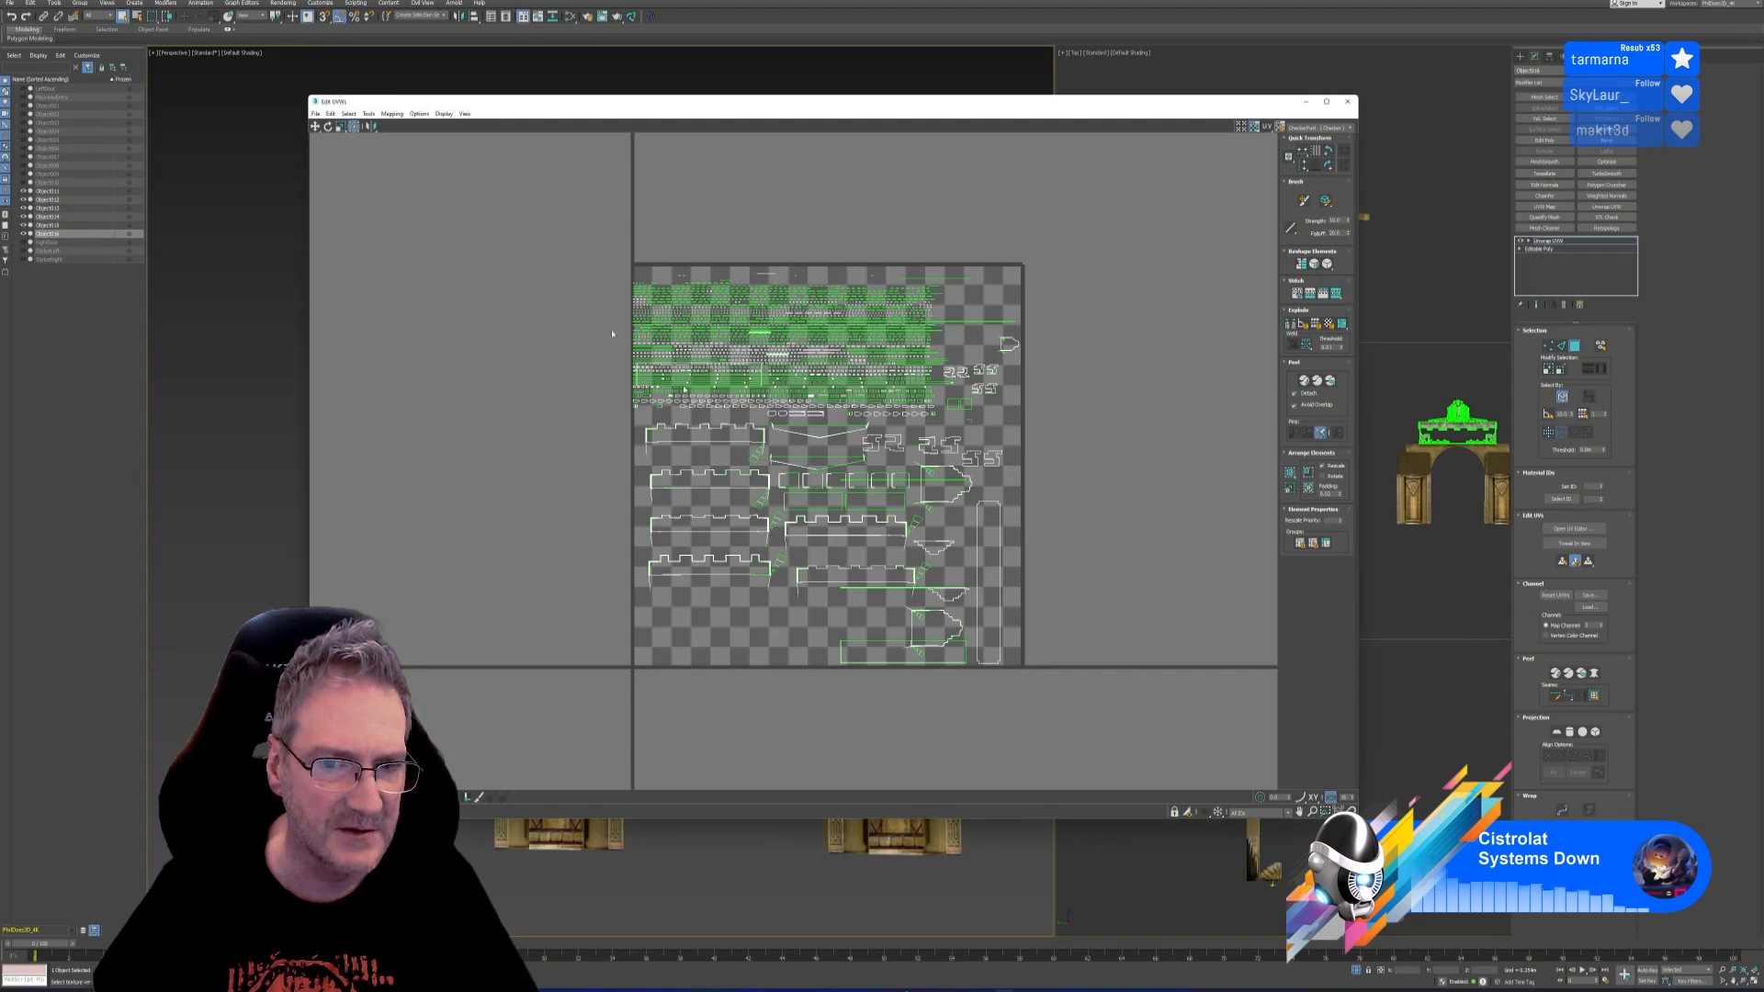
left_click_drag(510, 217, 1149, 750)
left_click_drag(1278, 592, 1280, 588)
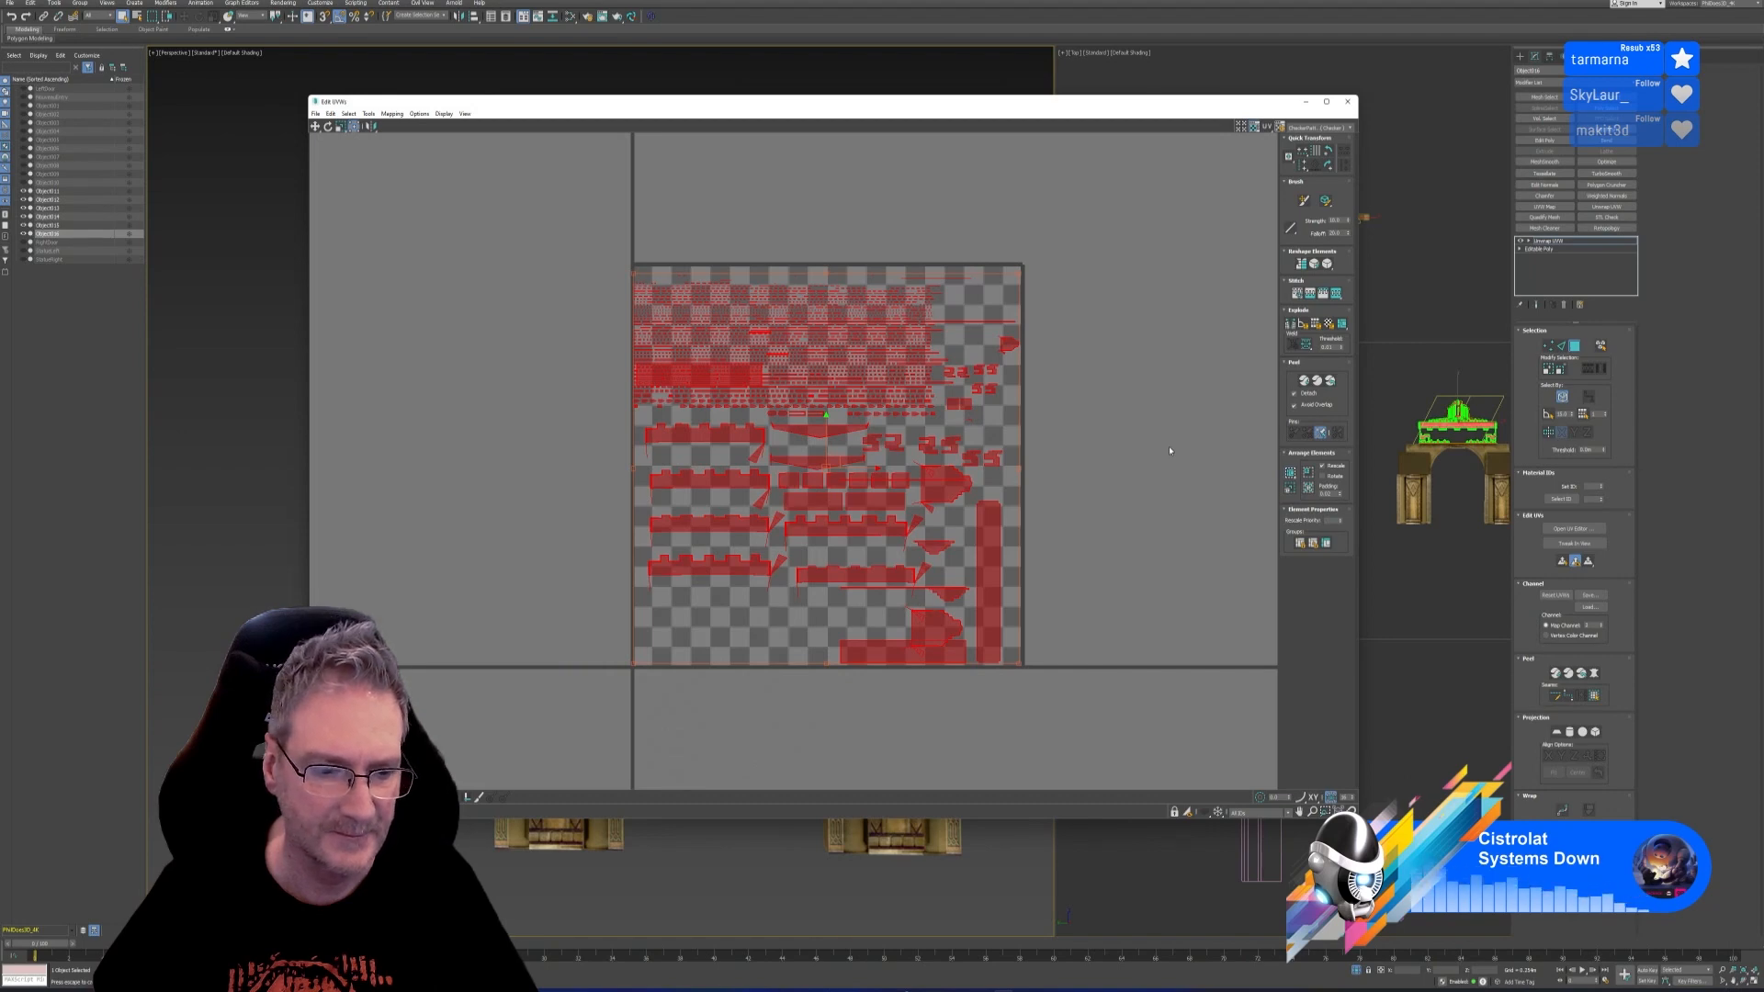
left_click(1347, 101)
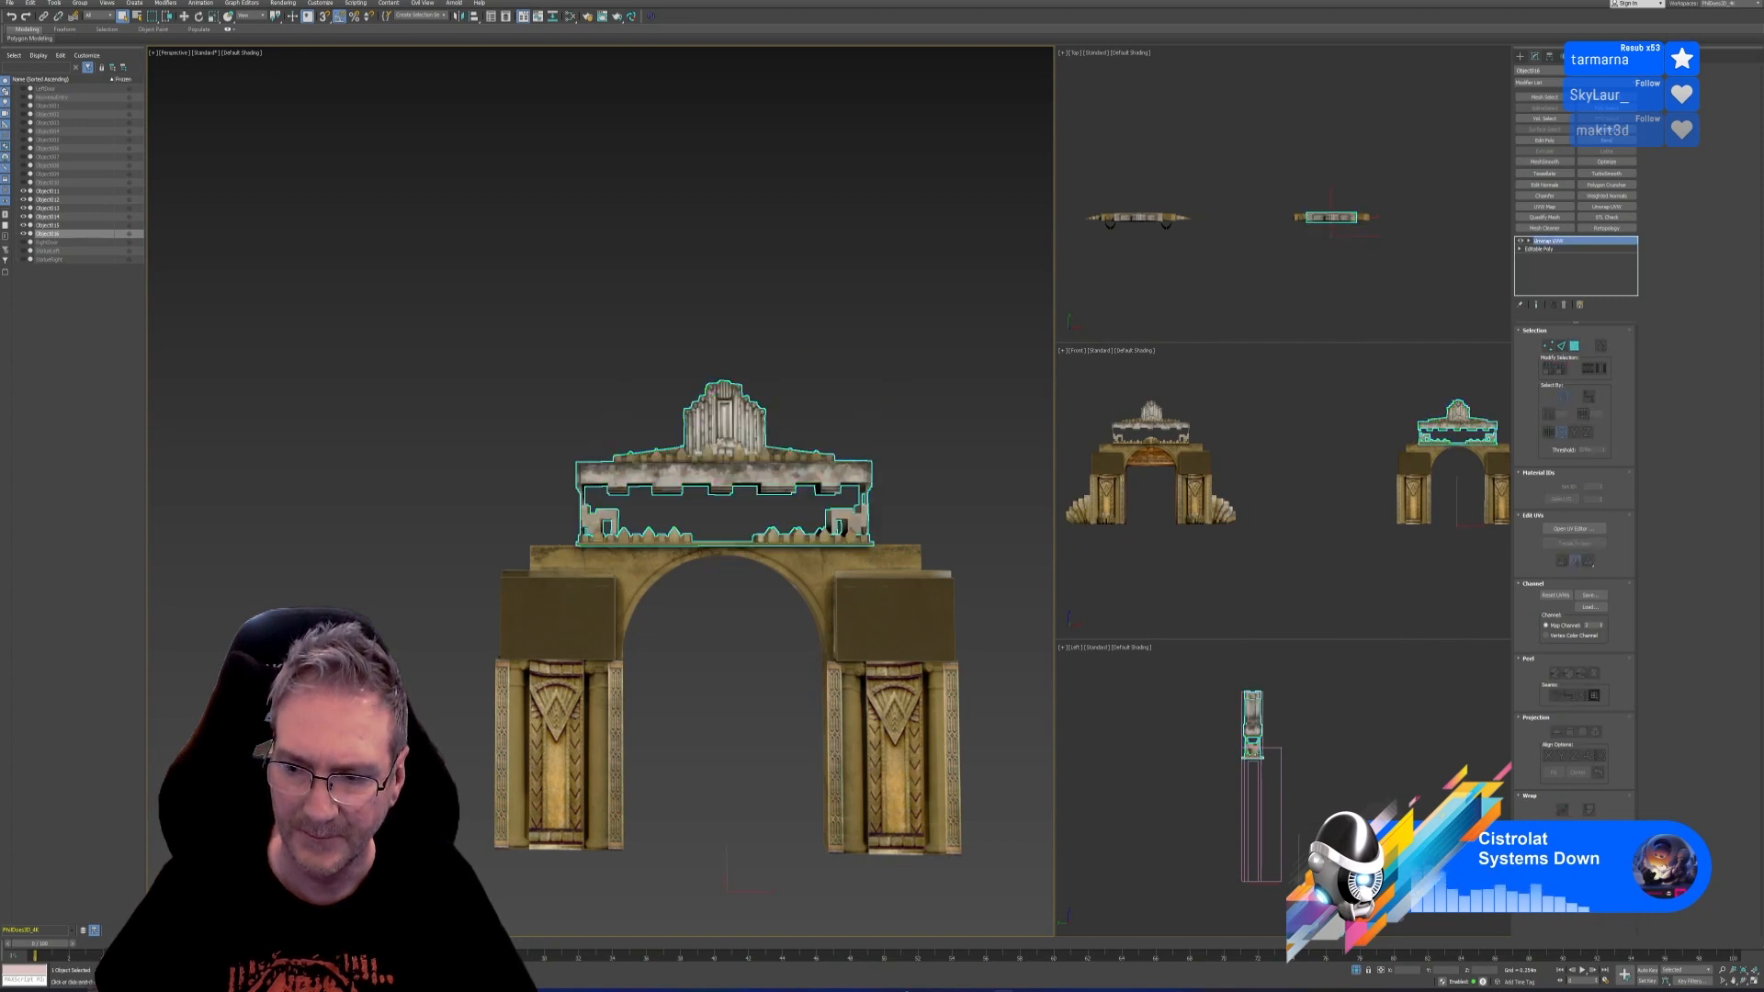
Open Bake to Texture, name the queued diffuse map's output file Nouveau_Top, and run the bake
left_click(283, 3)
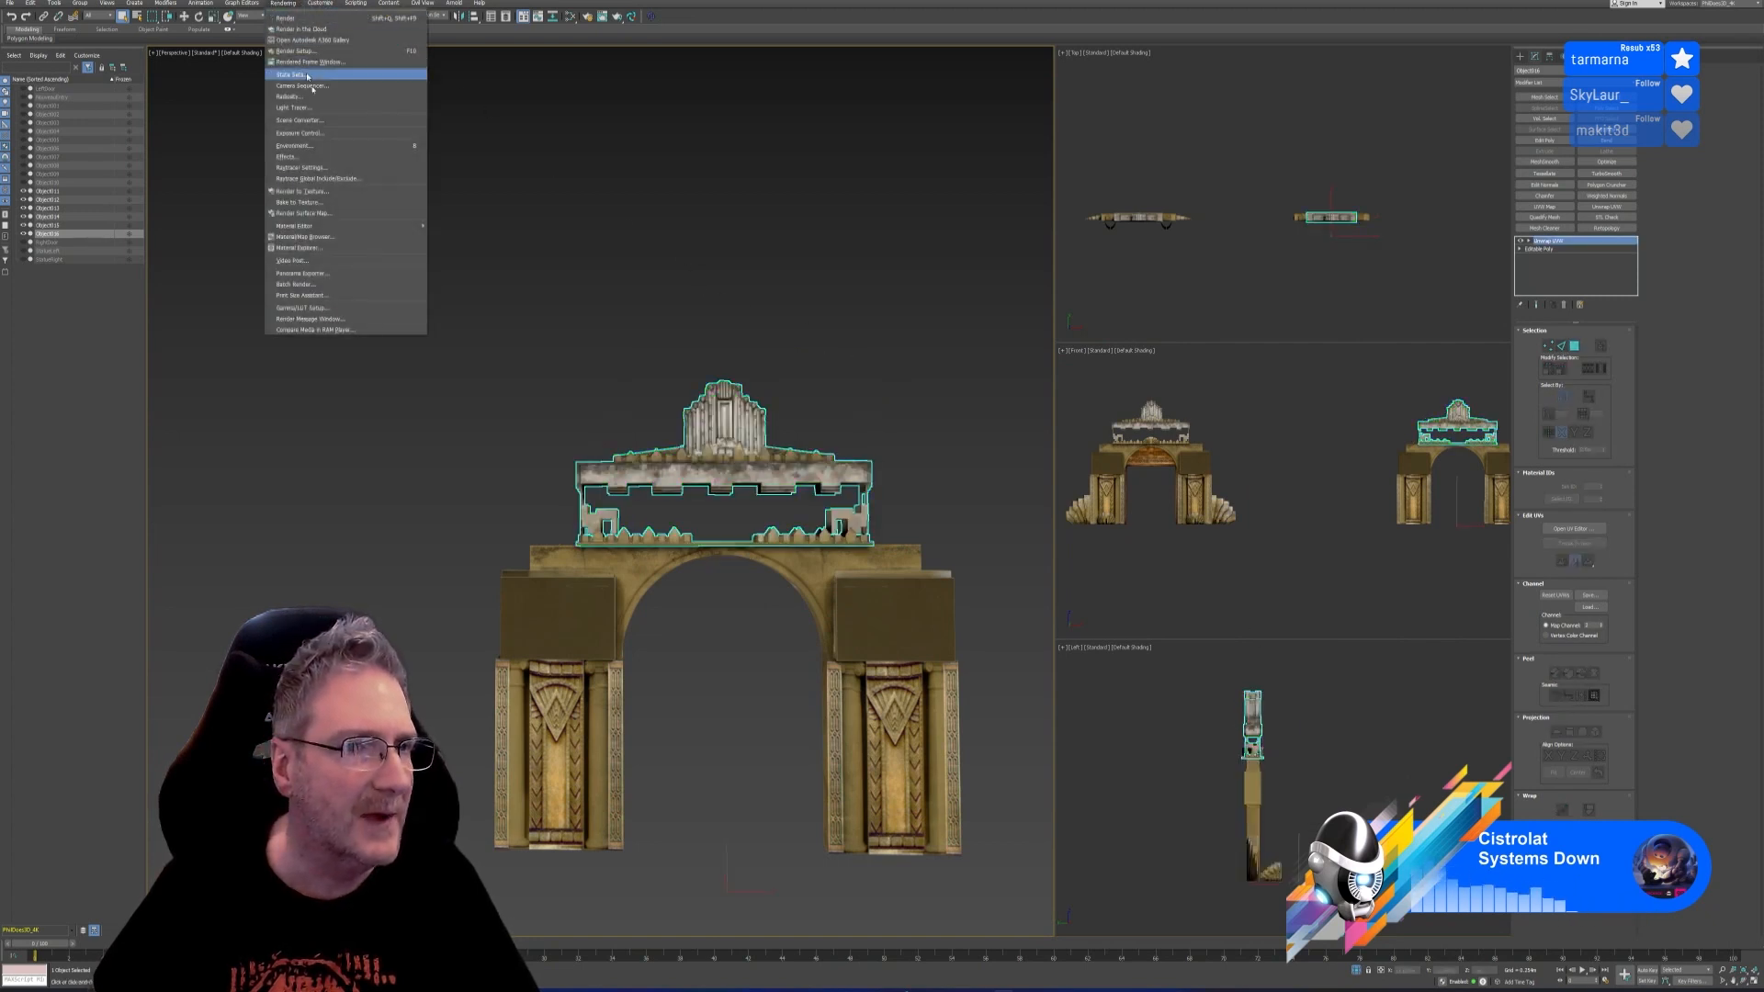
left_click(318, 203)
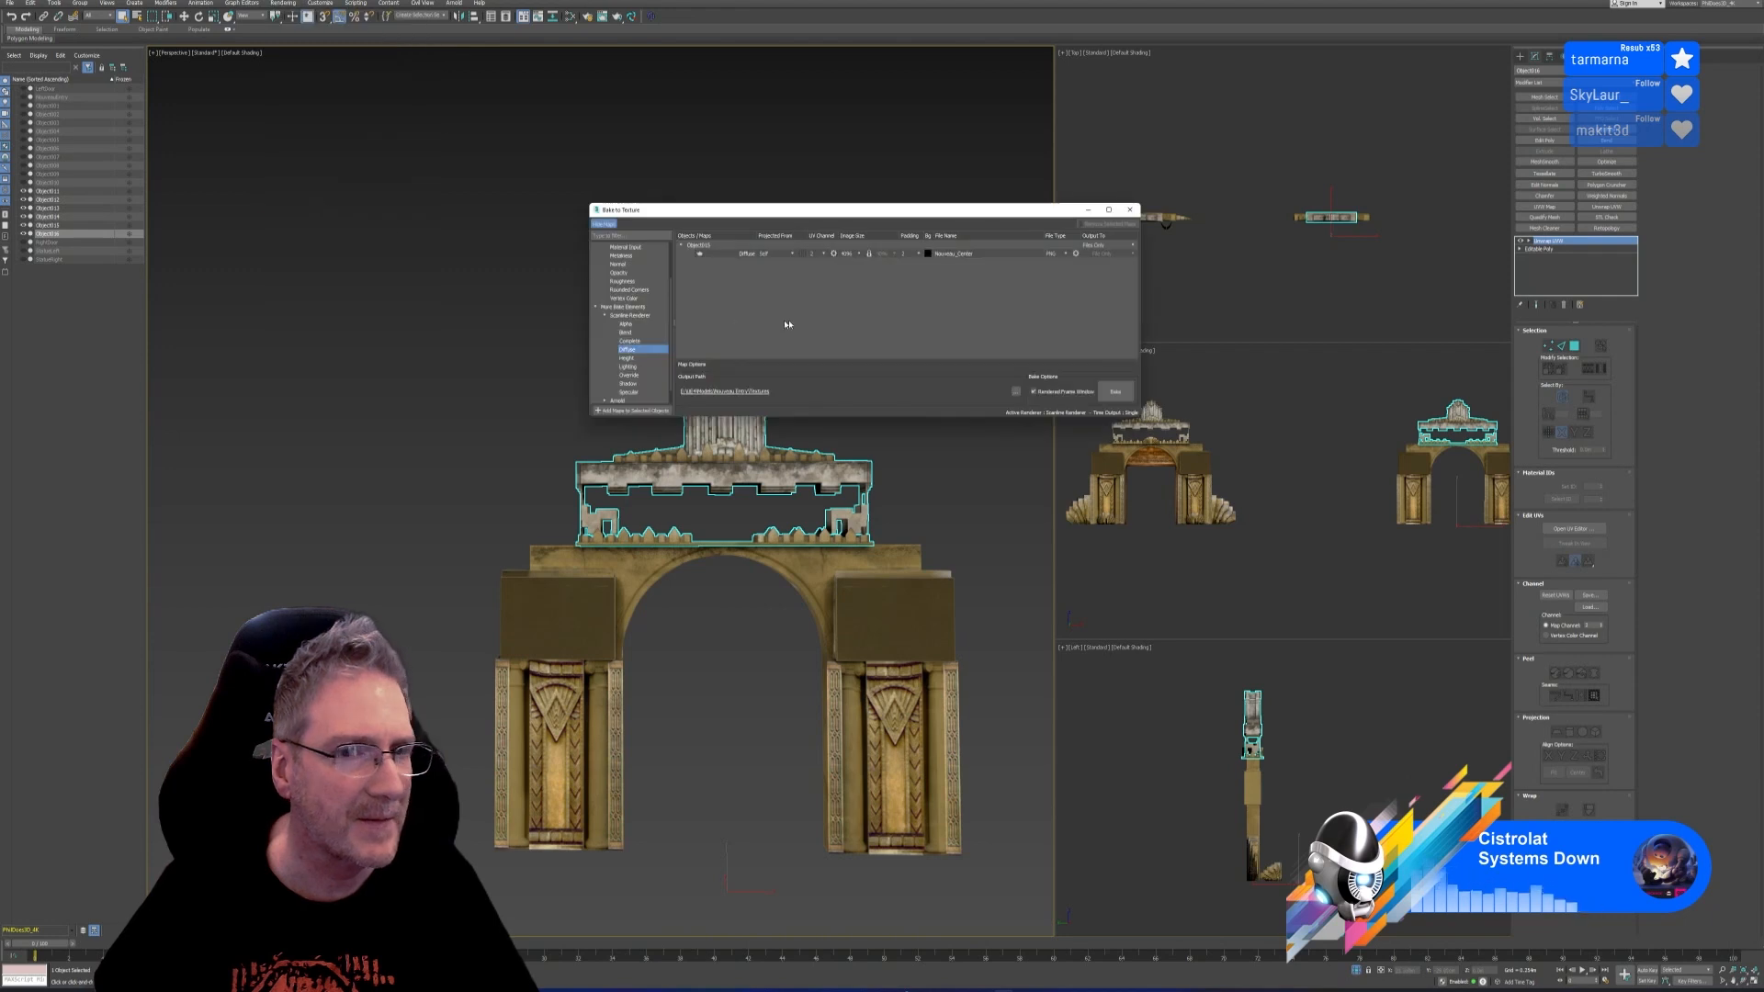
left_click(955, 254)
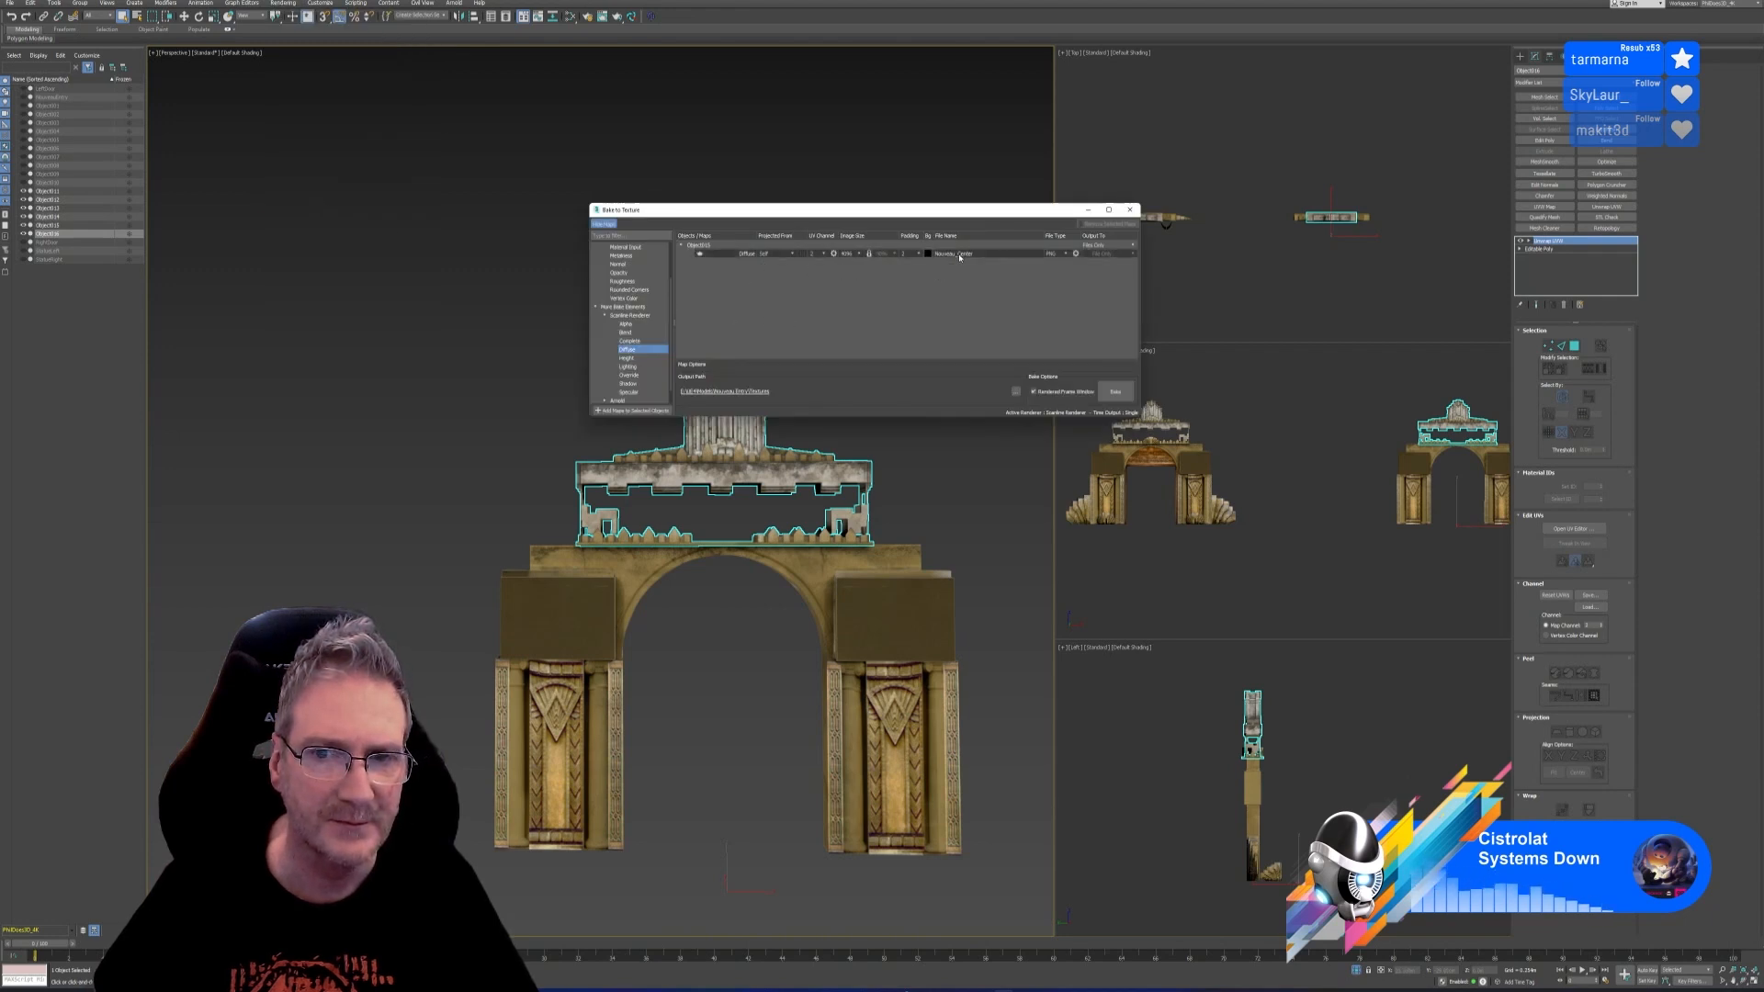
left_click(955, 254)
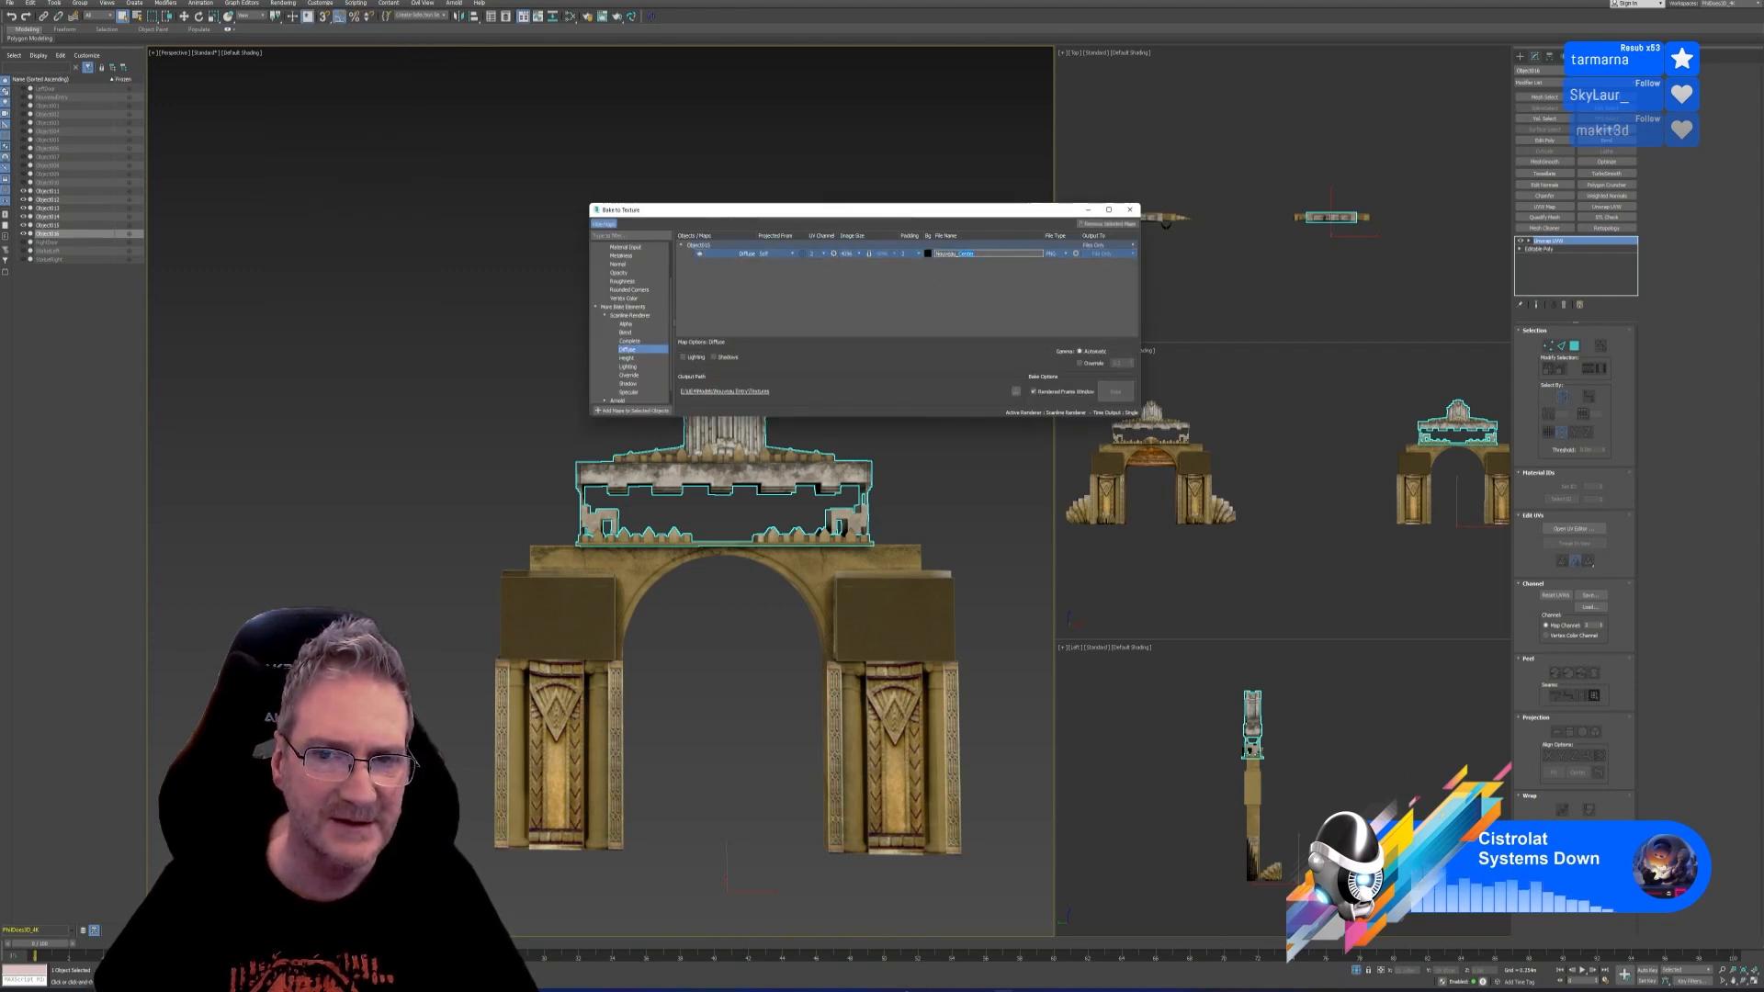
type("Nouveau_Top")
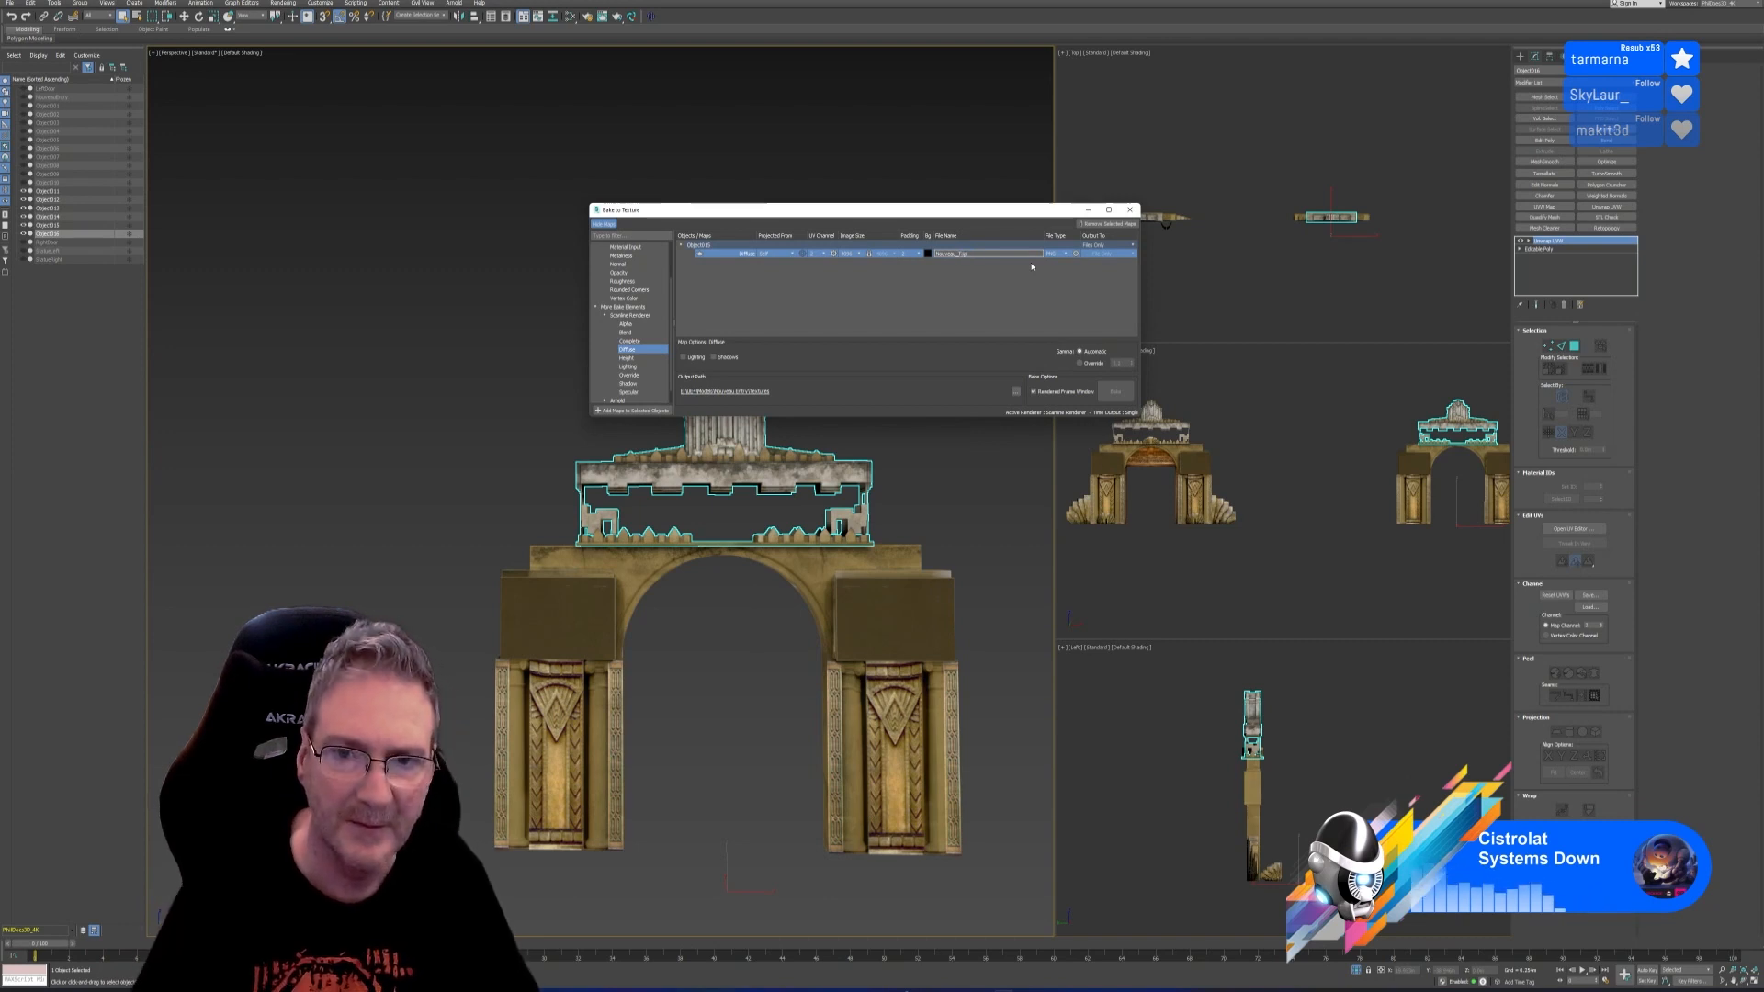
left_click(859, 316)
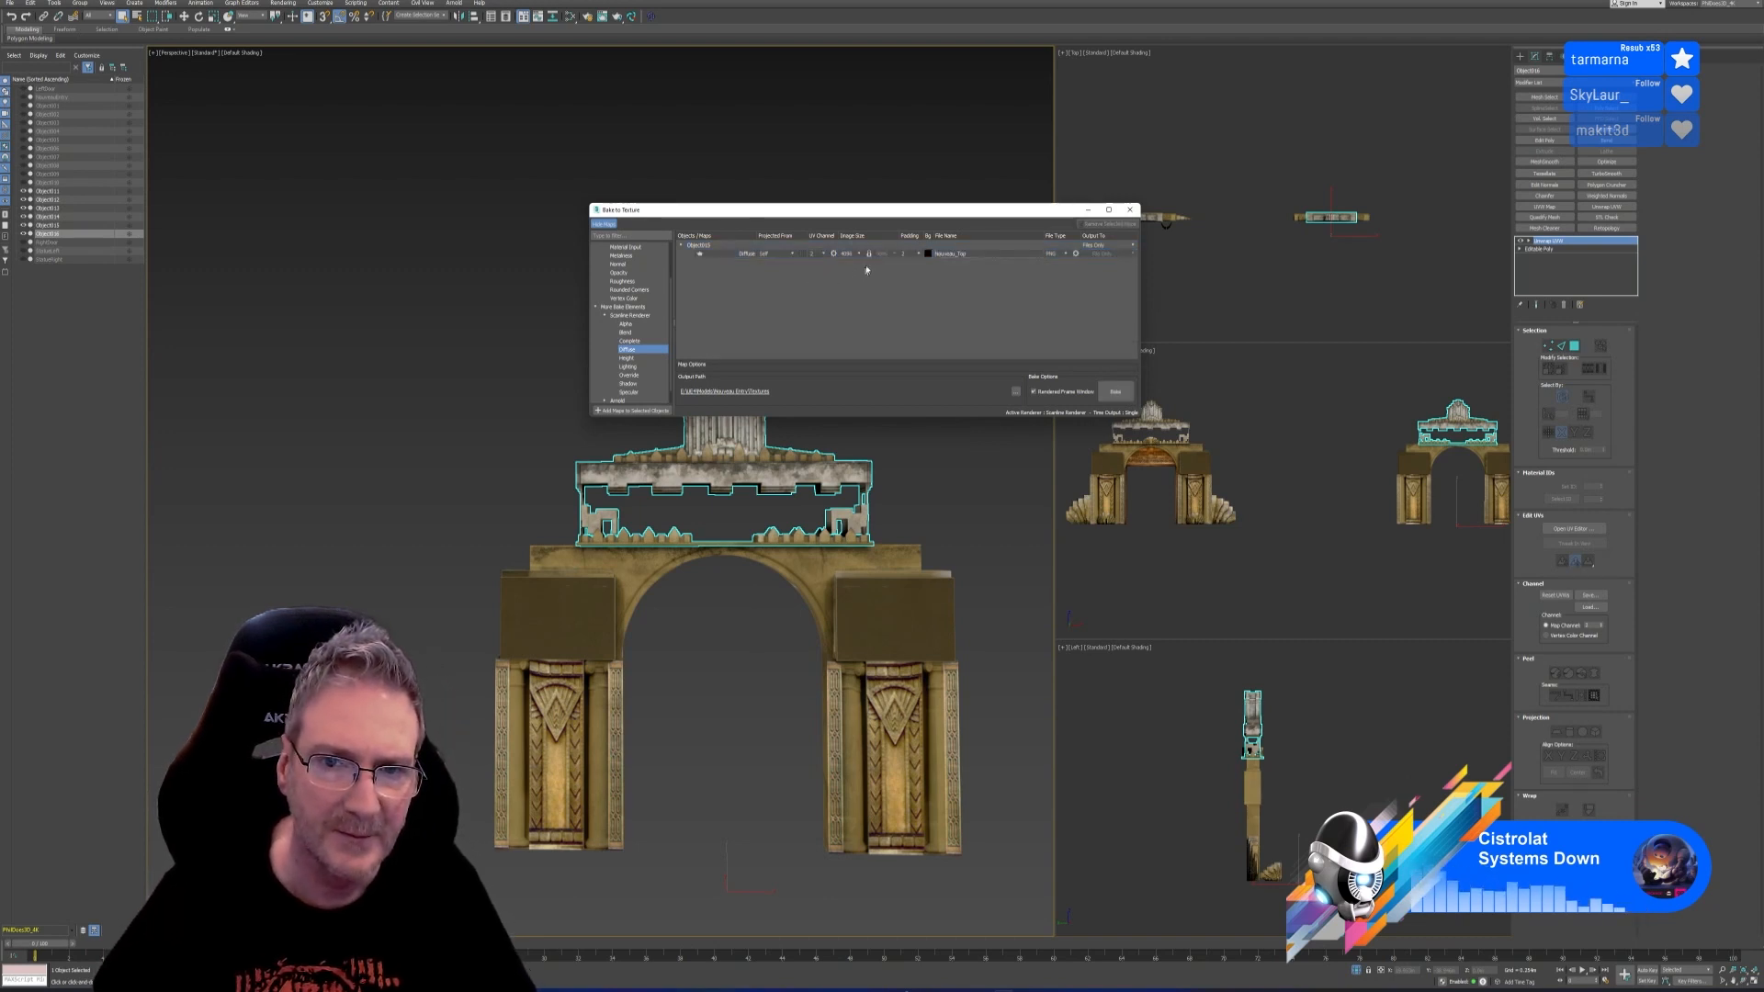
left_click(1111, 393)
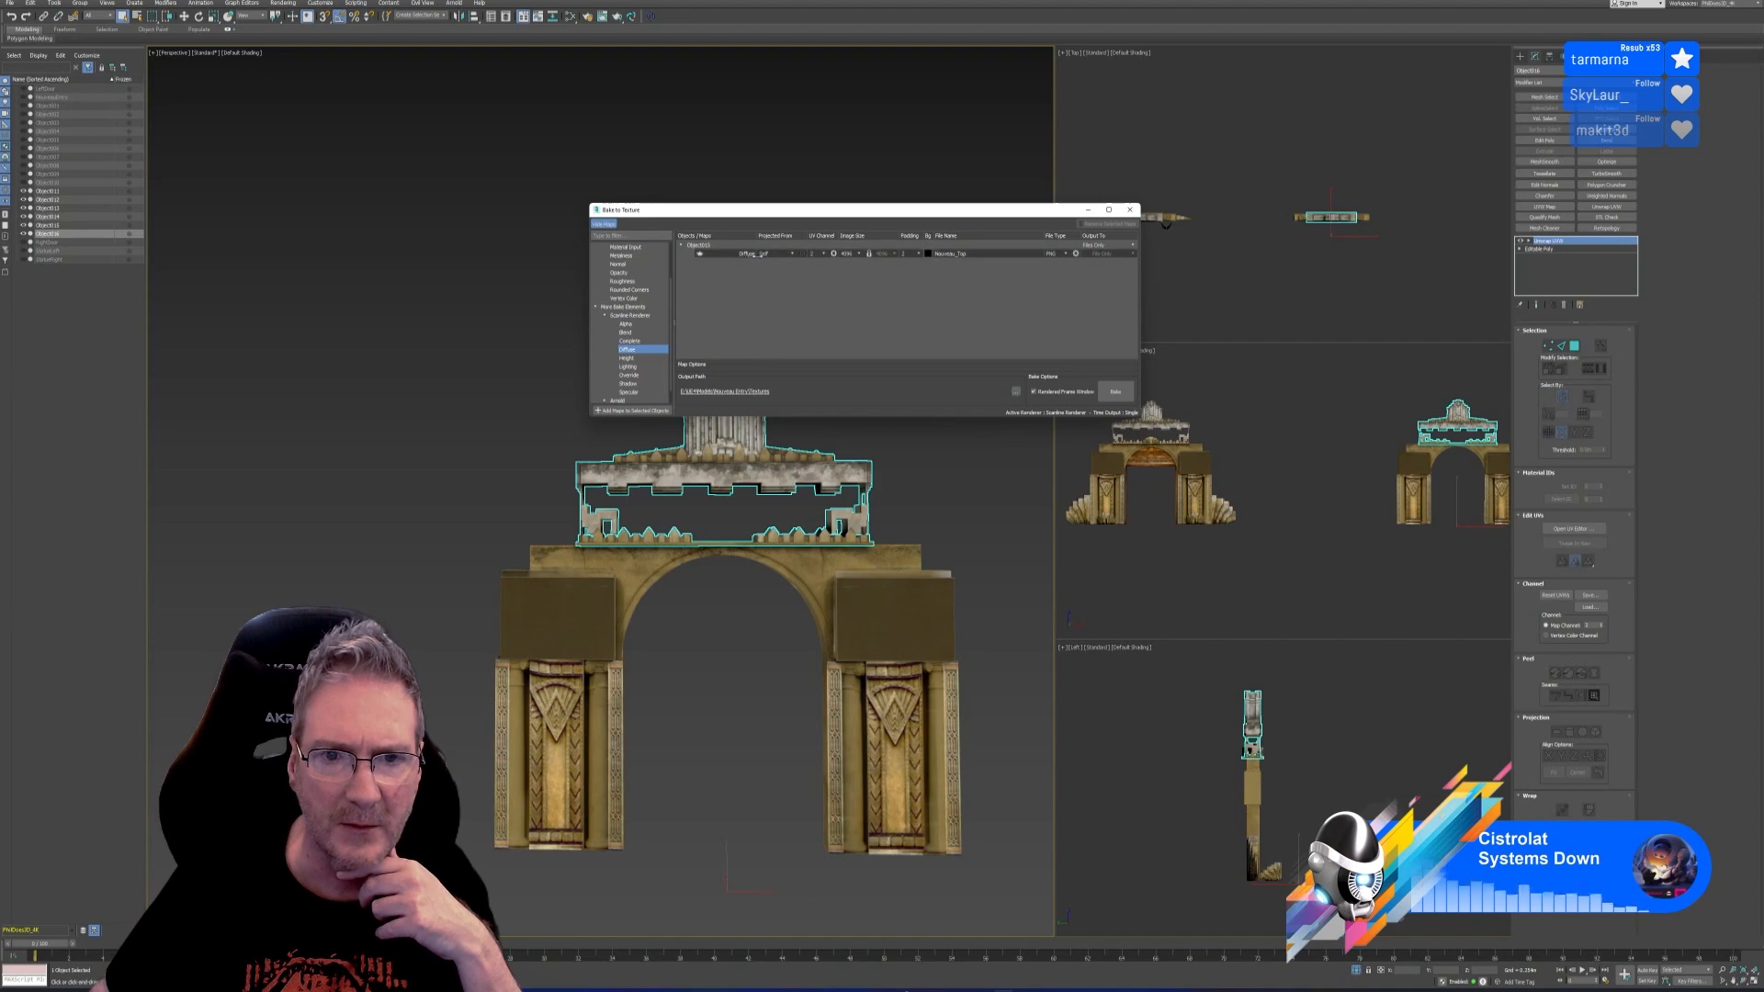
Examine the queued diffuse map's source object and PNG configuration, cancelling out of the configuration
left_click(756, 254)
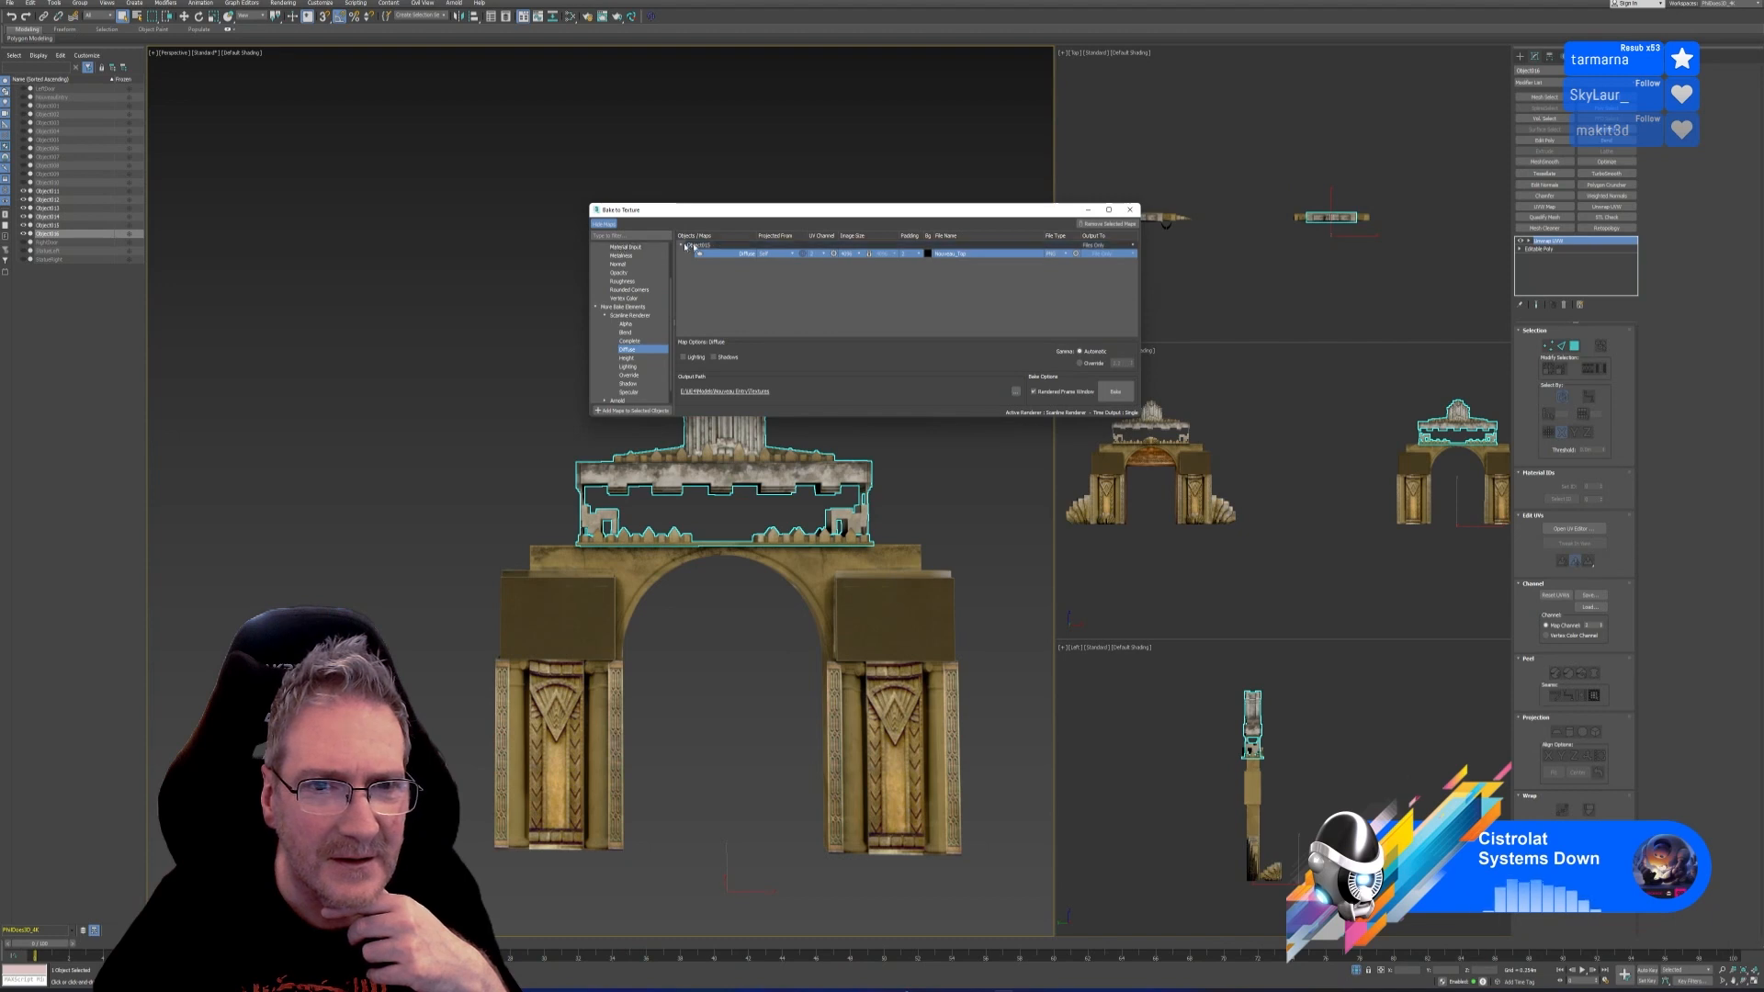
left_click(1075, 255)
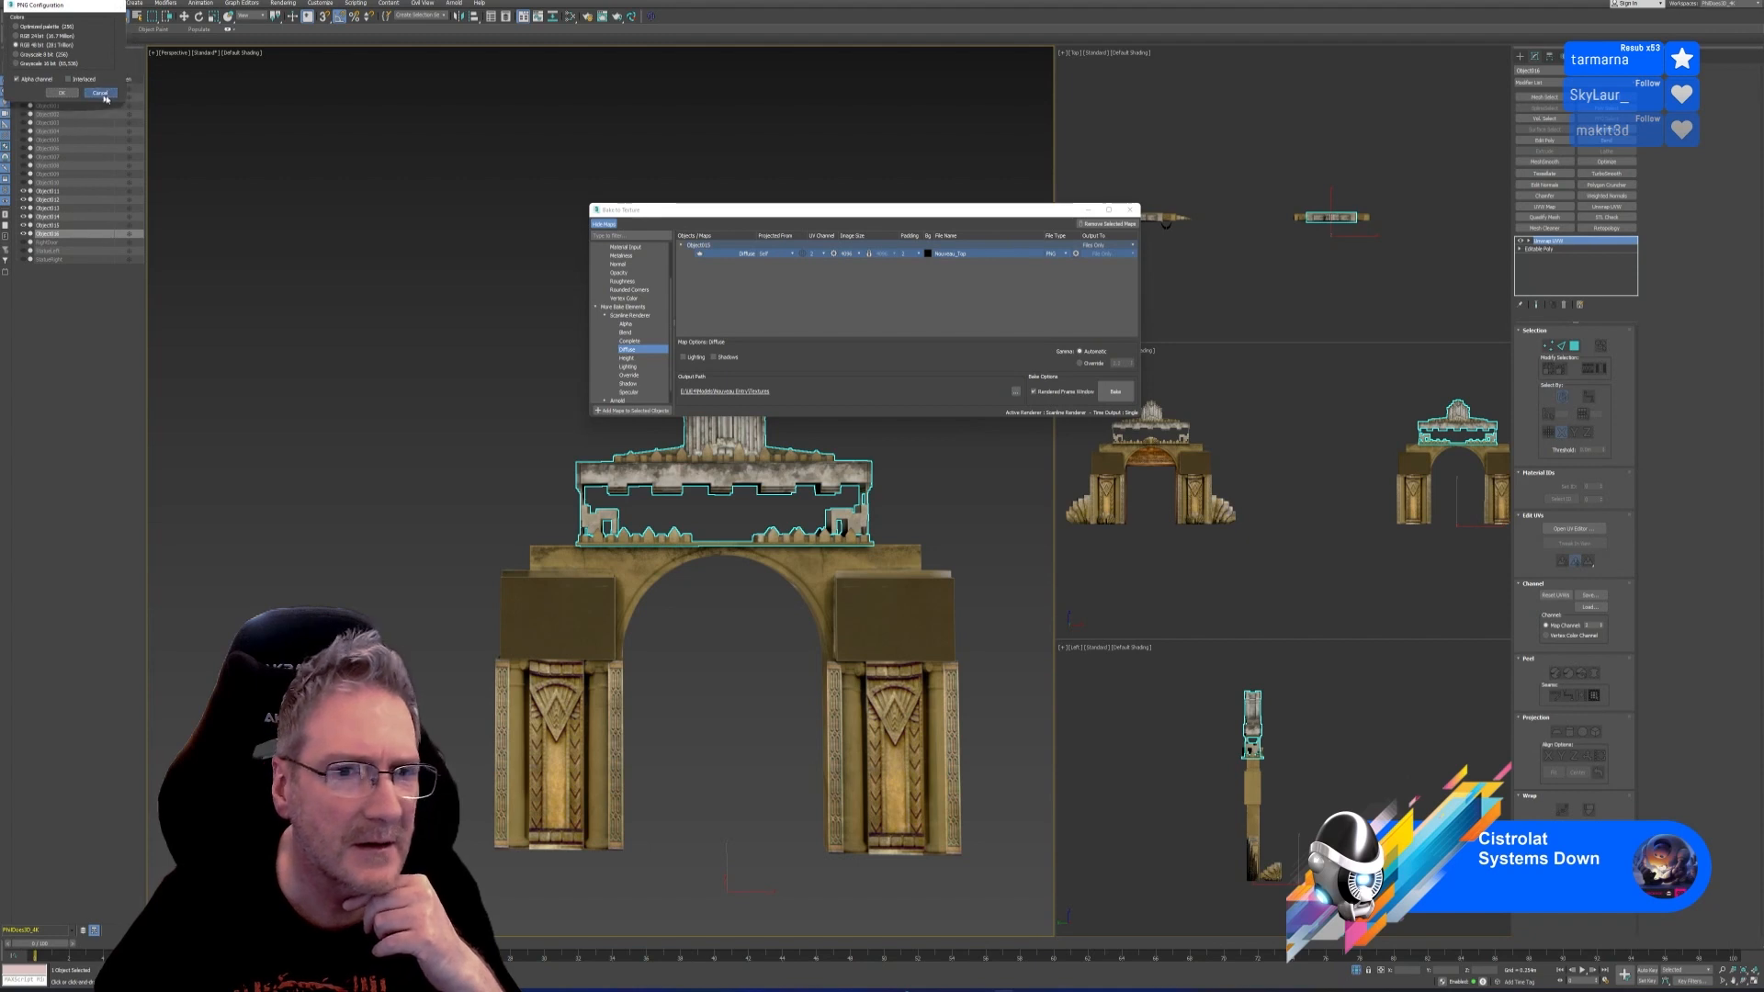
left_click(100, 92)
left_click(719, 246)
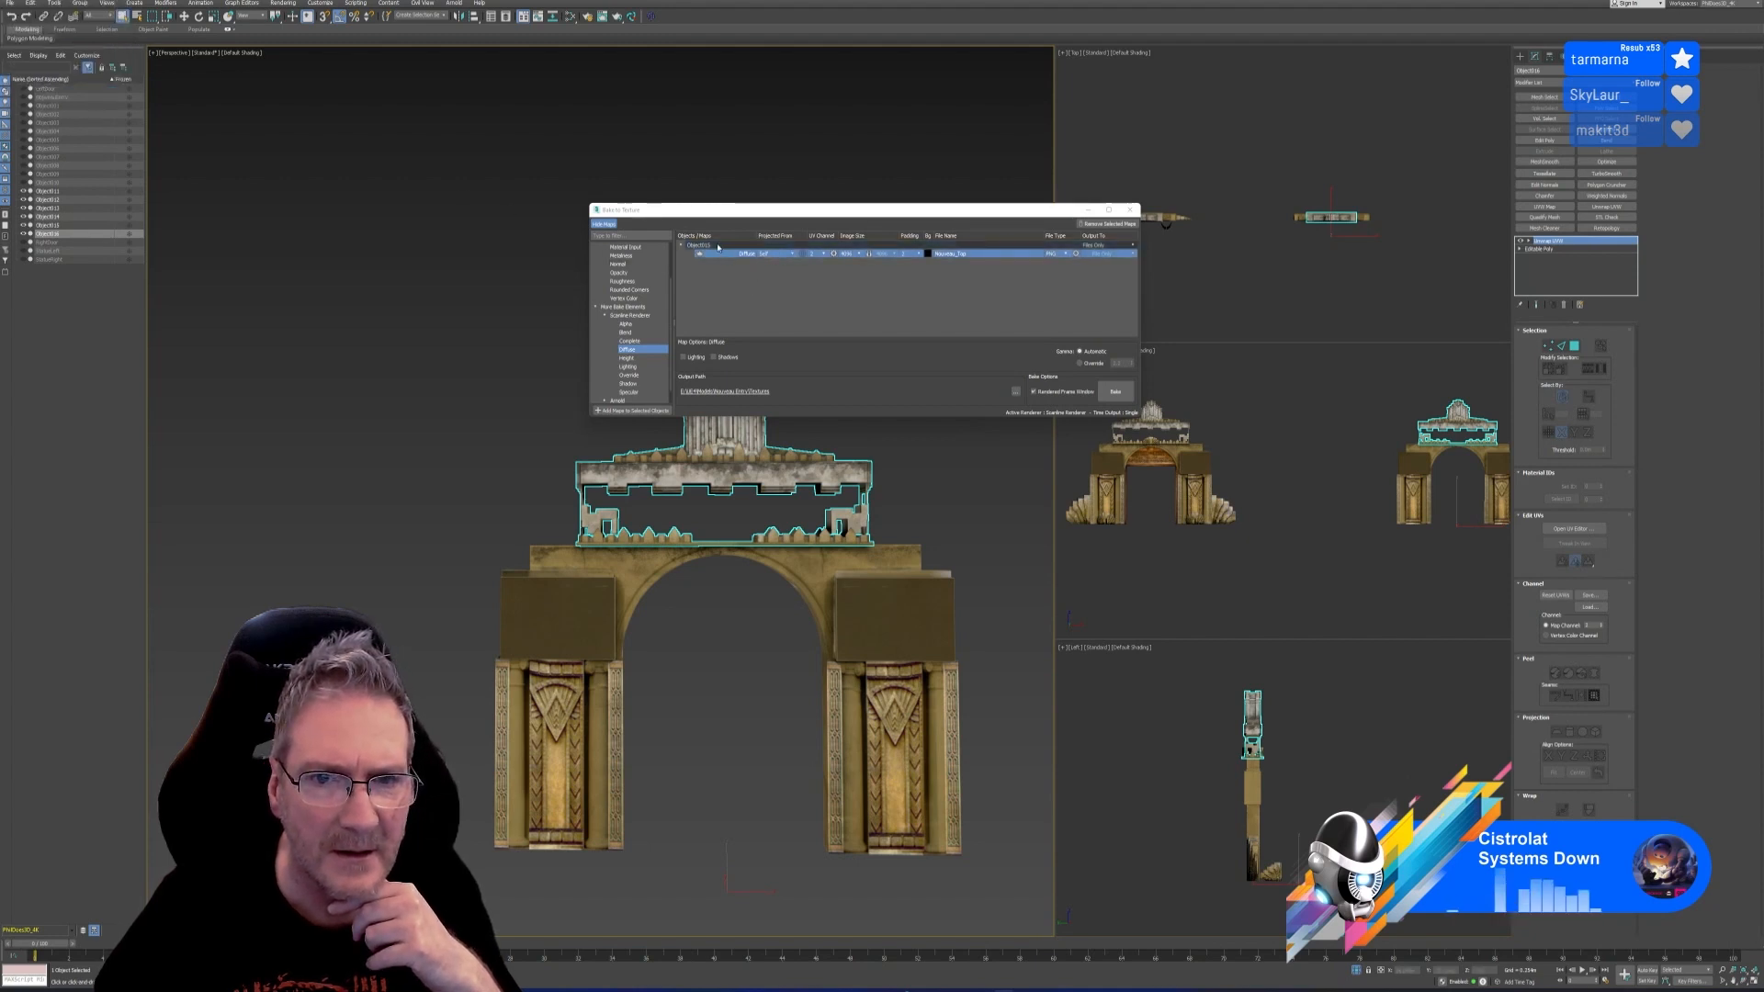
left_click(732, 254)
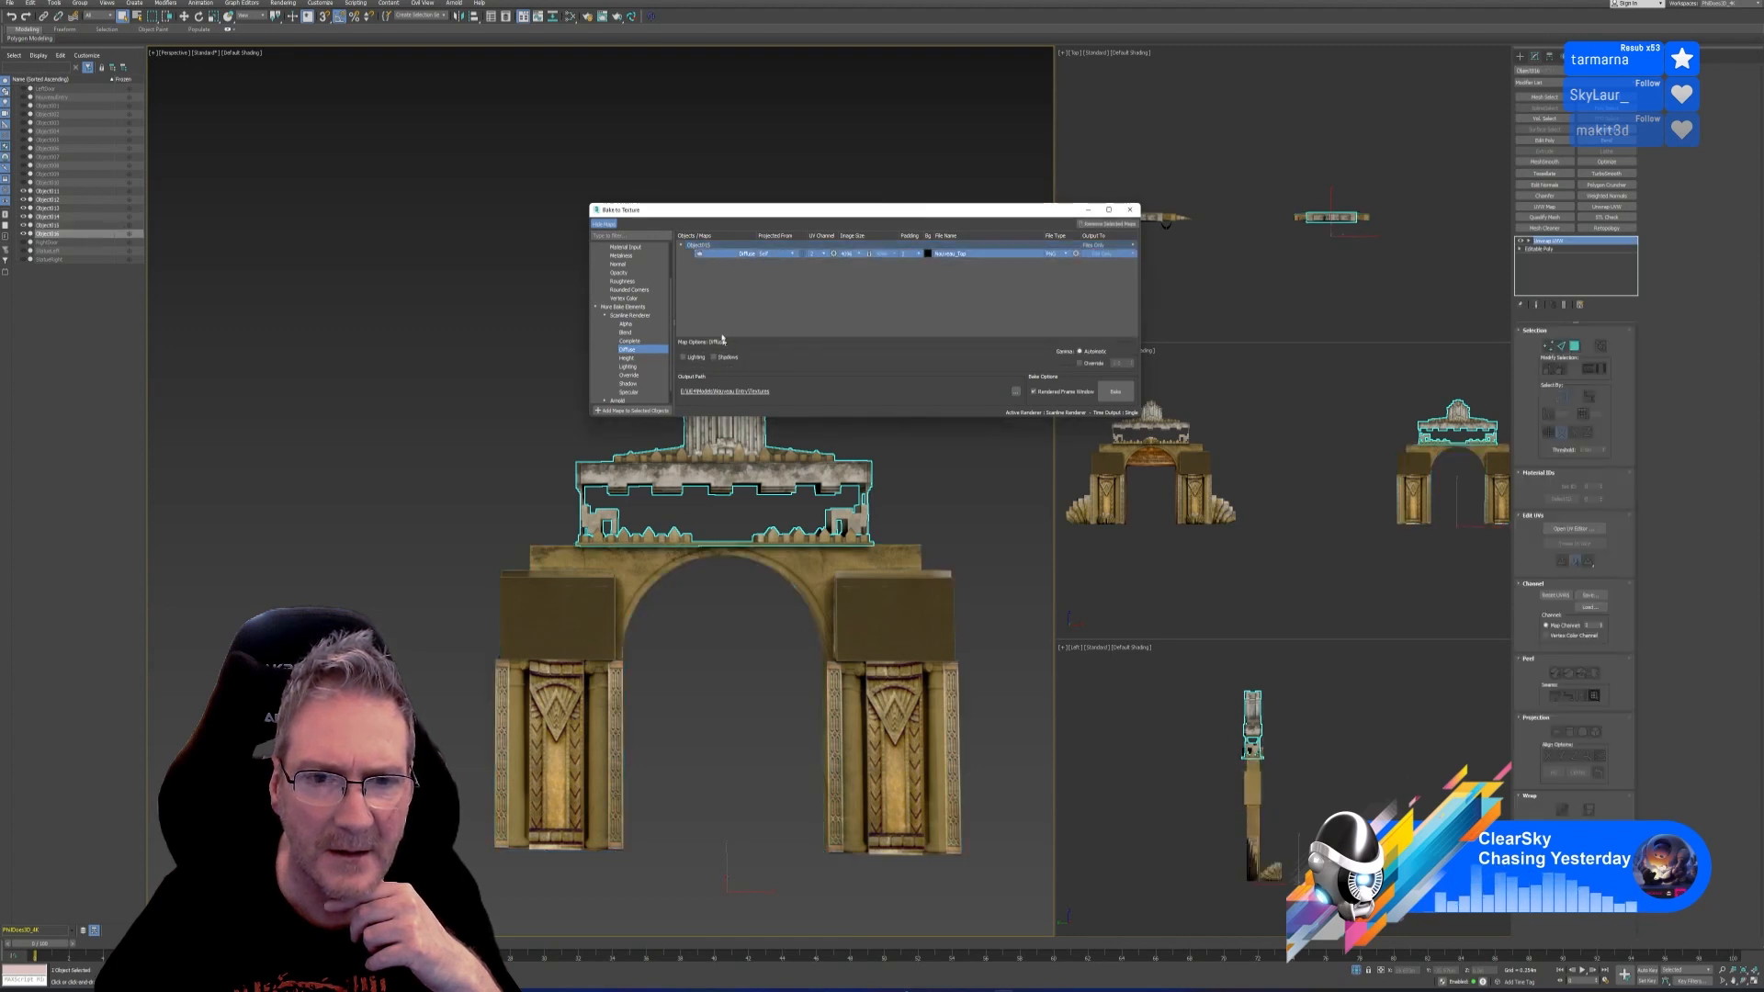
left_click(703, 246)
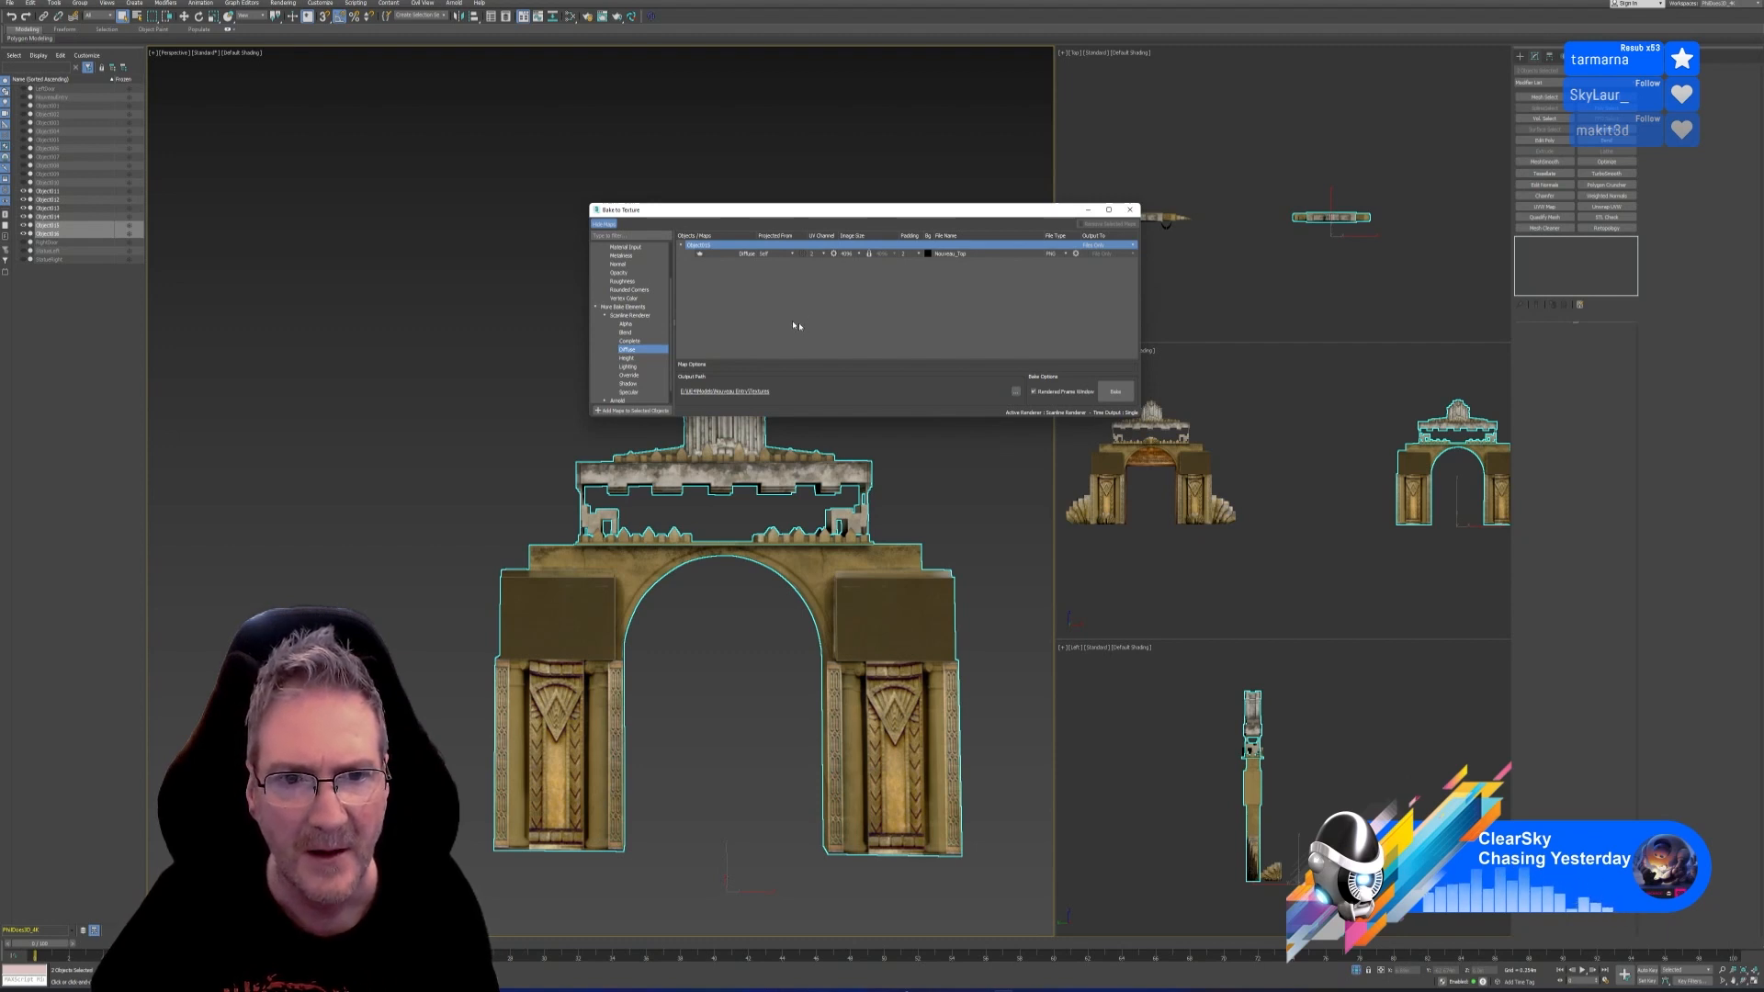
Select only the copied crown in the scene and remove the queued diffuse map from the bake list
left_click(919, 471)
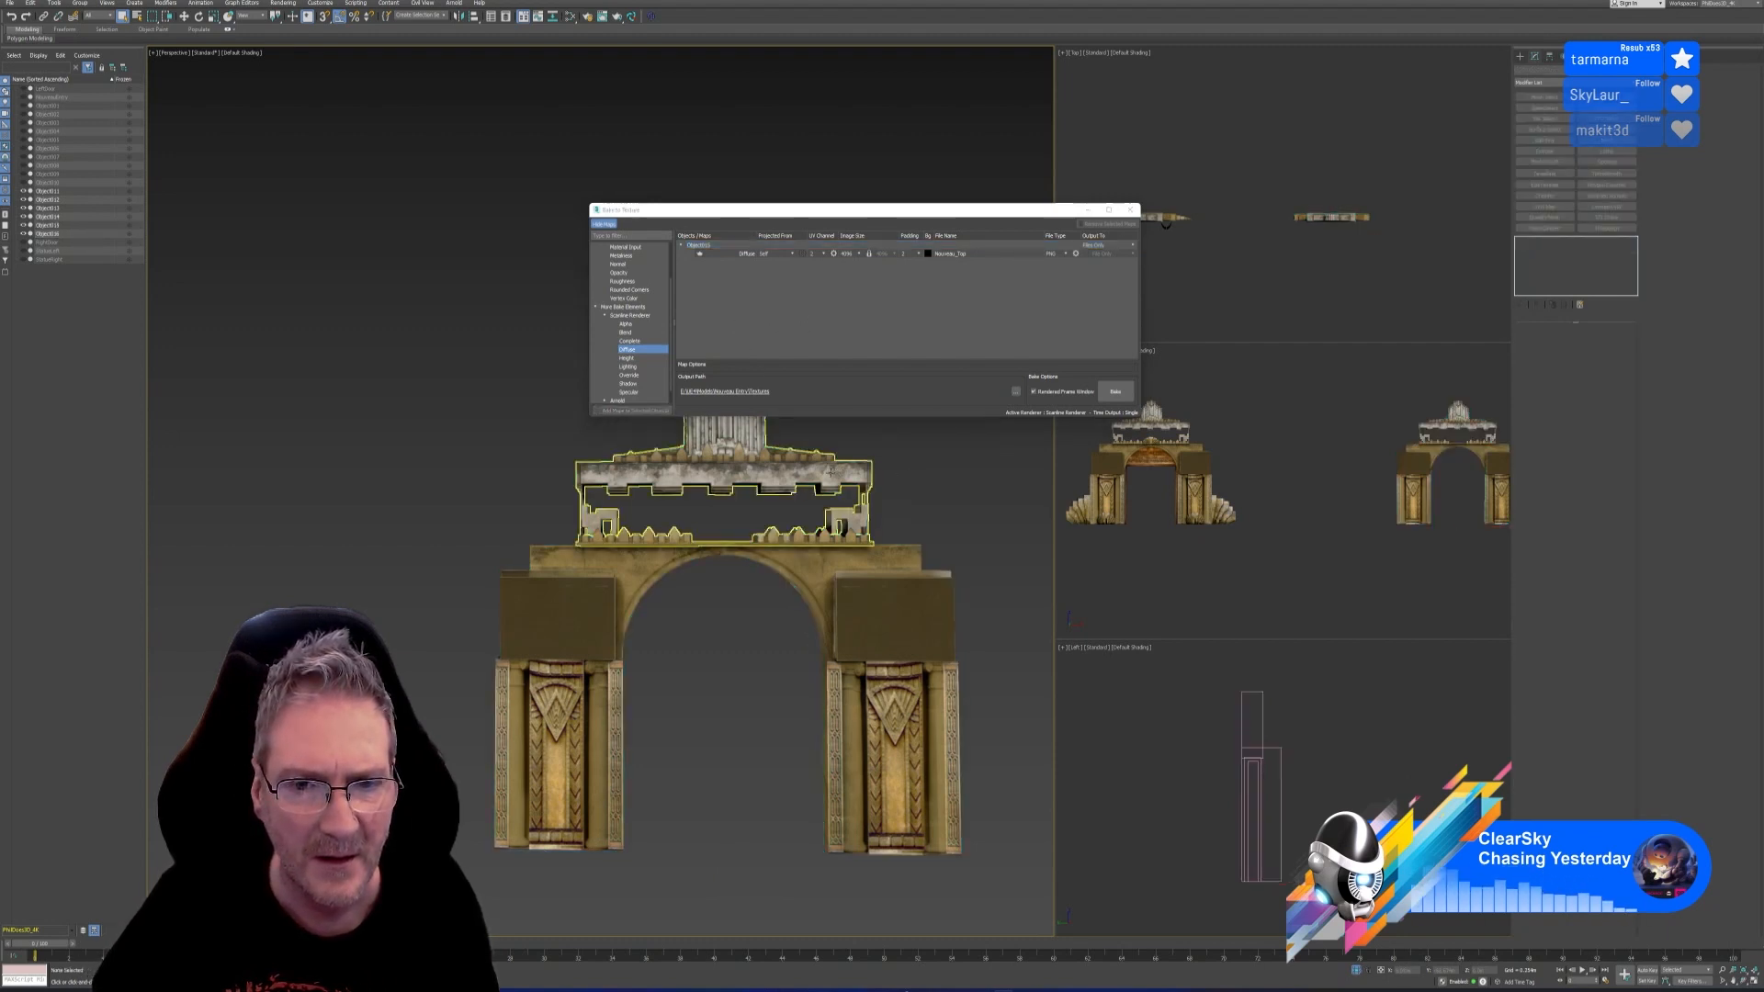
left_click(830, 471)
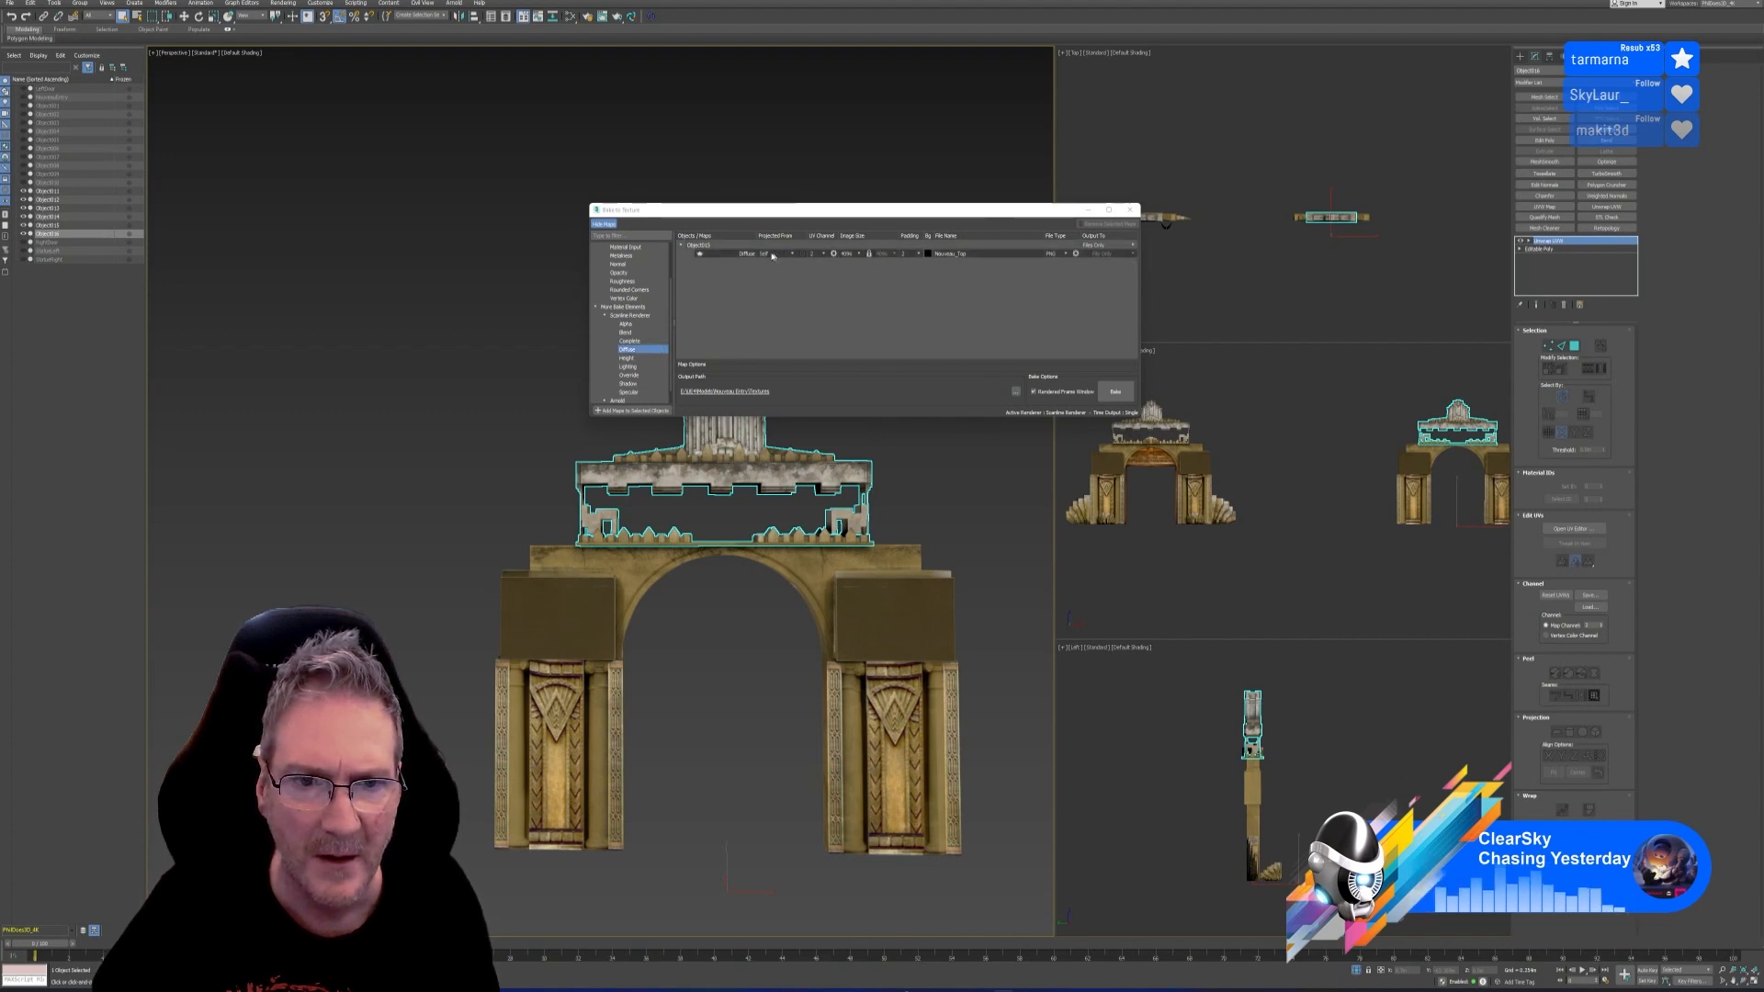
left_click(721, 258)
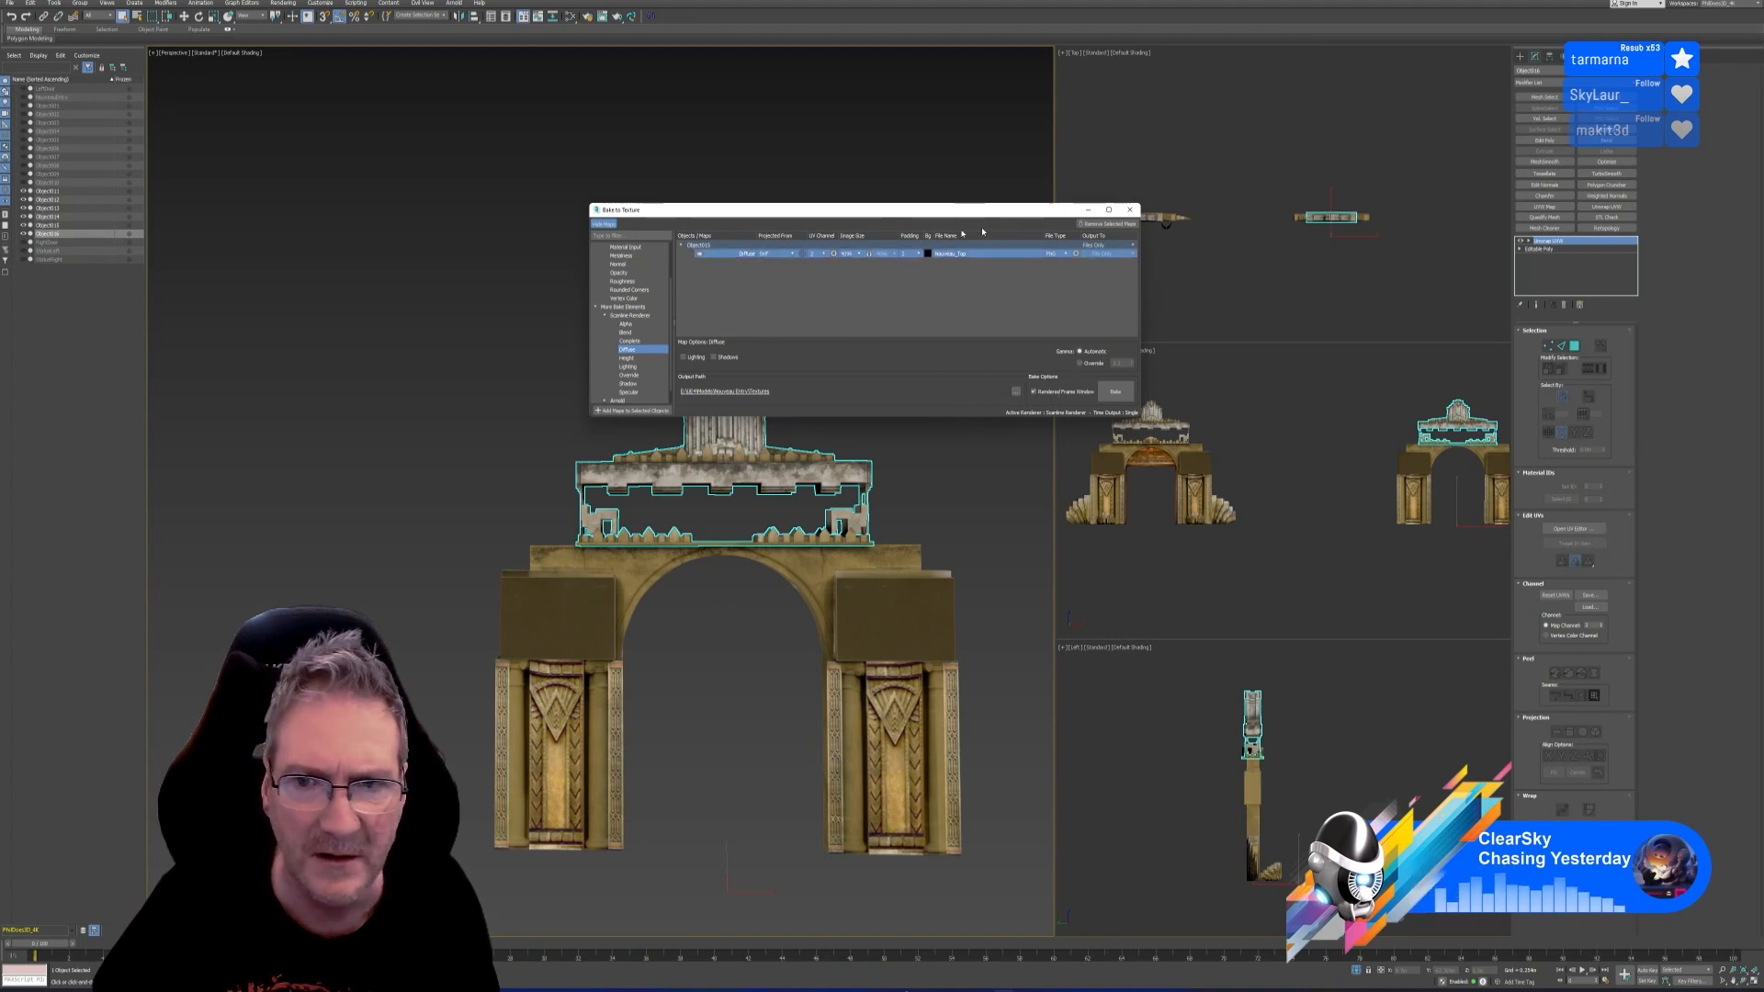
left_click(1091, 225)
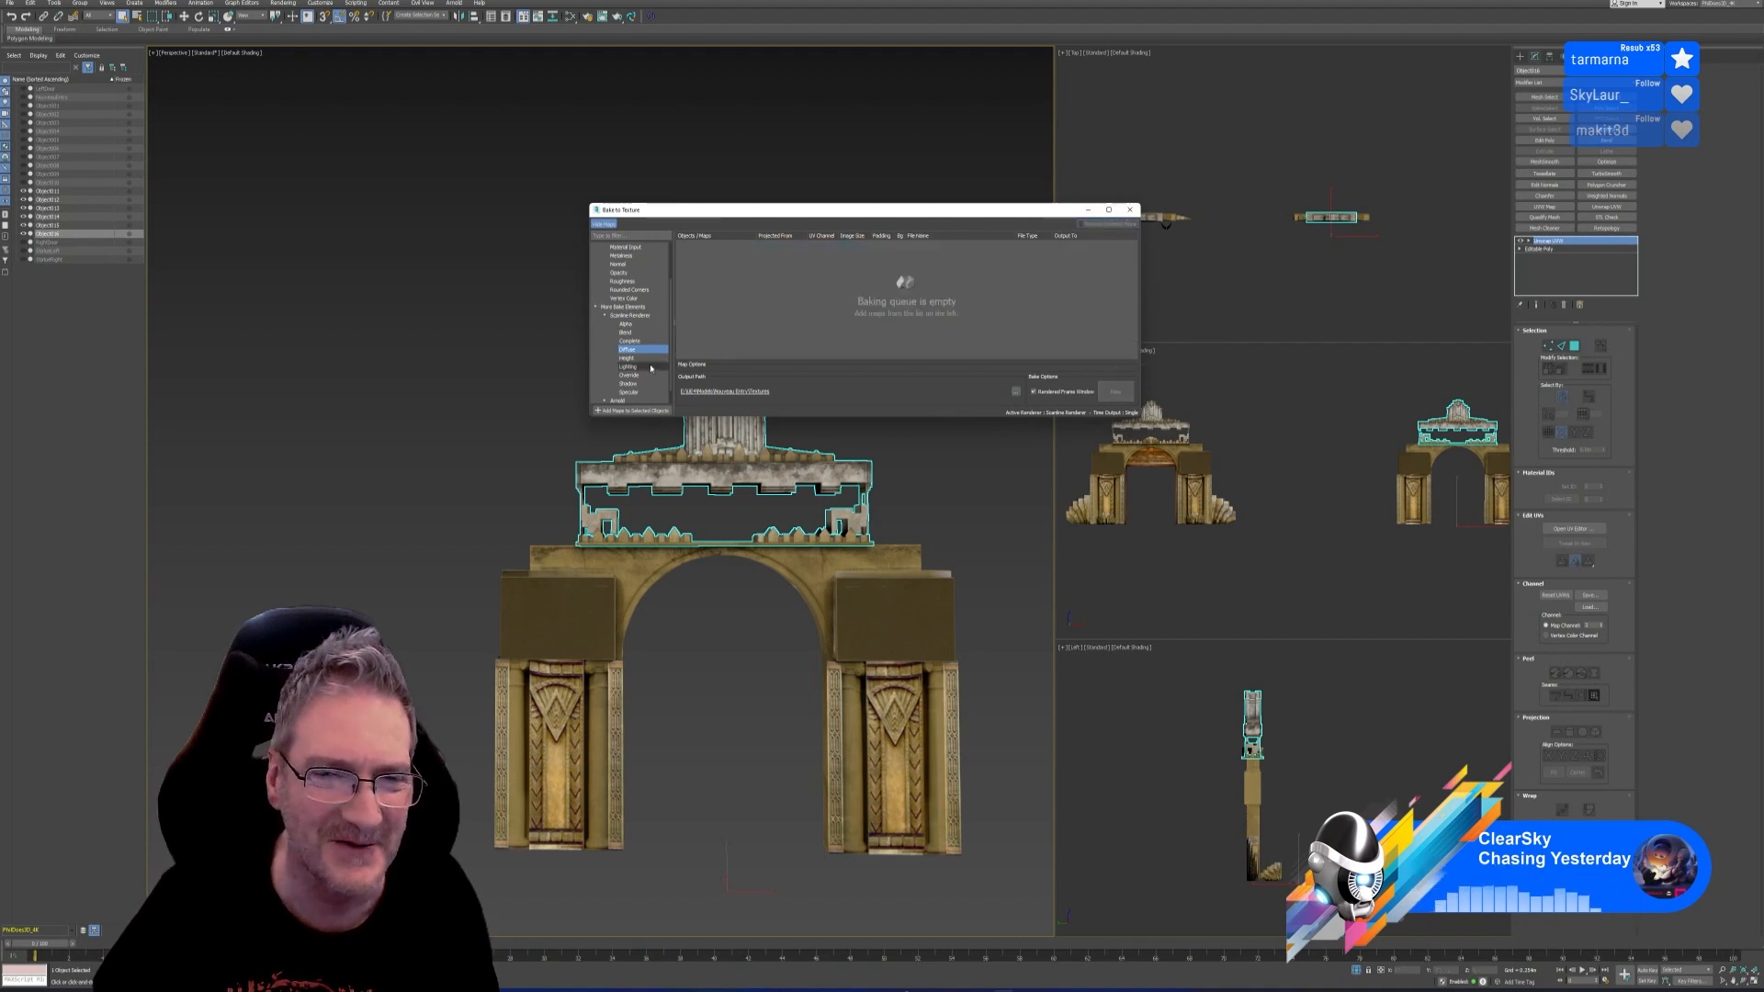
Queue a diffuse map for the copied crown, set its image size to 4096, and name its output file Nouveau_Top
left_click(634, 411)
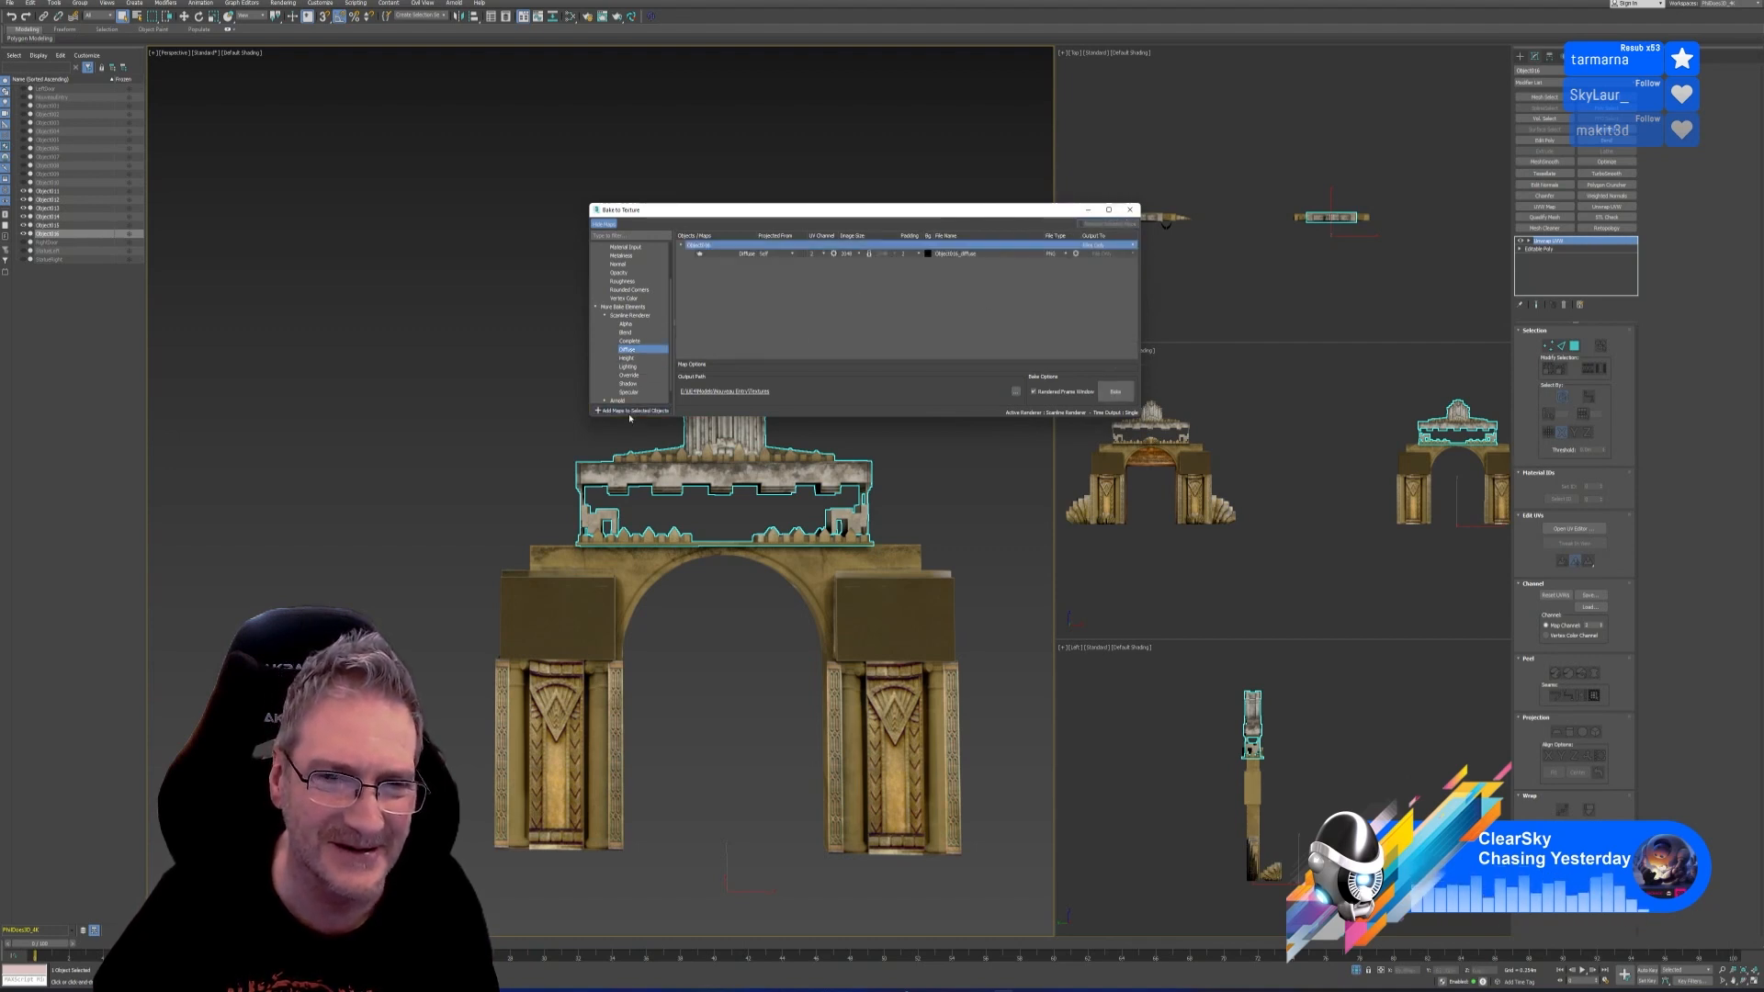
left_click(822, 255)
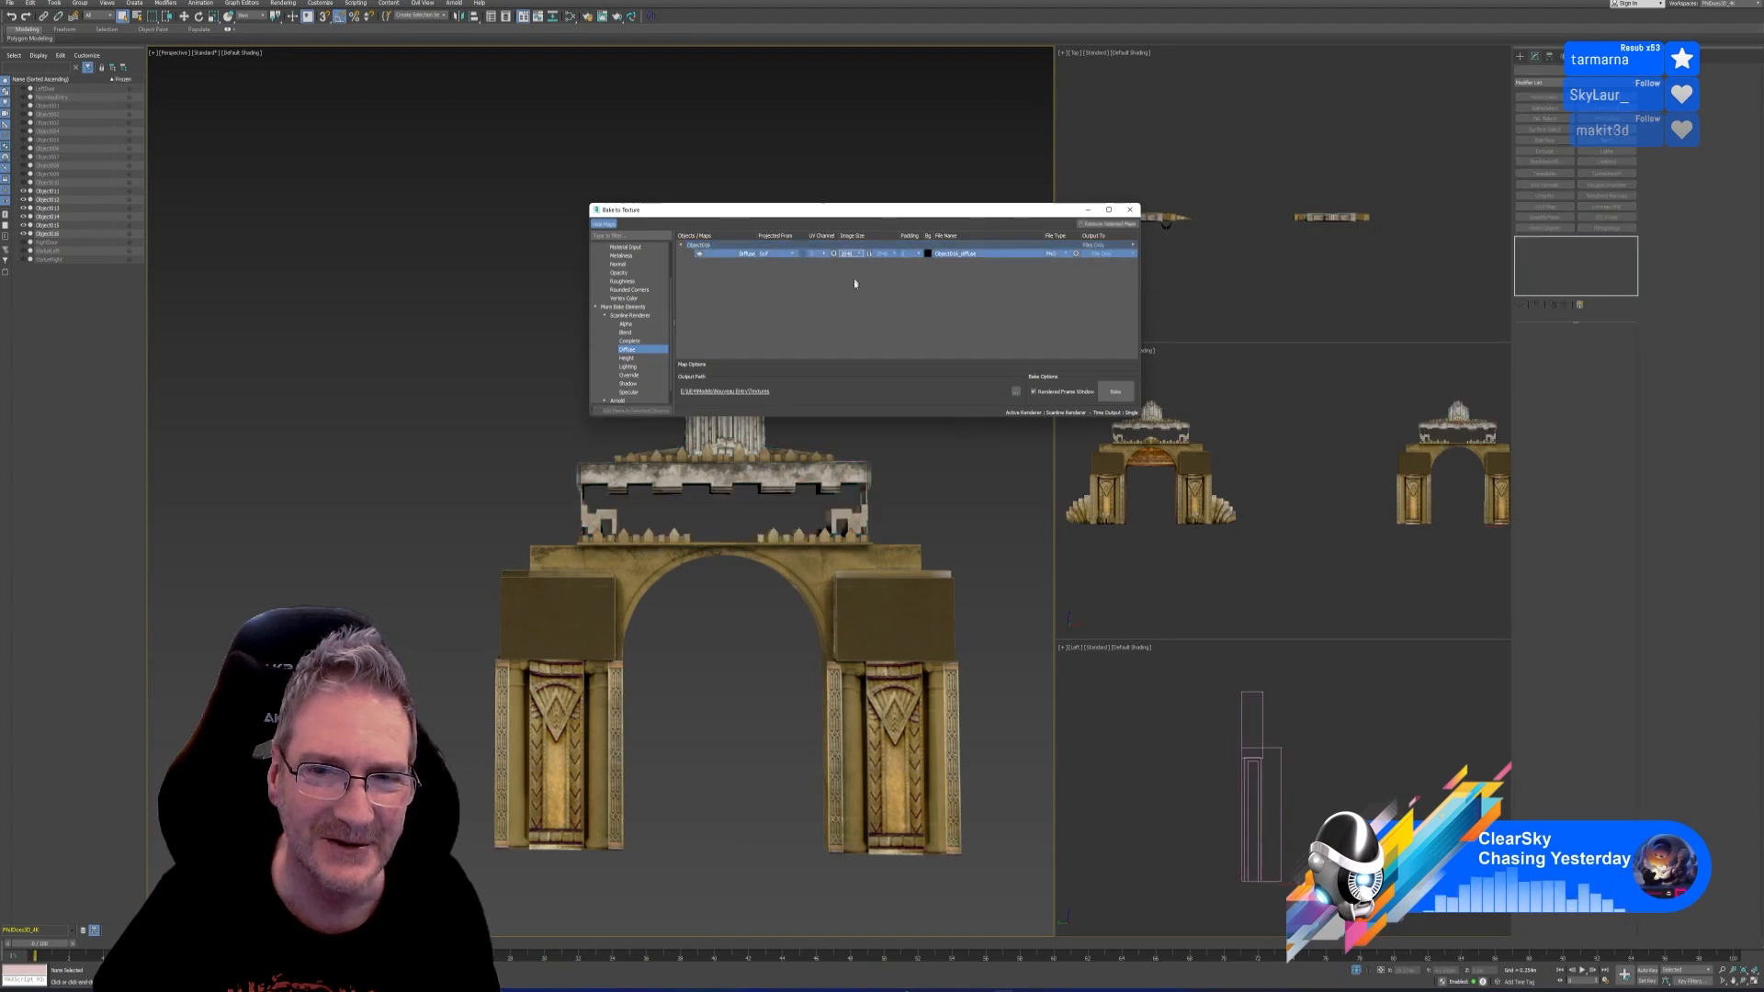
left_click(858, 253)
left_click(850, 289)
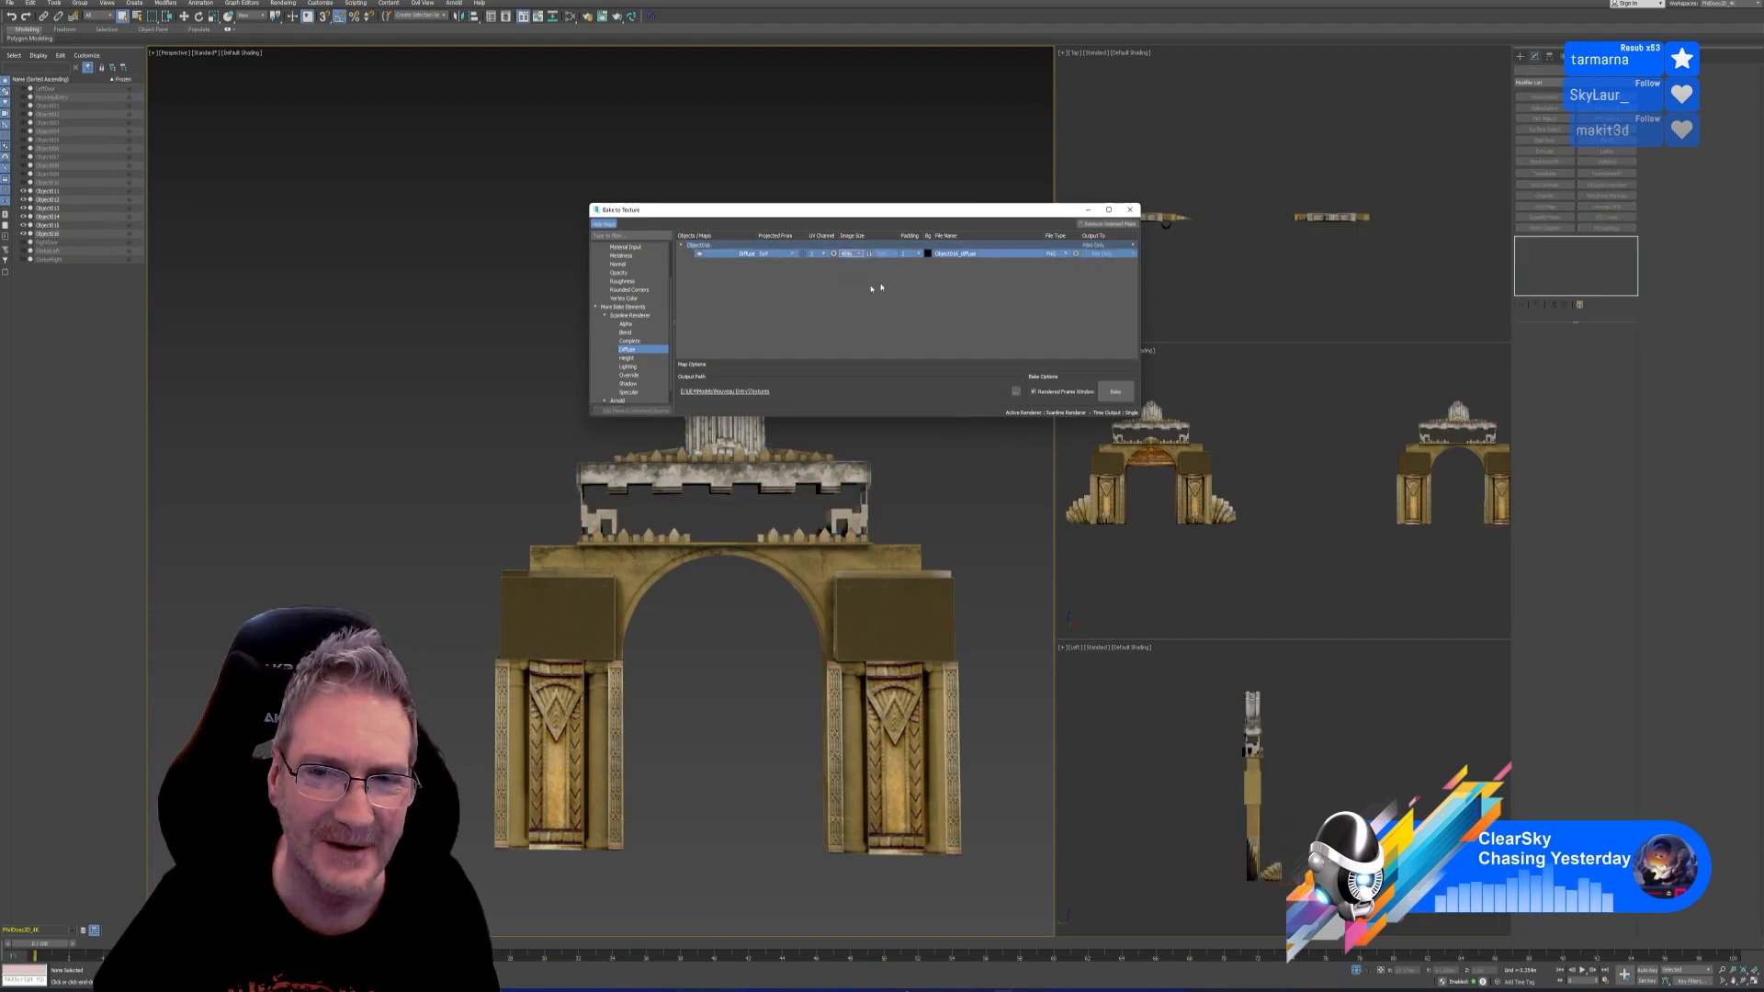
double_click(960, 254)
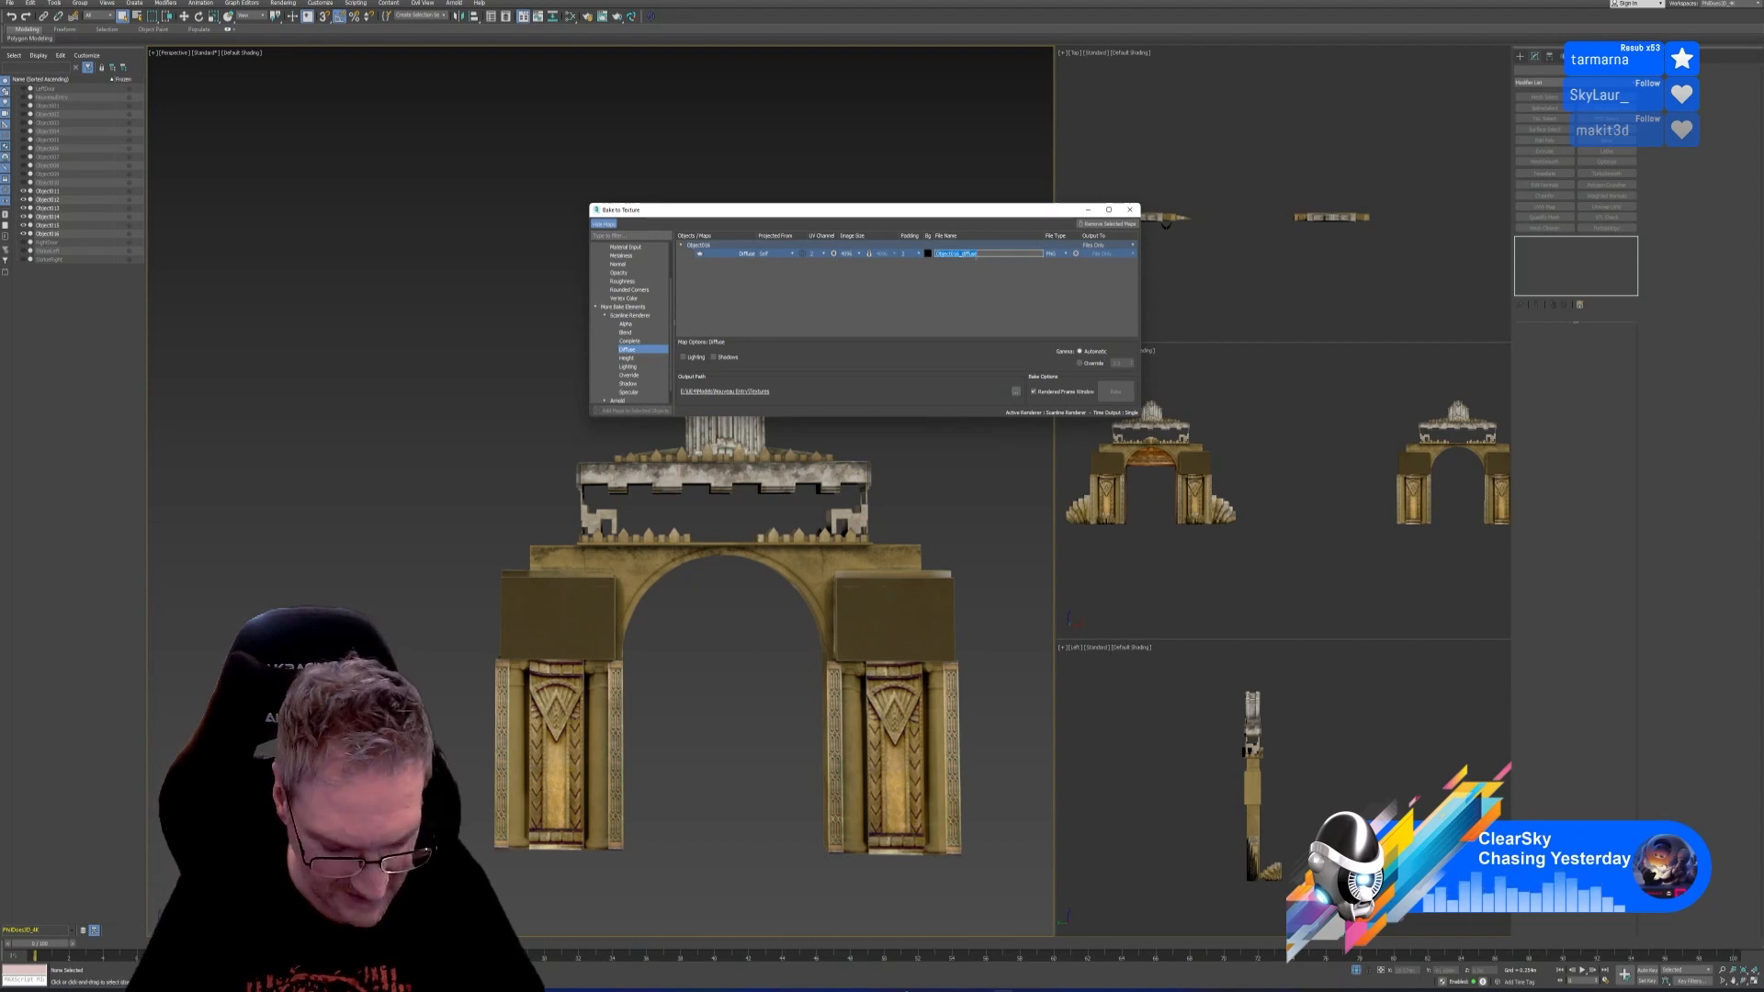
type("Nouve")
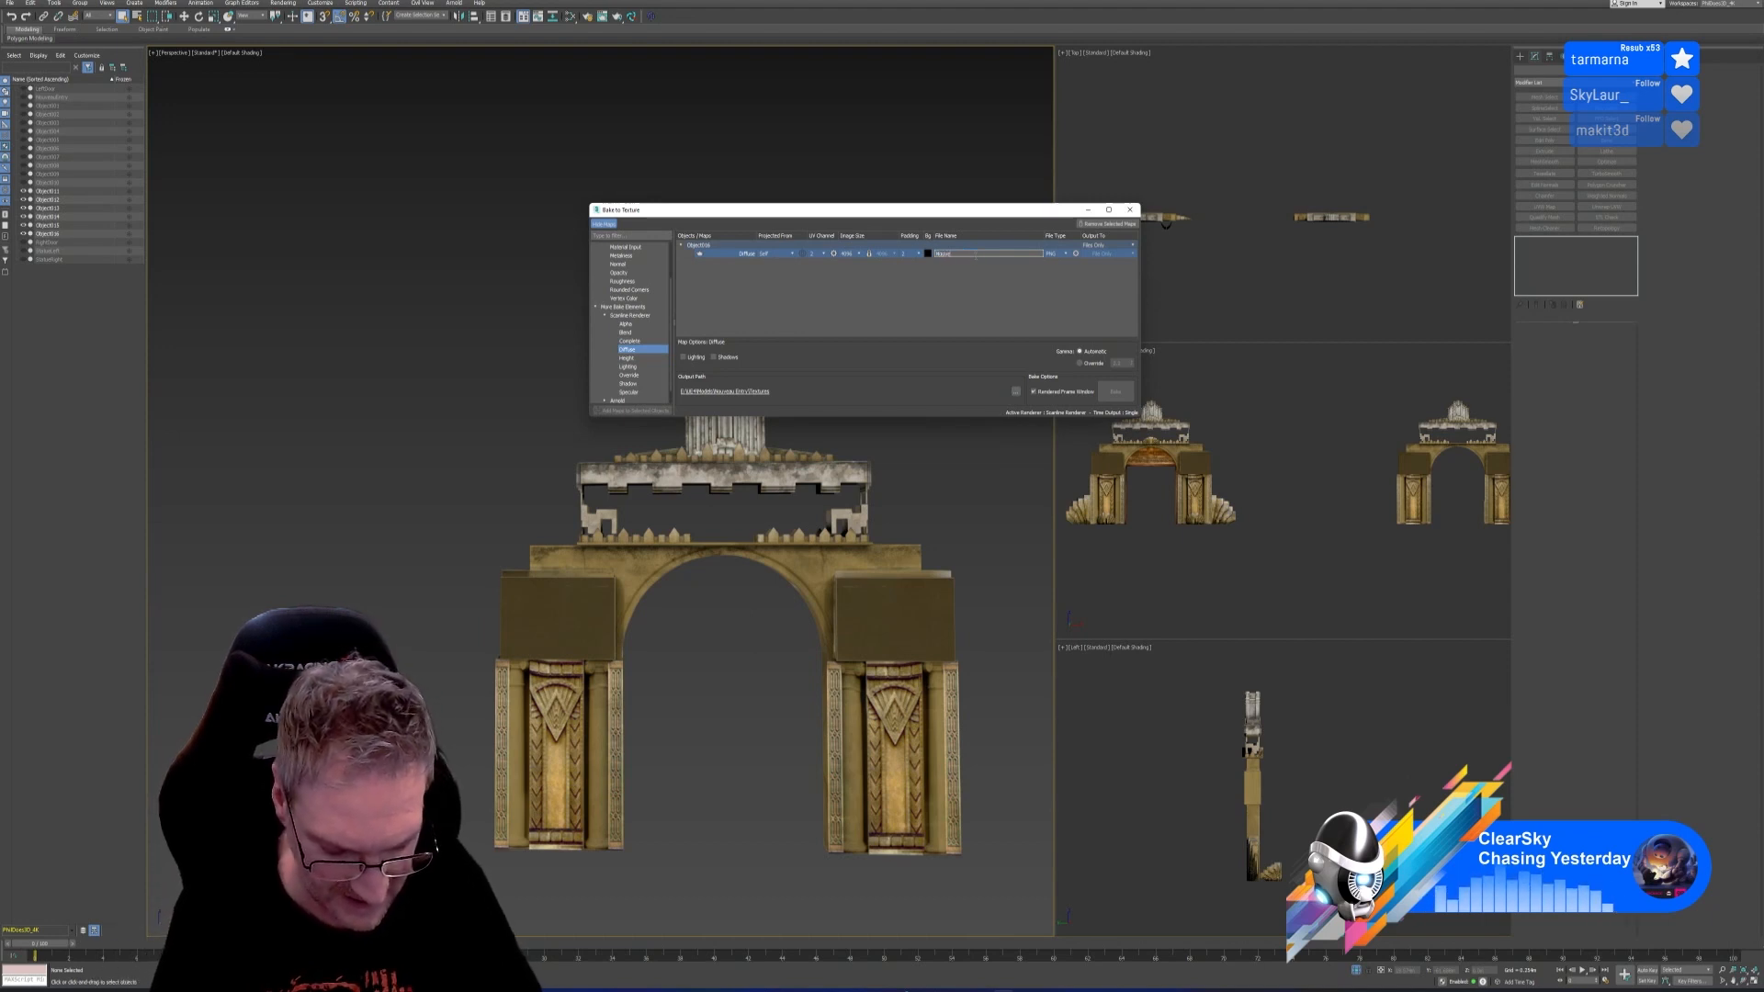
type("au_Top")
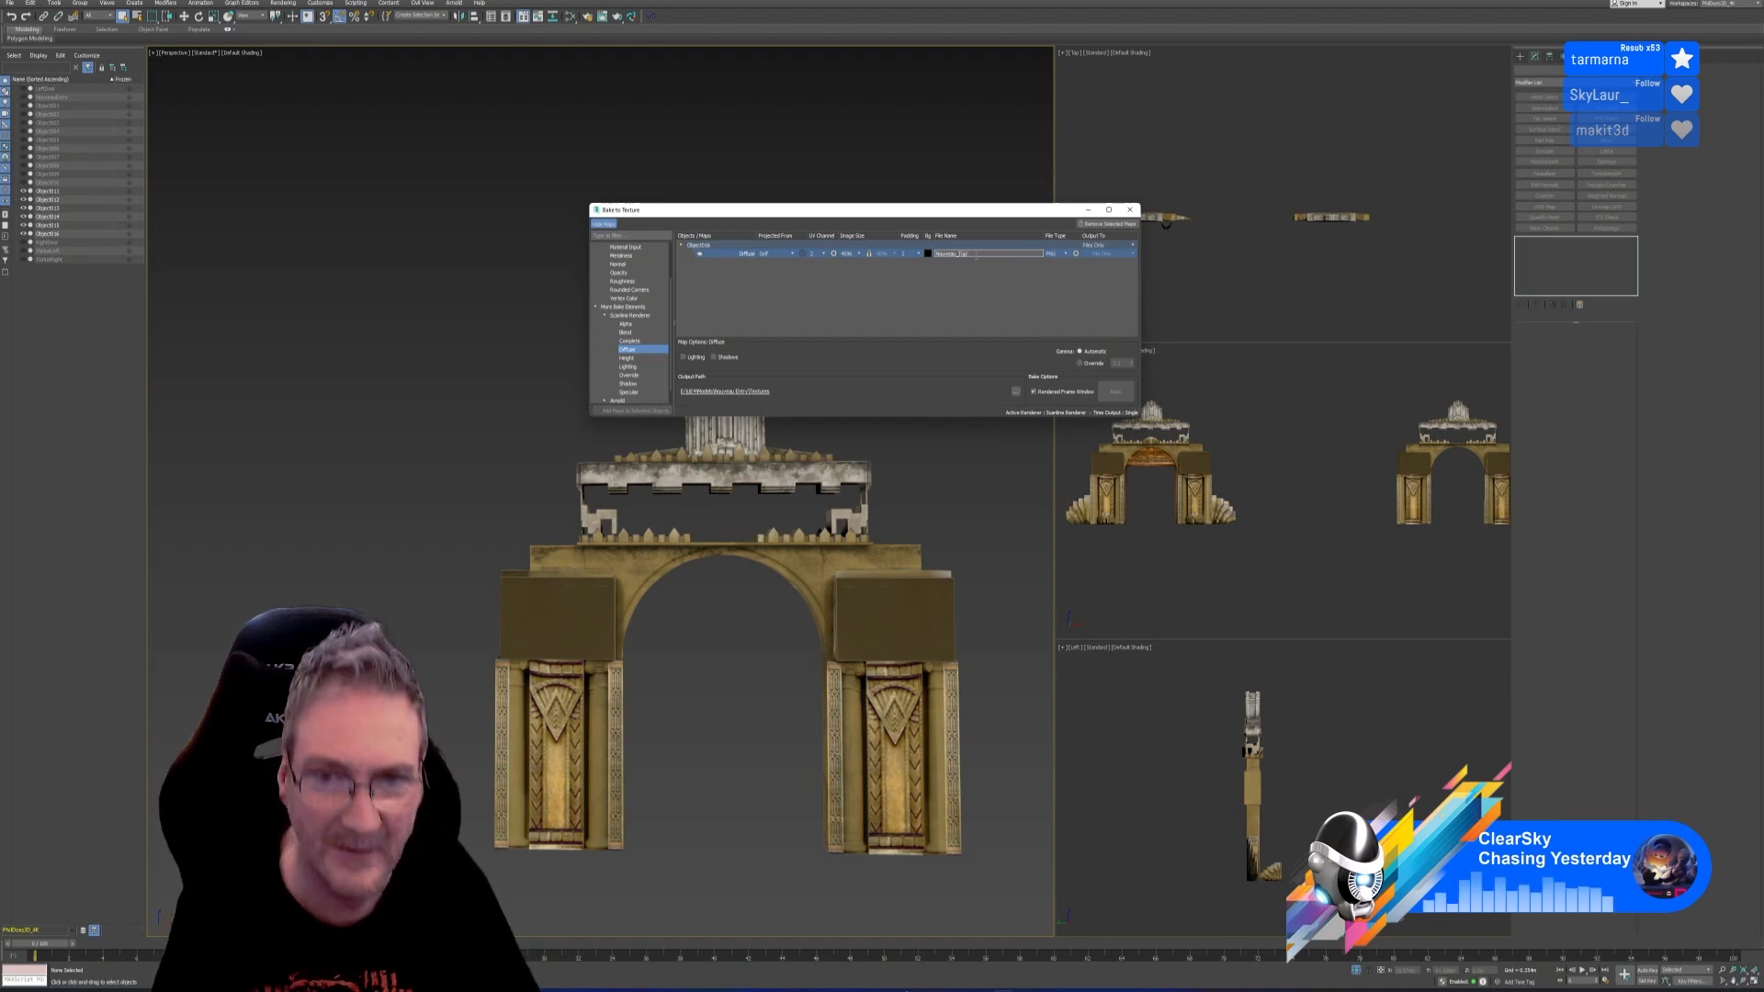
left_click(982, 308)
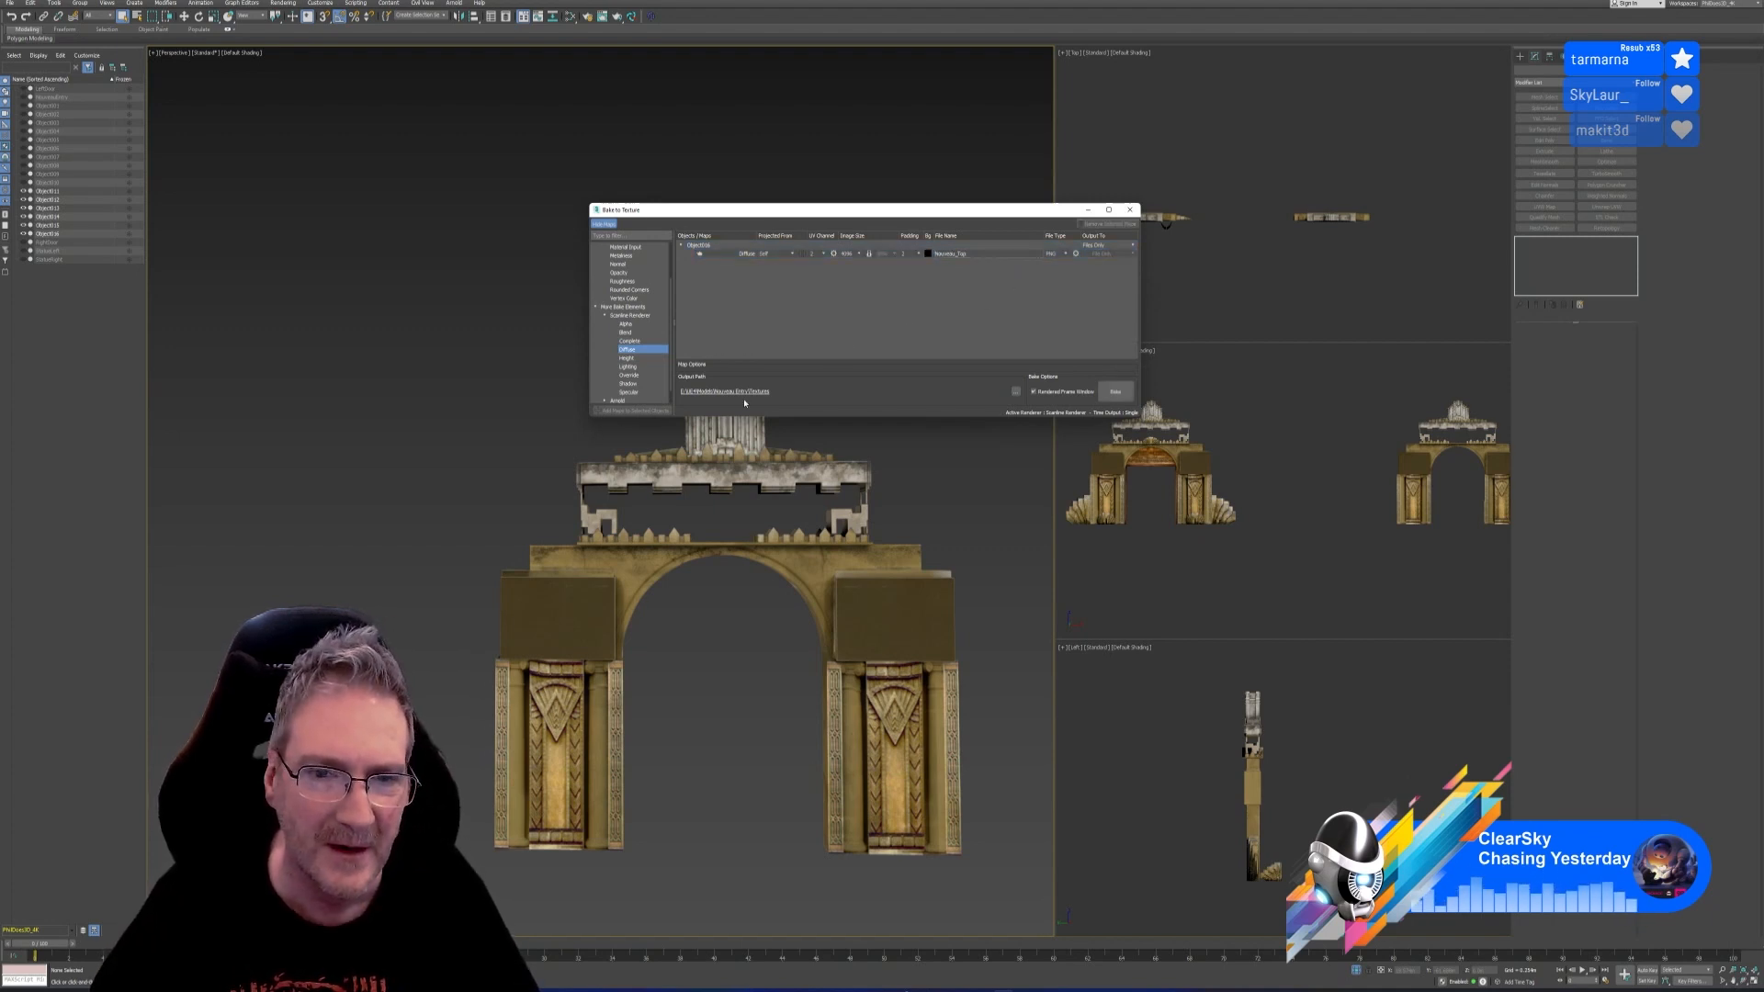
Run the crown's texture bake, overwriting the existing file, and close Bake to Texture
left_click(1117, 393)
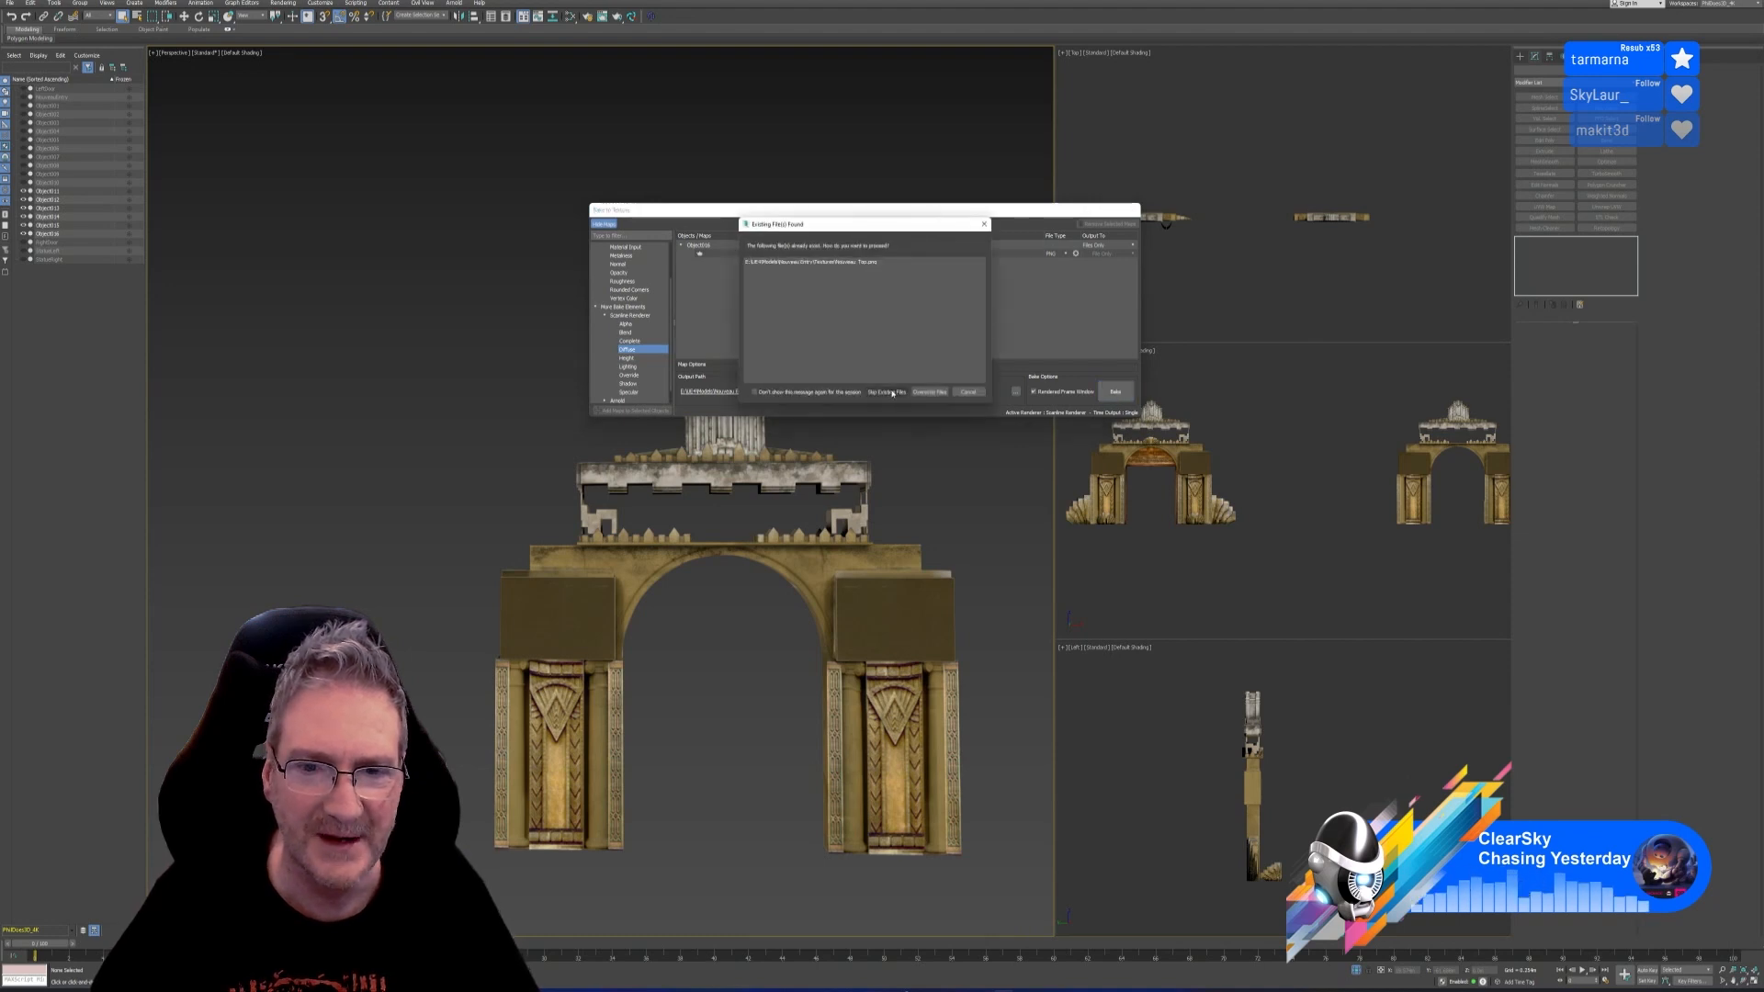
left_click(931, 393)
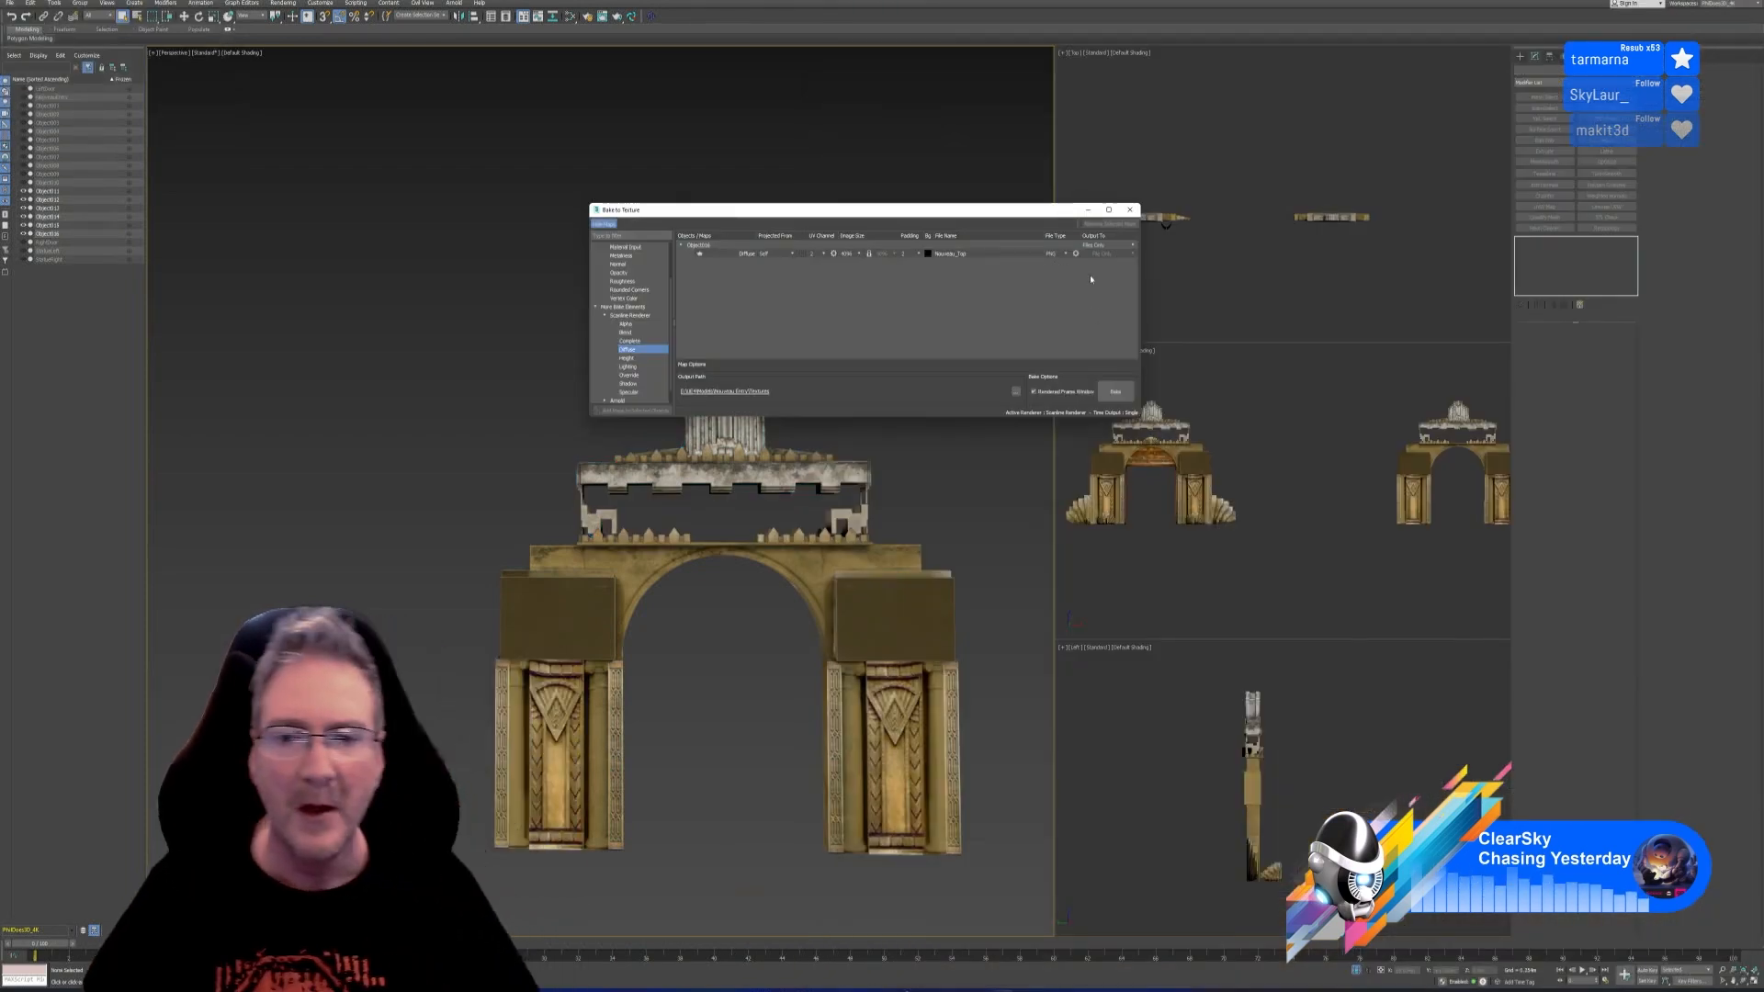
left_click(1130, 210)
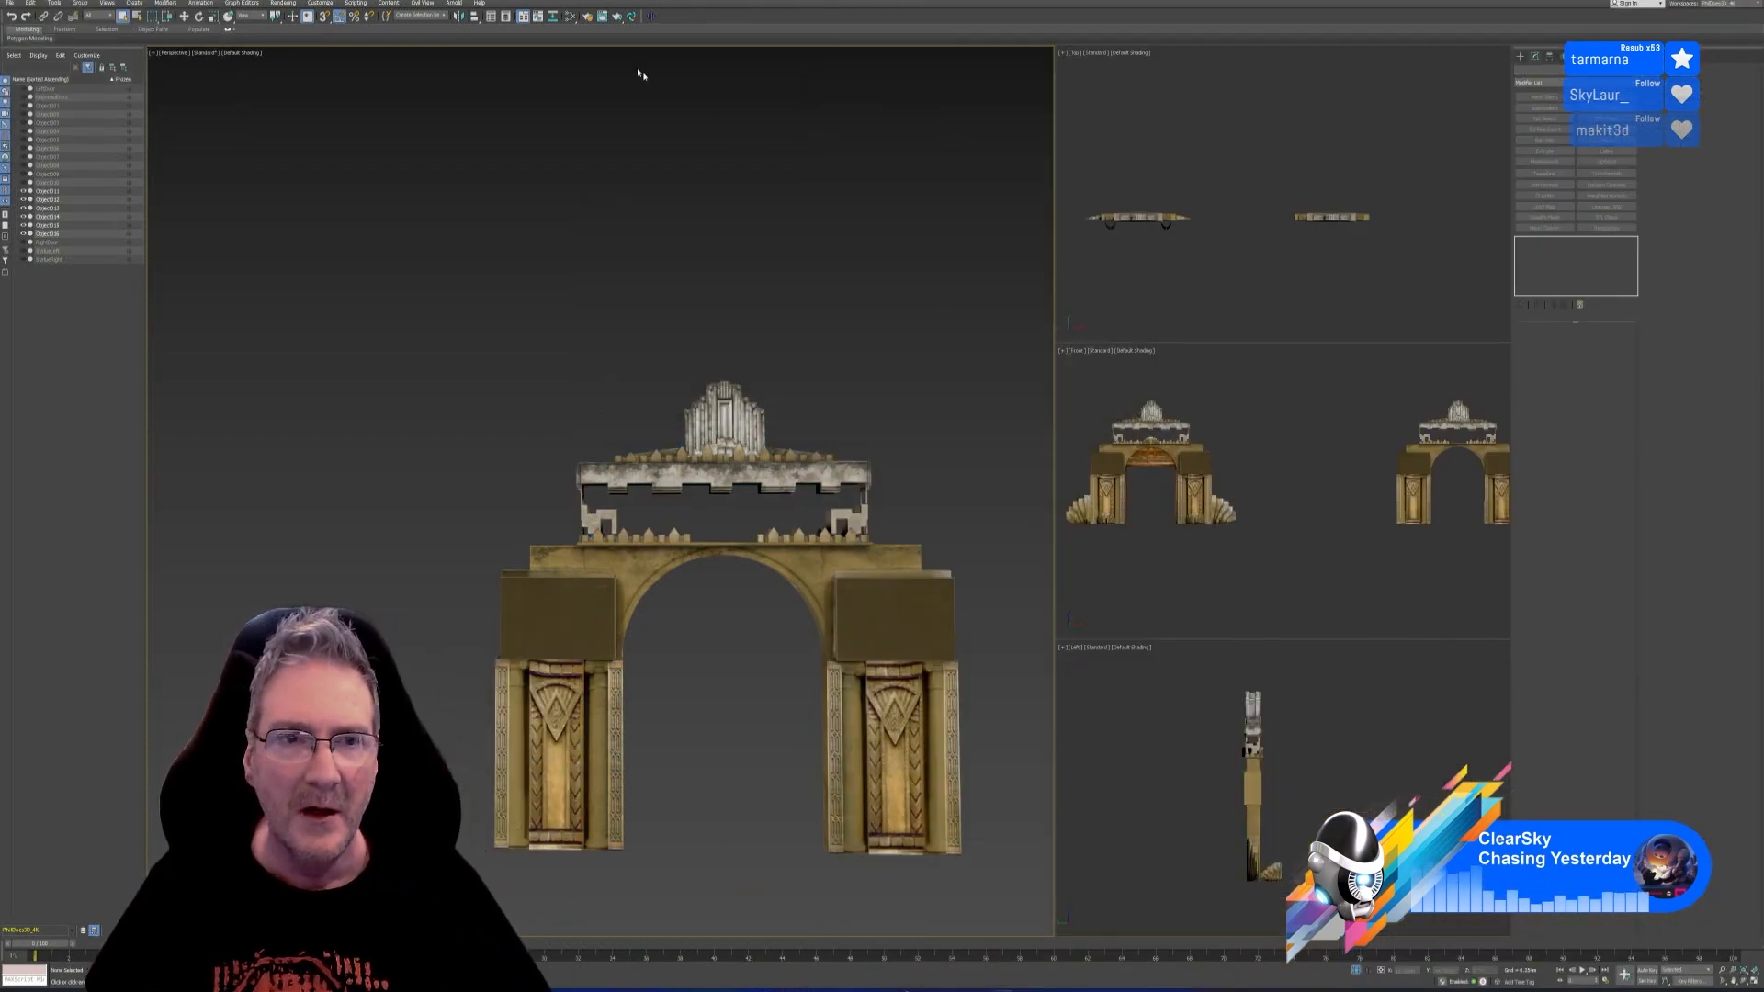
Open the Slate Material Editor and add a Standard (Legacy) material in the empty area below the existing material nodes
left_click(570, 16)
middle_click_drag(939, 732, 933, 285)
left_click_drag(1095, 374, 1109, 334)
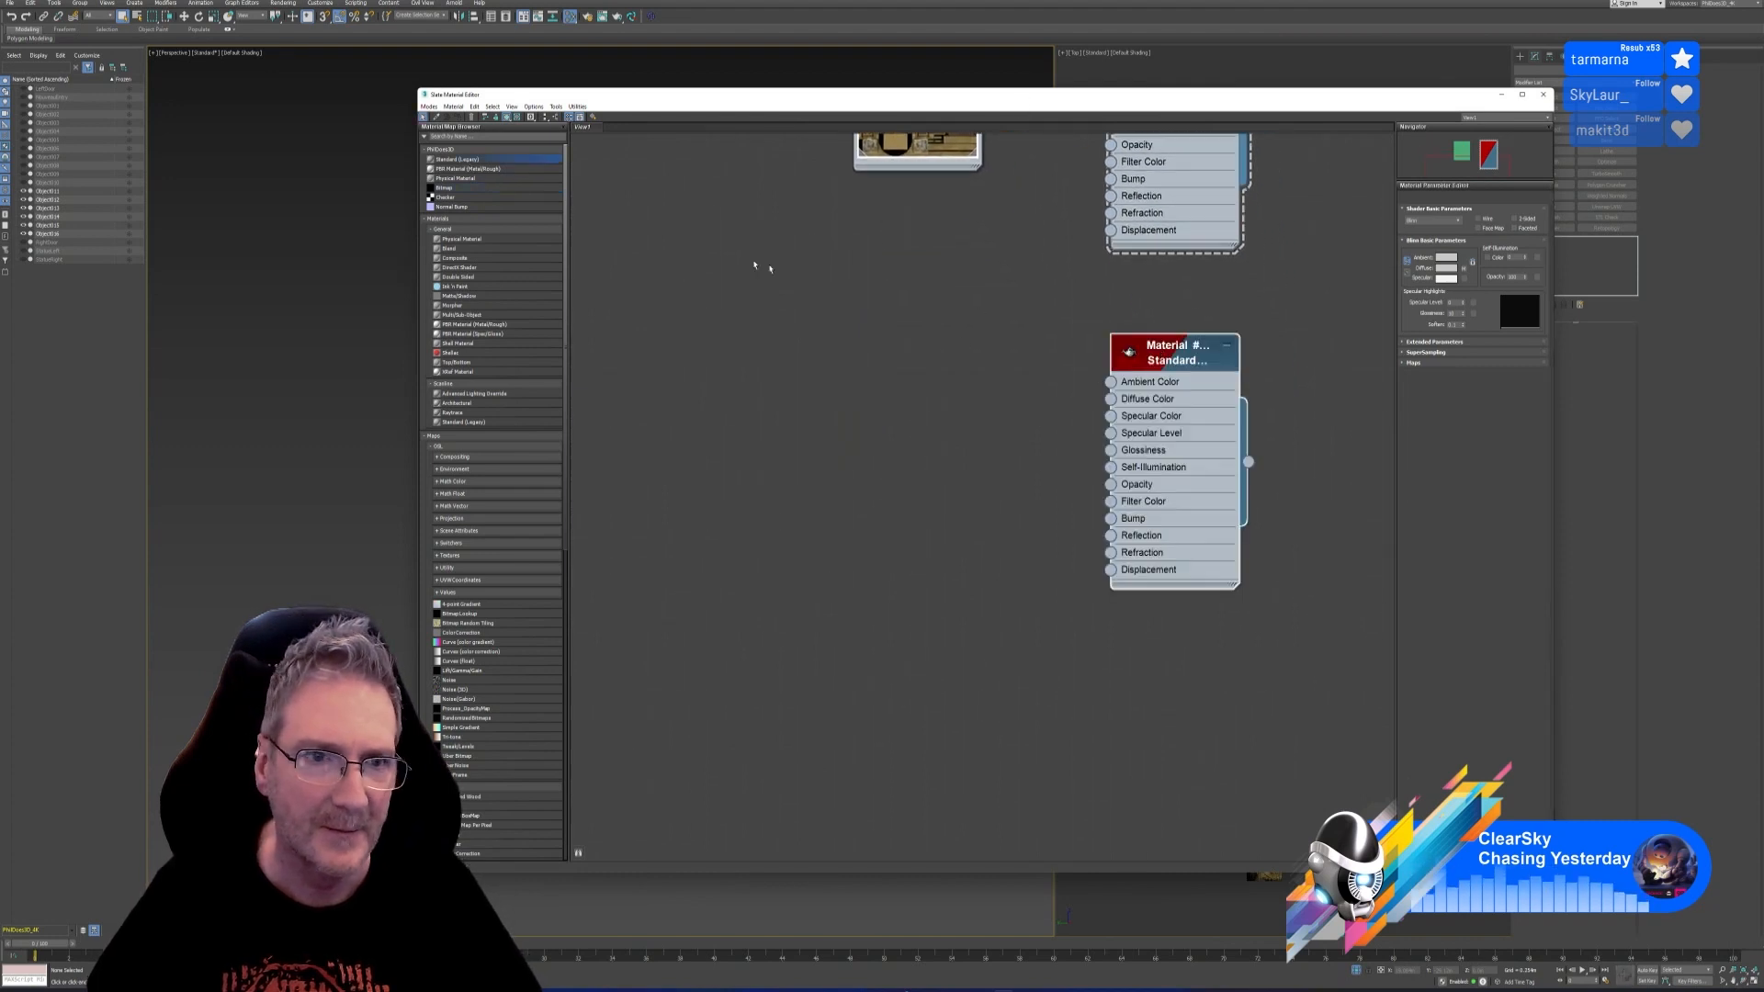
Add a Bitmap map using Nouveau_Top.png and connect it to the new material's Diffuse Color
left_click_drag(956, 366, 981, 382)
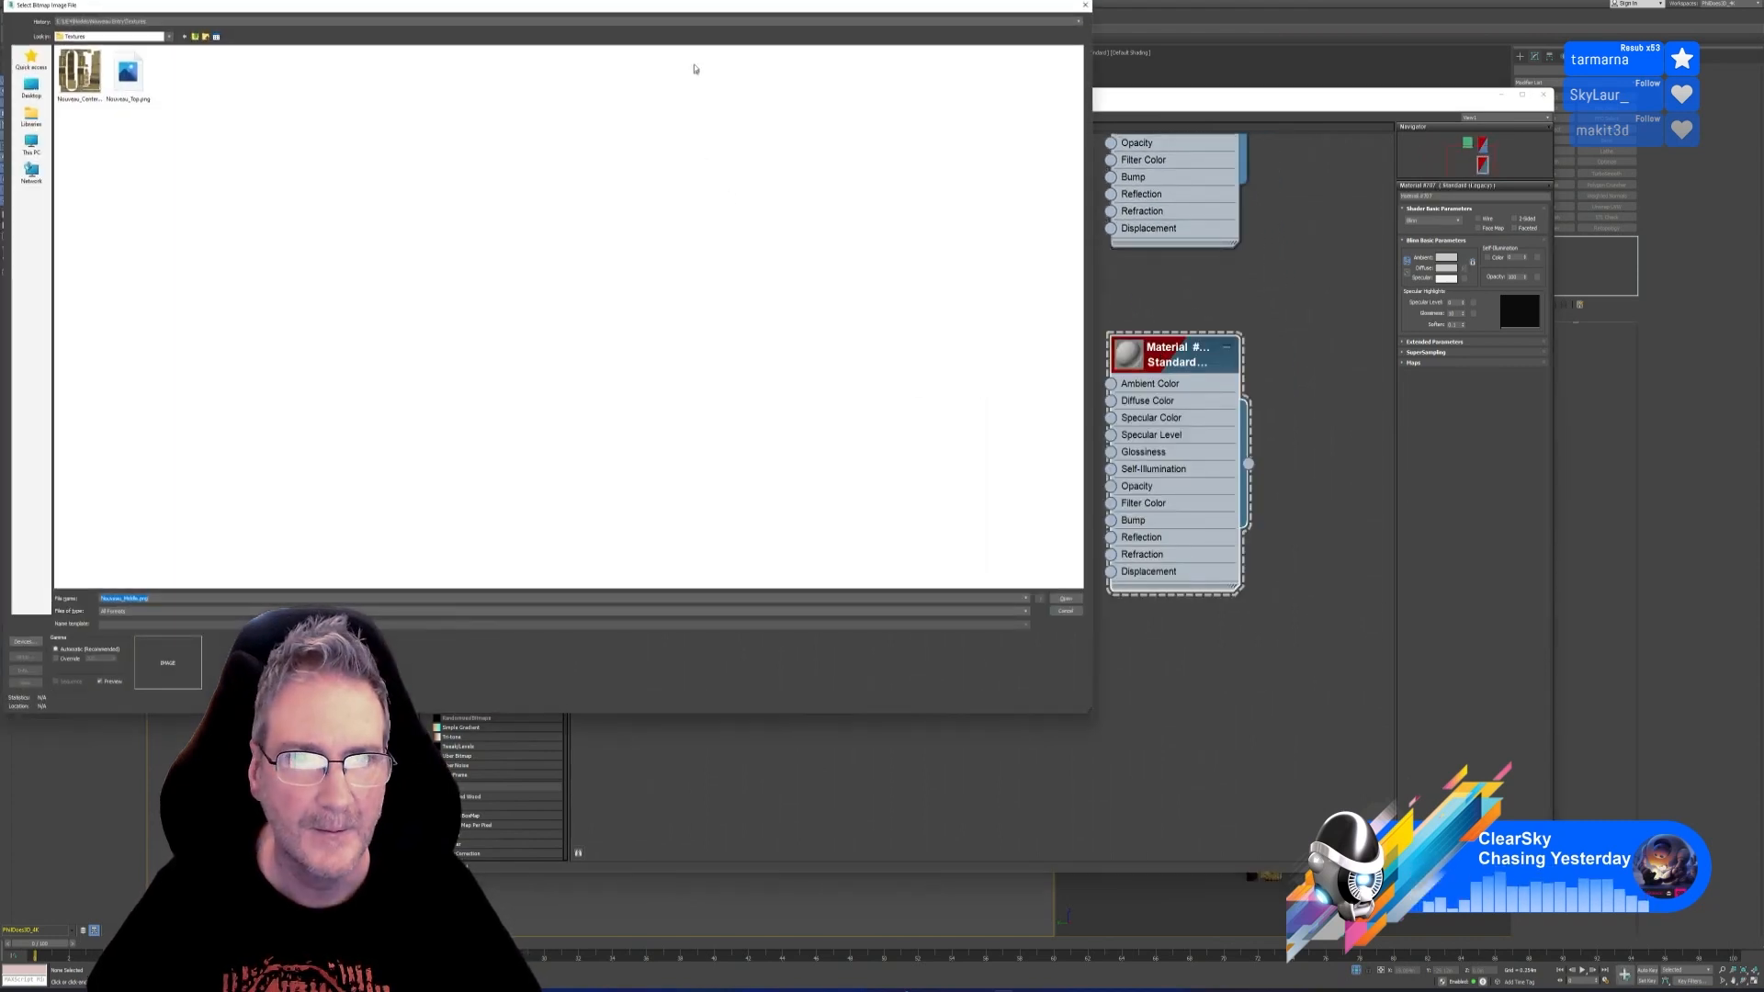
left_click_drag(668, 7, 1139, 120)
left_click(597, 186)
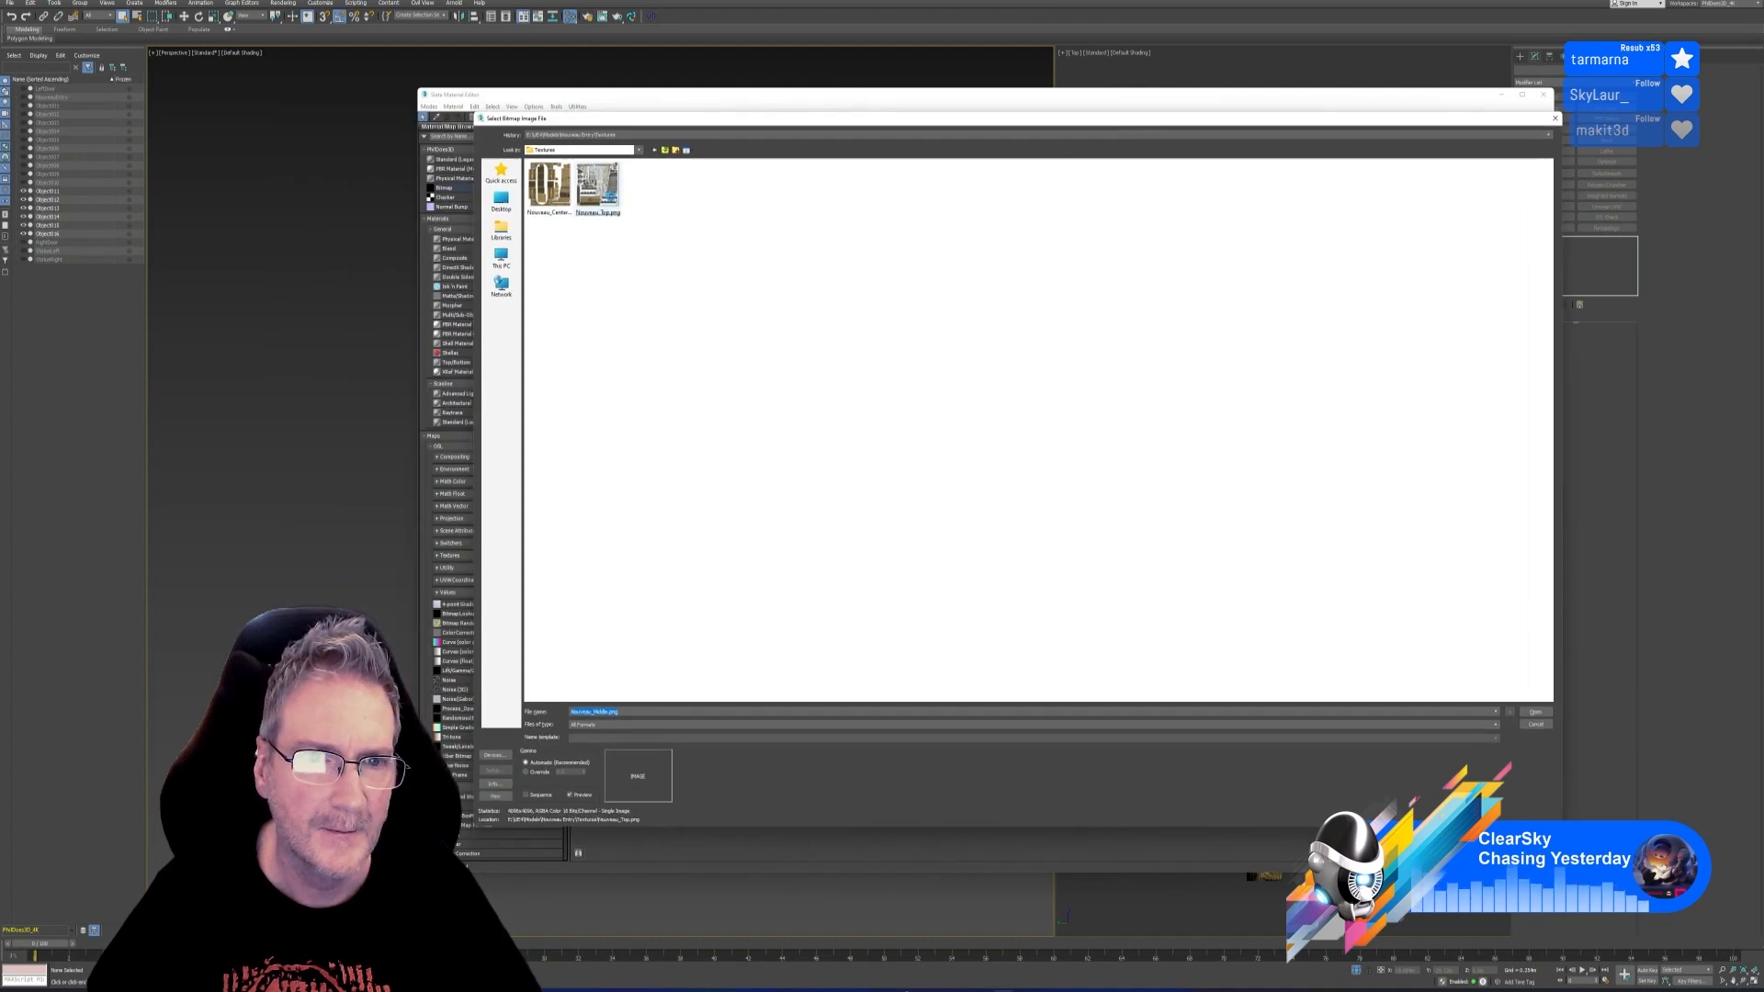
key("Return")
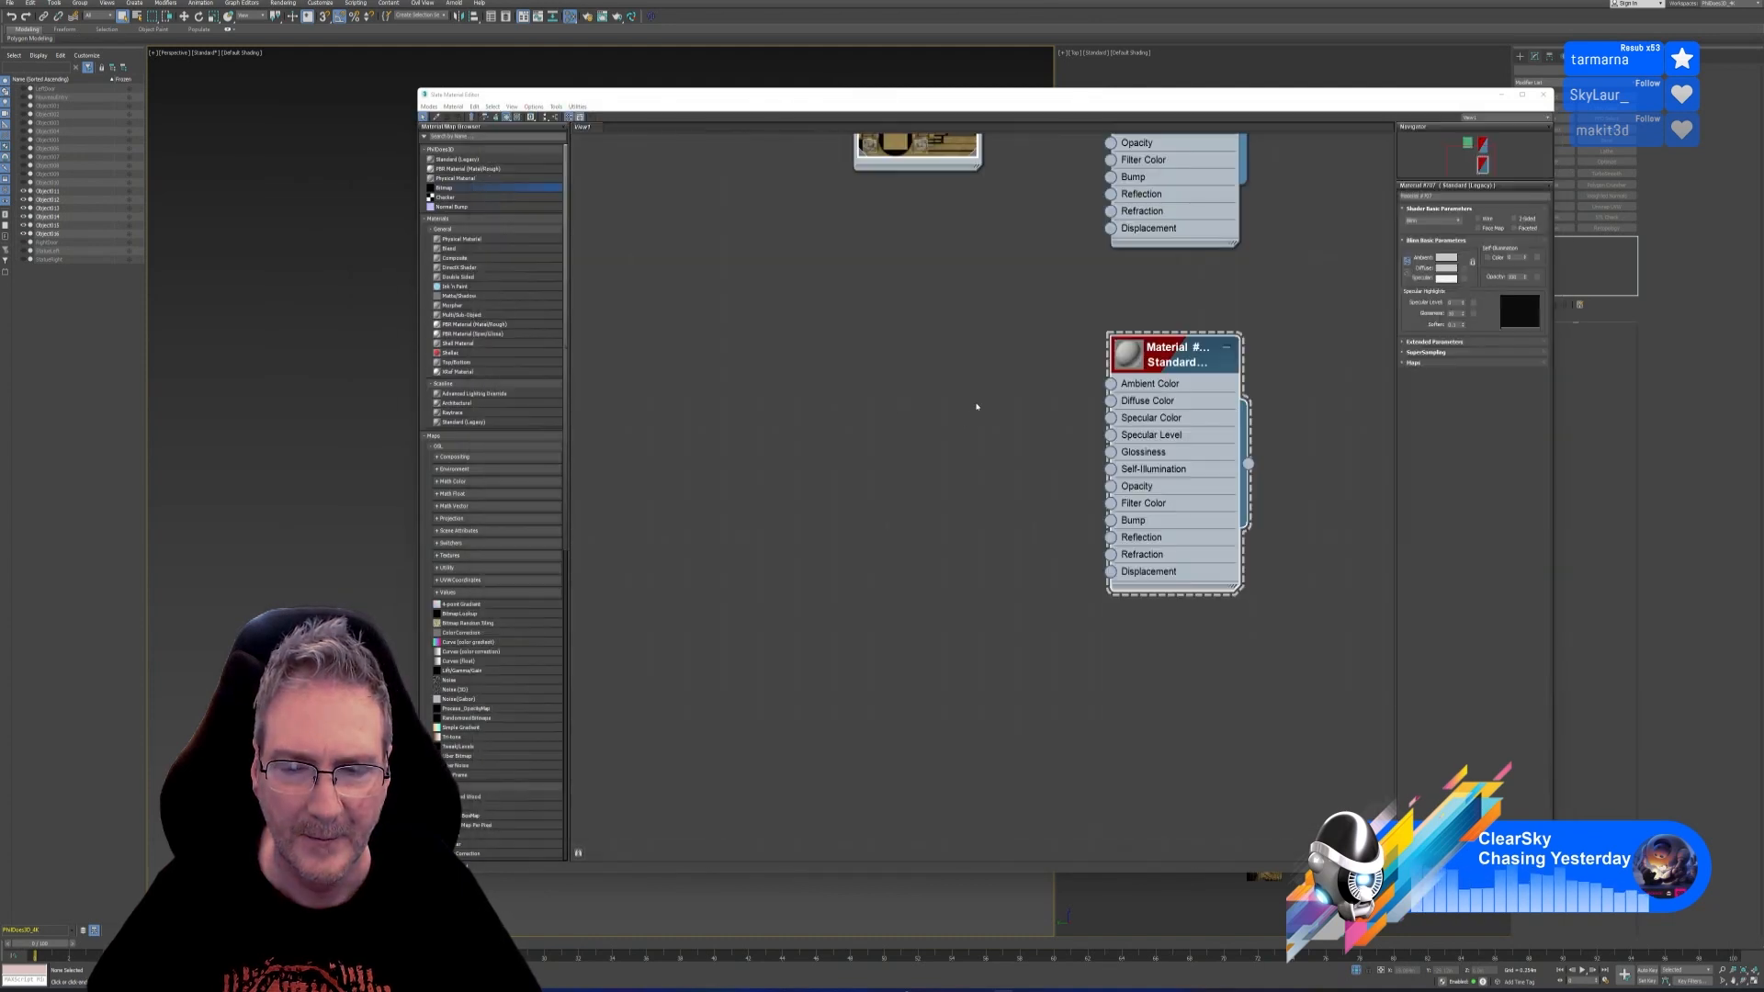
double_click(928, 381)
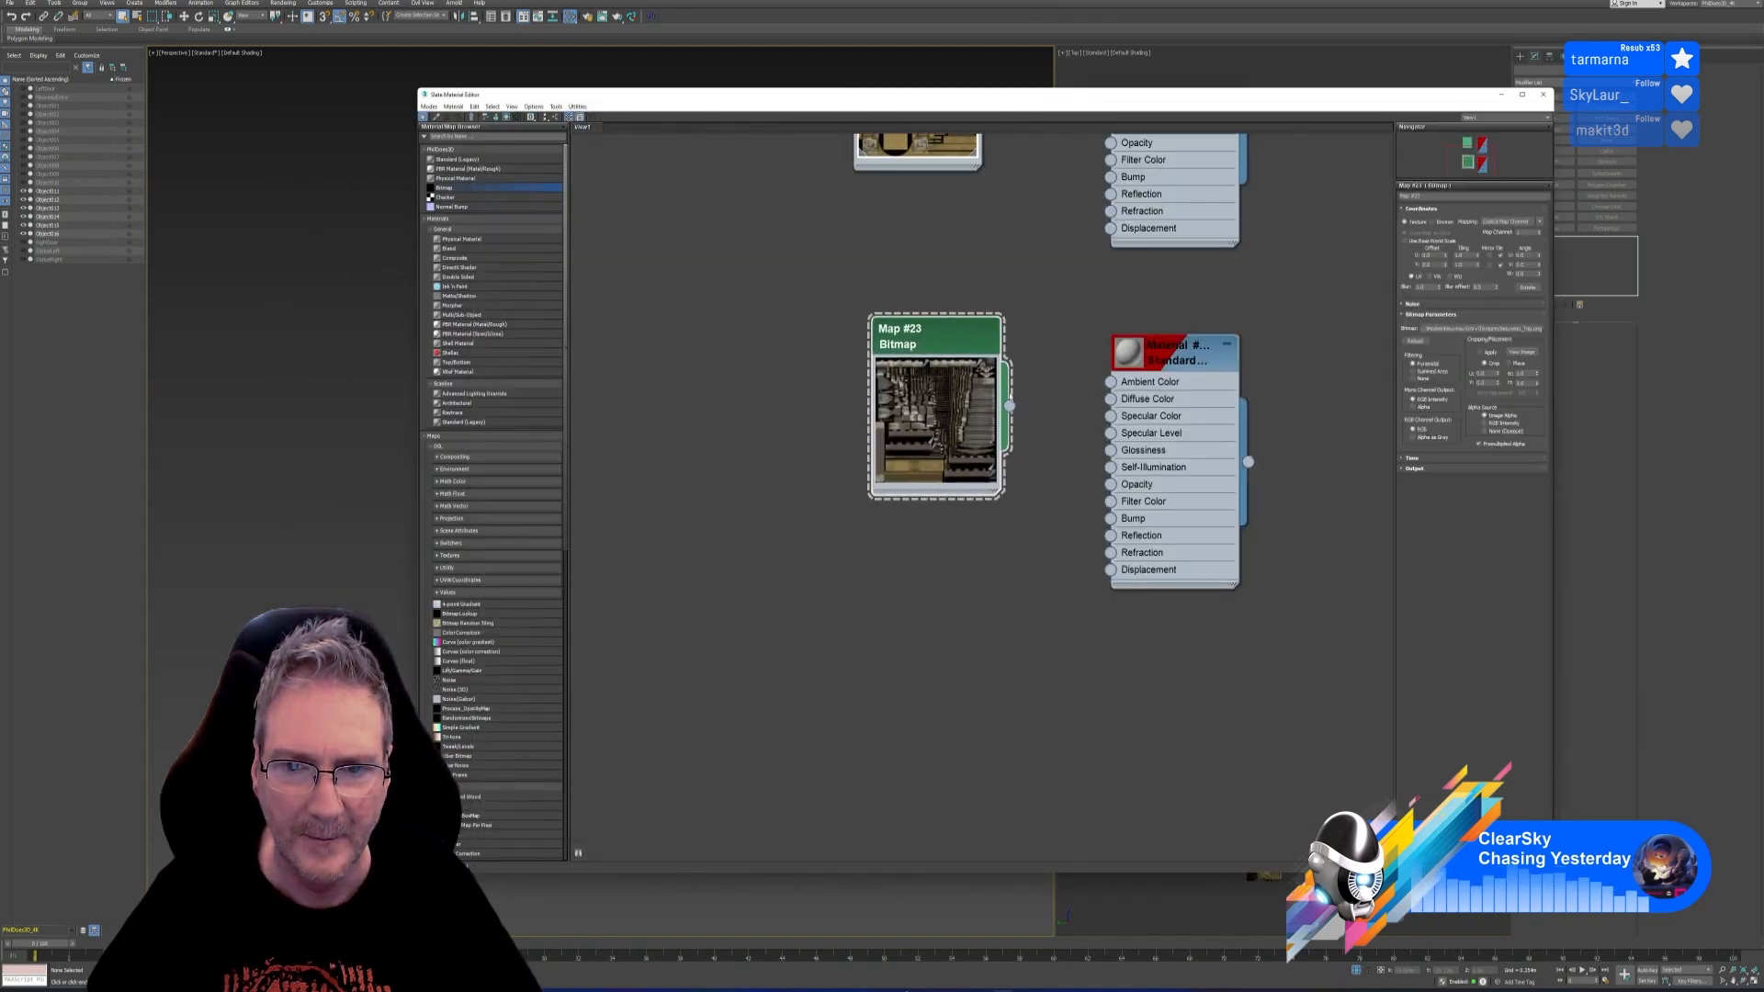
left_click_drag(1110, 399, 1110, 398)
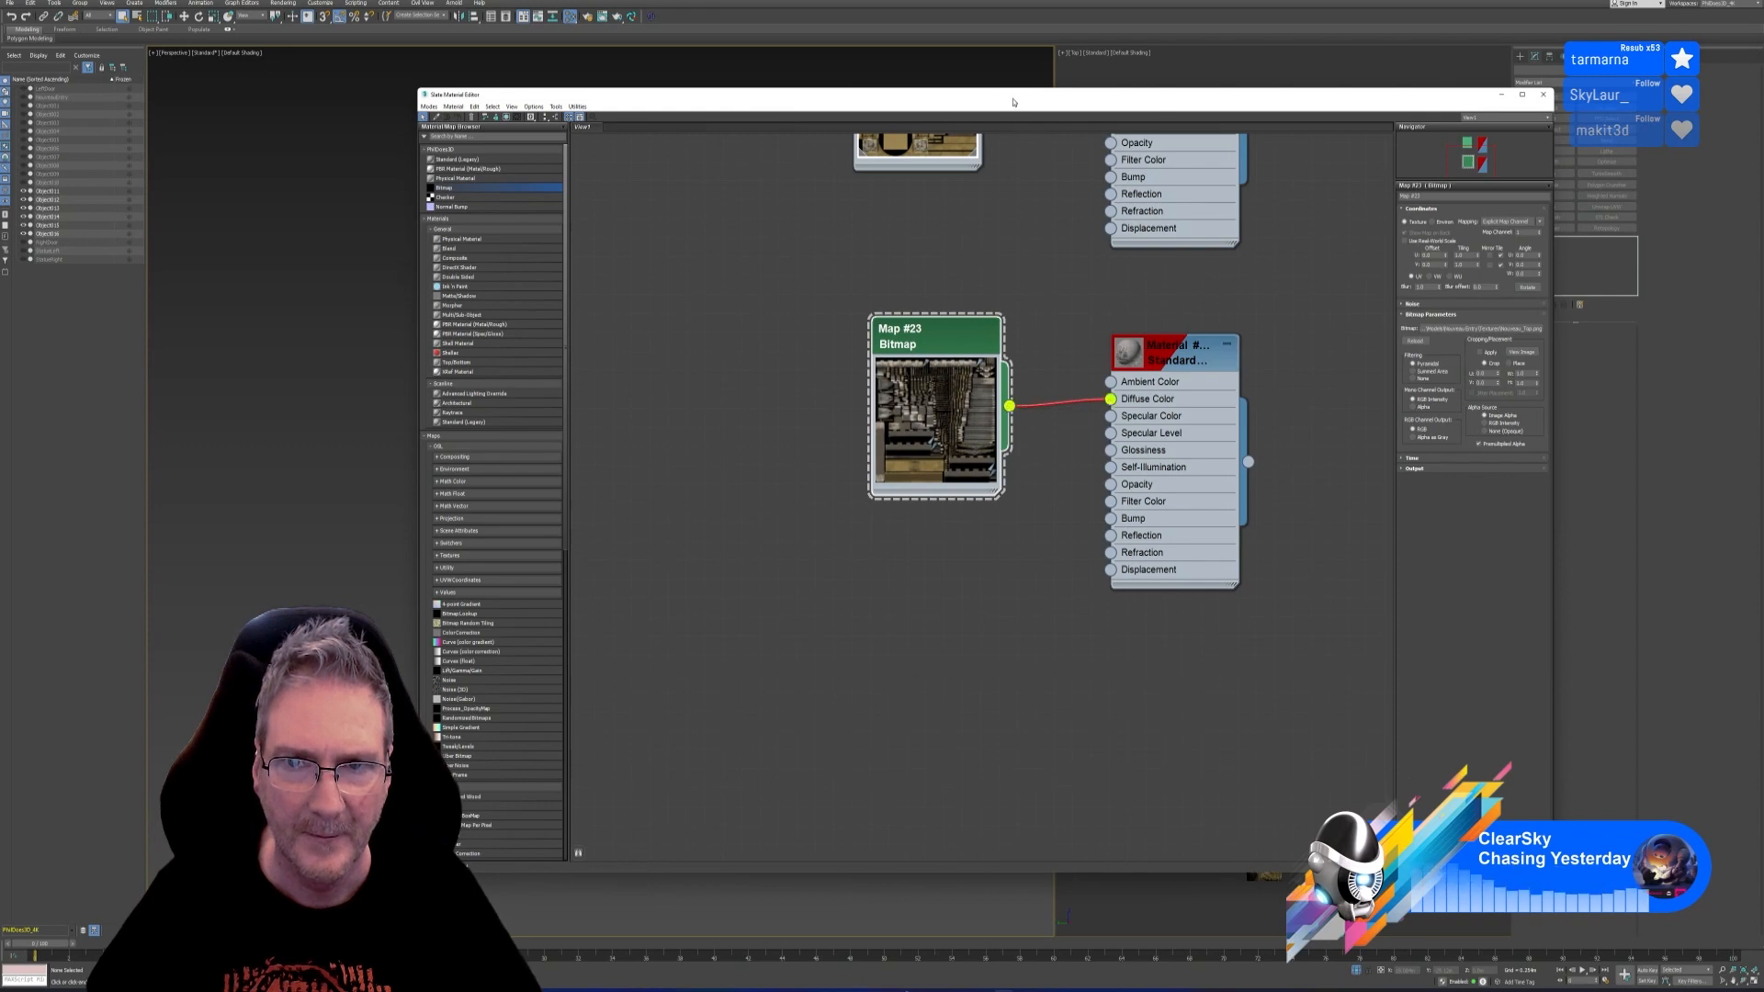
Assign the new baked-texture material to the copied crown and close the material editor
left_click_drag(1013, 102, 1040, 191)
left_click(1457, 452)
left_click(1102, 465)
right_click(1103, 467)
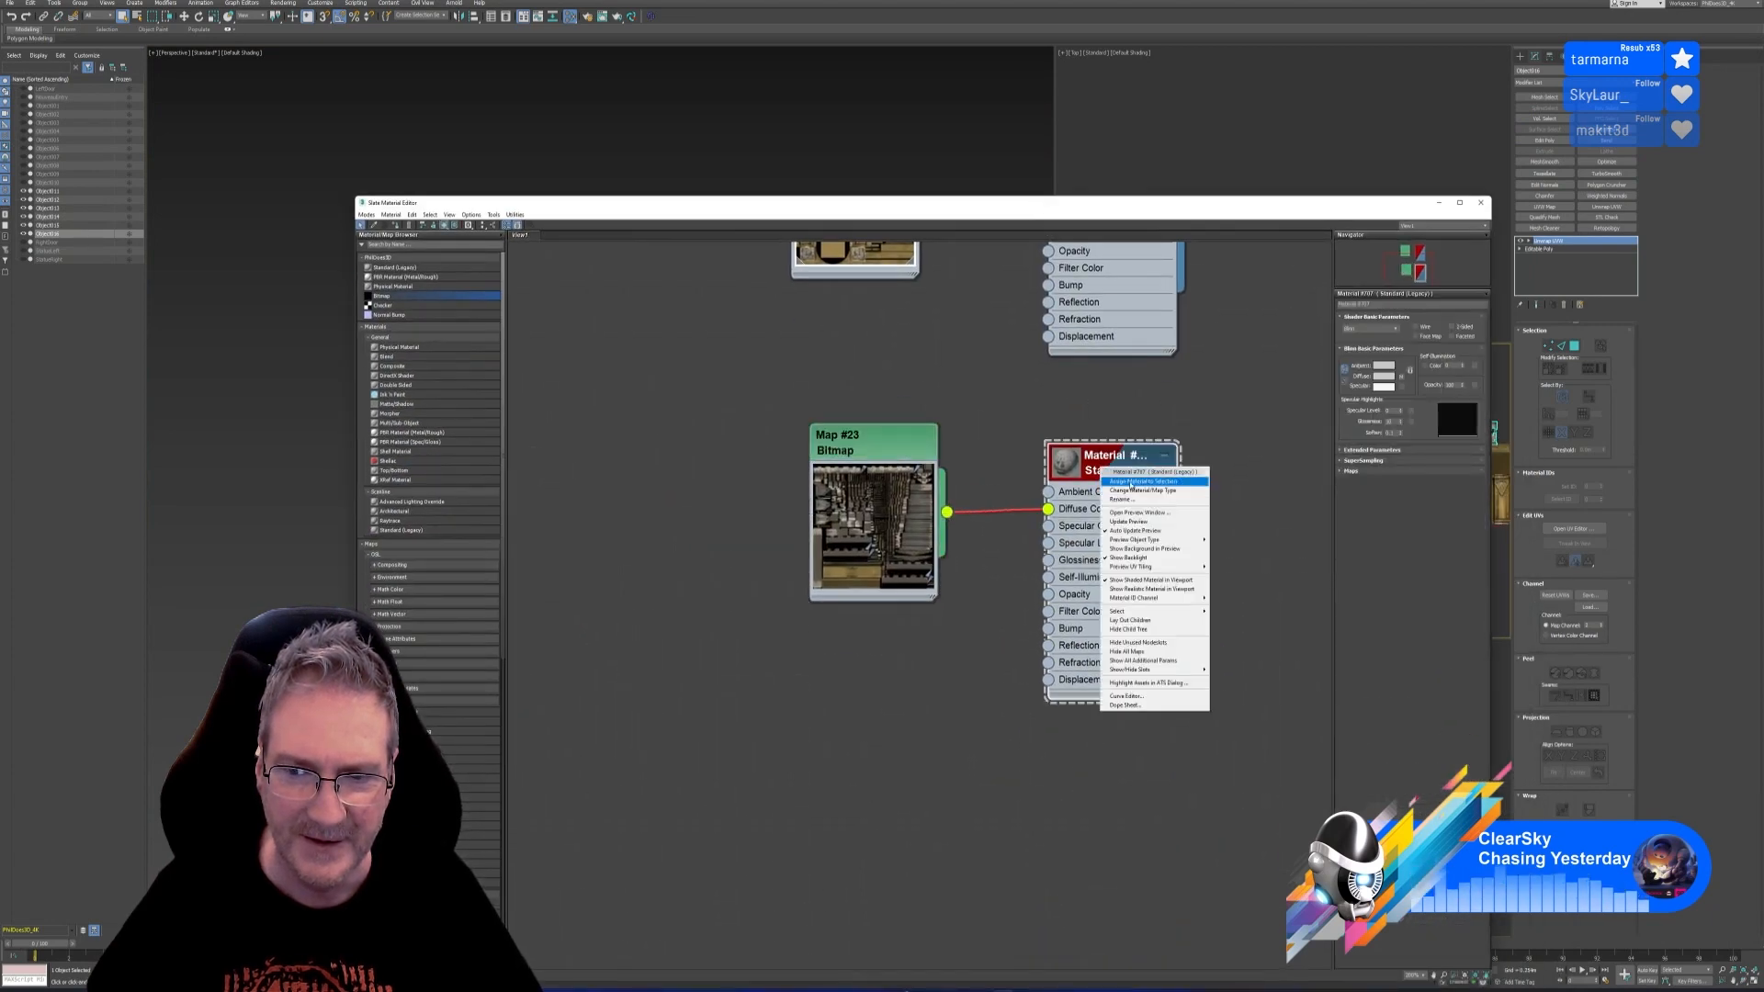
left_click(1142, 481)
left_click(1481, 203)
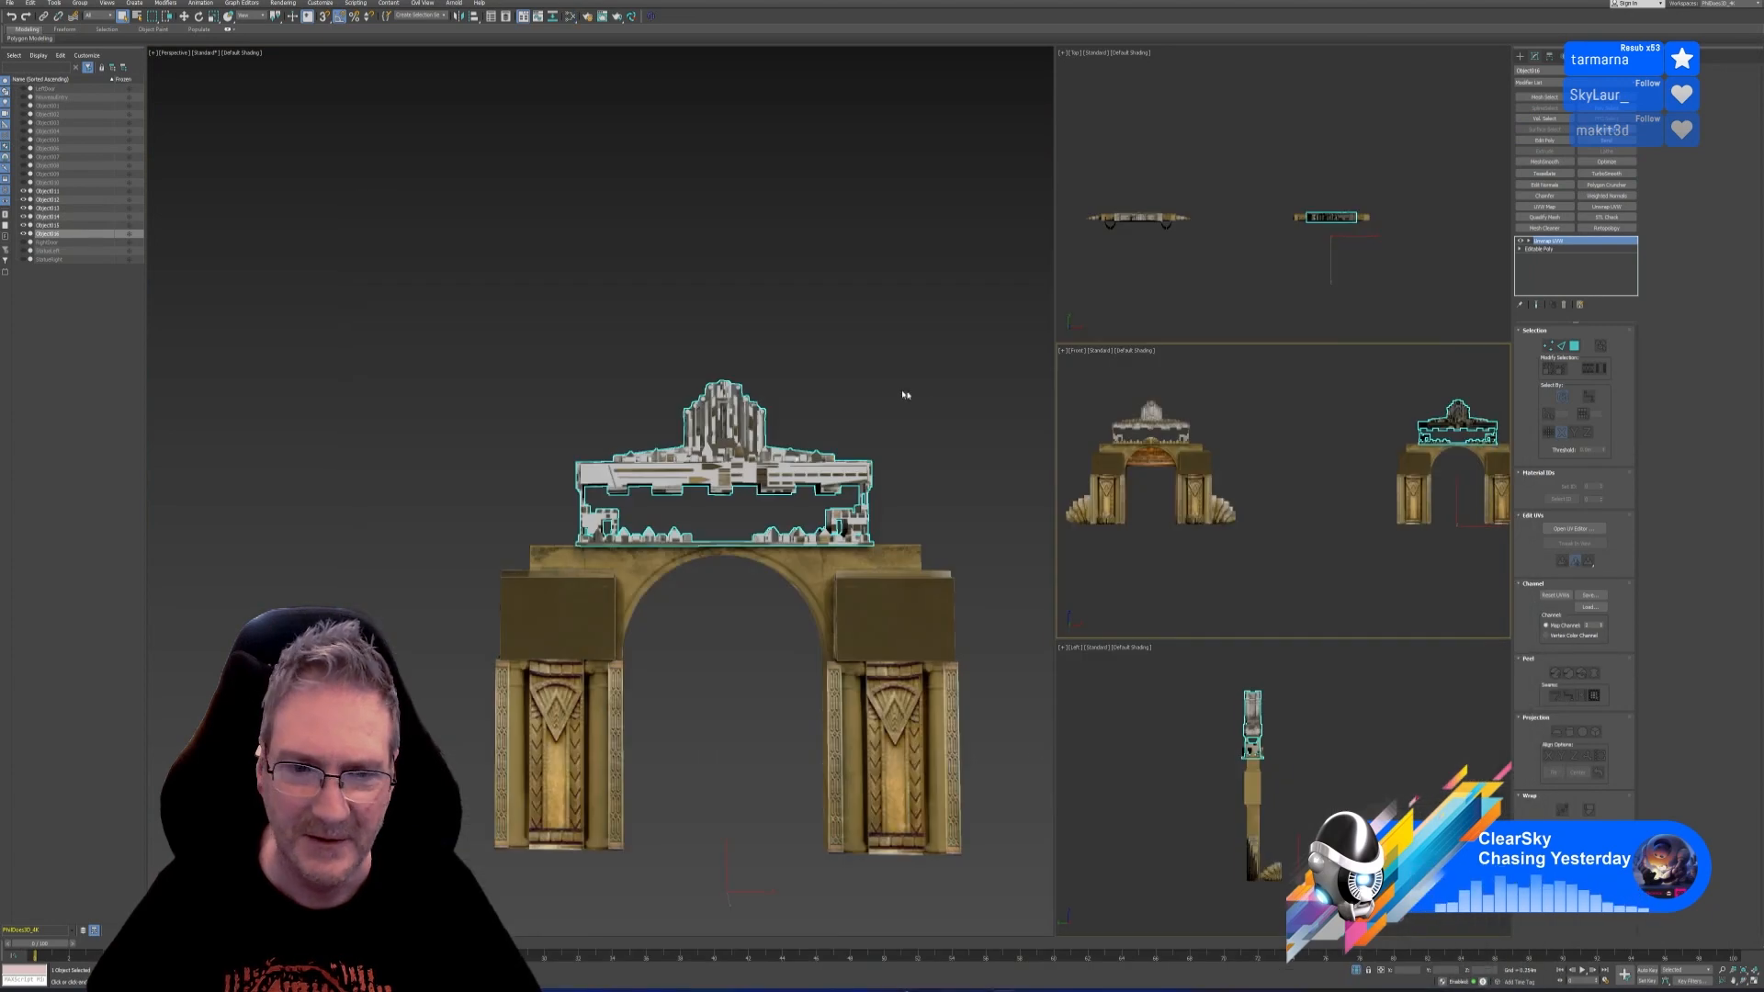
Open Channel Info for the copied crown and copy map channel 2 onto map channel 1
left_click(1593, 56)
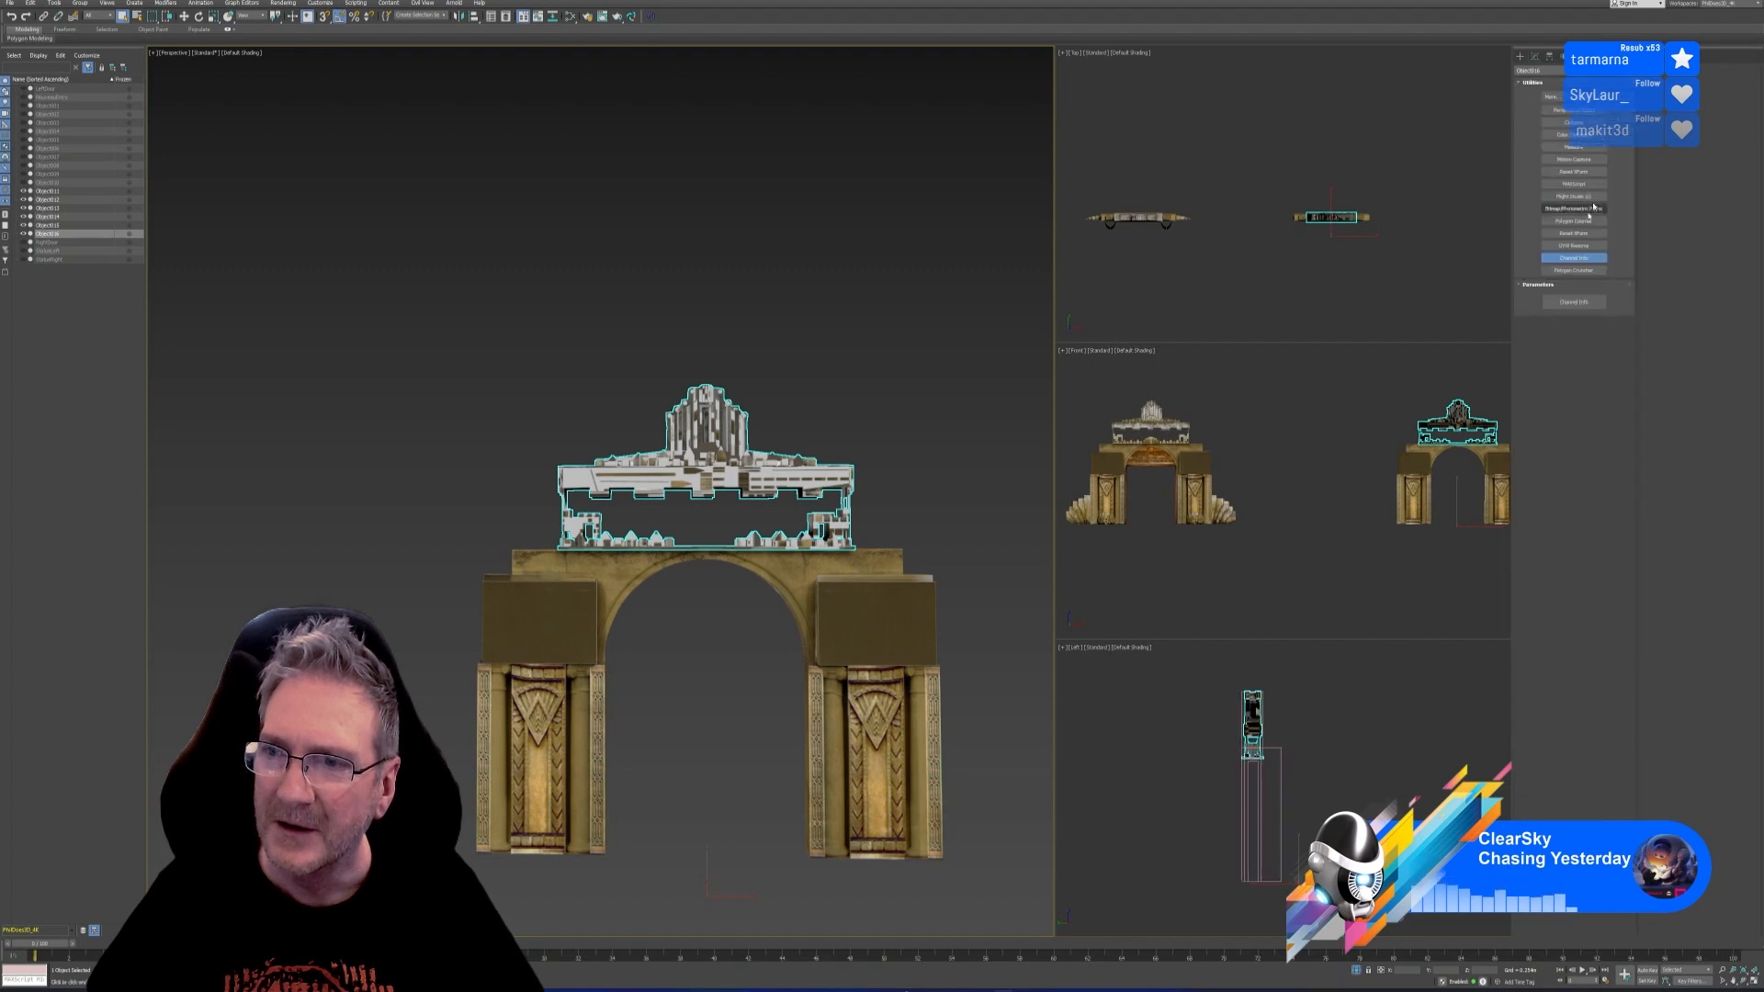
left_click(1574, 301)
left_click_drag(108, 8, 686, 84)
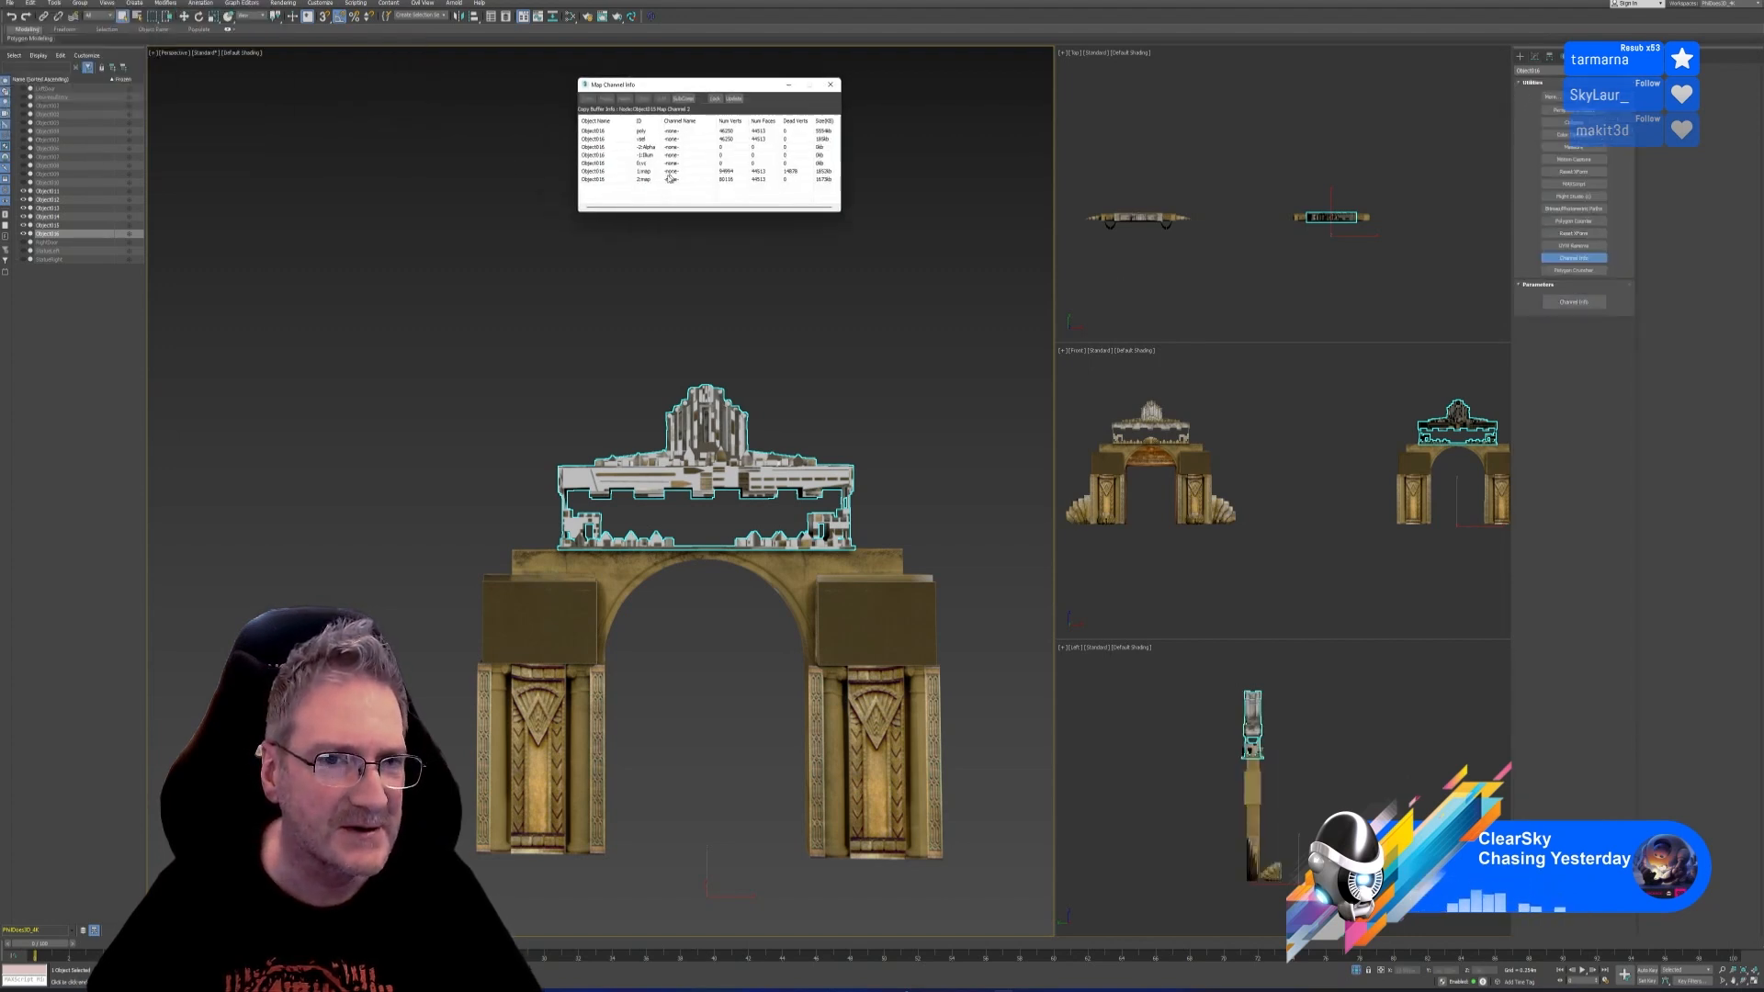
left_click(653, 179)
right_click(654, 181)
left_click(671, 187)
left_click(655, 171)
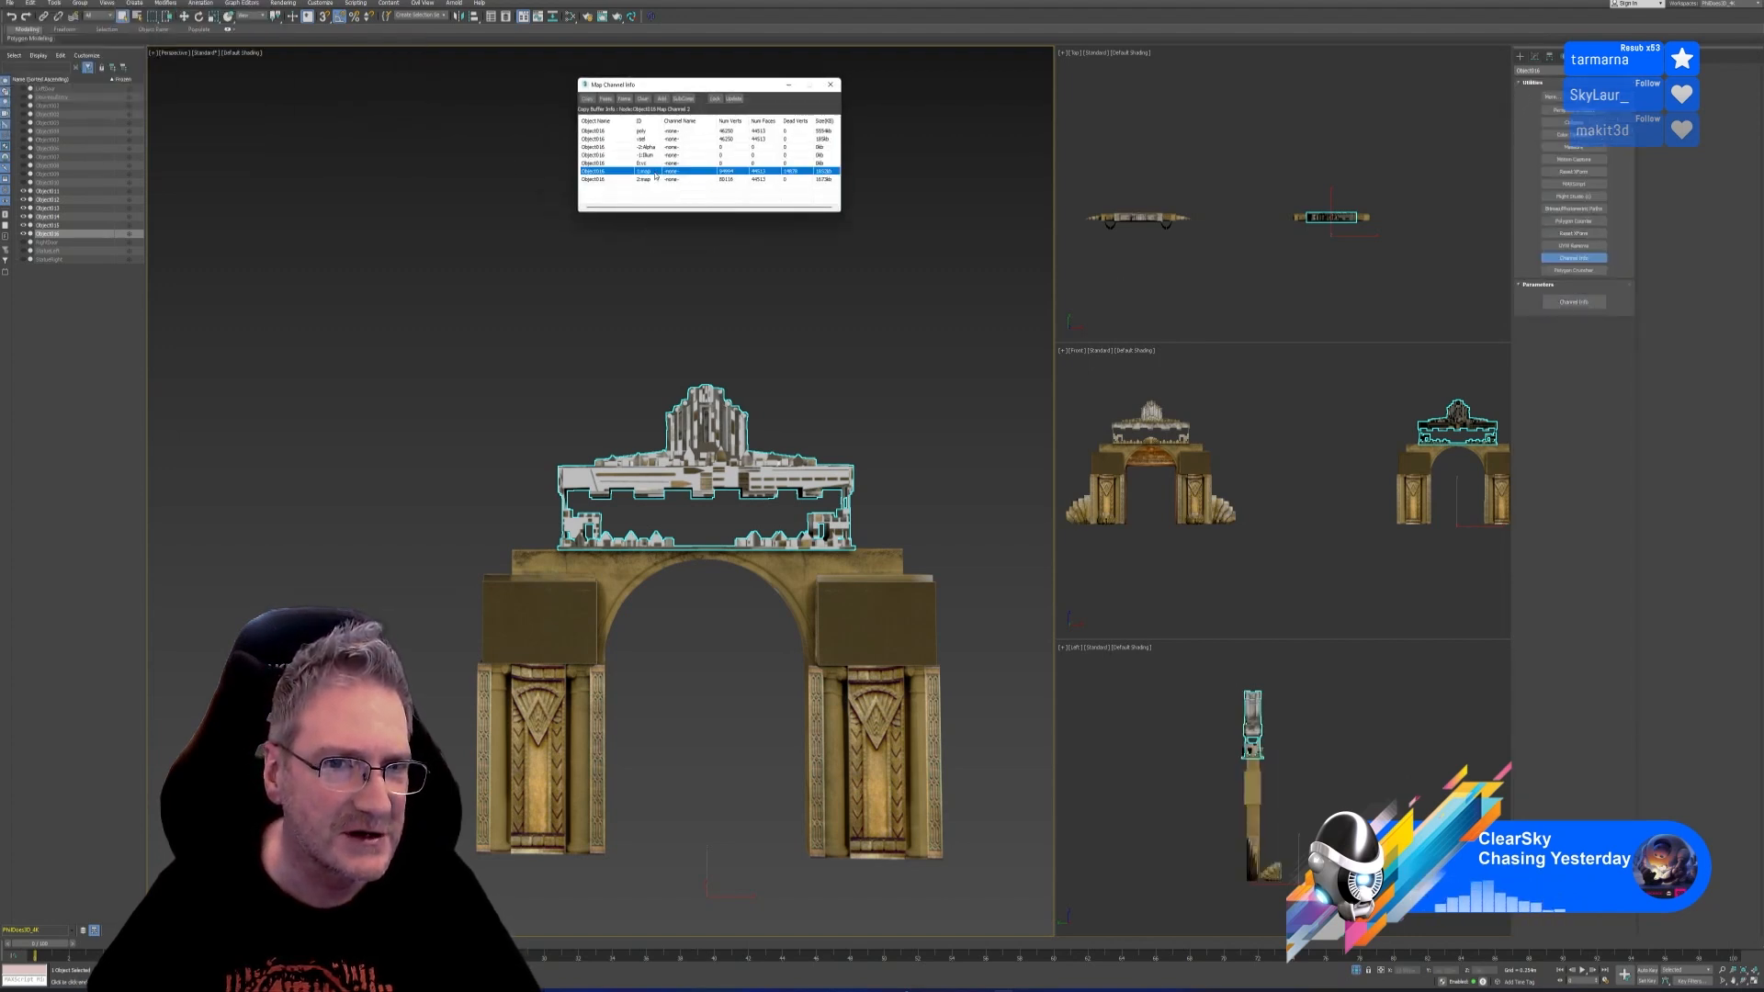
right_click(654, 172)
left_click(668, 189)
left_click(685, 118)
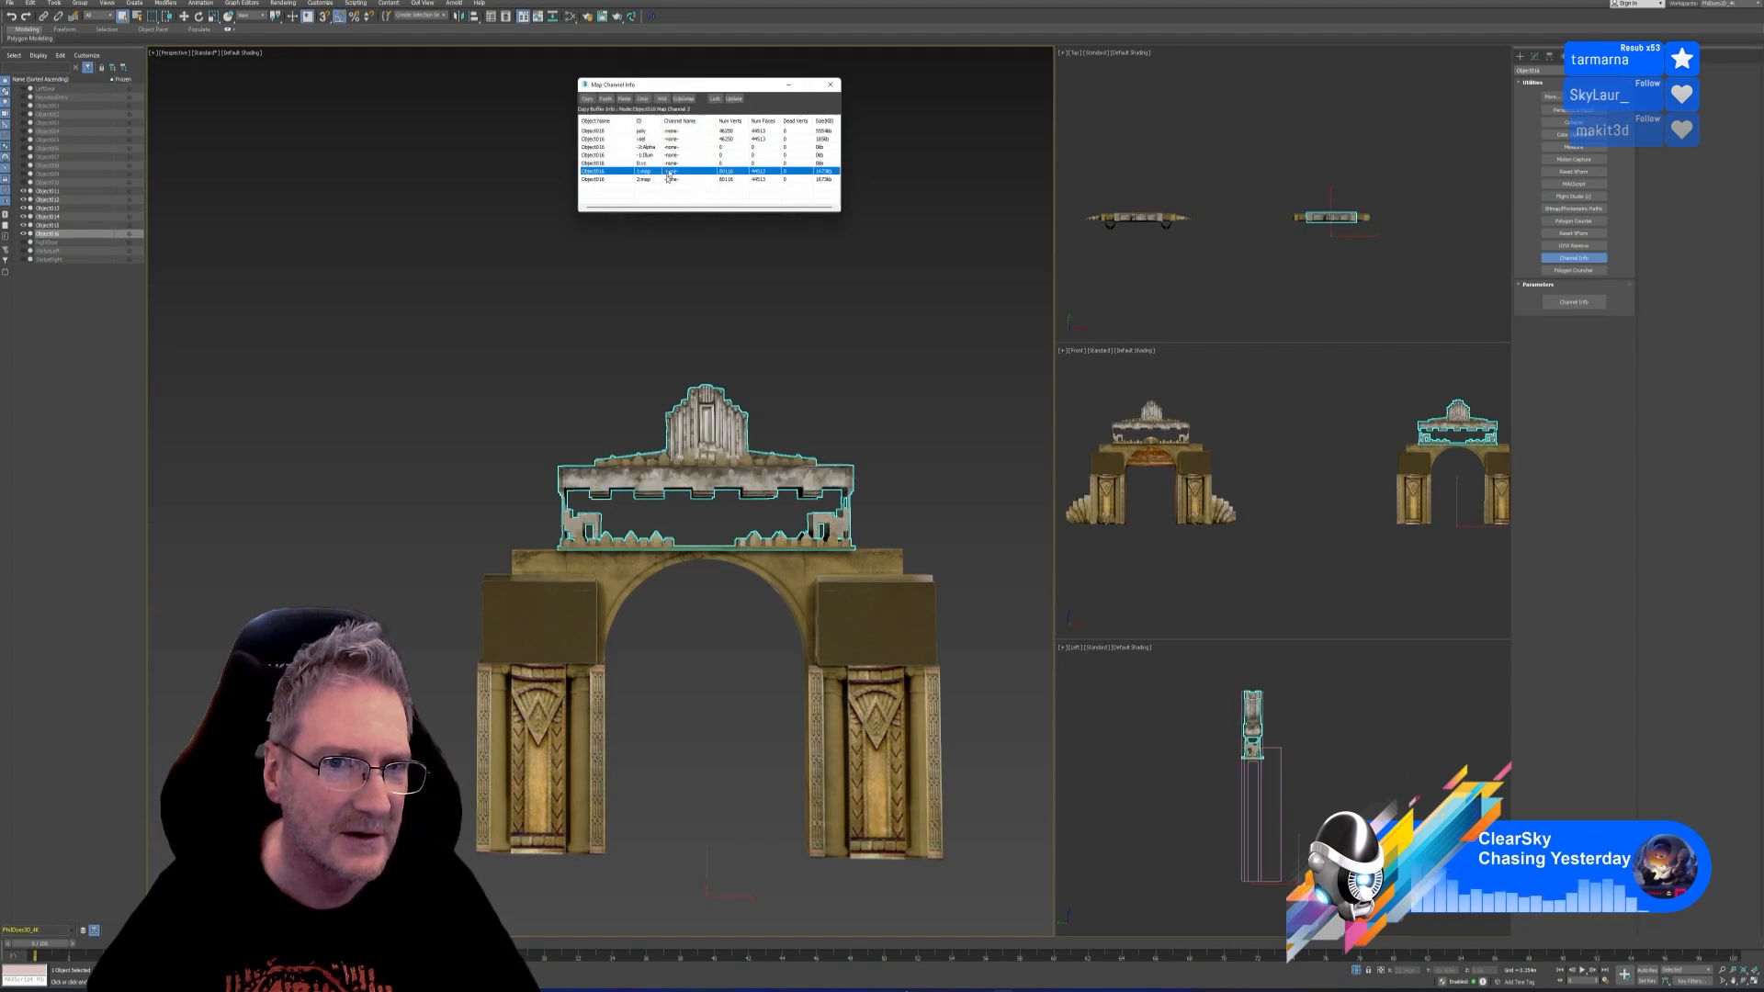
Examine the commands available for the crown's map channel 2, then close Map Channel Info
left_click(660, 179)
right_click(661, 181)
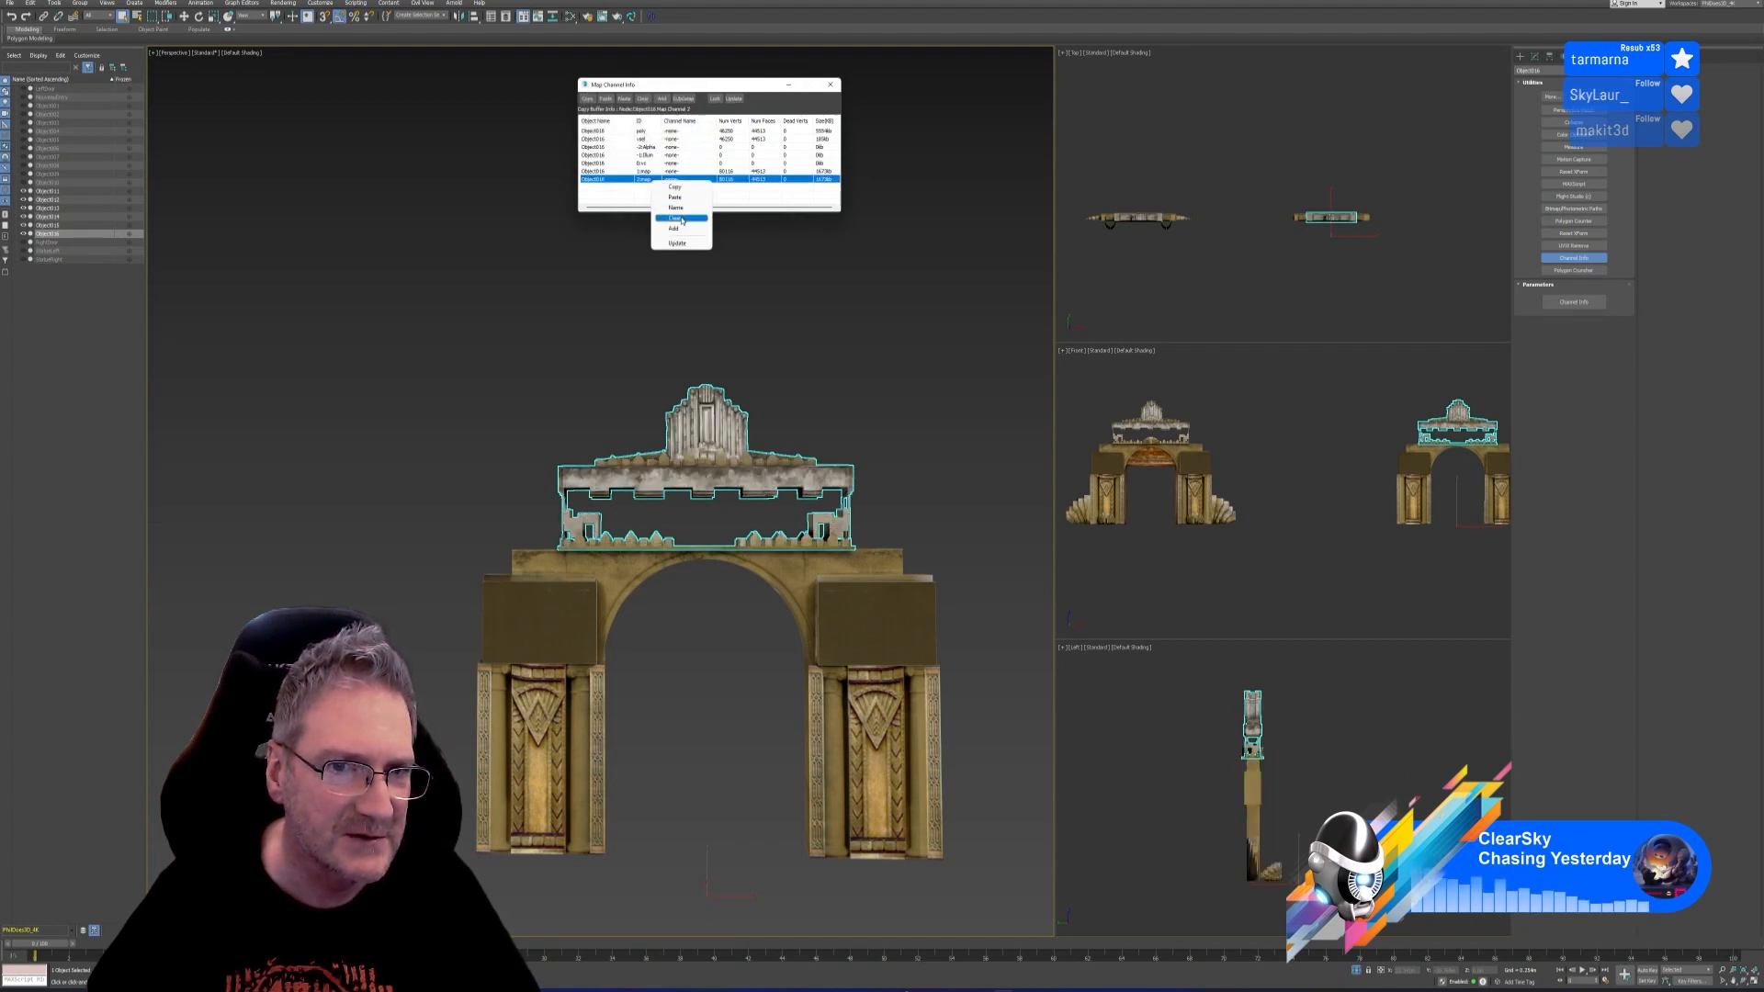
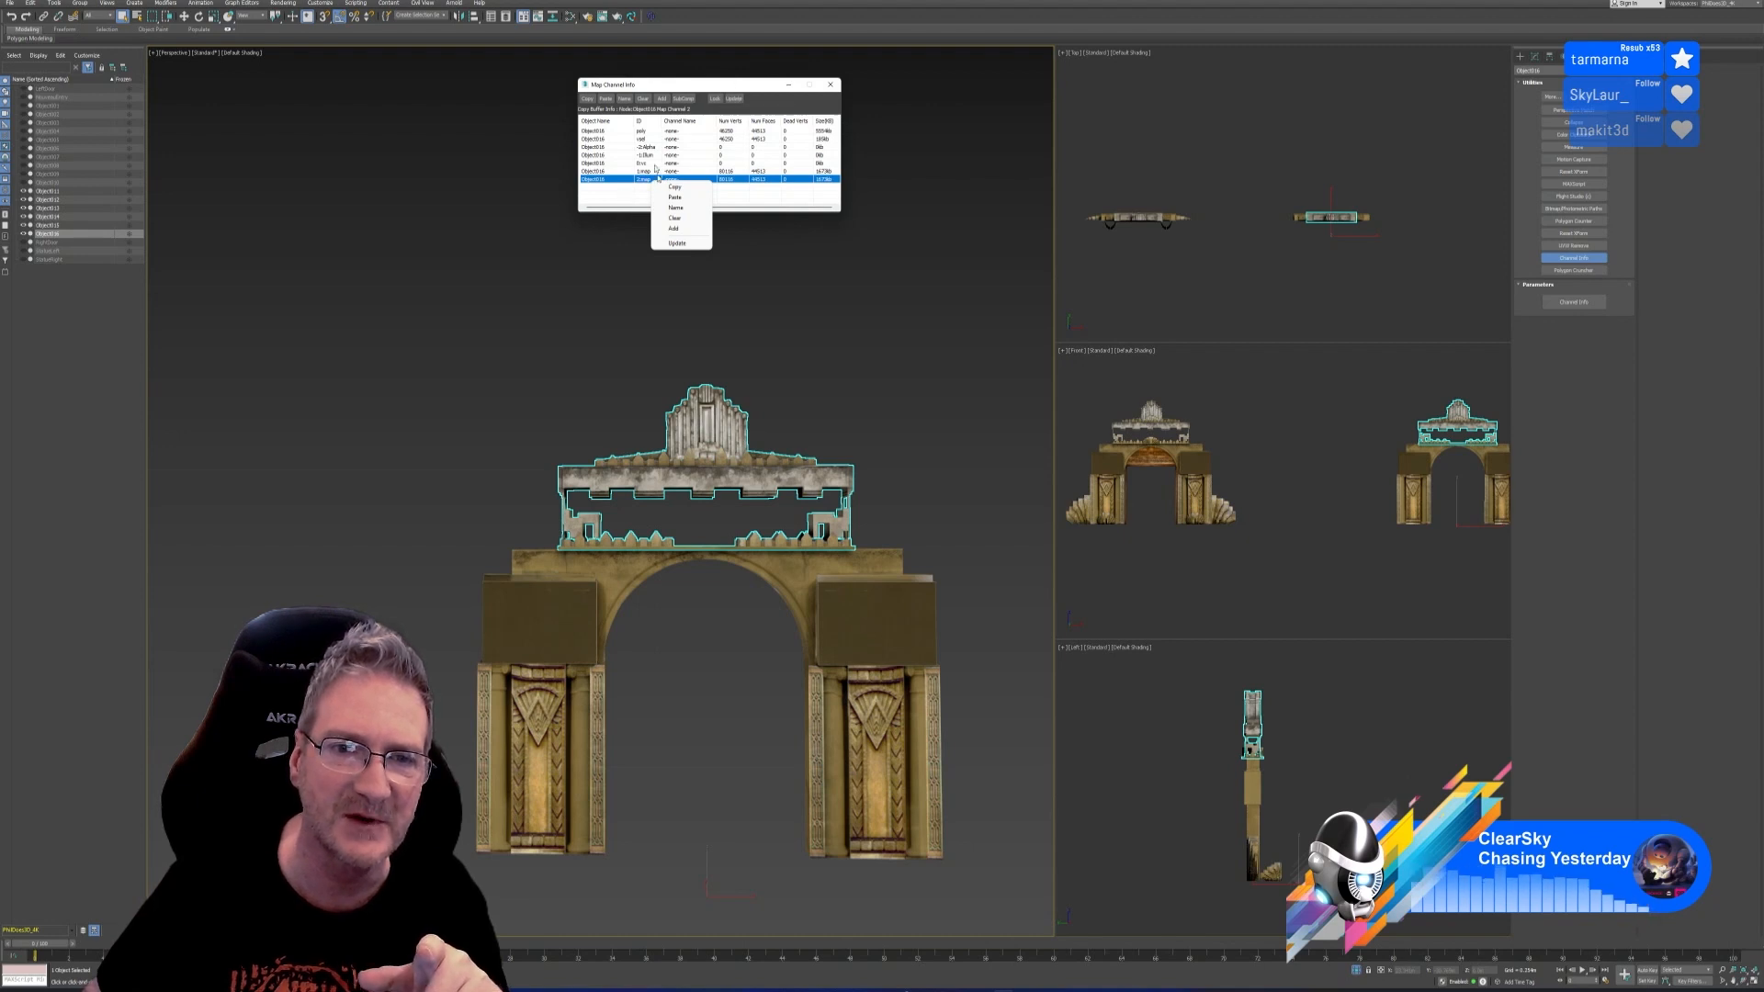
left_click(723, 87)
left_click(832, 85)
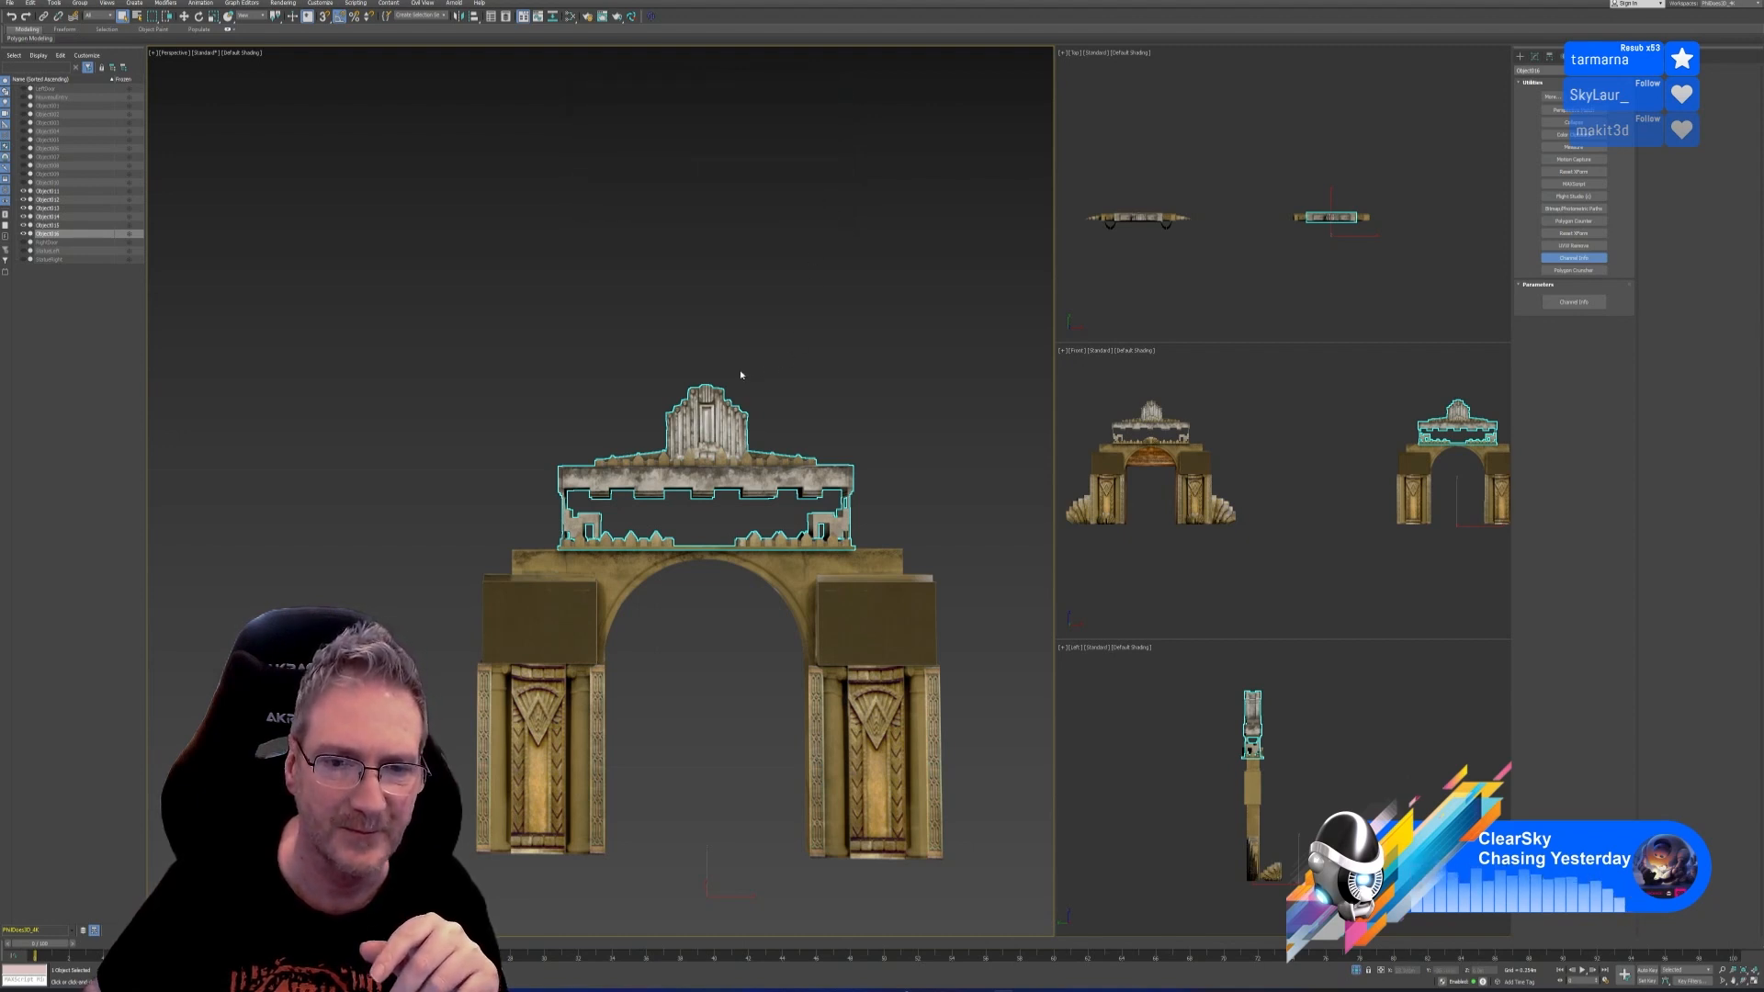
Compare the textured crown copy with the original arch's crown, then clear the selection
scroll(698, 432, "down", 4)
middle_click_drag(675, 455, 801, 435)
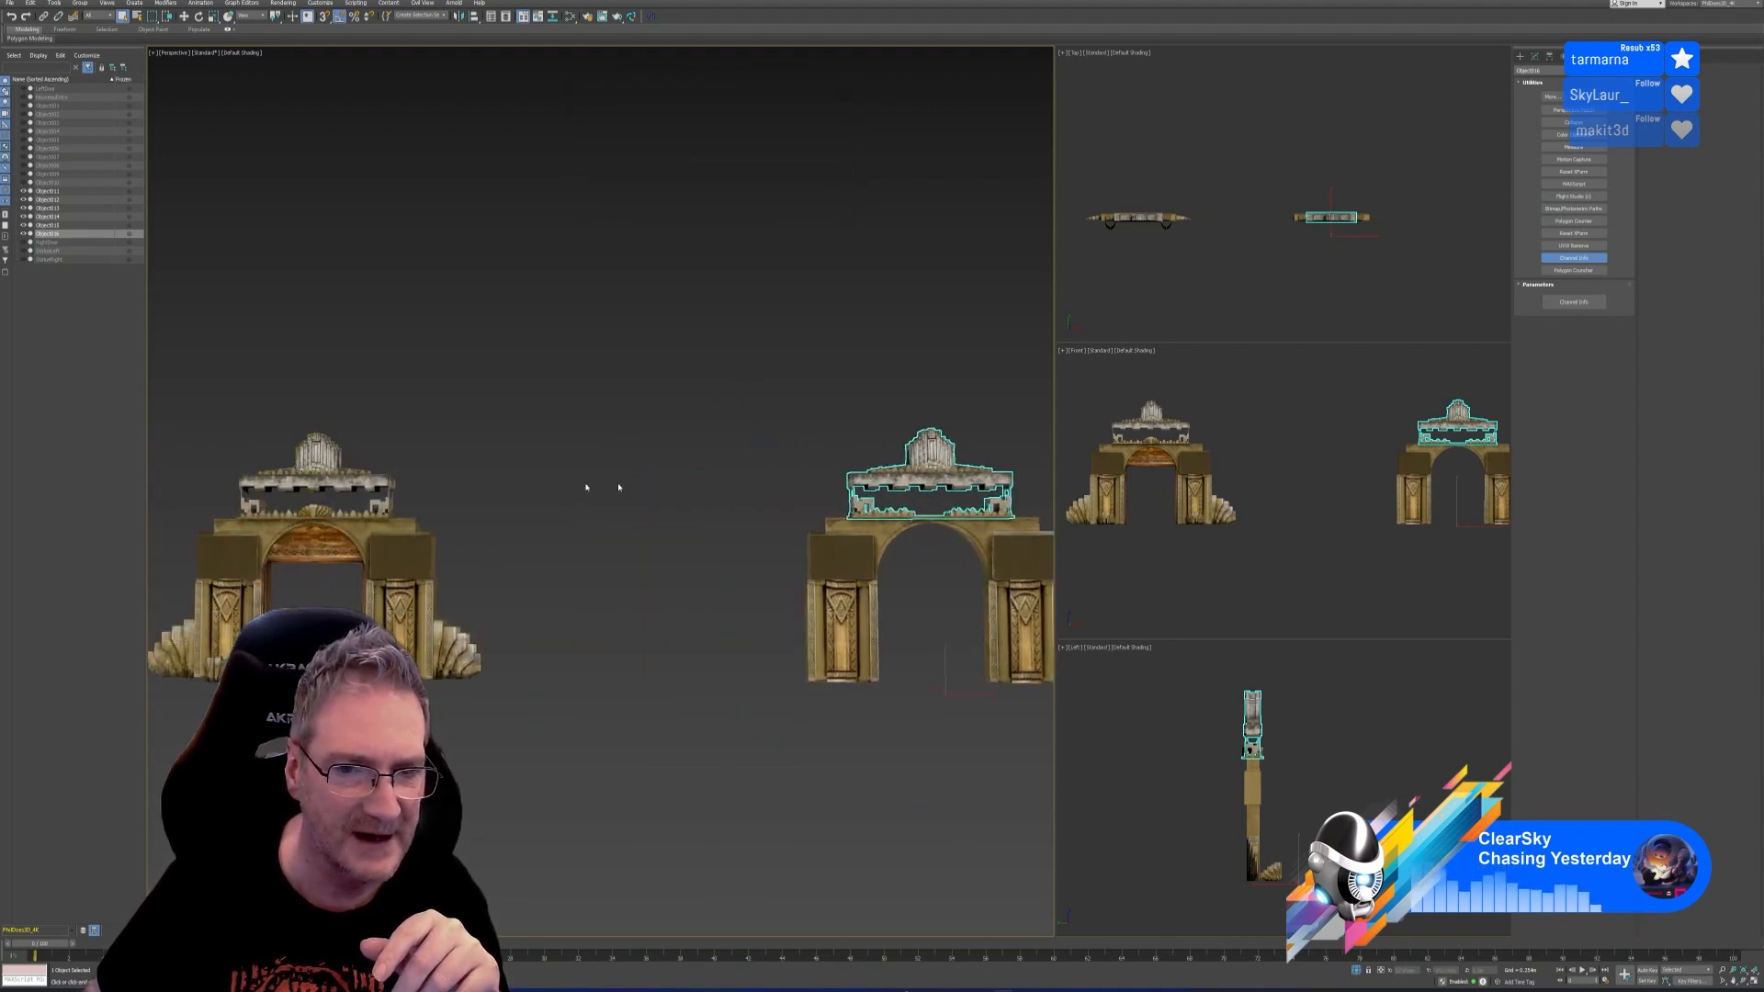
scroll(918, 487, "up", 5)
middle_click_drag(914, 484, 762, 485)
scroll(781, 487, "down", 5)
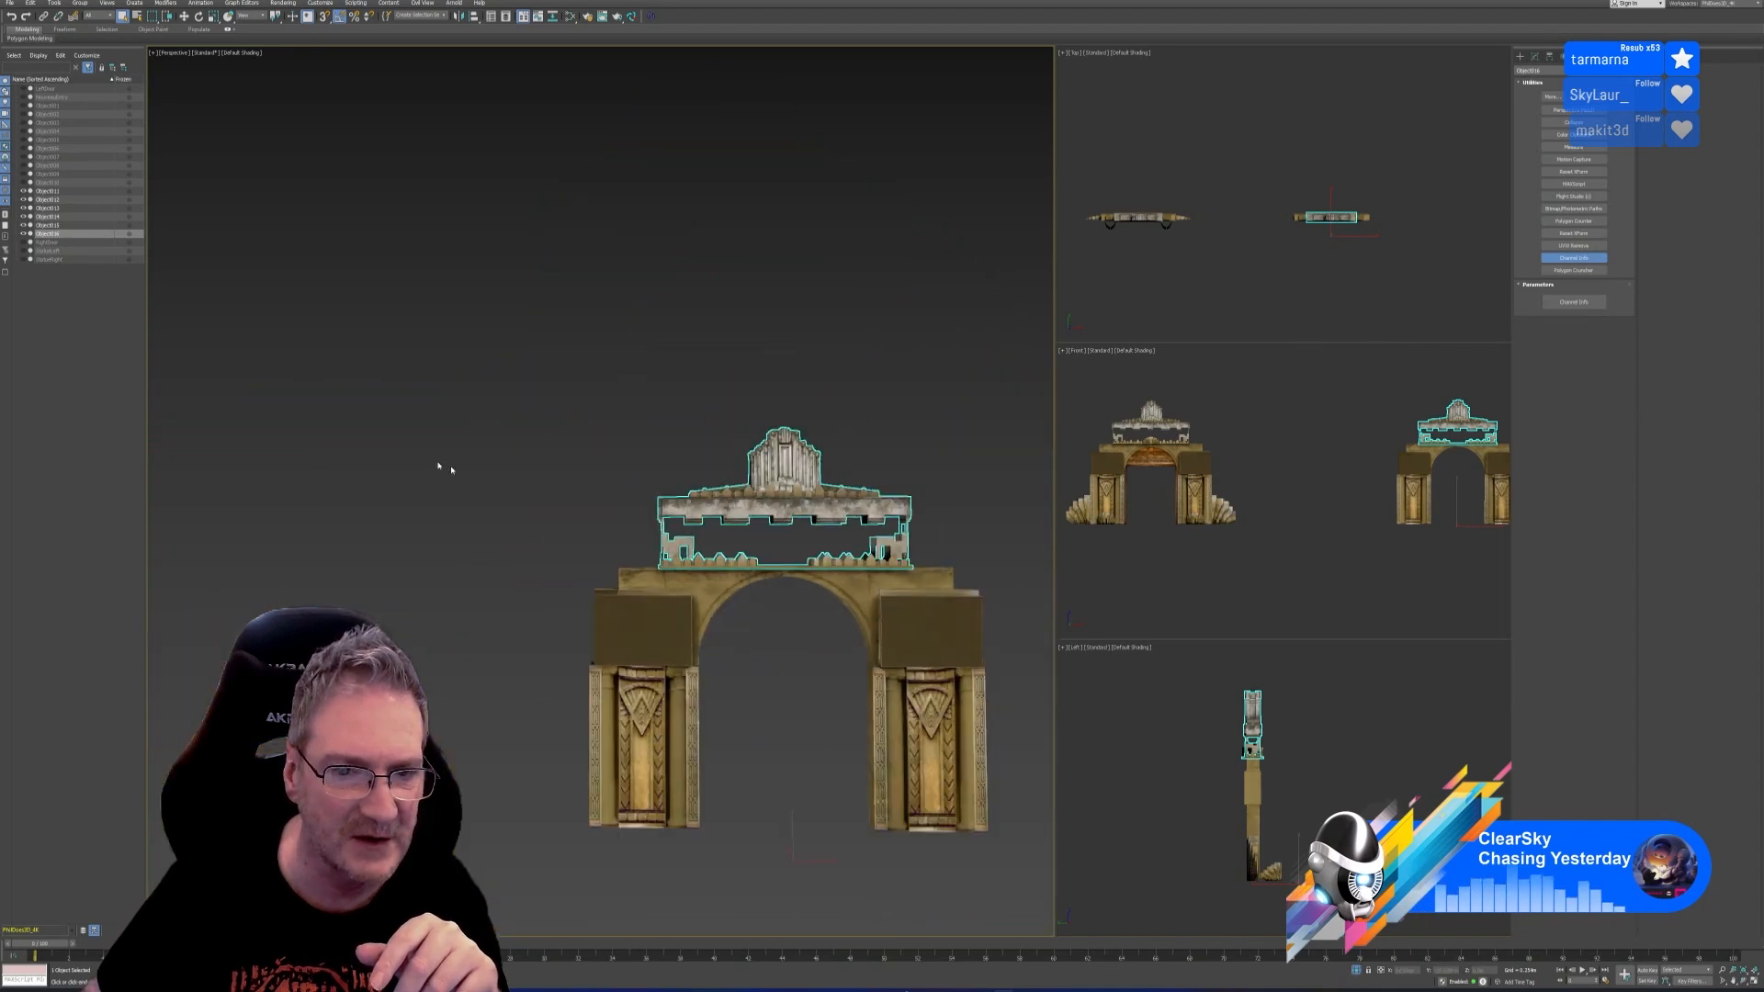
middle_click_drag(452, 470, 677, 457)
scroll(492, 494, "up", 4)
scroll(493, 493, "down", 2)
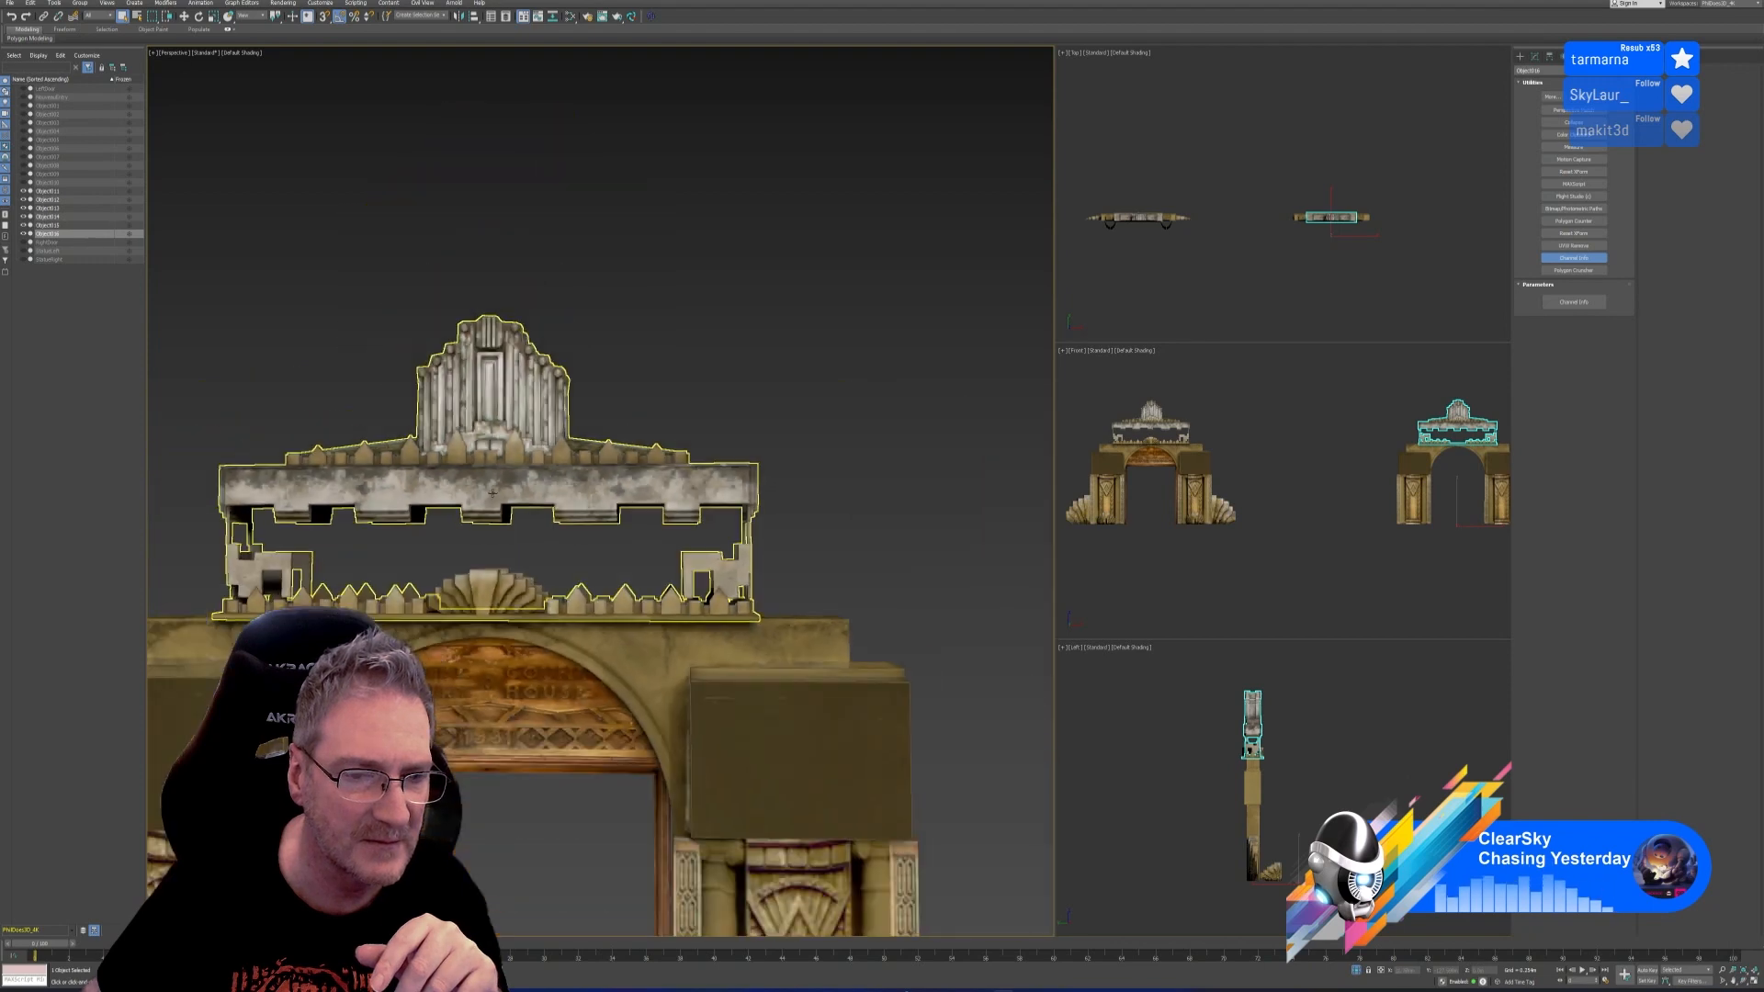
scroll(493, 494, "down", 5)
middle_click_drag(610, 437, 693, 421)
left_click(665, 439)
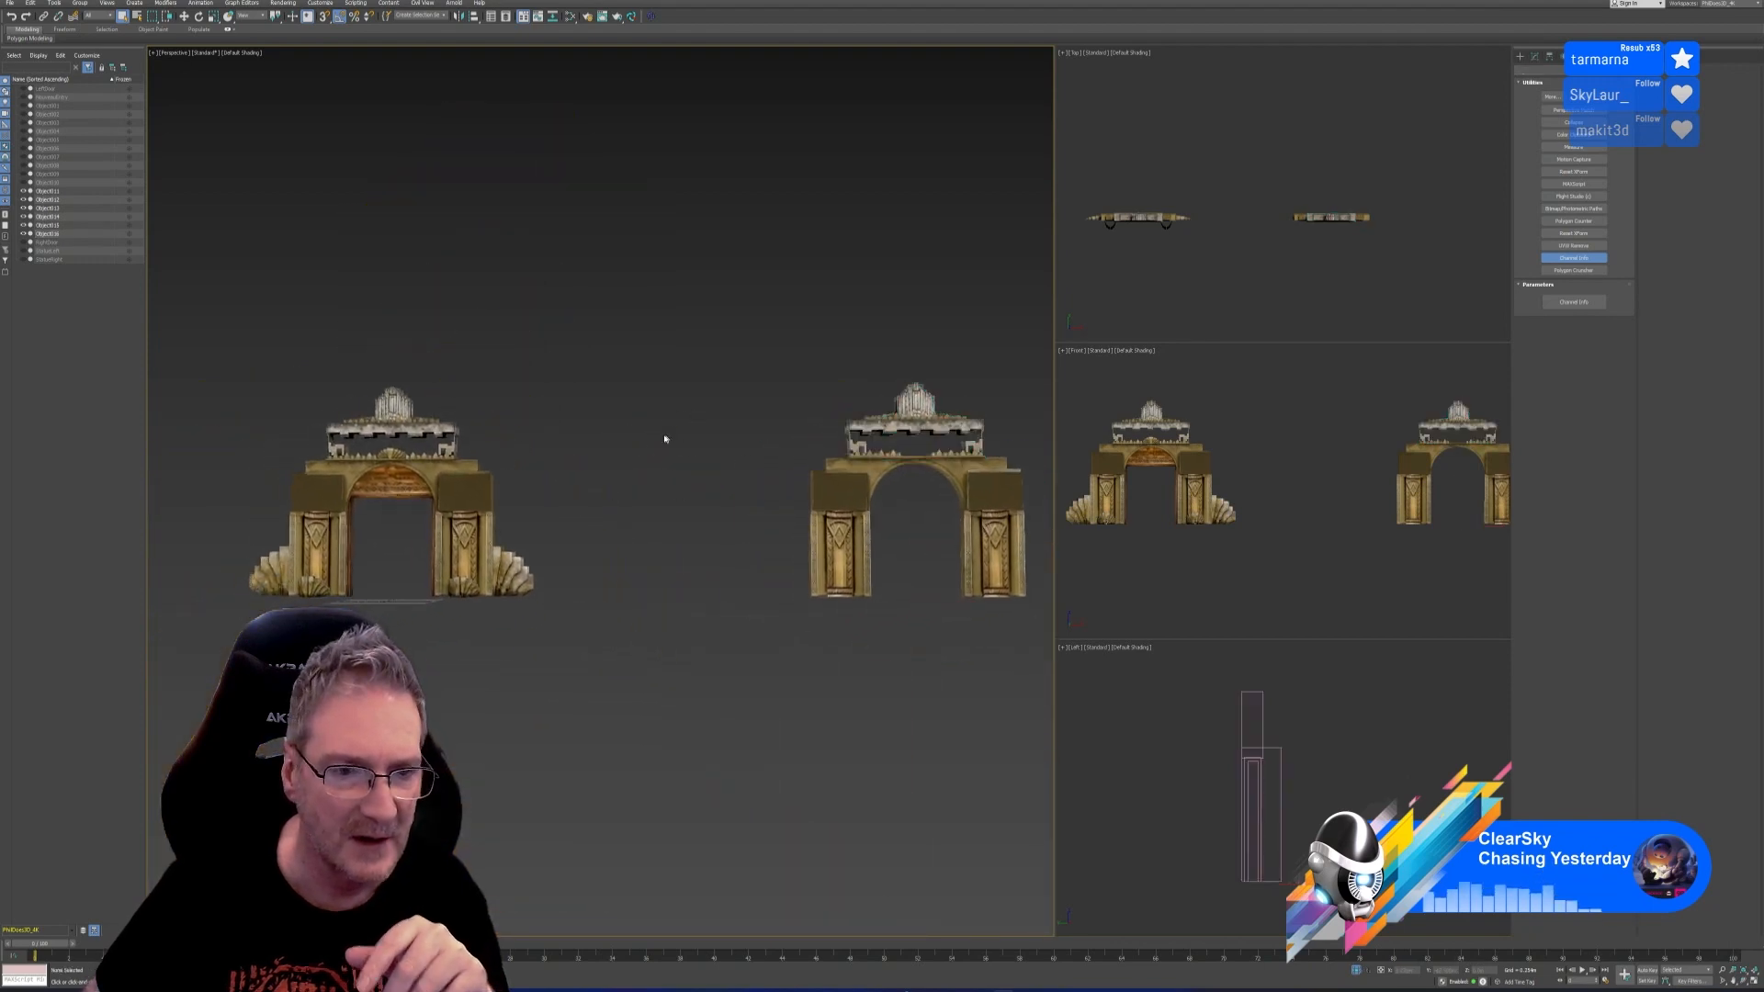
Copy the original arch's wooden doorway insert as a single independent copy and place it in the second arch's opening
left_click(392, 482)
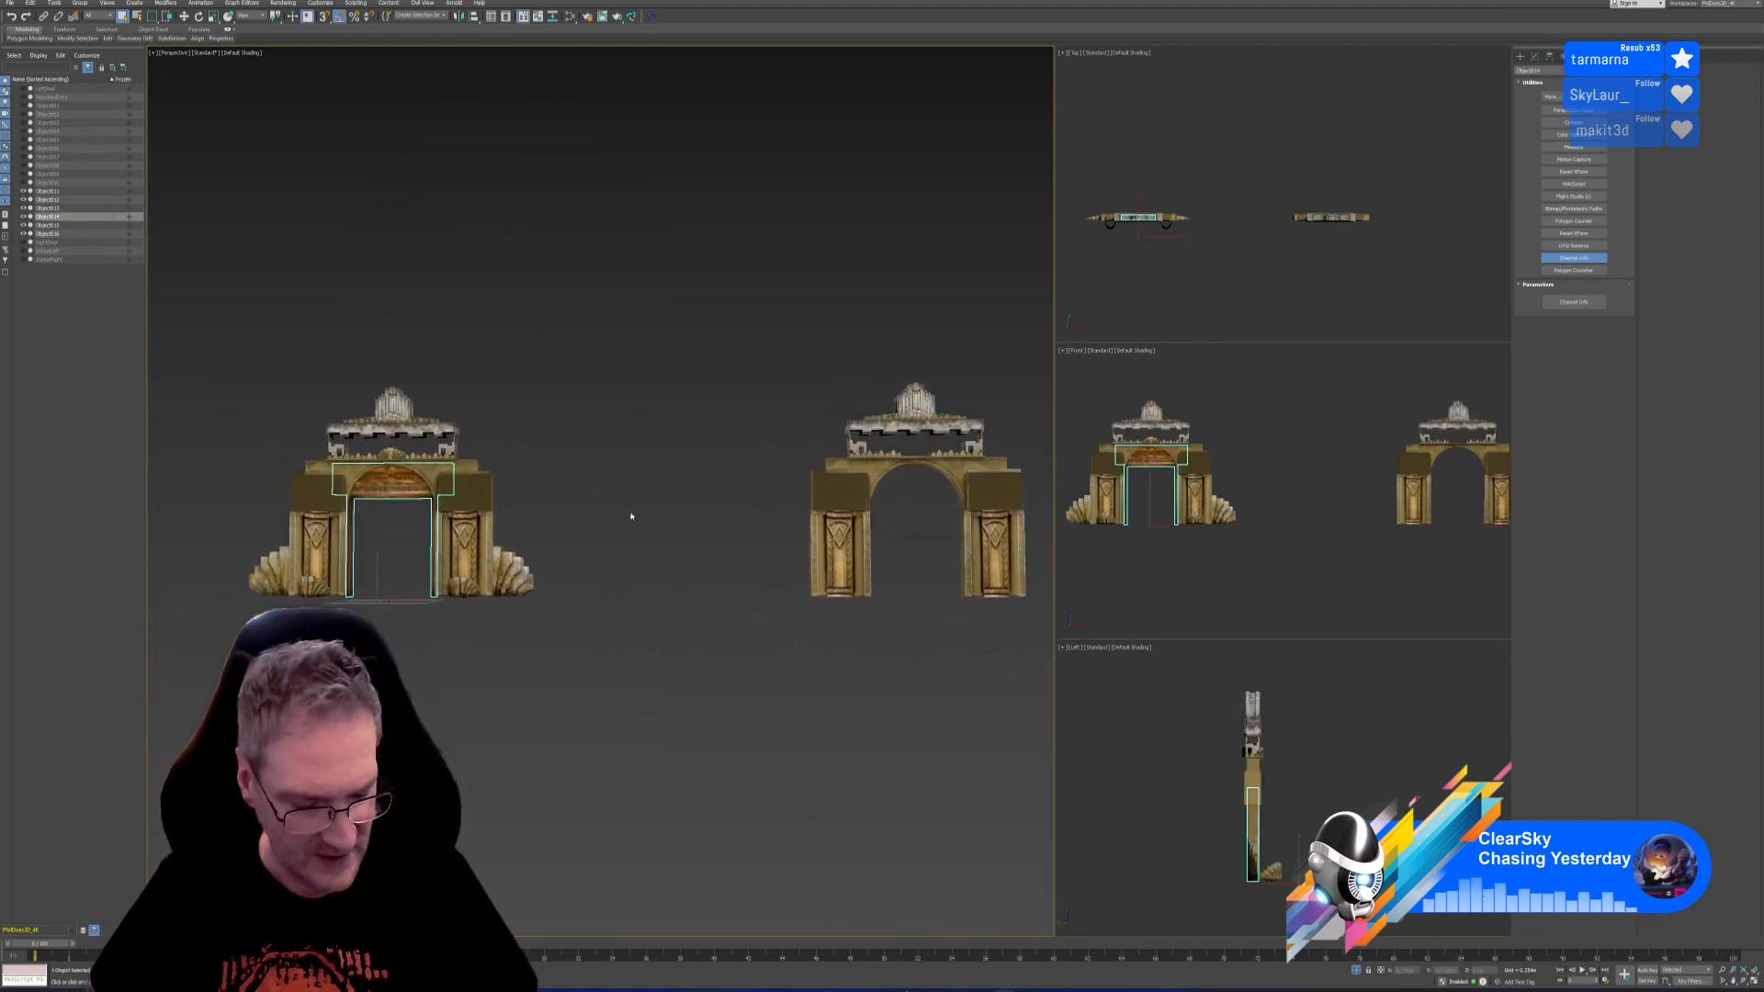
key("w")
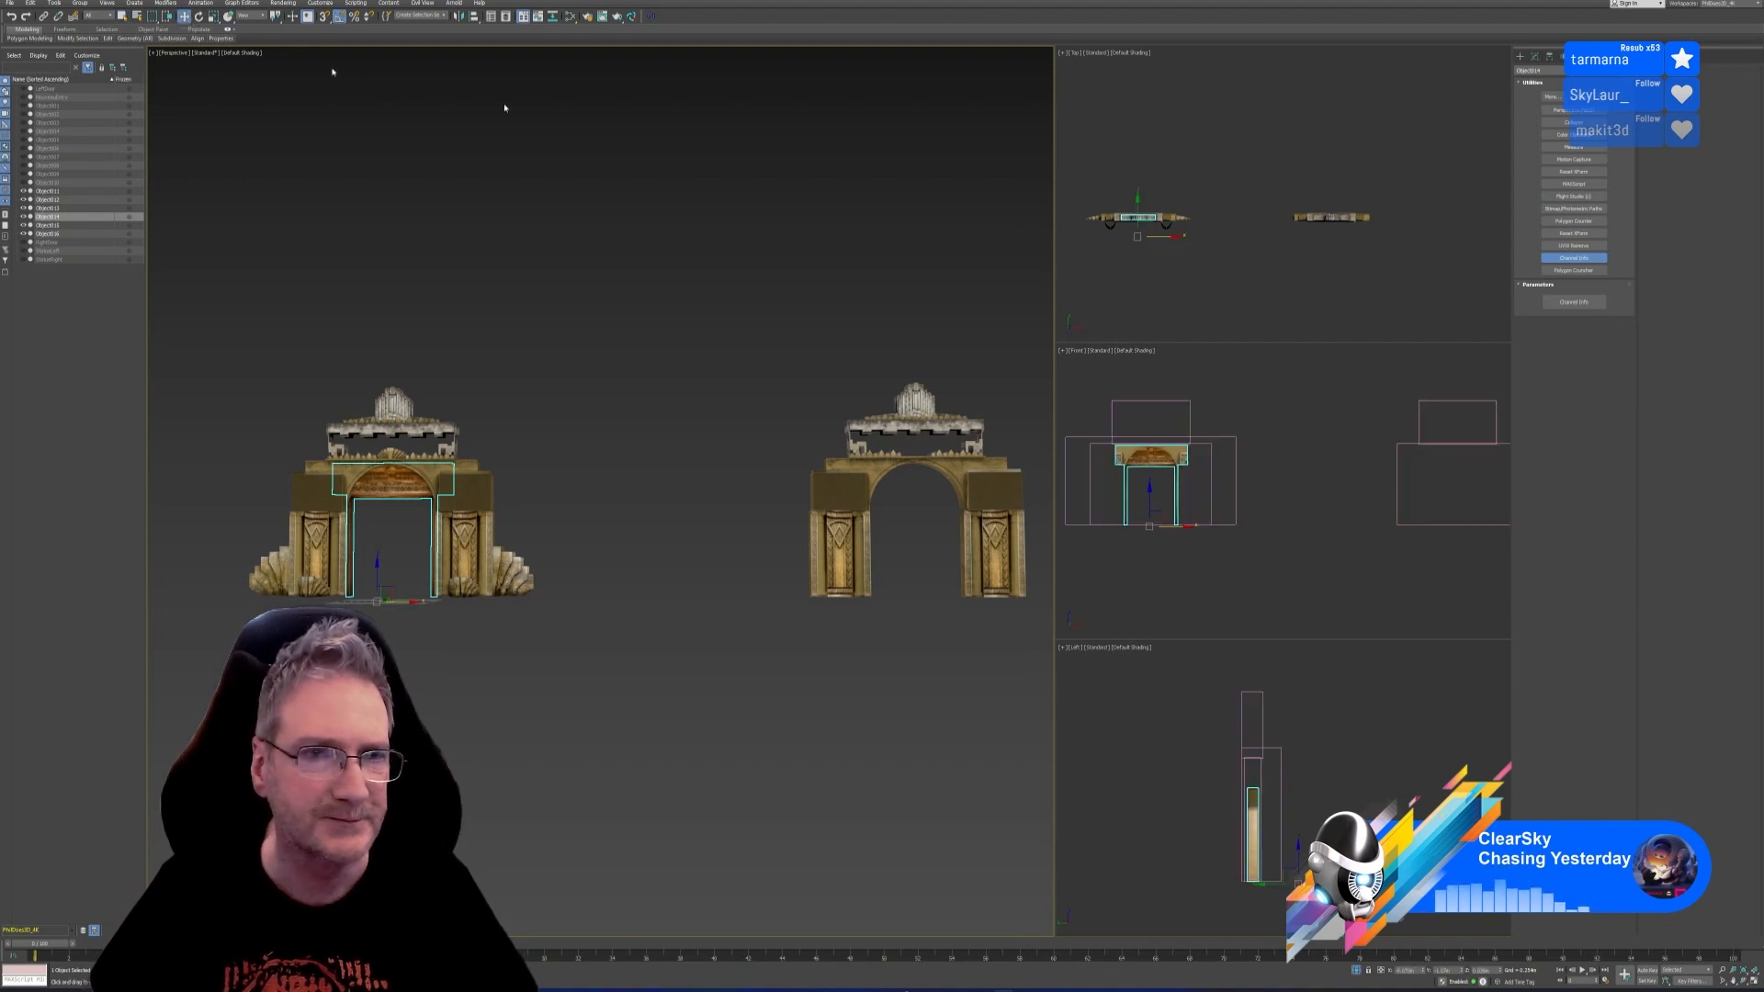
left_click_drag(1167, 246, 1352, 251)
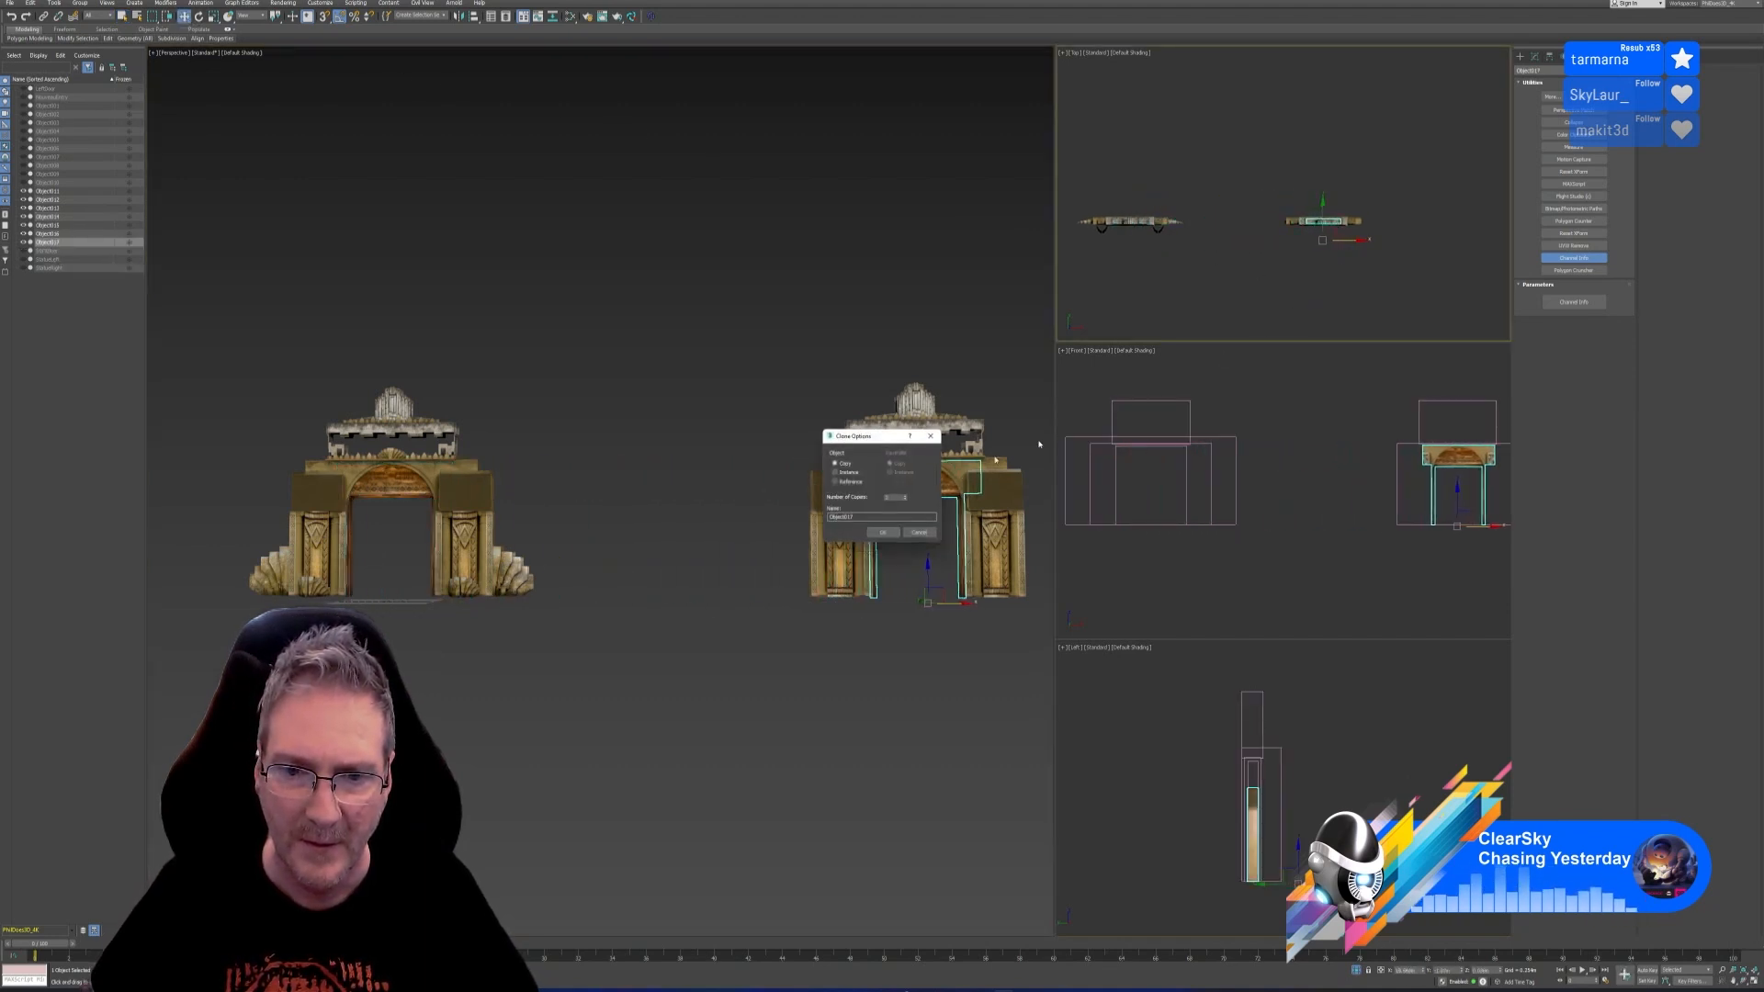
left_click(882, 533)
scroll(830, 493, "up", 4)
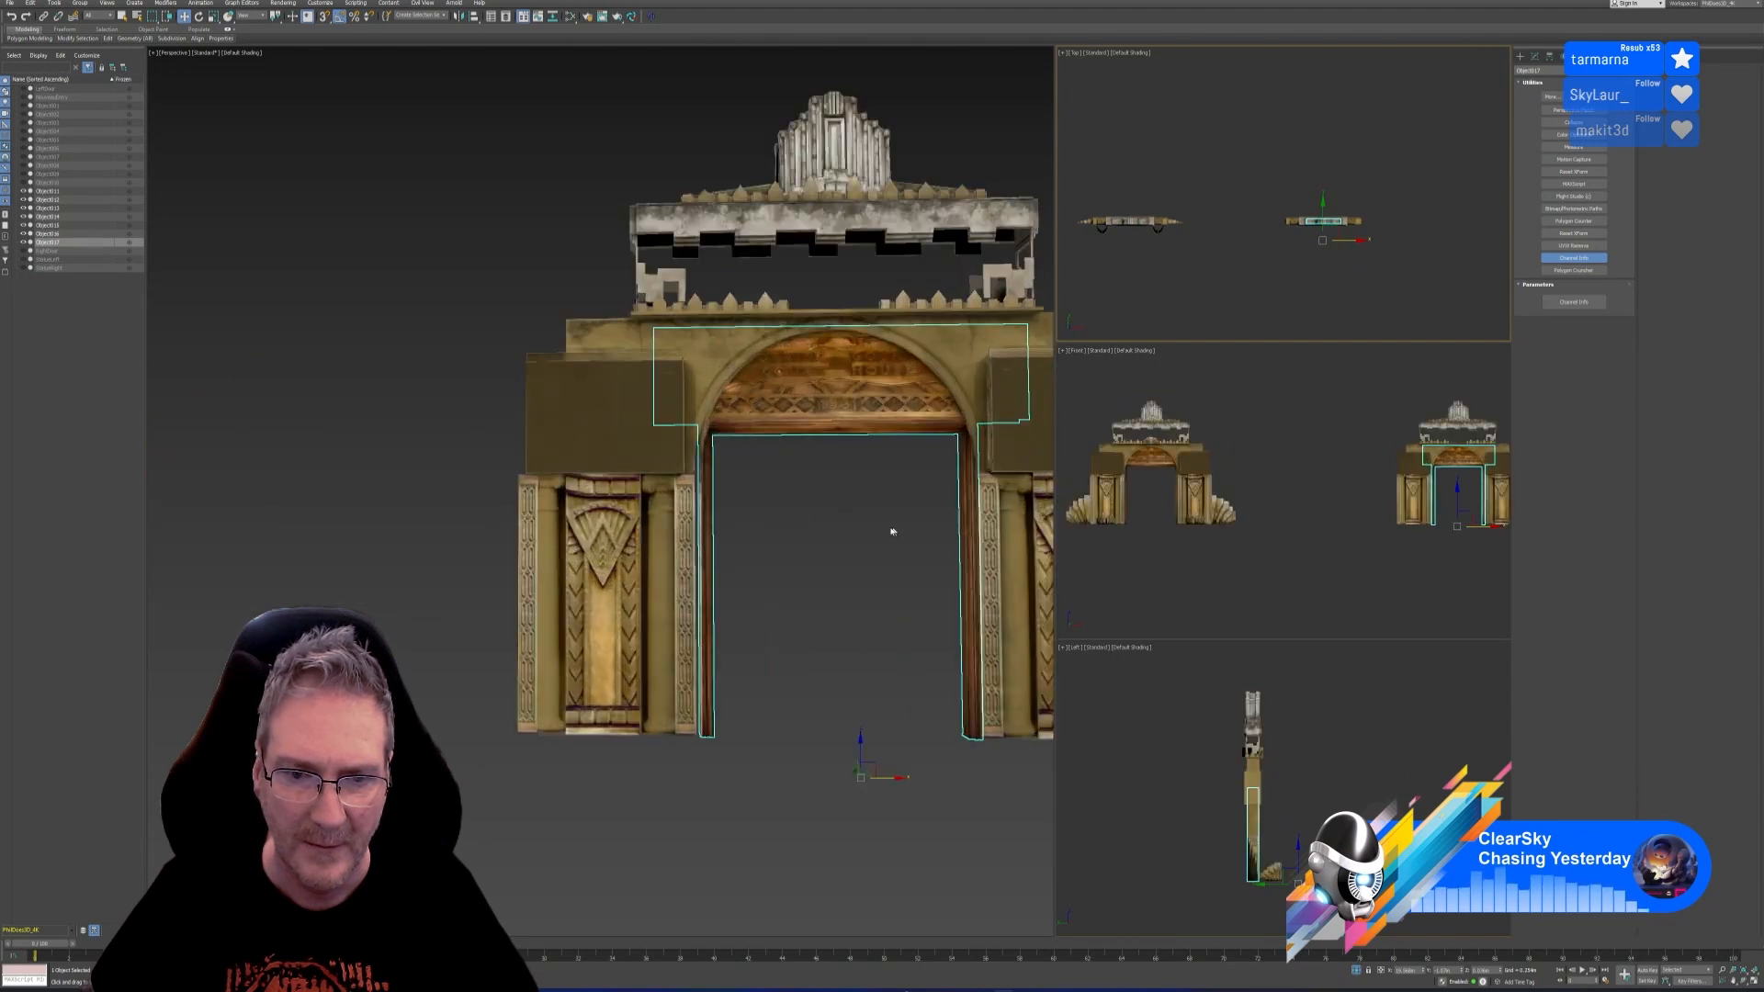
middle_click_drag(831, 492, 789, 433)
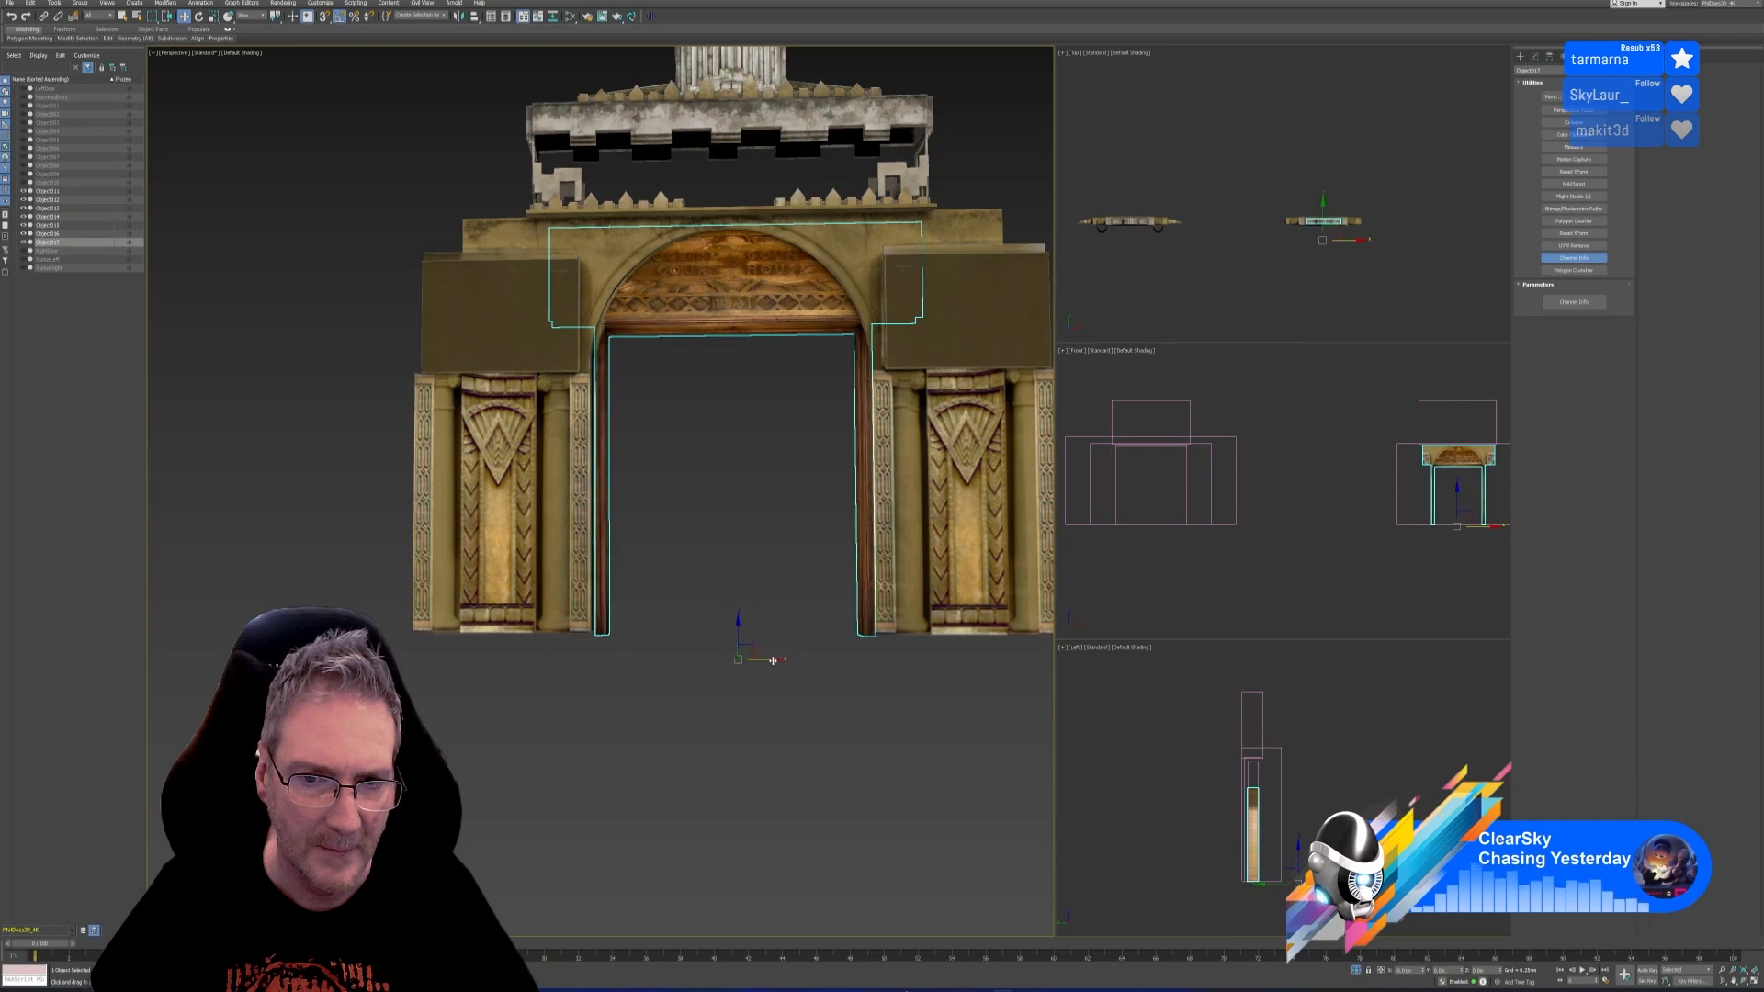
left_click_drag(773, 661, 773, 661)
mouse_move(770, 707)
middle_mouse_down("alt")
mouse_move(768, 728)
mouse_move(800, 701)
mouse_move(925, 713)
mouse_move(807, 754)
mouse_move(776, 734)
middle_mouse_up("alt")
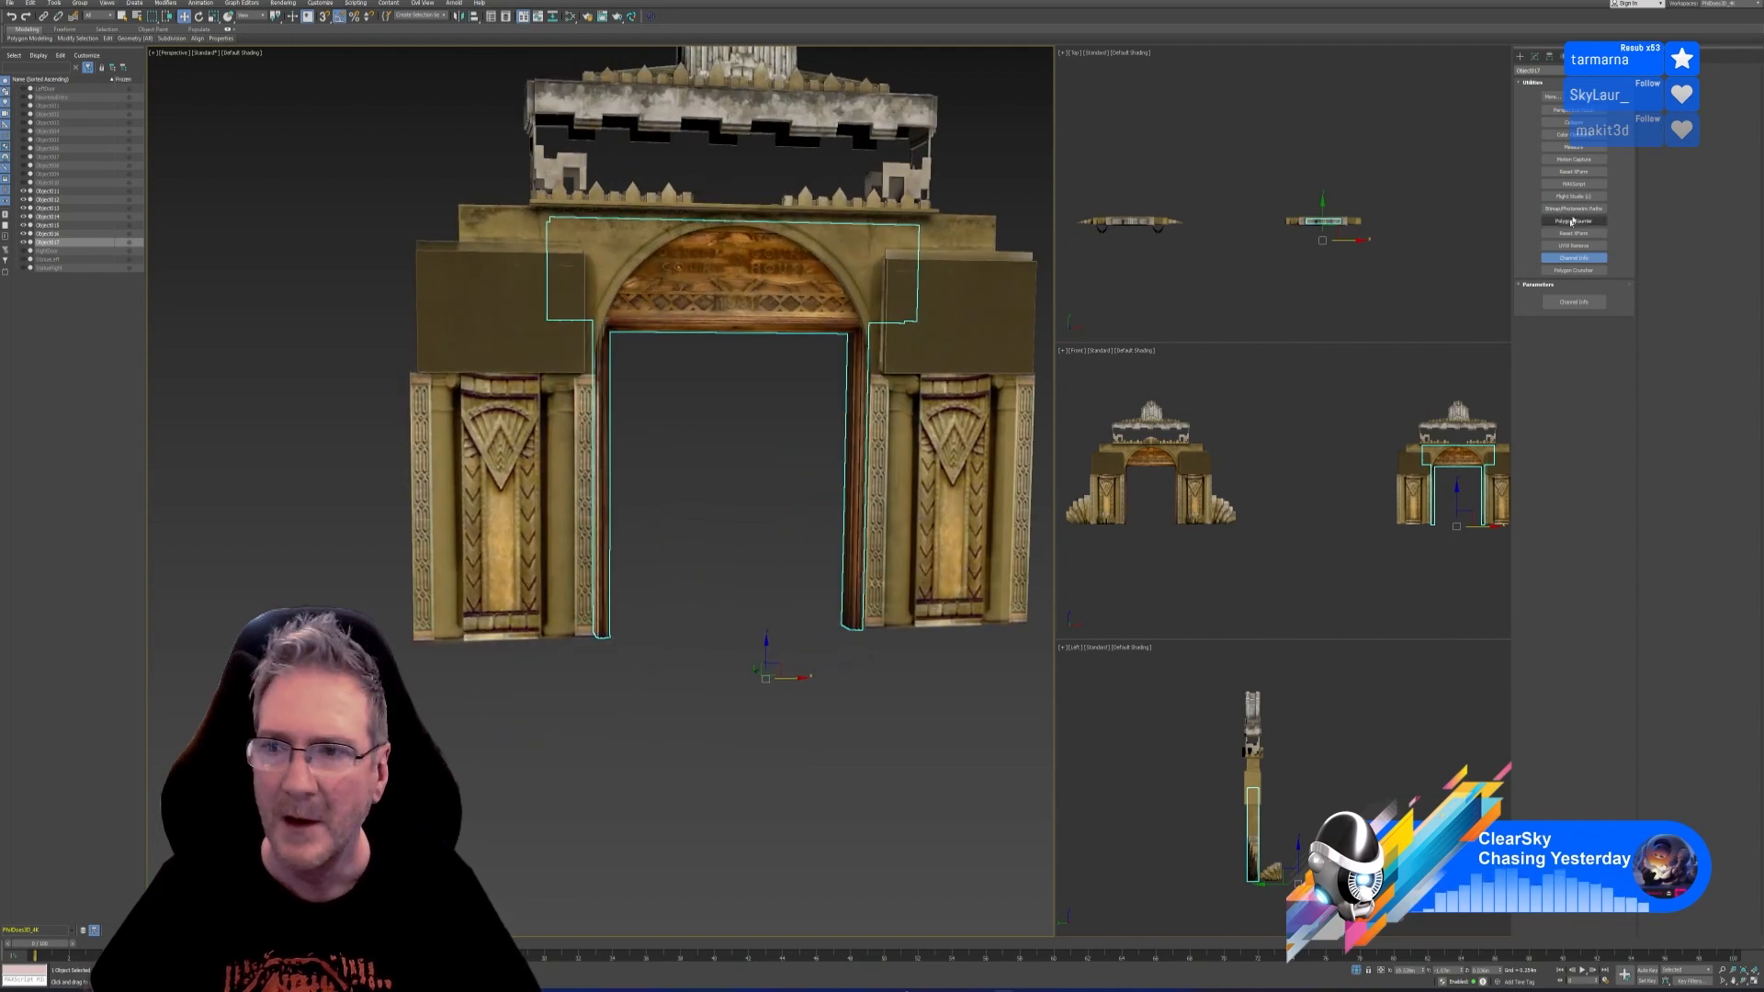
Apply Unwrap UVW to the copied doorway insert, set it to map channel 2, and open its UVs for editing
left_click(1533, 58)
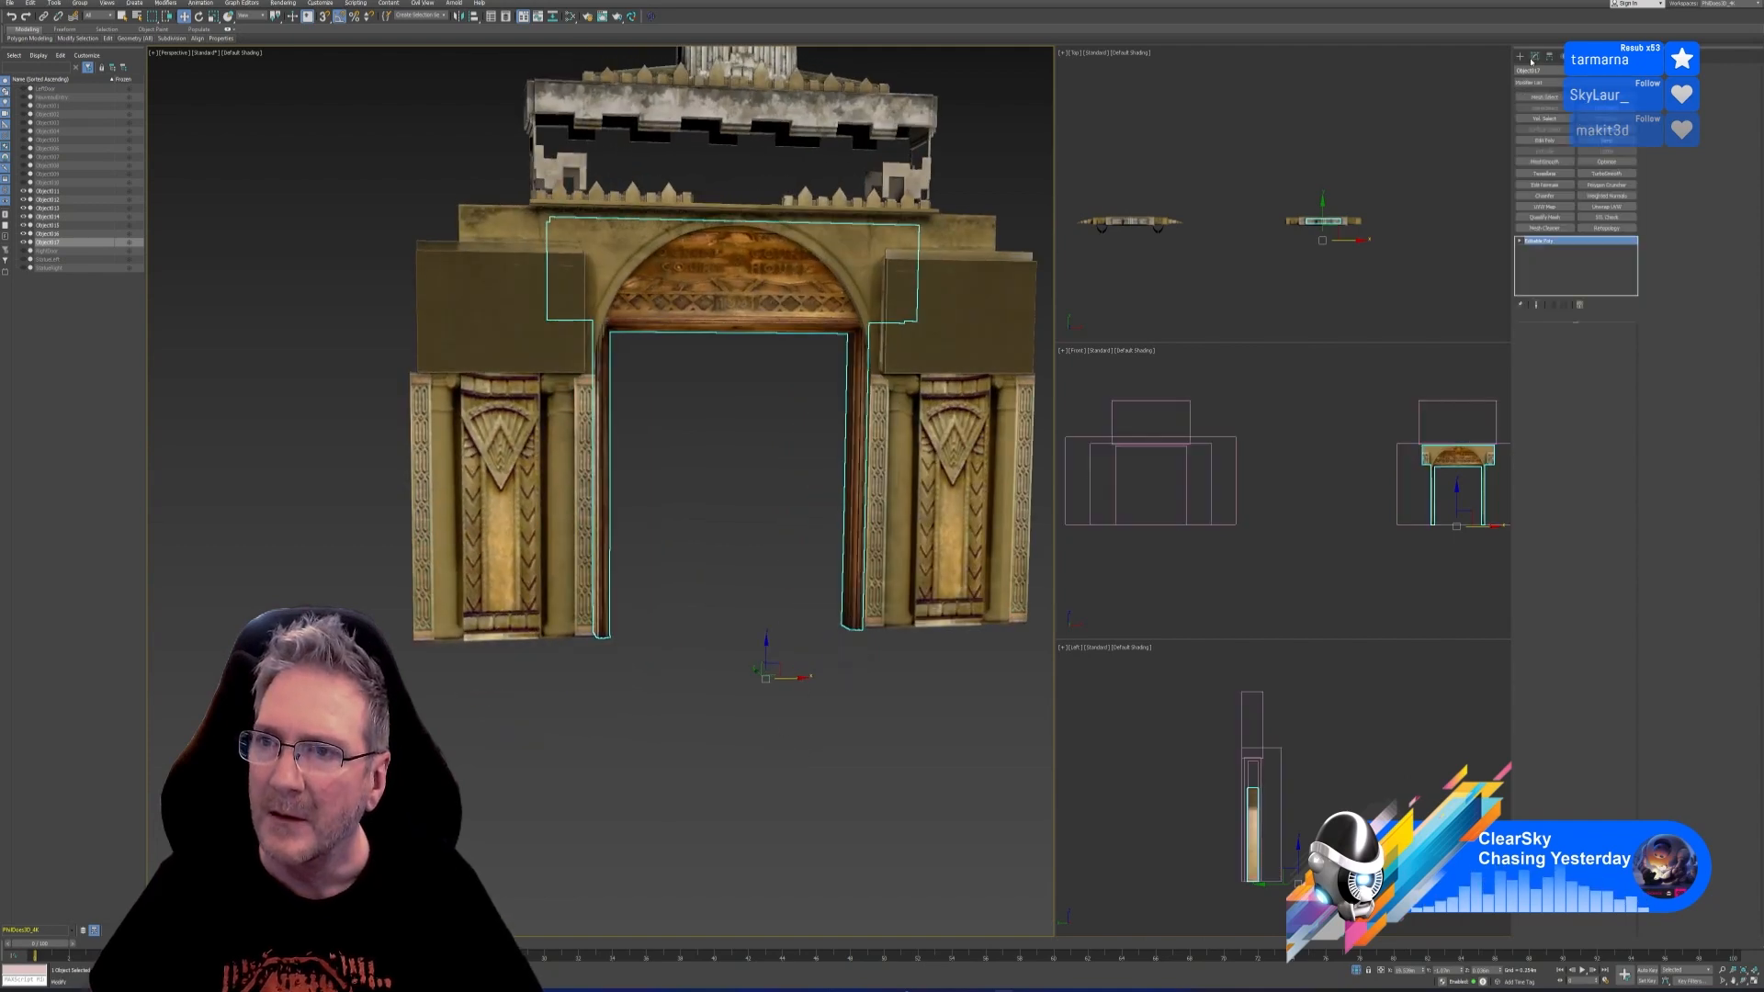
left_click(1607, 207)
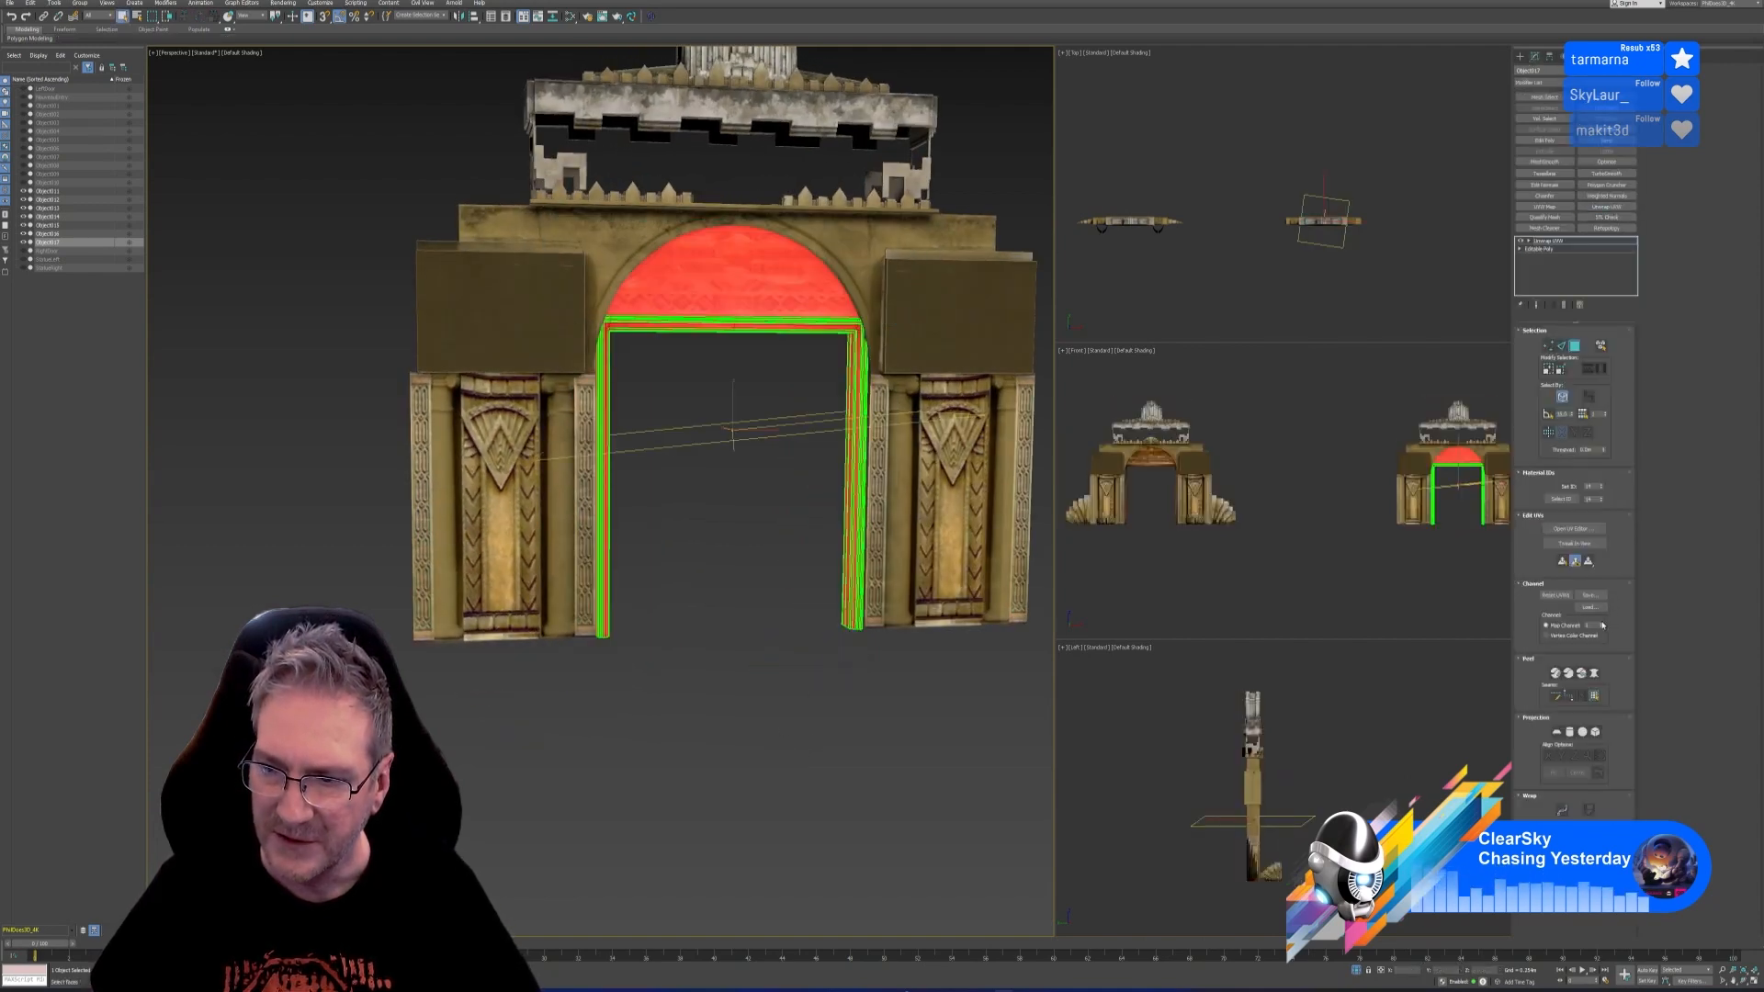
left_click(1603, 624)
left_click(835, 506)
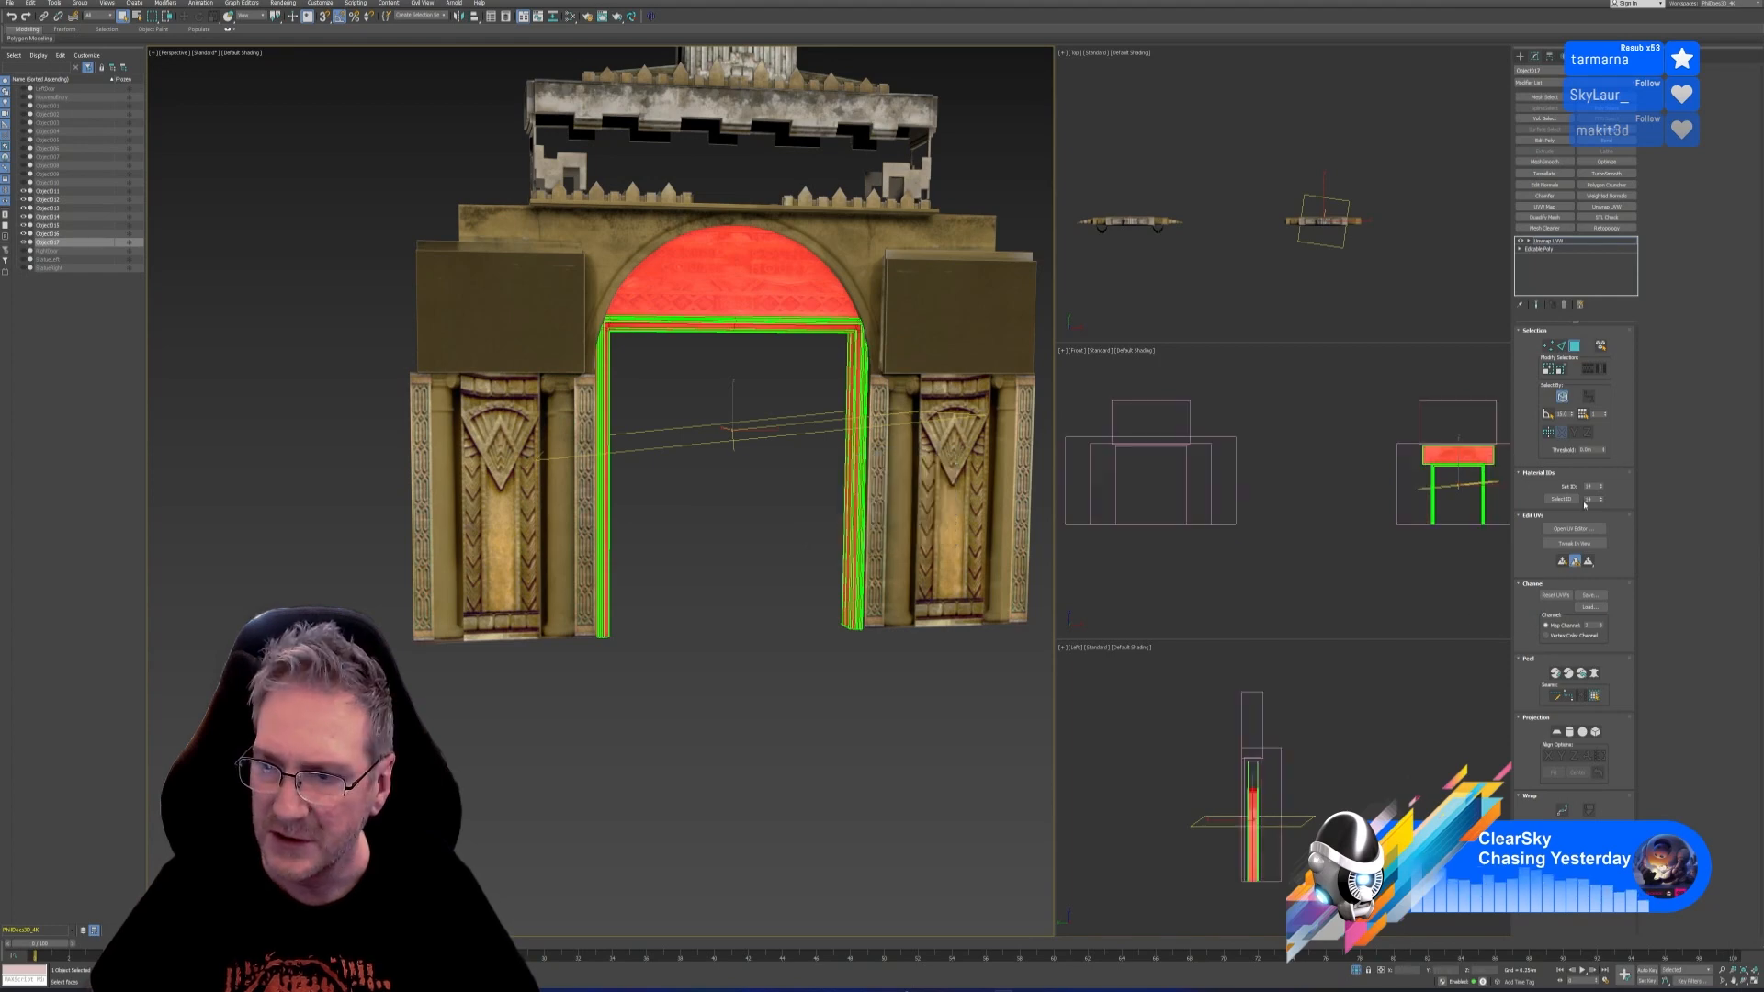
left_click(1574, 528)
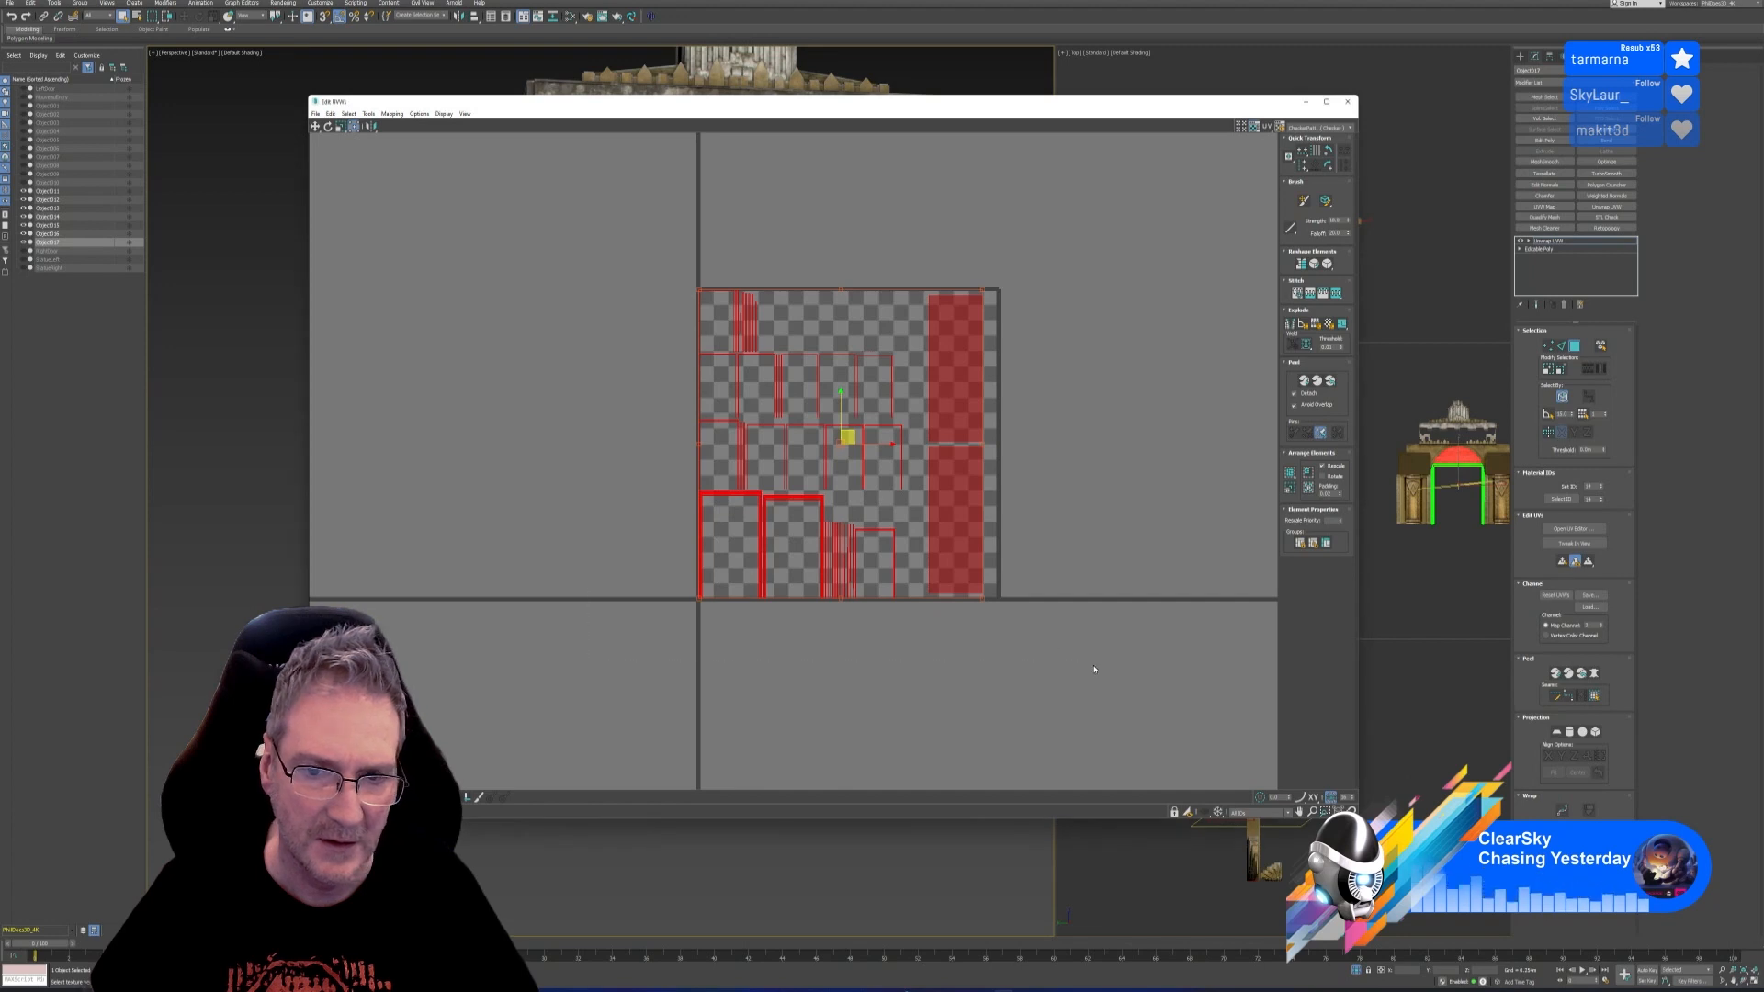
Repack the doorway insert's UV elements to fill the UV square, clear the selection, and close the UV editor
left_click(1293, 470)
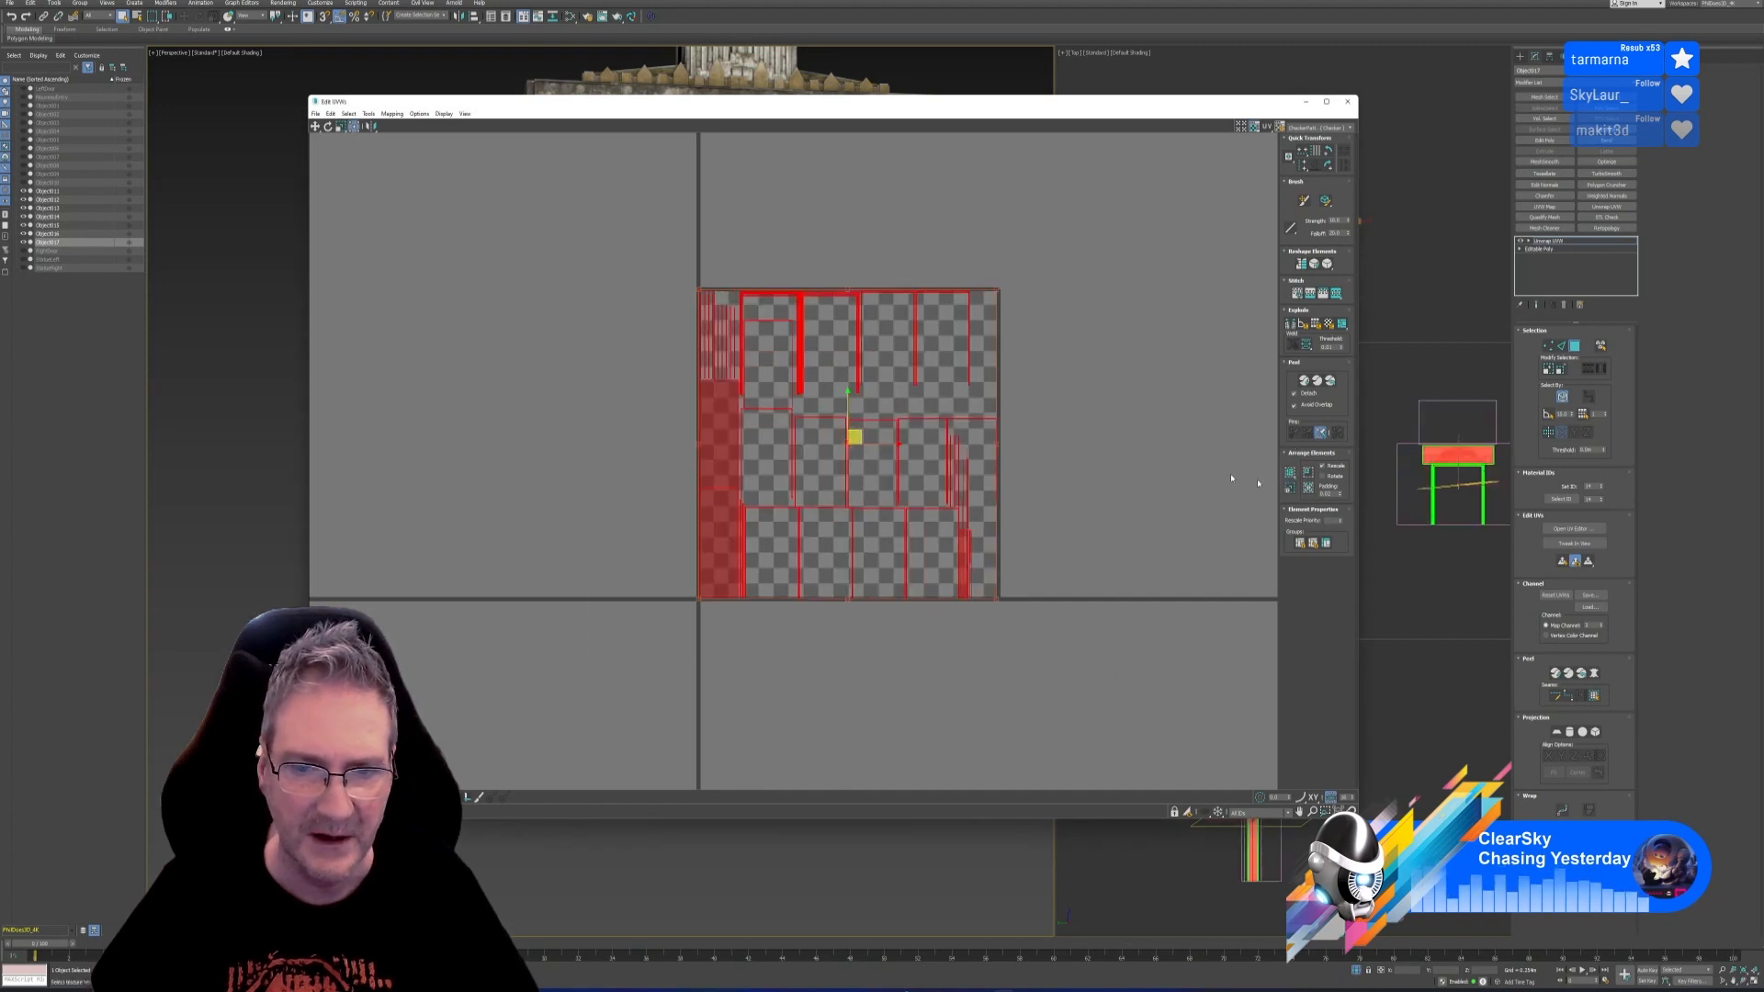
left_click(1153, 464)
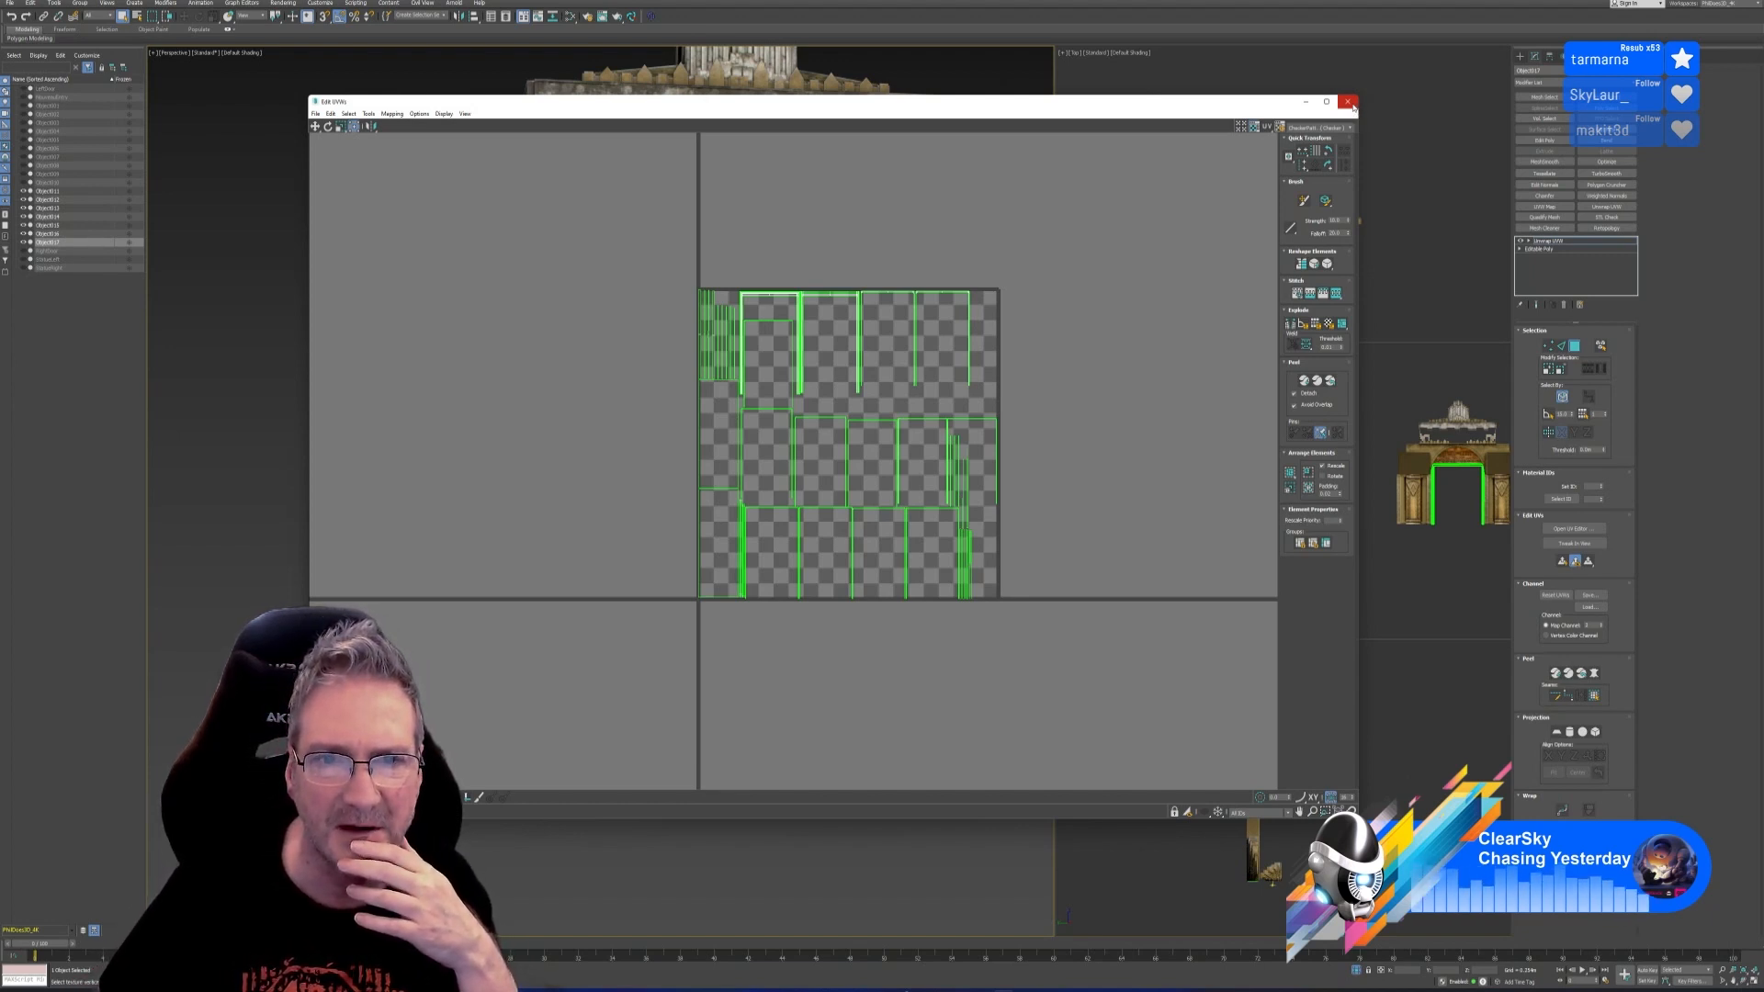
left_click(1348, 102)
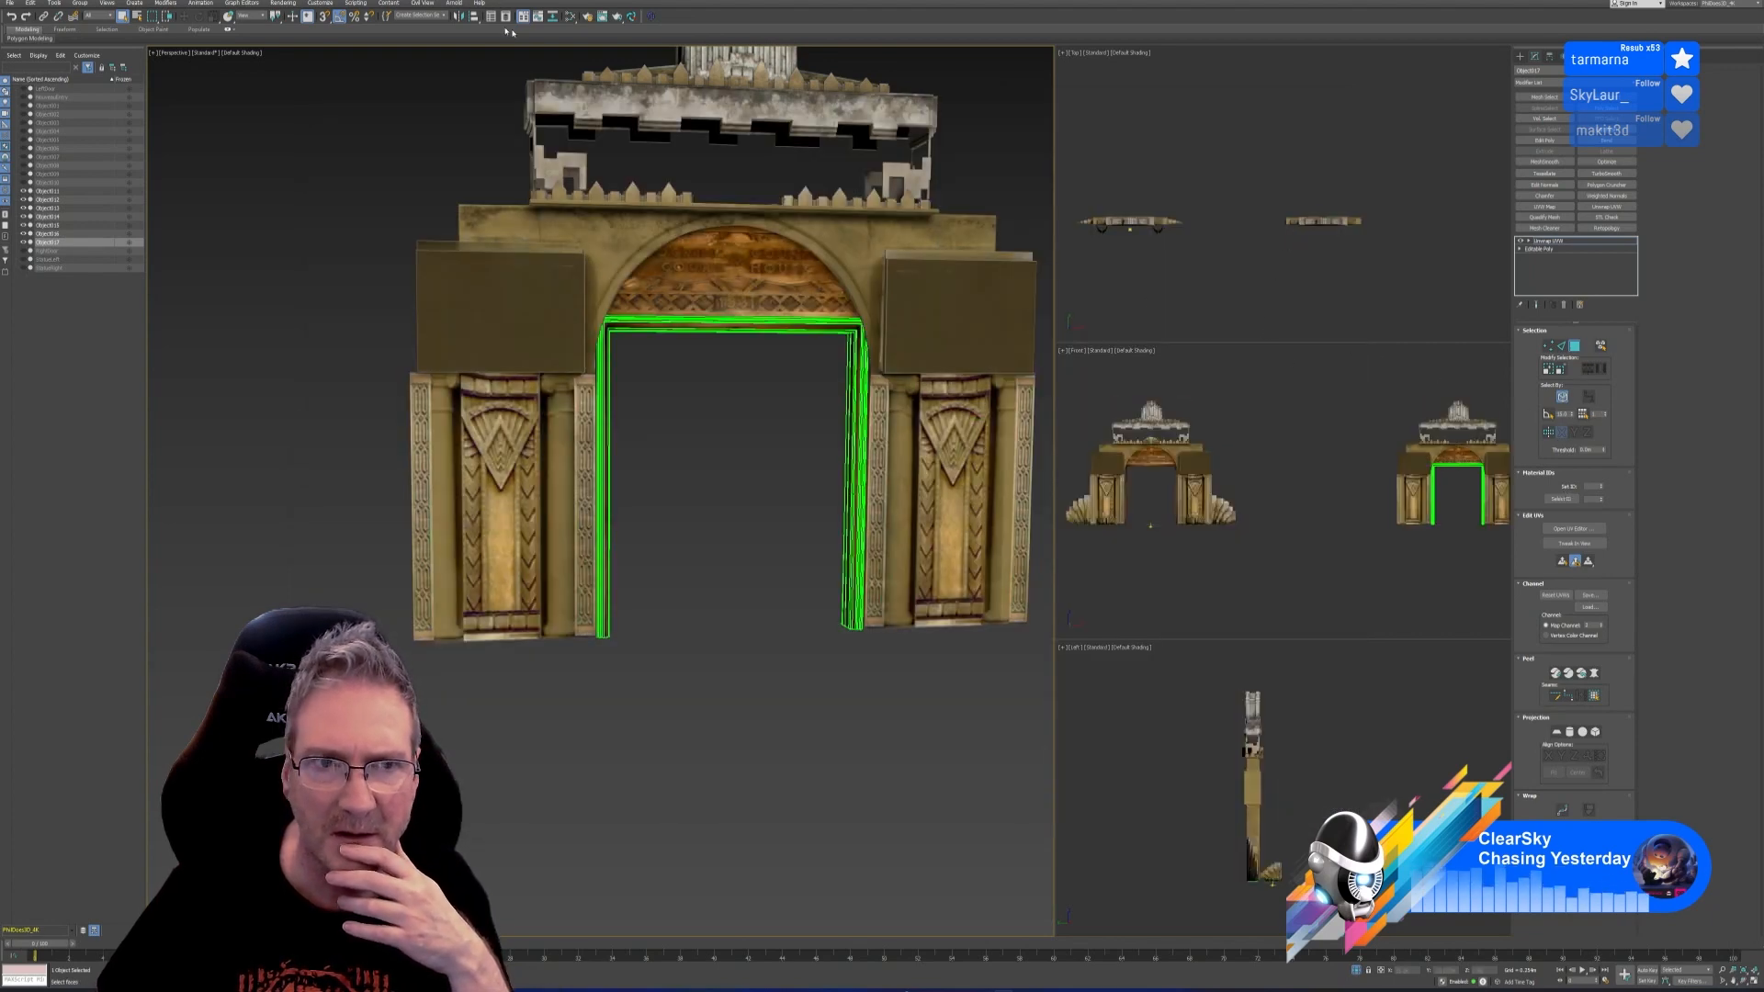
left_click(570, 16)
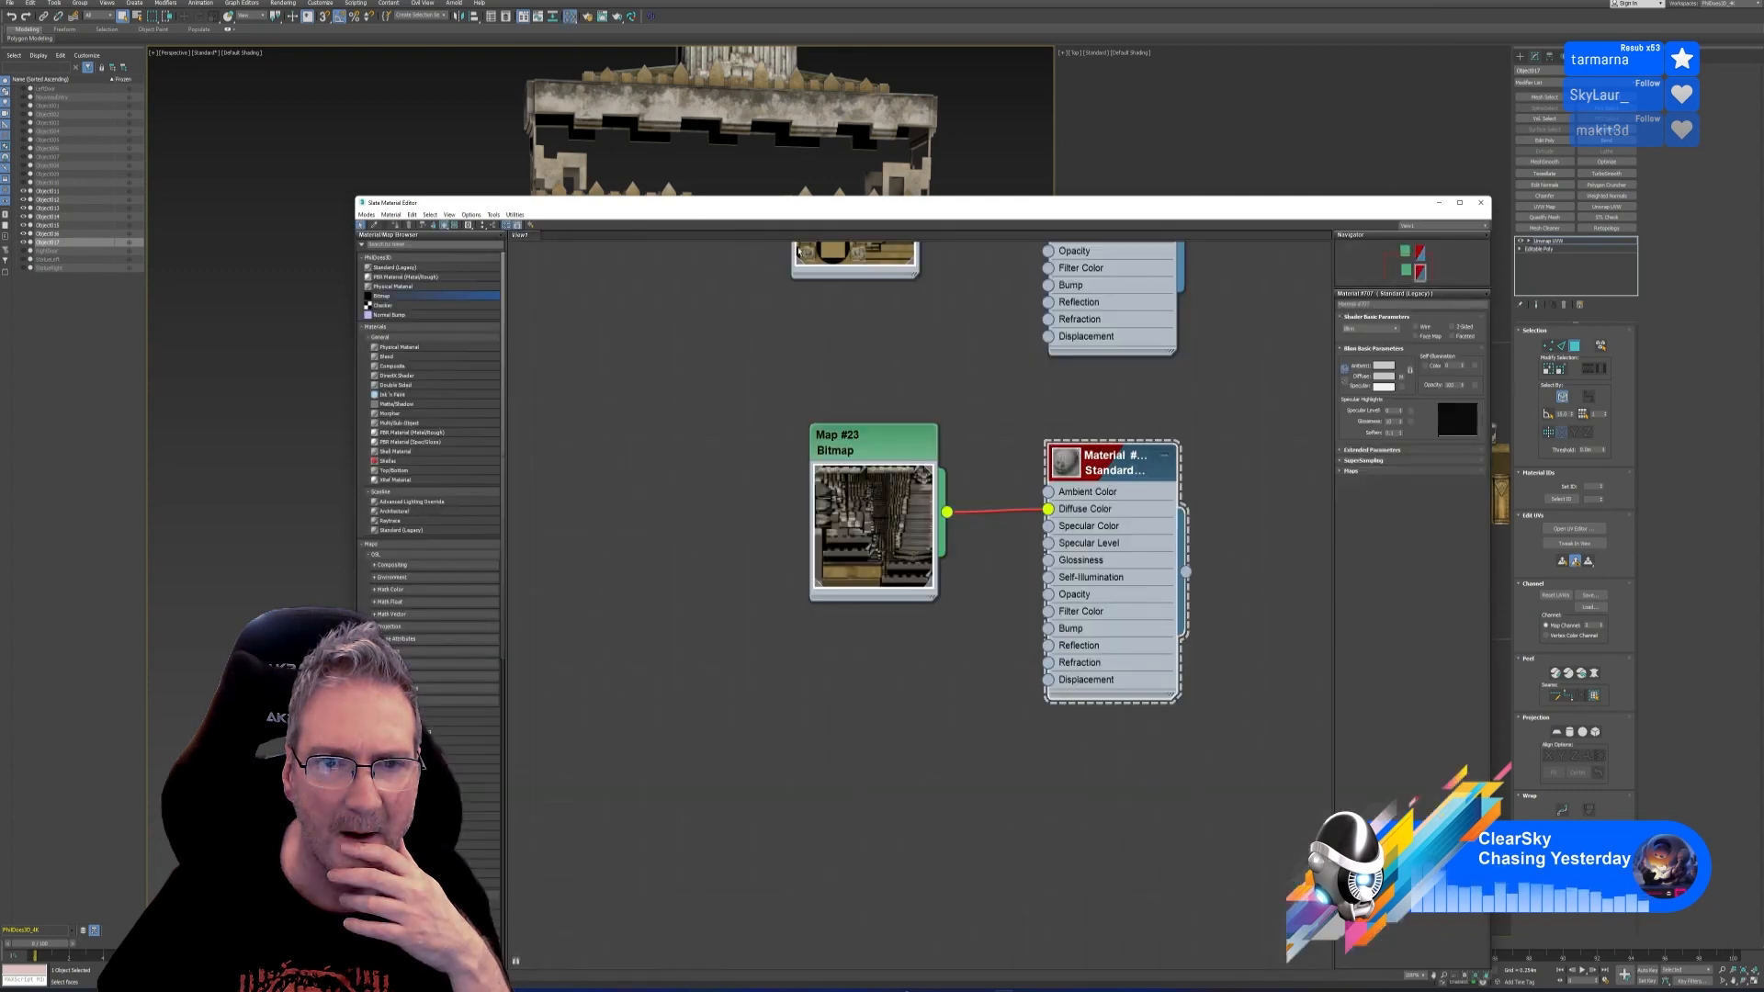
left_click_drag(803, 211, 903, 131)
scroll(1098, 364, "down", 6)
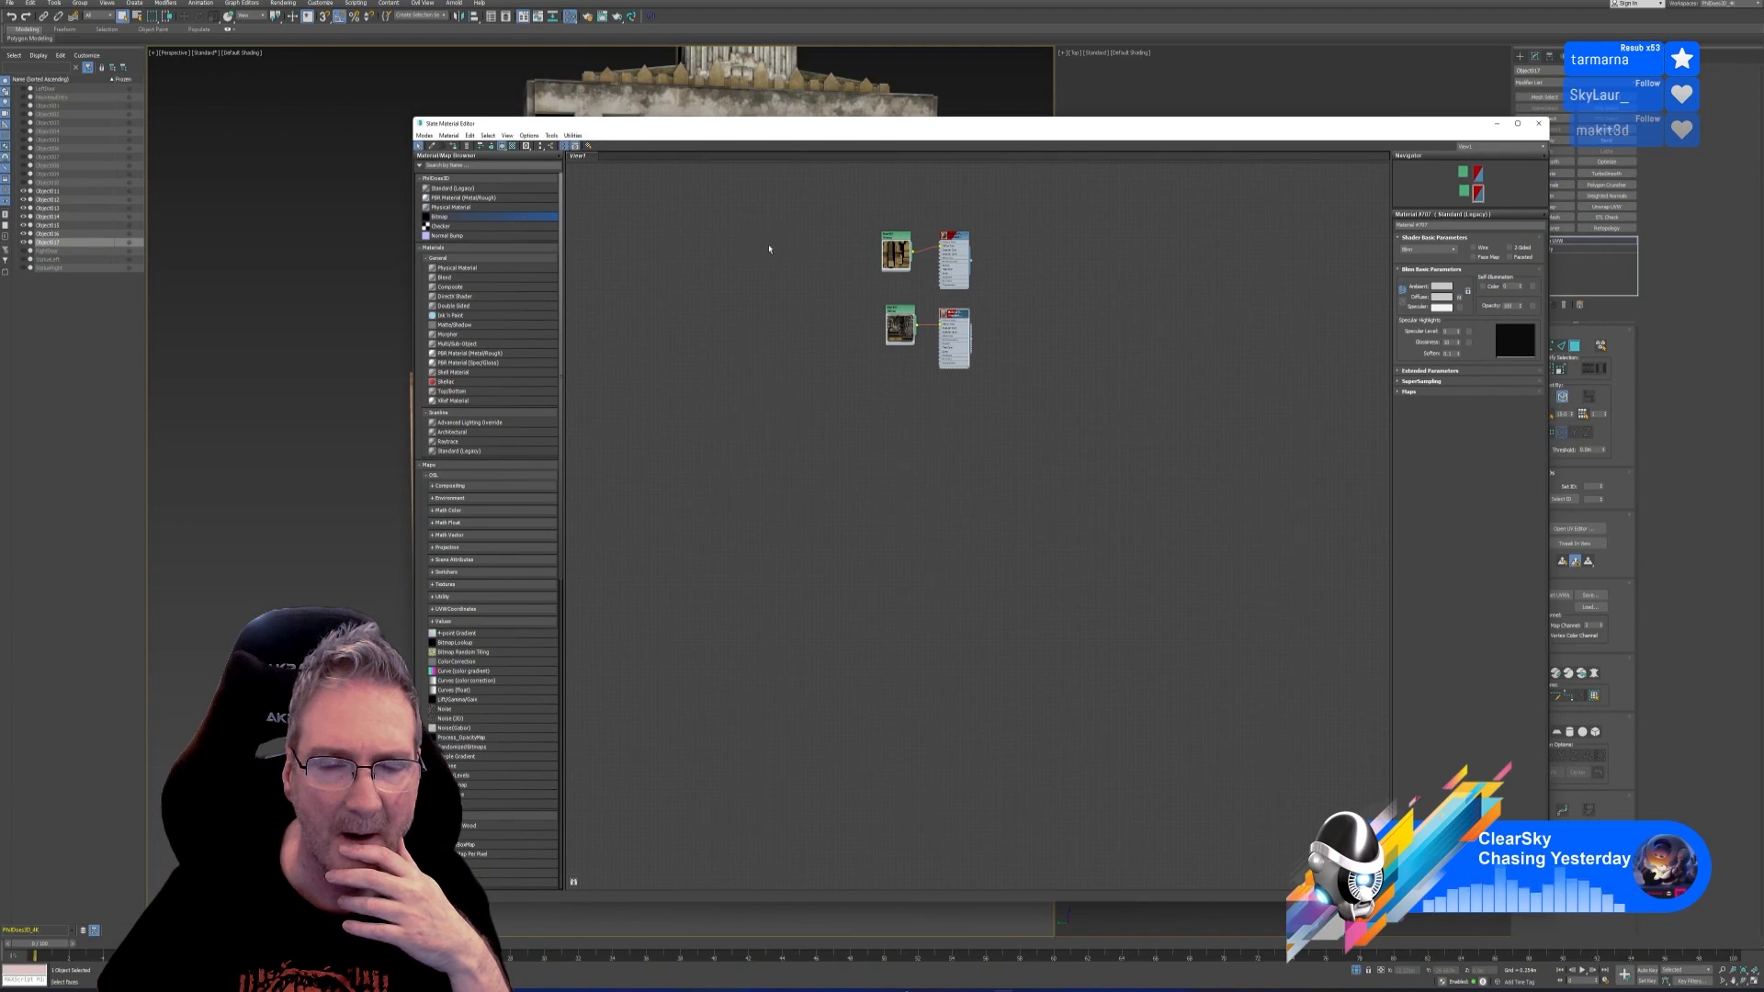
left_click_drag(859, 316, 955, 309)
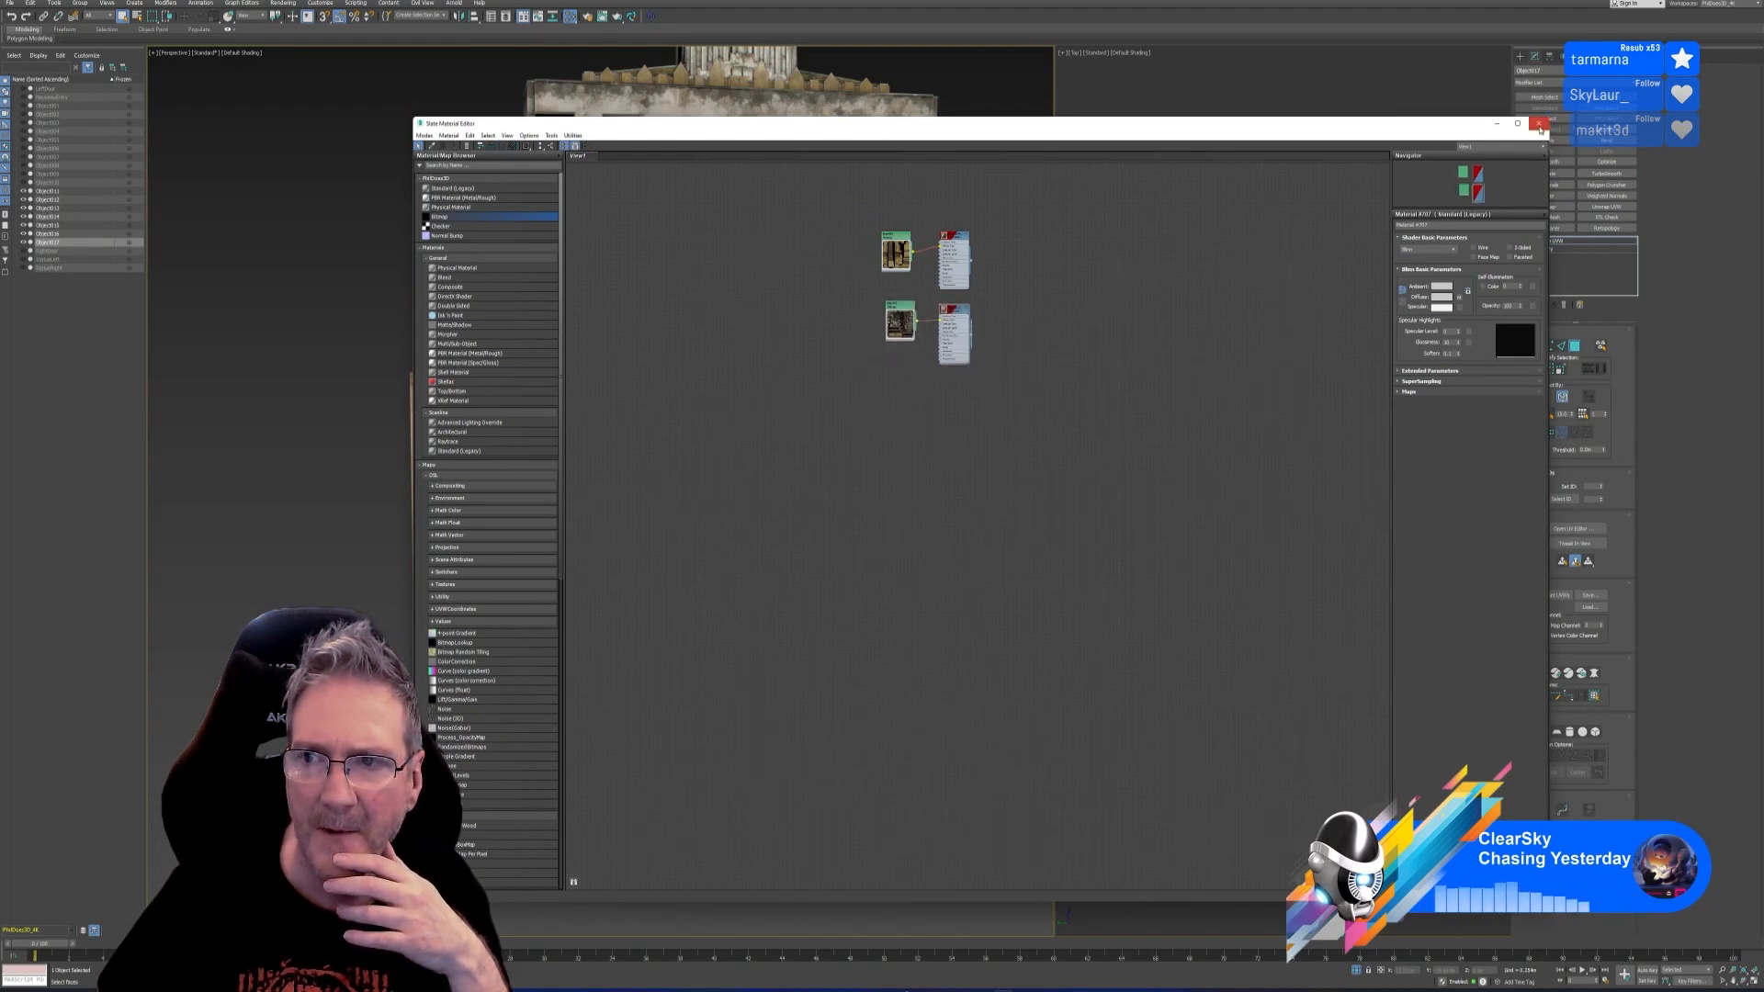
left_click(1540, 126)
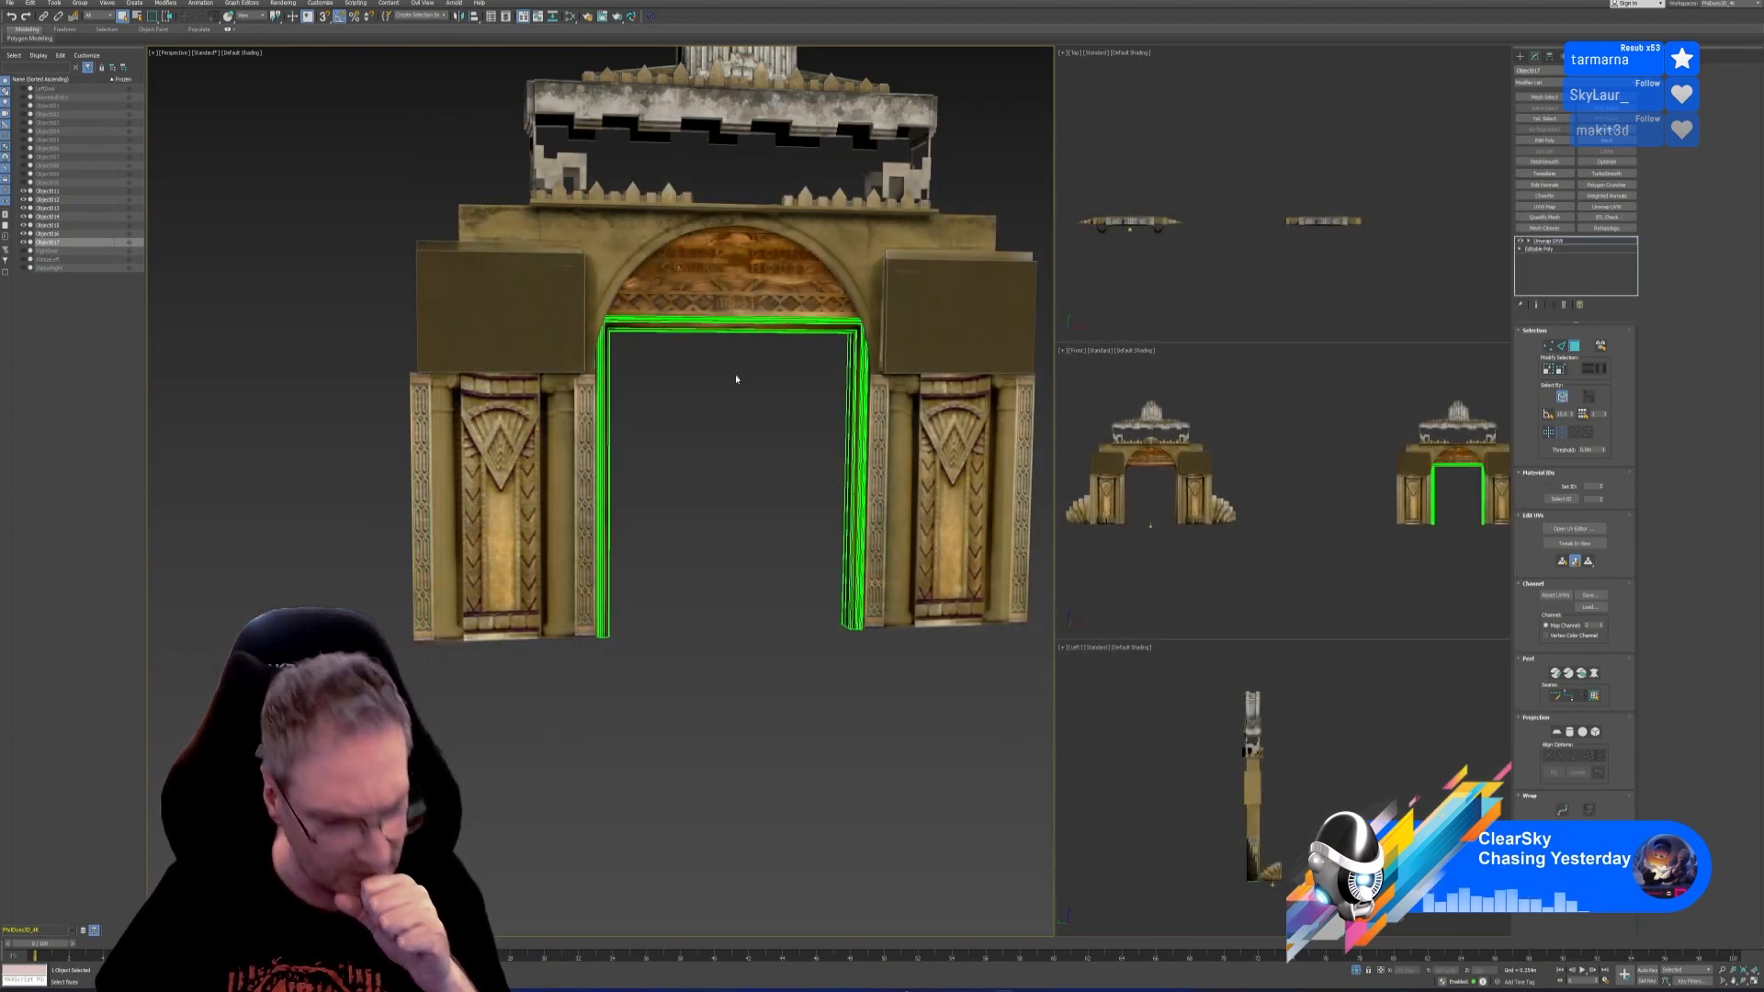
Open the Slate Material Editor below the arch and sample the doorway insert's Multi/Sub-Object material from the wooden panel
left_click(570, 16)
left_click_drag(603, 129, 635, 408)
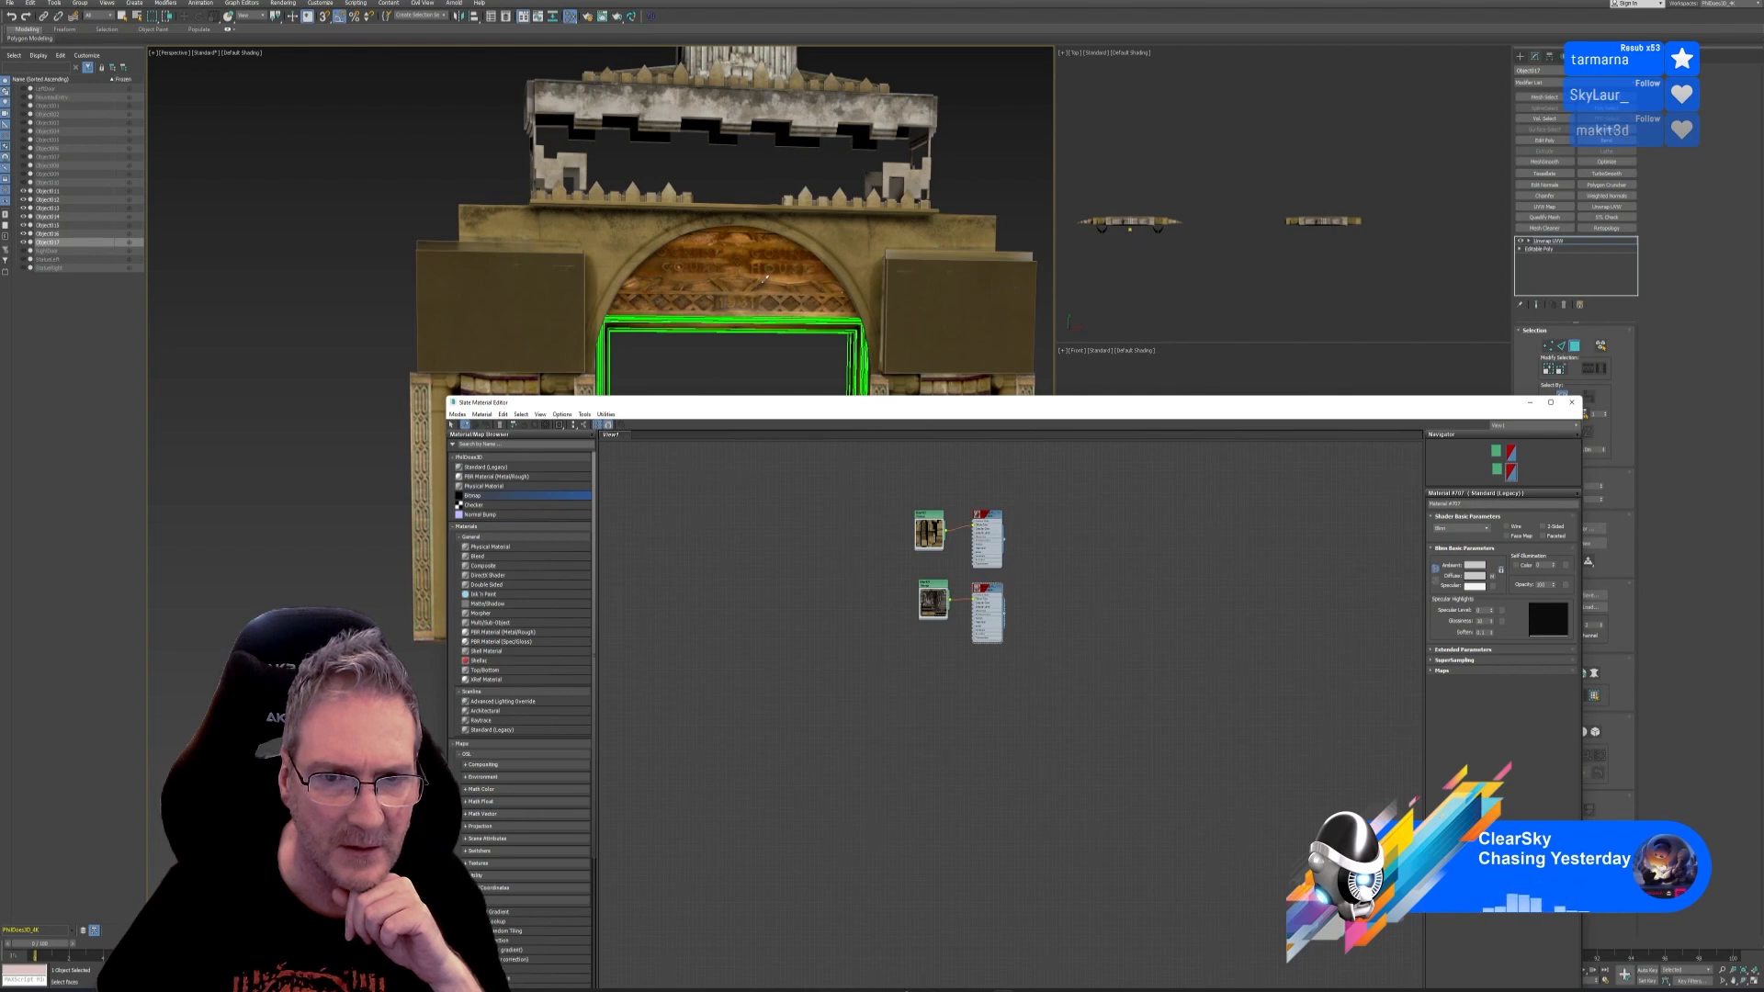
left_click(761, 283)
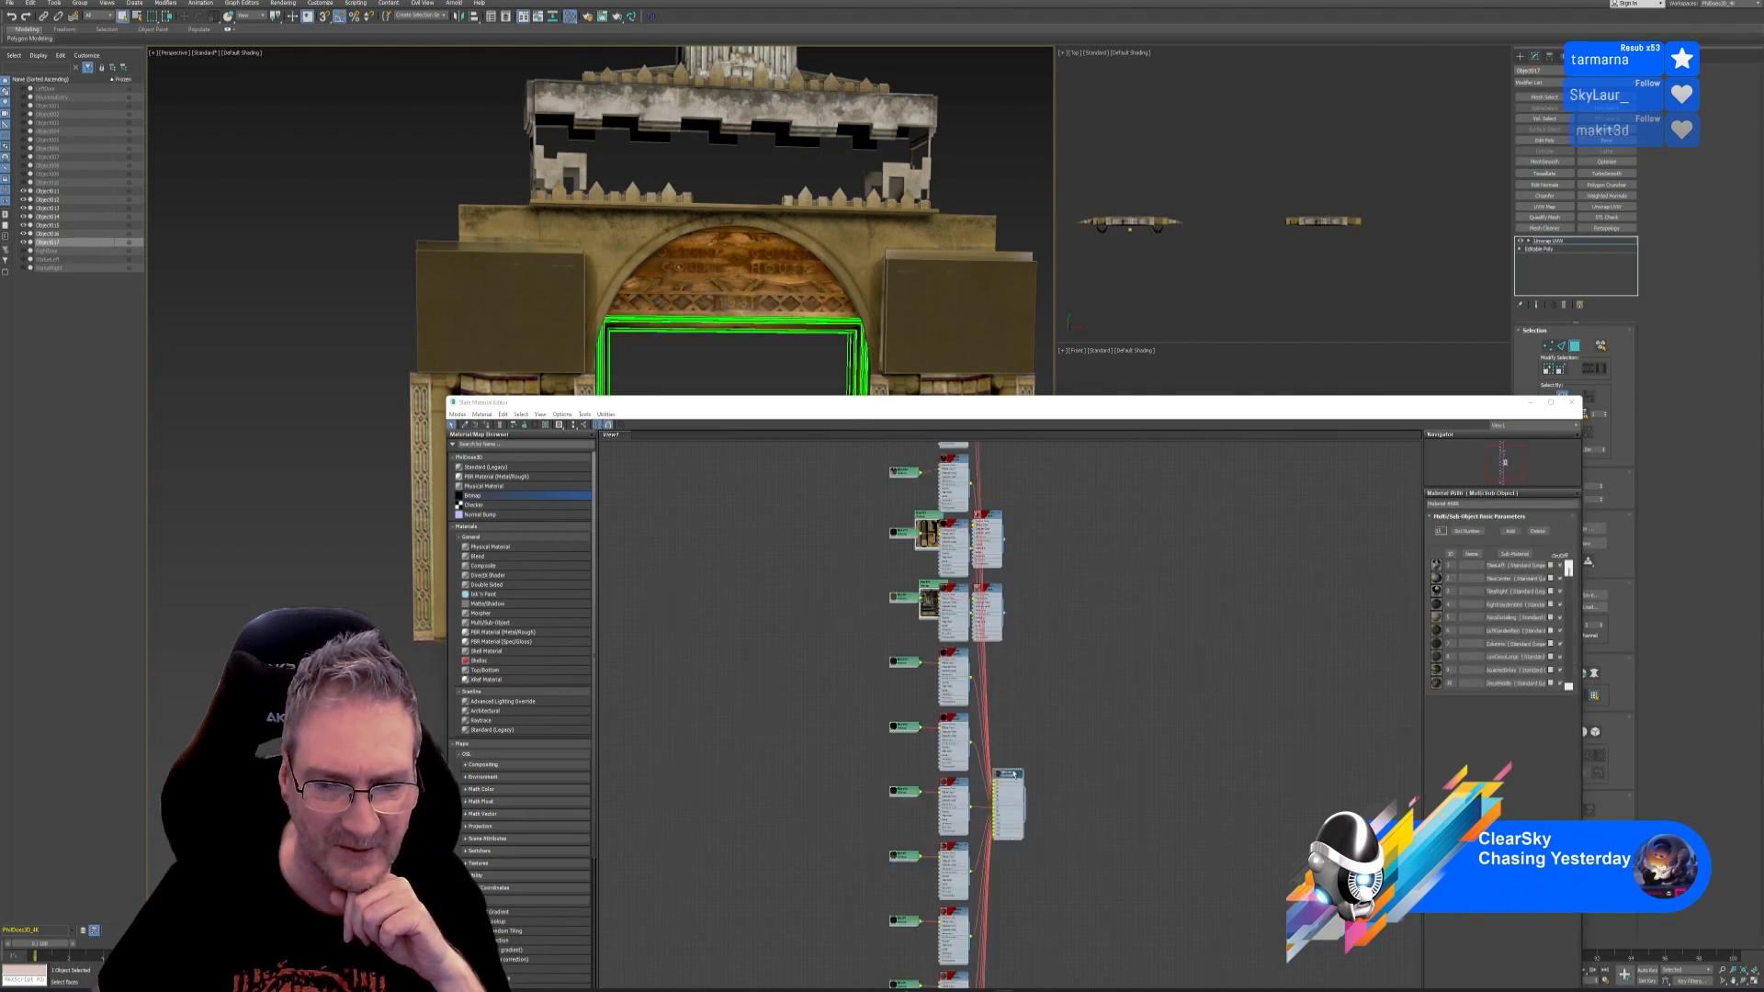
Move the two baked Standard materials and their bitmap nodes clear of the sampled material's node tree
left_click_drag(1040, 492, 984, 673)
left_click_drag(990, 518, 1277, 509)
left_click_drag(931, 520, 1203, 502)
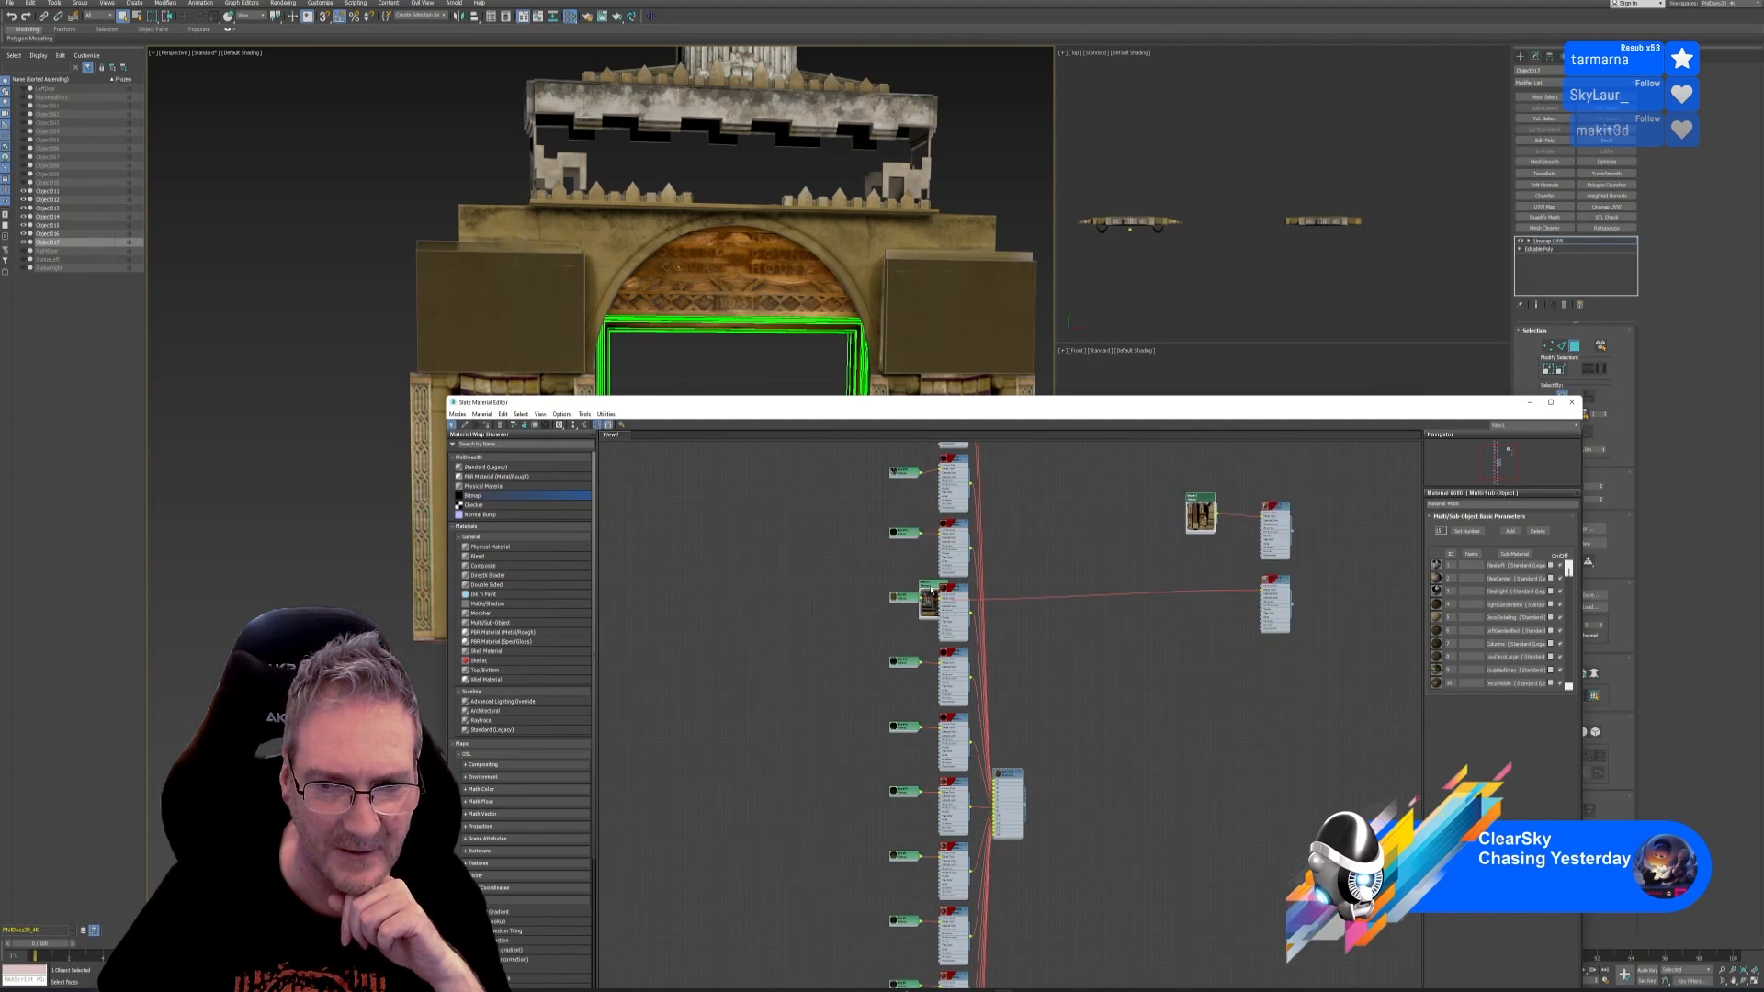
left_click_drag(931, 590, 1185, 602)
Examine the sampled material's bitmaps Map #13, #5, #12, #14 and #15 by enlarging their node previews
mouse_move(904, 501)
middle_mouse_down()
mouse_move(922, 712)
mouse_move(911, 476)
middle_mouse_up()
scroll(918, 509, "up", 5)
scroll(915, 691, "up", 2)
middle_click_drag(925, 733, 895, 431)
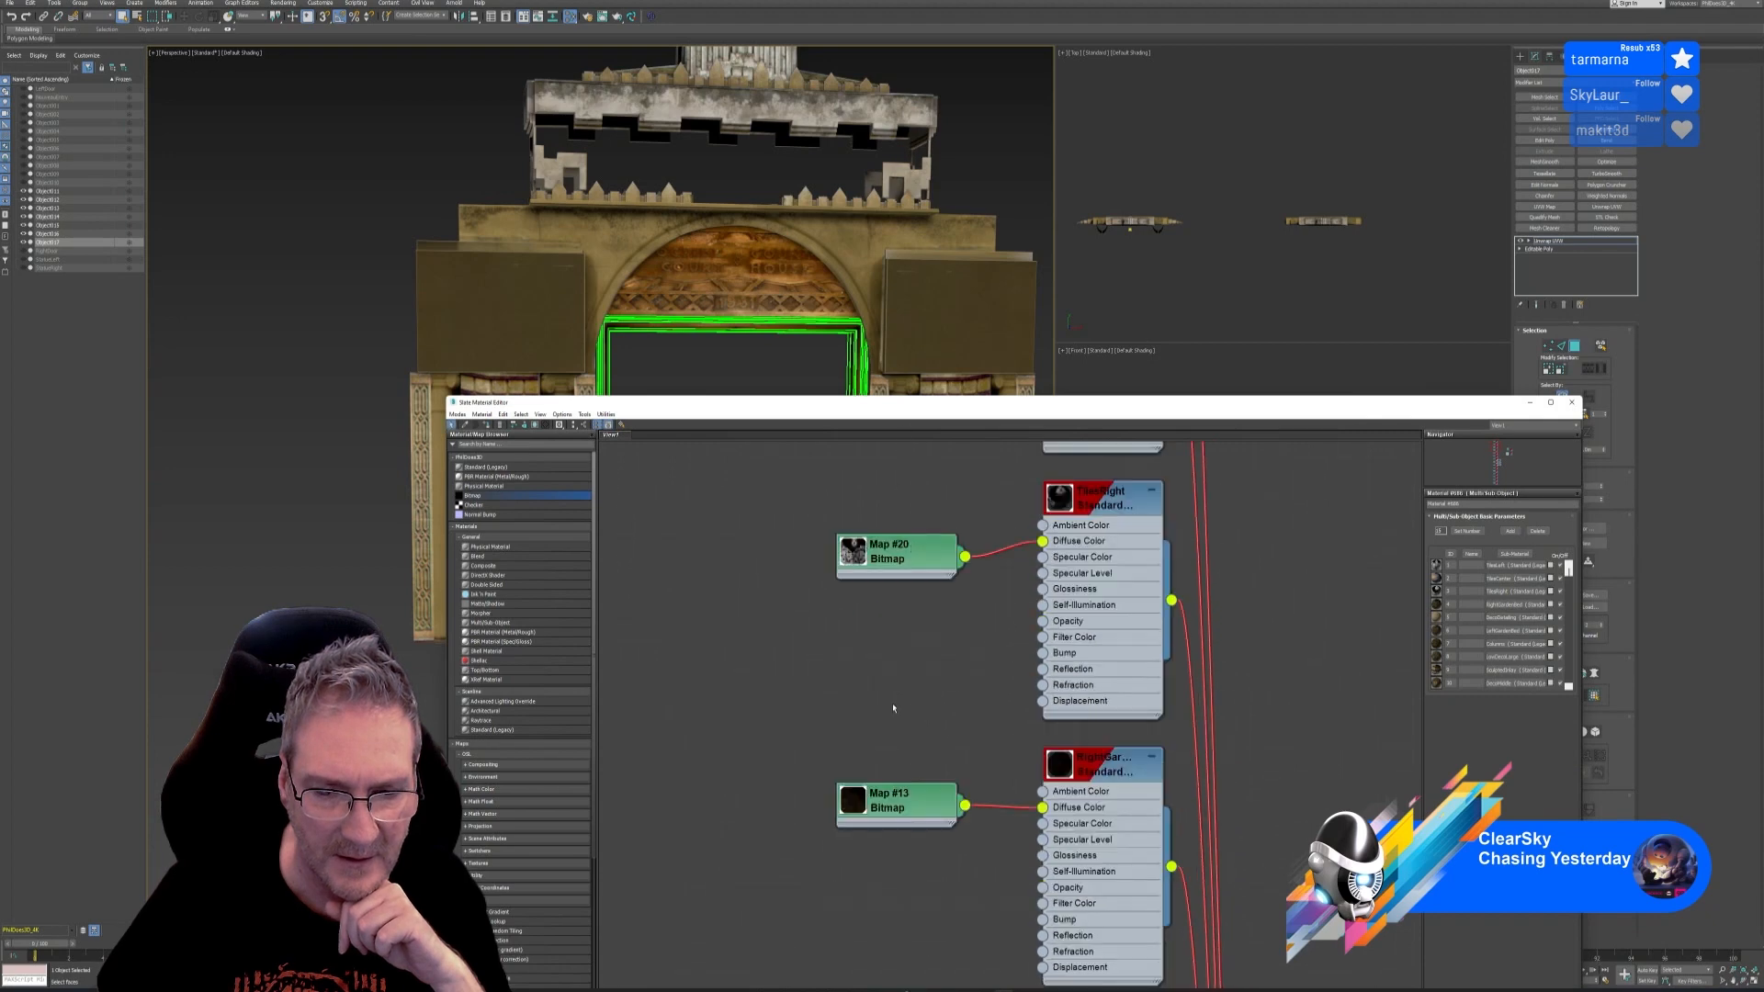
middle_click_drag(893, 707, 916, 483)
double_click(877, 576)
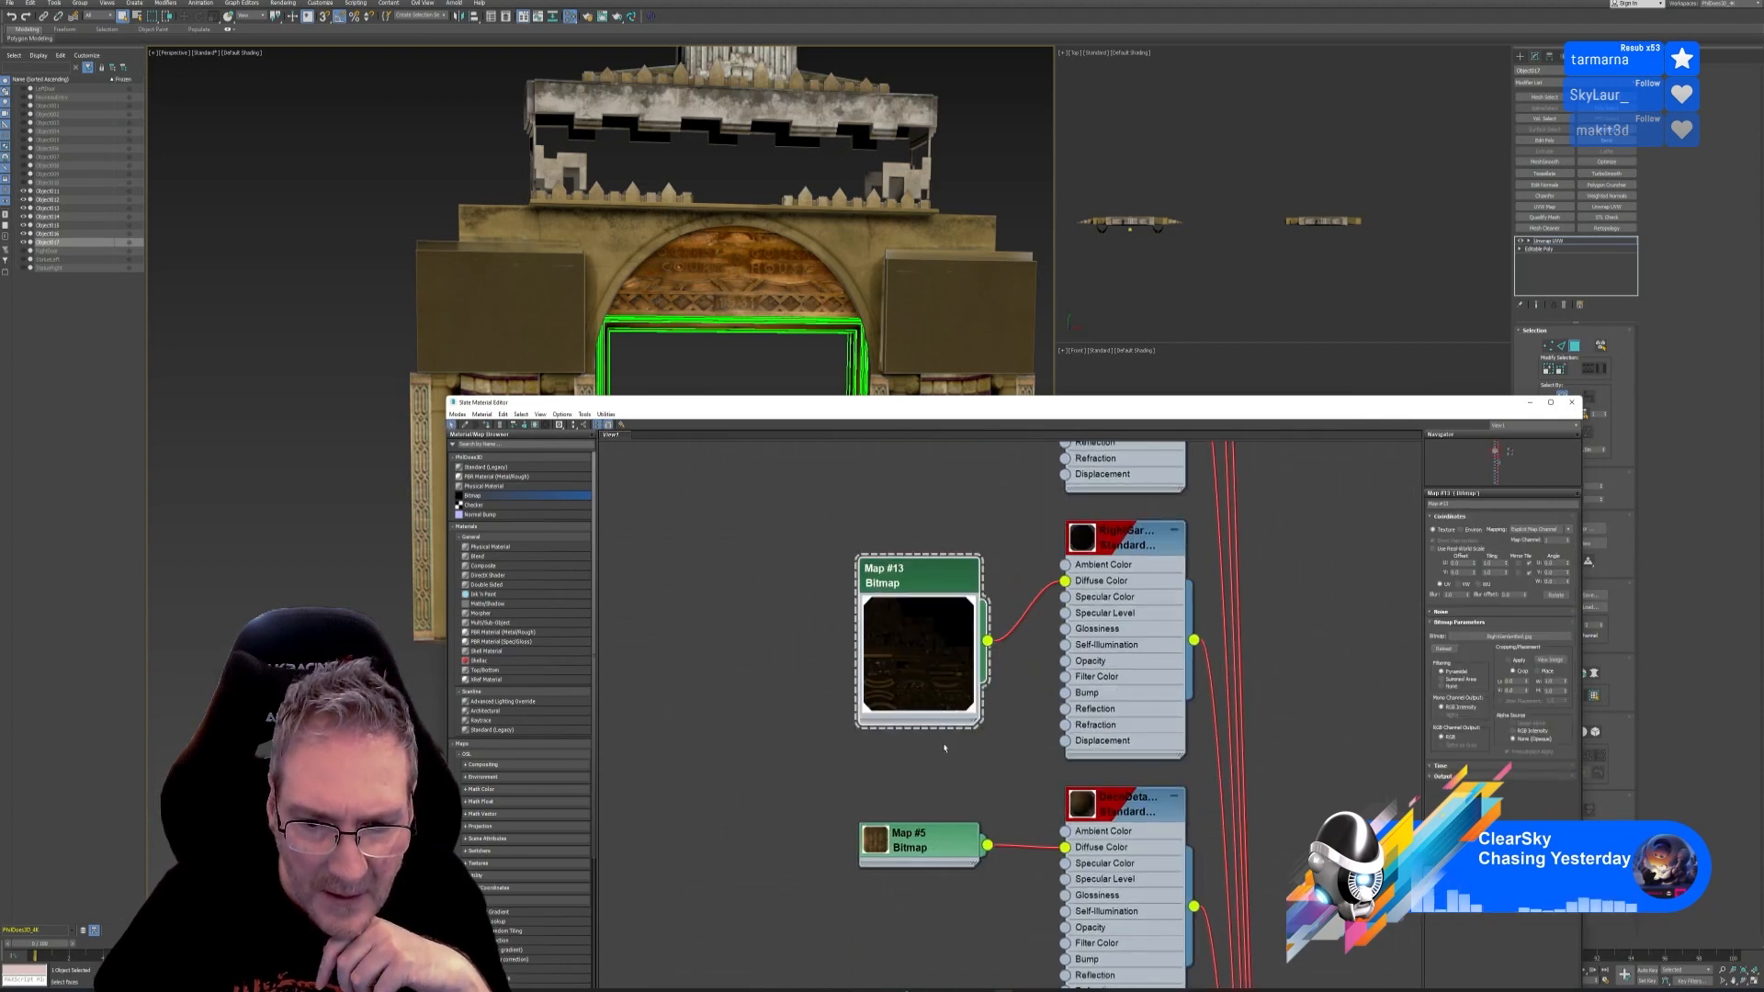
middle_click_drag(944, 749, 945, 542)
double_click(903, 623)
middle_click_drag(946, 670, 967, 432)
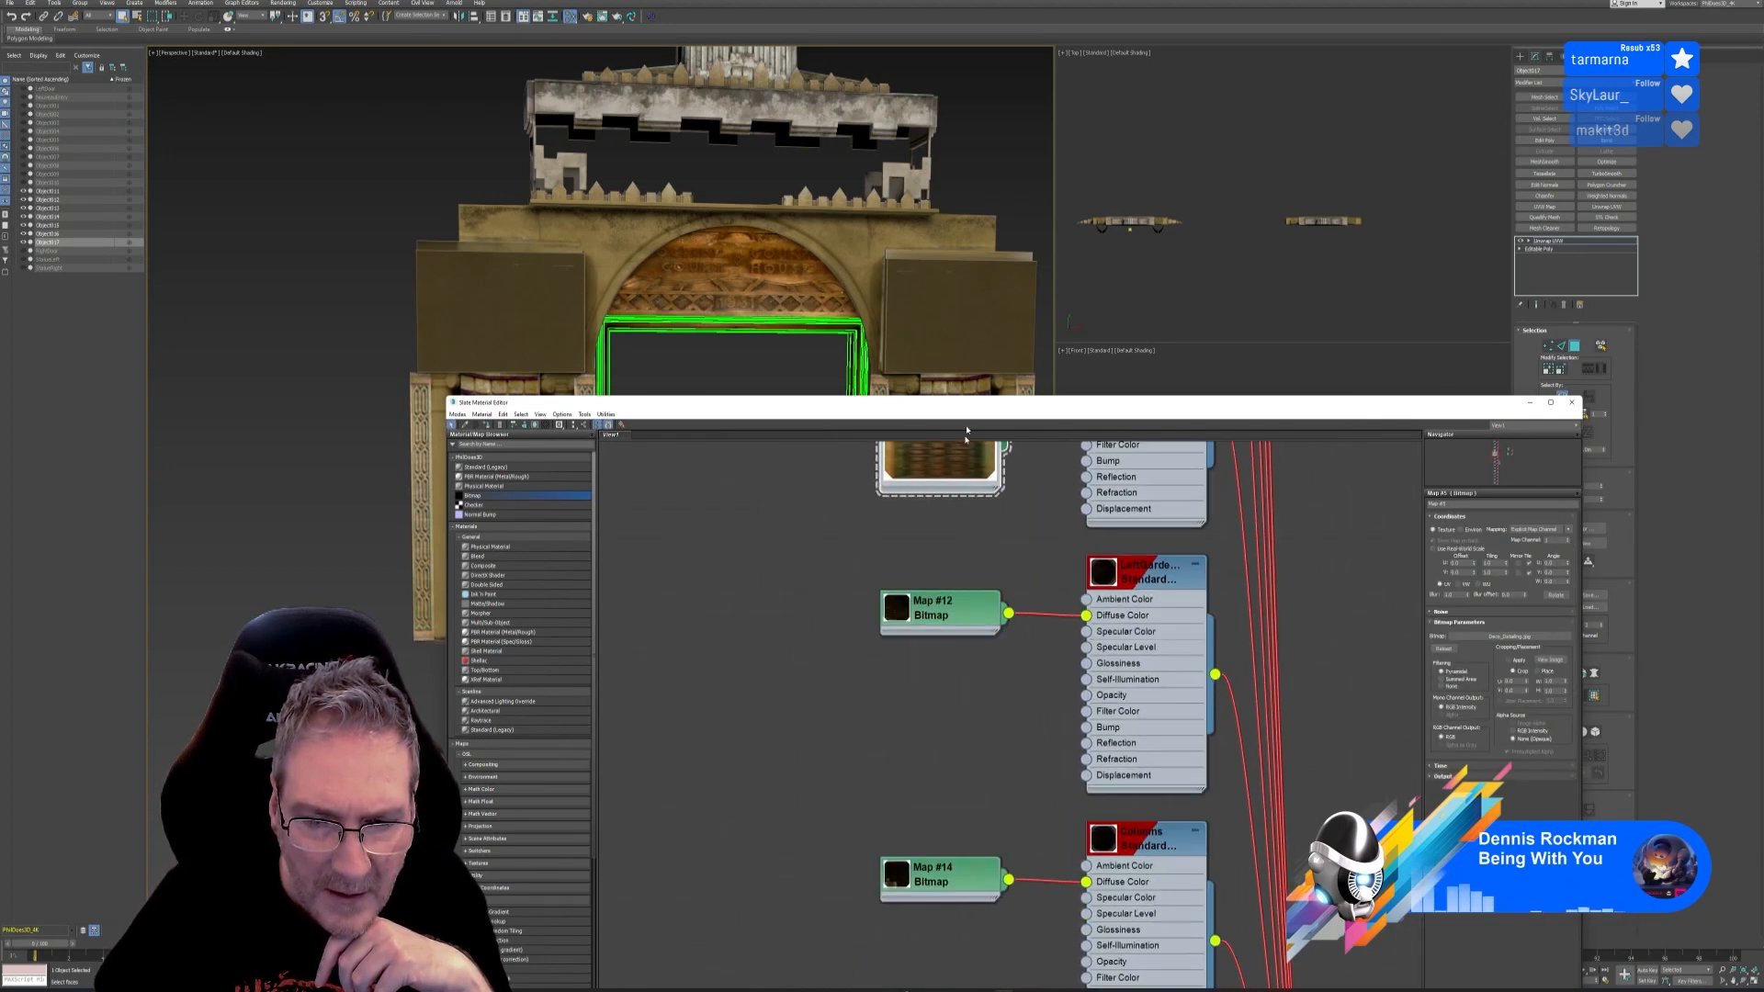
double_click(919, 611)
middle_click_drag(890, 846, 889, 599)
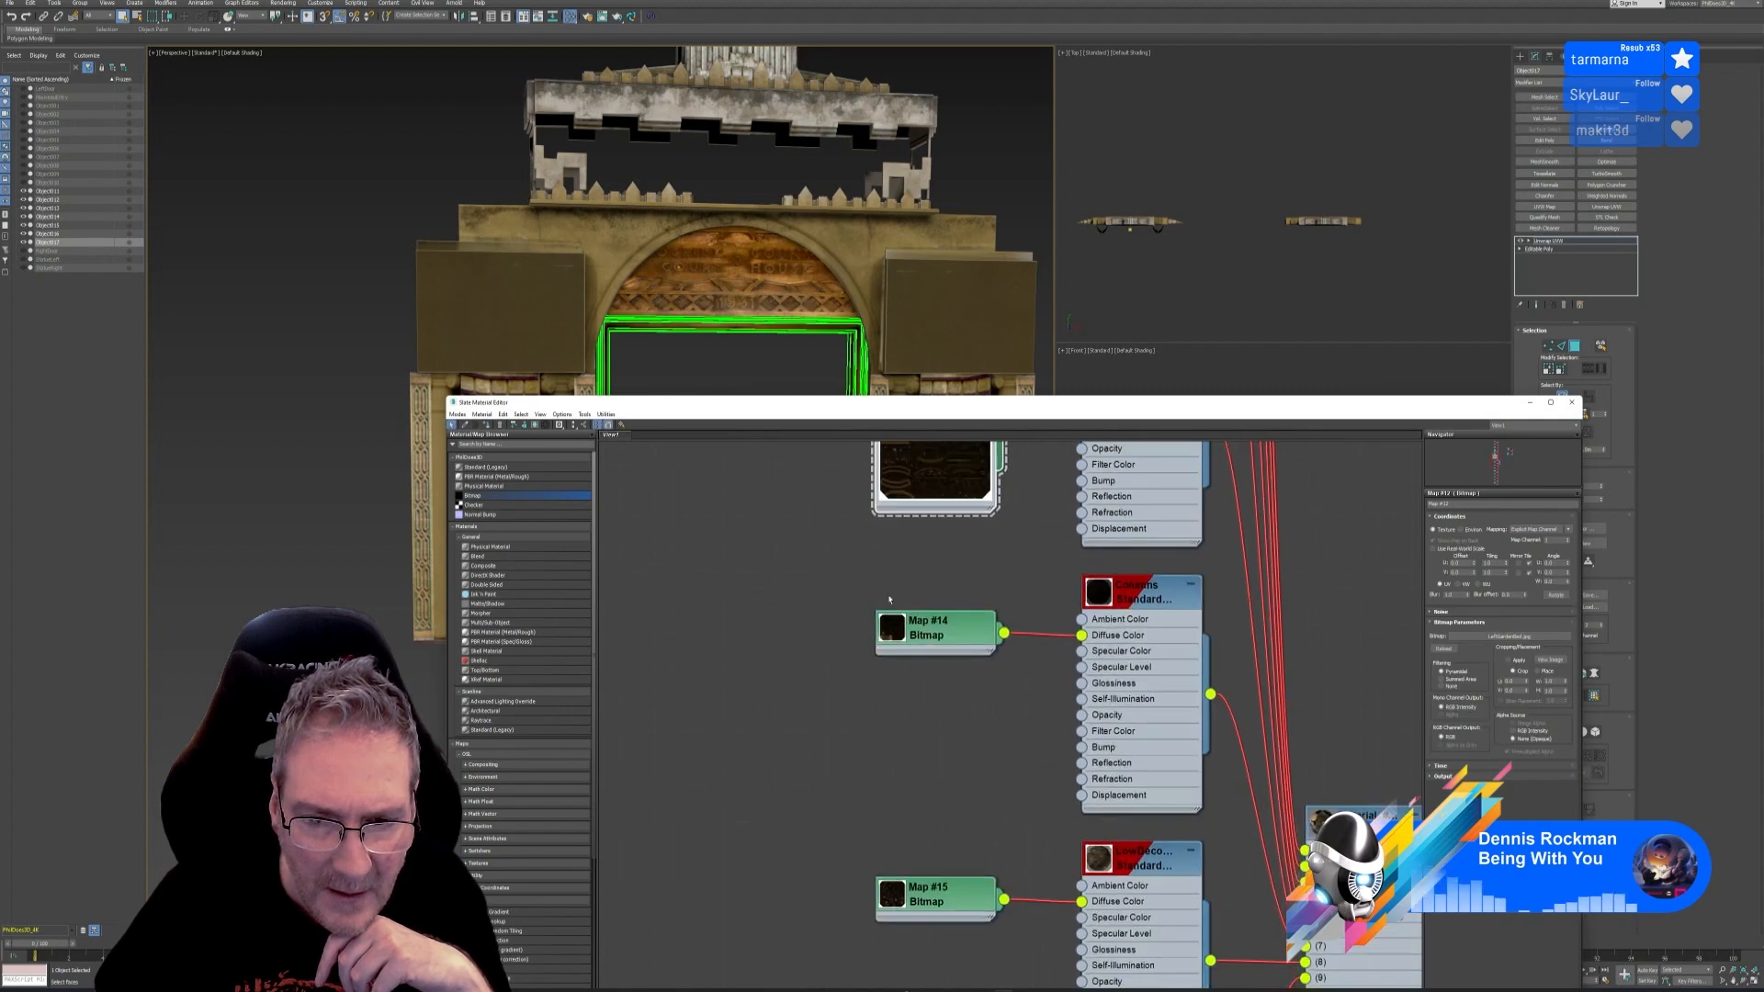
double_click(891, 643)
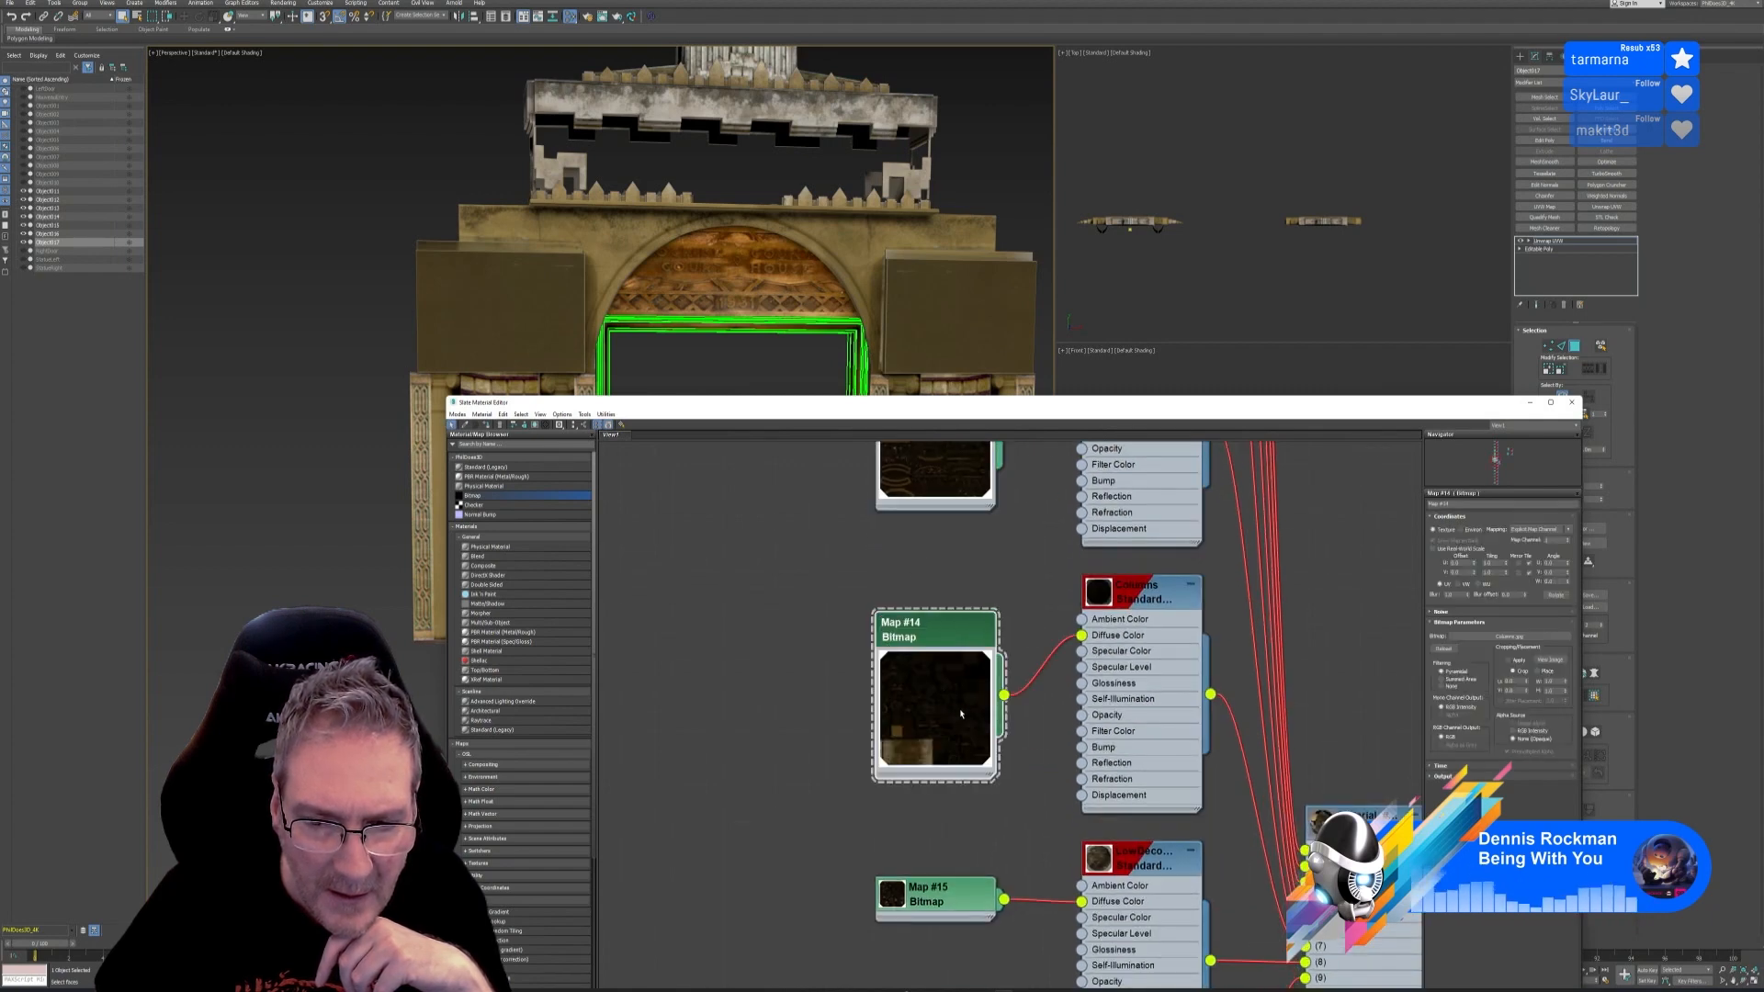
middle_click_drag(955, 691, 949, 509)
double_click(891, 714)
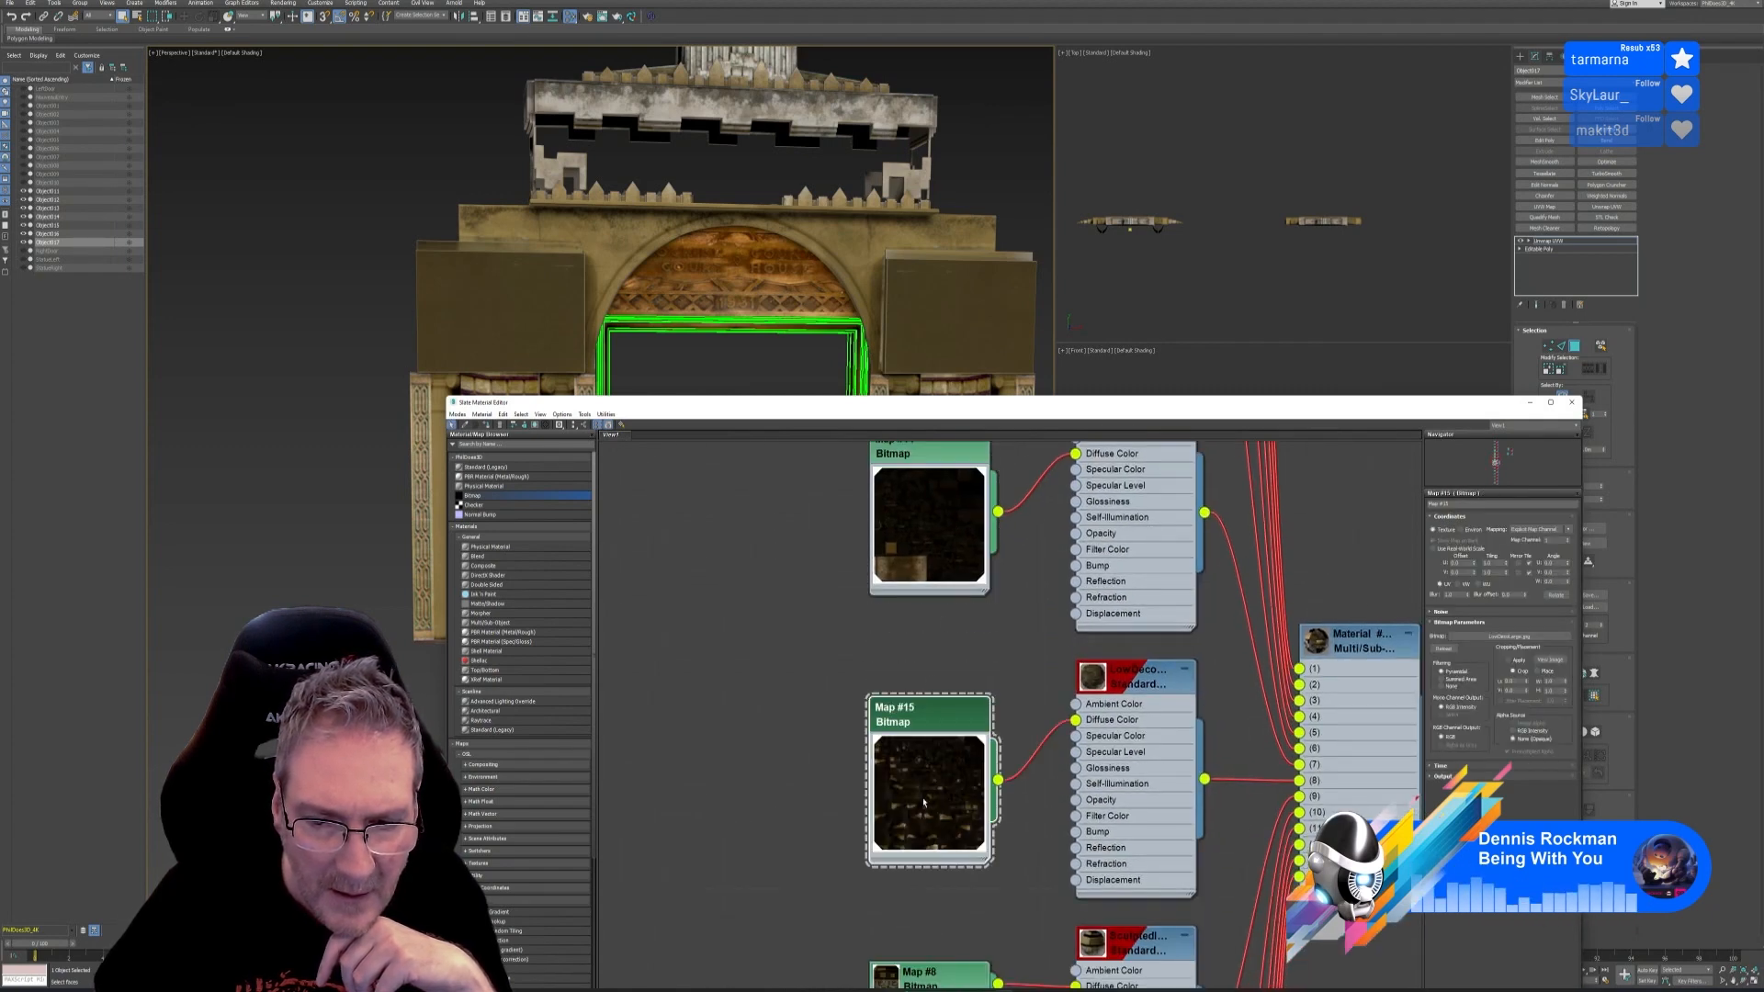
Examine the enlarged previews of bitmaps Map #8, #7, #6, #18 and #17 for the wooden doorway texture
scroll(923, 822, "up", 1)
middle_click_drag(939, 786, 963, 482)
double_click(929, 698)
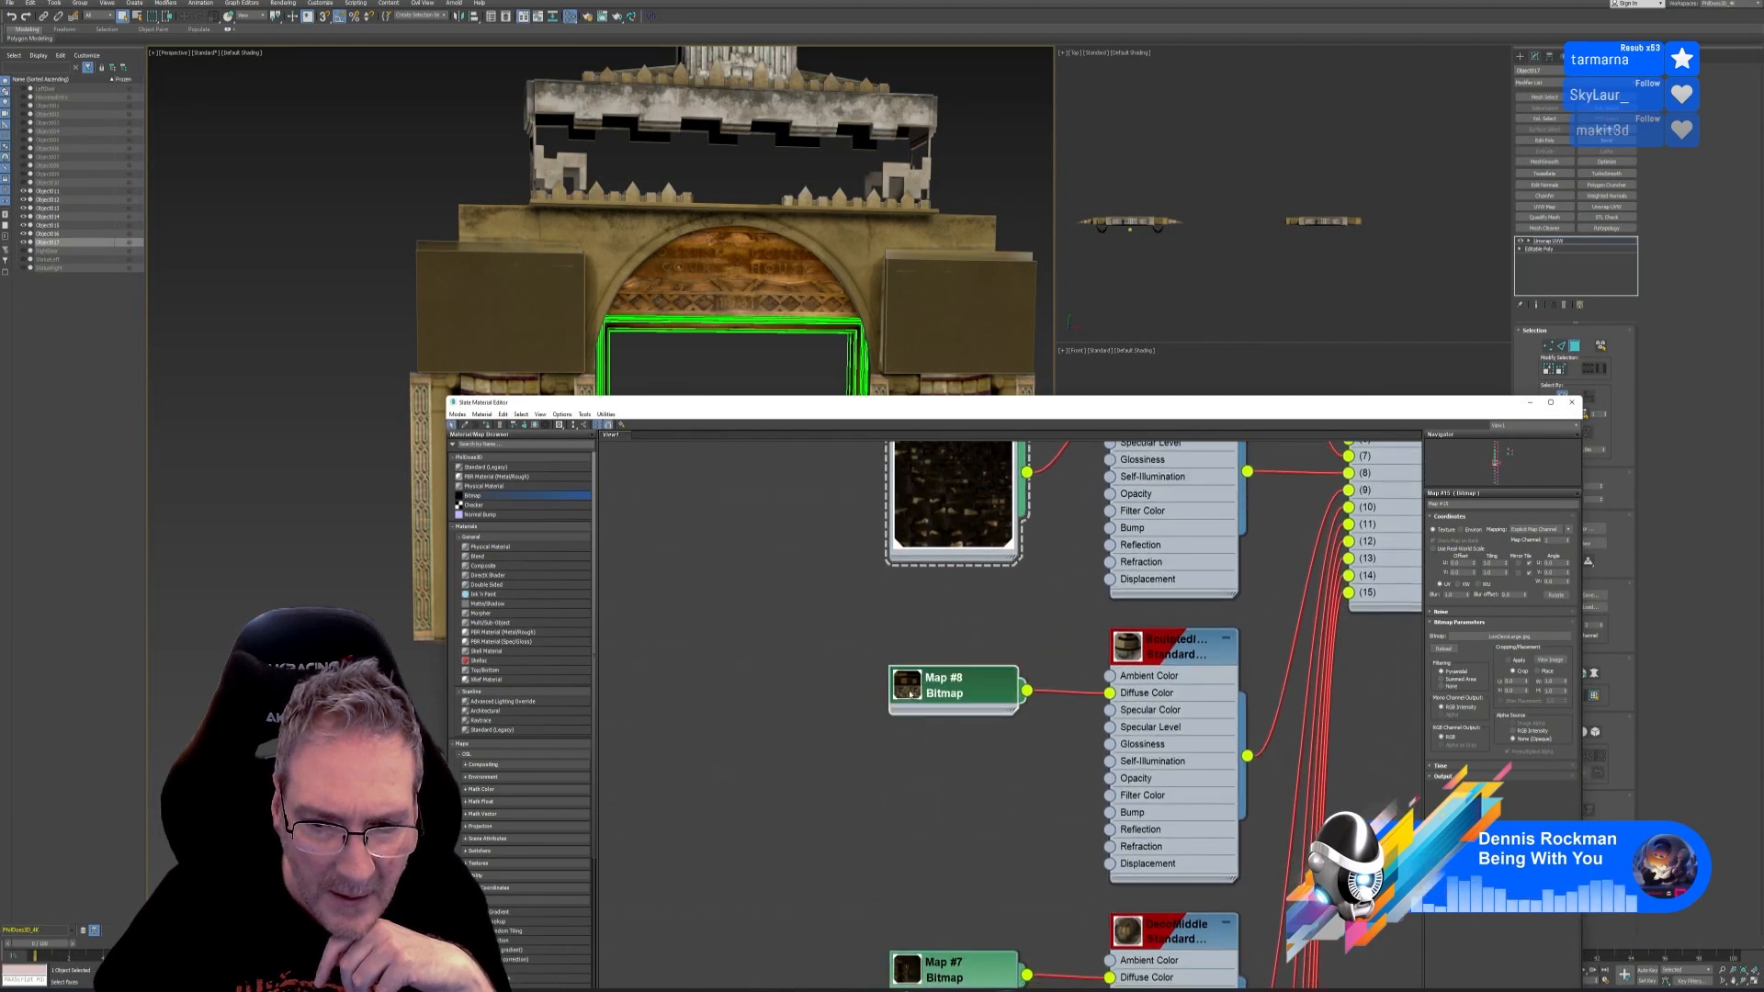
middle_click_drag(925, 969, 938, 632)
double_click(938, 632)
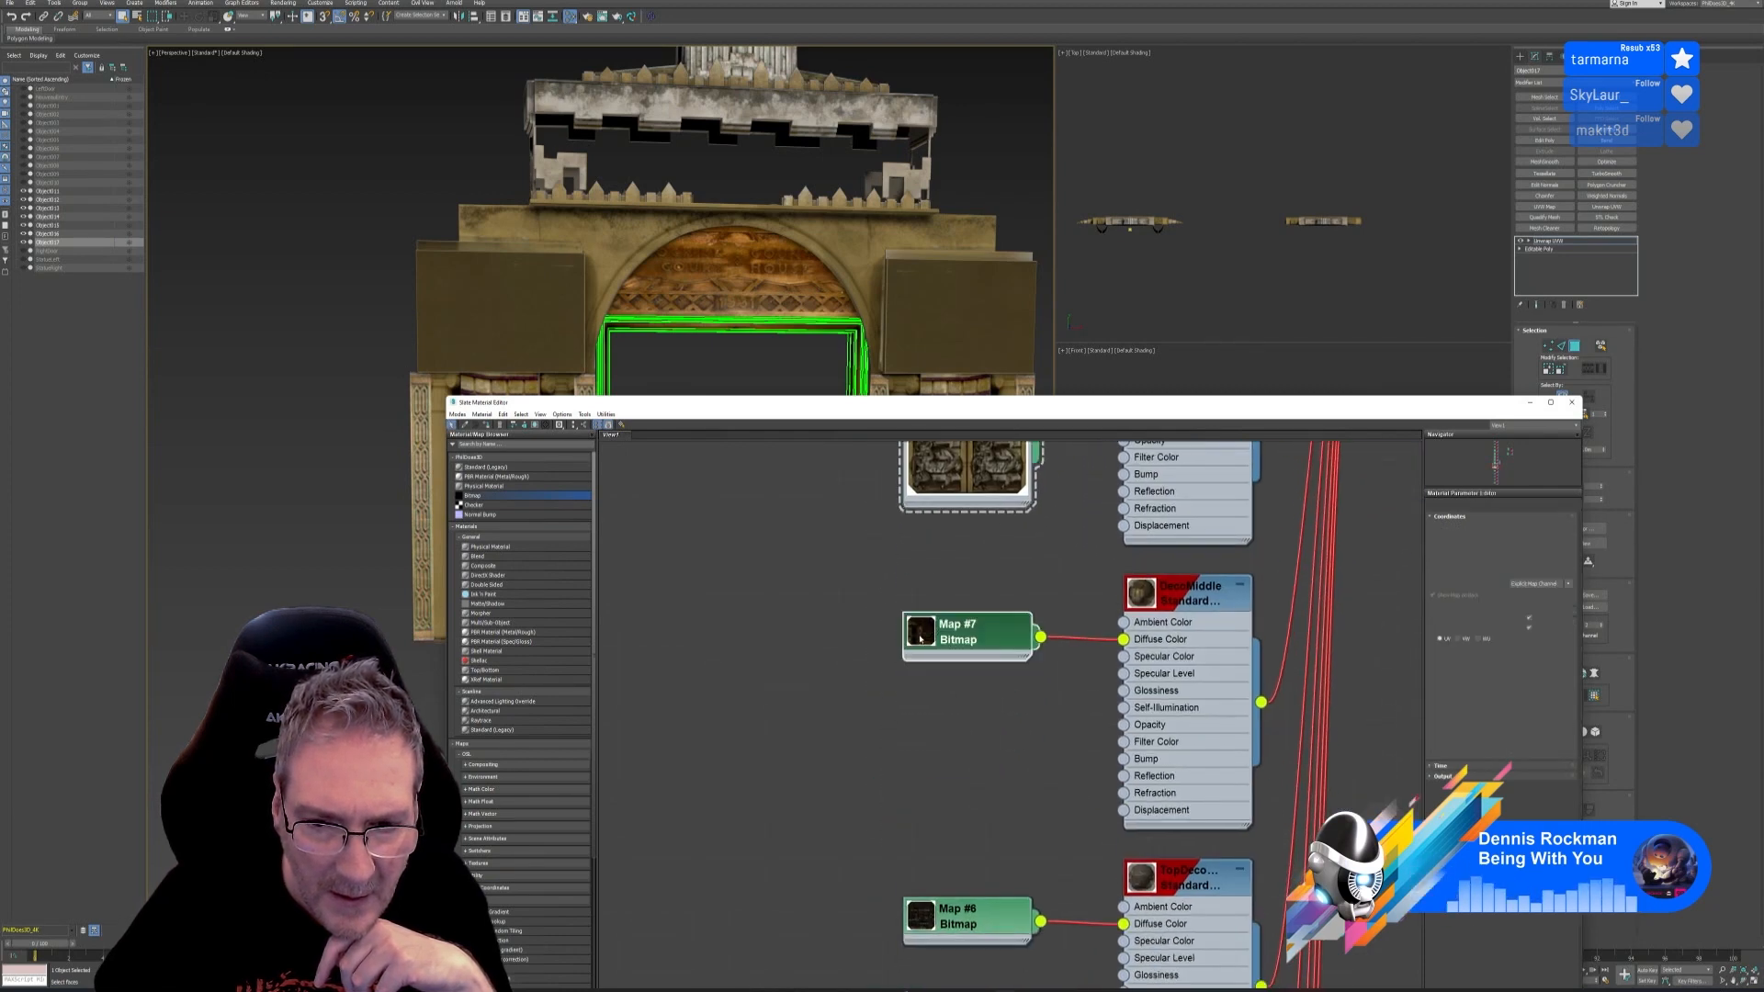
middle_click_drag(994, 948, 989, 708)
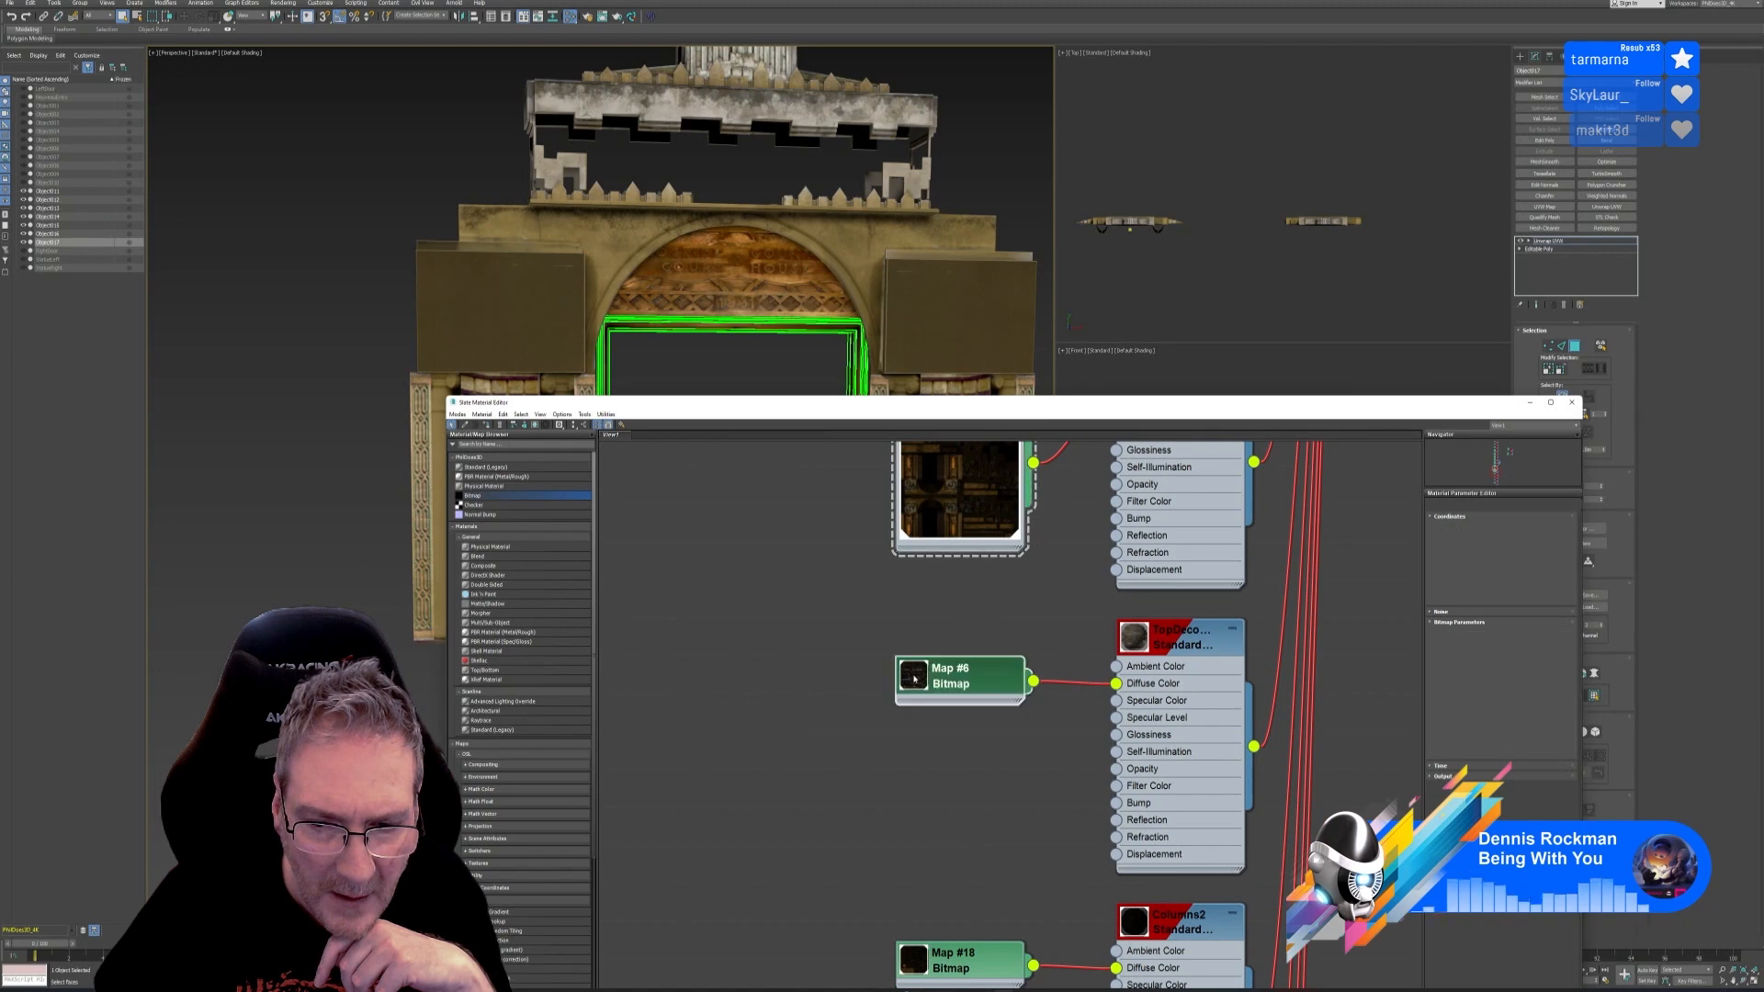
double_click(989, 708)
middle_click_drag(930, 920, 908, 621)
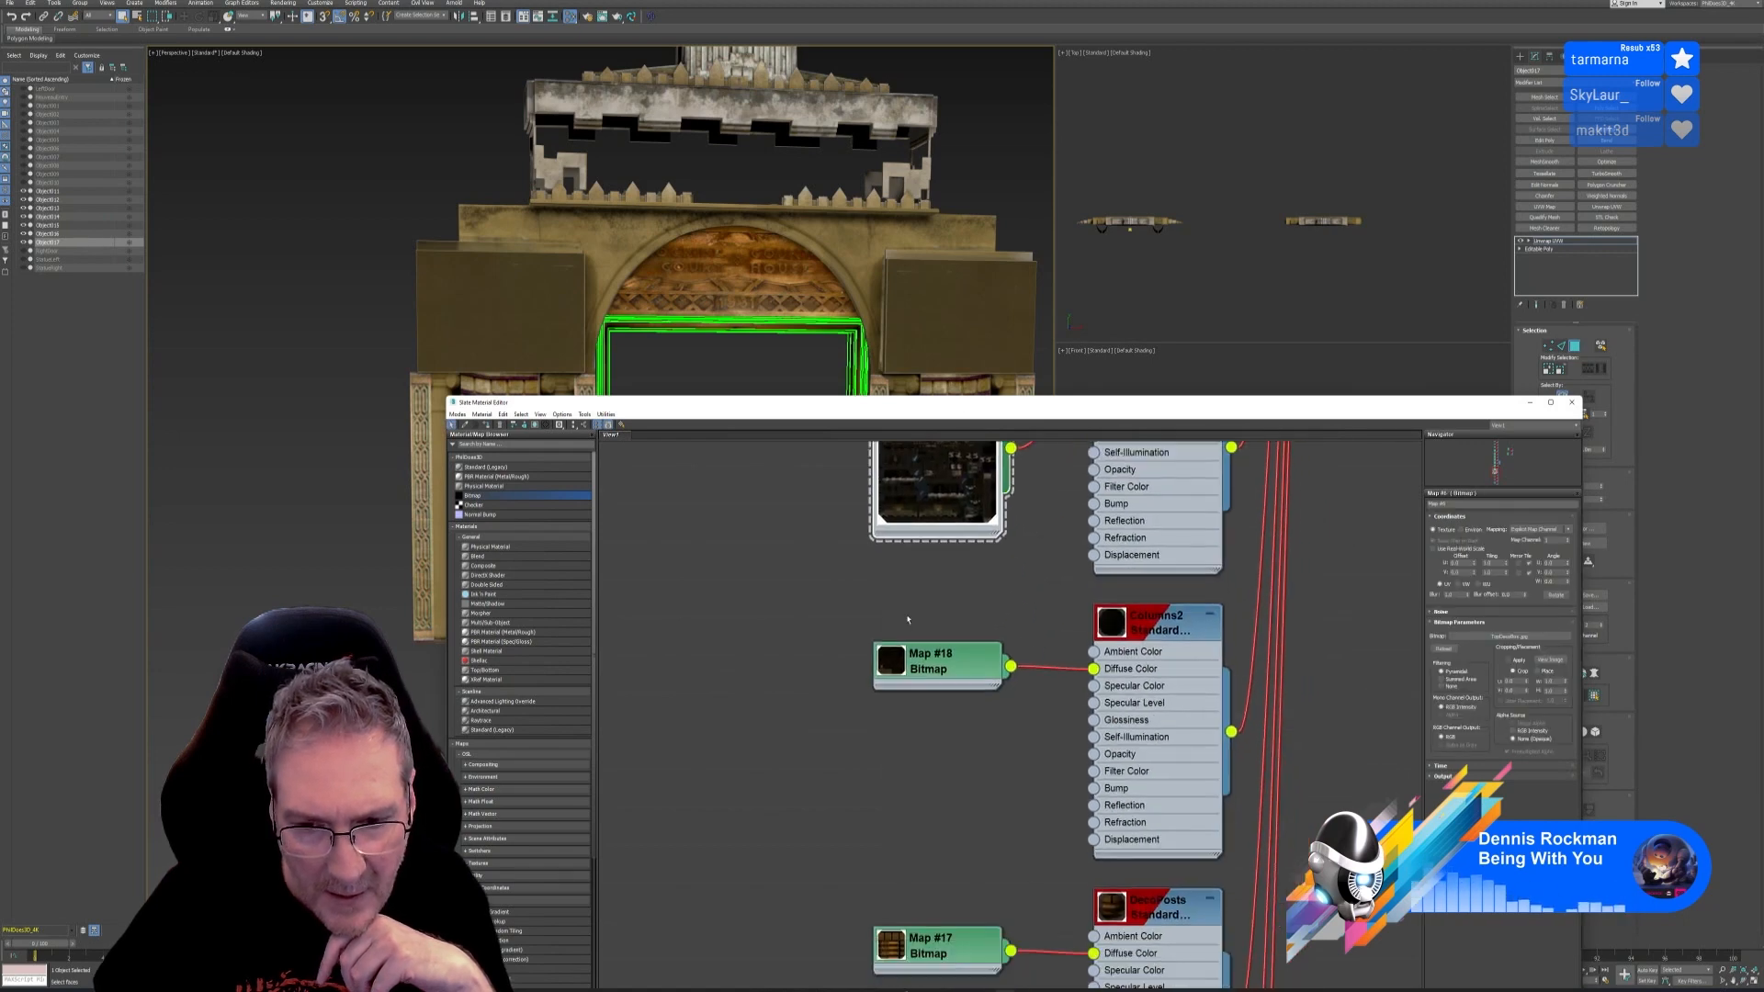
double_click(890, 669)
middle_click_drag(973, 752, 980, 516)
double_click(899, 710)
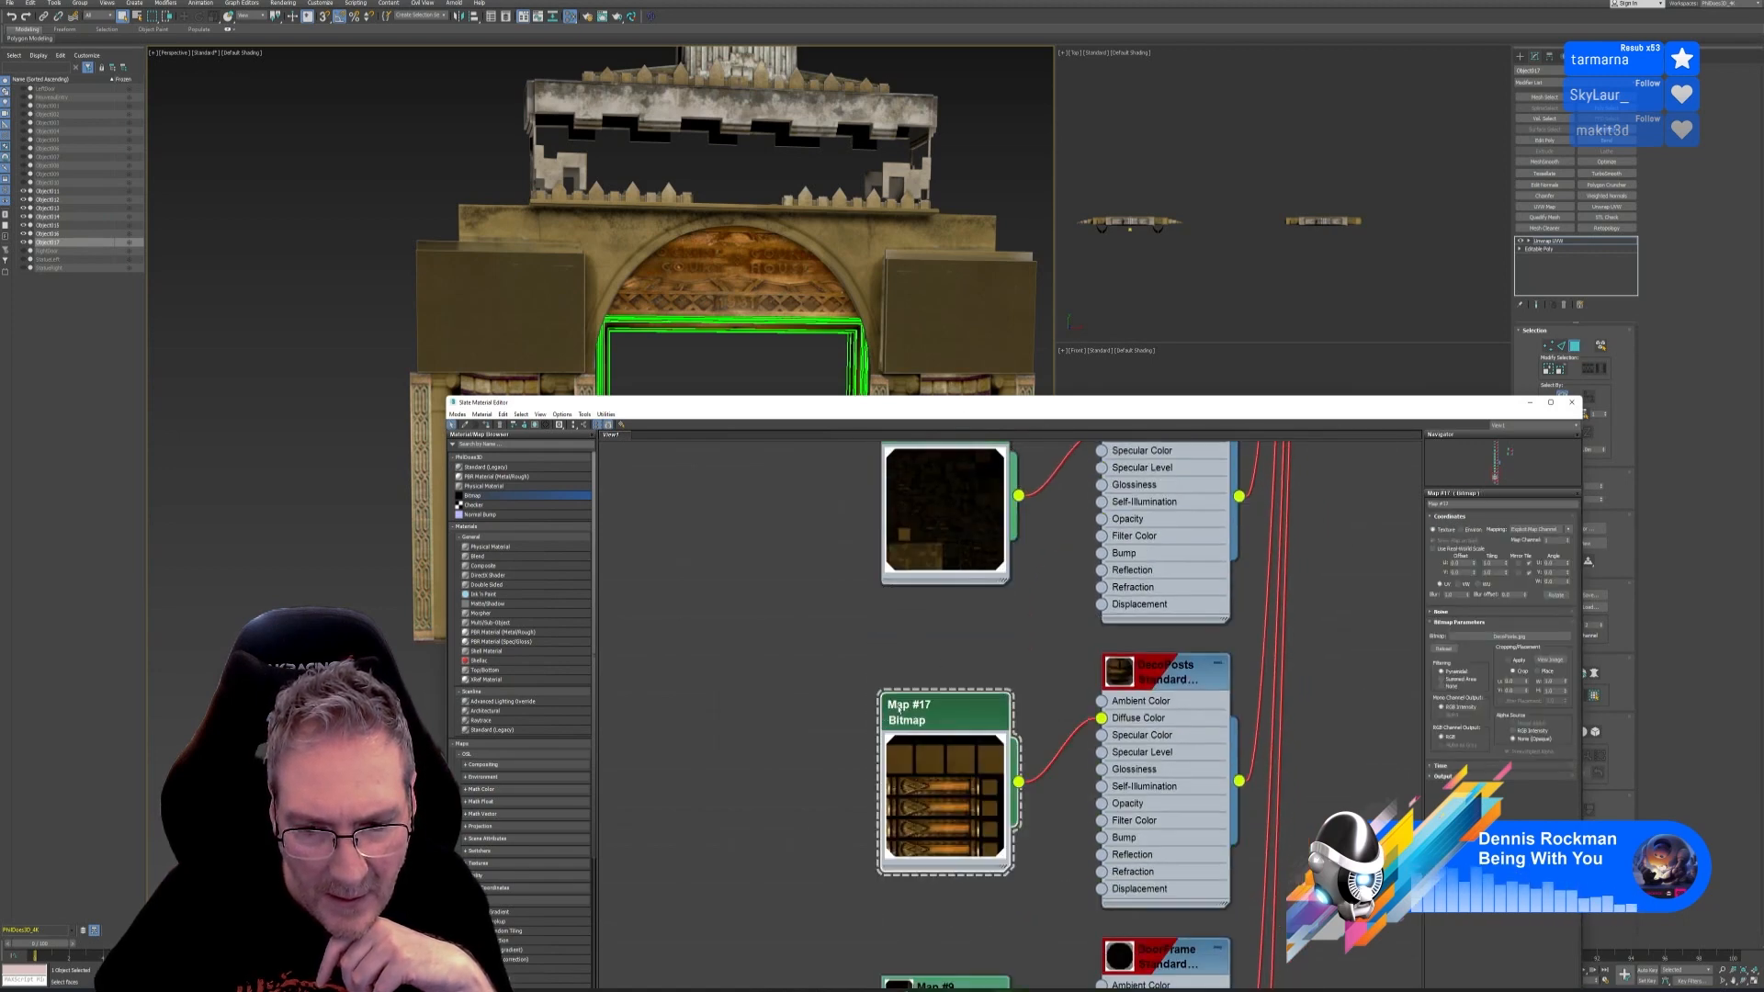
Compare the enlarged previews of bitmaps Map #9 and Map #16, and open Map #9's parameters
middle_click_drag(910, 981, 890, 640)
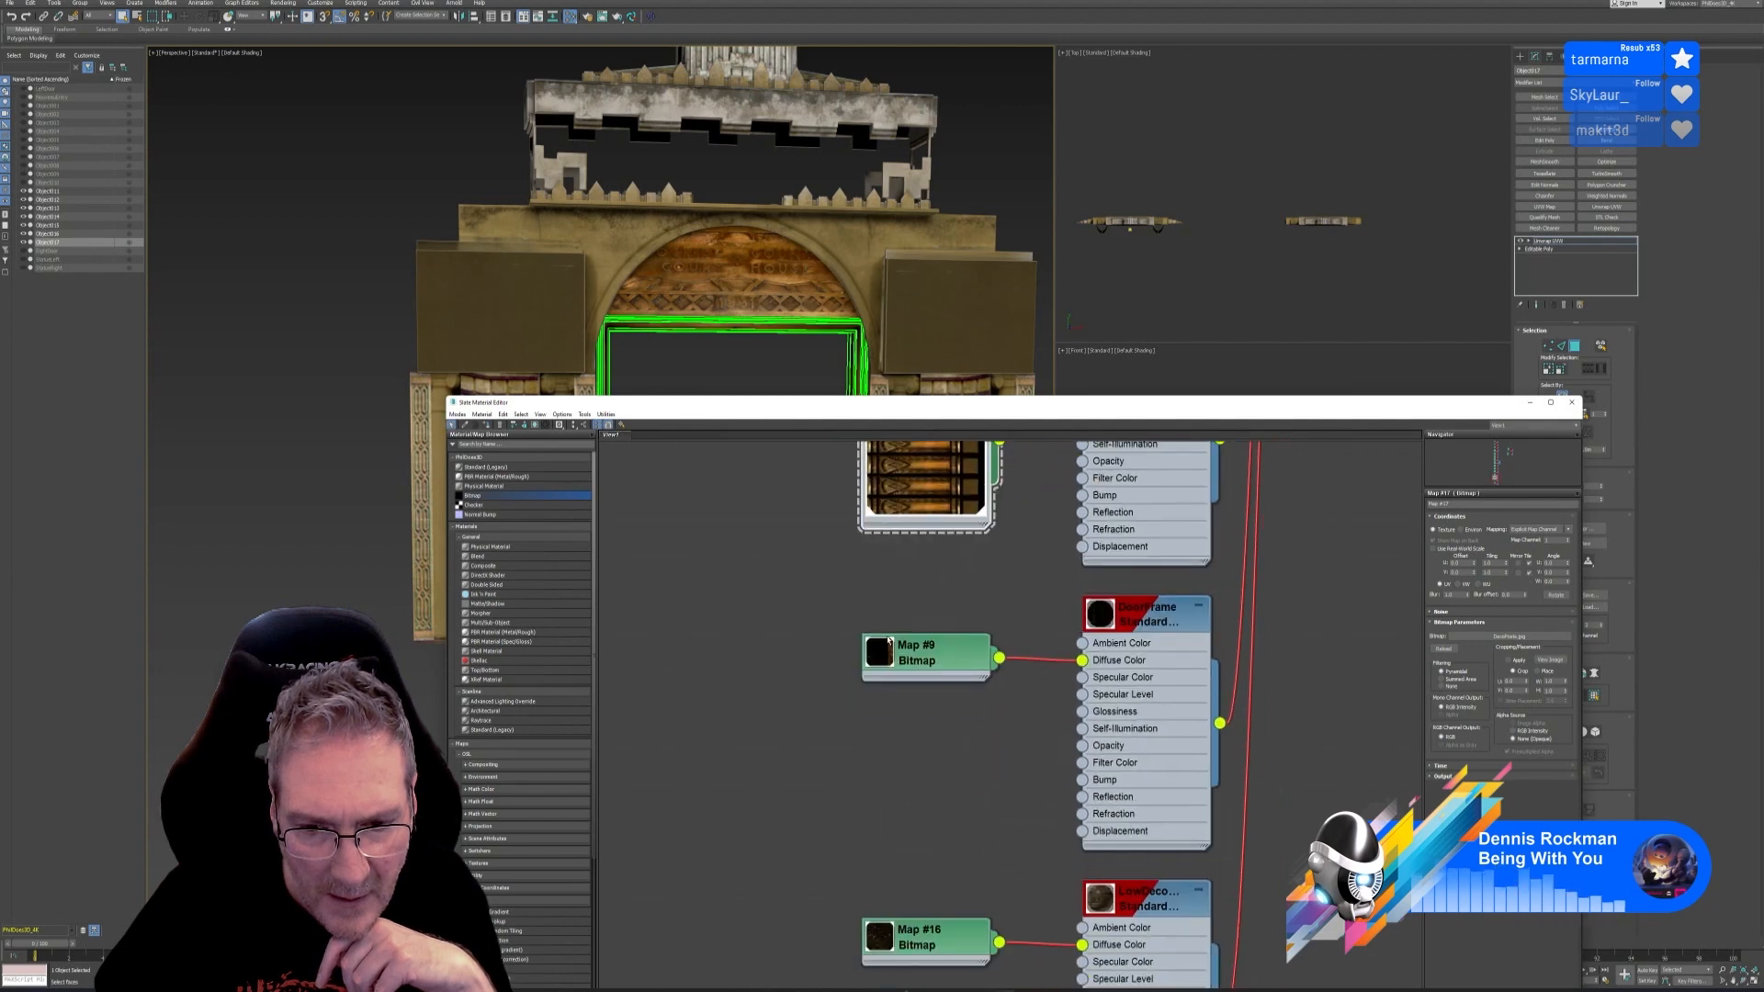
double_click(888, 664)
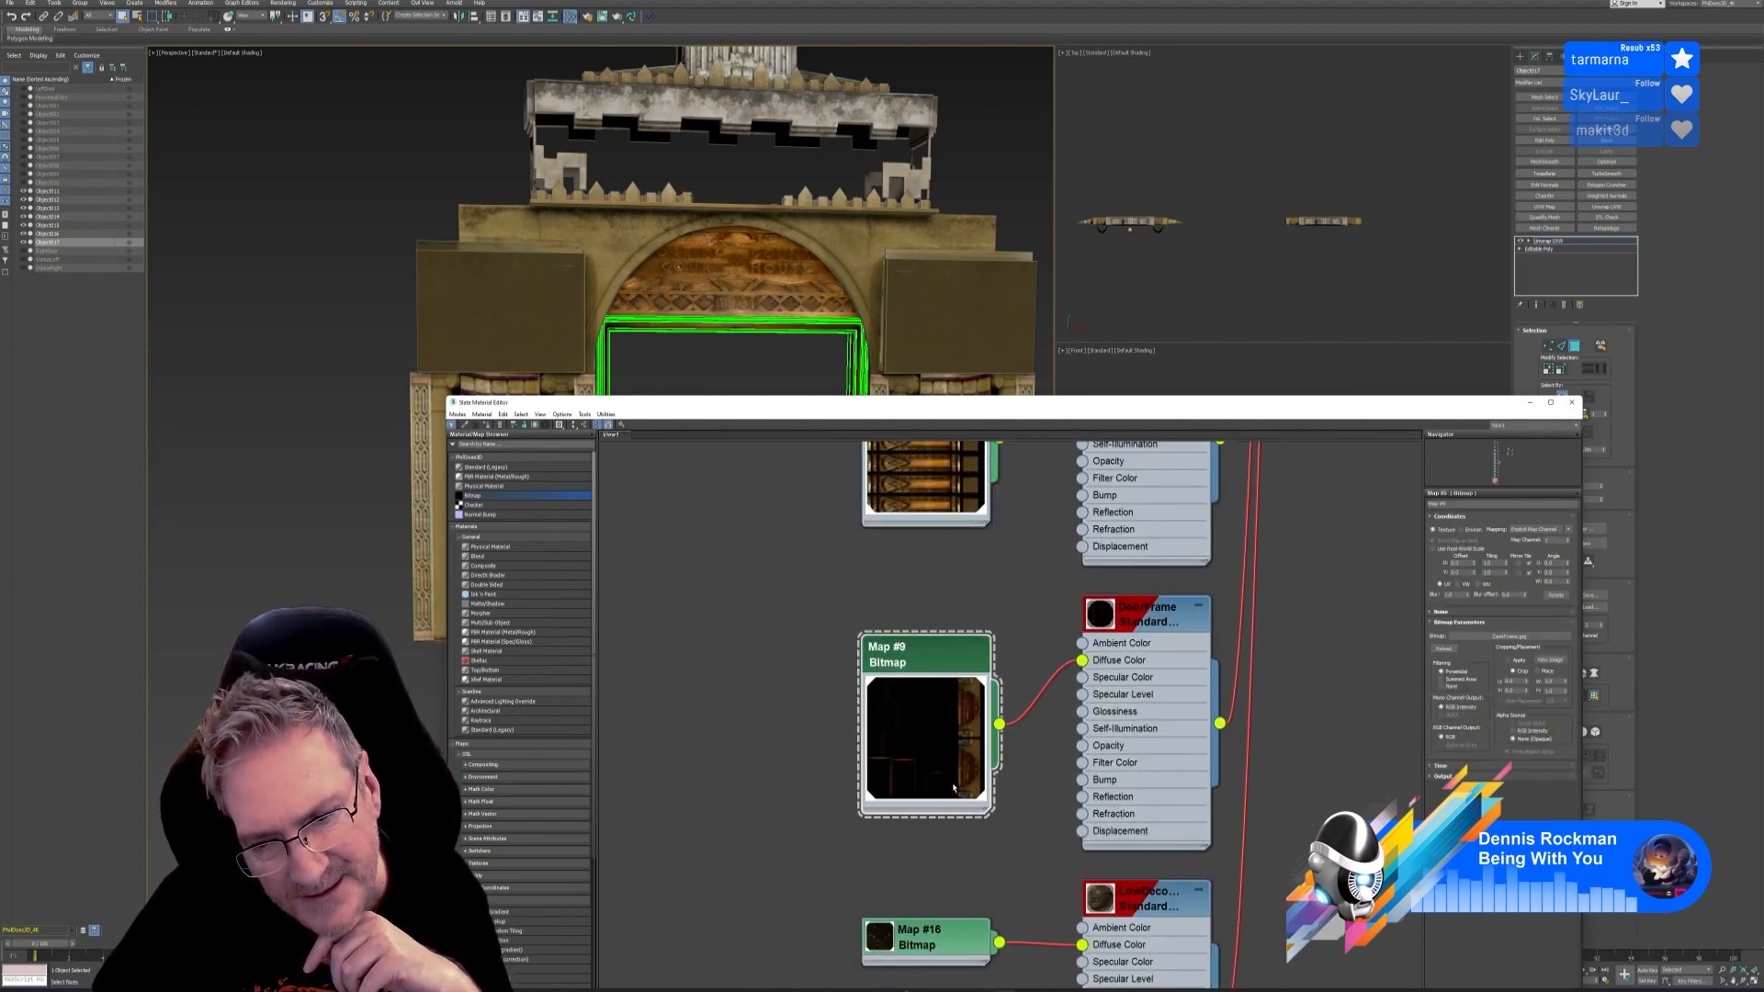
middle_click_drag(875, 941, 908, 735)
double_click(909, 735)
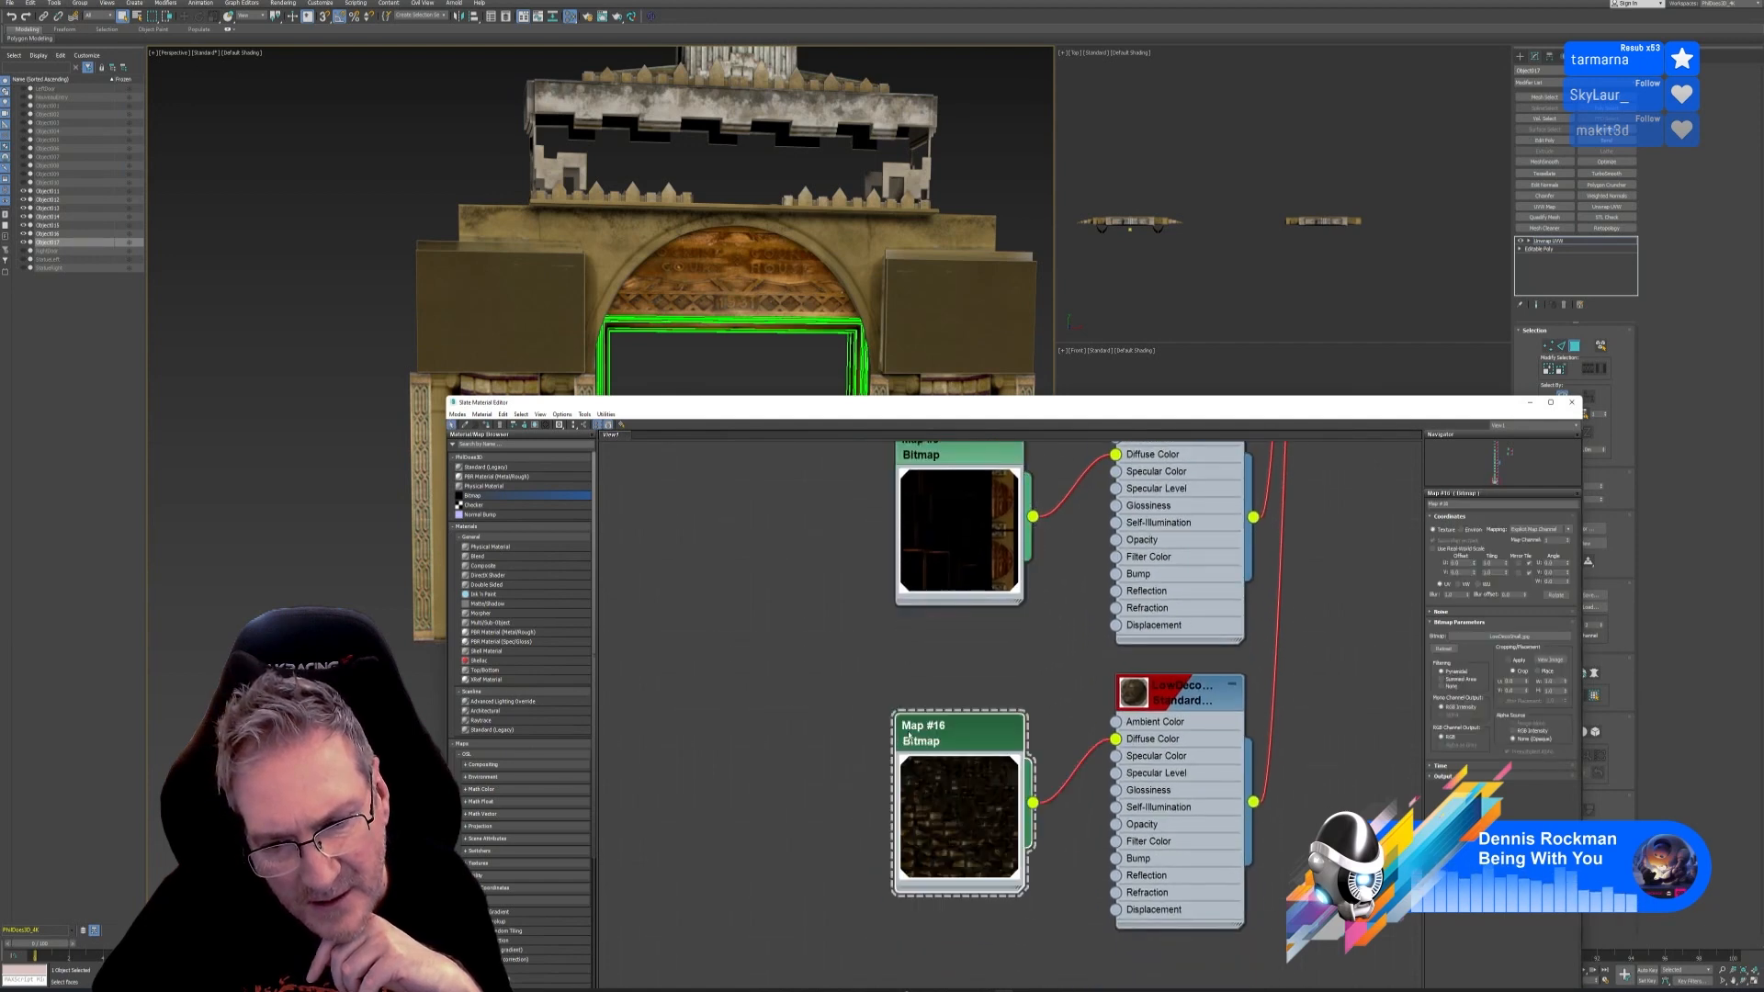
middle_click_drag(960, 567, 817, 755)
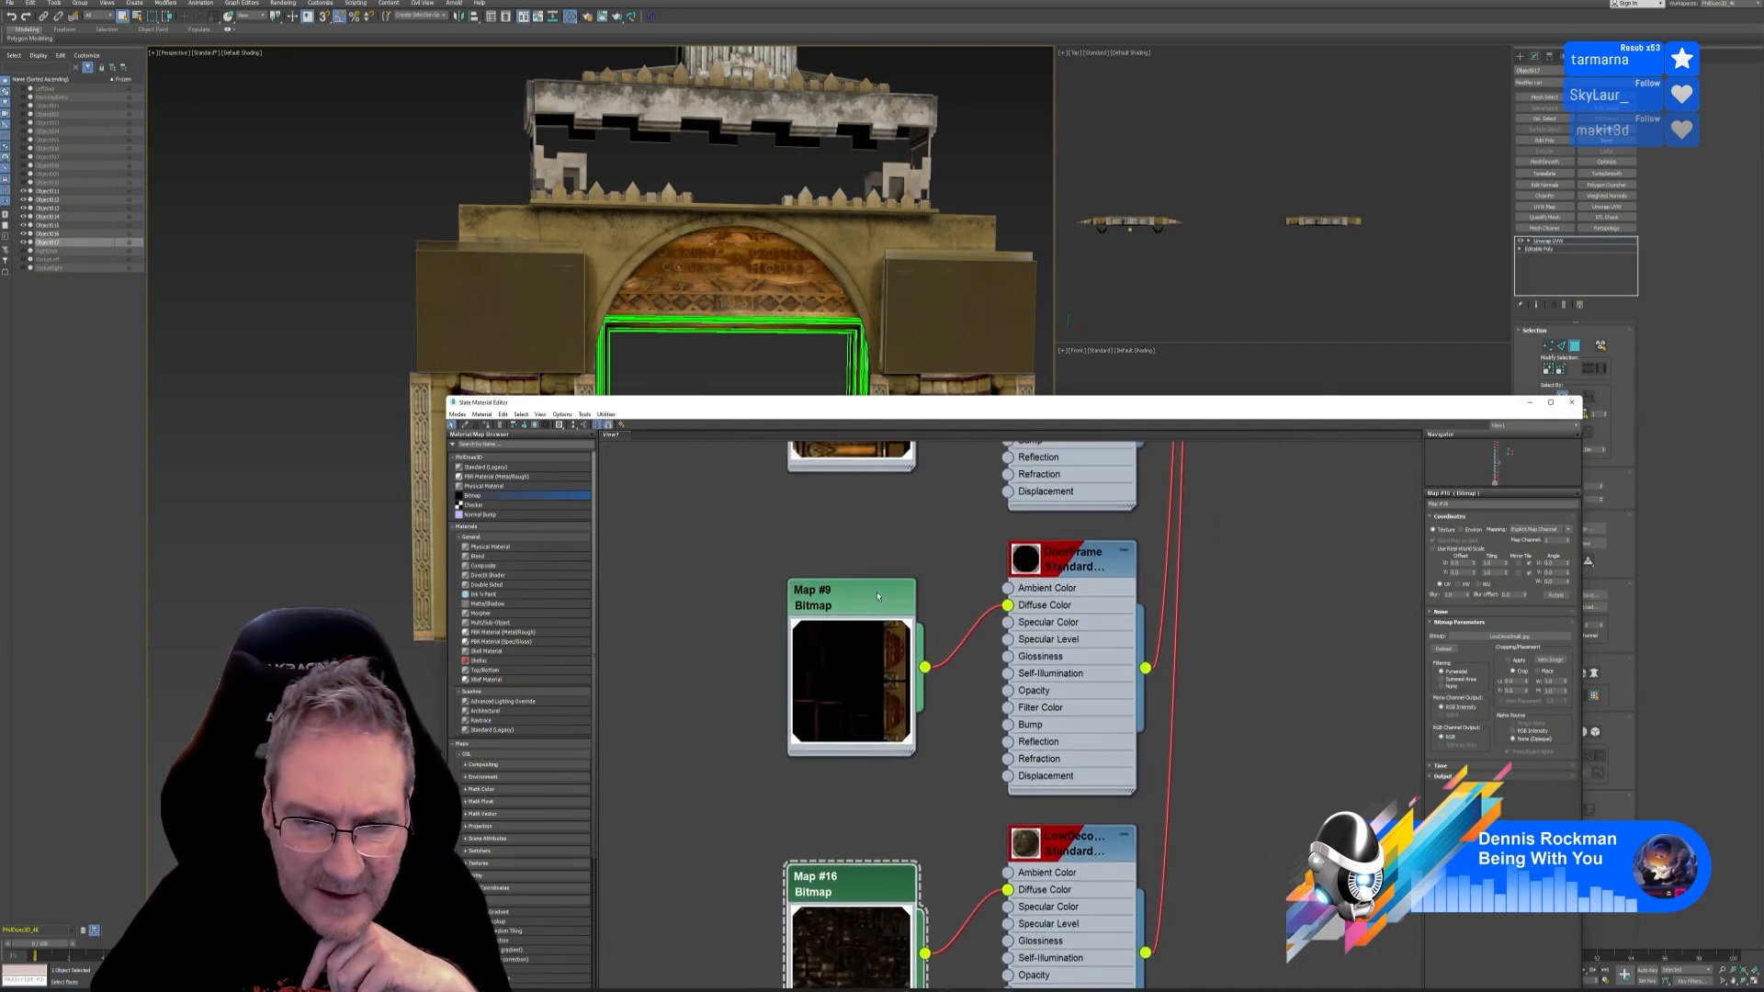
double_click(863, 596)
Create a Standard (Legacy) material with Map #9 as its diffuse color and assign it to the selected doorway insert
scroll(1102, 621, "down", 2)
scroll(1101, 621, "down", 2)
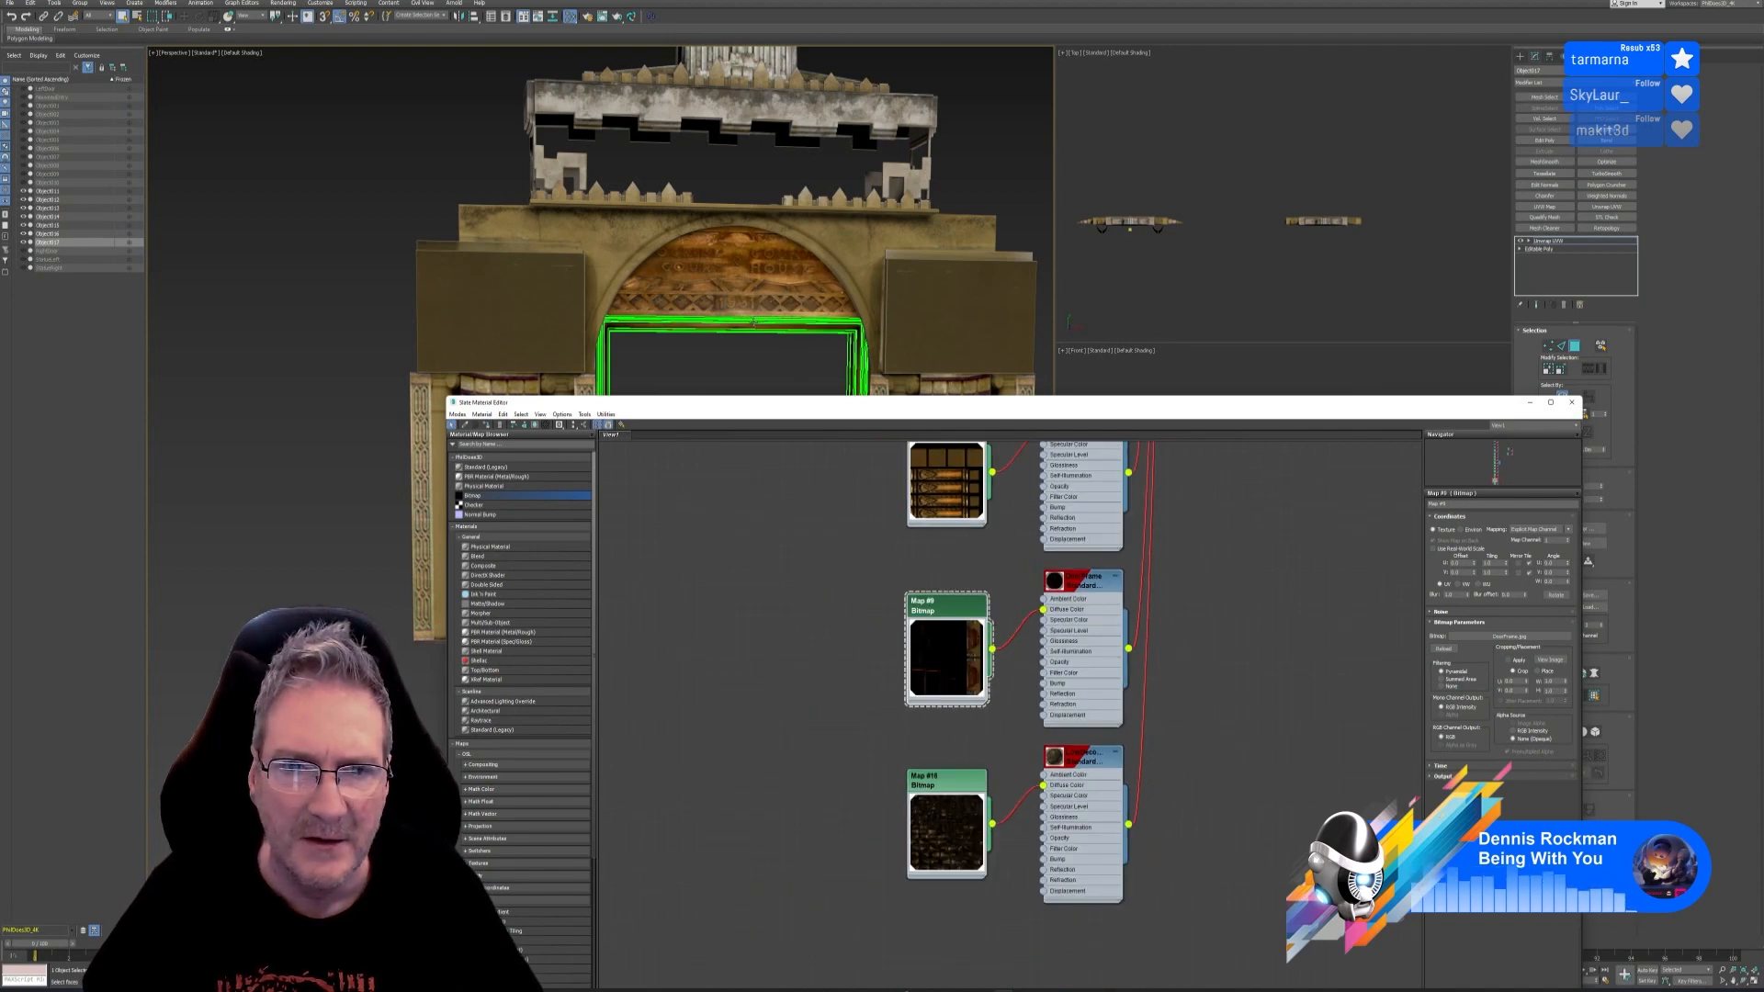
scroll(753, 323, "down", 6)
scroll(746, 313, "up", 3)
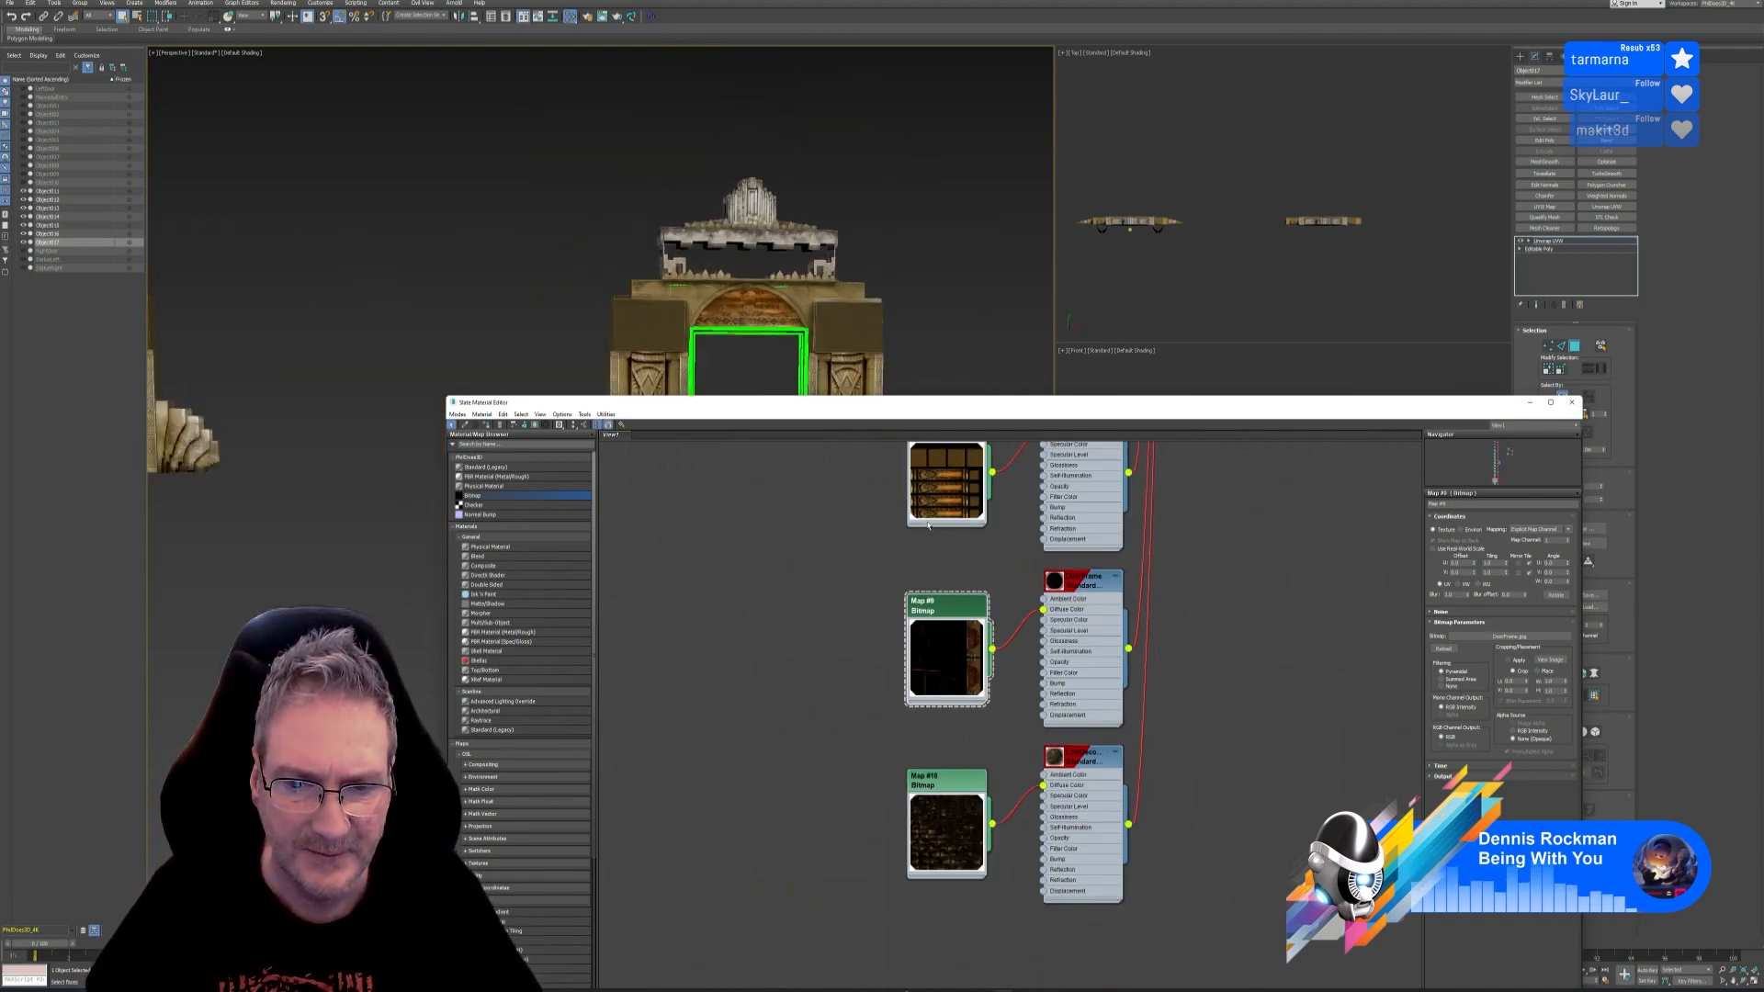
middle_click_drag(928, 525, 1031, 540)
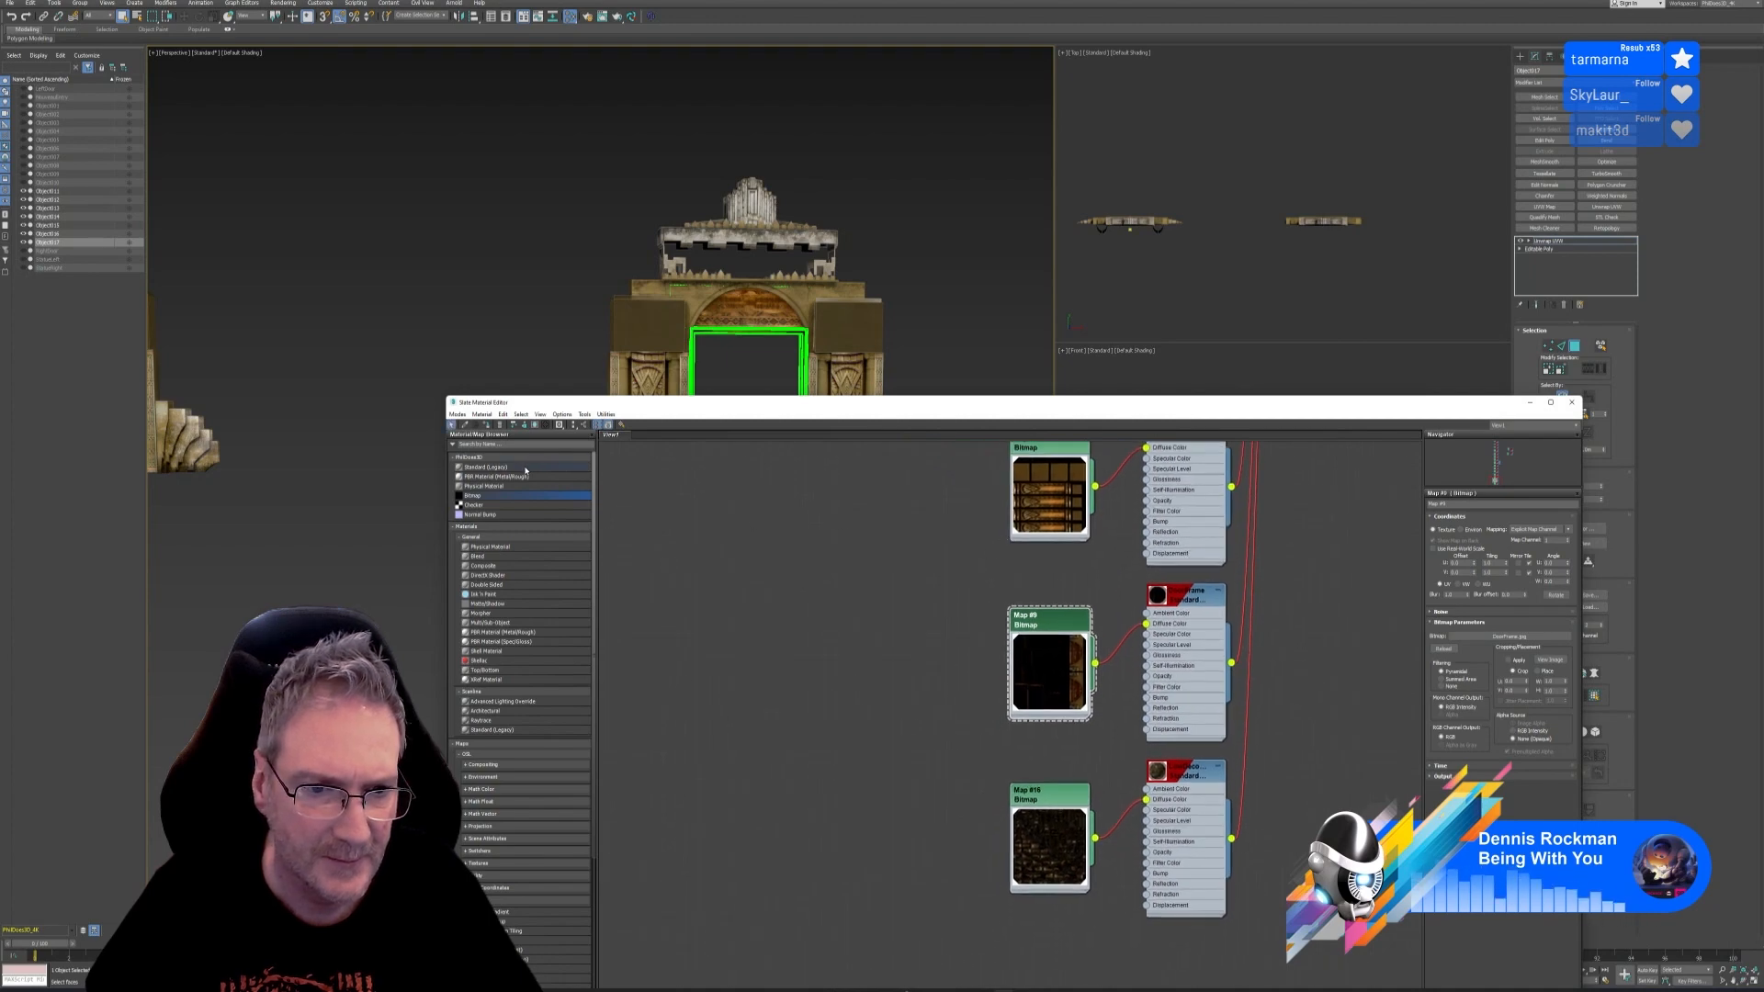
left_click_drag(526, 467, 841, 535)
left_click_drag(1096, 665, 831, 566)
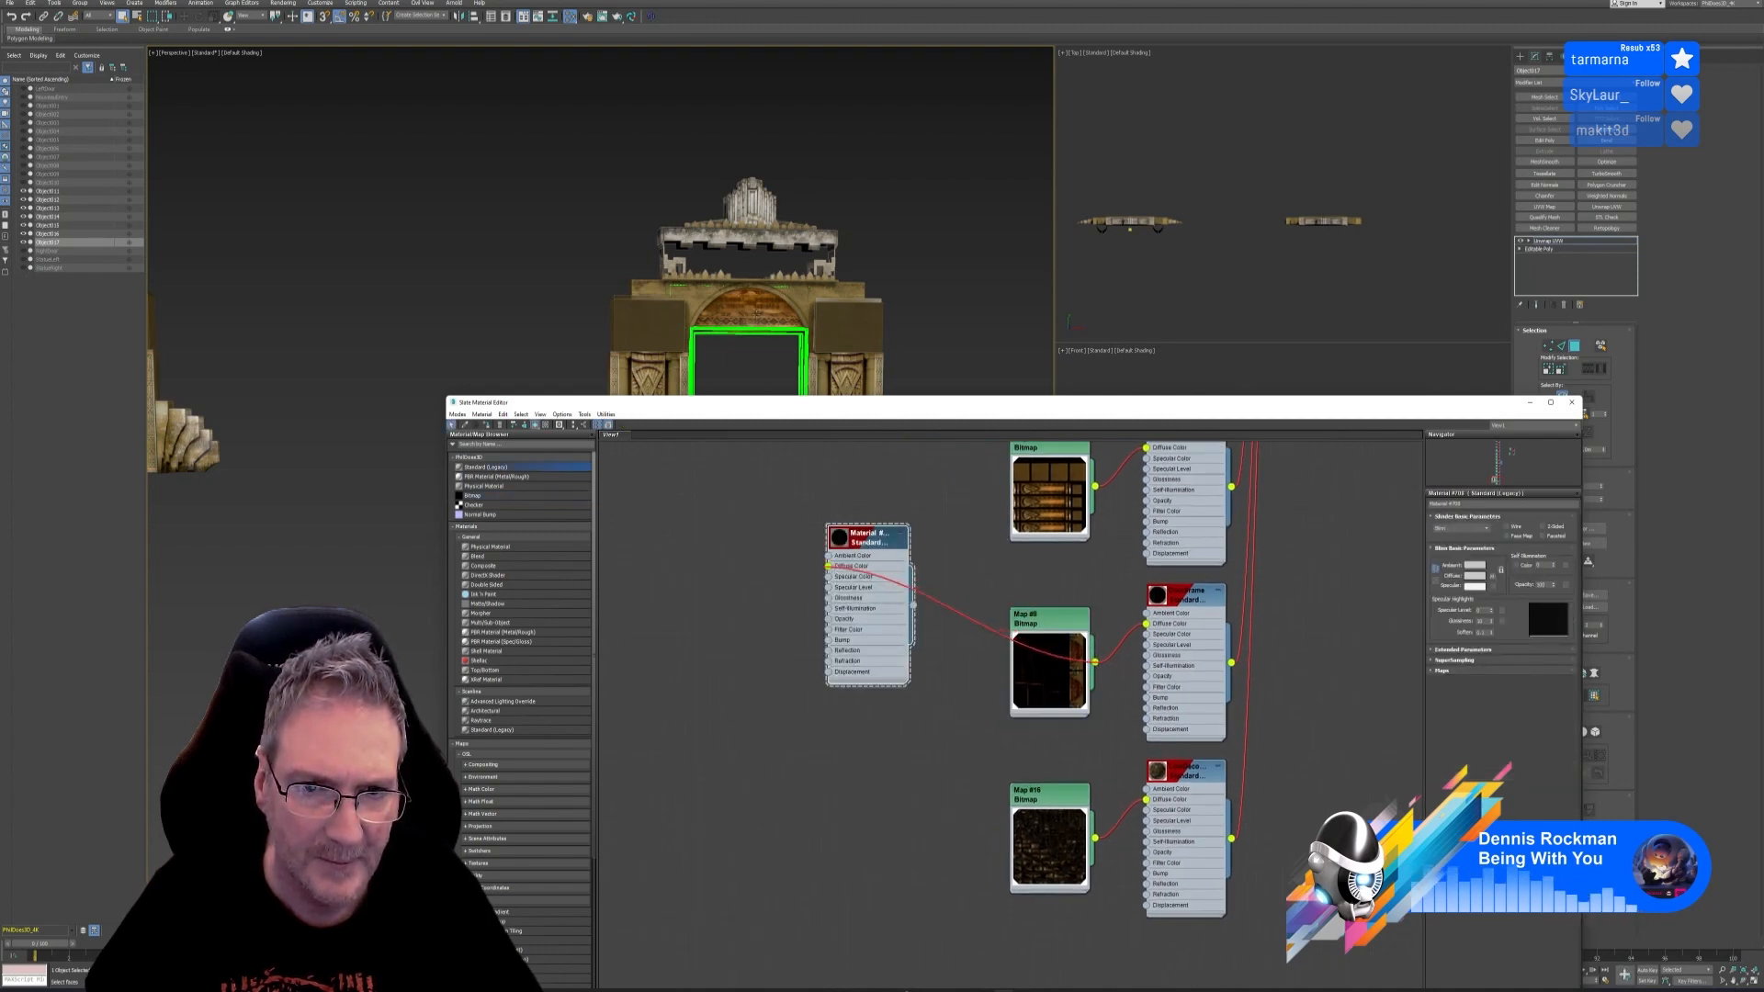
right_click(875, 542)
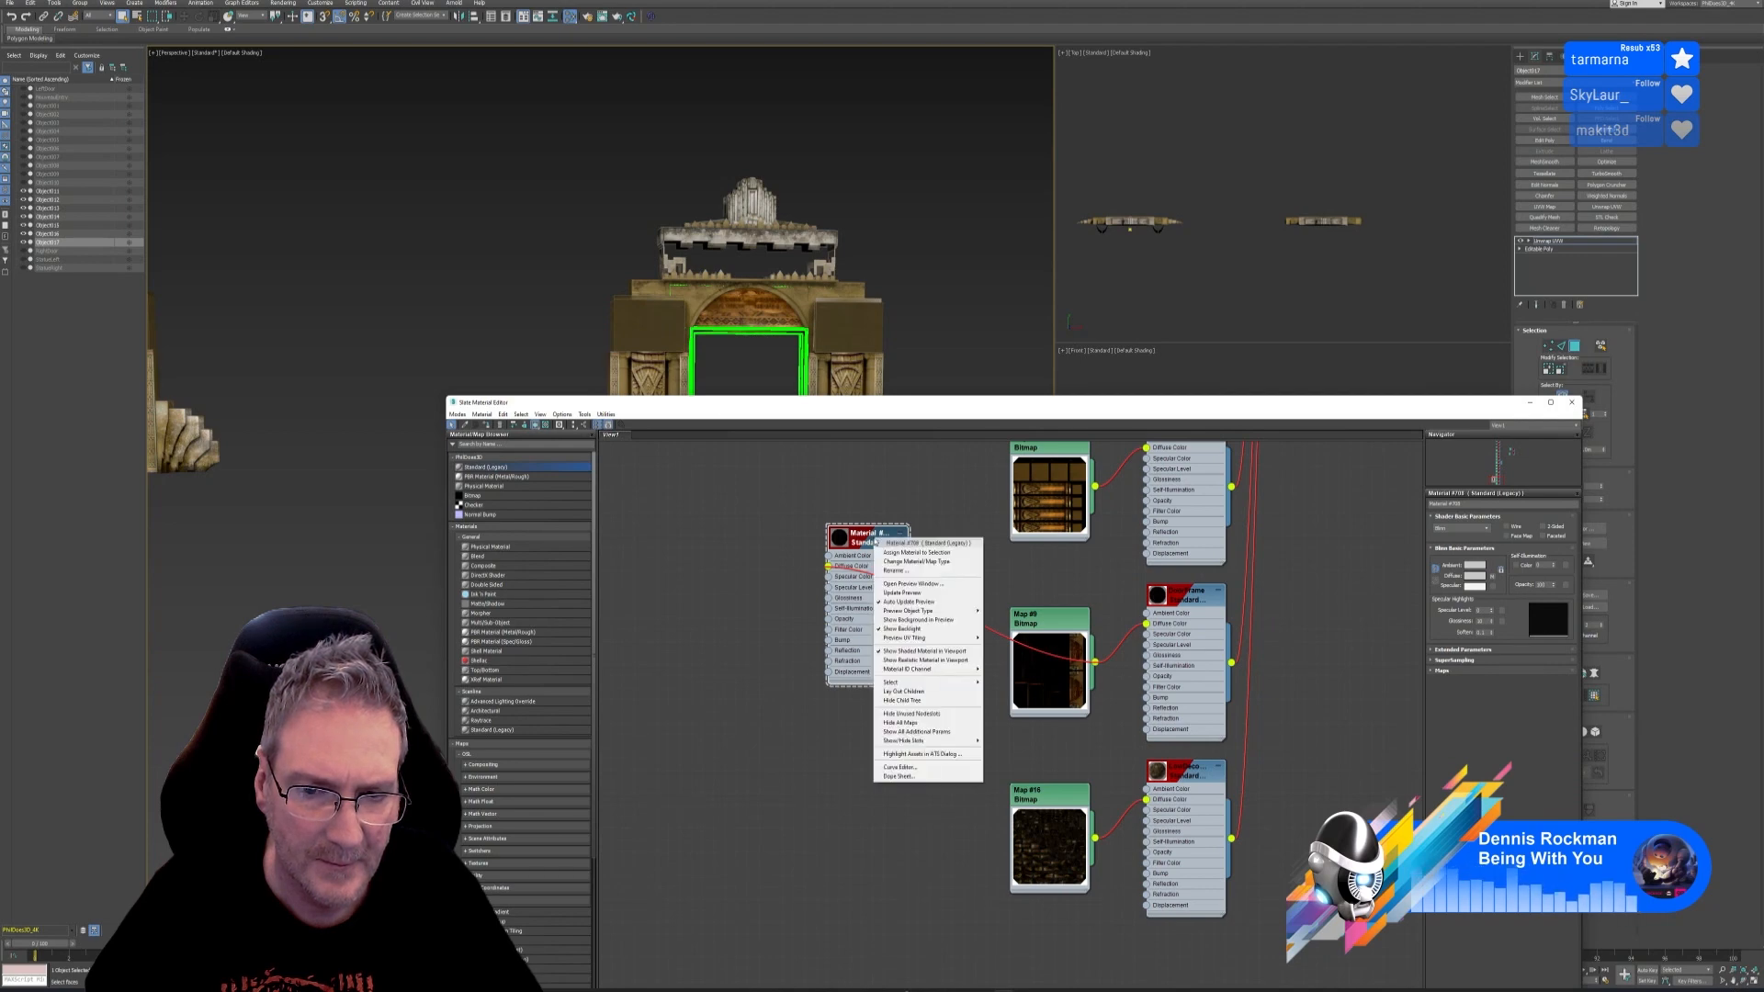
left_click(901, 556)
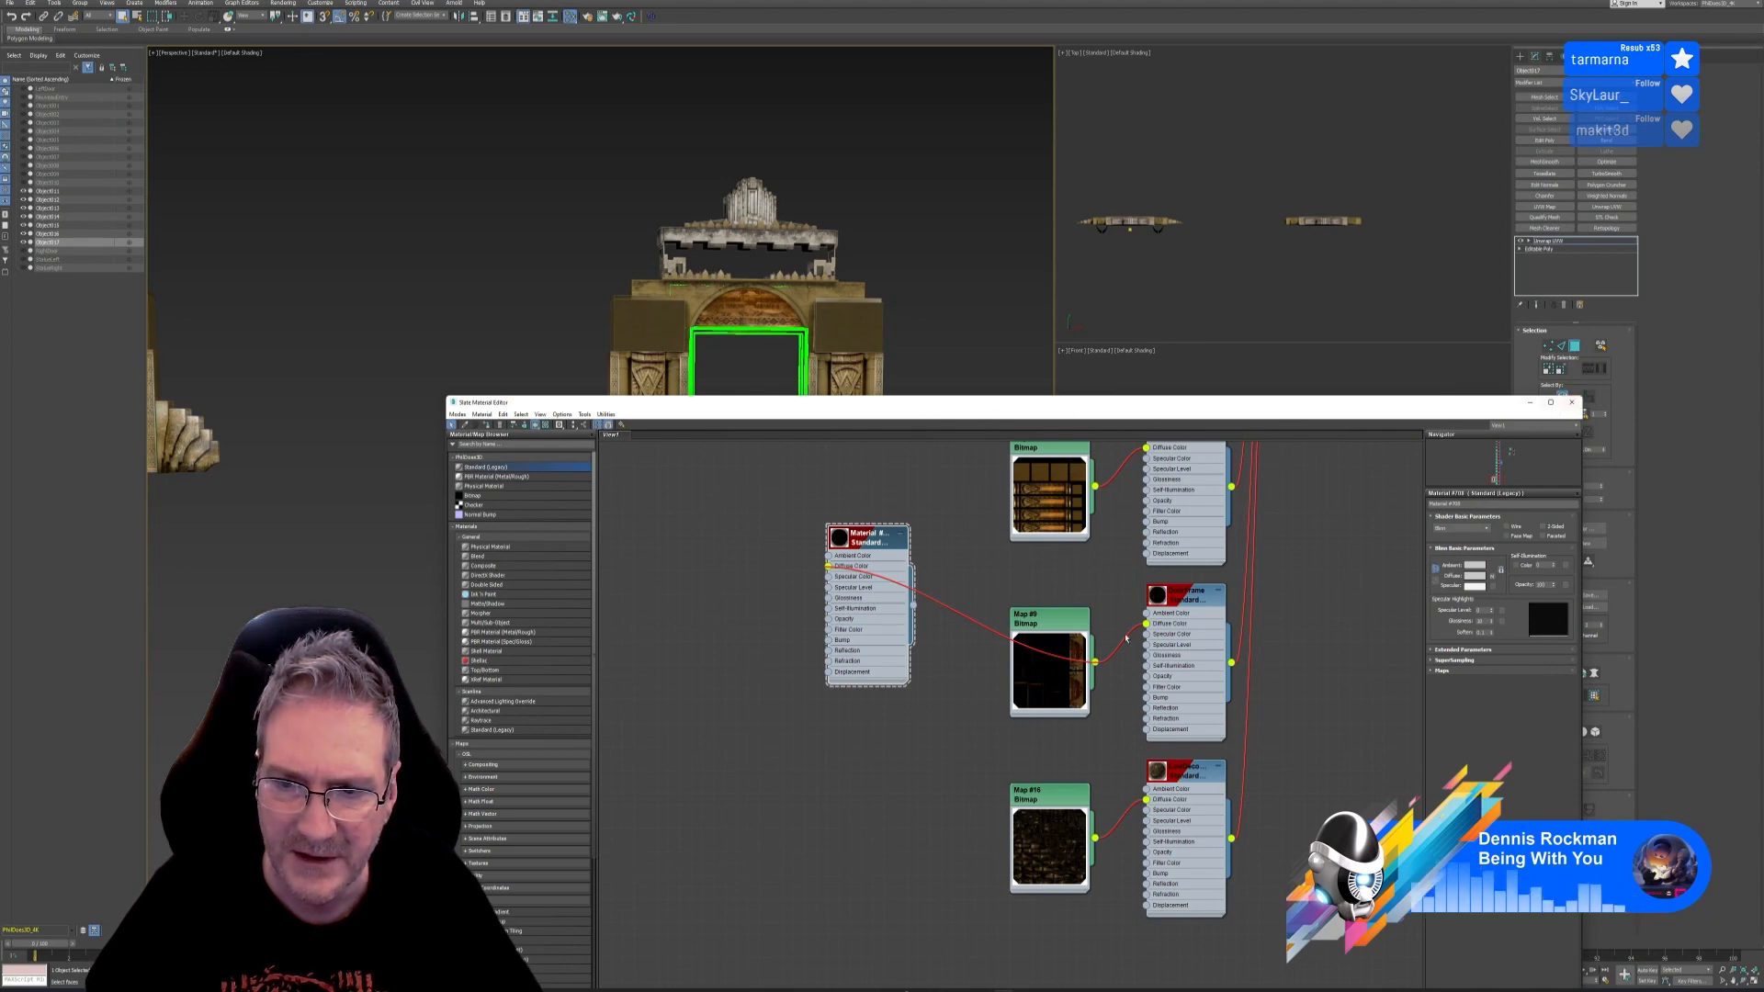
Delete the sampled multi-material's whole column of nodes and the Standard material beside it from the material graph
scroll(1084, 690, "down", 10)
scroll(1089, 643, "up", 5)
middle_click_drag(1077, 627, 978, 736)
scroll(1040, 624, "down", 2)
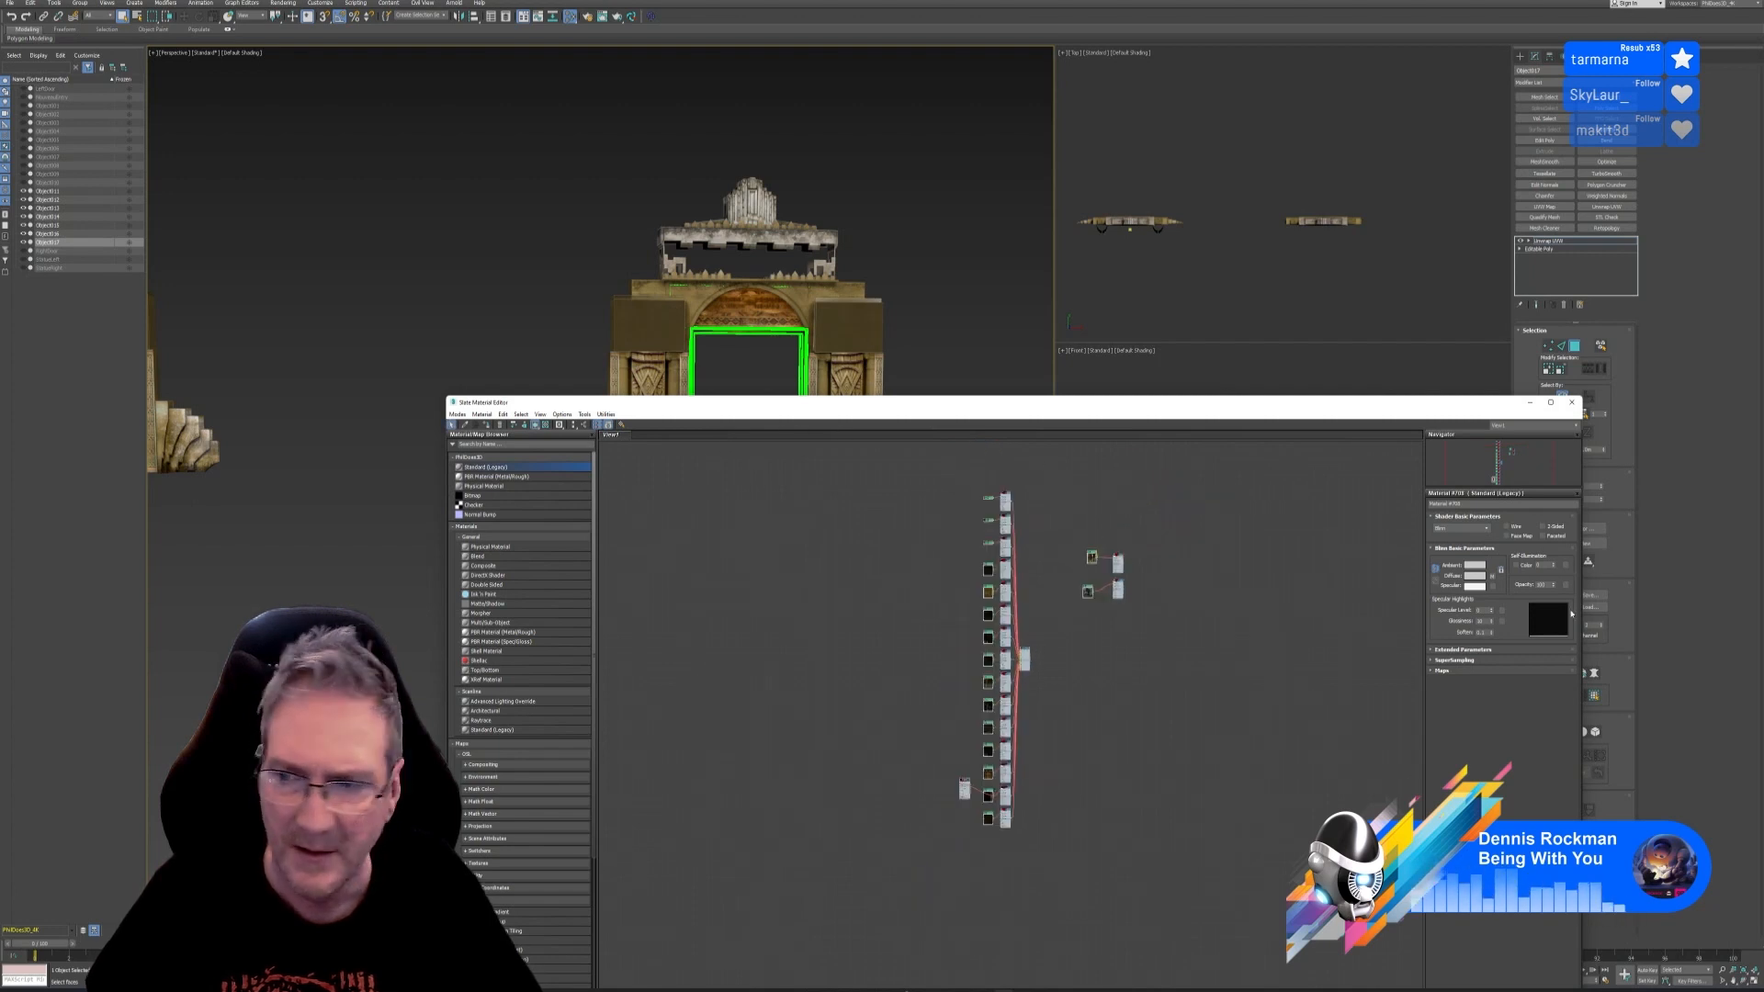
left_click(1575, 349)
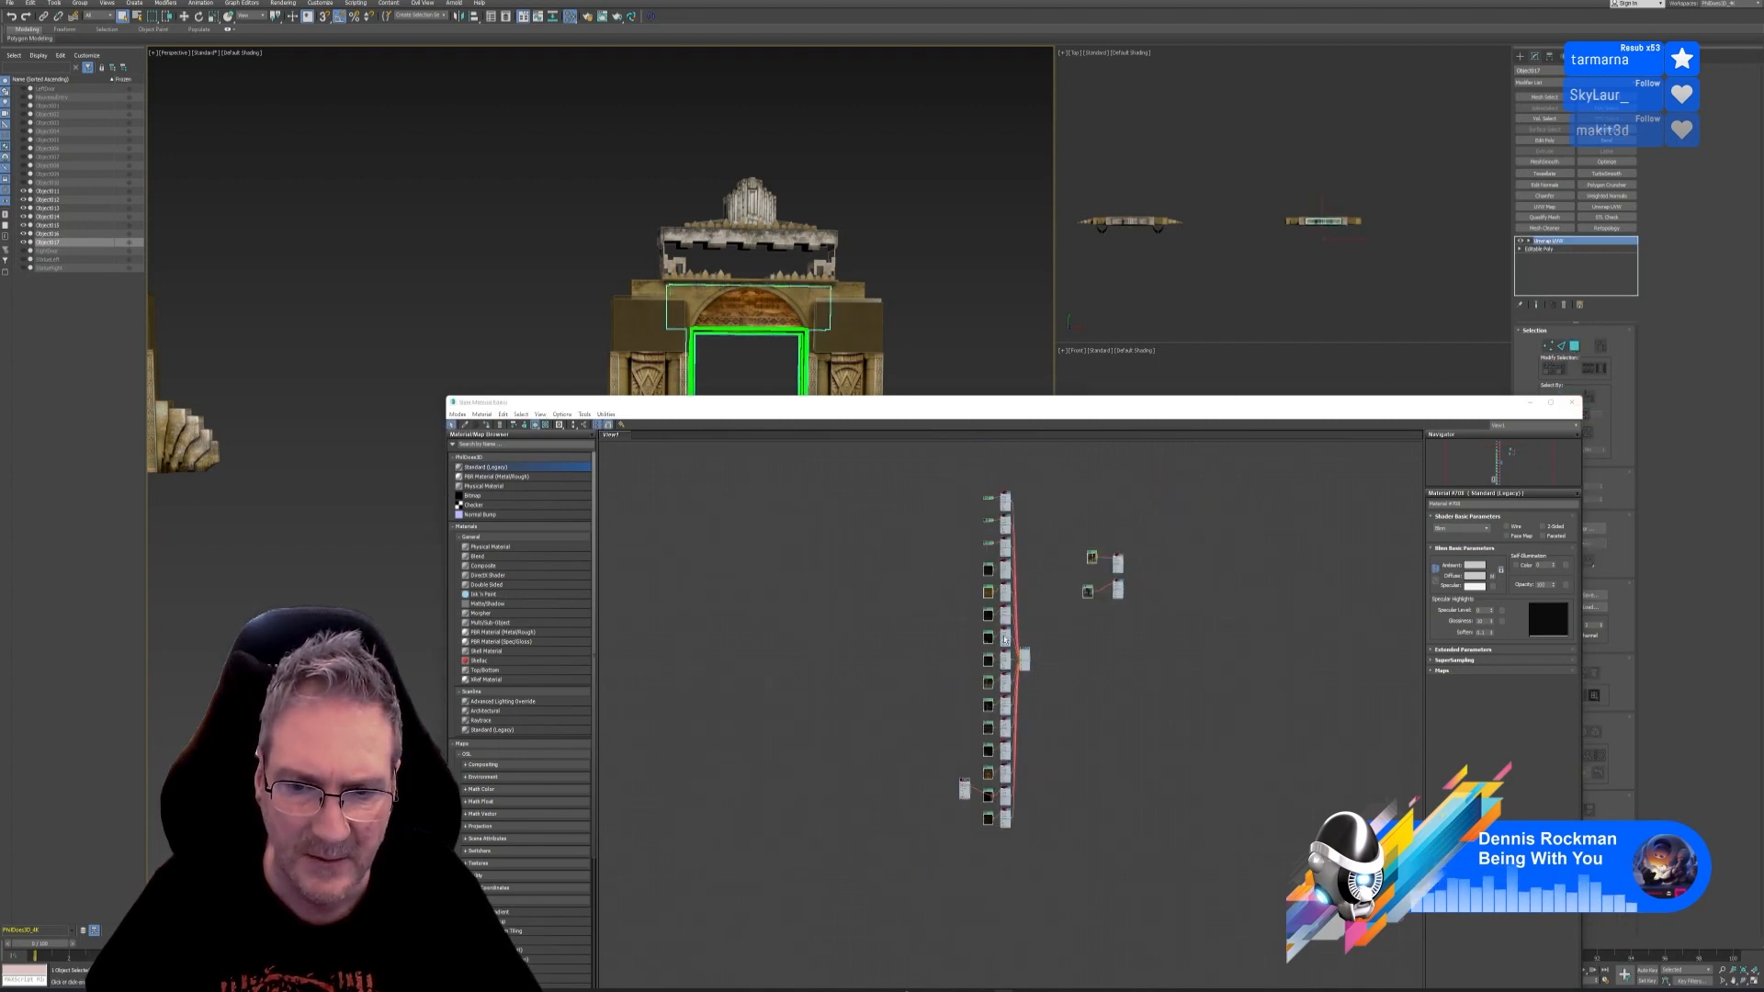
scroll(965, 790, "up", 4)
right_click(918, 646)
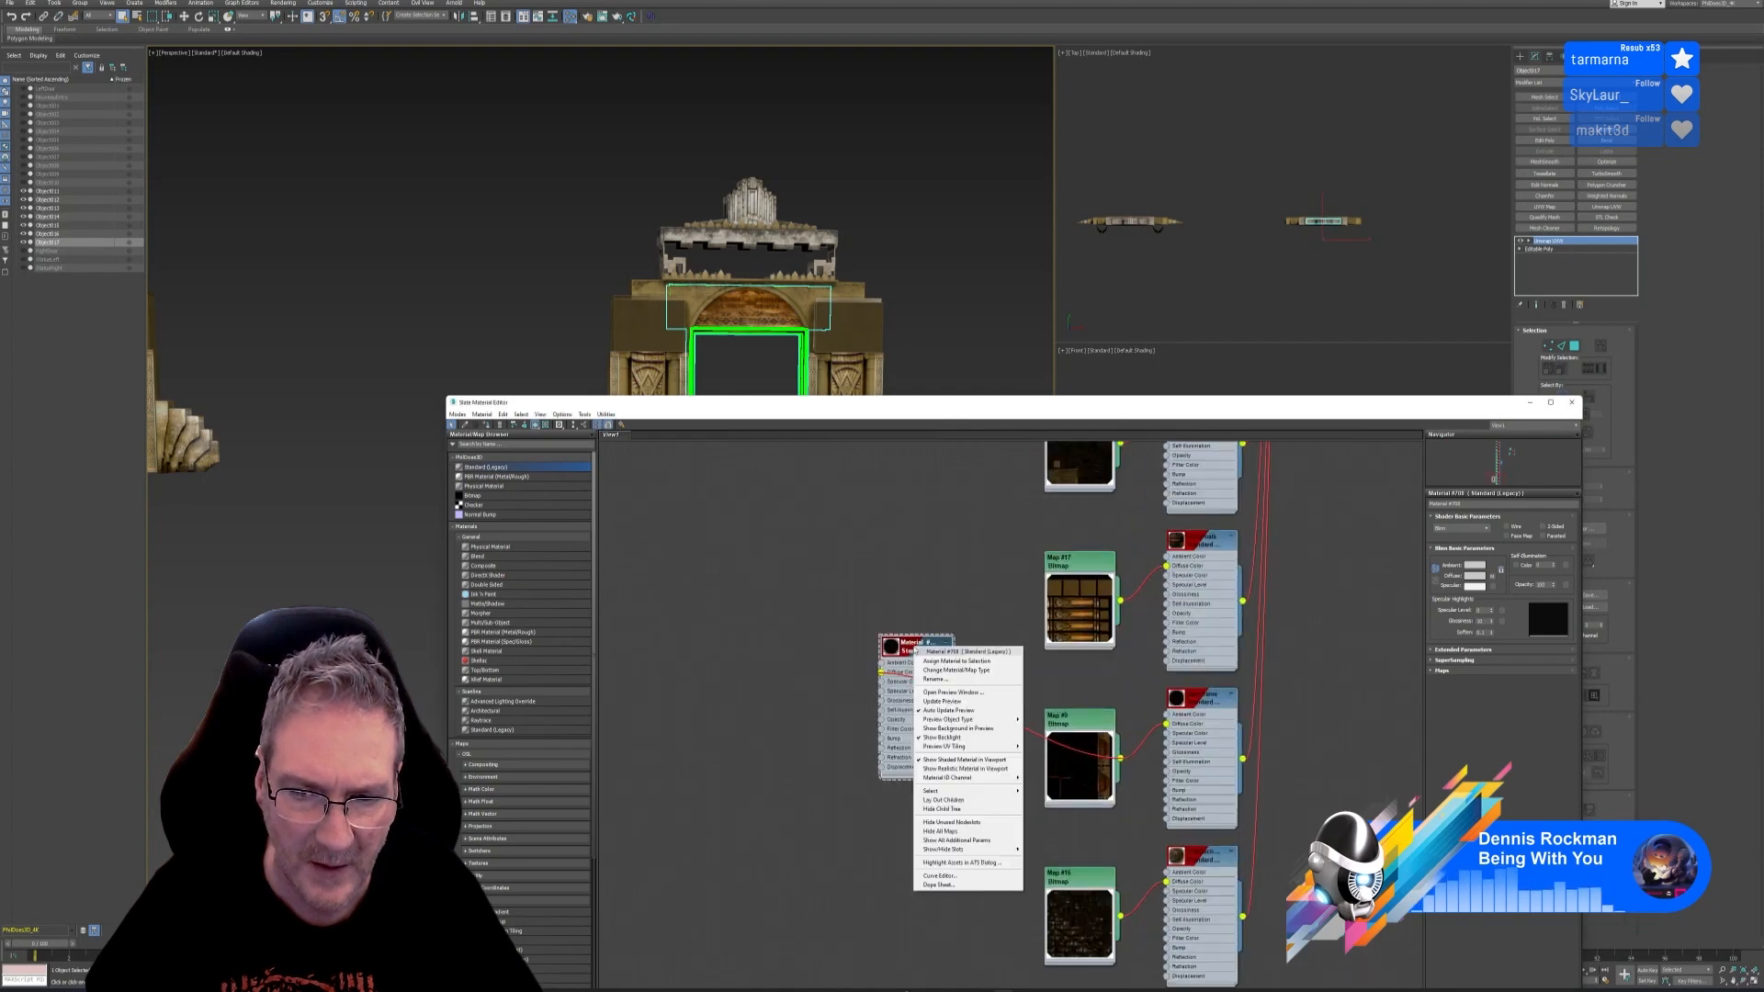
key("Escape")
scroll(1098, 687, "down", 5)
scroll(1099, 687, "down", 3)
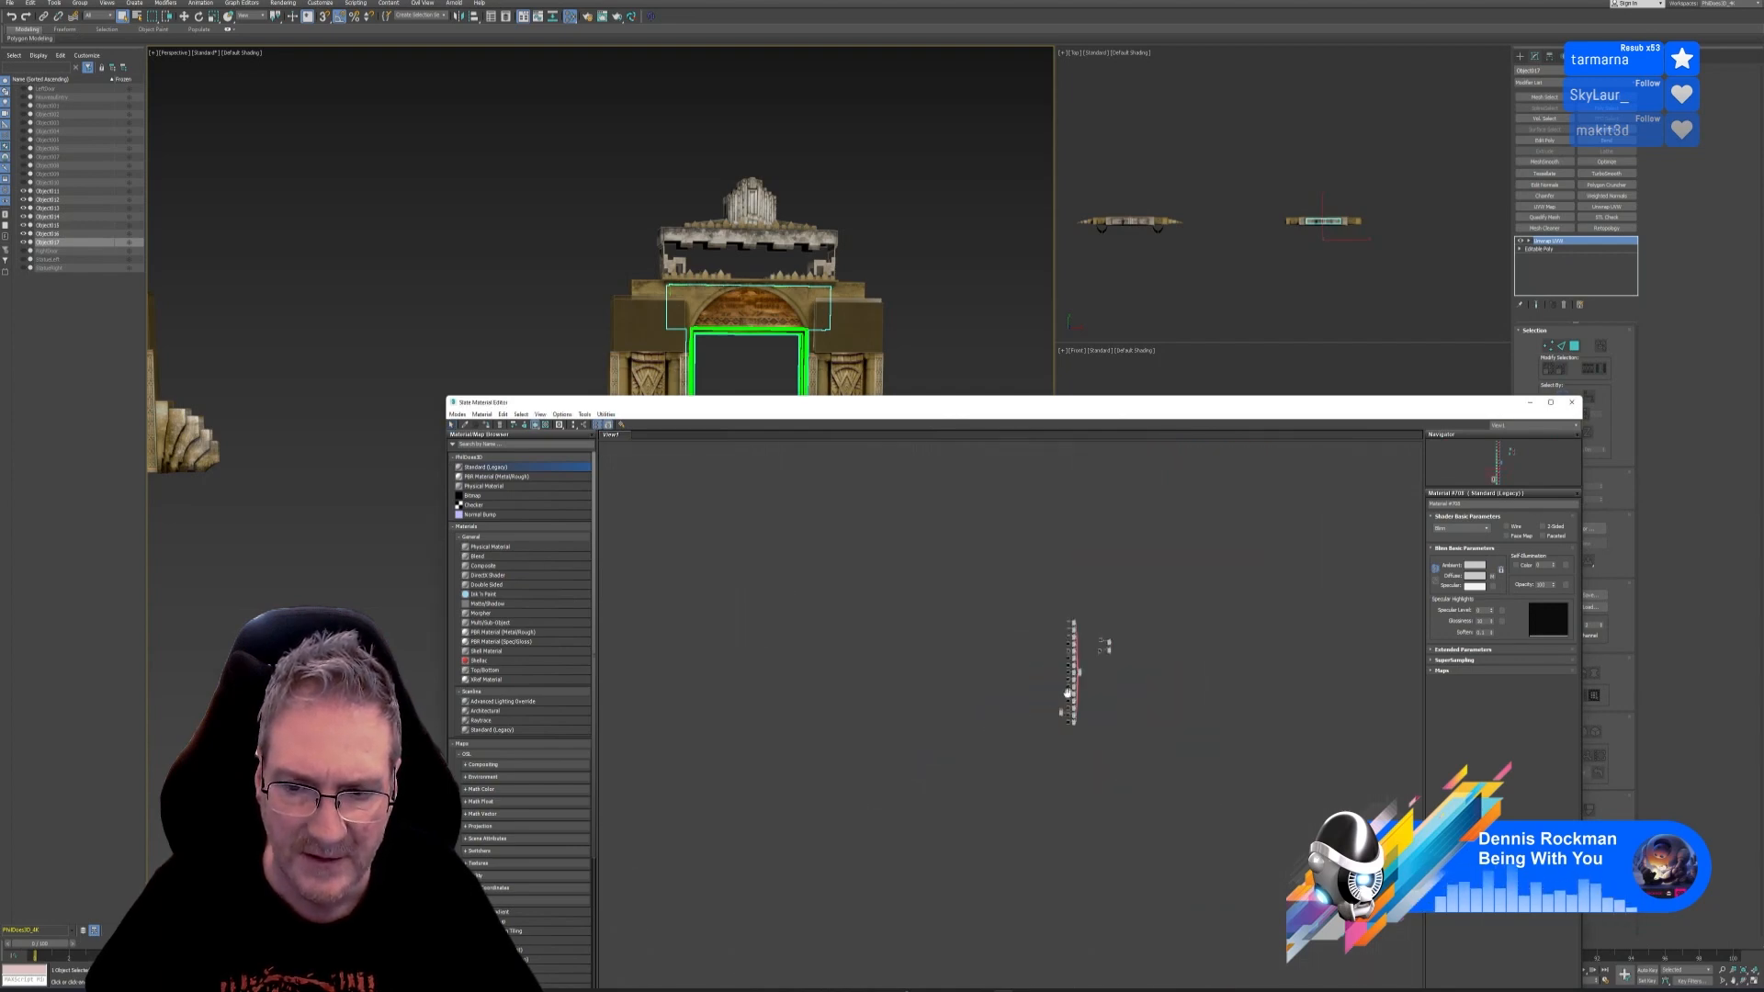
left_click_drag(963, 497, 1086, 948)
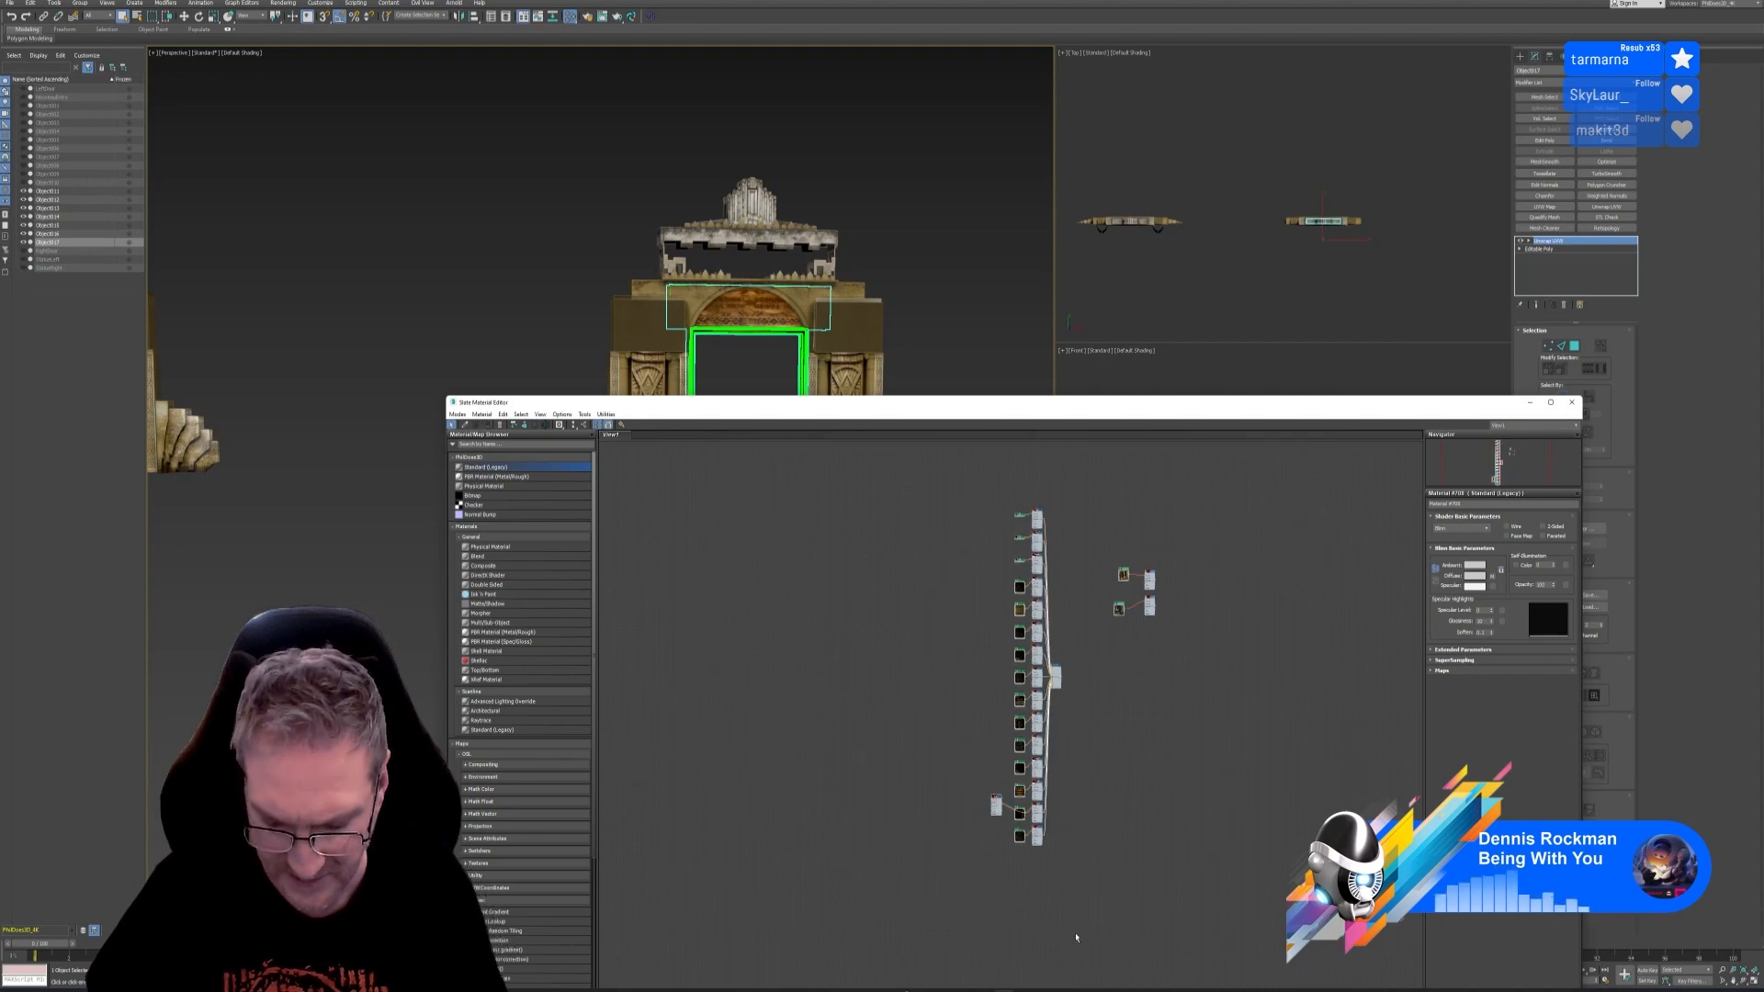
key("Delete")
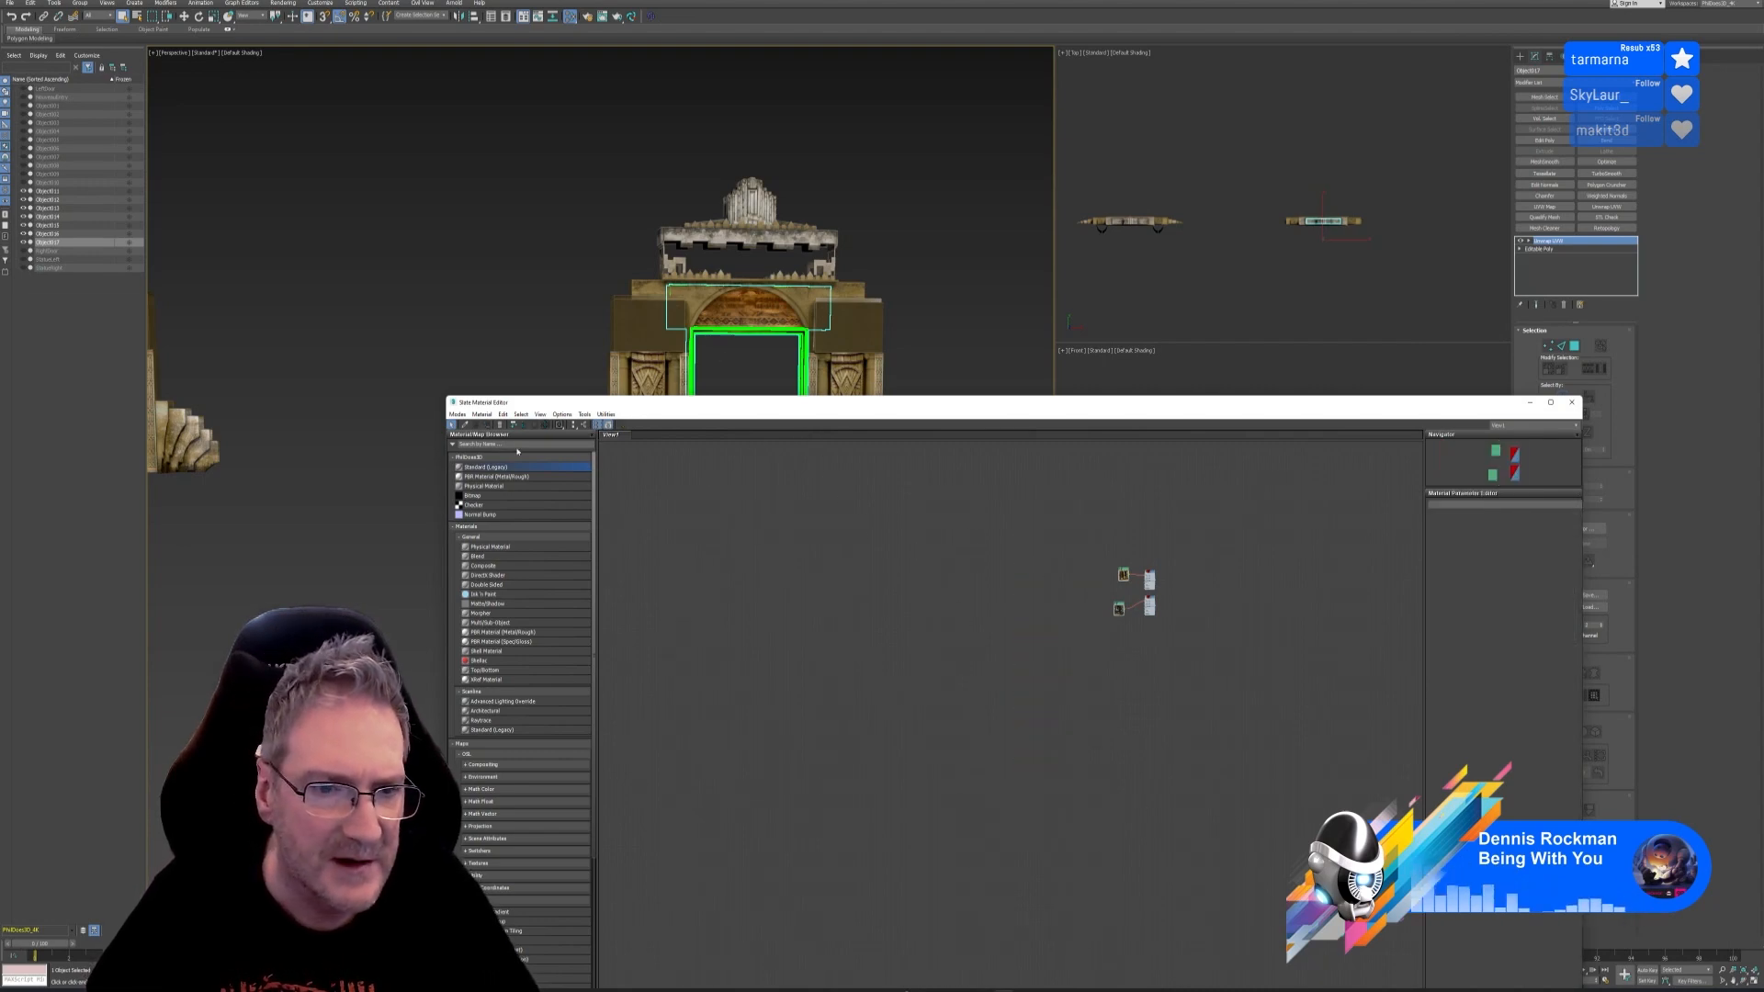
Sample the doorway insert's material back into the graph and place its nodes below the existing materials
left_click(759, 312)
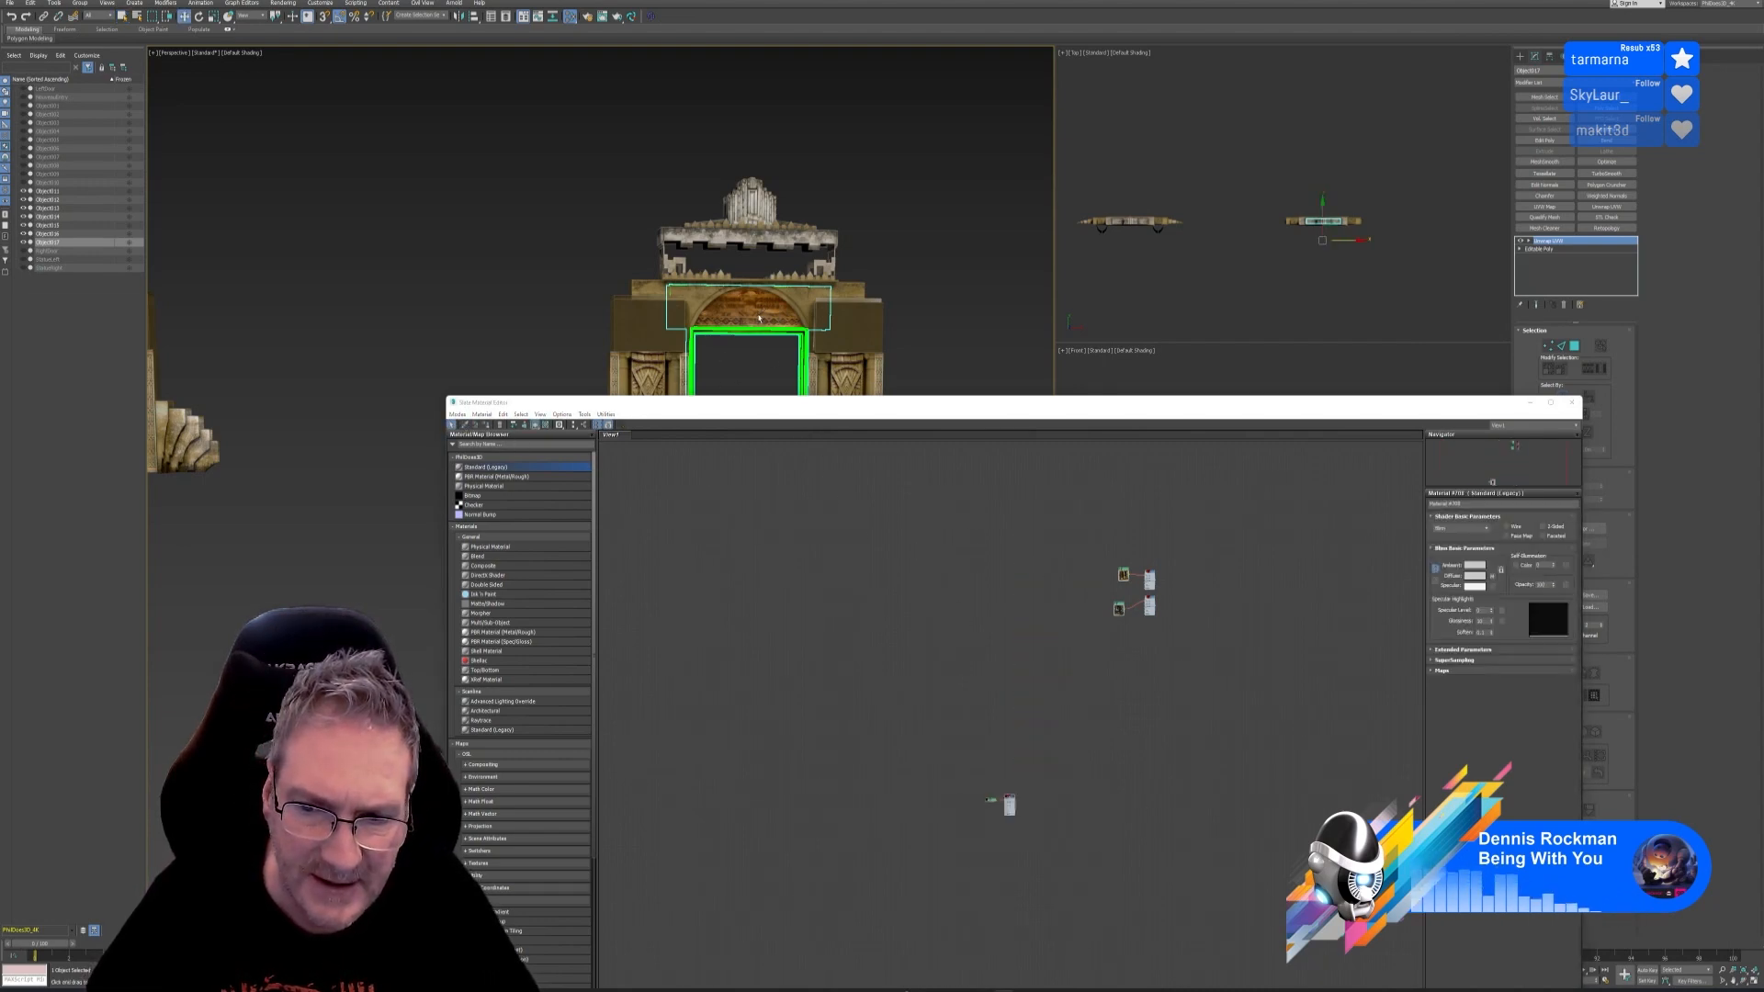
left_click_drag(955, 752, 1060, 873)
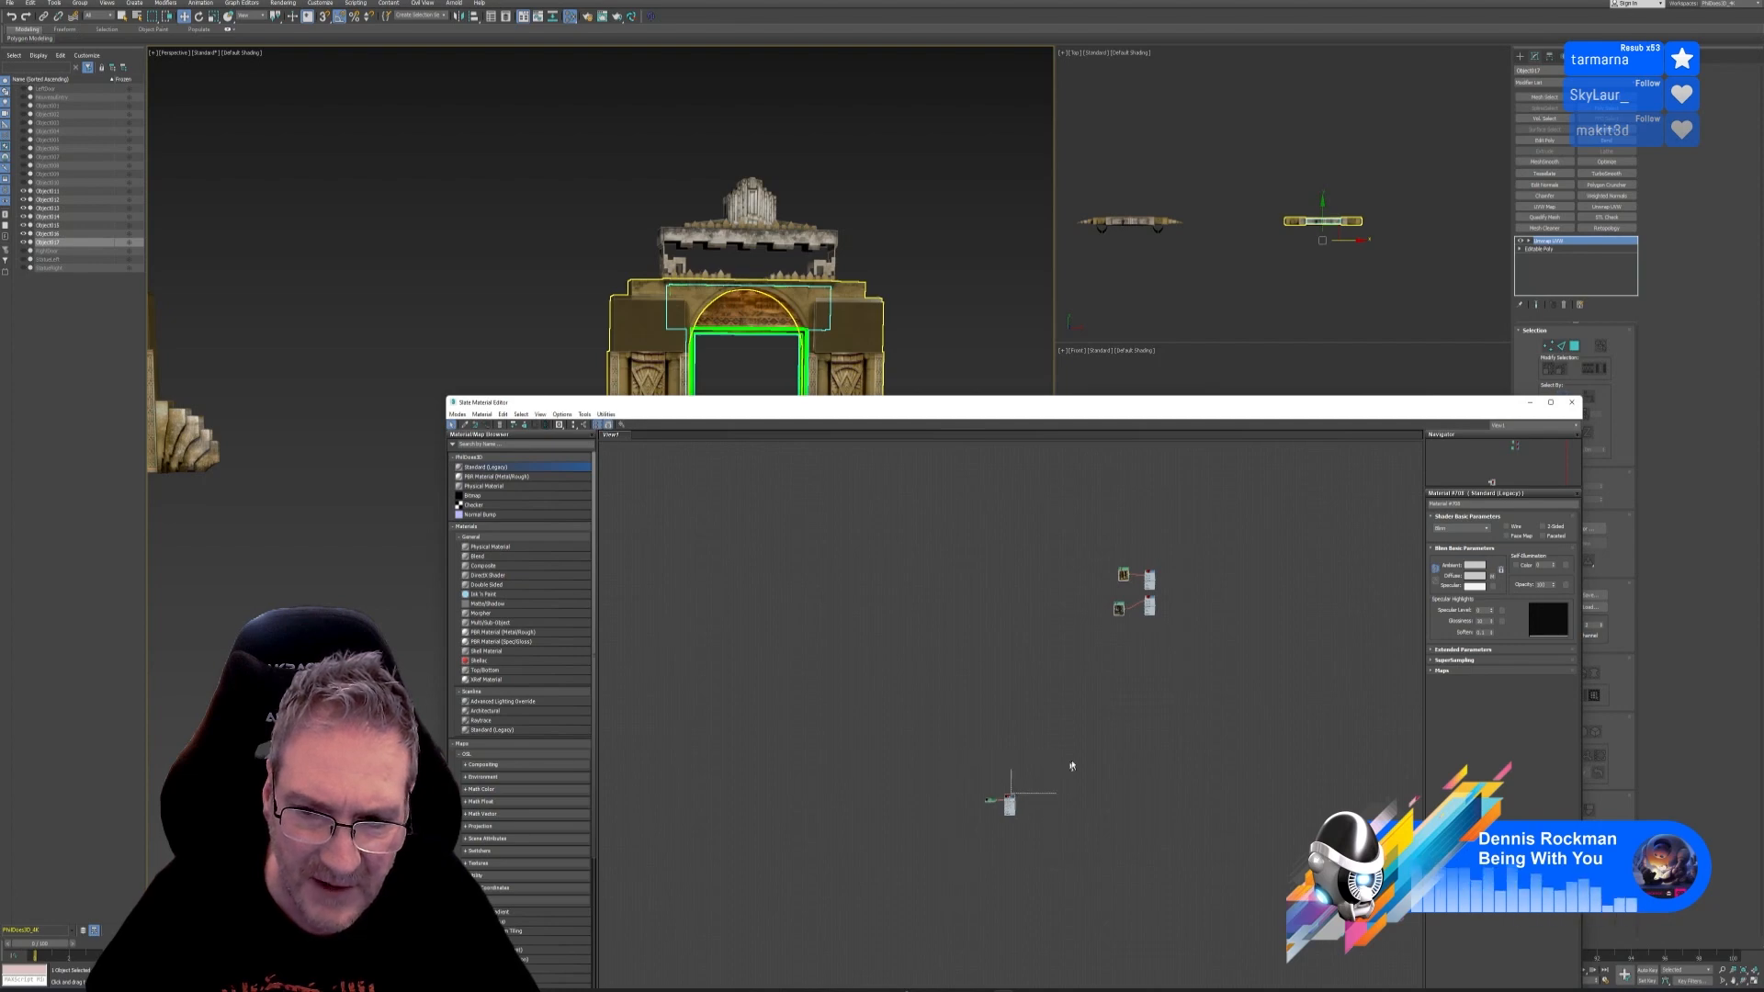
left_click_drag(1072, 765, 1139, 679)
scroll(995, 817, "up", 5)
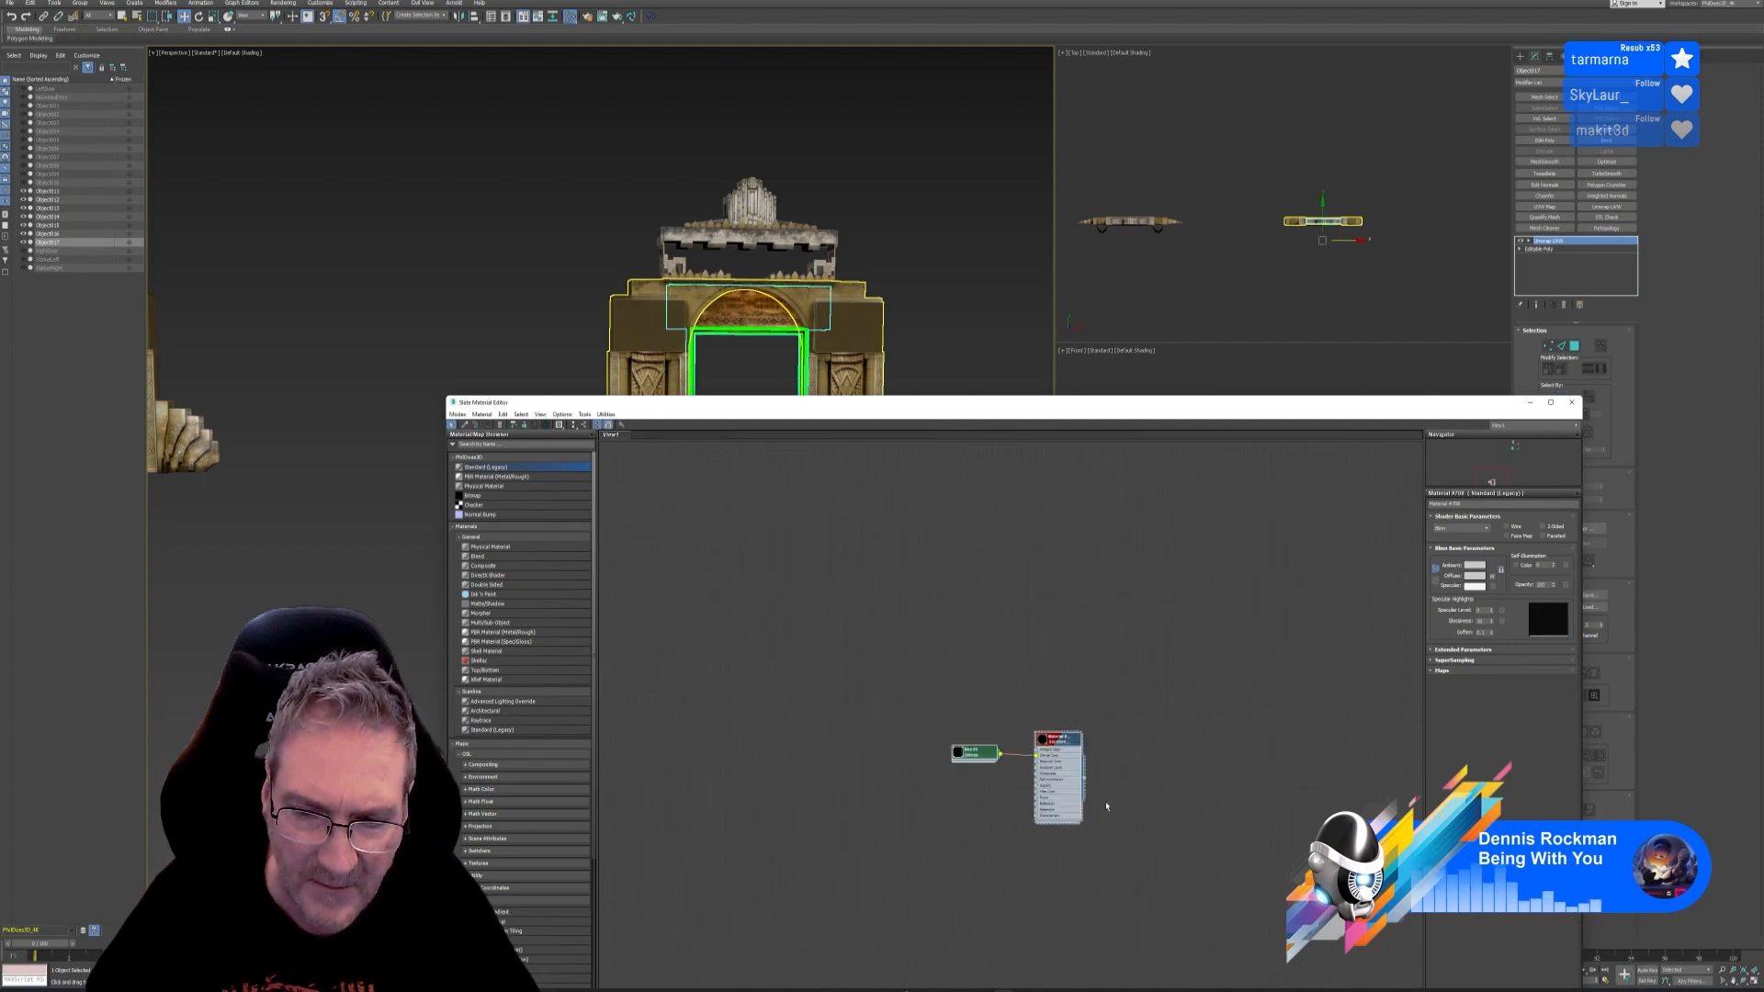
mouse_move(1023, 891)
middle_mouse_down()
mouse_move(1062, 872)
mouse_move(1234, 655)
mouse_move(1016, 900)
middle_mouse_up()
scroll(1017, 889, "down", 4)
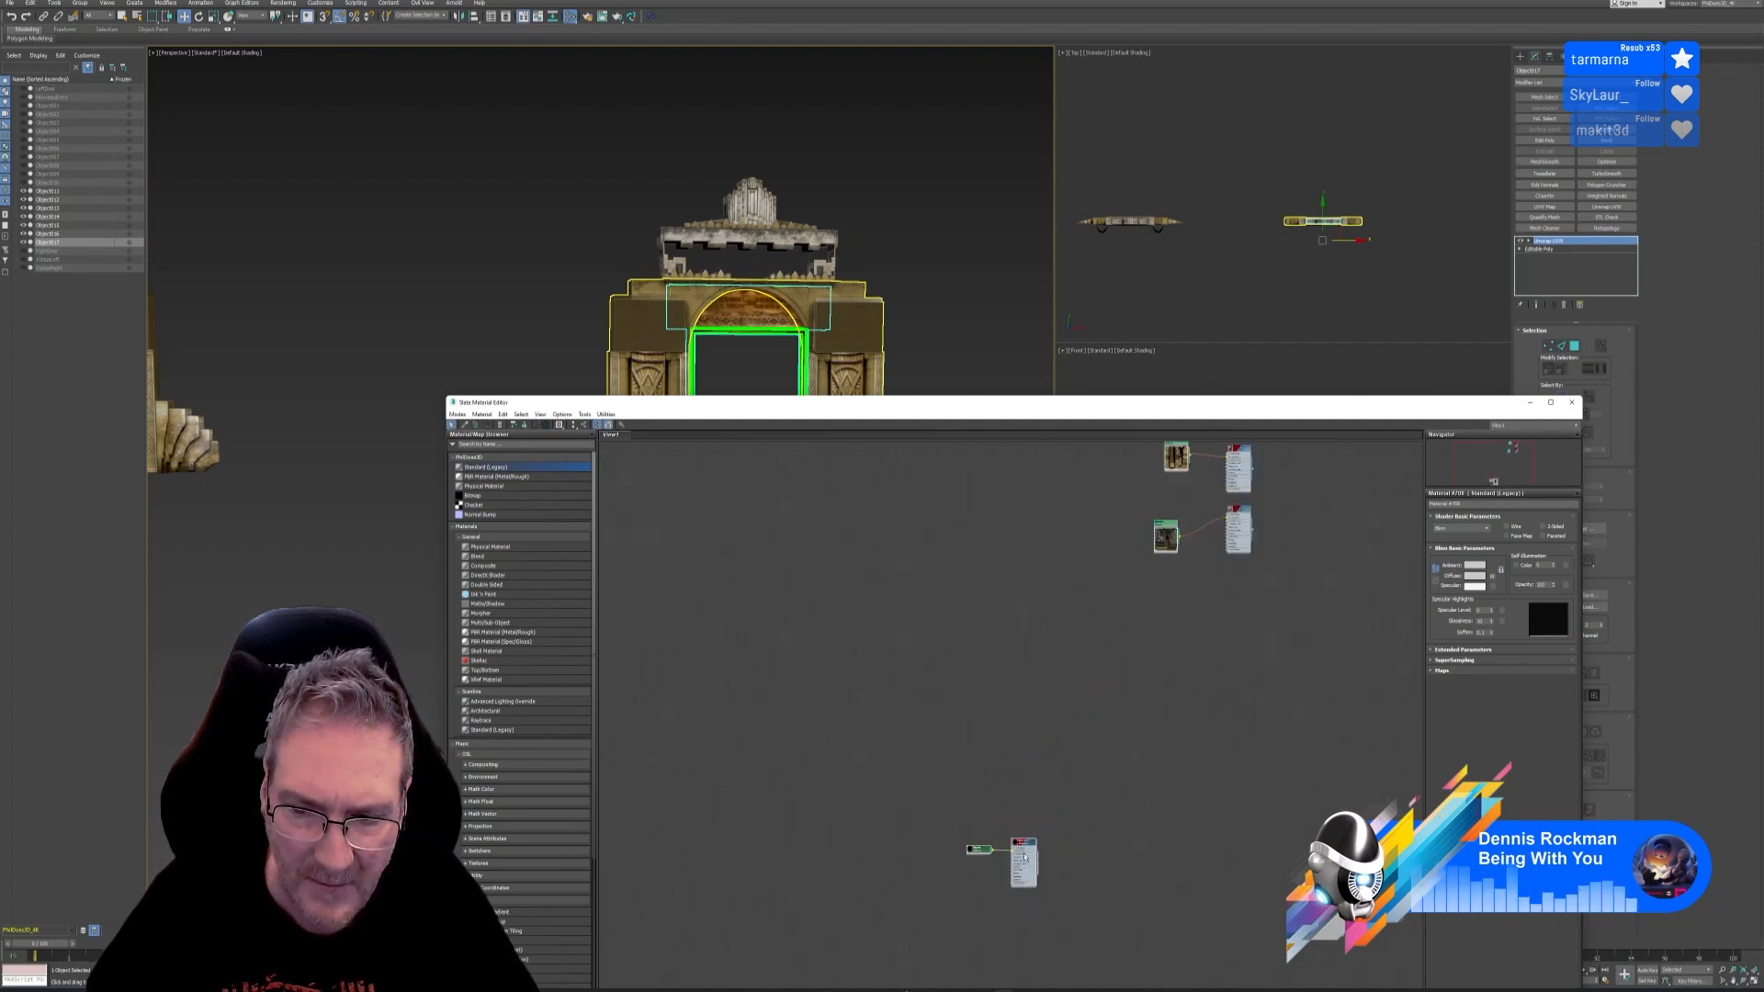
left_click_drag(1026, 846, 1235, 616)
scroll(1230, 621, "up", 4)
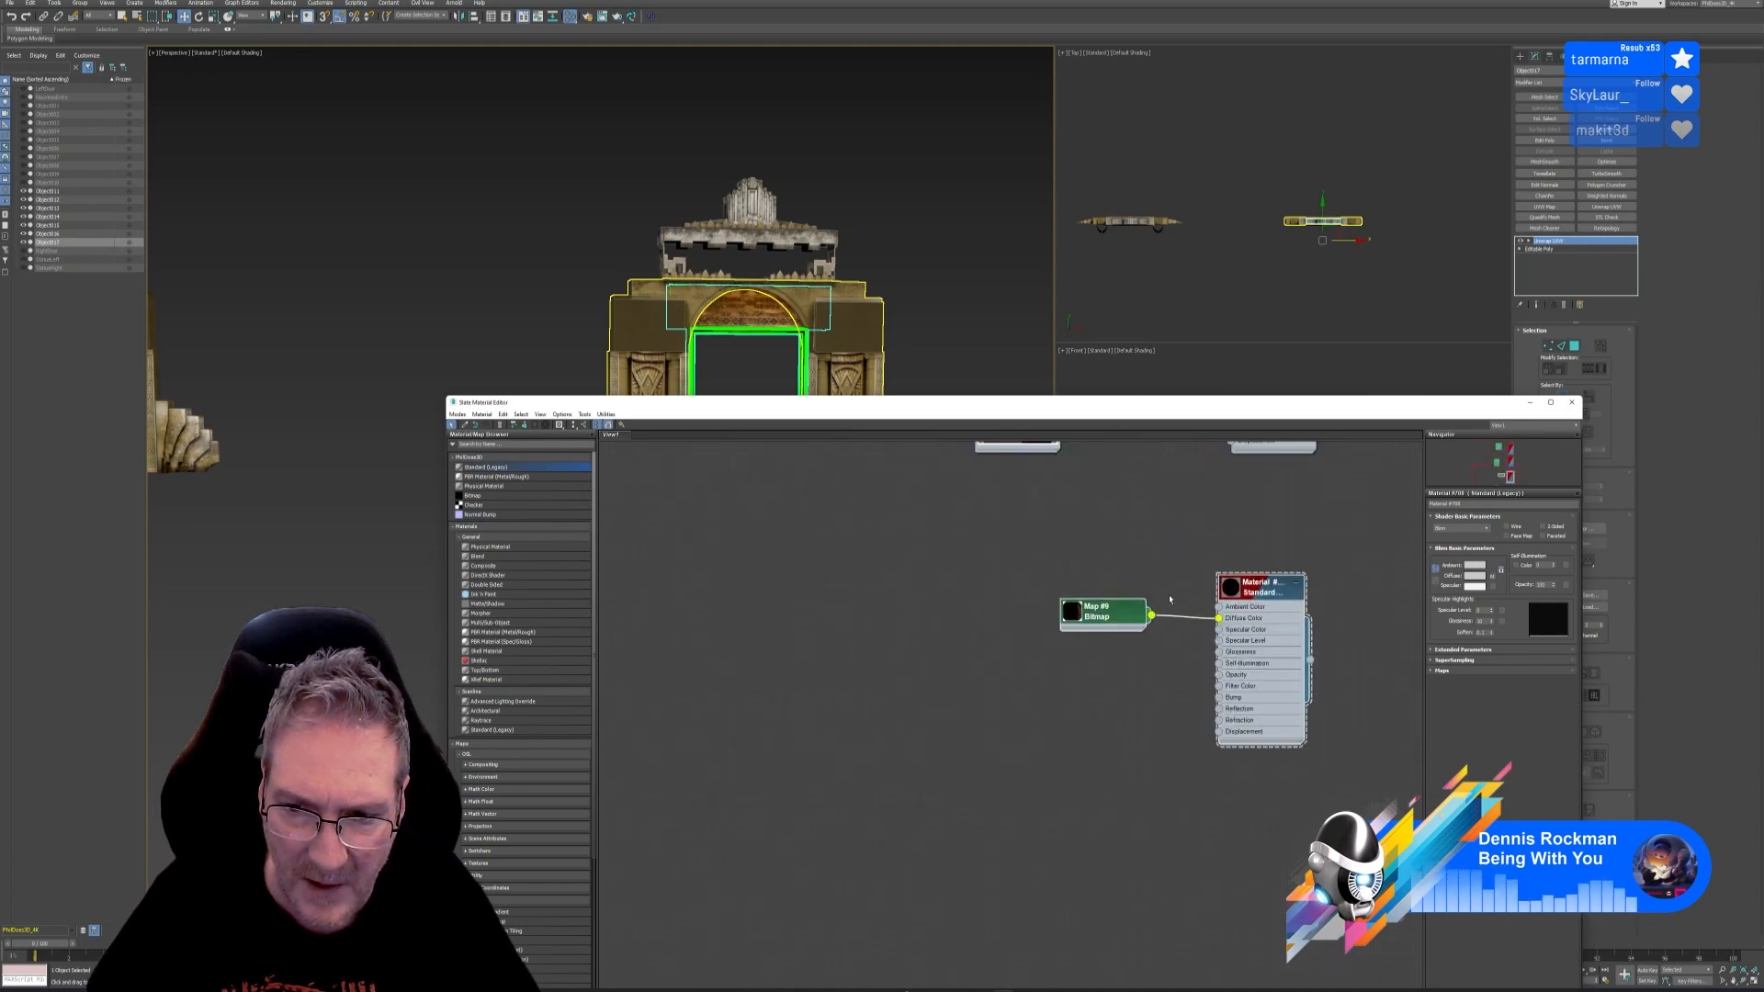
Browse for Map #9's bitmap image and copy the DoorFrame.jpg file from its source folder
double_click(1072, 614)
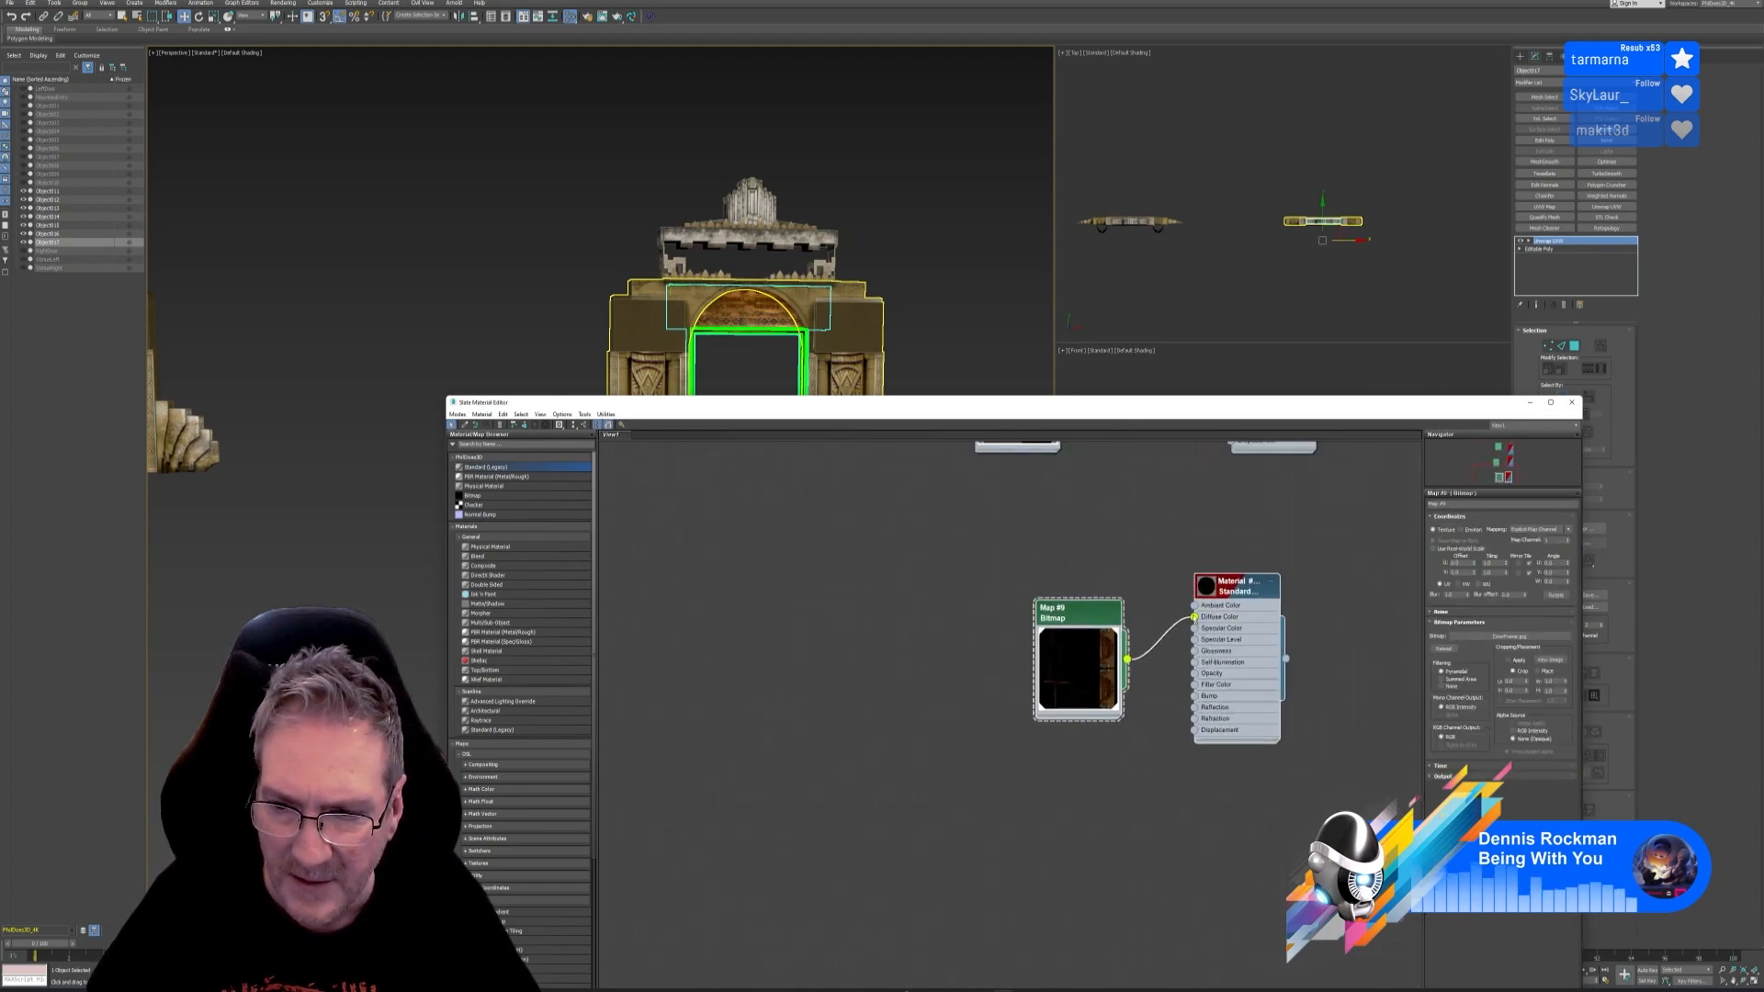
left_click(1506, 636)
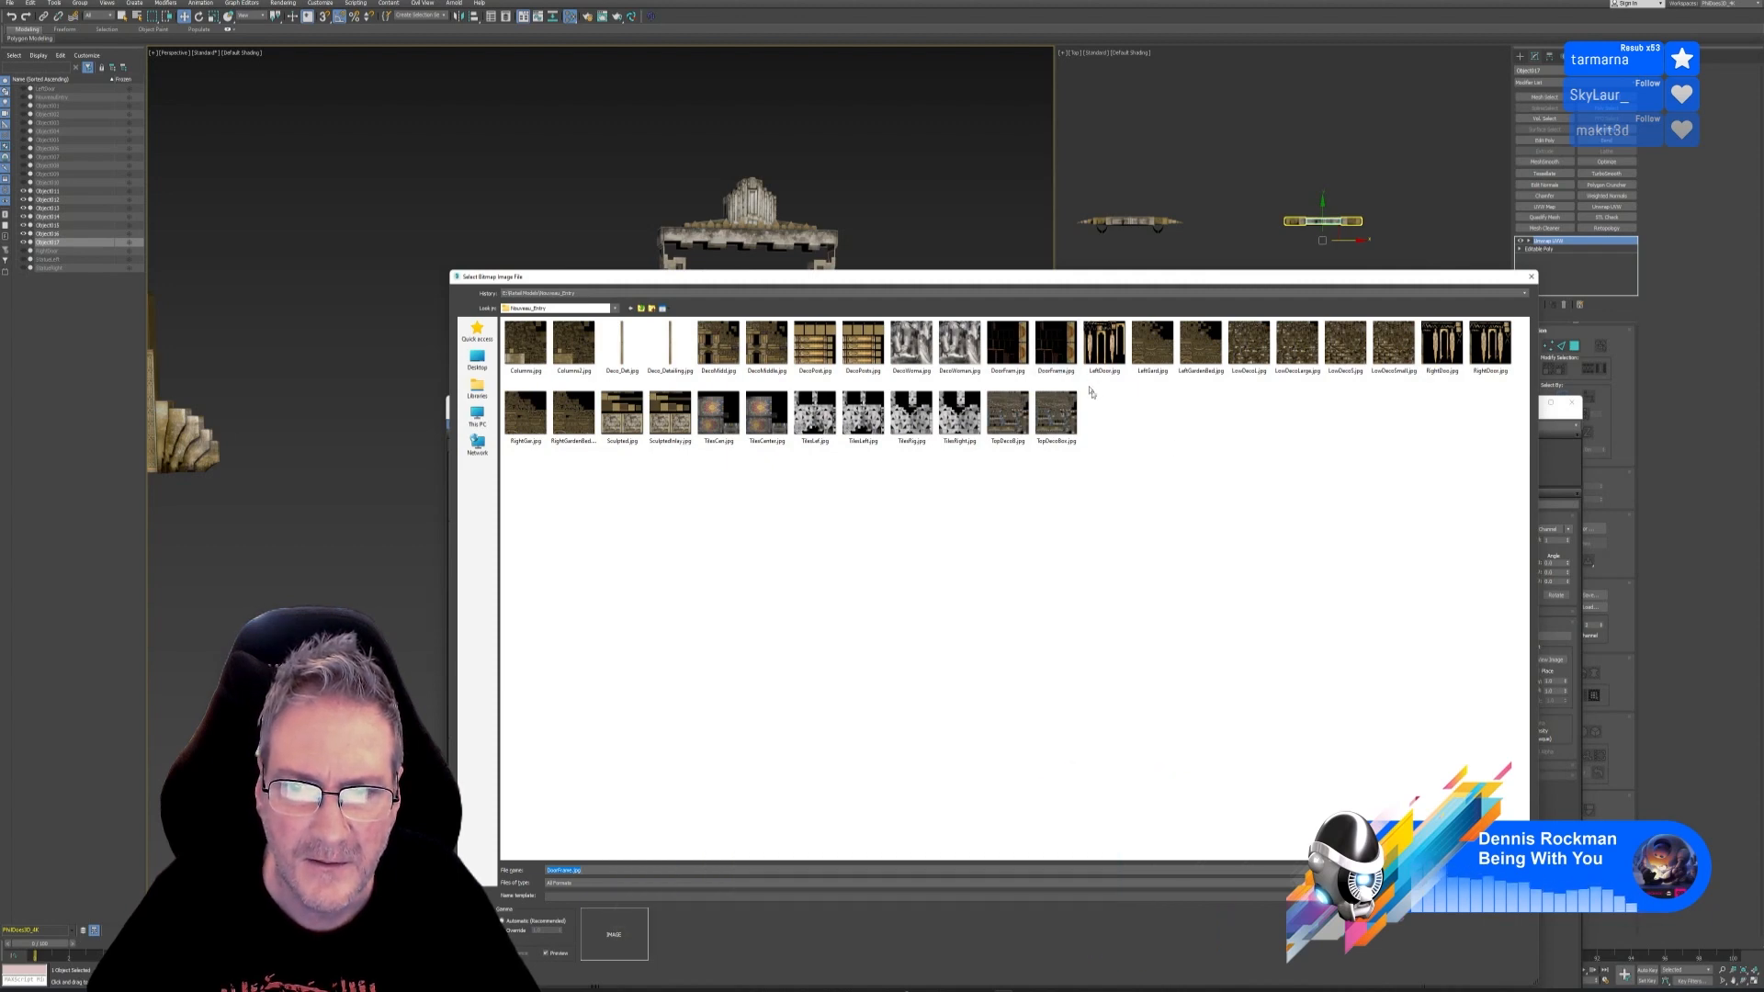
right_click(1063, 350)
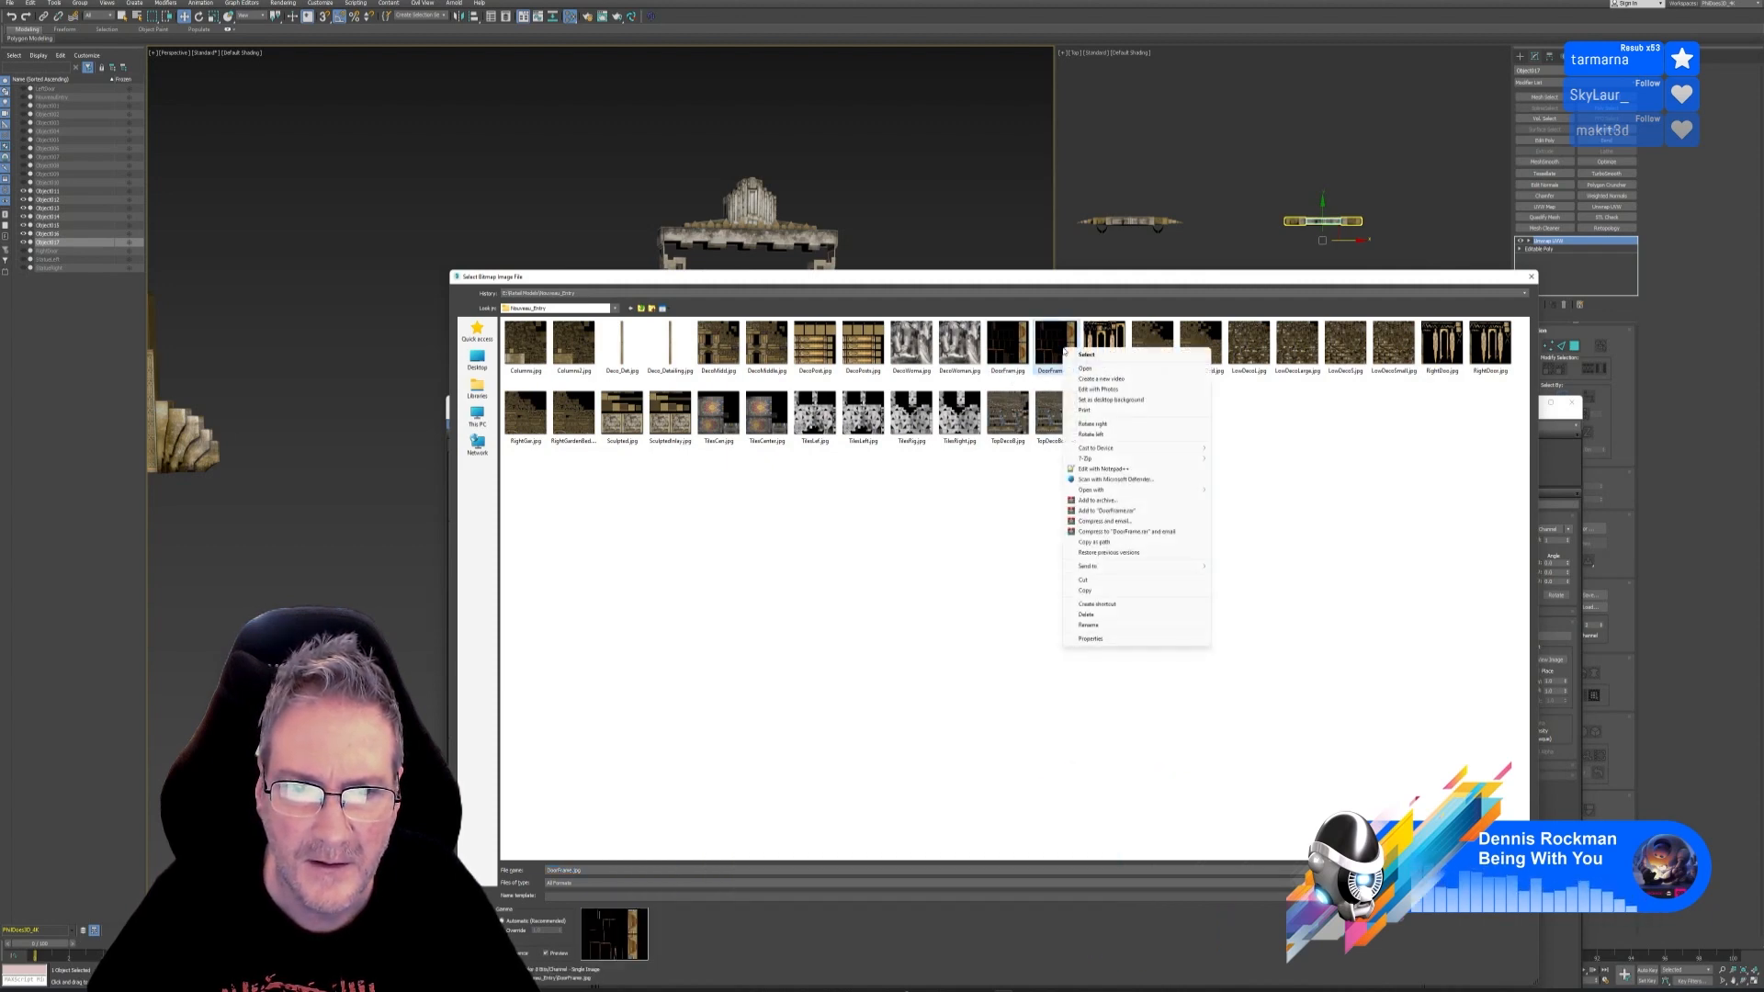
left_click(1084, 590)
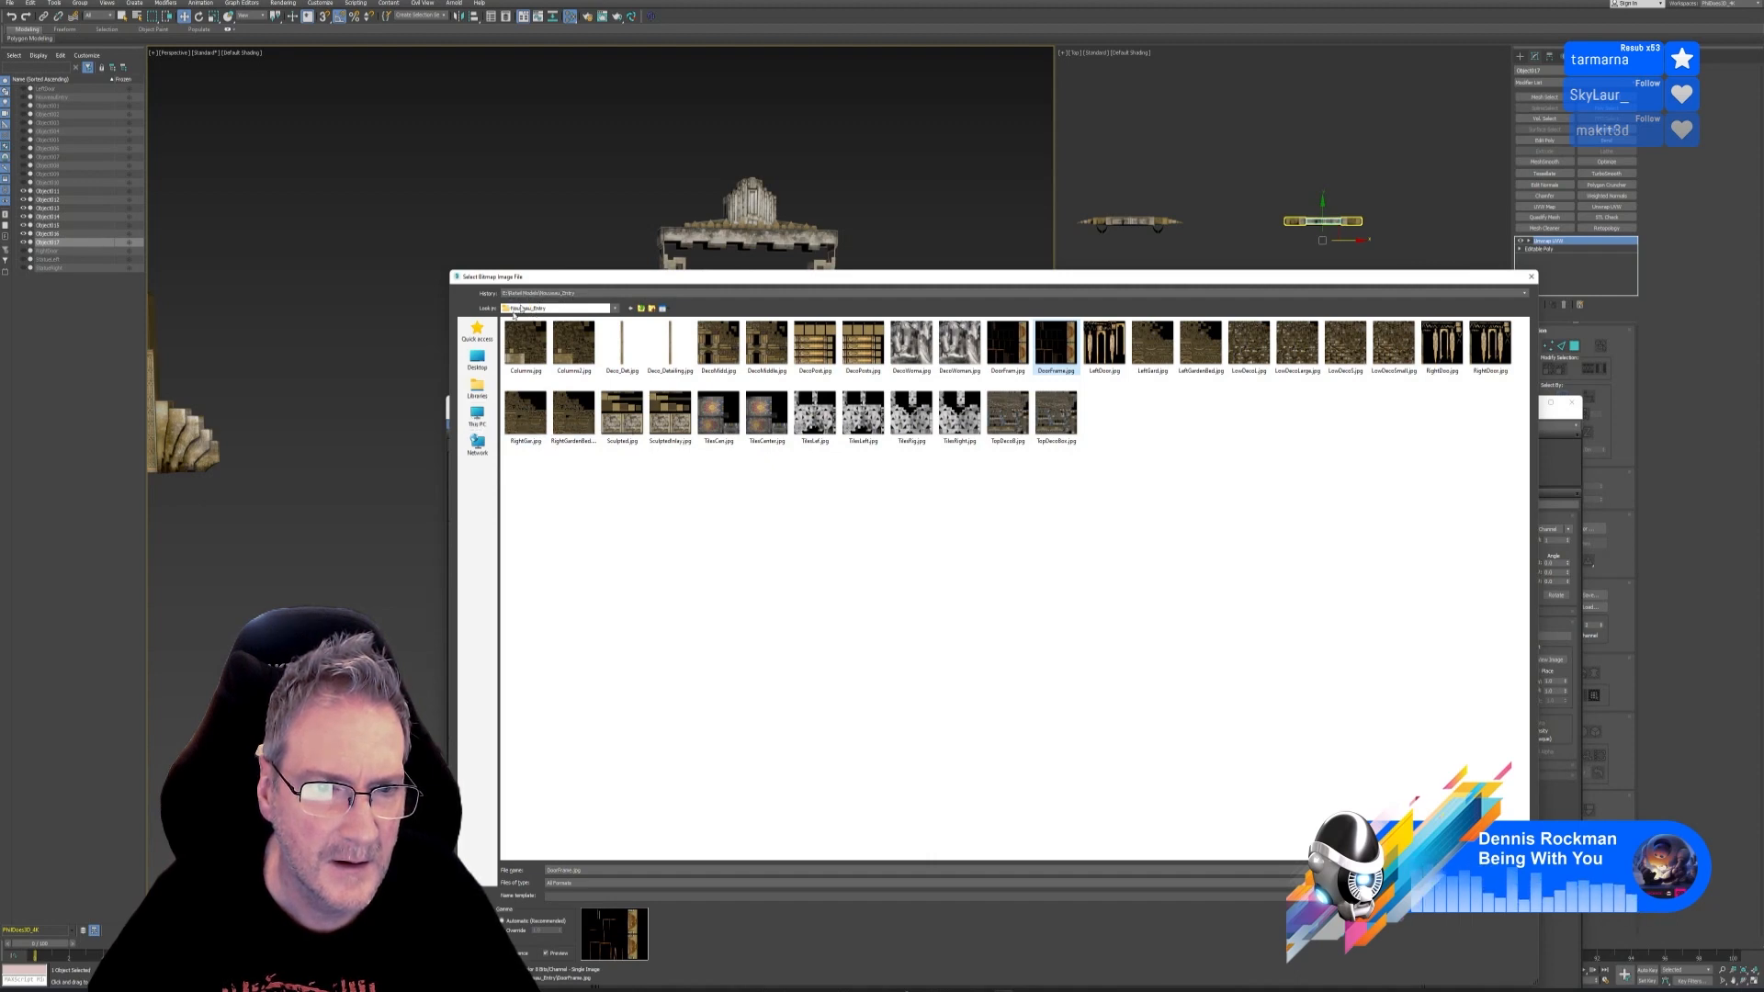
Paste DoorFrame.jpg into the Nouveau Entry project's Textures folder, load it as Map #9's bitmap and close the material editor
left_click(479, 415)
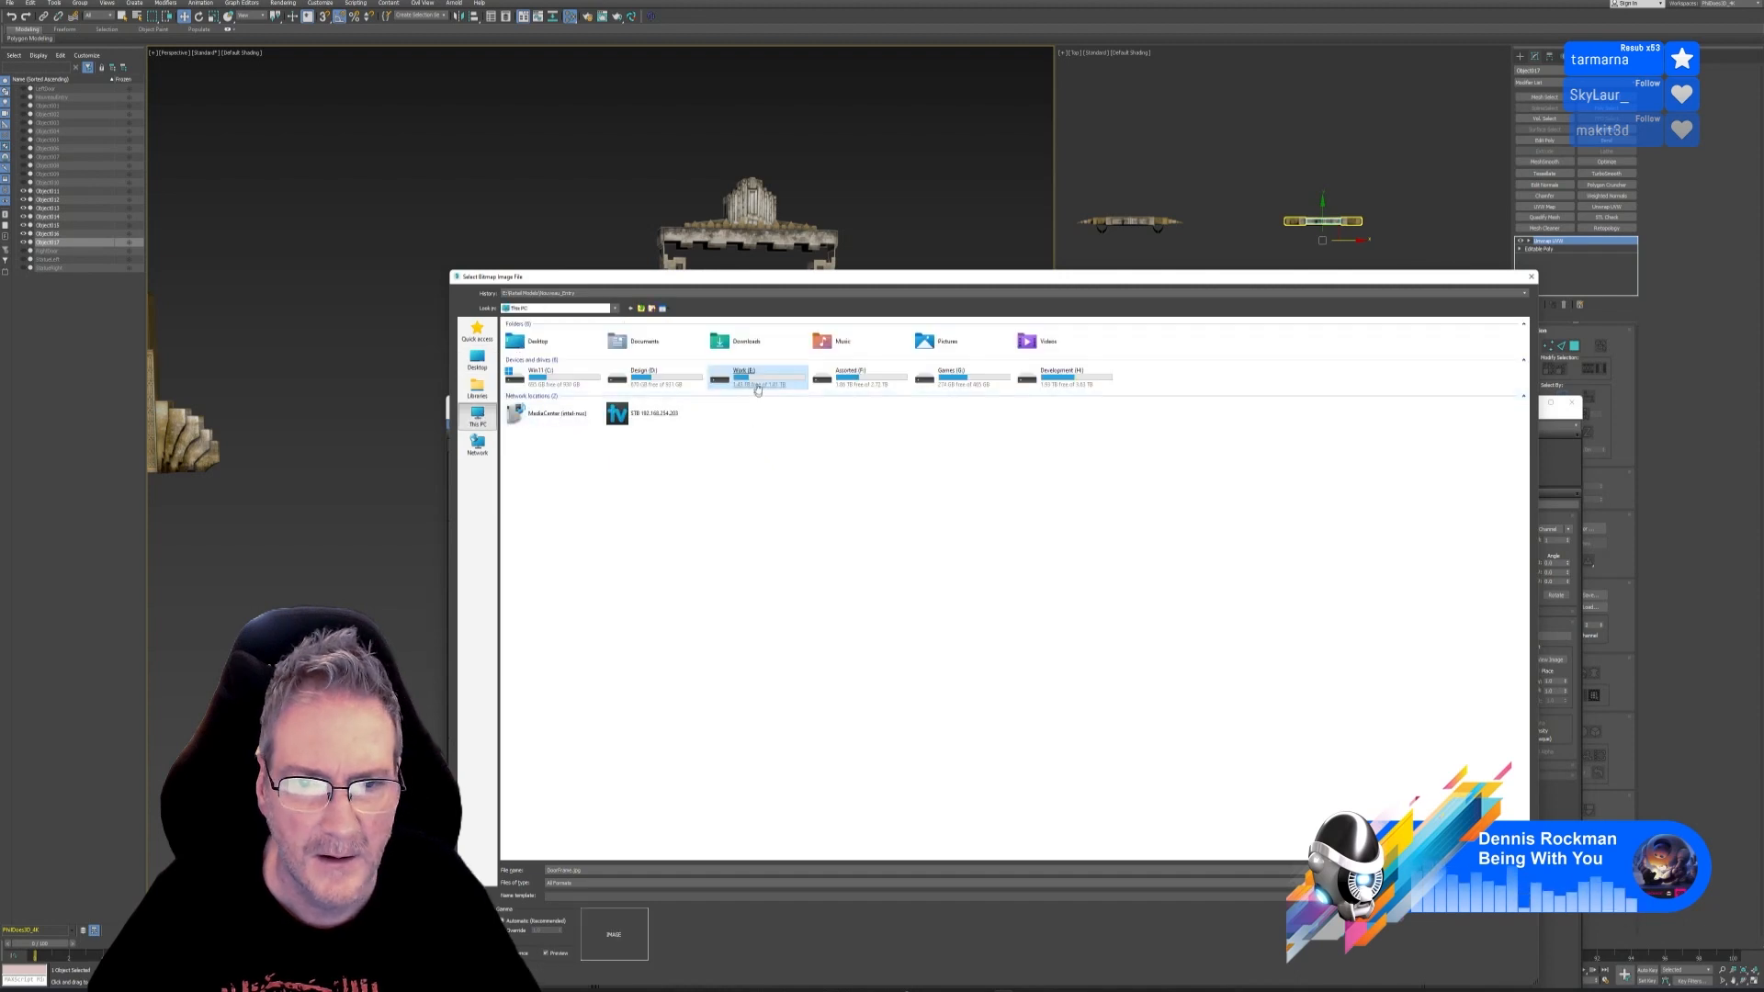
double_click(953, 362)
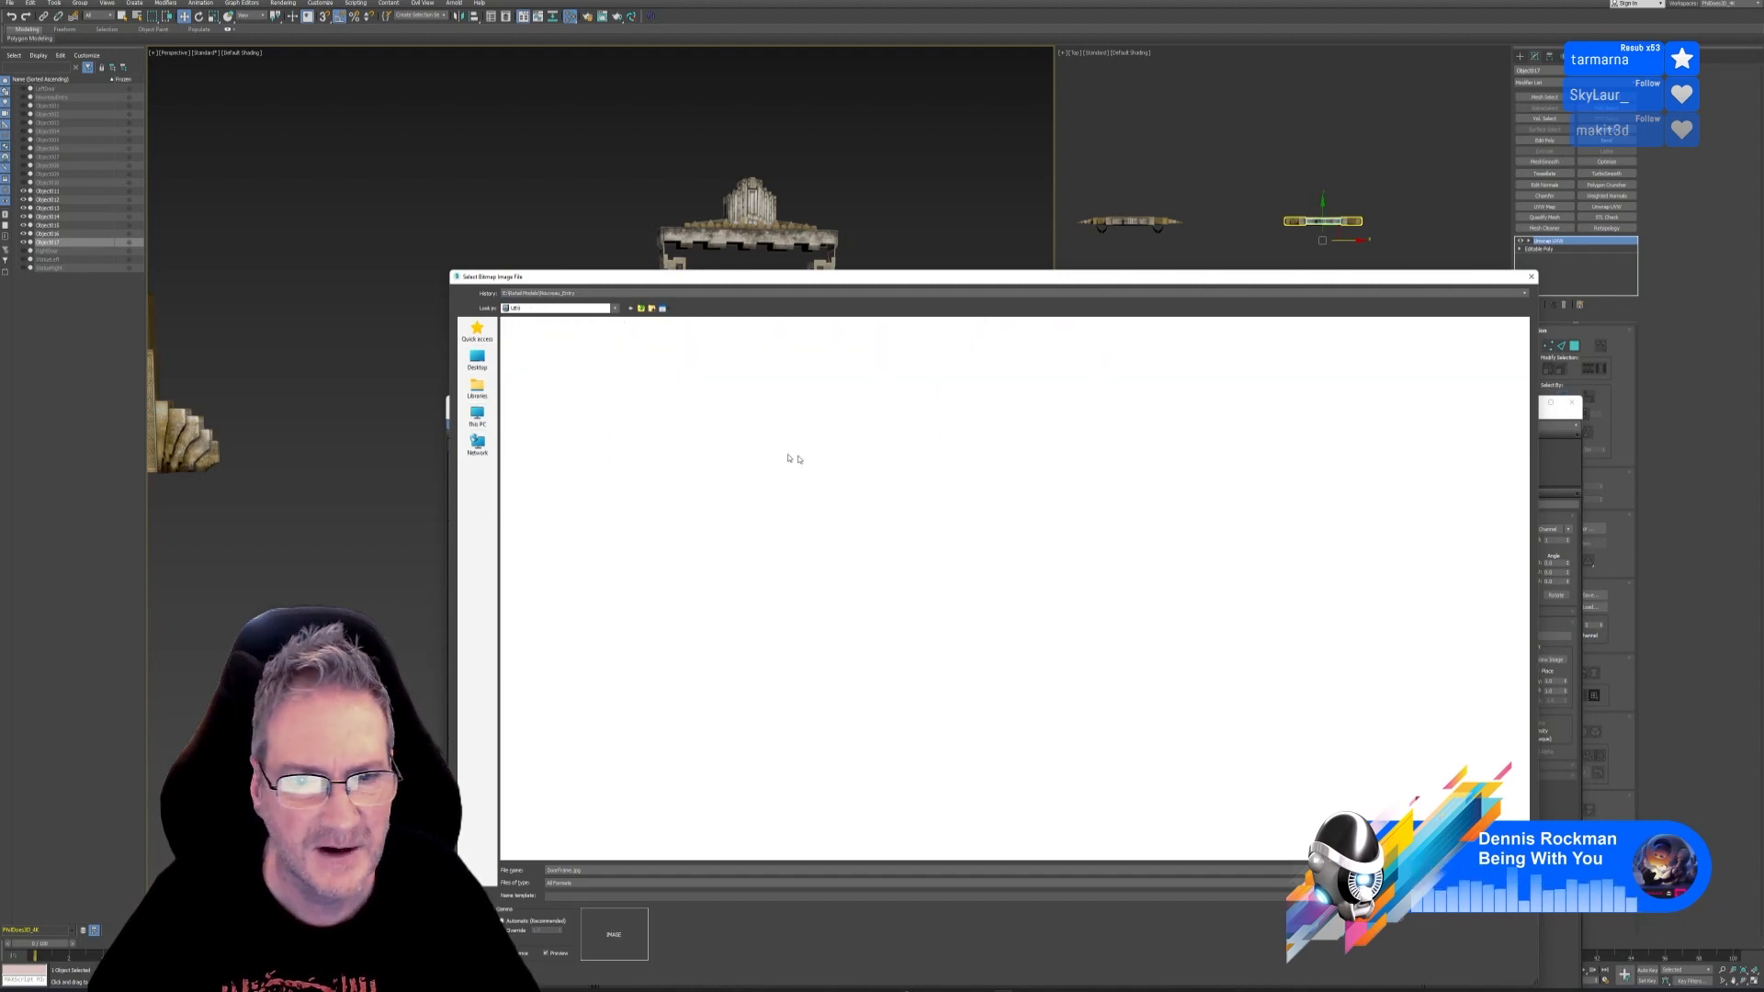
double_click(668, 377)
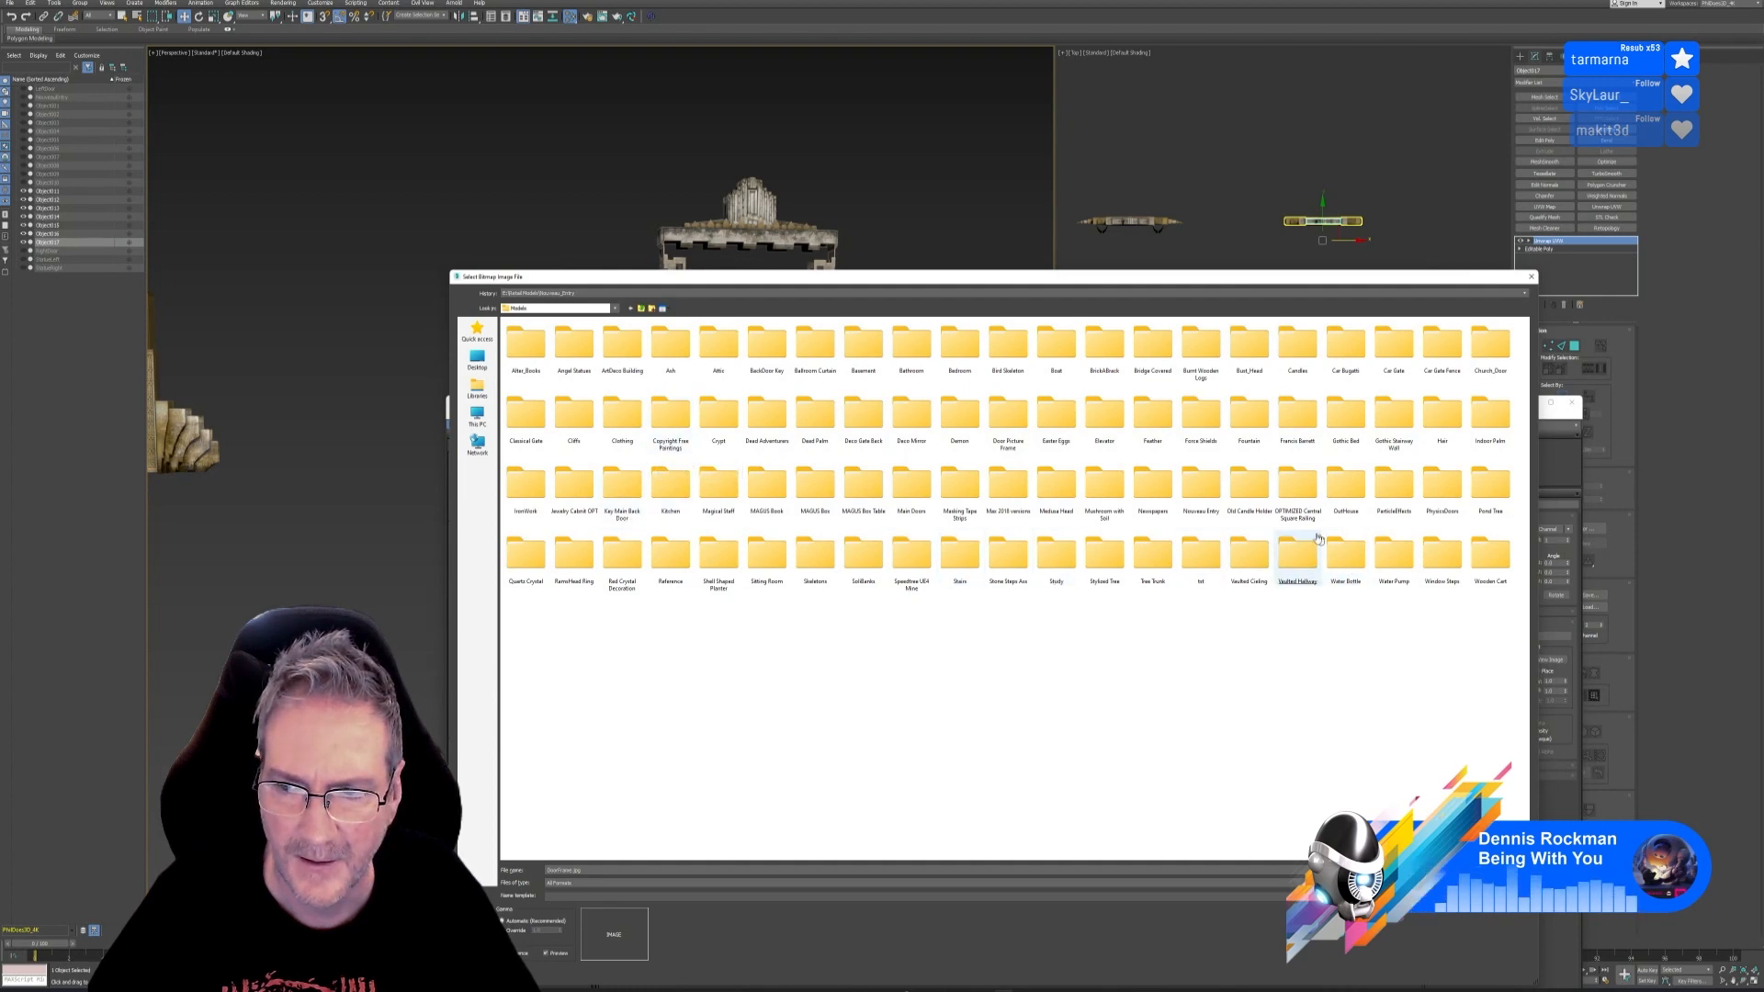
double_click(1201, 487)
double_click(529, 351)
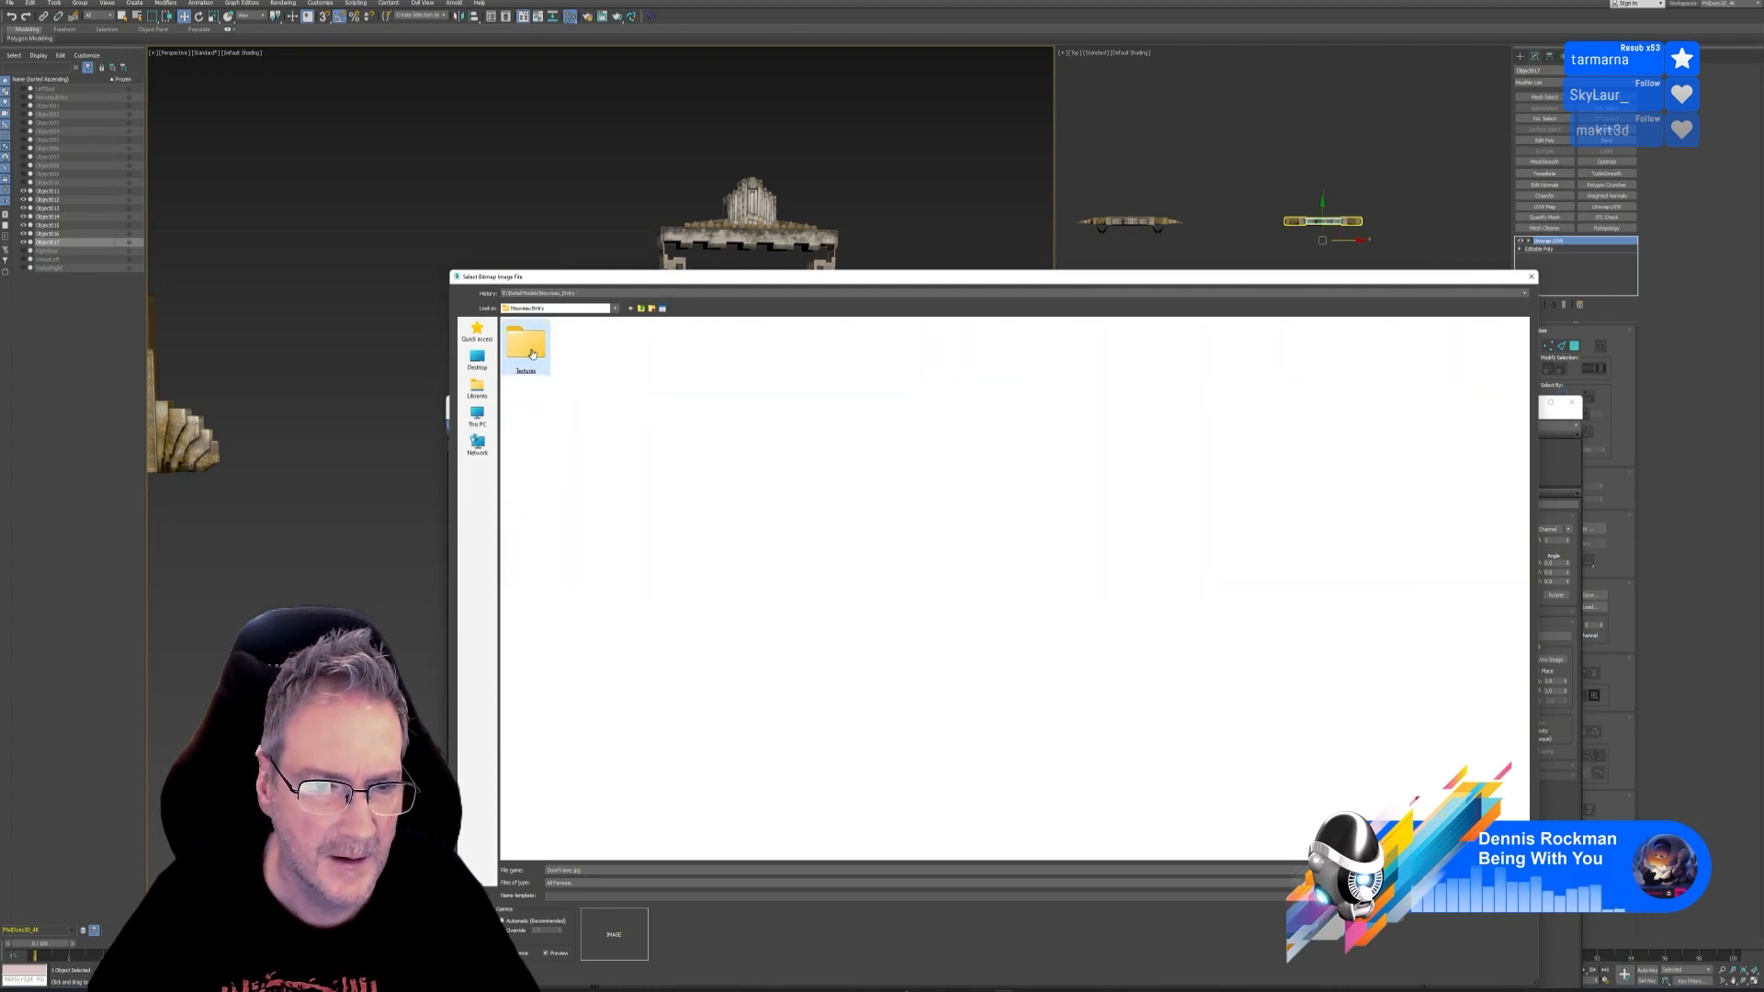
right_click(668, 563)
left_click(703, 610)
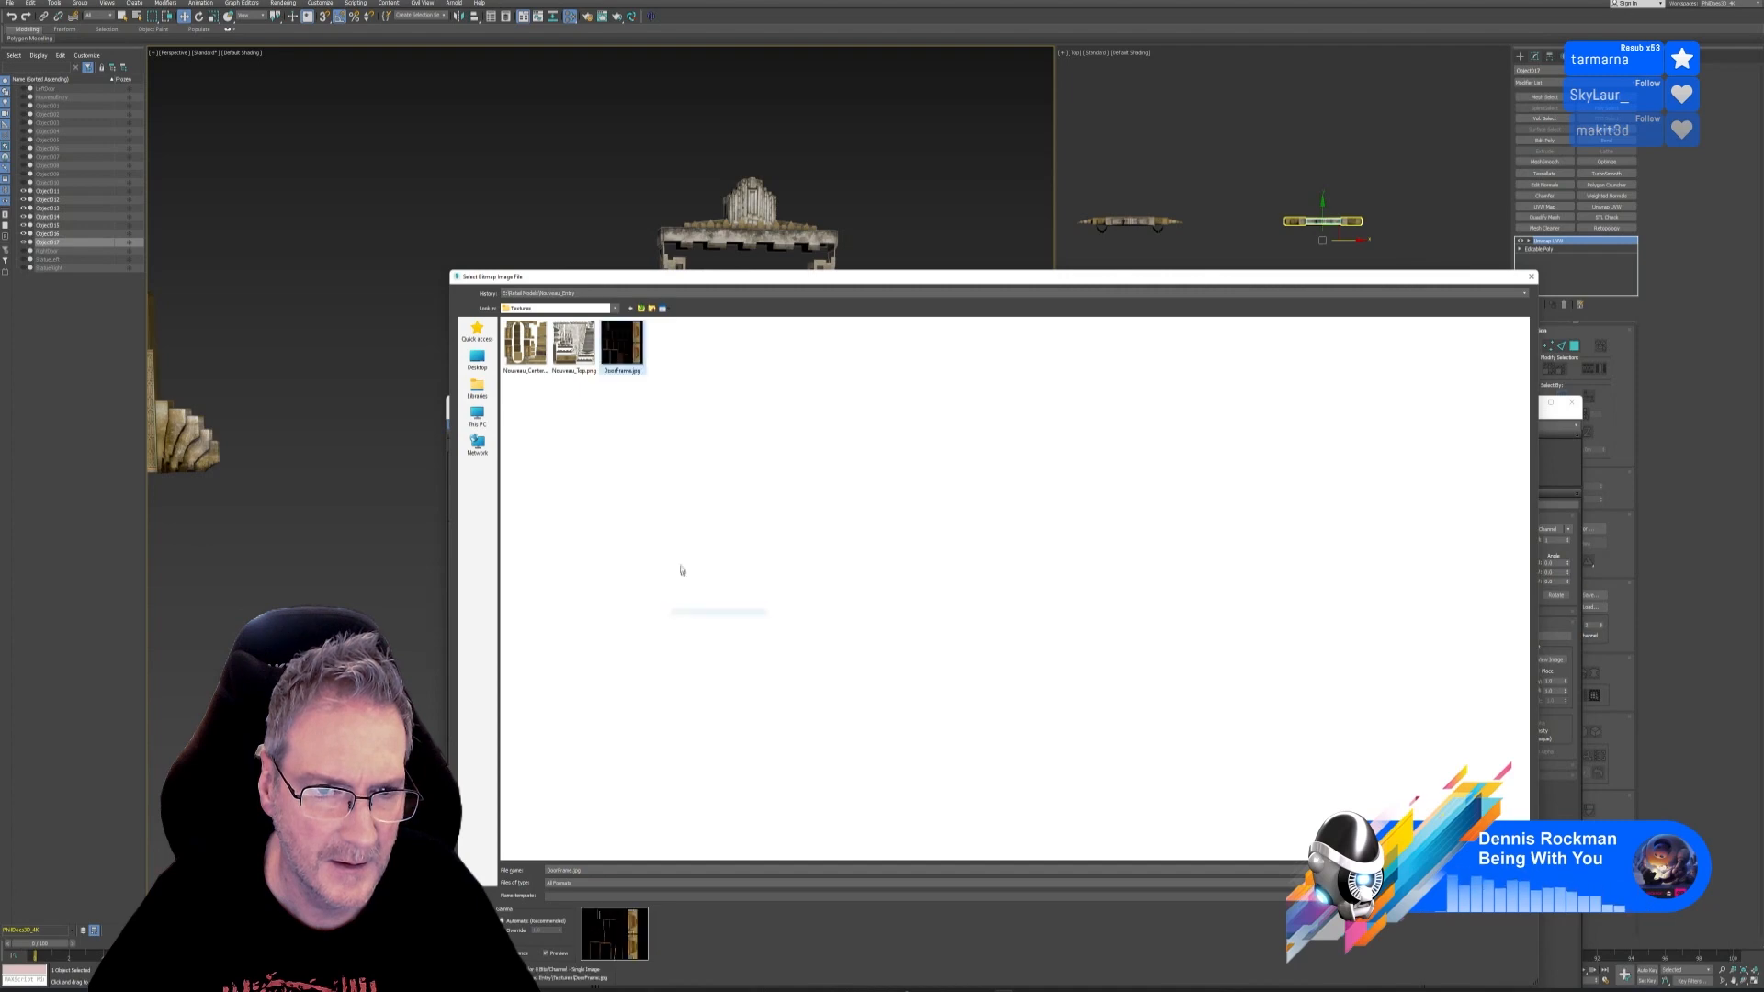
key("Return")
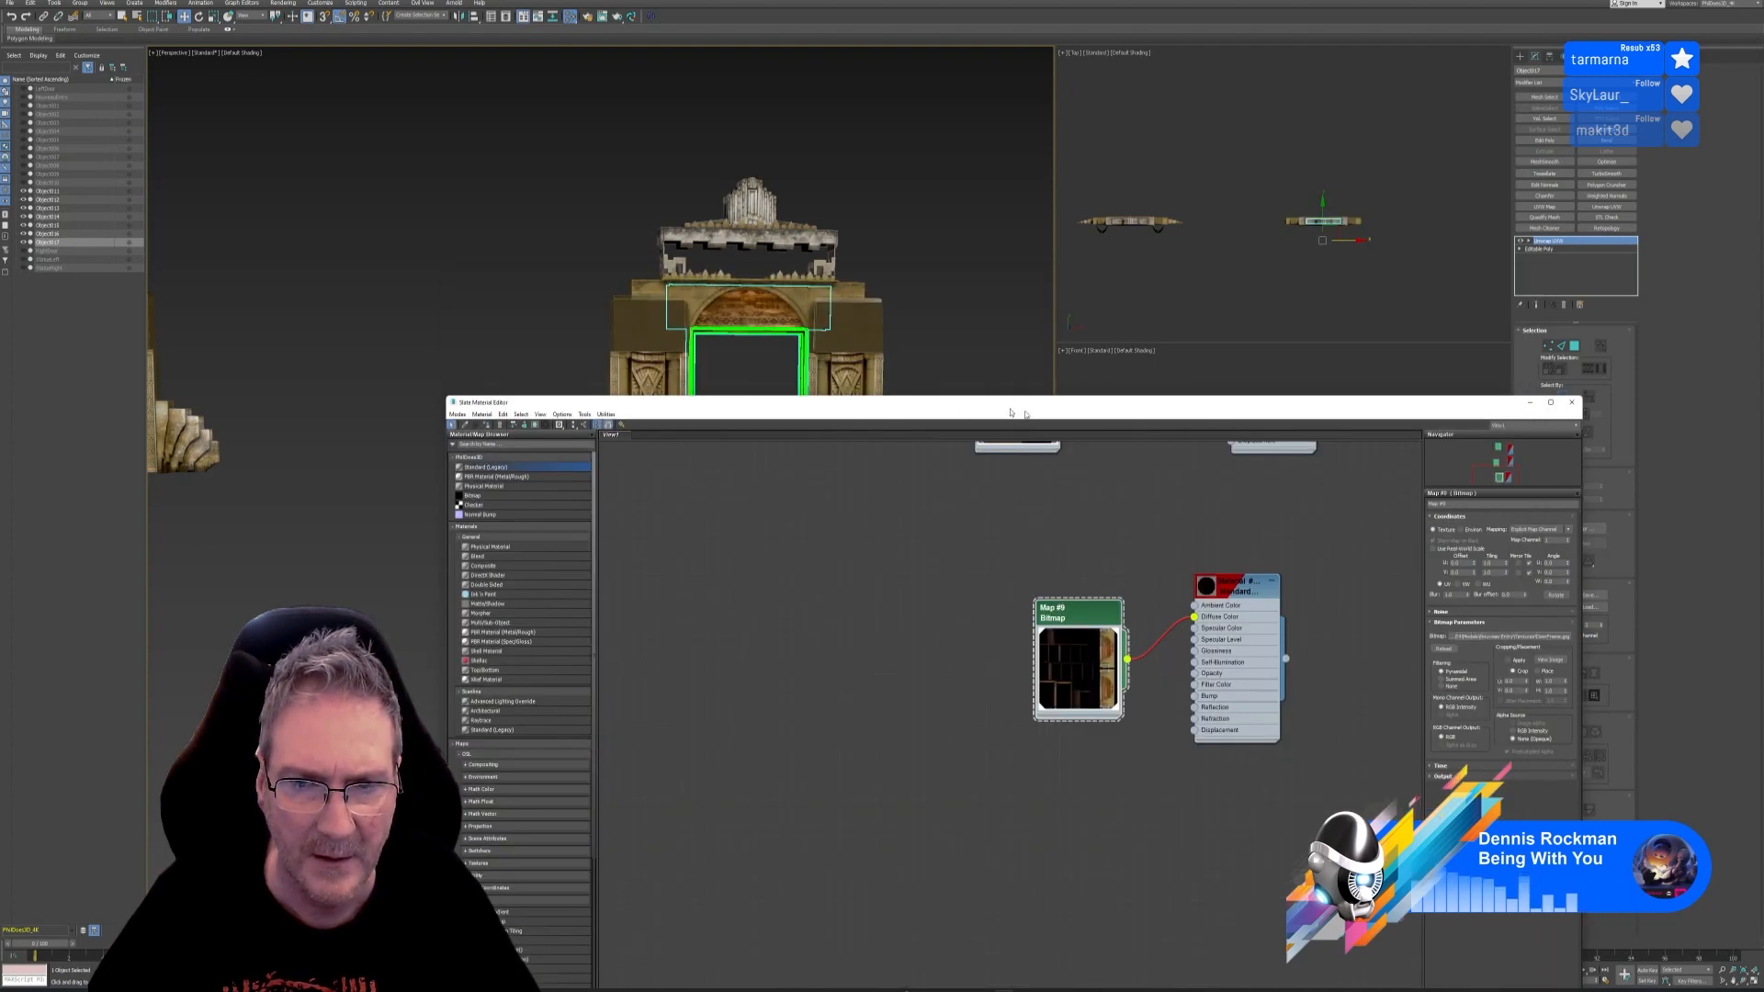
left_click(1572, 402)
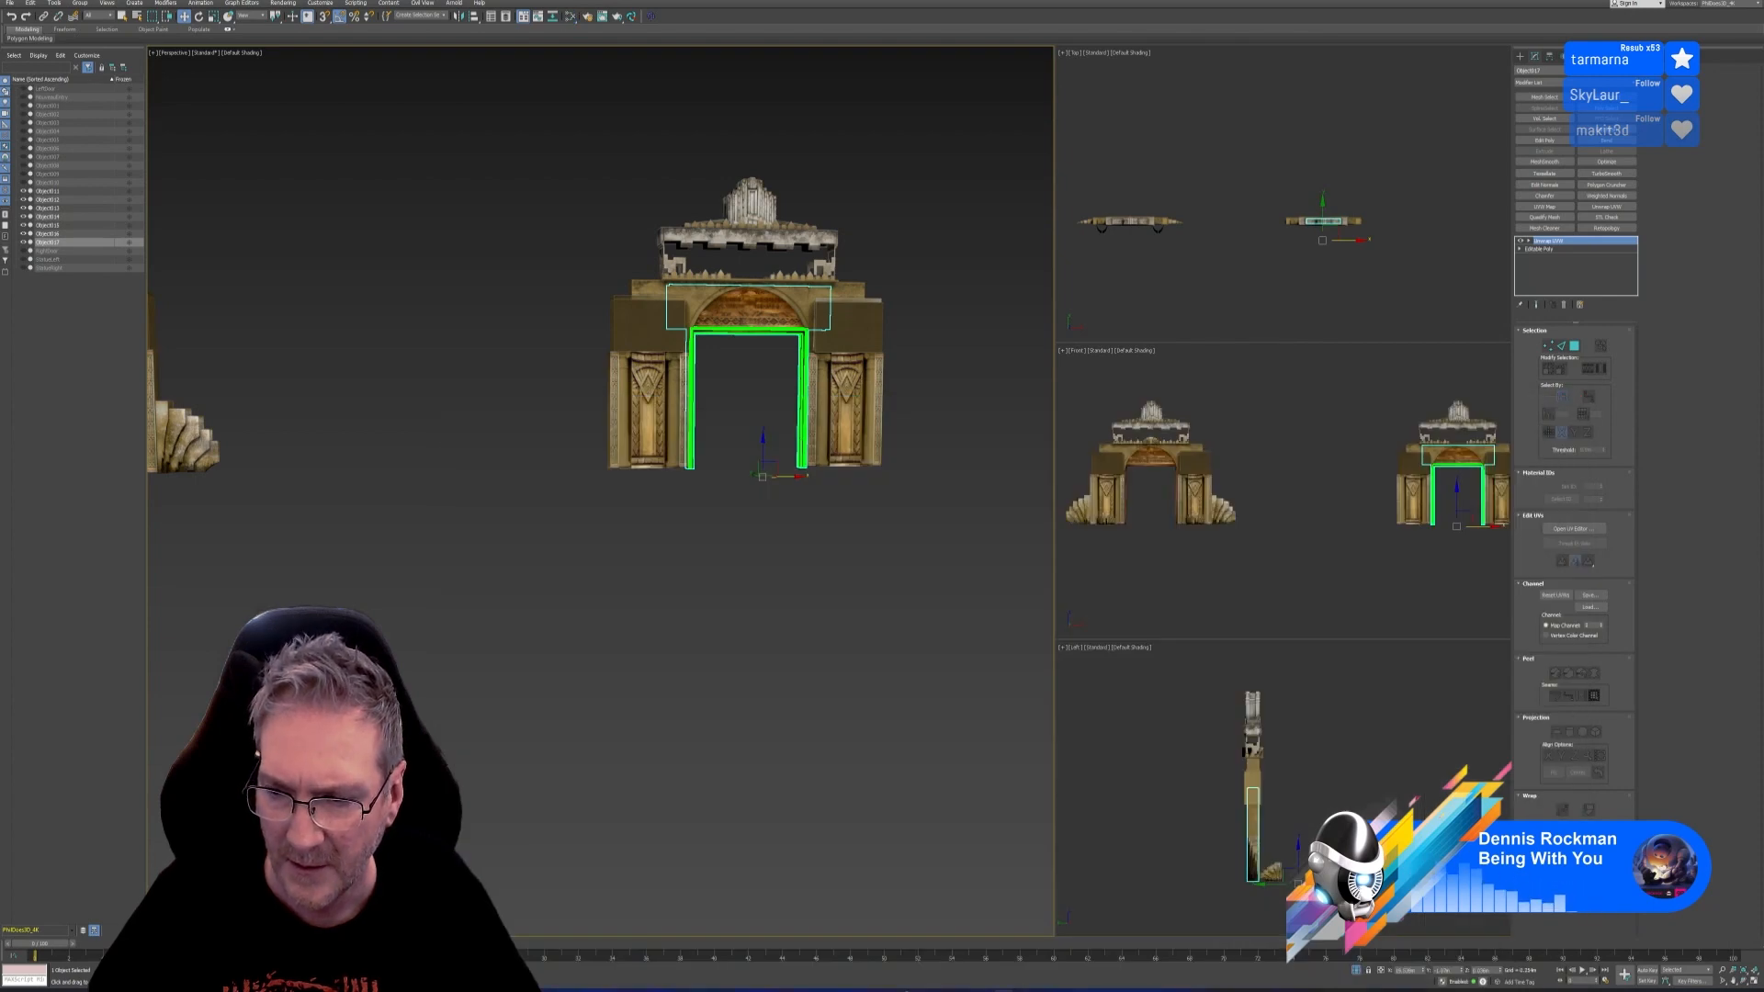
Clone the original arch's shell ornaments as a copy and position them on the rebuilt arch
left_click(937, 634)
scroll(779, 355, "up", 3)
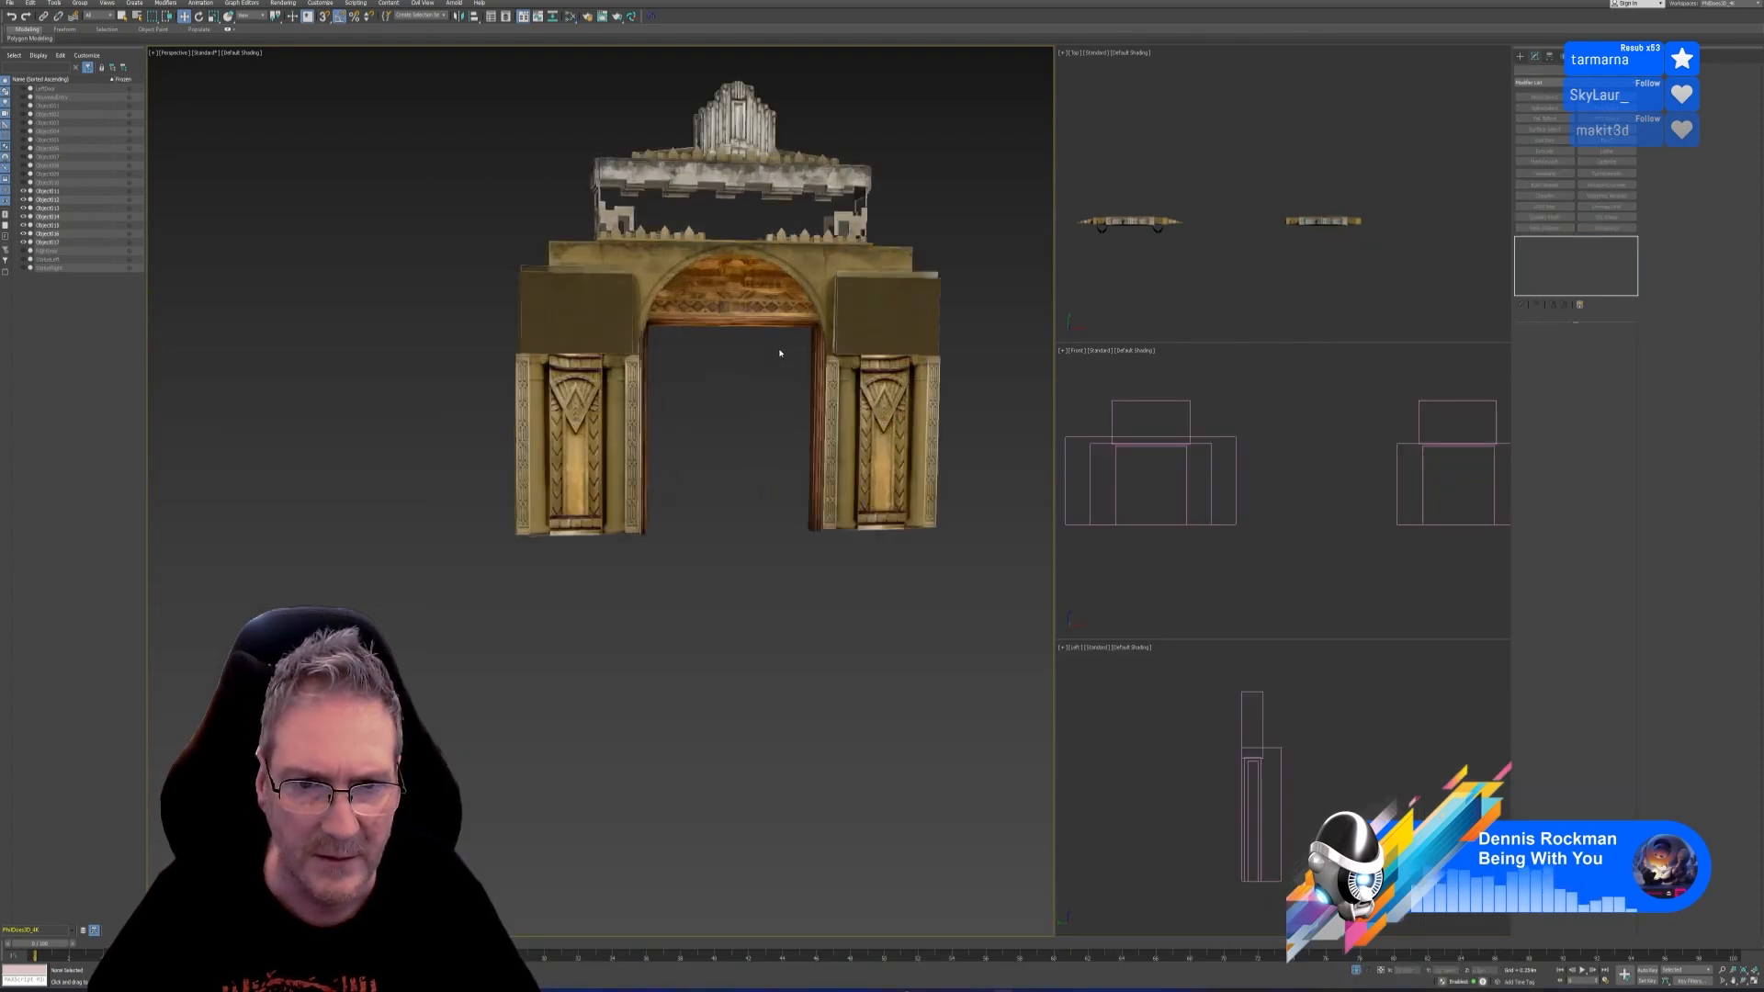
scroll(779, 390, "down", 3)
middle_click_drag(649, 447, 820, 476)
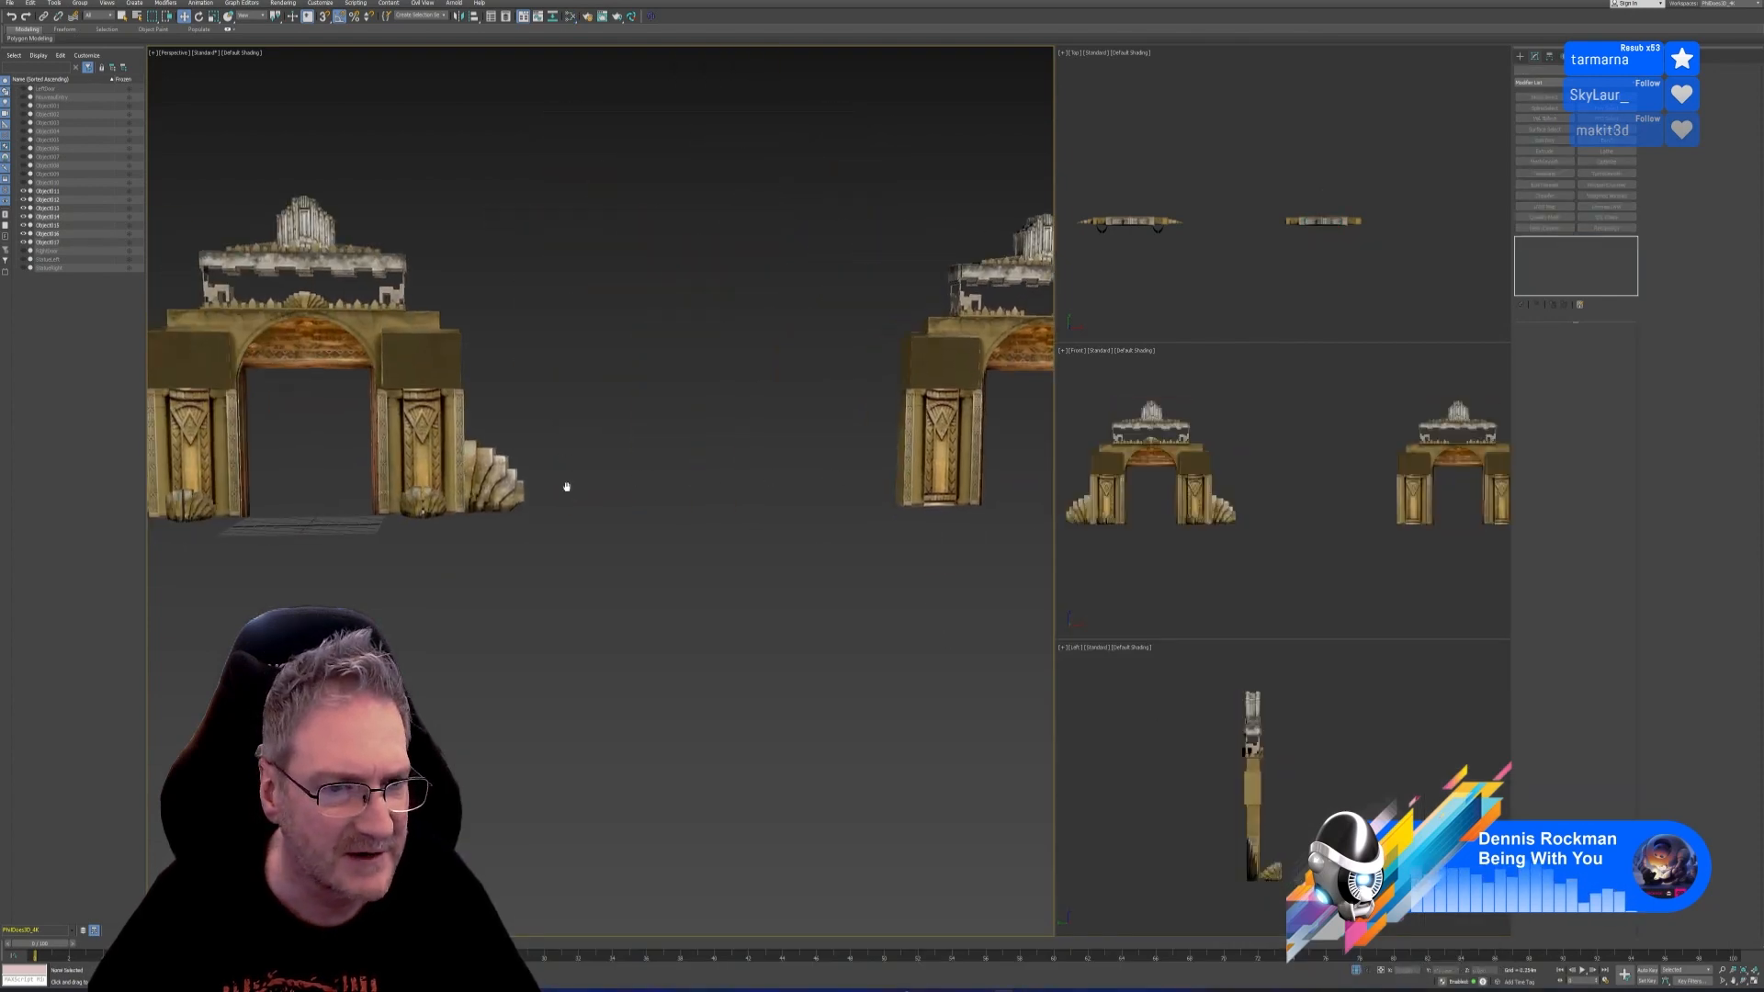
middle_click_drag(567, 489, 780, 505)
mouse_move(760, 642)
middle_mouse_down()
mouse_move(451, 640)
mouse_move(745, 643)
middle_mouse_up()
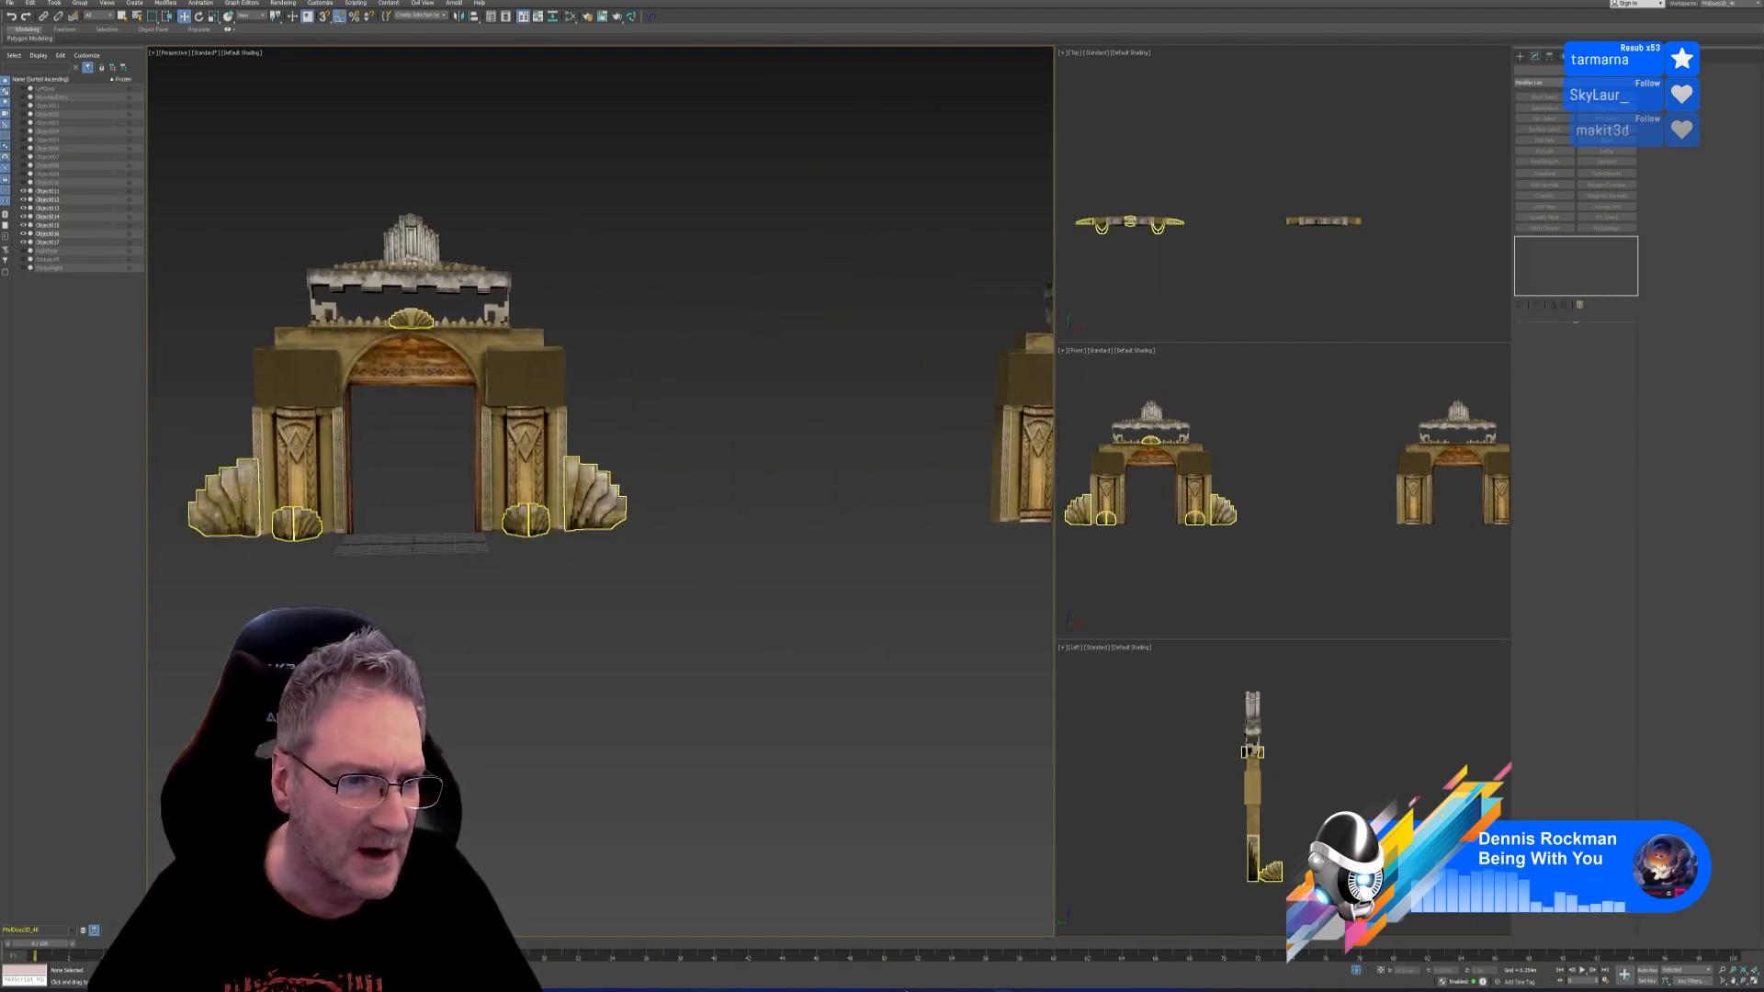
left_click(585, 501)
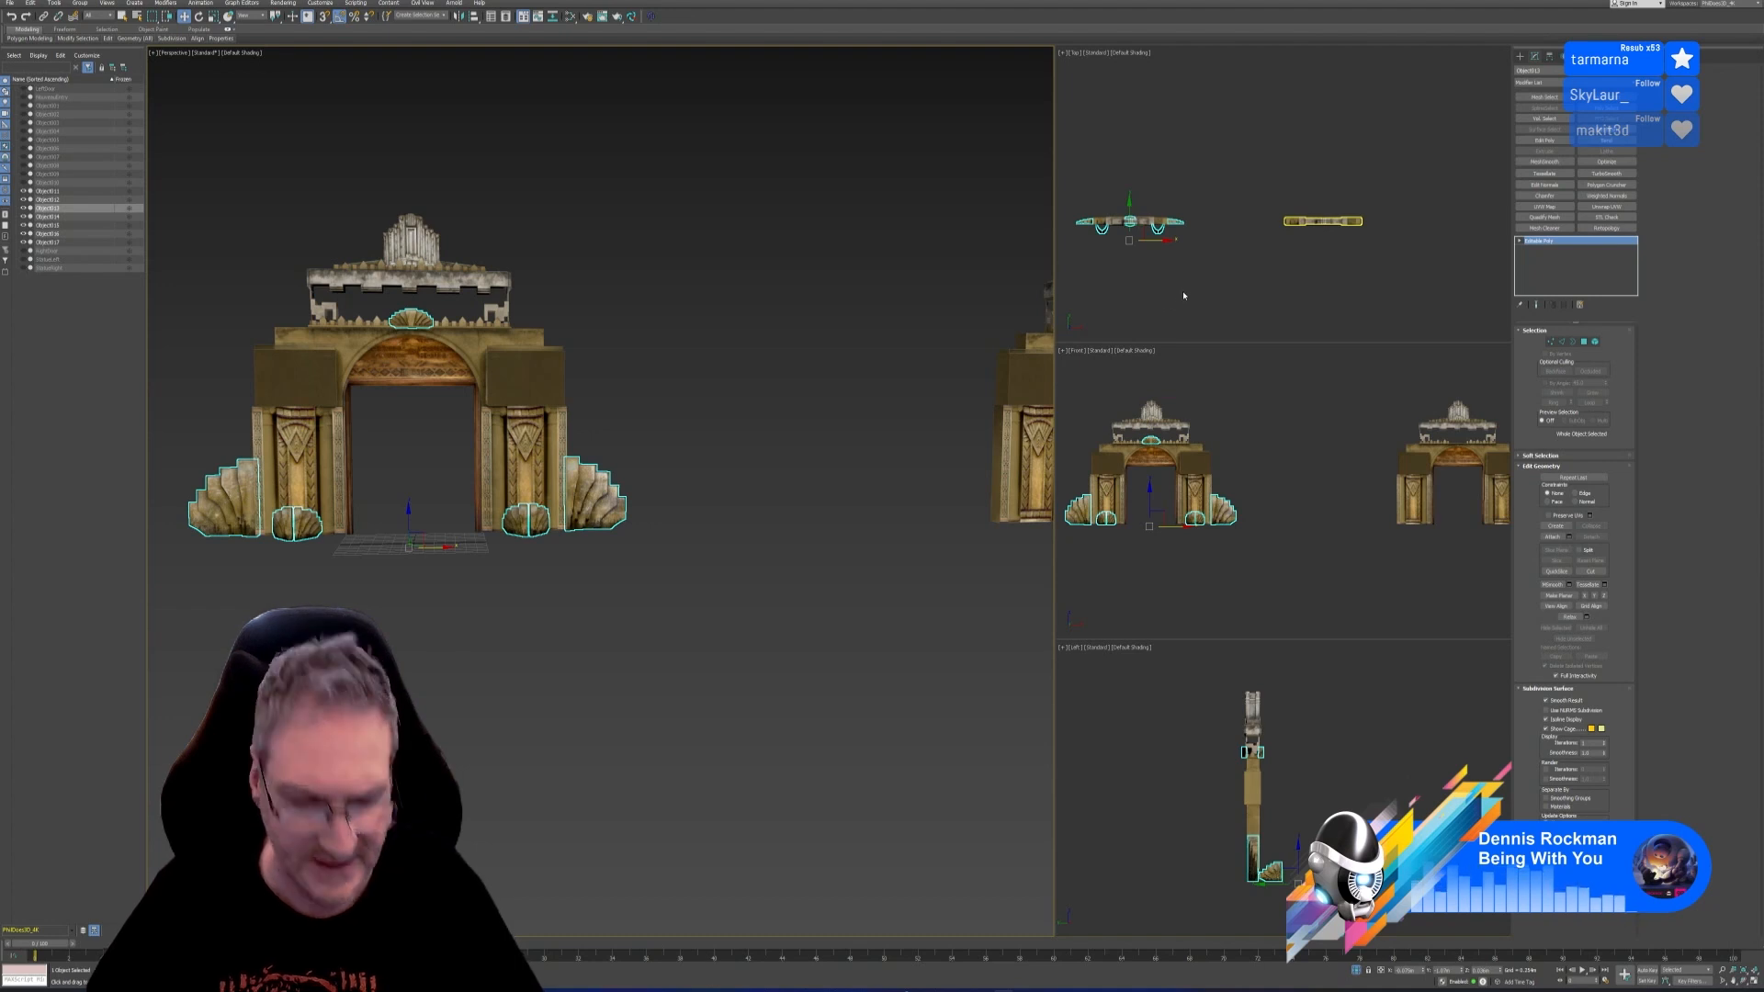
middle_click_drag(1183, 291, 1174, 294)
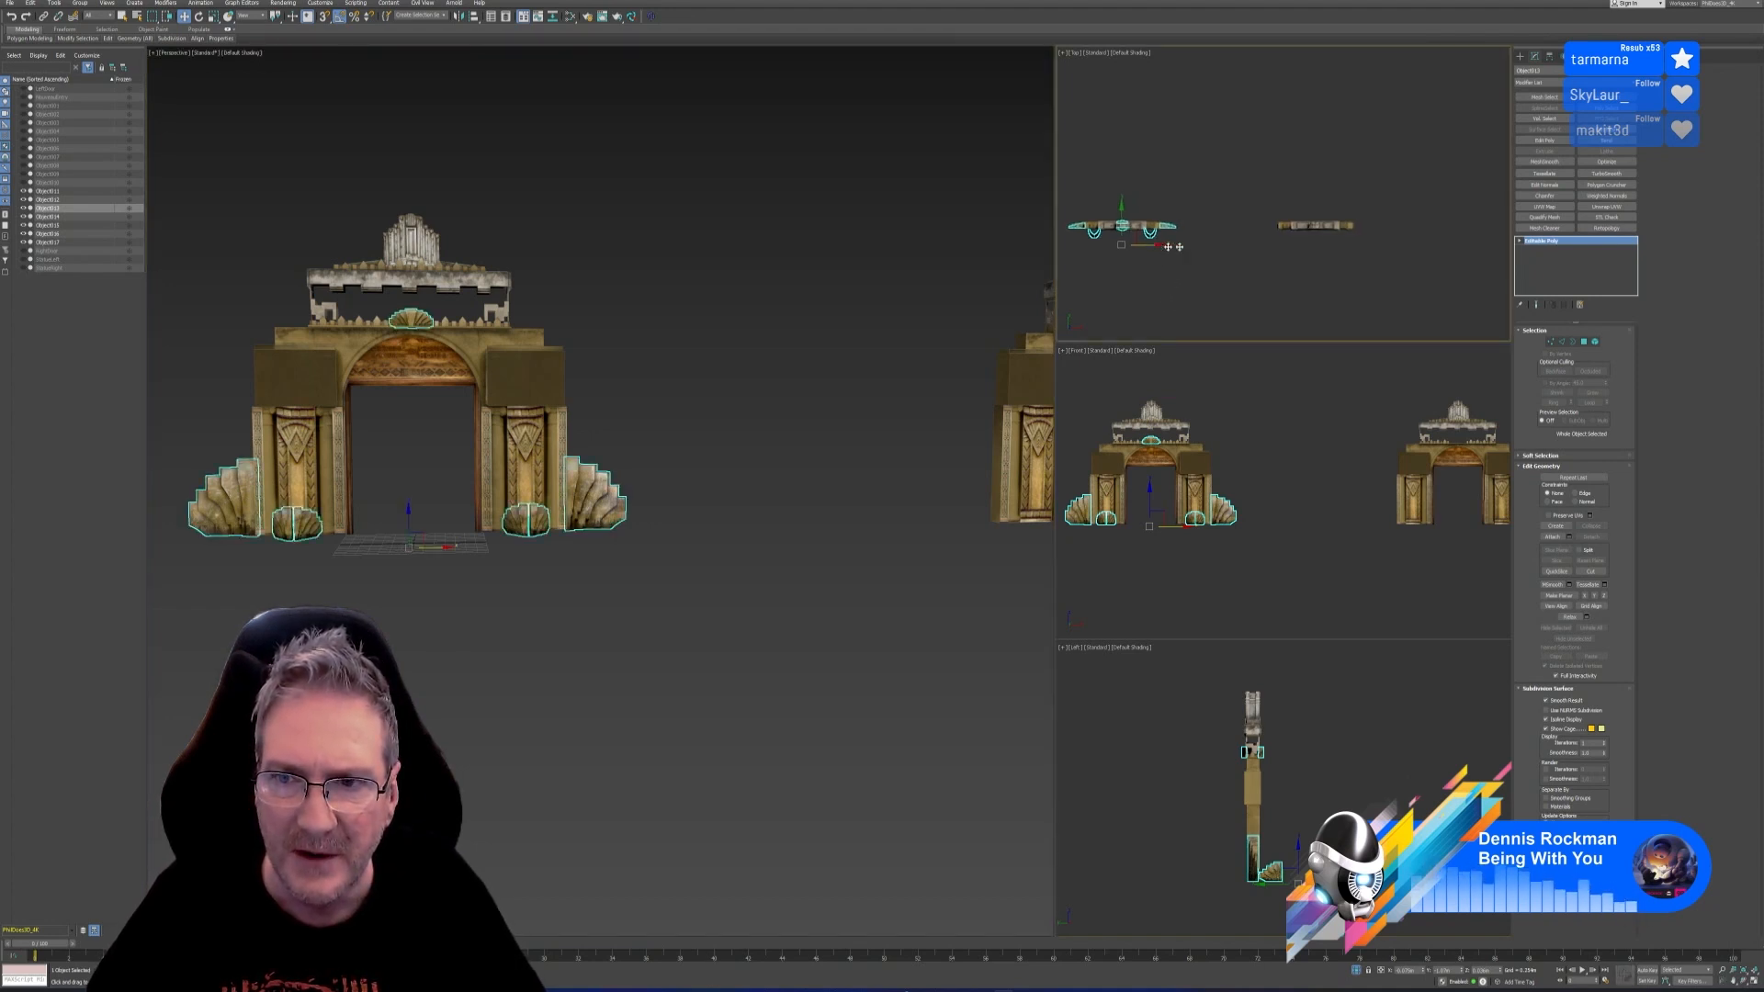
left_click_drag(1168, 246, 1345, 259)
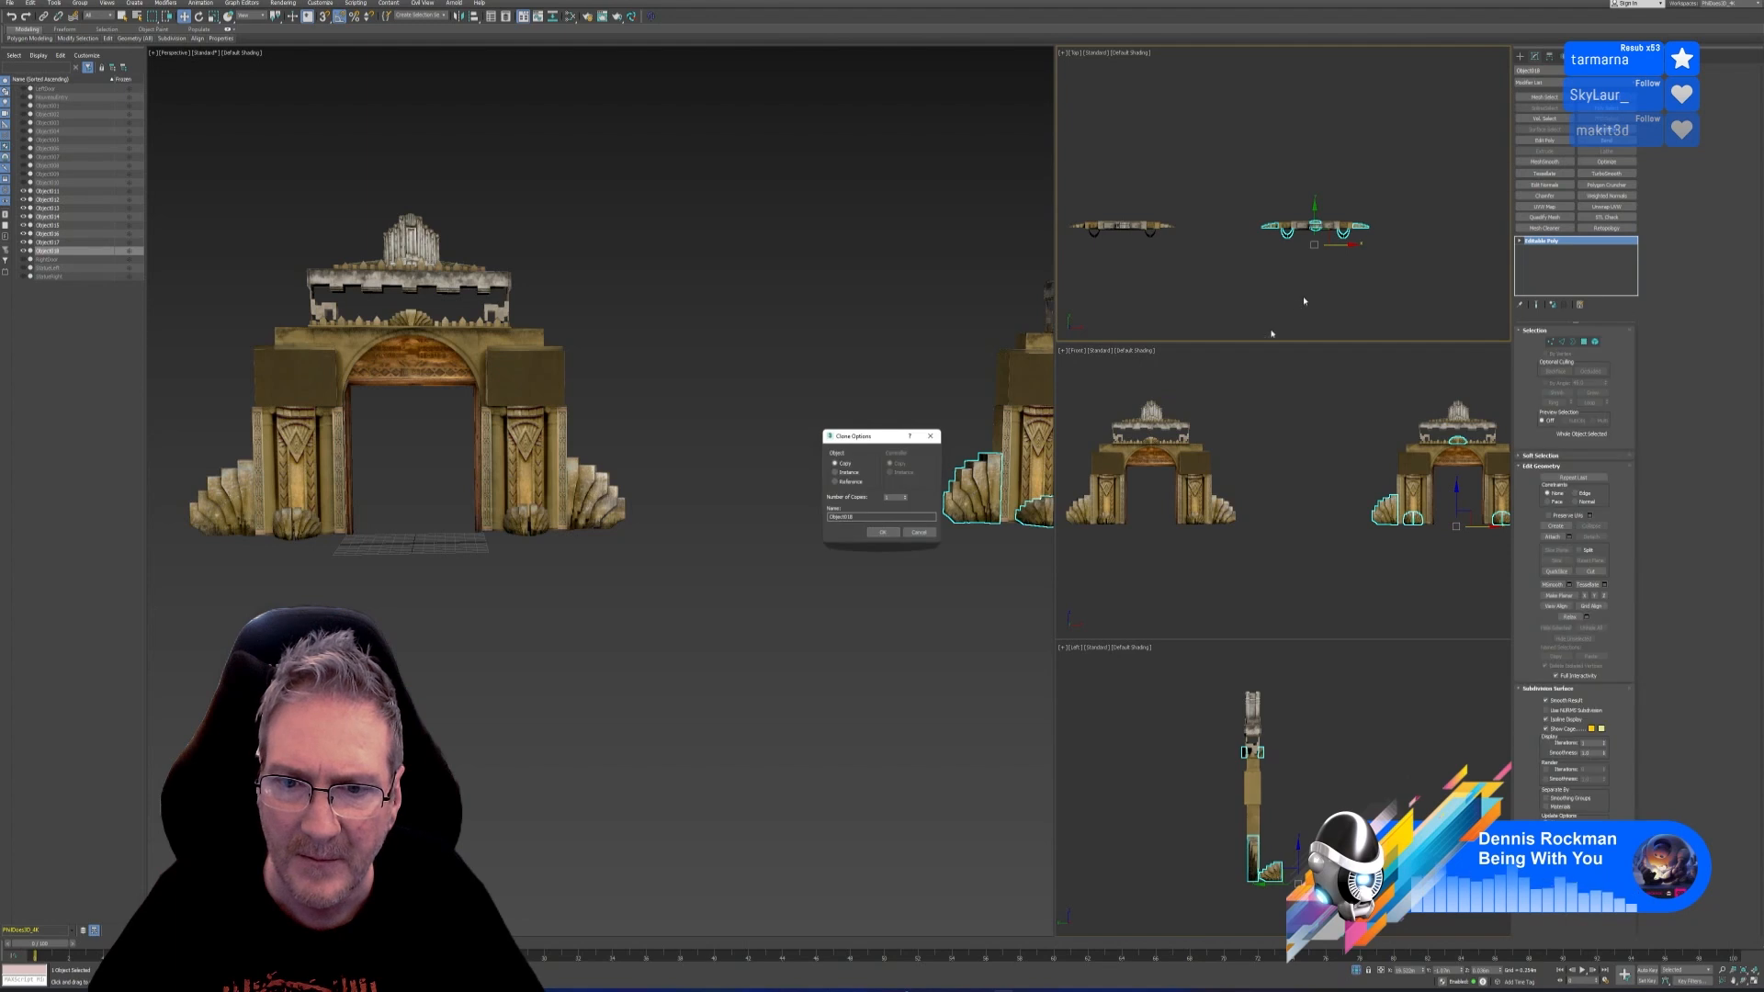
left_click(892, 533)
Apply Unwrap UVW to the copied shell ornaments and repack all their UVs to fill the texture square
middle_click_drag(896, 436, 539, 484)
scroll(779, 559, "up", 2)
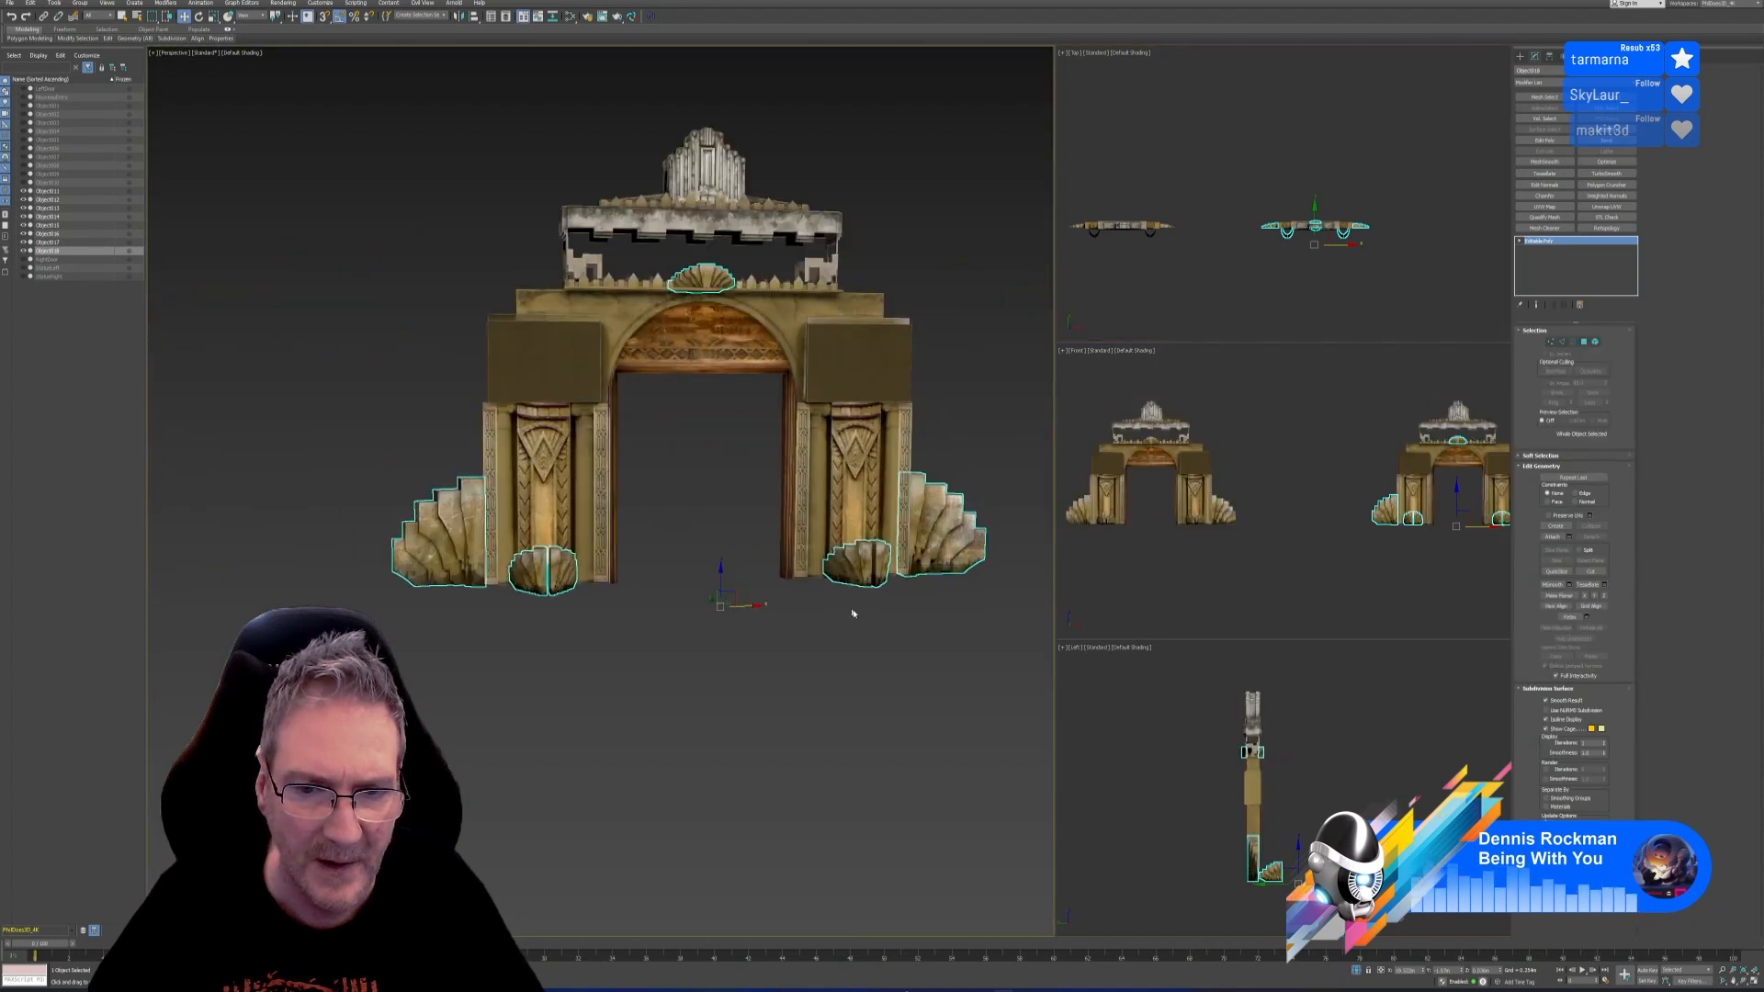
middle_click_drag(853, 613, 848, 596)
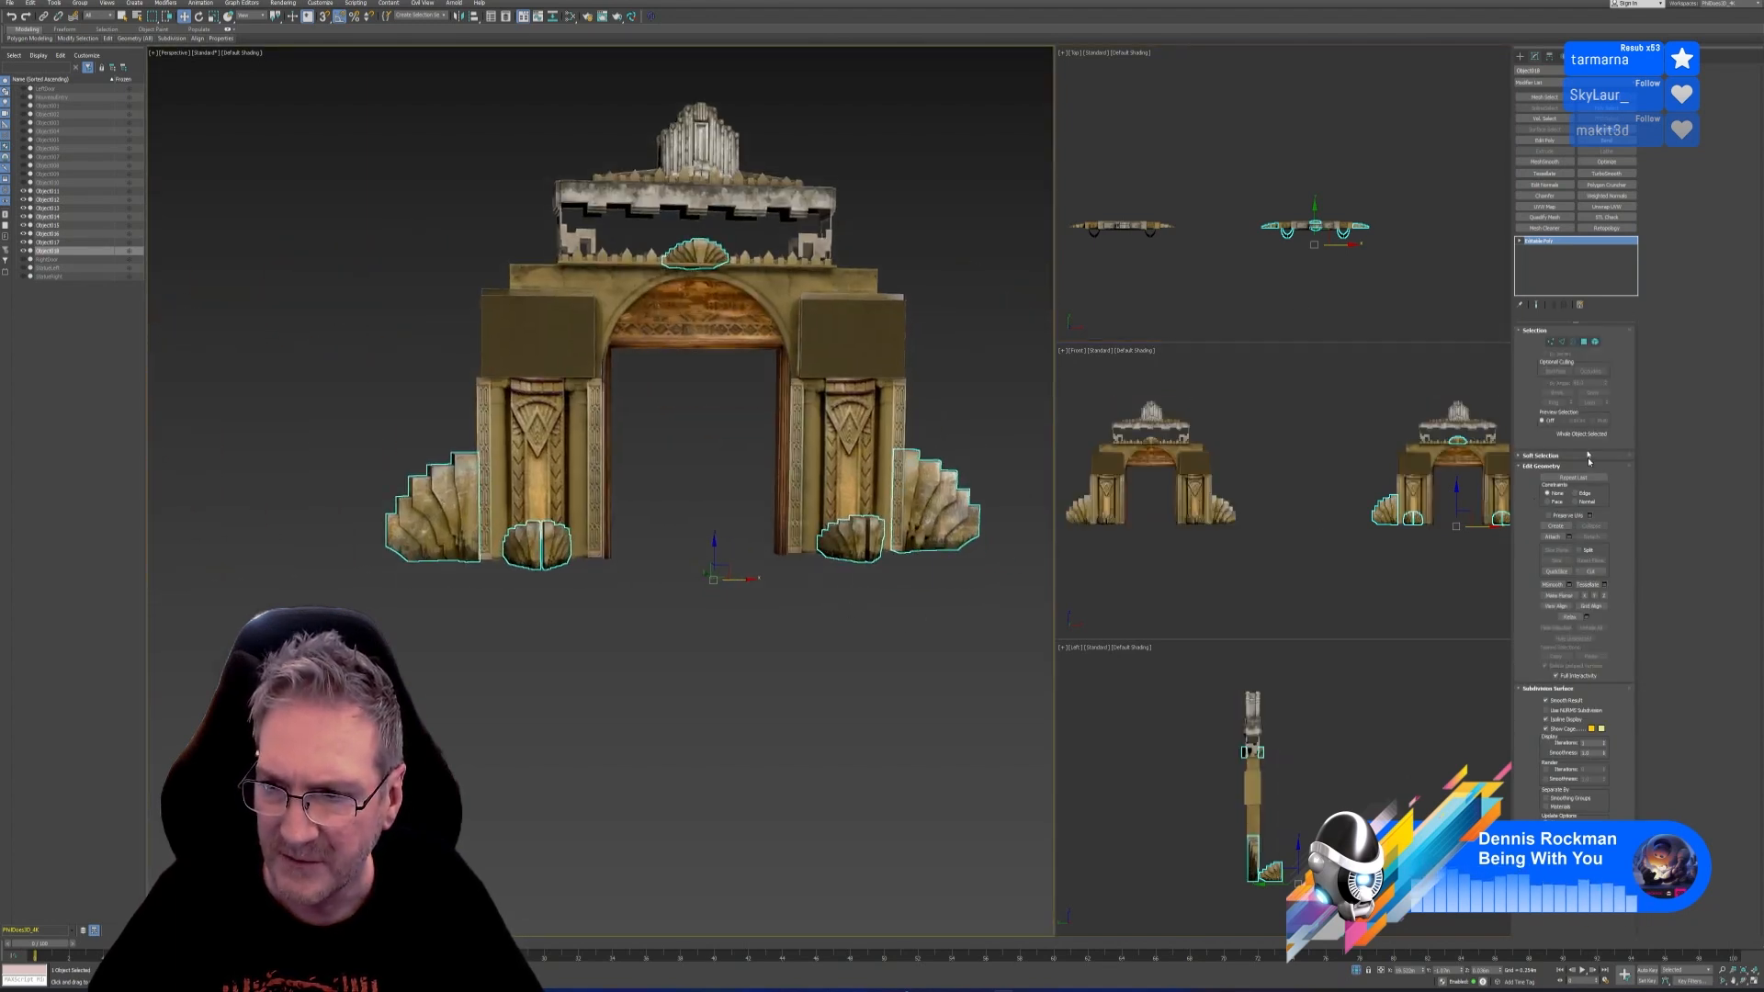
left_click(1609, 208)
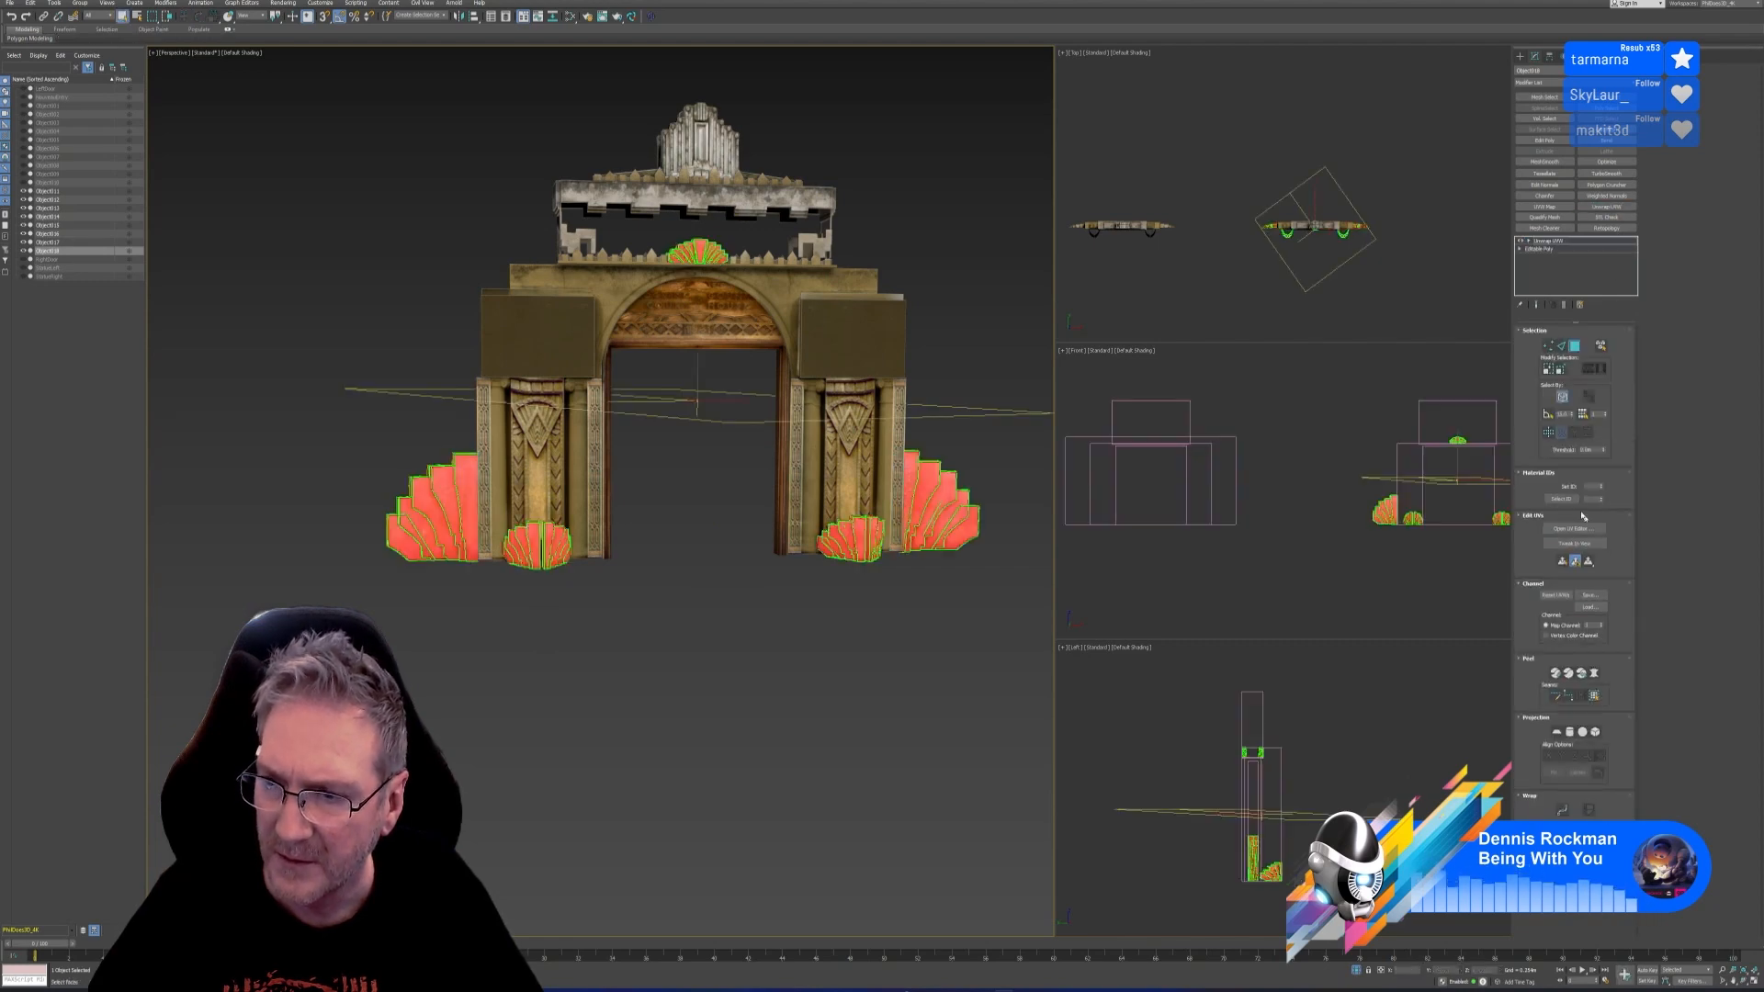
left_click(1574, 529)
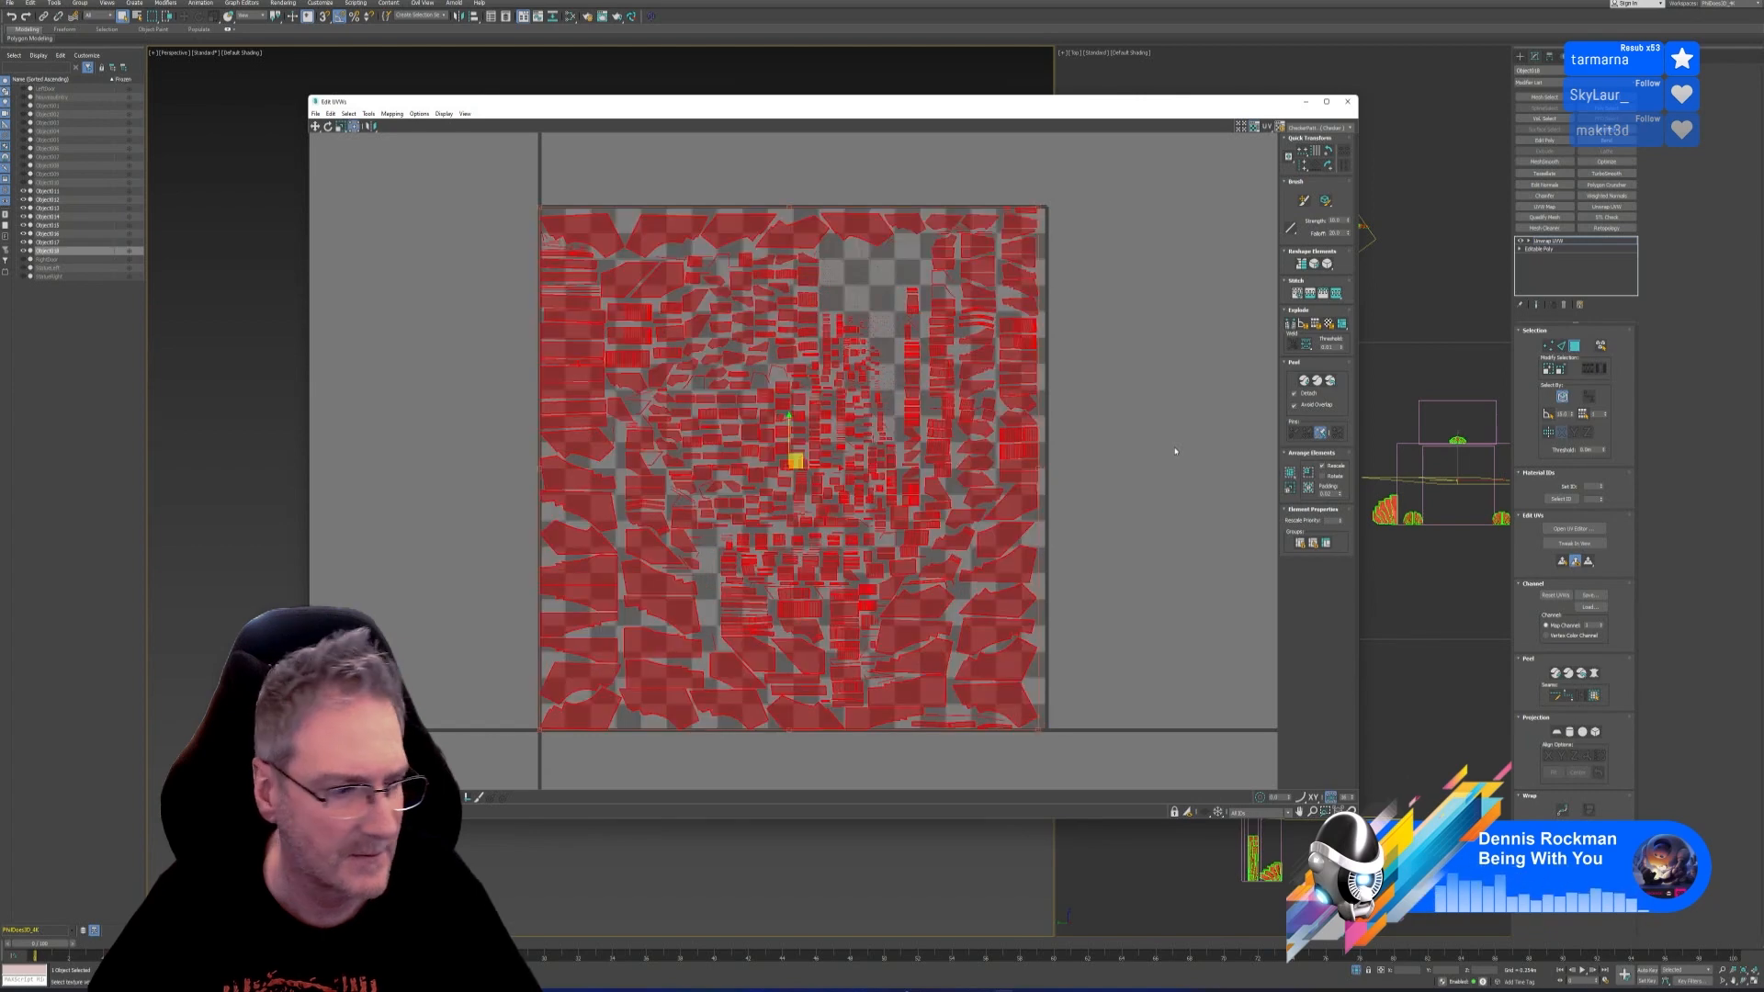
left_click(1198, 276)
left_click(1347, 103)
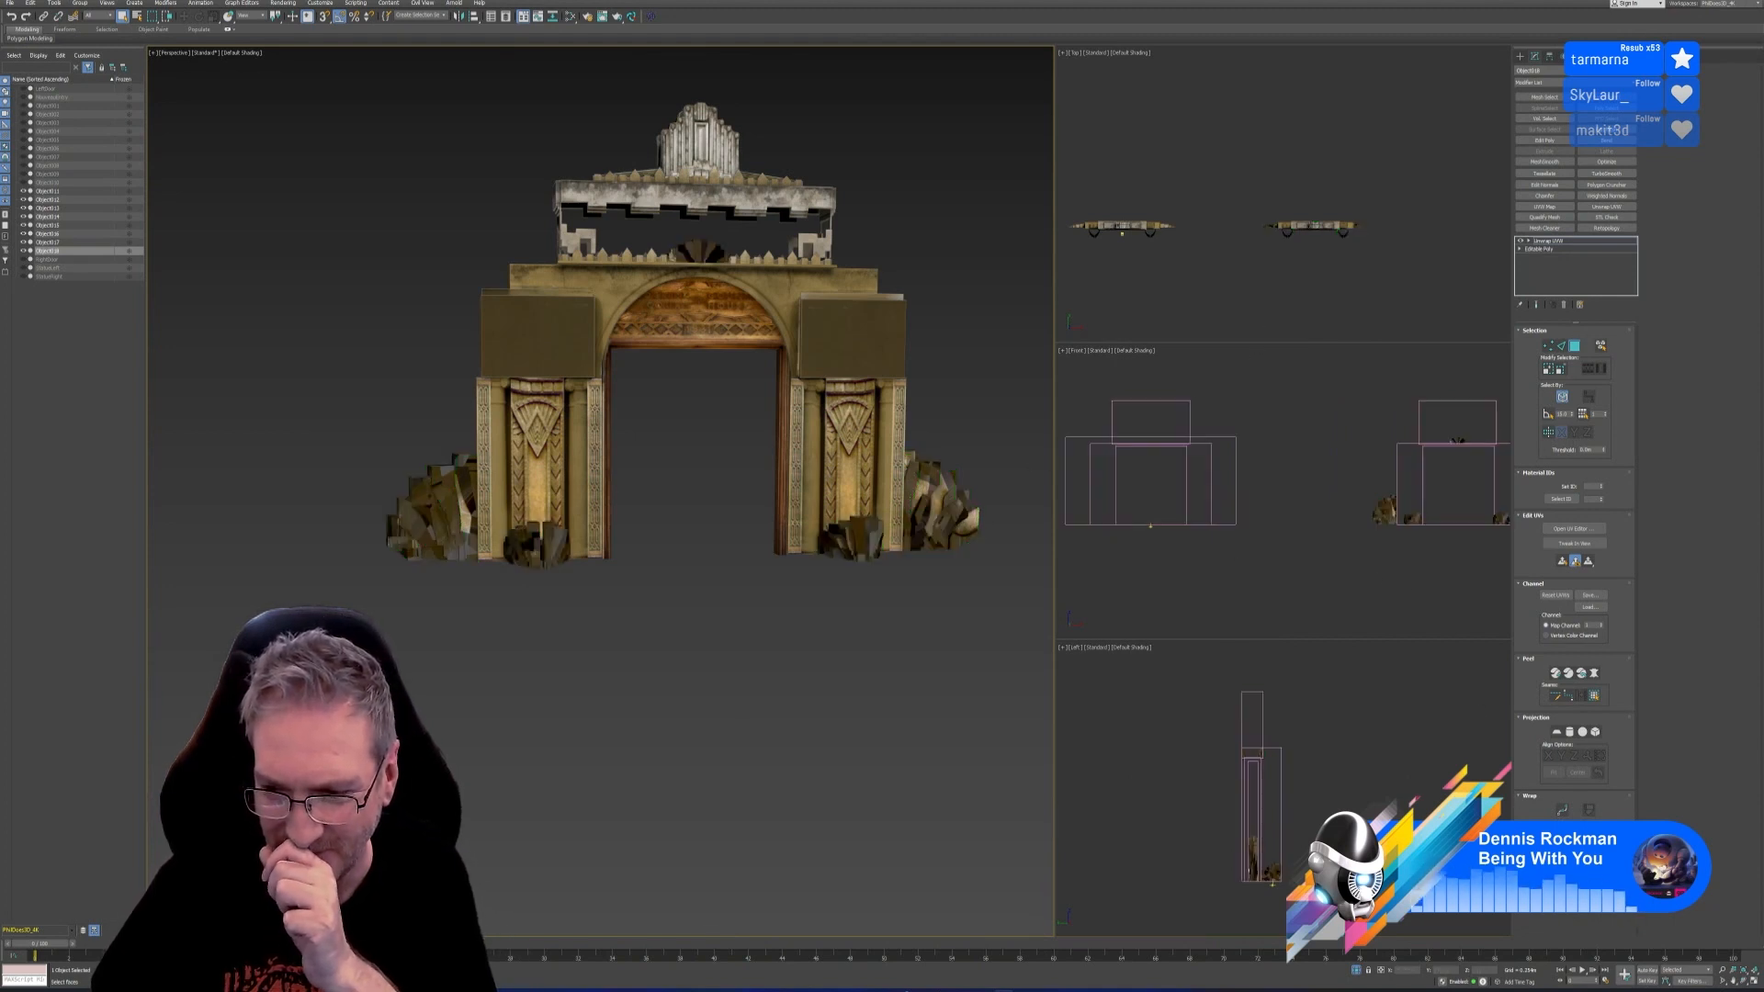
Save the scene with Save As into the Nouveau Entry project folder
left_click(9, 2)
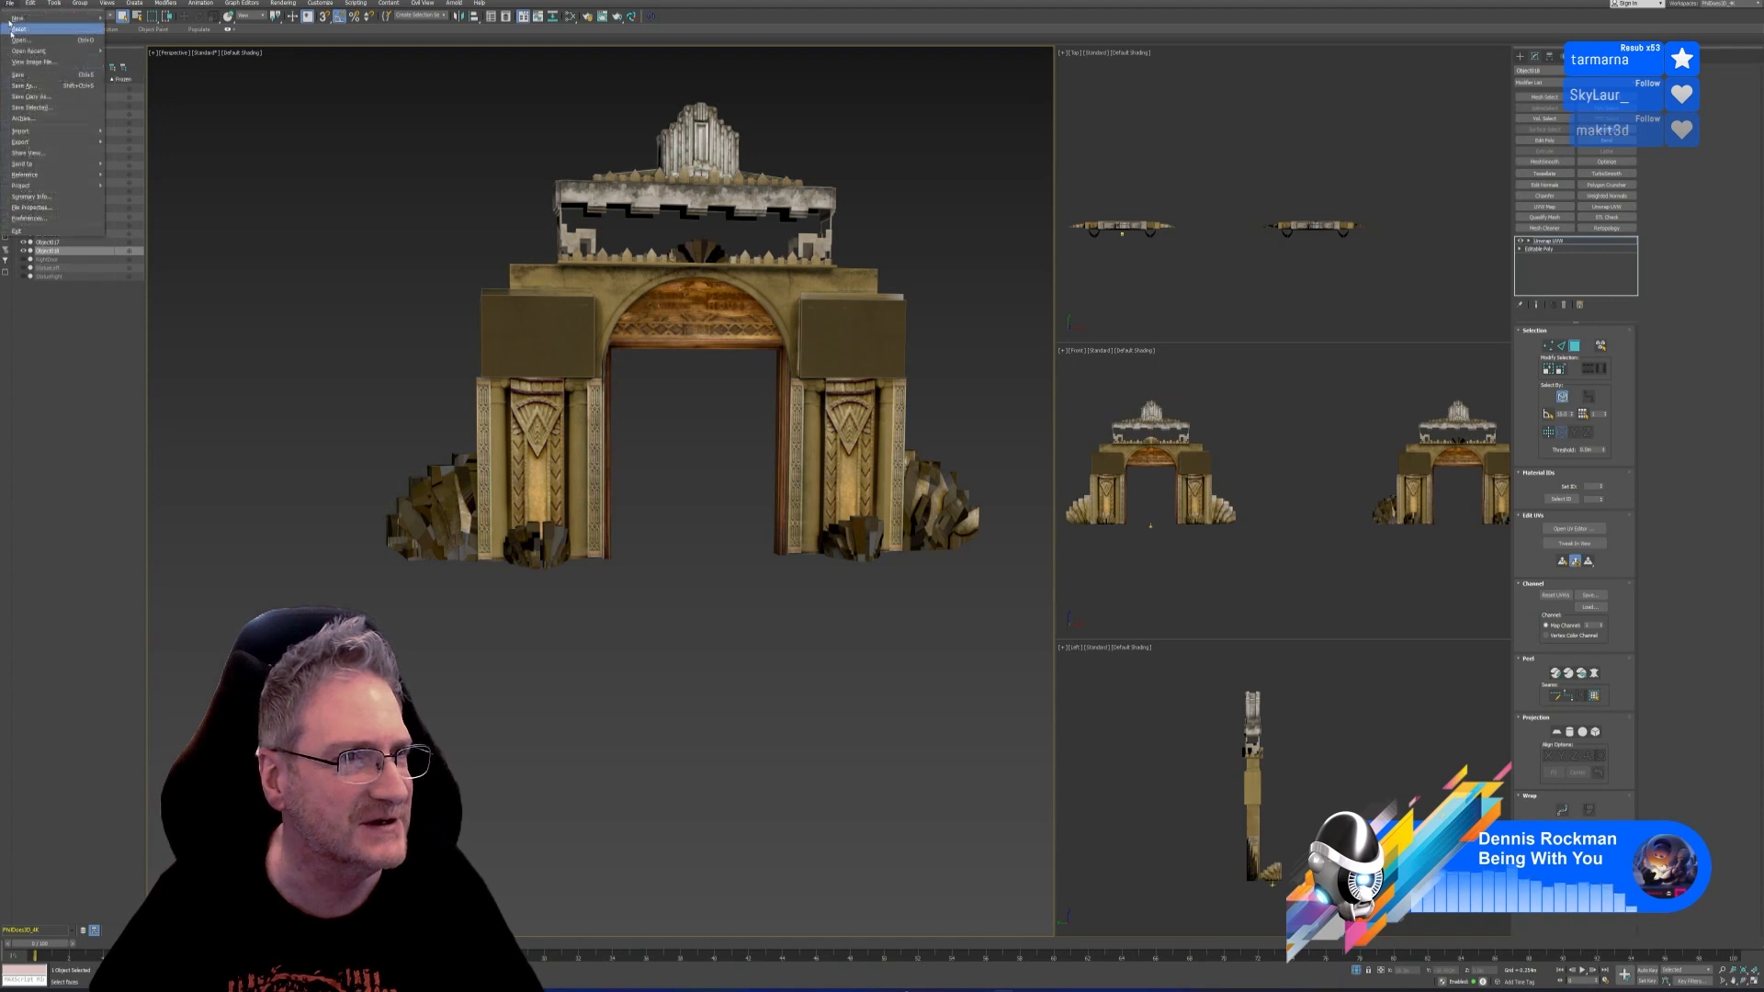
left_click(23, 86)
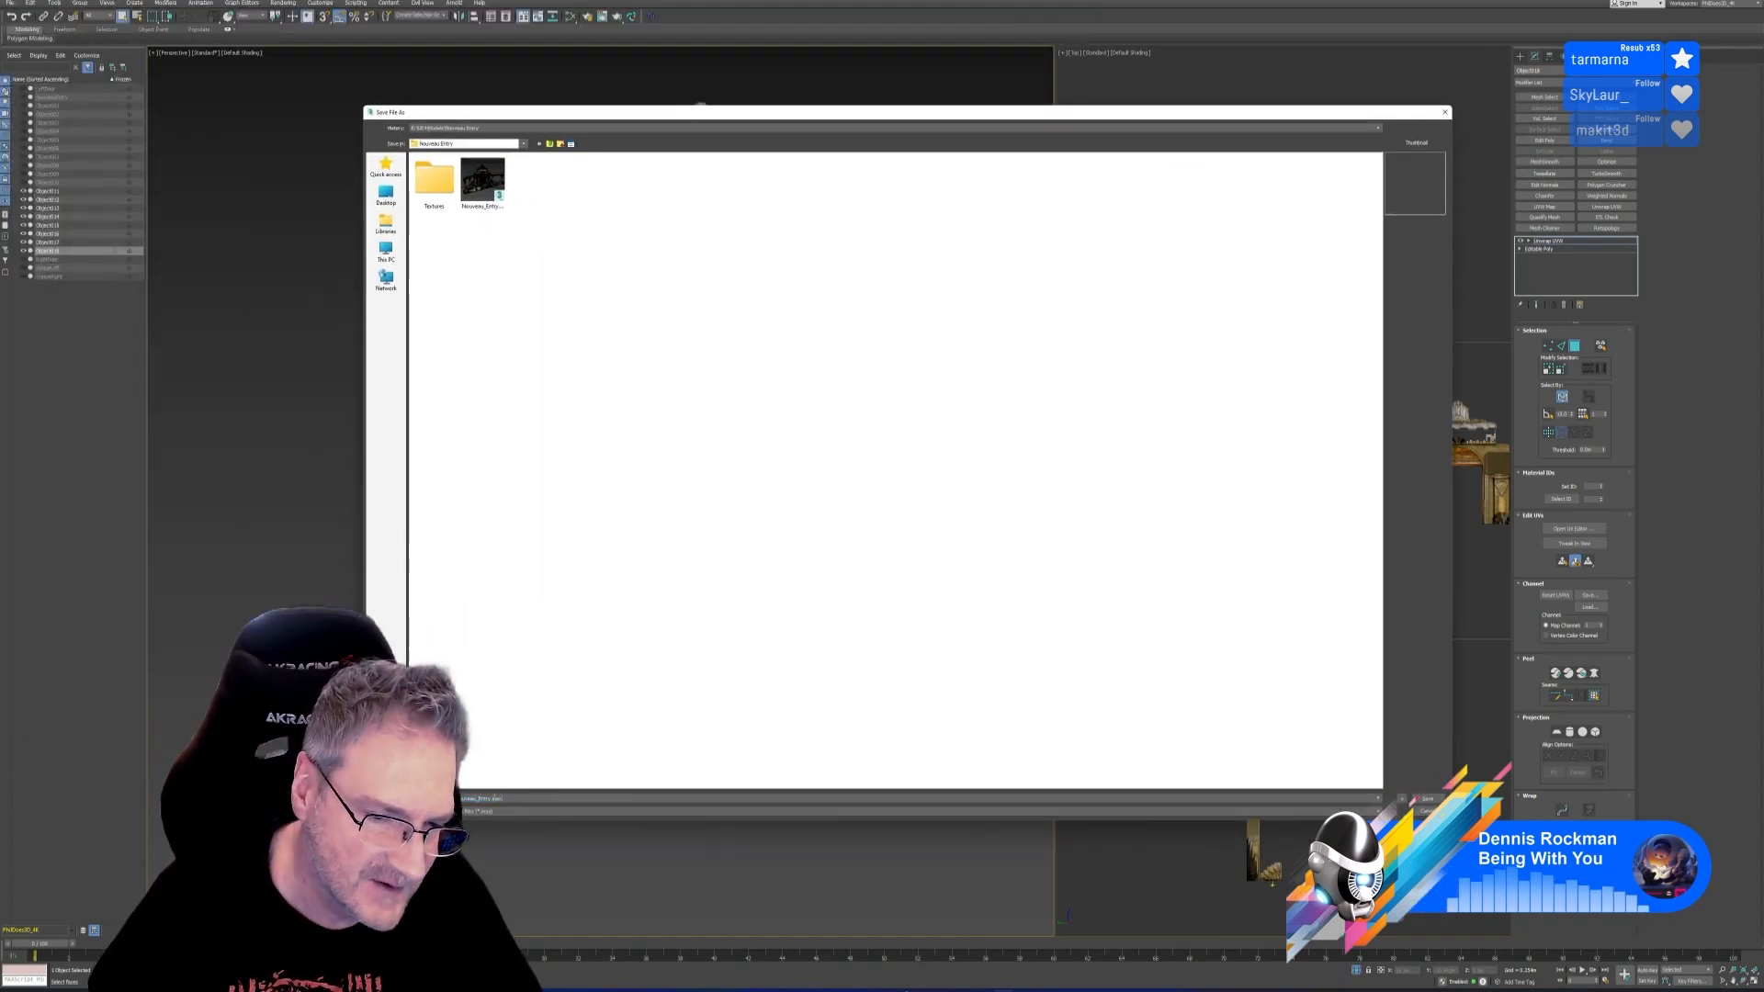
double_click(494, 797)
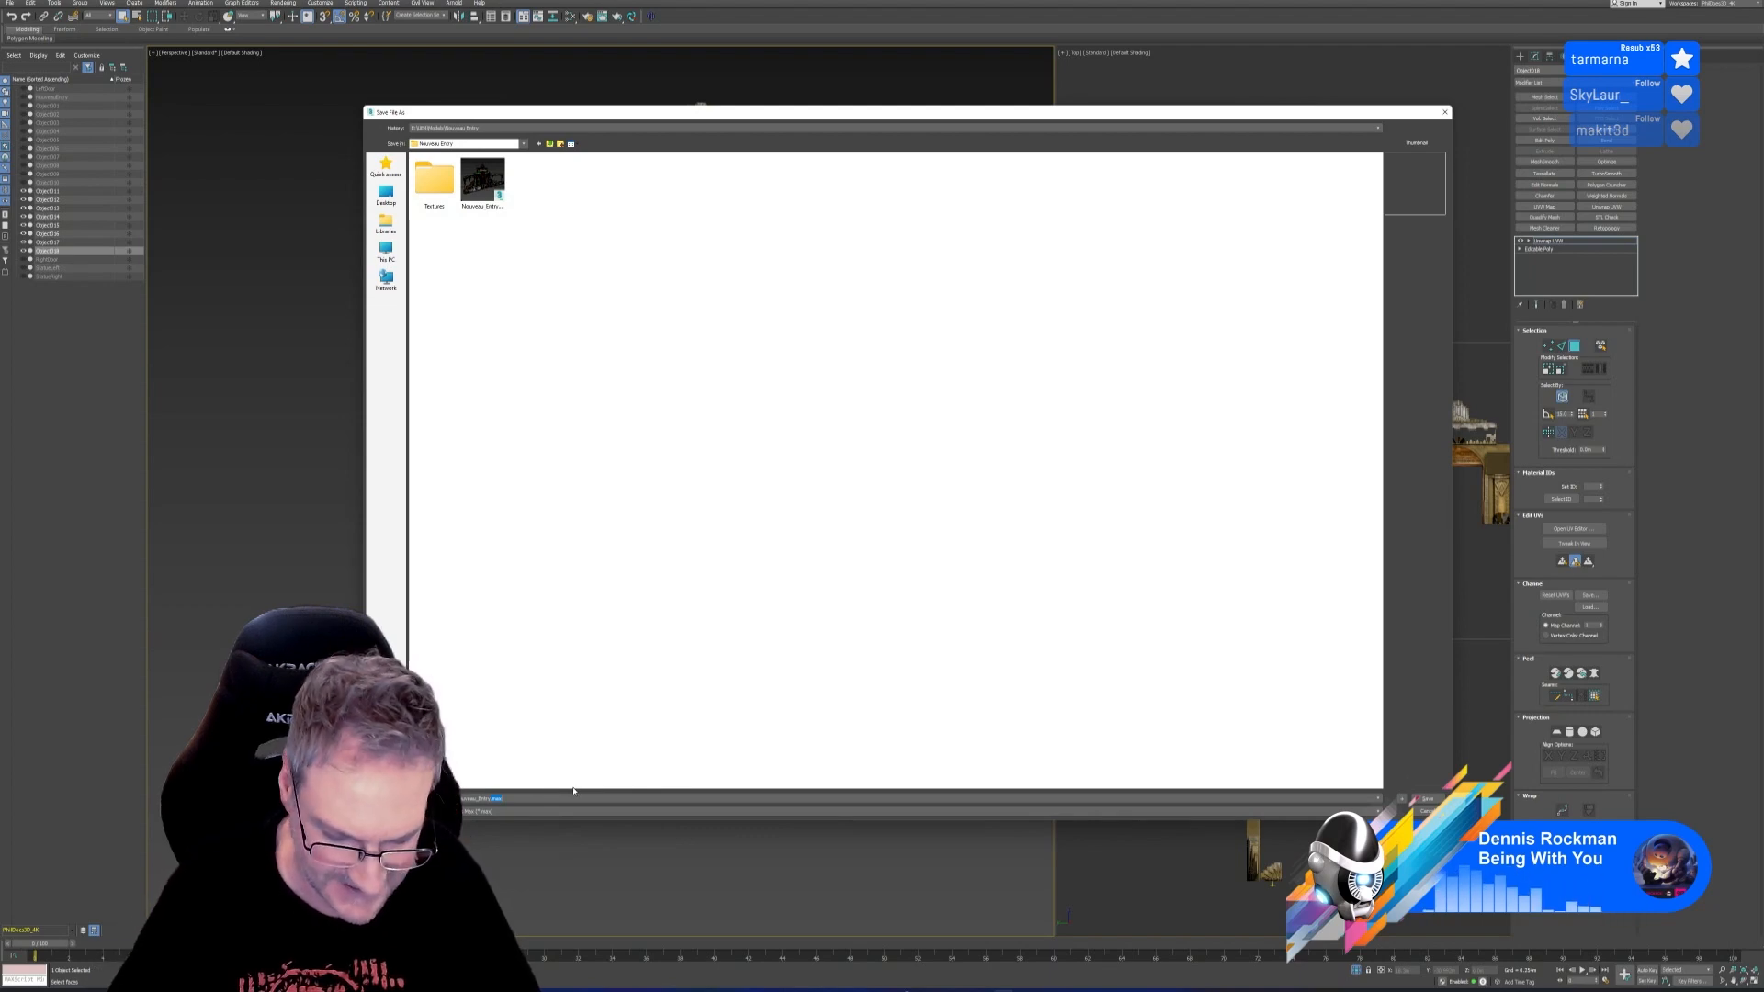
key("Return")
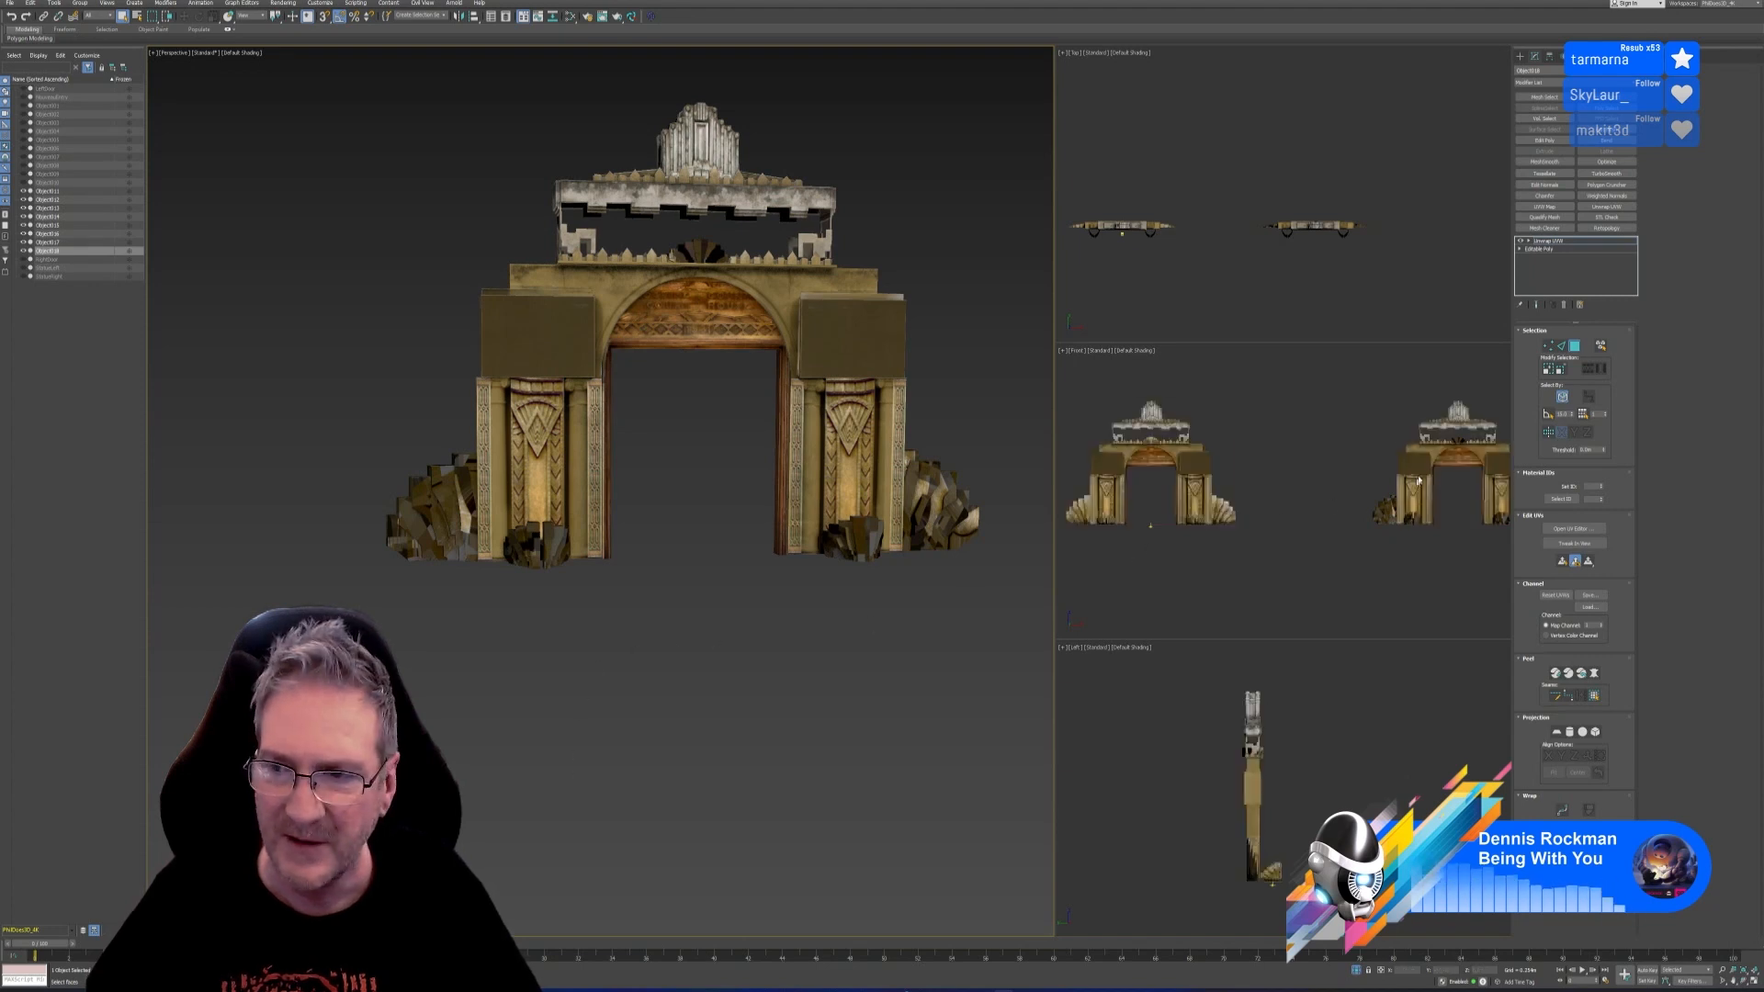
left_click(1602, 624)
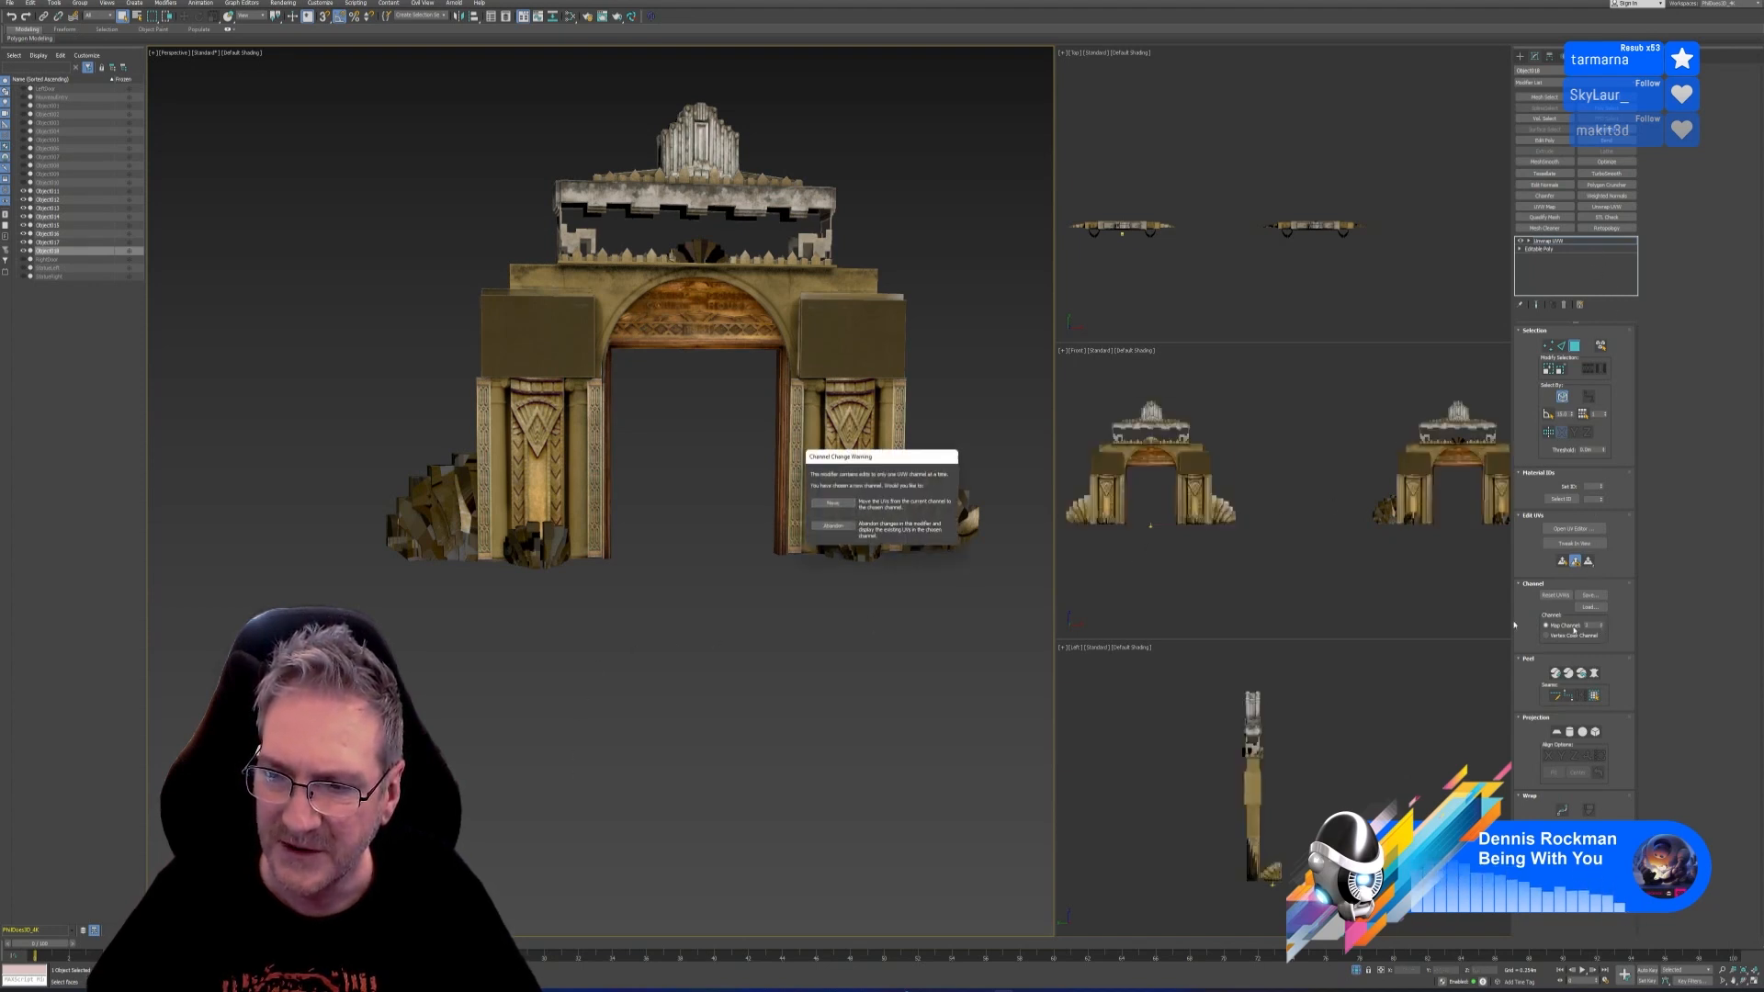
left_click(836, 504)
left_click(1564, 306)
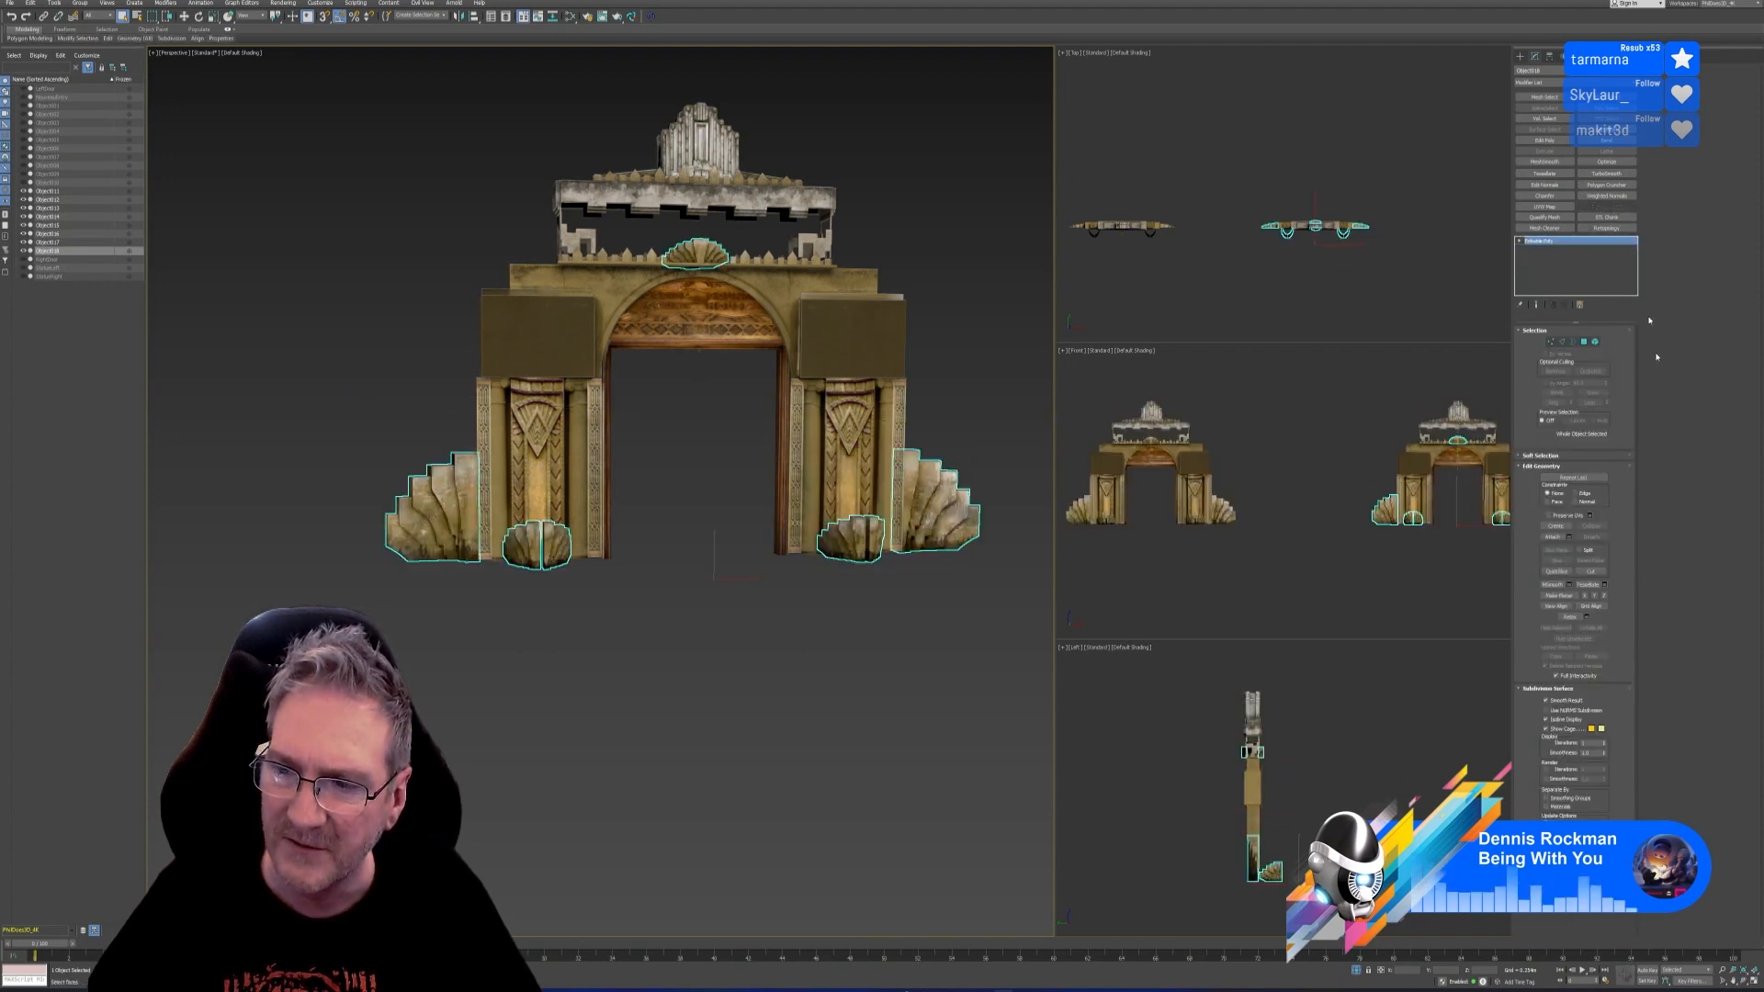
key("ctrl+z")
Move the shell ornaments' unwrapped UVs to map channel 2 and review their packed layout in the UV editor
left_click(1604, 625)
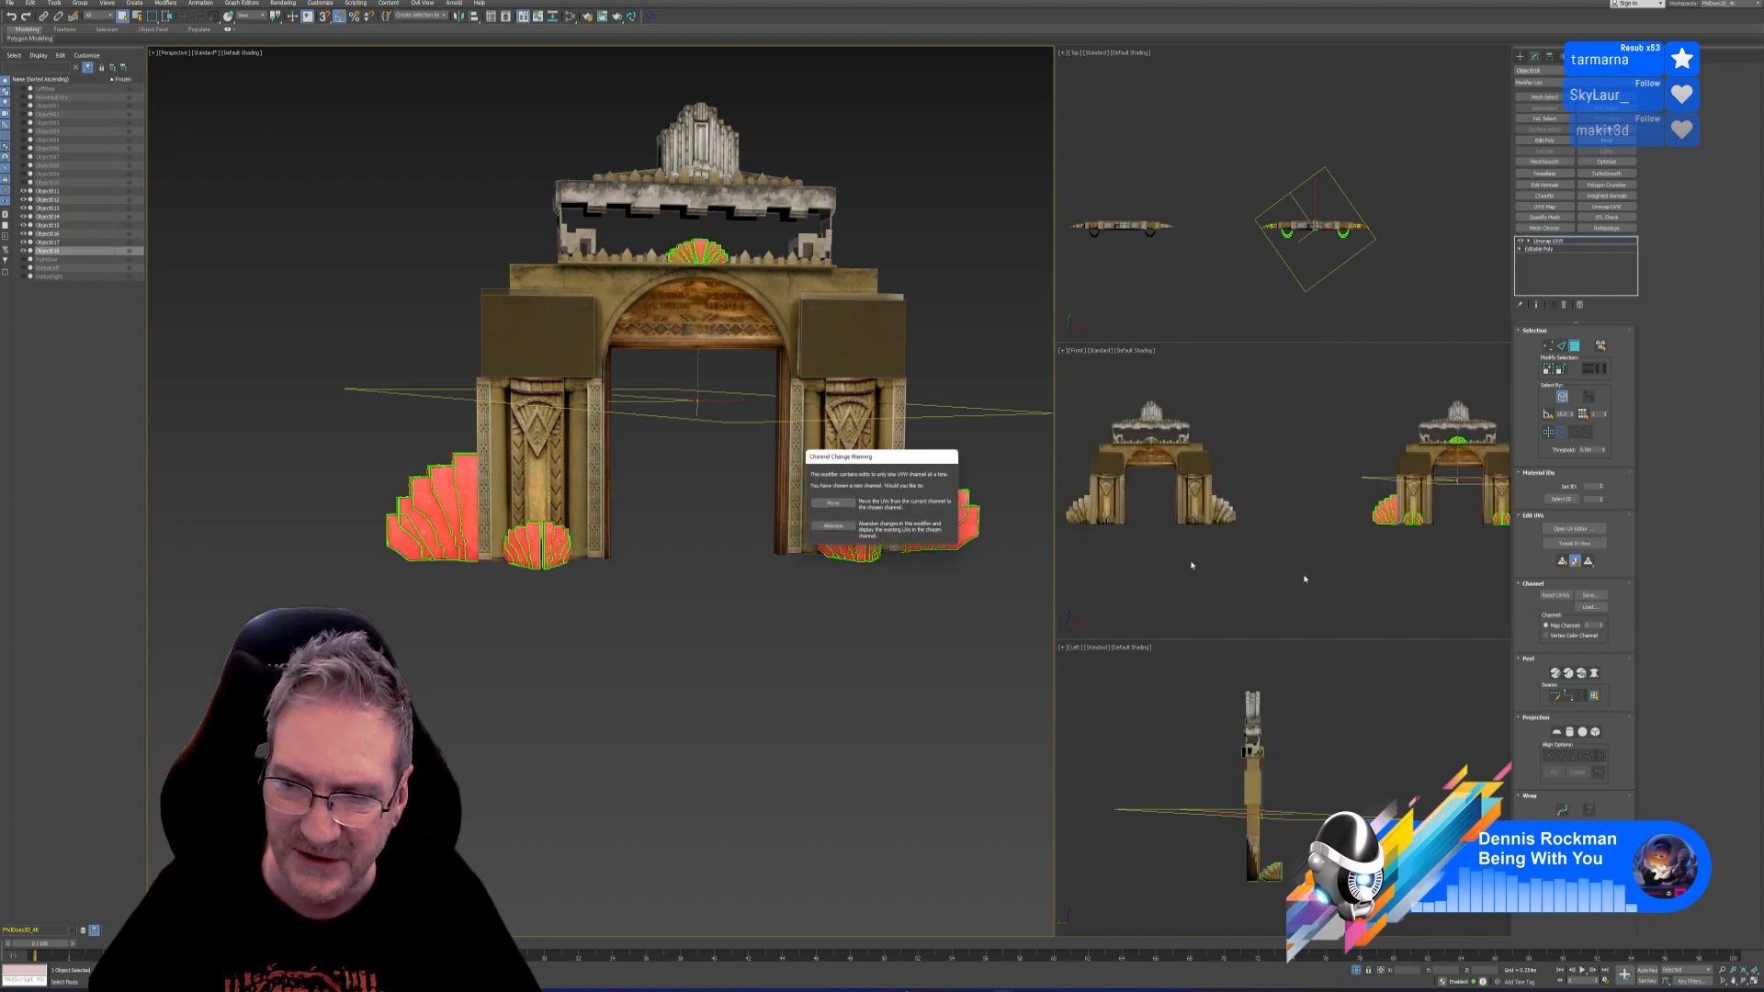
left_click(851, 504)
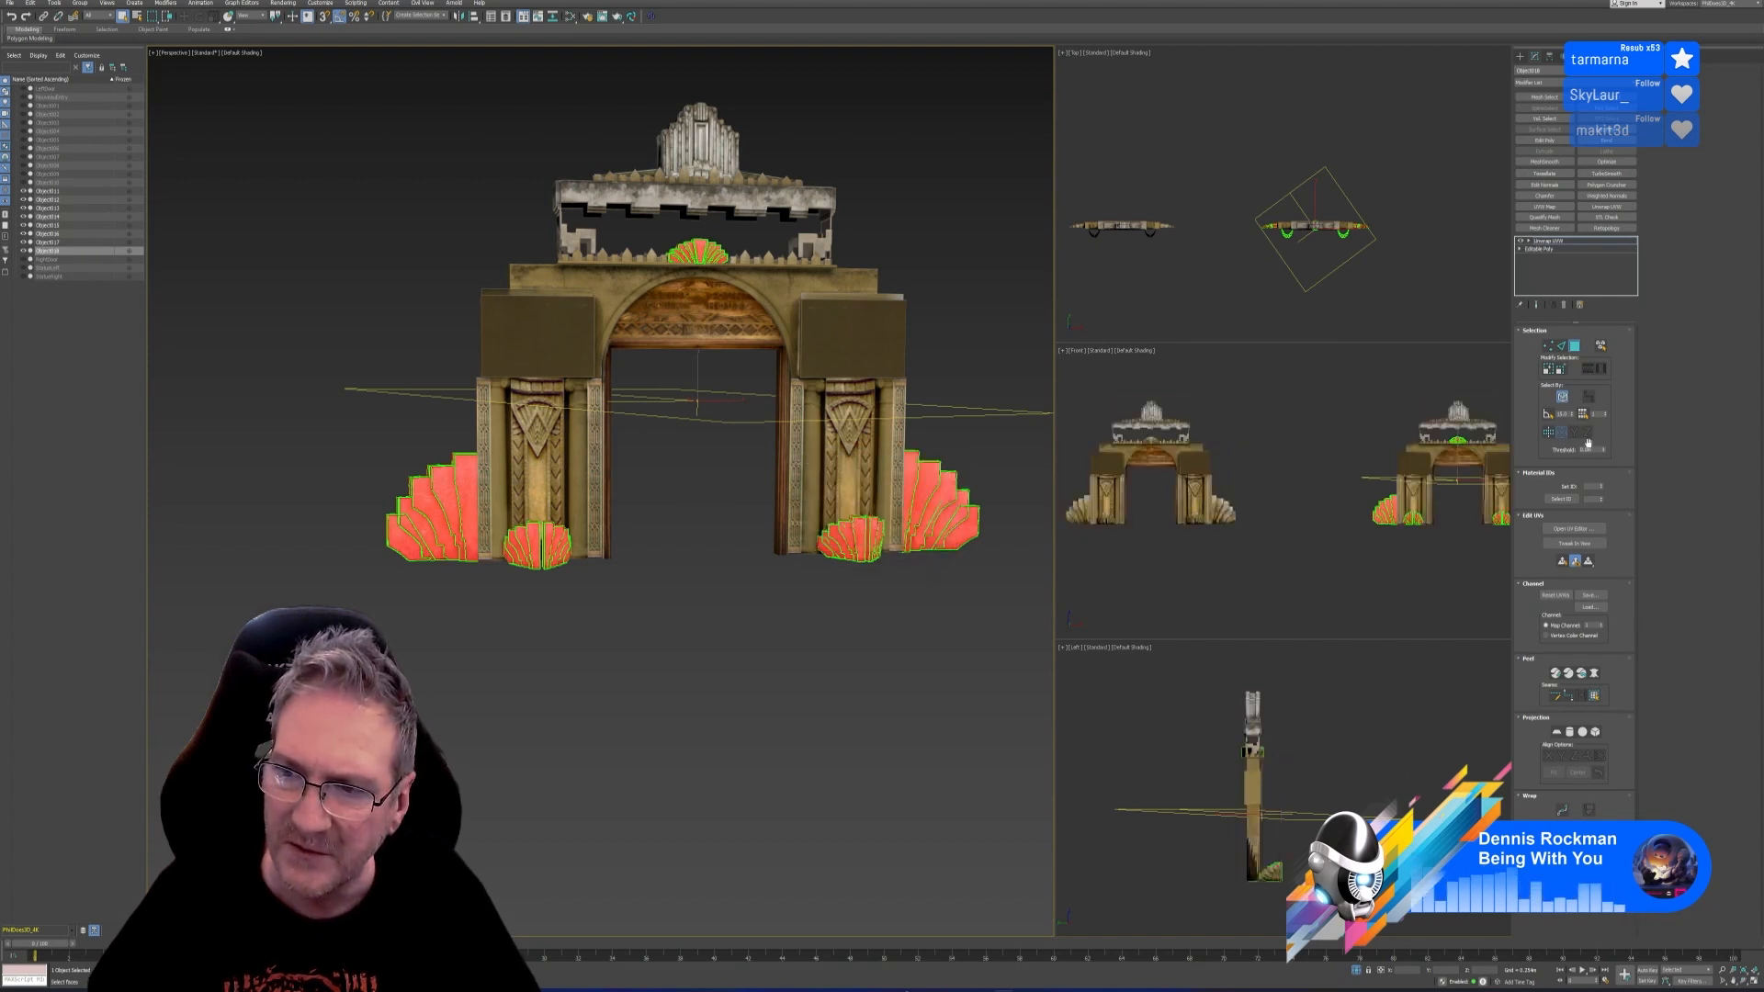
left_click(1575, 529)
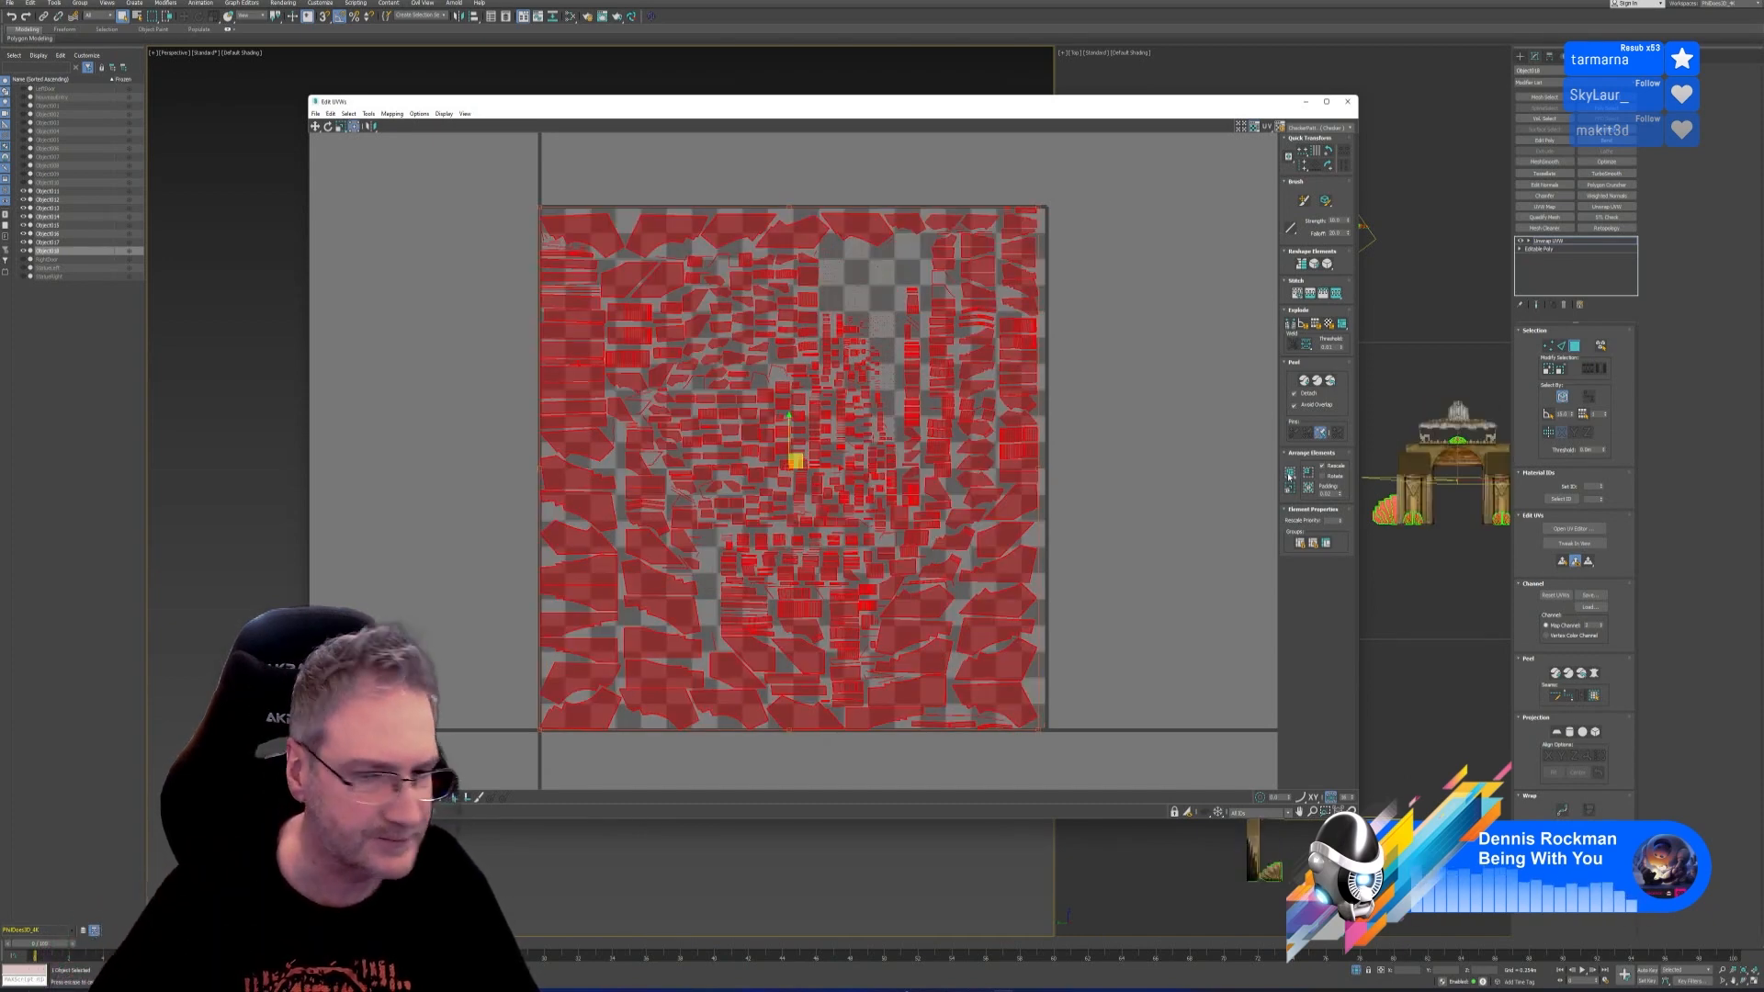
left_click(1347, 101)
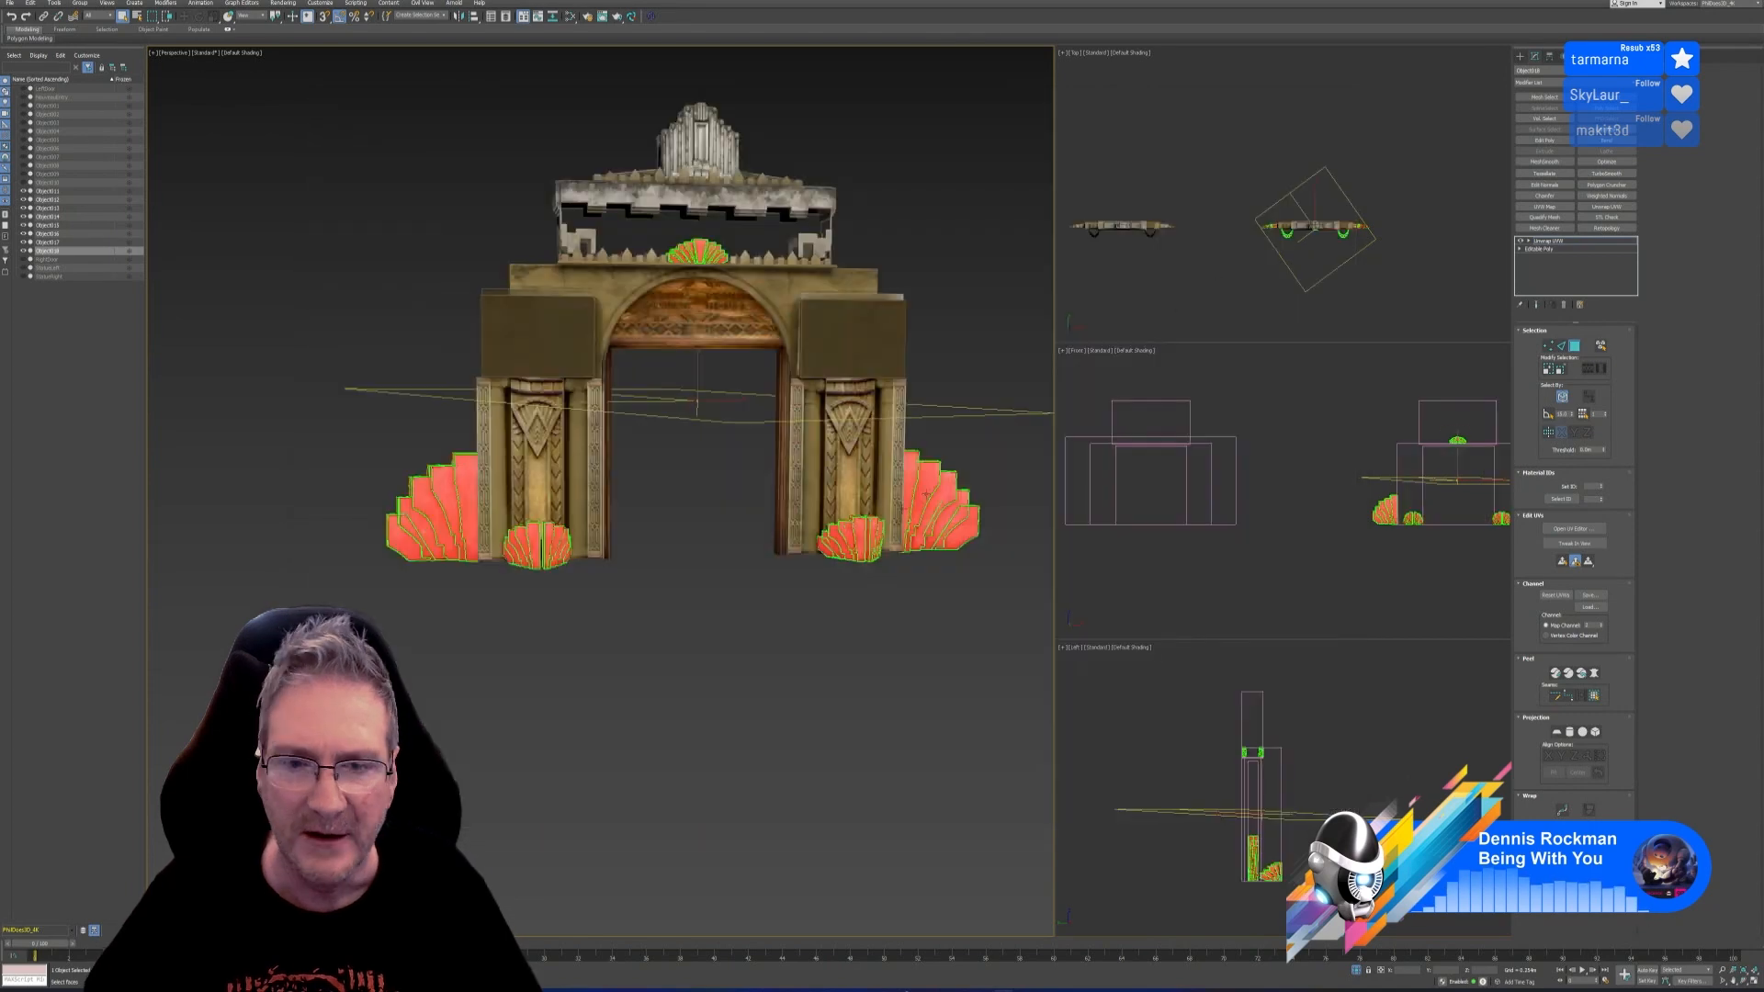
left_click(1575, 348)
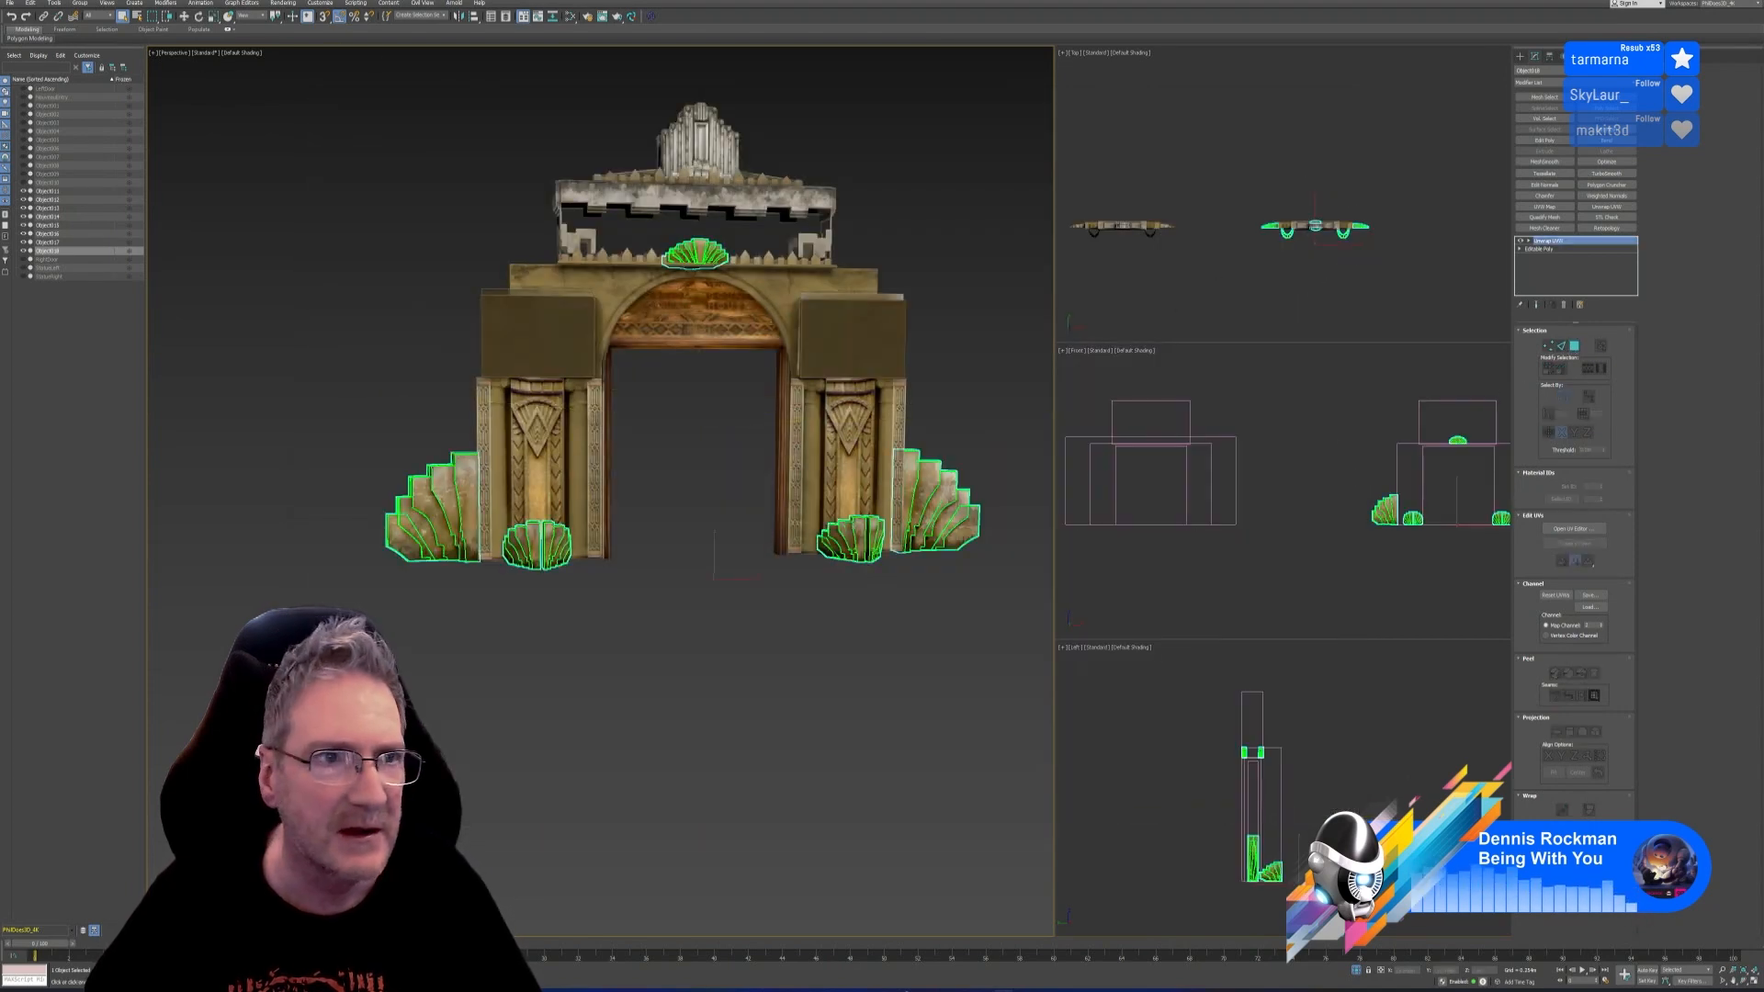
Clear the old entry from the Bake to Texture queue and add a Diffuse map for the selected shell ornaments
left_click(275, 5)
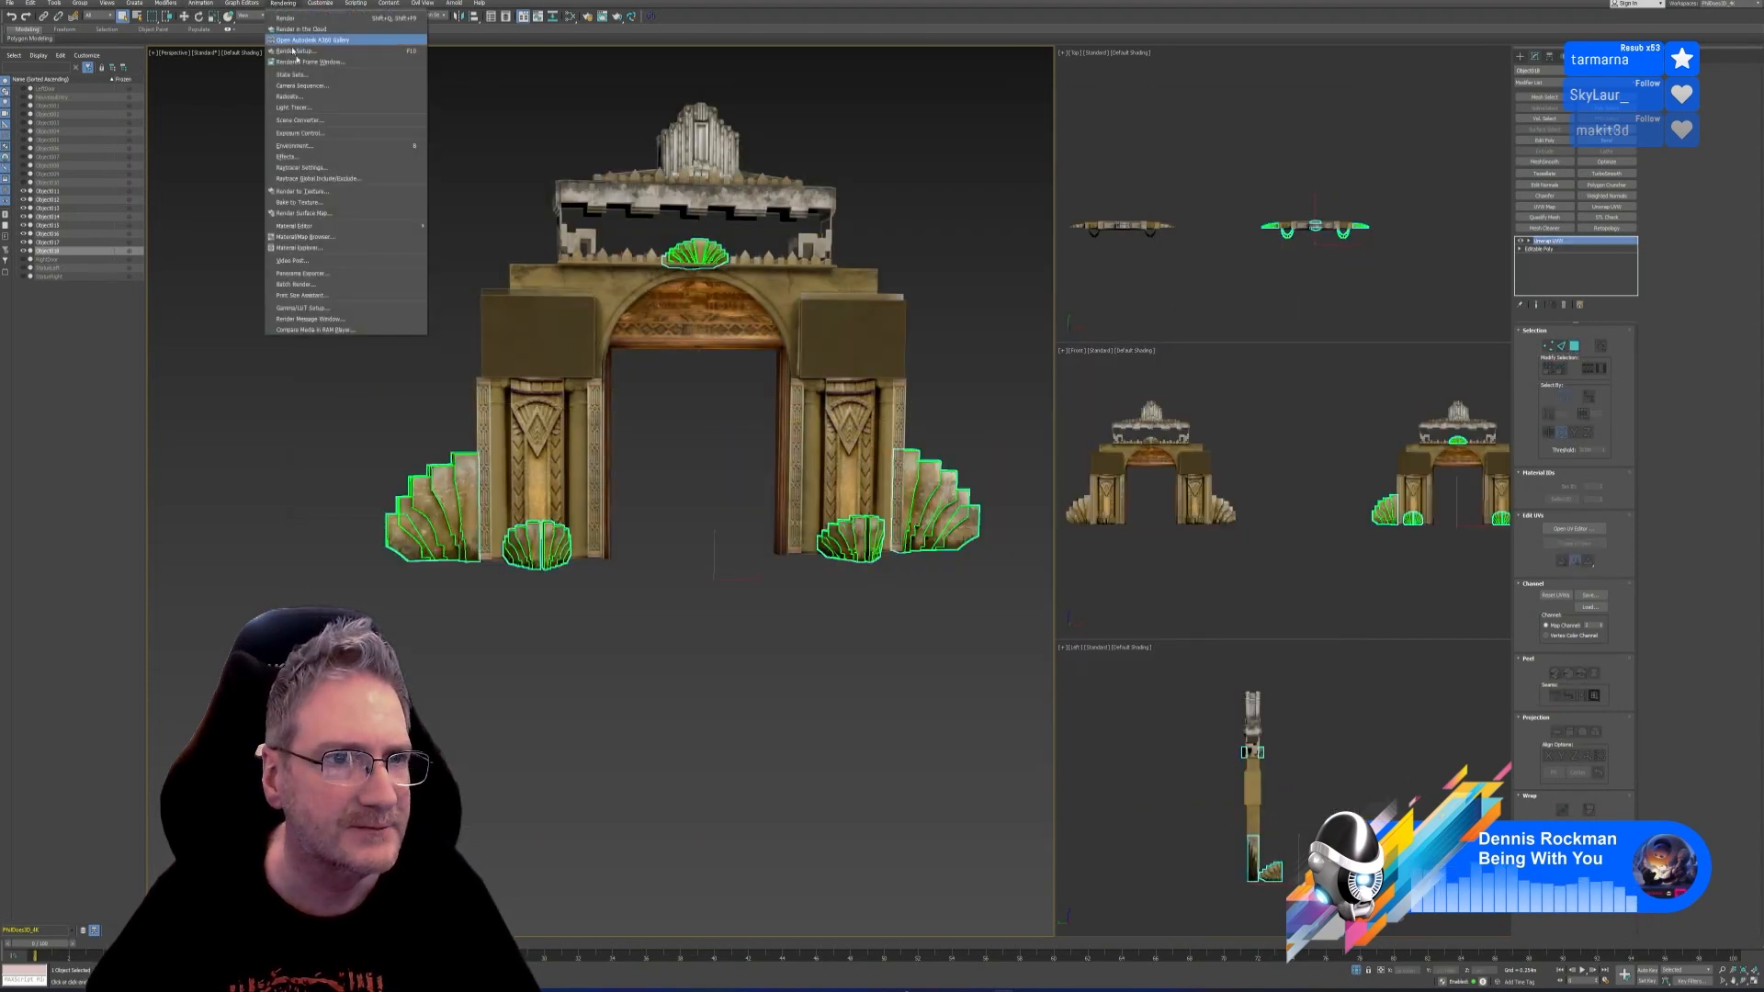
left_click(298, 202)
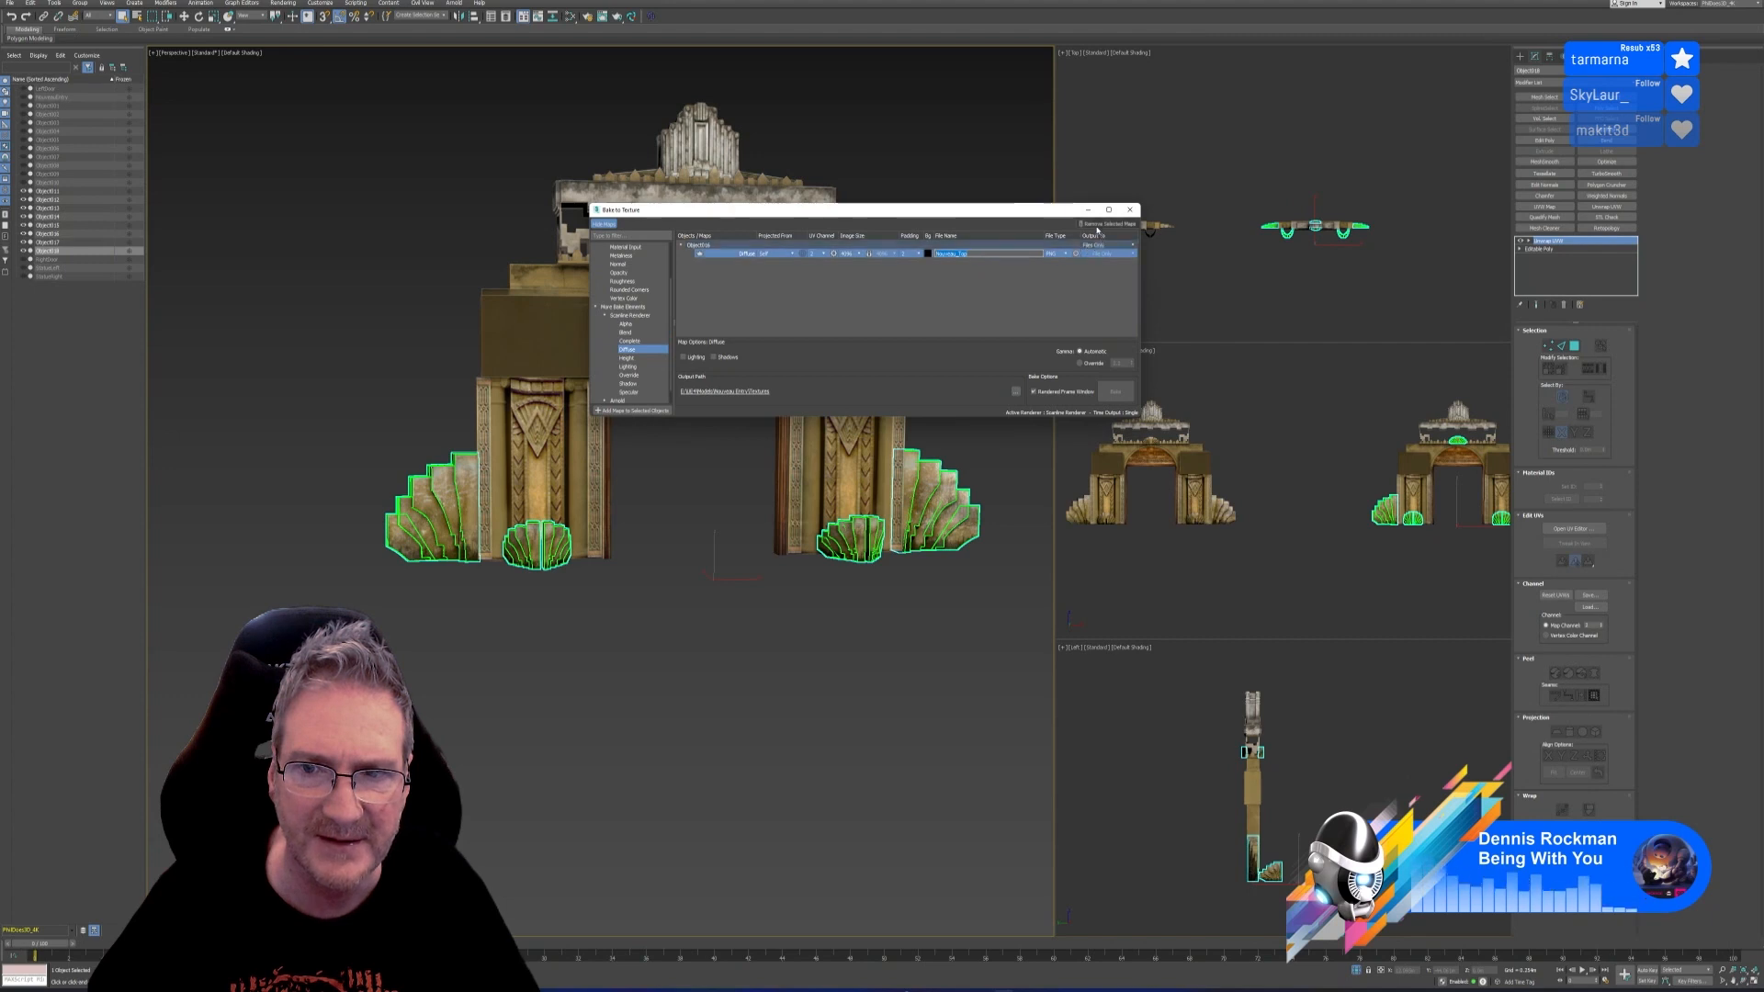
left_click(1107, 223)
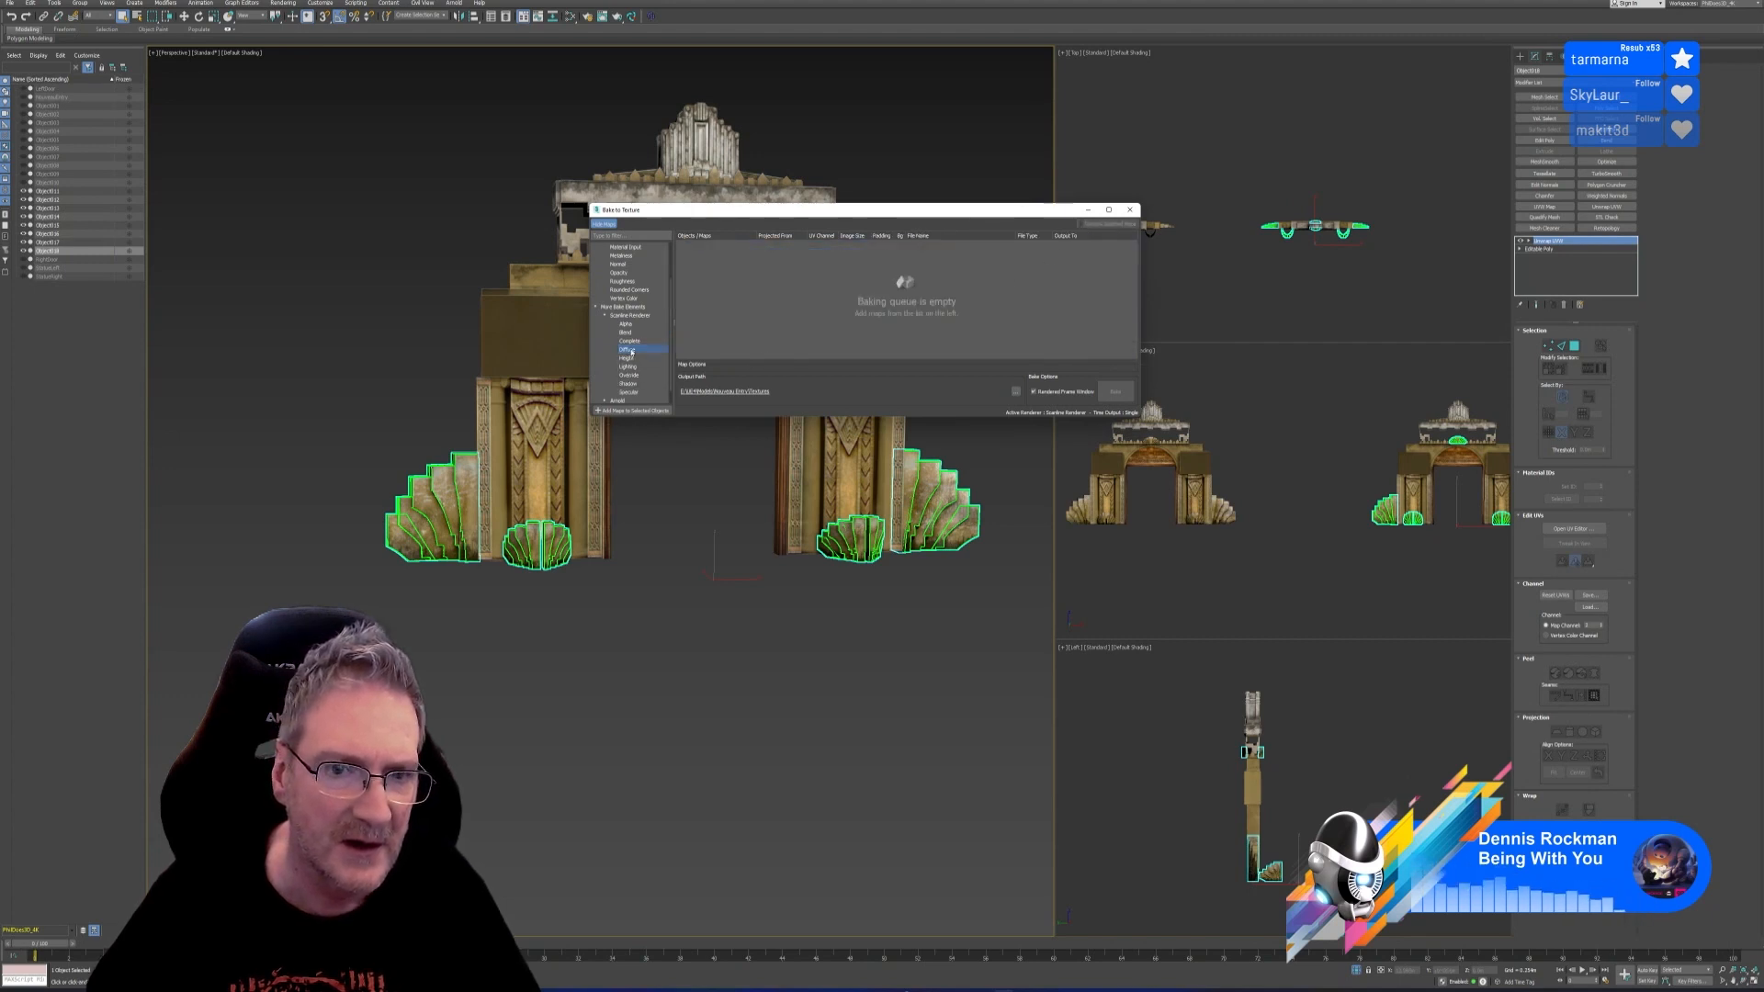
left_click(632, 411)
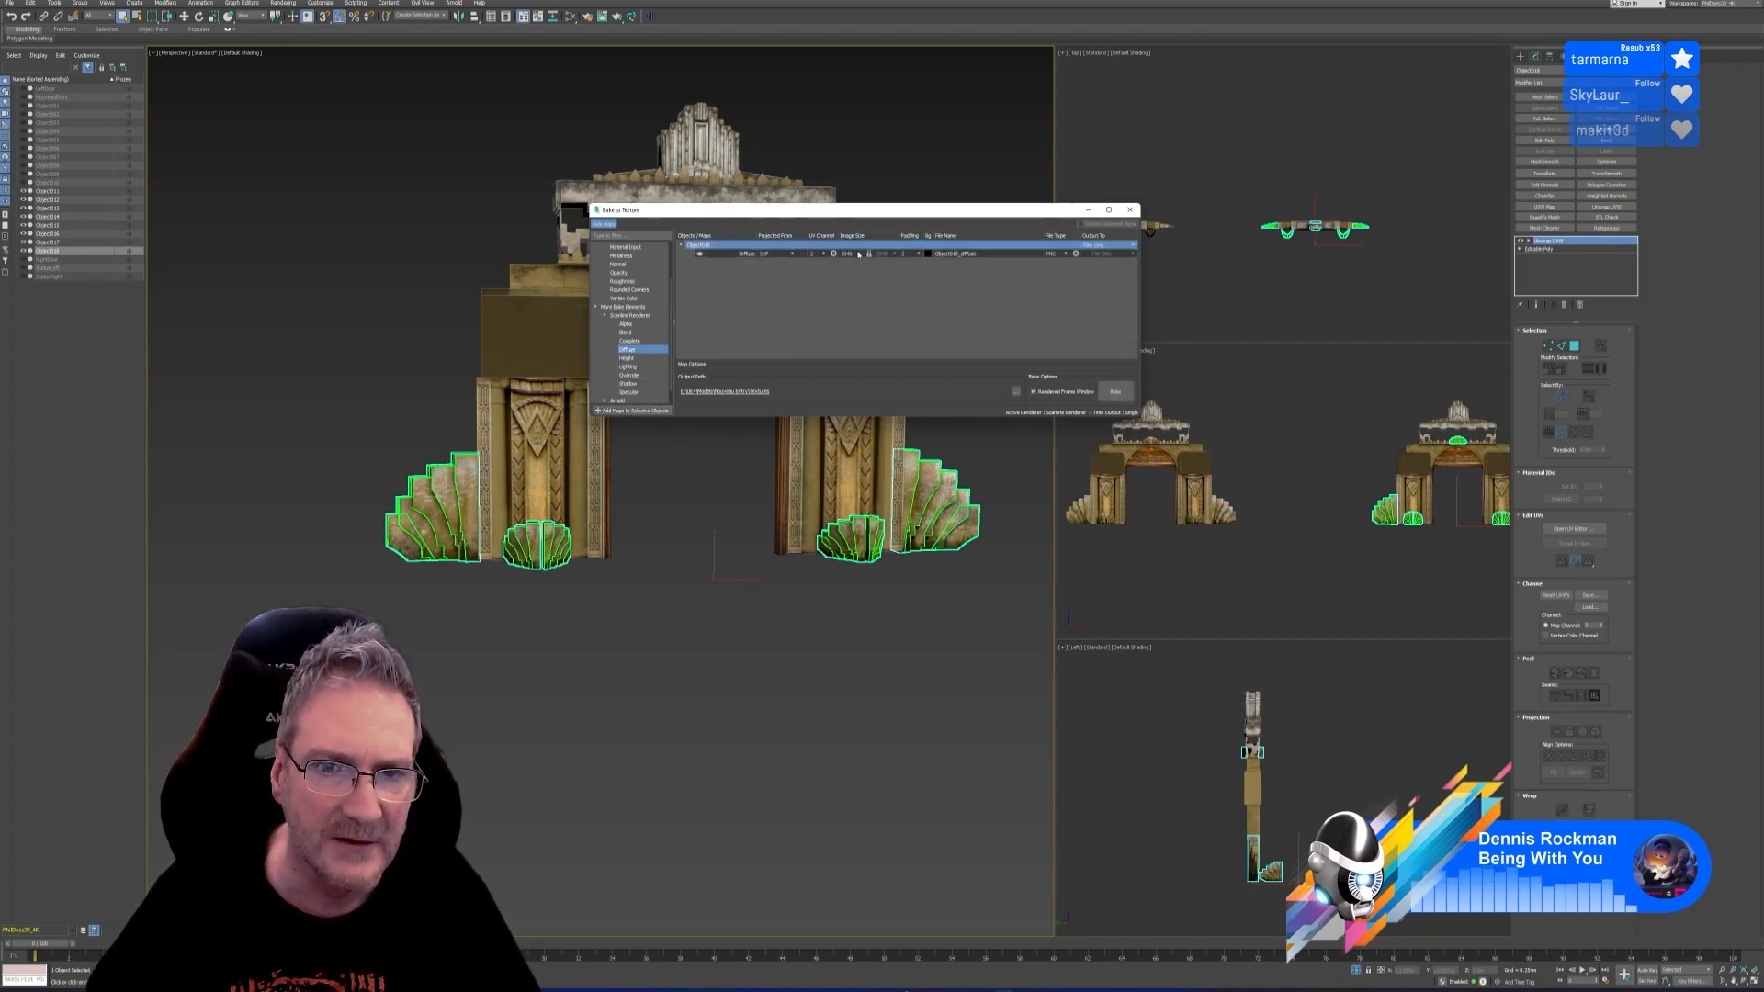
Choose the bake's image size, name the output file Nouveau_Shells, and bake the shells' diffuse texture
left_click(846, 254)
left_click(847, 288)
left_click(983, 254)
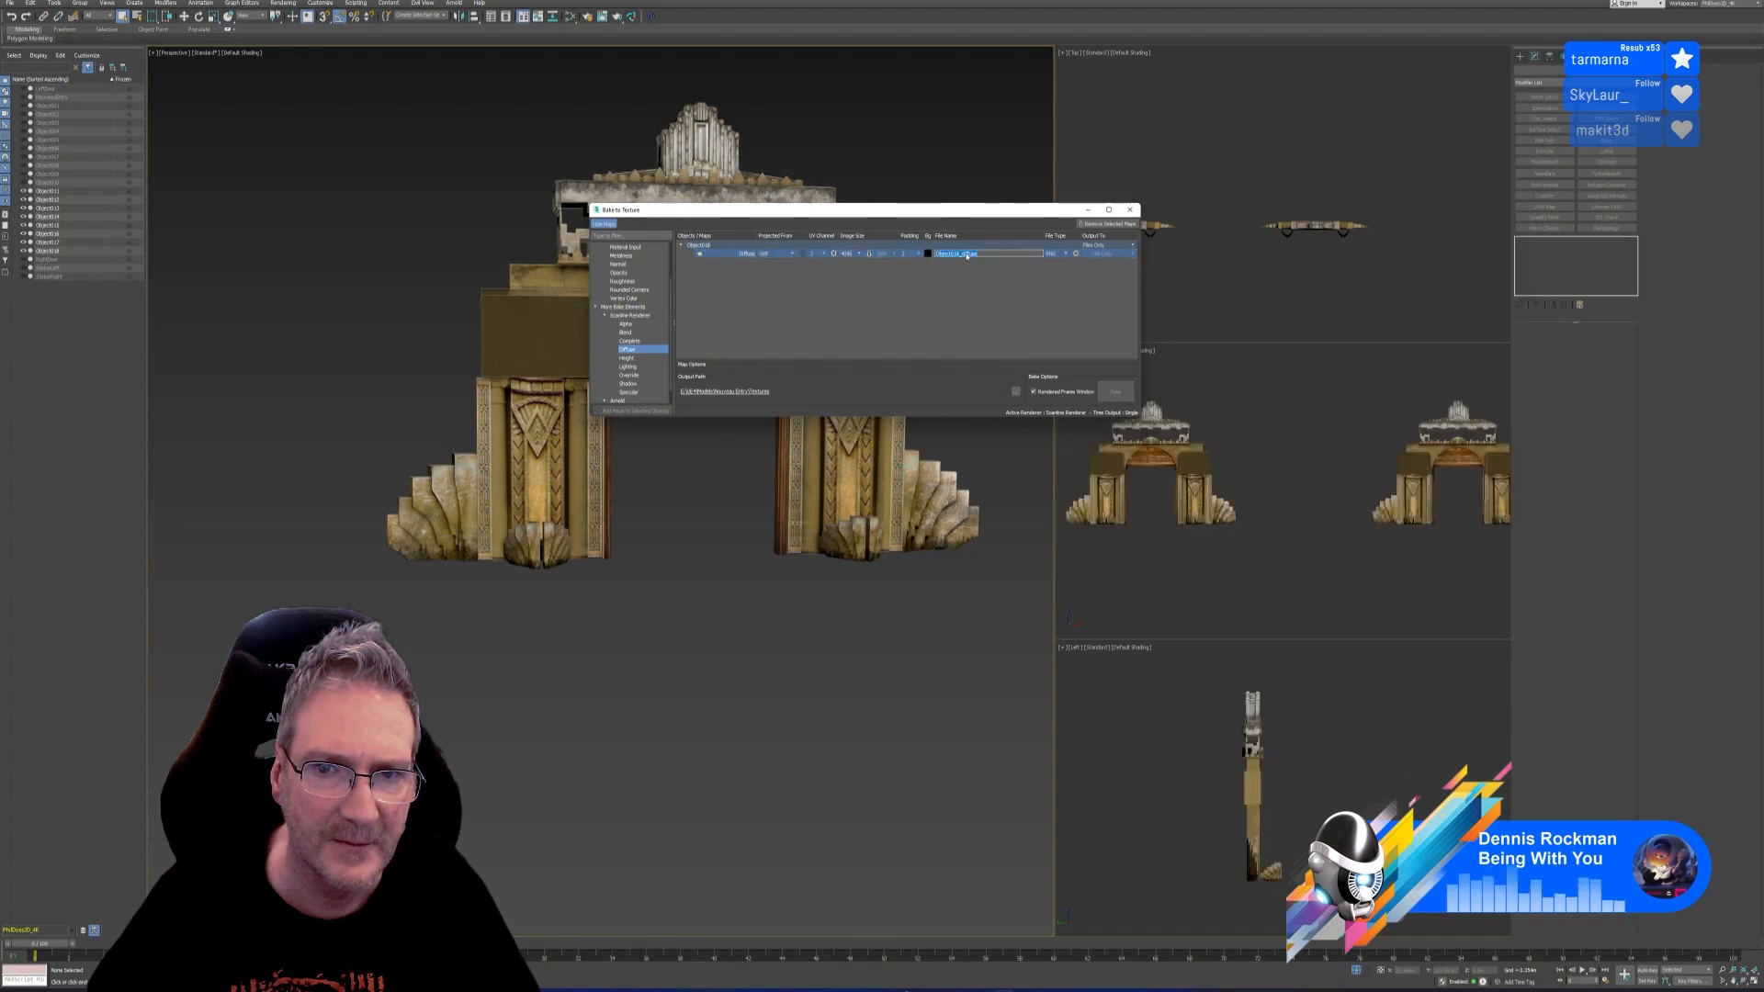
type("No")
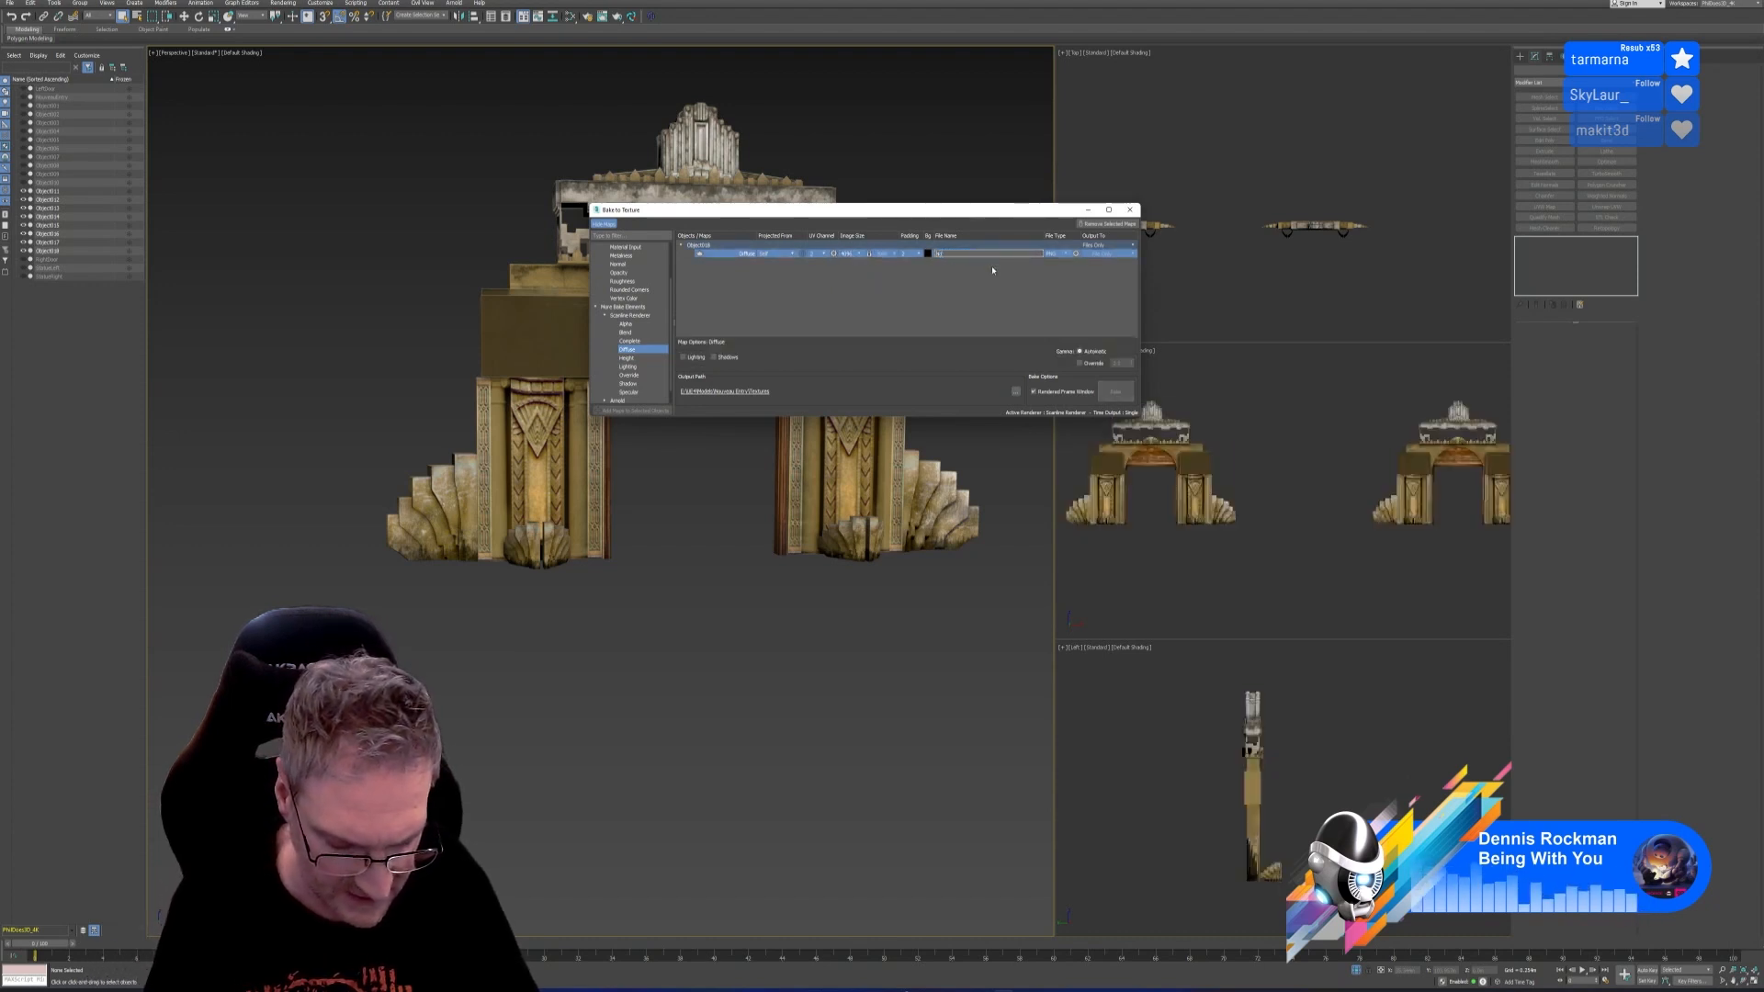
type("uveau")
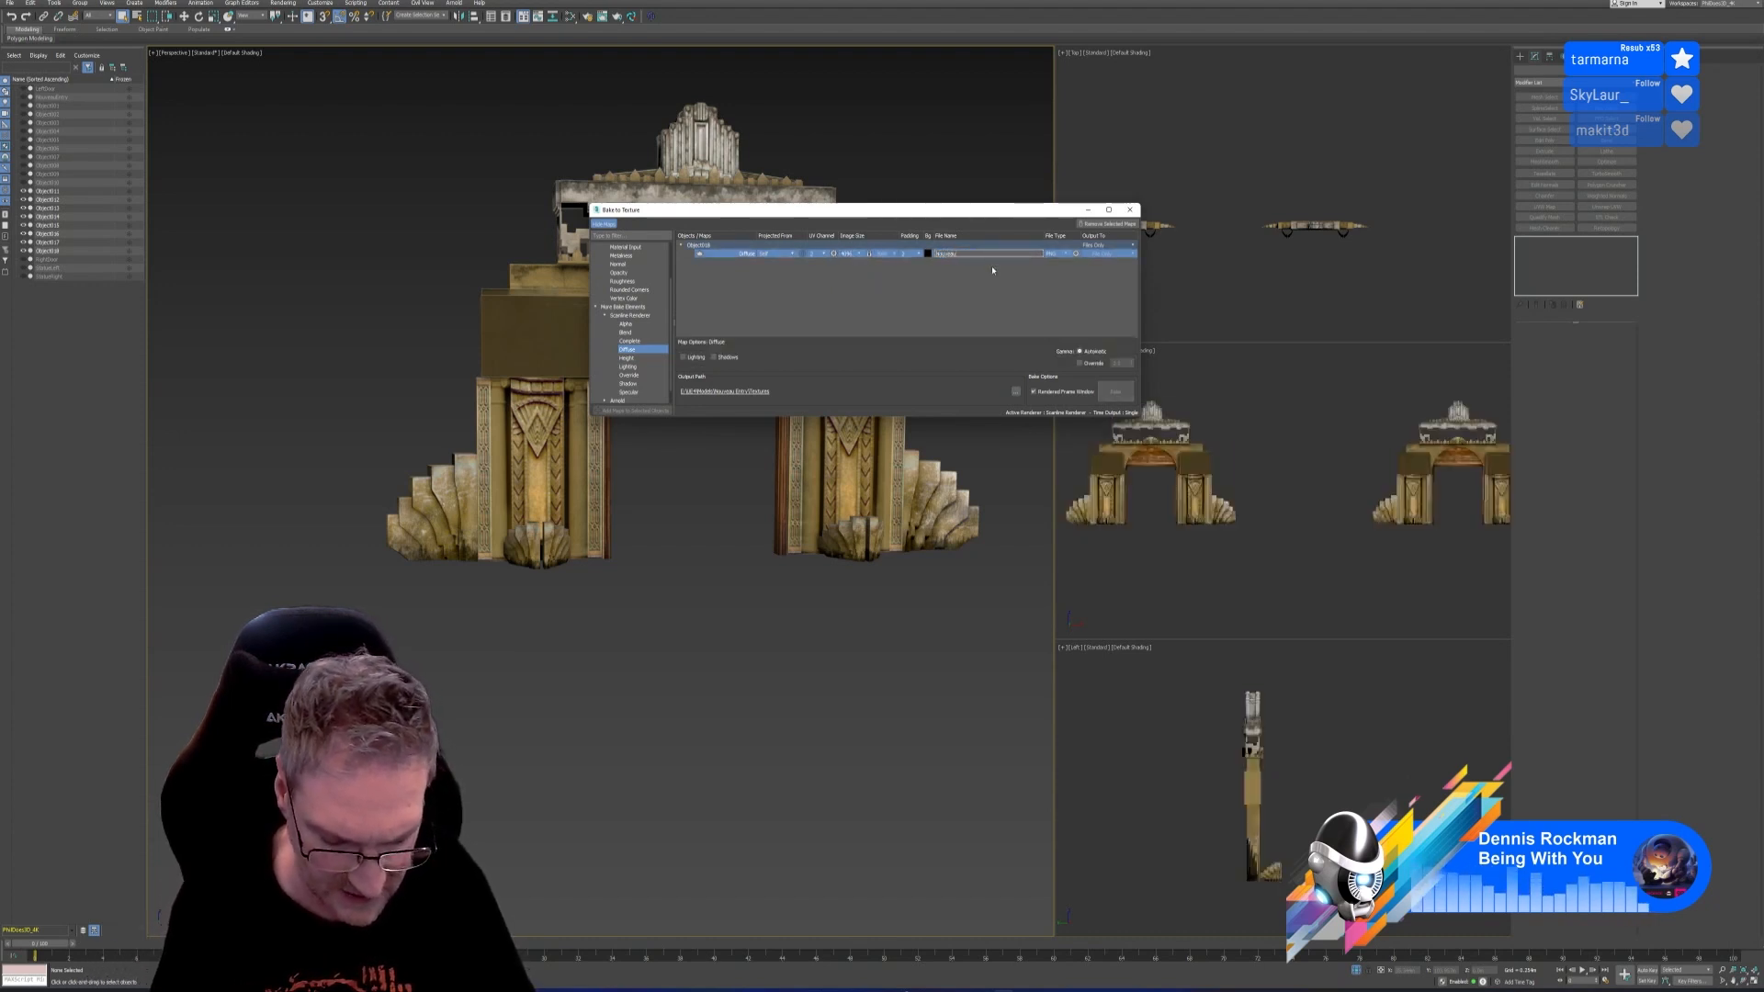
type("_")
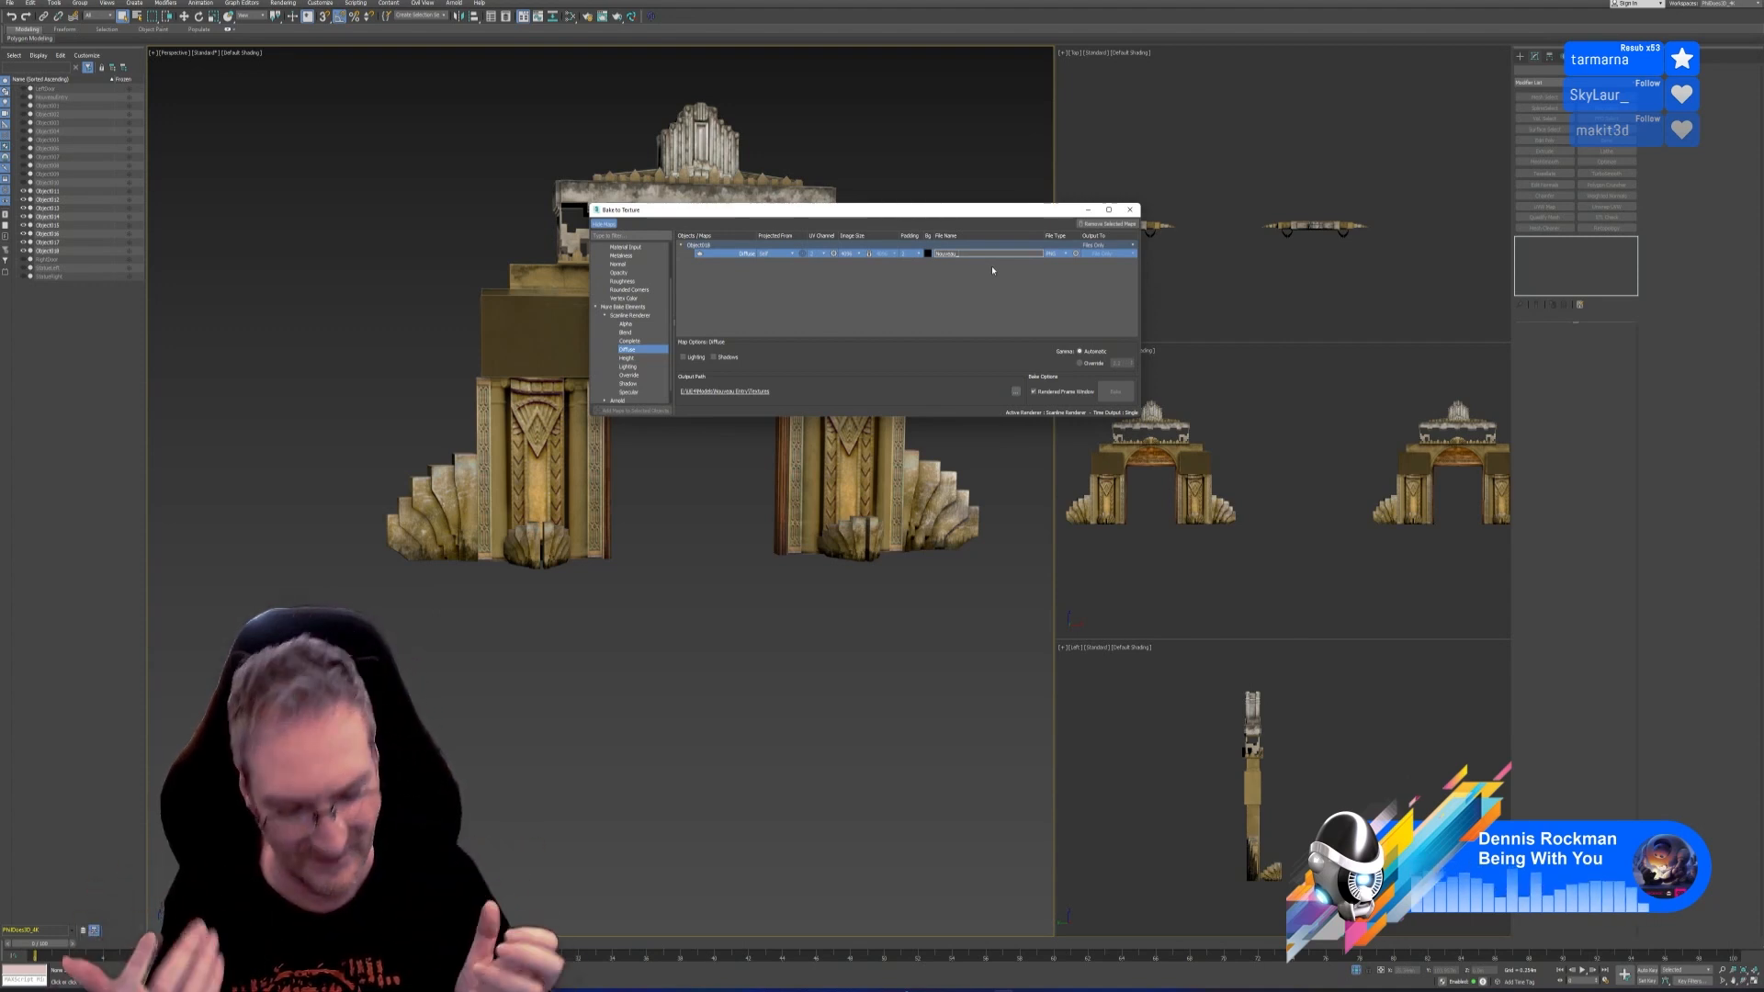
type("Entry")
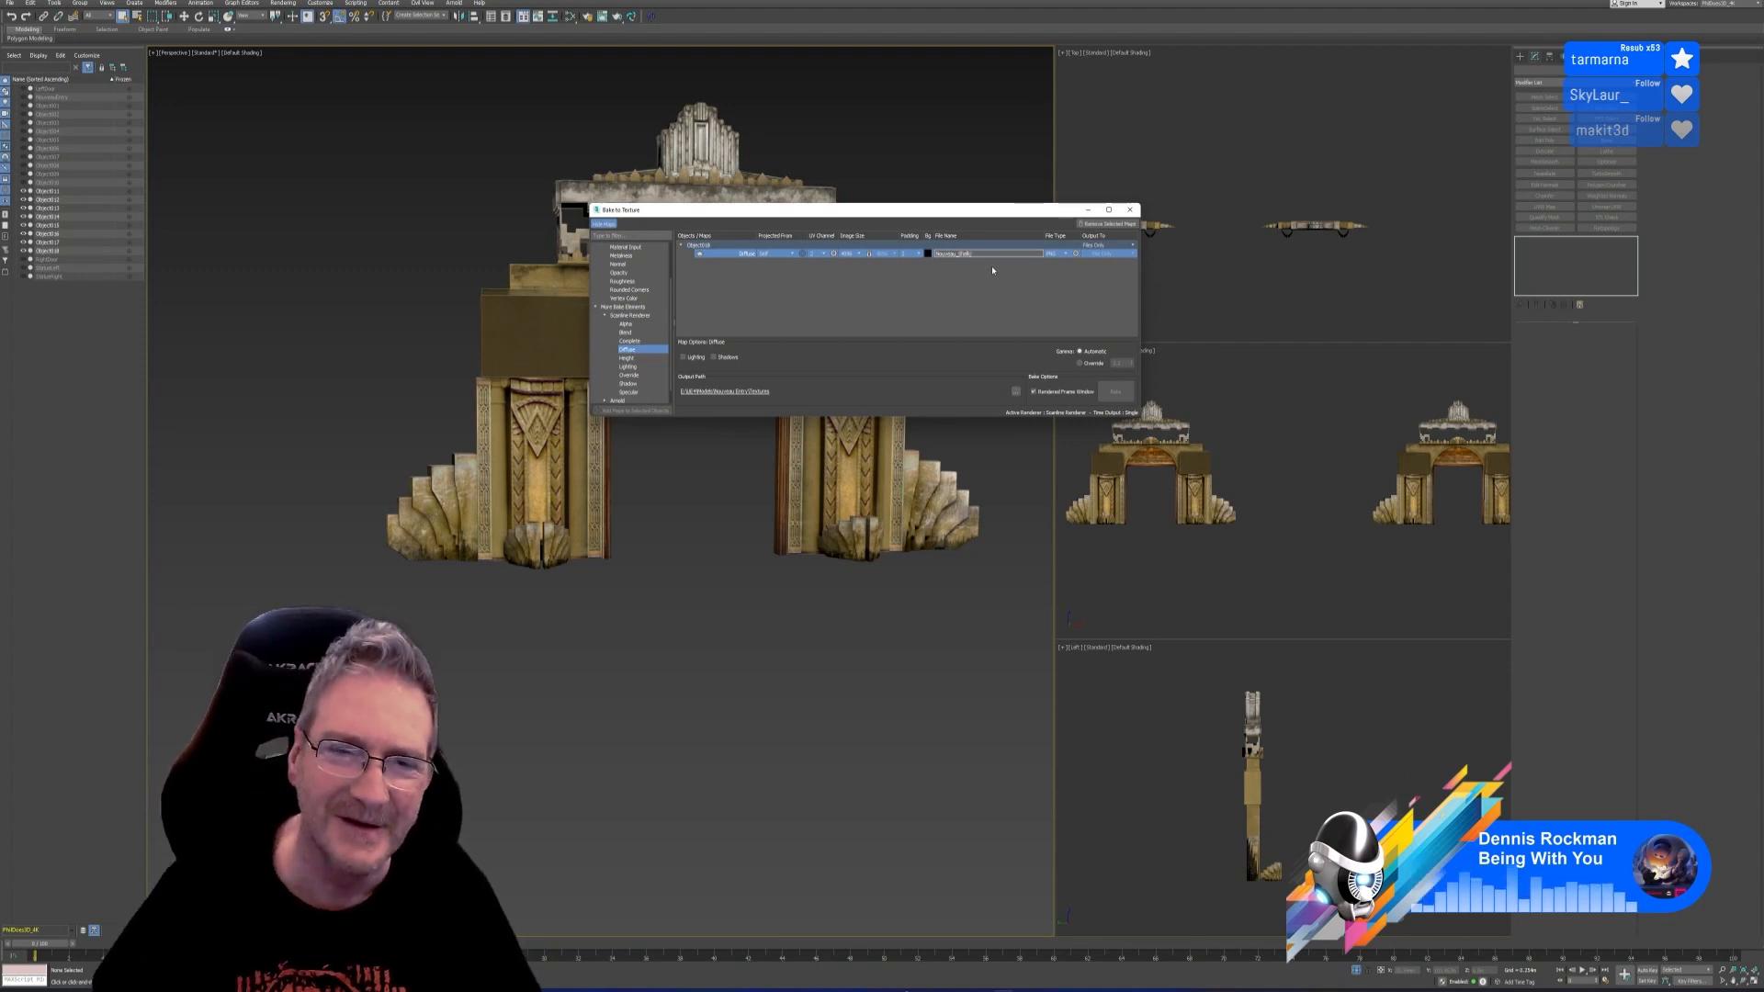
left_click(1032, 288)
left_click(1115, 392)
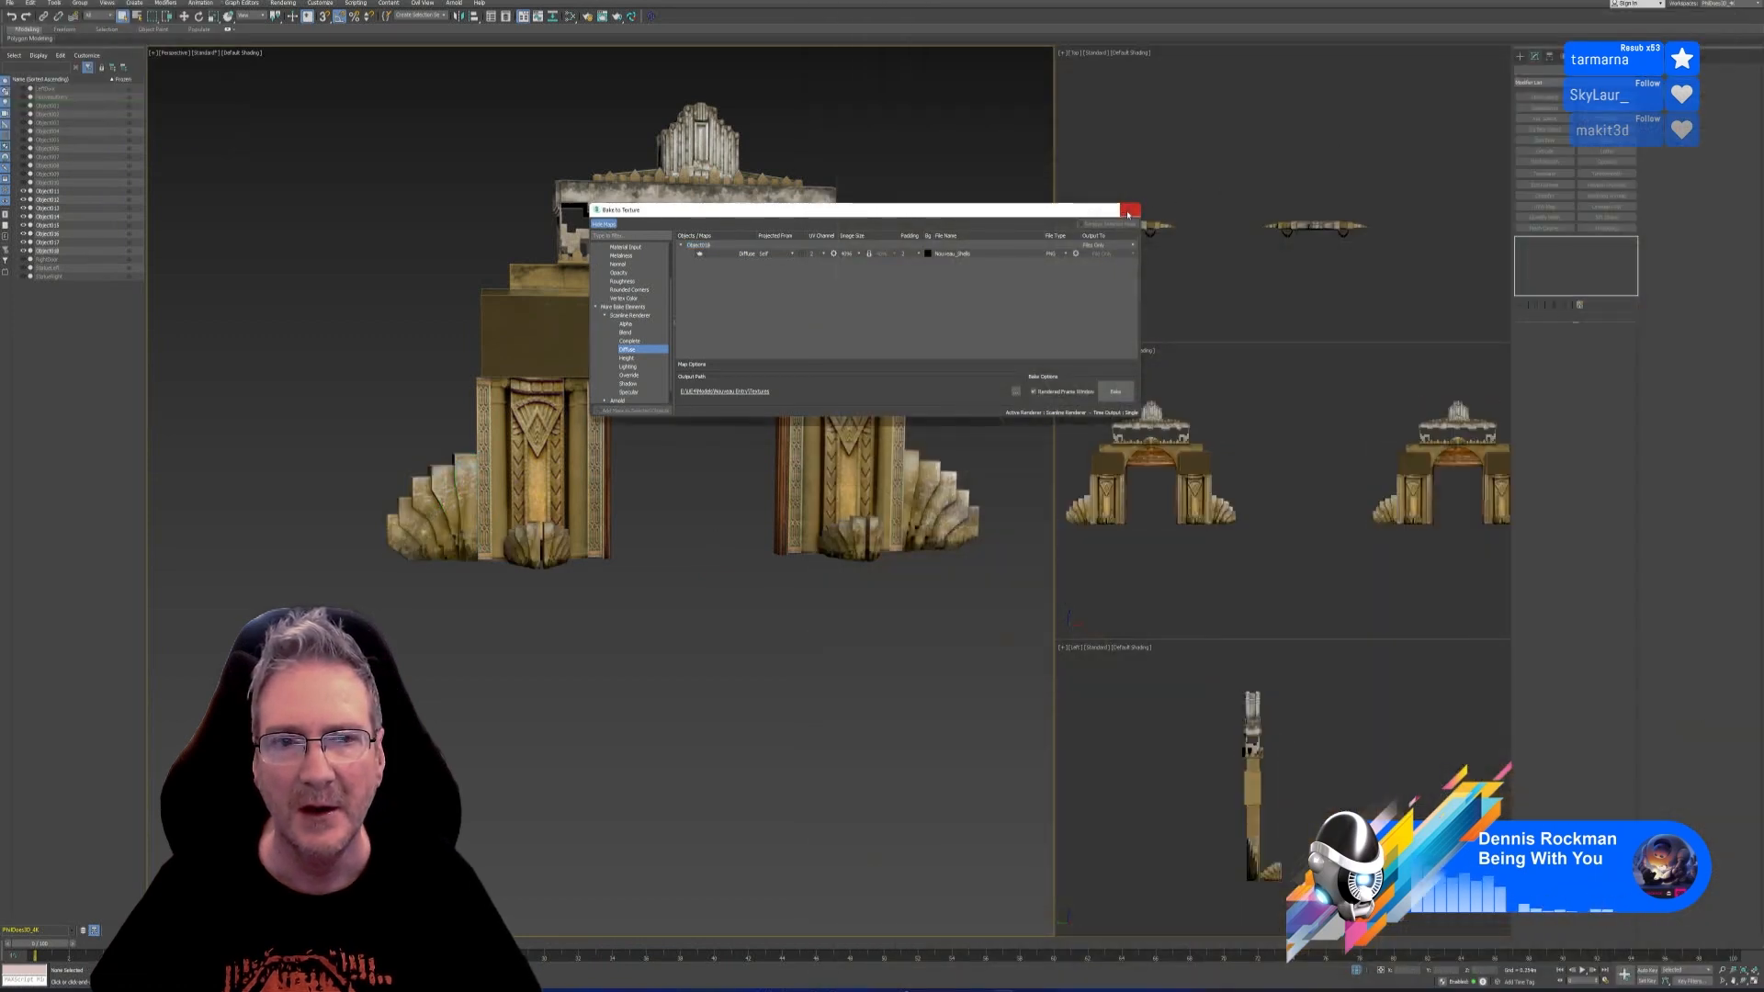
left_click(1128, 210)
Create a Standard (Legacy) material with the baked Nouveau_Shells image as a Bitmap connected to its Diffuse Color
left_click(568, 16)
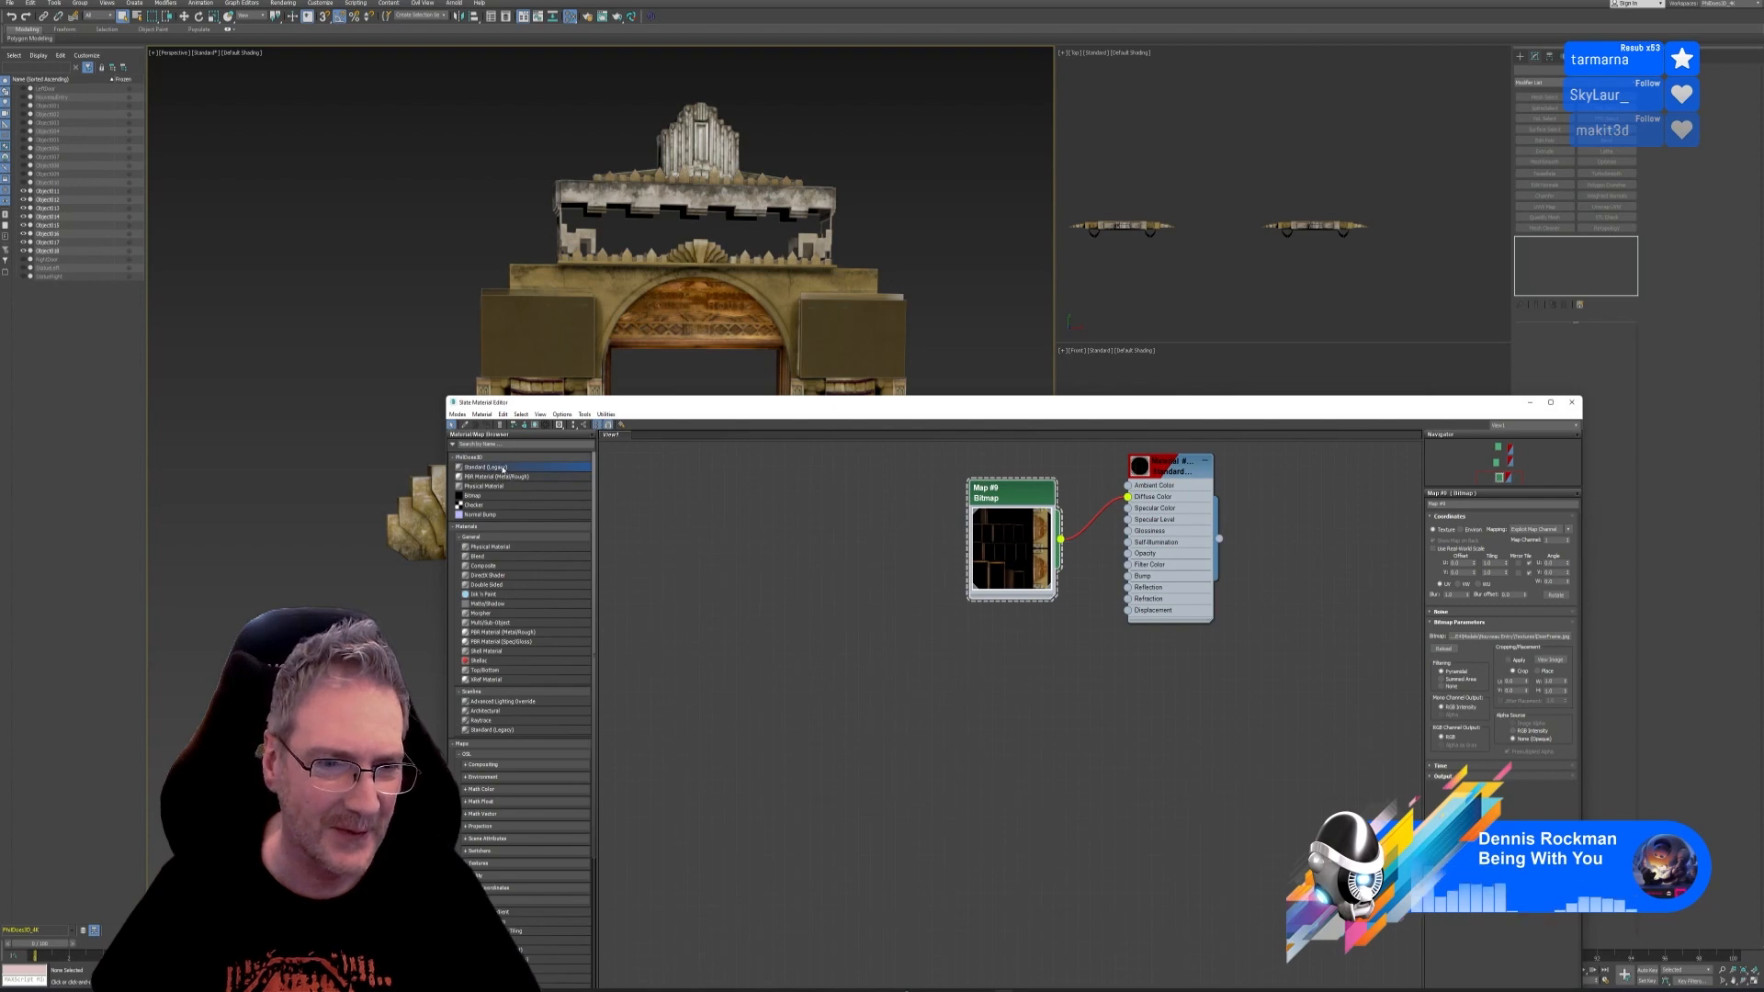
left_click_drag(1169, 709, 1170, 708)
left_click_drag(487, 498, 996, 701)
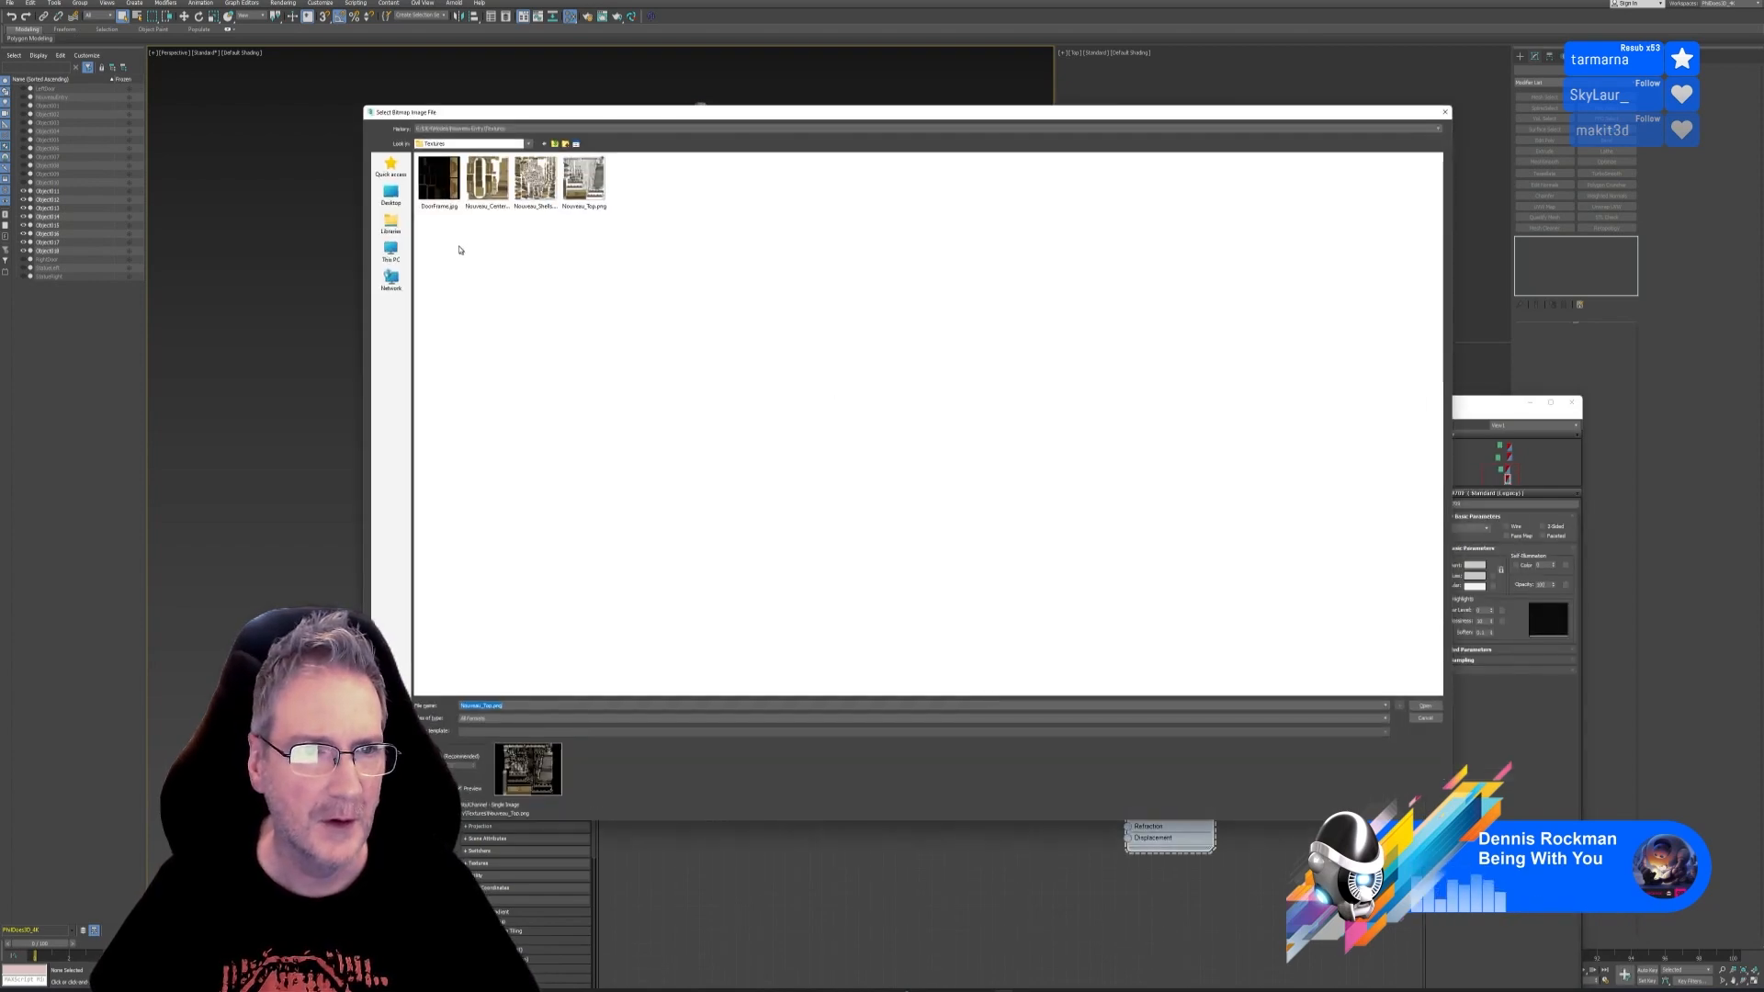
left_click(536, 191)
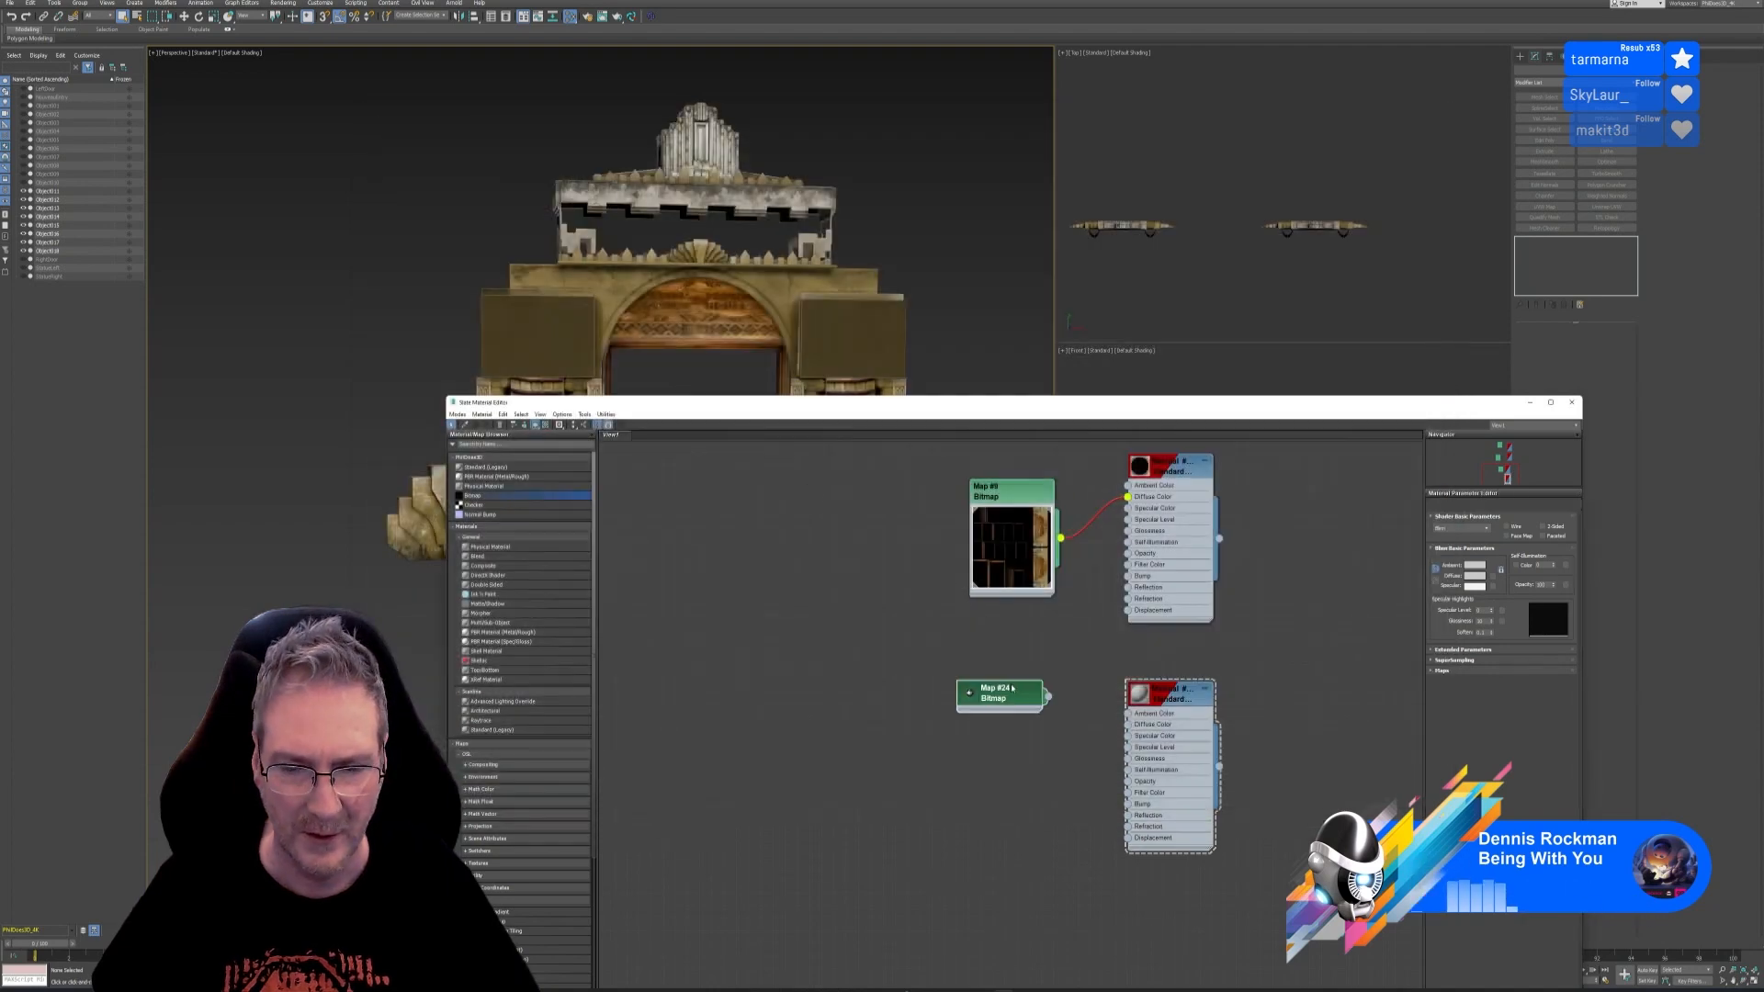
double_click(1011, 690)
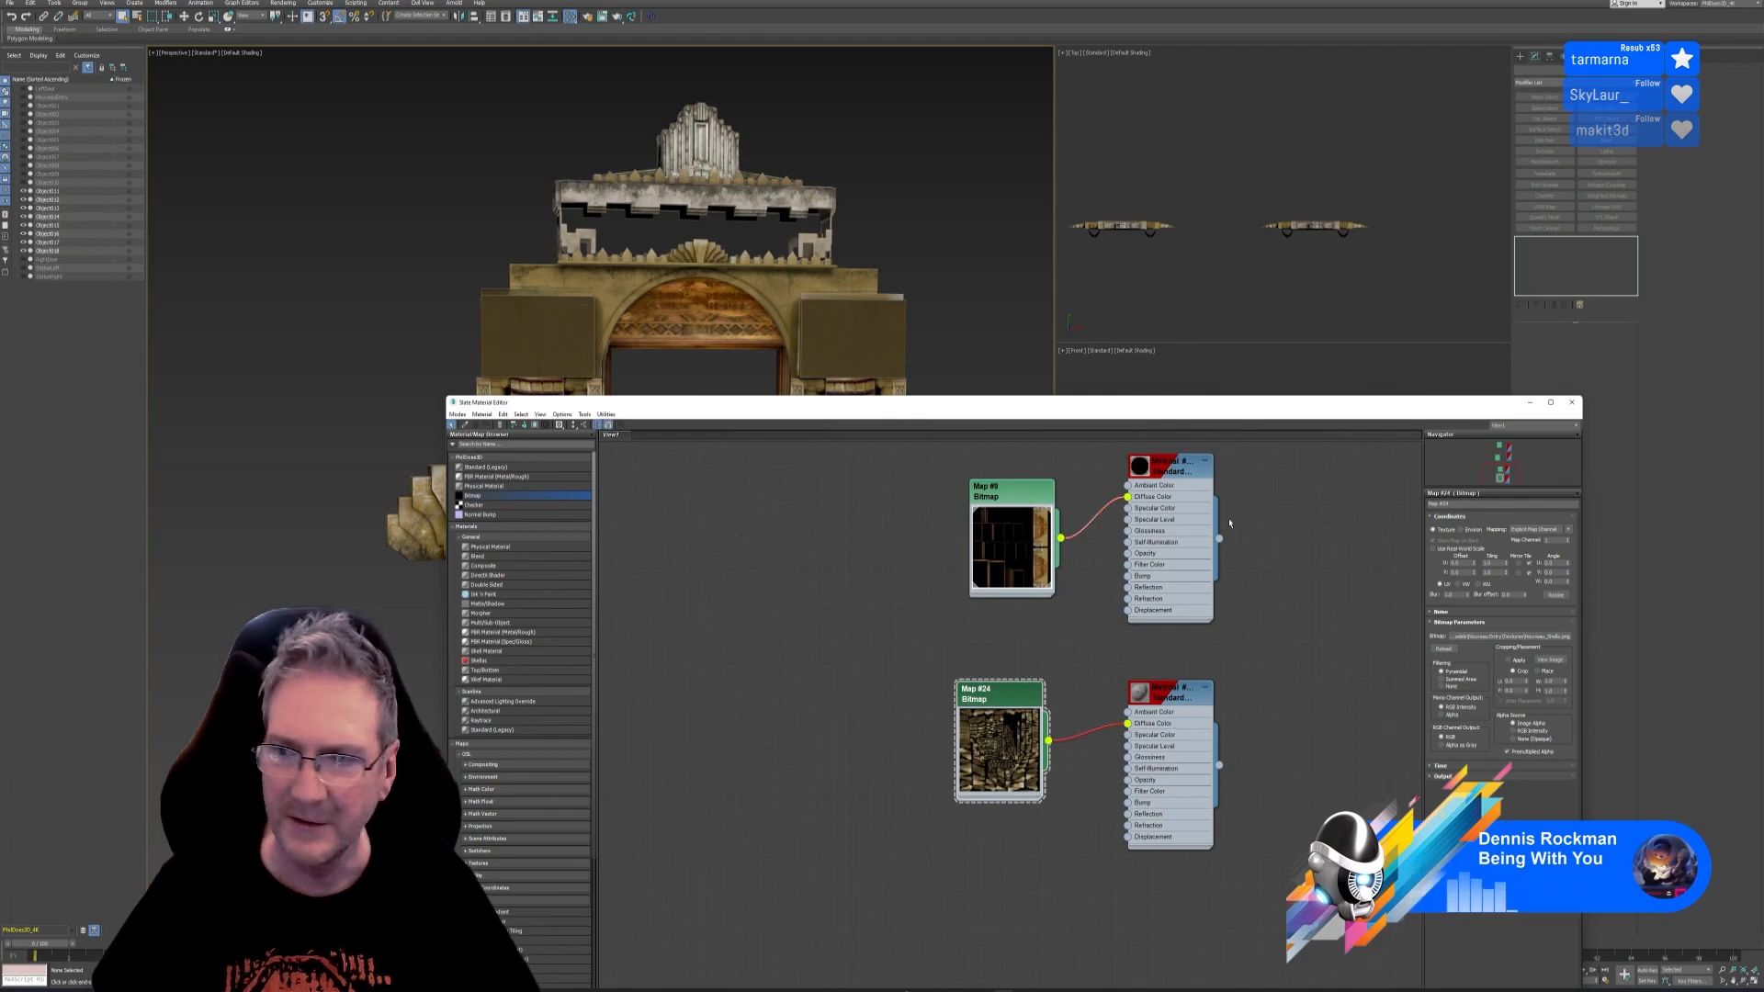
Assign the new shell material to the copied shell ornaments and close the material editor
left_click(418, 514)
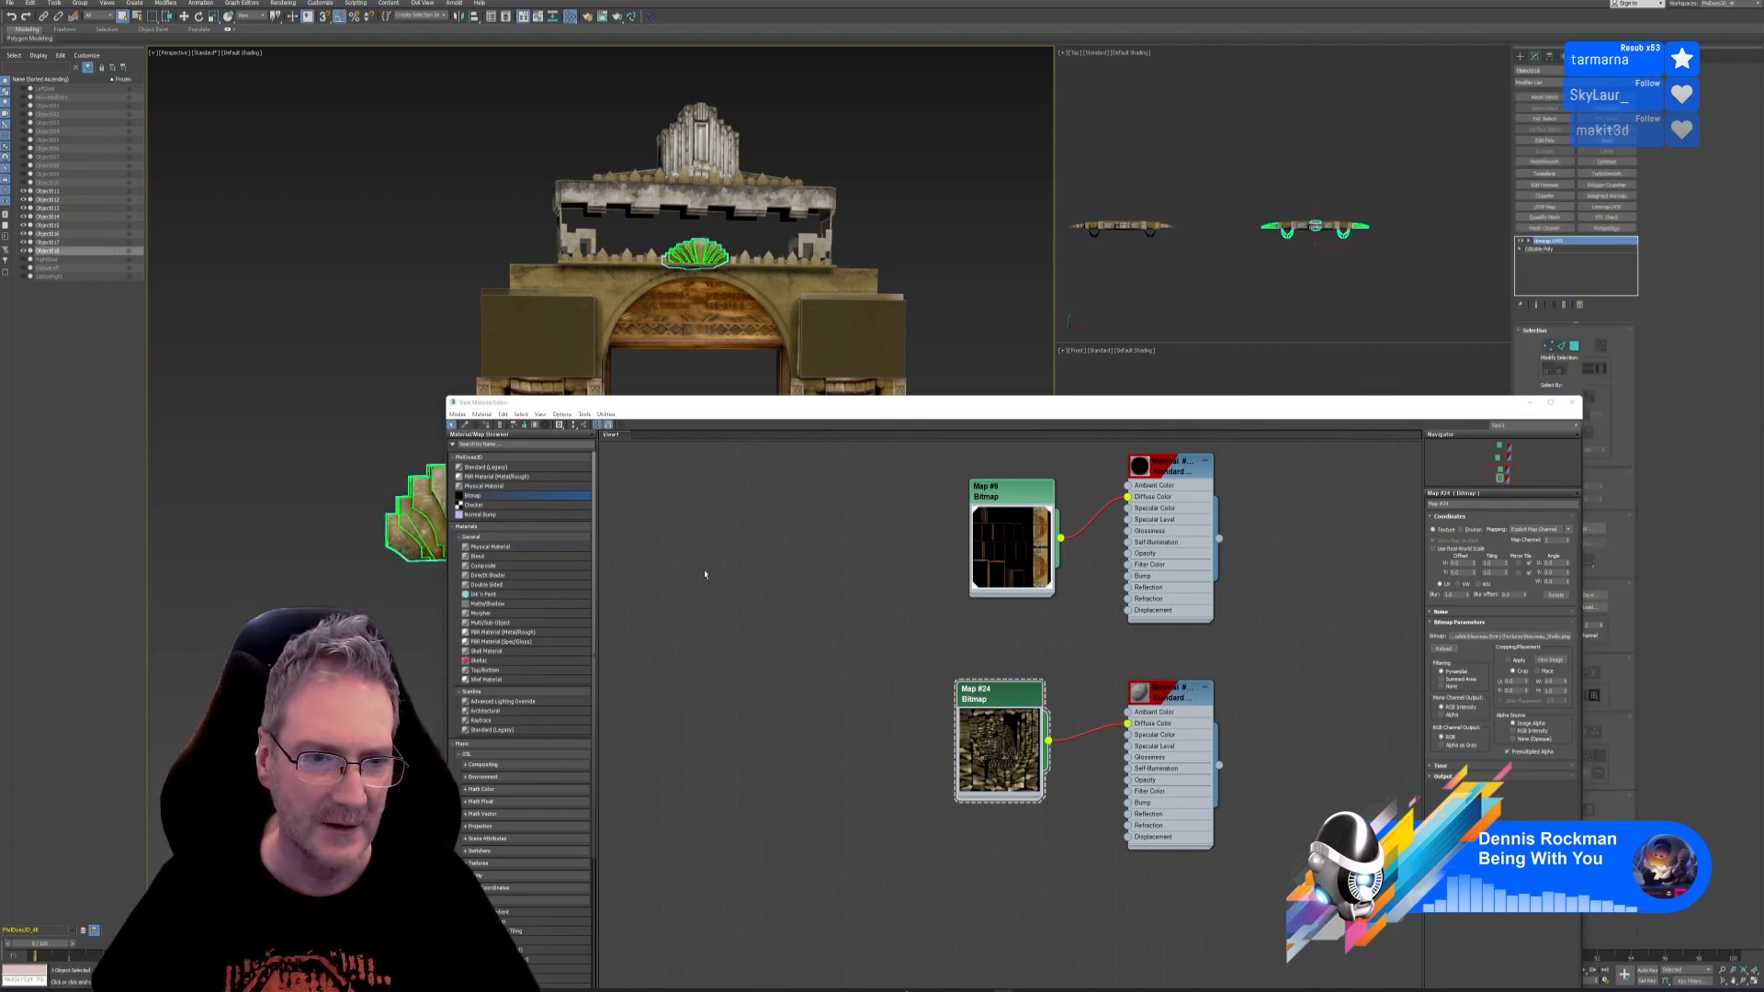
double_click(1163, 690)
right_click(1165, 691)
left_click(1213, 700)
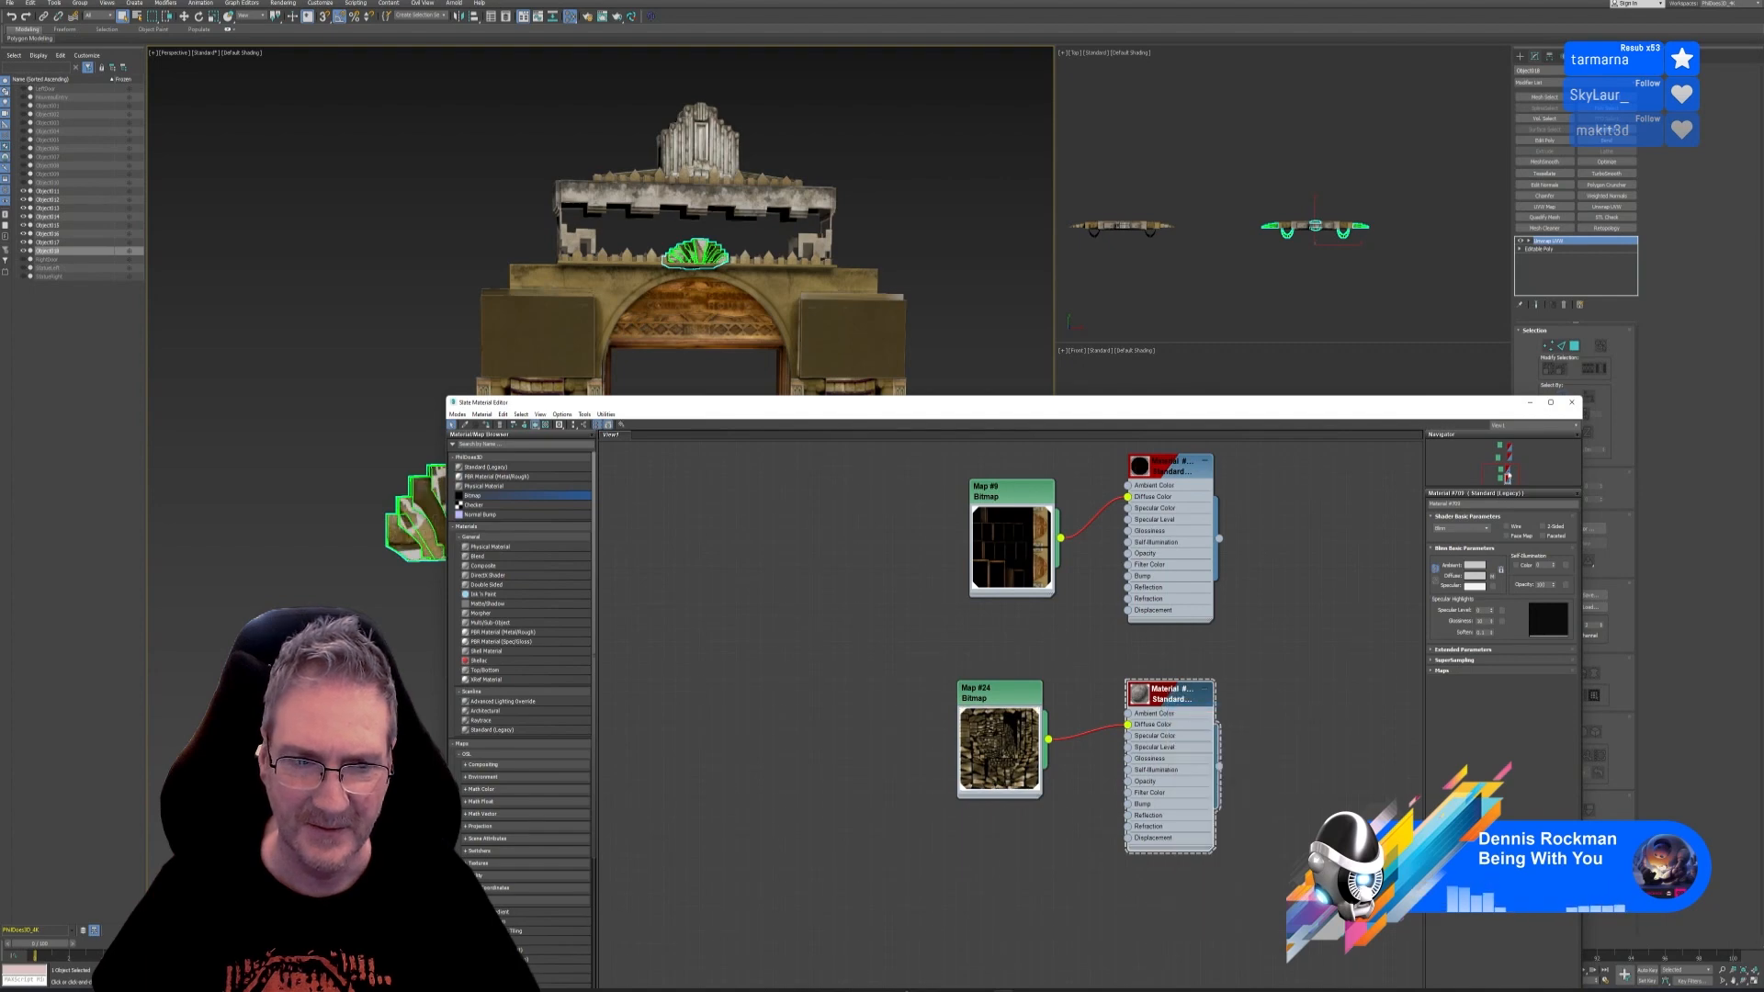
left_click(1578, 403)
Copy the shell ornaments' UVs from map channel 2 and paste them into map channel 1 using Channel Info
left_click(1591, 56)
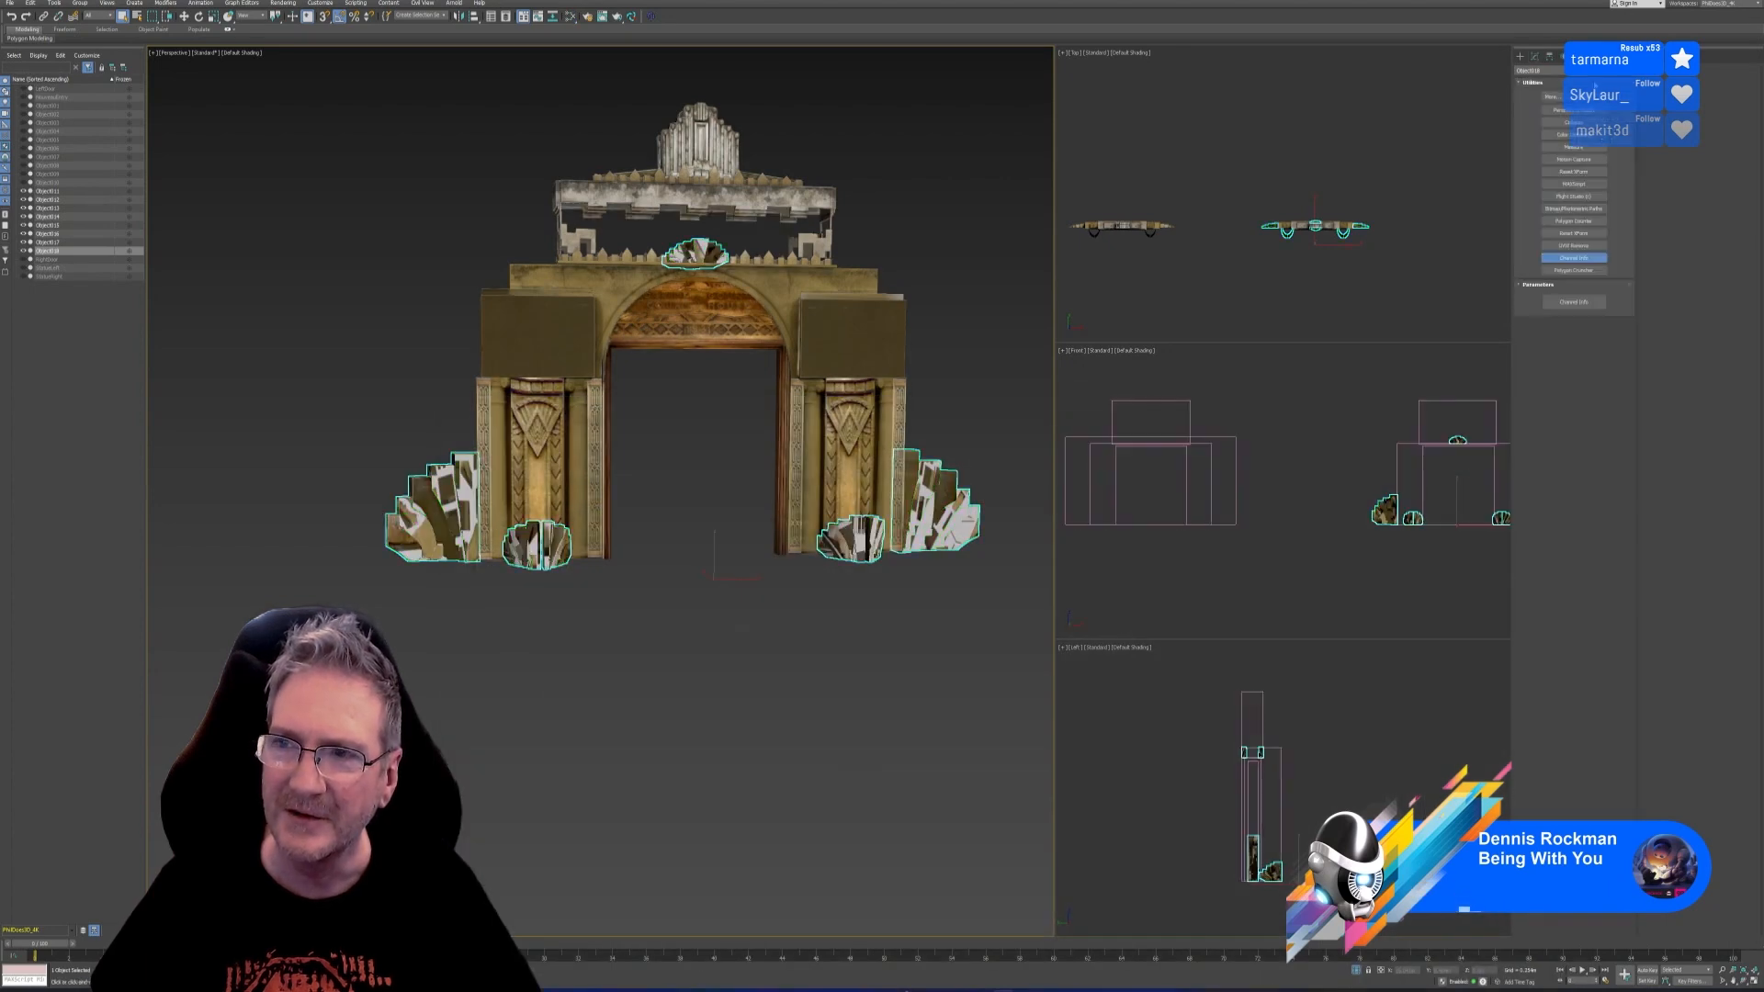
left_click(1574, 302)
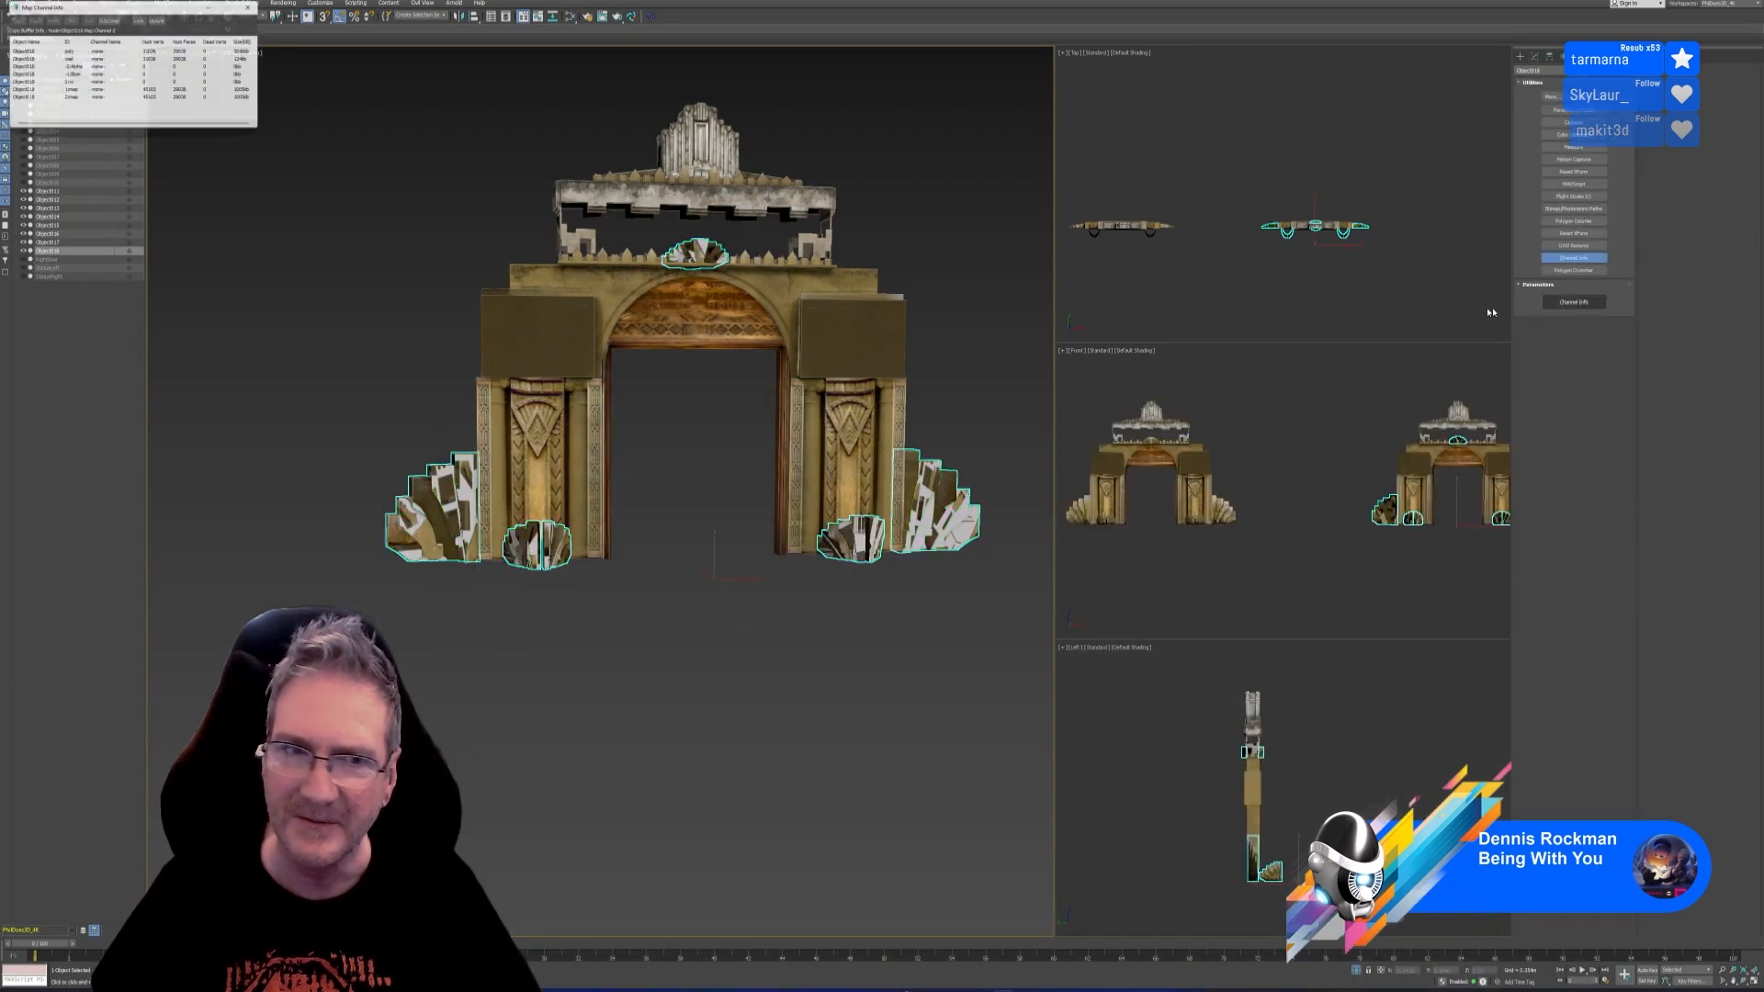
right_click(72, 100)
left_click(83, 108)
left_click(71, 93)
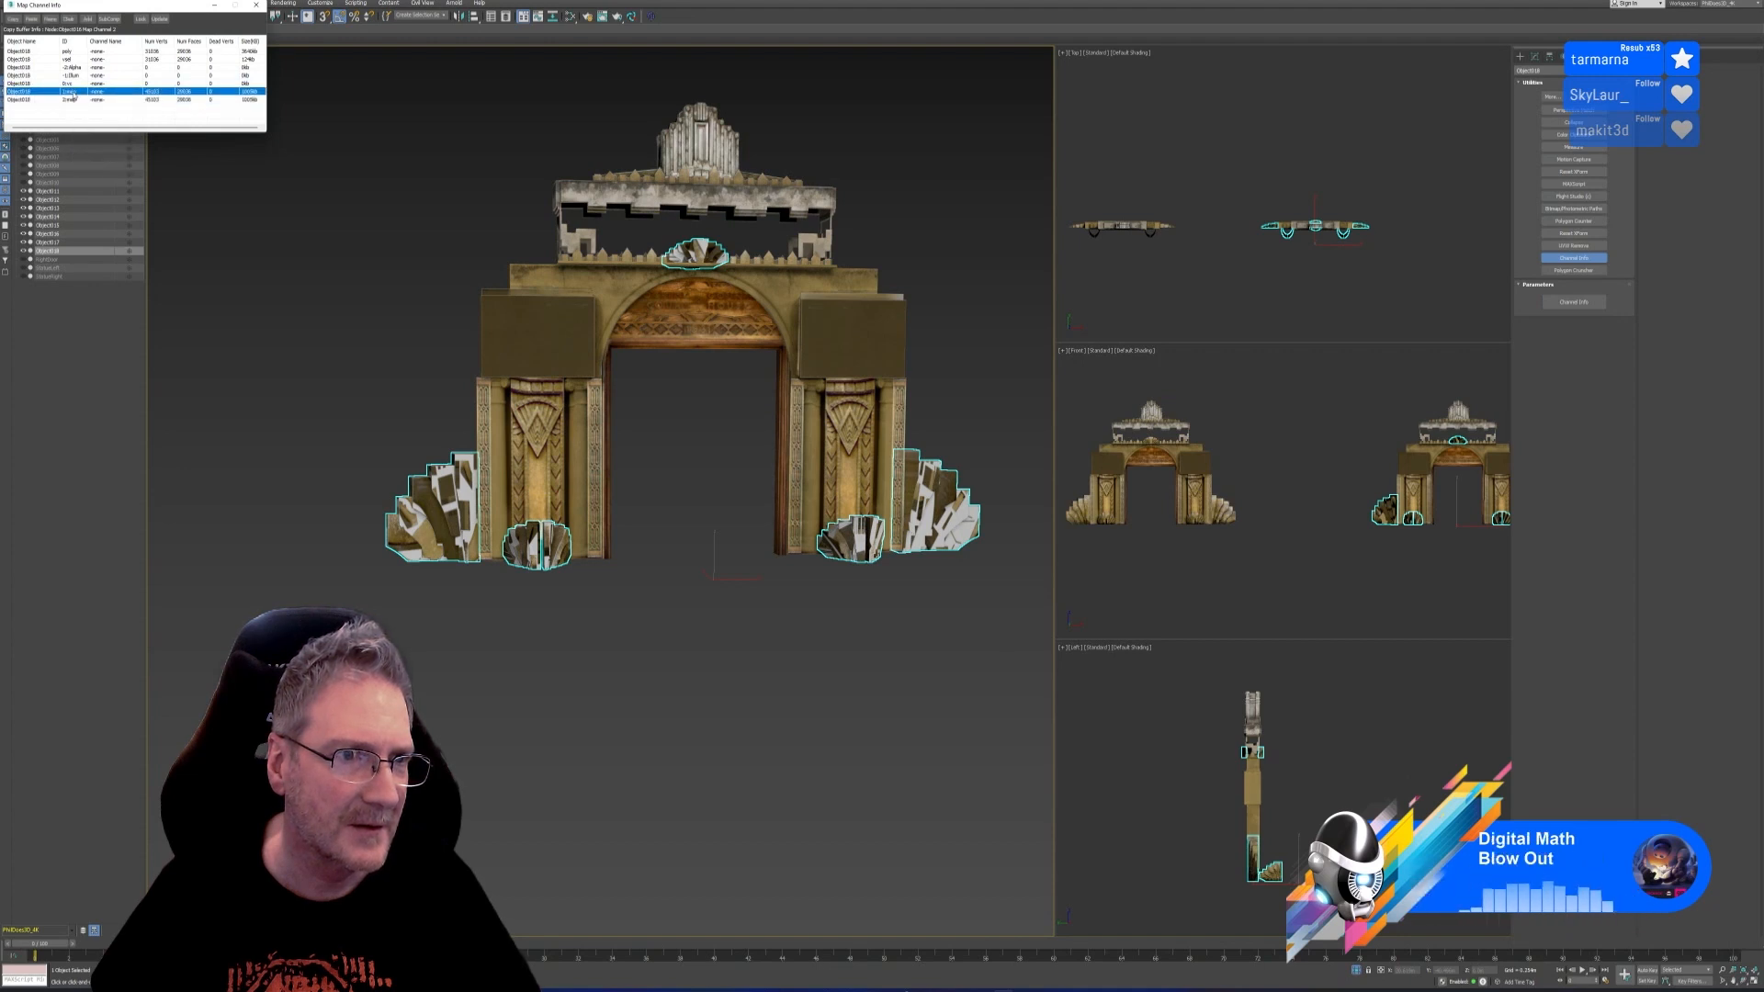
right_click(73, 95)
left_click(85, 114)
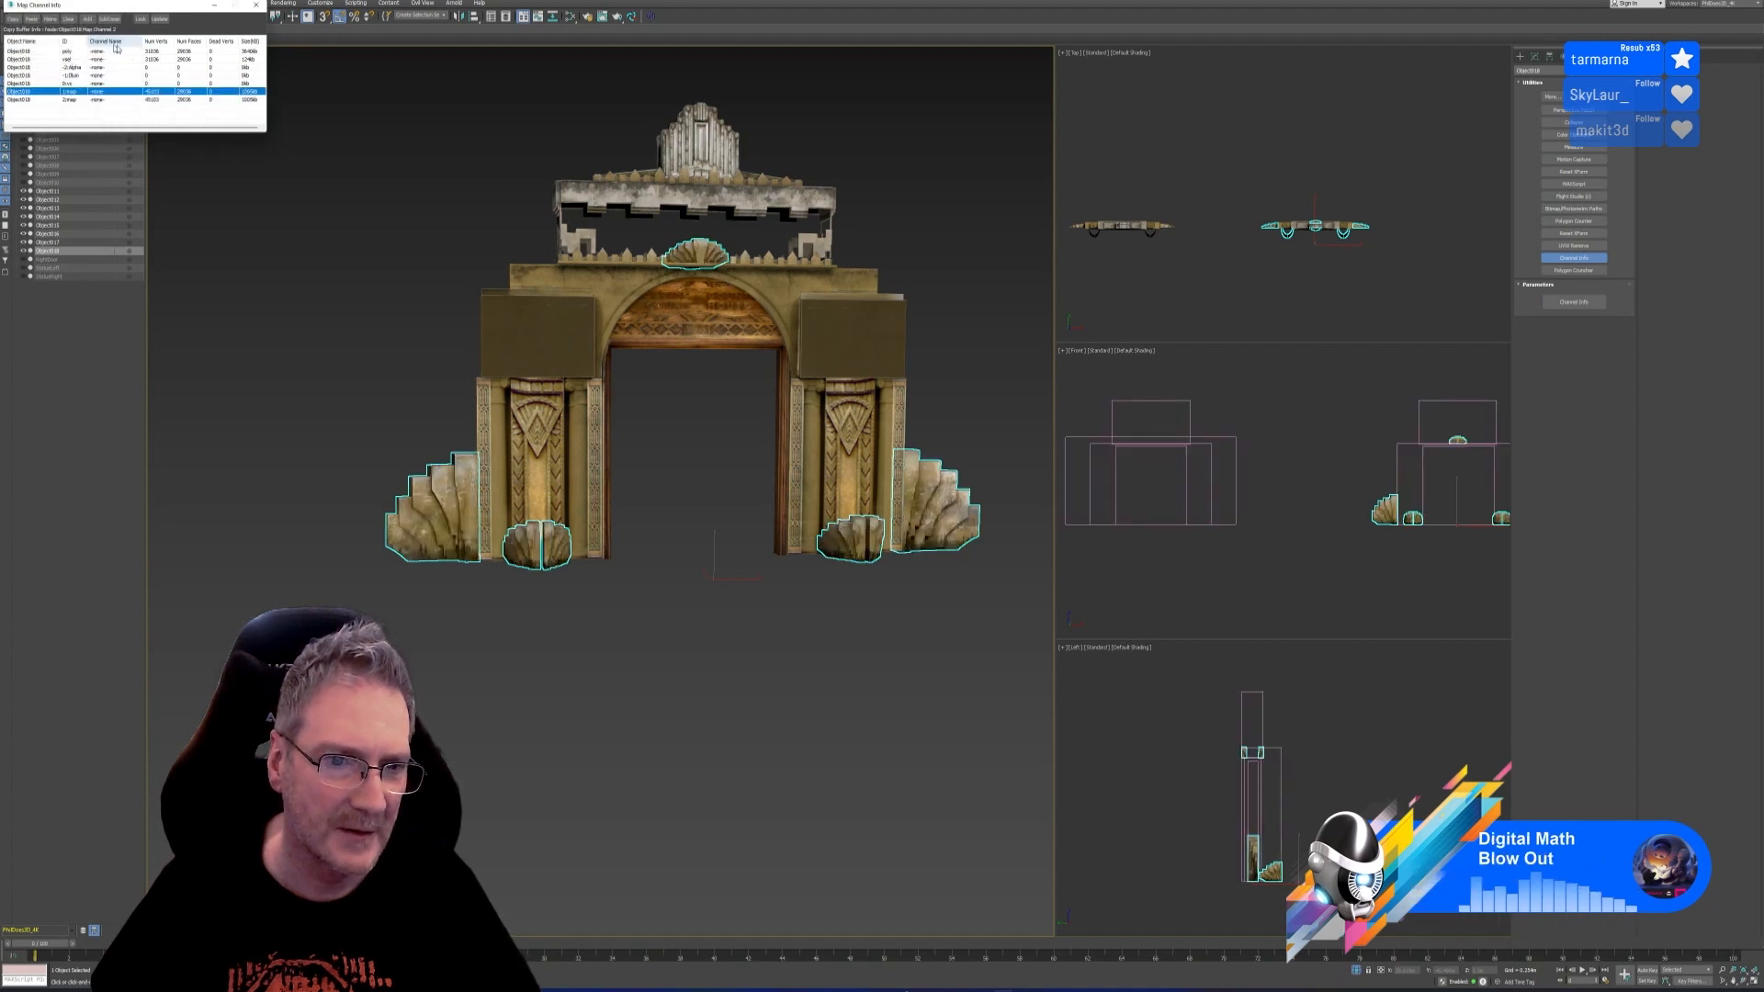
left_click(256, 5)
Inspect the baked texture on the shell ornaments up close and compare the rebuilt arch with the original
scroll(405, 524, "up", 5)
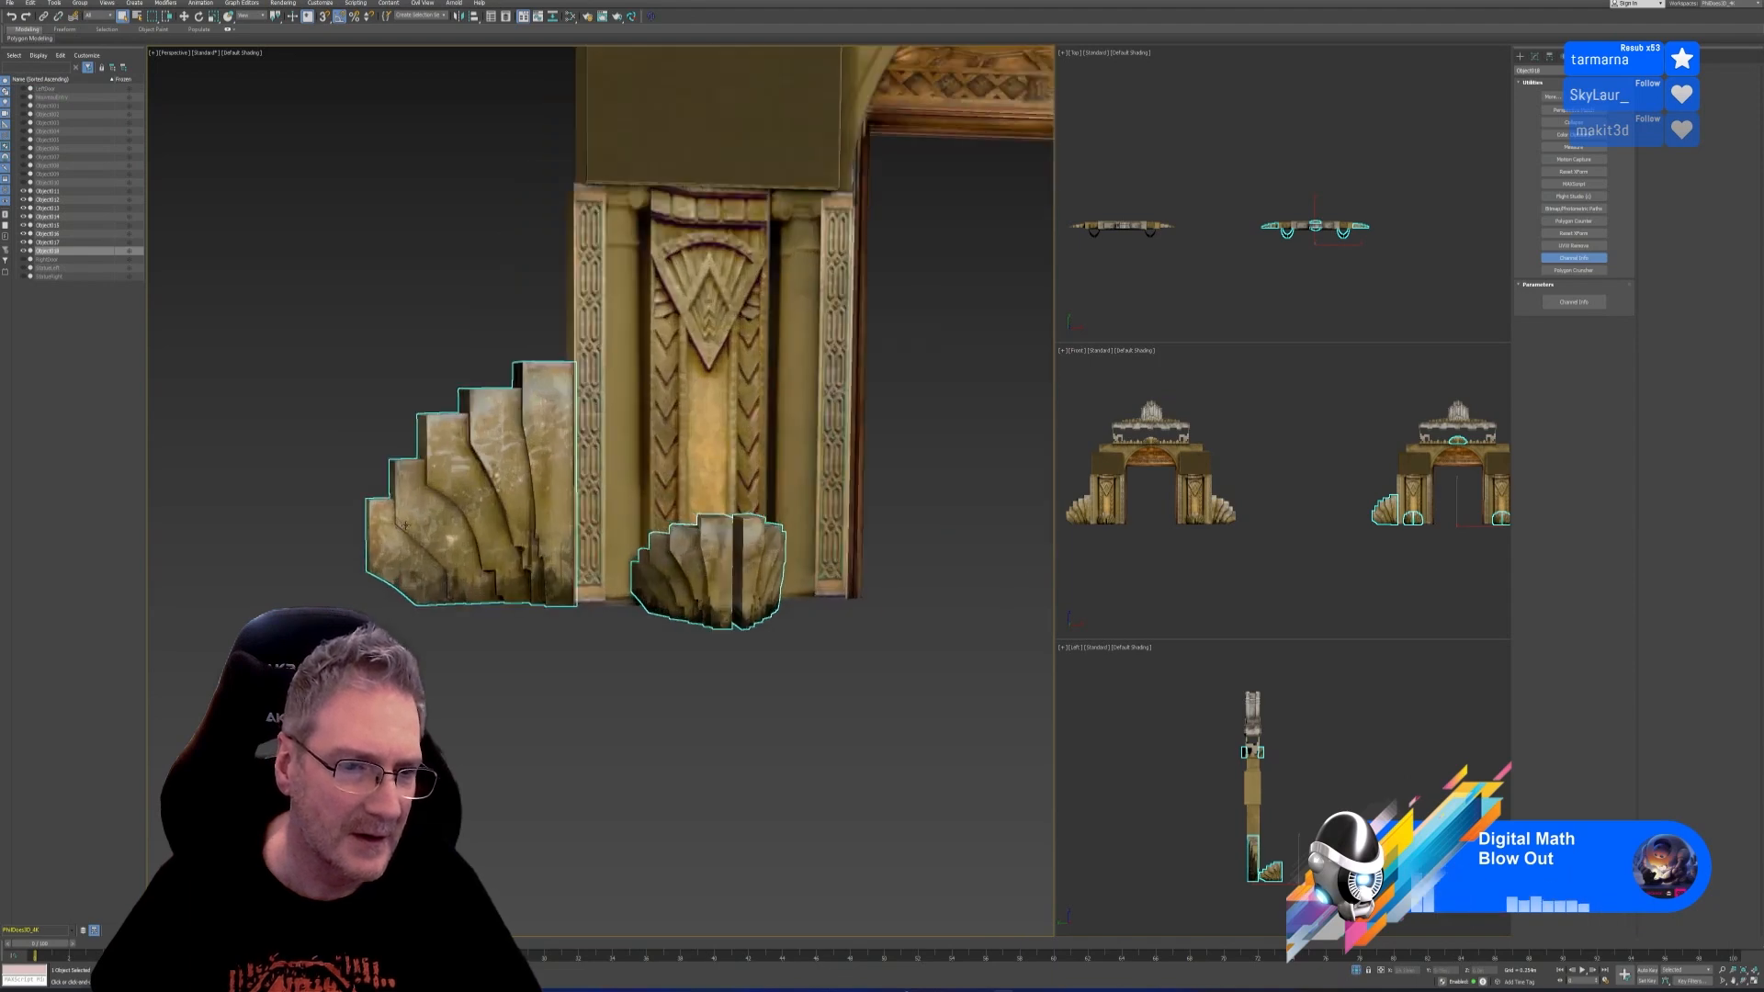
scroll(466, 537, "up", 3)
scroll(494, 547, "down", 4)
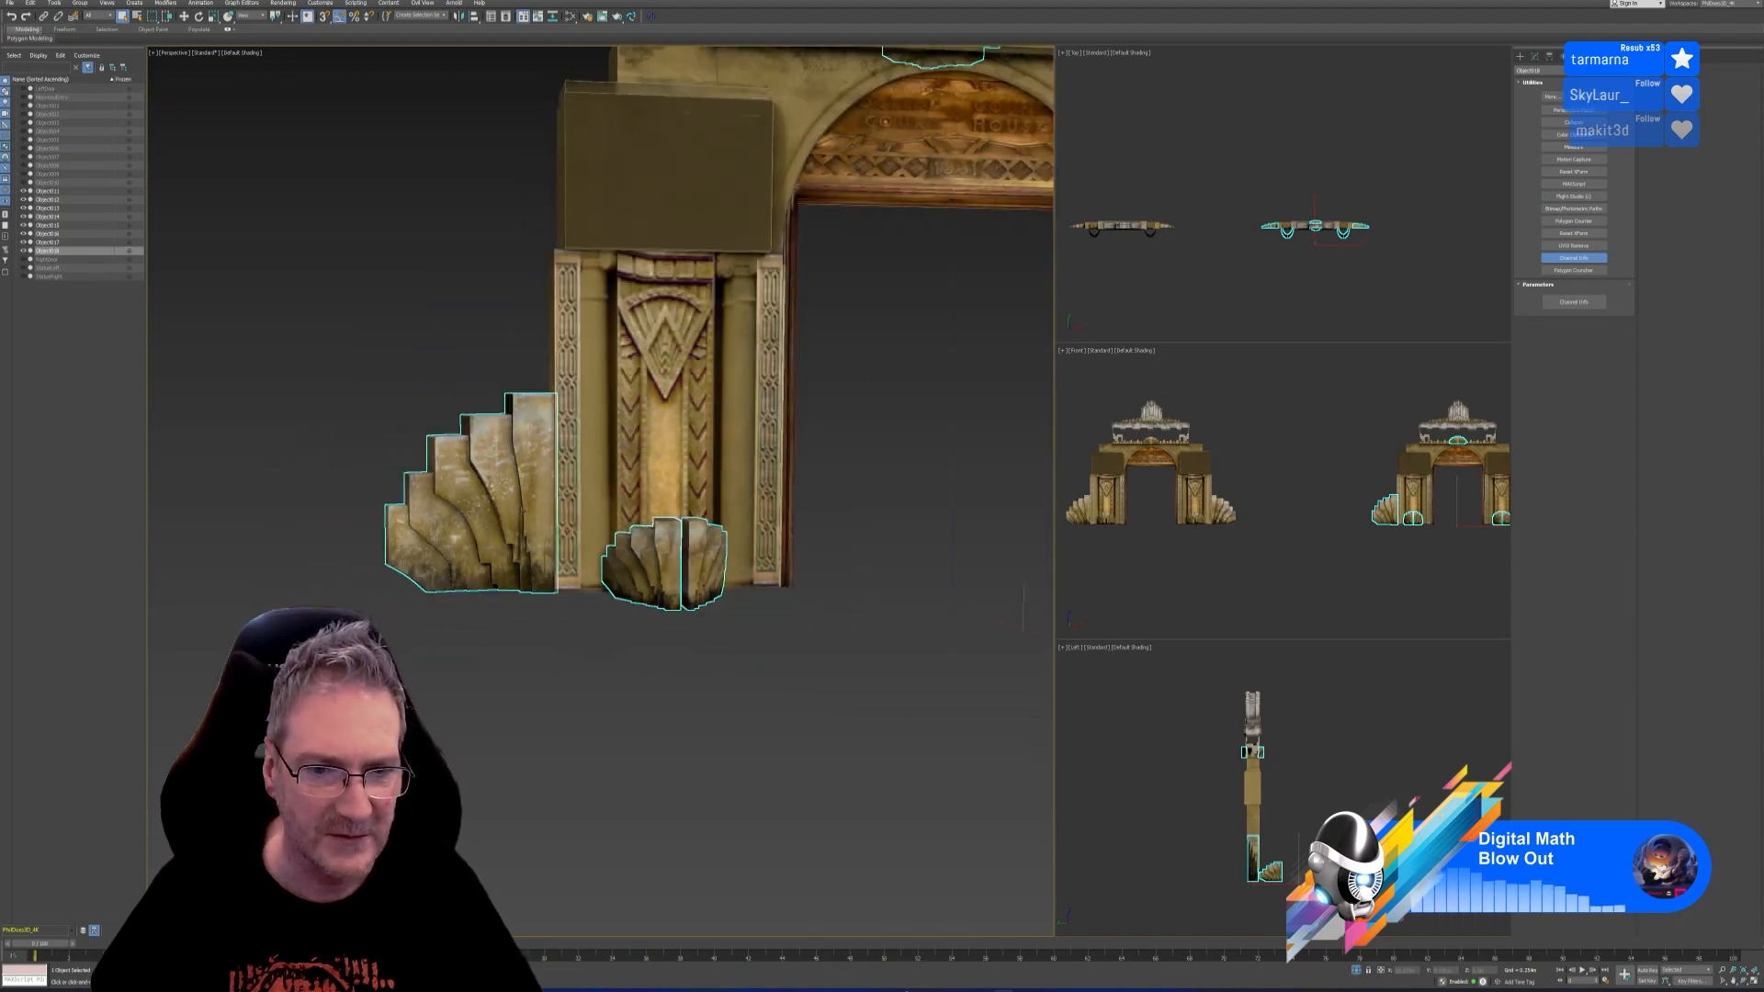
scroll(511, 643, "down", 6)
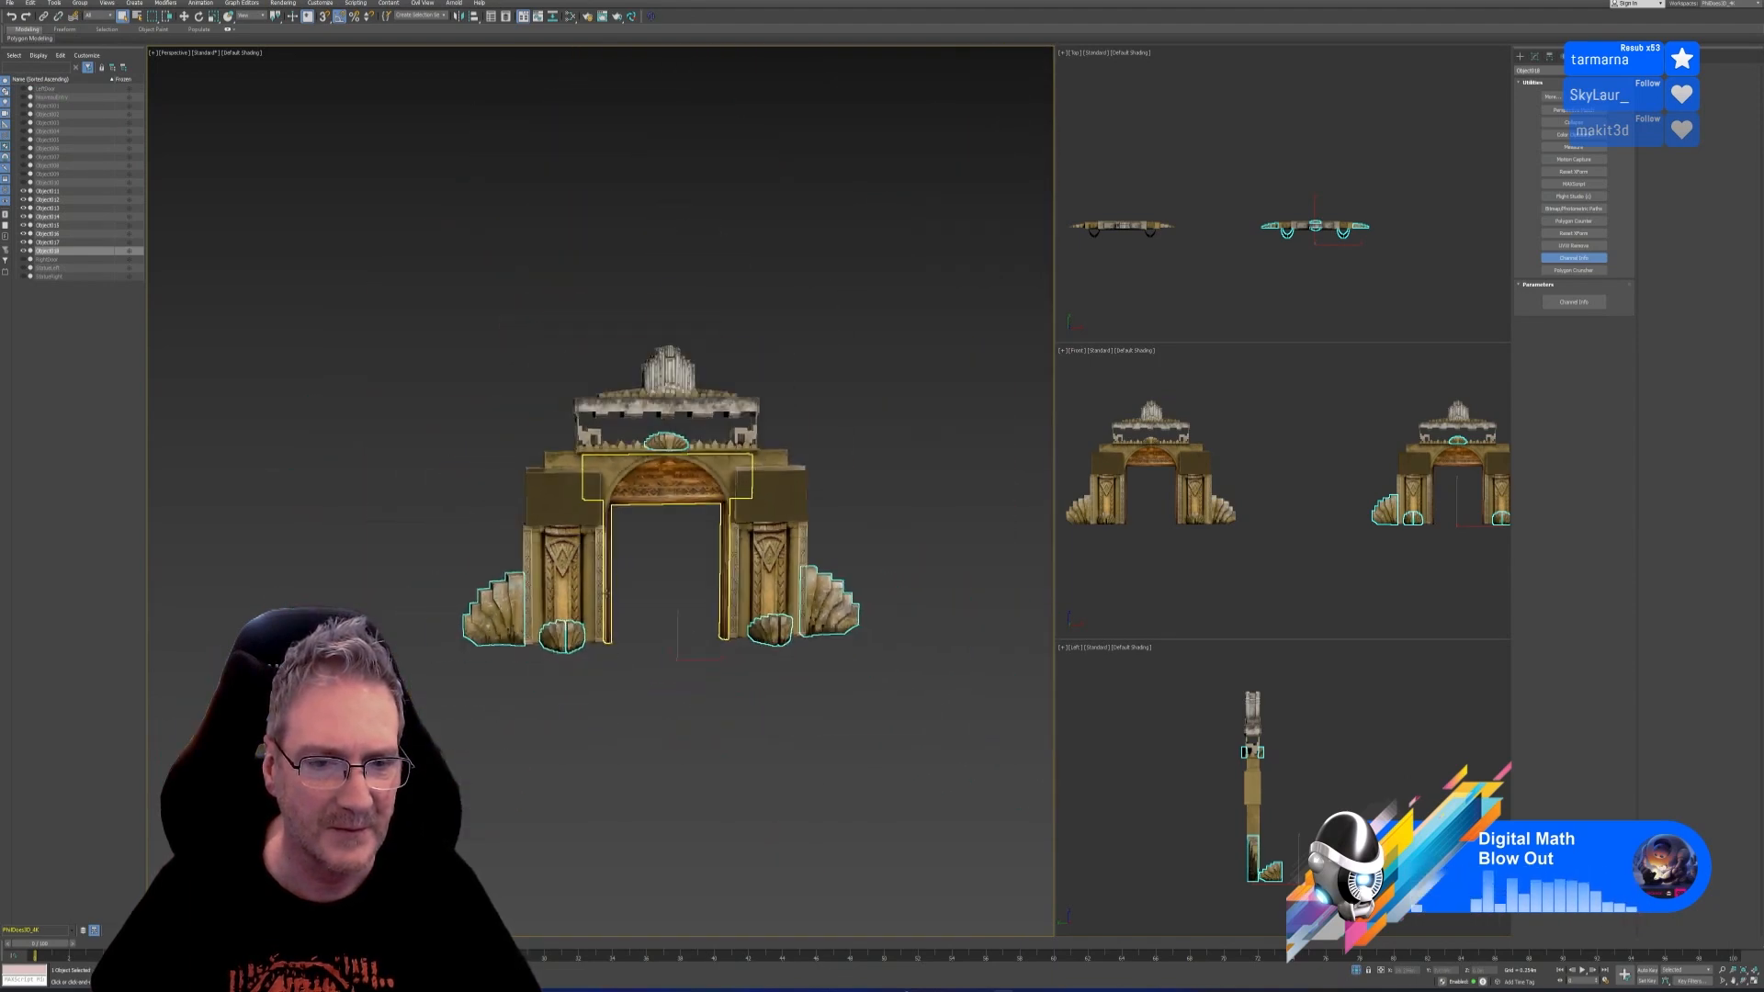
middle_click_drag(374, 504, 544, 396)
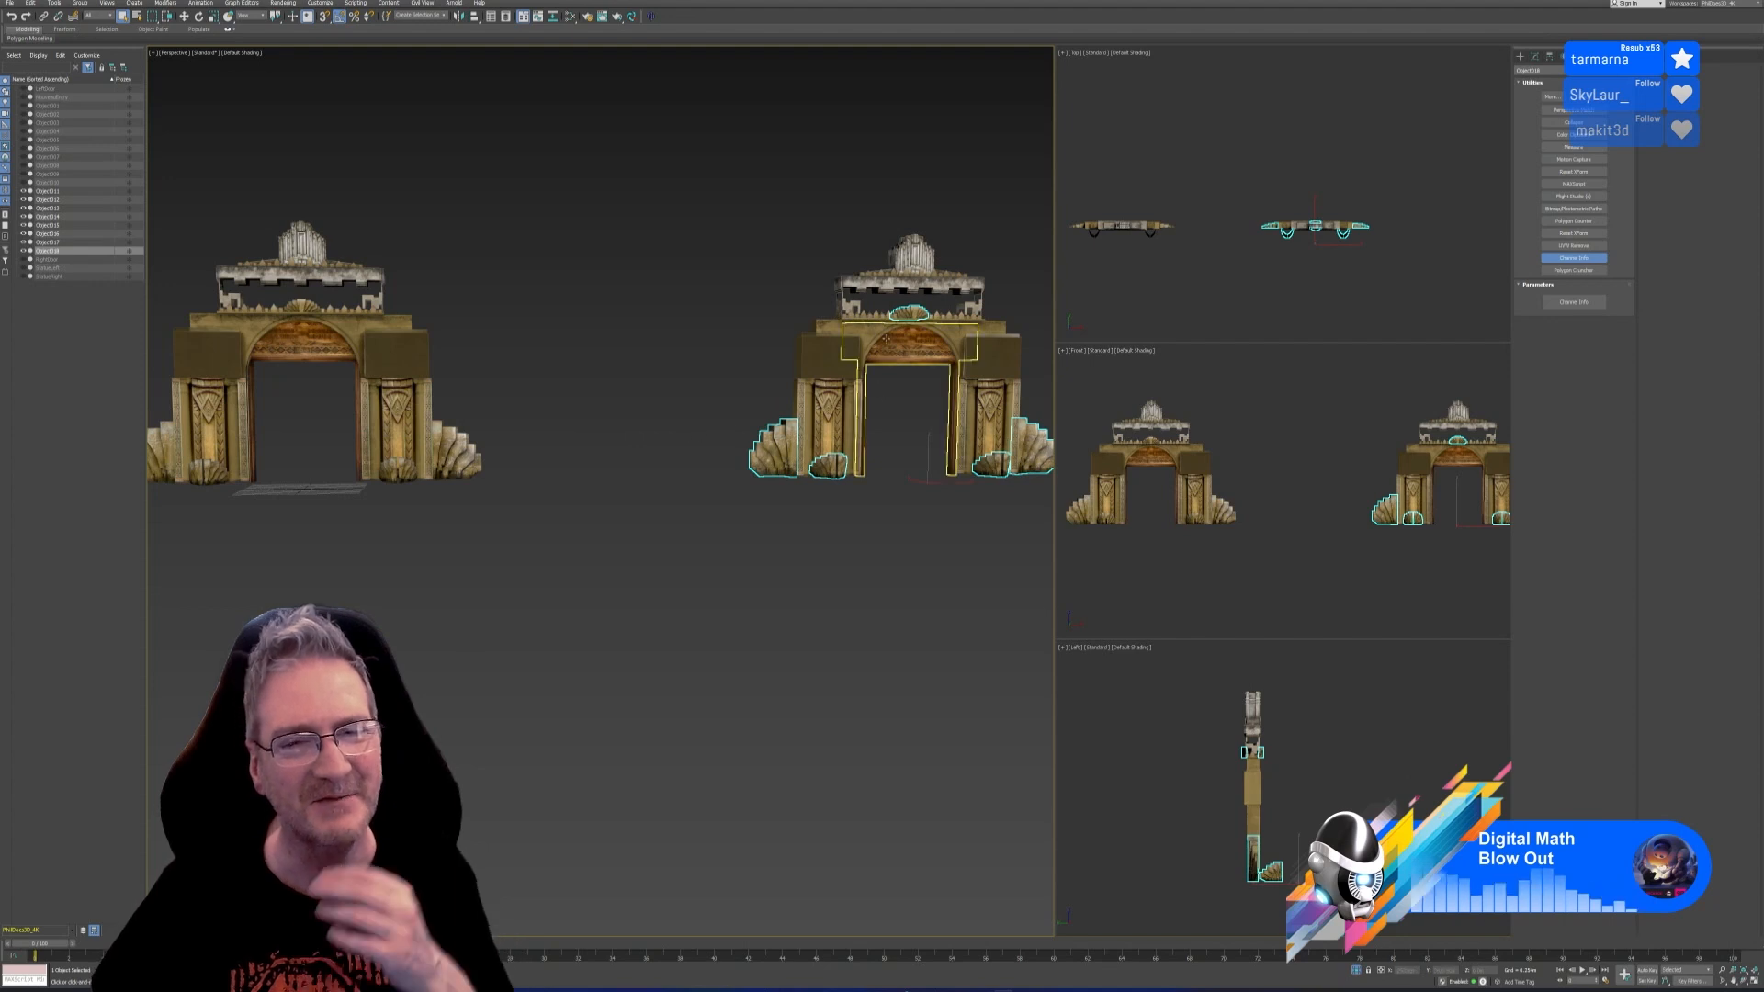
Examine the rebuilt arch's shell ornaments up close and from afar, comparing them with the original arch
key("z")
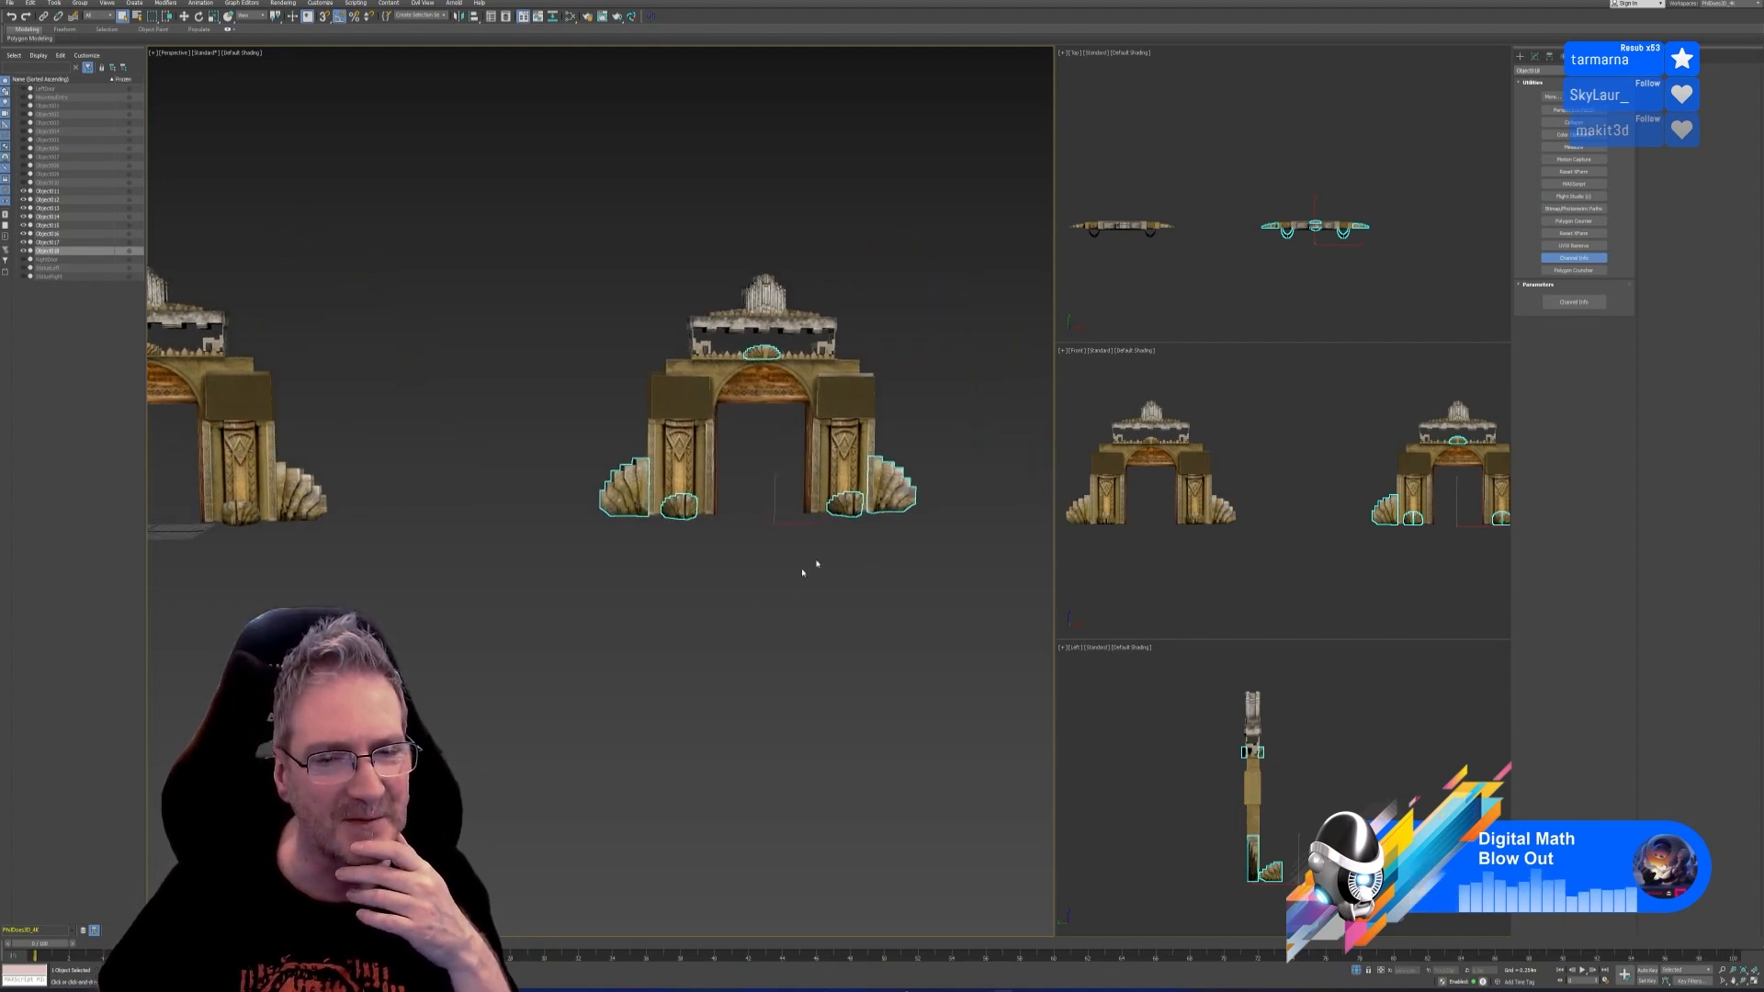
scroll(868, 522, "up", 3)
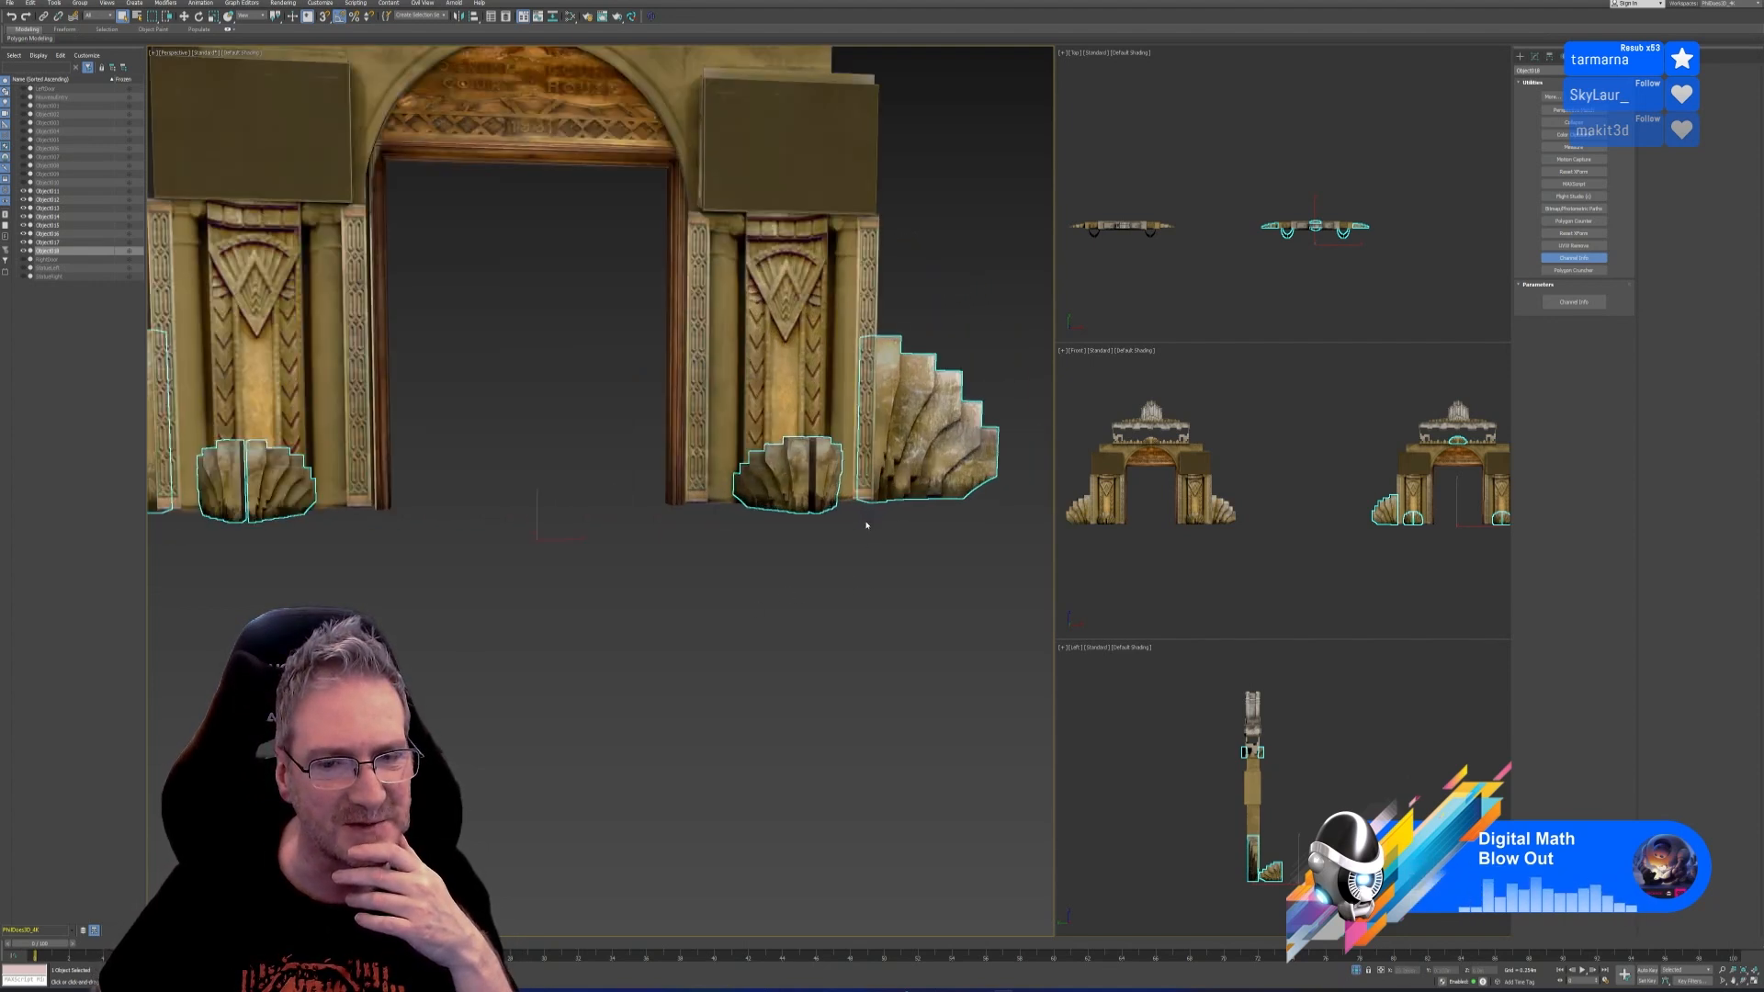
scroll(867, 520, "down", 2)
scroll(864, 521, "up", 4)
scroll(860, 517, "down", 5)
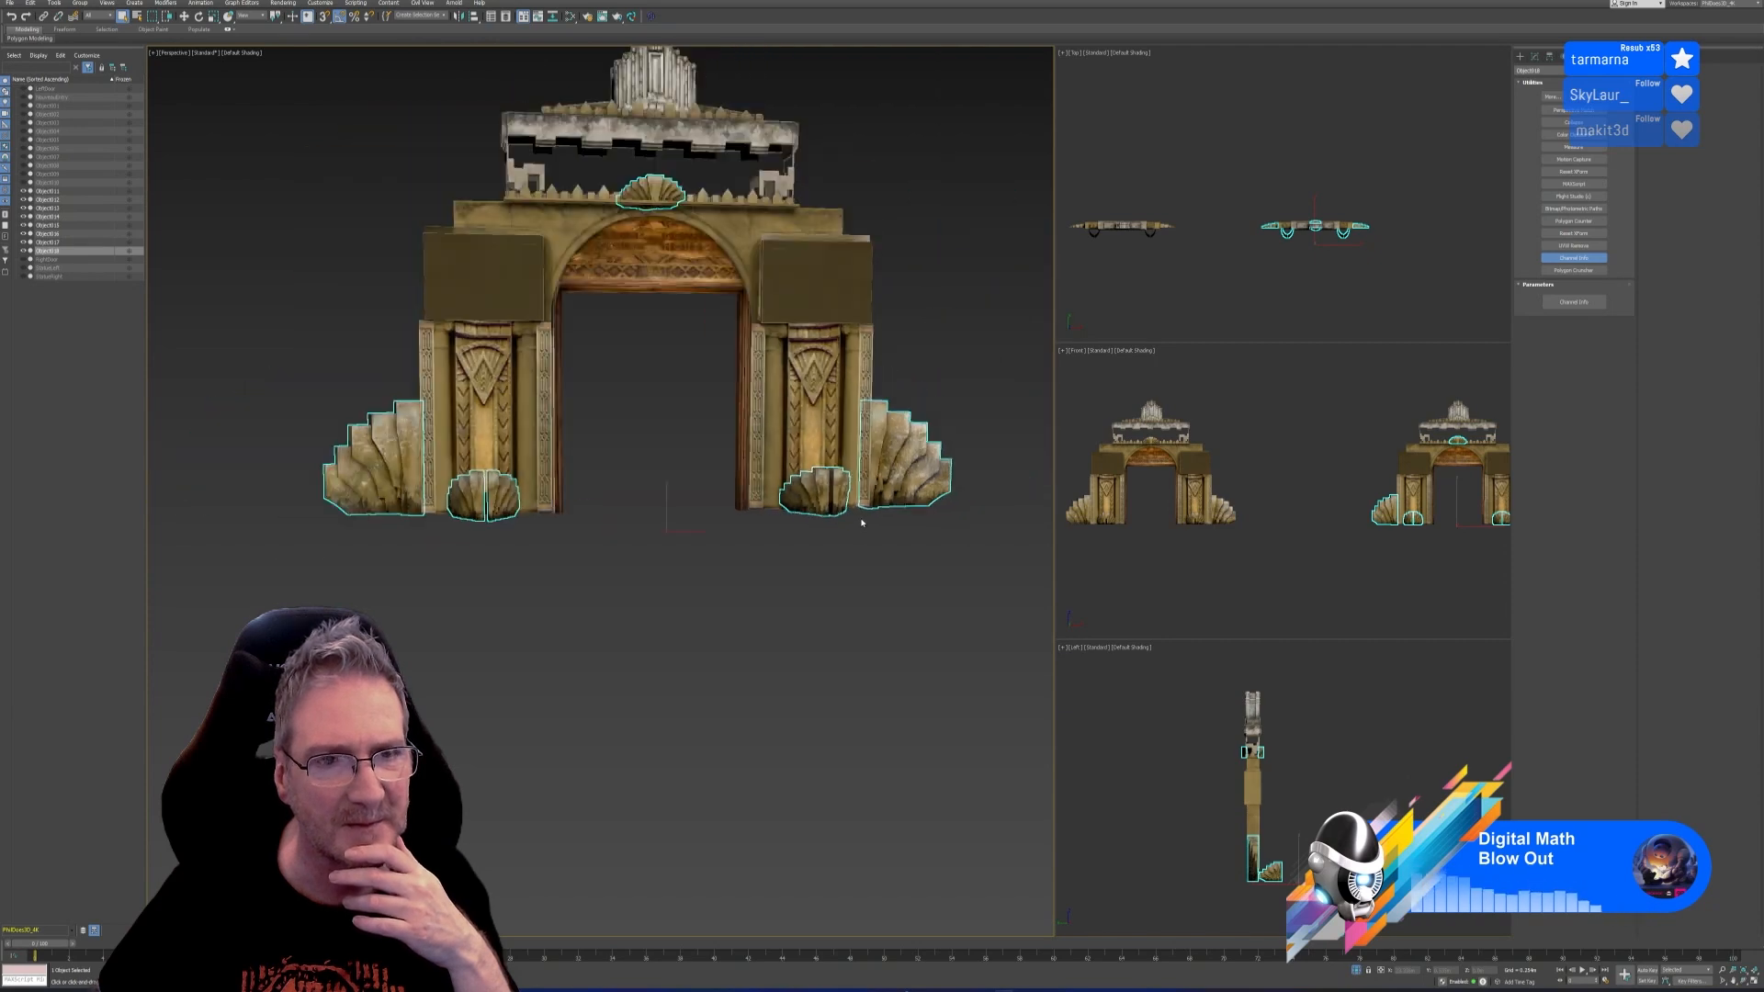
middle_click_drag(733, 540, 723, 577)
scroll(724, 577, "down", 3)
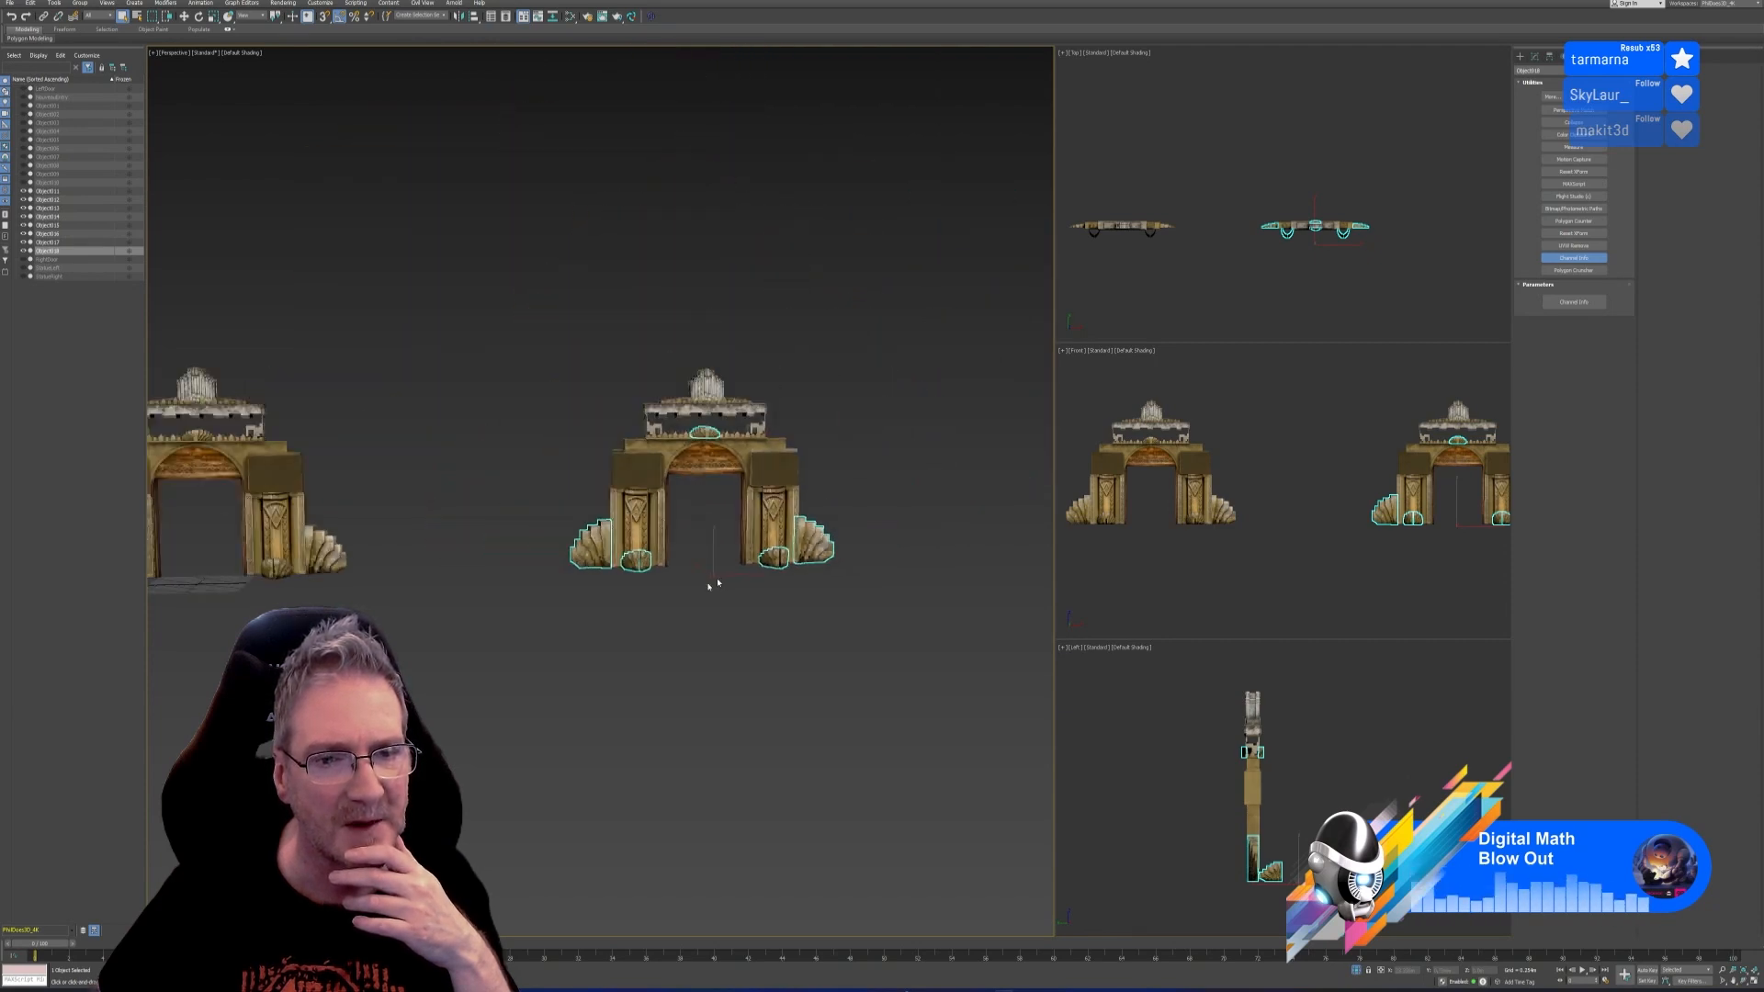
middle_click_drag(570, 595, 726, 557)
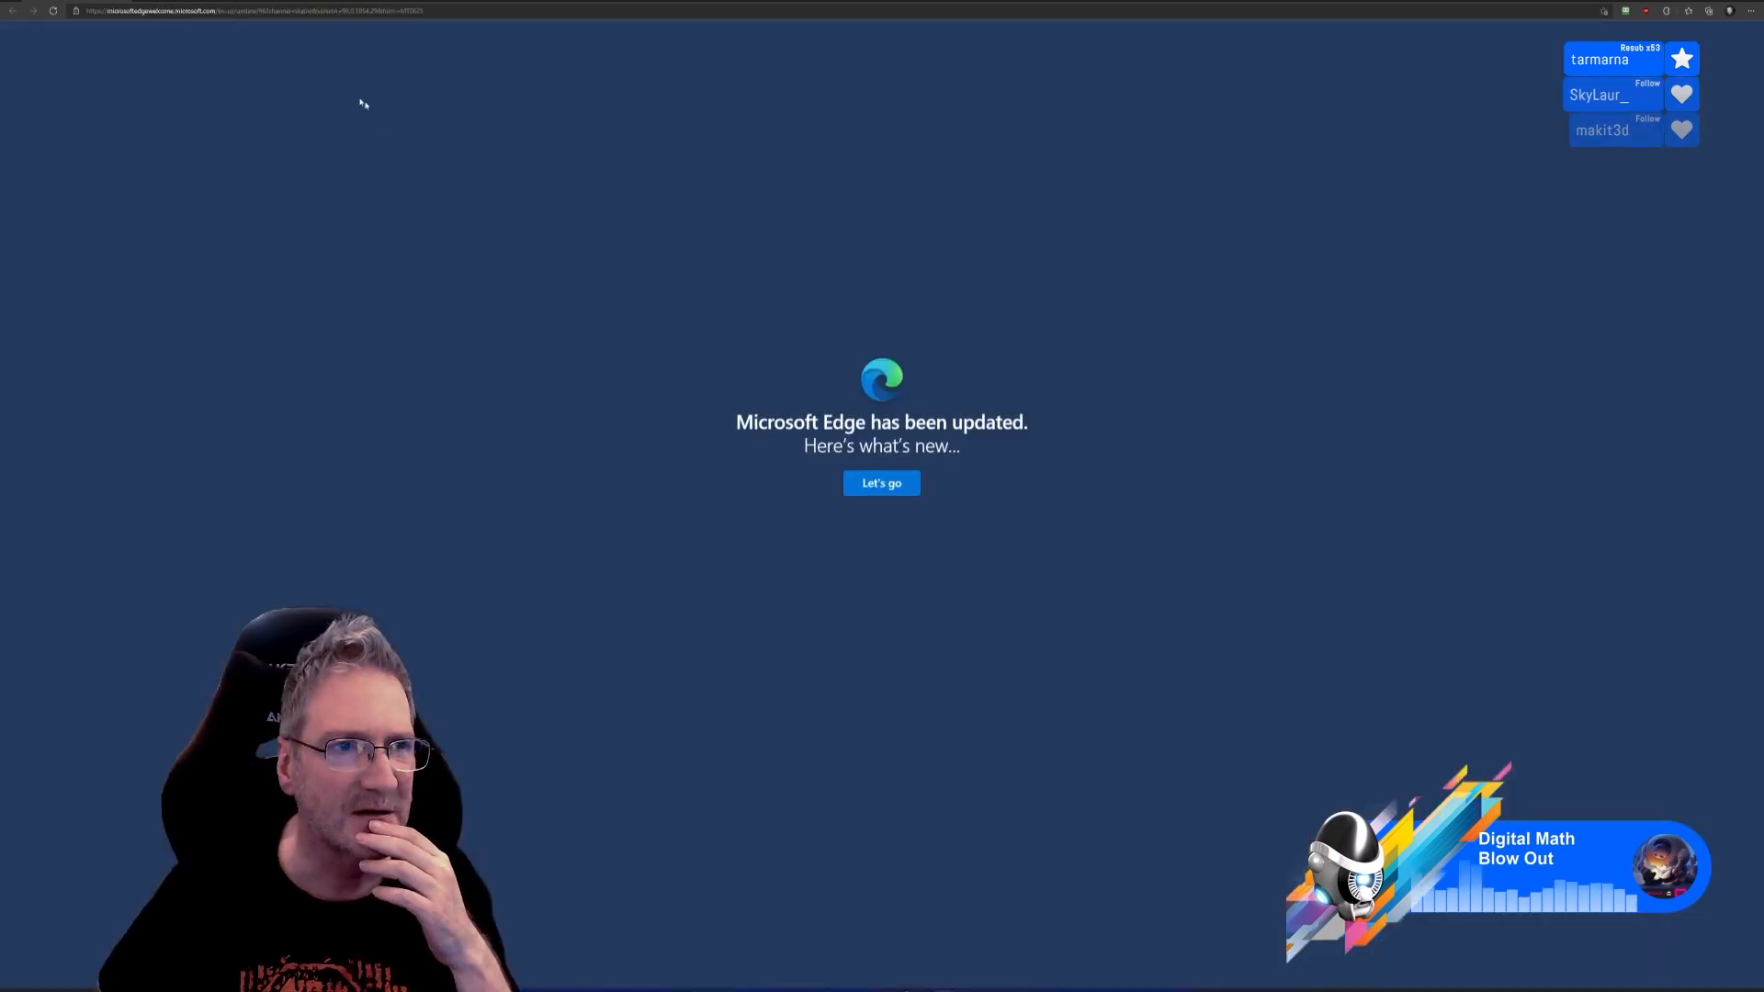
Switch to Microsoft Edge, look through the artist's portfolio website and open the Creative Market Models store from it
left_click(127, 1)
scroll(654, 433, "down", 15)
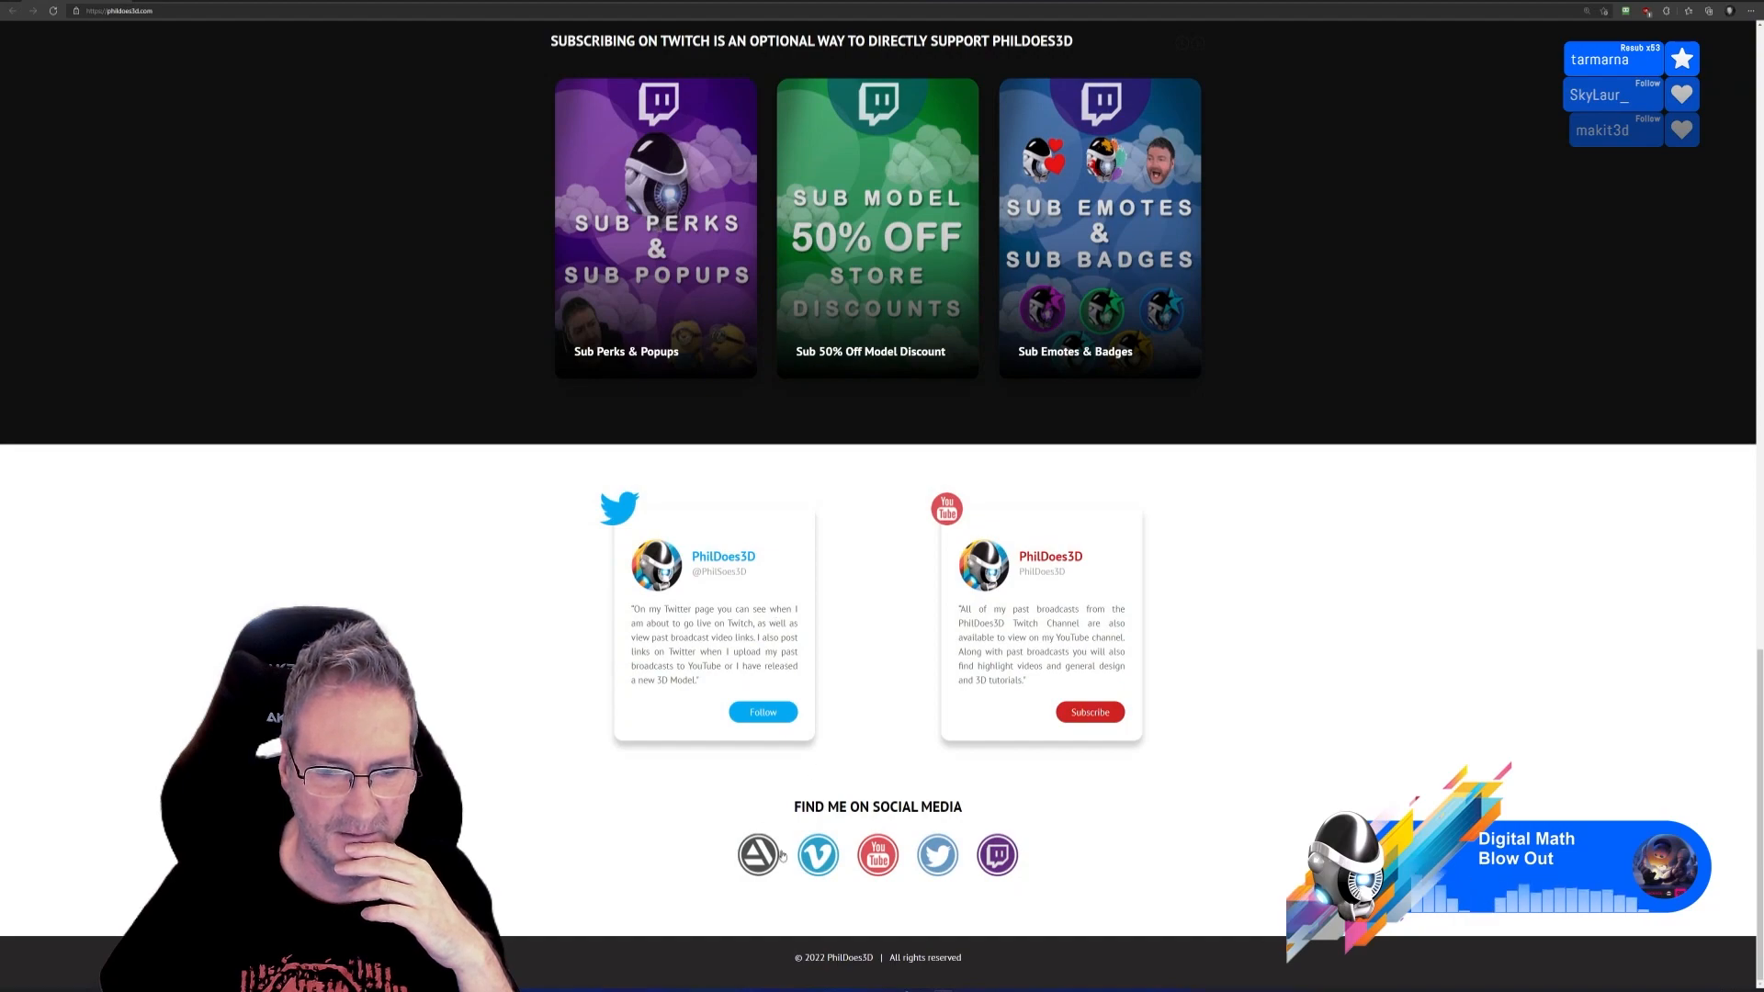
scroll(874, 707, "up", 6)
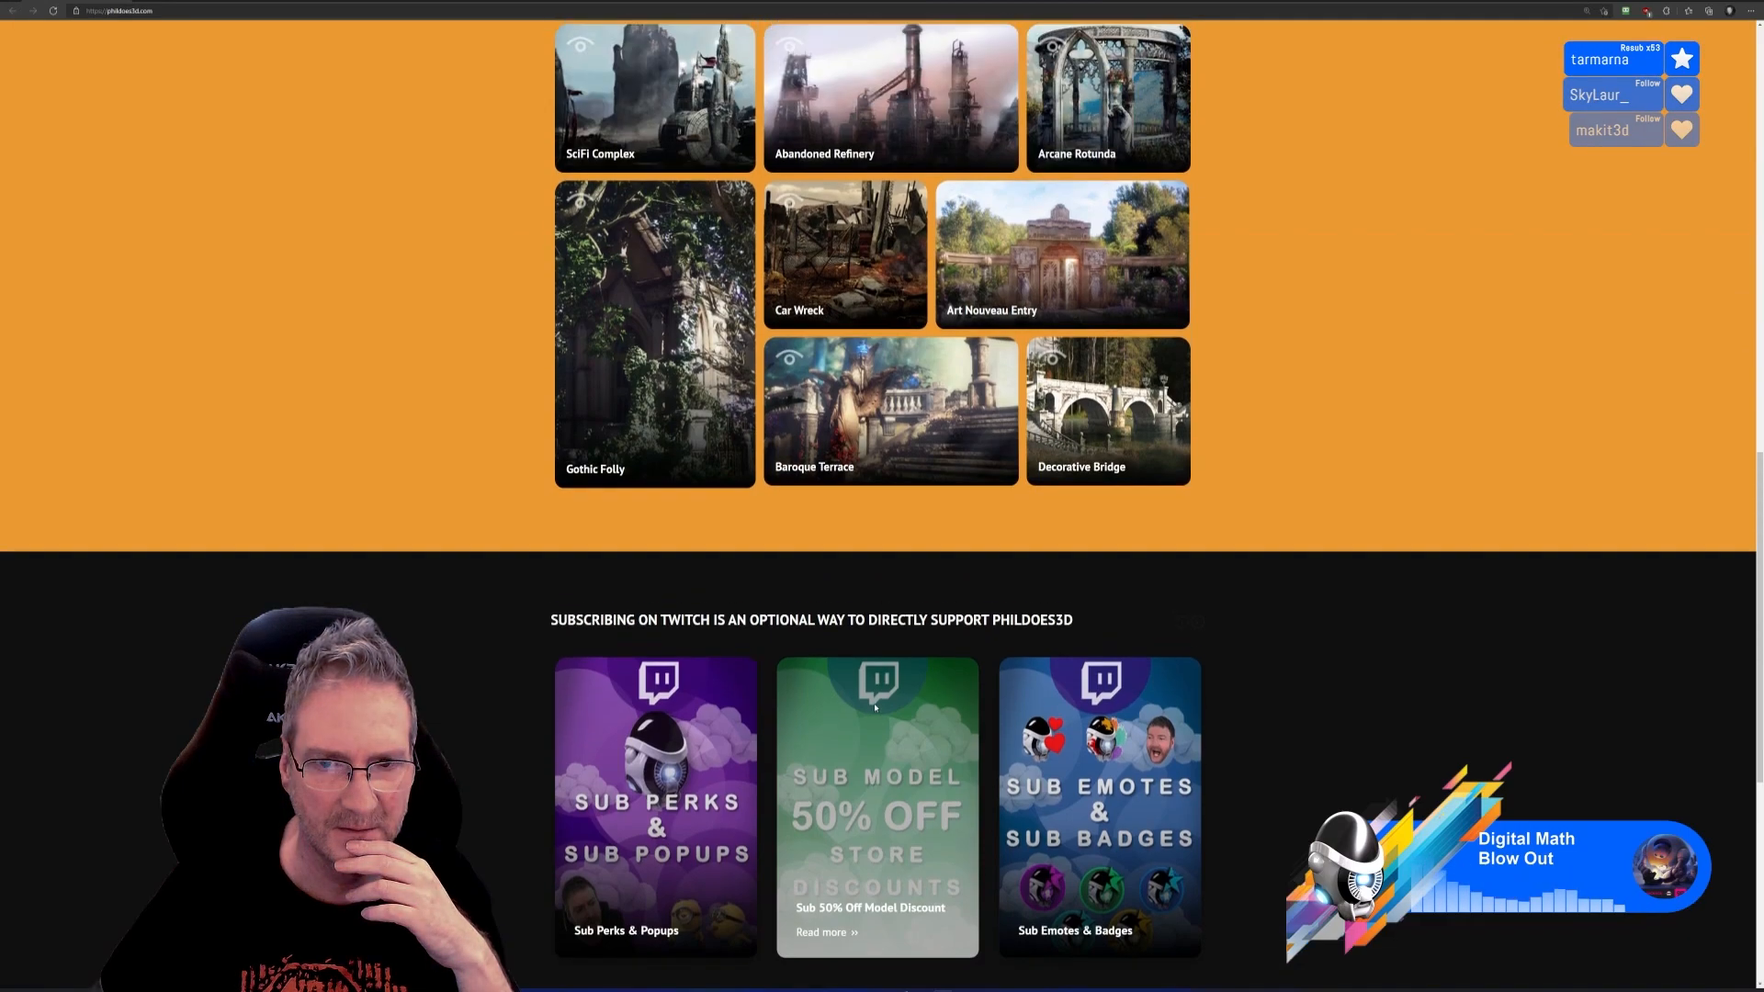
scroll(875, 708, "up", 12)
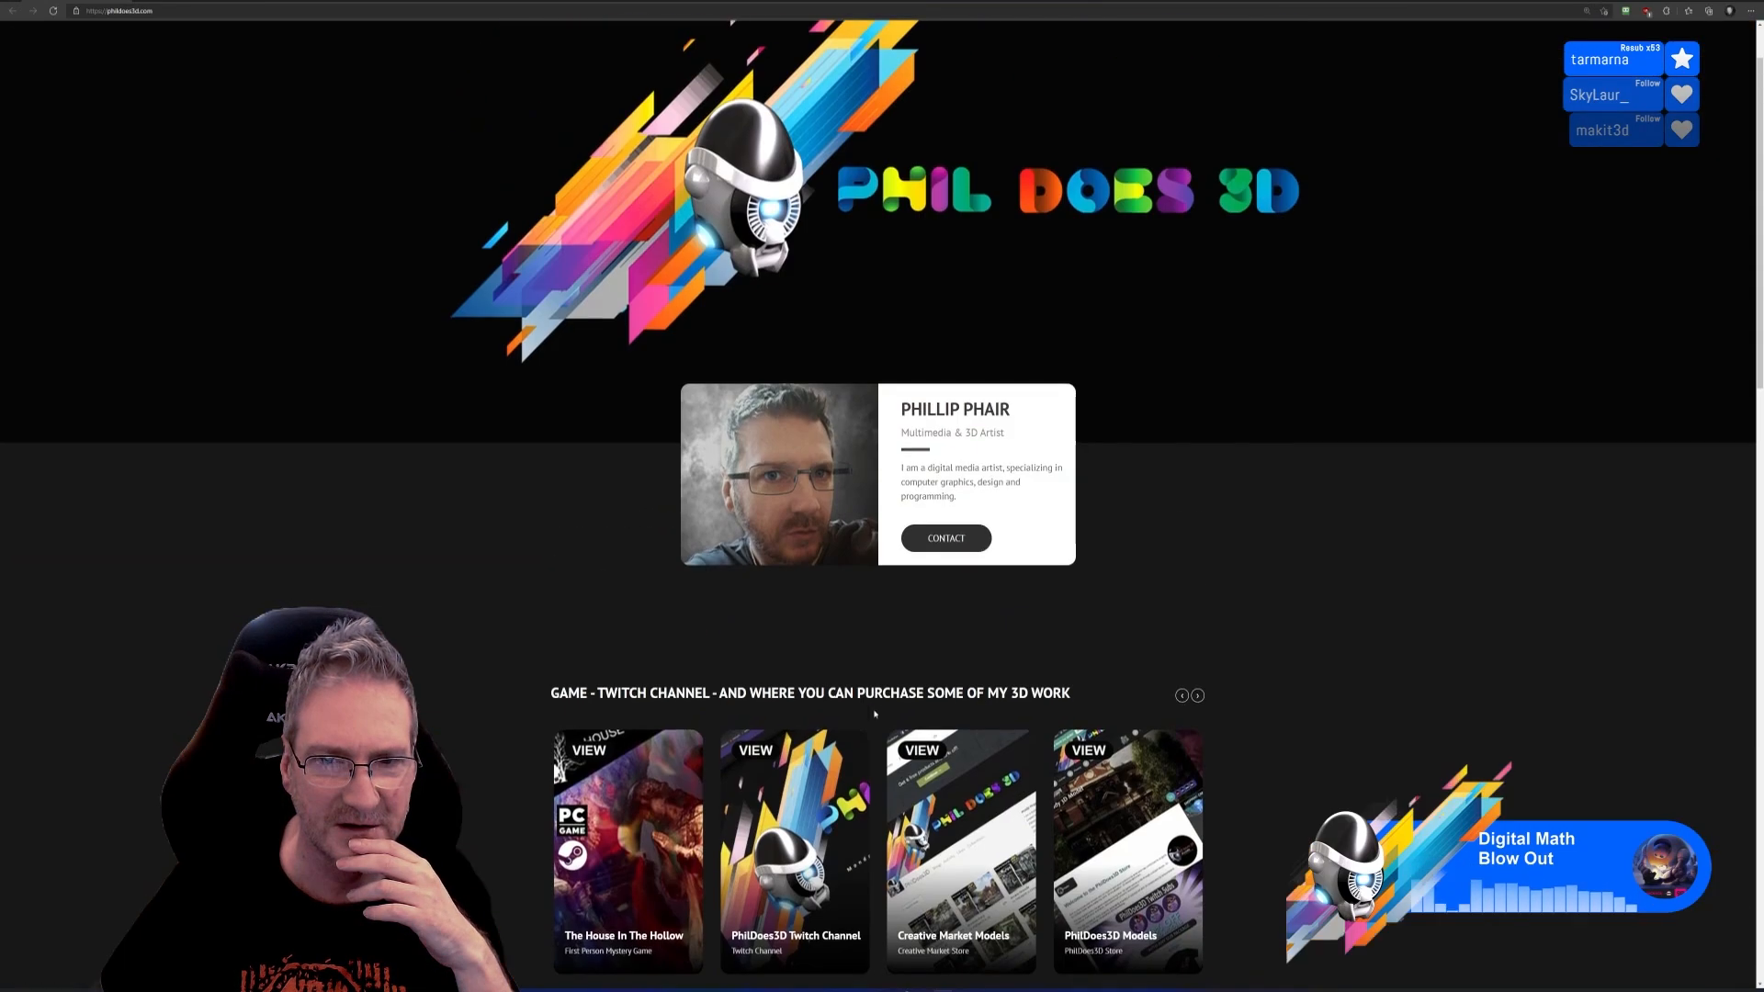
scroll(874, 708, "down", 3)
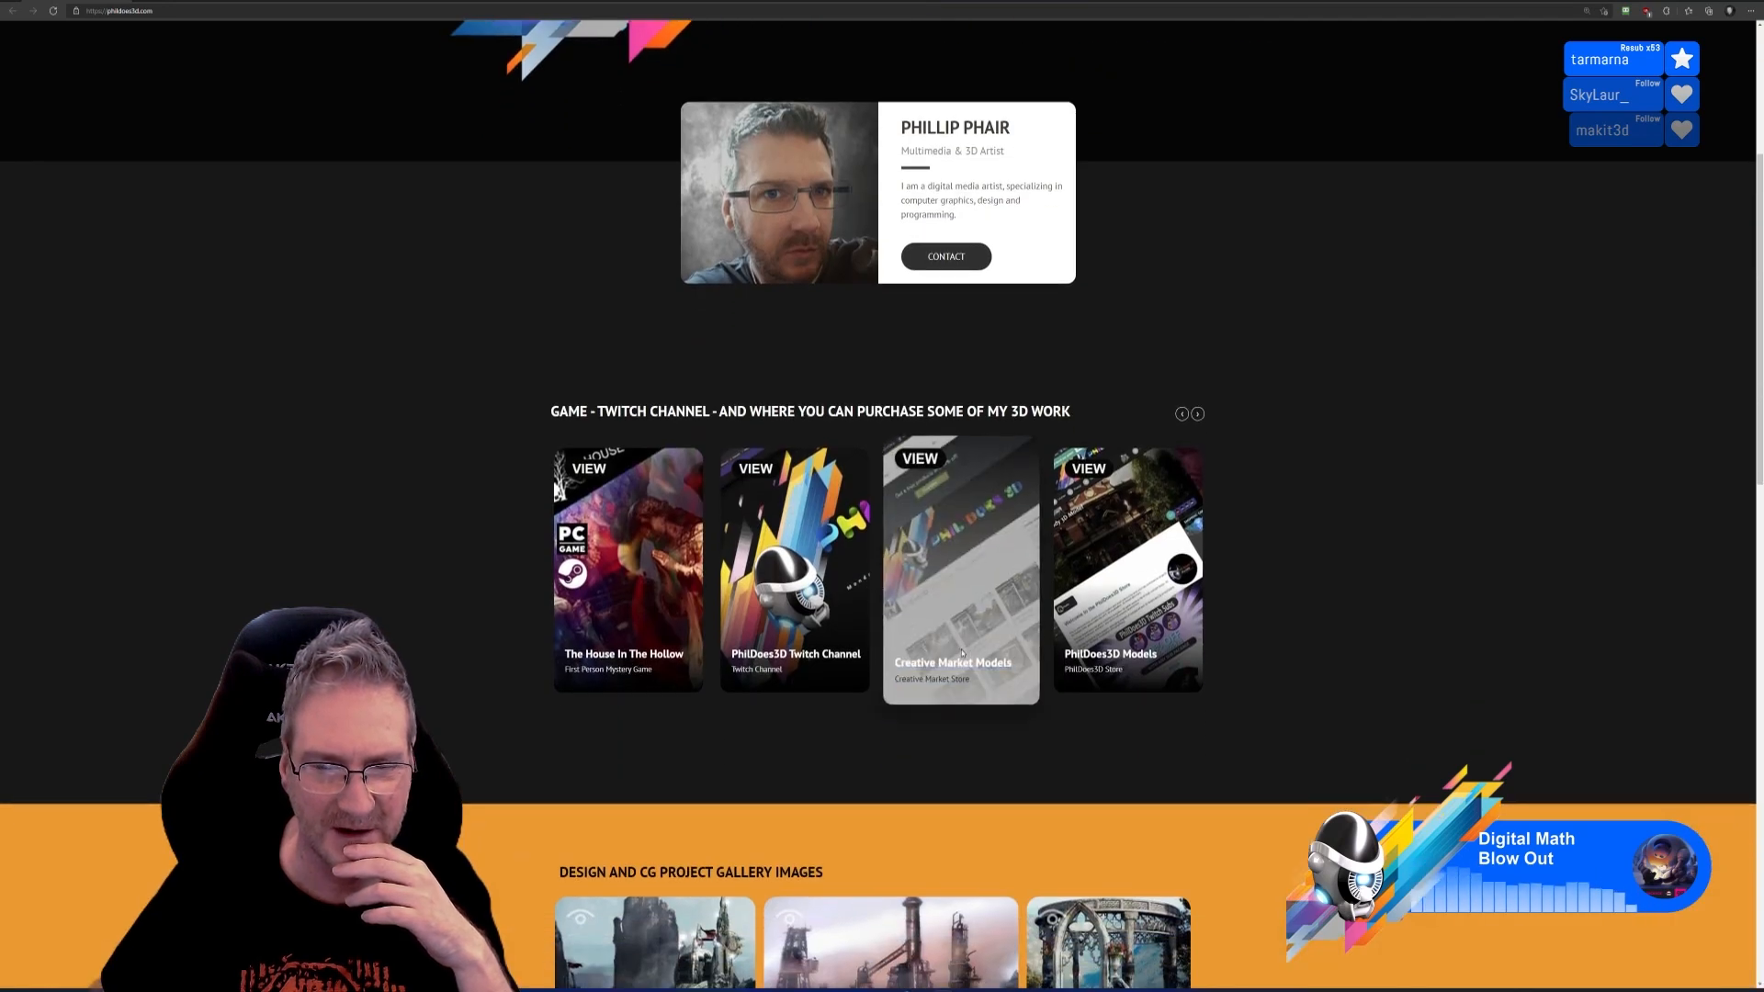
left_click(957, 665)
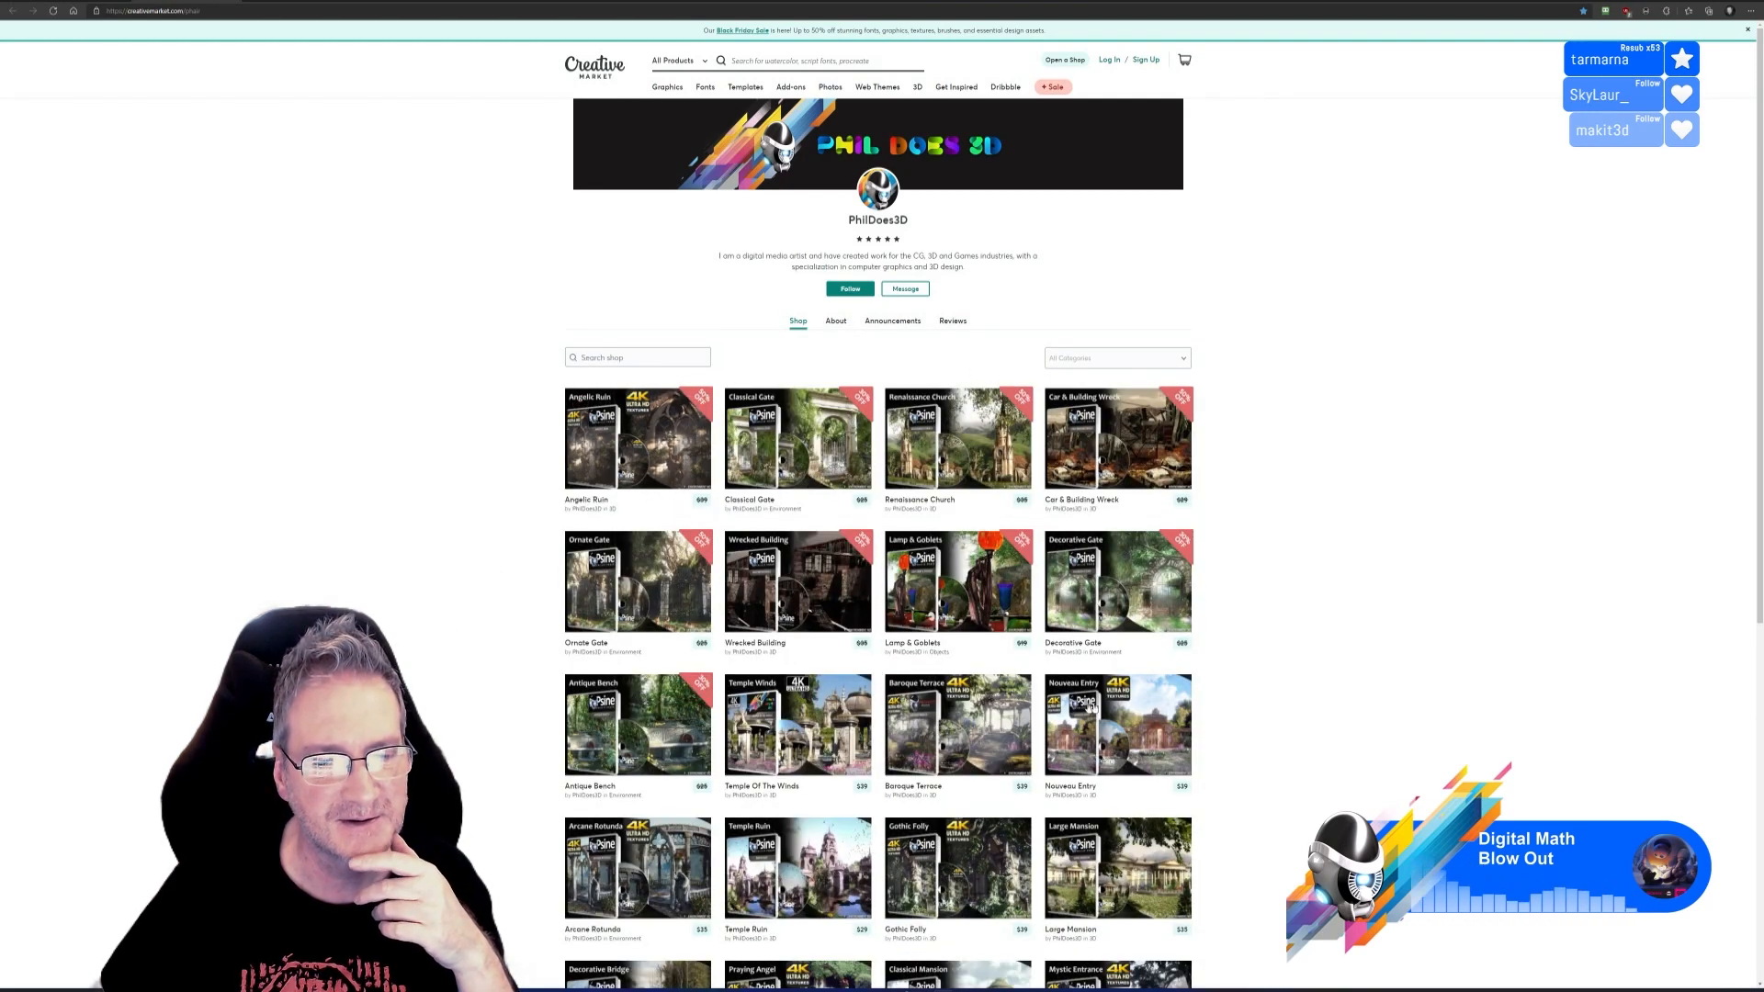
Look through the Creative Market shop's models and open the Nouveau Entry product page to check its material count and preview image
scroll(1167, 698, "down", 2)
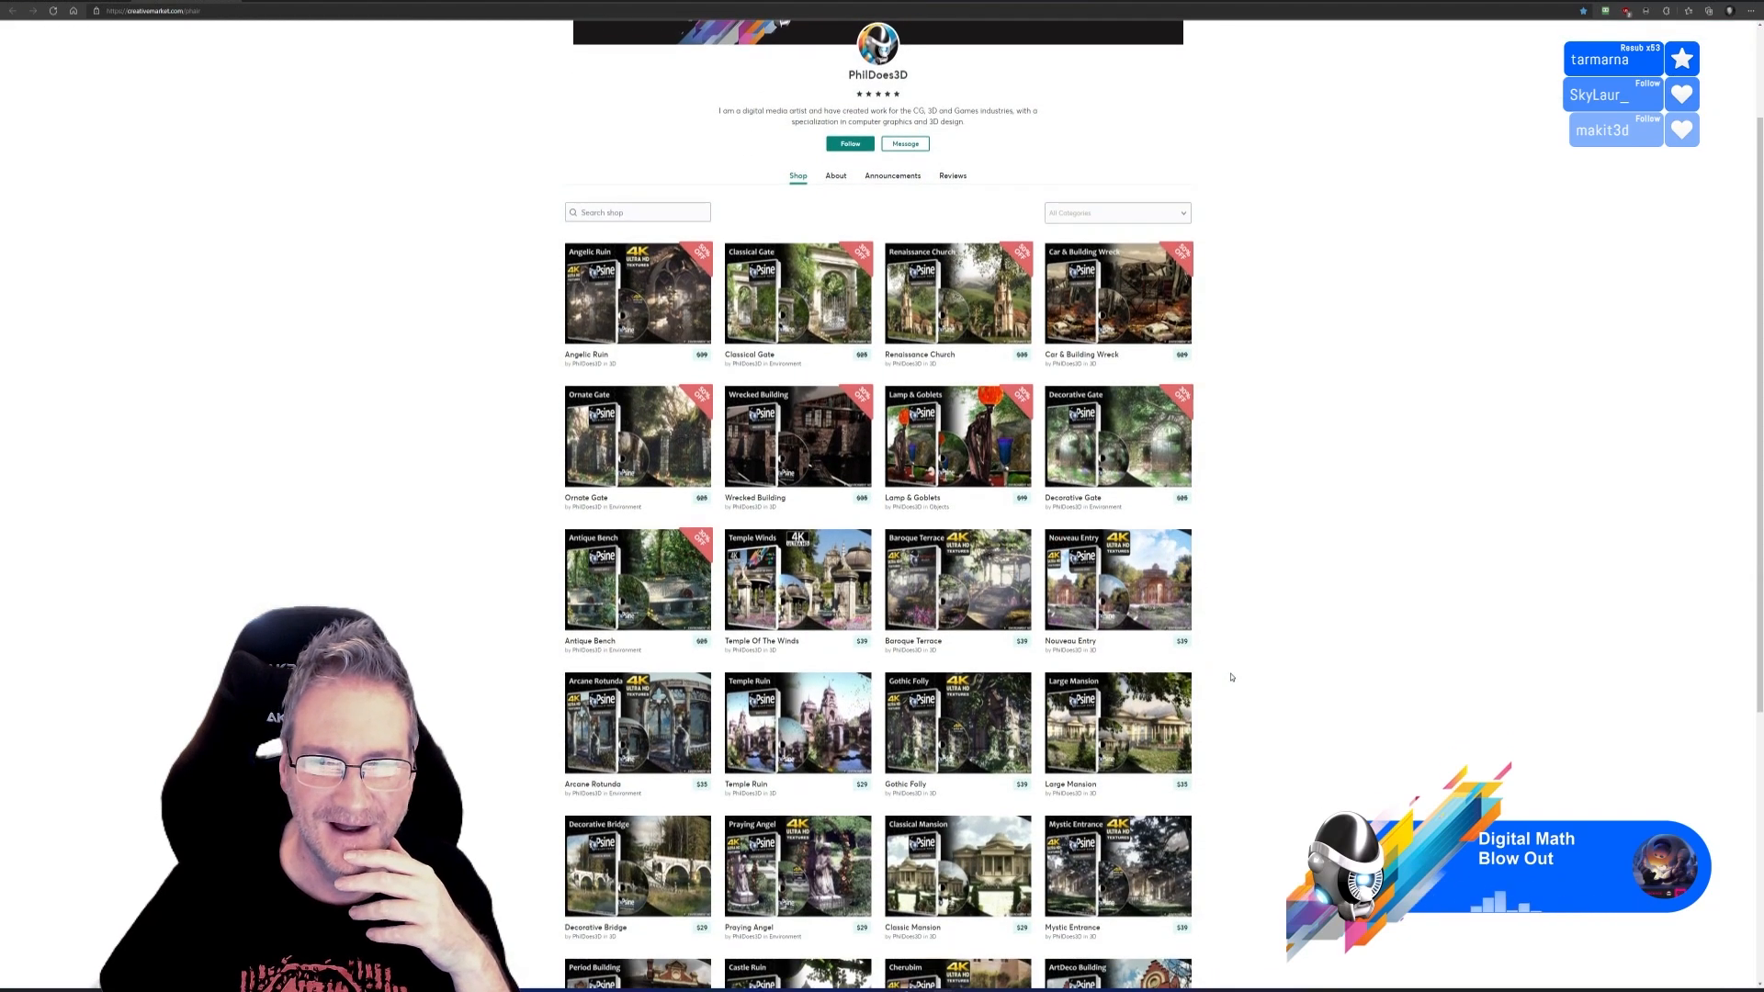
scroll(1232, 677, "down", 2)
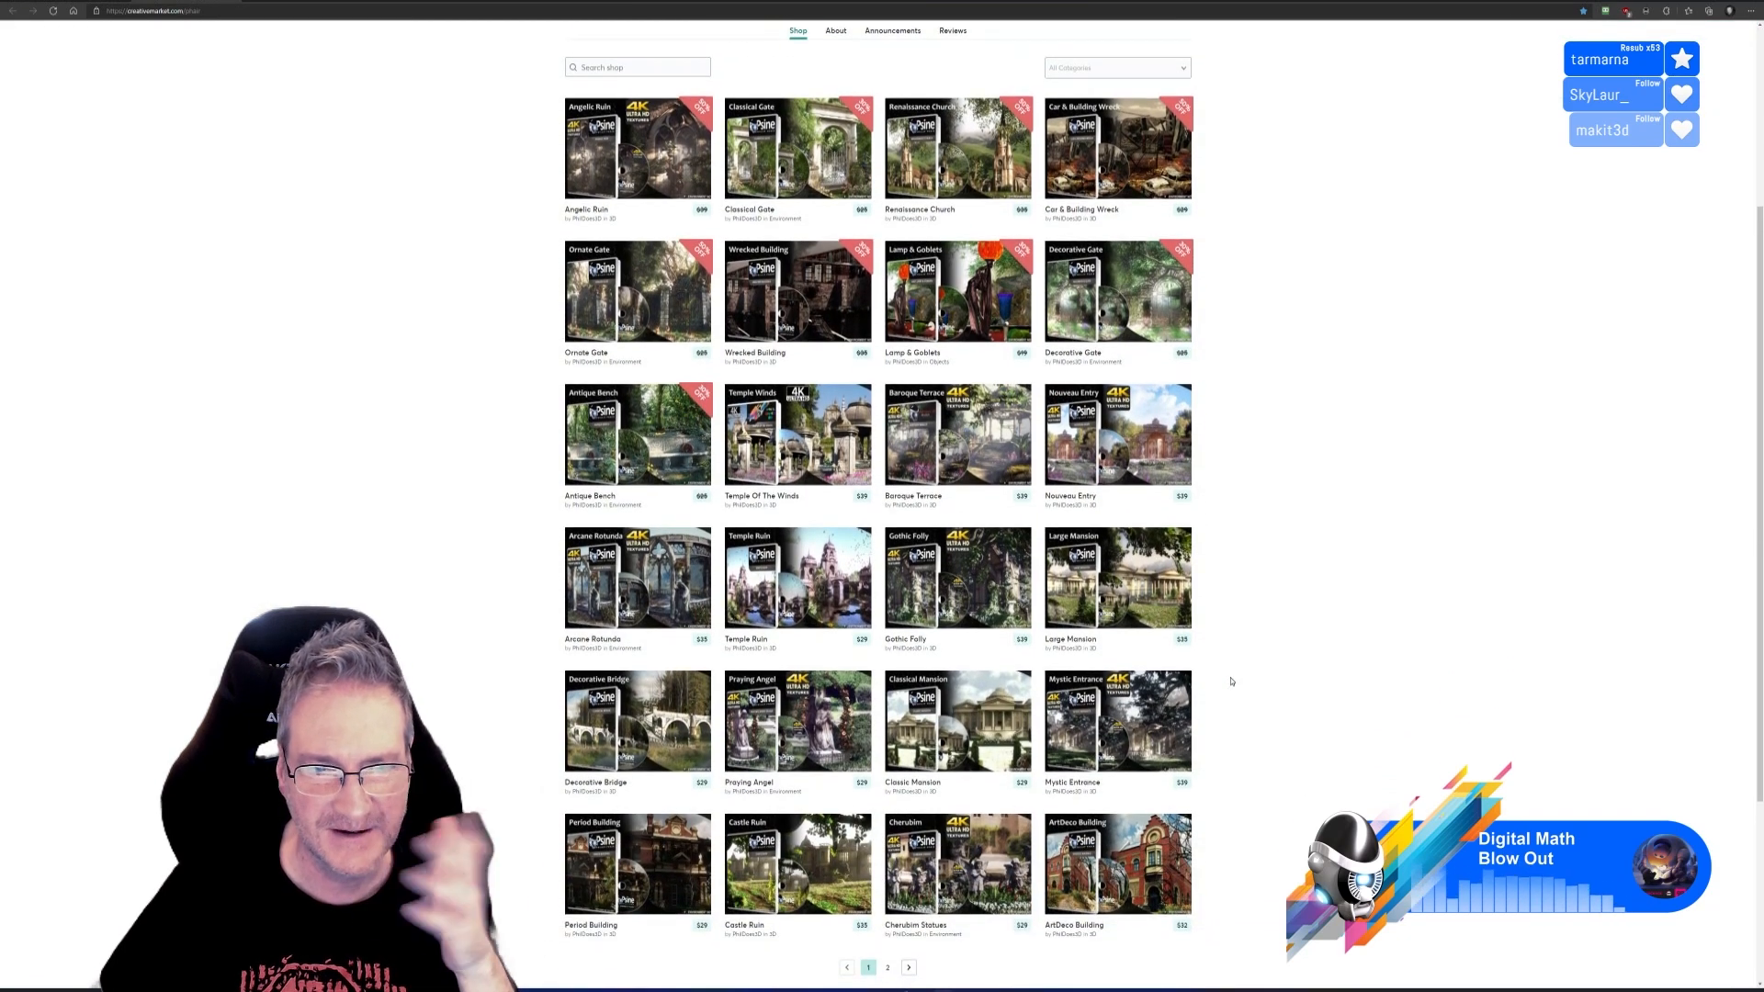
scroll(1231, 682, "down", 2)
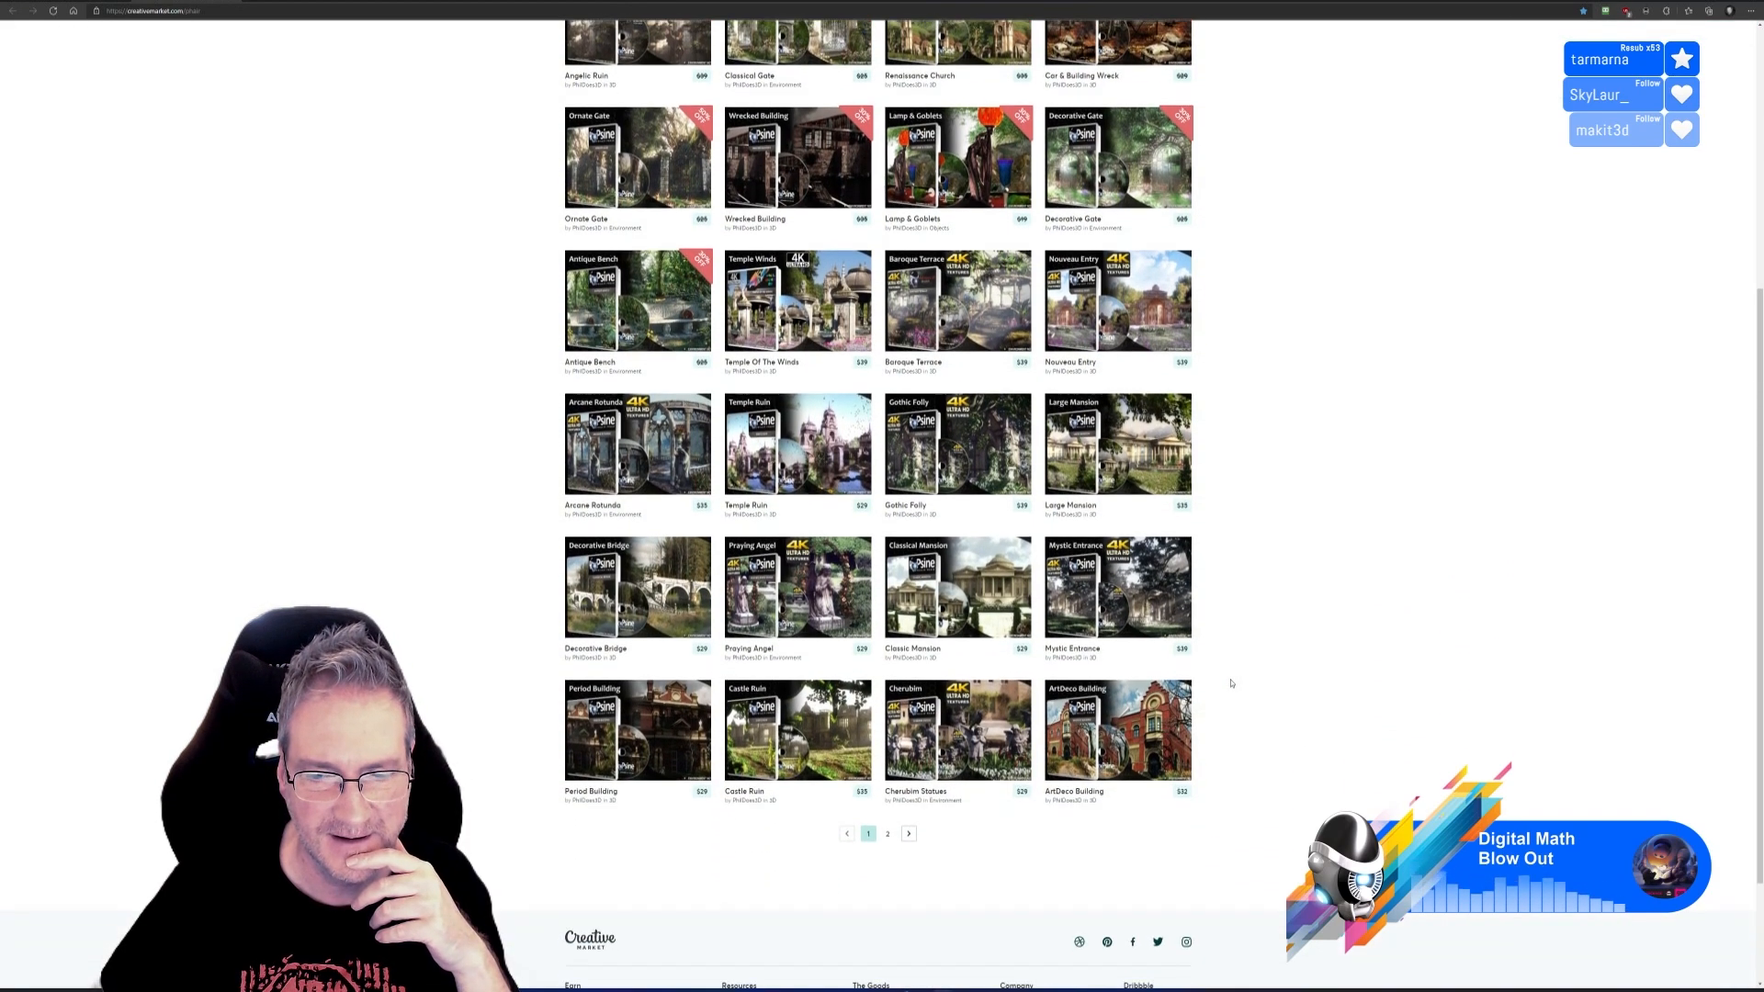
scroll(1232, 683, "up", 2)
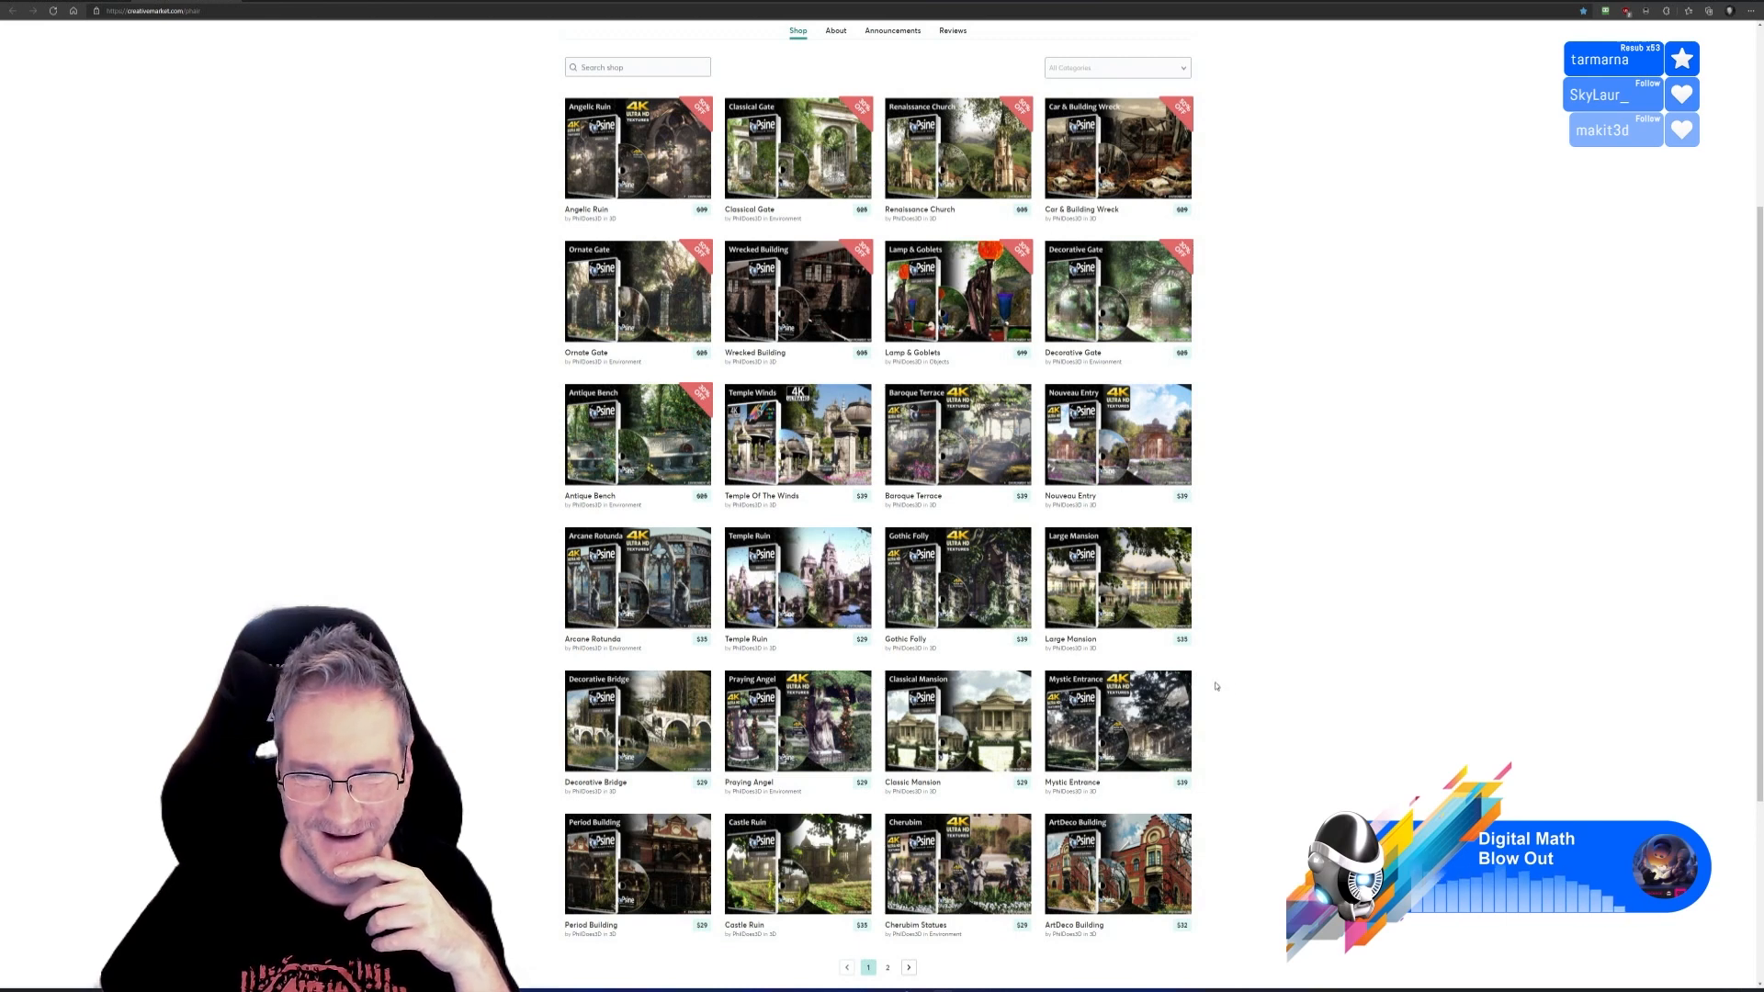
left_click(1158, 430)
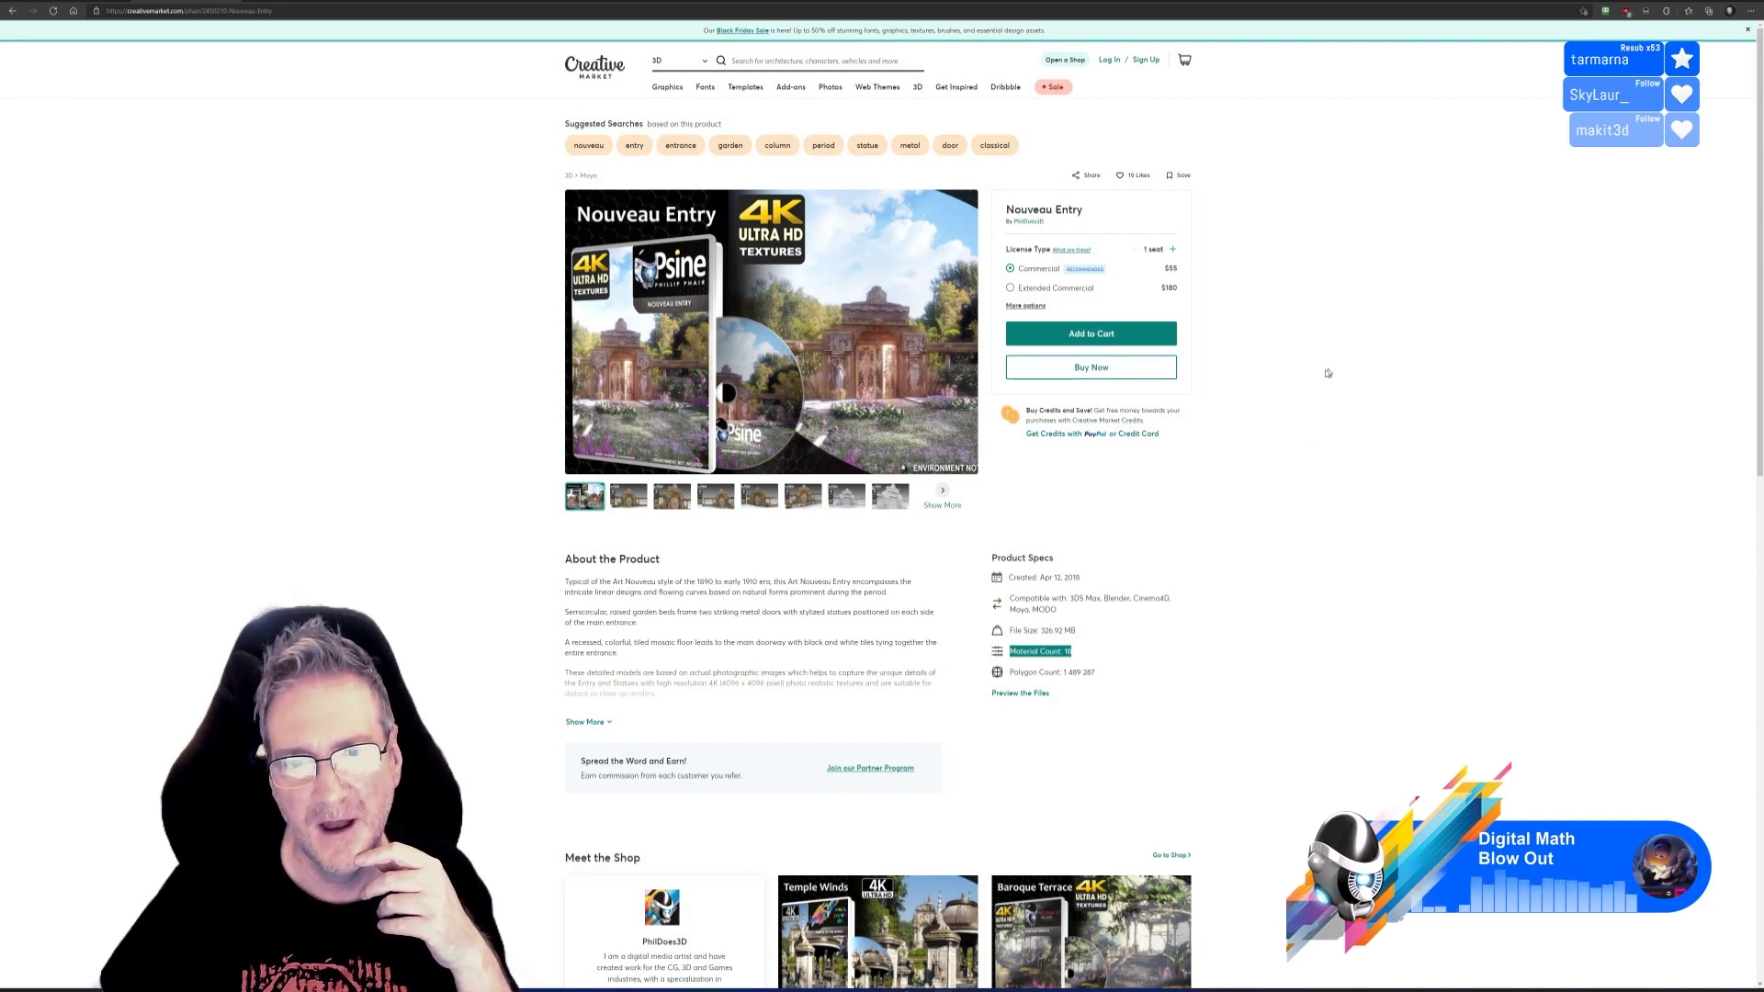
left_click(858, 384)
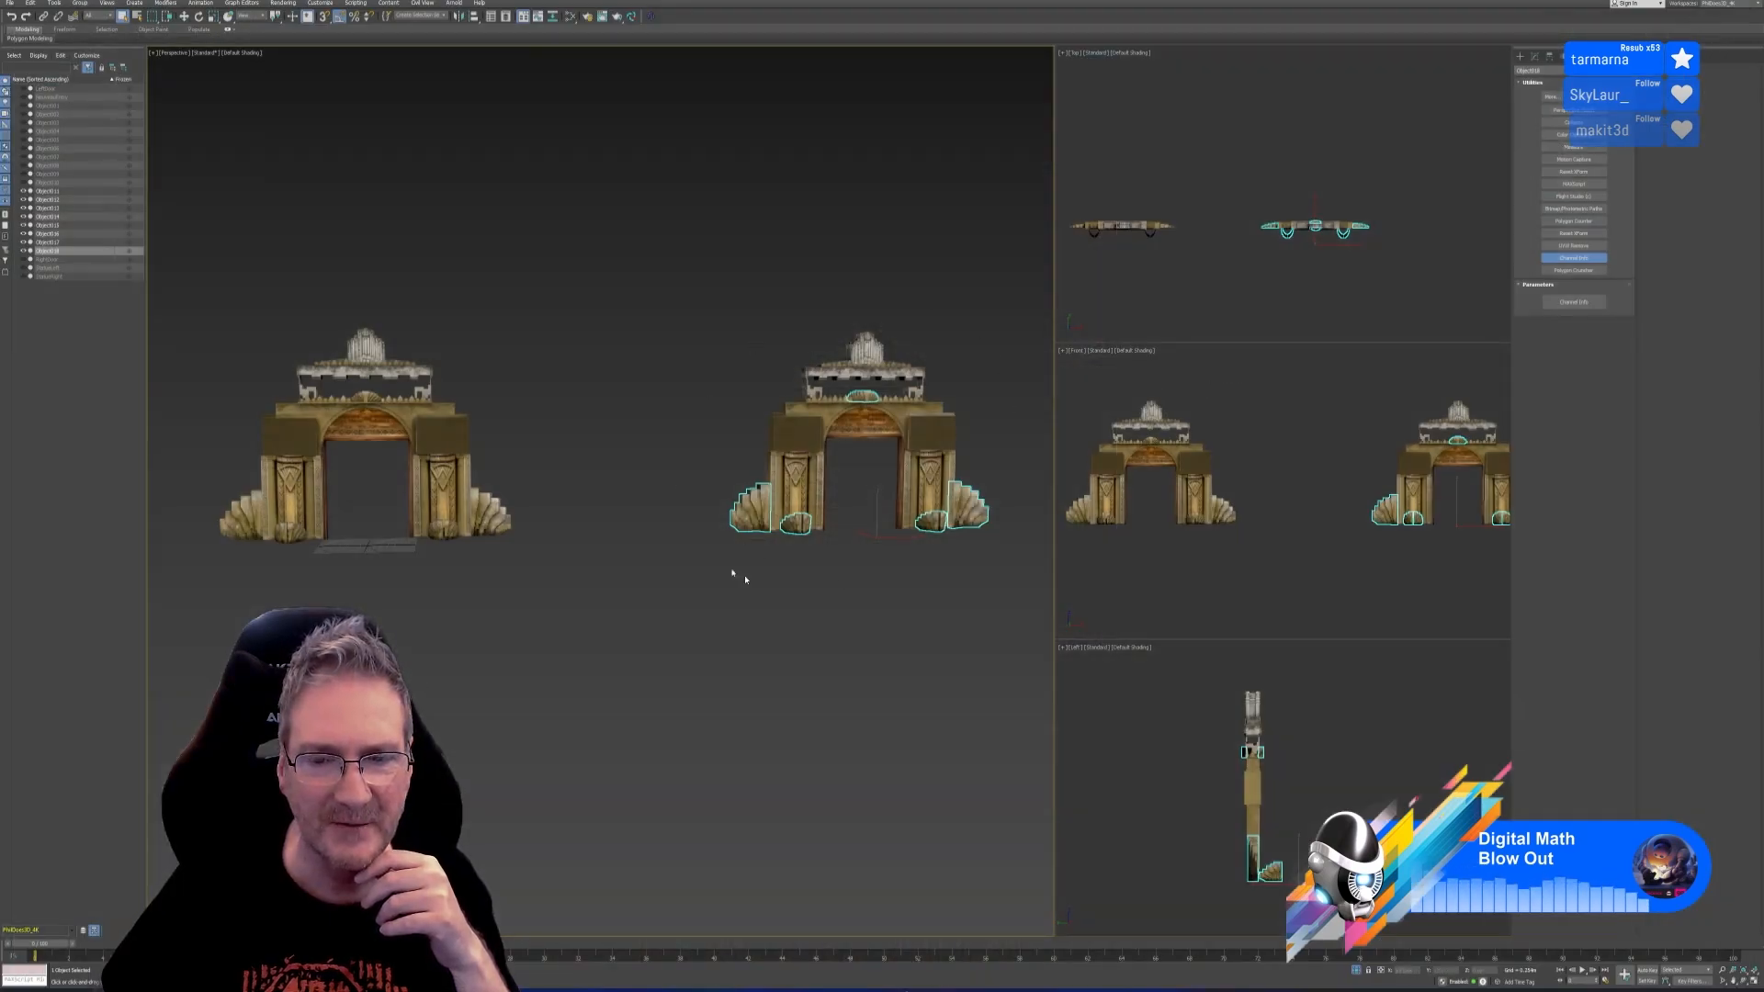
Back in 3ds Max, deselect the shell ornaments and end isolation to show the whole entry scene
left_click(849, 249)
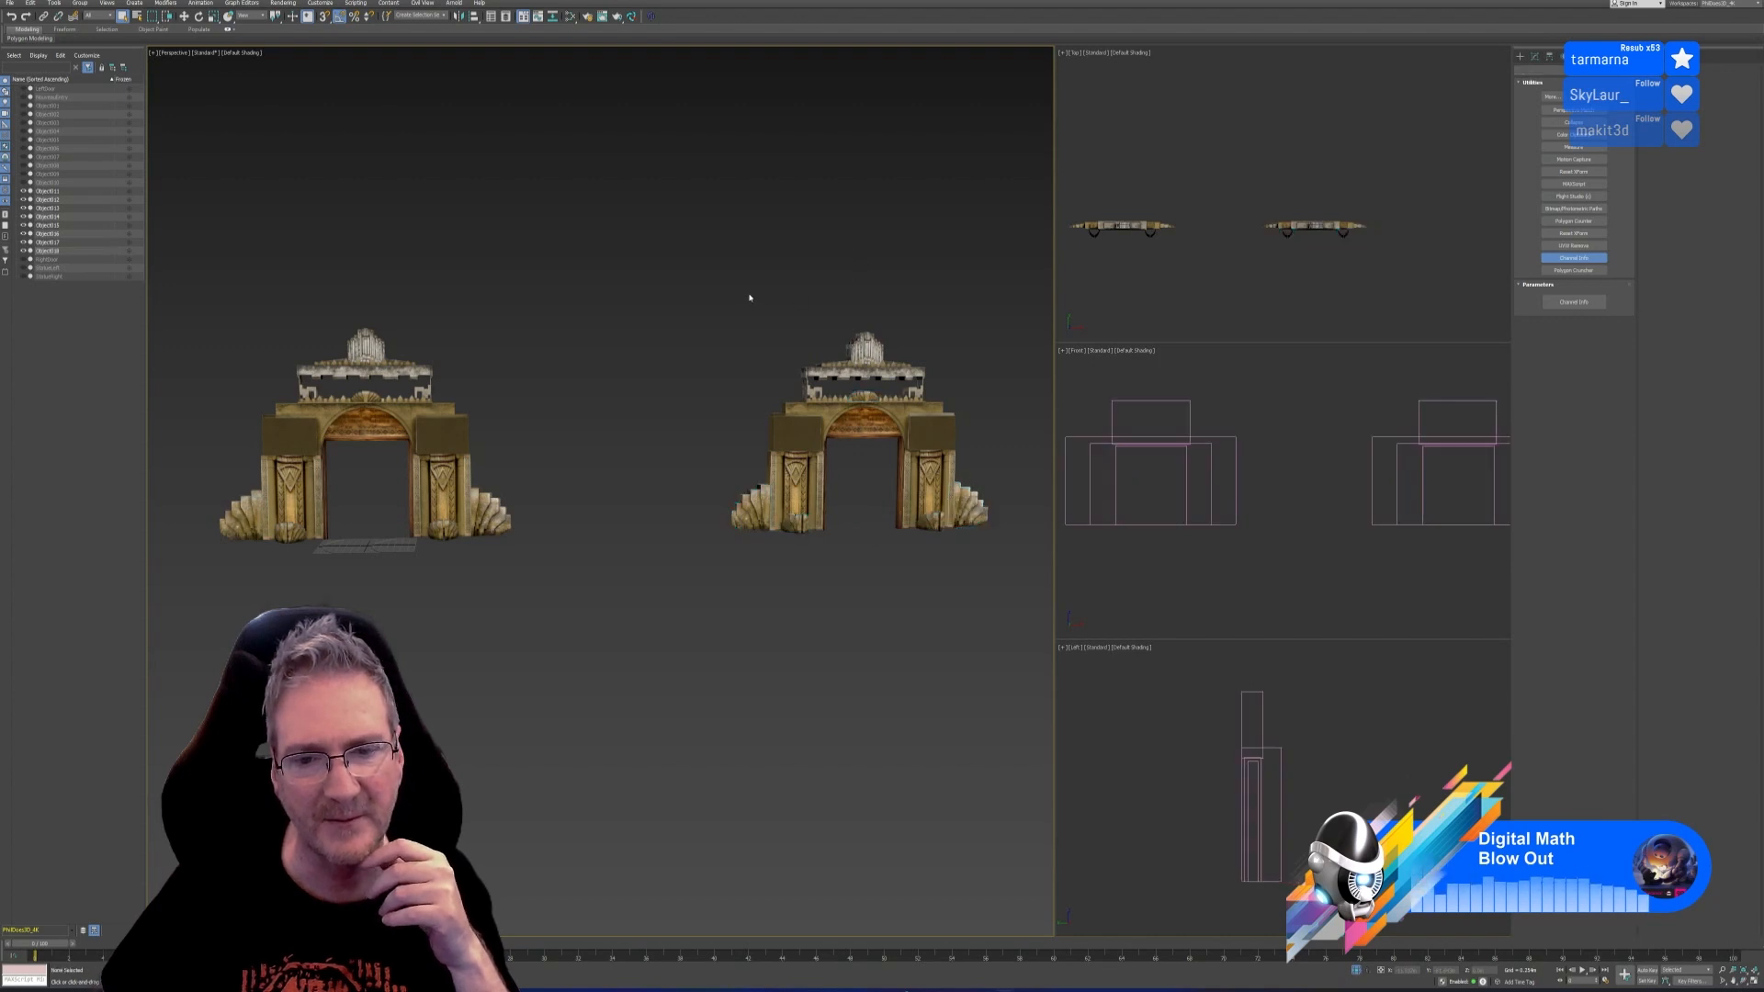
middle_click_drag(736, 307, 692, 314)
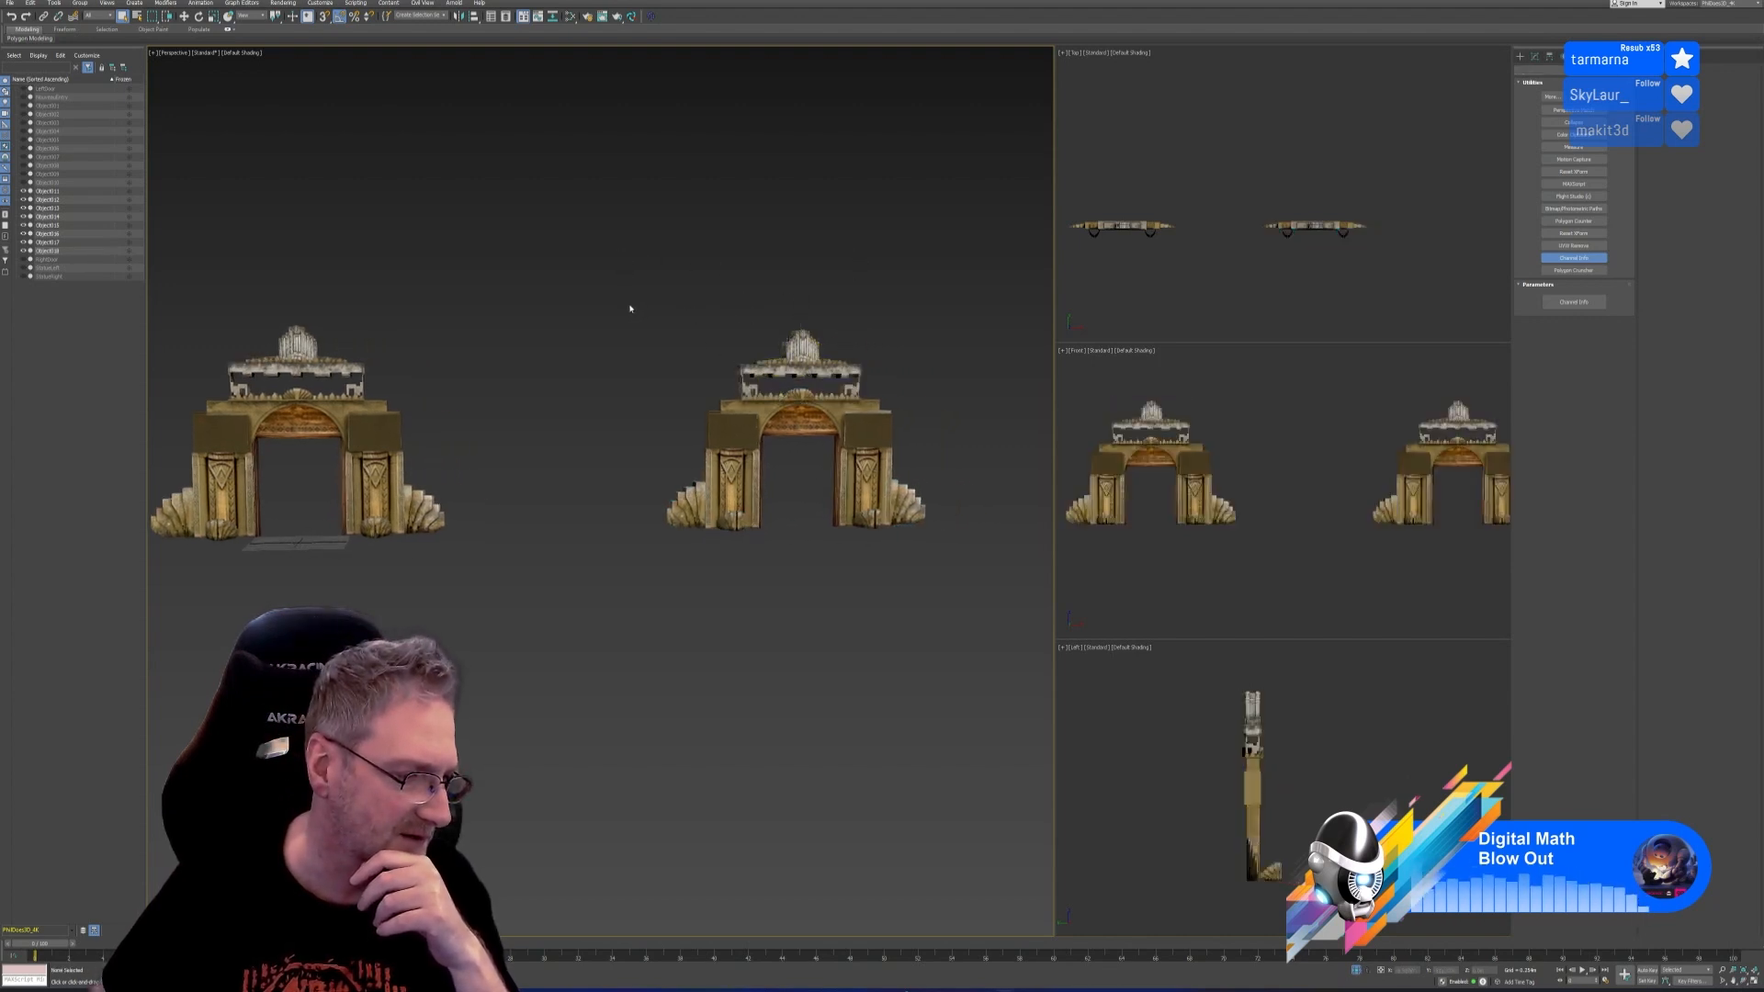
middle_click_drag(613, 434, 655, 448)
left_click(1356, 971)
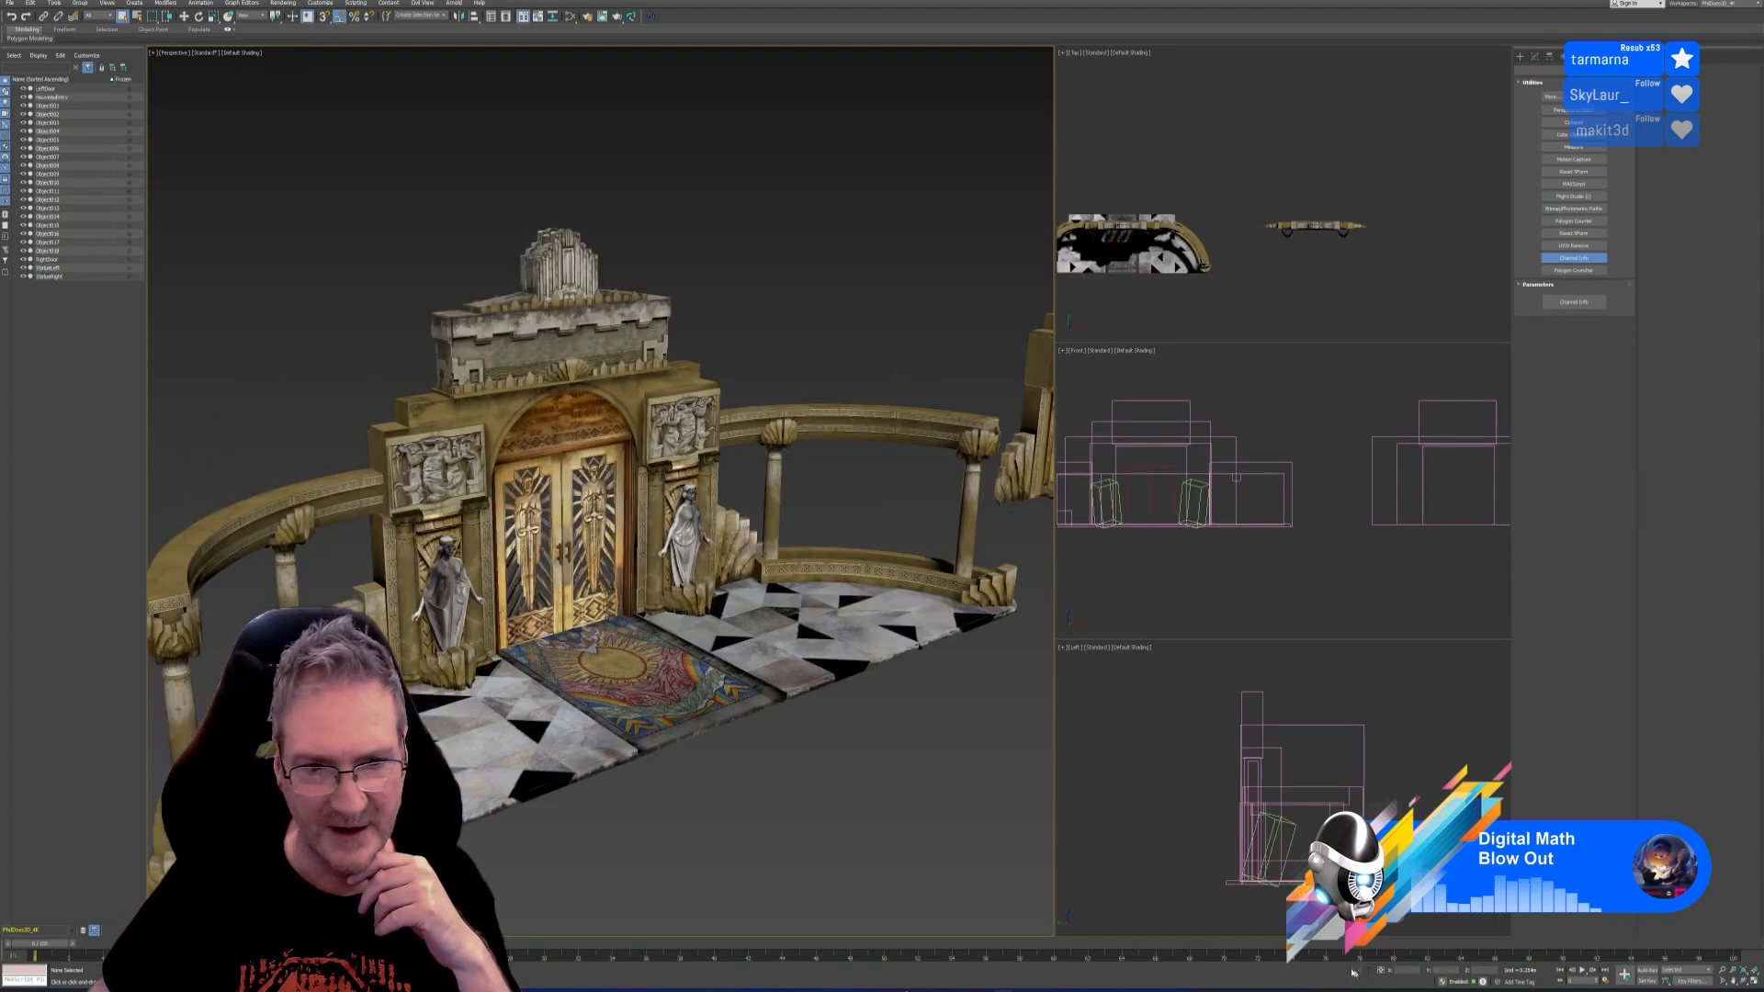
Frame the full entry and the rebuilt arch together in the perspective, top and front views, and save the scene
middle_click_drag(831, 756, 622, 732)
scroll(638, 732, "down", 1)
middle_click_drag(752, 655, 721, 673)
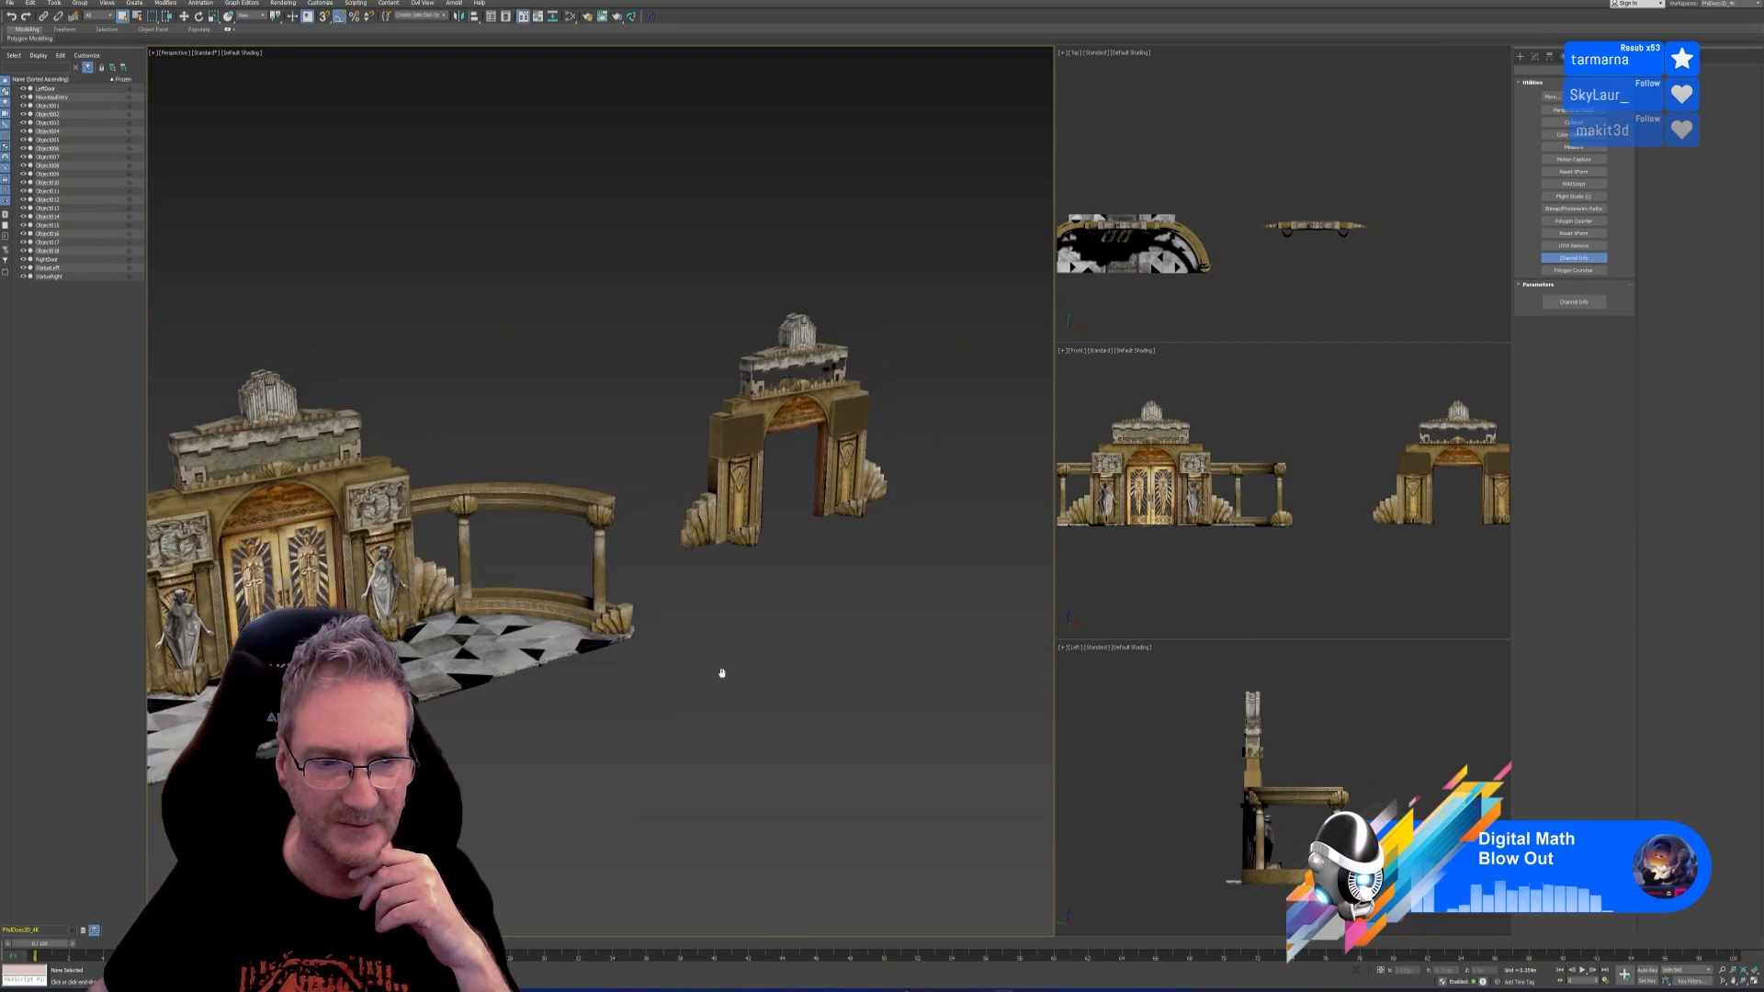
middle_click_drag(830, 759, 827, 691, "alt")
middle_click_drag(1242, 317, 1323, 267)
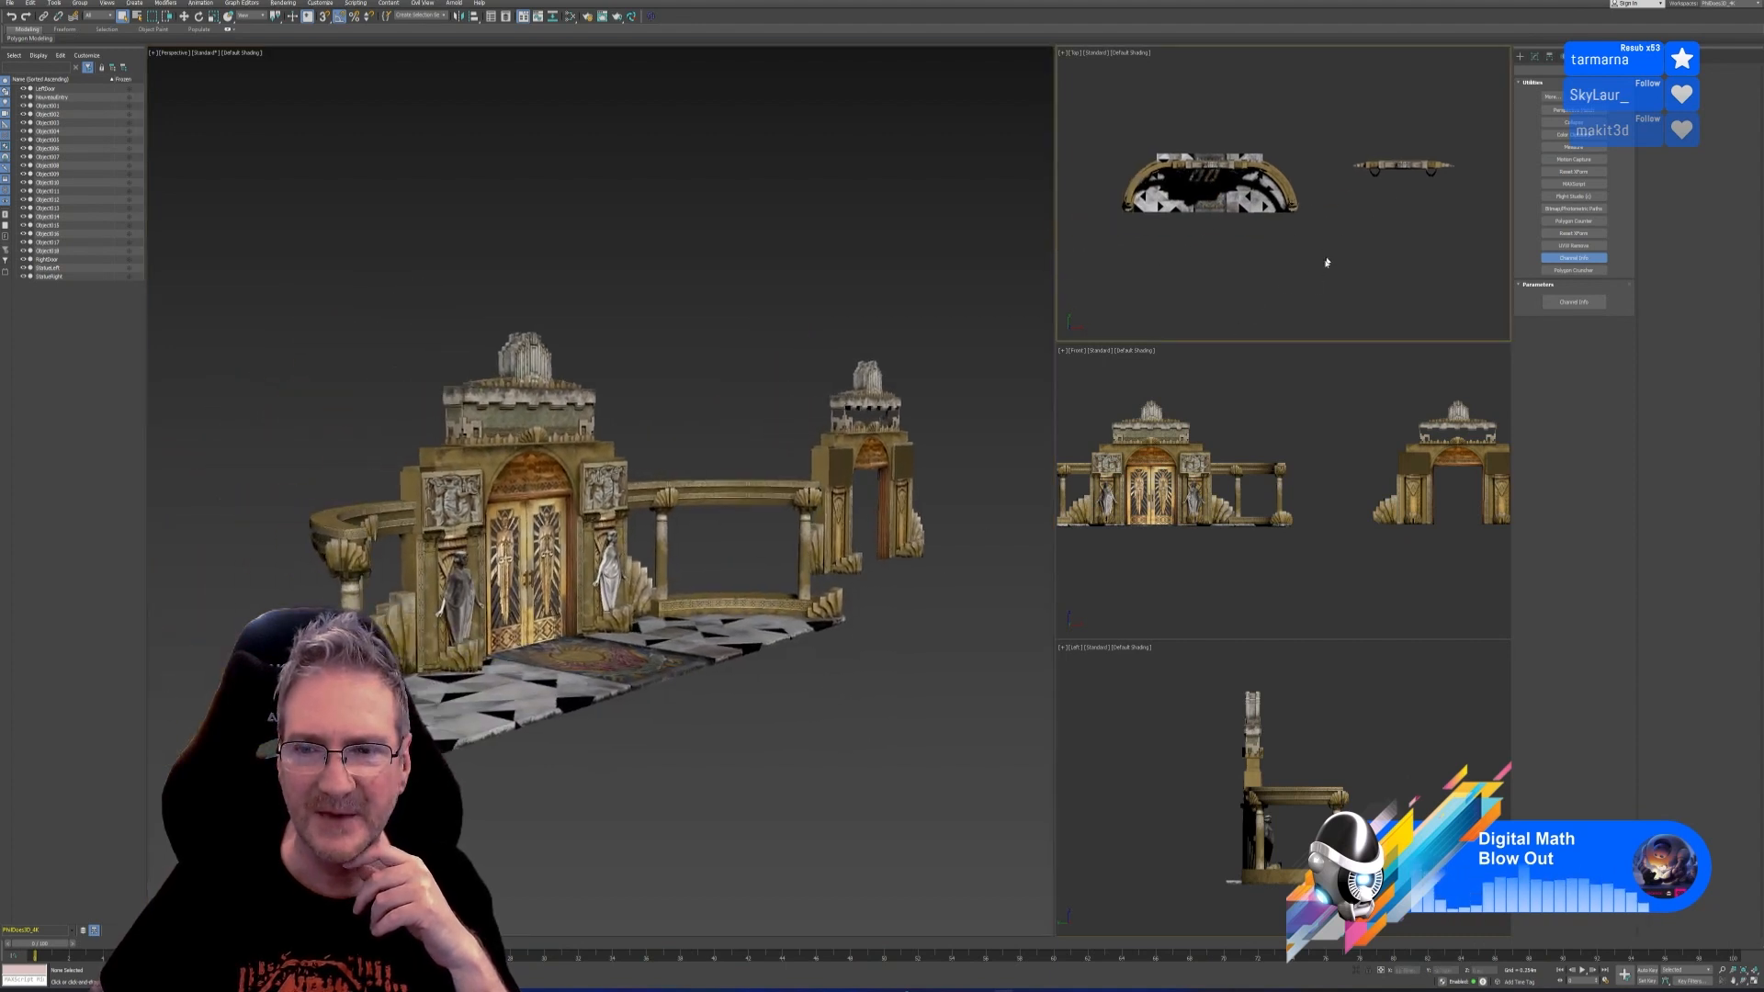
mouse_move(1270, 602)
middle_mouse_down()
mouse_move(1268, 582)
mouse_move(1271, 610)
middle_mouse_up()
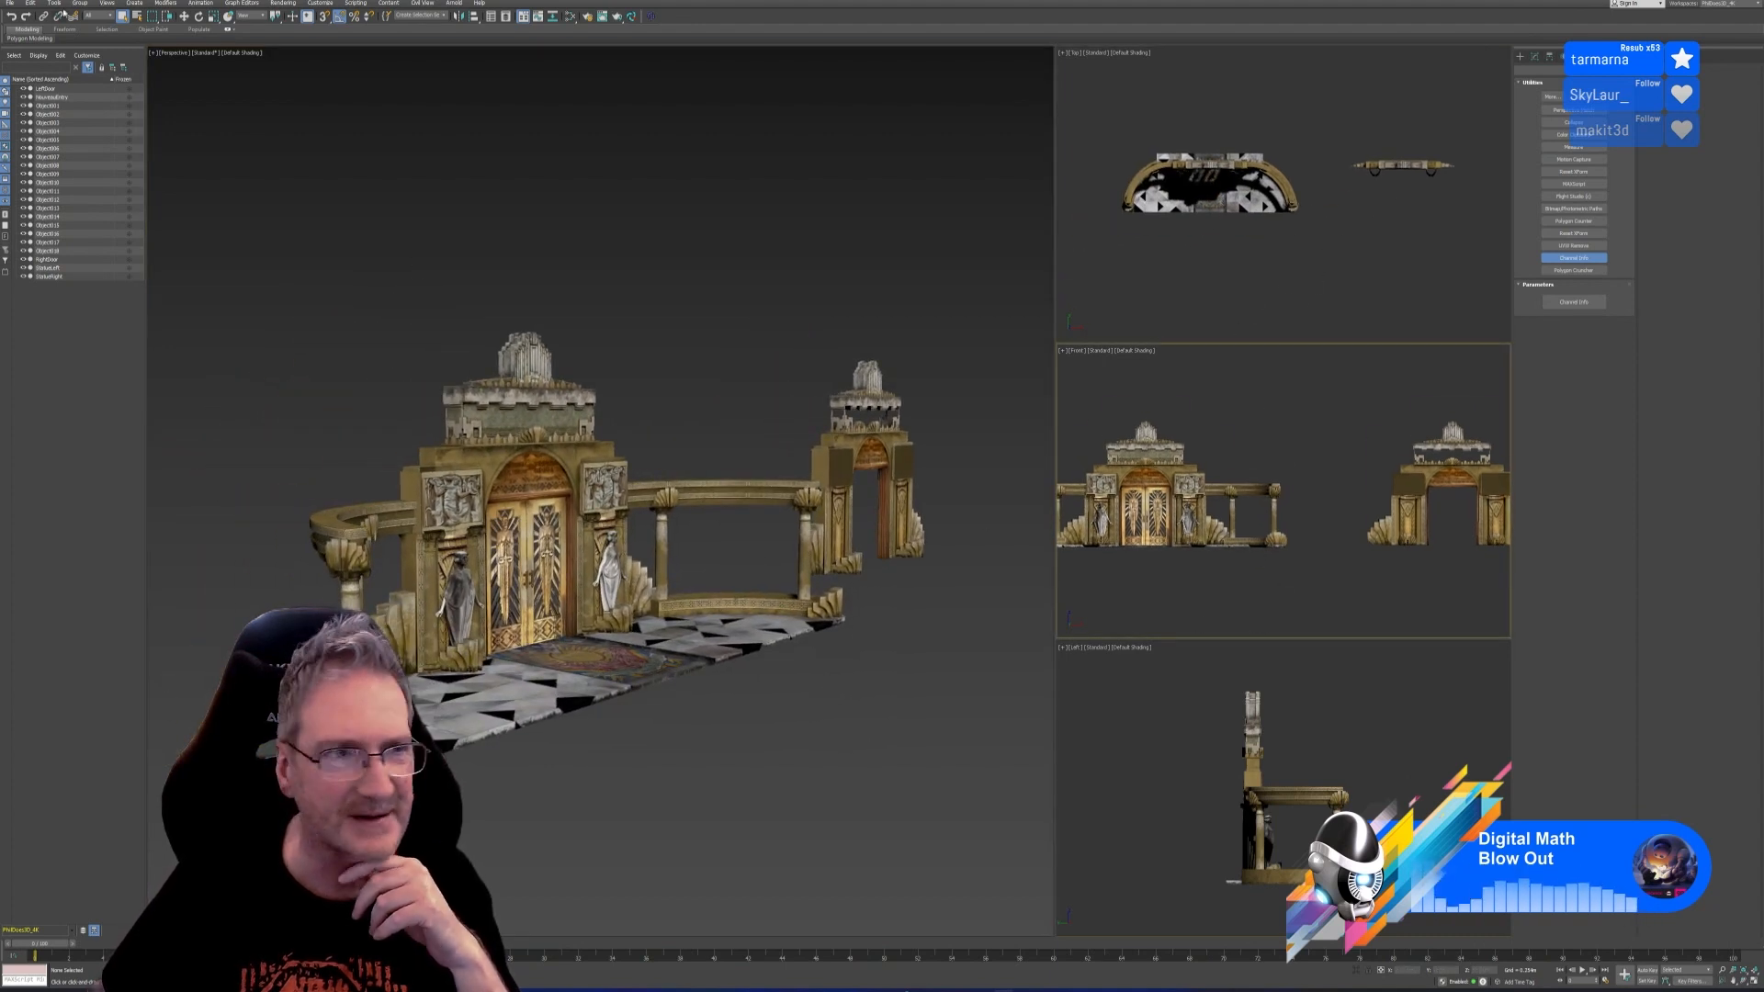
key("ctrl+s")
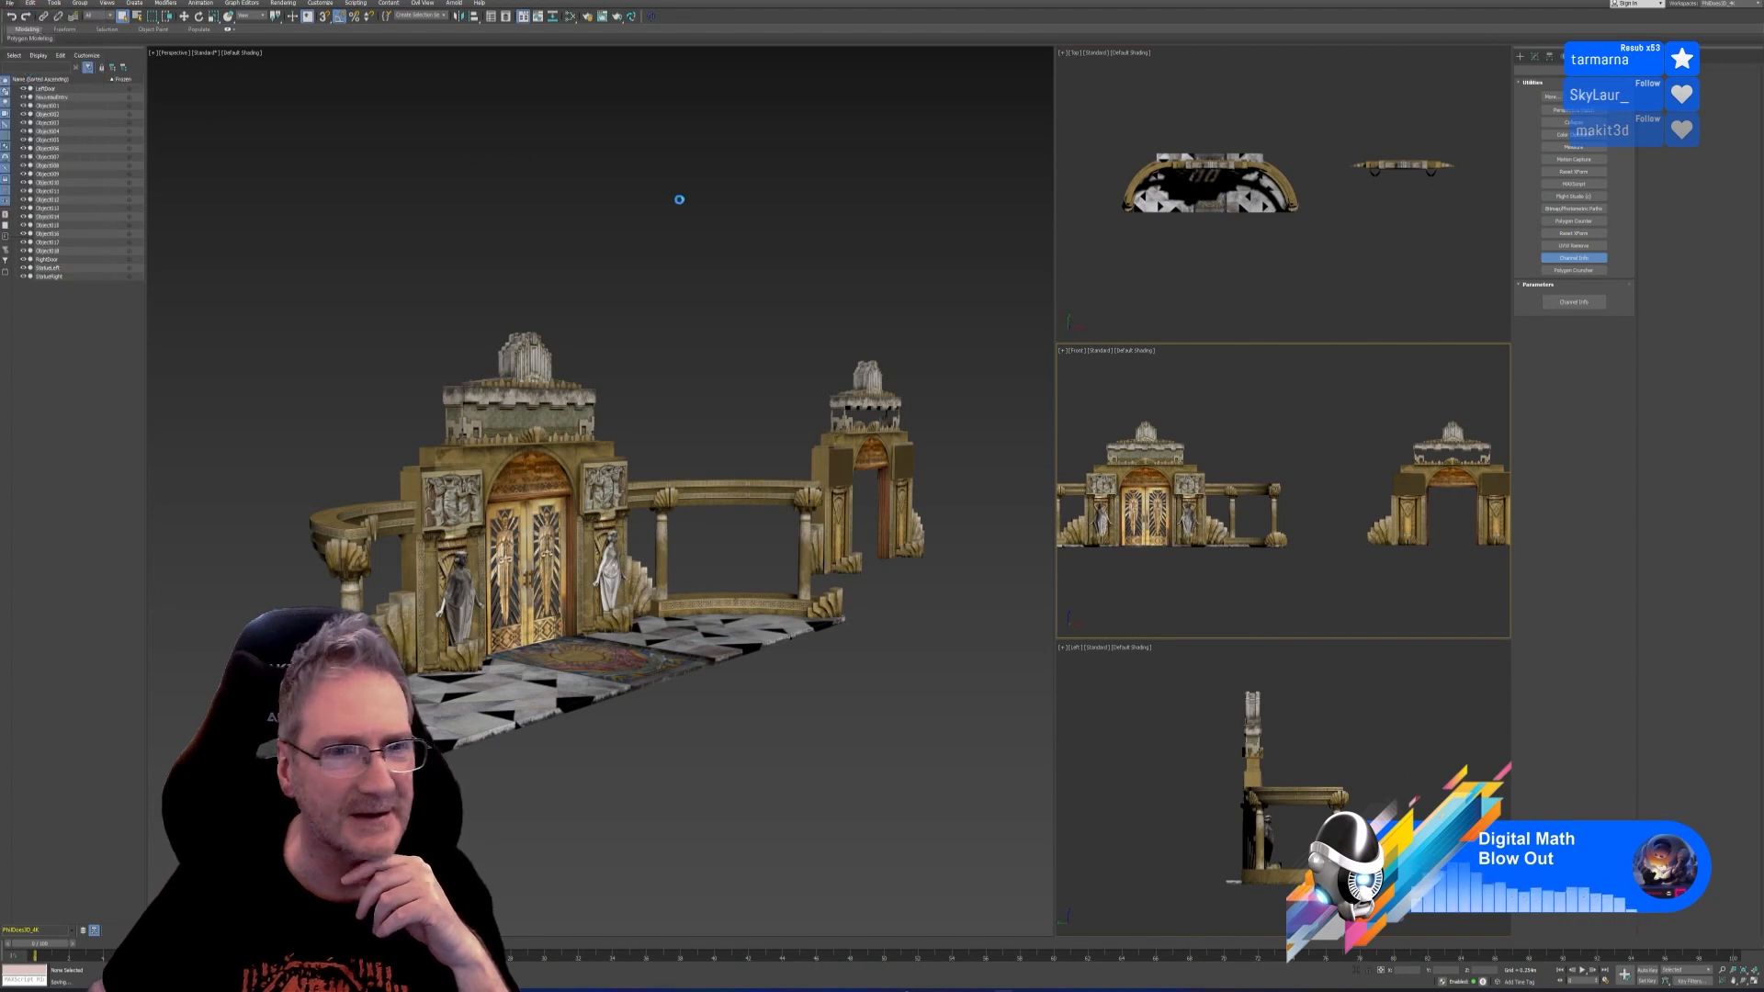